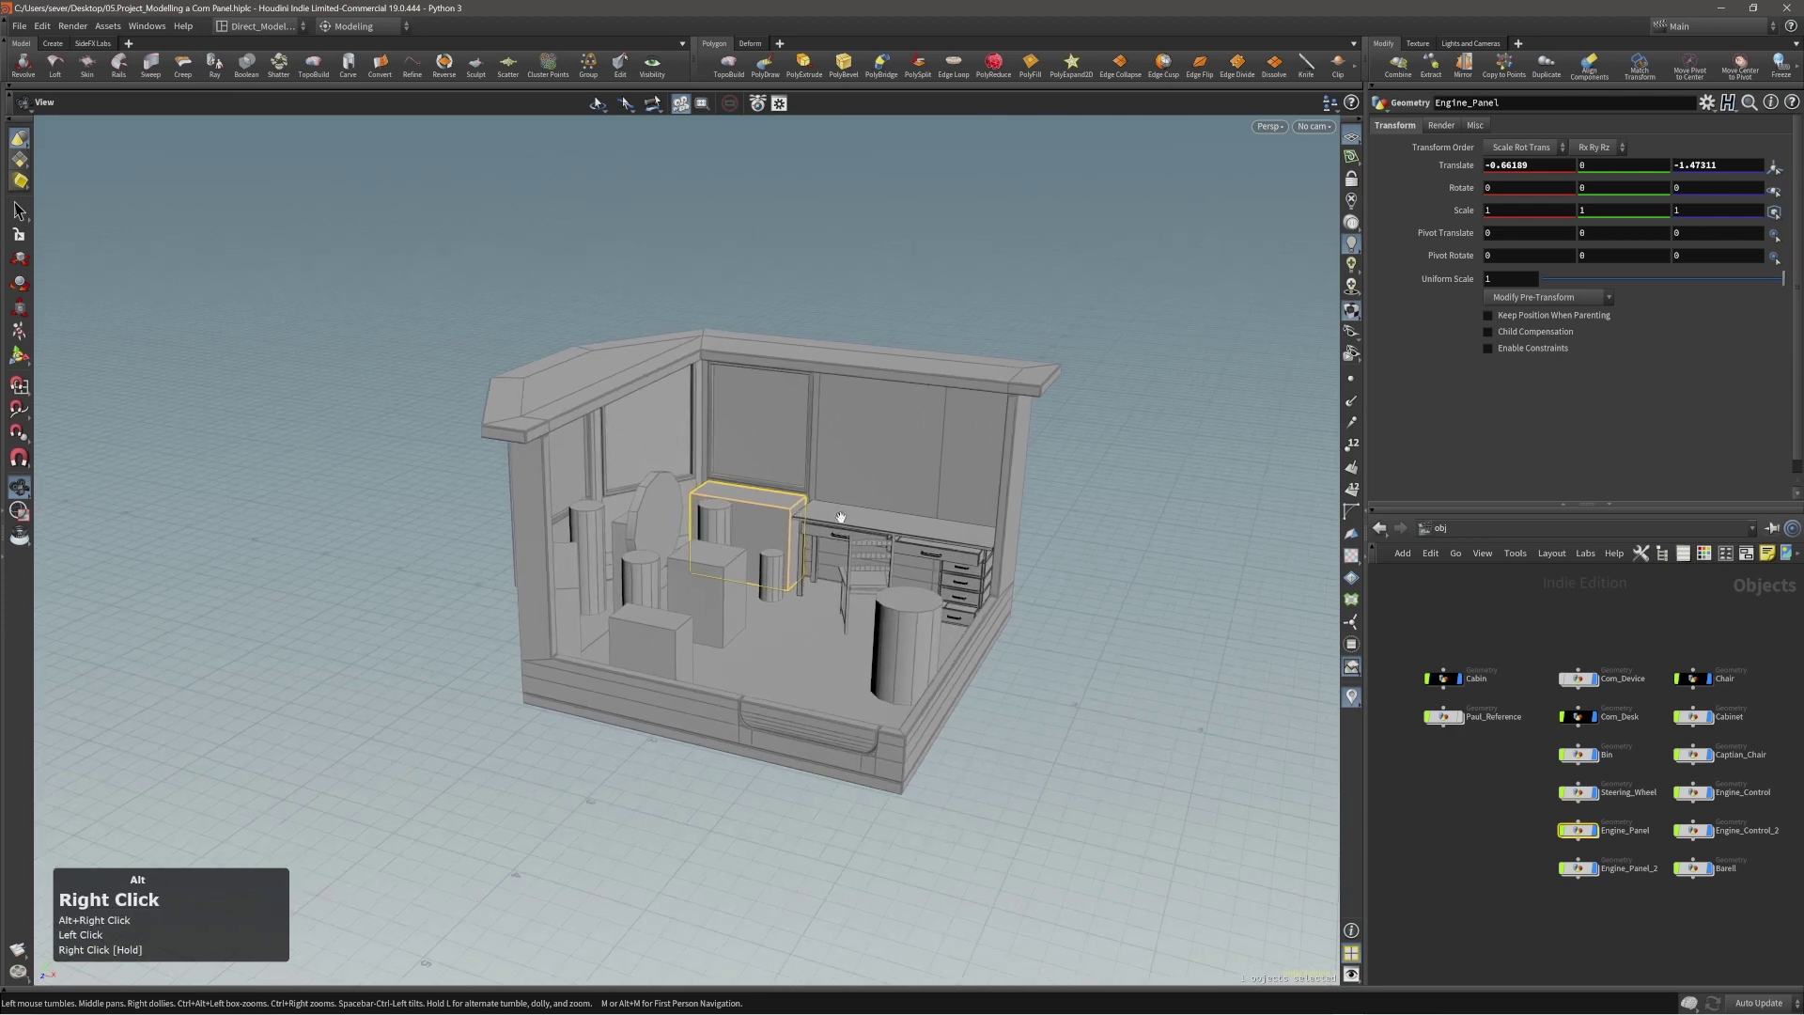
Open the Engine_Panel object beside the desk in the cabin for geometry editing.
alt+drag(756, 524, 786, 532)
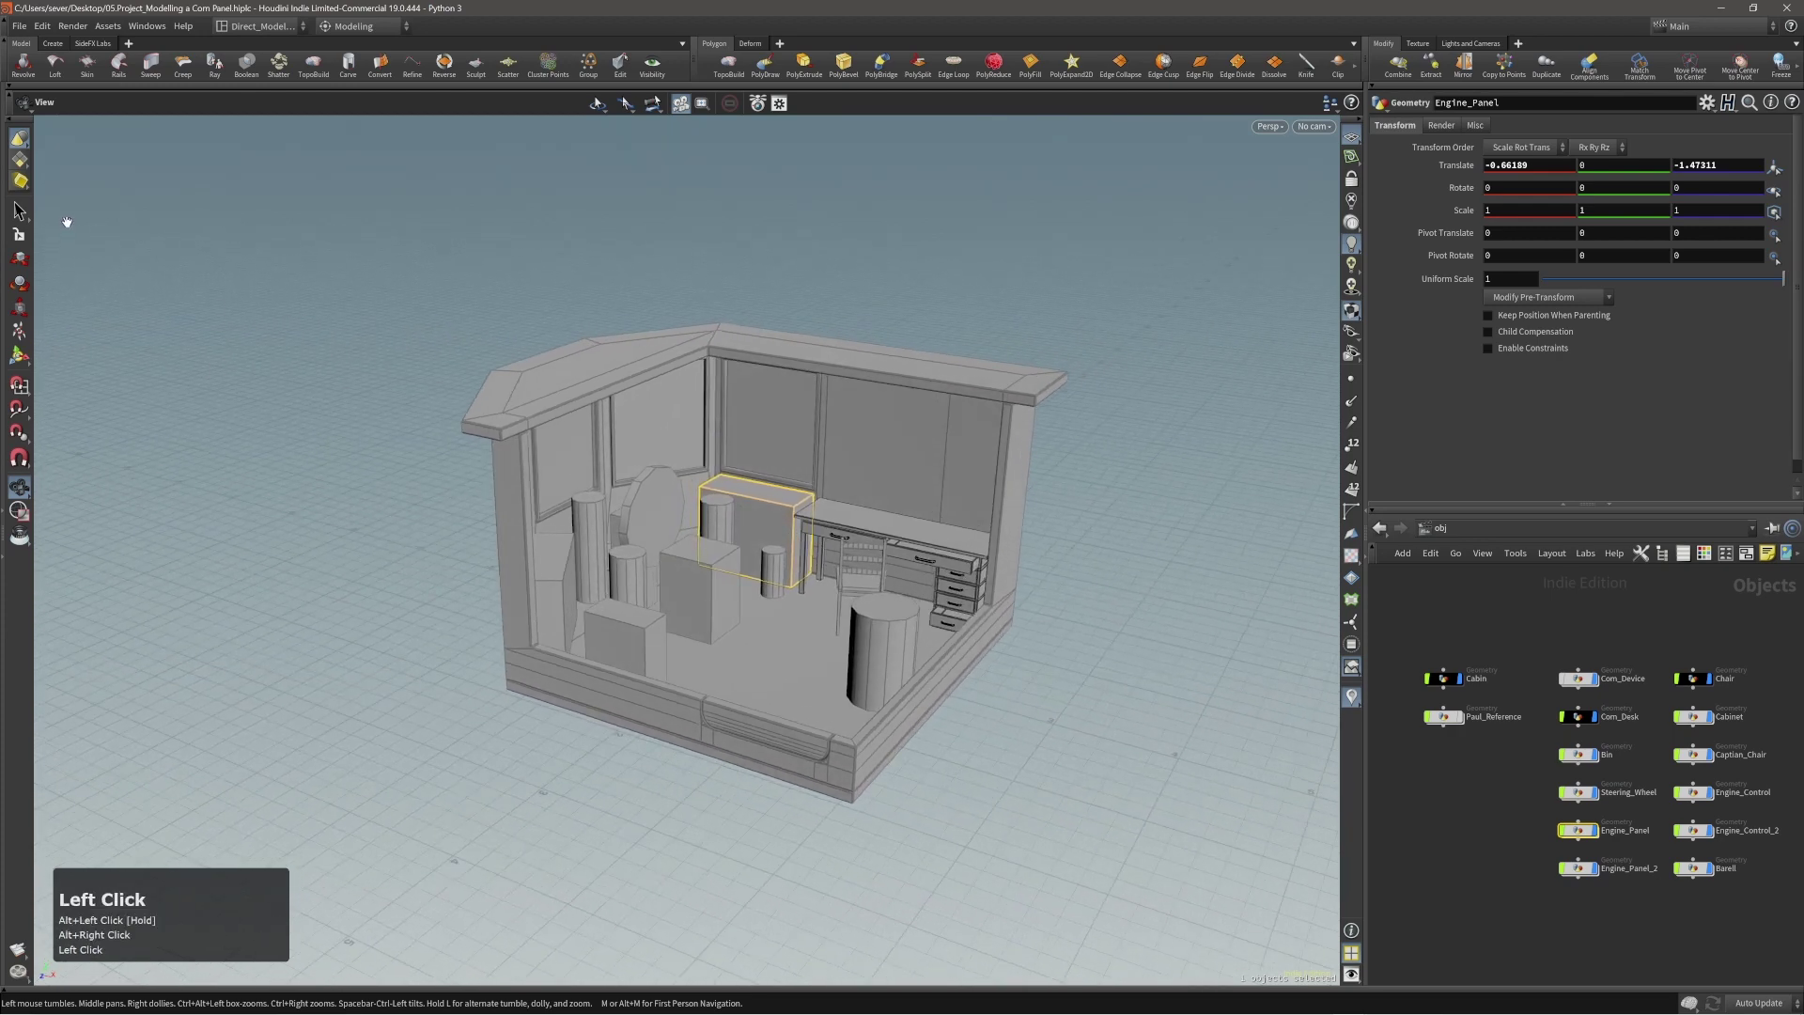
click(21, 210)
alt+right_drag(782, 506, 804, 521)
alt+middle_drag(804, 522, 796, 507)
click(765, 488)
alt+drag(753, 521, 768, 510)
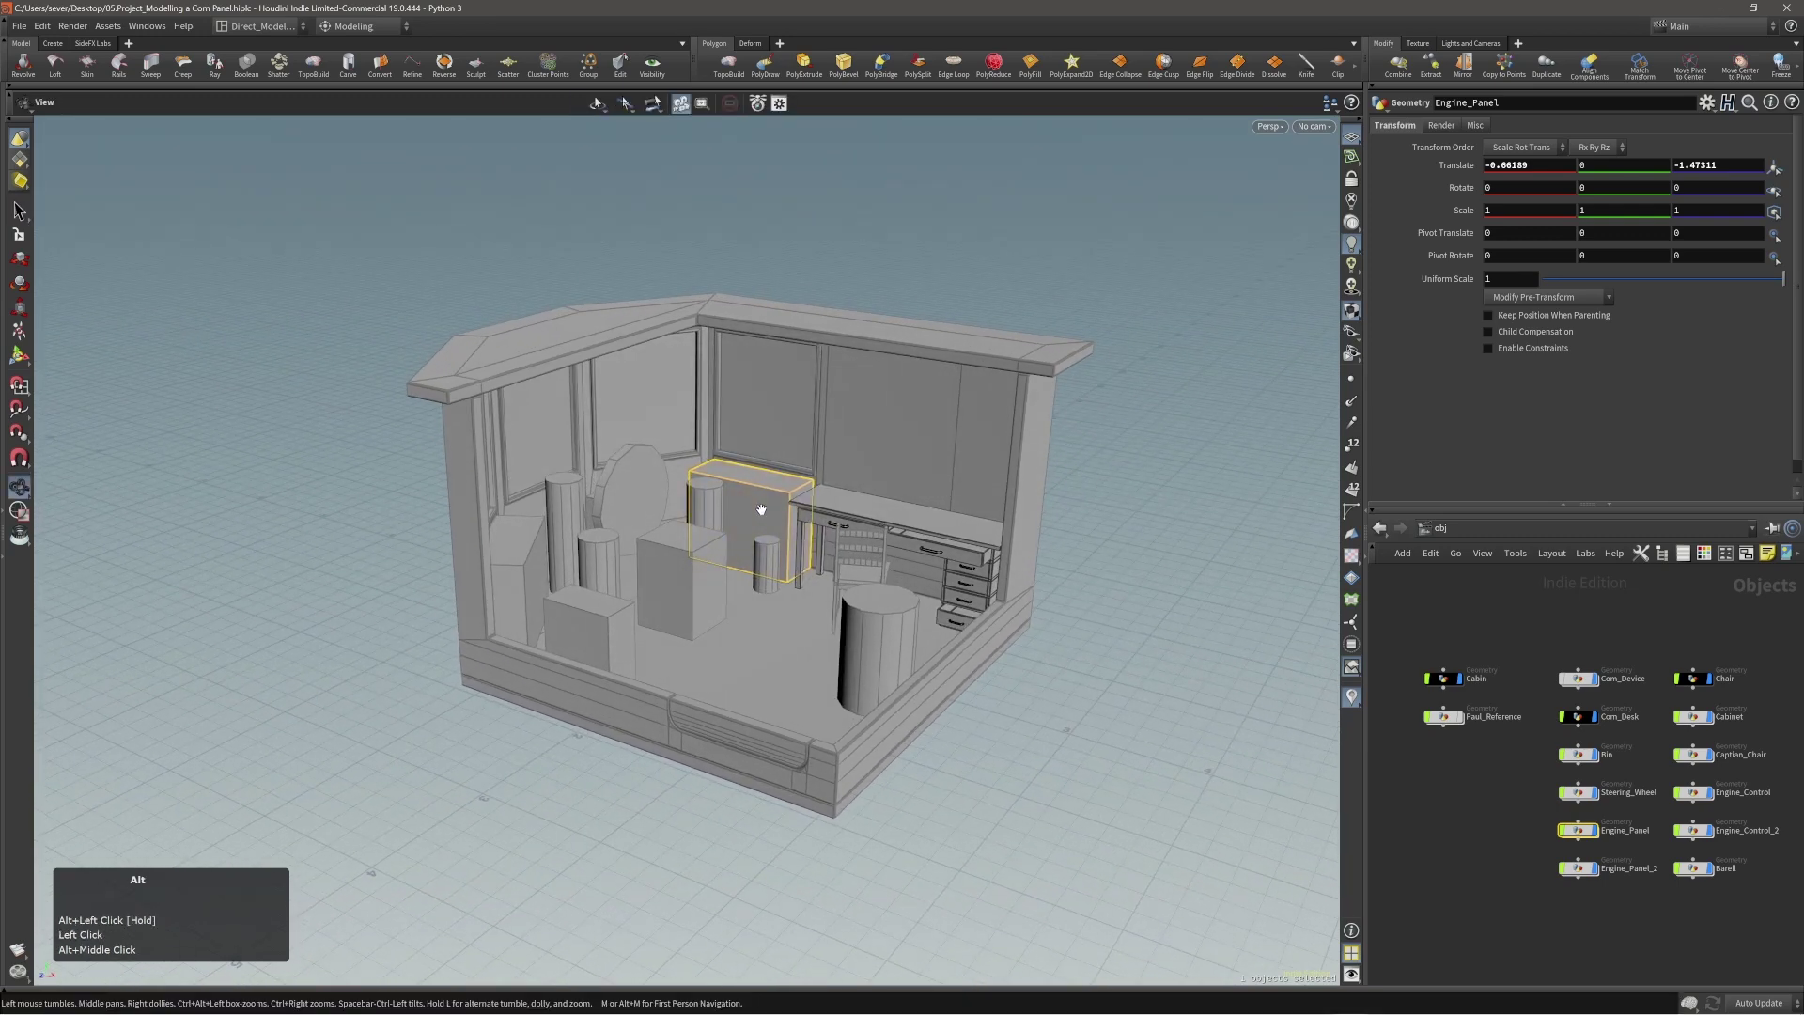
alt+middle_drag(765, 511, 758, 509)
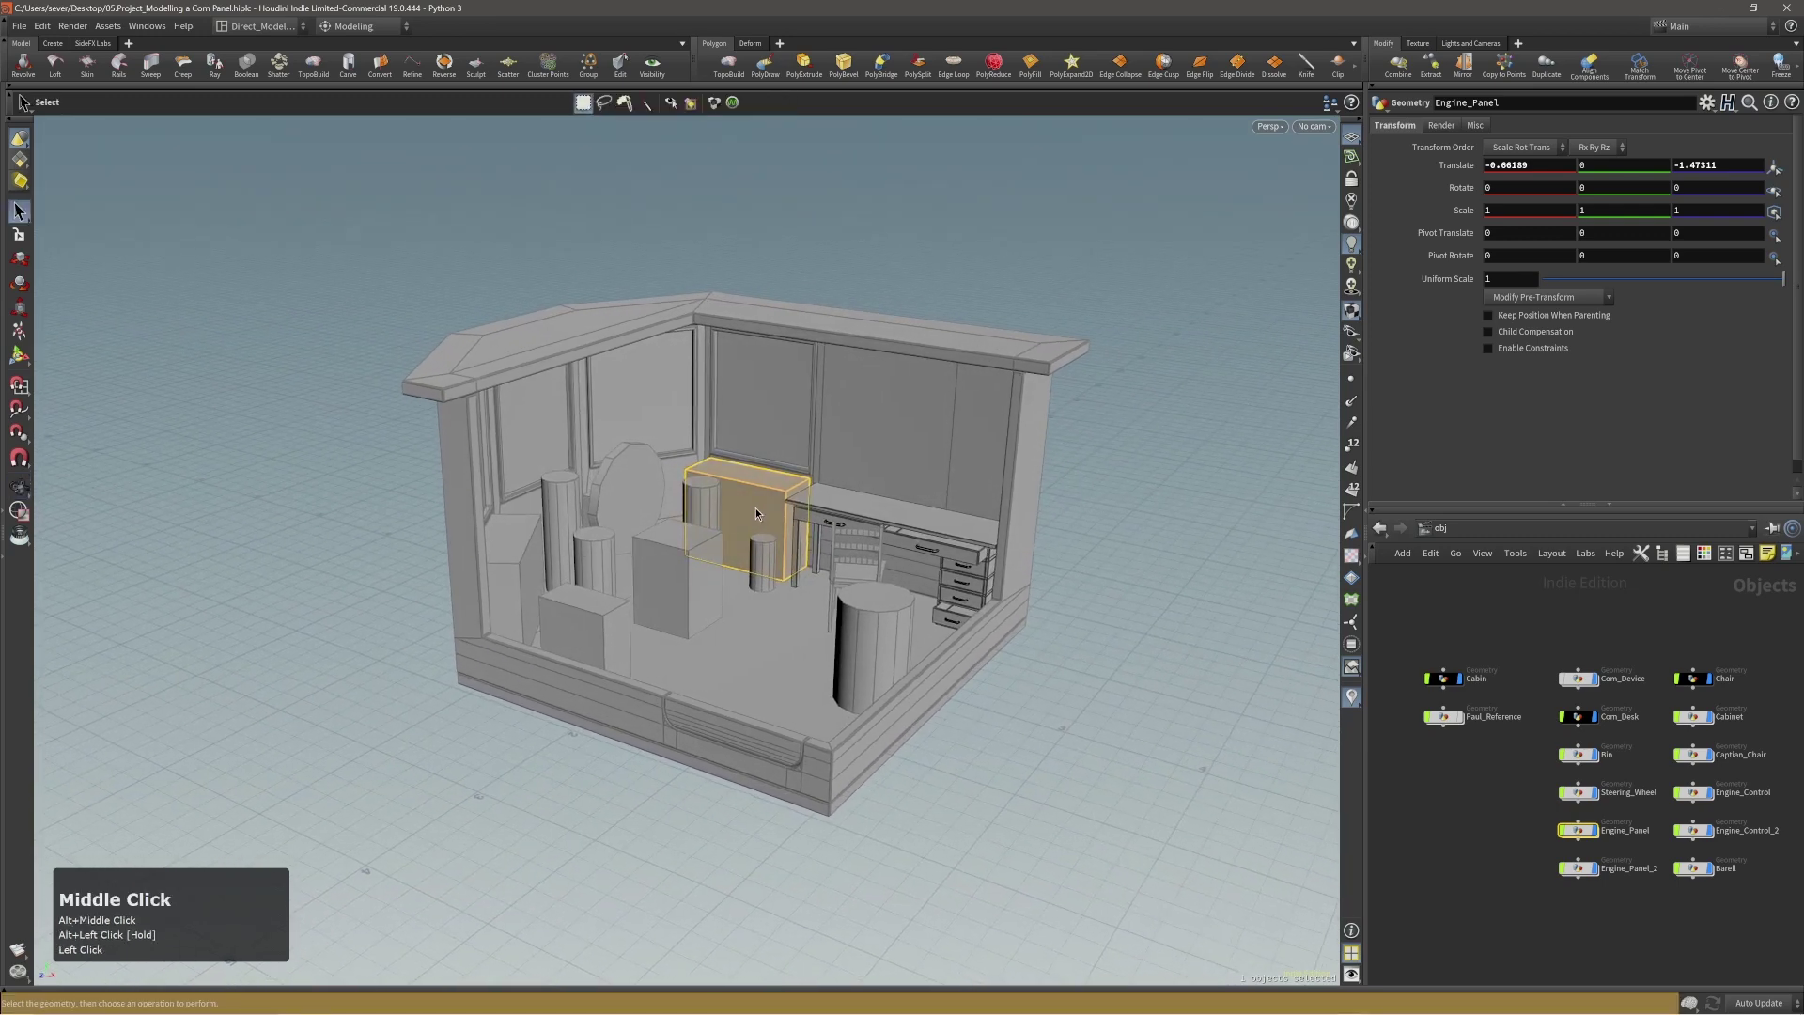
double_click(756, 512)
alt+right_drag(751, 517, 818, 516)
alt+middle_drag(791, 543, 790, 537)
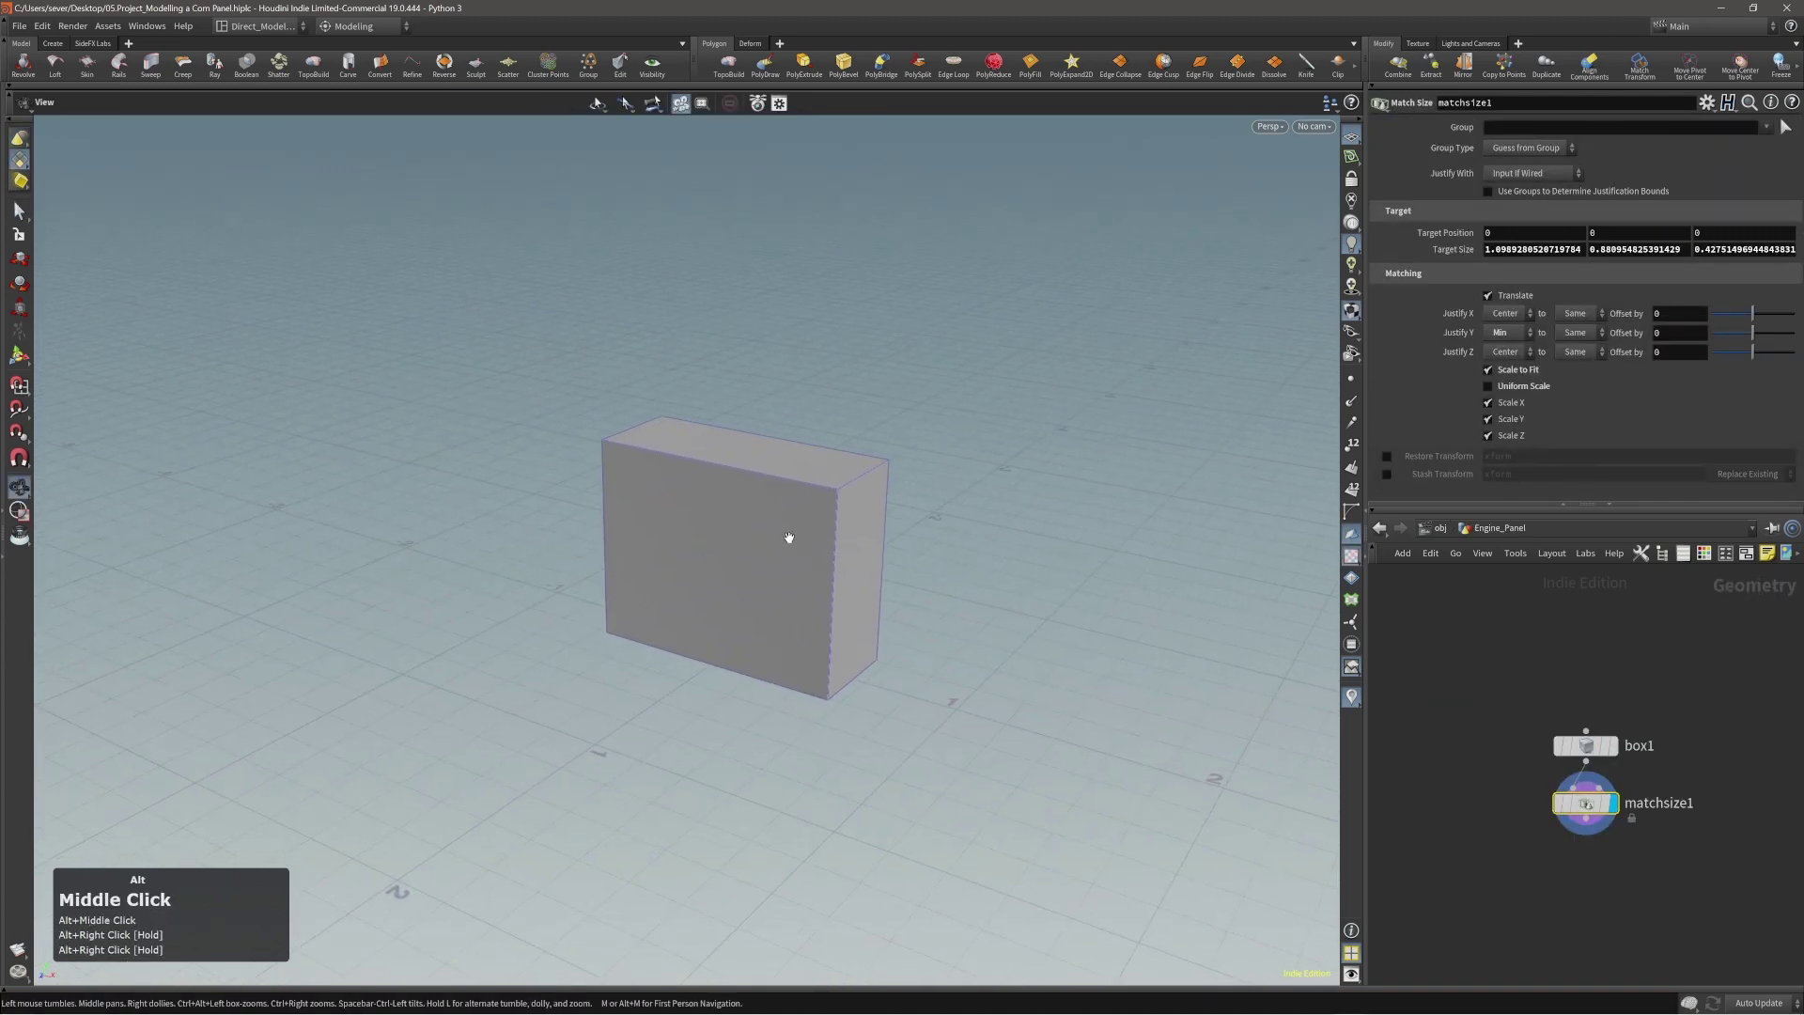
Try to create a box for the engine panel with the Box tool.
alt+right_drag(788, 535, 878, 524)
alt+middle_drag(879, 523, 878, 499)
alt+right_drag(879, 499, 814, 515)
key(c)
click(814, 530)
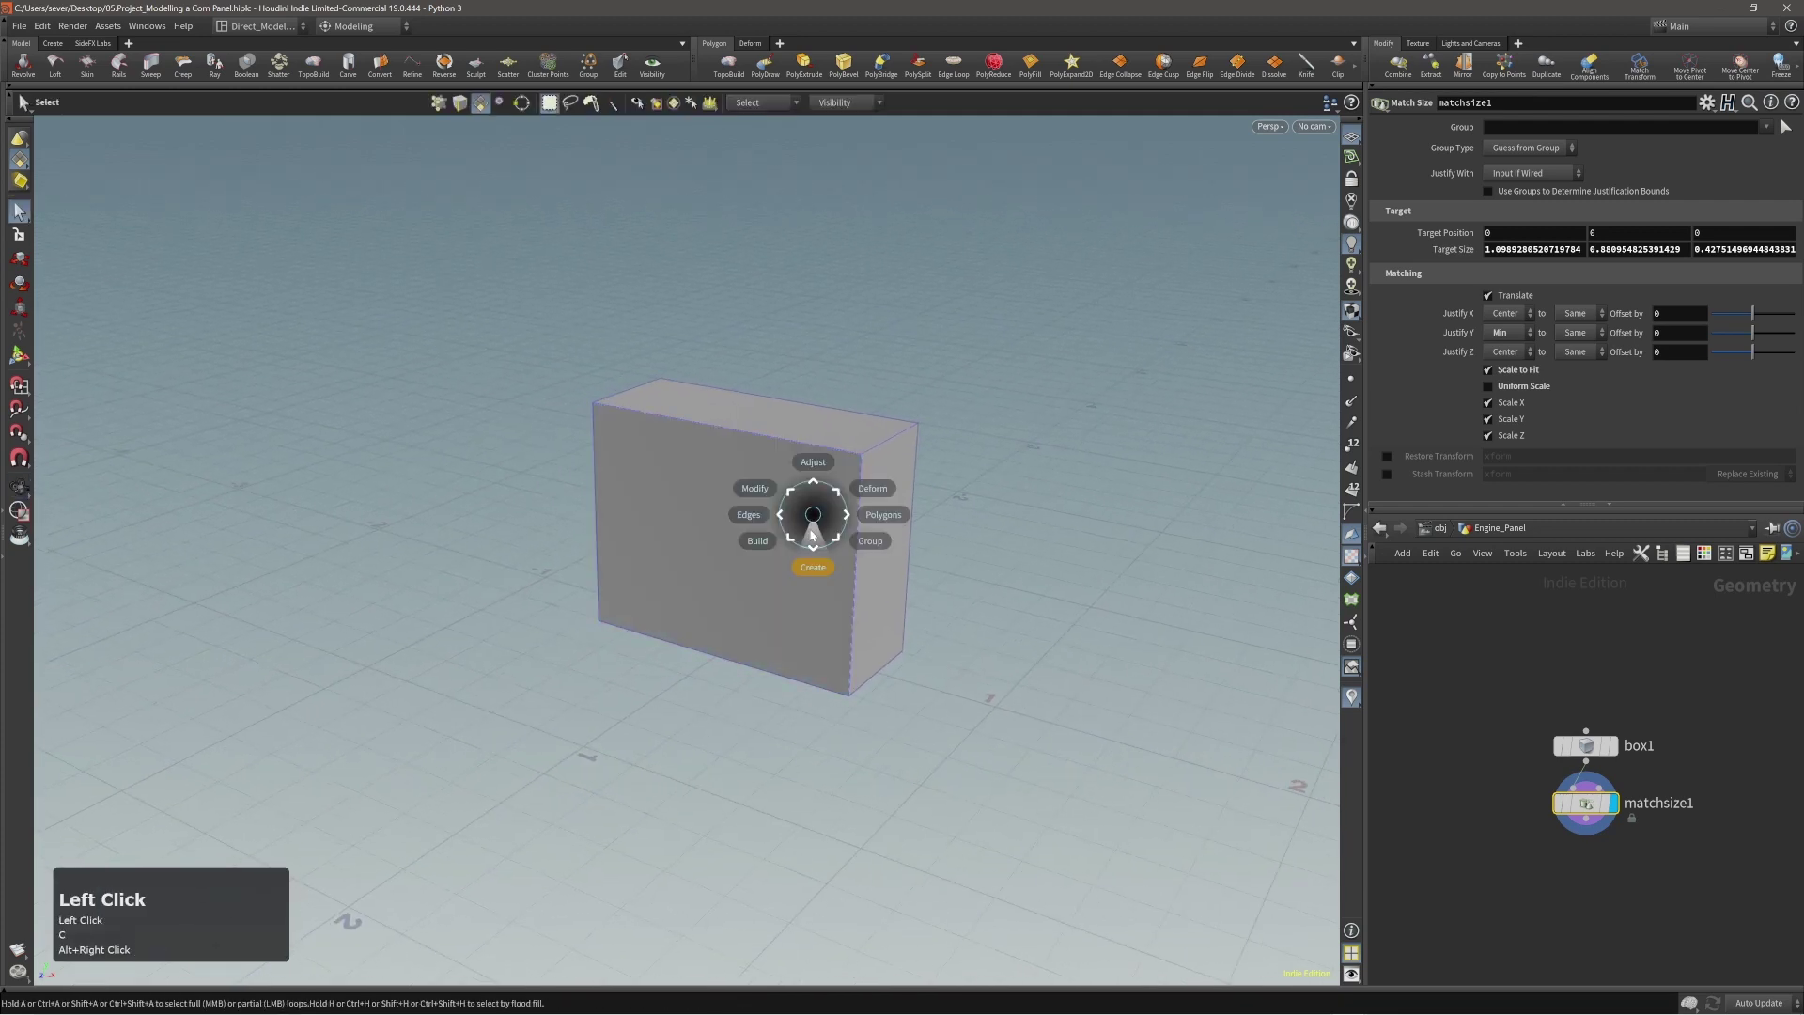
click(814, 544)
click(814, 549)
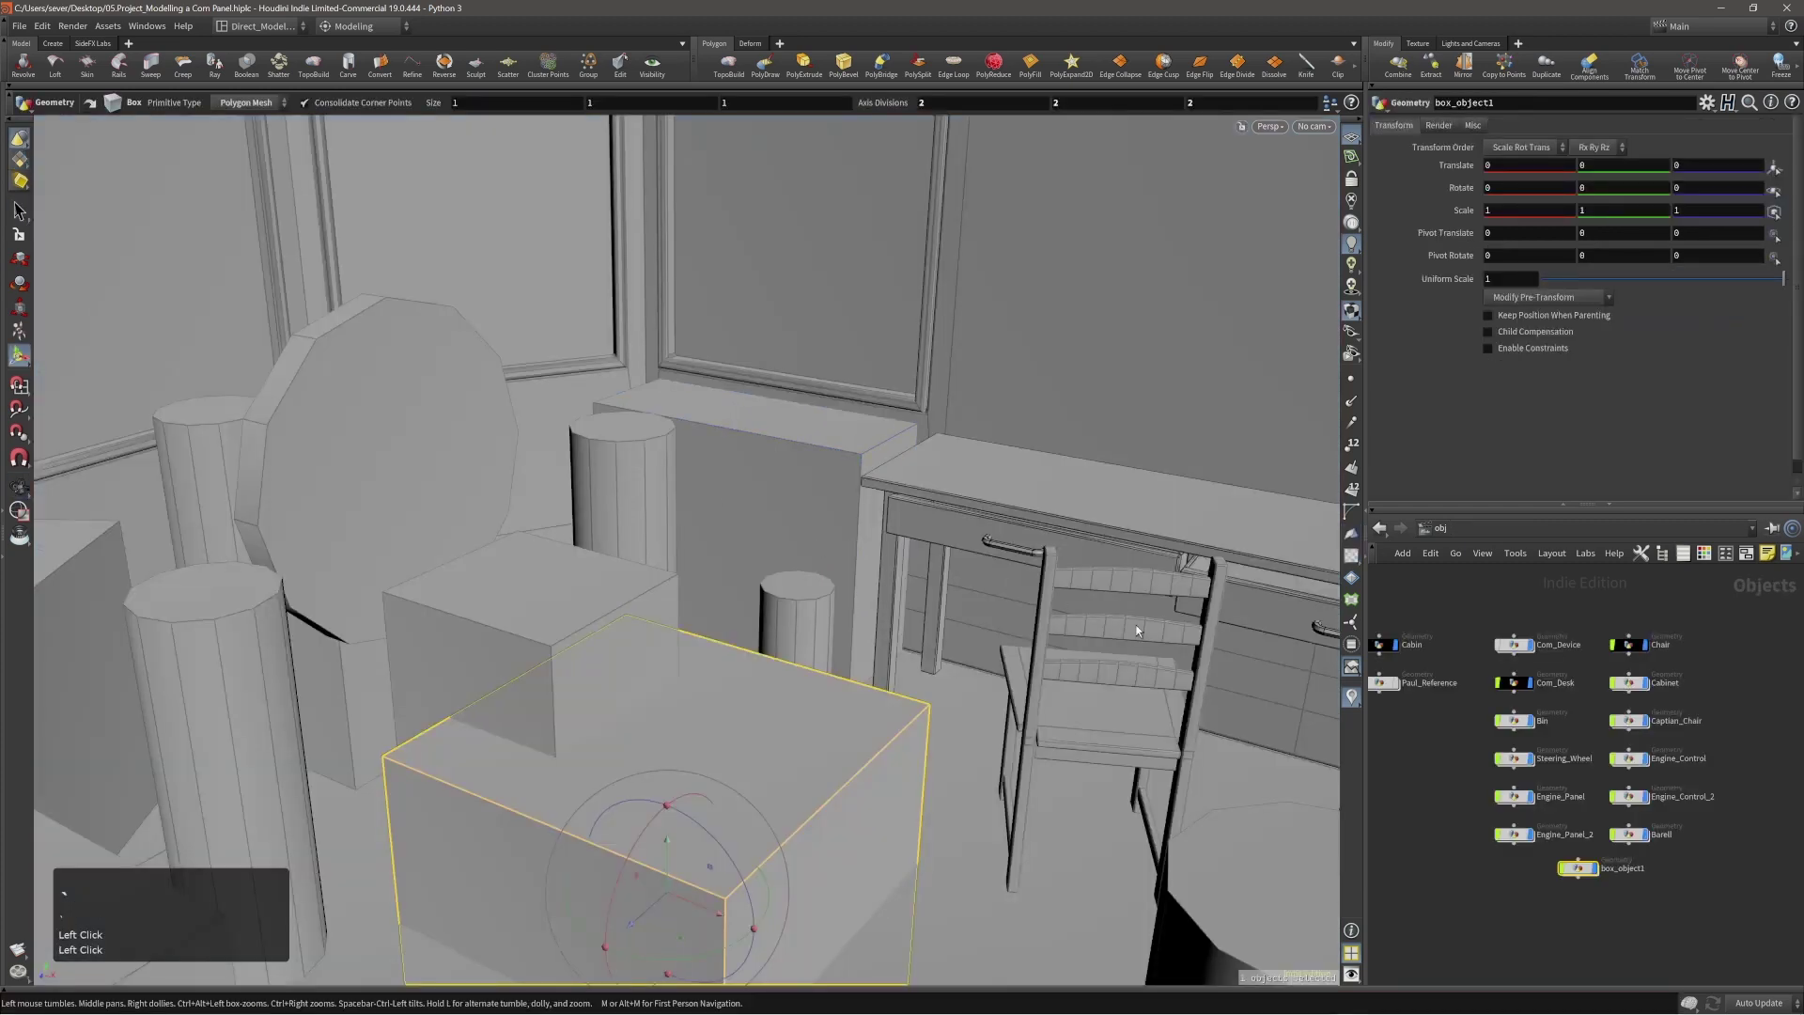
Switch the creation option to Create in Context and add a new box inside Engine_Panel.
drag(1329, 103, 1366, 162)
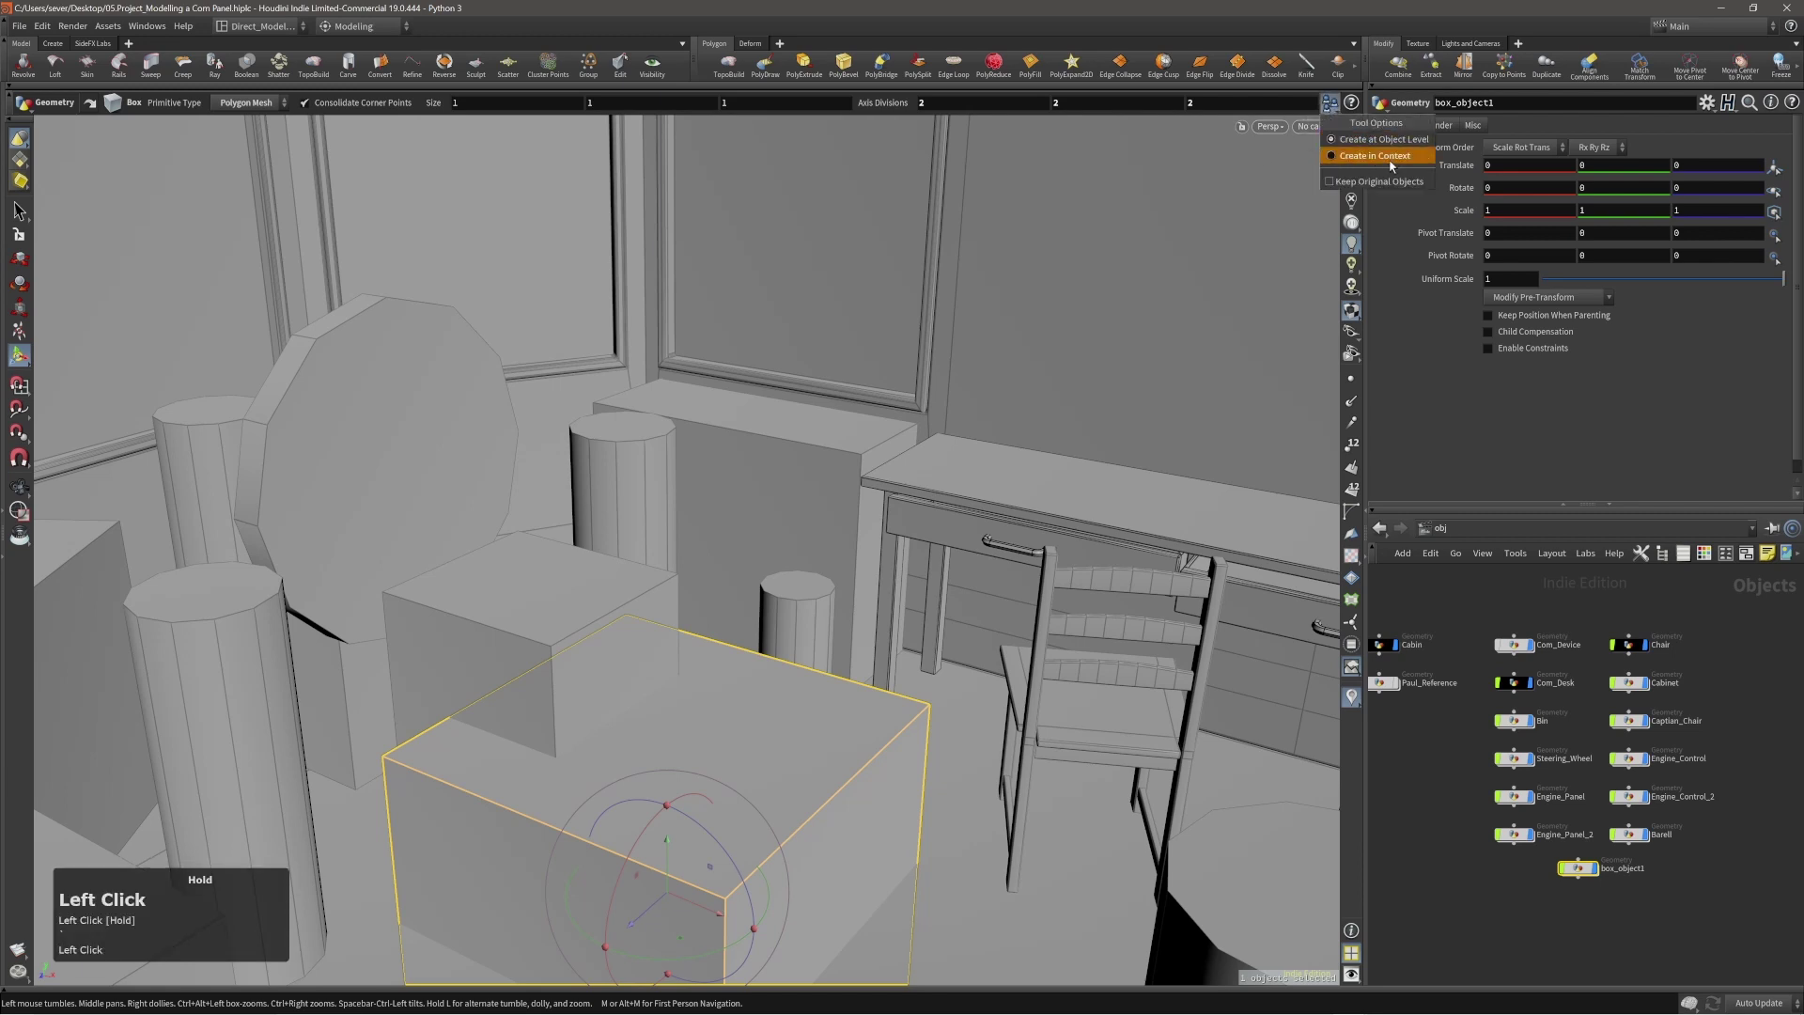
drag(1357, 160, 1357, 158)
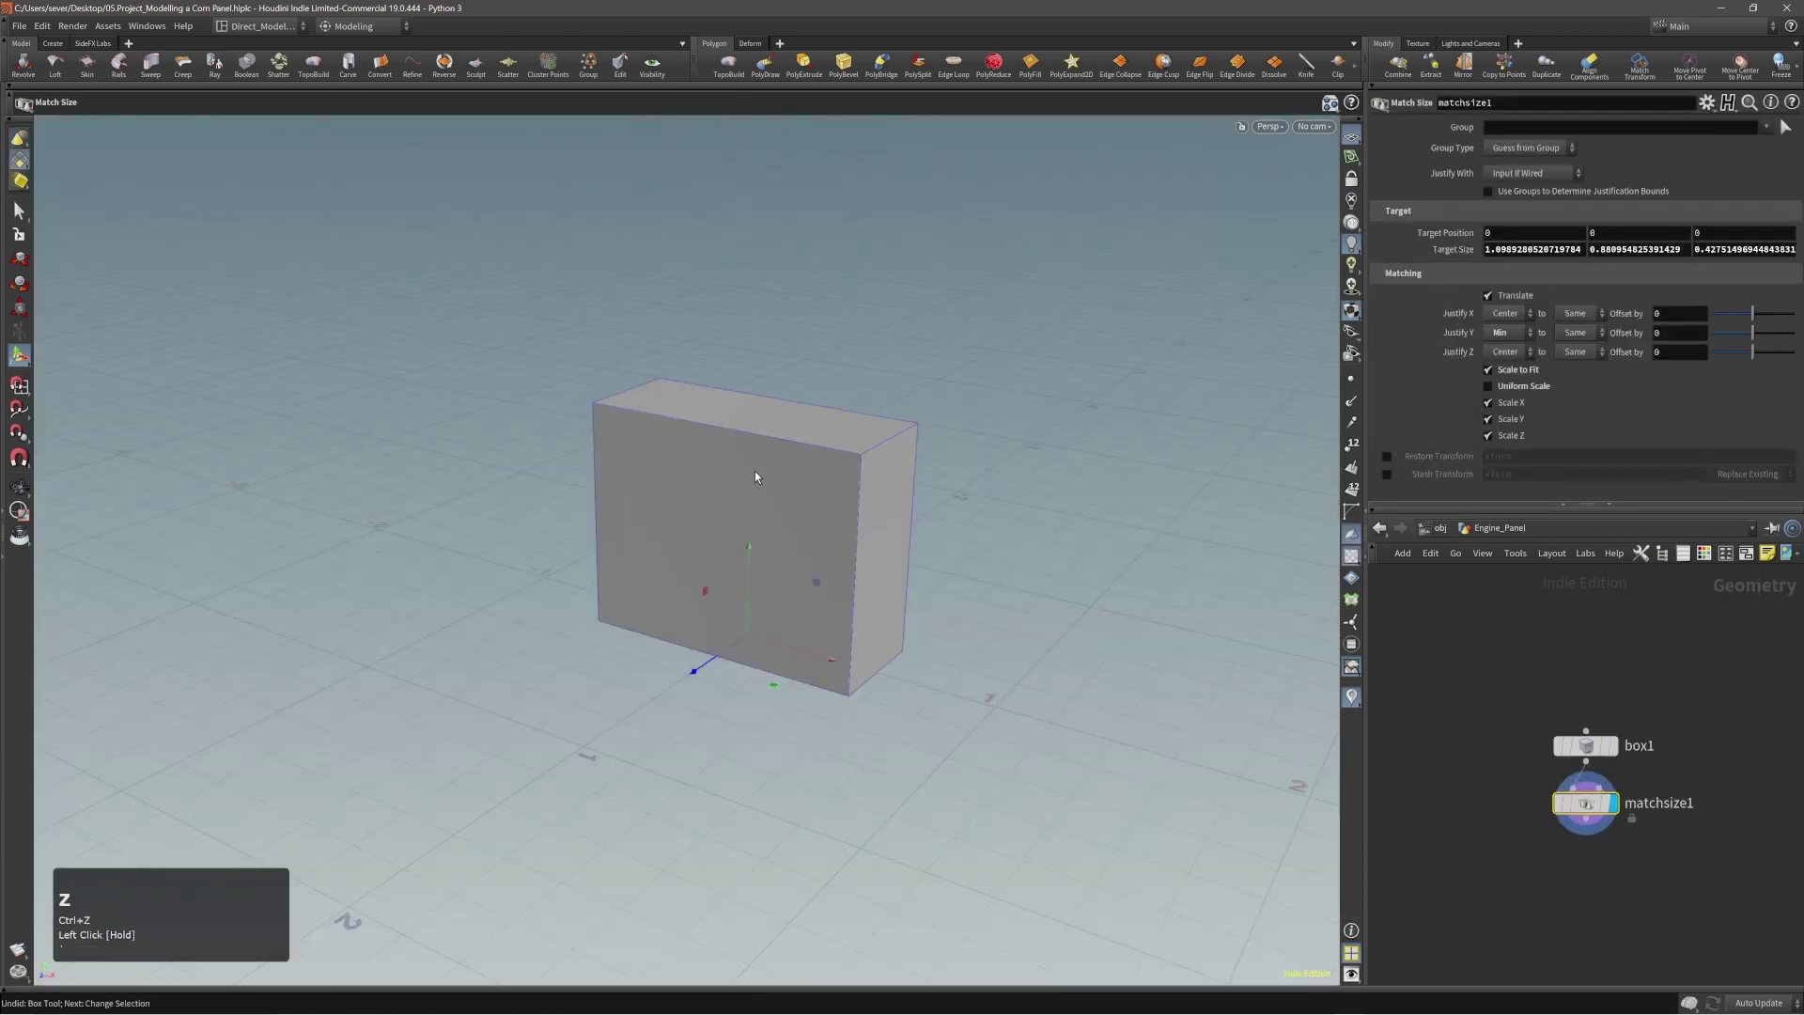
click(754, 471)
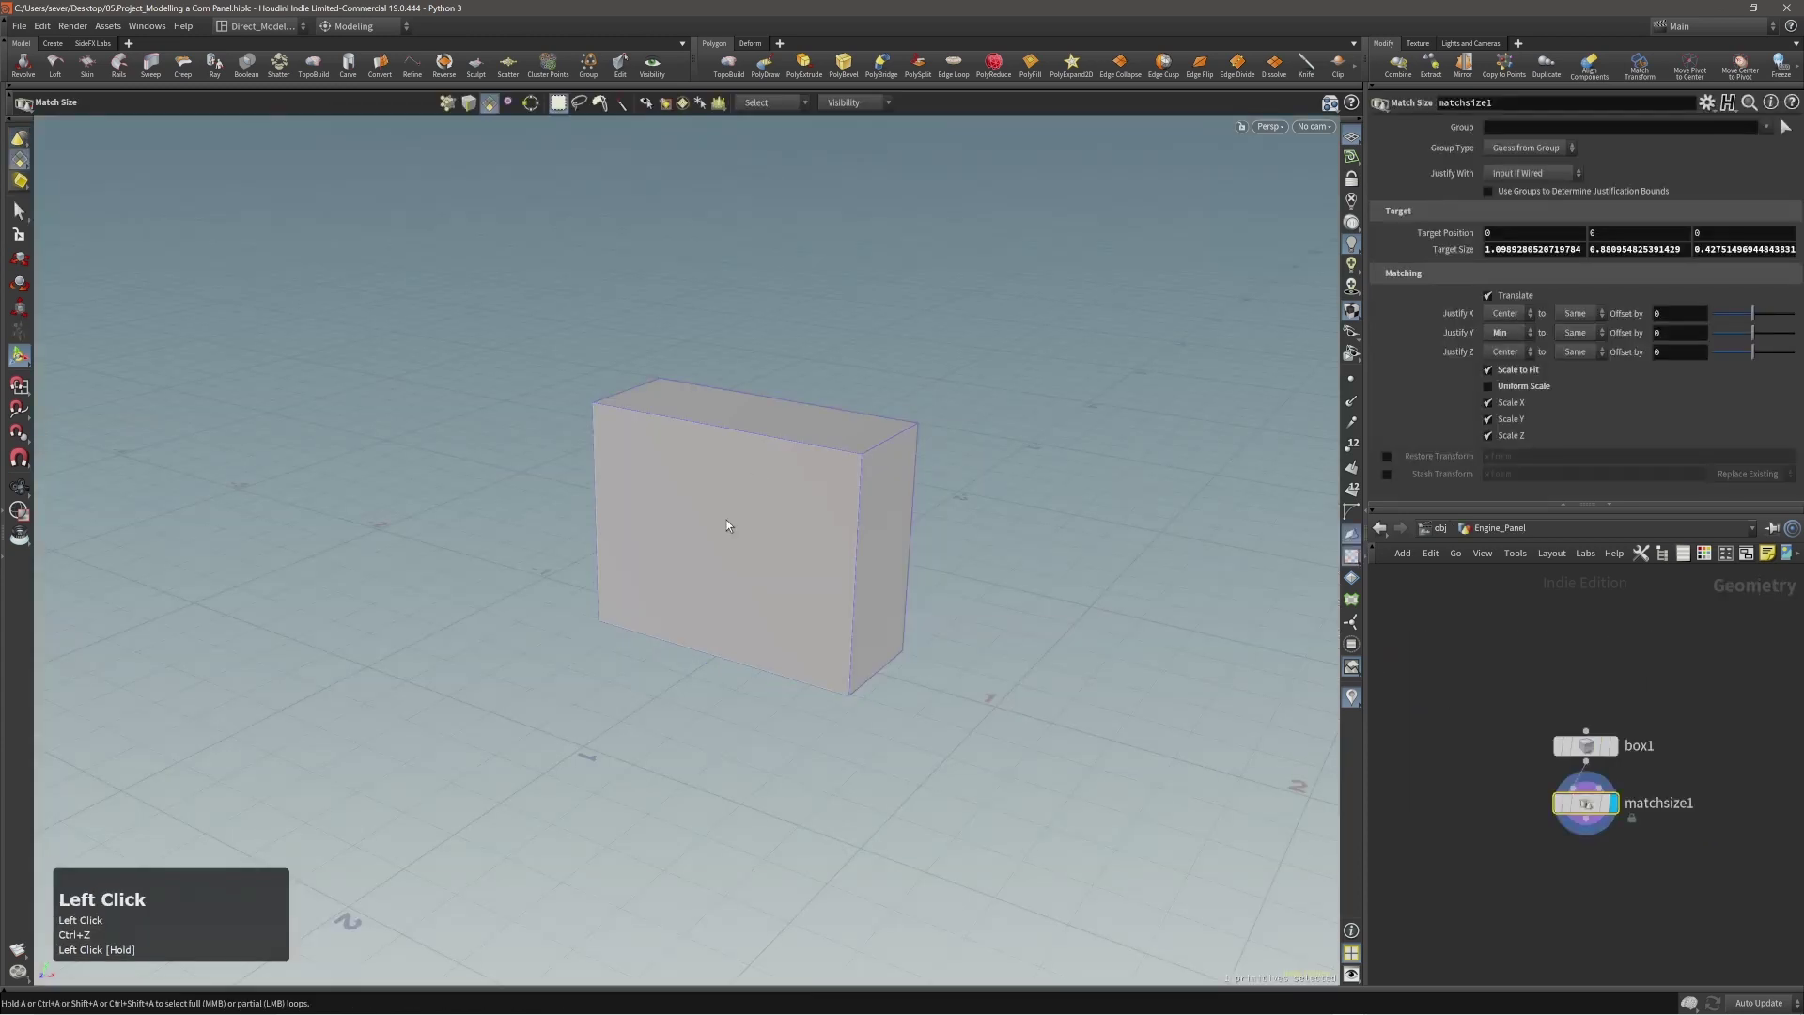
key(c)
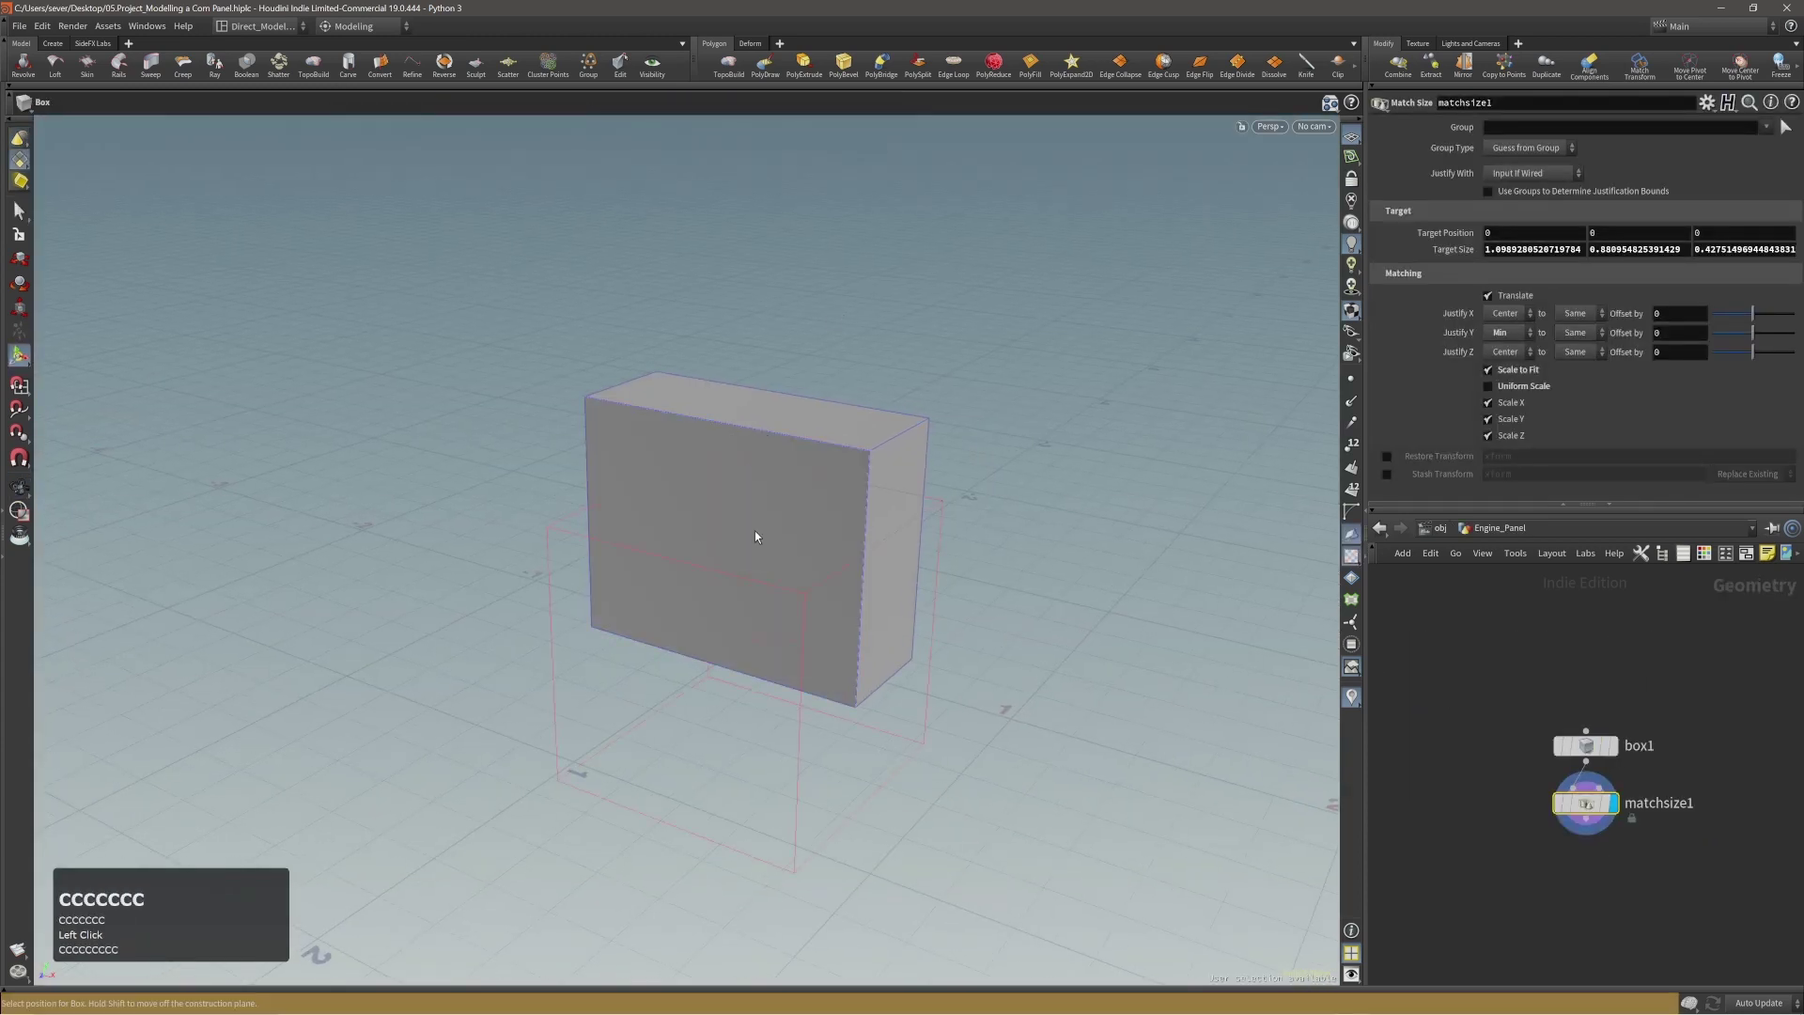
alt+right_click(754, 532)
alt+drag(769, 493, 754, 528)
alt+right_drag(753, 528, 723, 525)
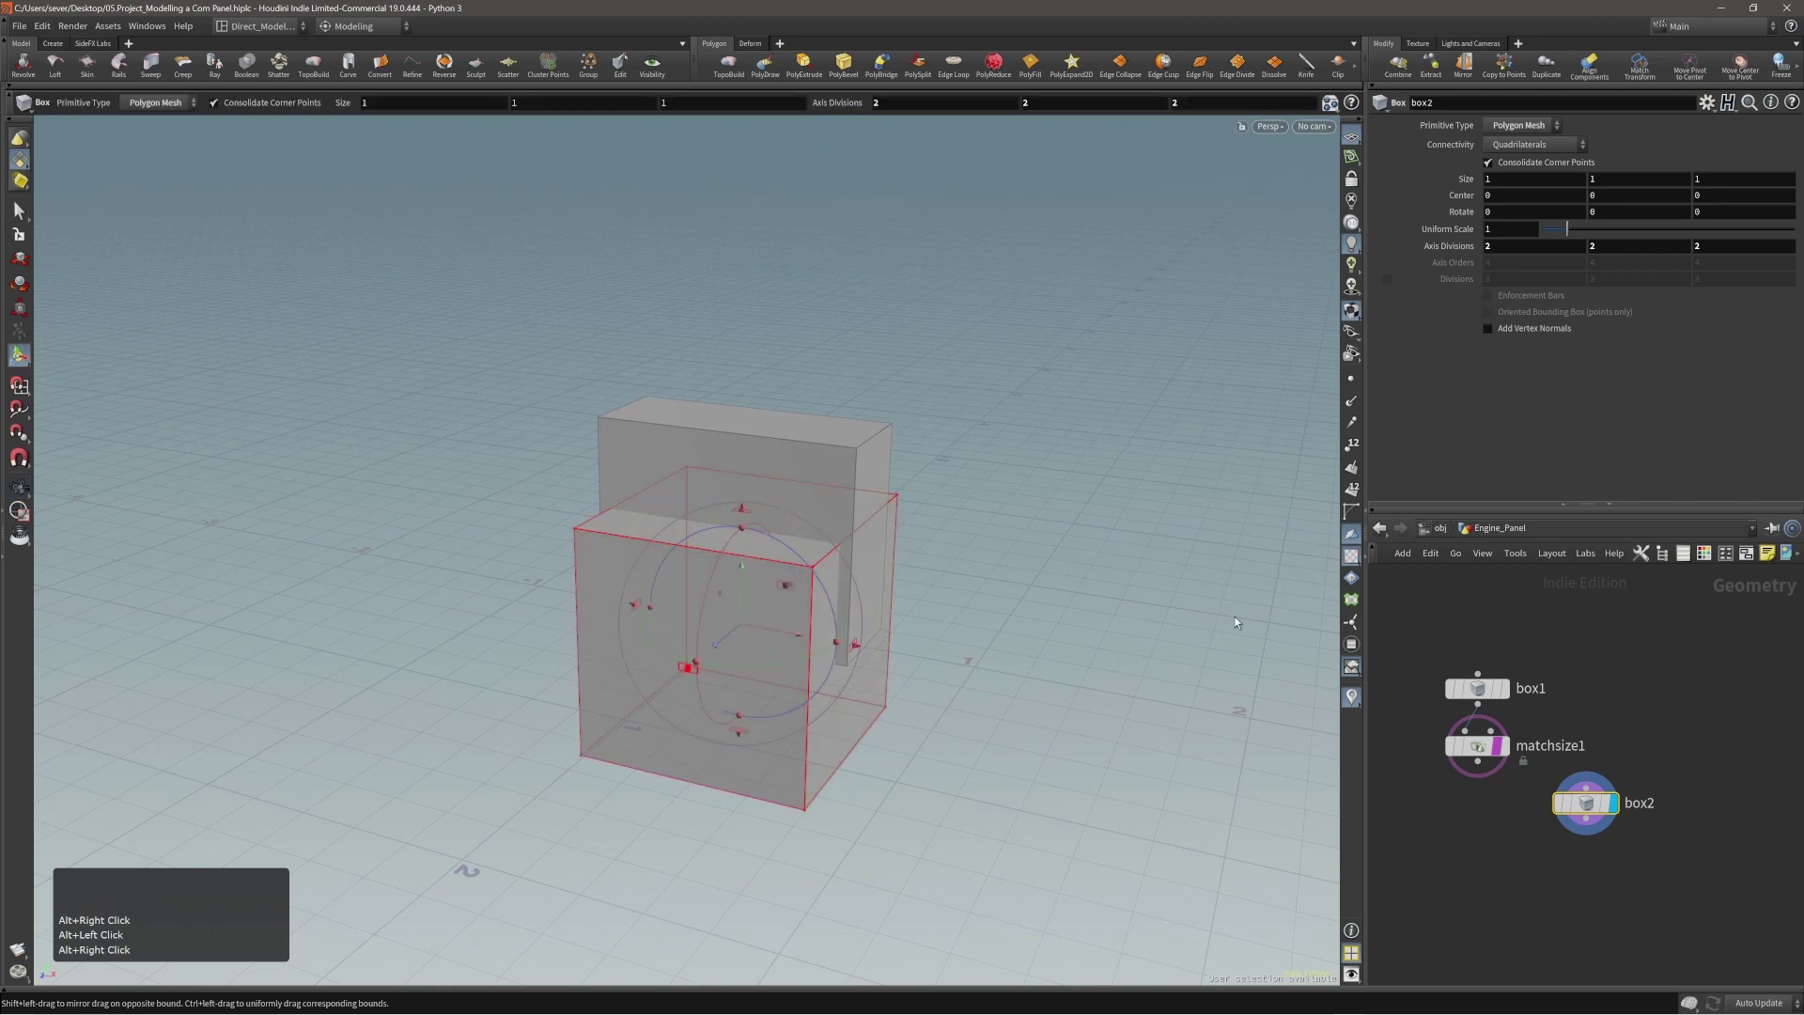
Connect the matchsize1 output to the new box's input so the box takes over the placeholder's bounds.
mouse_move(1488, 775)
drag(1485, 773, 1527, 821)
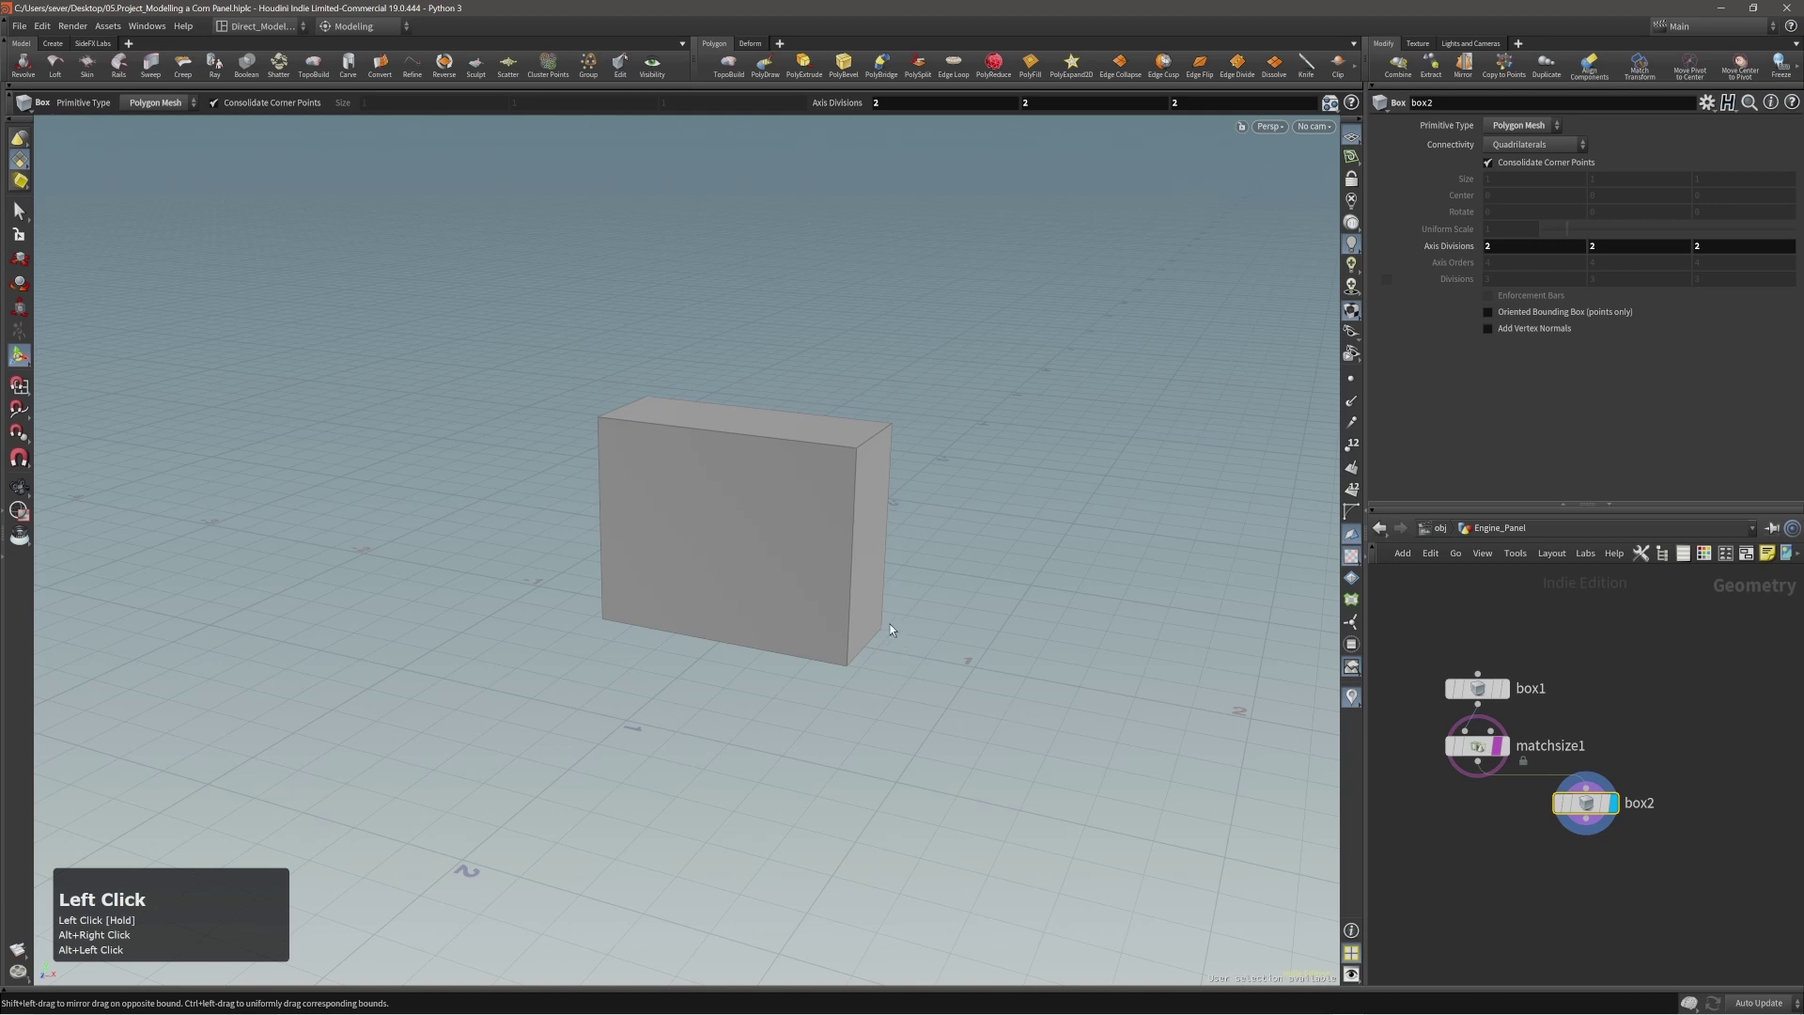
alt+right_drag(714, 538, 693, 532)
alt+middle_drag(693, 531, 708, 523)
alt+right_drag(709, 523, 758, 502)
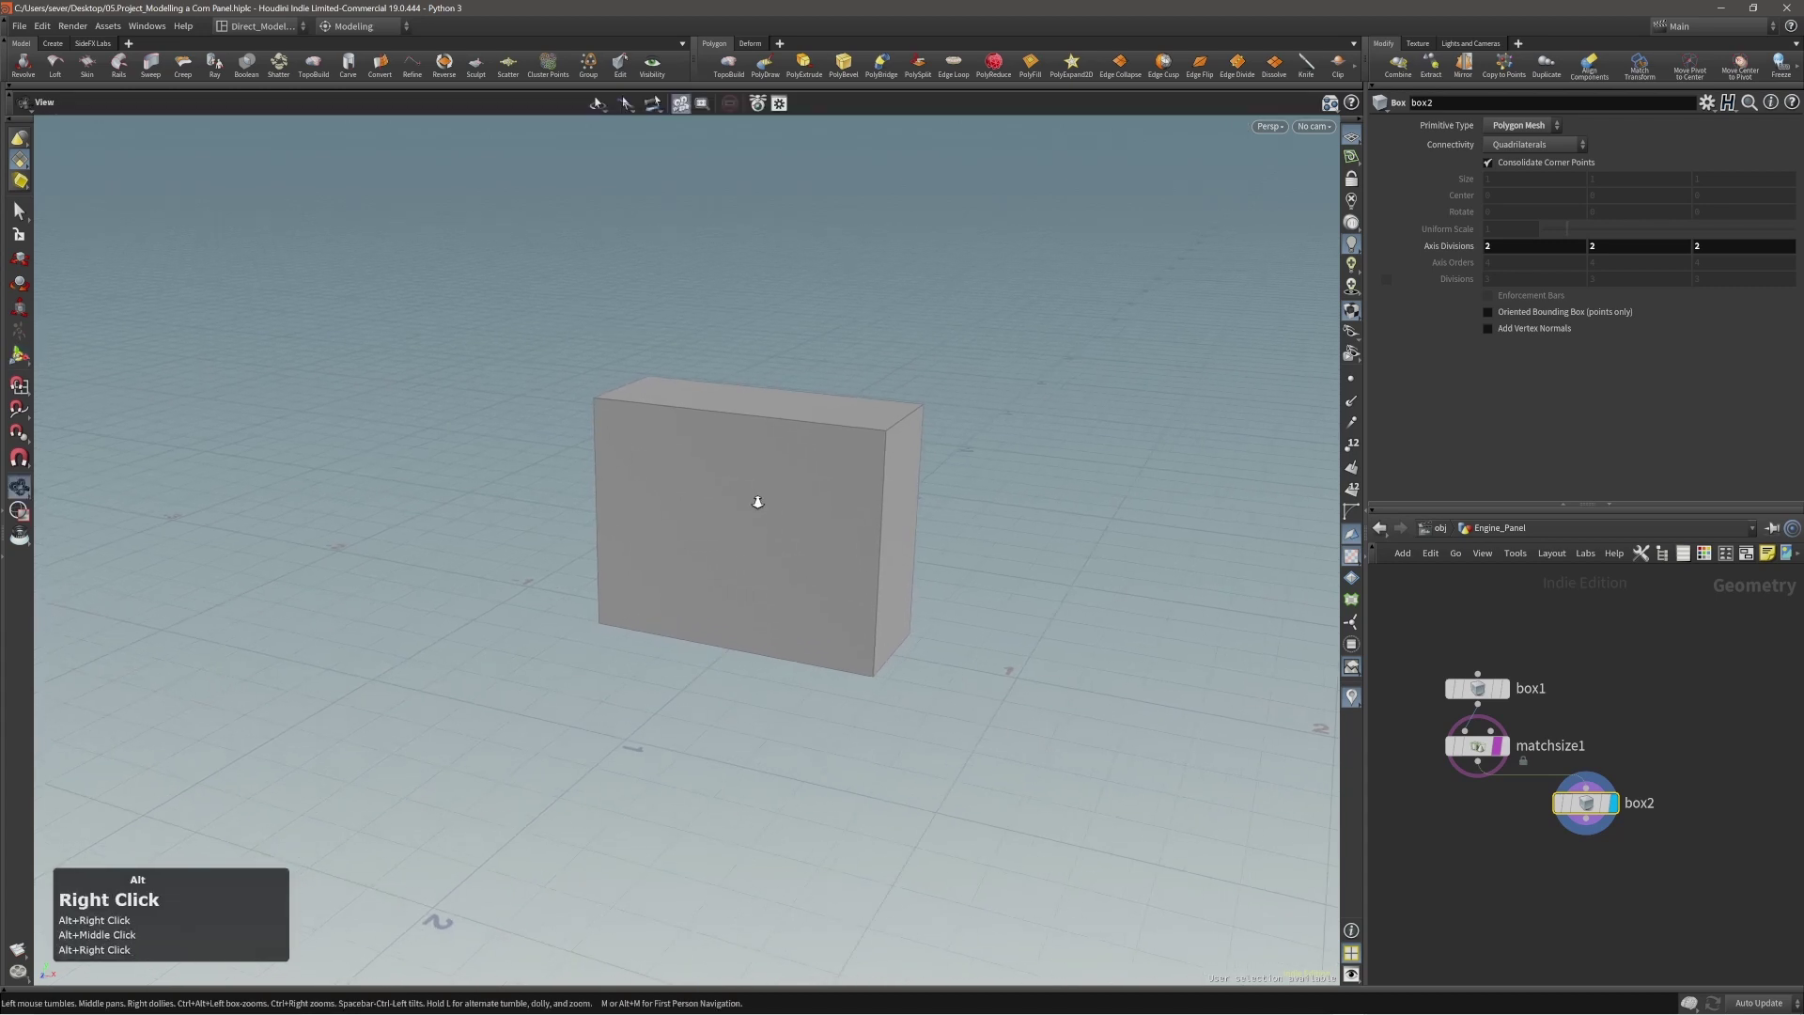
alt+drag(782, 520, 786, 507)
mouse_move(1500, 749)
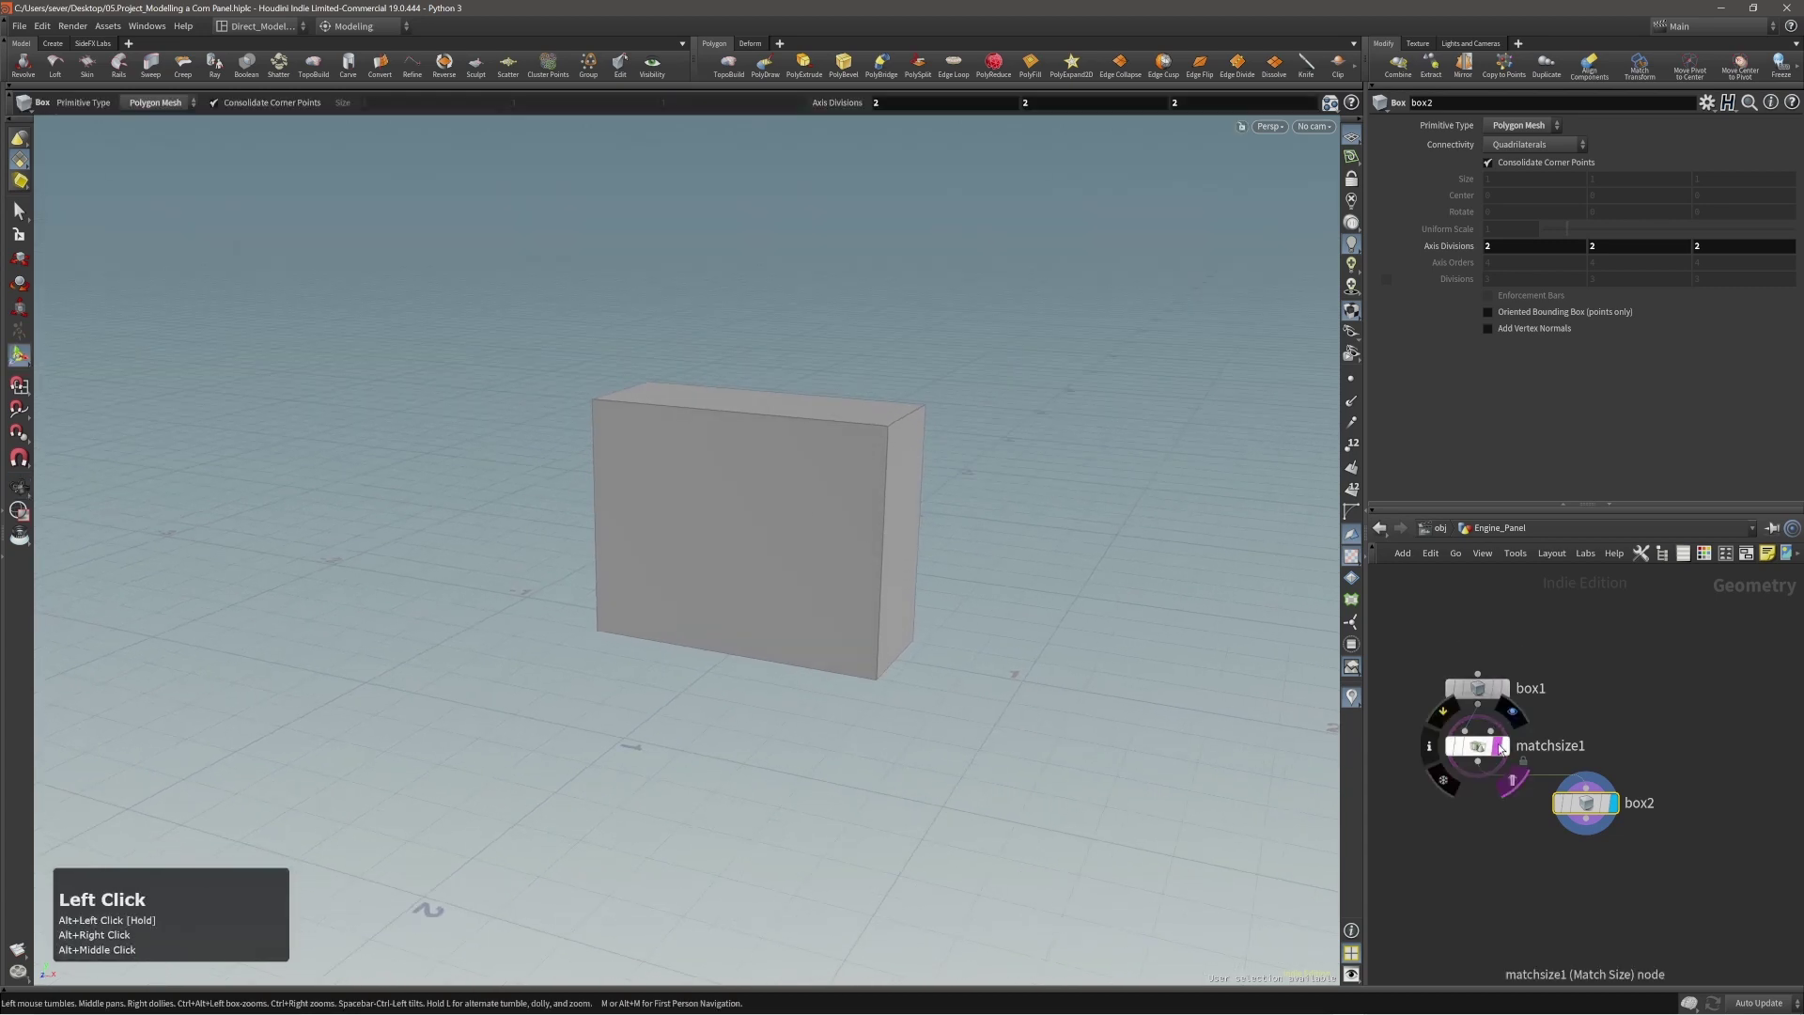
click(1505, 749)
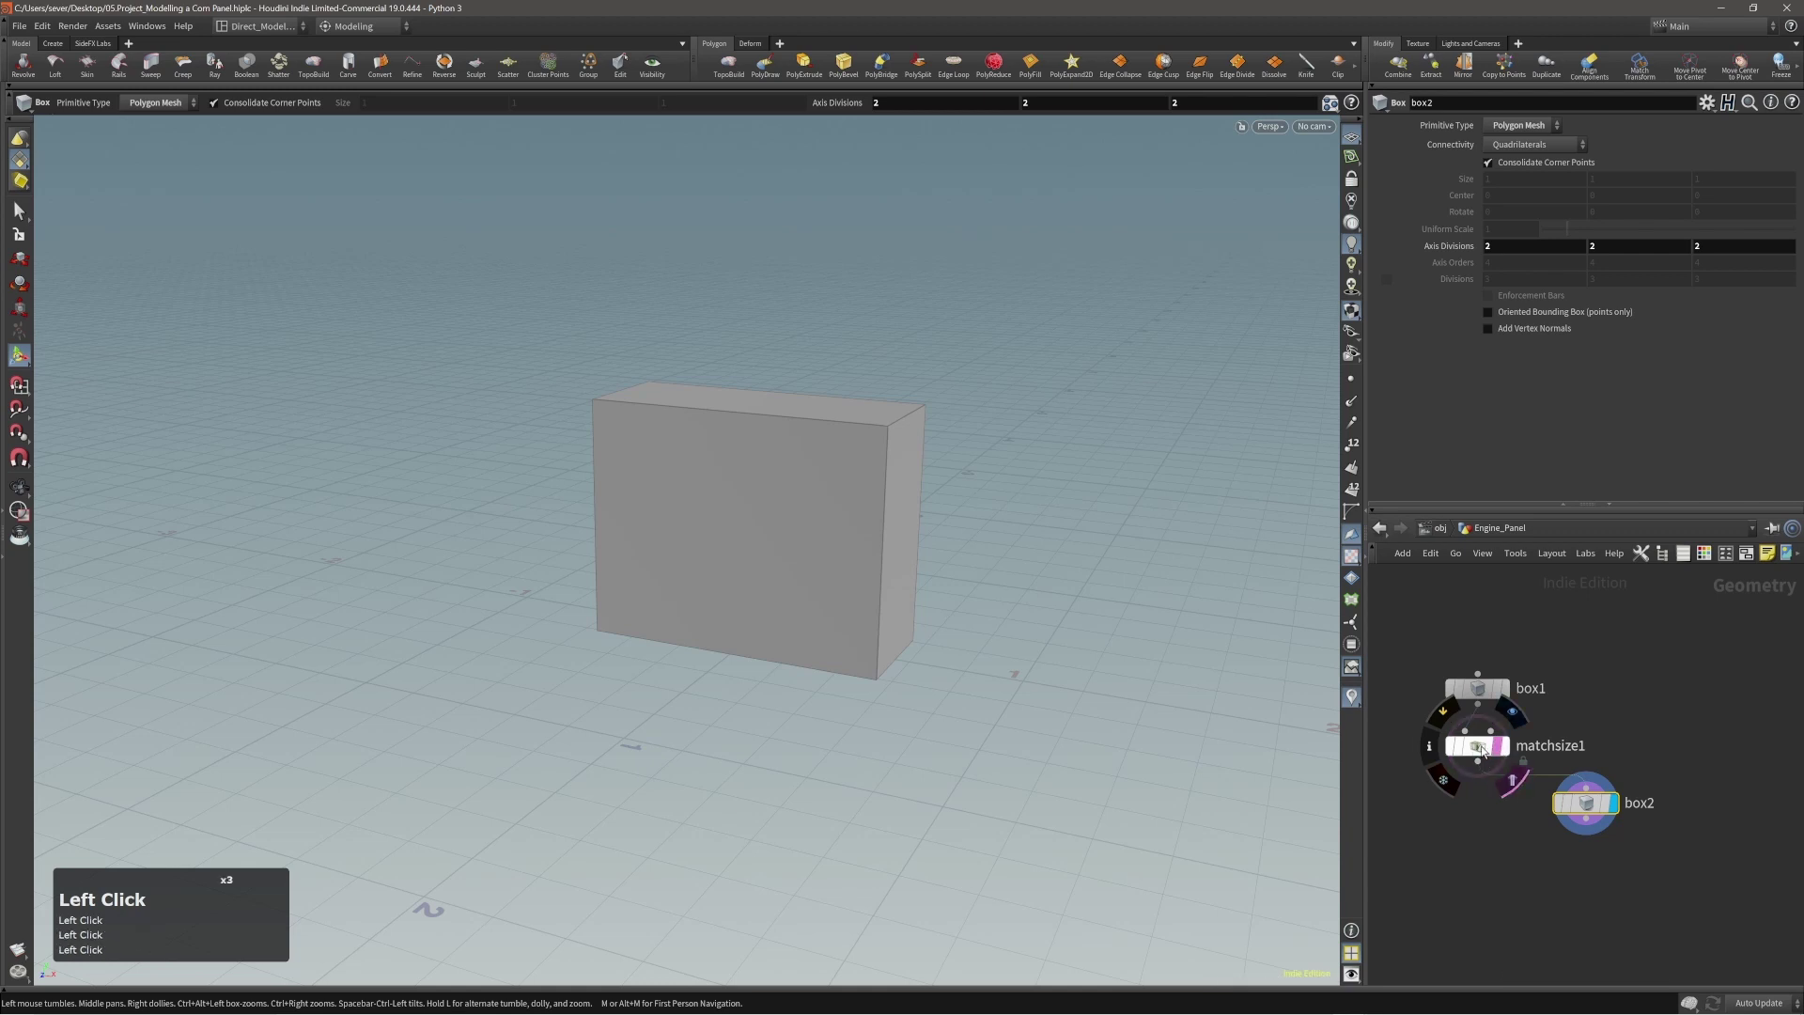
Insert an edge loop running lengthwise around the box near its back, at about 0.757 along the depth edge.
alt+right_drag(910, 730, 846, 551)
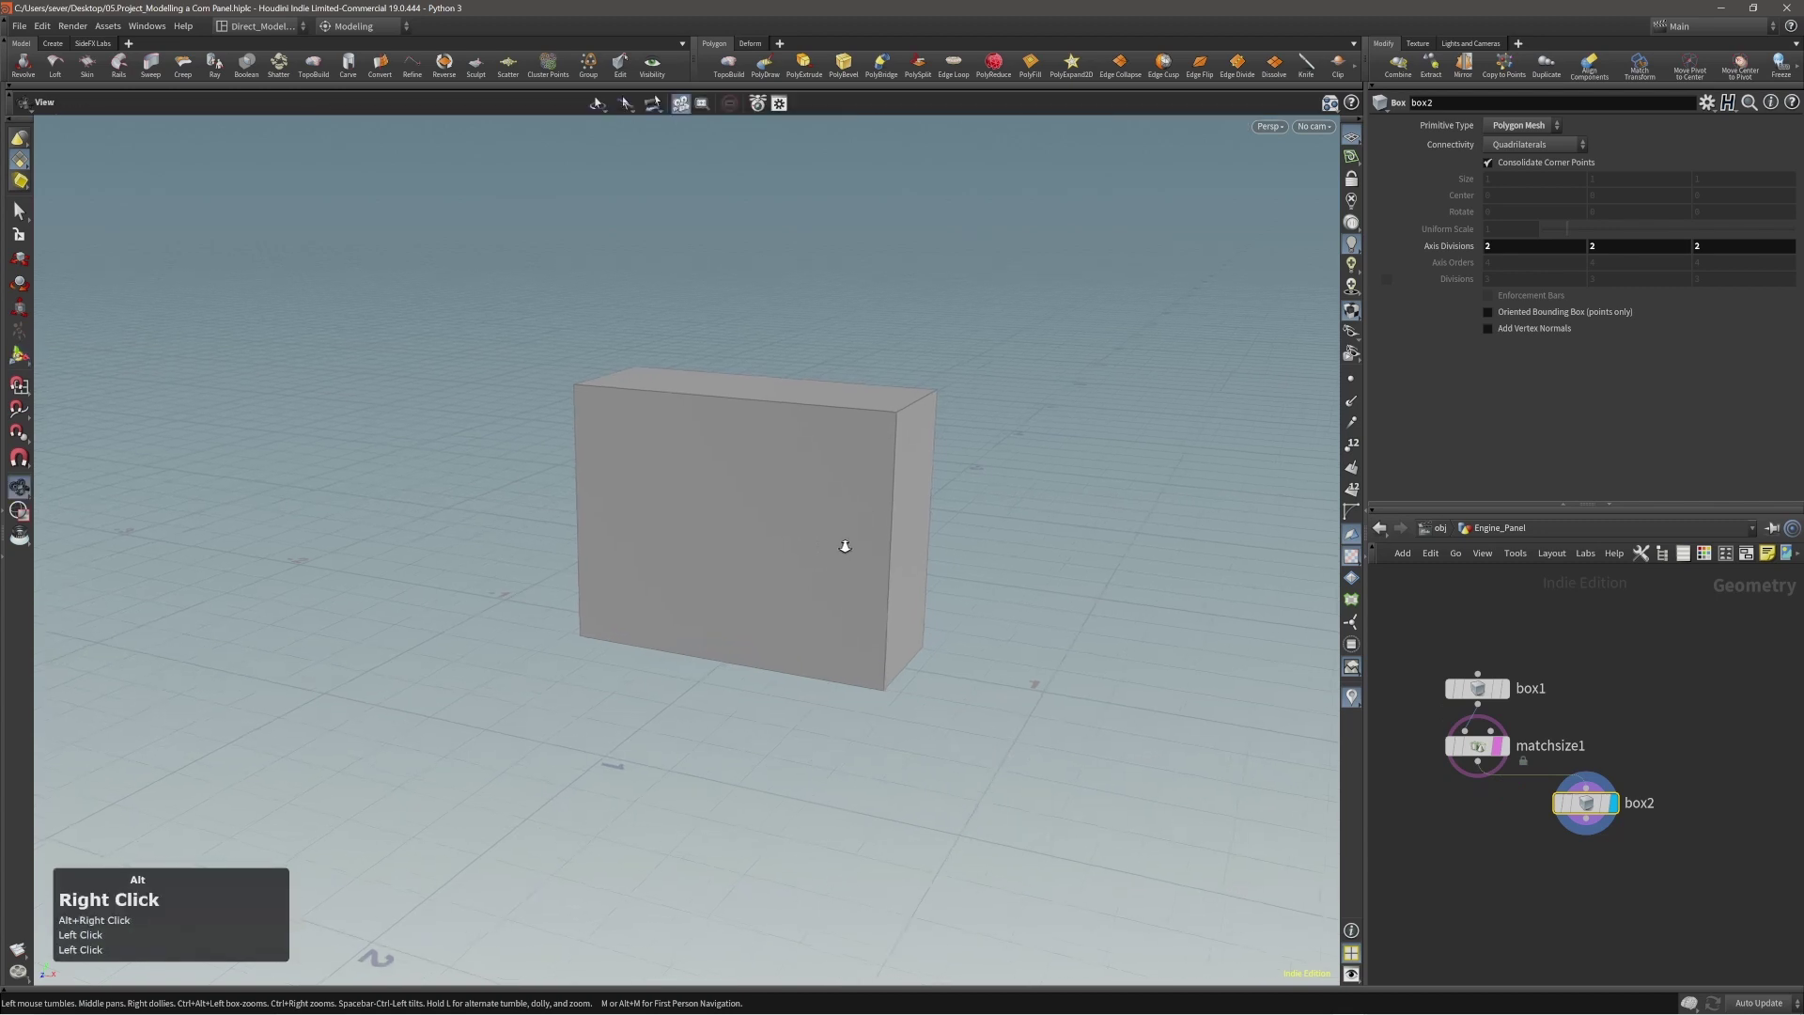
alt+drag(845, 551, 792, 535)
key(3)
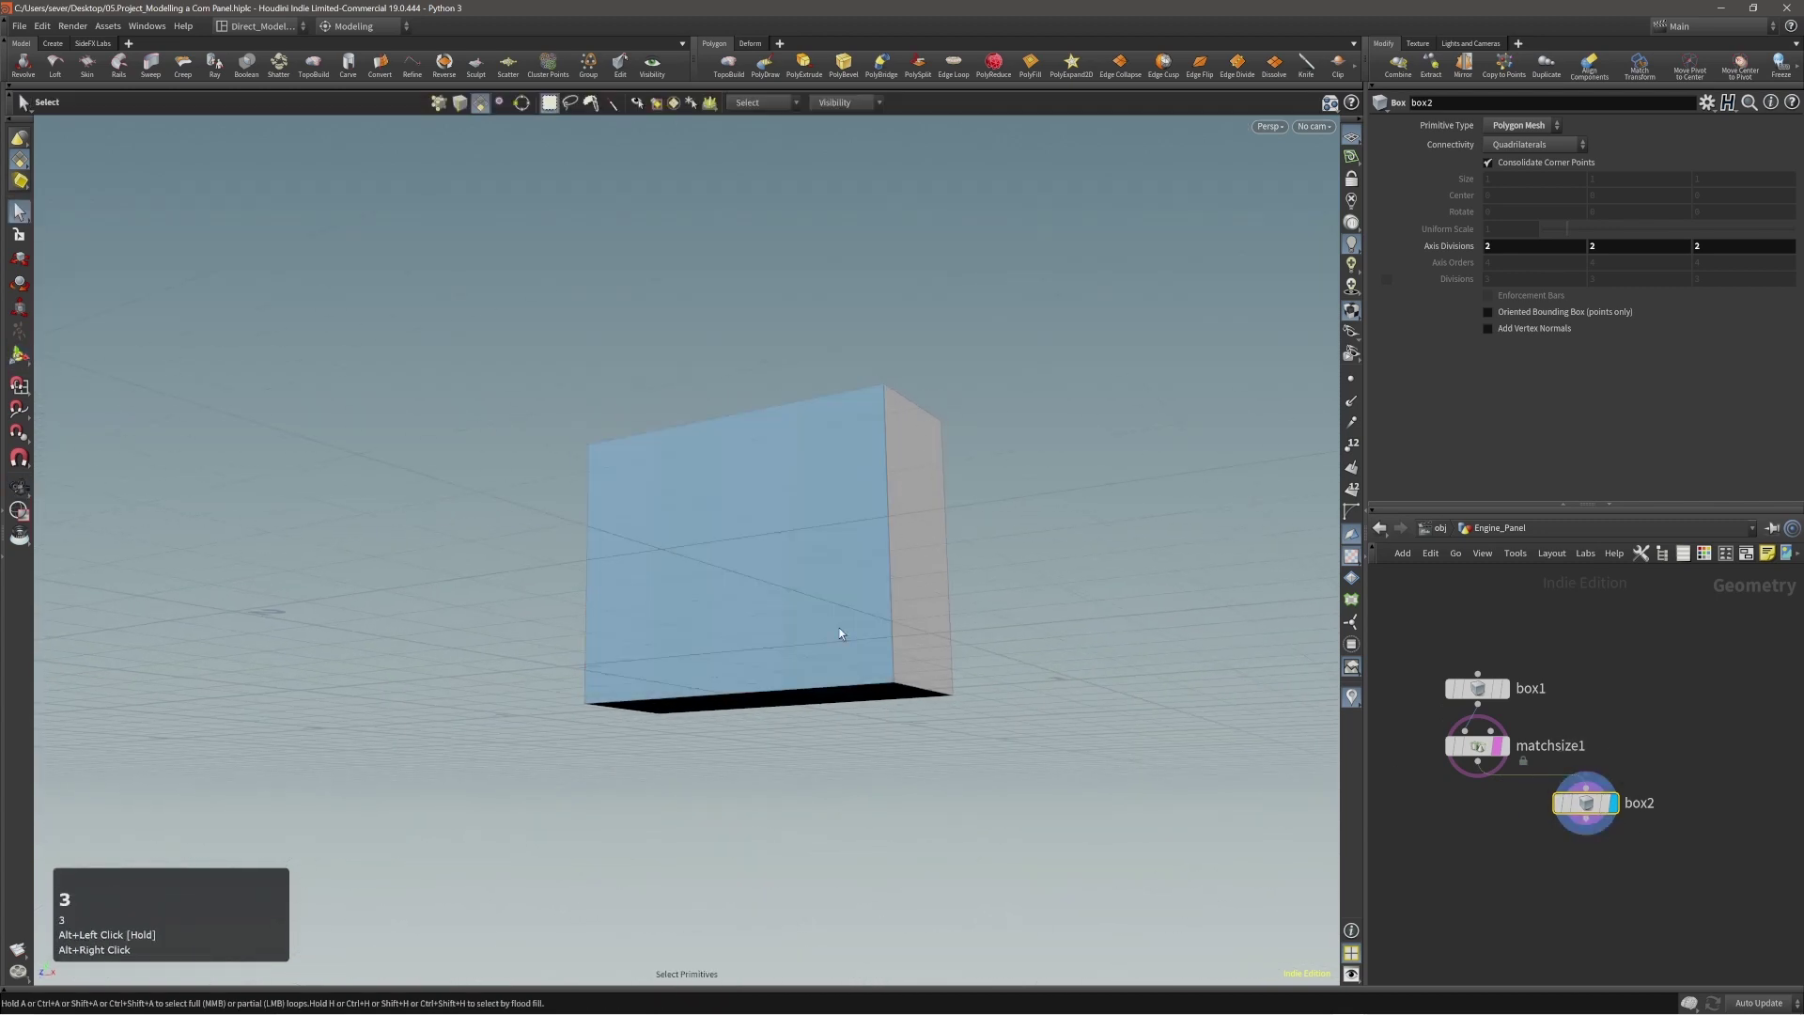
alt+drag(838, 628, 798, 736)
alt+right_drag(798, 737, 878, 442)
alt+middle_drag(879, 423, 839, 449)
alt+drag(839, 442, 807, 453)
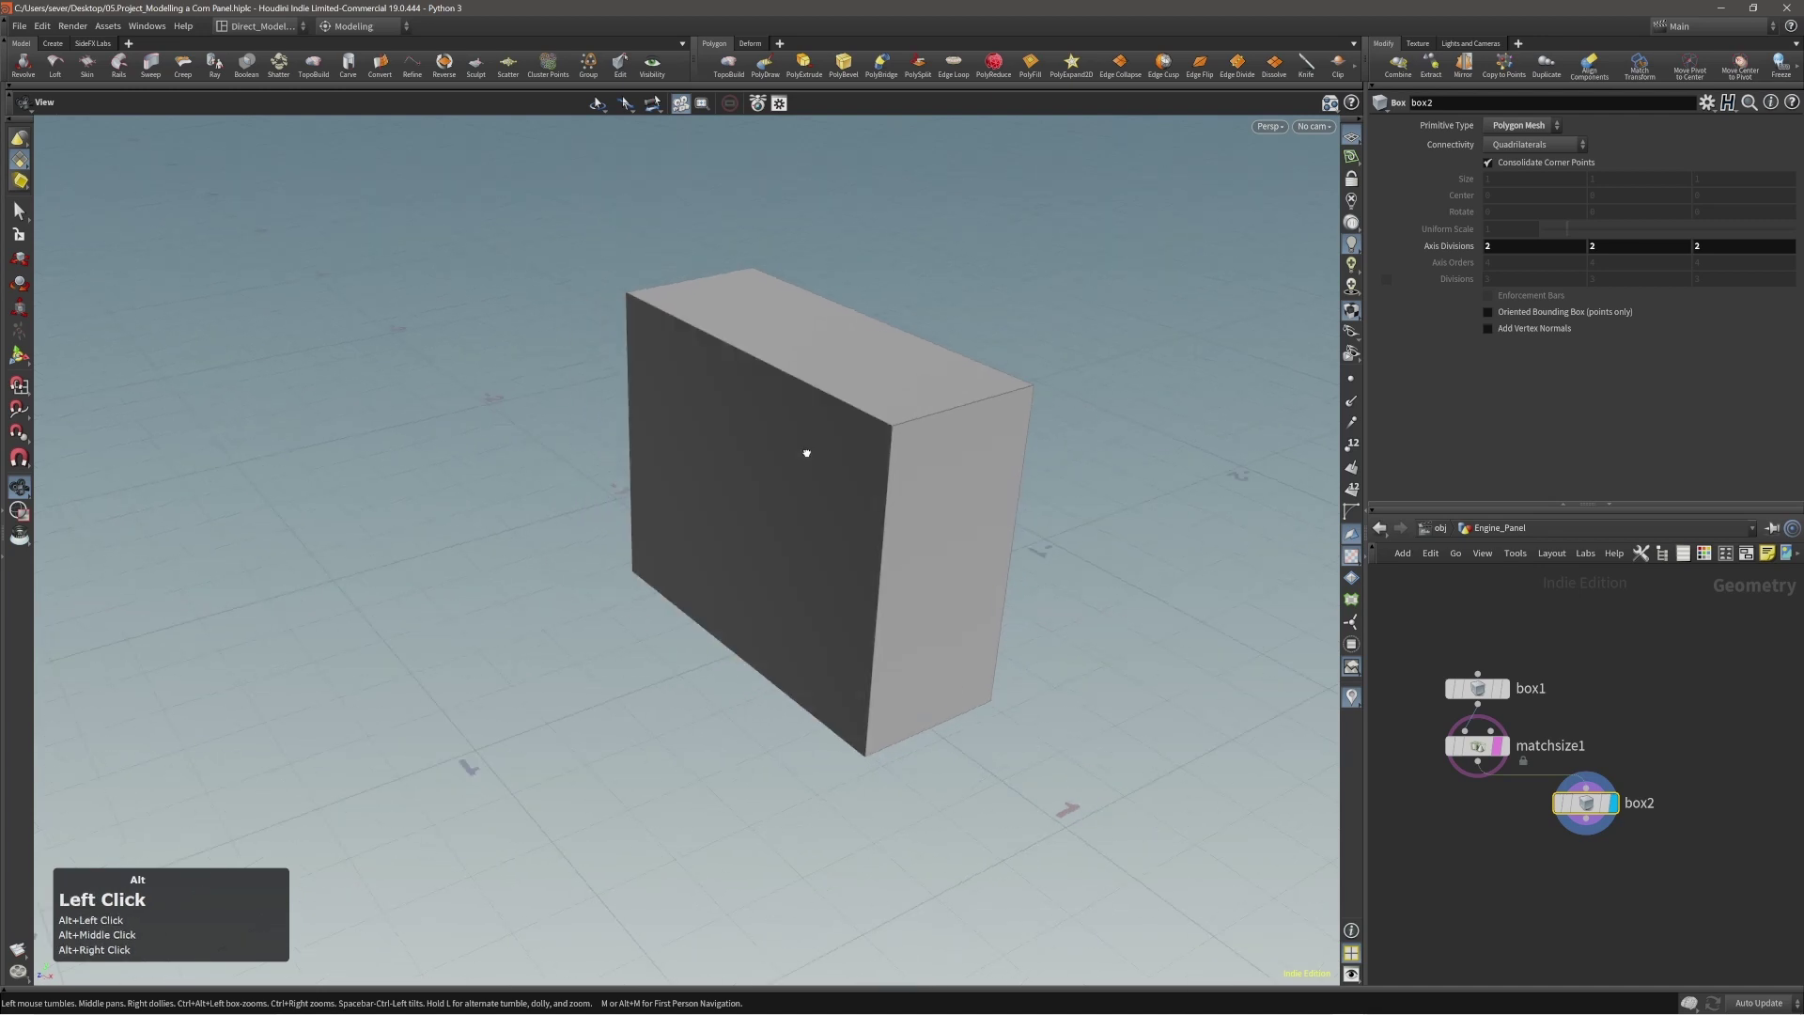
key(c)
click(956, 413)
click(951, 406)
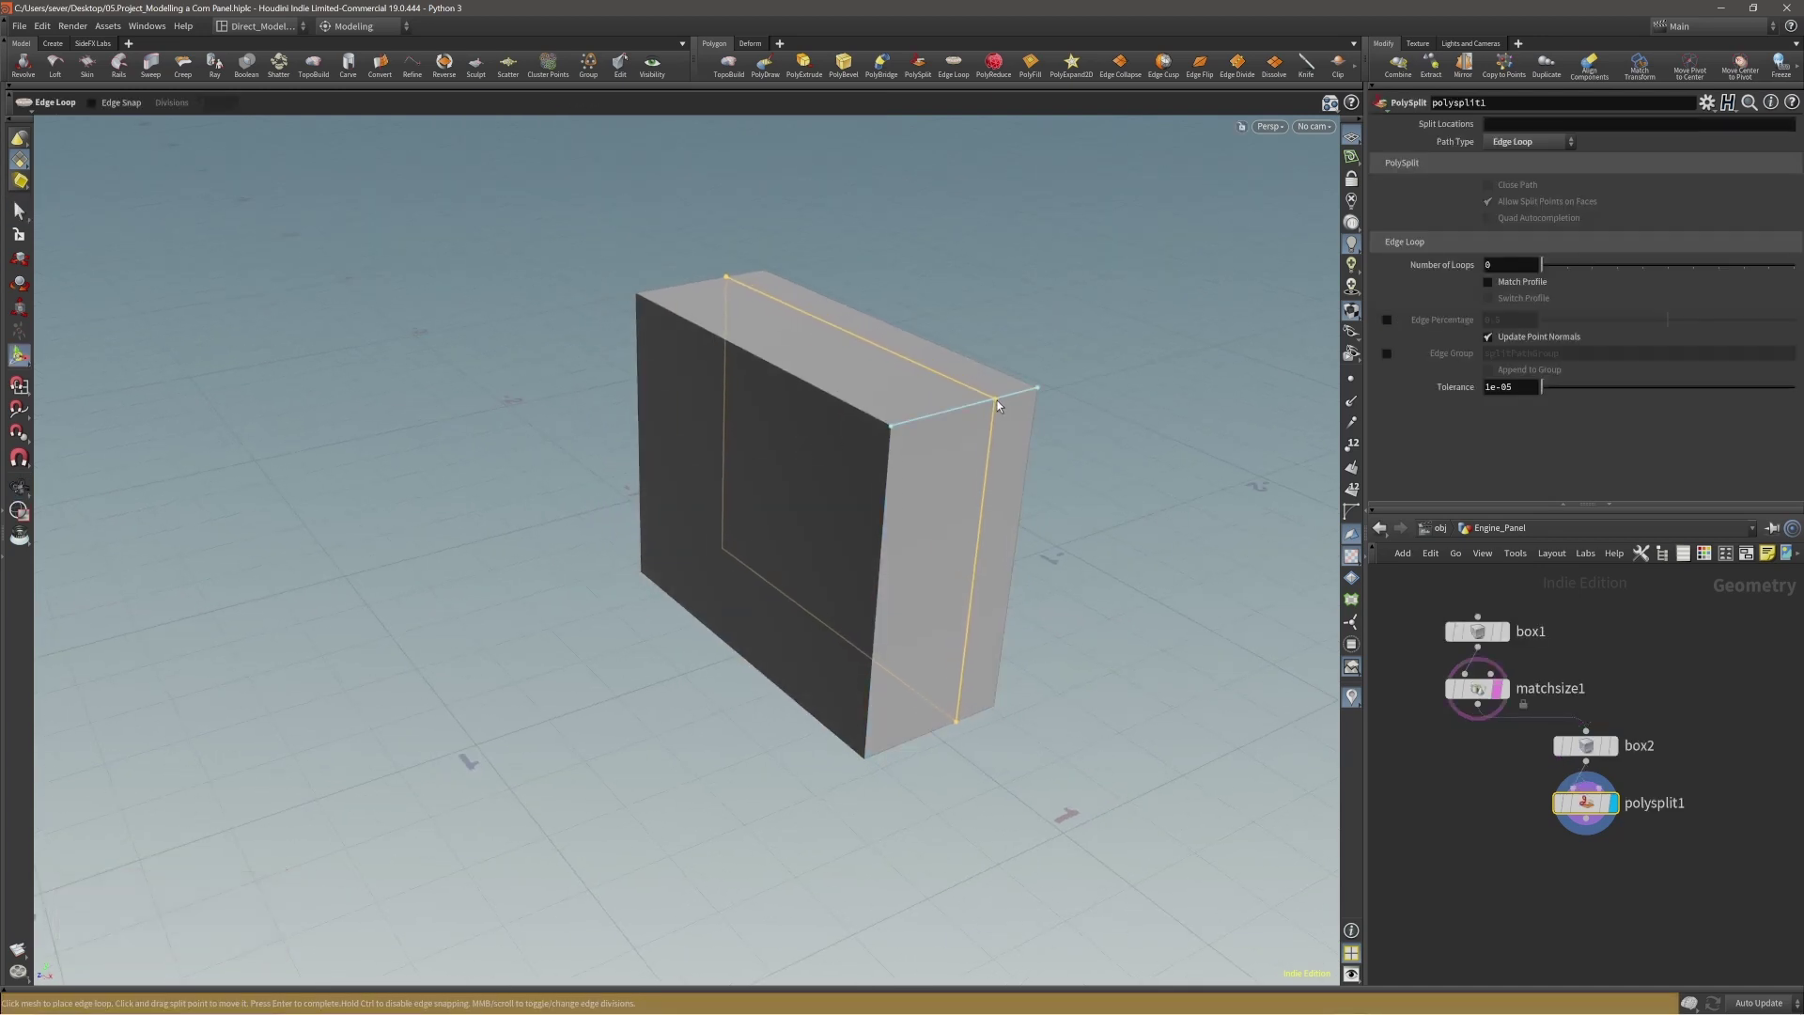
click(1004, 398)
Move the box's upper front edge downward to form a sloped top section.
alt+right_drag(1004, 397, 842, 451)
alt+drag(842, 451, 844, 409)
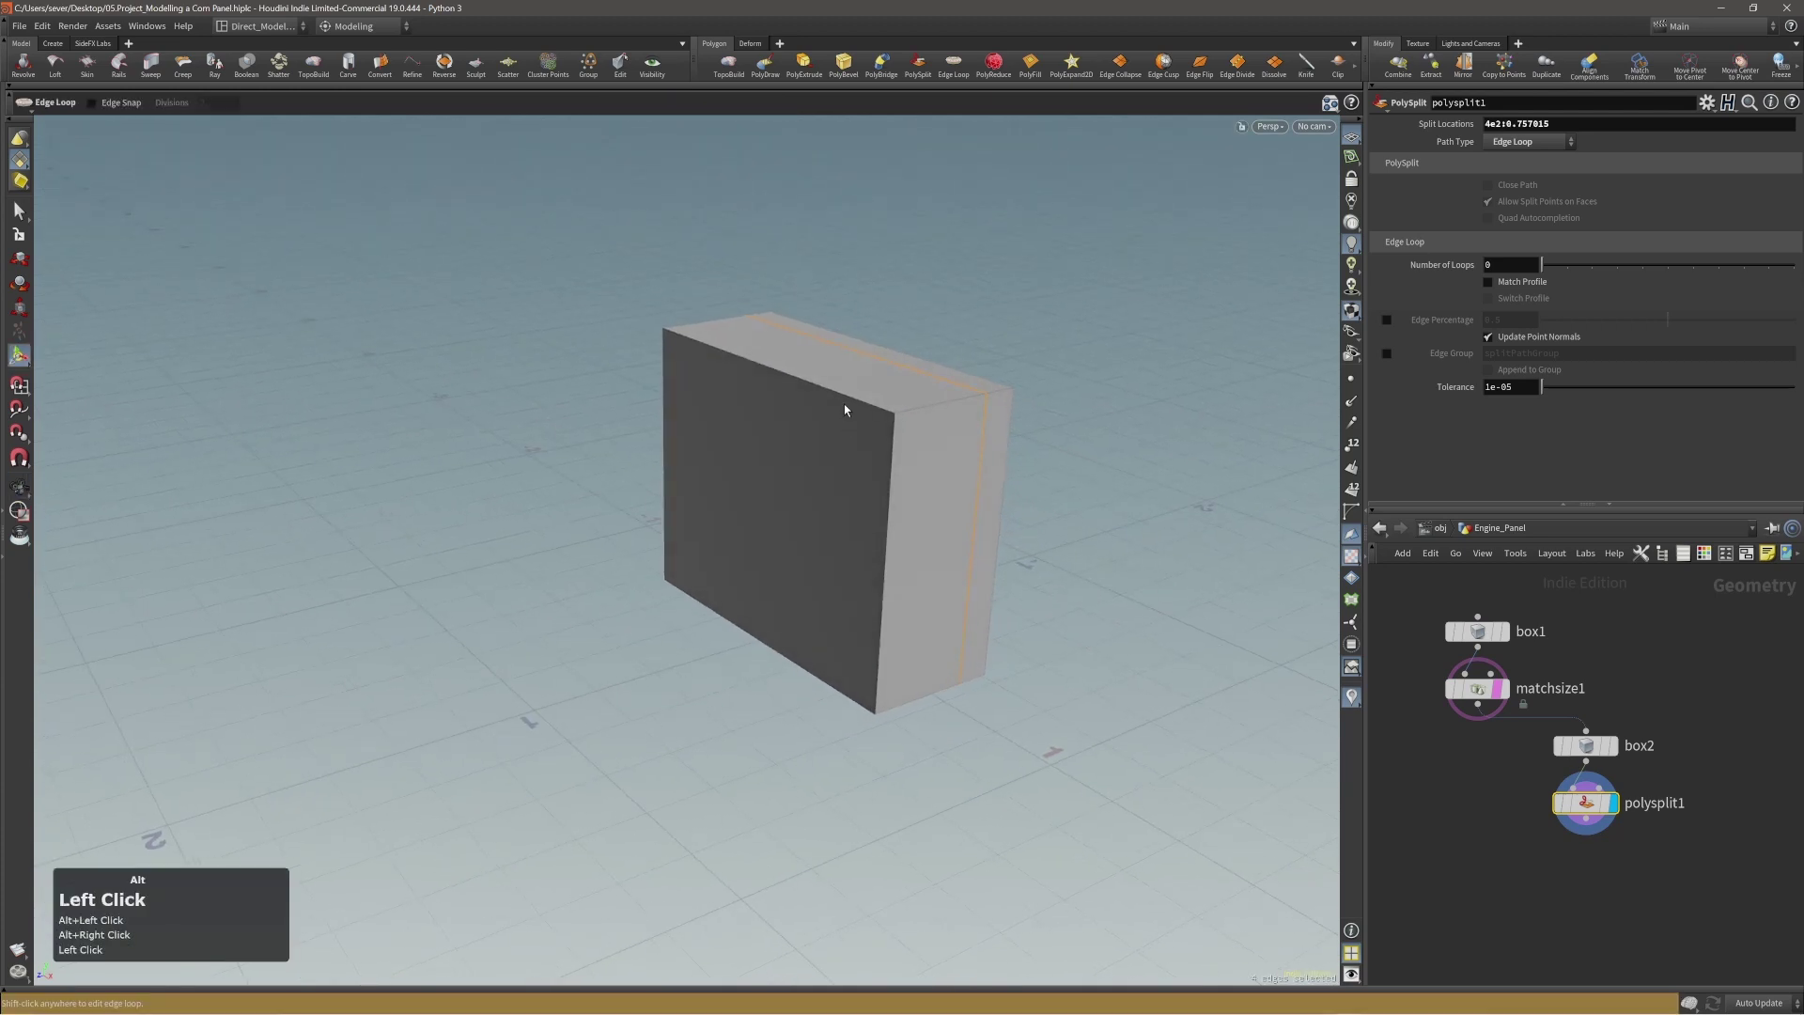
key(2)
key(t)
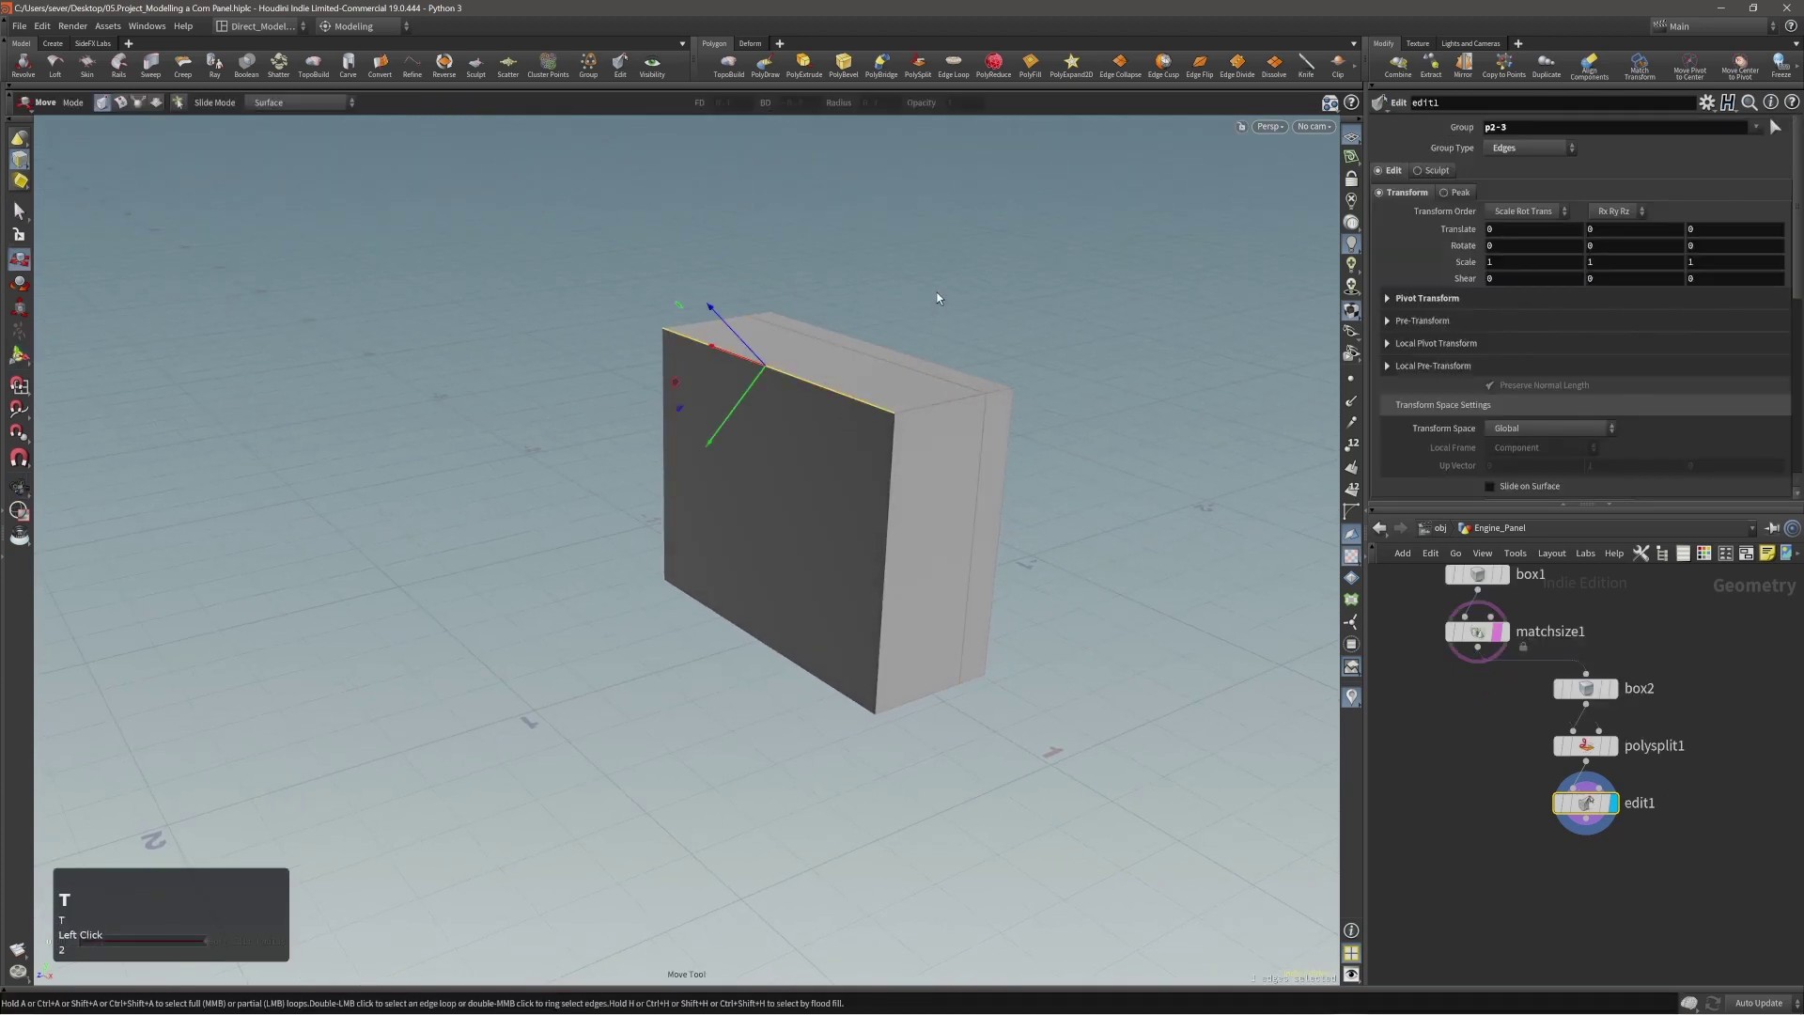
key(m)
middle_drag(943, 274, 951, 346)
alt+drag(951, 345, 1054, 558)
Move the front face about -0.061 in Z and turn off the template display of matchsize1.
key(3)
click(863, 516)
middle_drag(1054, 558, 1081, 549)
alt+drag(1081, 548, 850, 520)
key(t)
click(1512, 666)
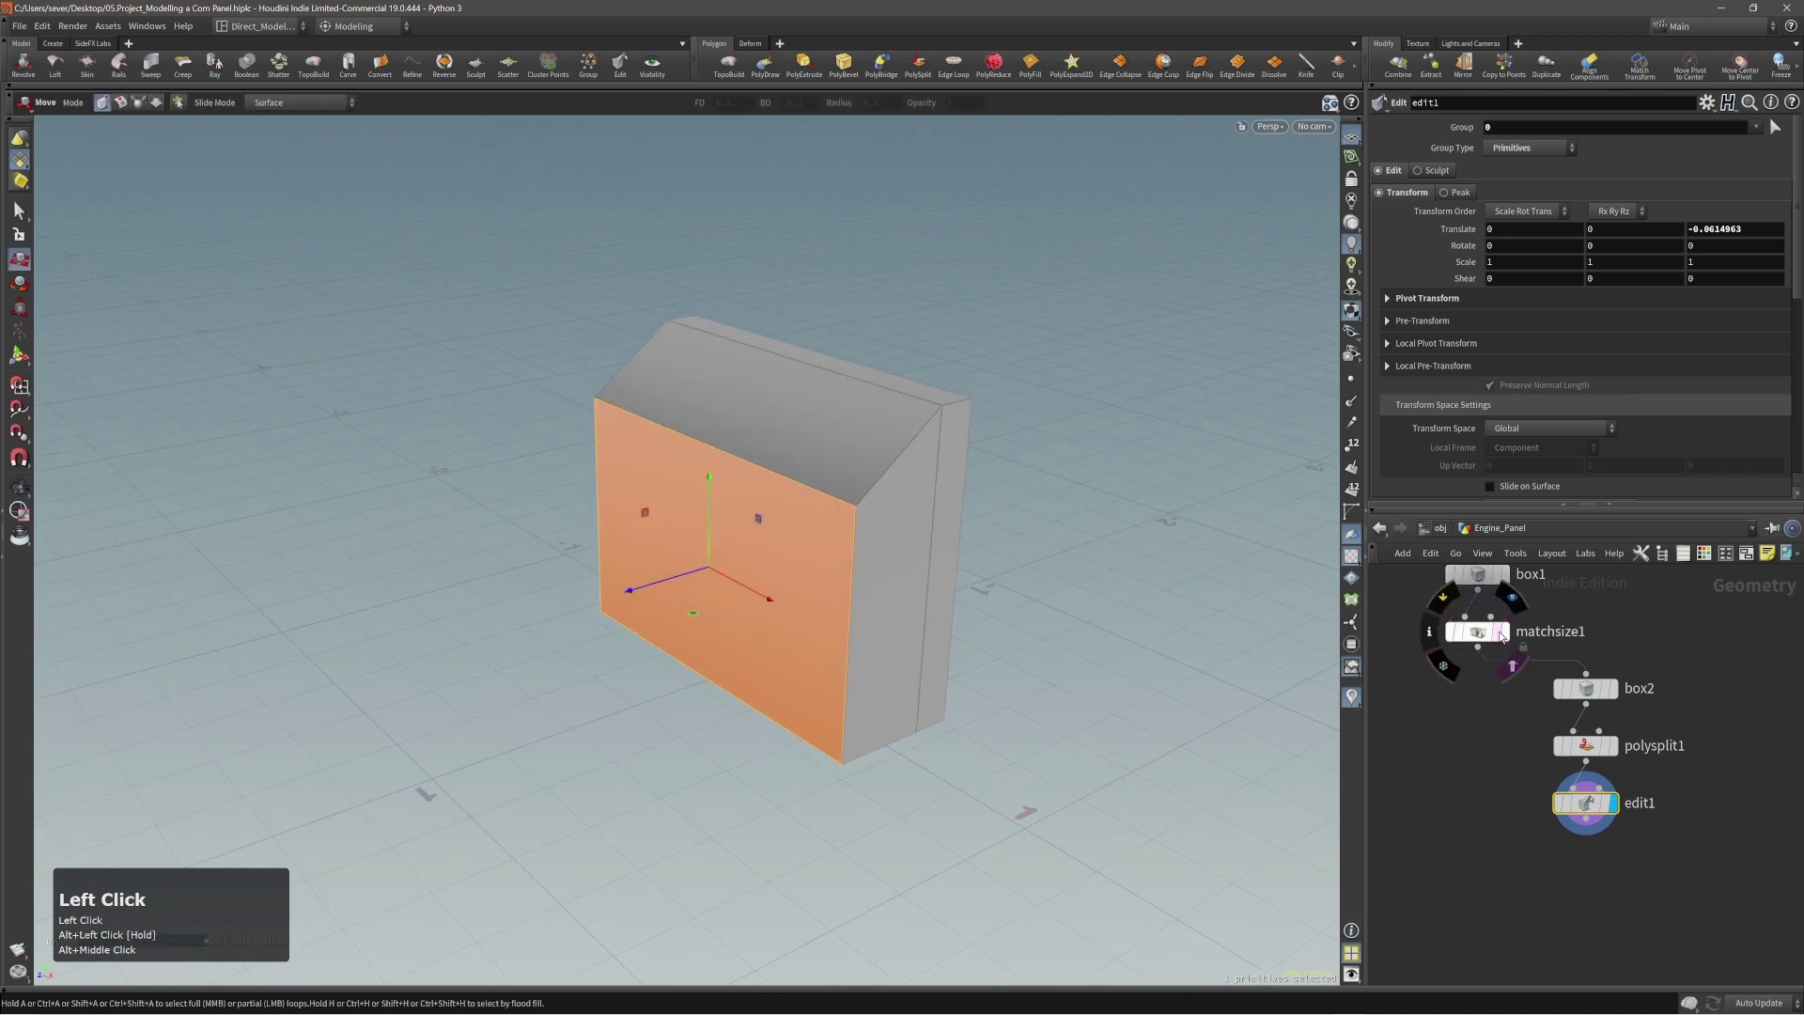
Examine the panel's sloped top and front face from several angles.
alt+right_drag(736, 435, 720, 438)
alt+drag(720, 437, 810, 453)
alt+right_drag(726, 424, 809, 427)
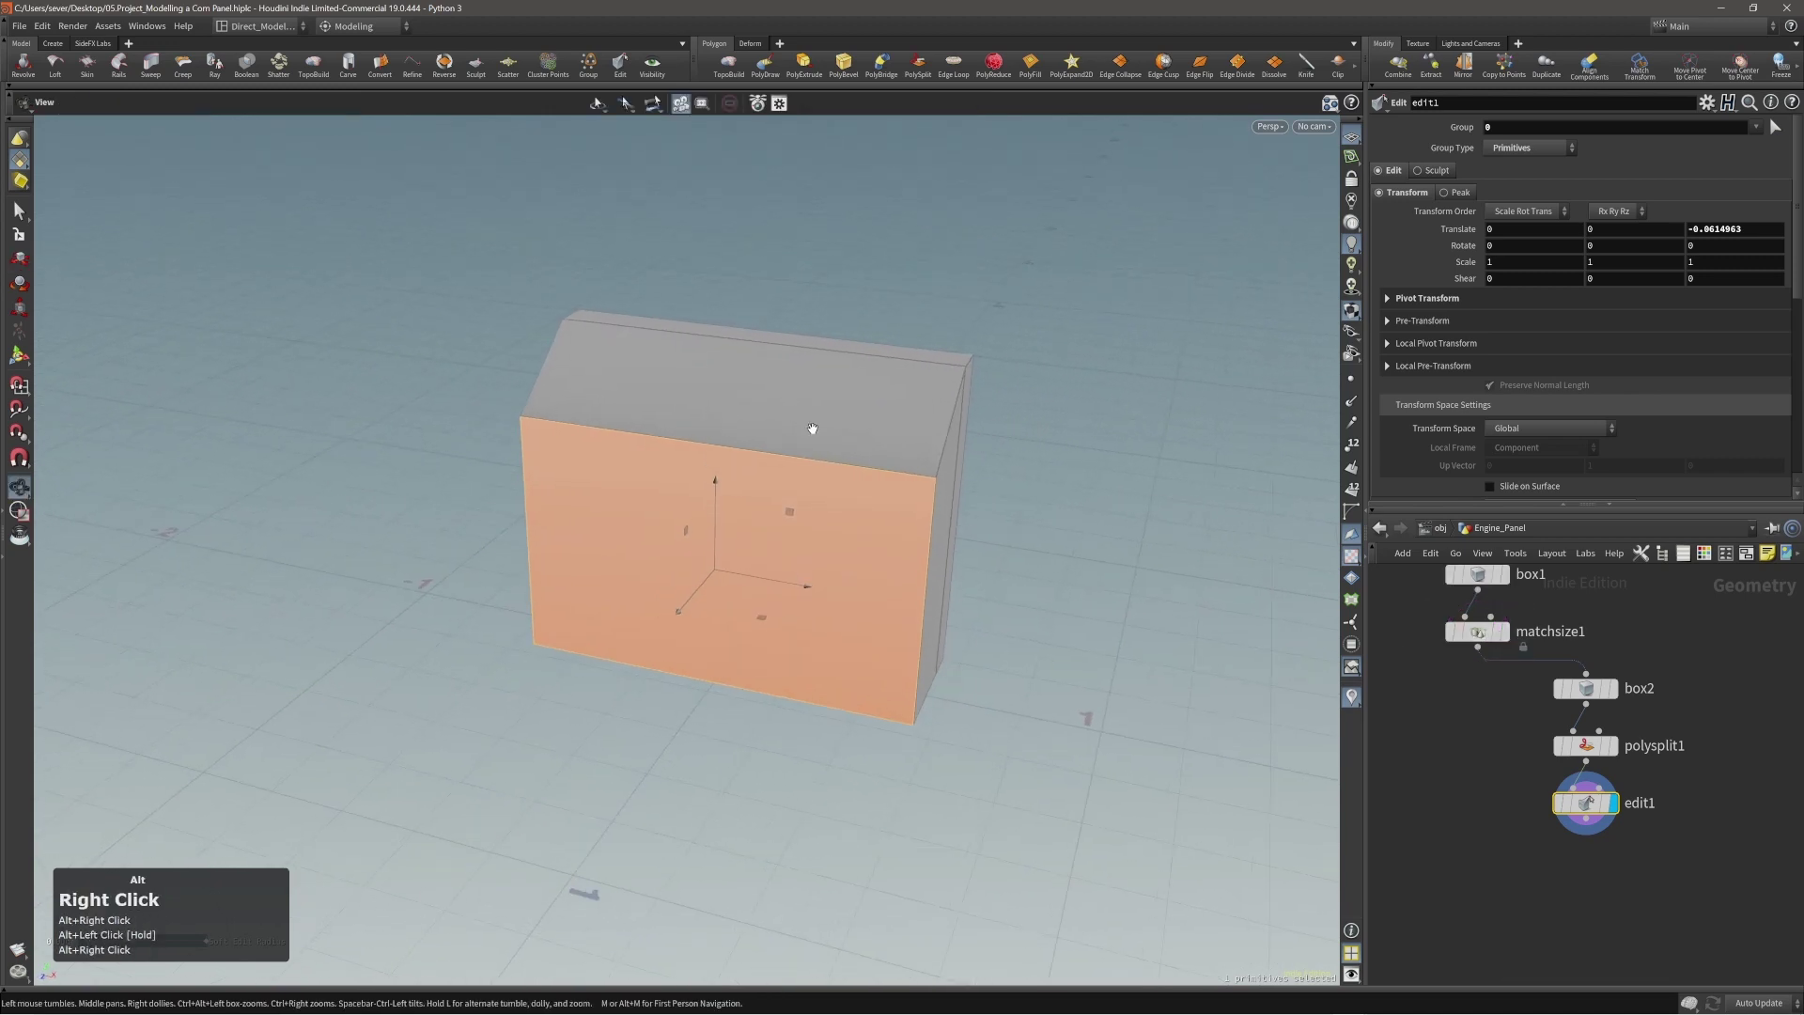
mouse_move(809, 427)
alt+mouse_down()
mouse_move(846, 459)
mouse_move(608, 426)
mouse_move(850, 436)
mouse_move(766, 436)
mouse_move(793, 442)
alt+mouse_up()
alt+right_drag(793, 443, 817, 488)
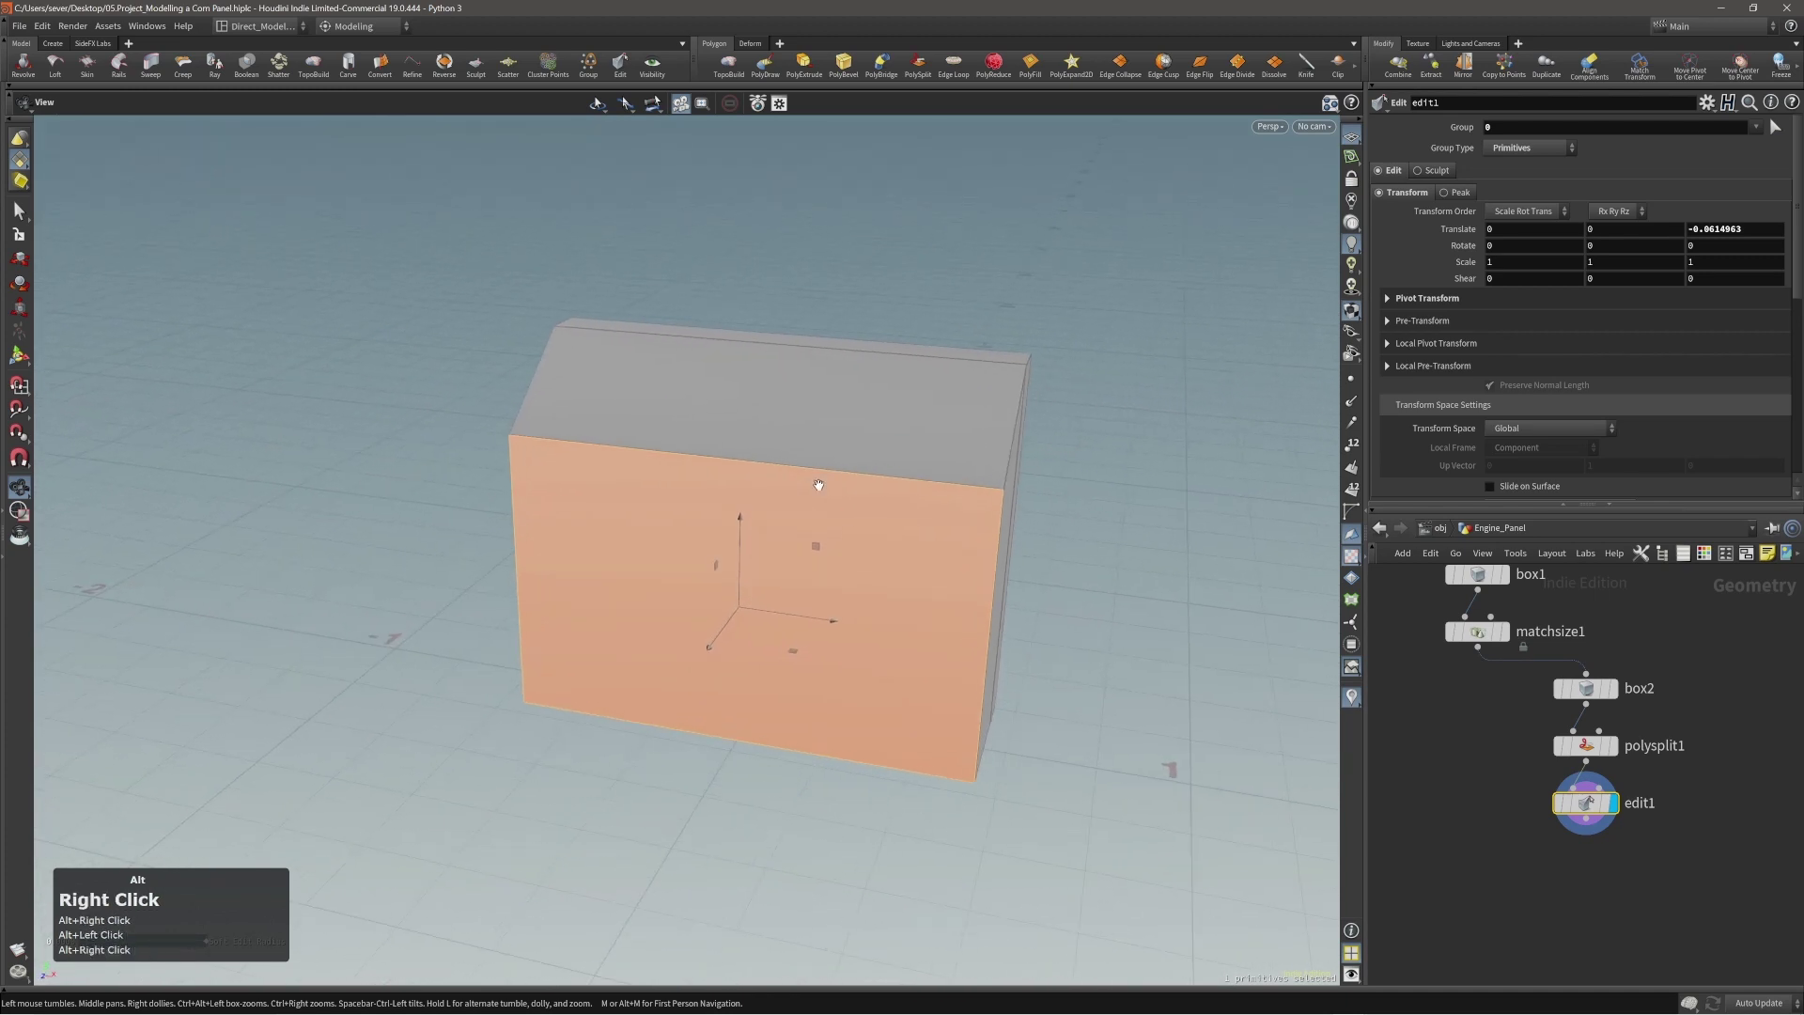
alt+middle_drag(817, 488, 797, 467)
key(t)
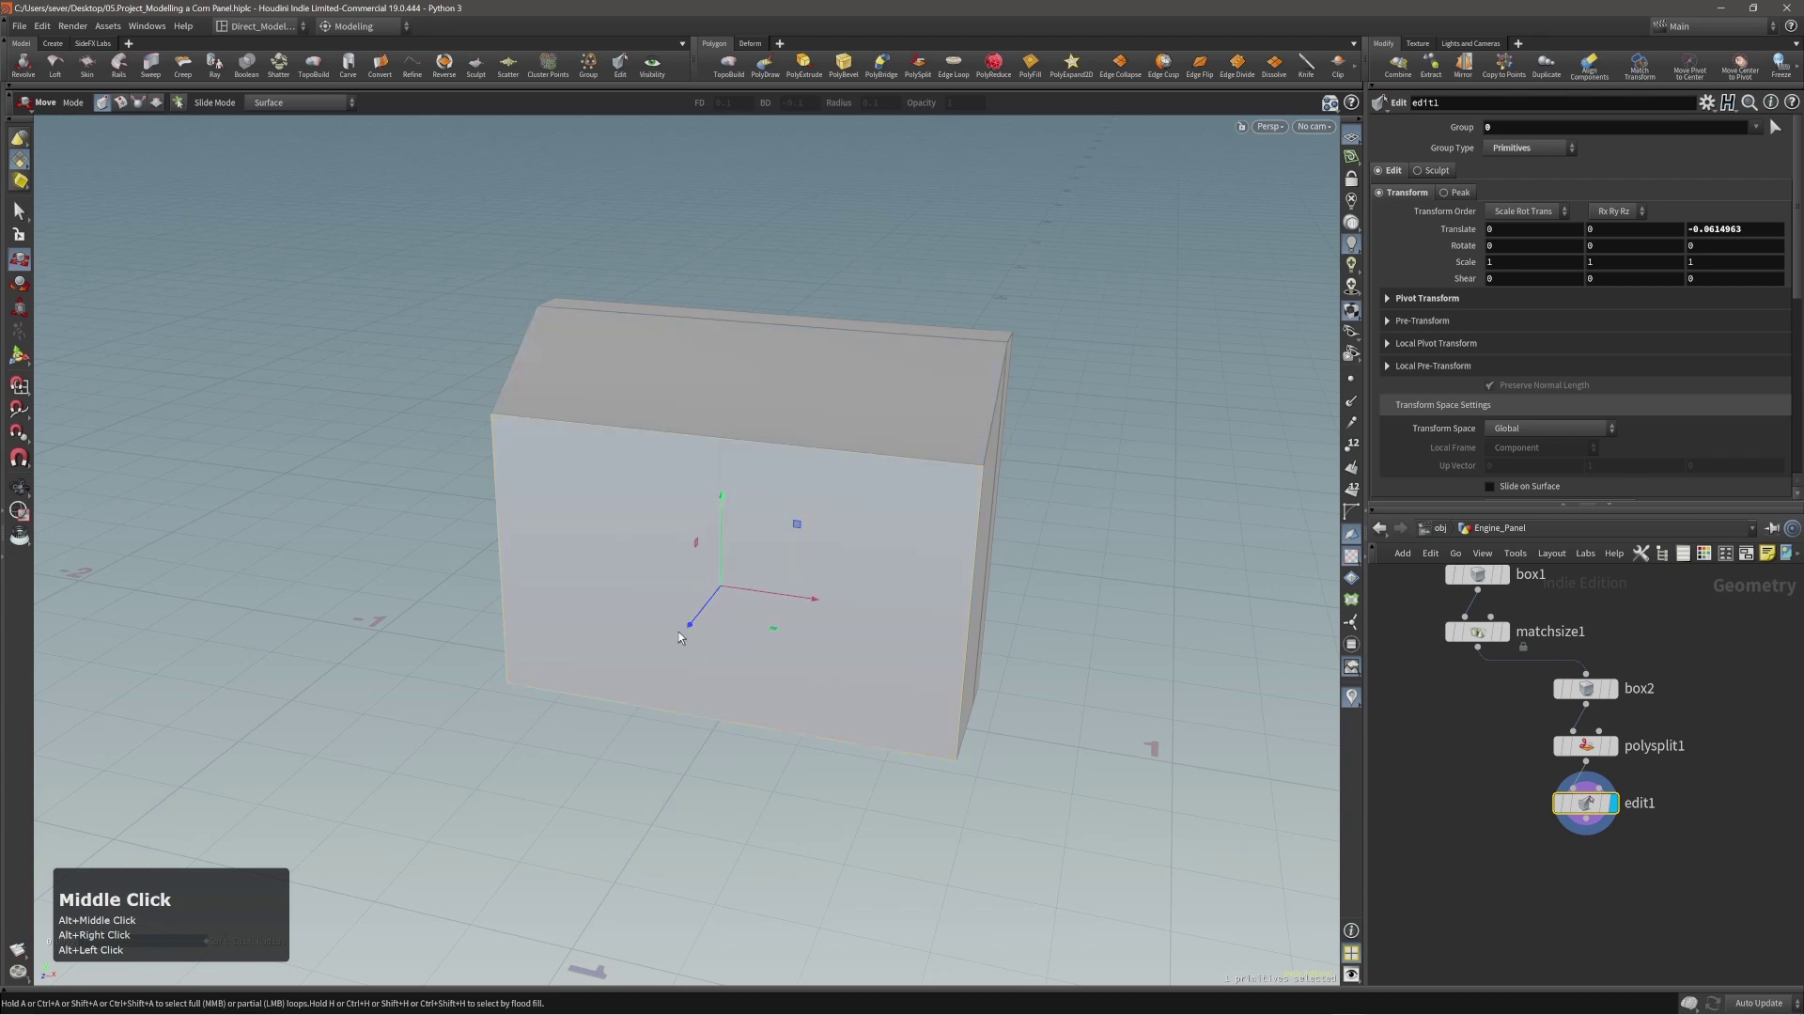
alt+drag(696, 527, 656, 535)
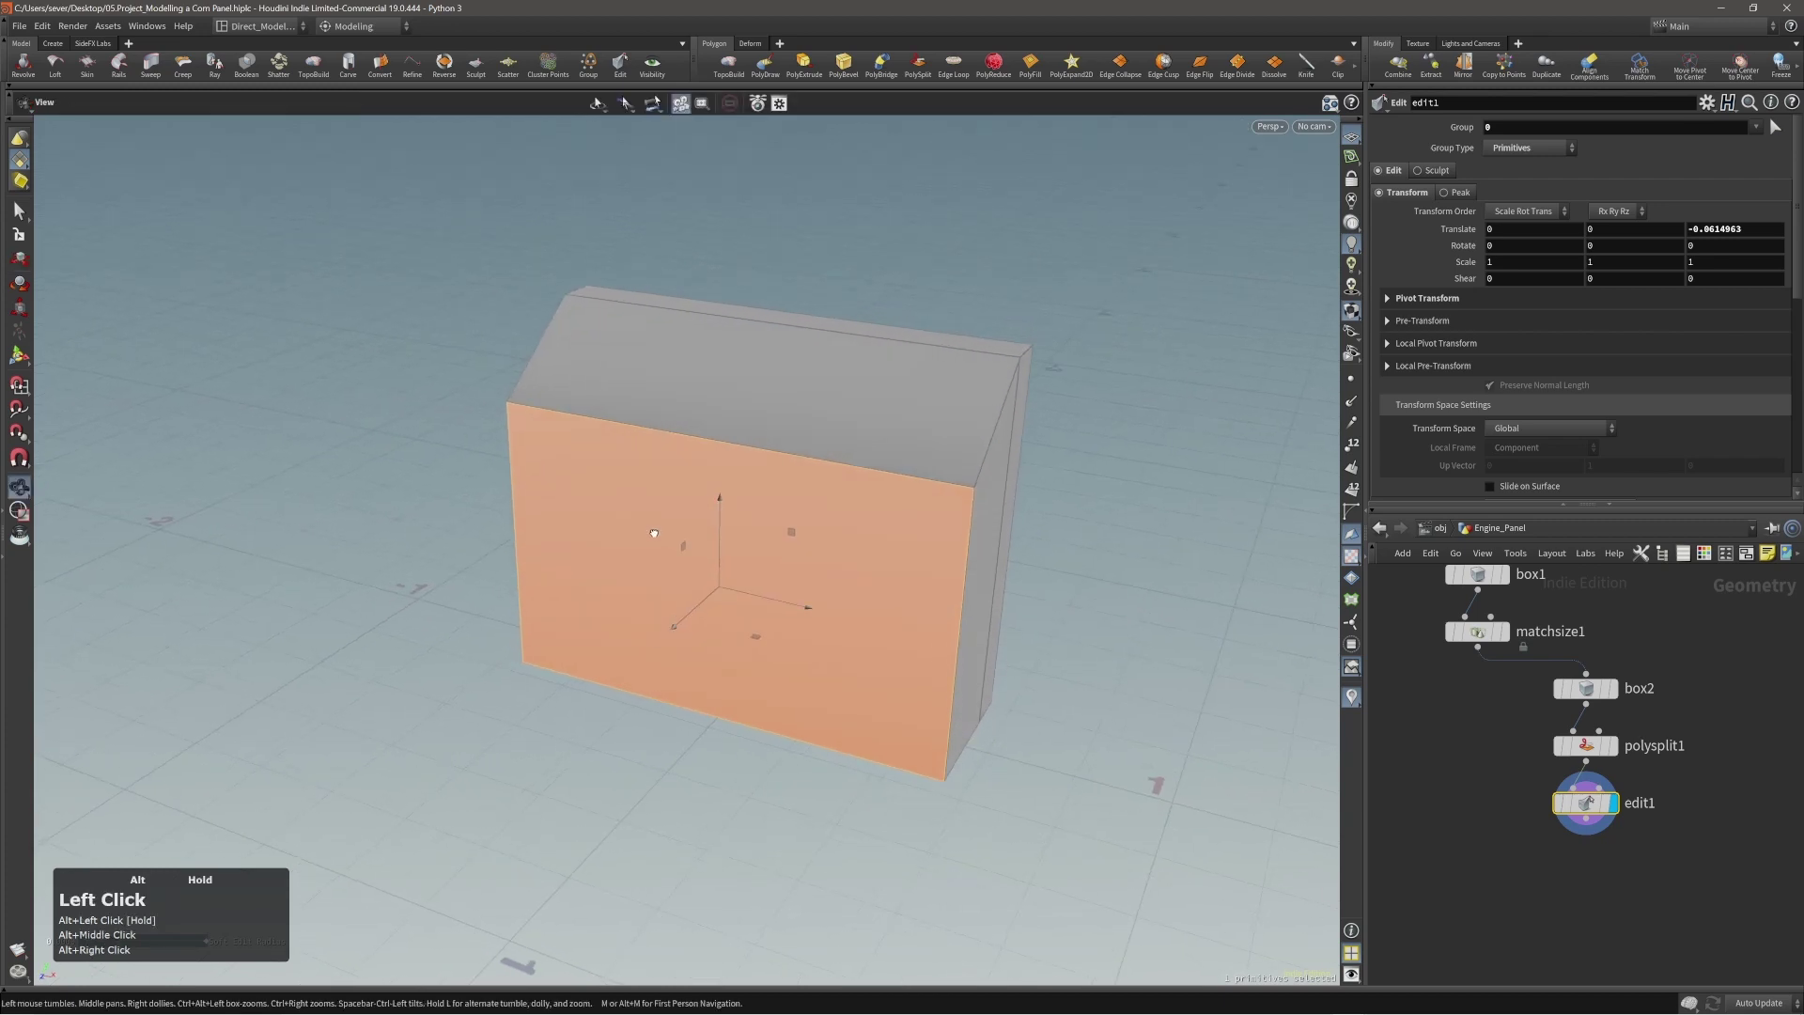
alt+drag(899, 564, 846, 548)
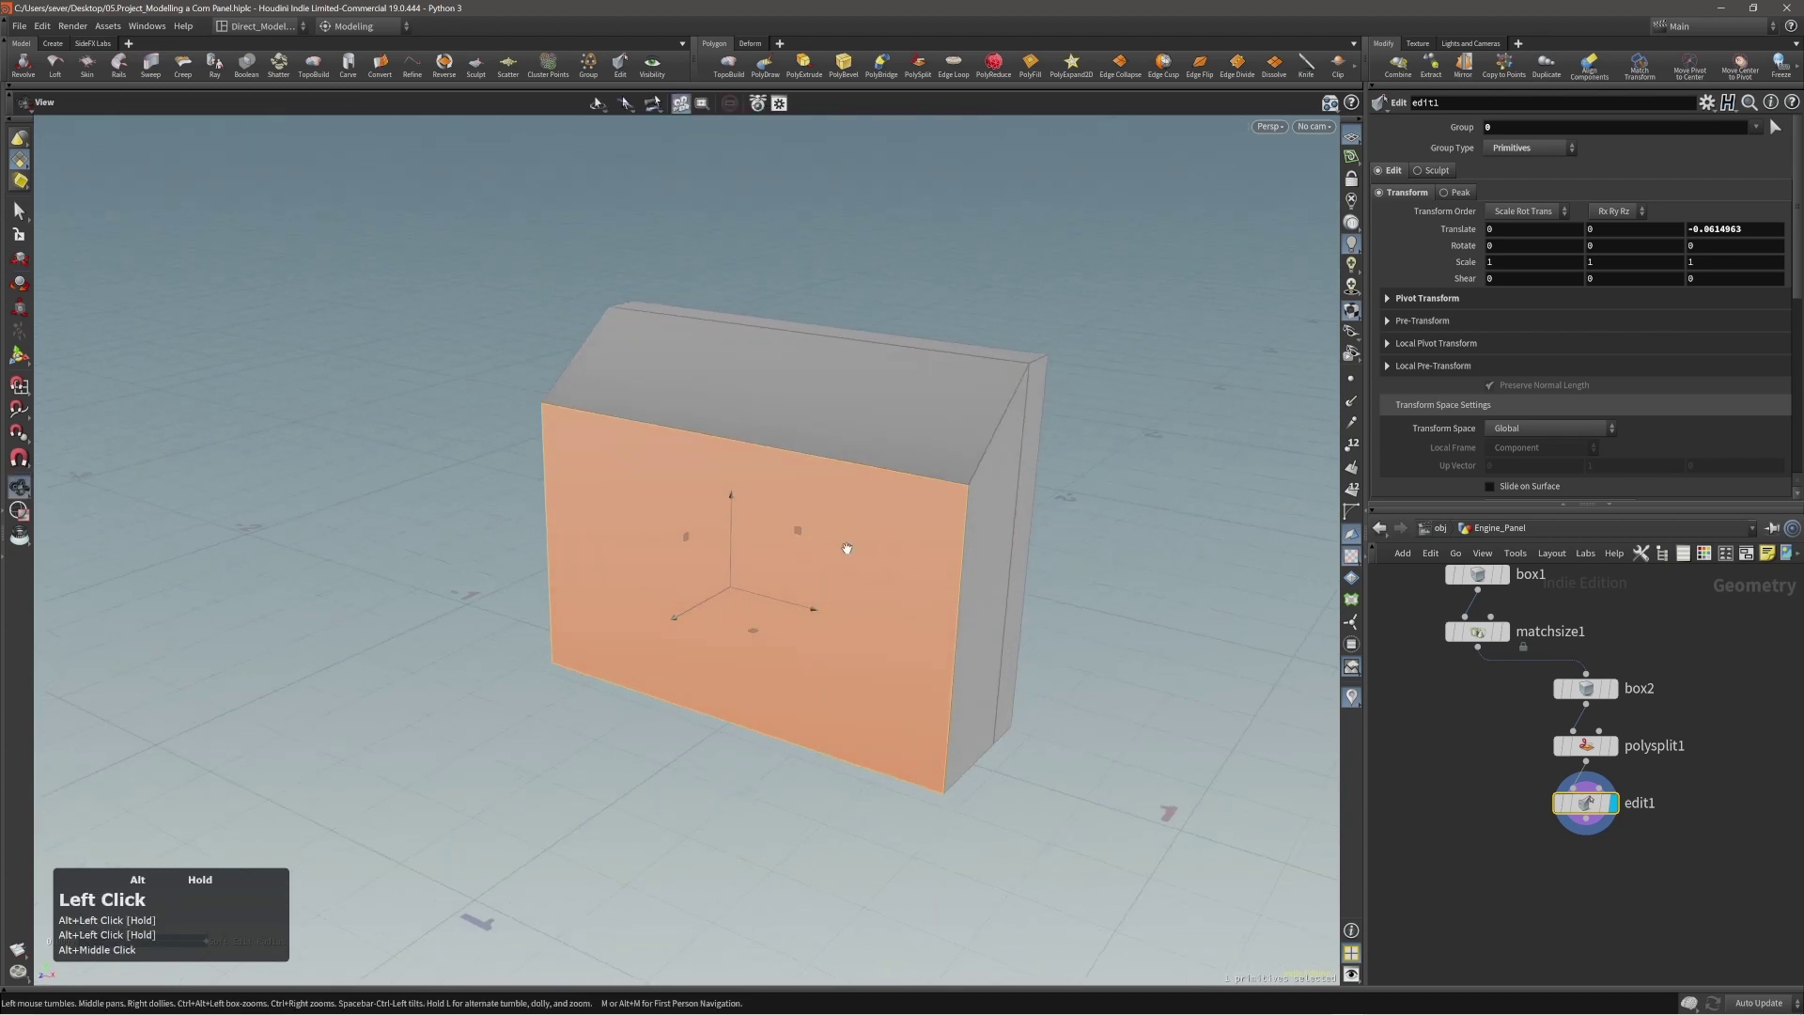
alt+middle_drag(846, 548, 819, 532)
alt+drag(818, 532, 844, 547)
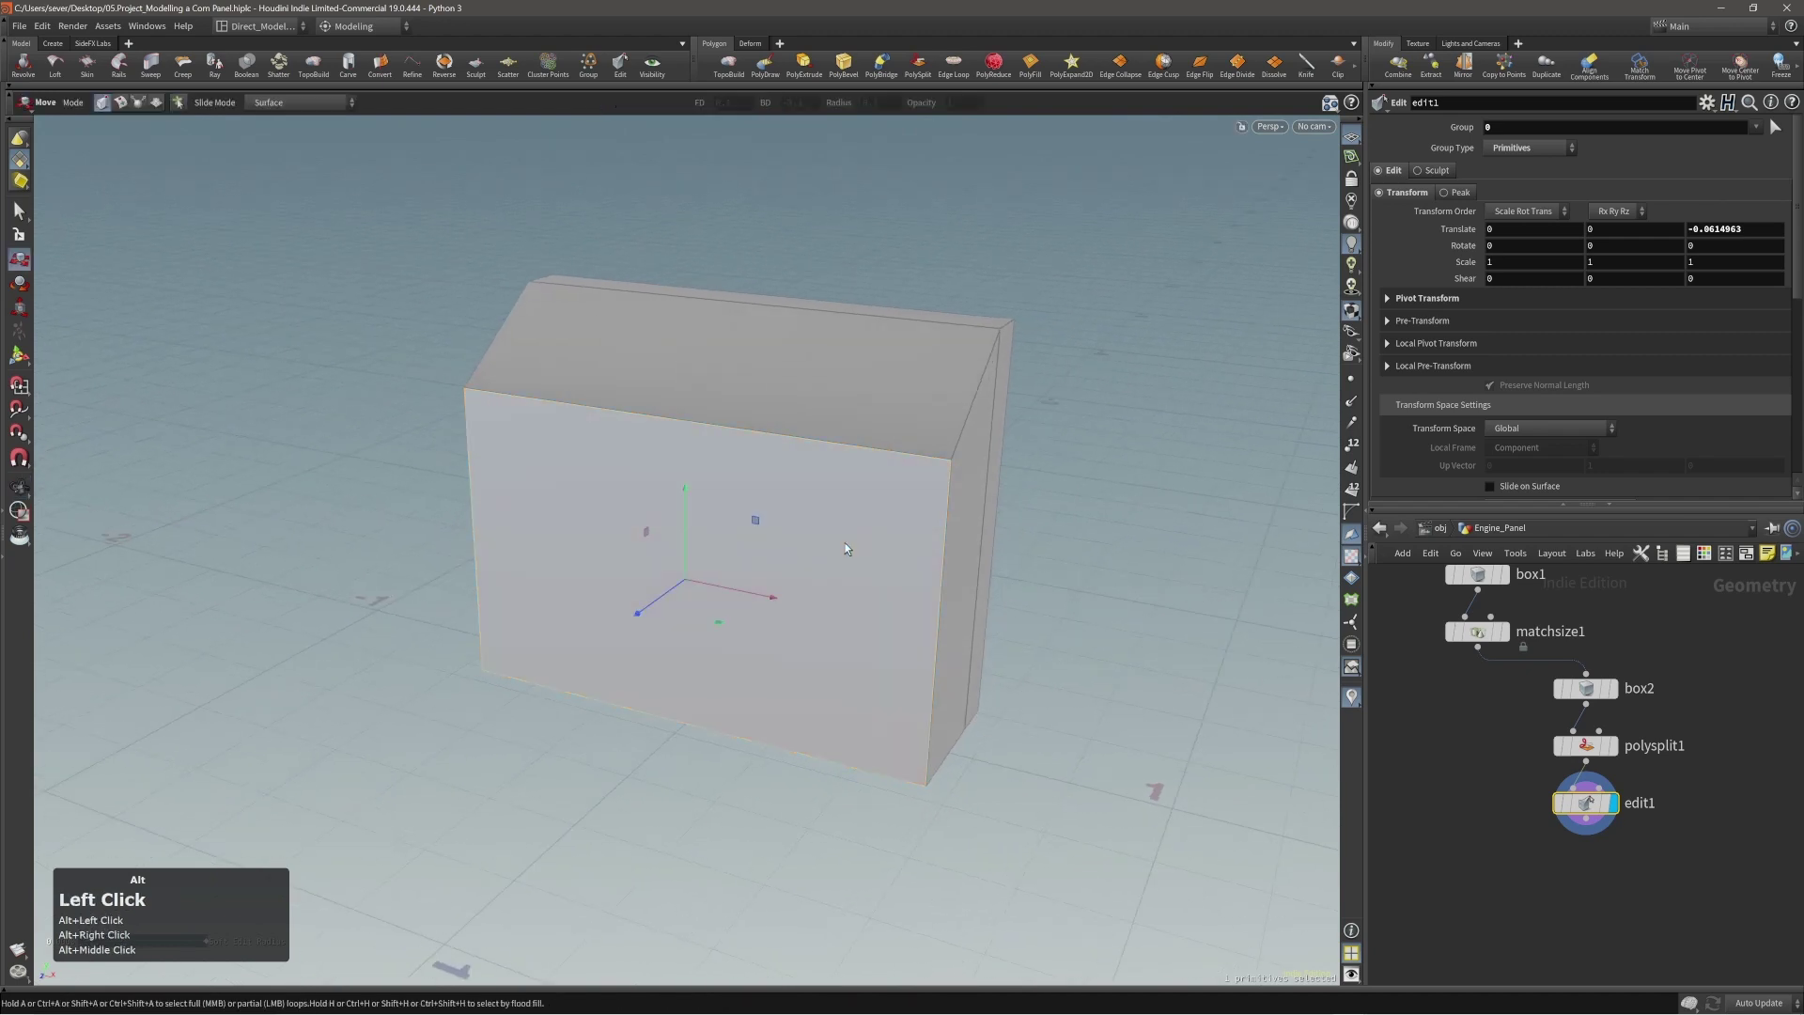
Inset the panel's large front face by 0.02 with PolyExtrude.
click(758, 472)
key(c)
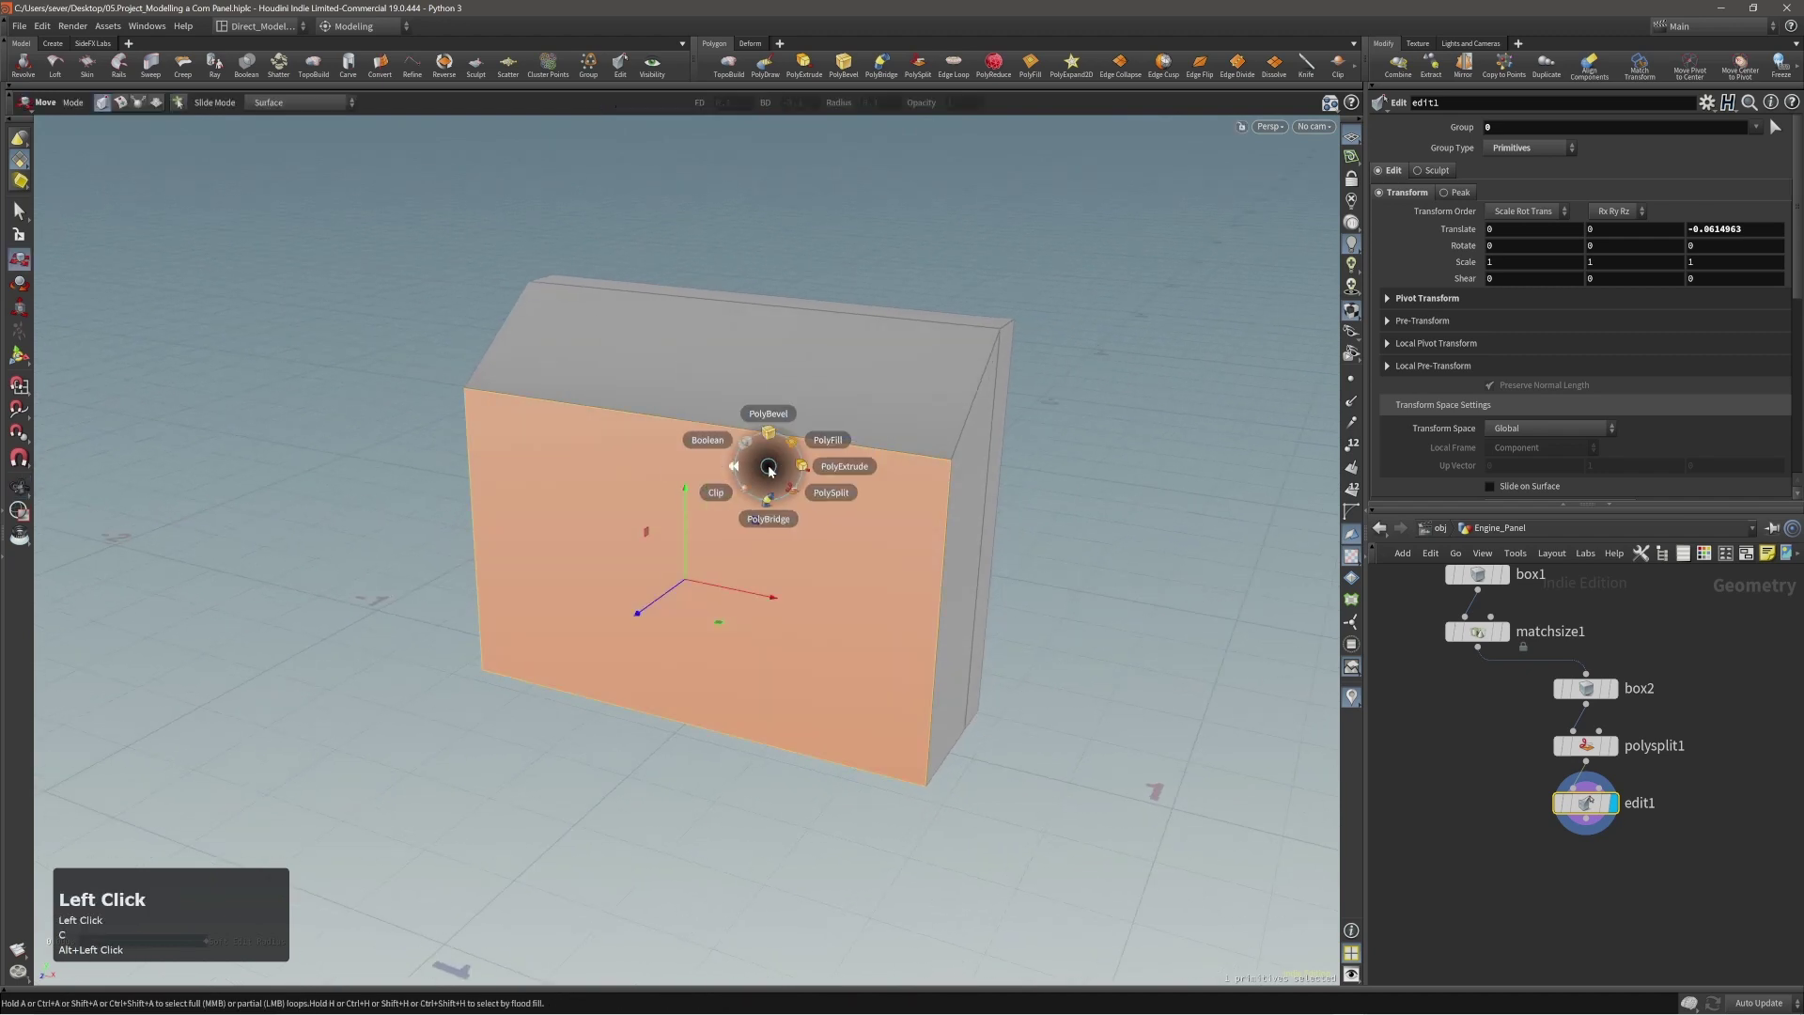
click(797, 468)
shift+scroll(809, 470, up, 2)
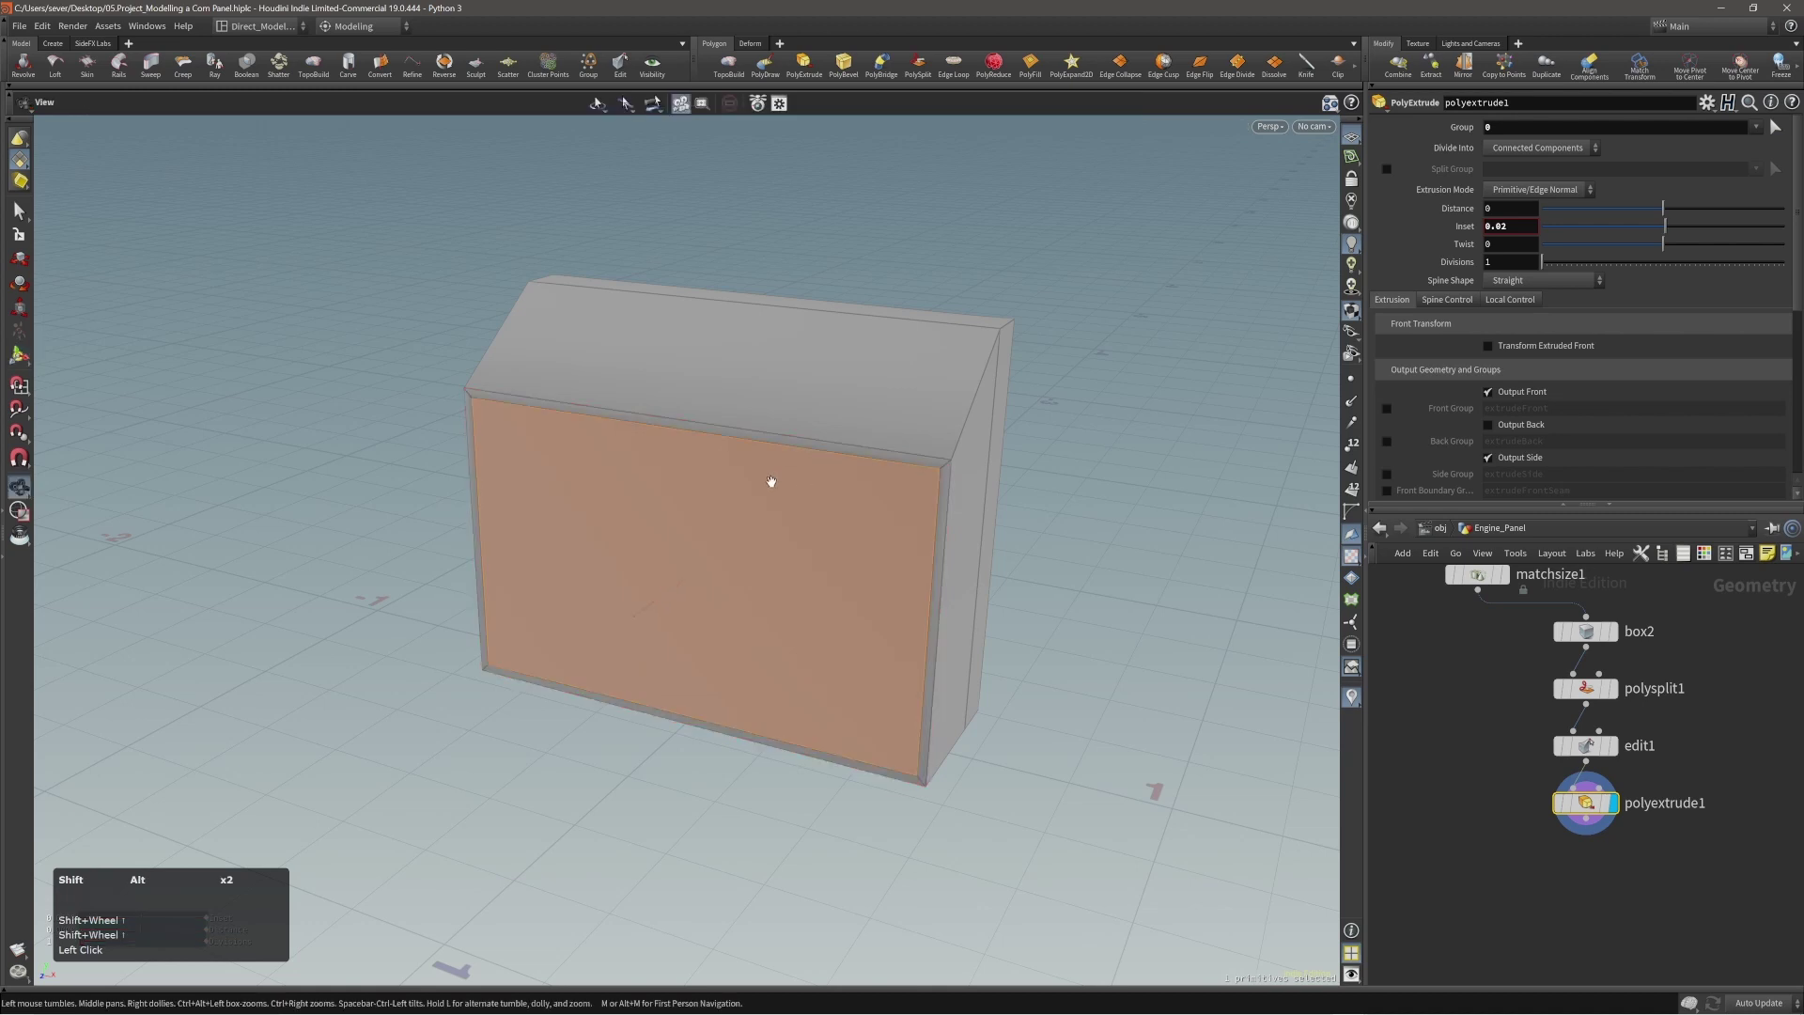
Insert a vertical edge loop around the middle of the panel with Number of Loops set to 1.
alt+drag(765, 483, 815, 472)
alt+right_drag(815, 472, 746, 488)
alt+middle_drag(745, 488, 789, 467)
alt+drag(789, 467, 749, 477)
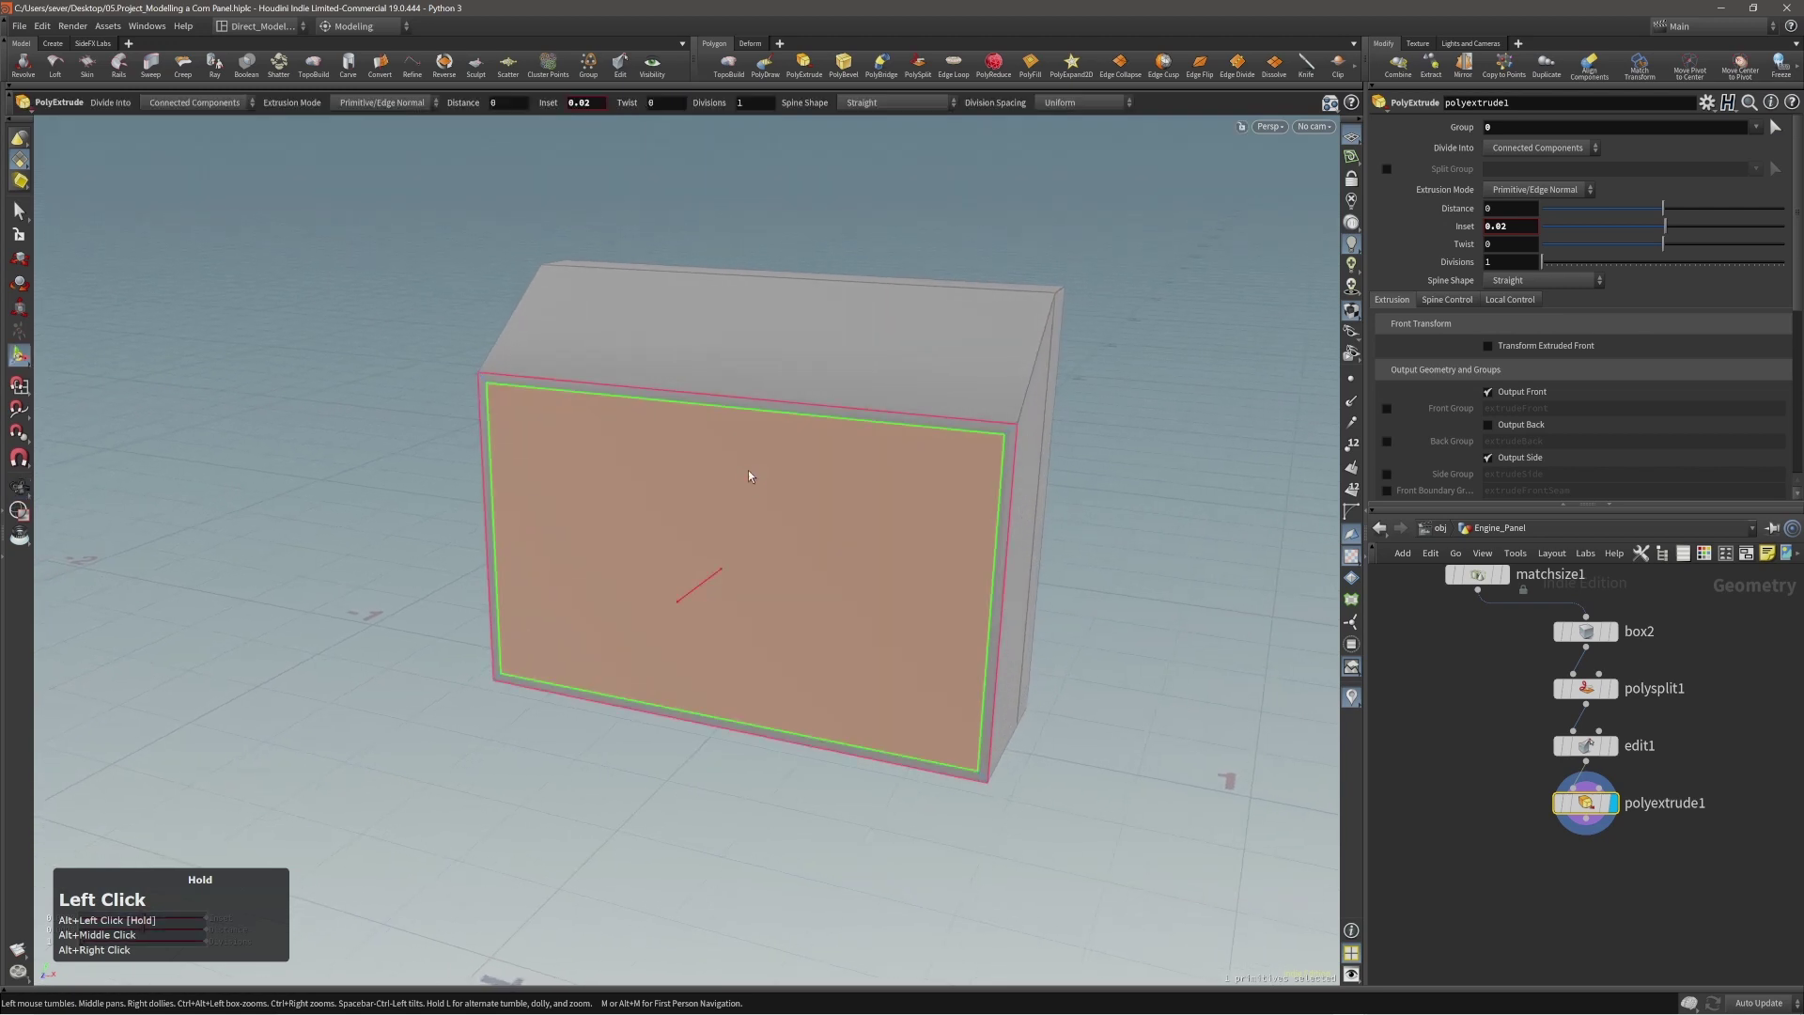
key(c)
click(736, 441)
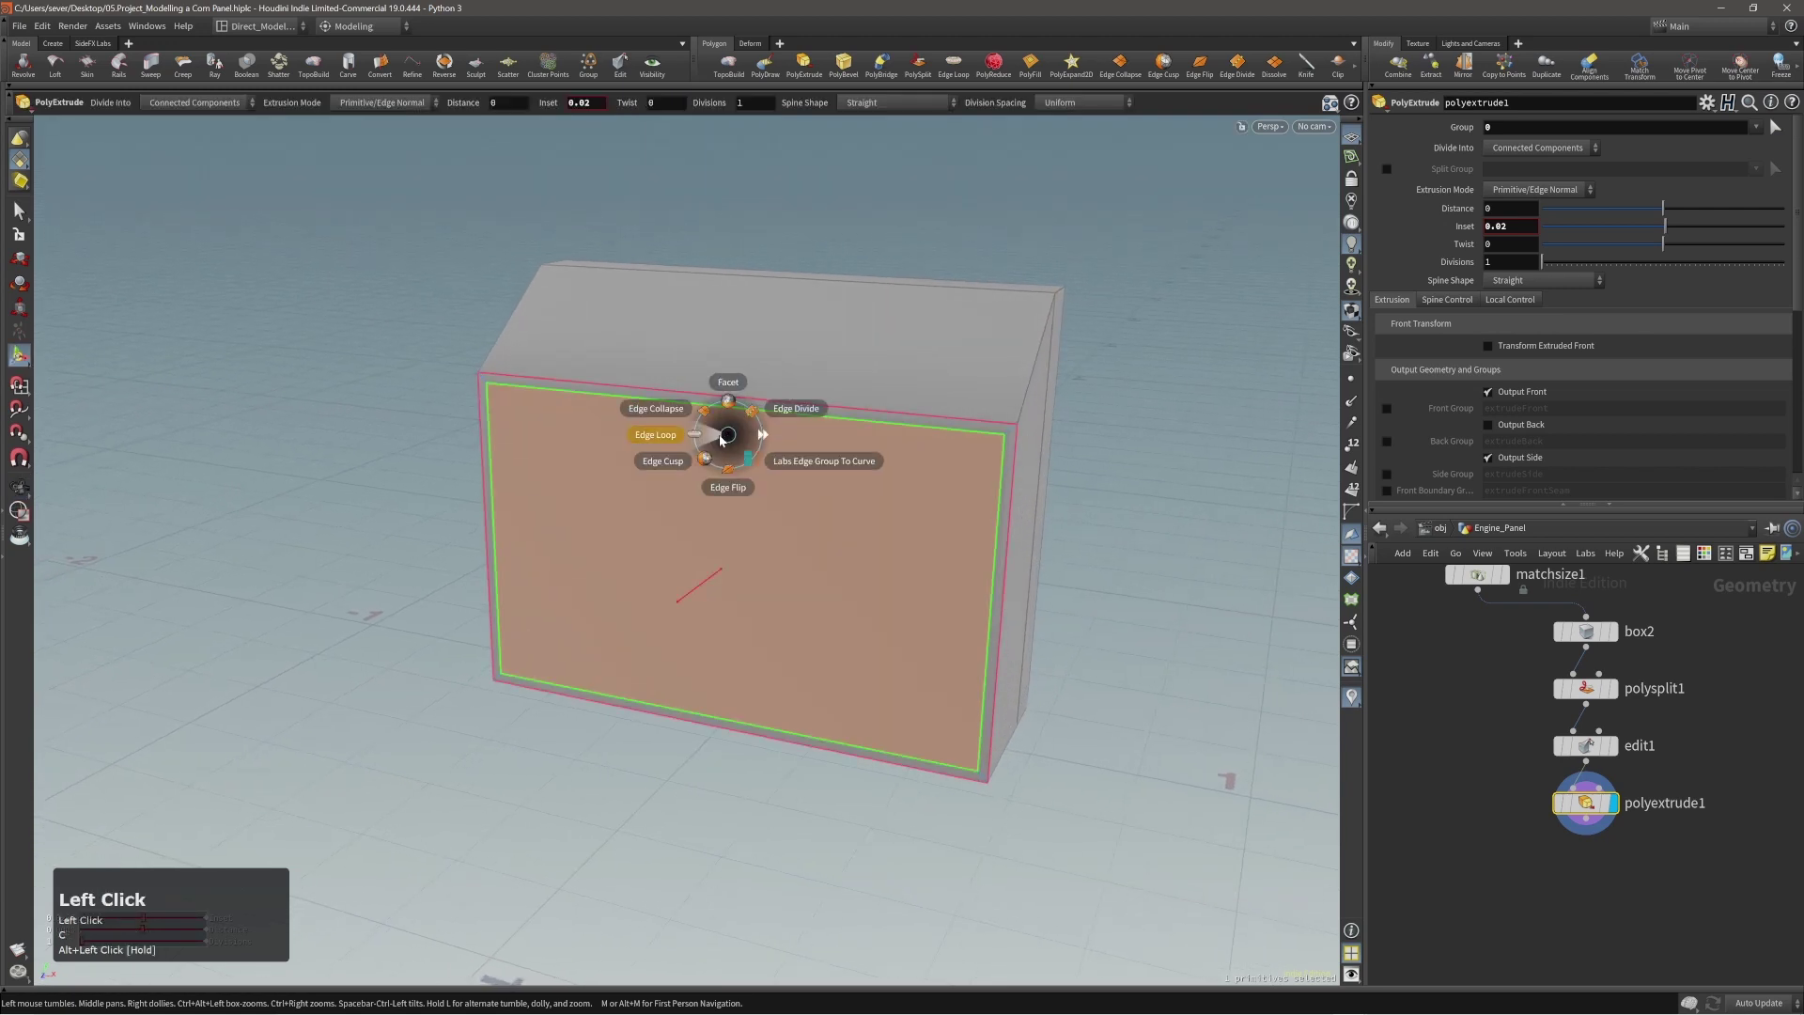
click(717, 441)
alt+drag(711, 436, 769, 387)
click(736, 400)
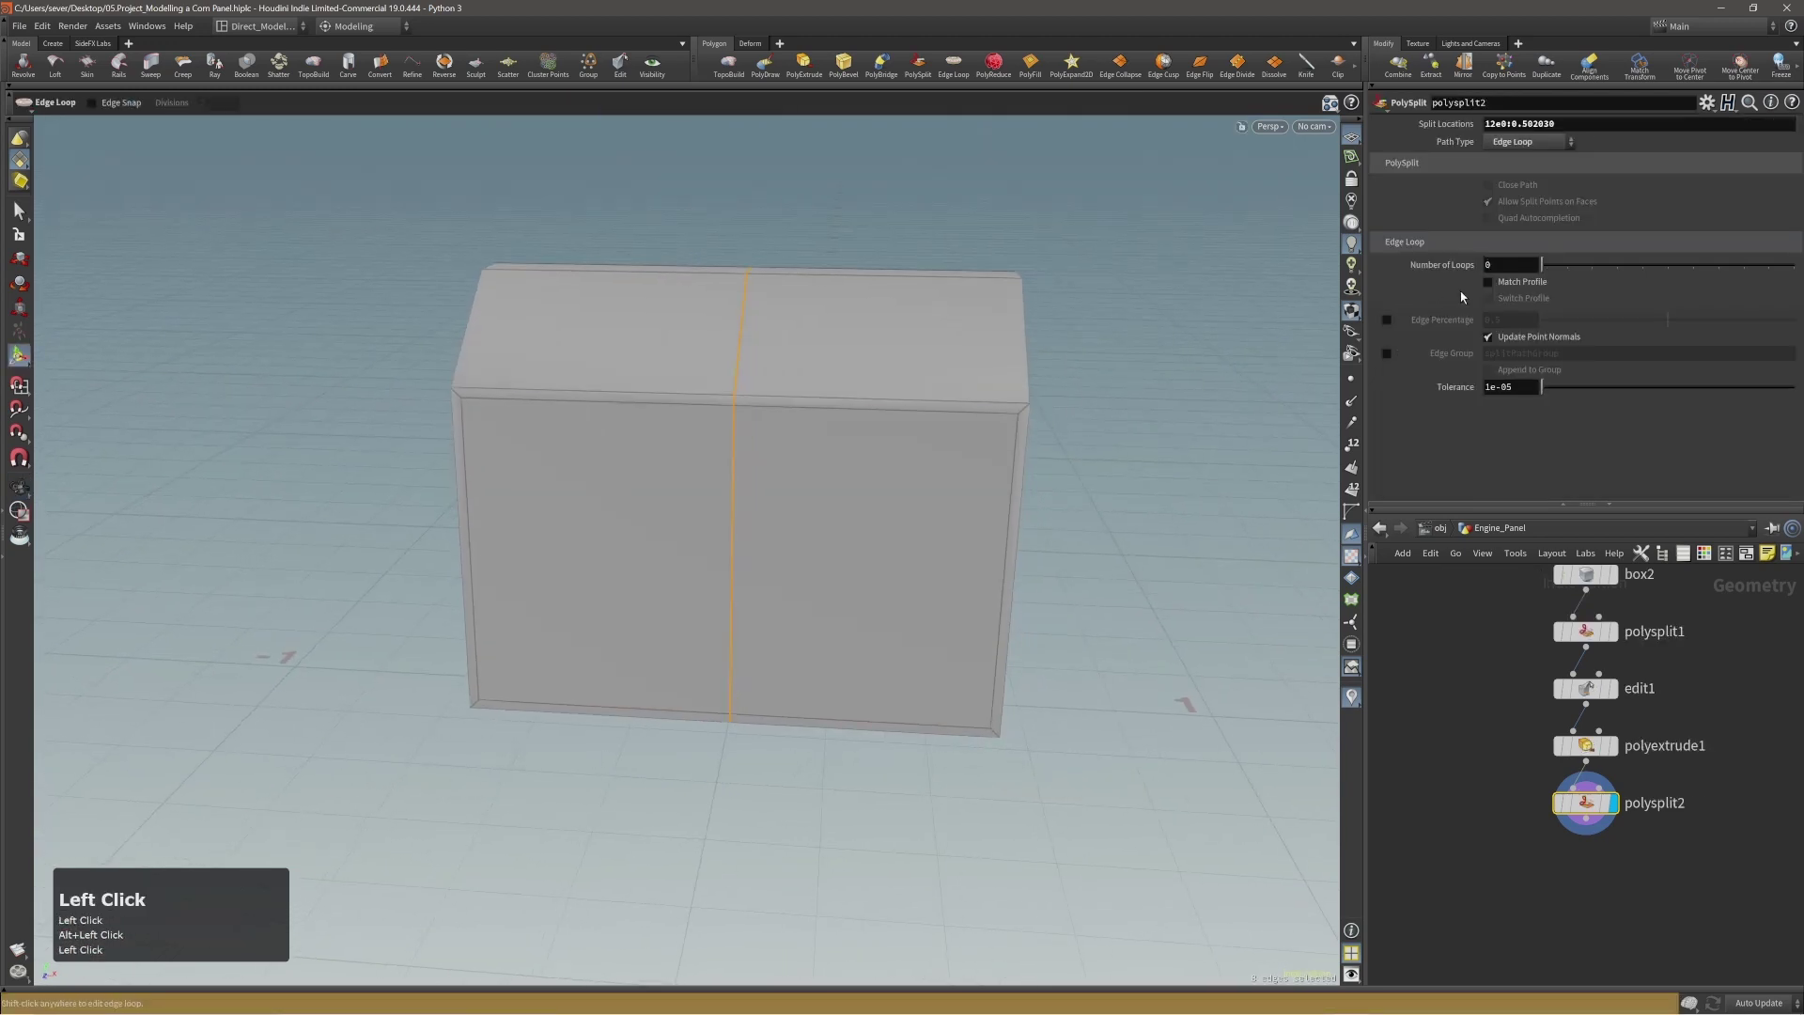
drag(1589, 268, 1579, 267)
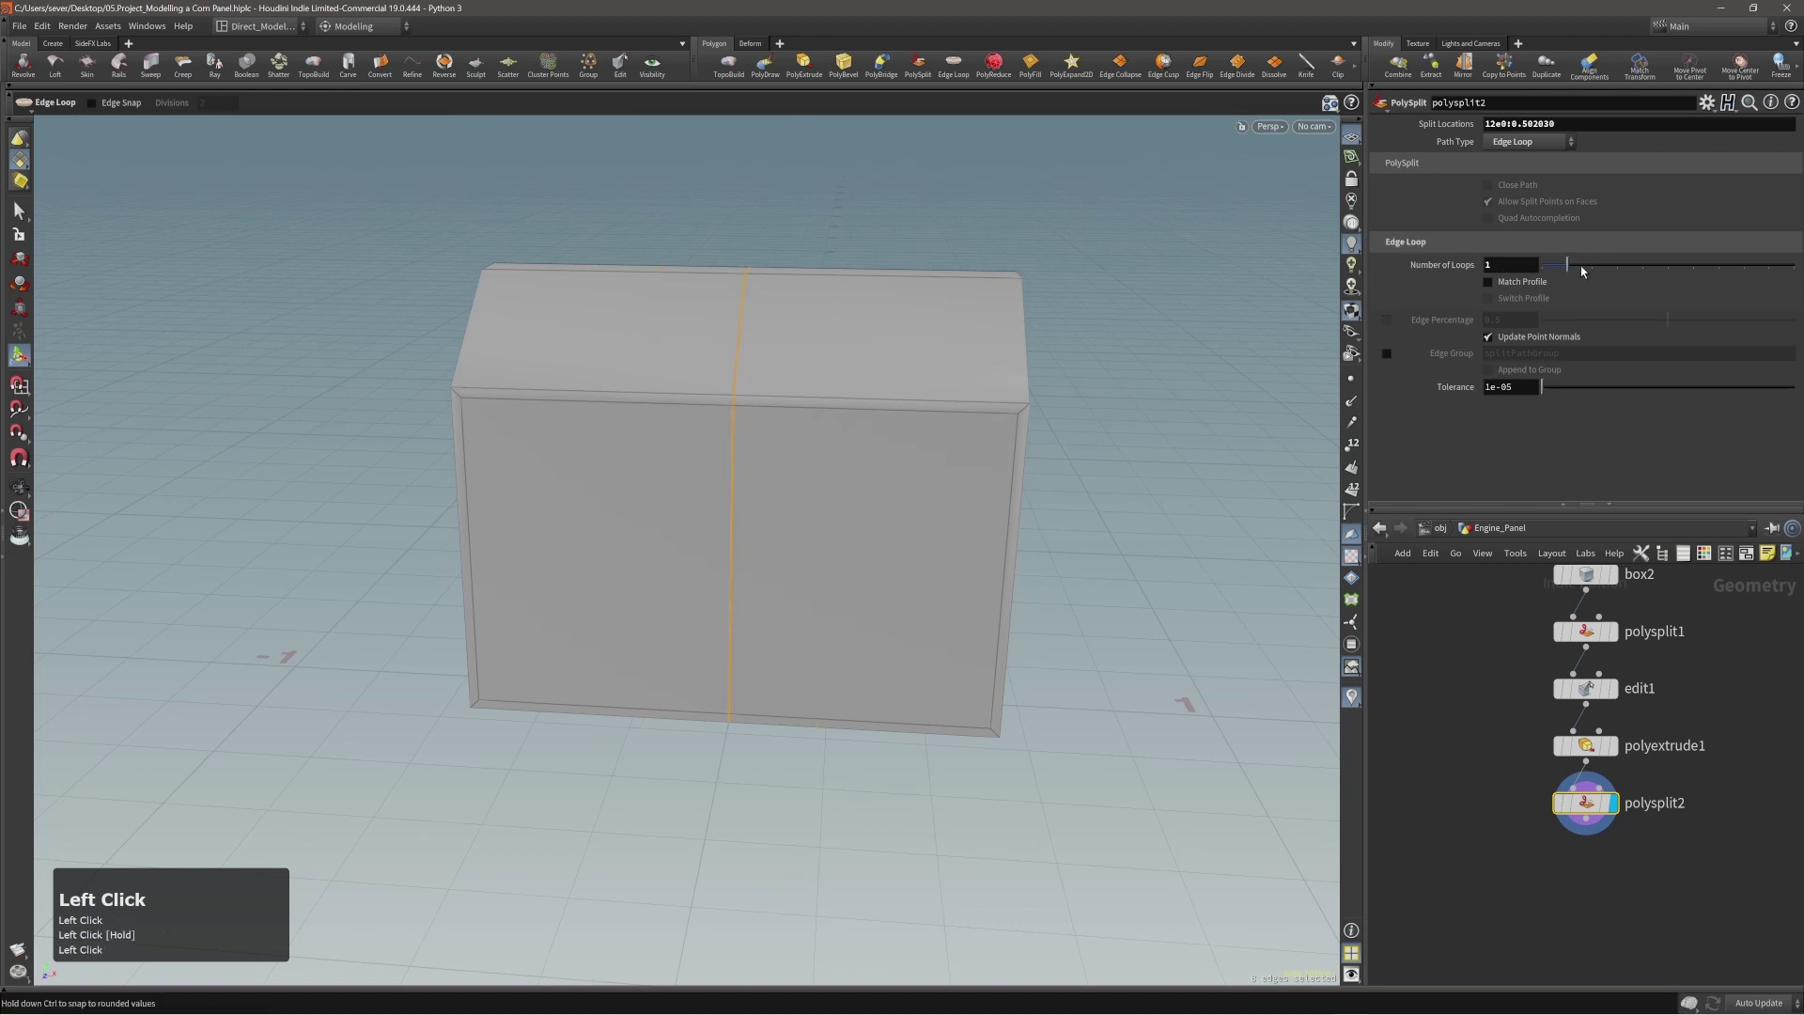
Bevel the panel's central edge loop with PolyBevel at a distance of about 0.011.
alt+right_drag(773, 363, 775, 425)
alt+drag(774, 425, 756, 427)
key(c)
click(759, 431)
click(754, 425)
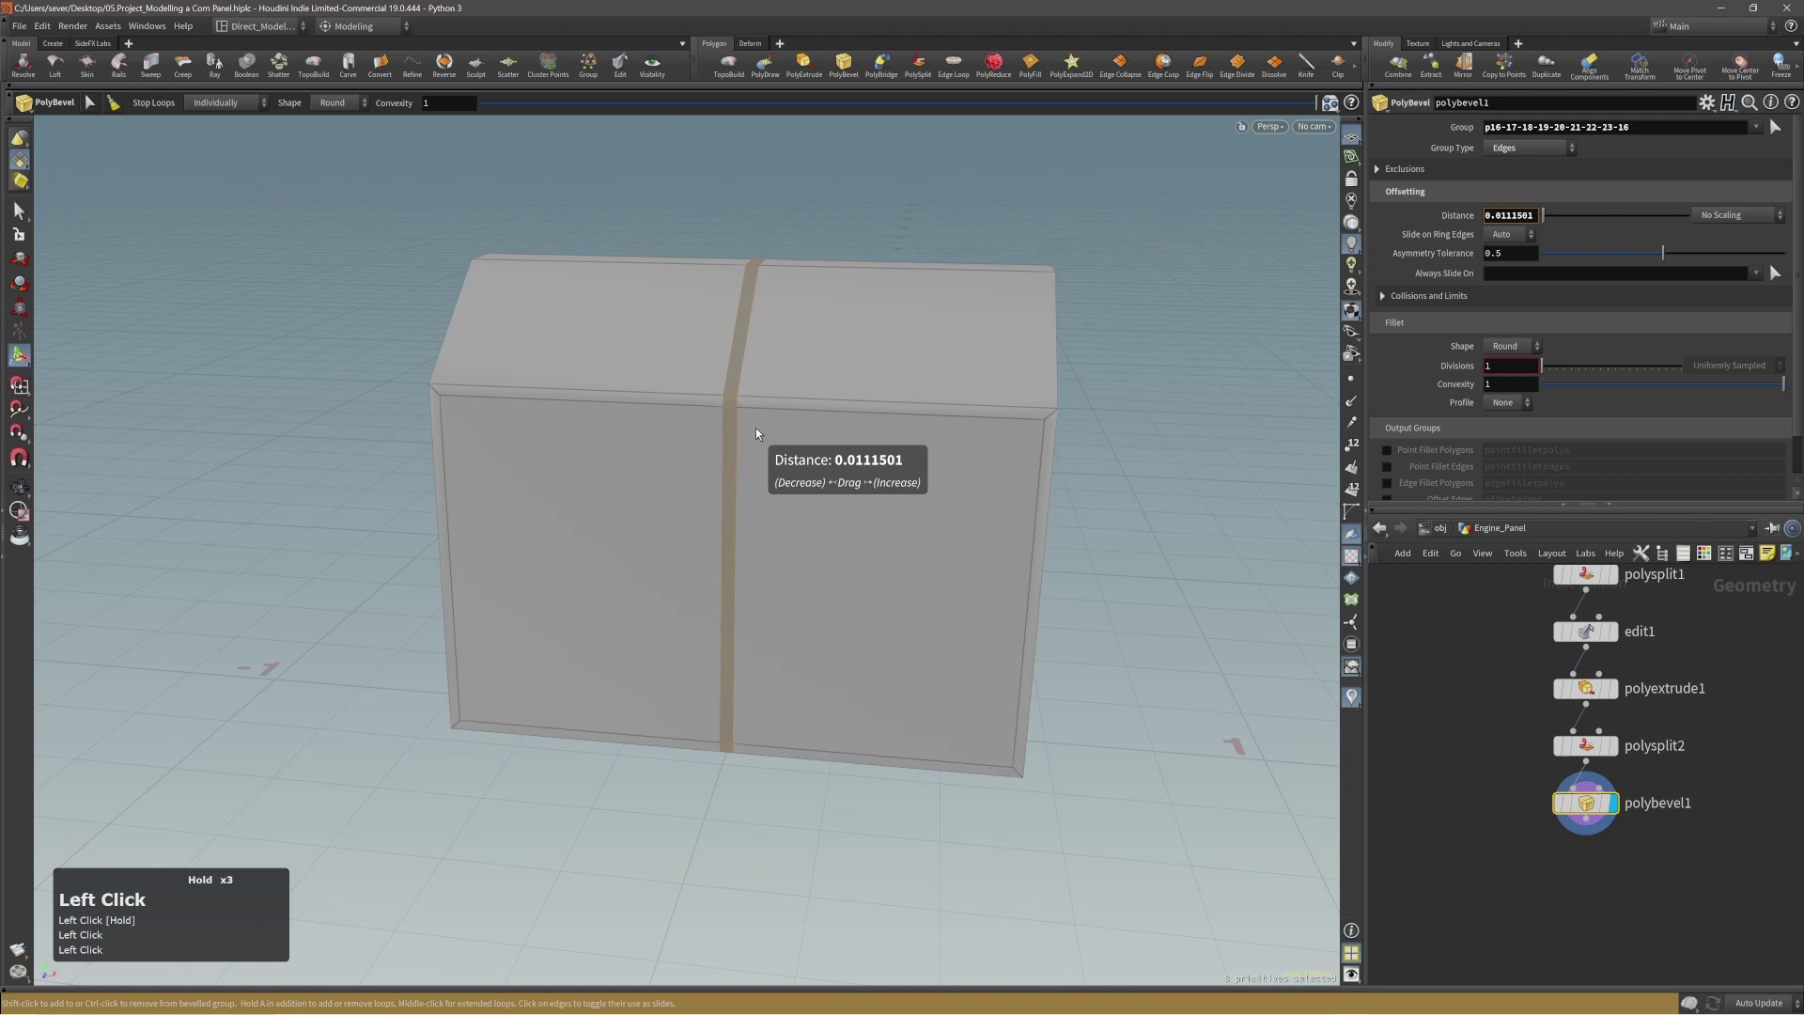
alt+right_click(758, 434)
Extrude the front face to the right of the central seam inward by about -0.343 with PolyExtrude.
alt+drag(774, 488, 817, 559)
key(alt+3)
click(823, 513)
key(s)
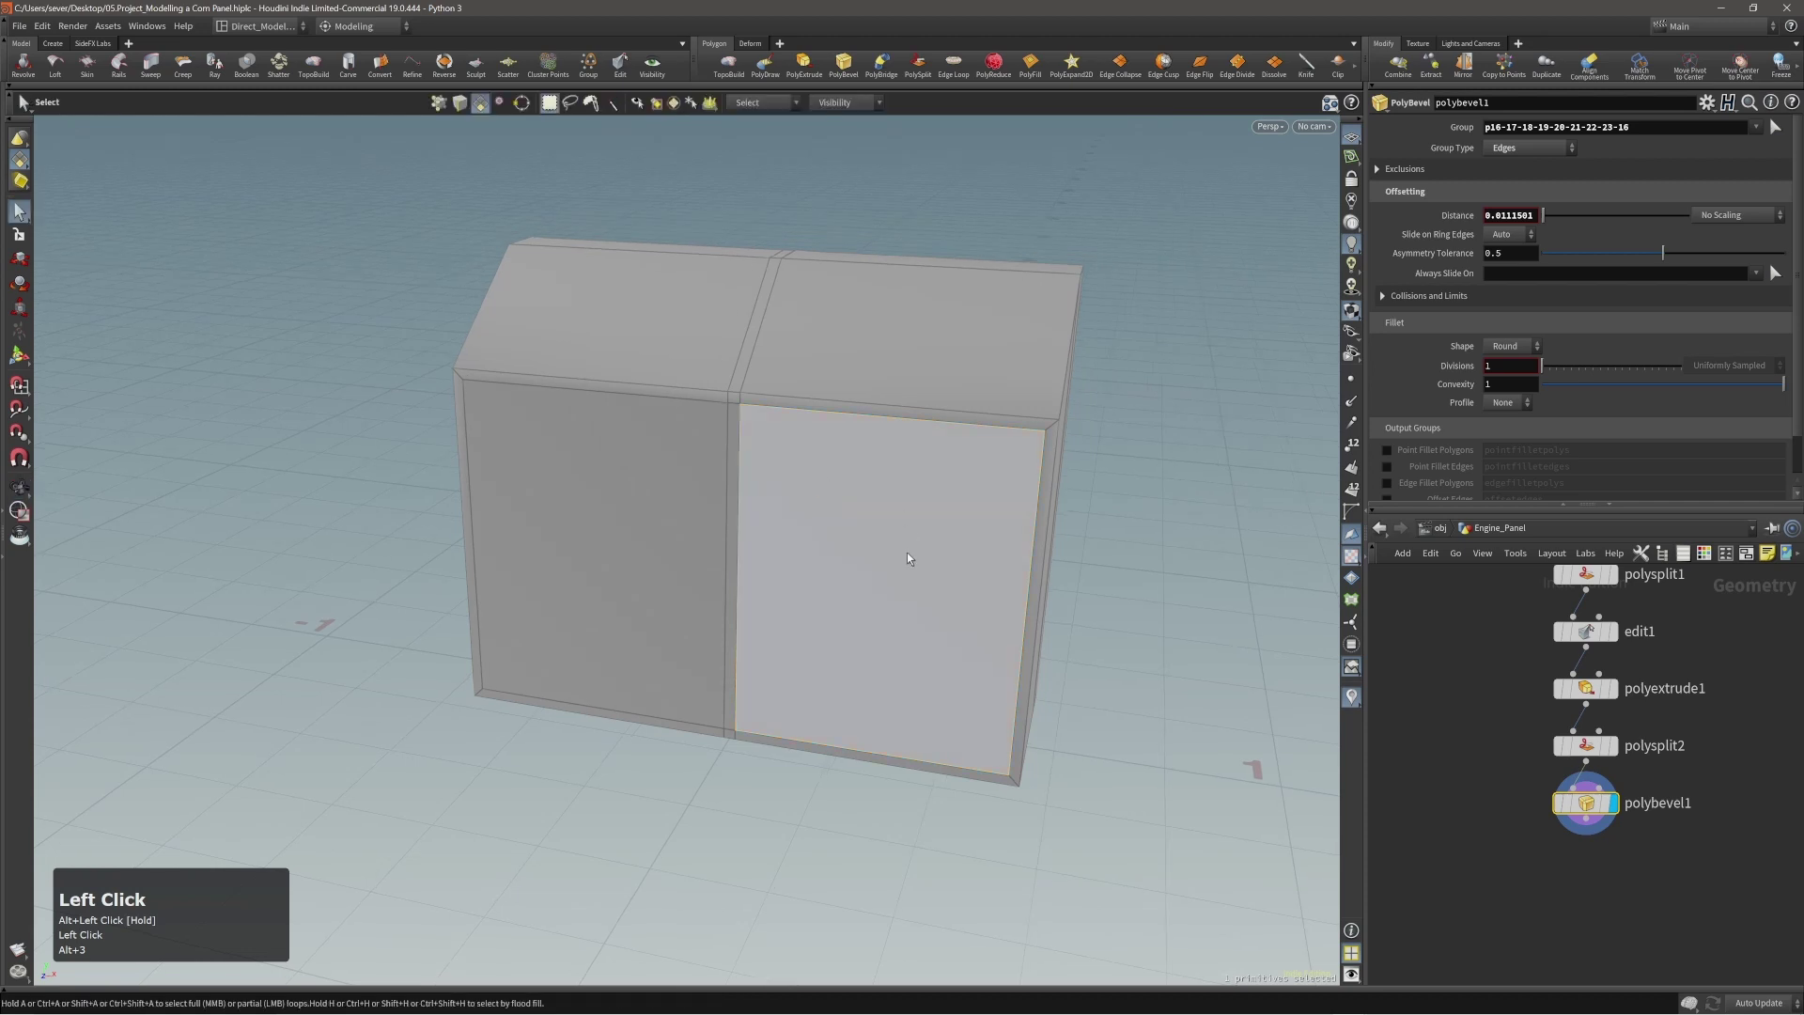
click(859, 541)
key(c)
click(875, 532)
click(893, 535)
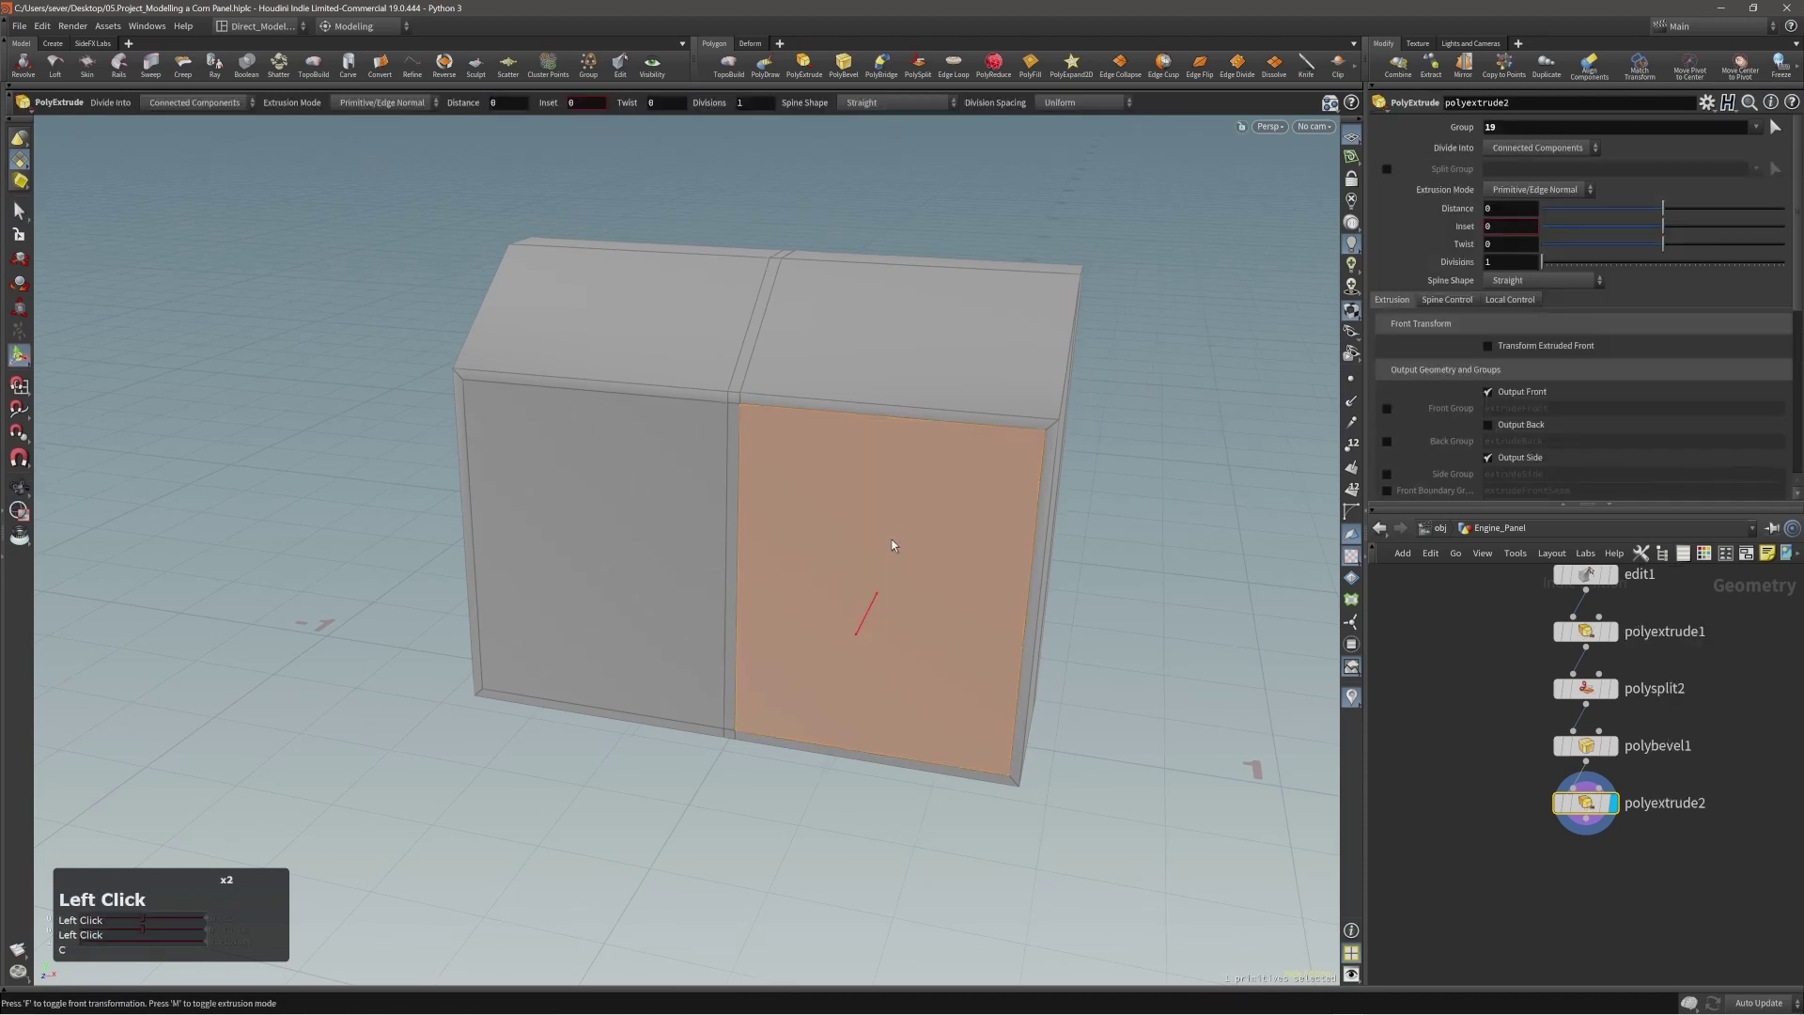
drag(888, 611, 817, 609)
key(w)
alt+right_drag(818, 609, 786, 624)
alt+drag(785, 624, 693, 632)
key(w)
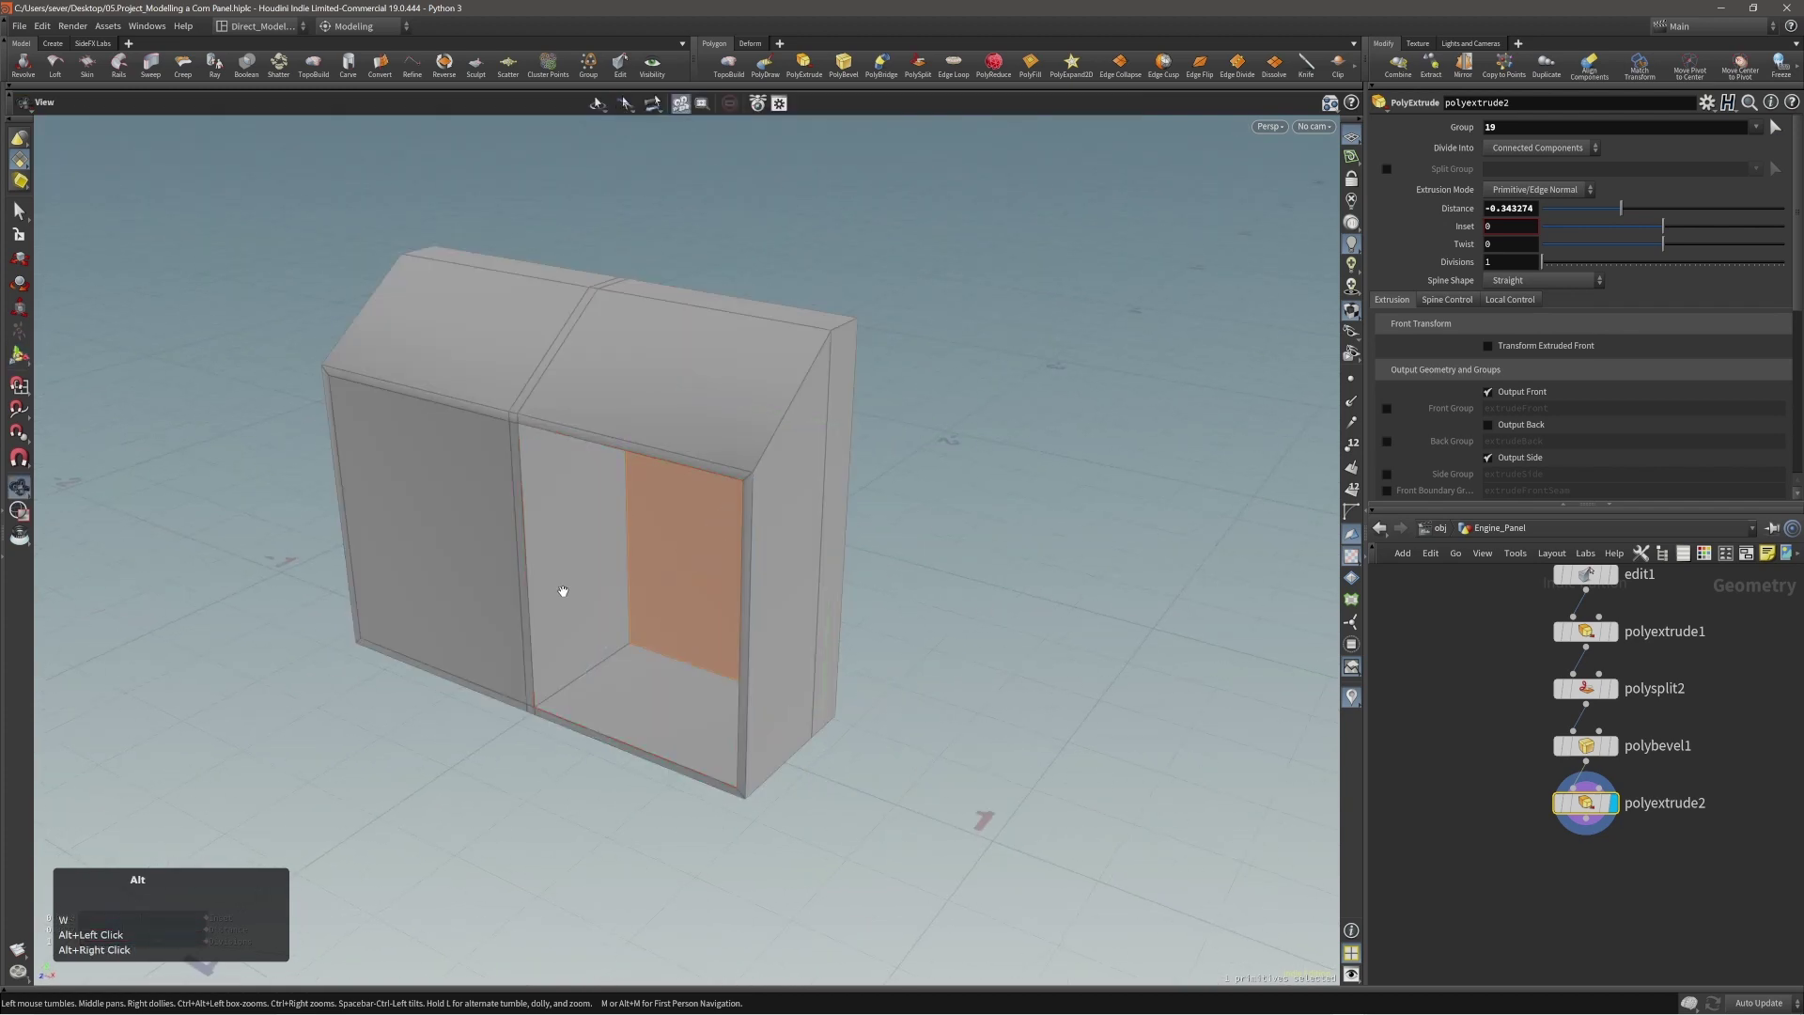
Duplicate the recess's back face with Copy and Transform and point-snap the copy to the front opening, about 0.343 in Z.
alt+right_drag(564, 596, 650, 603)
alt+drag(651, 602, 729, 573)
alt+middle_drag(729, 573, 781, 588)
key(c)
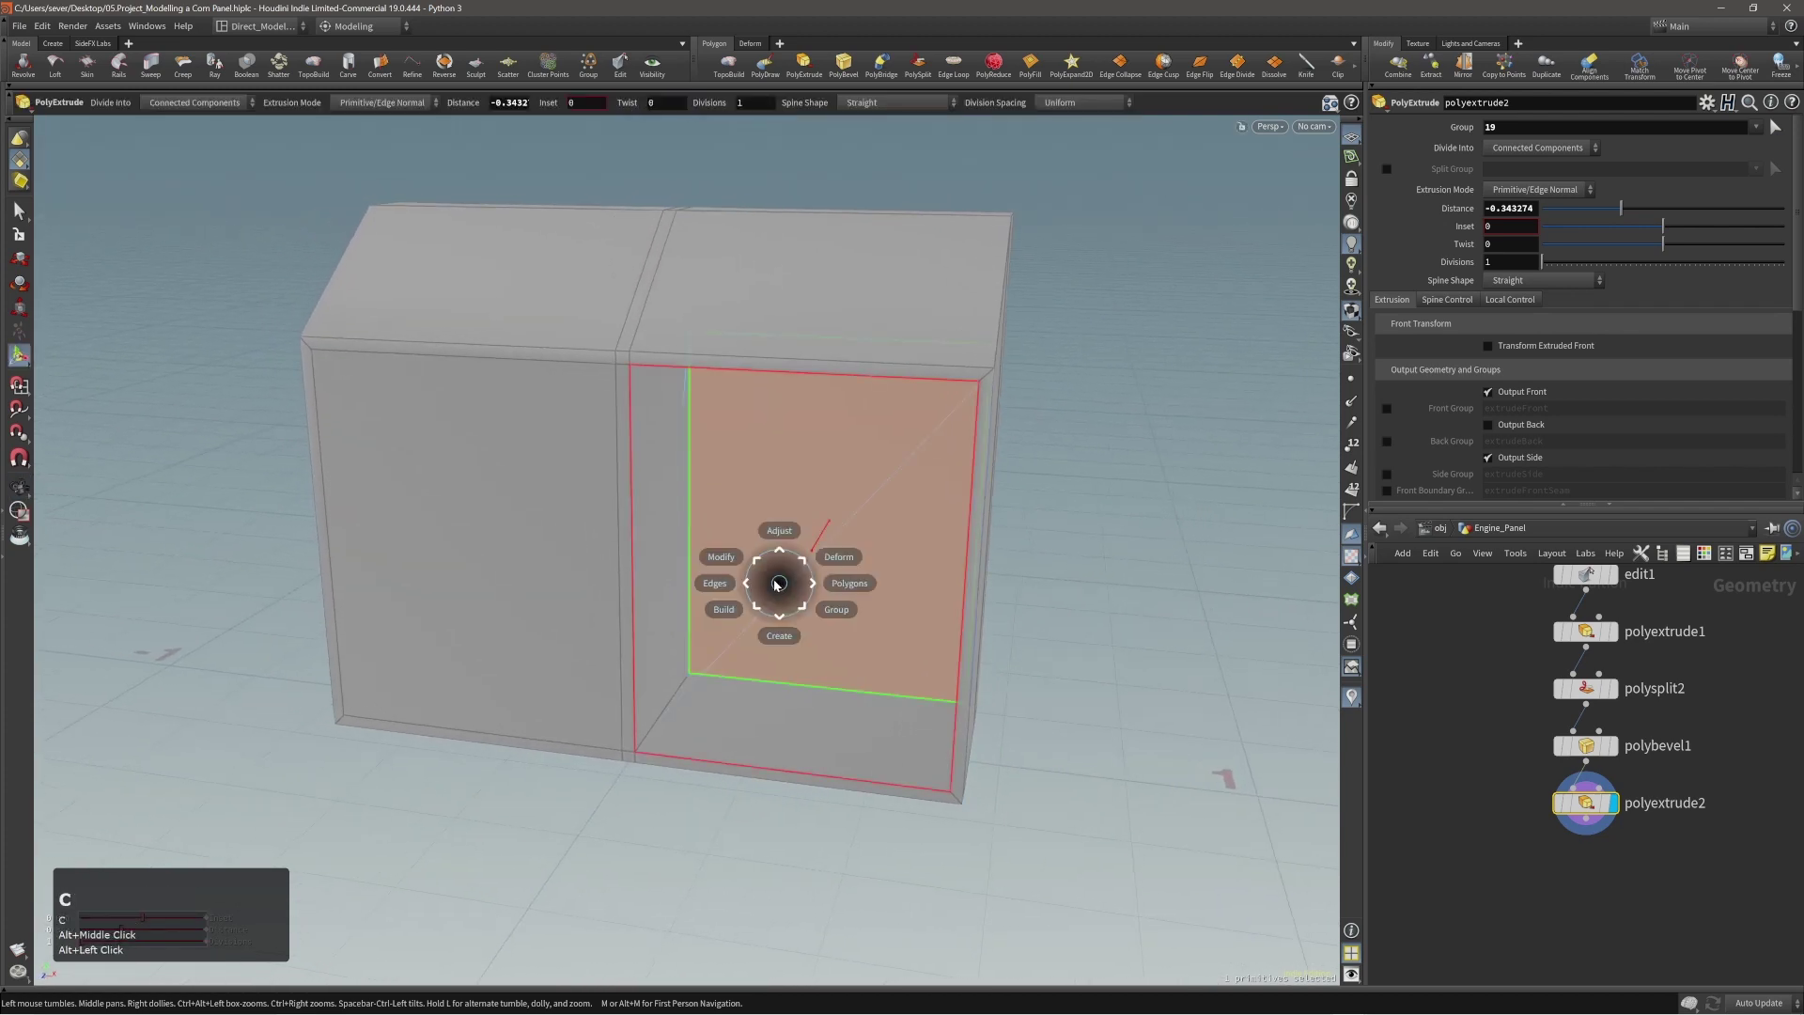
click(726, 548)
alt+drag(827, 594, 753, 628)
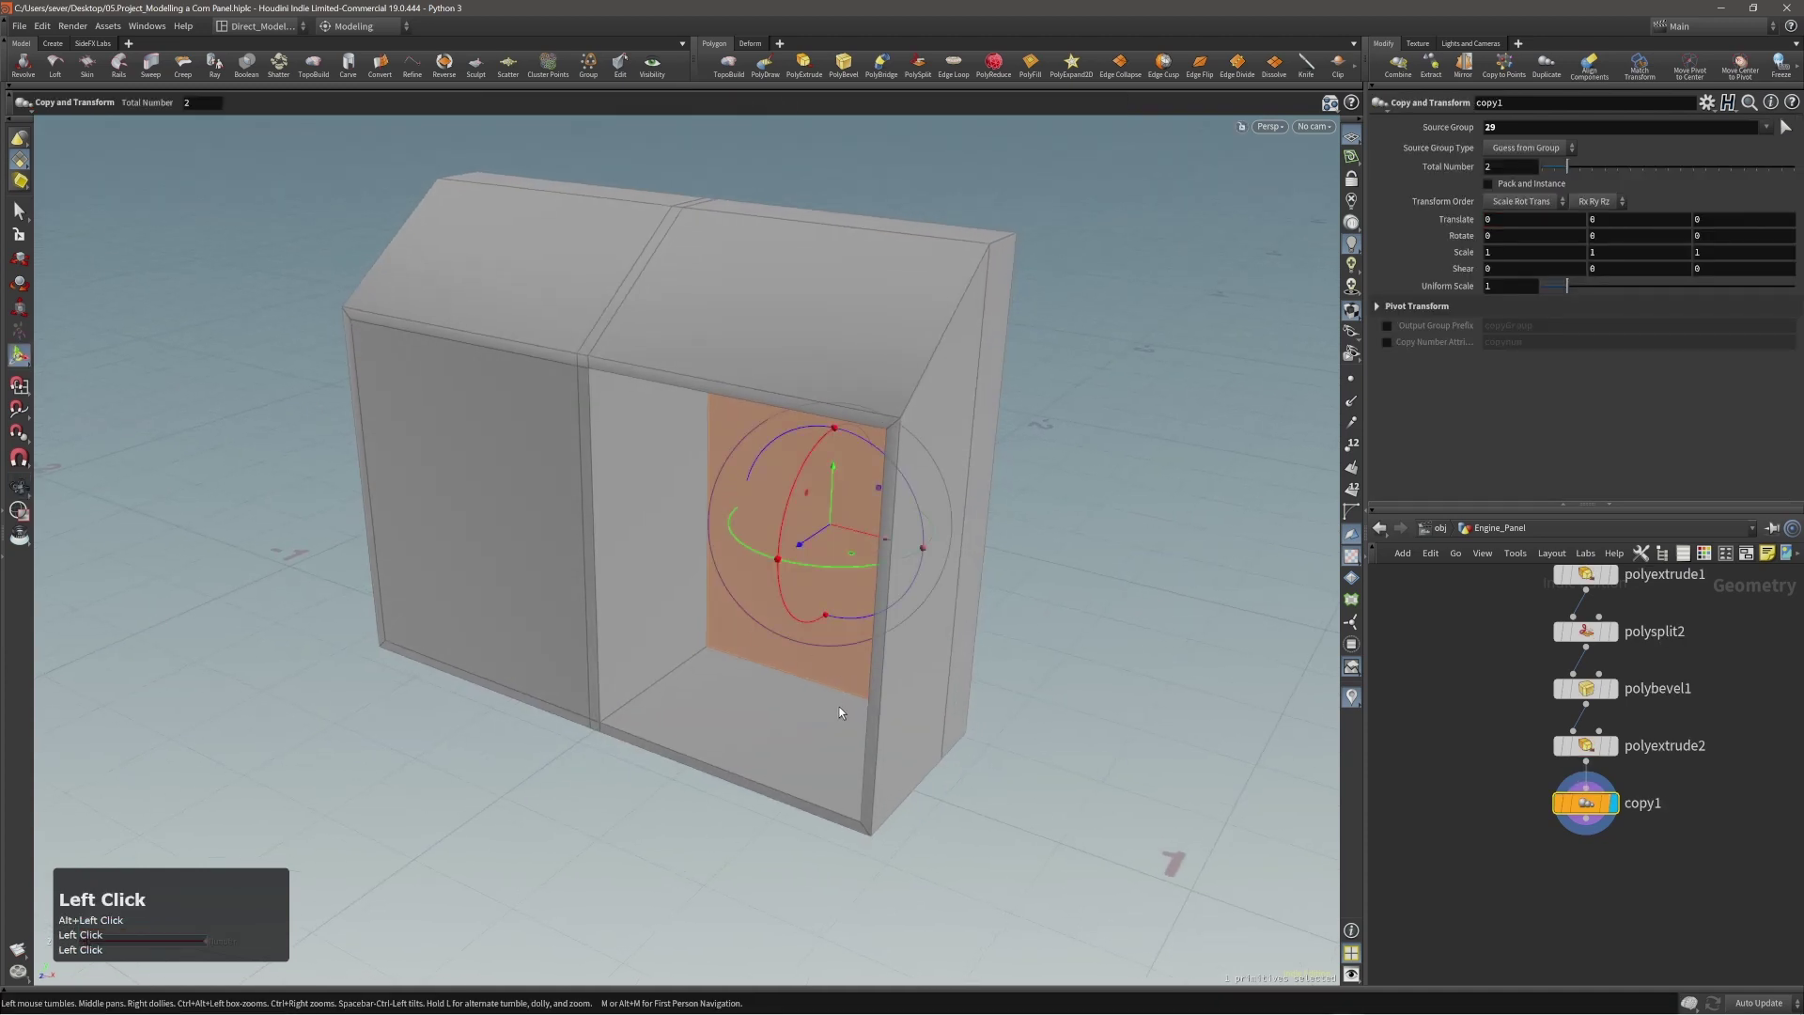
middle_drag(838, 709, 686, 725)
key(c)
key(x)
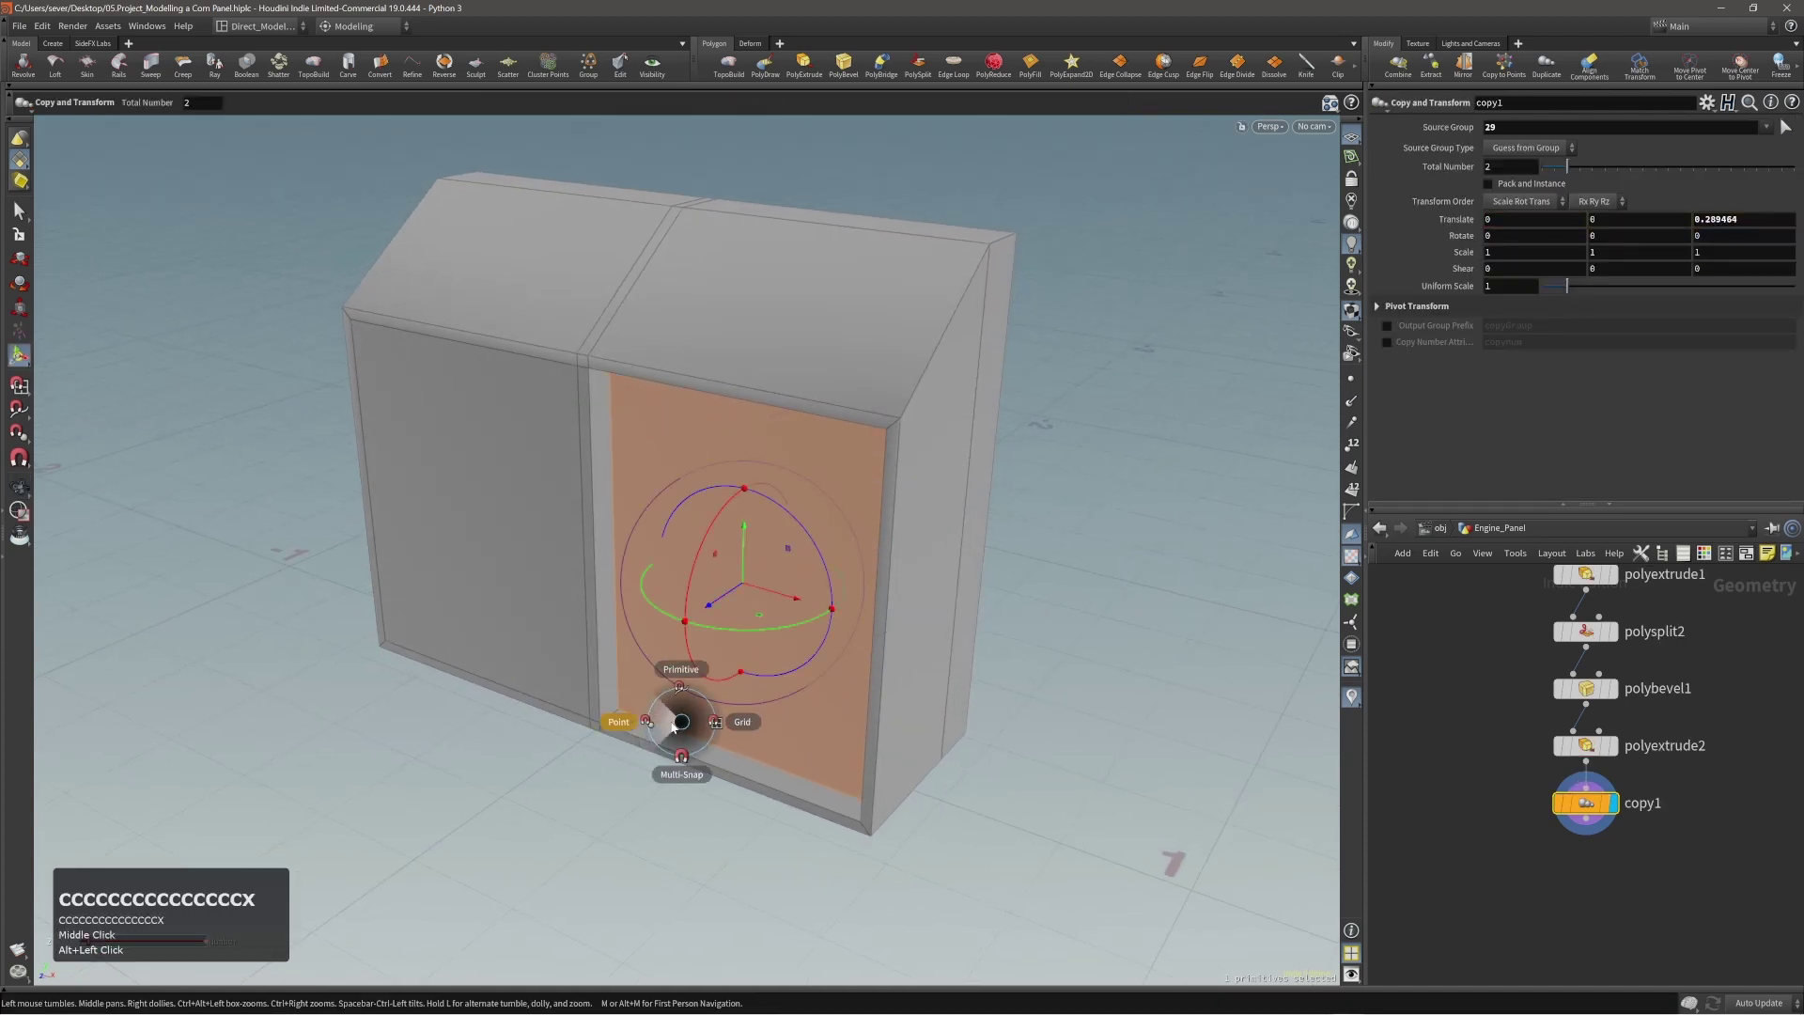
click(668, 723)
drag(712, 606, 588, 367)
Extrude the copied door face by about -0.015 with Output Back enabled.
alt+right_drag(660, 528, 690, 572)
alt+middle_drag(690, 571, 656, 555)
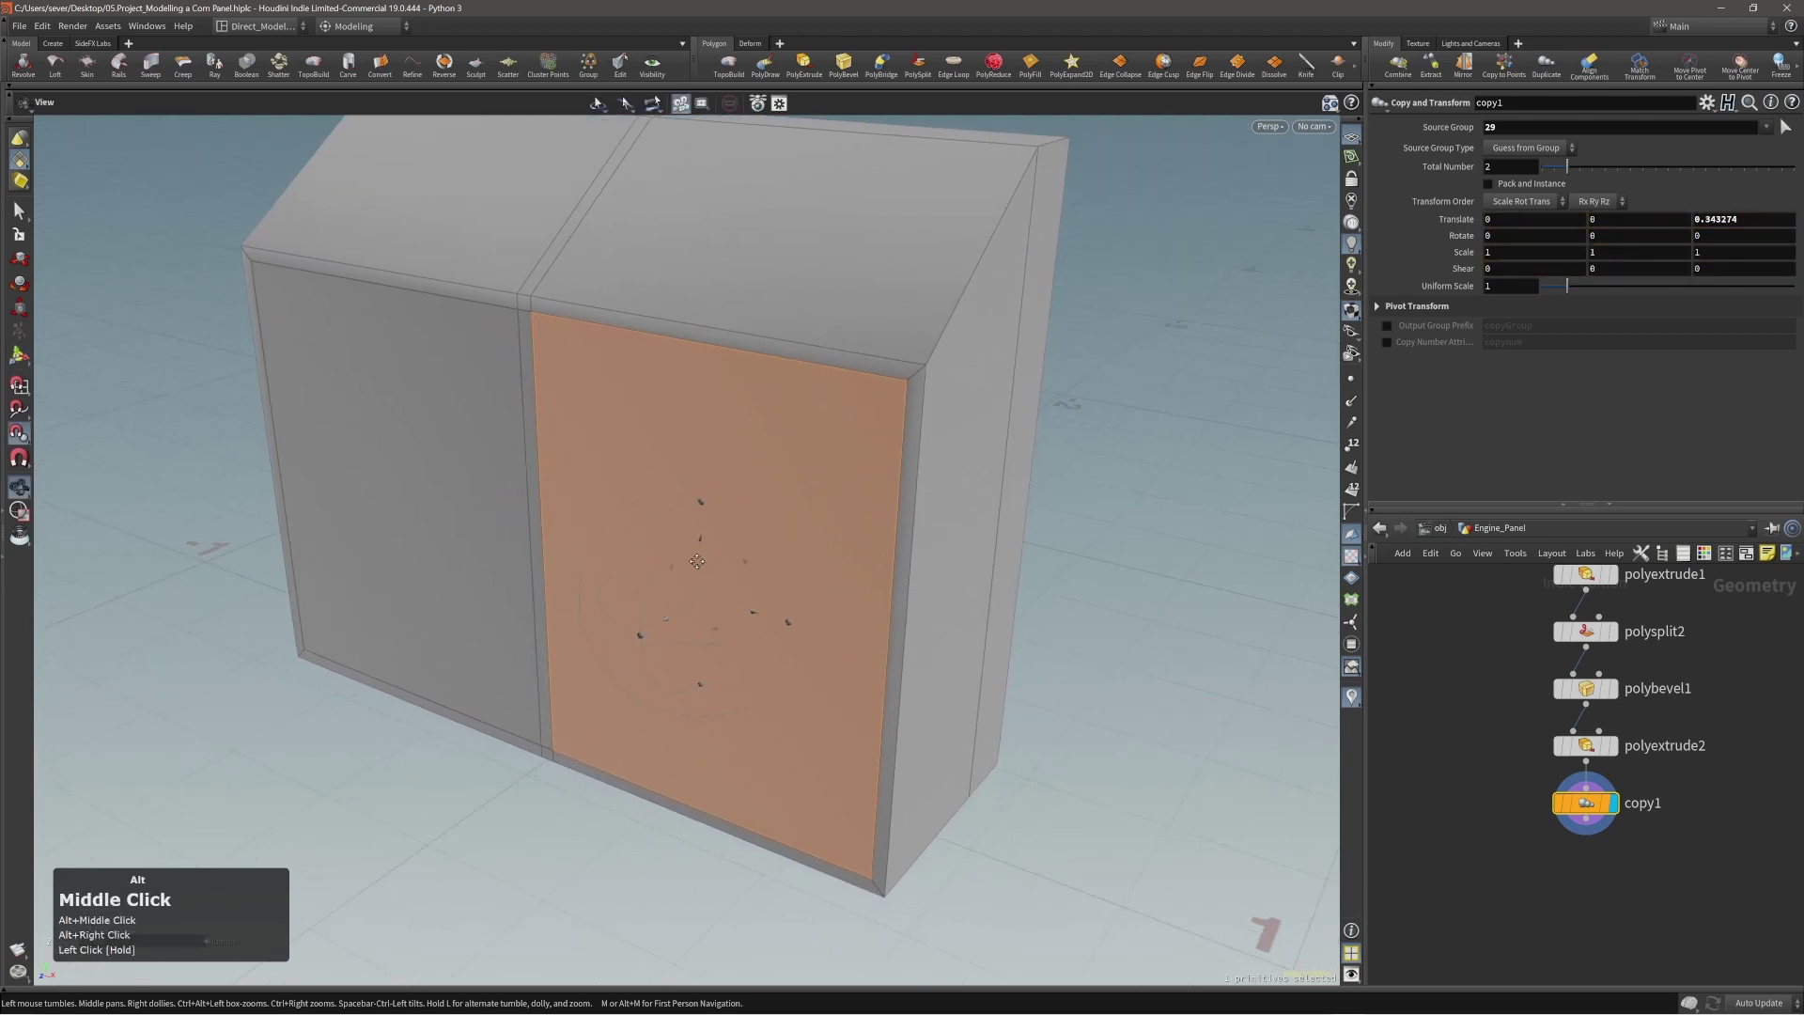
alt+right_drag(656, 554, 660, 568)
mouse_move(669, 571)
alt+mouse_down()
mouse_move(650, 574)
mouse_move(693, 572)
alt+mouse_up()
alt+middle_drag(692, 572, 731, 560)
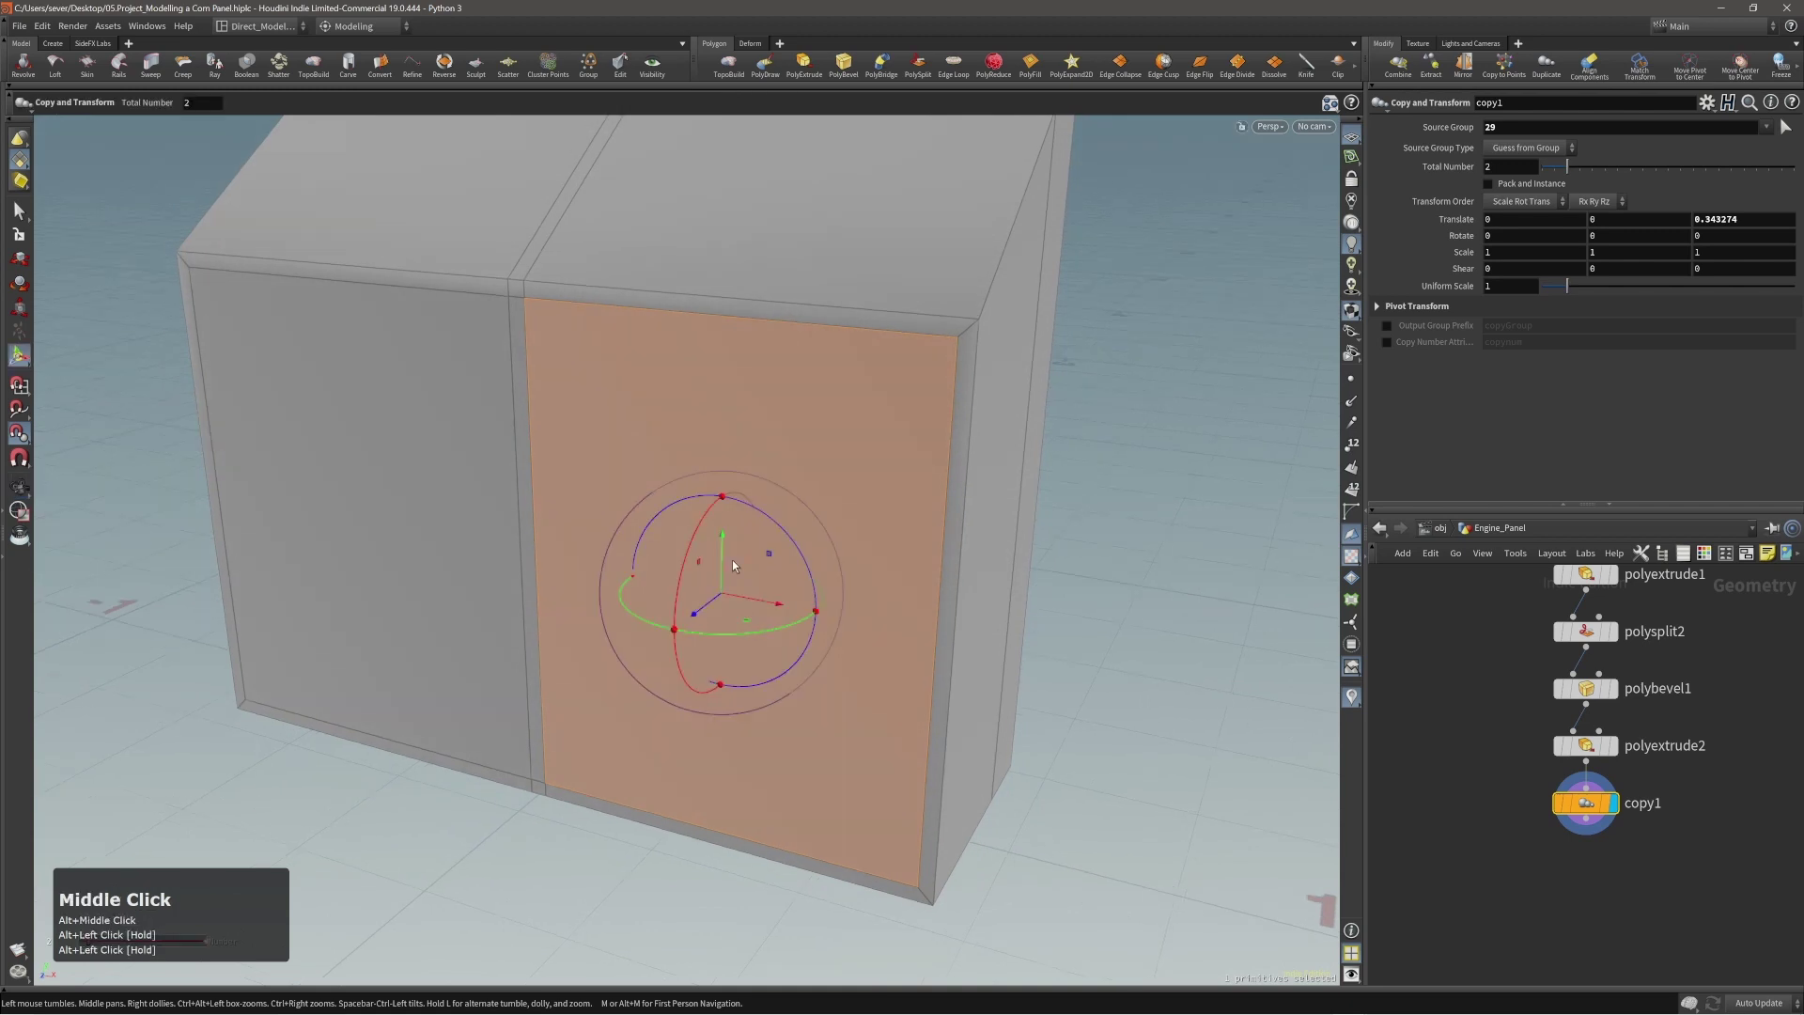
key(c)
click(740, 562)
click(770, 562)
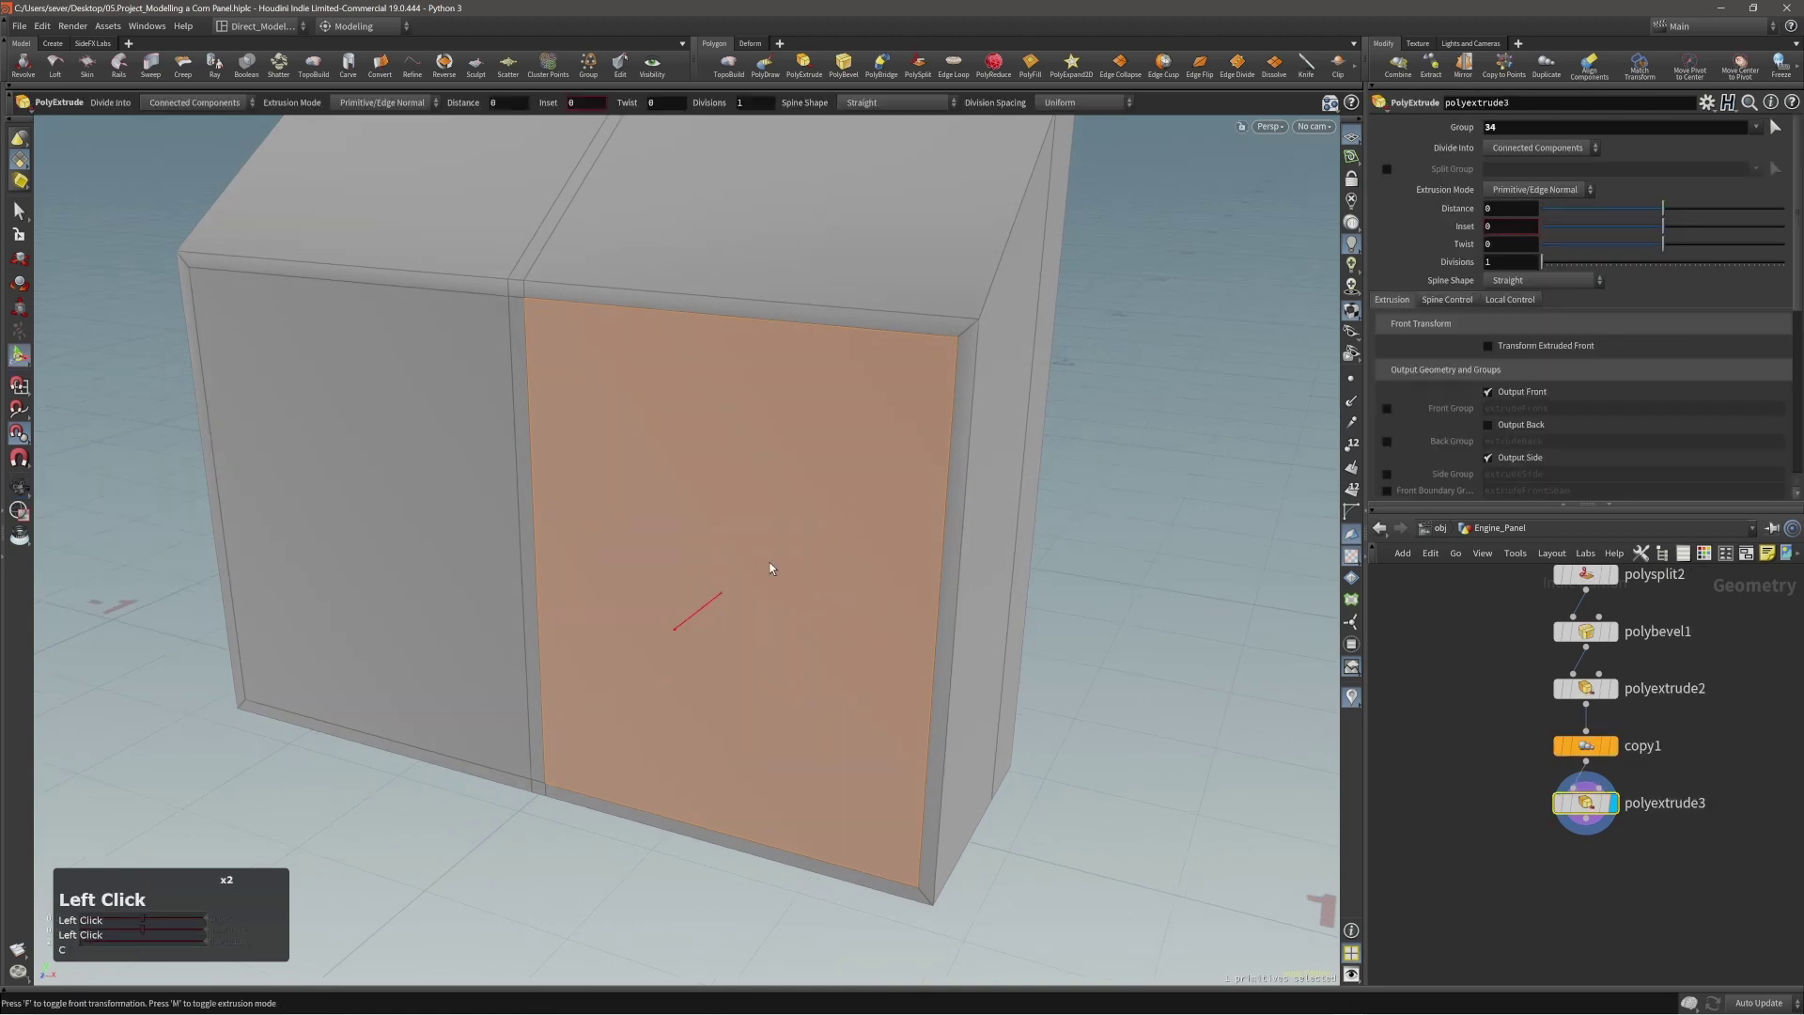
drag(770, 562, 741, 508)
click(1488, 425)
Select all faces of the extruded door piece and flip them with Reverse.
key(3)
double_click(740, 508)
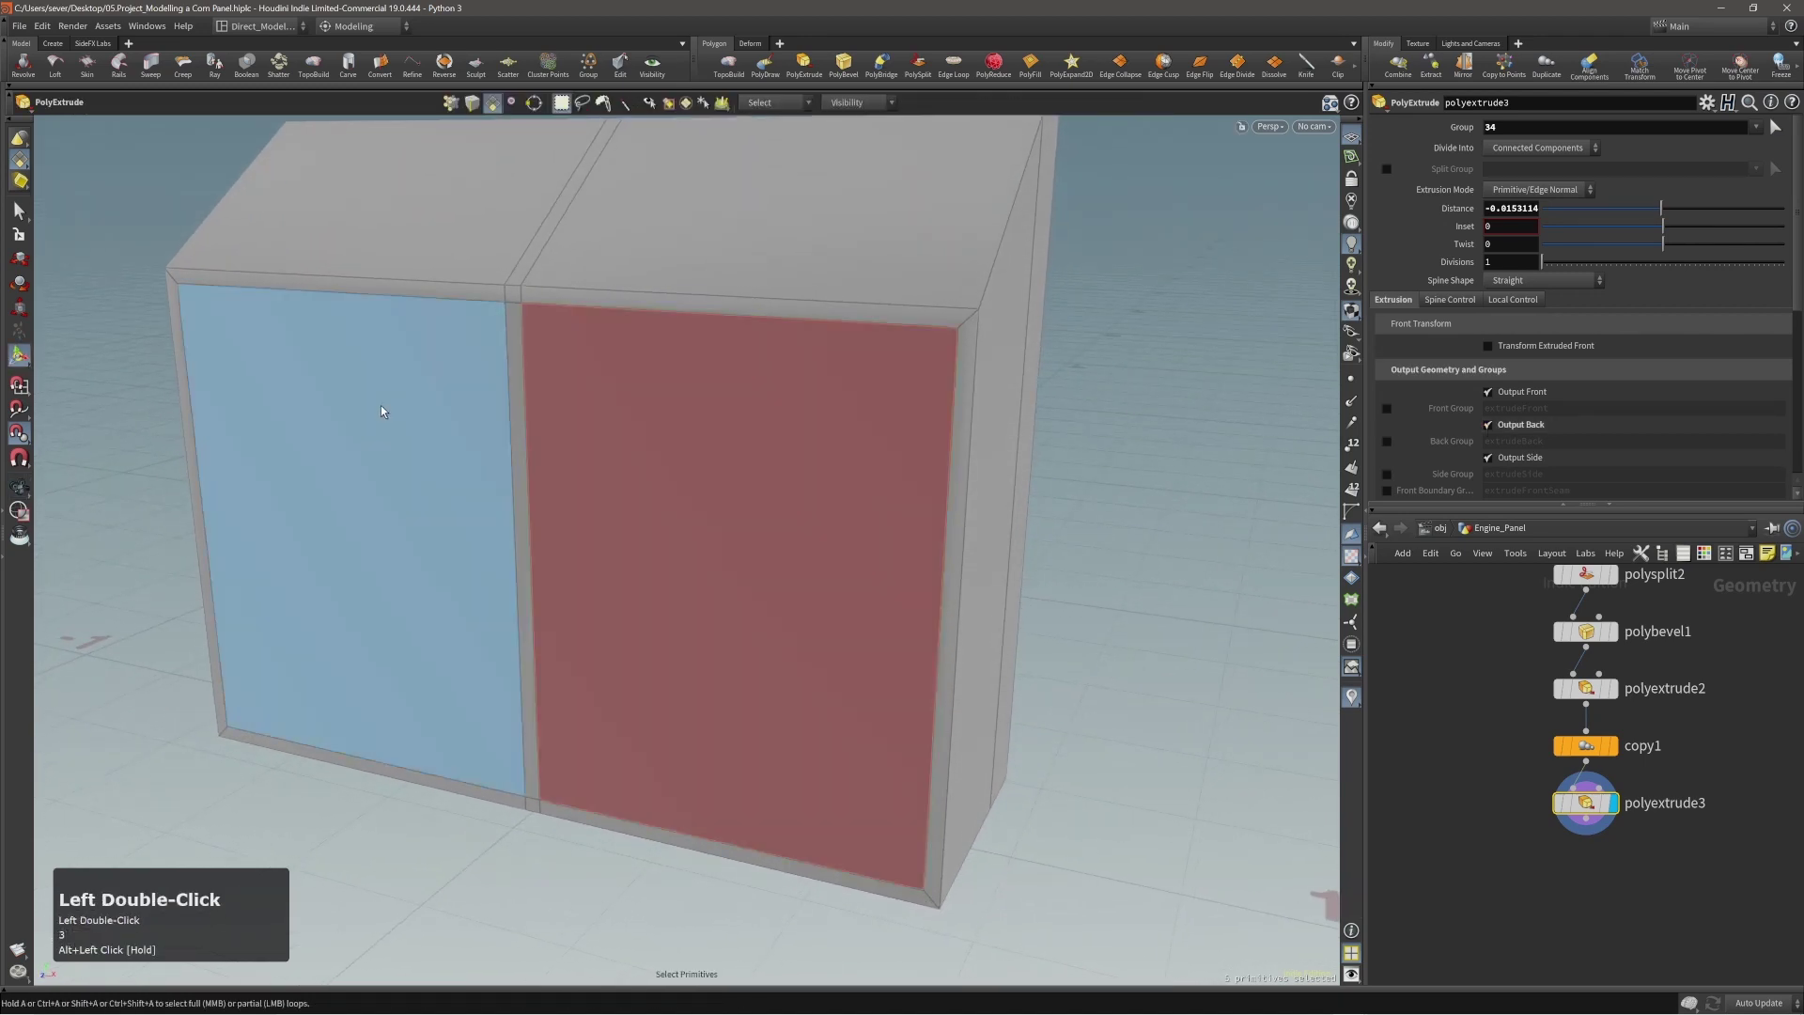
key(s)
double_click(657, 415)
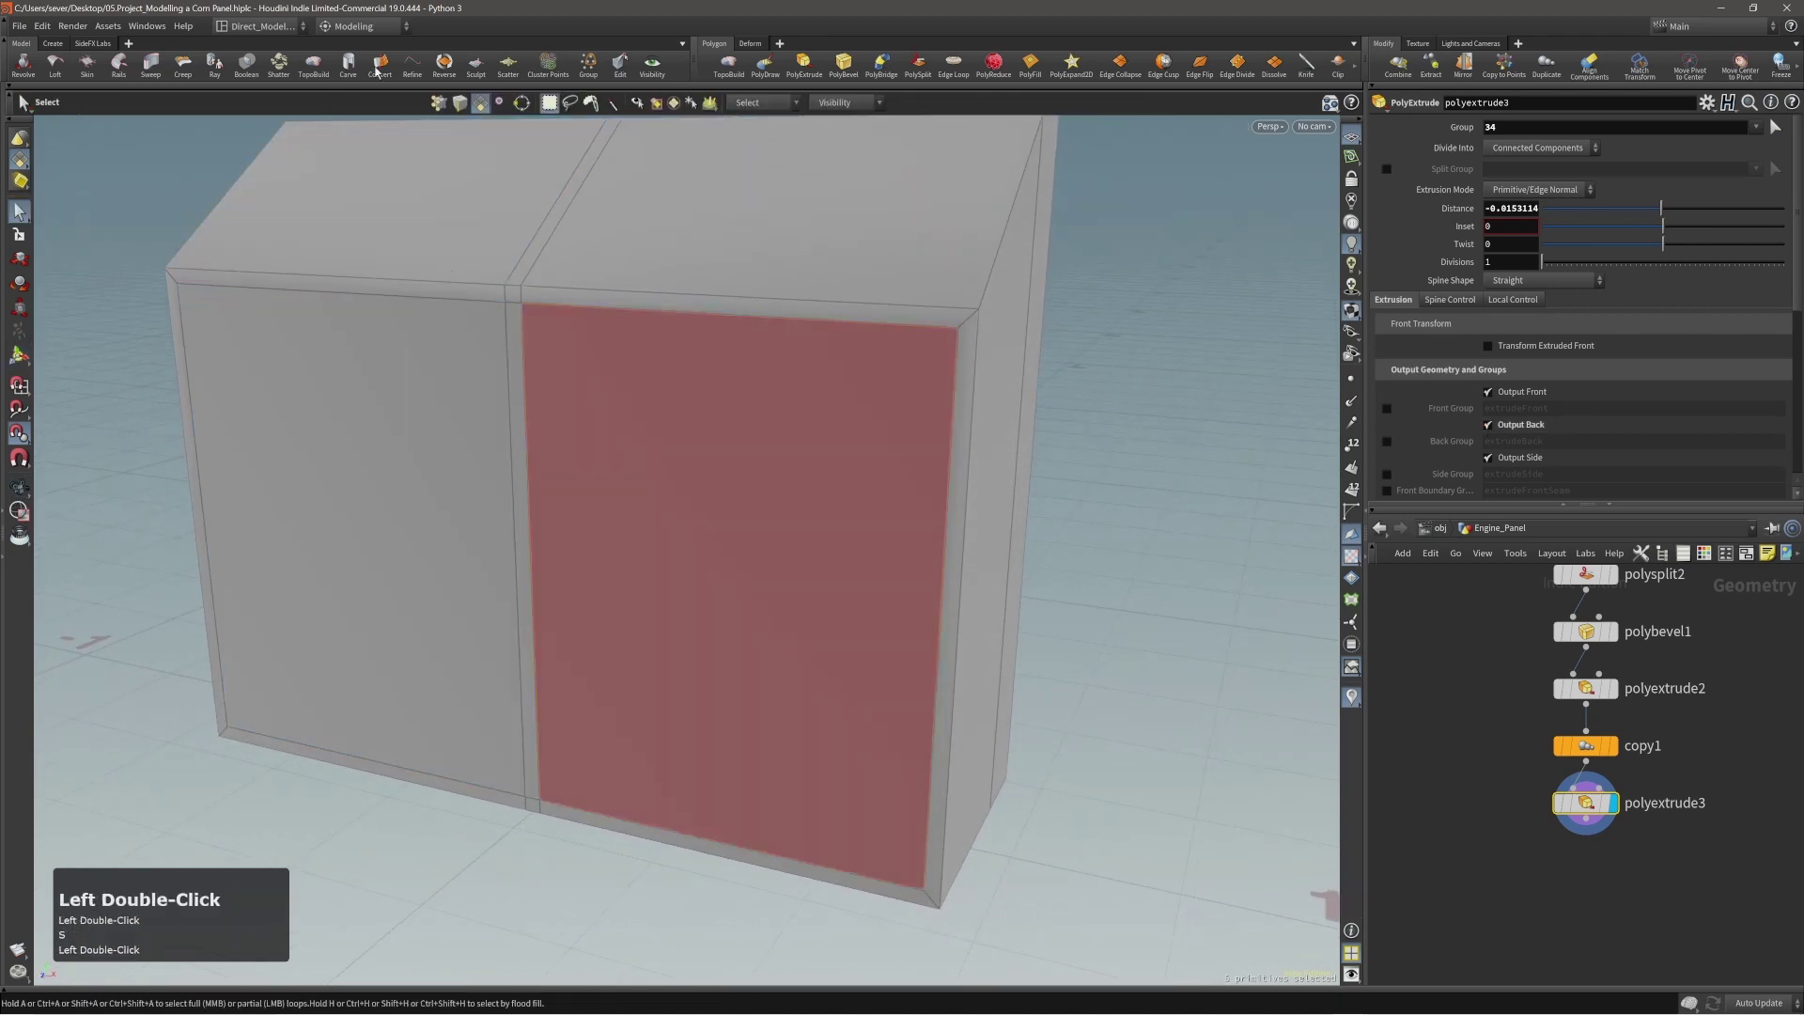
click(444, 63)
Examine the door, central seam and sloped top of the panel from several angles.
mouse_move(725, 532)
alt+mouse_down()
mouse_move(697, 524)
mouse_move(755, 545)
alt+mouse_up()
alt+right_drag(755, 545, 721, 552)
alt+middle_drag(721, 552, 745, 555)
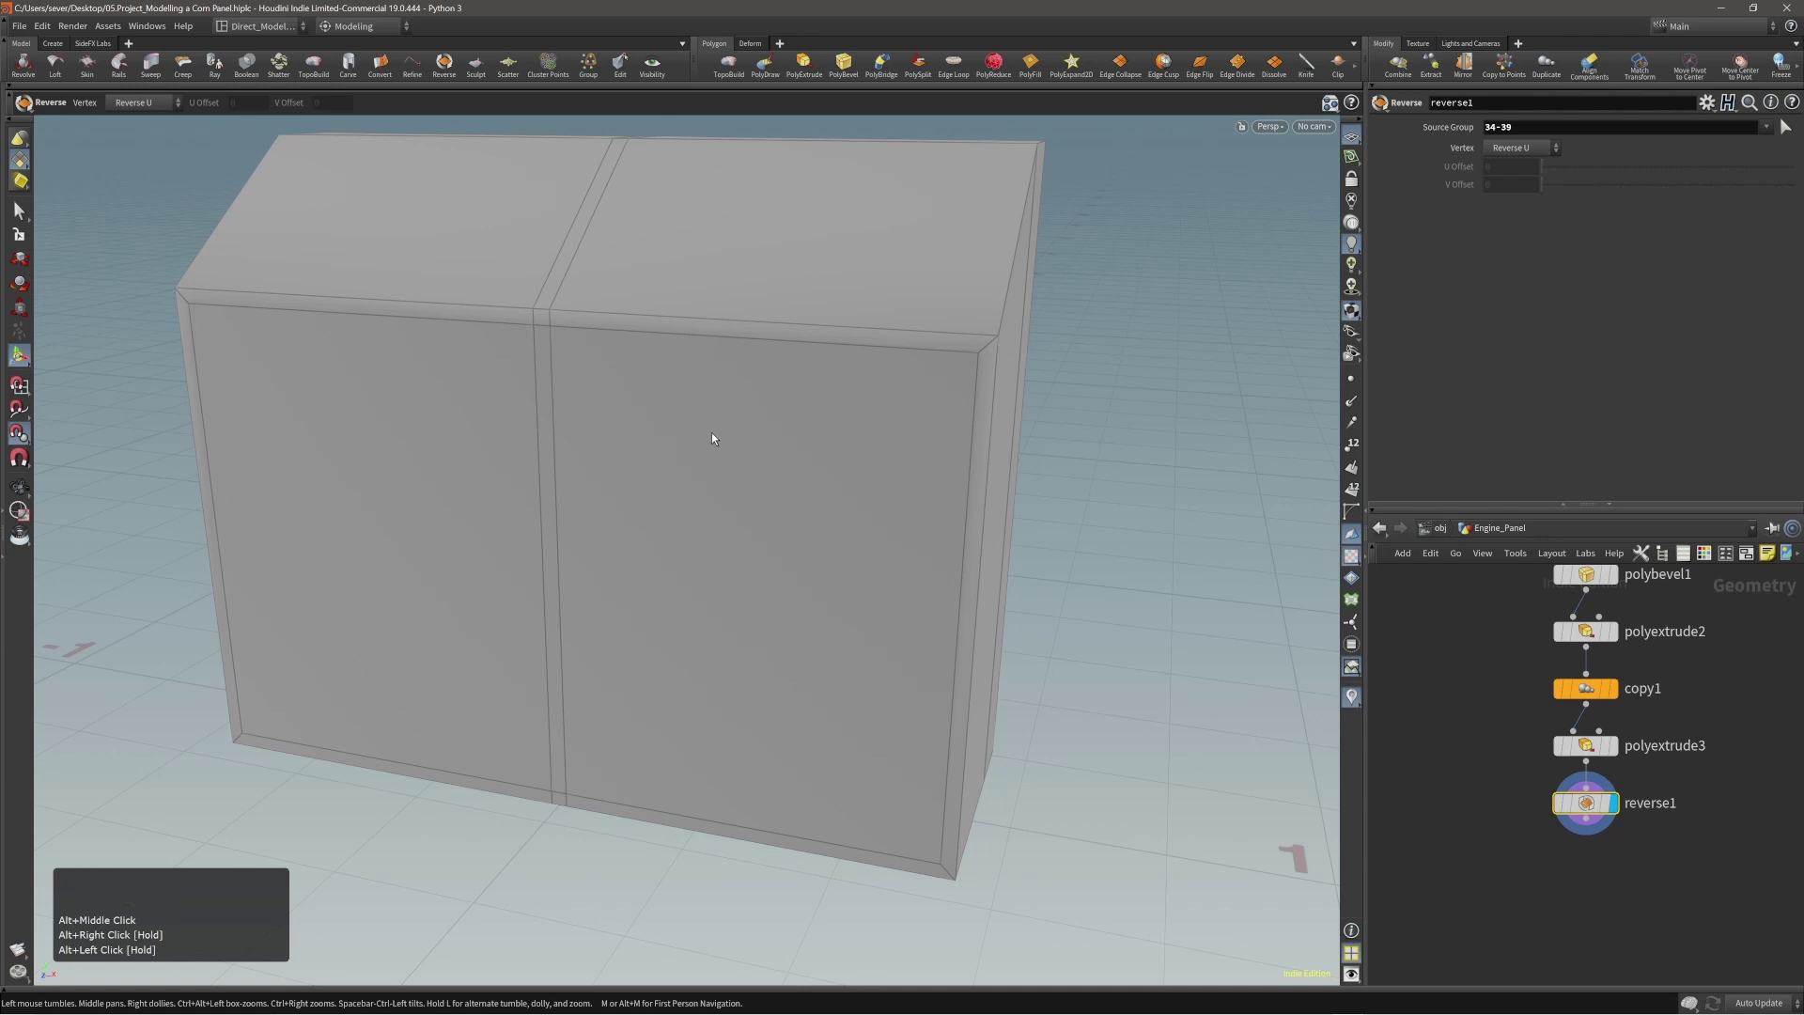
alt+drag(712, 434, 693, 435)
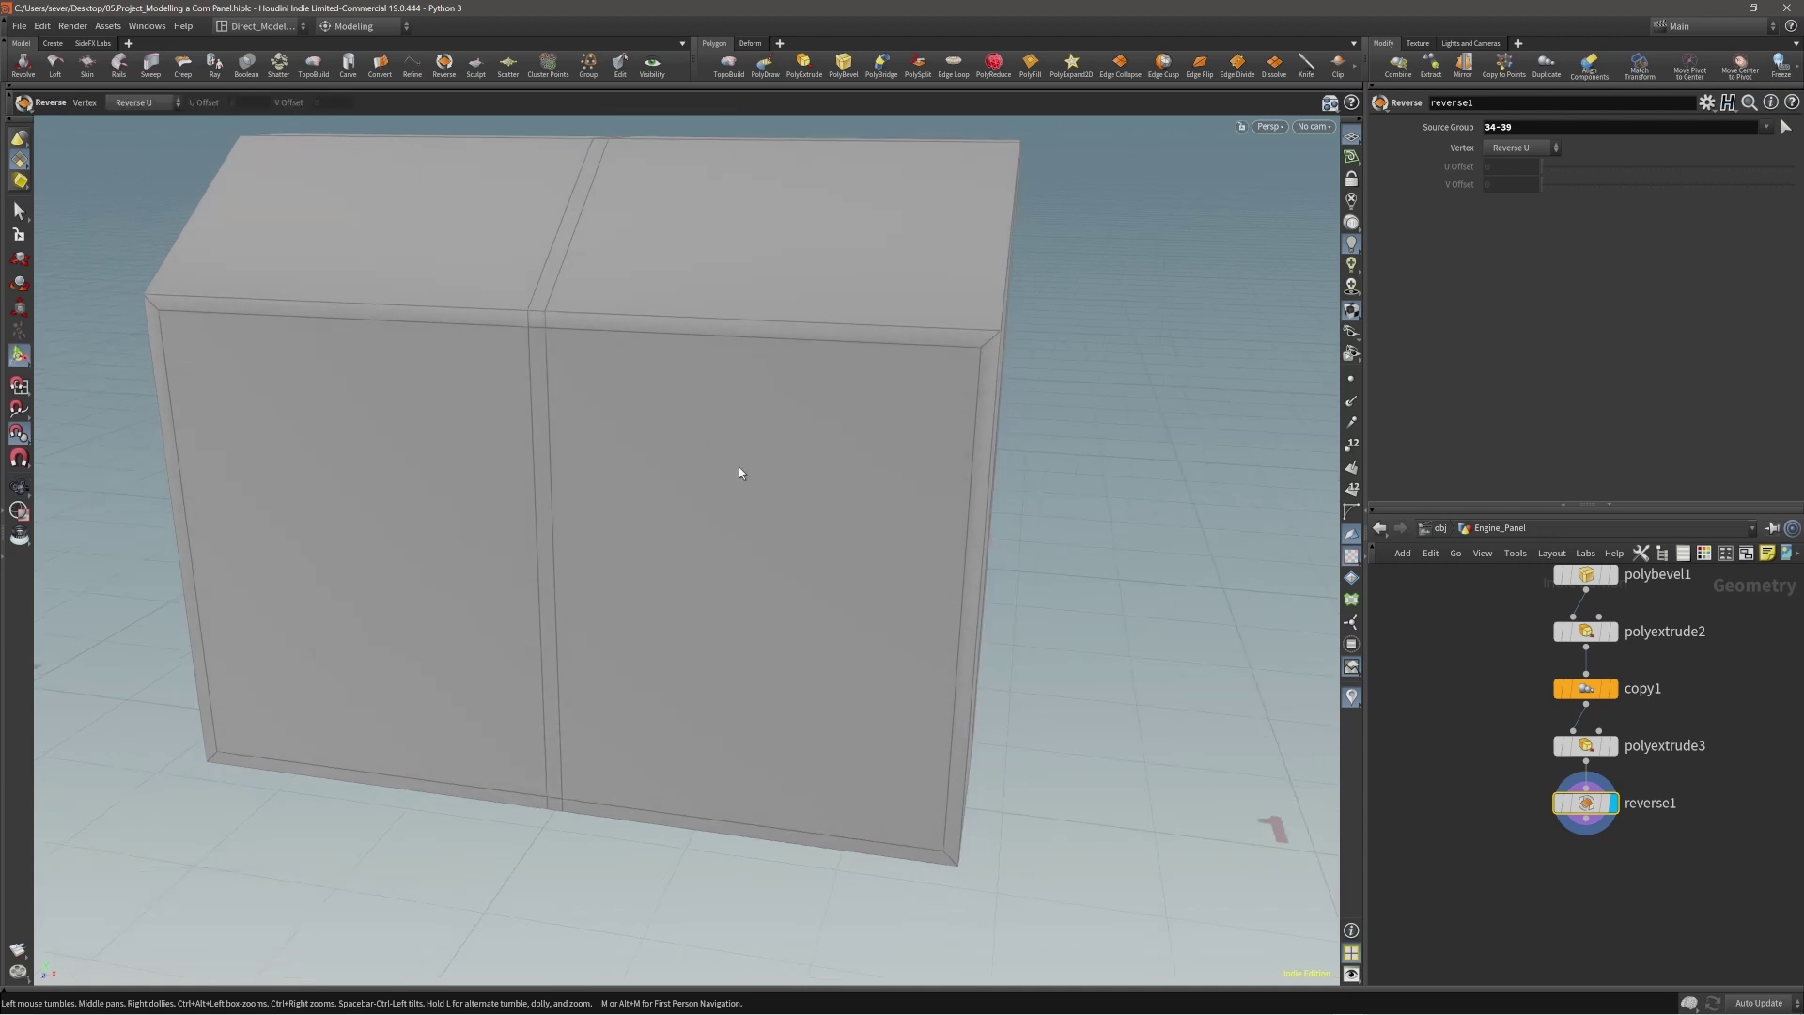
right_drag(741, 476, 795, 501)
drag(795, 501, 554, 354)
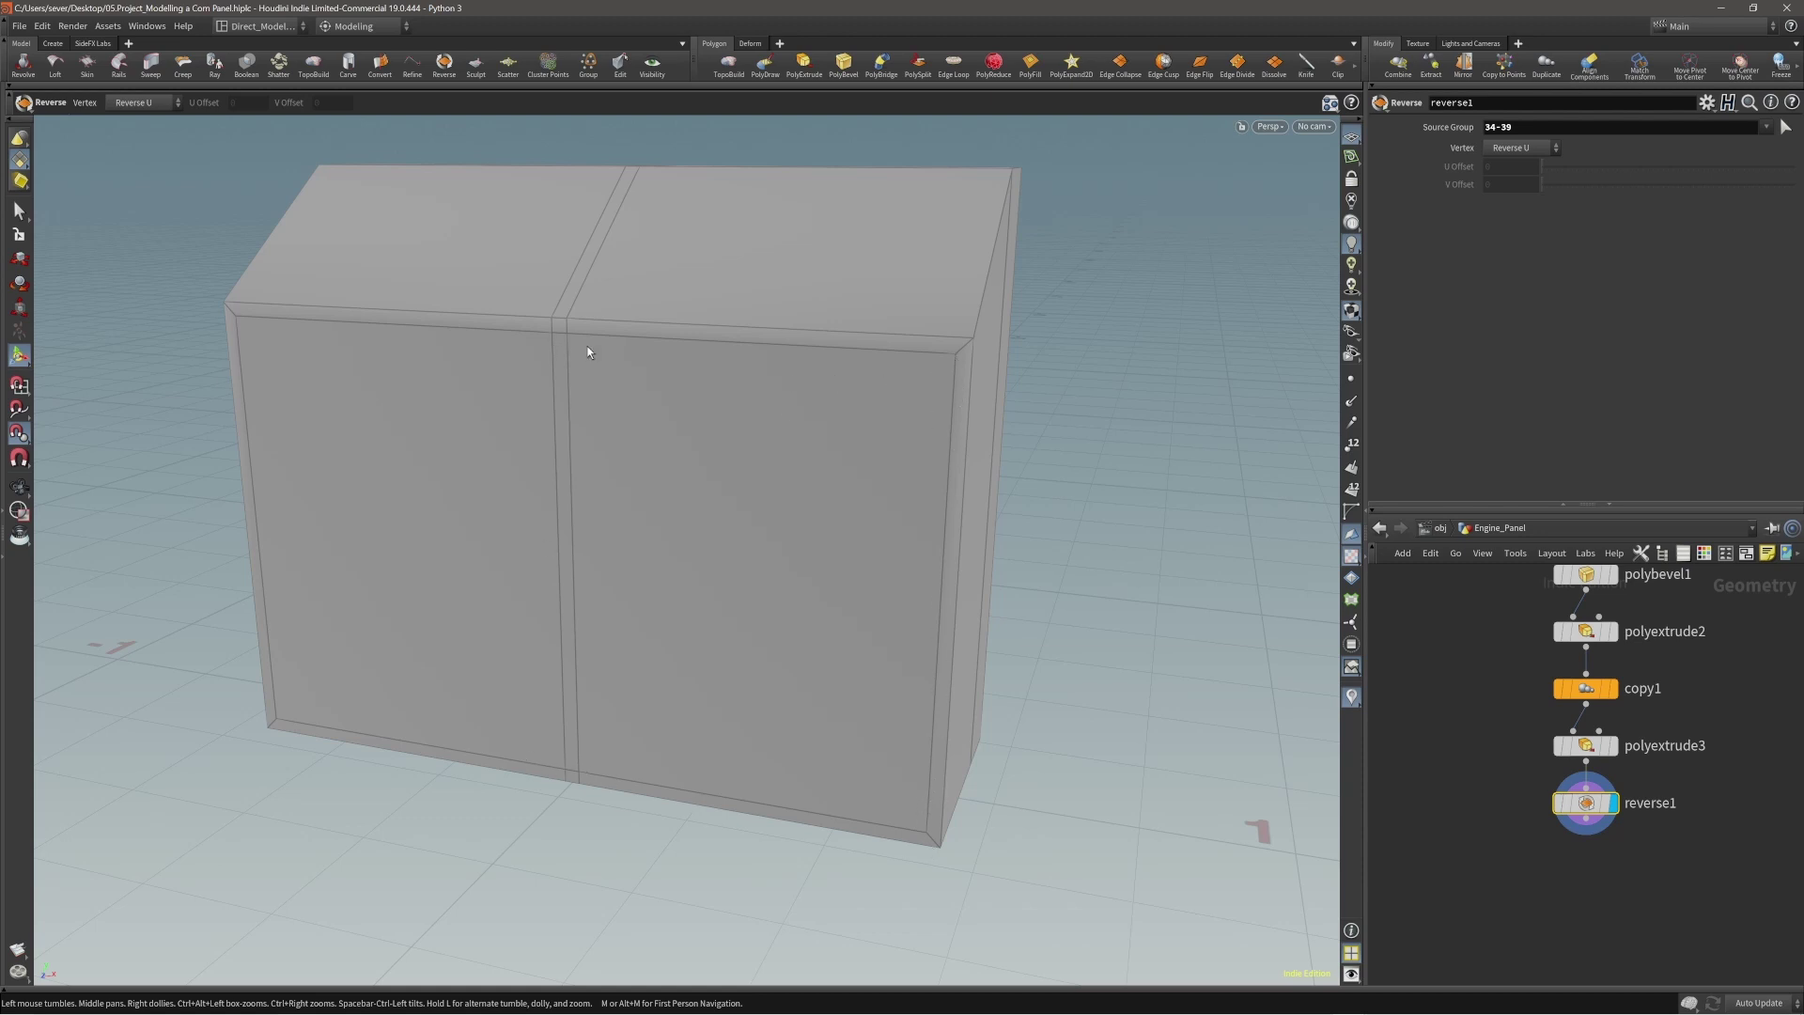
right_drag(764, 352, 786, 443)
middle_drag(786, 443, 793, 475)
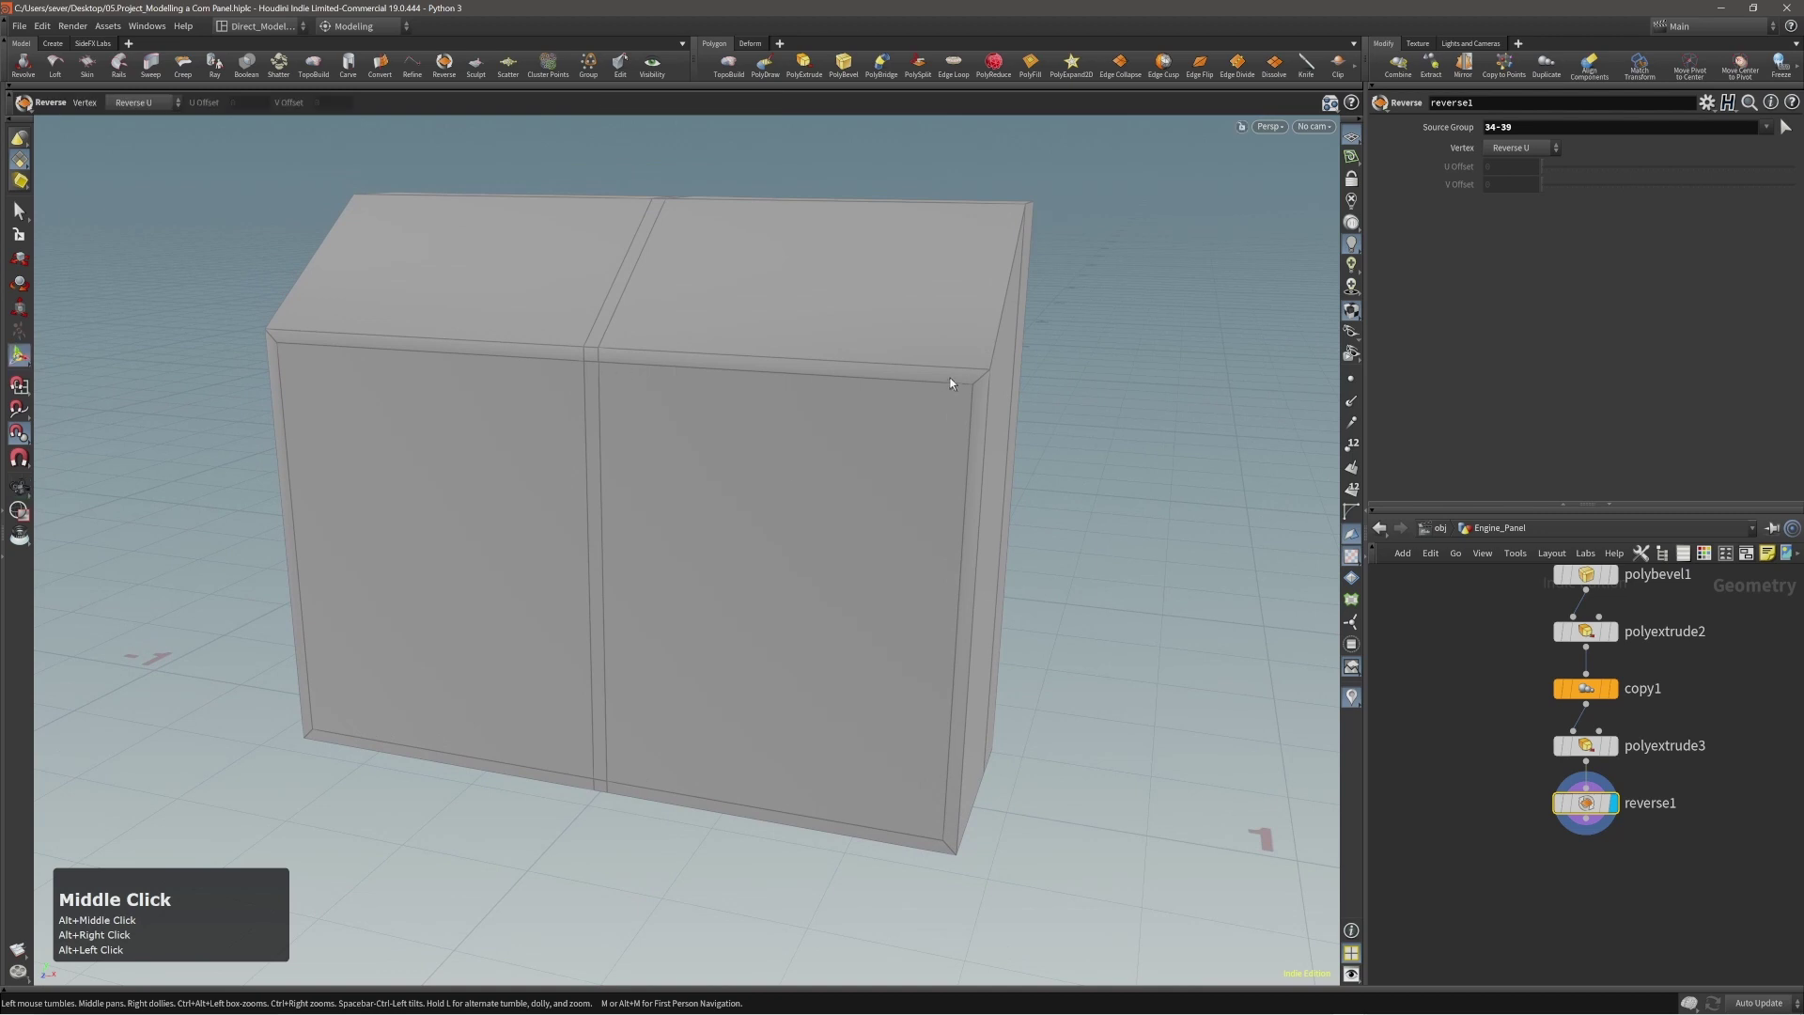
drag(953, 694, 709, 443)
right_drag(708, 442, 657, 463)
middle_drag(657, 463, 730, 495)
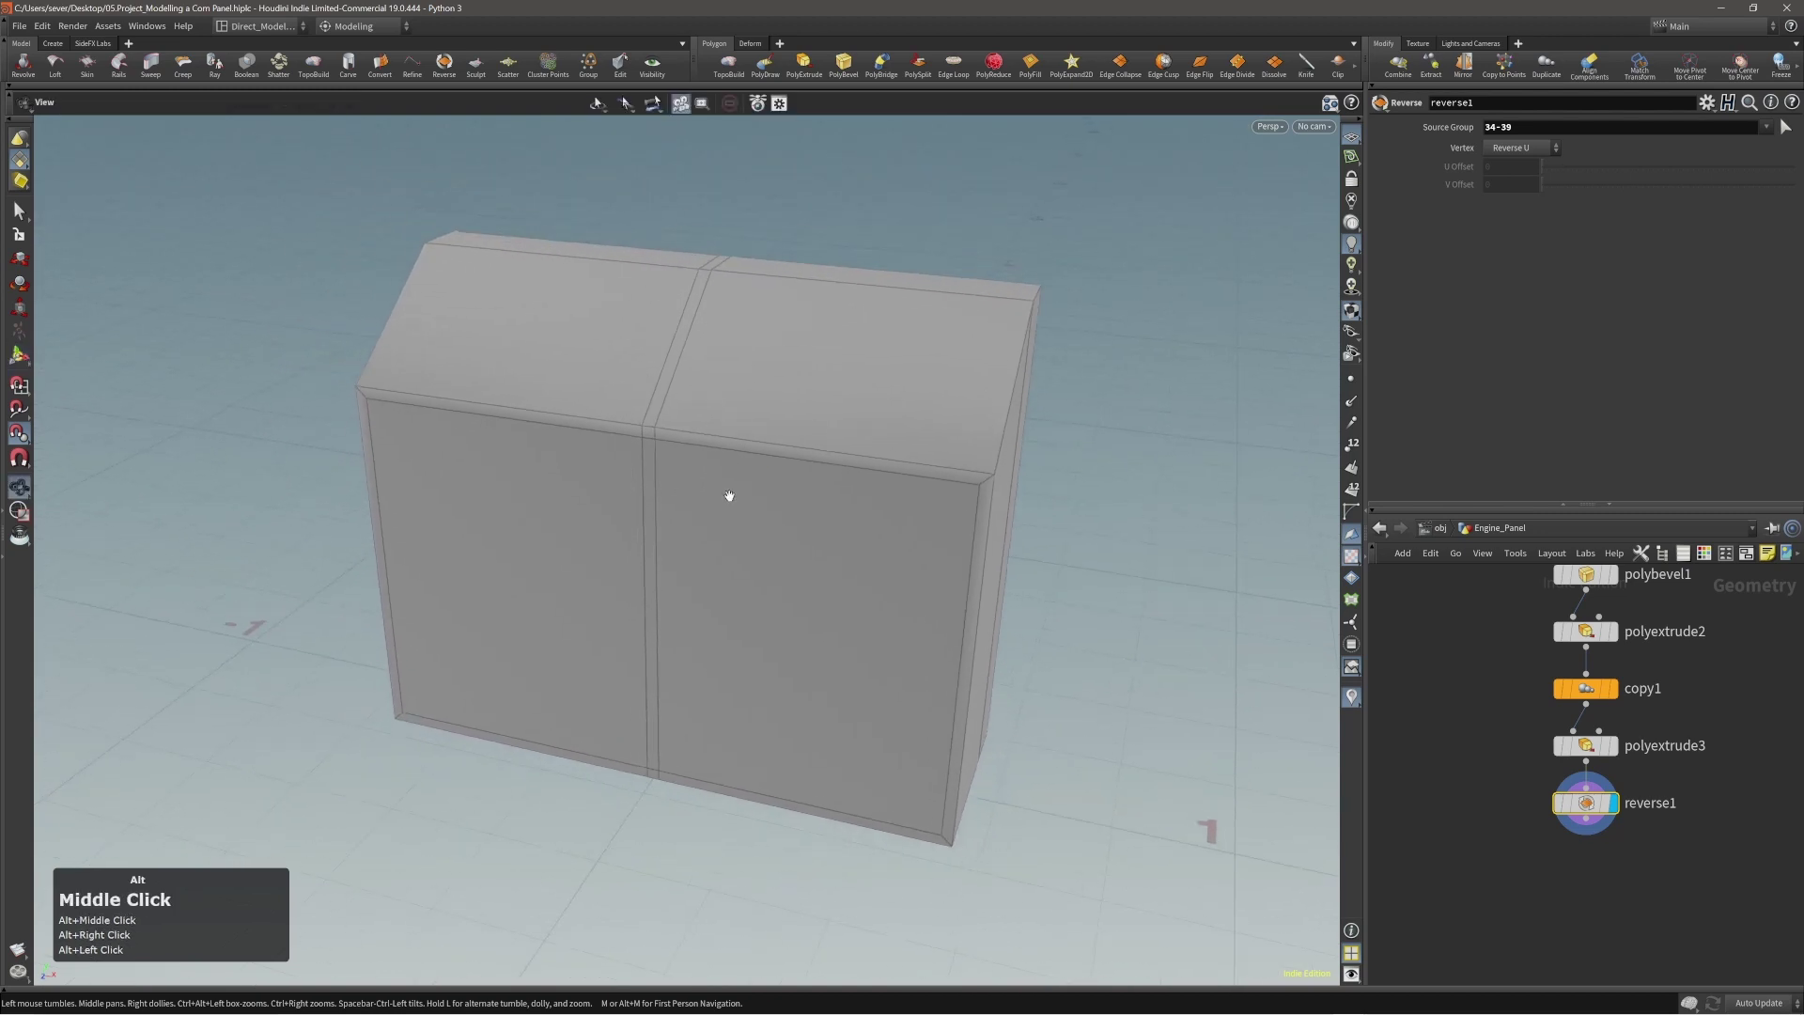
alt+right_drag(729, 495, 722, 436)
mouse_move(721, 436)
mouse_down()
mouse_move(706, 442)
mouse_move(705, 411)
mouse_up()
alt+middle_drag(705, 411, 717, 439)
alt+right_drag(717, 439, 725, 363)
alt+middle_drag(725, 363, 688, 333)
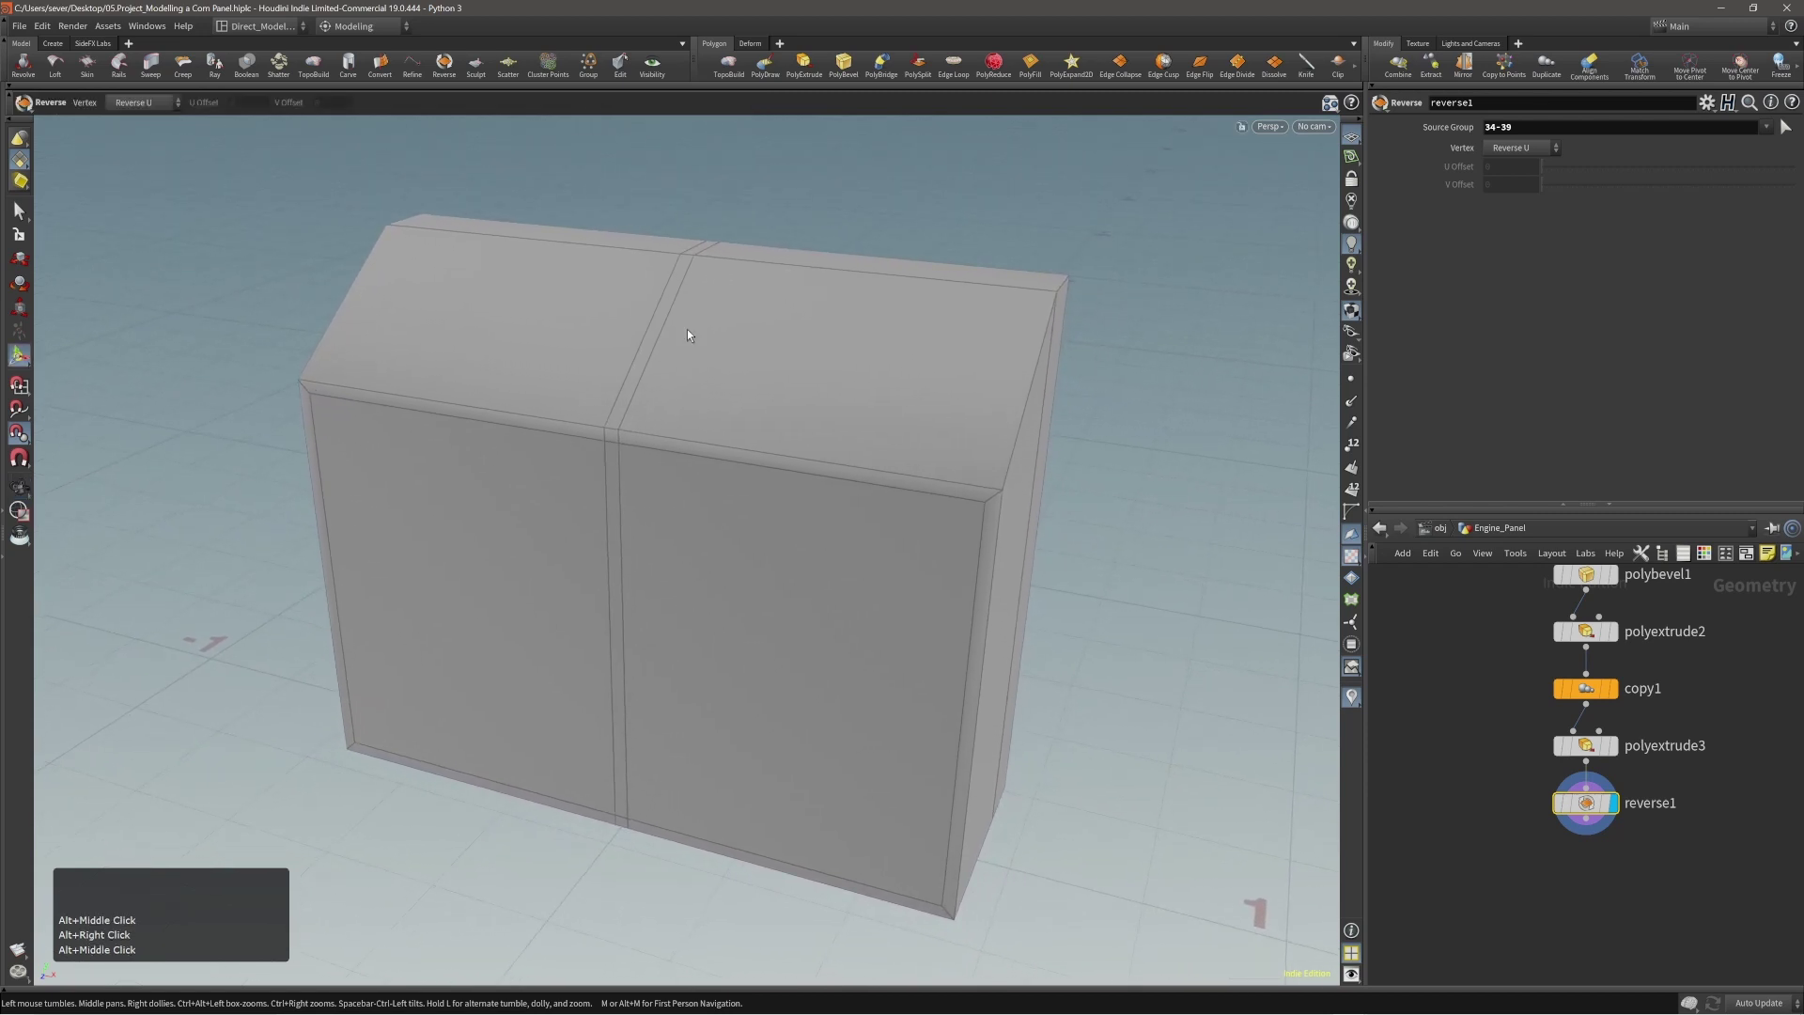
alt+drag(652, 349, 636, 346)
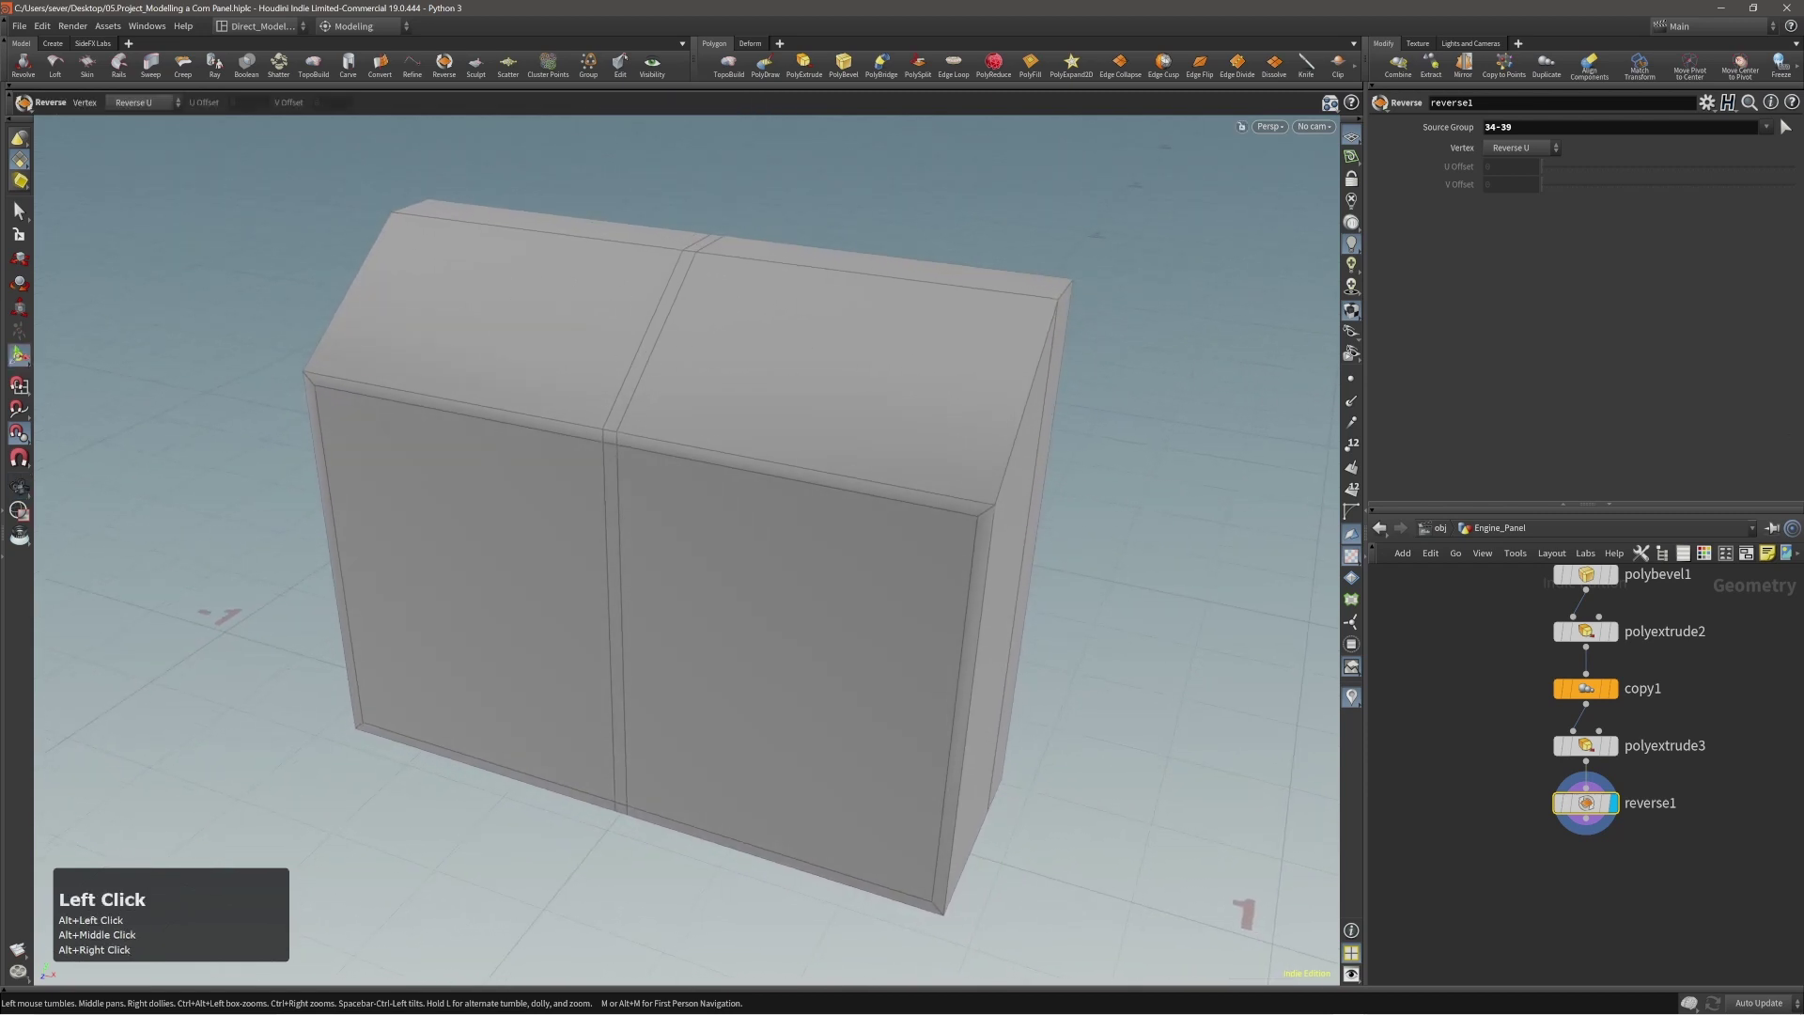
Study the control console in the cabin reference drawing and compare the model's sloped top with it.
right_drag(1803, 447, 710, 449)
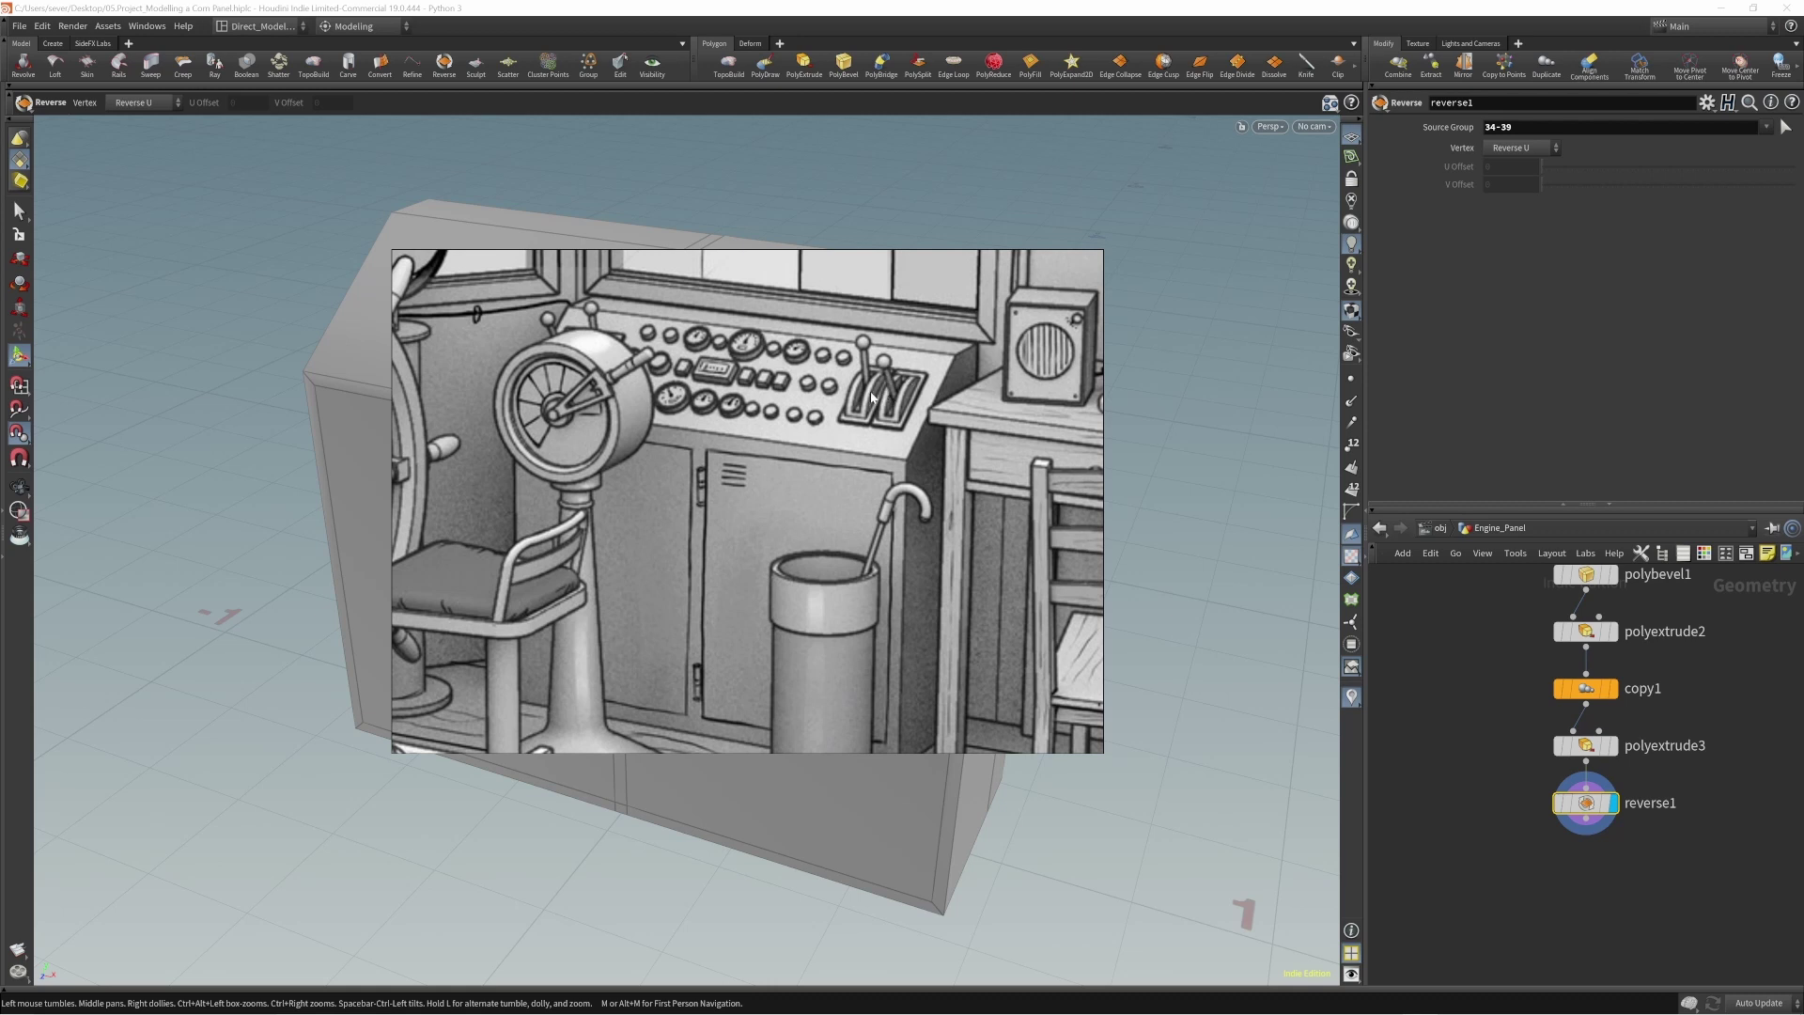
mouse_move(723, 393)
right_down()
mouse_move(644, 416)
mouse_move(739, 411)
right_up()
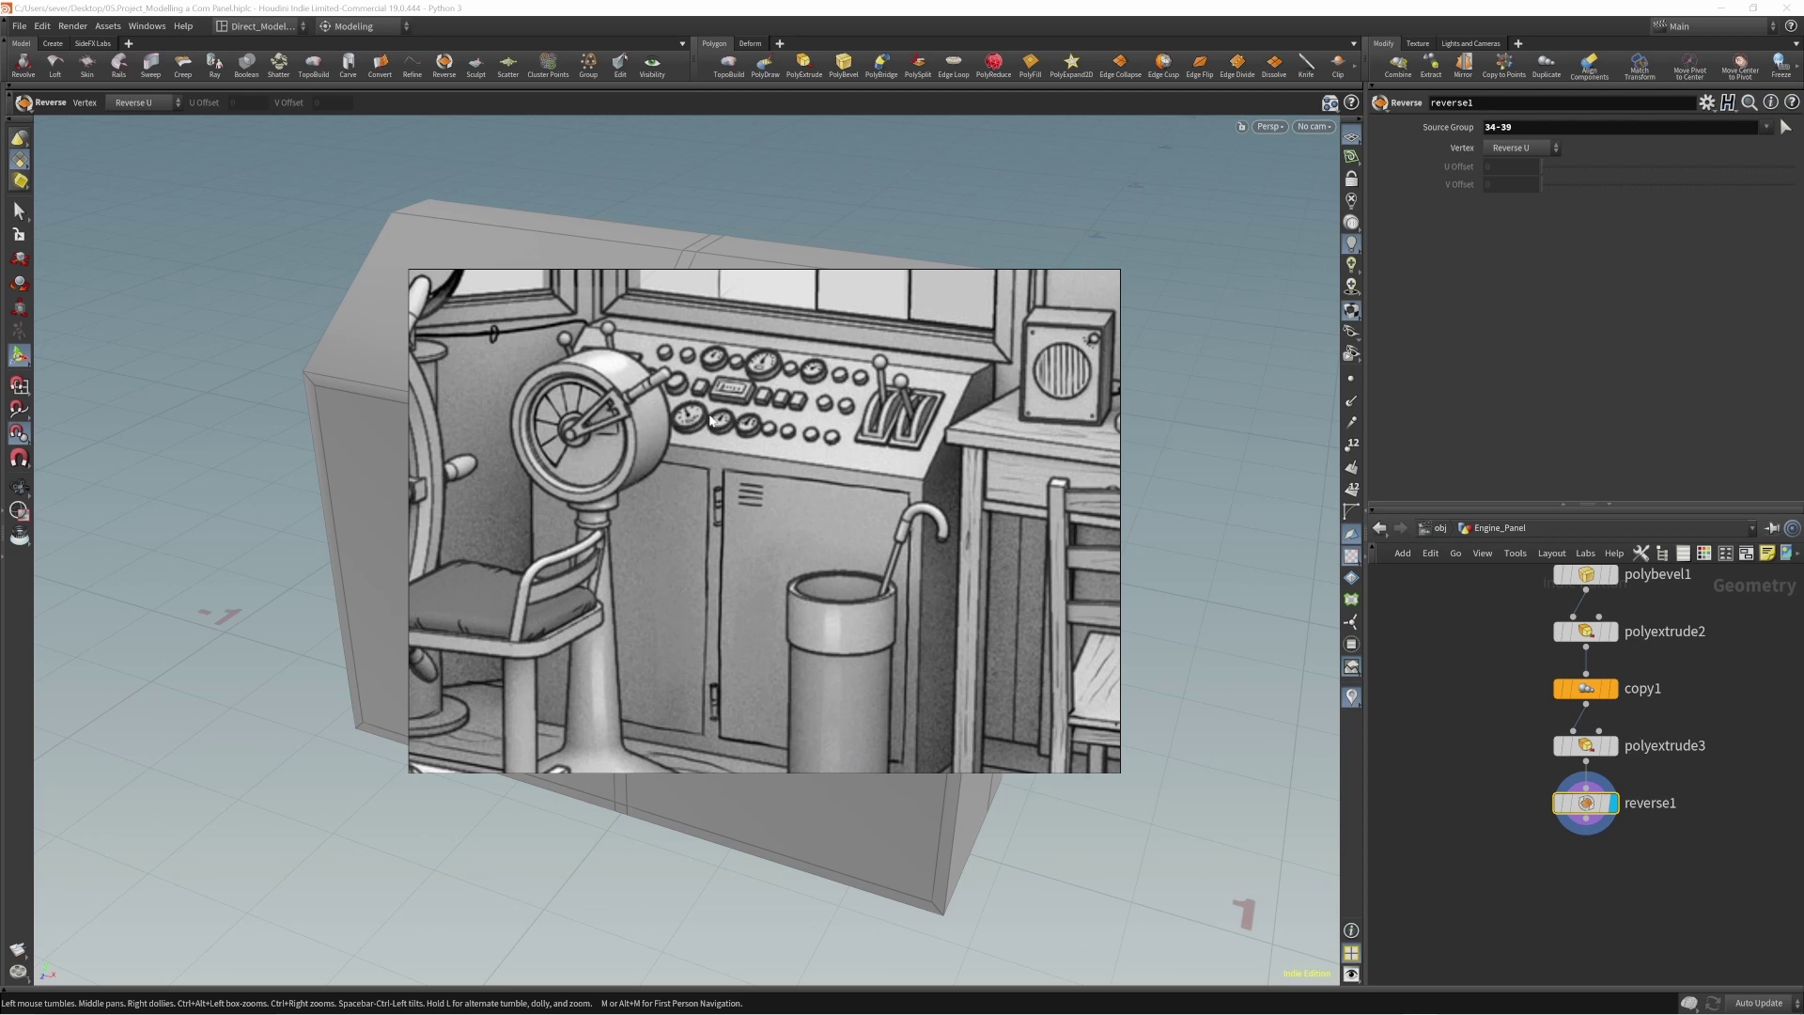
right_drag(703, 427, 1803, 413)
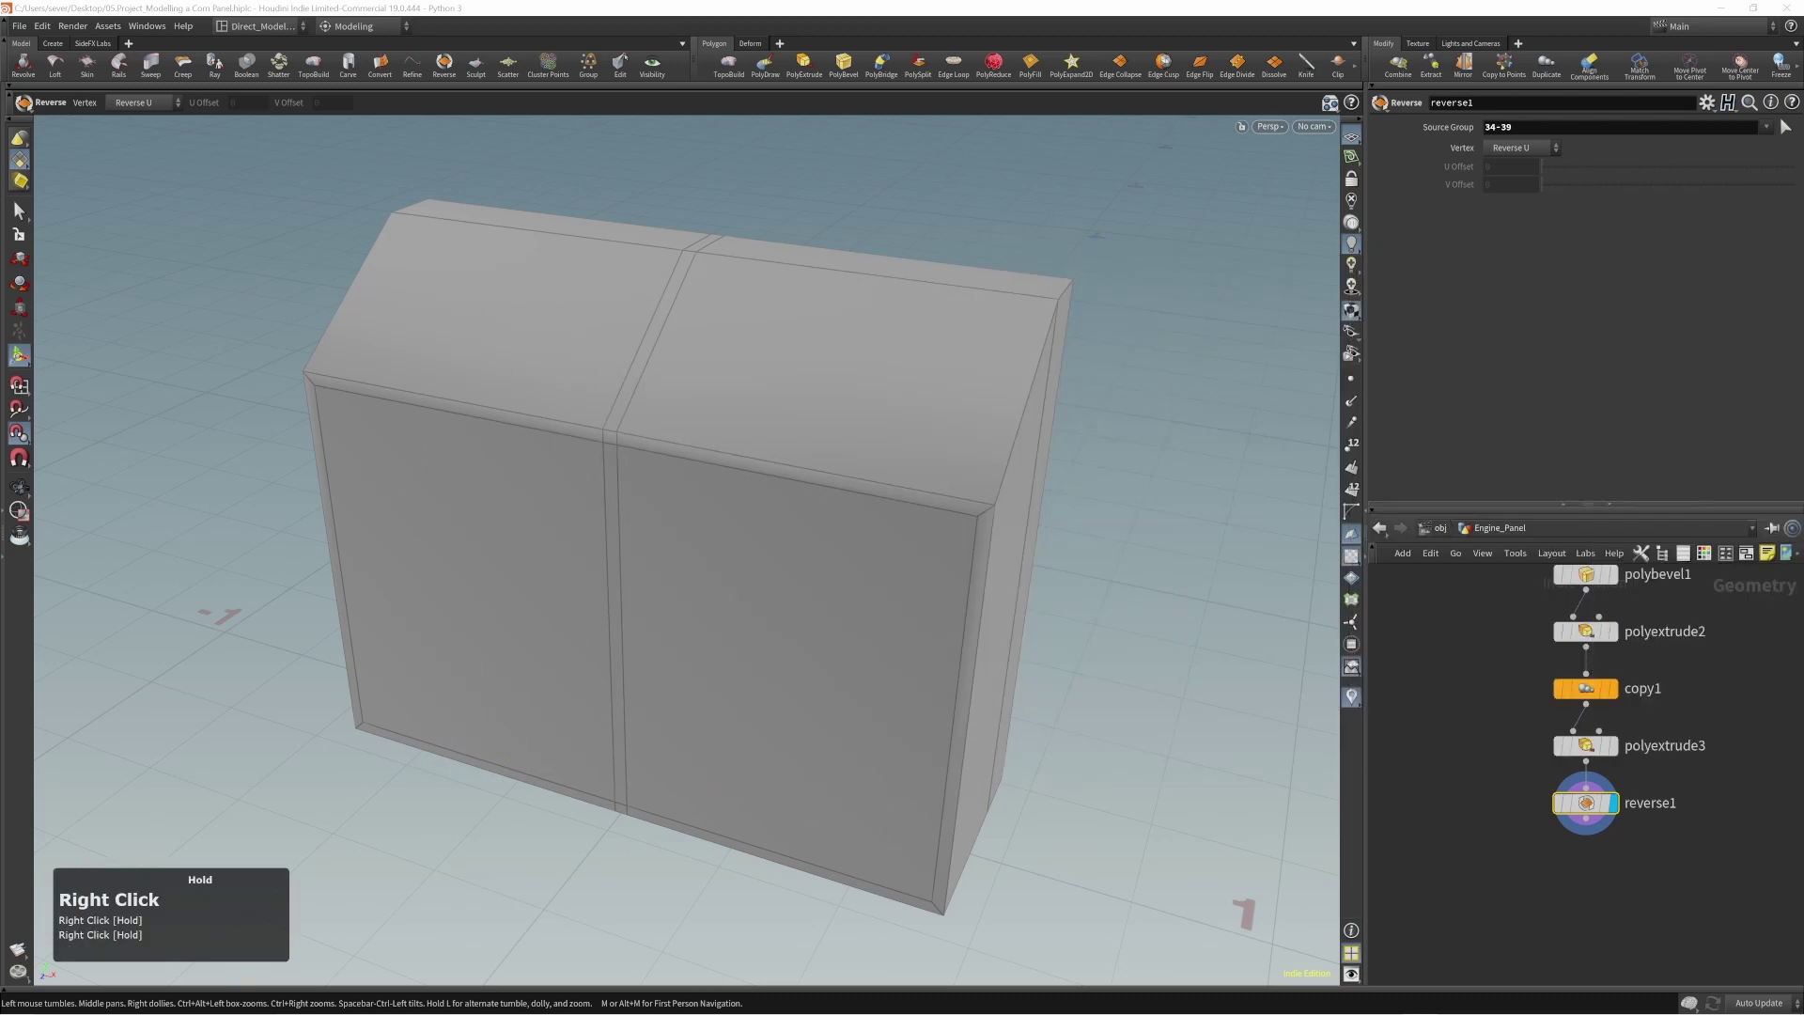
click(1198, 390)
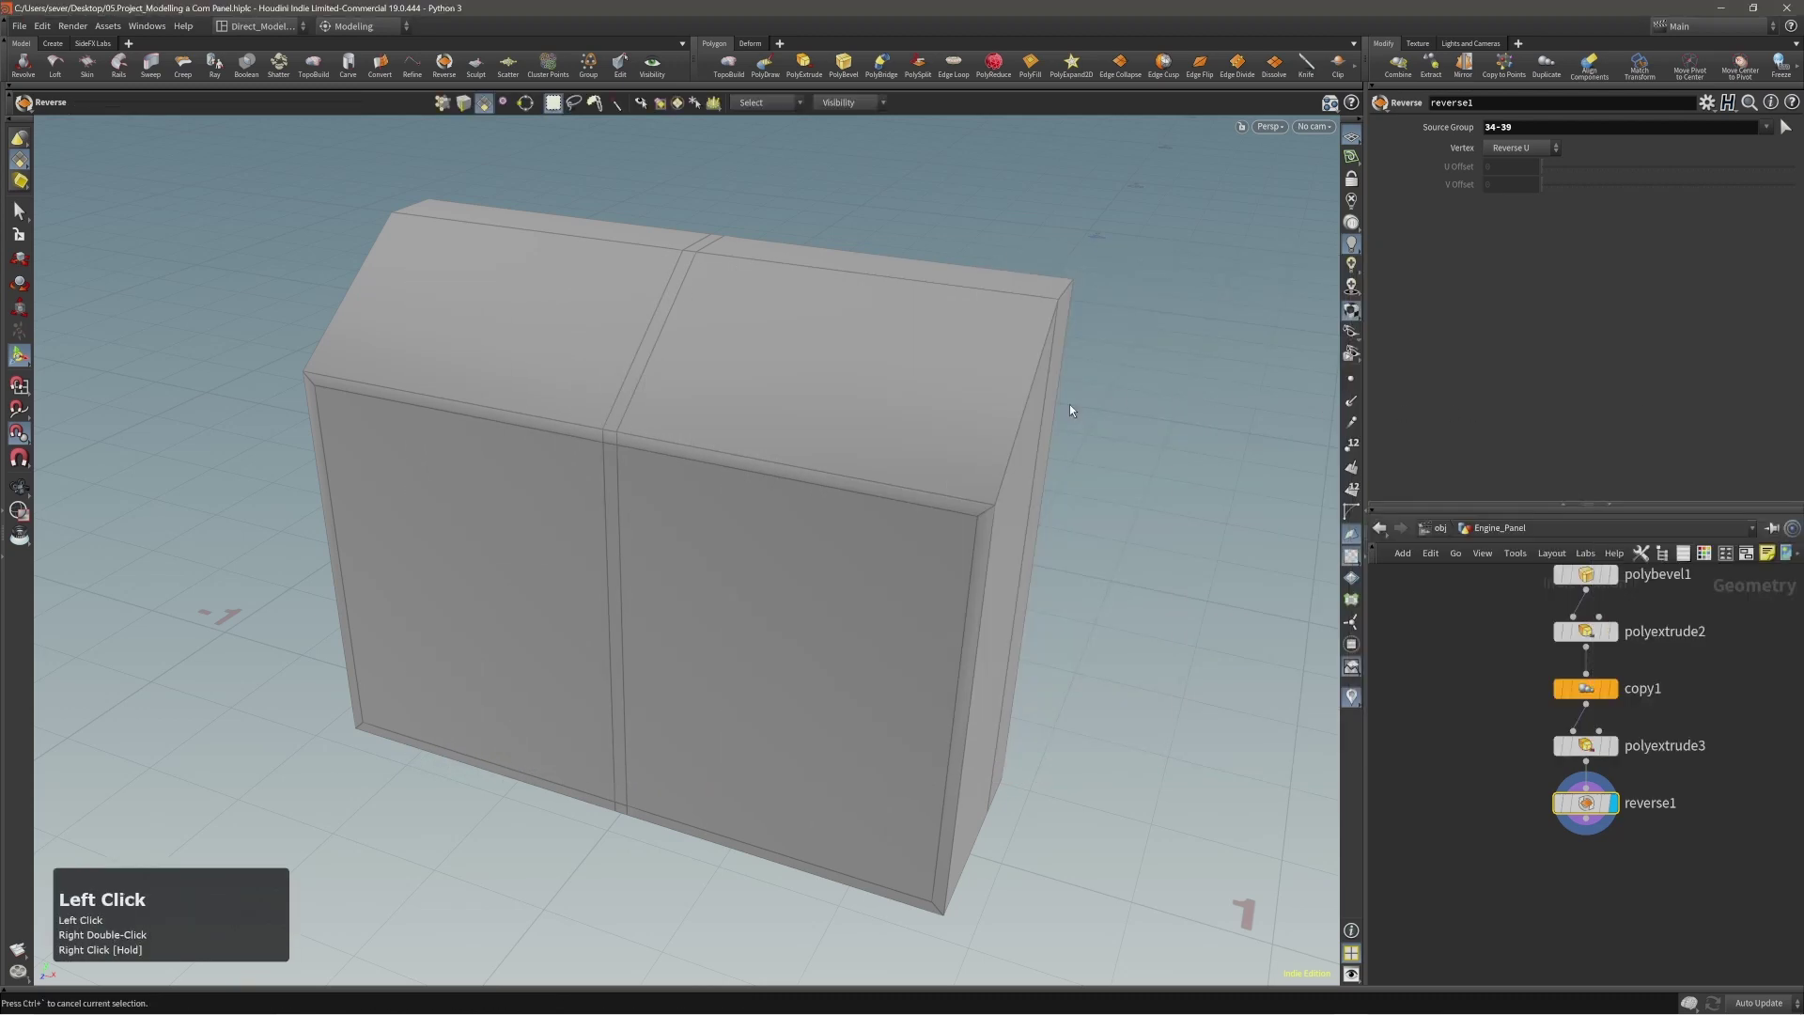
alt+right_drag(766, 401, 781, 411)
alt+drag(781, 411, 770, 414)
alt+right_drag(771, 415, 745, 423)
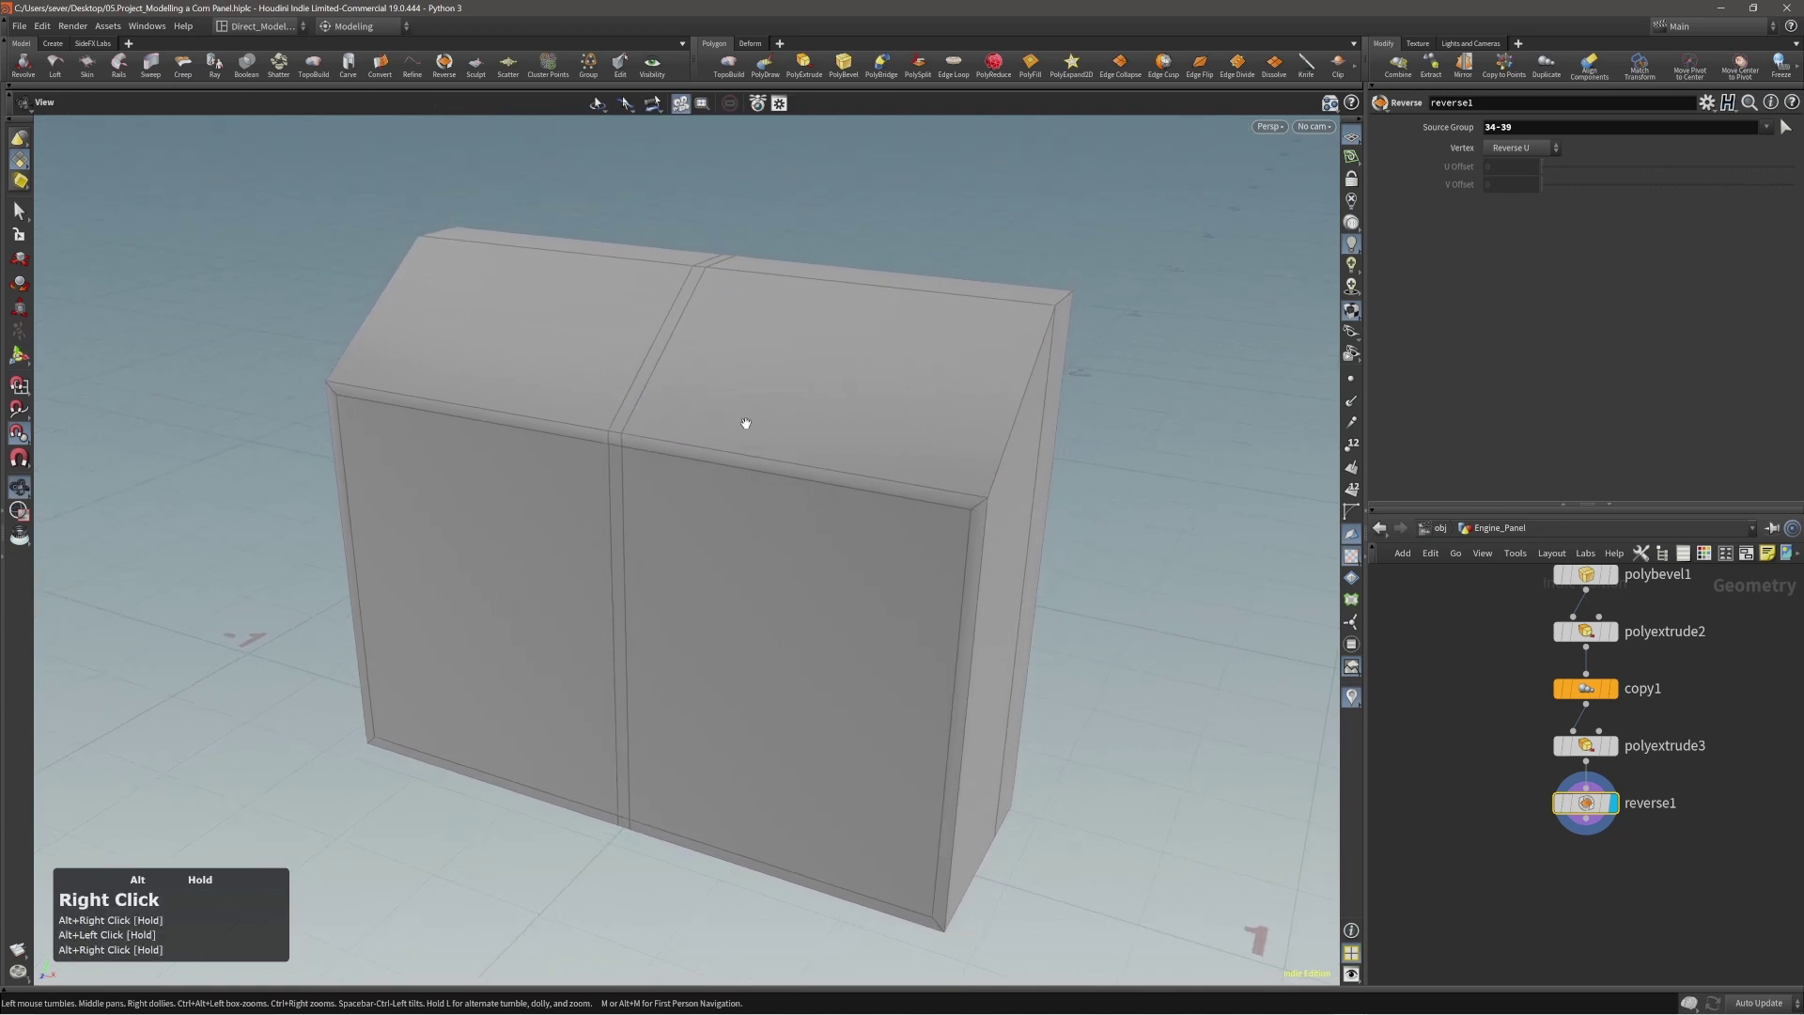
alt+middle_drag(746, 423, 749, 427)
alt+right_drag(749, 427, 724, 431)
key(Return)
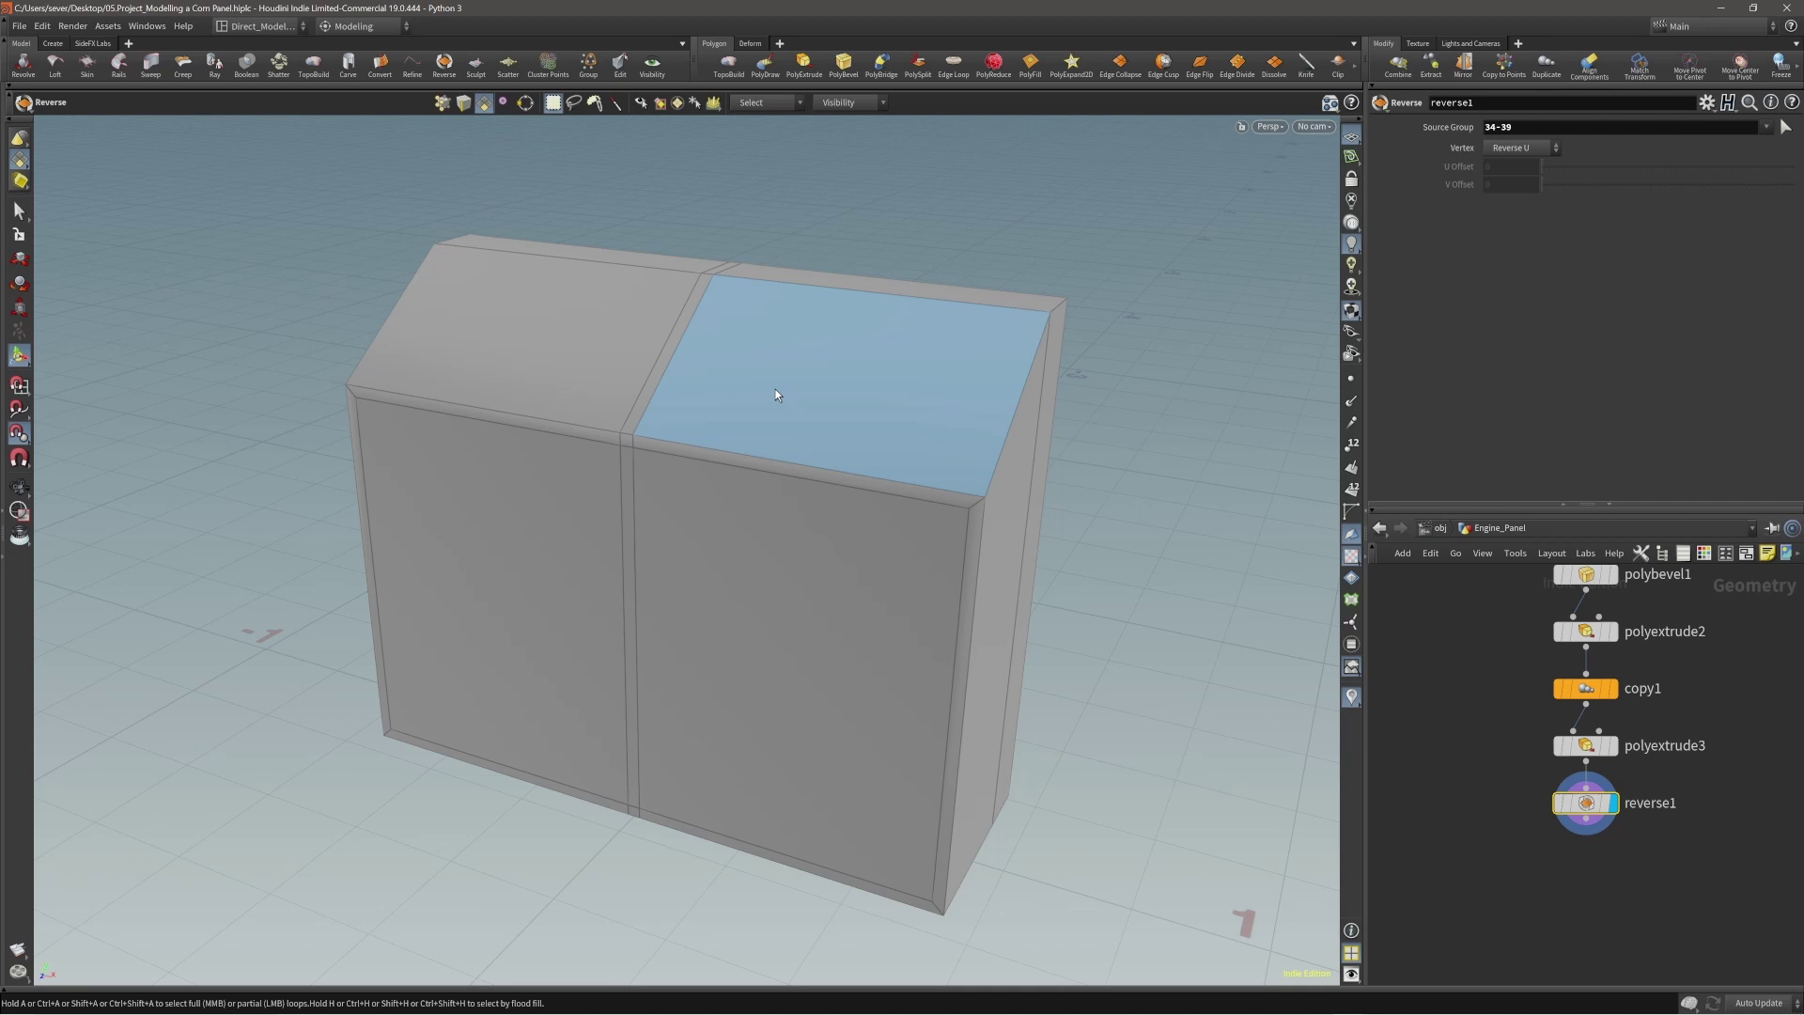
Display the construction plane with its handle and move it from the sloped top to near the panel's lower right end.
click(1351, 157)
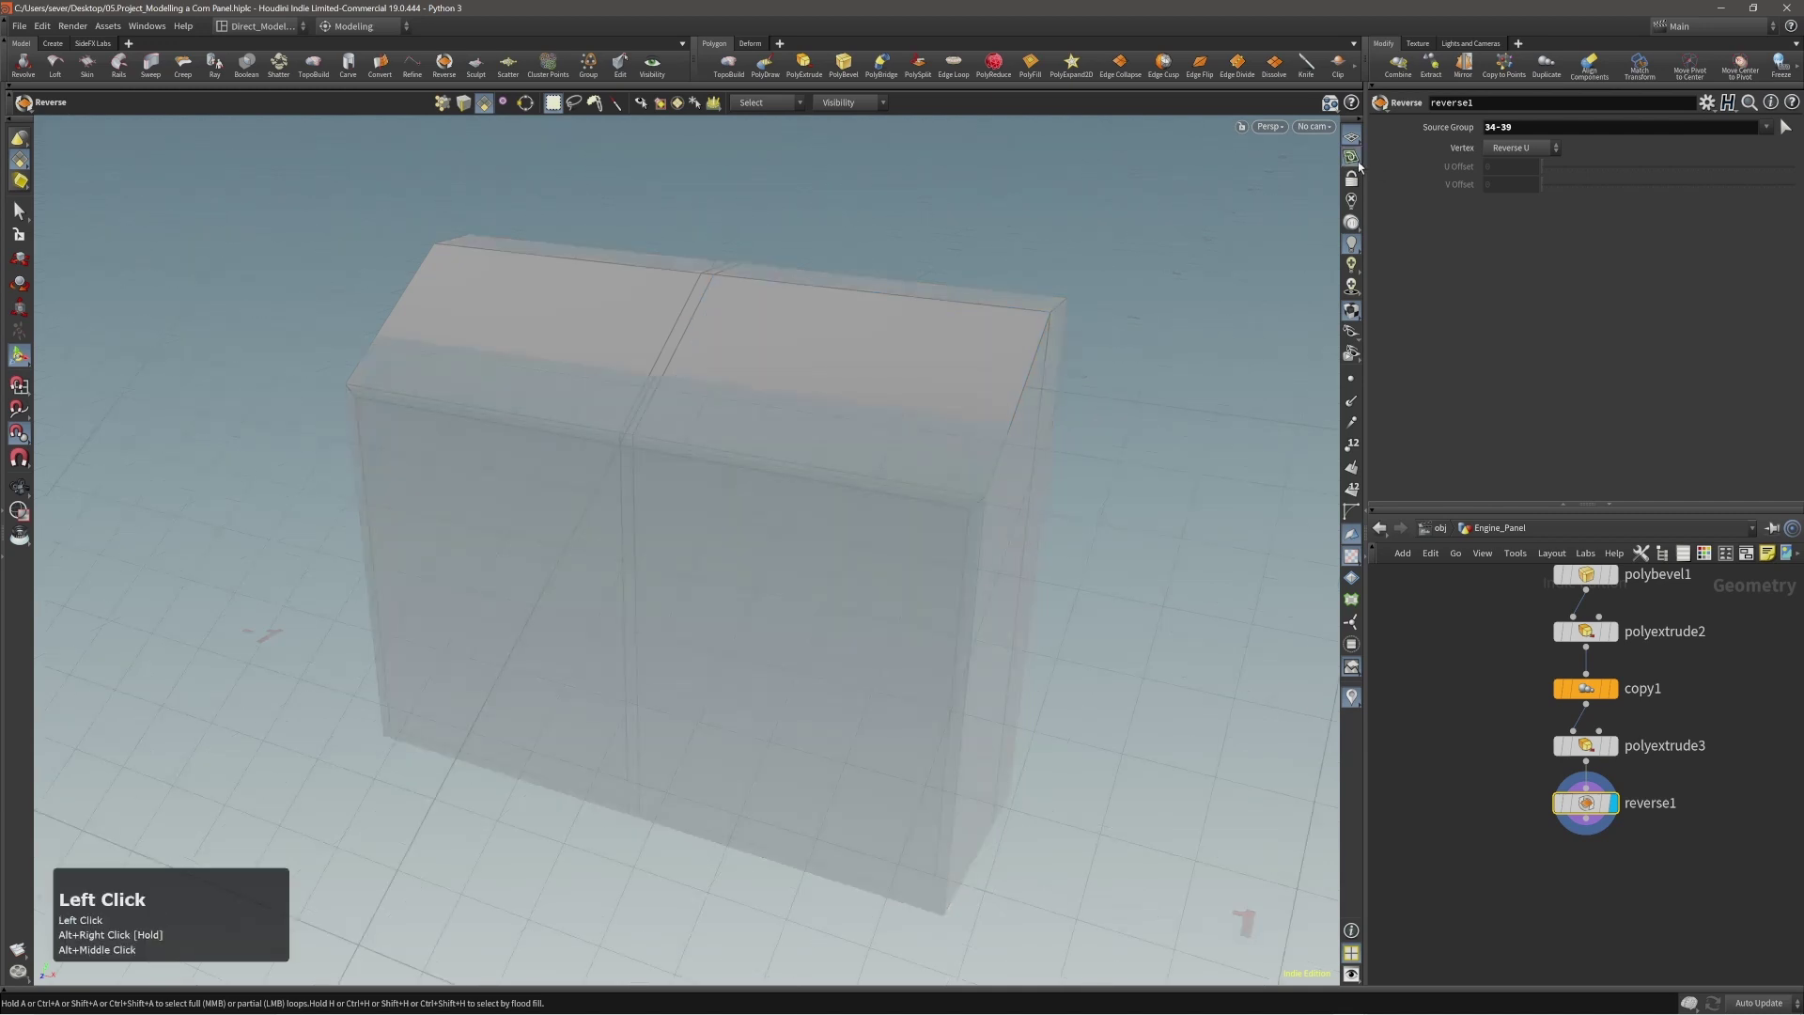
click(1352, 158)
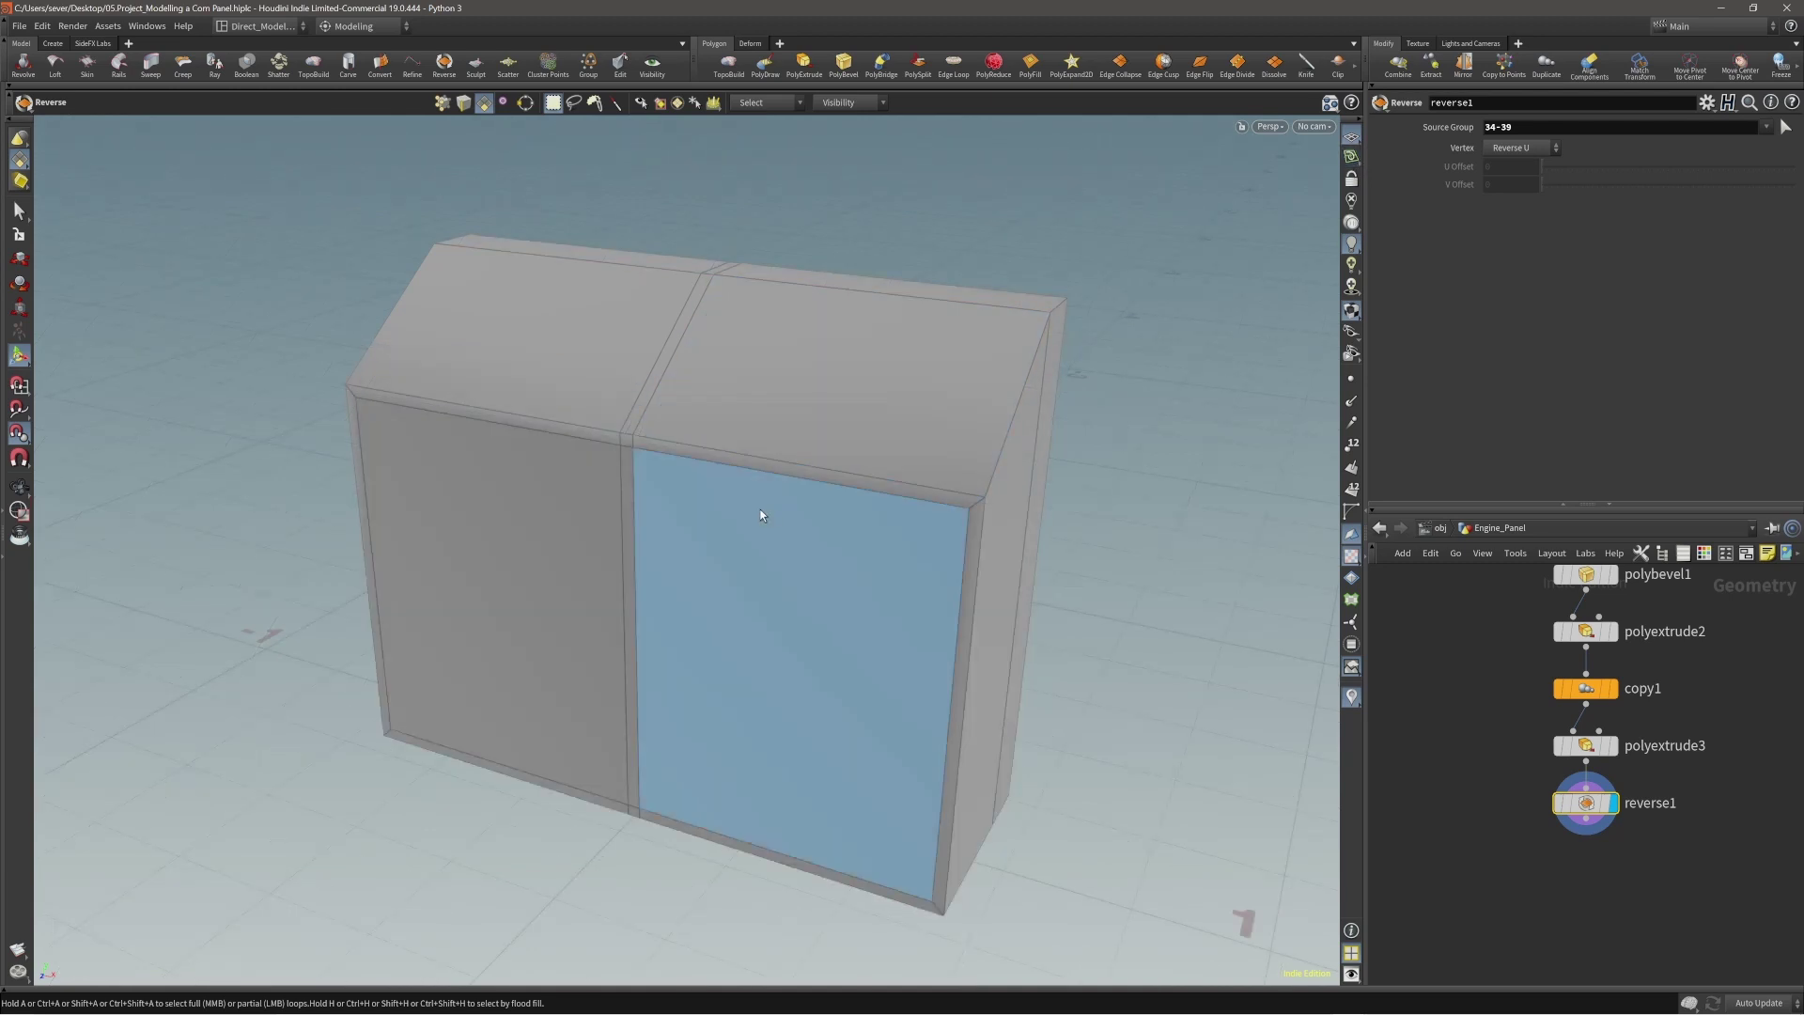
key(slash)
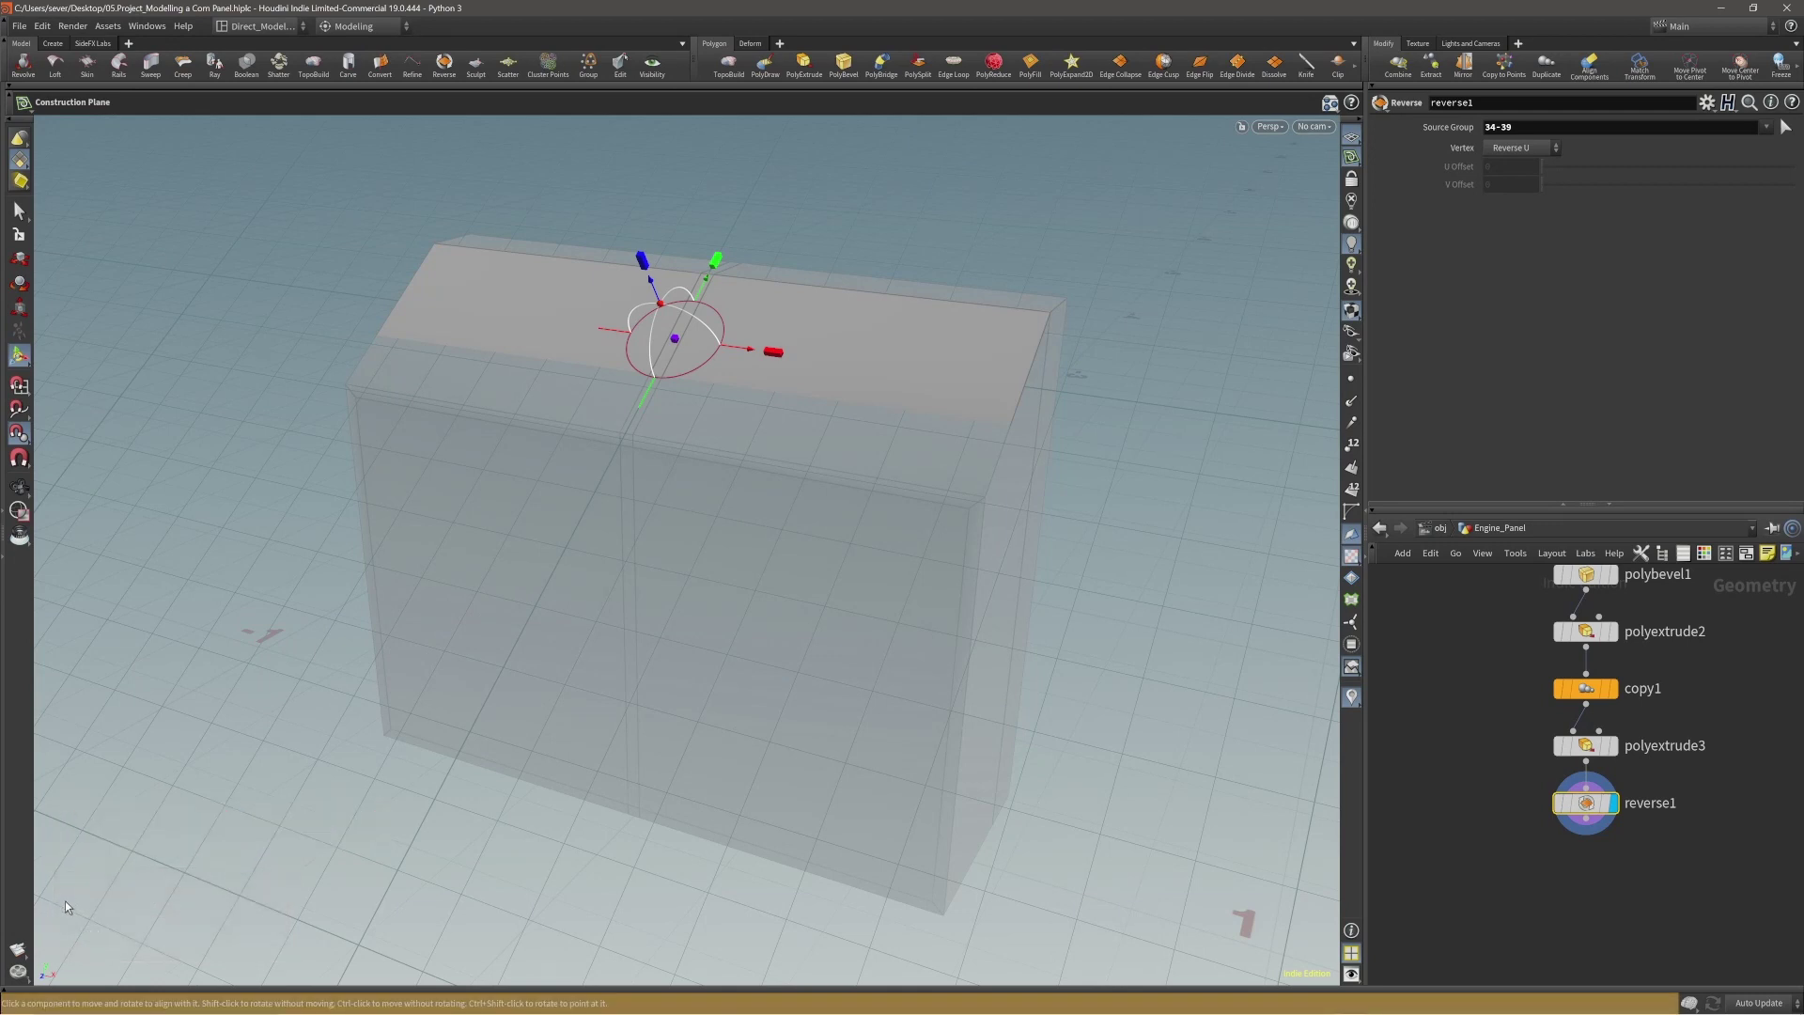
right_drag(749, 598, 536, 617)
drag(535, 617, 637, 611)
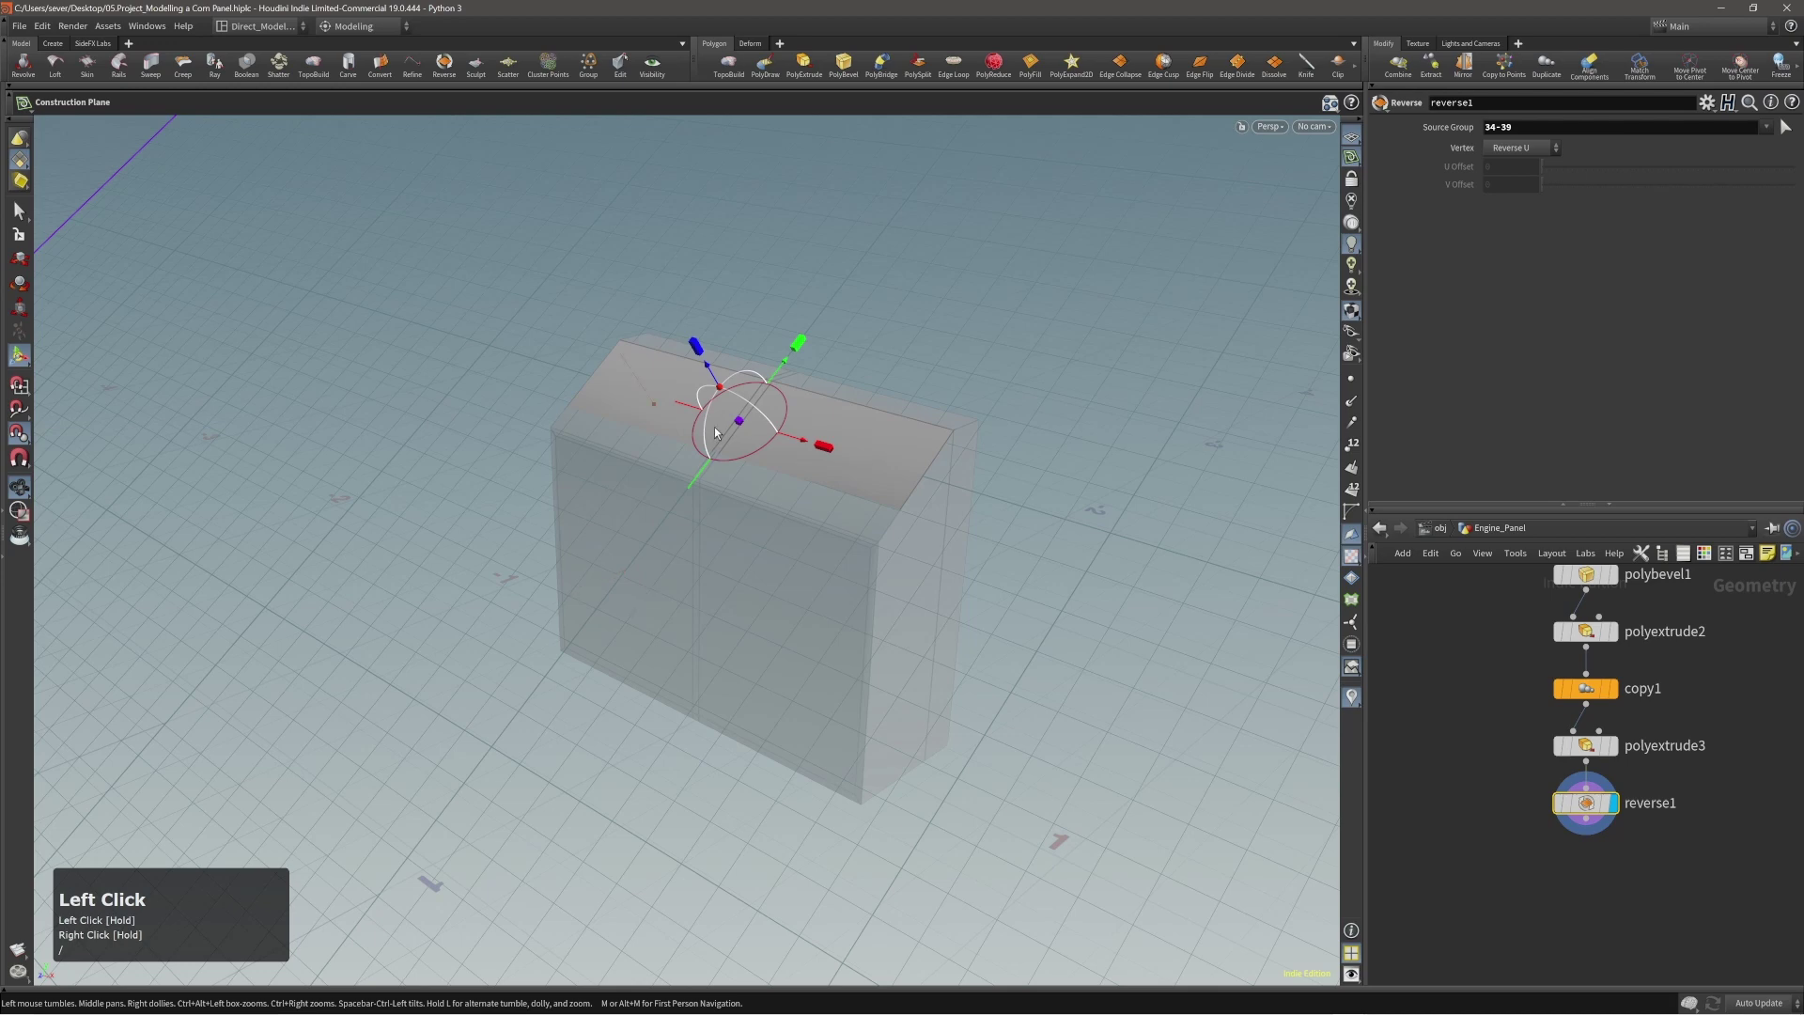
click(742, 420)
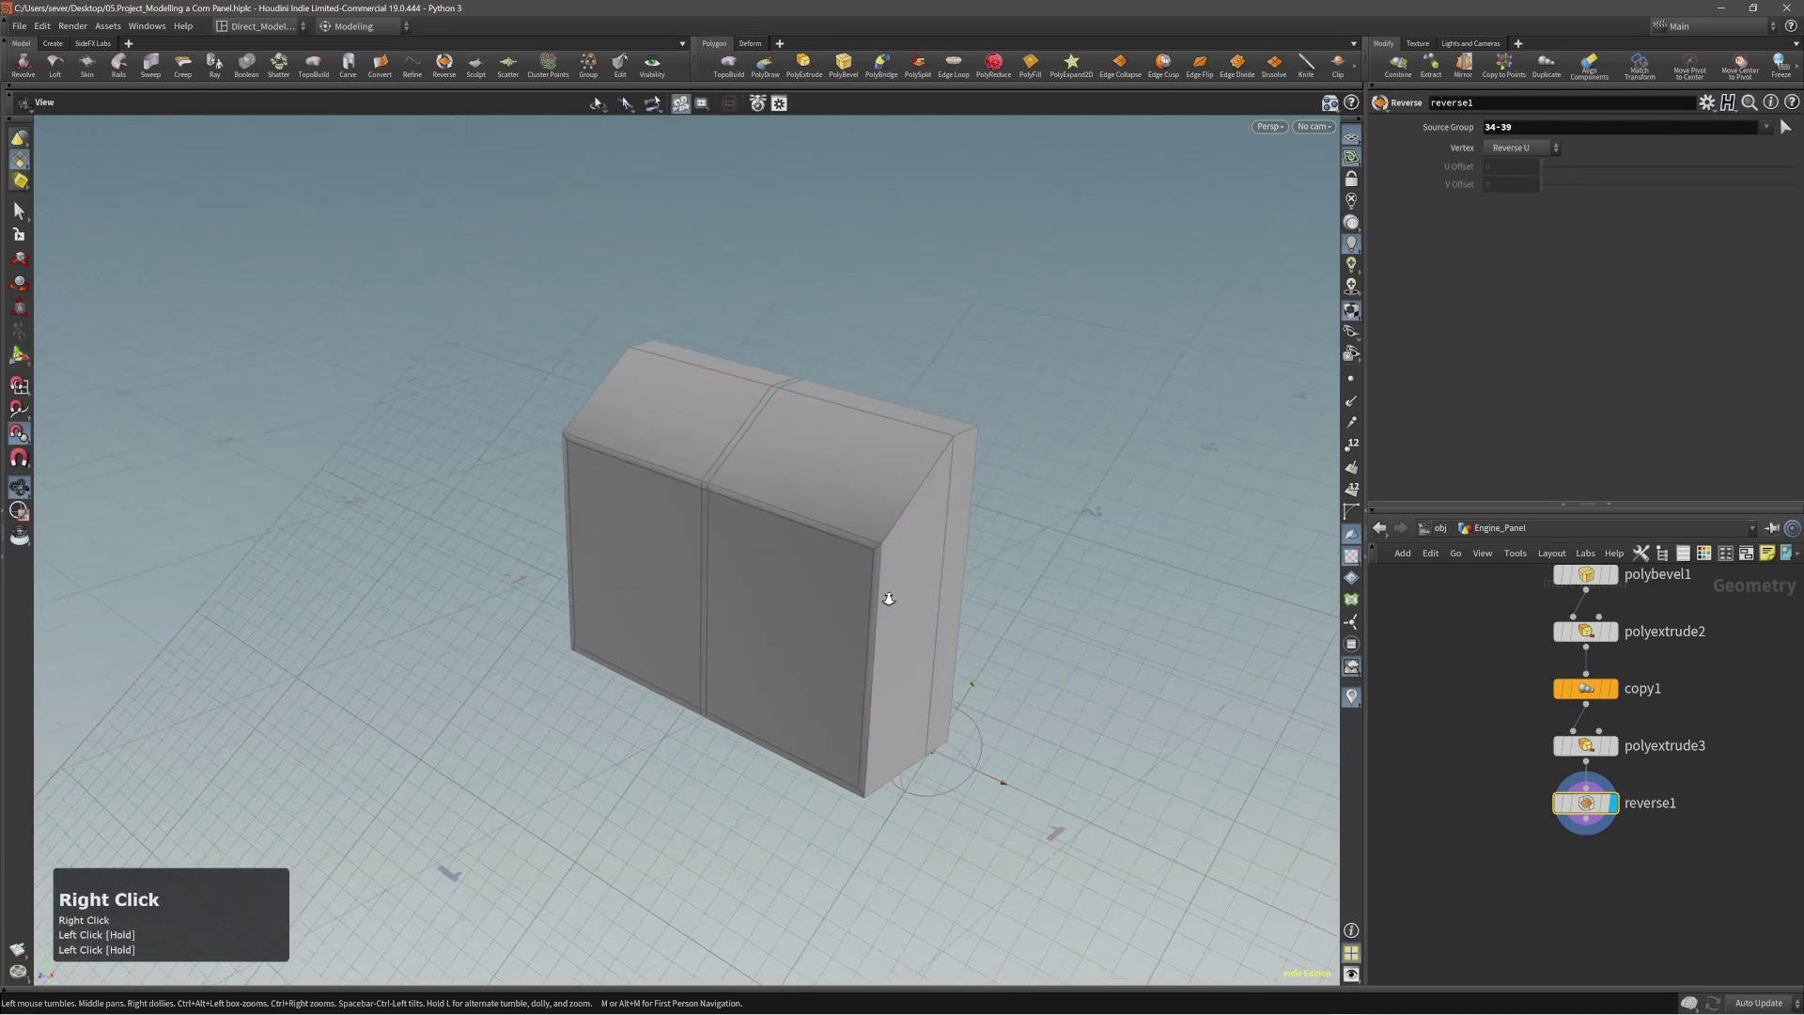
right_drag(887, 595, 919, 720)
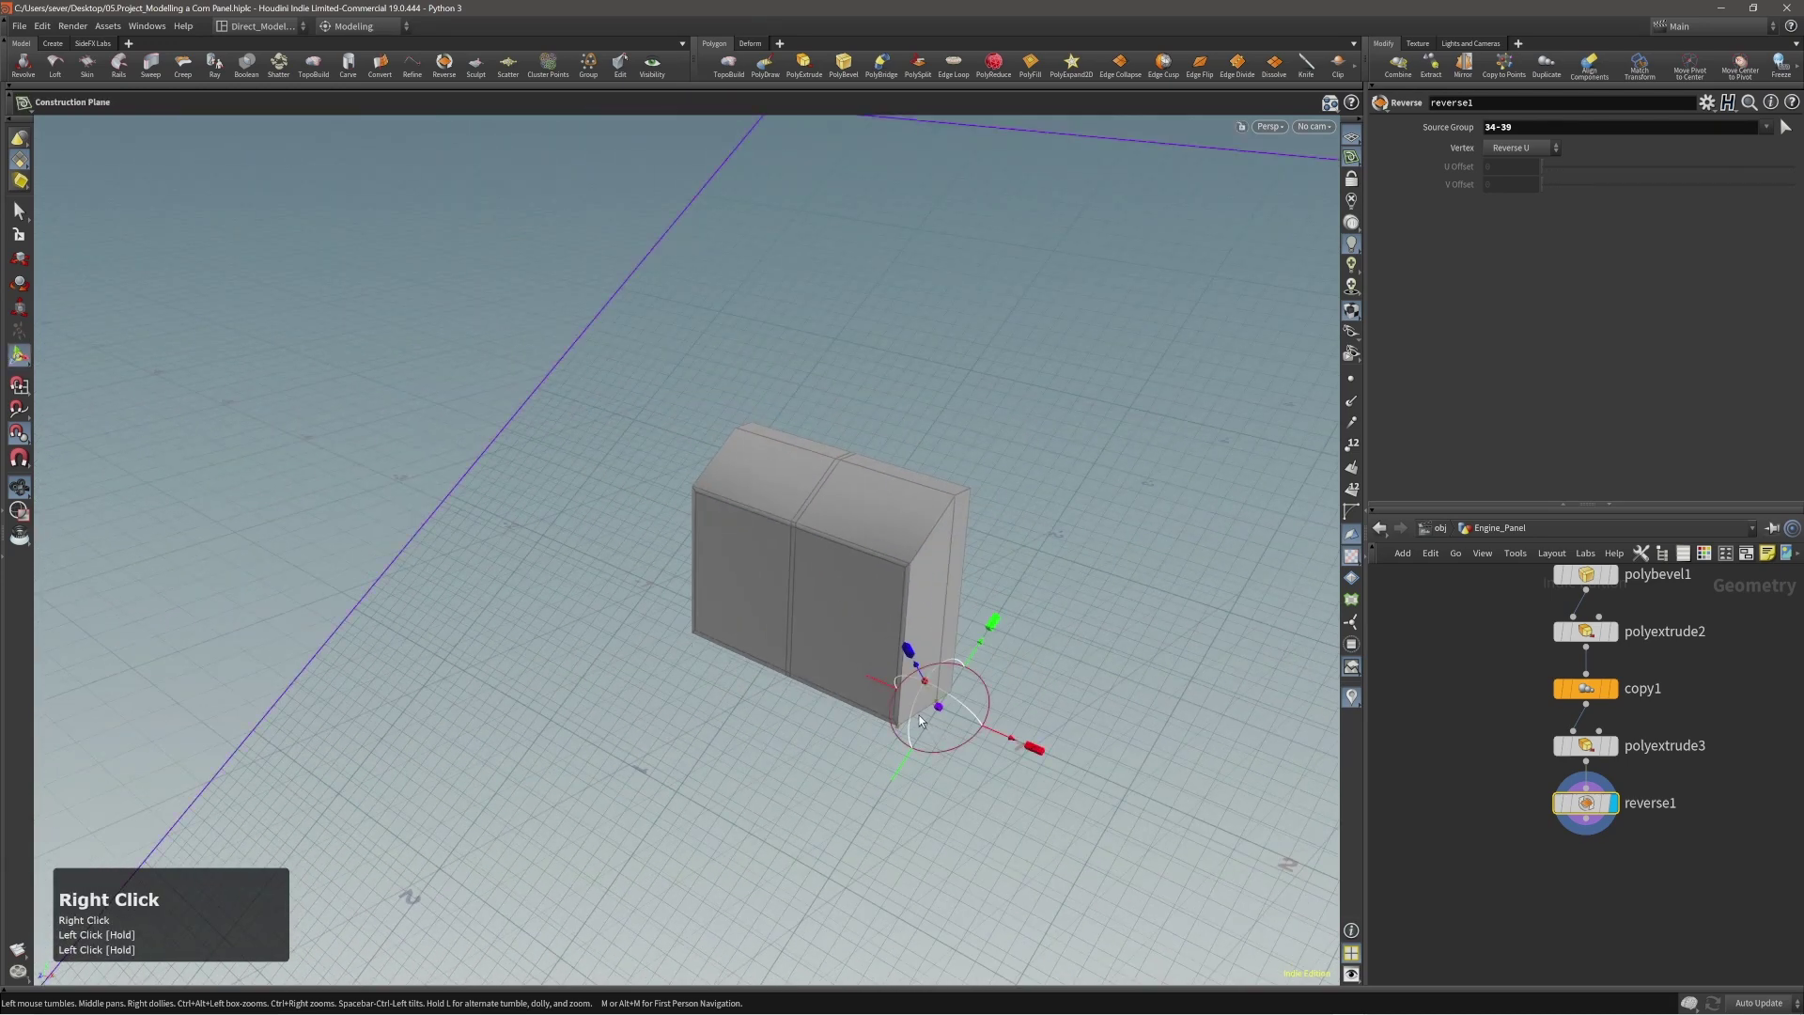
Open the construction plane parameters and set Origin Y to 0 and the second Grid Ruler value to 1000.
right_click(1351, 156)
click(1391, 181)
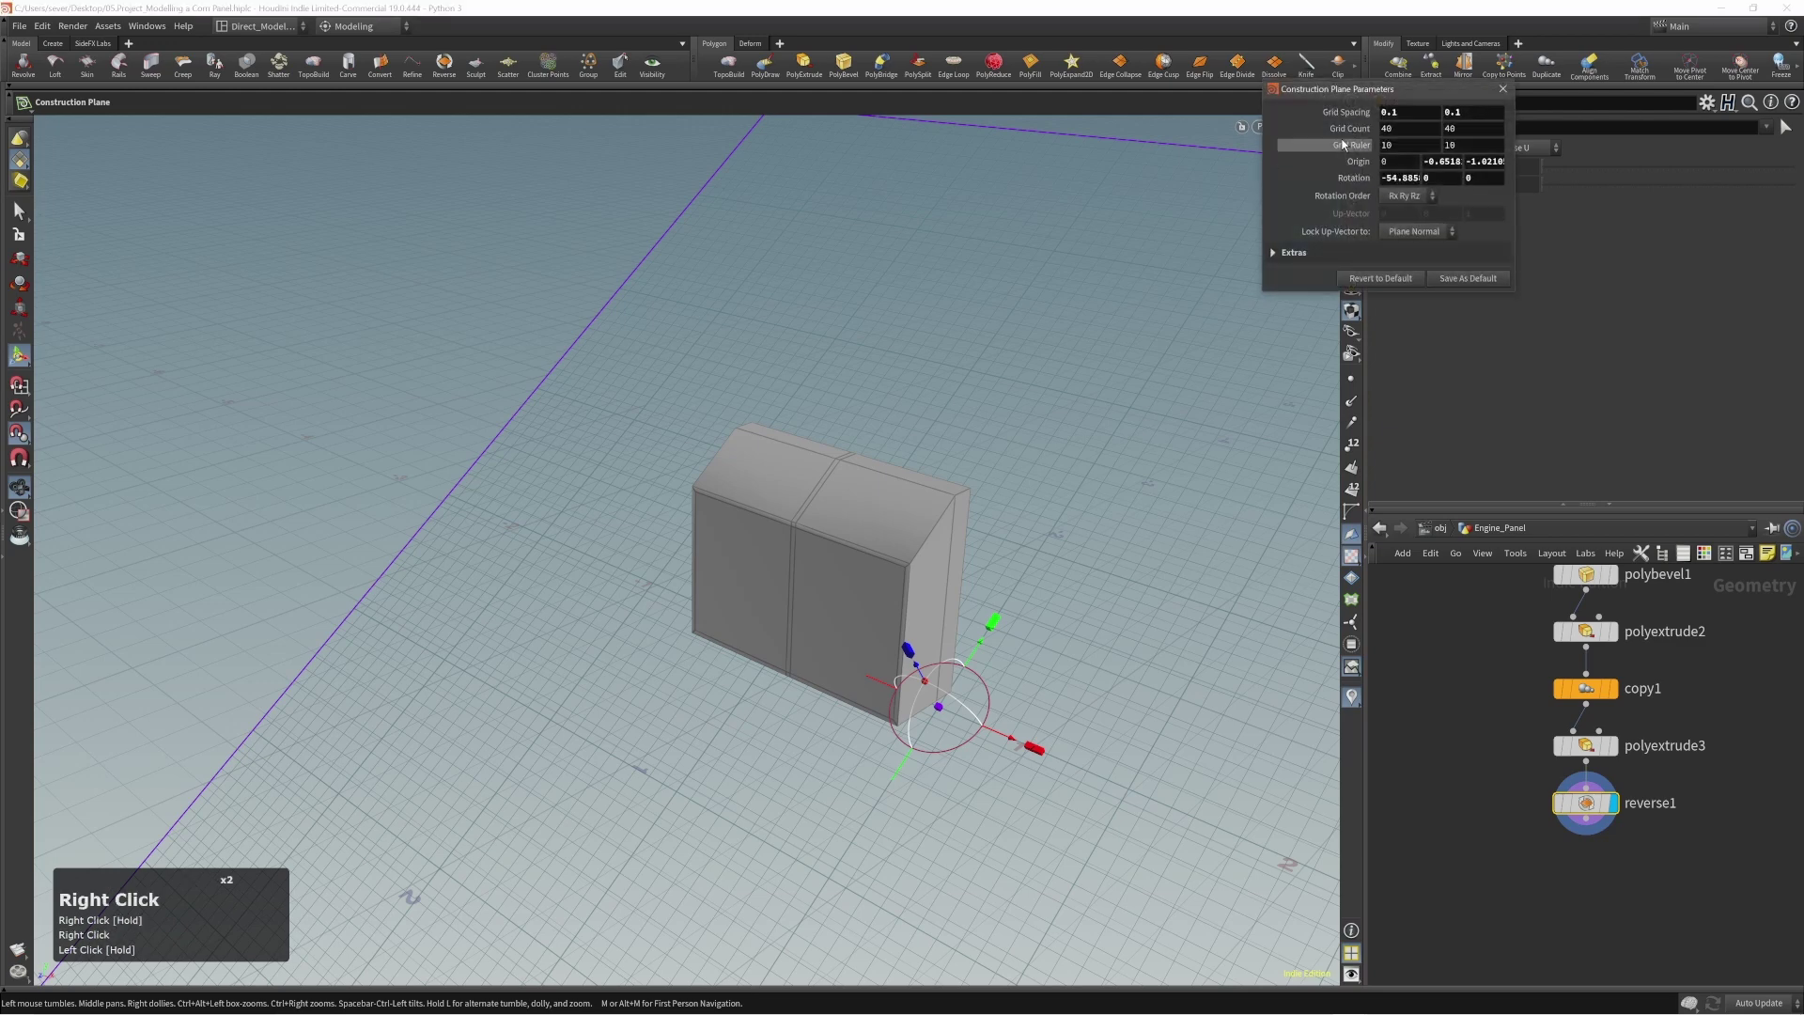
drag(1316, 89, 1233, 128)
double_click(1366, 200)
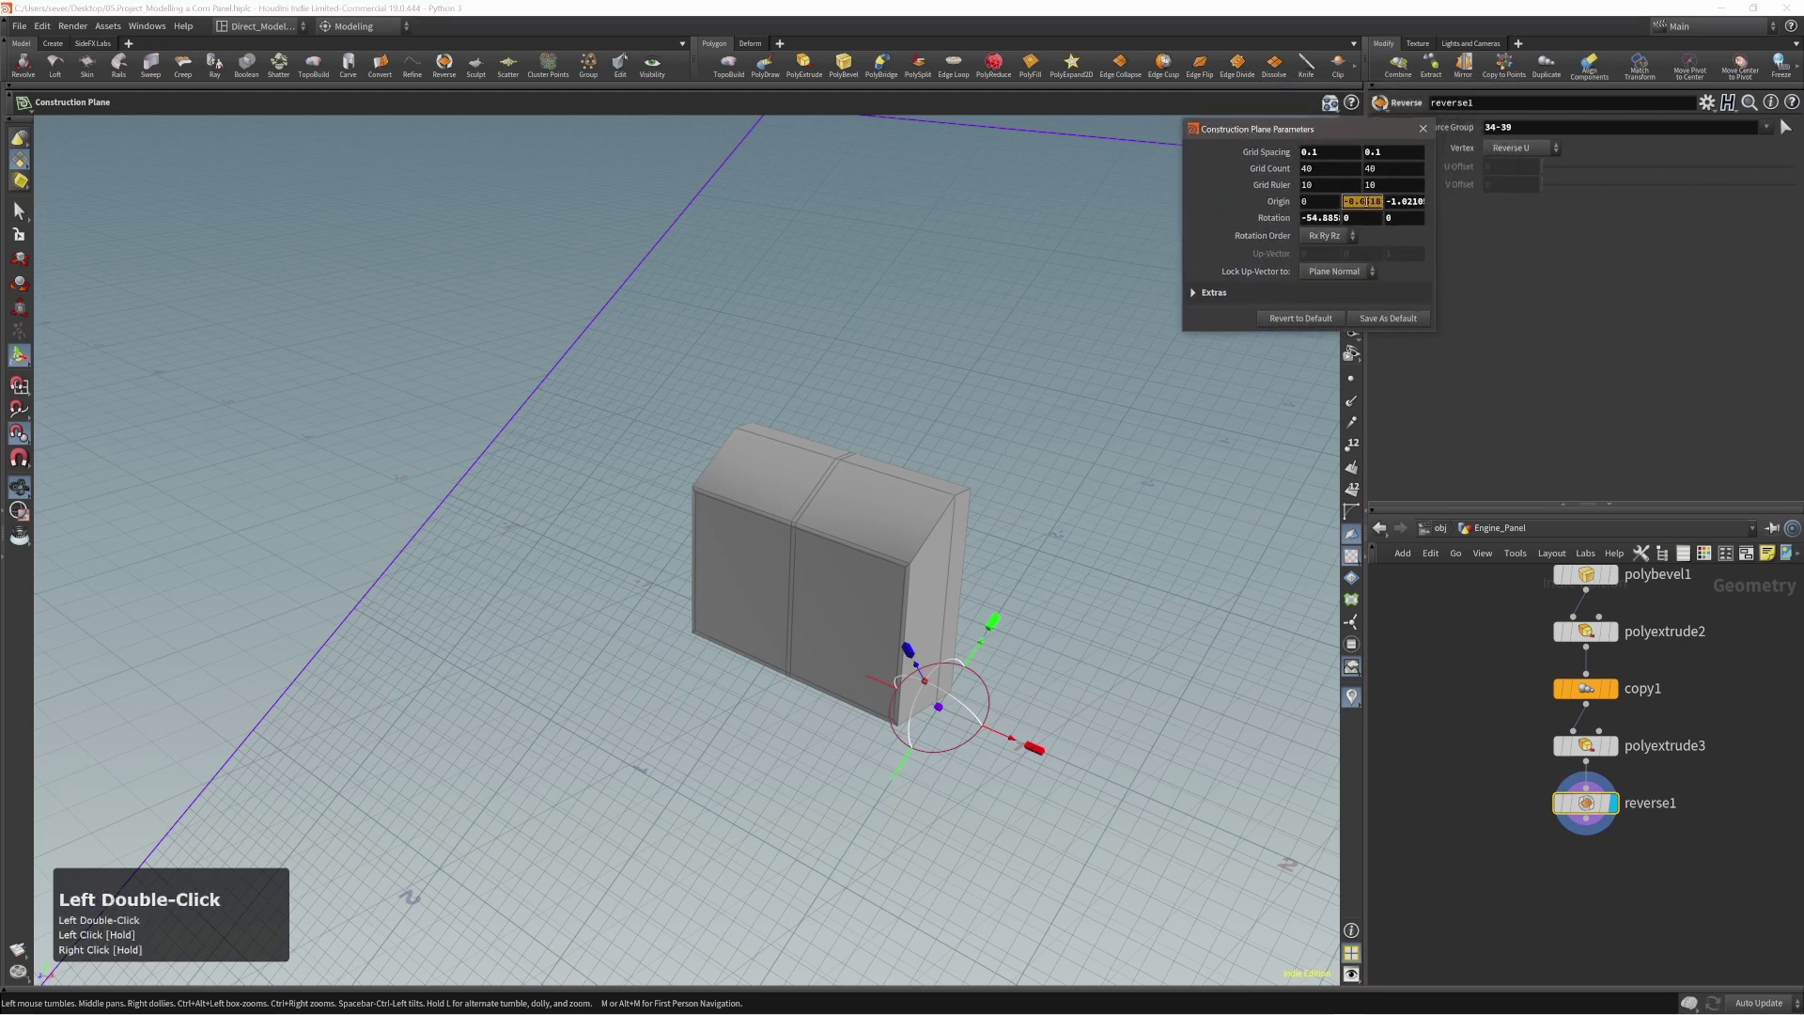
text(0)
key(KP_Enter)
text(00)
key(KP_Enter)
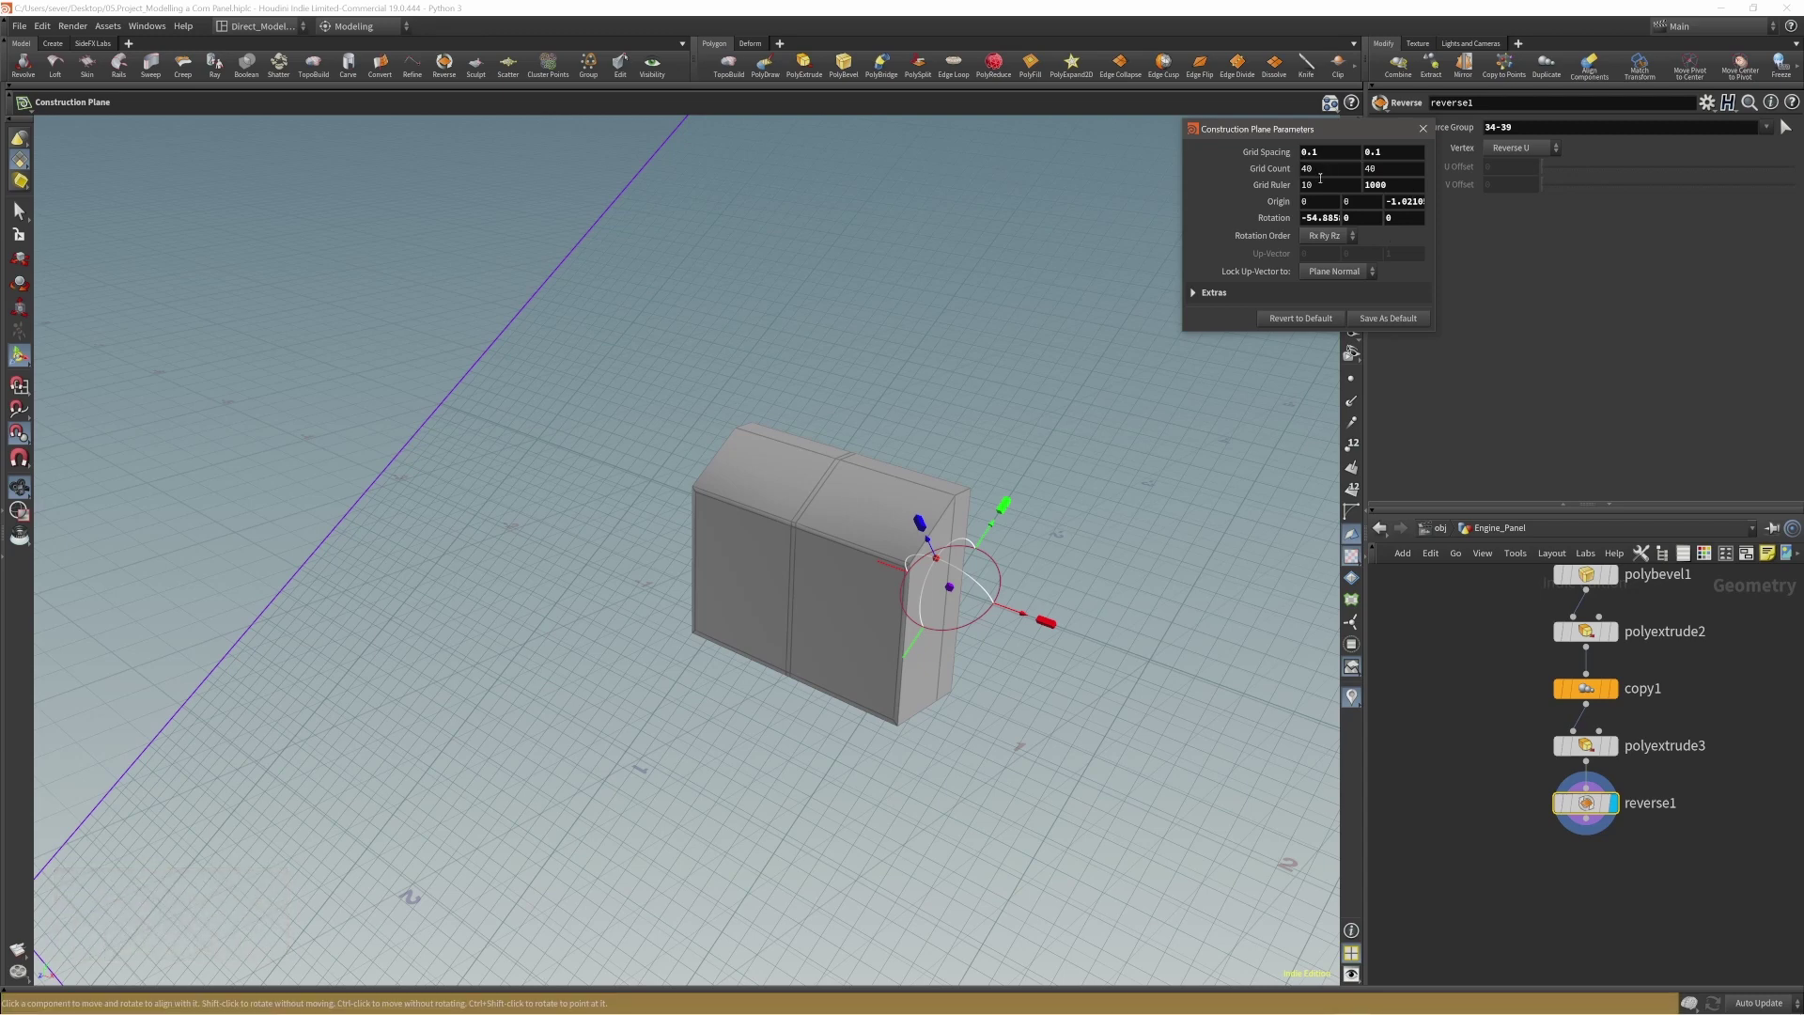
Set the construction plane's X rotation to 0.
double_click(1319, 217)
text(0)
key(KP_Enter)
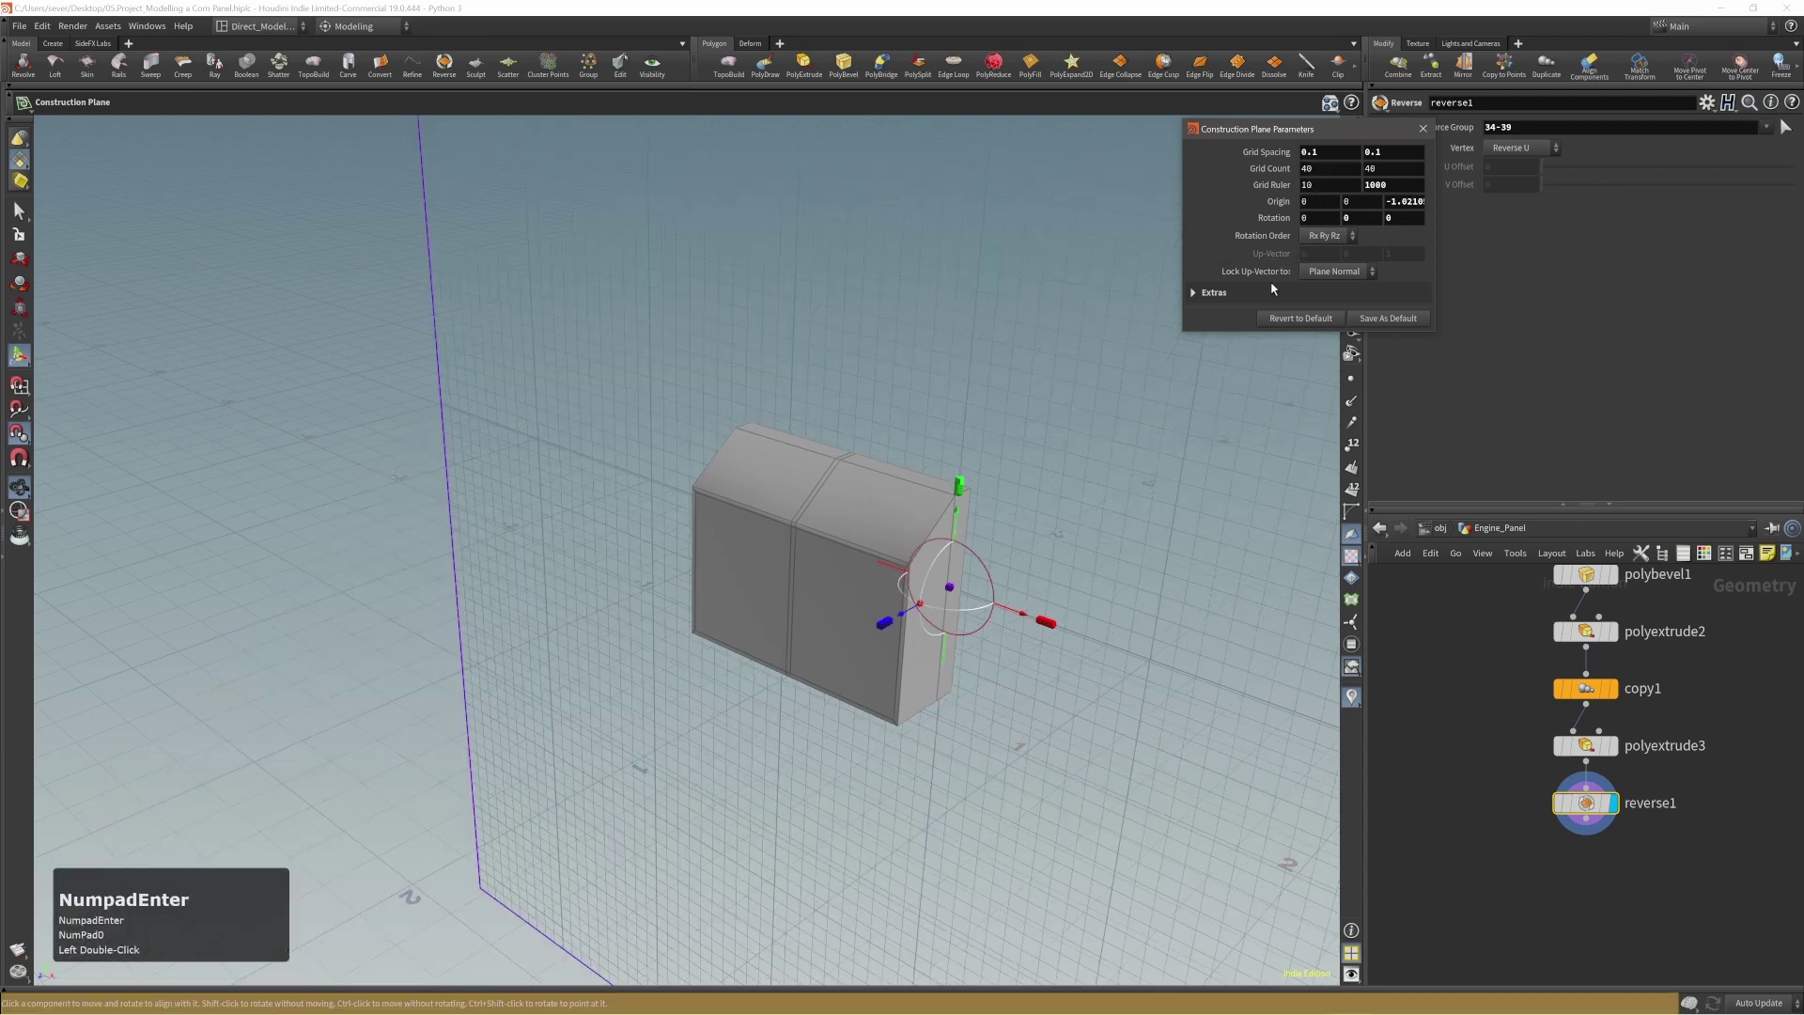
Revert the construction plane to its default origin, rotation and ruler values and close its parameters.
click(1301, 319)
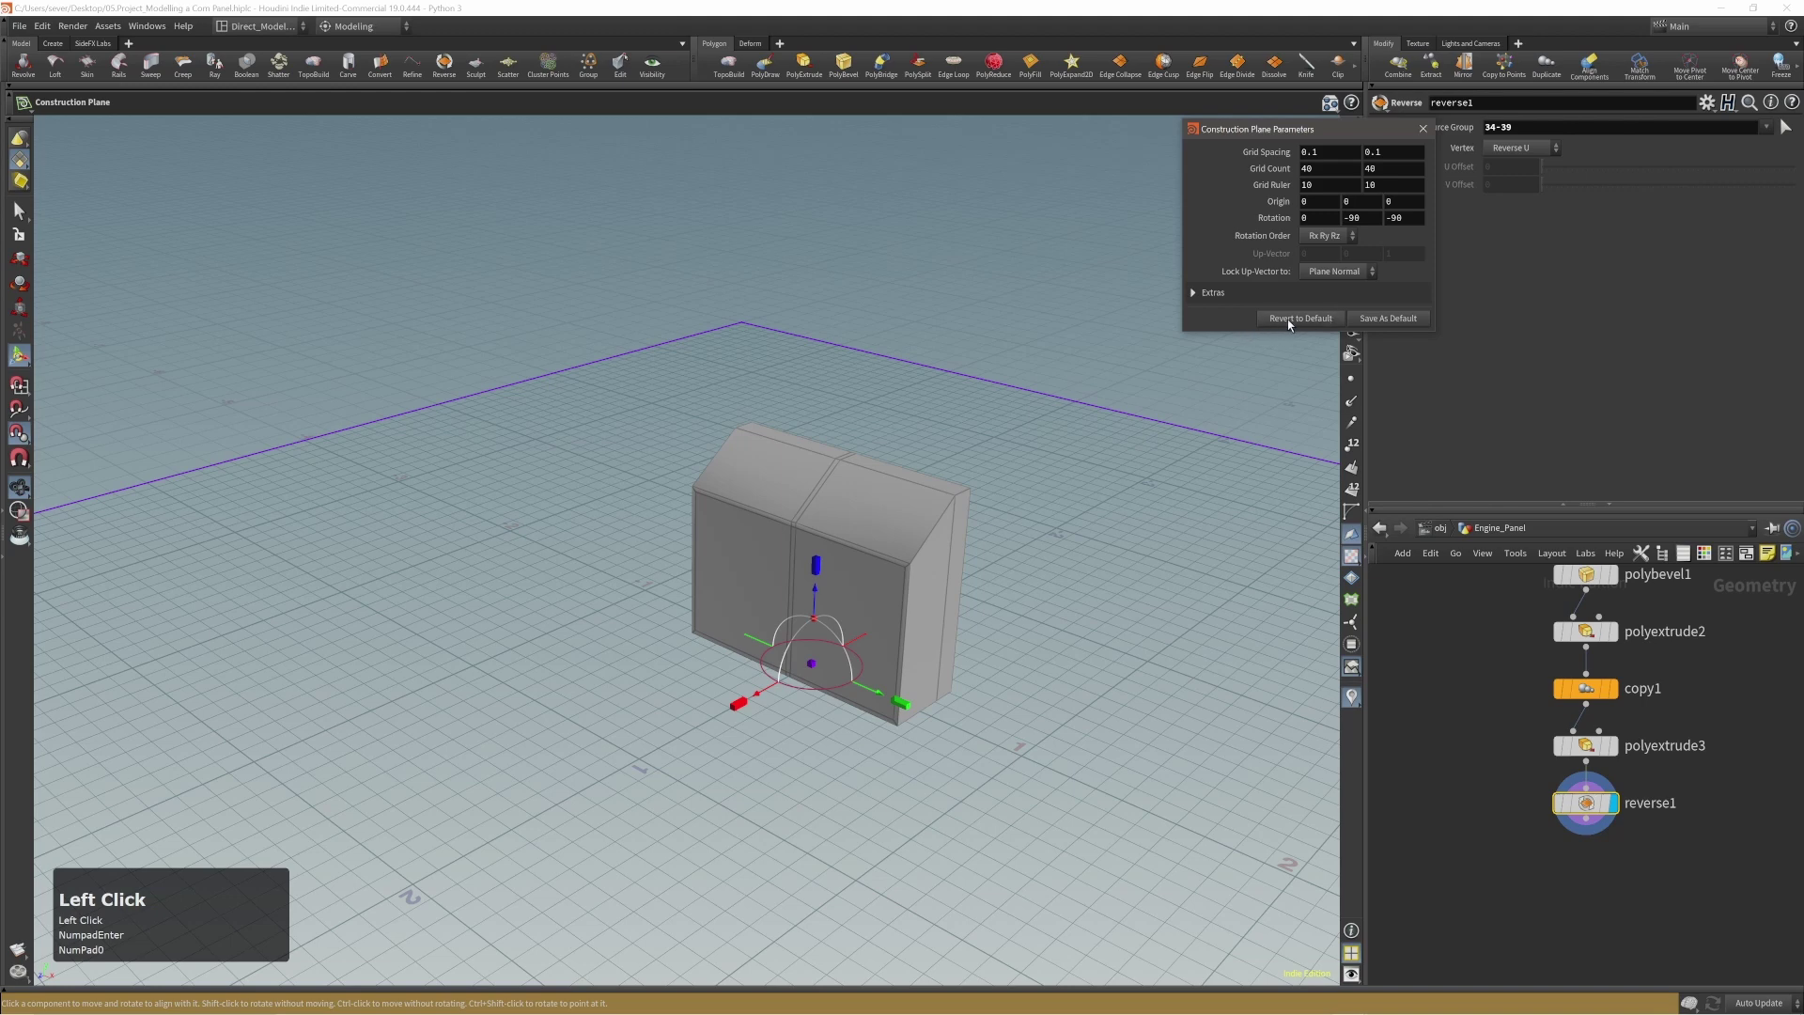
click(1422, 129)
alt+right_drag(888, 465, 827, 491)
alt+middle_drag(827, 490, 761, 424)
alt+right_drag(761, 425, 843, 459)
alt+drag(843, 460, 846, 492)
alt+middle_drag(846, 491, 846, 467)
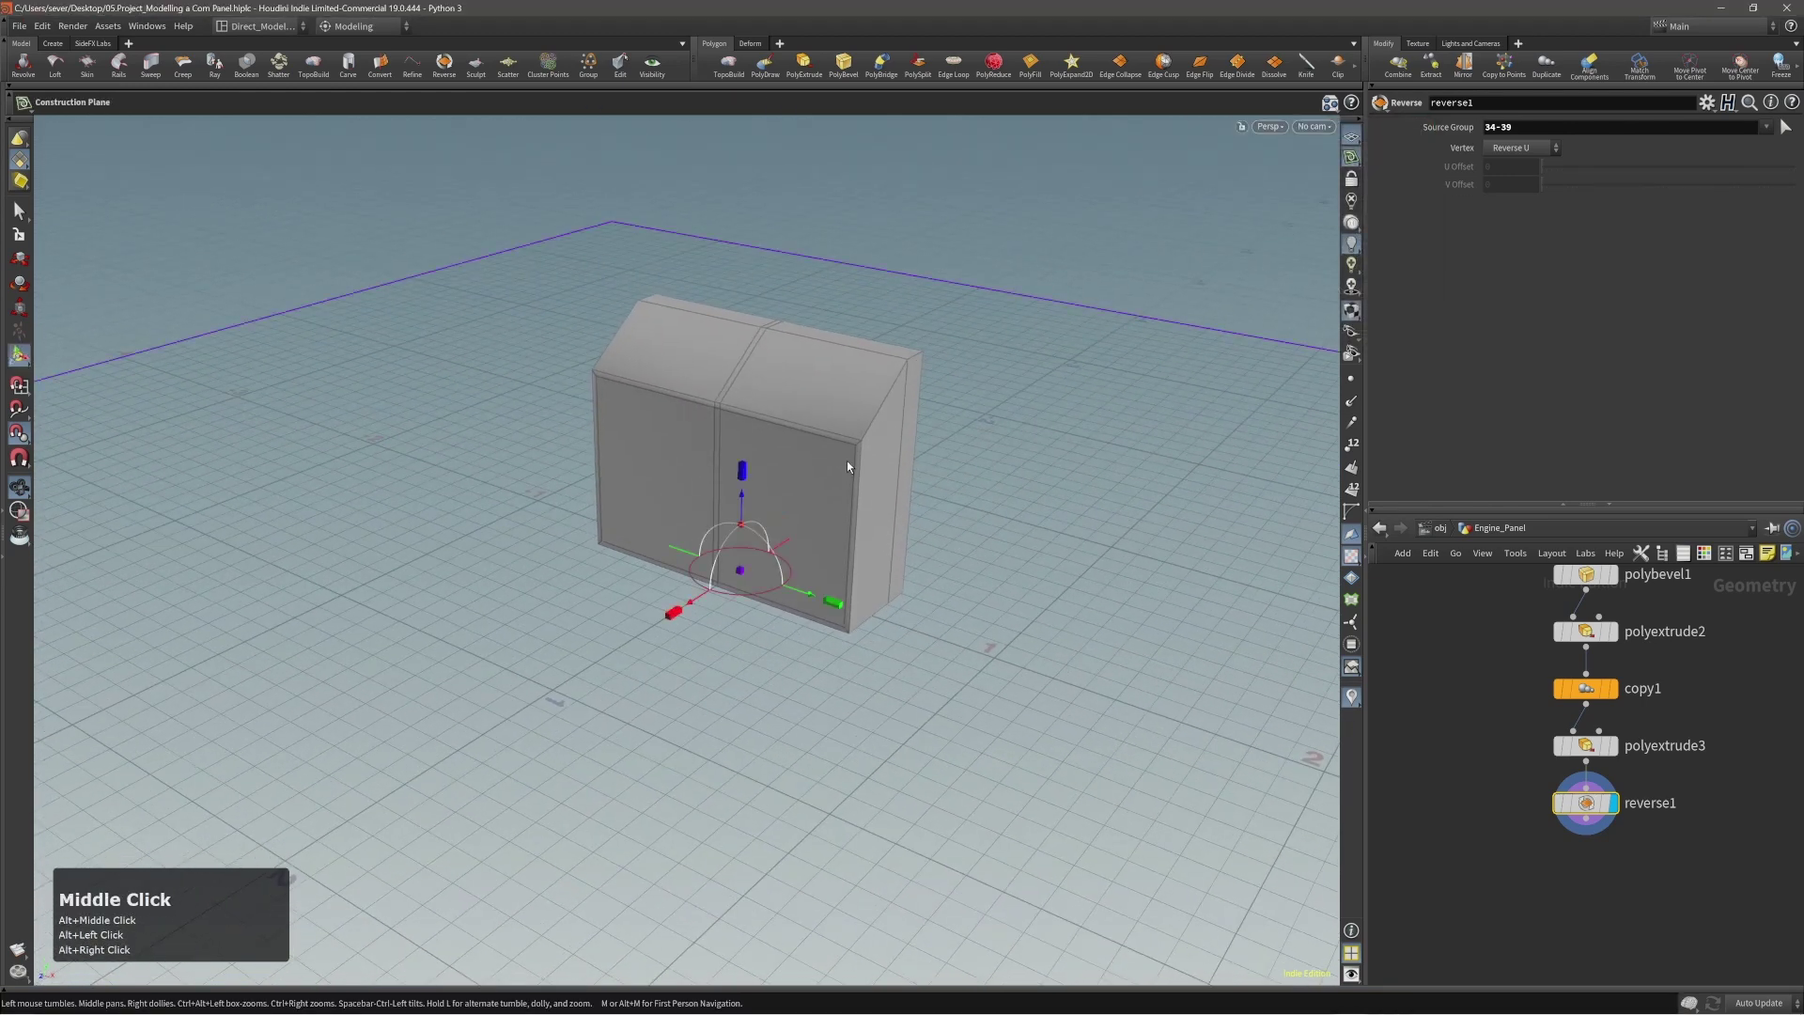
Hide the construction plane with its handle and display both again.
key(slash)
click(1351, 158)
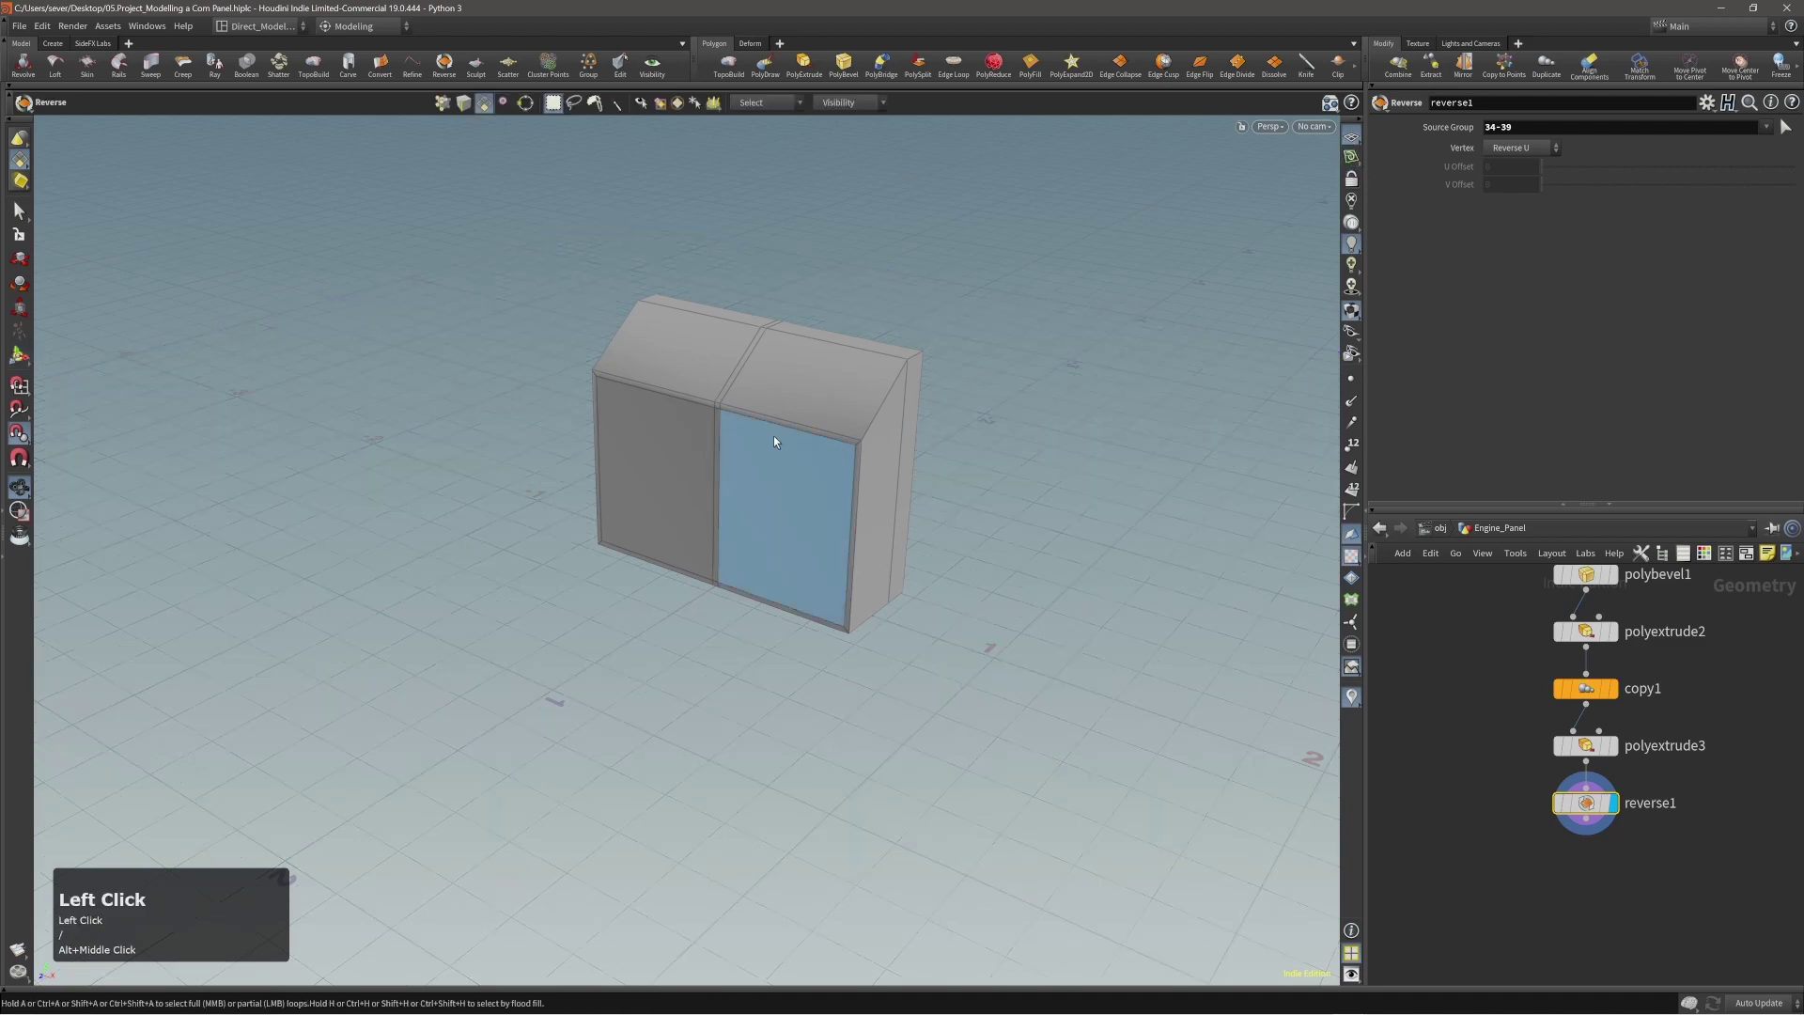
alt+right_drag(775, 436, 737, 438)
alt+drag(737, 438, 743, 436)
key(space)
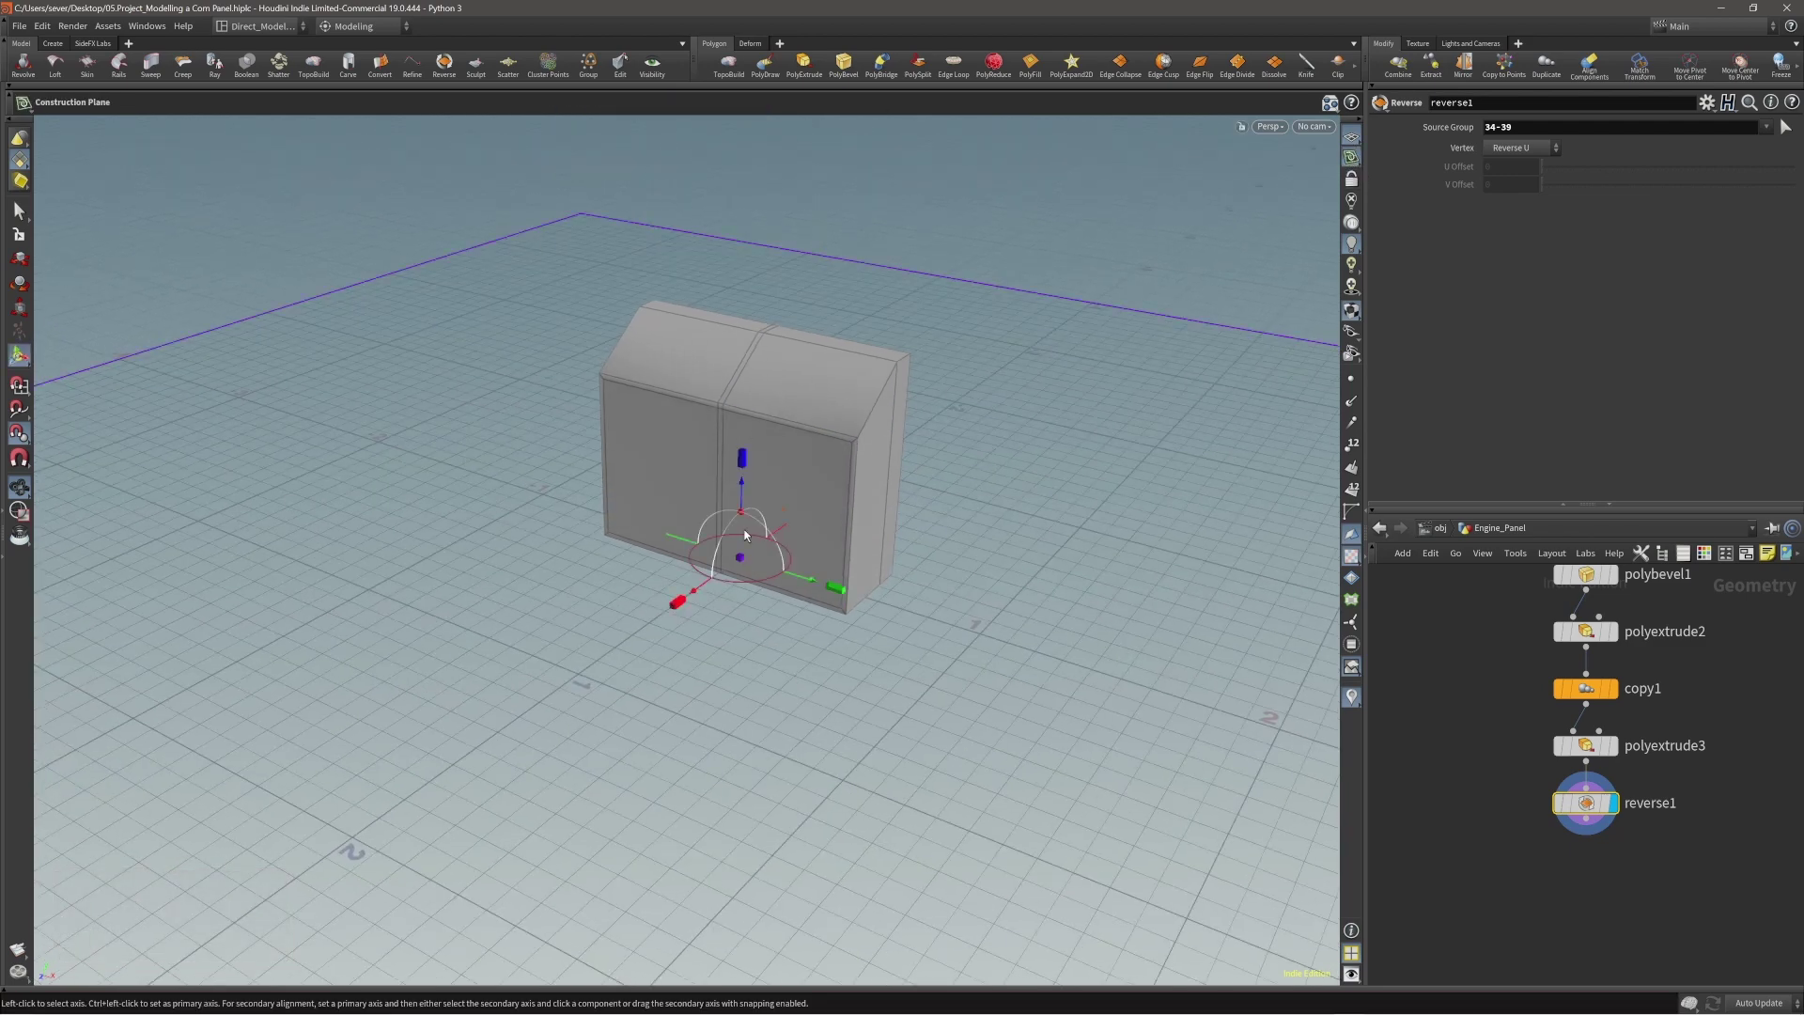
Examine the construction plane's handle and its default ground position around the engine panel from several angles.
drag(774, 467, 933, 494)
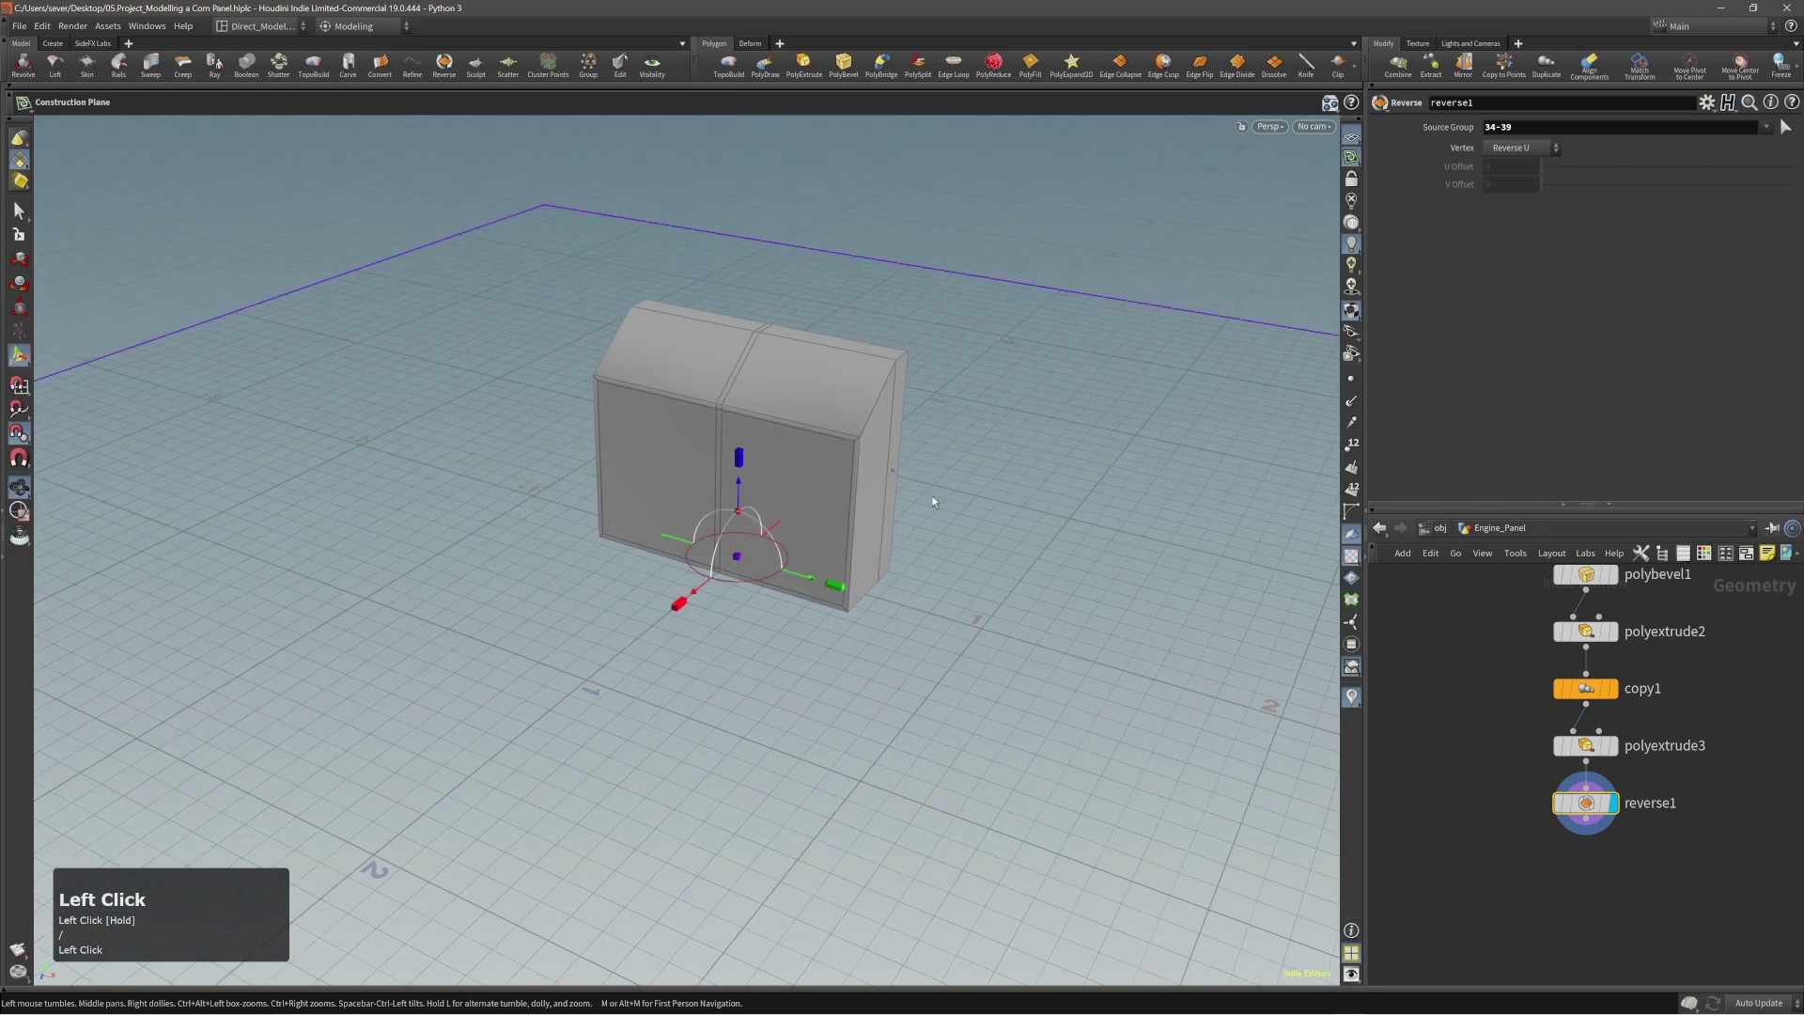
right_drag(741, 483, 493, 414)
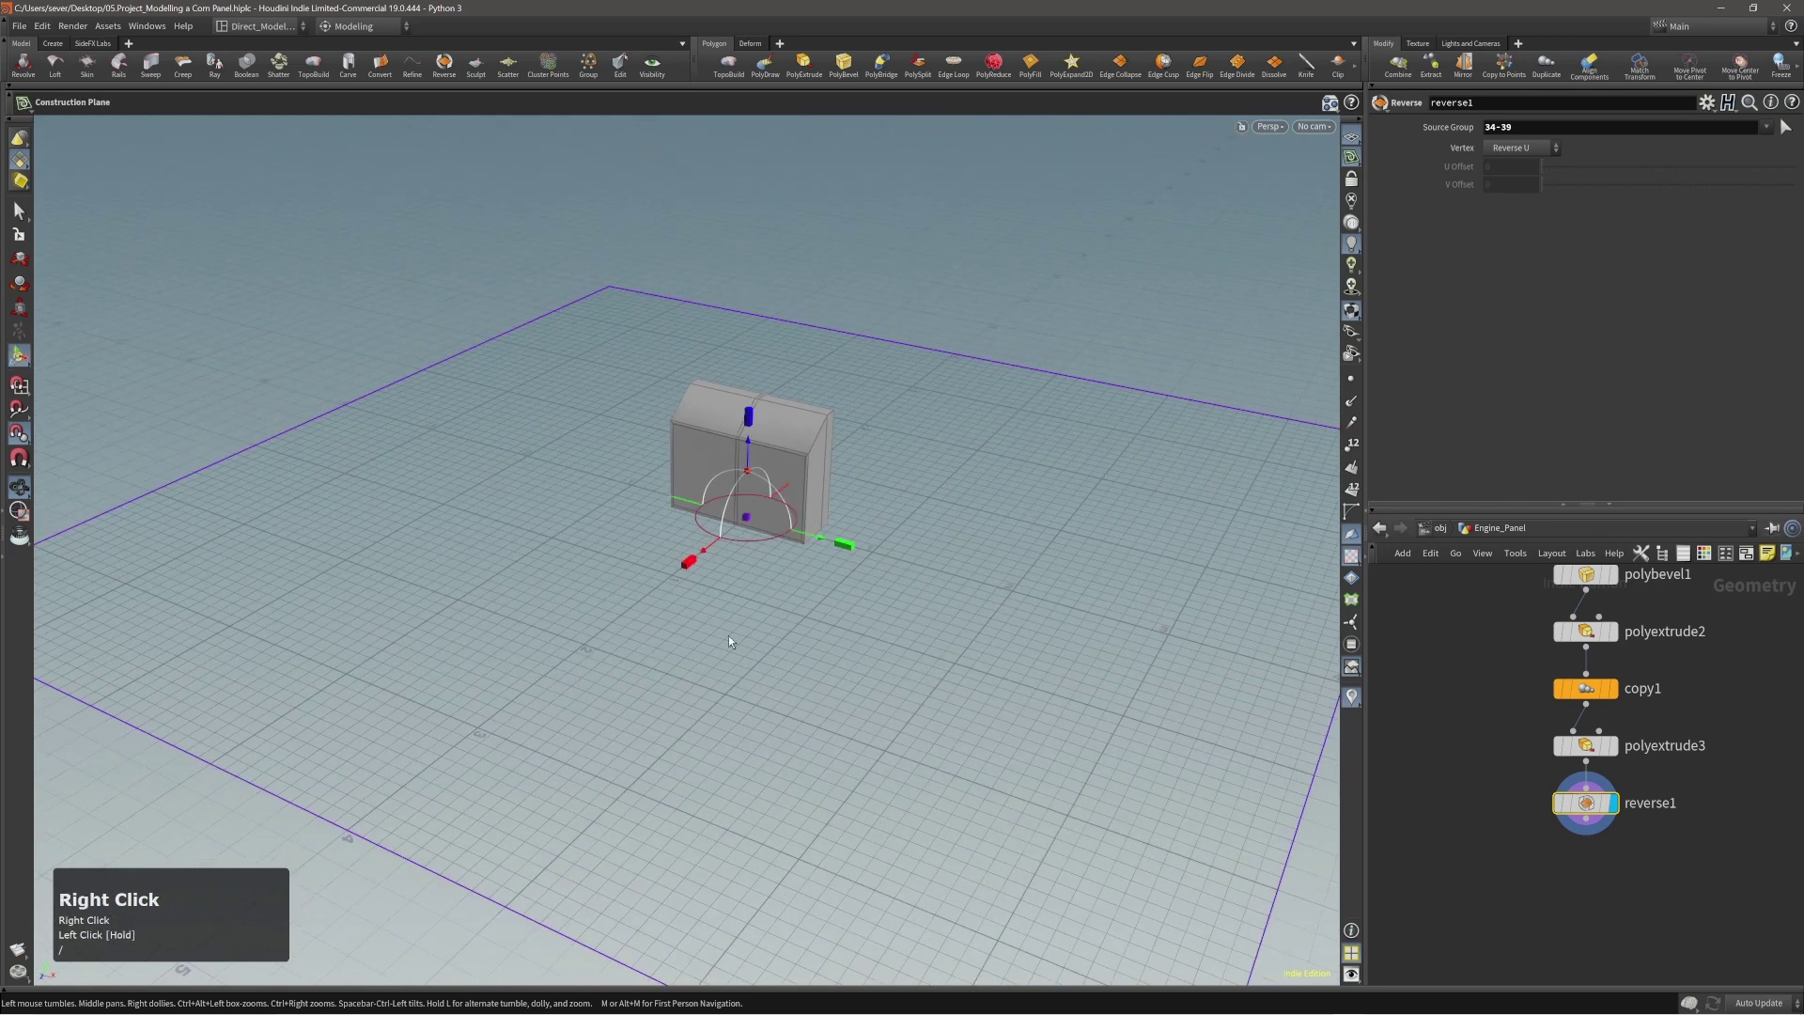
alt+drag(580, 592, 551, 593)
alt+right_drag(751, 498, 907, 422)
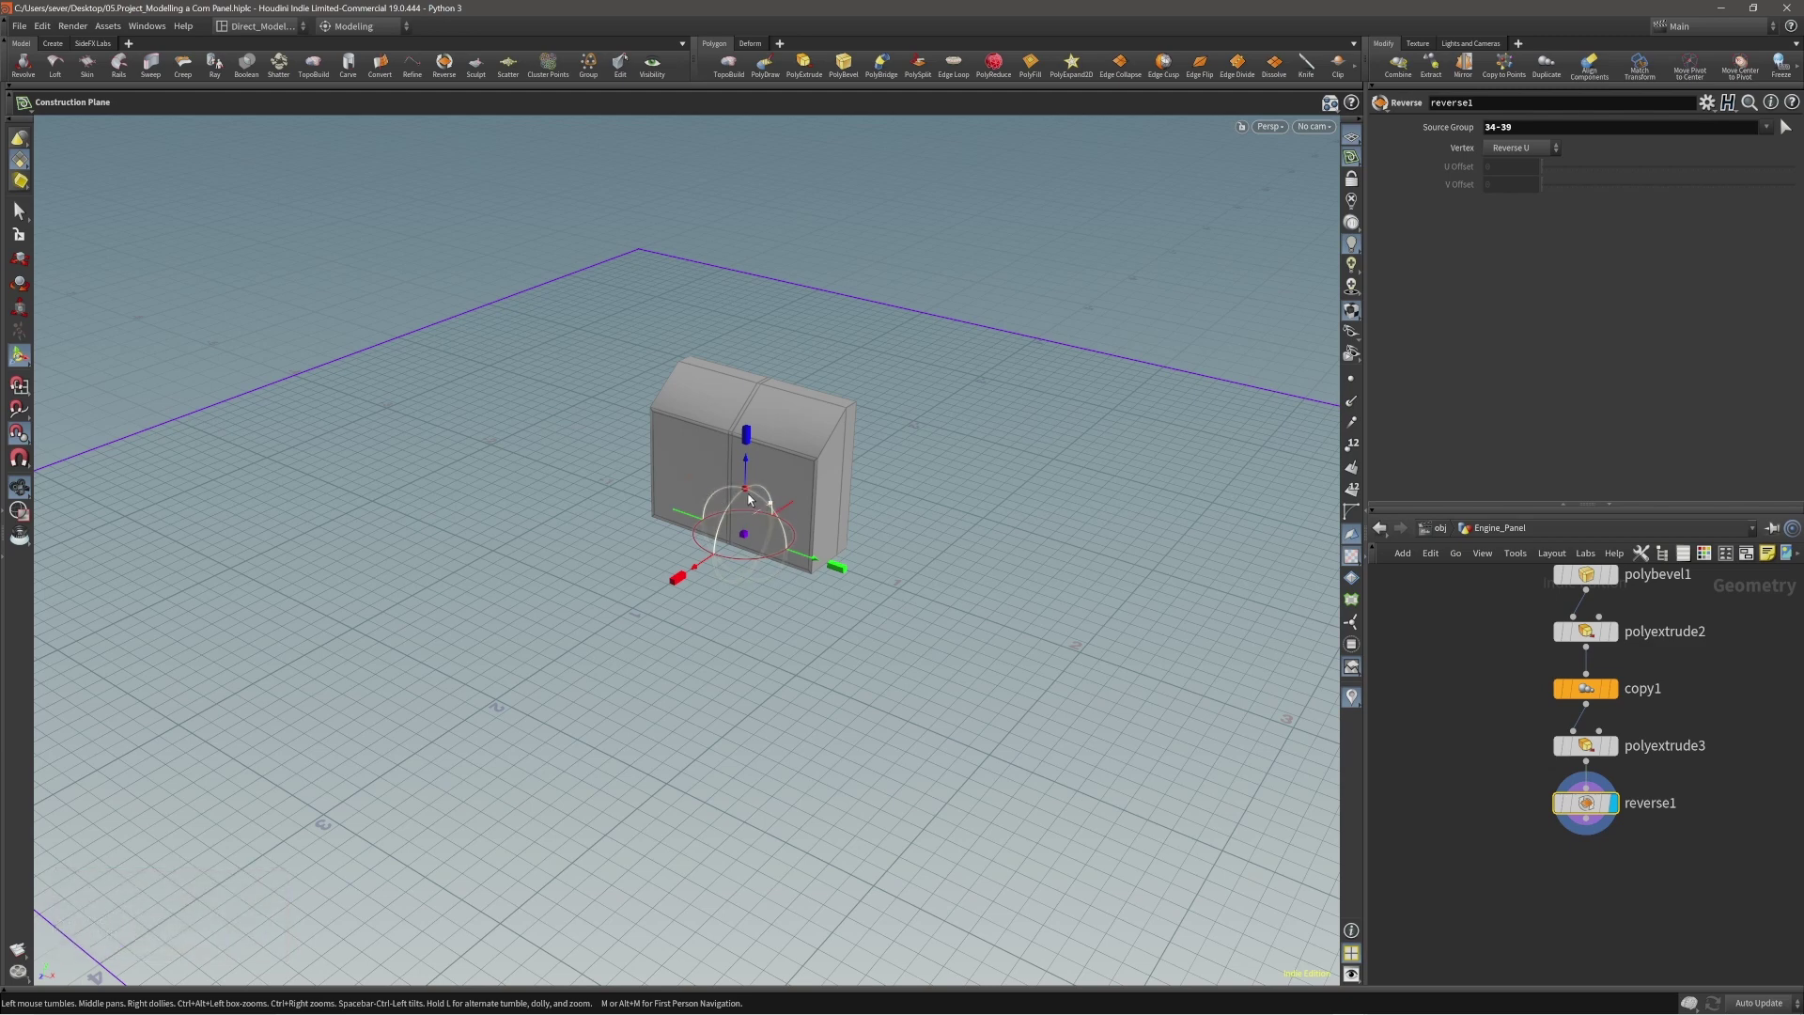
alt+right_drag(874, 367, 787, 465)
alt+middle_drag(785, 467, 759, 484)
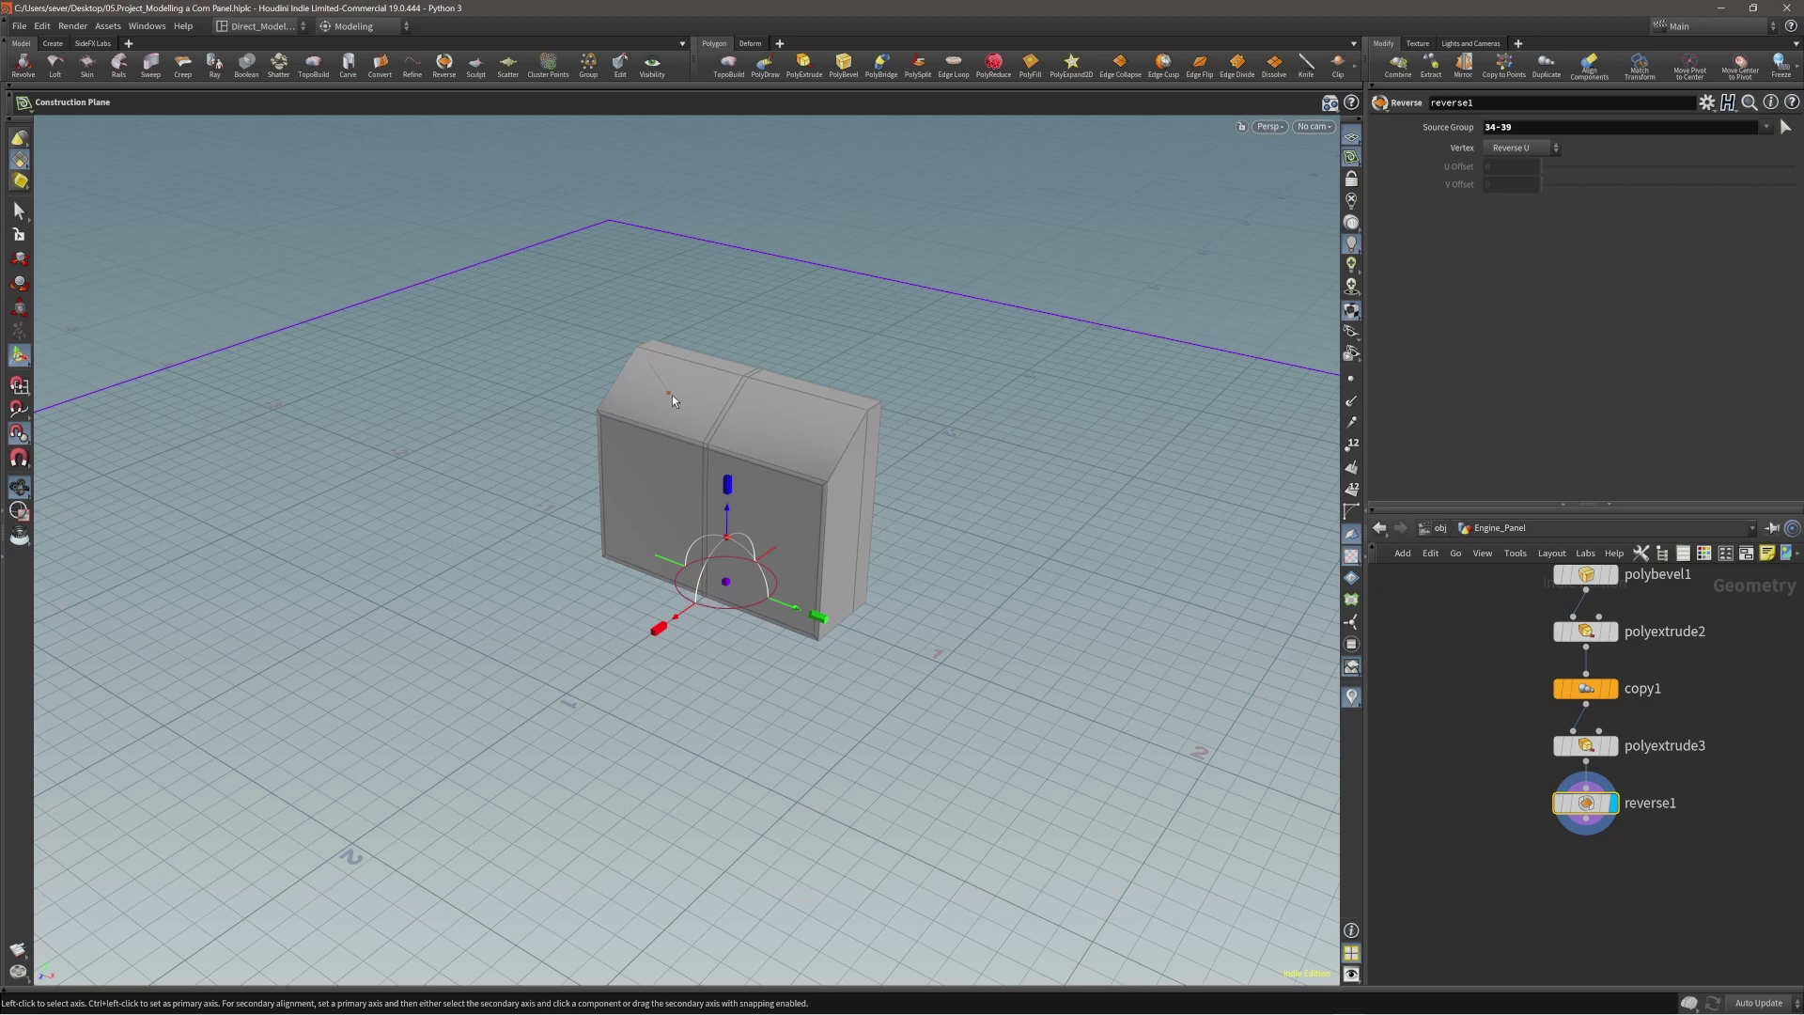
right_drag(665, 391, 943, 322)
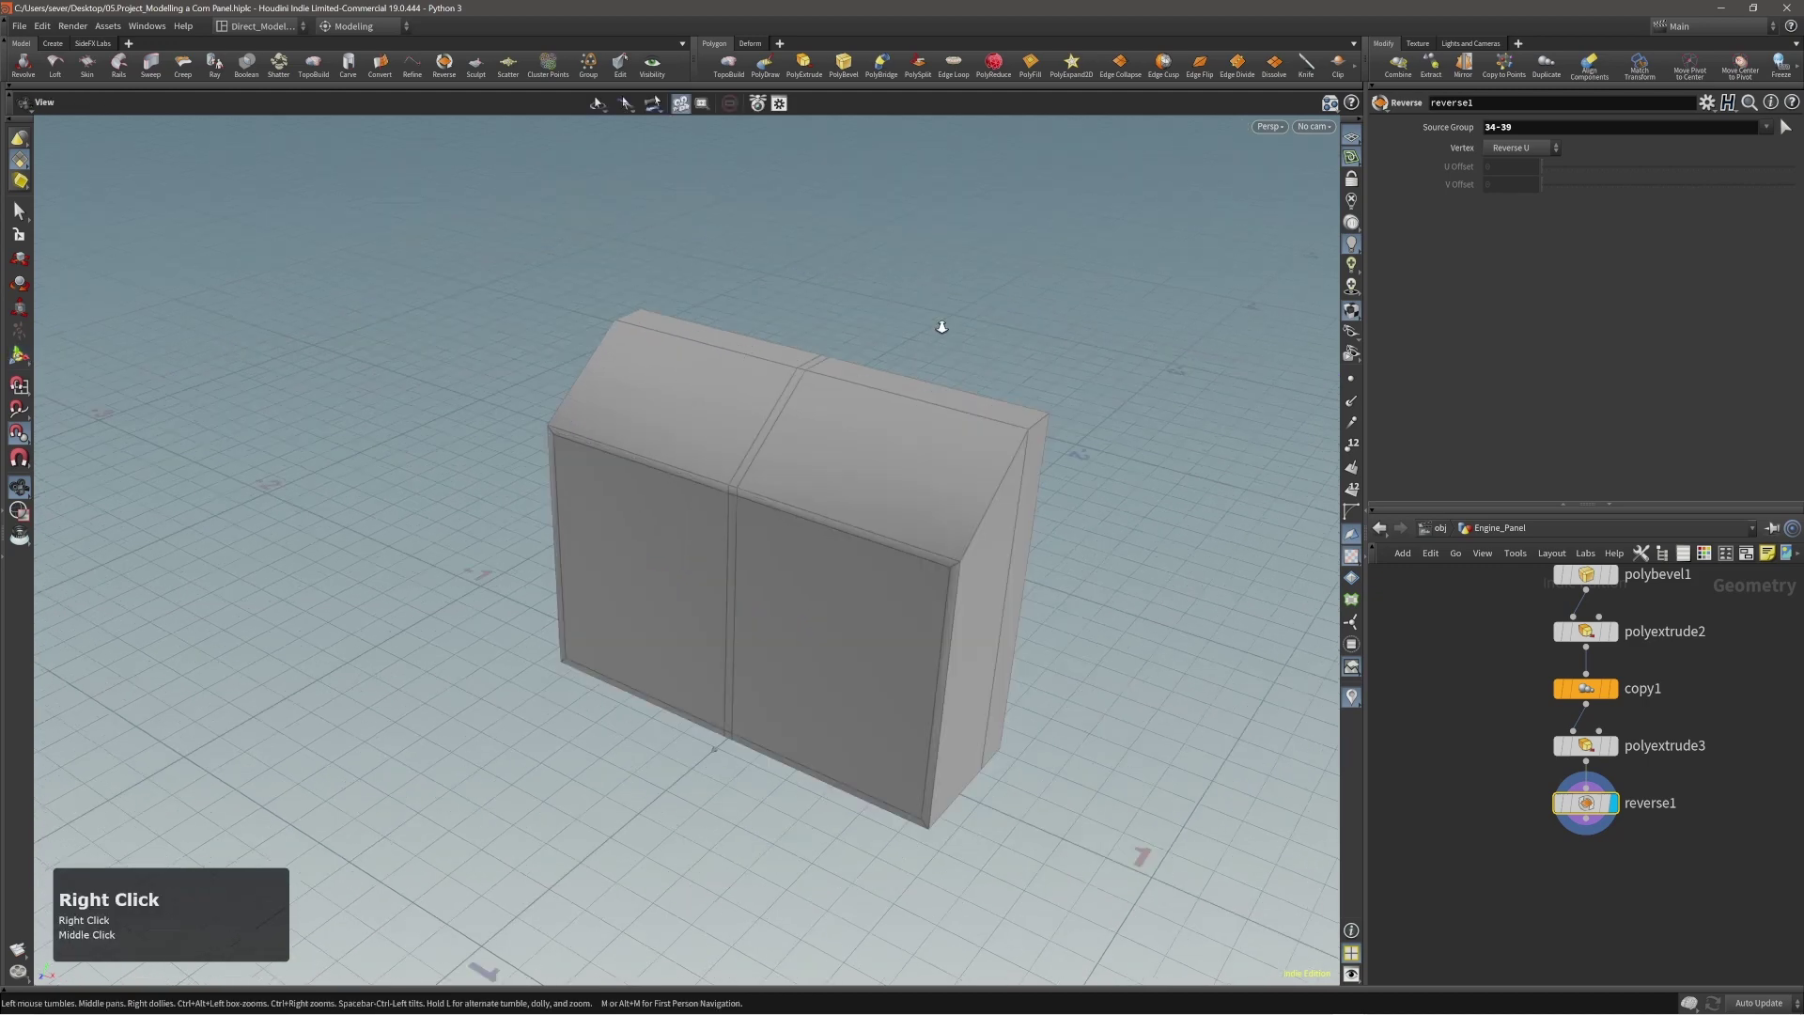
right_click(716, 398)
right_click(623, 426)
alt+right_drag(605, 422, 647, 426)
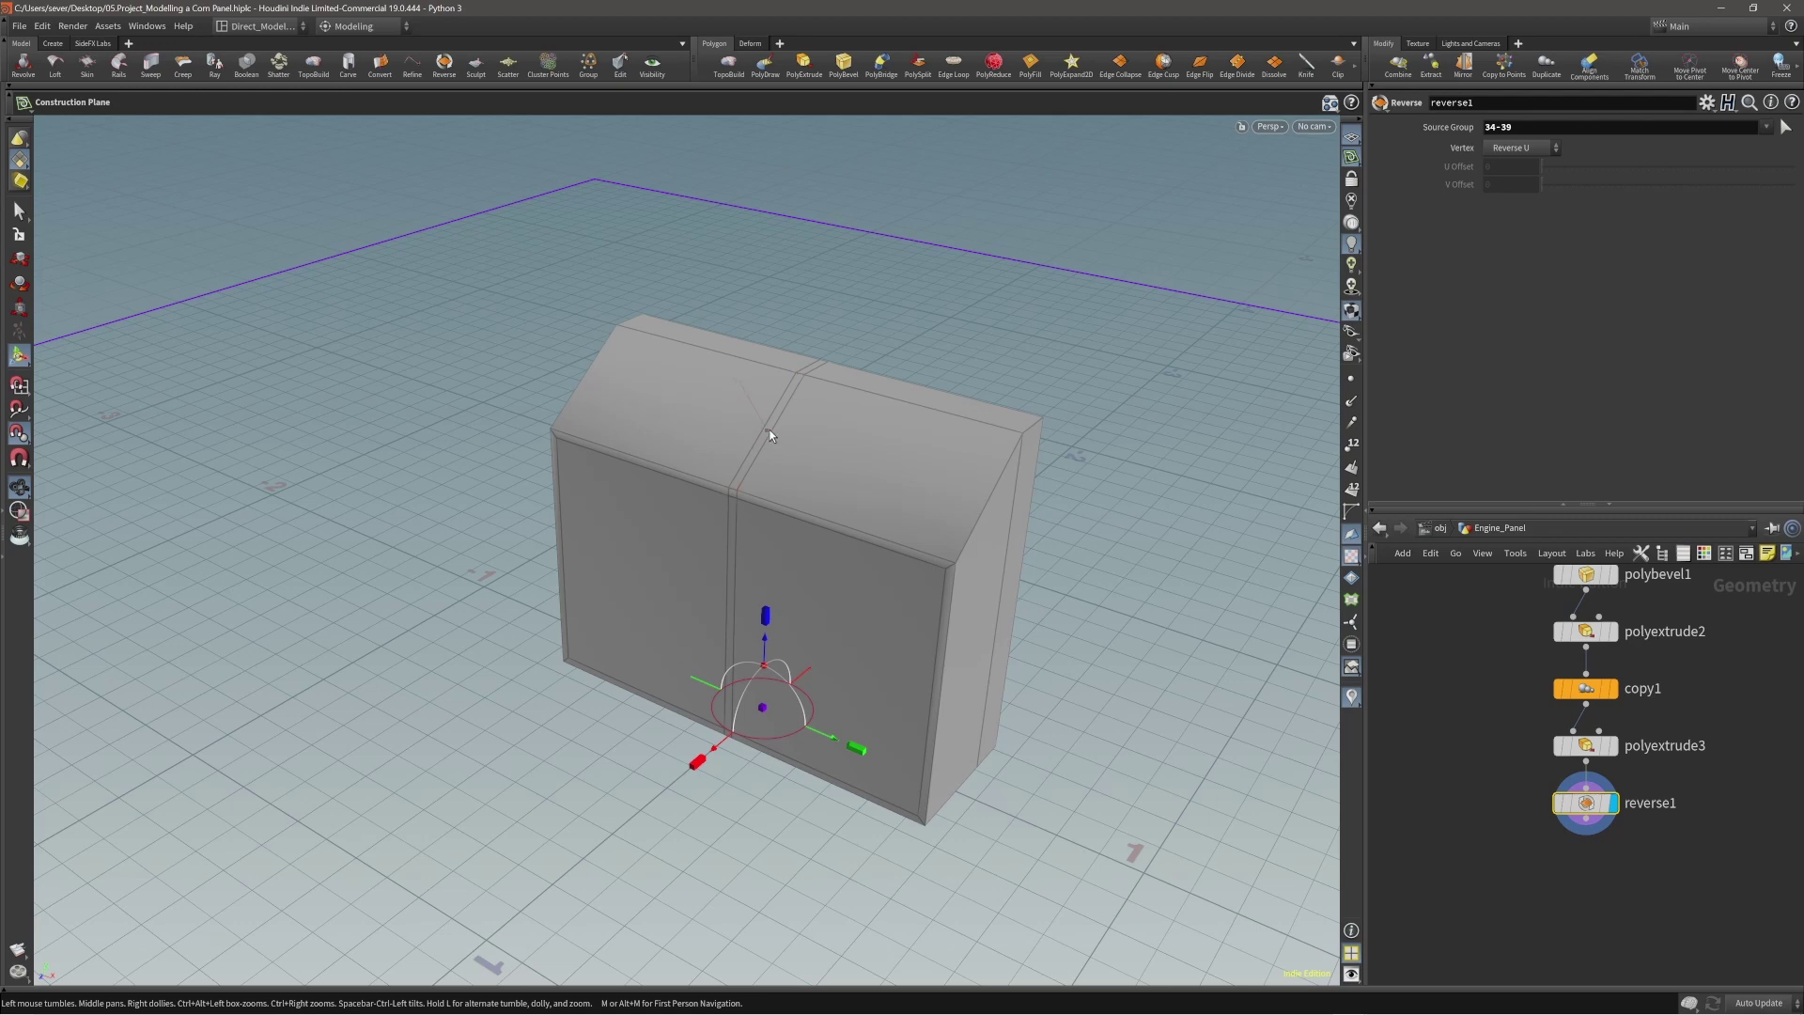
mouse_move(776, 429)
mouse_down()
mouse_move(858, 430)
mouse_move(808, 434)
mouse_up()
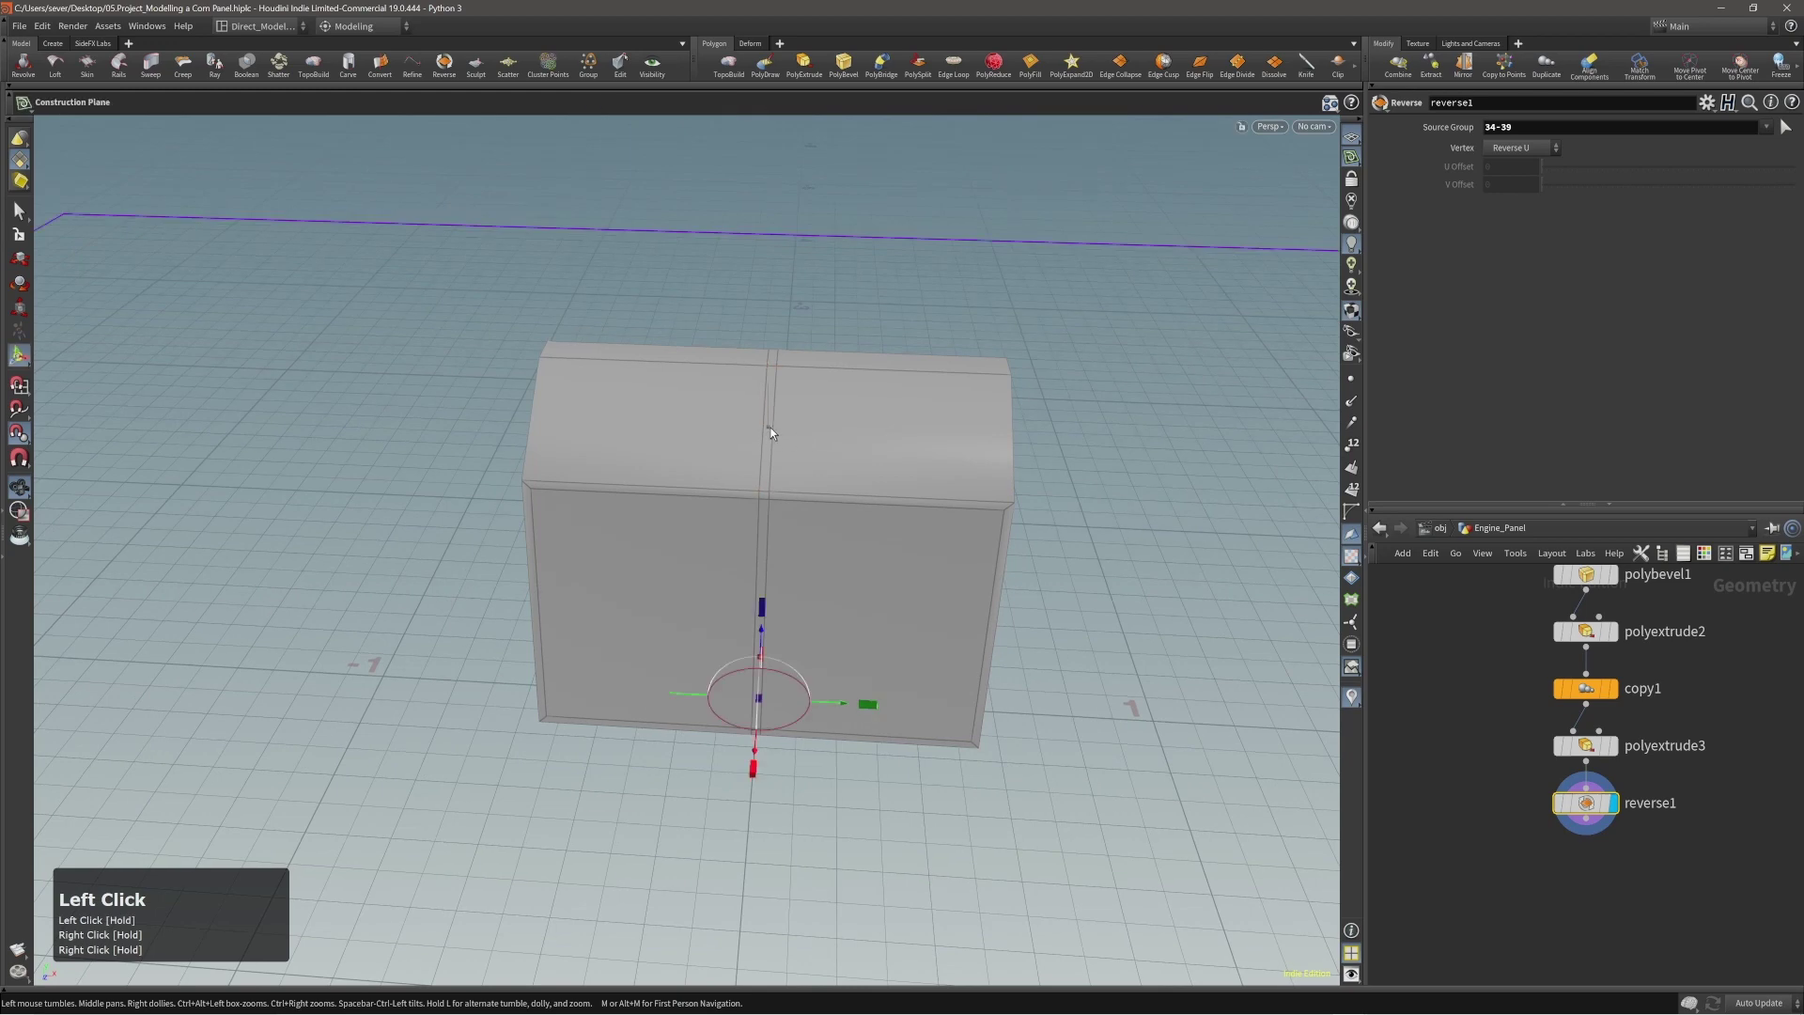
Align the construction plane to the panel's sloped top, placing its origin on the central seam.
click(771, 426)
right_drag(808, 452, 873, 468)
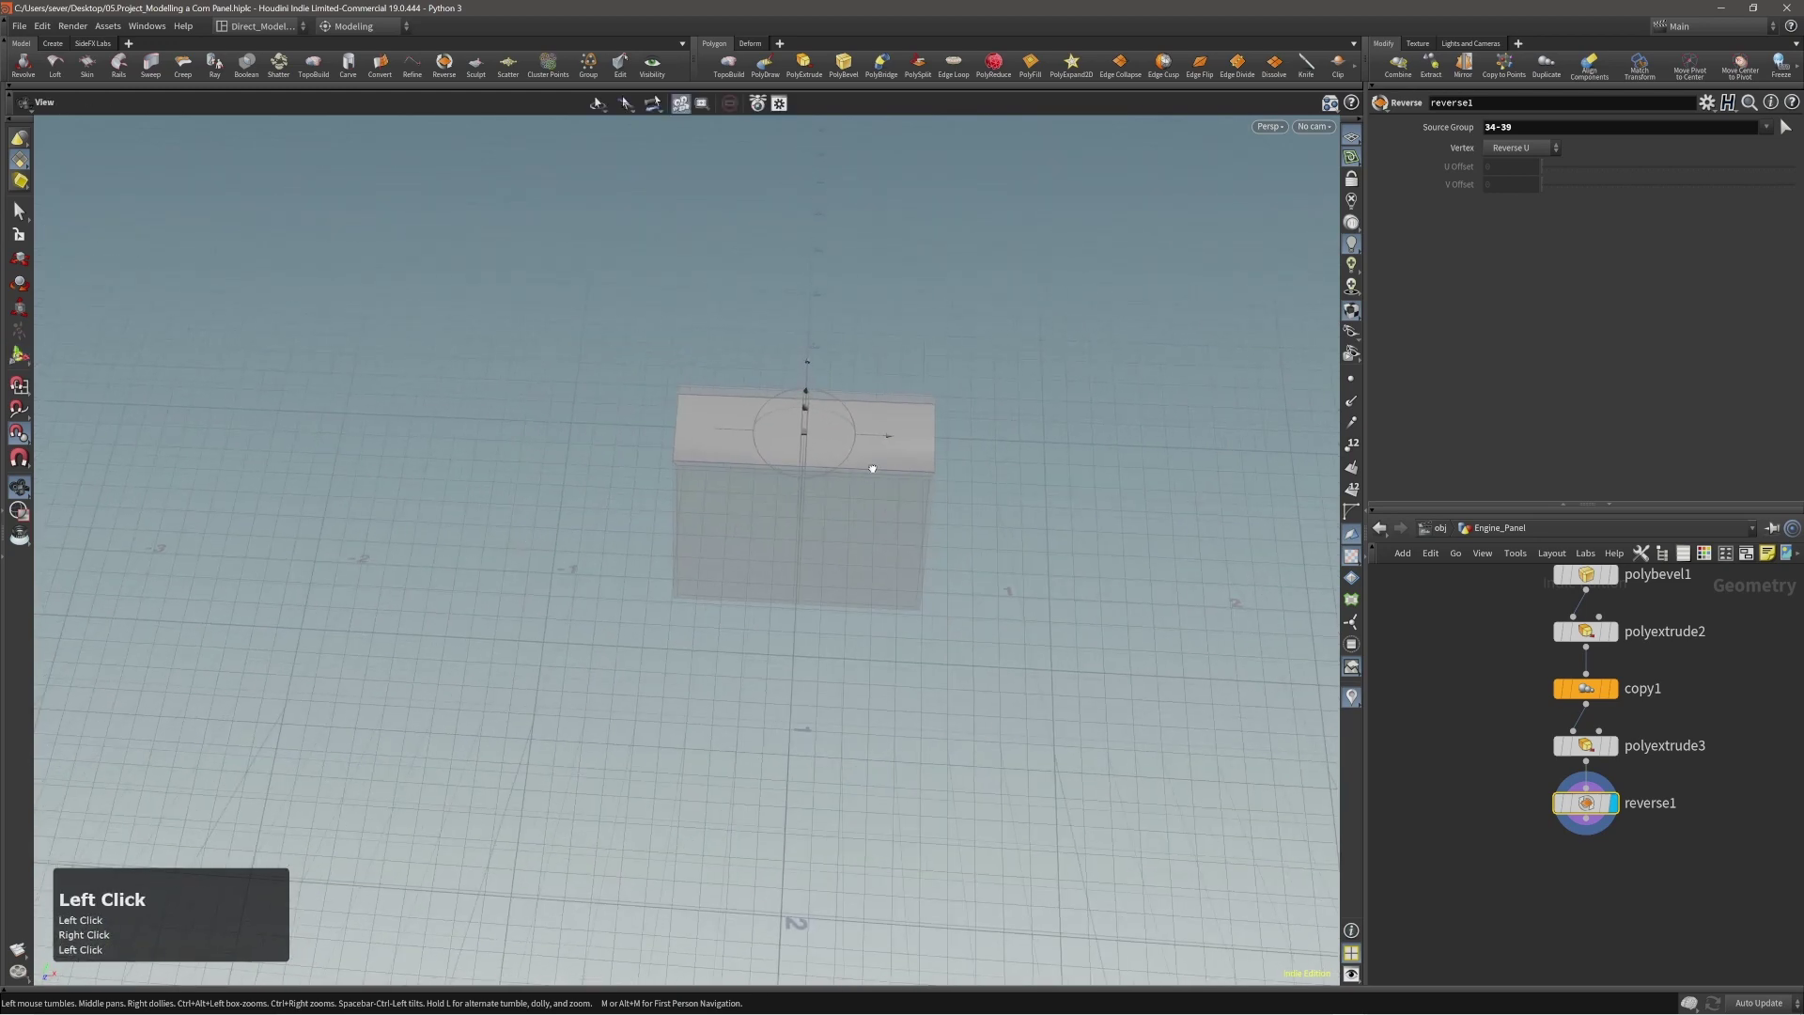
drag(873, 468, 738, 415)
right_drag(738, 414, 686, 467)
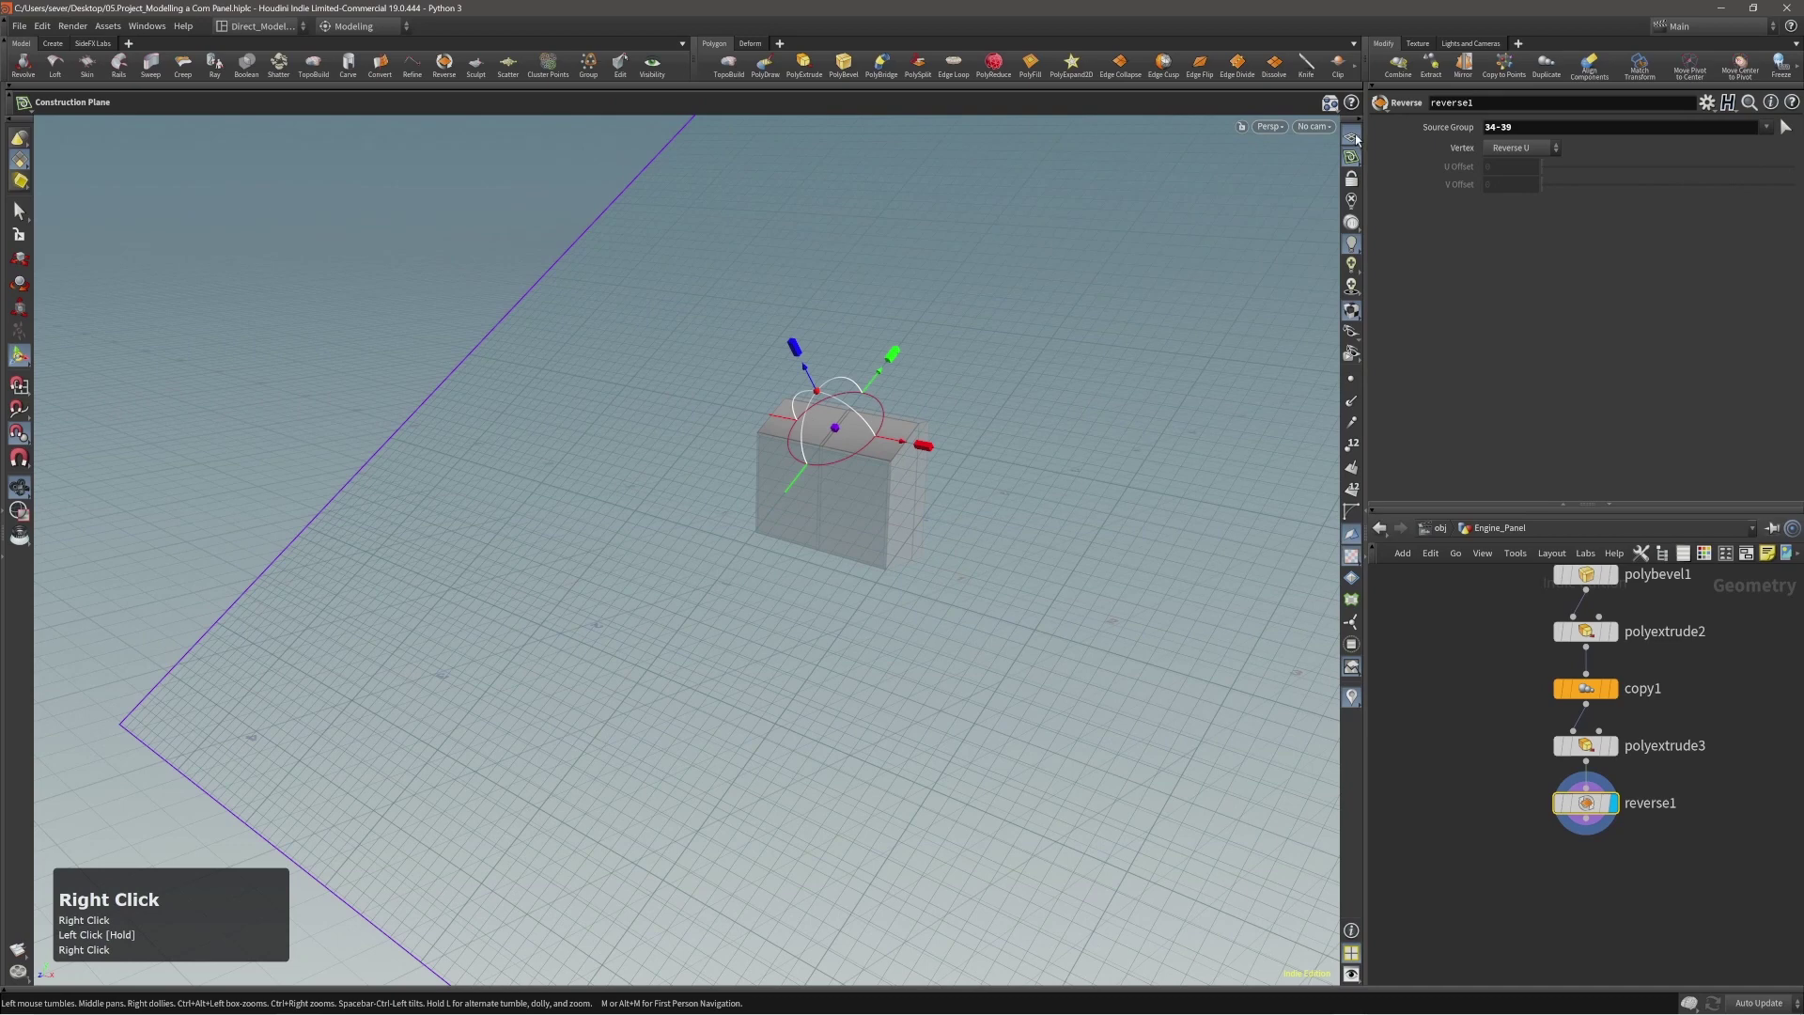
drag(846, 474, 849, 491)
right_drag(849, 491, 826, 475)
middle_drag(826, 475, 765, 491)
drag(765, 491, 781, 495)
right_drag(781, 496, 765, 455)
drag(765, 455, 664, 467)
right_drag(663, 467, 637, 421)
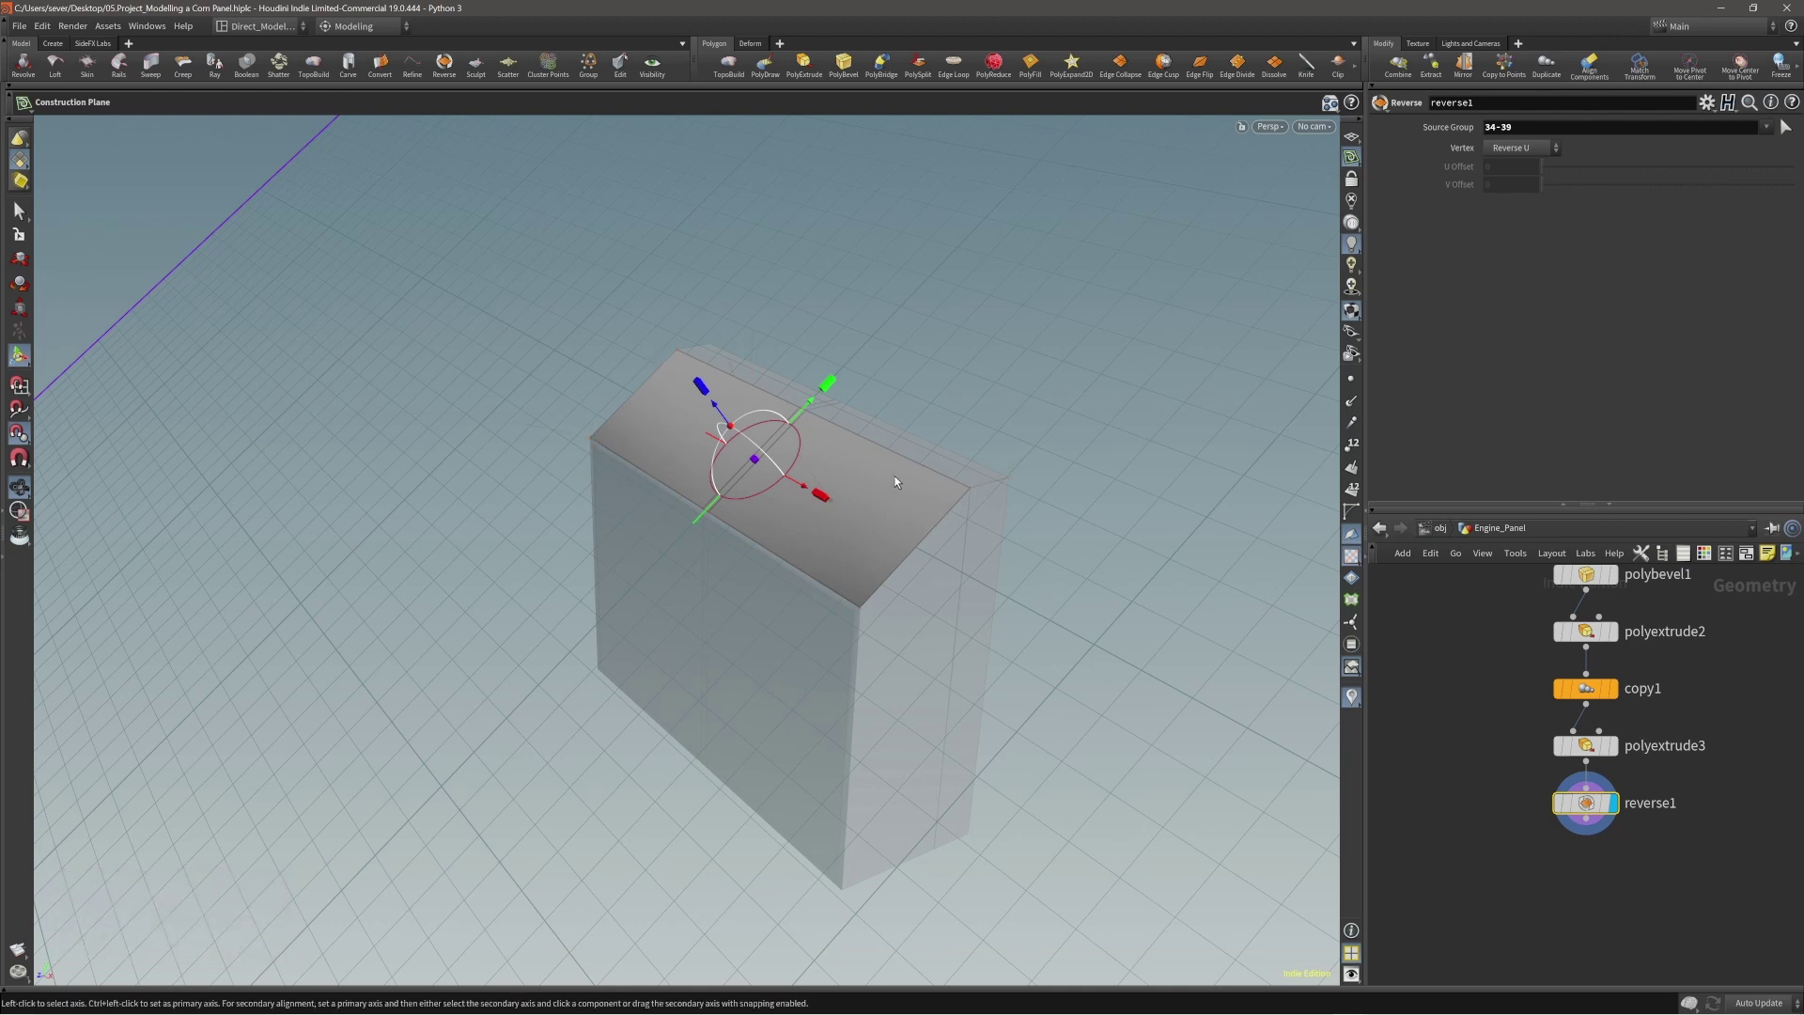
Hide the construction plane's handle and return to geometry selection.
alt+right_drag(703, 450, 798, 470)
alt+drag(798, 470, 918, 489)
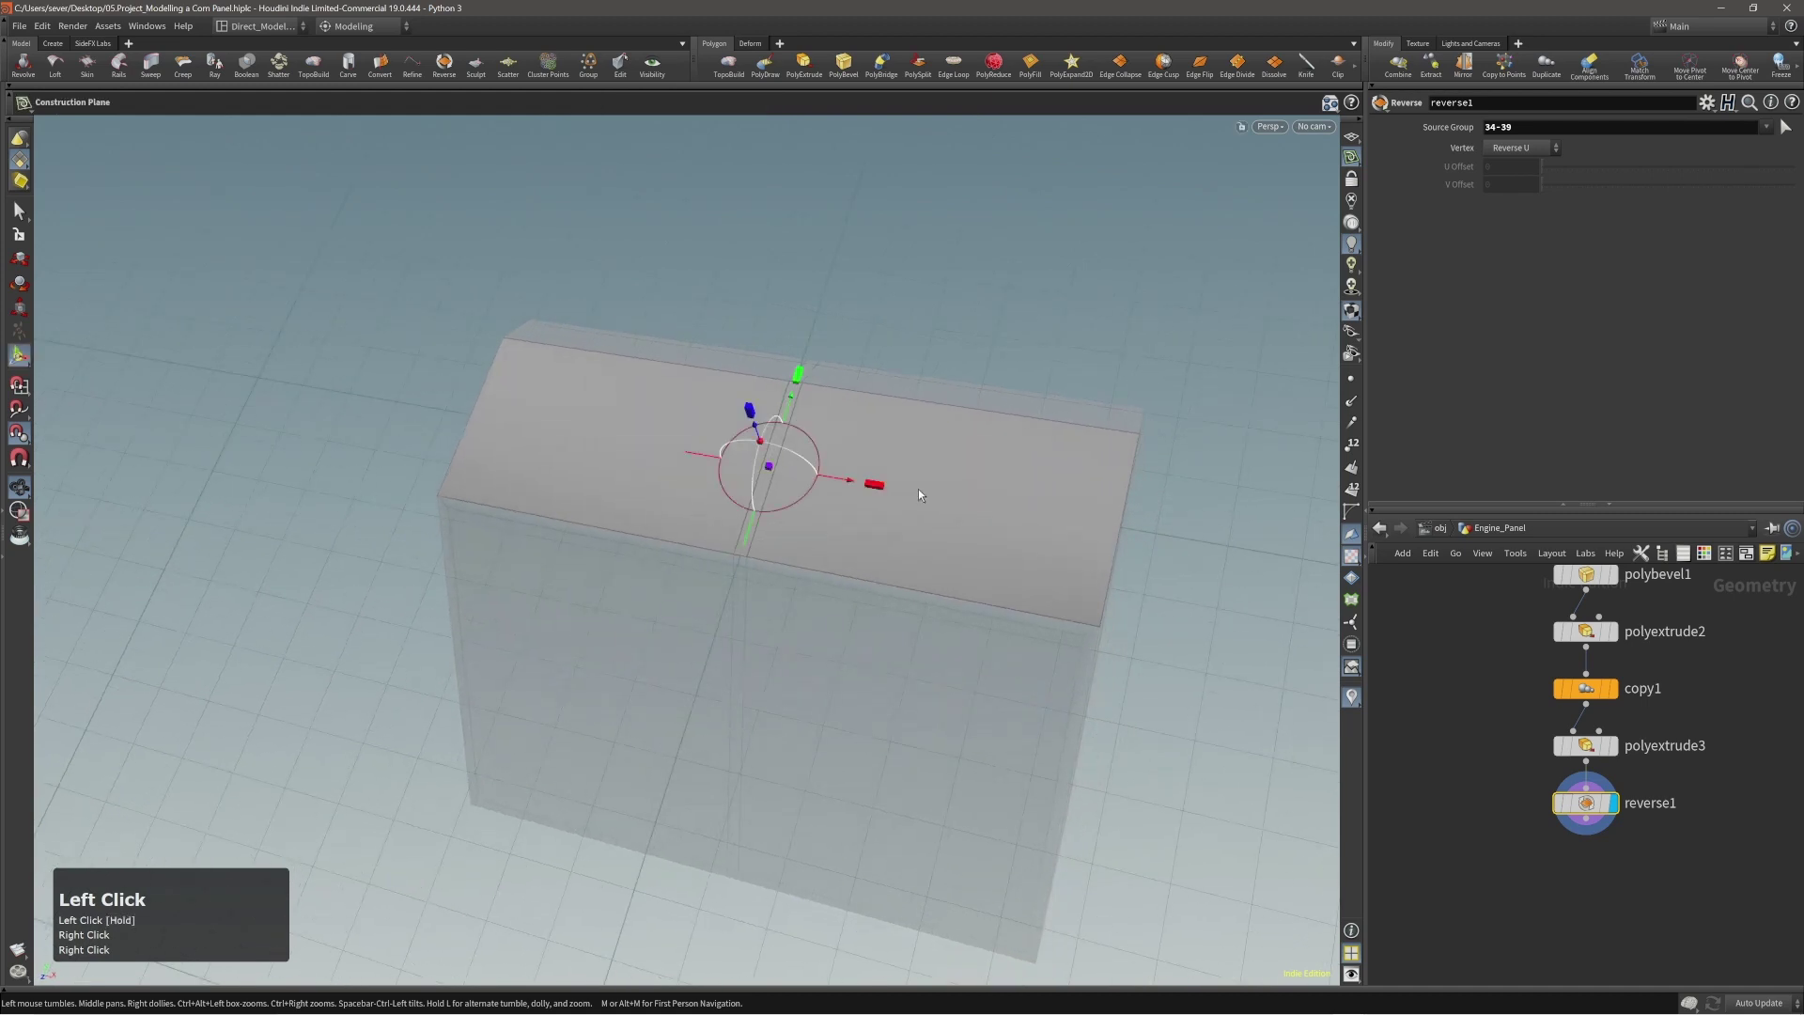
key(slash)
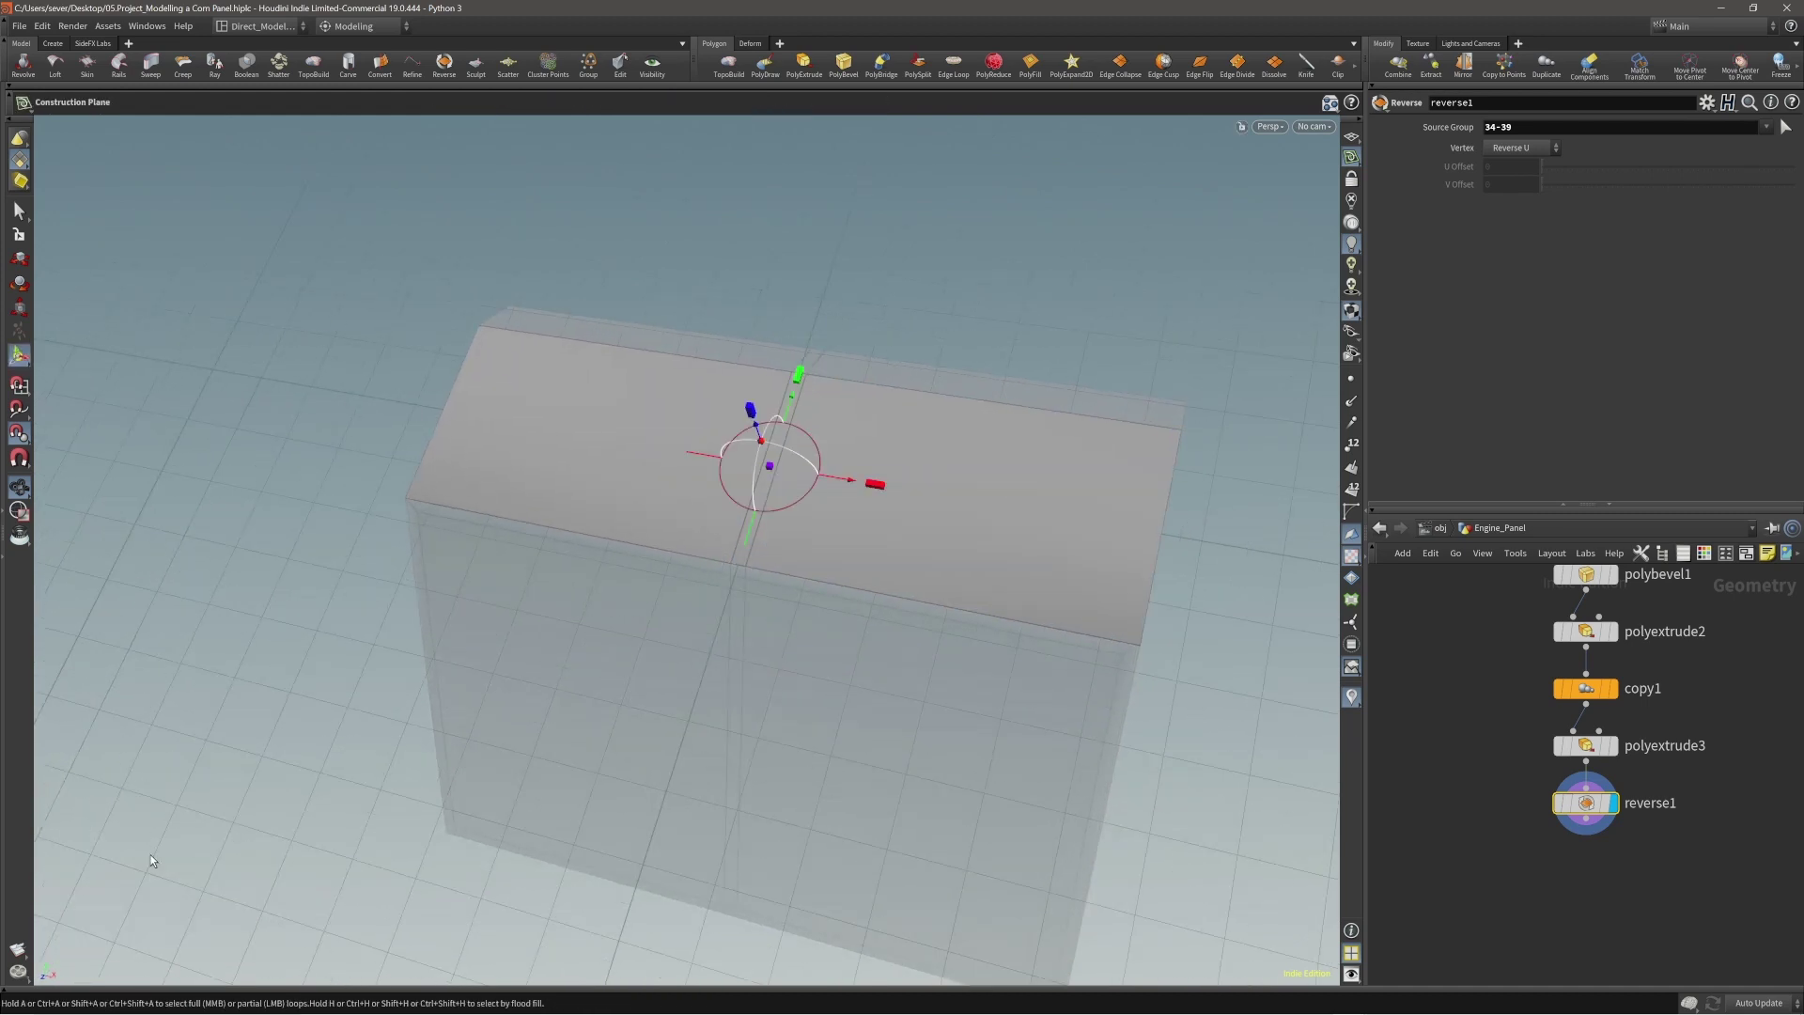
key(slash)
key(slash)
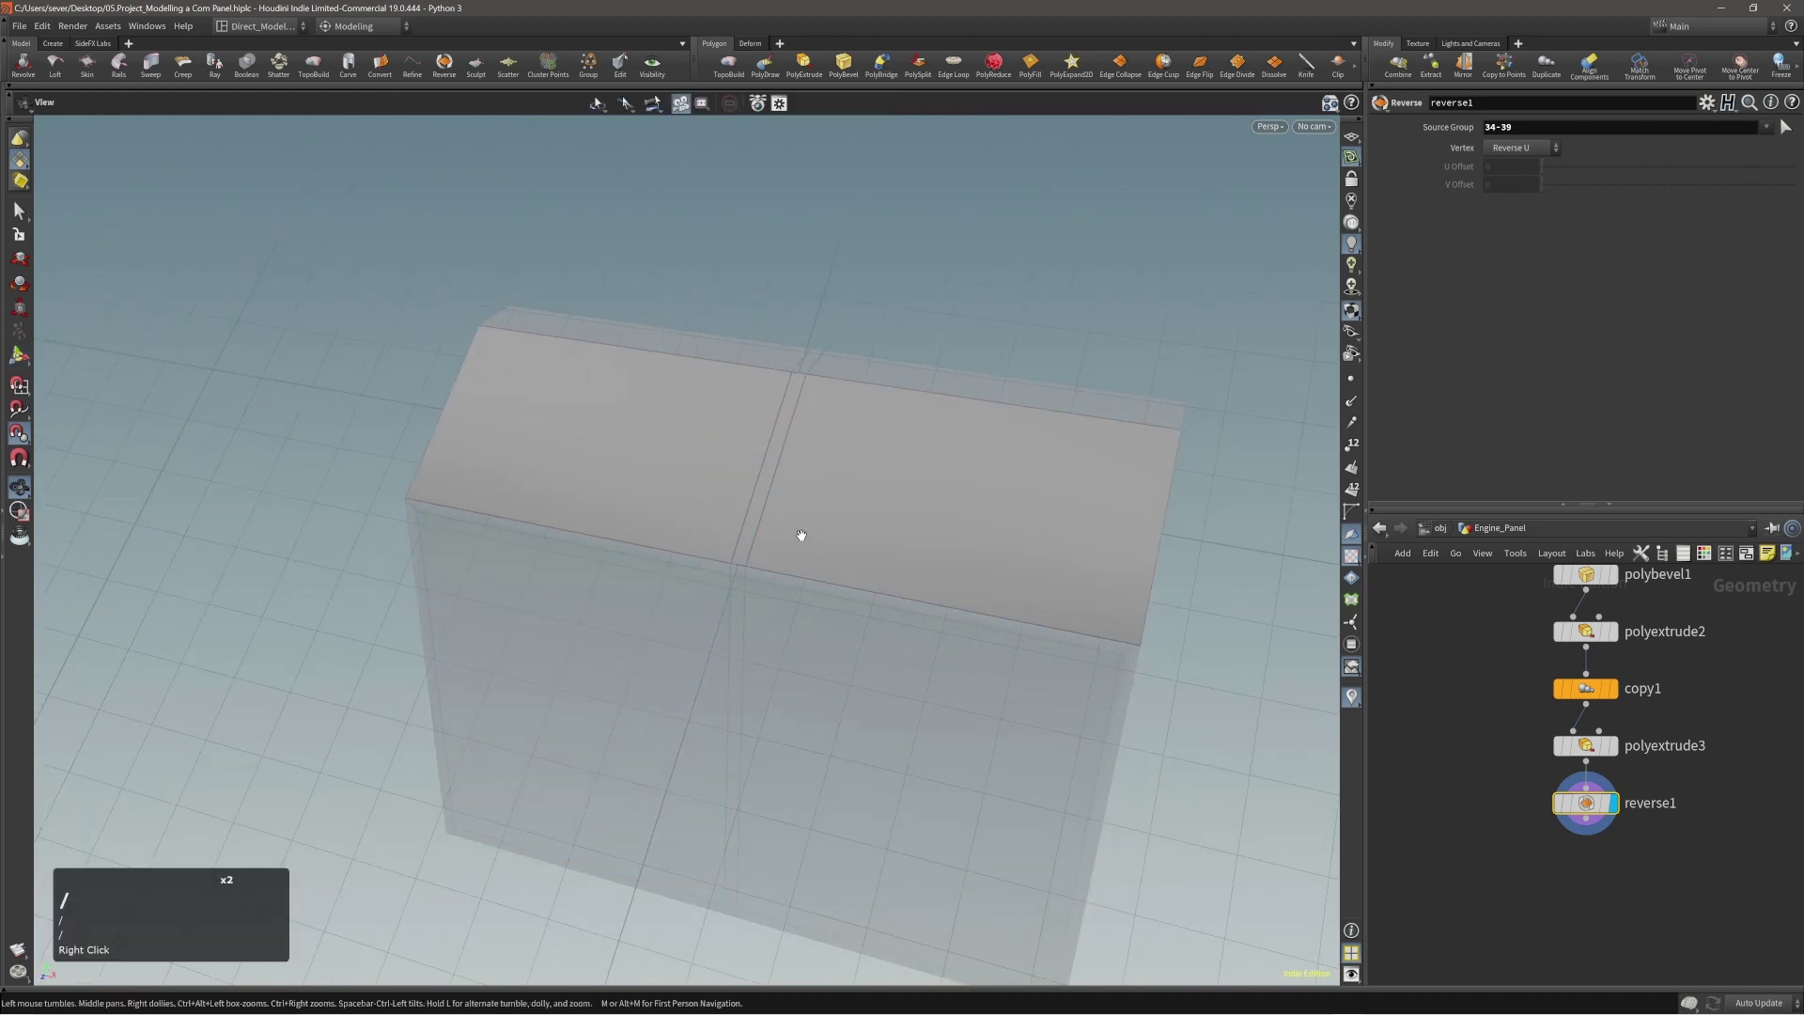
alt+right_drag(798, 536, 781, 584)
alt+drag(781, 584, 717, 552)
alt+right_drag(717, 552, 861, 568)
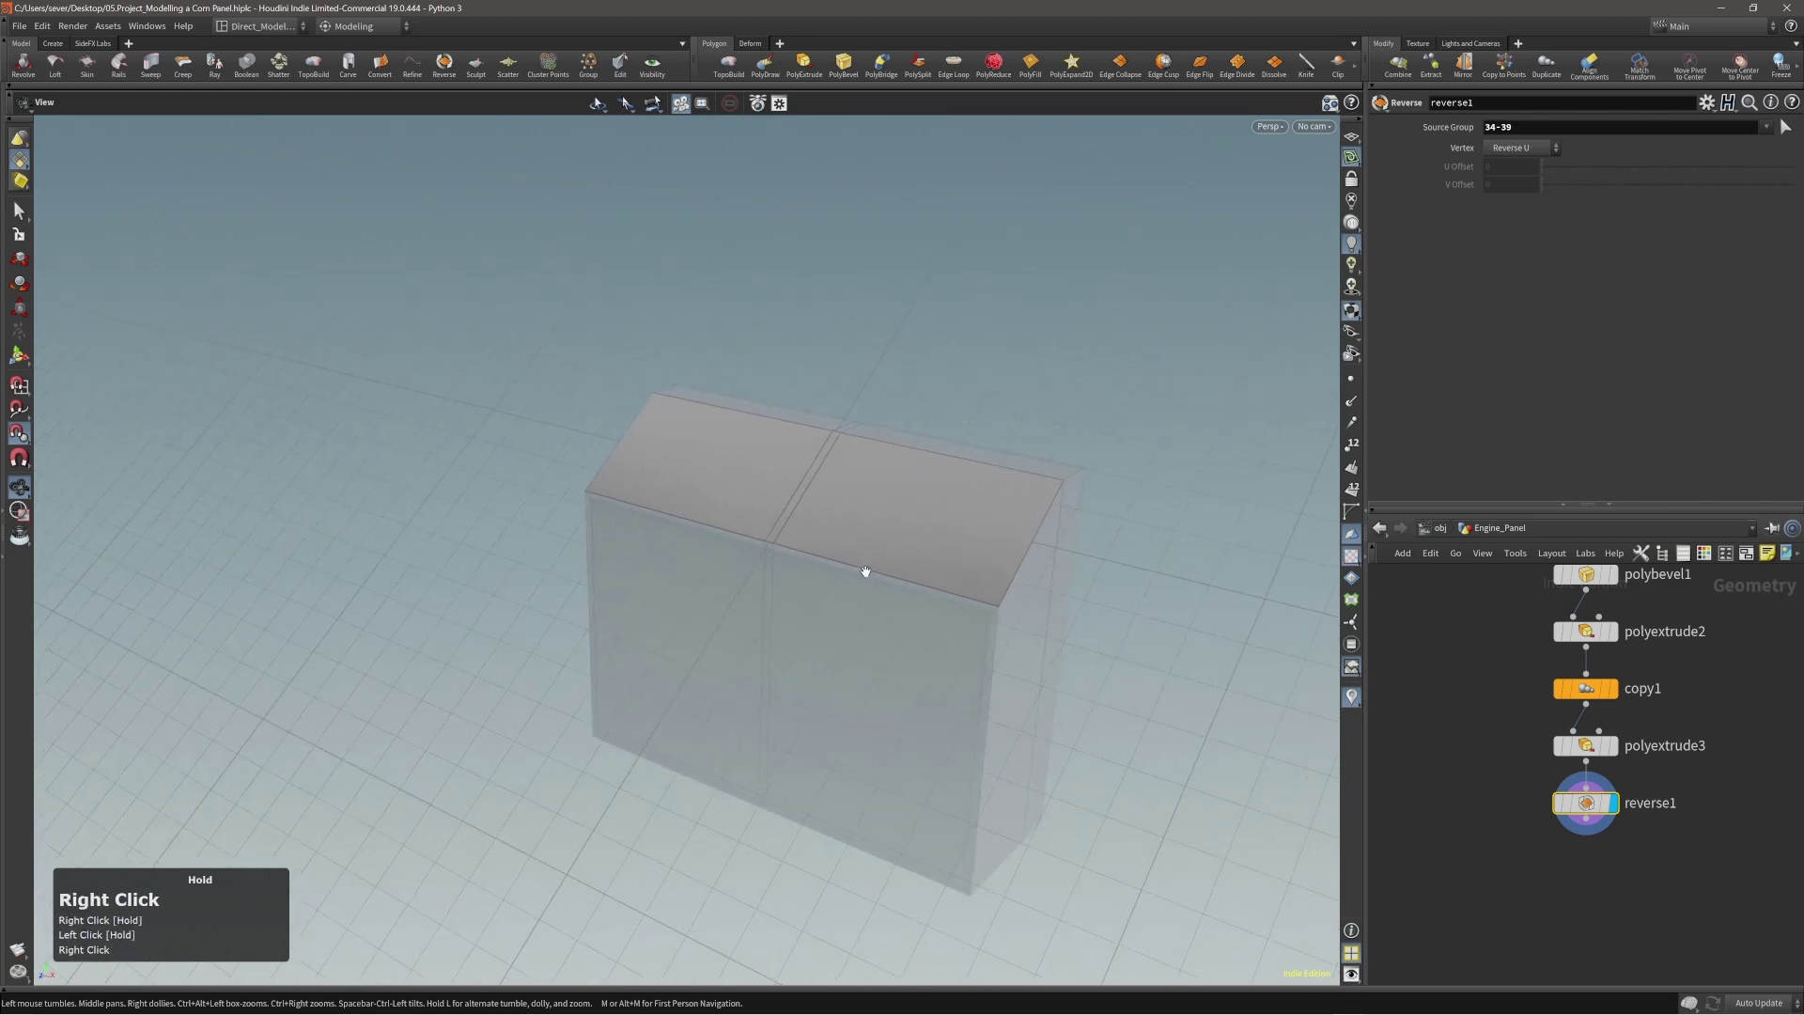
alt+middle_drag(849, 536, 814, 521)
mouse_move(814, 522)
alt+right_down()
mouse_move(846, 504)
mouse_move(834, 516)
alt+right_up()
alt+drag(833, 515, 837, 524)
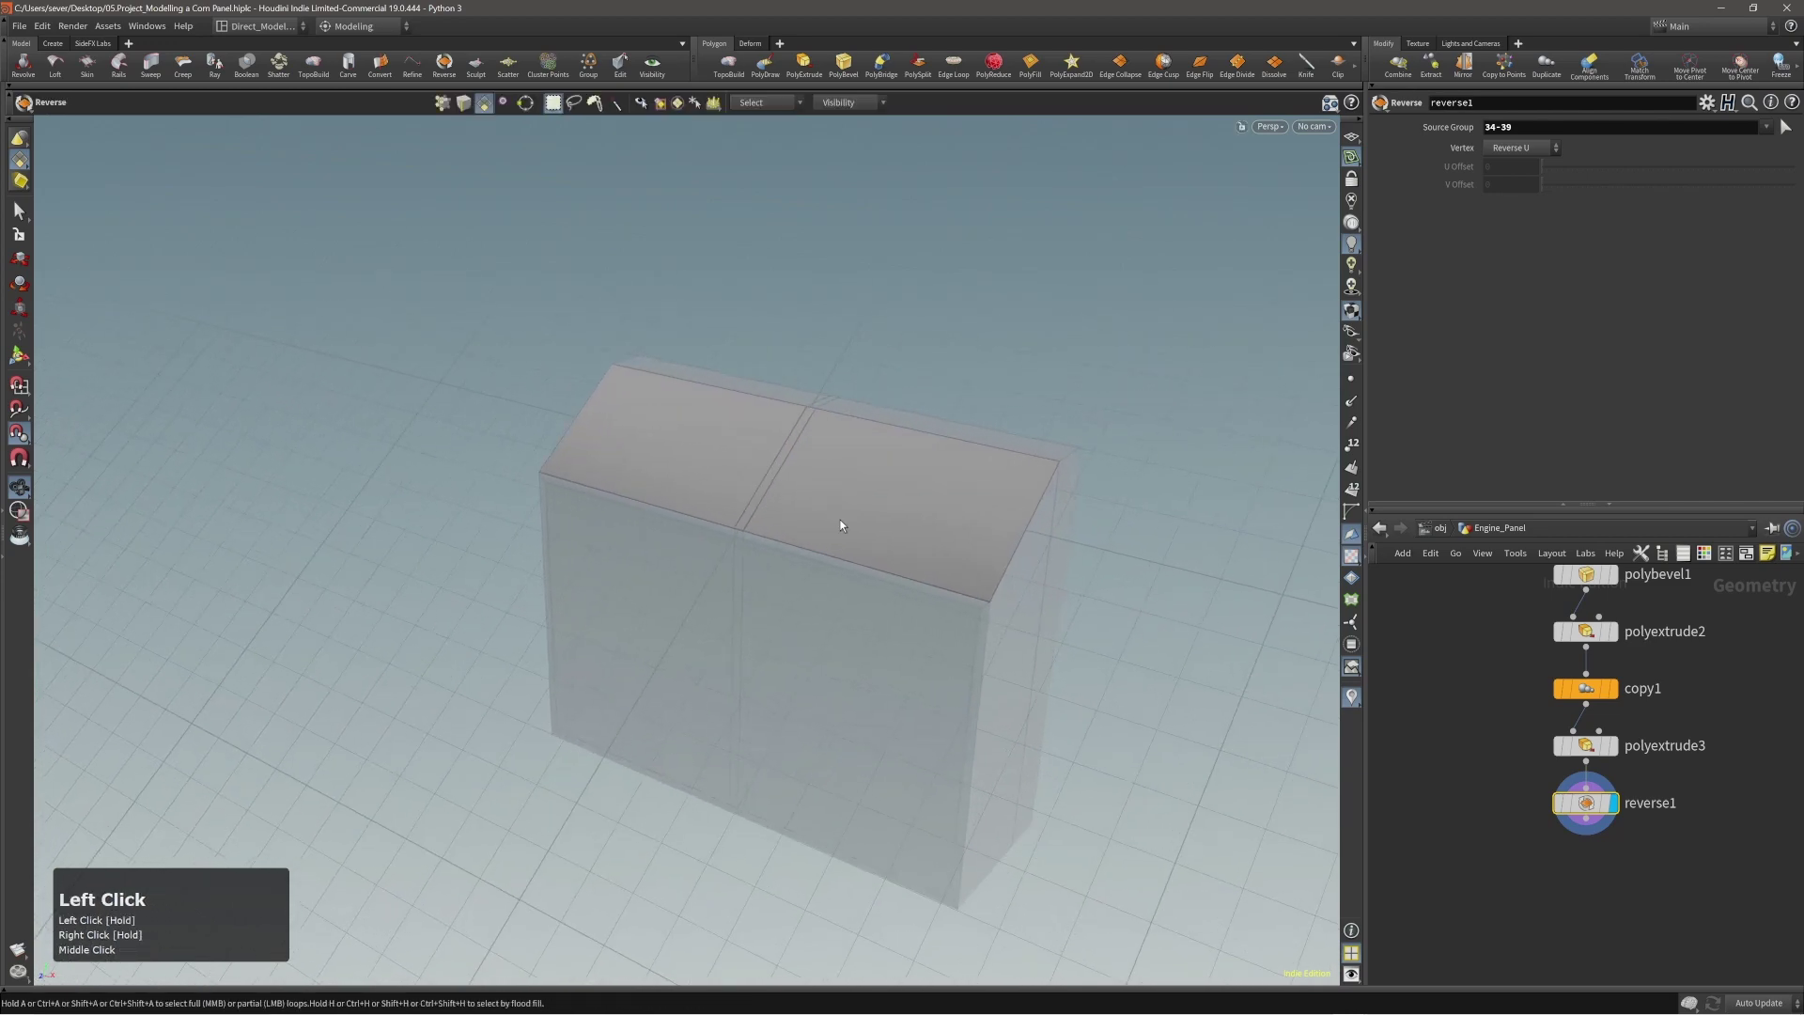
Create a box on the construction plane, centred on the seam of the panel's sloped top.
alt+drag(749, 423, 802, 479)
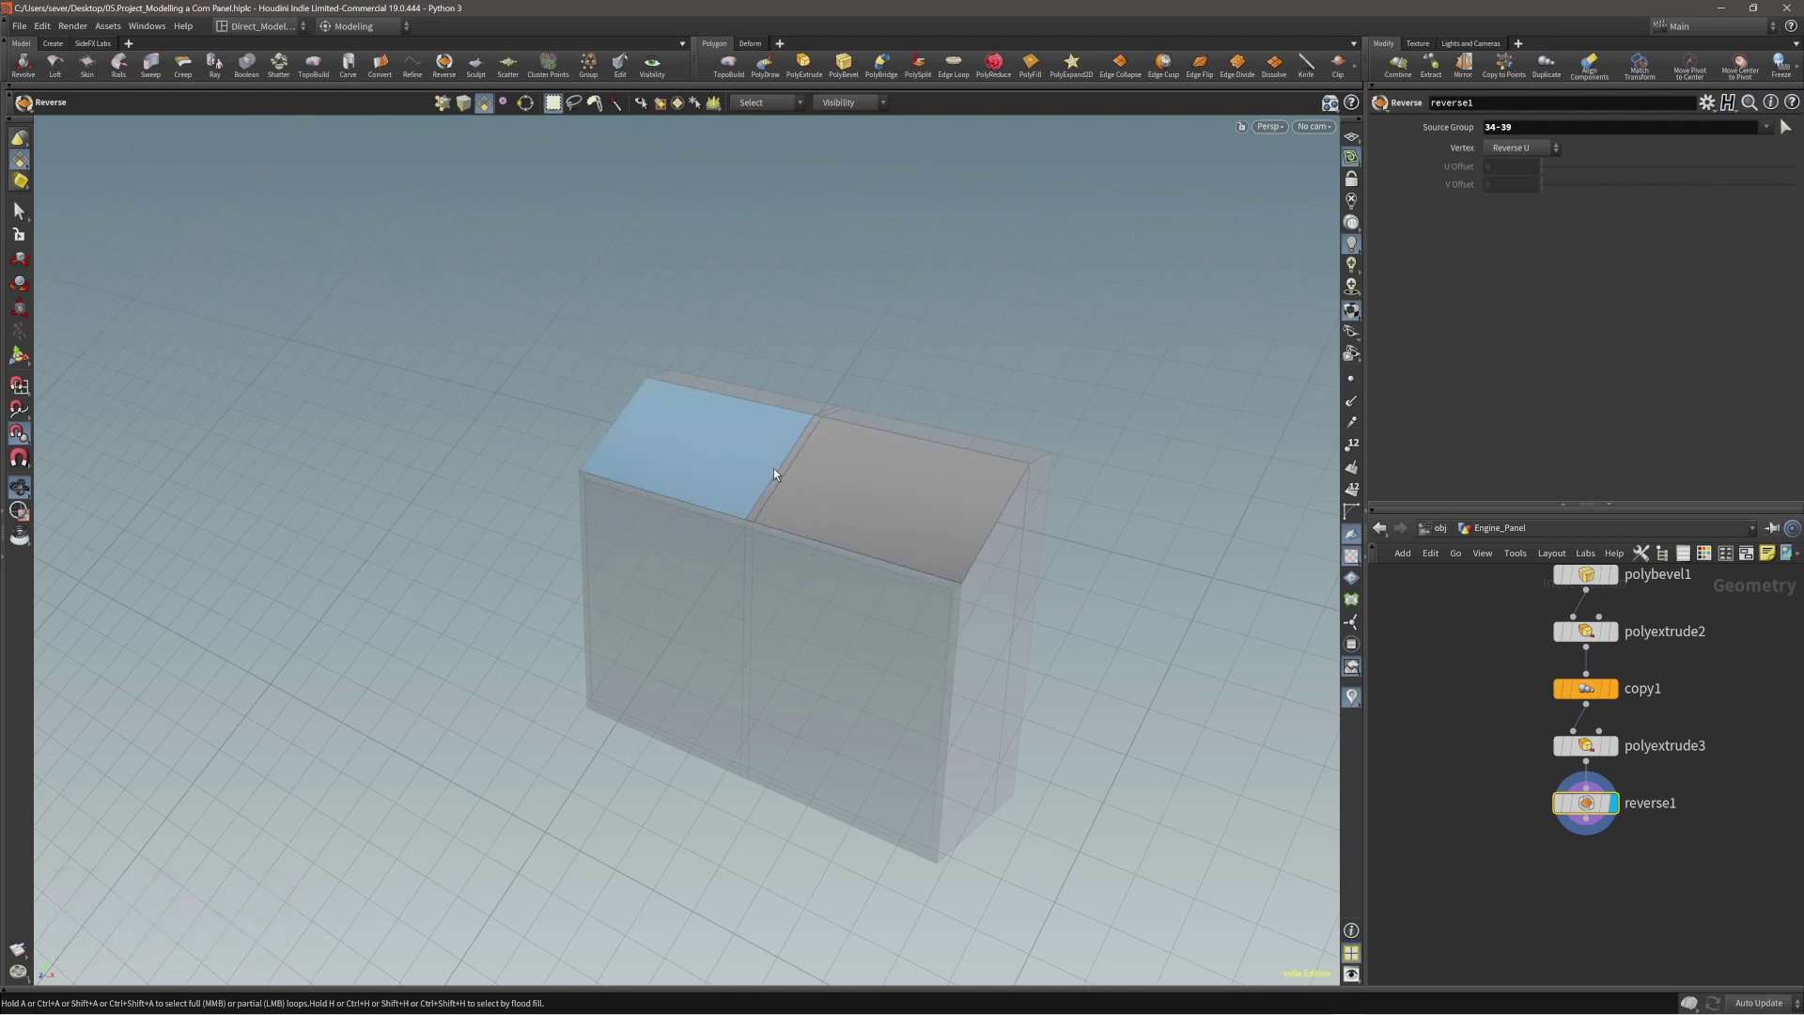
alt+drag(789, 471, 994, 487)
alt+right_drag(994, 488, 846, 464)
alt+drag(846, 463, 736, 470)
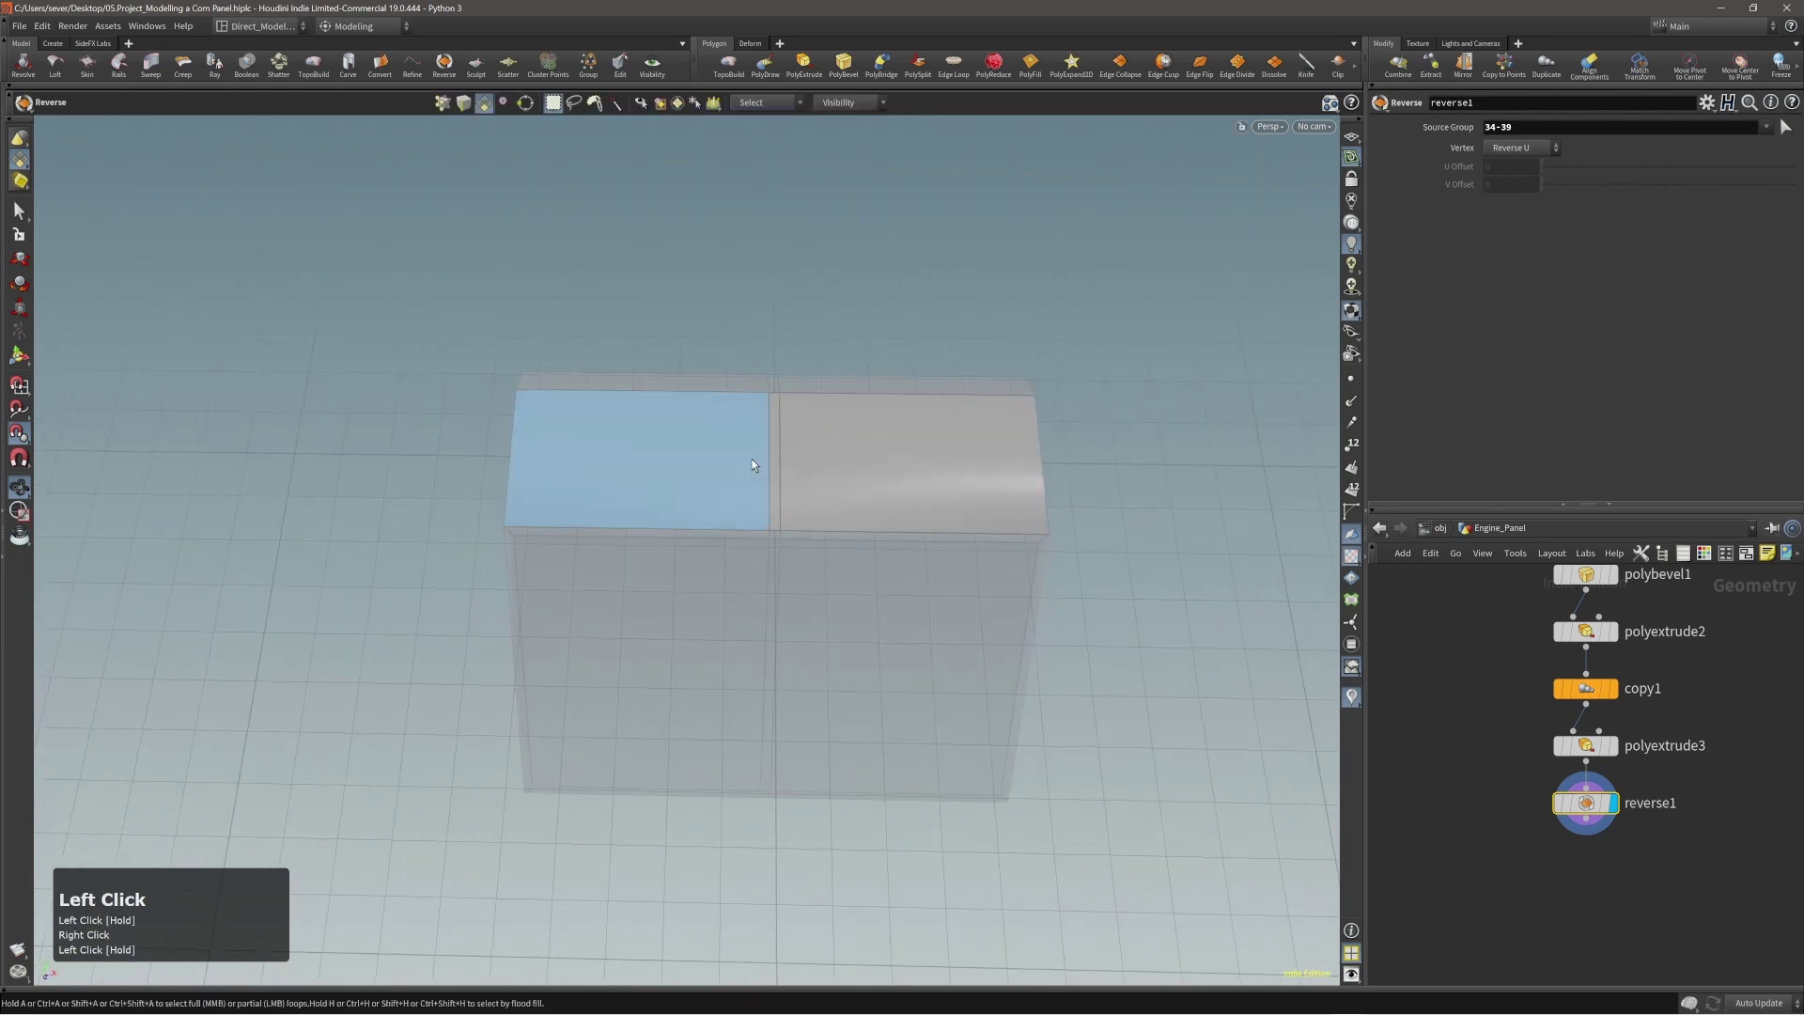
key(c)
click(780, 483)
click(780, 483)
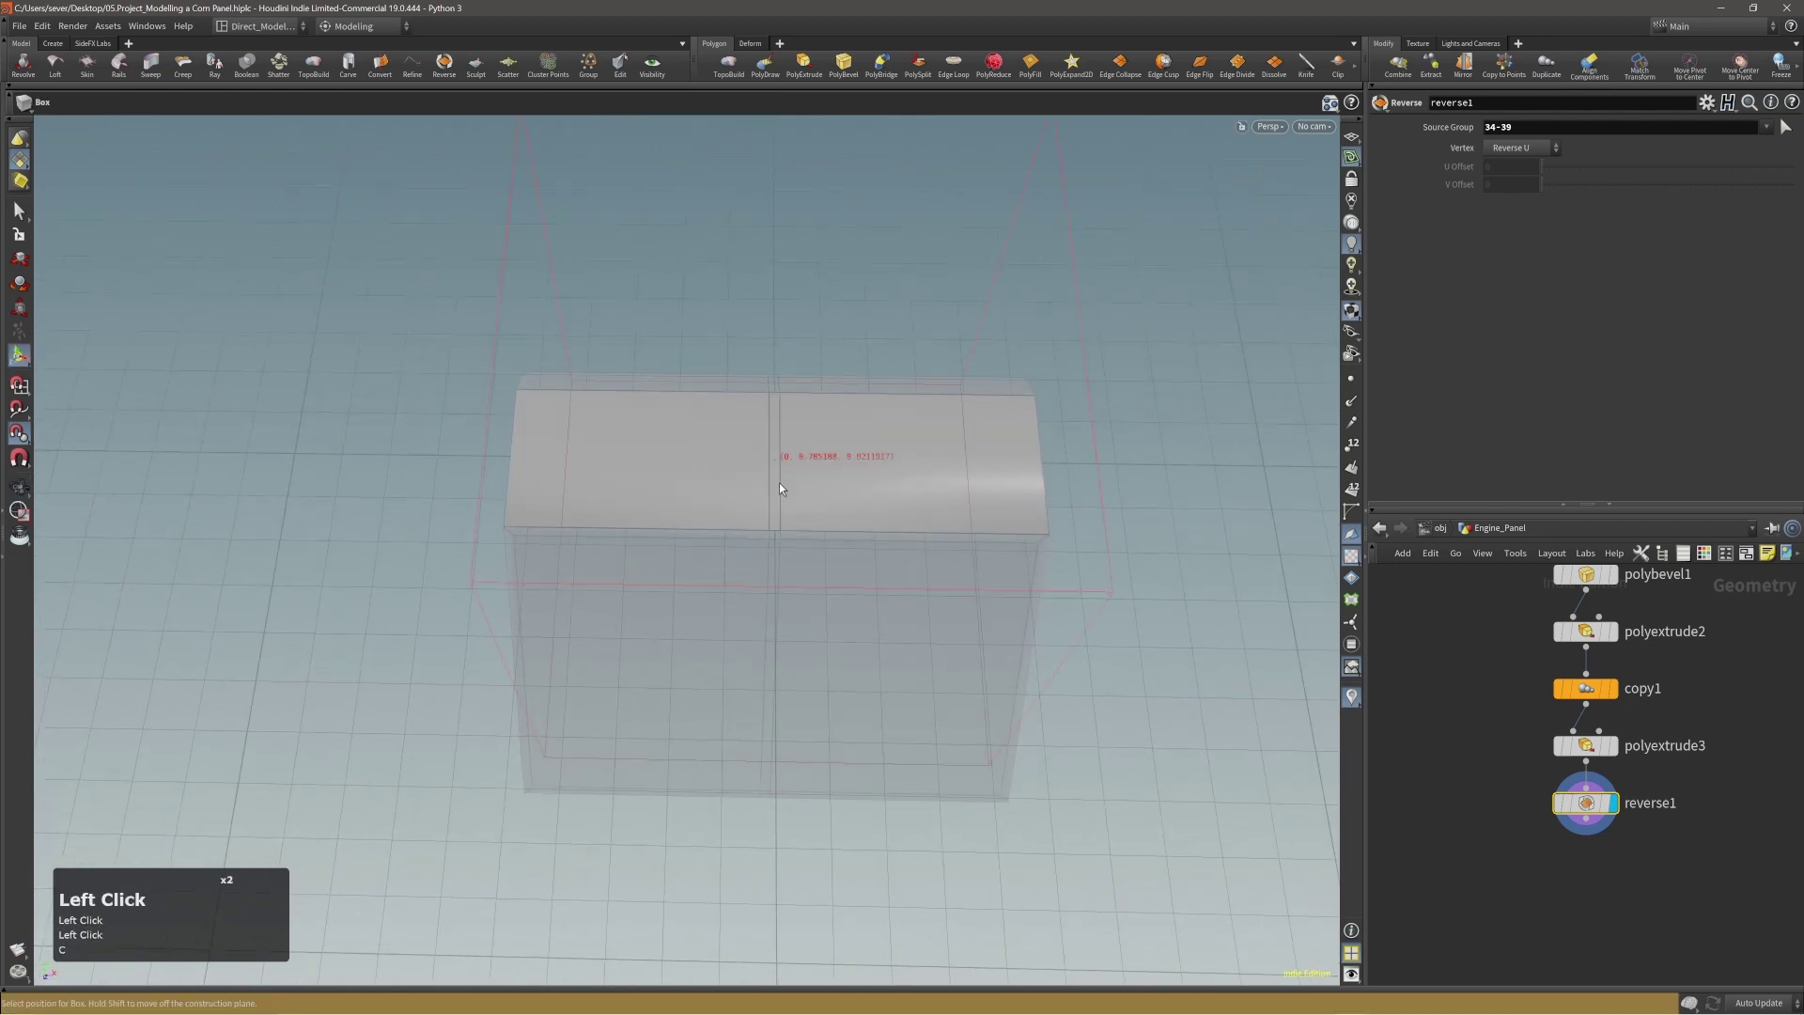
click(780, 483)
alt+drag(1033, 473, 920, 453)
alt+right_drag(920, 453, 827, 517)
alt+middle_drag(827, 516, 763, 513)
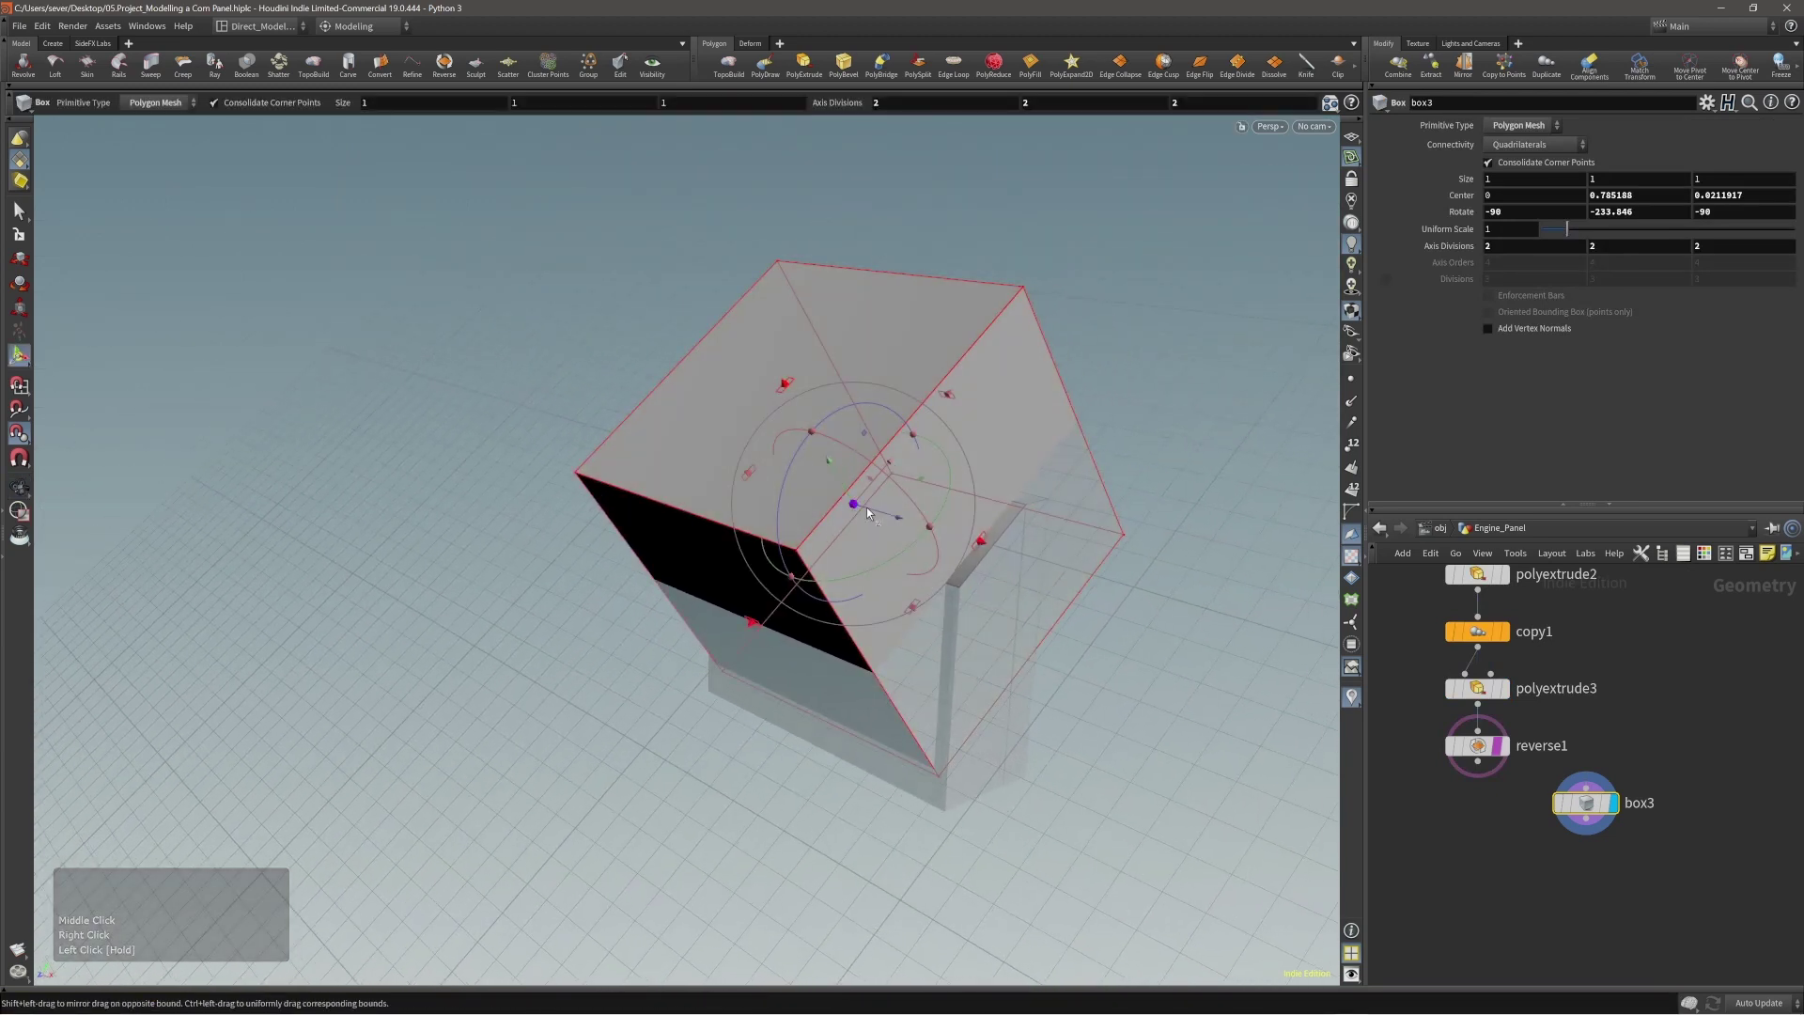
alt+right_drag(867, 512, 749, 564)
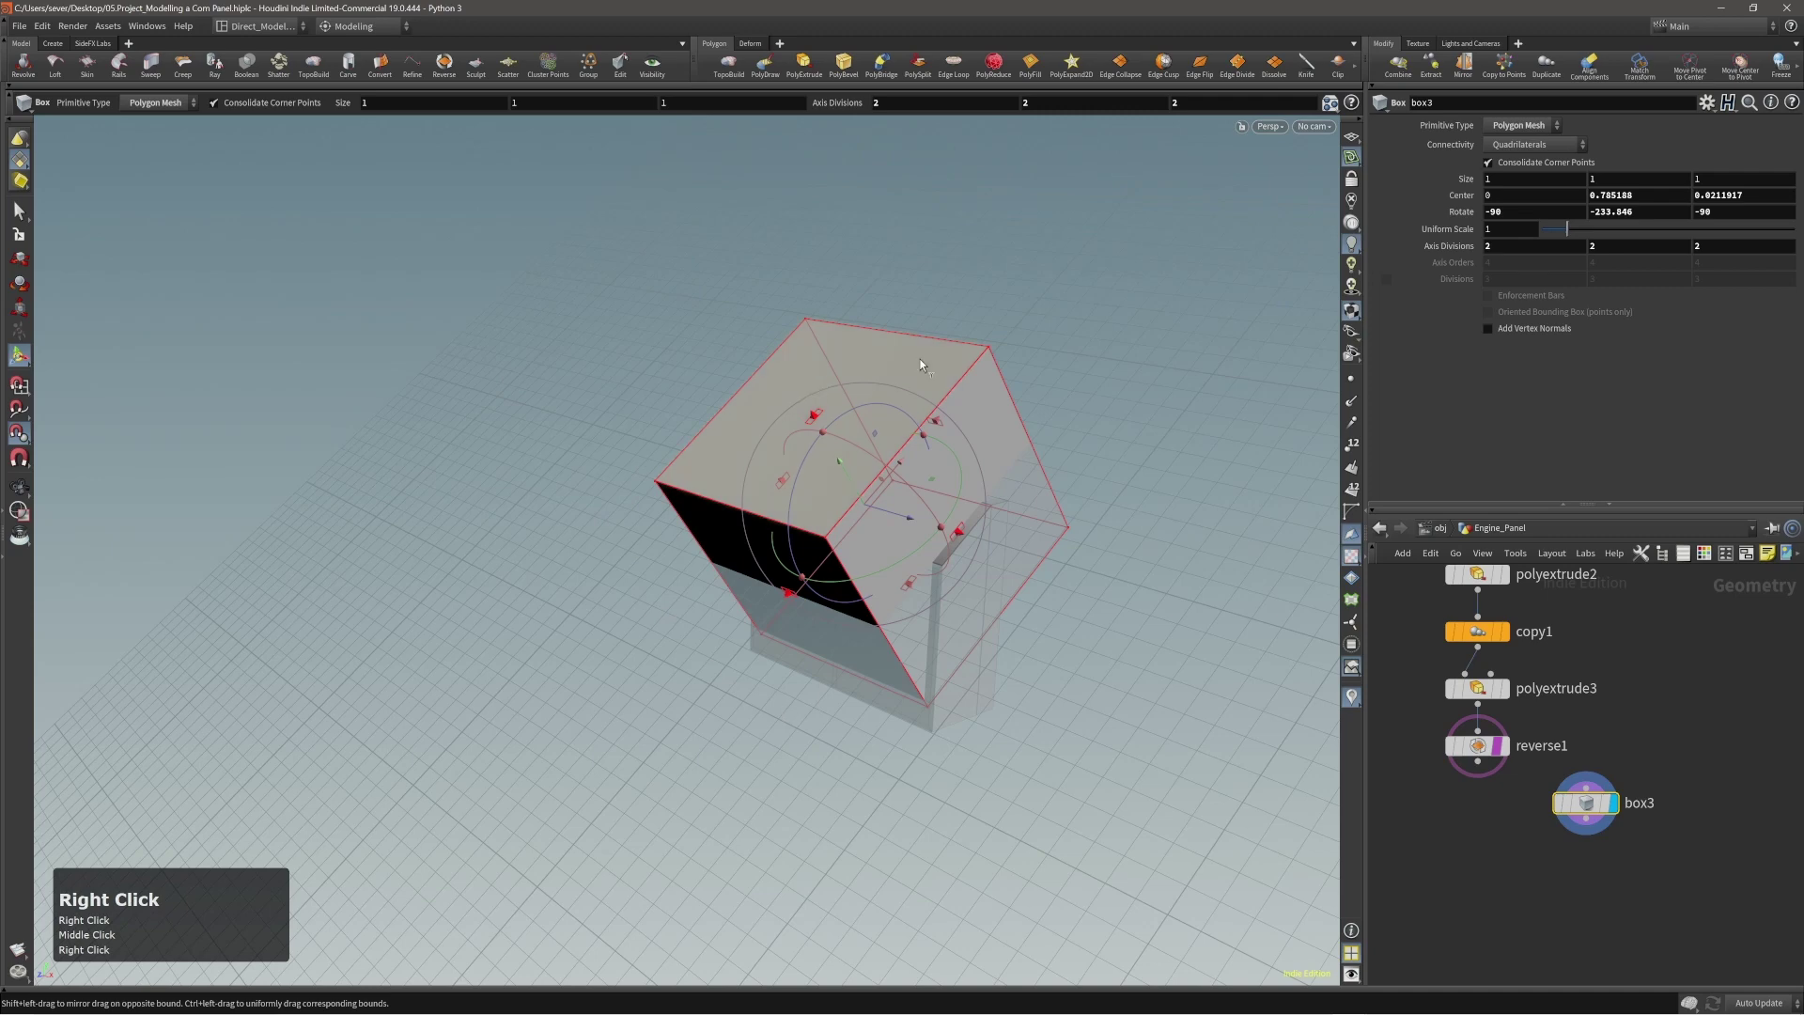
alt+right_drag(940, 470, 987, 487)
alt+middle_drag(987, 486, 926, 504)
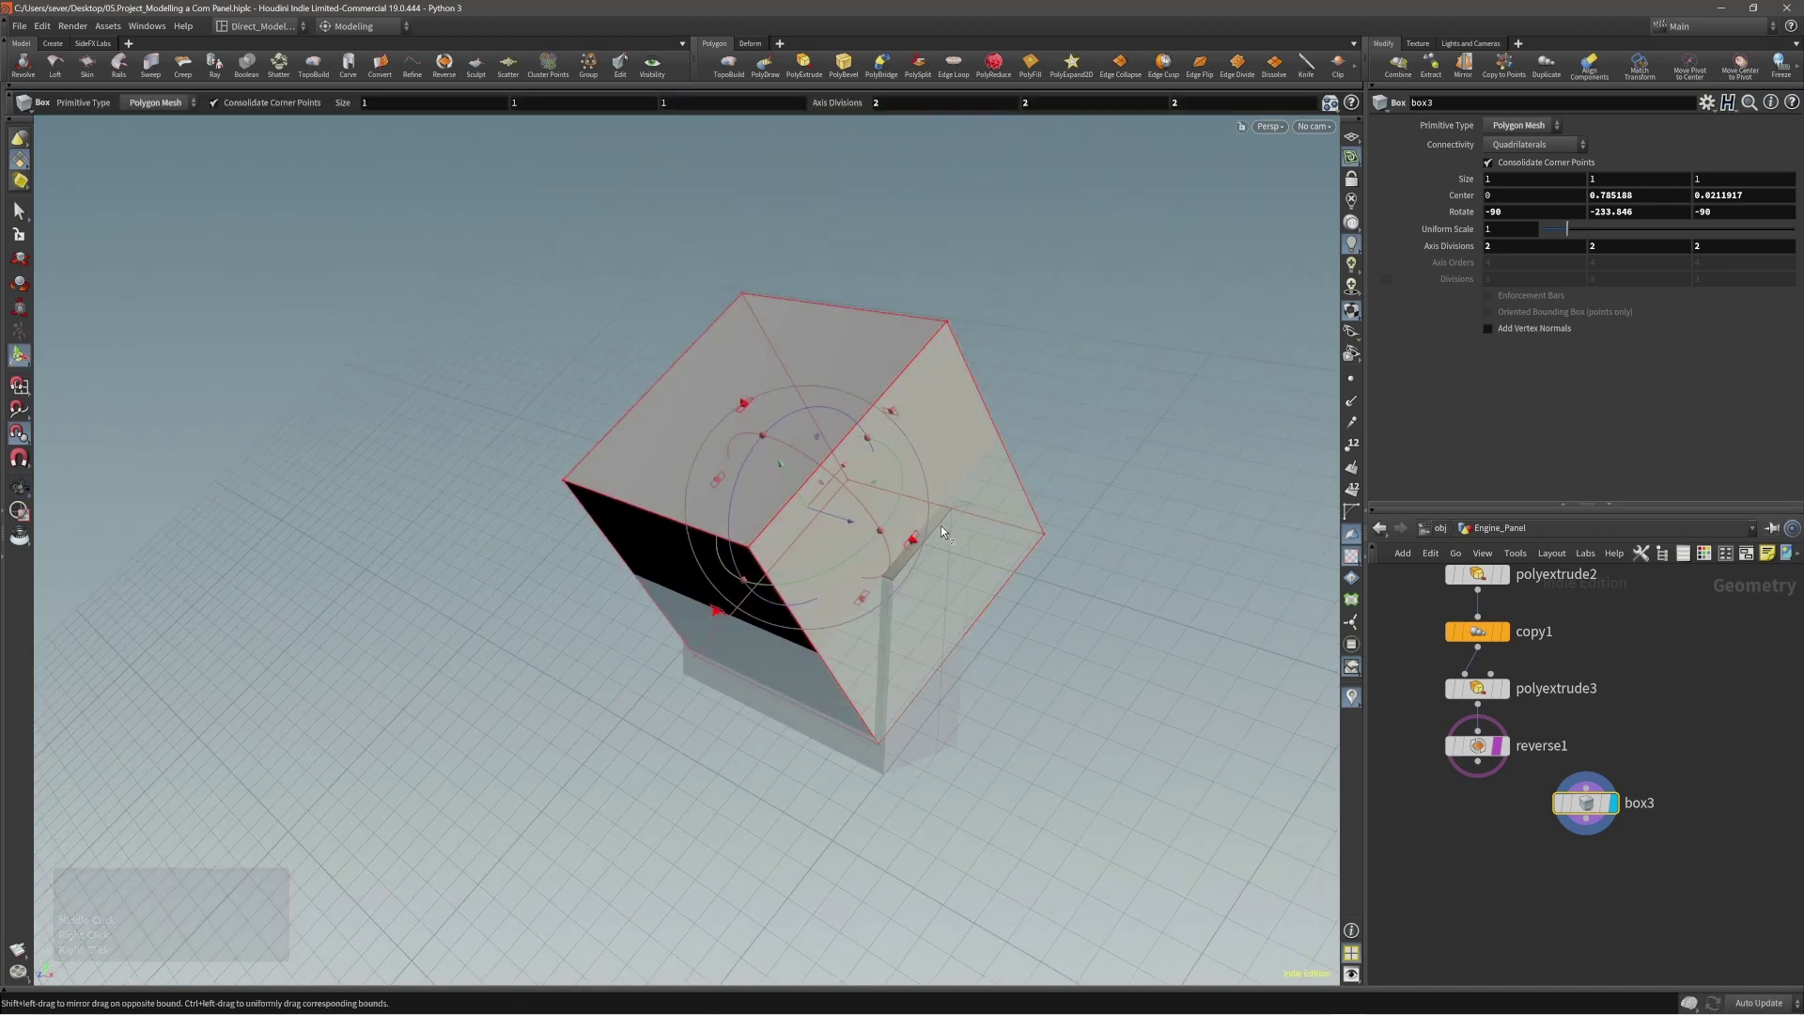
Scale the new box down uniformly to a size of about 0.196 on all sides.
key(Escape)
click(1067, 463)
right_drag(1068, 463, 861, 615)
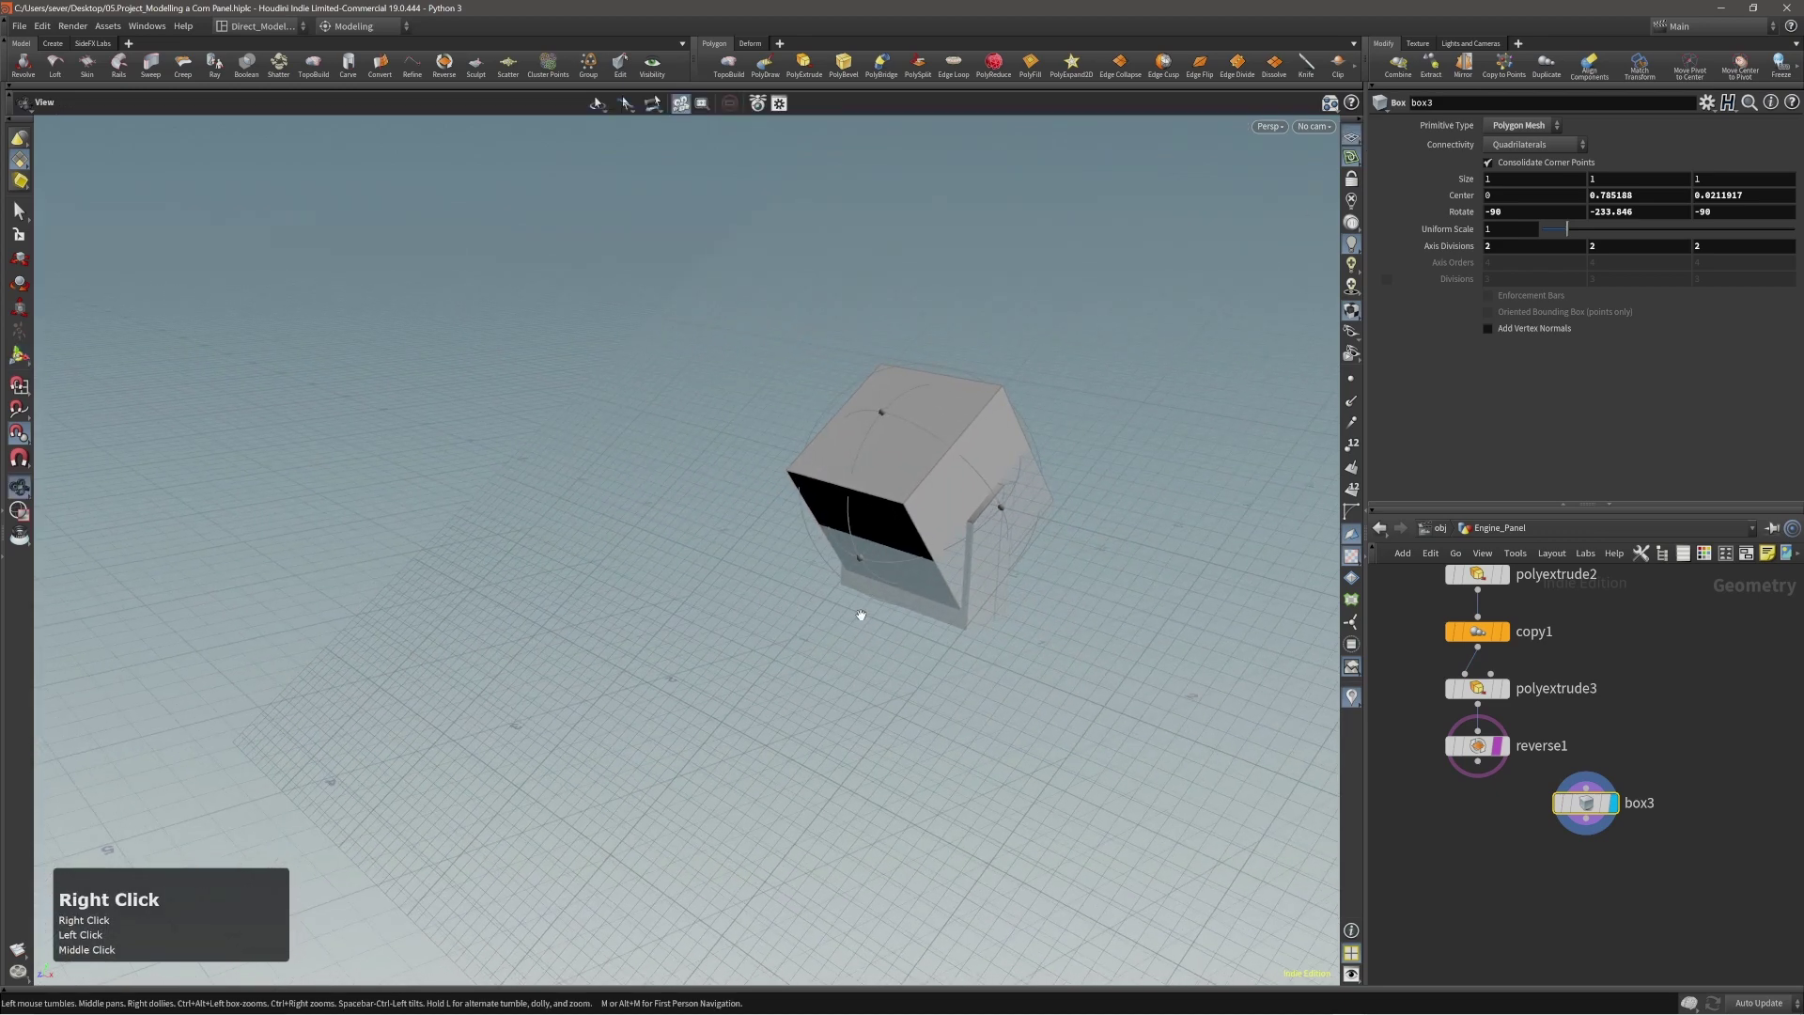
key(Return)
click(725, 628)
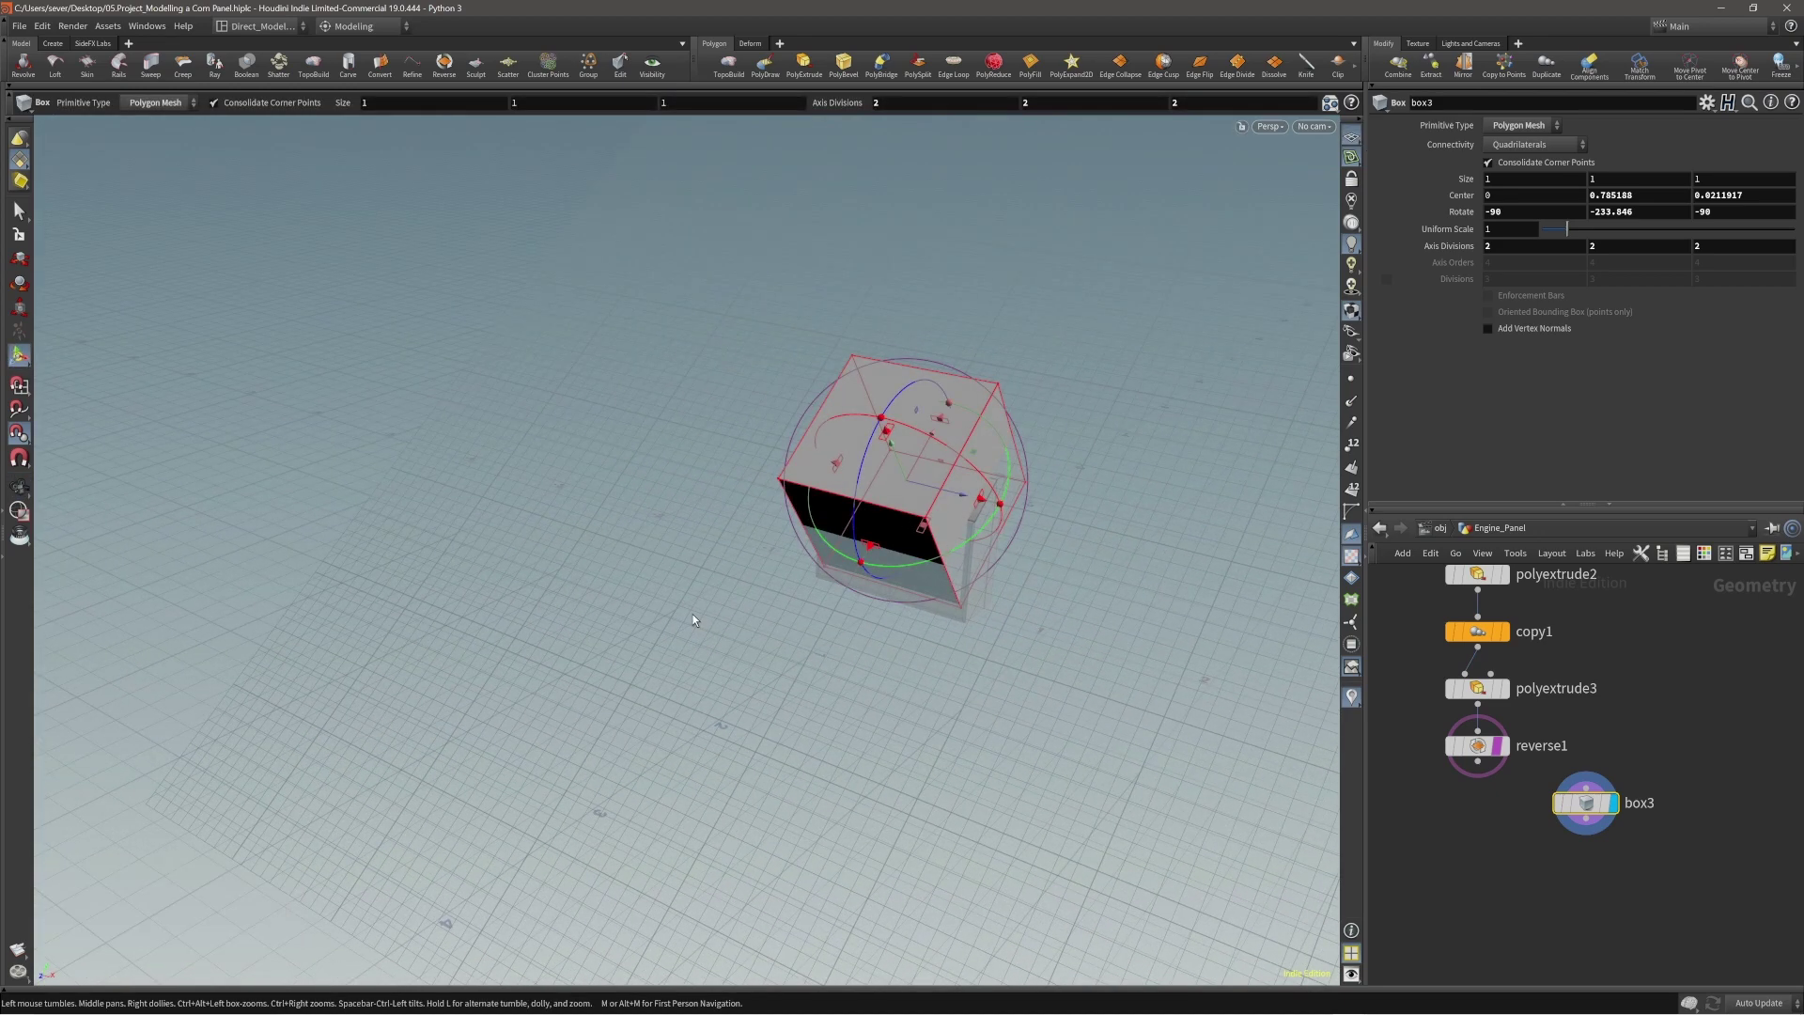
key(Escape)
right_drag(691, 613, 874, 520)
drag(874, 519, 945, 508)
right_drag(944, 508, 978, 487)
key(Return)
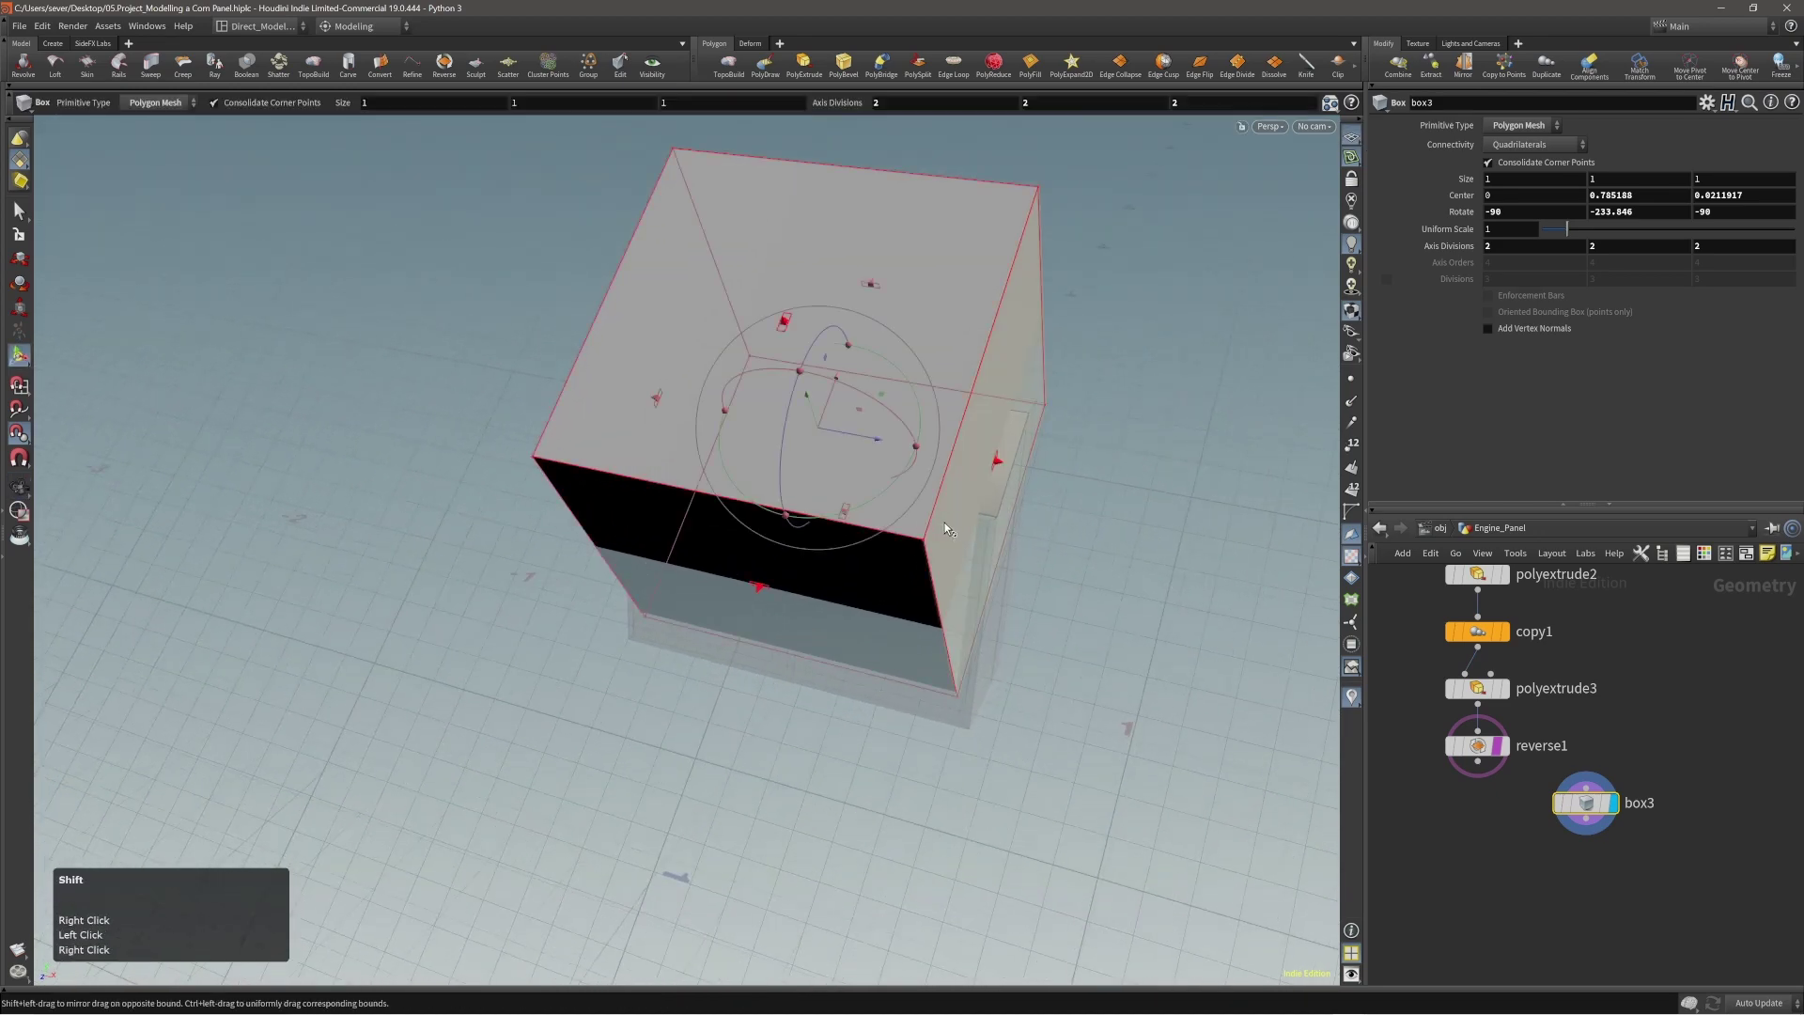
shift+drag(1001, 457, 815, 316)
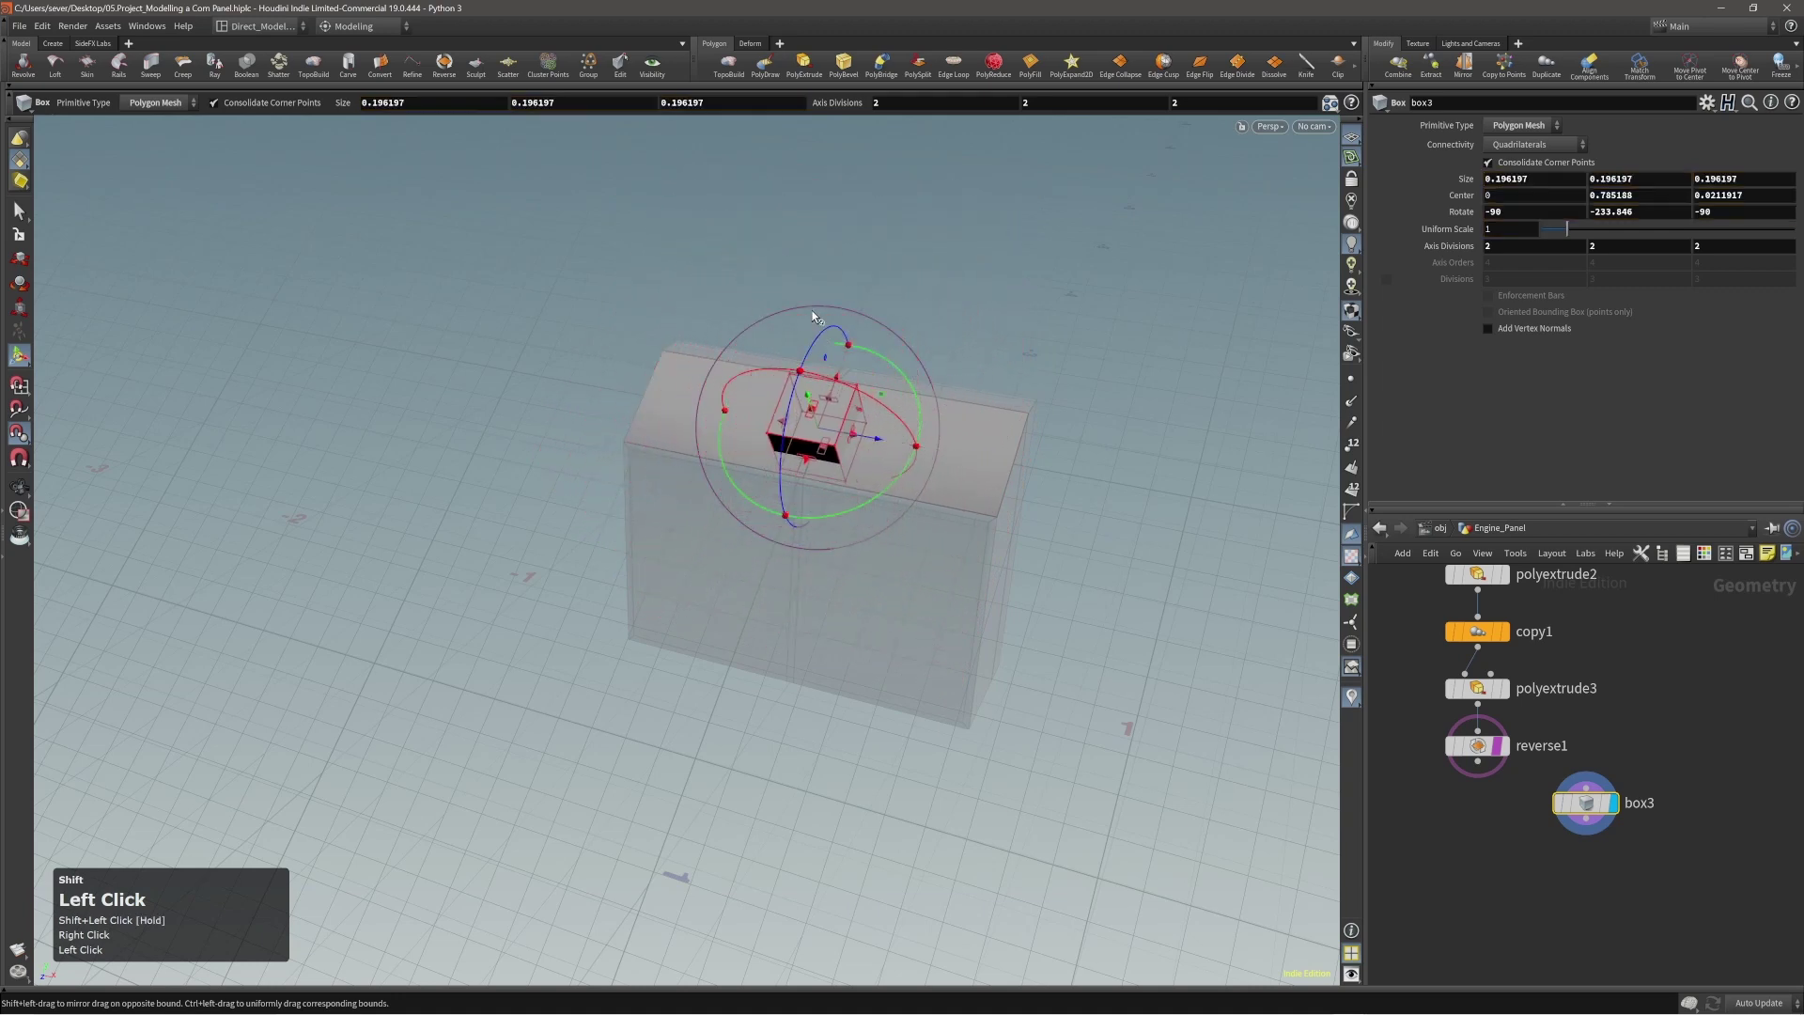
right_drag(850, 390, 918, 414)
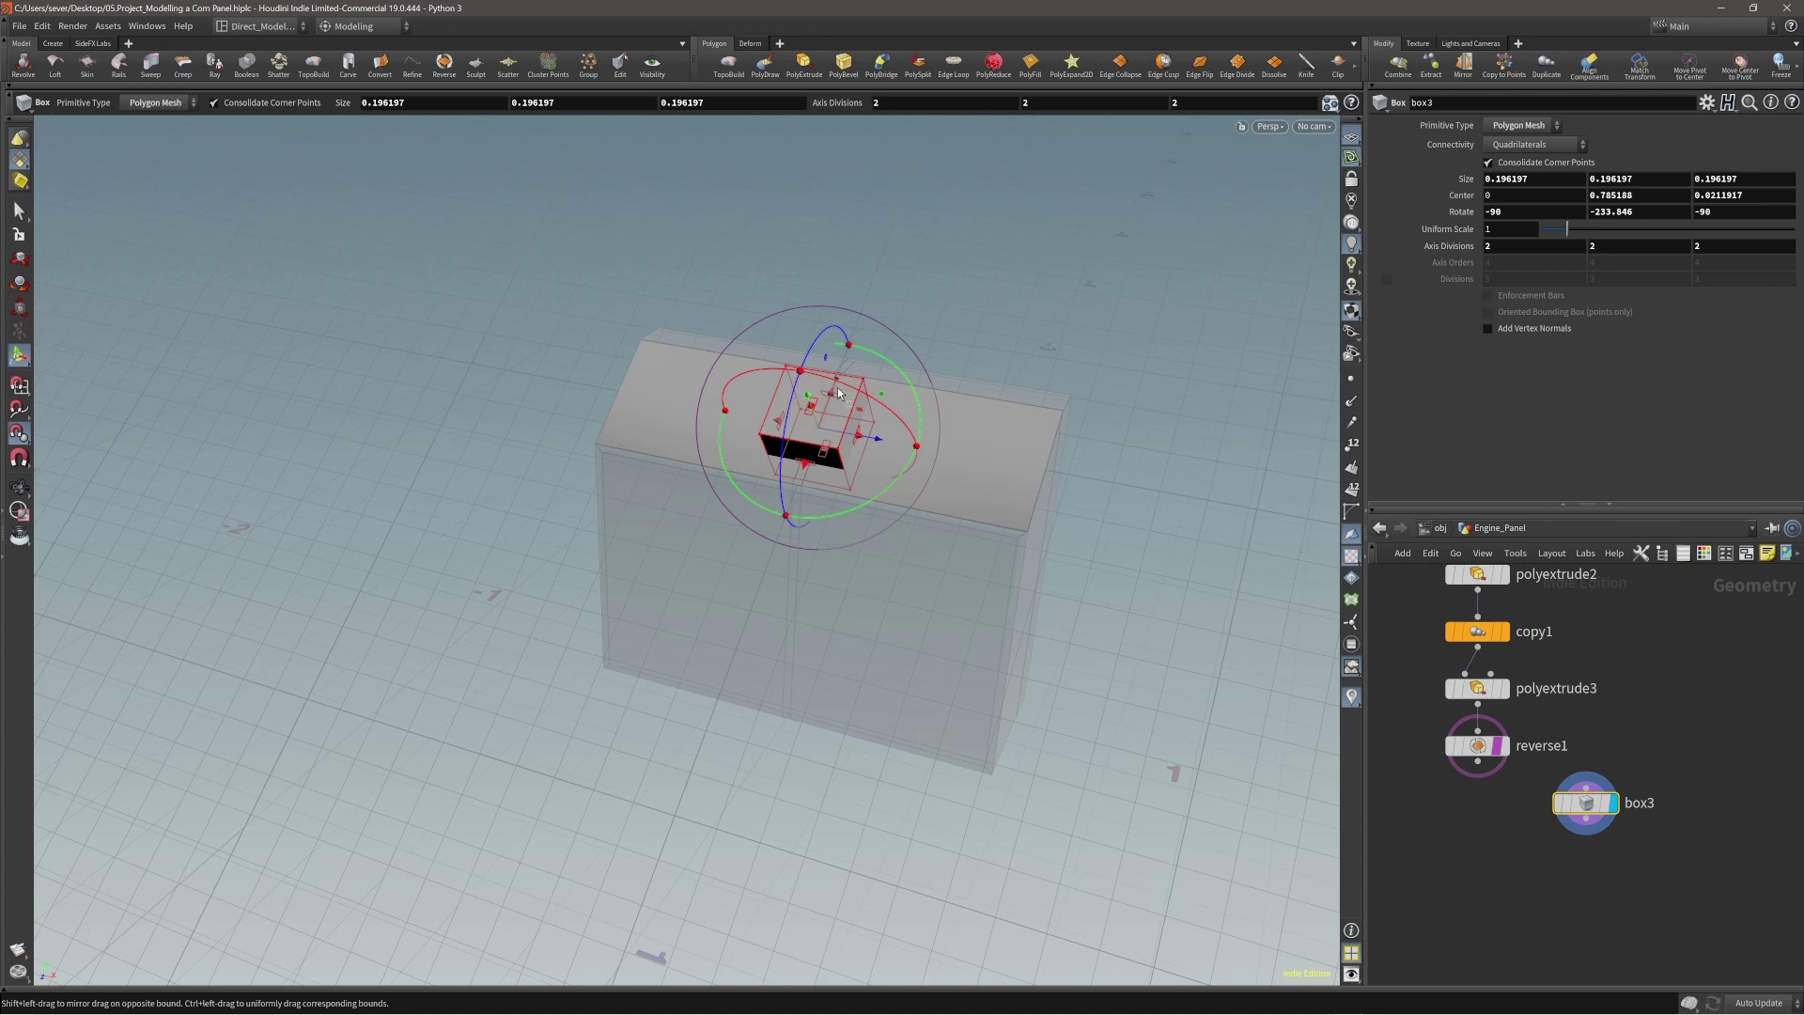
Shrink and flatten the box on the sloped top to about 0.072 × 0.013 × 0.072.
drag(839, 393, 819, 391)
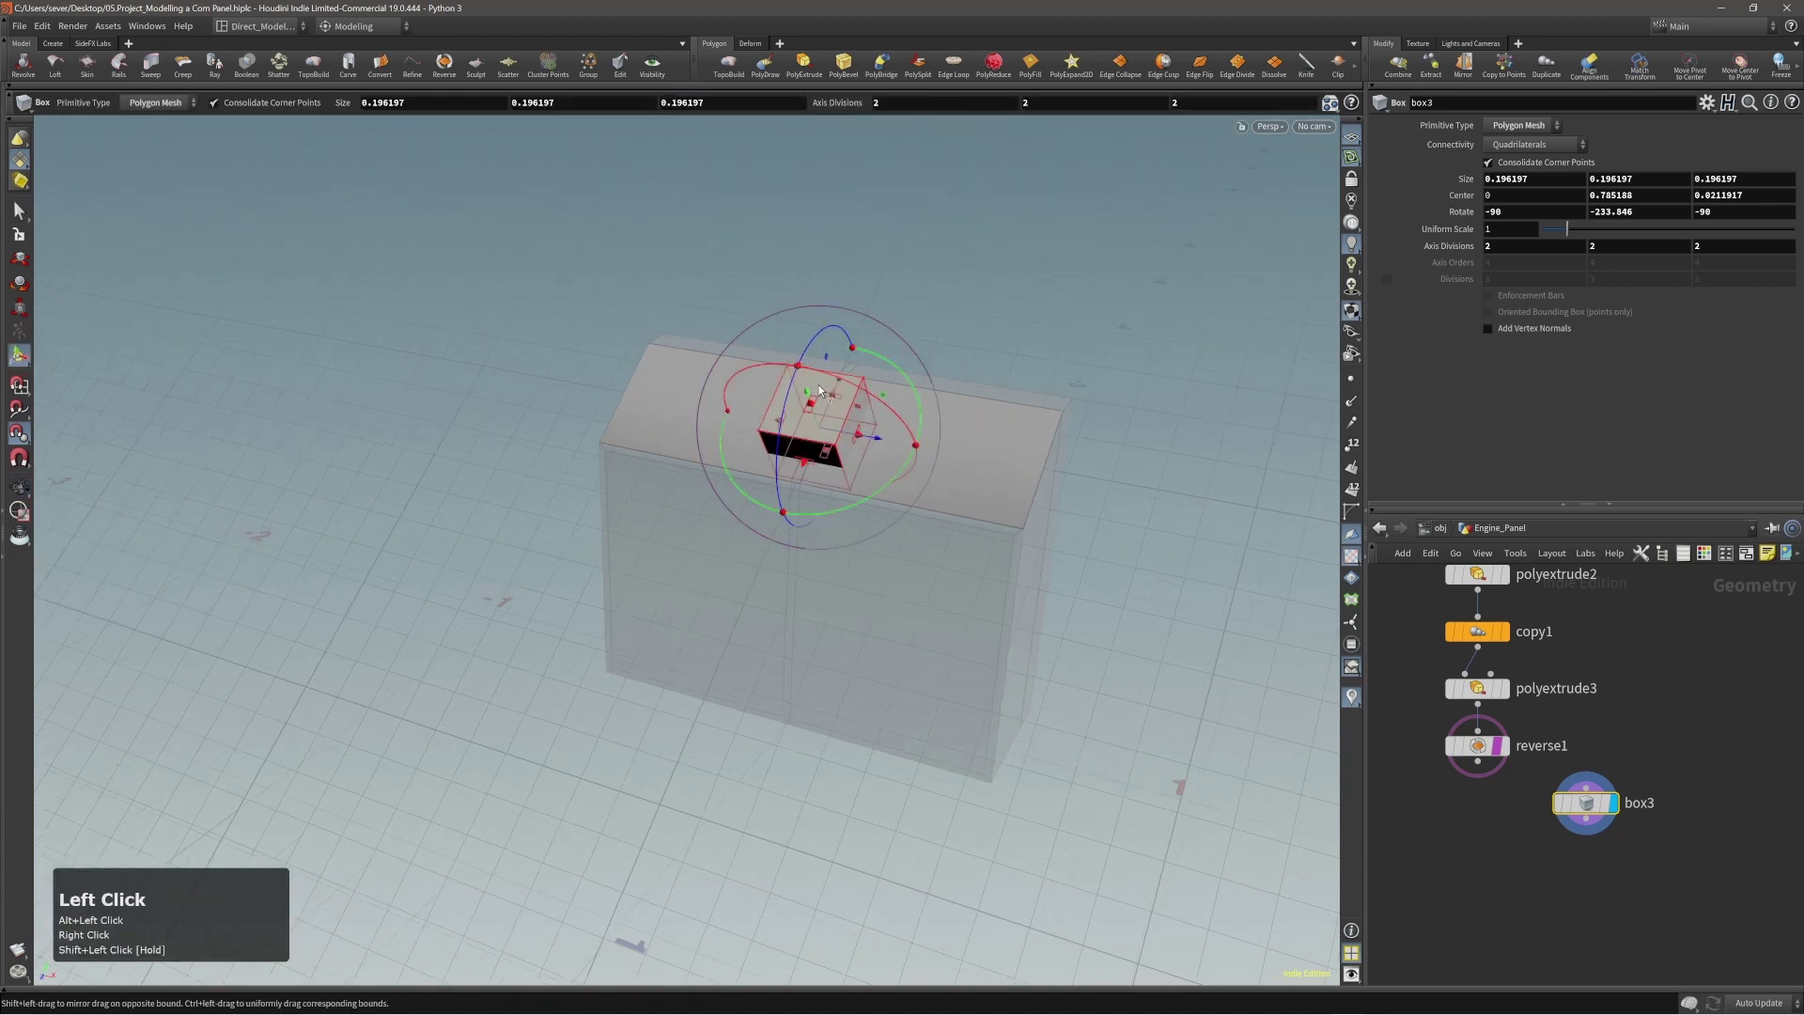
key(h)
alt+right_drag(804, 404, 1231, 382)
alt+drag(890, 457, 850, 460)
alt+right_drag(851, 460, 887, 494)
mouse_move(887, 494)
alt+mouse_down()
mouse_move(822, 422)
mouse_move(877, 509)
alt+mouse_up()
key(h)
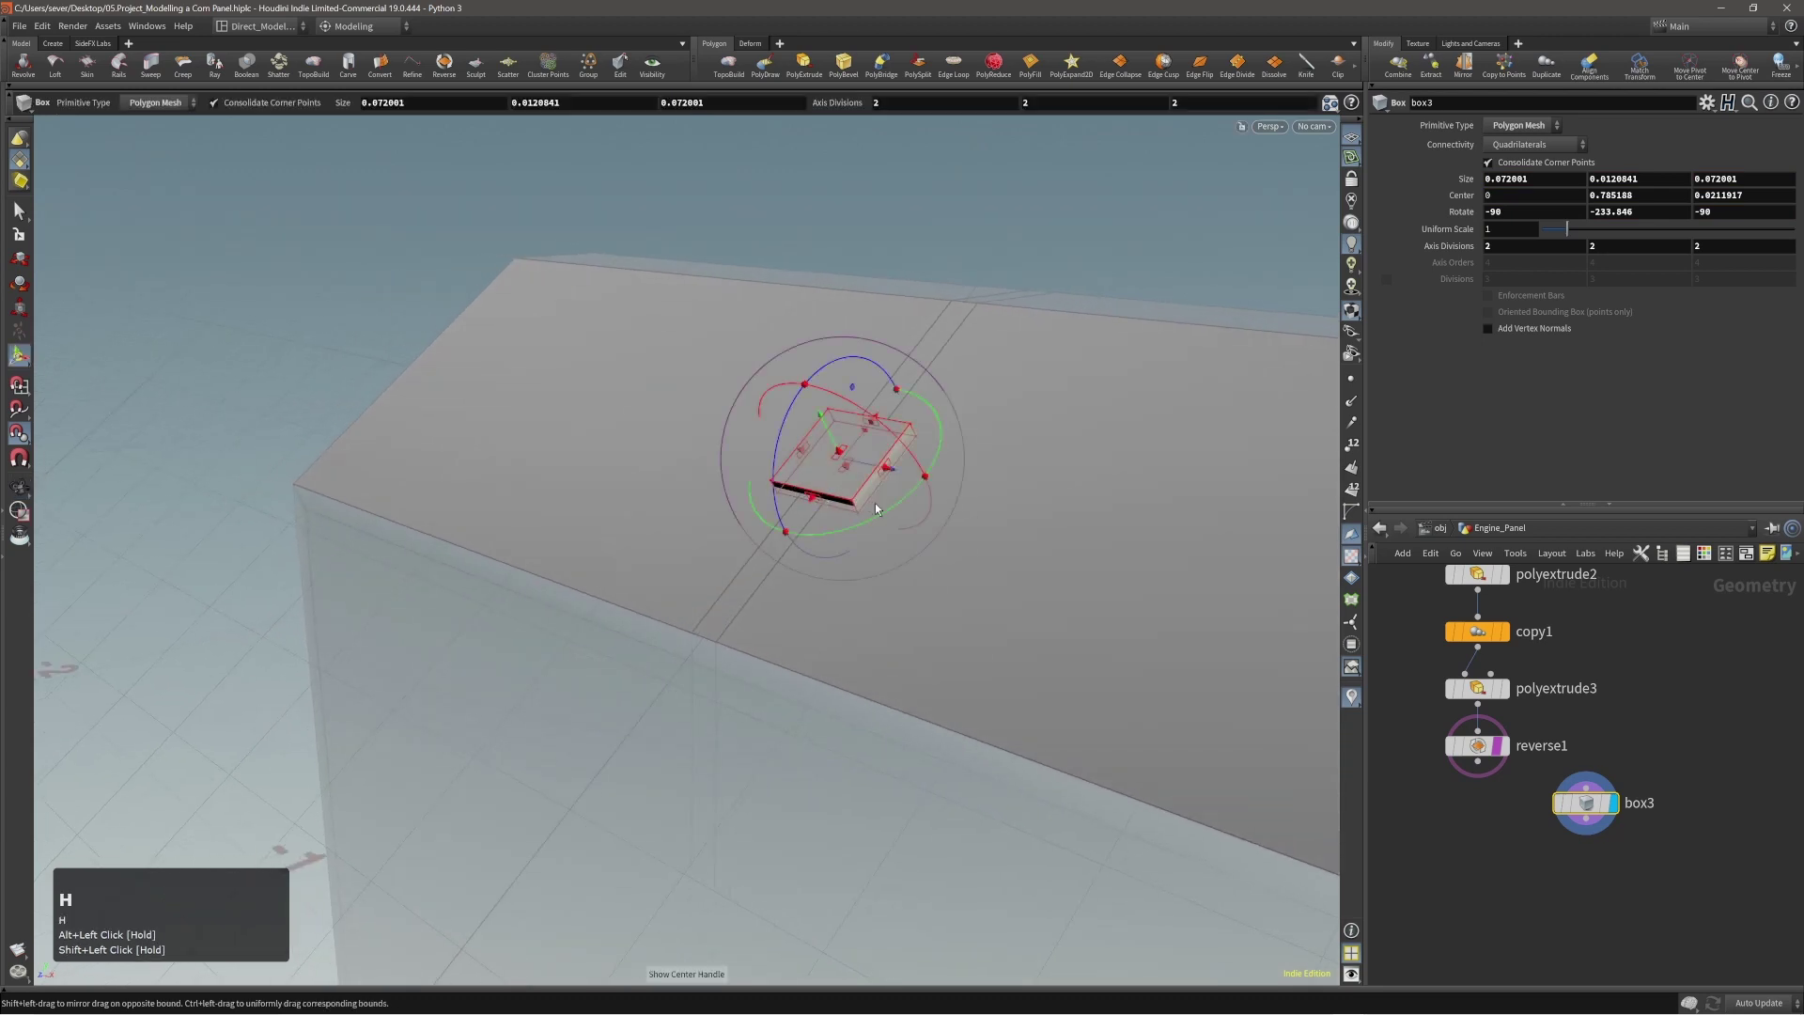
Move the flat box to a centre of about Y 0.79, Z 0.024 and widen its Z size symmetrically to about 0.16.
middle_click(1017, 453)
middle_drag(1023, 462, 1017, 461)
alt+right_drag(868, 482, 878, 467)
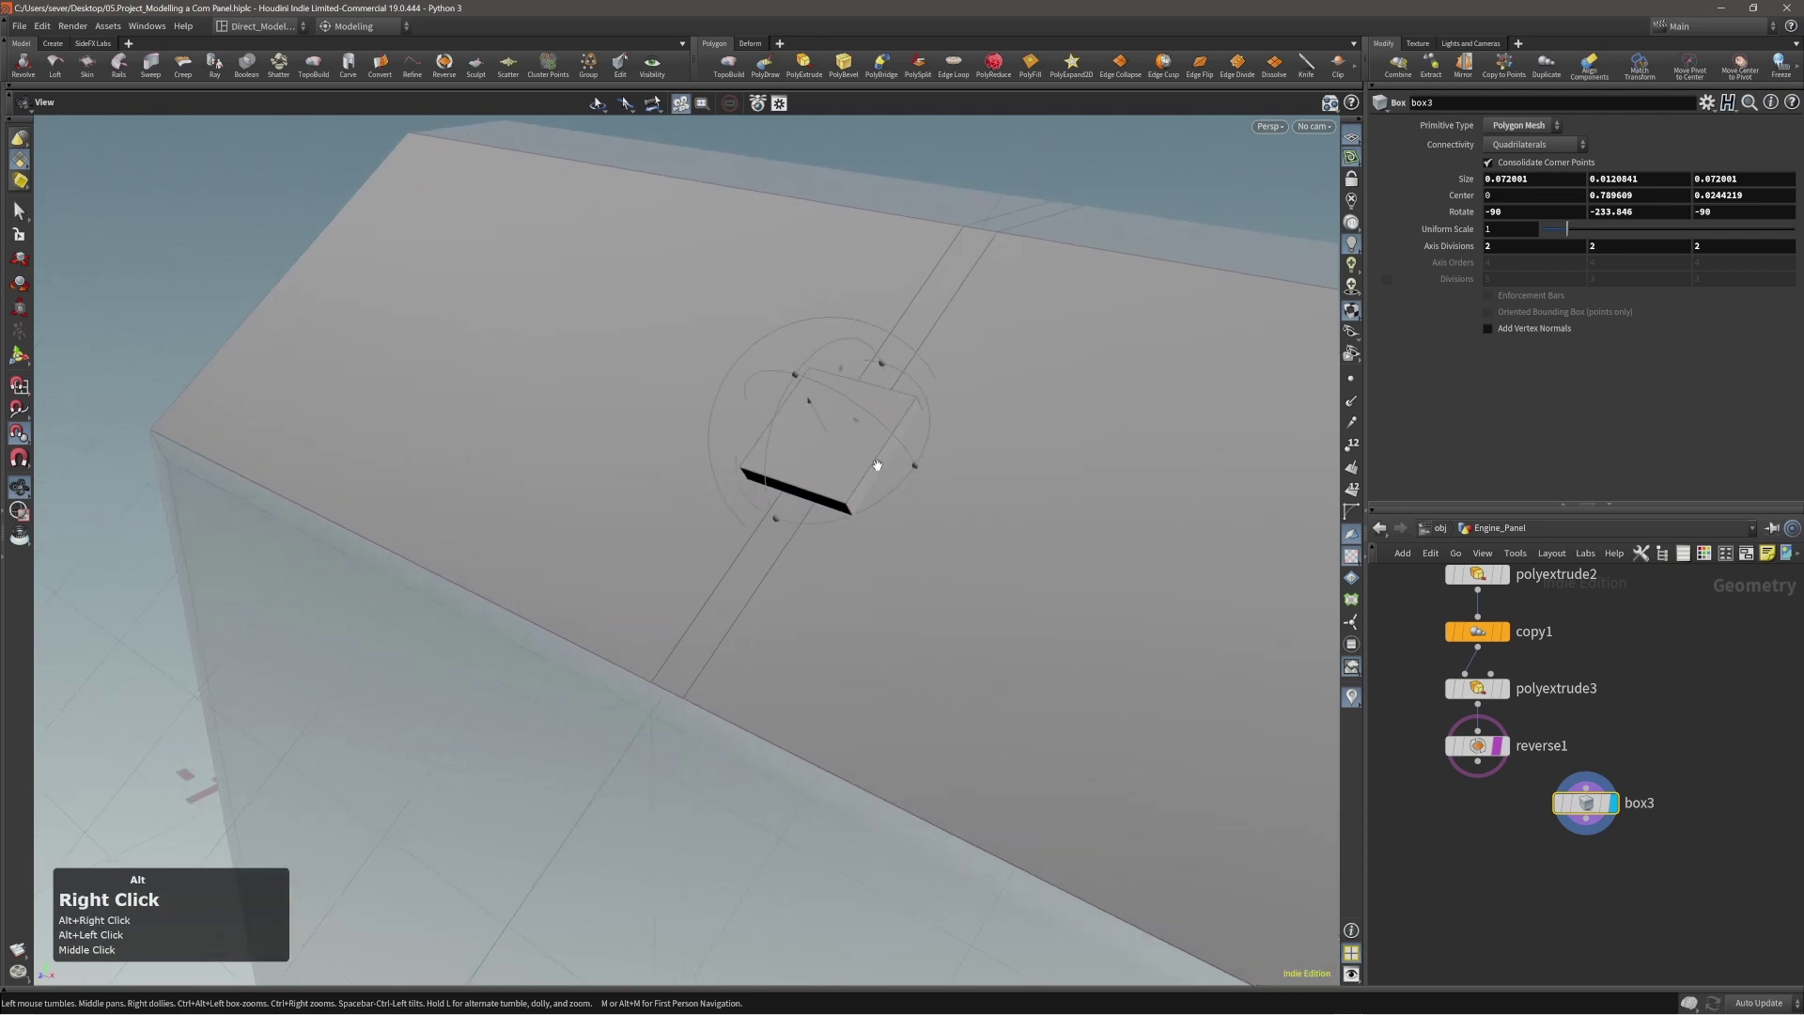
alt+drag(878, 467, 961, 477)
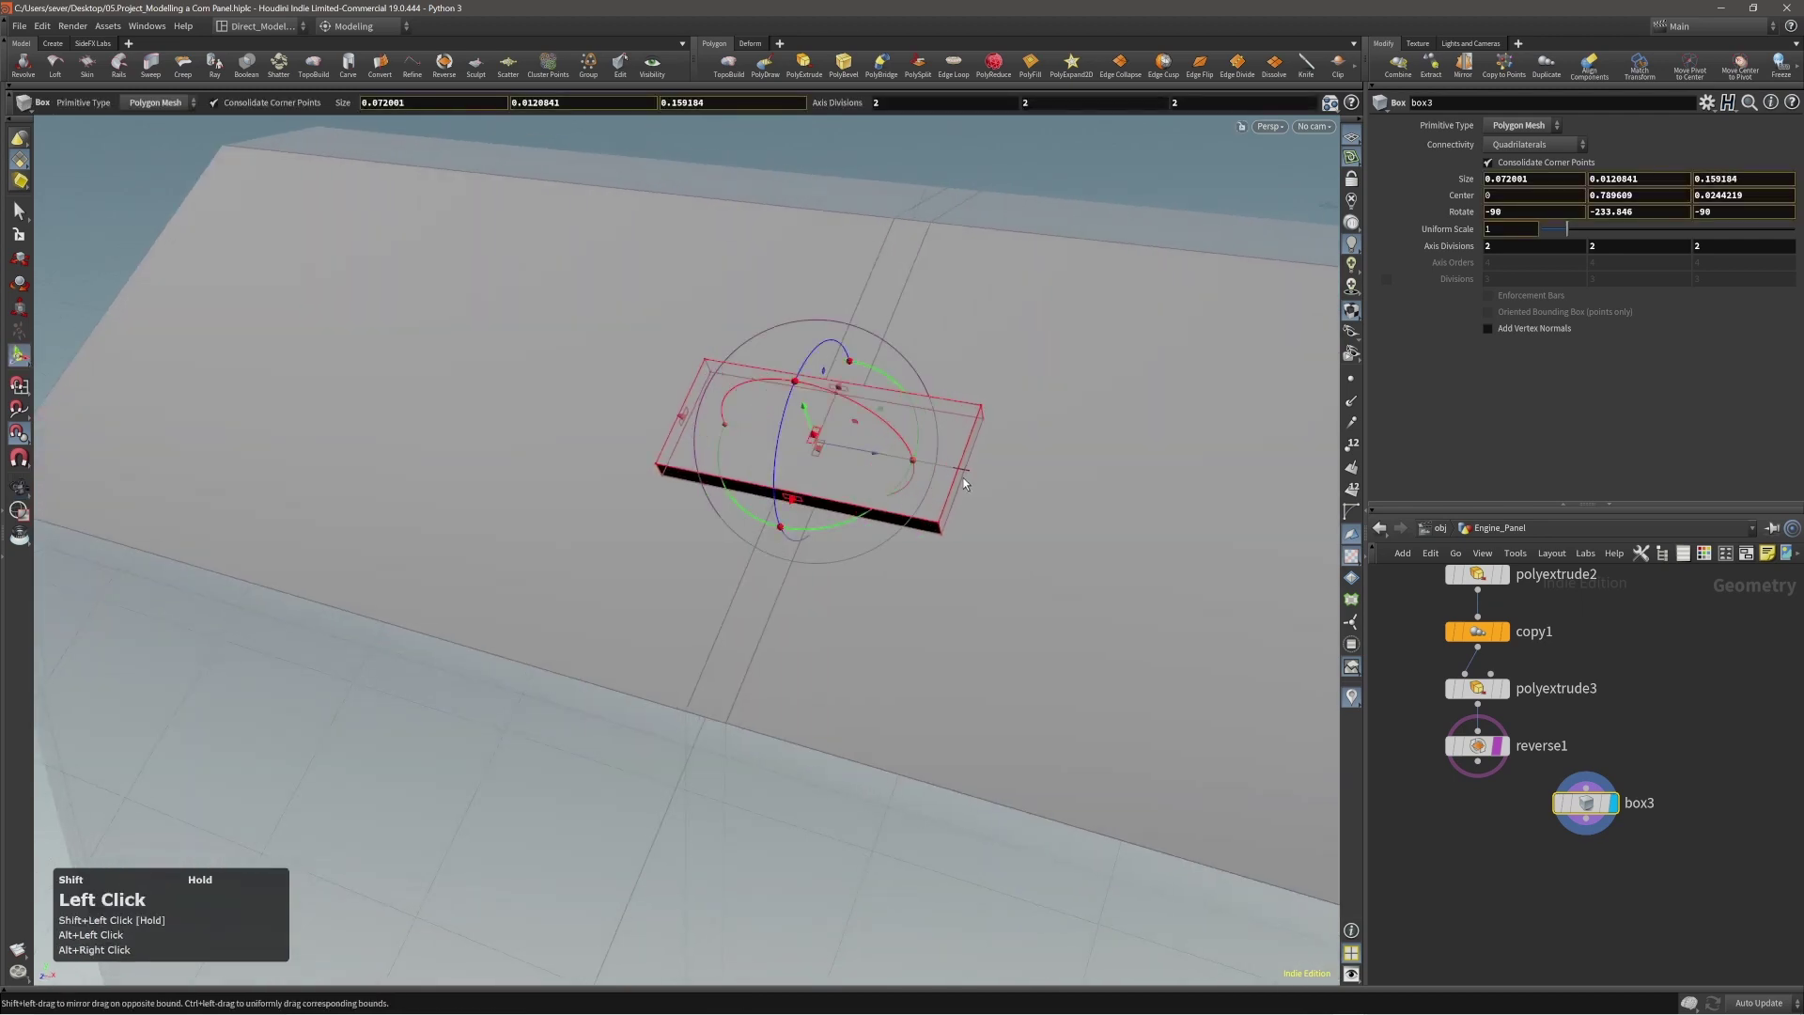
alt+shift+right_drag(890, 451, 878, 454)
alt+drag(878, 453, 865, 460)
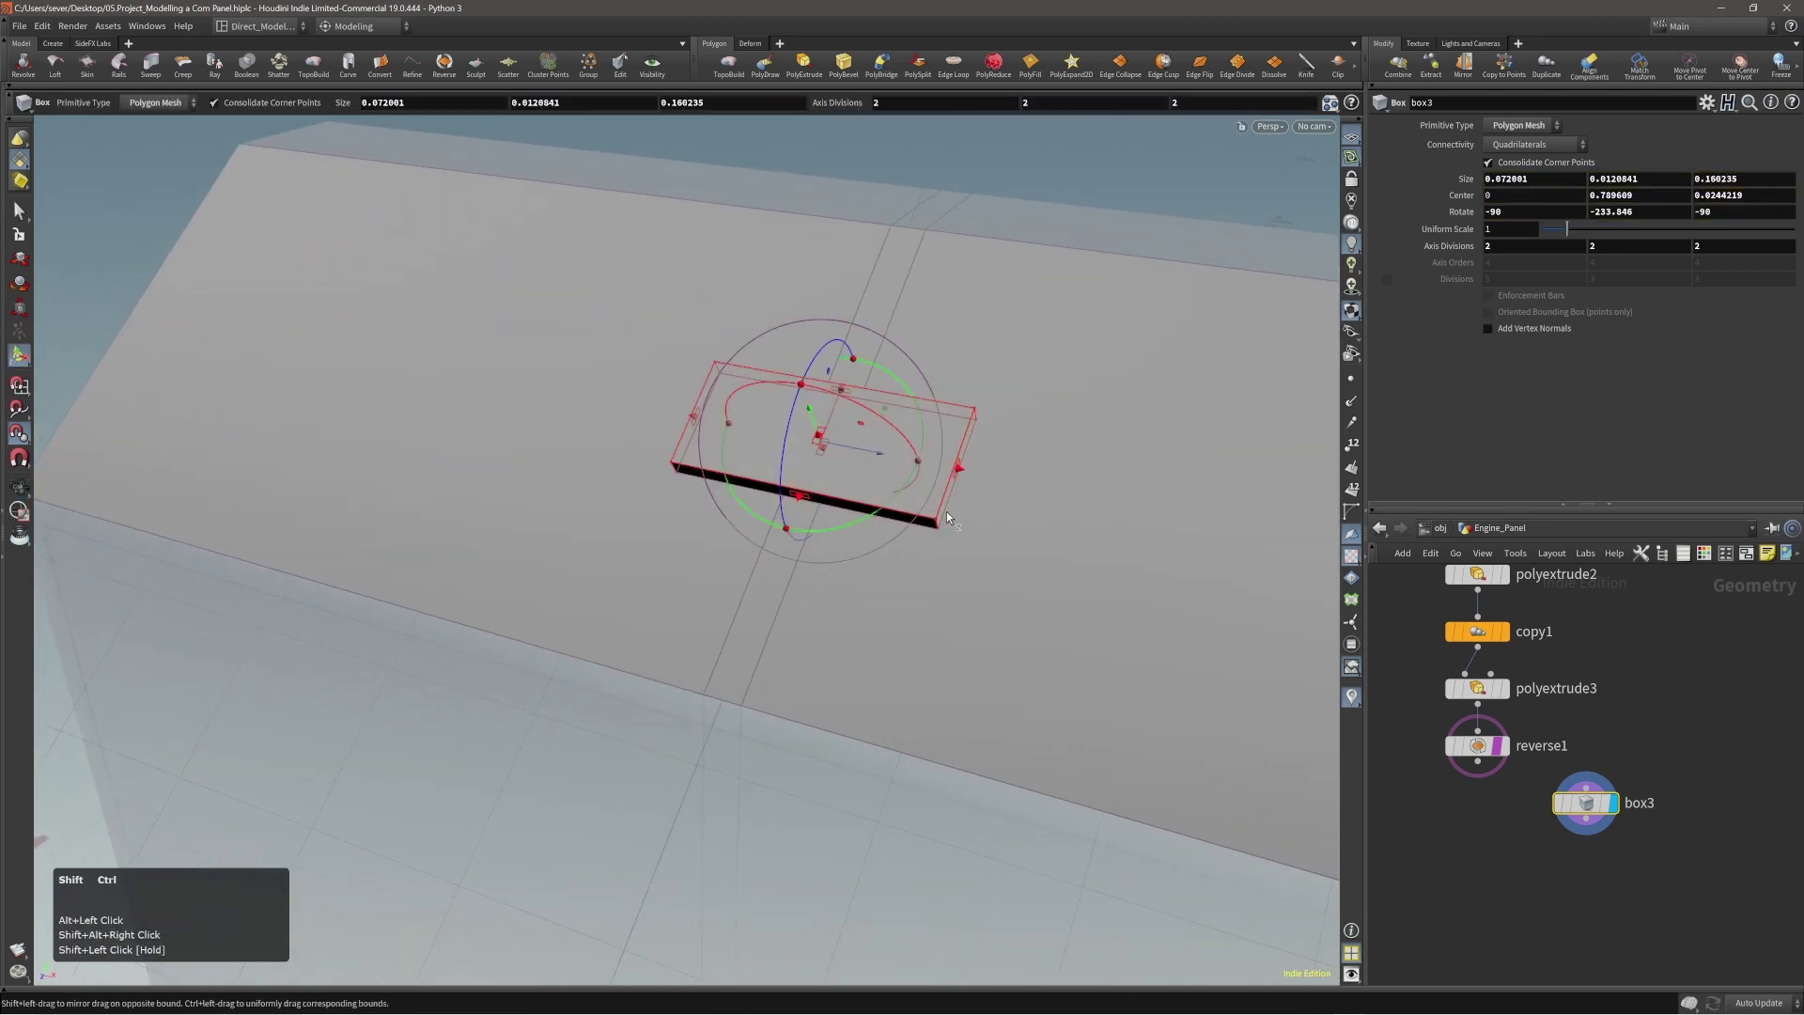
Scale the flat box down uniformly to about 0.046 × 0.008 × 0.102, then raise its Y size to about 0.017.
ctrl+shift+drag(948, 519, 850, 357)
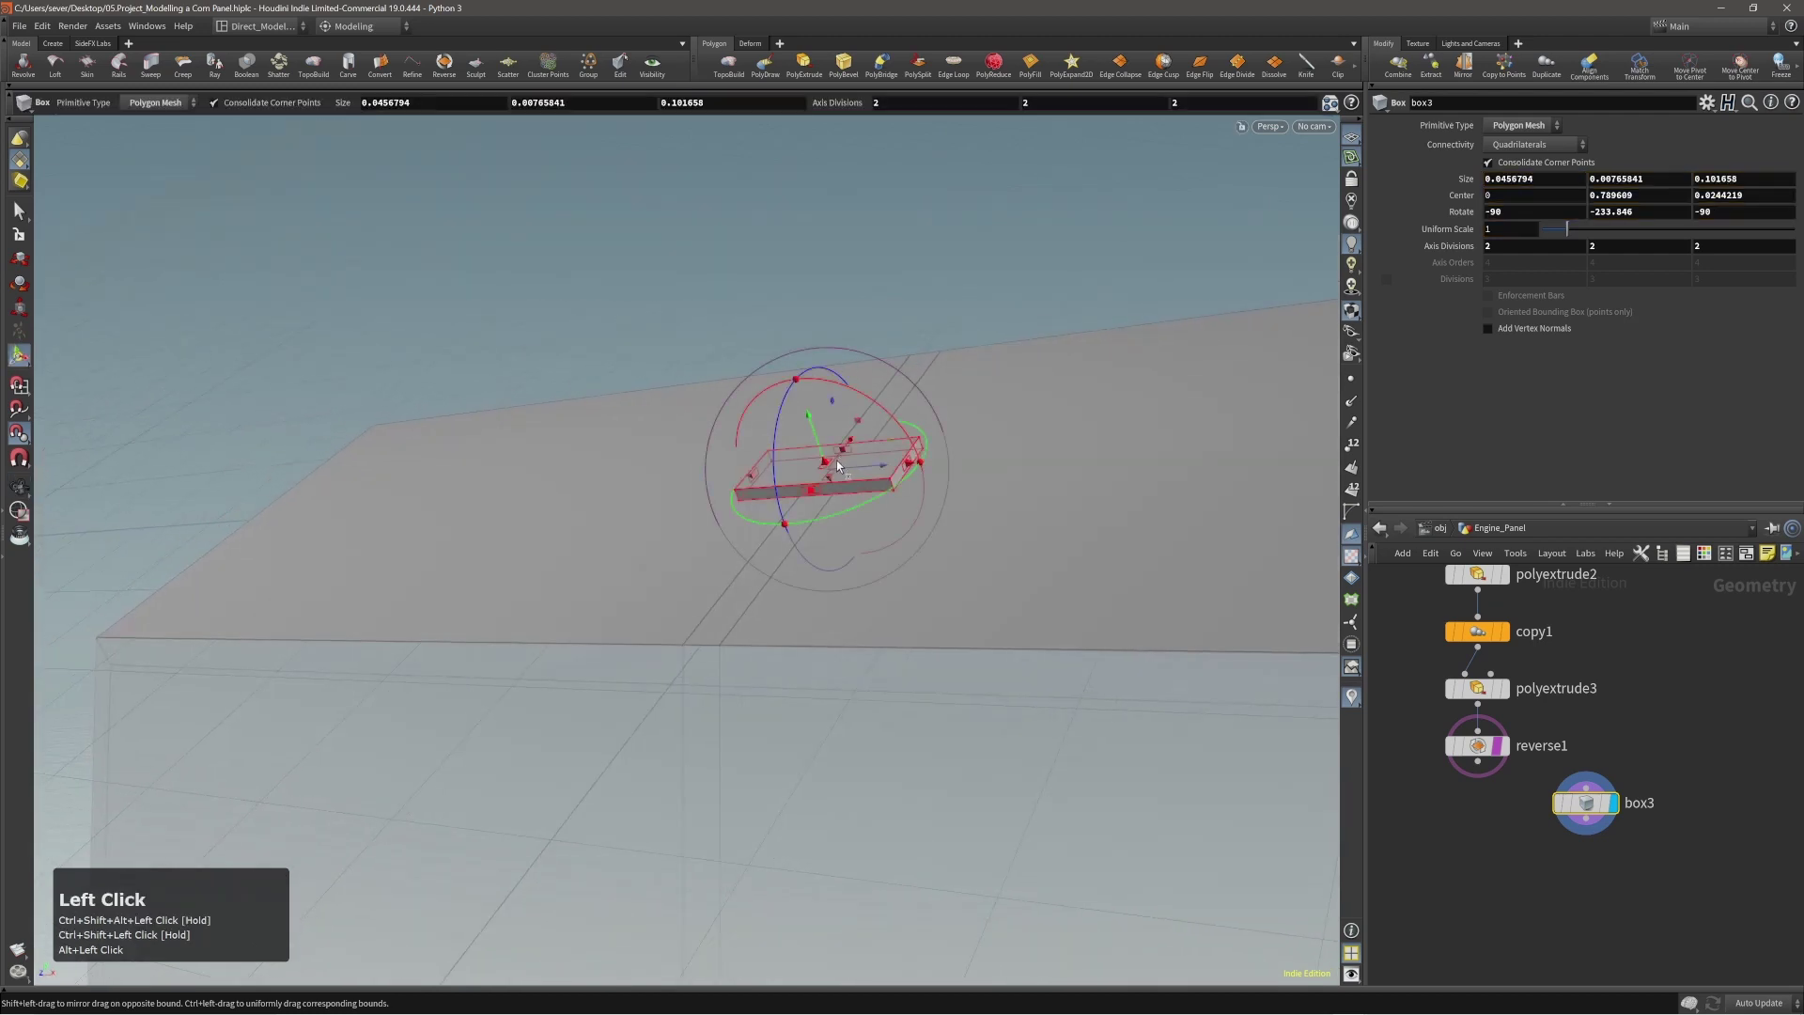
drag(826, 457, 827, 460)
mouse_move(827, 461)
alt+mouse_down()
mouse_move(918, 483)
mouse_move(866, 451)
mouse_move(873, 490)
mouse_move(835, 461)
alt+mouse_up()
alt+right_drag(835, 461, 765, 495)
alt+drag(765, 495, 1033, 580)
alt+middle_drag(923, 482, 785, 482)
key(Return)
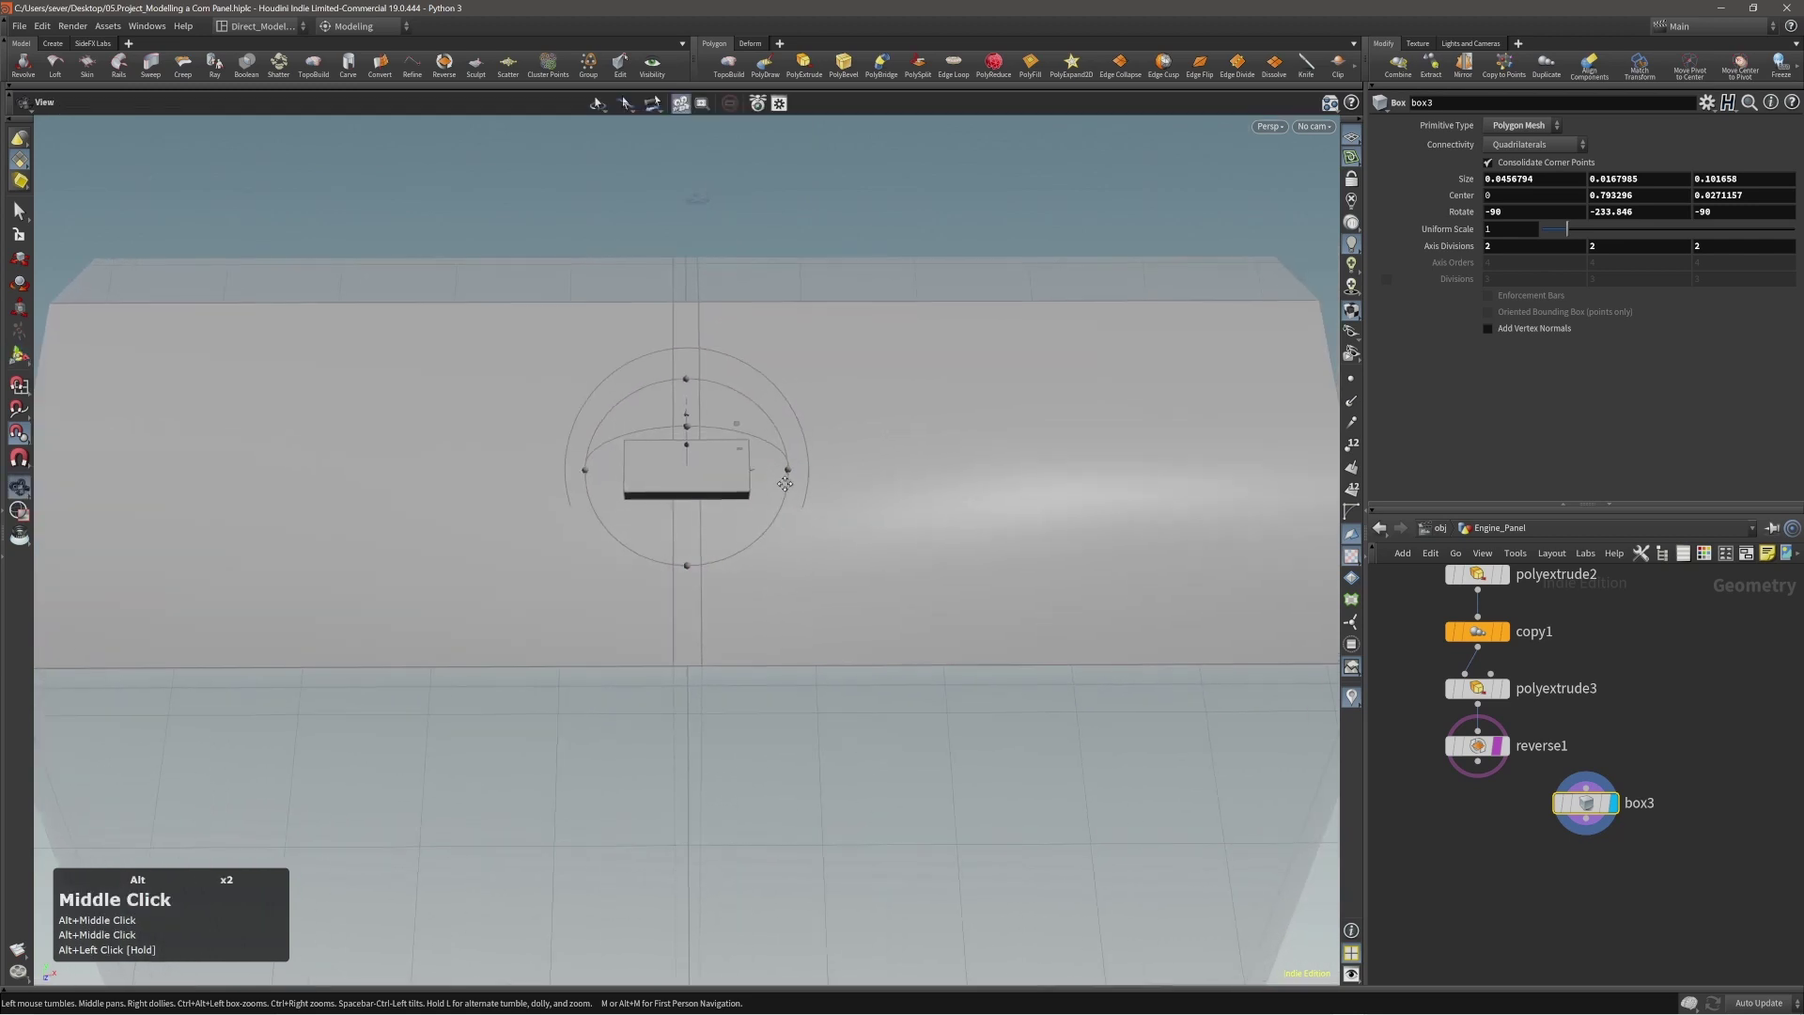
alt+drag(786, 482, 822, 466)
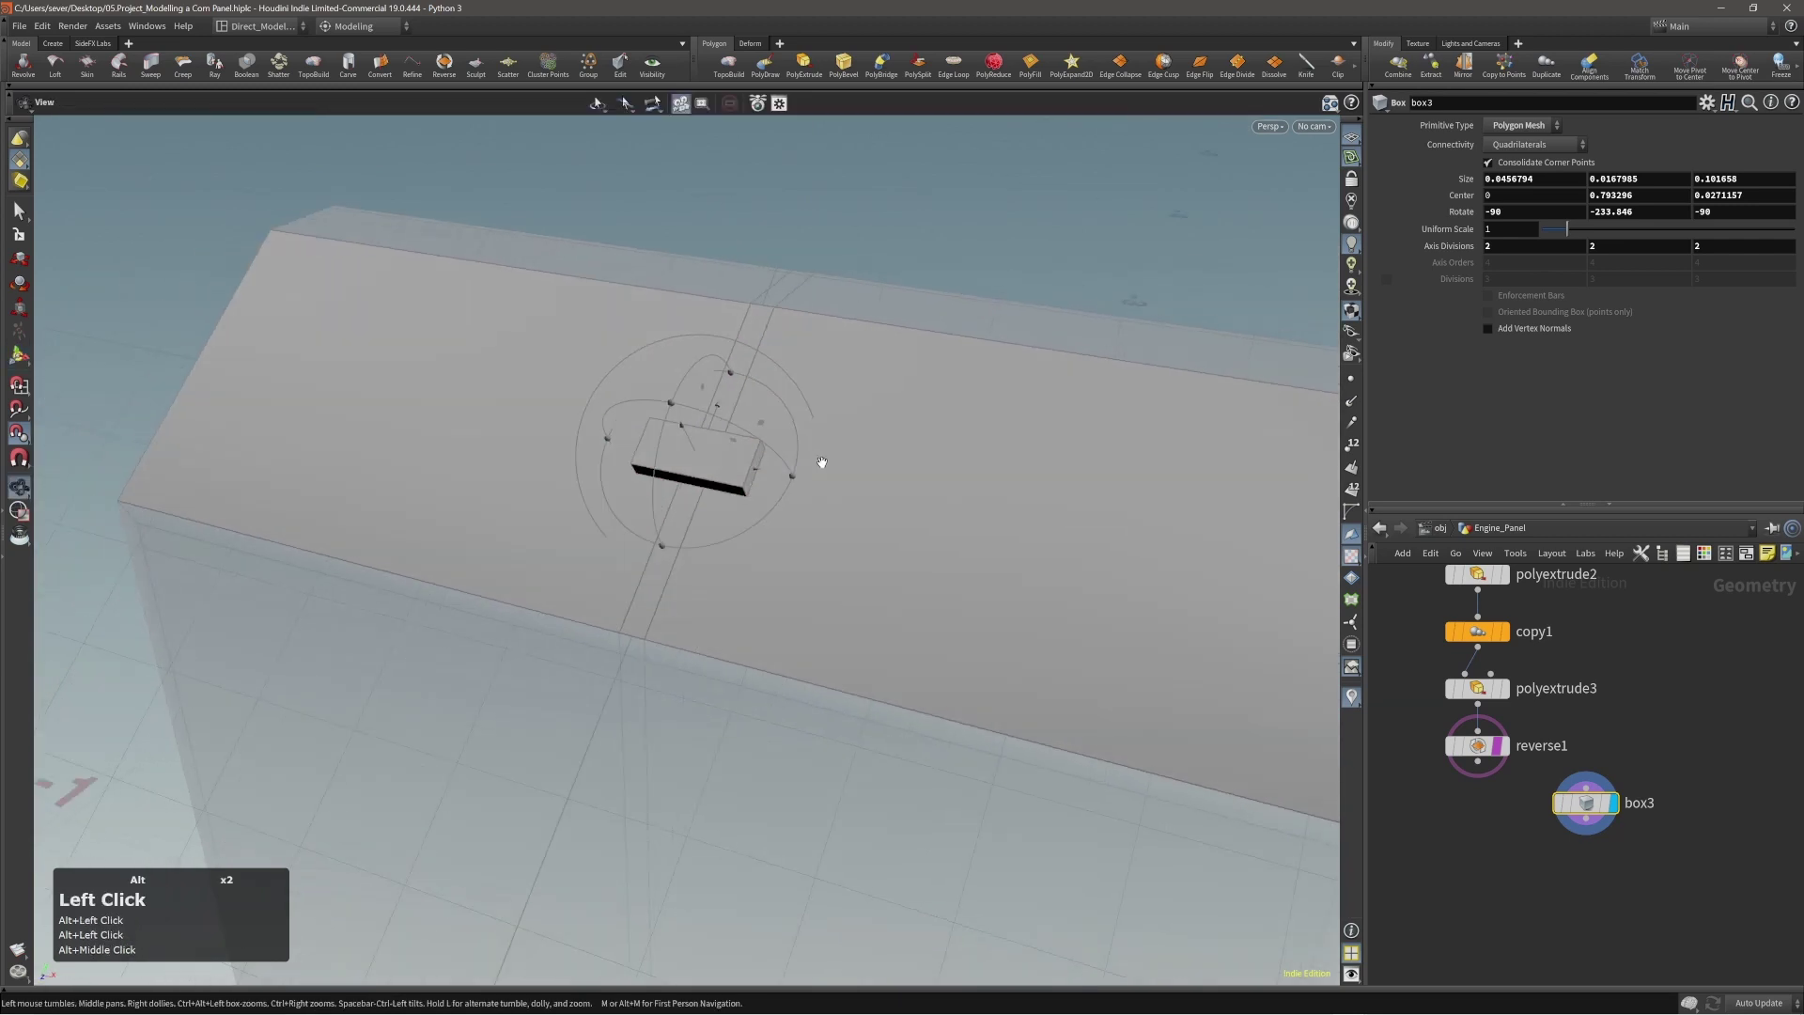
alt+right_drag(821, 466, 737, 480)
Duplicate the box with Copy and Transform, offset about 0.128 along X and narrowed to an X scale of about 0.458.
key(s)
double_click(716, 478)
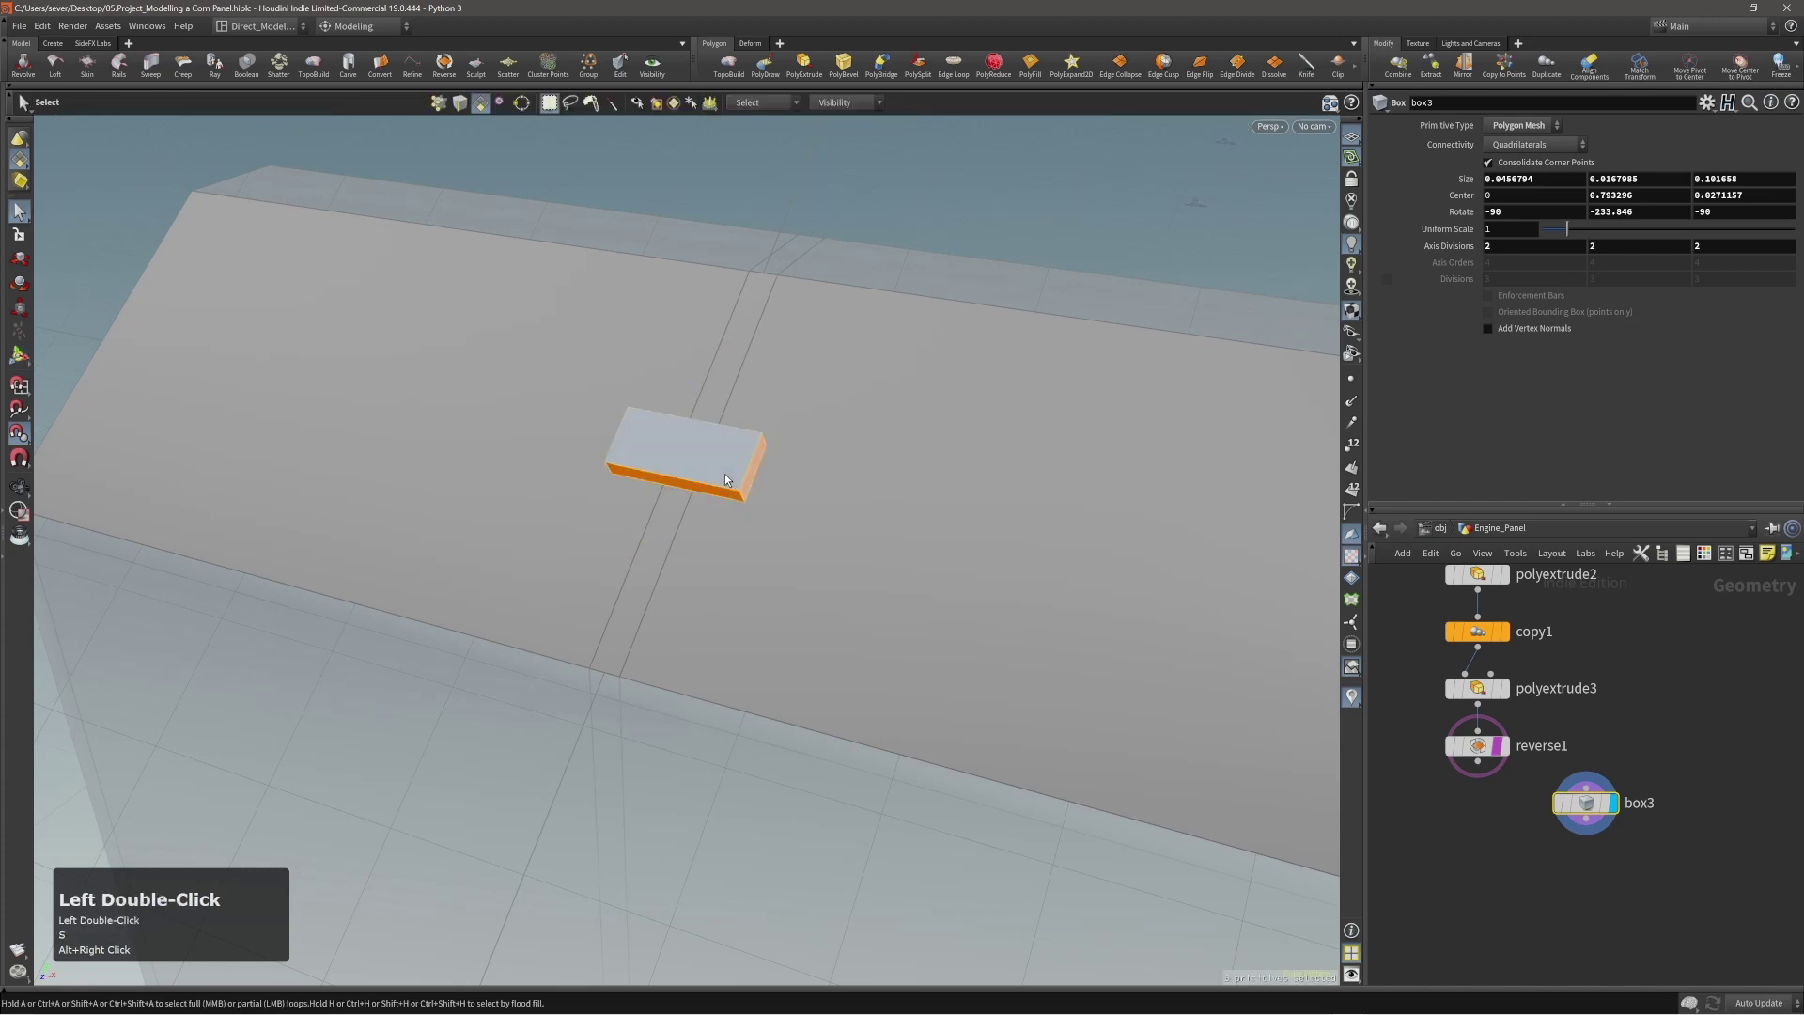
alt+drag(716, 477, 693, 414)
key(c)
click(717, 438)
alt+right_drag(693, 414, 672, 499)
alt+drag(673, 499, 900, 473)
key(e)
alt+drag(892, 477, 770, 451)
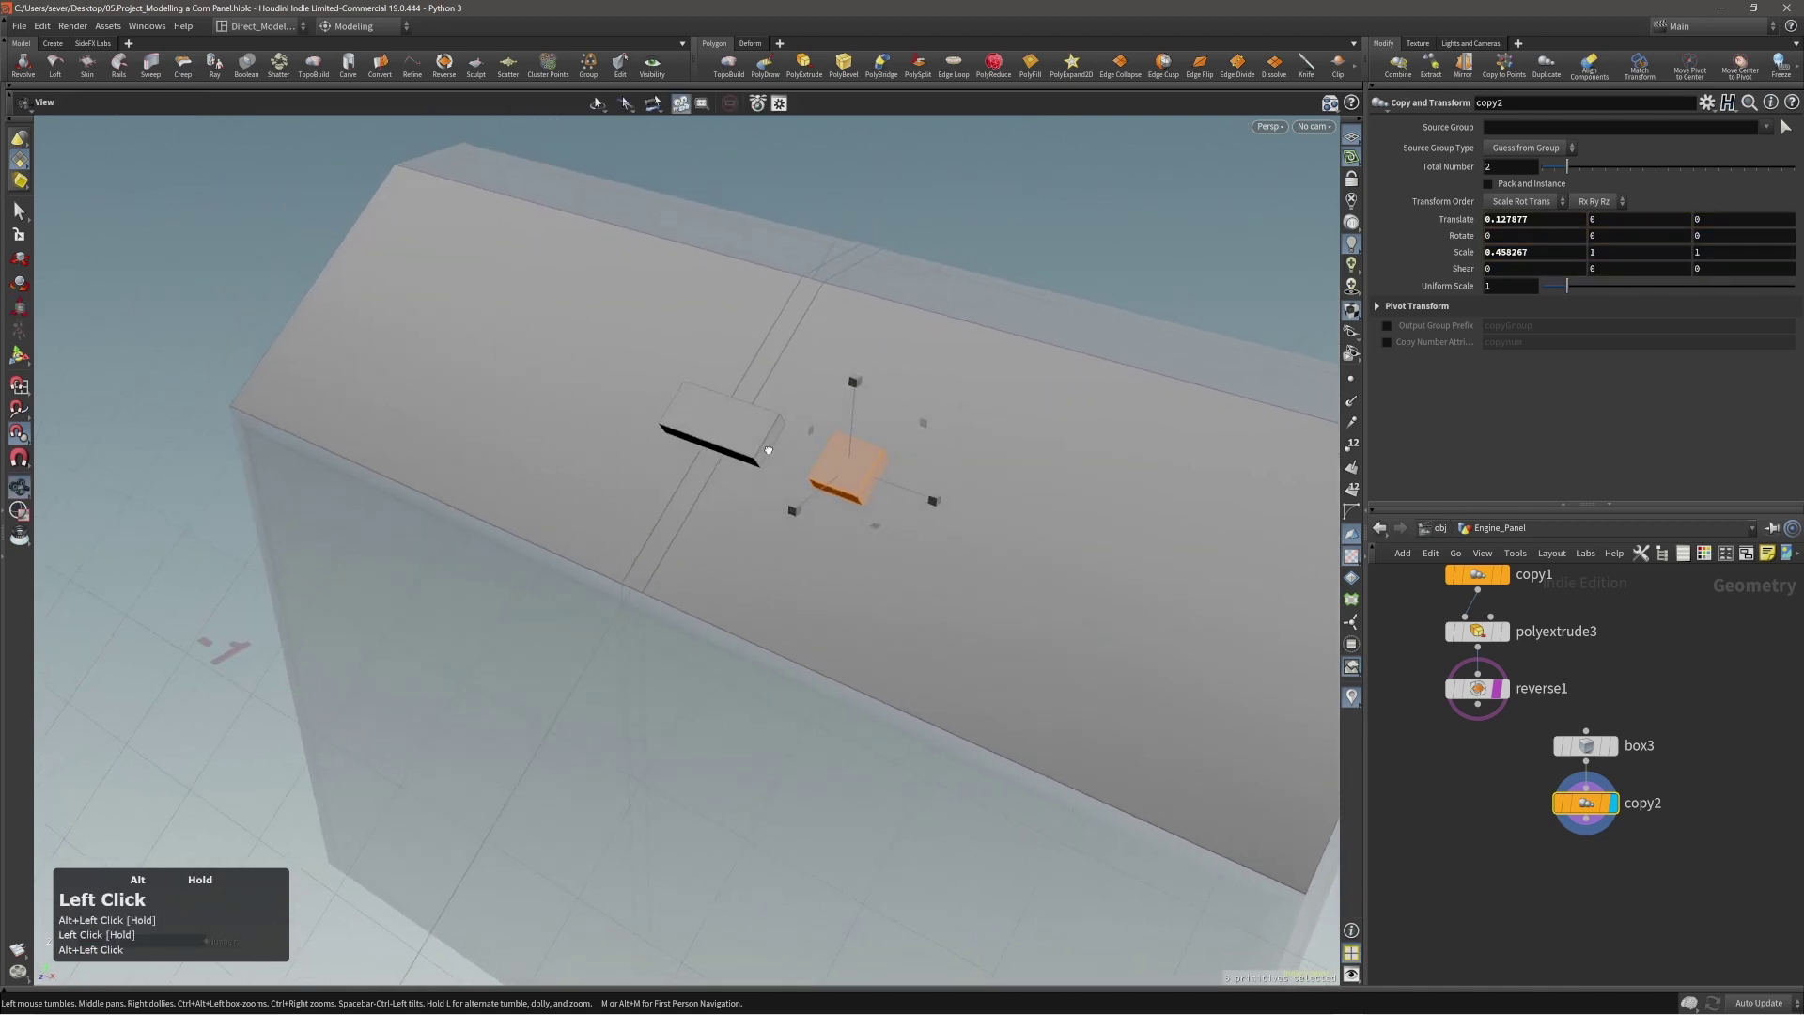
alt+right_drag(772, 452, 910, 451)
alt+middle_drag(910, 451, 861, 457)
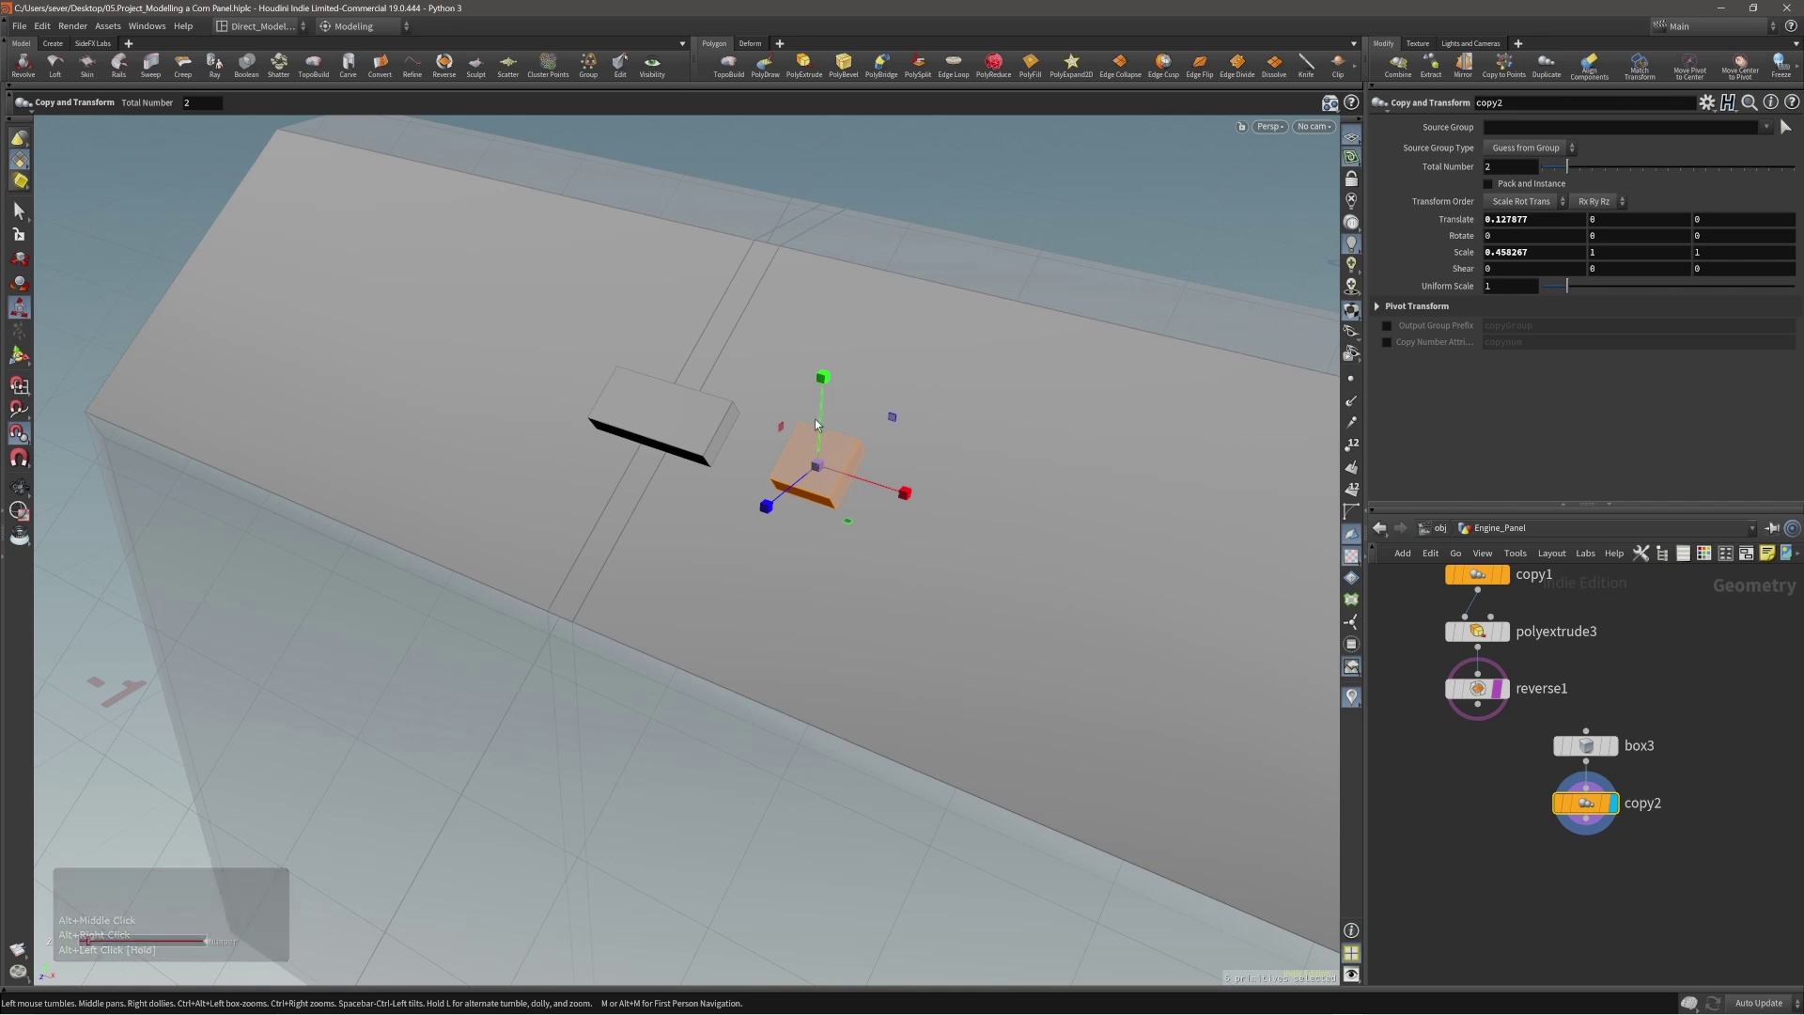
Try to adjust the copied box's transform and undo the changes.
alt+drag(814, 457, 872, 527)
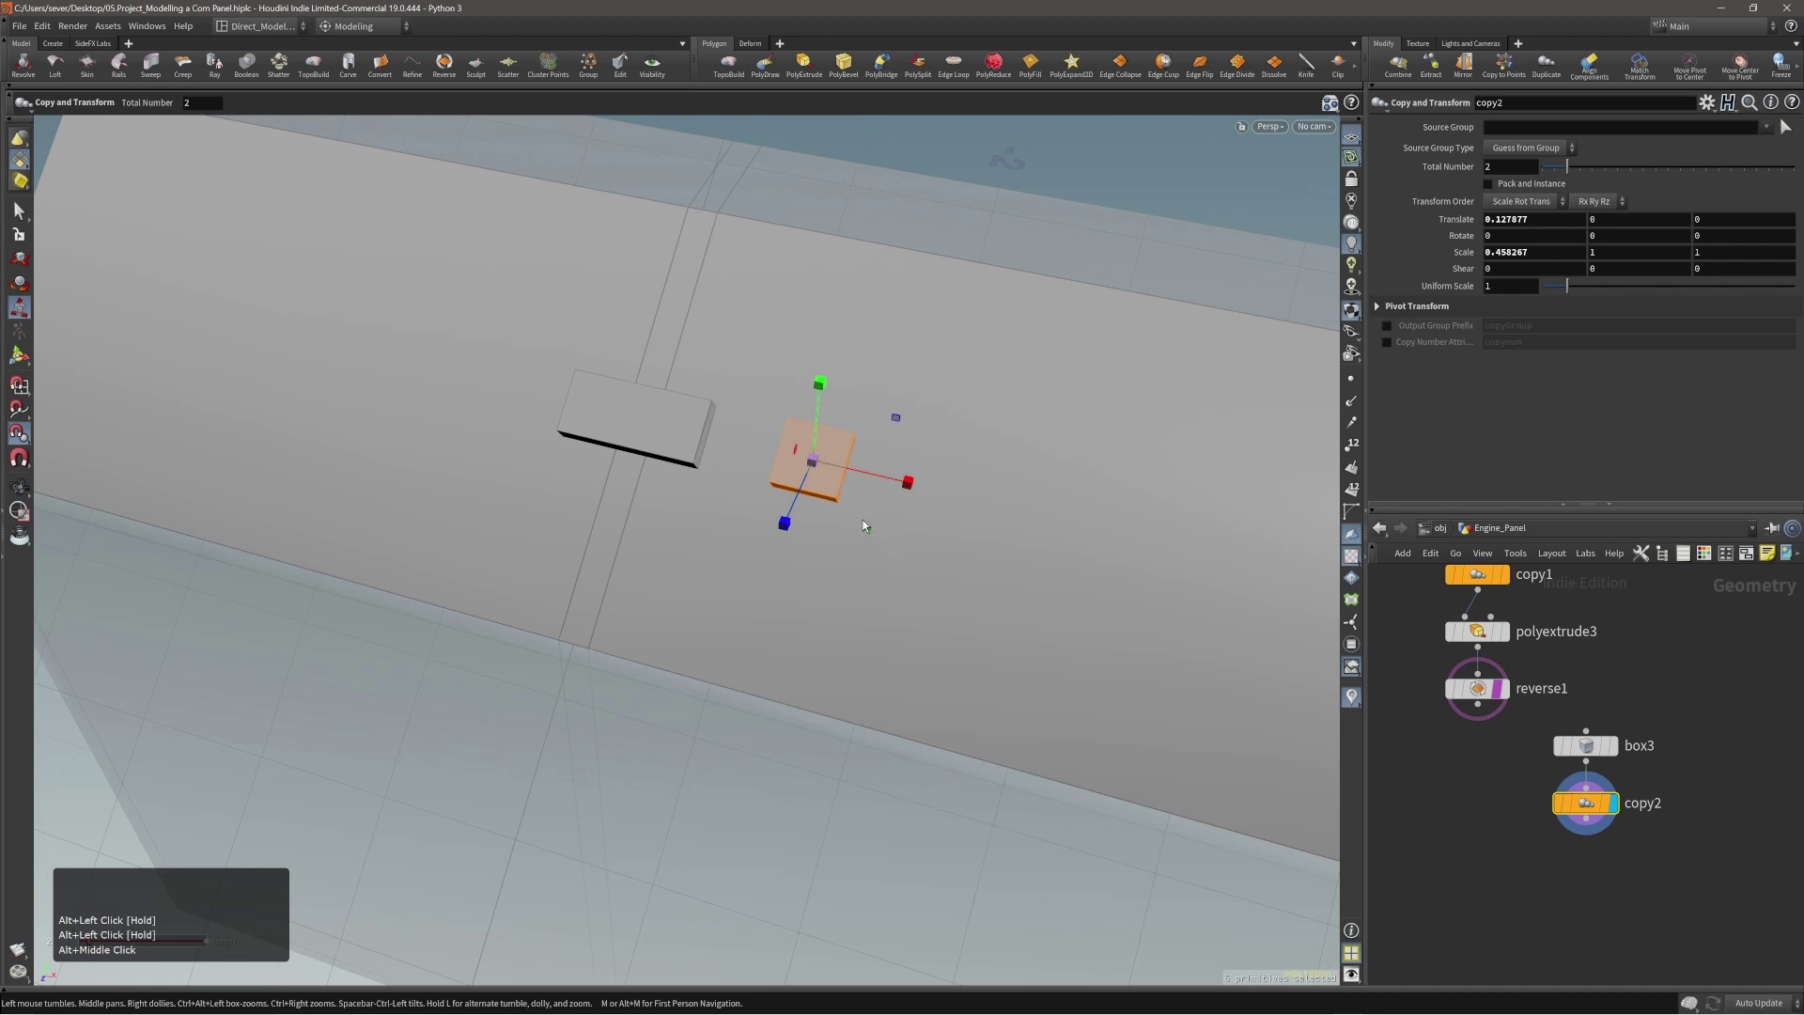
drag(864, 526, 836, 500)
key(ctrl+z)
key(ctrl+z)
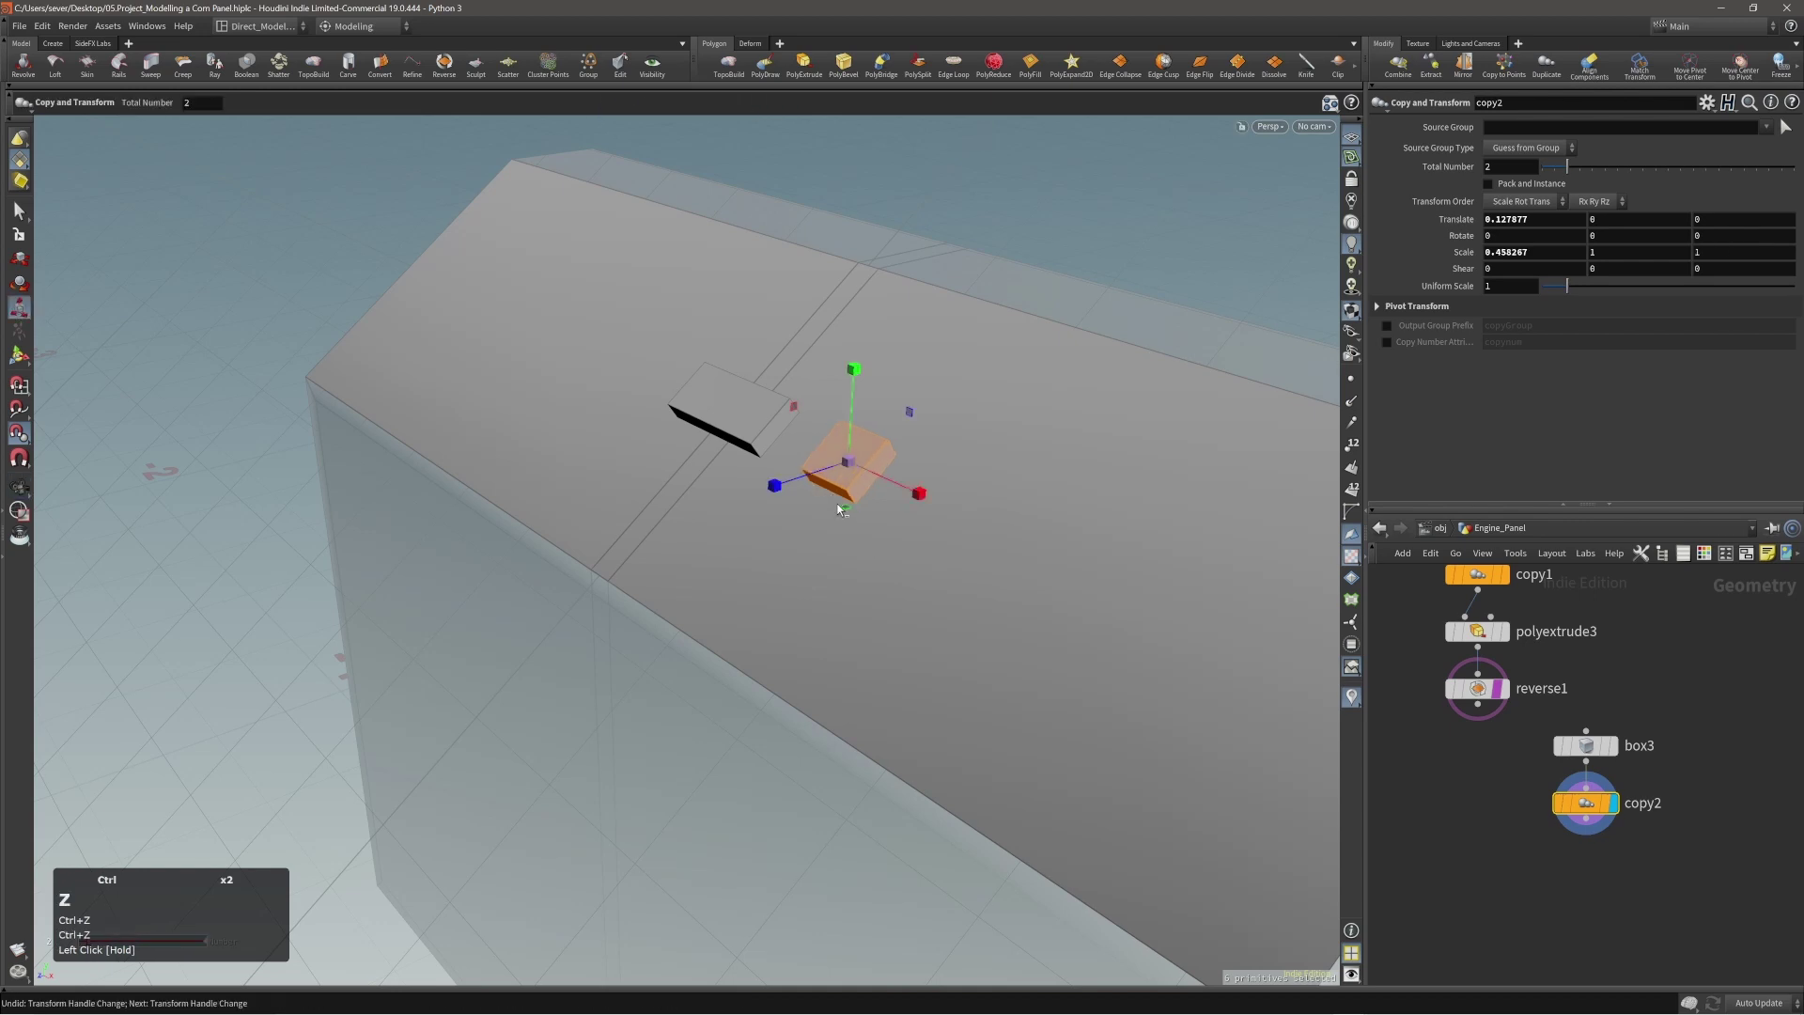
Scale the copied box down proportionally to scale values of about 0.257, 0.562 and 0.562.
alt+right_drag(841, 508, 851, 493)
alt+drag(850, 493, 841, 453)
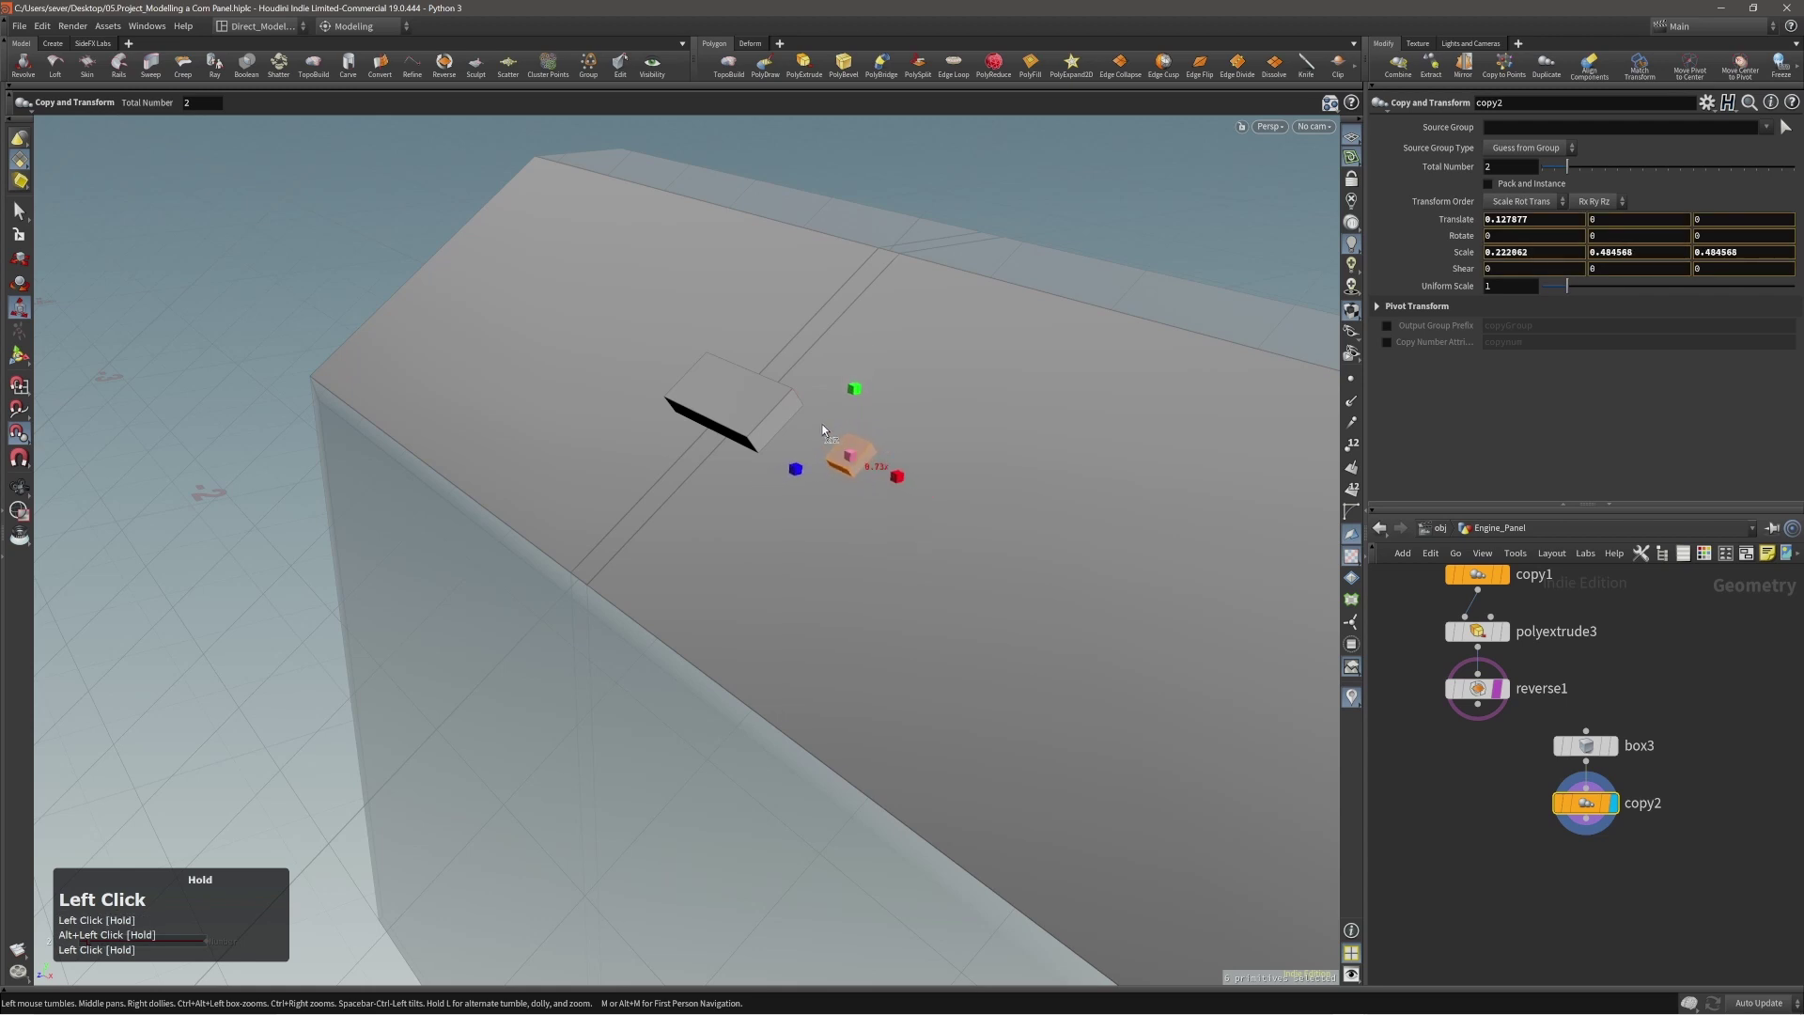
mouse_move(843, 458)
mouse_down()
mouse_move(831, 437)
mouse_move(830, 485)
mouse_up()
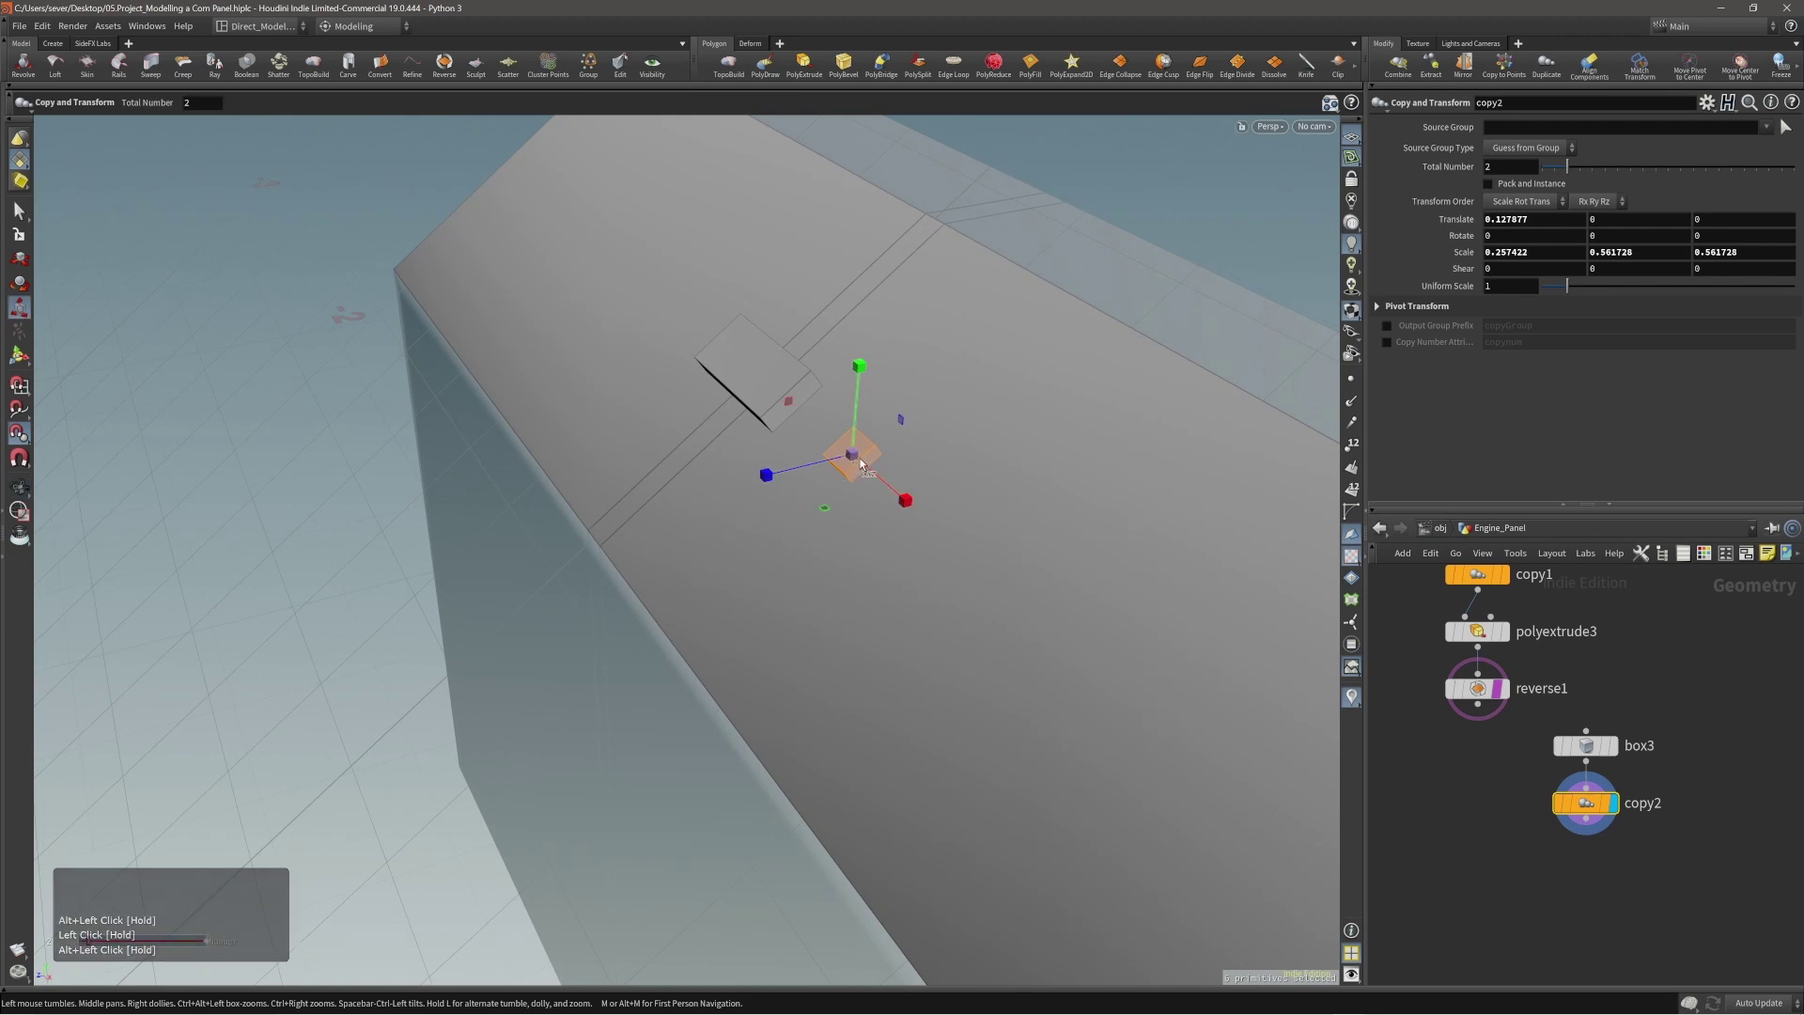
Try to shrink the copied box further across its X and Z axes and undo the changes.
mouse_move(848, 463)
mouse_down()
mouse_move(881, 470)
mouse_move(859, 465)
mouse_move(873, 482)
mouse_up()
key(ctrl+z)
click(846, 516)
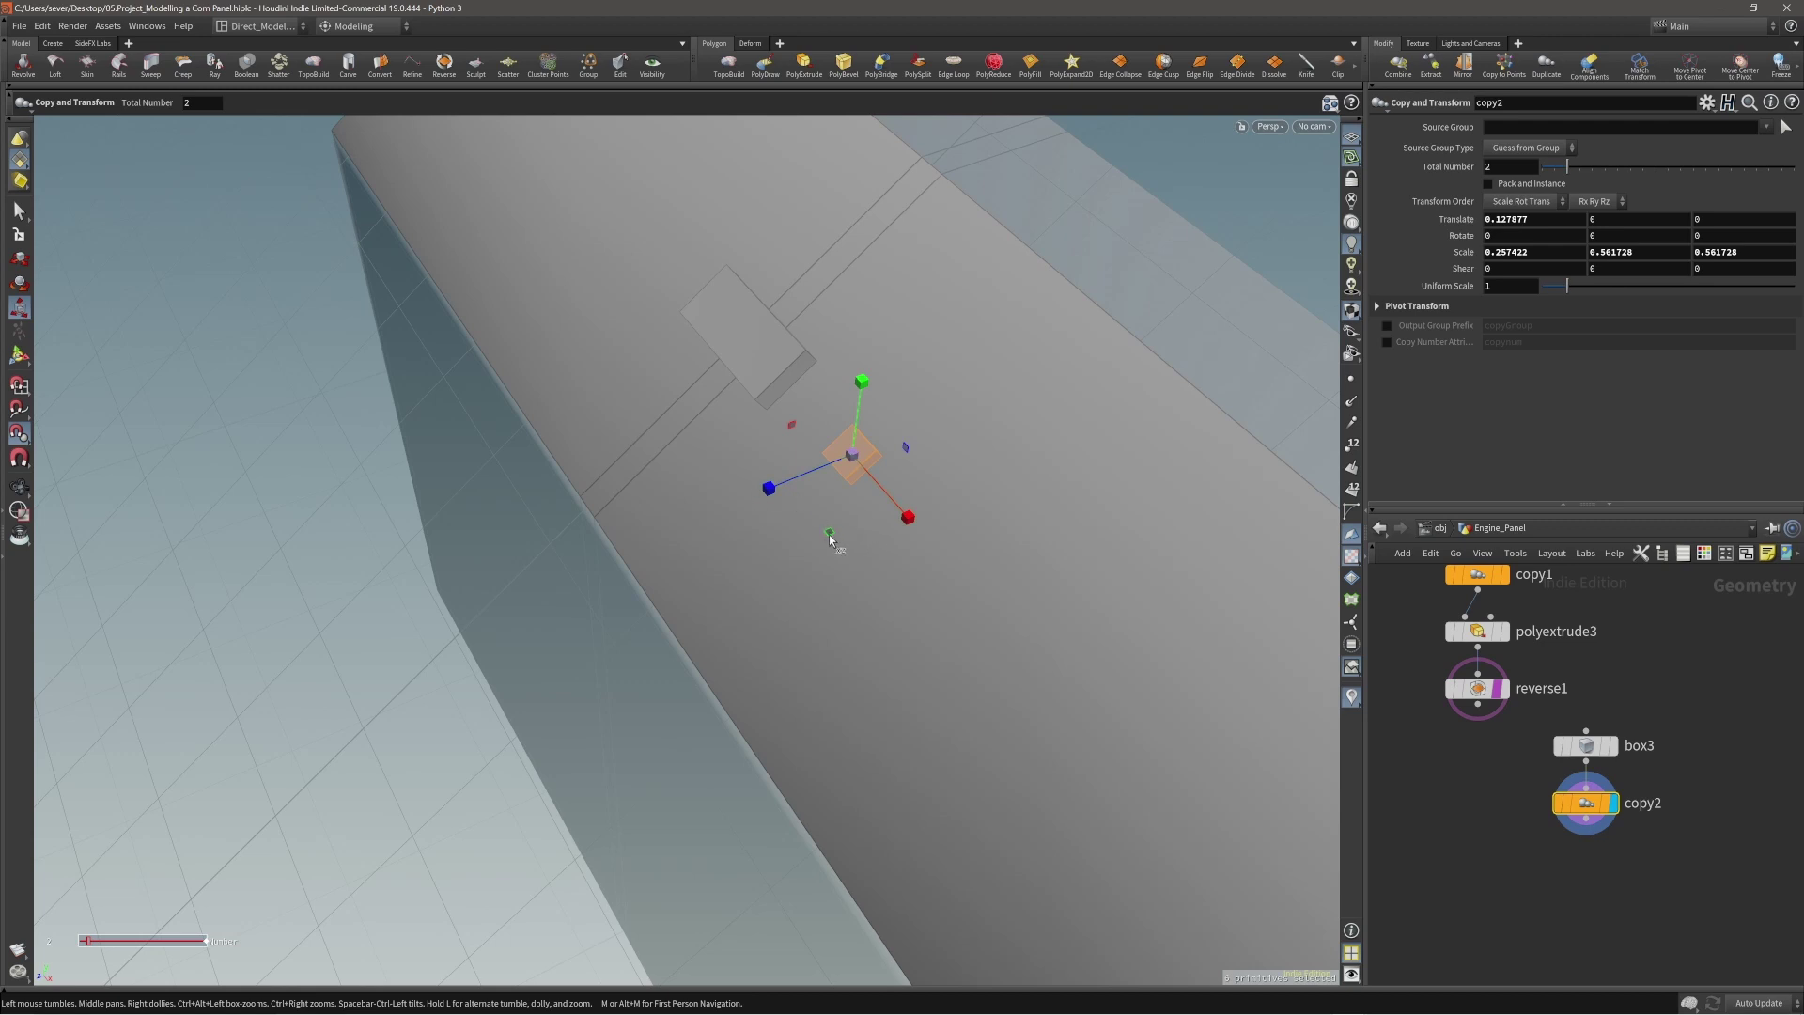
drag(829, 532, 873, 394)
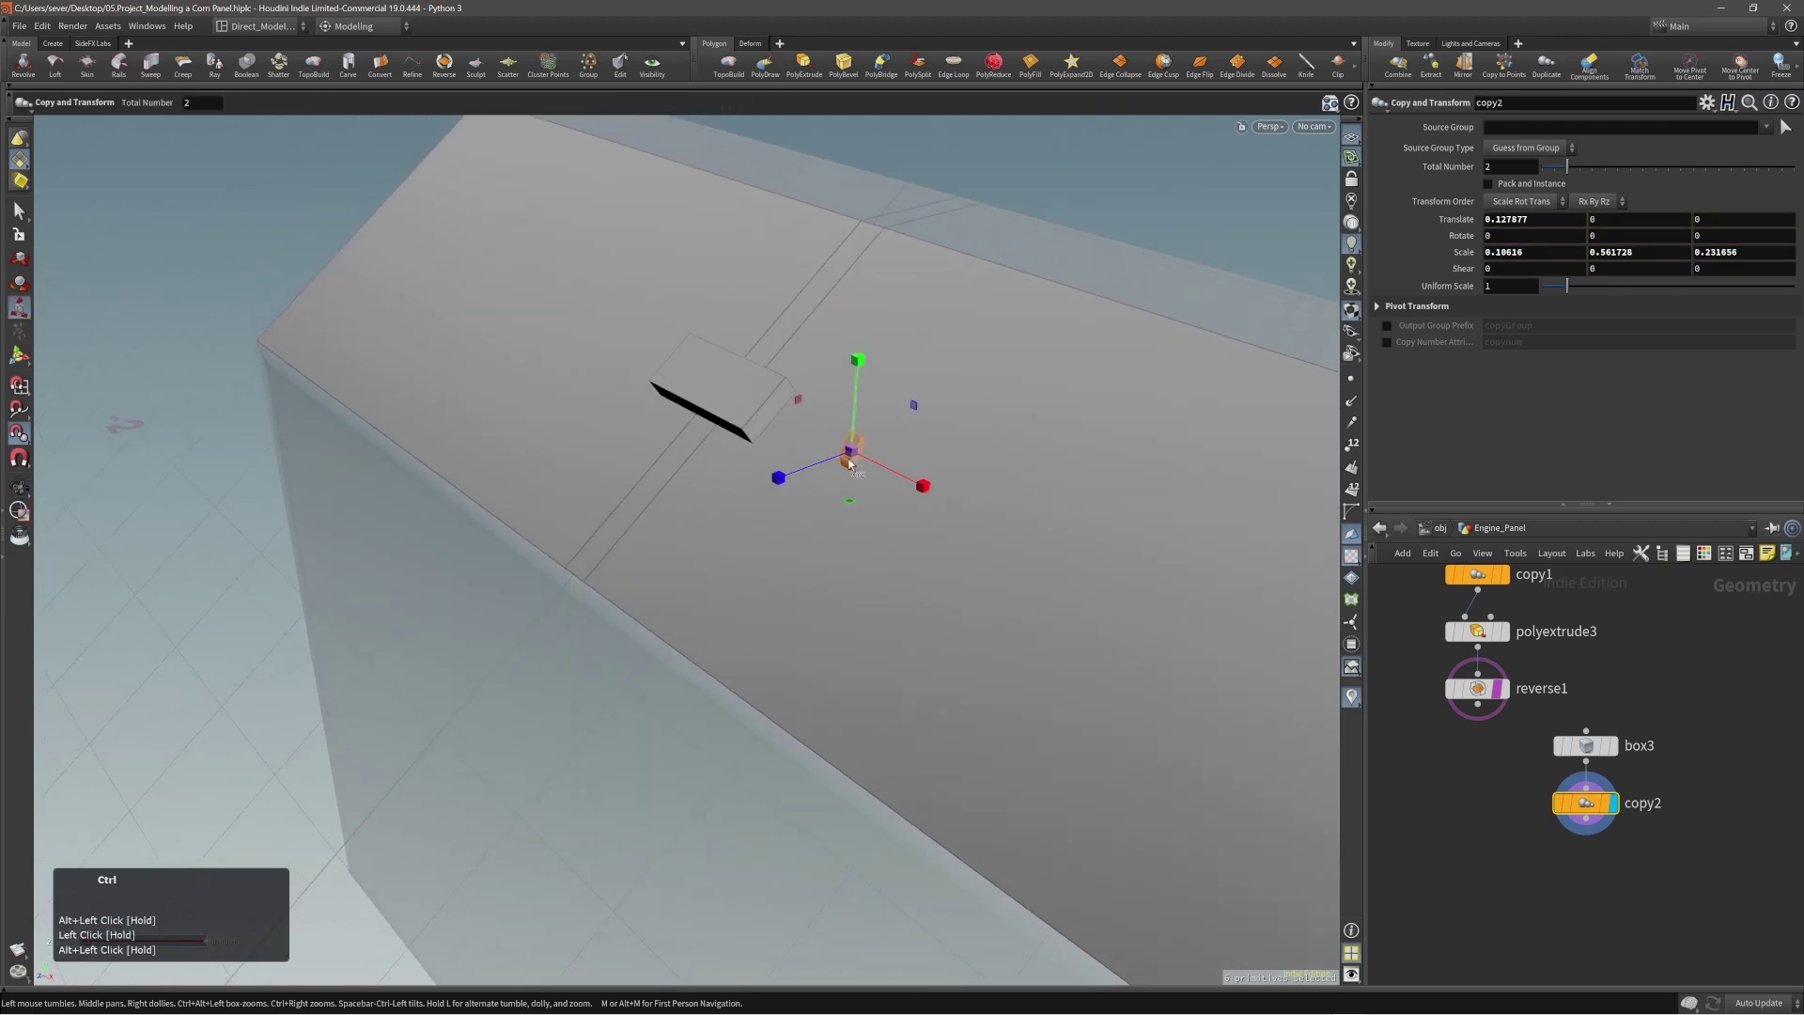
key(ctrl+z)
Cycle the transform handle's alignment until it is aligned to the construction plane.
ctrl+alt+right_drag(844, 467, 903, 405)
ctrl+alt+drag(903, 406, 893, 479)
key(Return)
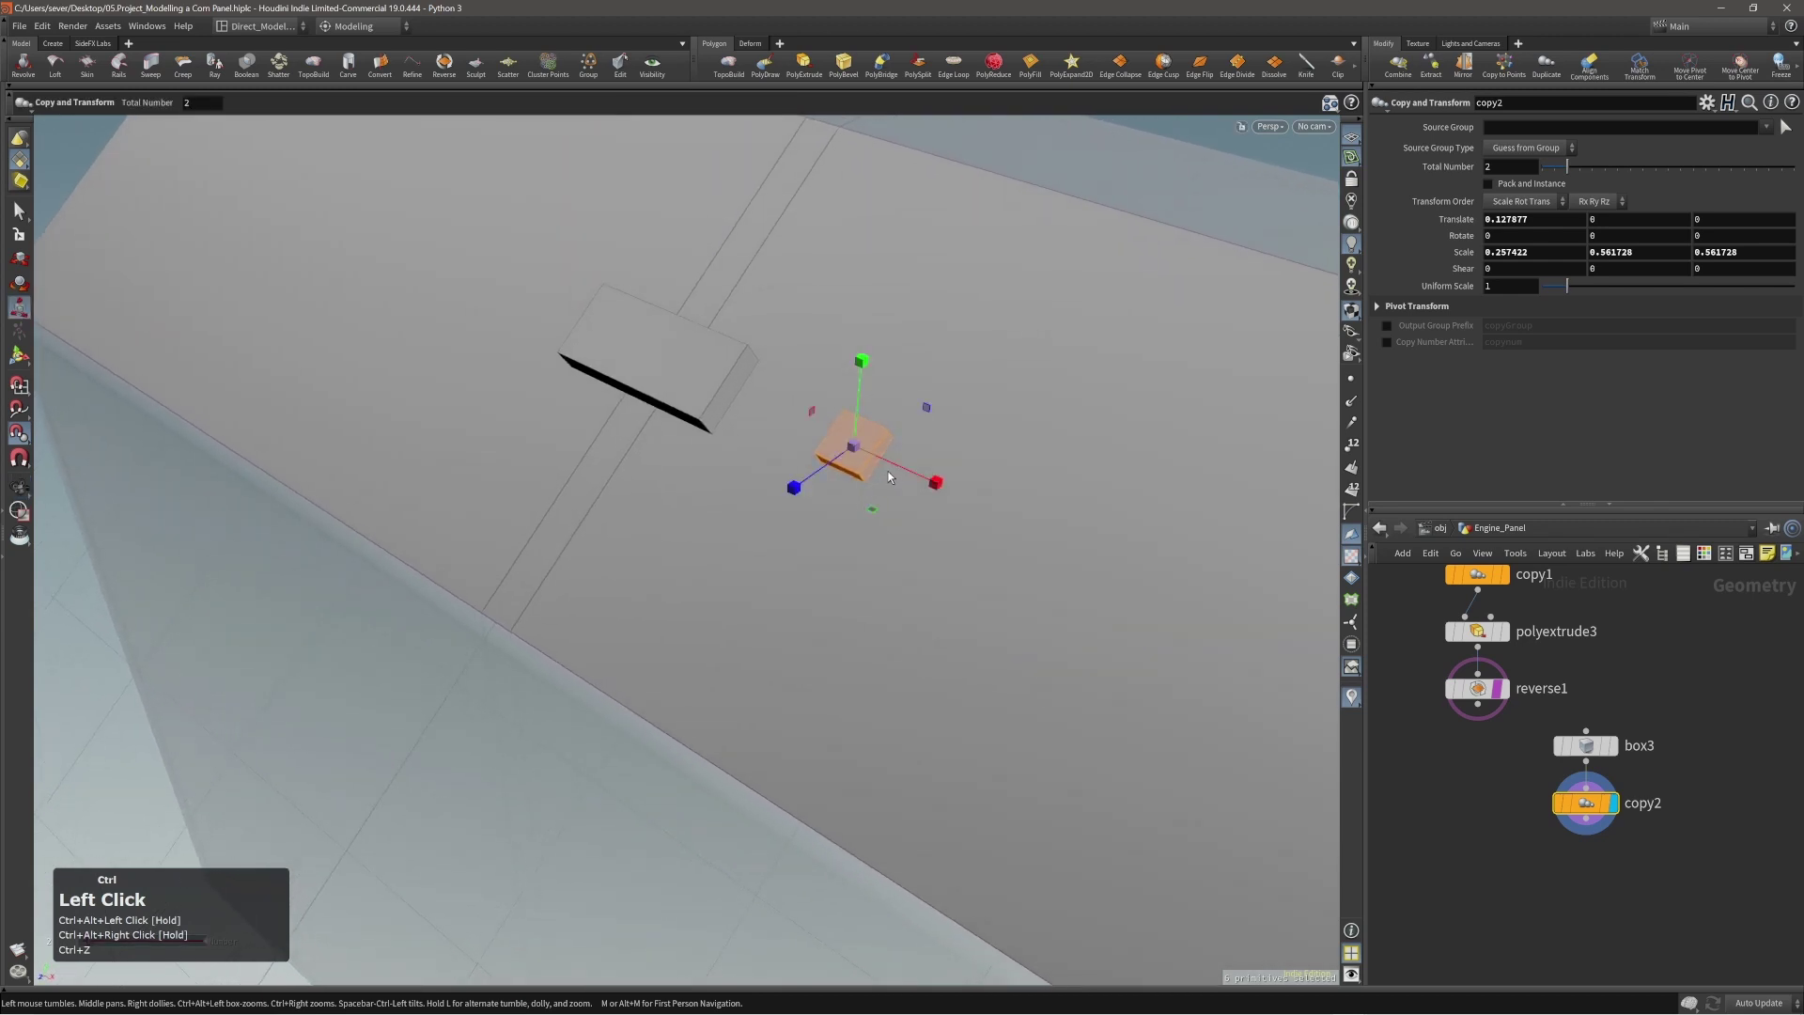
key(ctrl+m)
key(ctrl+m)
ctrl+alt+drag(888, 472, 871, 470)
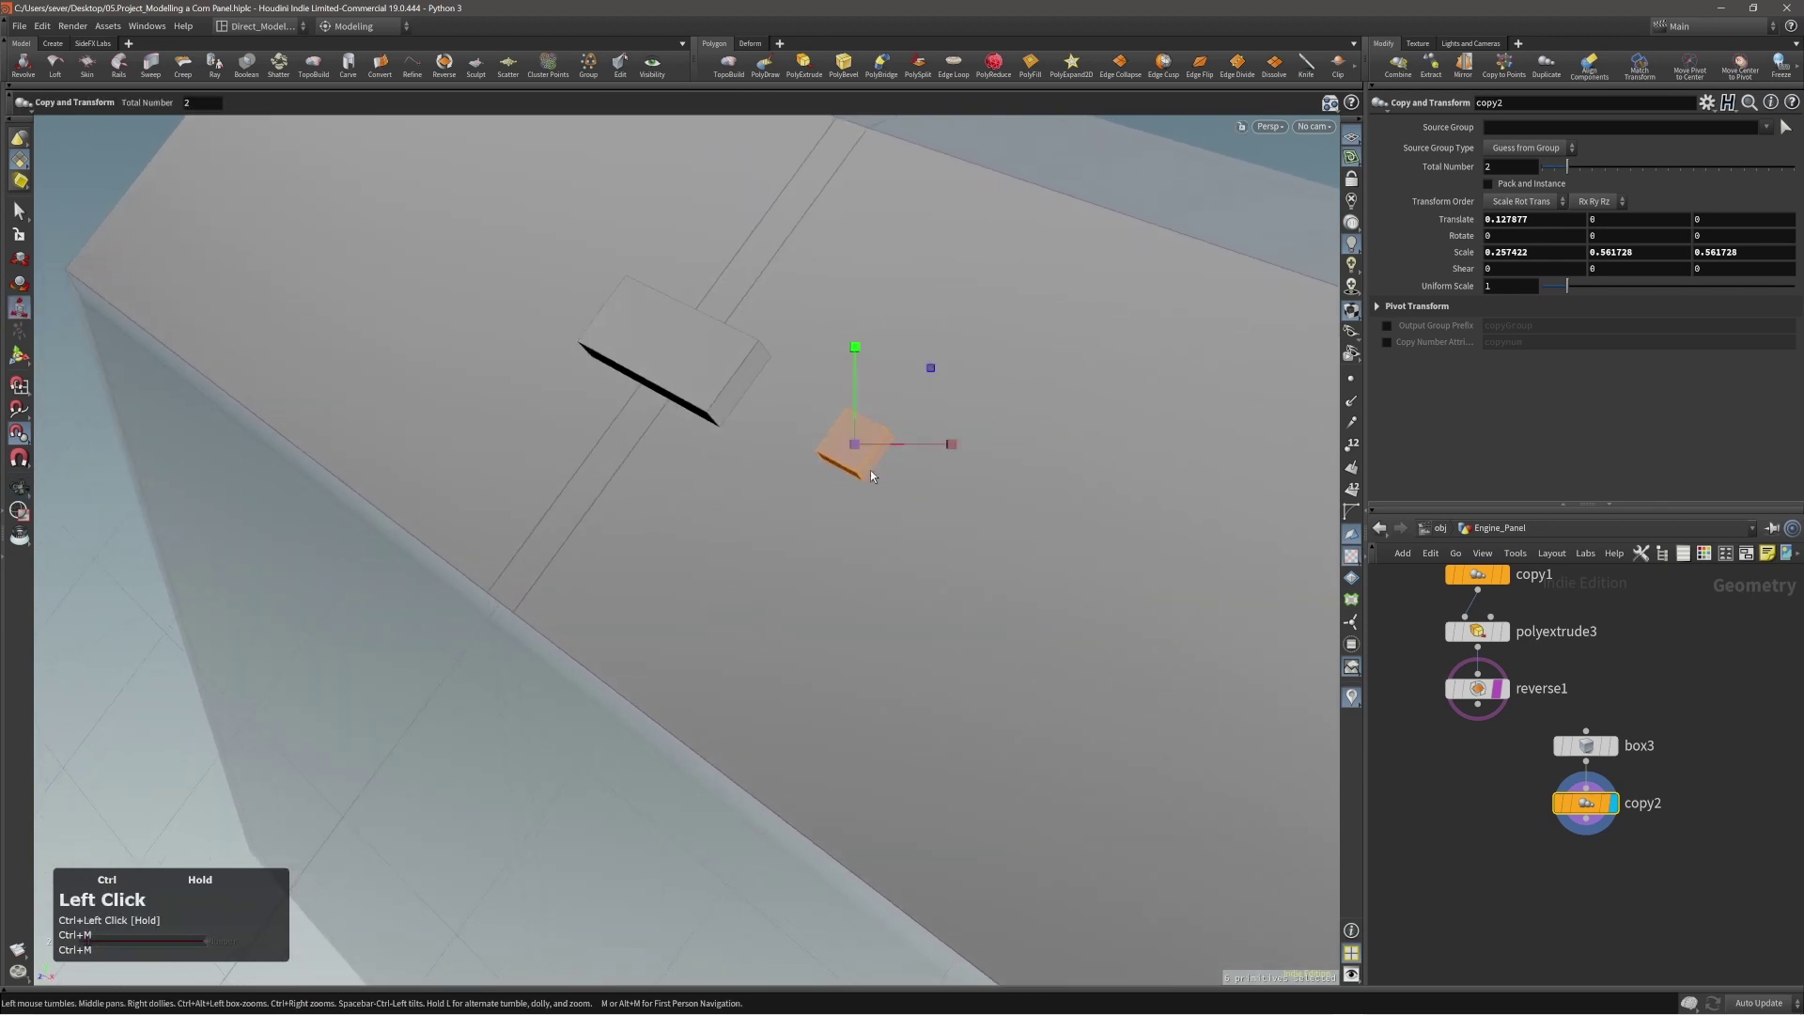
key(ctrl+m)
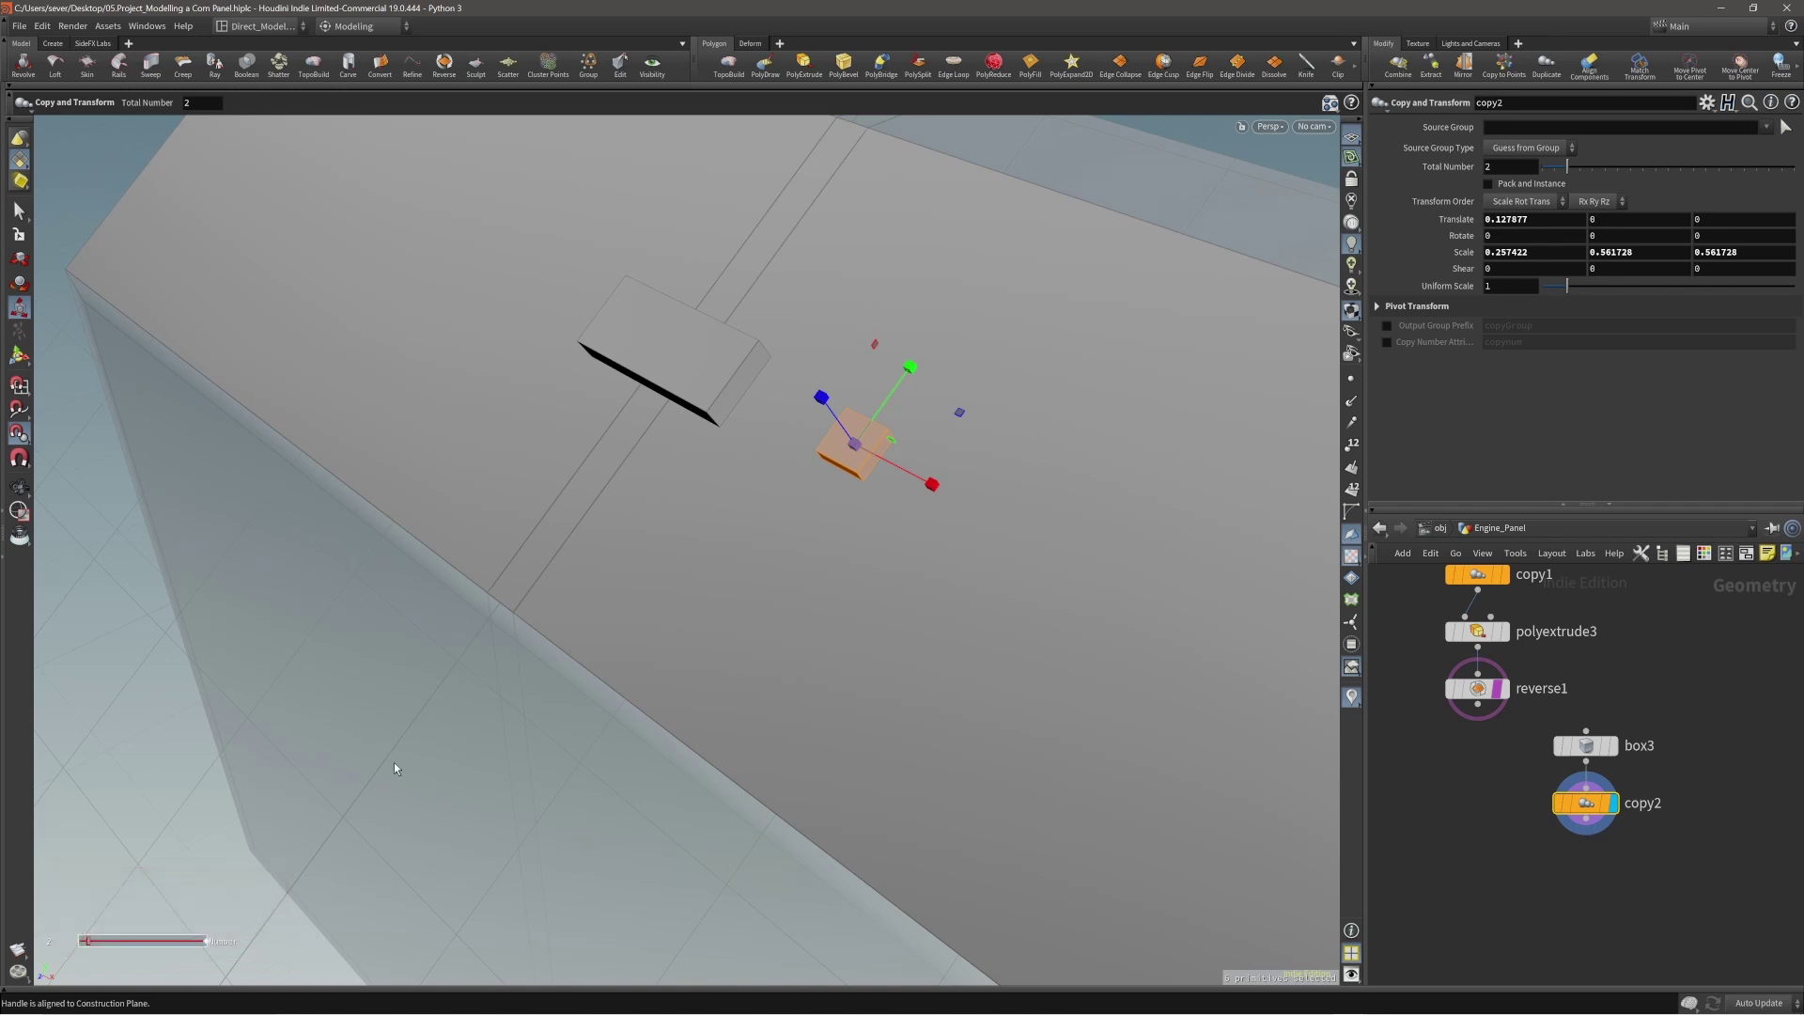
mouse_move(838, 493)
alt+mouse_down()
mouse_move(854, 515)
mouse_move(806, 483)
mouse_move(869, 504)
mouse_move(835, 539)
mouse_move(843, 513)
alt+mouse_up()
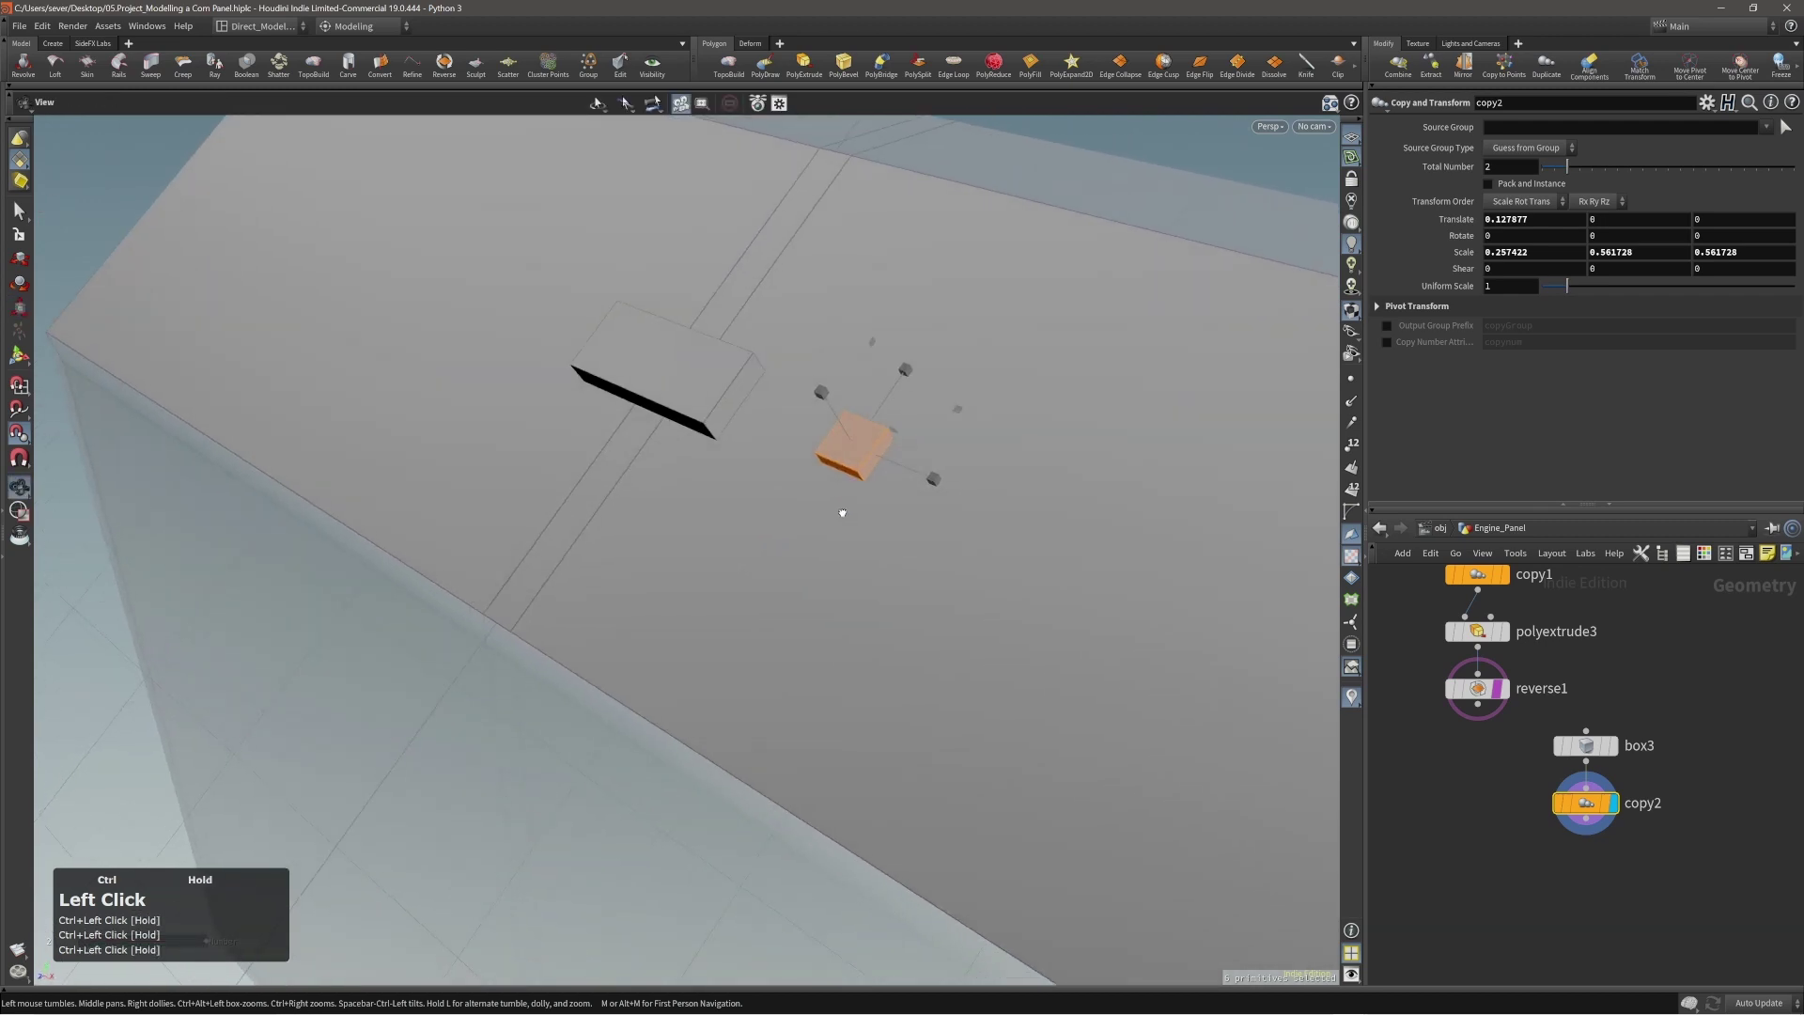
key(Return)
key(ctrl+m)
key(ctrl+m)
key(ctrl+m)
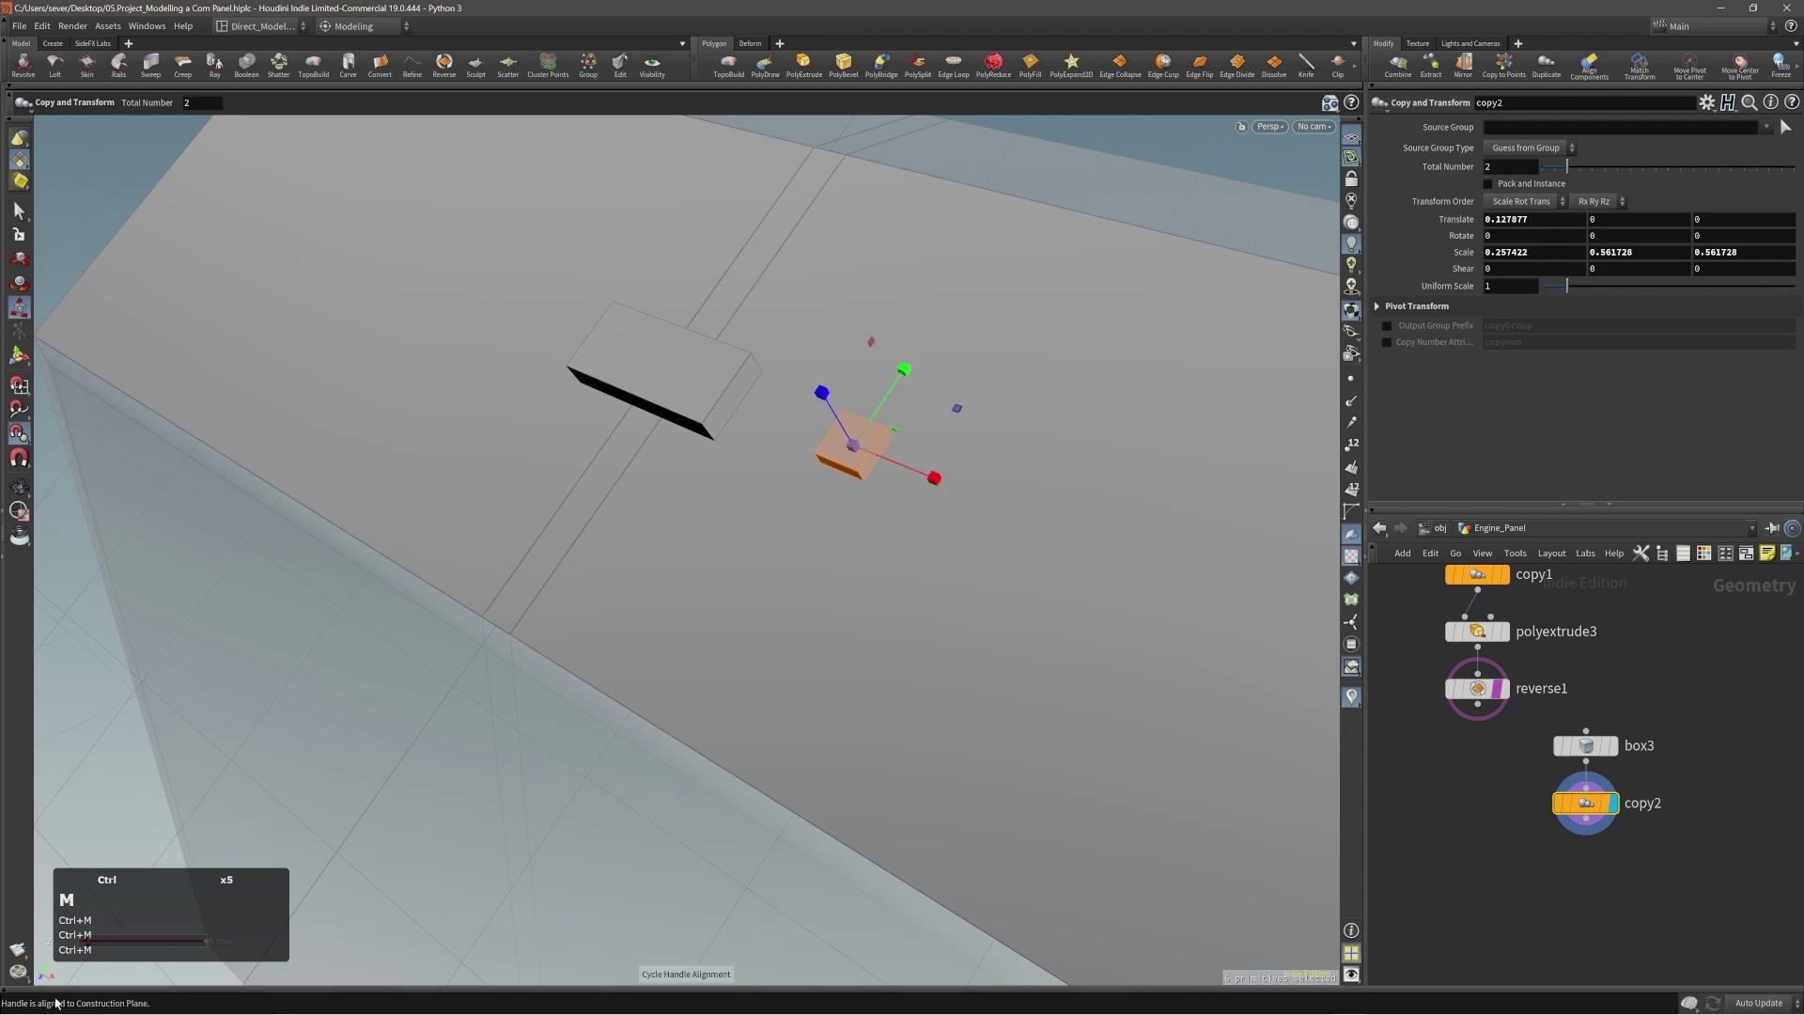
Select the small copied box and shrink it along the construction-plane axes to scale values of about 0.78, 0.93 and 0.84.
mouse_move(850, 448)
alt+mouse_down()
mouse_move(795, 407)
mouse_move(857, 429)
alt+mouse_up()
alt+right_drag(857, 428, 911, 392)
alt+drag(912, 392, 896, 491)
alt+right_drag(906, 502, 796, 483)
click(878, 437)
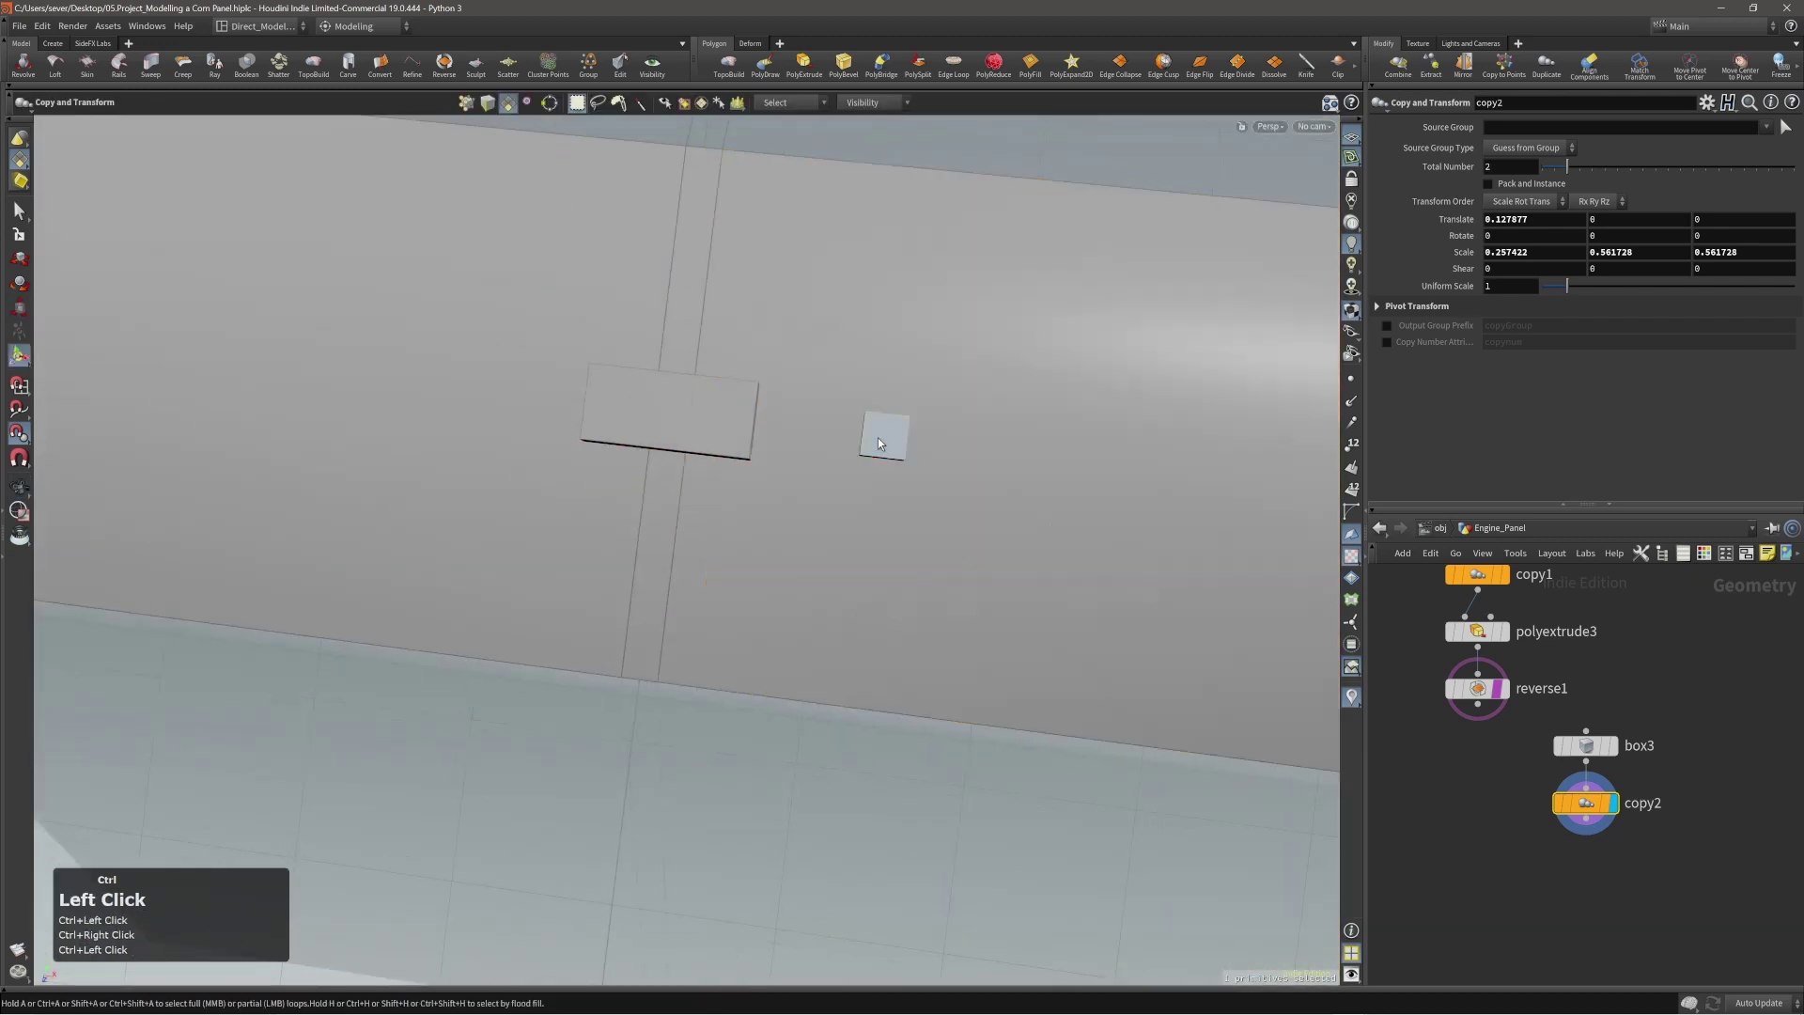
double_click(884, 450)
alt+drag(886, 454, 689, 429)
right_drag(689, 428, 763, 452)
key(e)
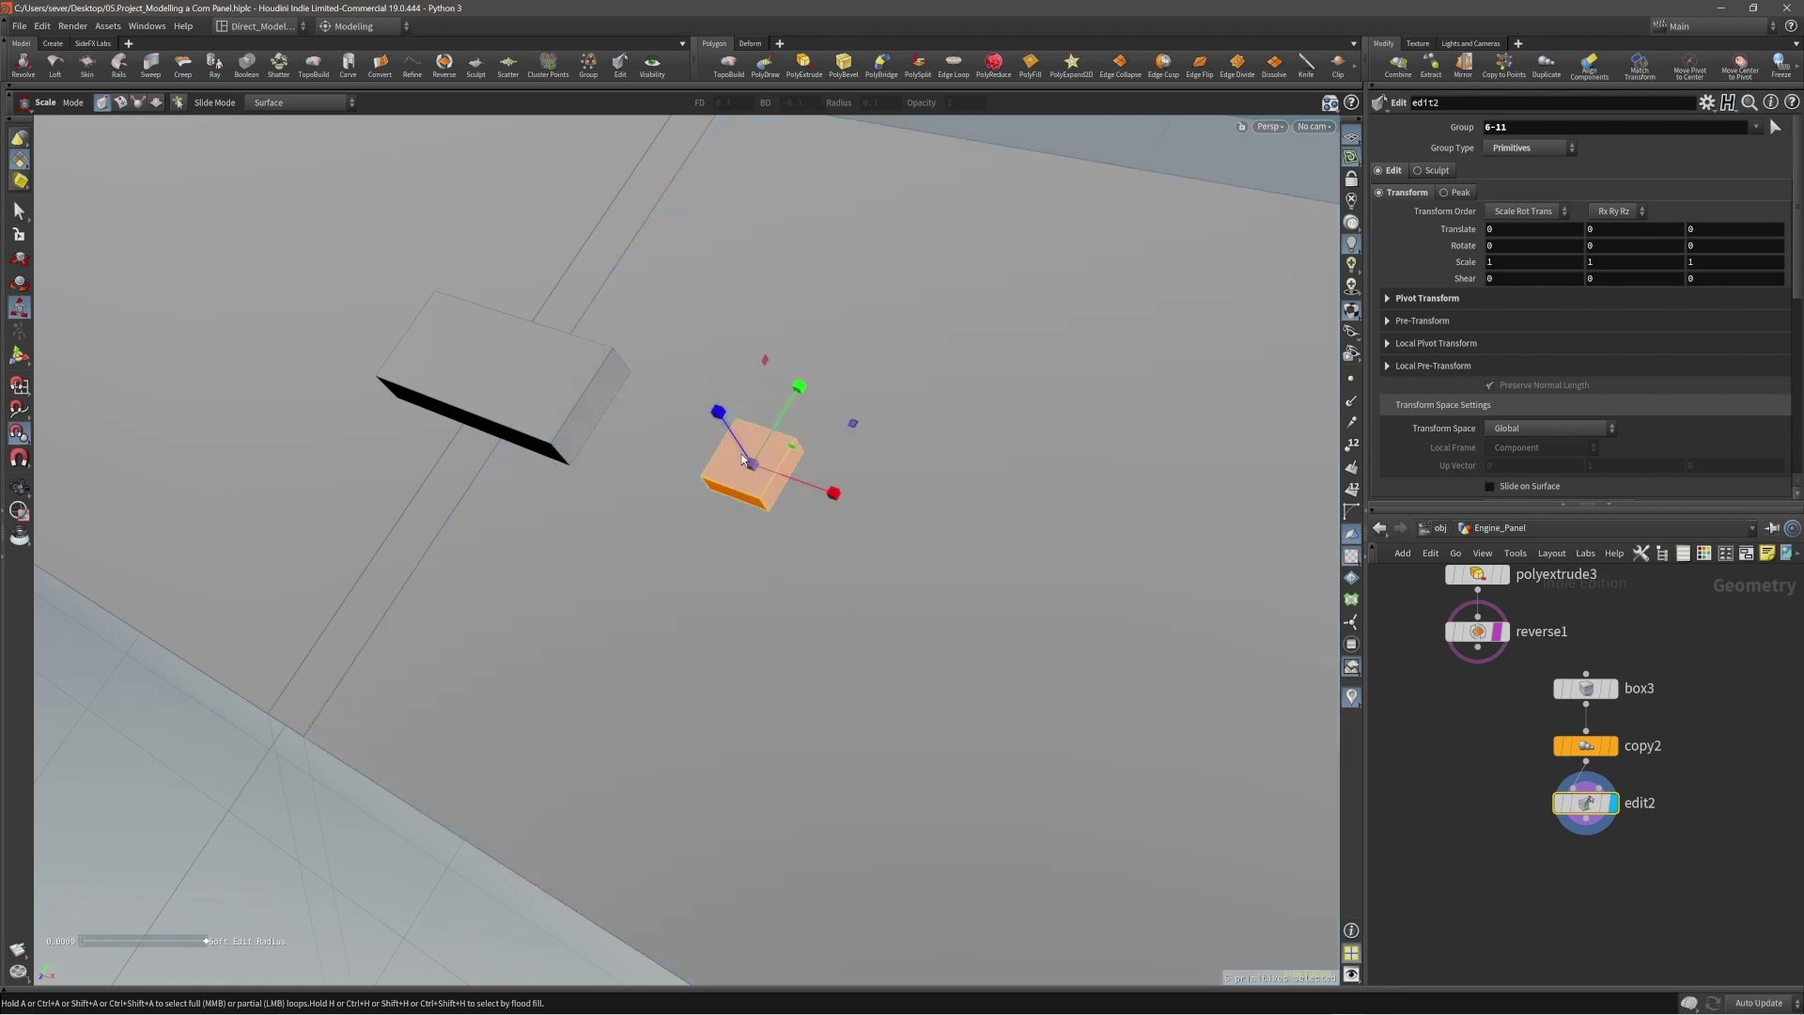
alt+drag(759, 453, 829, 422)
alt+drag(829, 423, 832, 520)
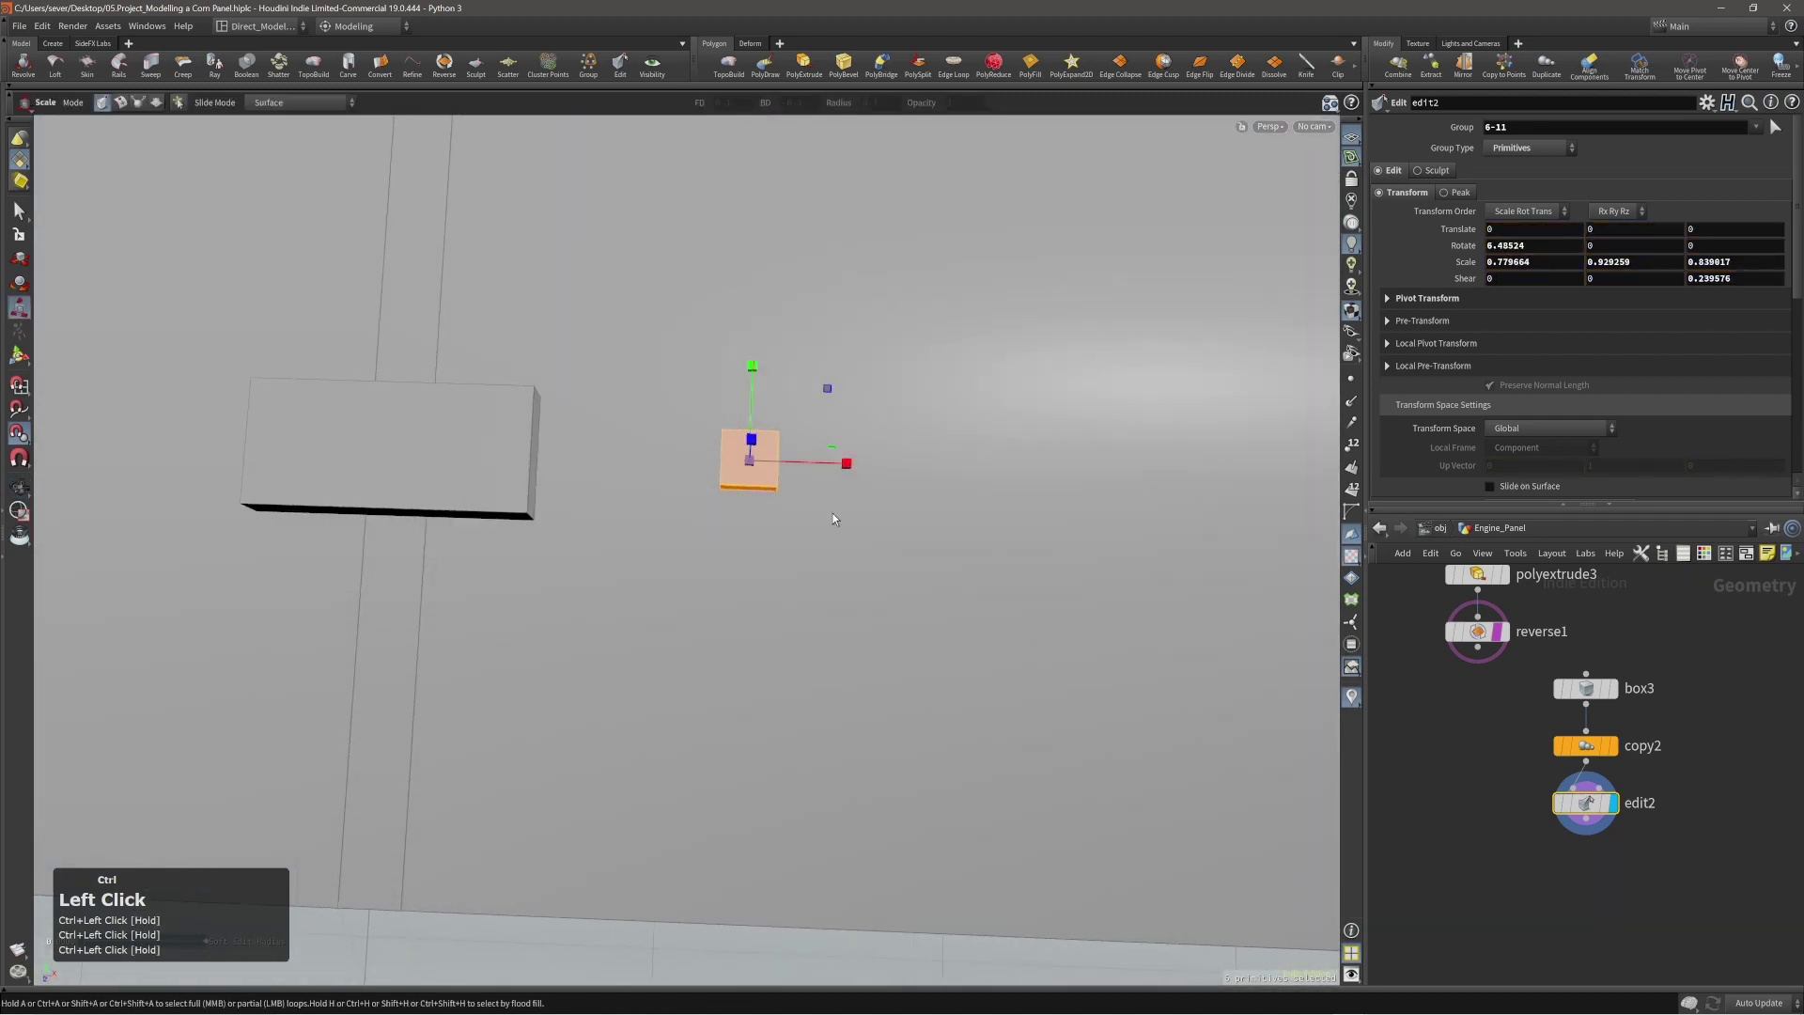
Move the small box towards the large box by about -0.051 along X.
ctrl+middle_drag(955, 547, 815, 520)
alt+middle_drag(602, 450, 715, 468)
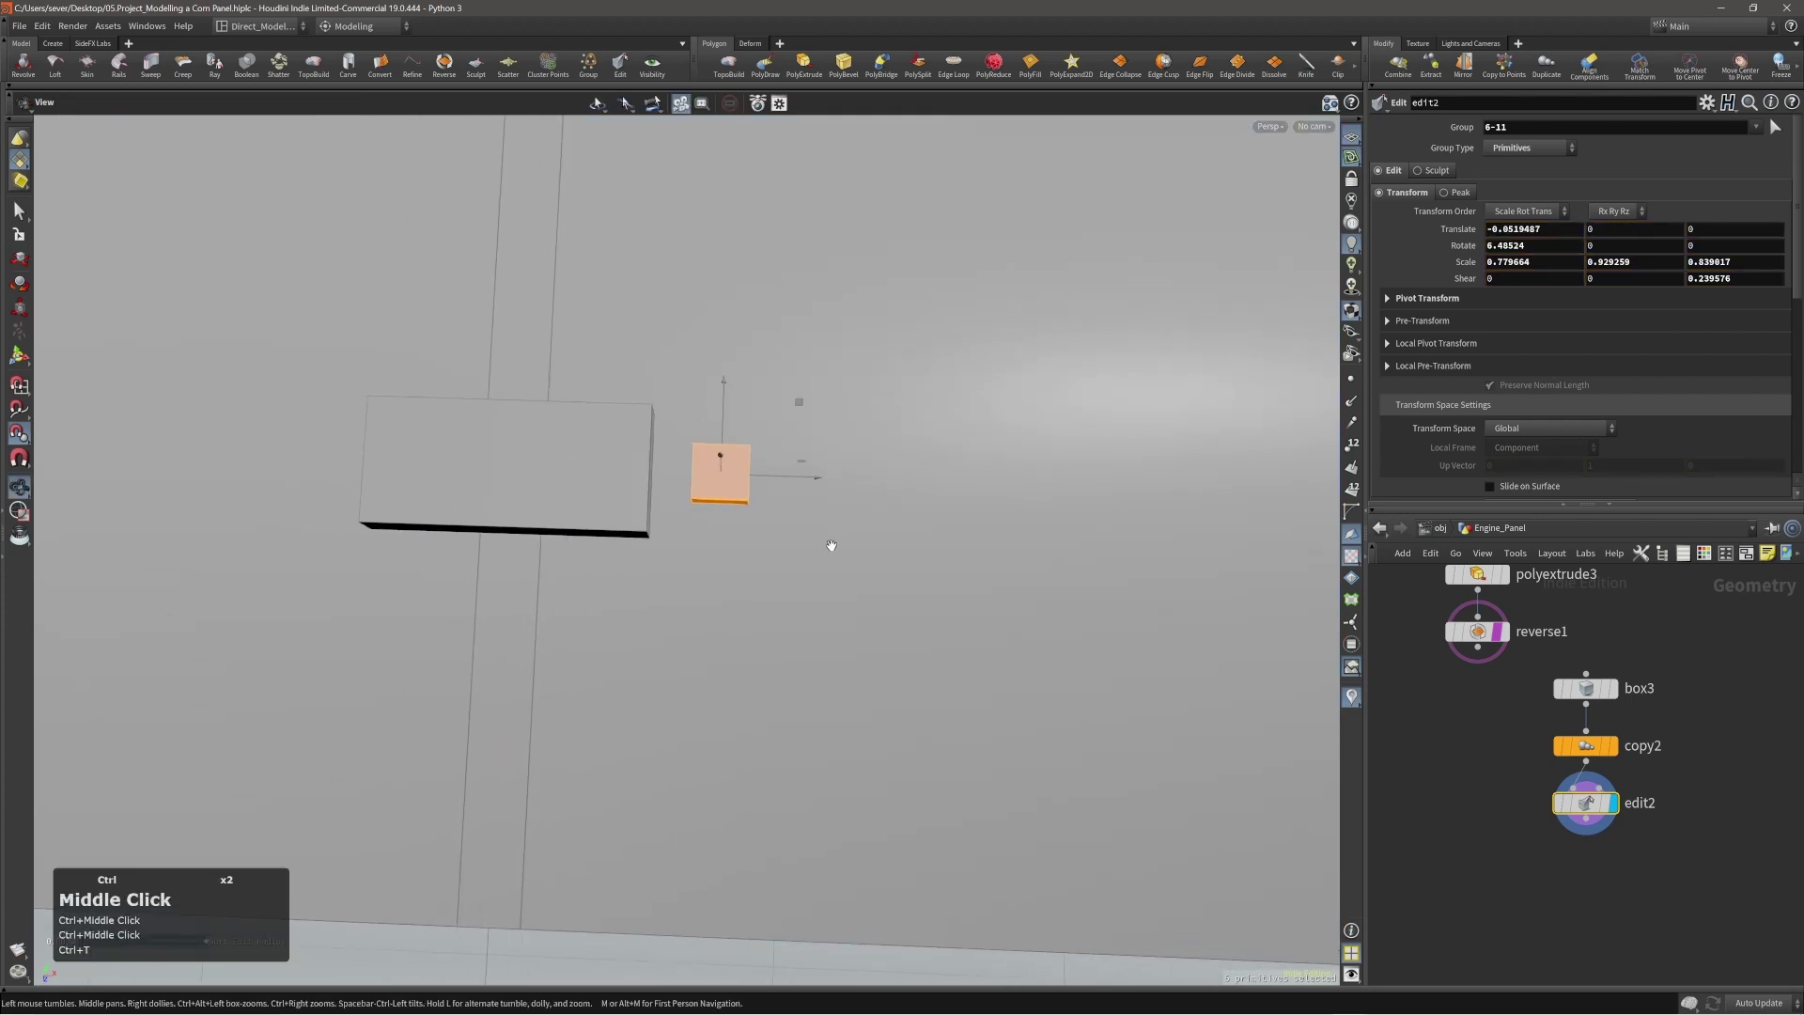
ctrl+drag(809, 477, 720, 440)
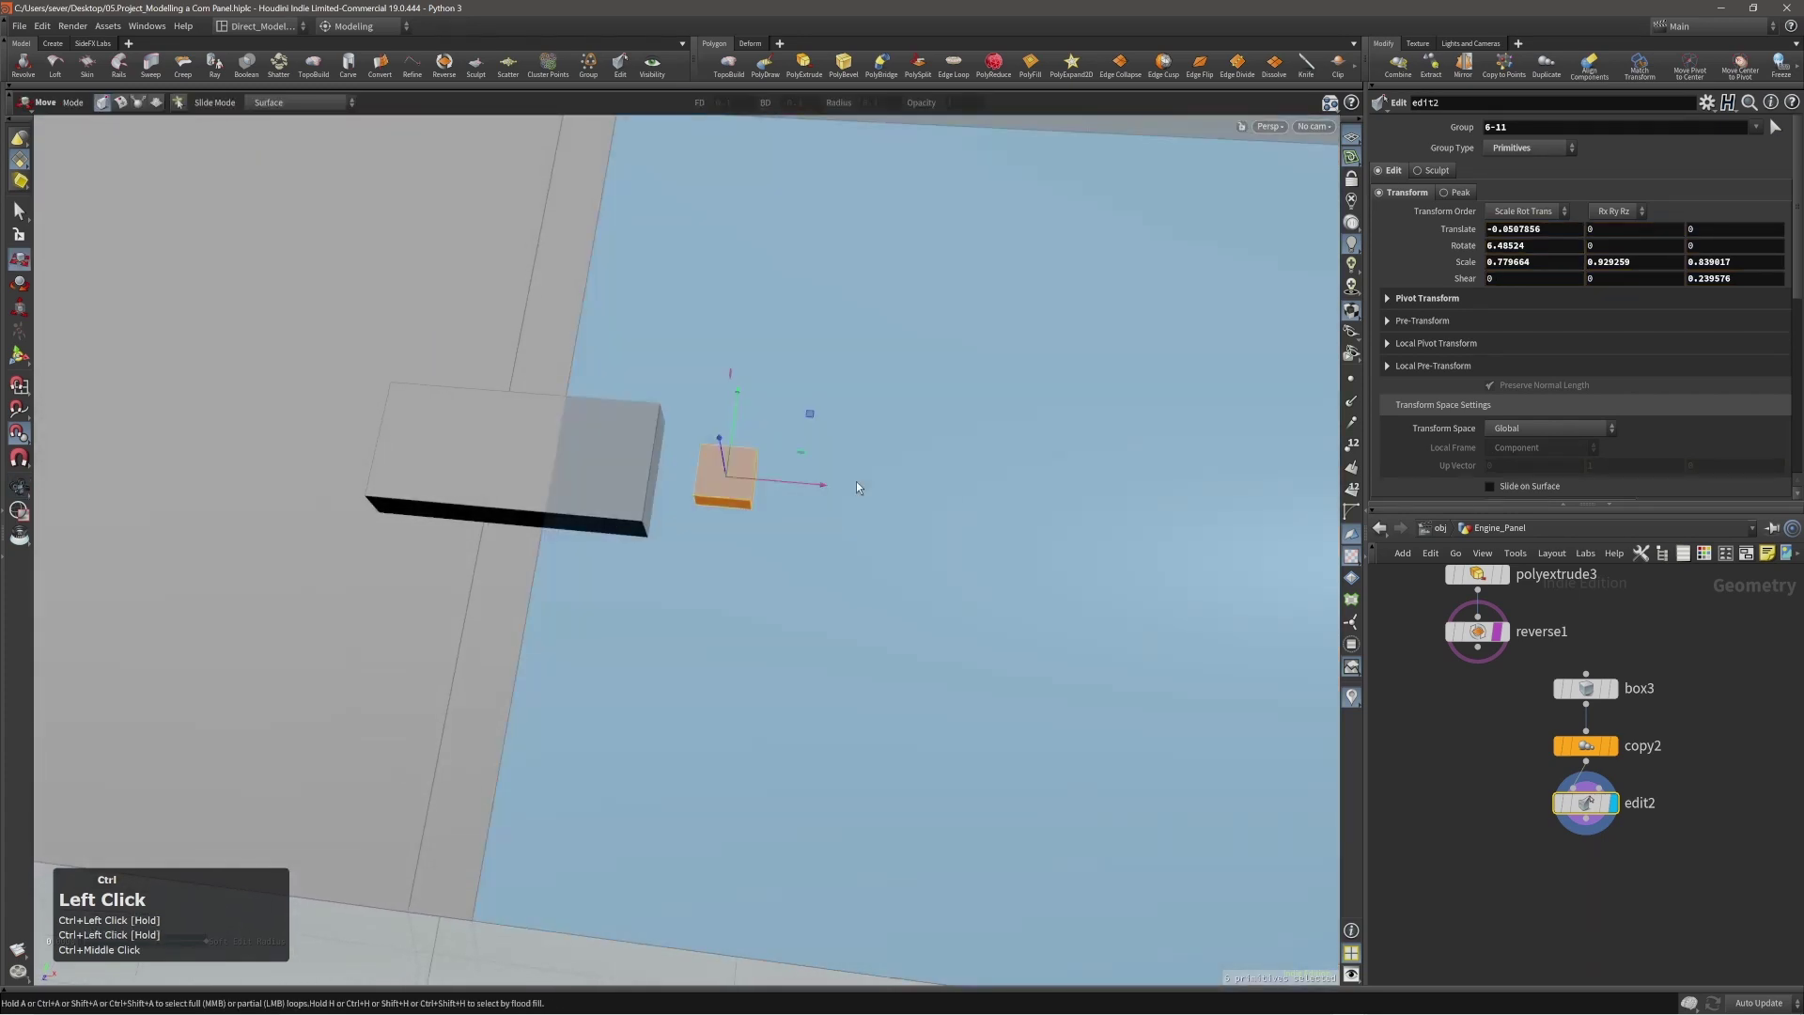
Duplicate the small box with Copy and Transform, offset about 0.037 along X.
key(c)
click(834, 467)
click(825, 449)
alt+right_drag(825, 449, 767, 488)
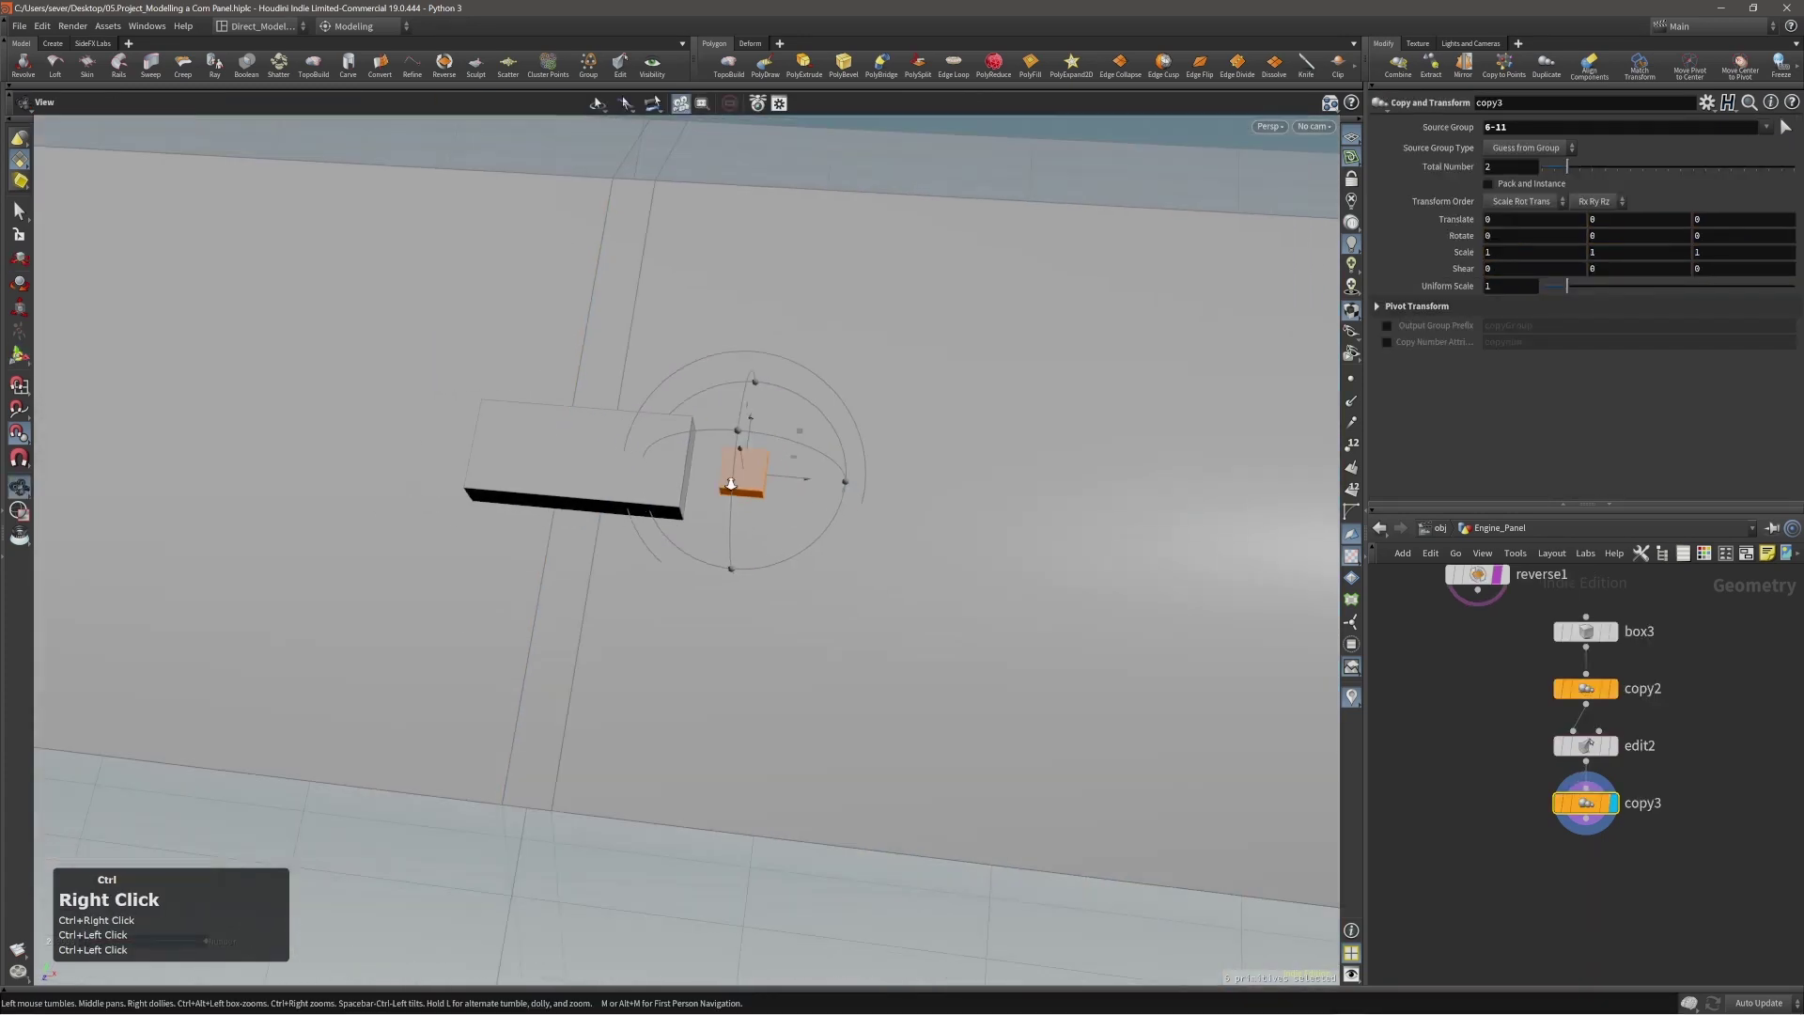
alt+drag(766, 489, 774, 526)
ctrl+middle_drag(876, 543, 957, 538)
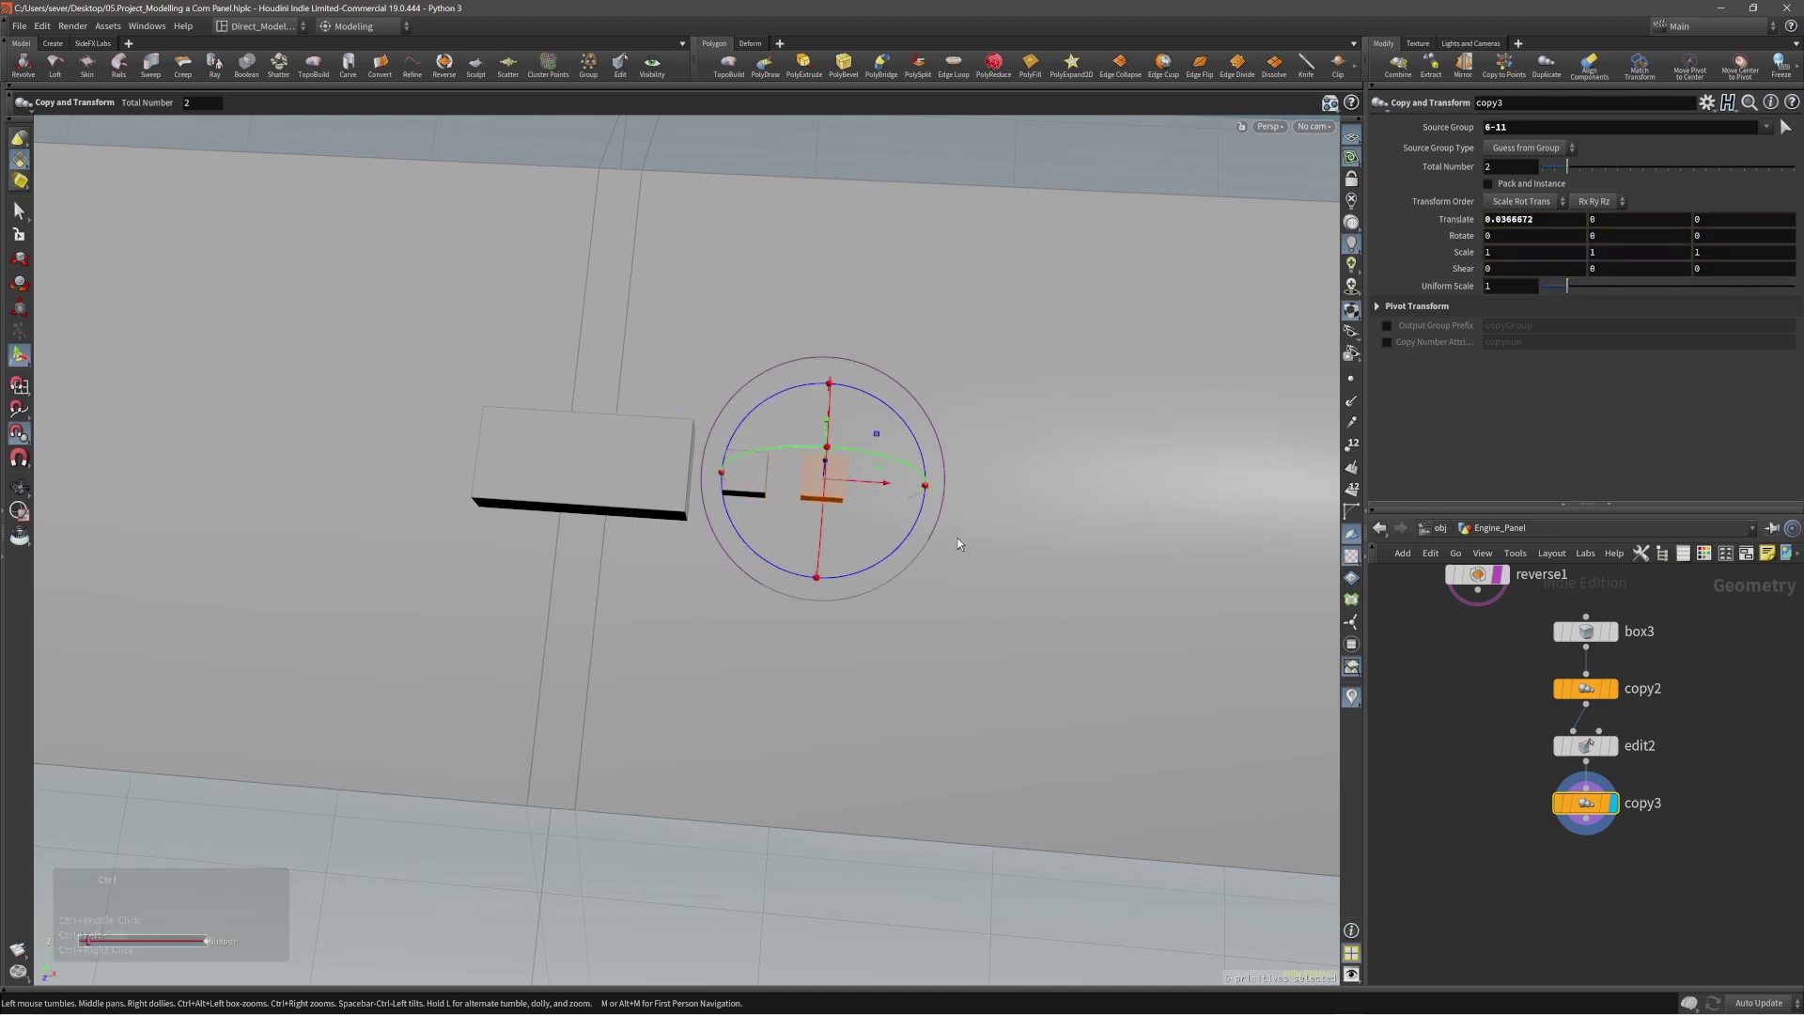
Set the small box copy's total number to 4 so that they form a row.
ctrl+drag(1566, 167, 1590, 175)
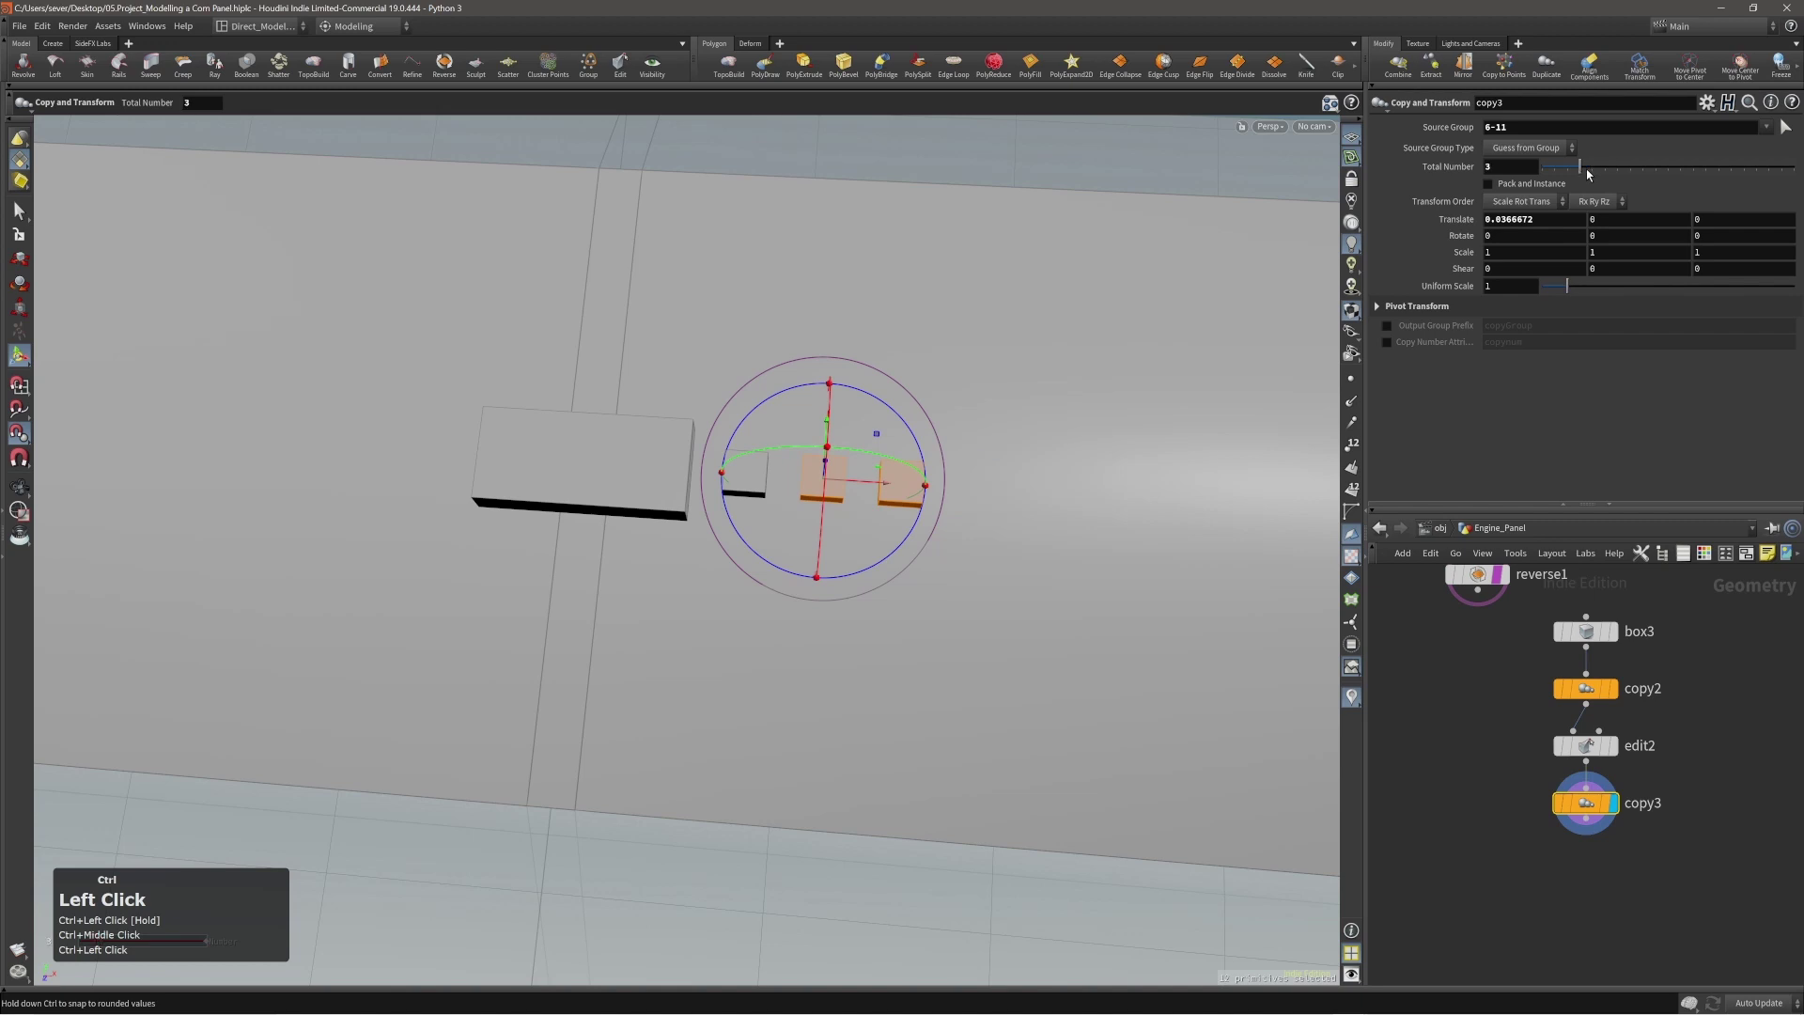
drag(996, 547, 885, 476)
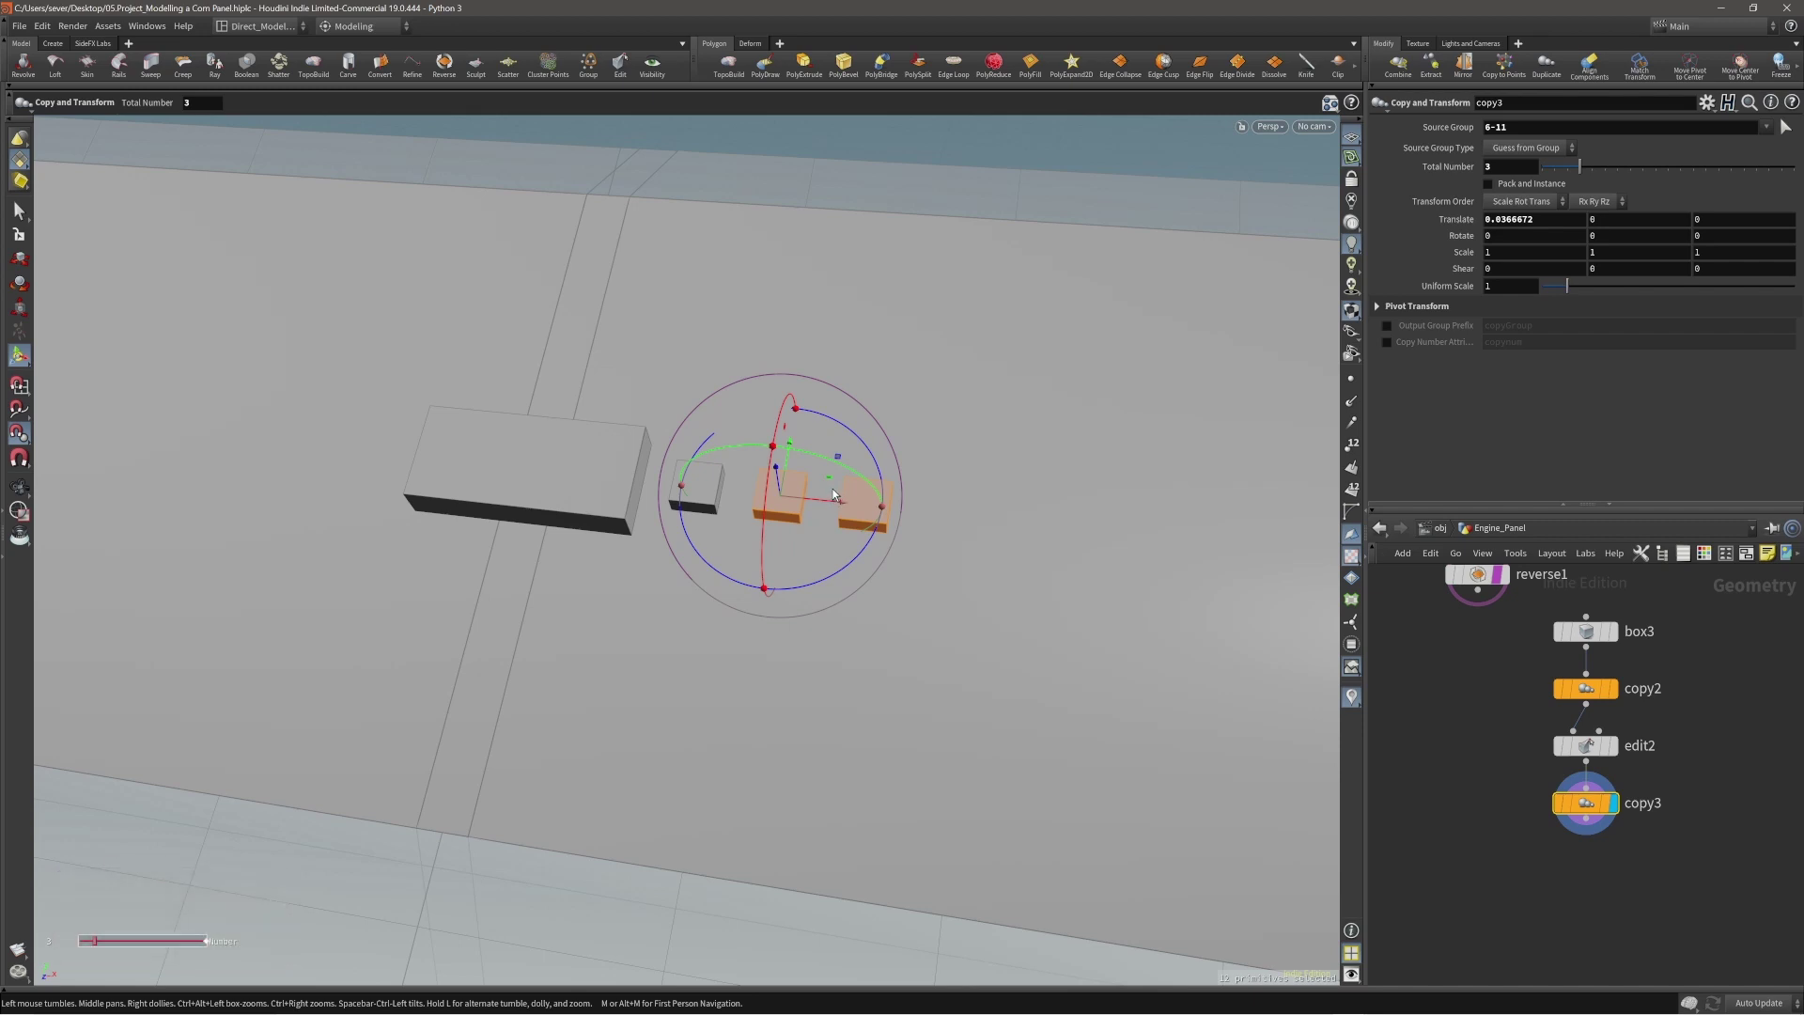
right_drag(812, 511, 796, 480)
middle_drag(777, 485, 897, 504)
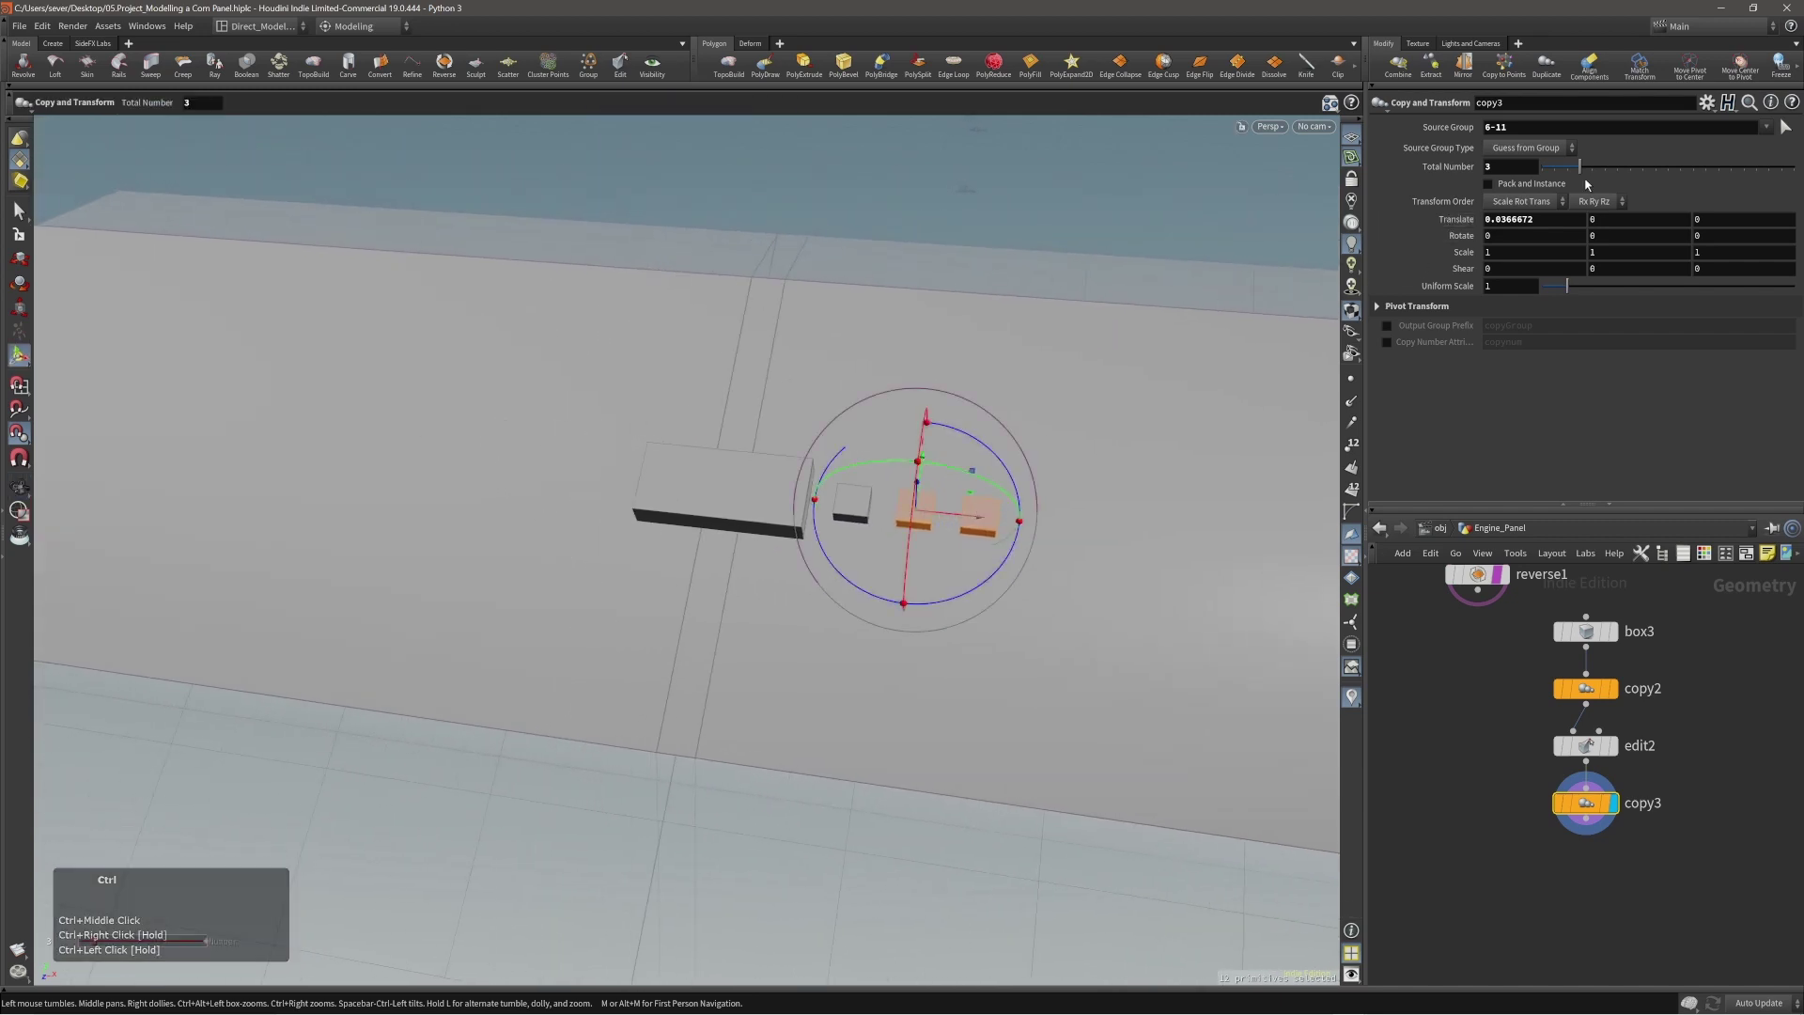
ctrl+drag(1579, 167, 1593, 174)
Try to move the outermost small box to the other side of the large box, about -0.266 along X.
click(1050, 522)
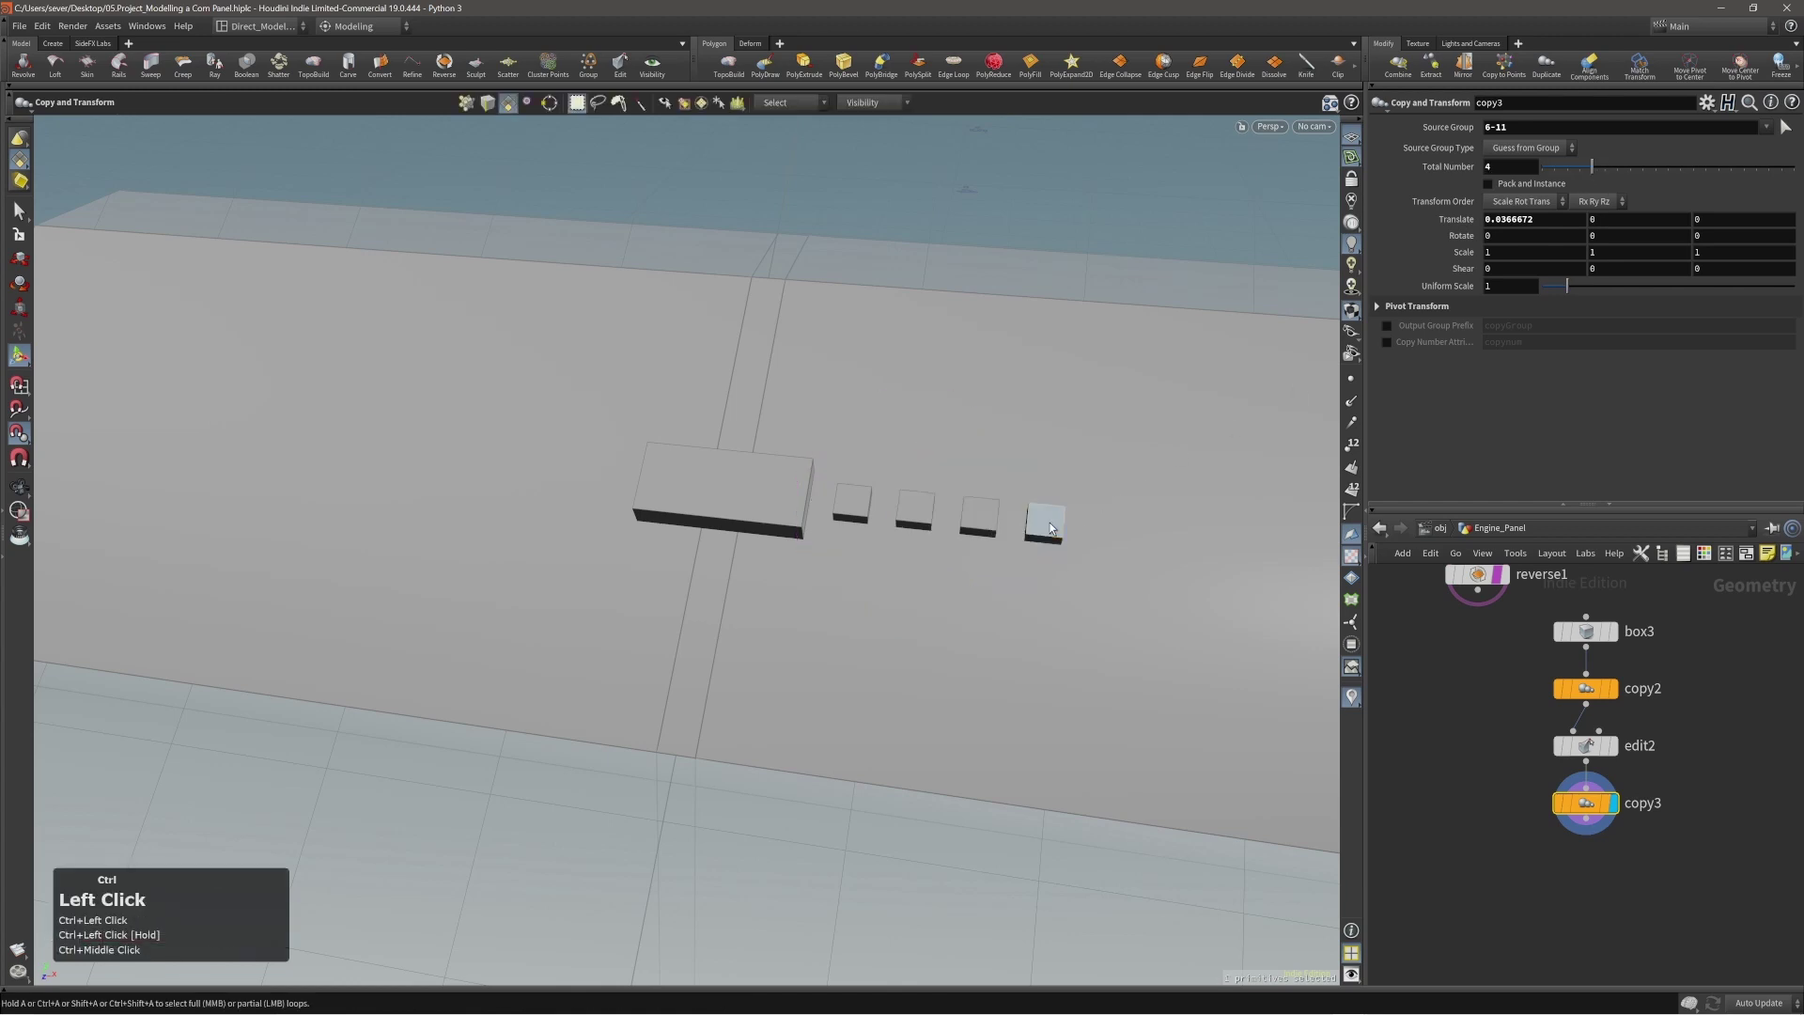
key(t)
middle_drag(1171, 619, 1105, 607)
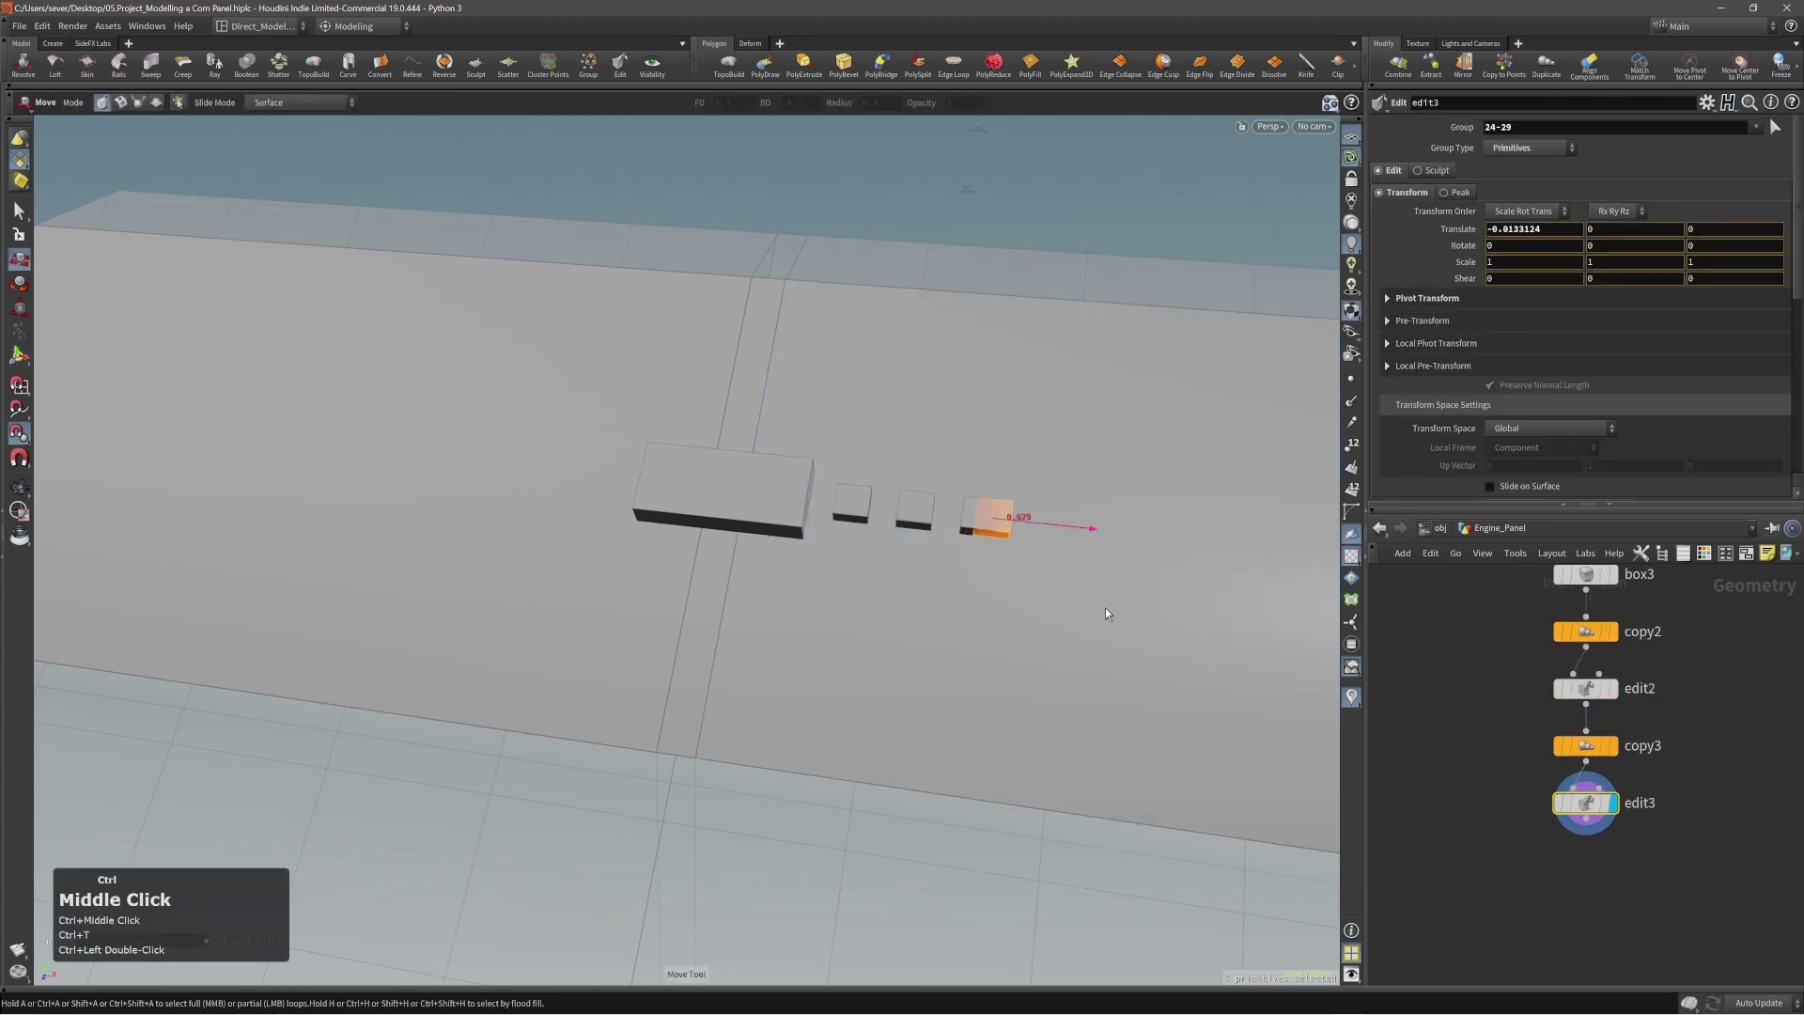
middle_drag(783, 548, 720, 537)
drag(720, 537, 788, 597)
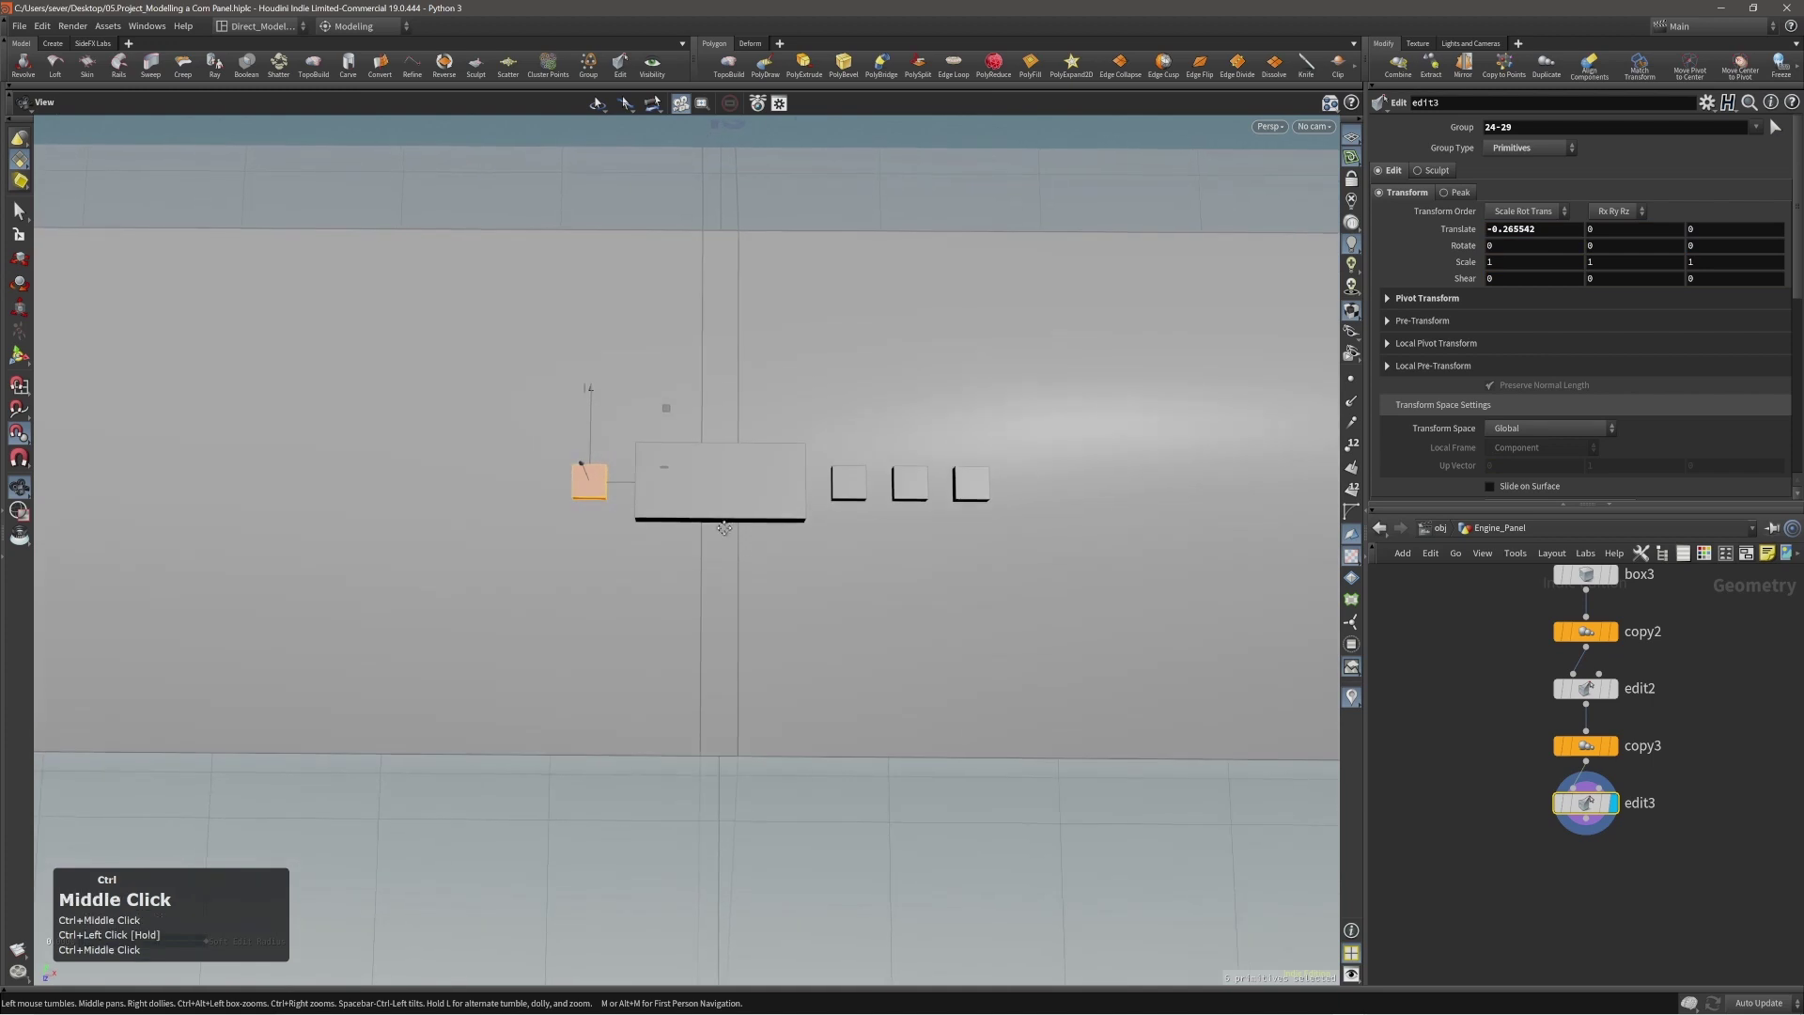
middle_drag(789, 596, 847, 595)
click(867, 612)
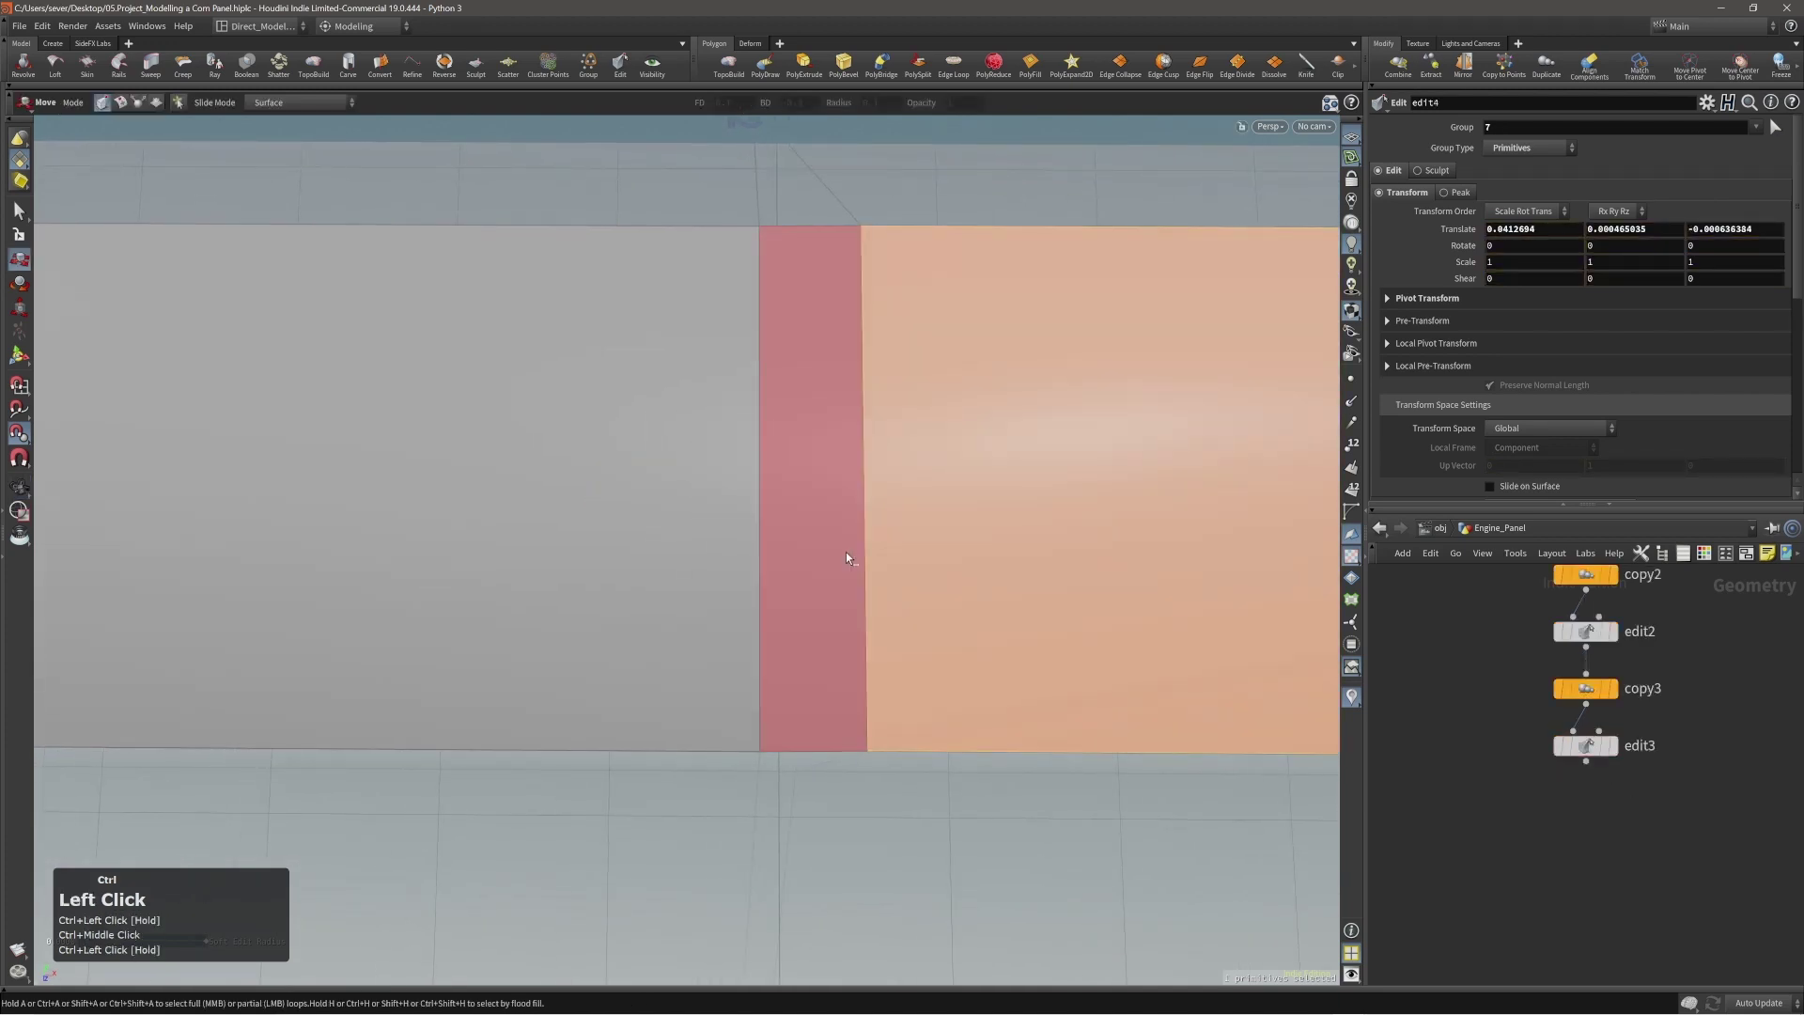
key(z)
drag(840, 510, 730, 439)
key(ctrl+z)
right_drag(730, 439, 745, 468)
middle_drag(745, 468, 836, 503)
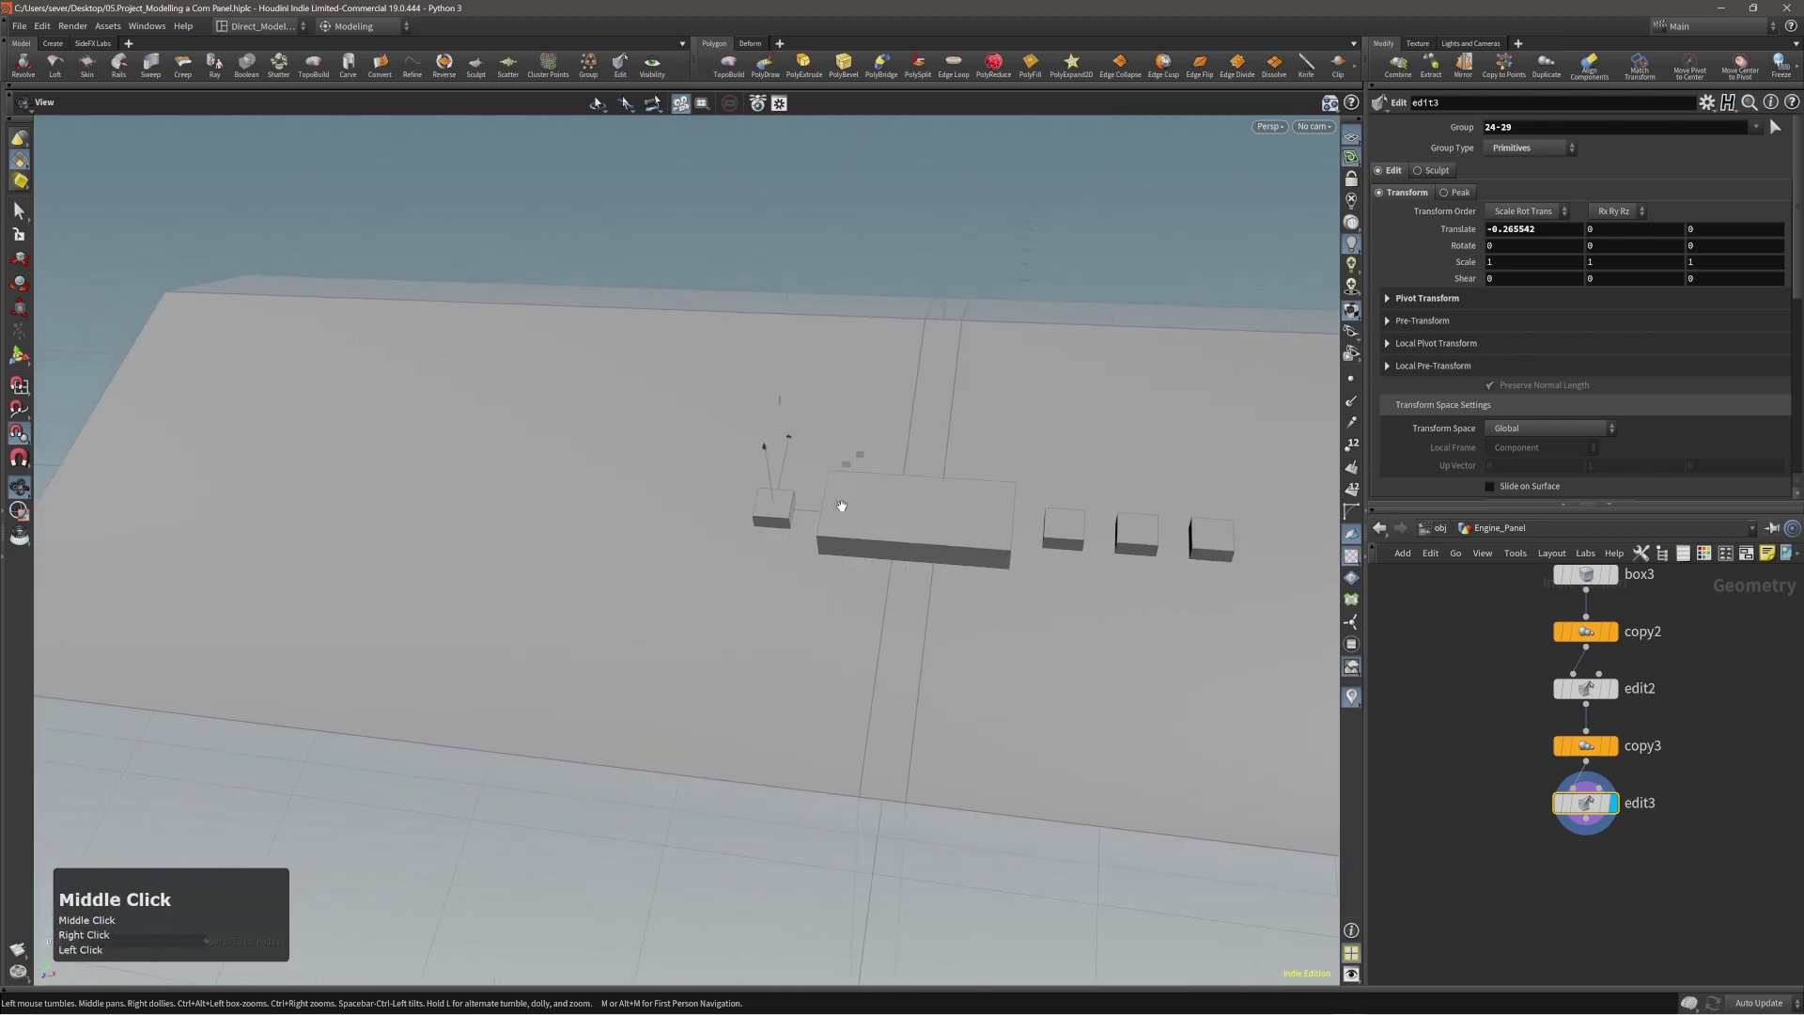
Nudge the relocated small box slightly further from the large box, to an X translation of about -0.268.
mouse_move(836, 503)
mouse_down()
mouse_move(874, 511)
mouse_move(860, 517)
mouse_up()
middle_drag(860, 517, 813, 522)
drag(814, 522, 783, 496)
right_drag(784, 496, 788, 500)
mouse_move(788, 500)
mouse_down()
mouse_move(824, 514)
mouse_move(817, 489)
mouse_up()
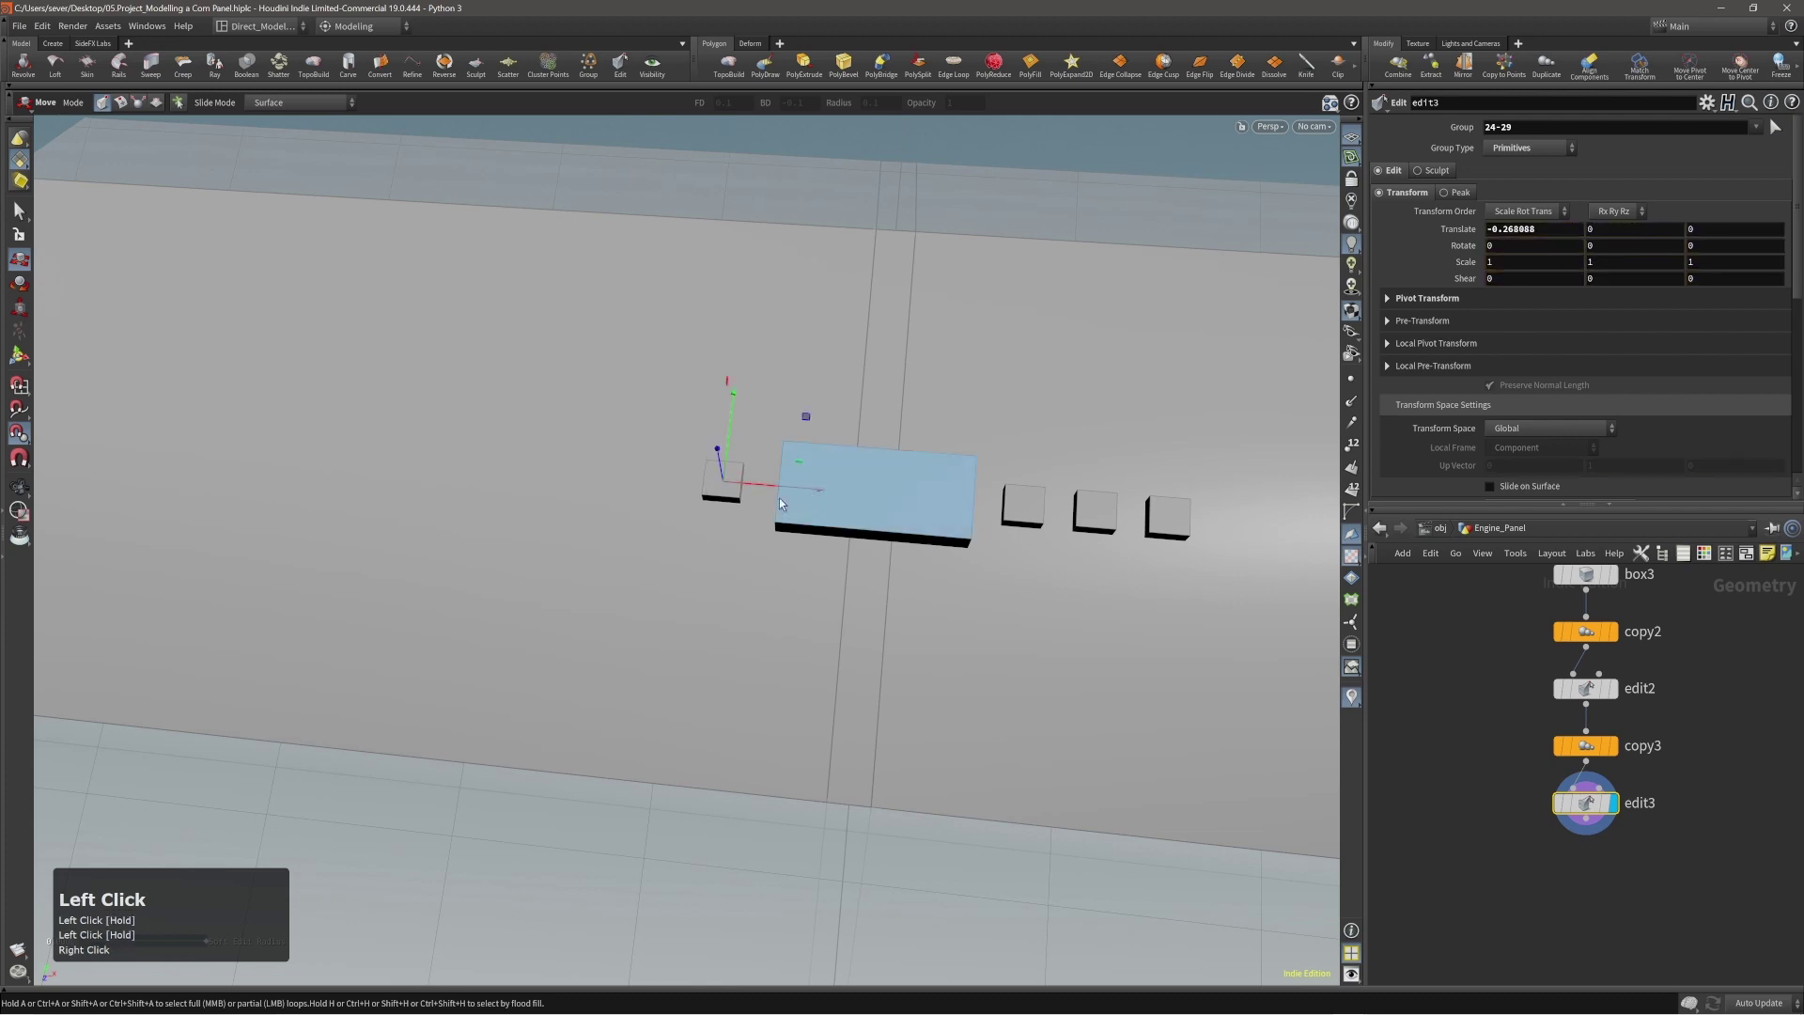
Undo the outermost small box's moves together with its edit operation.
key(ctrl+z)
key(ctrl+z)
key(ctrl+z)
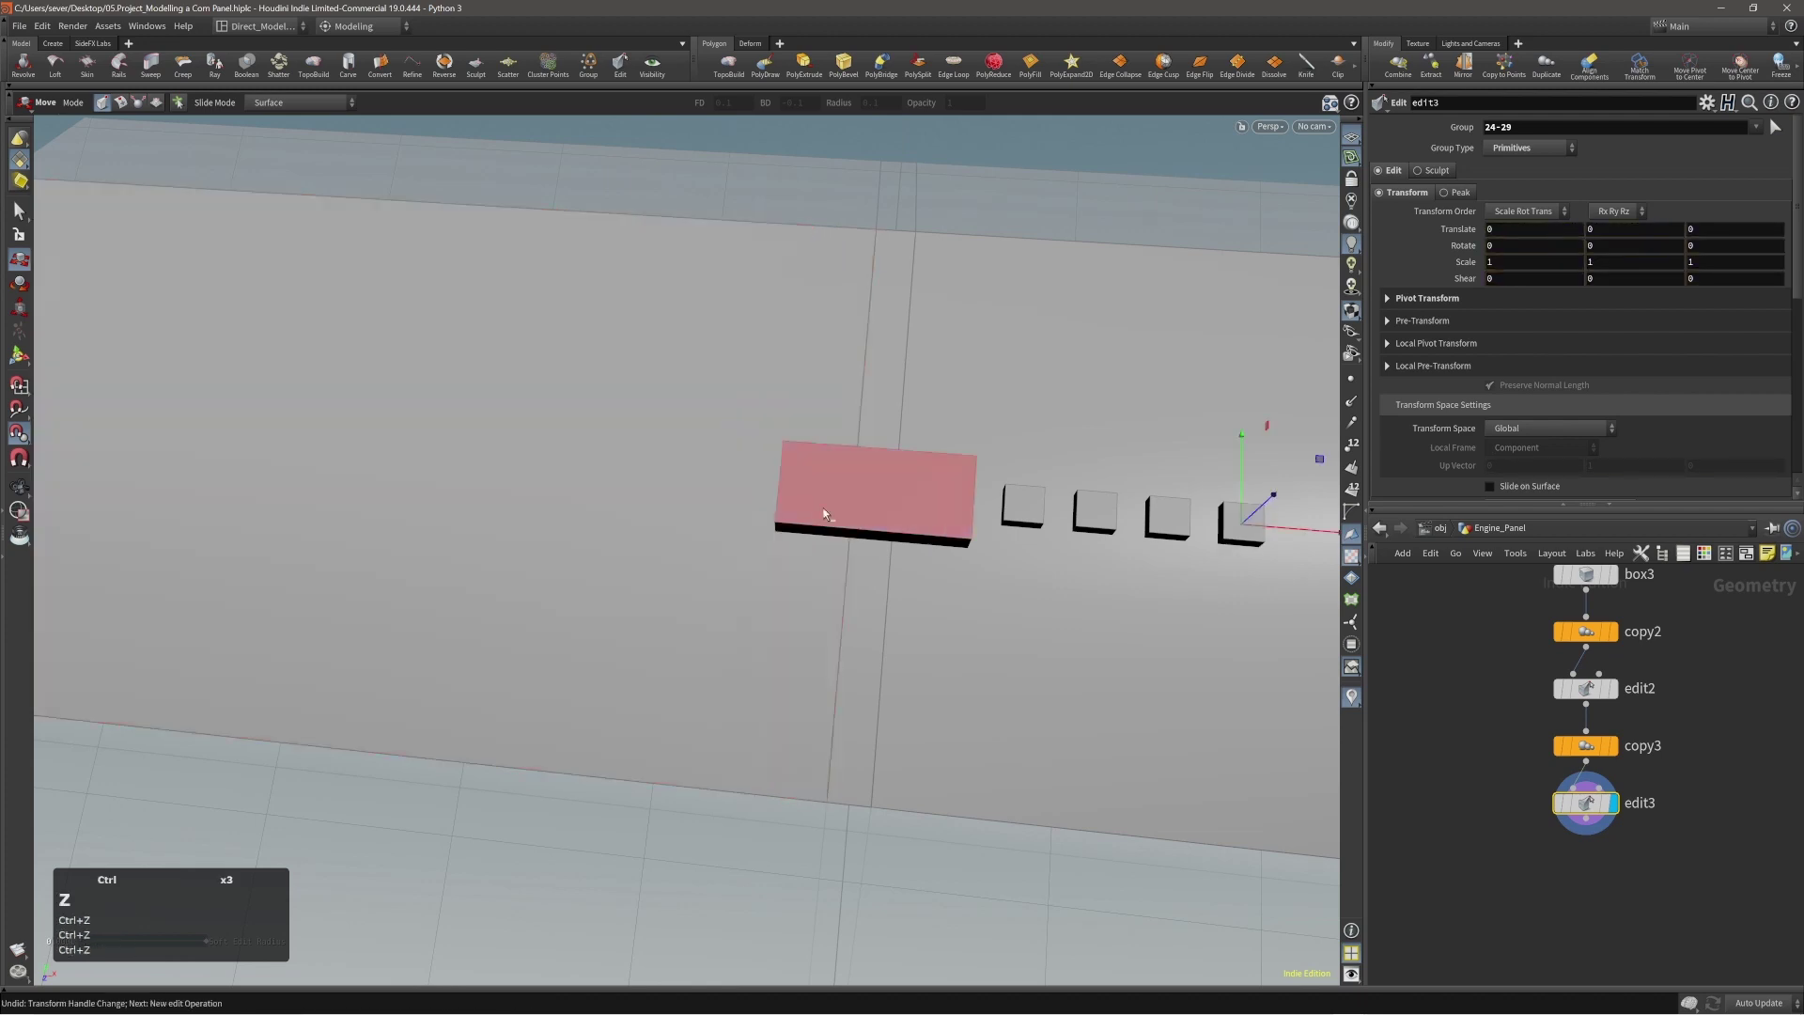
key(ctrl+z)
Reduce the small box copy's total number to 3.
alt+middle_drag(945, 517, 927, 519)
click(925, 516)
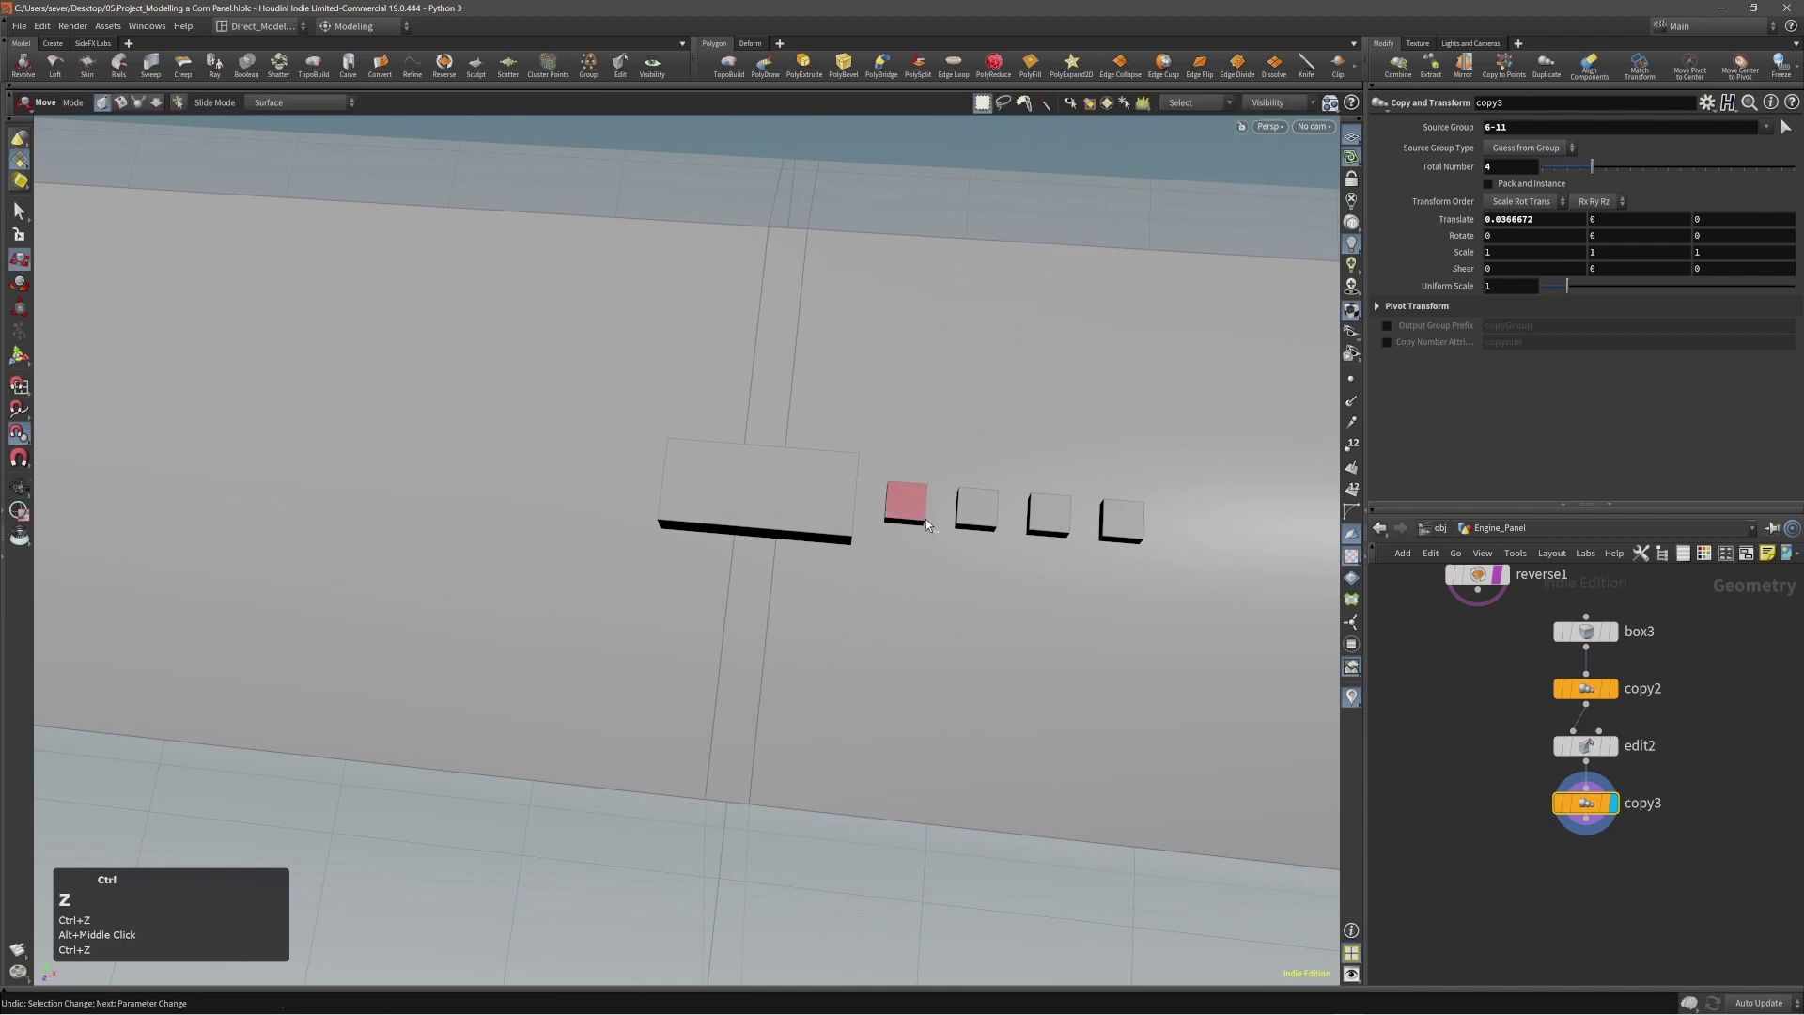
ctrl+alt+middle_drag(1073, 526, 995, 513)
ctrl+alt+click(995, 513)
Select the whole small box nearest the large box and mirror it along X to the large box's other side, keeping the original.
key(t)
ctrl+double_click(902, 512)
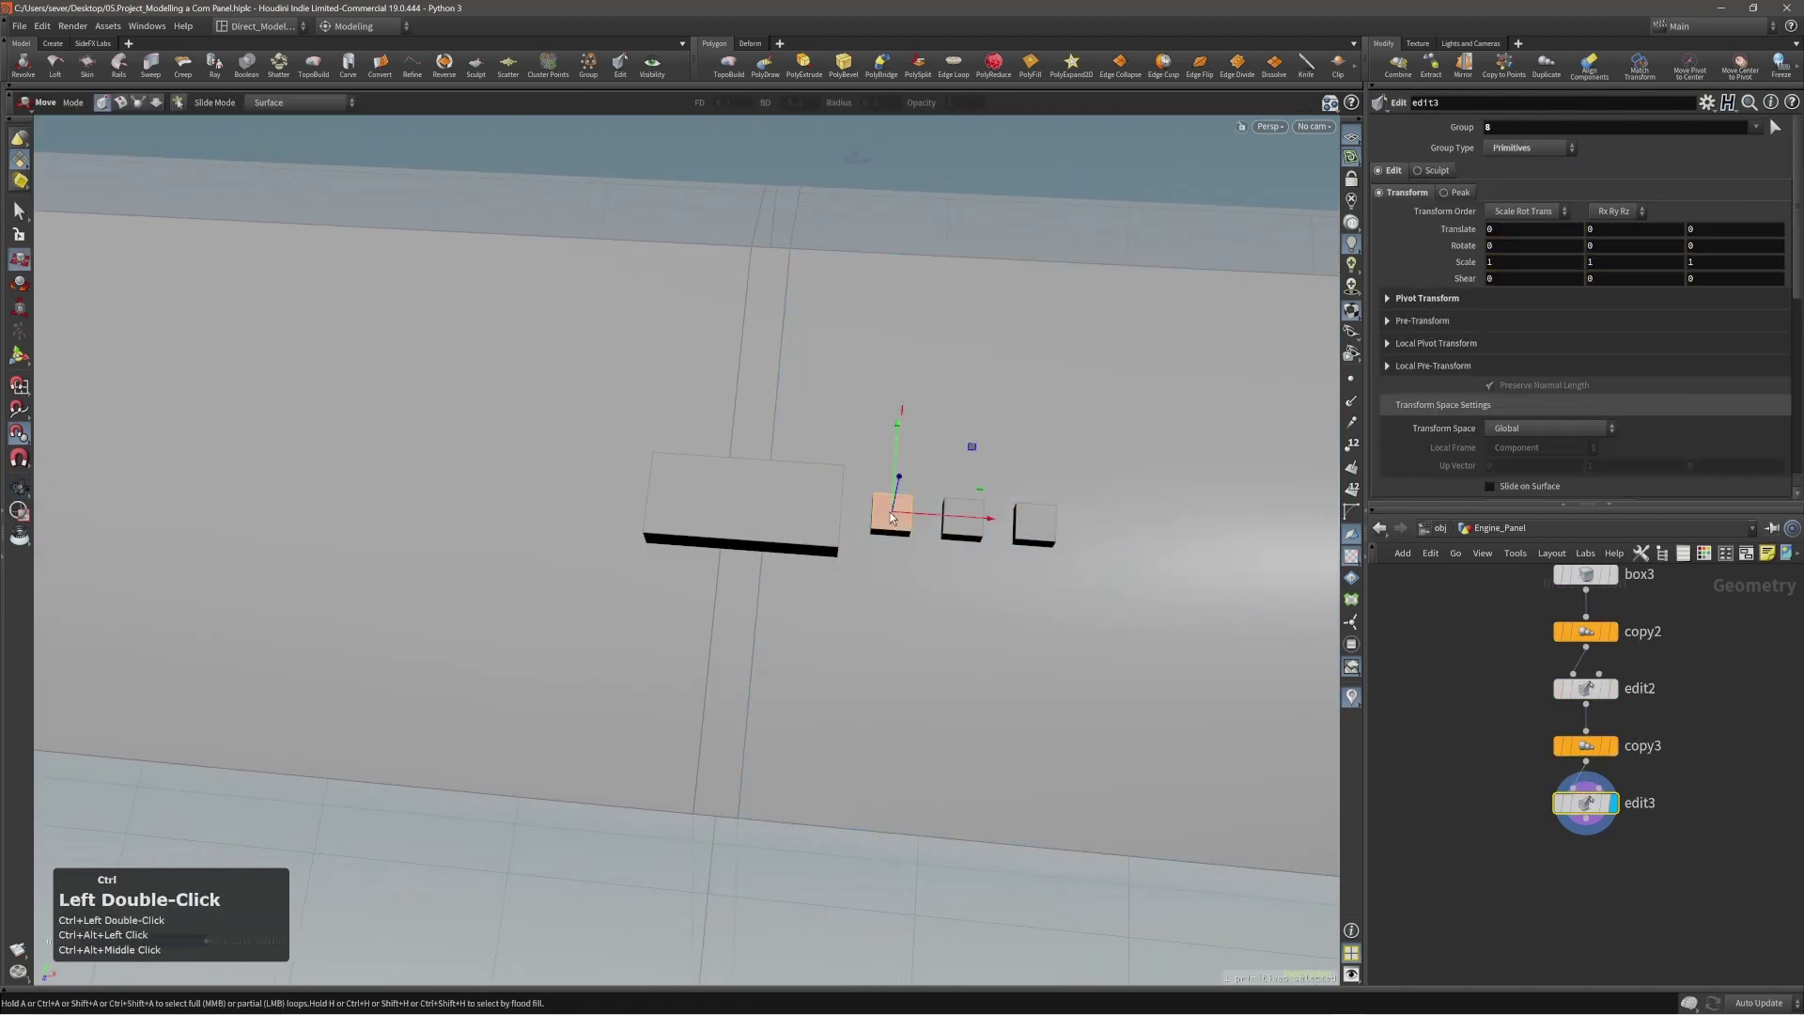
ctrl+alt+right_drag(902, 512, 685, 420)
ctrl+alt+middle_drag(685, 419, 725, 407)
middle_click(724, 407)
ctrl+alt+drag(933, 489, 903, 511)
key(ctrl+c)
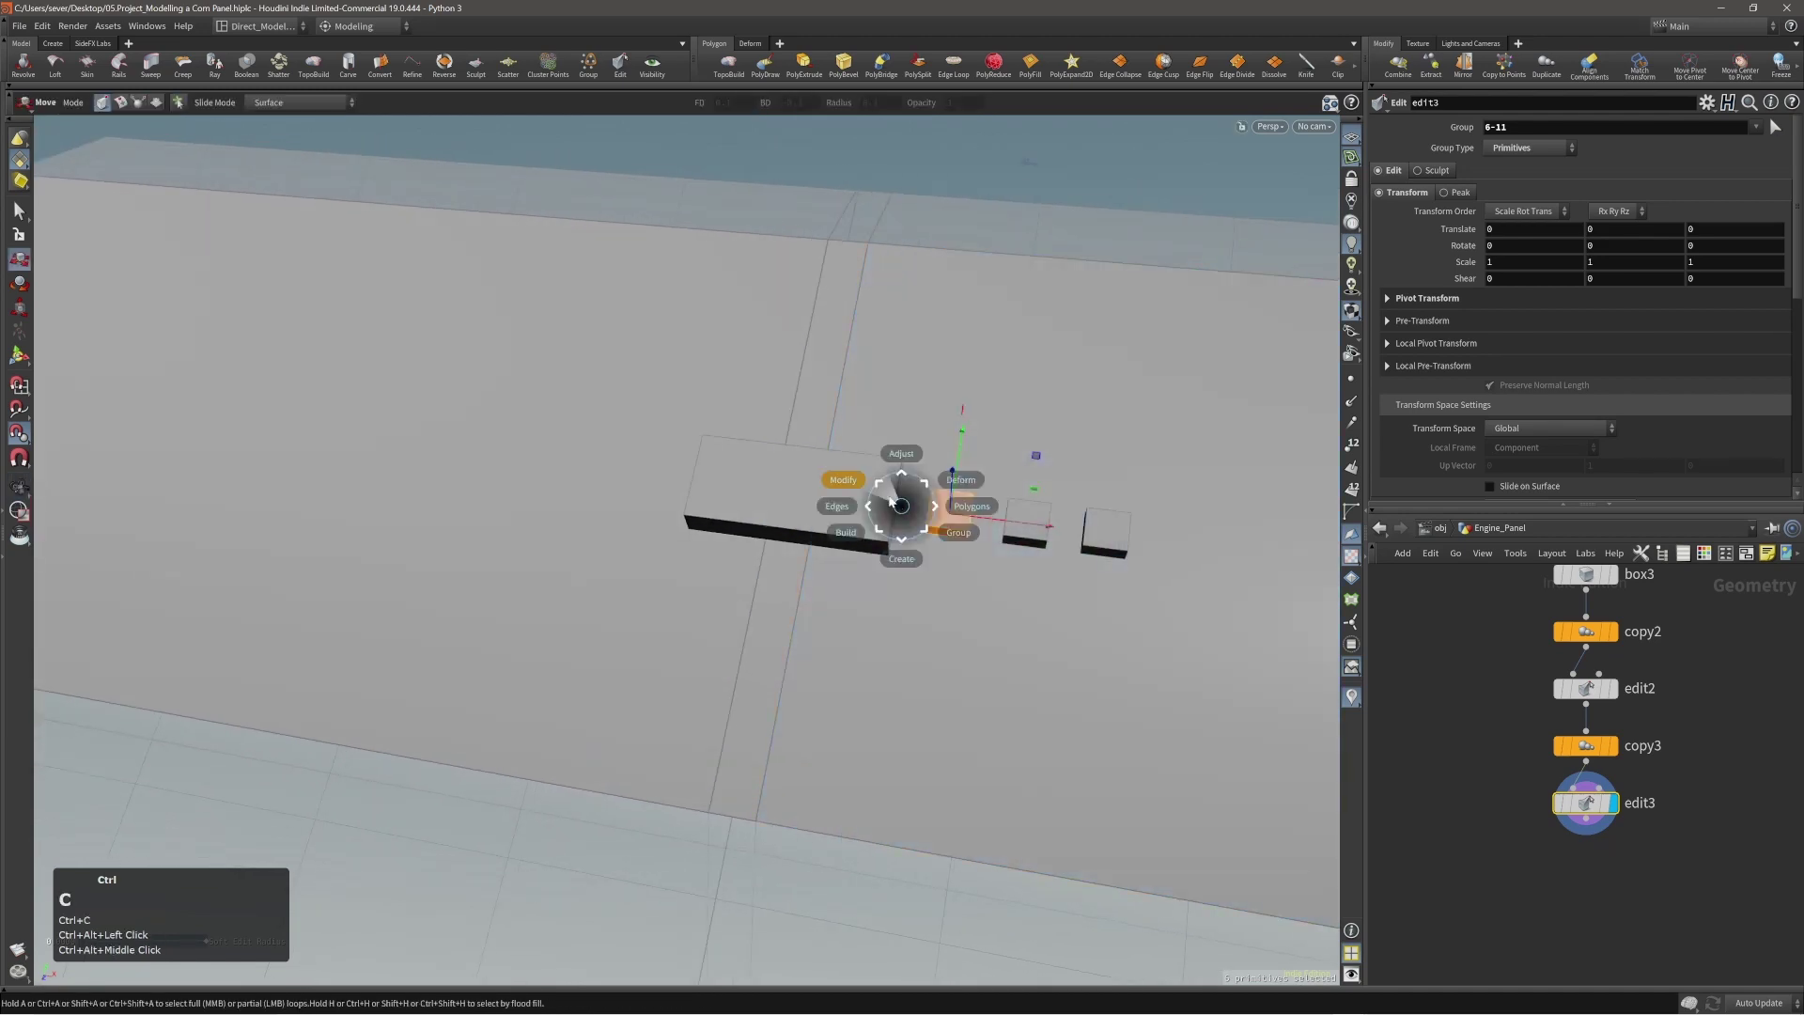
ctrl+click(895, 503)
ctrl+click(968, 527)
key(ctrl+z)
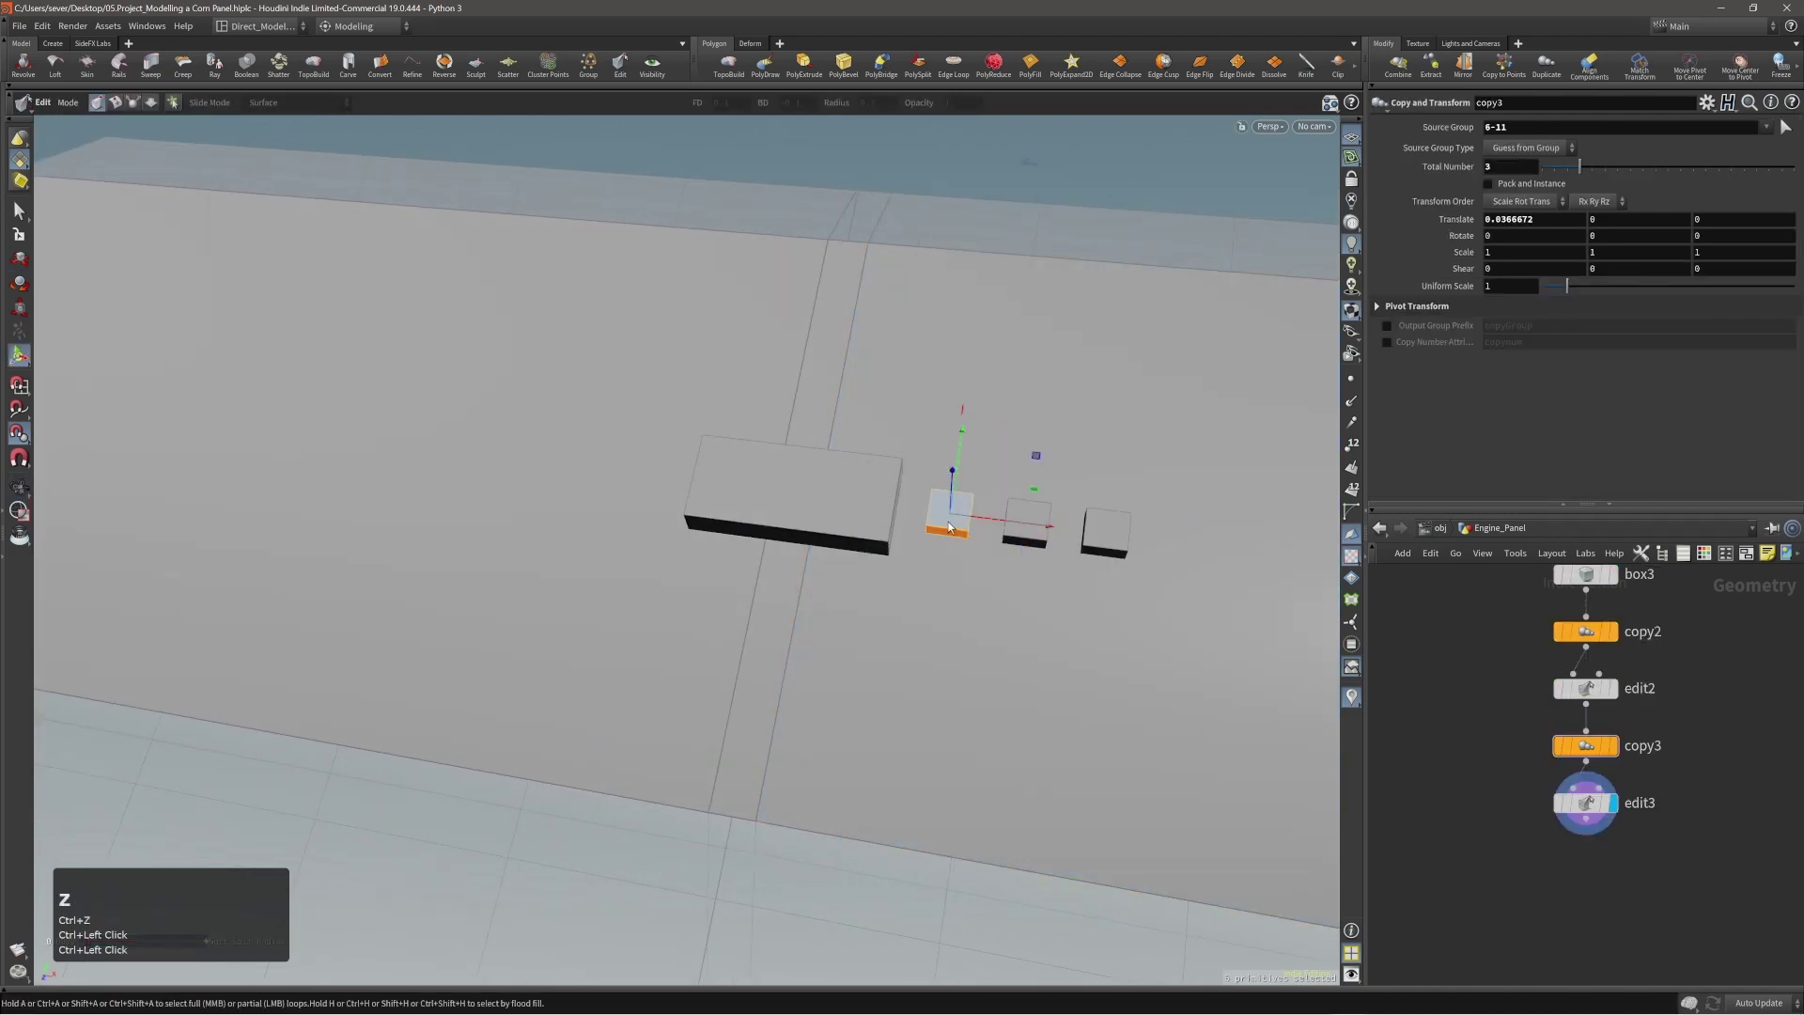
key(c)
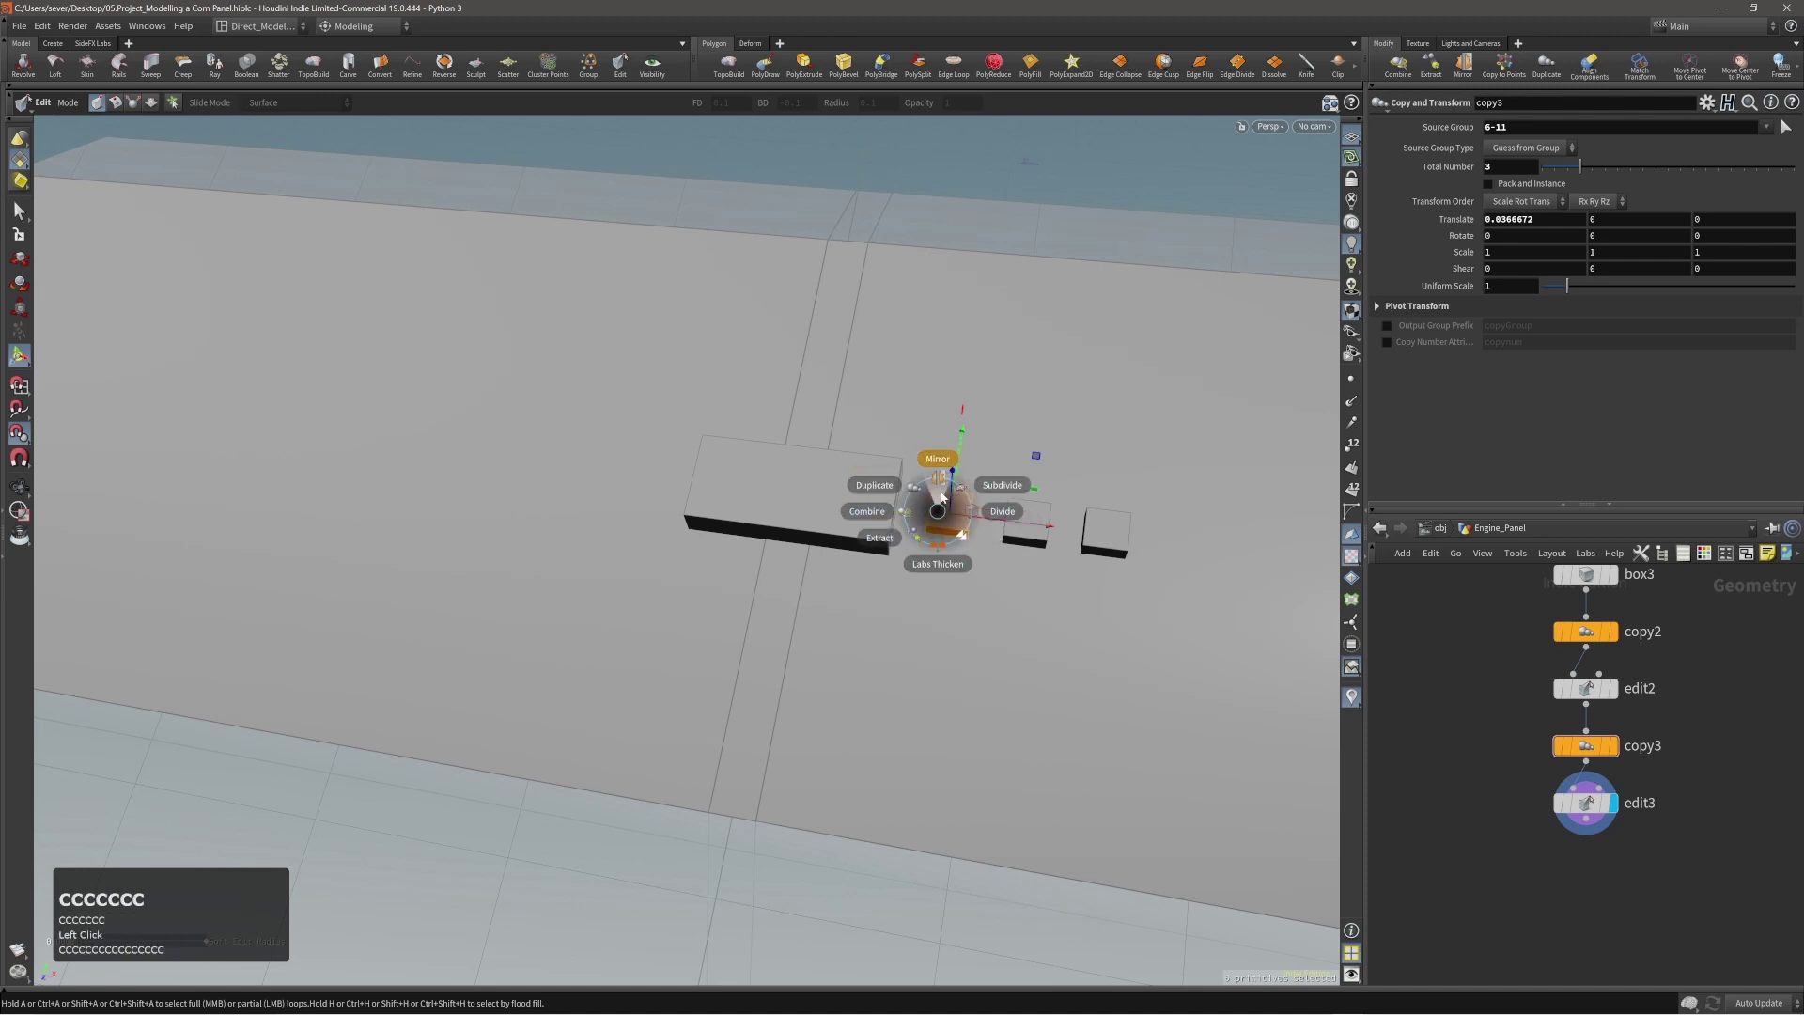
click(942, 498)
Examine the mirrored box and the row from several angles and compare the layout with the cabin reference drawing.
alt+drag(904, 510, 714, 507)
alt+middle_drag(714, 508, 800, 507)
mouse_move(808, 516)
alt+mouse_down()
mouse_move(789, 507)
mouse_move(806, 480)
alt+mouse_up()
alt+middle_drag(916, 507, 872, 510)
alt+drag(915, 504, 838, 524)
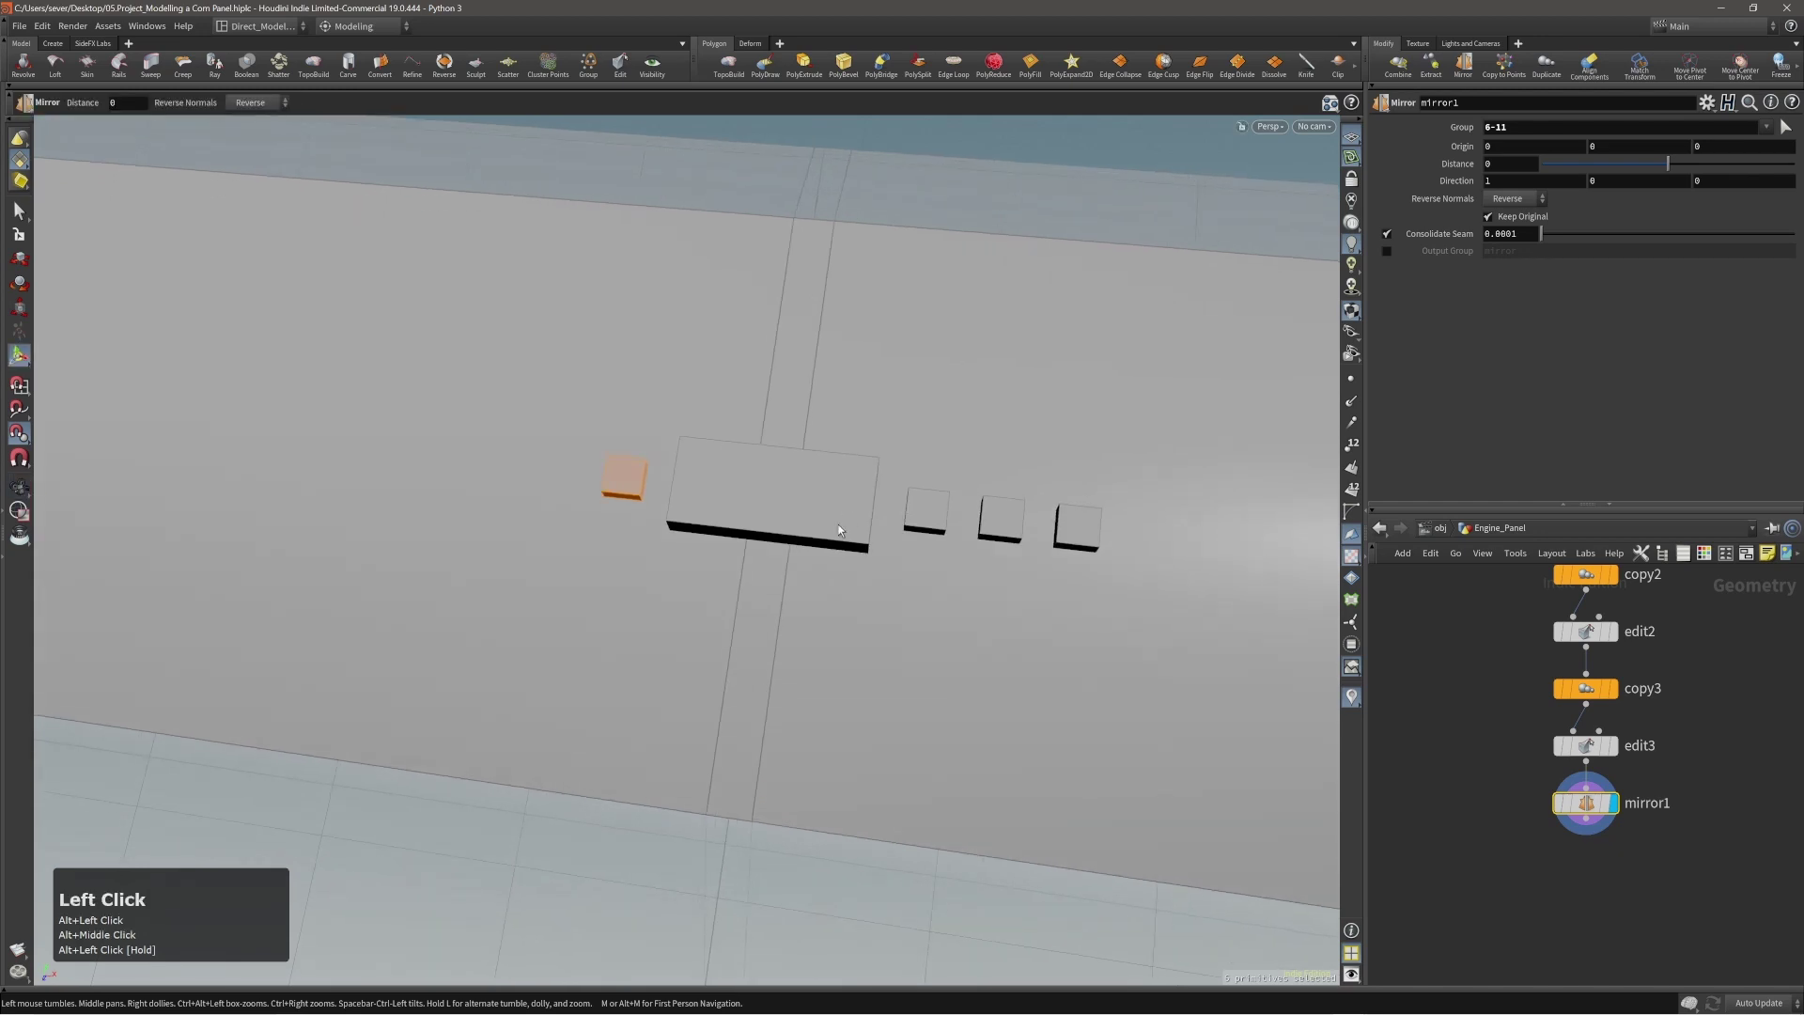
key(alt)
alt+middle_drag(763, 503, 818, 498)
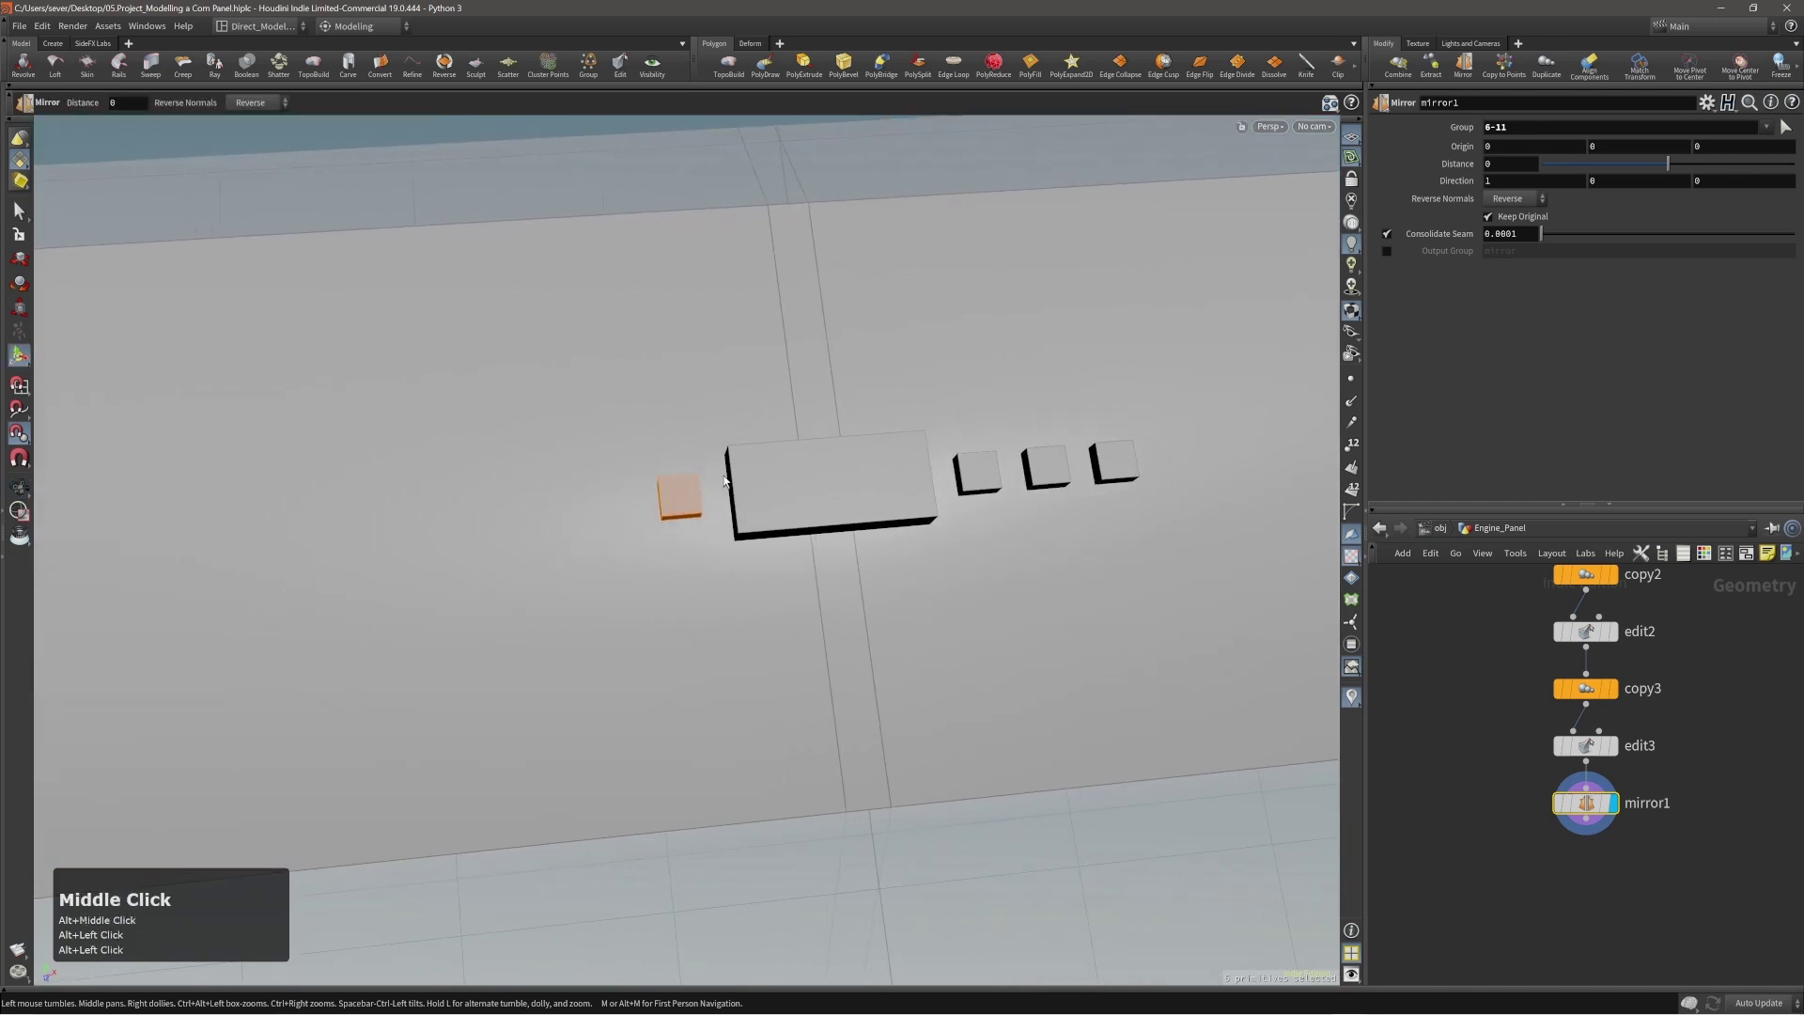
alt+right_drag(713, 510, 858, 495)
alt+middle_drag(858, 495, 858, 512)
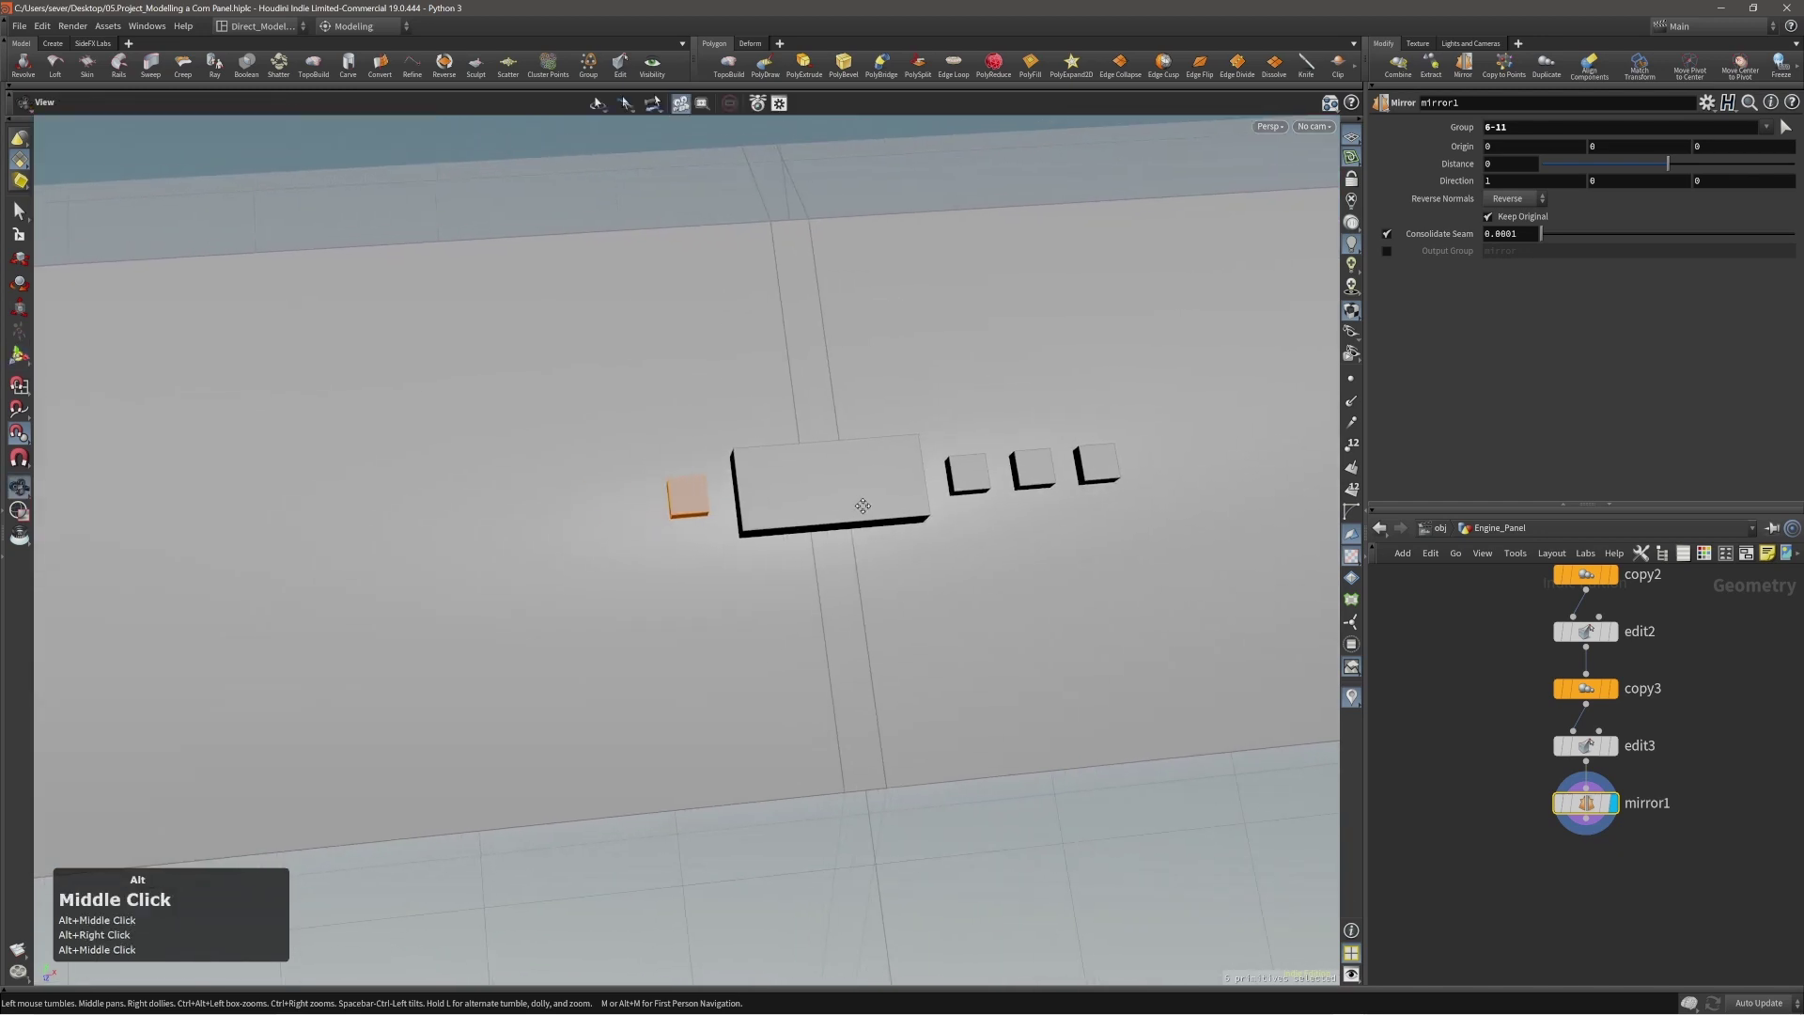
alt+drag(902, 495, 866, 495)
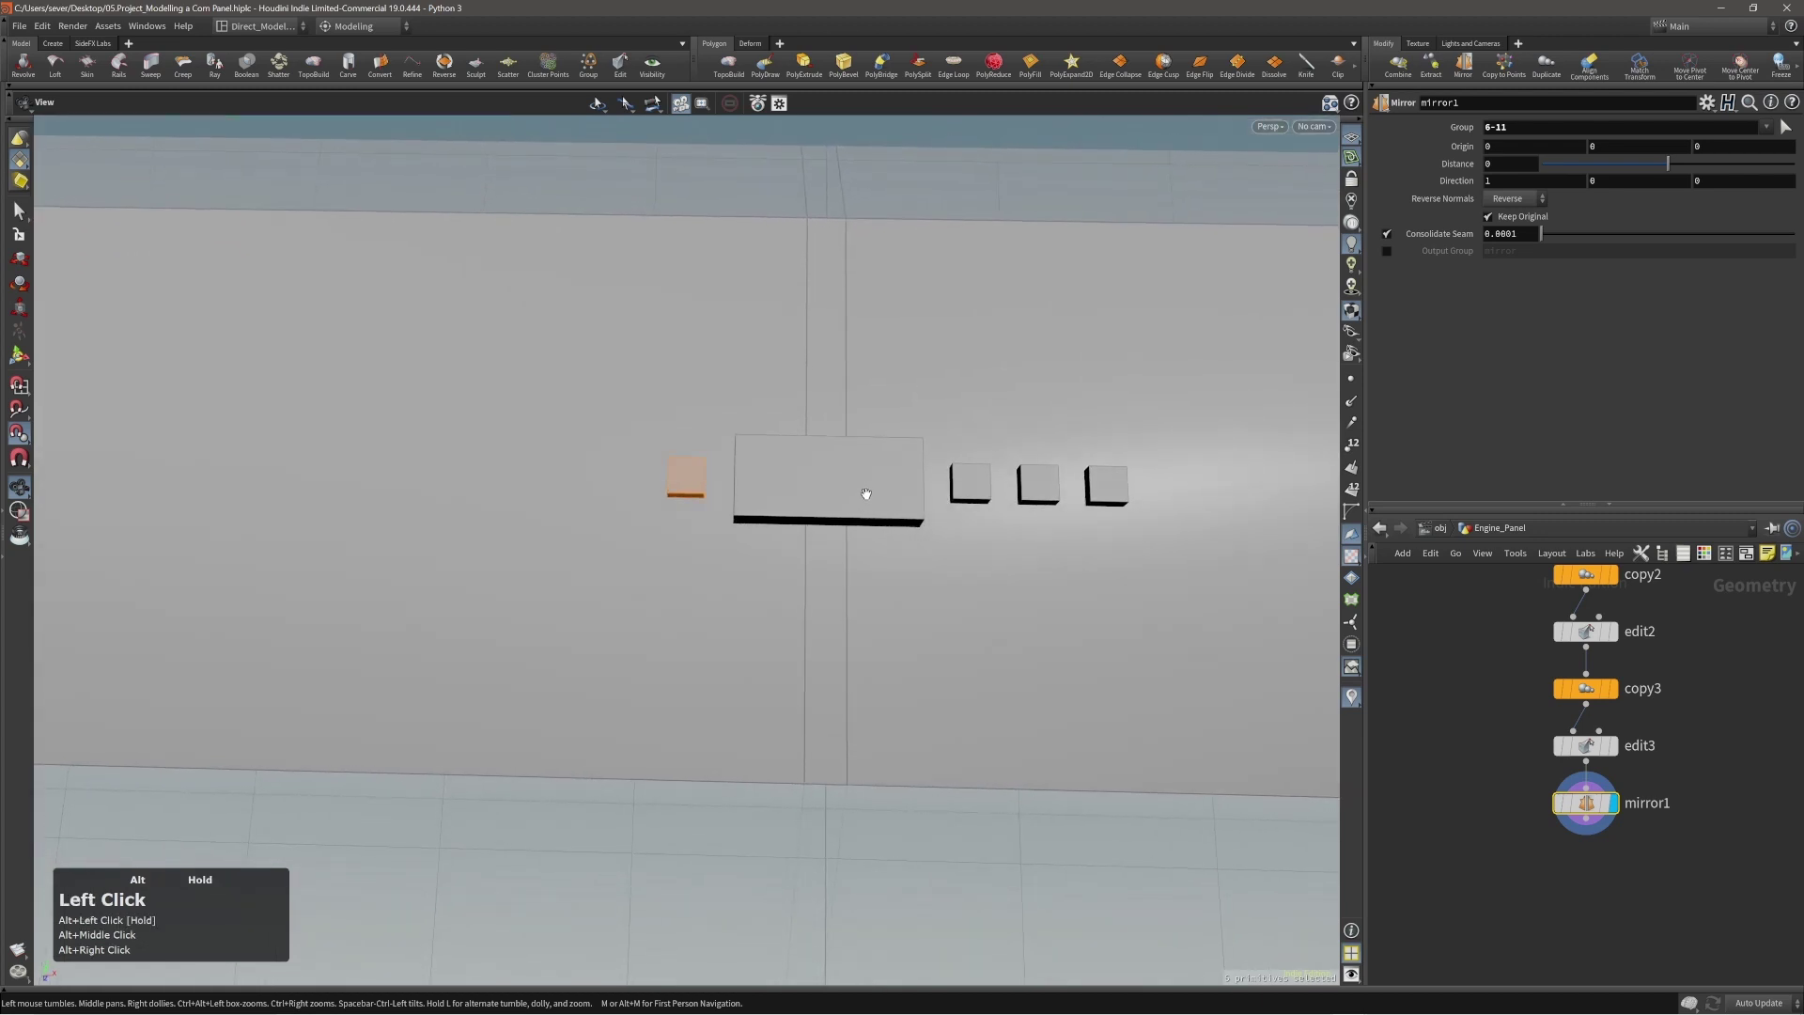
alt+right_drag(833, 488, 818, 491)
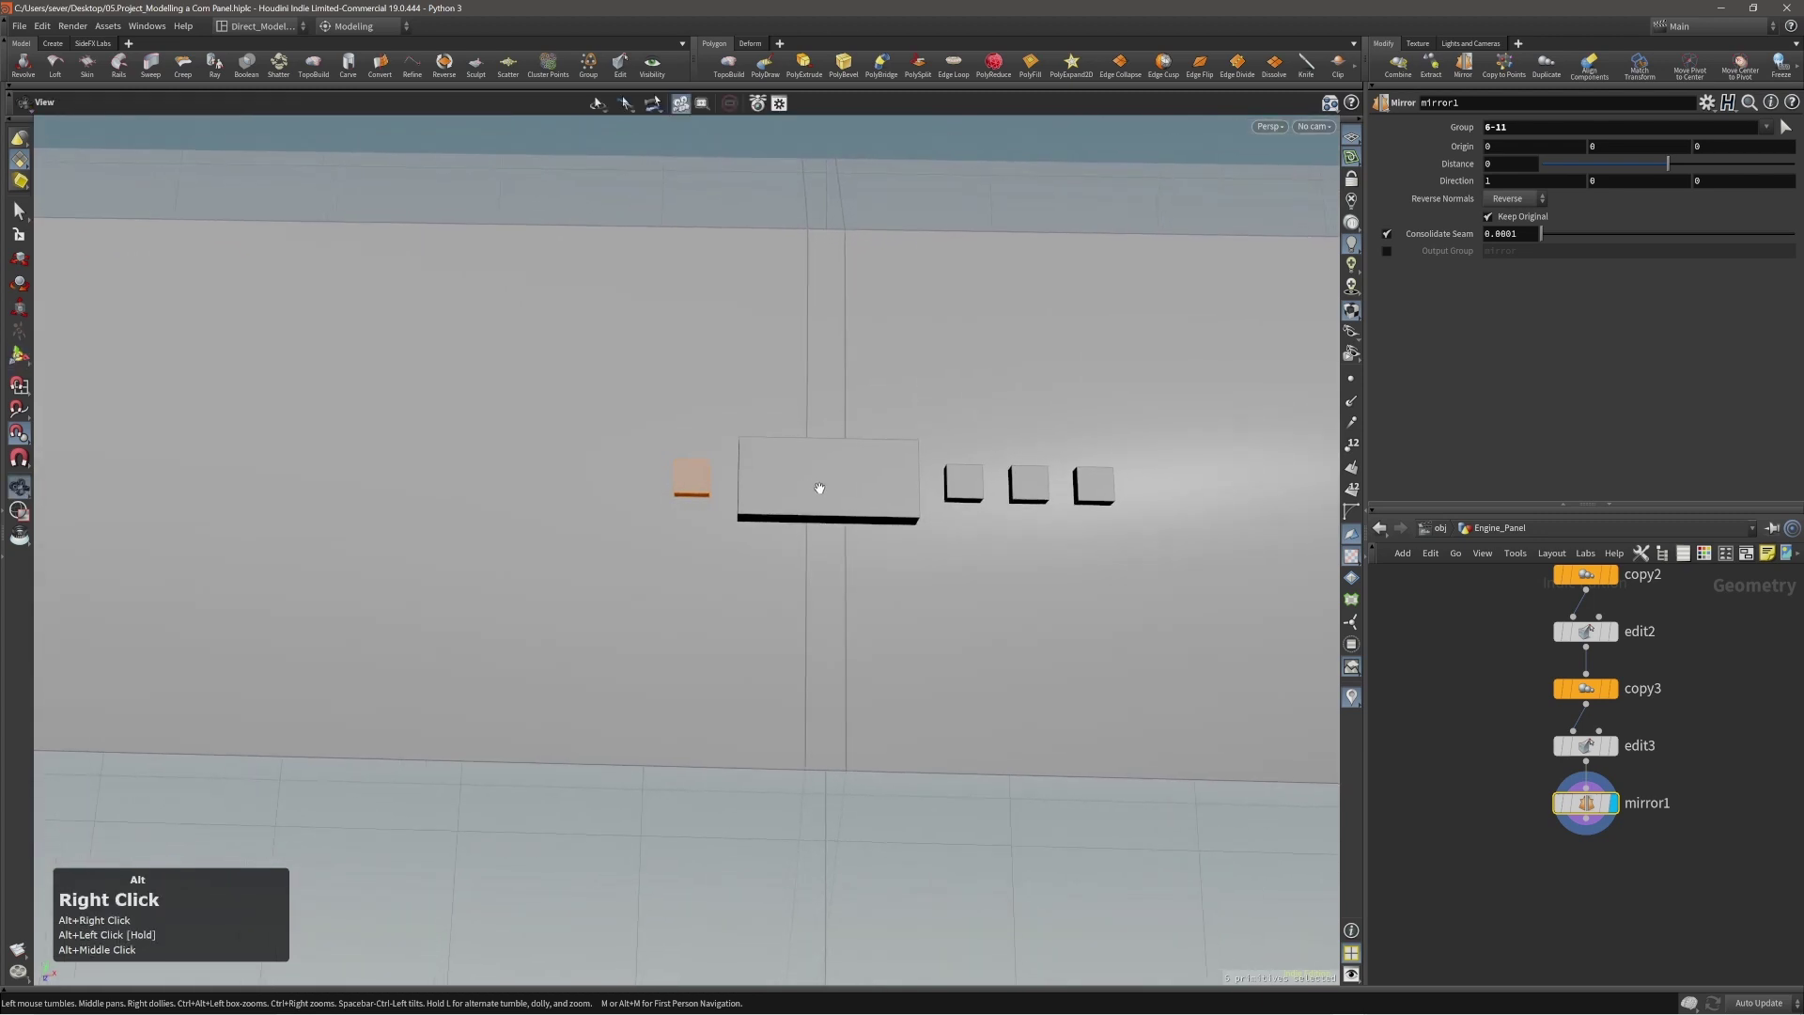
alt+middle_drag(817, 491, 777, 488)
alt+drag(777, 488, 744, 450)
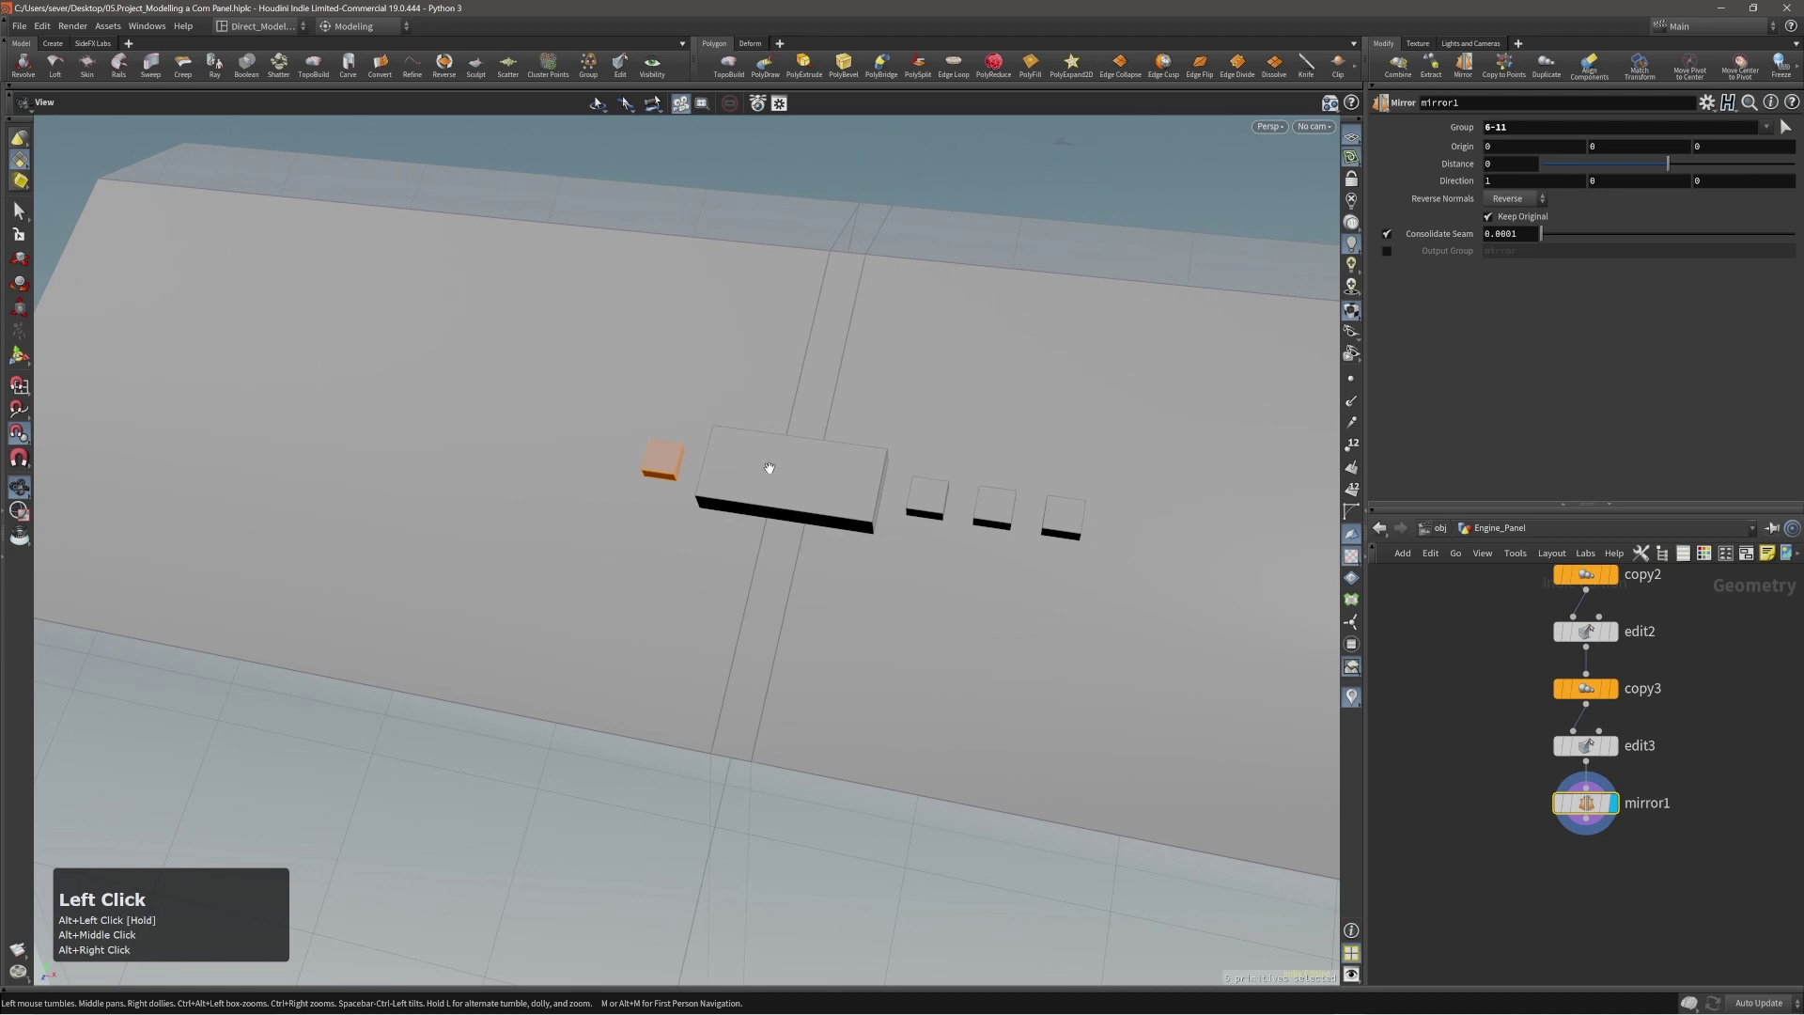
alt+right_drag(772, 479, 802, 470)
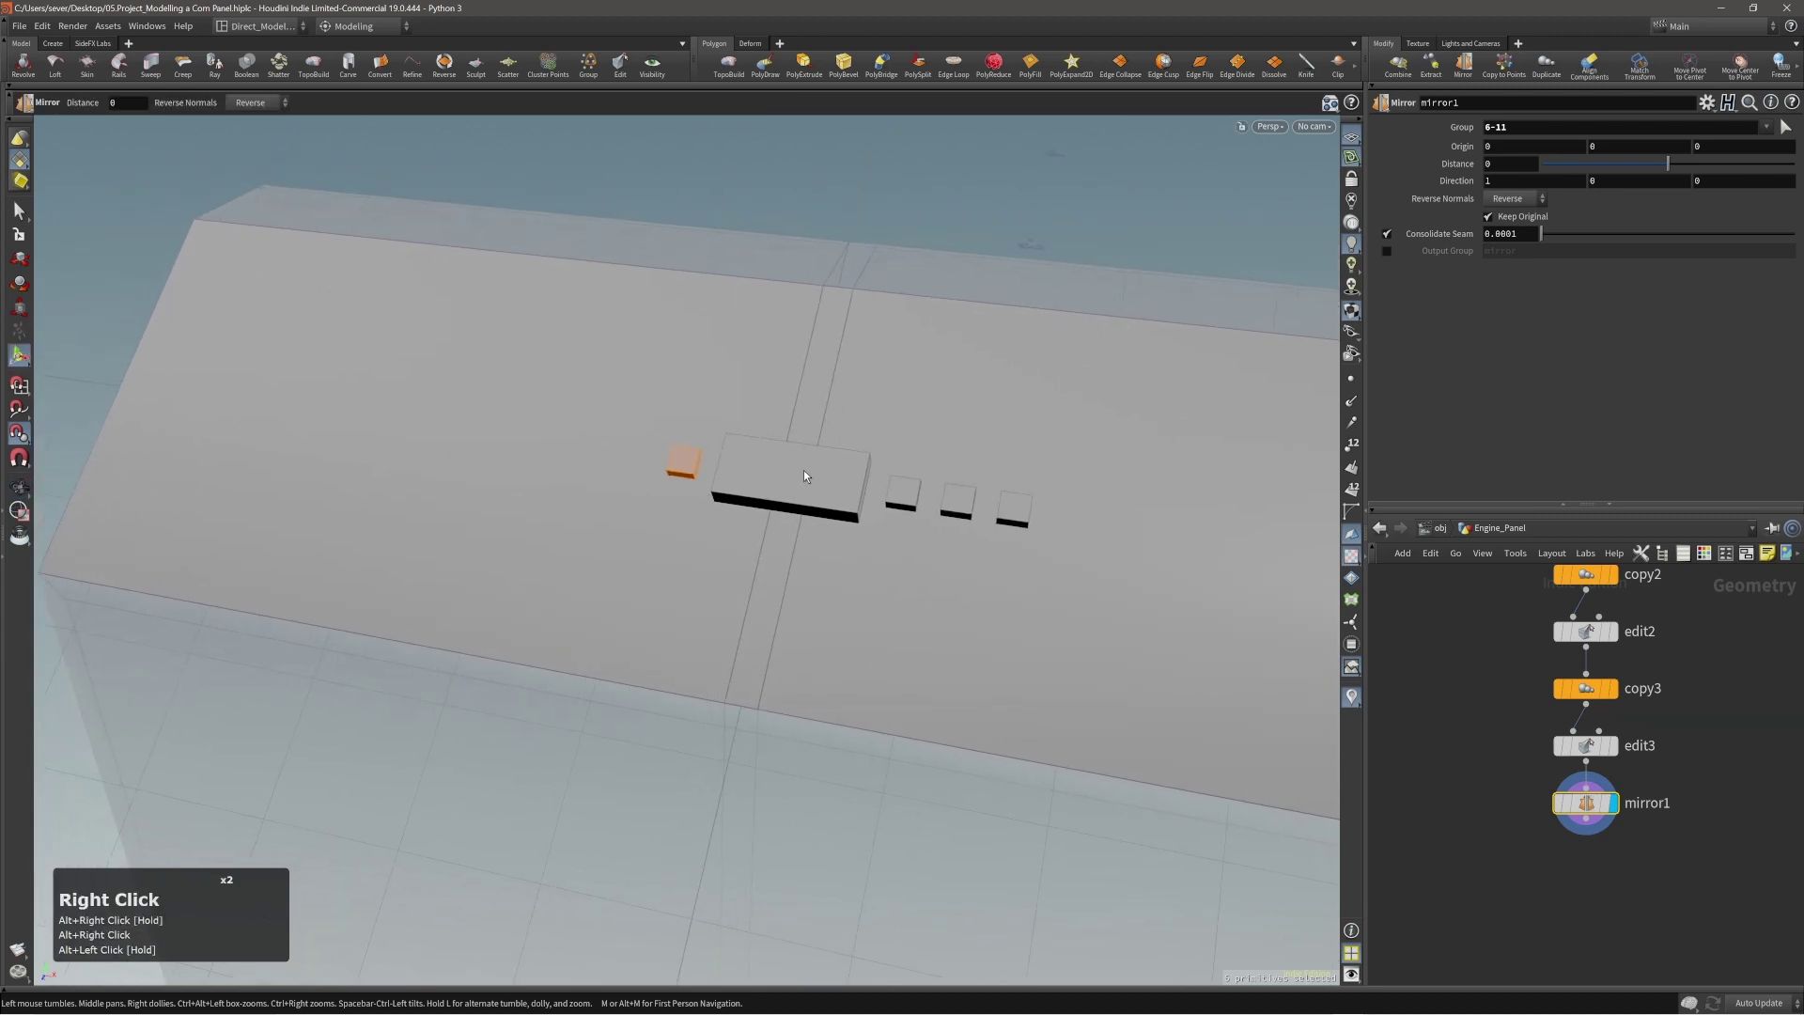
right_drag(1800, 423, 904, 437)
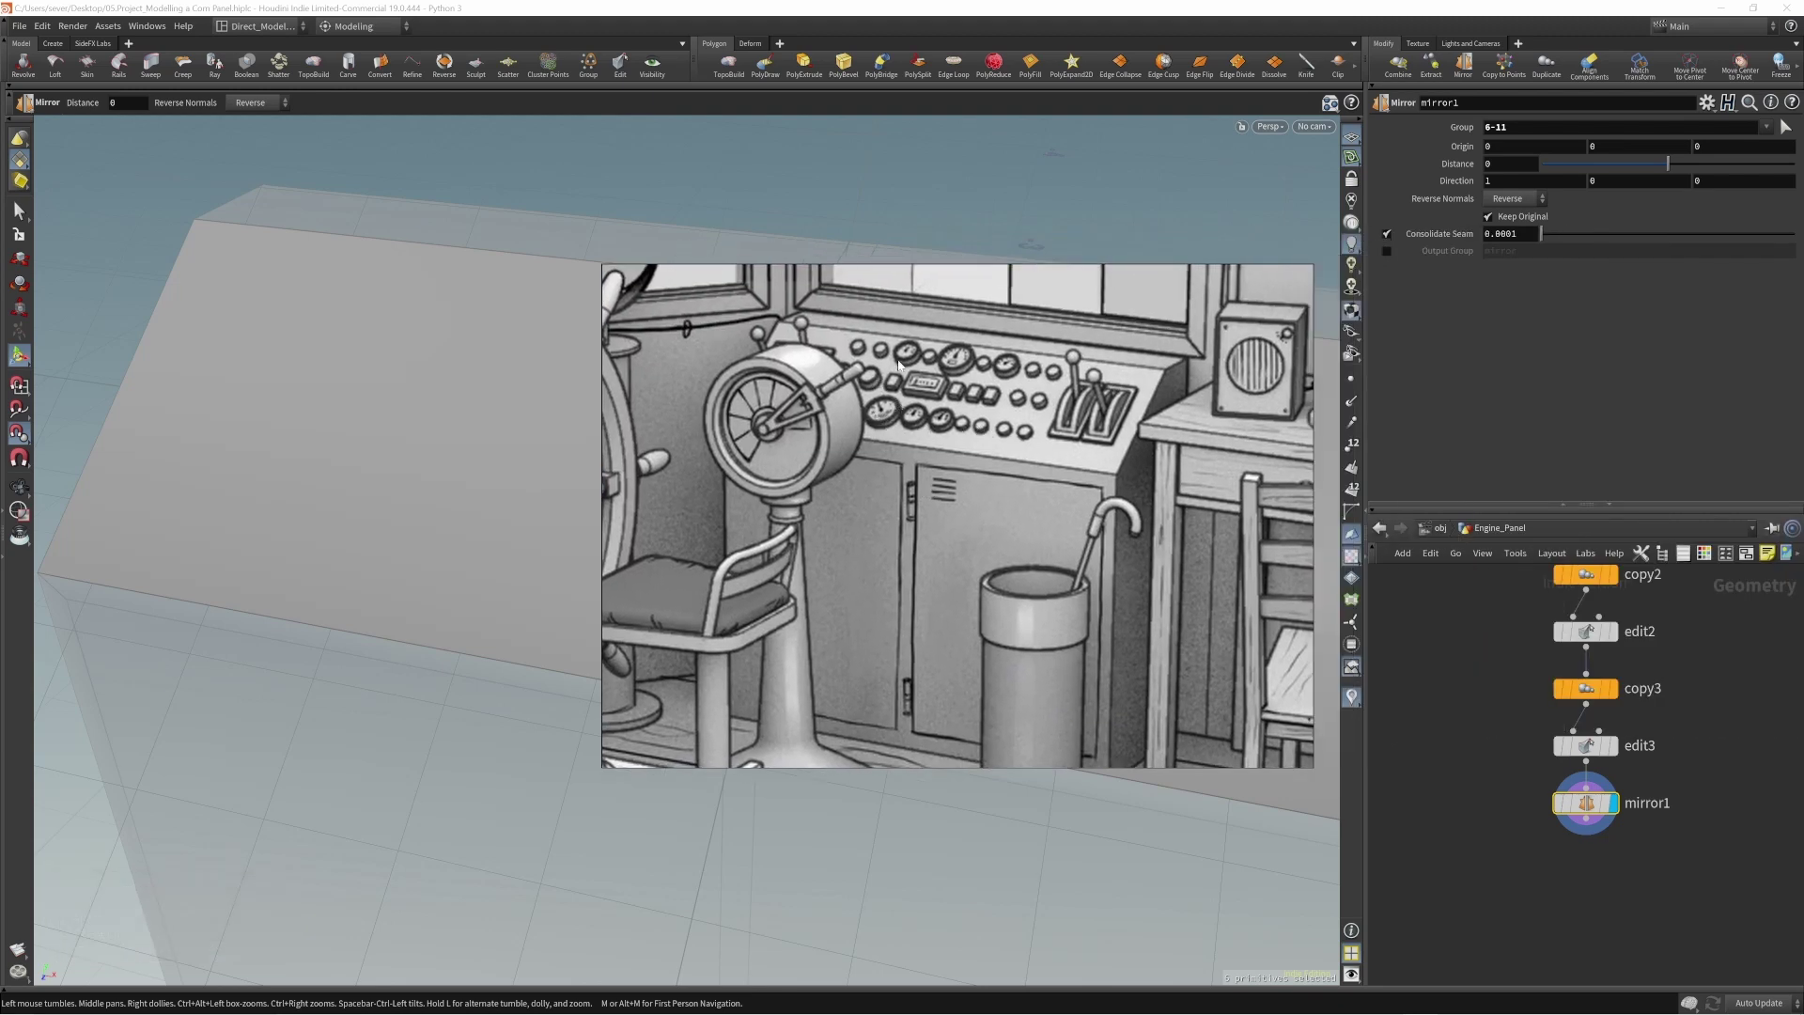
right_drag(919, 483, 1795, 517)
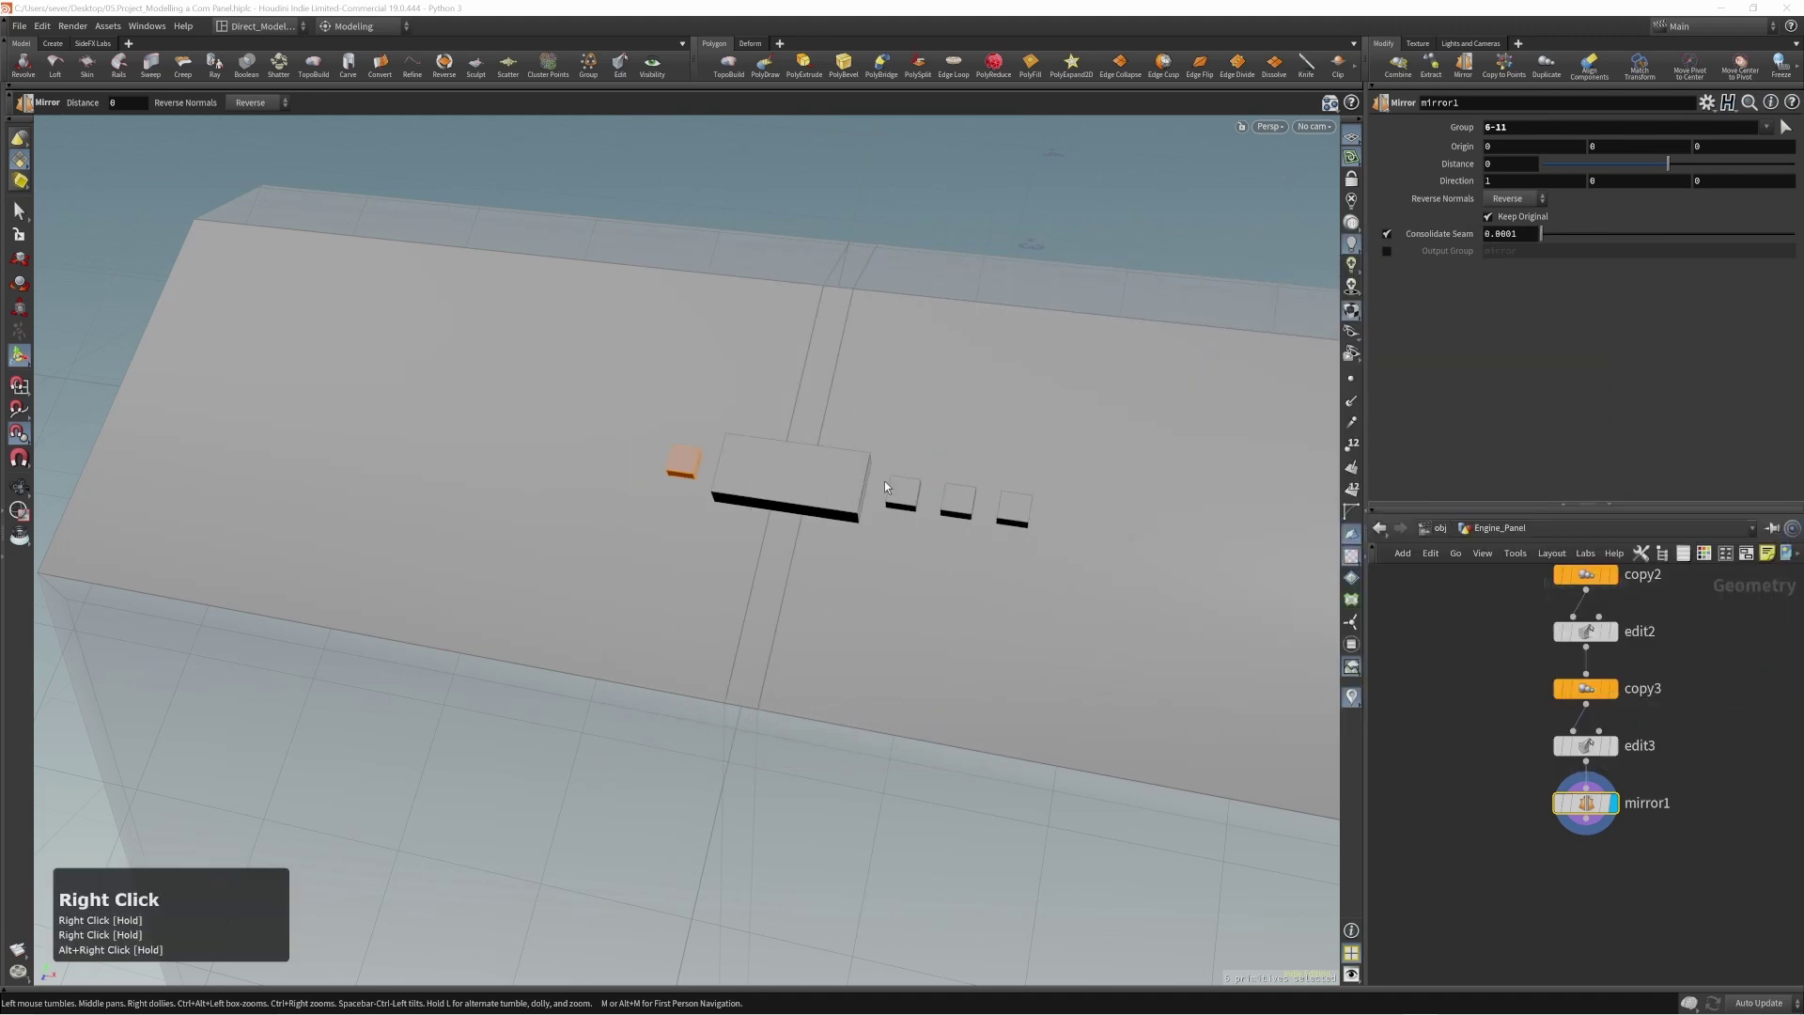
Create a polygon tube on the panel's sloped top at the large box.
alt+right_drag(884, 487, 900, 483)
alt+middle_click(784, 466)
key(c)
click(787, 476)
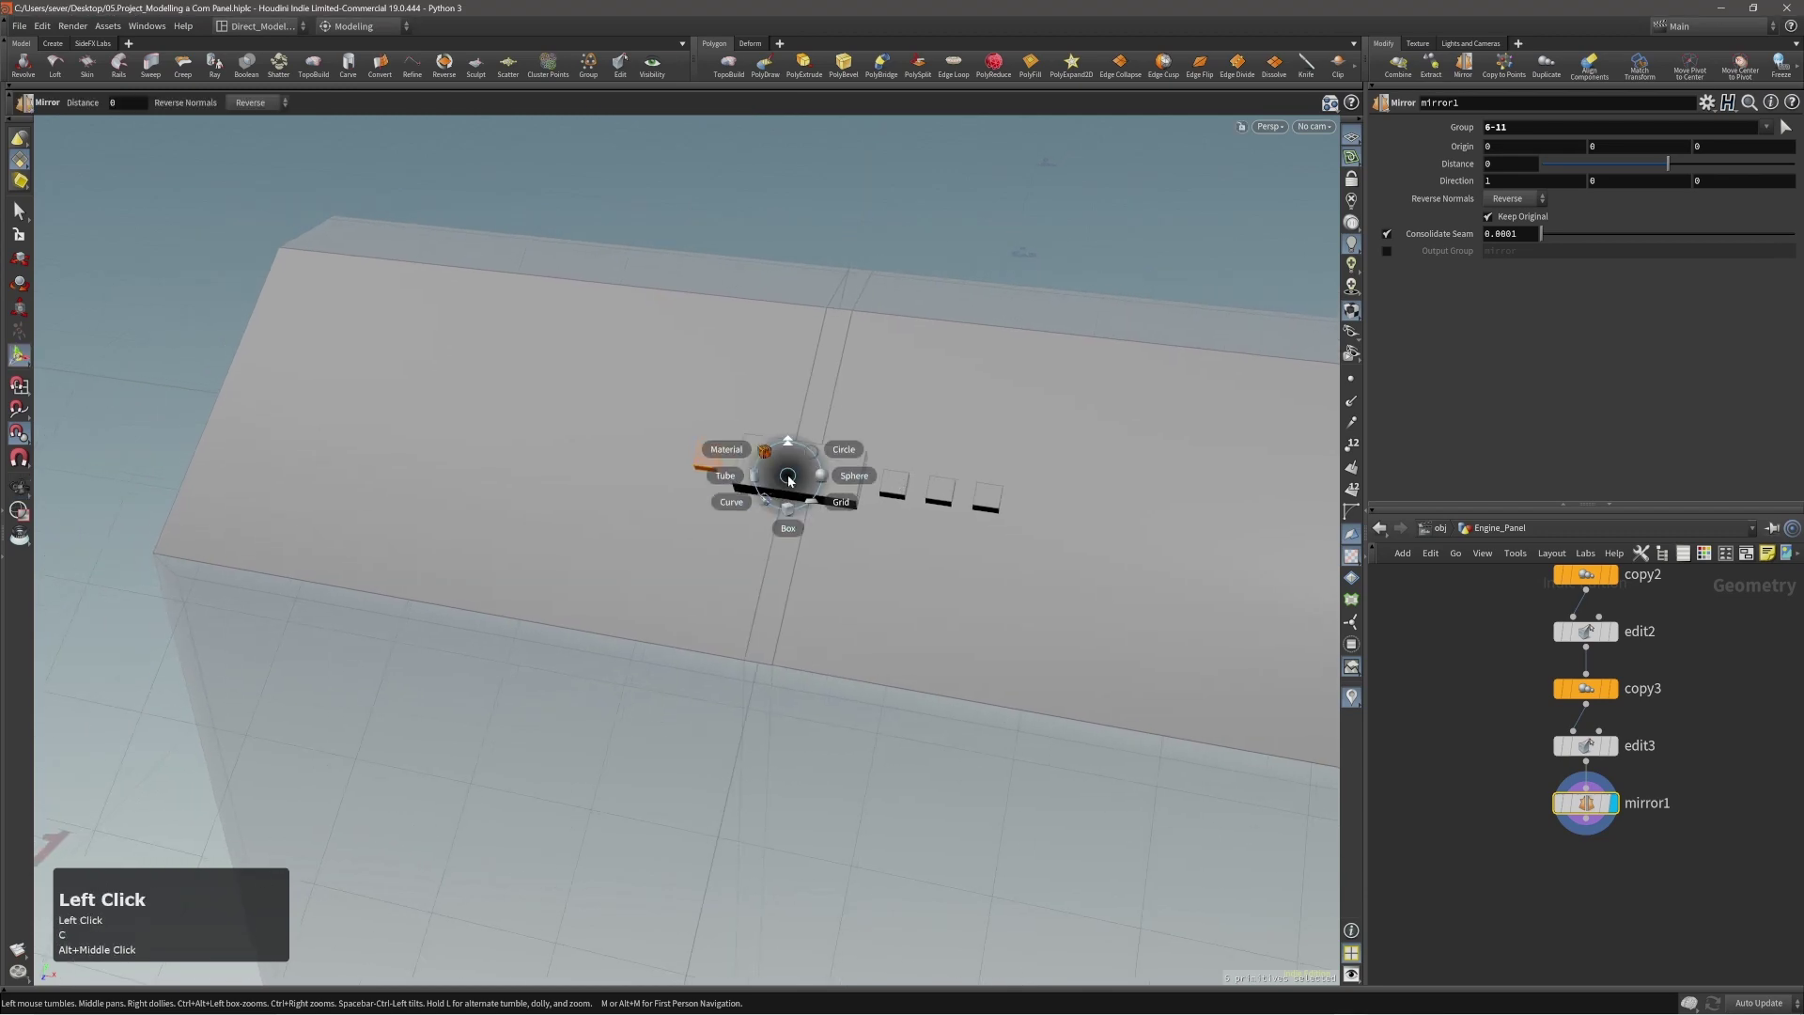
click(751, 476)
key(Return)
Scale the tube down uniformly to a radius of about 0.03.
alt+right_drag(742, 479, 611, 520)
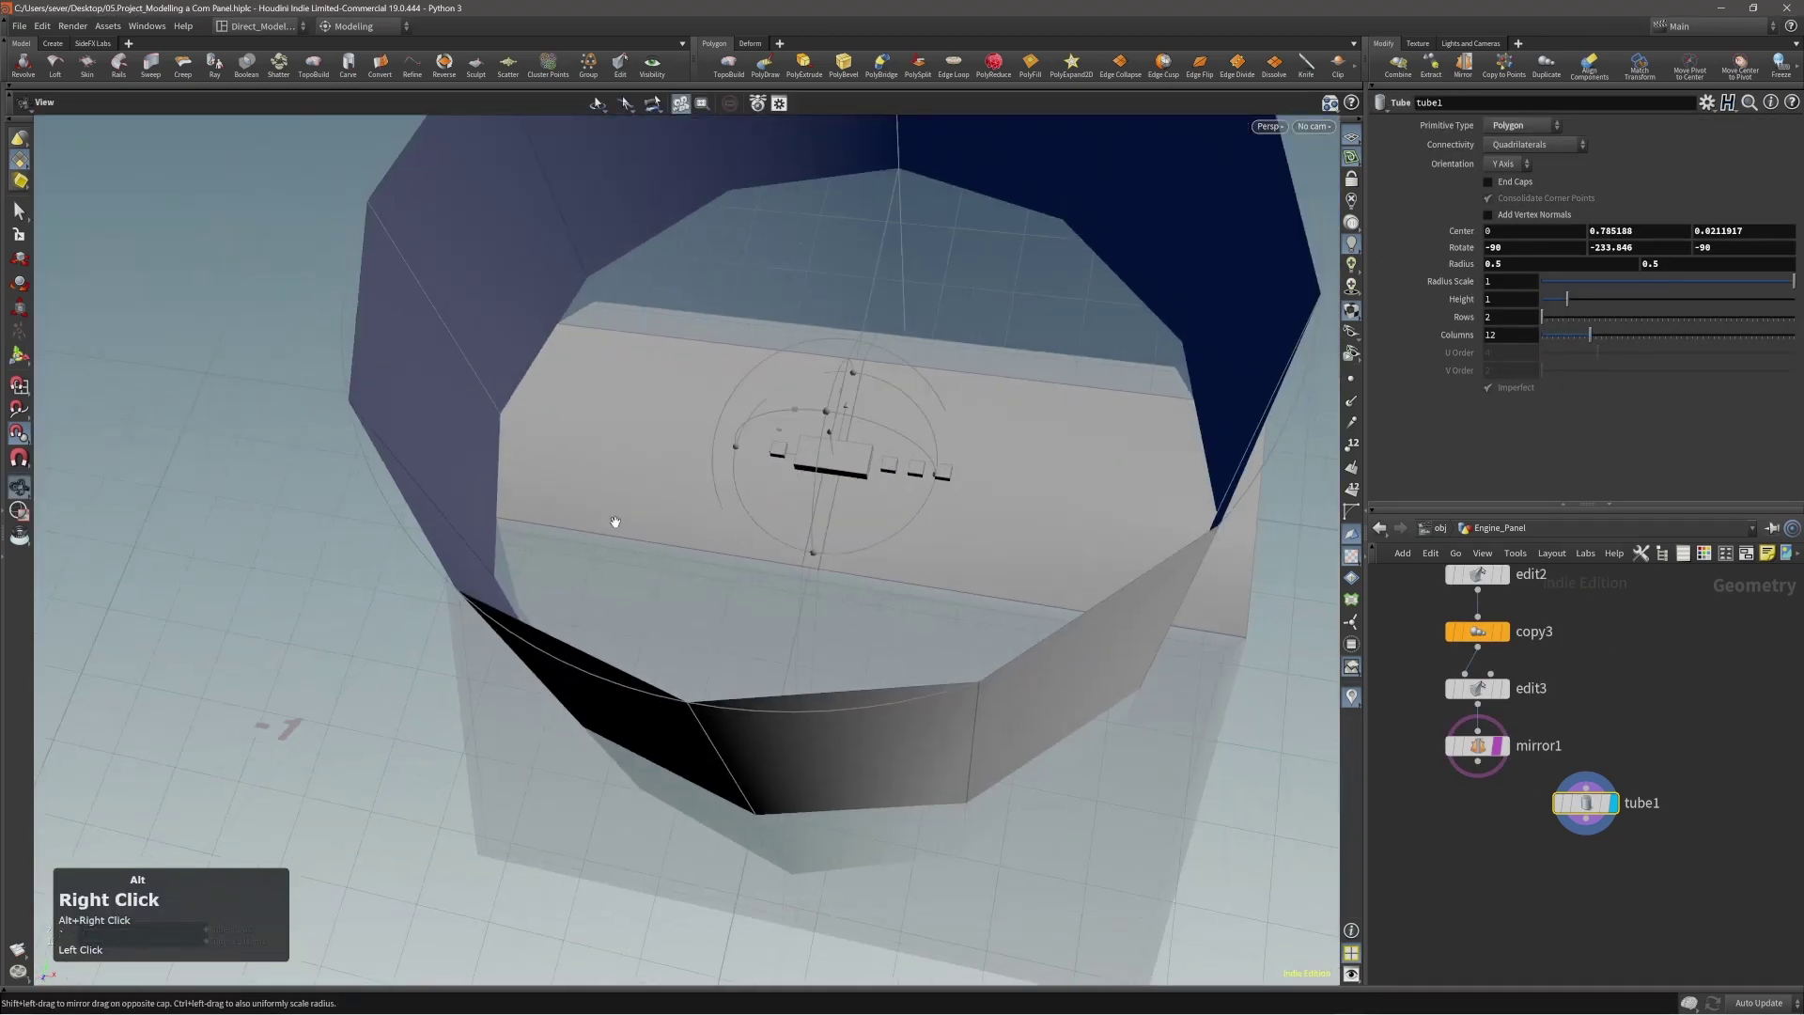
alt+right_drag(775, 527, 713, 546)
ctrl+shift+drag(713, 545, 848, 464)
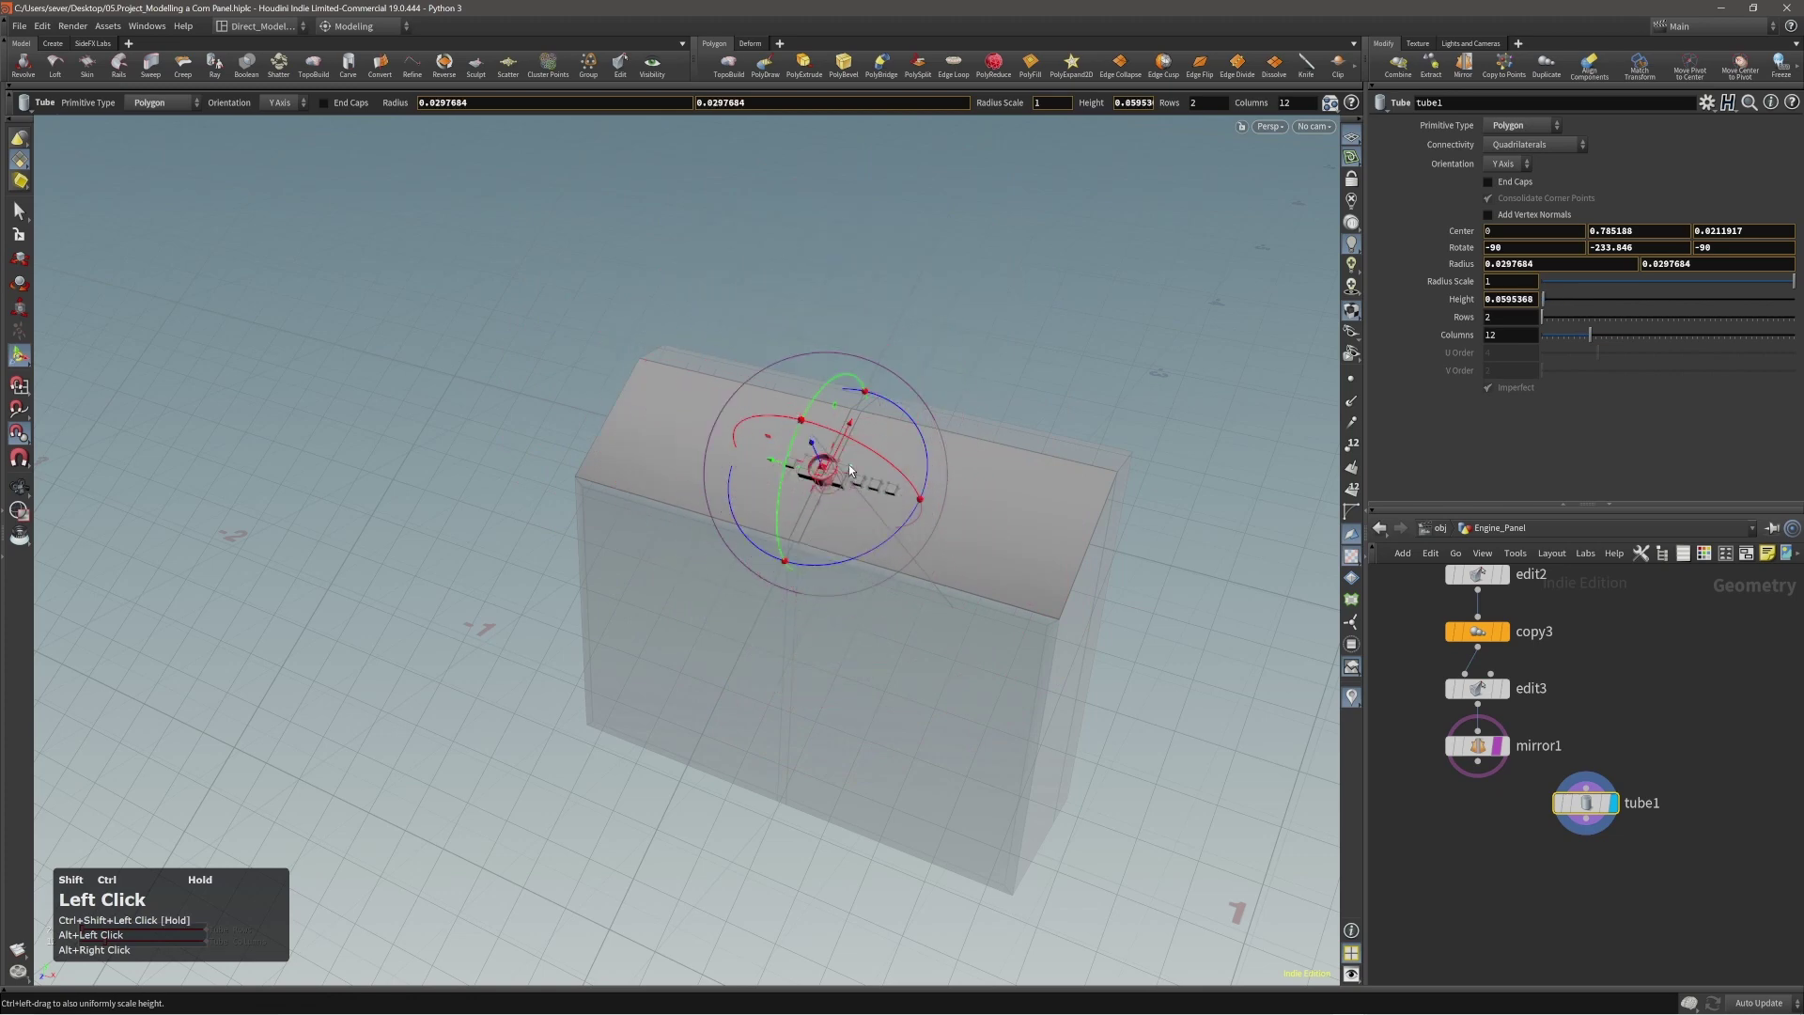
alt+right_drag(850, 474, 1155, 436)
Flatten the tube into a short ring with a height of about 0.0126.
key(c)
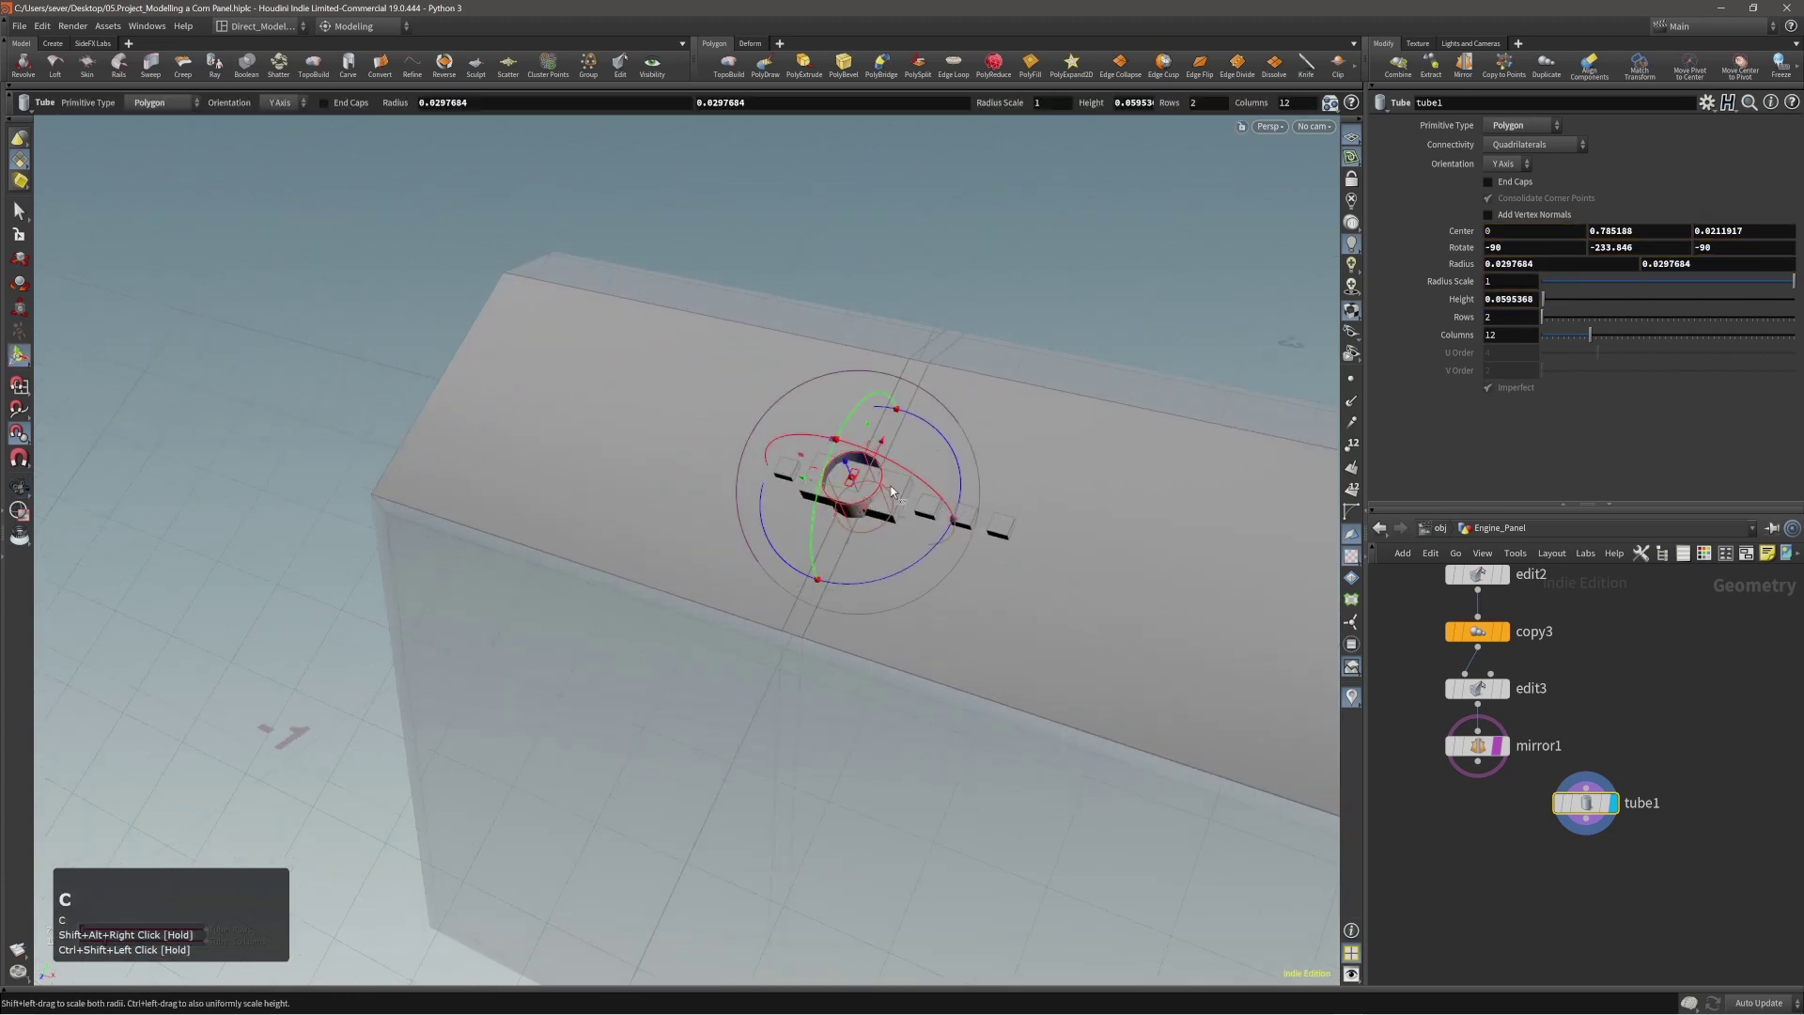
key(x)
key(x)
key(x)
key(x)
key(x)
alt+right_drag(869, 484, 918, 512)
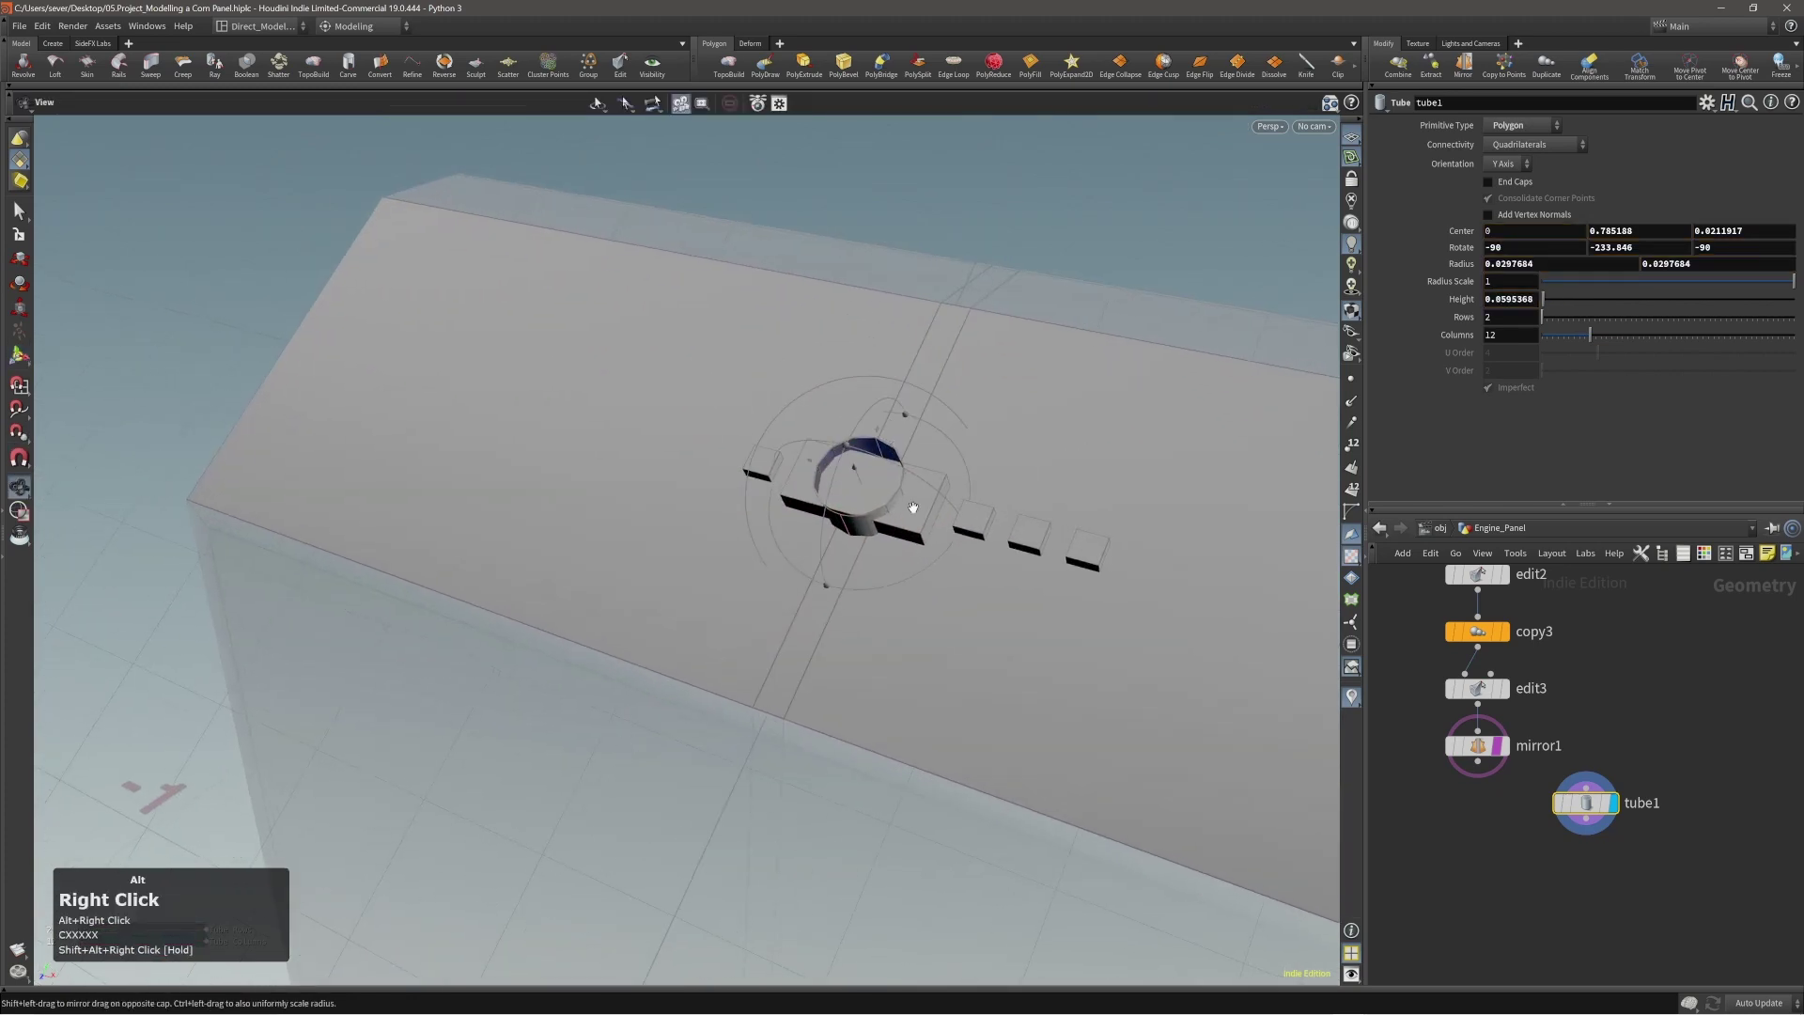
alt+drag(918, 511, 846, 498)
alt+right_drag(846, 498, 855, 489)
alt+drag(855, 489, 885, 500)
click(875, 486)
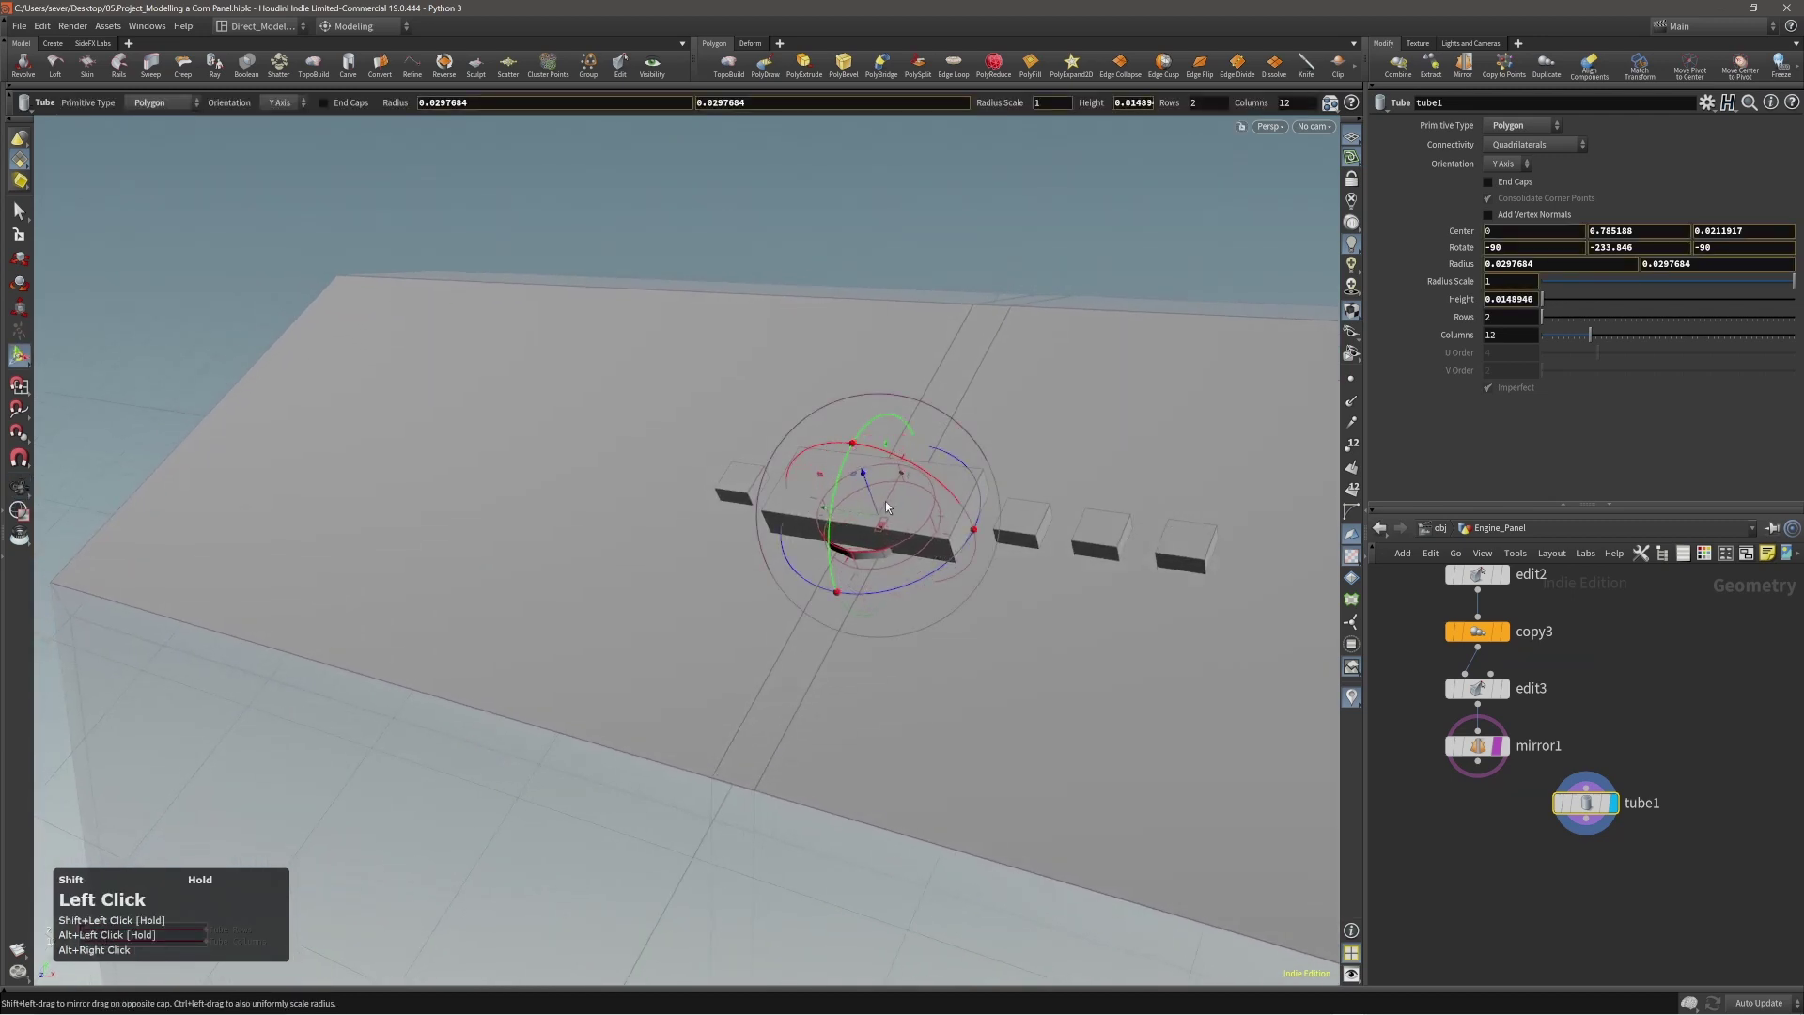
middle_drag(1169, 460, 1191, 496)
Check the reference drawing's gauges and try to move the tube down the slope, just below the large box.
right_click(855, 418)
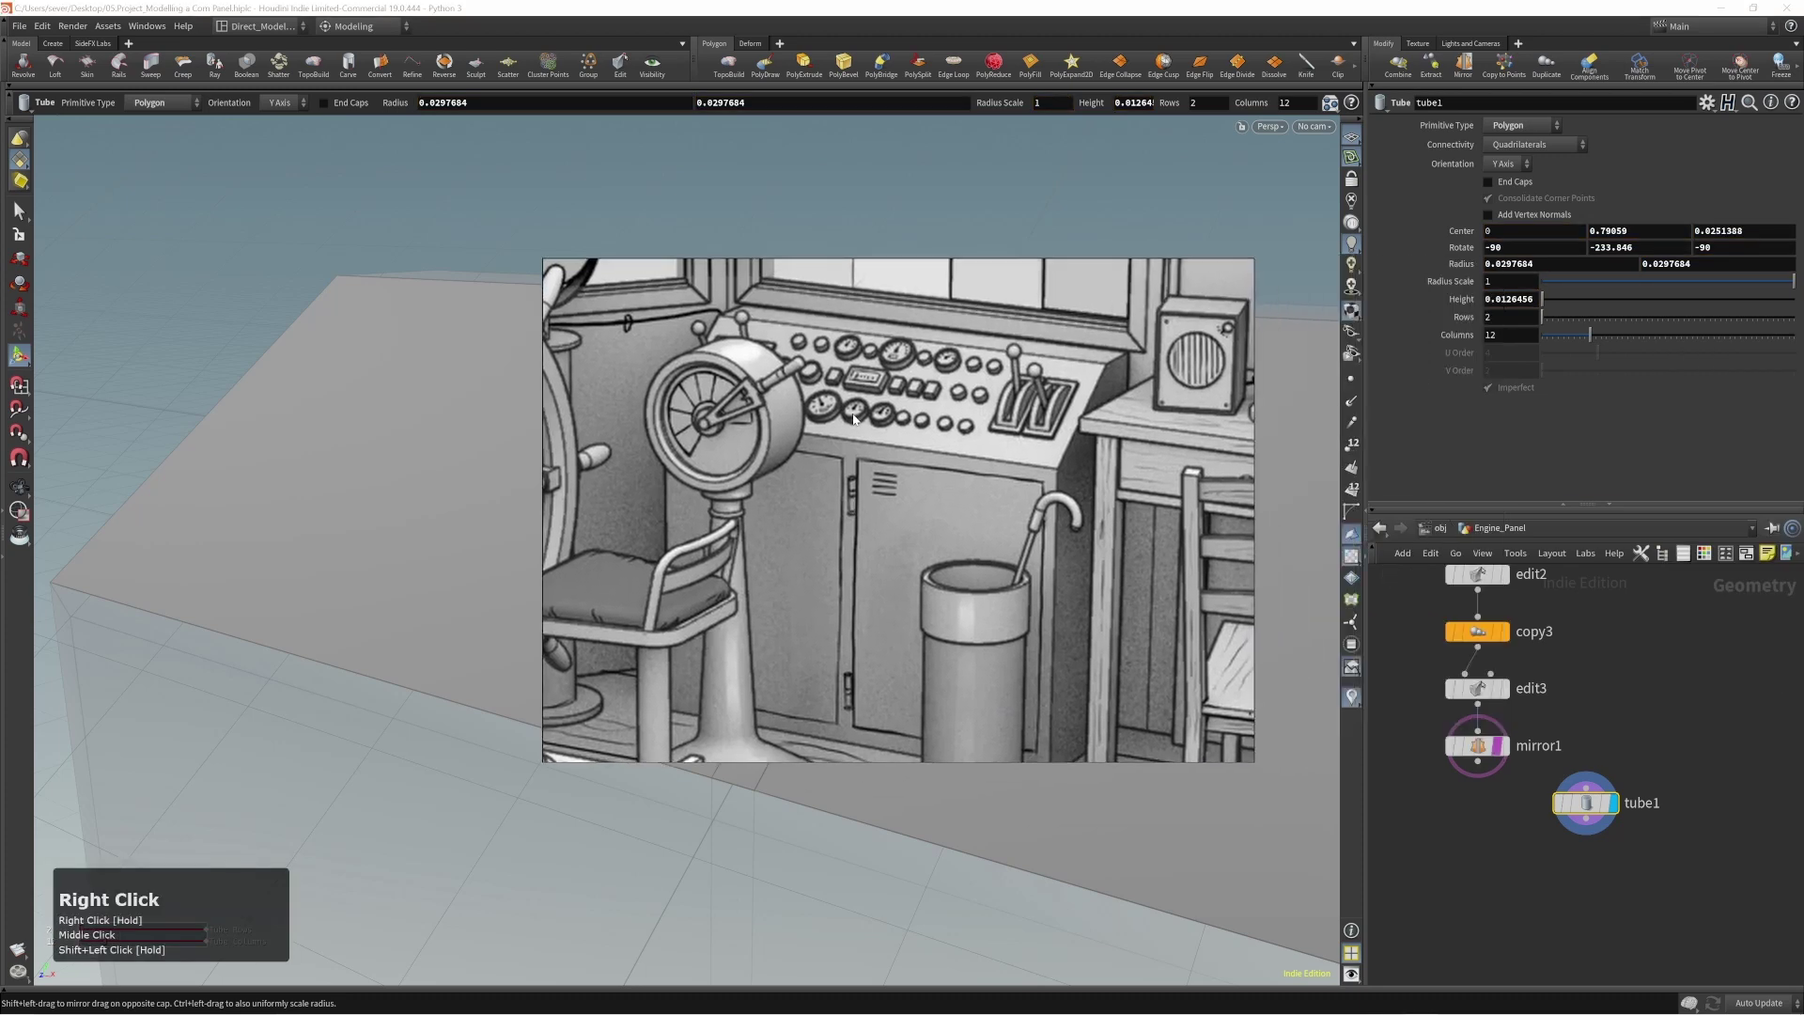
right_drag(920, 409, 1803, 442)
mouse_move(914, 521)
alt+mouse_down()
mouse_move(844, 539)
mouse_move(899, 515)
mouse_move(915, 533)
alt+mouse_up()
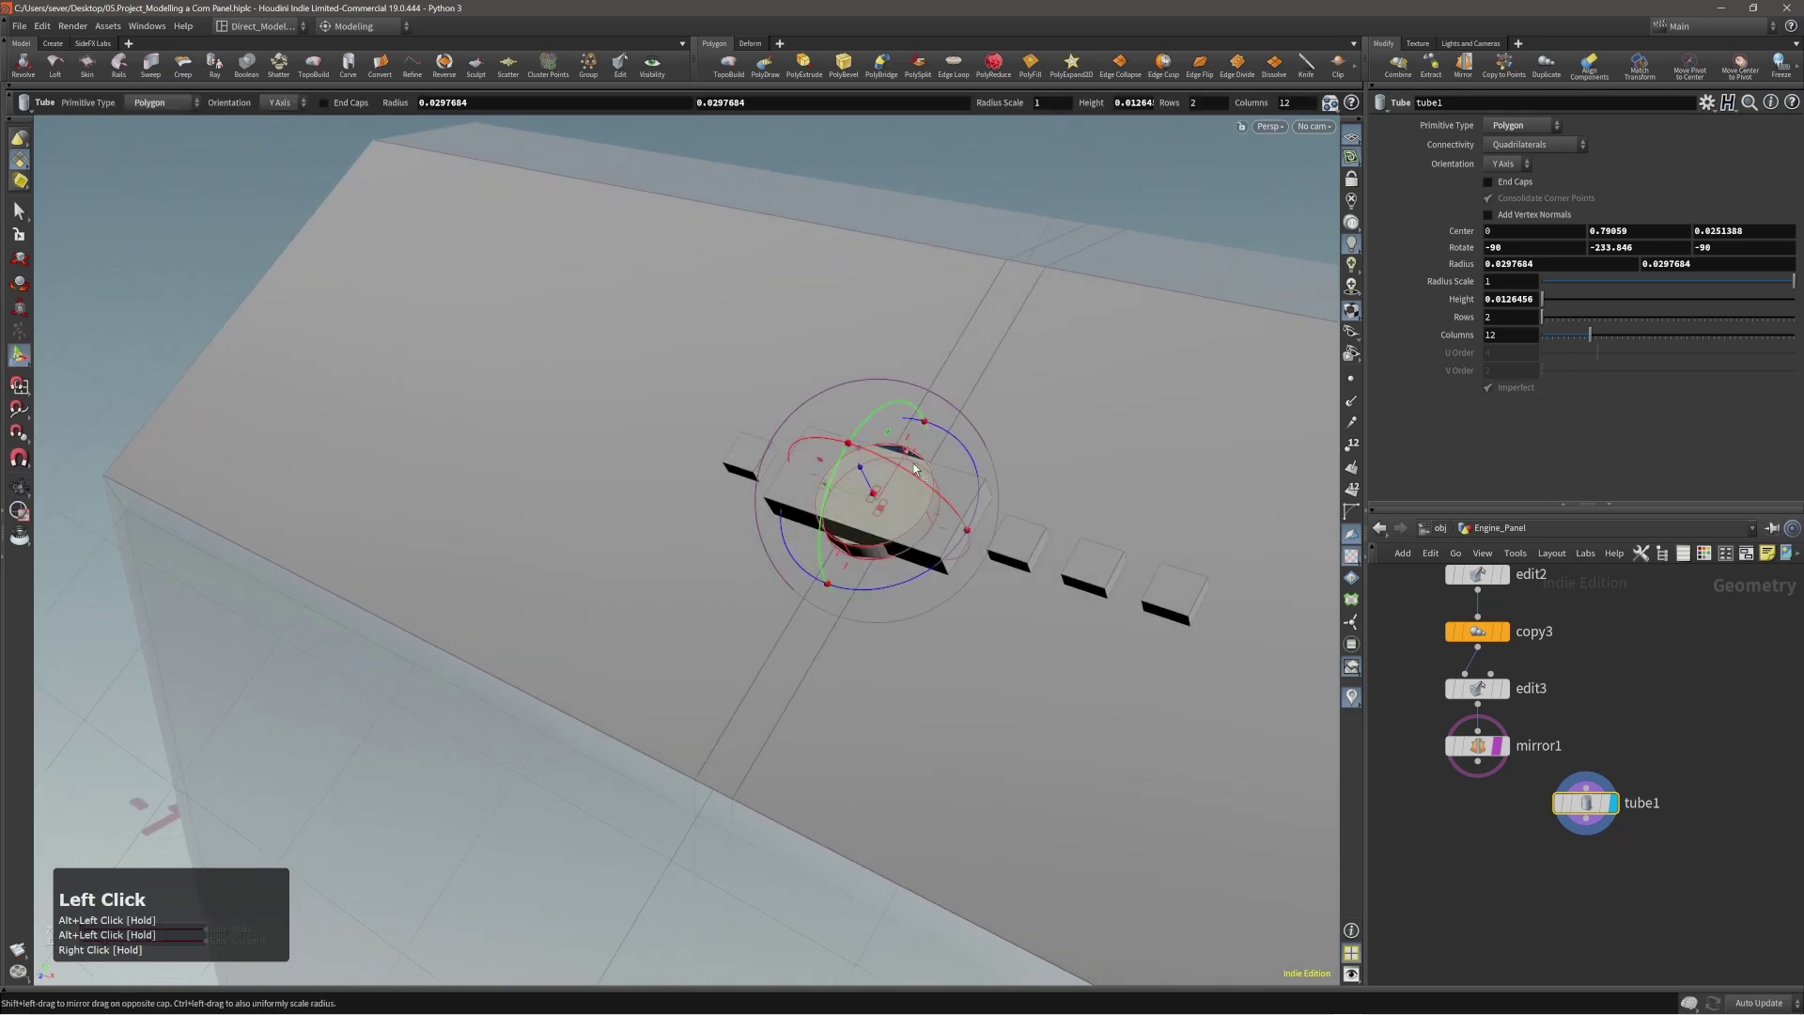
drag(916, 467, 818, 564)
click(832, 592)
Set the translate steps in the tube's handle parameters to 0.01.
right_click(831, 582)
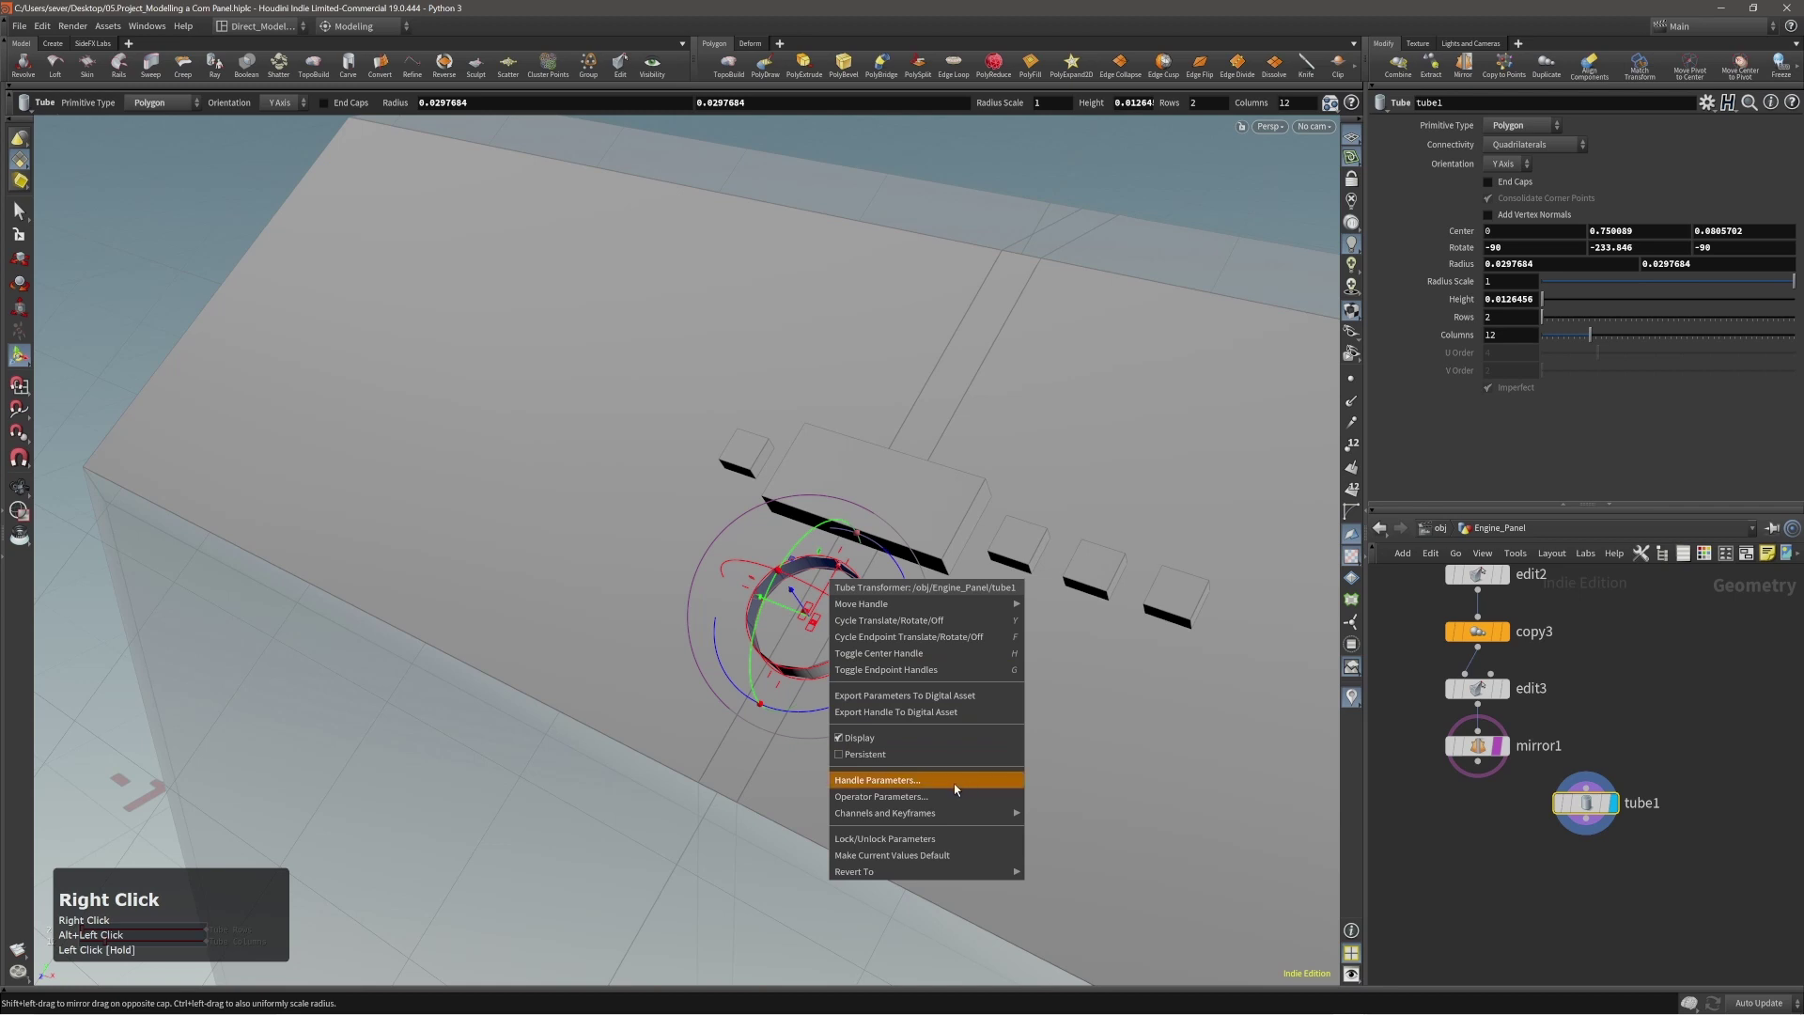
click(902, 781)
drag(916, 732, 1054, 408)
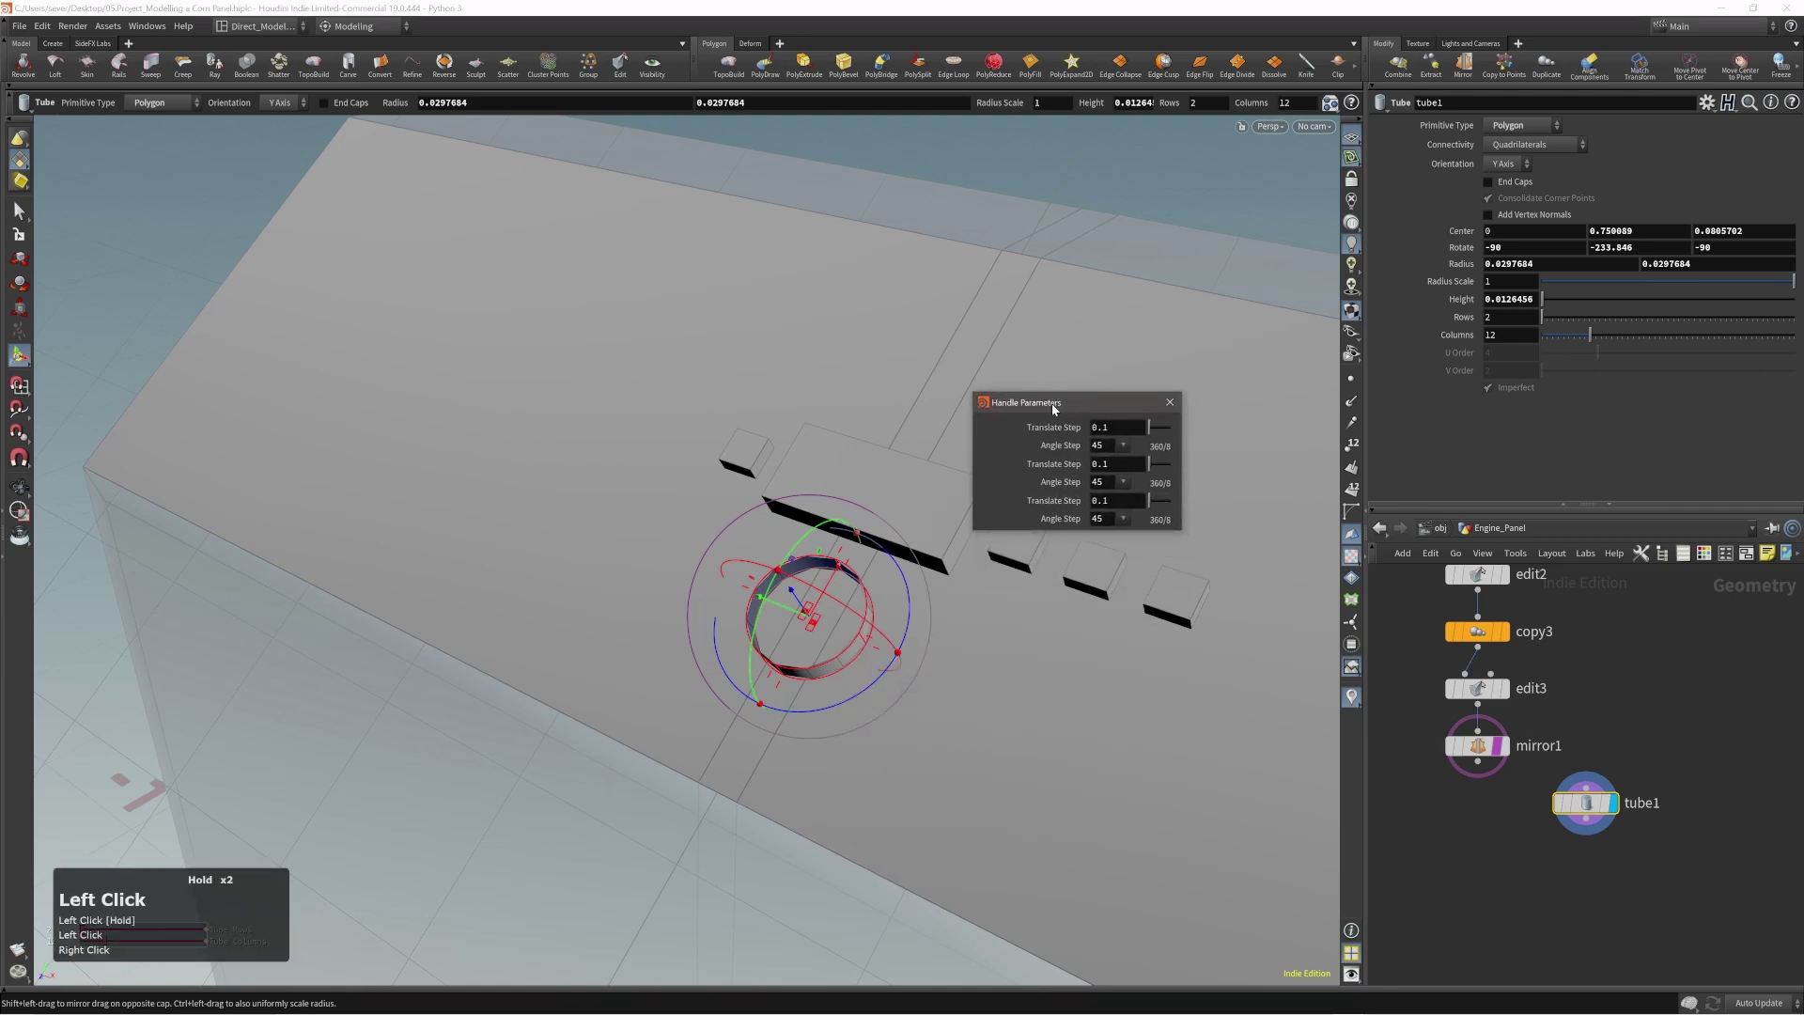
click(1106, 427)
text(0)
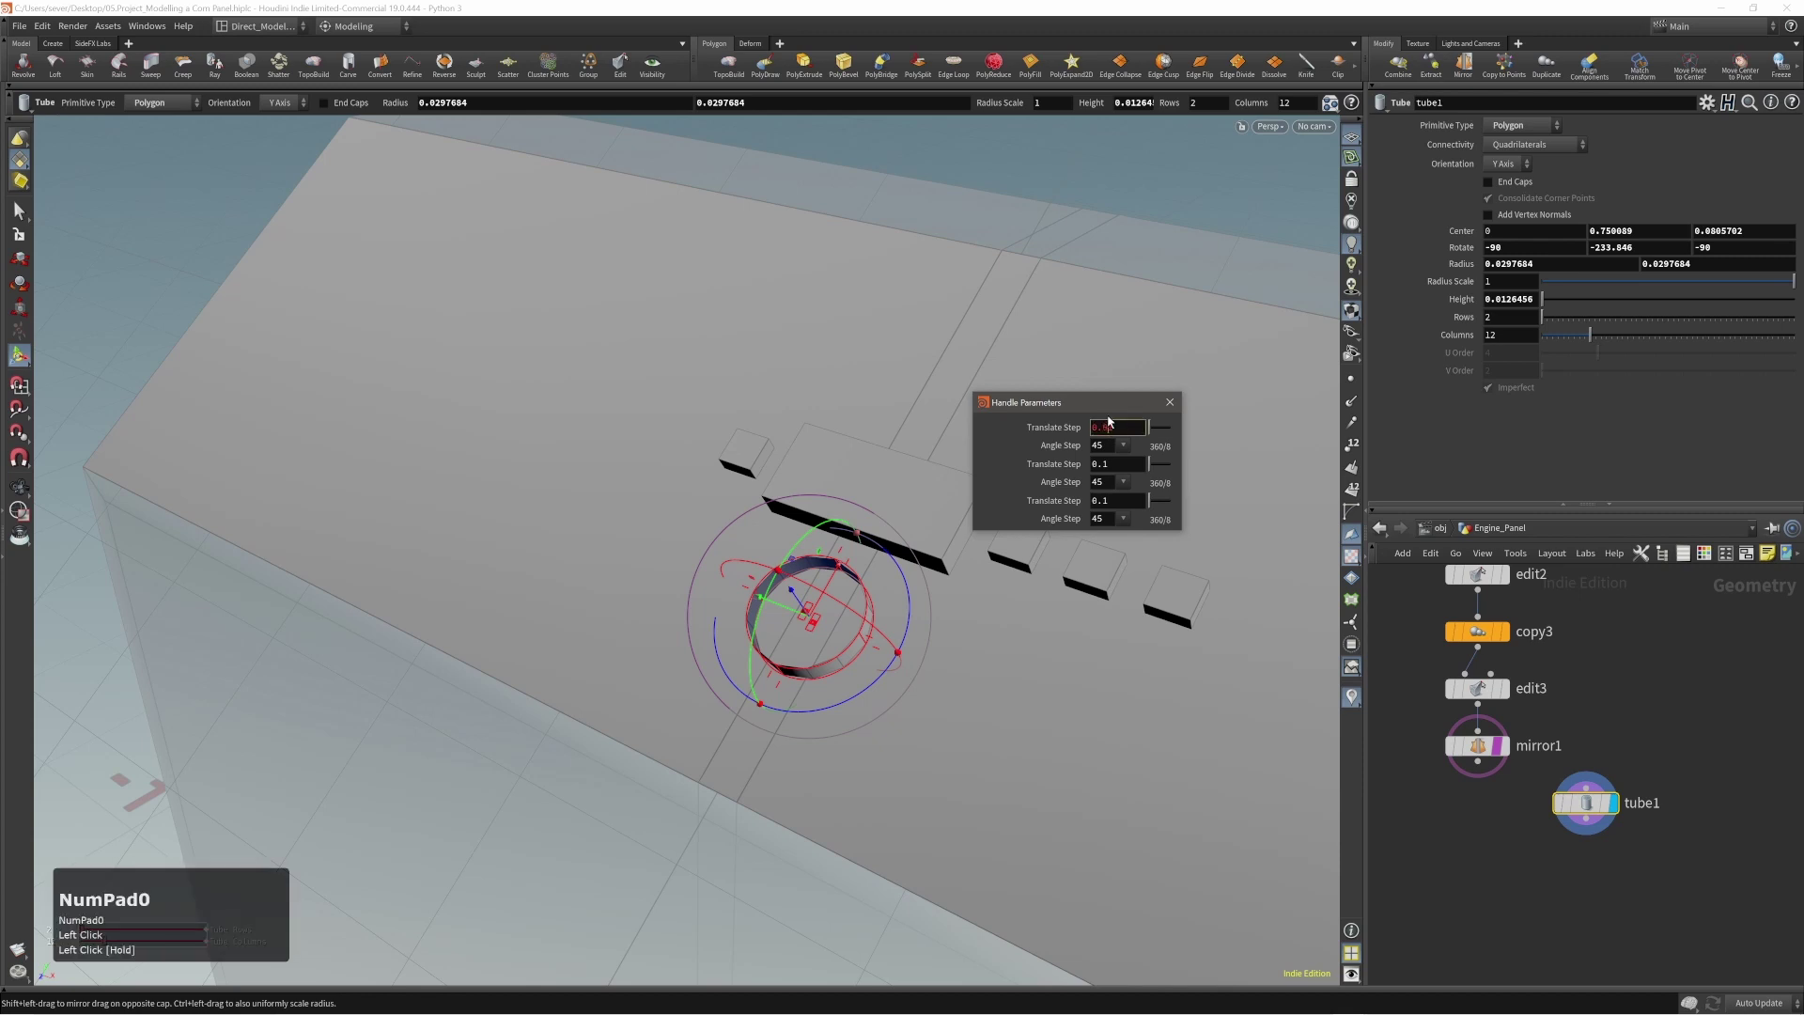
click(1107, 463)
click(1106, 501)
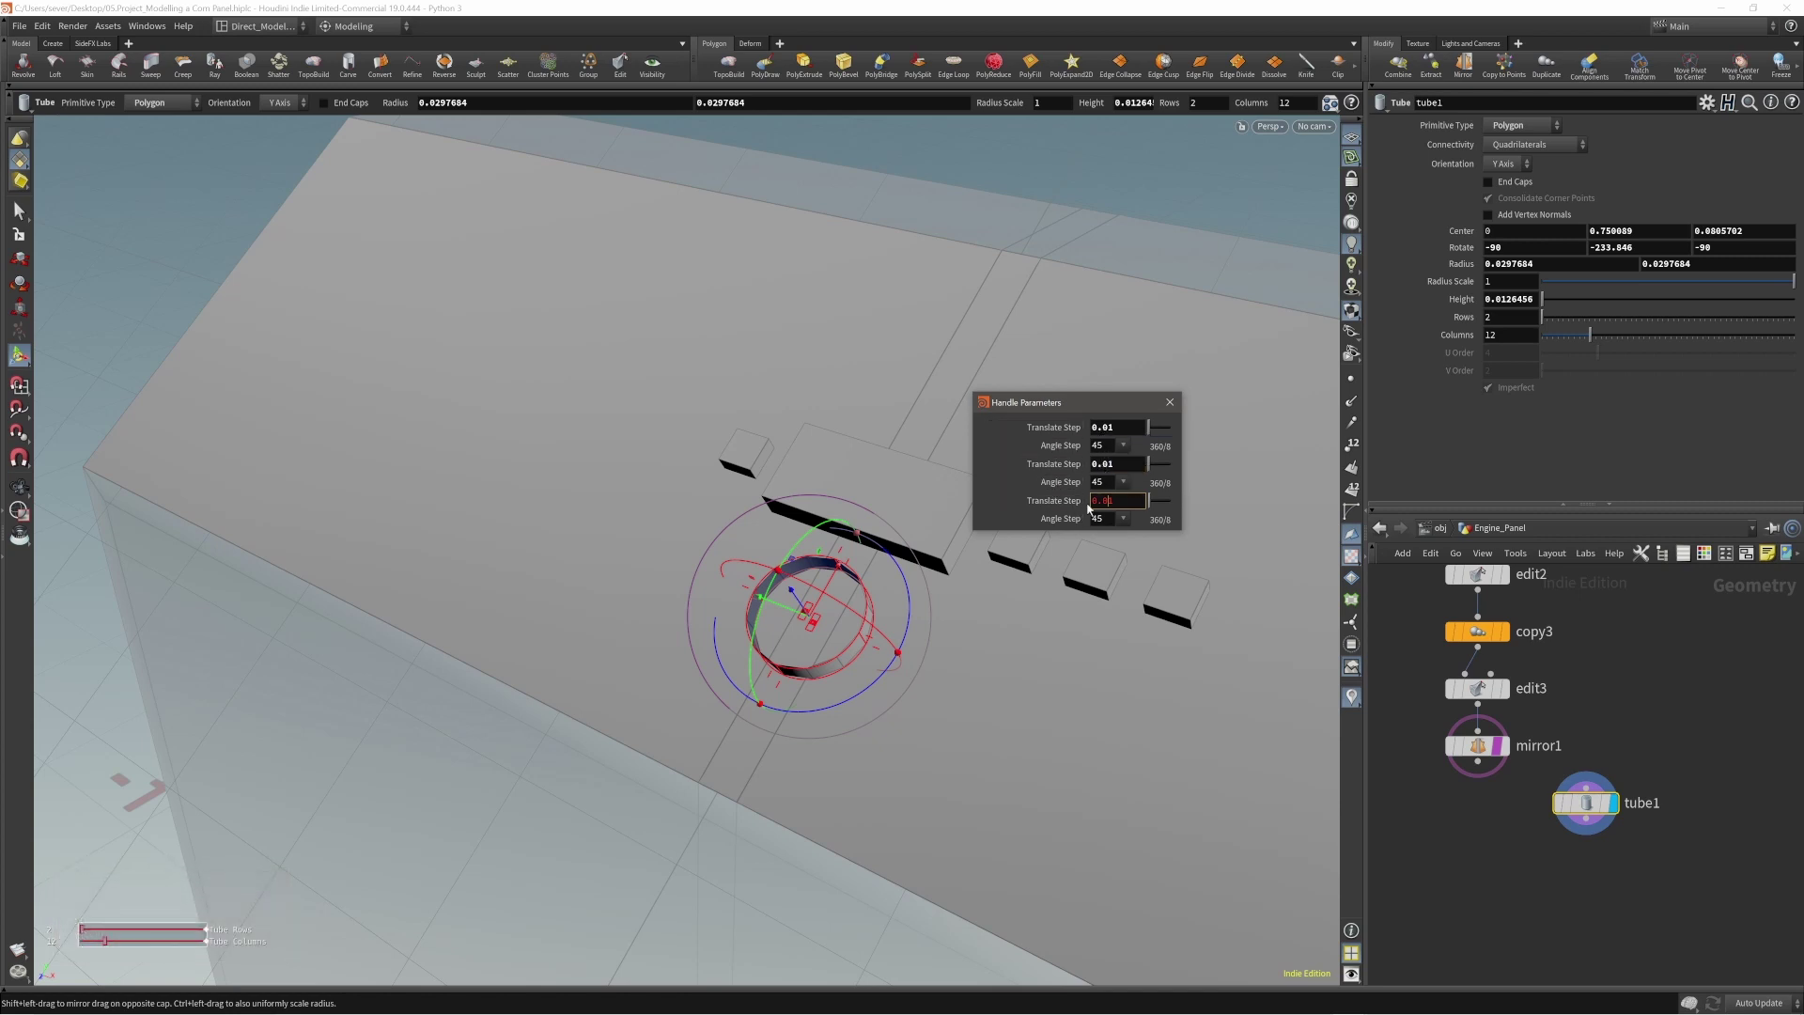
drag(1069, 404, 1049, 405)
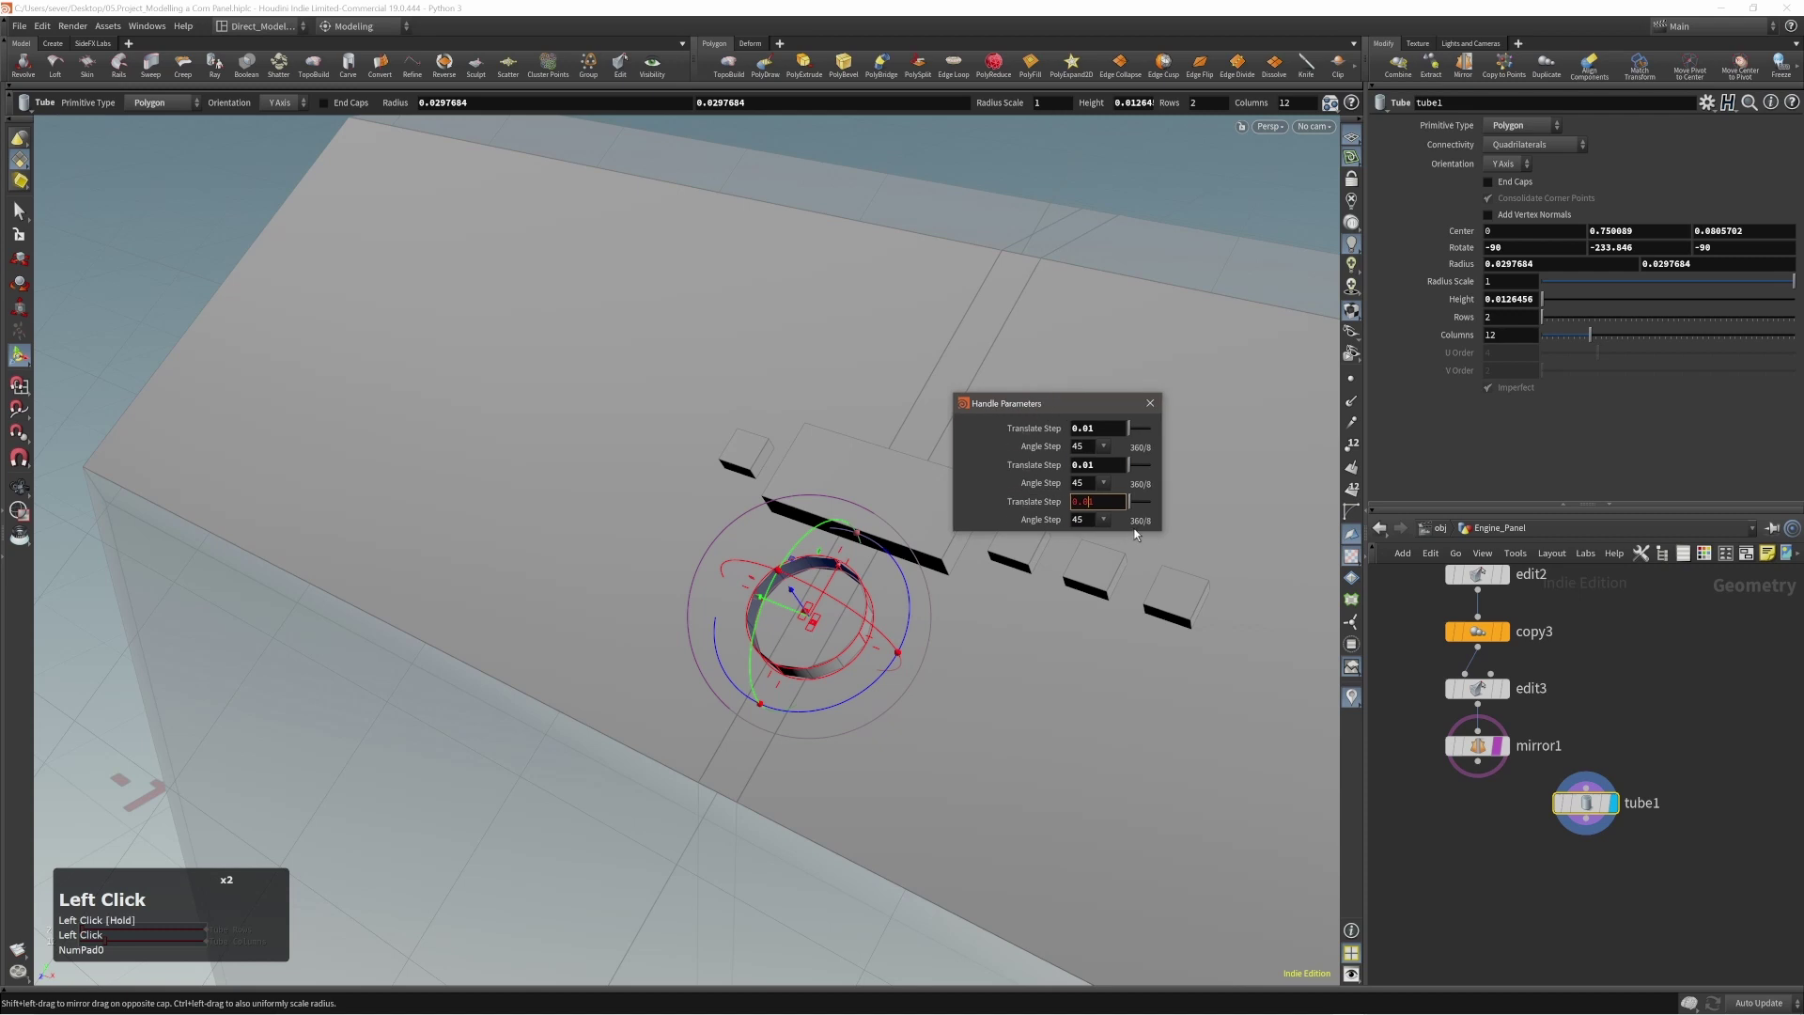
click(1150, 403)
Try to shift the tube along the slope in steps, and undo its moves below the large box.
right_drag(1145, 414, 918, 544)
click(810, 603)
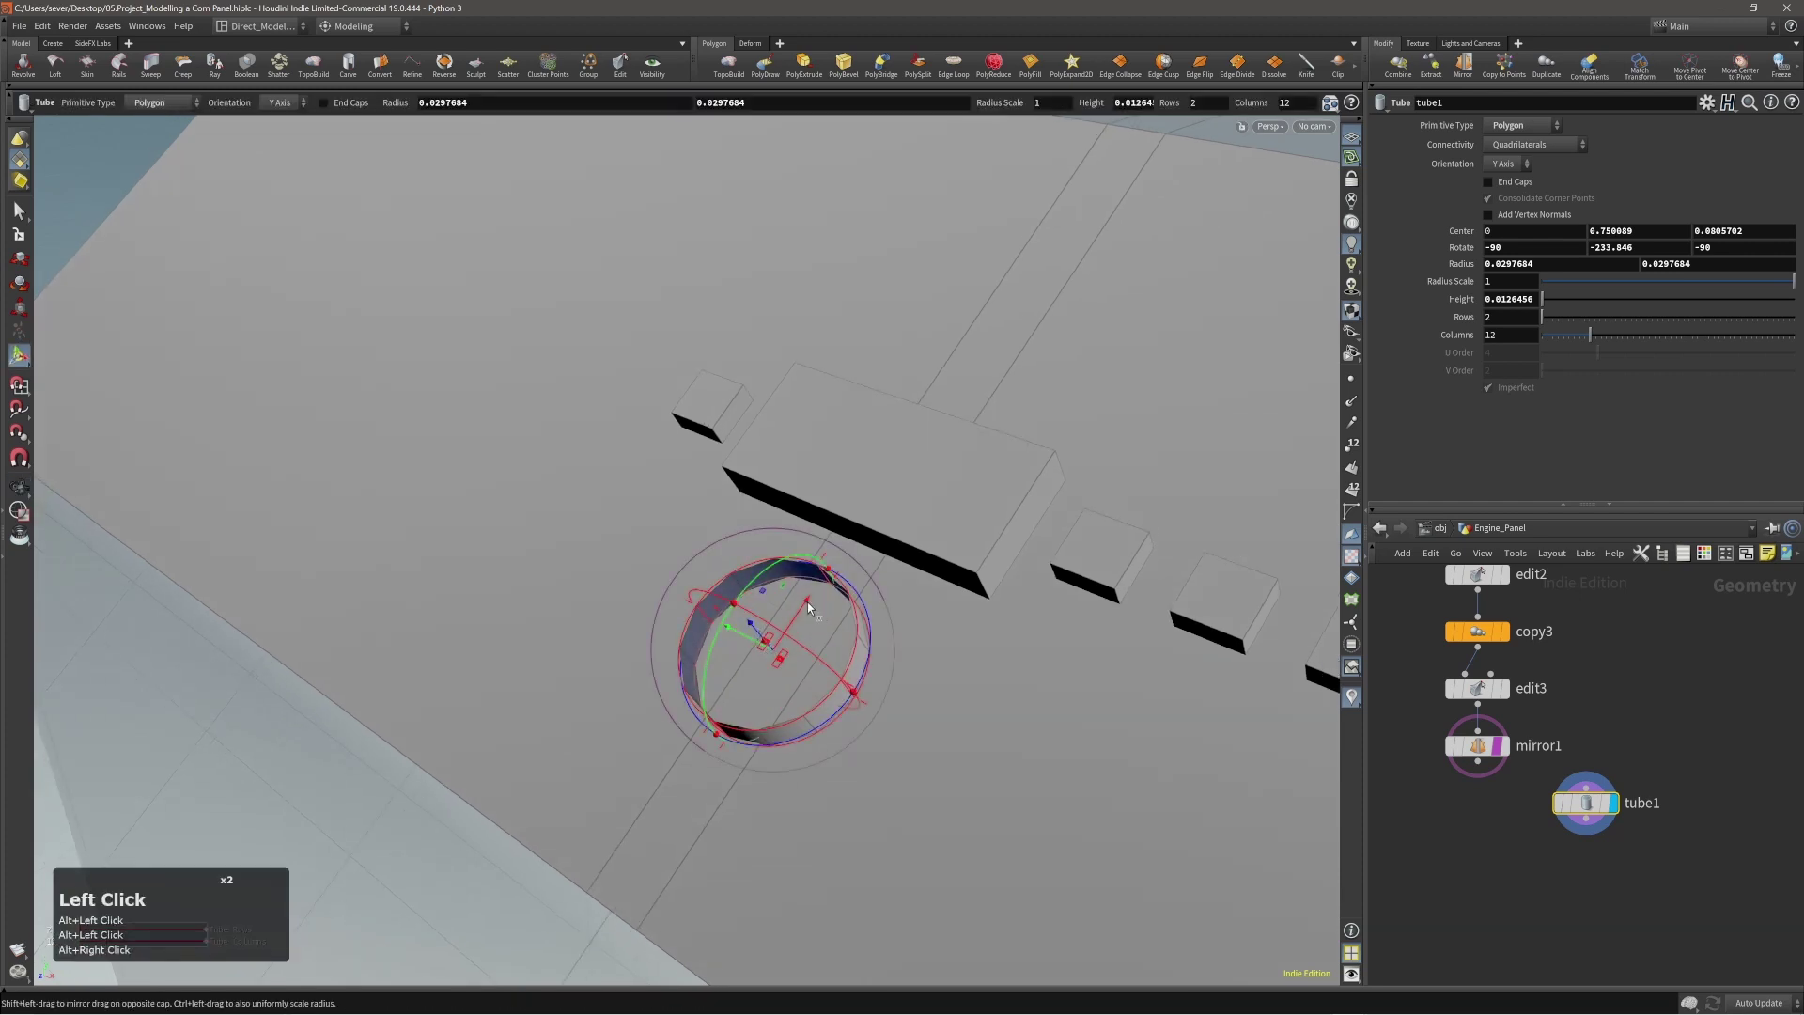
mouse_move(806, 606)
mouse_down()
mouse_move(829, 577)
mouse_move(780, 613)
mouse_move(1123, 268)
mouse_move(784, 579)
mouse_move(1057, 327)
mouse_move(787, 648)
mouse_move(808, 609)
mouse_up()
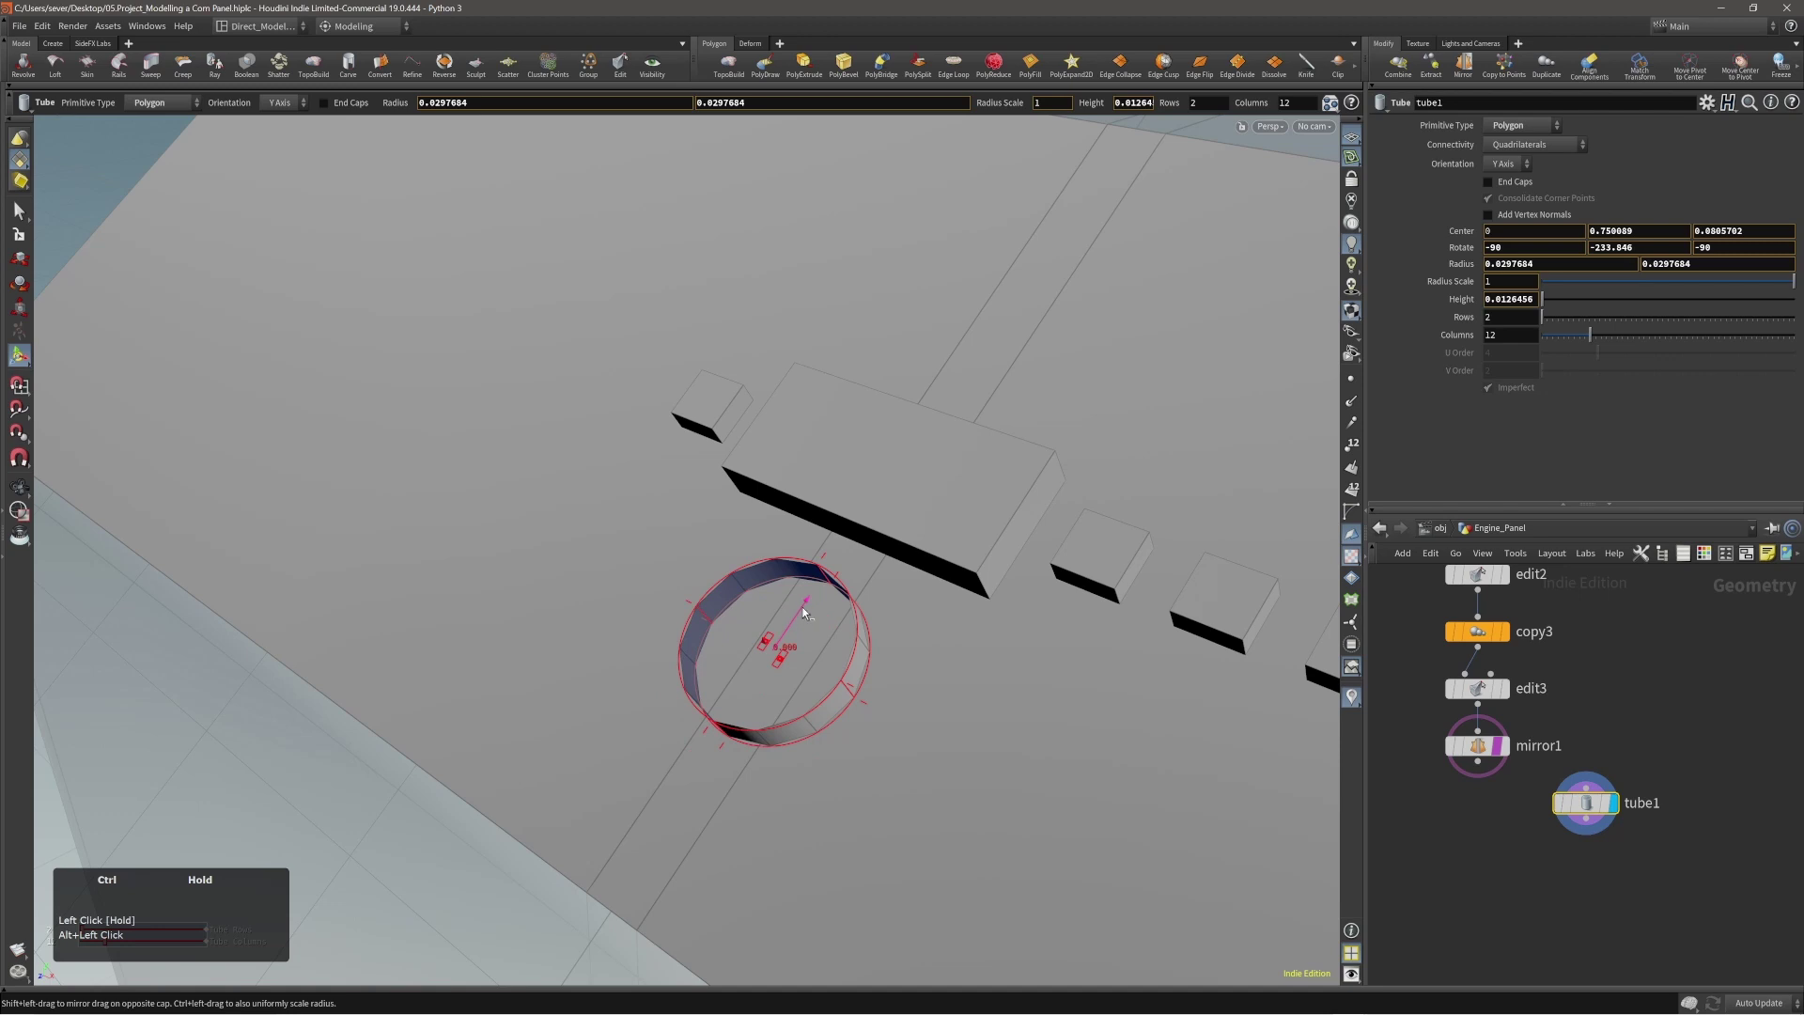
key(ctrl+z)
key(ctrl+z)
Move the tube up the slope above the large box, to a center of about 0.844 in Y and -0.048 in Z.
mouse_move(903, 552)
alt+mouse_down()
mouse_move(856, 546)
mouse_move(908, 528)
alt+mouse_up()
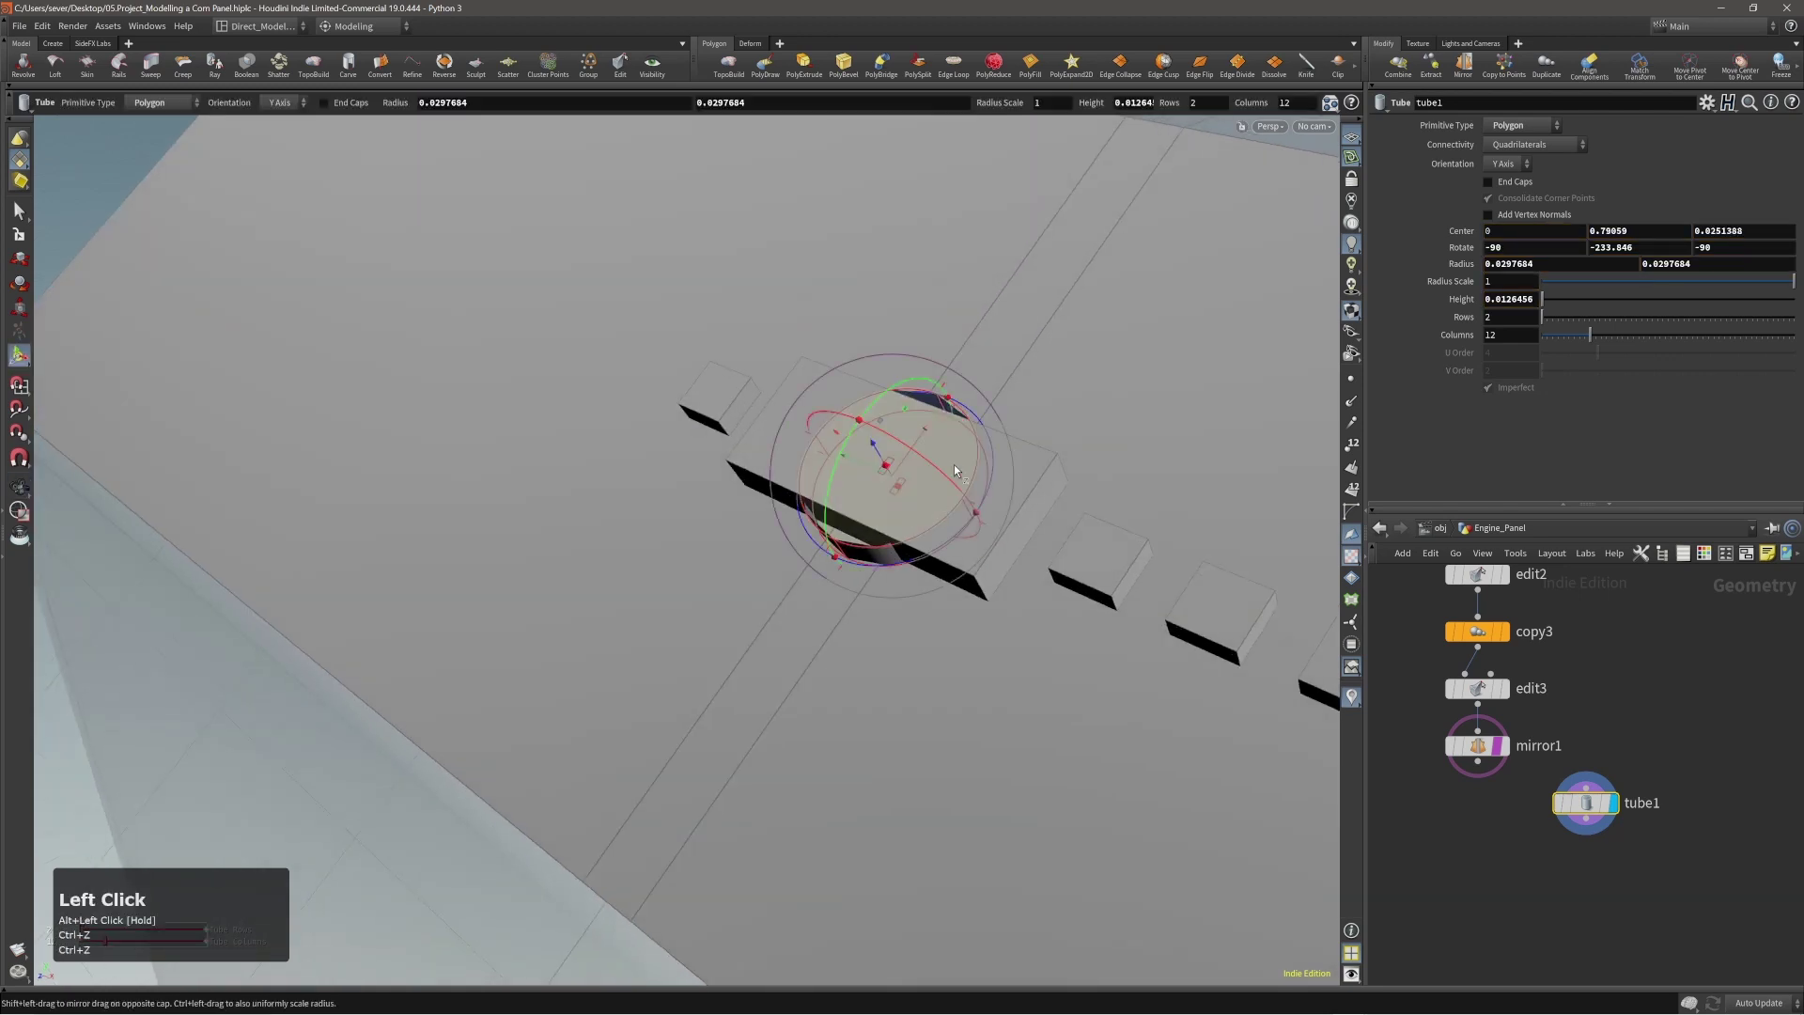
alt+middle_drag(955, 464, 851, 563)
alt+drag(851, 564, 934, 329)
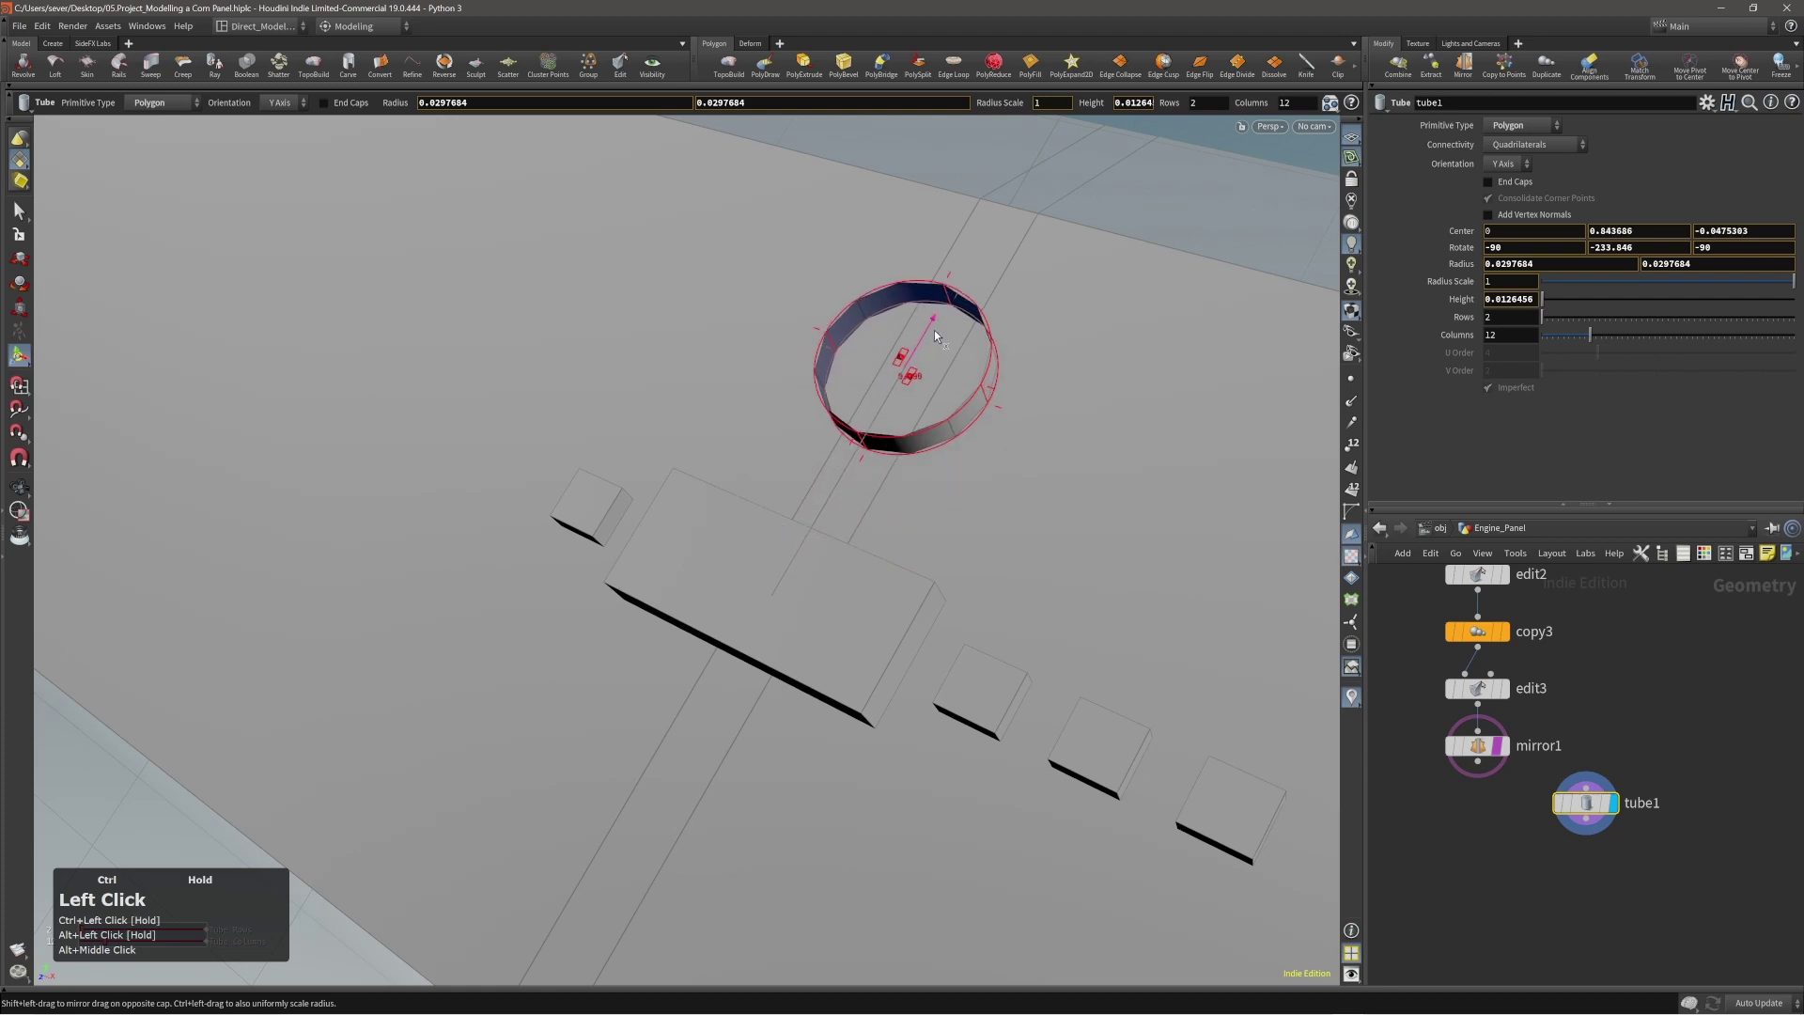
alt+drag(934, 330, 999, 375)
alt+right_drag(999, 375, 919, 455)
alt+drag(919, 456, 902, 424)
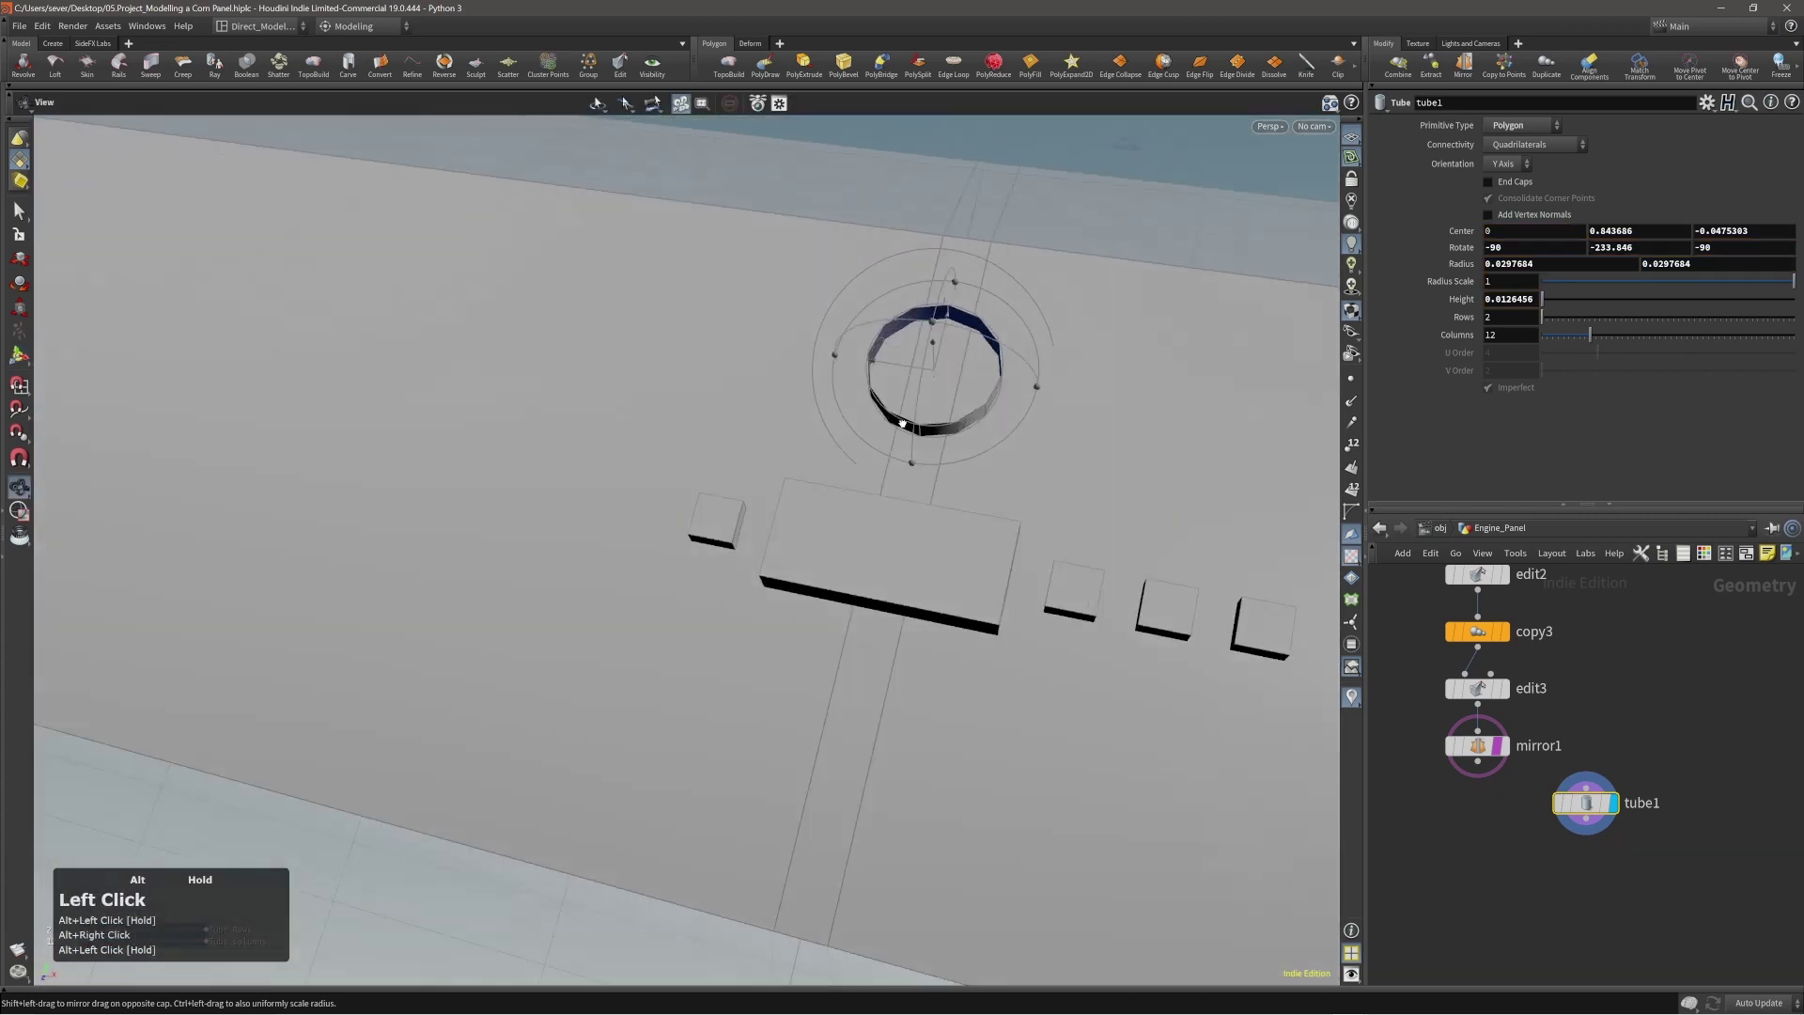
alt+right_drag(902, 424, 935, 363)
alt+middle_drag(935, 363, 846, 403)
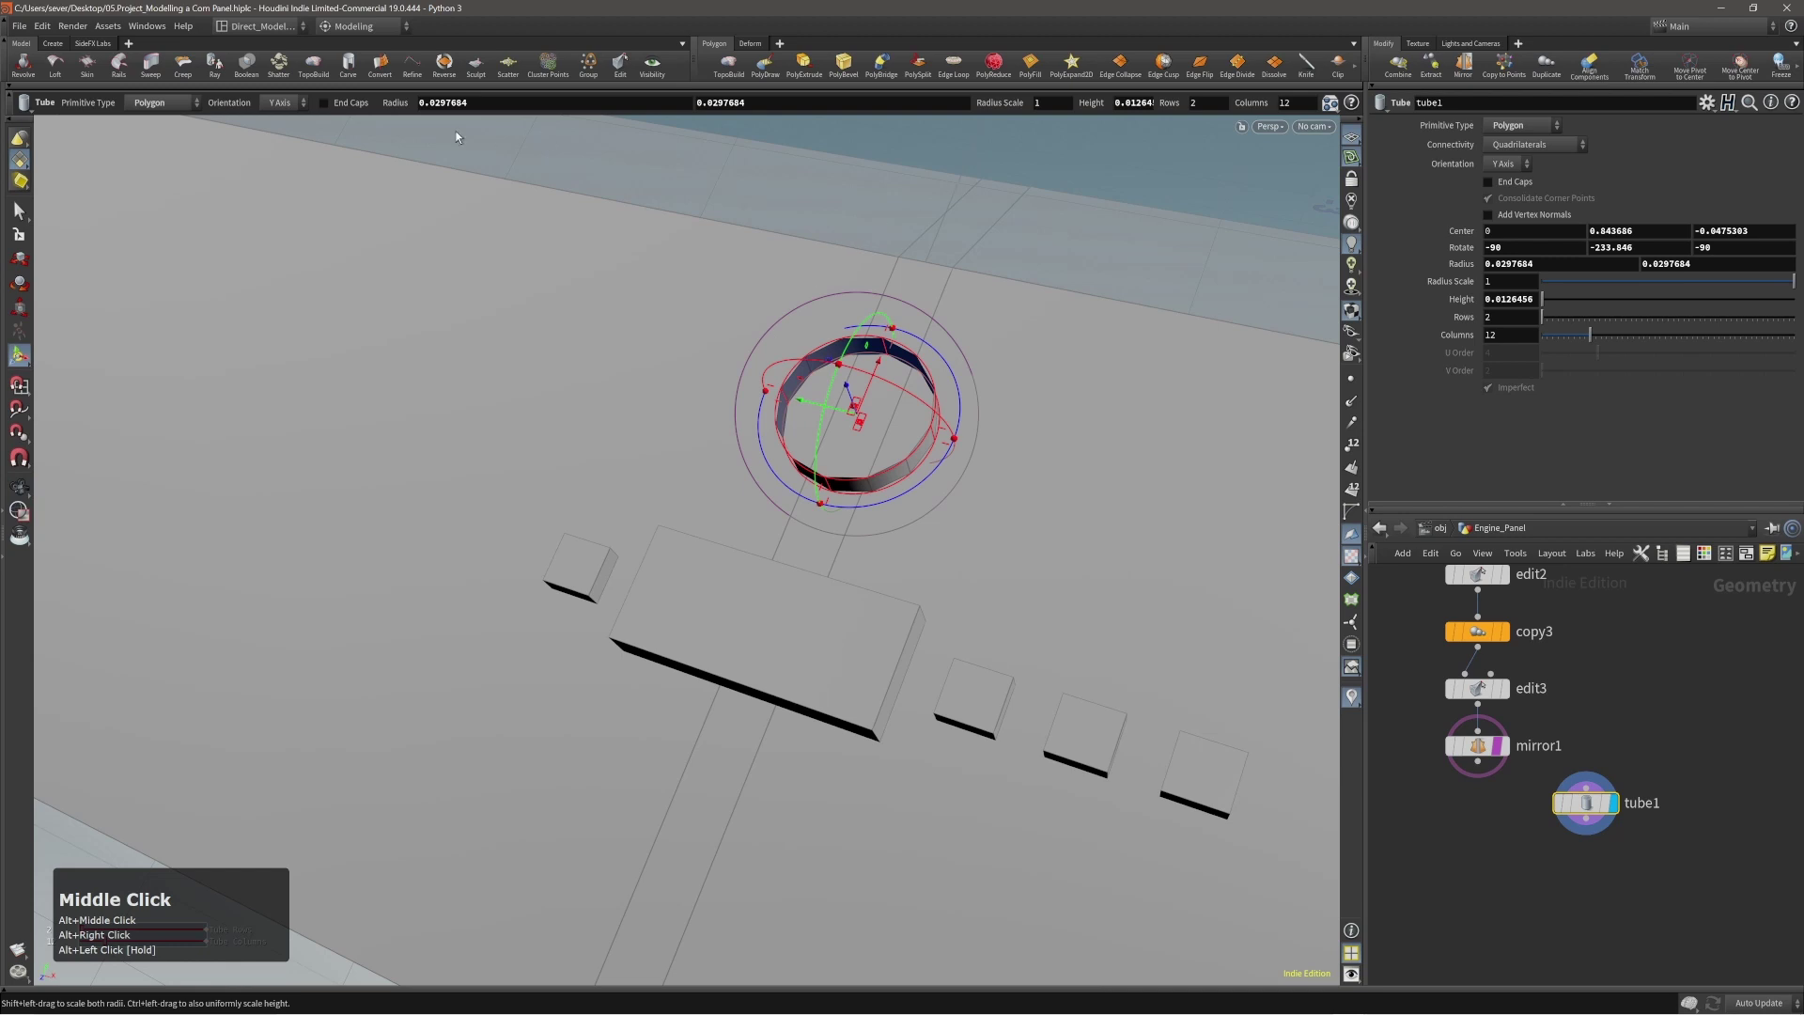
Close the tube with end caps and raise its columns to 26.
click(324, 102)
alt+right_drag(851, 414, 846, 375)
alt+drag(845, 374, 893, 395)
middle_drag(1279, 107, 1284, 103)
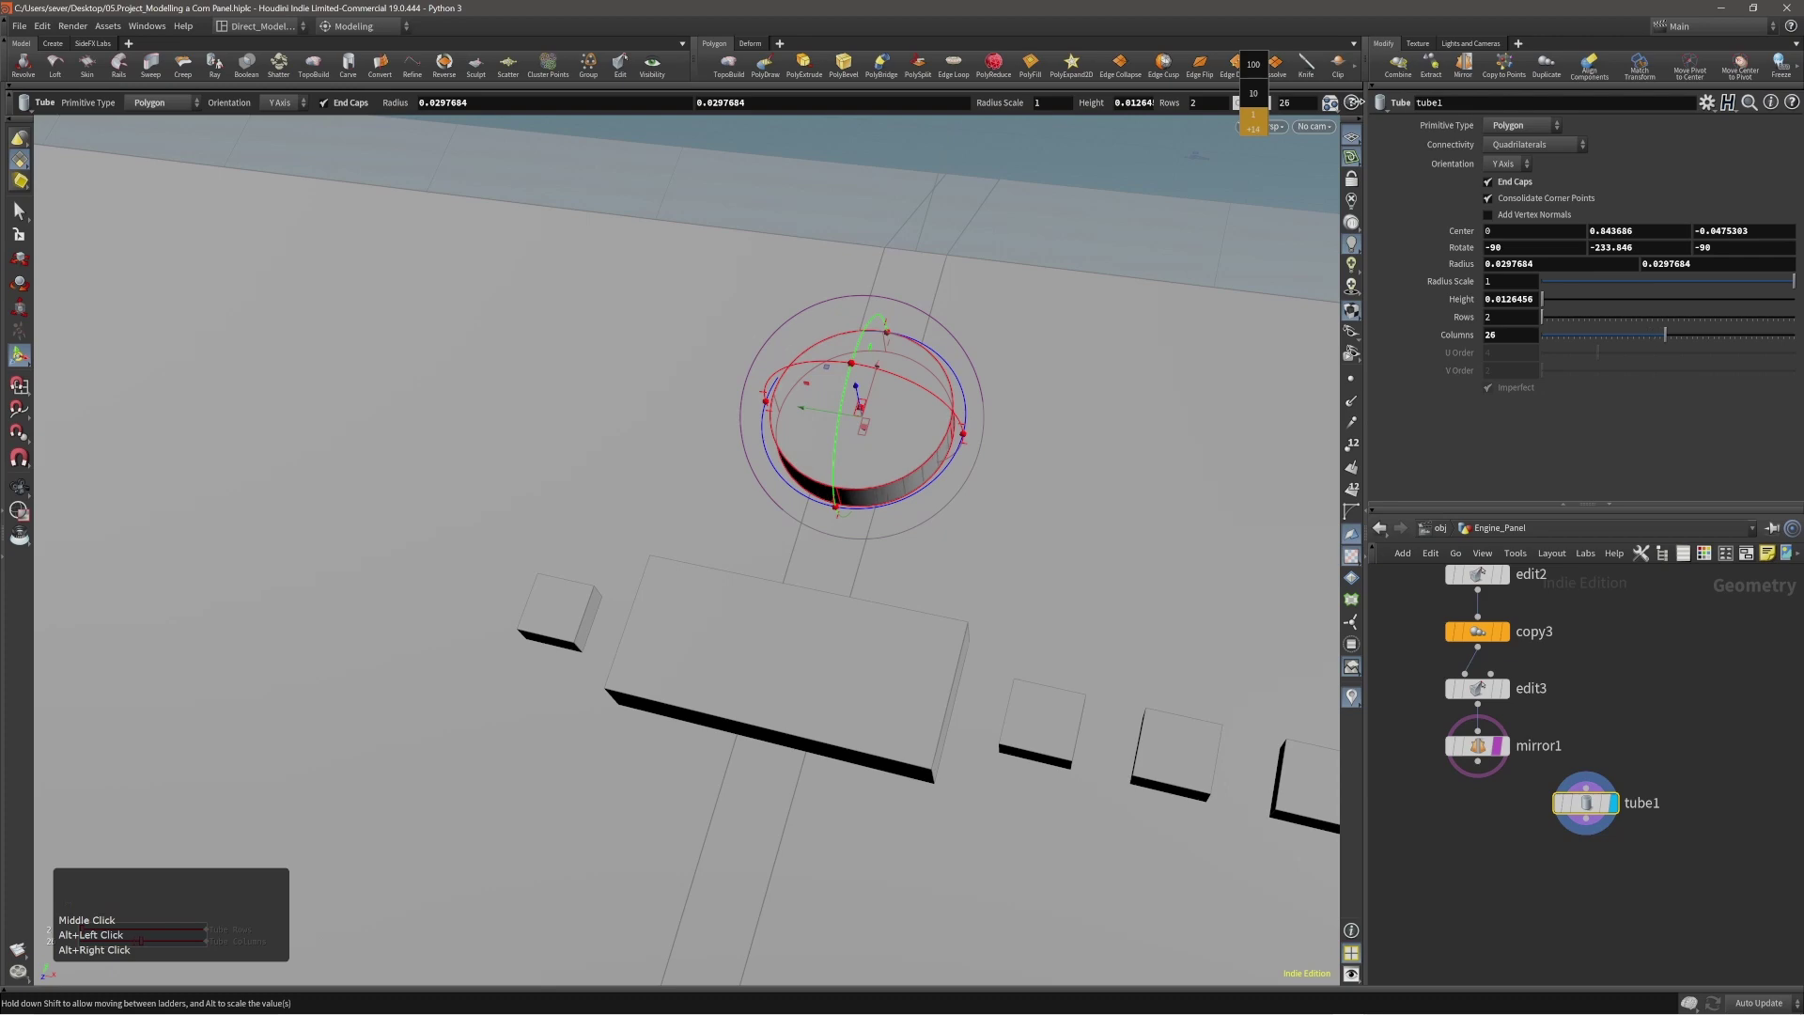
key(Escape)
drag(996, 352, 1054, 375)
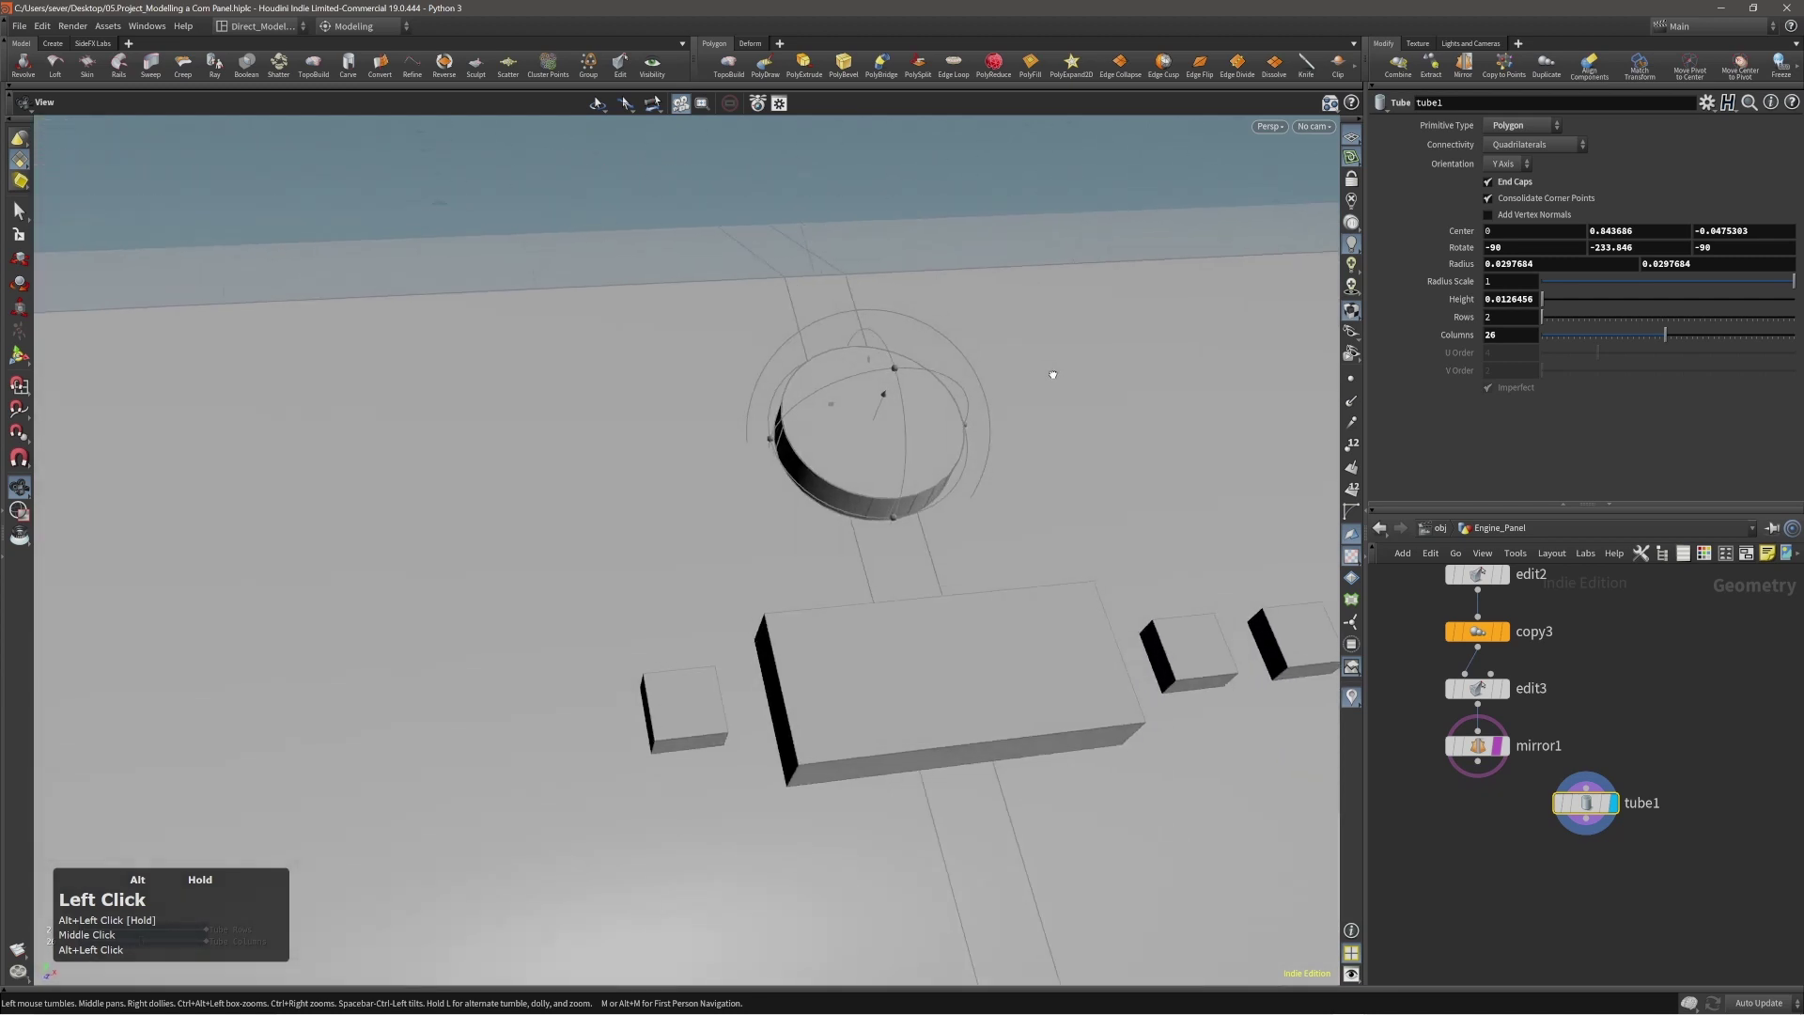
Extend the tube's height to about 0.019 with its top cap handle, keeping its base on the slope.
right_drag(1053, 375, 854, 391)
mouse_move(854, 391)
mouse_down()
mouse_move(851, 413)
mouse_move(918, 410)
mouse_move(876, 398)
mouse_move(719, 435)
mouse_move(855, 419)
mouse_up()
key(Return)
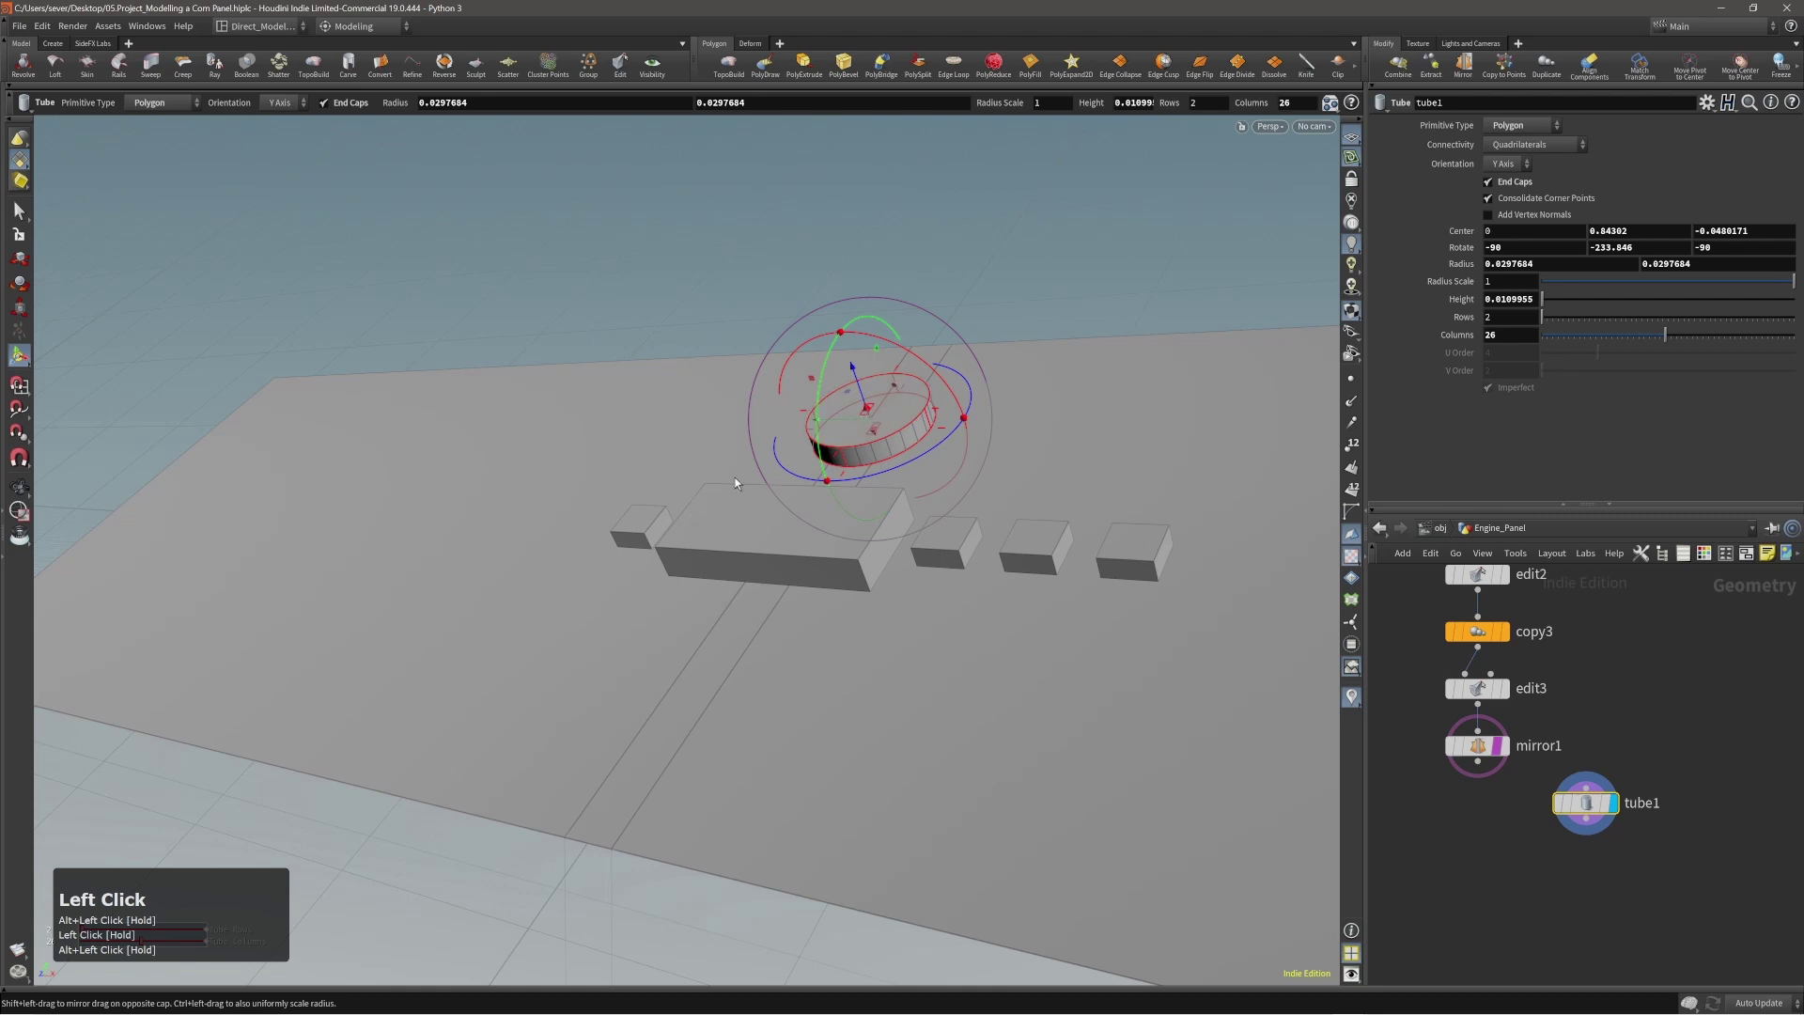
key(x)
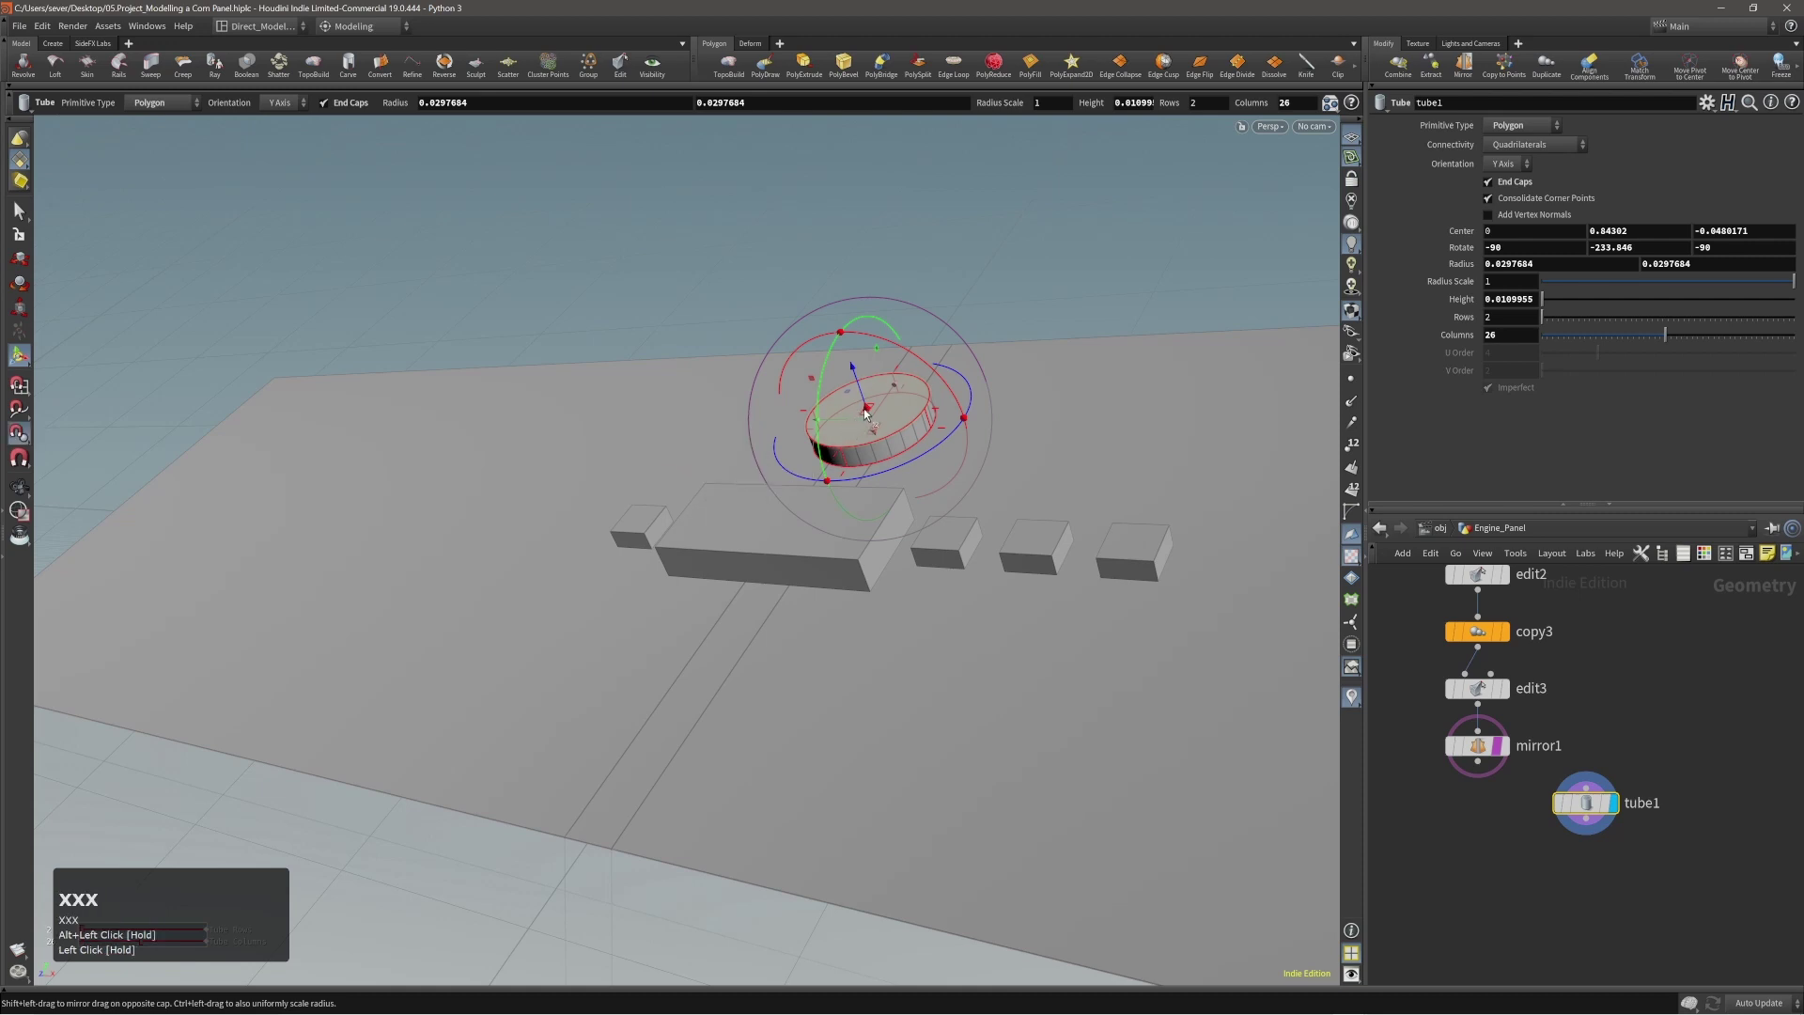
mouse_move(867, 413)
mouse_down()
mouse_move(707, 486)
mouse_move(872, 393)
mouse_up()
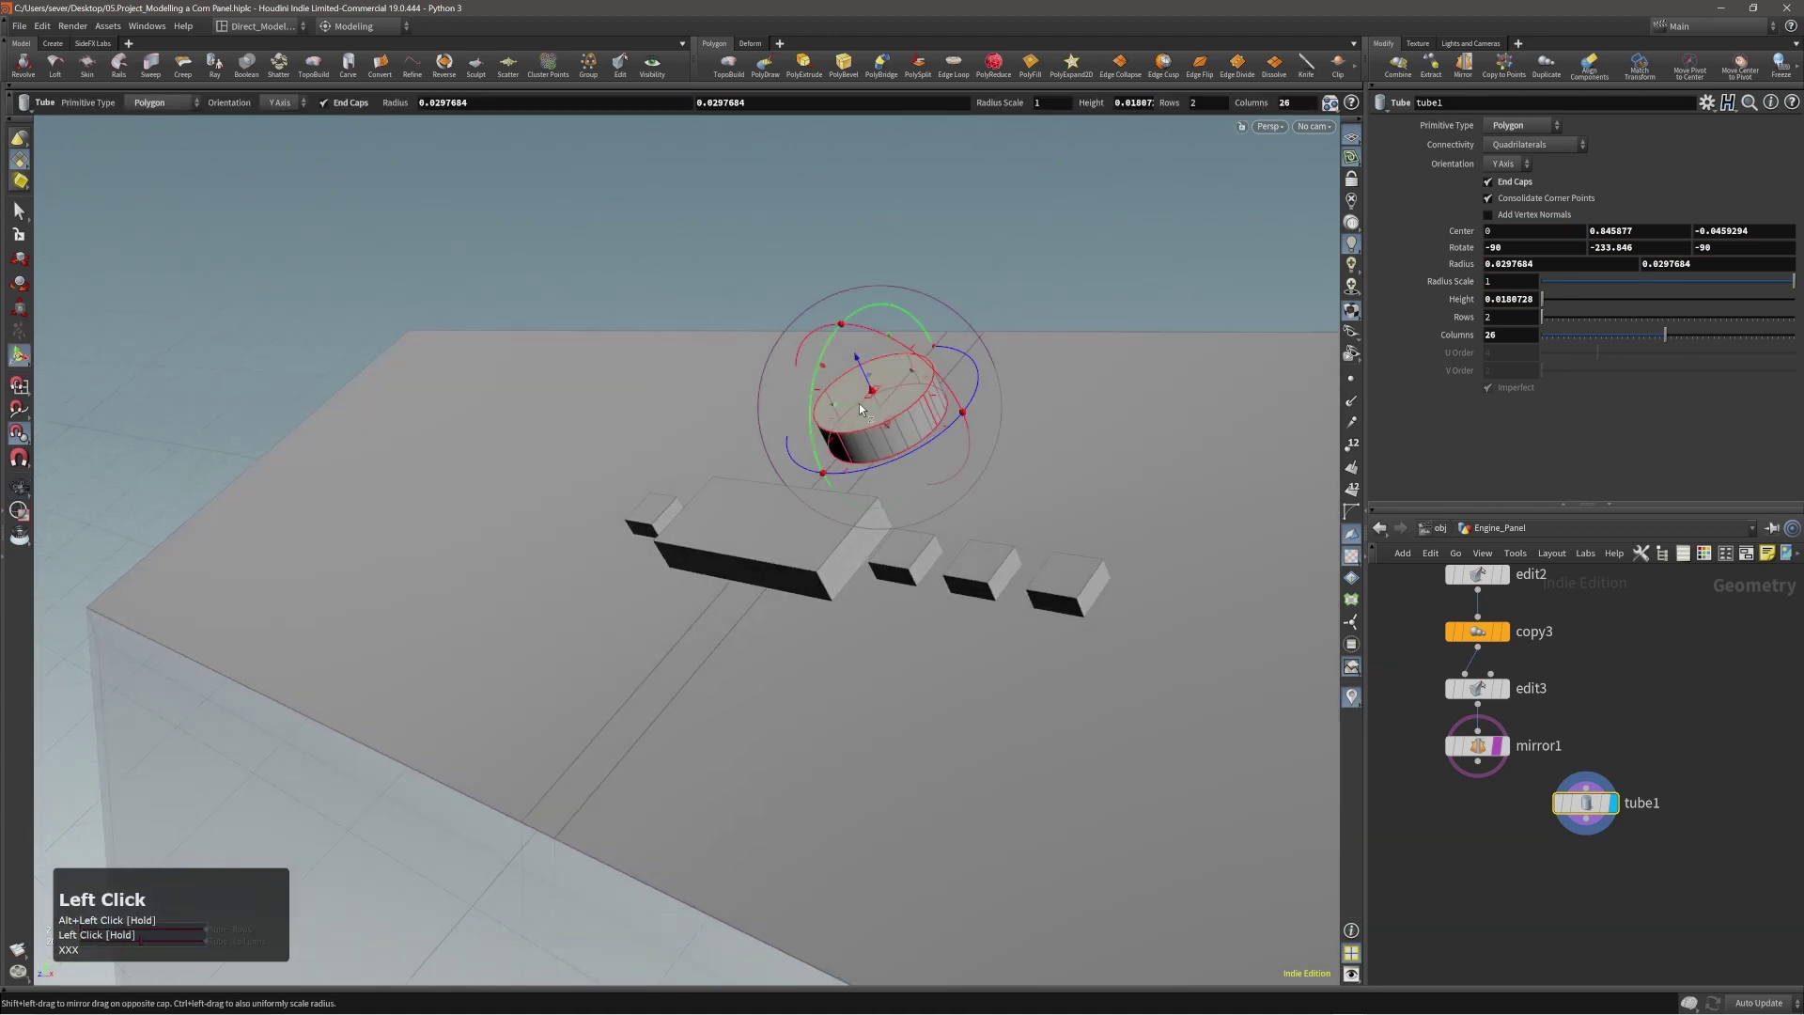
alt+right_drag(890, 386, 951, 372)
alt+drag(951, 372, 905, 417)
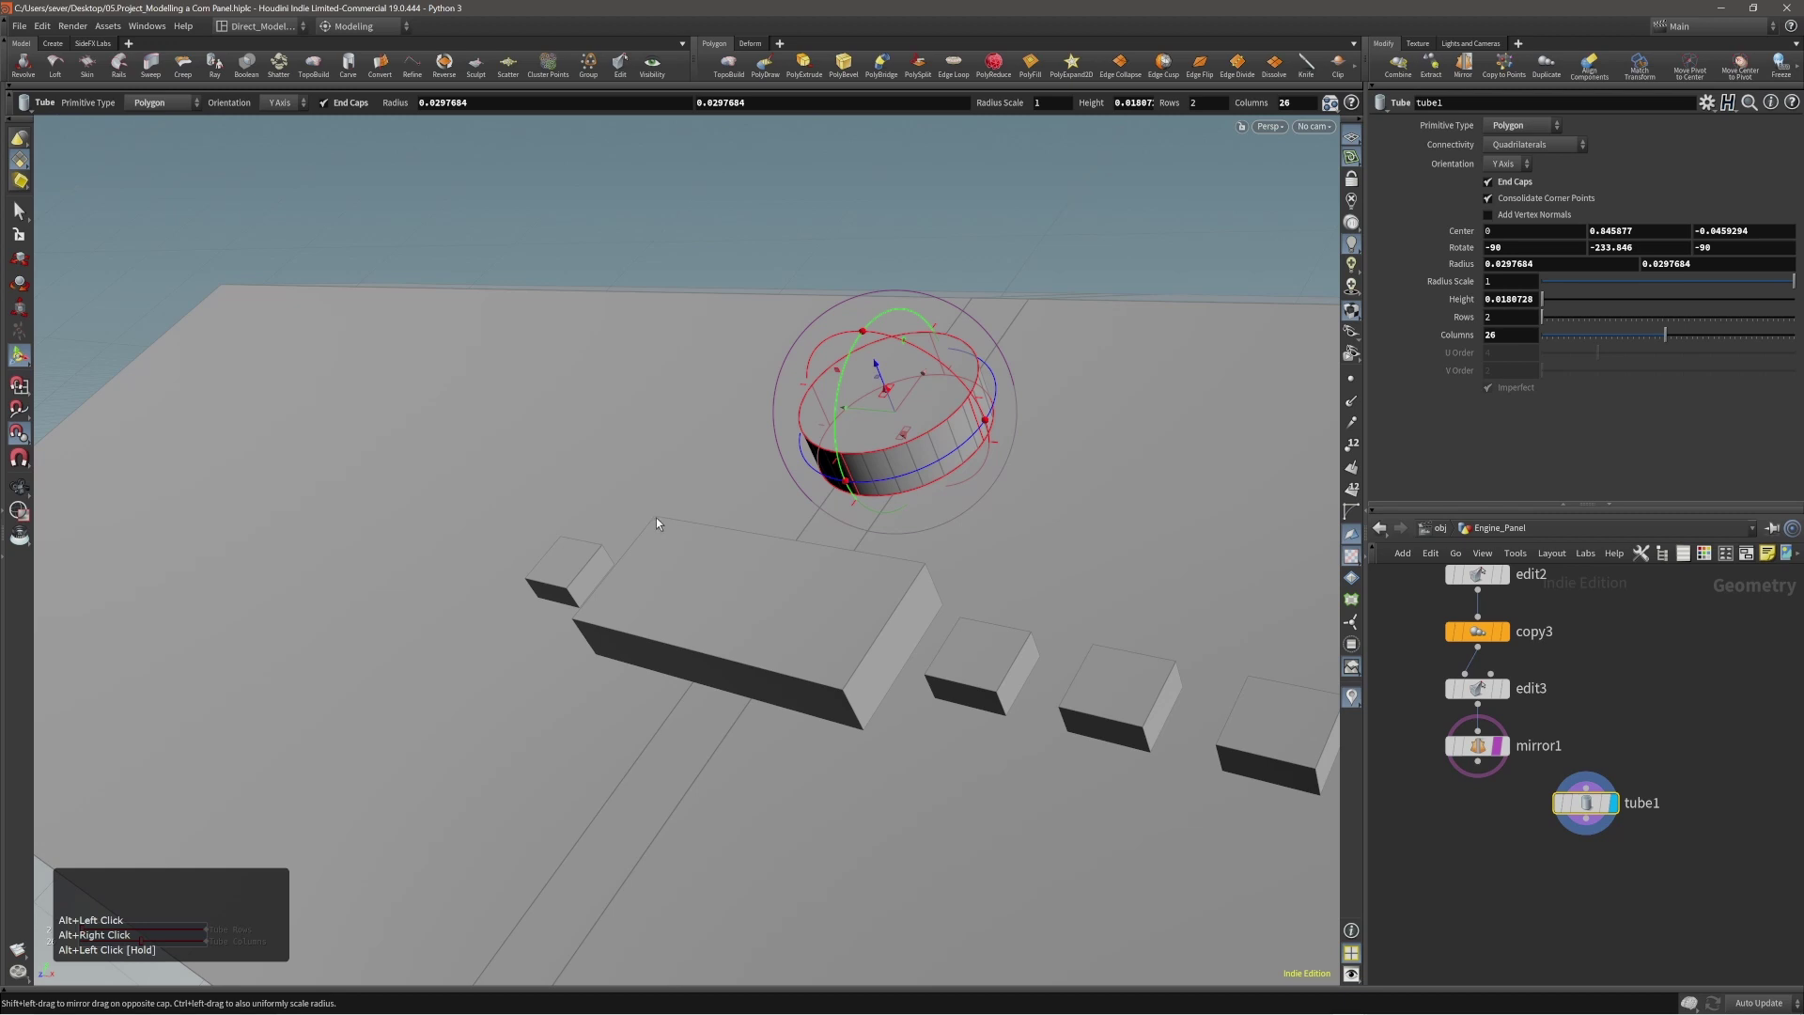
alt+drag(657, 521, 787, 482)
key(c)
key(x)
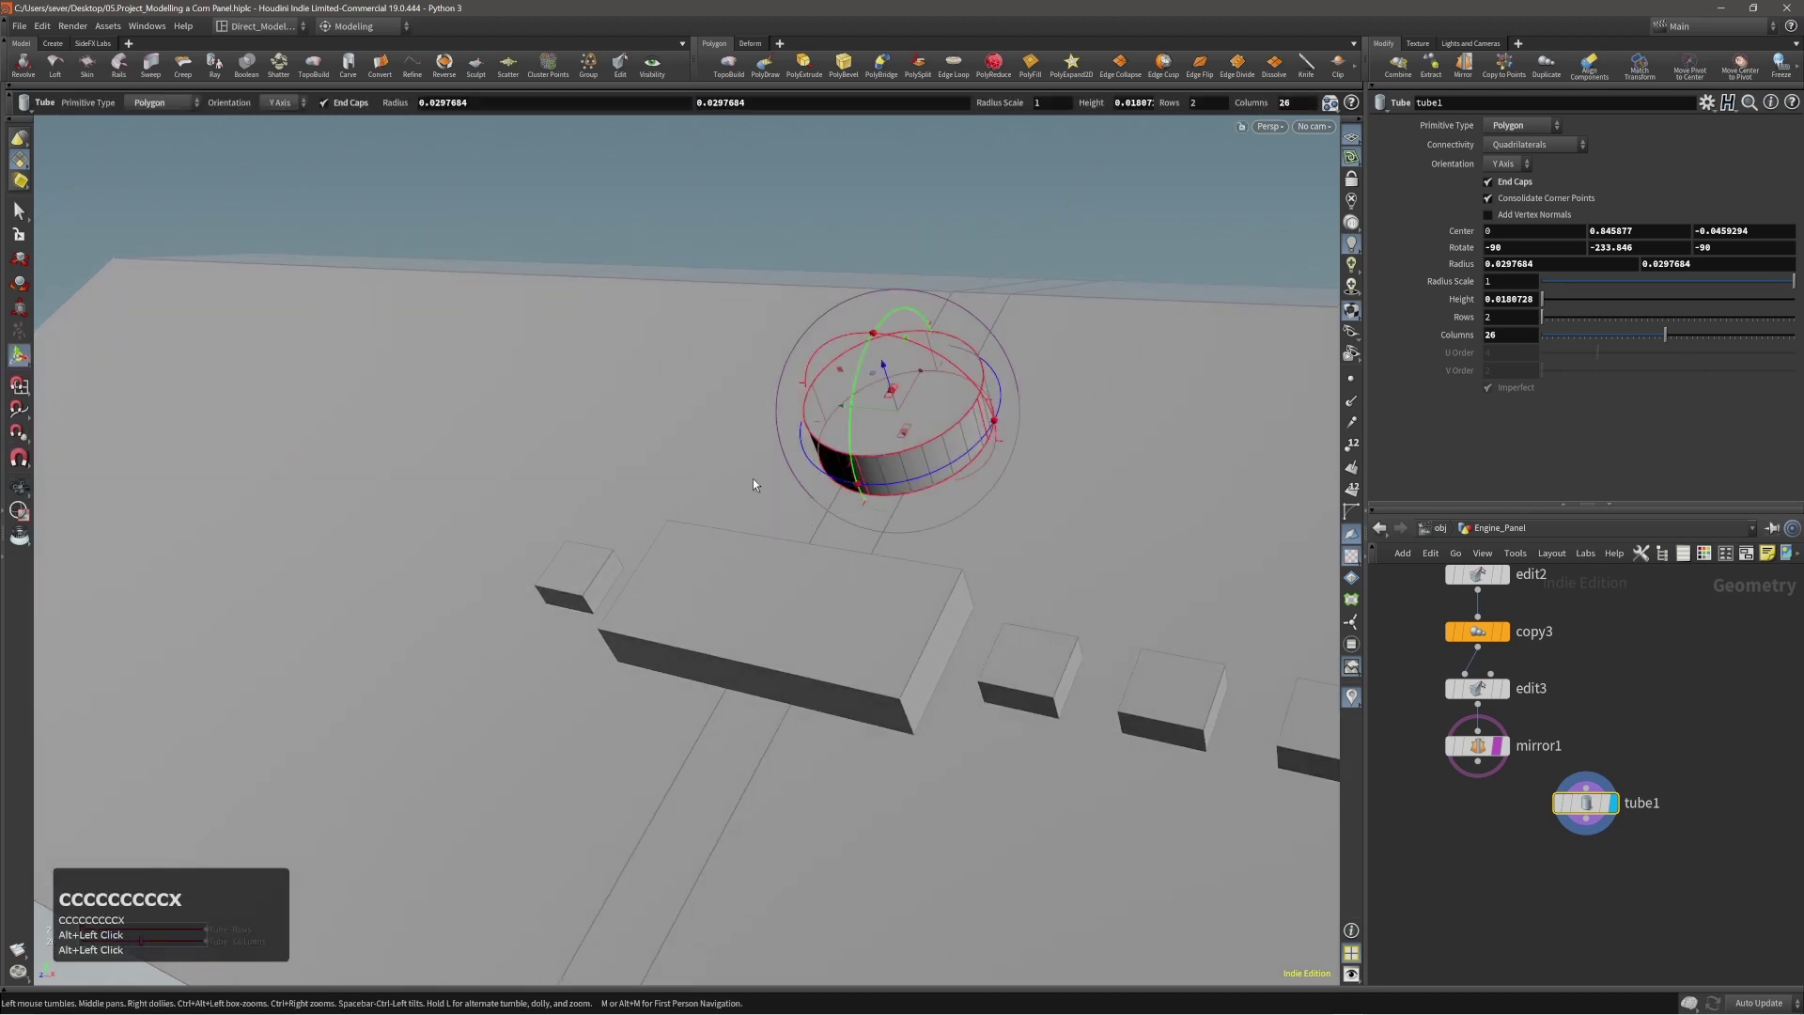
alt+right_drag(879, 437, 829, 451)
alt+drag(830, 451, 953, 489)
key(Escape)
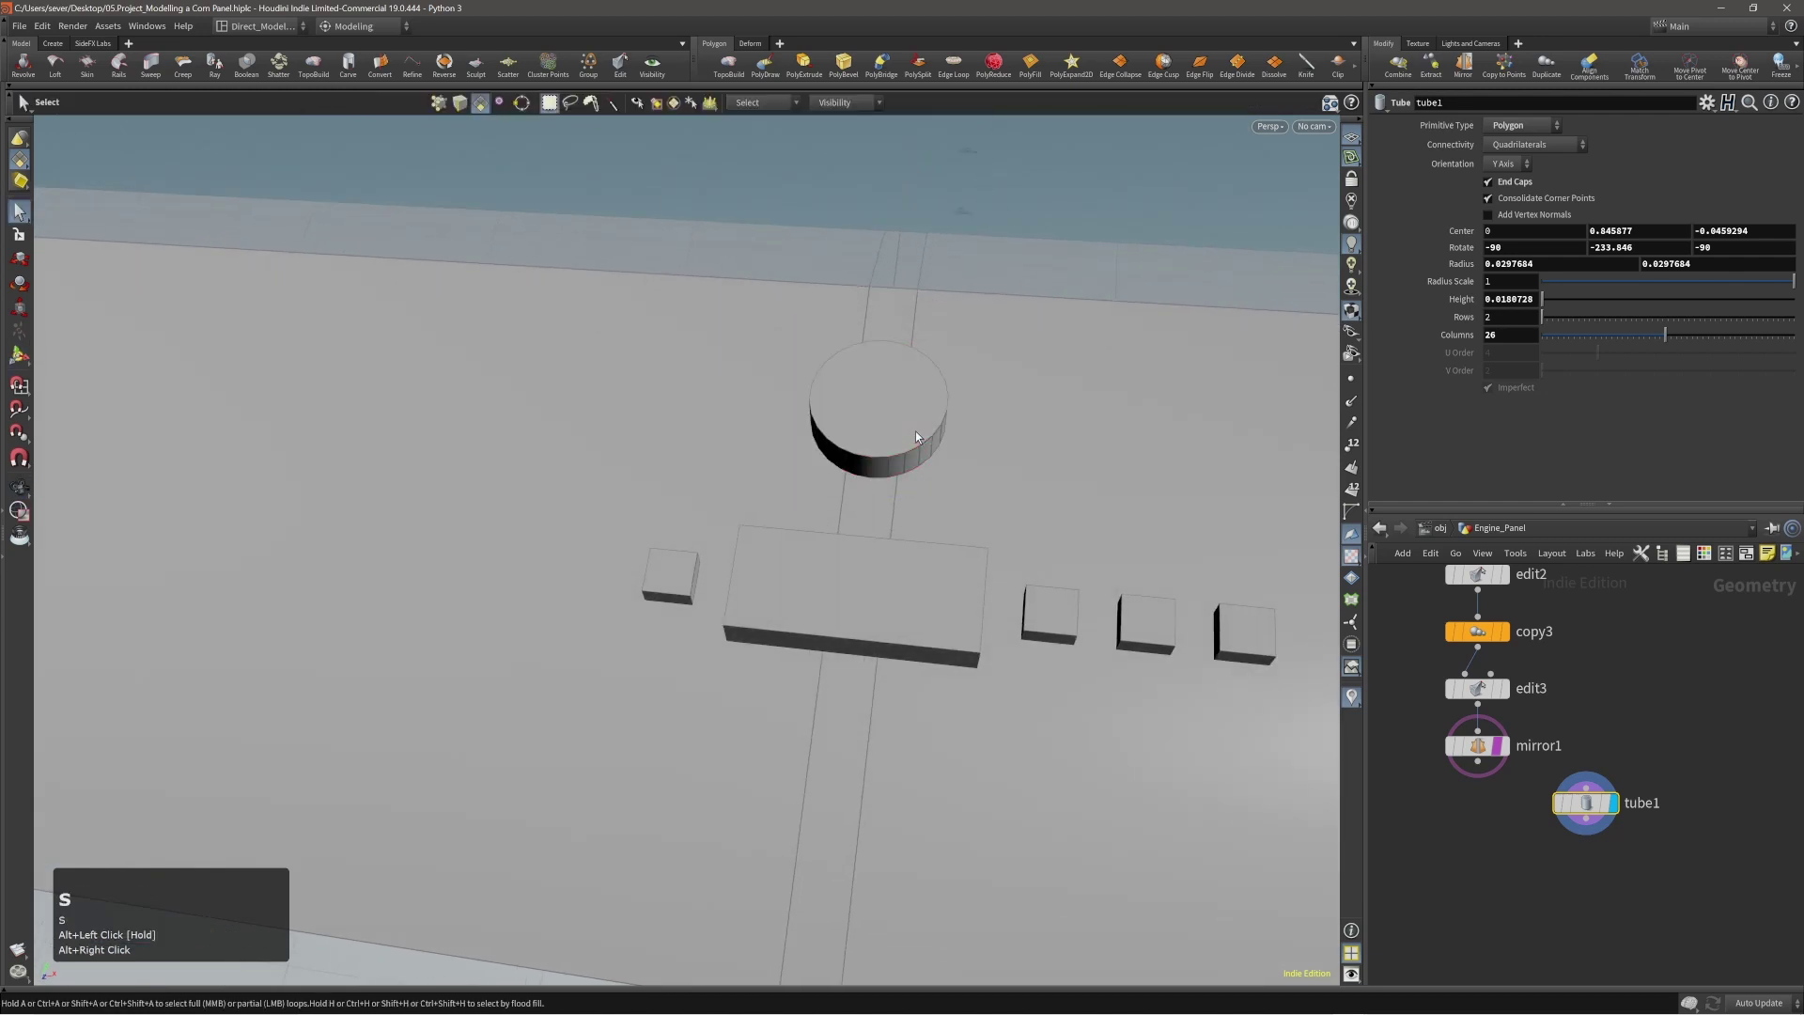
Select all the panel geometry together with the tube and apply a Move edit that merges them into one network.
double_click(915, 431)
alt+right_drag(915, 431, 583, 499)
alt+middle_drag(584, 499, 752, 483)
right_drag(752, 484, 770, 465)
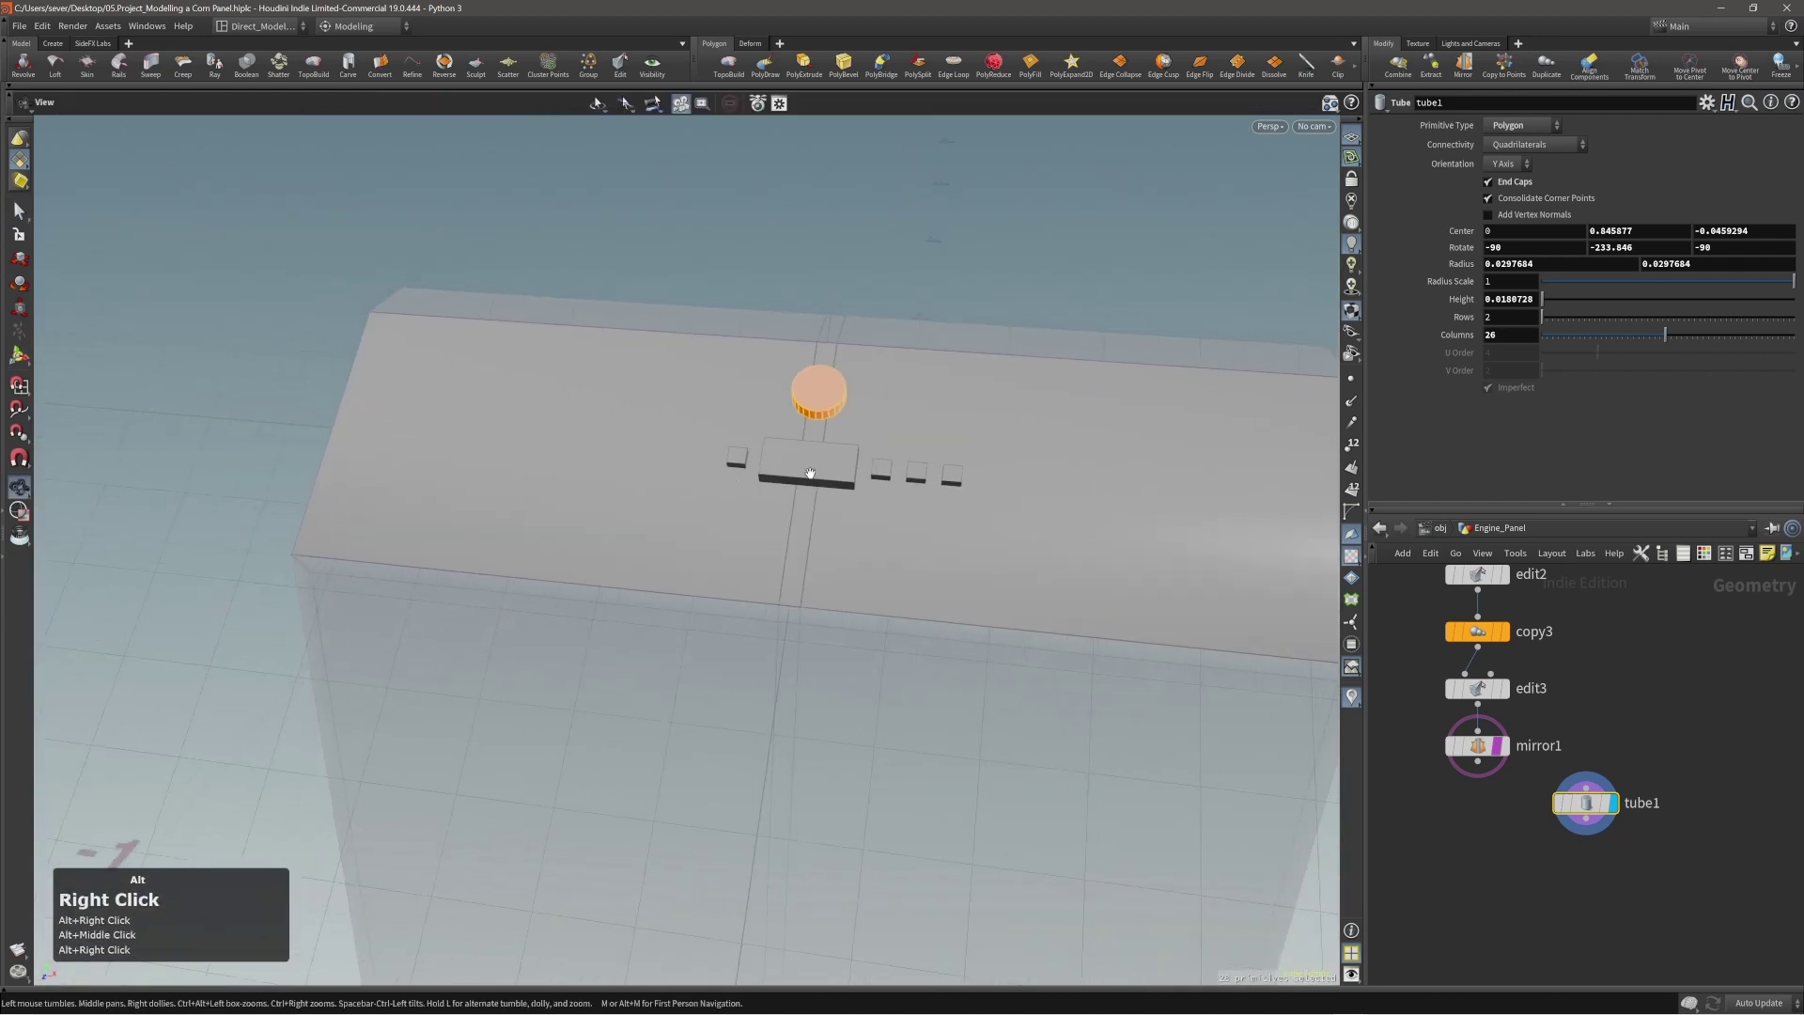
drag(771, 466, 787, 449)
key(n)
alt+middle_drag(870, 506, 736, 459)
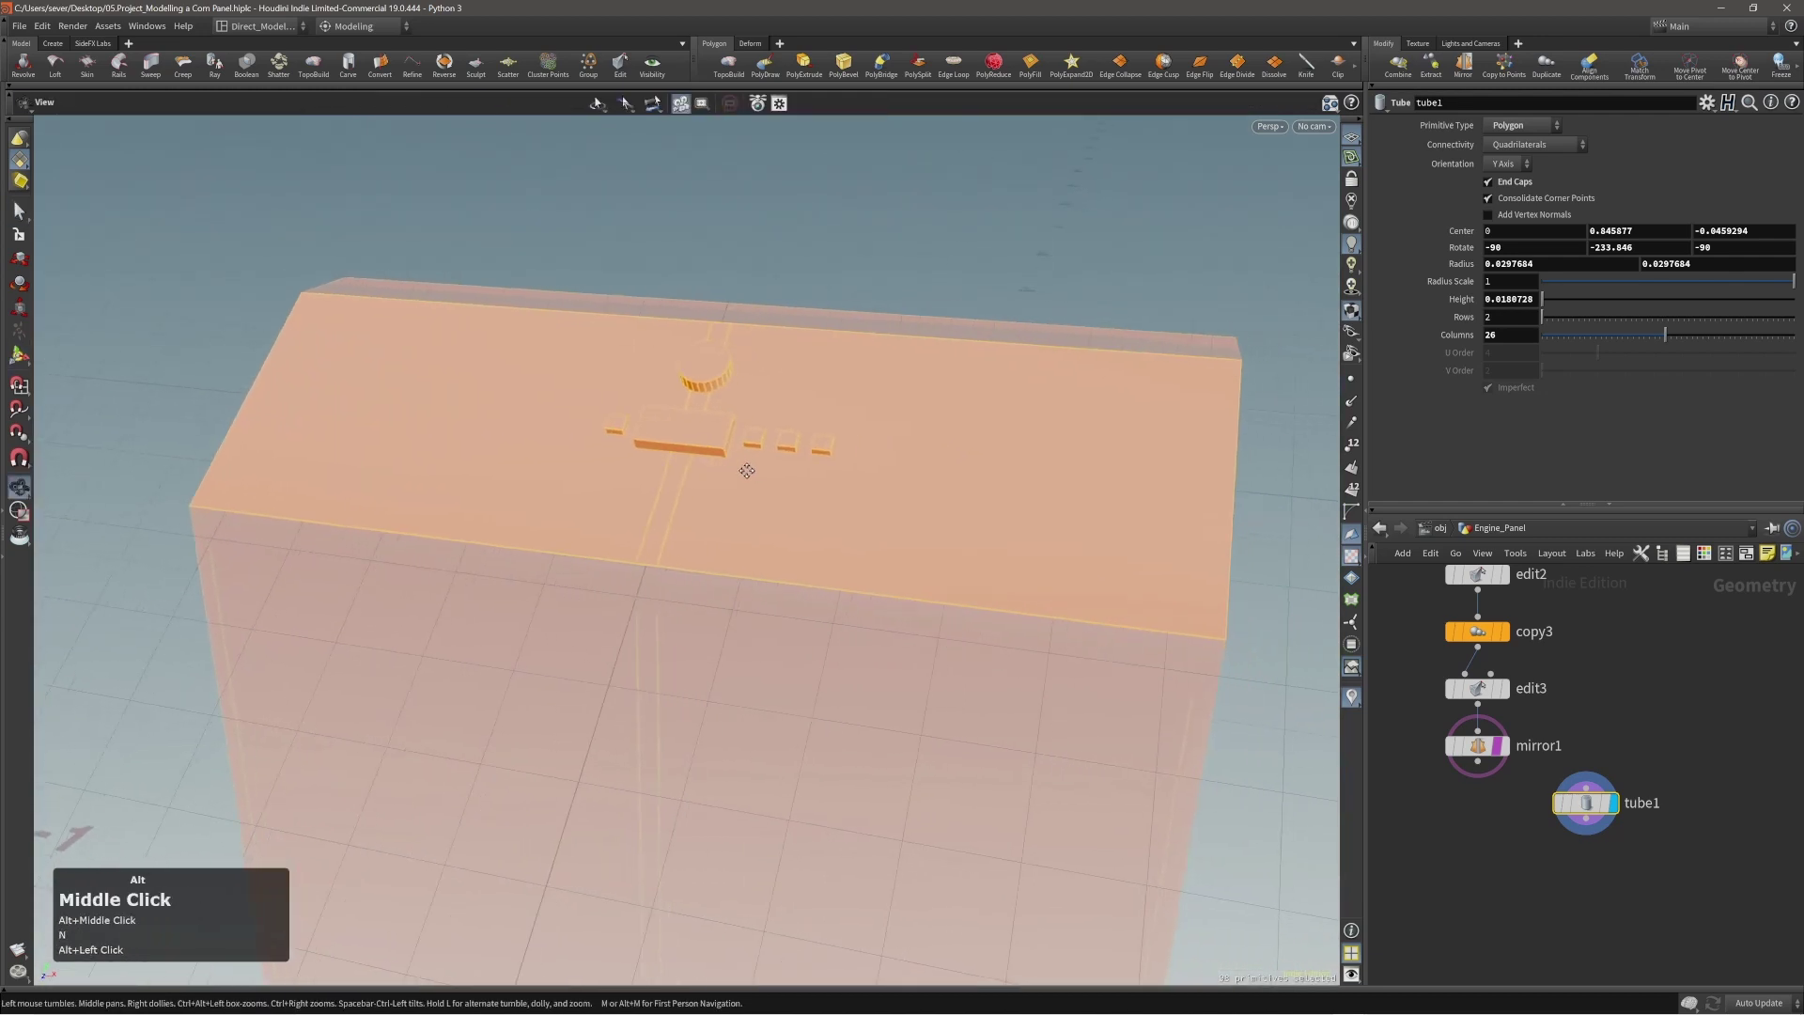
alt+right_drag(737, 459, 685, 476)
alt+middle_drag(685, 475, 705, 451)
alt+right_drag(705, 451, 721, 450)
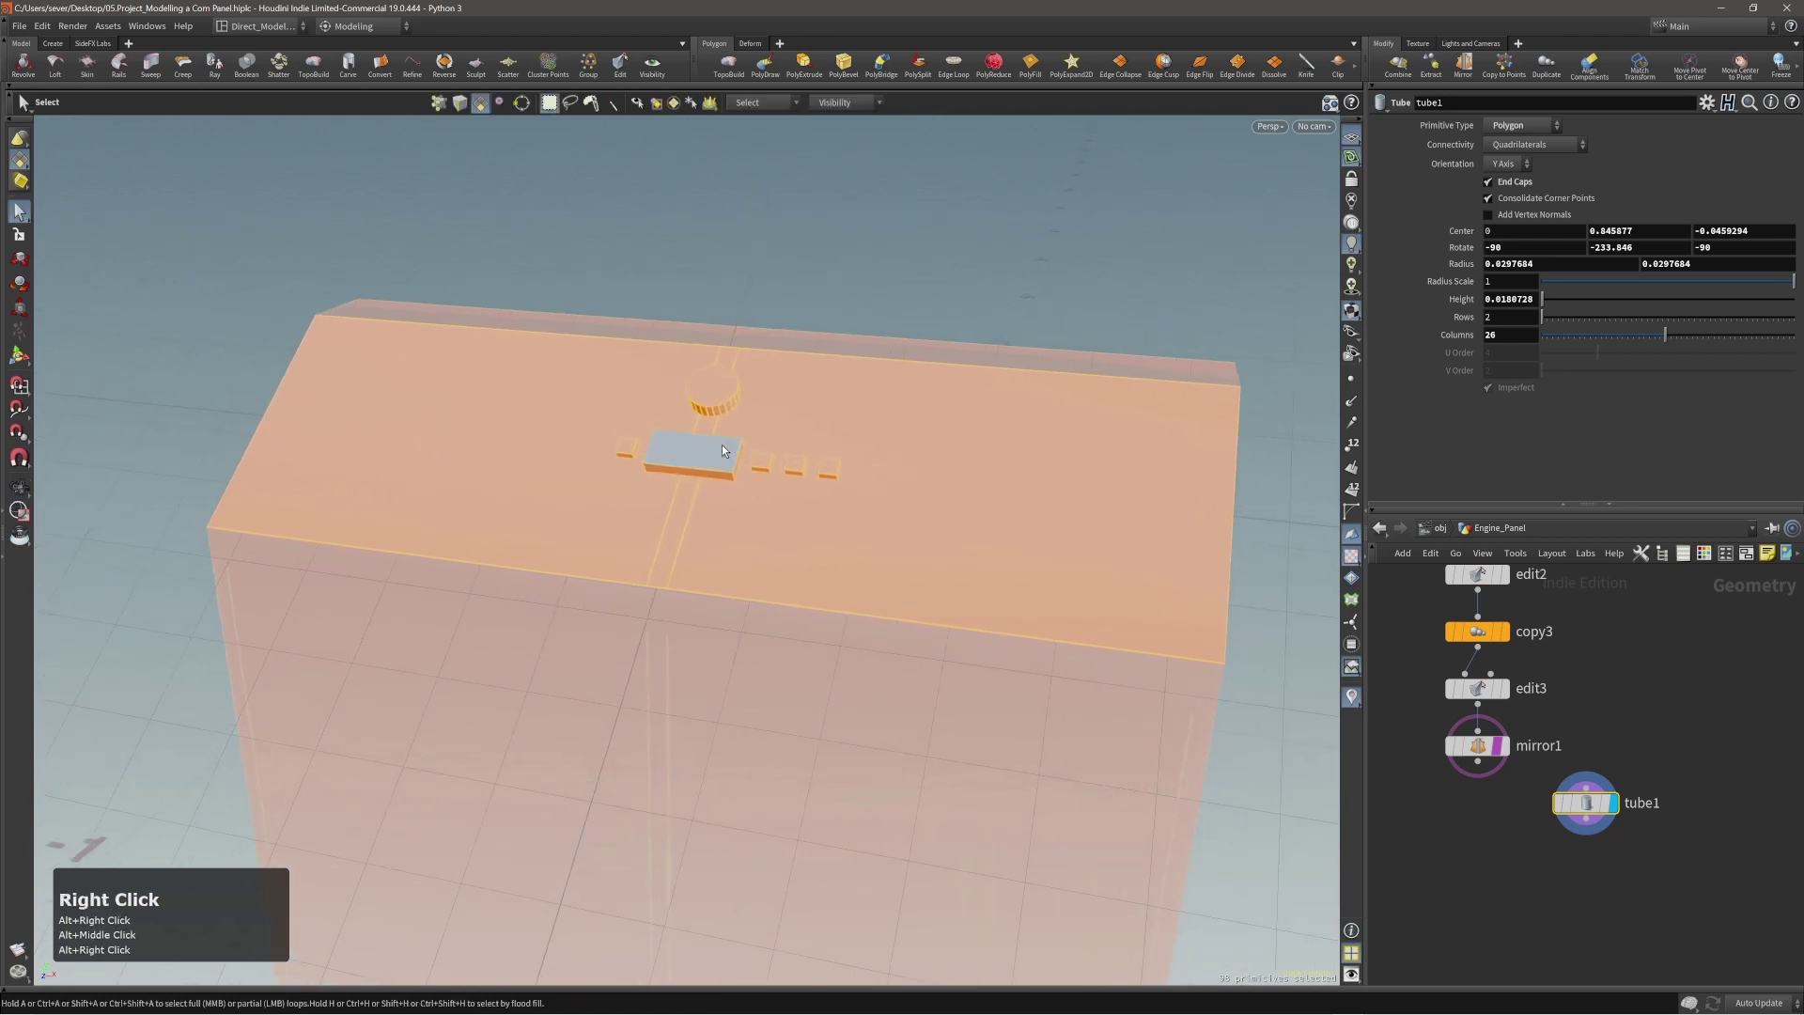
key(t)
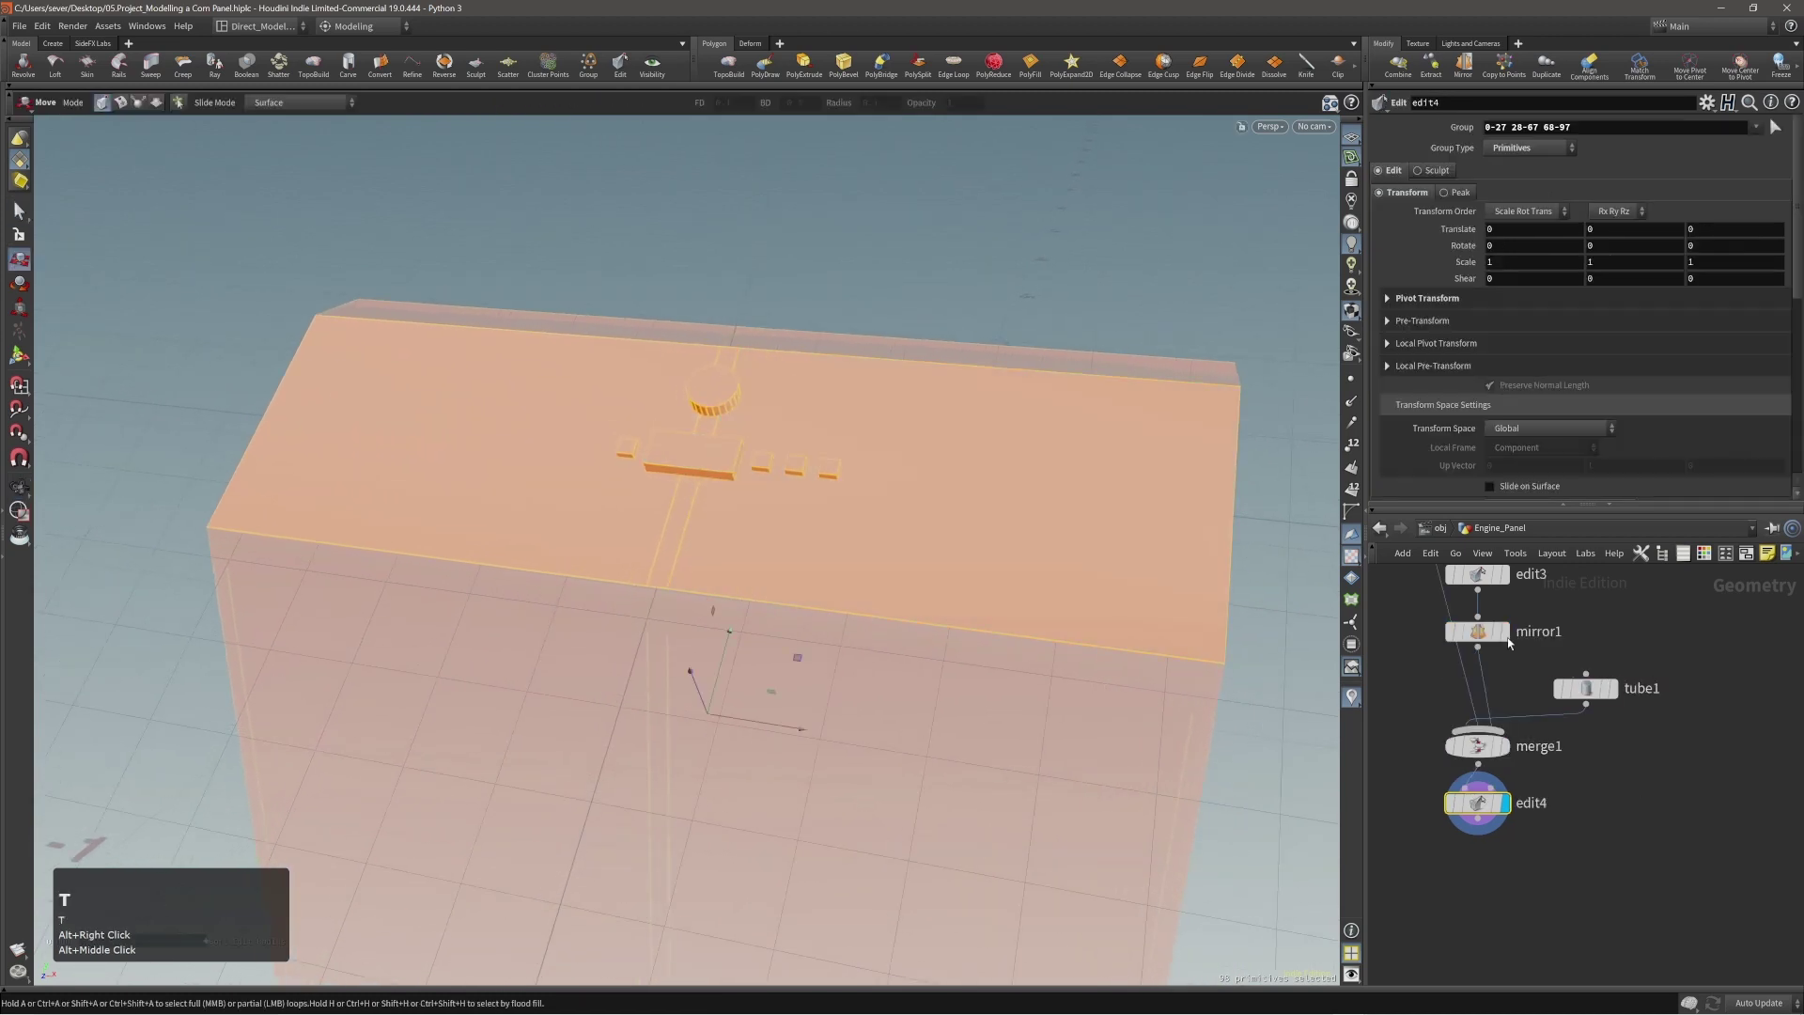
Duplicate the round gauge and offset the copy about 0.075 in X along the slope.
mouse_move(724, 422)
alt+right_down()
mouse_move(777, 436)
mouse_move(751, 428)
alt+right_up()
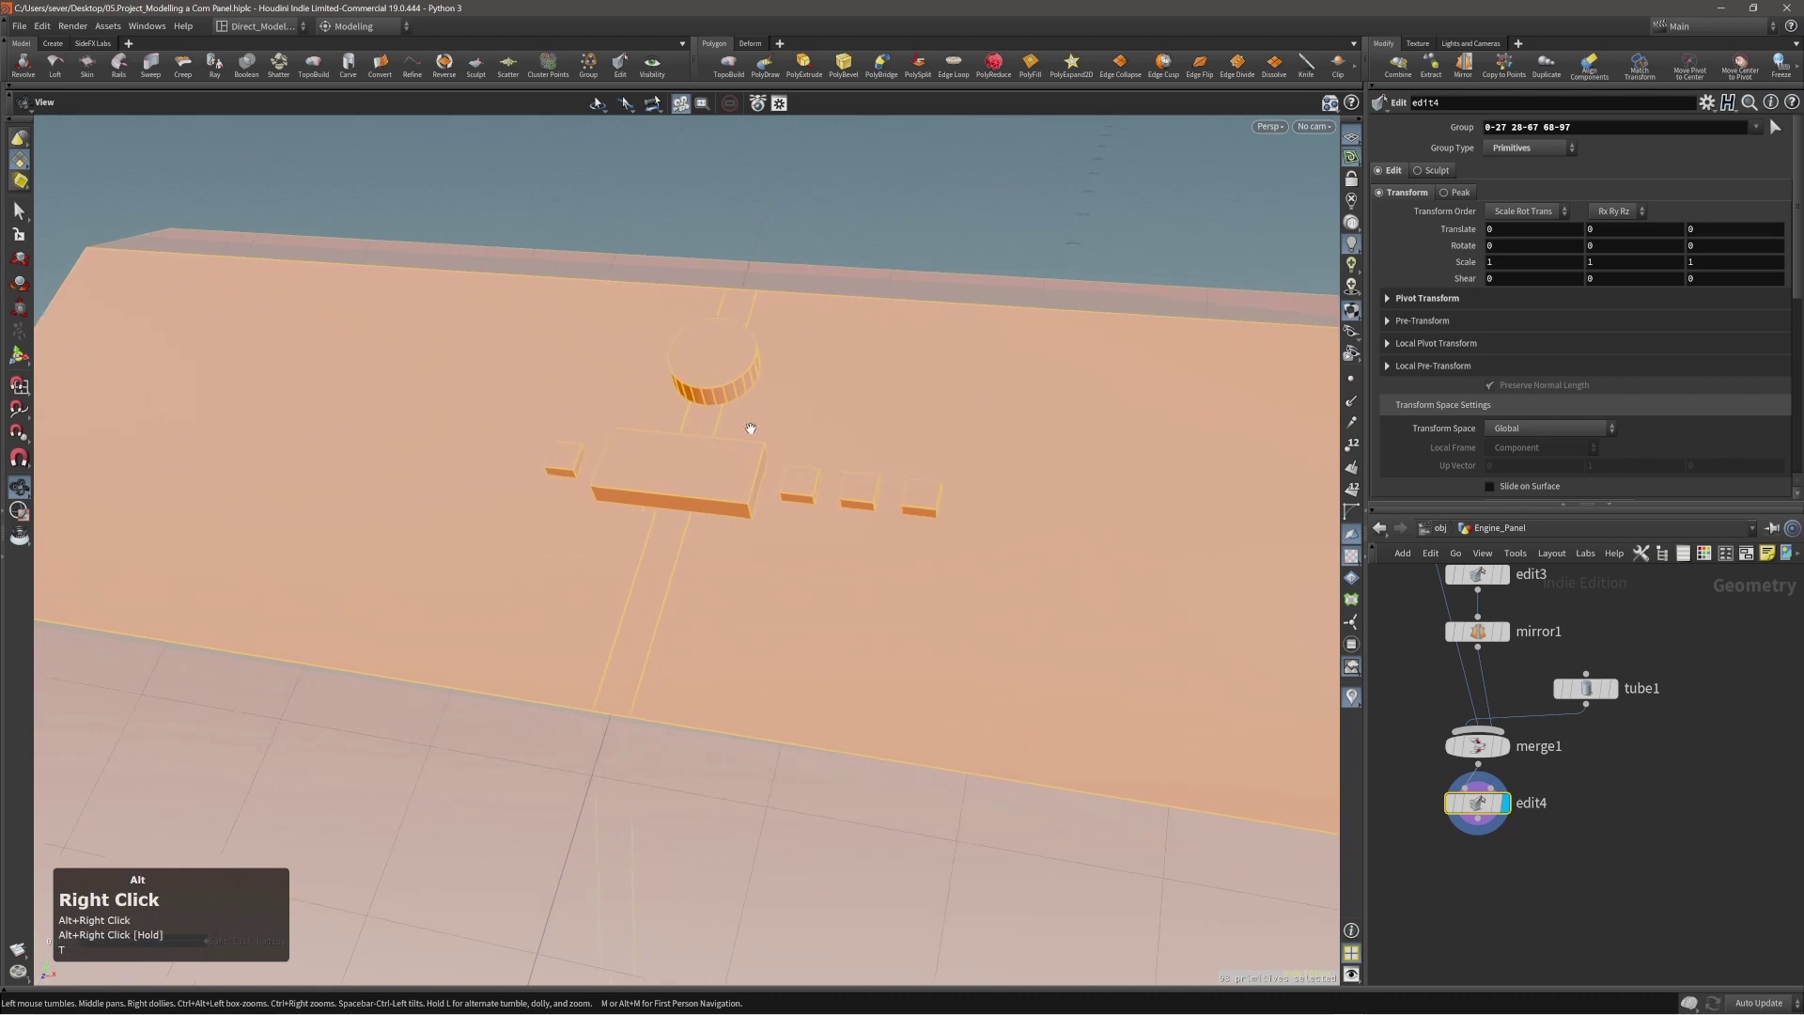
alt+middle_drag(708, 467, 736, 495)
alt+right_drag(735, 495, 886, 421)
double_click(720, 365)
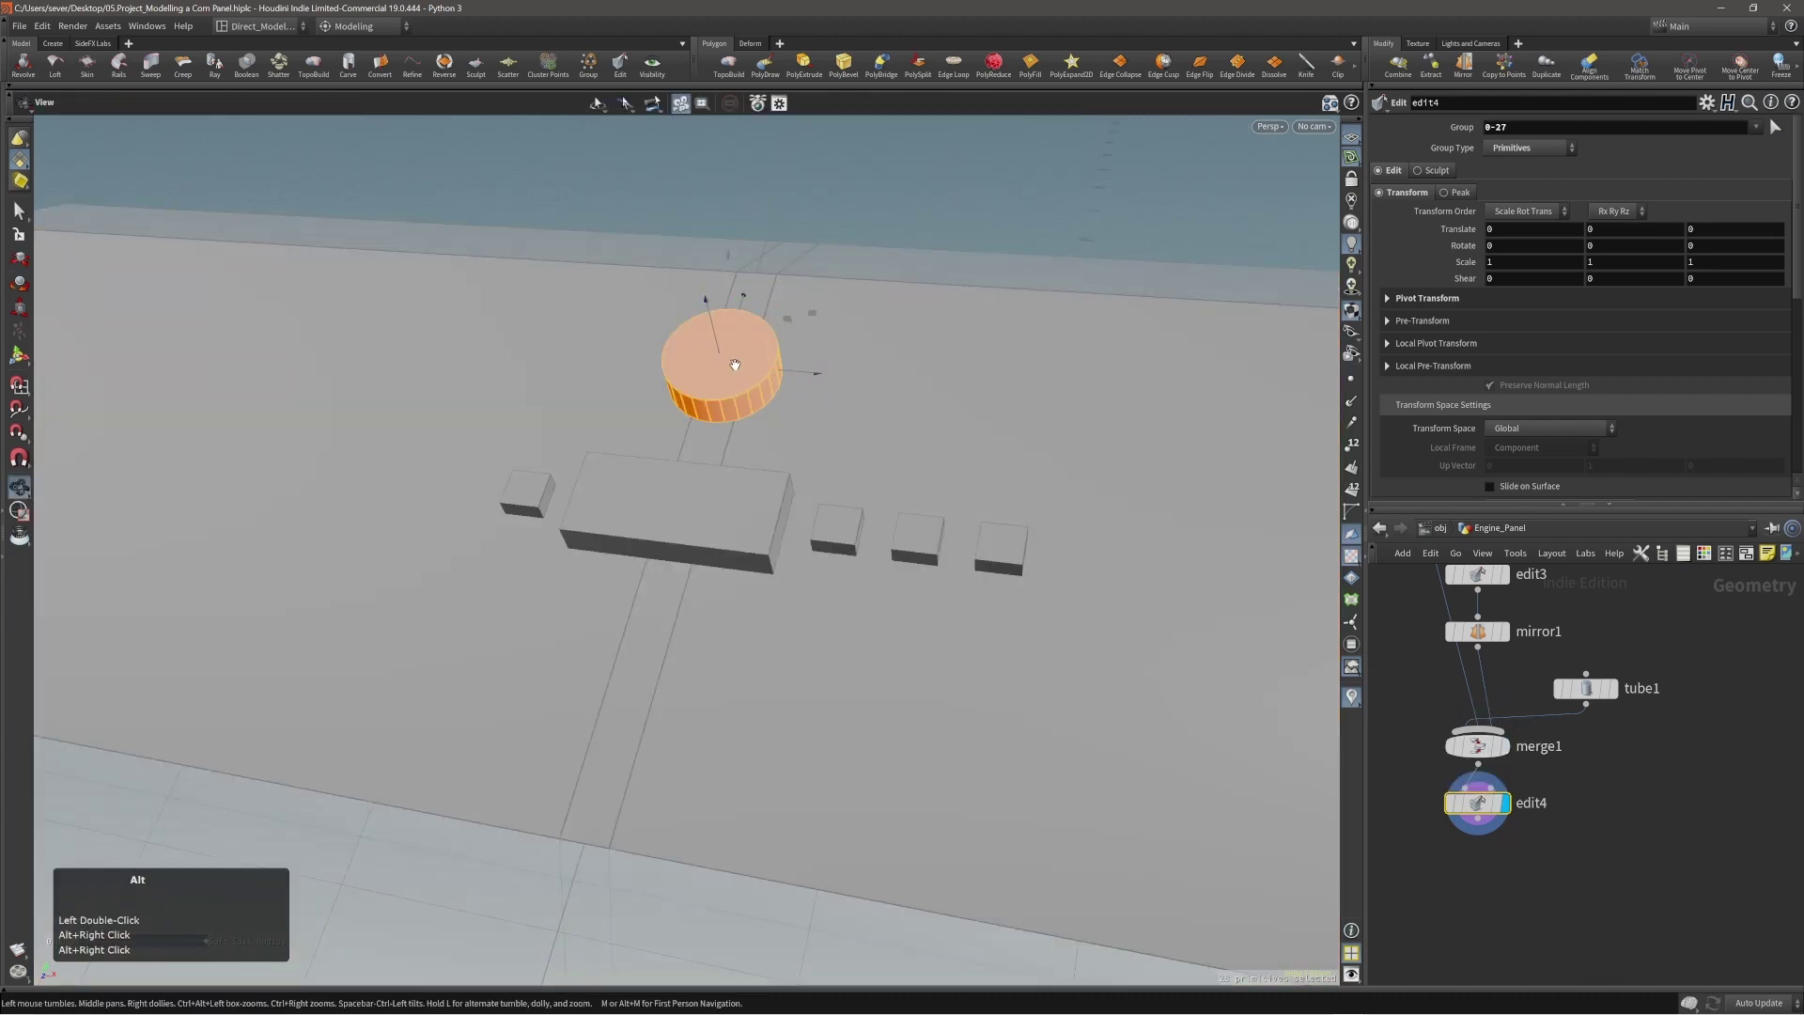
alt+right_drag(738, 367, 761, 393)
key(c)
click(743, 387)
click(739, 381)
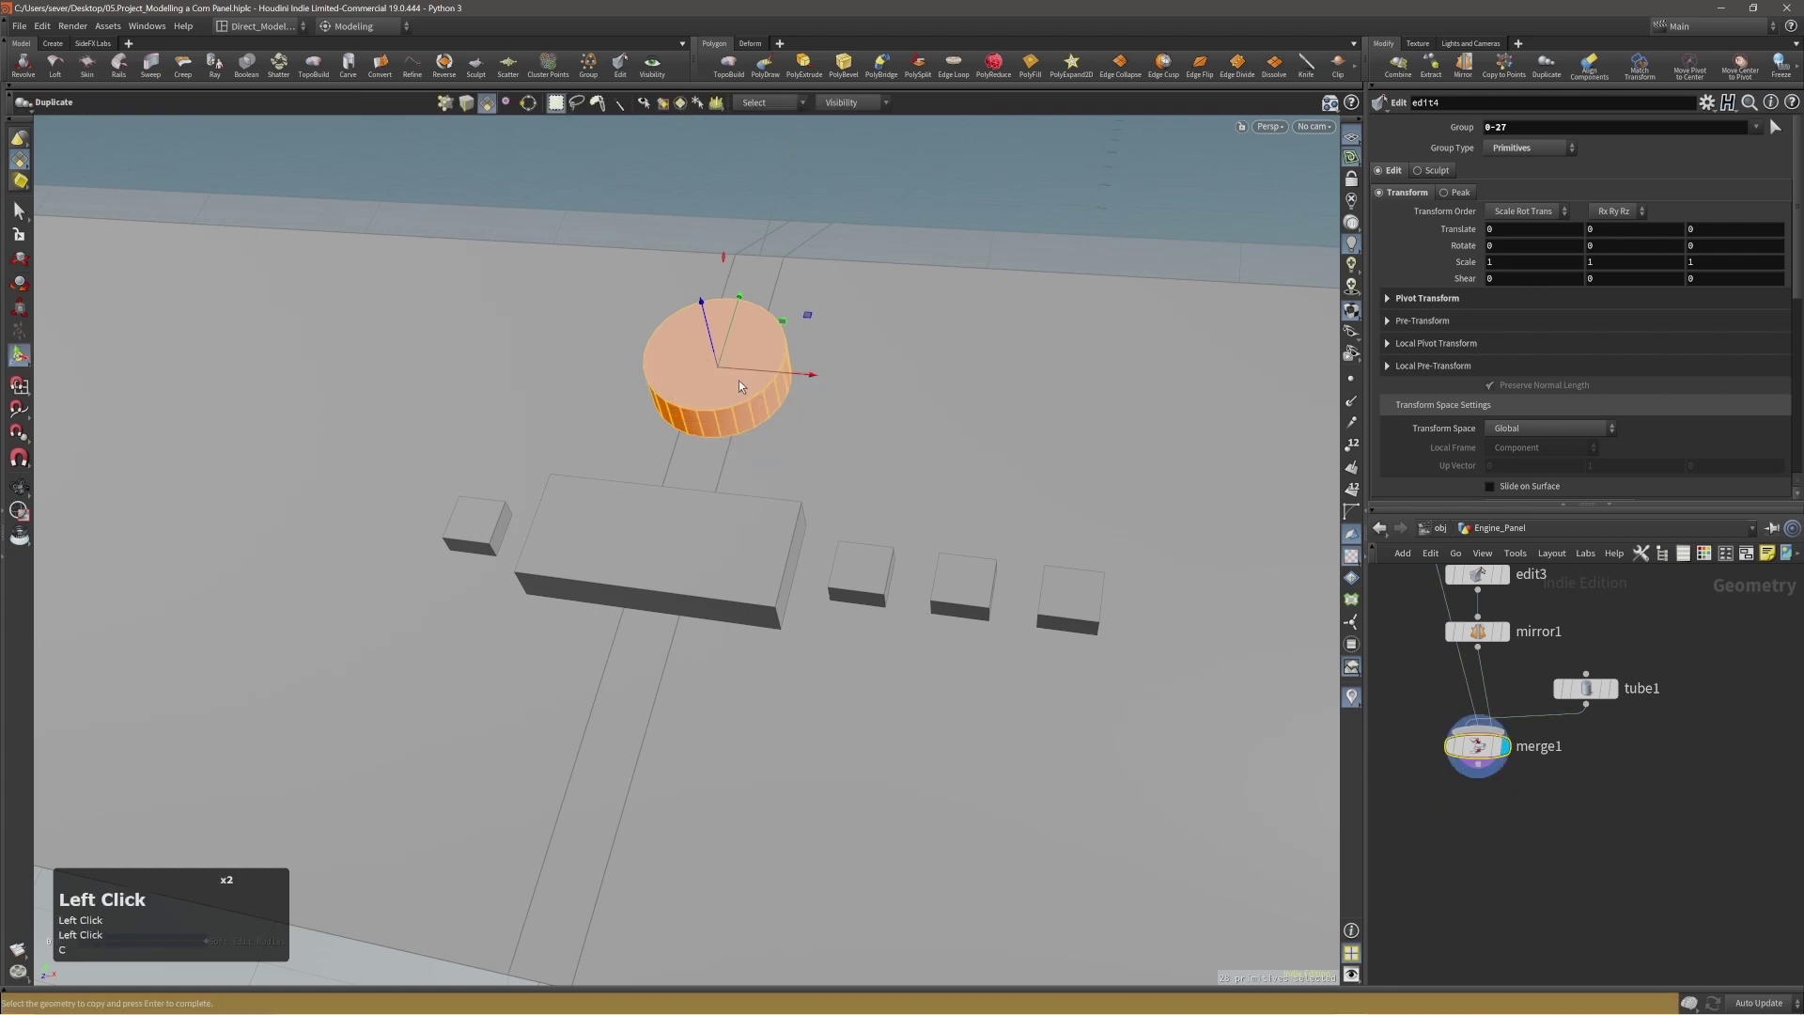
alt+right_drag(900, 461, 783, 442)
double_click(784, 442)
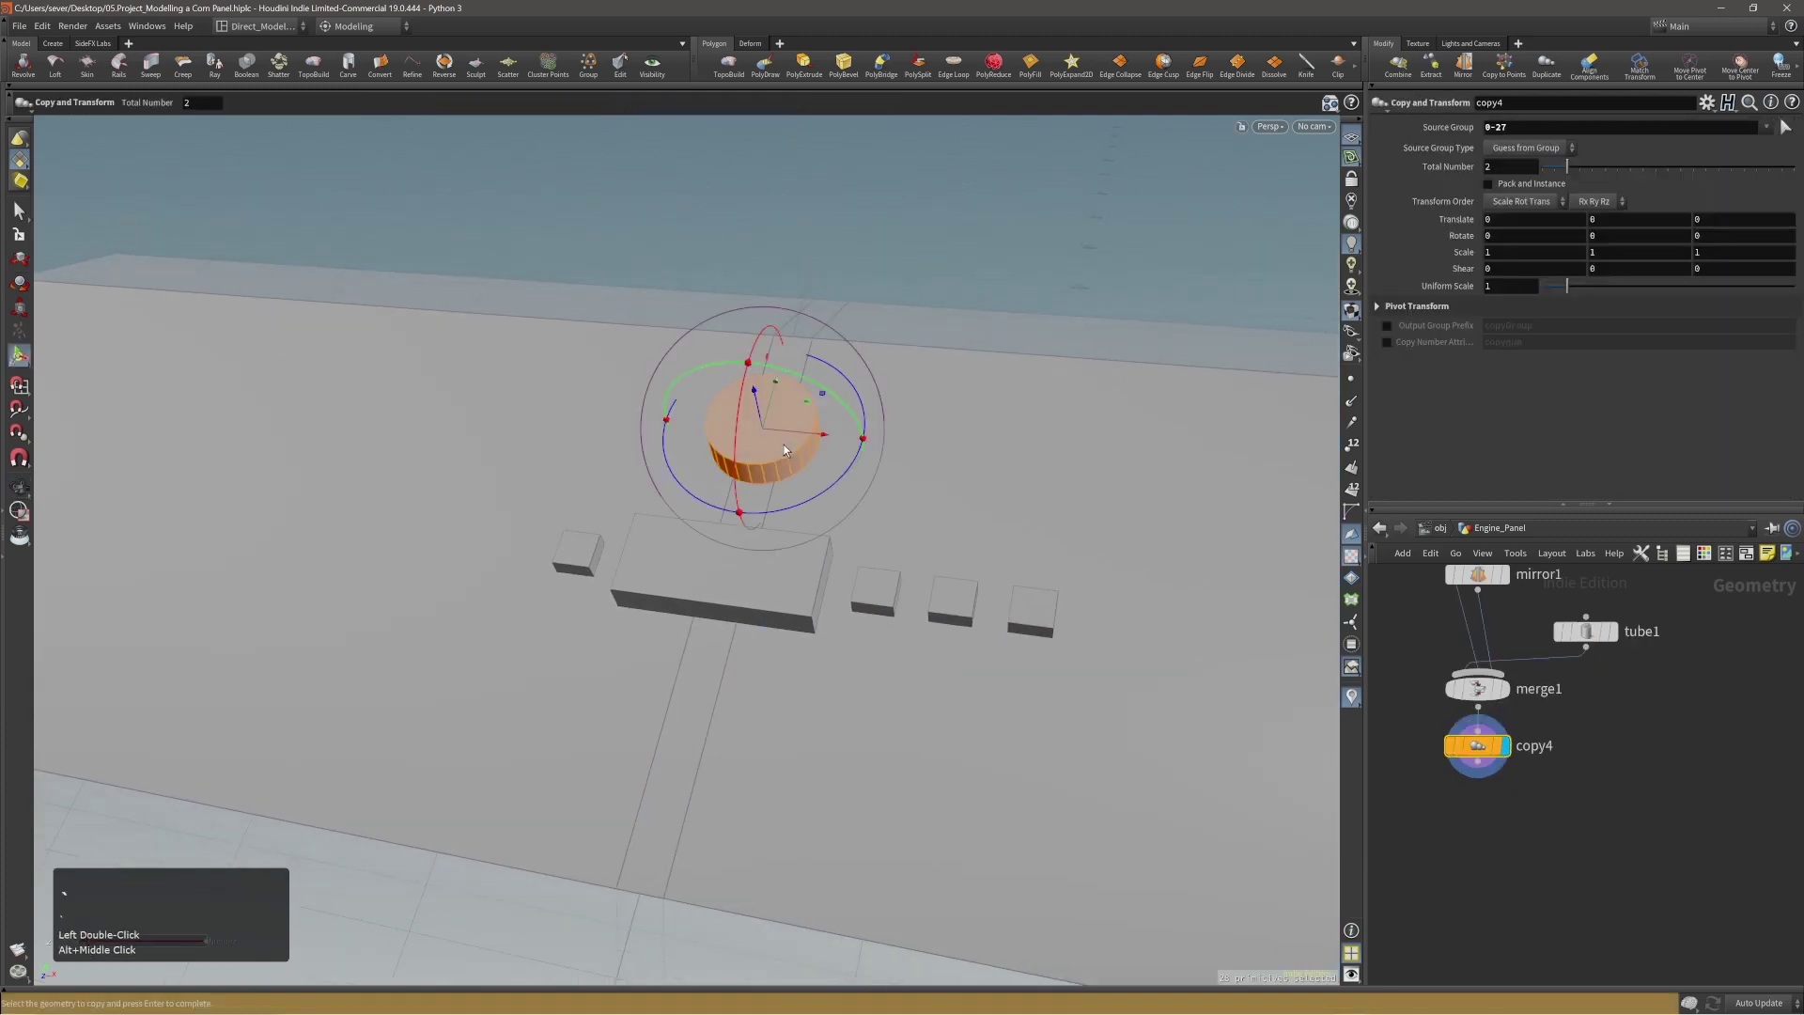
alt+middle_drag(784, 444, 1046, 541)
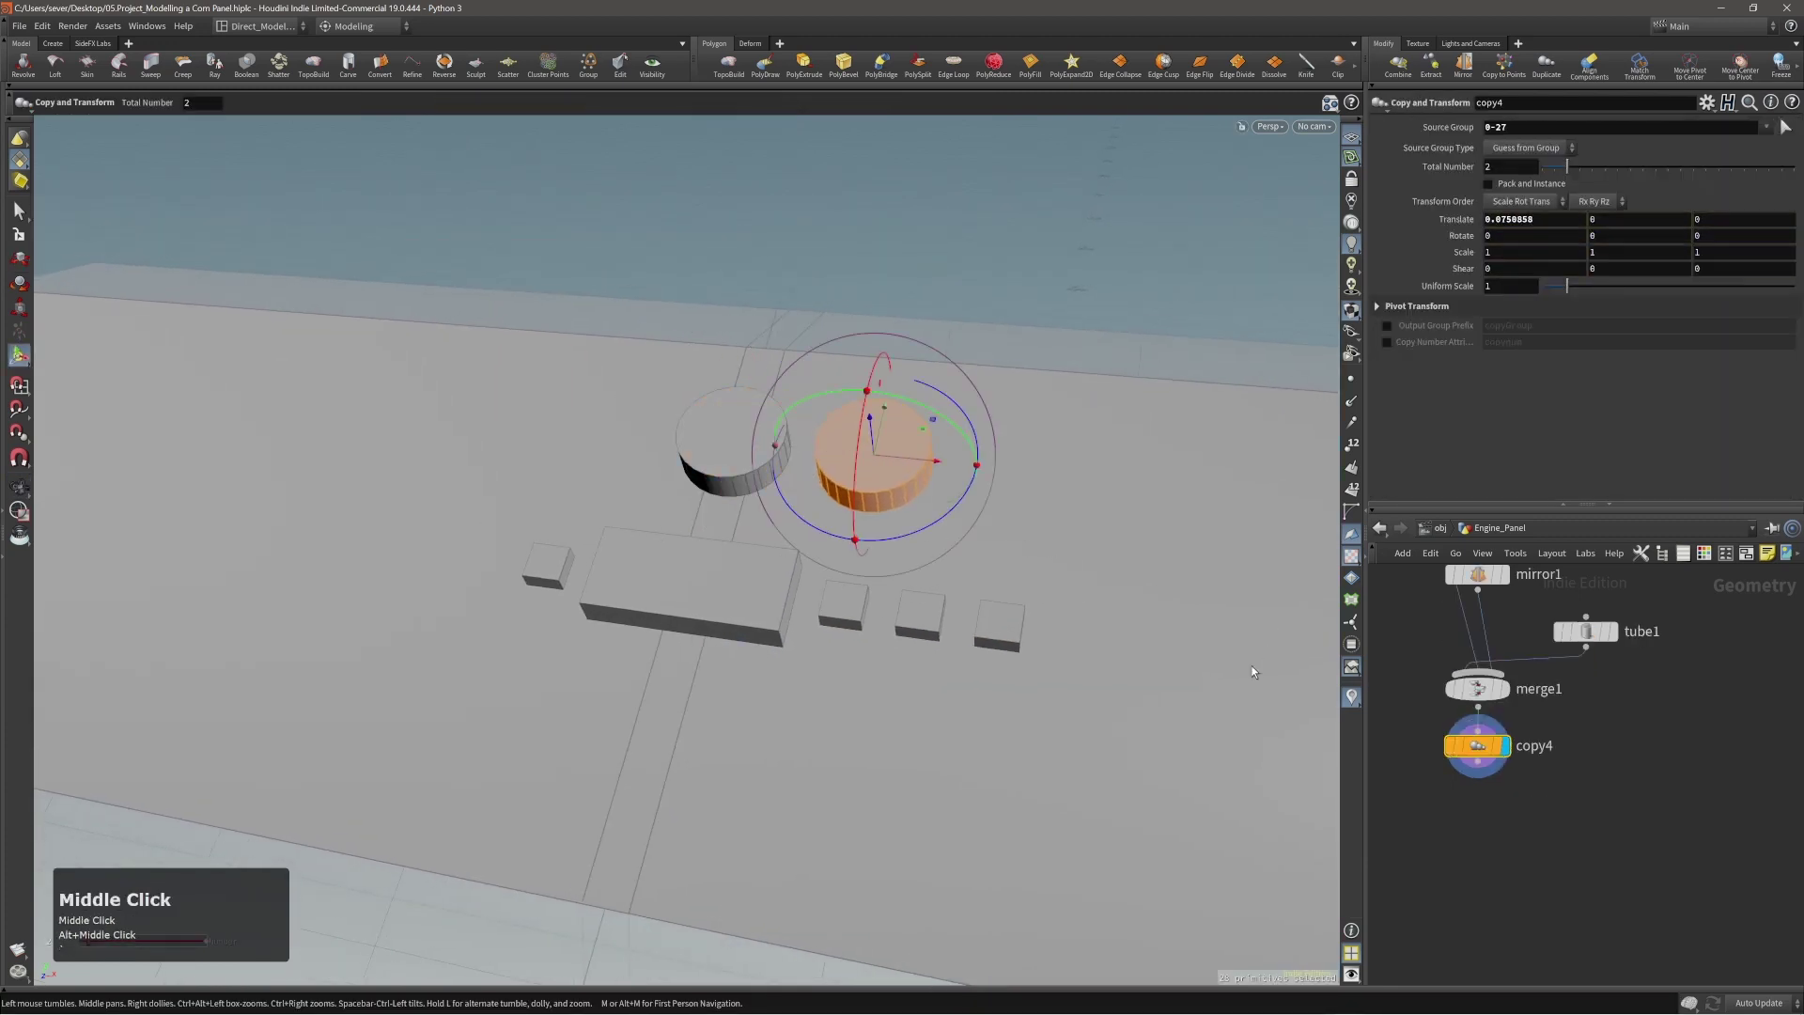
Move the gauge copy farther along X from the original and scale it down.
alt+drag(982, 497, 926, 489)
alt+right_drag(865, 484, 931, 474)
alt+drag(931, 475, 915, 483)
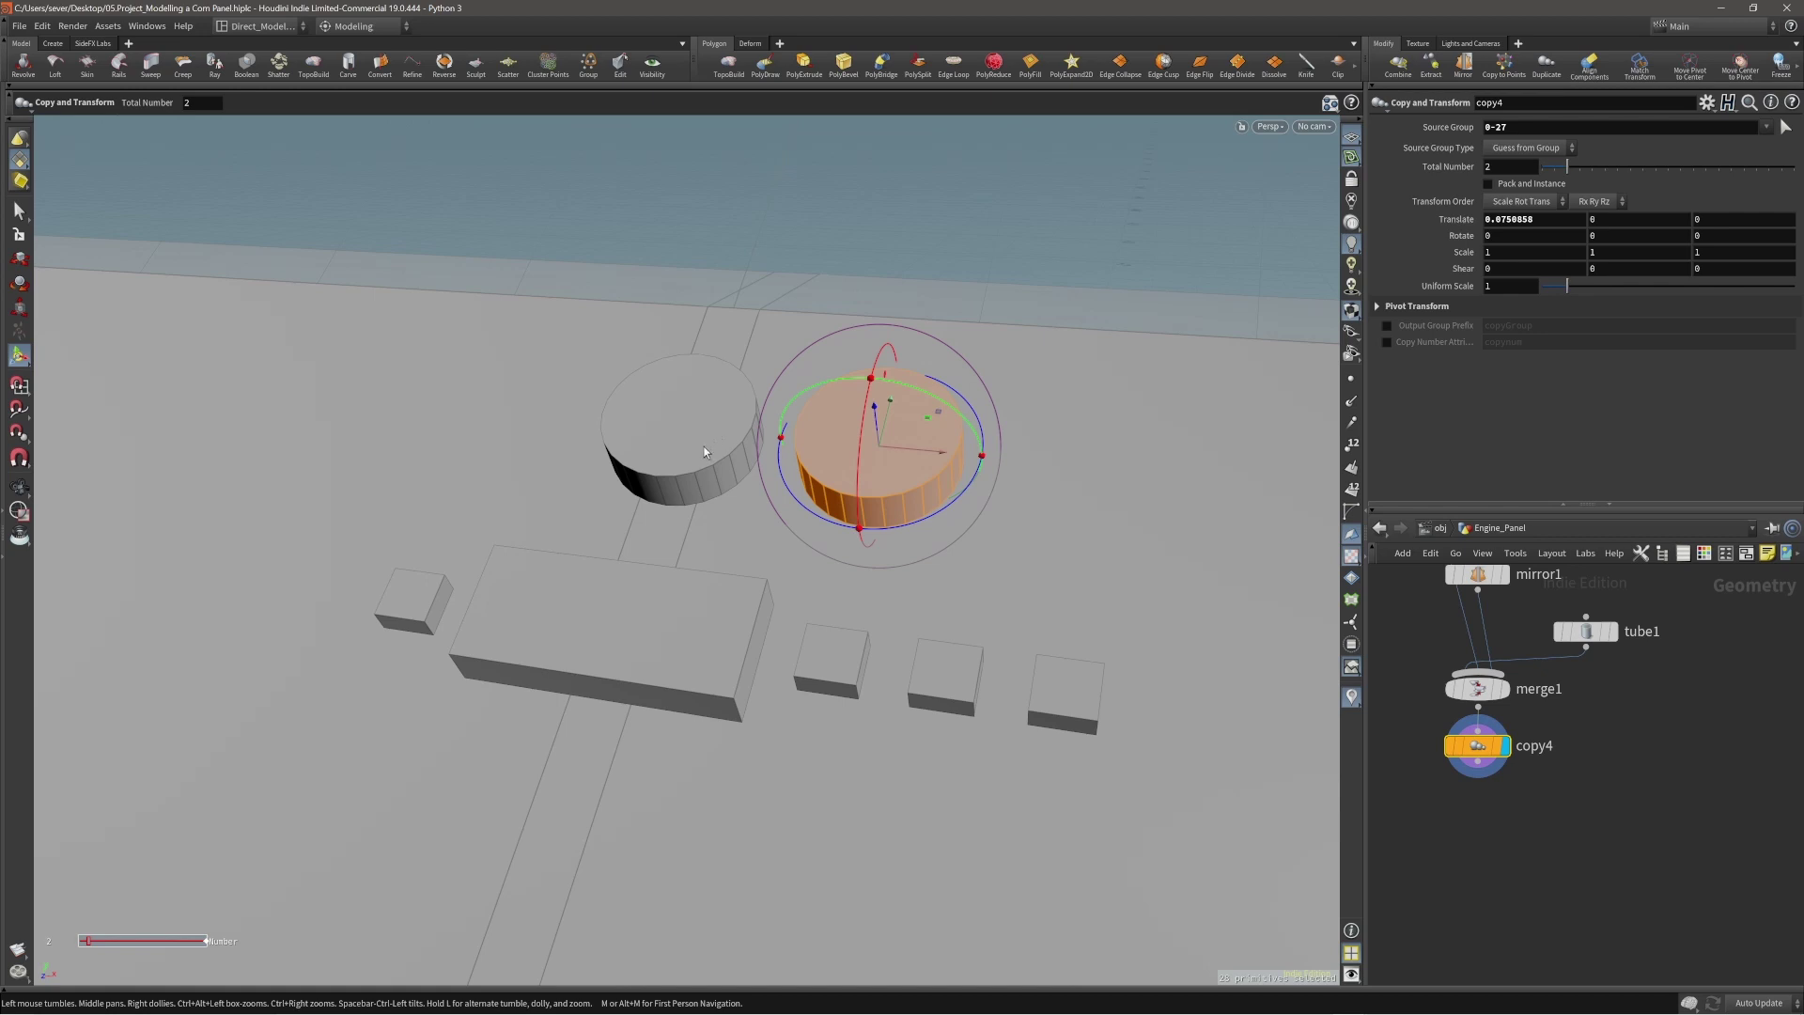
mouse_move(882, 455)
alt+mouse_down()
mouse_move(846, 479)
mouse_move(898, 375)
mouse_move(982, 401)
mouse_move(827, 404)
mouse_move(839, 390)
mouse_move(768, 455)
mouse_move(893, 403)
mouse_move(907, 457)
alt+mouse_up()
key(Return)
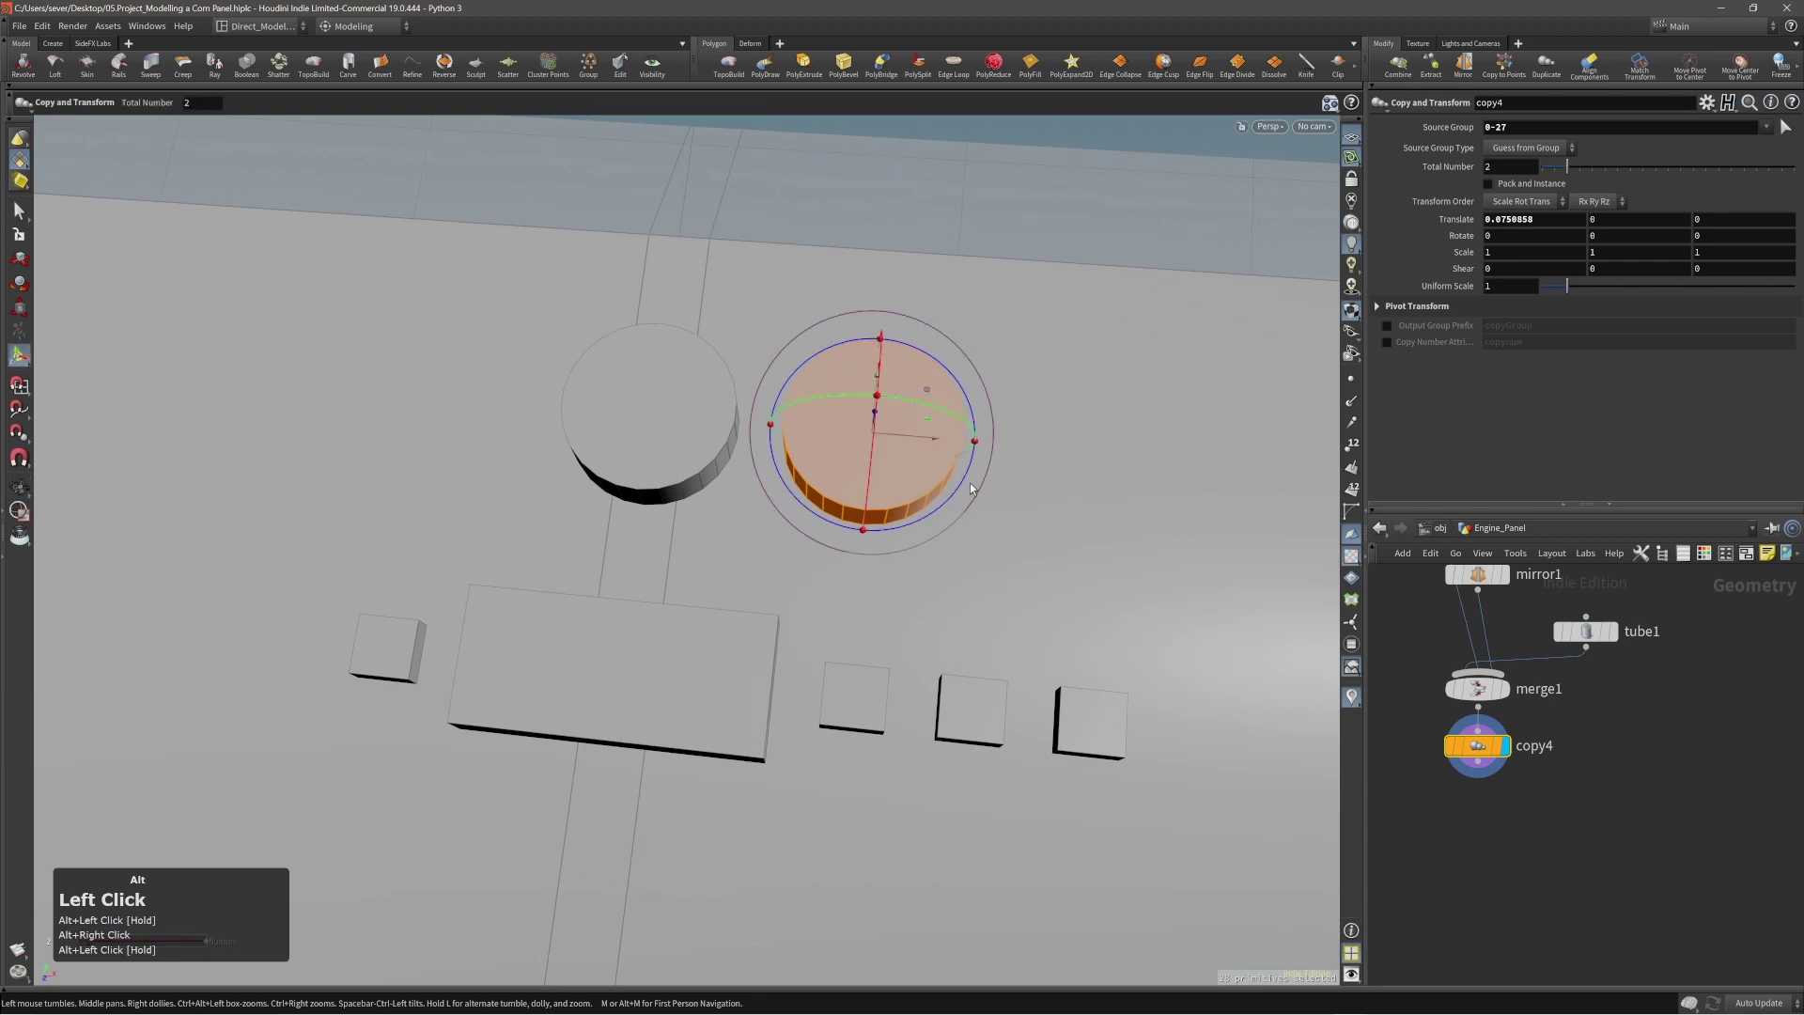
alt+drag(951, 485, 872, 442)
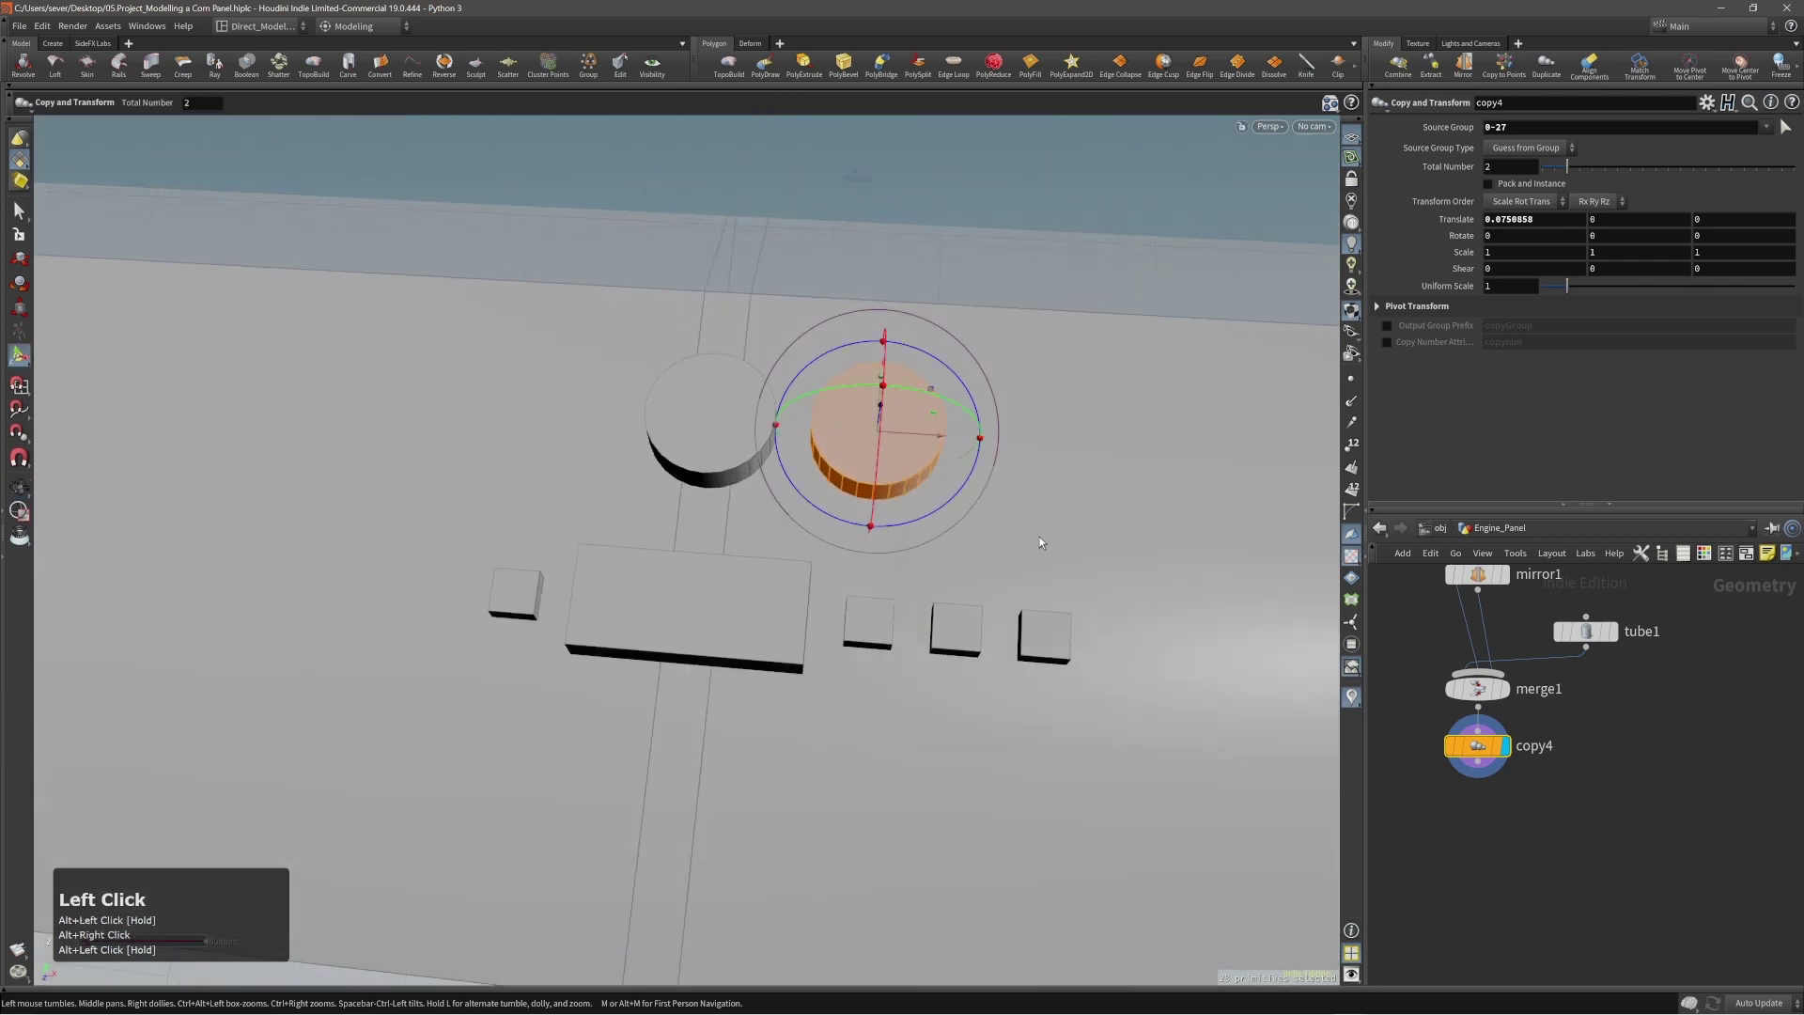
middle_drag(1040, 537, 1139, 538)
alt+drag(1071, 512, 951, 442)
key(e)
drag(1044, 382, 994, 273)
Lower the top face of the smaller gauge by about 0.006 in Y and 0.005 in Z.
click(978, 437)
key(t)
middle_drag(1062, 315, 1063, 336)
alt+drag(1063, 335, 865, 362)
middle_drag(864, 362, 850, 376)
key(ctrl+z)
middle_drag(949, 282, 963, 305)
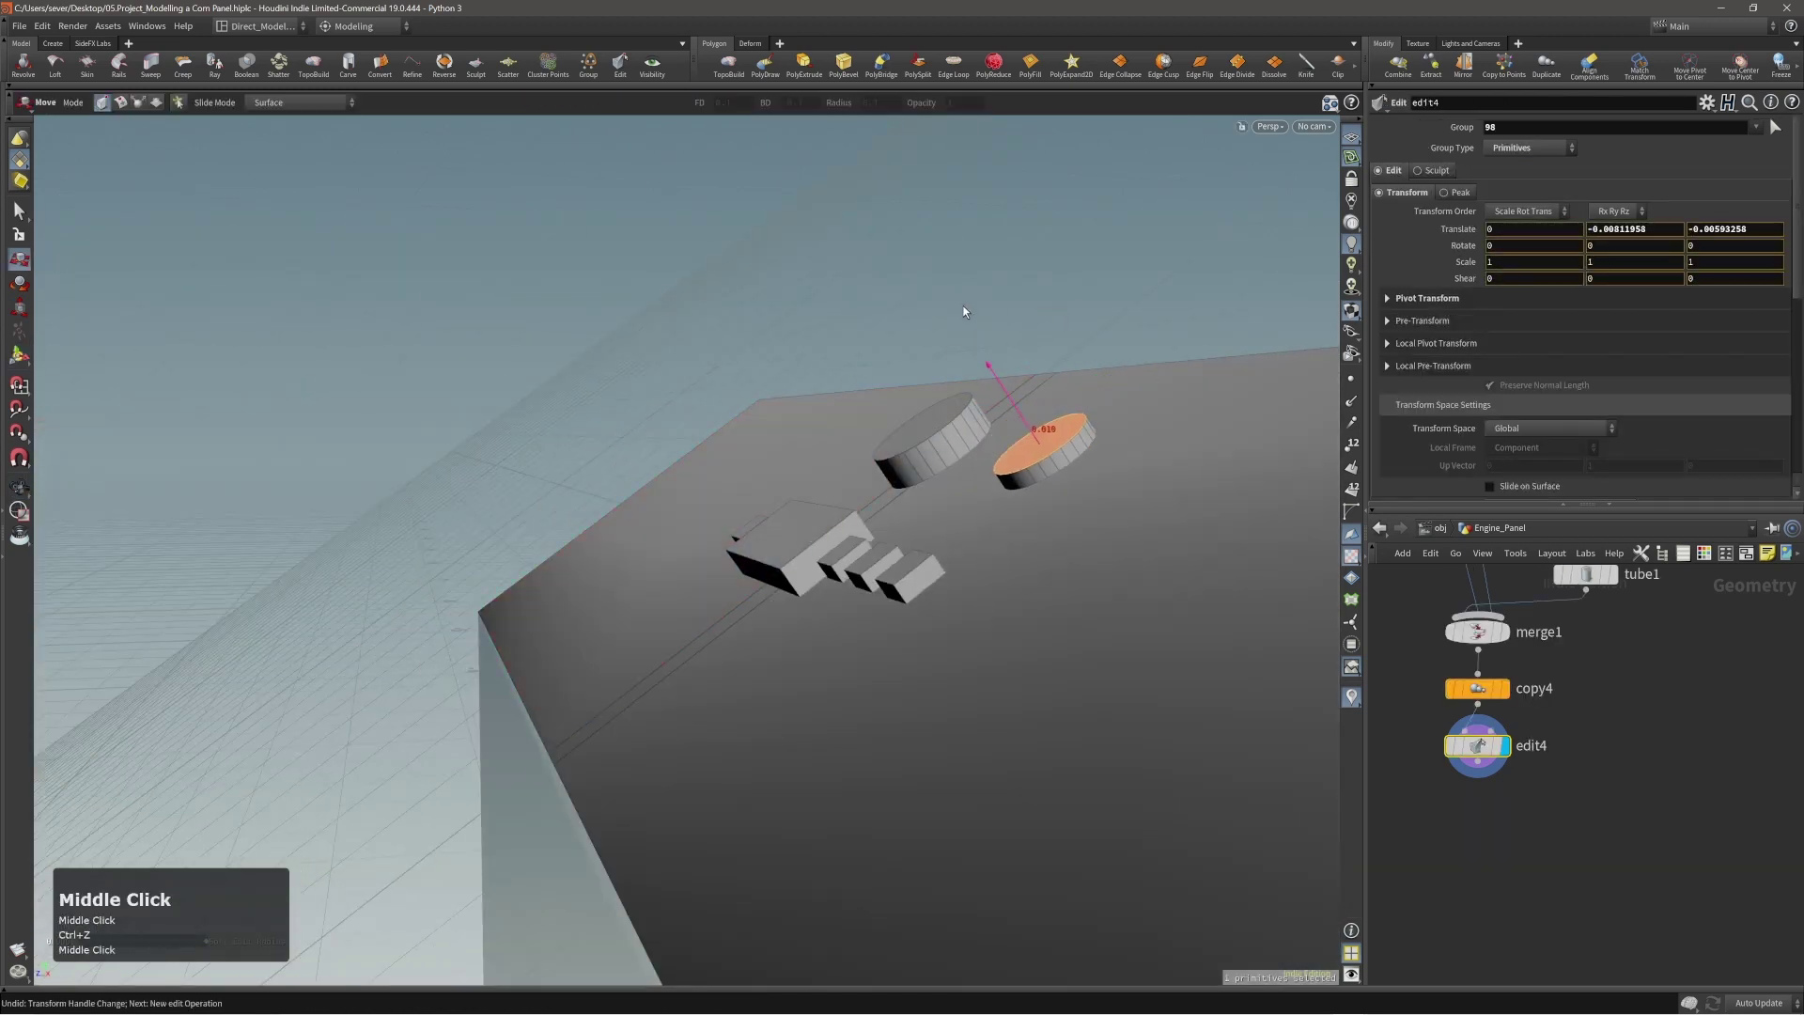
Duplicate the smaller gauge and offset the copy about -0.053 in X, between the two existing gauges.
alt+right_drag(963, 312, 968, 357)
alt+drag(968, 357, 1081, 526)
alt+middle_drag(1081, 526, 957, 474)
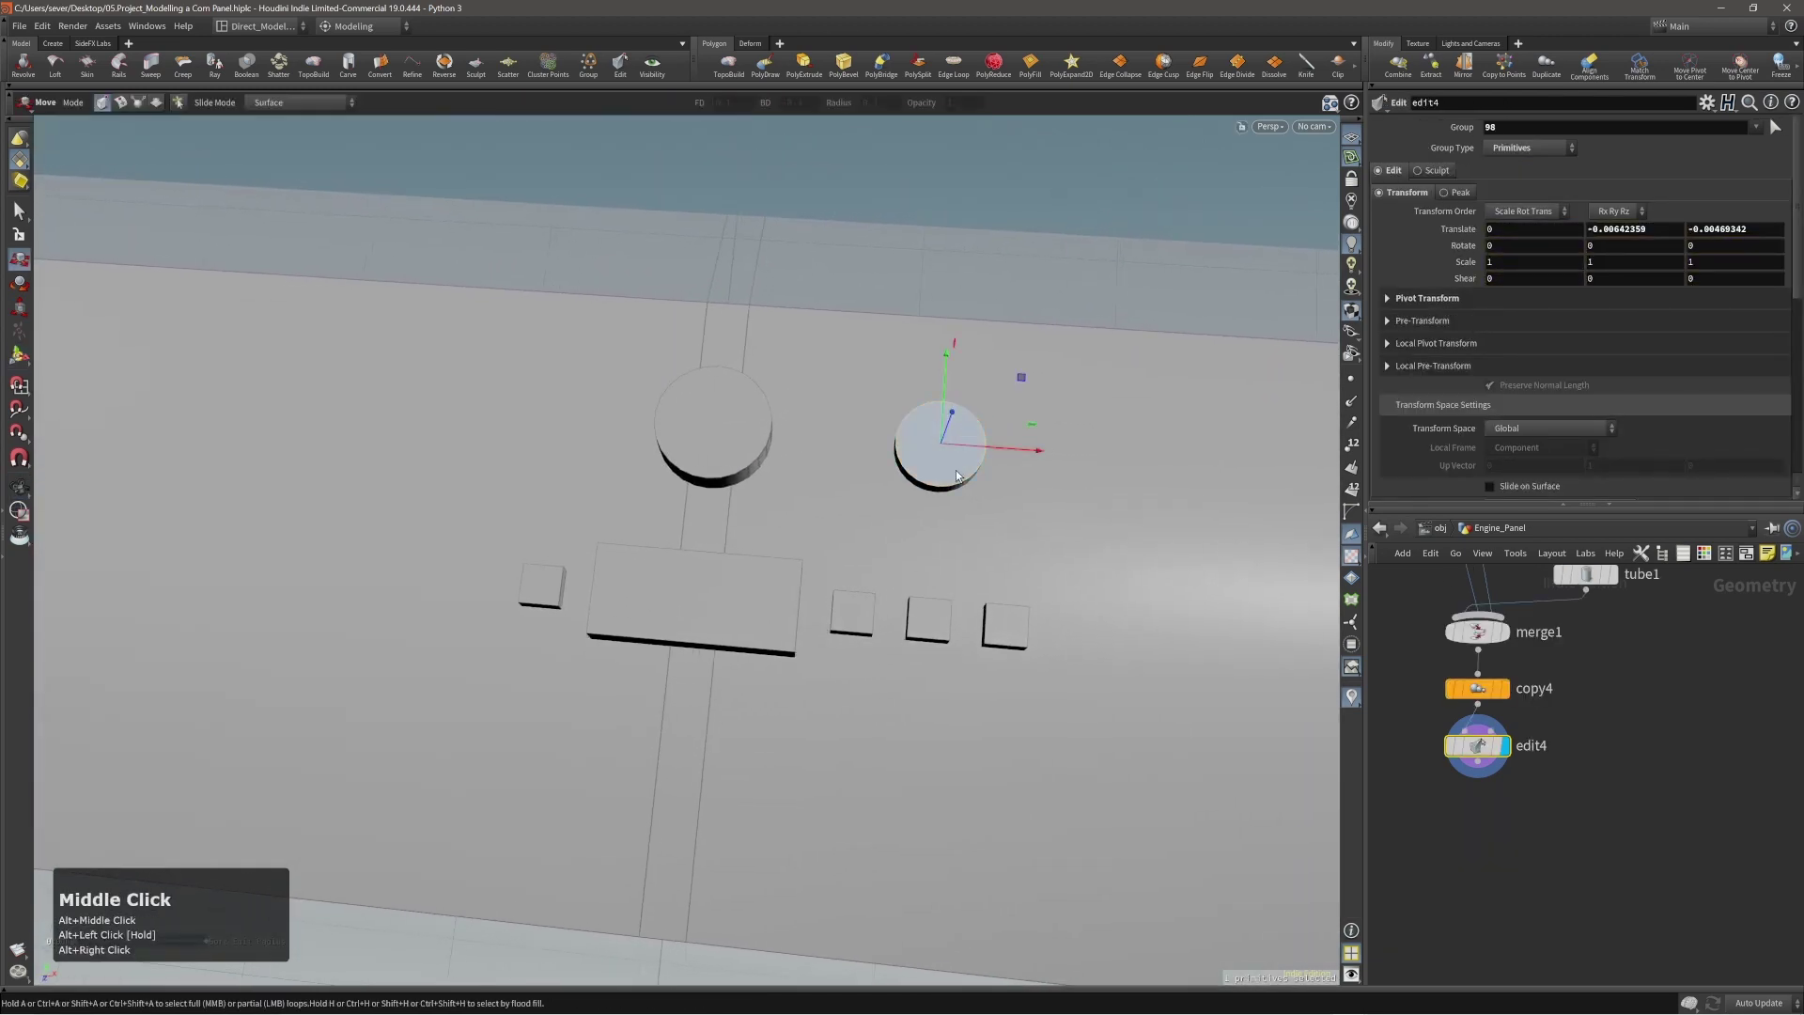
double_click(957, 475)
alt+drag(957, 474, 950, 395)
key(c)
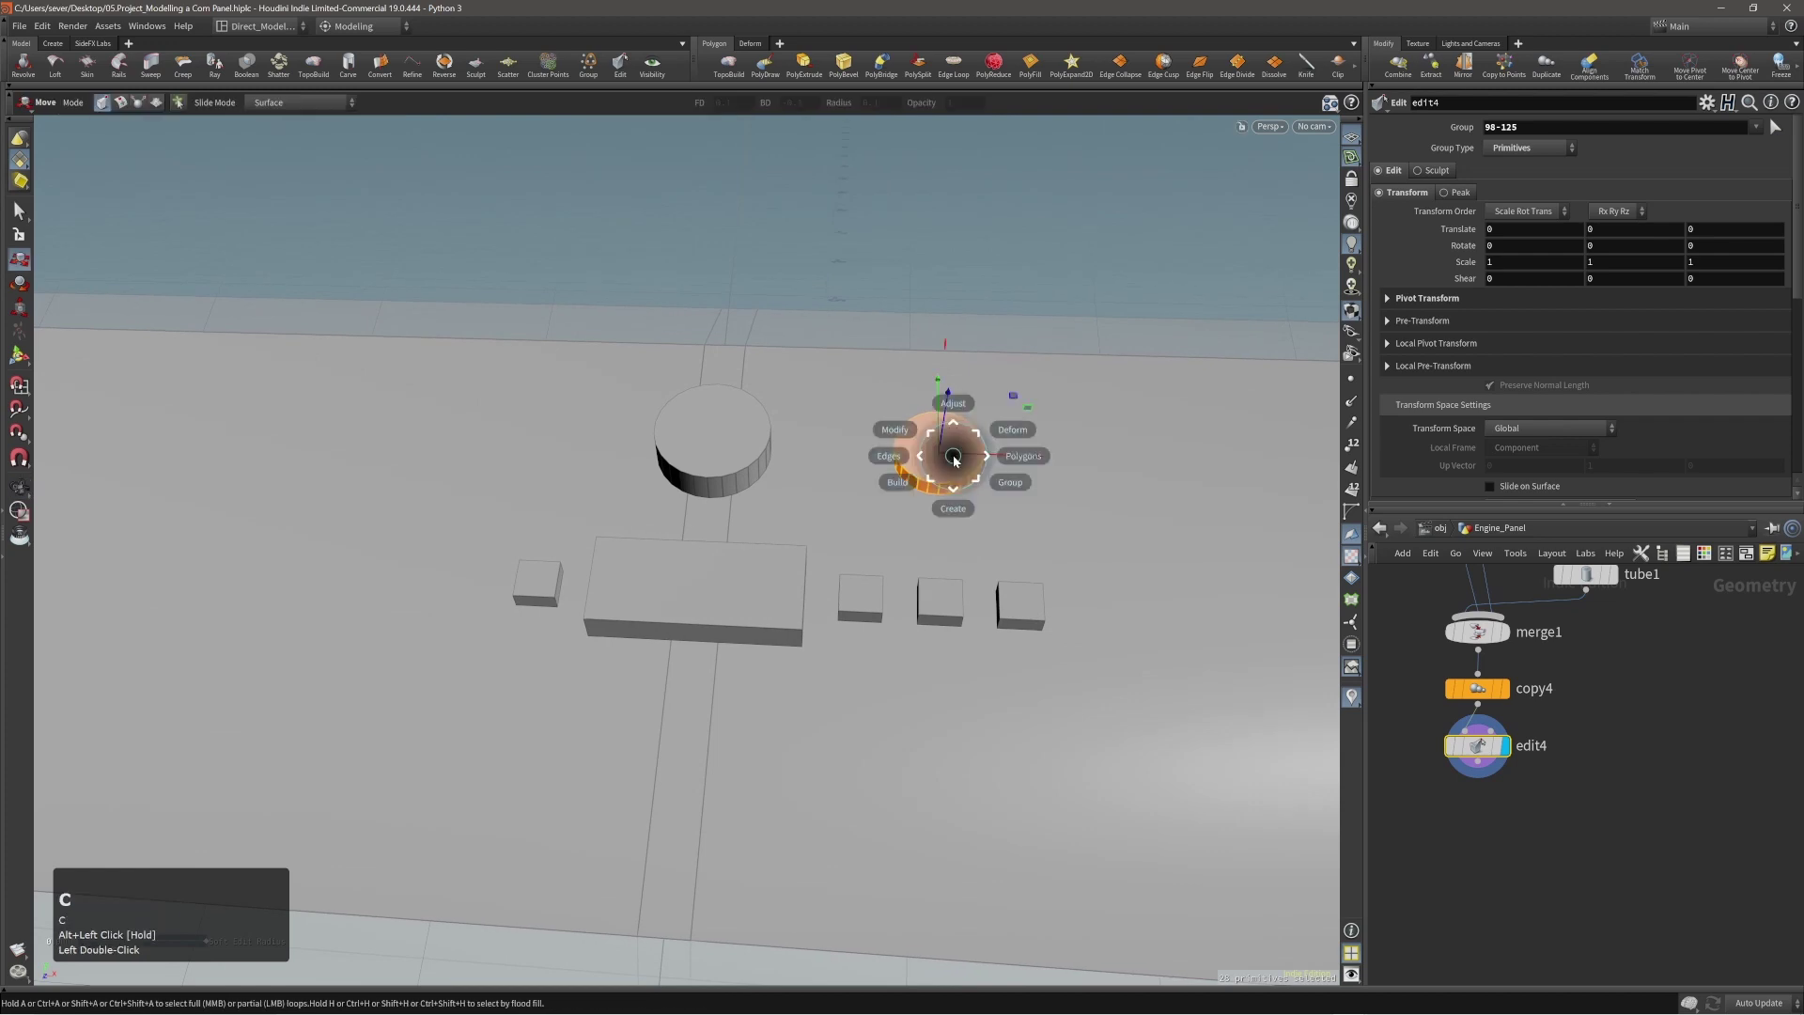
click(985, 455)
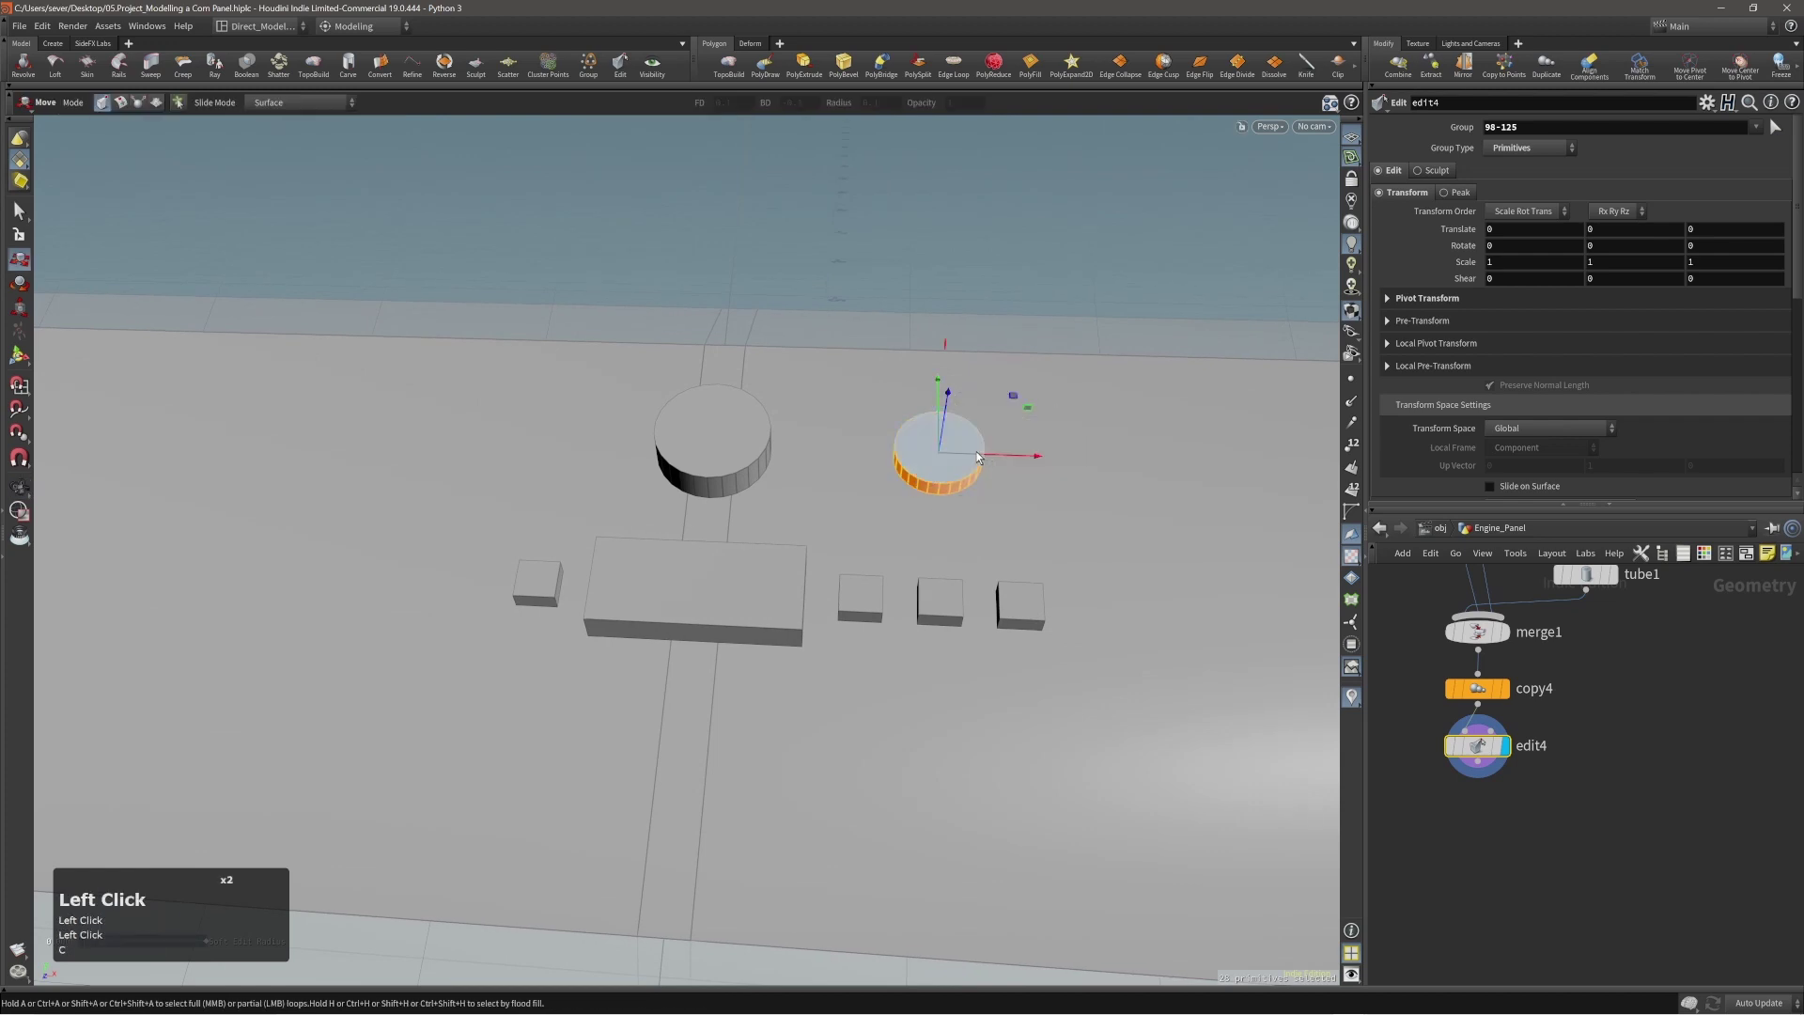
key(c)
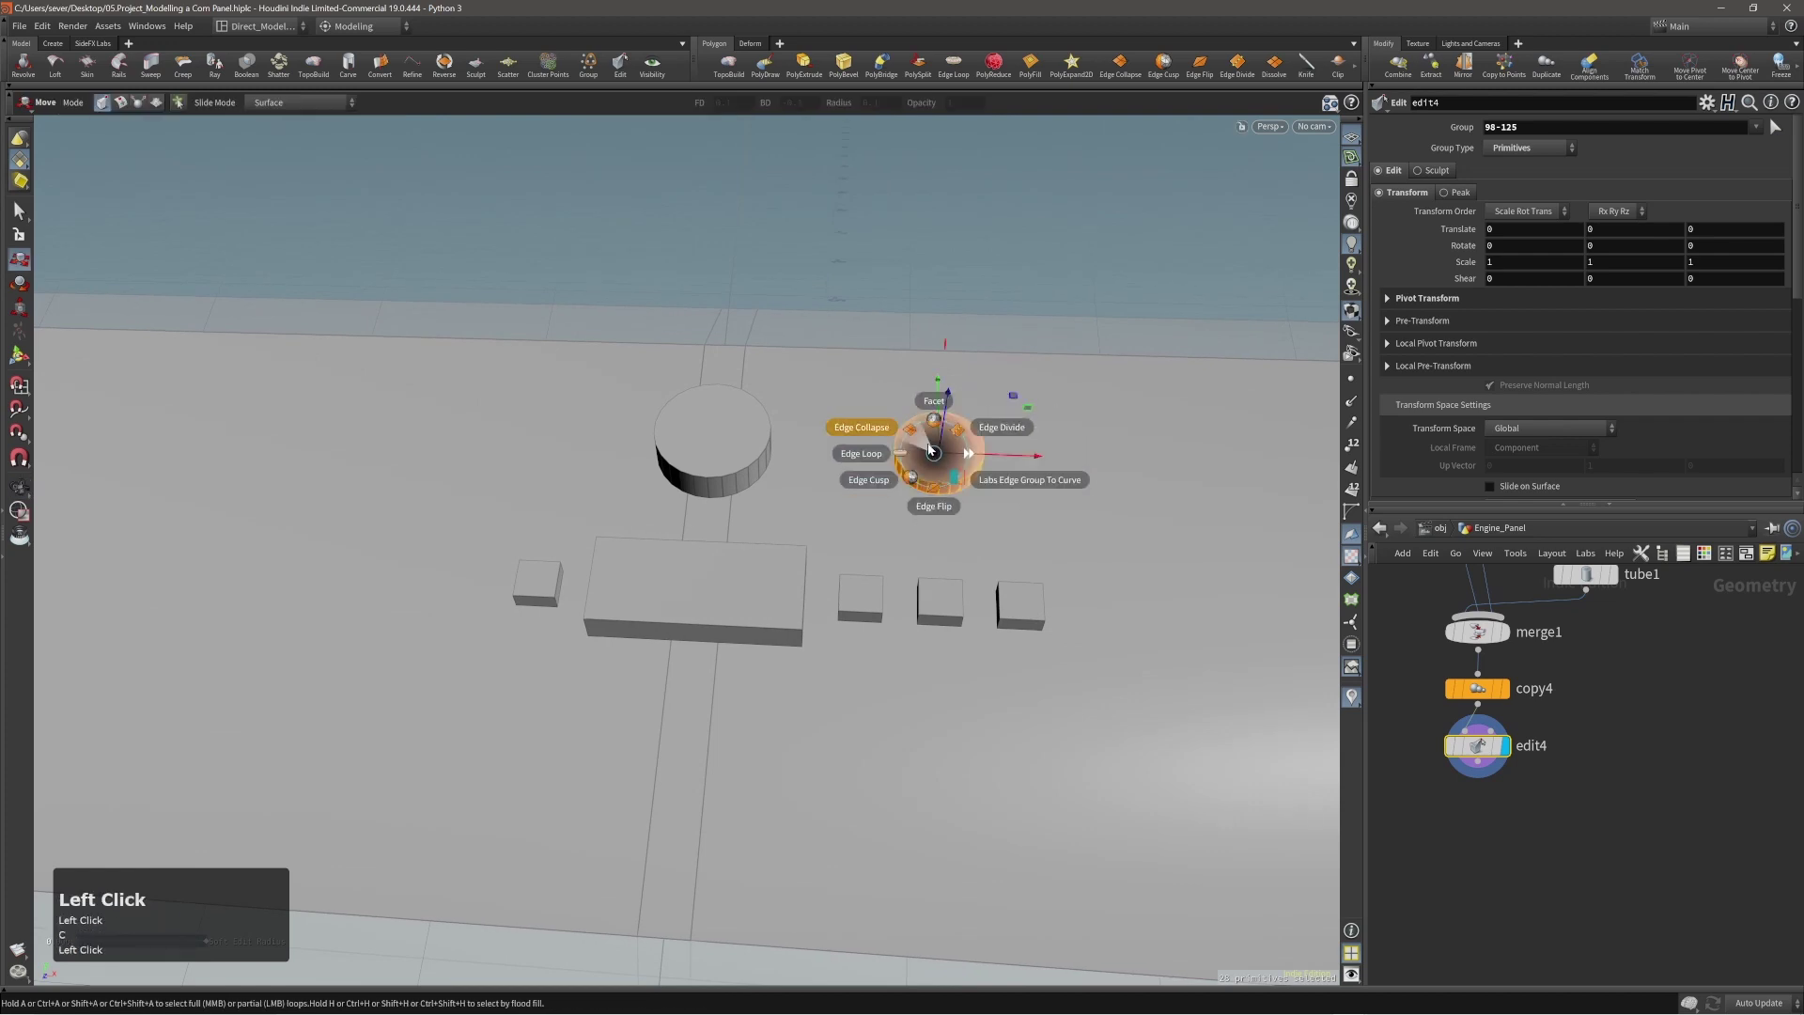
click(943, 458)
key(c)
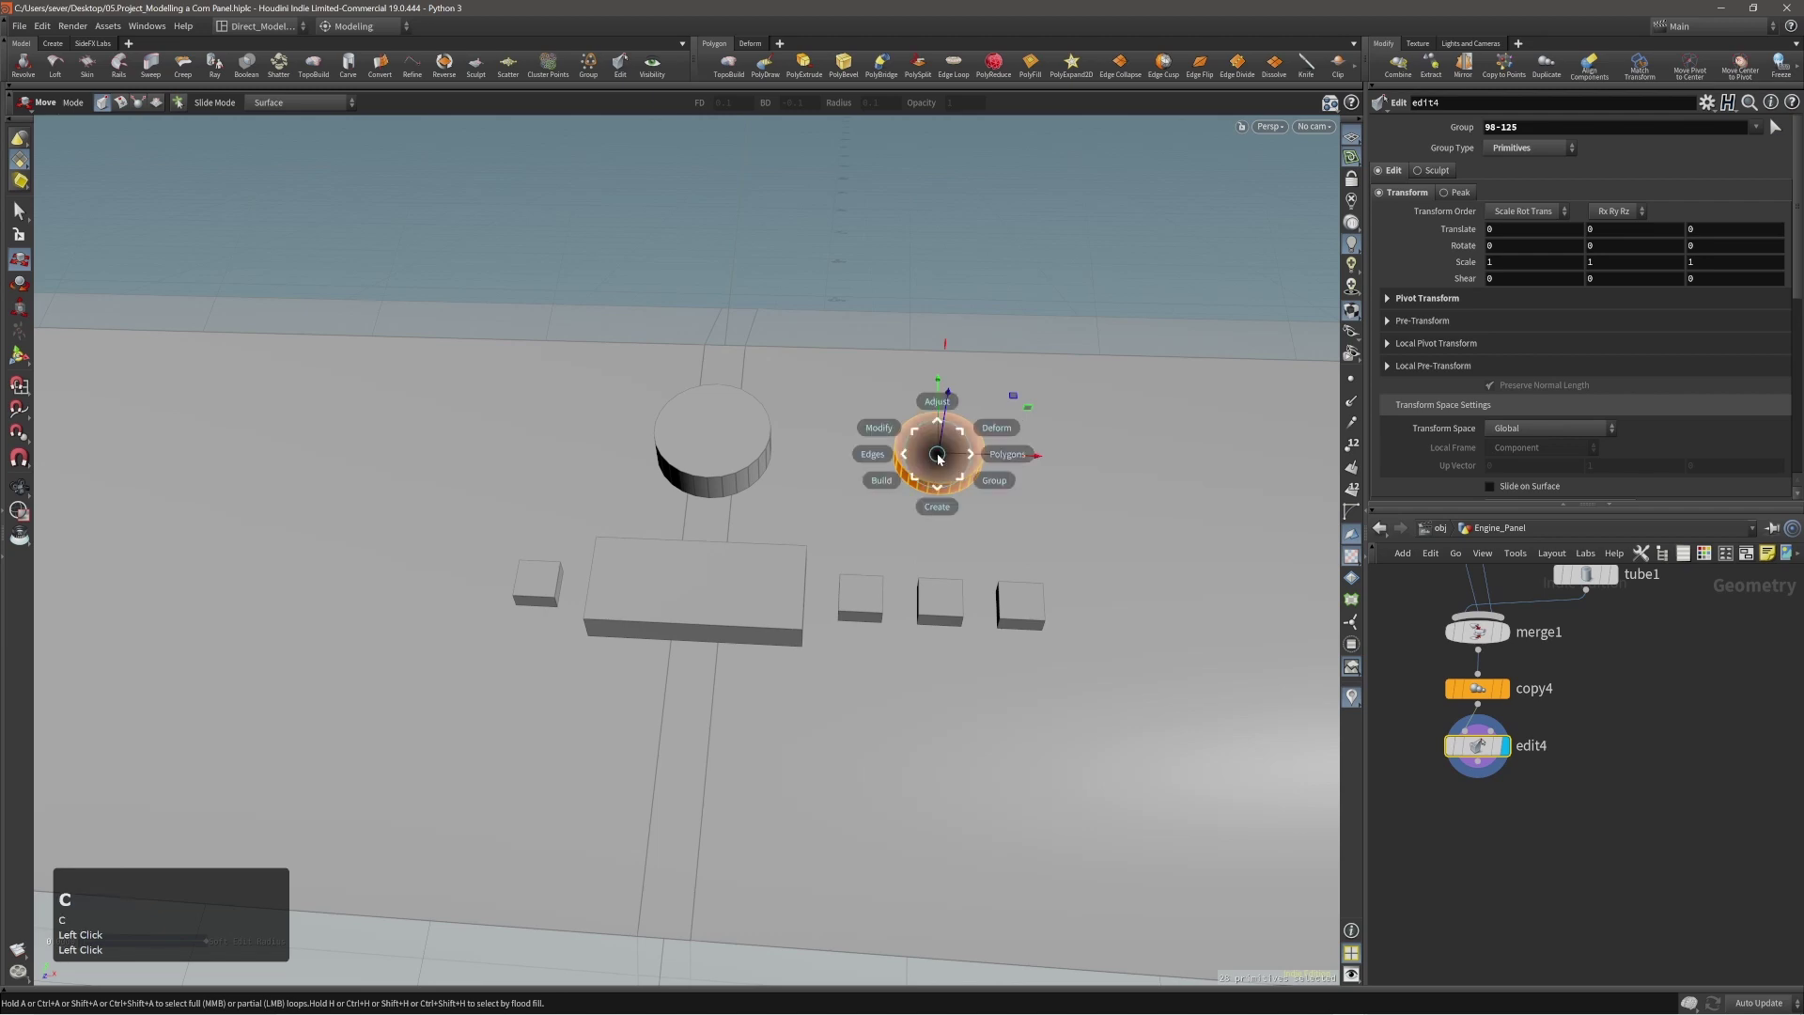
click(923, 442)
click(947, 464)
middle_drag(1113, 538, 1003, 523)
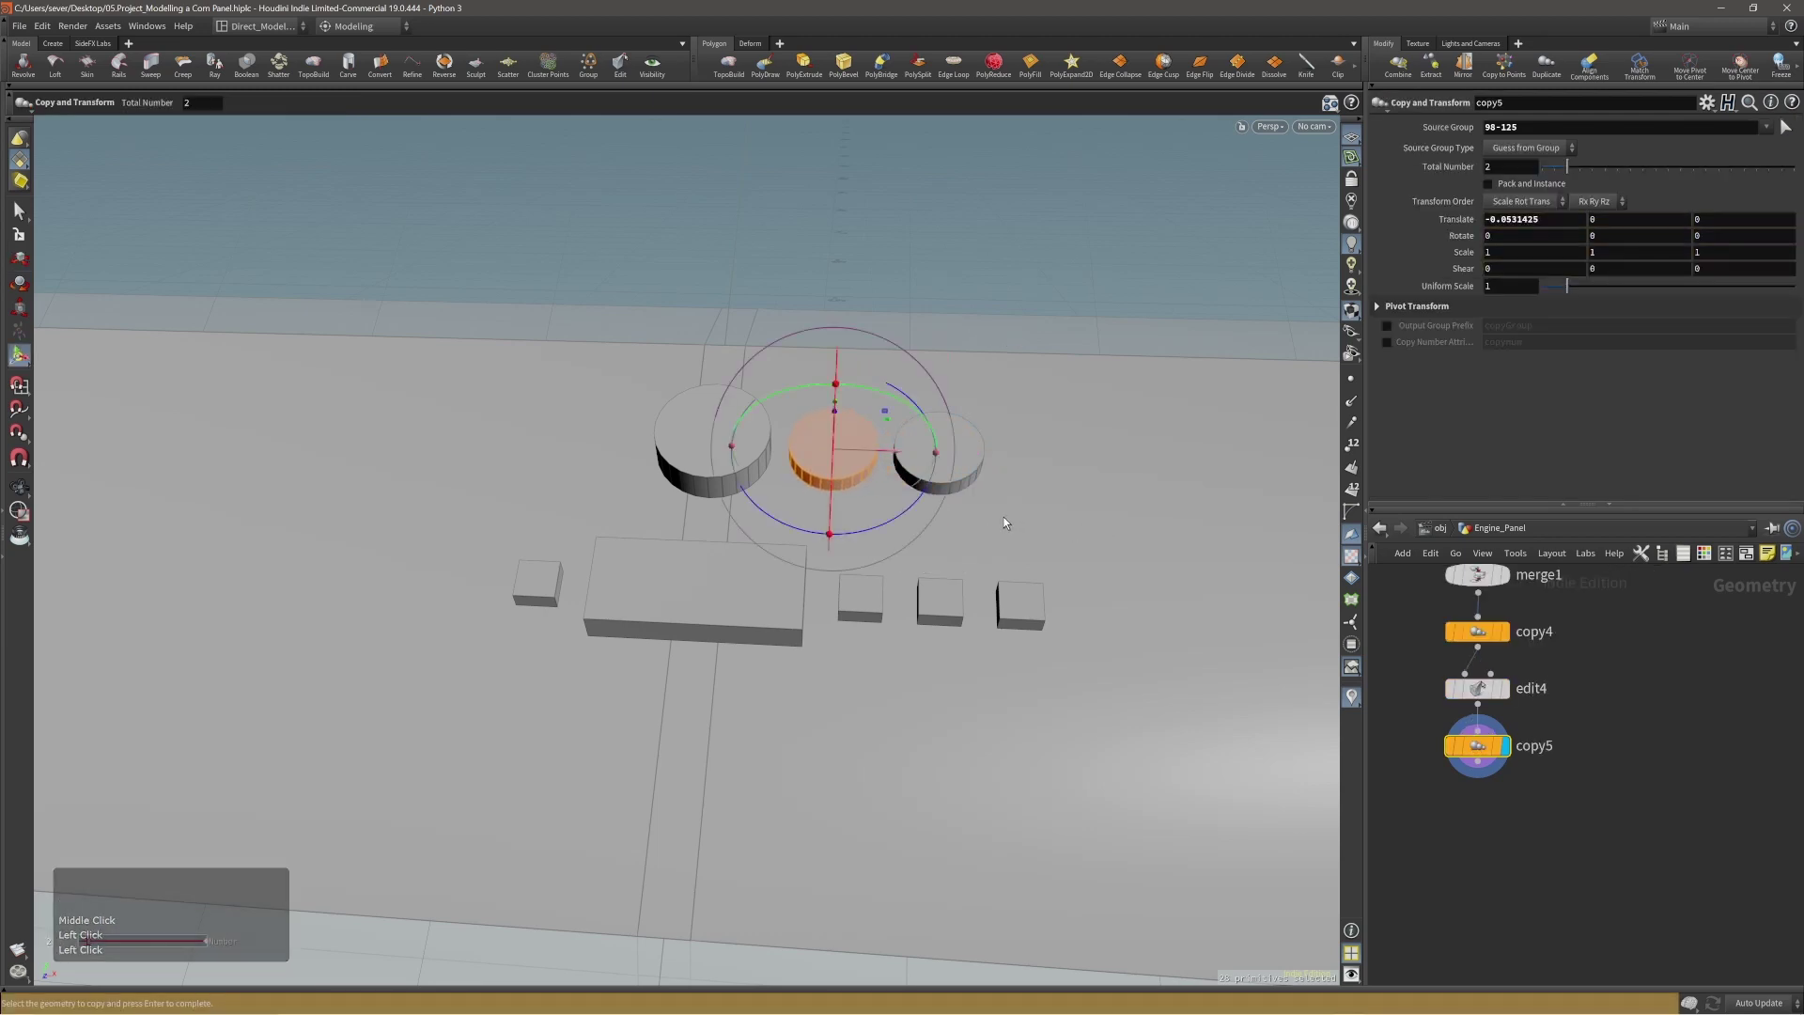
Scale the middle gauge copy down to make it the smallest gauge in the row.
alt+drag(860, 460, 829, 435)
key(e)
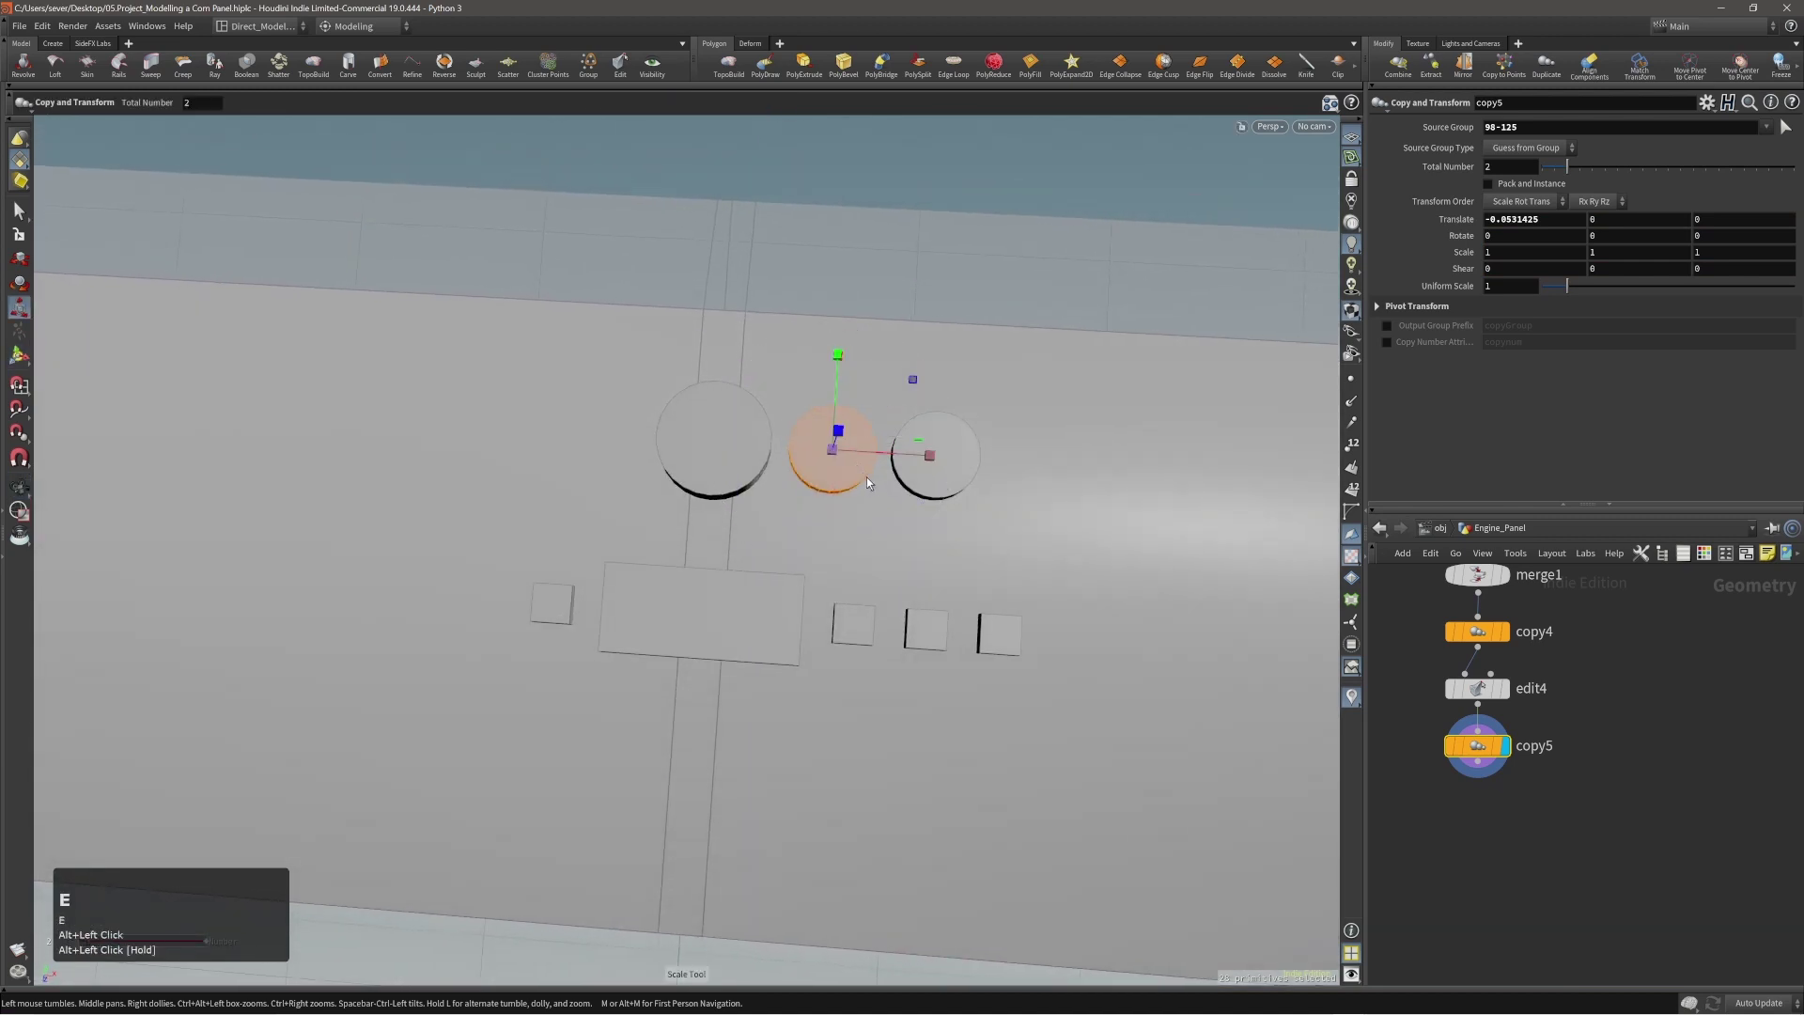
drag(918, 375, 842, 469)
alt+click(900, 386)
Duplicate the smallest gauge beyond the medium one, and duplicate that copy again about 0.04 farther in X.
double_click(839, 442)
key(c)
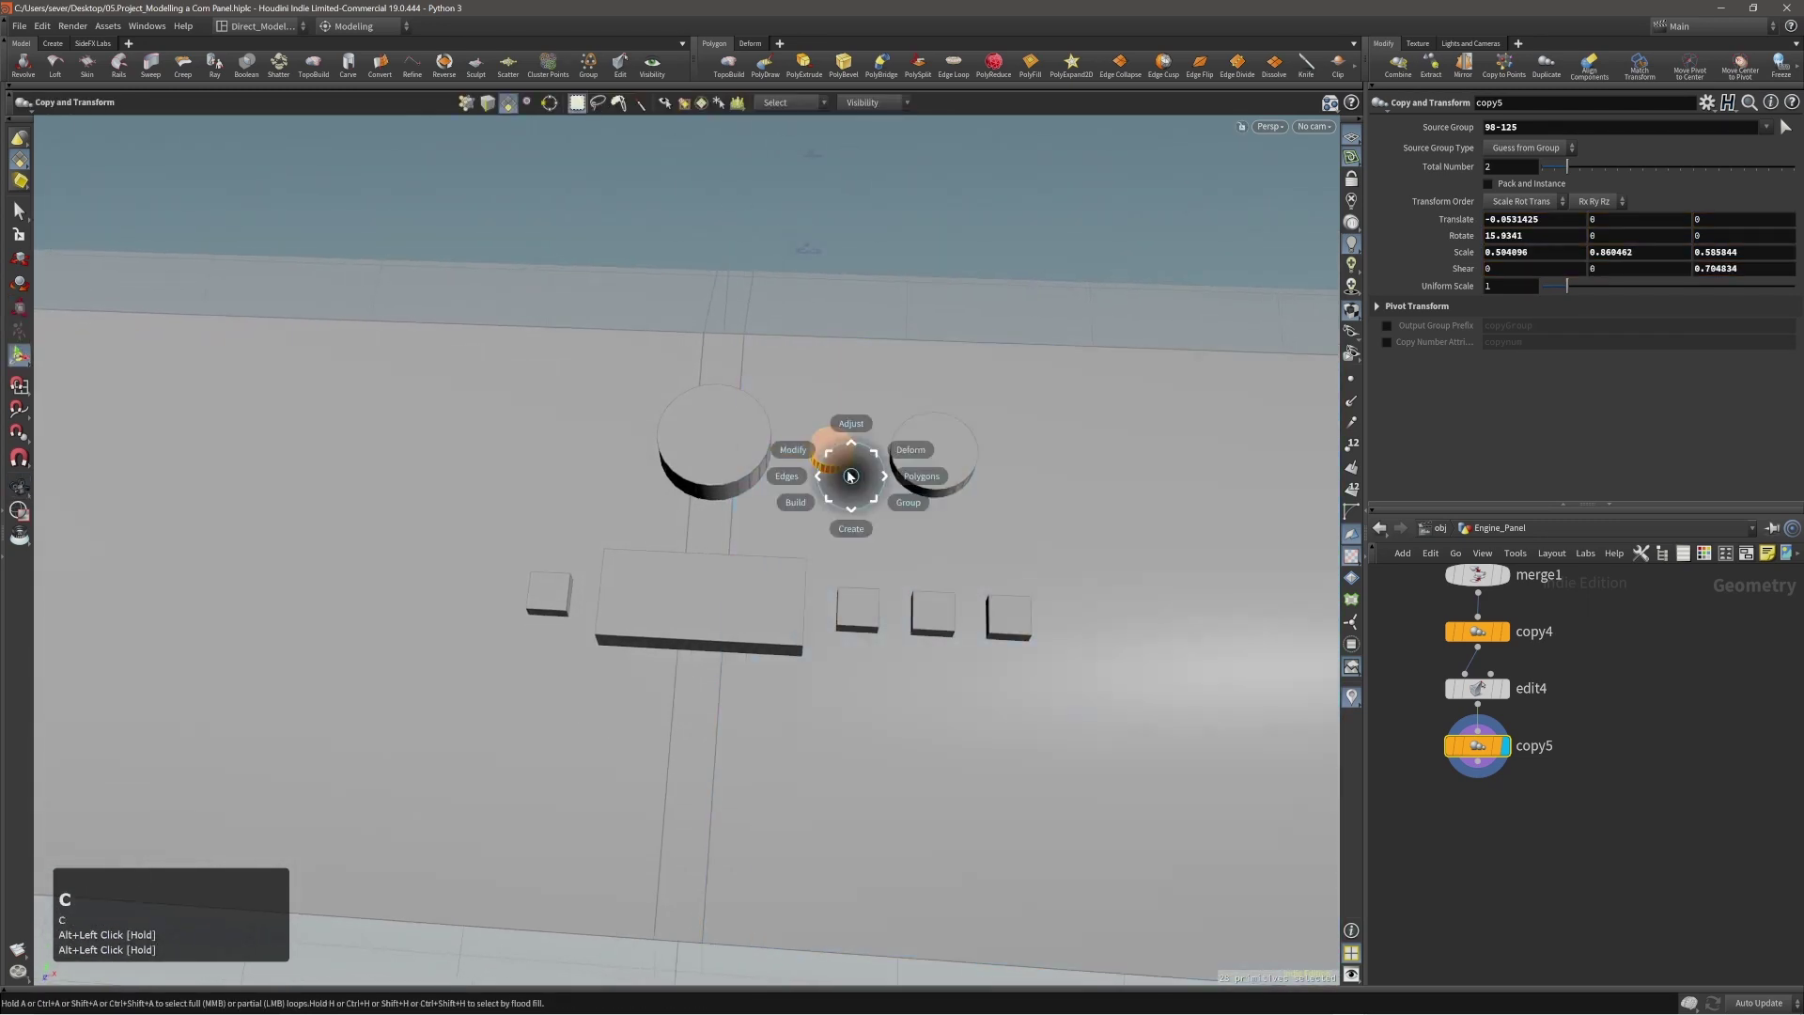
click(840, 458)
mouse_move(962, 565)
middle_down()
mouse_move(1165, 567)
mouse_move(912, 564)
mouse_move(1046, 583)
mouse_move(981, 576)
middle_up()
key(c)
key(c)
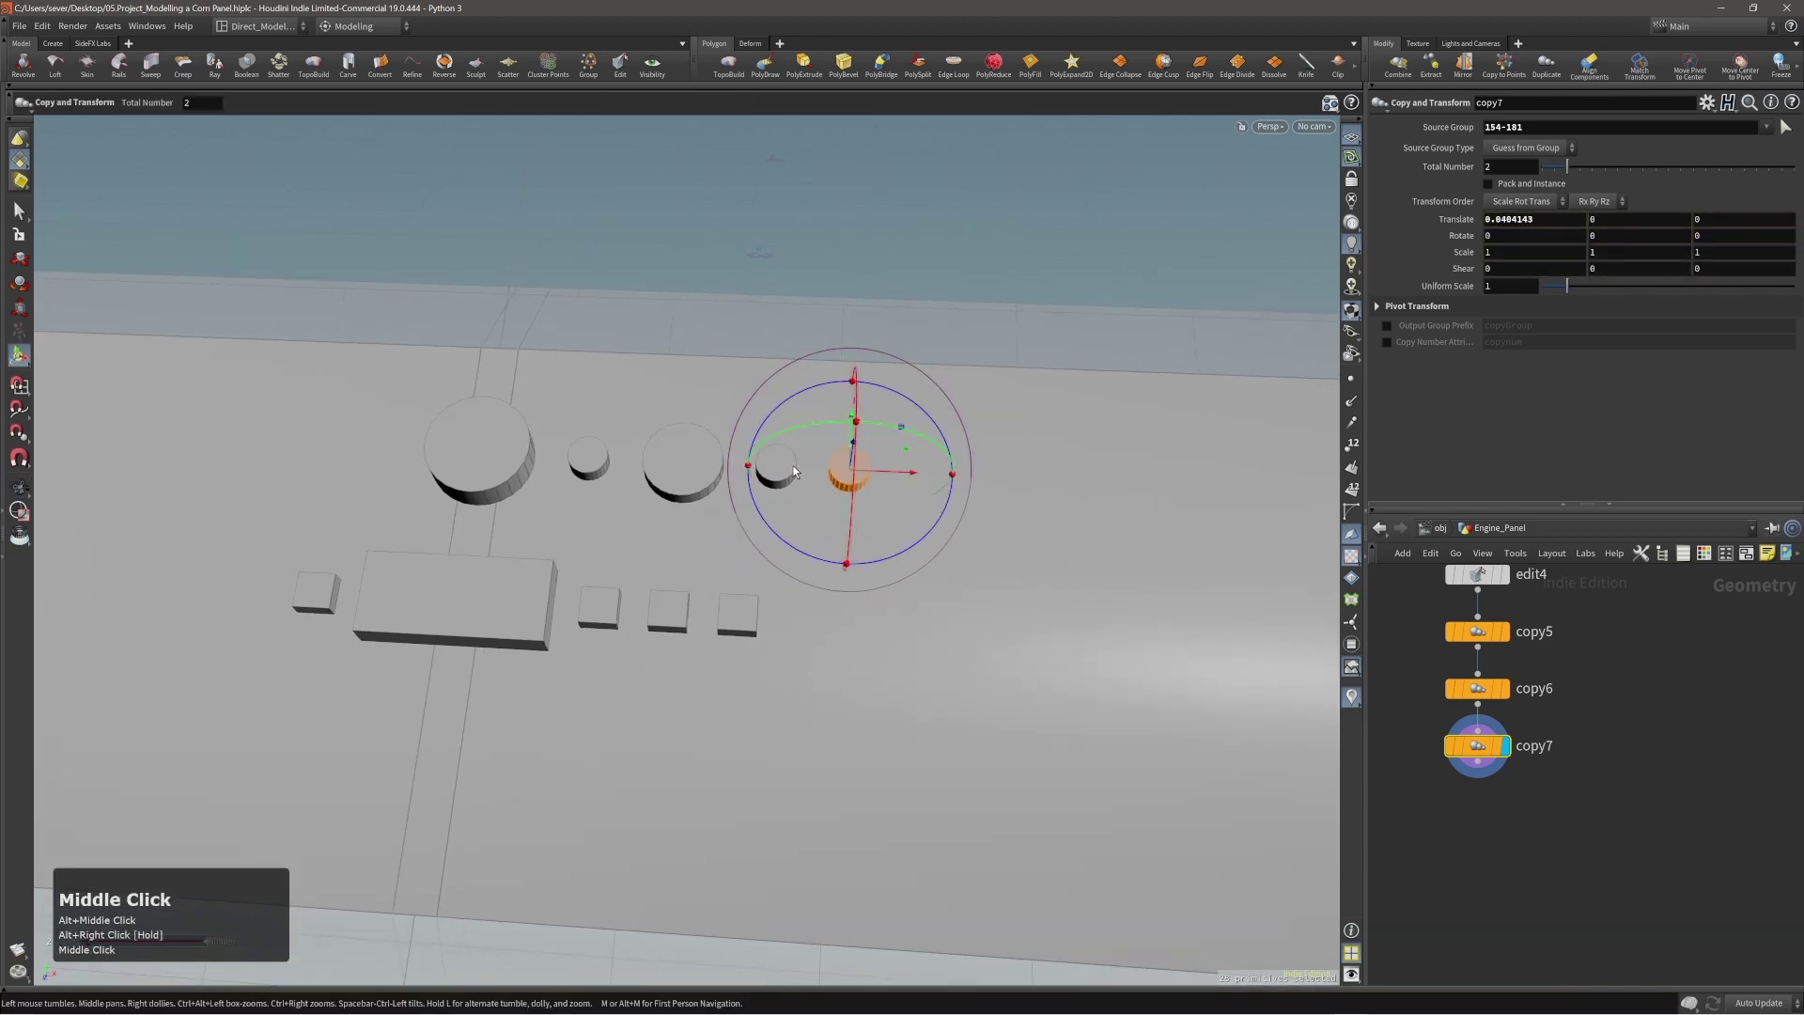
Move the medium gauge and the two small end gauges together along X, farther from the largest gauge.
double_click(787, 465)
shift+click(847, 469)
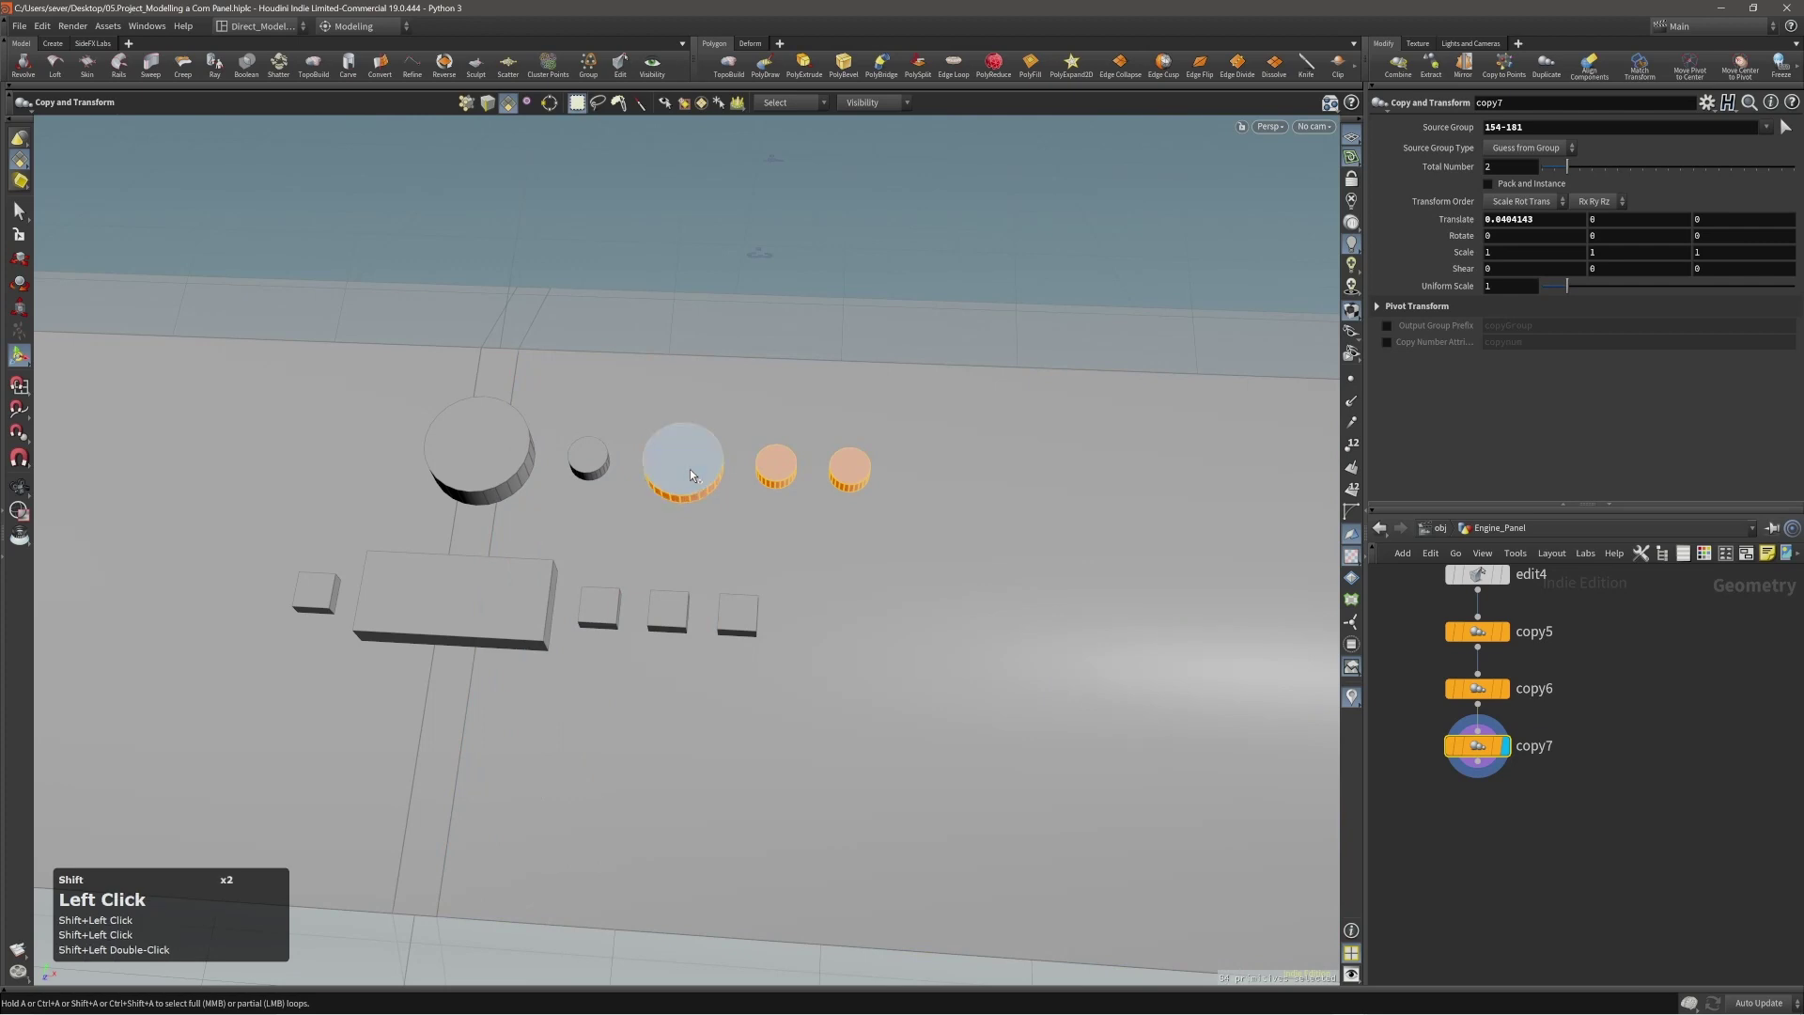
shift+click(689, 470)
key(t)
middle_drag(879, 566, 931, 579)
alt+drag(788, 501, 891, 579)
middle_drag(891, 579, 900, 583)
Move the single small gauge along X toward the middle of the gap between the large and medium gauges.
alt+drag(876, 577, 701, 508)
double_click(590, 459)
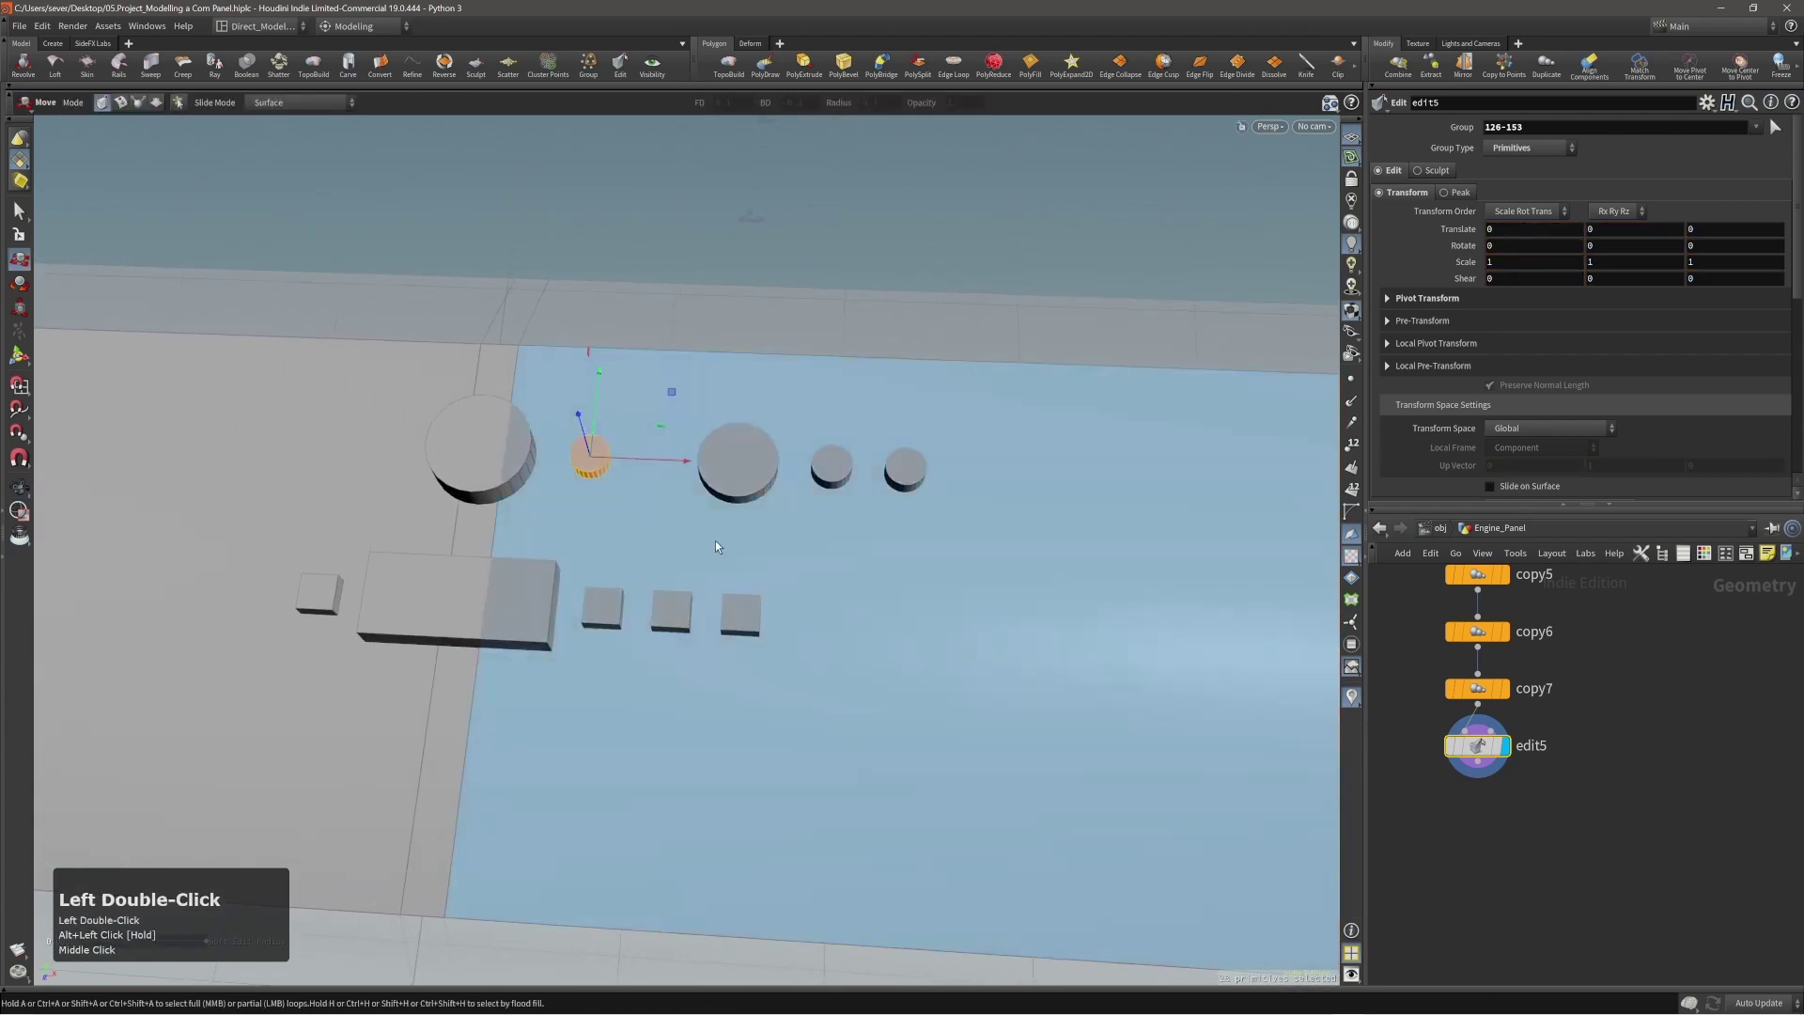
middle_drag(716, 547, 797, 556)
Scale up the largest gauge above the large box.
alt+drag(796, 556, 520, 449)
click(453, 426)
double_click(520, 449)
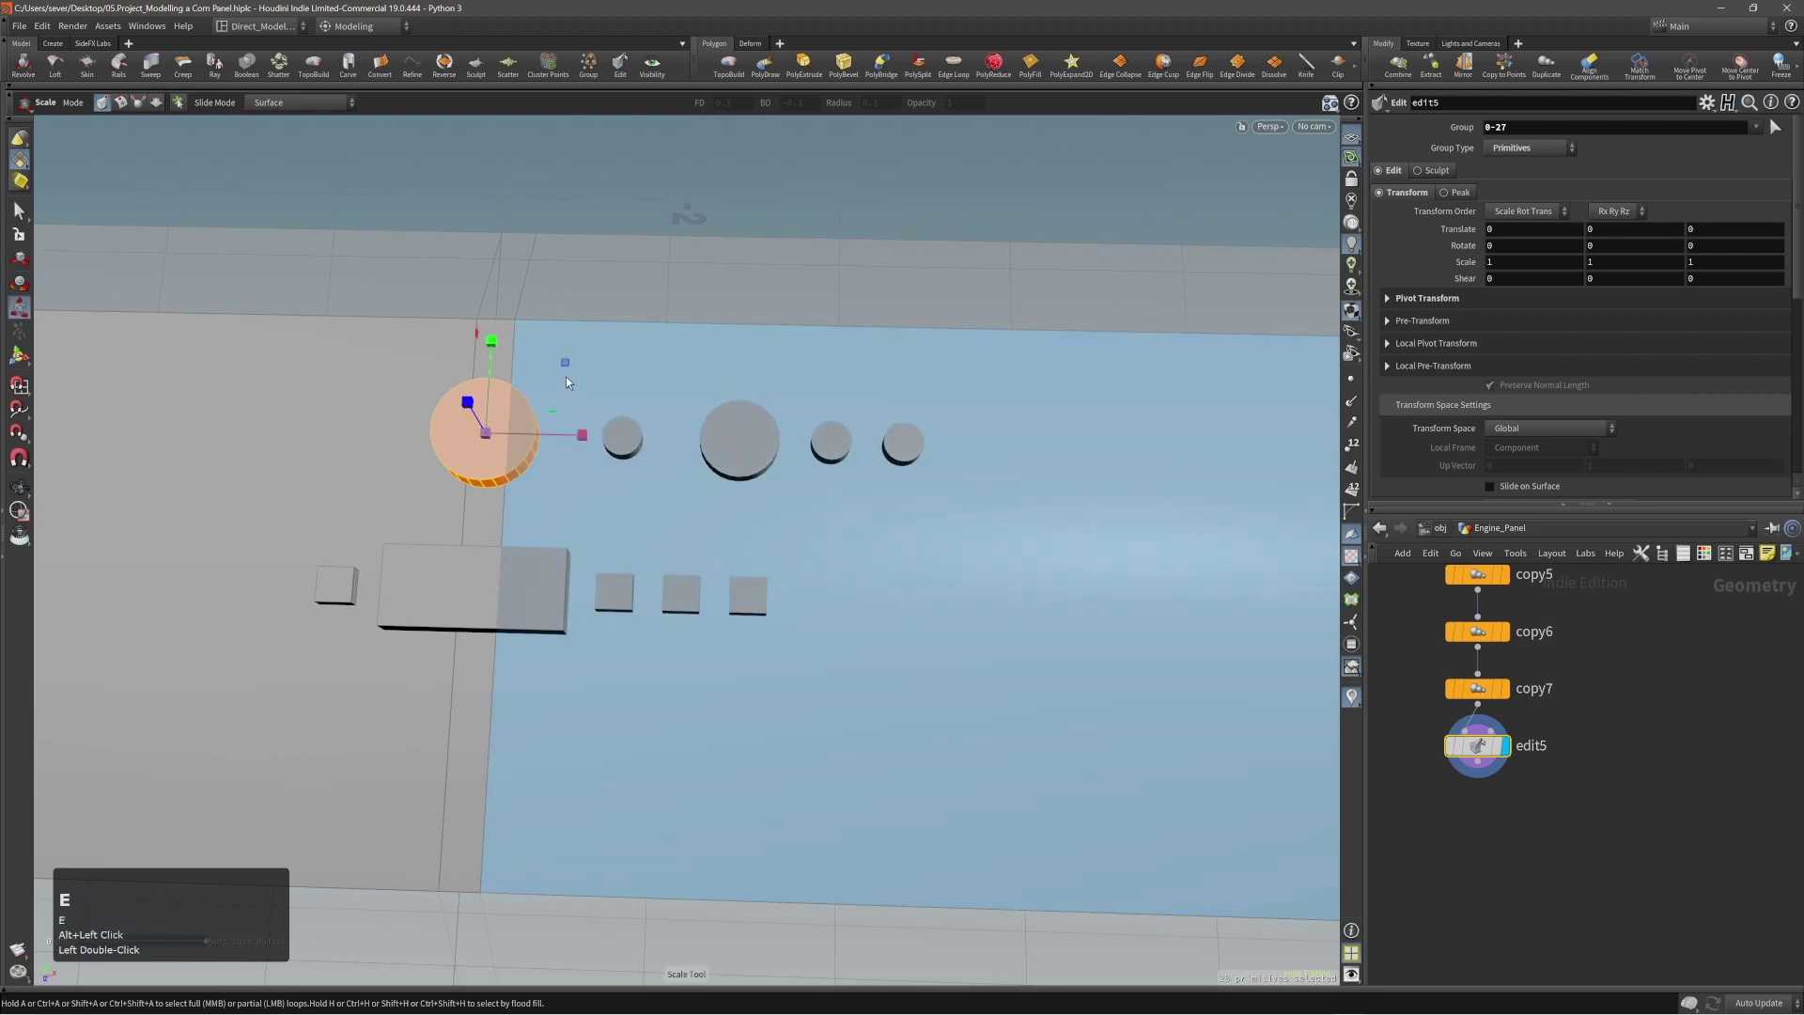
key(e)
drag(572, 364, 603, 362)
Duplicate the two small end gauges and offset the copies down the slope by about -0.052 in Y and 0.071 in Z.
key(t)
double_click(624, 434)
alt+drag(818, 498, 808, 441)
double_click(837, 454)
shift+double_click(887, 452)
alt+right_drag(808, 442, 760, 455)
alt+drag(760, 455, 838, 487)
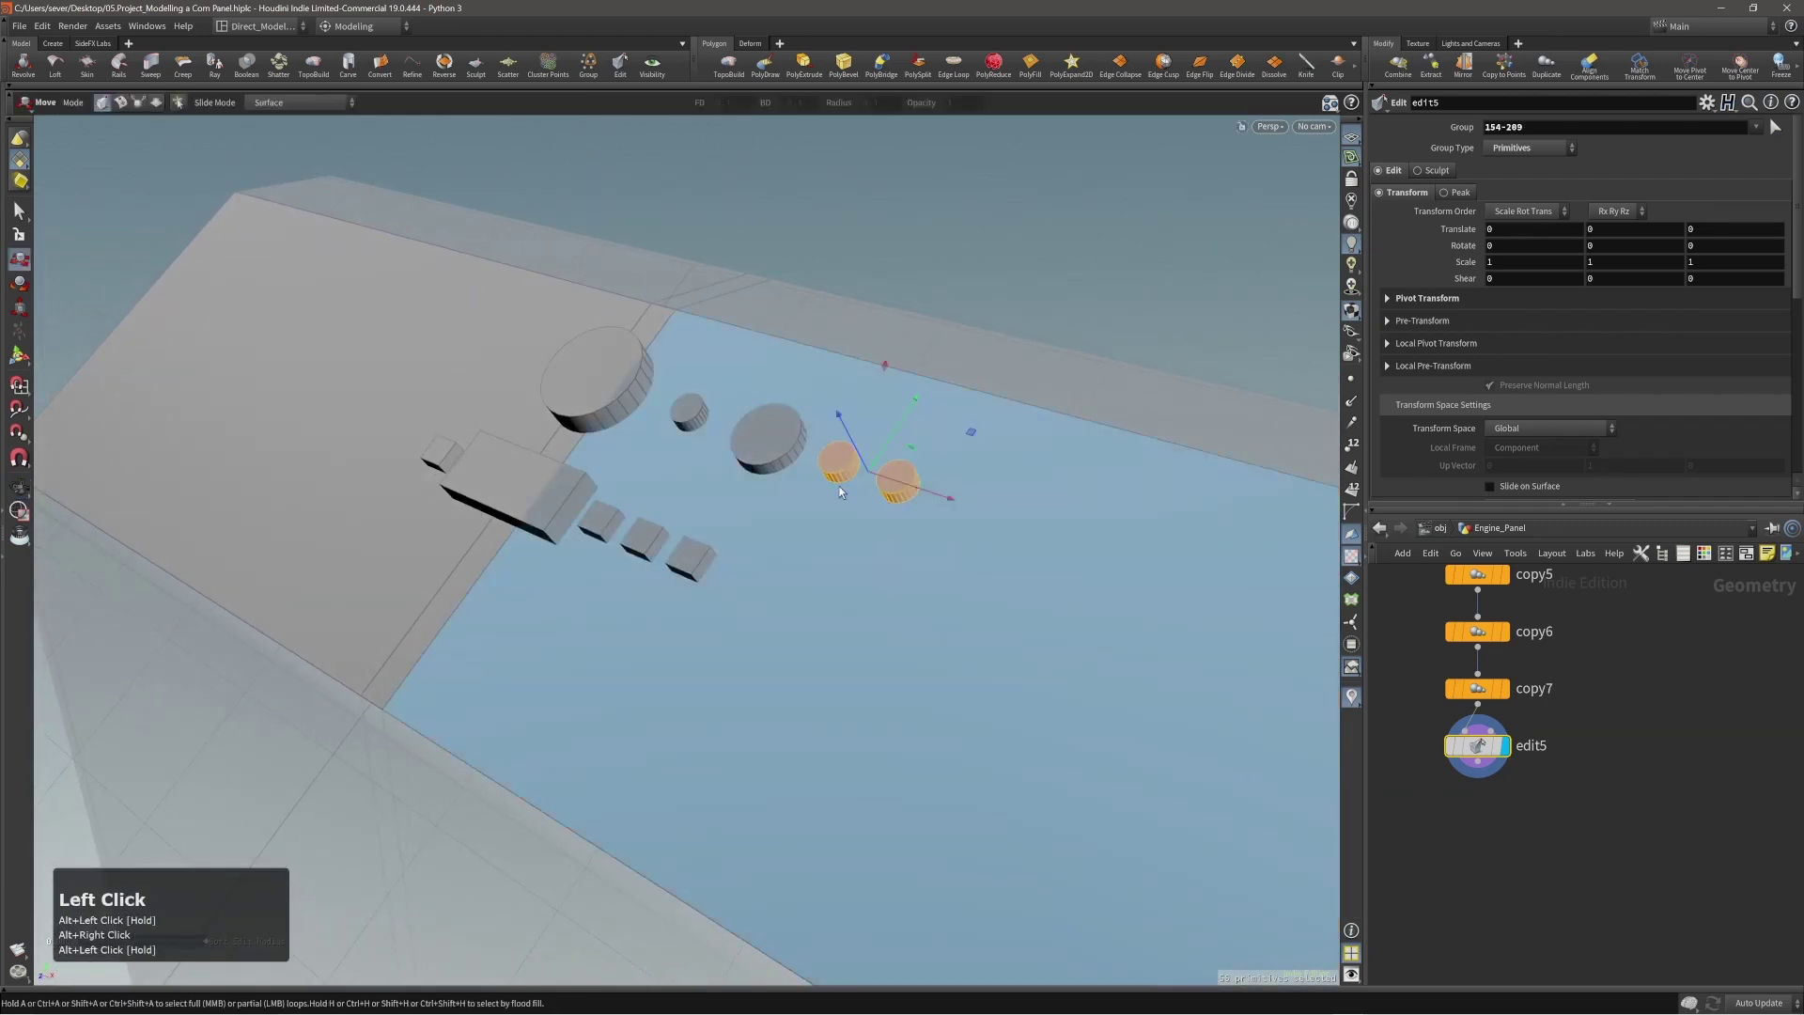
key(c)
click(807, 464)
middle_drag(1047, 416, 1017, 461)
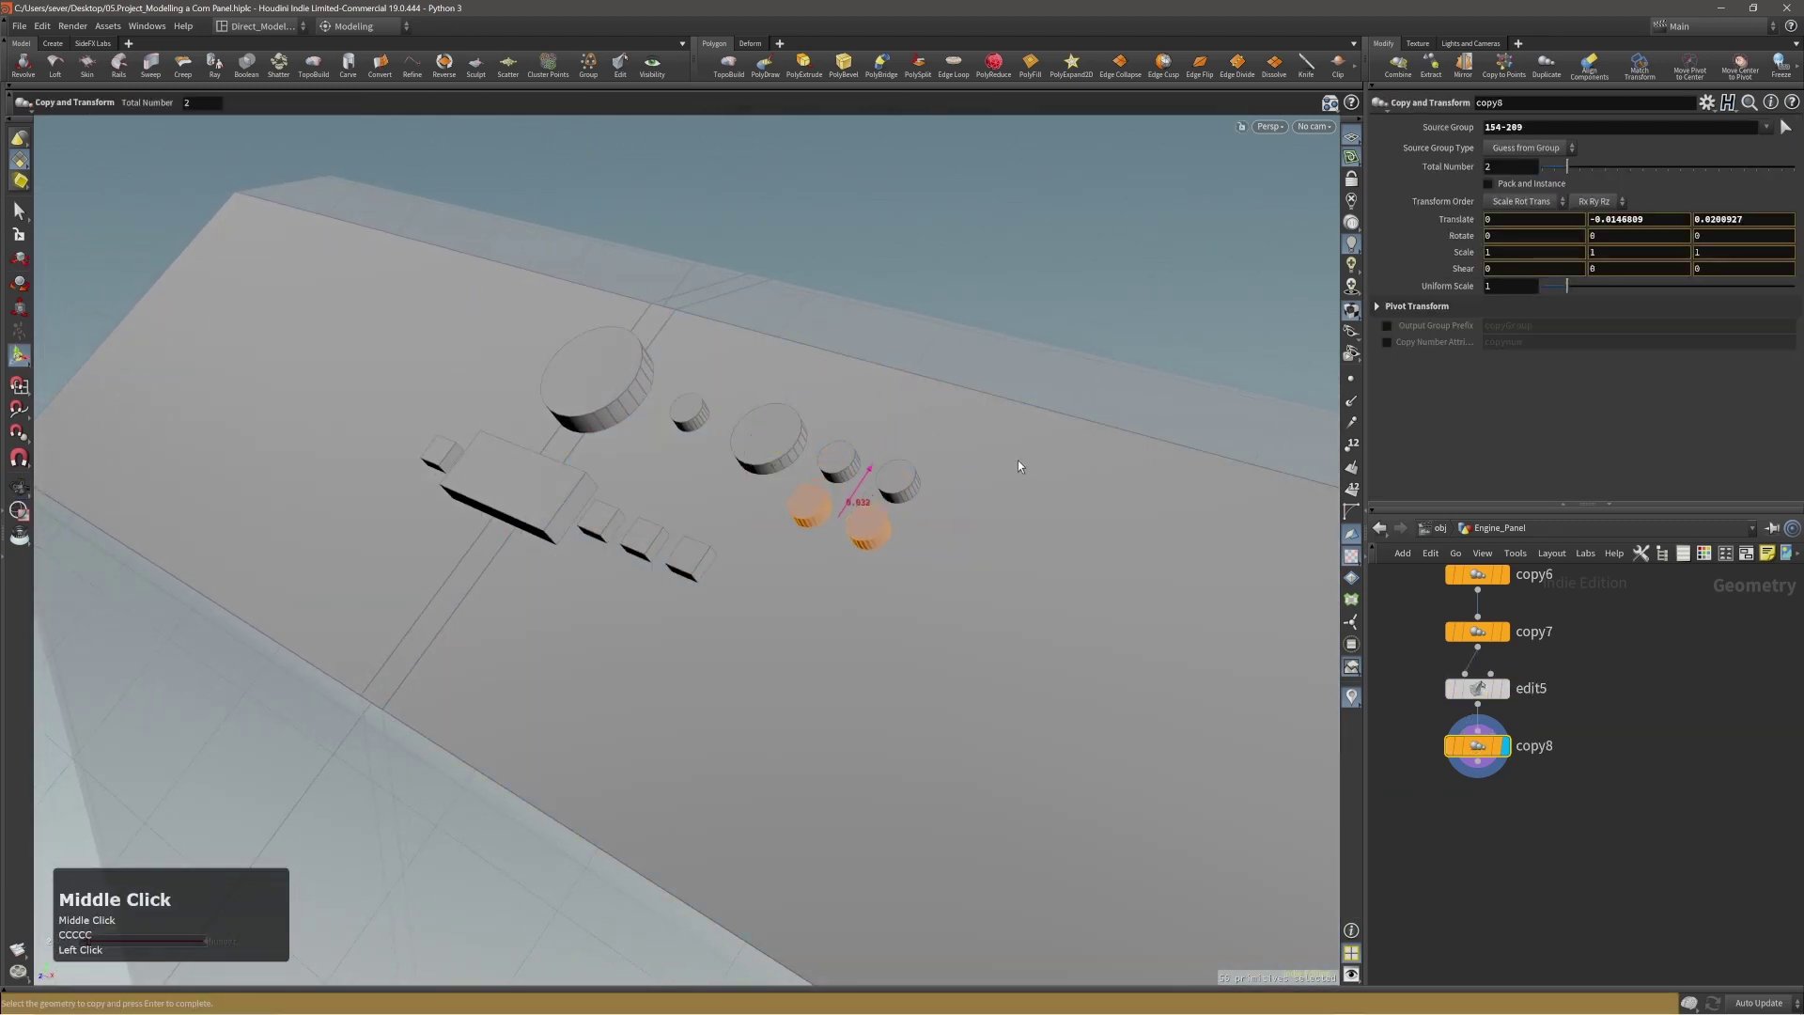
middle_drag(962, 524, 956, 526)
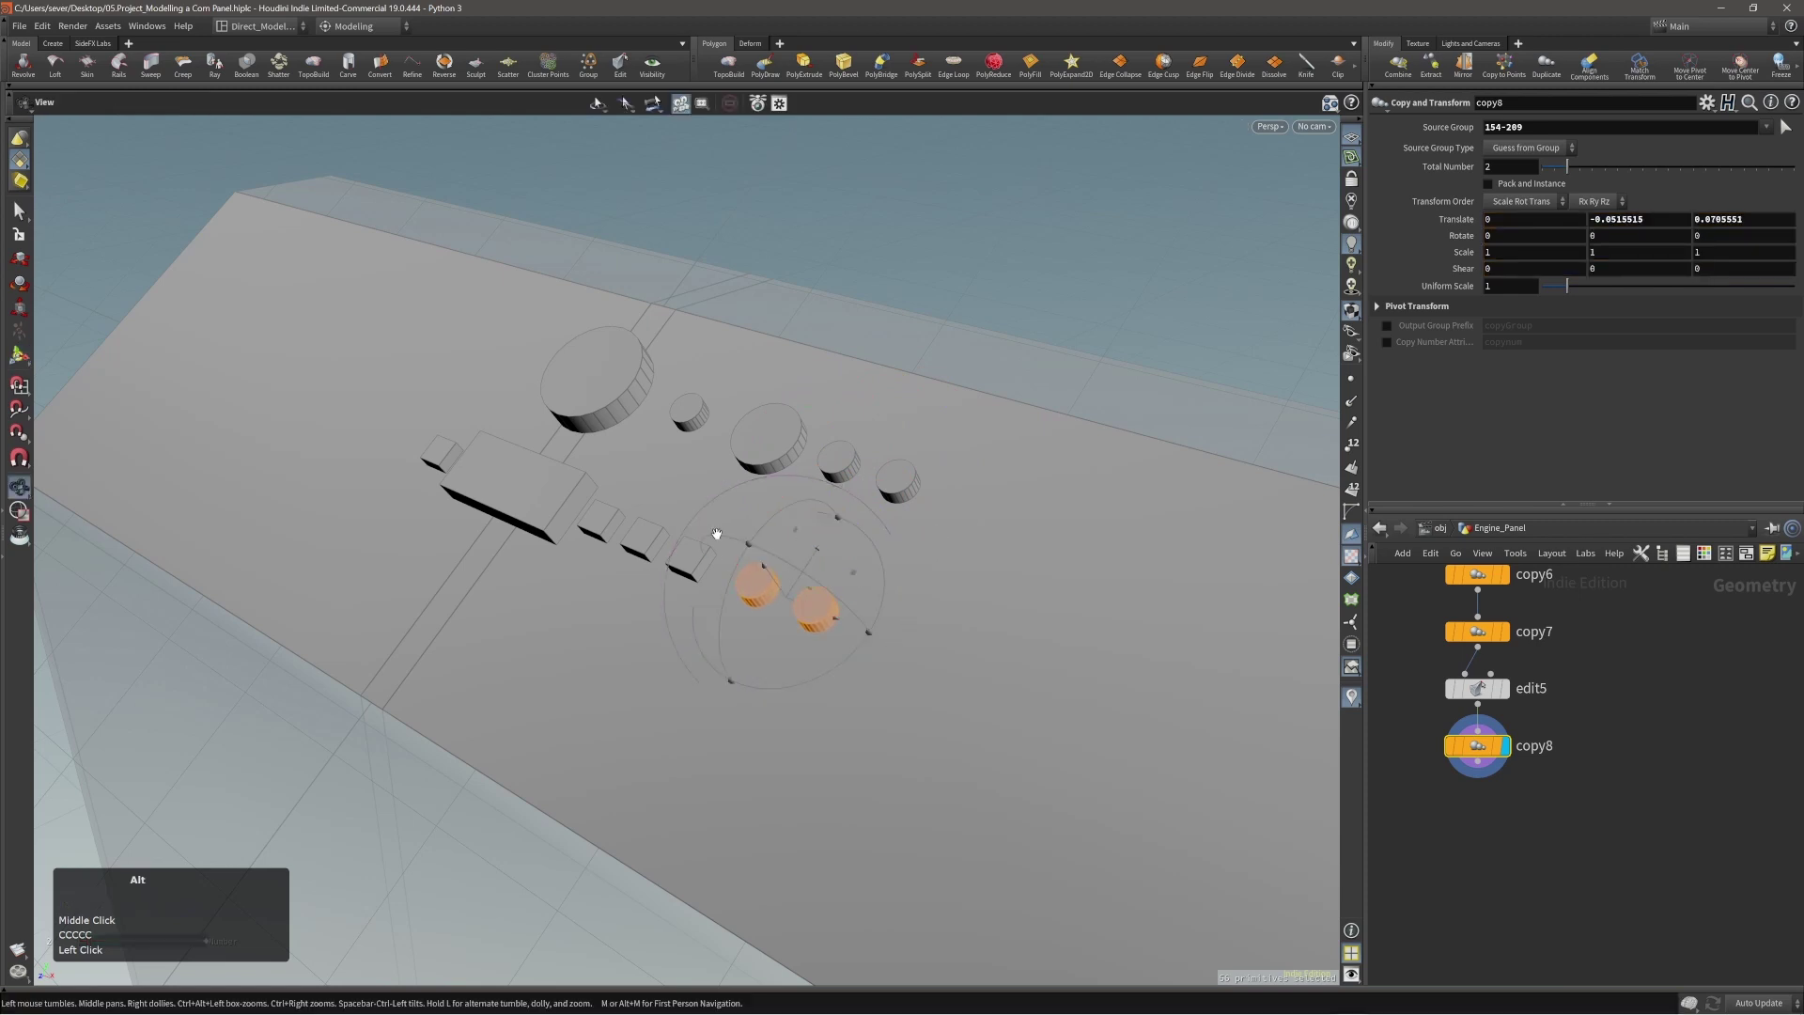
alt+drag(717, 532, 781, 550)
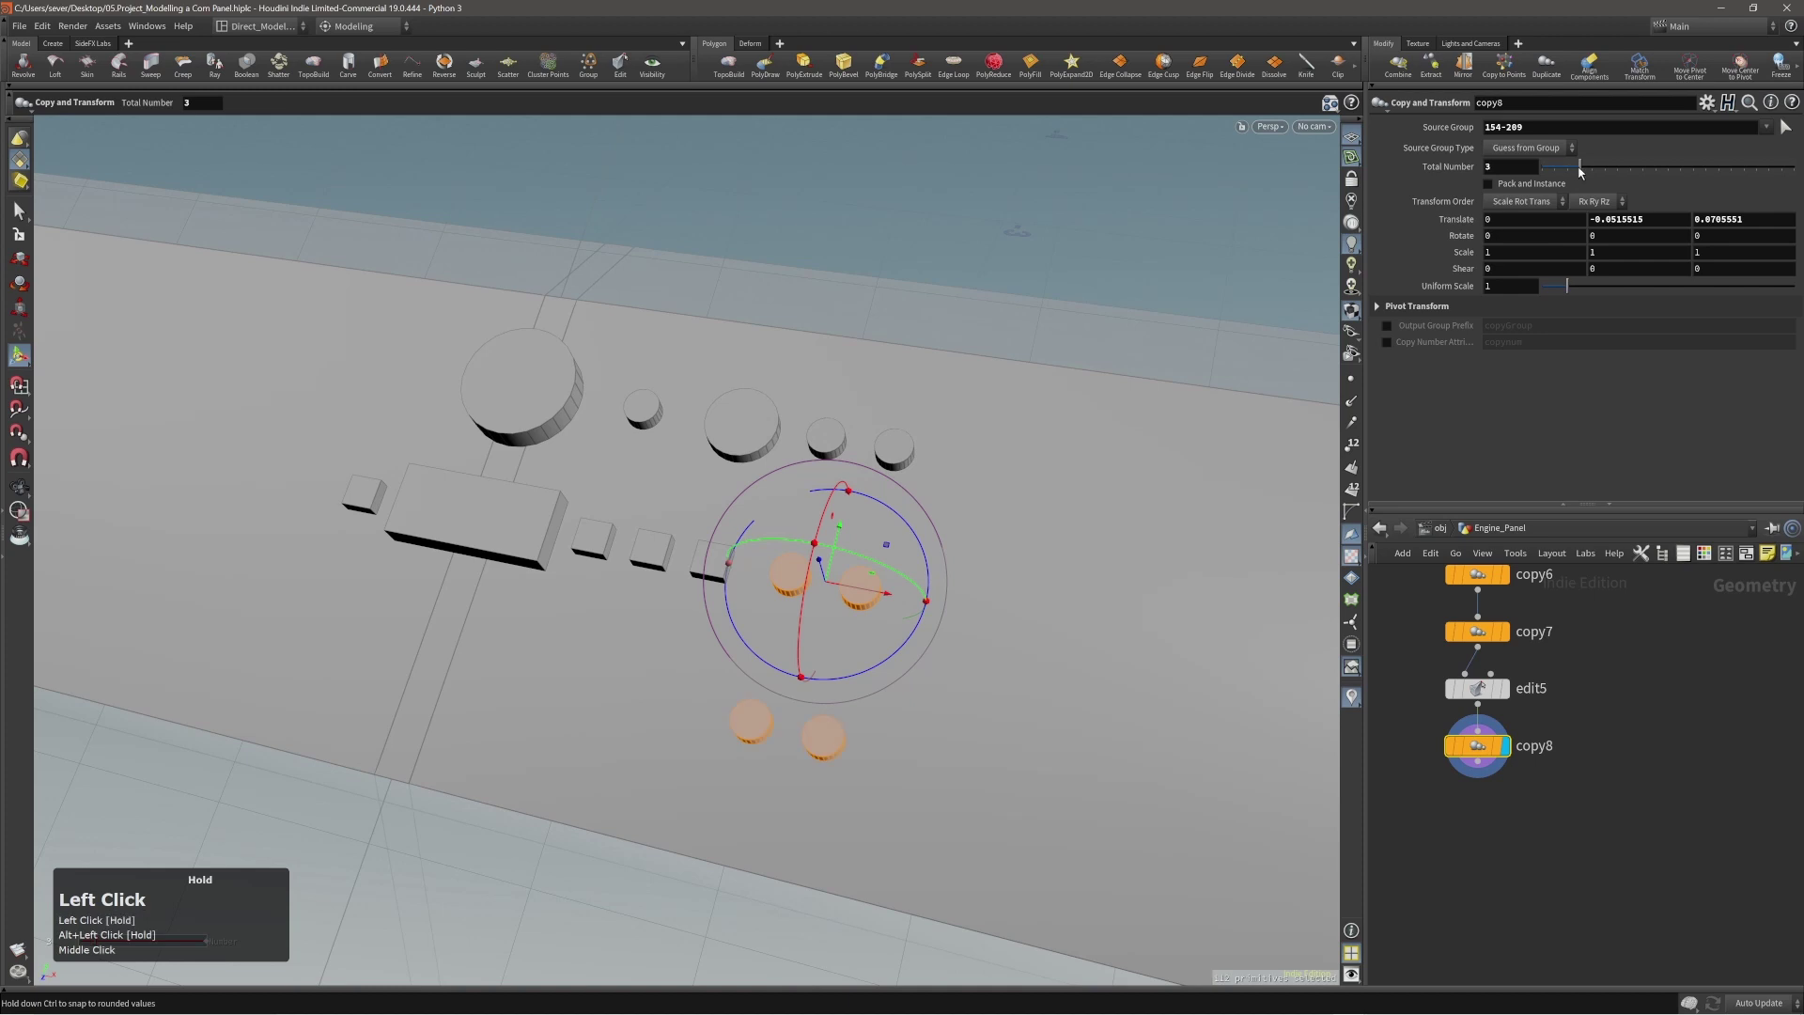
Increase the offset of the small gauge copies down the slope to about -0.054 in Y and 0.074 in Z.
alt+drag(930, 508, 865, 589)
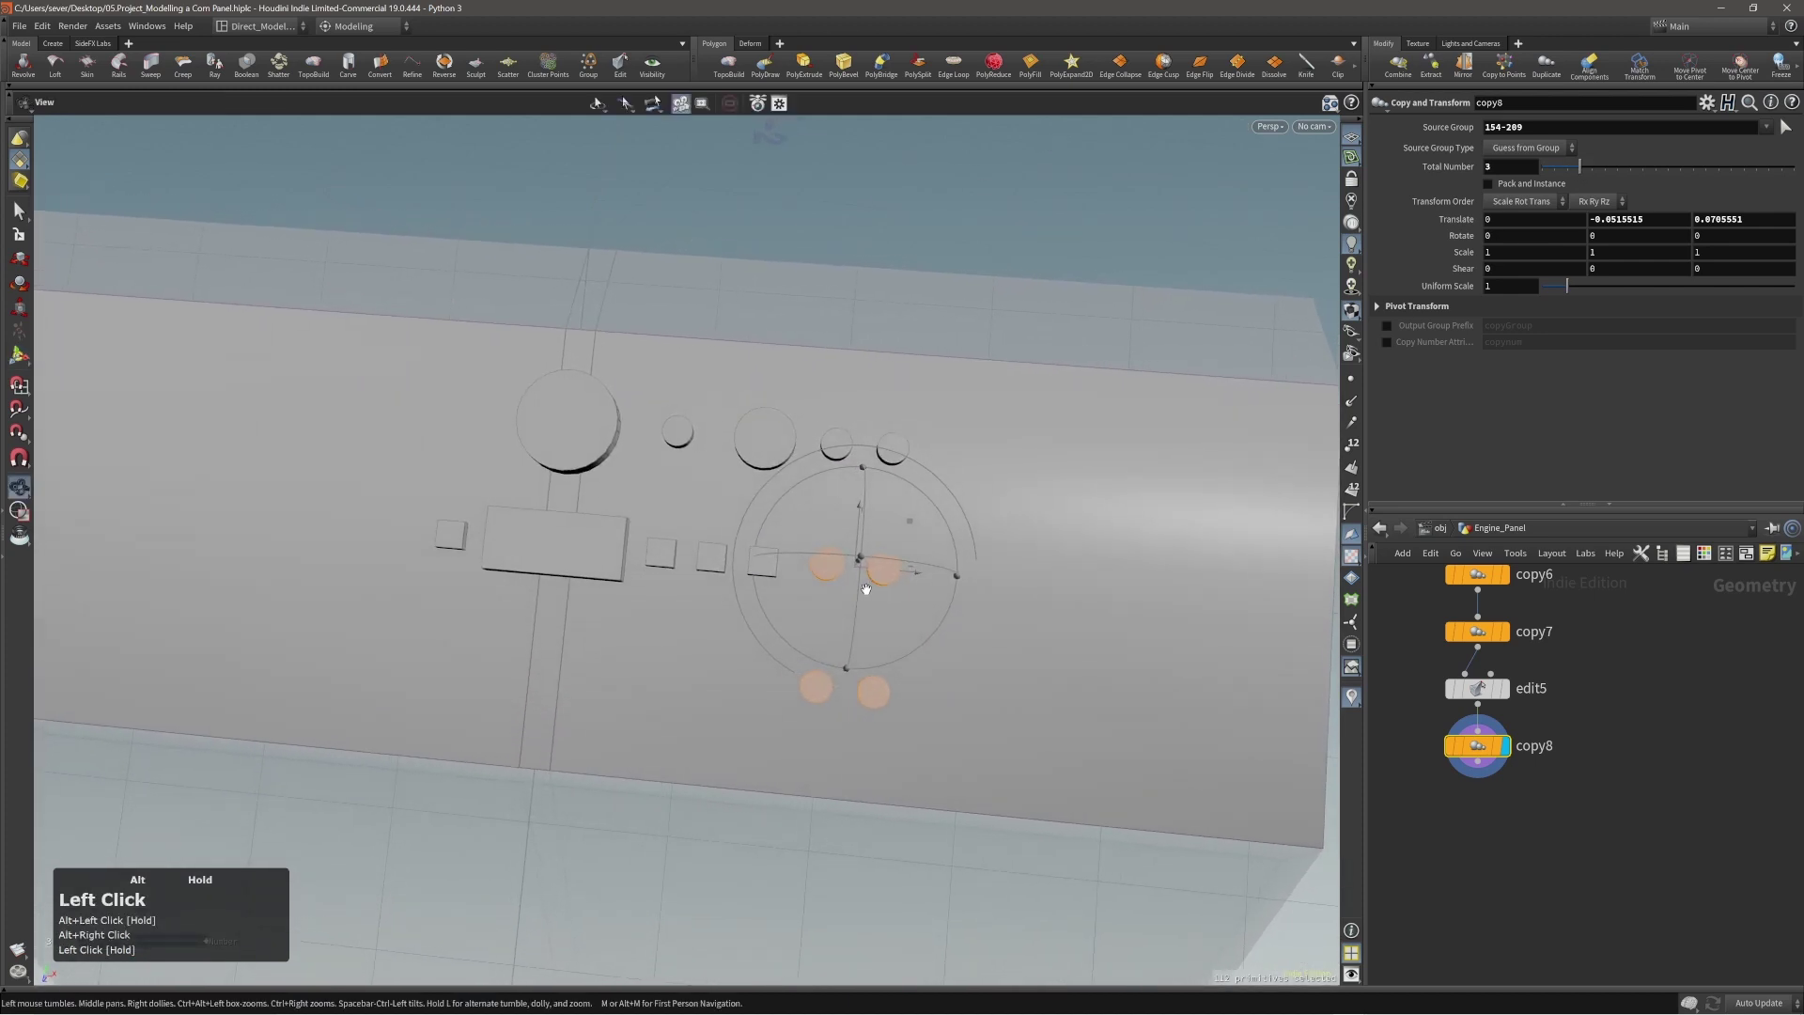
alt+right_drag(908, 701, 996, 526)
middle_drag(1017, 498, 1058, 470)
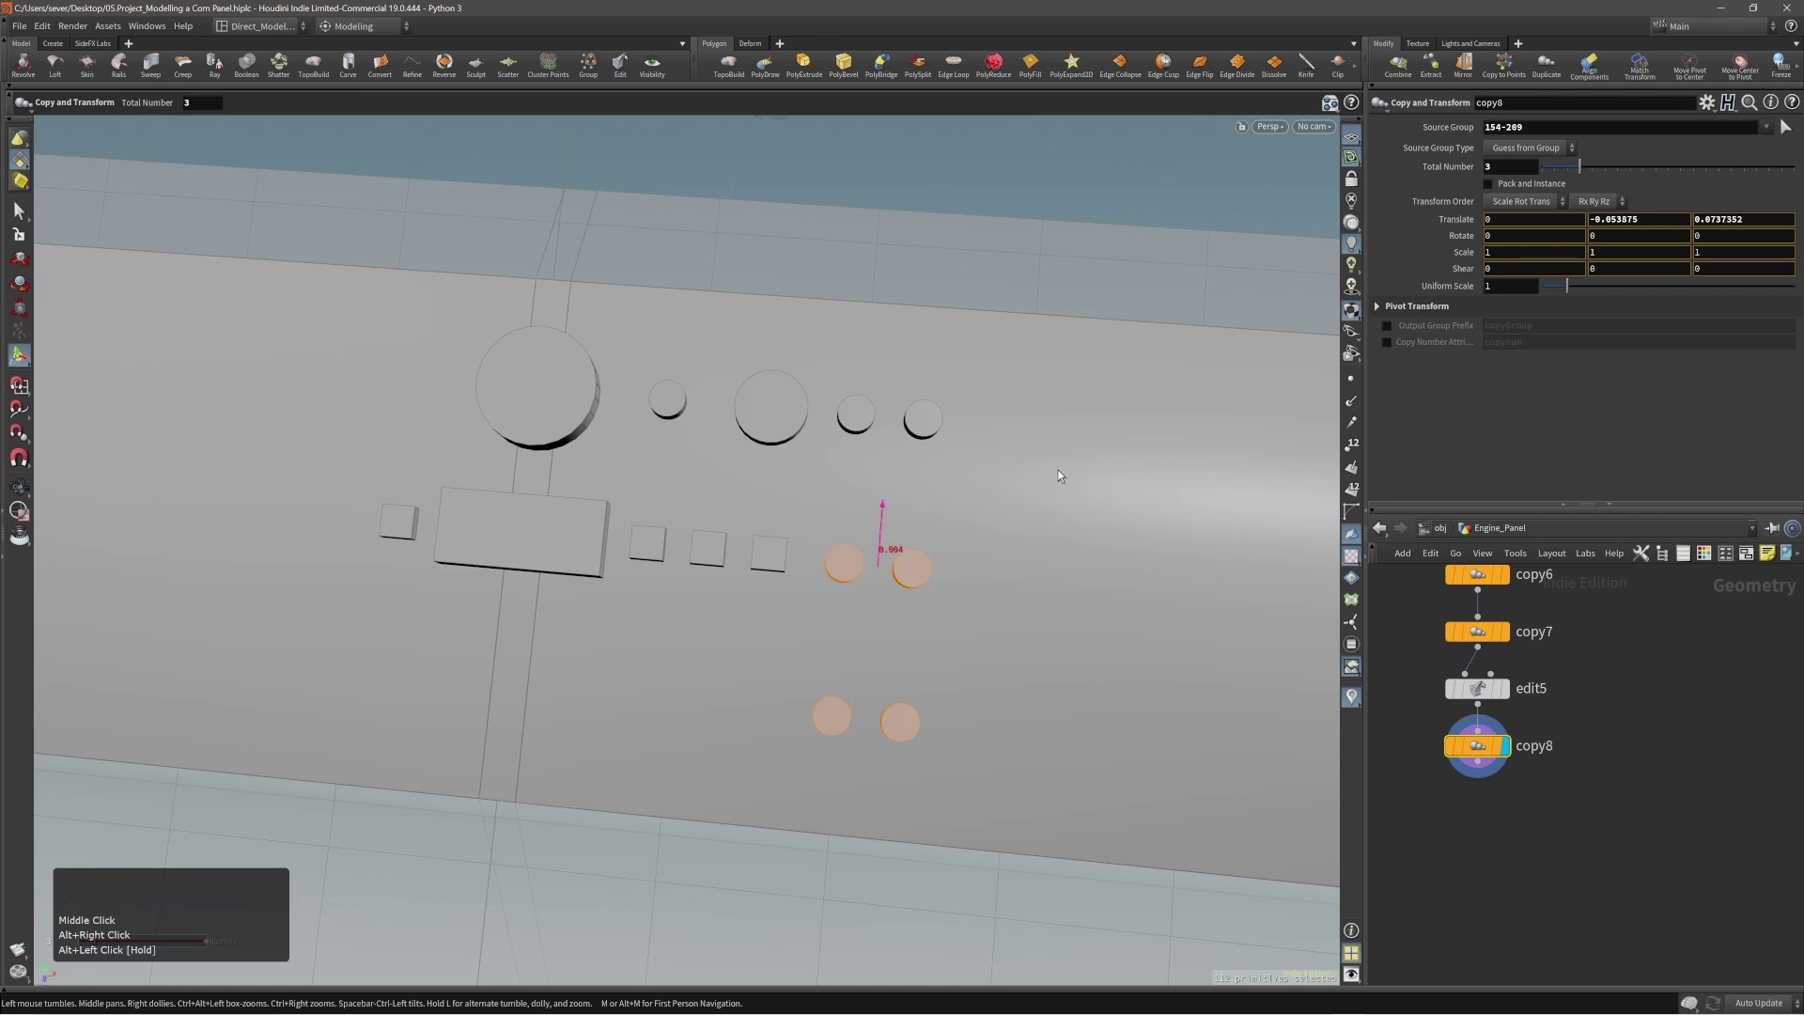
drag(1058, 470, 990, 659)
Duplicate the pair of small gauges in the lowest row and offset the copies by about -0.085 in X.
double_click(938, 652)
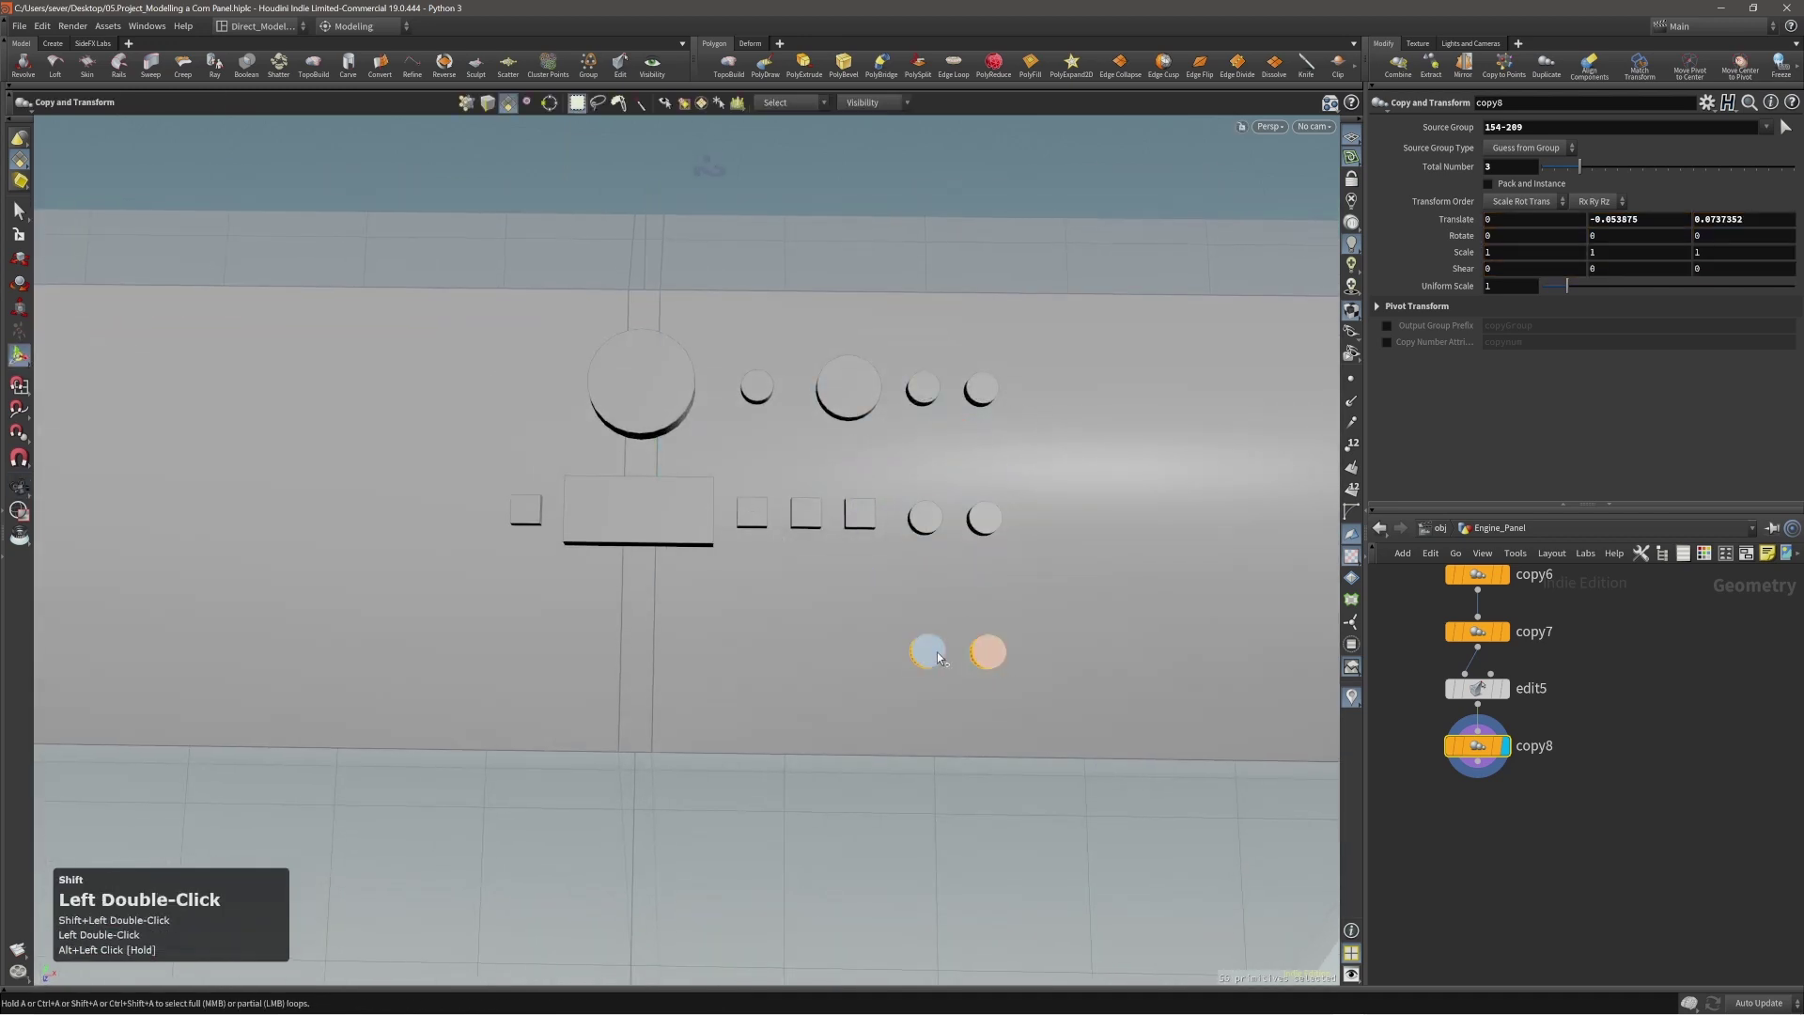
key(c)
click(913, 633)
click(914, 633)
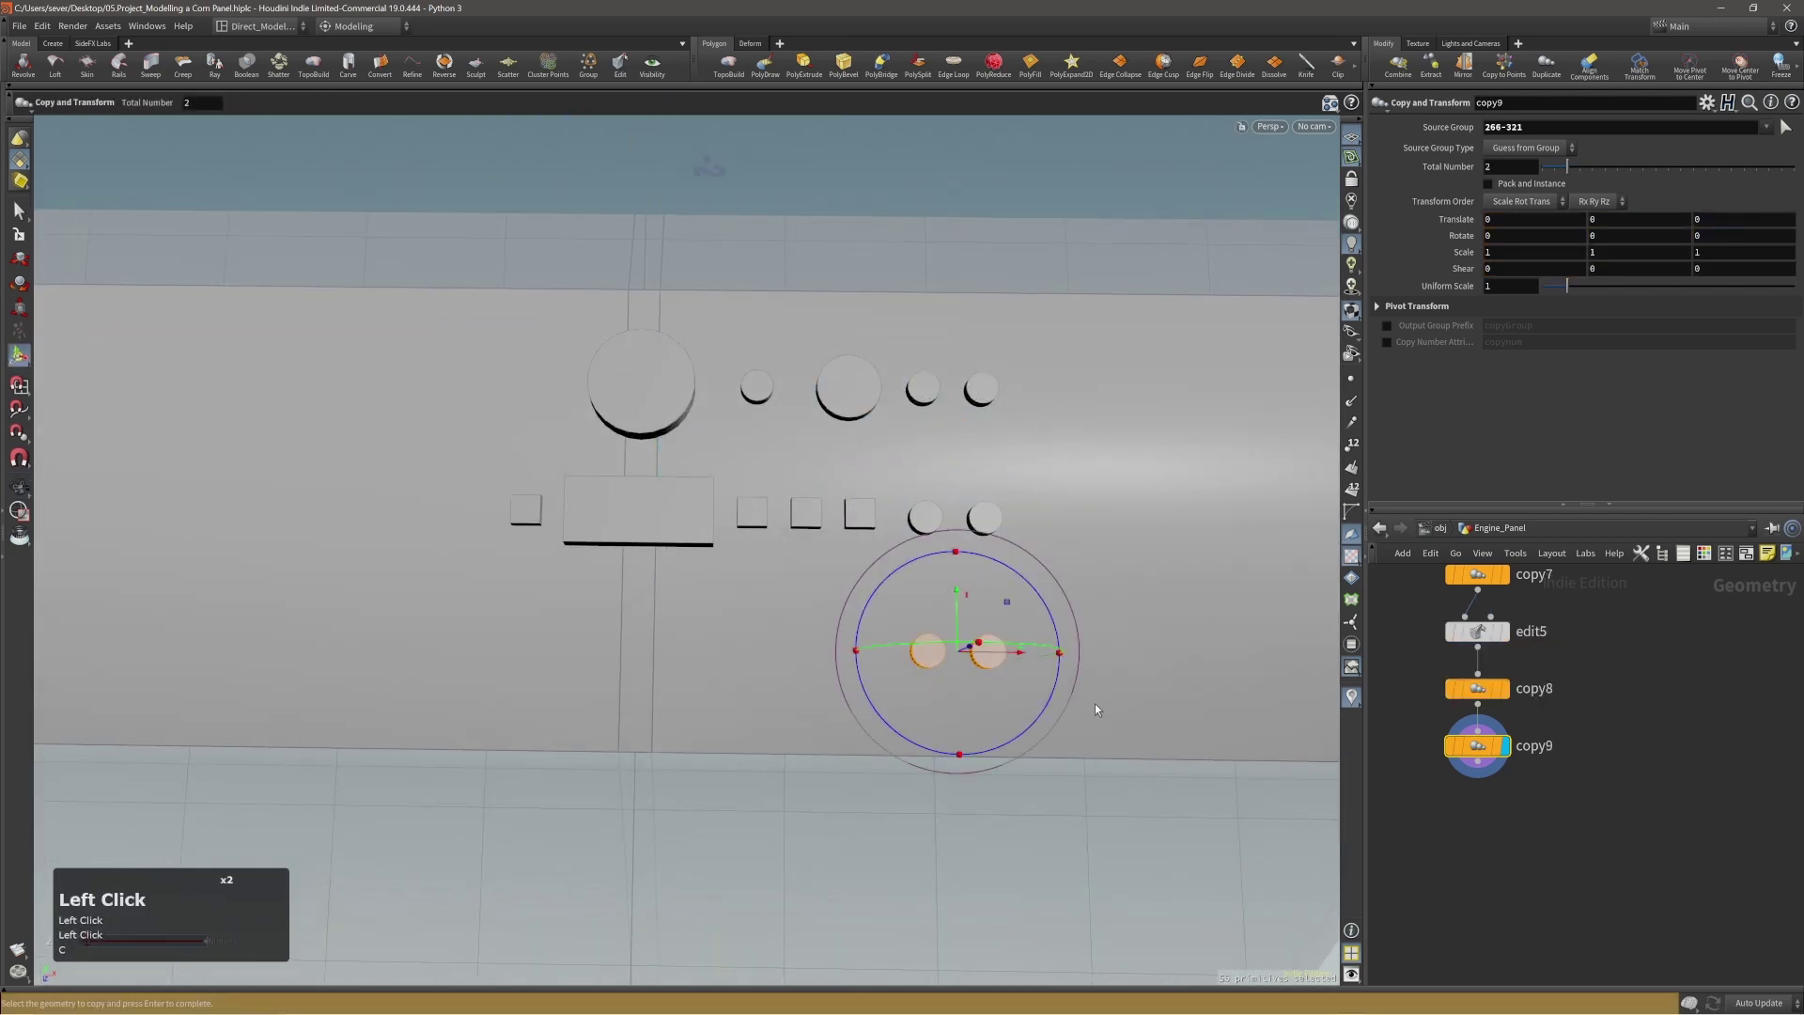
middle_drag(1095, 708, 1074, 710)
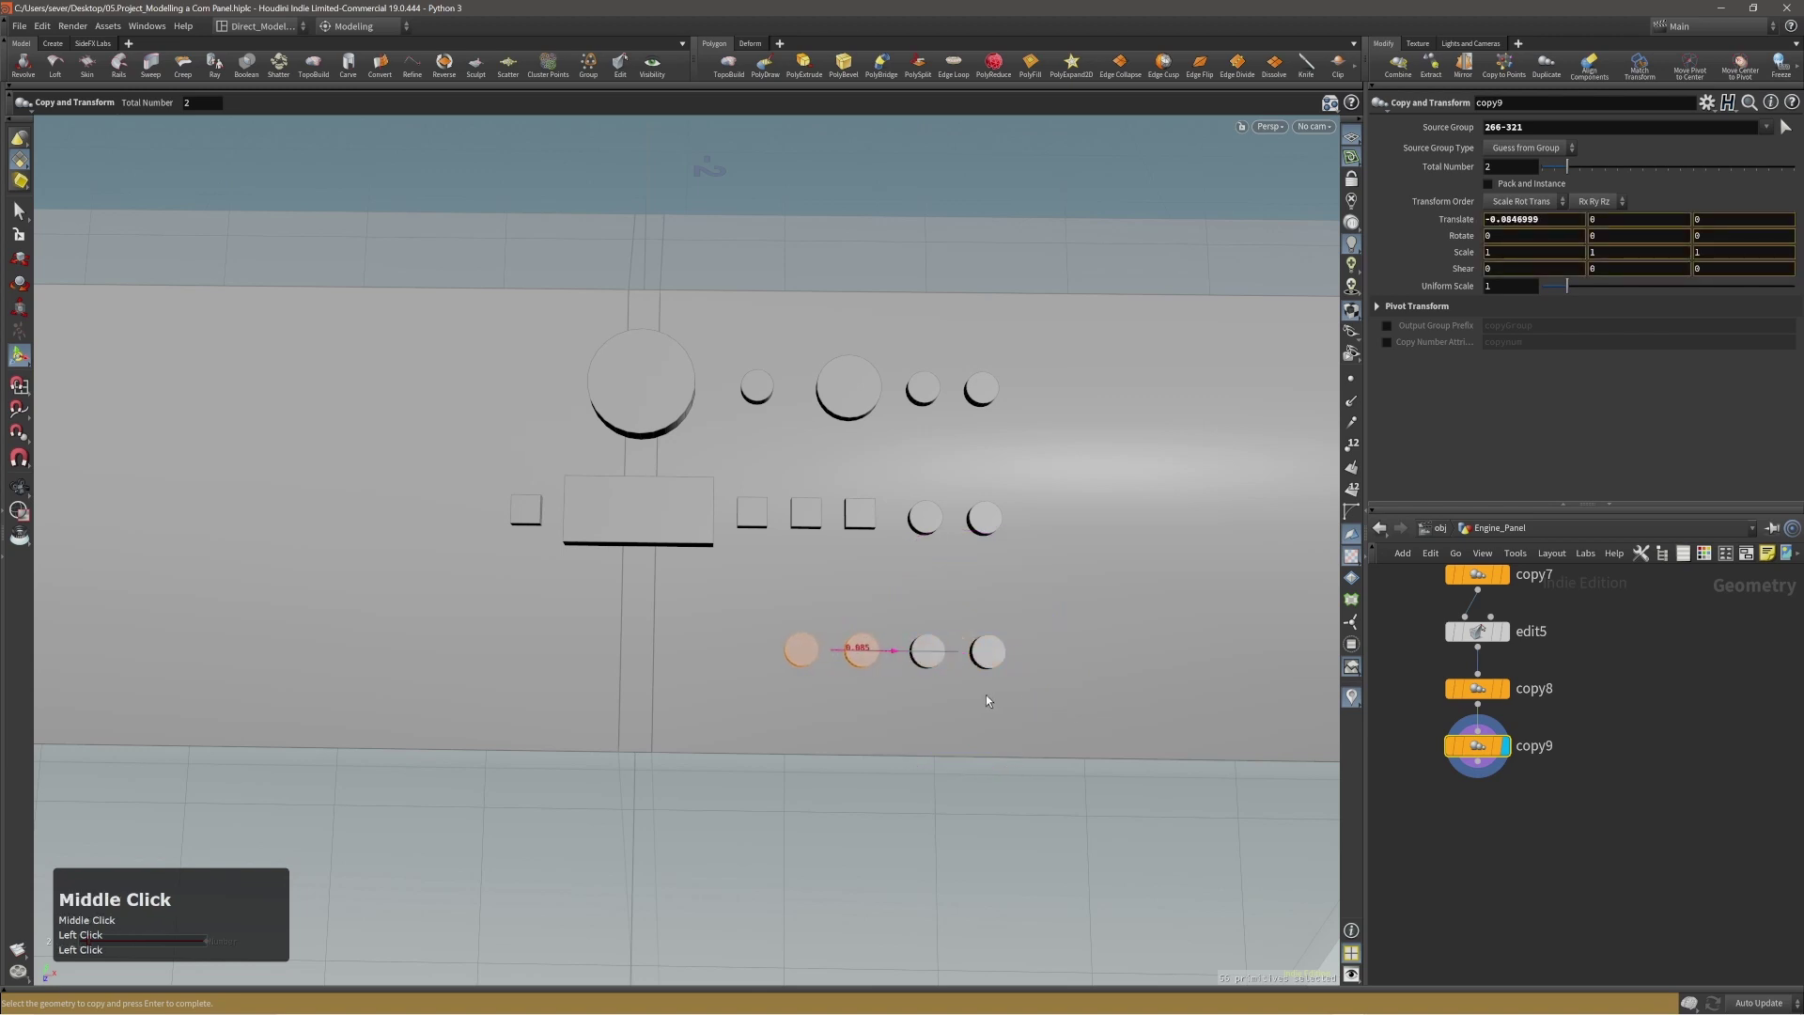
Mirror the two small gauges of the middle row across X to the other side of the panel.
alt+drag(987, 701, 786, 573)
alt+right_drag(786, 572, 809, 554)
alt+middle_drag(810, 555, 842, 556)
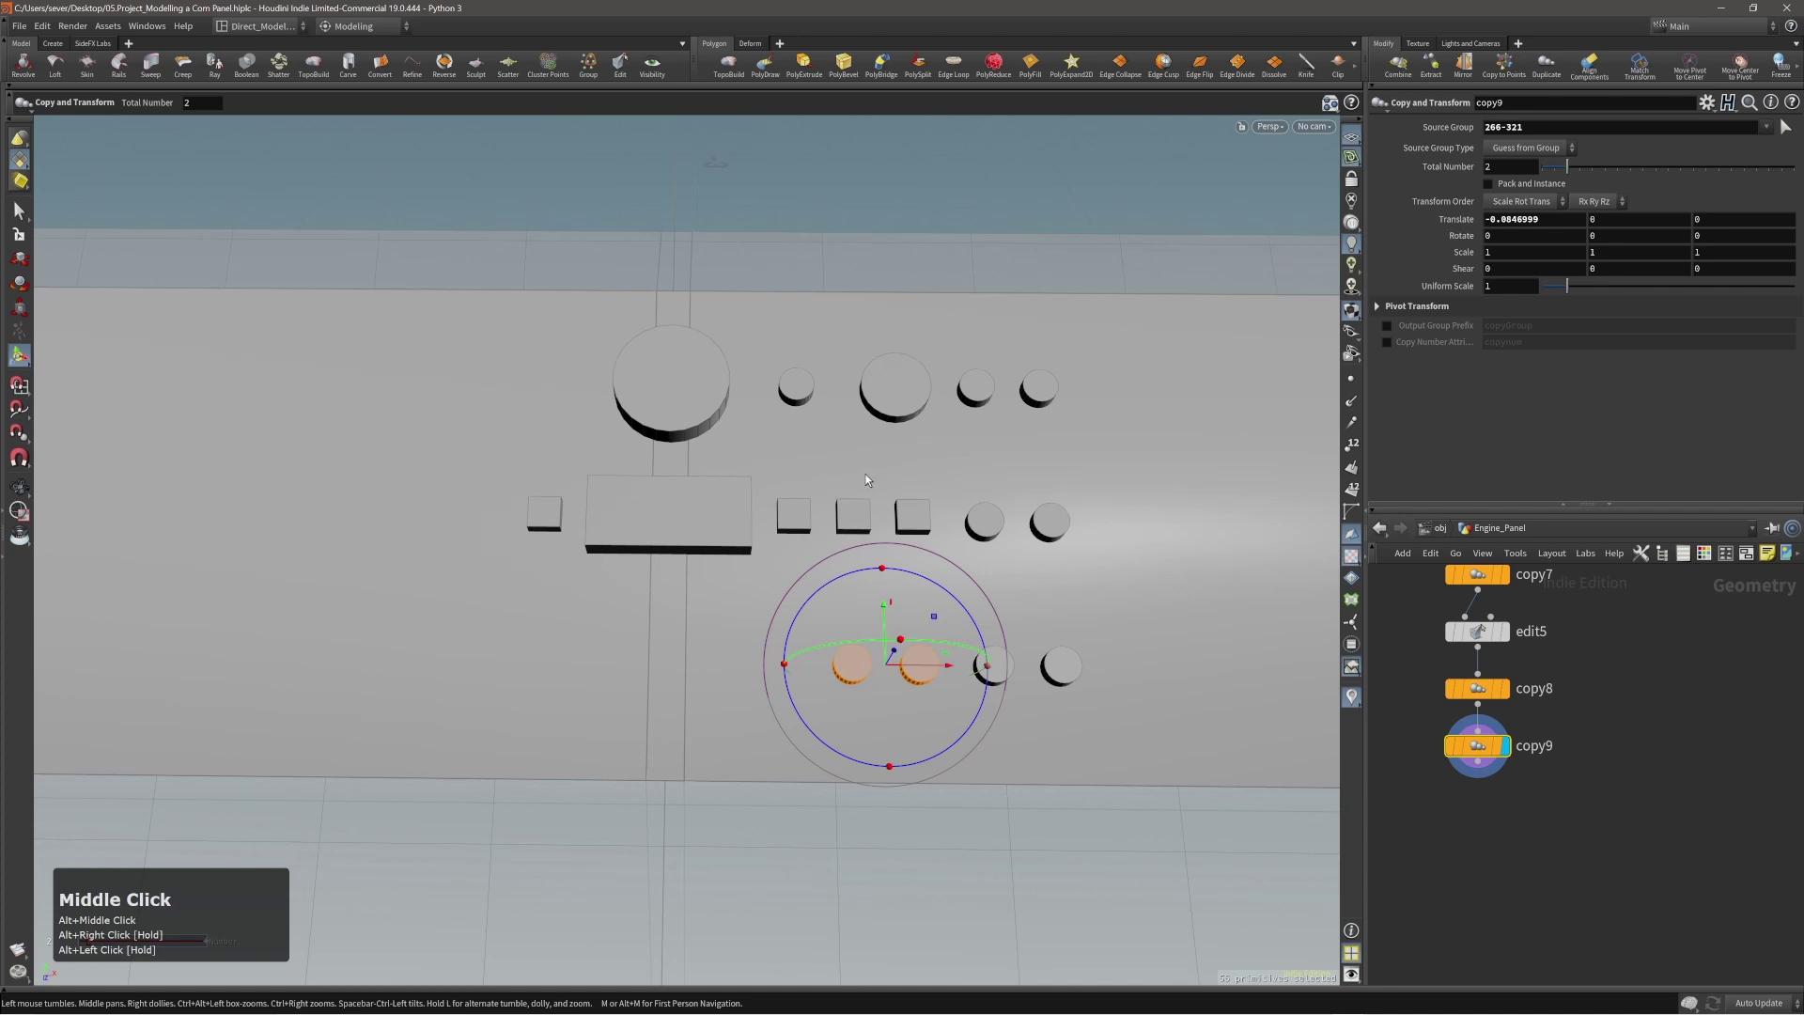
double_click(982, 522)
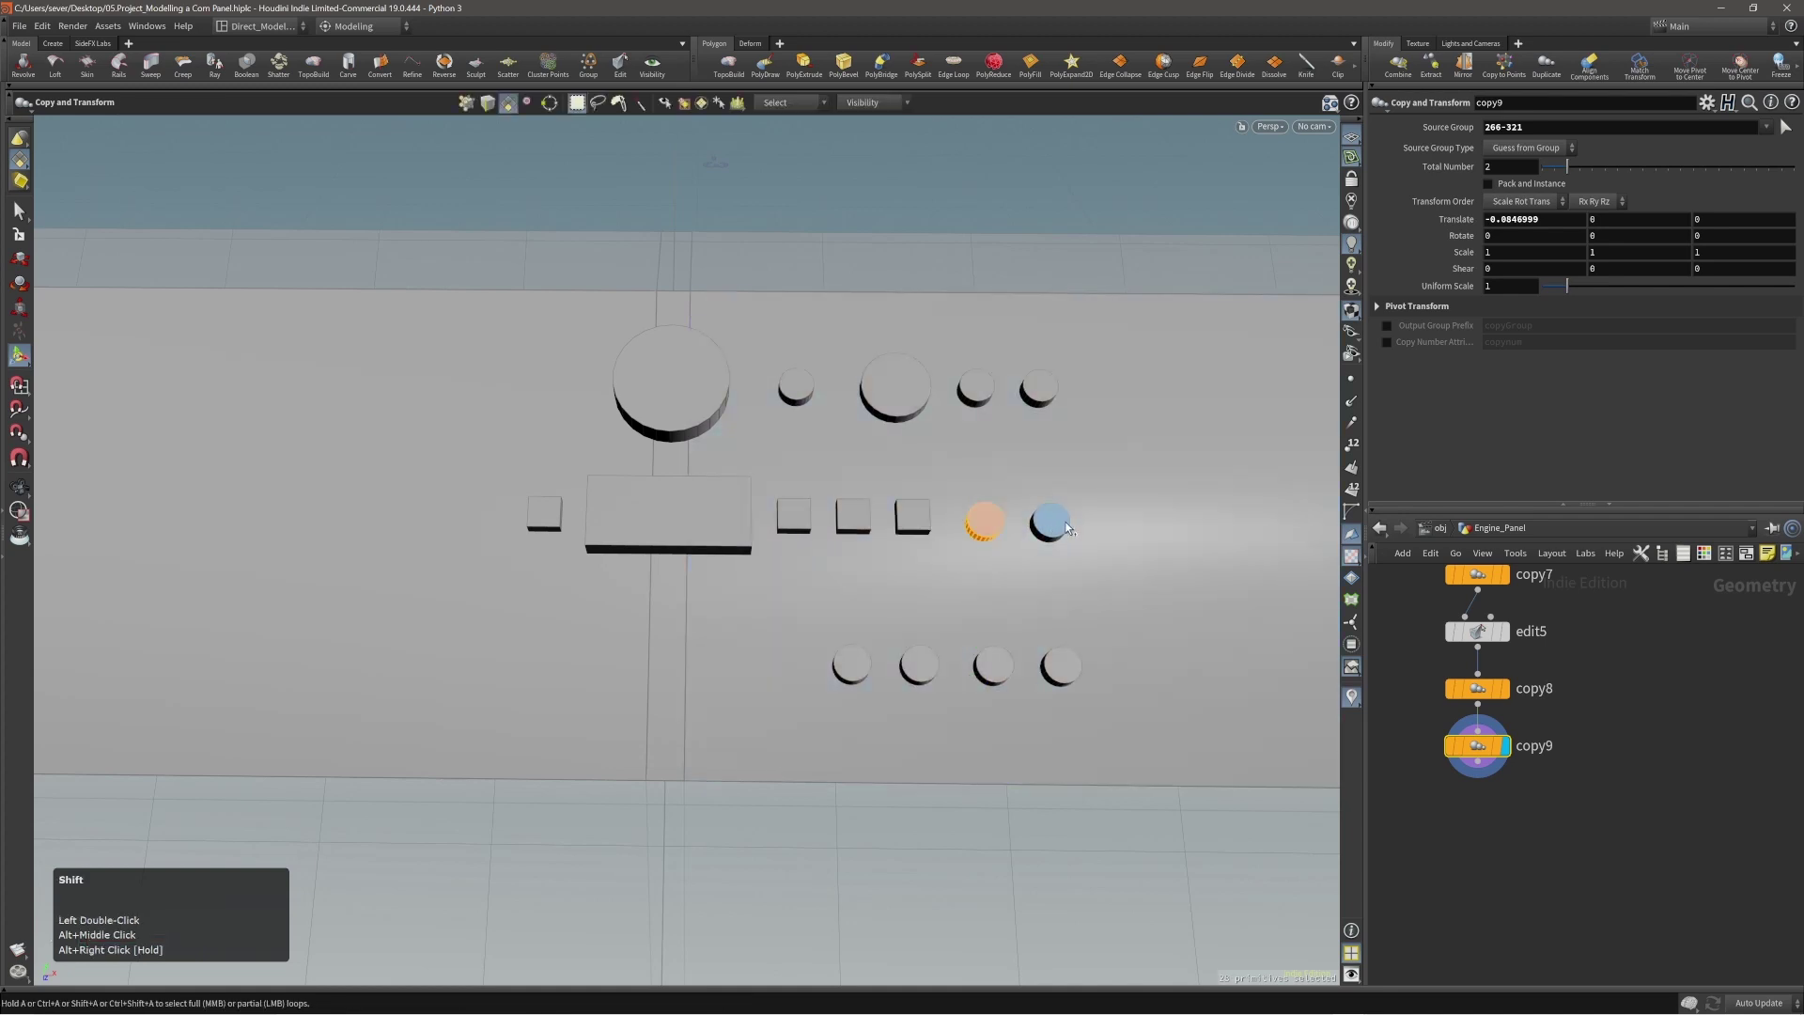
key(c)
click(1047, 501)
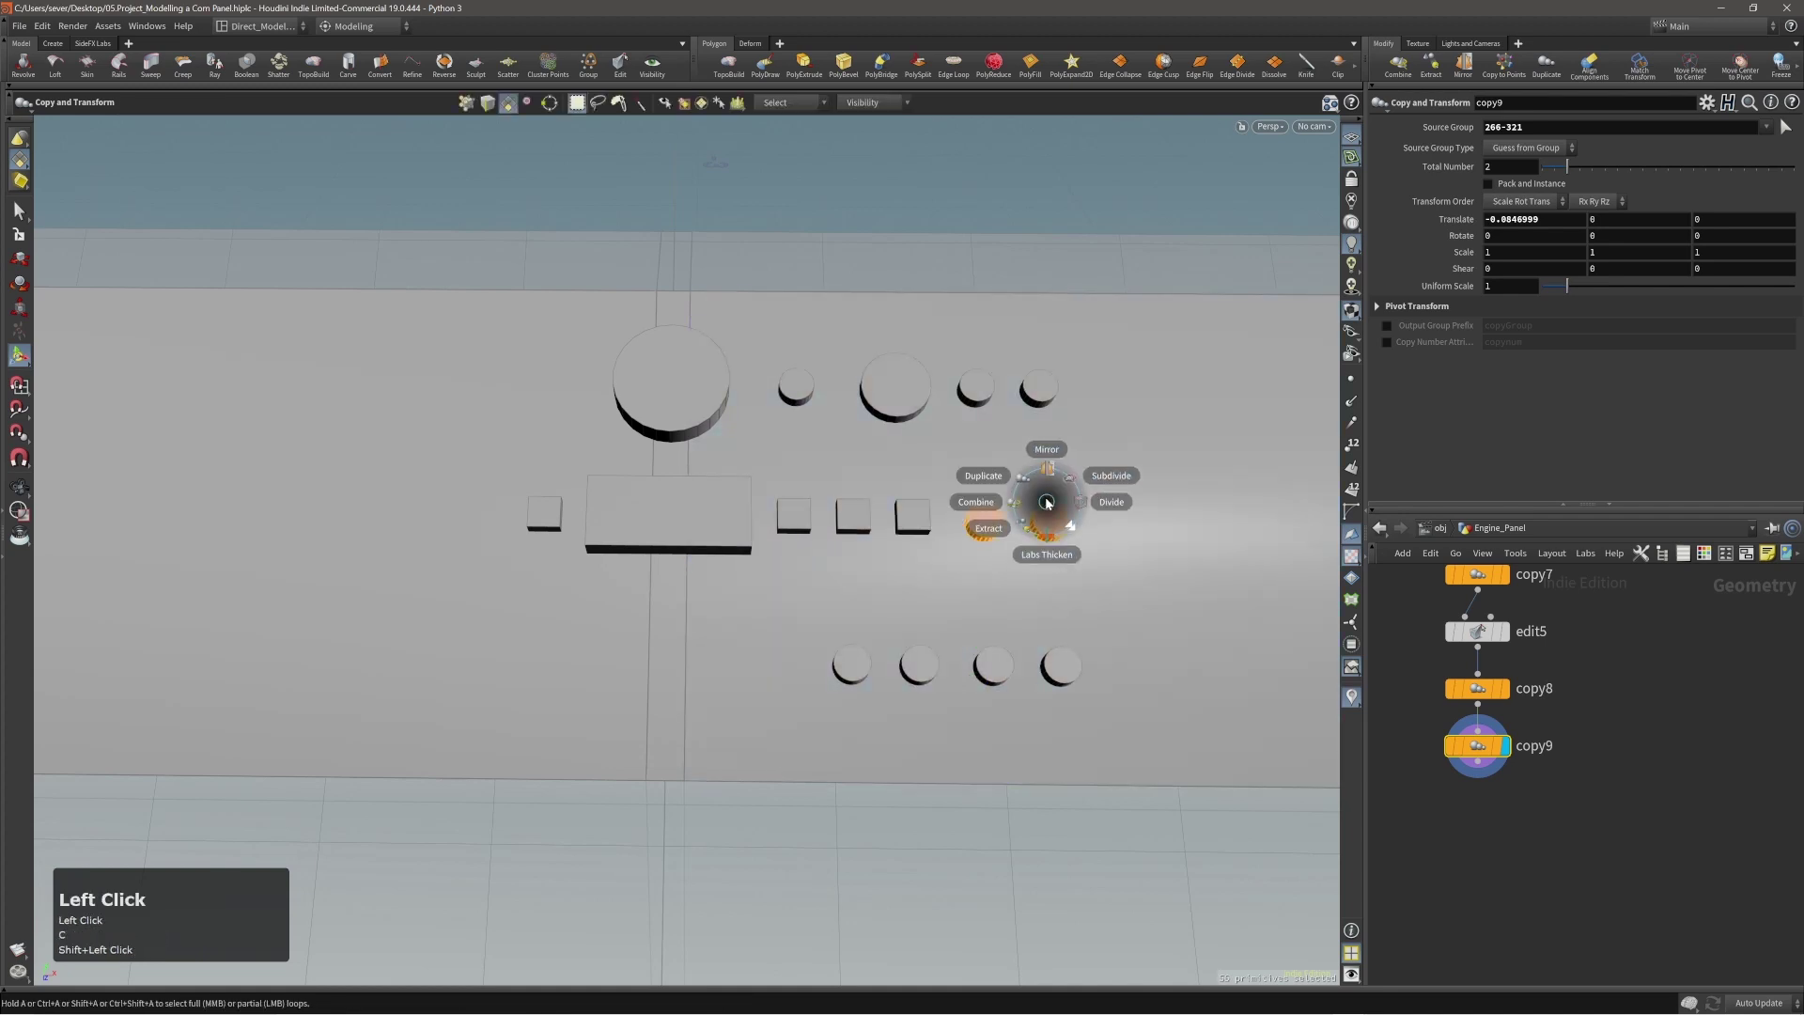
click(1045, 488)
Move the two mirrored gauges together along X, slightly closer to the single small box.
alt+middle_drag(545, 561, 758, 600)
alt+right_drag(757, 600, 584, 589)
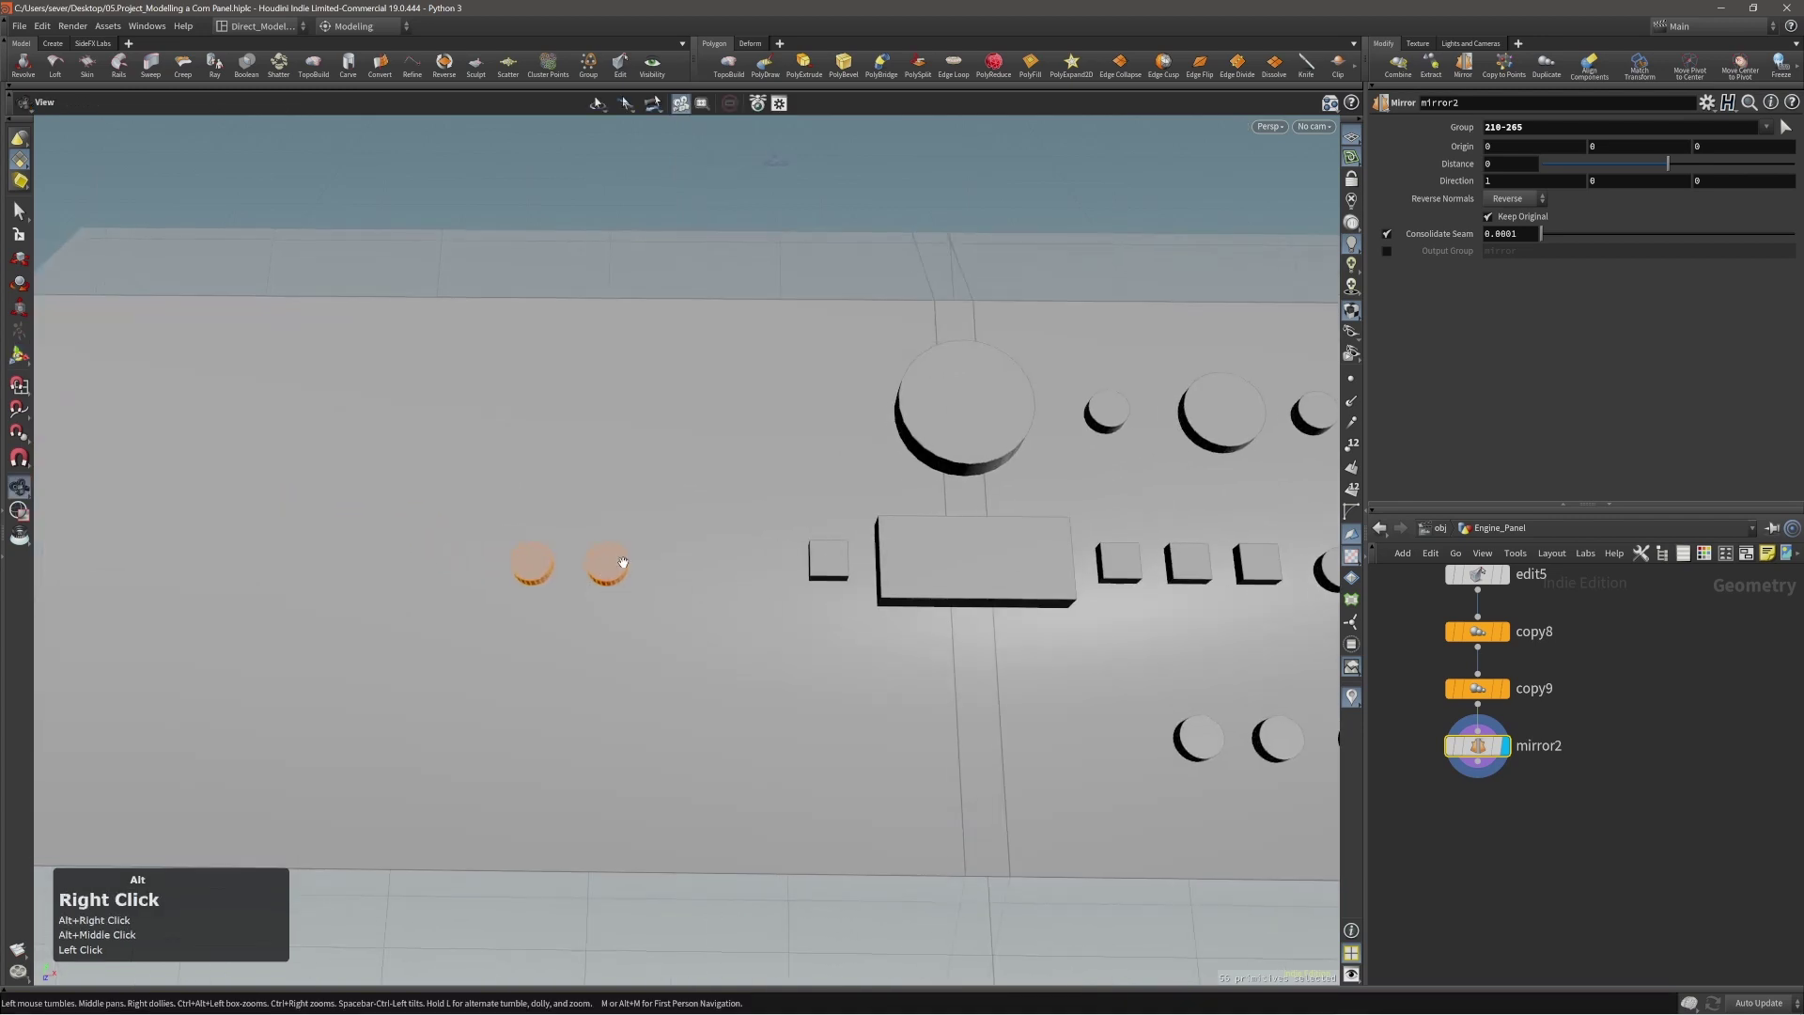
double_click(618, 572)
alt+middle_drag(617, 573, 663, 575)
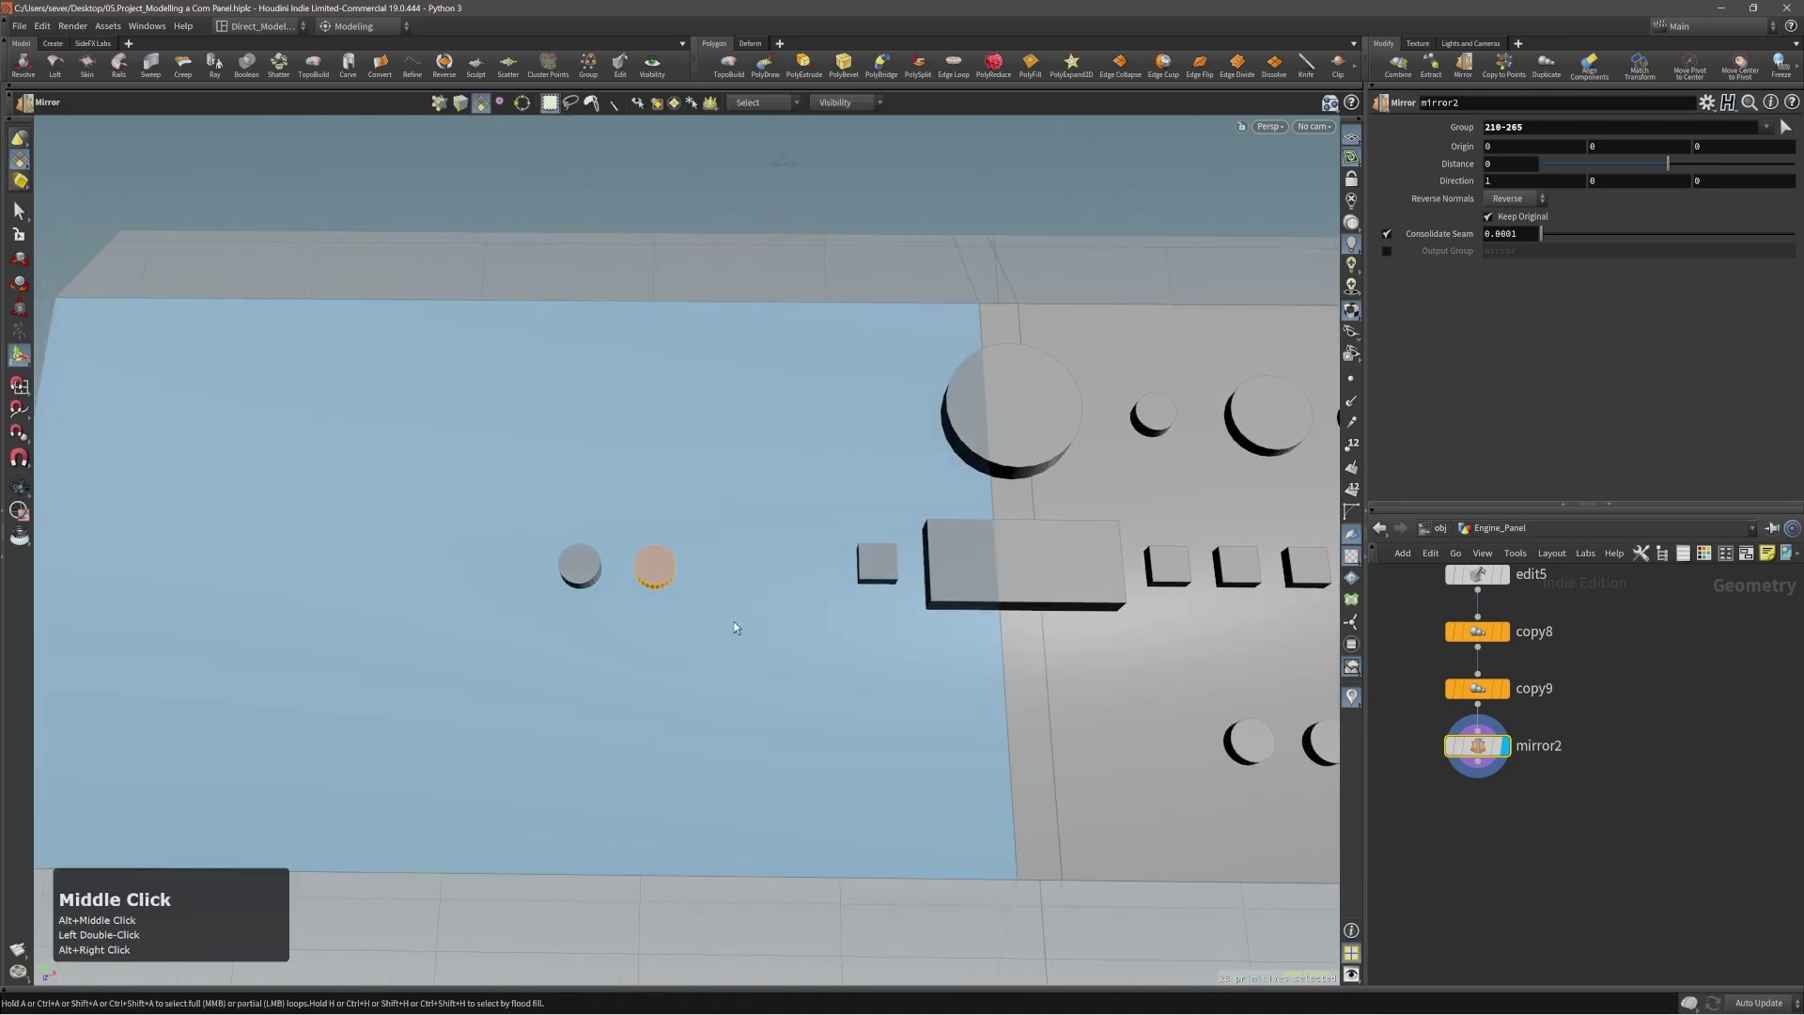
shift+double_click(580, 565)
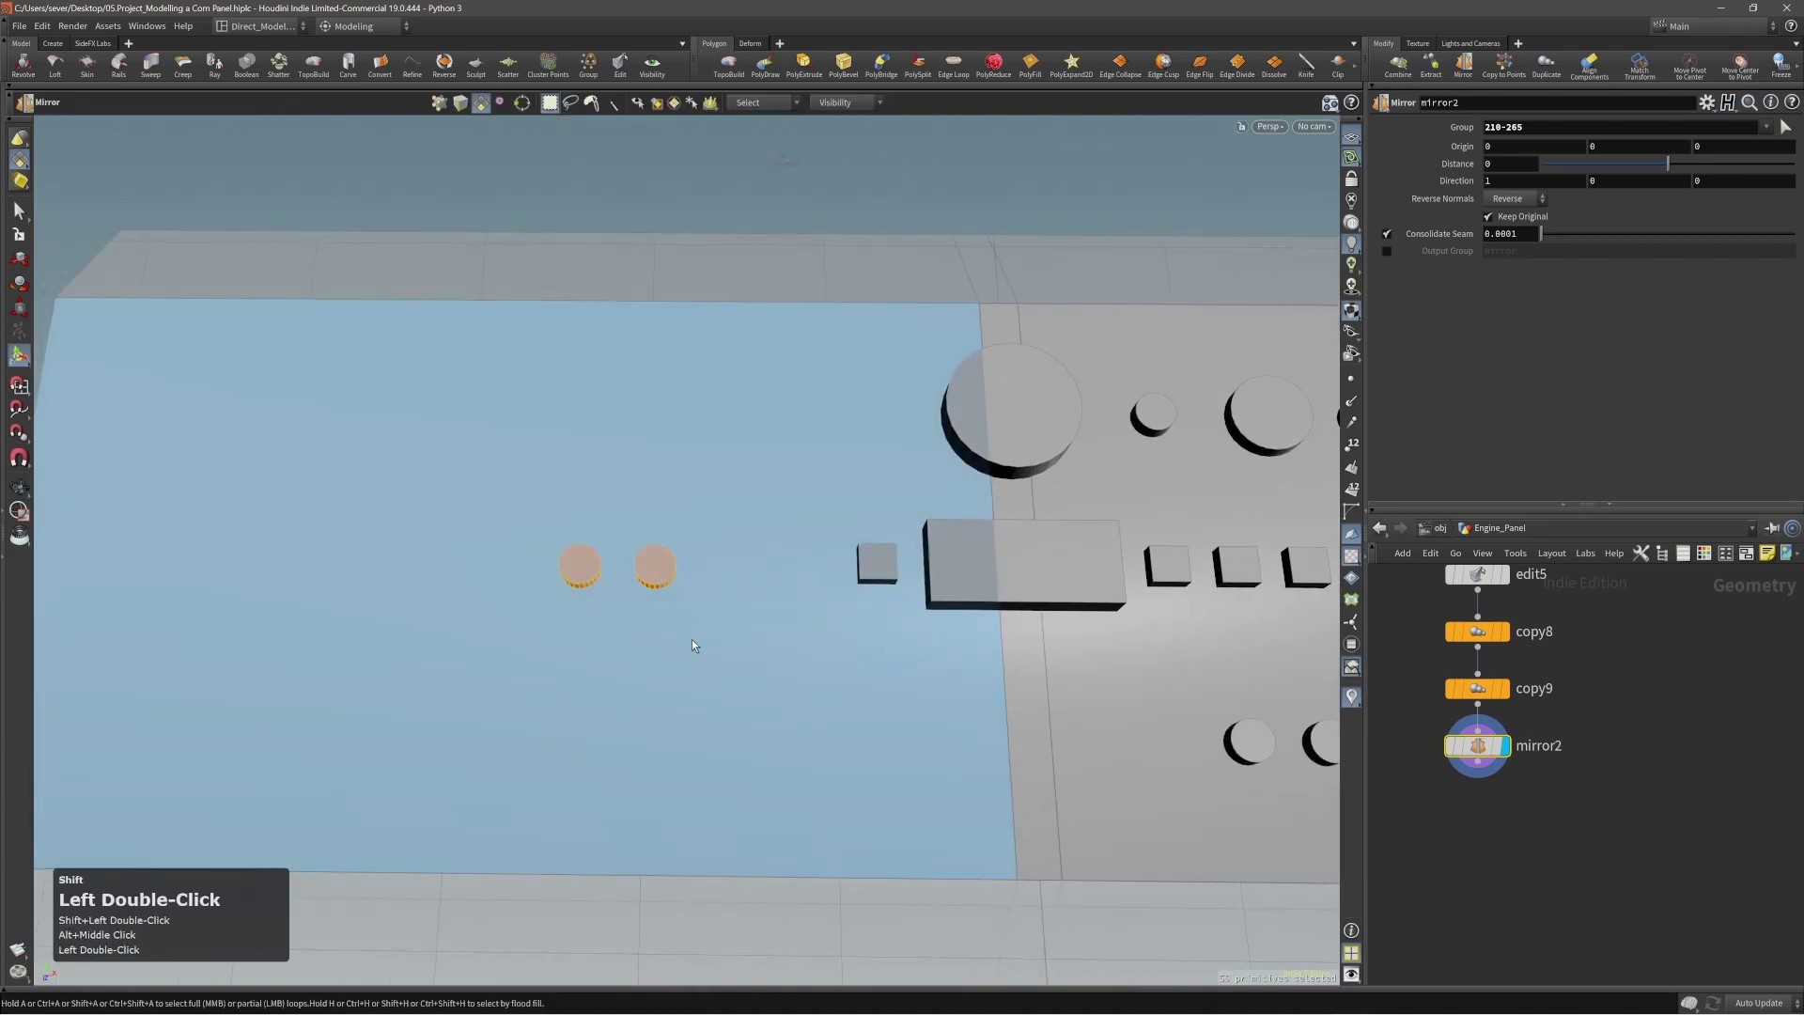
key(t)
middle_drag(740, 657, 793, 646)
Move the inner mirrored gauge along X toward the single small box and scale it up about 1.7 times.
double_click(674, 568)
double_click(749, 567)
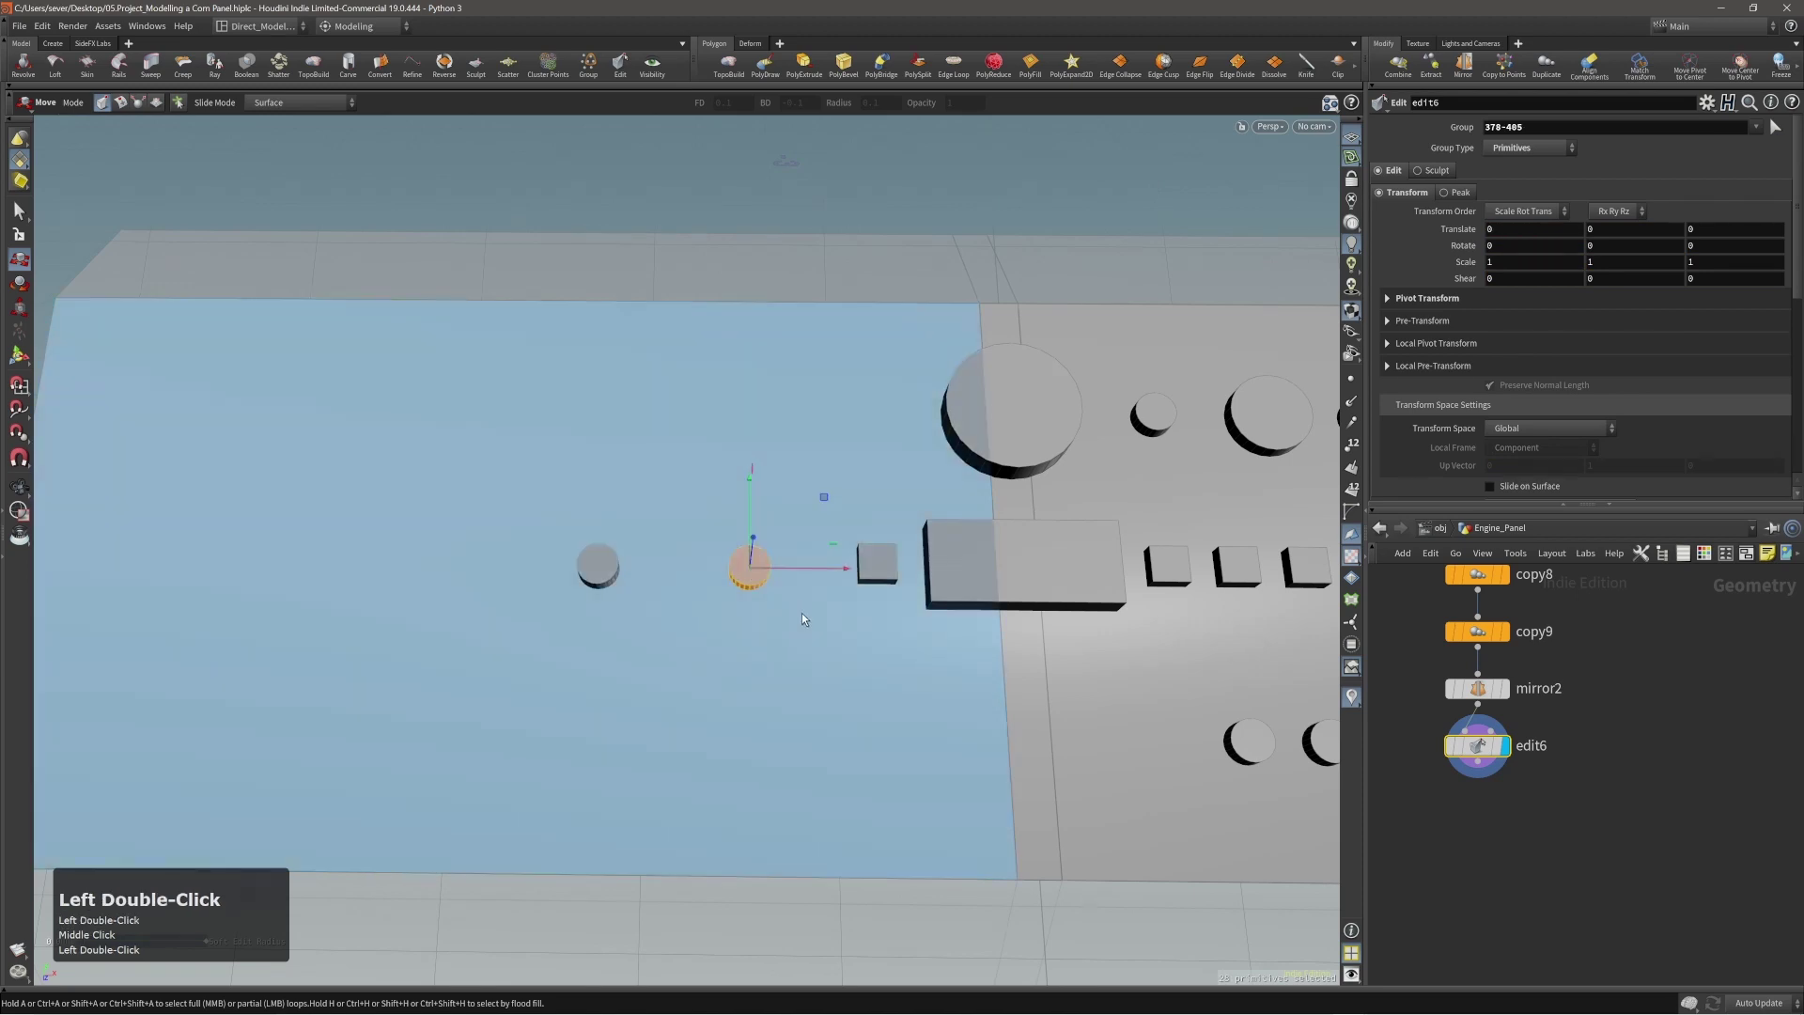
key(e)
drag(825, 501, 917, 495)
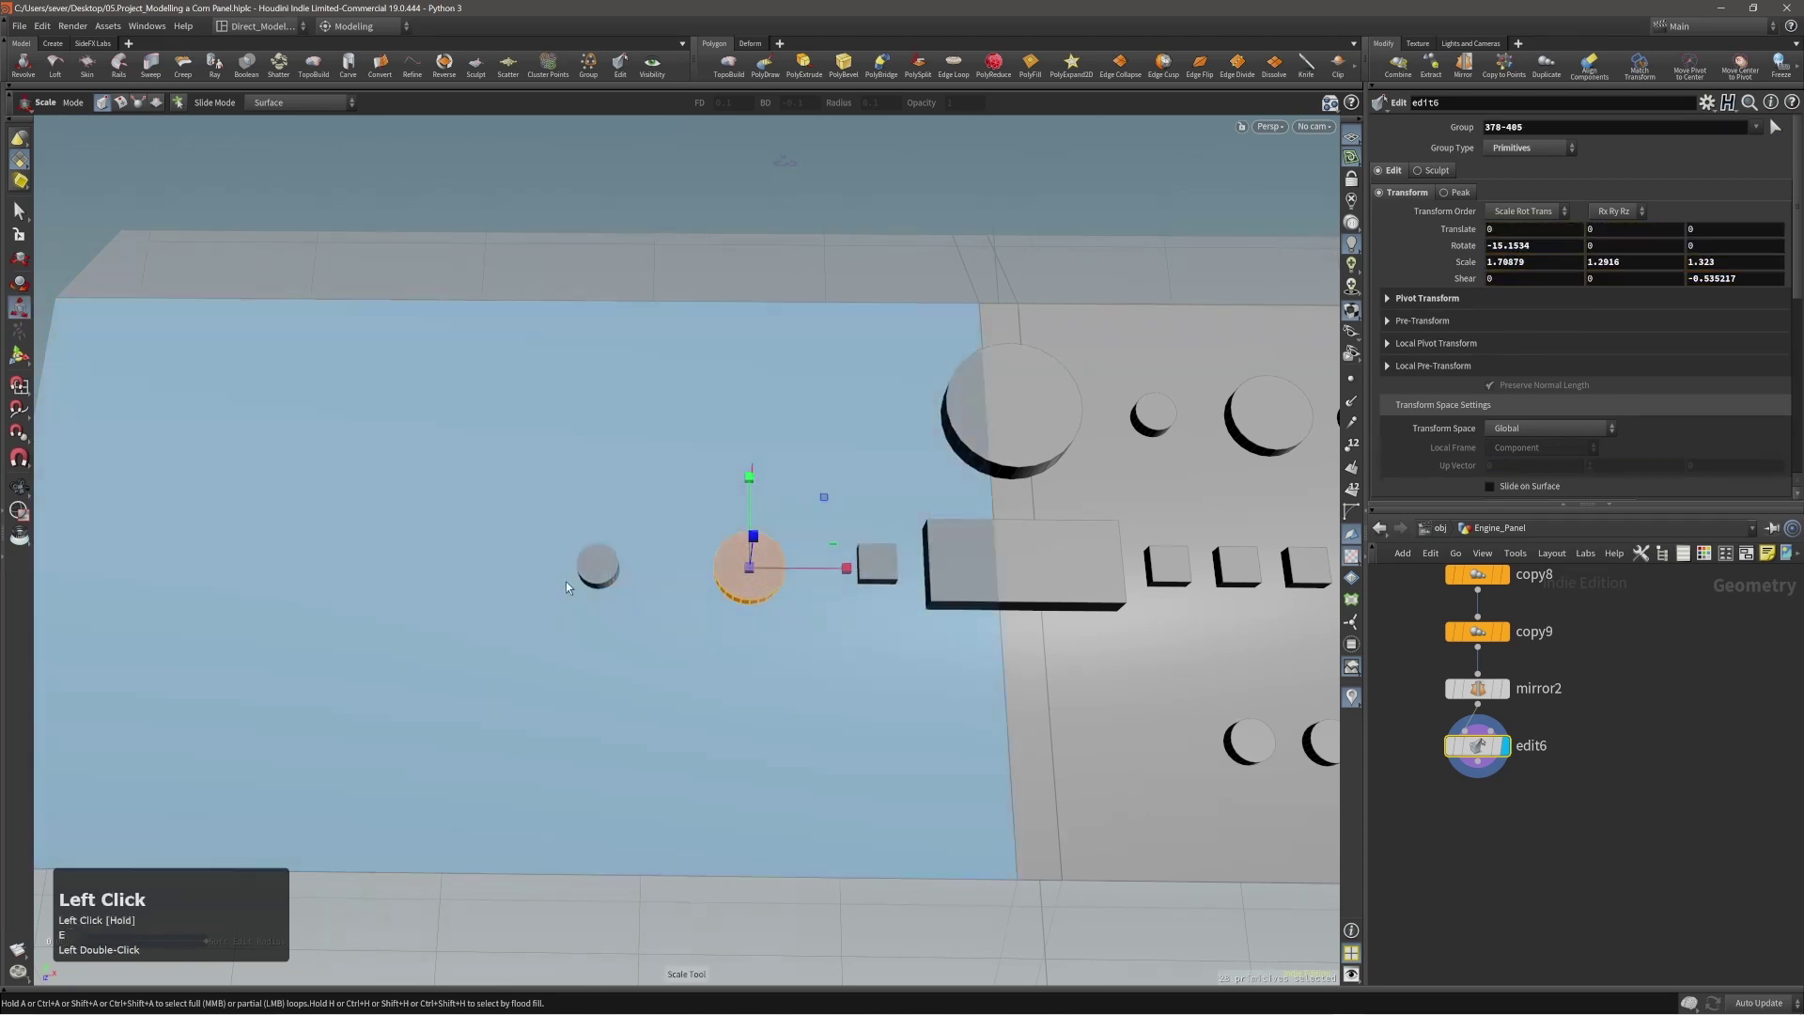
Scale up the outer mirrored gauge in the middle row about 2.7 times.
click(594, 564)
double_click(595, 564)
drag(675, 492, 692, 495)
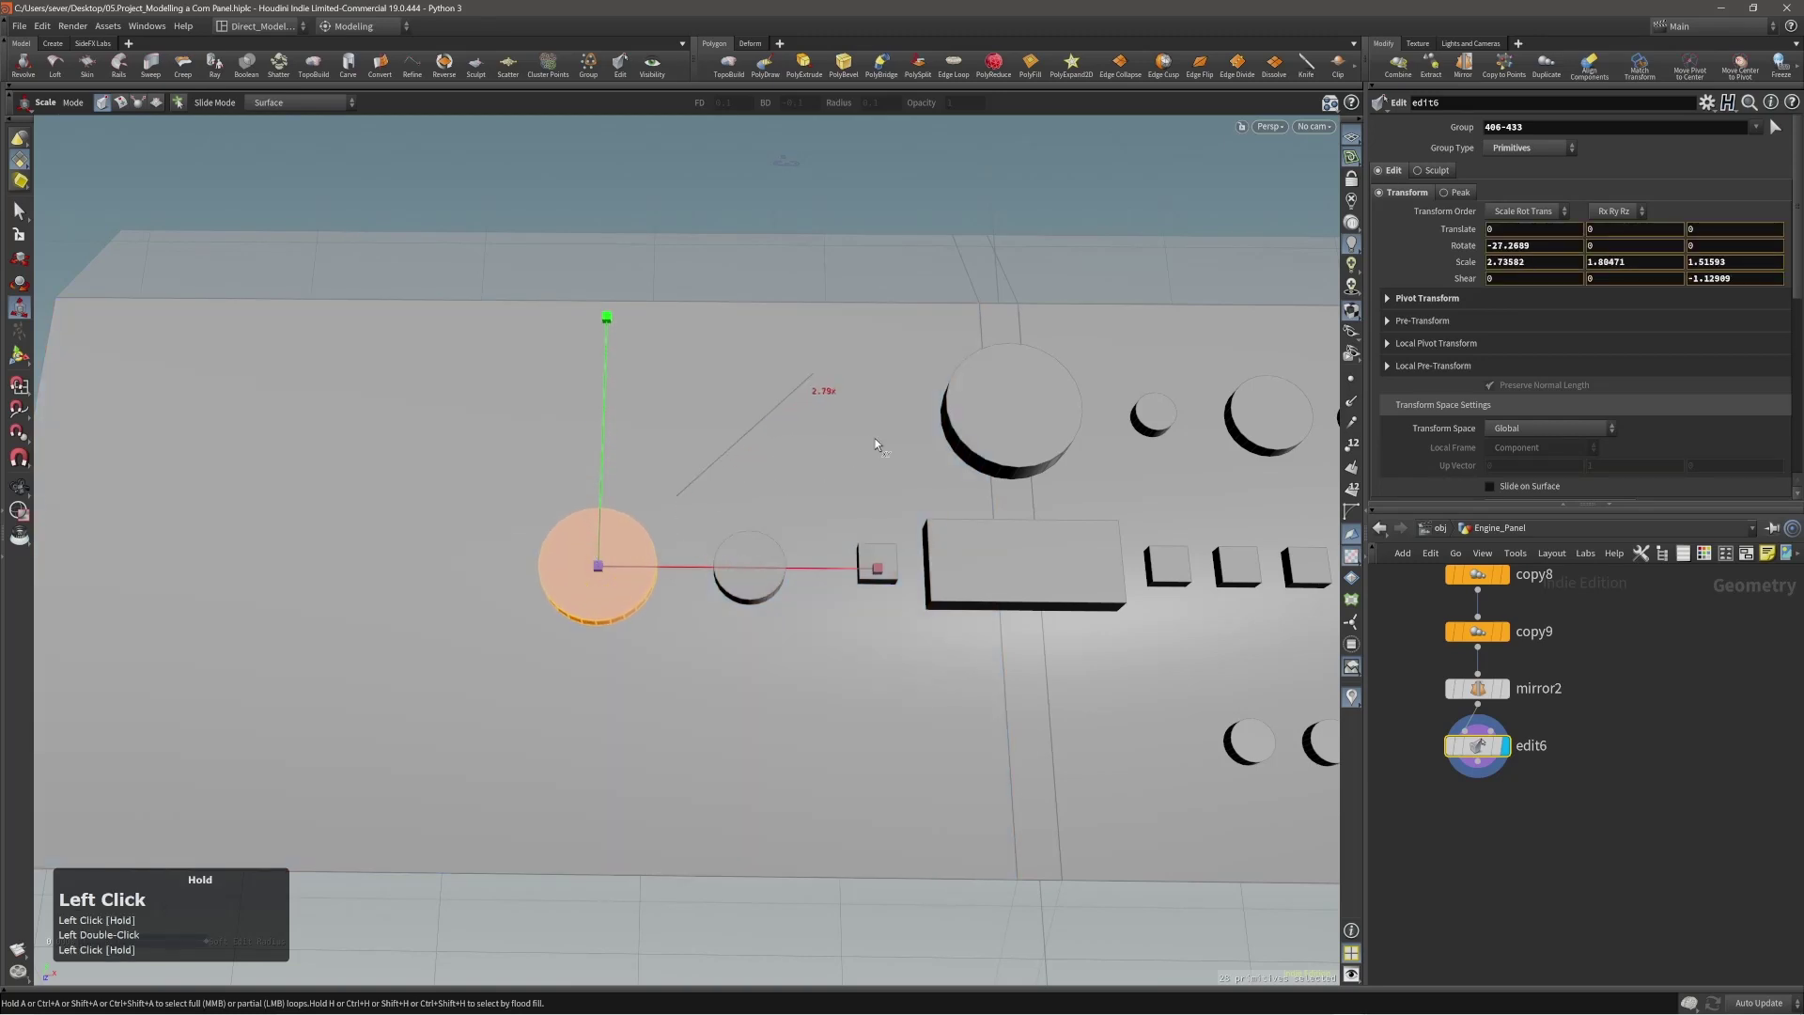
drag(876, 438, 870, 455)
Duplicate the largest gauge above the large box and offset the copy down the slope by about -0.106 in Y and 0.145 in Z.
alt+right_drag(871, 455, 845, 576)
alt+drag(845, 576, 737, 523)
alt+middle_drag(737, 523, 615, 599)
click(854, 342)
alt+right_drag(777, 464, 870, 544)
alt+middle_drag(870, 544, 801, 526)
alt+drag(800, 526, 624, 463)
click(782, 449)
alt+right_drag(624, 463, 732, 417)
middle_drag(735, 431, 743, 426)
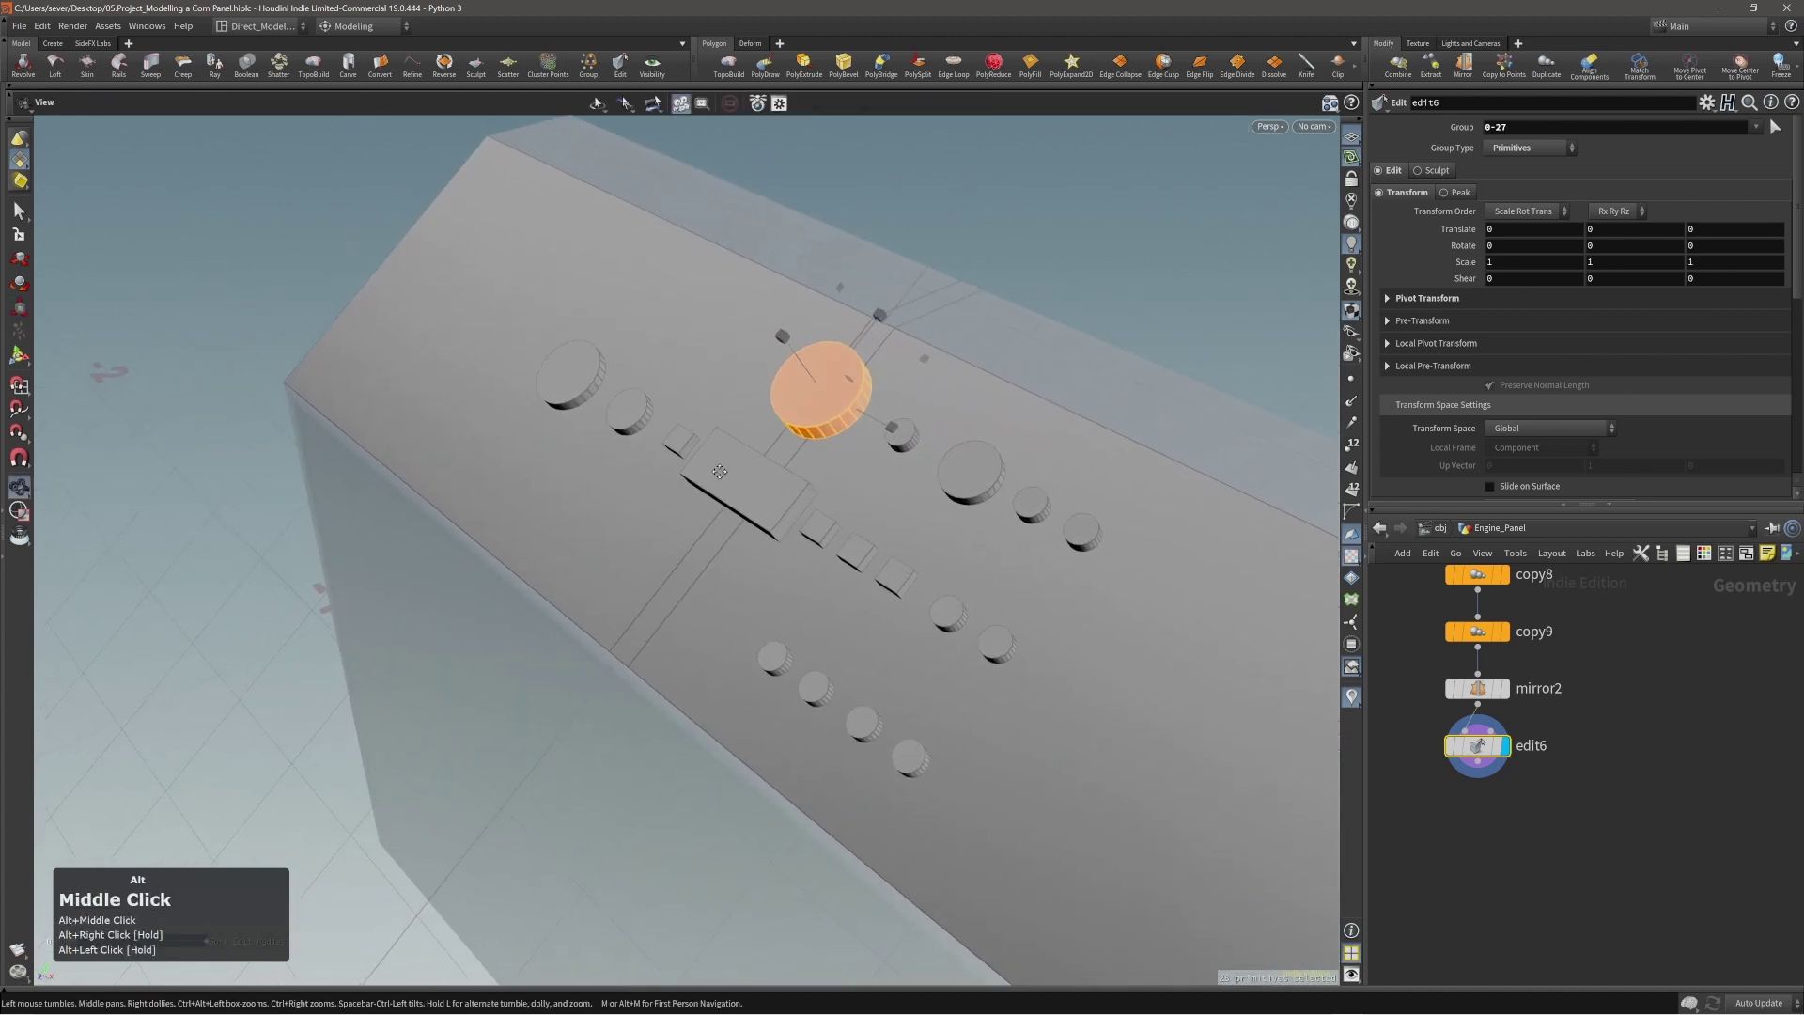
key(c)
click(672, 451)
click(639, 423)
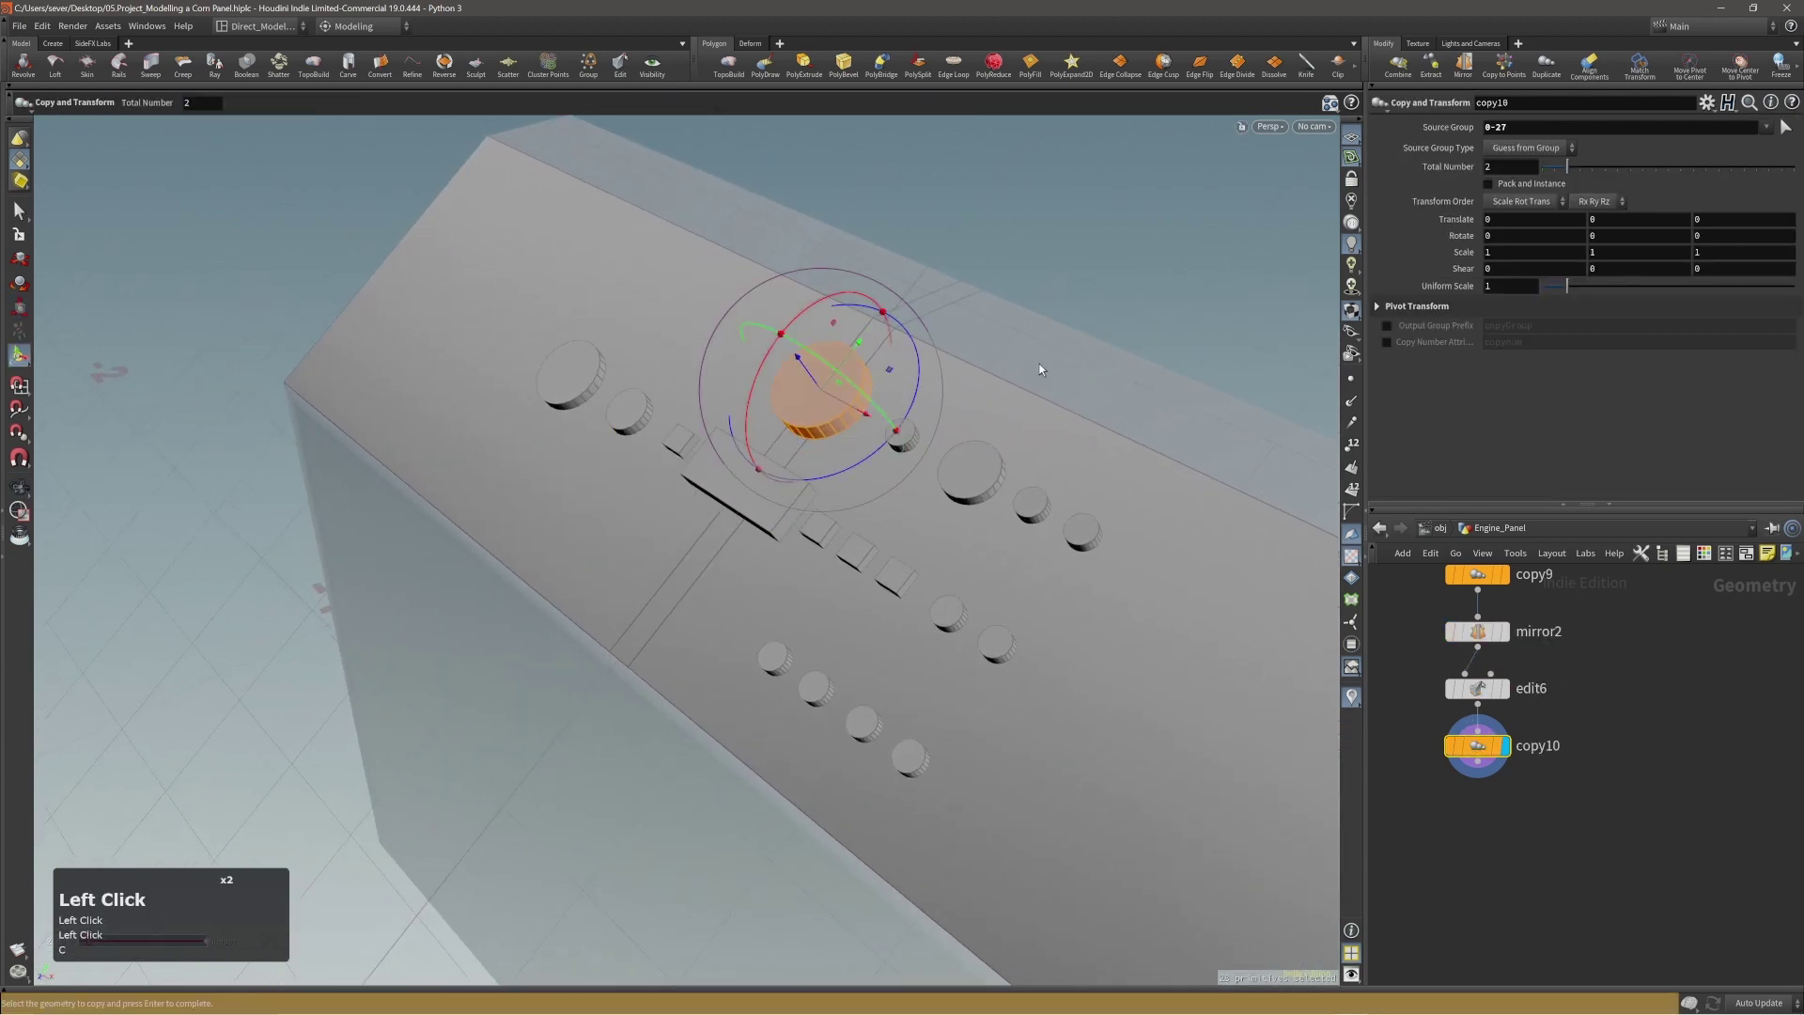
drag(861, 346, 857, 359)
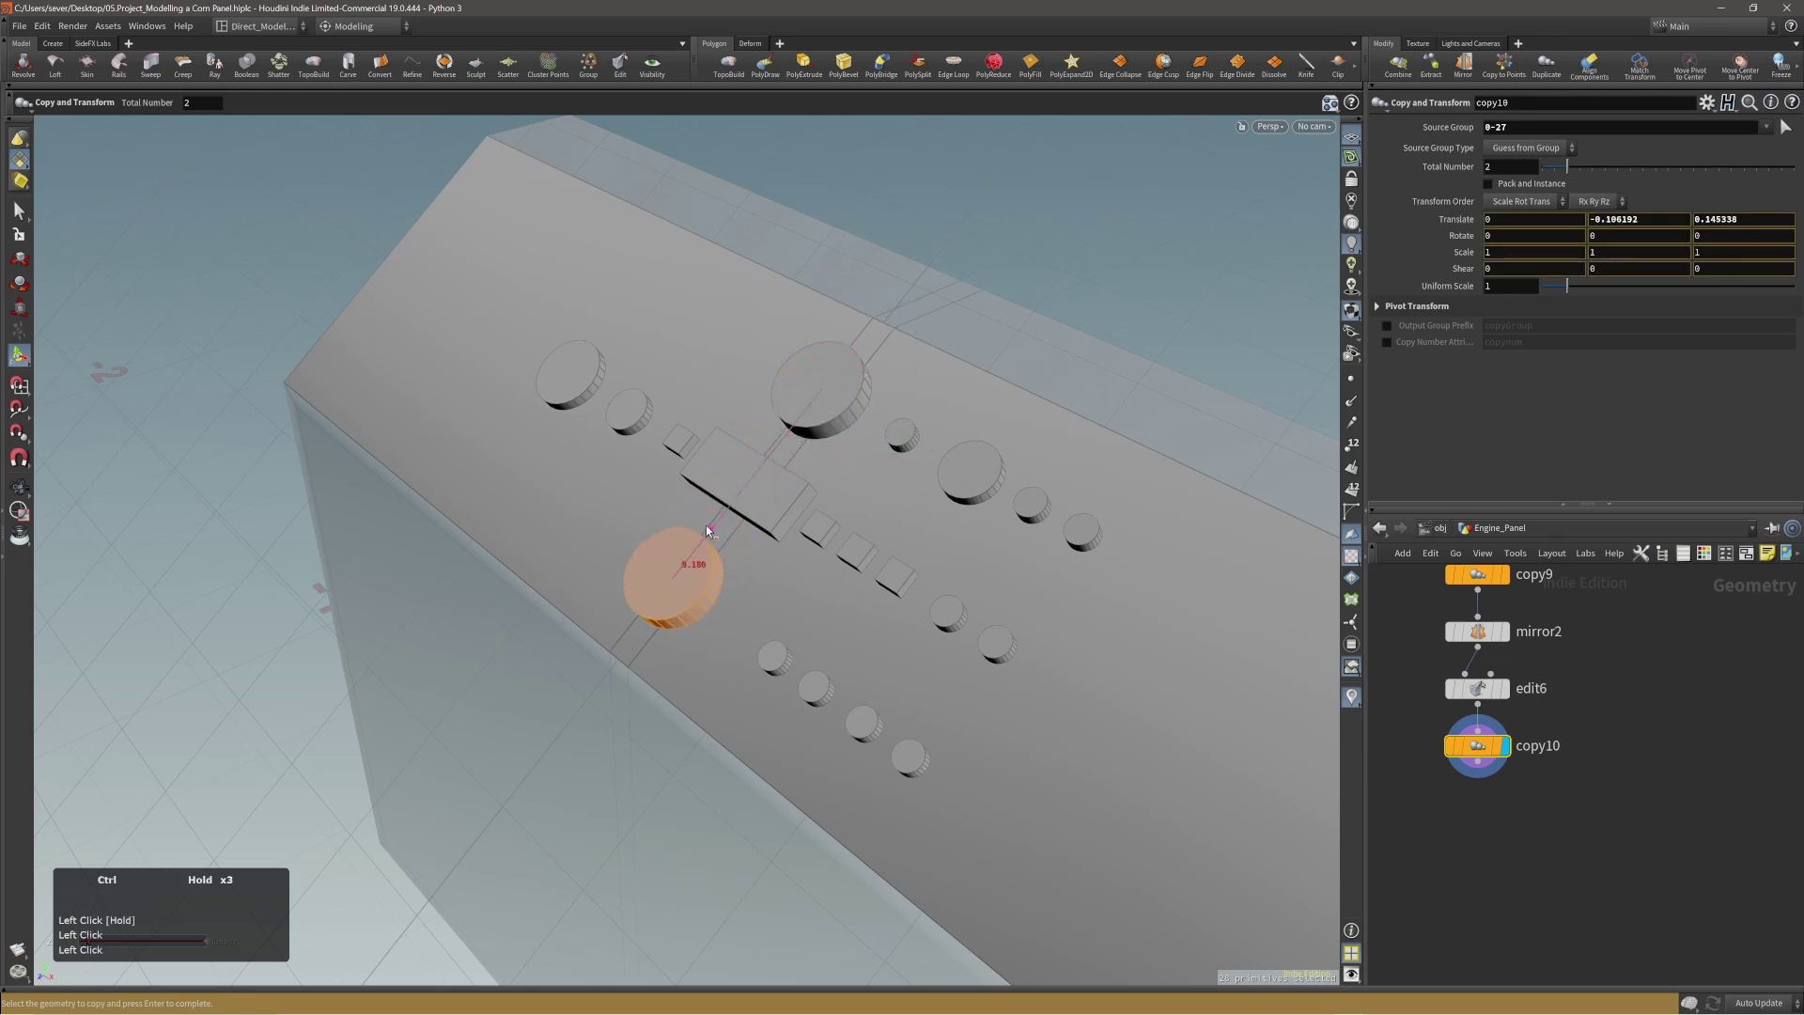
ctrl+drag(706, 532, 850, 496)
Shift the large gauge copy below the large box along negative X, away from the row of small gauges.
alt+right_drag(850, 497, 832, 501)
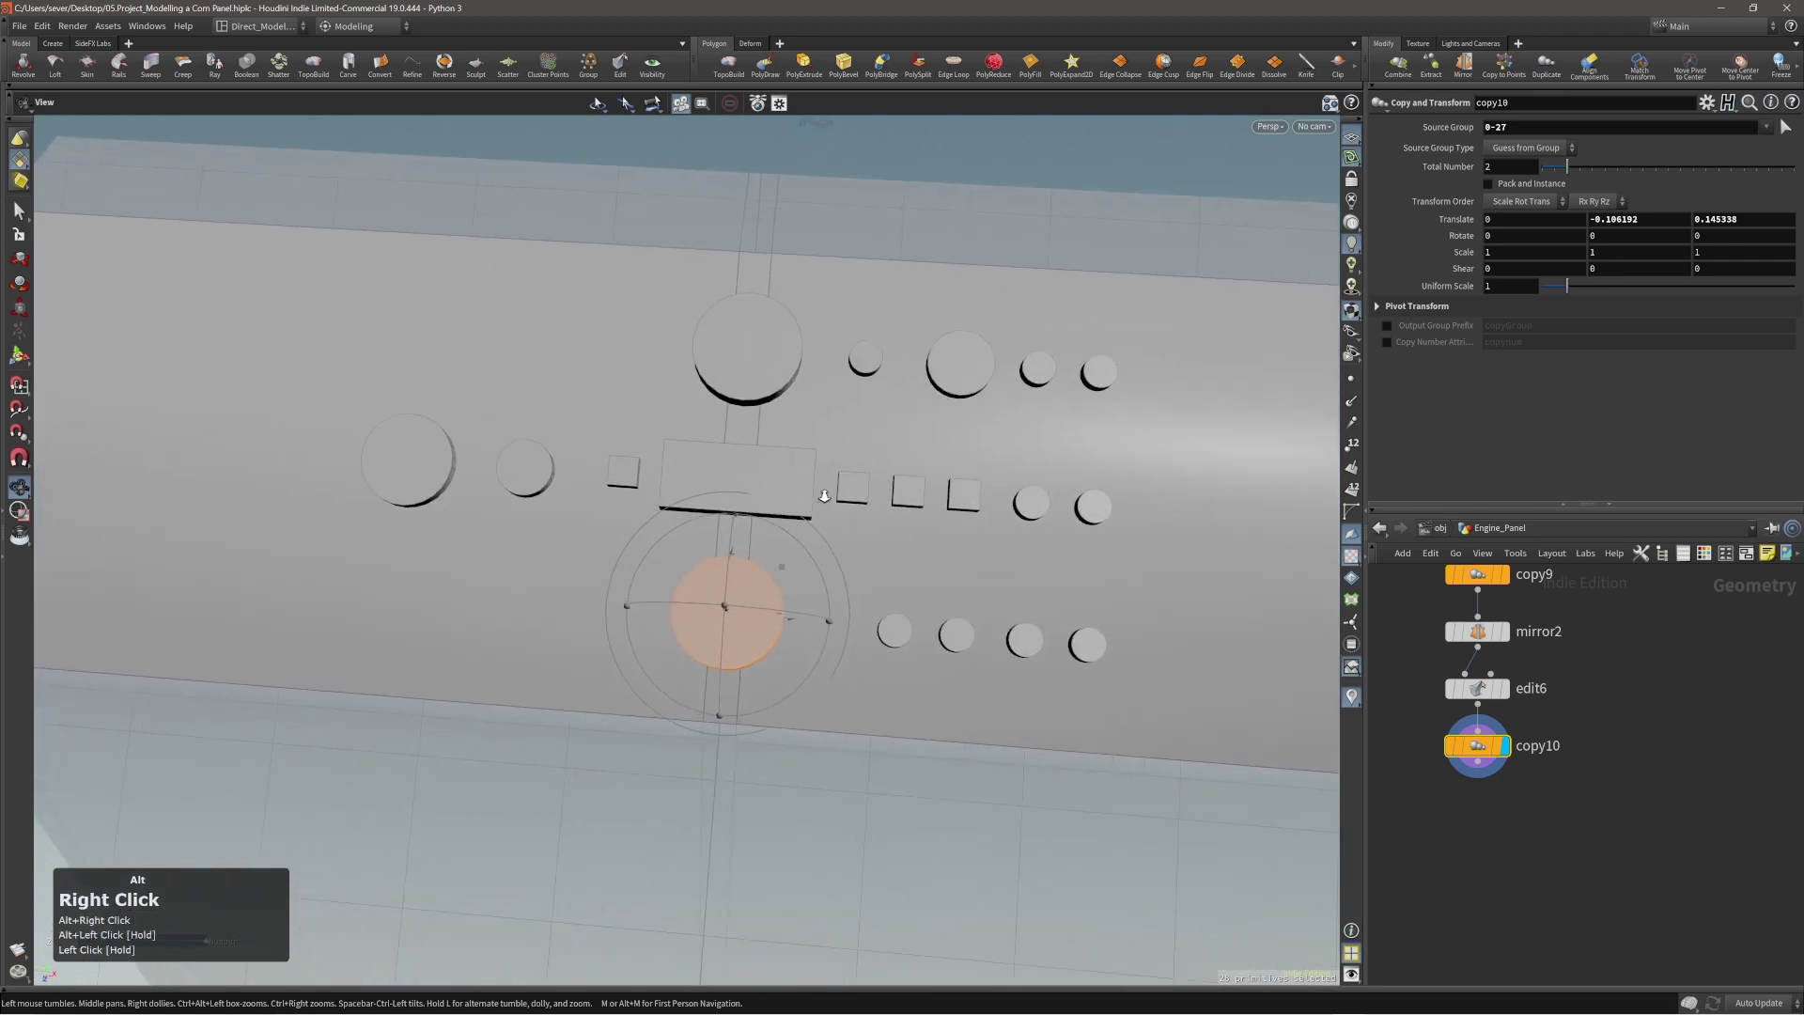
alt+drag(832, 501, 810, 509)
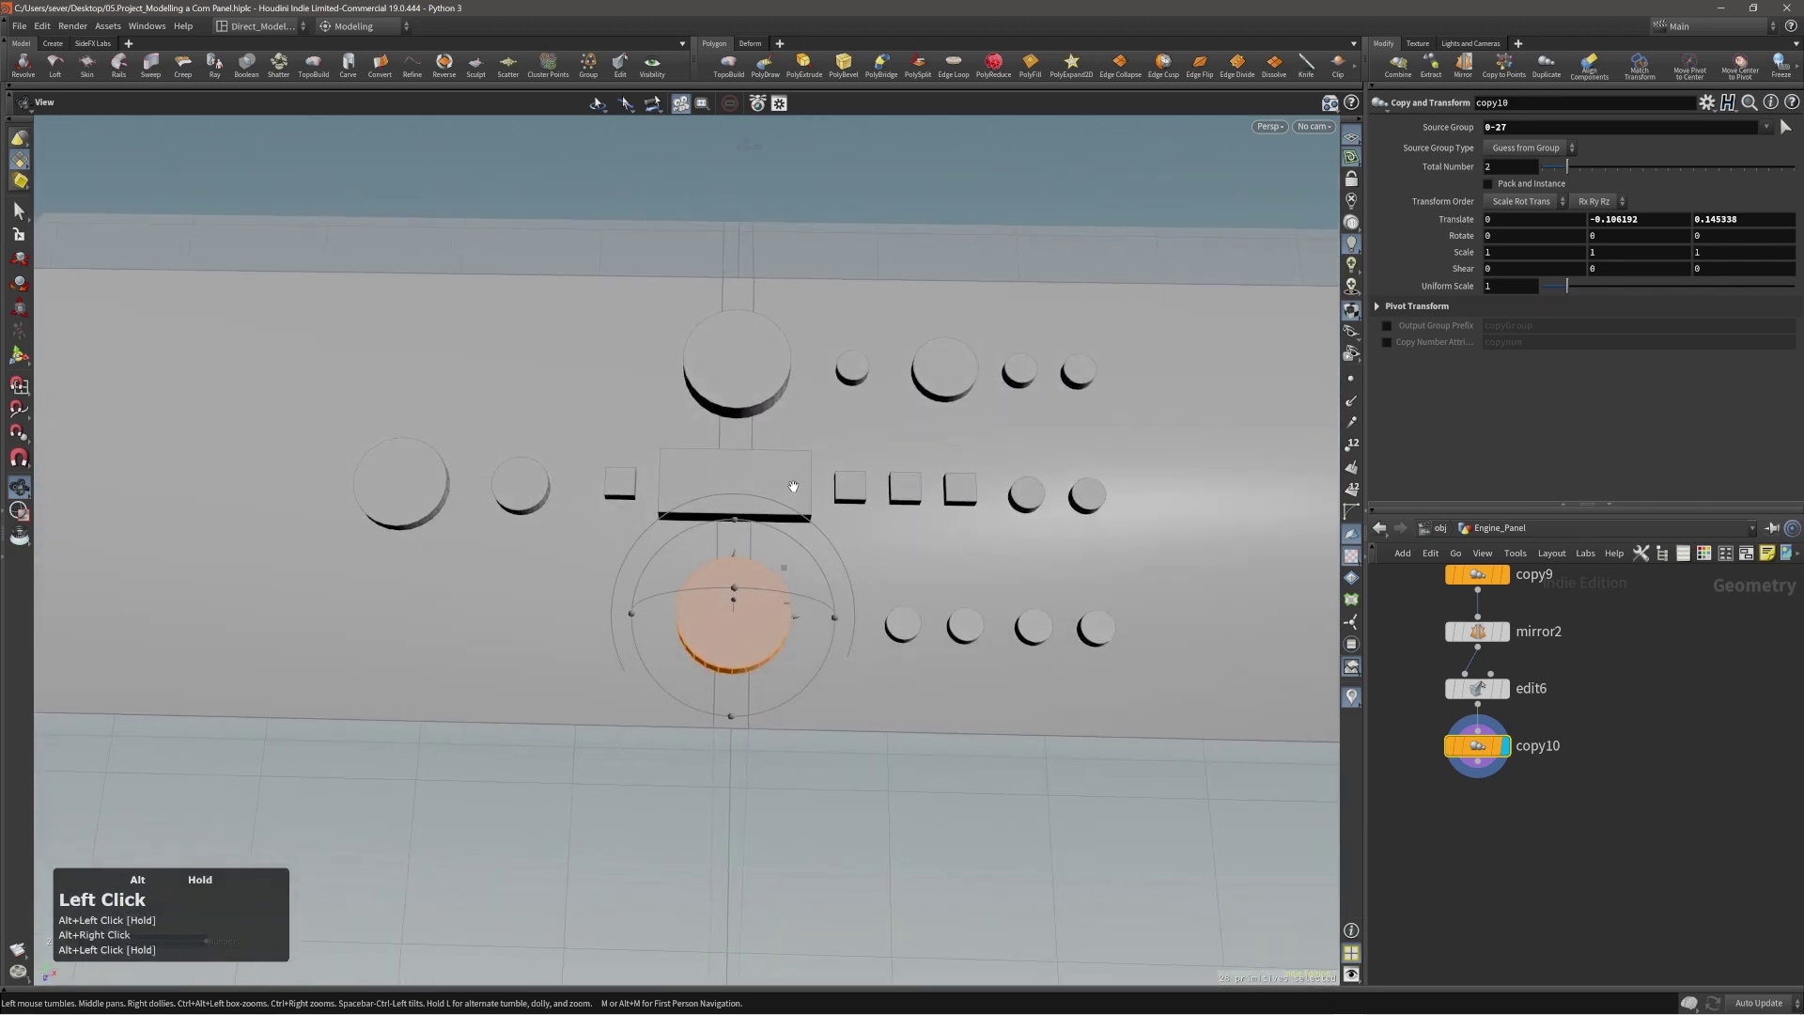
middle_drag(1015, 684, 981, 709)
Duplicate the large gauge of the lowest row about 0.083 along X and scale the copy down to medium size.
key(c)
click(814, 592)
click(801, 576)
key(e)
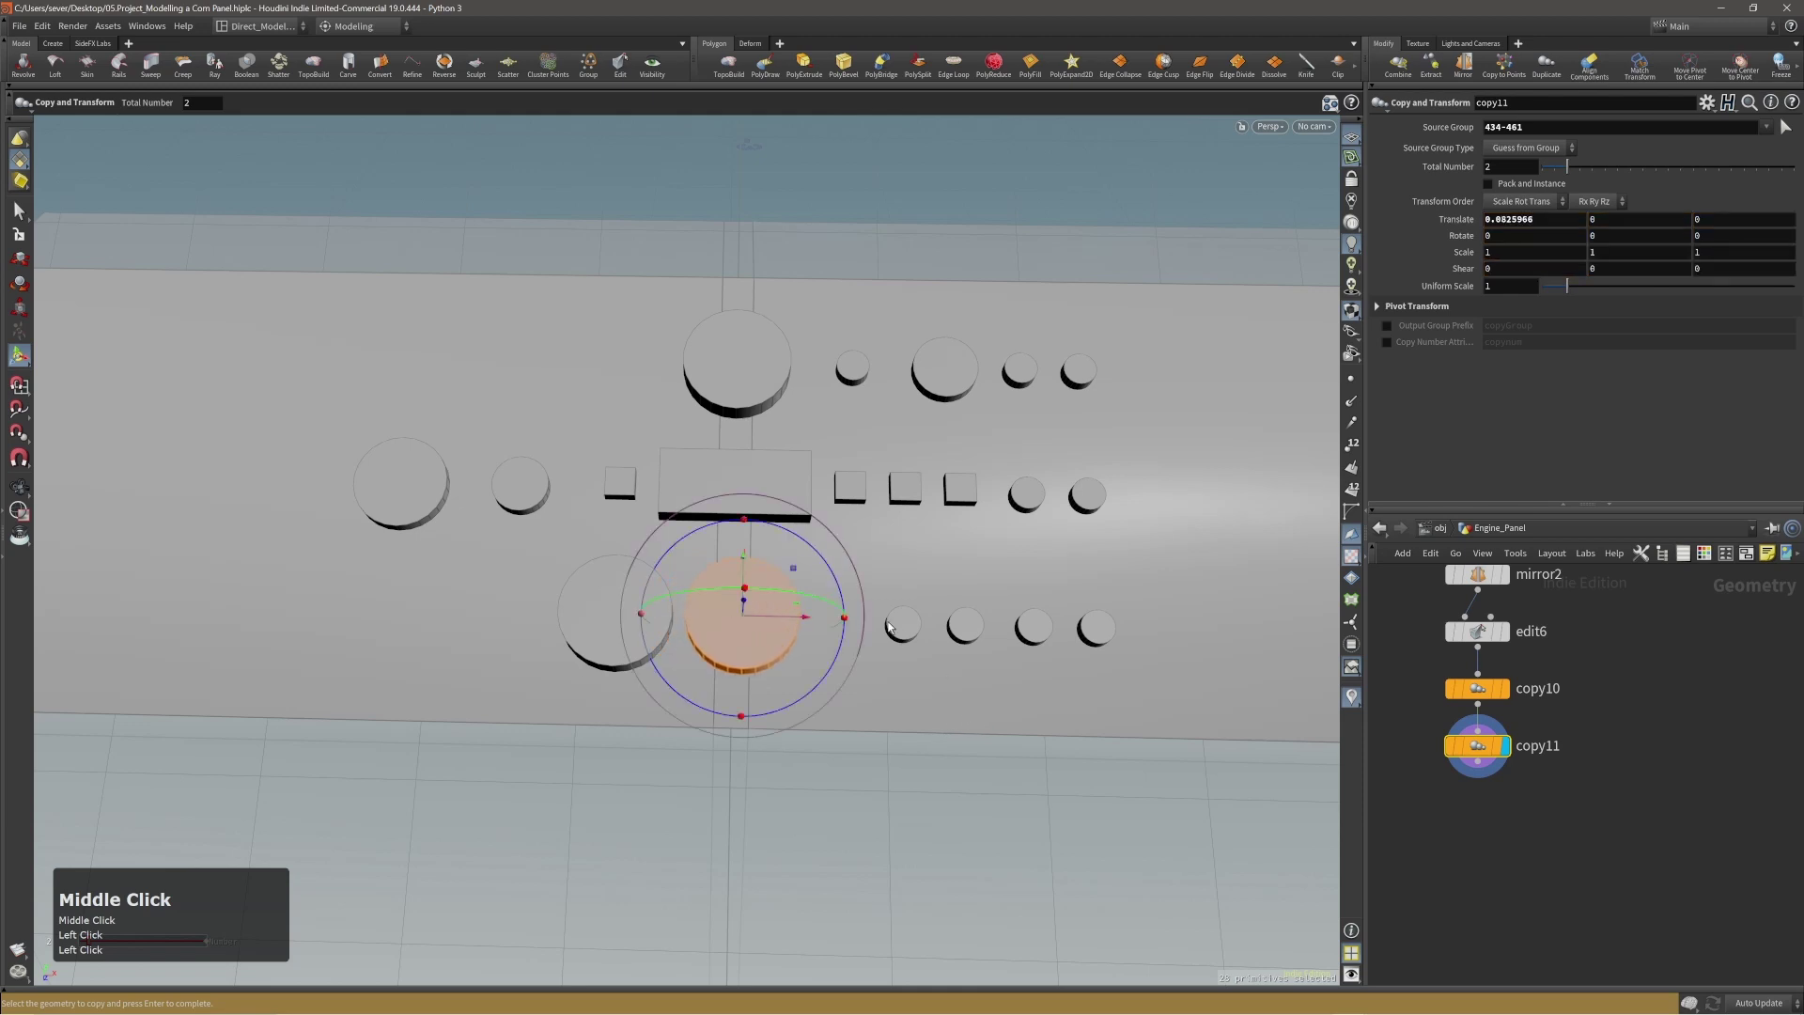
drag(819, 545, 790, 569)
Duplicate the medium gauge of the lowest row and offset the copy by about 0.056 in X.
key(c)
click(789, 567)
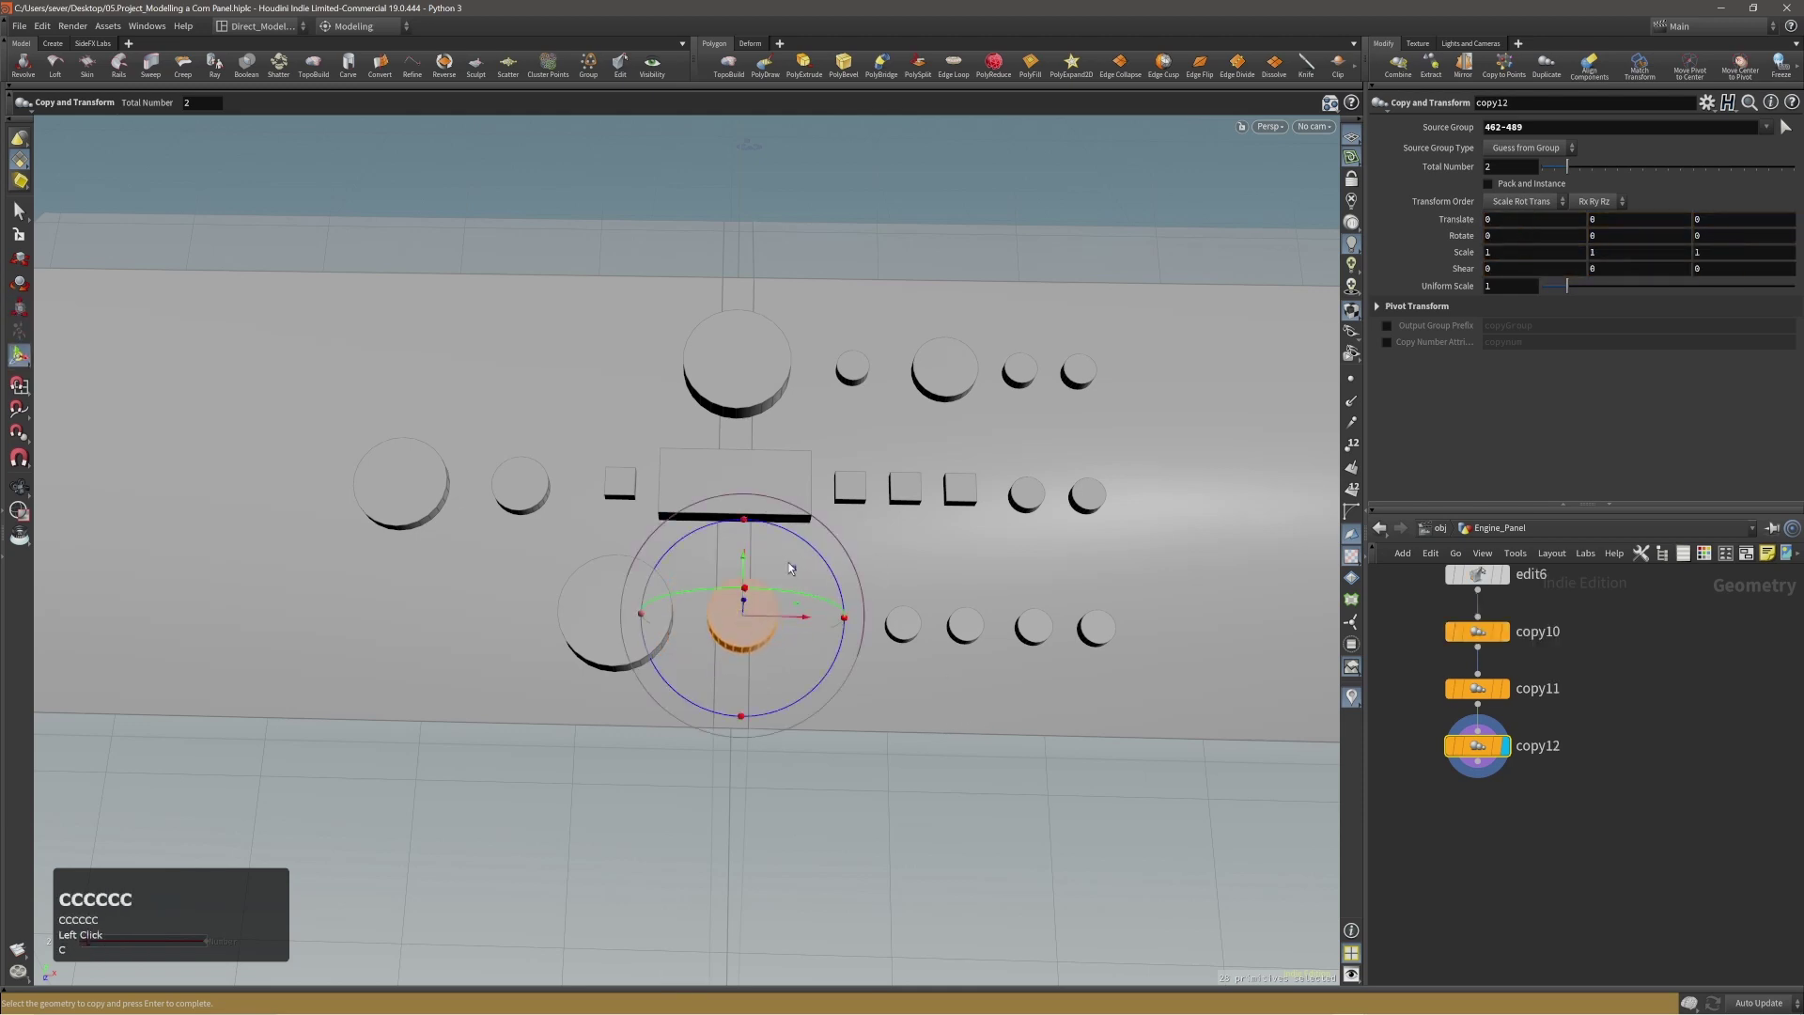
middle_drag(787, 562, 905, 690)
Nudge the four small gauges of the lowest row up the slope by about 0.001 in Y and -0.0013 in Z.
key(t)
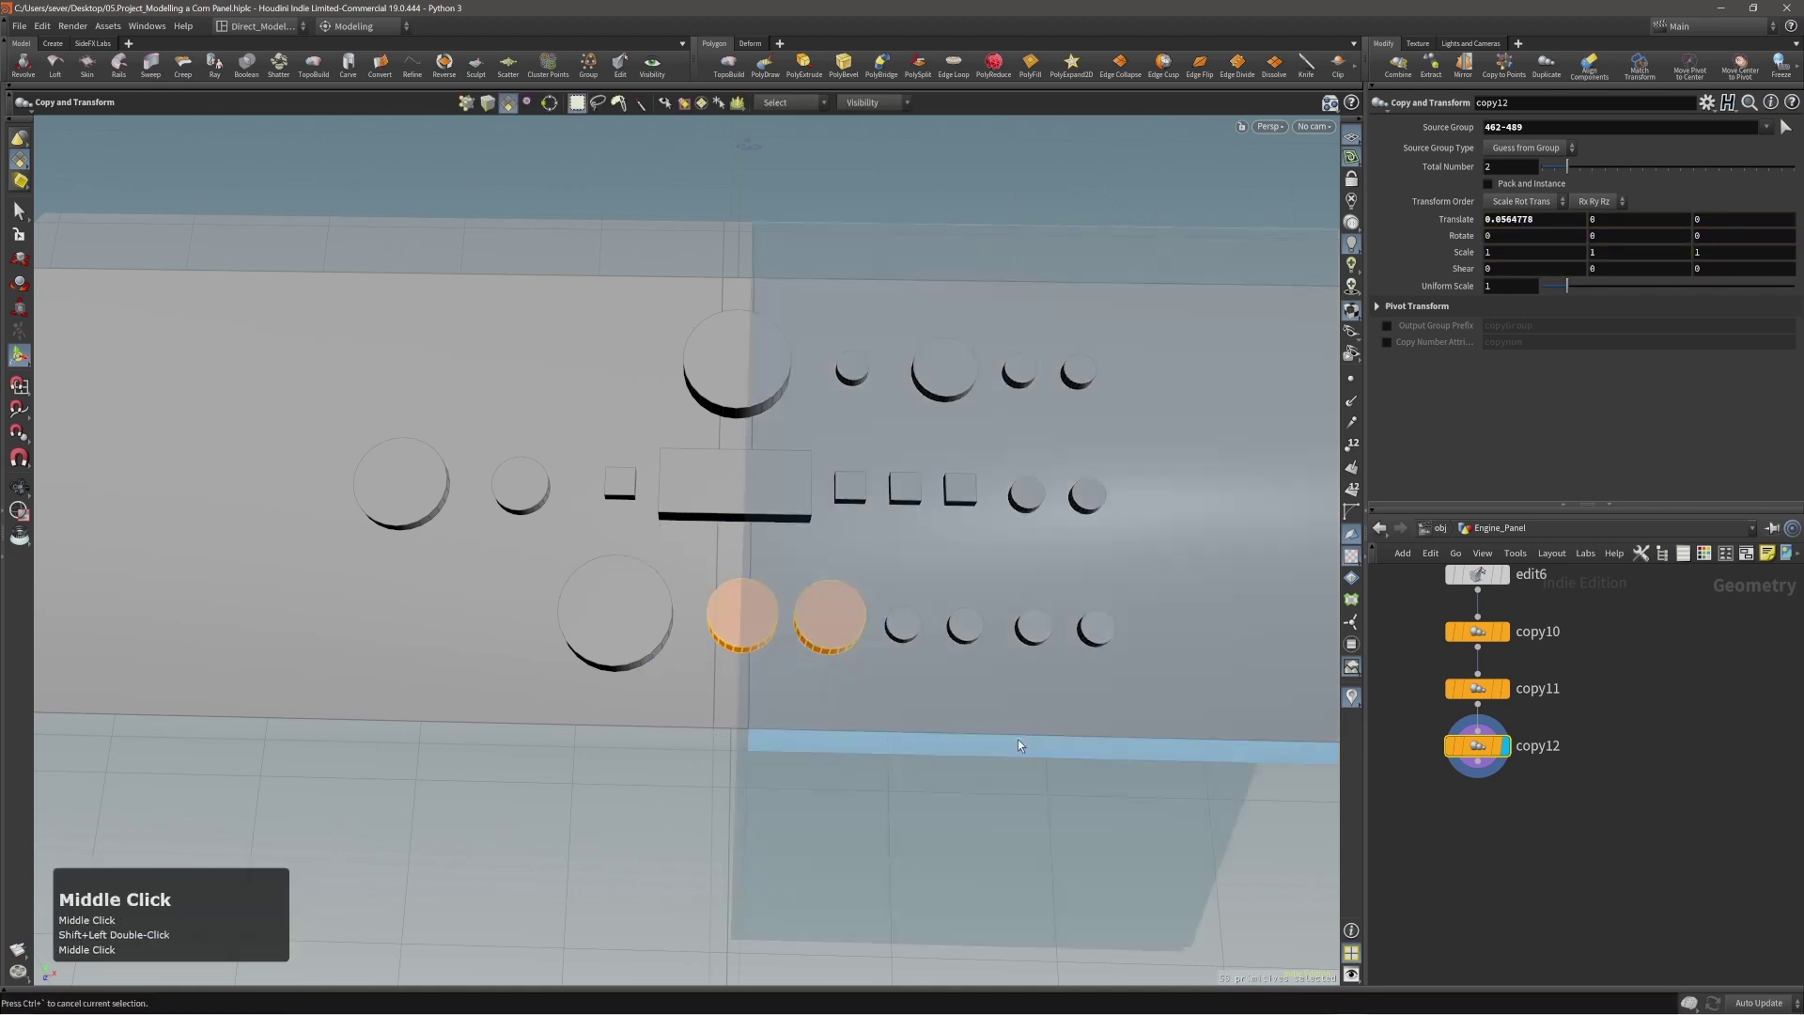
alt+drag(996, 719, 863, 650)
double_click(757, 634)
double_click(826, 640)
shift+double_click(879, 637)
shift+double_click(939, 637)
shift+double_click(994, 637)
alt+right_drag(1005, 639, 1164, 604)
drag(947, 545, 949, 532)
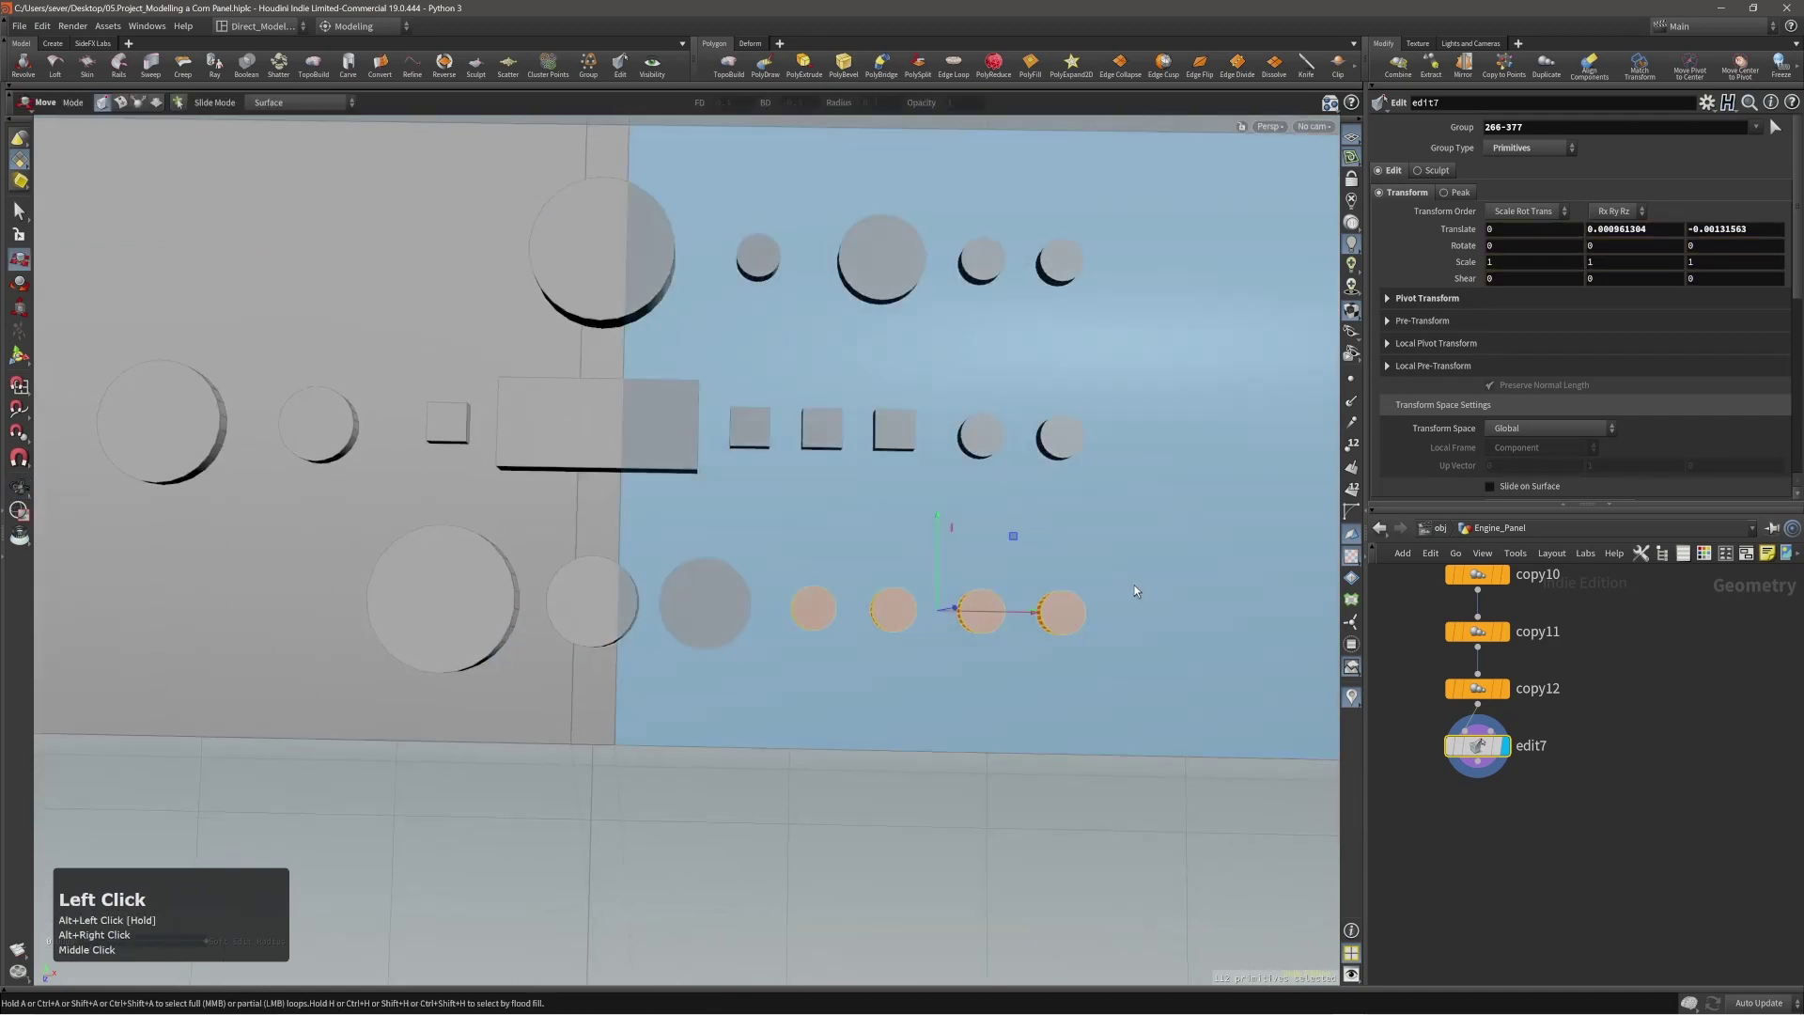
Lower the top faces of the lowest row's two medium gauges with point snapping, by about -0.0064 in Y and -0.0047 in Z.
alt+right_drag(939, 535, 685, 596)
alt+drag(685, 596, 723, 368)
click(750, 563)
shift+click(661, 565)
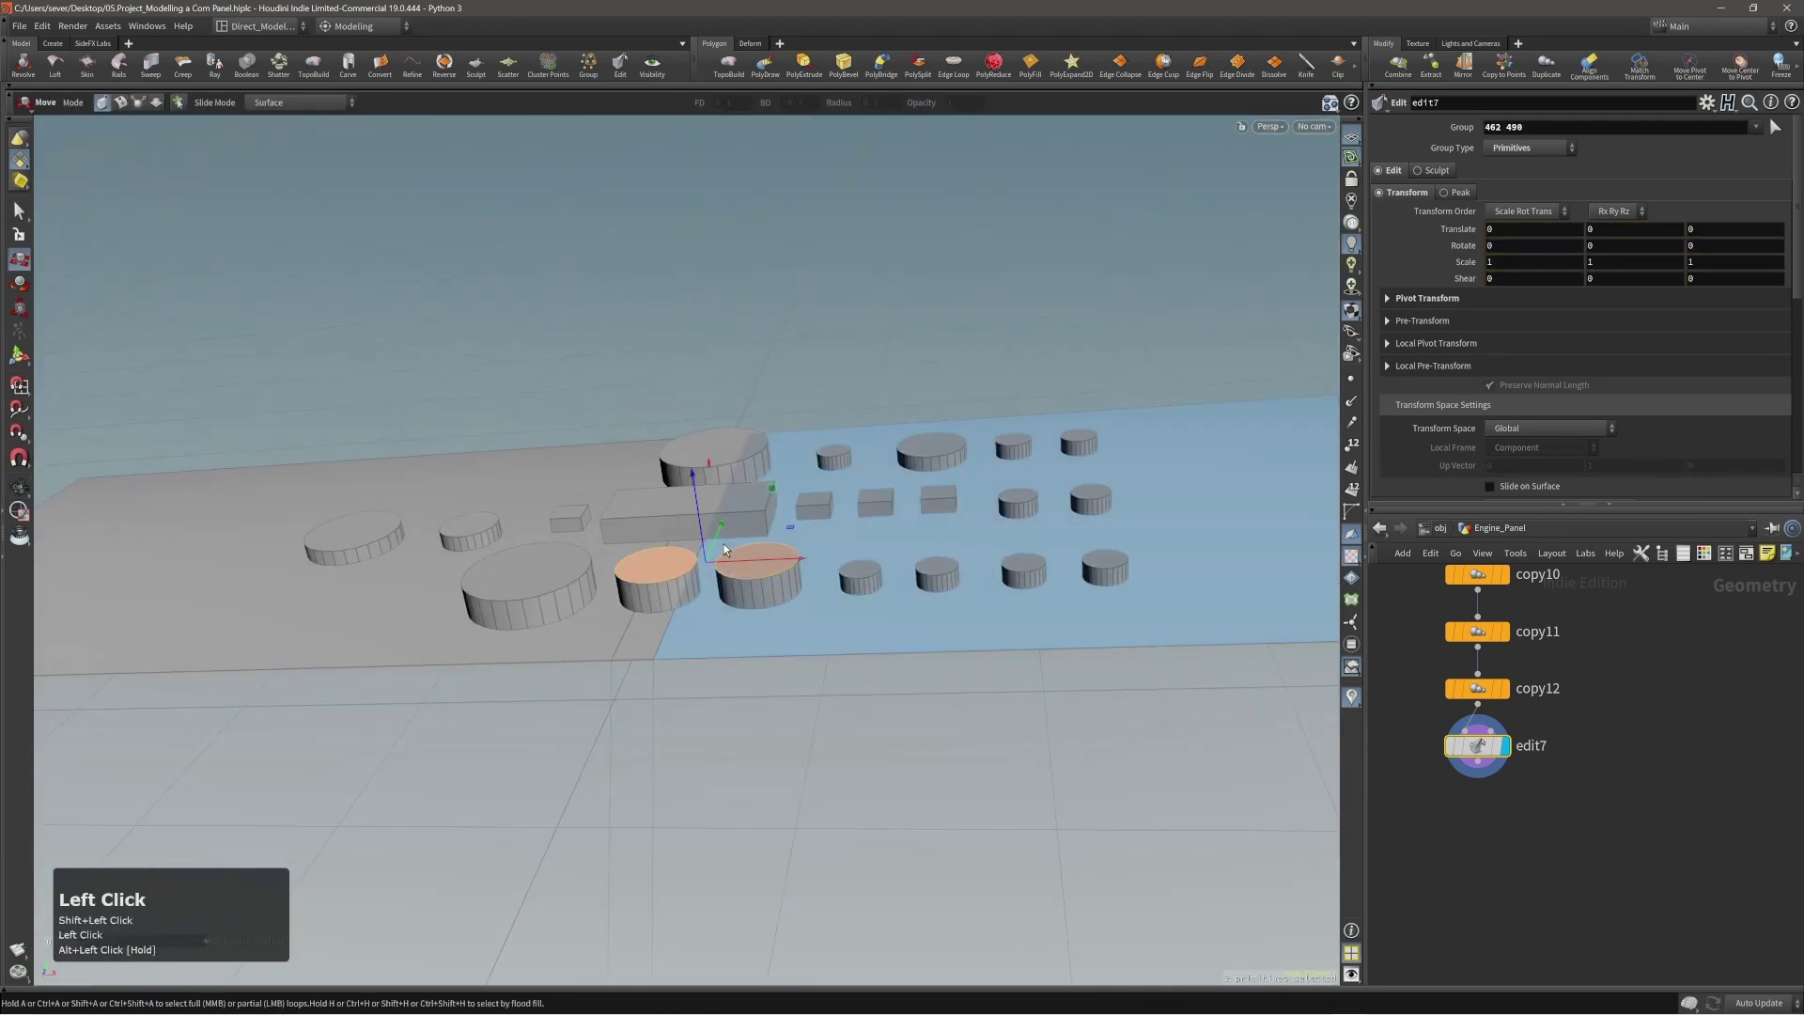
drag(694, 477, 697, 498)
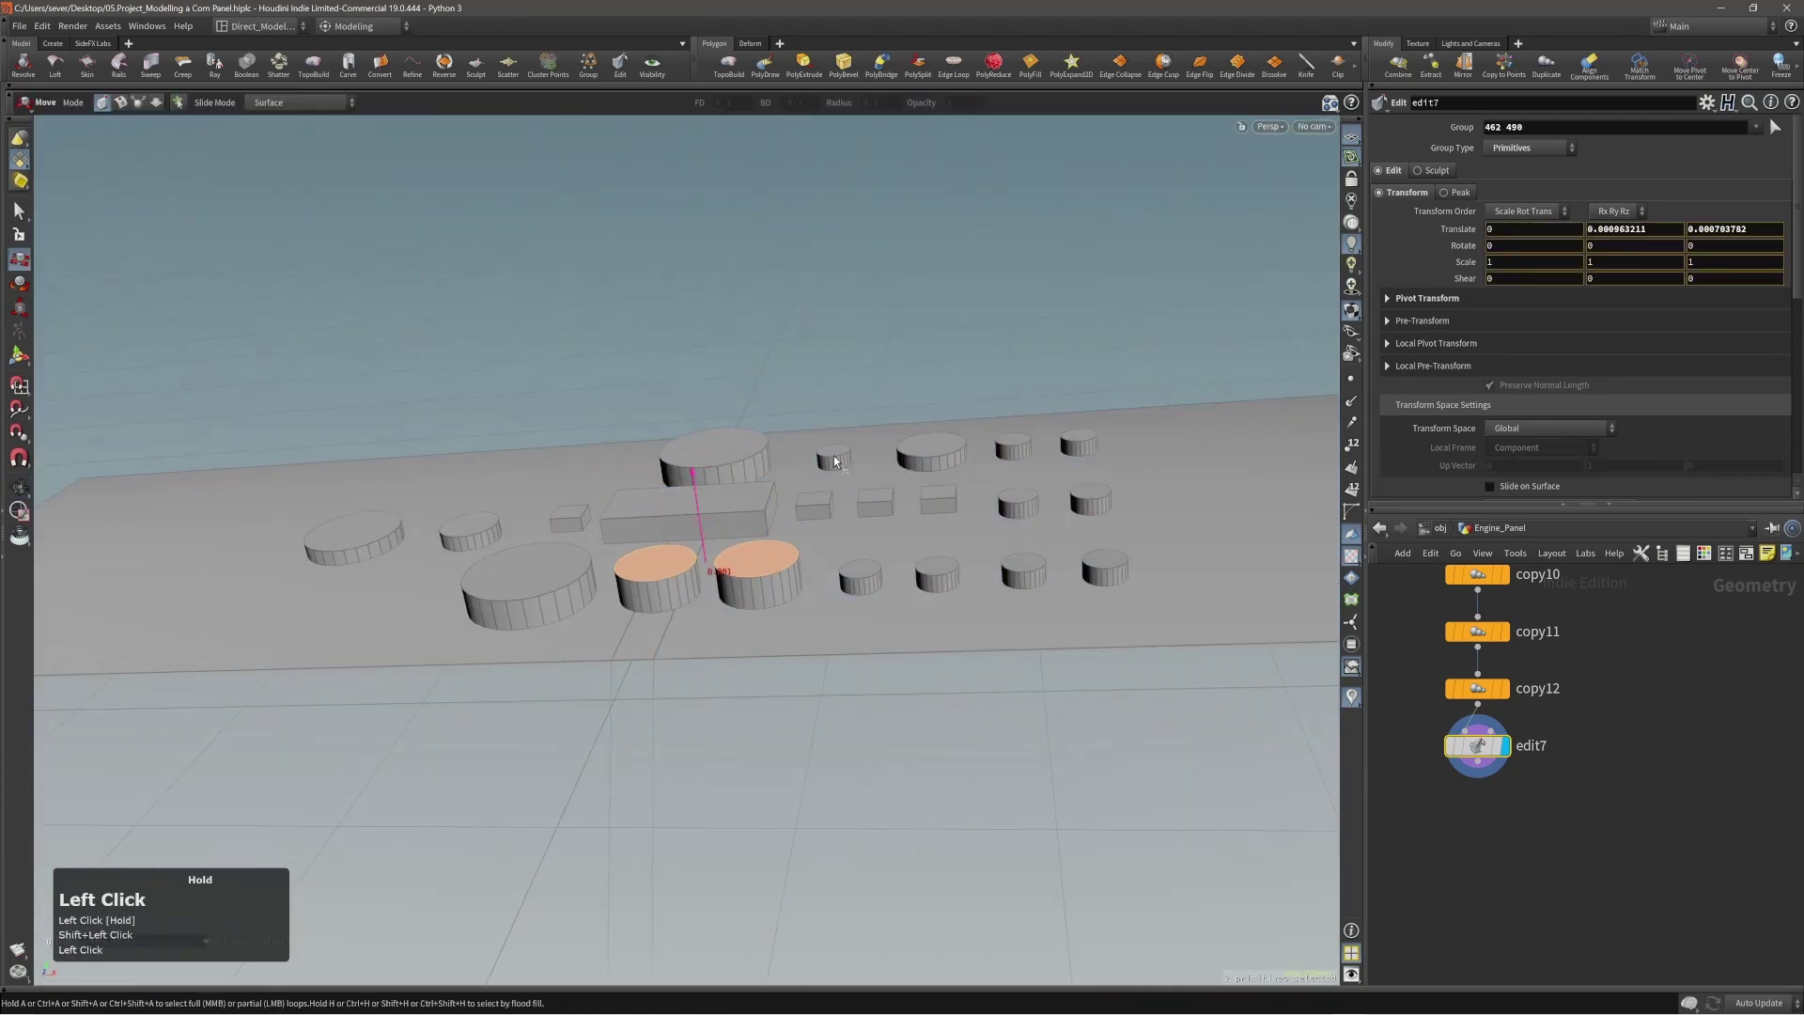
key(x)
drag(847, 471, 780, 564)
key(s)
click(814, 470)
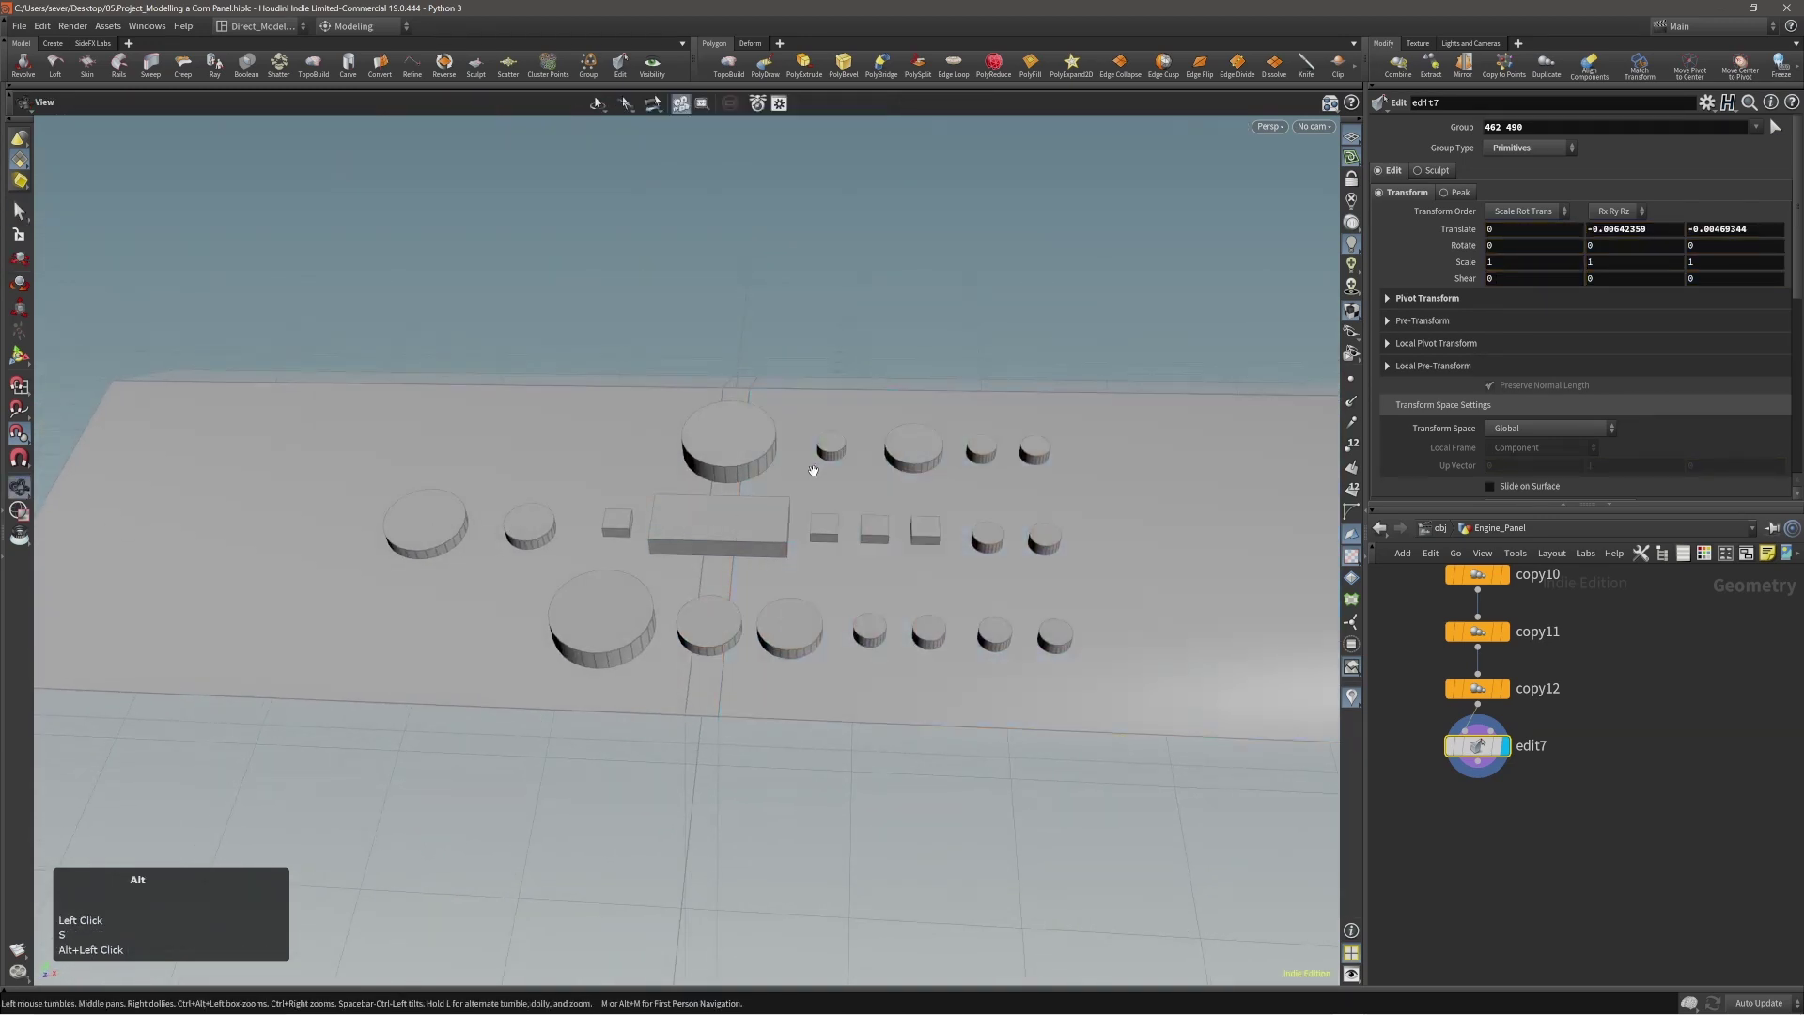
Save the scene file.
alt+drag(814, 470, 748, 555)
key(ctrl+s)
alt+middle_drag(748, 556, 726, 498)
key(s)
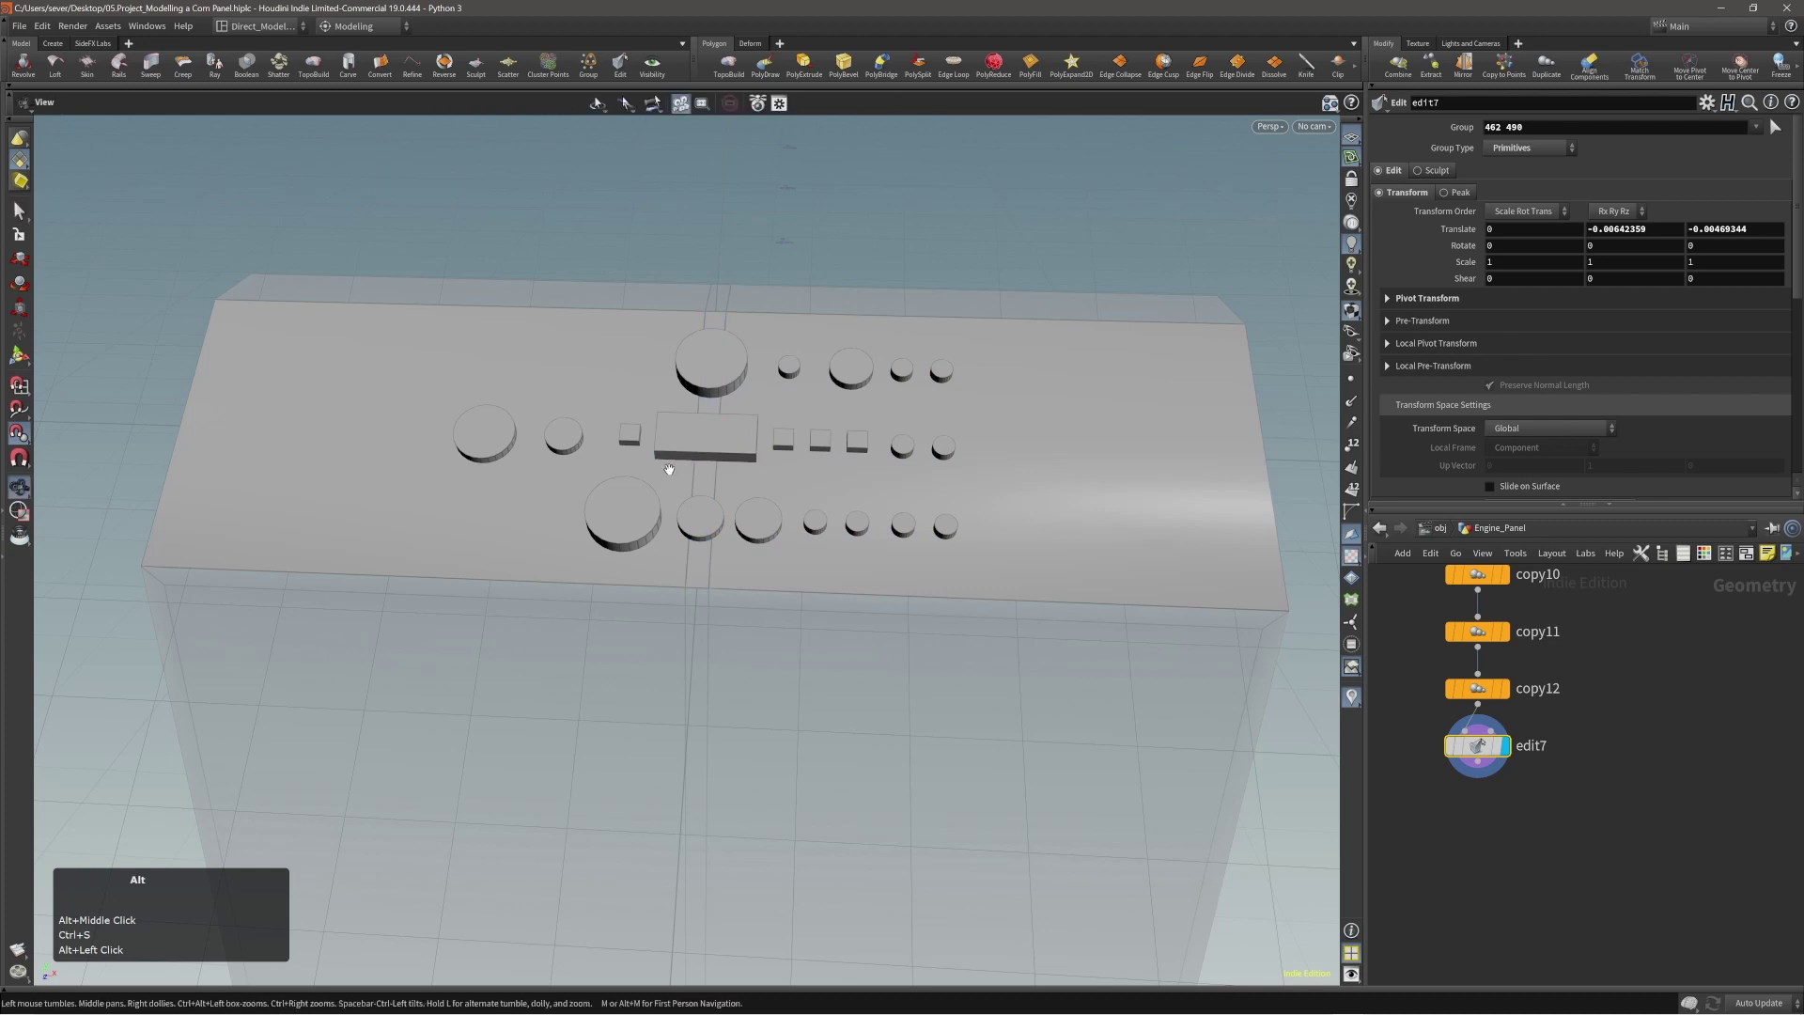
Move the small gauge beside the largest gauge in the top row by about 0.002 along X.
alt+middle_drag(716, 470, 733, 493)
alt+drag(733, 494, 630, 514)
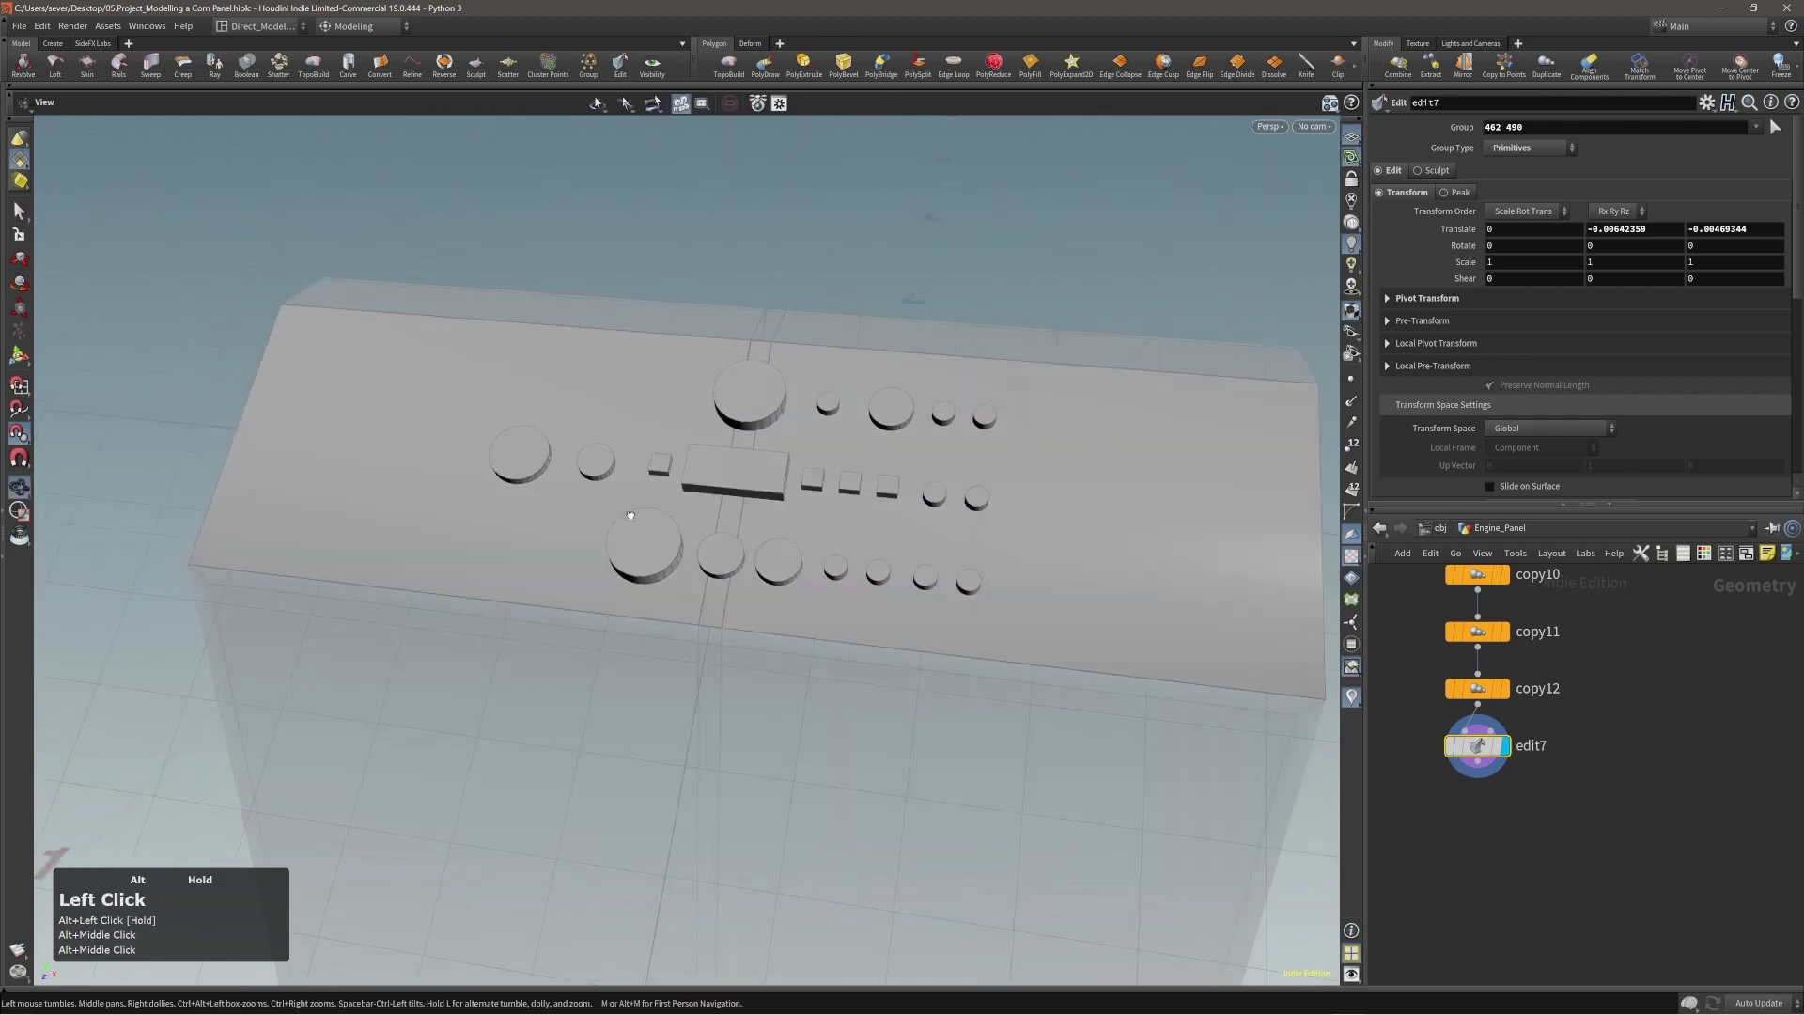
click(681, 382)
alt+right_drag(723, 365, 772, 333)
alt+middle_drag(792, 378, 773, 404)
alt+drag(796, 418, 806, 421)
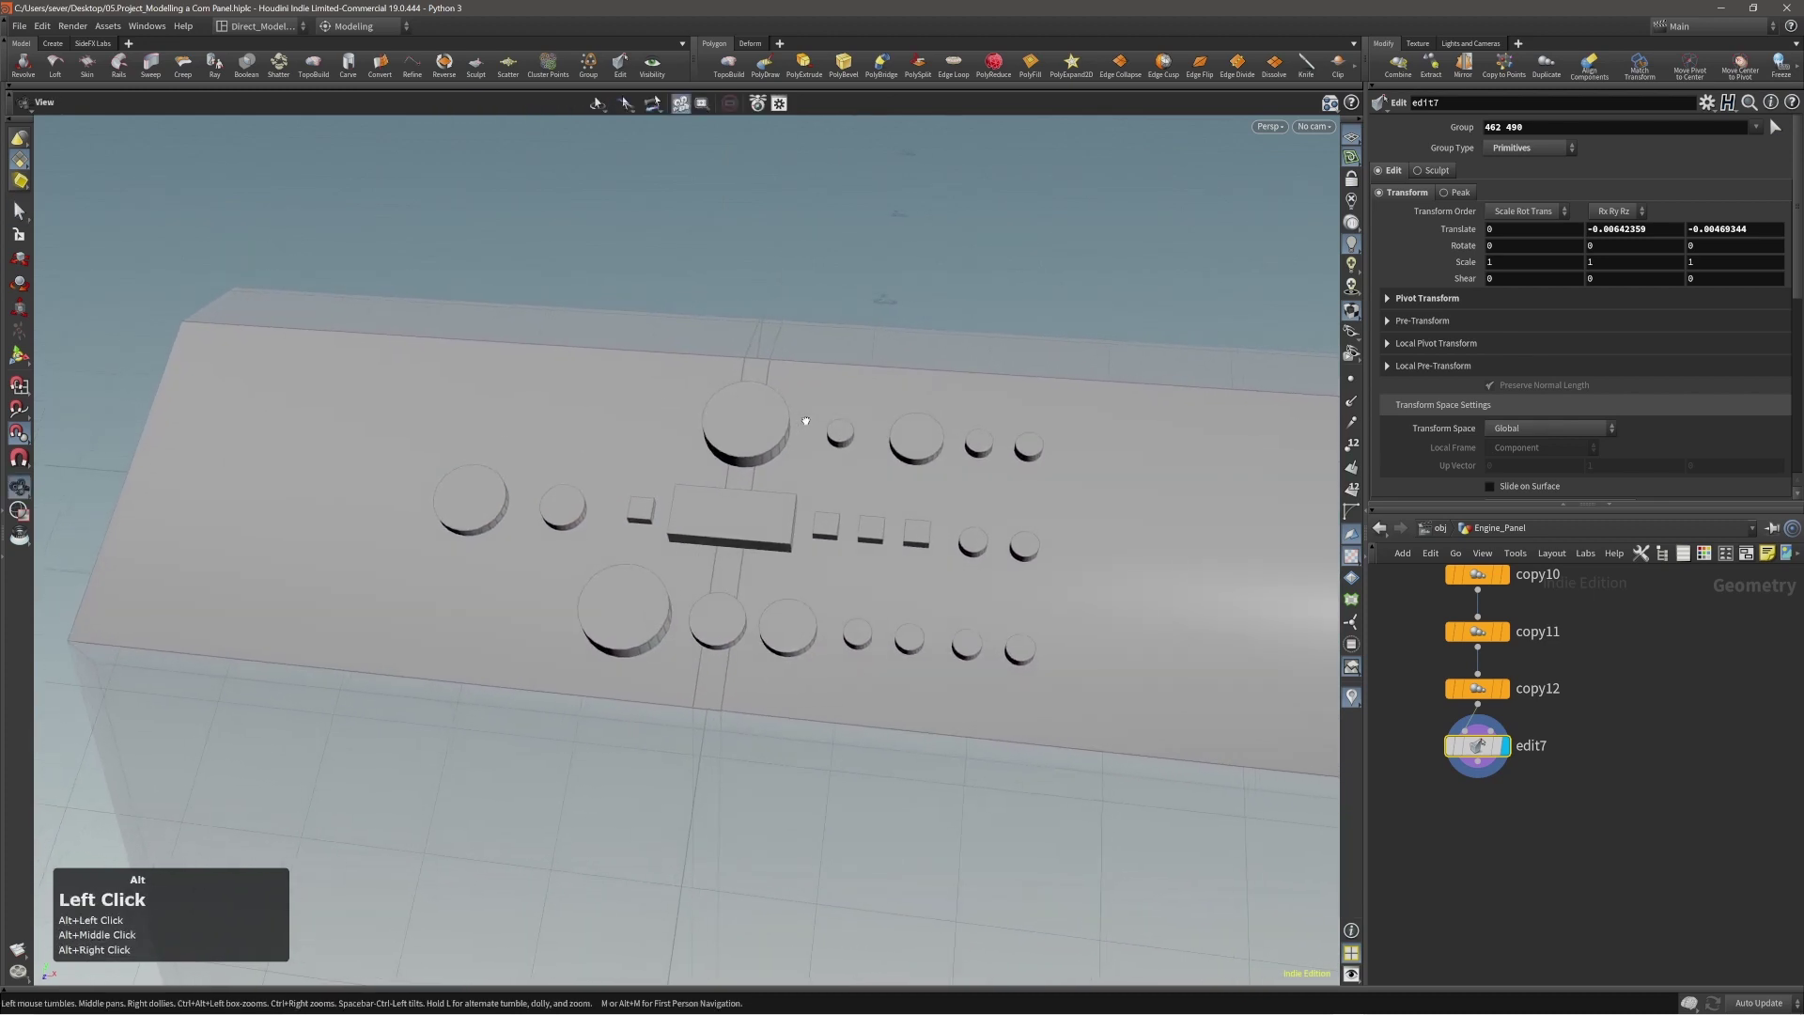
key(s)
double_click(840, 432)
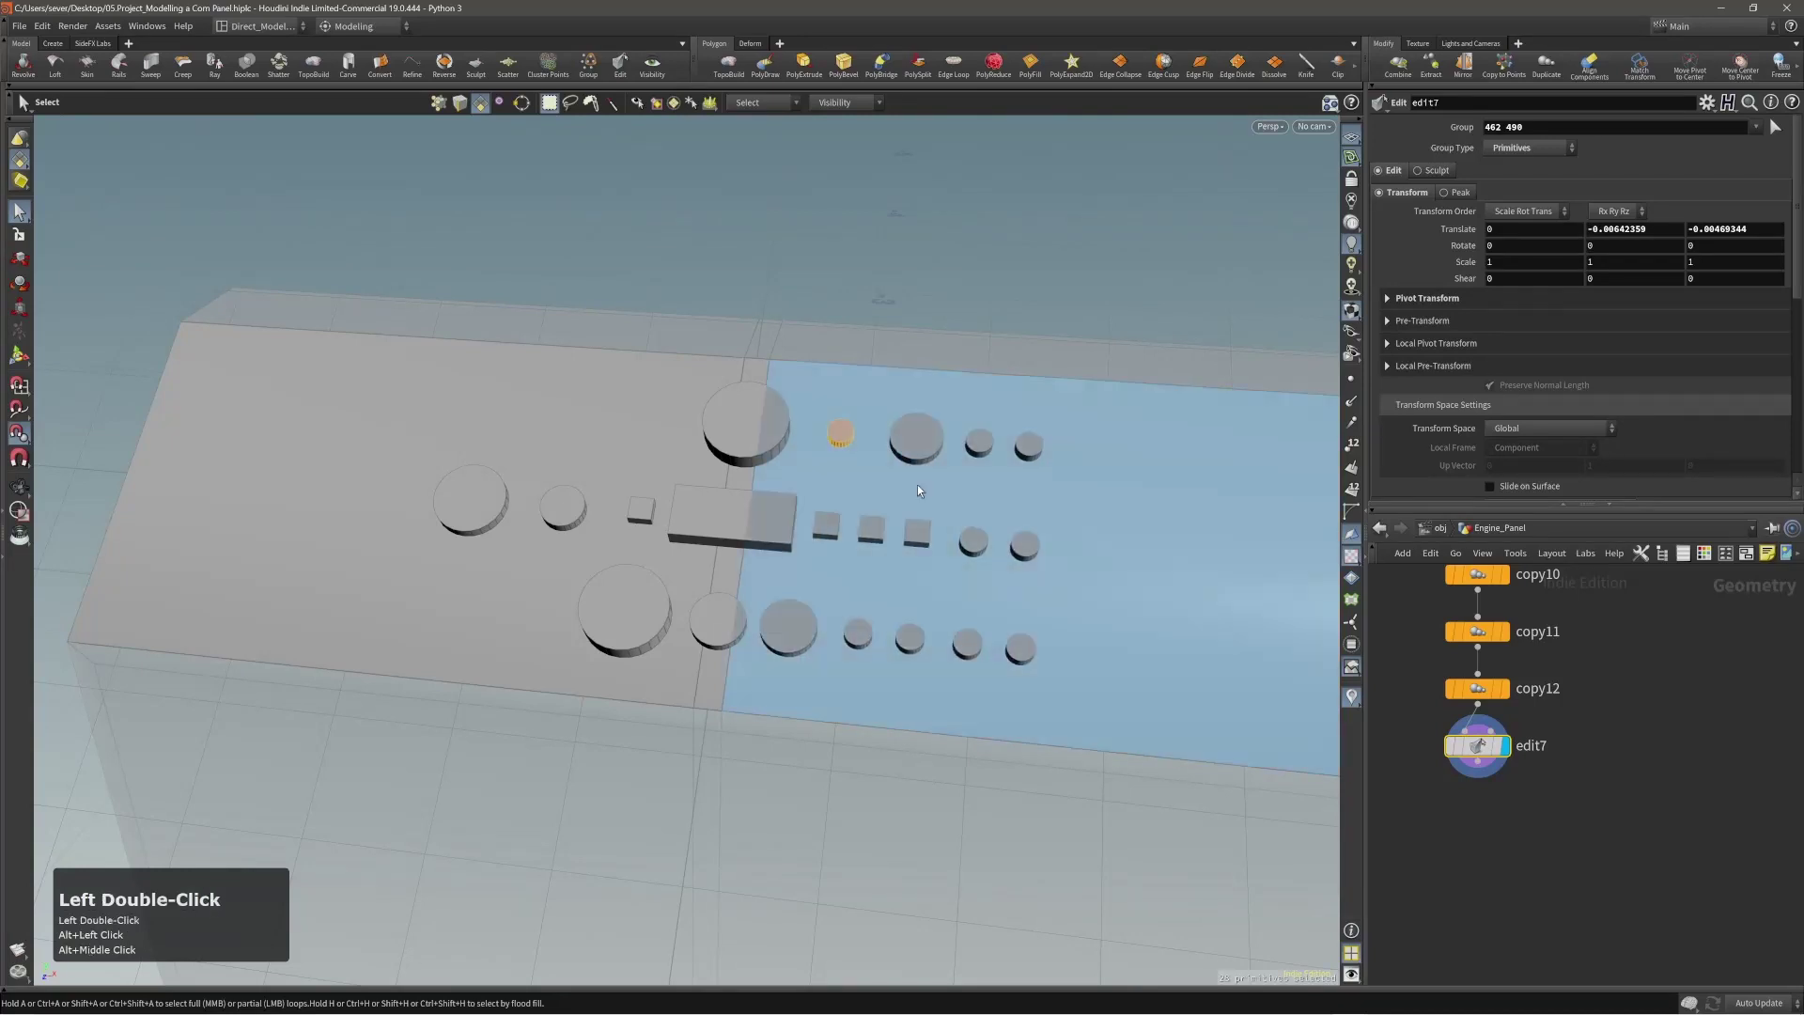
key(t)
middle_drag(949, 499, 951, 500)
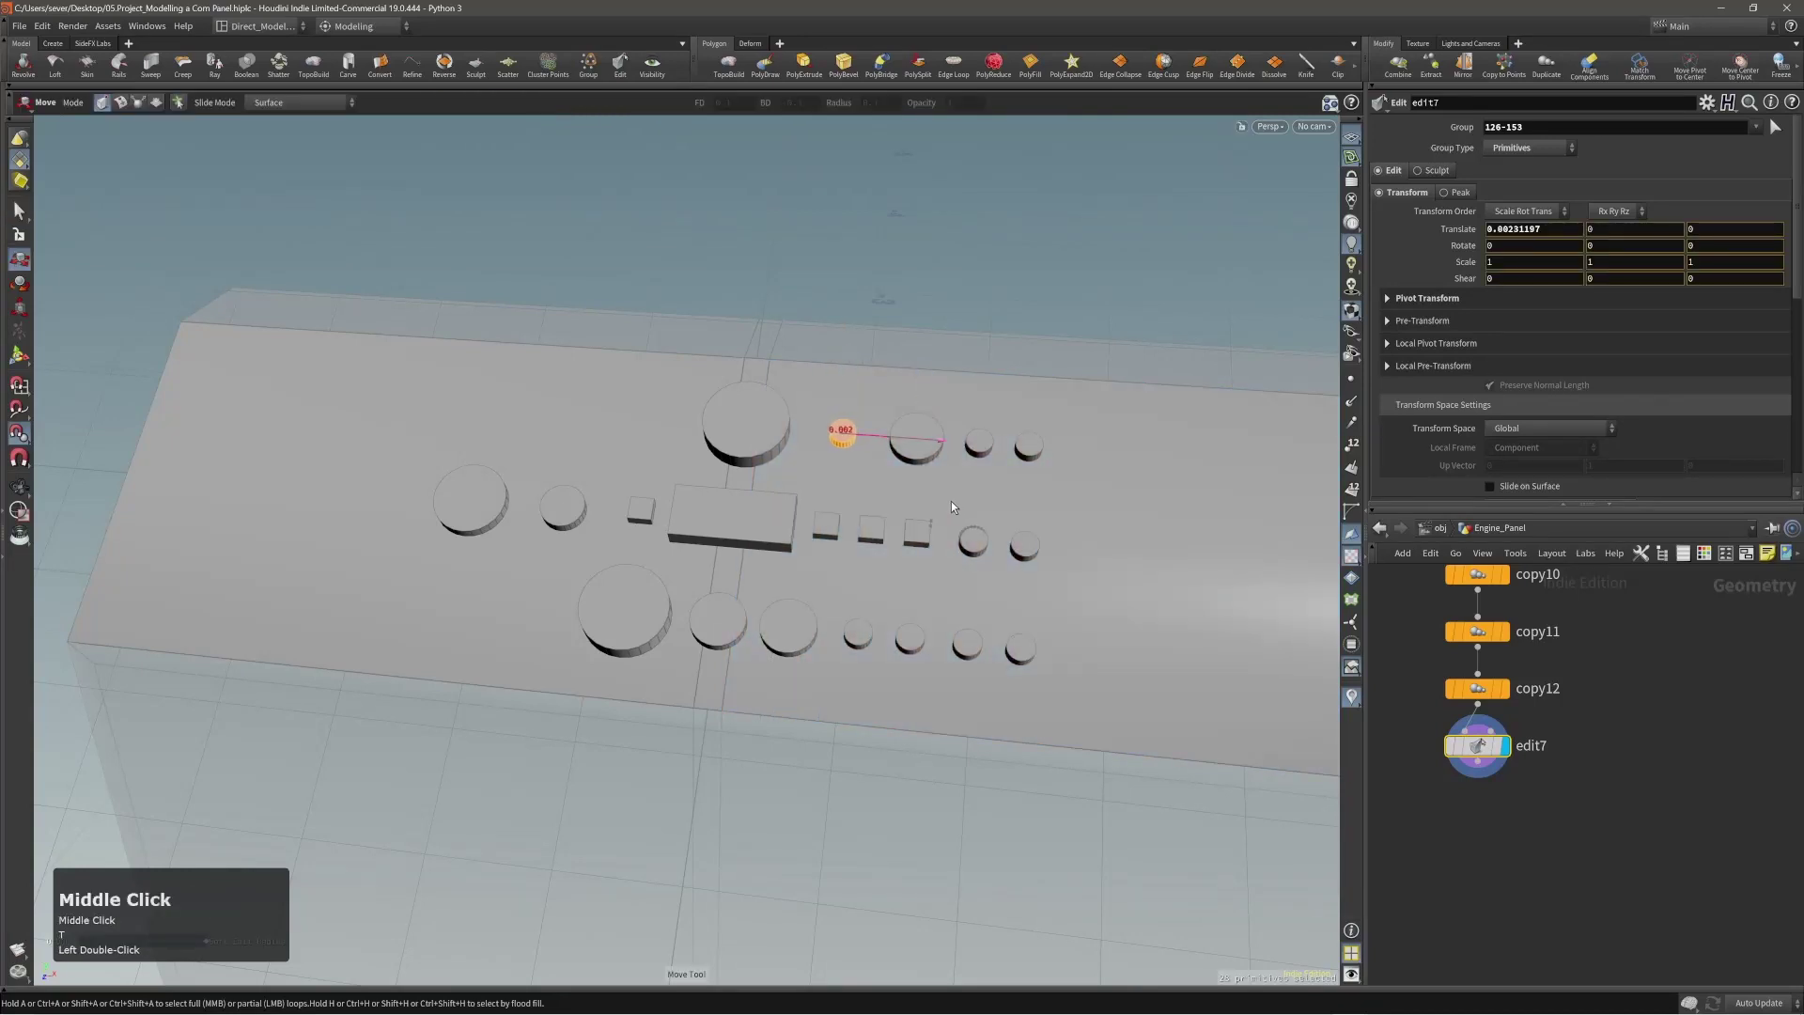
Mirror the top row's medium gauge and three small gauges across X to the other side of the largest gauge.
shift+click(928, 429)
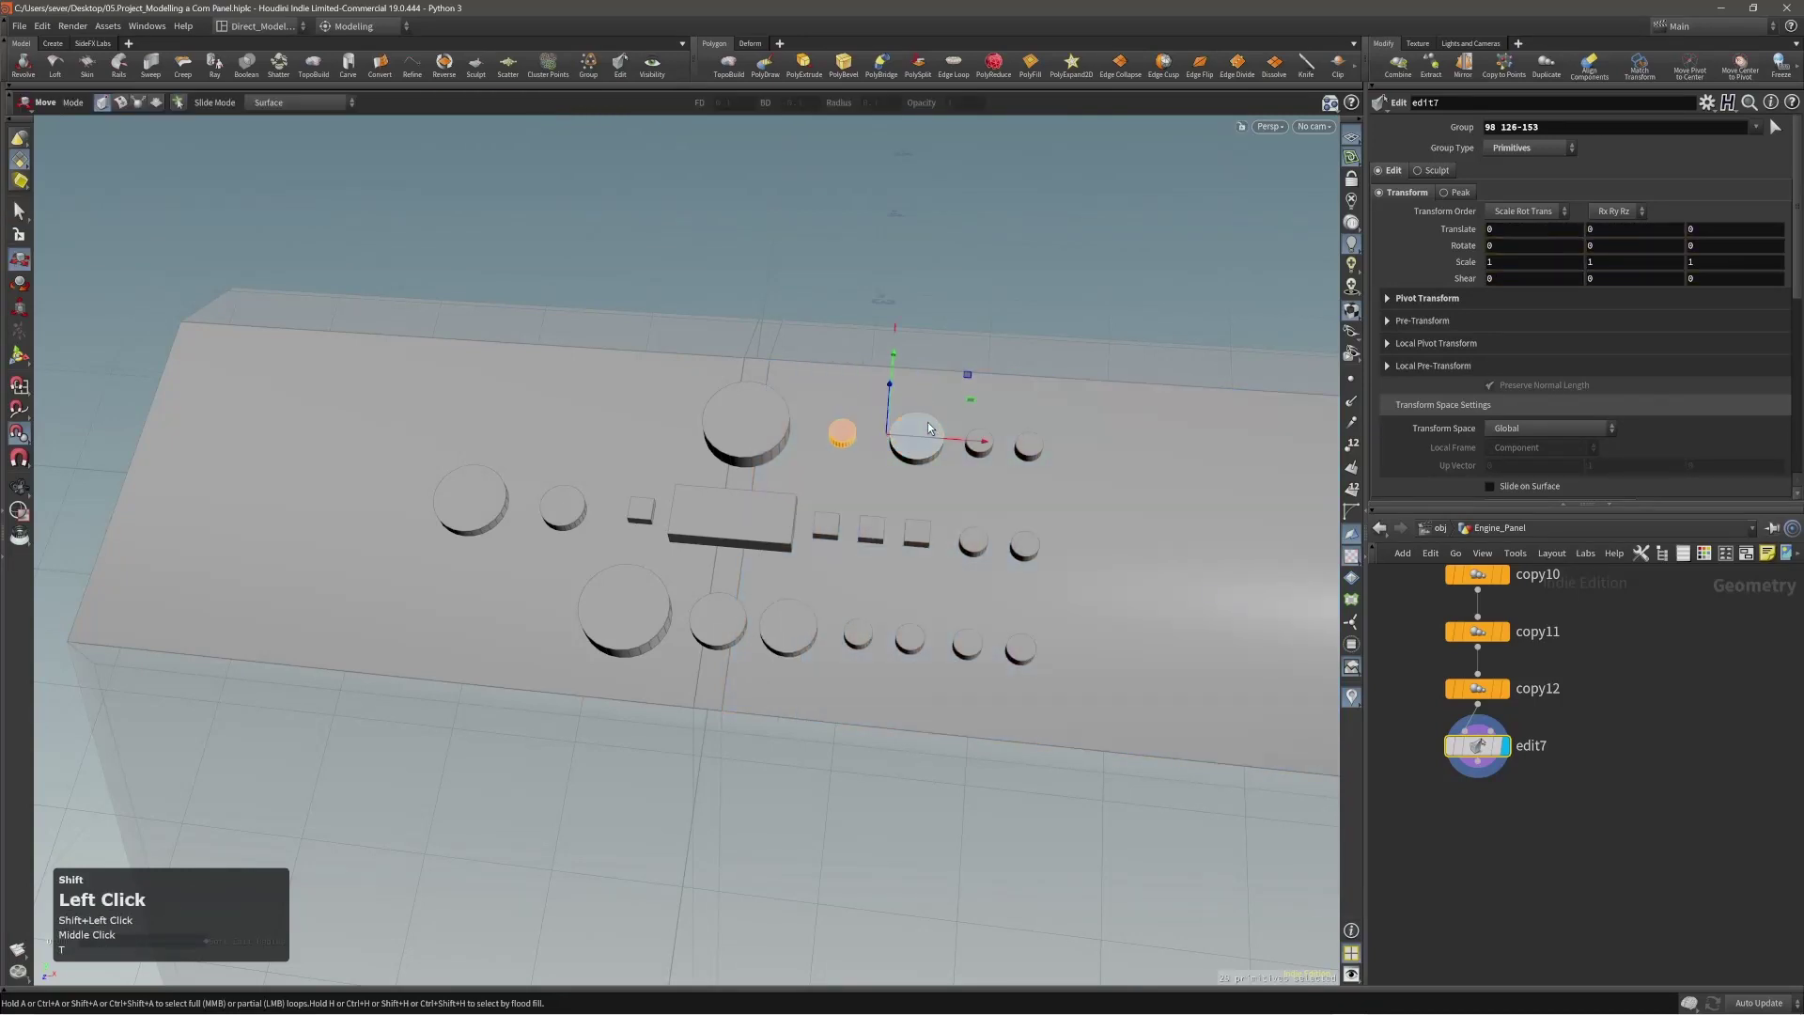
shift+double_click(982, 442)
key(c)
click(1023, 376)
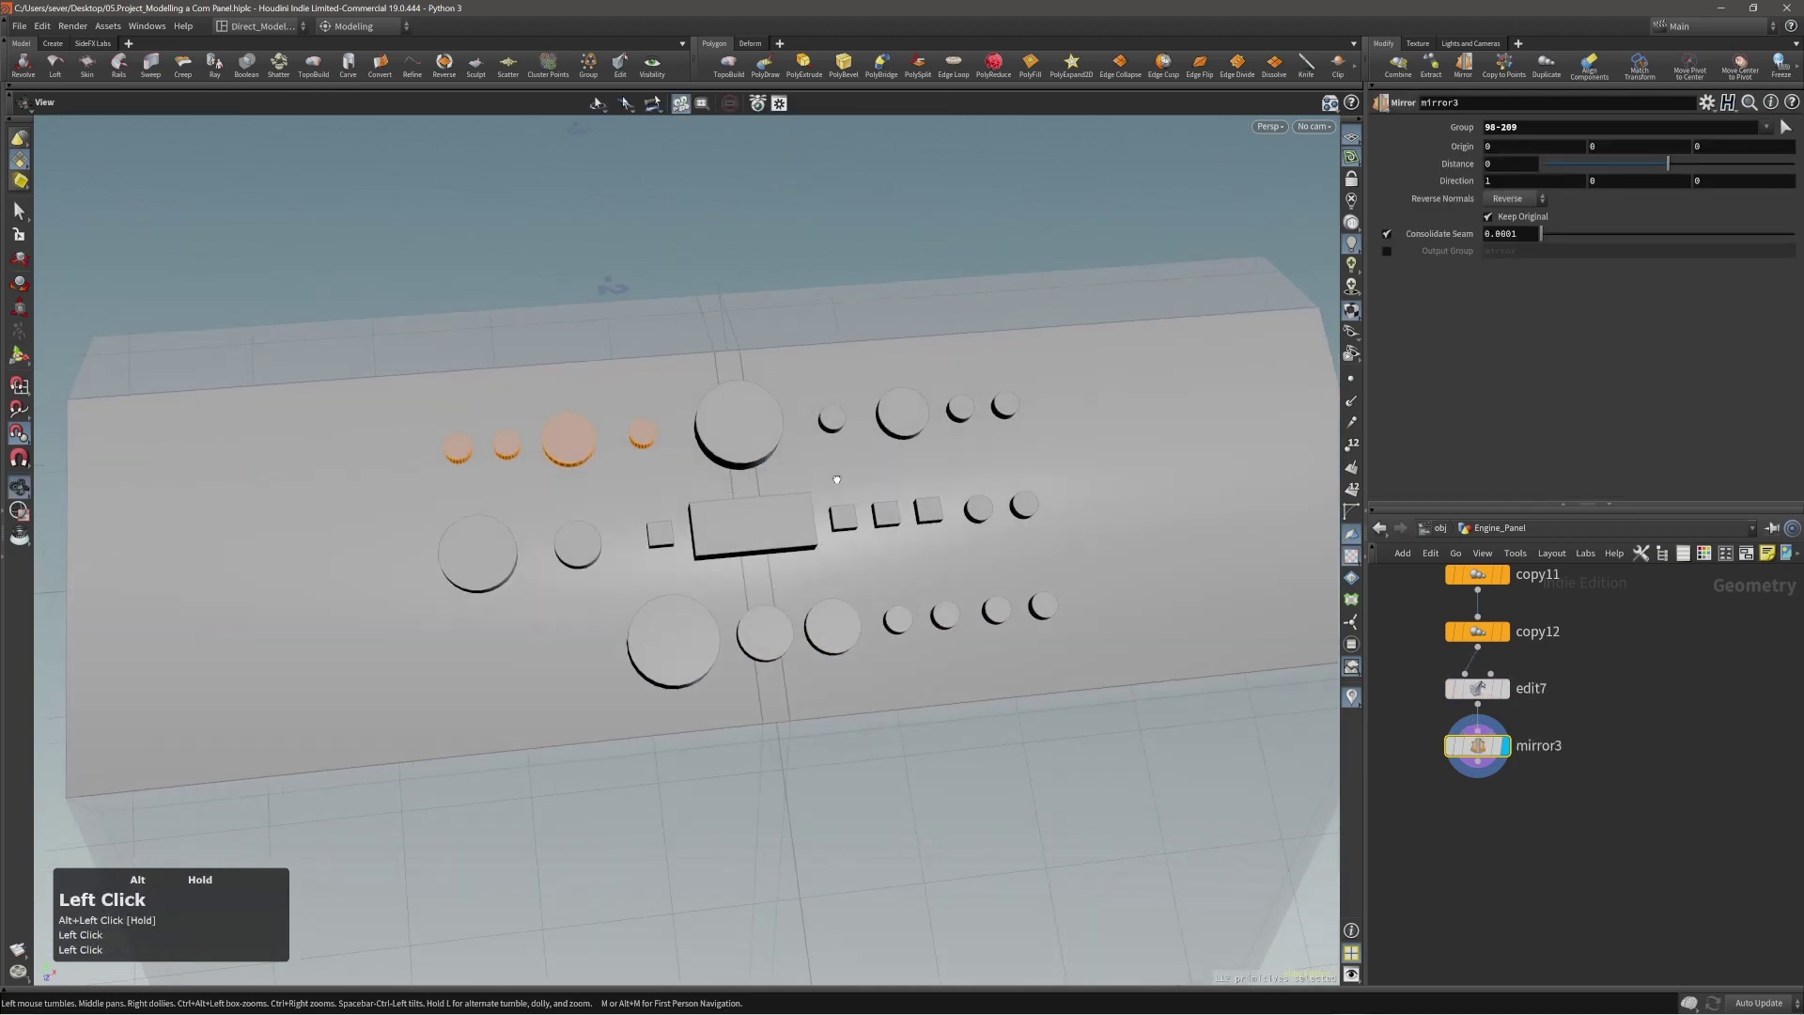
Mirror the lowest row's three outermost small gauges across X to the other side of its largest gauge.
alt+drag(825, 250, 861, 597)
double_click(858, 616)
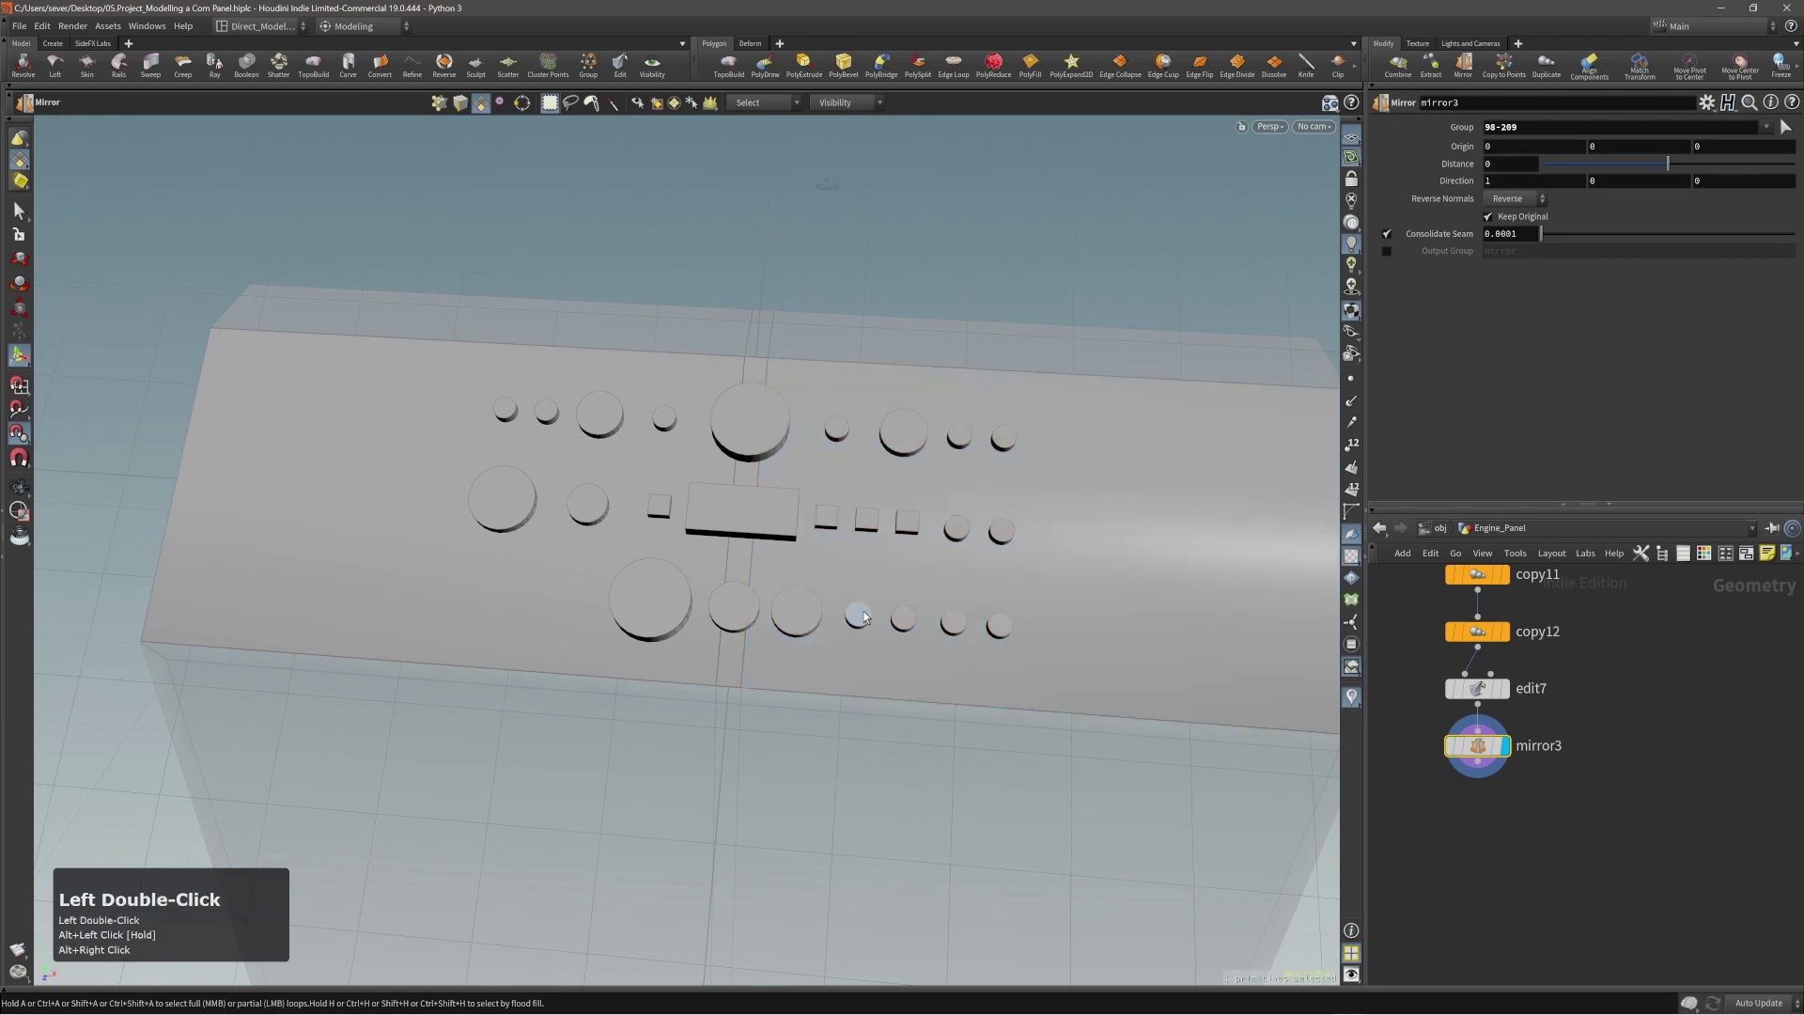
double_click(905, 619)
shift+click(950, 623)
shift+click(999, 625)
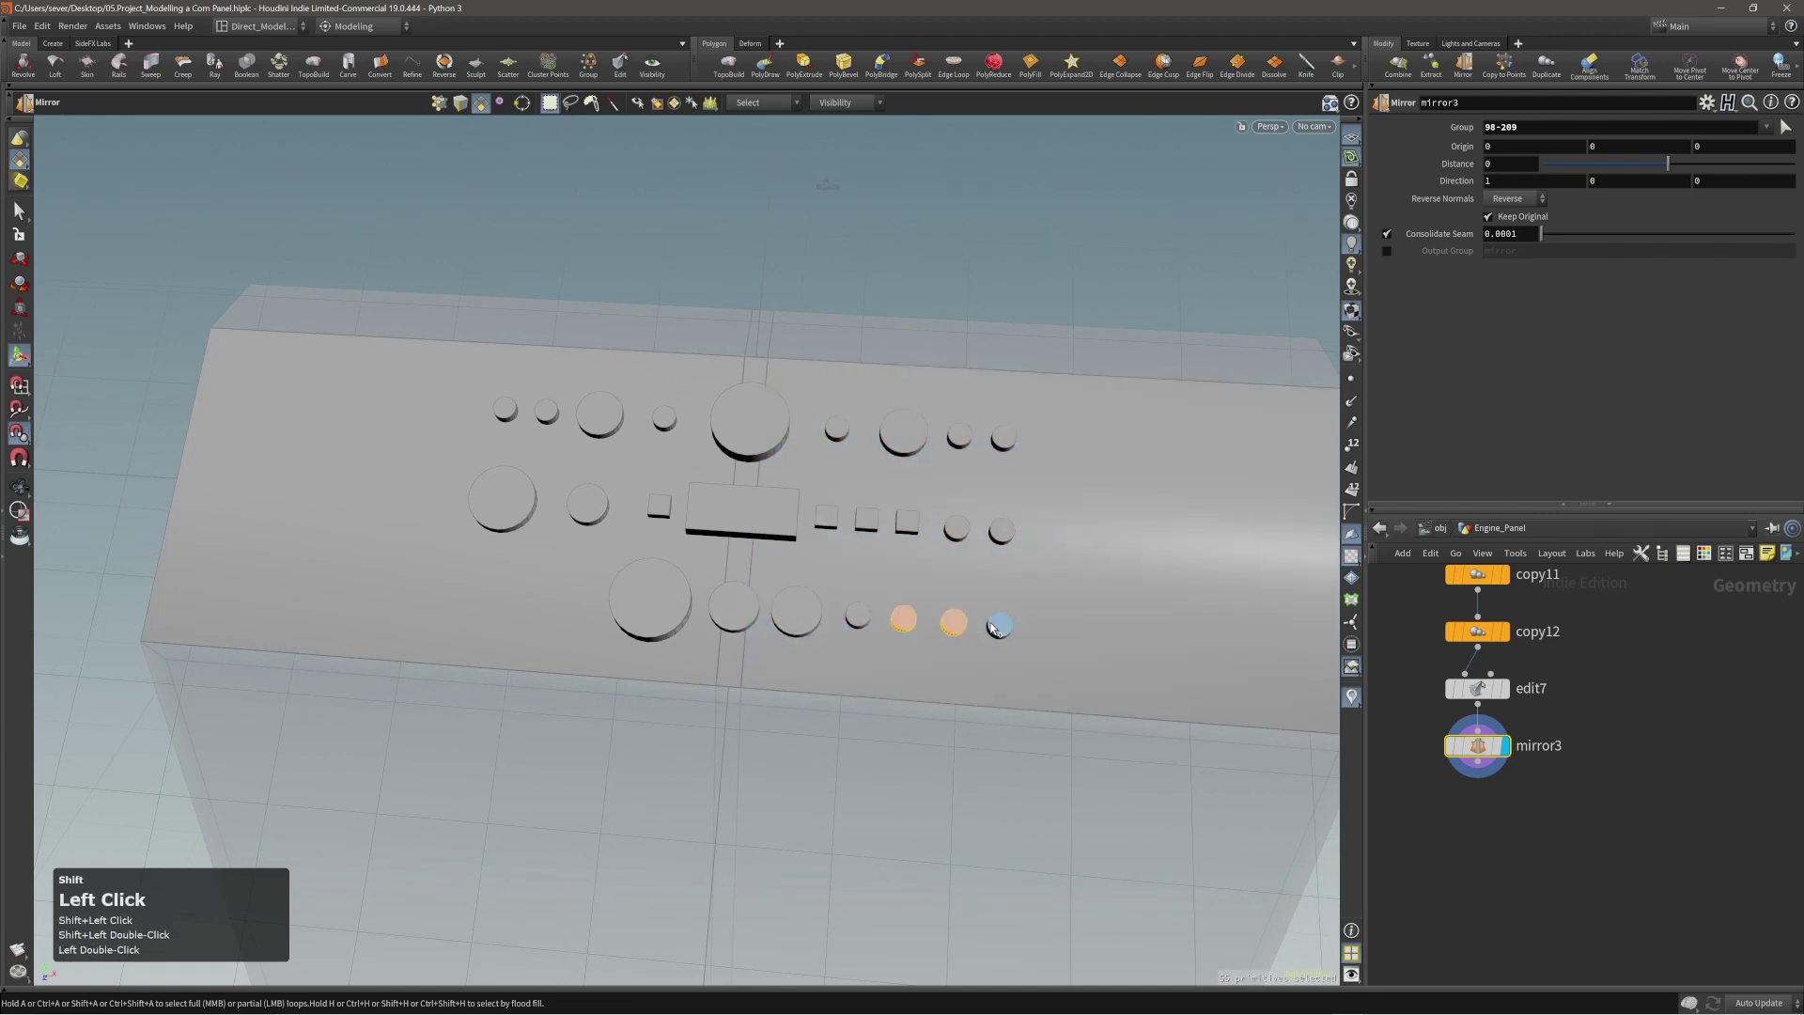
key(shift+c)
click(931, 596)
click(958, 590)
alt+right_drag(959, 590, 827, 564)
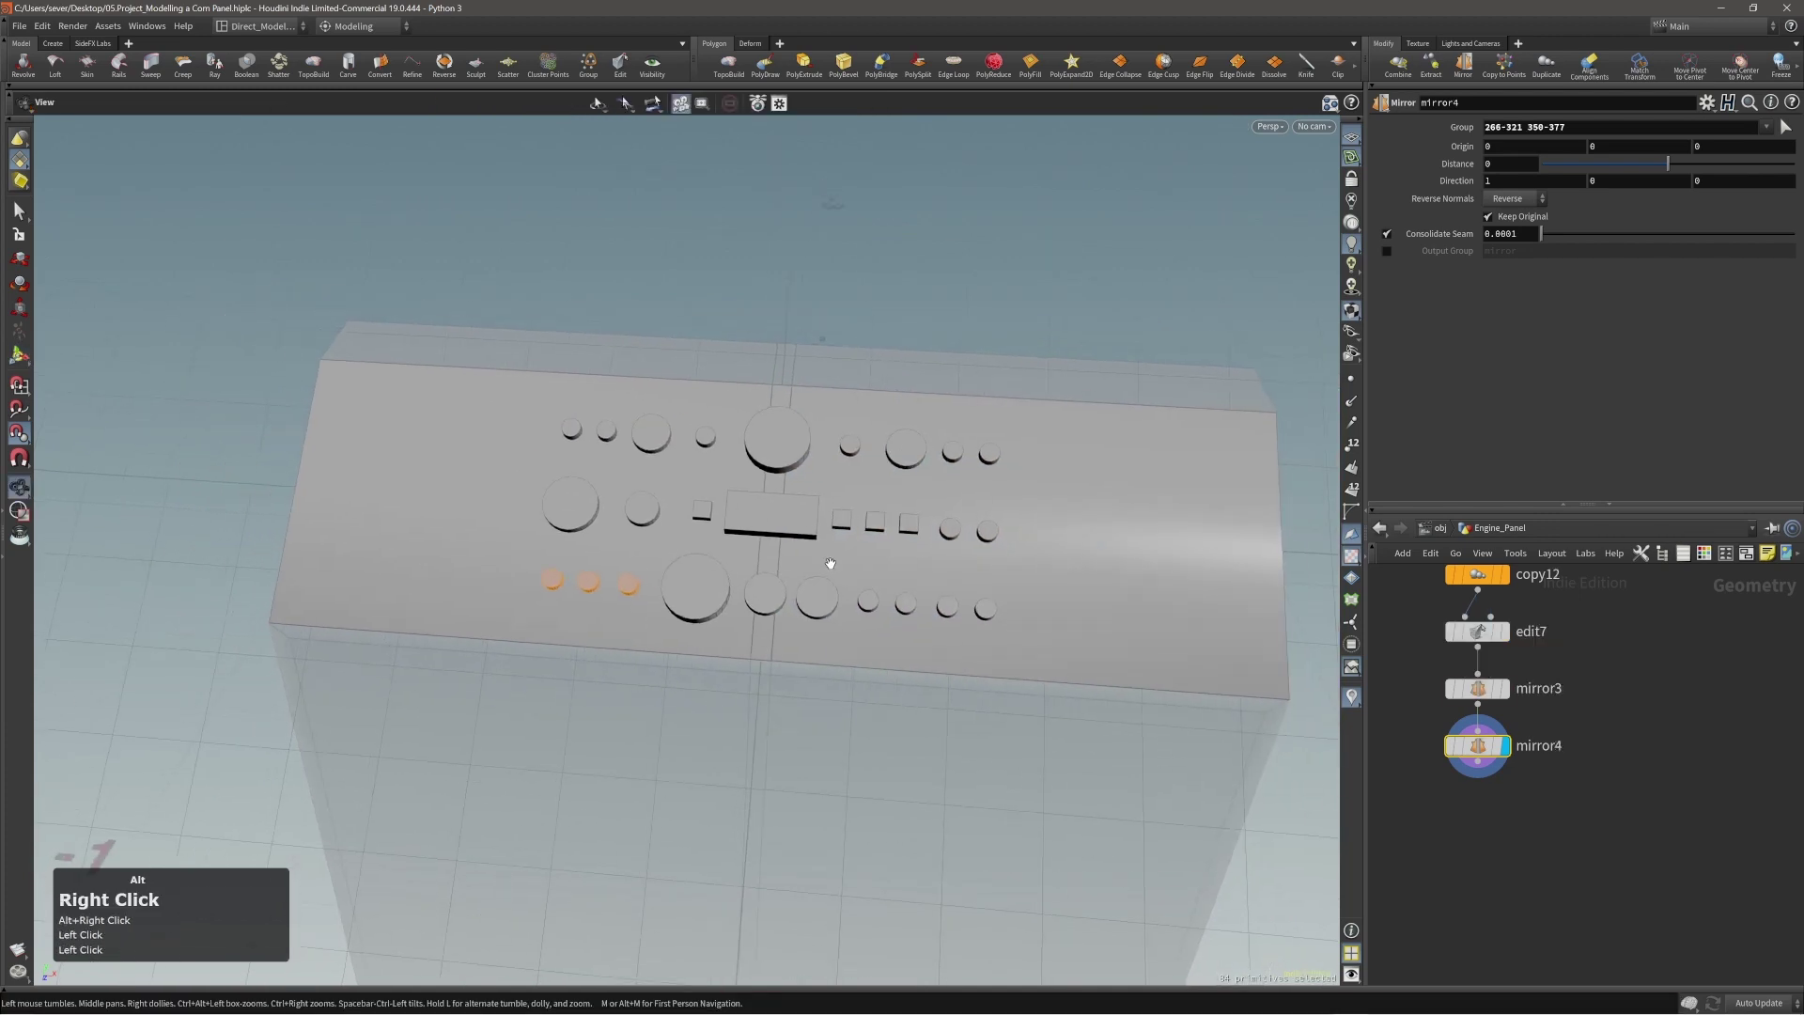
mouse_move(827, 564)
alt+mouse_down()
mouse_move(846, 550)
mouse_move(831, 568)
alt+mouse_up()
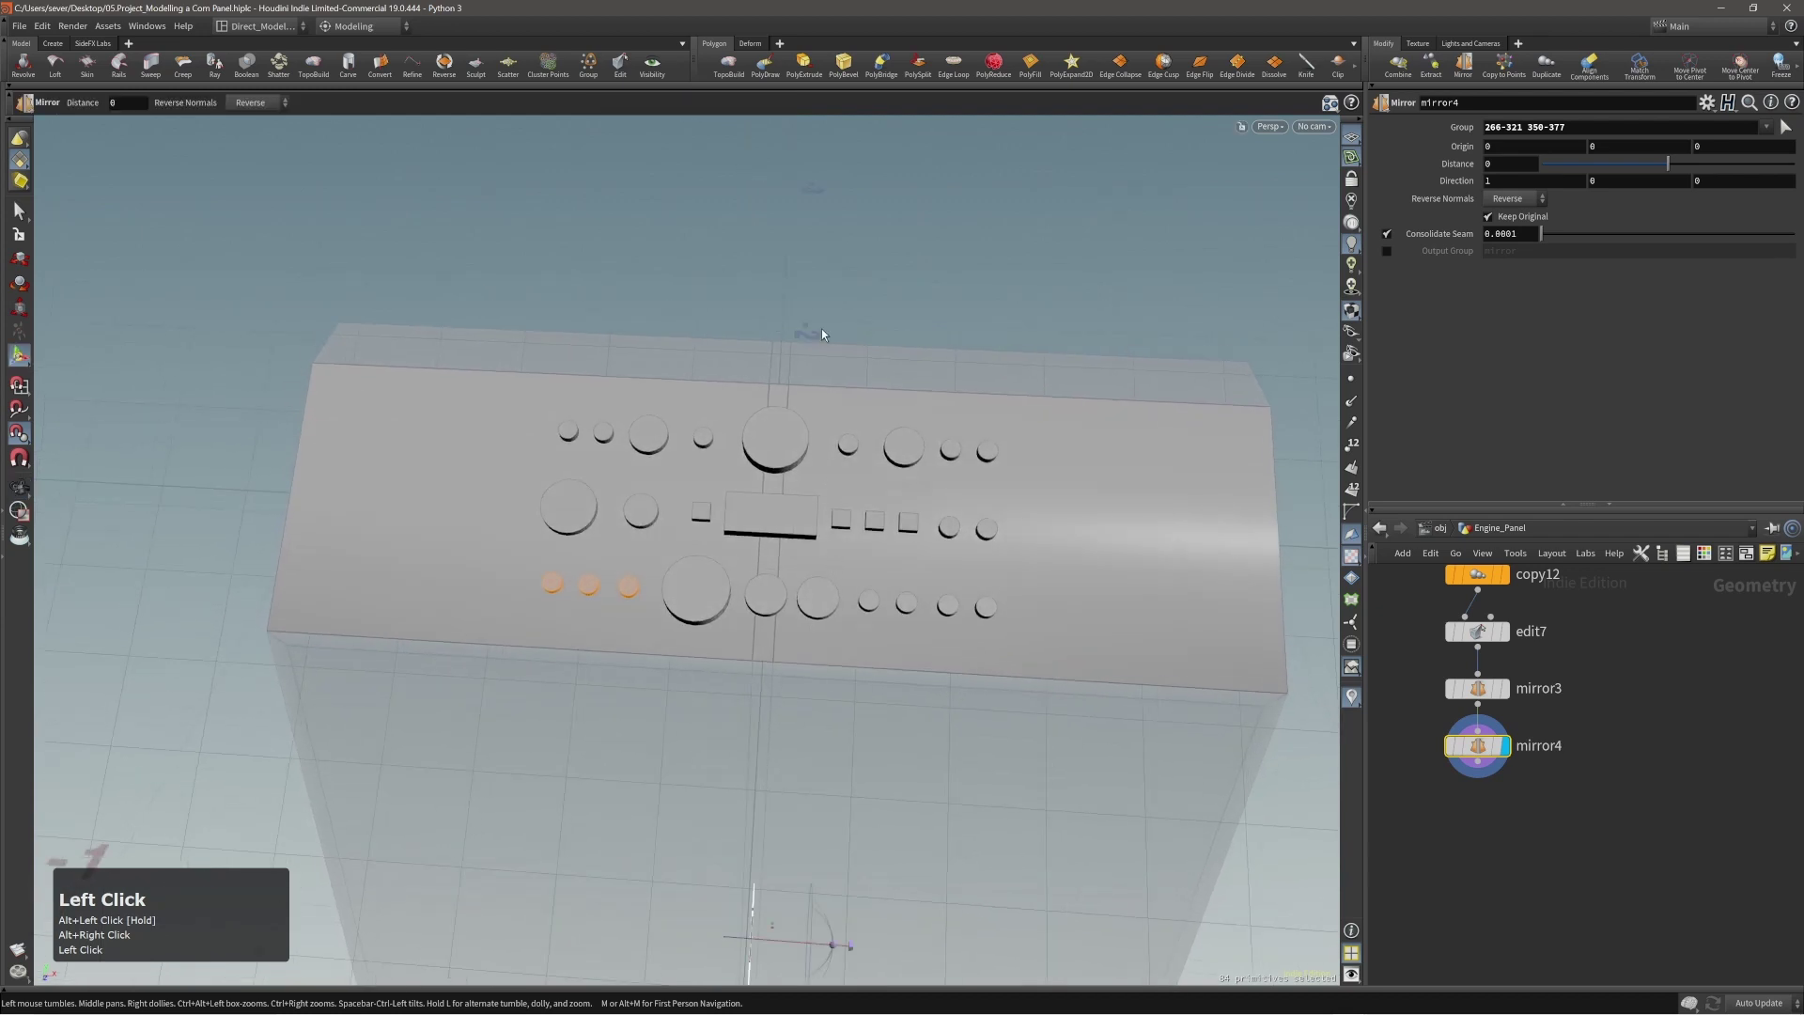
click(822, 329)
Compare the finished gauge and box layout on the sloped panel with the cabin reference drawing.
alt+right_drag(813, 495, 812, 537)
alt+drag(694, 478, 771, 493)
alt+right_drag(770, 493, 846, 507)
alt+drag(827, 523, 782, 560)
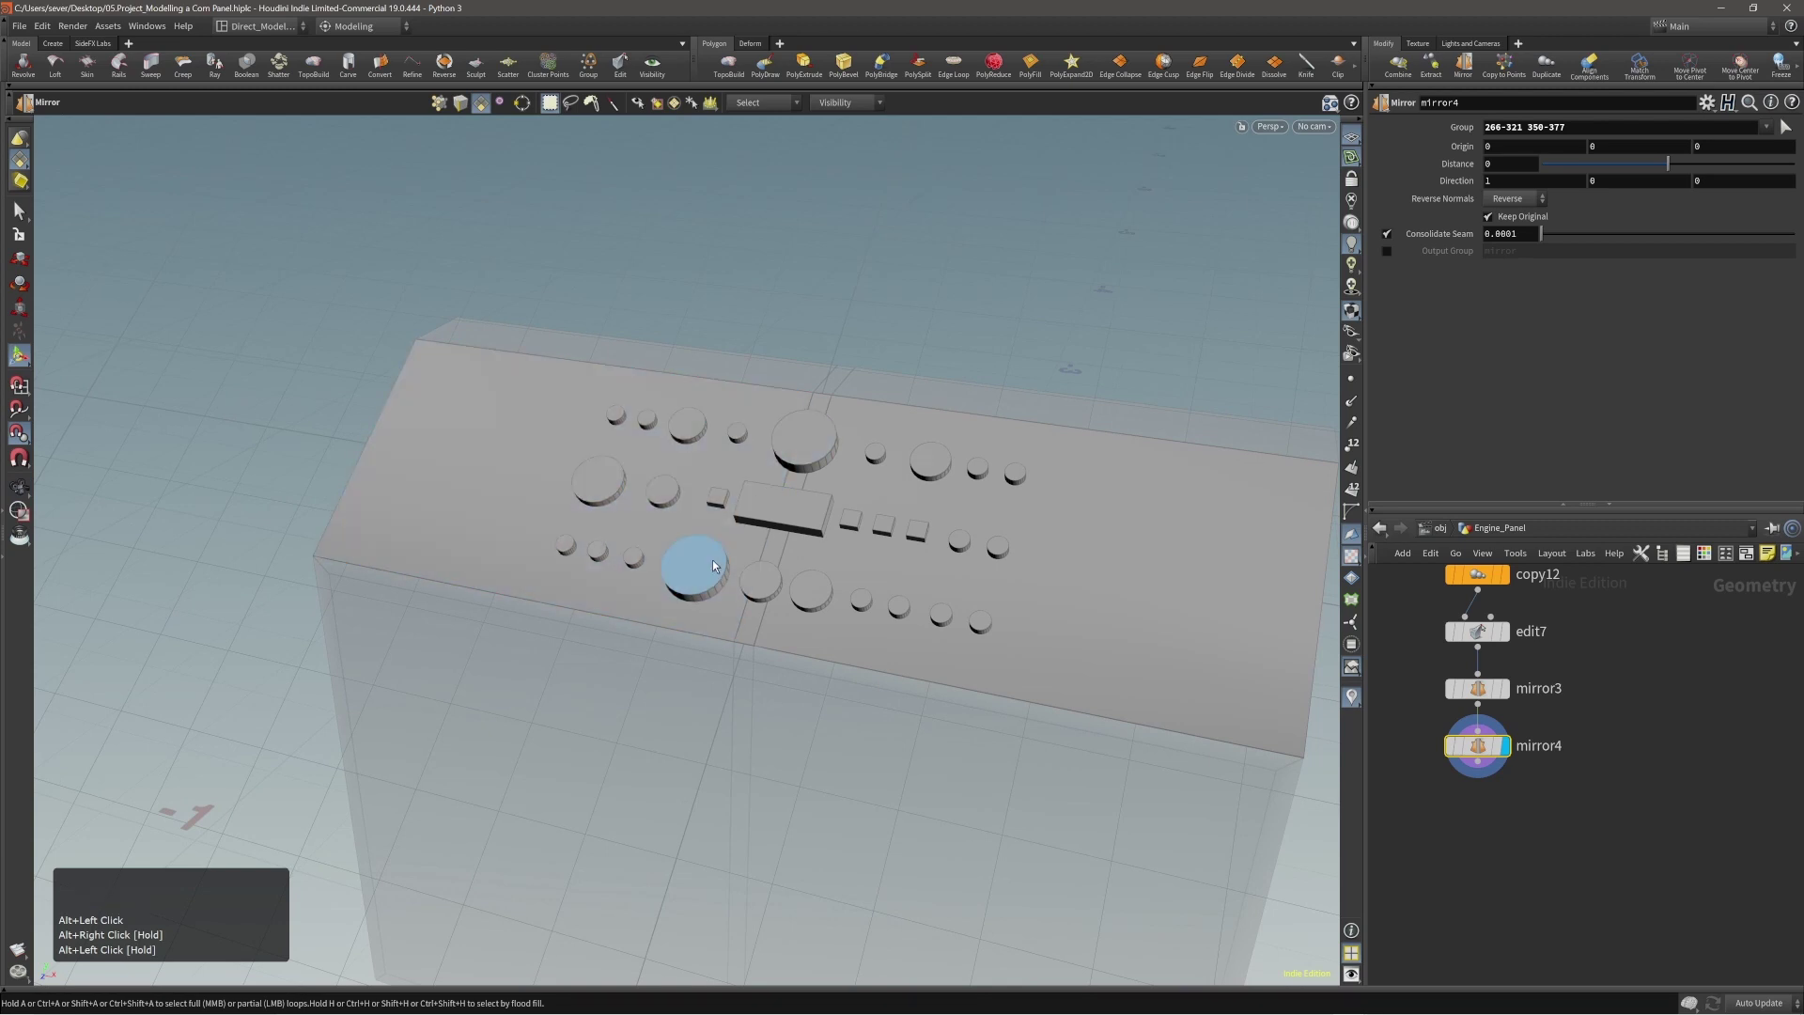
right_drag(1803, 470, 928, 482)
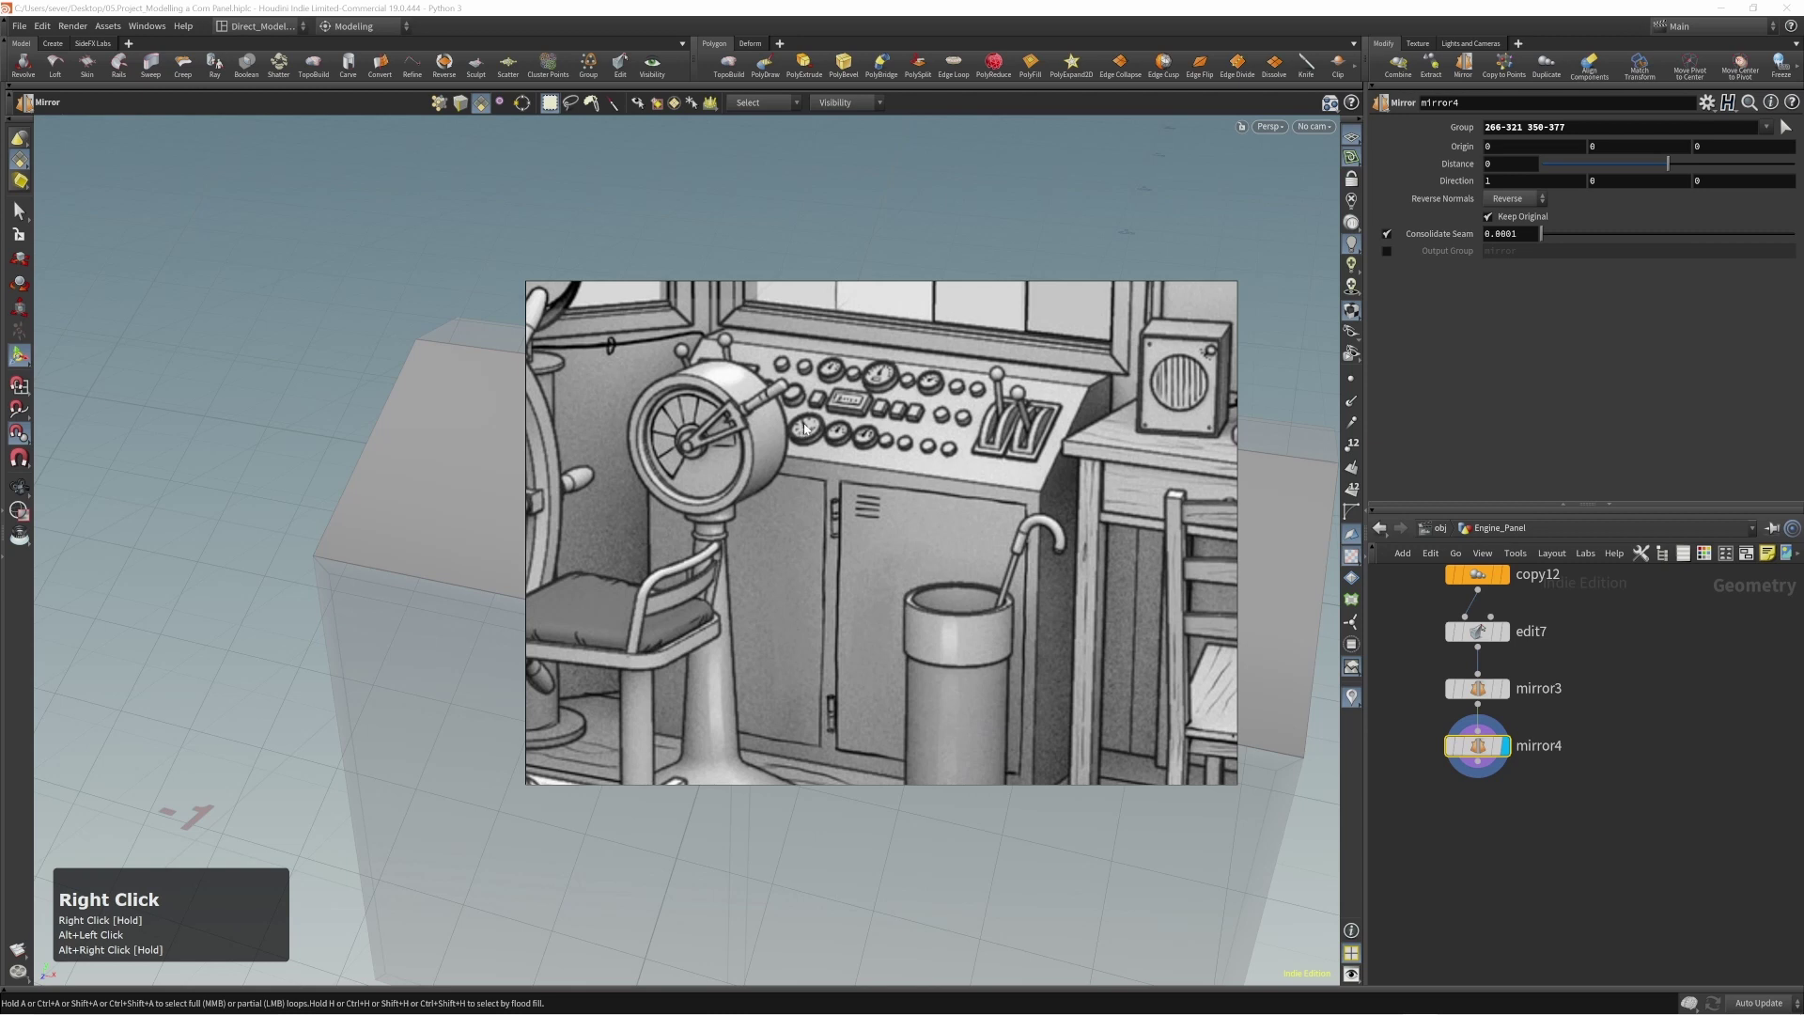
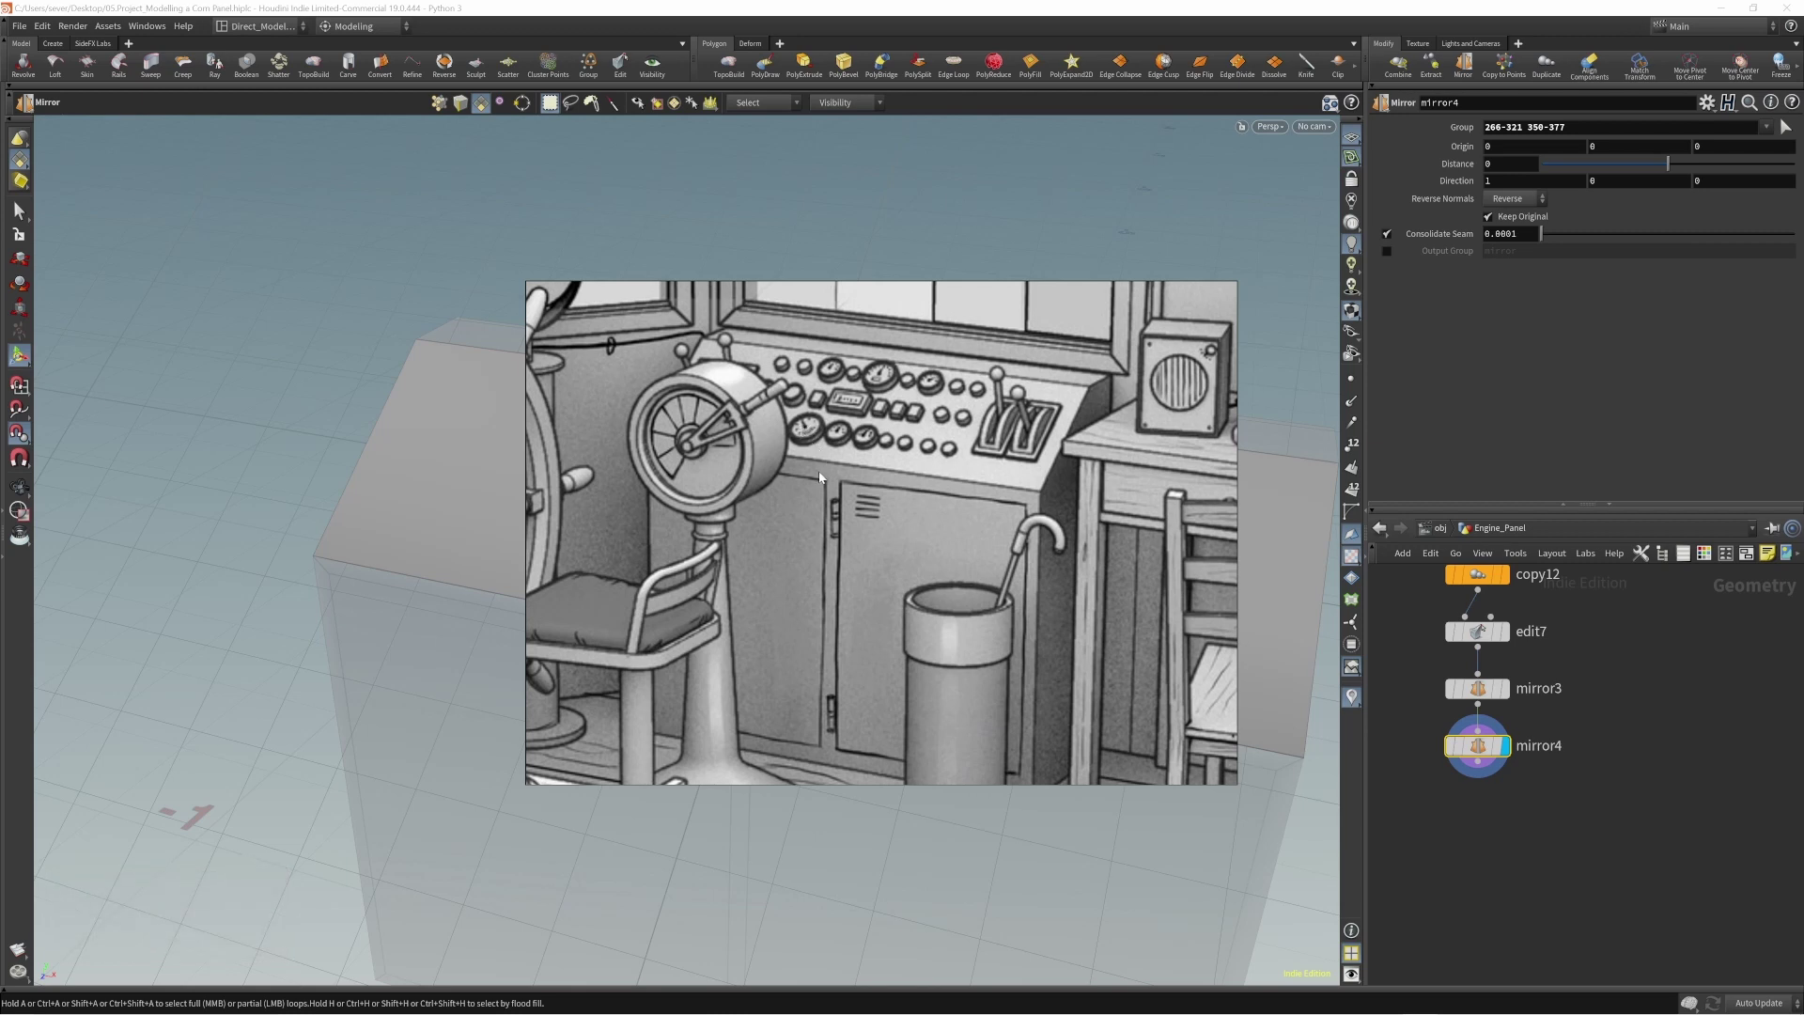
right_drag(820, 477, 1803, 518)
click(815, 476)
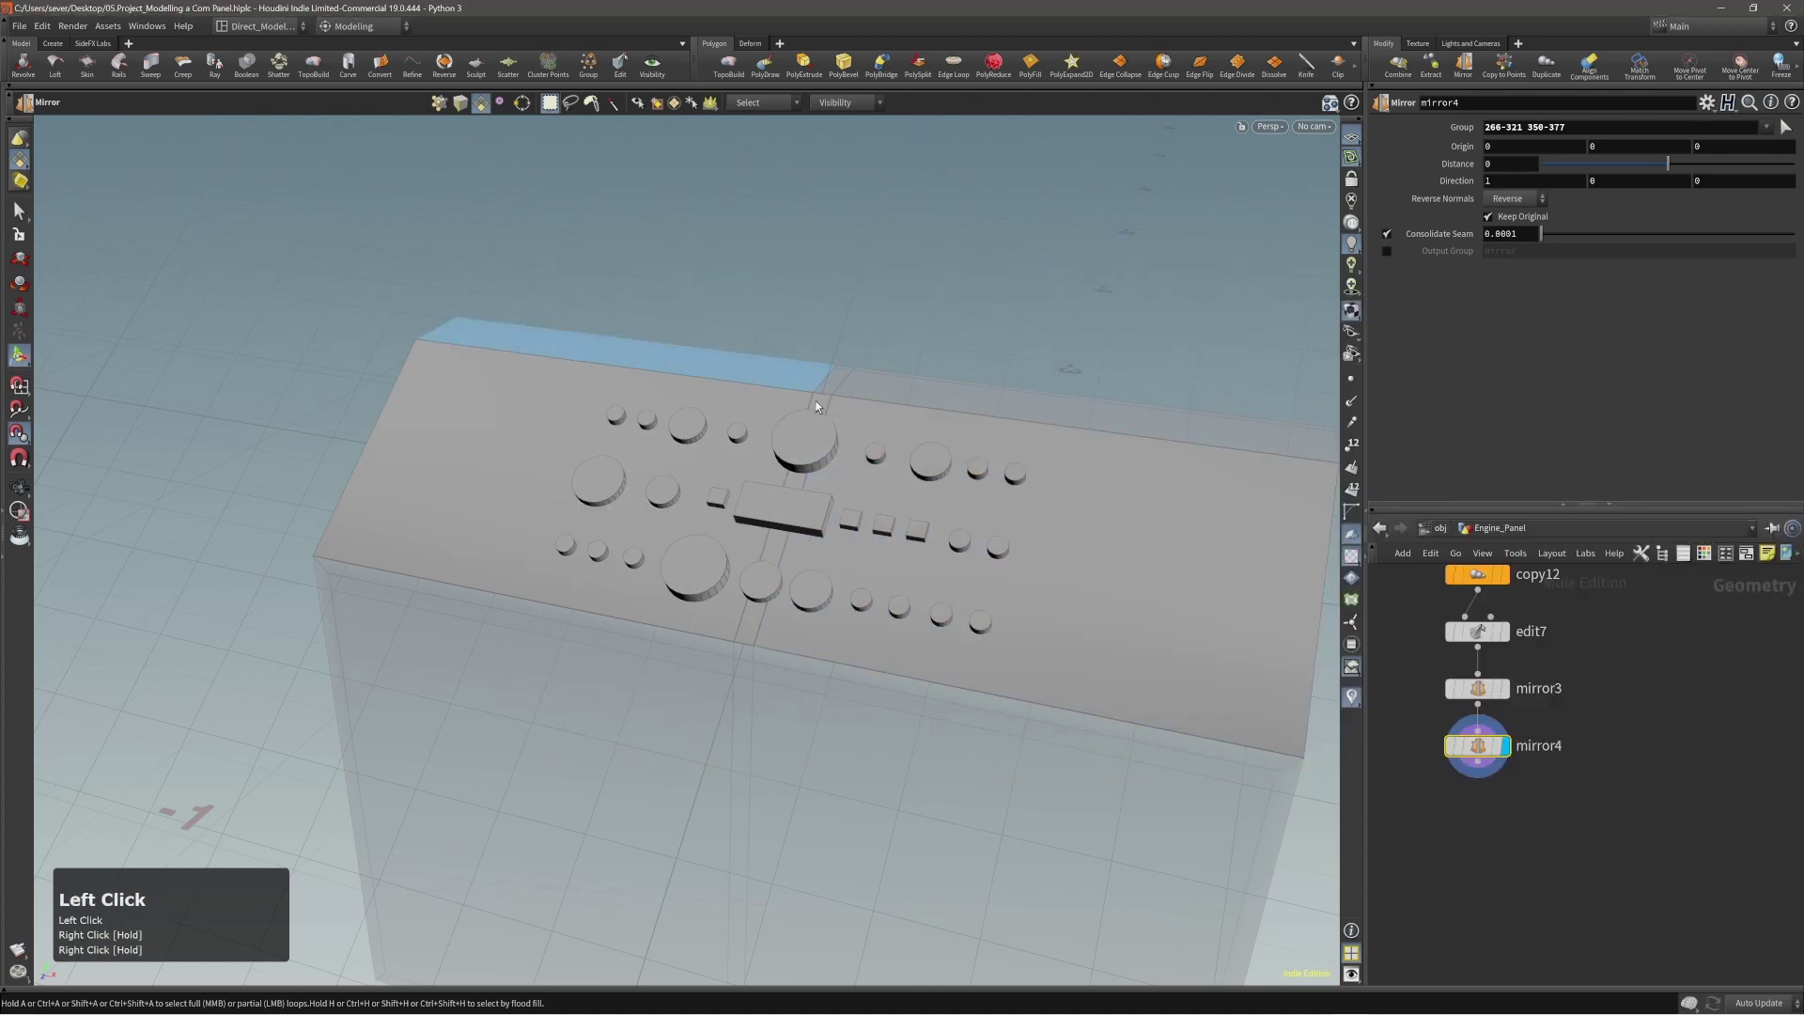
alt+middle_drag(833, 583, 754, 543)
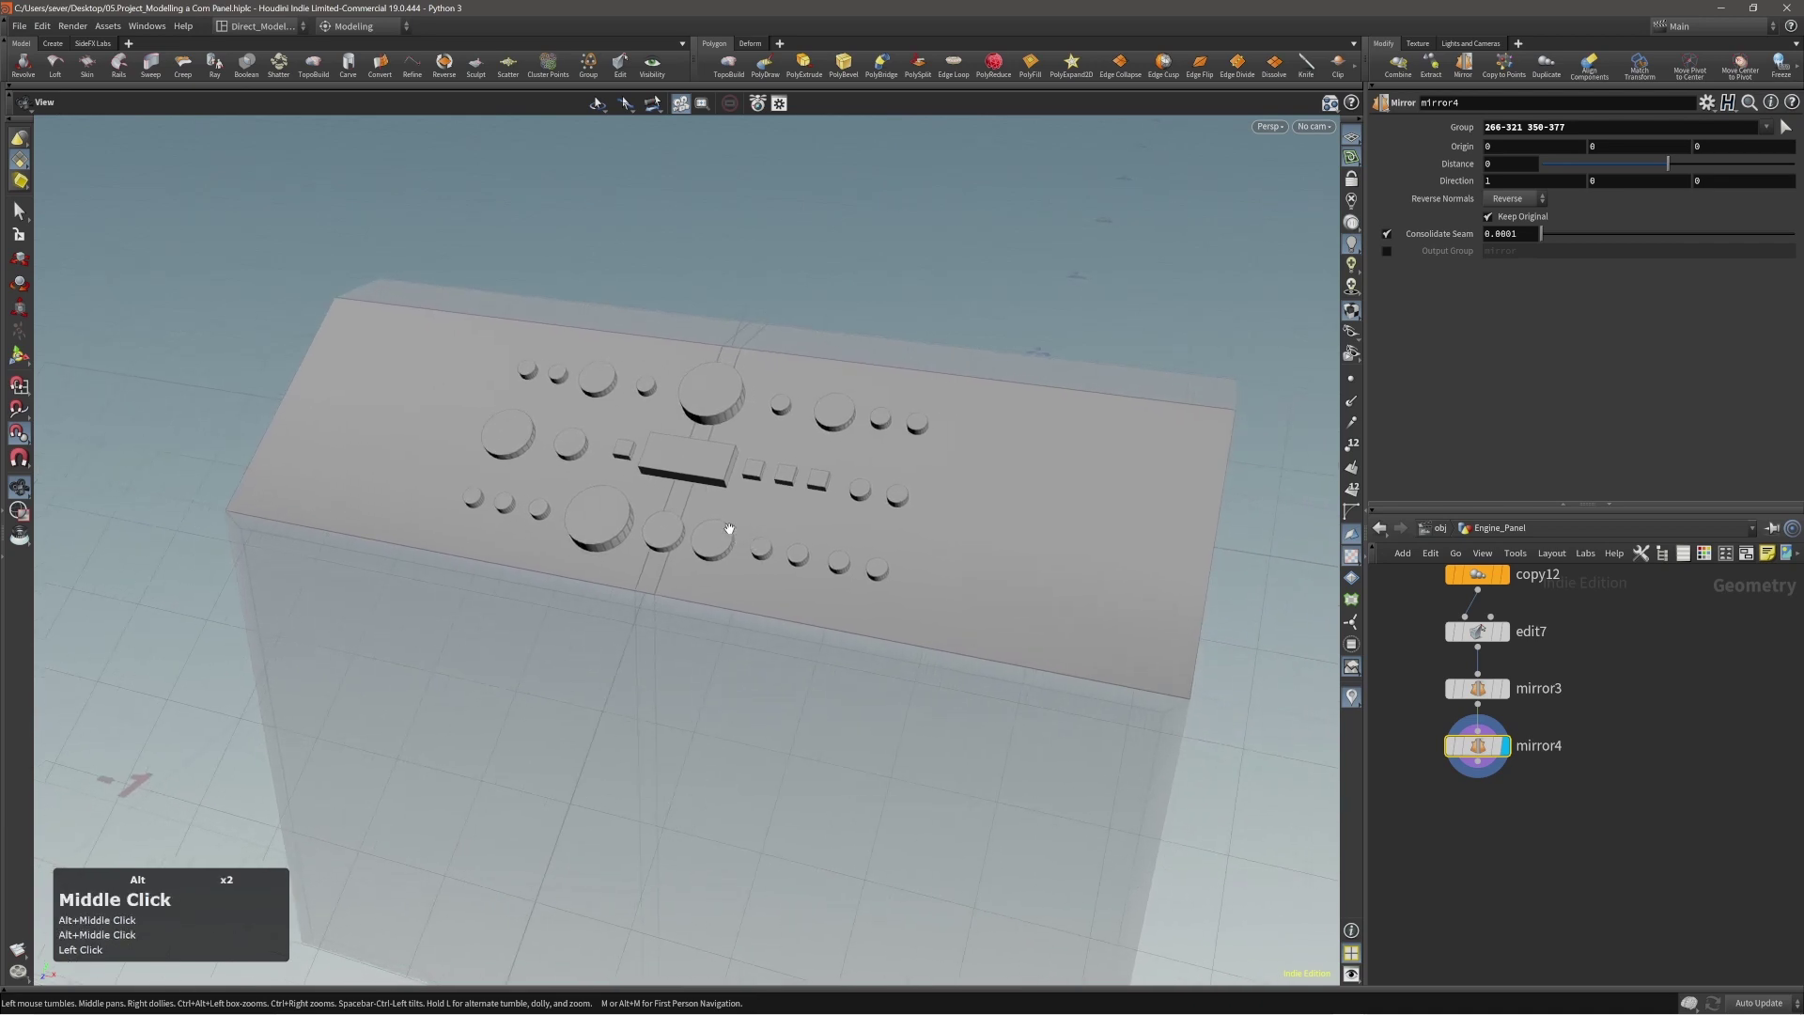
alt+drag(729, 528, 717, 532)
alt+middle_drag(733, 530, 688, 530)
alt+drag(688, 530, 711, 538)
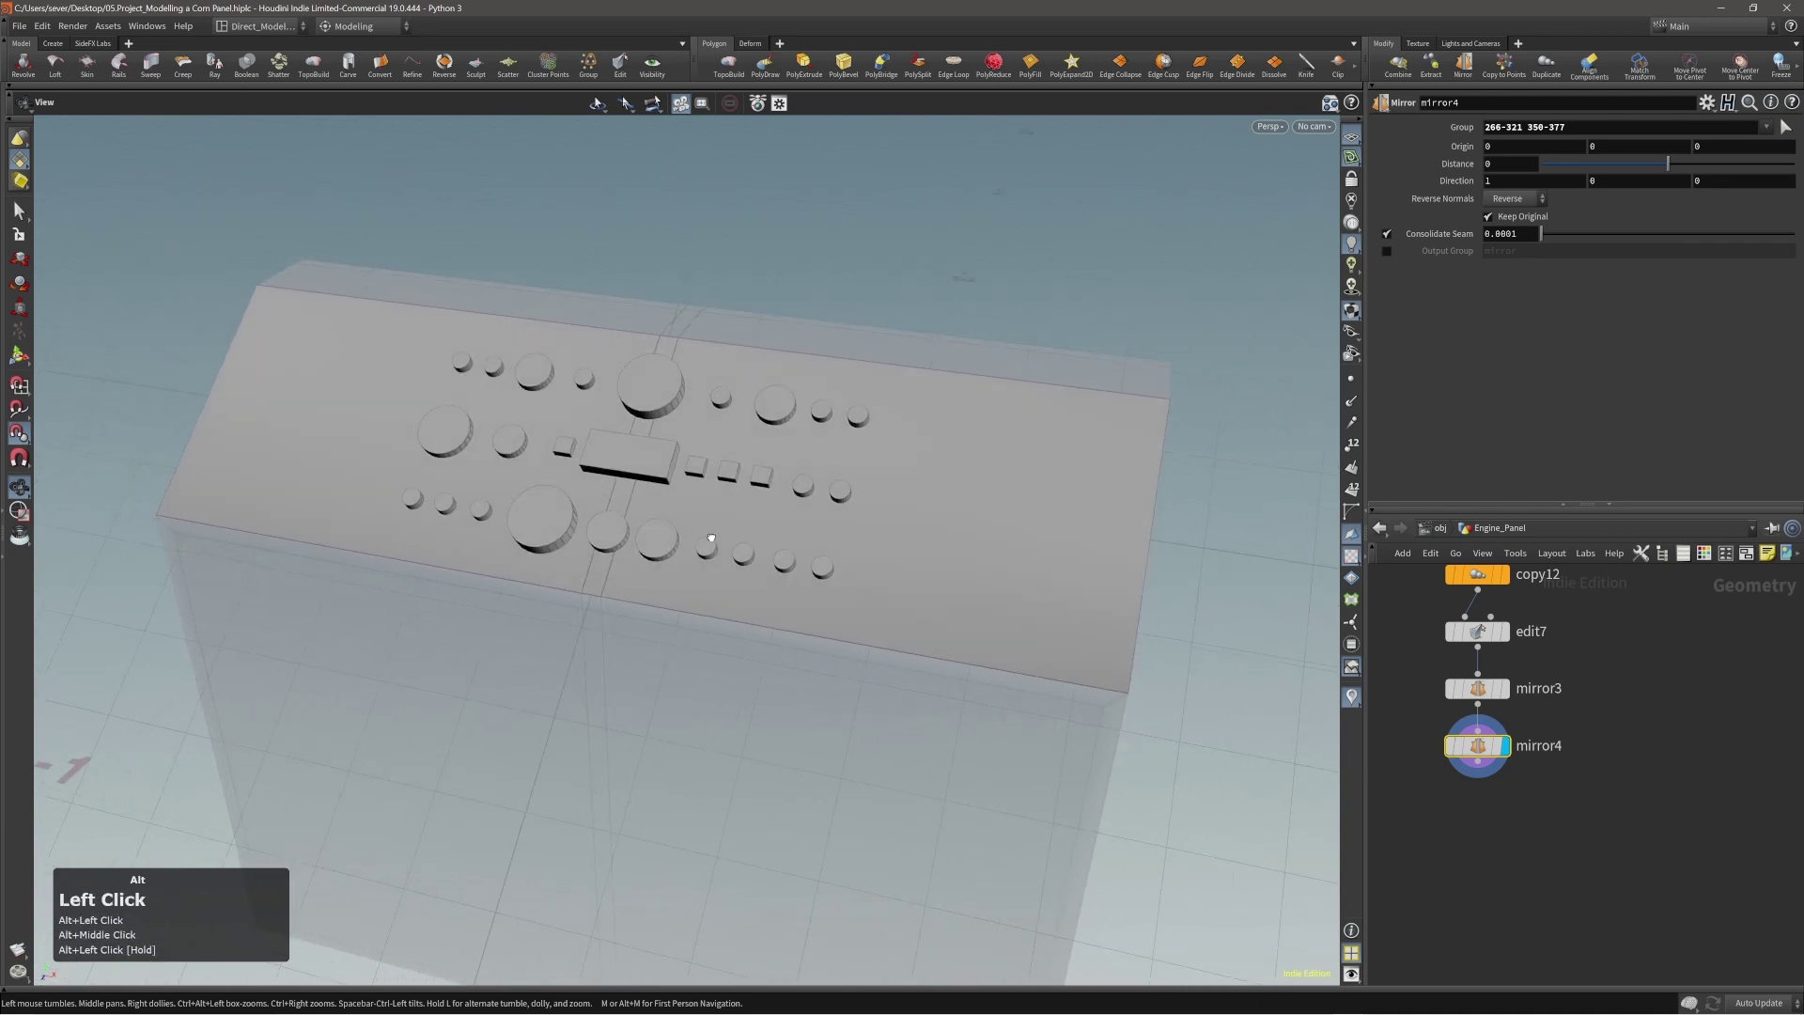
Slide the construction plane along X from the central box to the panel's empty end, keeping it on the sloped surface.
key(Return)
key(/)
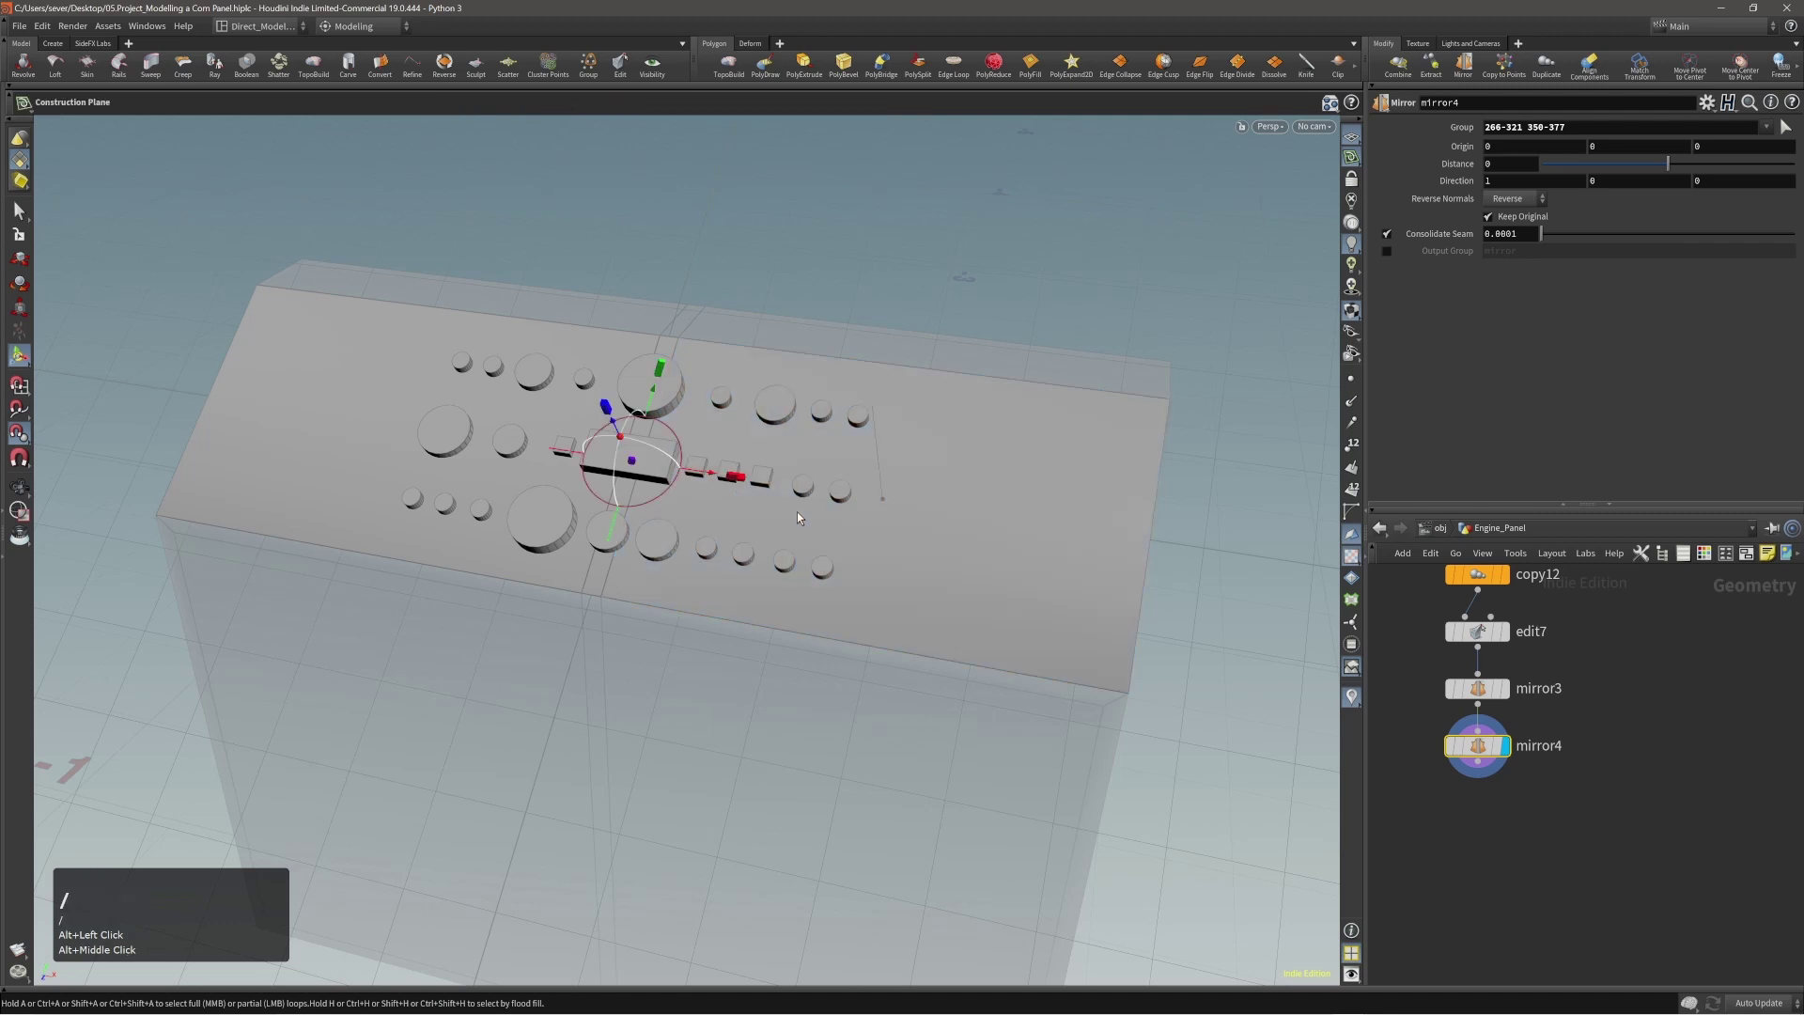
right_click(725, 414)
drag(725, 414, 706, 440)
right_drag(705, 437, 713, 411)
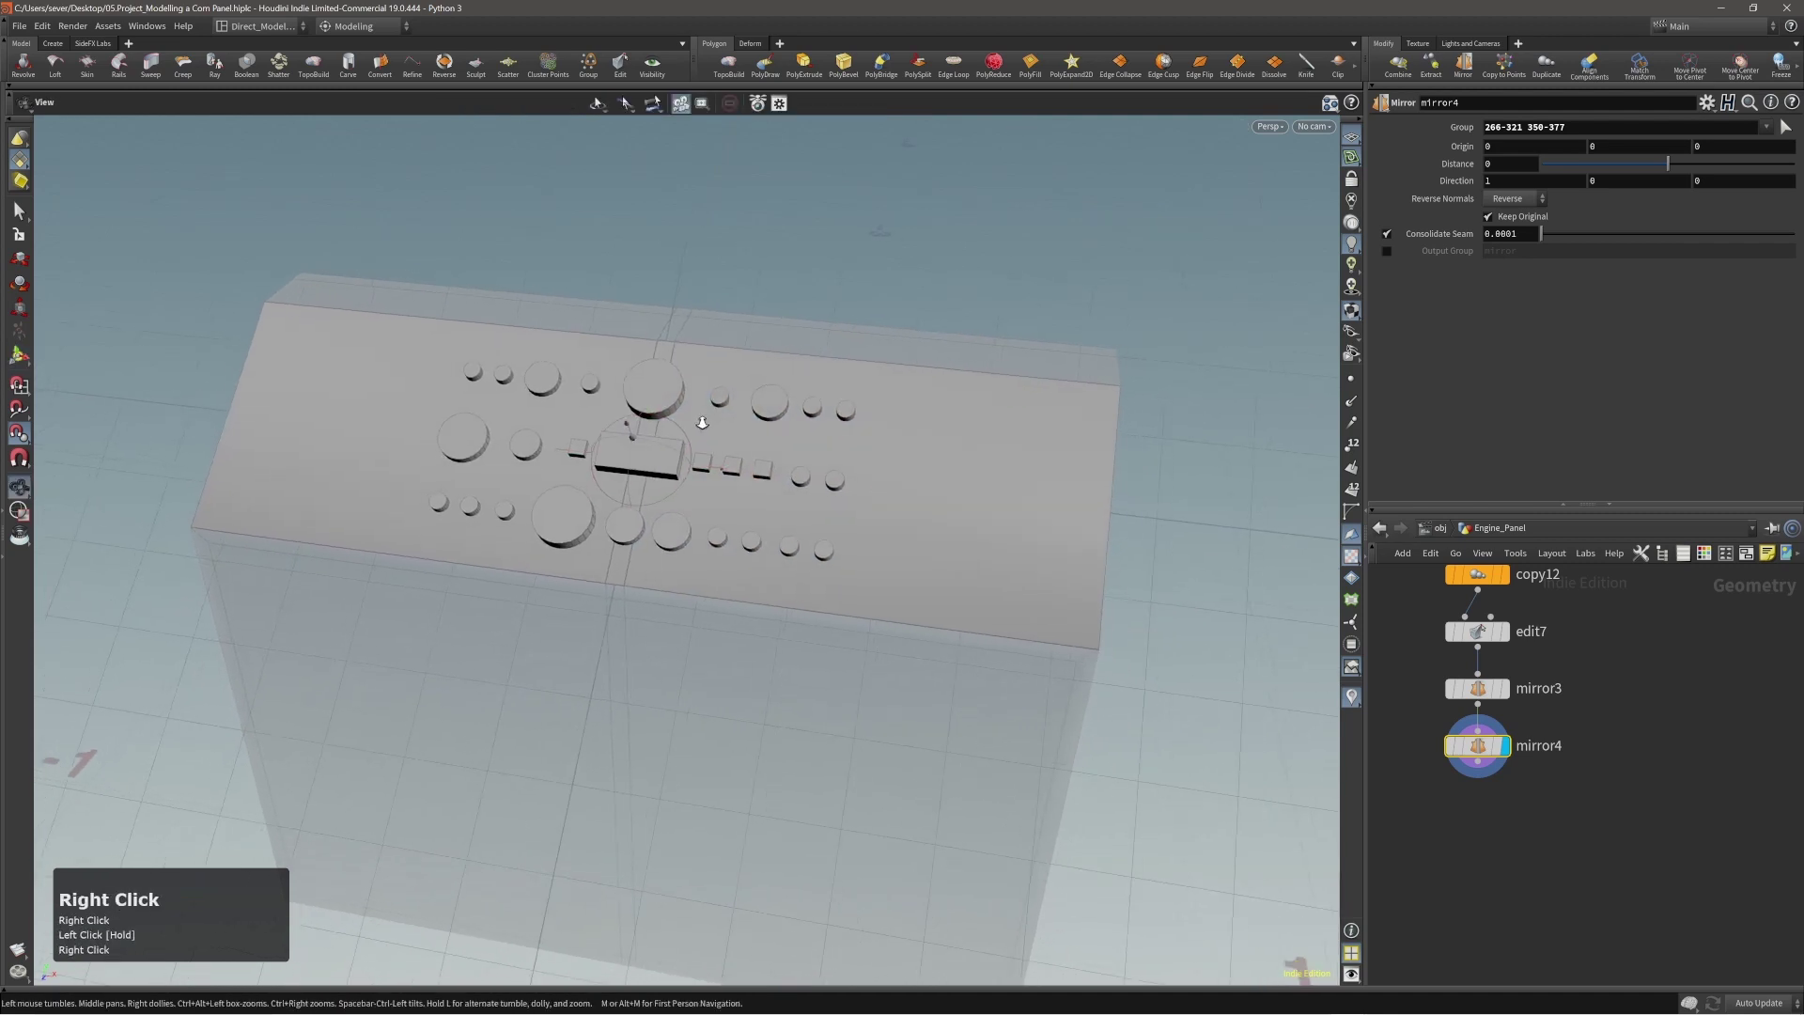
drag(713, 412, 972, 499)
mouse_move(1094, 507)
mouse_down()
mouse_move(1237, 520)
mouse_move(1120, 511)
mouse_up()
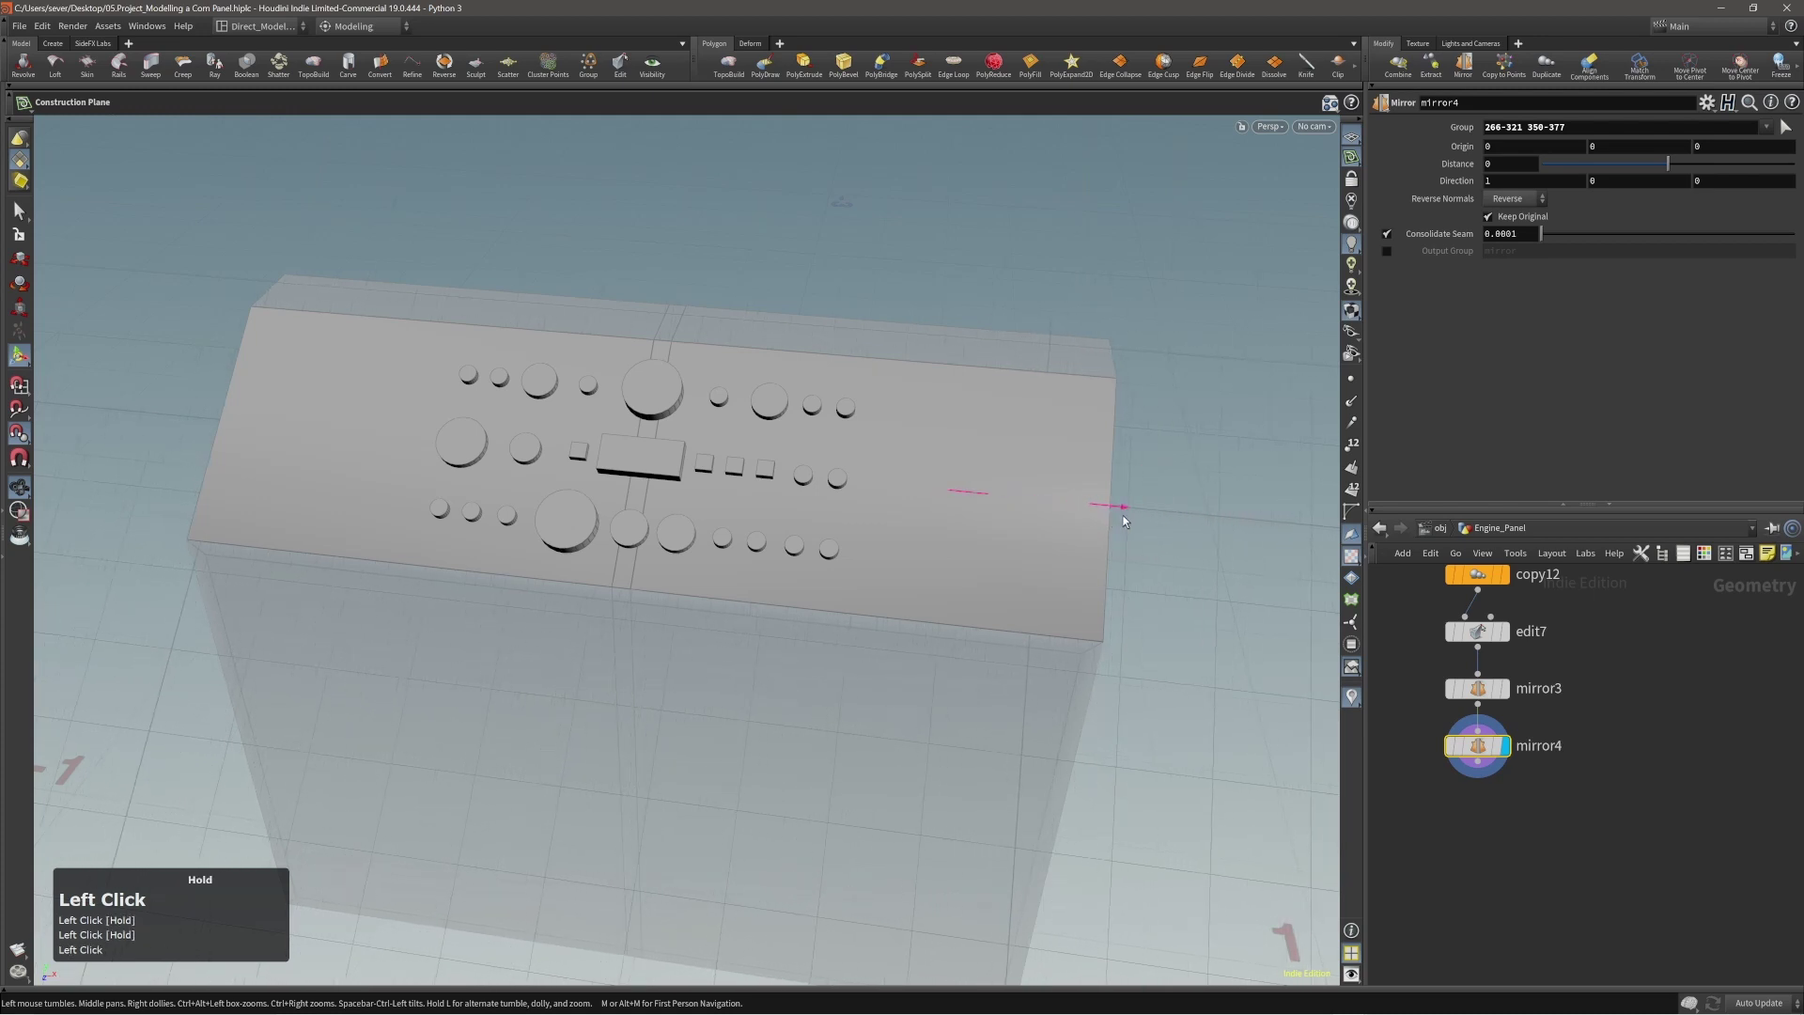
drag(1124, 515, 1119, 515)
middle_drag(1119, 515, 940, 470)
mouse_move(940, 470)
right_down()
mouse_move(936, 452)
mouse_move(916, 479)
right_up()
key(/)
drag(916, 479, 917, 442)
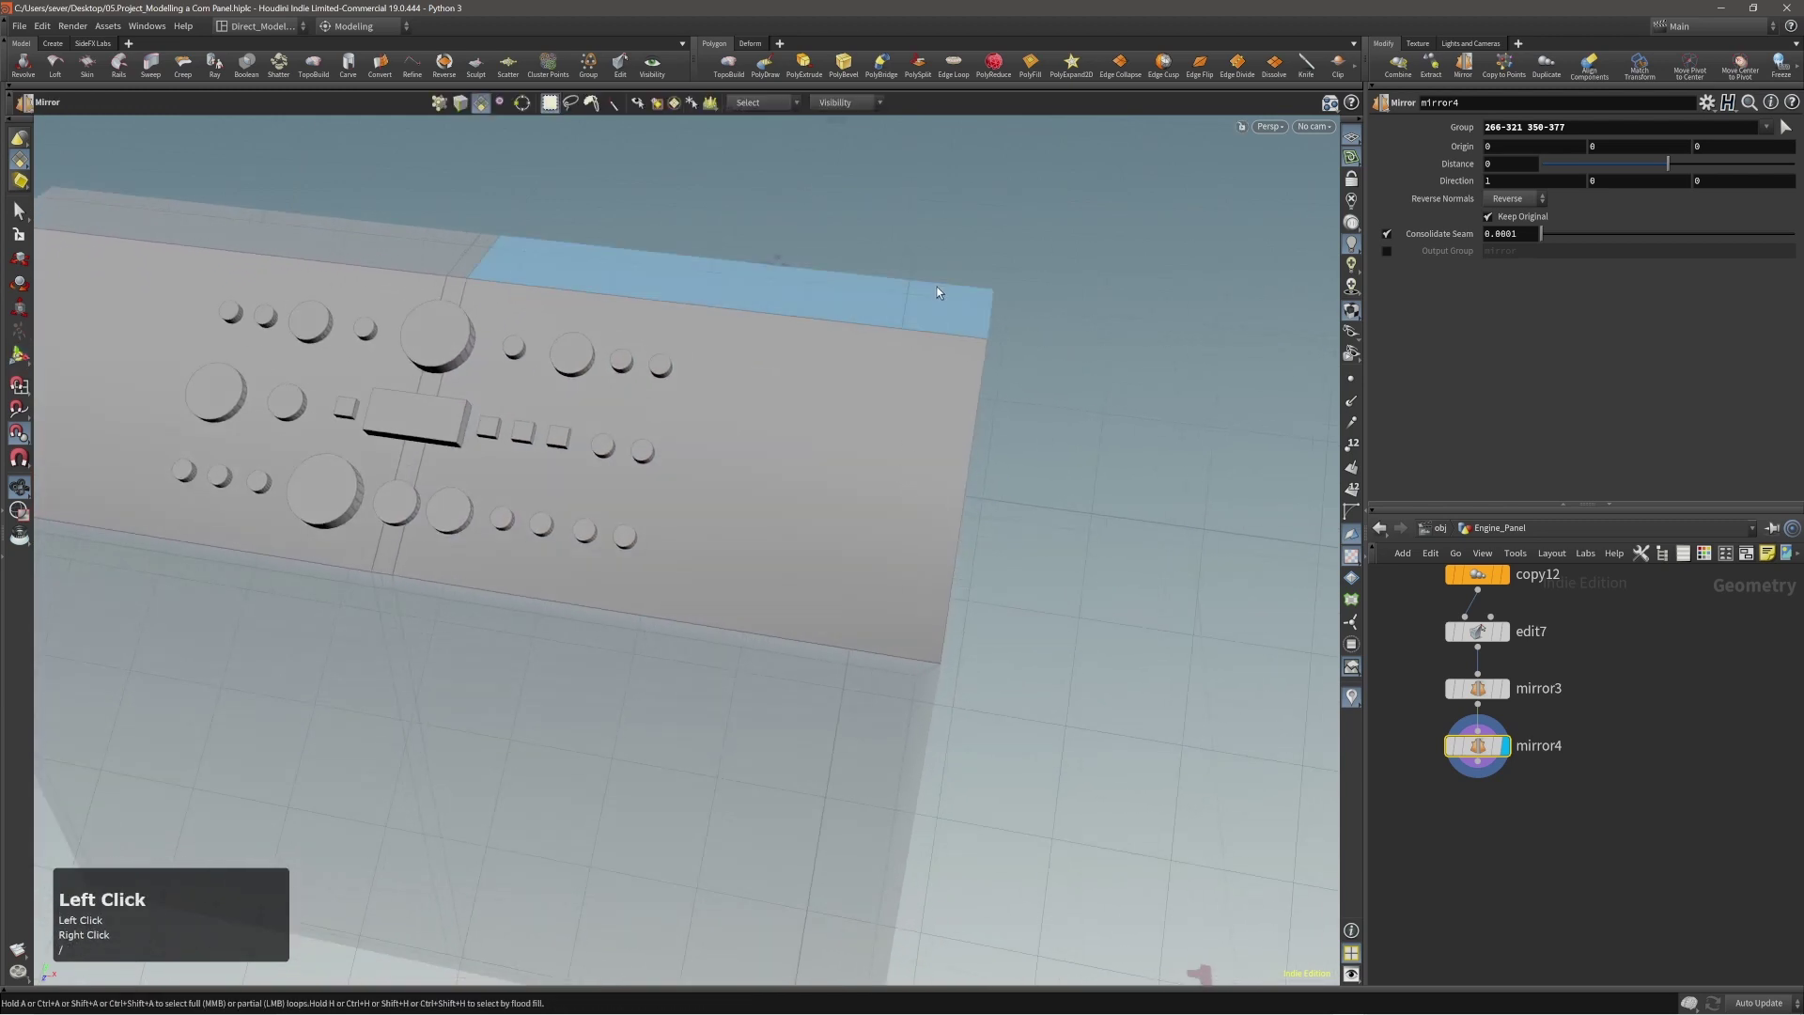
mouse_move(938, 286)
mouse_down()
mouse_move(902, 435)
mouse_move(918, 274)
mouse_up()
right_drag(918, 274, 893, 403)
middle_drag(894, 403, 855, 400)
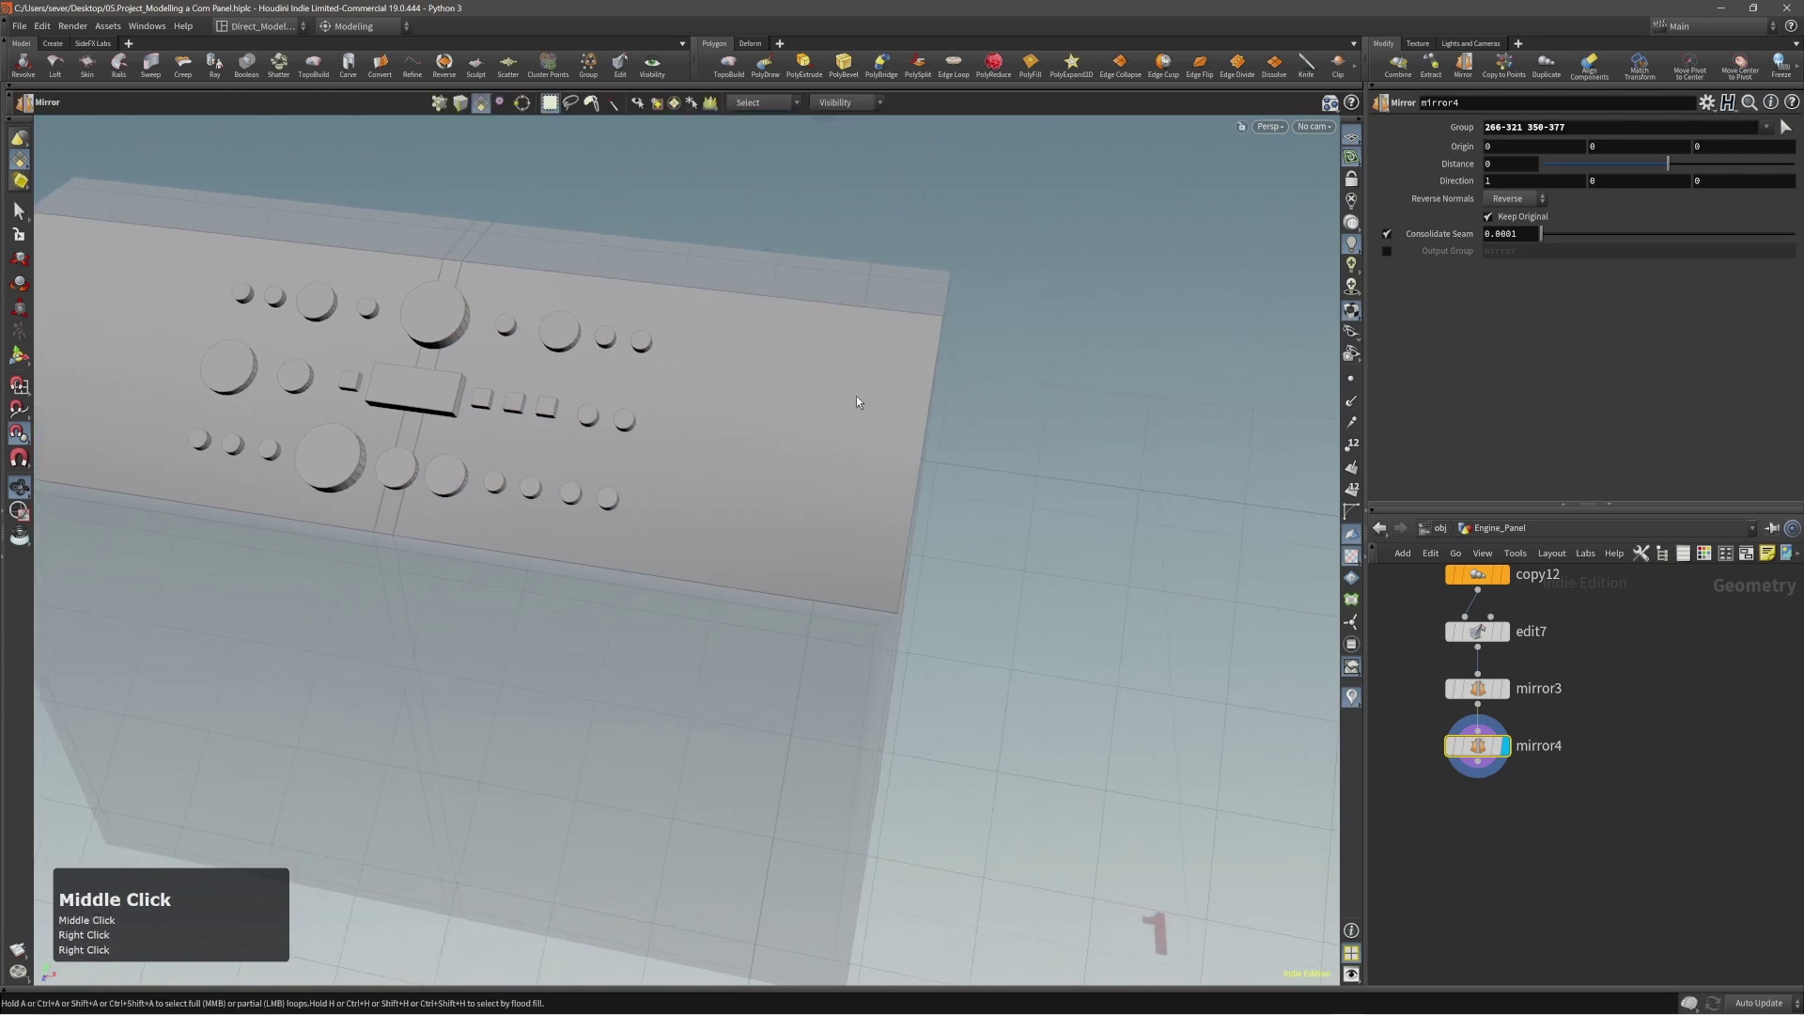
key(c)
click(851, 443)
click(856, 421)
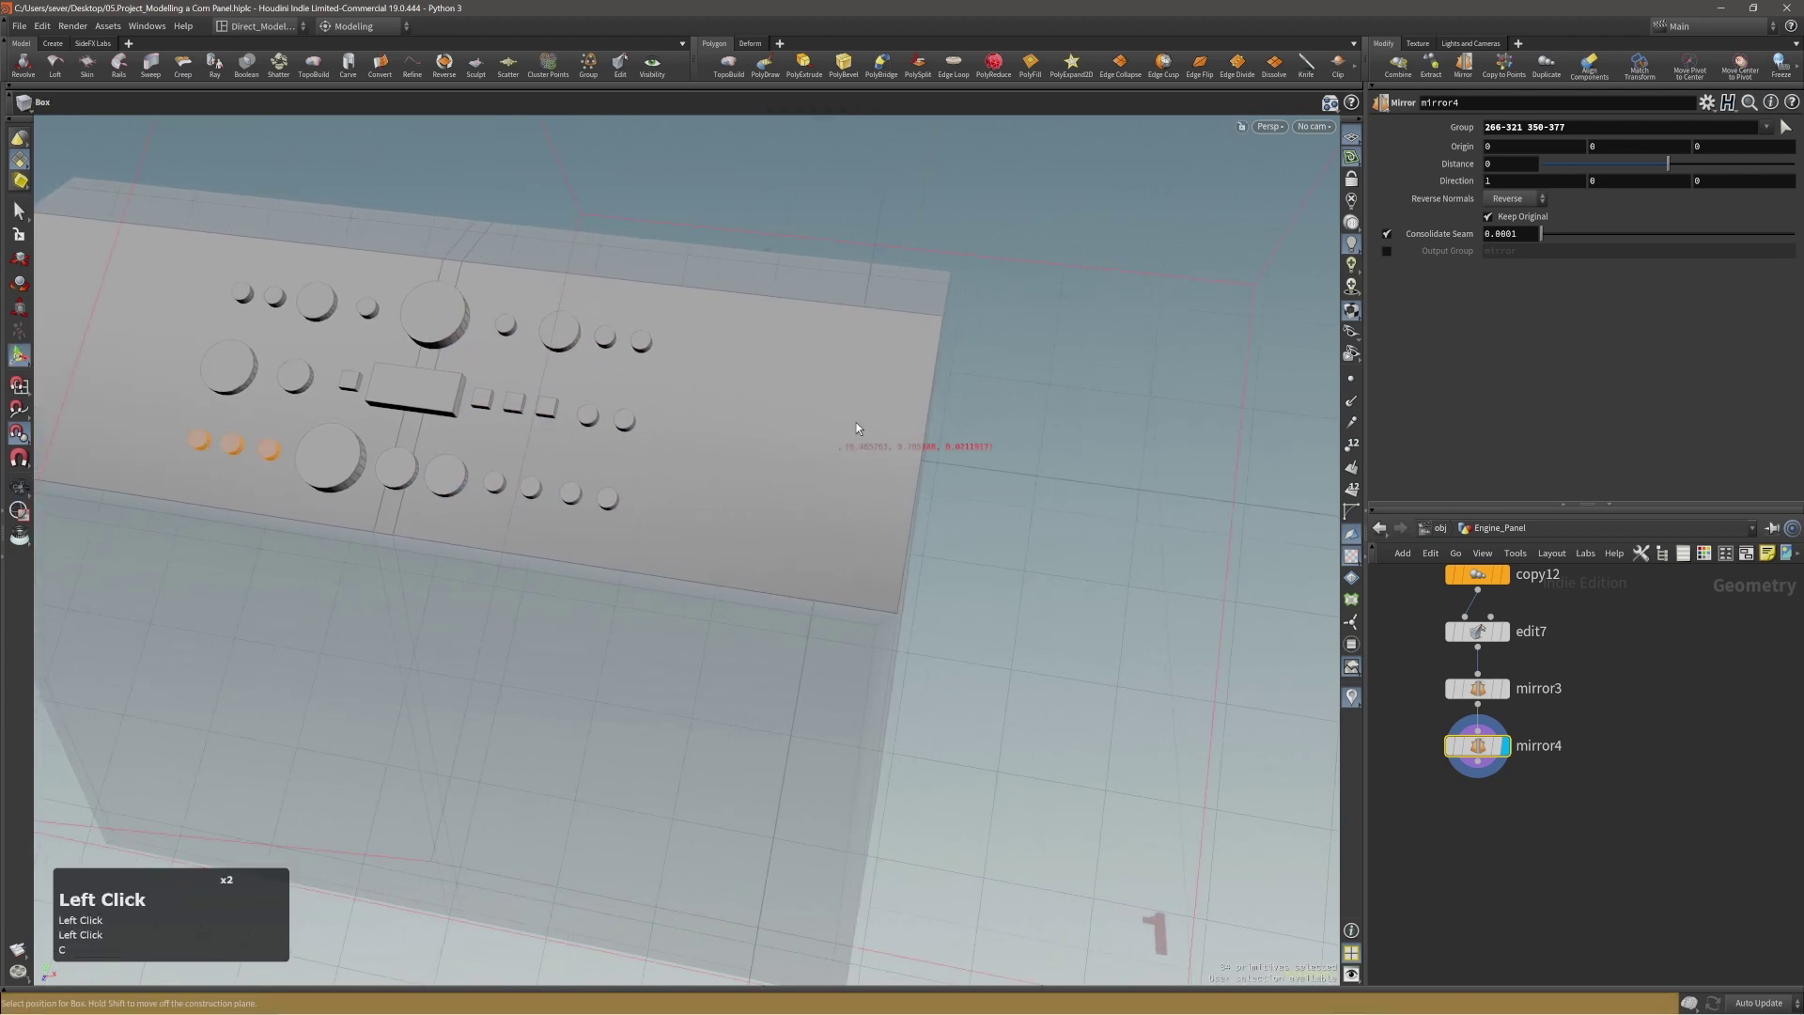
key(Escape)
key(Tab)
click(817, 414)
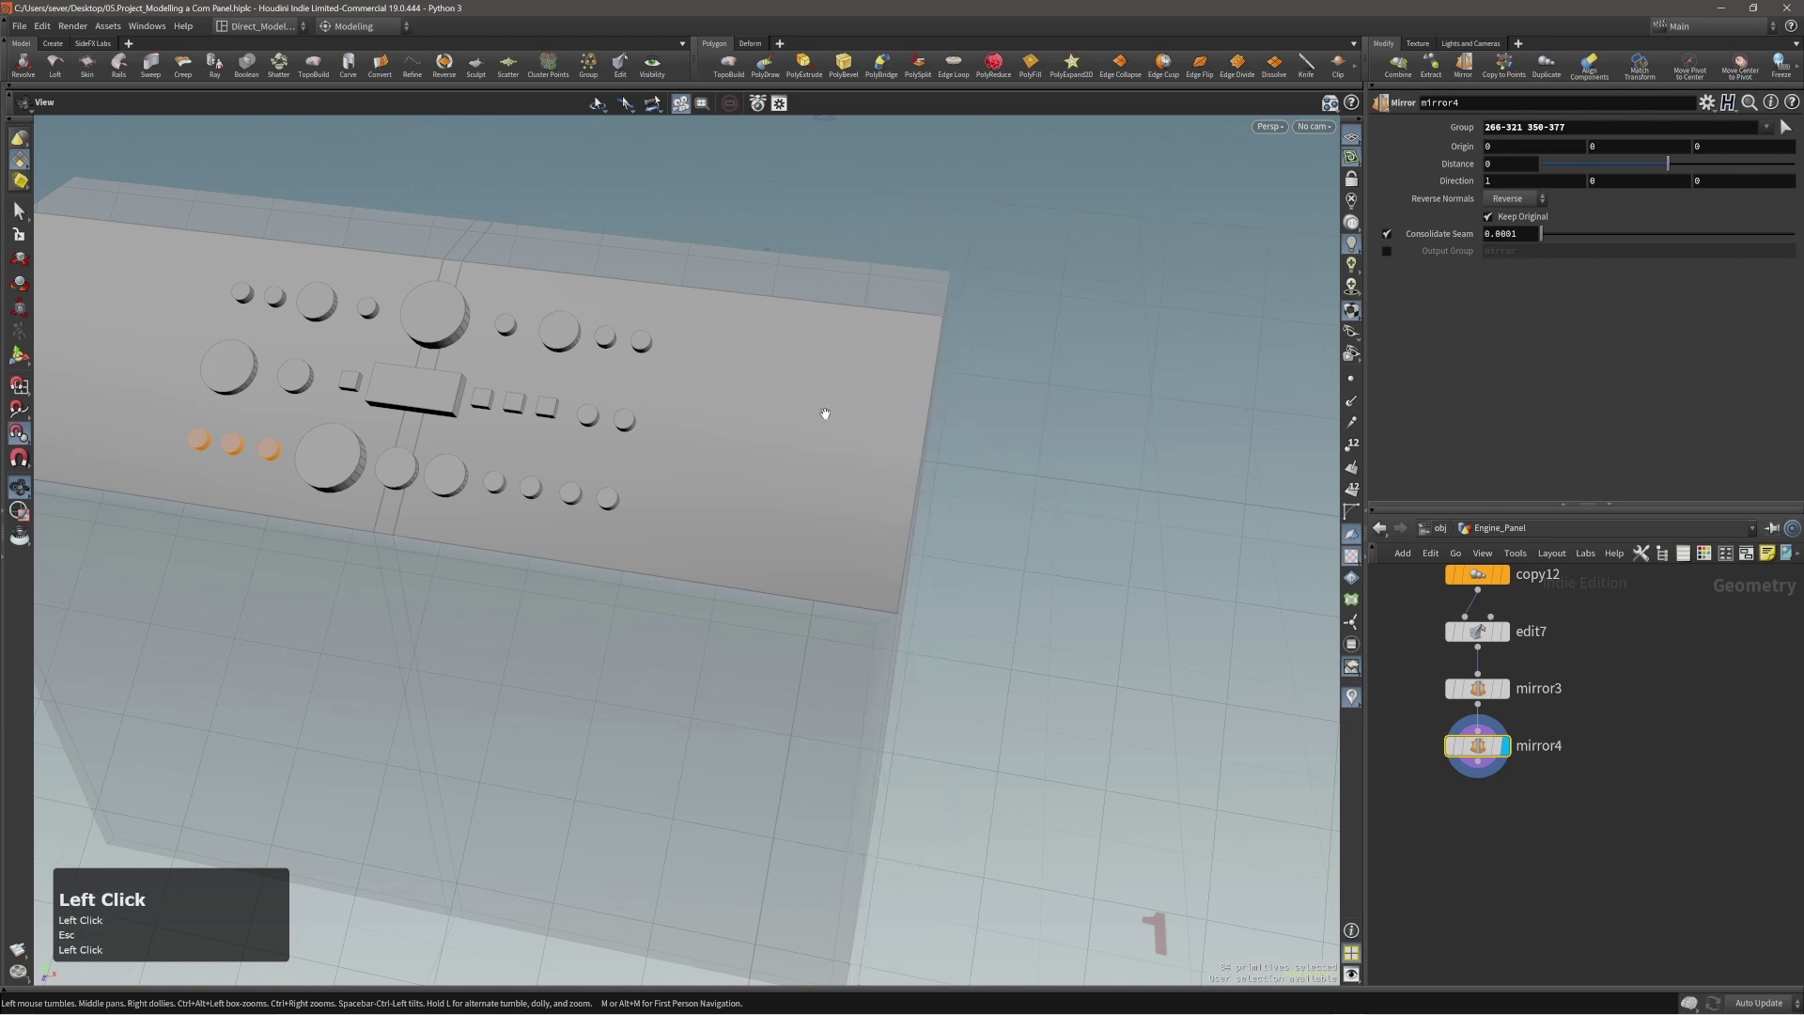
Create a 10 by 10 polygon grid on the construction plane at the empty end of the sloped panel.
key(c)
click(827, 423)
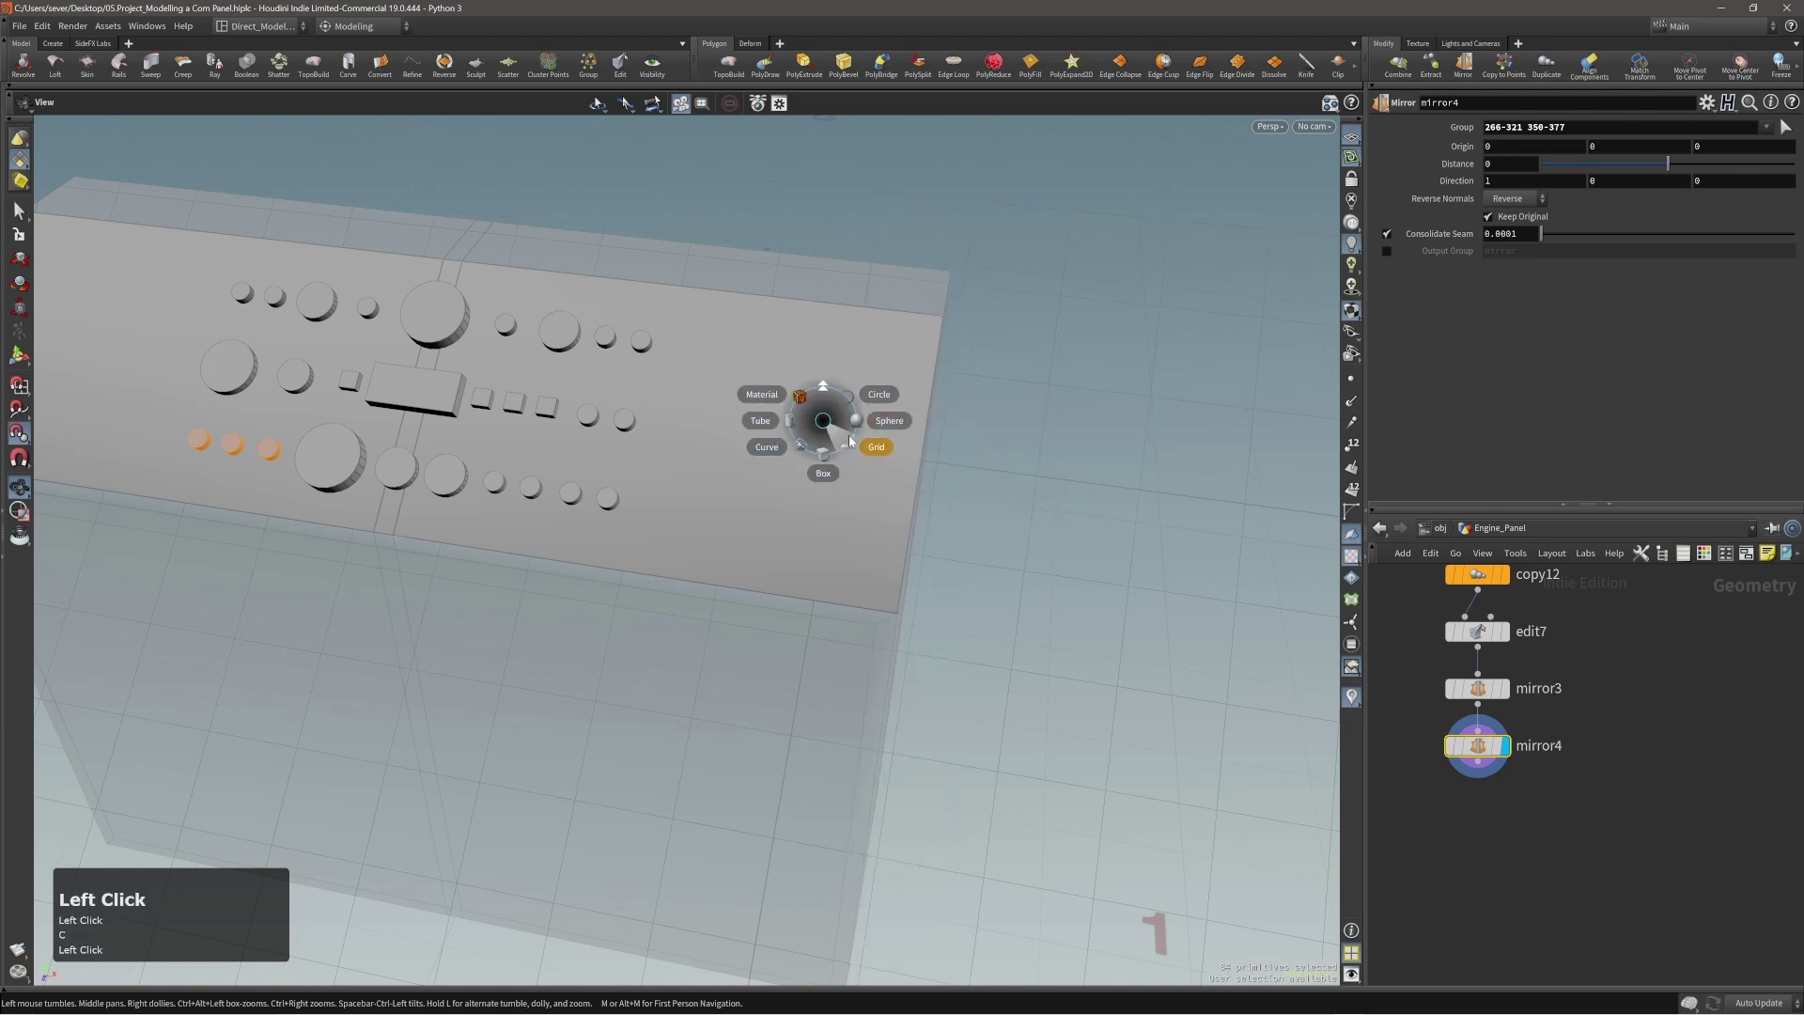
click(841, 428)
click(839, 411)
alt+right_drag(826, 422, 679, 579)
click(949, 718)
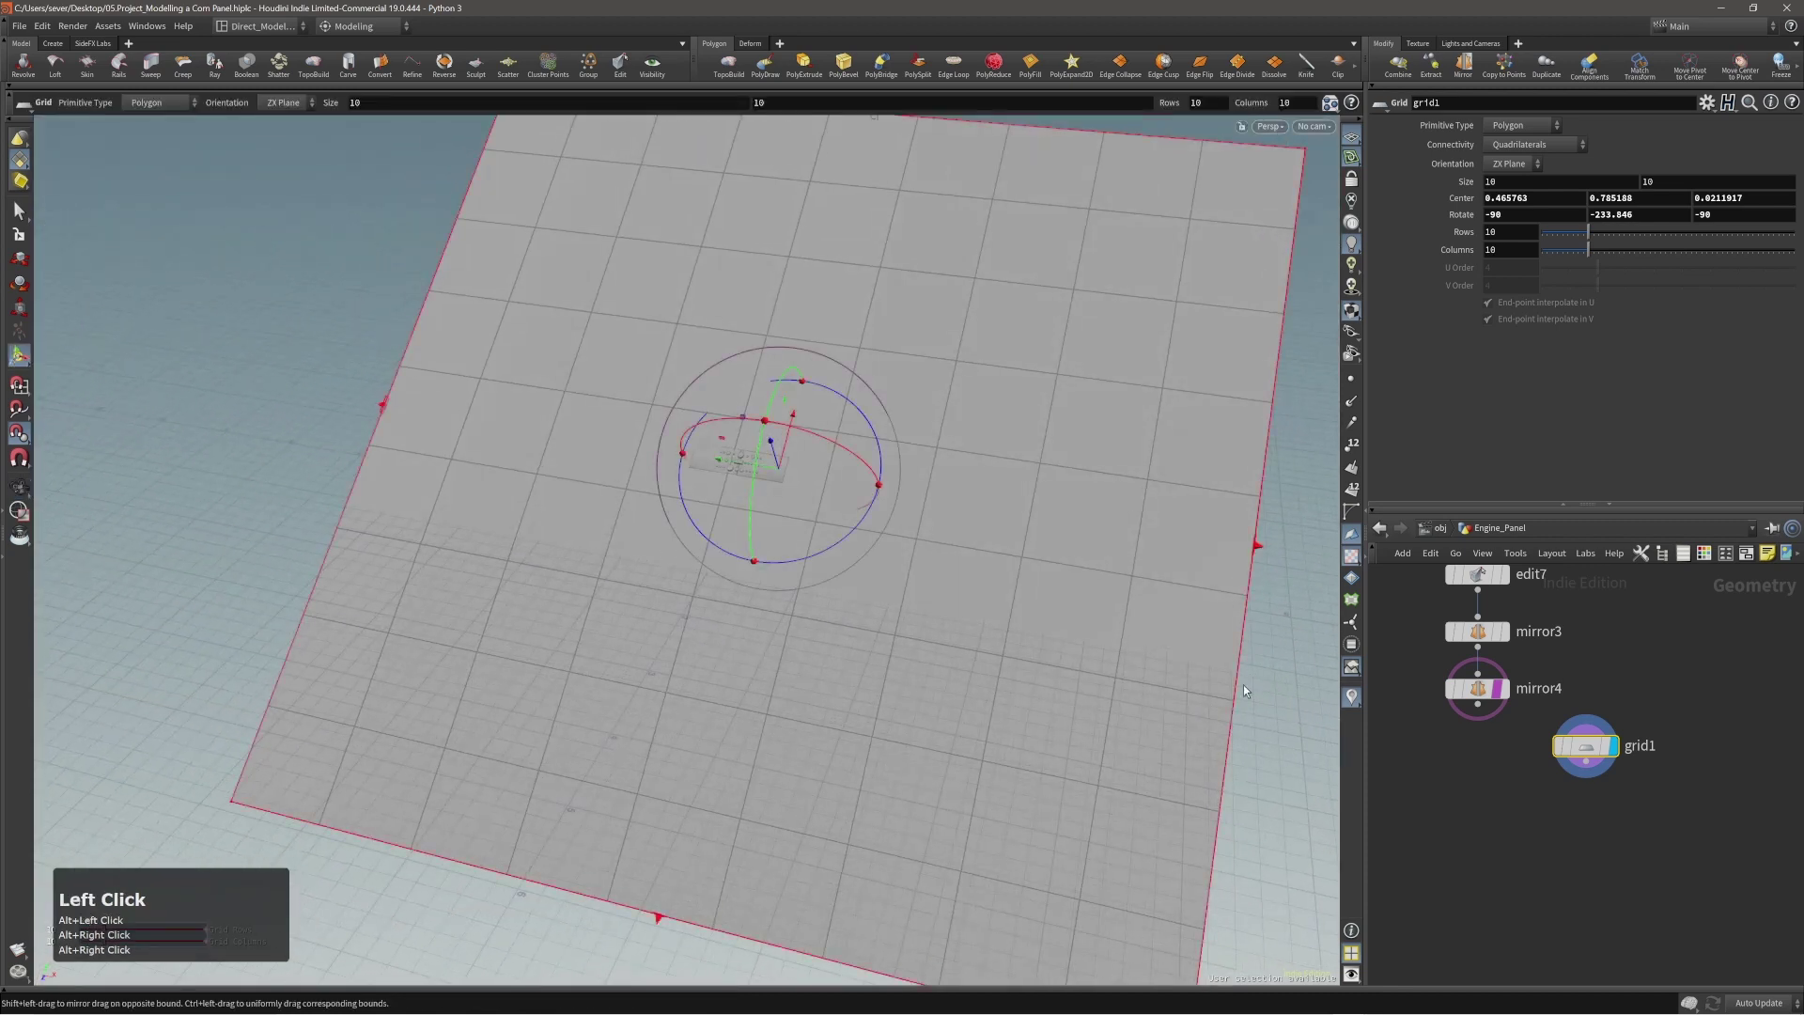
Scale the grid down uniformly about its centre to a size of about 0.157 by 0.157.
alt+middle_drag(1221, 701, 928, 604)
alt+right_drag(928, 603, 977, 789)
key(Return)
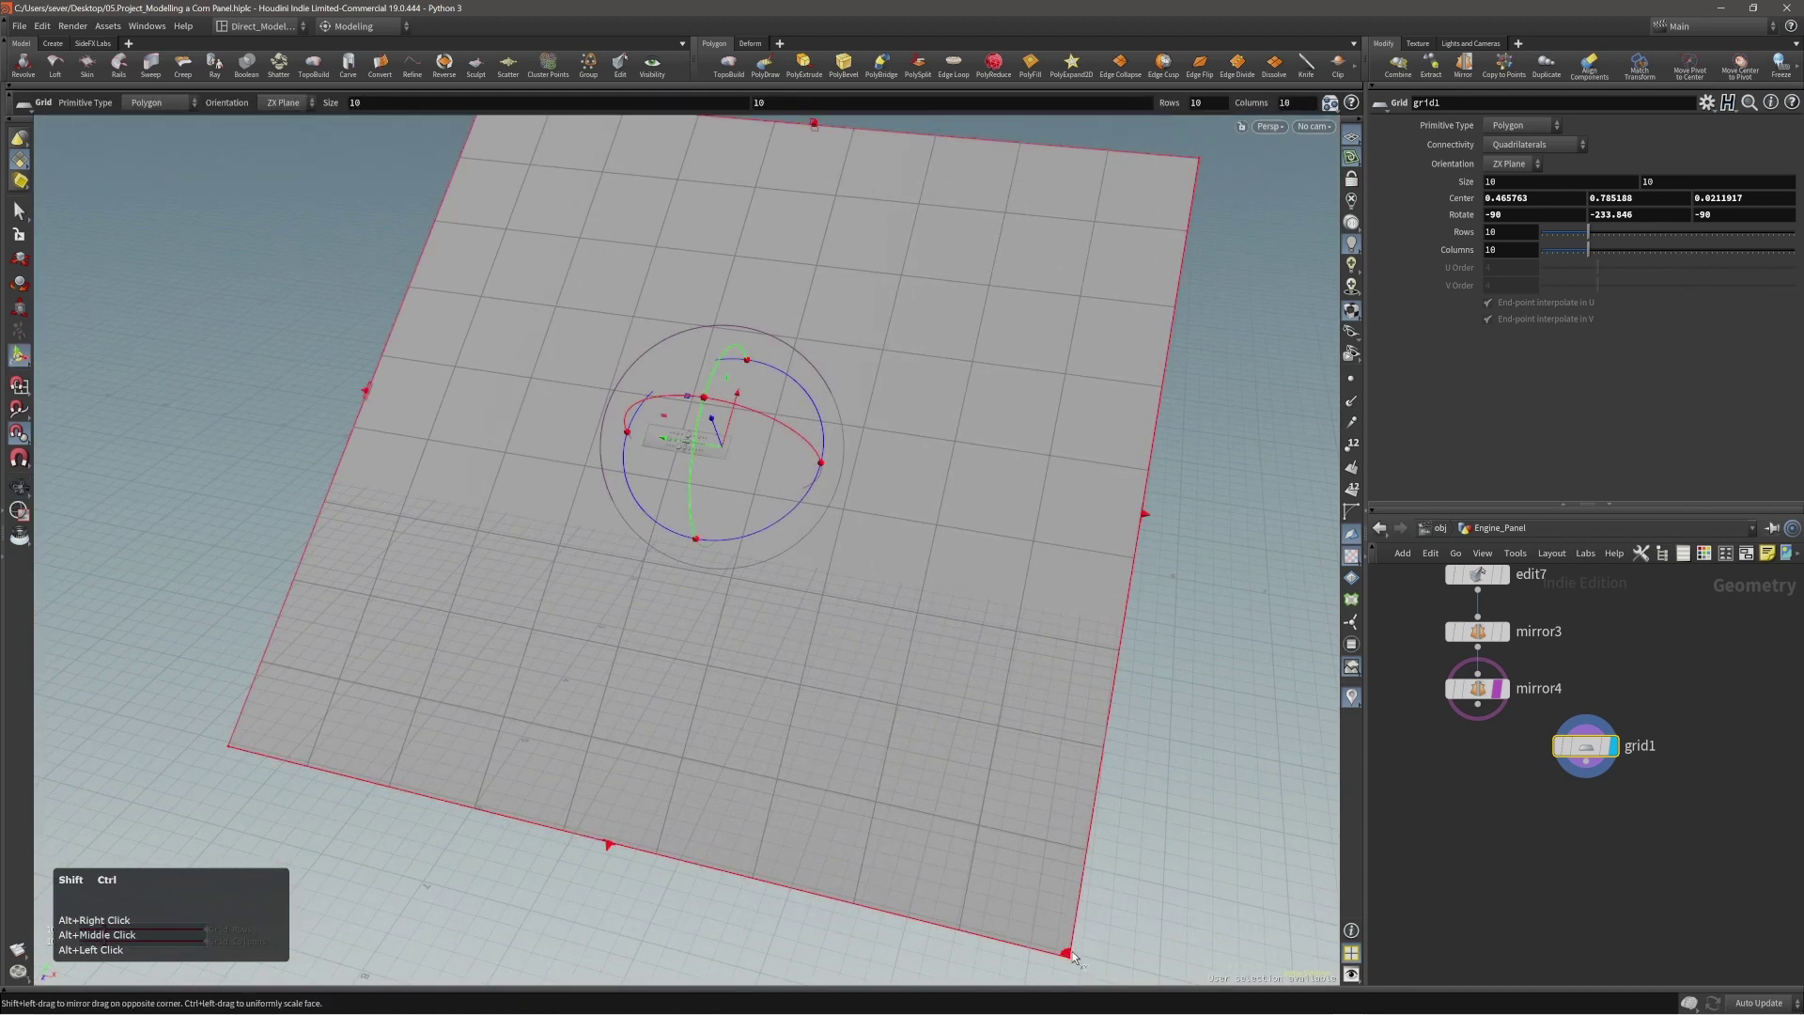
ctrl+shift+drag(1067, 959, 747, 475)
key(Escape)
key(f)
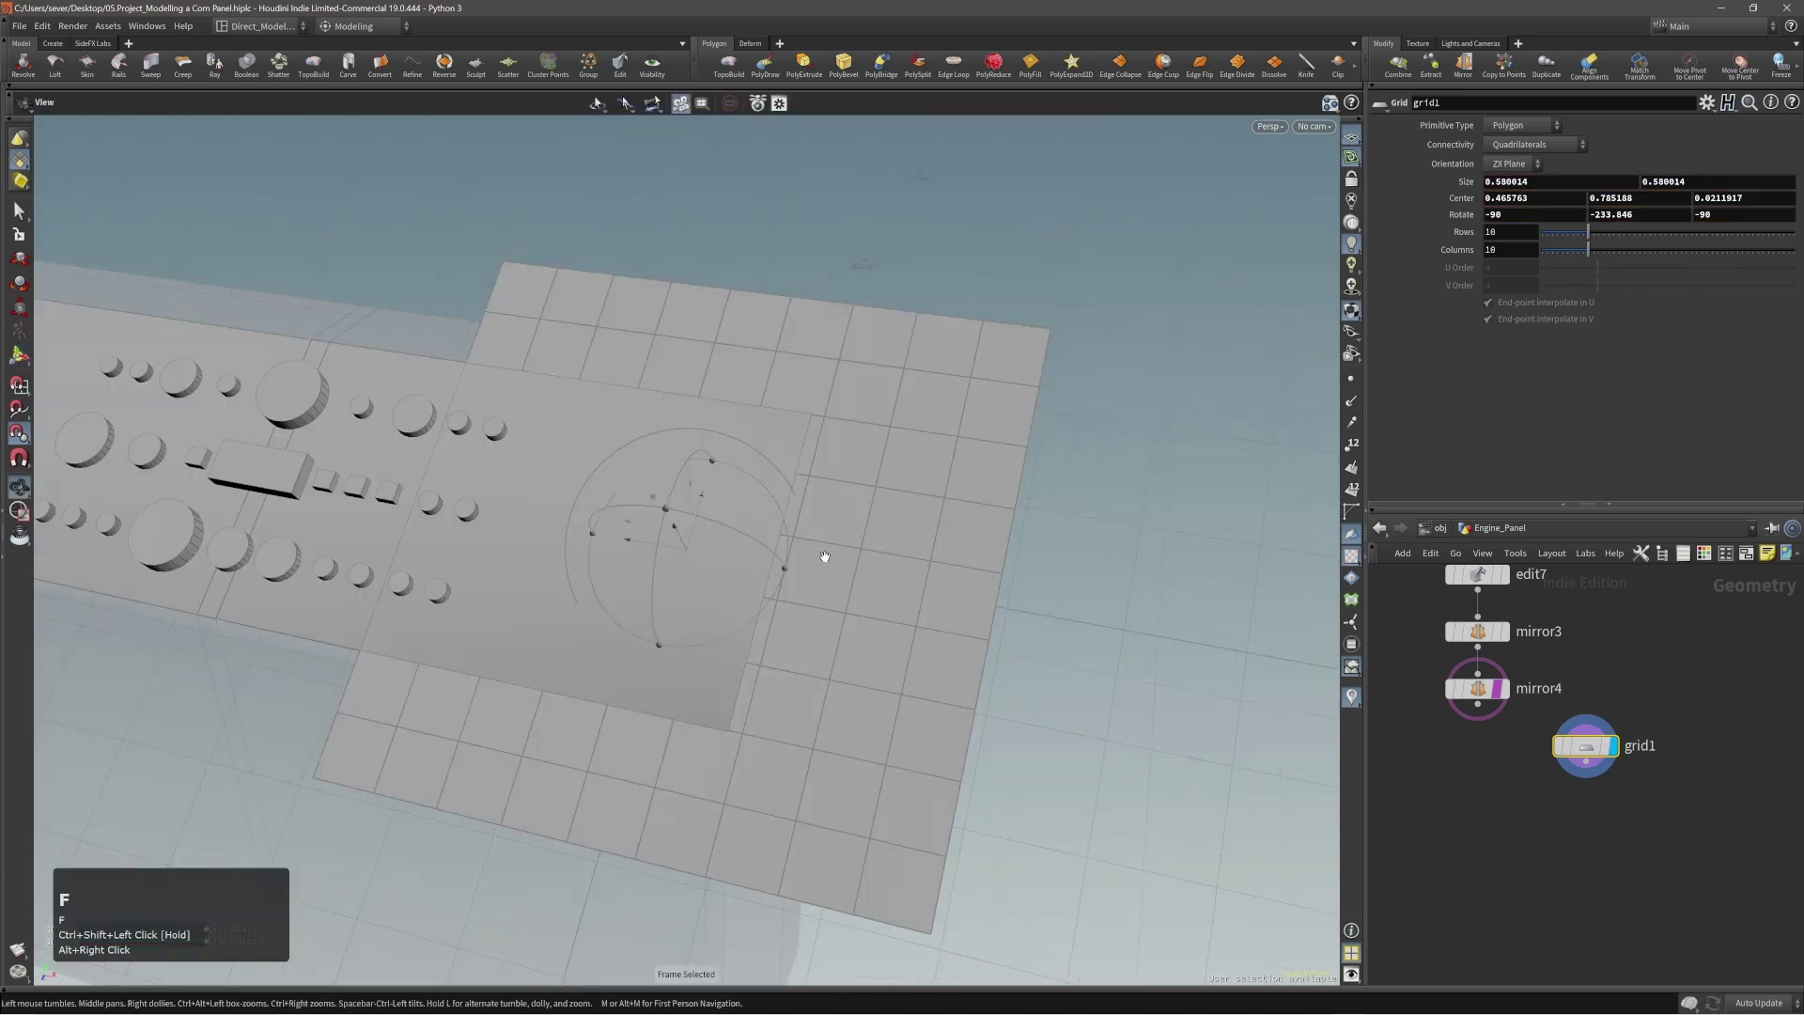
right_drag(747, 474, 747, 476)
middle_click(747, 476)
key(Return)
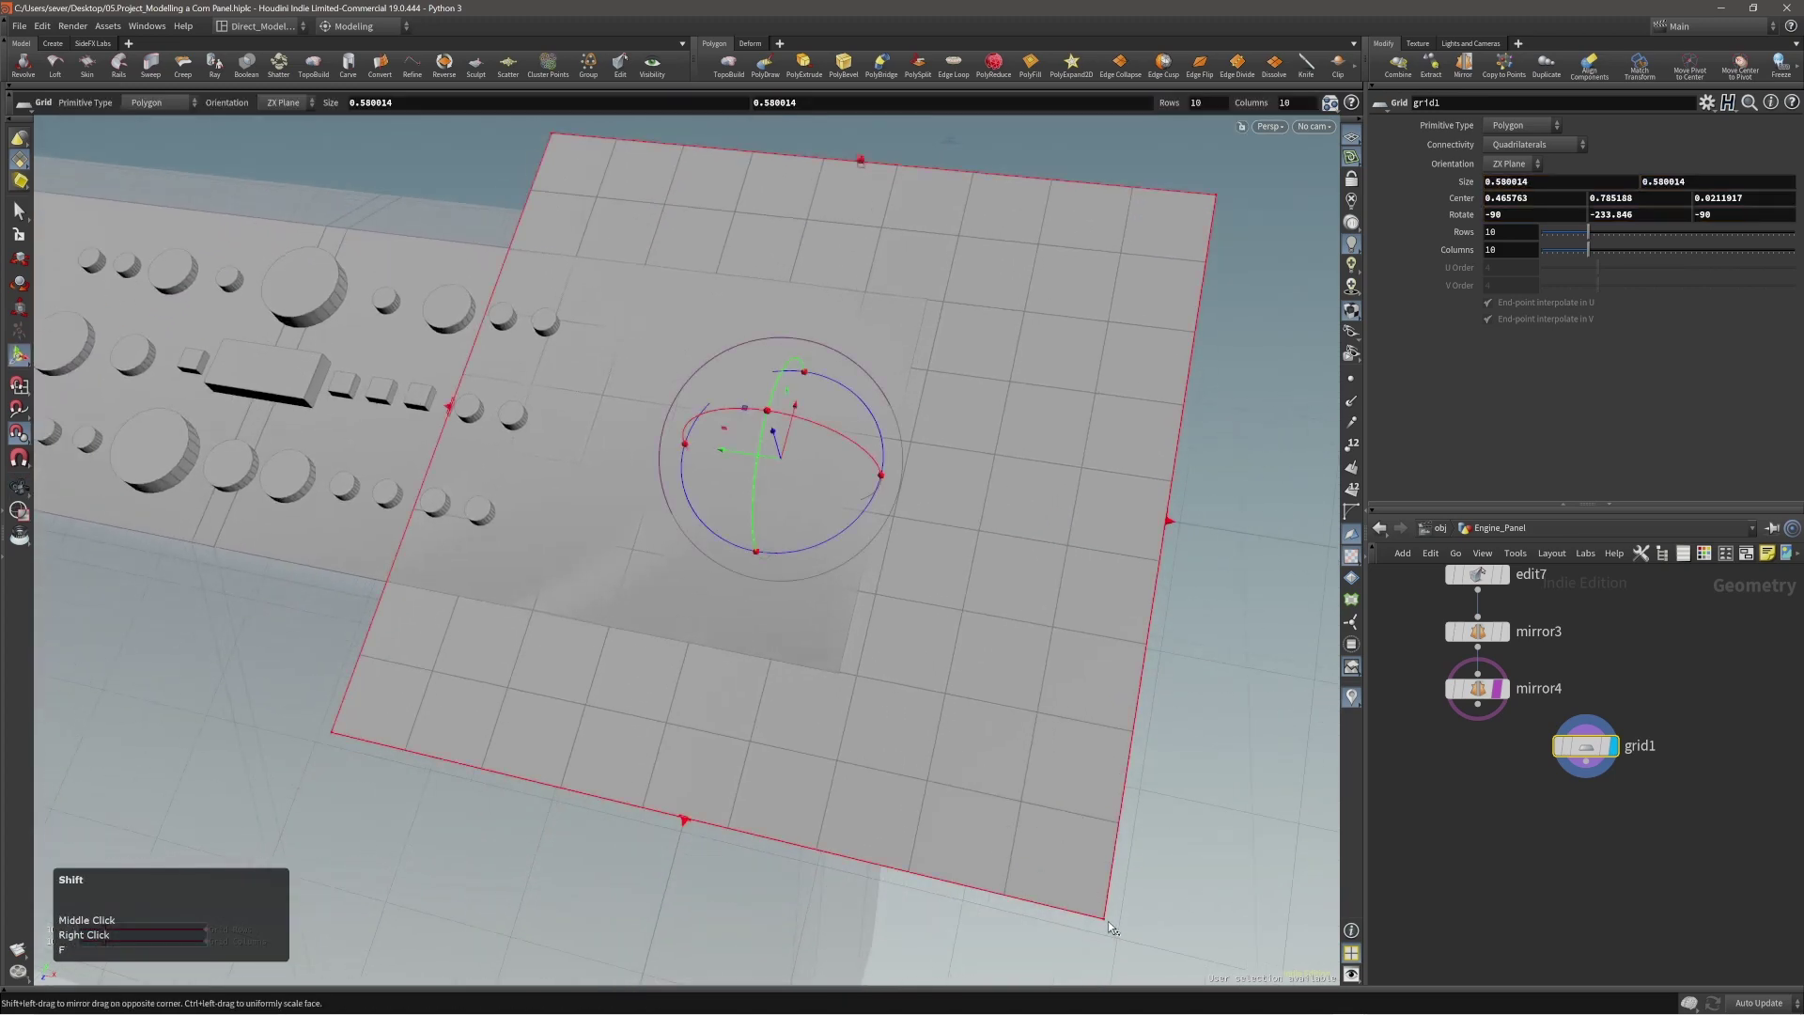
shift+drag(1108, 921, 870, 560)
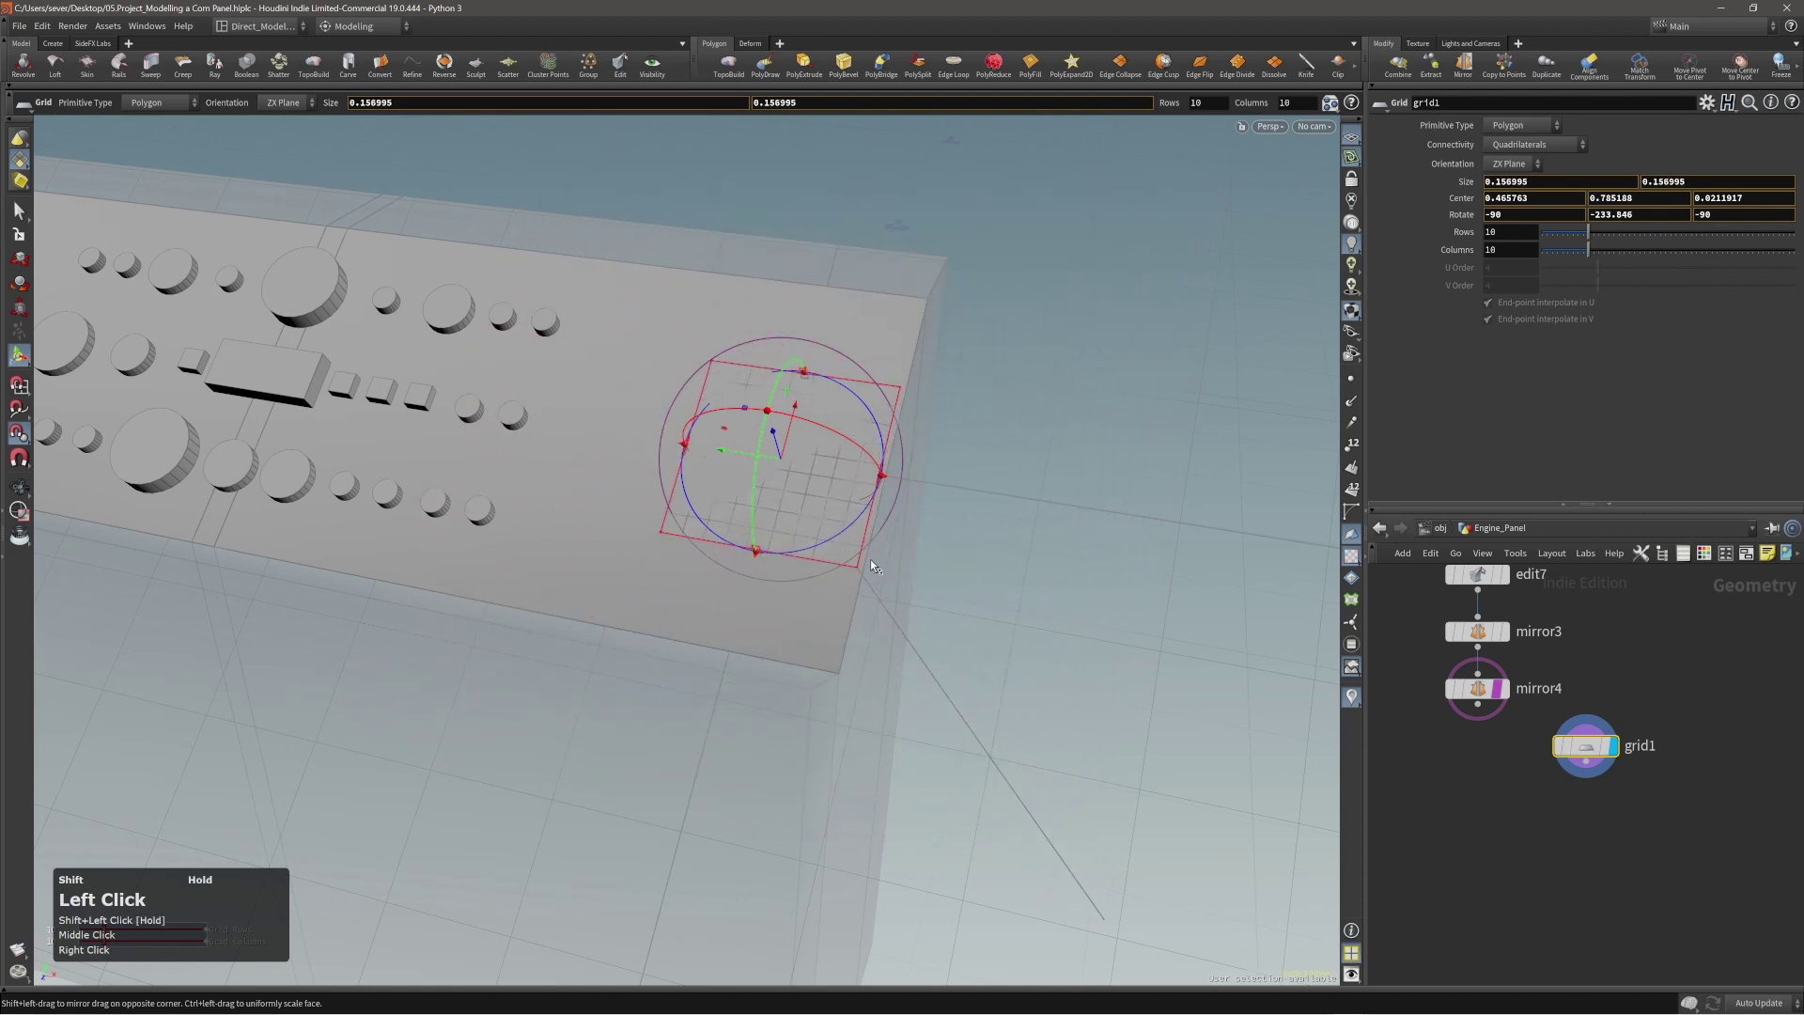
key(Escape)
Narrow the grid symmetrically into a strip about 0.0119 wide and check it against the levers in the reference drawing.
right_drag(870, 560, 1015, 413)
middle_drag(826, 471, 867, 543)
right_drag(808, 545, 834, 548)
drag(834, 548, 853, 552)
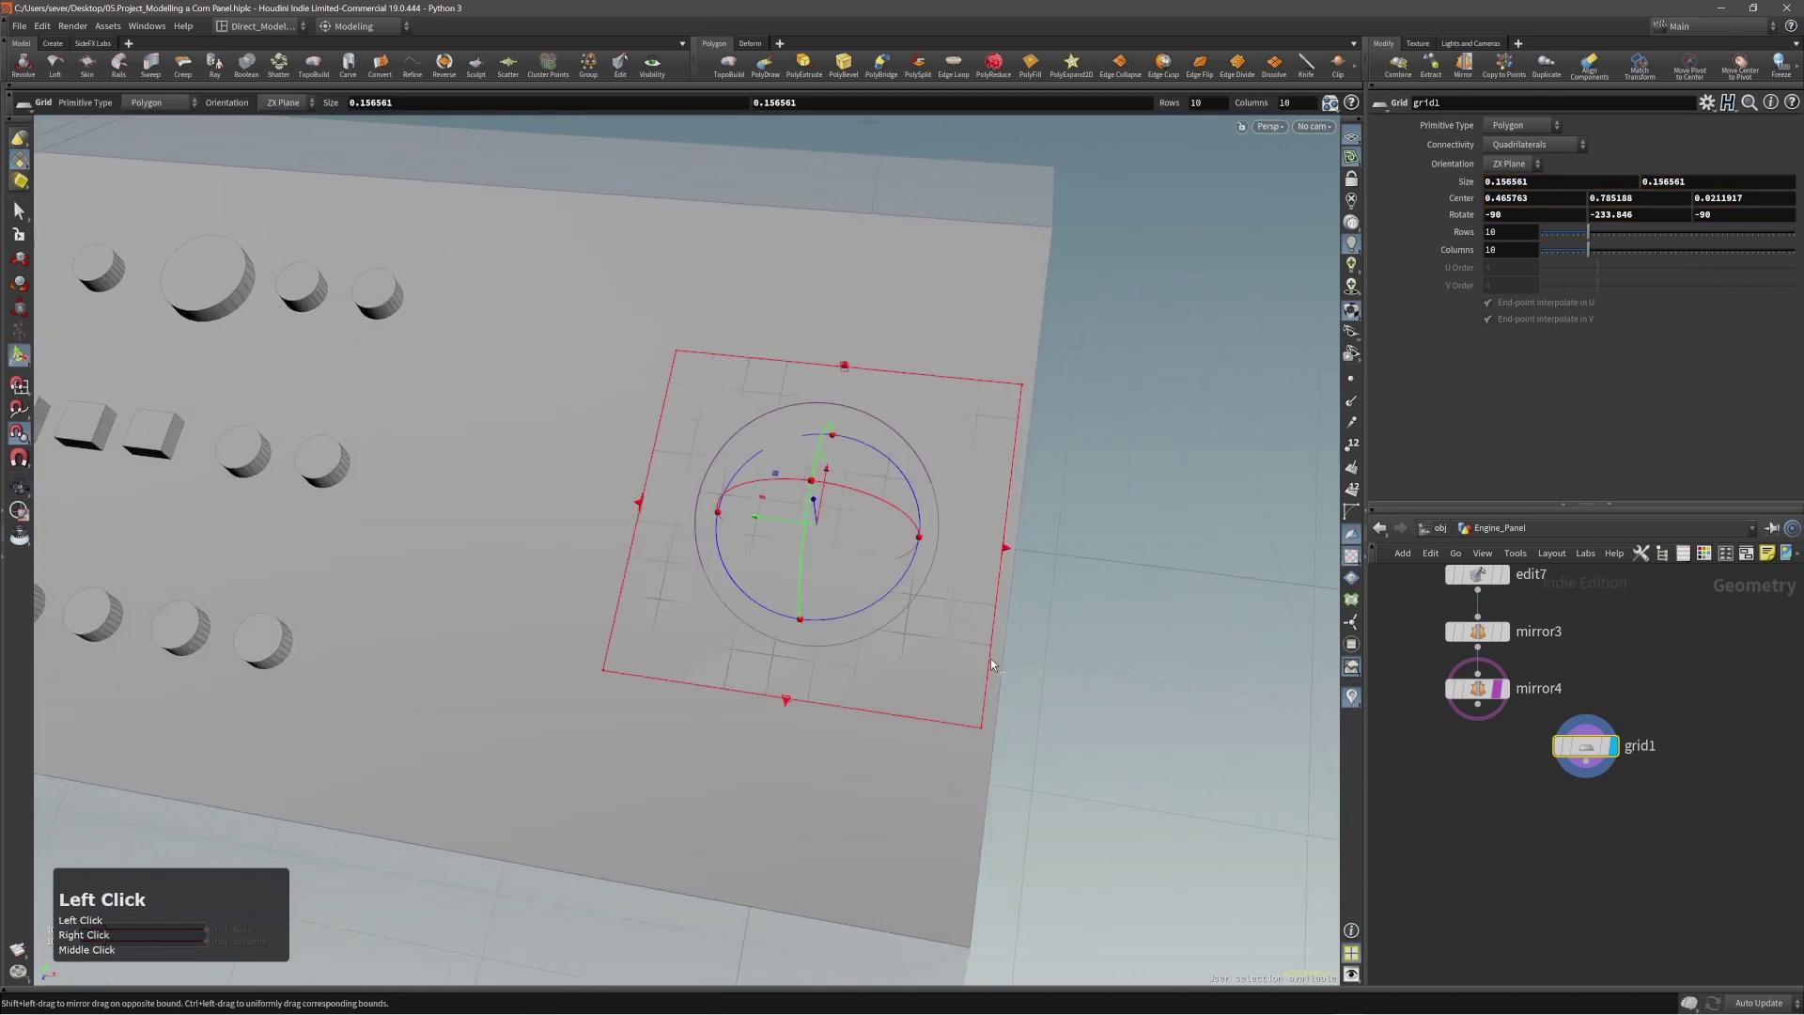
shift+drag(1002, 560, 838, 513)
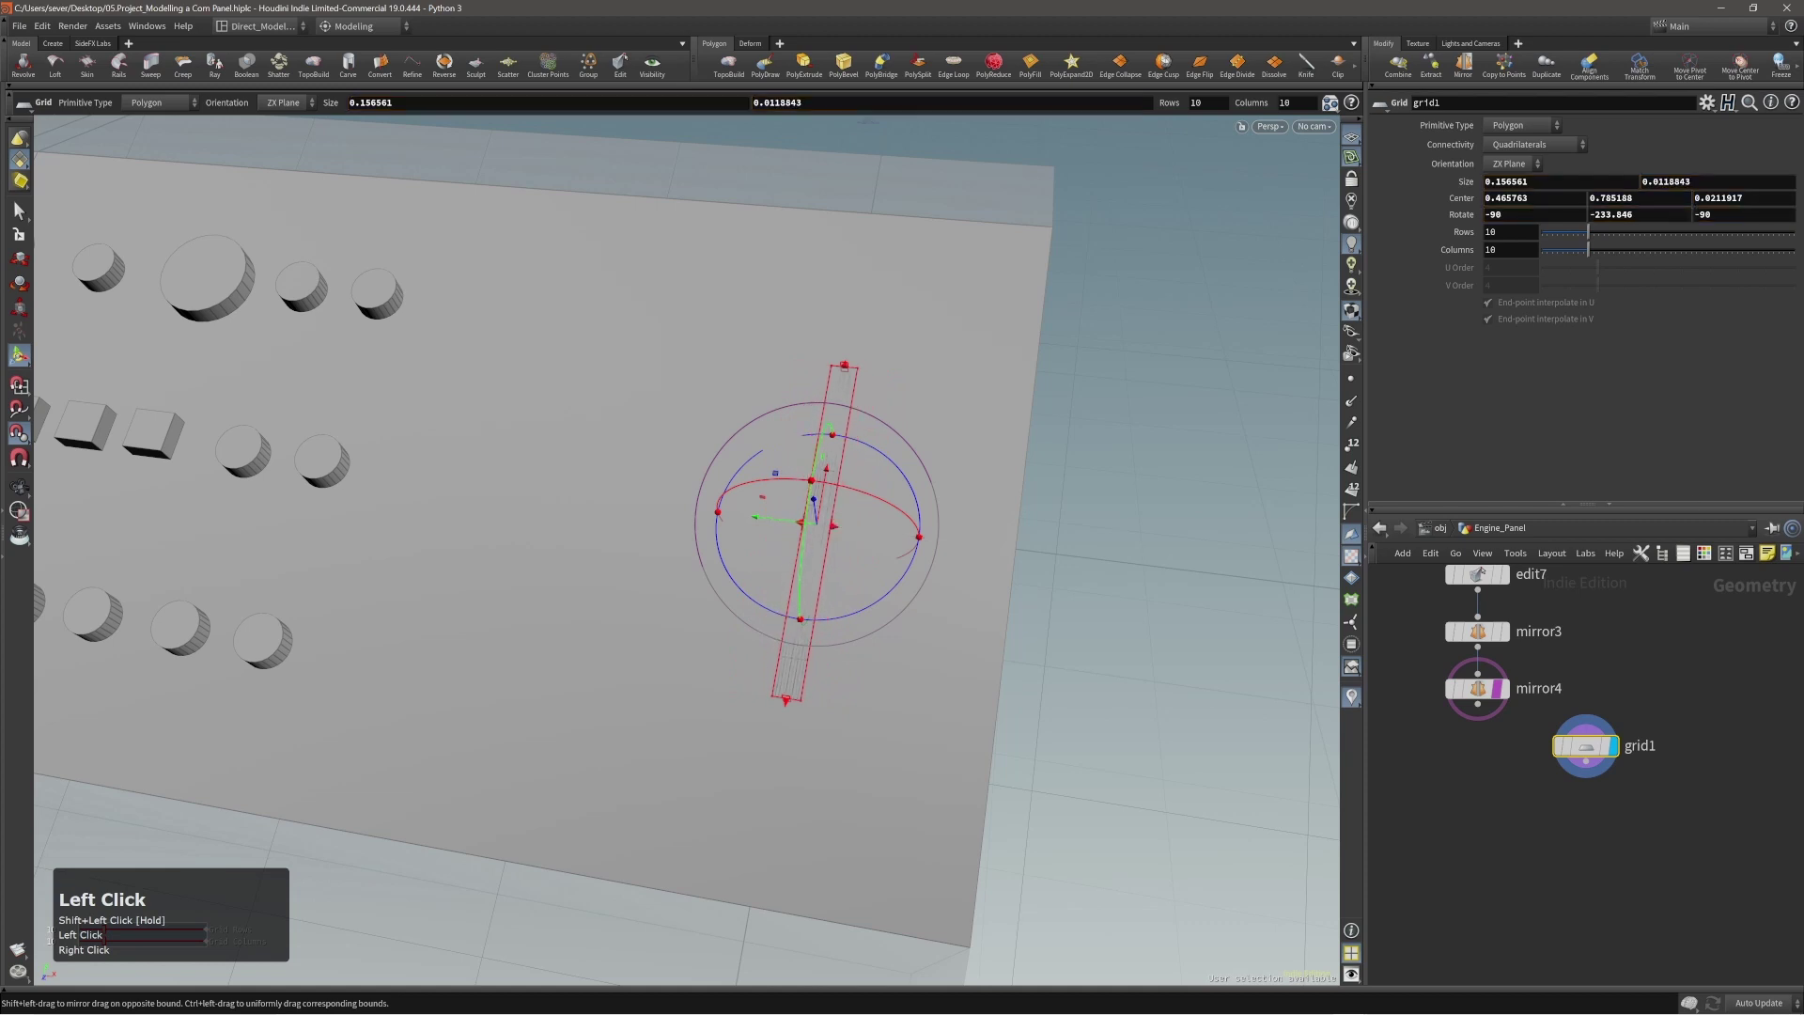
right_drag(1803, 592, 888, 546)
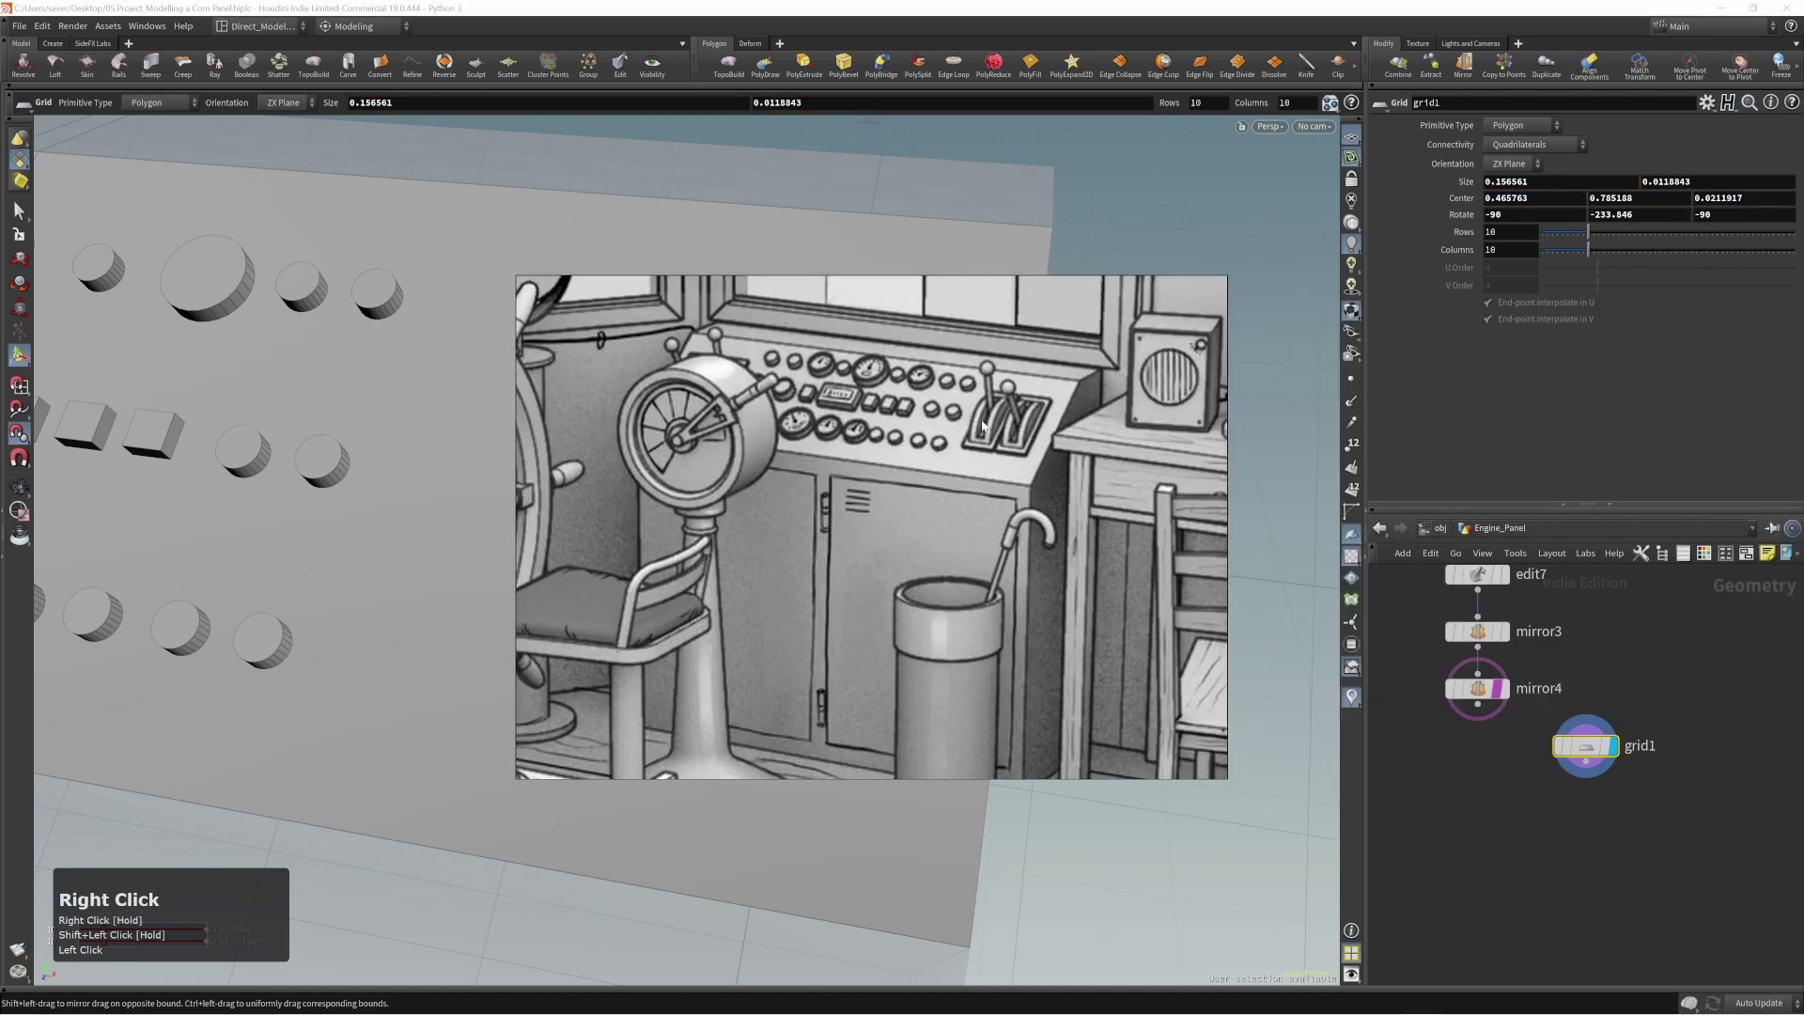
right_drag(985, 410, 1803, 485)
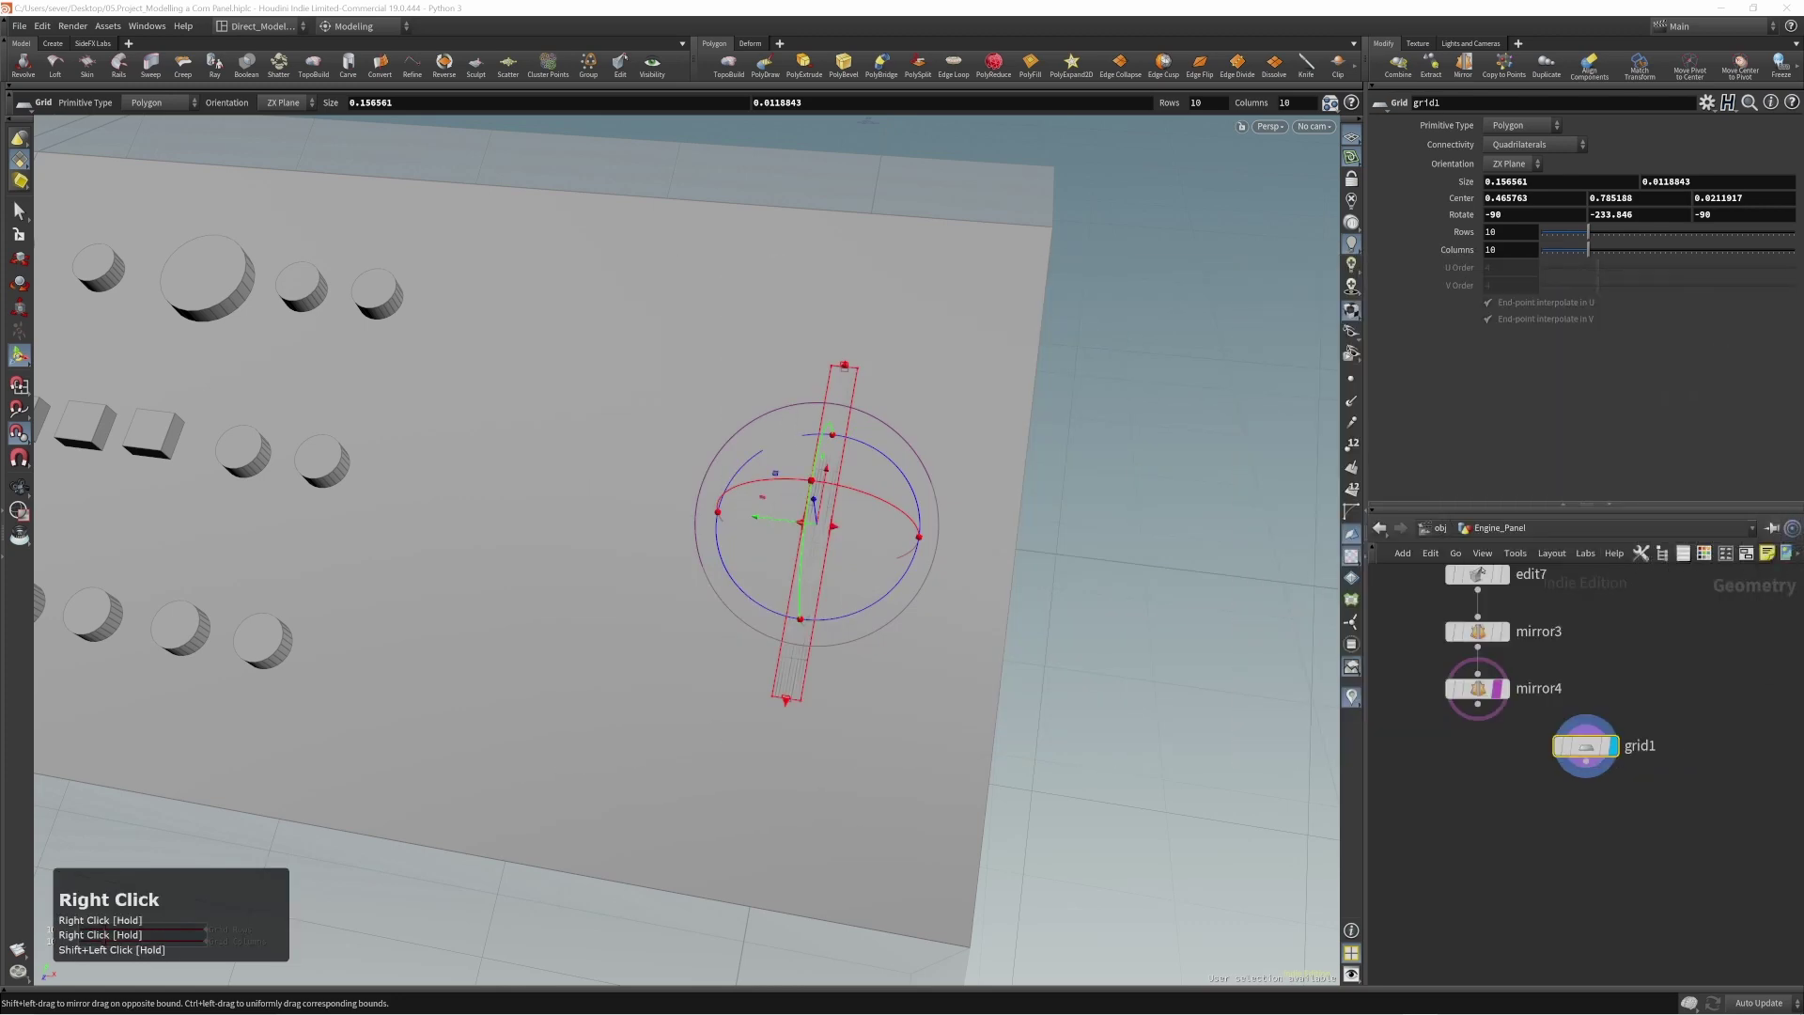
Raise the grid strip off the sloped surface along its normal, to a centre of about 0.792 in Y and 0.026 in Z.
right_click(814, 532)
key(Escape)
click(816, 508)
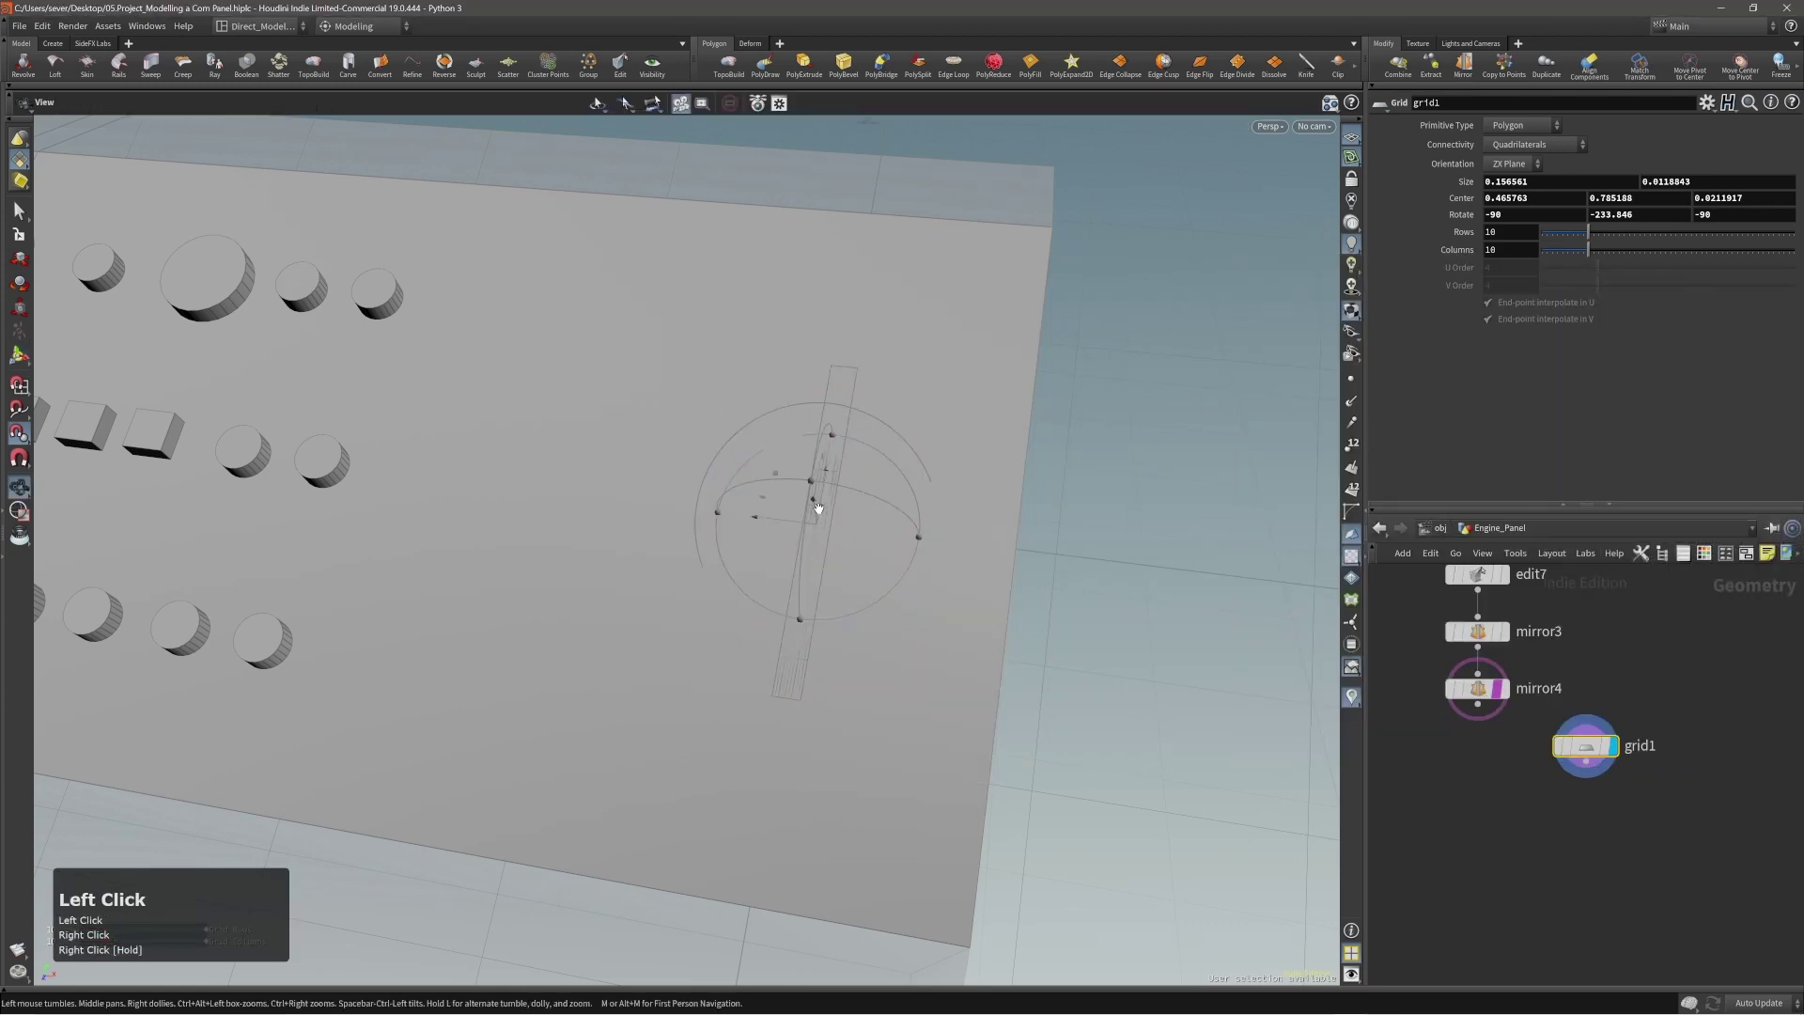
right_drag(816, 508, 850, 500)
drag(850, 500, 804, 499)
key(Return)
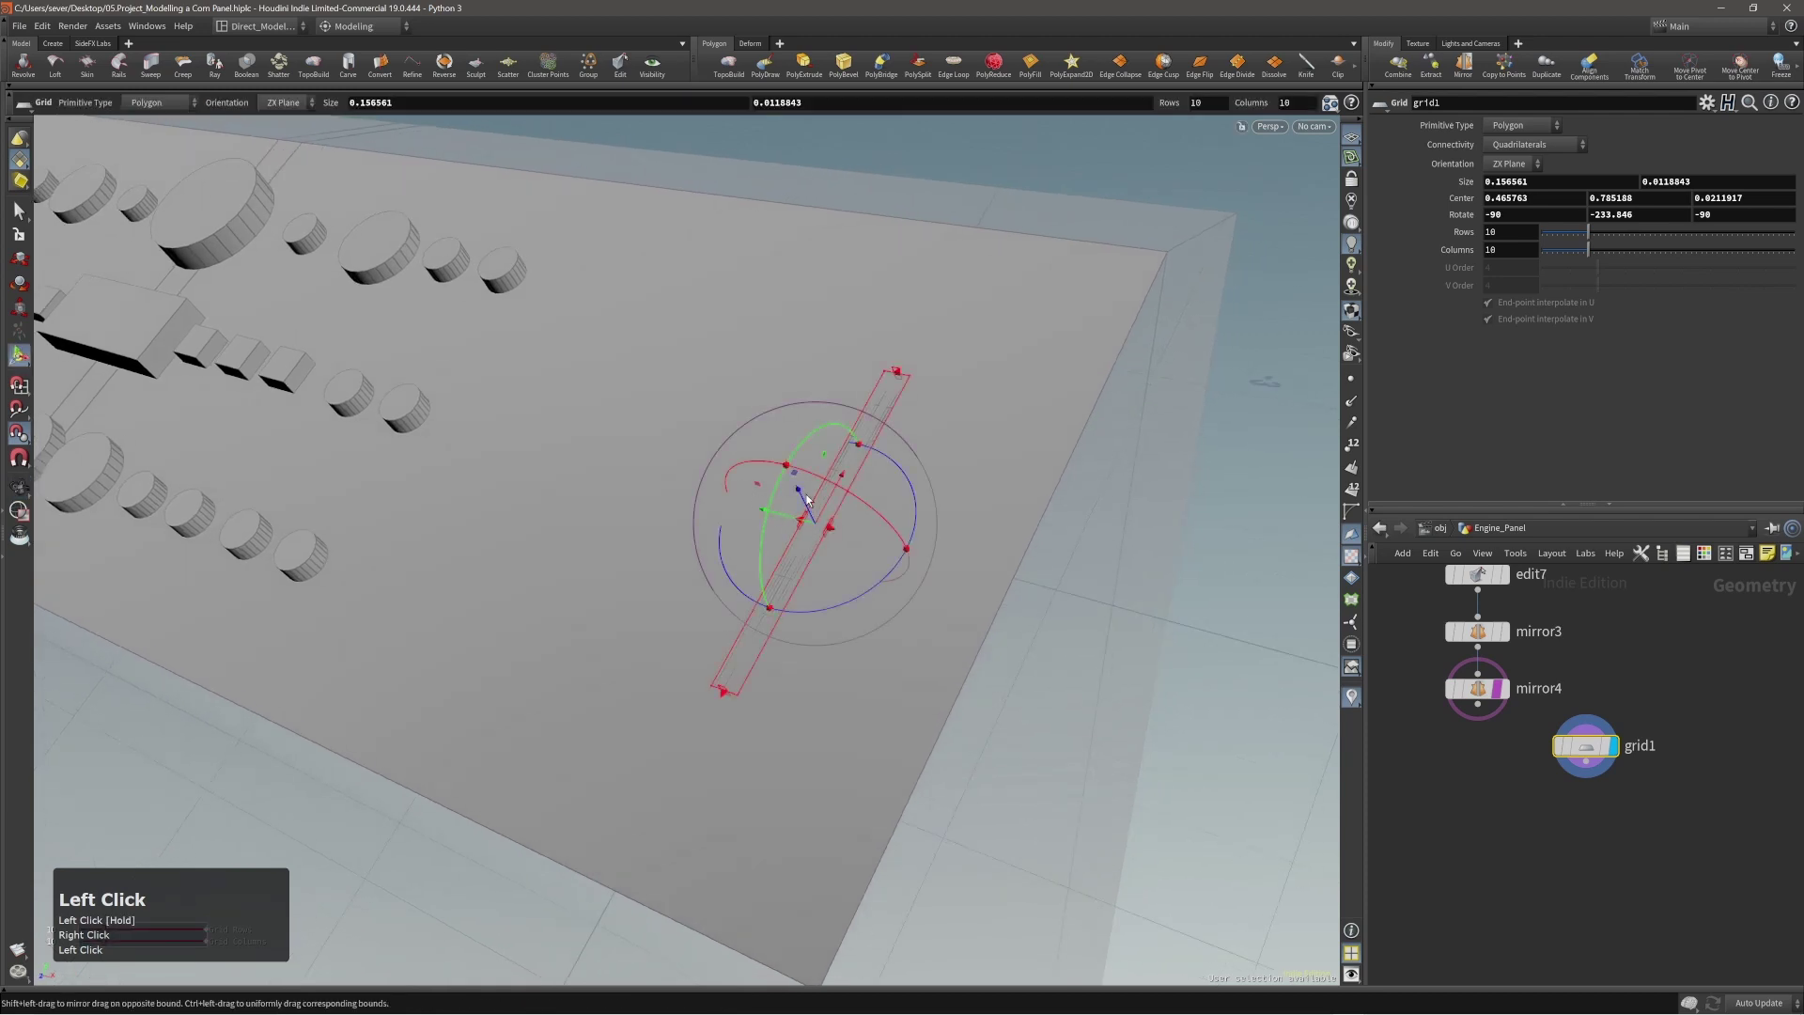
right_click(802, 496)
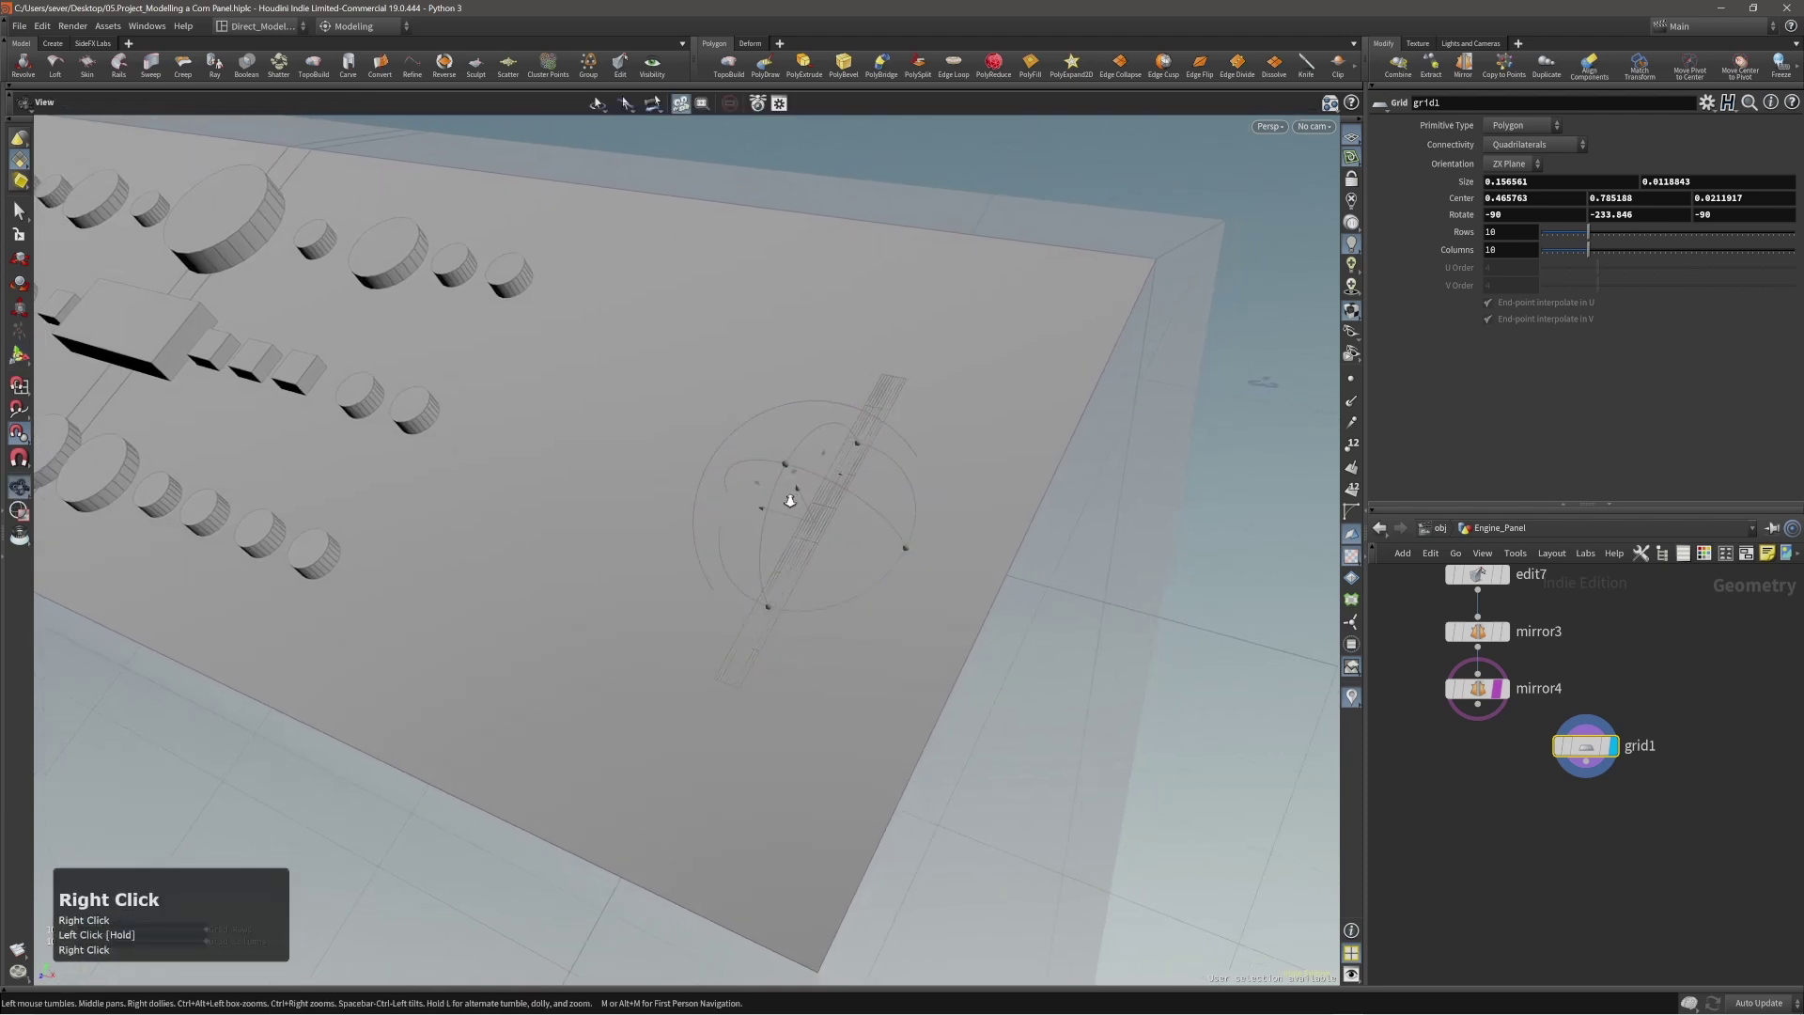
drag(786, 492, 790, 470)
click(795, 481)
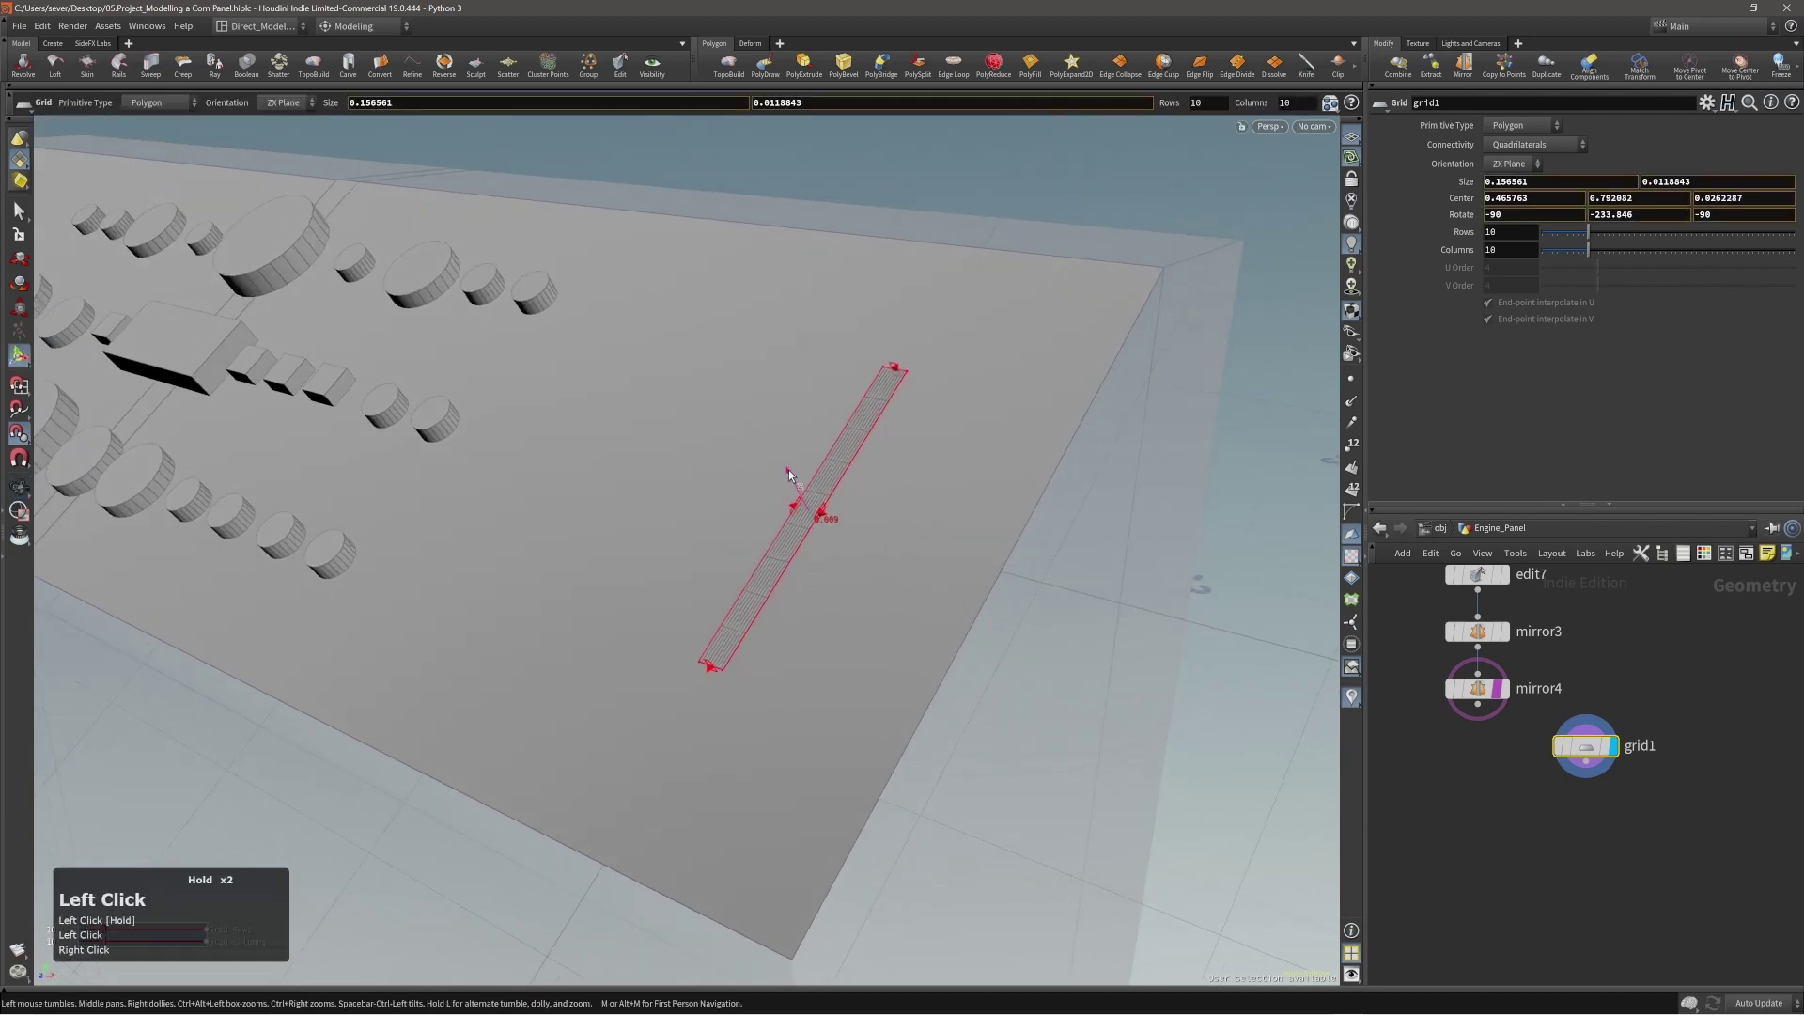
Set the grid strip to 2 rows and 32 columns.
right_drag(789, 471, 918, 483)
drag(918, 483, 826, 551)
key(Return)
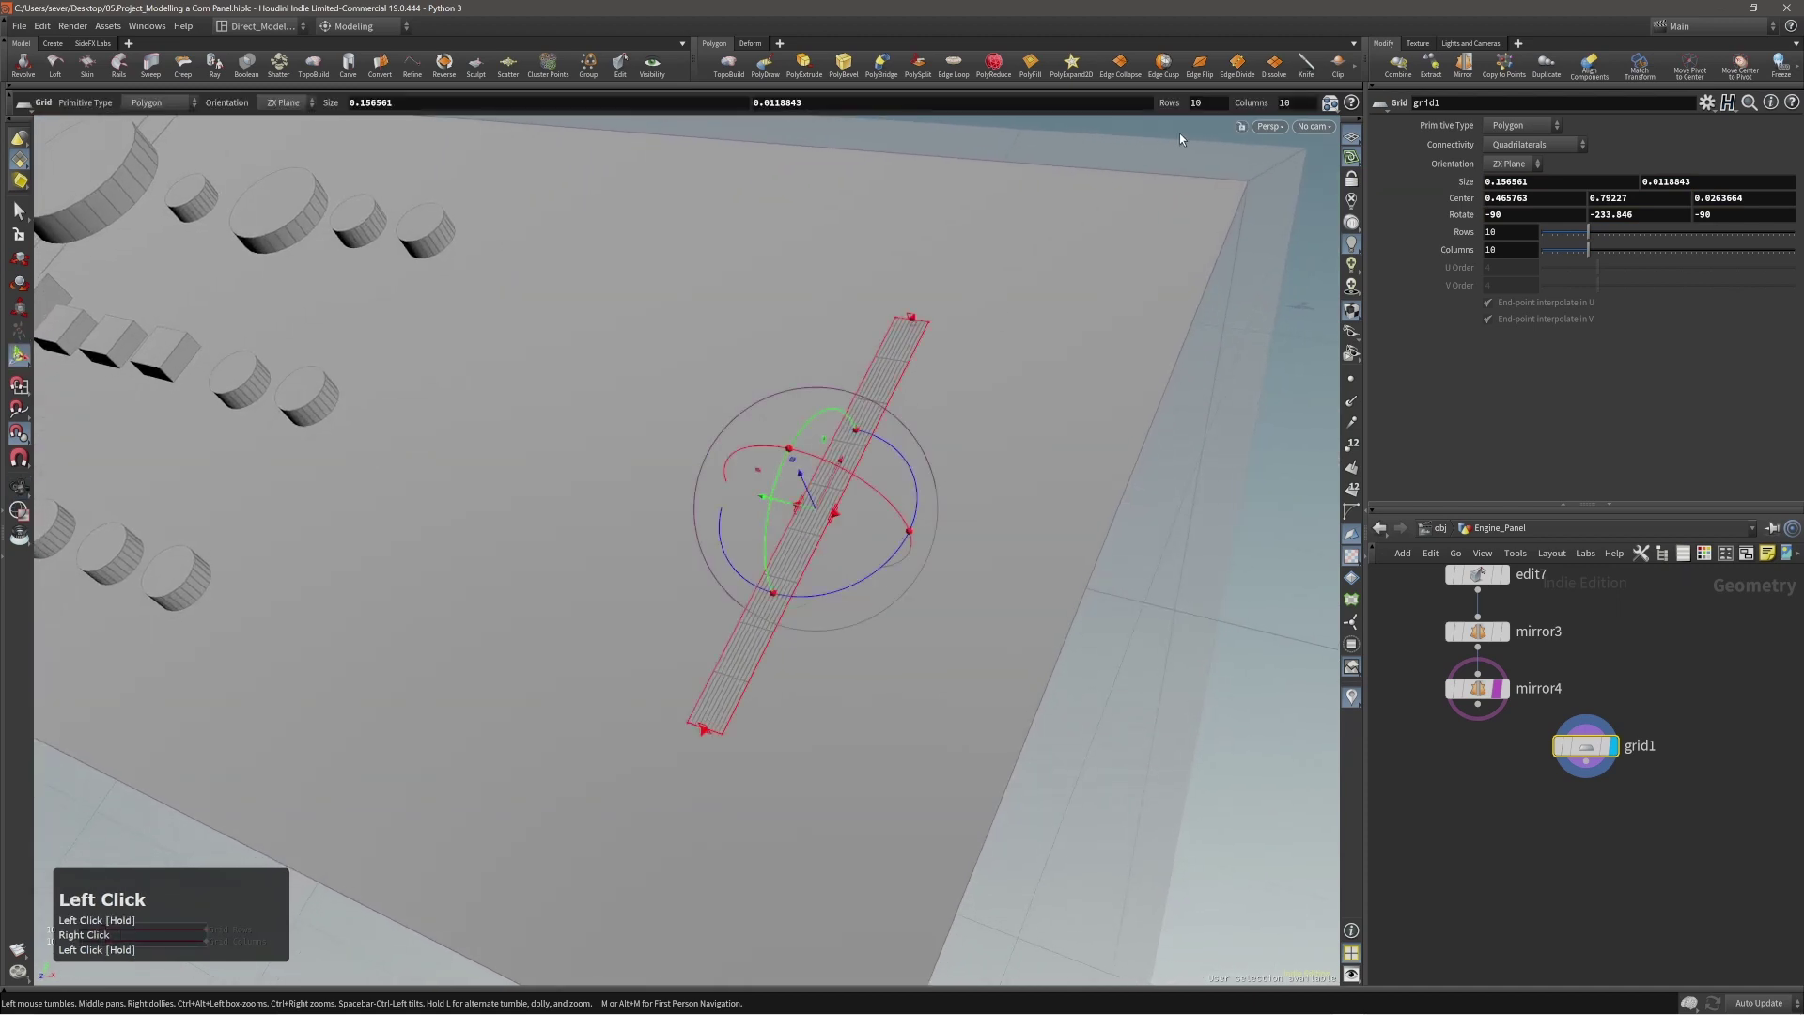
middle_drag(1203, 104, 1140, 106)
middle_drag(1302, 103, 1454, 112)
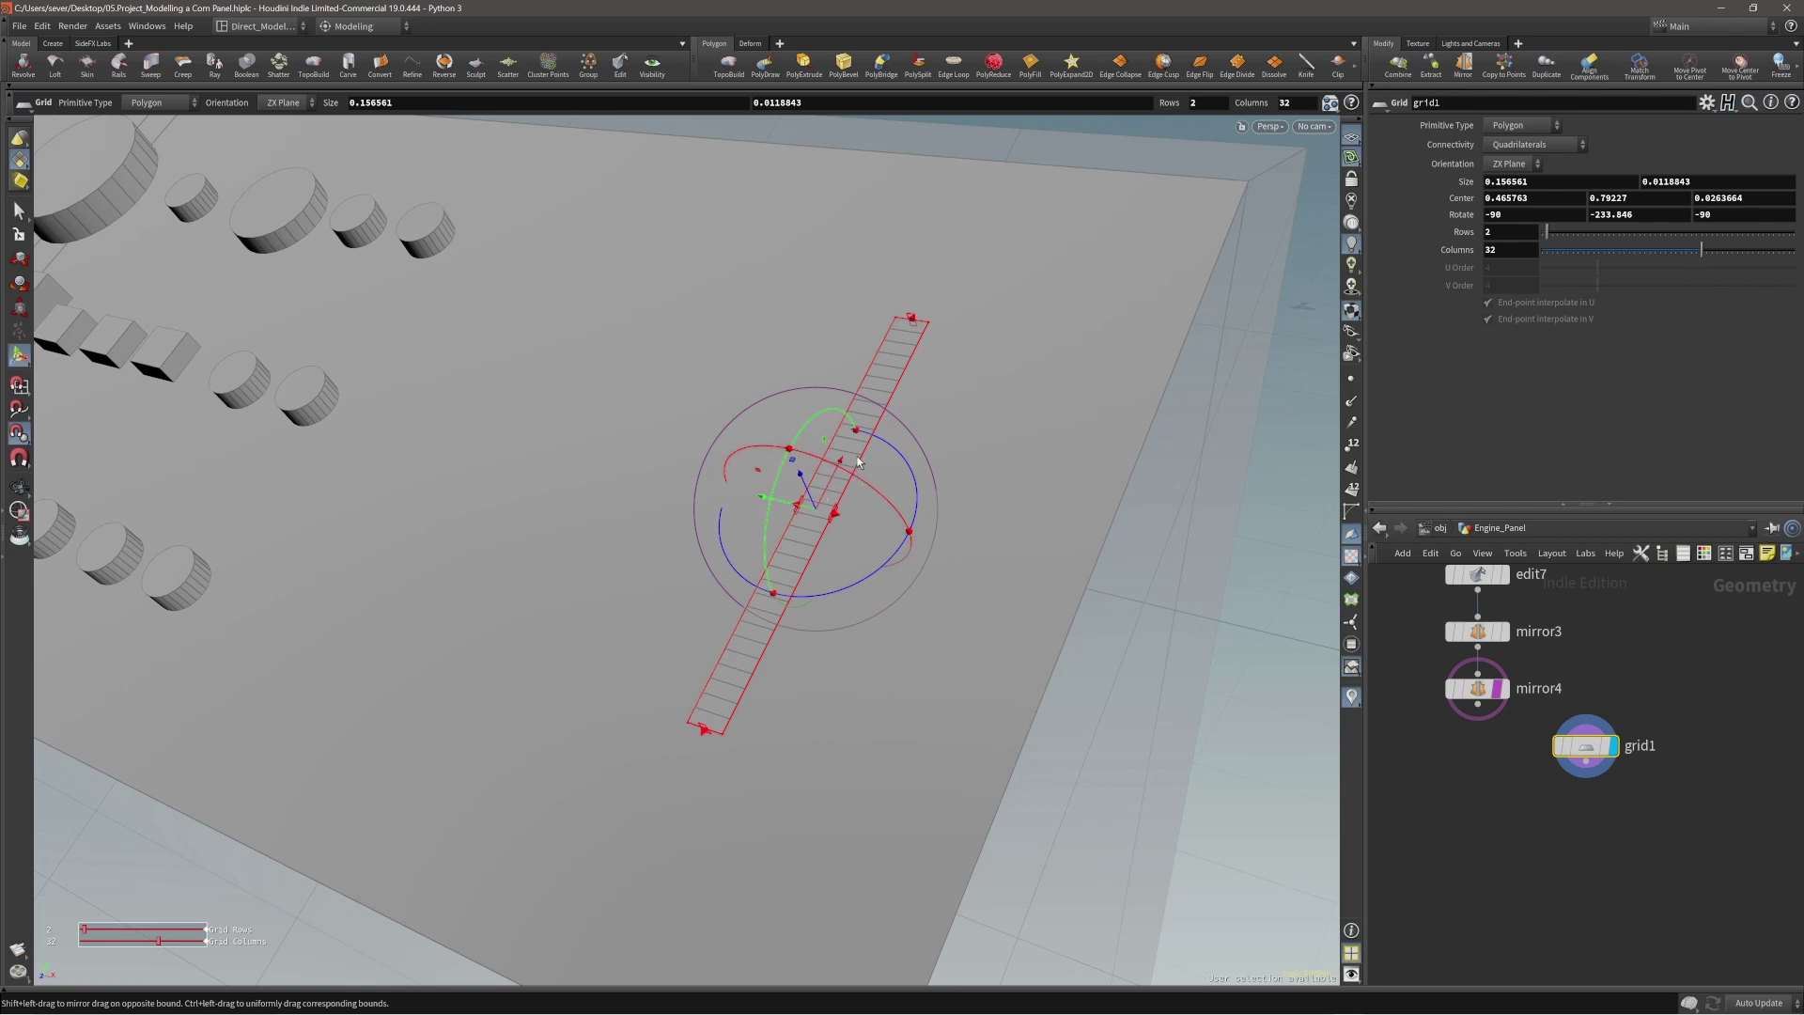
key(Escape)
drag(857, 455, 826, 475)
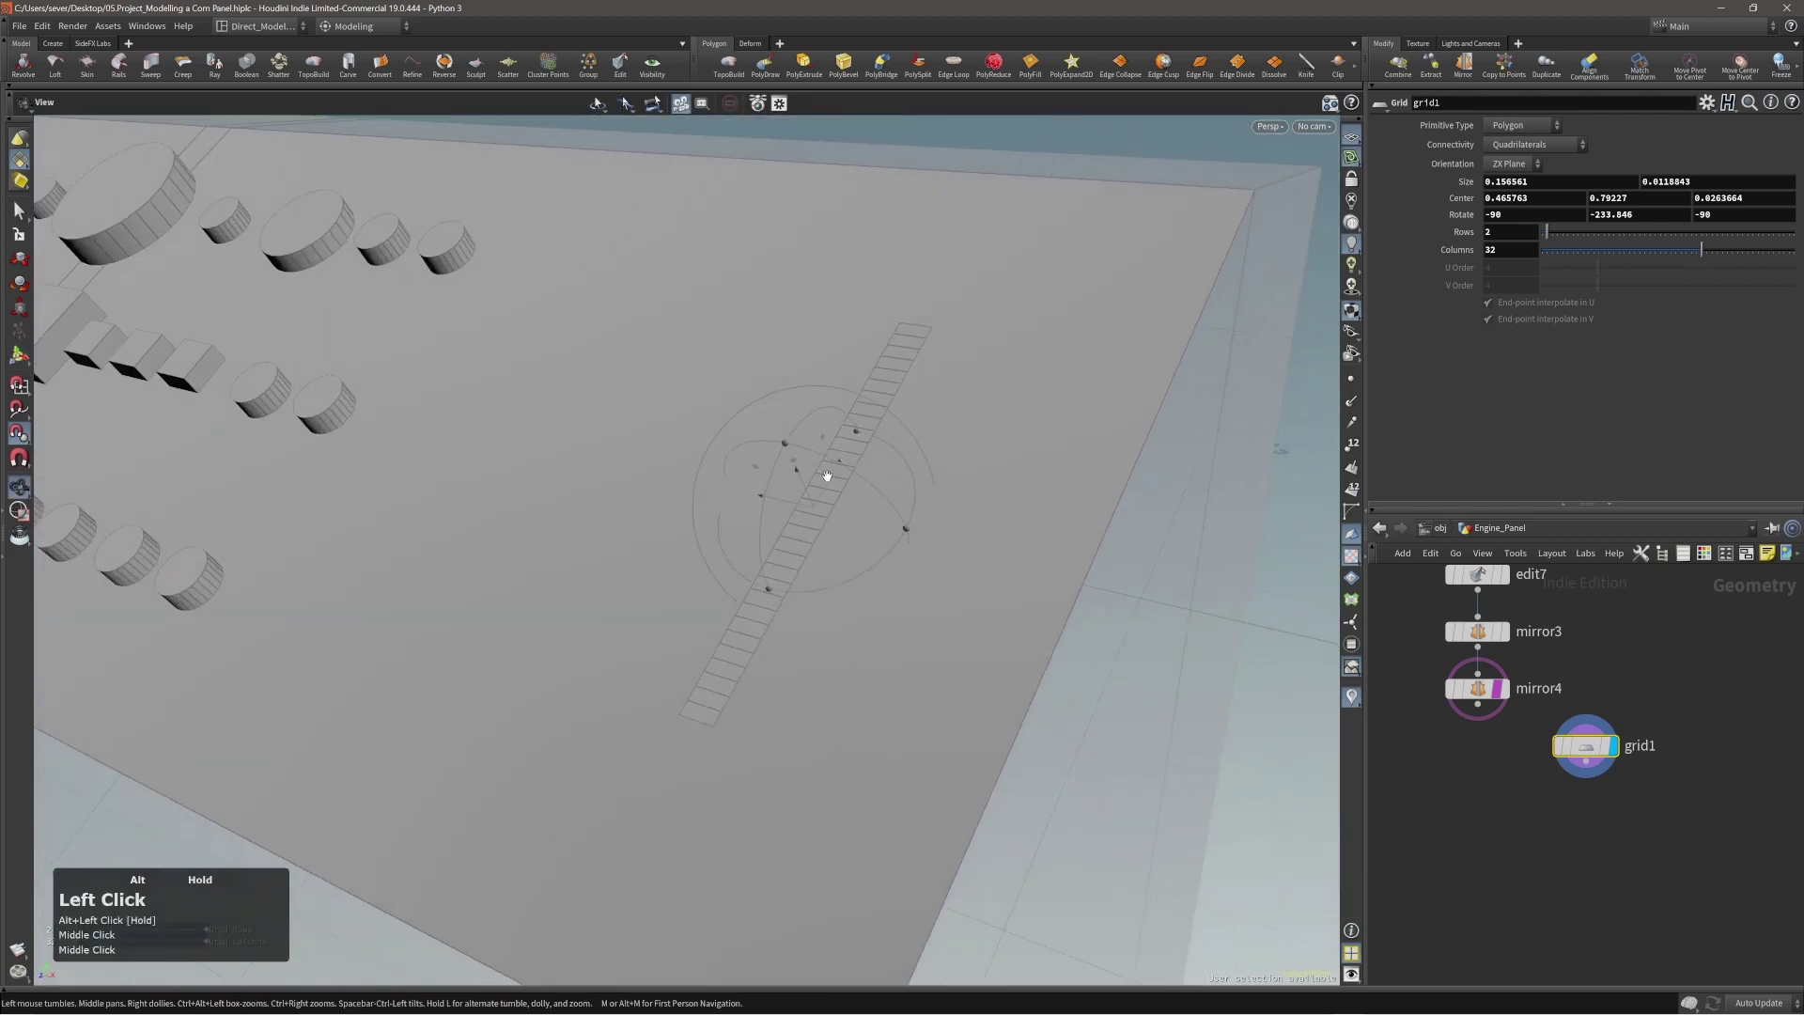
alt+right_drag(826, 475, 822, 508)
drag(821, 508, 717, 539)
key(Return)
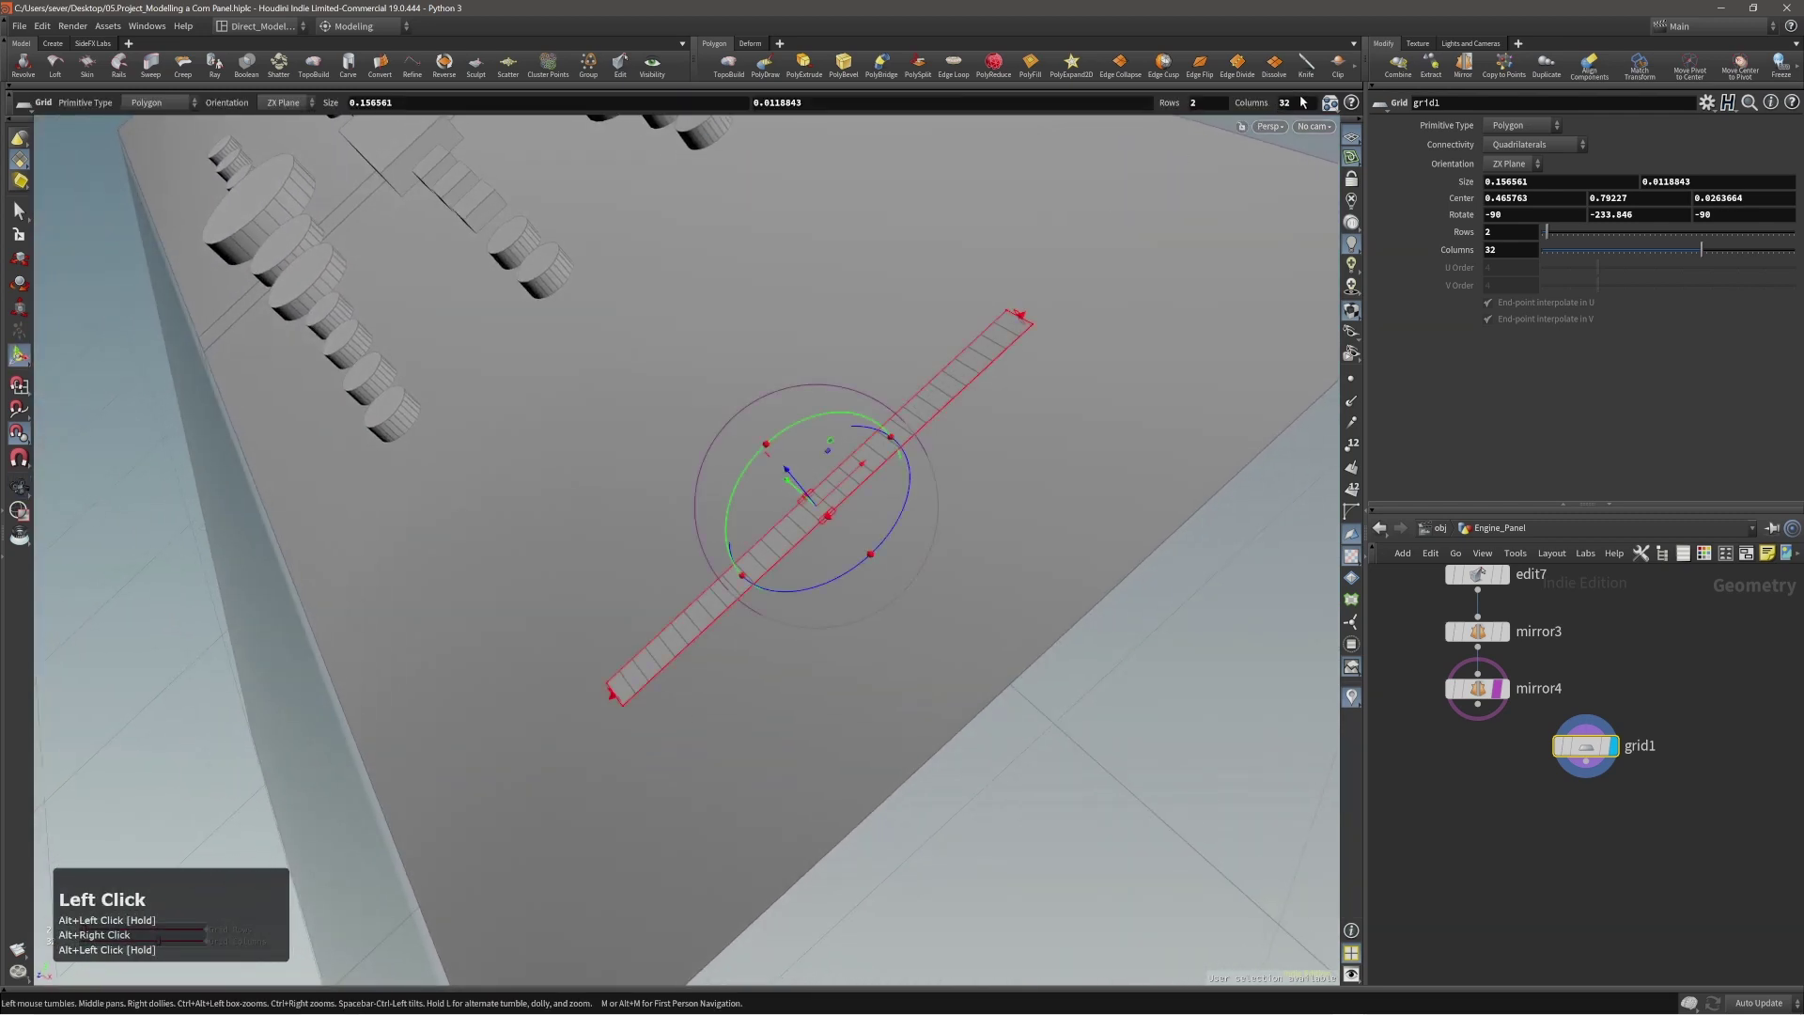
Set the grid strip to 33 columns, select all of its faces and add an edit operation to them.
scroll(1300, 103, up, 1)
key(s)
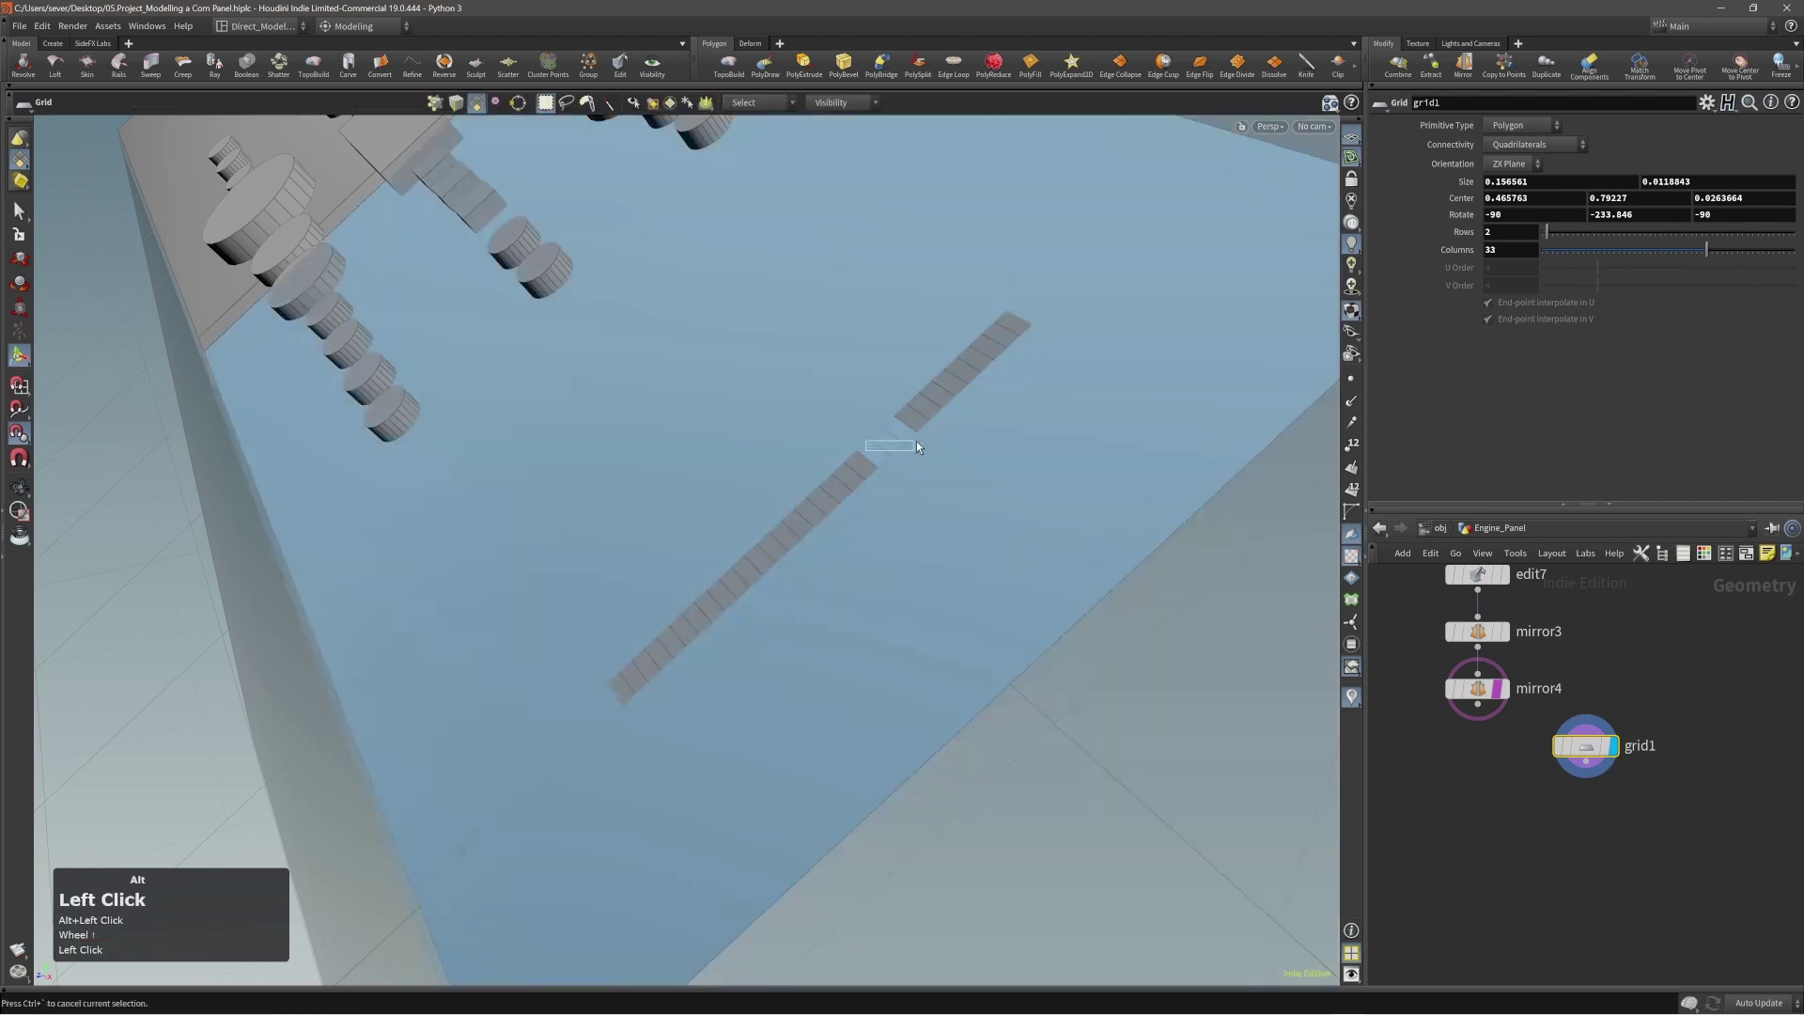
click(923, 439)
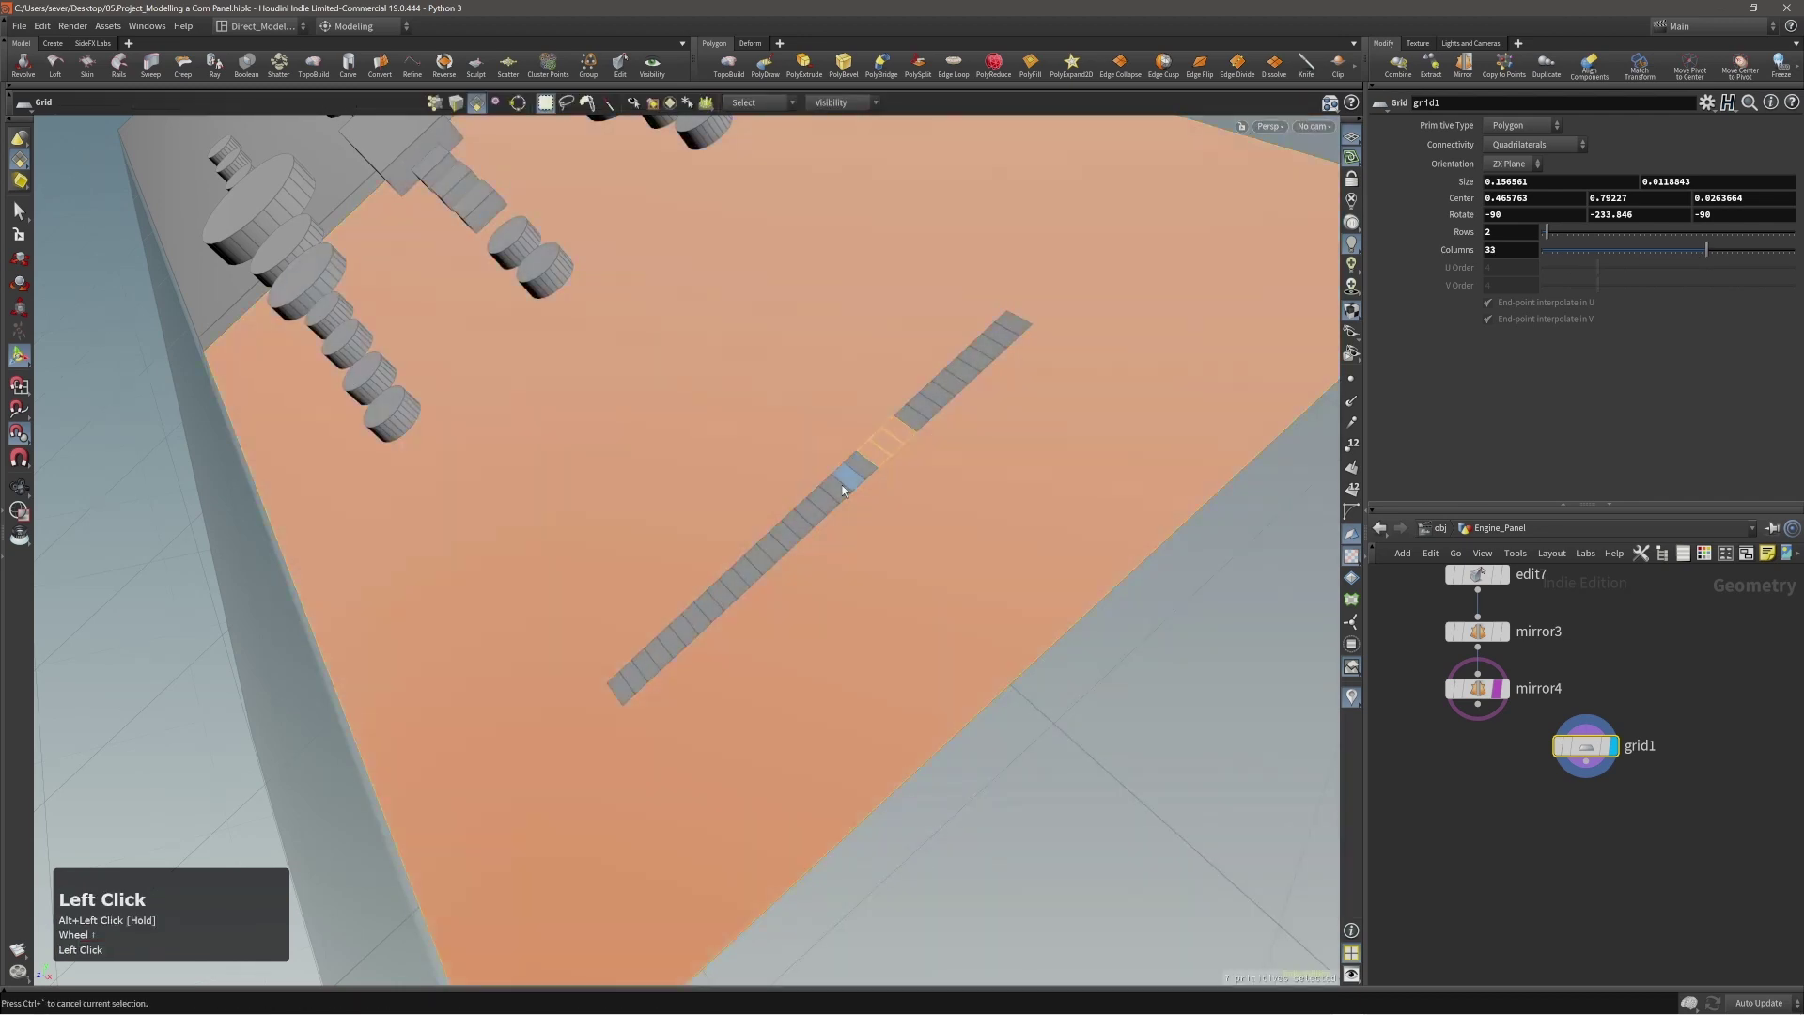
double_click(836, 489)
alt+right_drag(837, 488, 807, 500)
key(e)
alt+drag(842, 511, 909, 531)
alt+right_drag(910, 531, 886, 464)
alt+drag(886, 463, 904, 513)
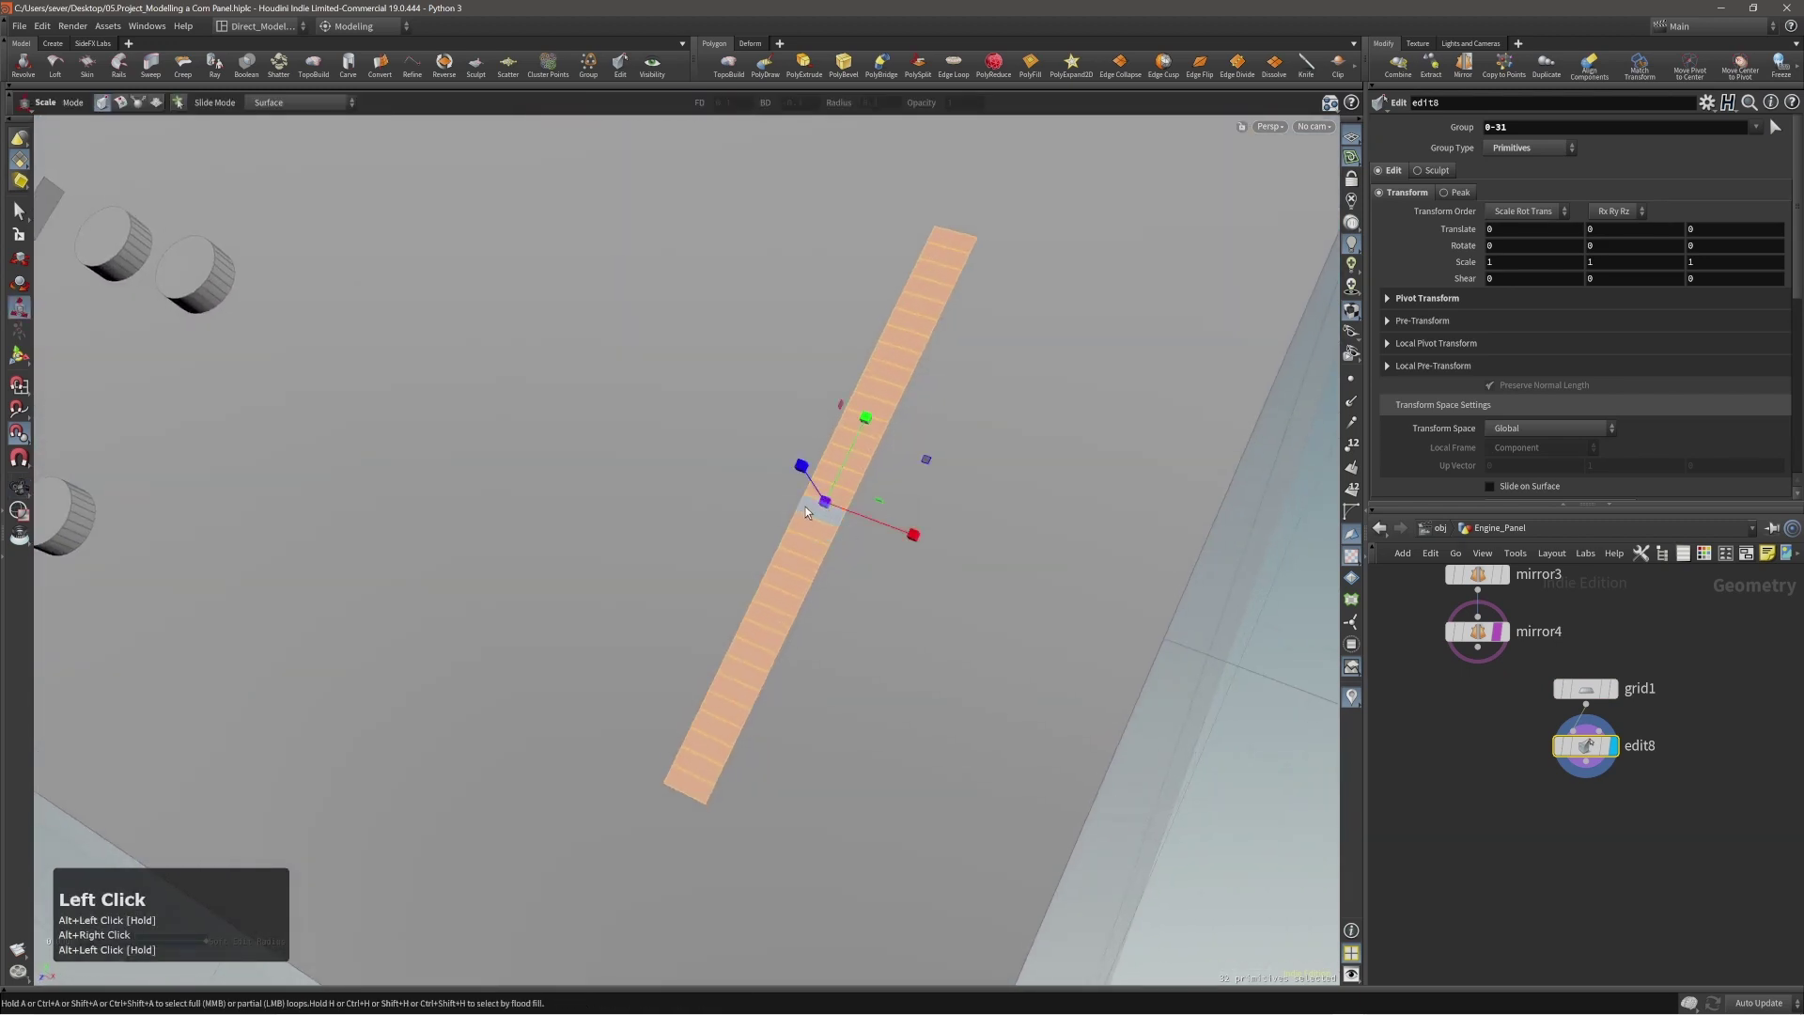
Lift the strip's middle cross edge off the sloped surface with soft falloff, about 0.021 in Y and 0.015 in Z.
key(s)
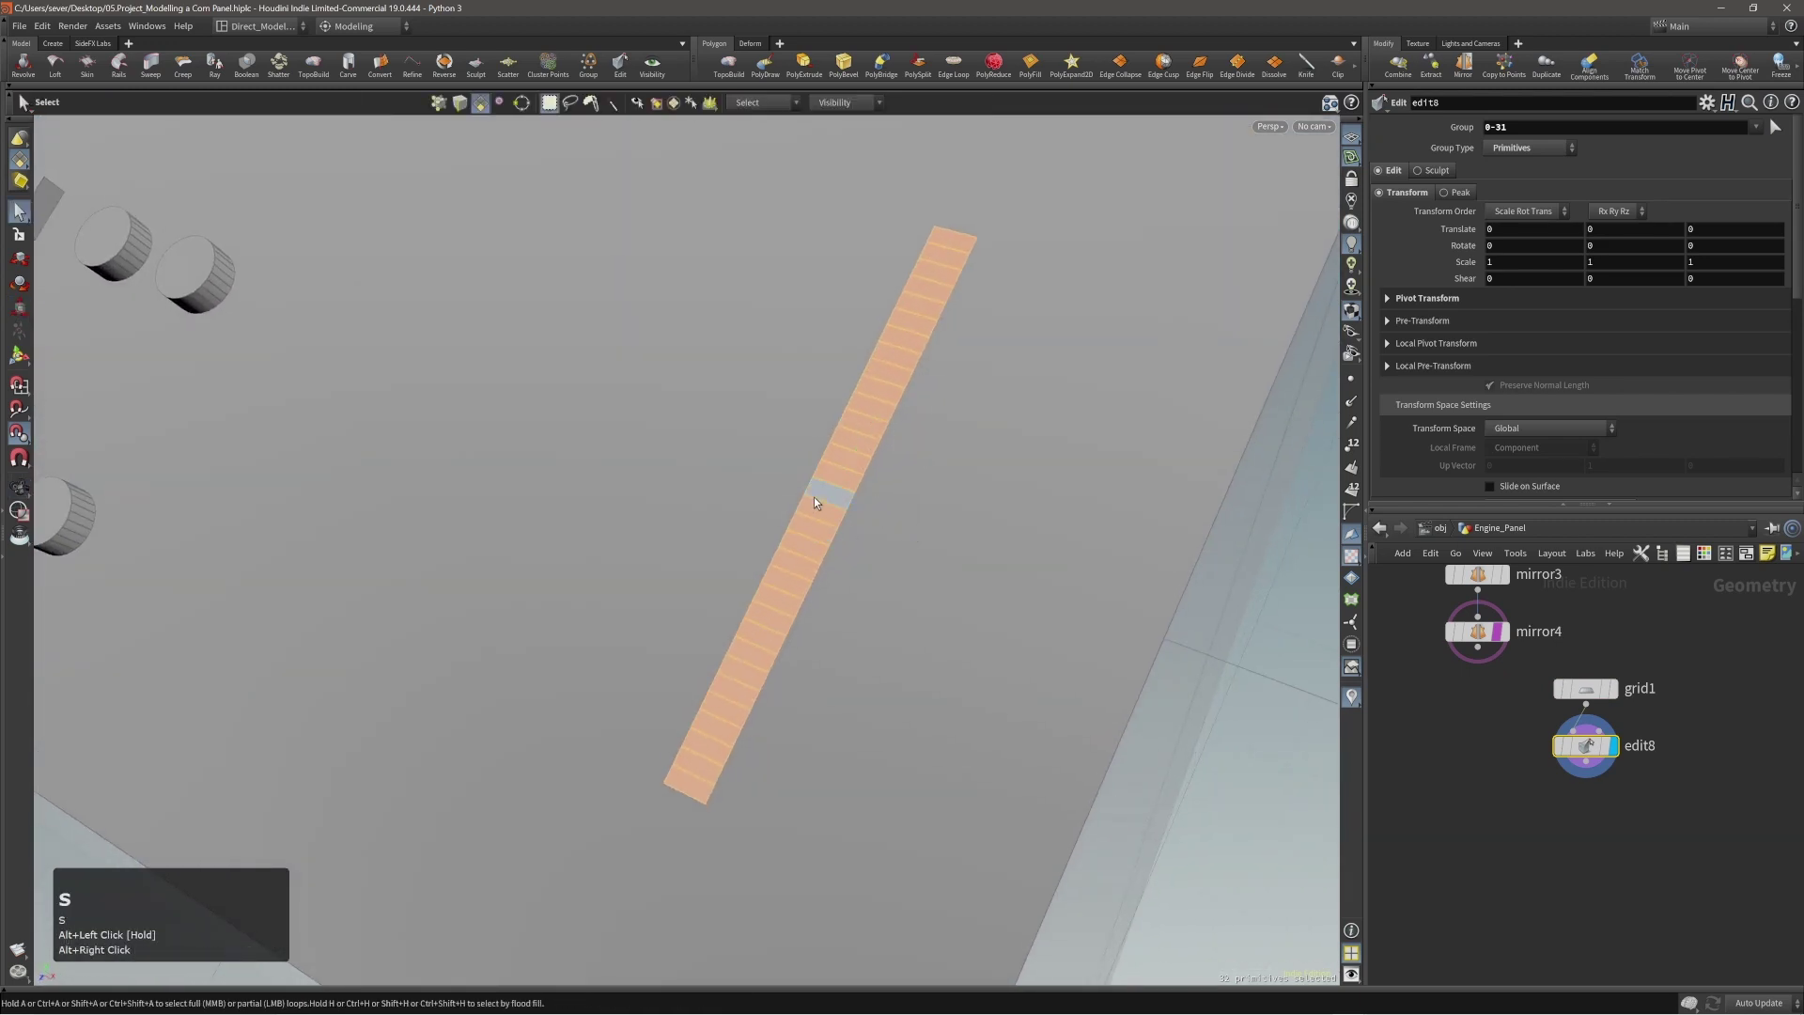
key(2)
click(821, 504)
alt+drag(820, 504, 753, 431)
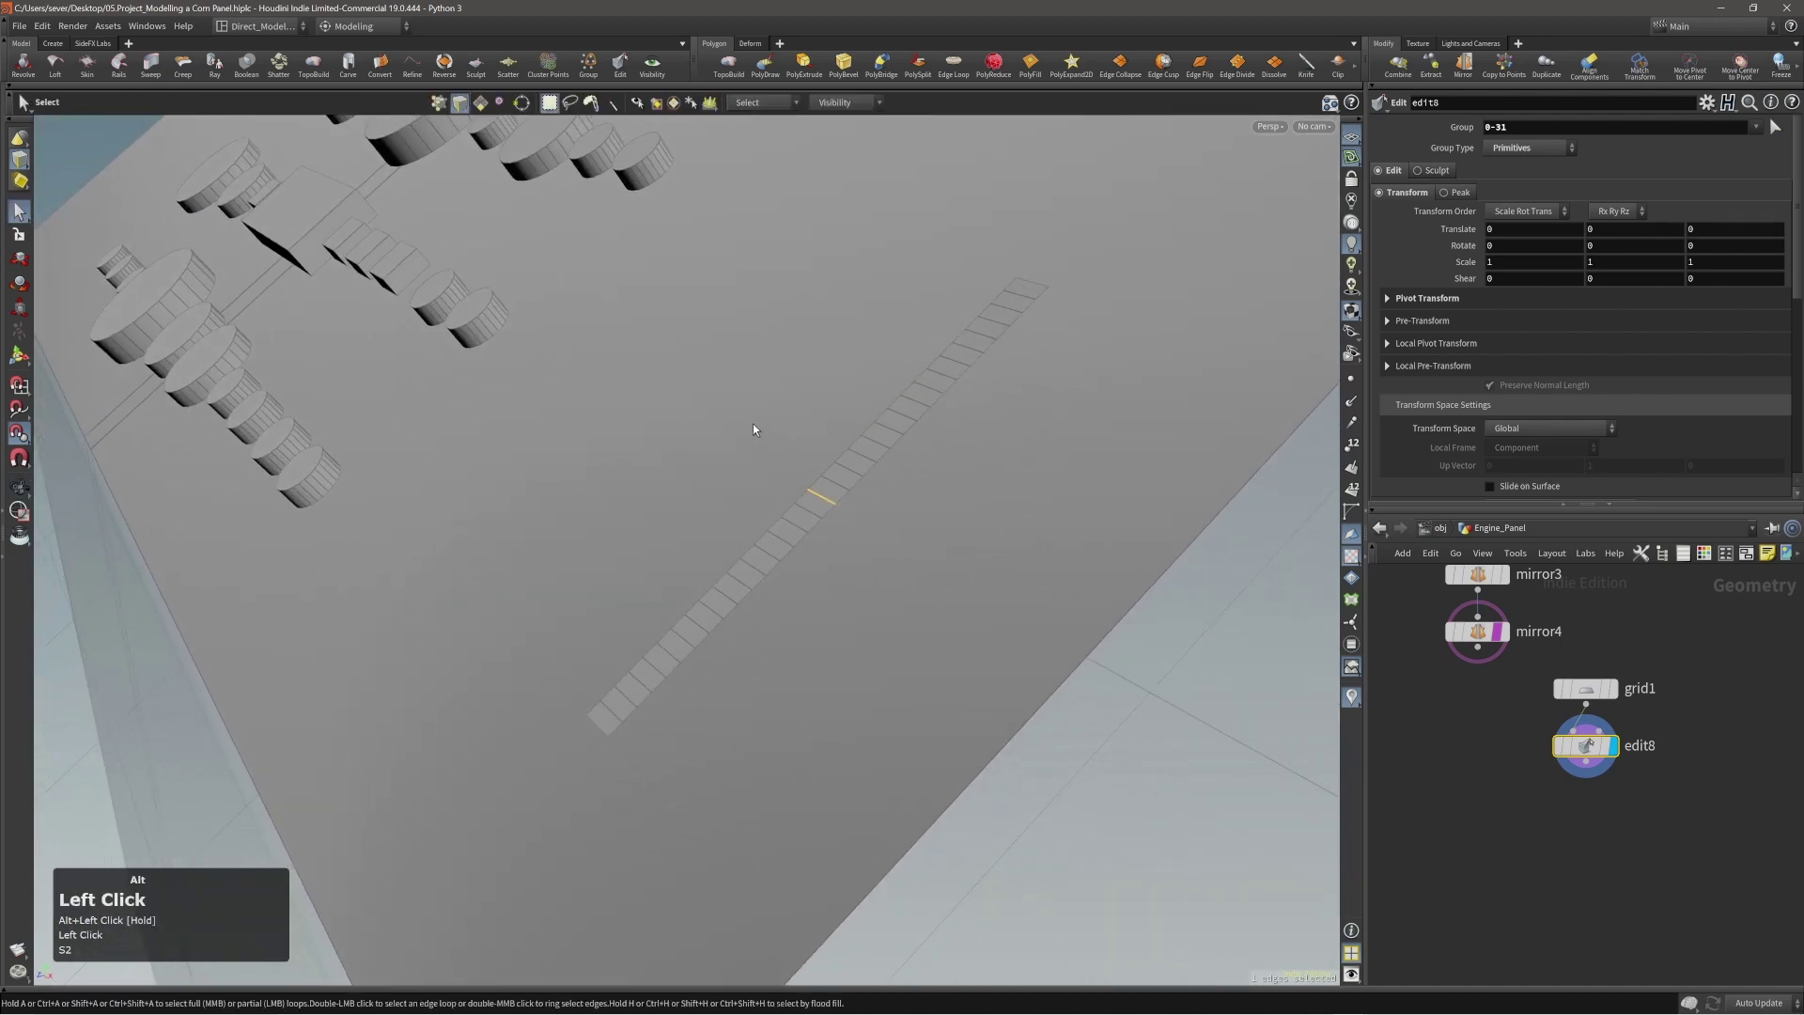
key(t)
alt+drag(847, 469, 809, 451)
click(816, 488)
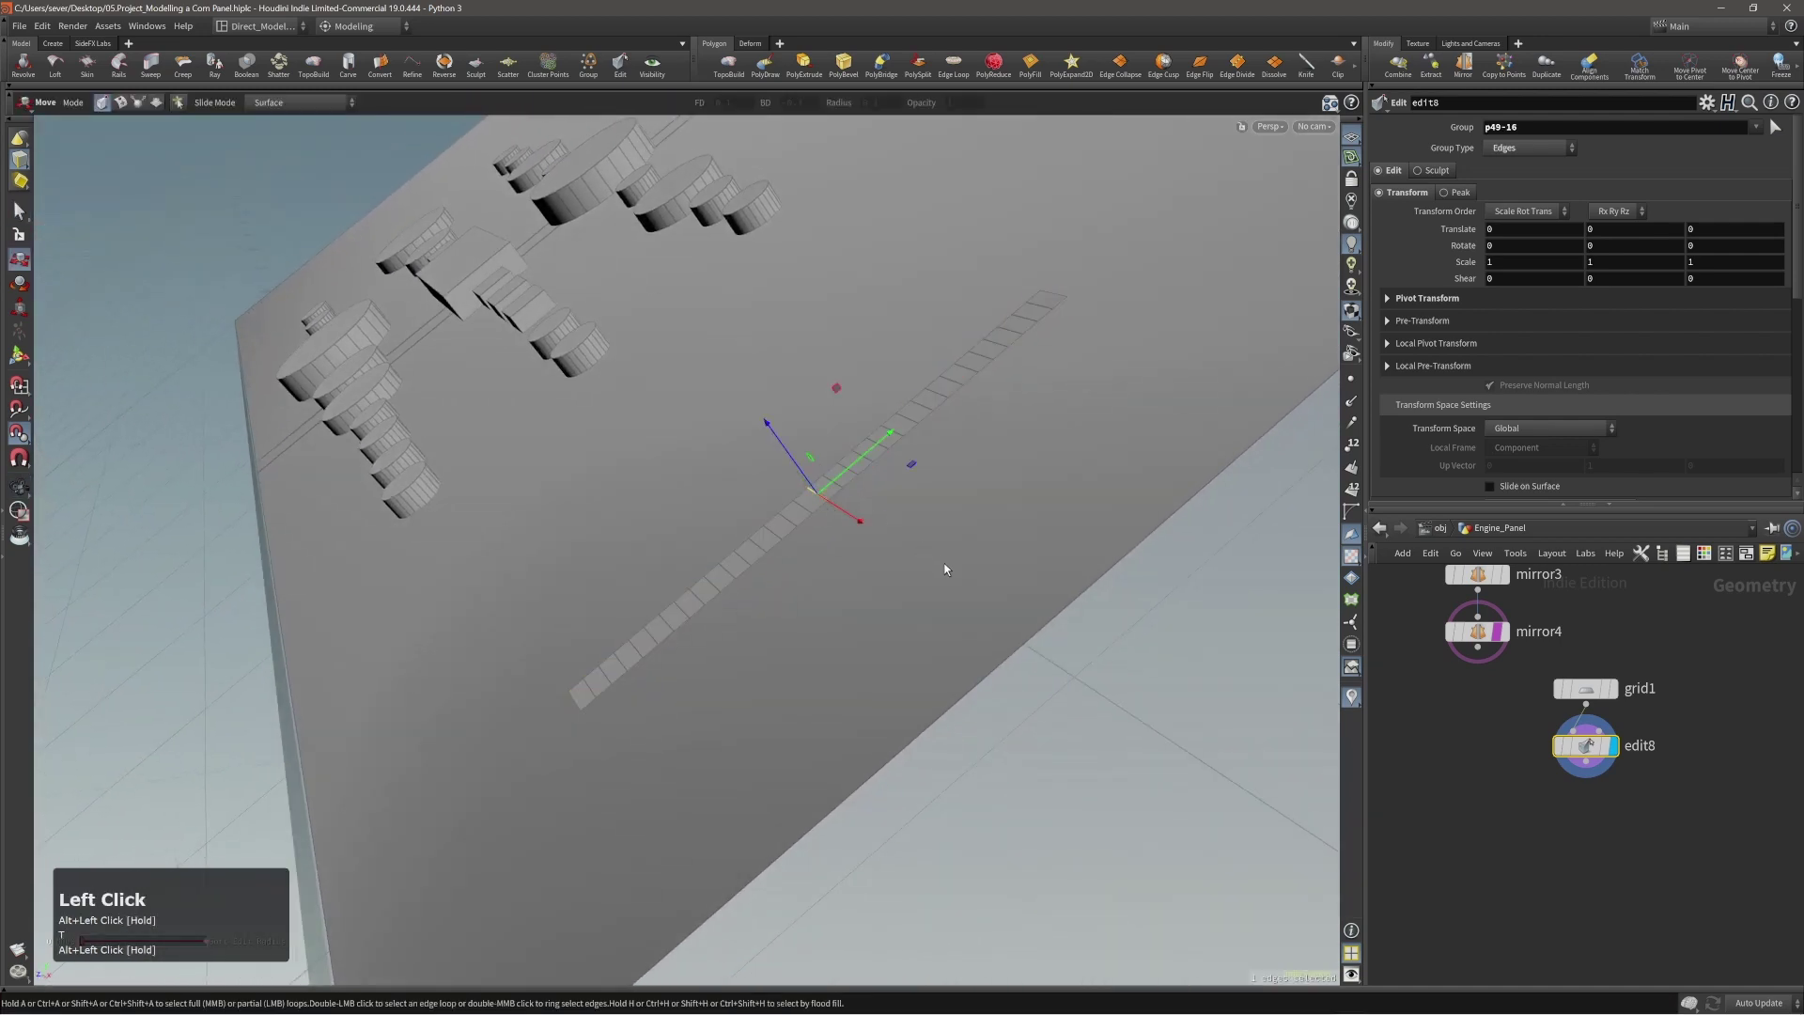
middle_drag(947, 570, 890, 498)
scroll(891, 498, up, 5)
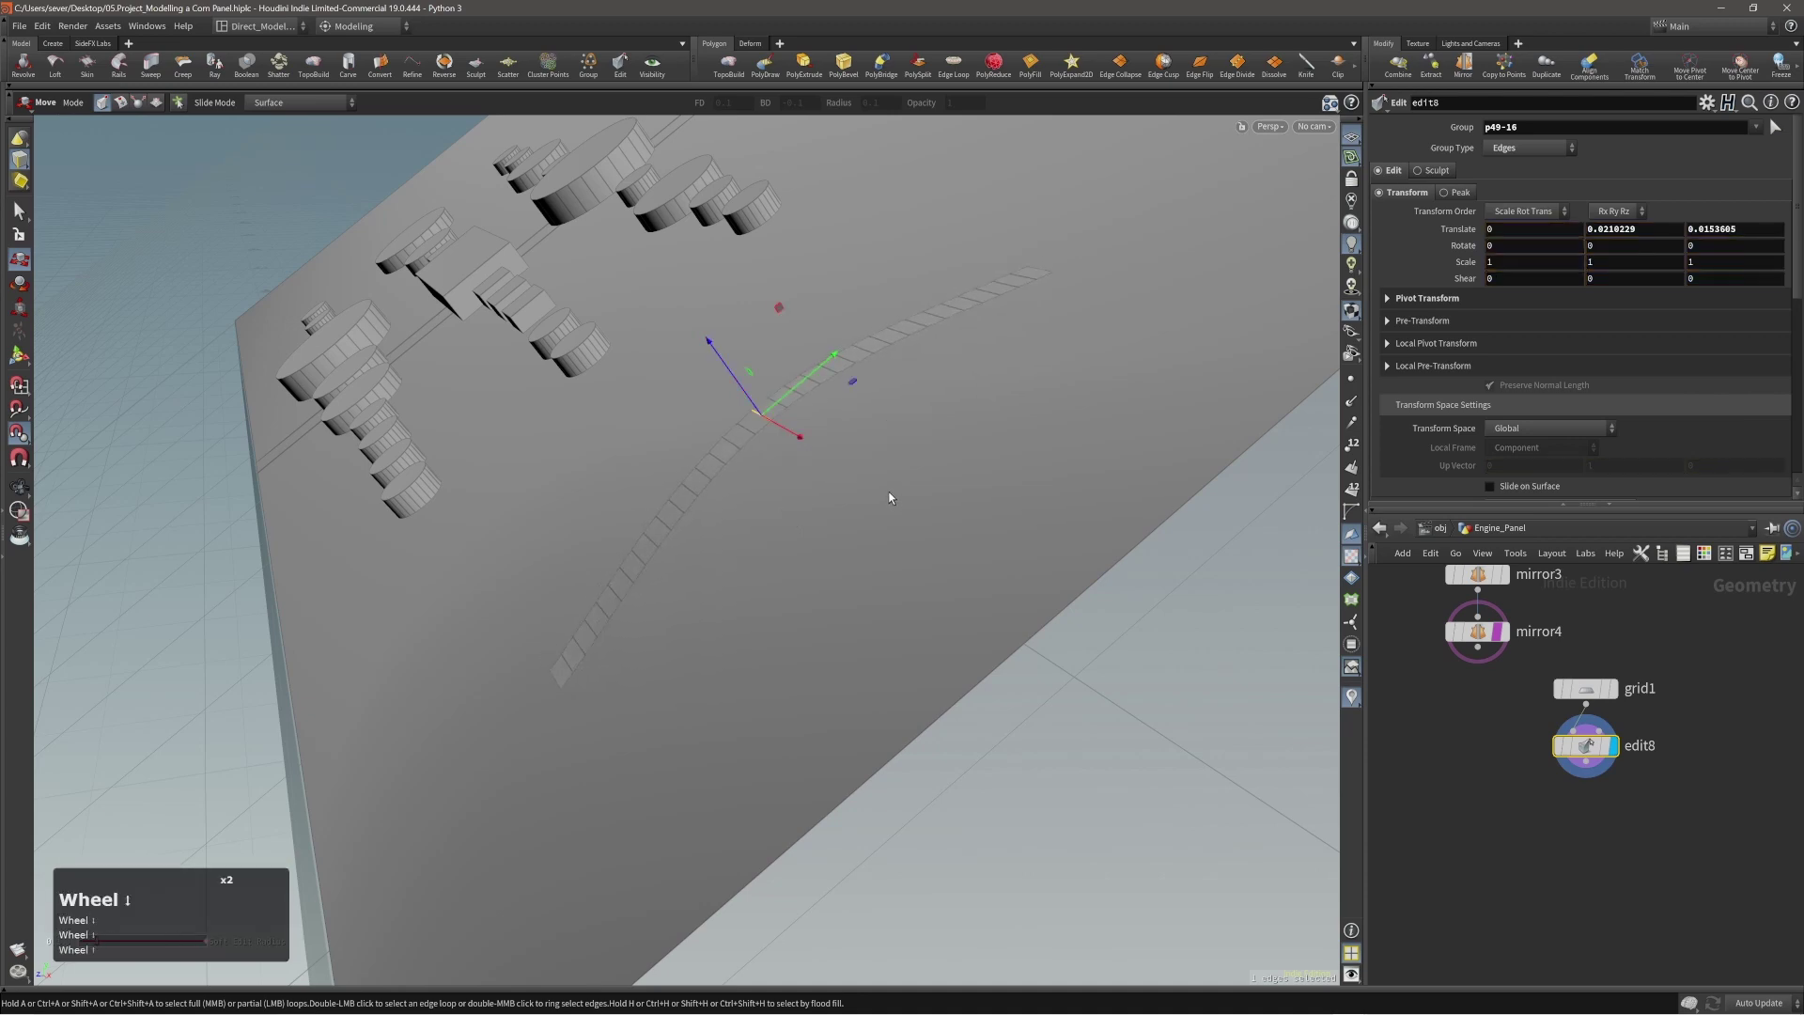
Vary the soft radius of the middle edge's lift to compare the resulting arch shapes.
mouse_move(886, 494)
alt+mouse_down()
mouse_move(819, 480)
mouse_move(894, 499)
alt+mouse_up()
key(t)
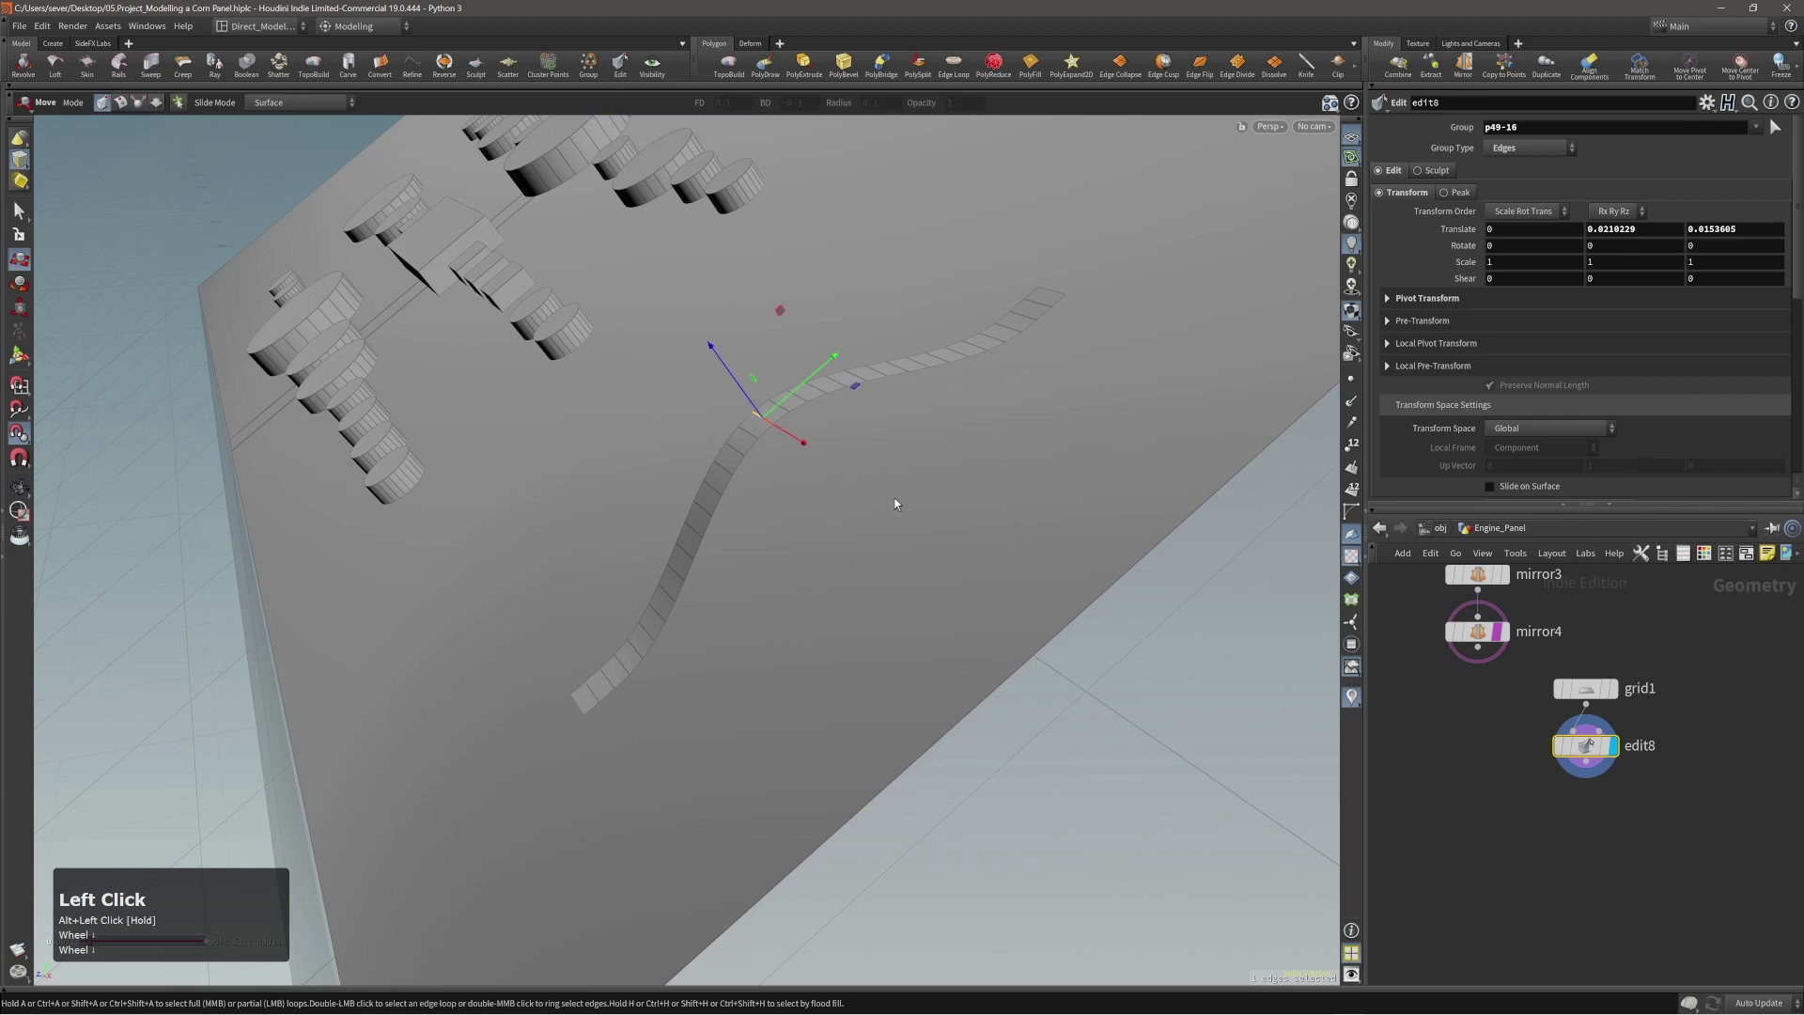
scroll(895, 503, up, 2)
scroll(894, 501, down, 2)
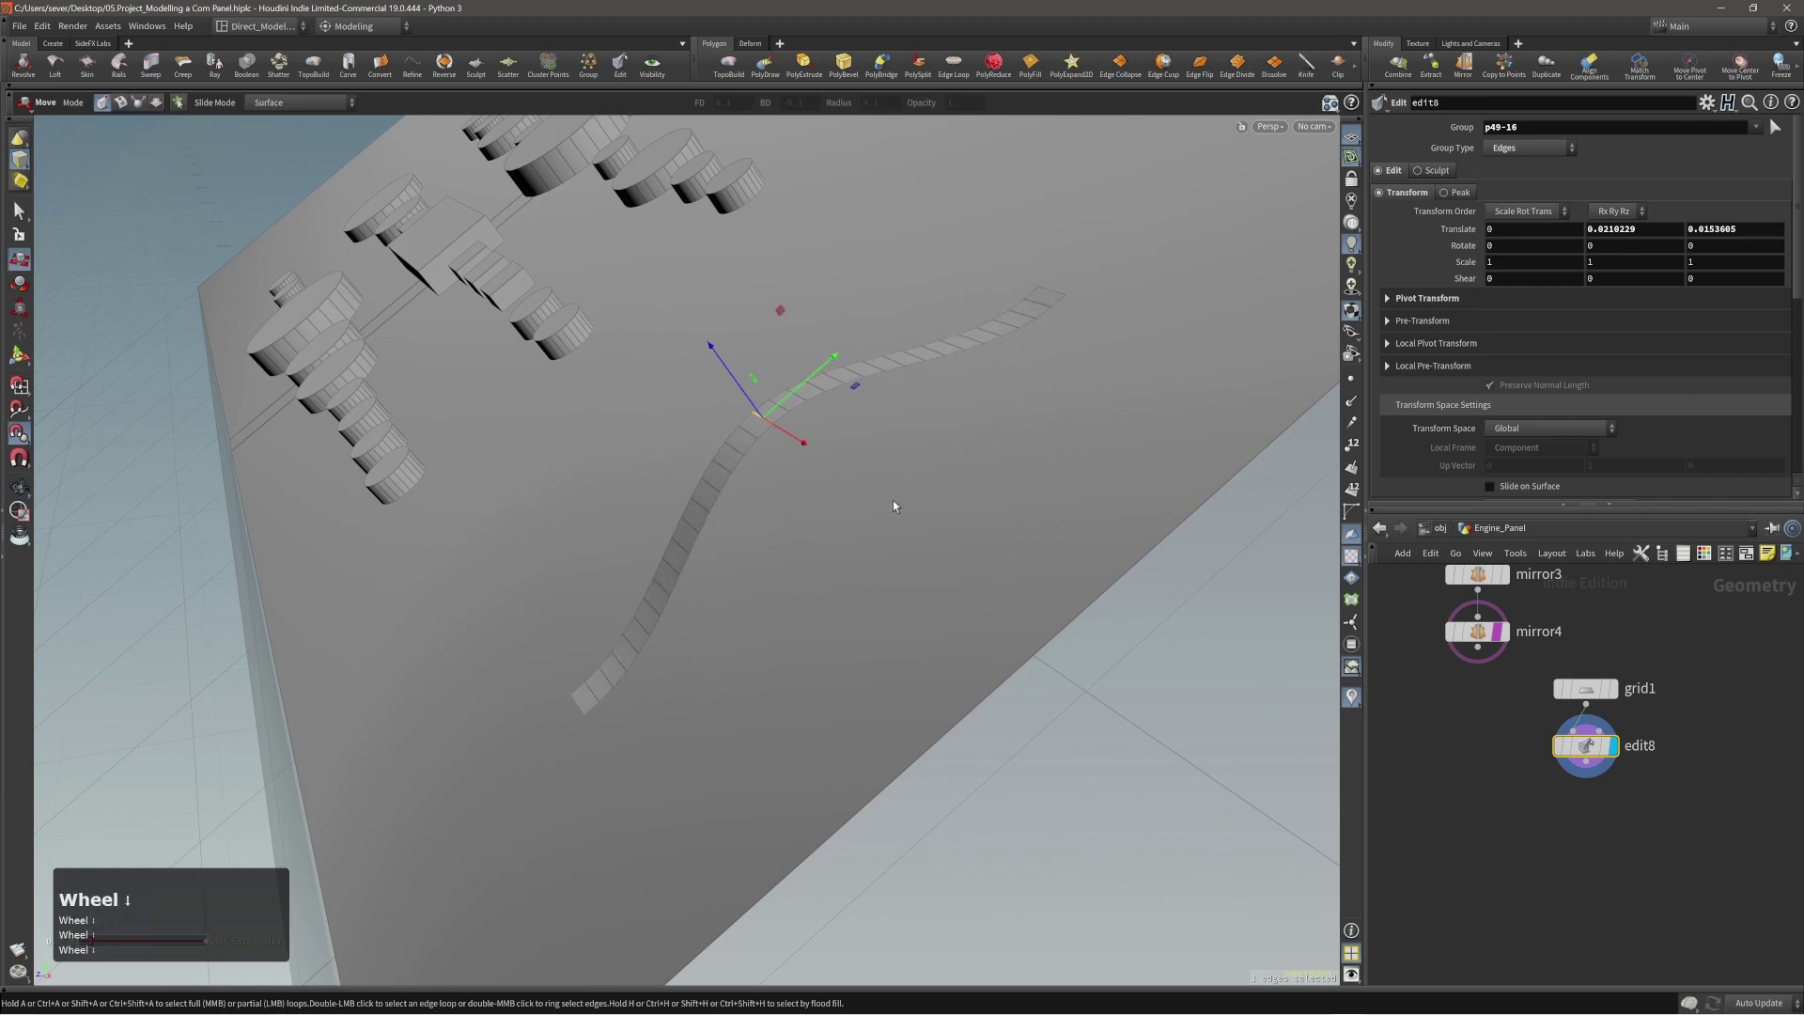
scroll(893, 501, up, 4)
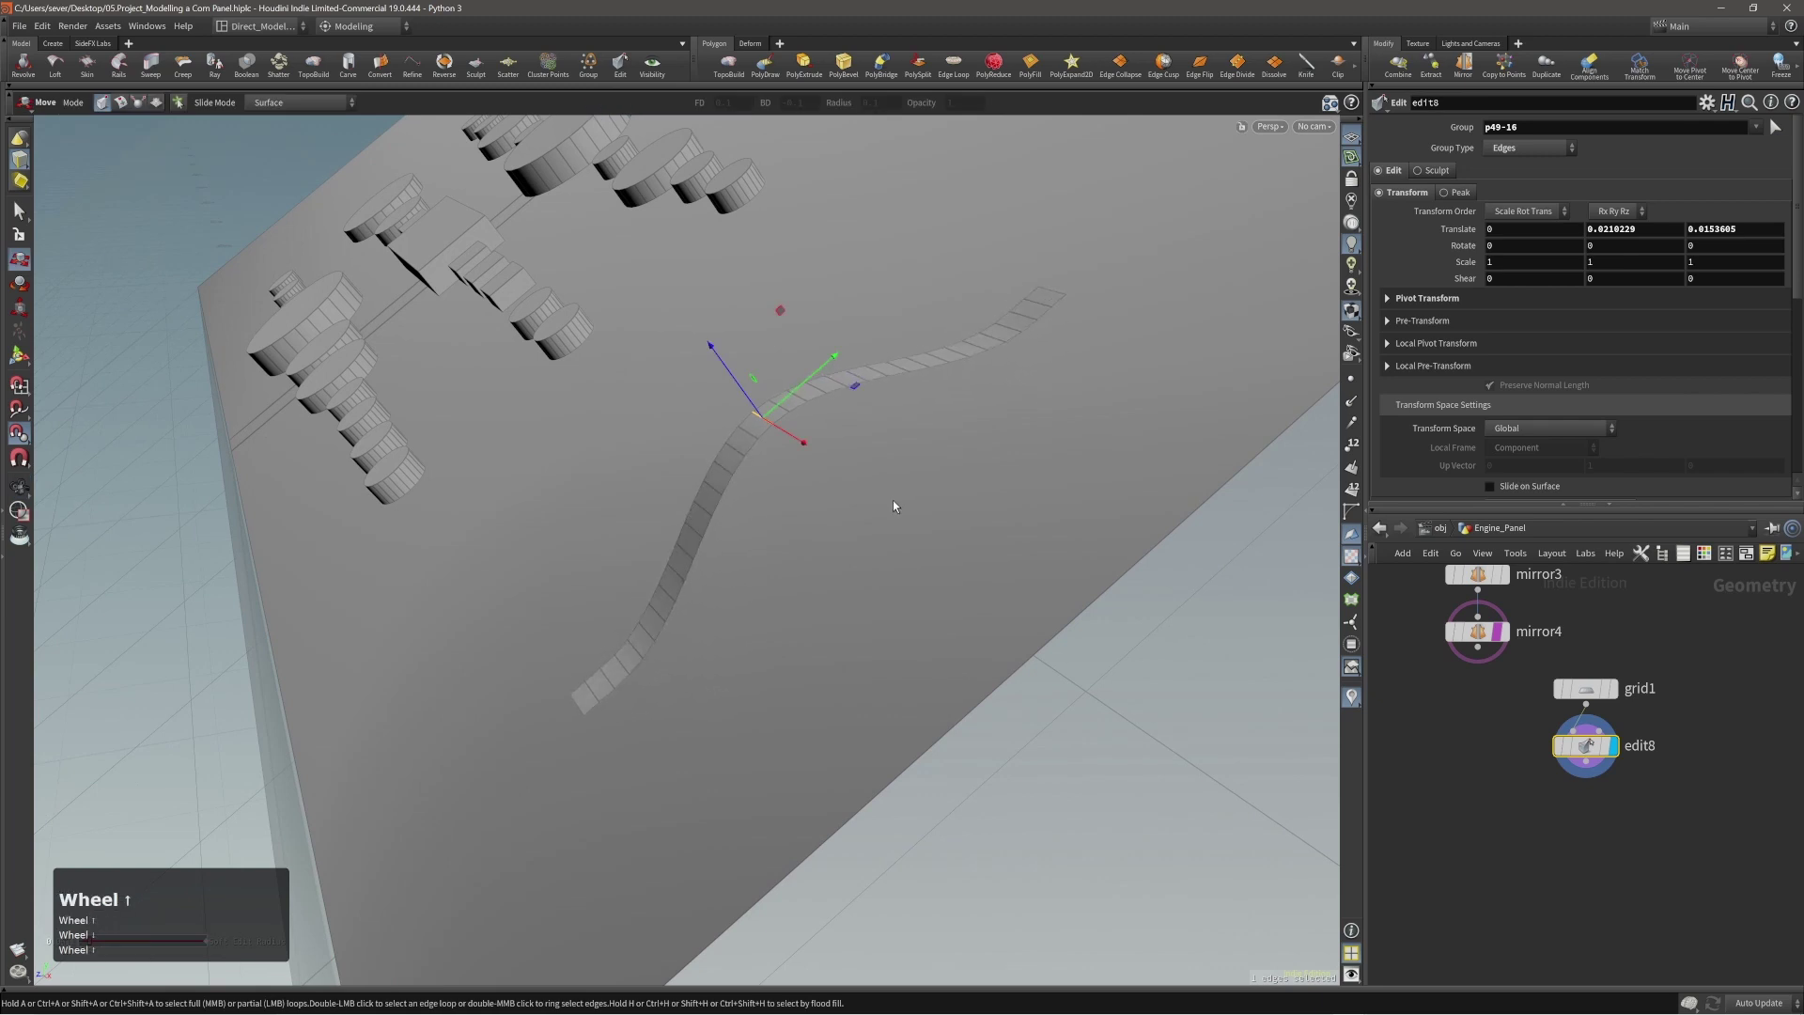
scroll(891, 507, down, 8)
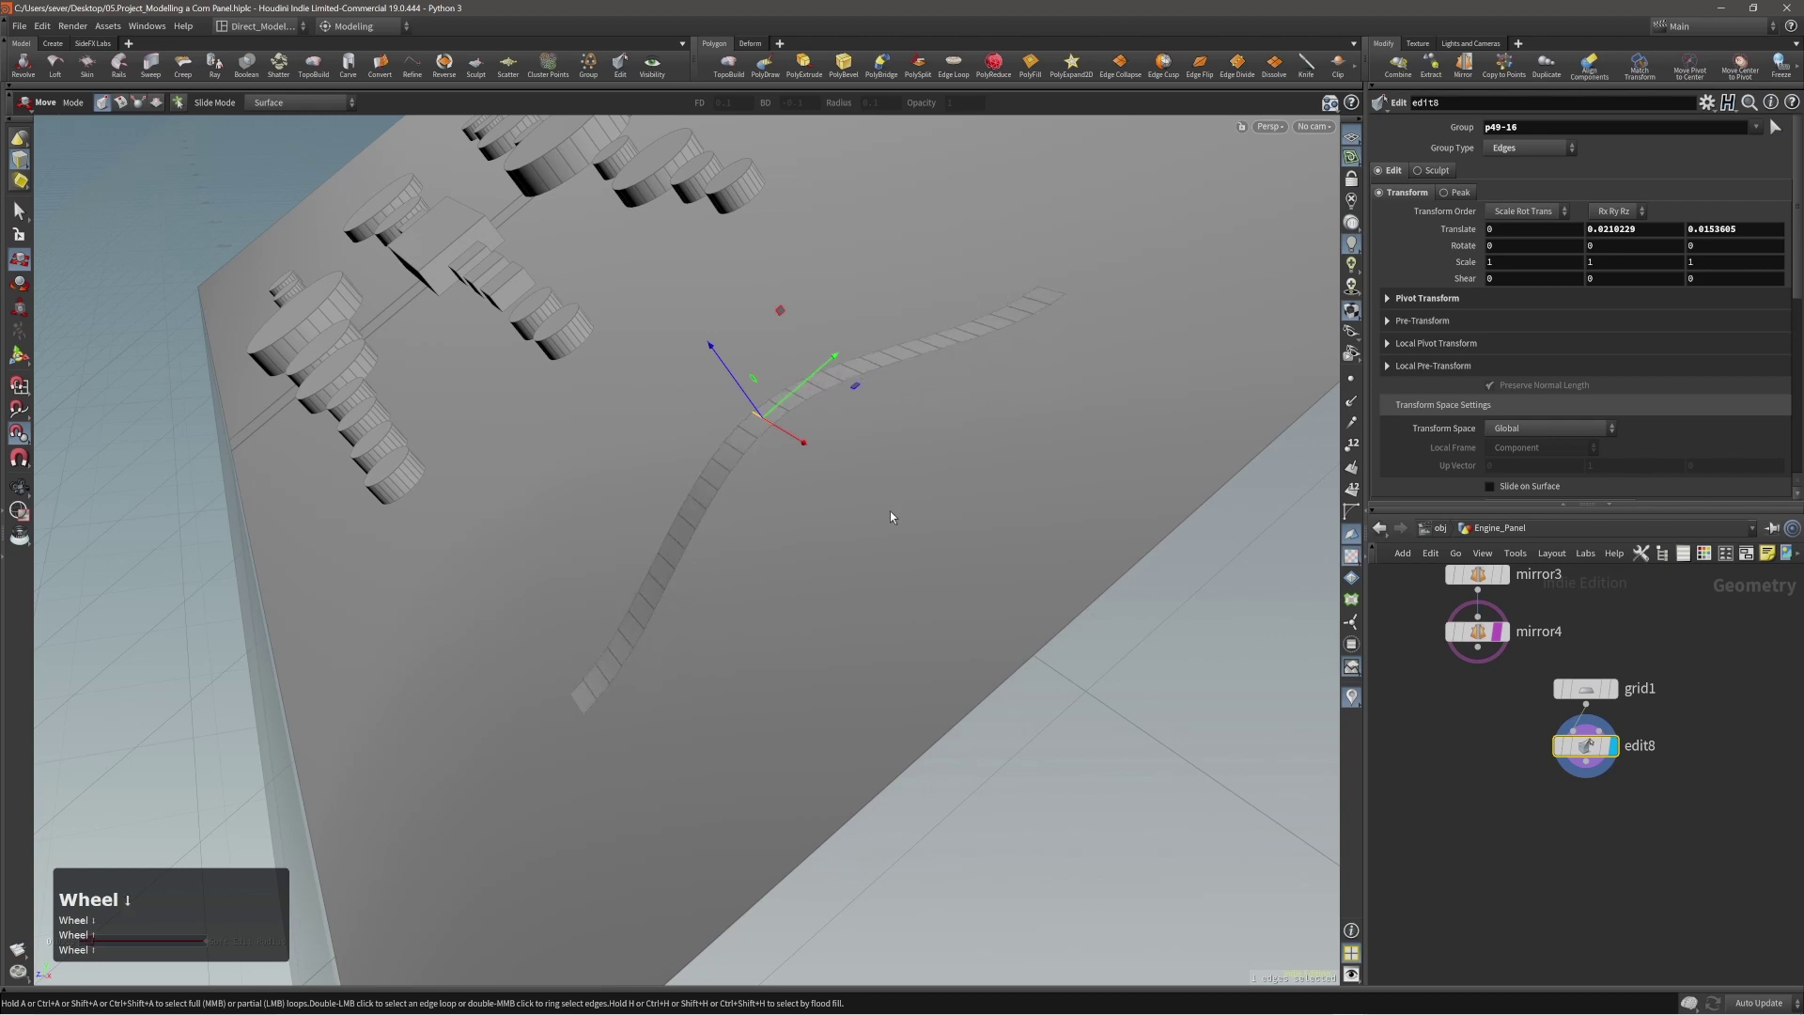
scroll(889, 516, up, 2)
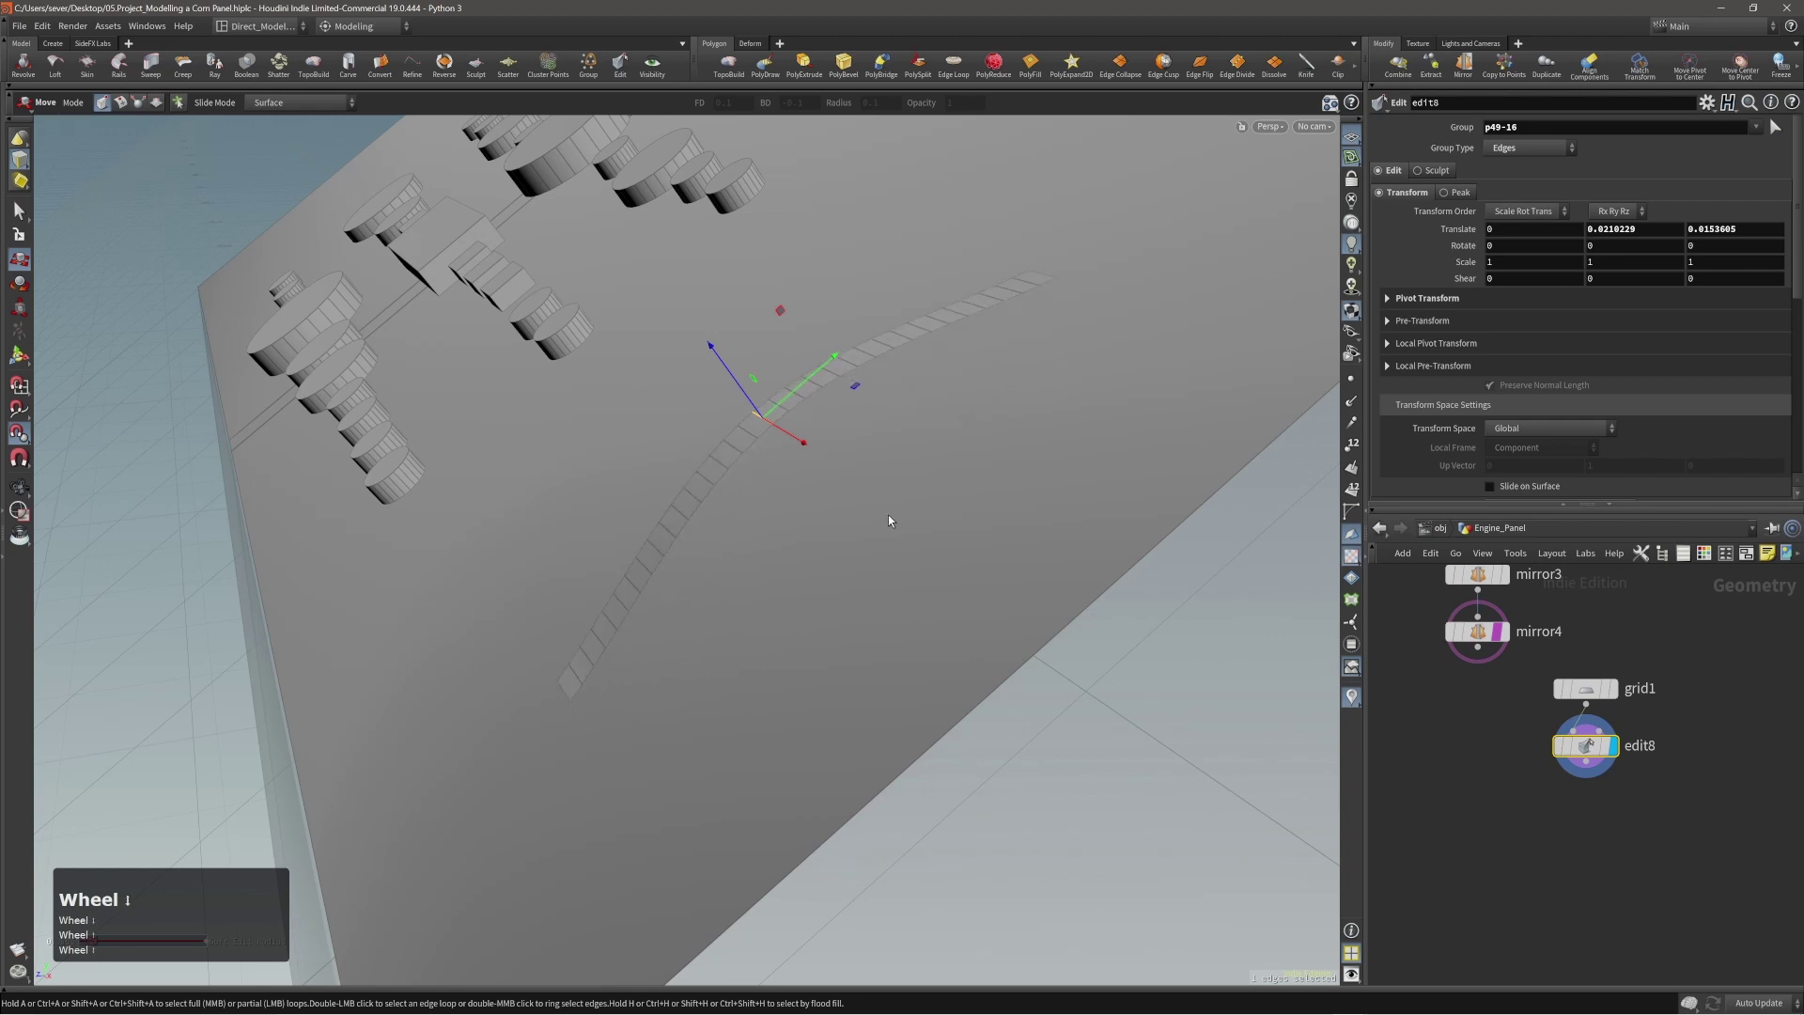
alt+drag(887, 517, 830, 403)
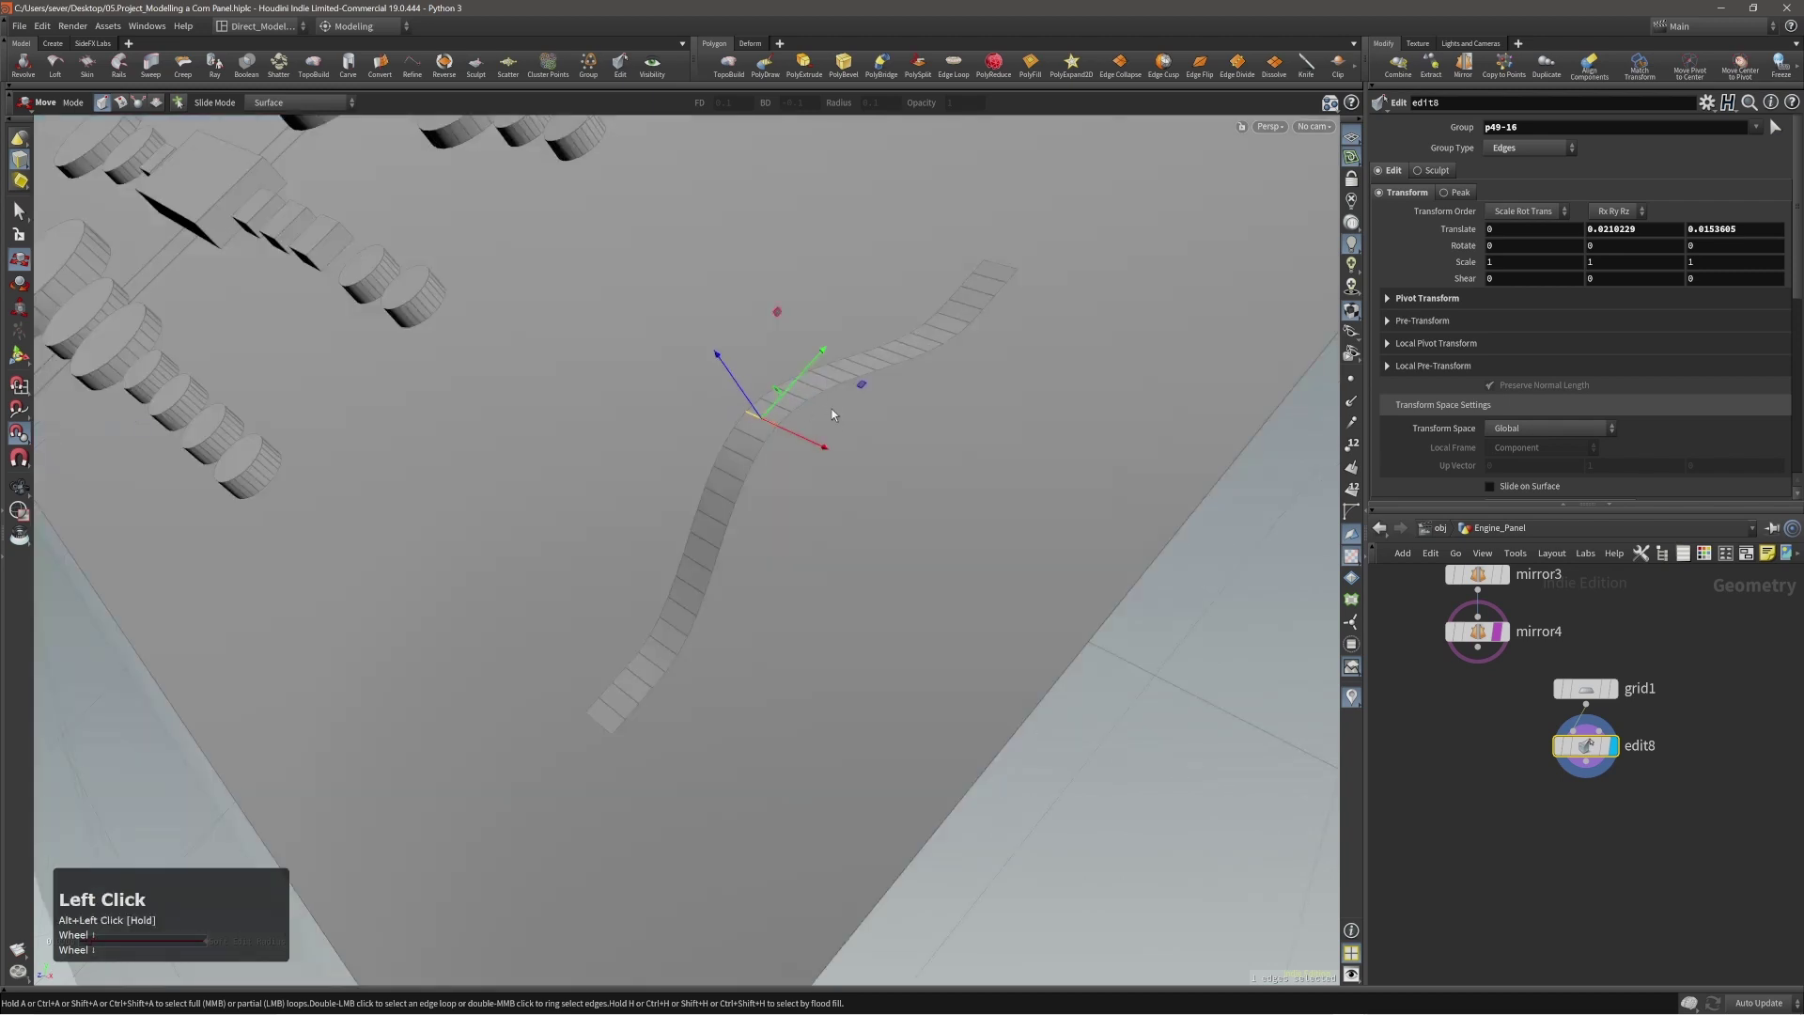
Try the Always option for visualizing the falloff and restore it to When Viewport Tool is Active.
scroll(1449, 378, down, 10)
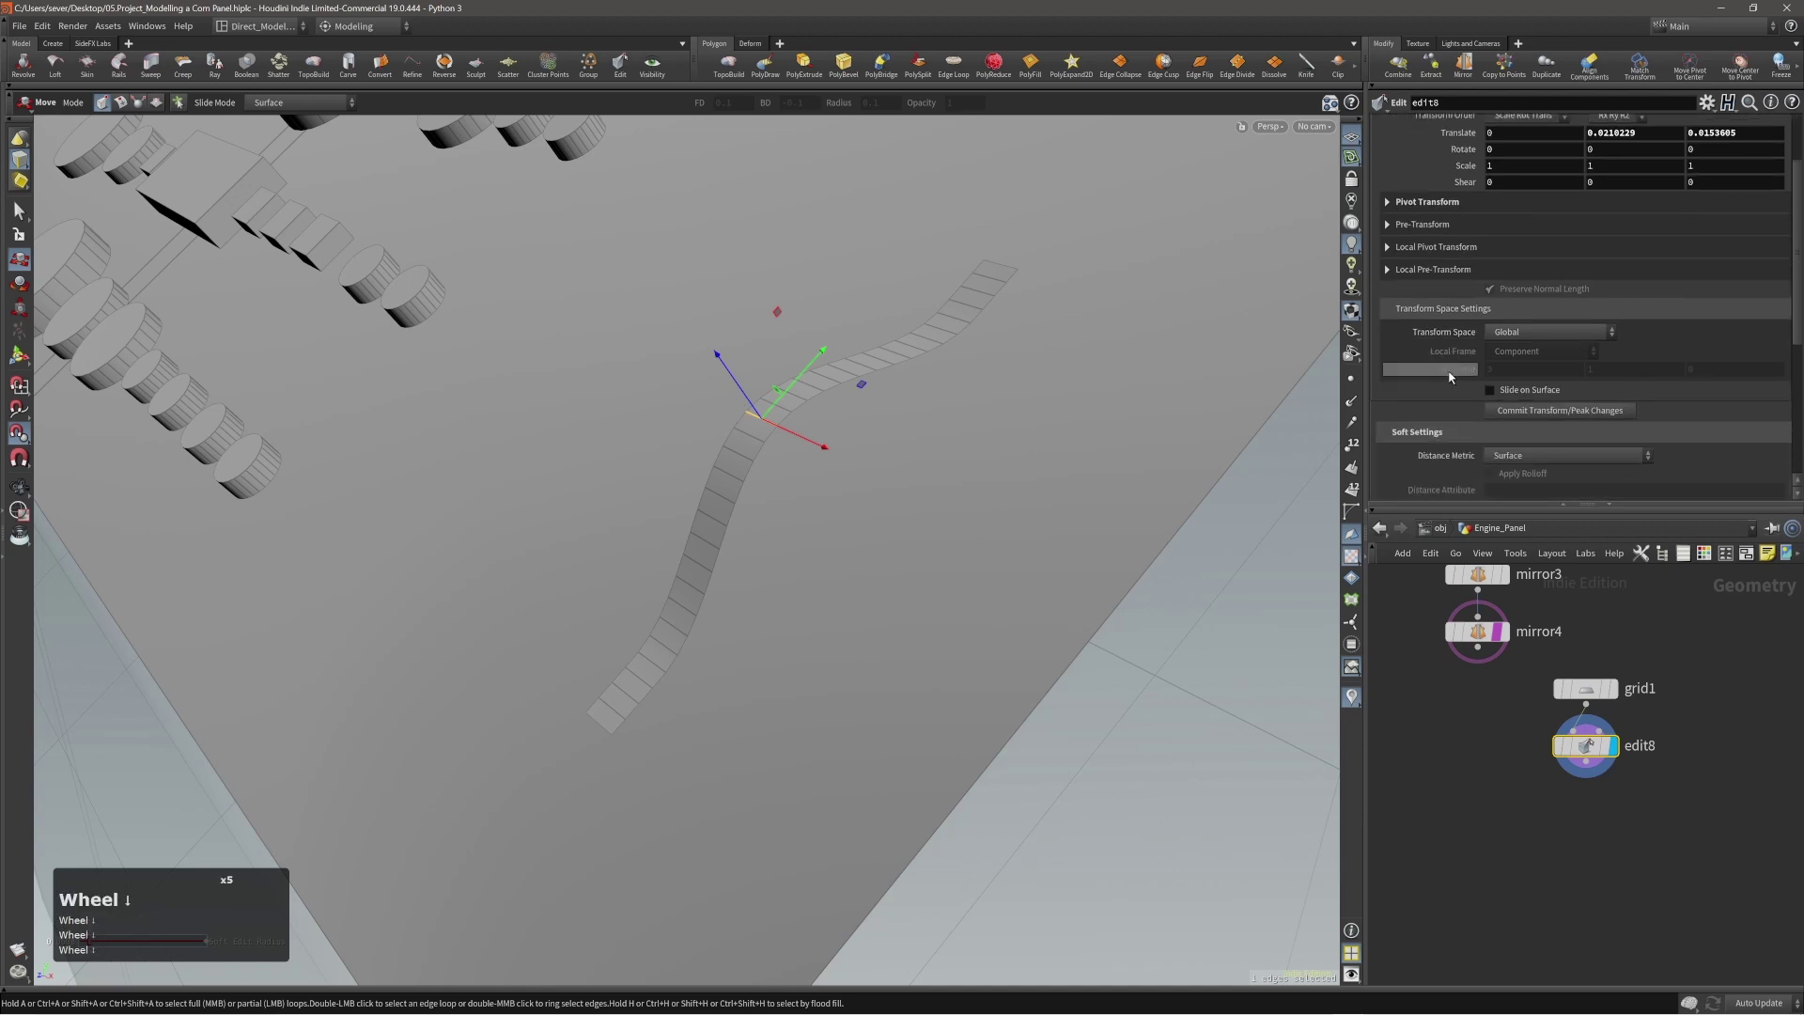
scroll(1438, 378, down, 5)
scroll(1424, 376, down, 3)
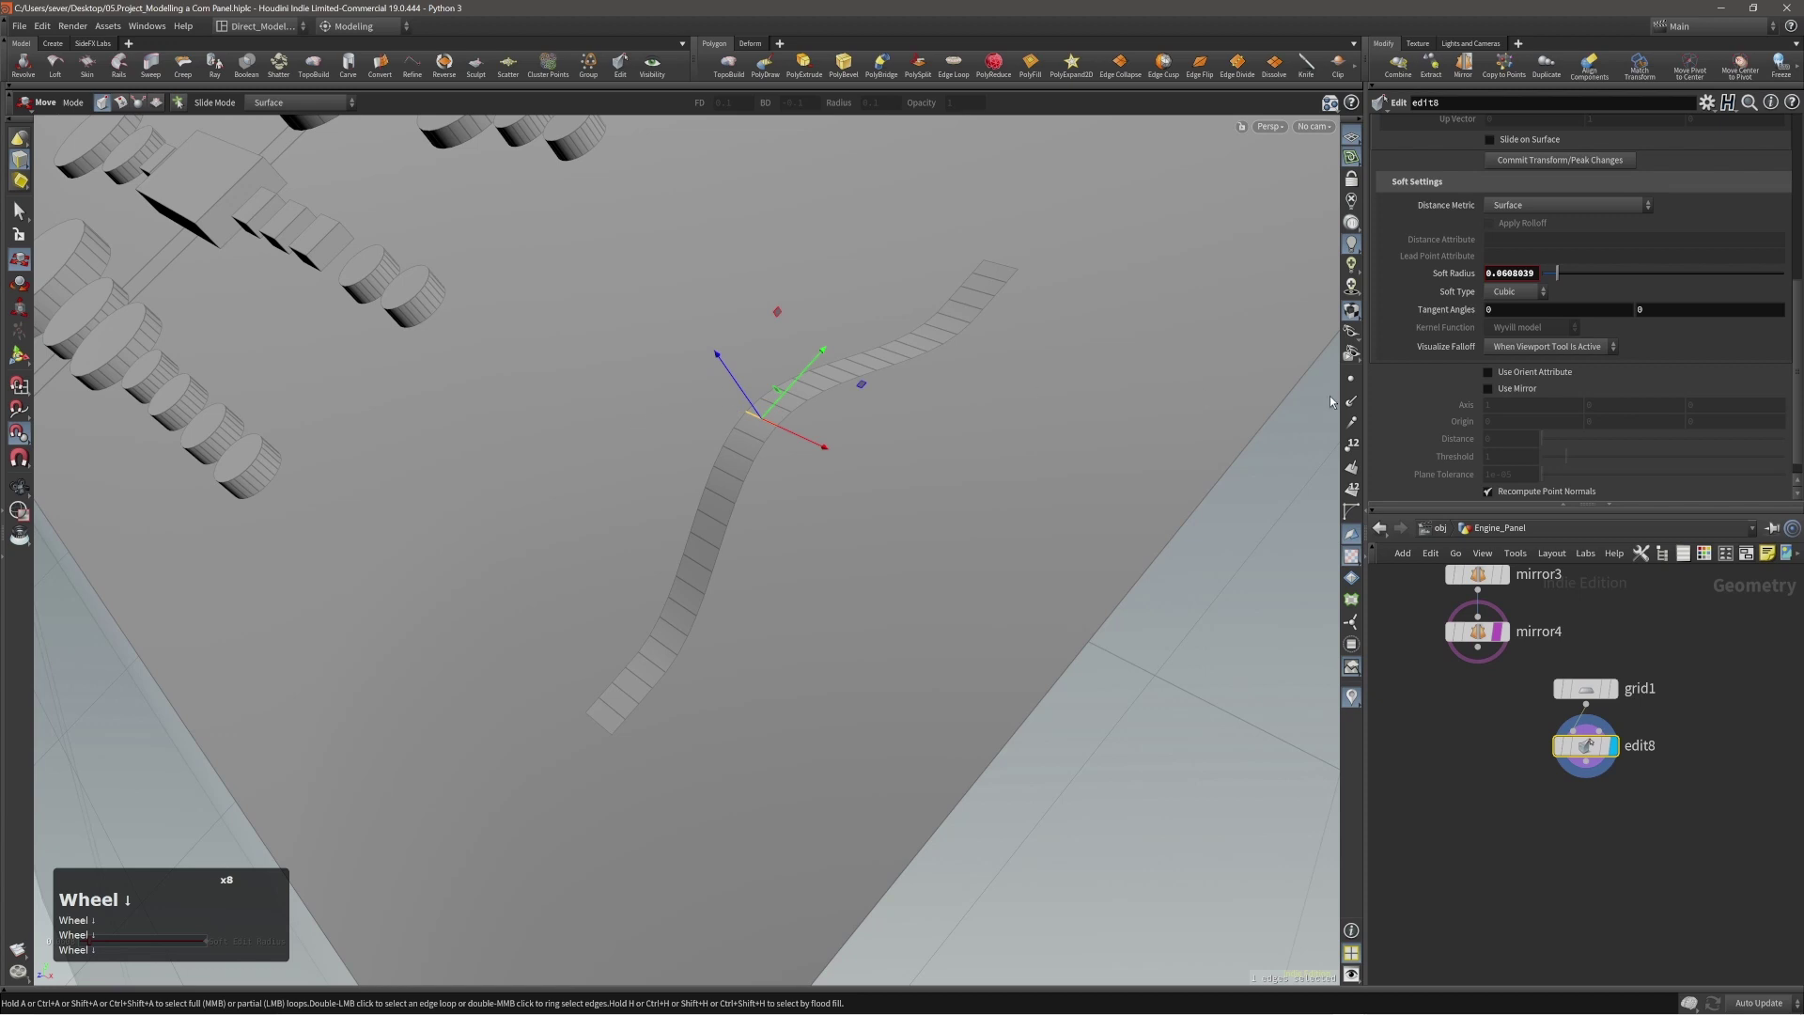
scroll(1412, 385, down, 1)
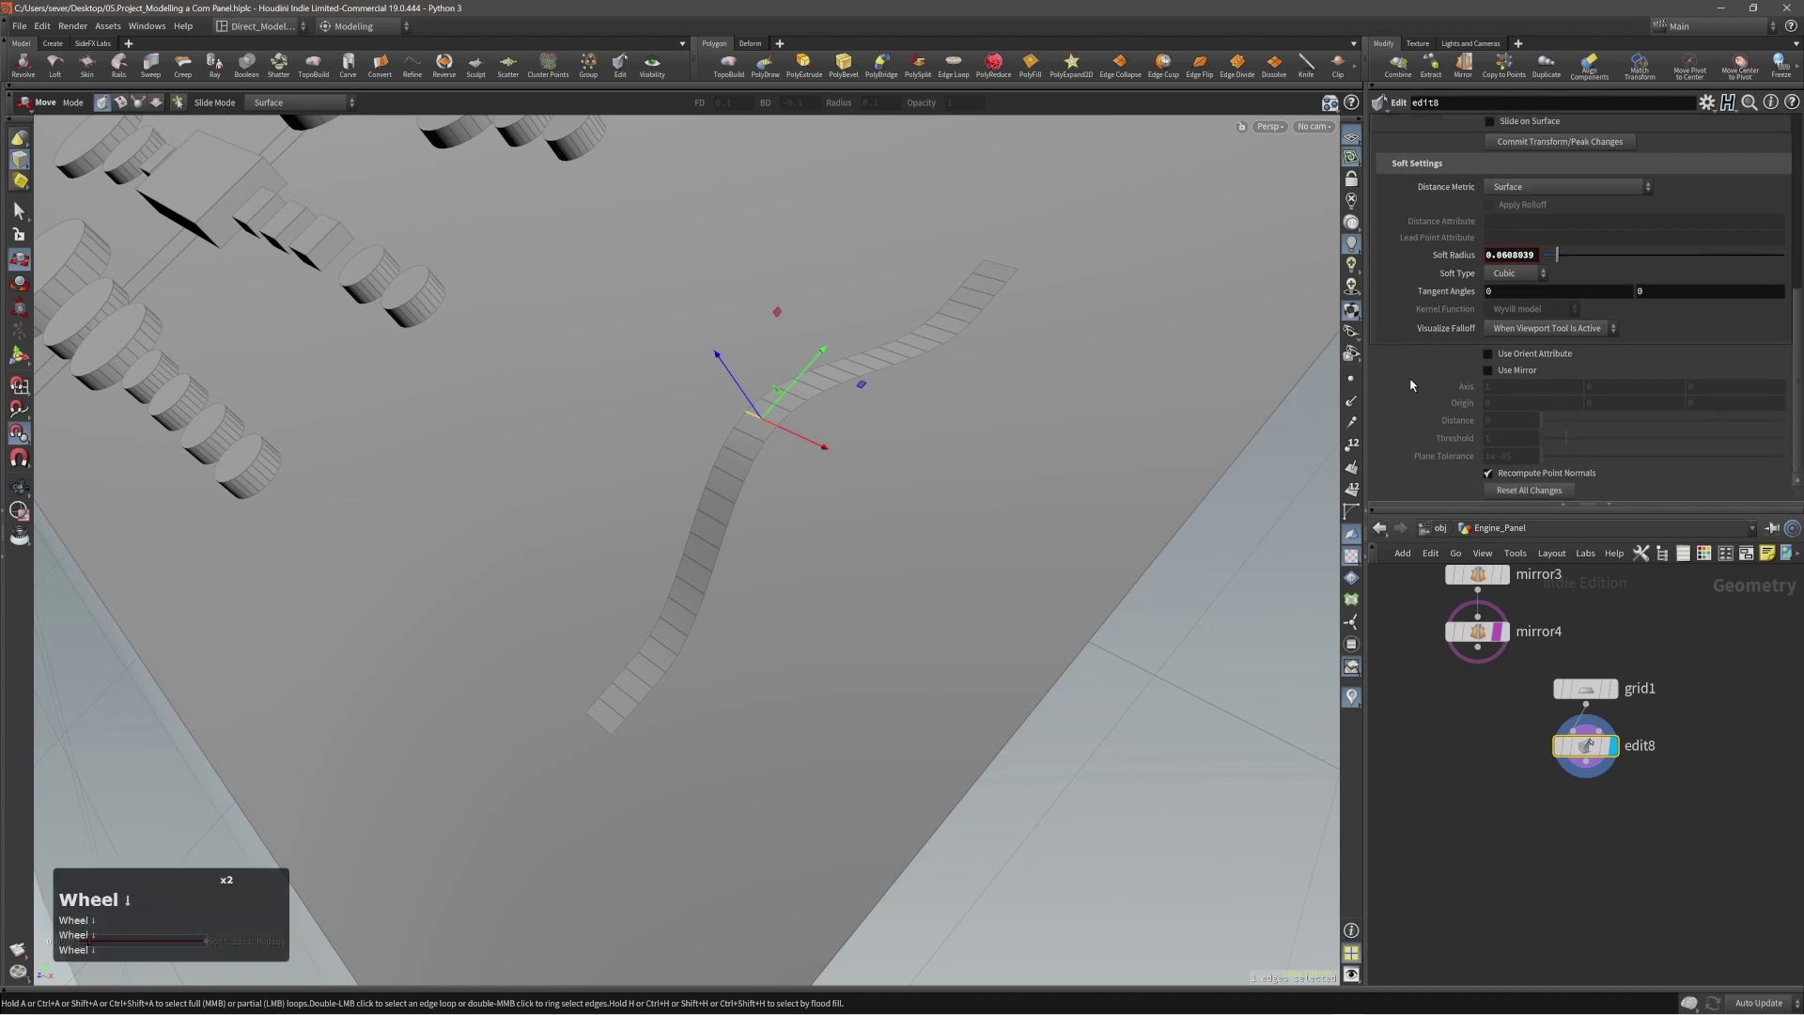
drag(1573, 332, 1546, 368)
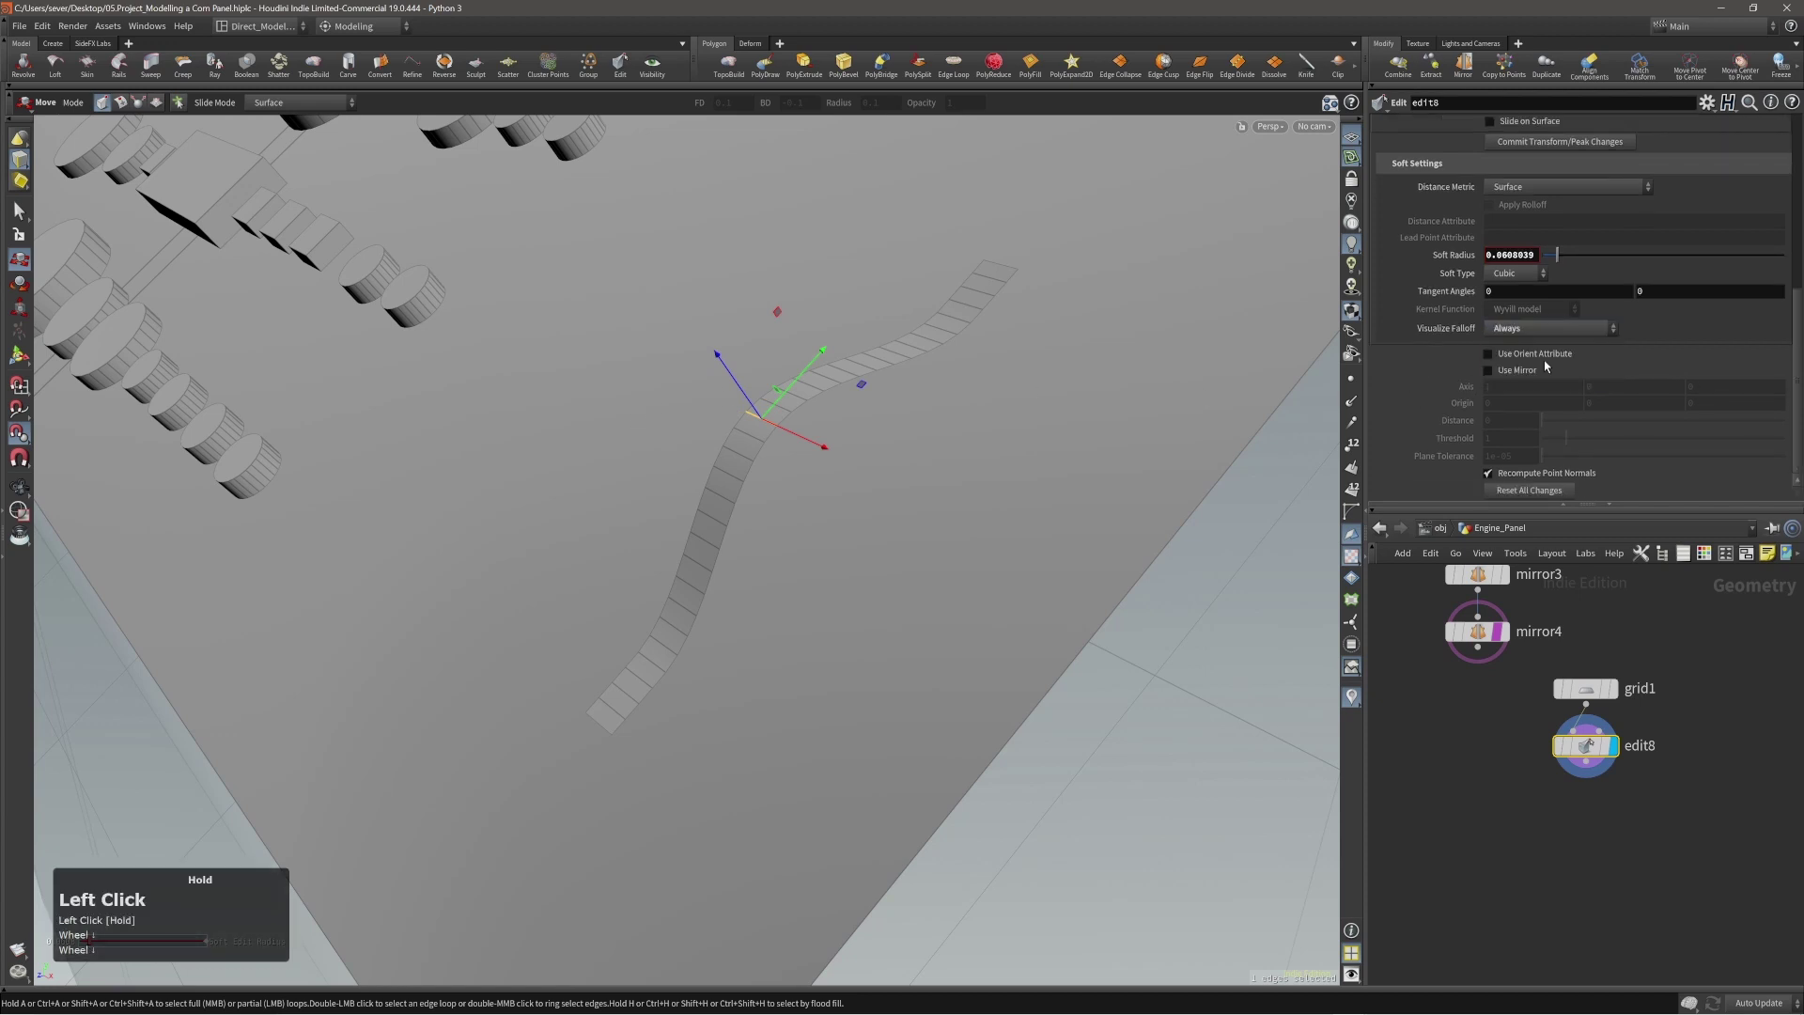
click(1548, 328)
click(1550, 375)
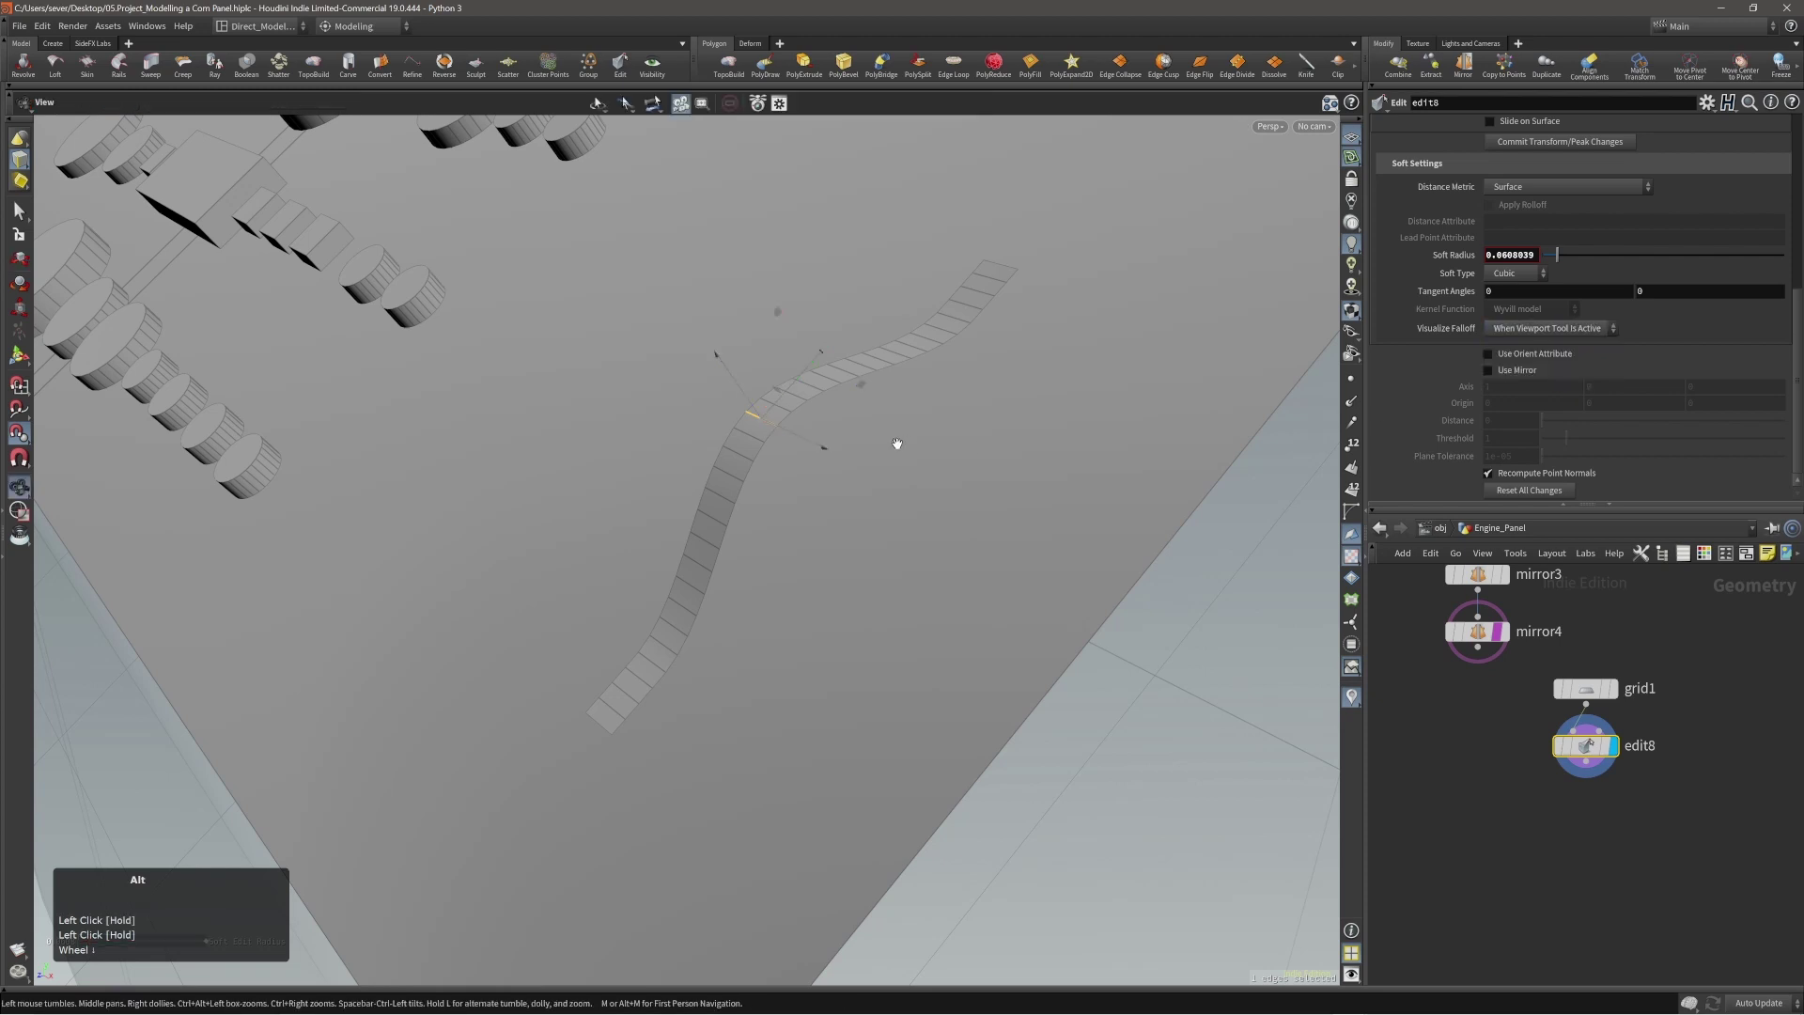
Try soft radii between about 0.055 and 0.12 with the cubic falloff, settling on about 0.067.
alt+right_drag(897, 424, 886, 418)
alt+drag(887, 418, 719, 406)
alt+right_drag(719, 406, 758, 394)
alt+middle_drag(758, 394, 769, 408)
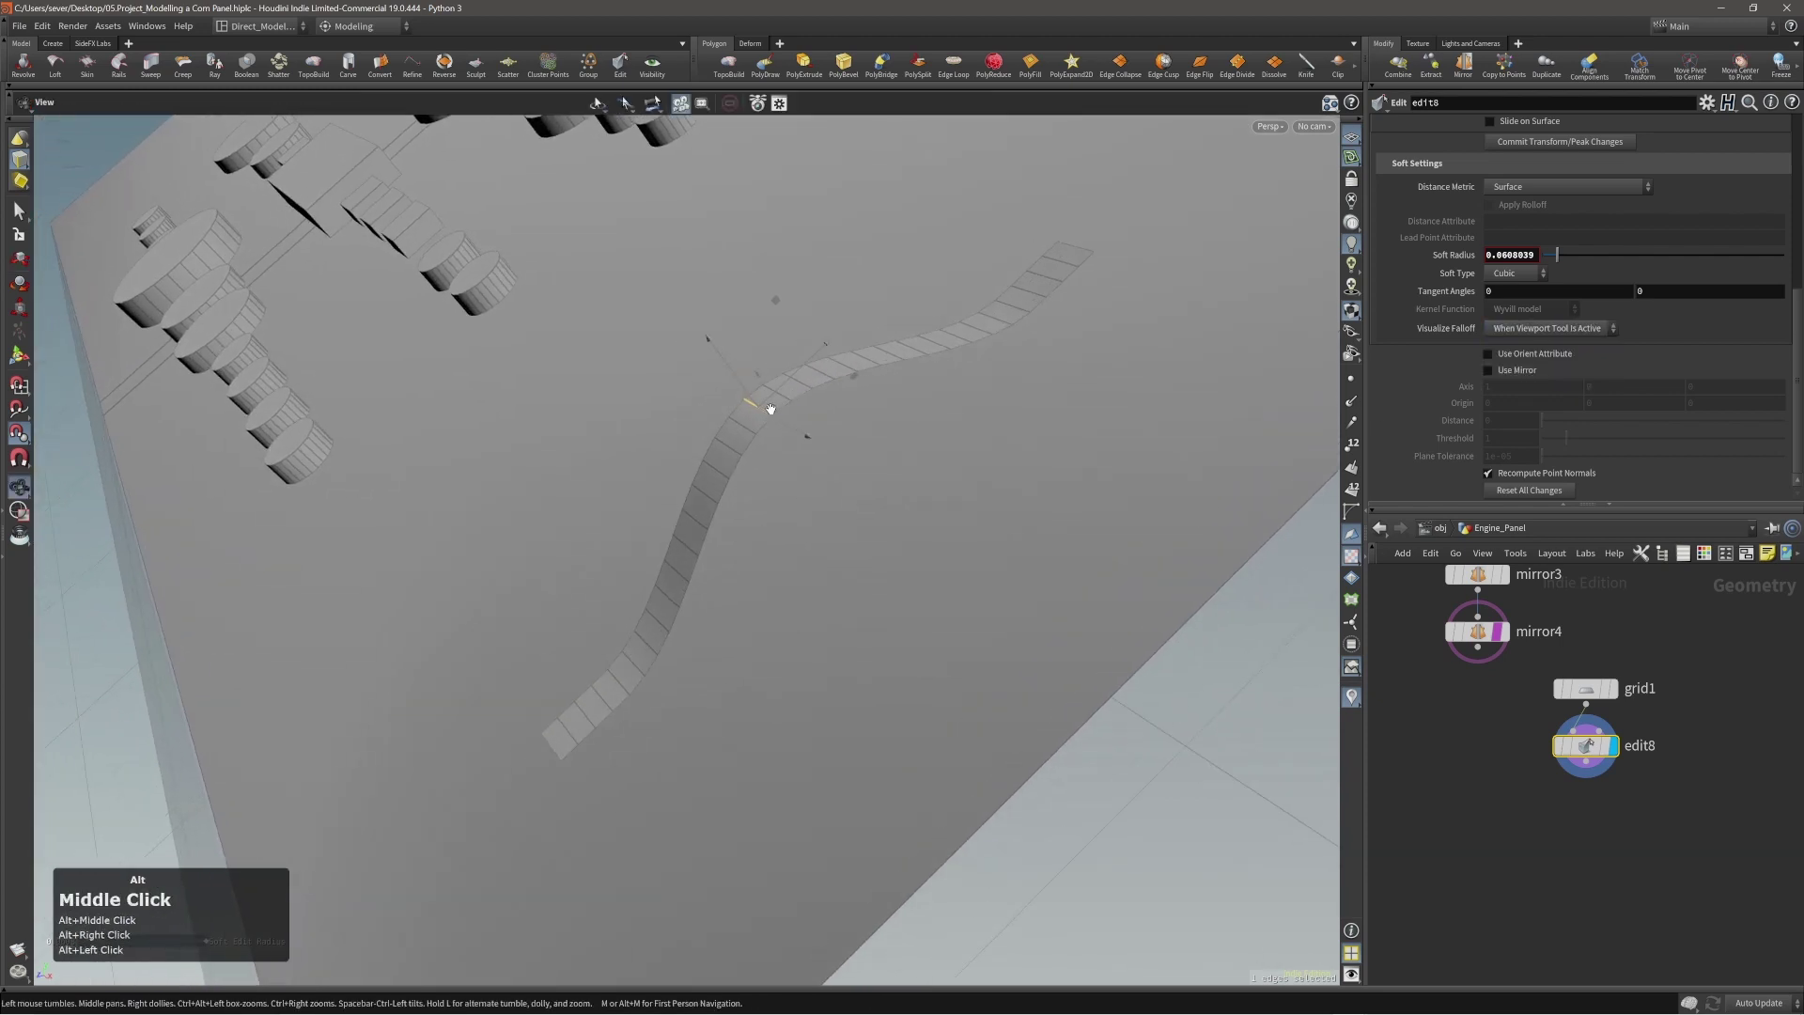
alt+drag(770, 408, 918, 353)
scroll(917, 354, up, 5)
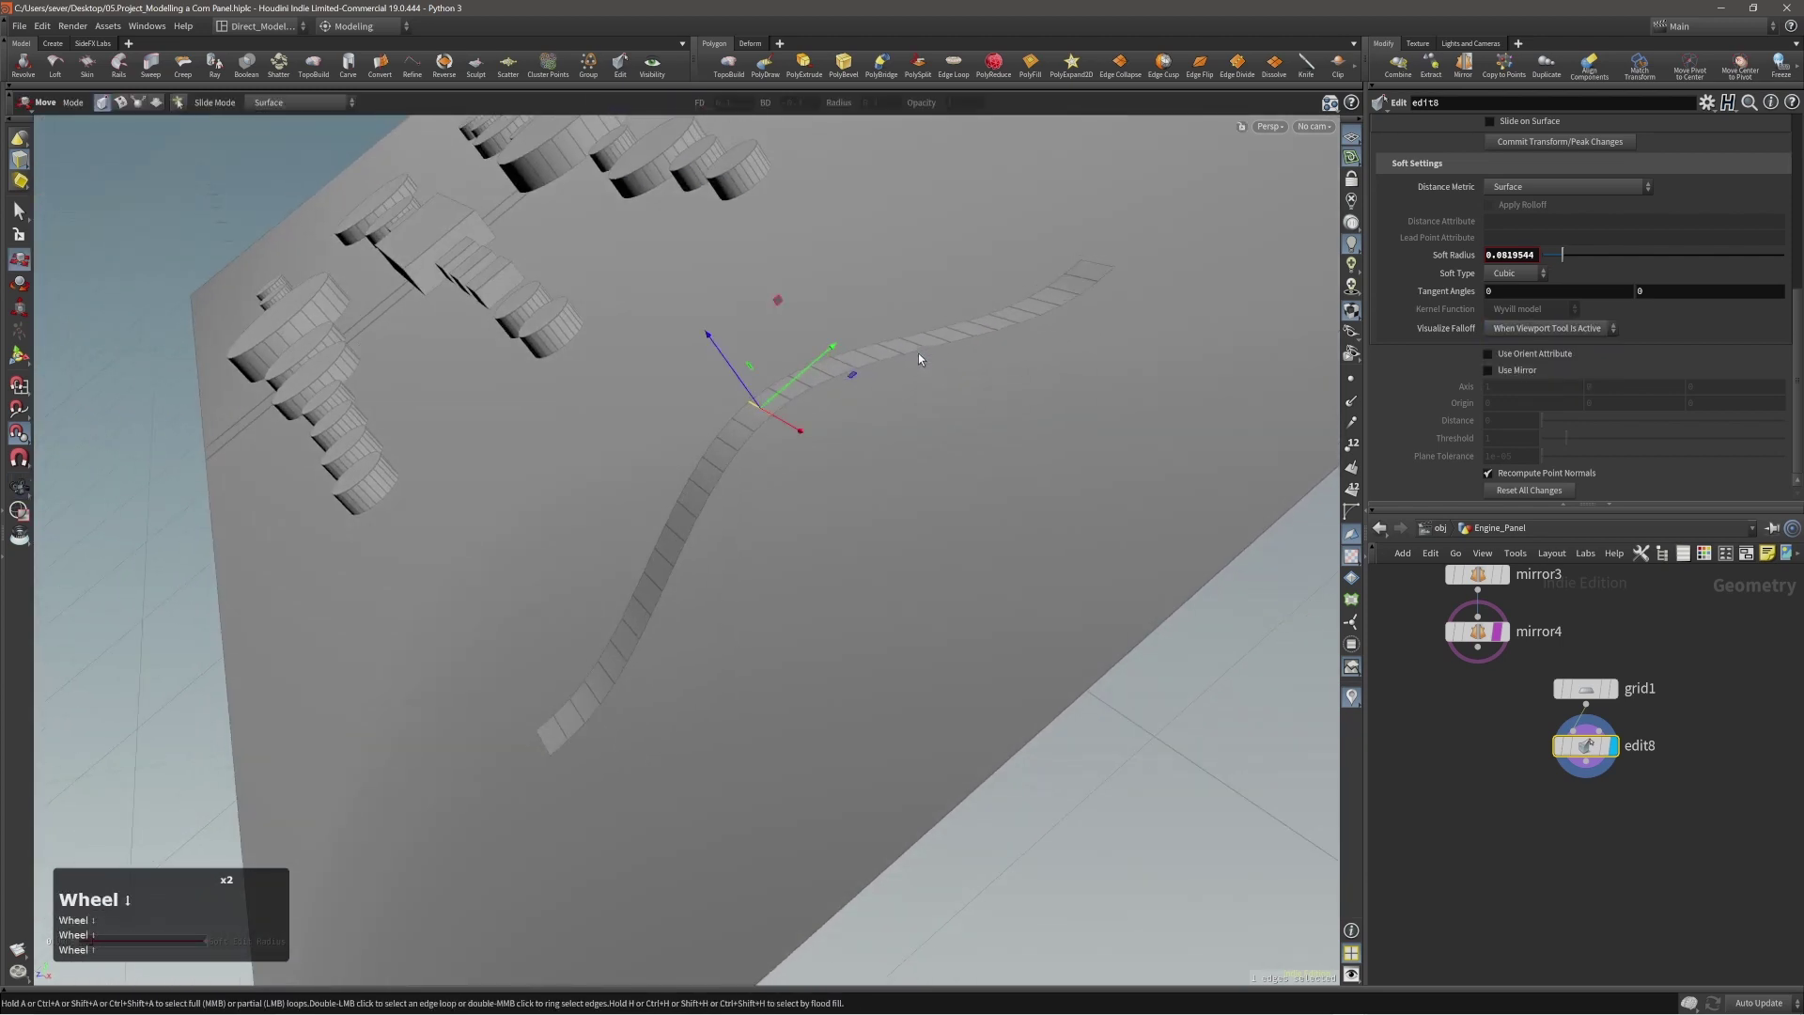
scroll(917, 354, down, 5)
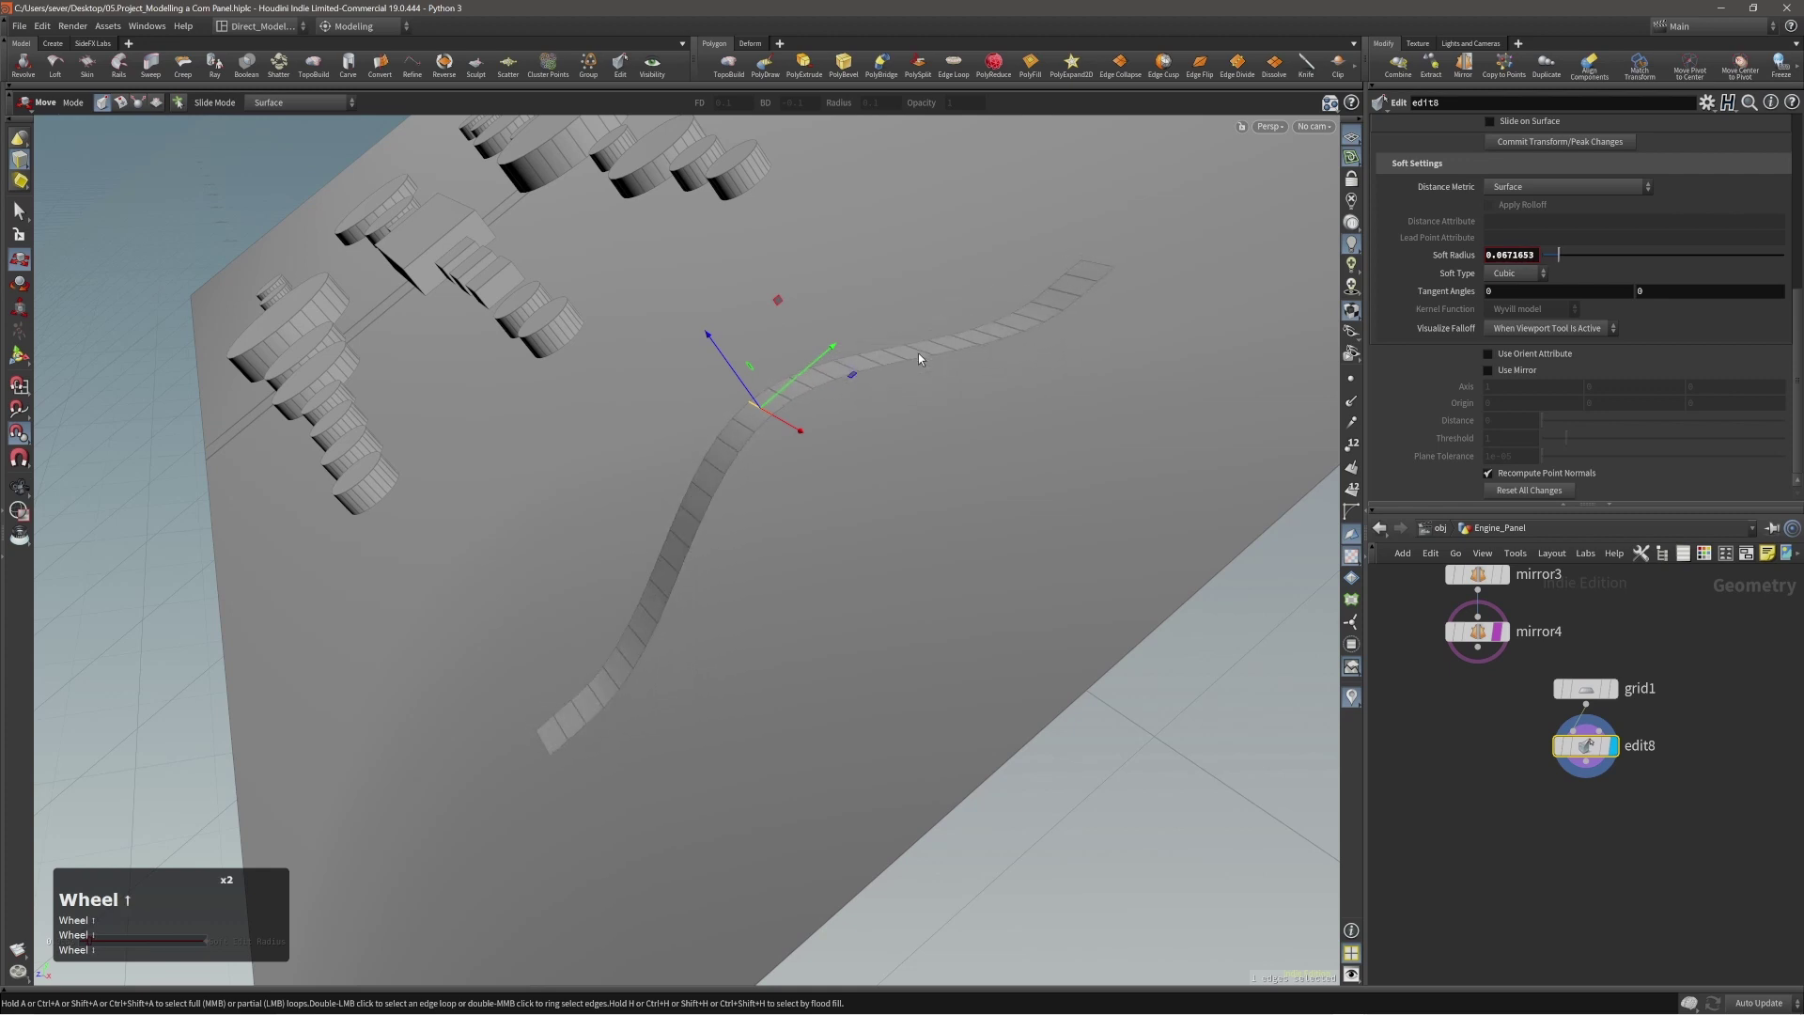
scroll(919, 358, up, 12)
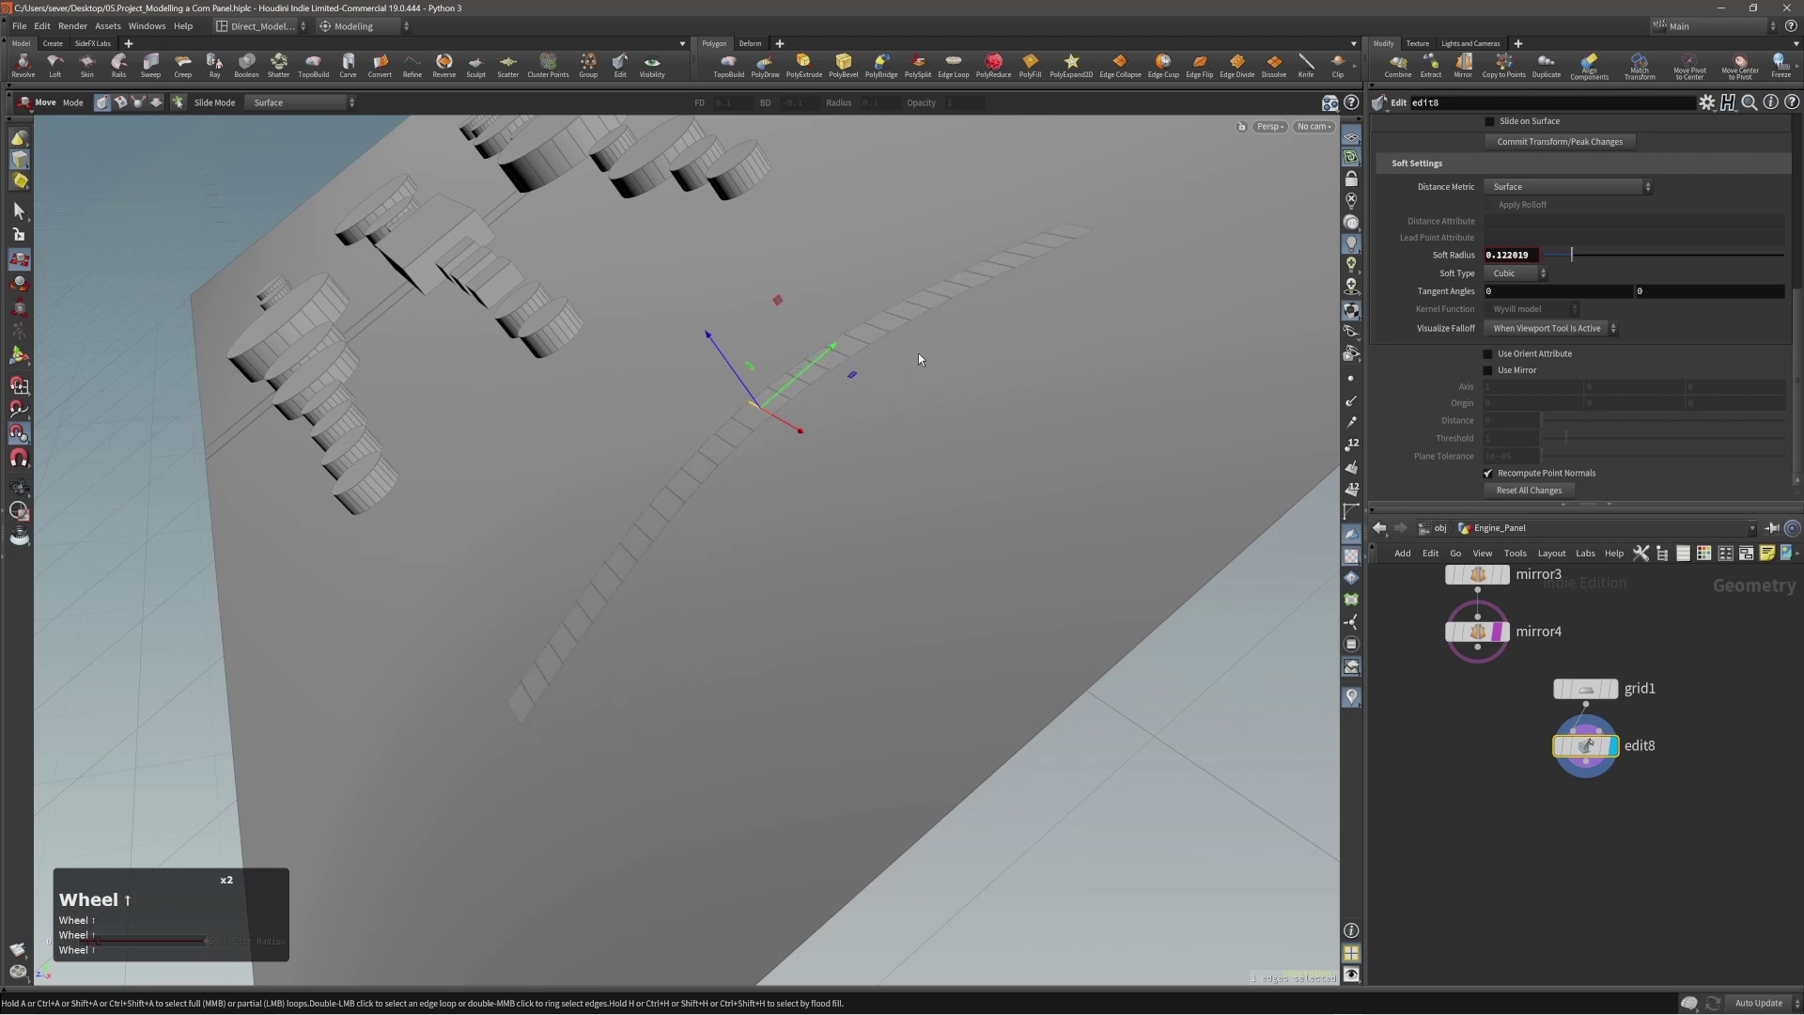
scroll(920, 358, down, 18)
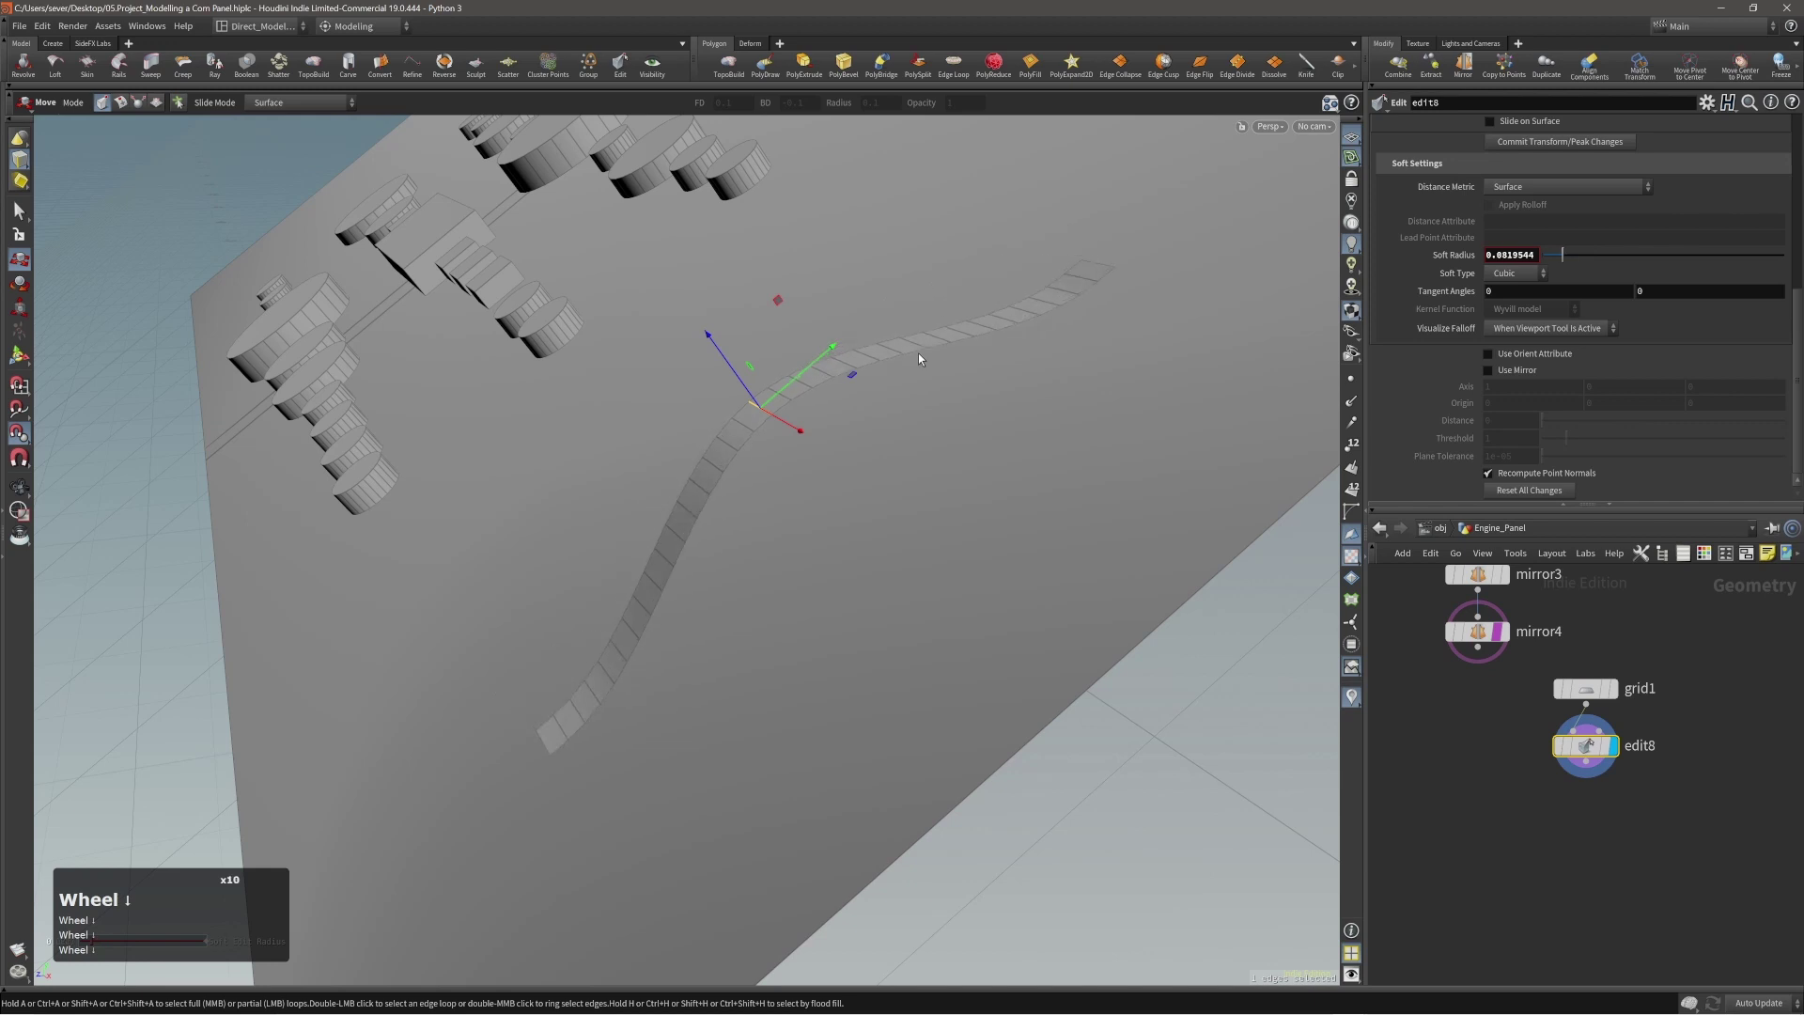
scroll(919, 358, up, 9)
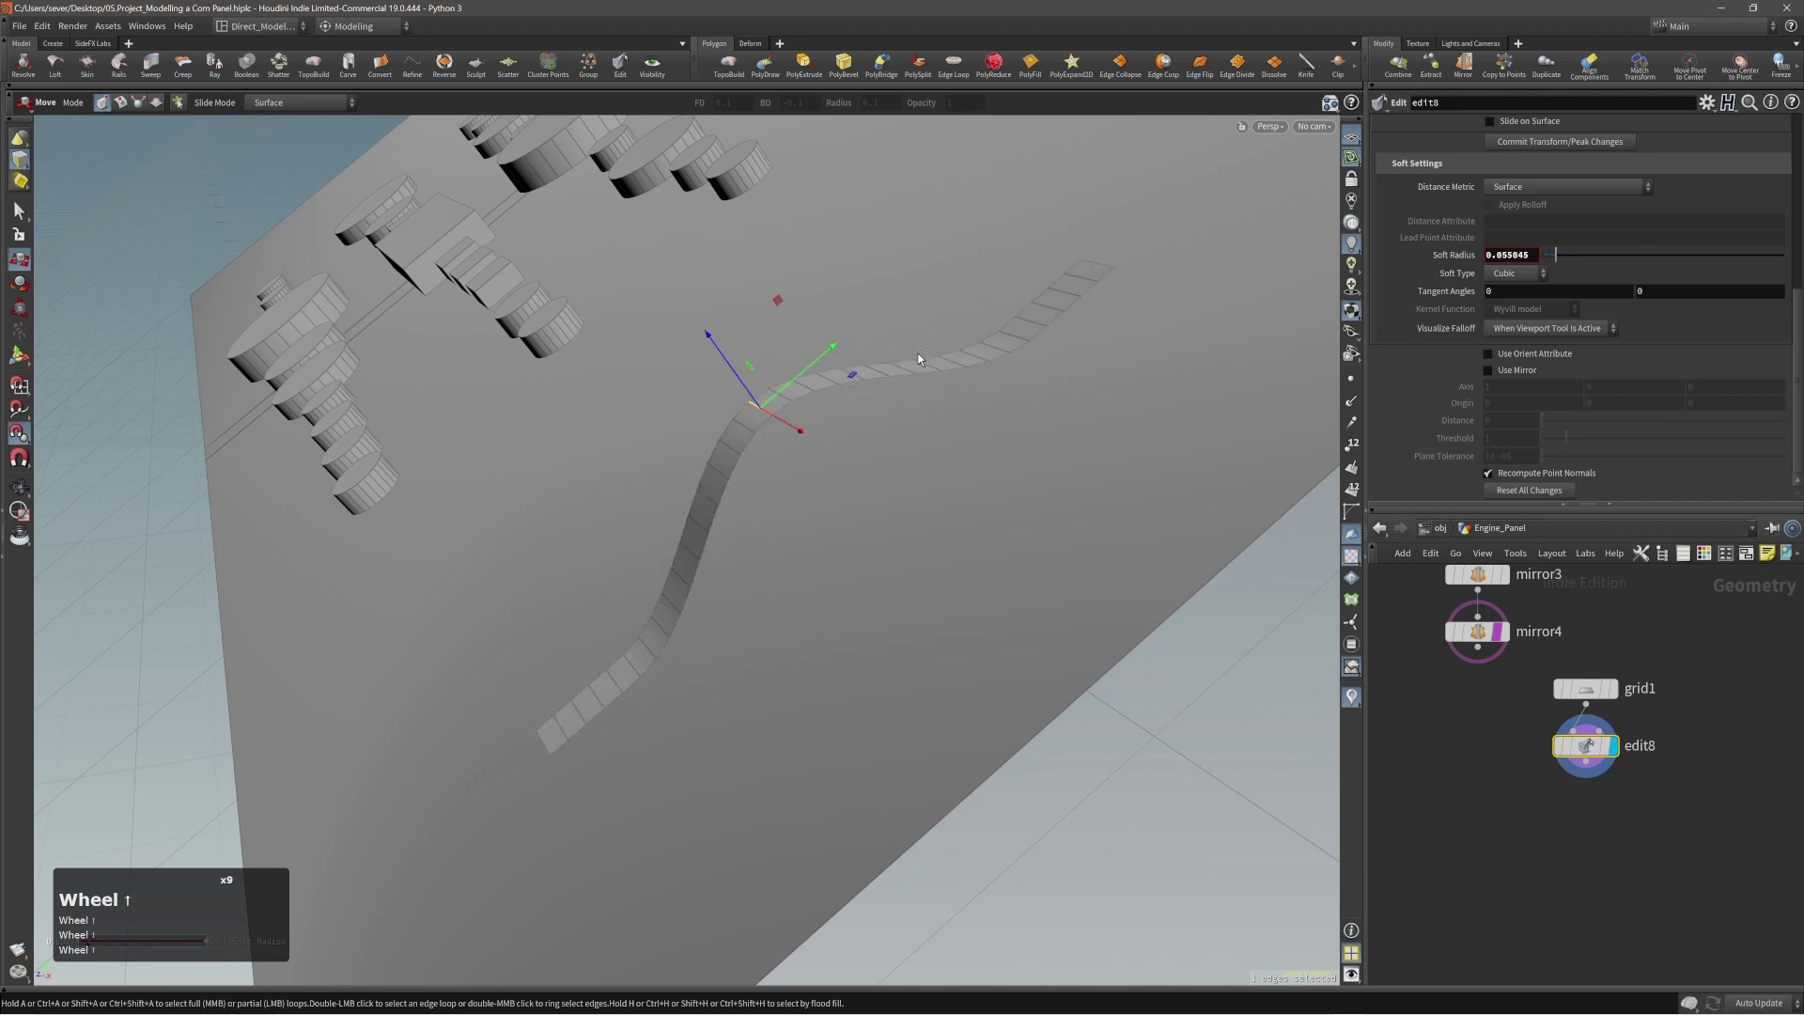
scroll(918, 358, up, 1)
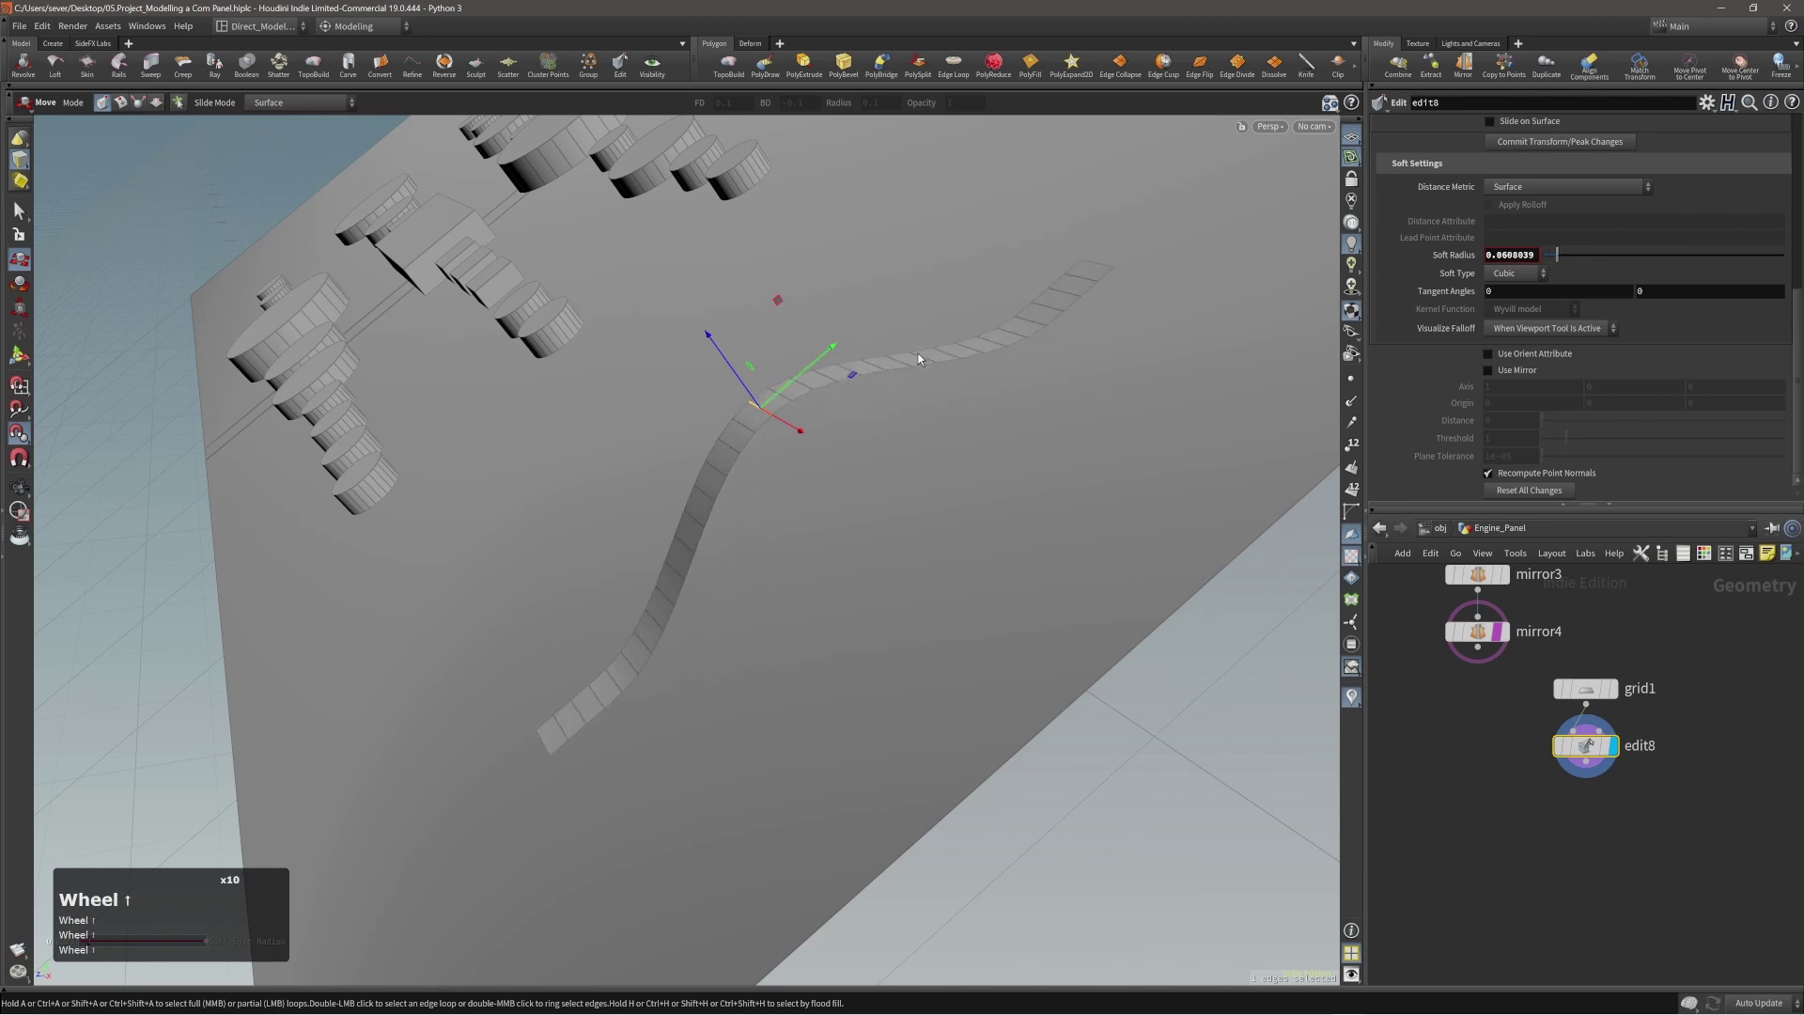
scroll(919, 358, up, 1)
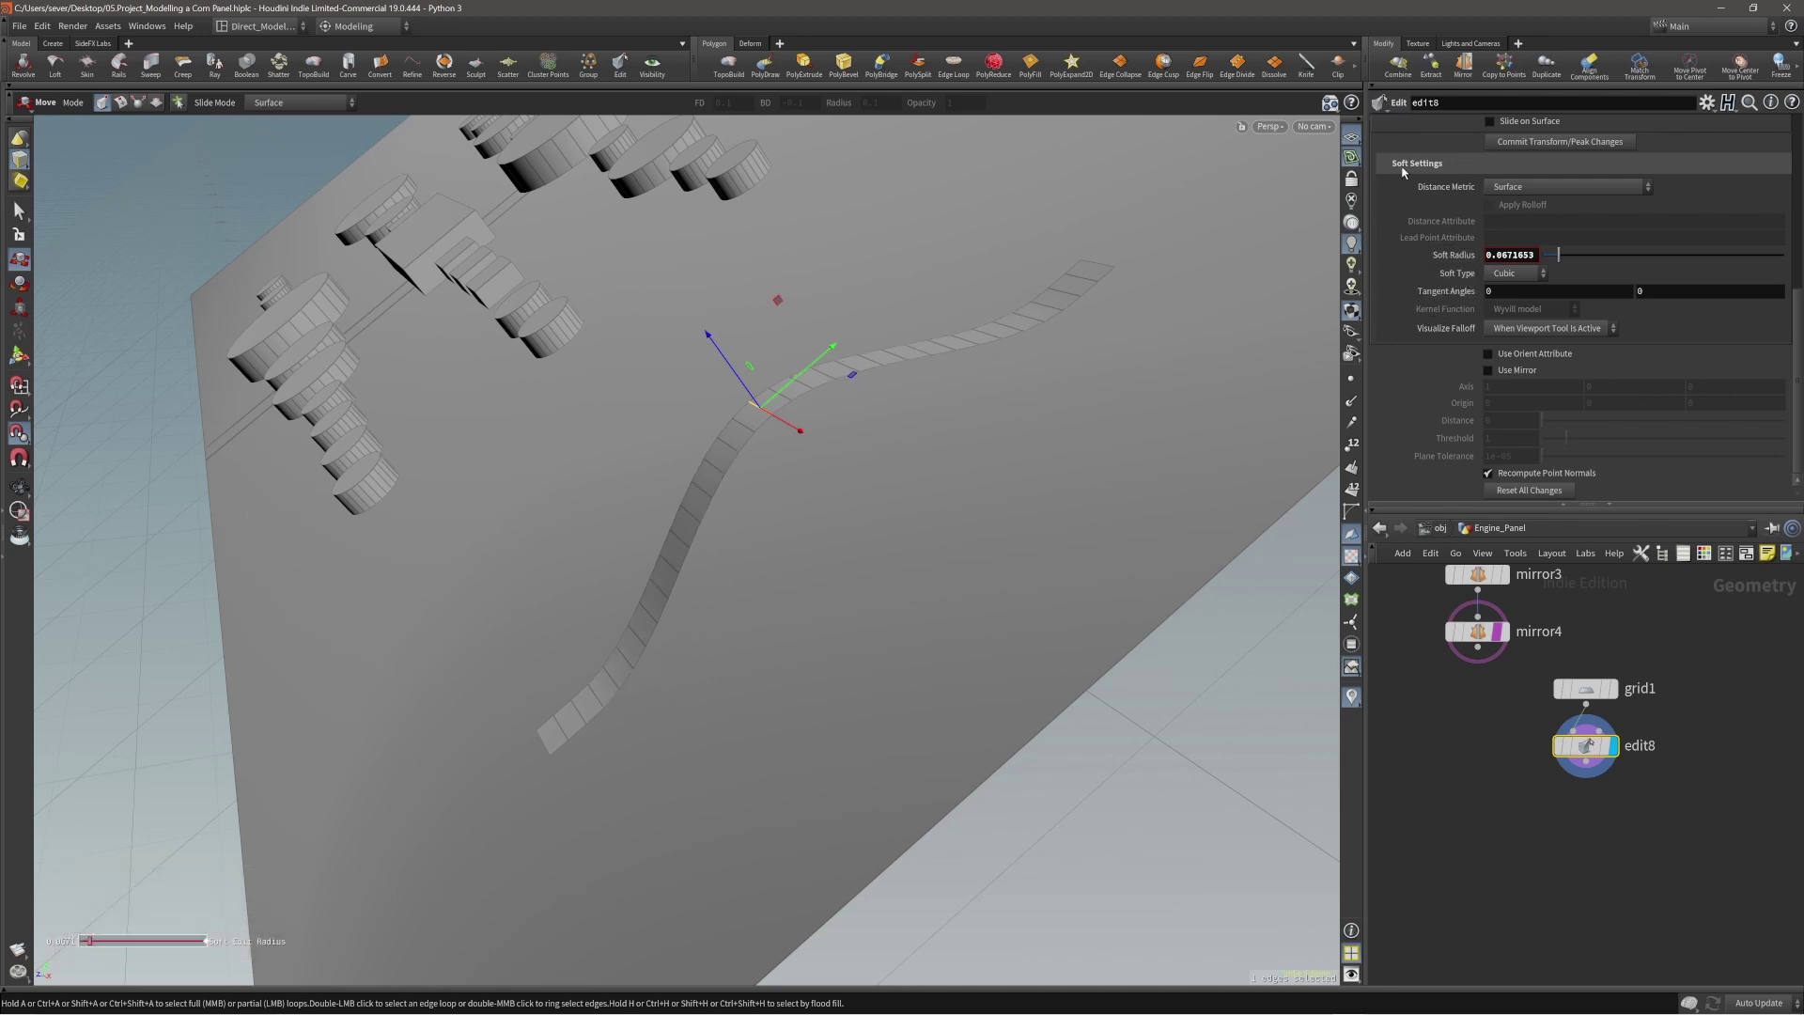
Set the falloff type to Quadratic with a soft radius of about 0.082 and raise the strip's middle edge further.
mouse_move(1578, 768)
click(1514, 273)
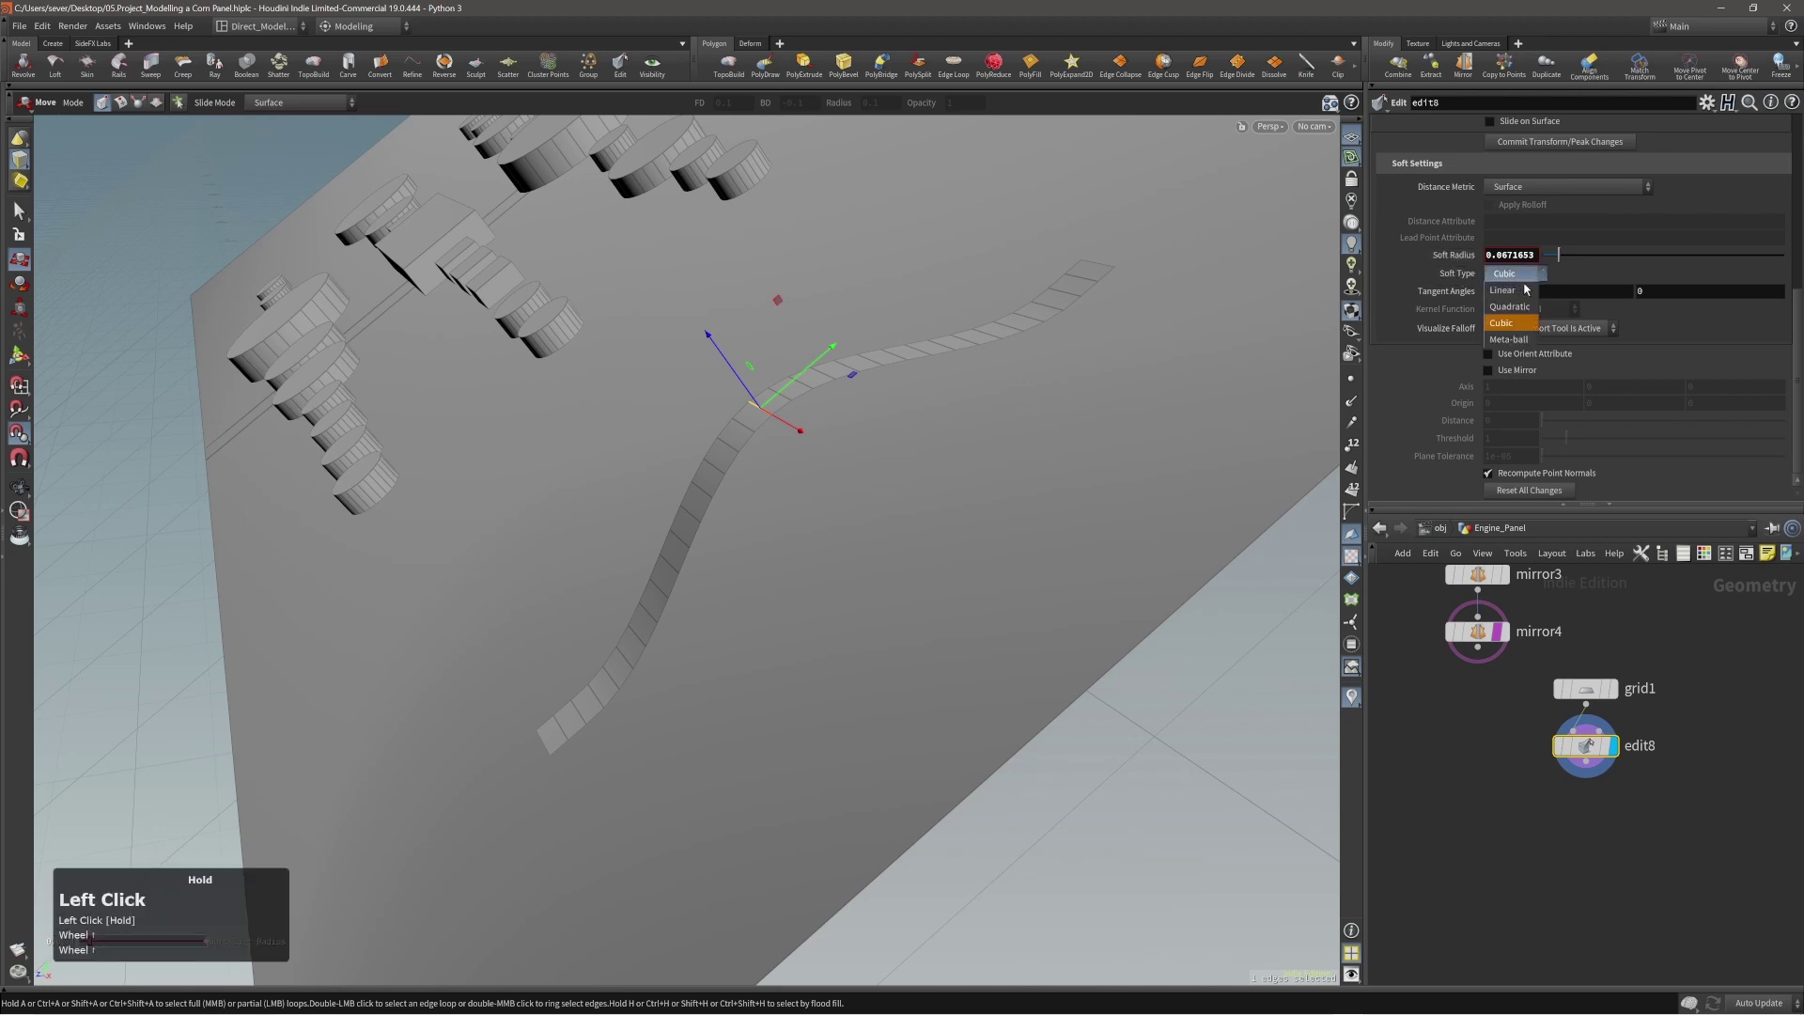
click(1523, 310)
alt+drag(832, 402, 878, 391)
scroll(878, 391, up, 2)
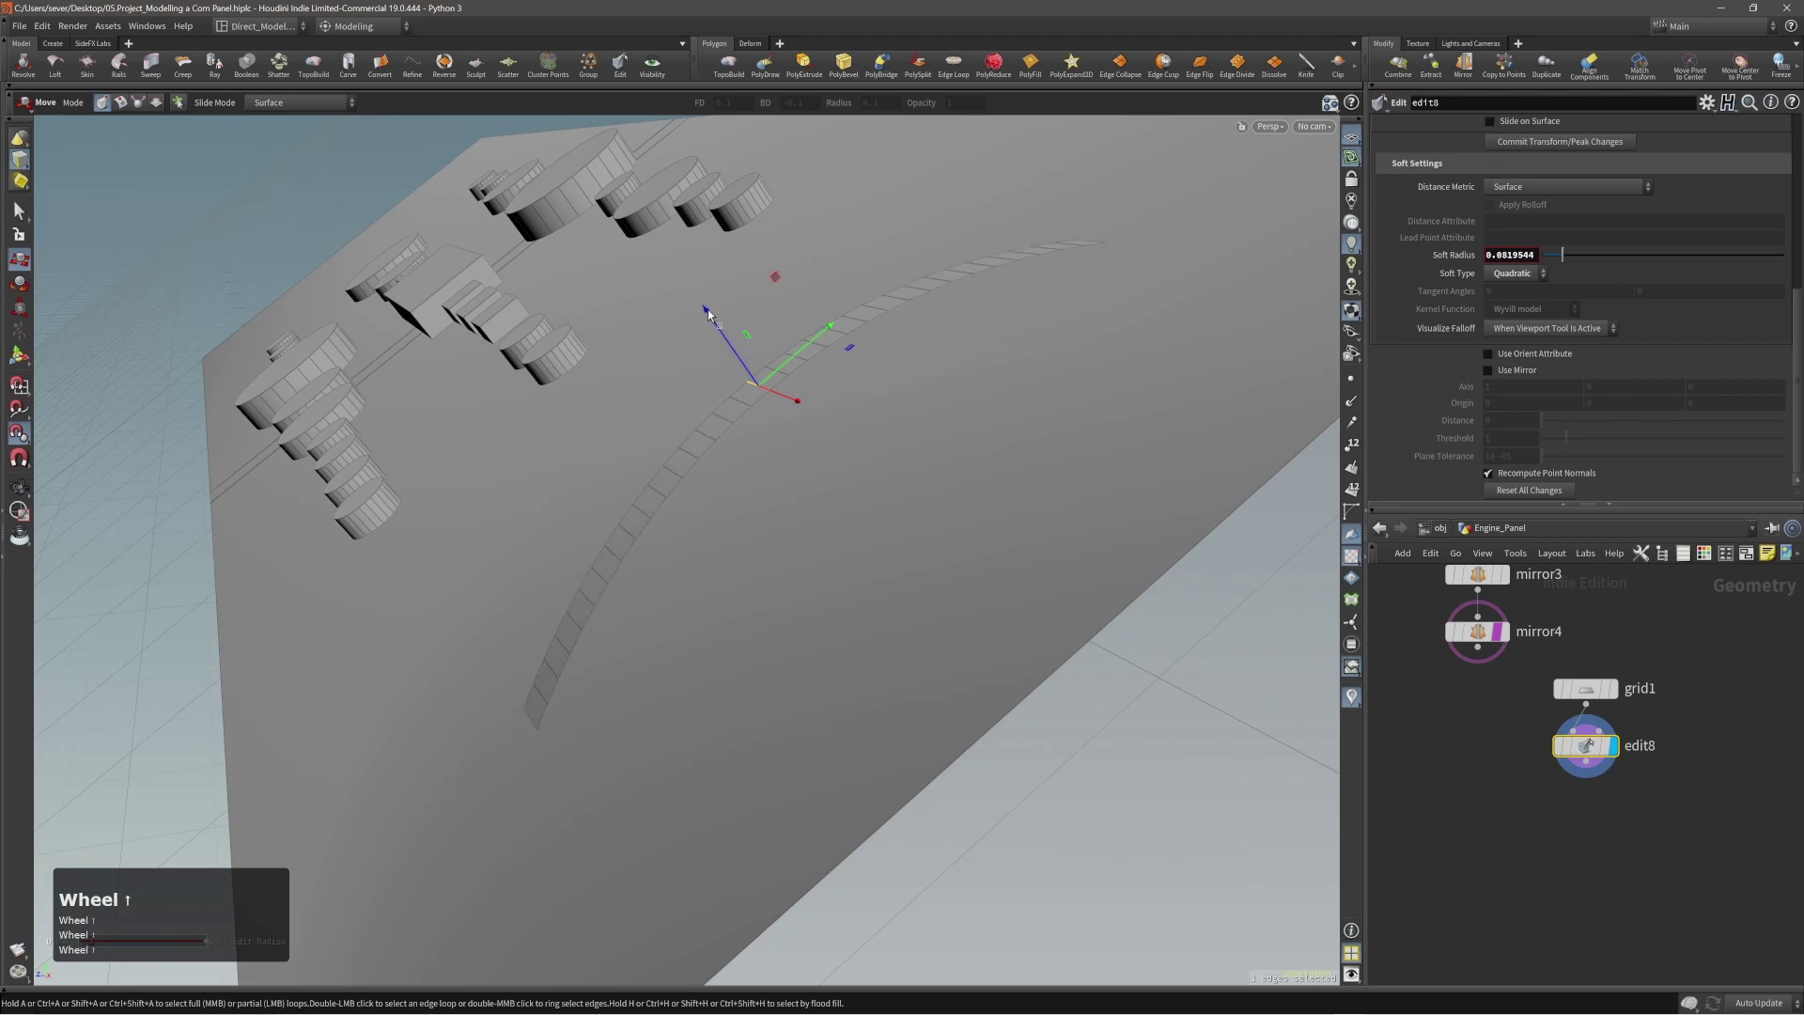
drag(707, 308, 752, 327)
alt+right_drag(751, 327, 765, 351)
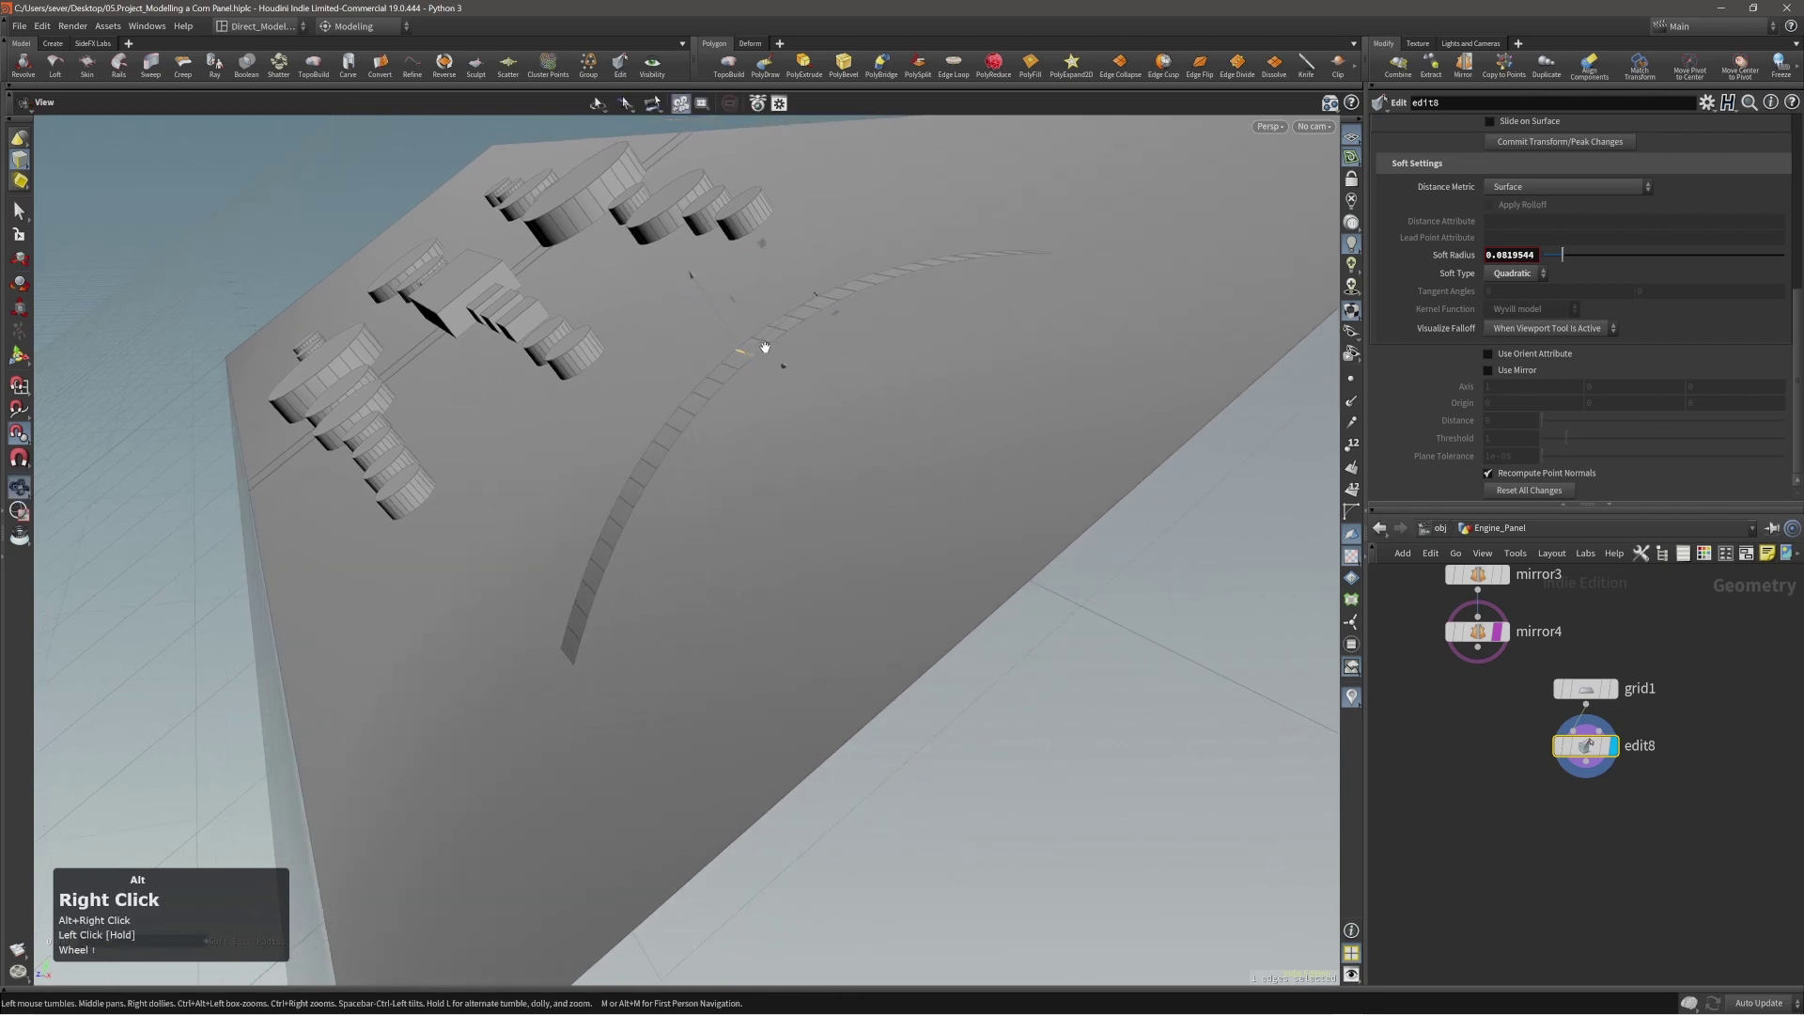
alt+drag(765, 351, 782, 387)
middle_click(893, 398)
Select both end edges of the arched strip and shift them toward the sloped surface with the soft radius set to 0.
key(s)
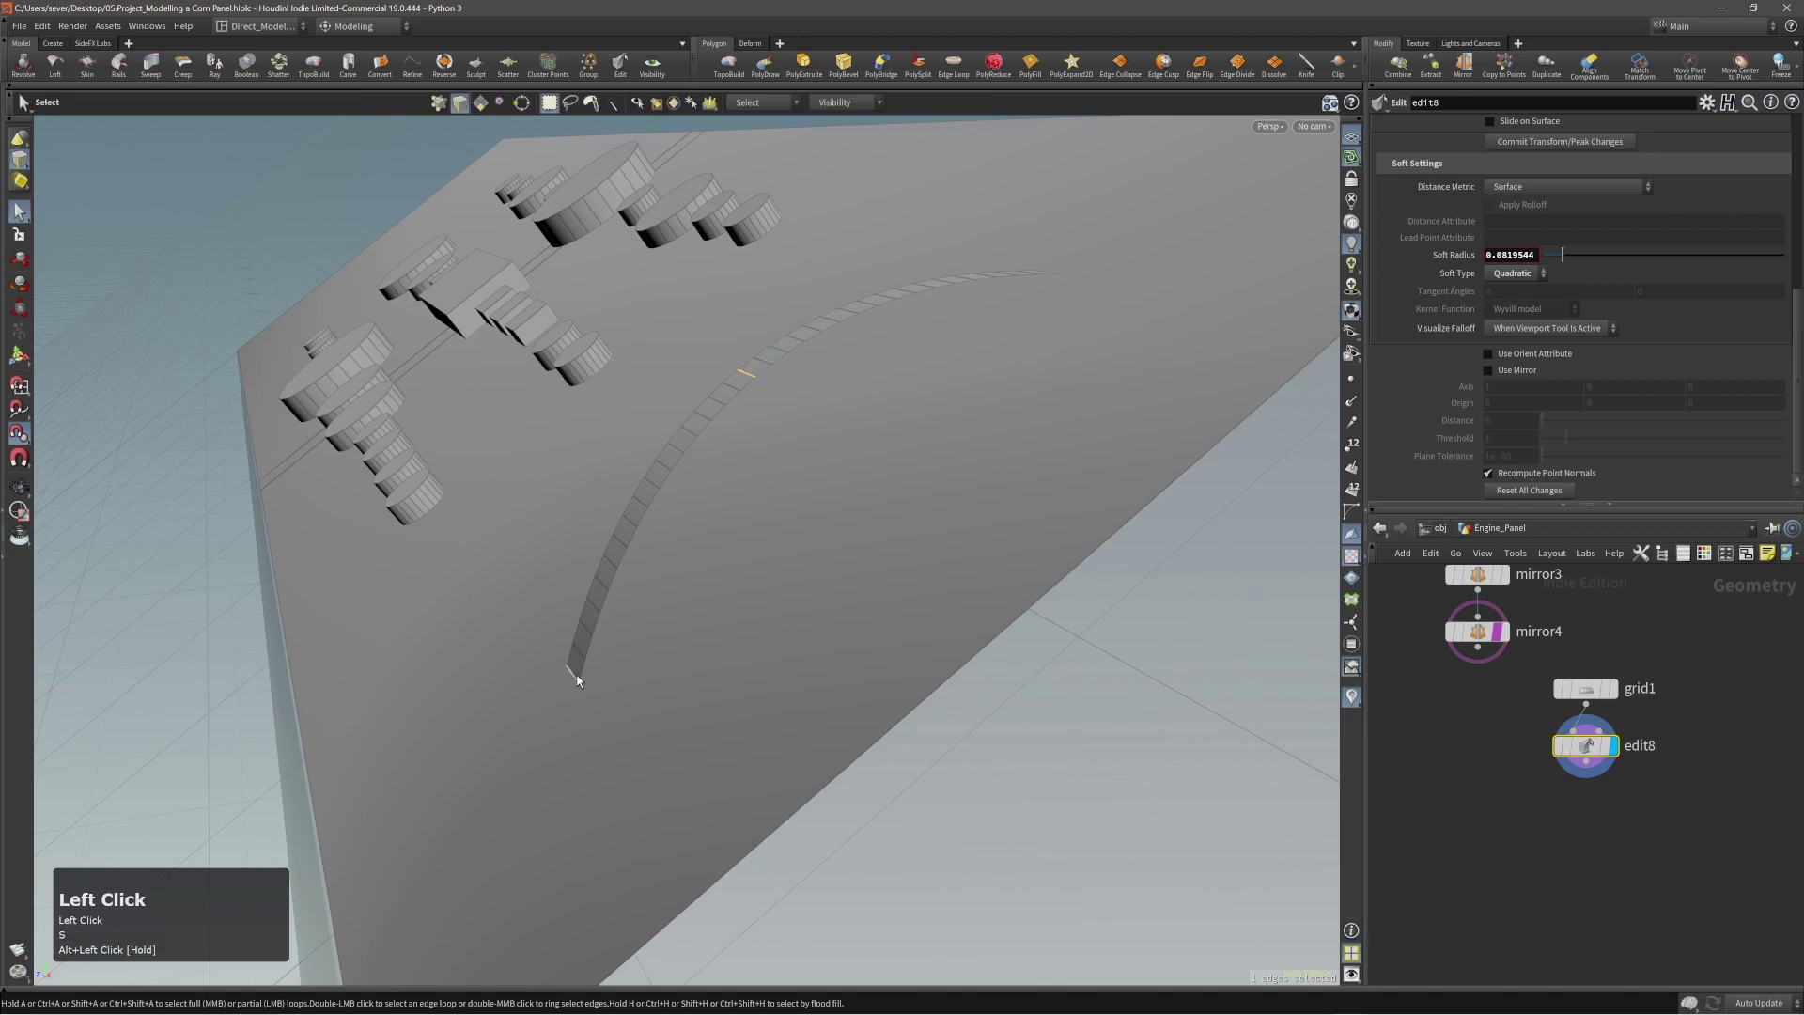
alt+drag(1035, 286, 1043, 294)
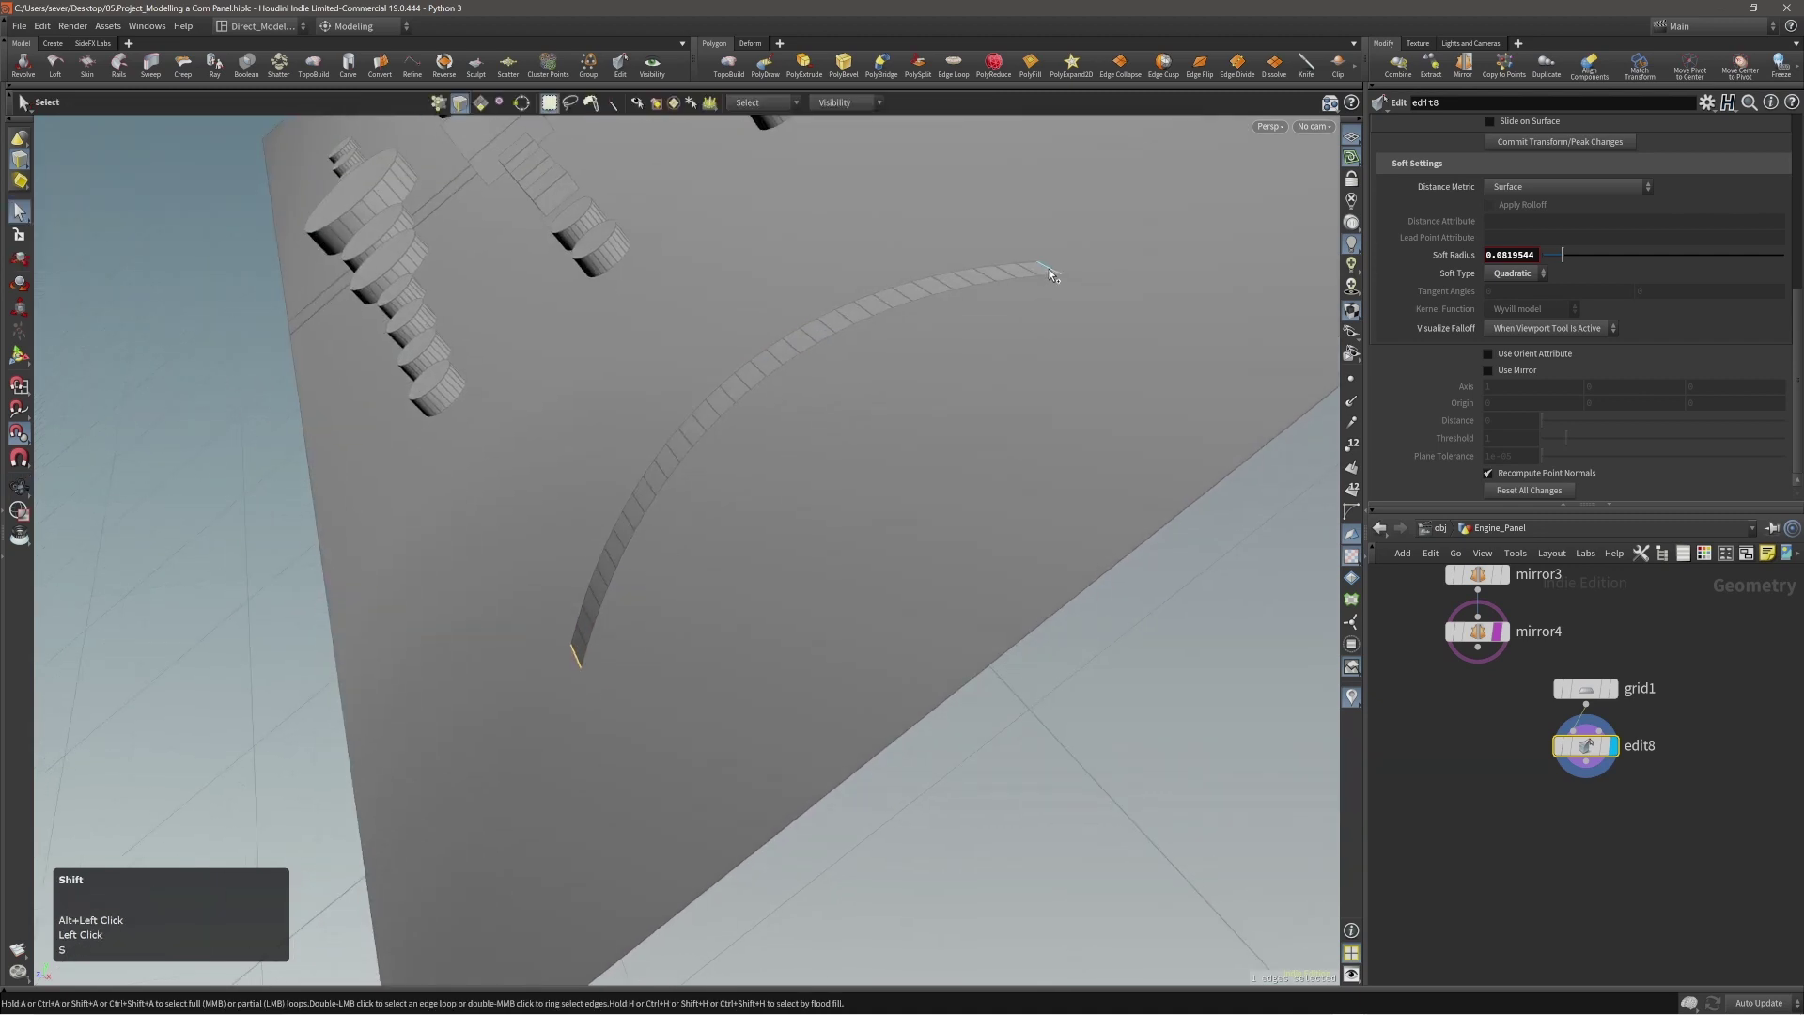
shift+click(1050, 267)
alt+drag(845, 330, 768, 359)
key(t)
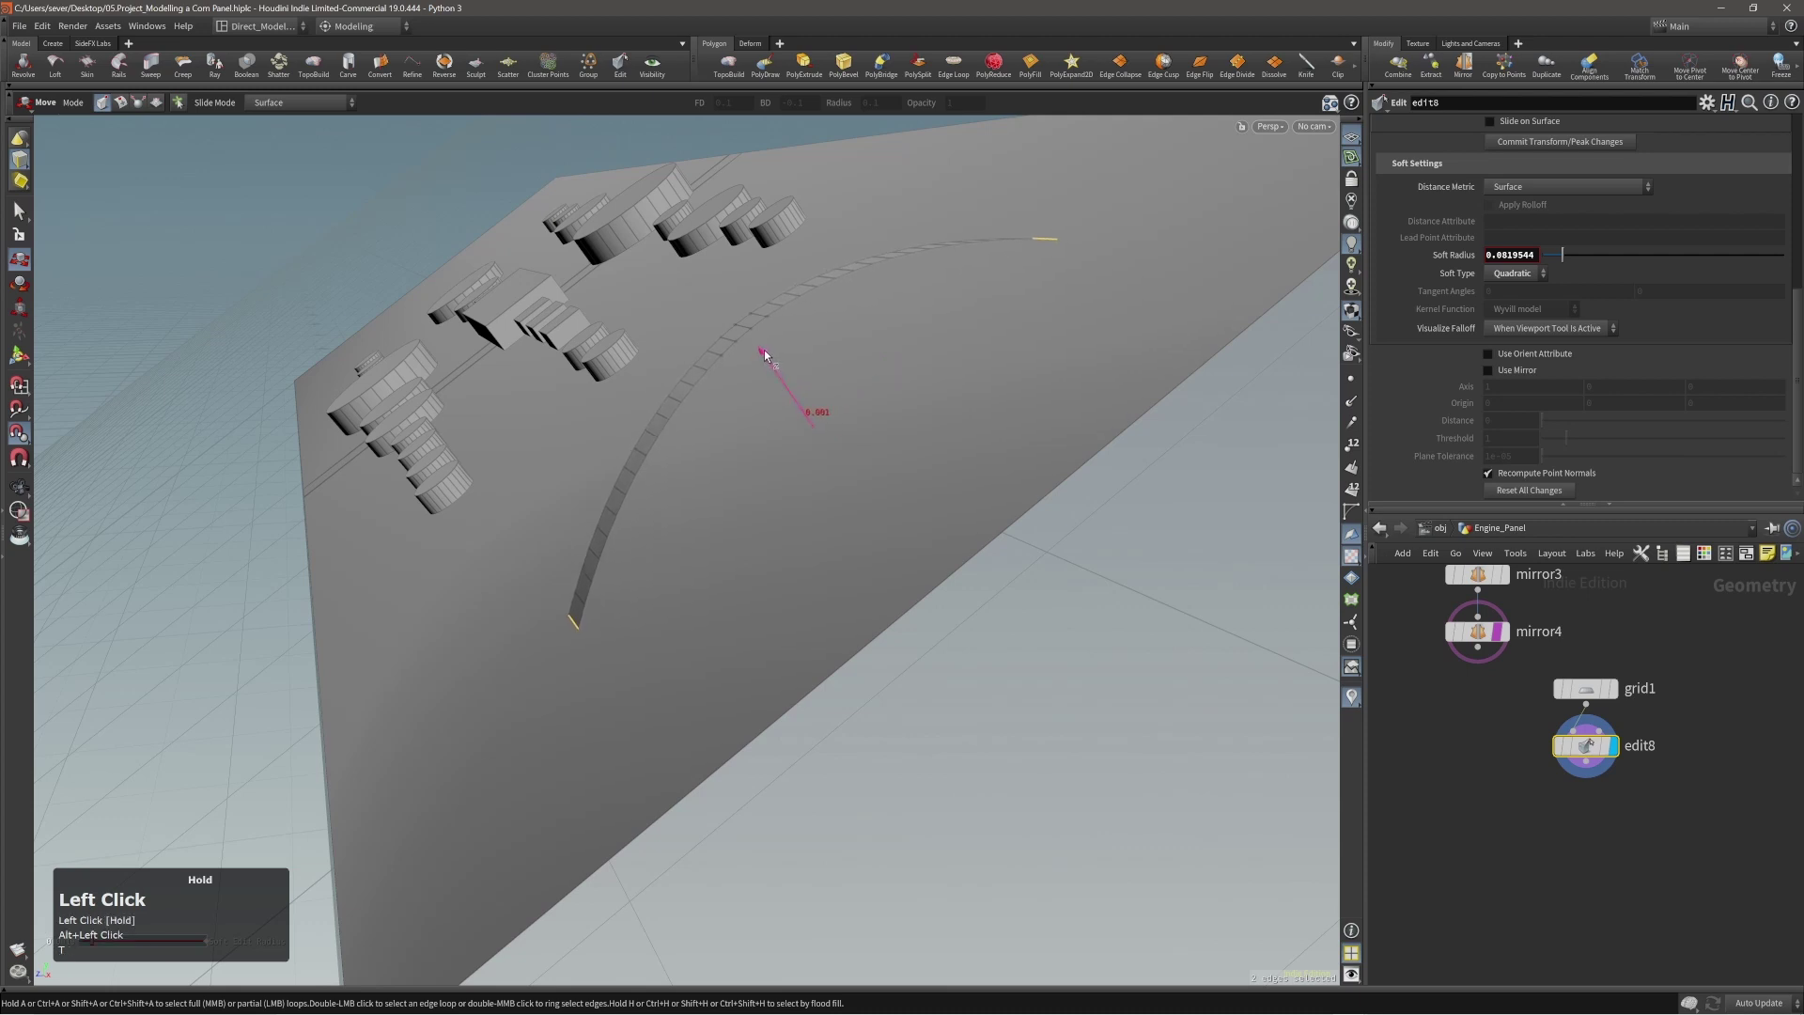
text(0)
key(Return)
key(Escape)
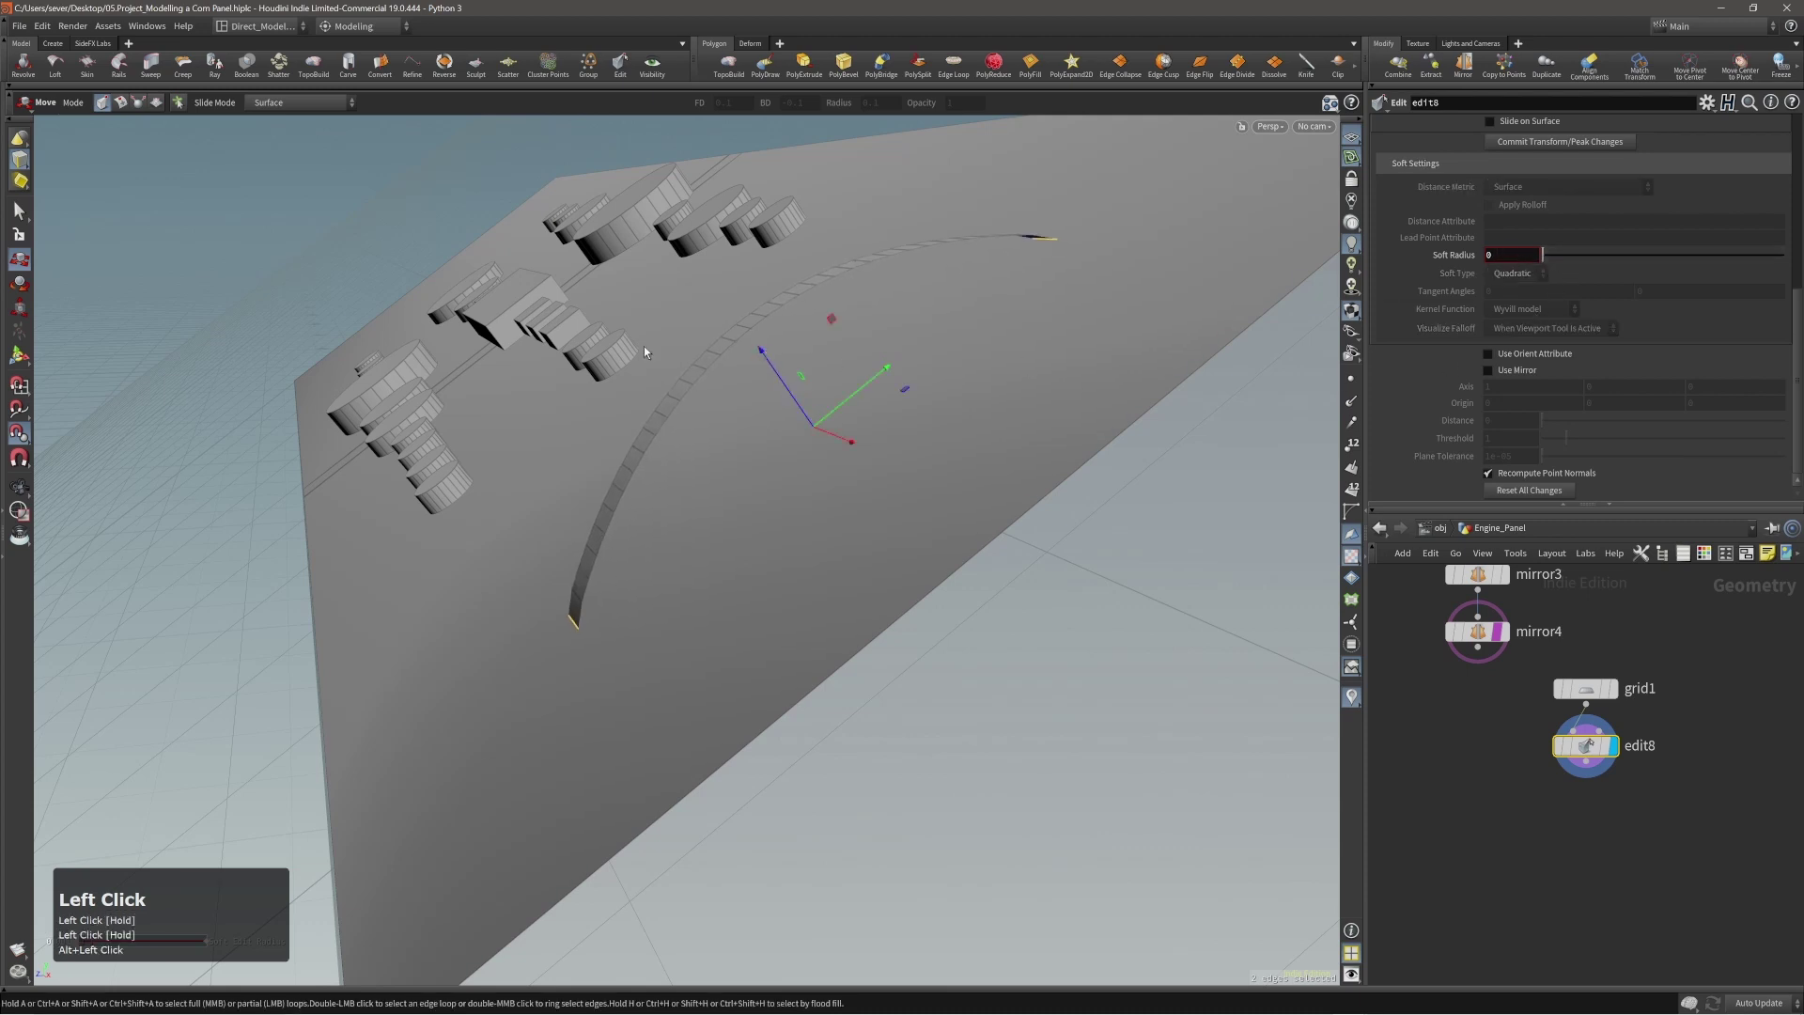
Adjust the arched strip's end edges with the move and scale handles, keeping the soft radius at 0.
alt+drag(644, 348, 843, 379)
key(t)
key(e)
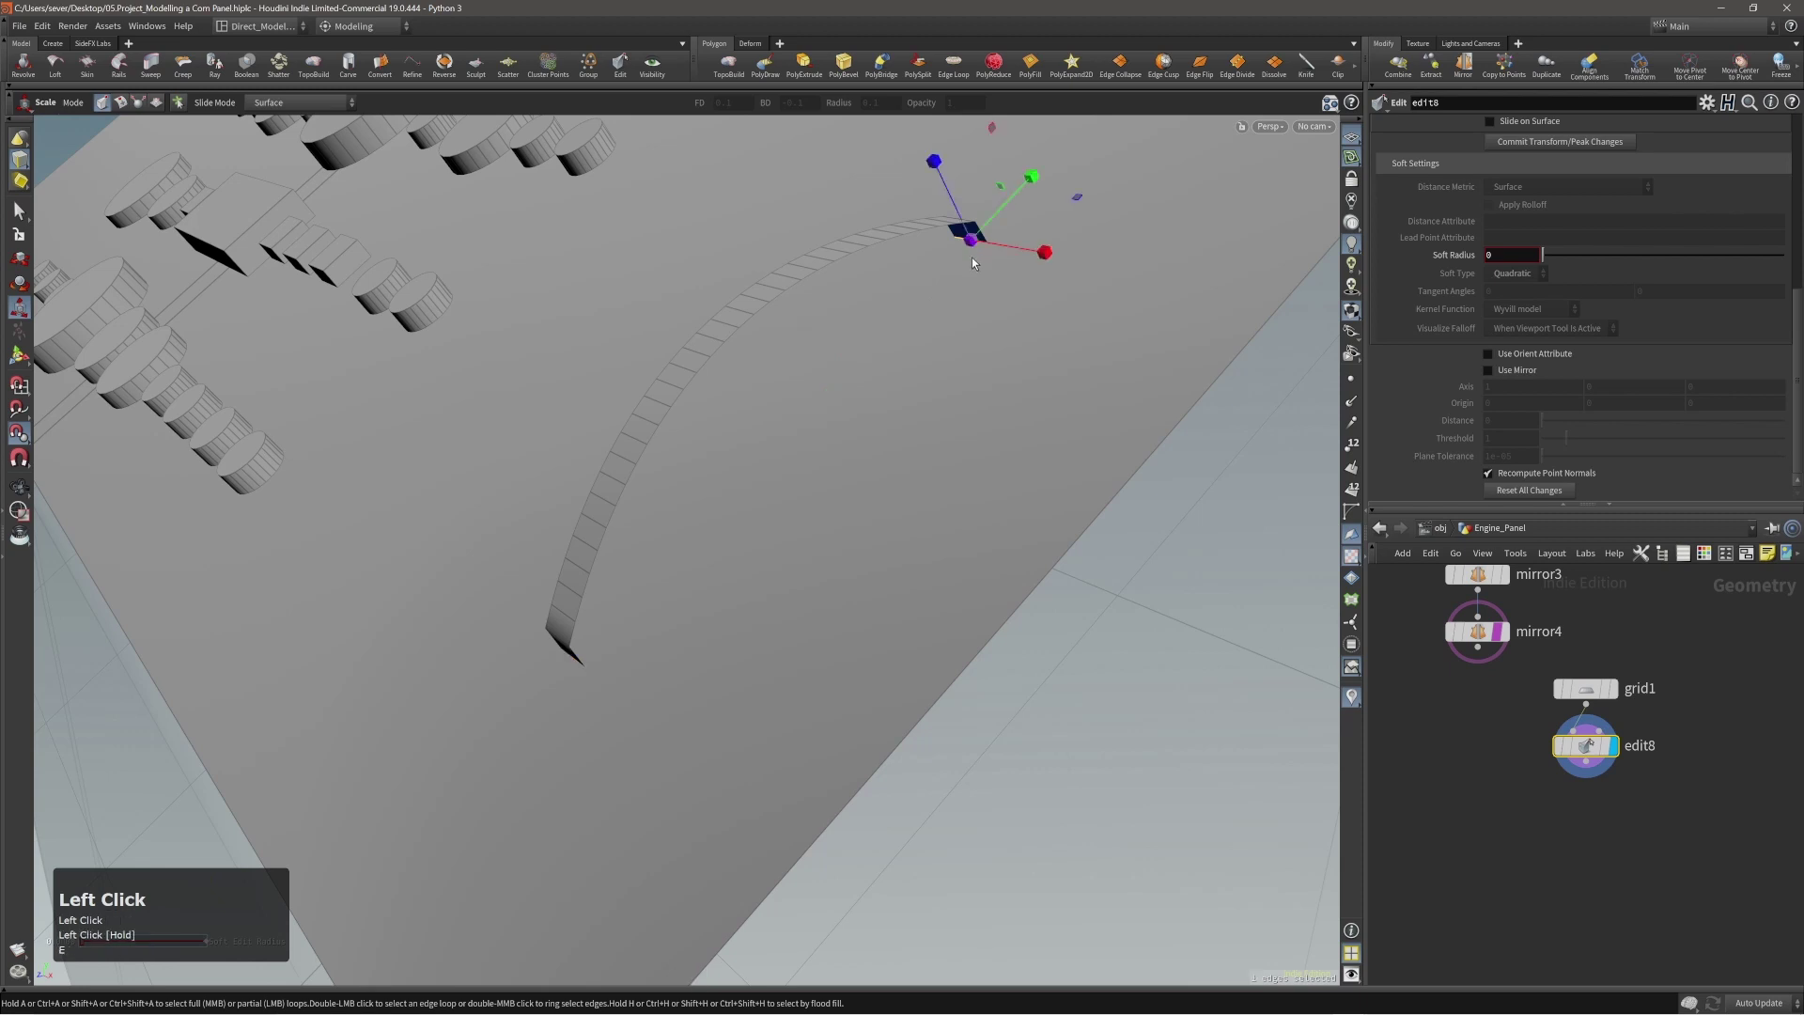
Try bridging the arched strip's two end edges with a straight one-division PolyBridge, and remove the bridge node.
key(c)
click(973, 292)
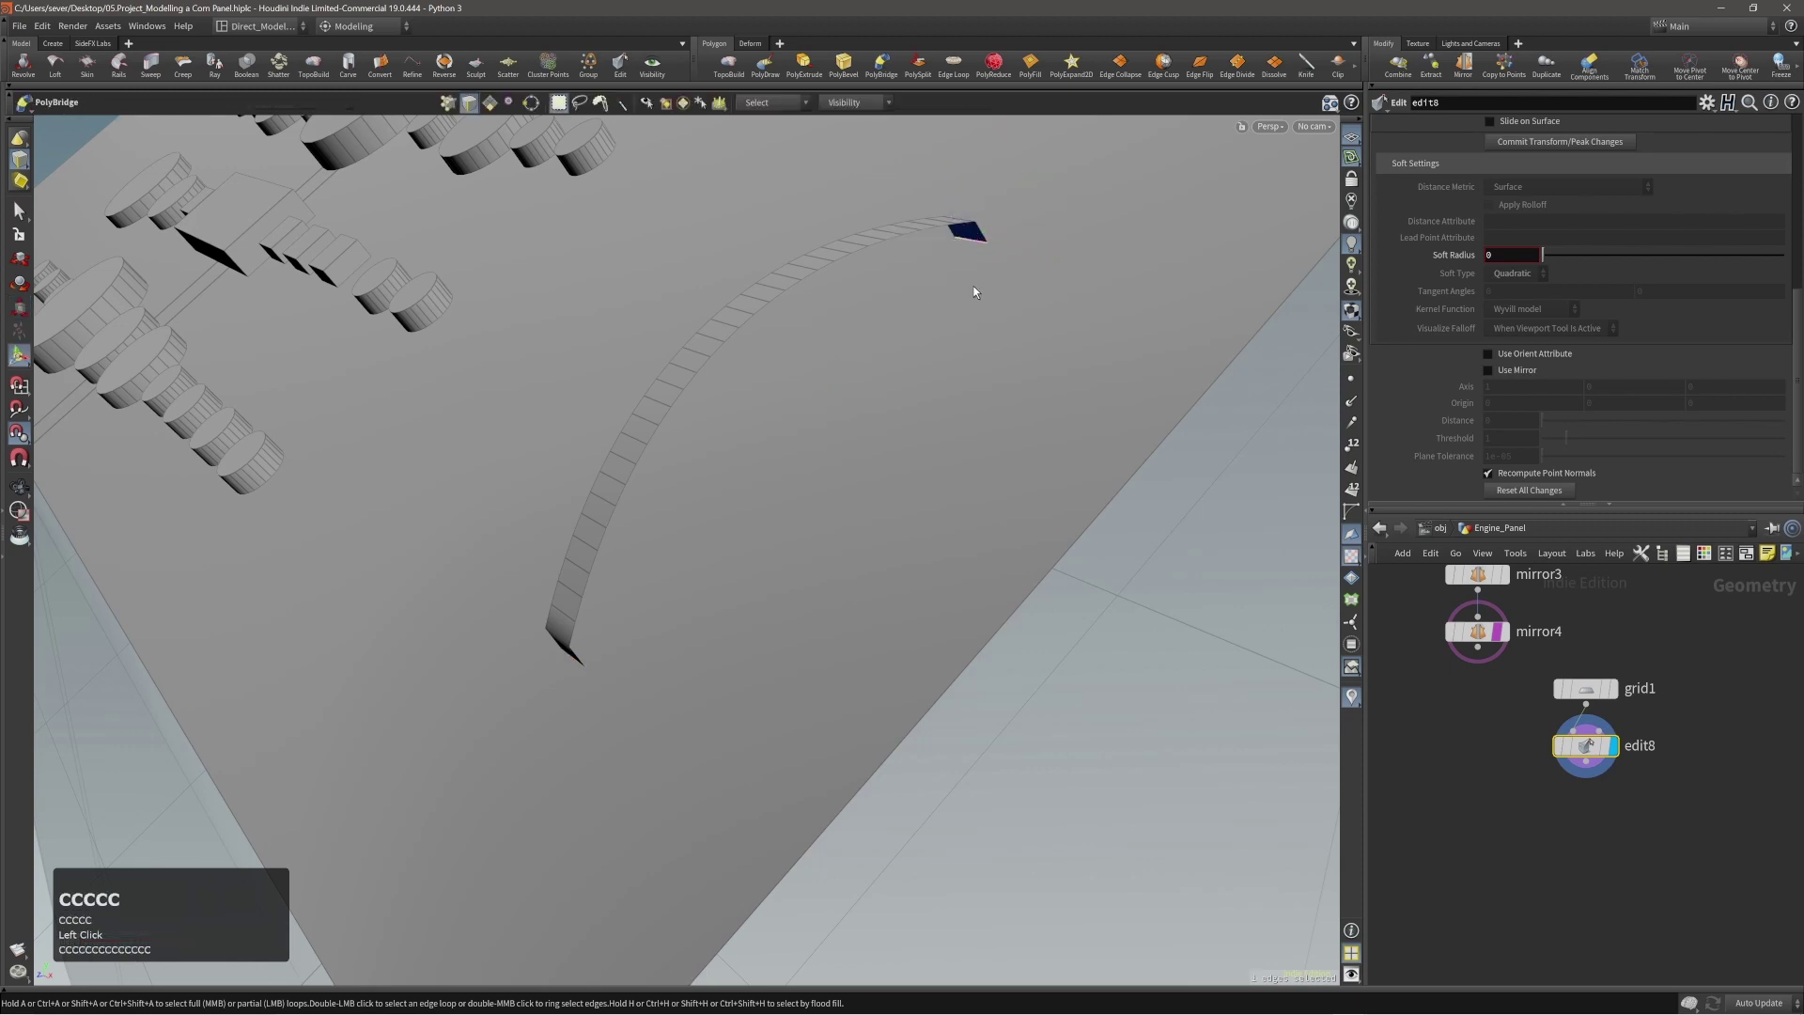
alt+drag(637, 638, 601, 622)
click(592, 647)
shift+right_click(641, 627)
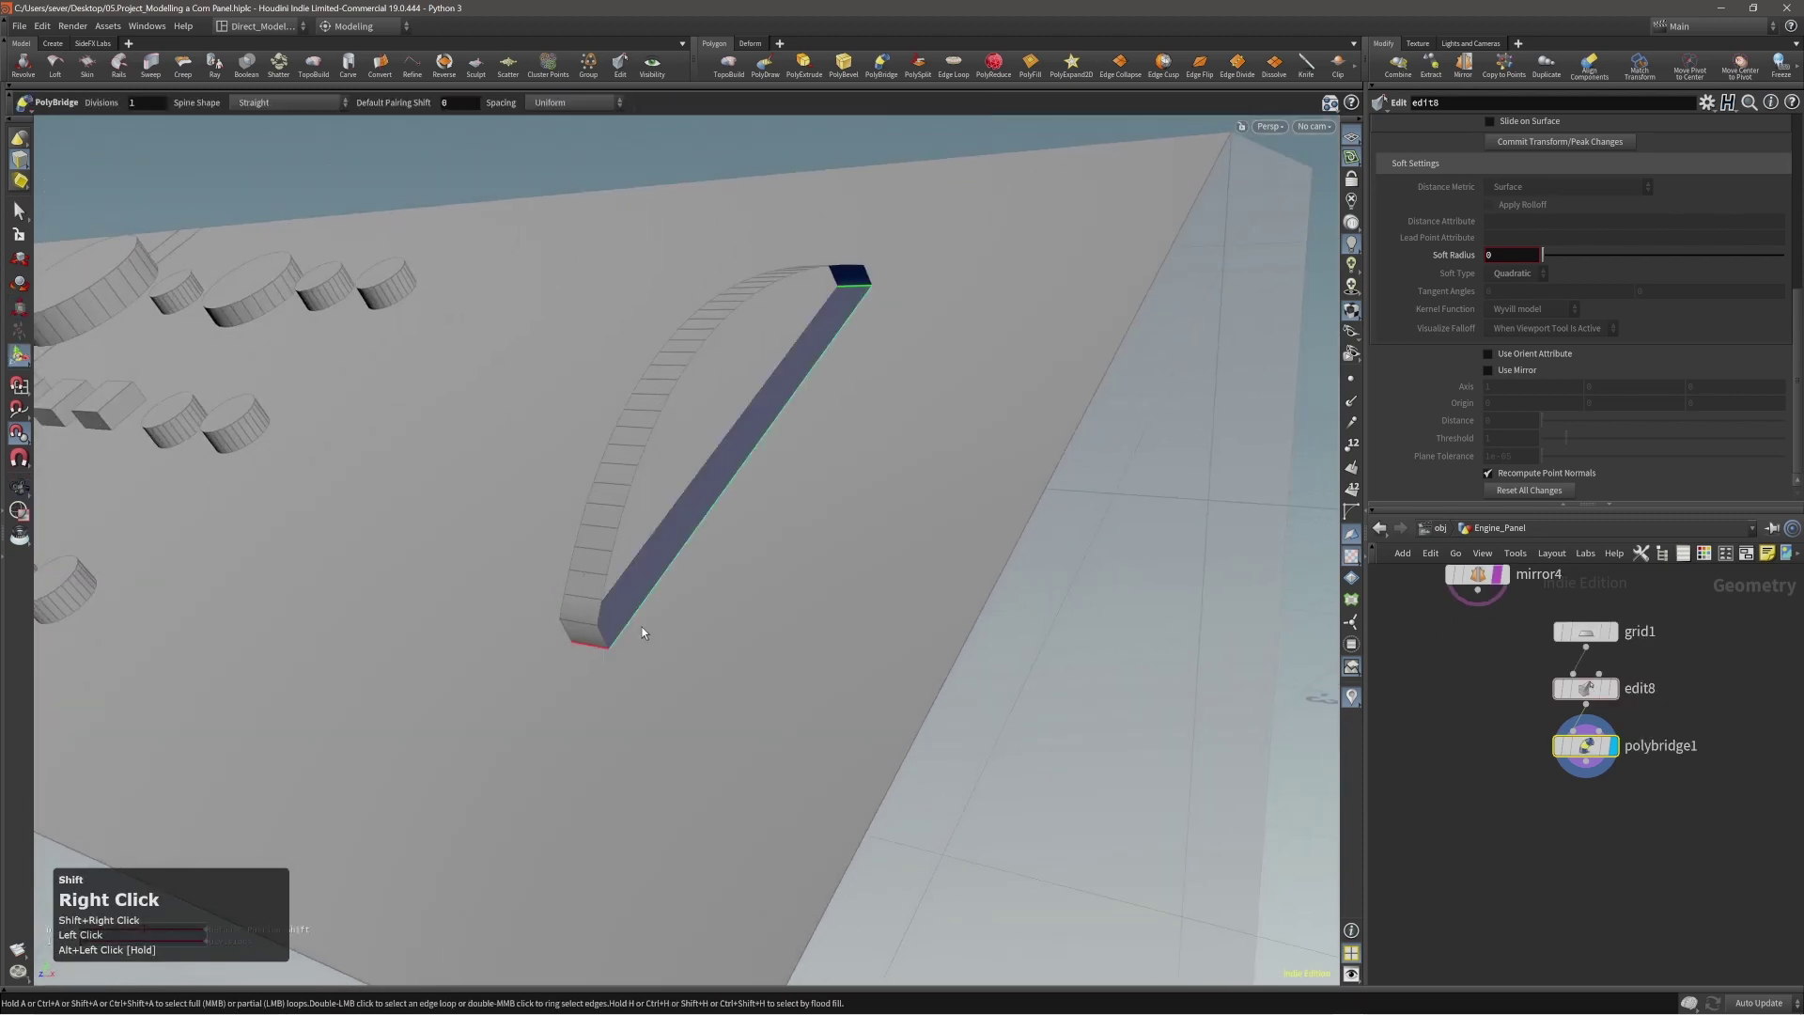
alt+drag(716, 491, 676, 516)
alt+right_drag(677, 516, 710, 516)
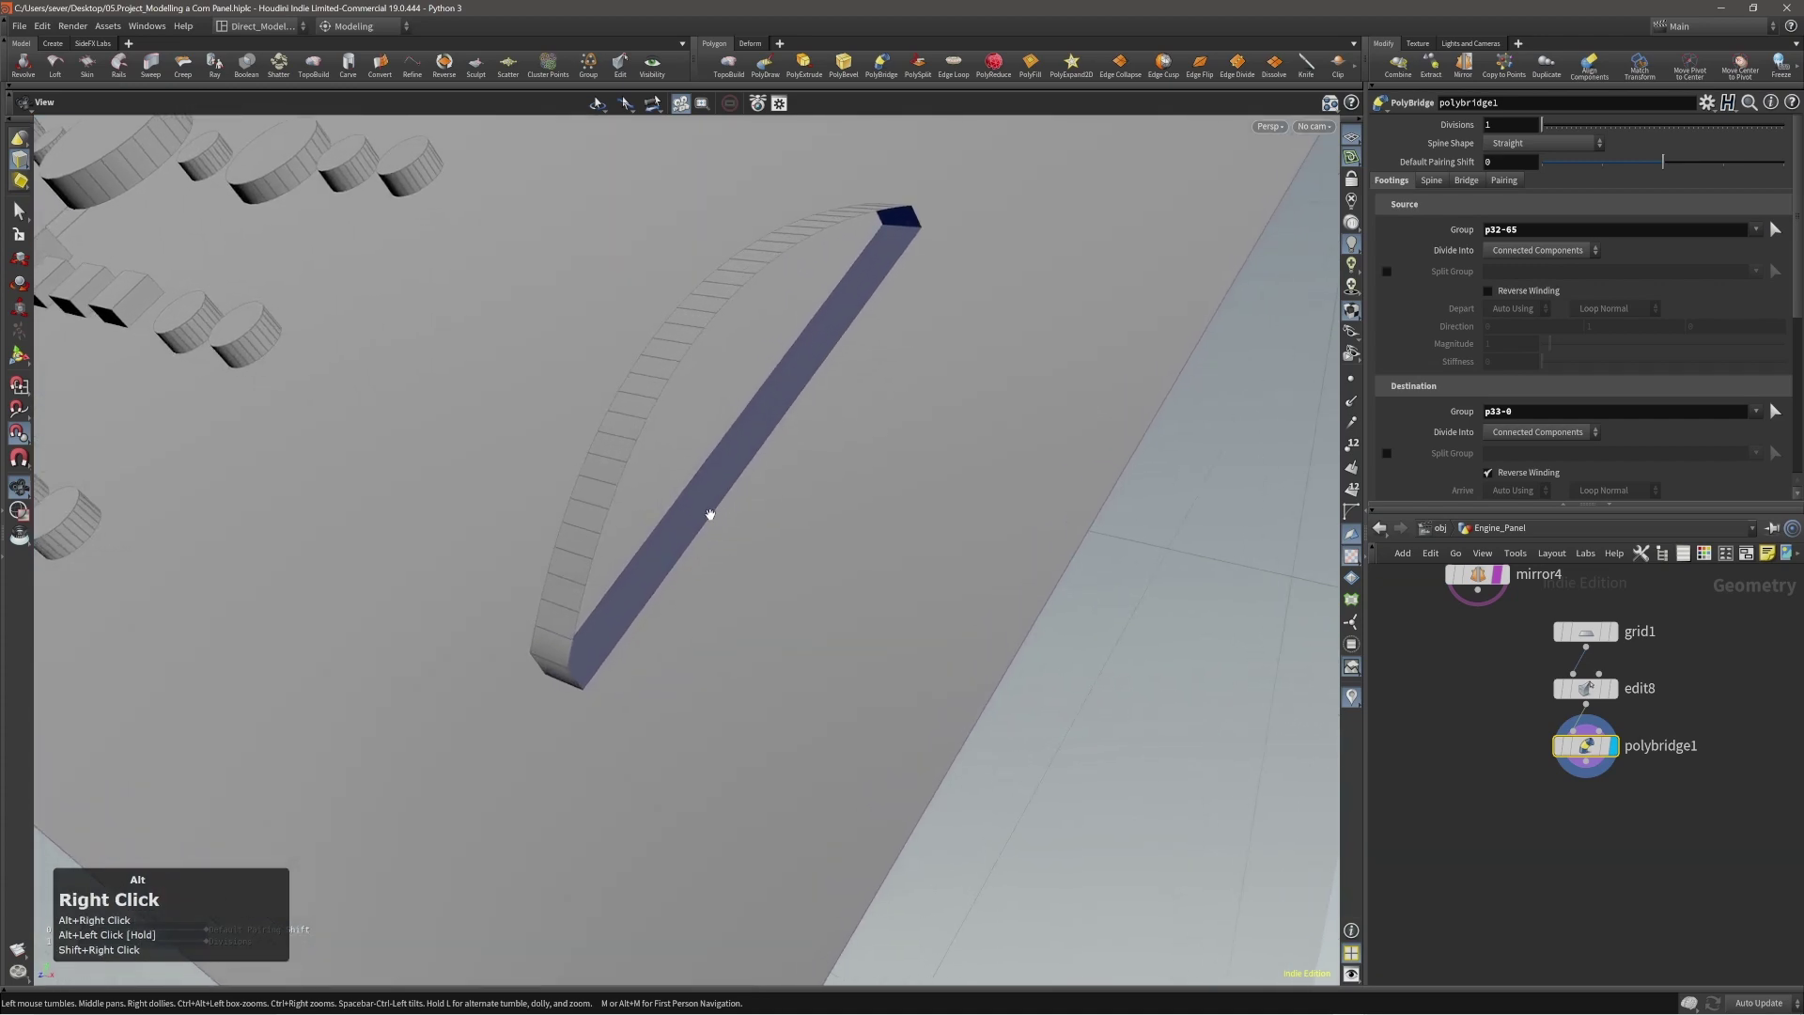
mouse_move(711, 514)
alt+mouse_down()
mouse_move(1071, 488)
mouse_move(680, 502)
alt+mouse_up()
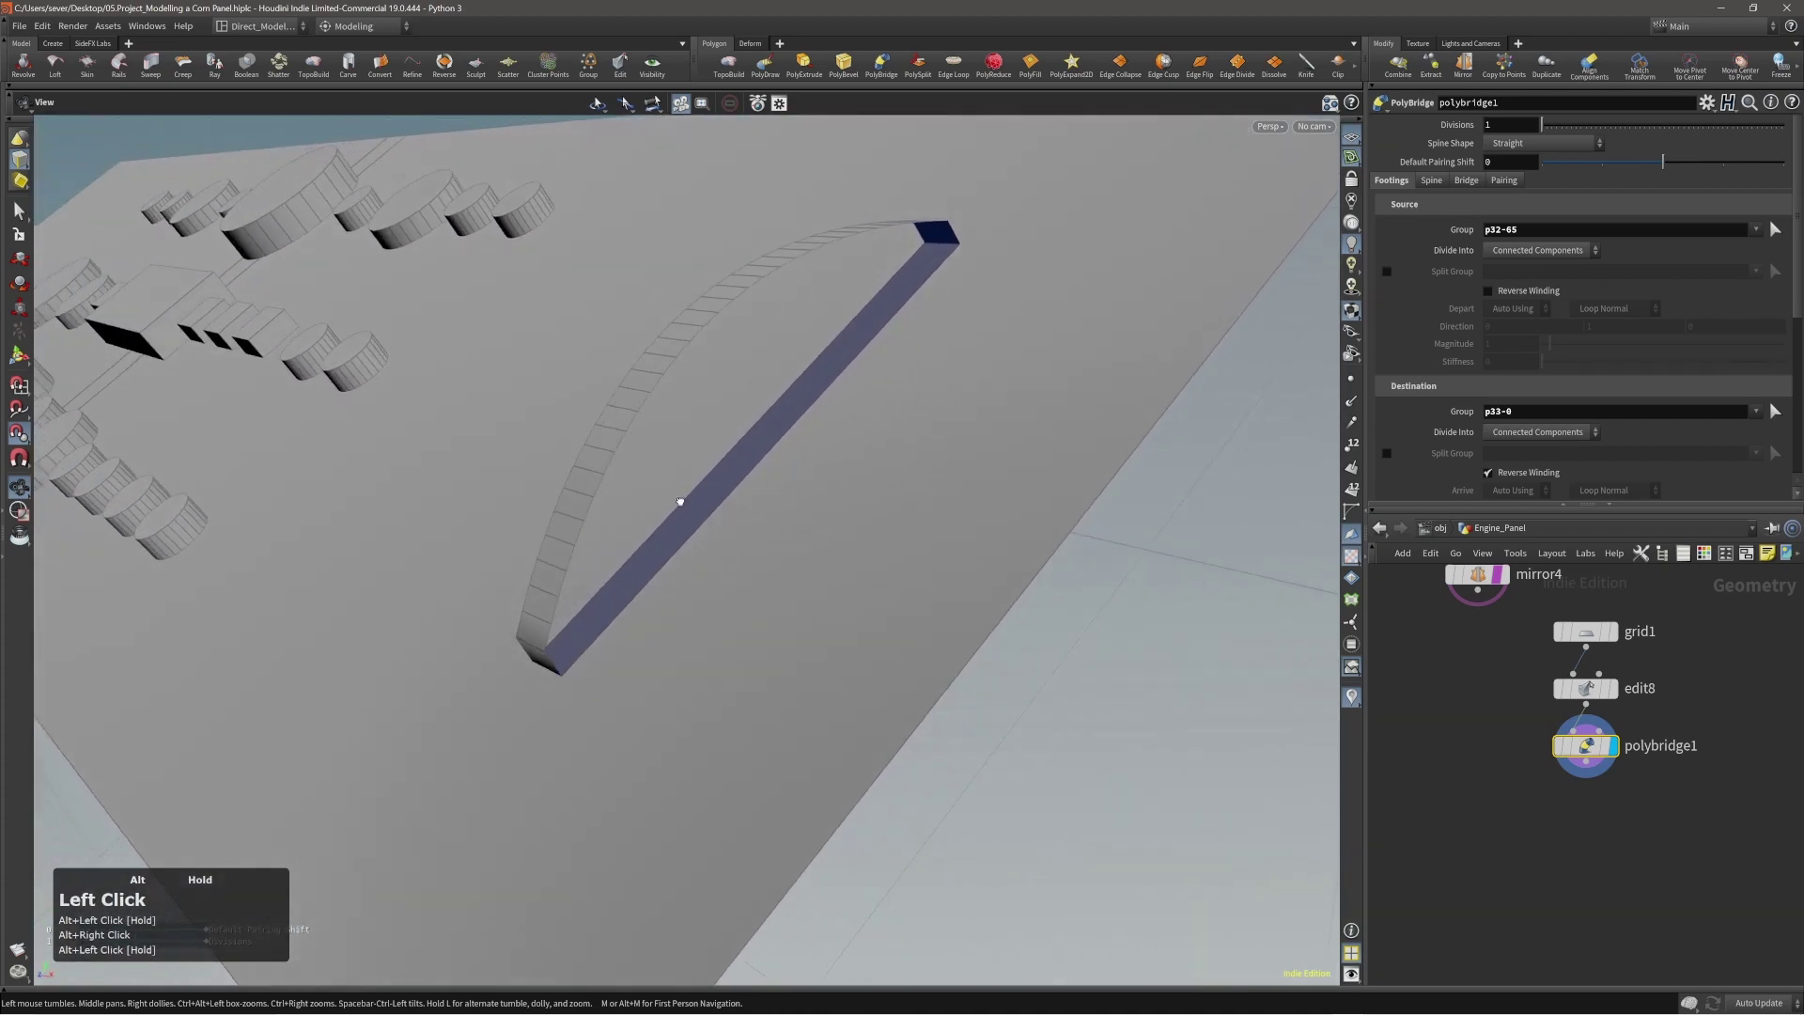
alt+middle_drag(680, 501, 753, 516)
alt+drag(752, 516, 820, 499)
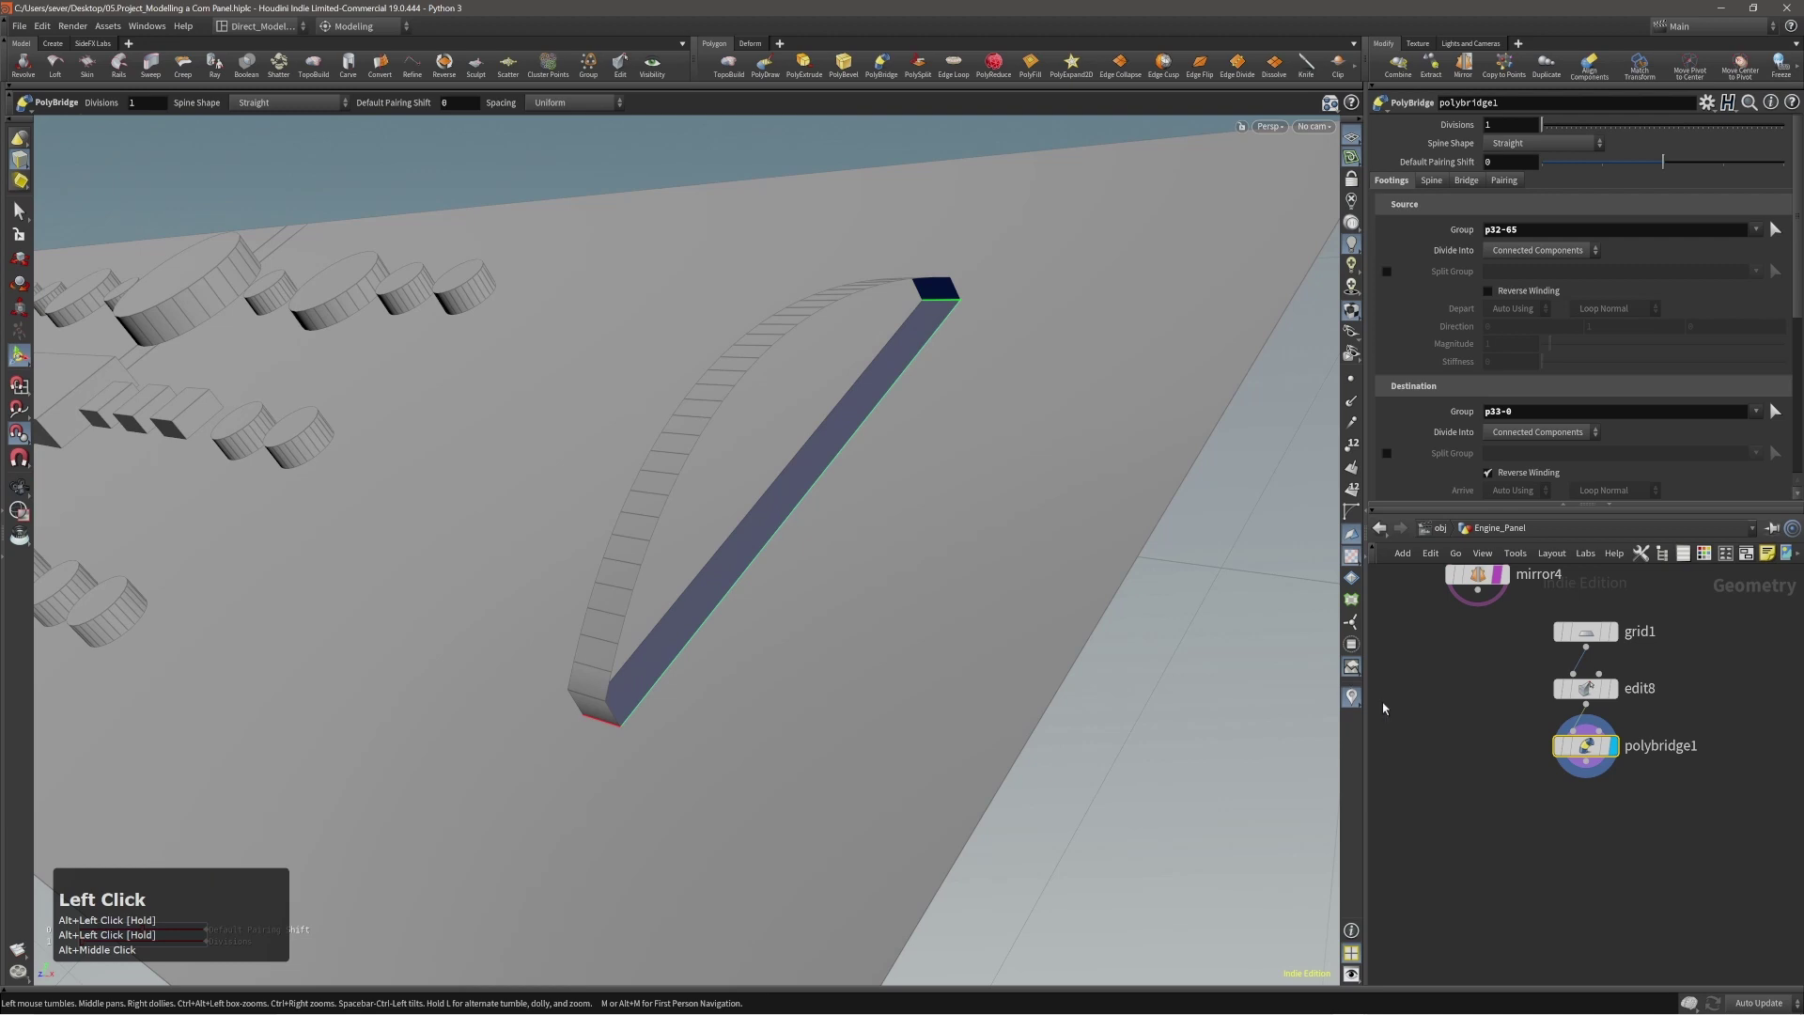
key(alt+x)
Select the strip's two long curved border edges, excluding the short end edges, and apply a PolyExtrude to them.
alt+right_drag(774, 498, 636, 430)
key(2)
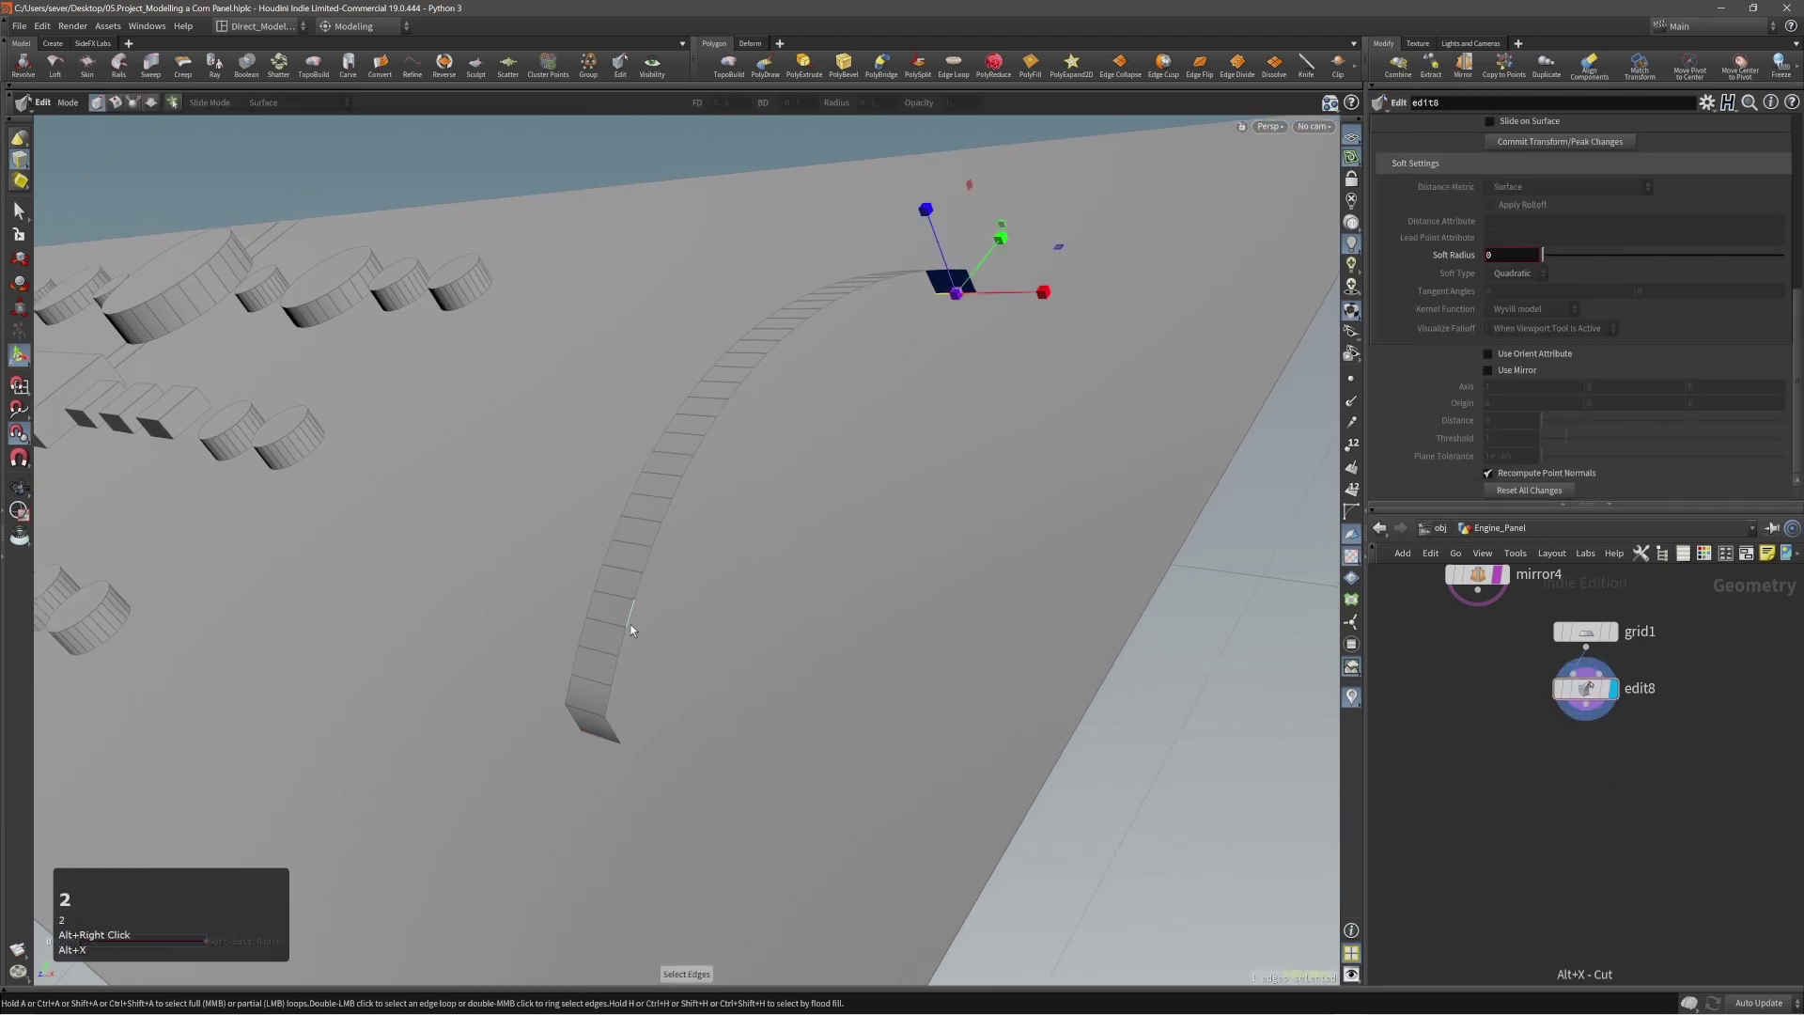
double_click(623, 640)
alt+drag(623, 640, 562, 712)
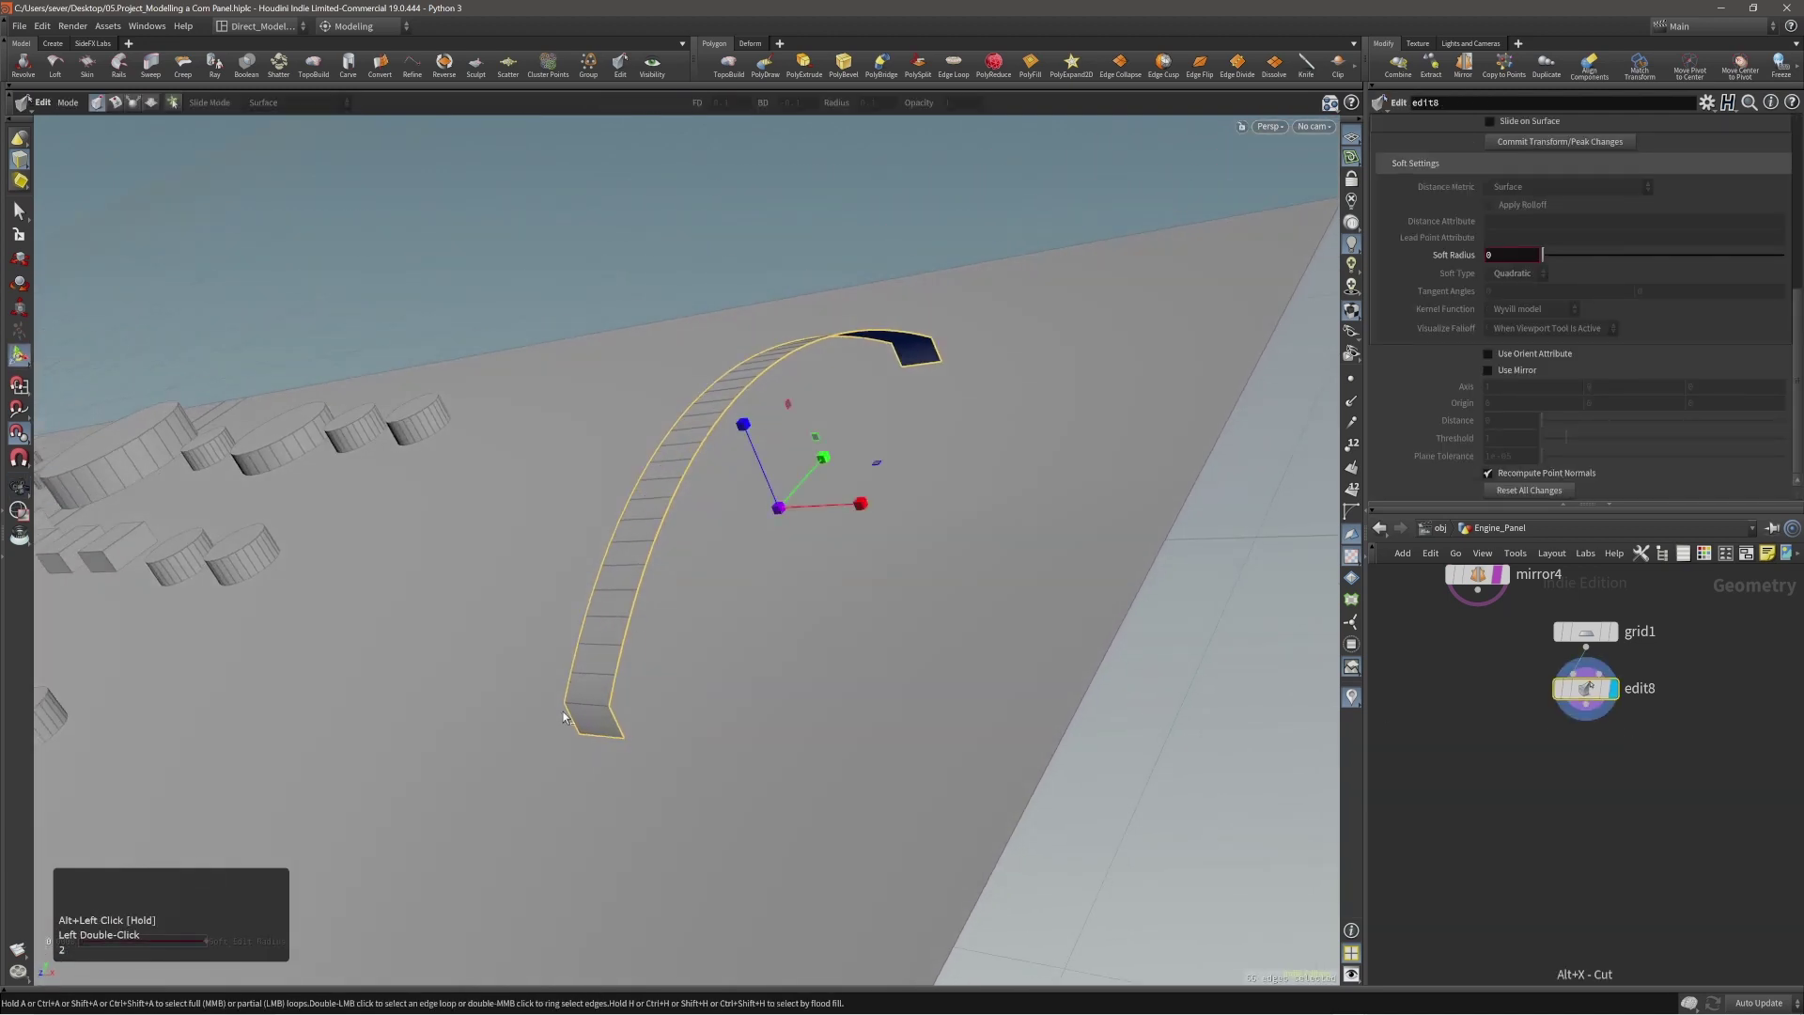
ctrl+click(564, 714)
alt+drag(854, 405, 742, 419)
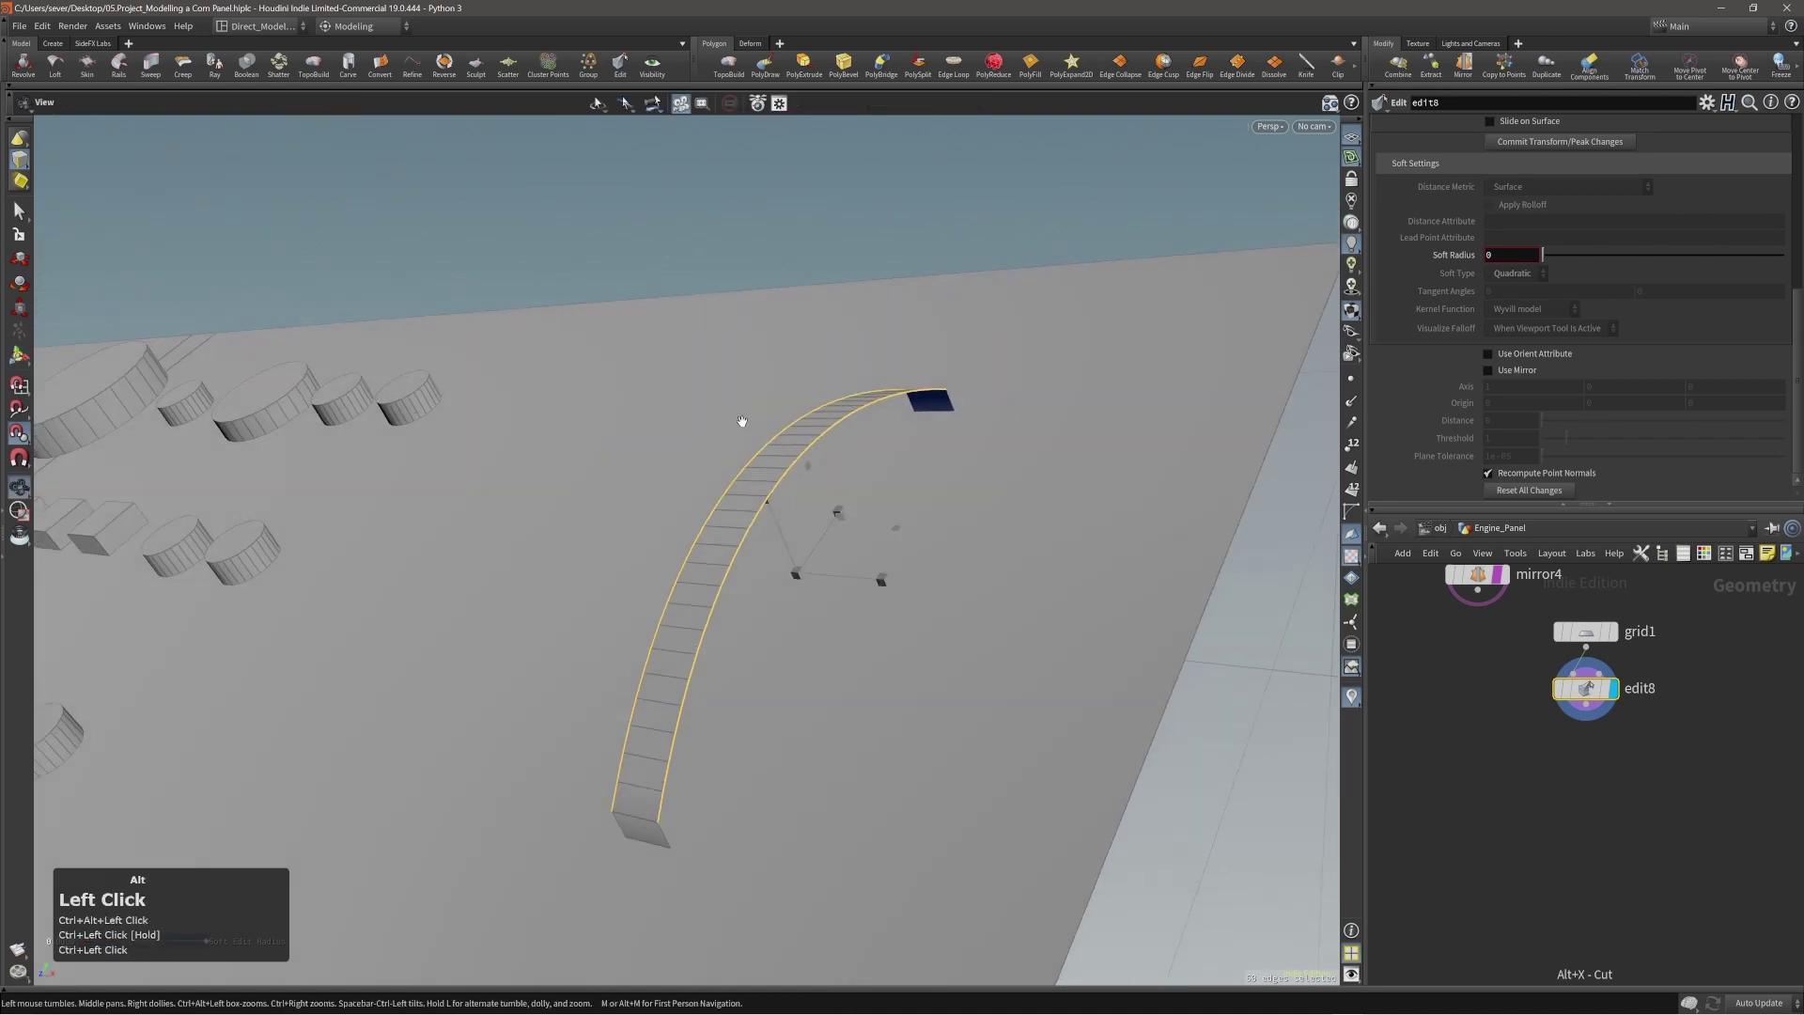
key(c)
click(815, 488)
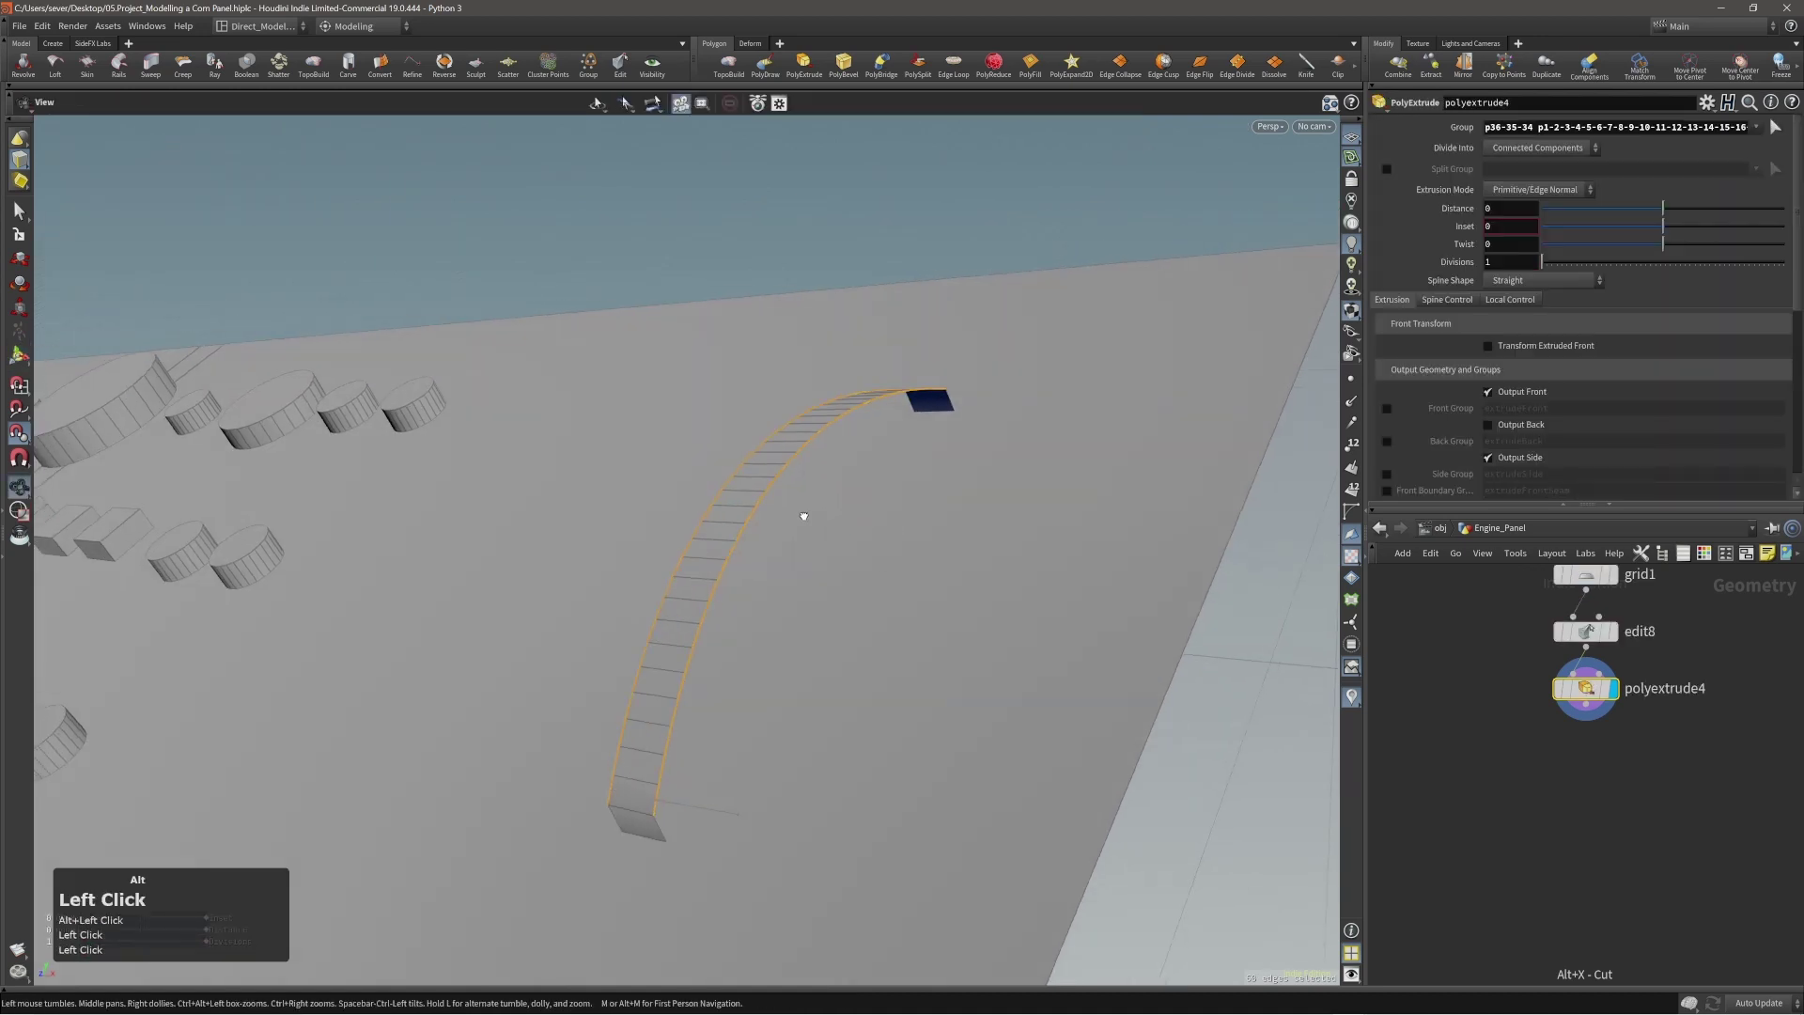
Turn on Transform Extruded Front for the PolyExtrude, undo the trial local move, and set the transform space to Global.
alt+middle_drag(789, 504, 1170, 329)
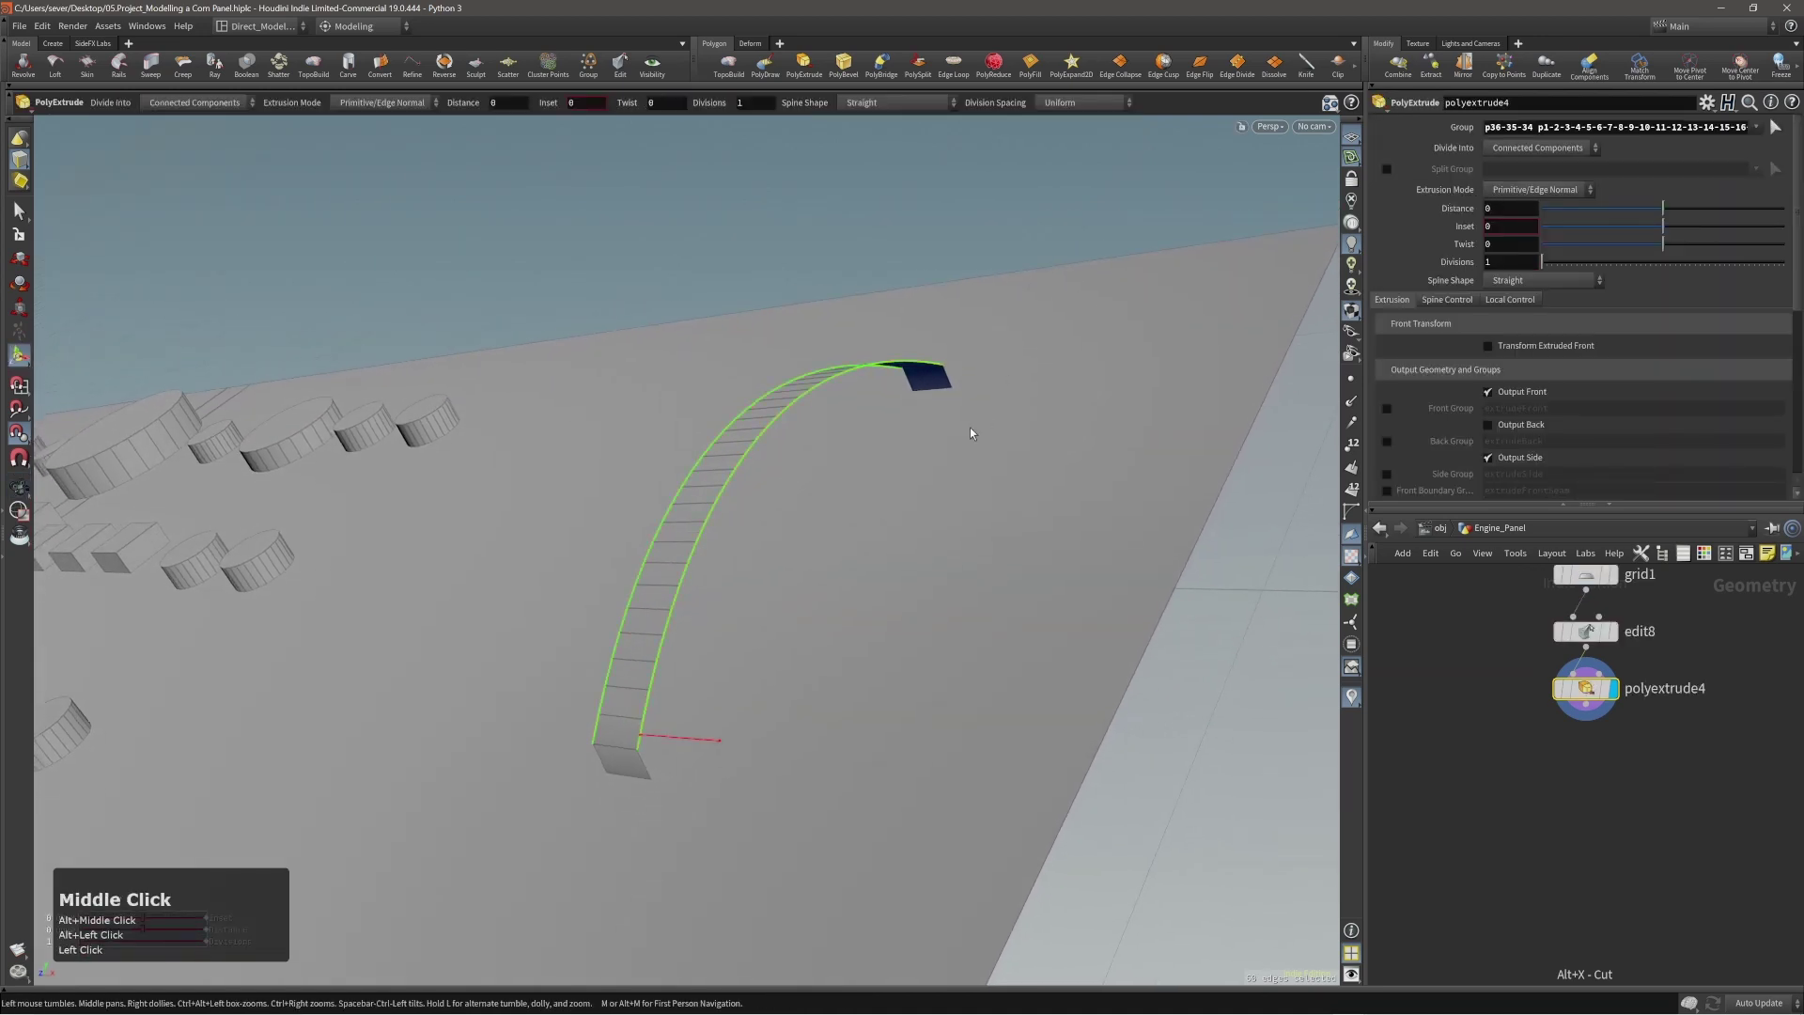
key(f)
alt+drag(933, 509, 787, 458)
key(ctrl+z)
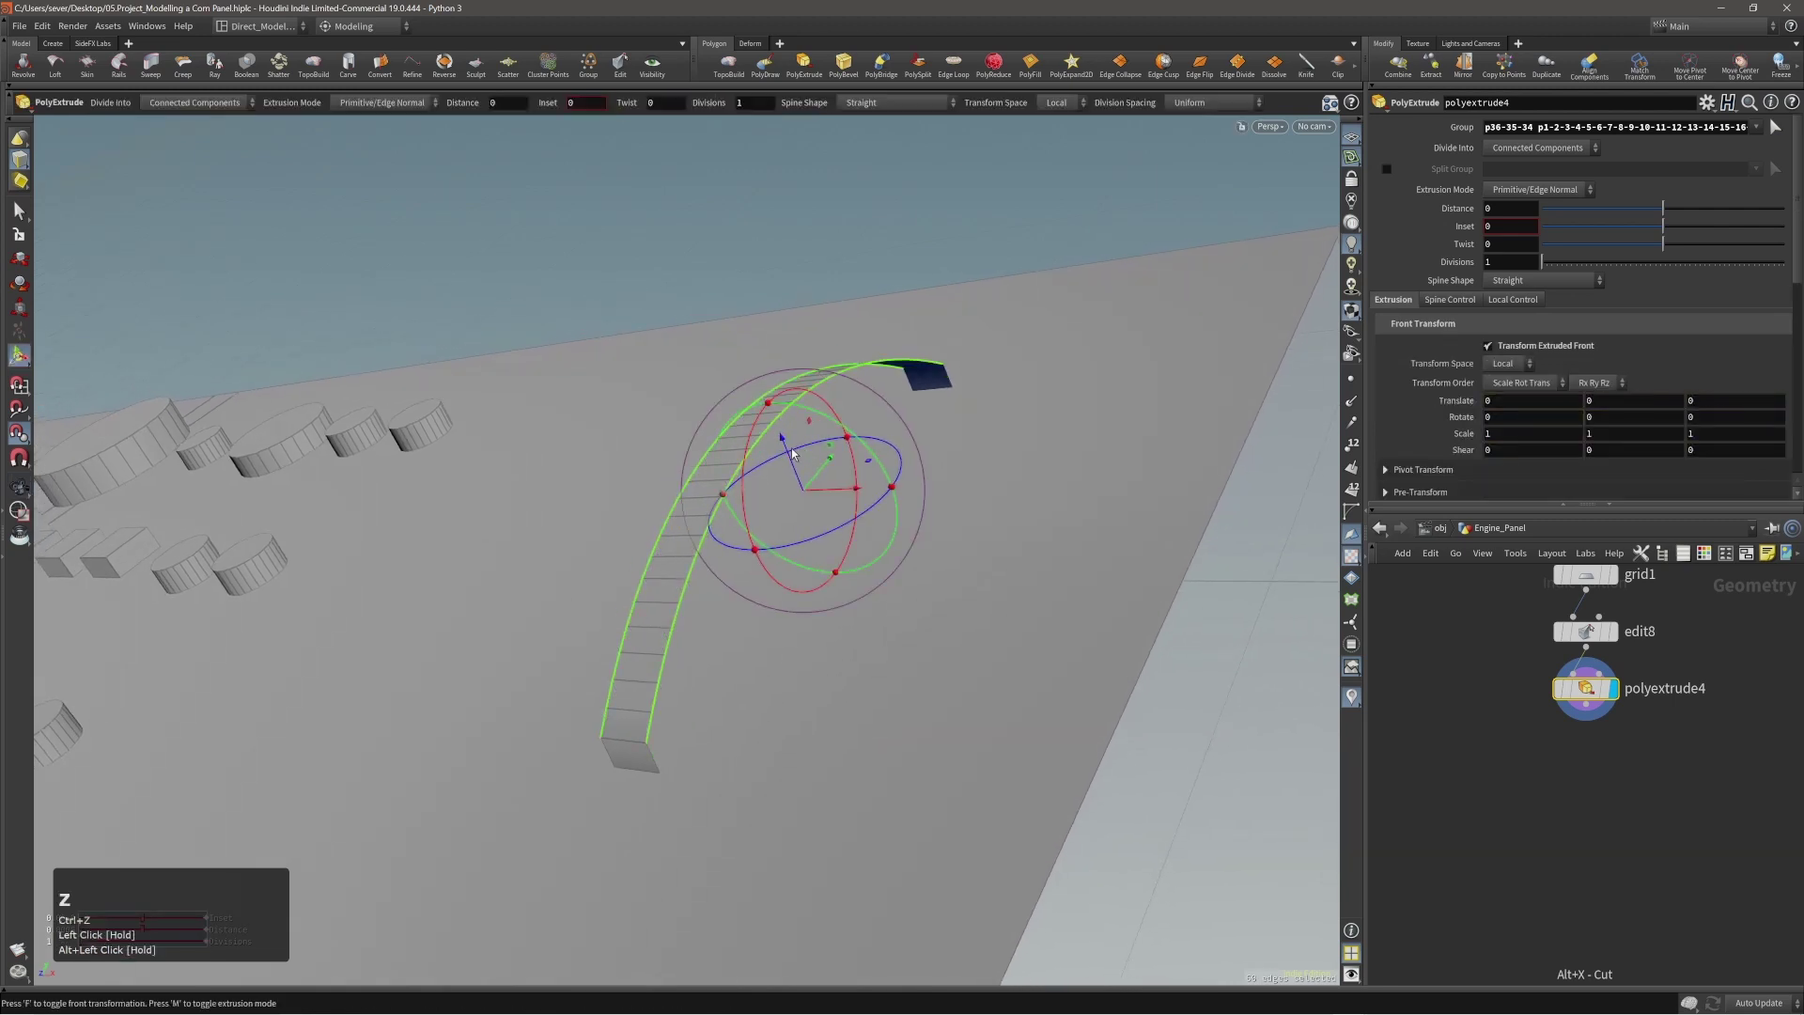
click(1062, 103)
click(1059, 137)
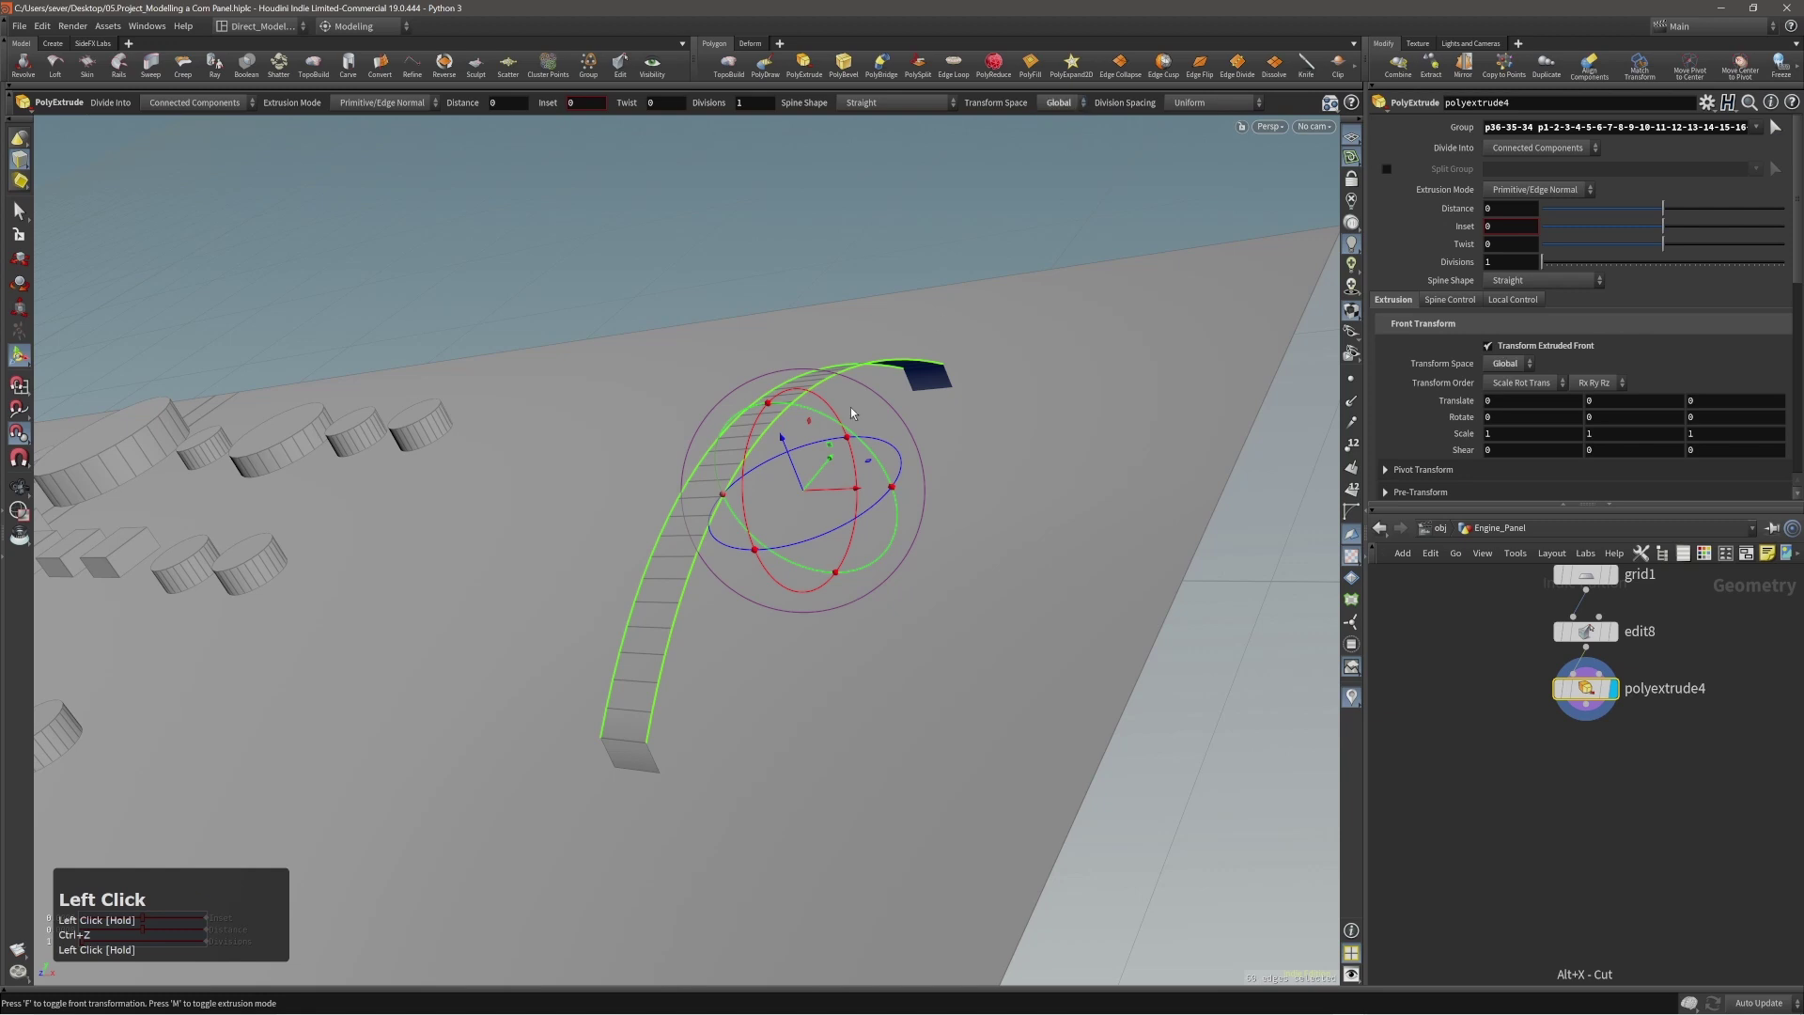
Move, rotate and scale the extruded front flat onto the straight line between the strip's ends, forming the arch's side walls.
alt+right_drag(790, 434, 797, 441)
drag(789, 447, 836, 451)
key(e)
alt+right_drag(837, 451, 870, 385)
key(t)
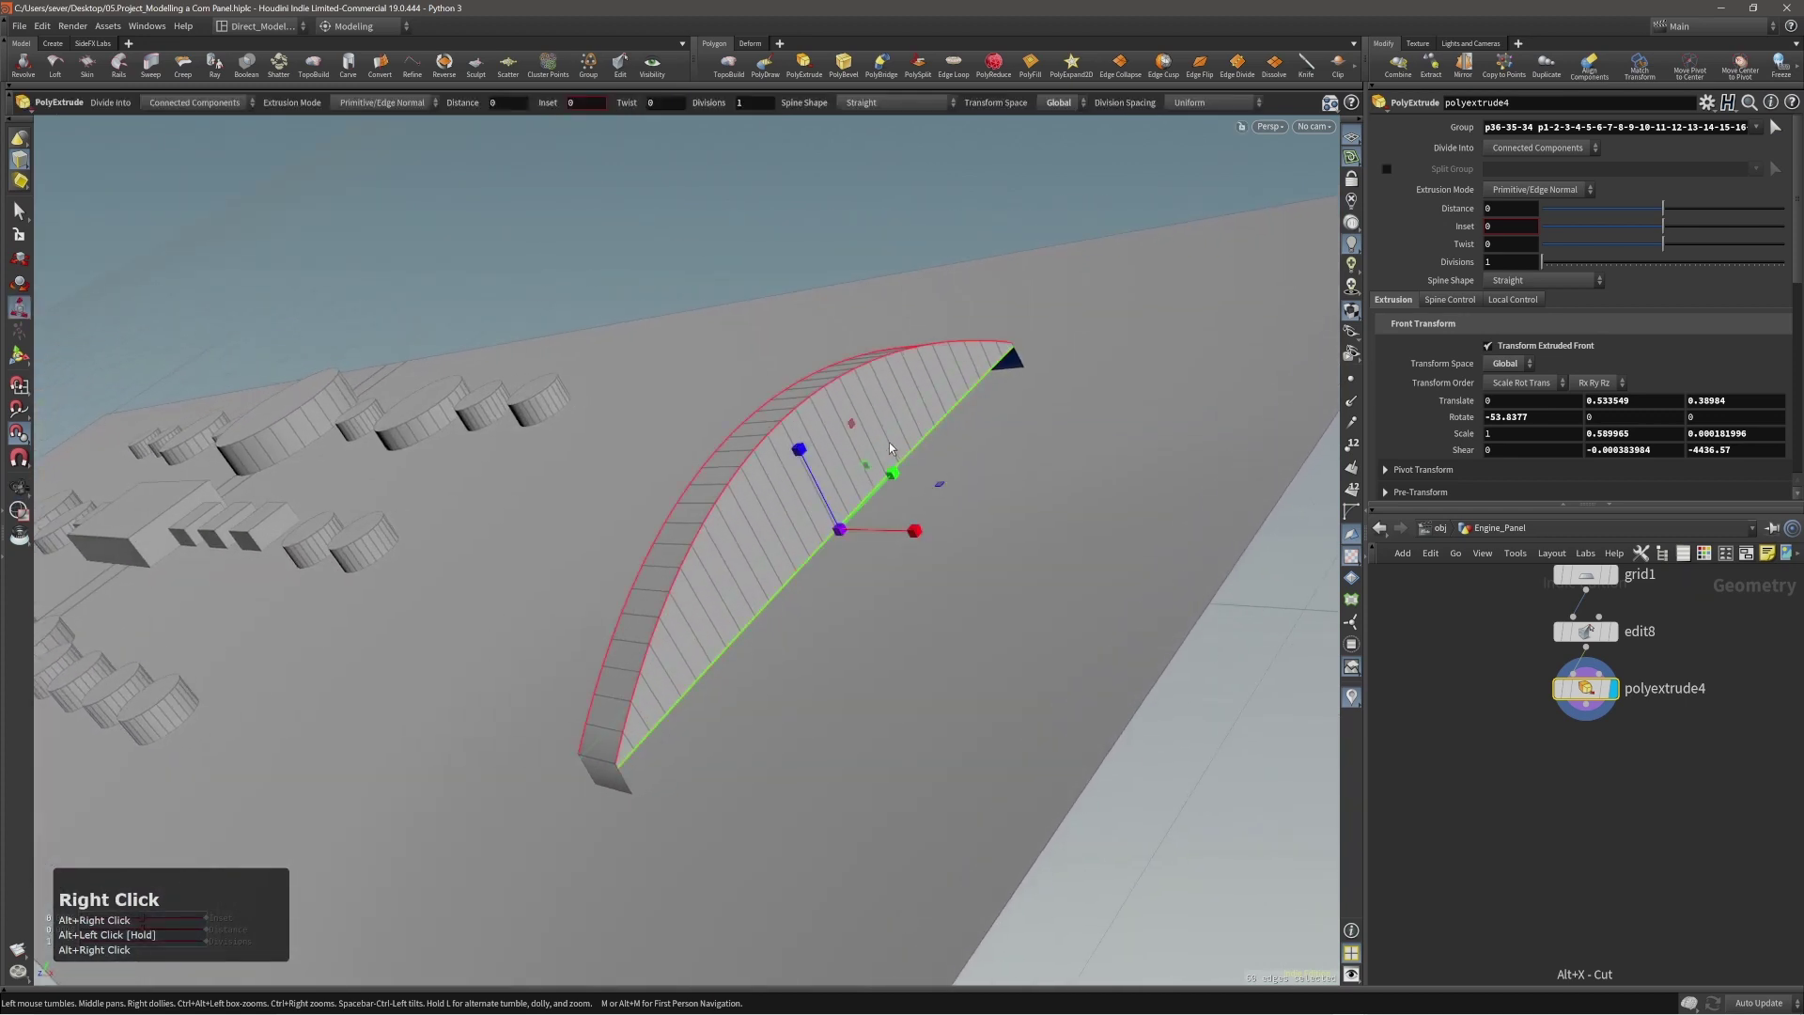
Shift the extruded front edge of the arched piece slightly so its end sections line up.
middle_click(870, 385)
middle_drag(870, 385, 886, 408)
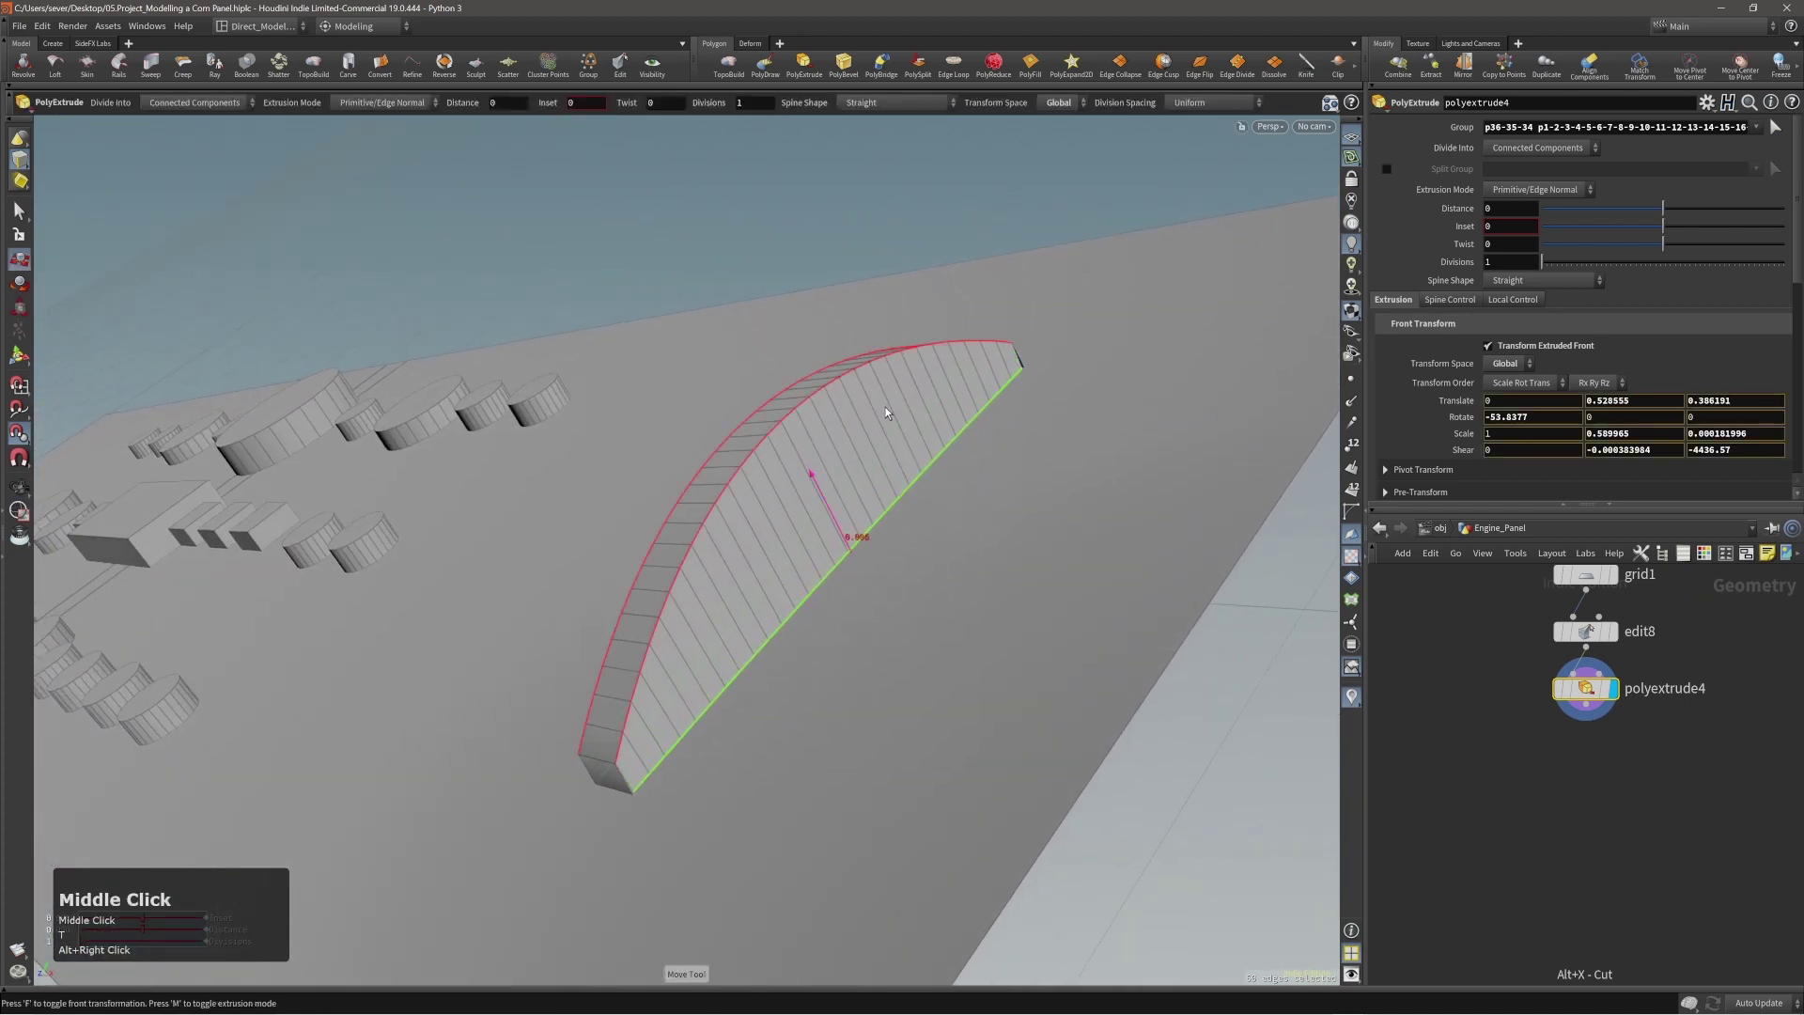
alt+drag(885, 408, 576, 717)
alt+right_drag(576, 717, 730, 717)
alt+middle_drag(729, 717, 673, 645)
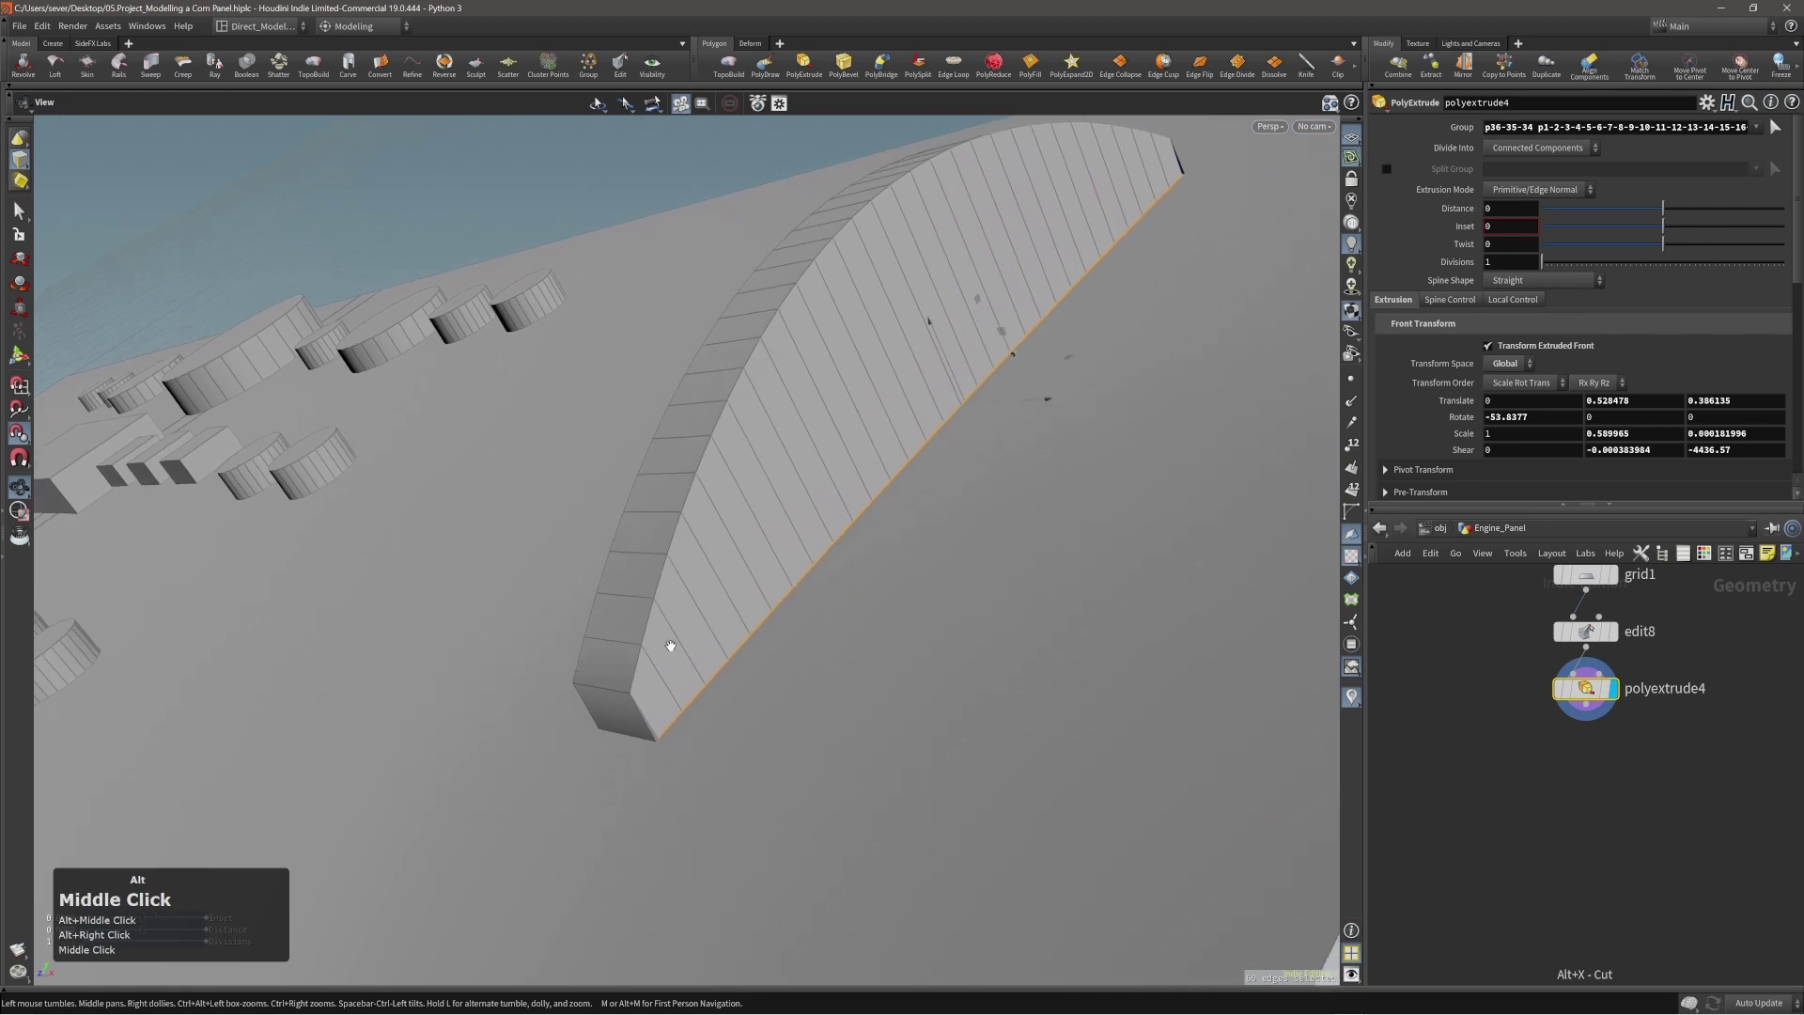
alt+drag(673, 645, 918, 596)
Scale the extruded front of the arched piece to about 0.594 along its straight lower edge.
key(e)
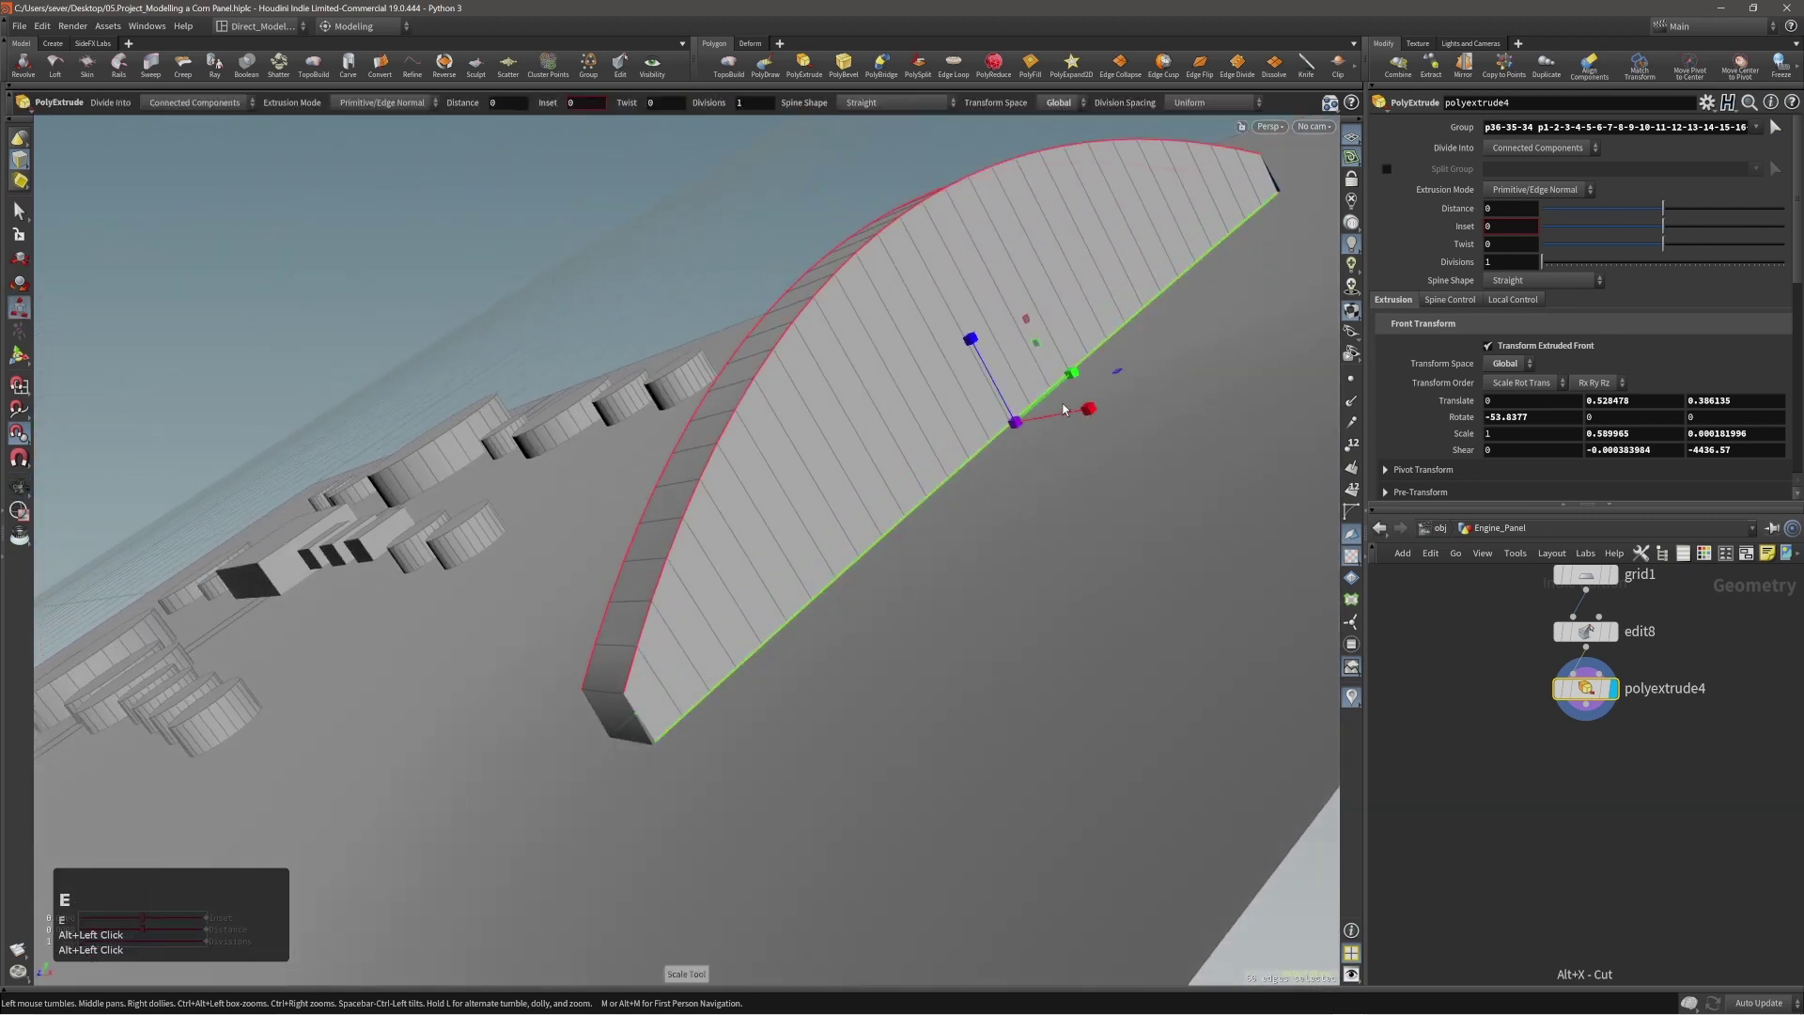
click(1072, 377)
click(1073, 377)
shift+drag(1072, 376, 1072, 376)
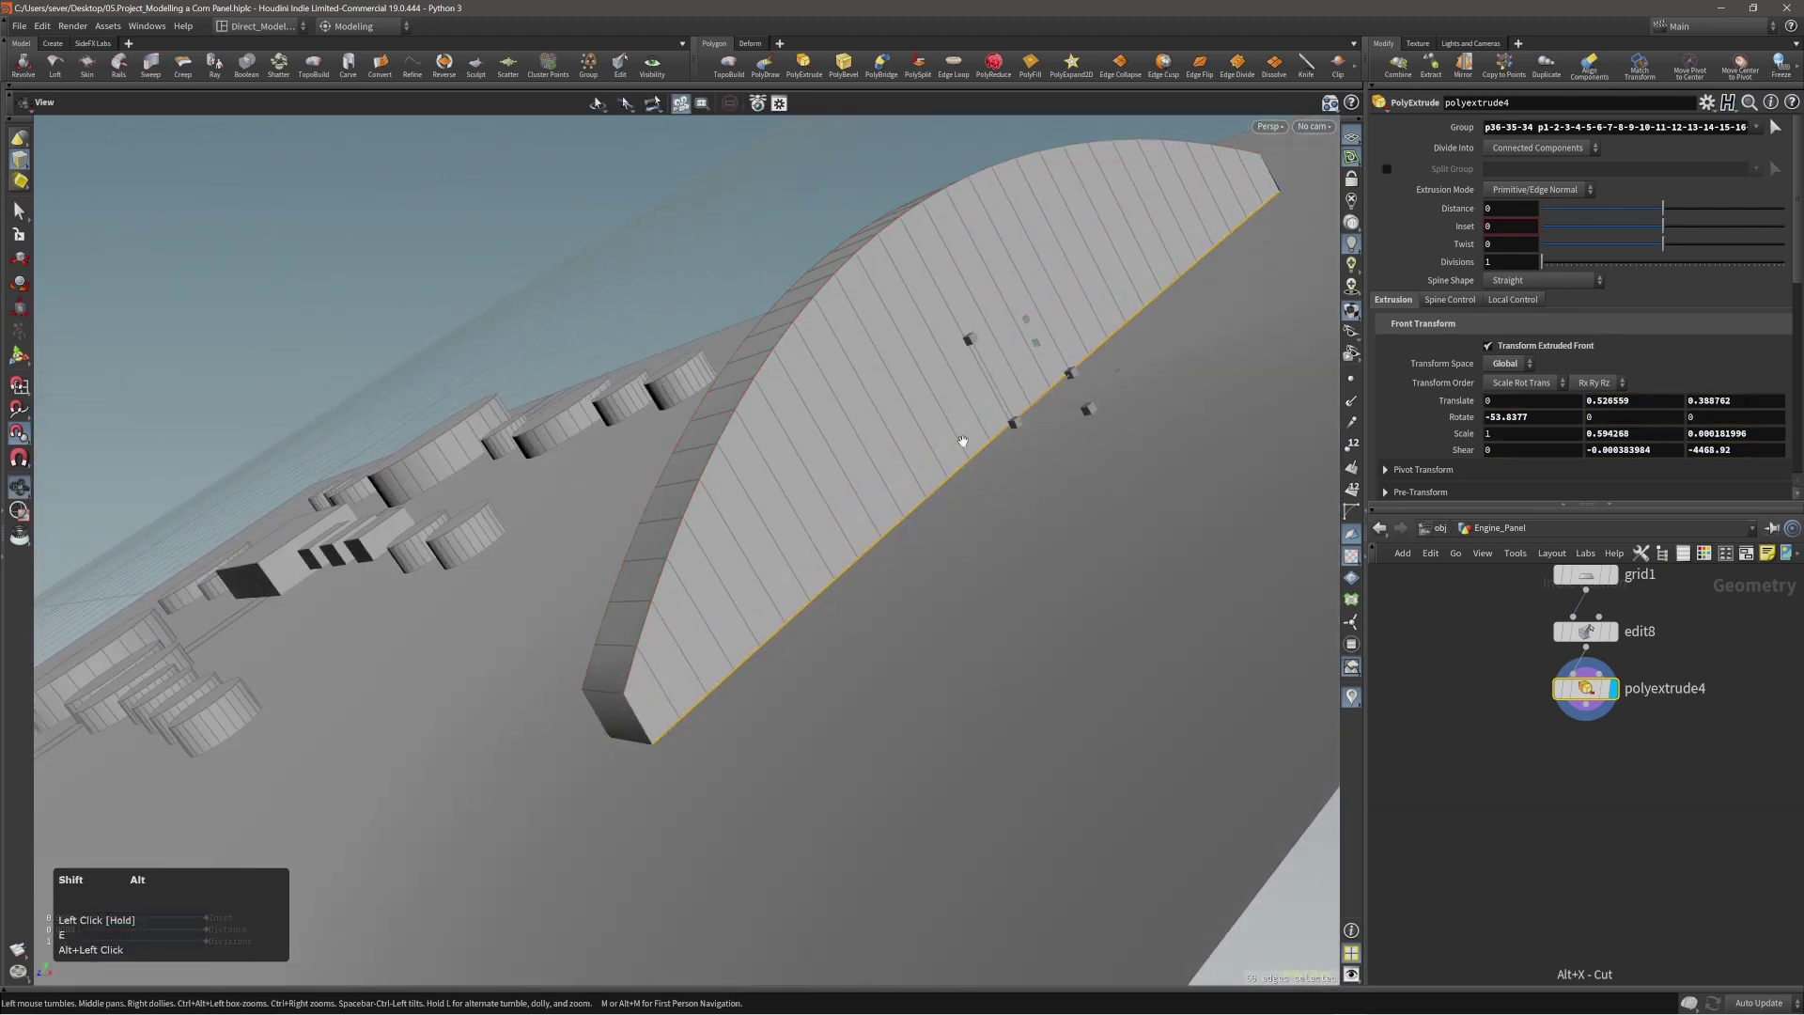
alt+right_drag(962, 442, 842, 523)
Select the corner points at both ends of the arched piece and apply a Fuse to them.
alt+drag(842, 522, 893, 539)
key(1)
drag(611, 665, 743, 616)
alt+middle_drag(743, 616, 808, 526)
alt+drag(809, 526, 716, 566)
shift+drag(1066, 347, 1168, 182)
scroll(1239, 66, down, 4)
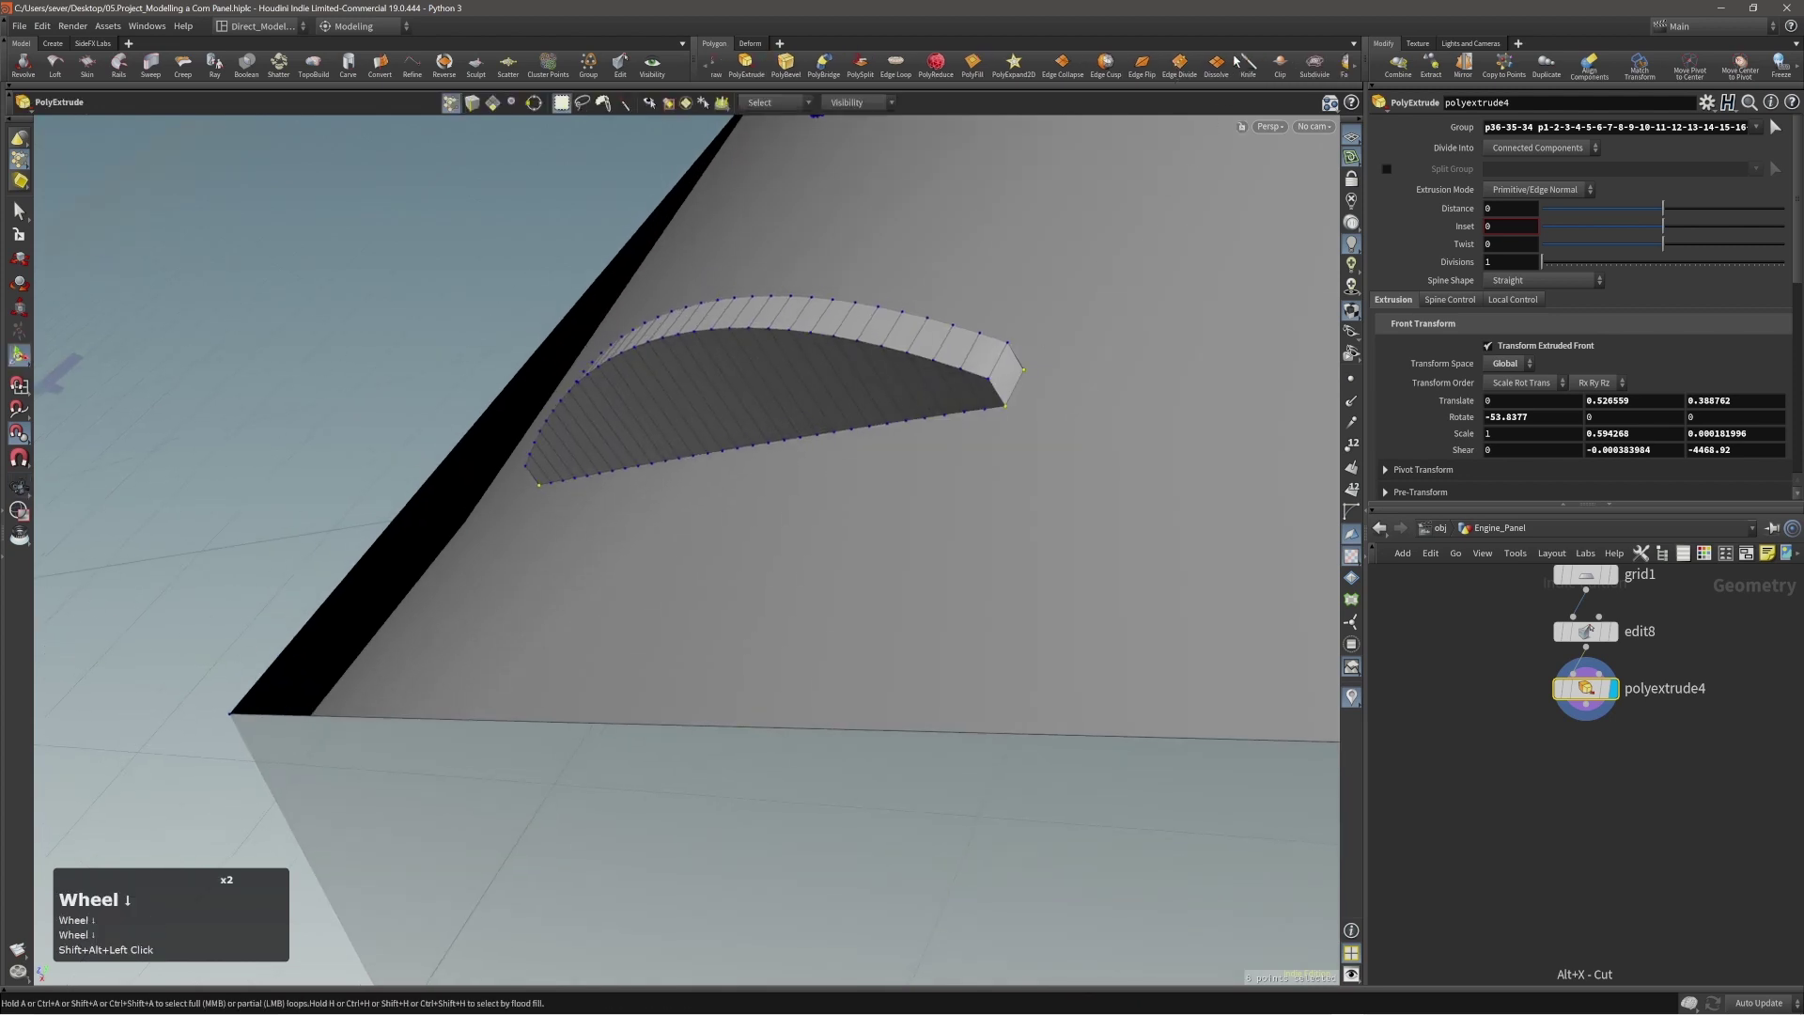
click(1267, 64)
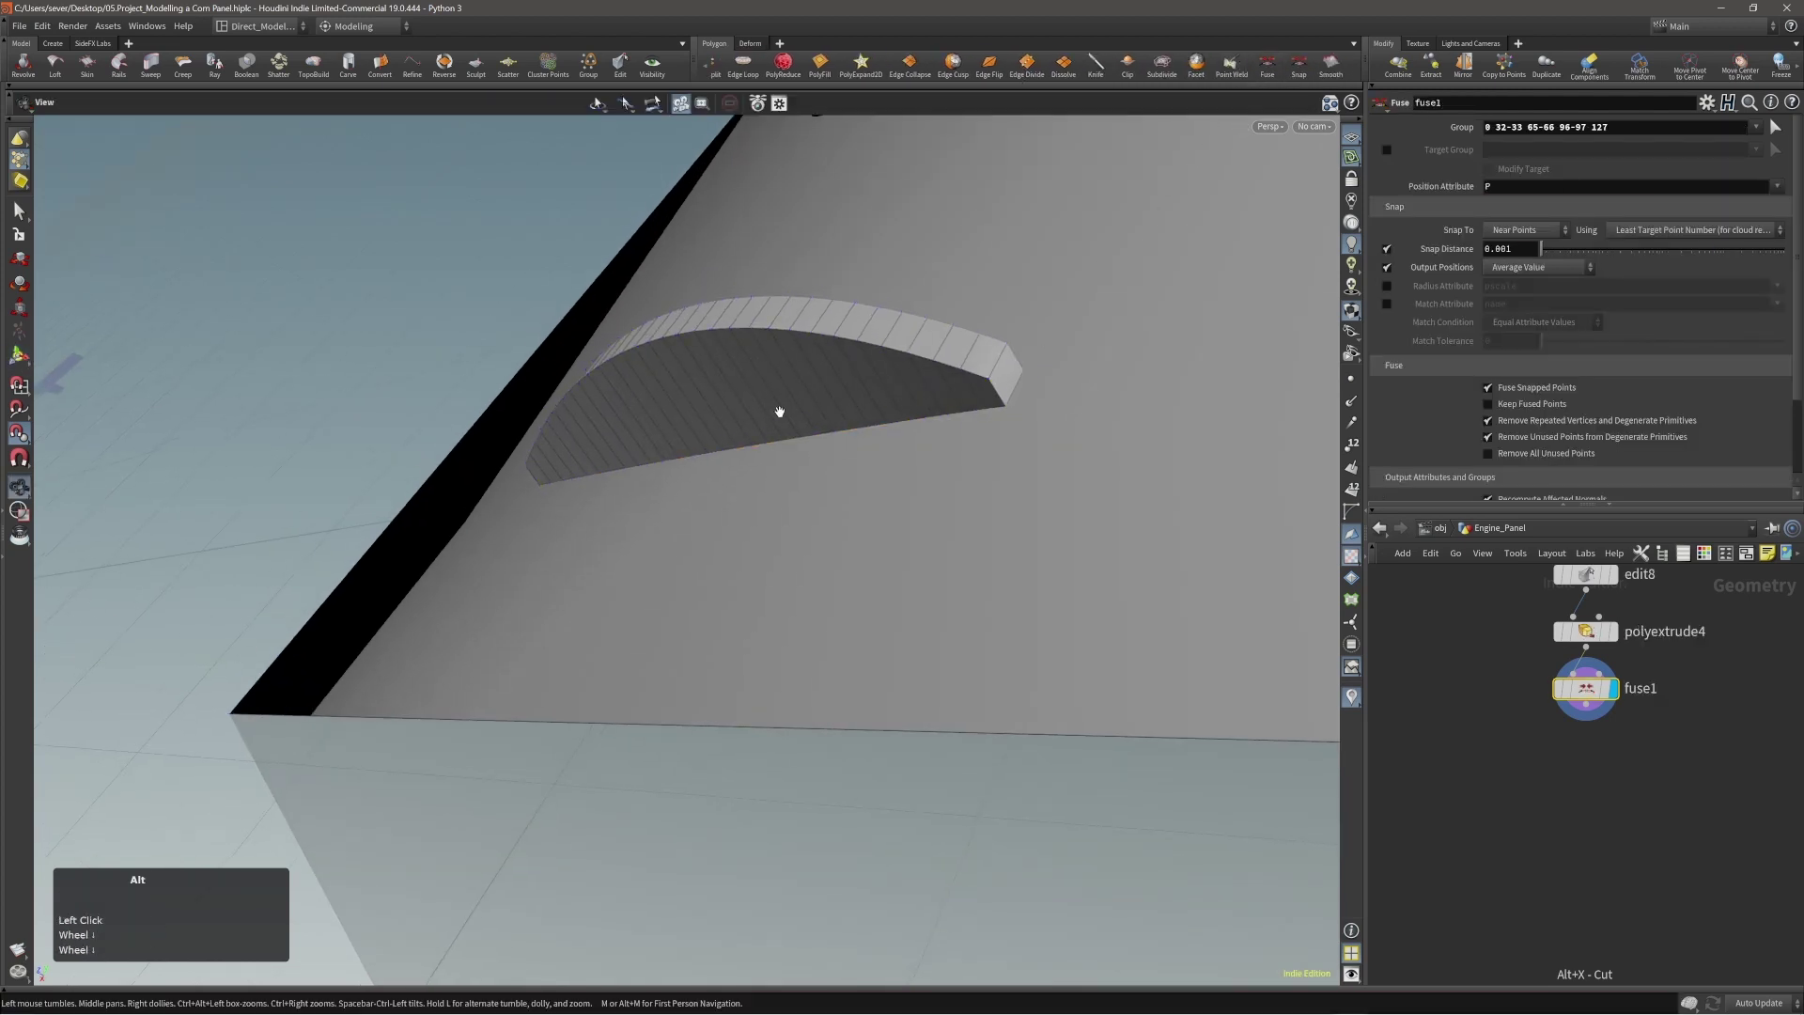
Raise the Fuse snap distance to about 0.00267 to merge the corner points at the arch ends.
alt+drag(778, 407, 762, 496)
alt+right_drag(762, 496, 777, 595)
alt+drag(777, 596, 1243, 299)
key(Return)
drag(1542, 249, 1550, 252)
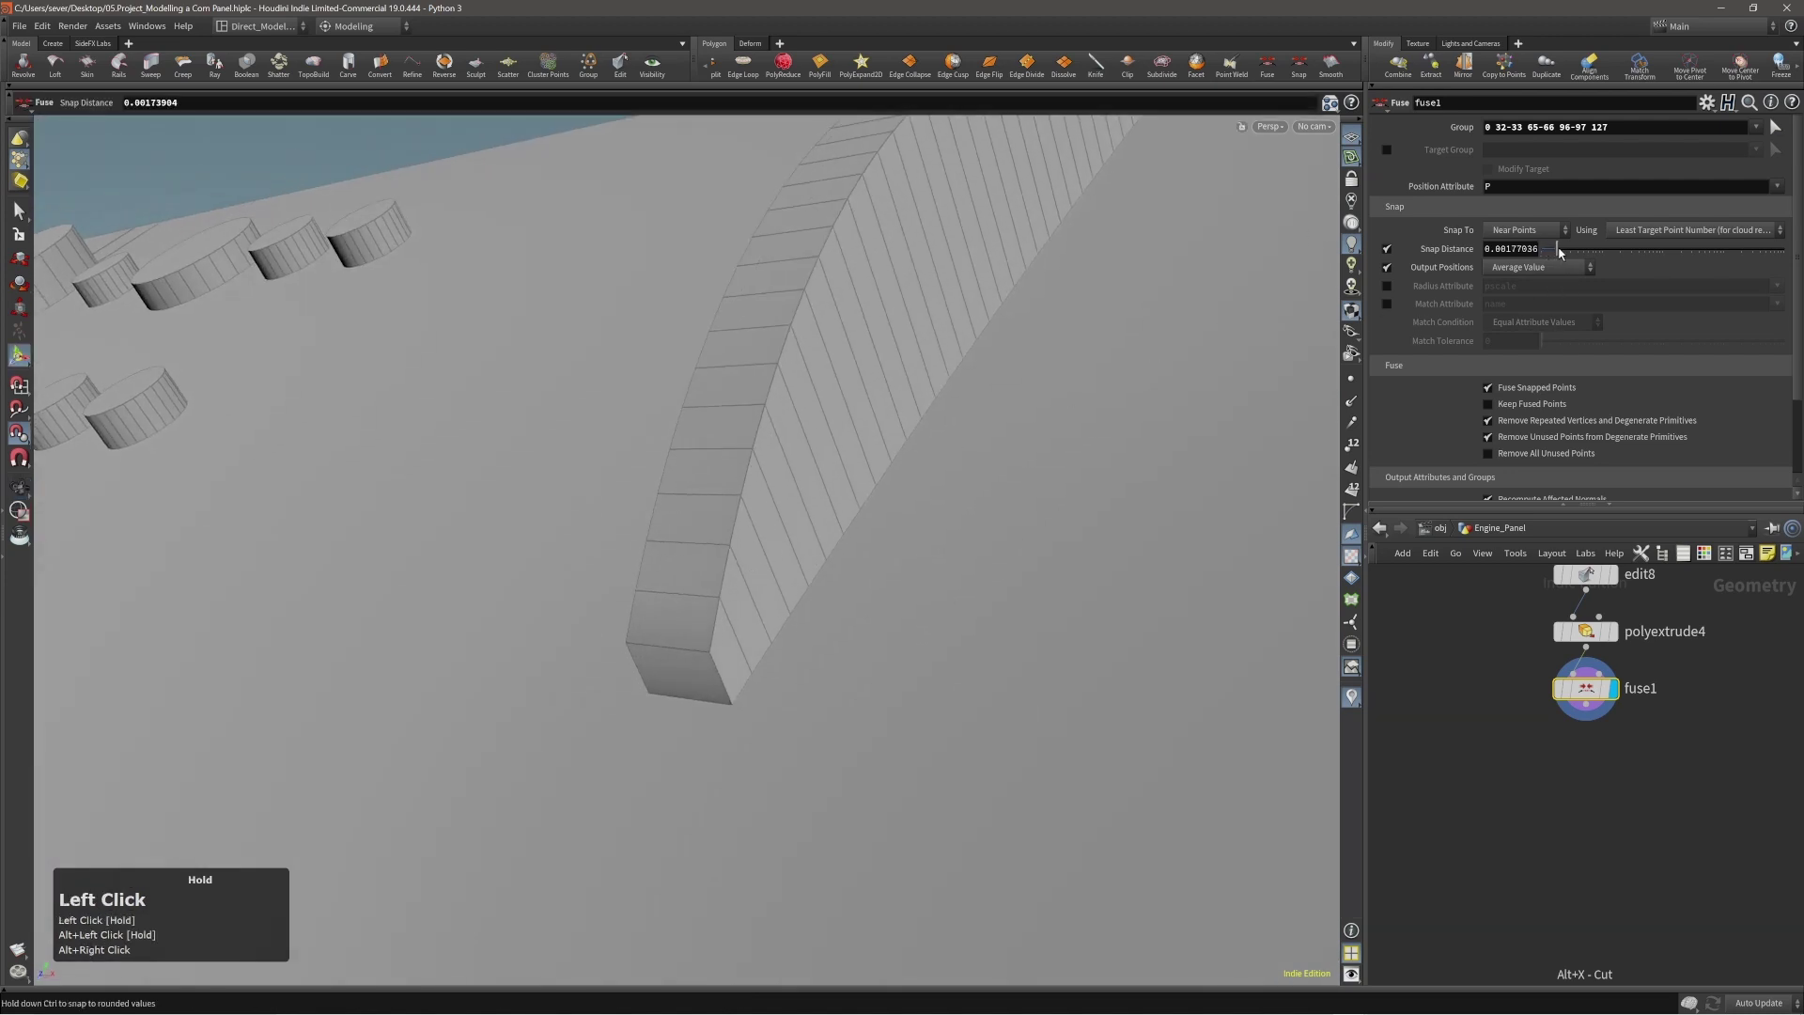
alt+right_drag(1062, 417, 781, 479)
alt+drag(781, 479, 1021, 404)
alt+drag(809, 353, 1143, 297)
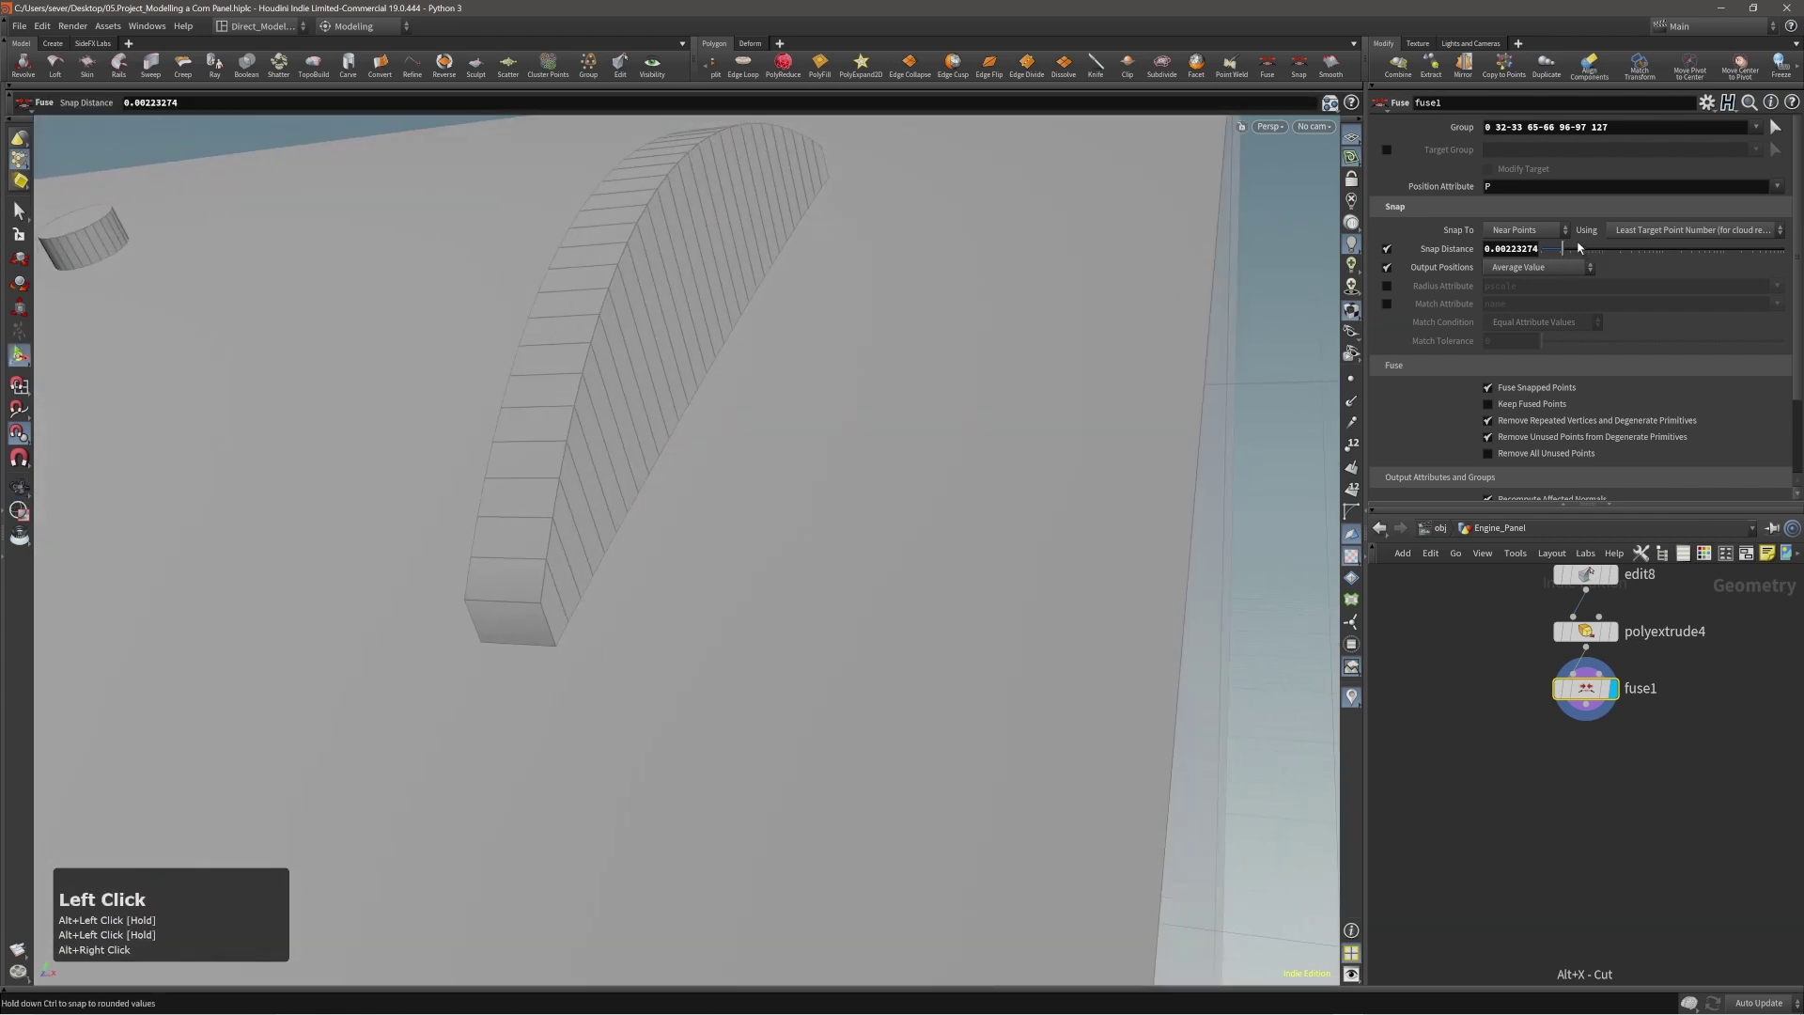
drag(1564, 249, 1621, 254)
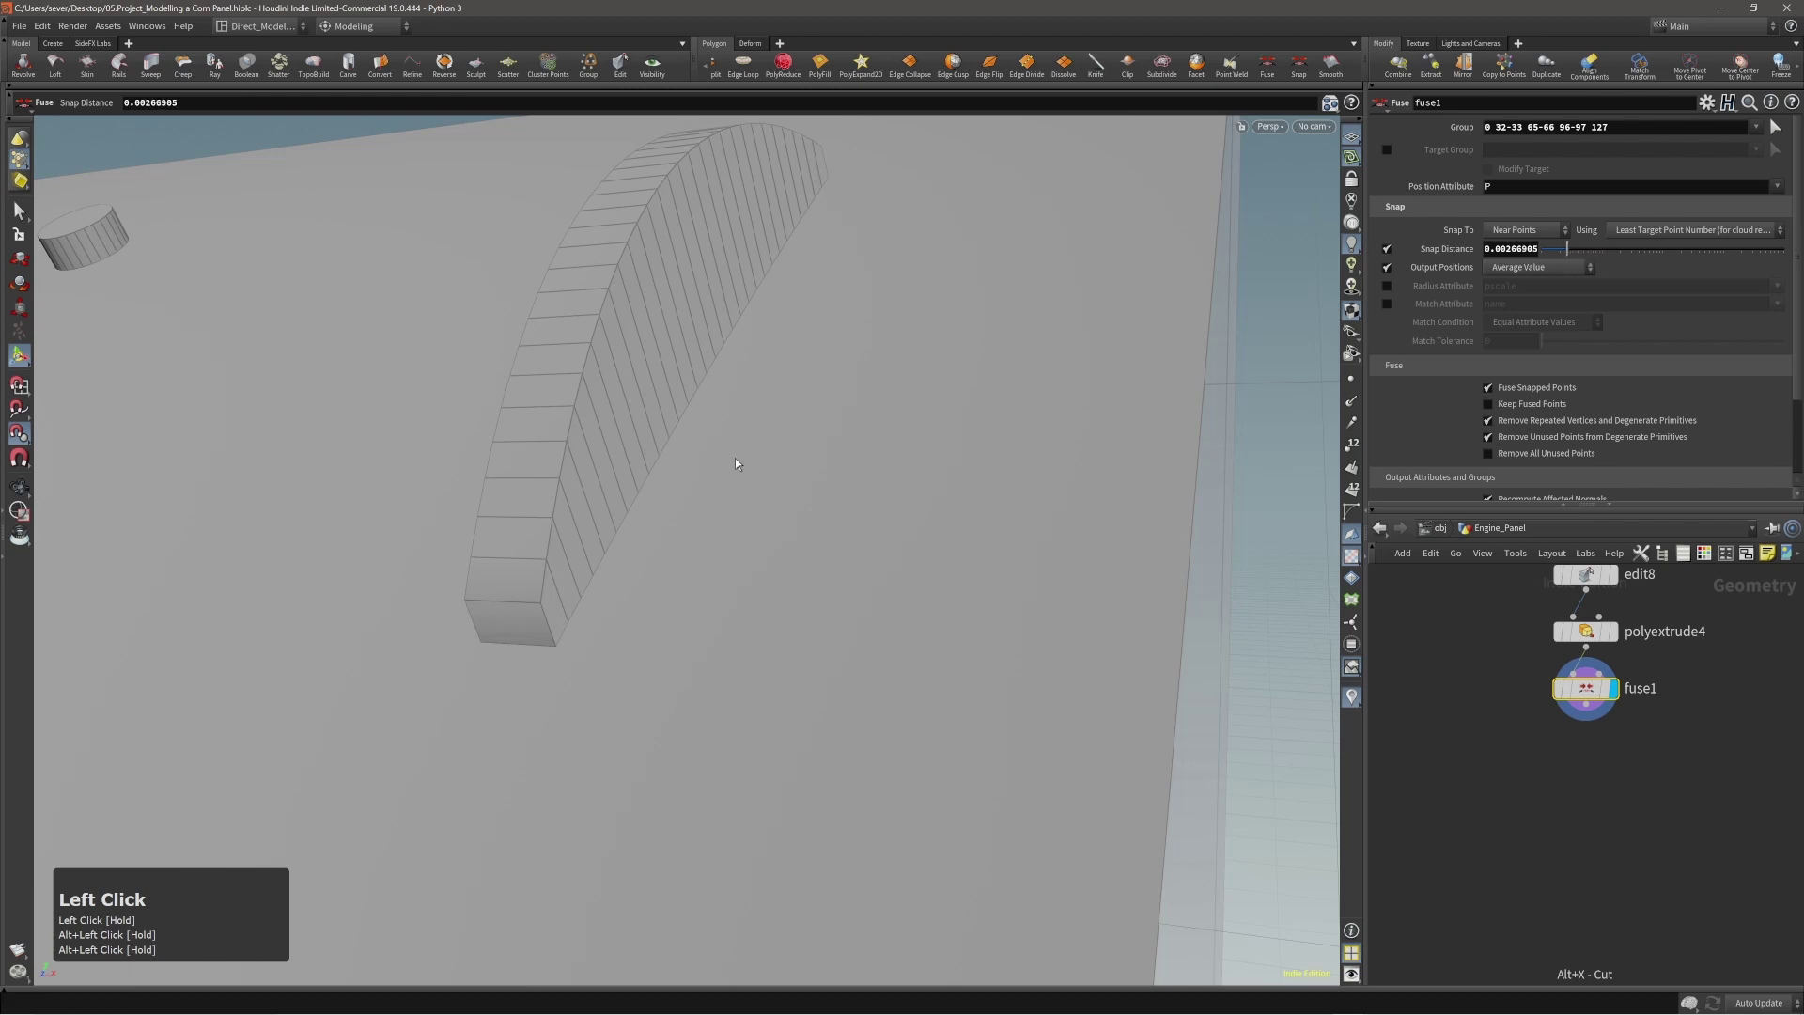
Examine the fused ends and overall shape of the arched piece from several angles.
alt+middle_drag(736, 463, 713, 448)
alt+right_drag(713, 447, 692, 415)
alt+middle_drag(693, 414, 737, 415)
mouse_move(736, 414)
alt+mouse_down()
mouse_move(676, 431)
mouse_move(753, 442)
alt+mouse_up()
alt+right_drag(753, 442, 596, 455)
alt+middle_drag(595, 455, 763, 452)
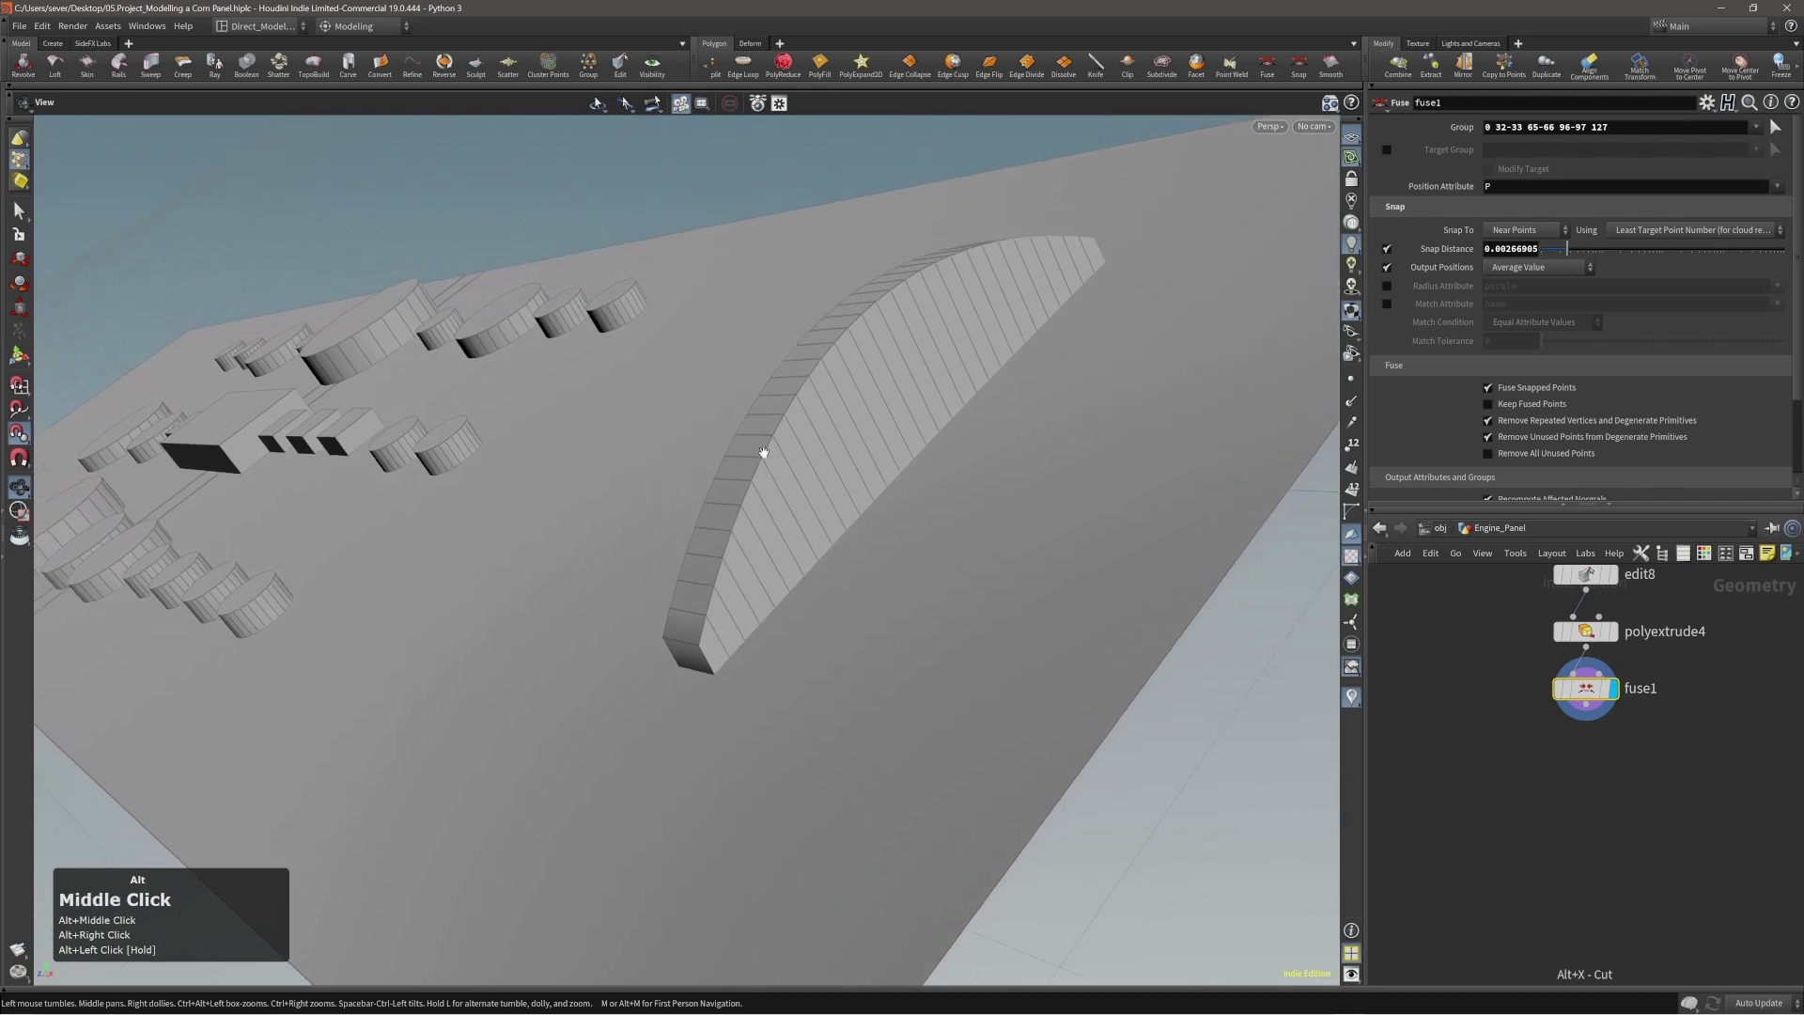
alt+drag(763, 452, 834, 415)
alt+right_drag(834, 415, 830, 474)
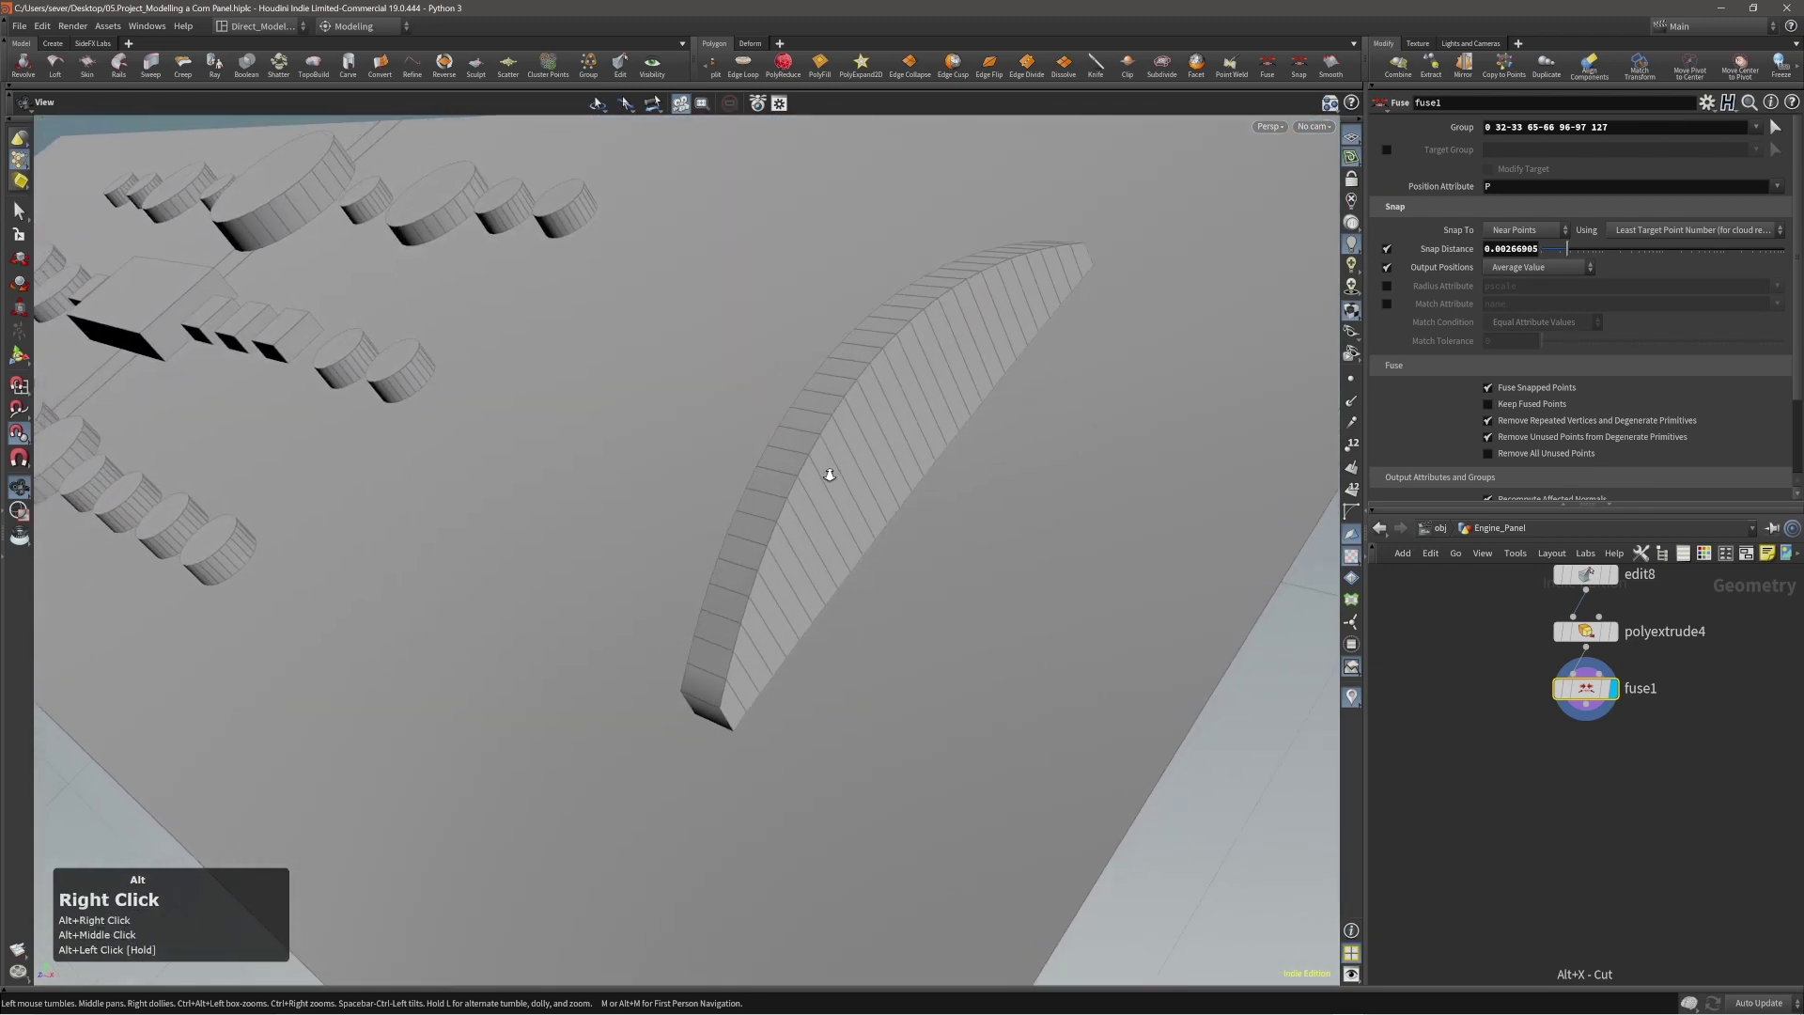
alt+drag(830, 475, 786, 524)
Select two cross edges near the lower end of the arch's curved strip, leaving one edge between them unselected.
key(2)
click(722, 667)
alt+drag(881, 342, 833, 427)
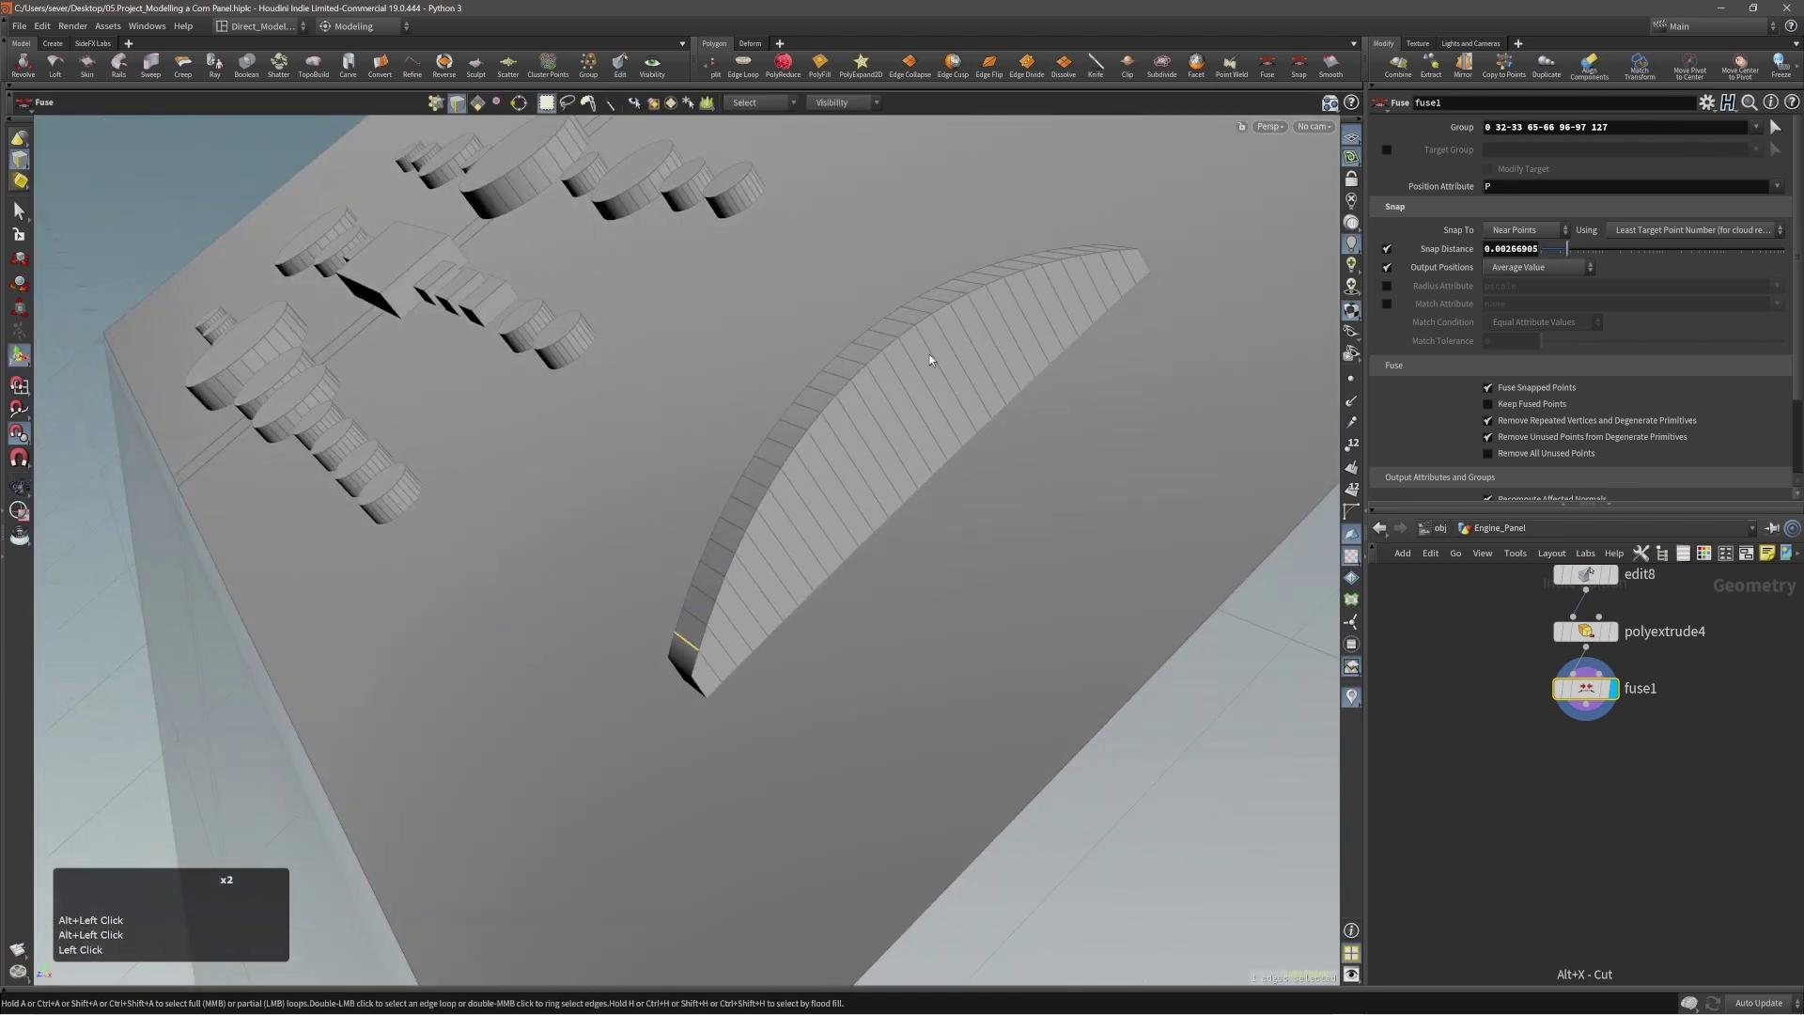
alt+drag(928, 353, 855, 484)
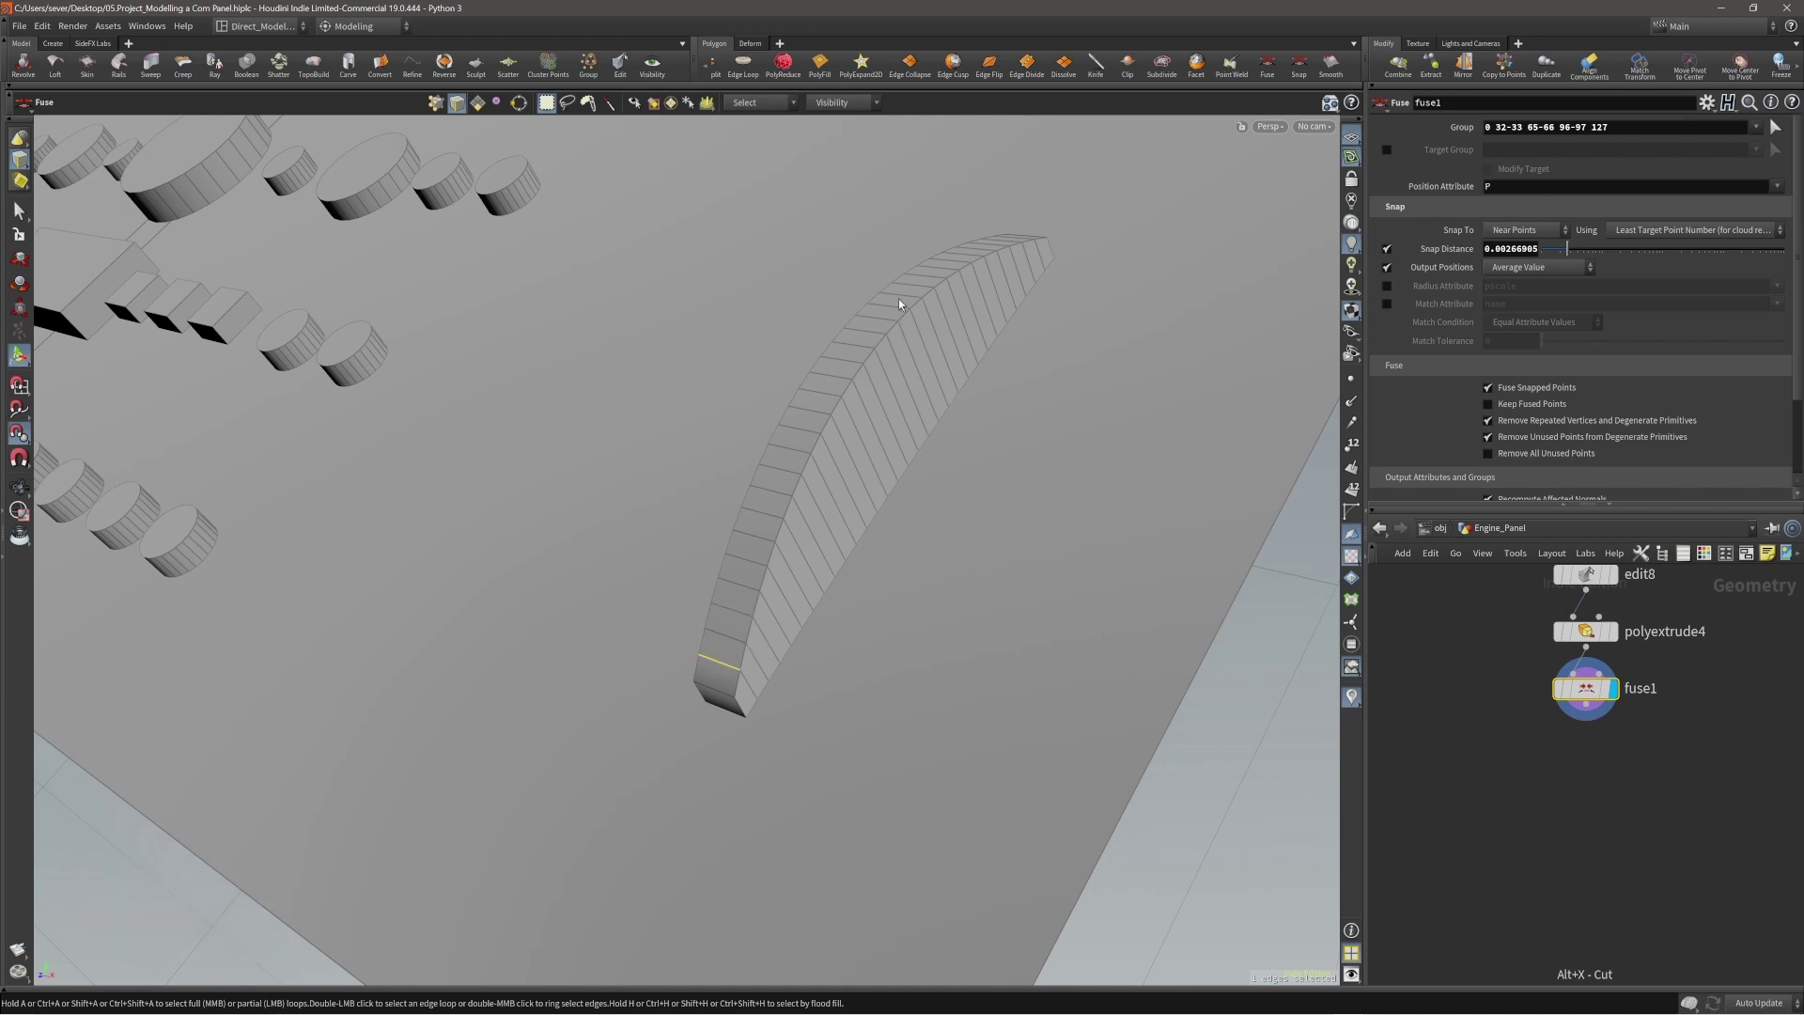
alt+middle_drag(719, 661, 725, 651)
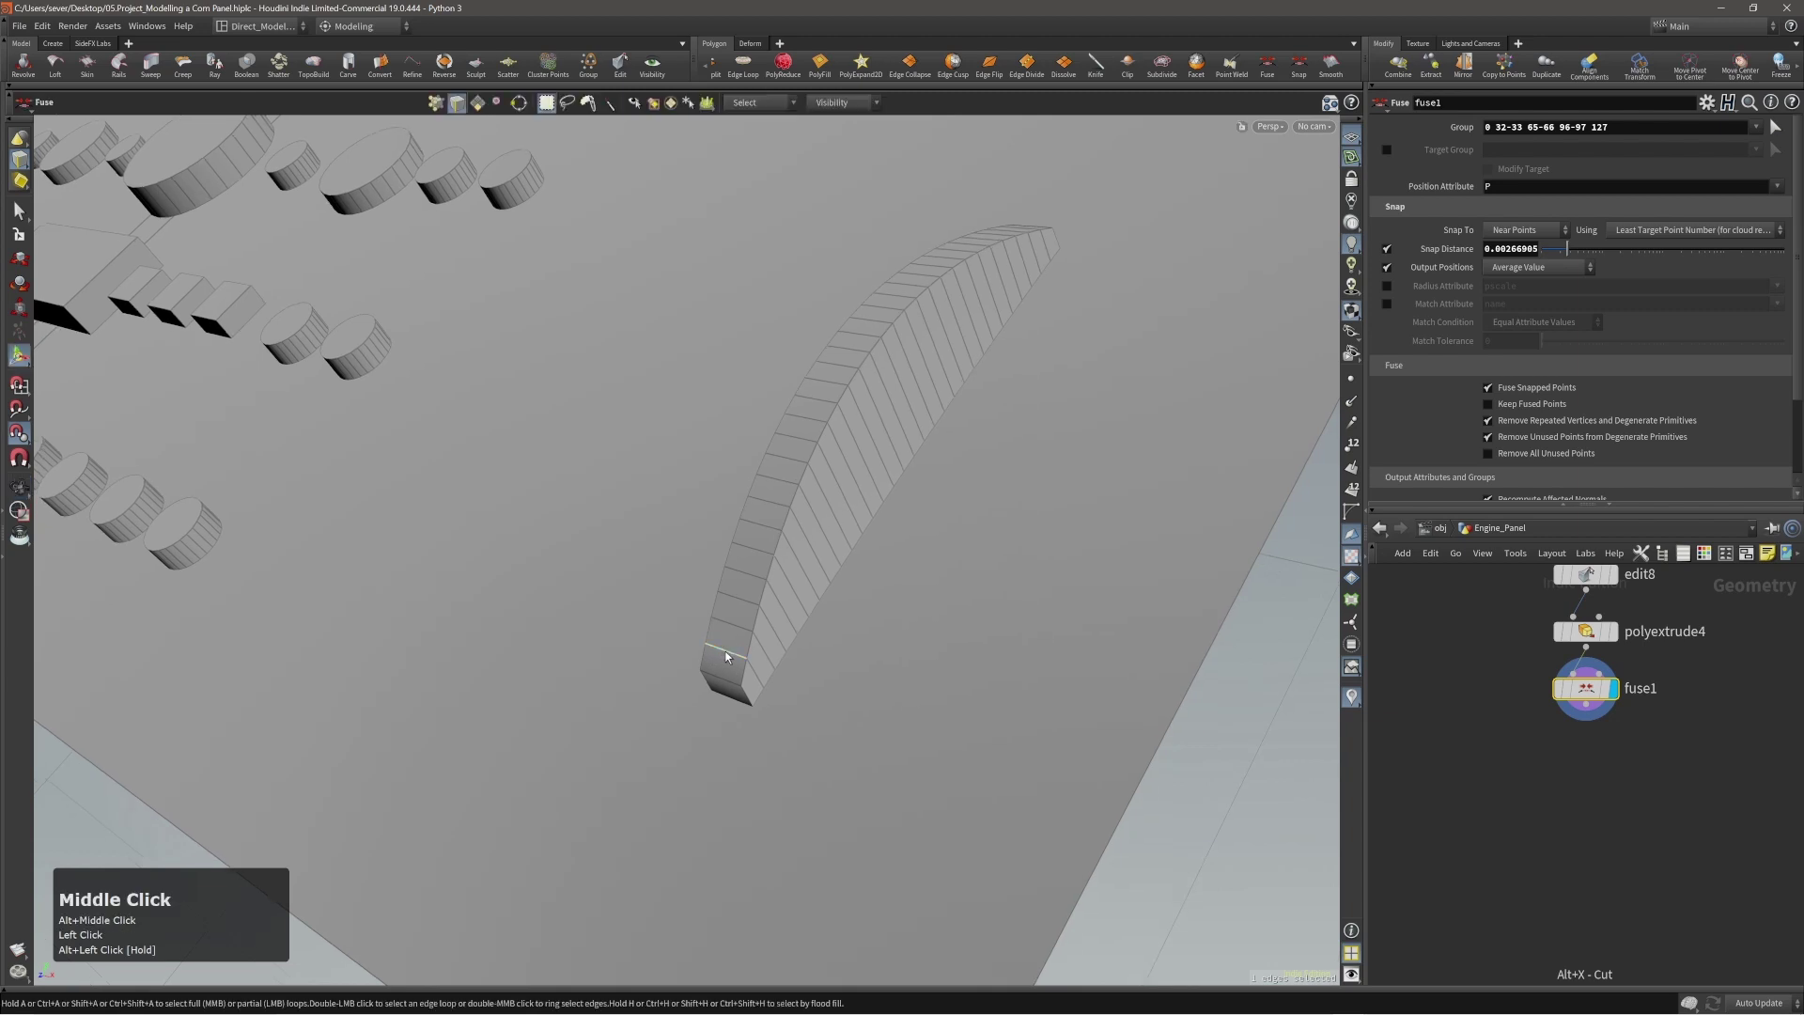
click(724, 651)
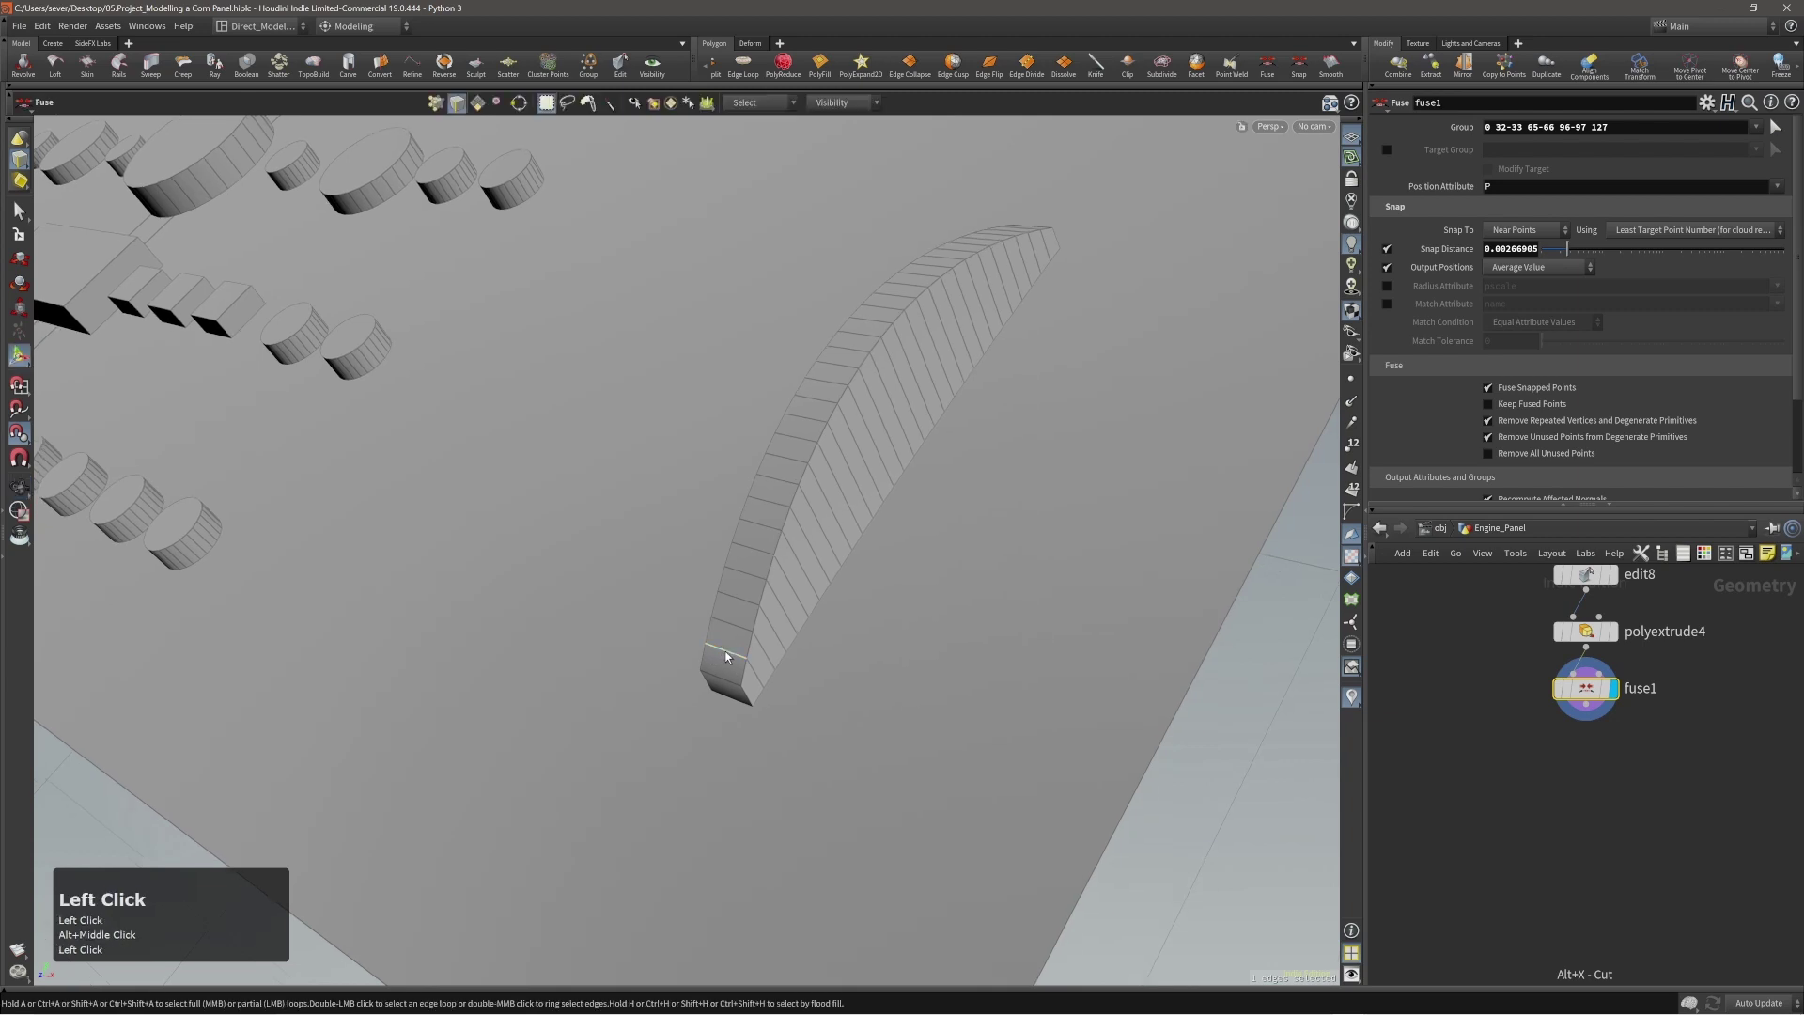
shift+click(748, 601)
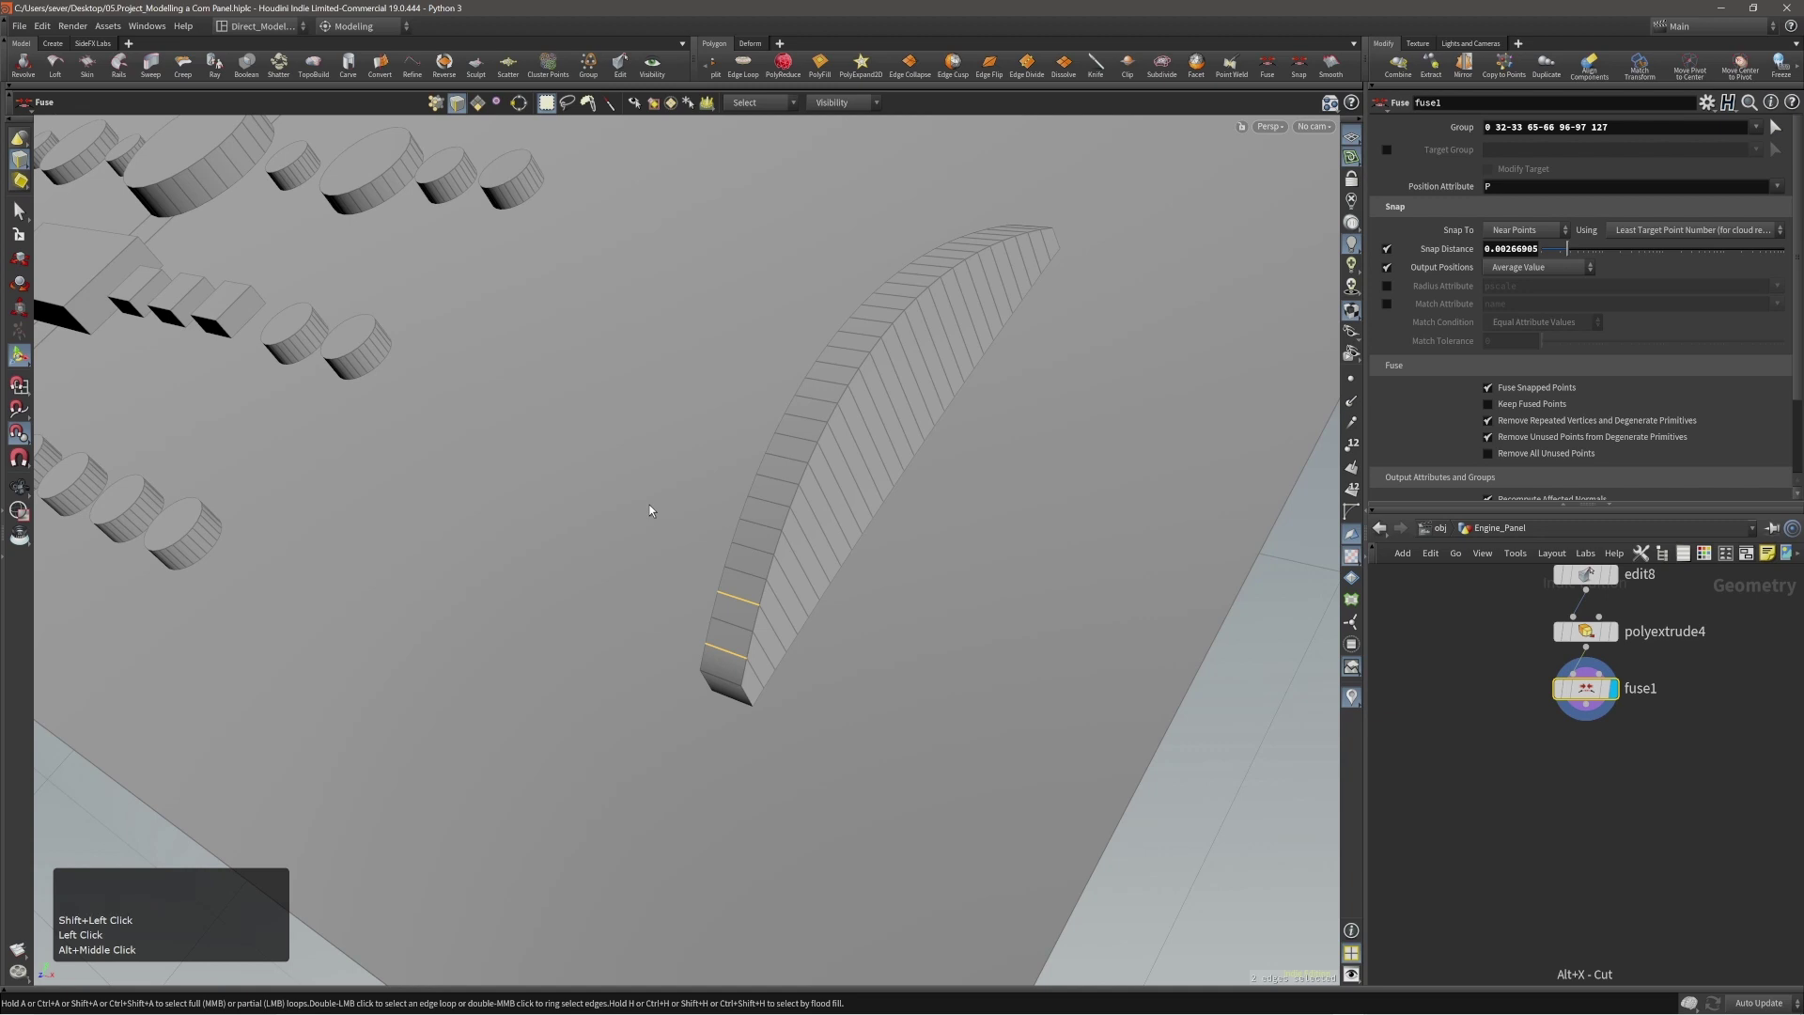
key(shift+p)
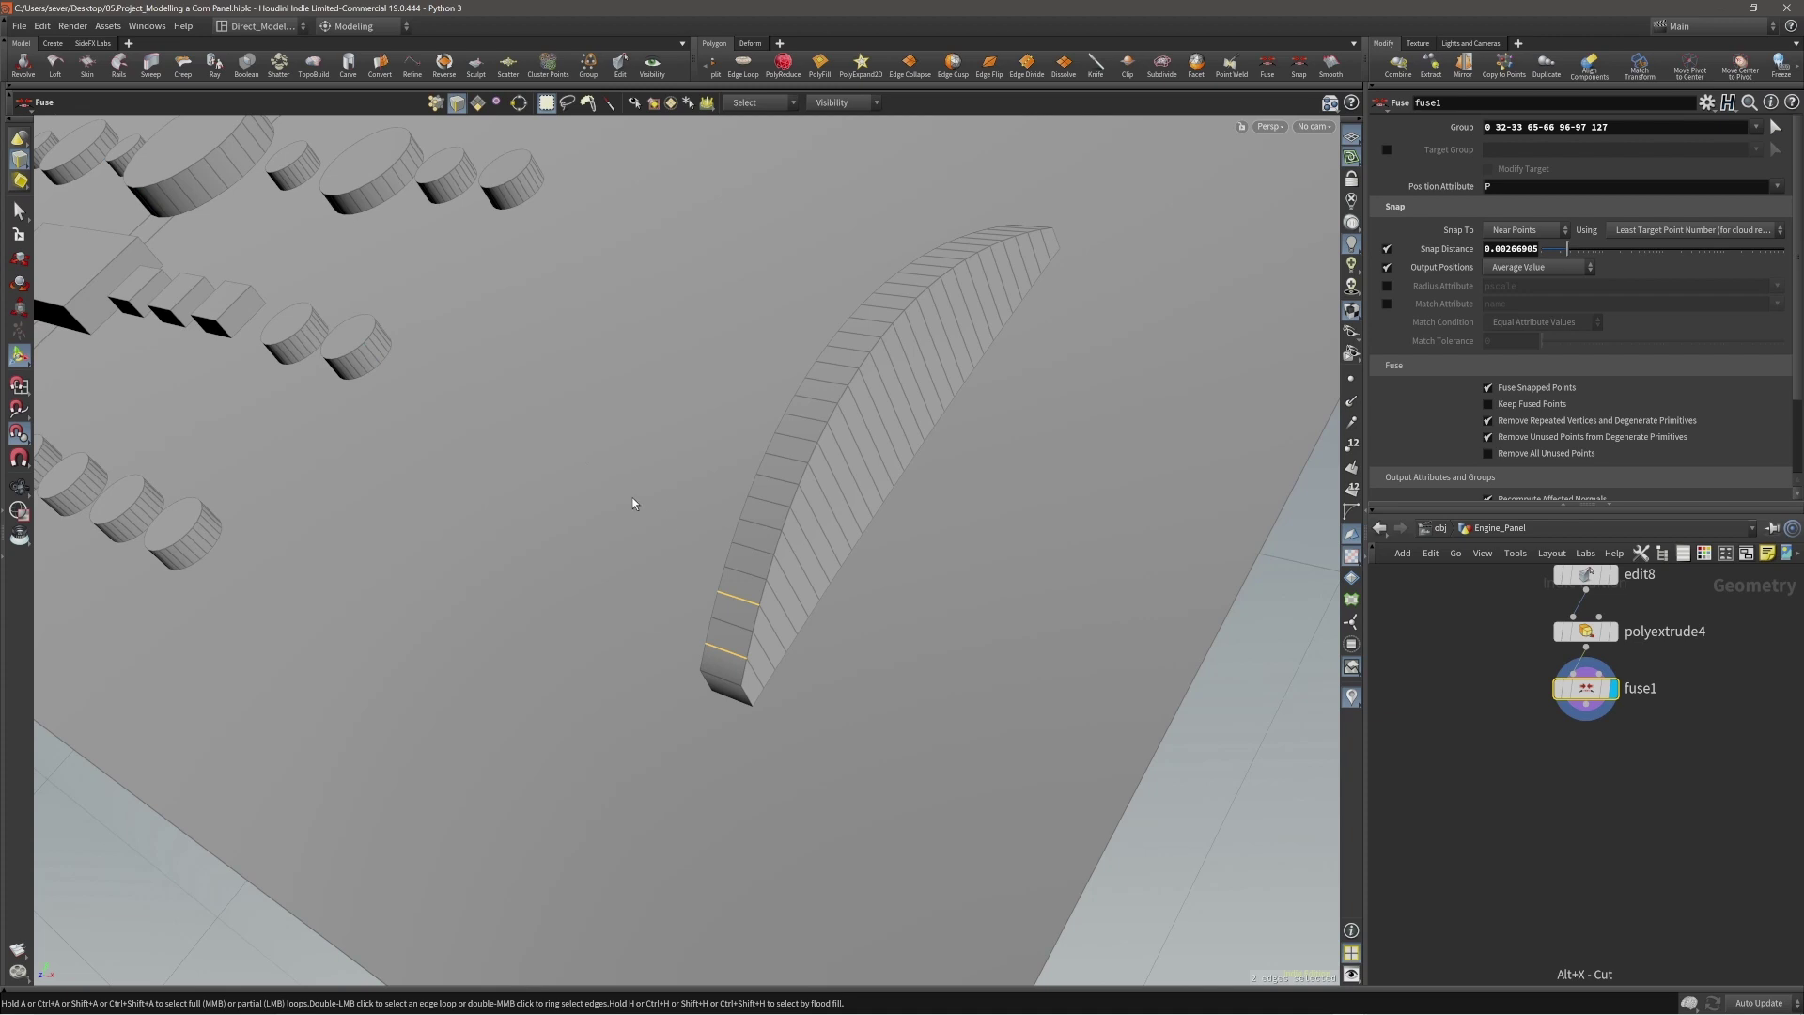
key(shift)
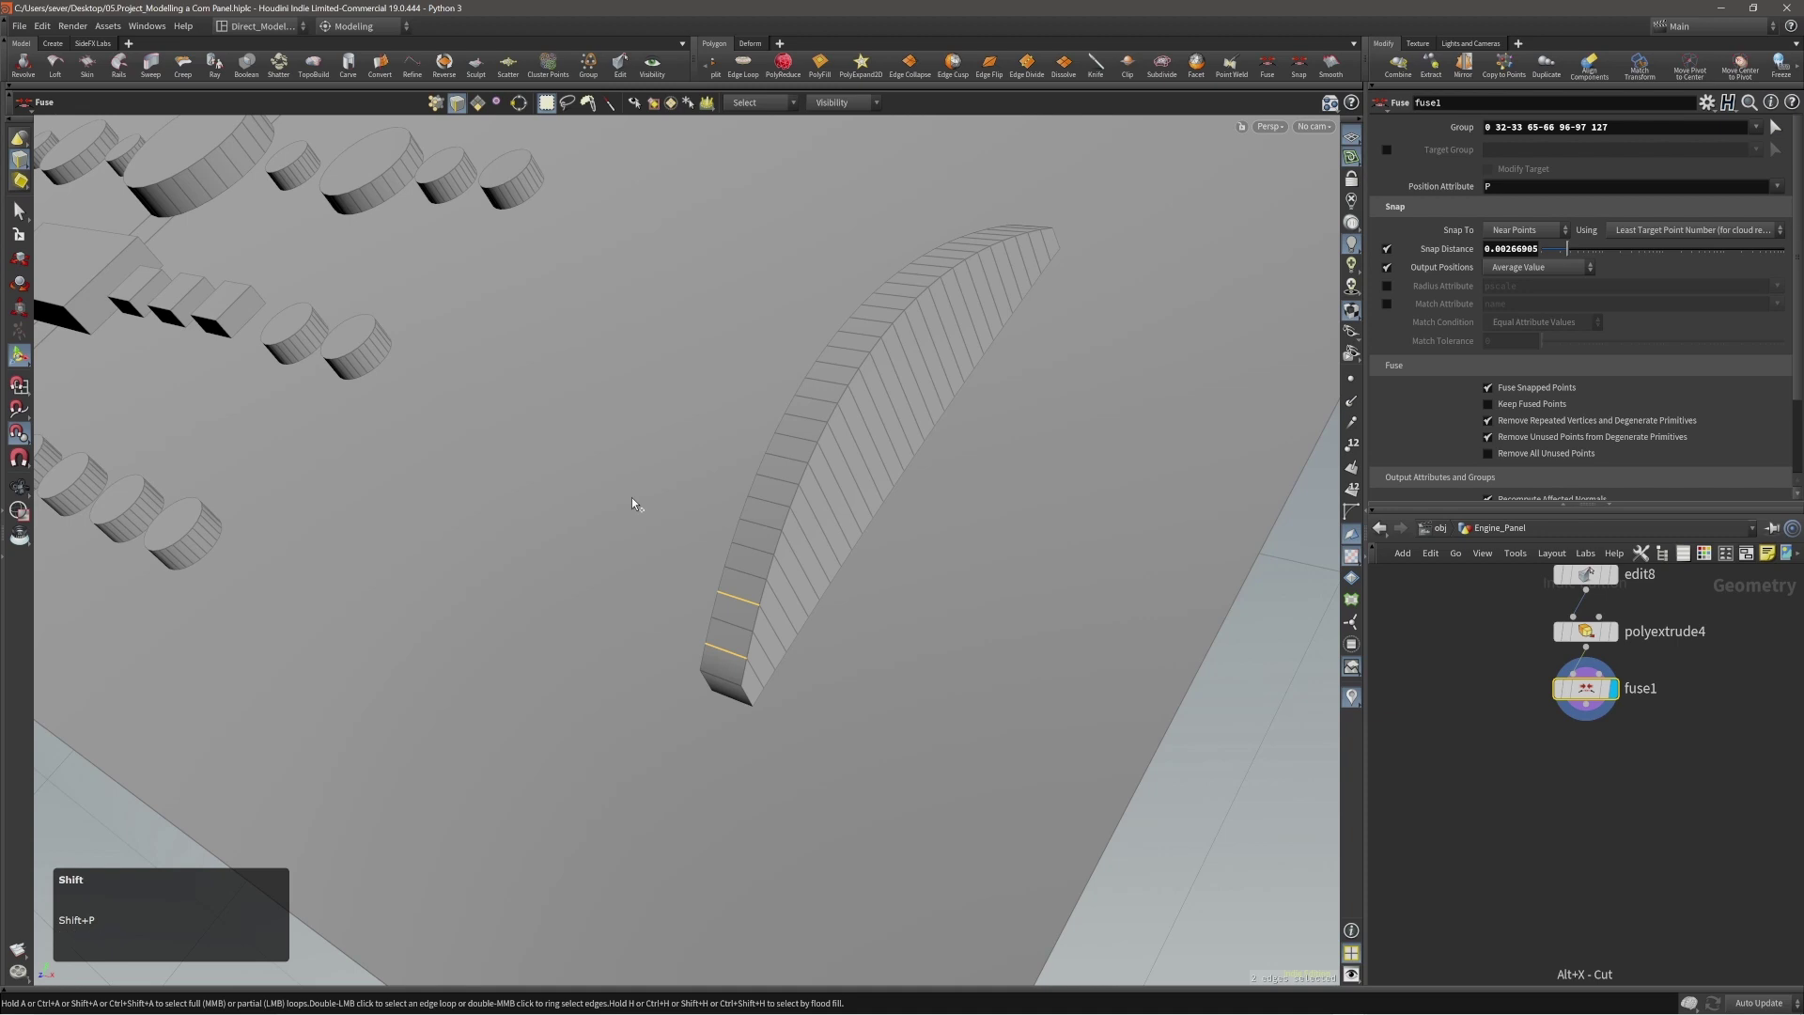
Expand the alternating edge selection pattern along the whole arch and sideways across its flat faces.
key(shift+Up)
key(shift+Up)
key(shift+Up)
key(shift+Up)
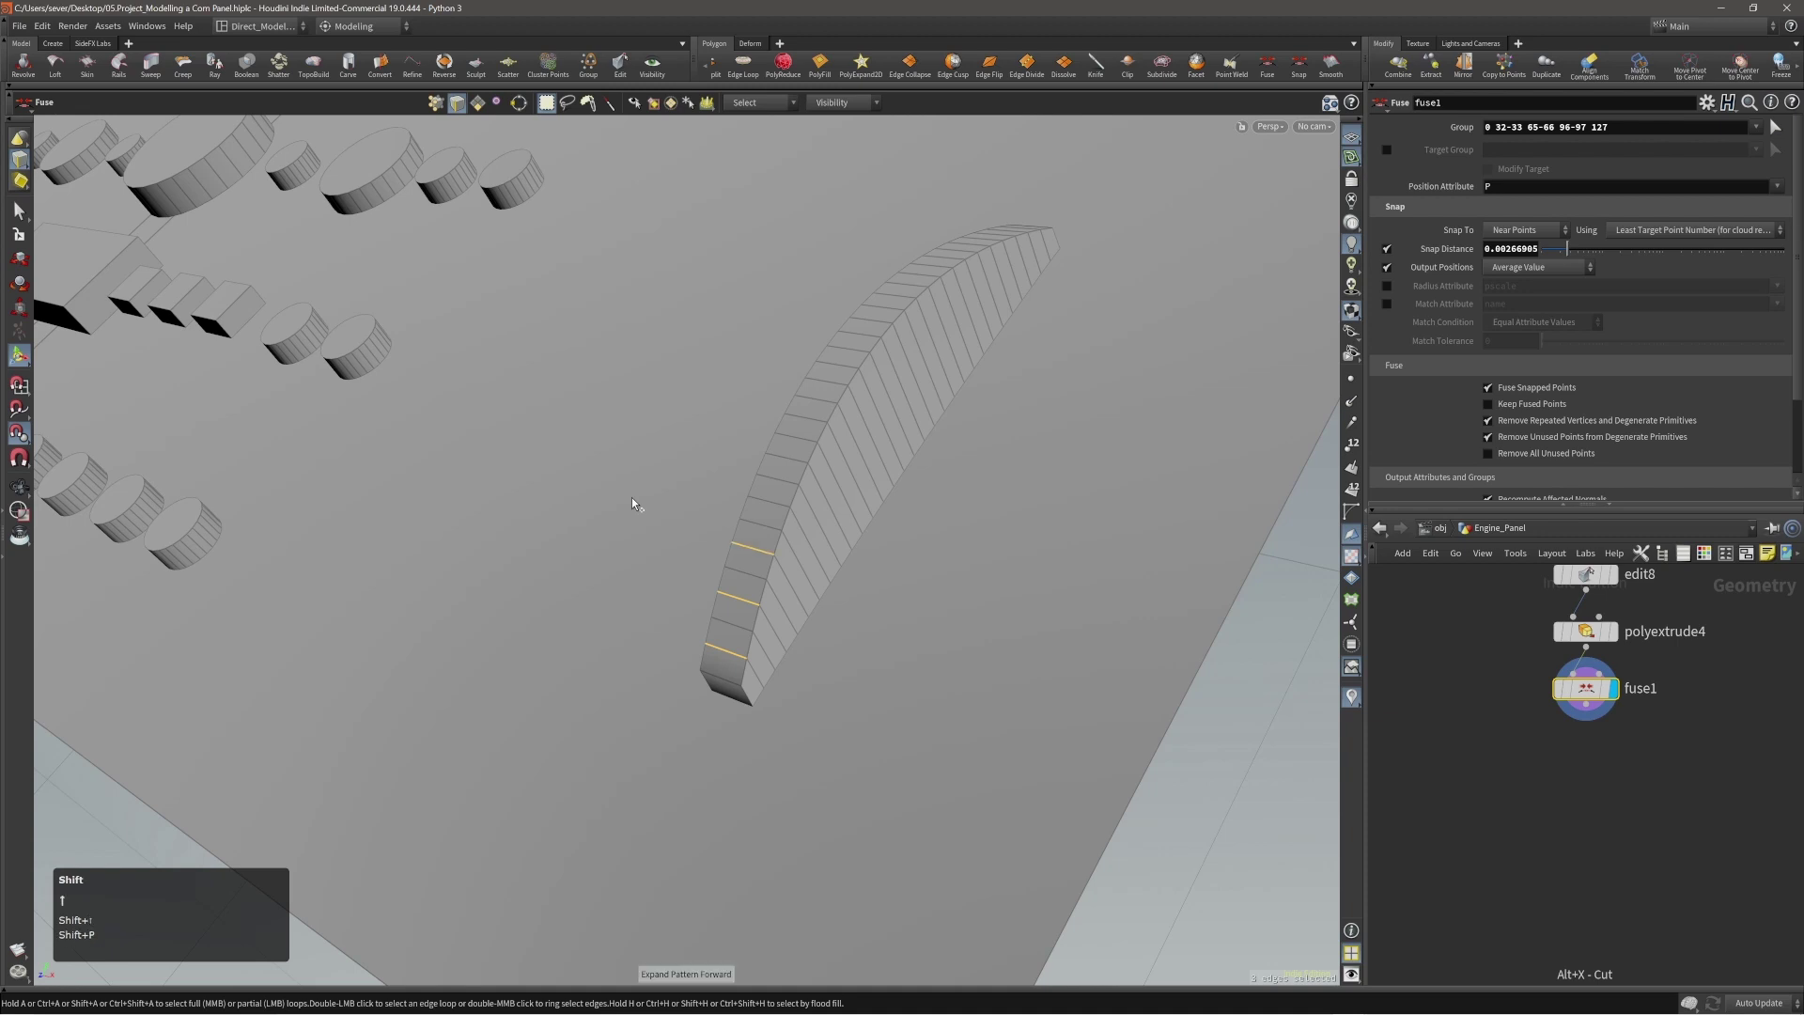
key(shift+Up)
key(shift+Up)
key(shift+Up)
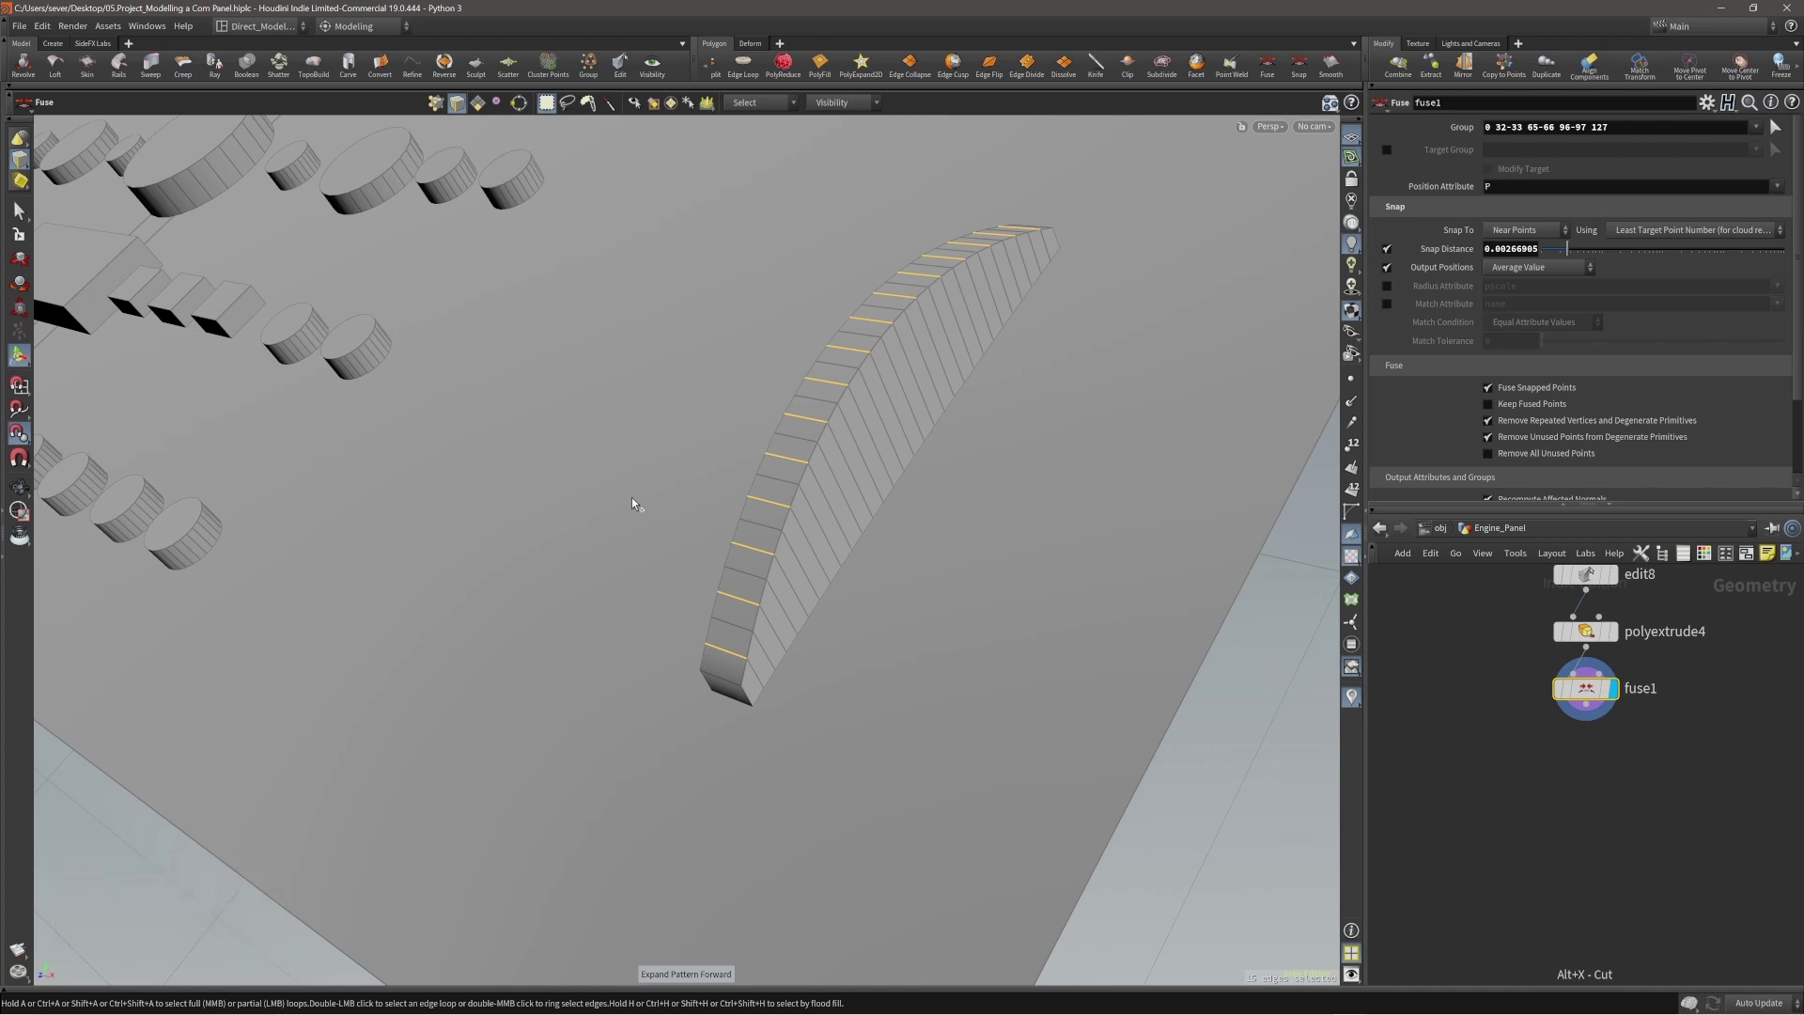
key(shift+Left)
key(shift+Right)
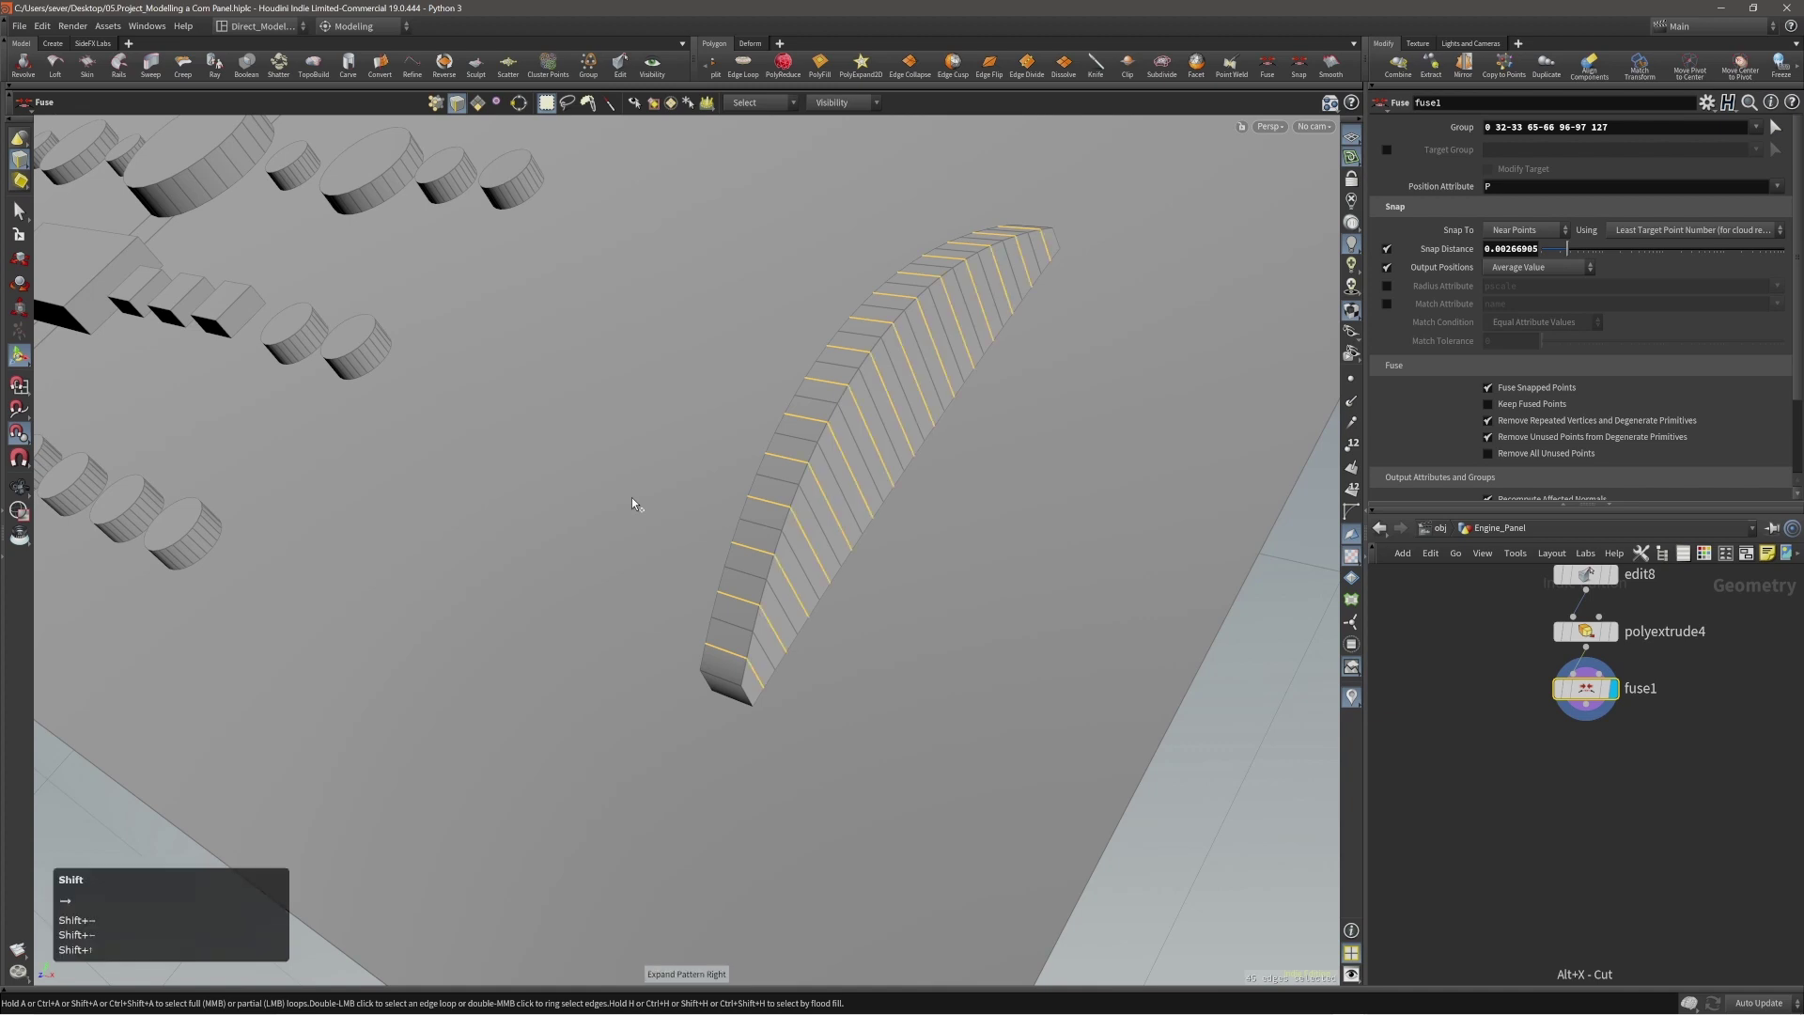
Dissolve the selected alternate edges to halve the arch's segments.
alt+drag(763, 531, 850, 536)
alt+middle_drag(850, 535, 833, 555)
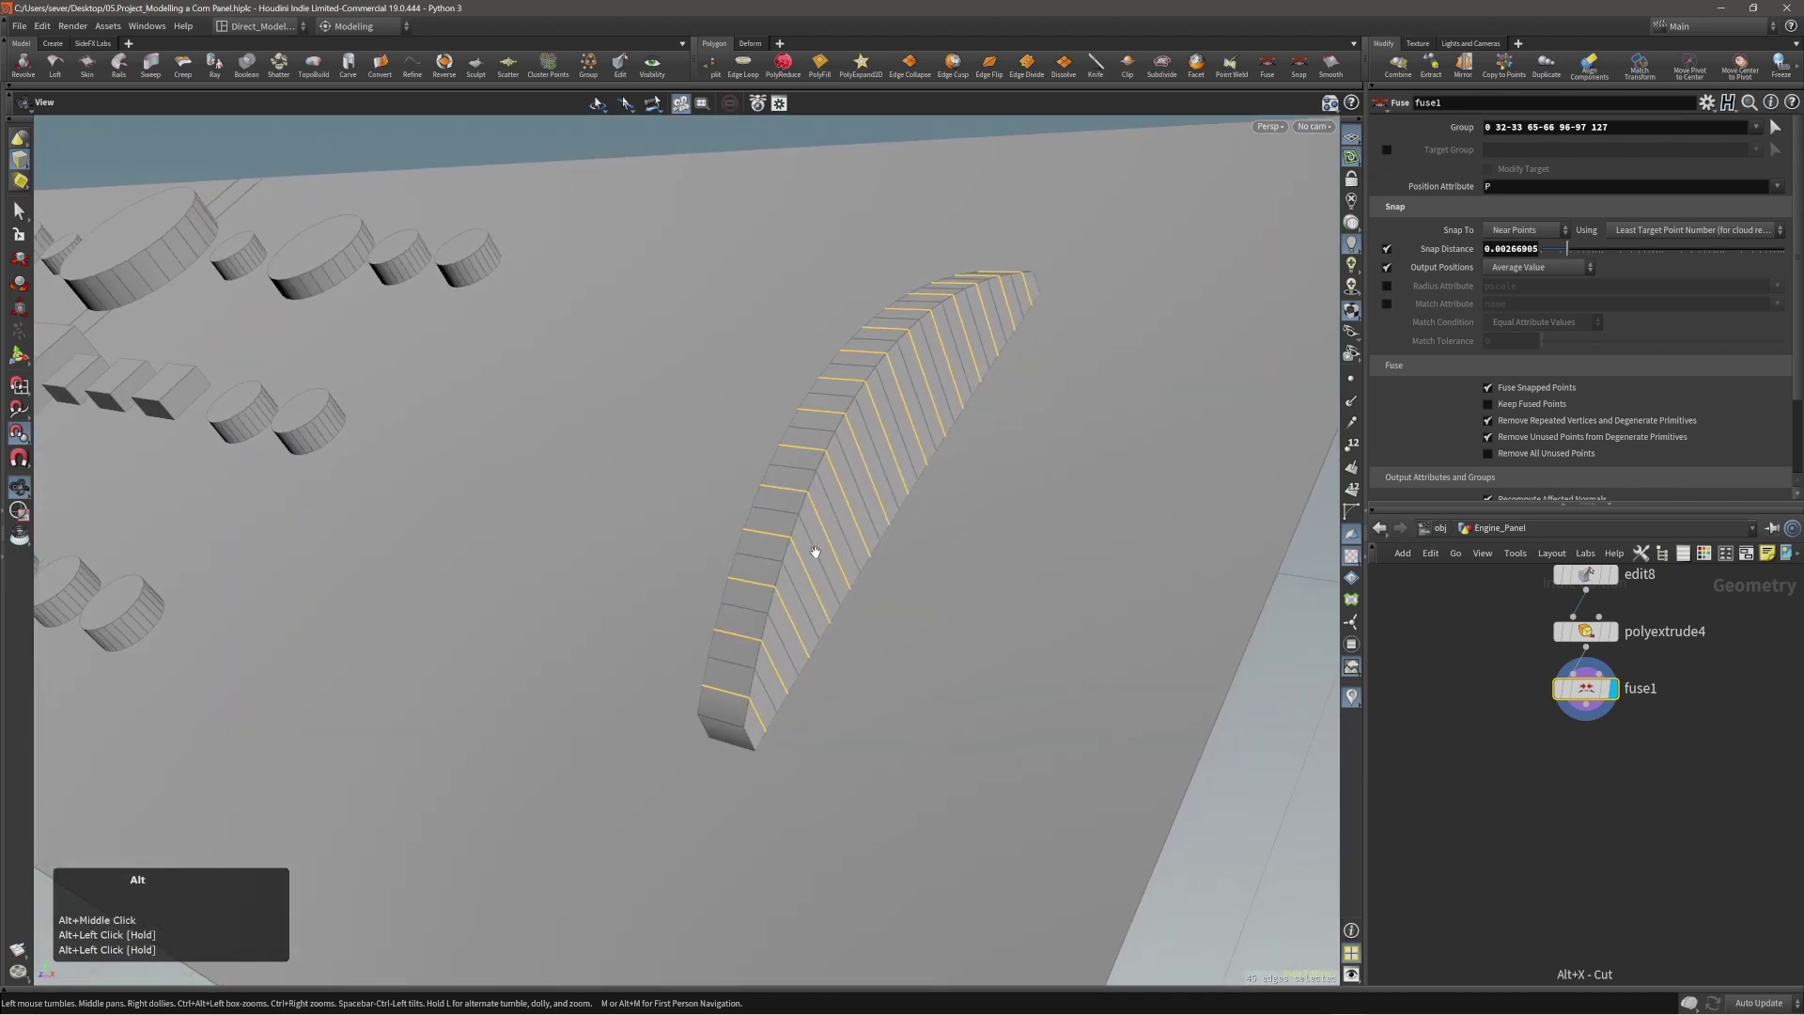
key(Delete)
alt+drag(814, 518, 678, 534)
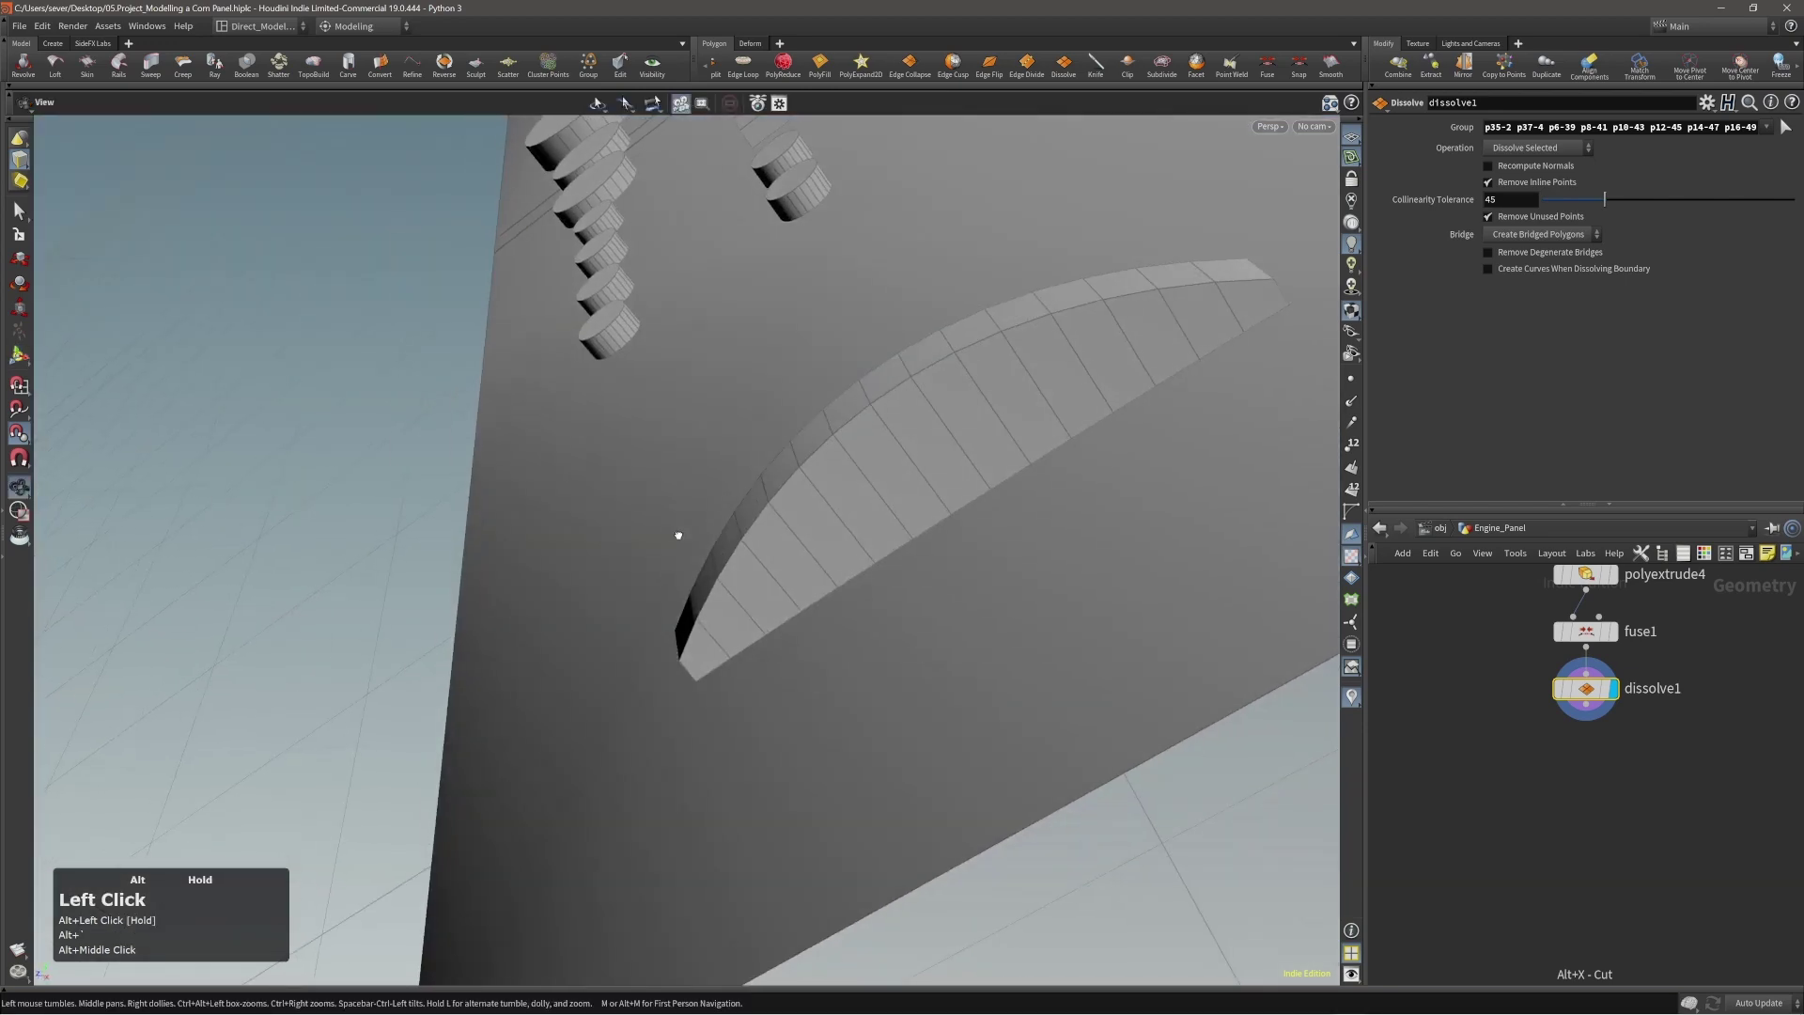
alt+right_drag(679, 535, 837, 495)
alt+drag(837, 496, 780, 486)
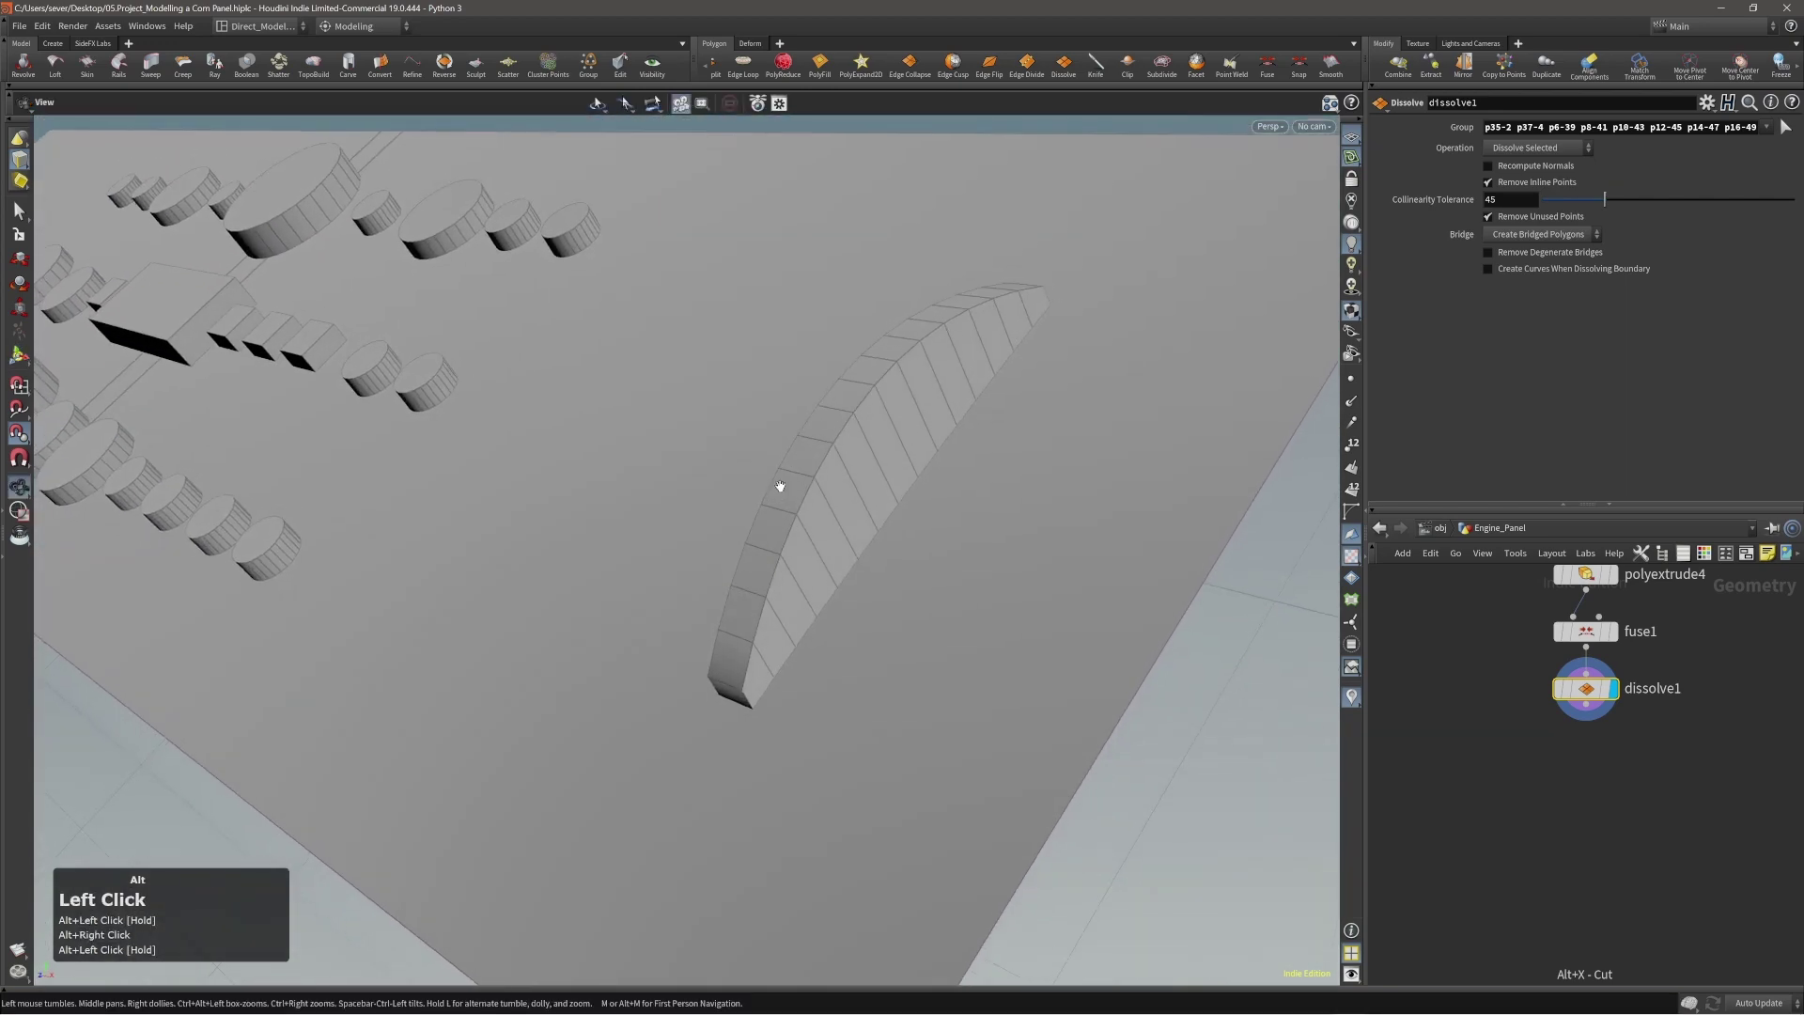
alt+right_drag(780, 486, 820, 473)
alt+middle_drag(820, 474, 812, 490)
Select the whole arched piece, nudge it slightly and scale it thinner across its width.
key(4)
double_click(816, 488)
alt+right_drag(818, 487, 829, 493)
key(e)
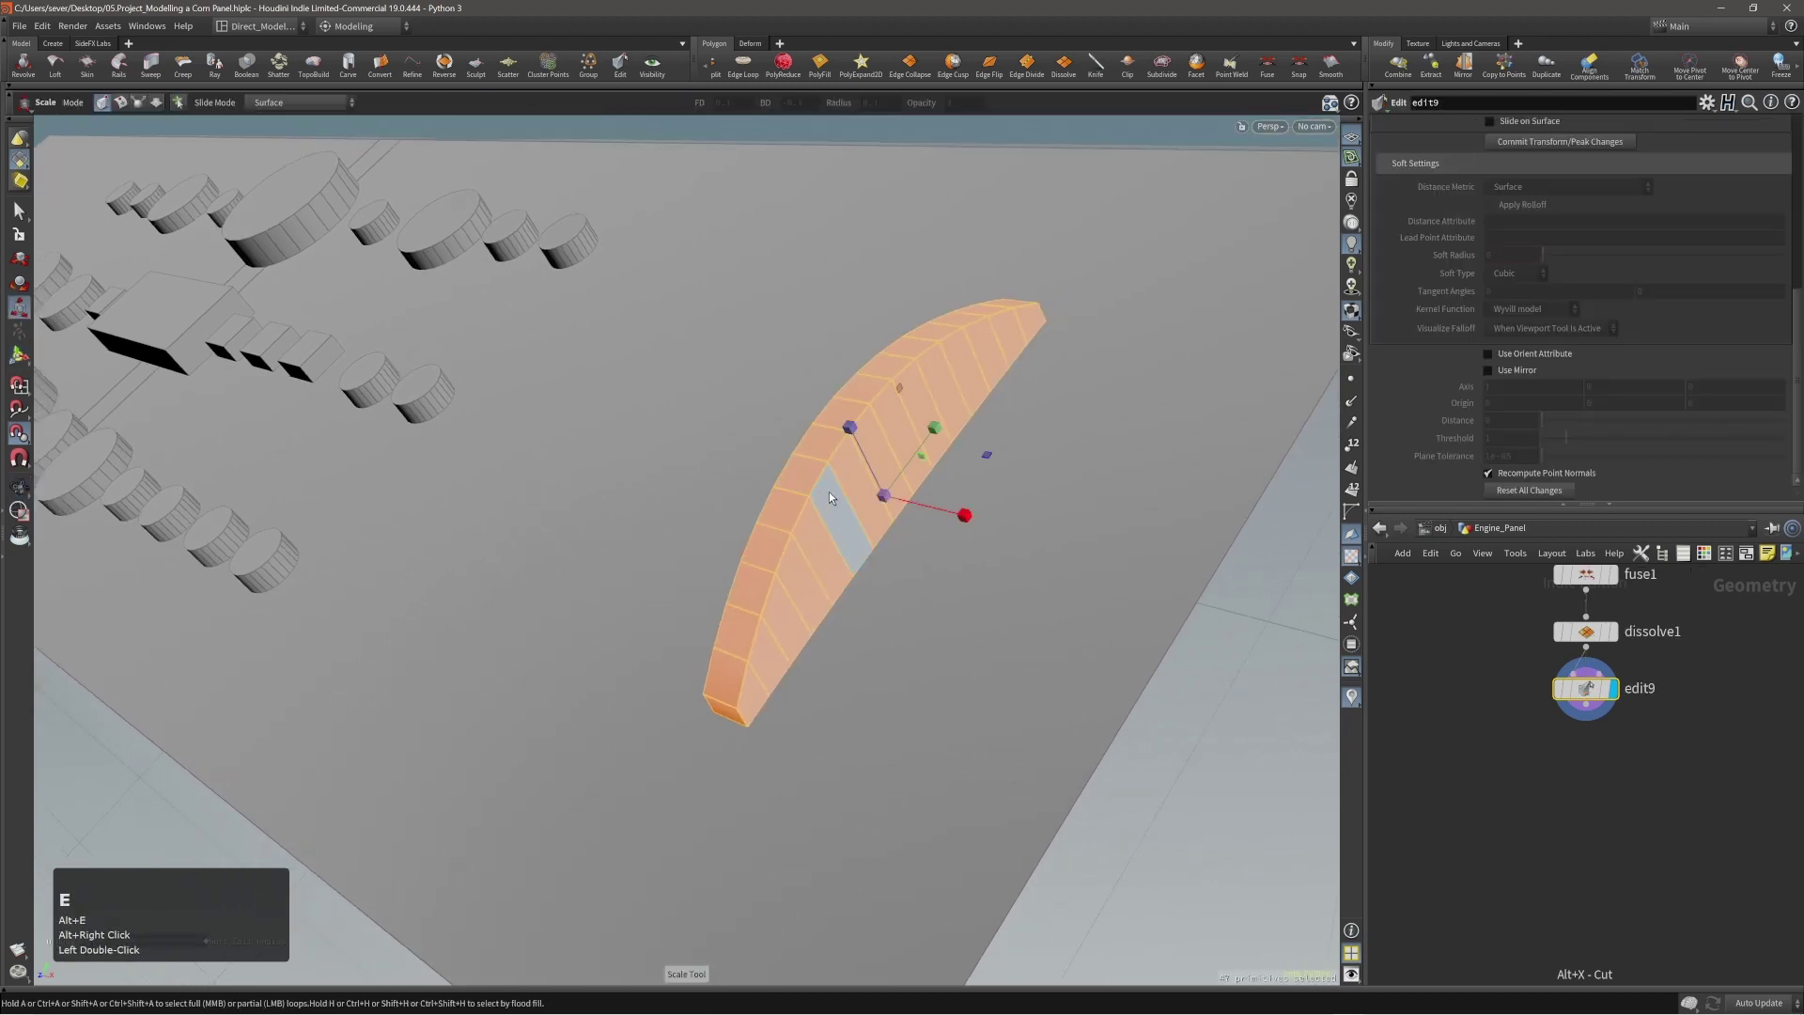
click(822, 496)
alt+drag(815, 500, 792, 359)
key(t)
middle_drag(792, 359, 812, 385)
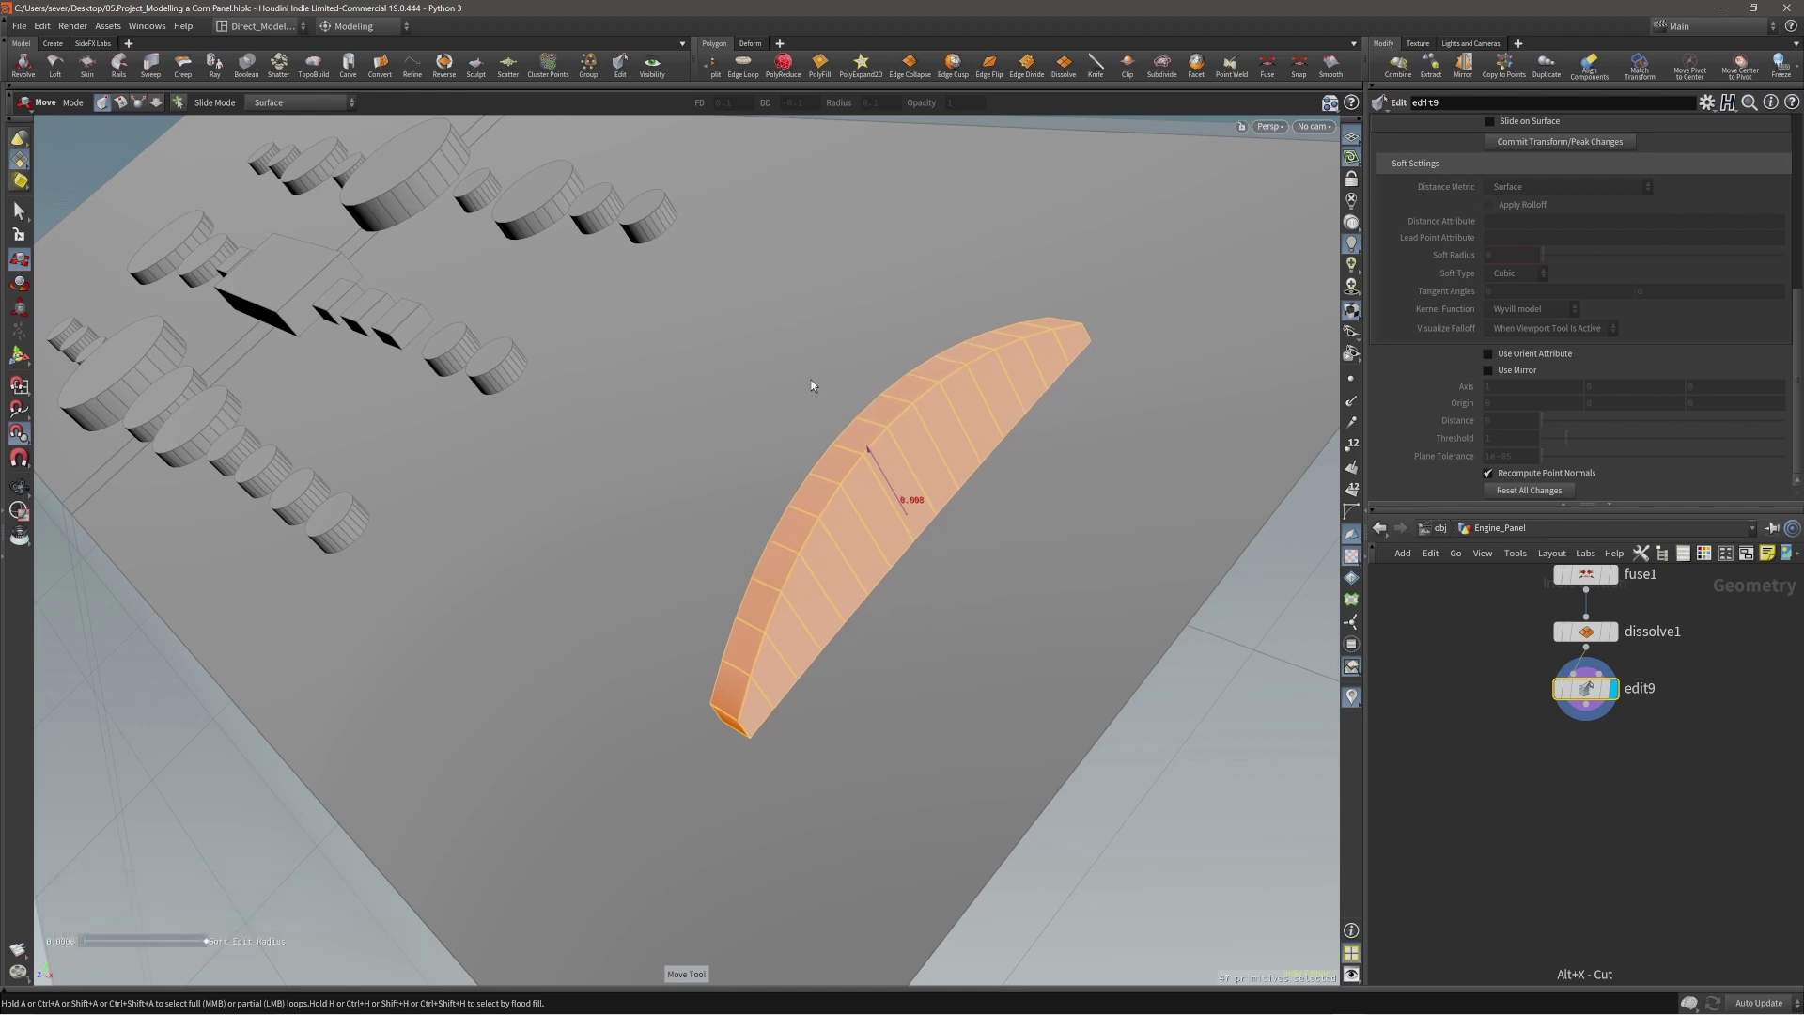
alt+drag(812, 385, 884, 487)
key(e)
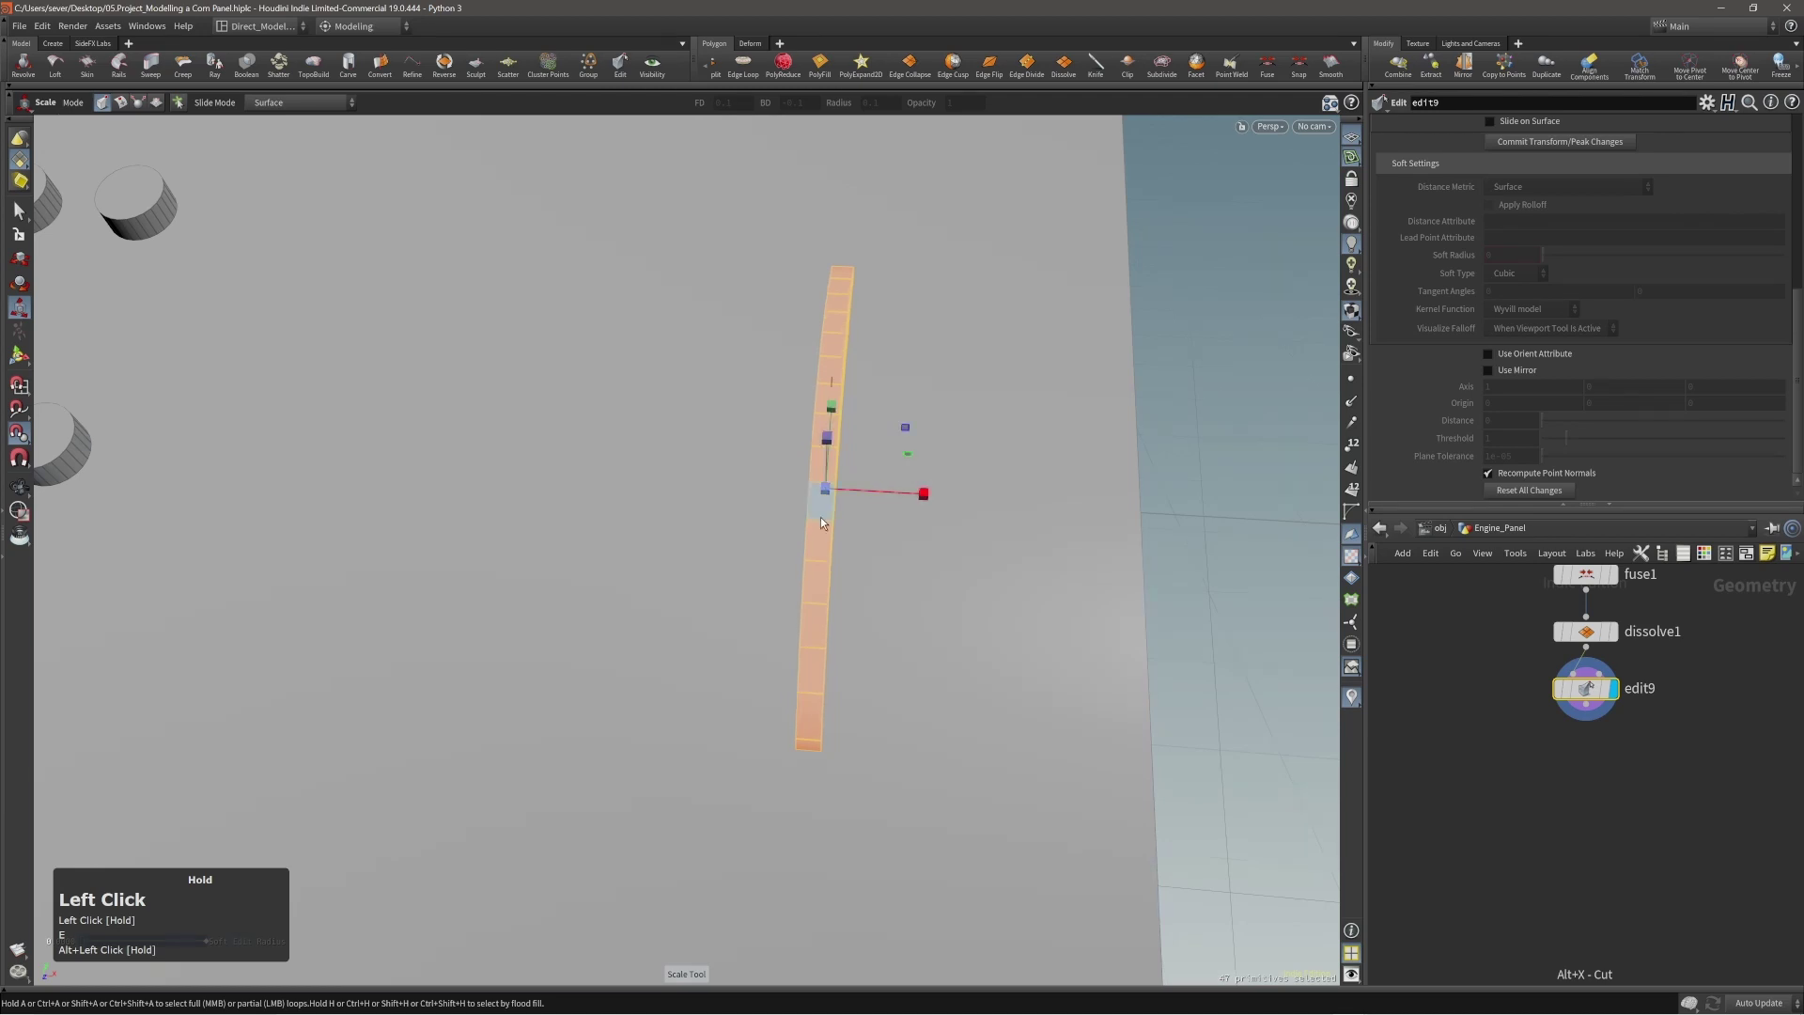
Copy the thin arched piece with Copy and Transform, offset about -0.0305 along X.
key(c)
click(766, 486)
middle_drag(979, 590, 908, 587)
alt+right_drag(761, 690, 741, 672)
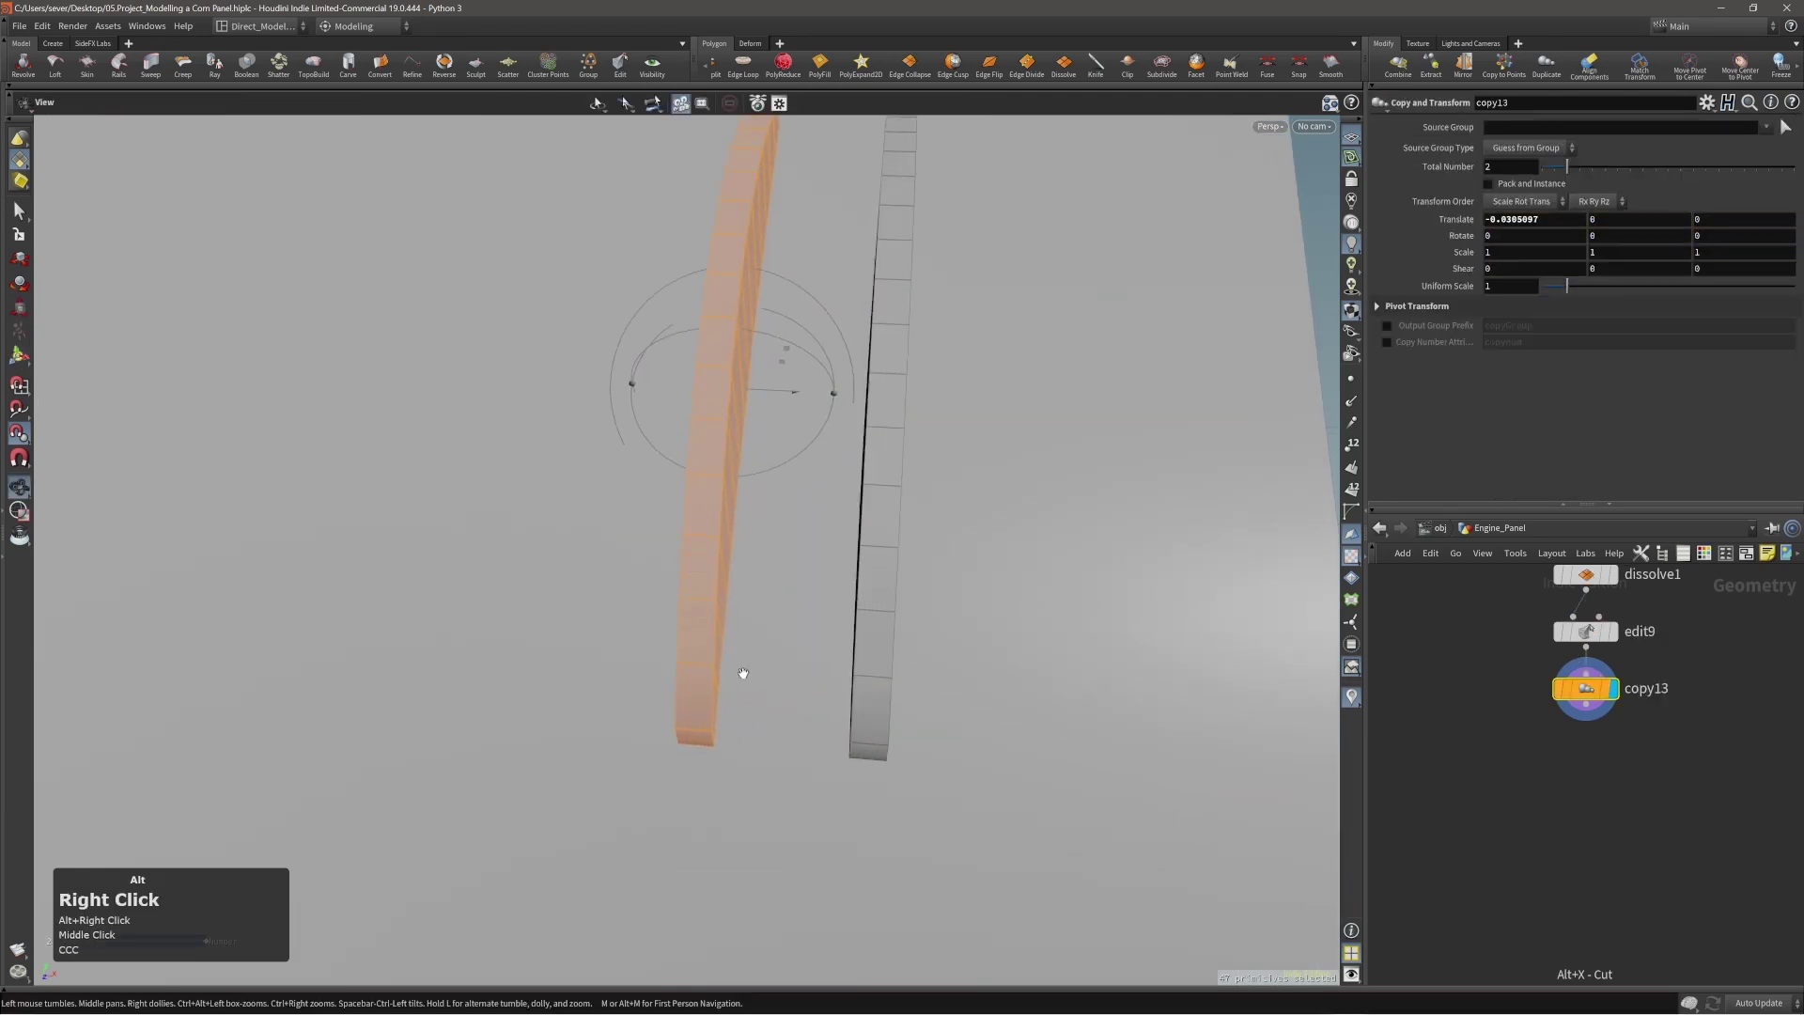
Bridge the facing end polygons of the two arches at both ends with PolyBridge to form one frame.
mouse_move(741, 673)
alt+mouse_down()
mouse_move(706, 713)
mouse_move(658, 714)
mouse_move(770, 658)
alt+mouse_up()
key(3)
click(718, 738)
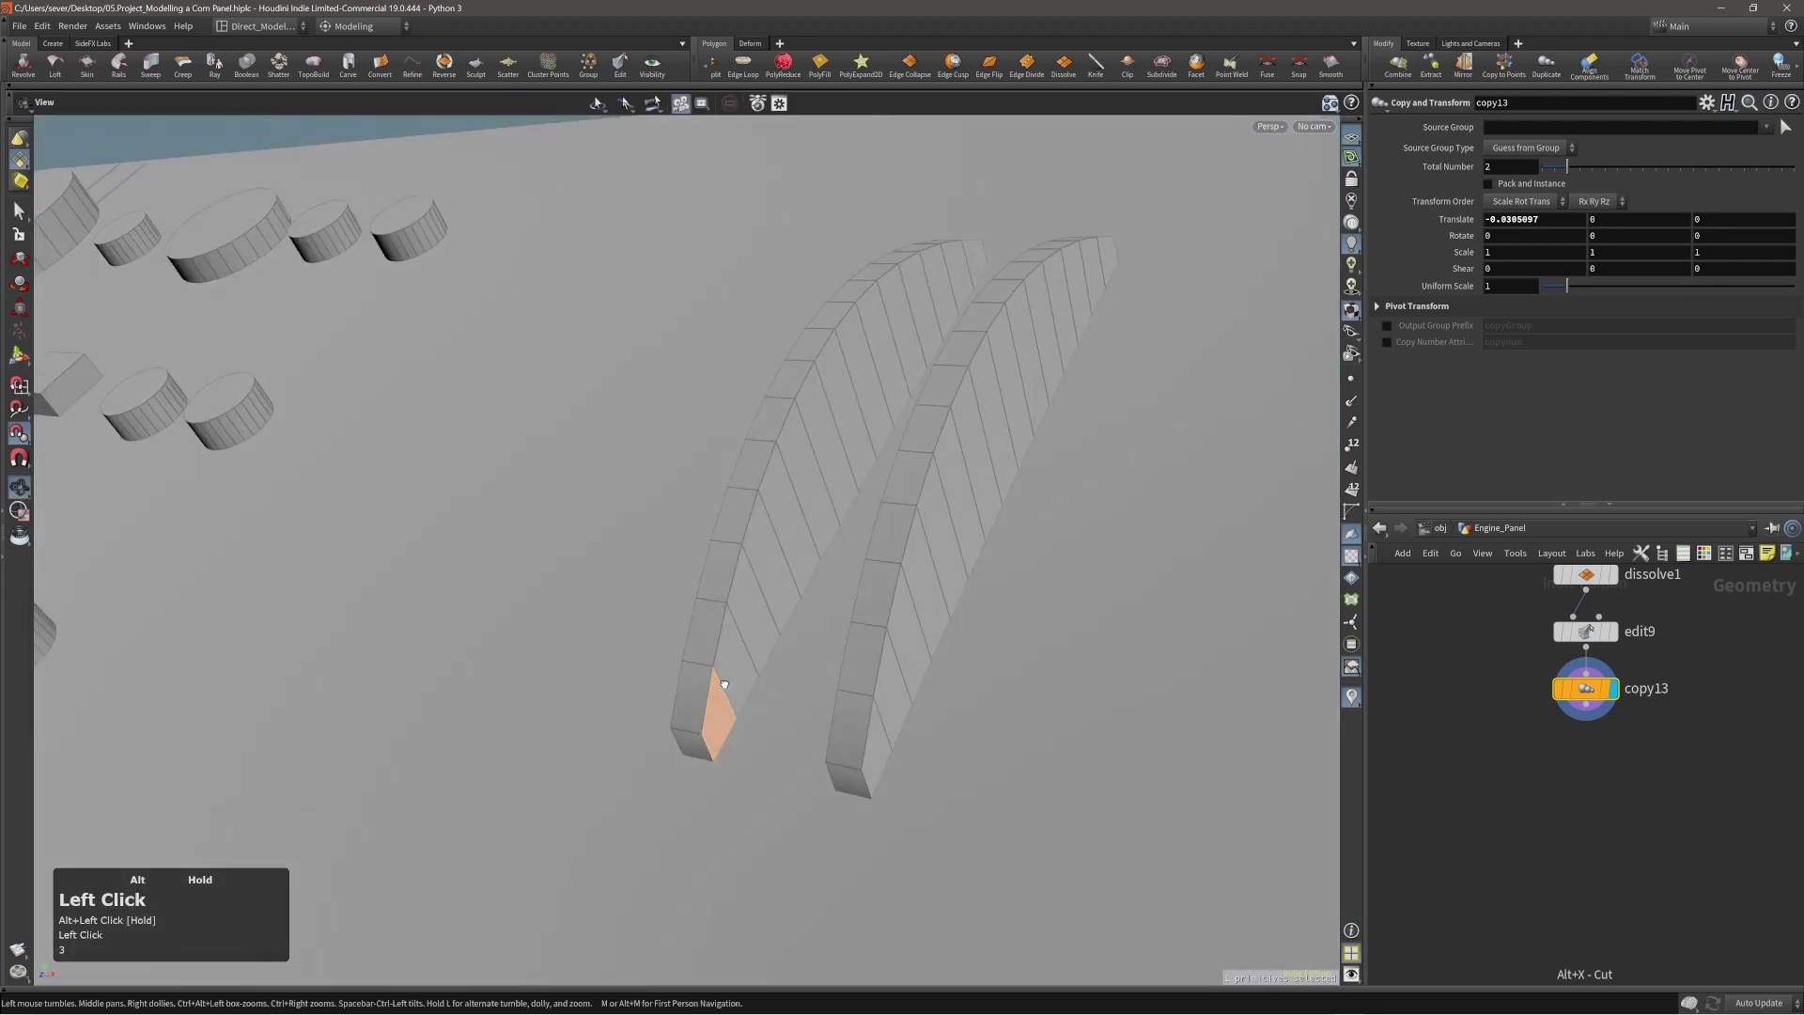
alt+middle_drag(771, 657, 921, 410)
click(920, 410)
alt+middle_drag(887, 509, 785, 600)
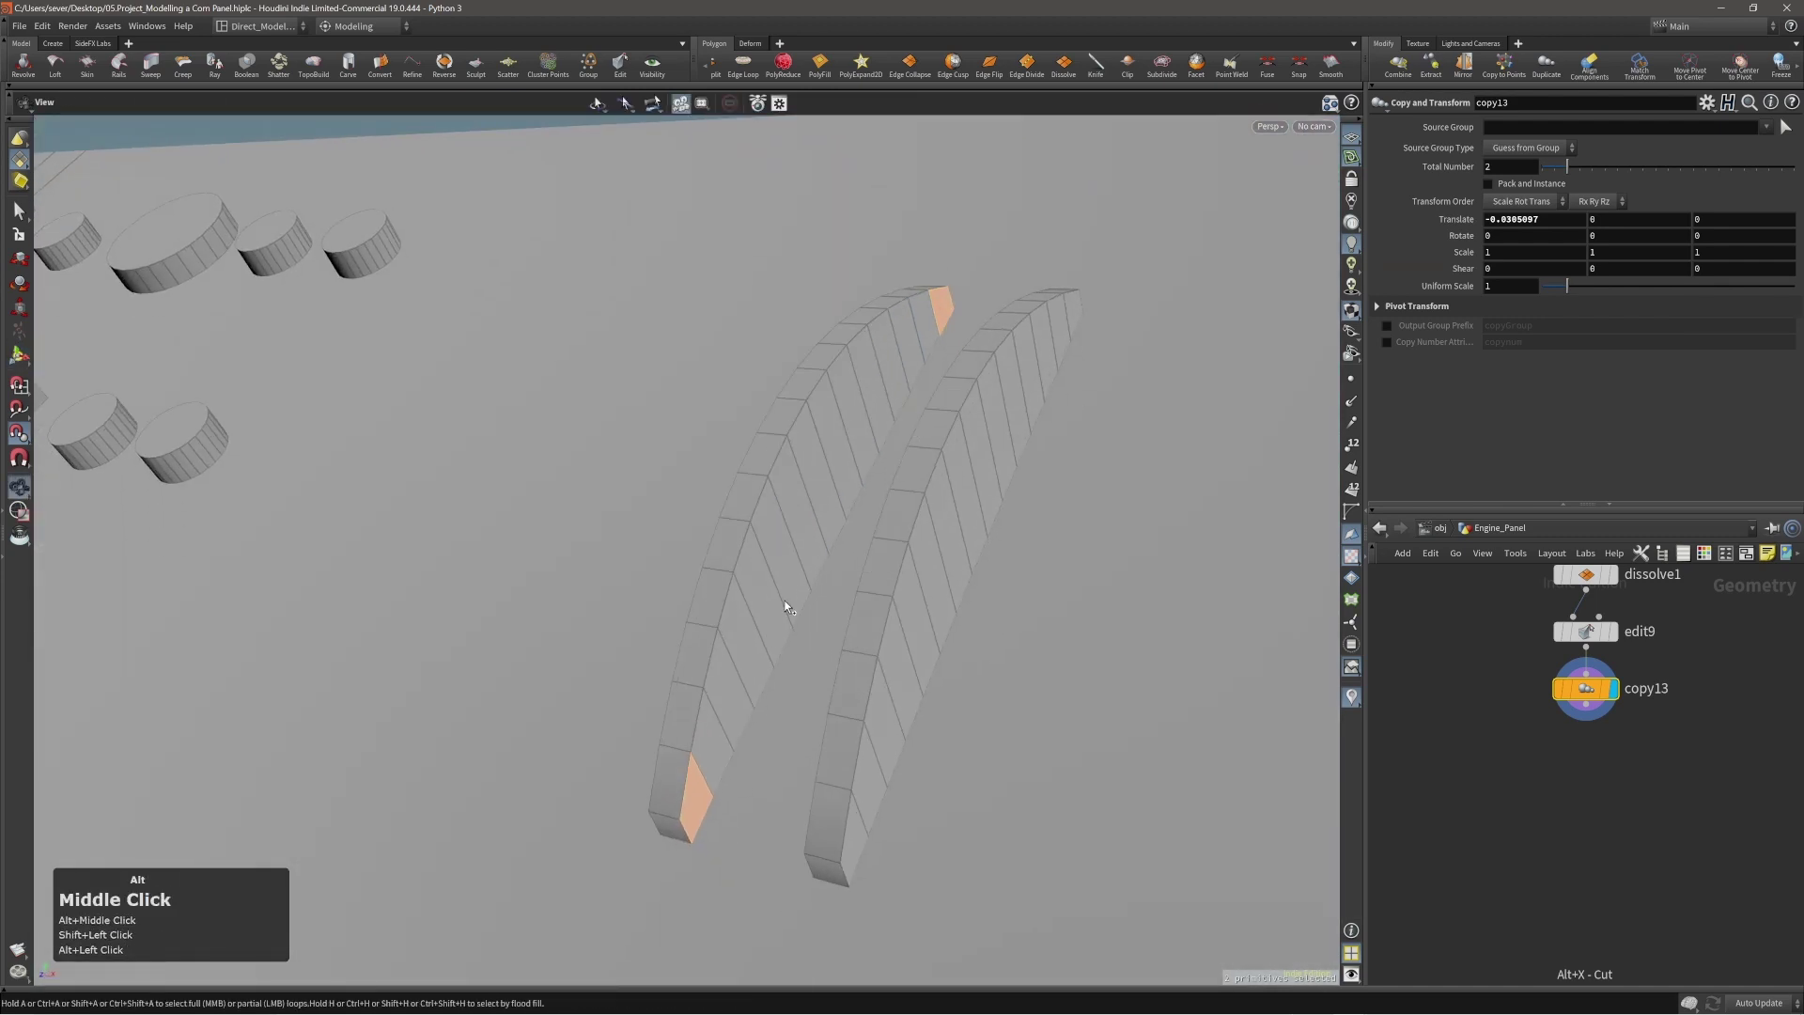
key(c)
click(806, 628)
alt+drag(806, 627, 947, 729)
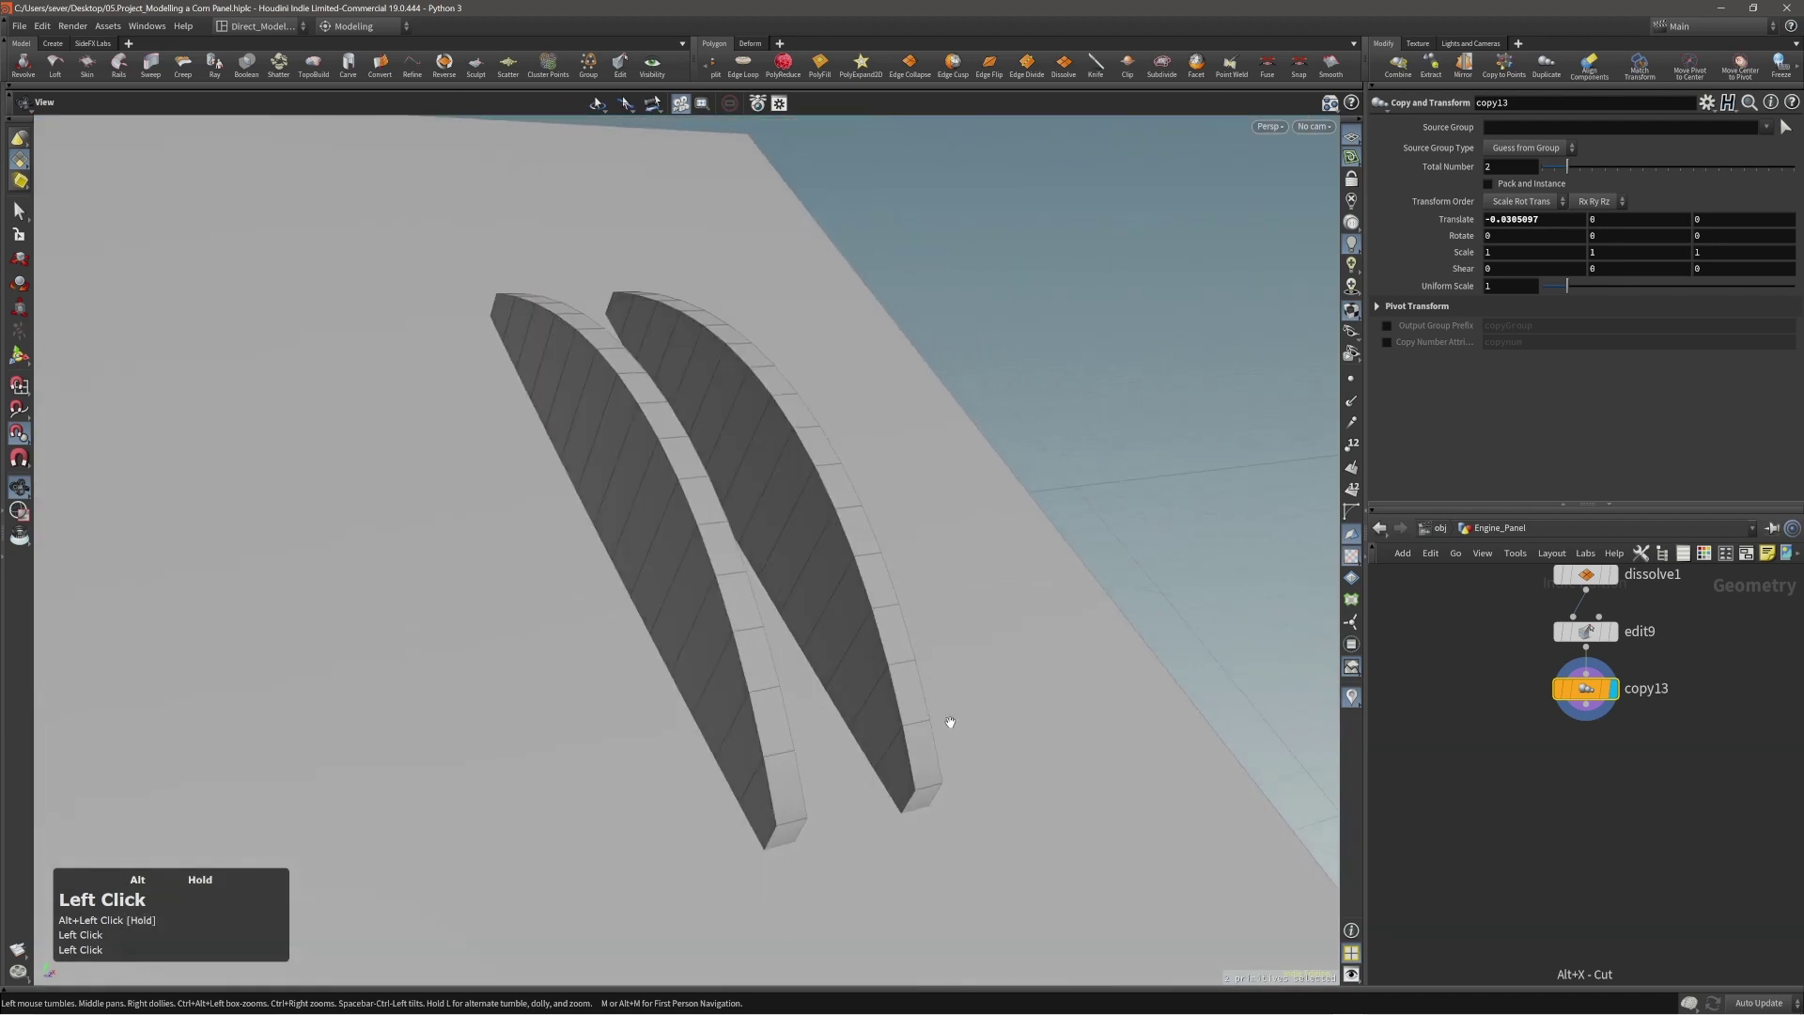
shift+click(620, 305)
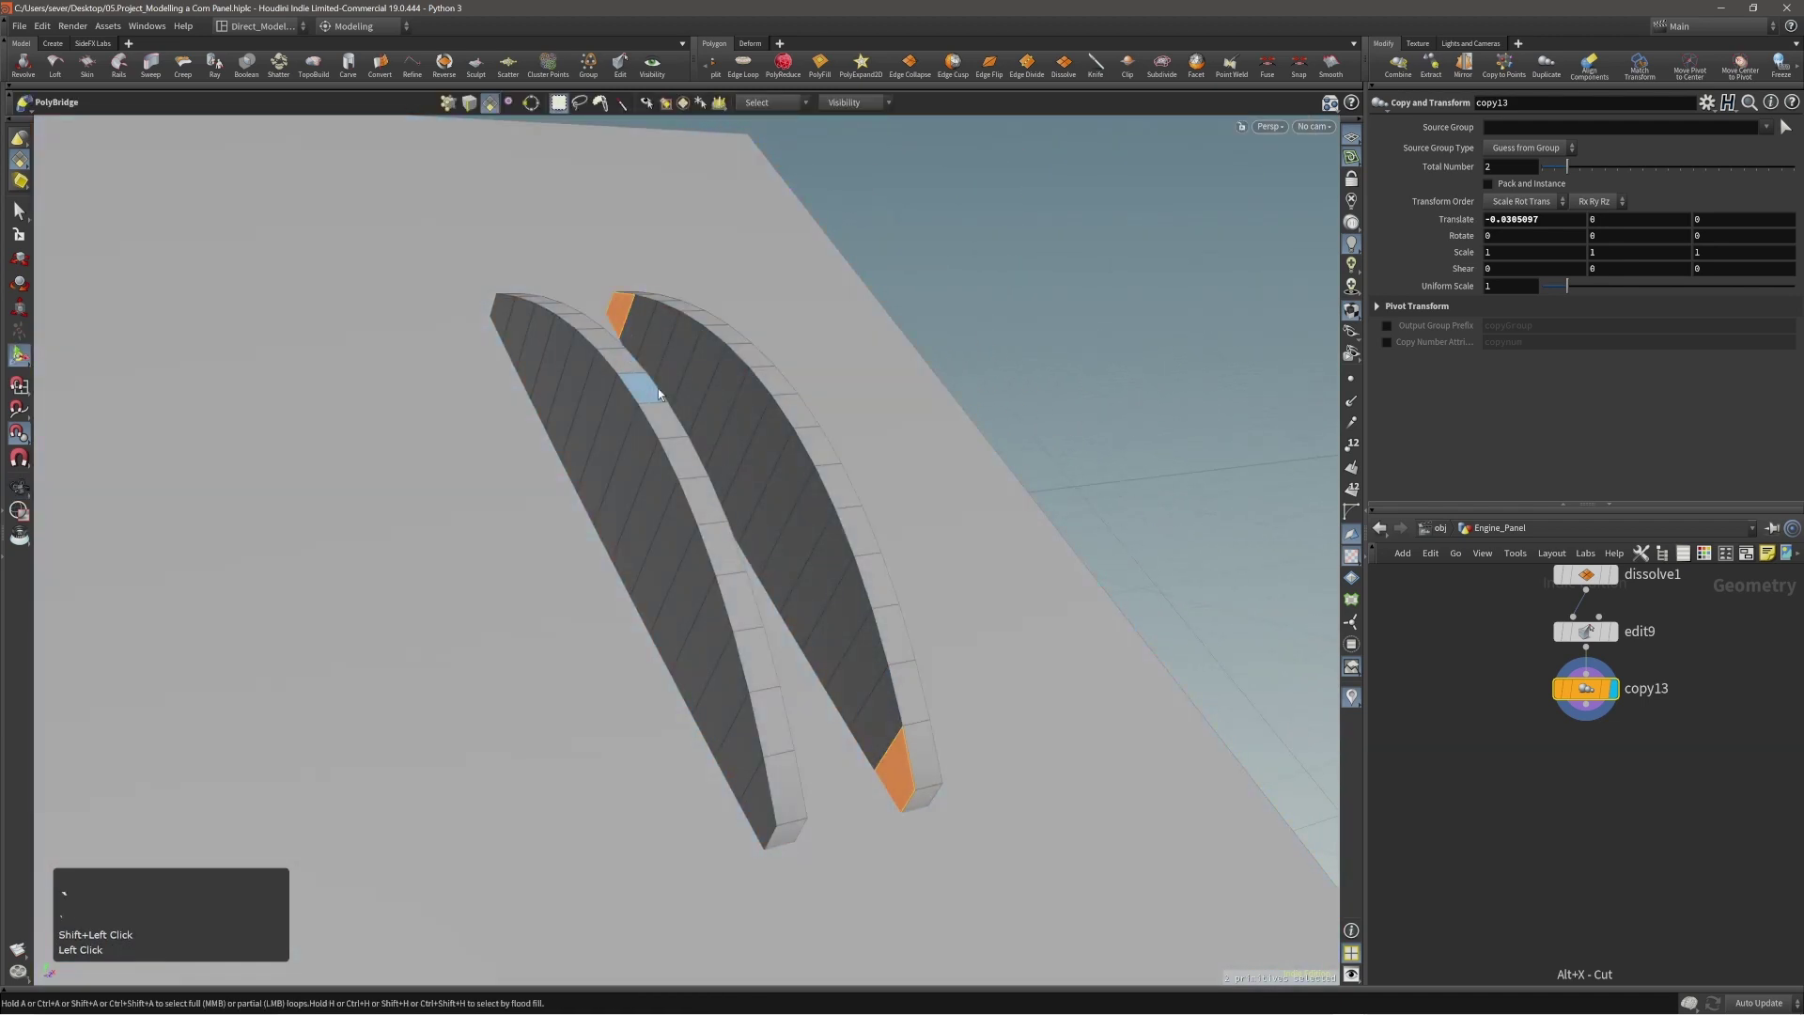
key(Return)
alt+drag(790, 492, 573, 543)
alt+right_drag(573, 543, 556, 548)
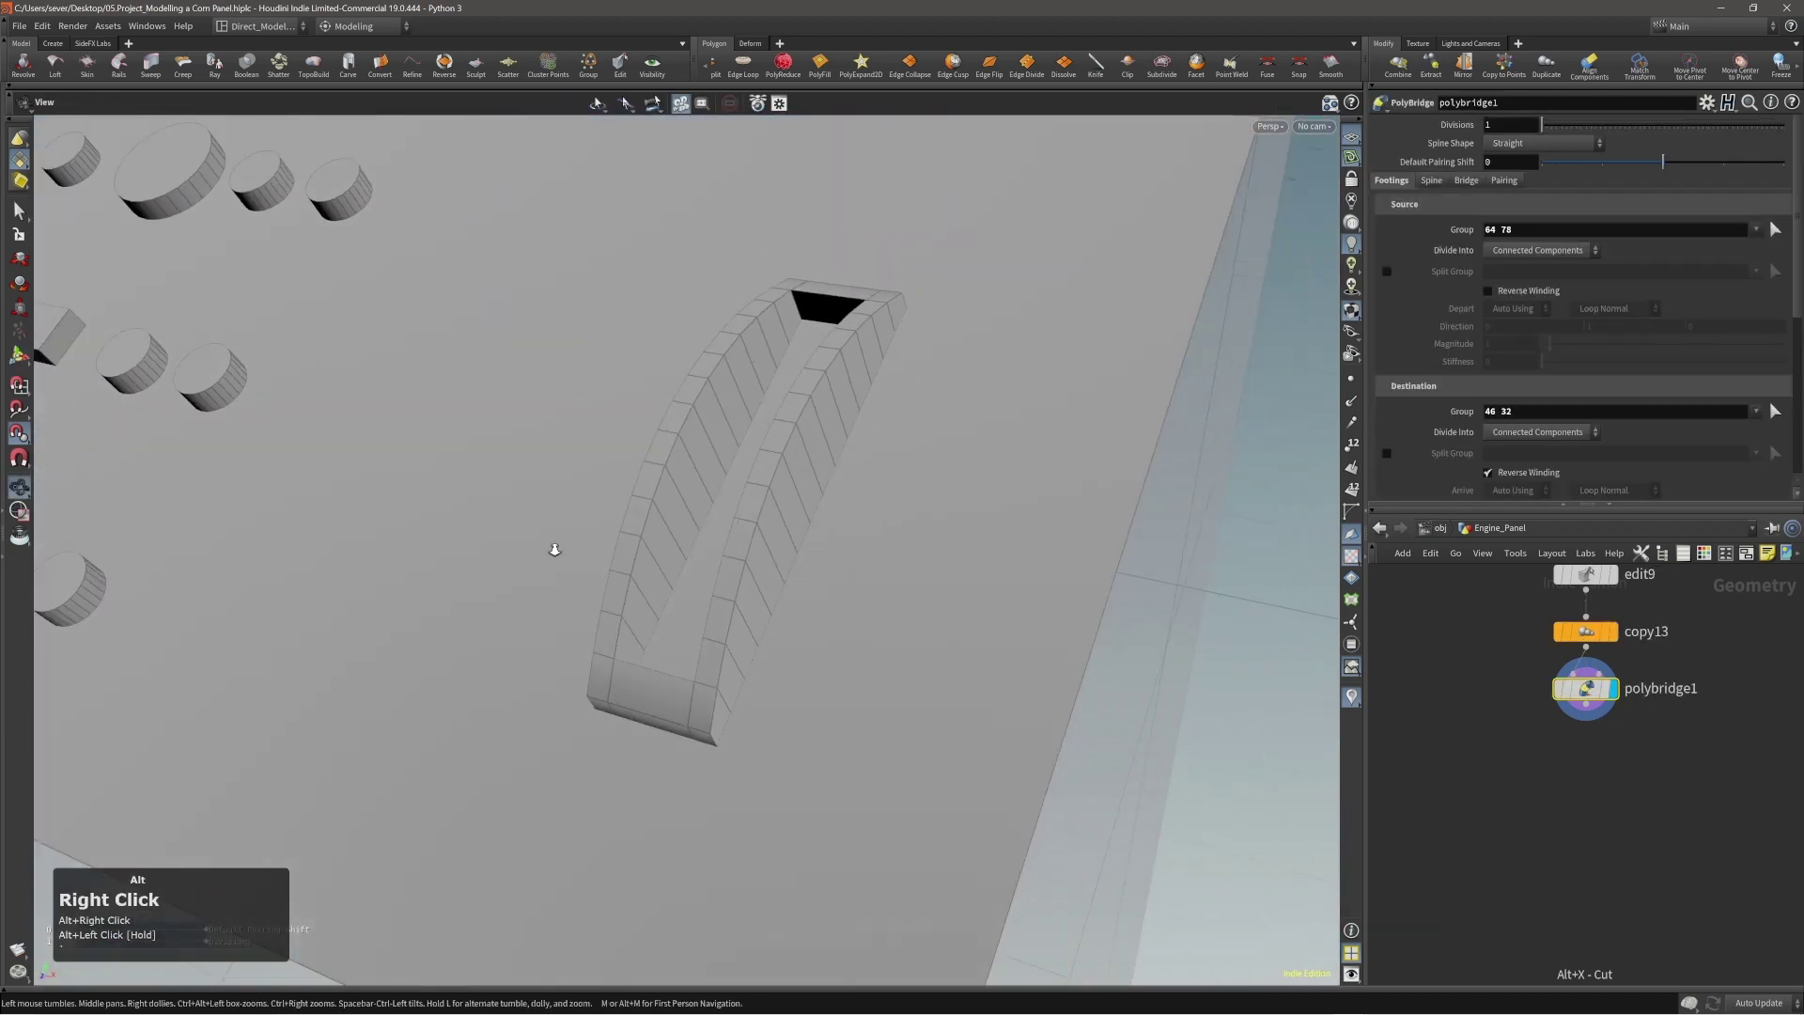
Copy the whole bridged frame with Copy and Transform, offset about -0.04 along X.
alt+drag(555, 548, 742, 512)
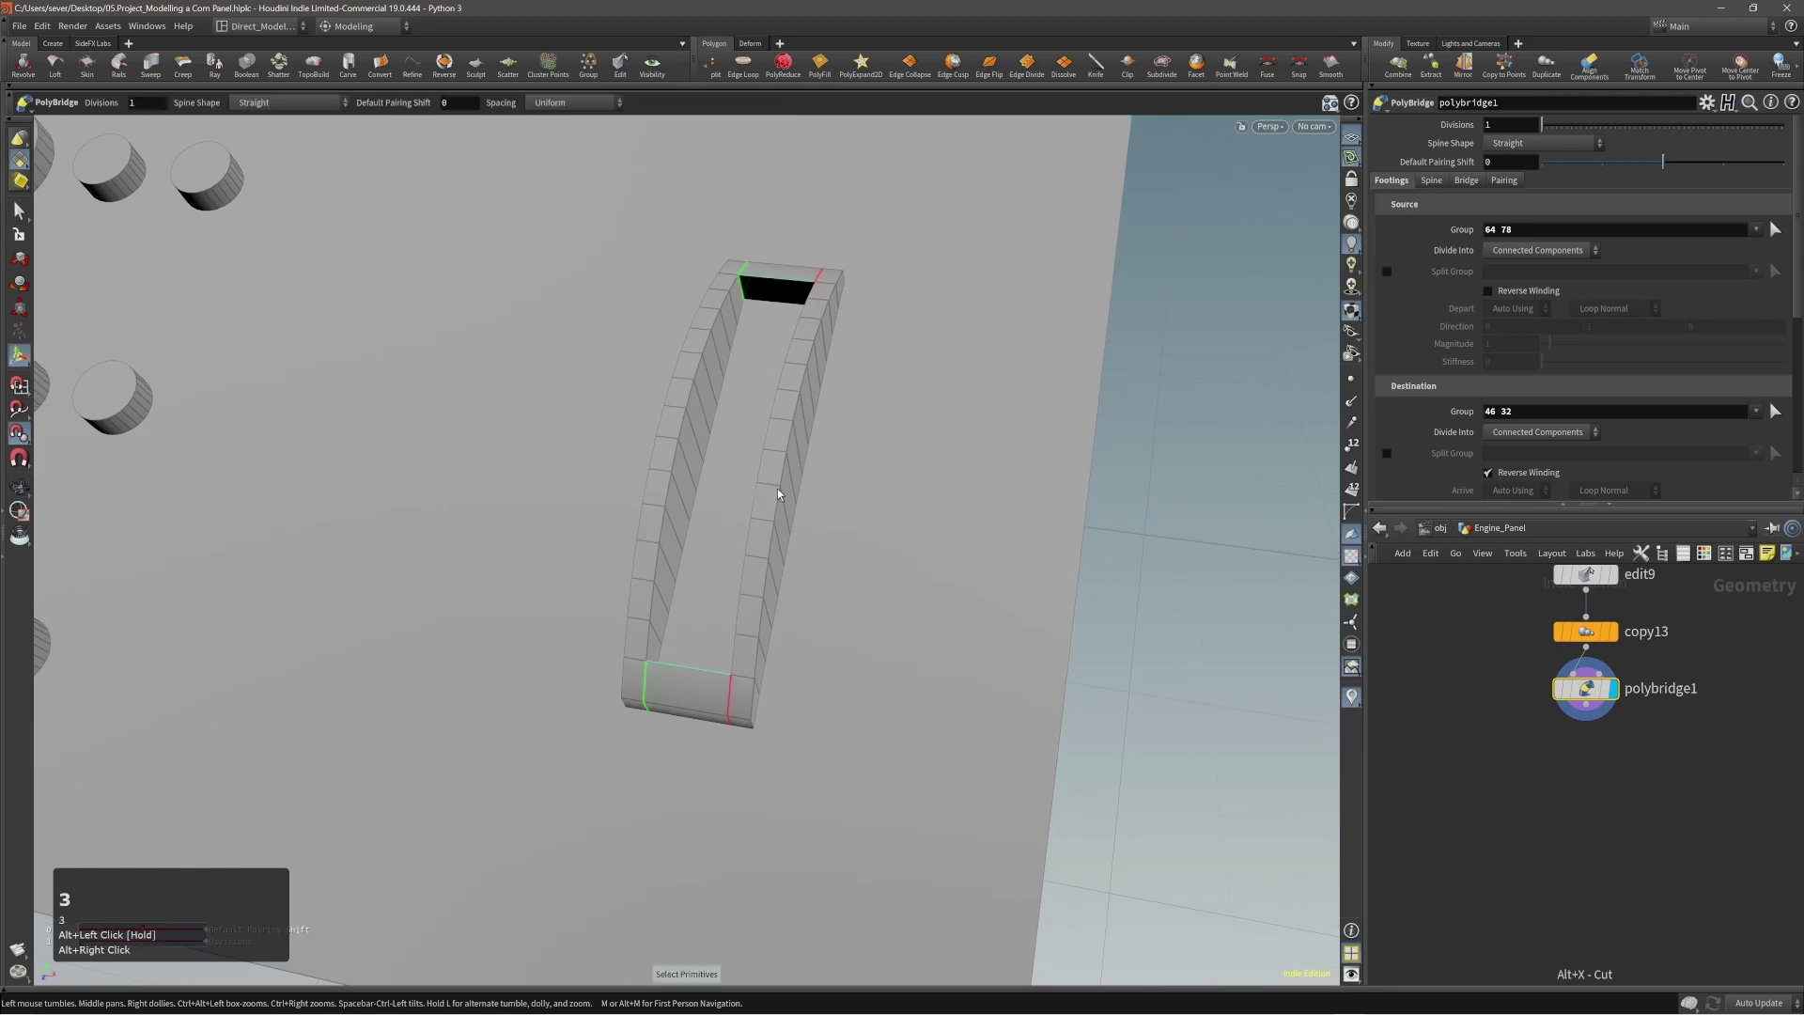
key(s)
double_click(692, 487)
alt+right_drag(692, 487, 686, 492)
alt+middle_drag(686, 492, 841, 631)
key(c)
click(752, 515)
click(712, 493)
key(alt)
key(alt)
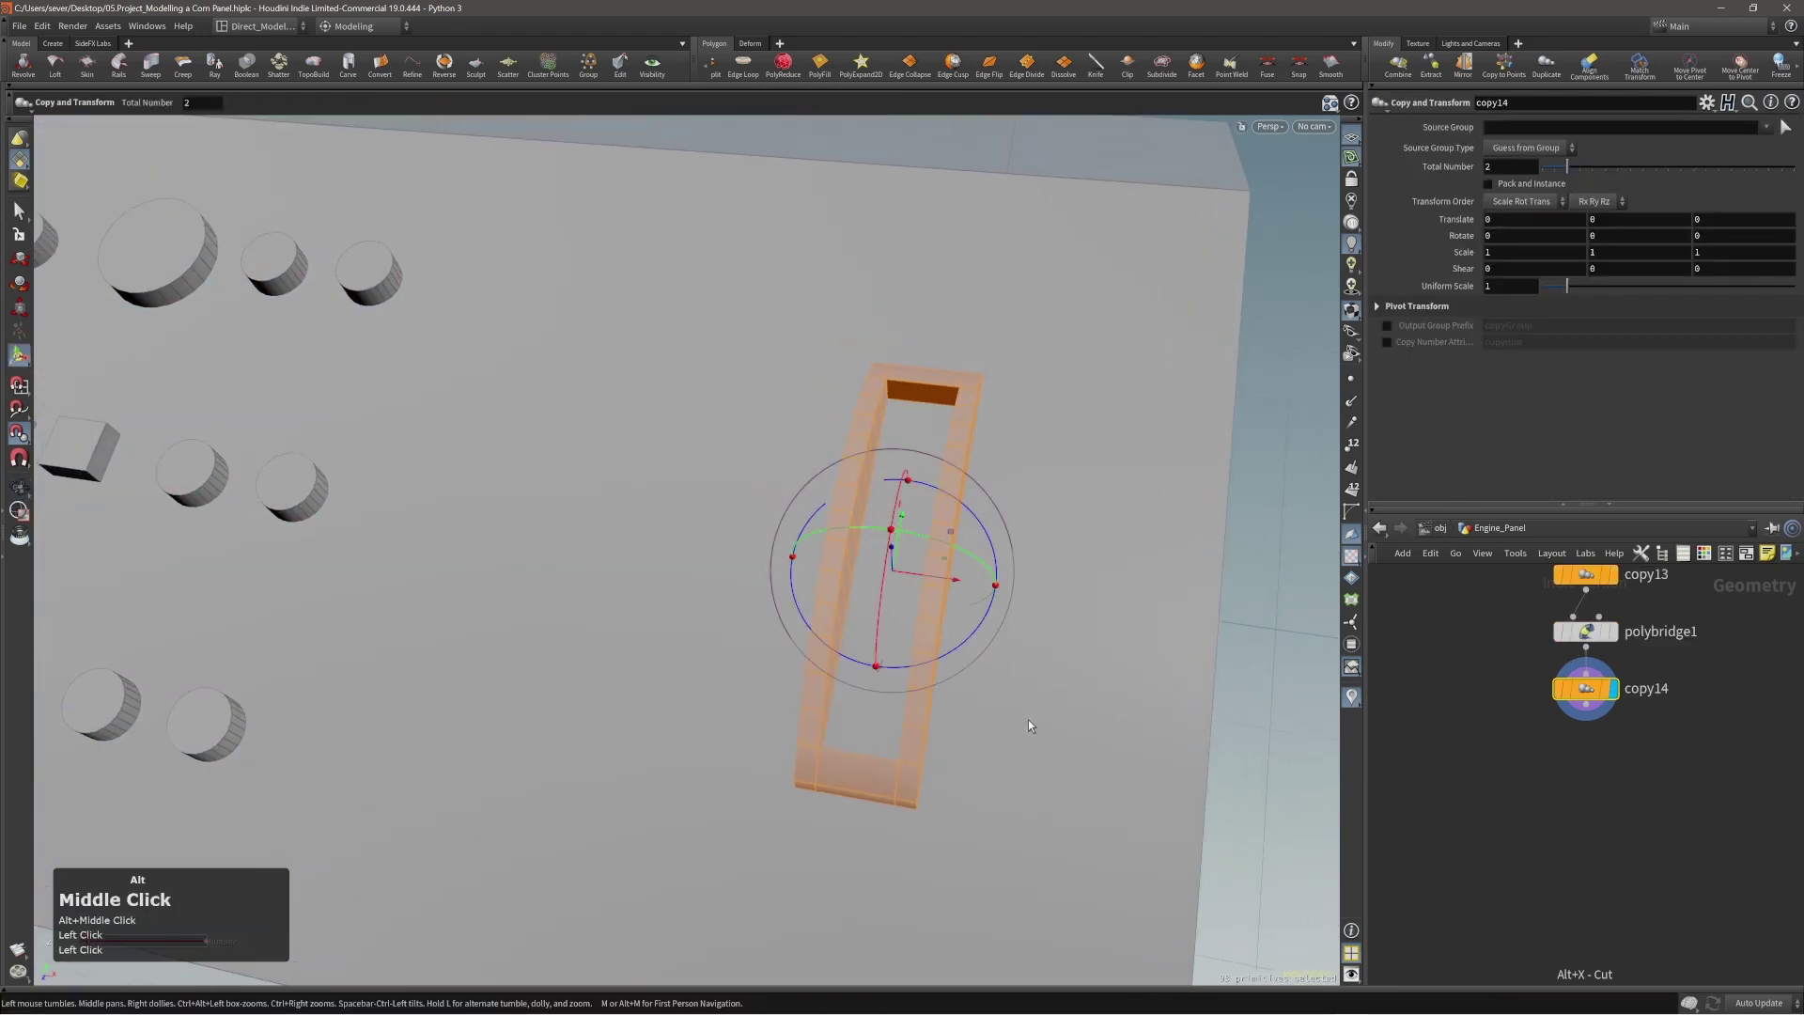
middle_drag(1025, 719, 758, 648)
key(x)
key(x)
key(x)
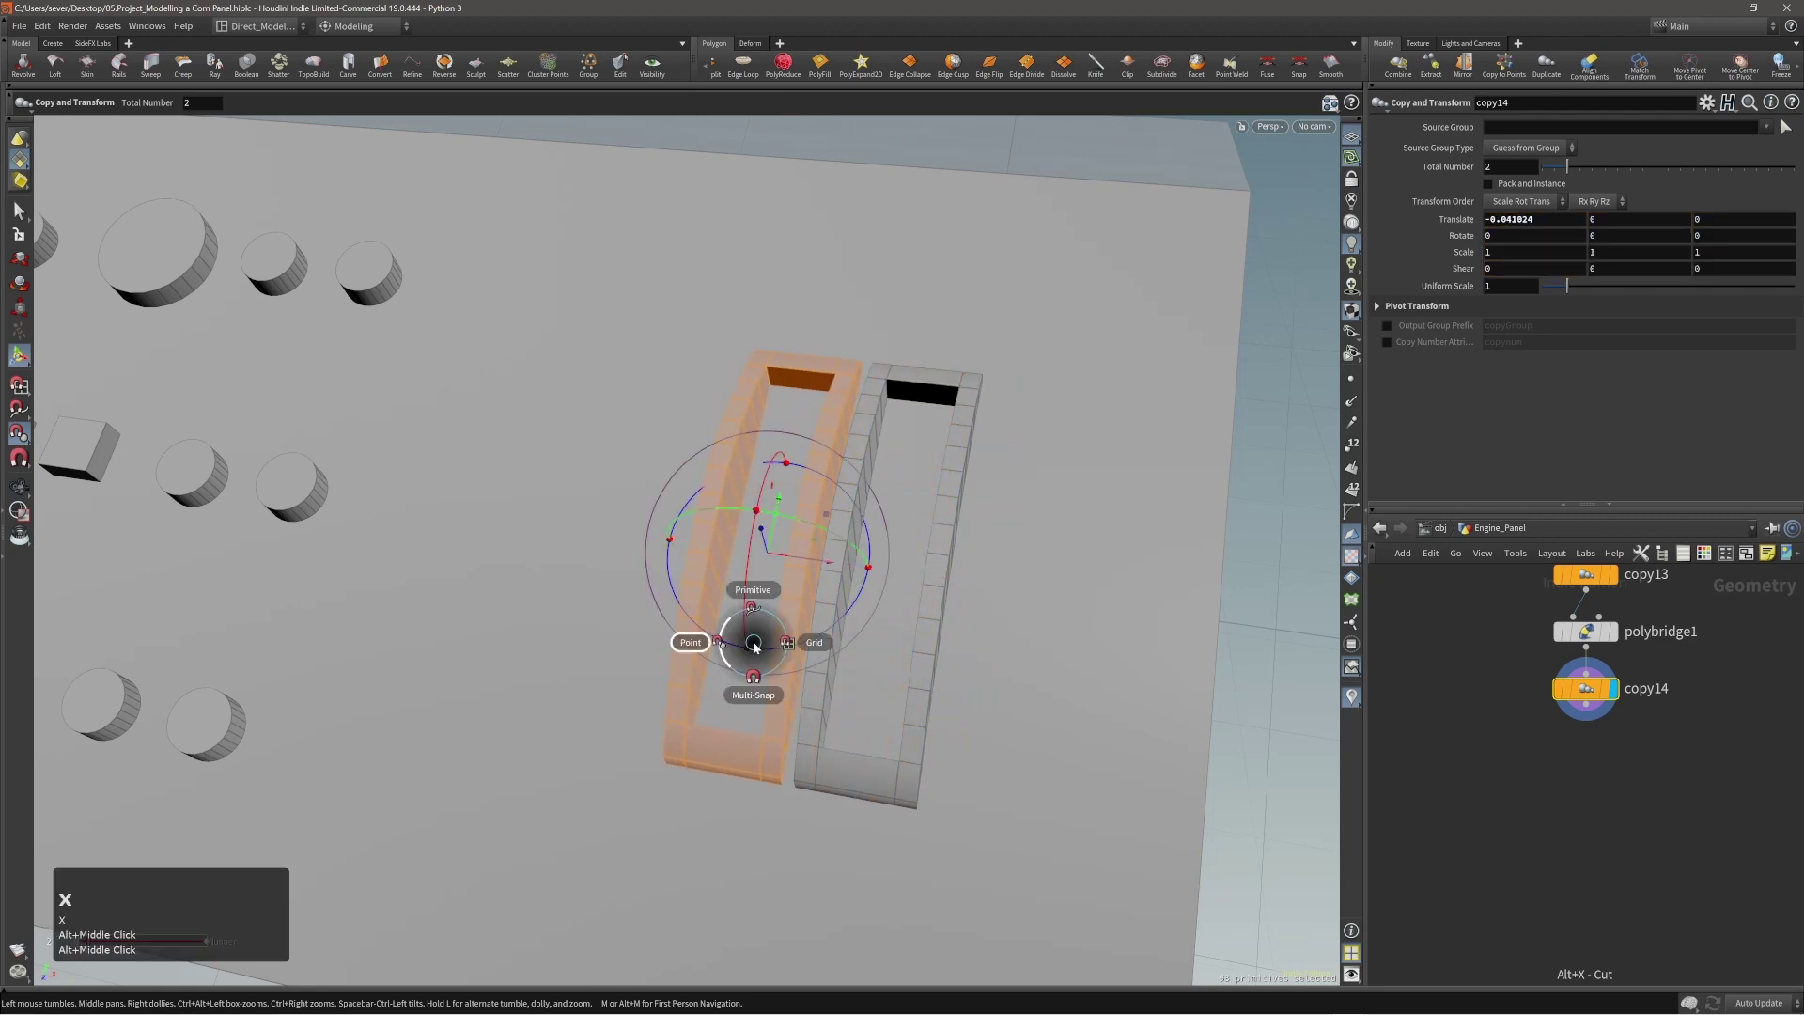
middle_drag(883, 658, 922, 684)
scroll(924, 684, up, 1)
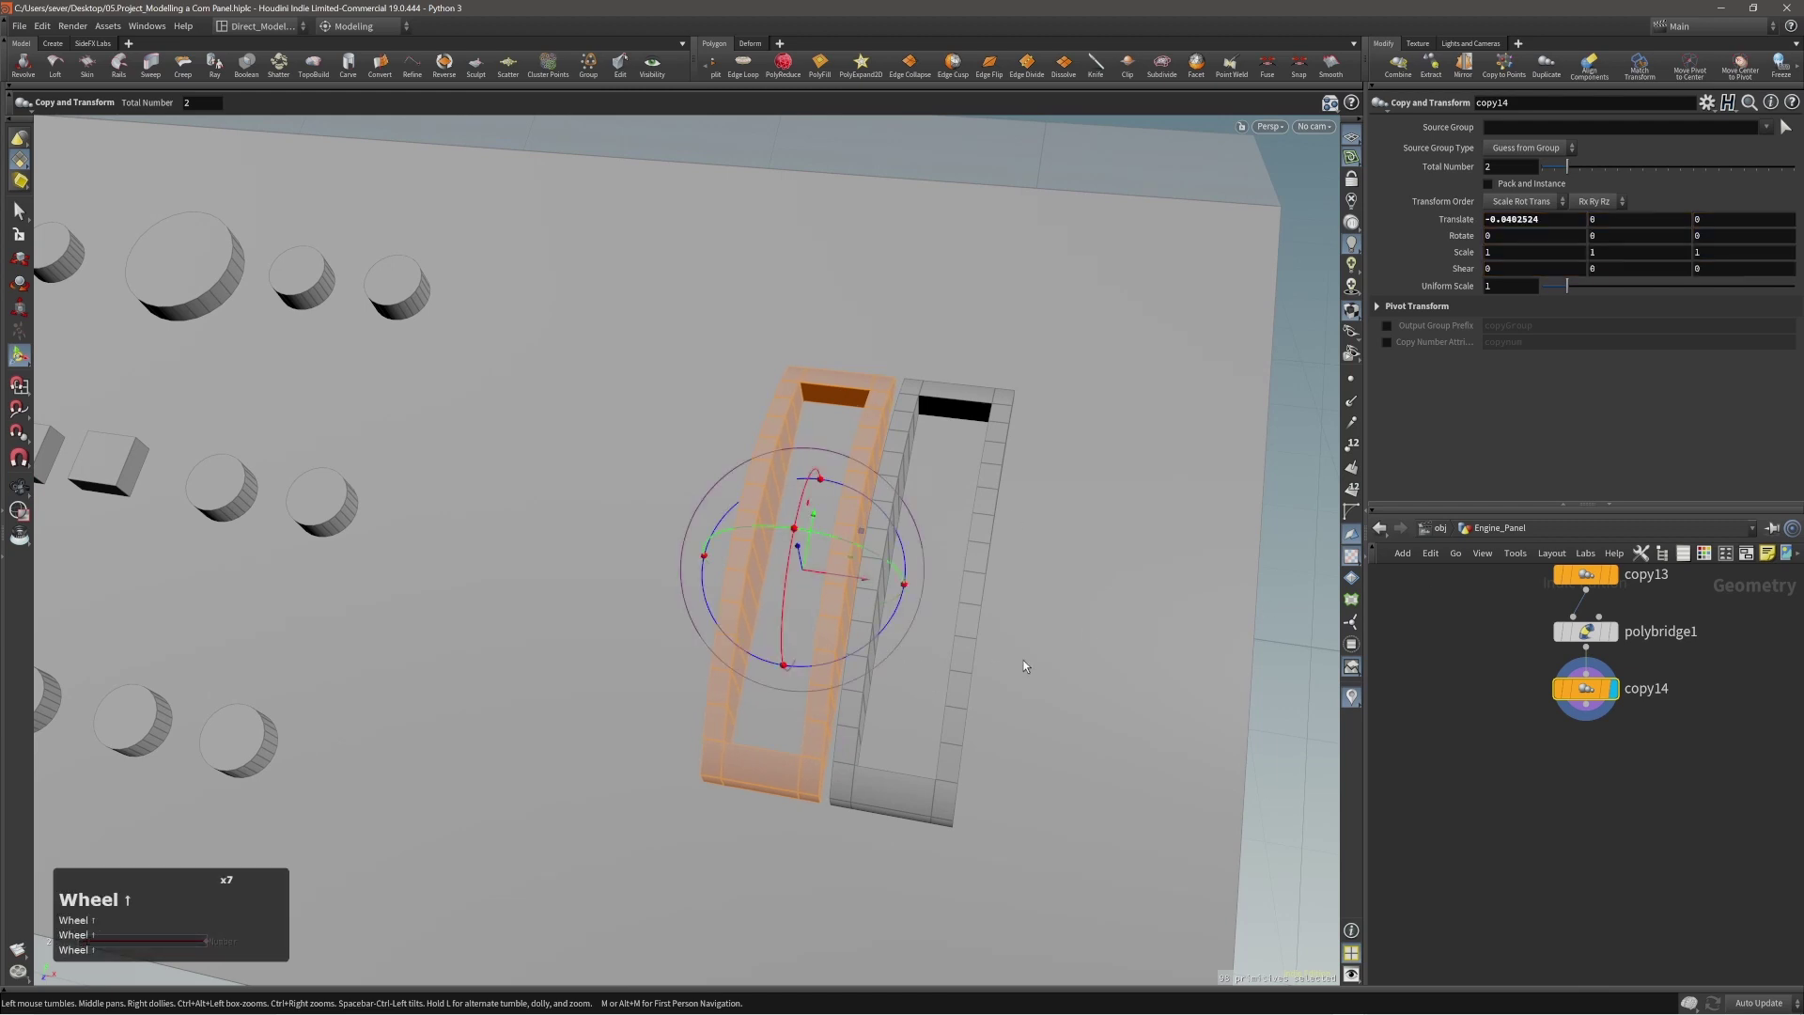
Undo the offset given to the copied frame.
click(938, 684)
alt+drag(939, 684, 857, 663)
drag(960, 769, 906, 624)
key(ctrl+z)
key(ctrl+z)
key(ctrl+z)
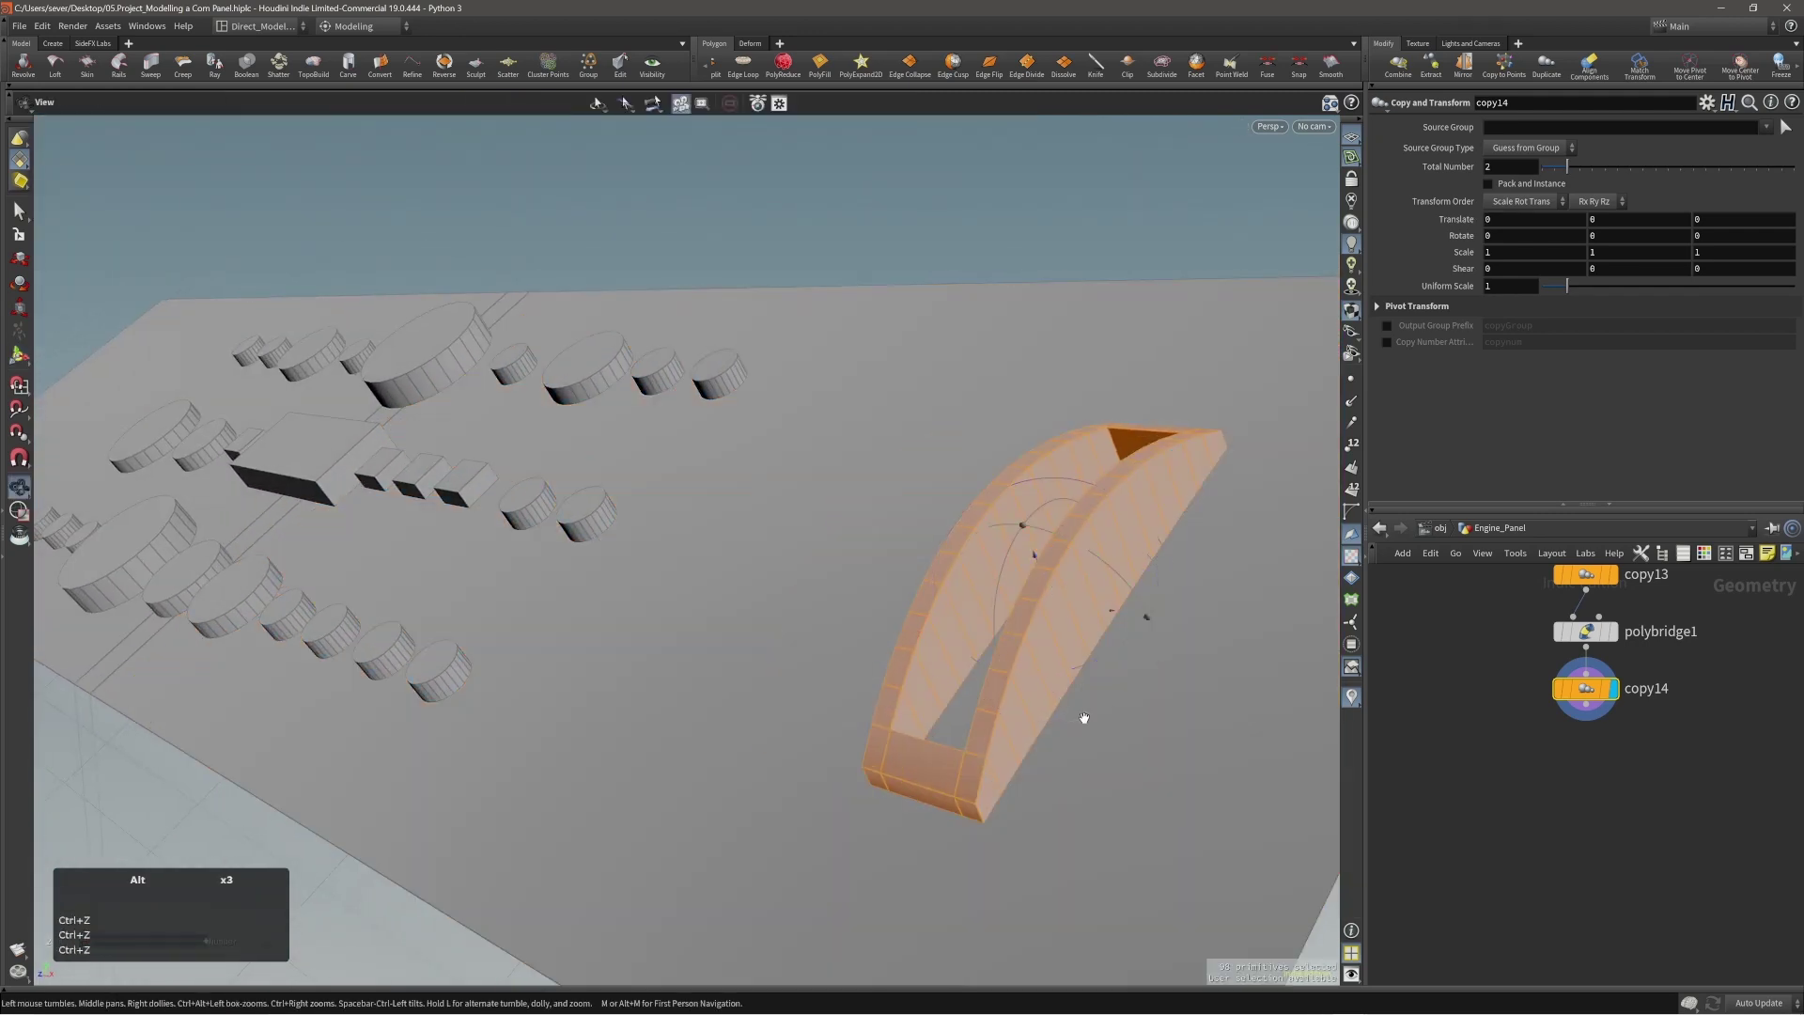
Check the control panel in the reference image and insert an edge loop around the frame's outer sides, close to its base.
alt+middle_drag(1079, 717, 922, 686)
alt+right_drag(922, 685, 981, 549)
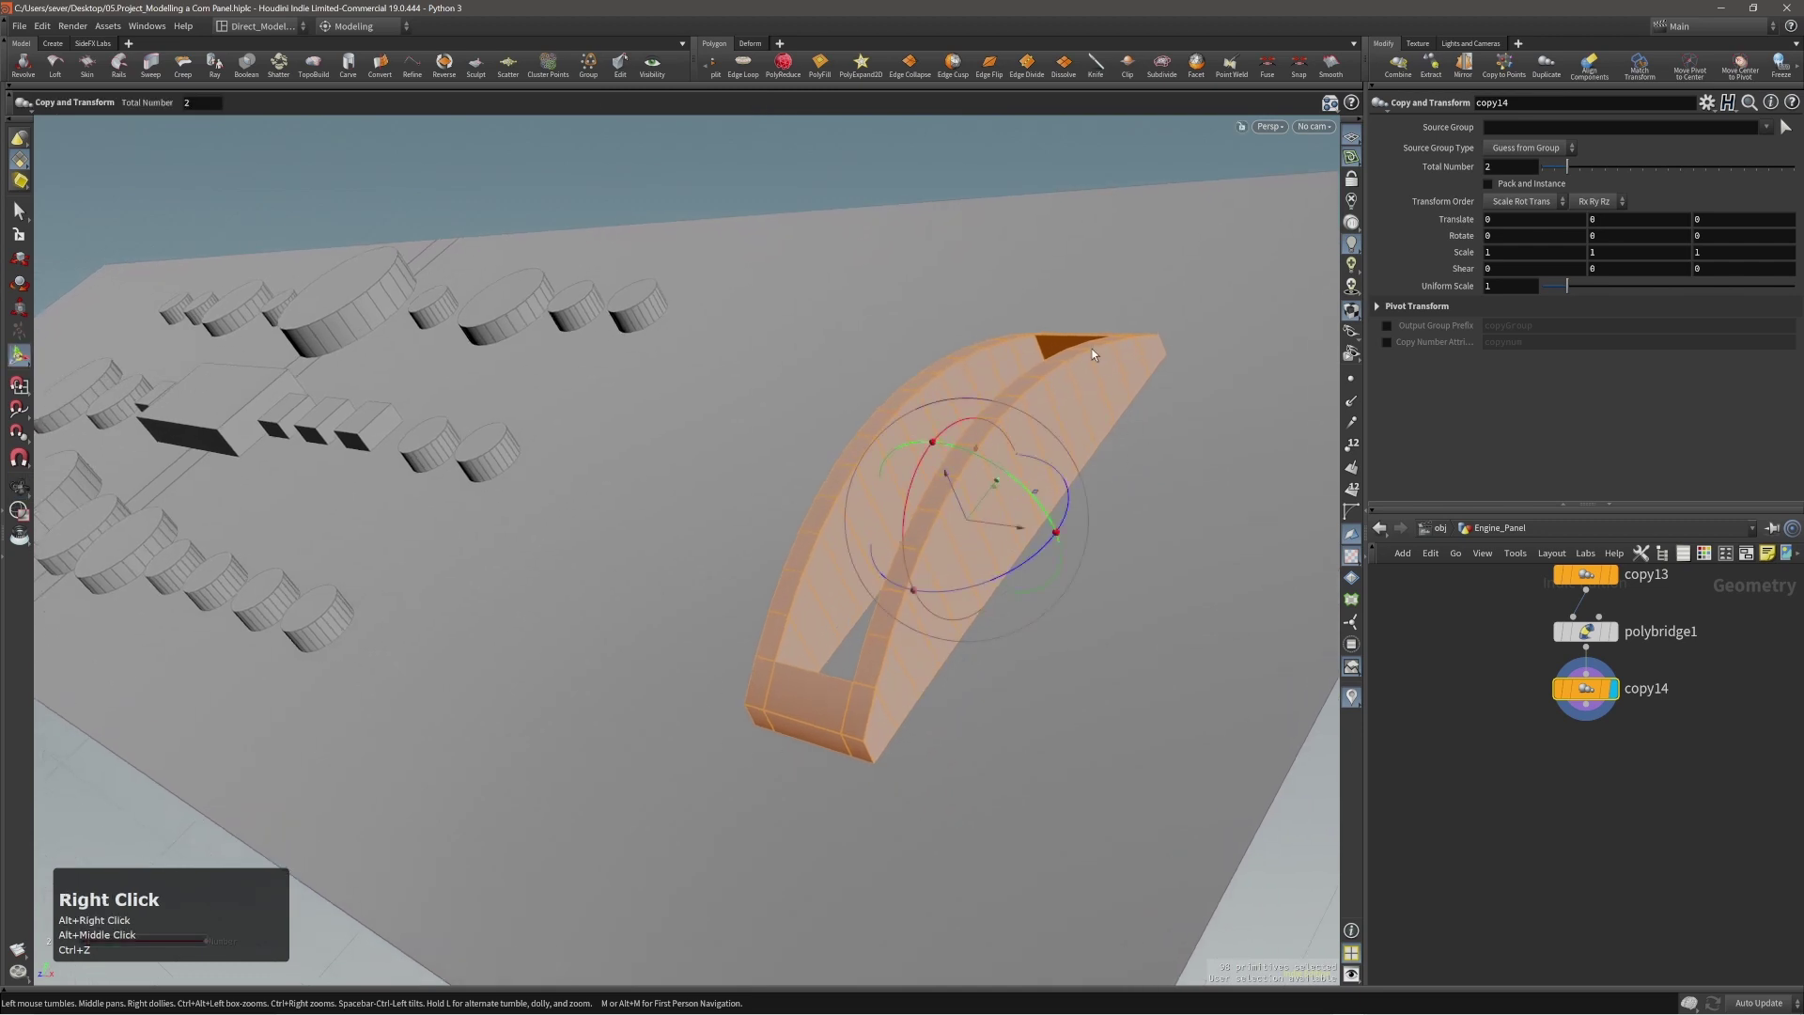
right_click(1170, 411)
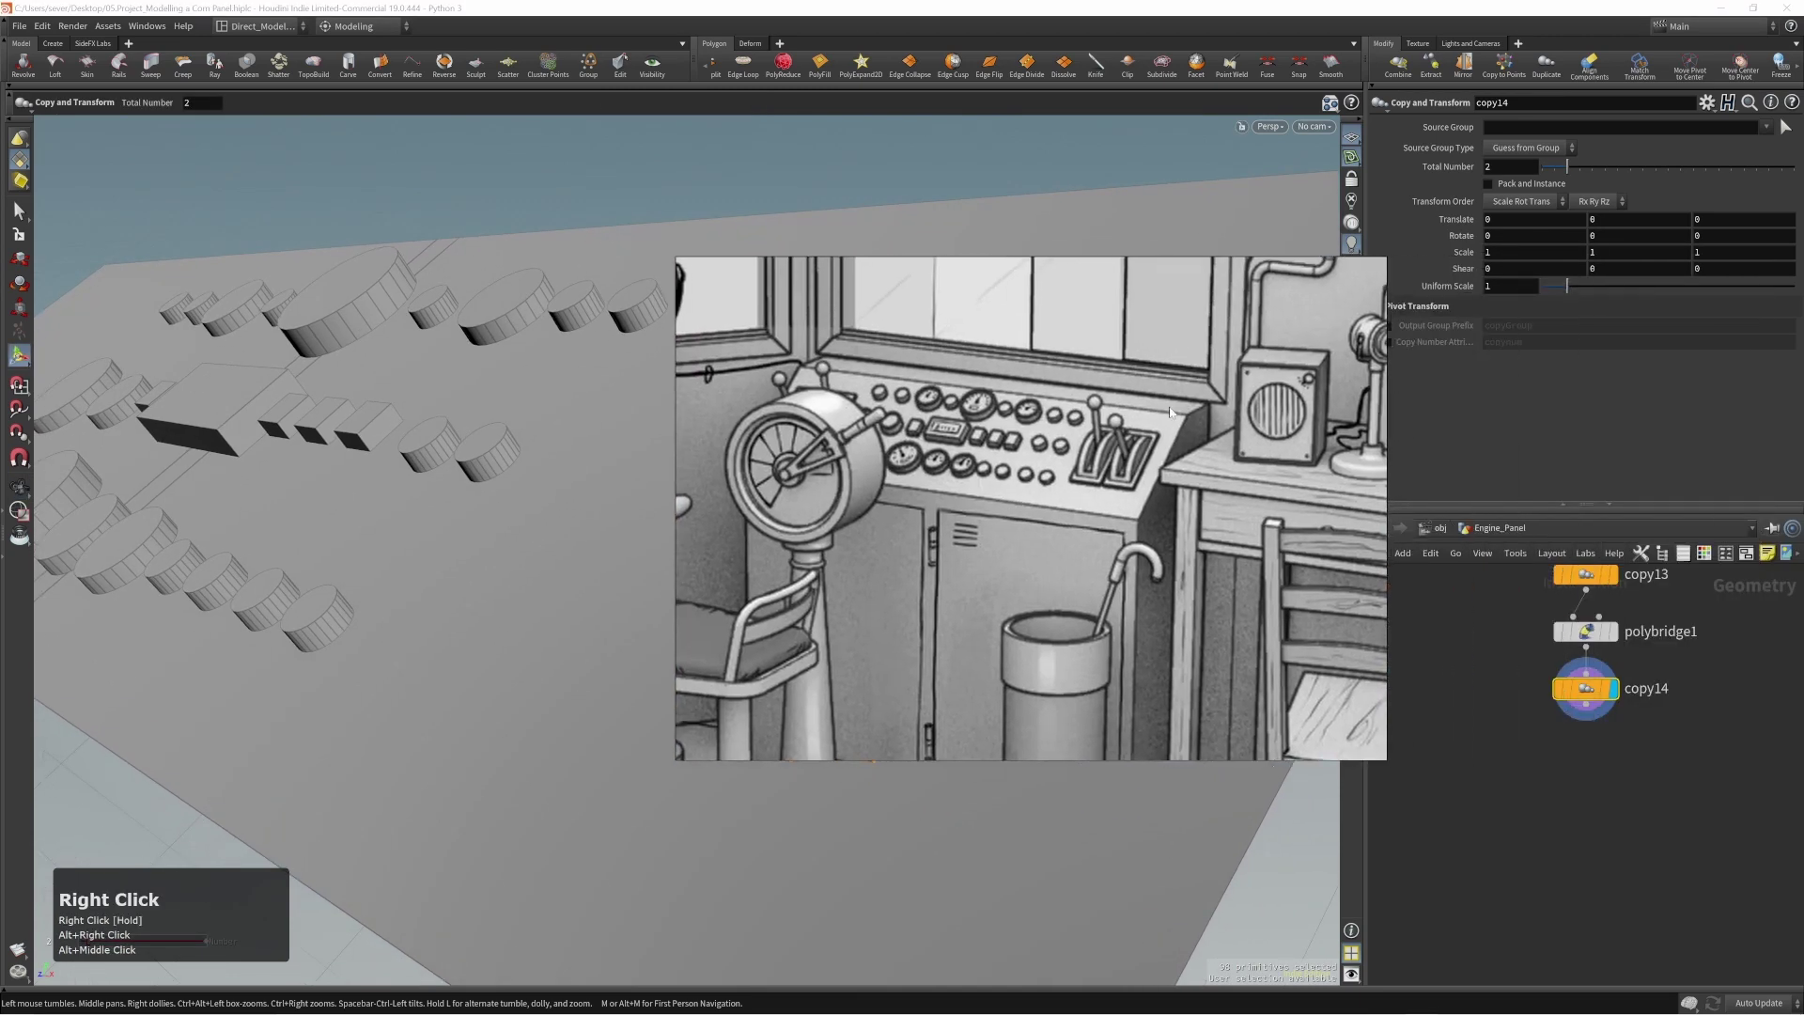
right_click(1102, 489)
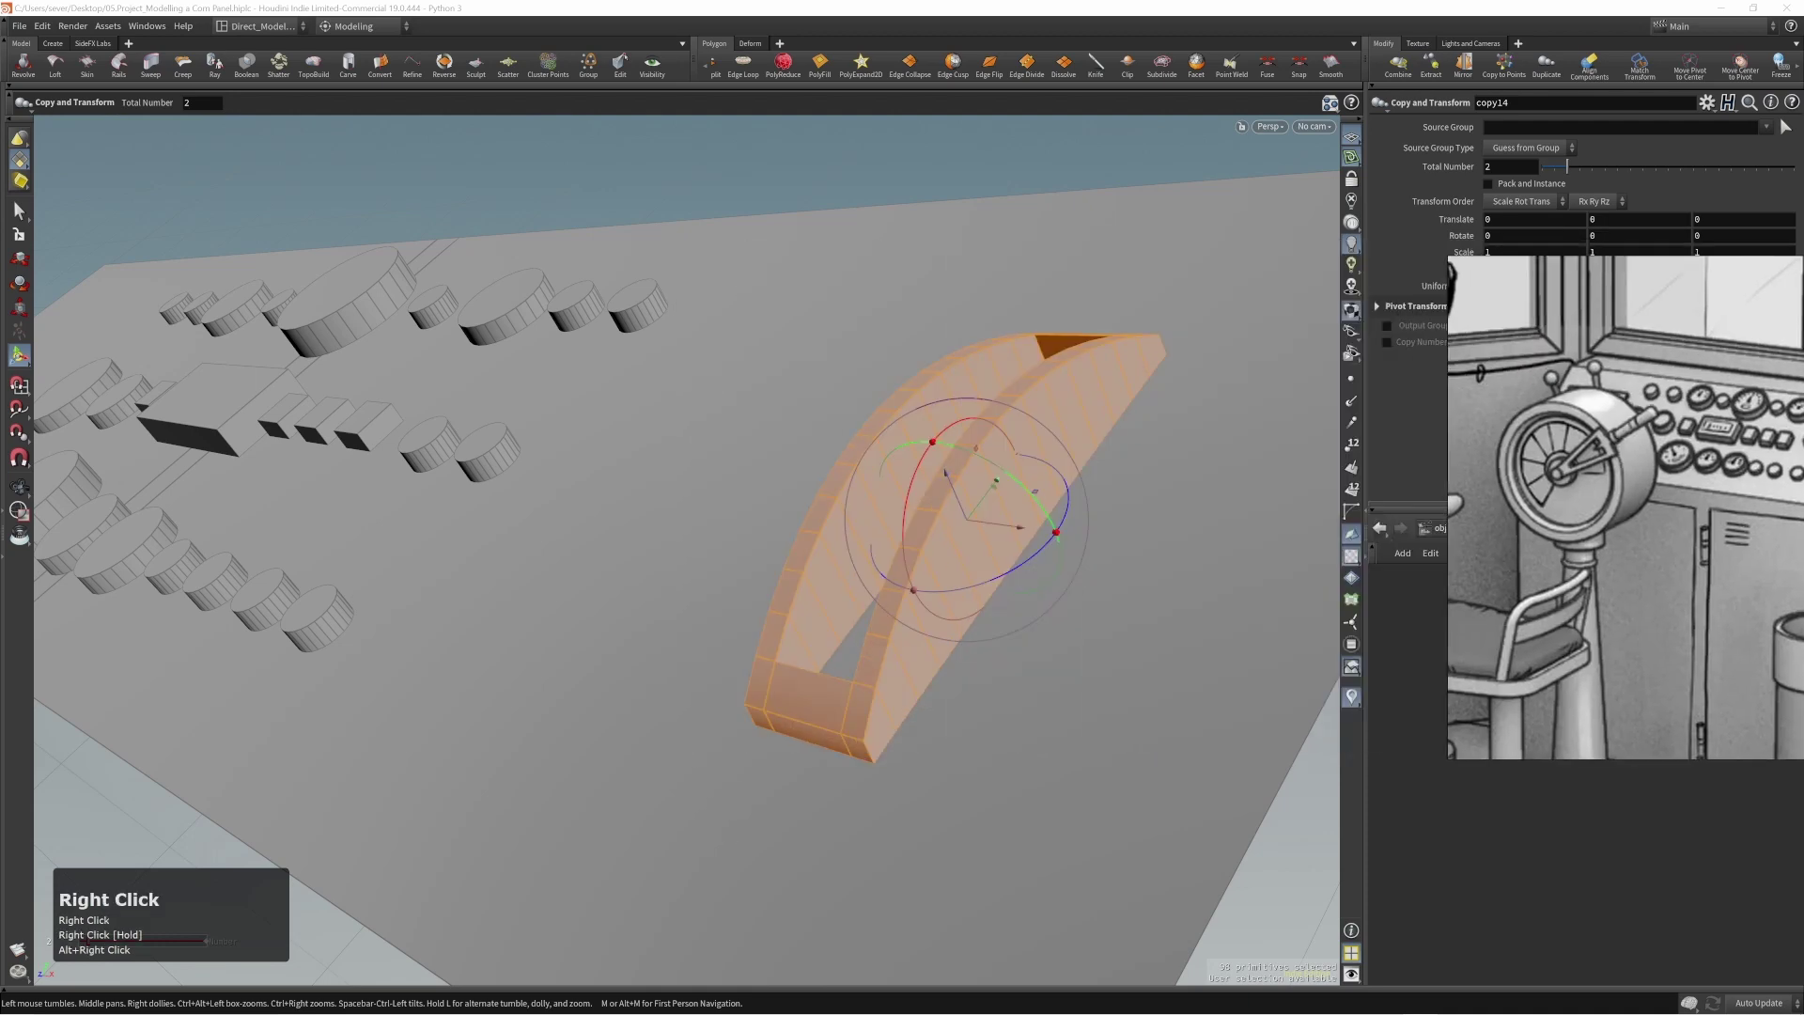
middle_click(1006, 630)
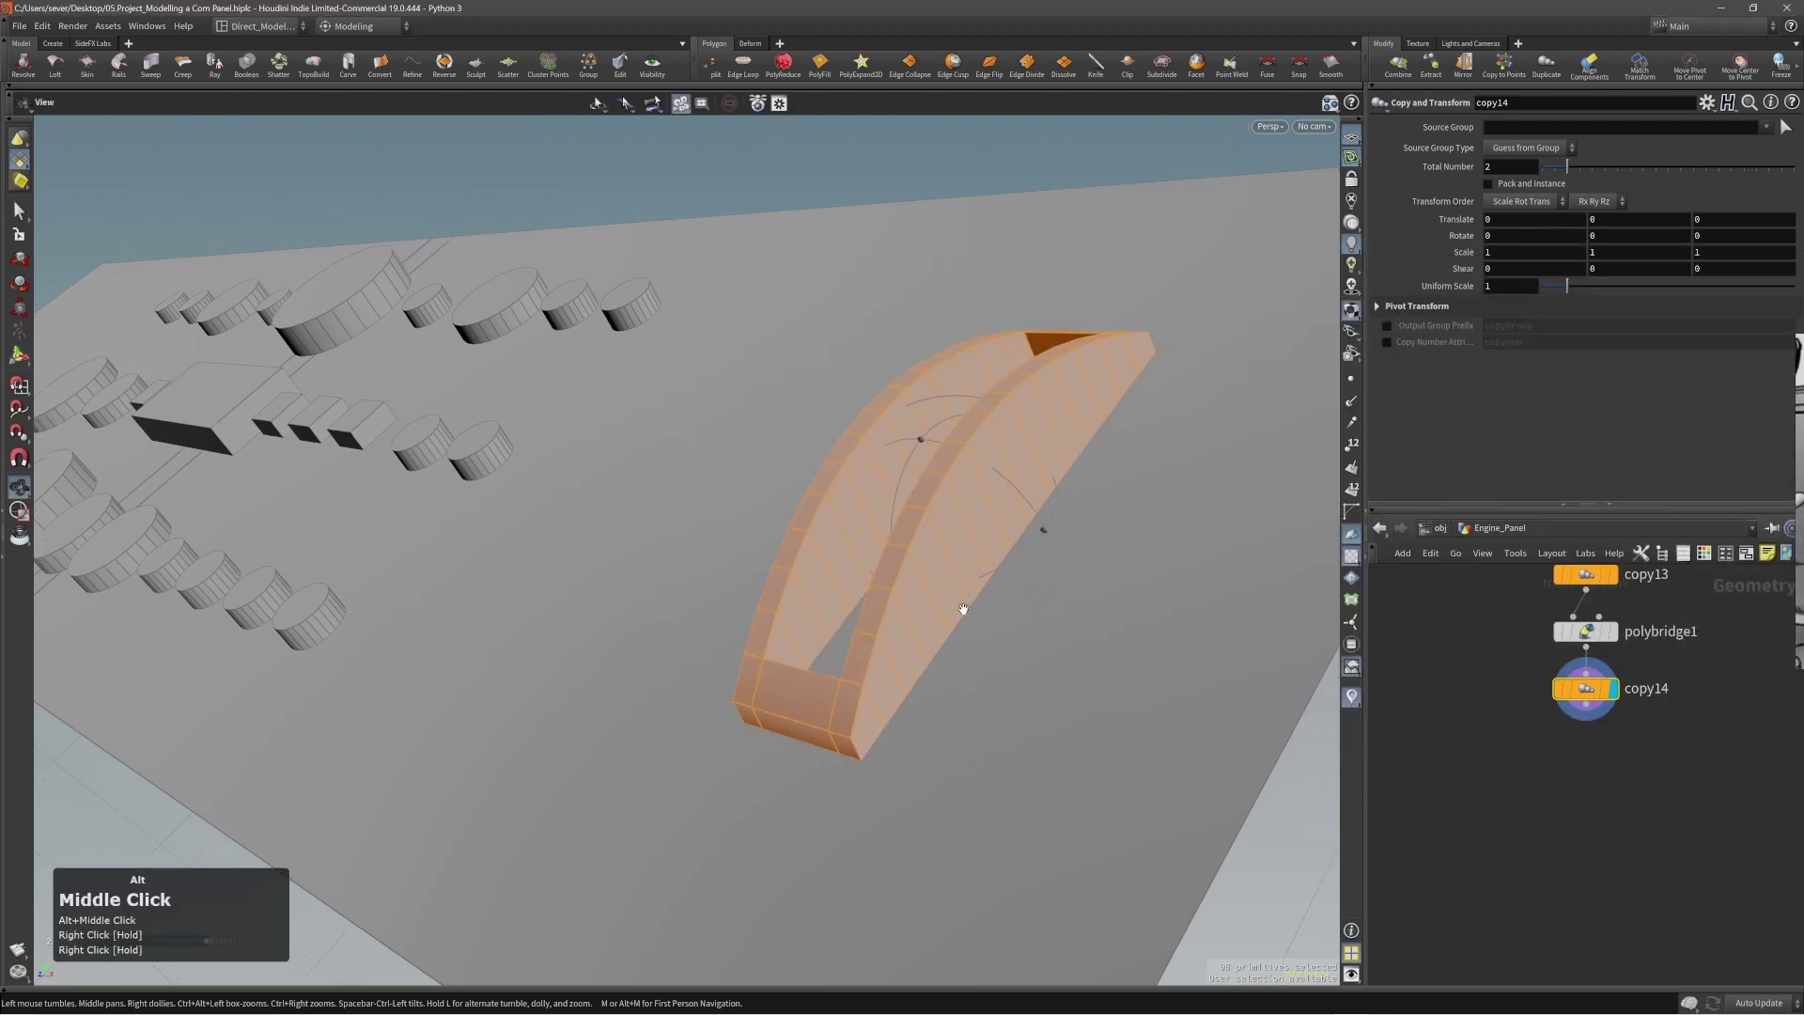
click(867, 735)
key(c)
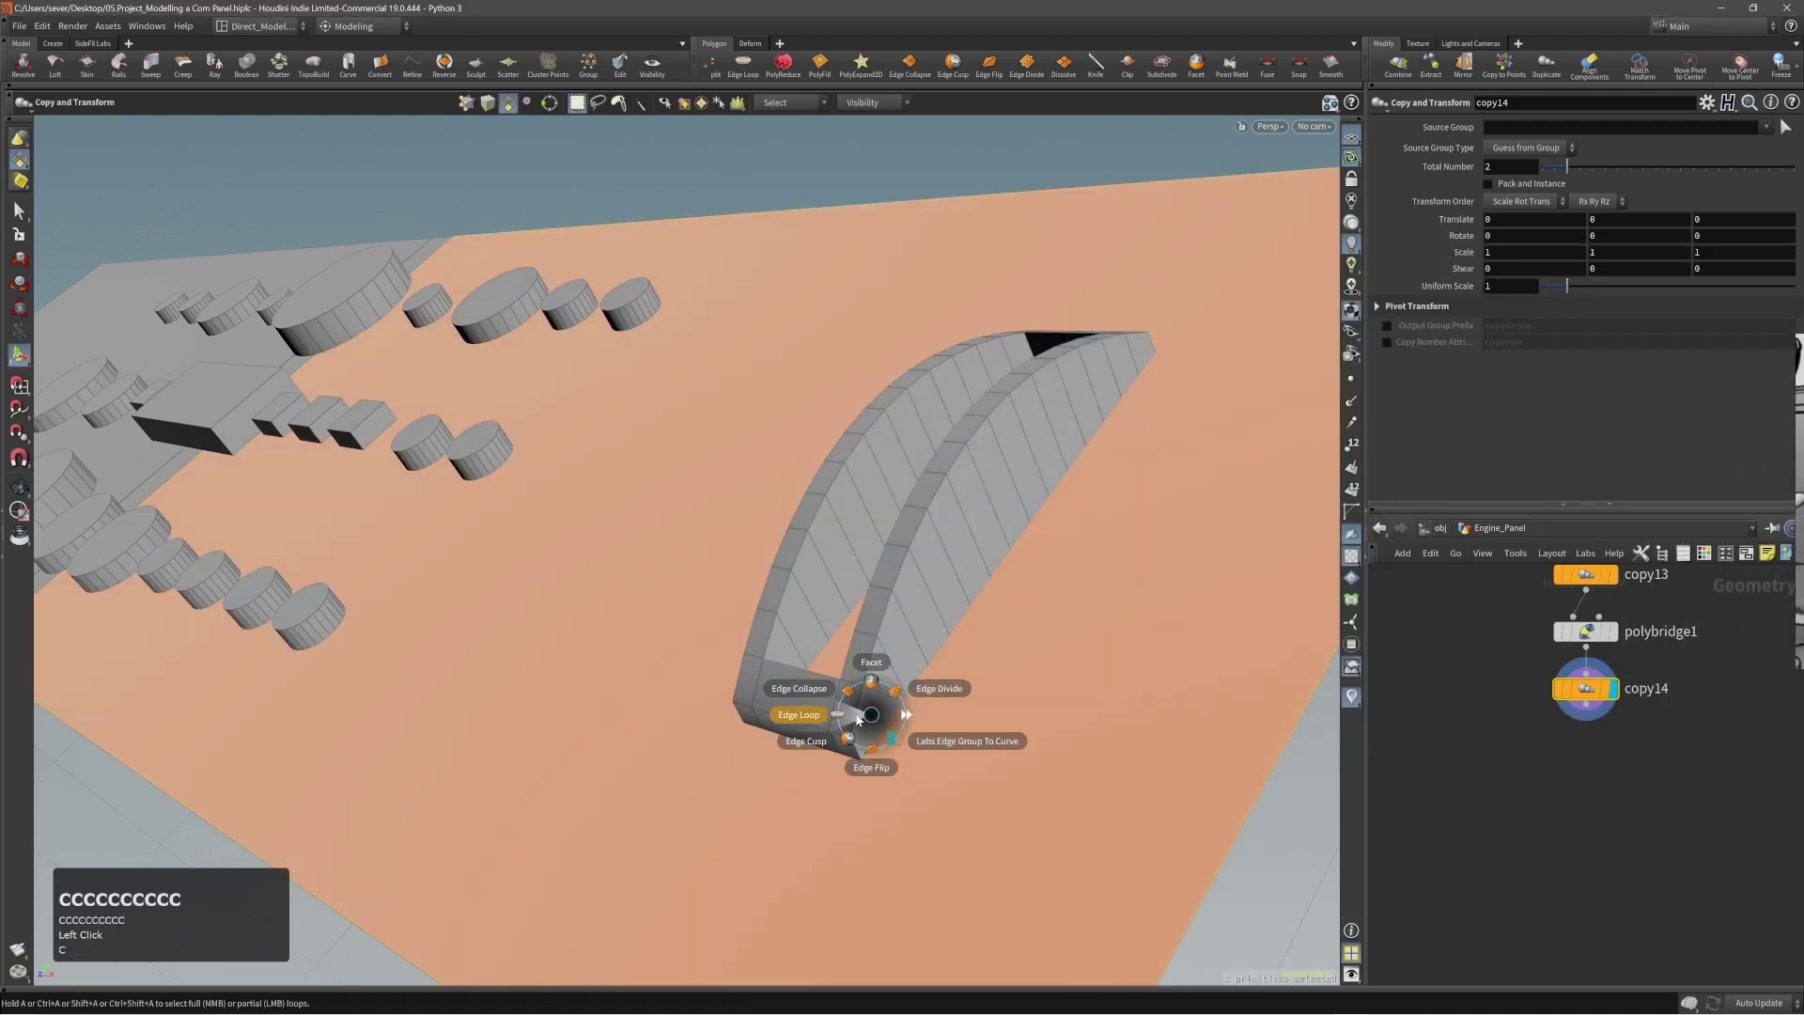
click(861, 722)
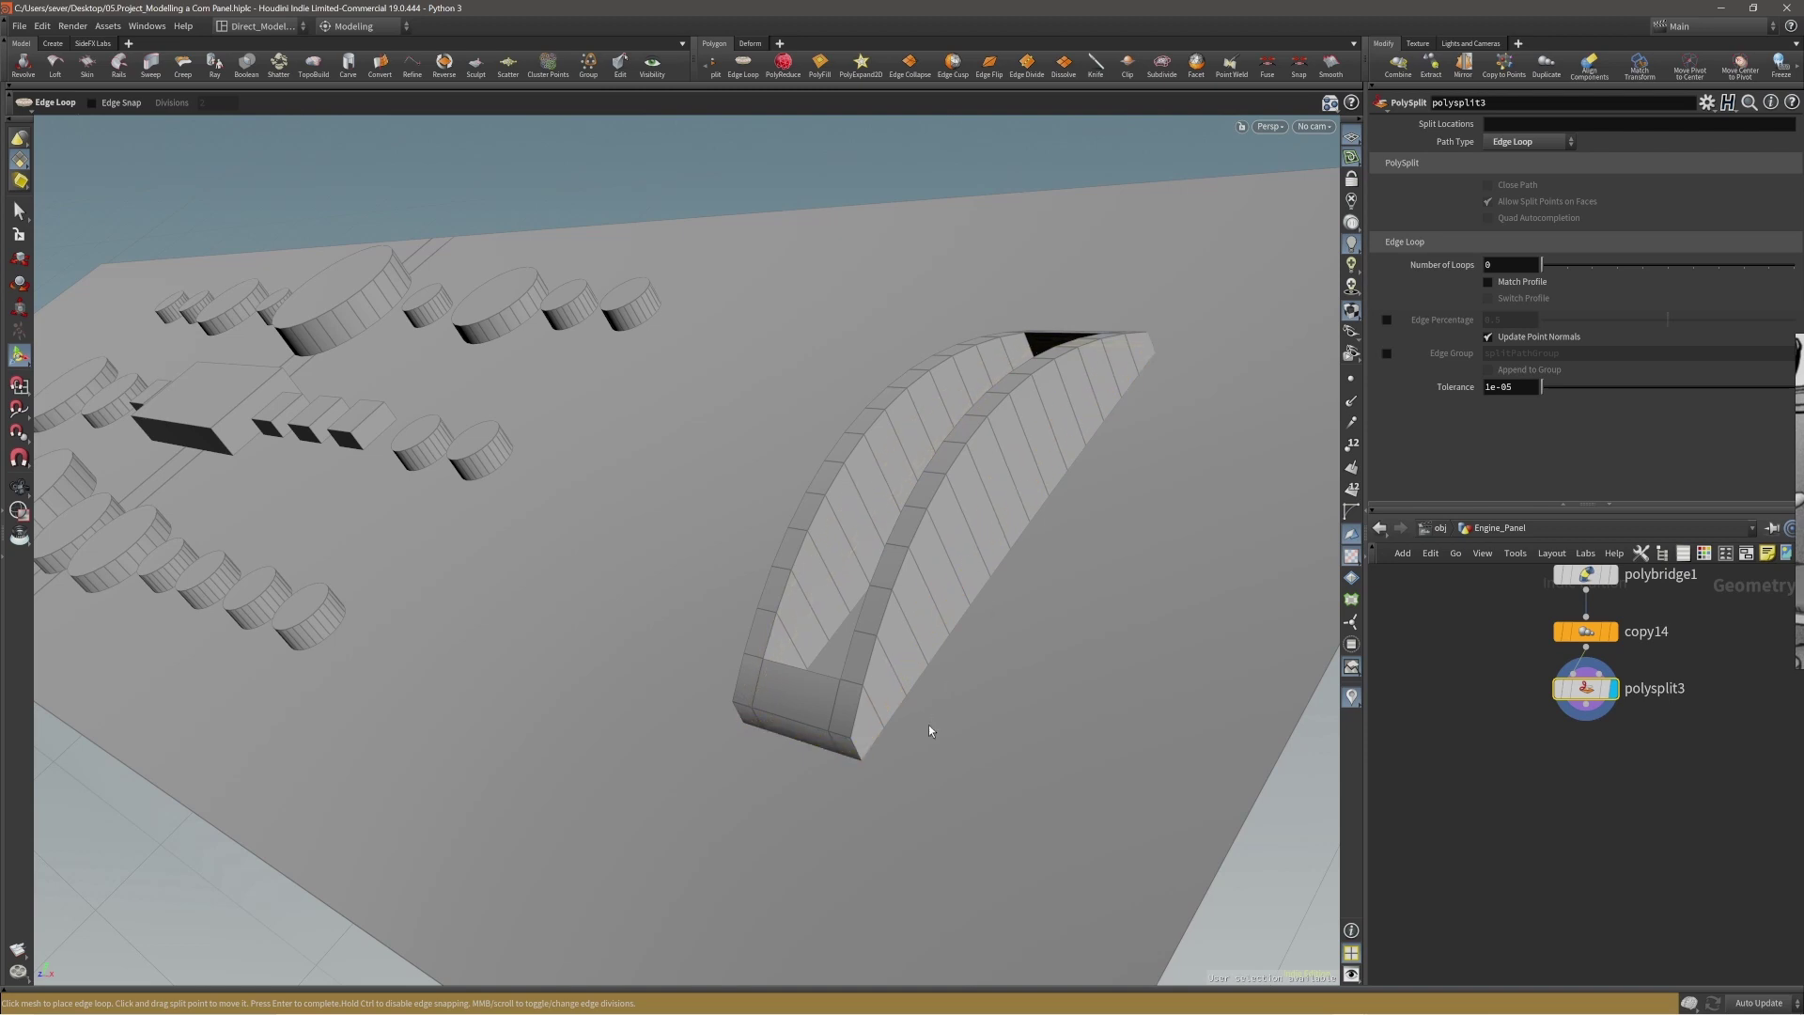
click(862, 758)
alt+right_drag(862, 757, 999, 656)
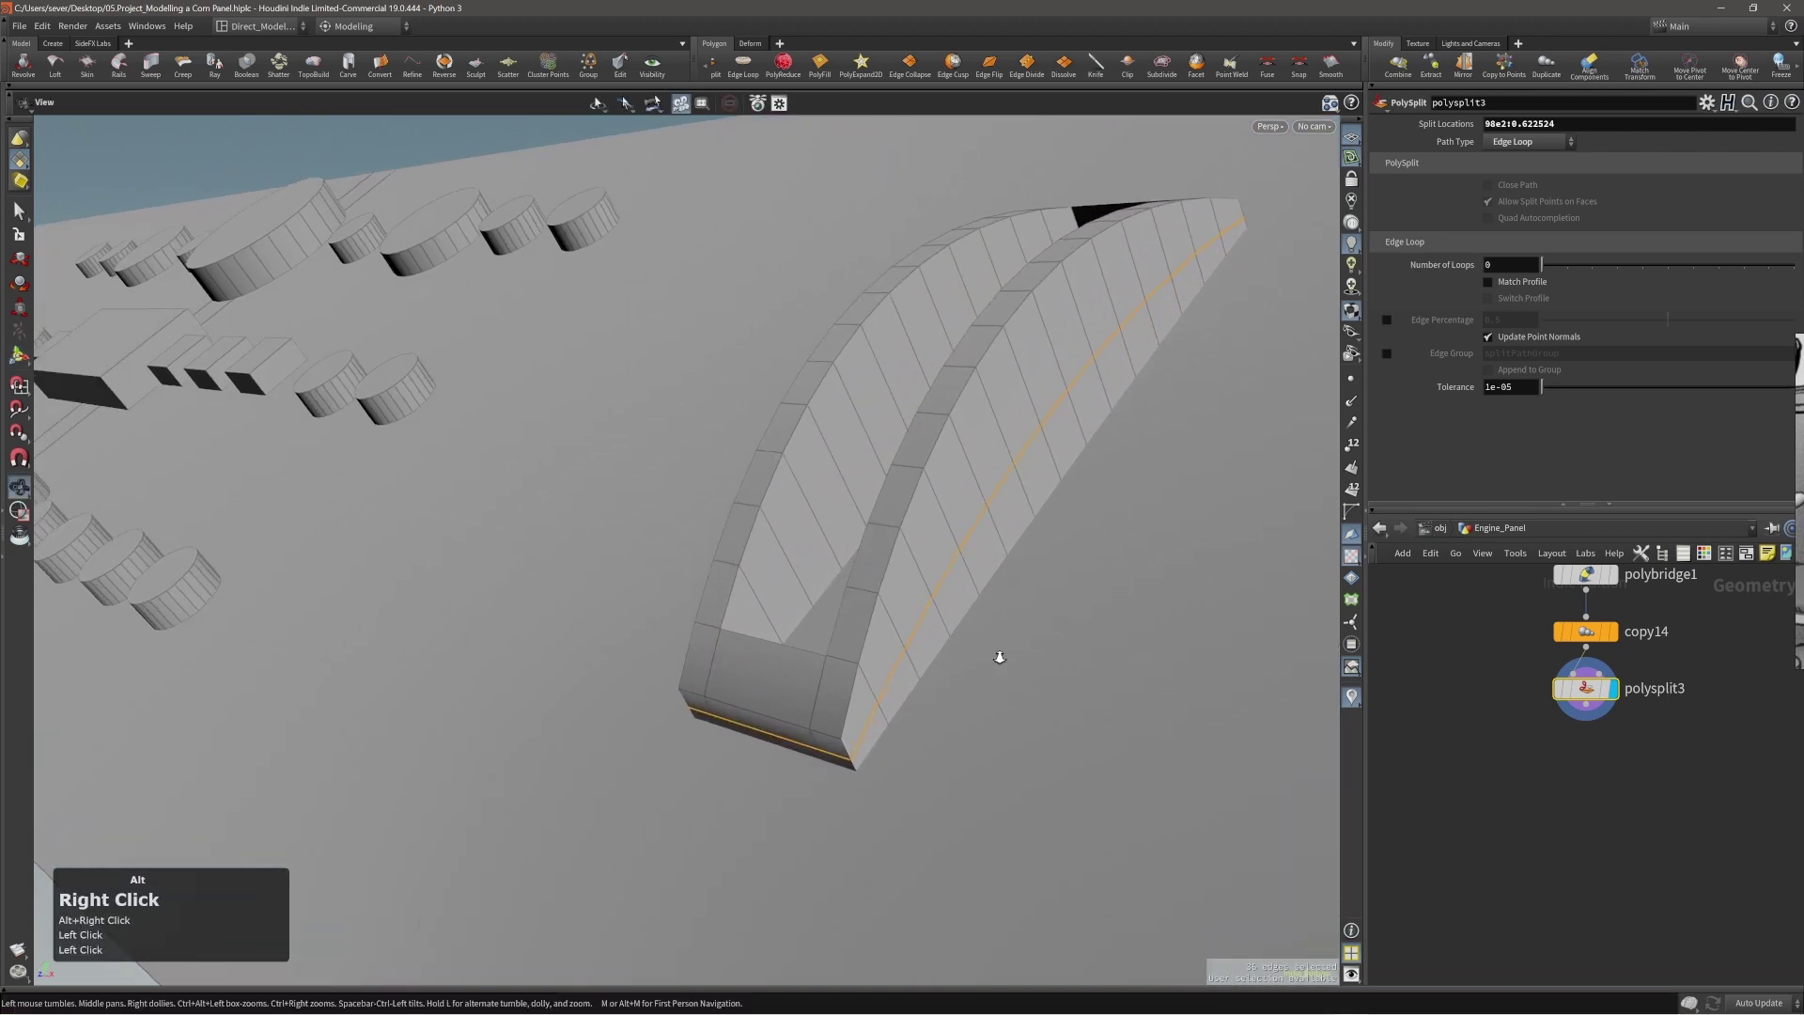
alt+middle_drag(999, 656, 862, 677)
mouse_move(862, 677)
alt+mouse_down()
mouse_move(810, 660)
mouse_move(846, 657)
alt+mouse_up()
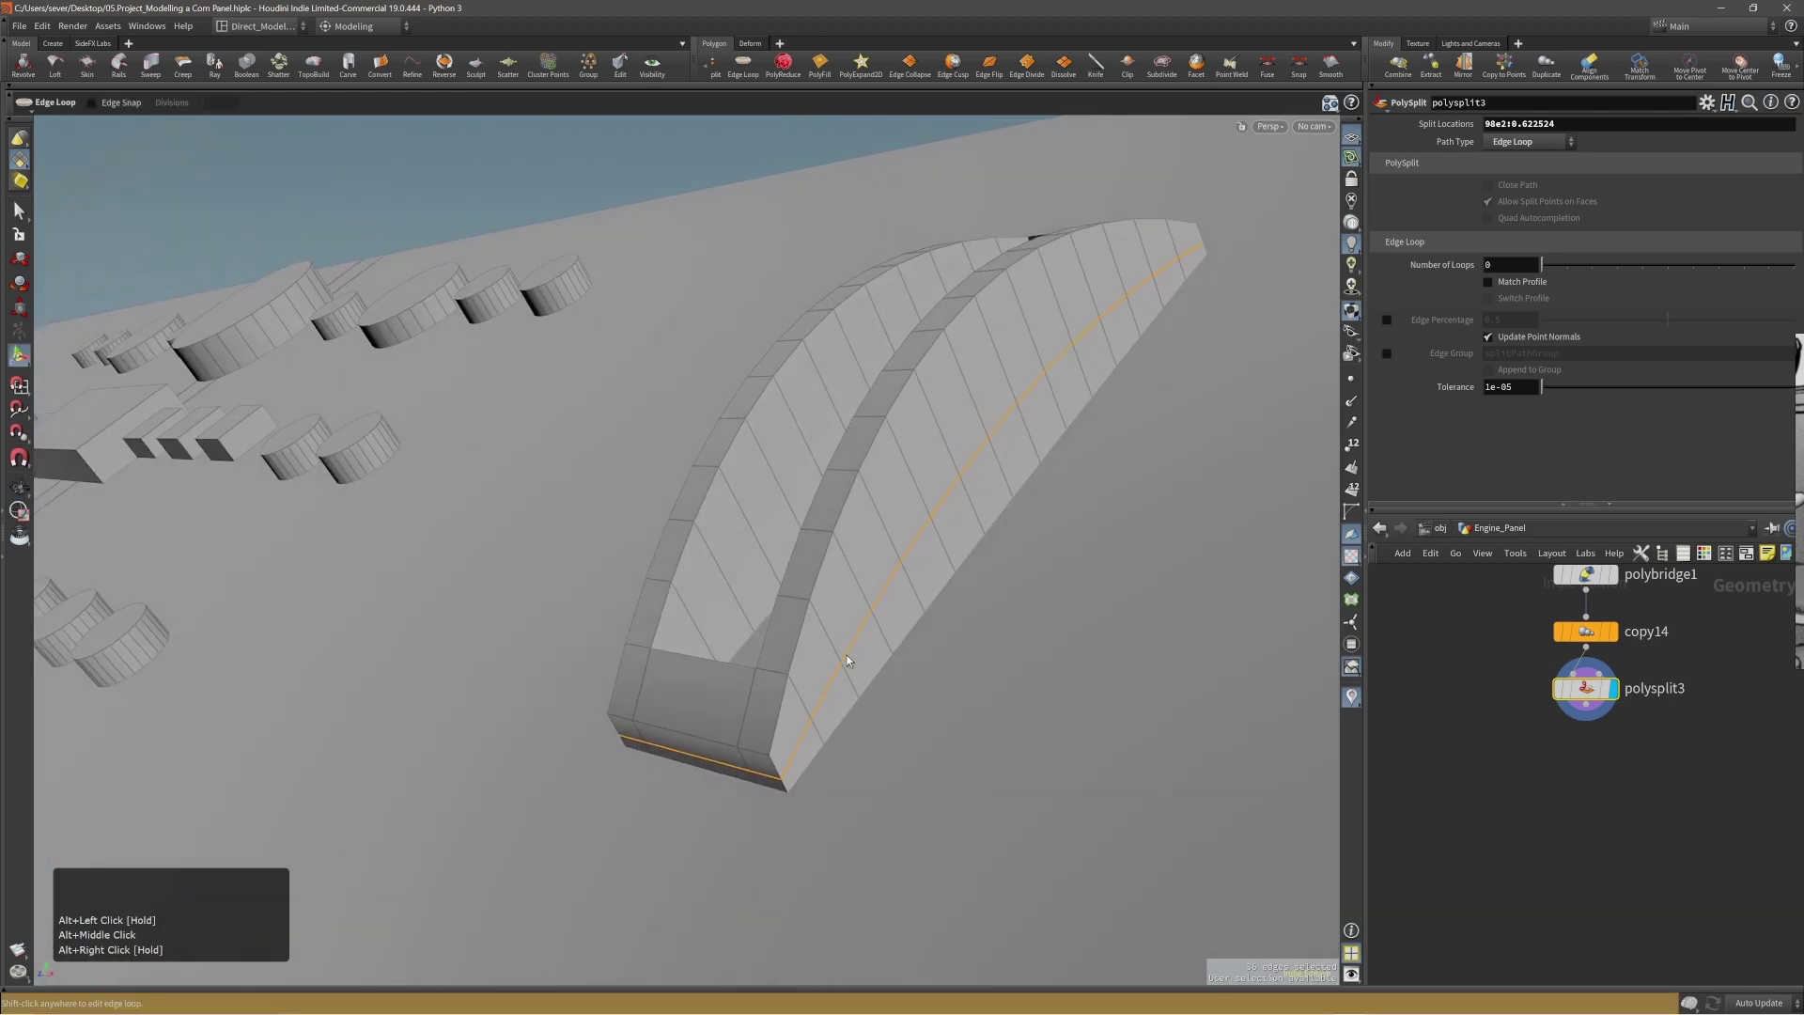
alt+middle_drag(848, 656, 840, 645)
alt+drag(840, 645, 845, 640)
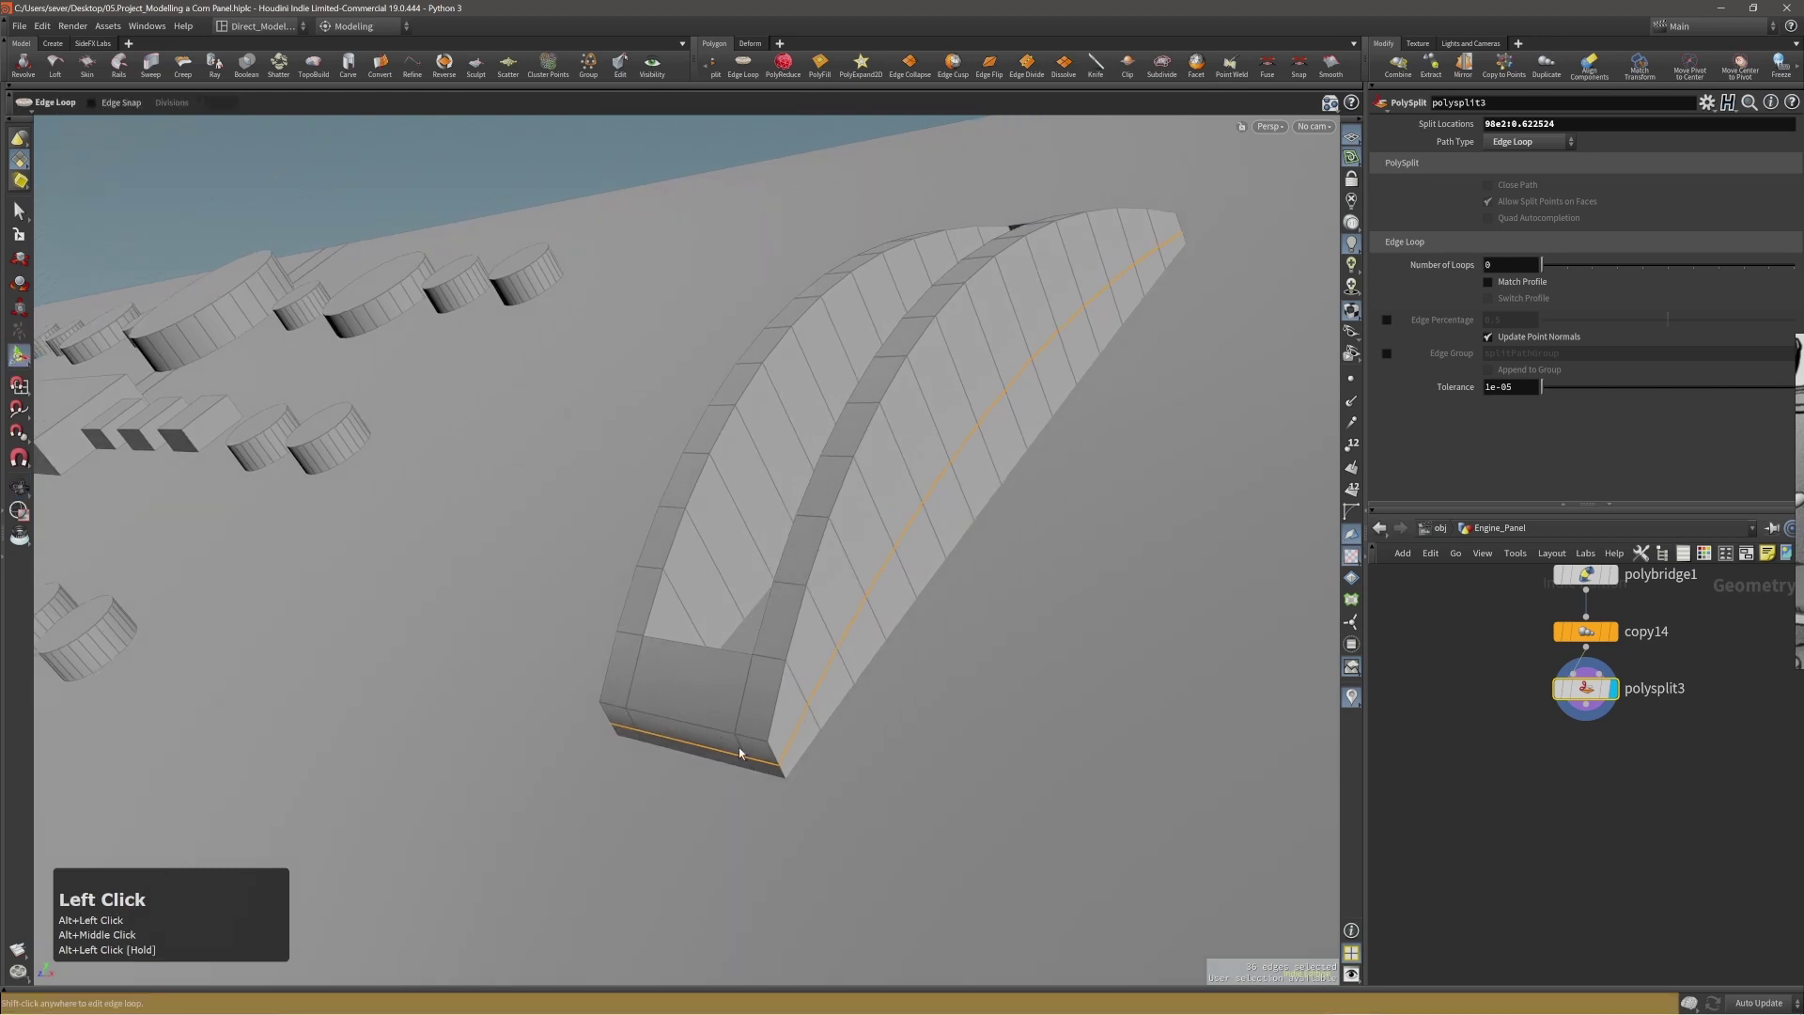
alt+drag(955, 454, 922, 483)
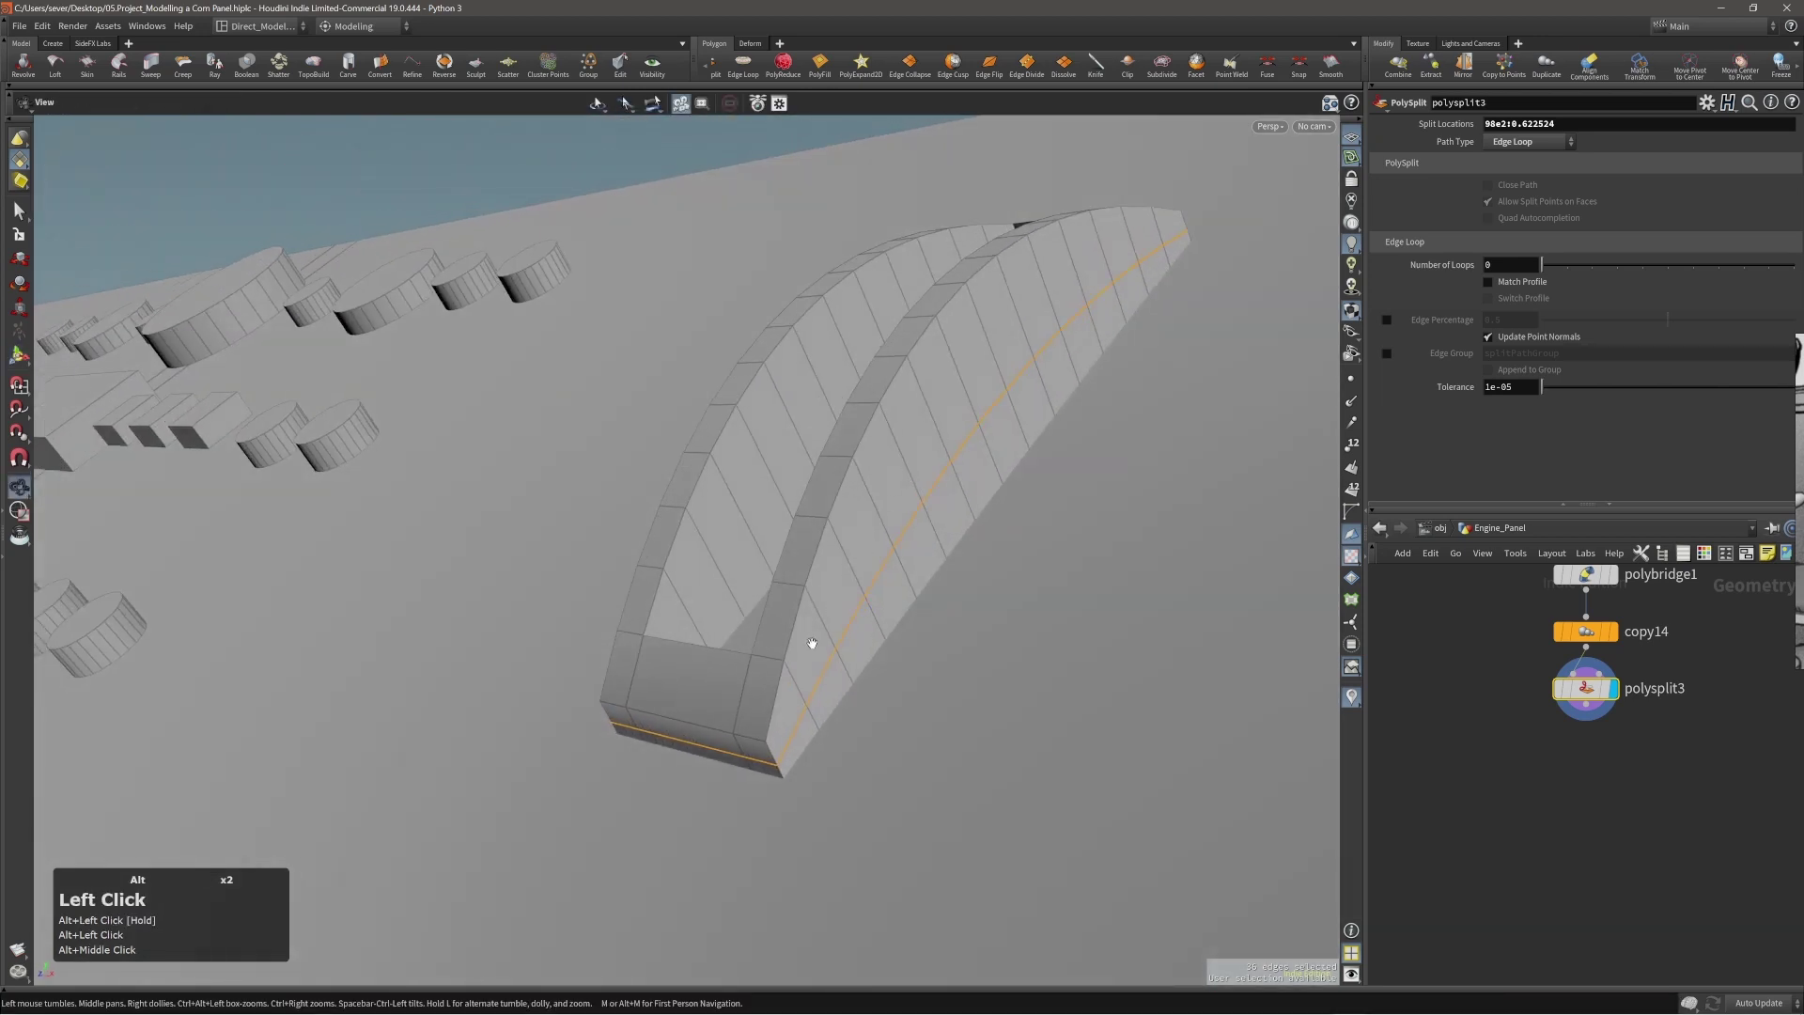
alt+middle_drag(809, 636, 852, 635)
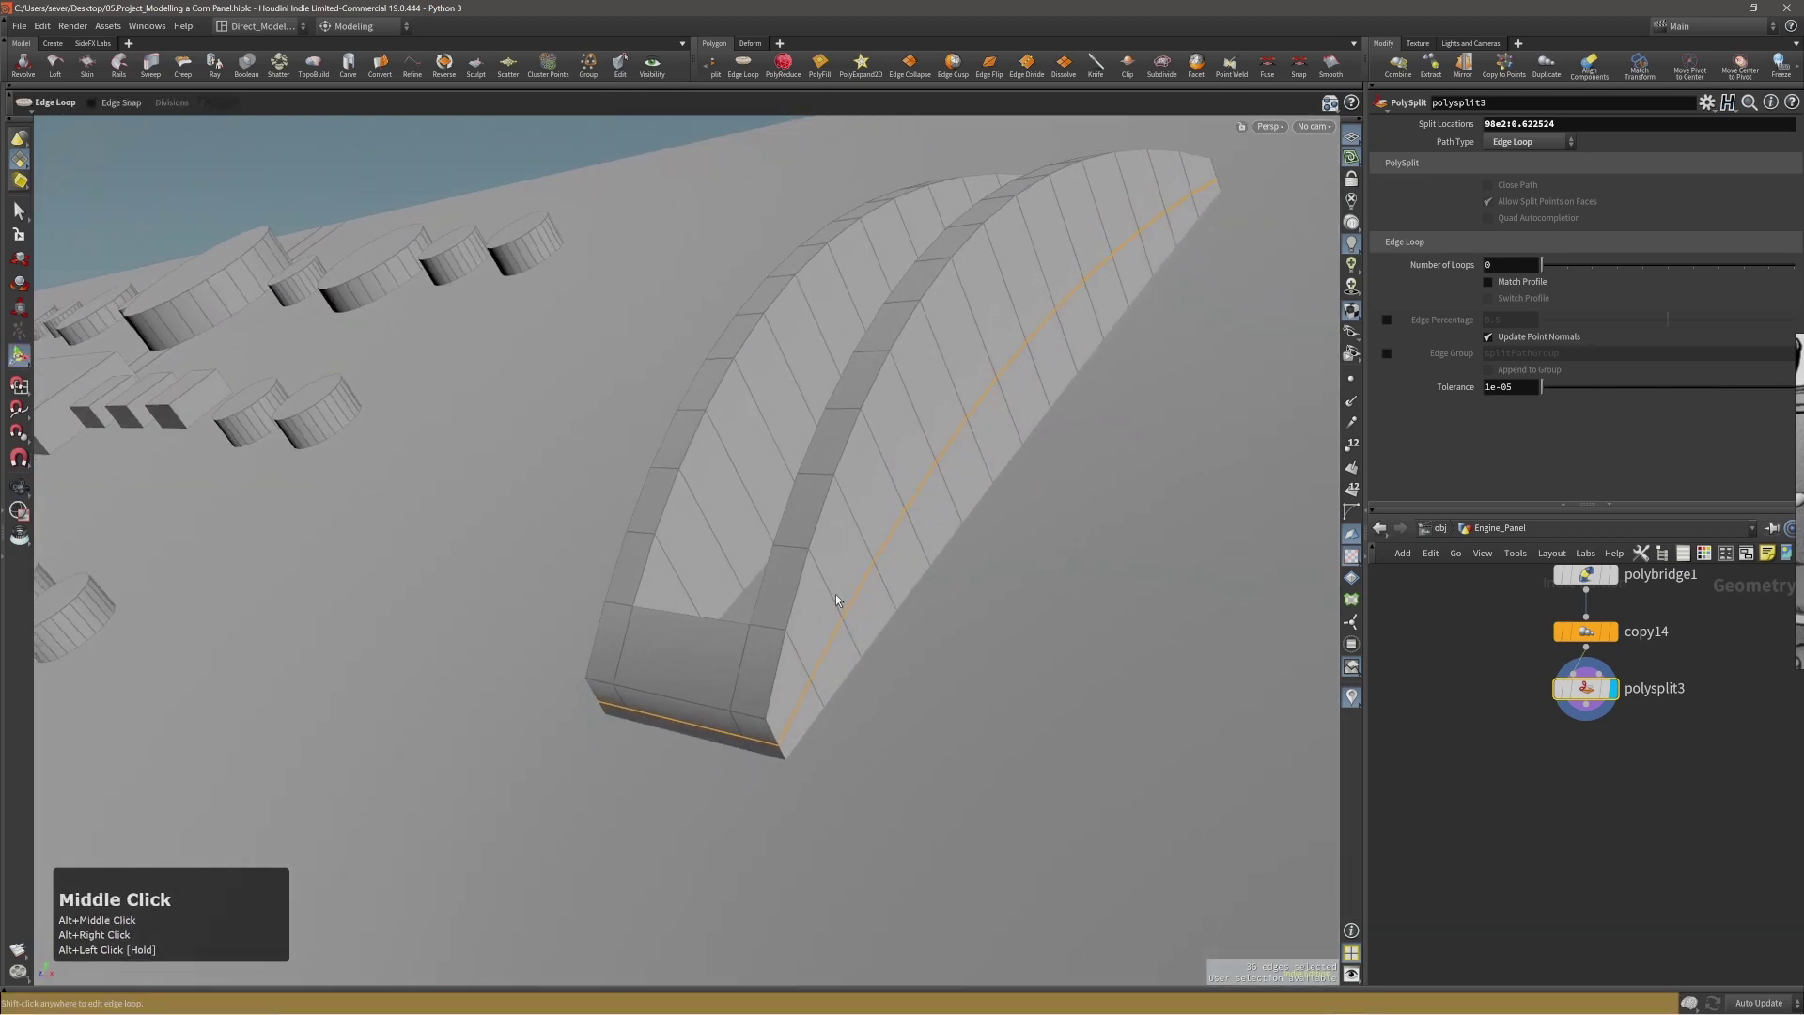
alt+drag(836, 594, 870, 571)
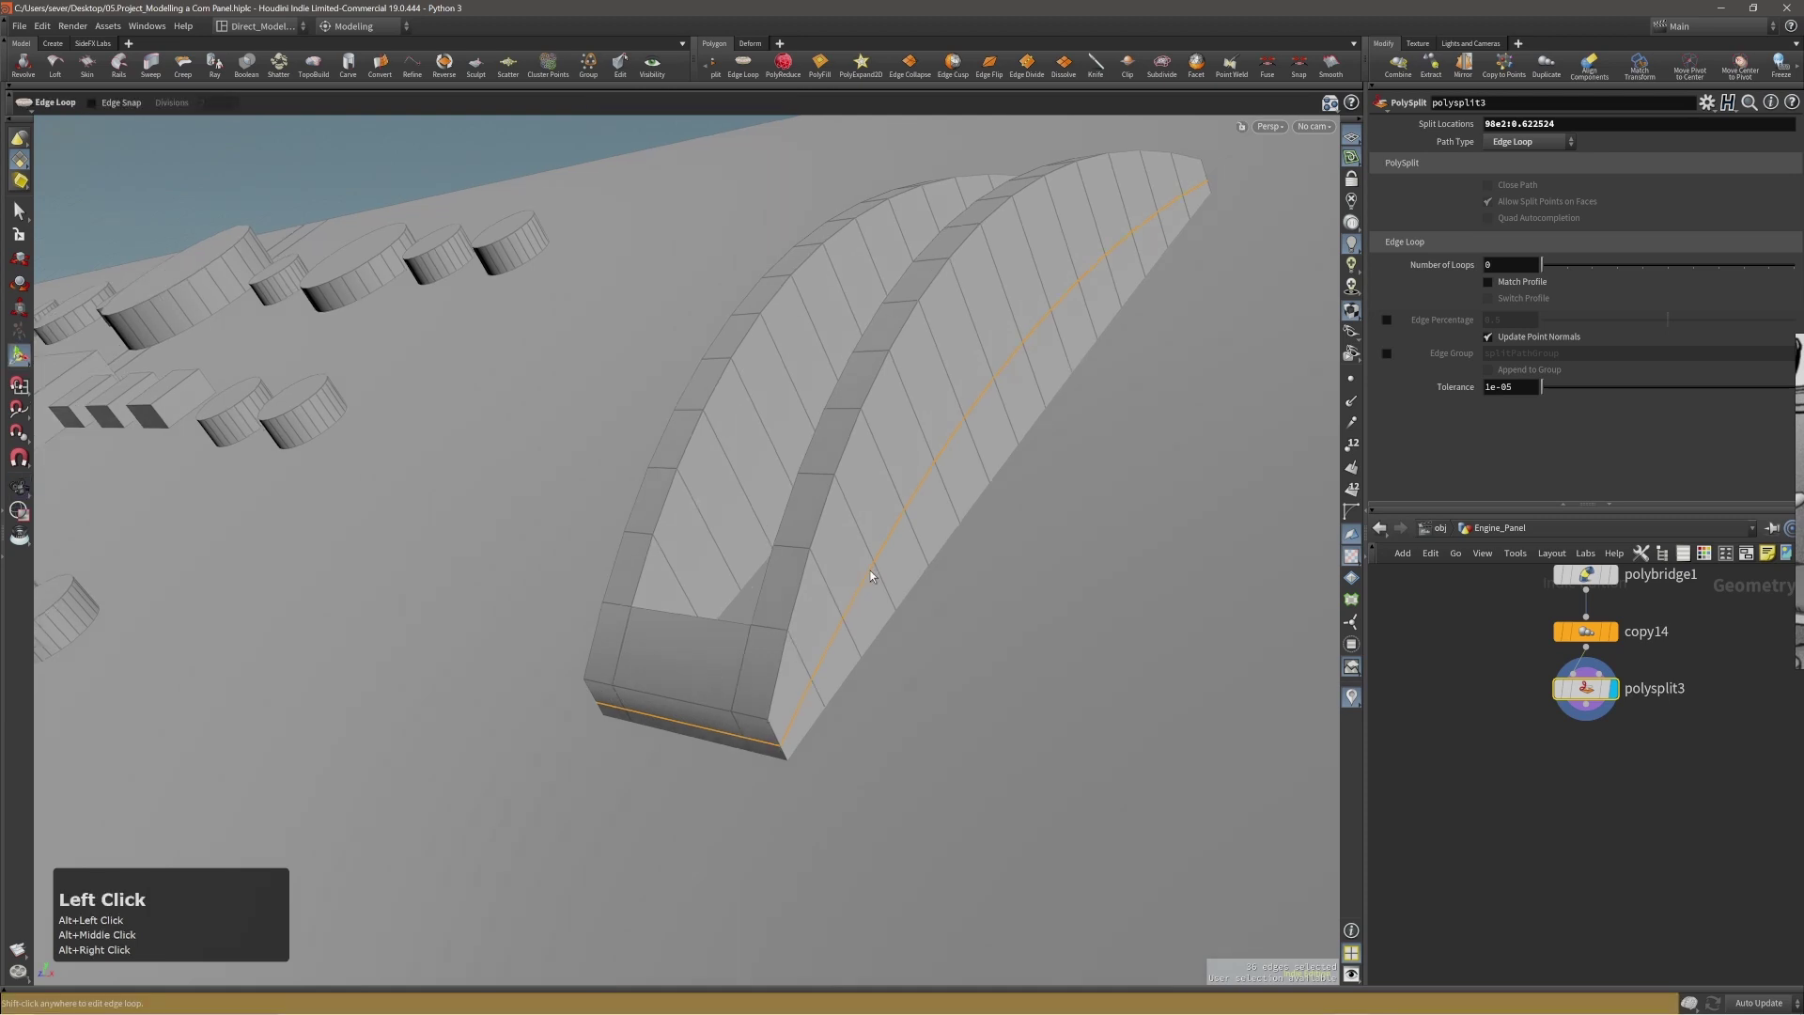
Select the new edge loop around the frame in an Edit operation and try sliding options for it.
key(t)
double_click(887, 544)
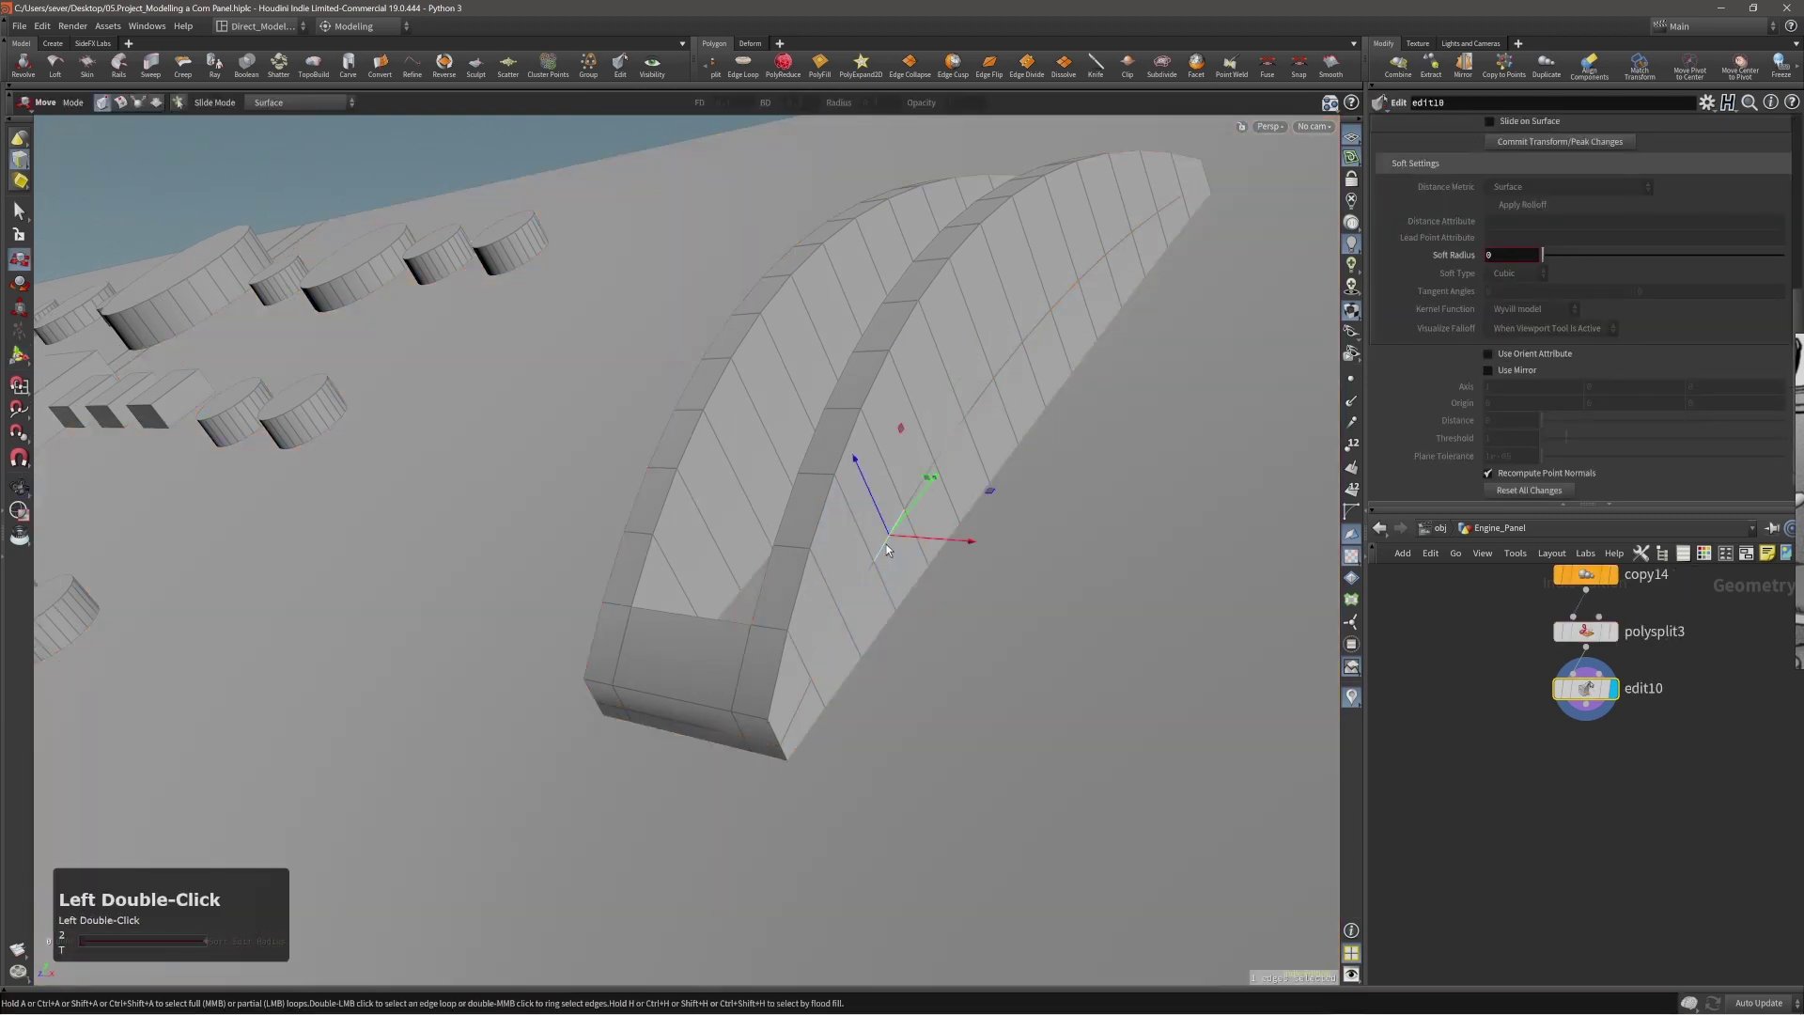
alt+right_drag(844, 578, 837, 587)
alt+drag(837, 586, 832, 592)
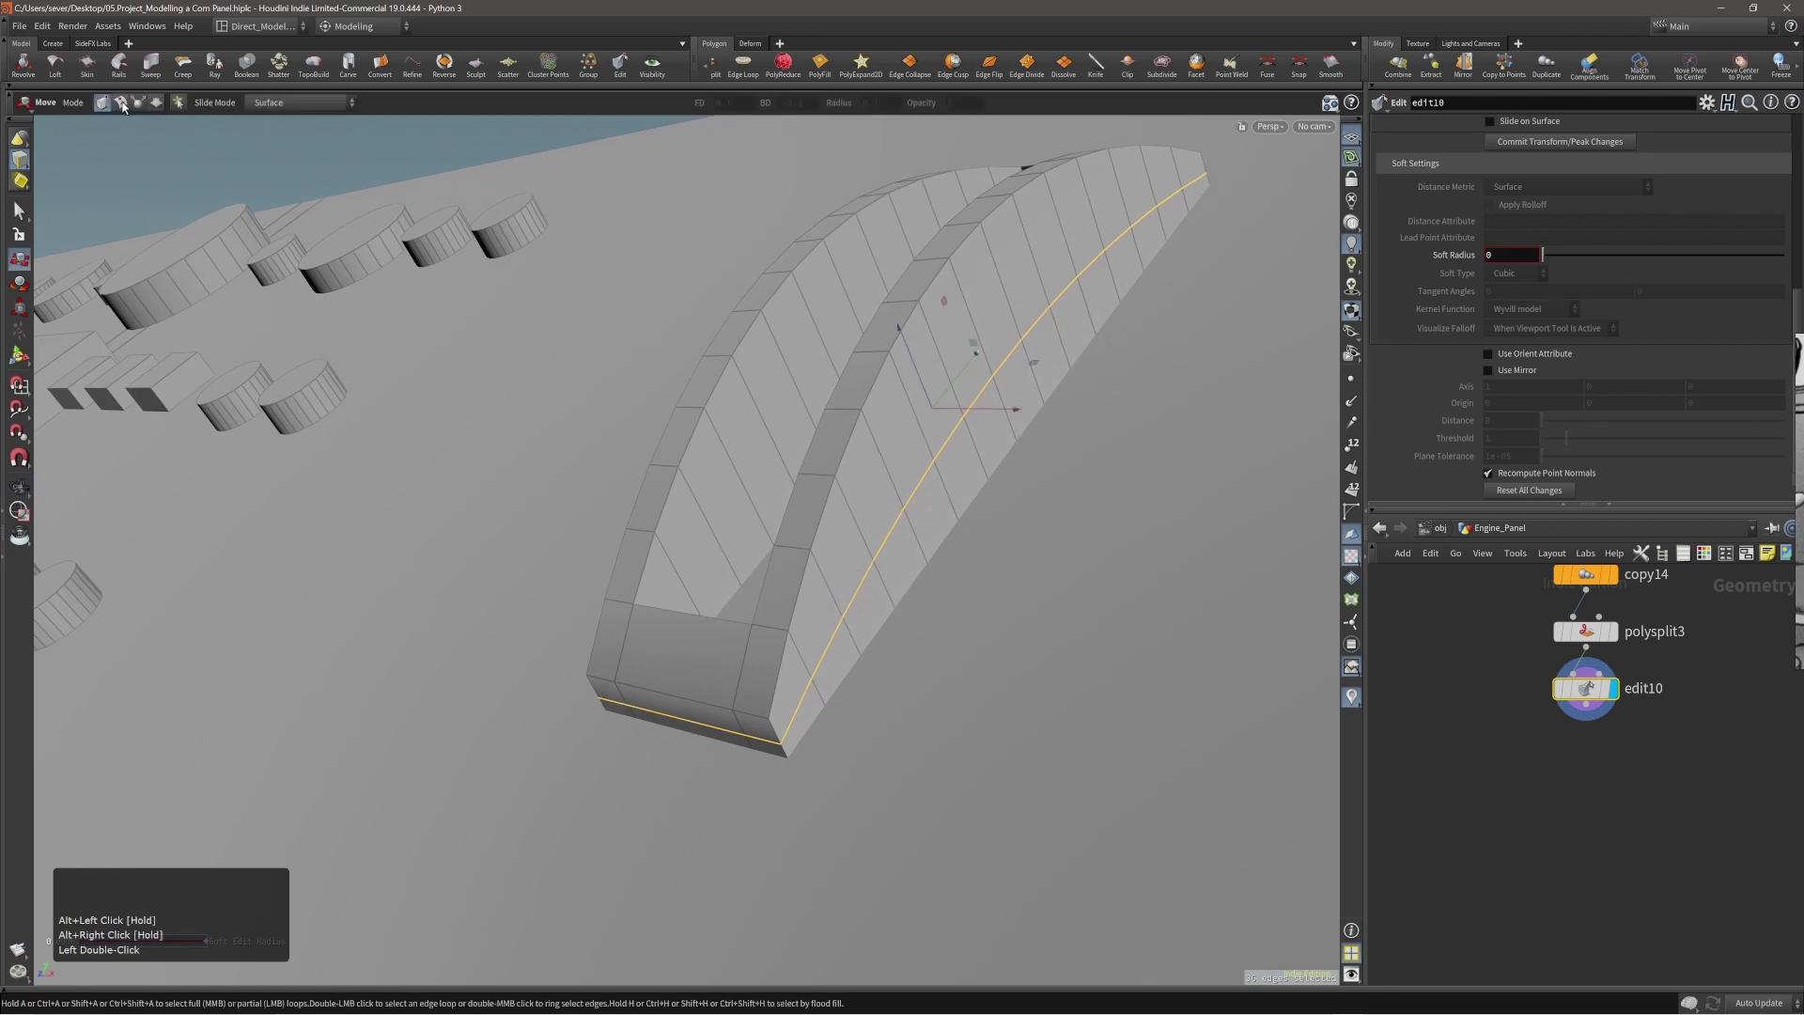
click(120, 104)
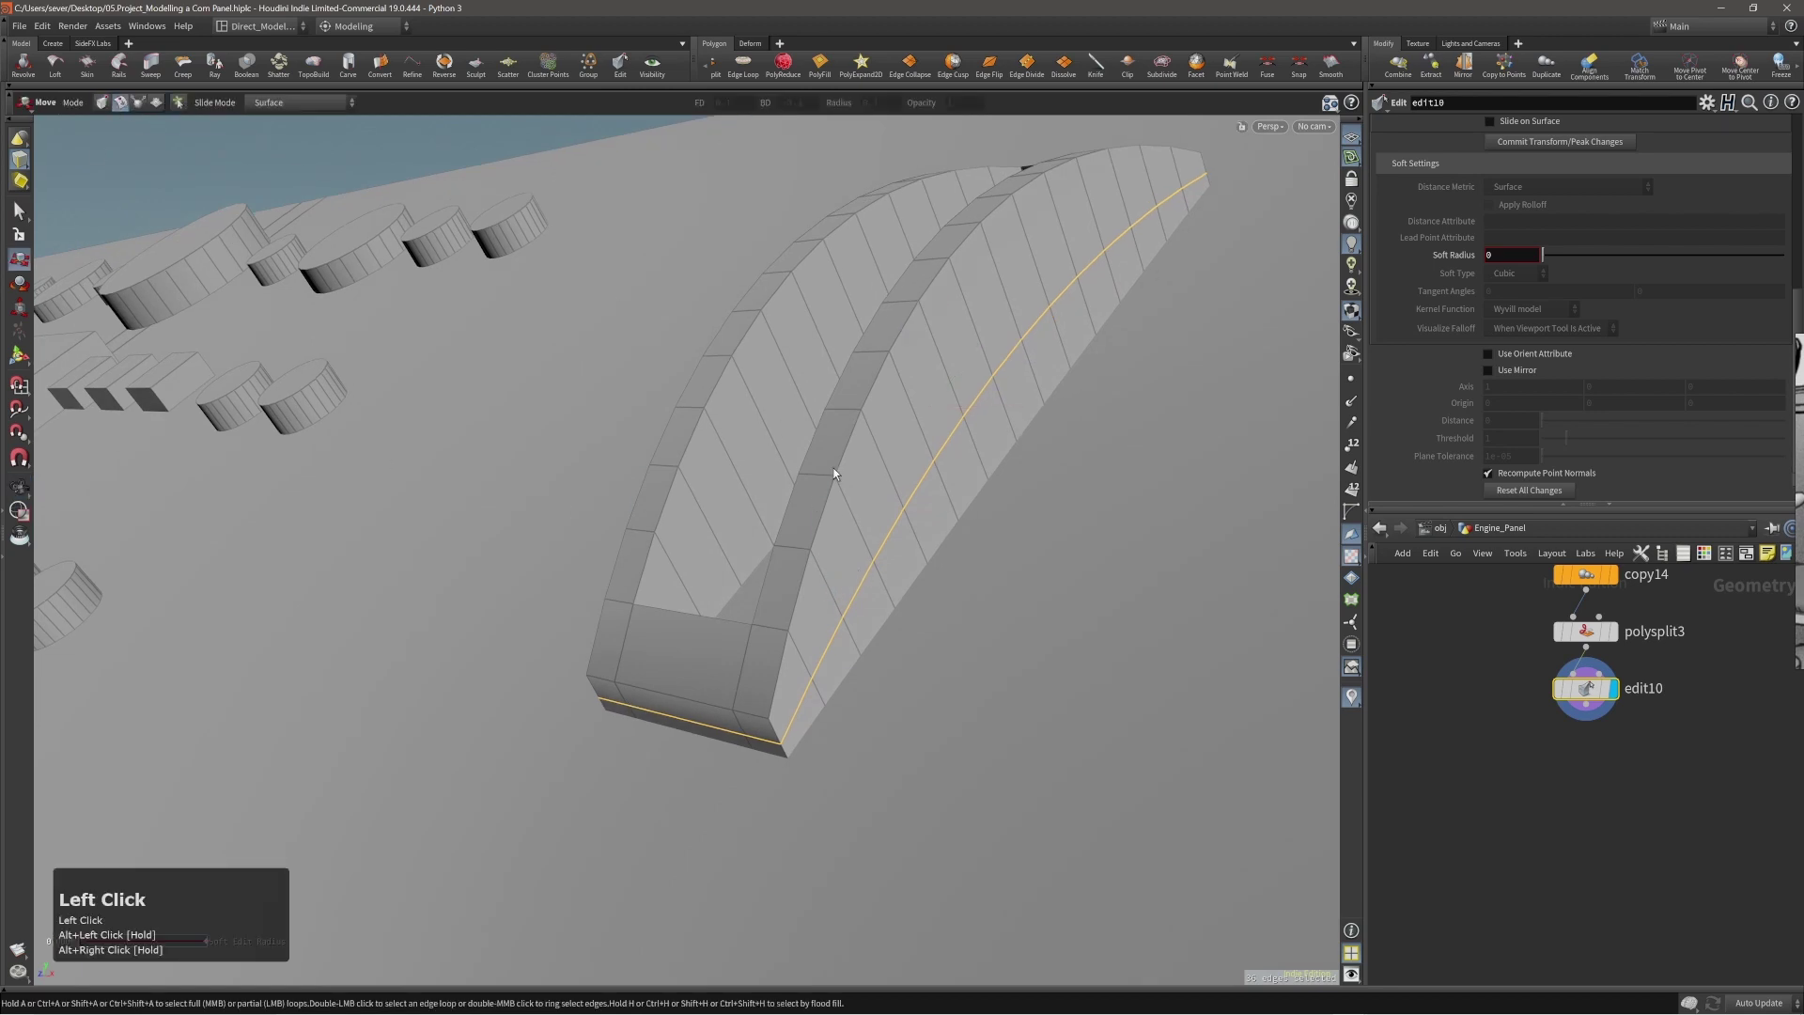
right_click(866, 468)
click(929, 542)
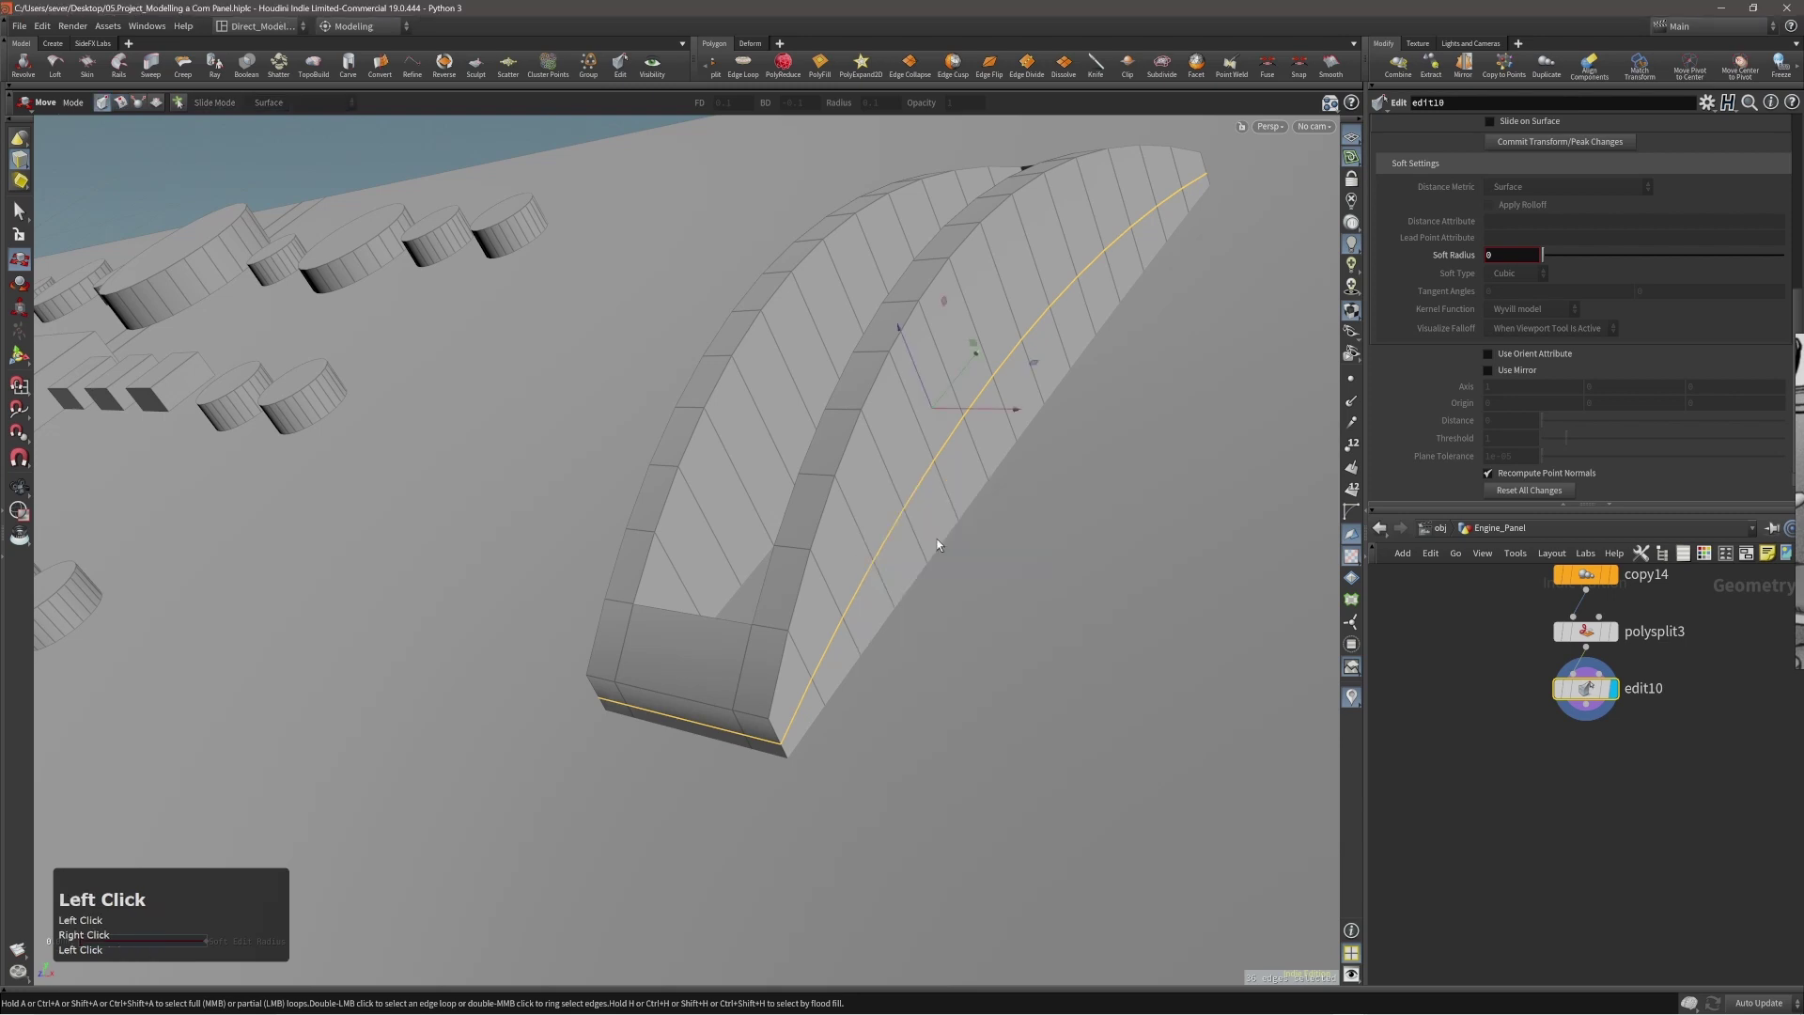
right_click(908, 461)
click(969, 538)
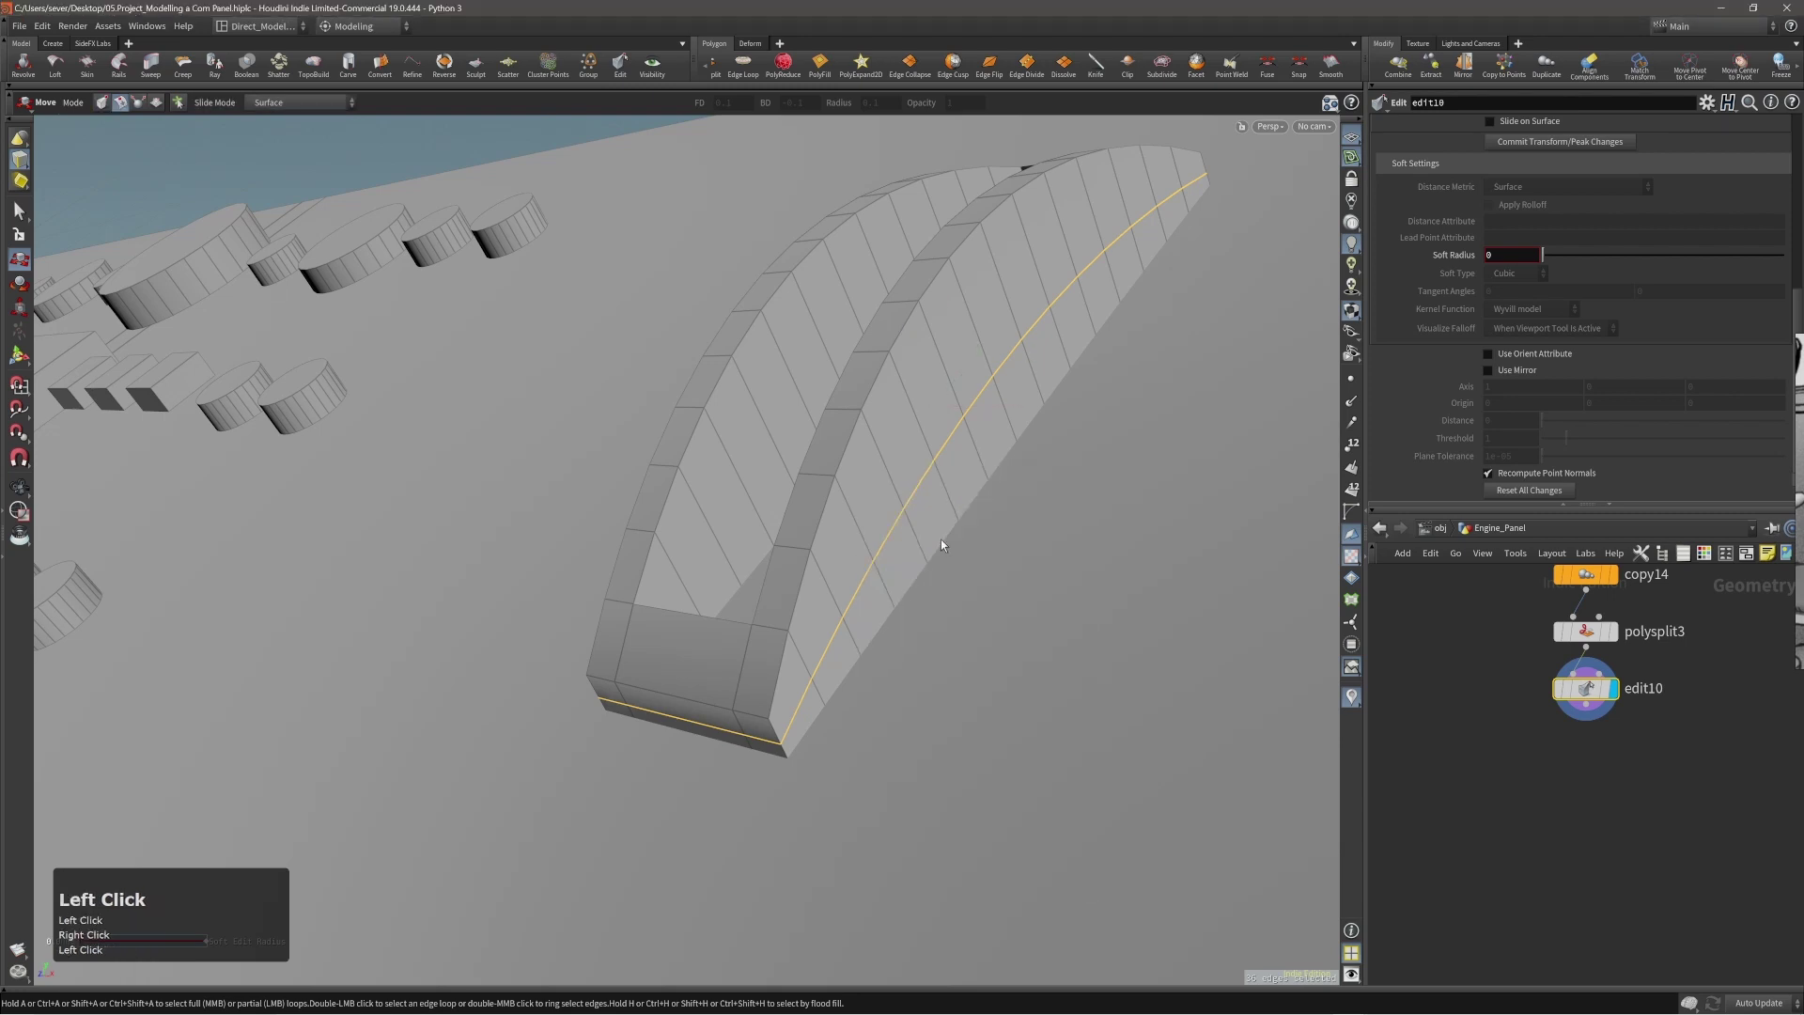
alt+drag(939, 539, 921, 520)
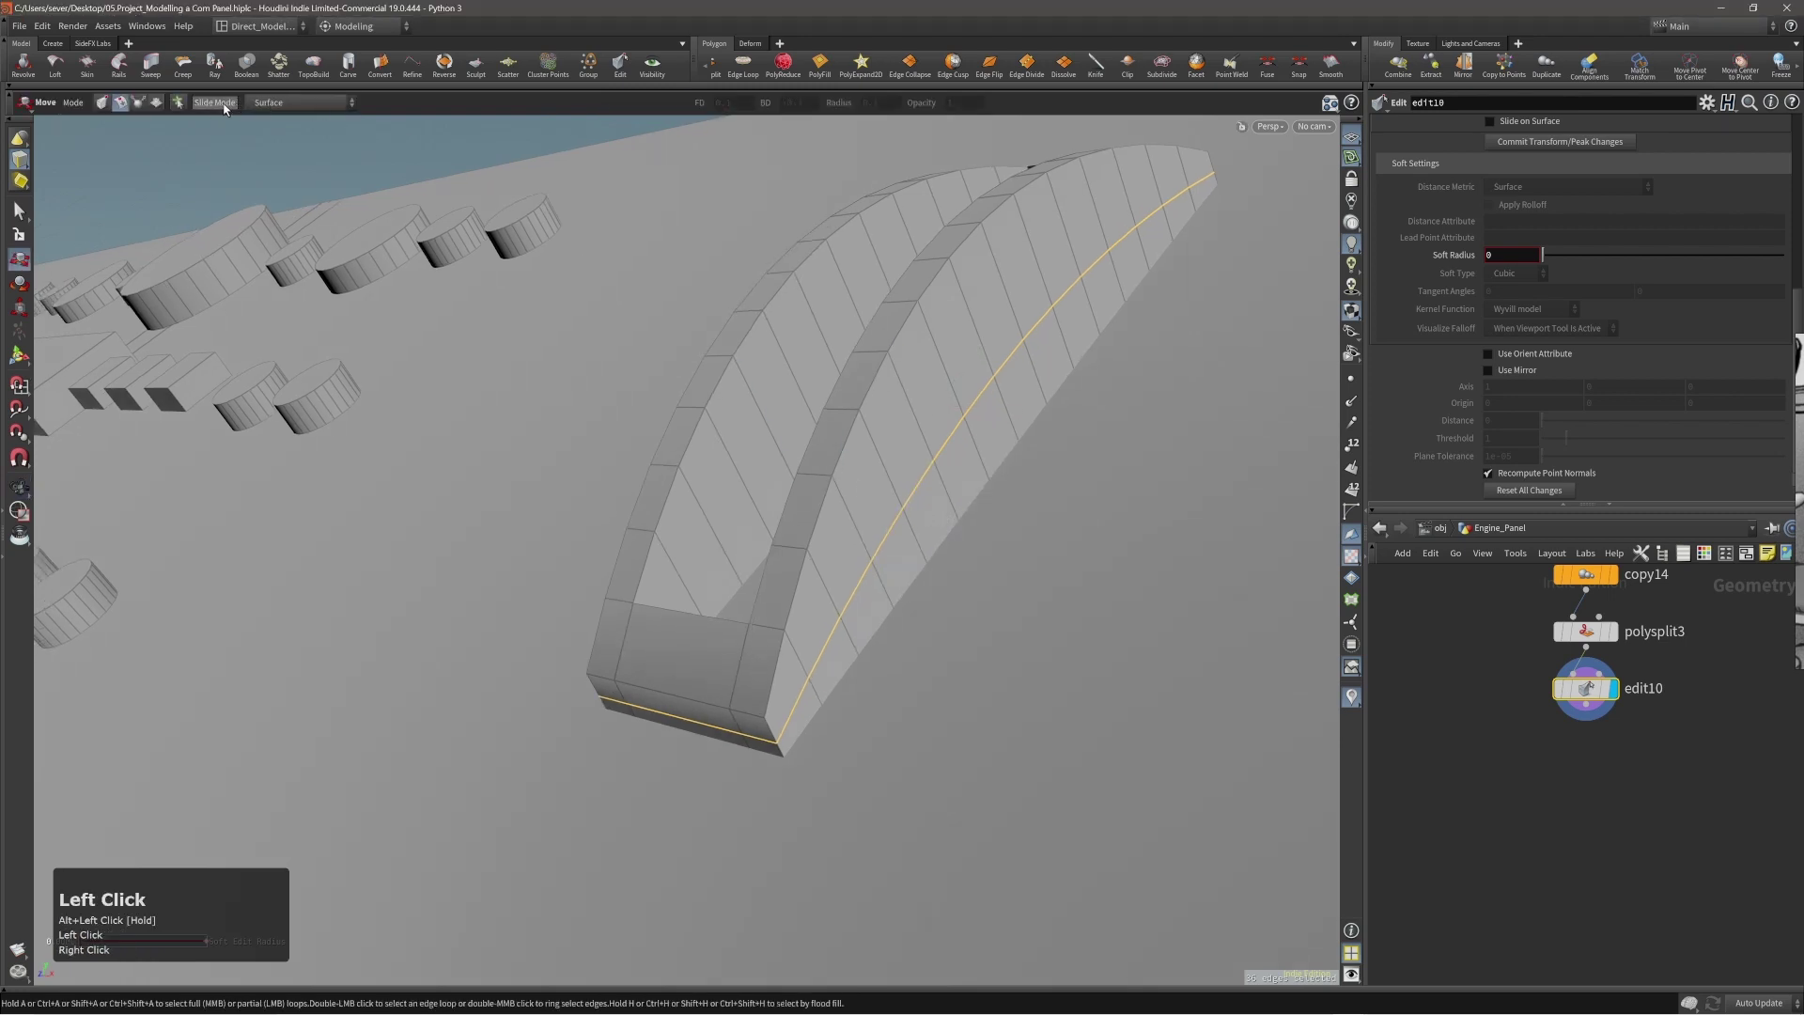
click(281, 106)
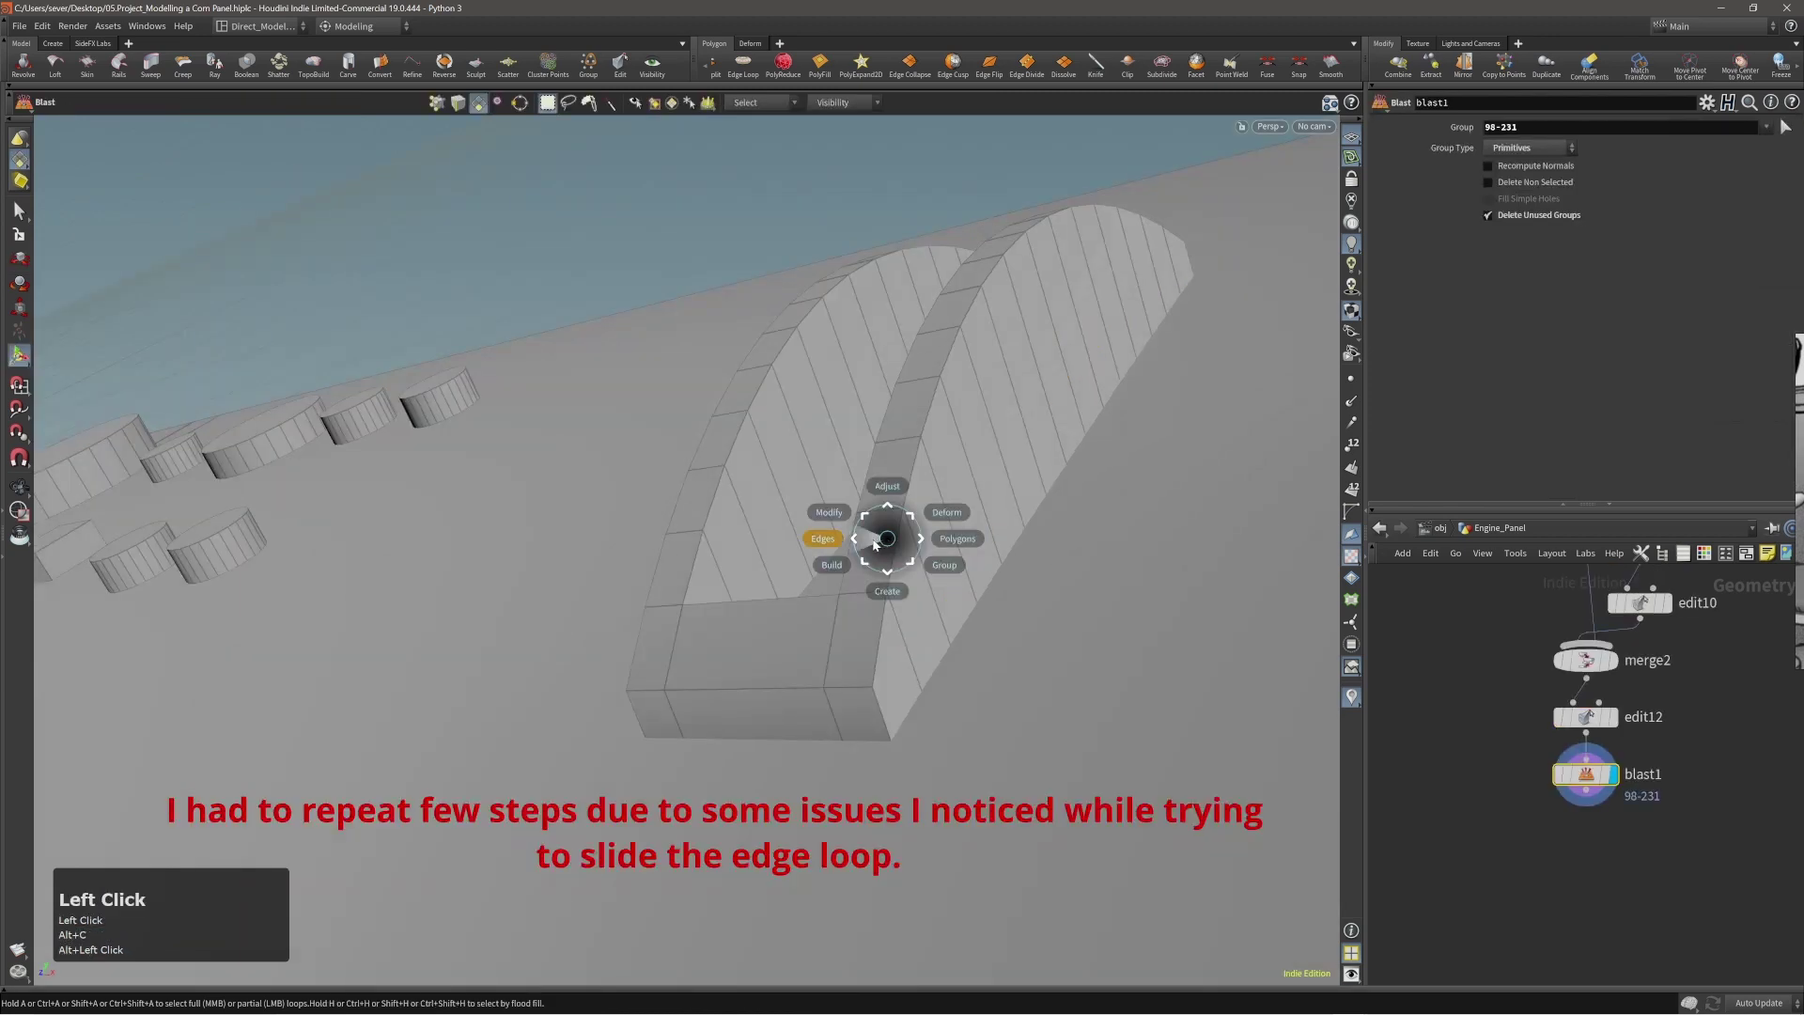
Insert an edge loop around the rebuilt frame's outer sides near its base.
click(875, 544)
click(859, 539)
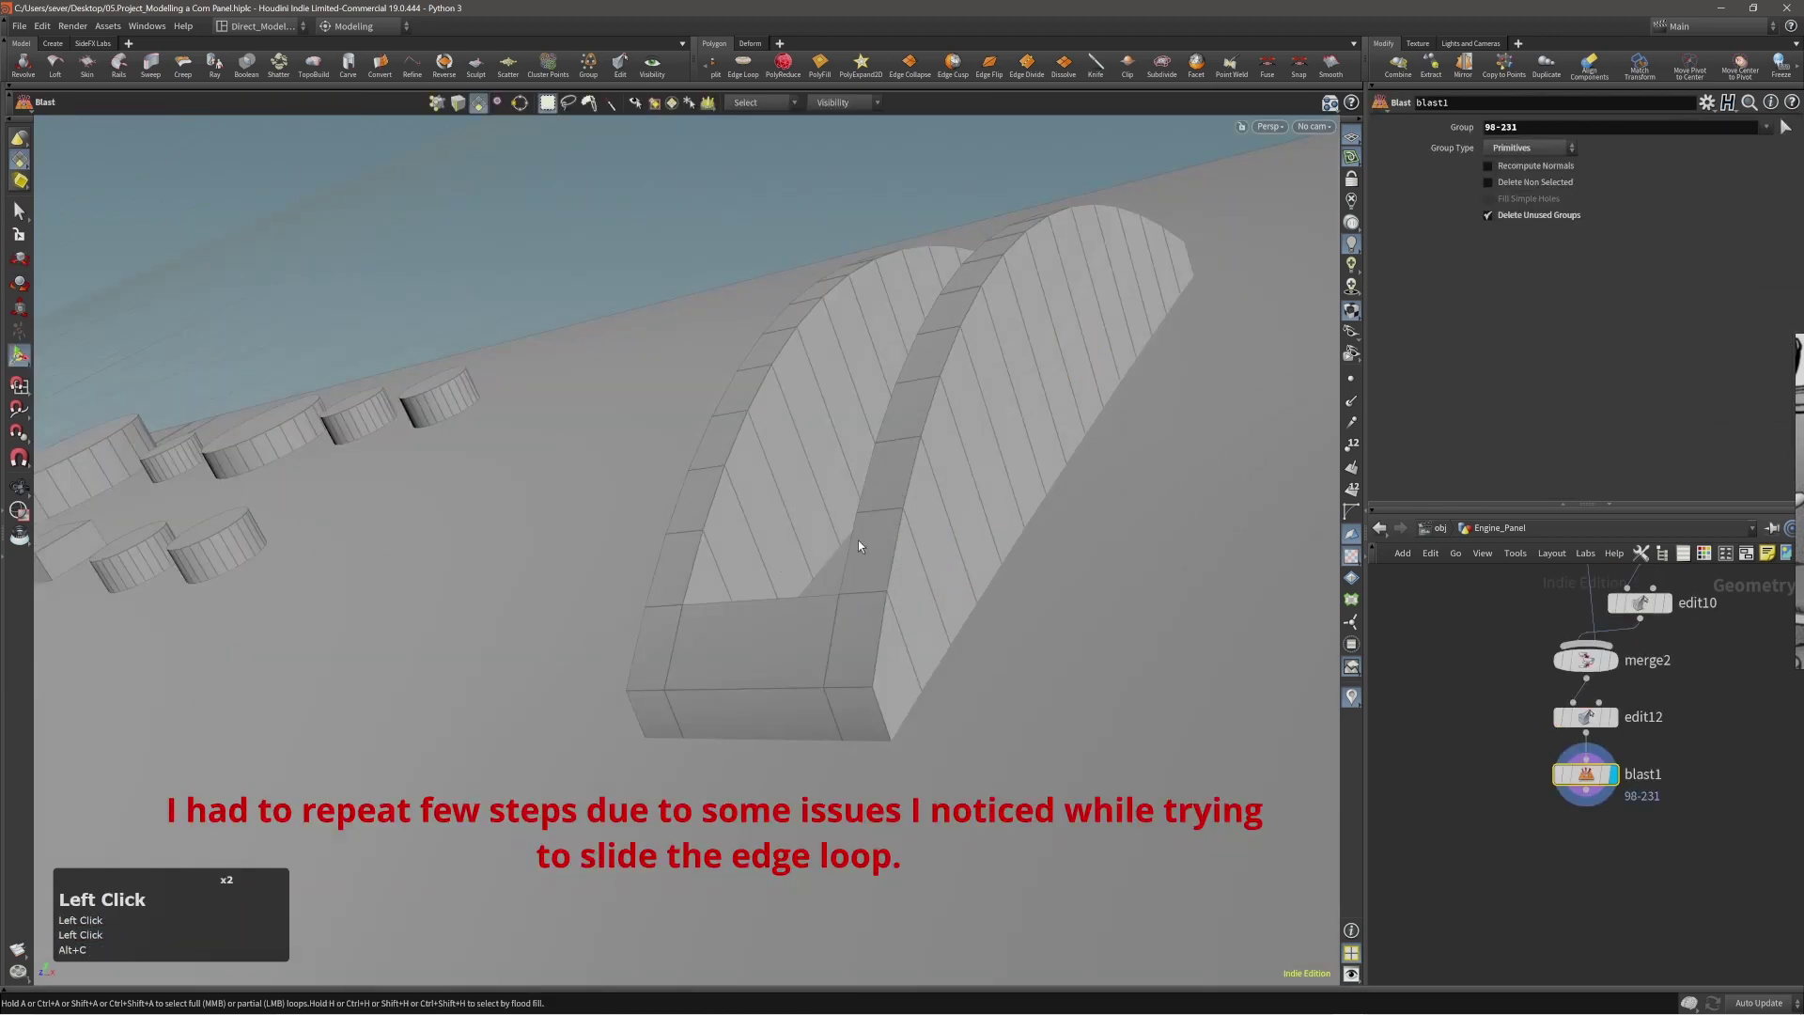
alt+drag(859, 539, 878, 589)
click(886, 724)
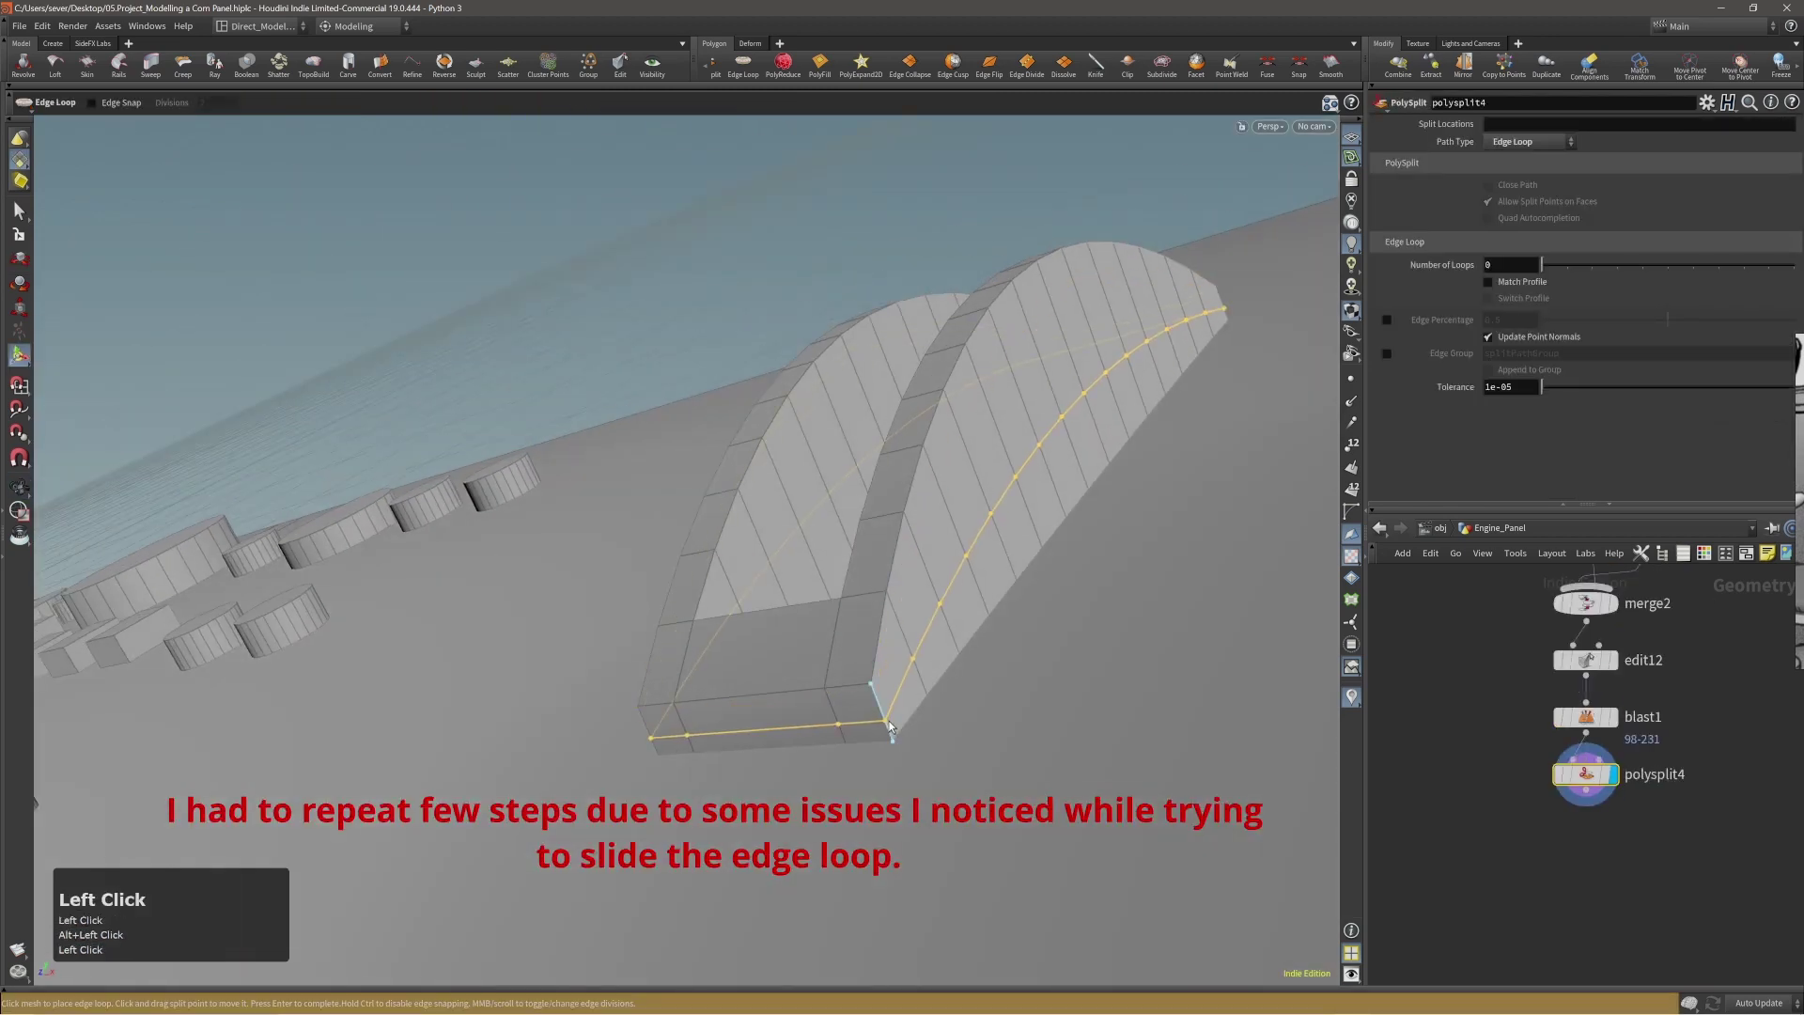
Select the frame's new edge loop for editing, turn on sliding and slide it in Match Opposite Profile mode.
key(t)
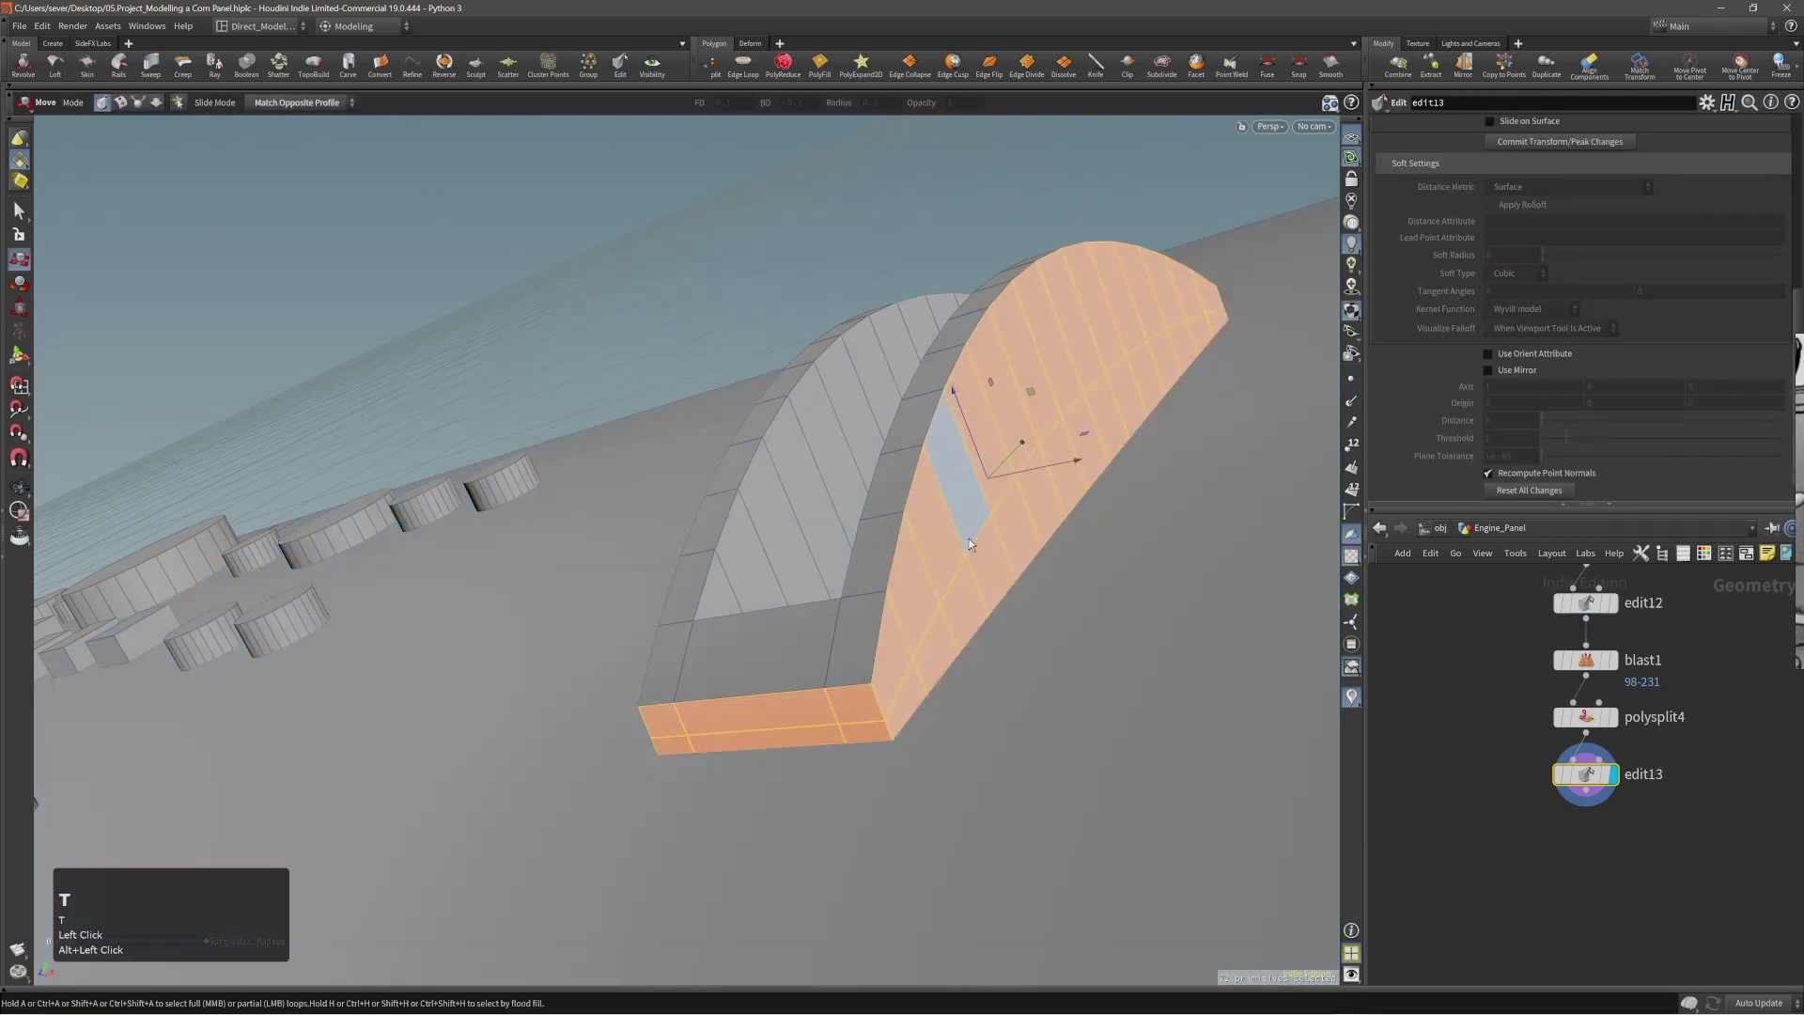
key(2)
double_click(976, 550)
mouse_move(977, 543)
mouse_down()
mouse_move(992, 577)
mouse_move(983, 550)
mouse_up()
key(ctrl+z)
right_click(943, 479)
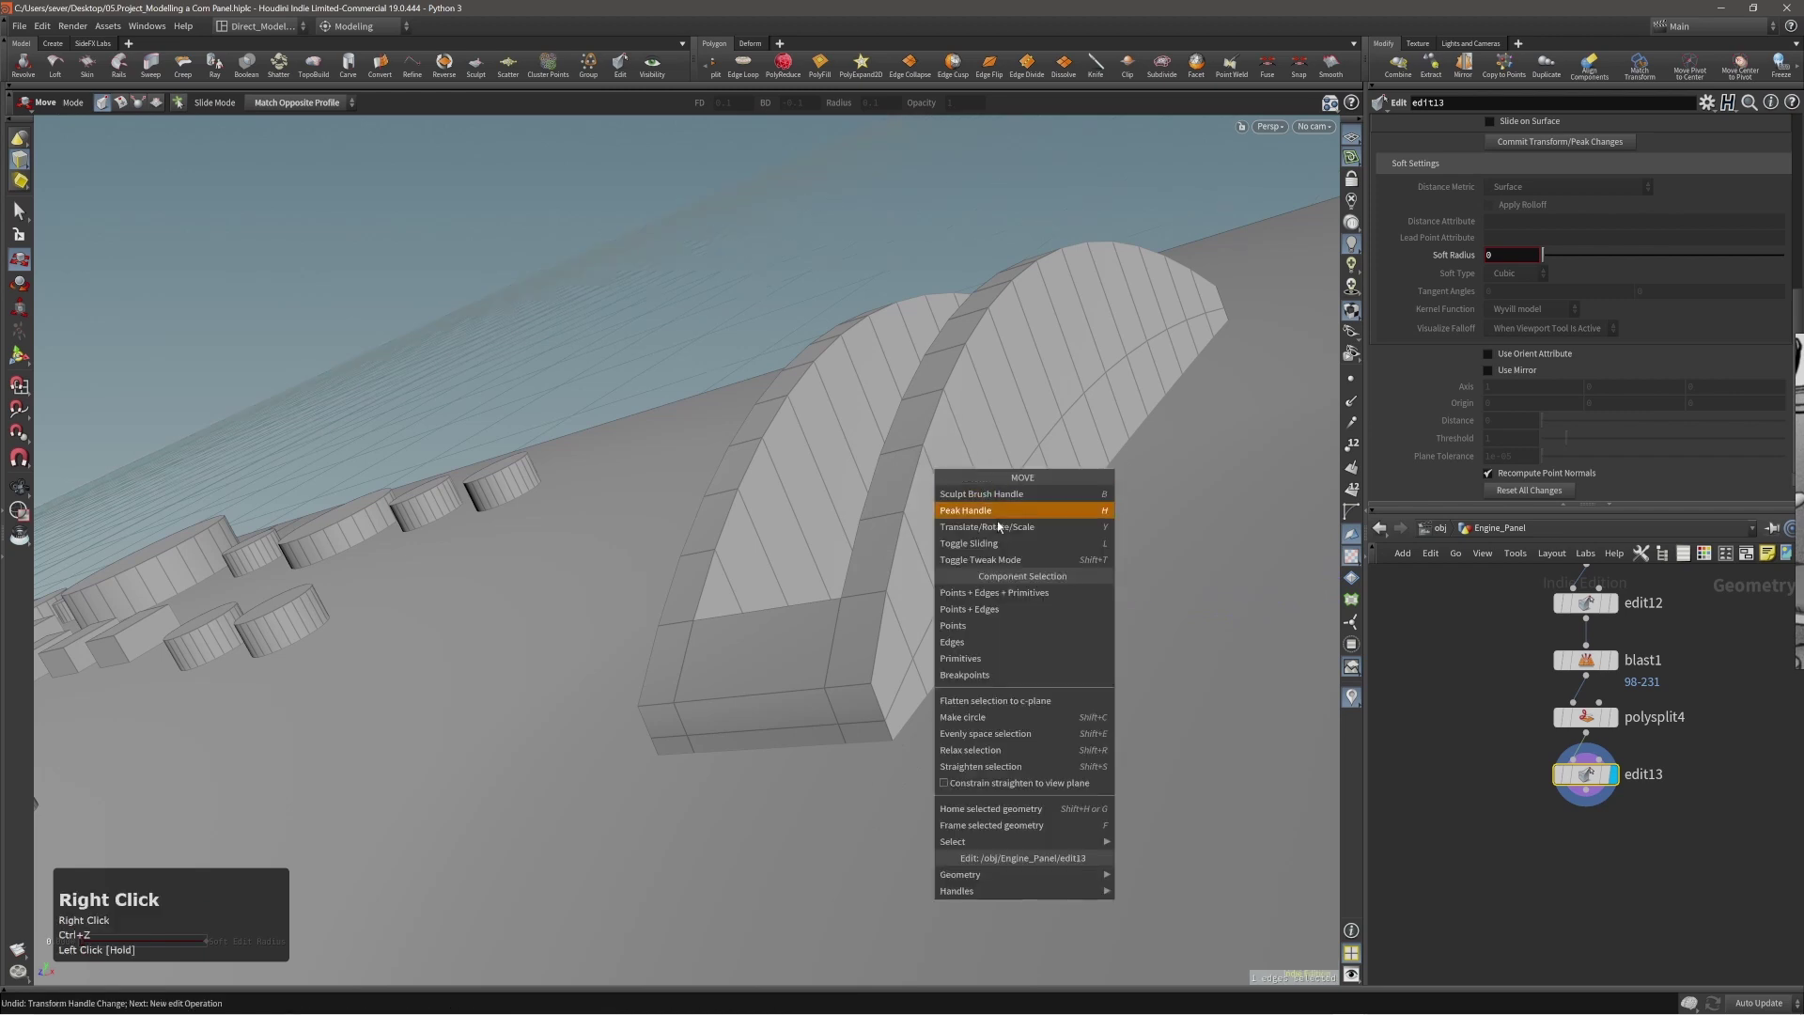
click(982, 545)
double_click(979, 539)
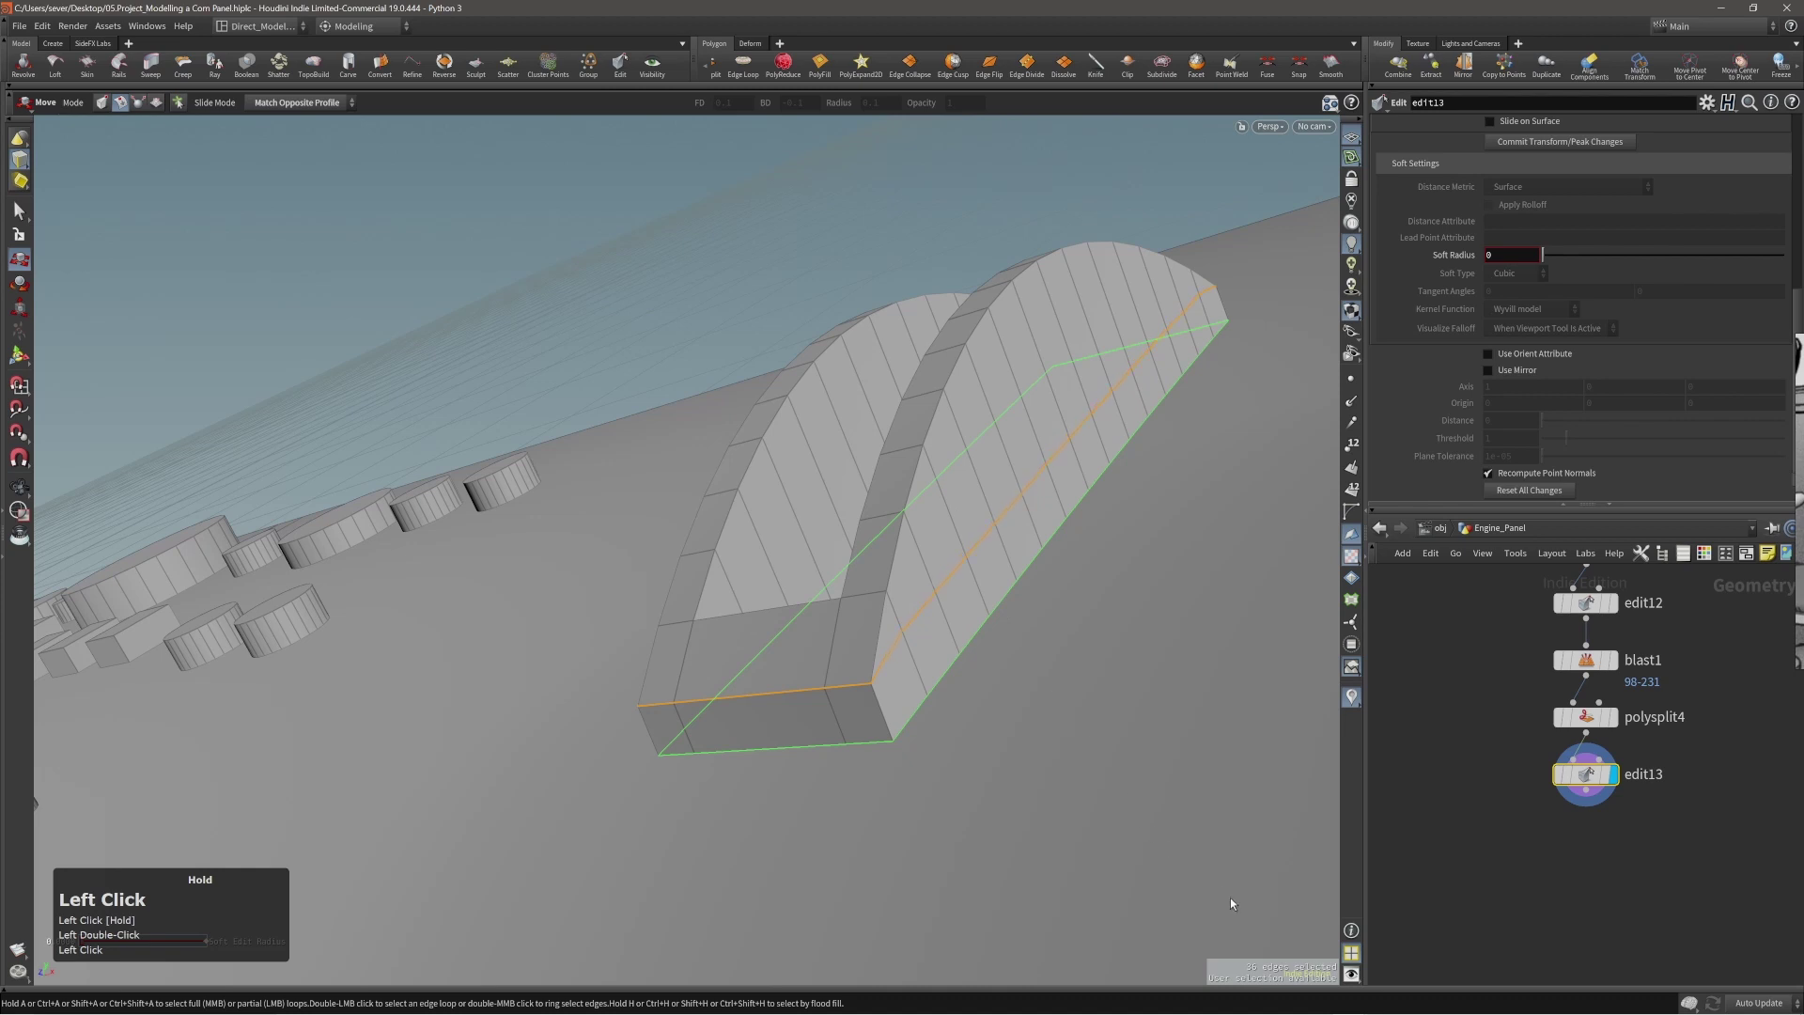
Set the slide mode to Match Profile and slide the edge loop across the frame's side faces to follow the arch.
click(297, 102)
click(277, 152)
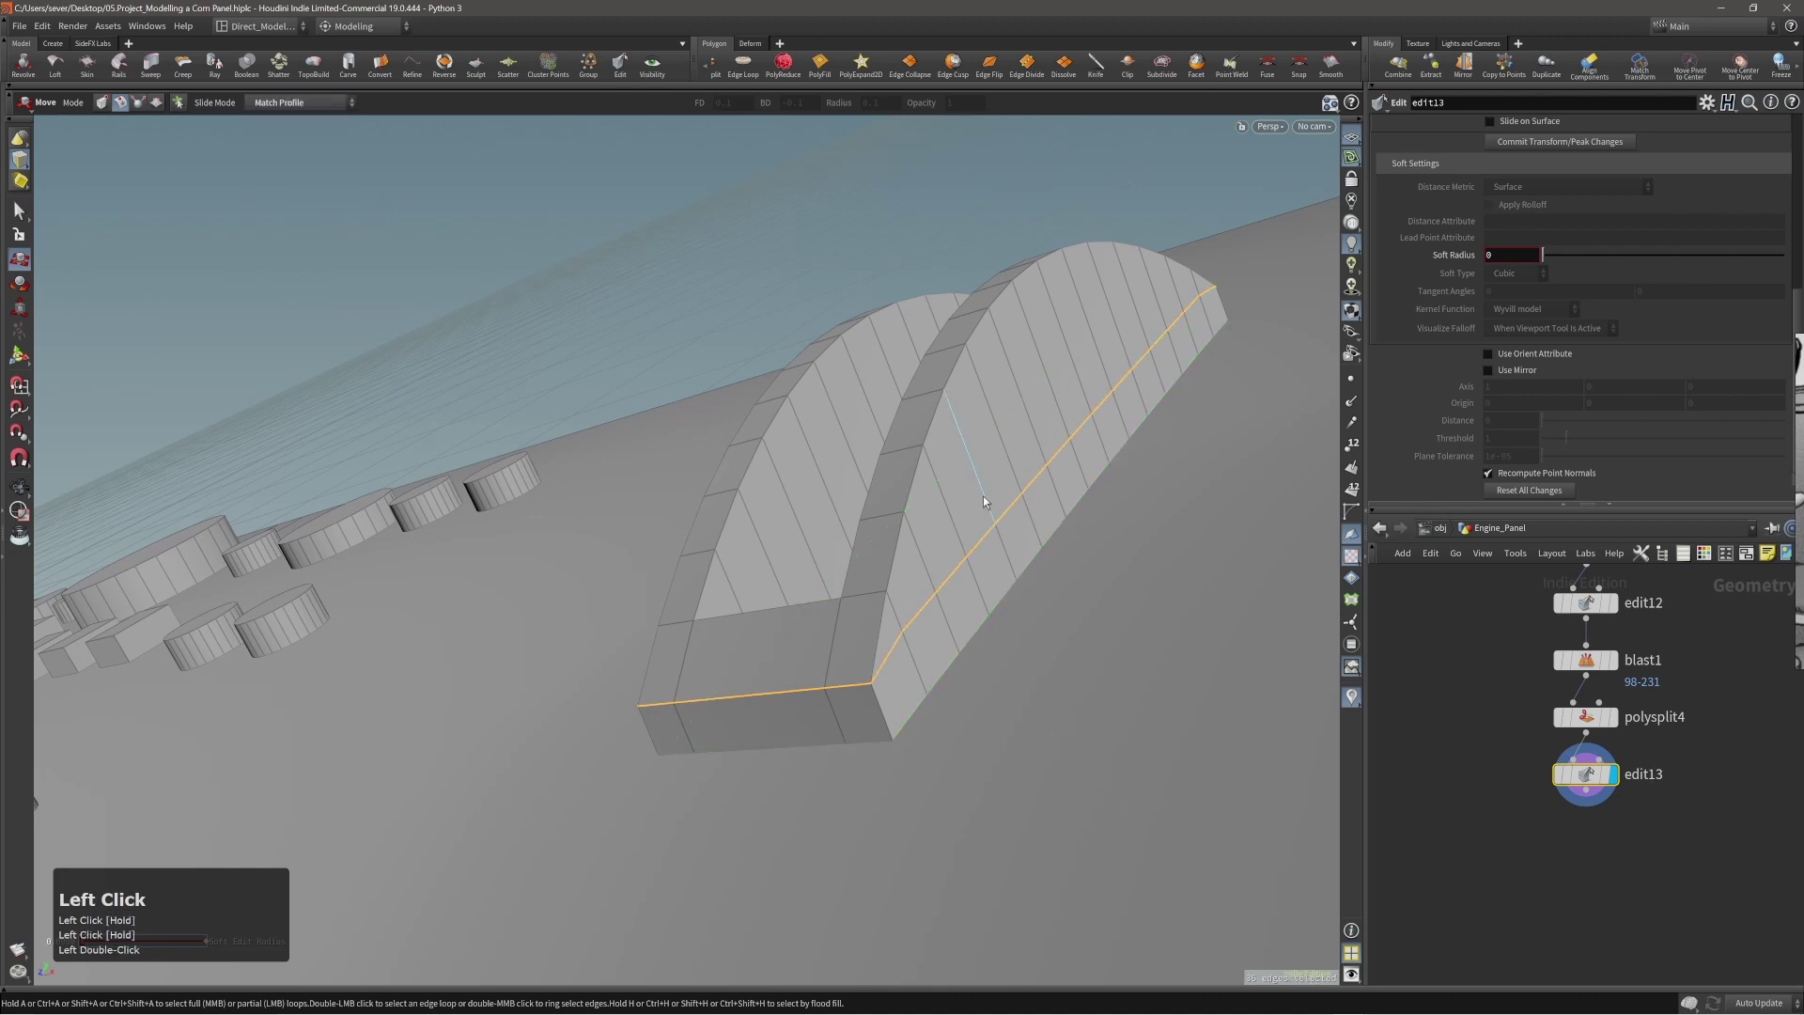
drag(984, 538, 1070, 663)
double_click(983, 537)
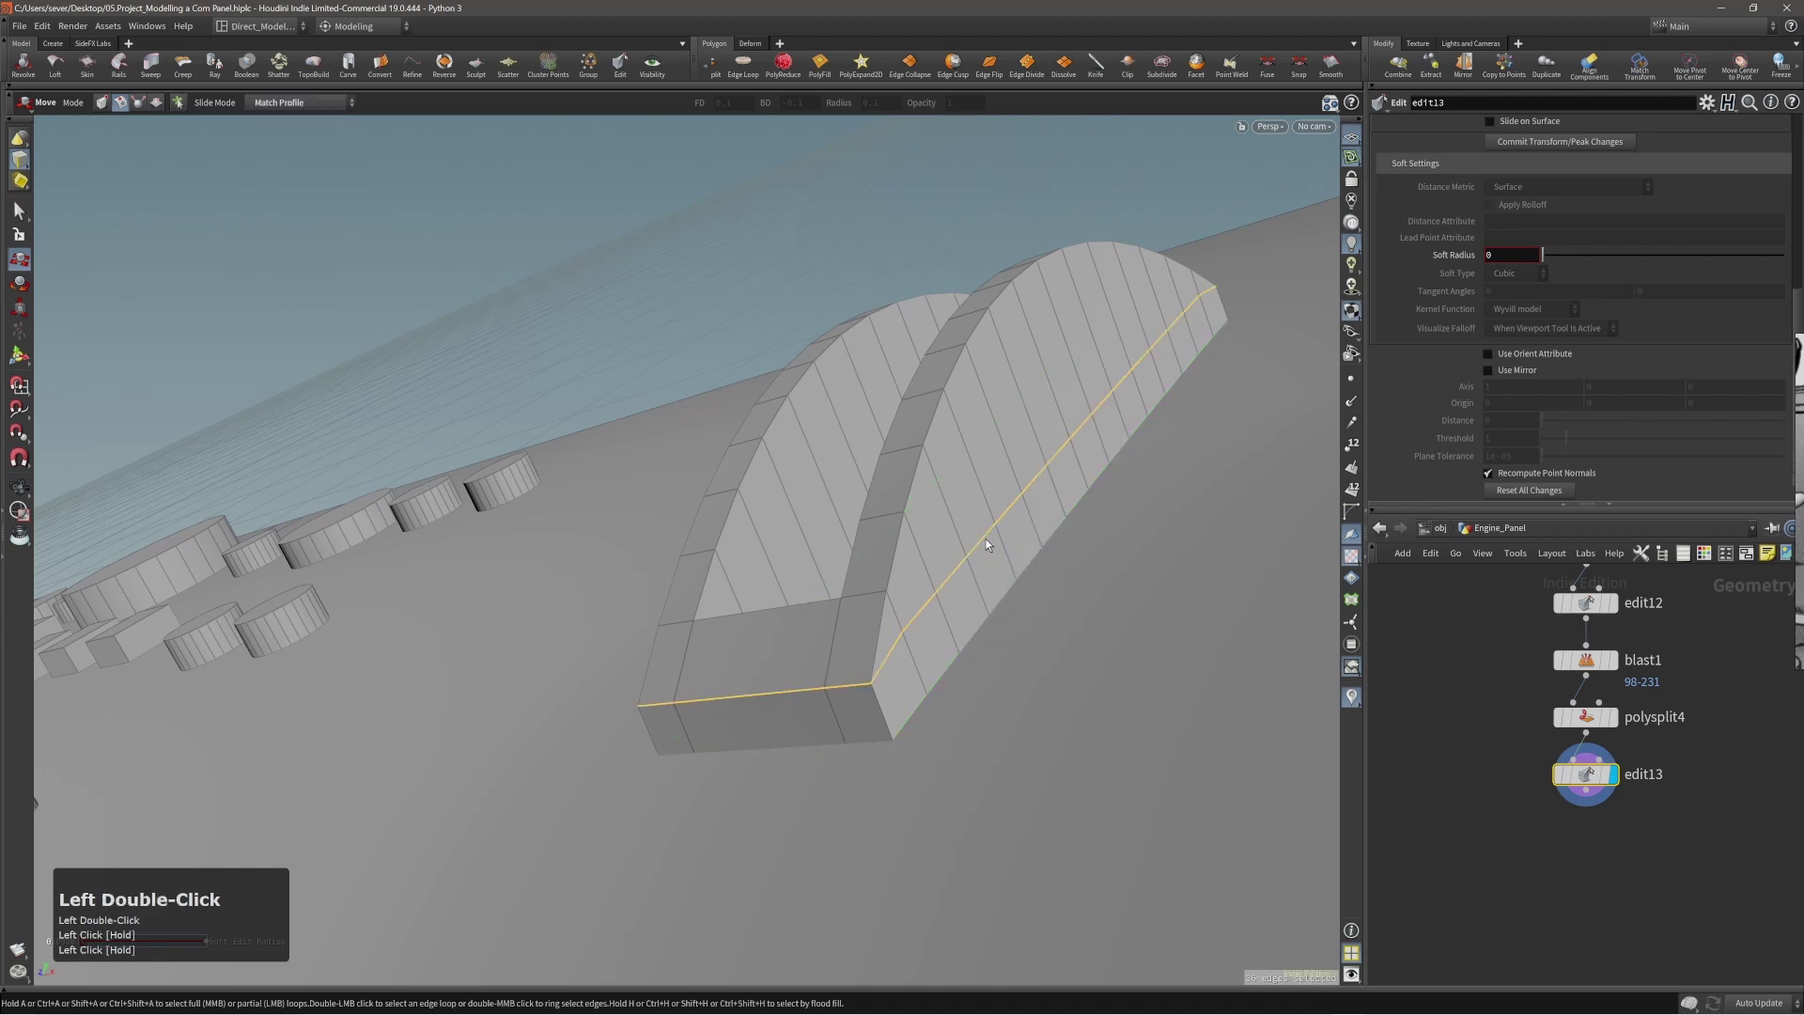
drag(983, 539, 998, 573)
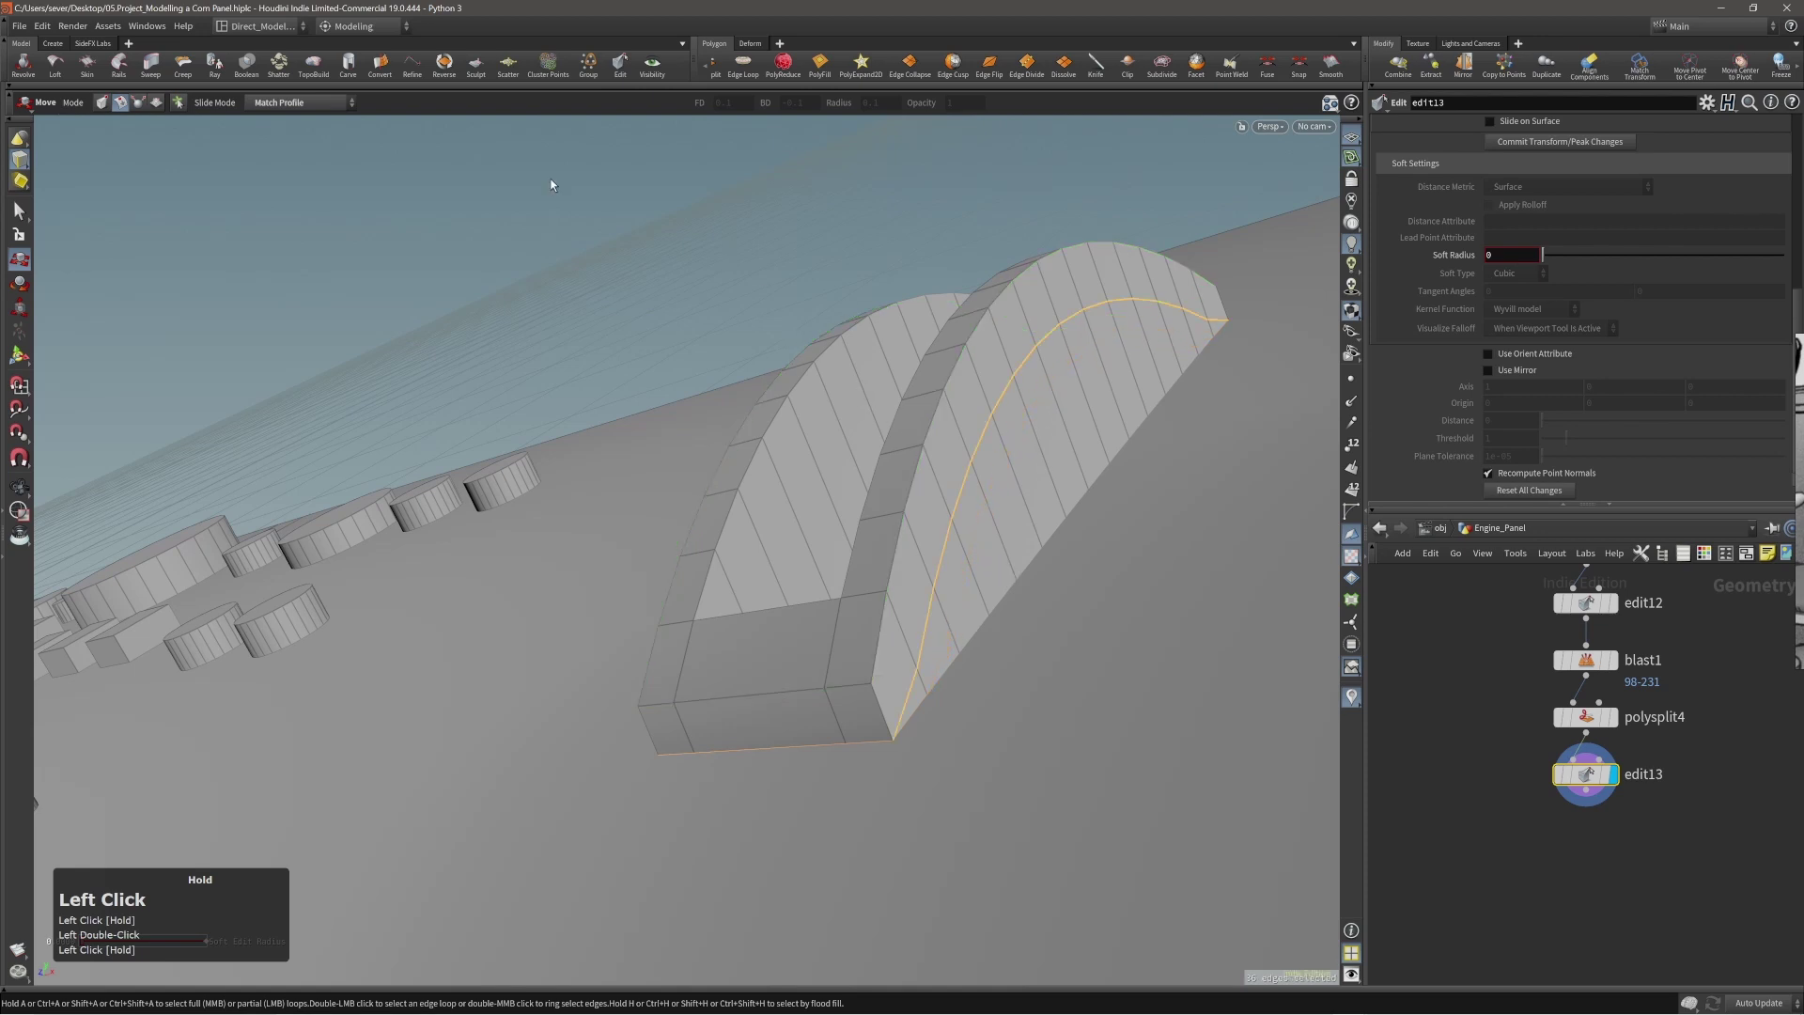
click(1001, 400)
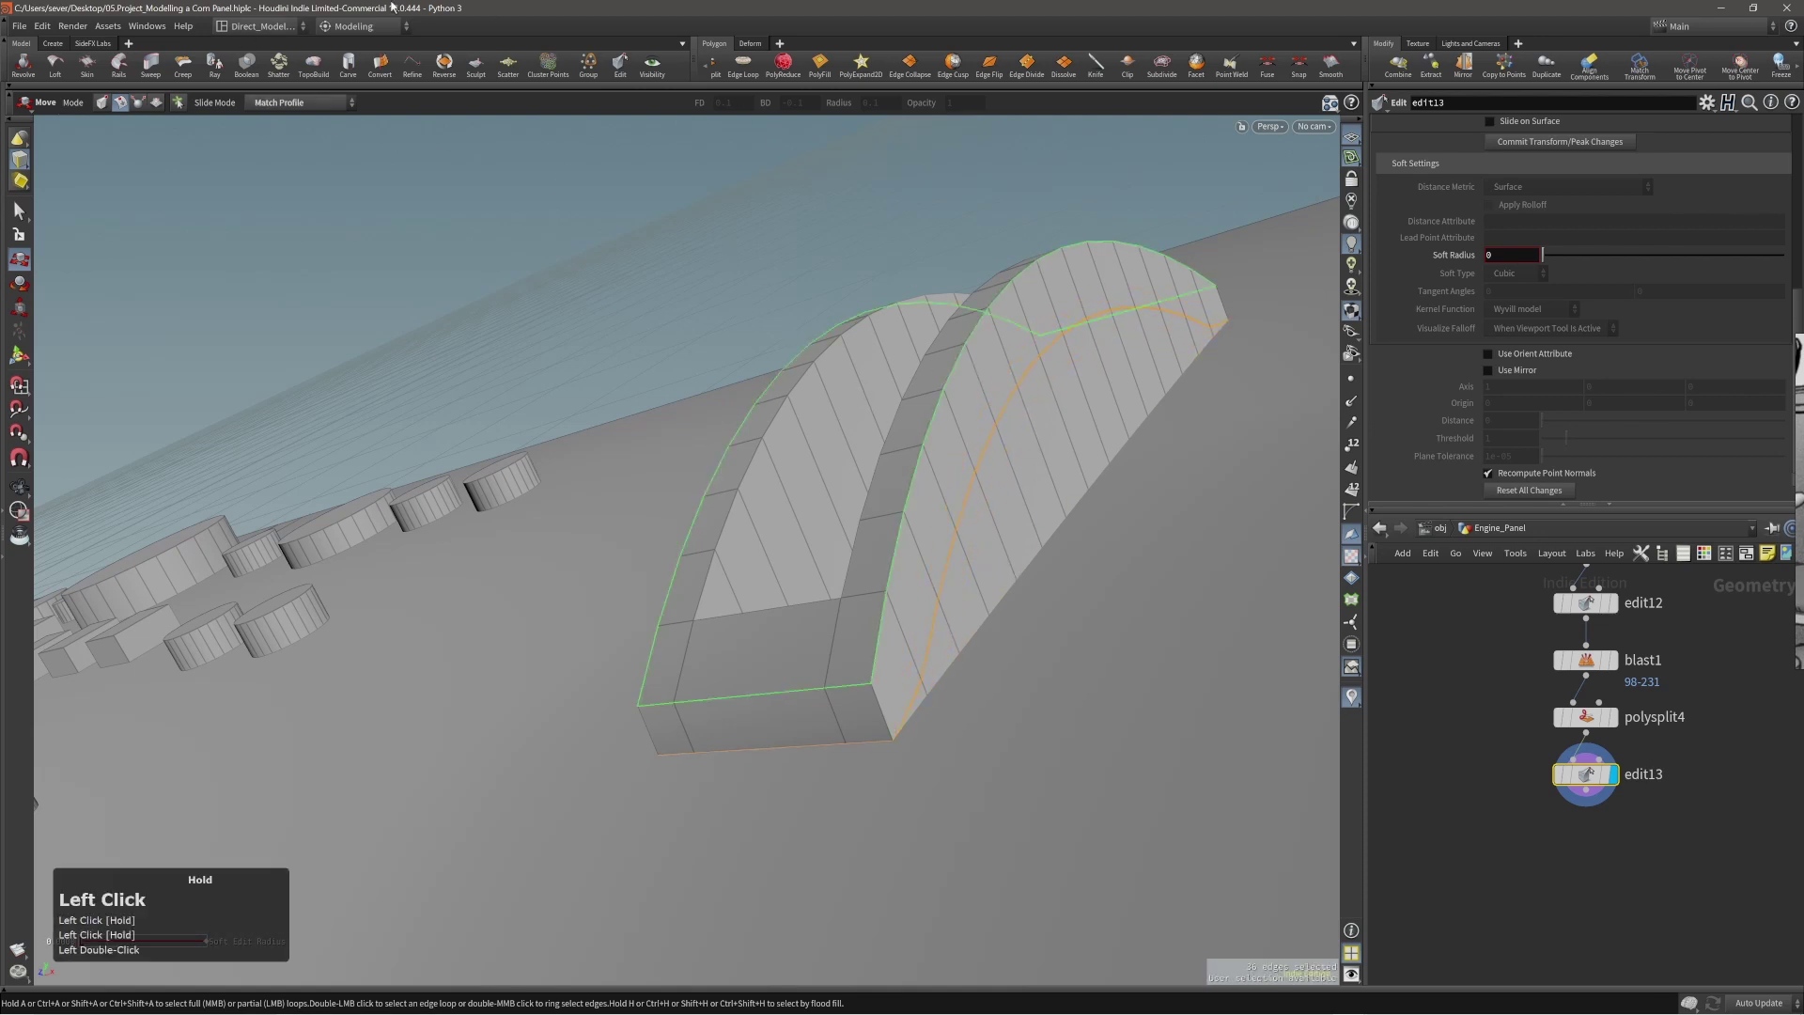
click(1035, 297)
Set the slide mode to Match Opposite Profile and slide the edge loop so it runs parallel to the frame's straight base edge.
drag(756, 220, 977, 414)
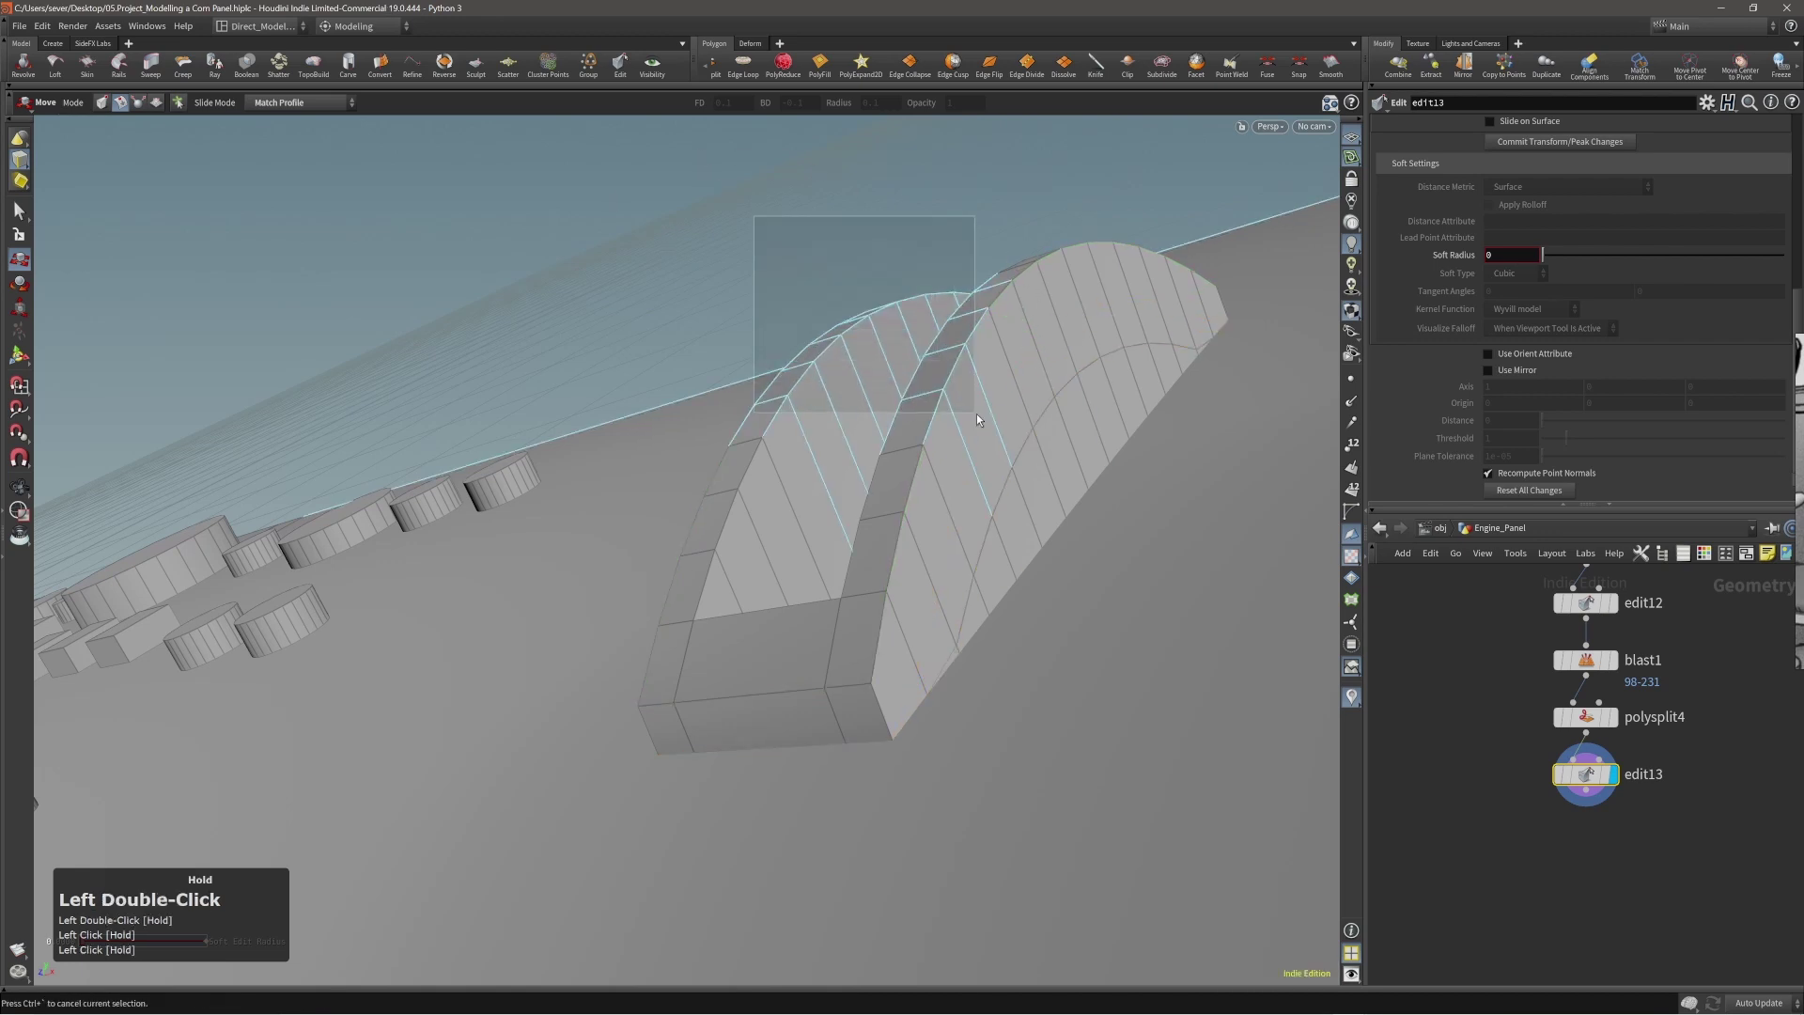
click(740, 212)
click(301, 102)
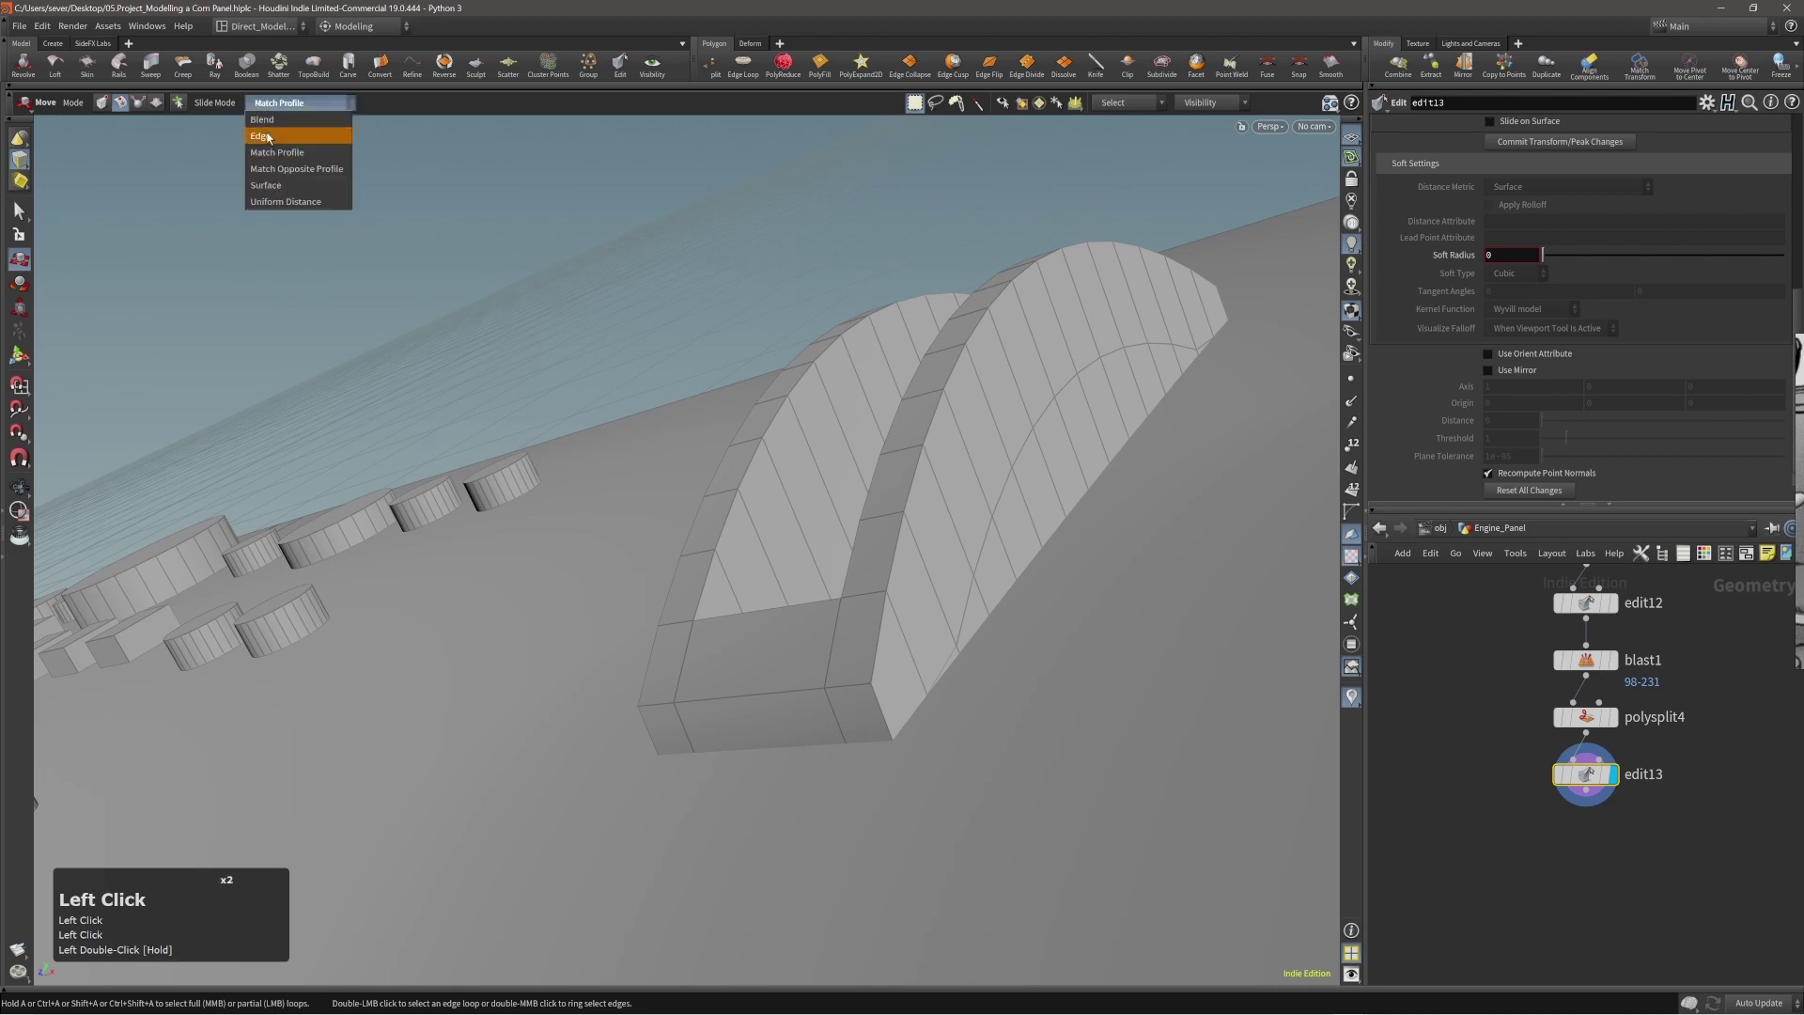
click(292, 172)
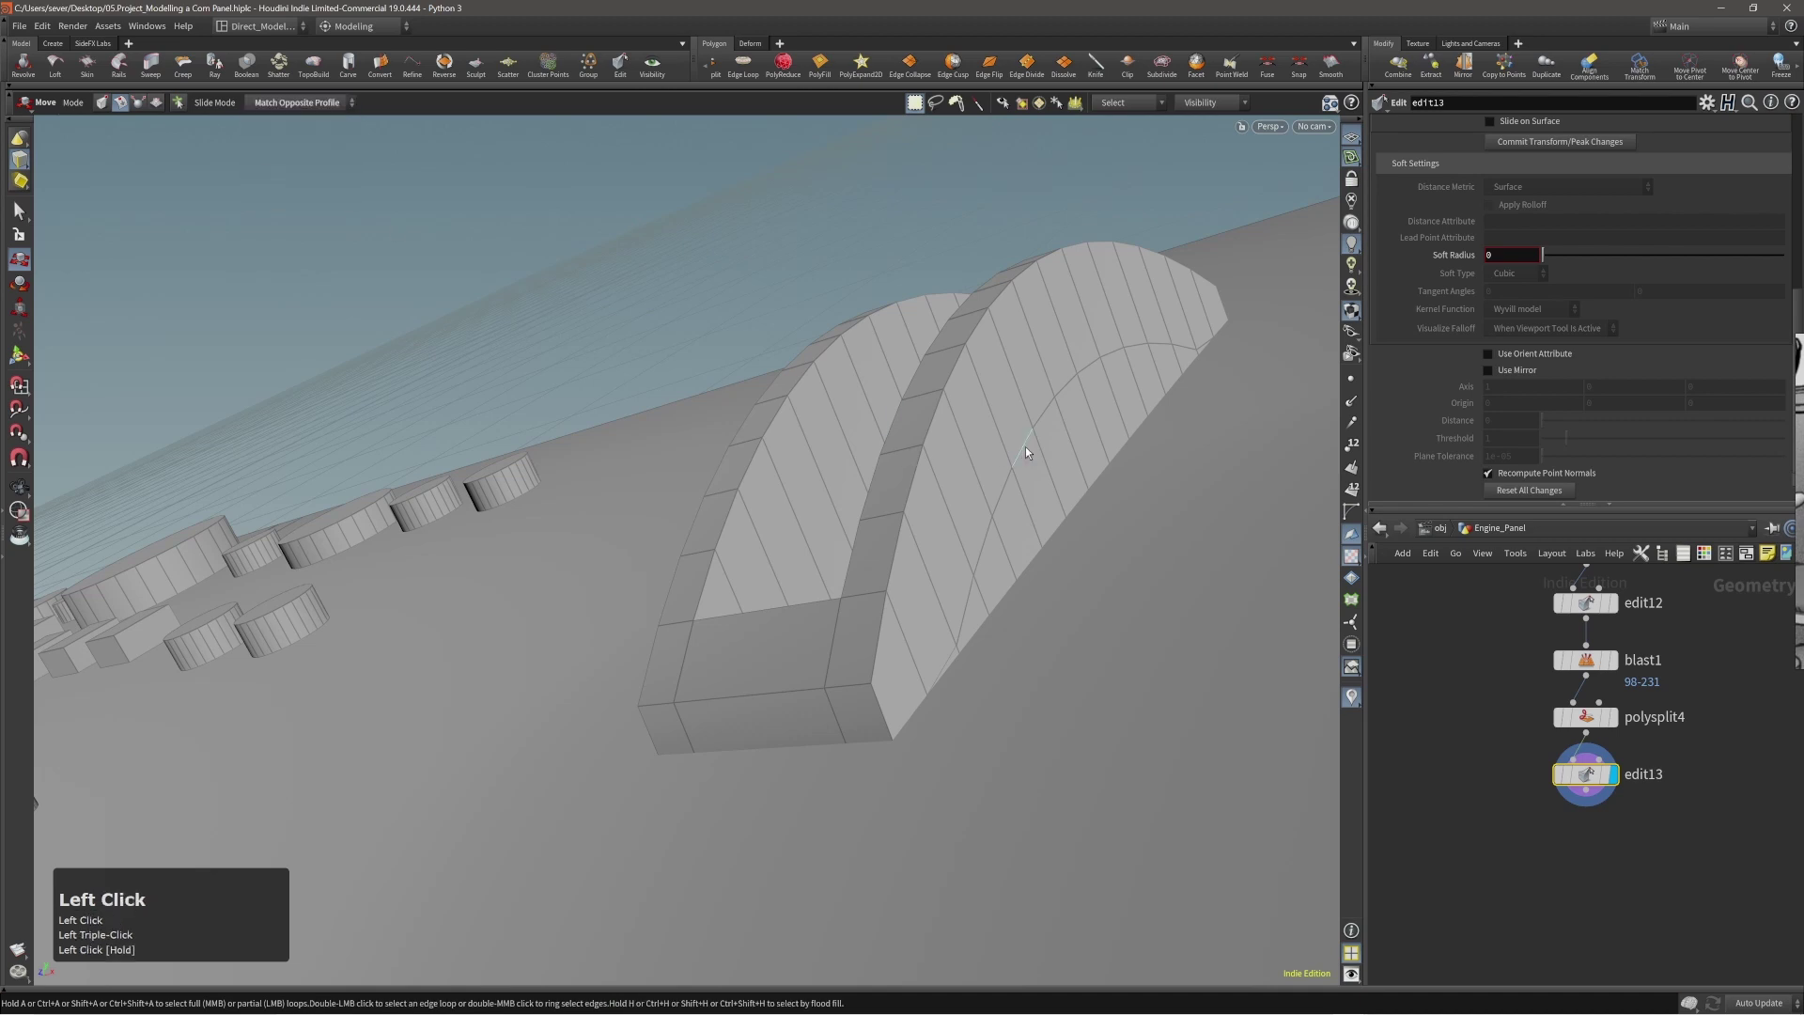
double_click(1025, 448)
drag(1025, 448, 870, 916)
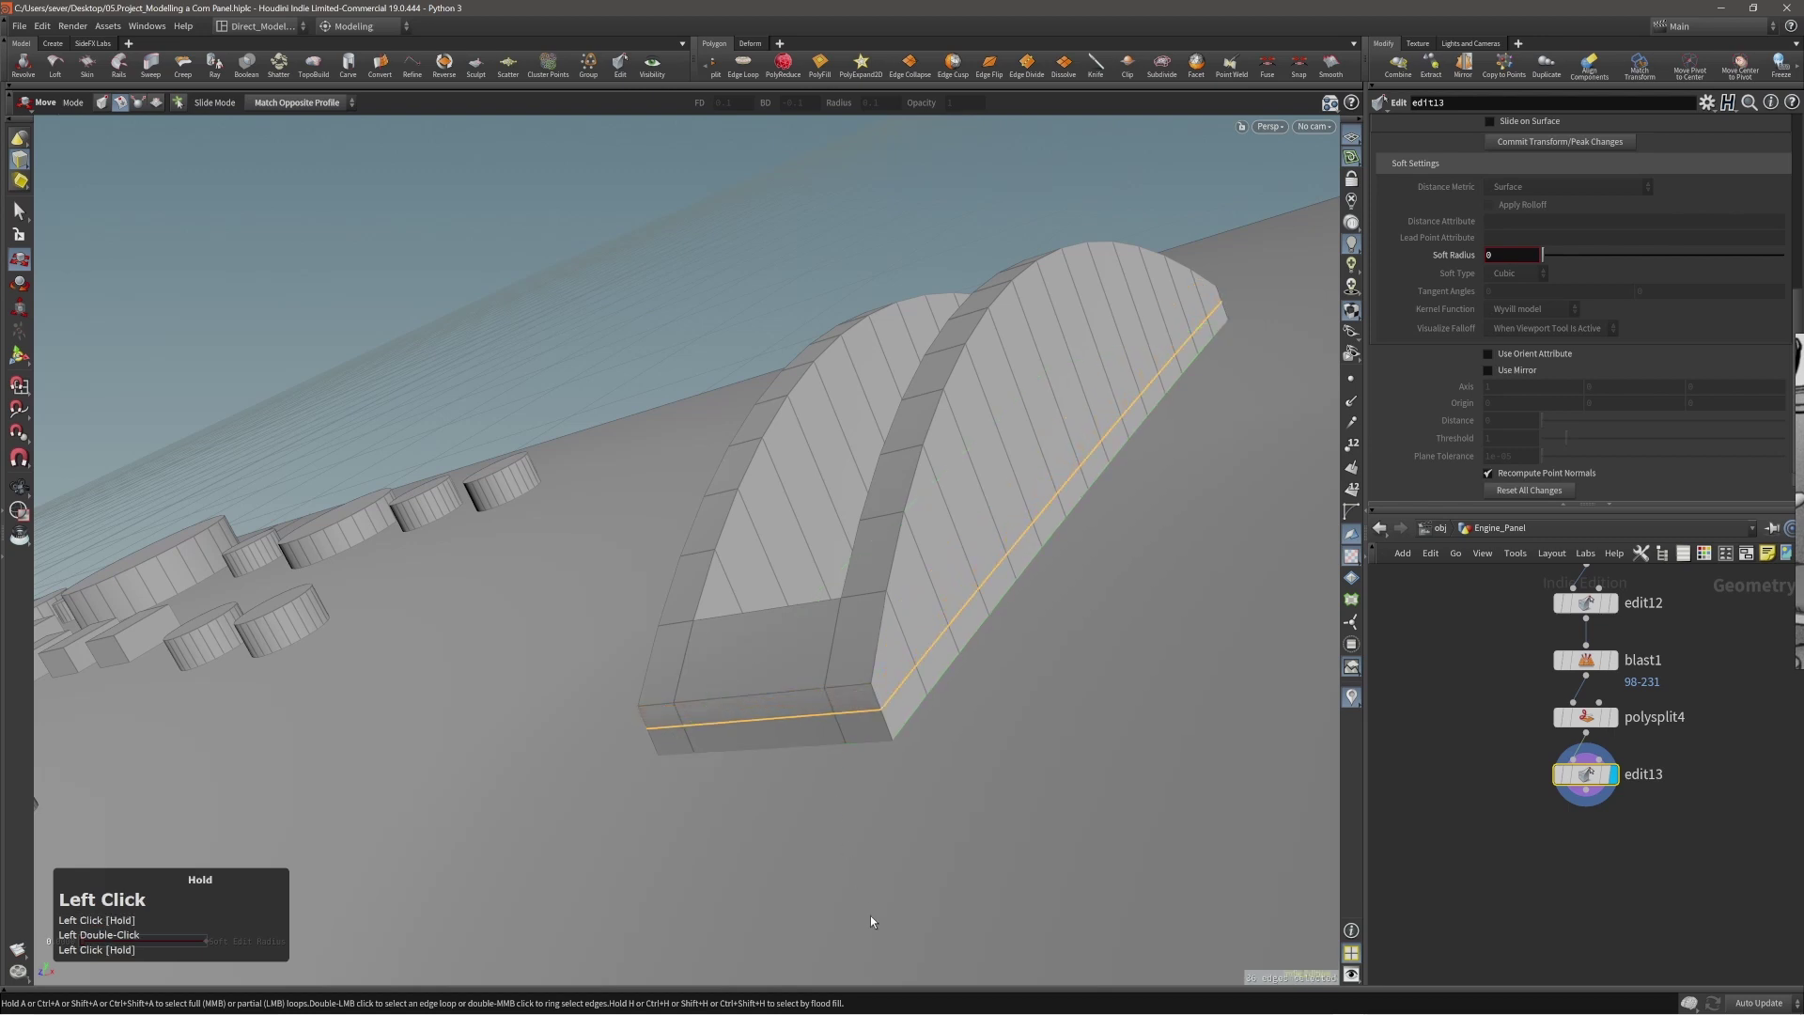
click(798, 732)
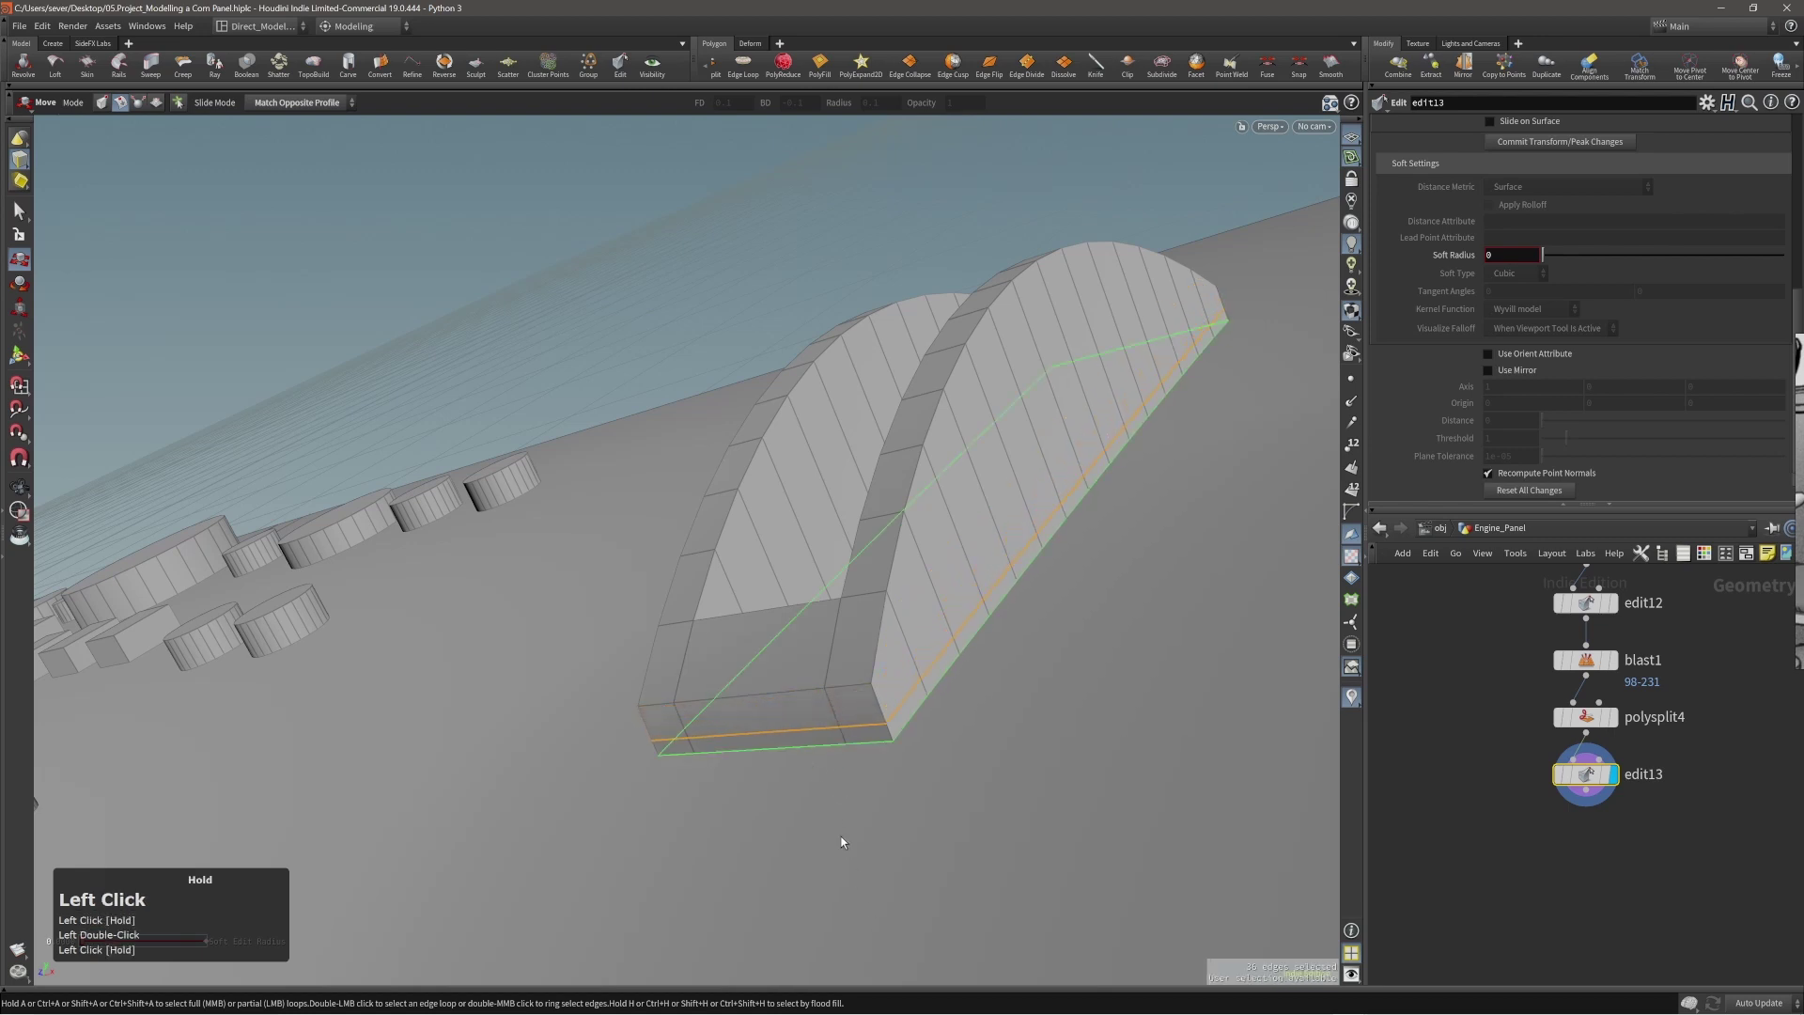
drag(778, 824, 776, 814)
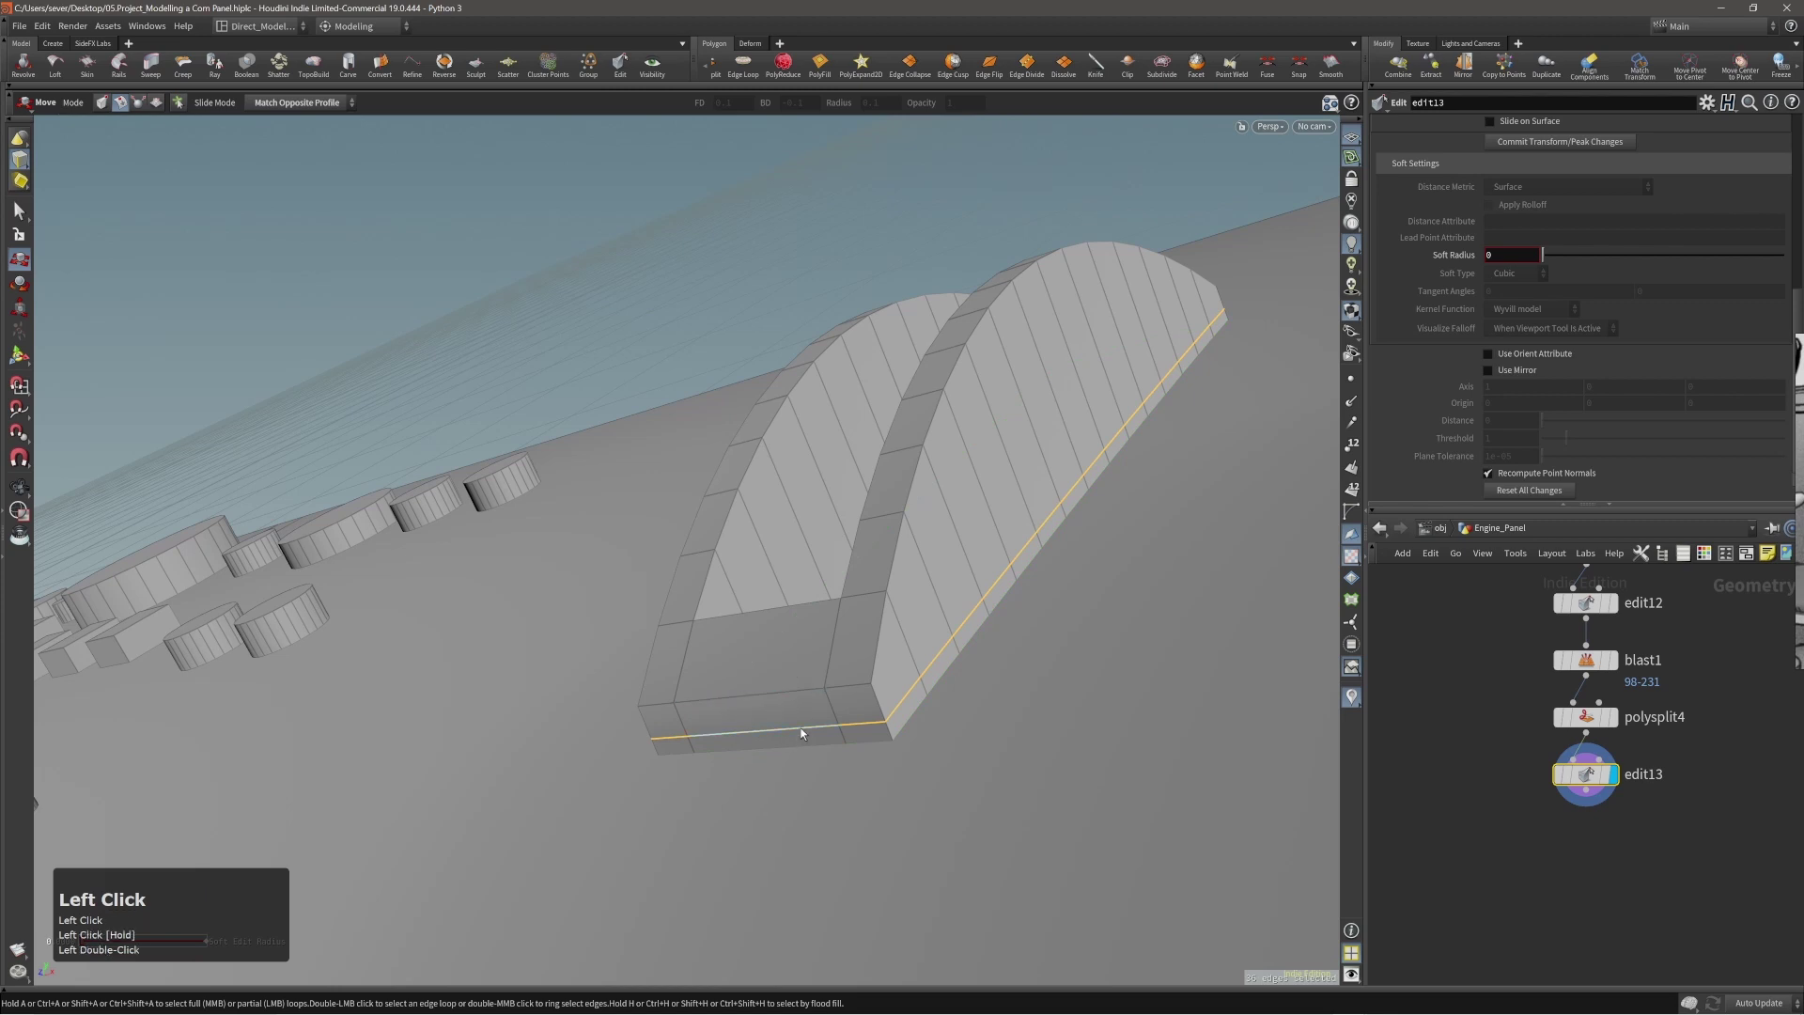
drag(801, 733, 758, 620)
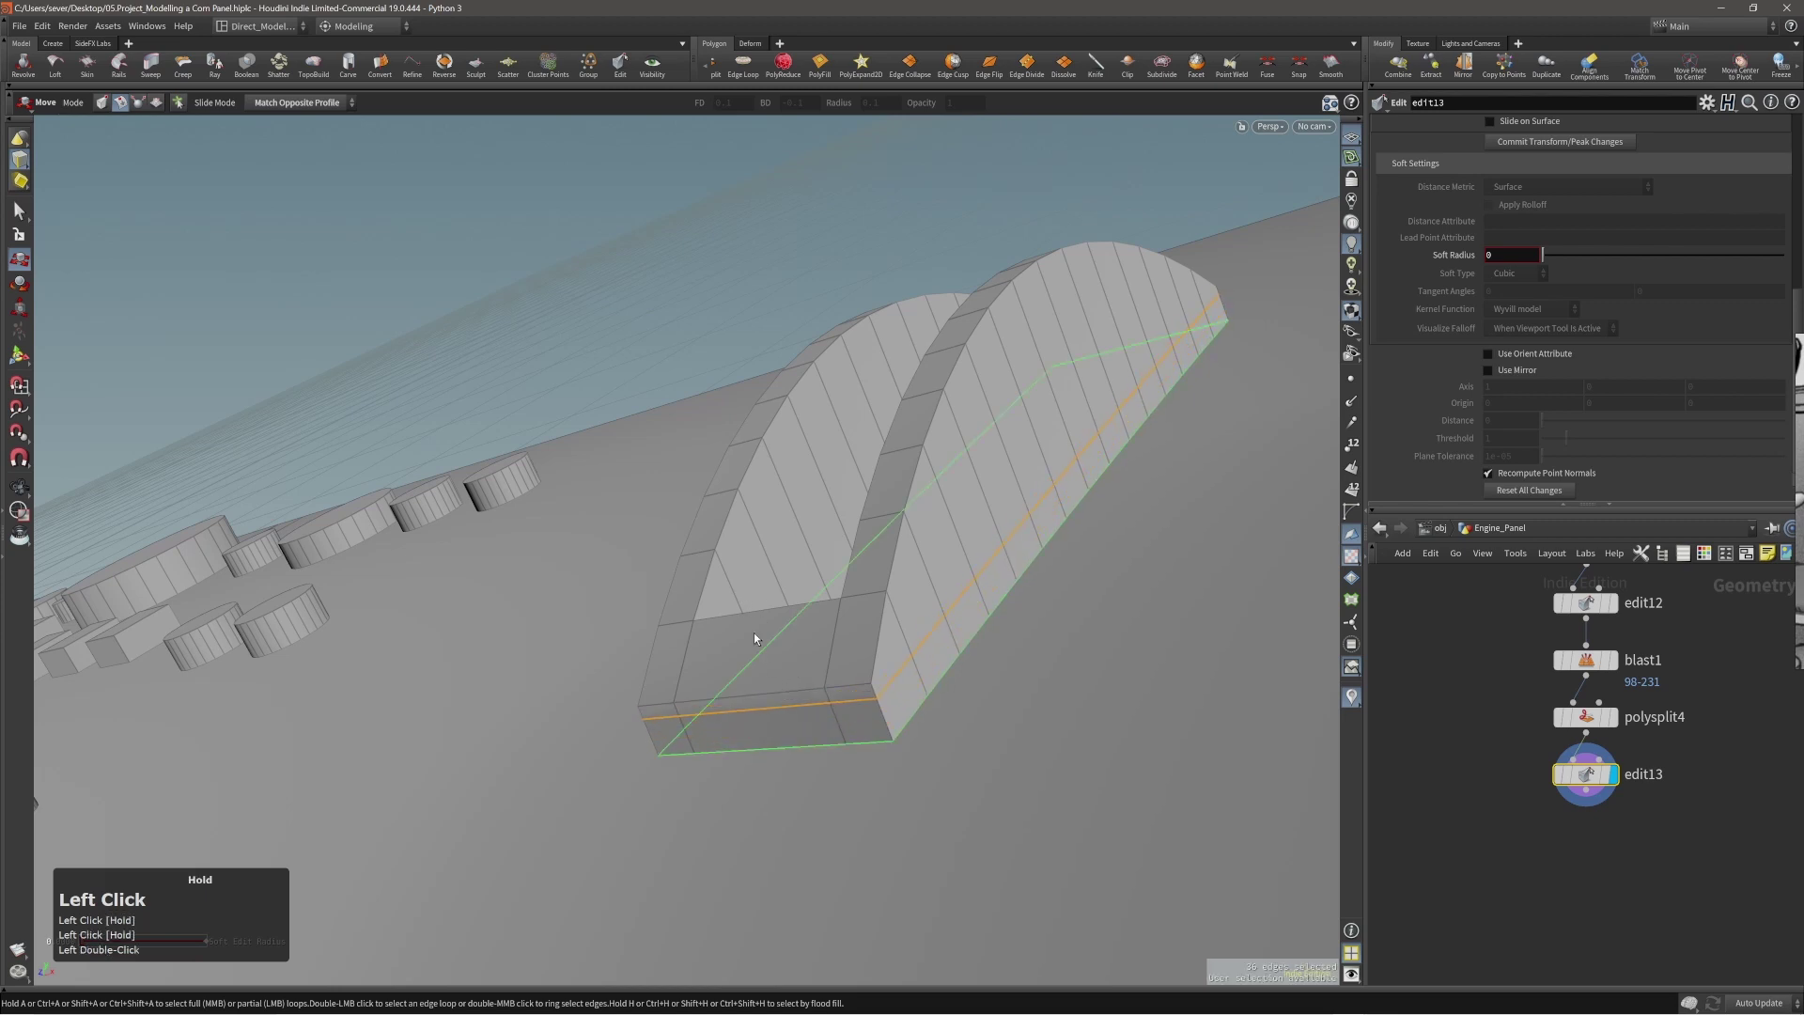
mouse_move(802, 743)
mouse_down()
mouse_move(772, 690)
mouse_move(778, 738)
mouse_up()
Extrude the band of faces around the frame's base outward by about 0.0039 as connected components to form a lip.
key(4)
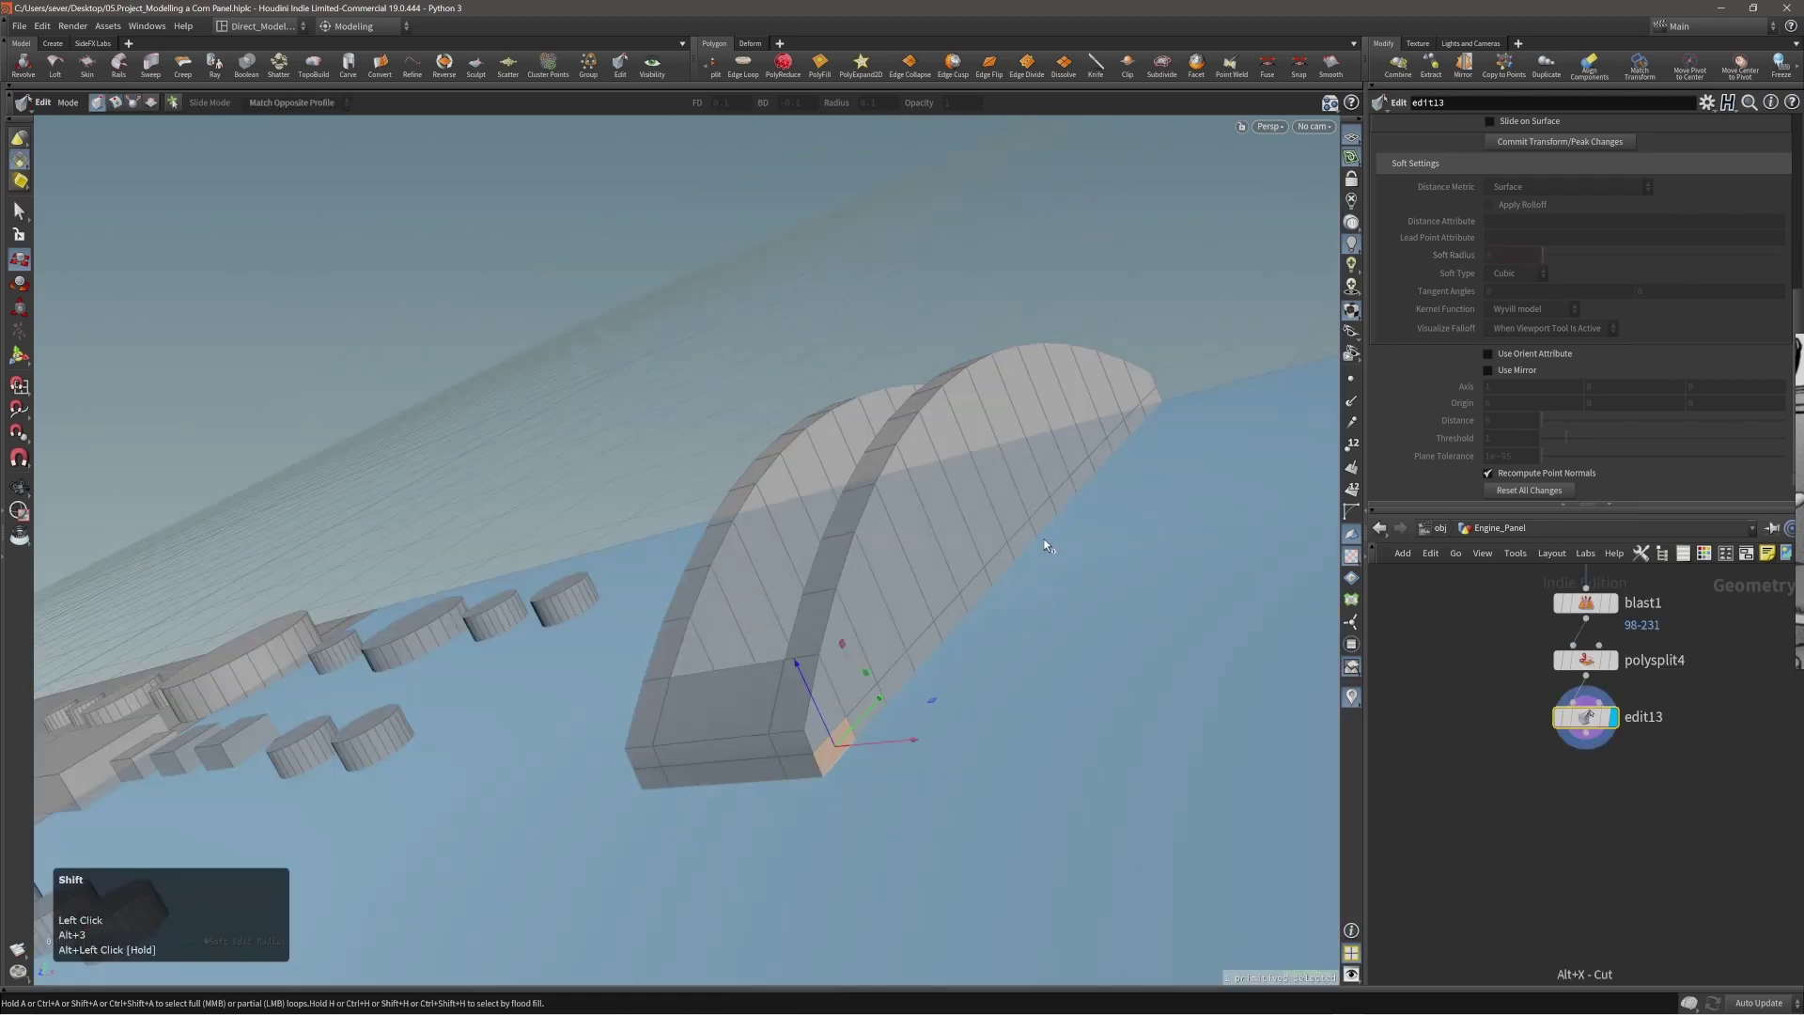
key(shift+a)
shift+middle_click(1042, 528)
alt+drag(1041, 528, 1120, 577)
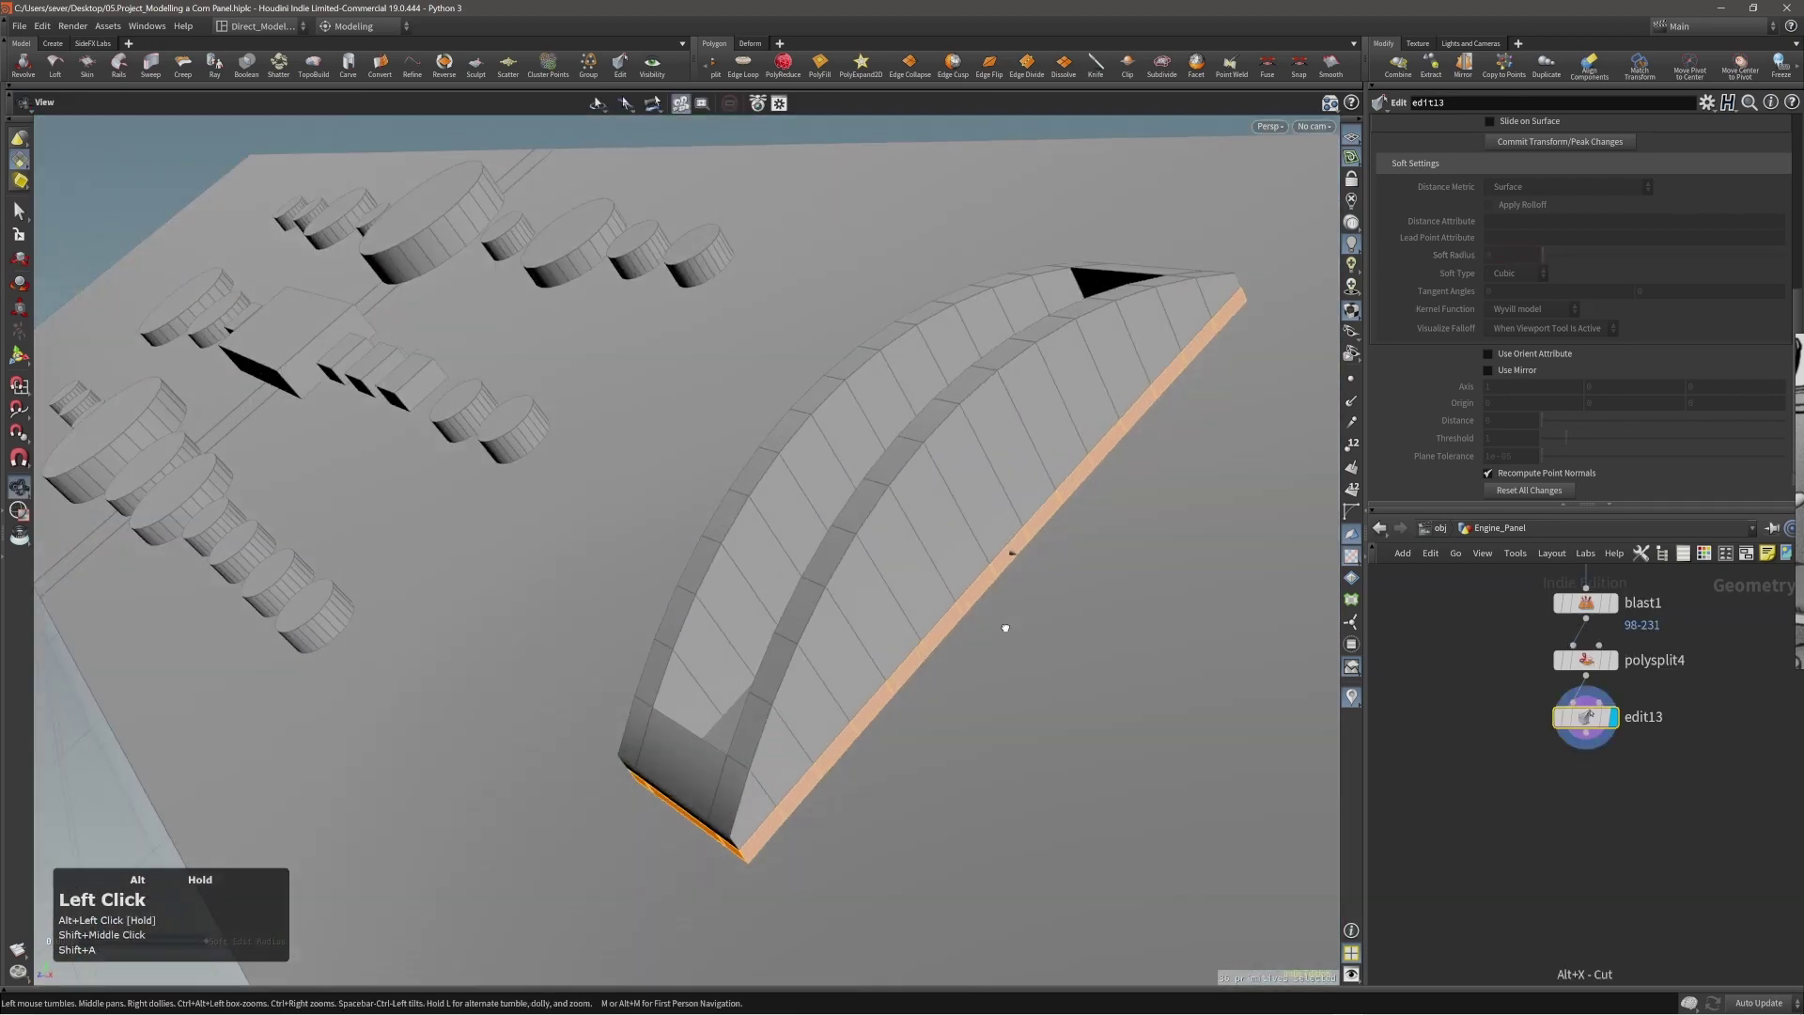
alt+right_drag(1101, 578, 957, 605)
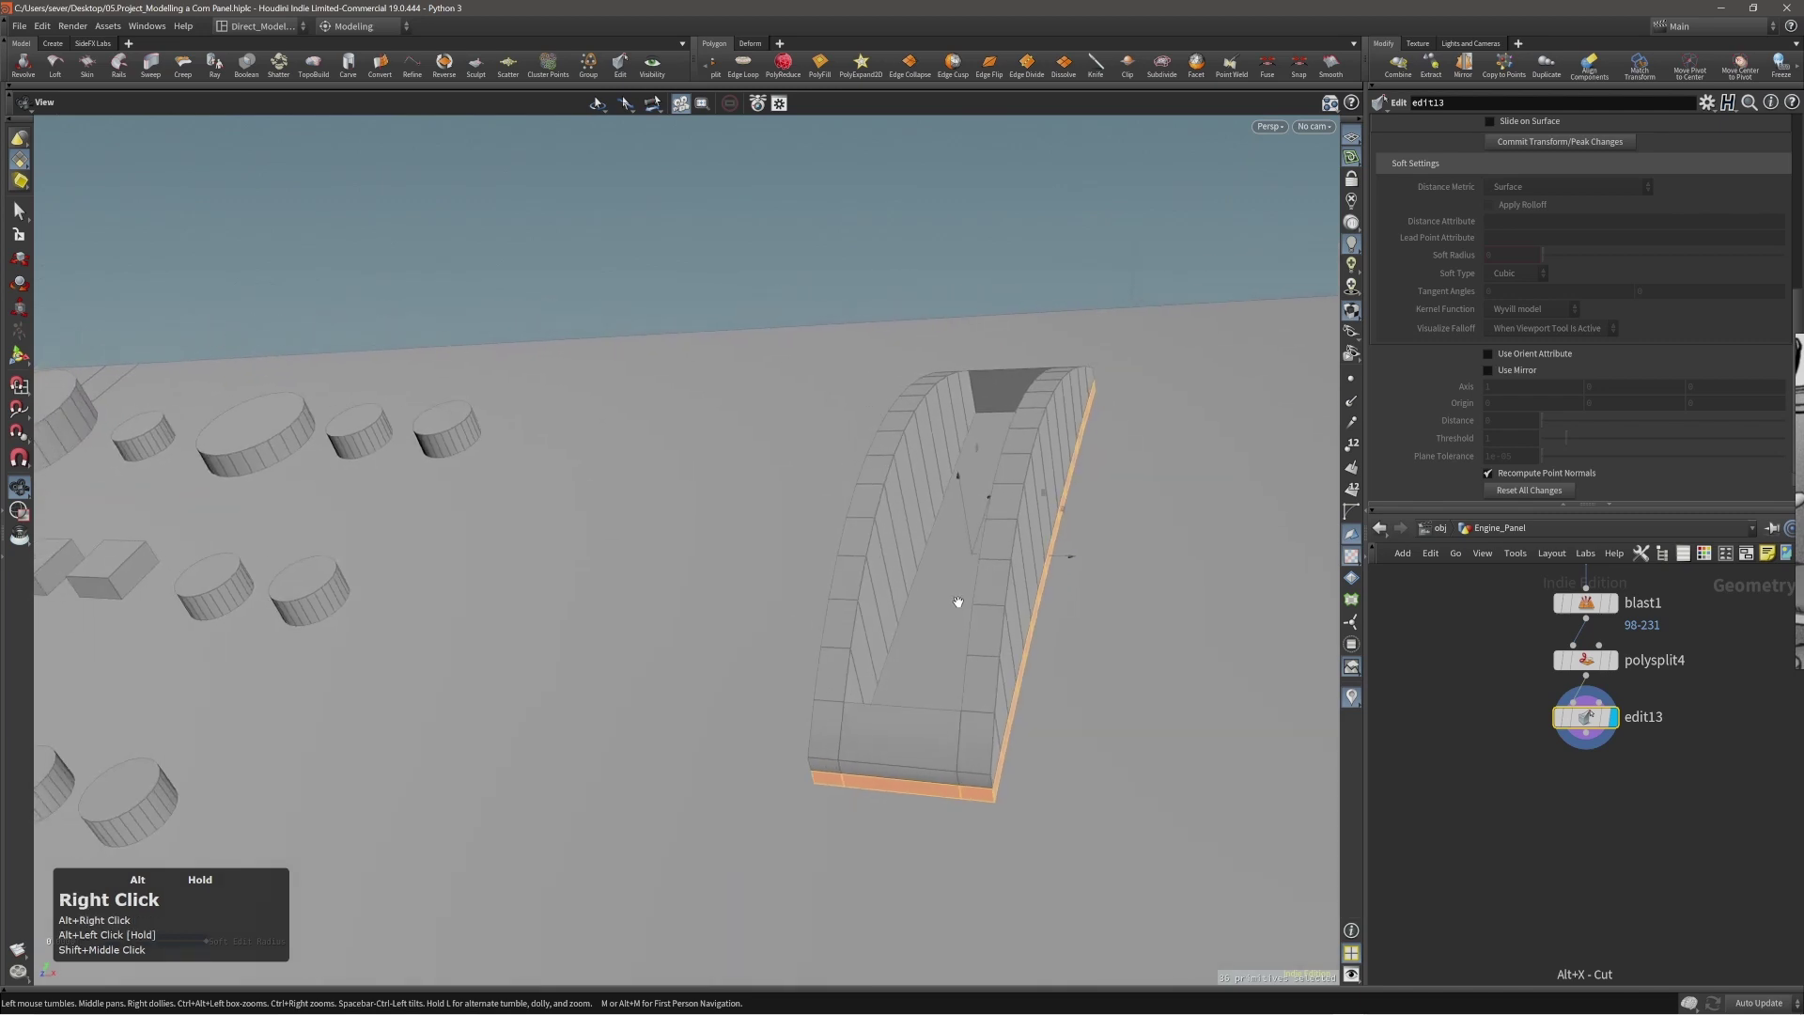
alt+drag(957, 604, 958, 613)
key(alt+c)
click(974, 616)
click(1043, 616)
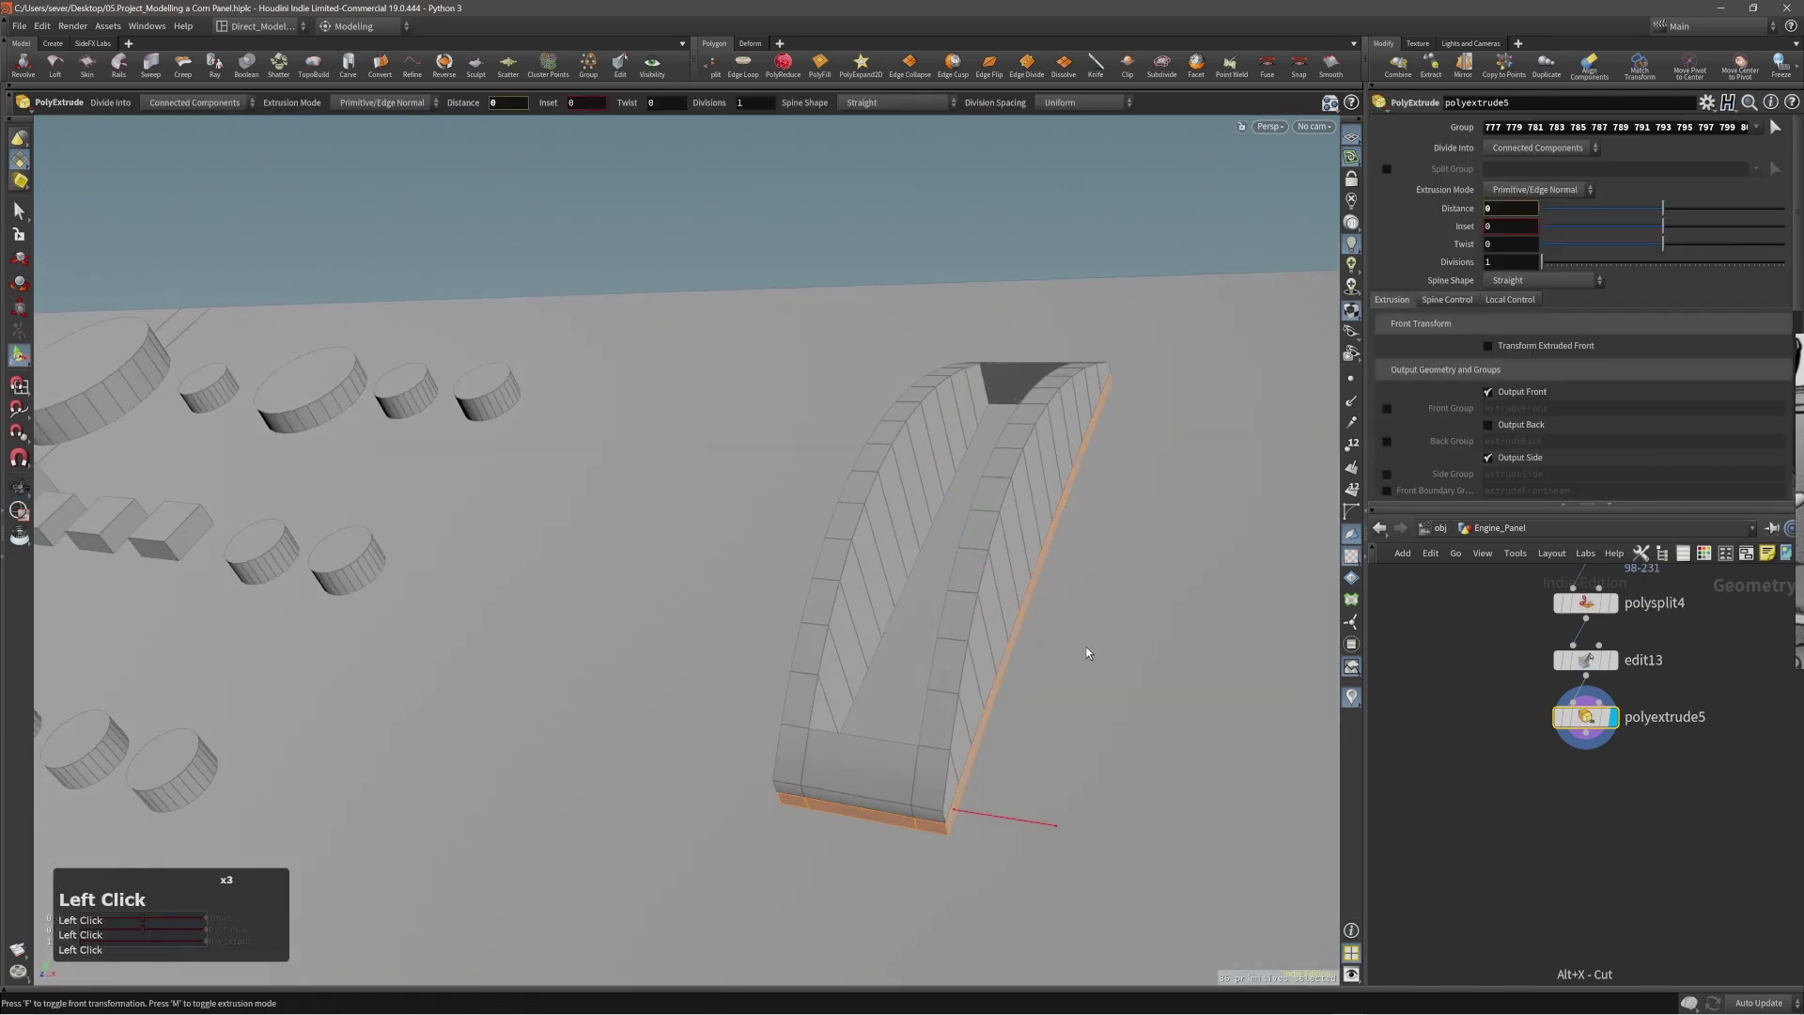
alt+drag(1103, 651, 1039, 657)
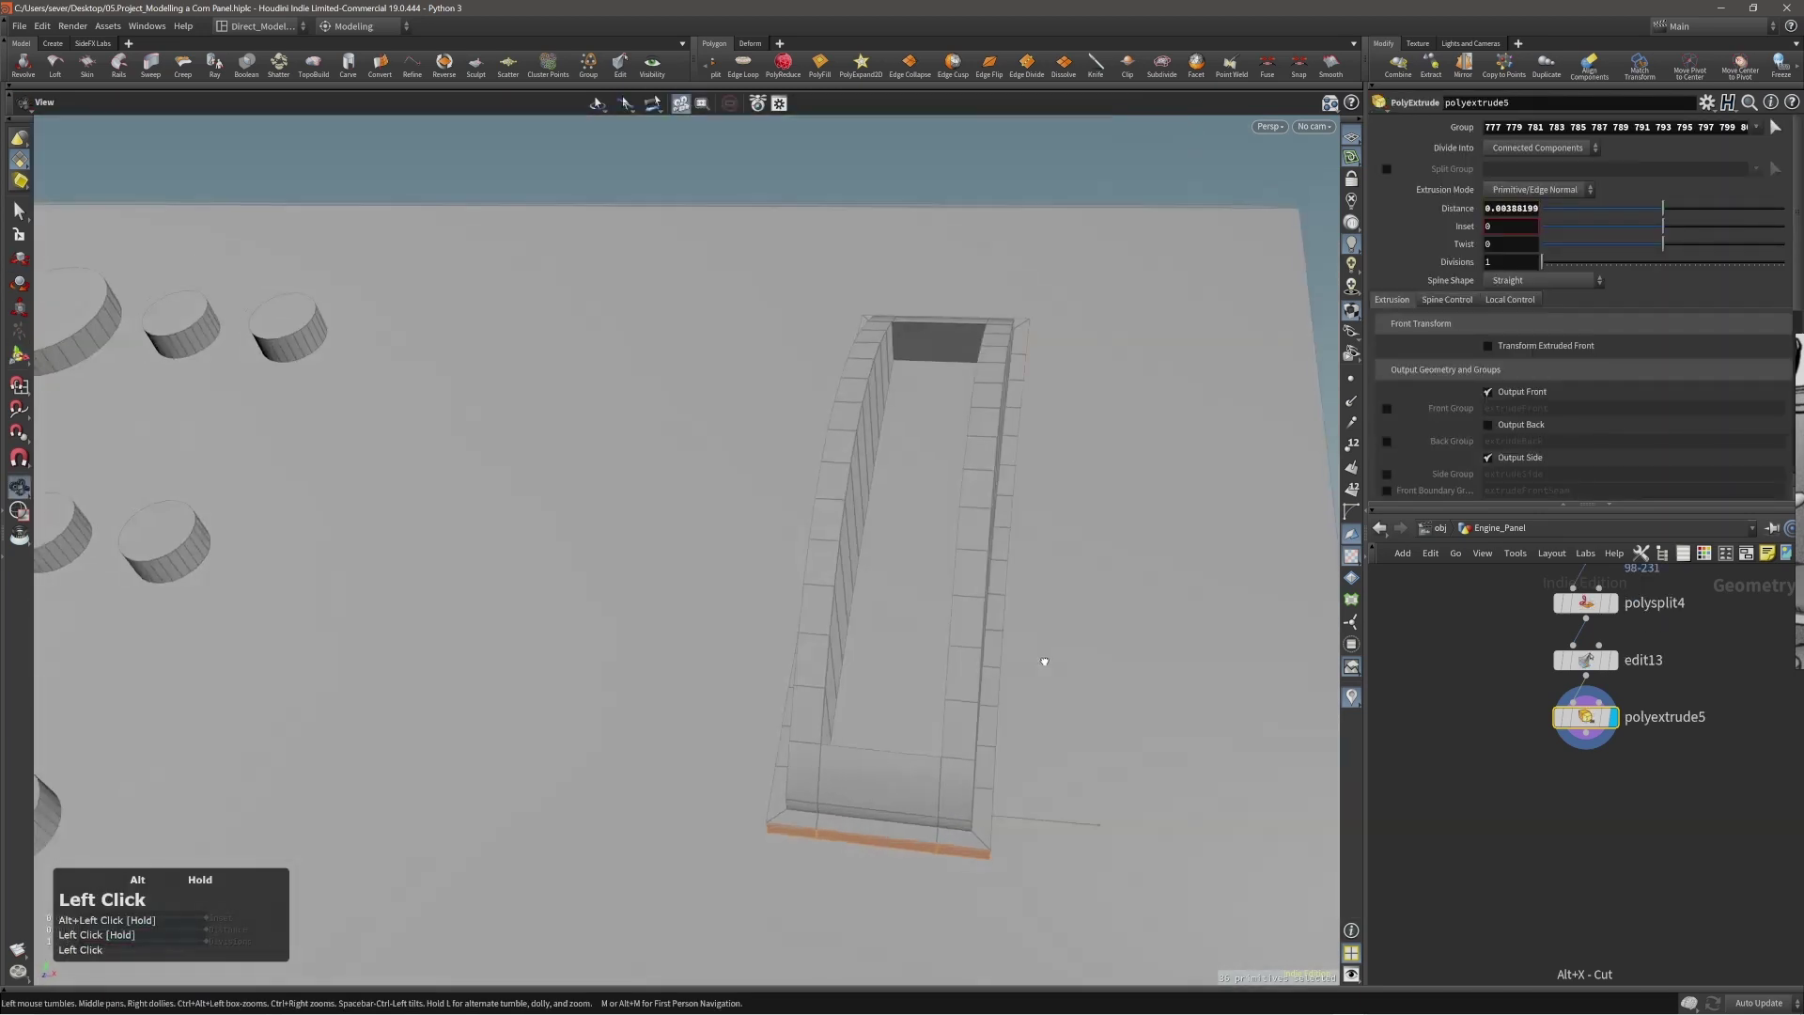
Select the whole lever frame and move it so its base lip sits against the sloped panel surface.
double_click(1003, 588)
alt+drag(1002, 589, 896, 606)
key(t)
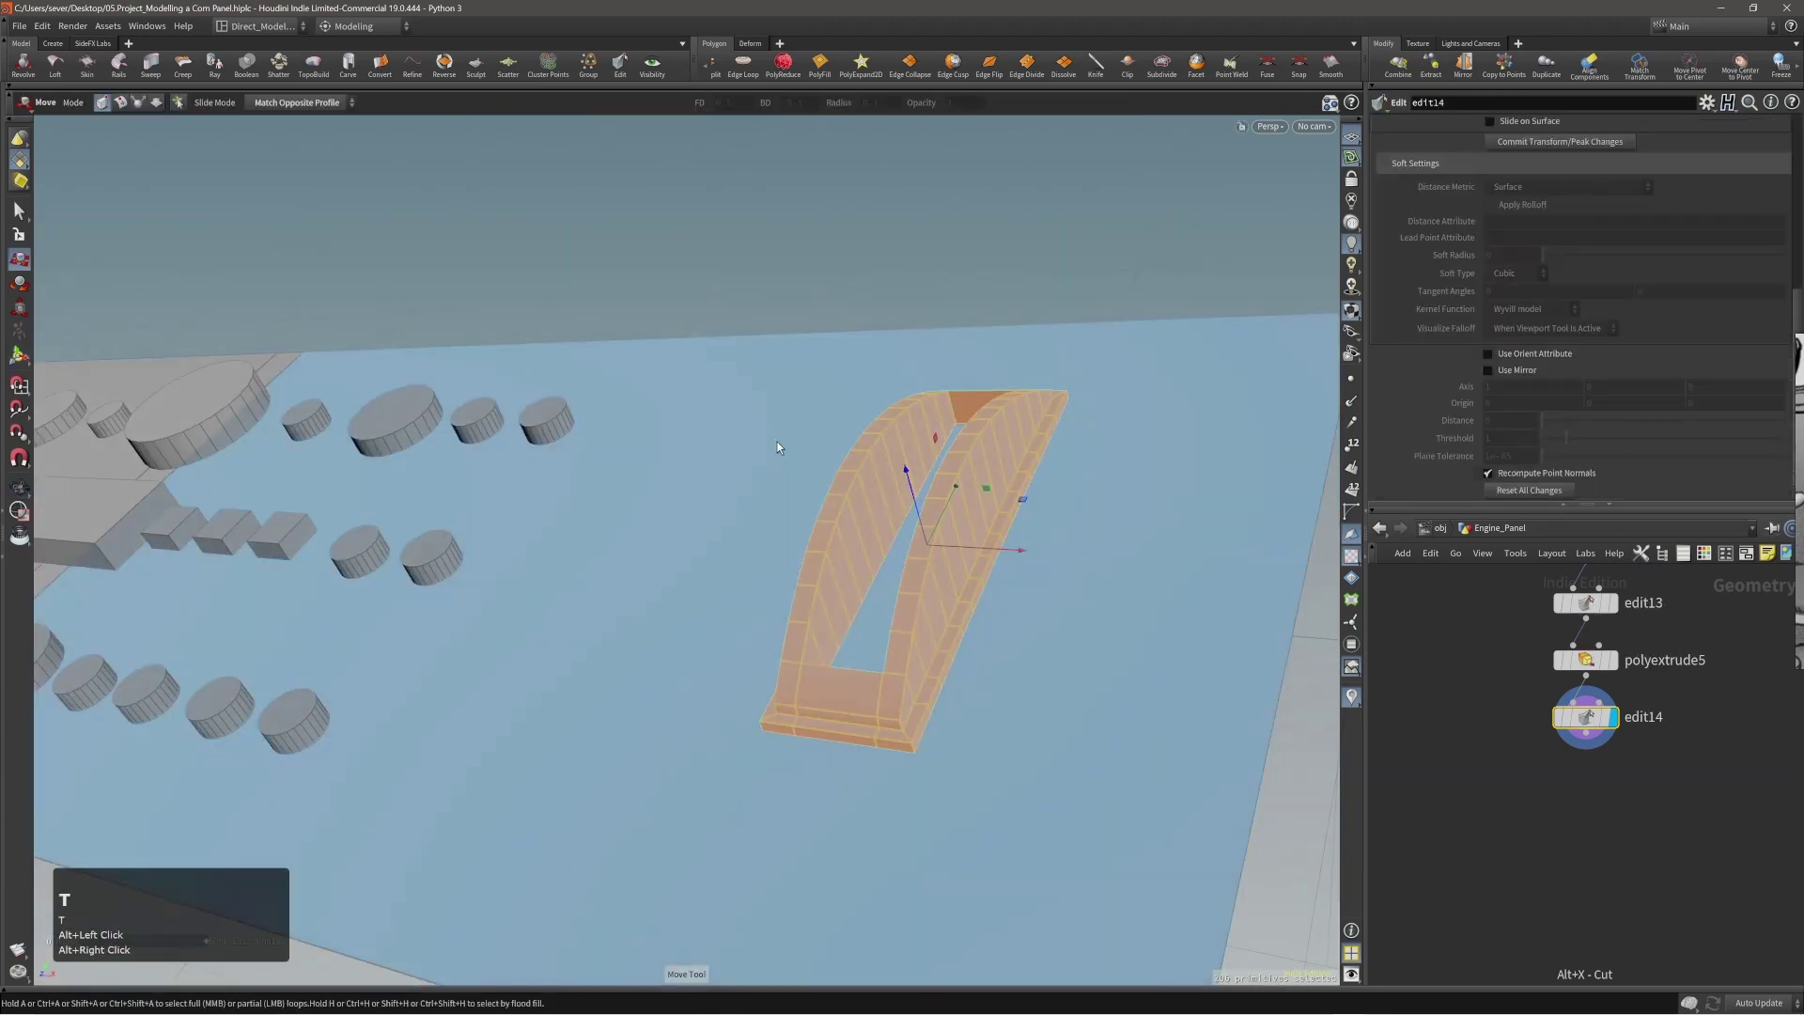
alt+drag(776, 442, 866, 551)
middle_drag(945, 430, 916, 377)
mouse_move(916, 381)
alt+mouse_down()
mouse_move(967, 544)
mouse_move(937, 516)
mouse_move(968, 521)
mouse_move(910, 357)
alt+mouse_up()
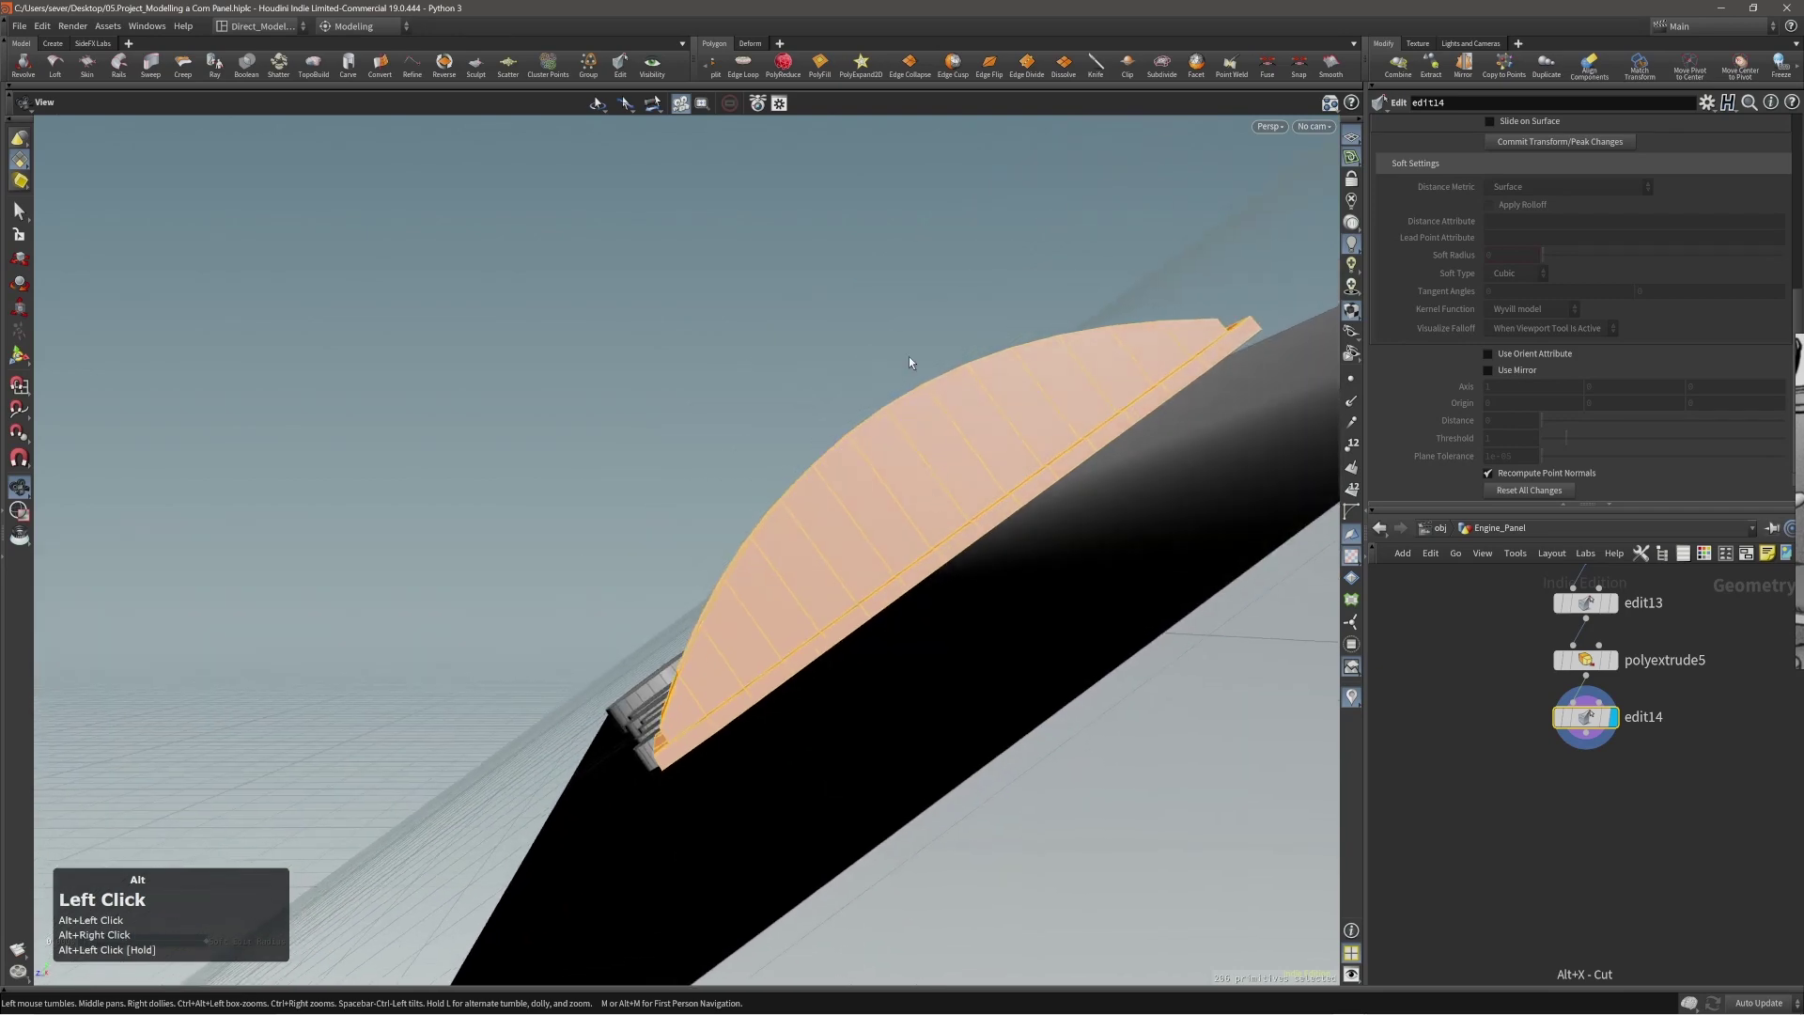
middle_drag(910, 357, 950, 420)
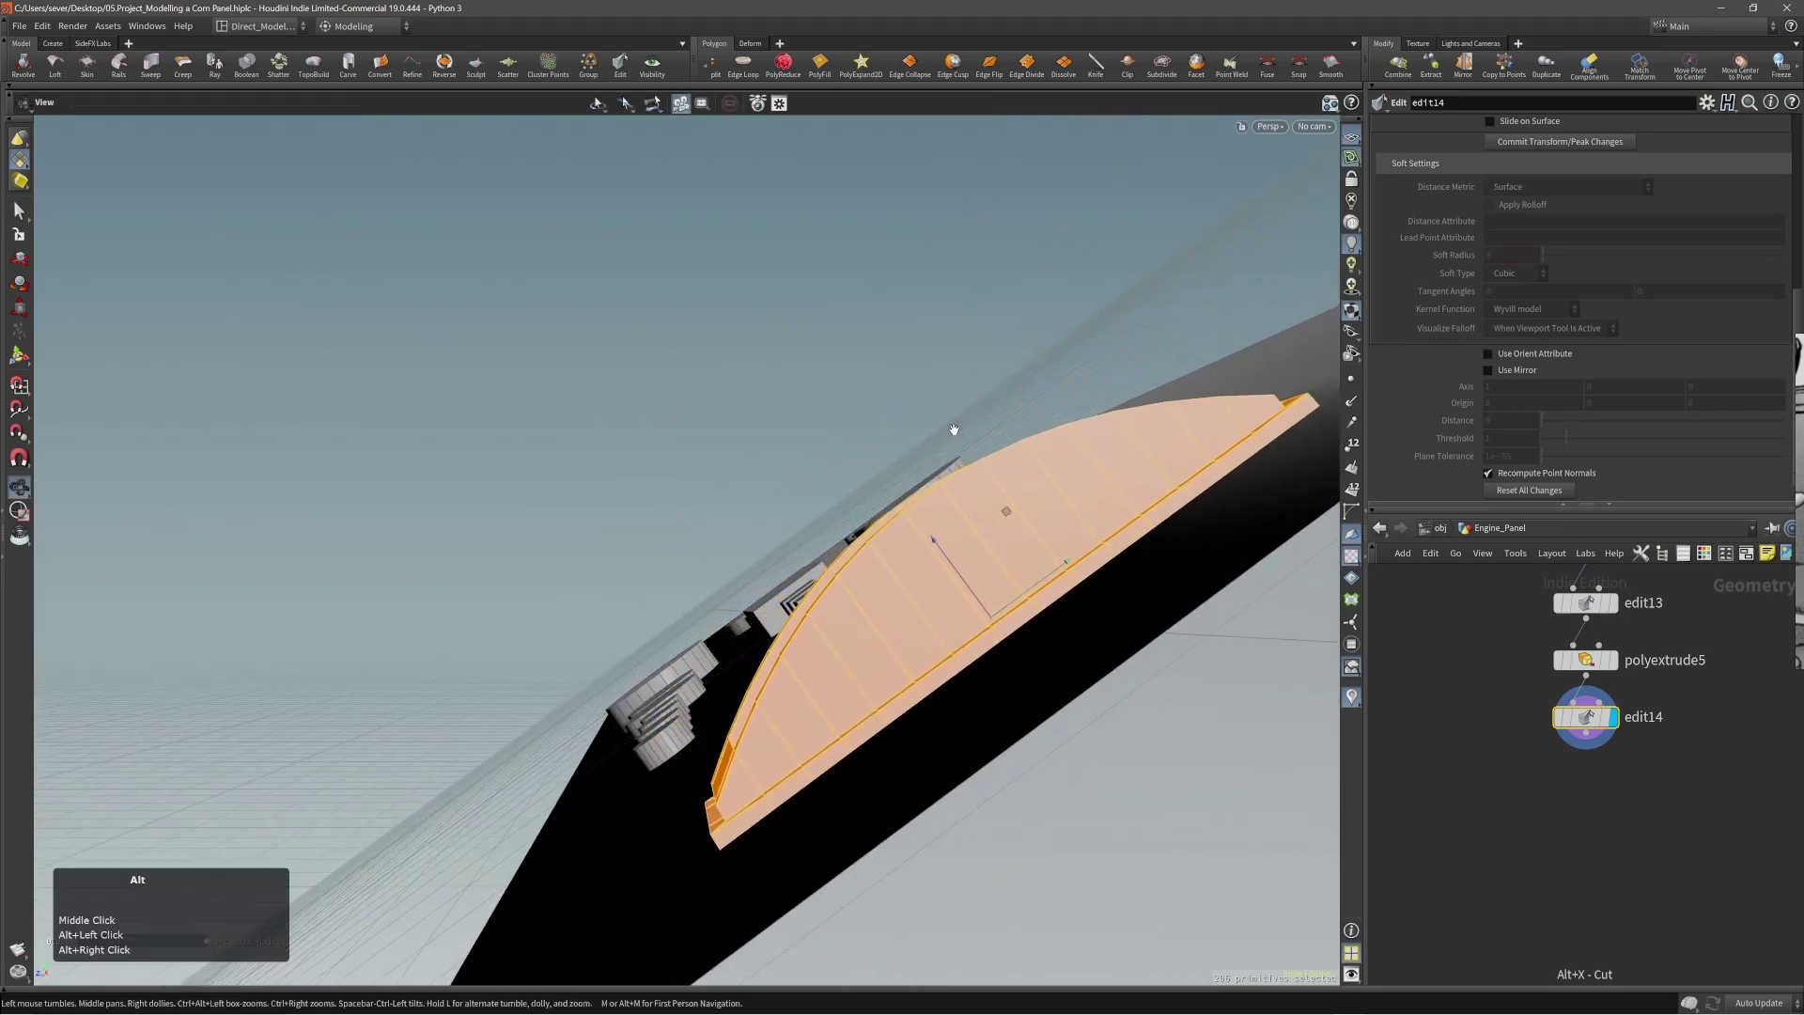
alt+drag(950, 423, 984, 550)
Duplicate the lever frame with Copy and Transform, offsetting the copy by -0.045587 in X to sit beside the original.
key(c)
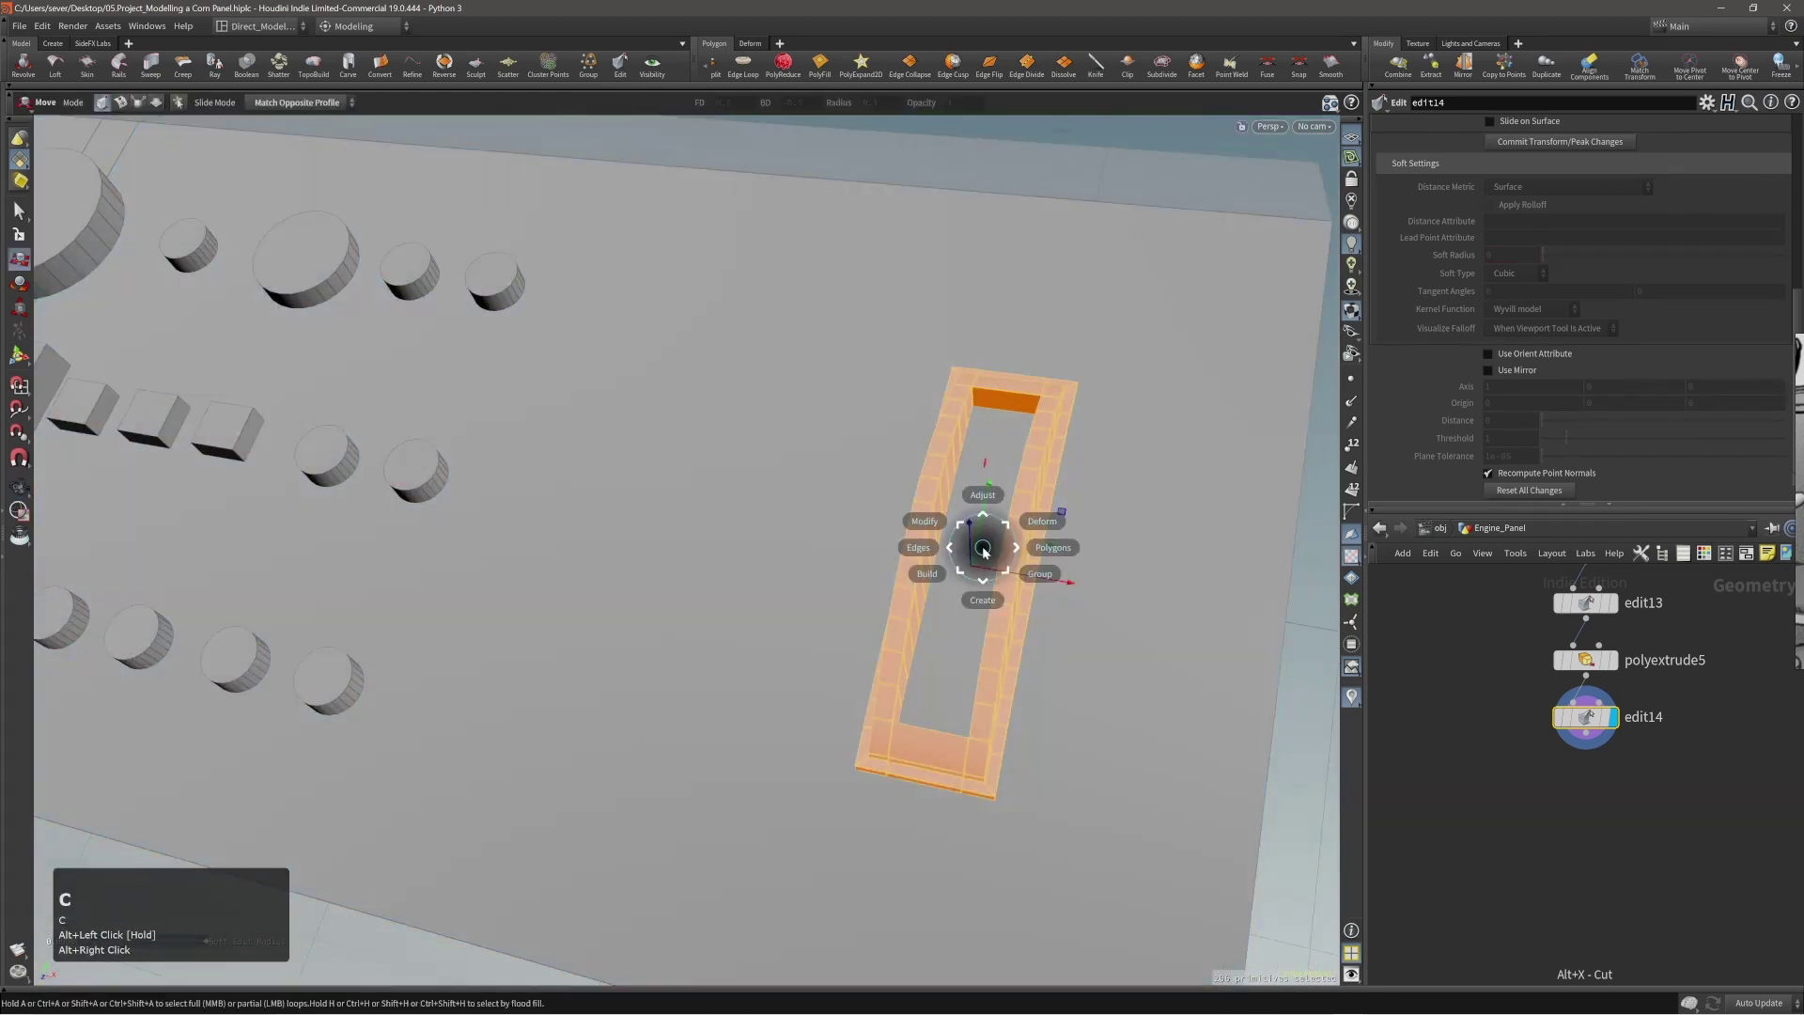
click(958, 526)
middle_drag(1144, 698, 1015, 631)
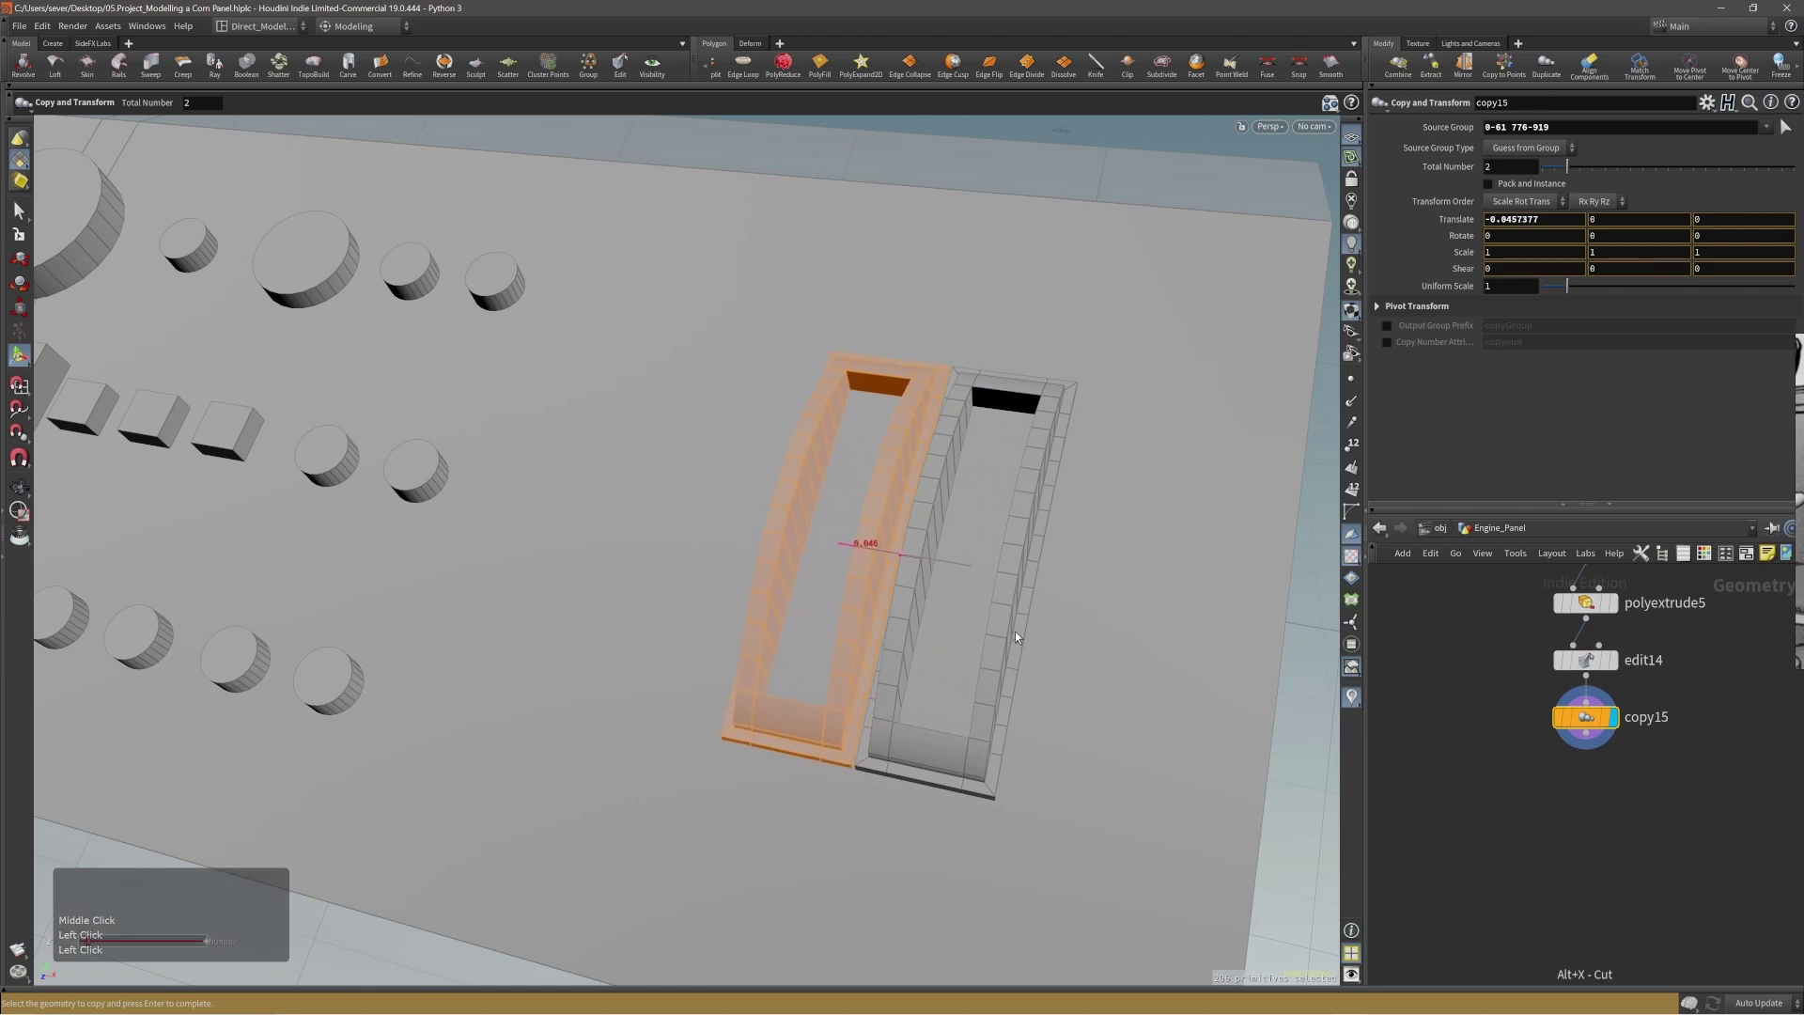
alt+right_drag(1017, 631, 612, 650)
alt+middle_drag(904, 577, 919, 591)
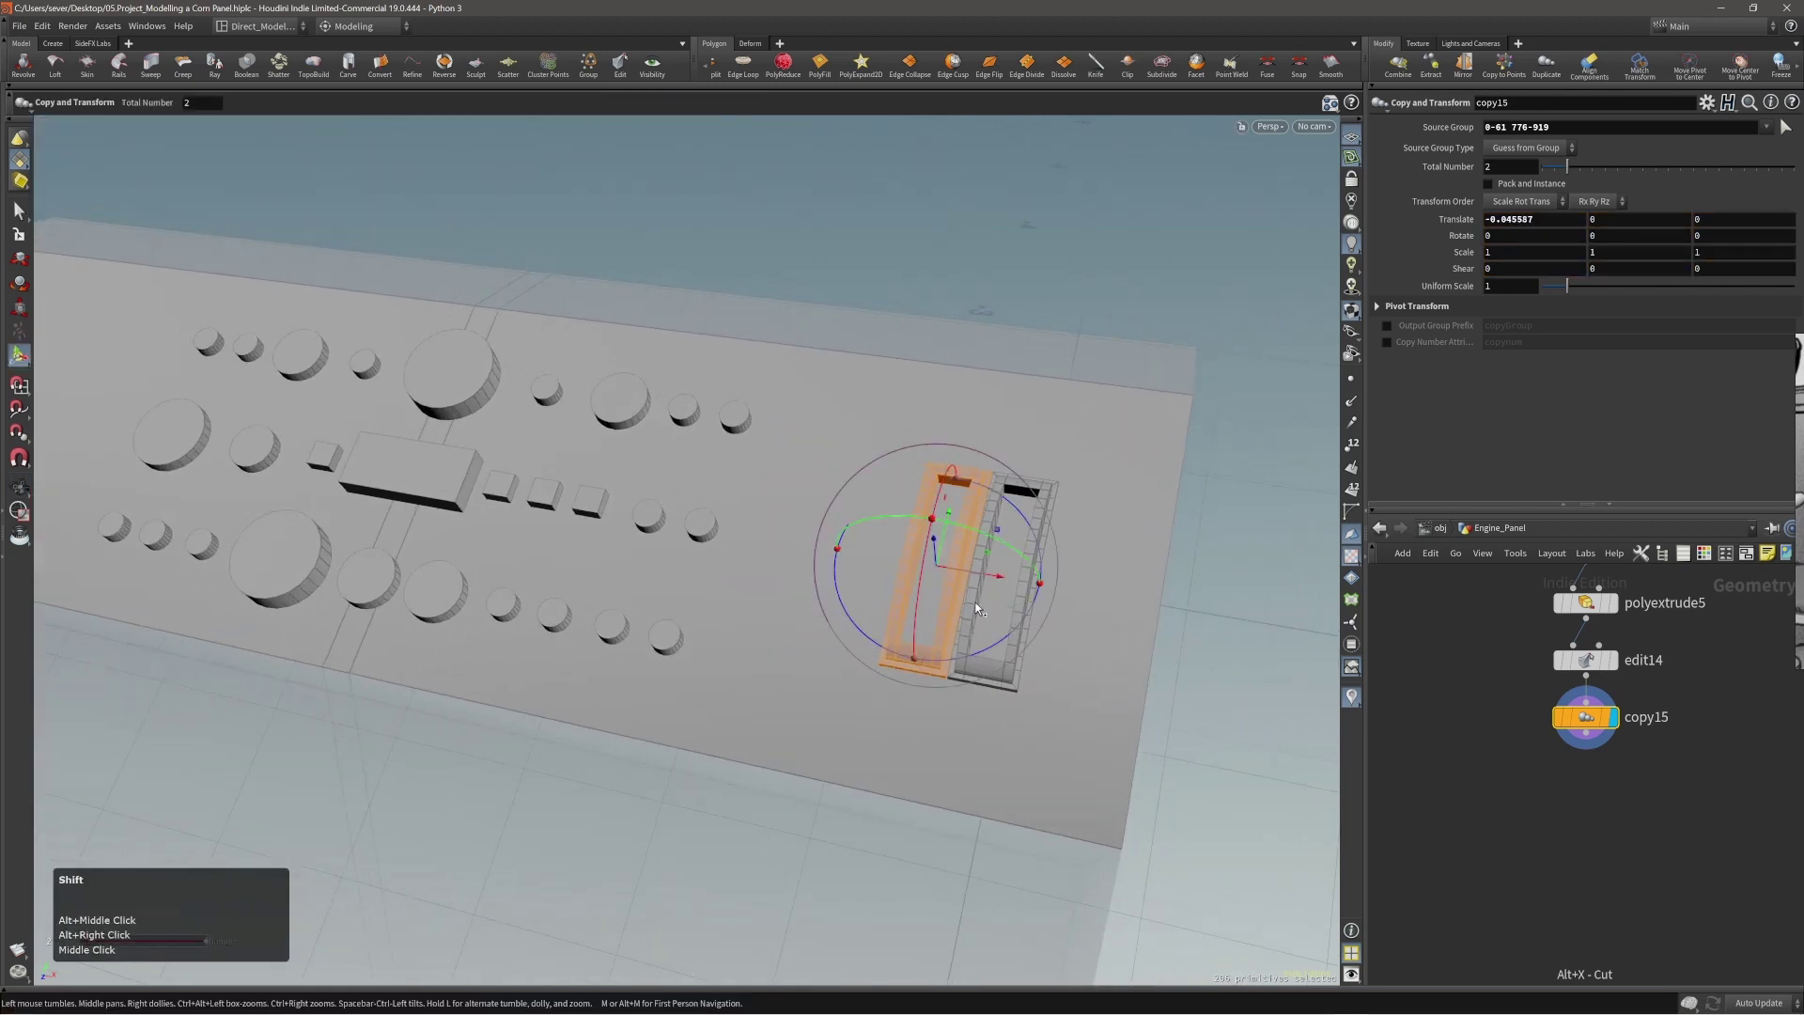
Mirror both lever frames across the X axis at the origin to the other end of the panel, keeping the originals.
shift+double_click(976, 602)
key(c)
click(958, 592)
click(967, 575)
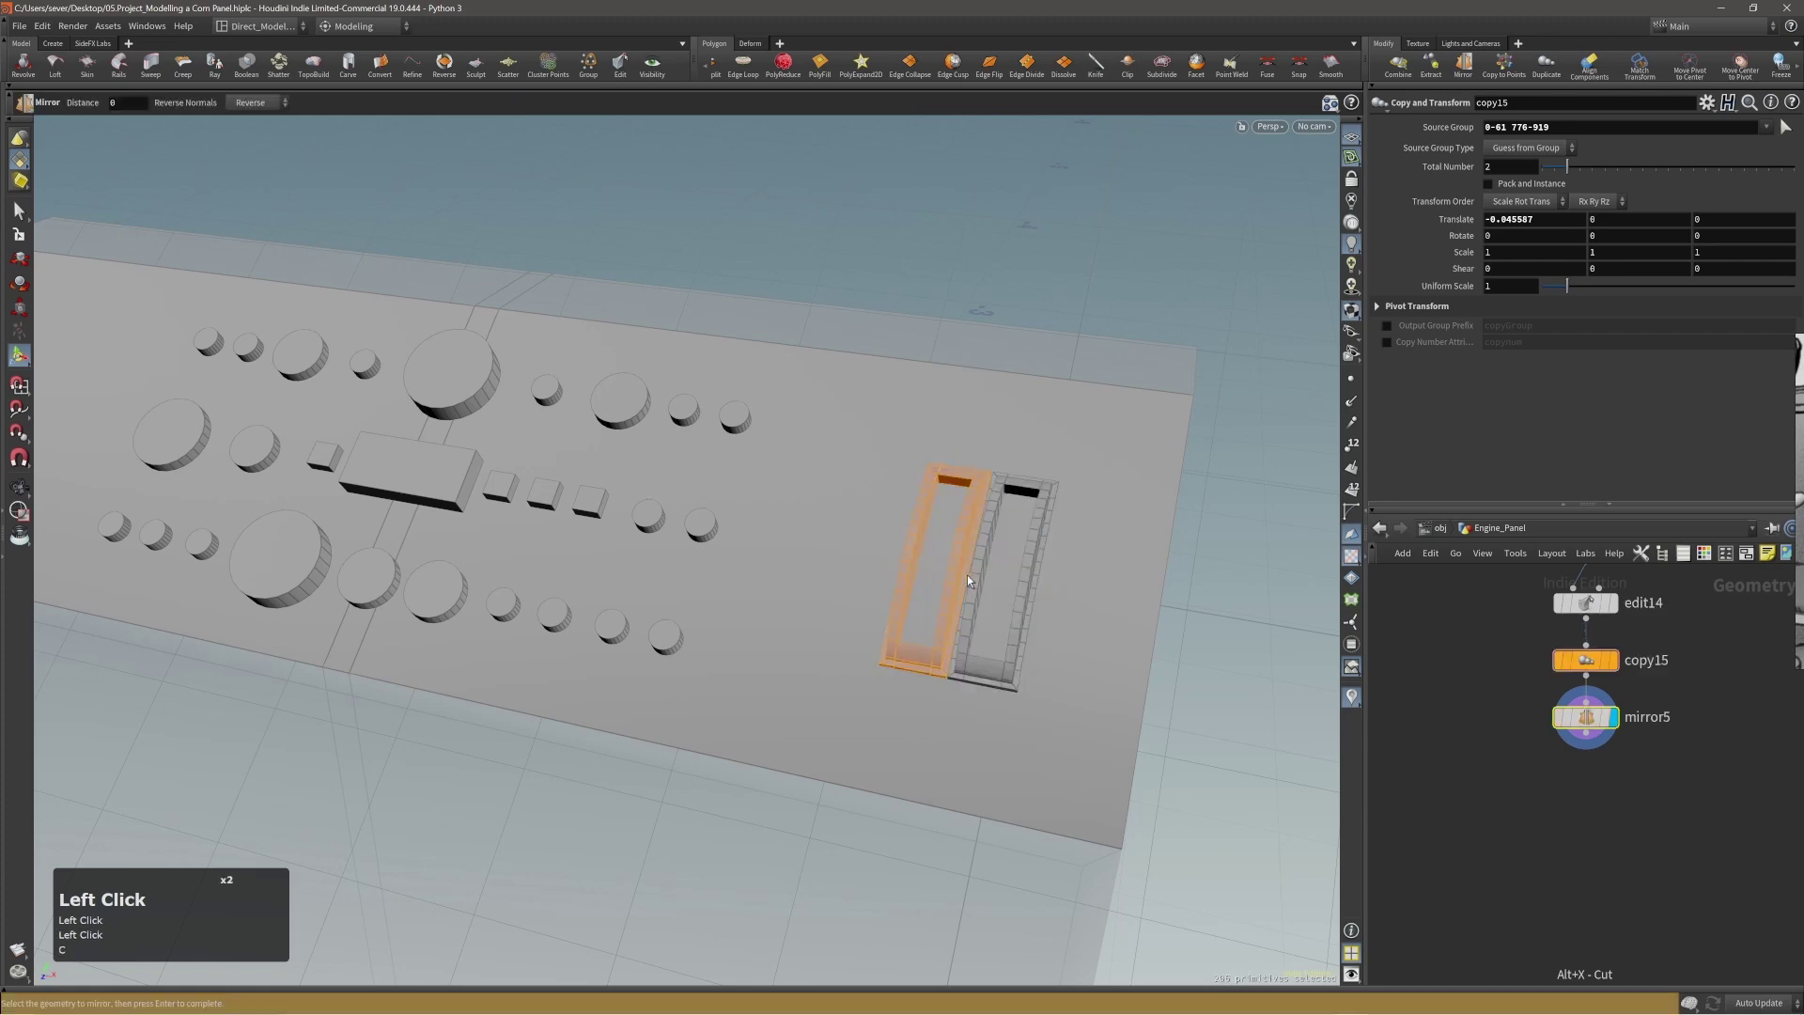
alt+right_drag(967, 575, 673, 624)
alt+drag(377, 436, 449, 414)
click(741, 620)
alt+middle_drag(742, 621, 700, 527)
alt+drag(700, 527, 737, 532)
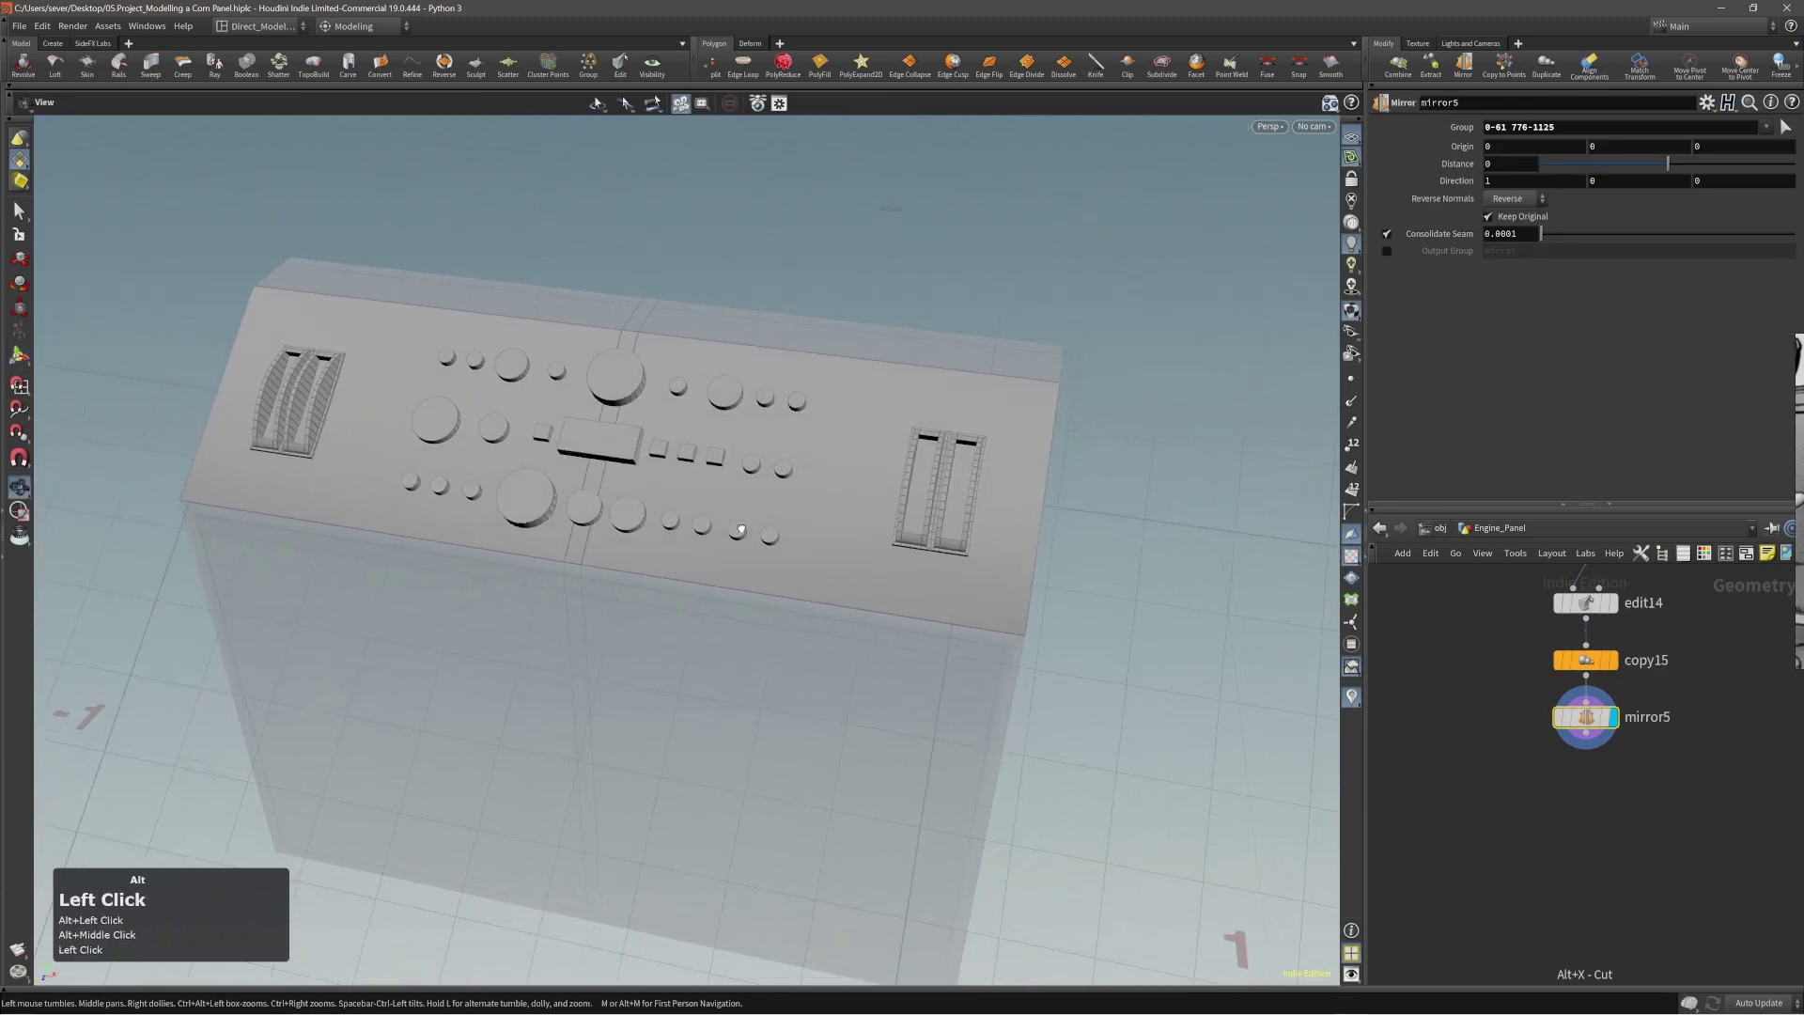
Select the two large sloped panel faces and inset them by 0.05 with PolyExtrude, keeping the extrusion distance at 0.
click(869, 508)
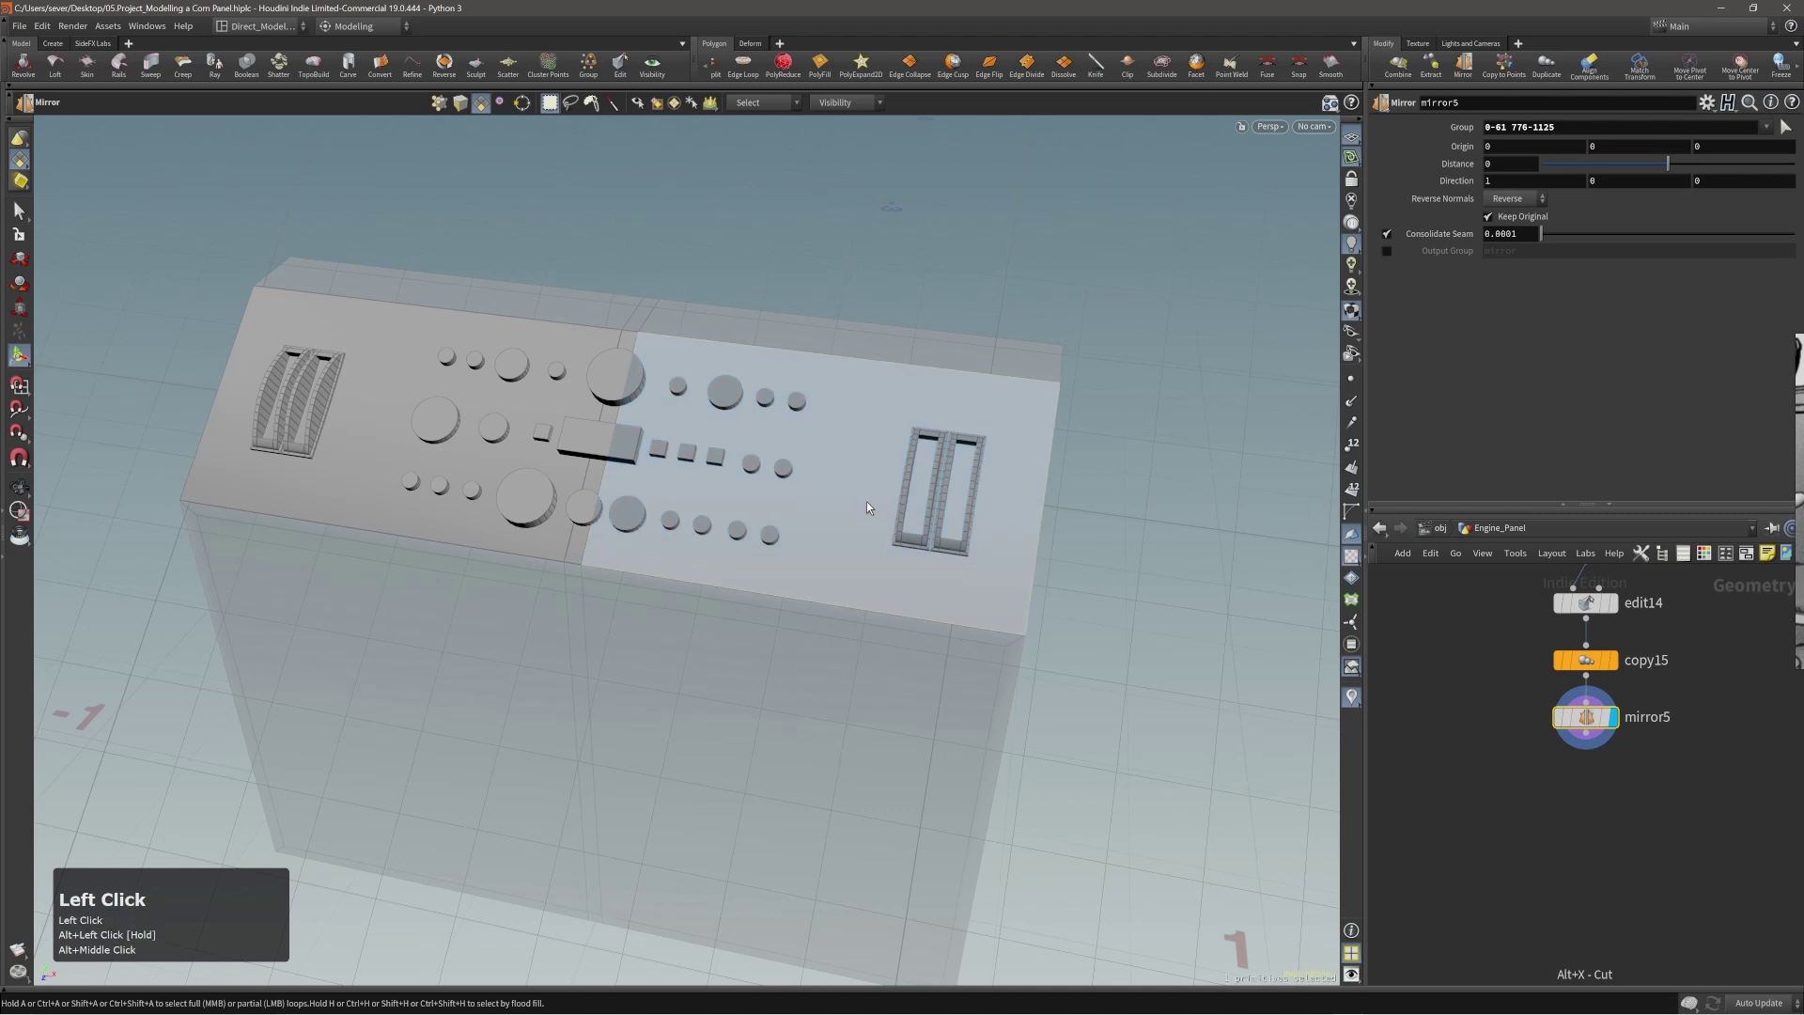
shift+click(399, 418)
key(c)
click(441, 416)
click(444, 419)
shift+scroll(776, 492, up, 5)
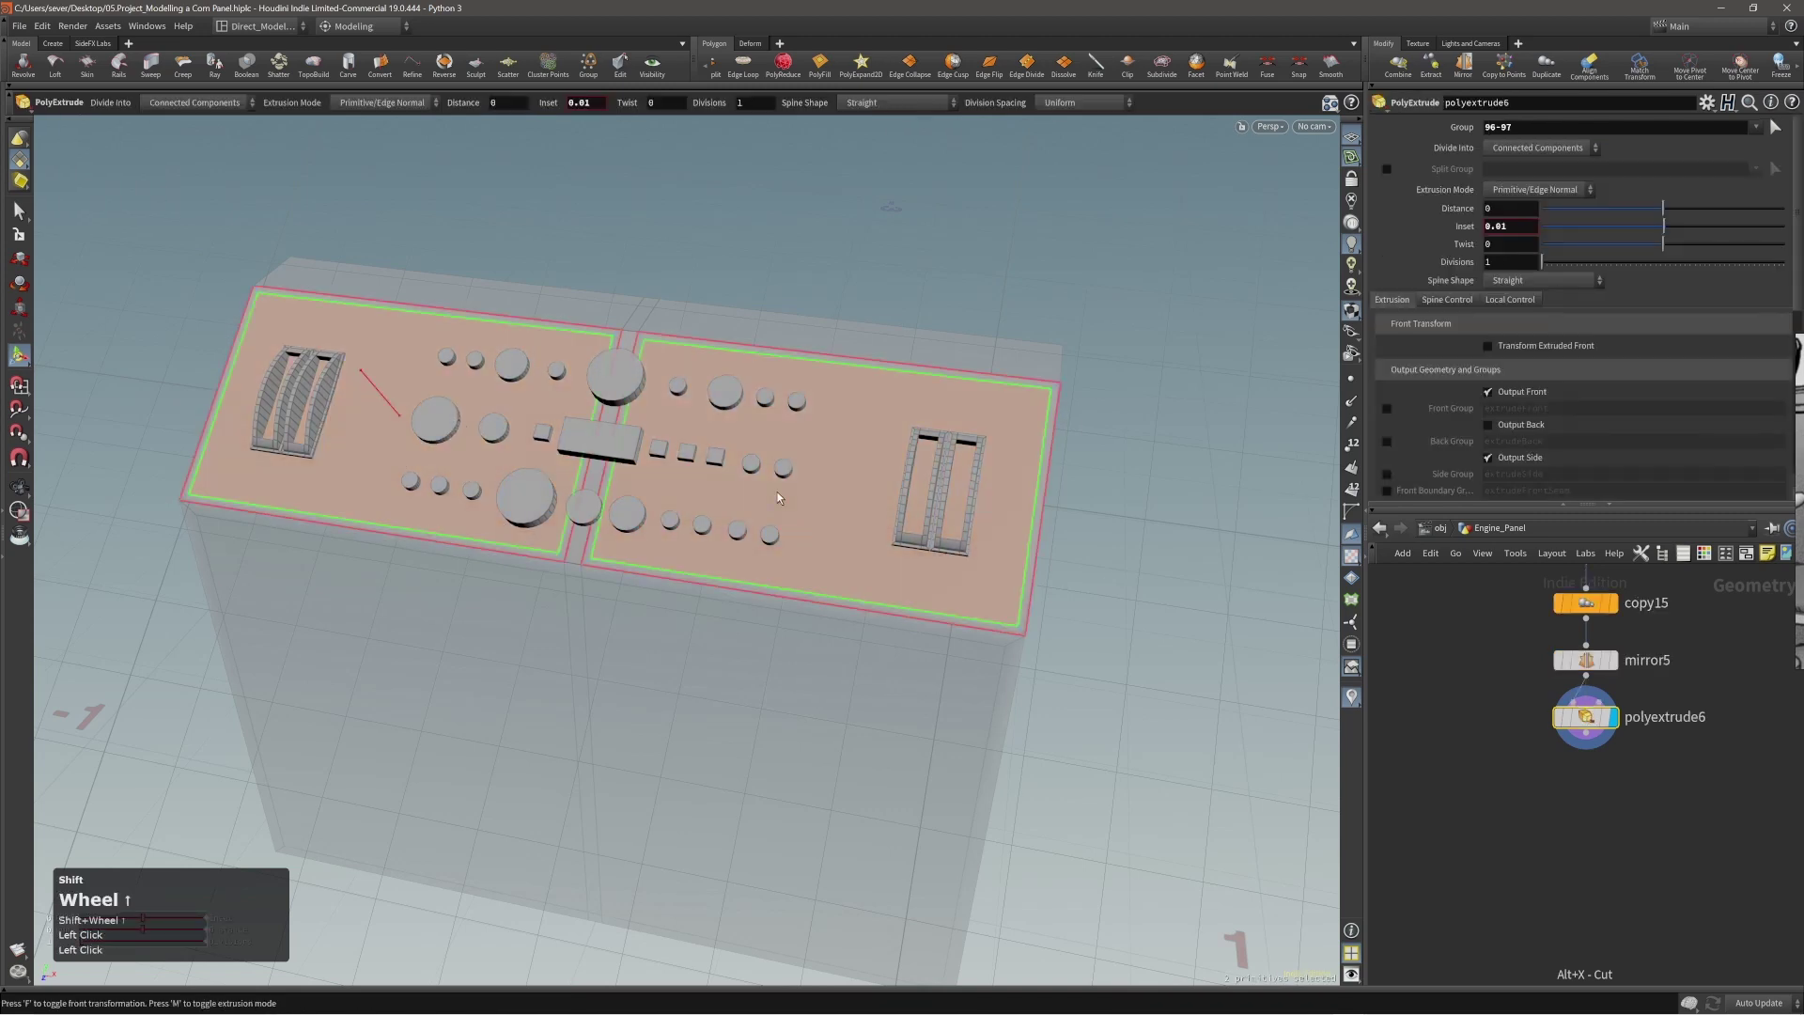
alt+right_drag(776, 494, 893, 466)
Select one inset panel face, turn on mirrored editing along X and scale the face down to roughly the lever frames' footprint.
click(831, 473)
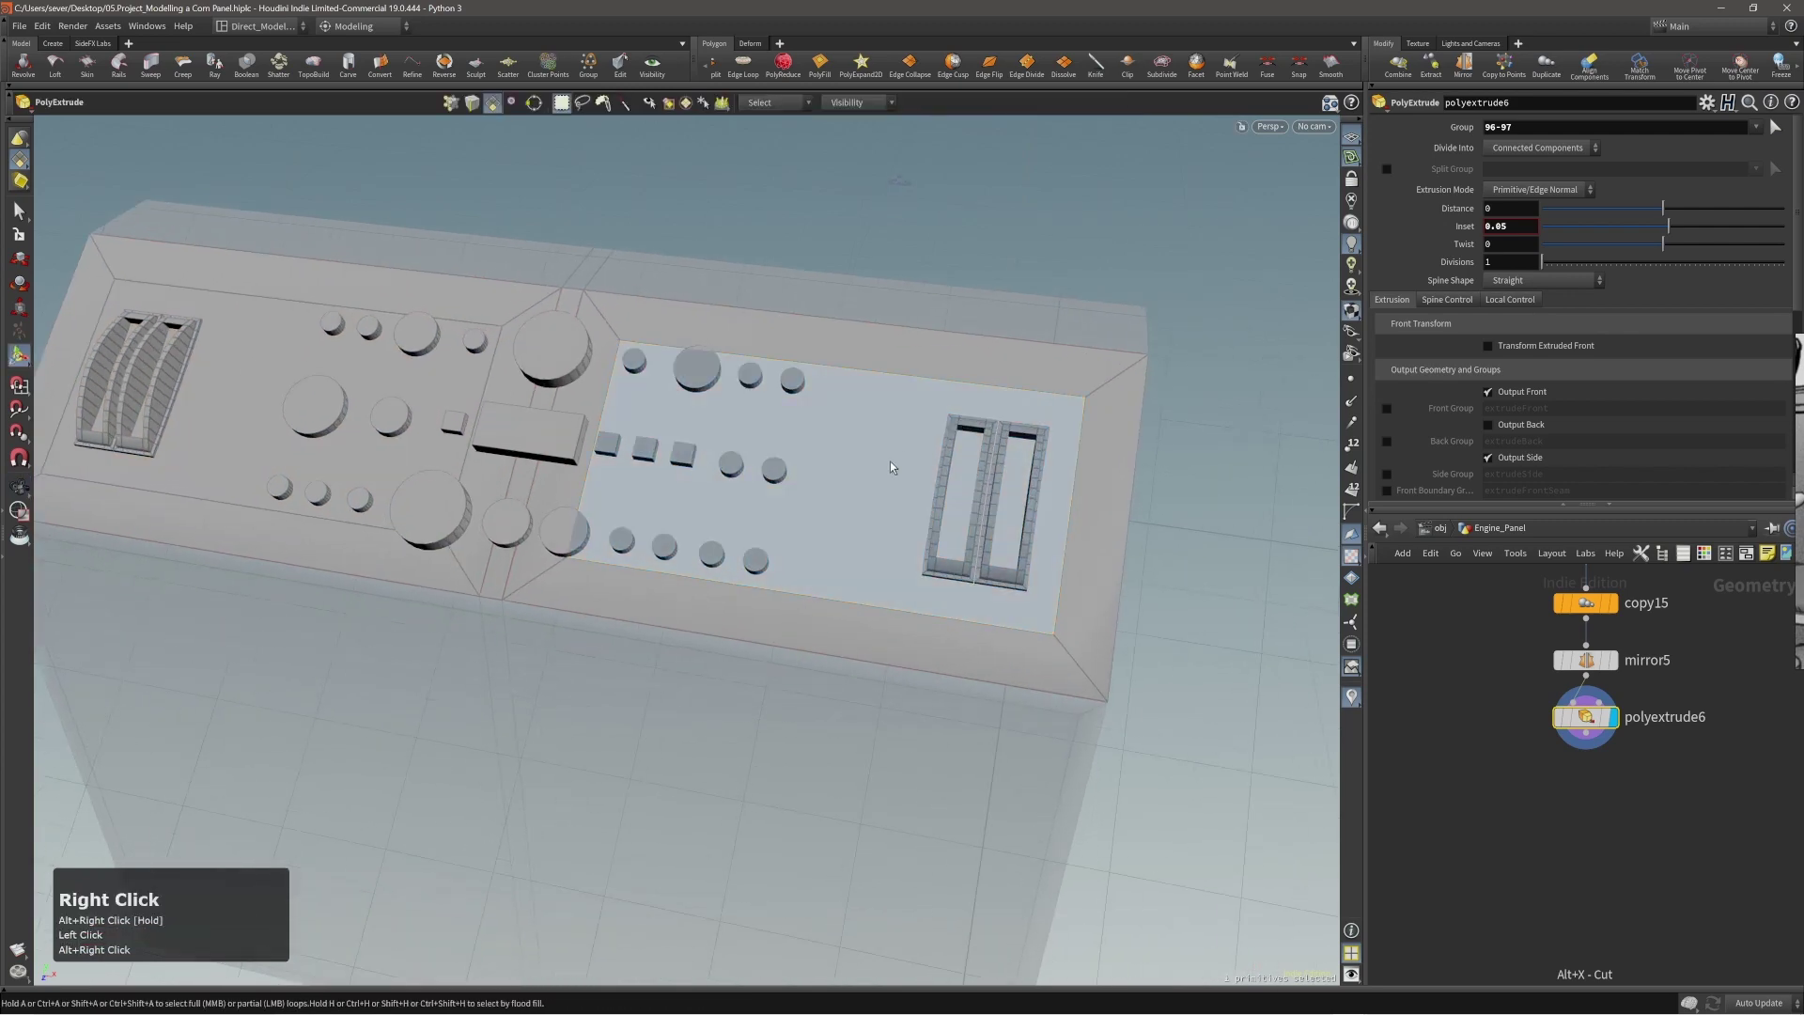
key(t)
alt+drag(891, 467, 878, 483)
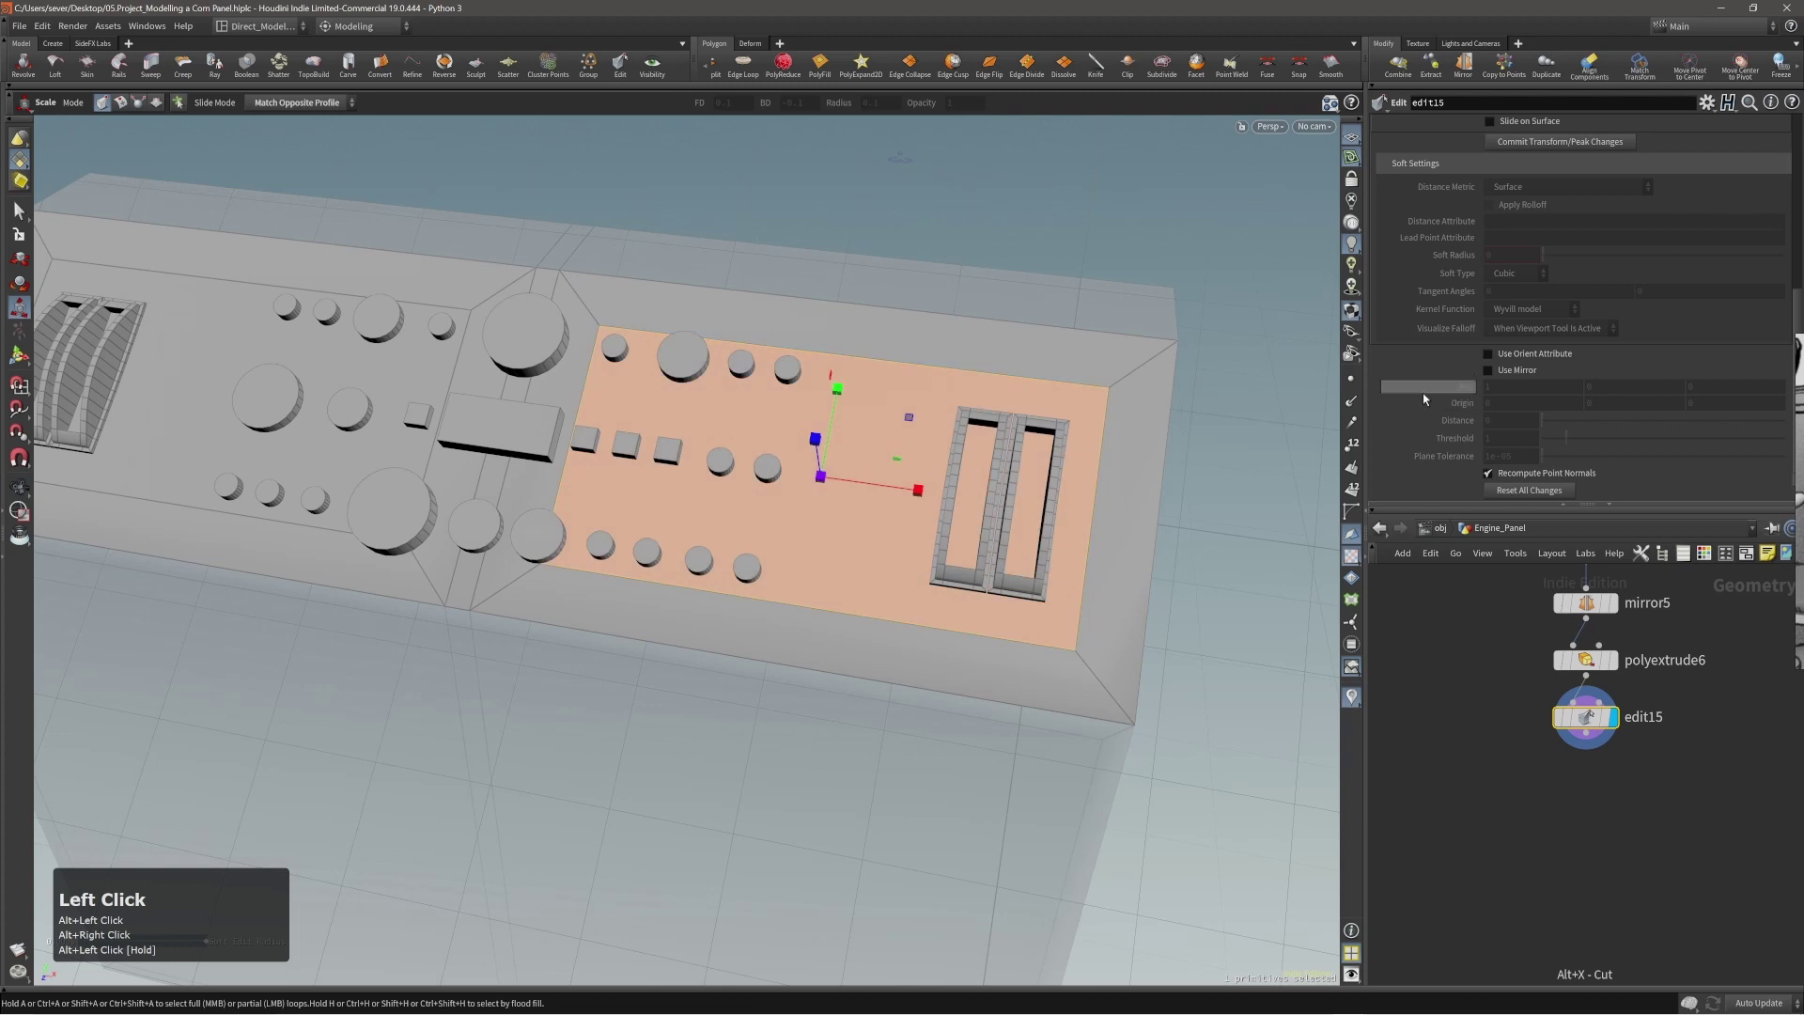
scroll(1424, 395, down, 5)
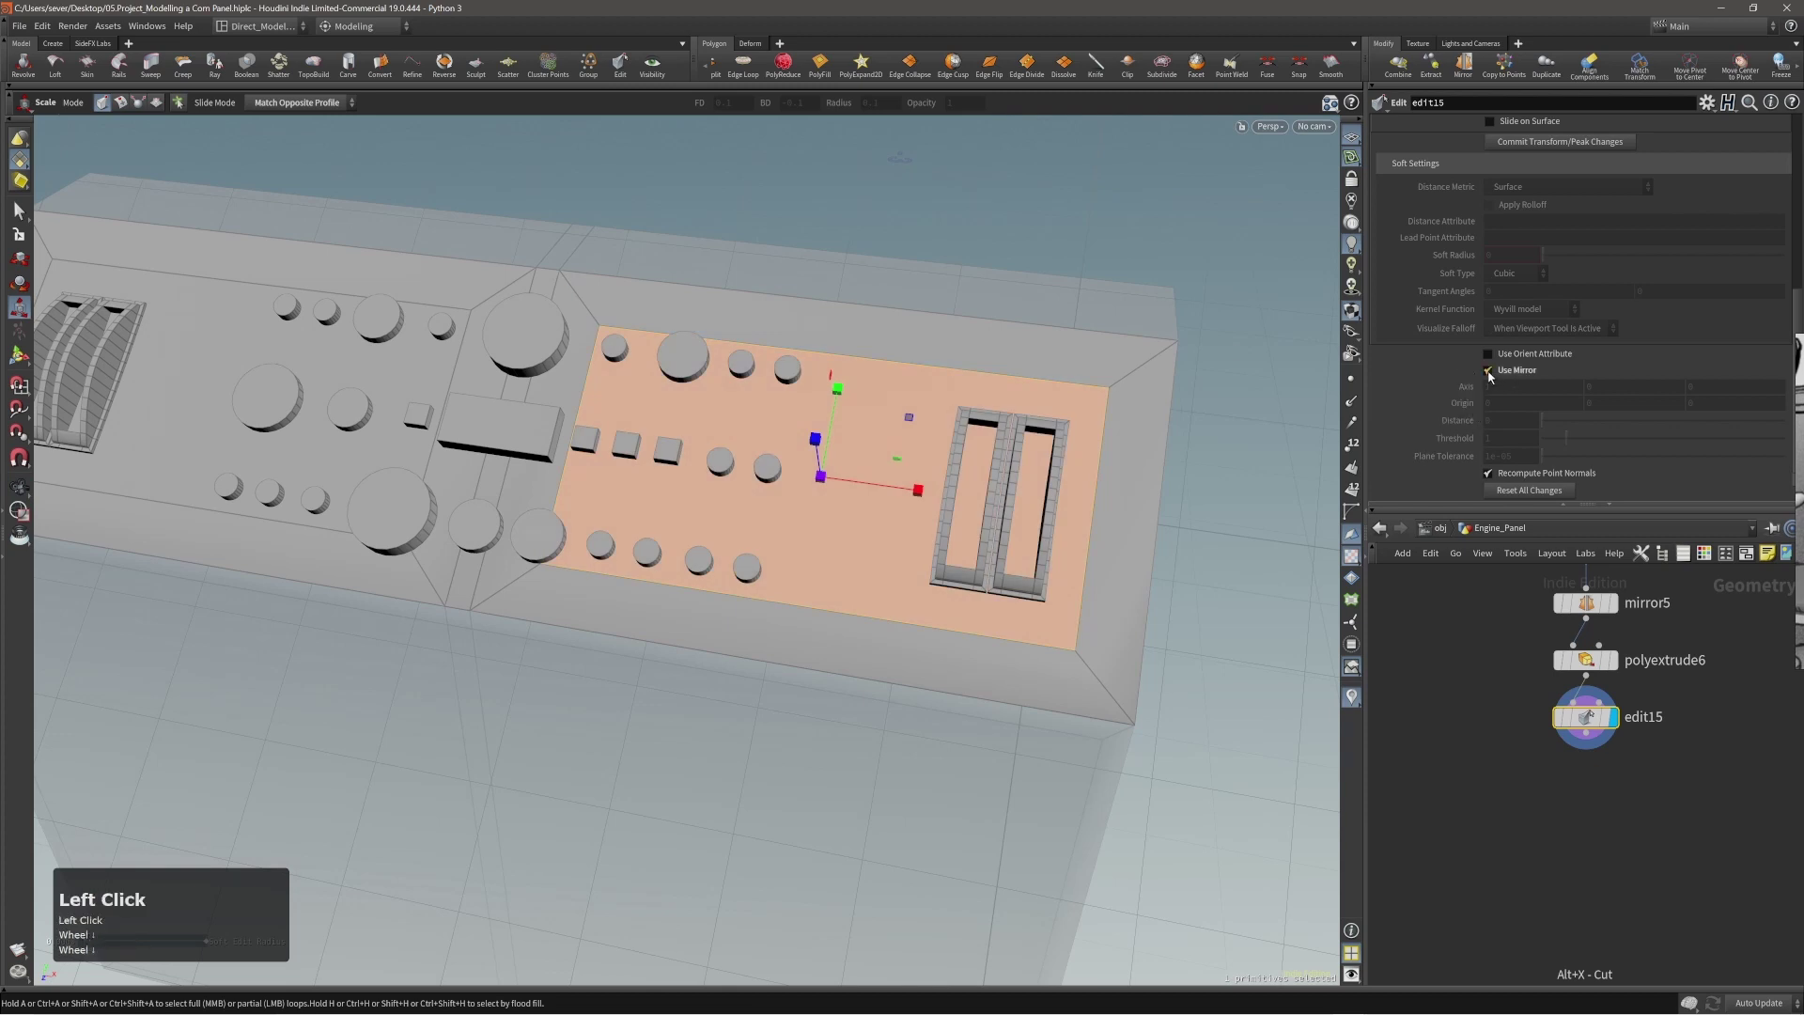
drag(893, 495, 840, 454)
Move the scaled inset face along the panel until it lies beneath the pair of lever frames, checking the fit in wireframe.
key(t)
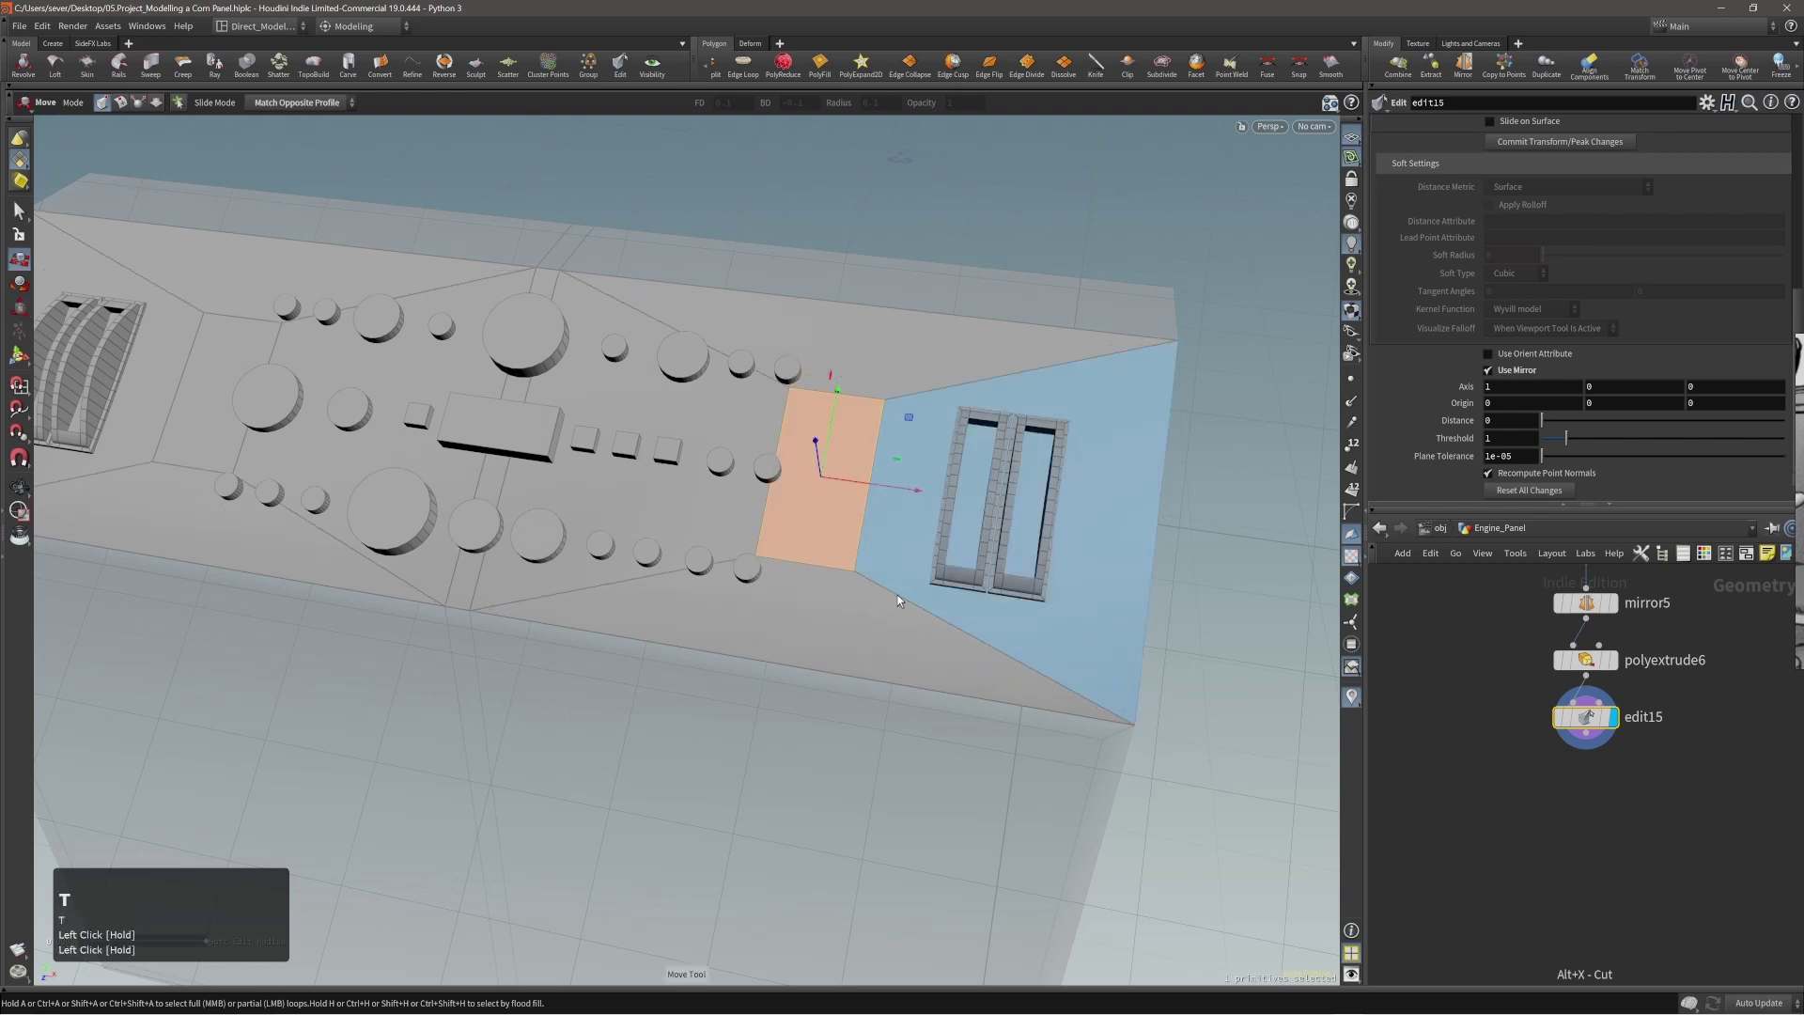
middle_drag(898, 594, 1087, 639)
alt+right_drag(1087, 639, 1086, 508)
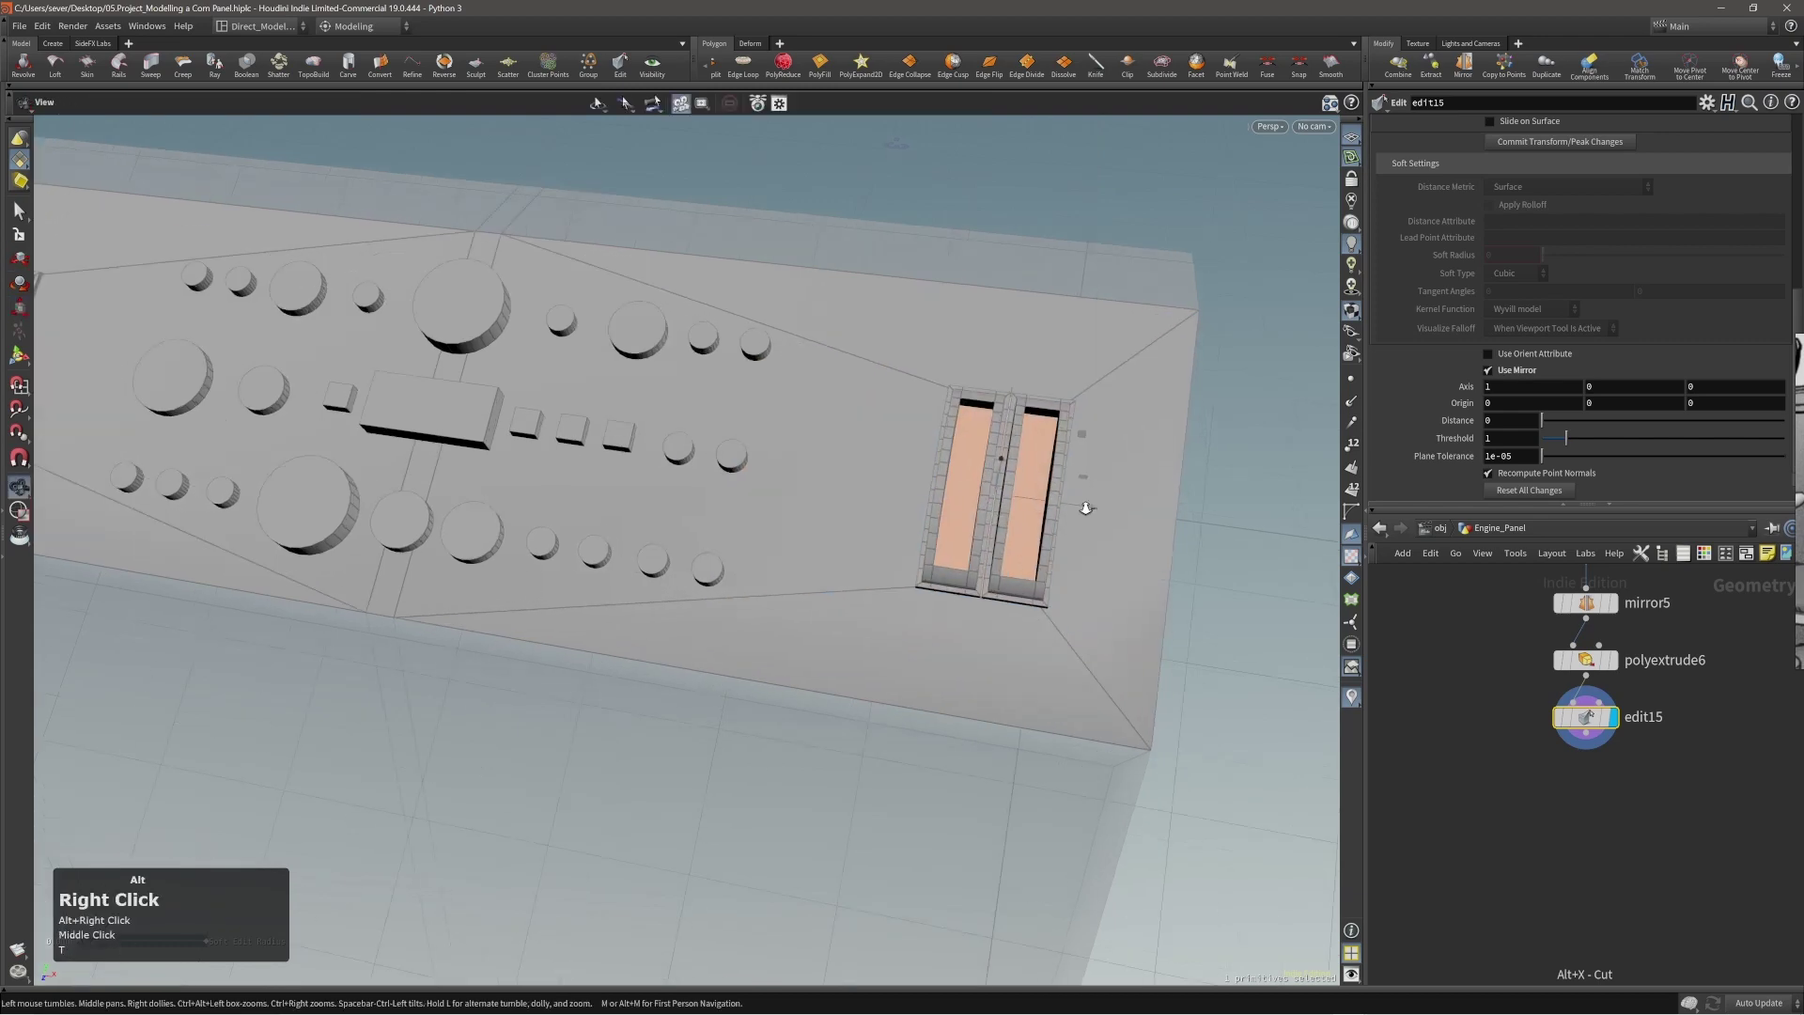
mouse_move(1086, 507)
alt+mouse_down()
mouse_move(878, 431)
mouse_move(786, 451)
mouse_move(905, 624)
mouse_move(993, 648)
mouse_move(1101, 599)
alt+mouse_up()
key(w)
mouse_move(946, 326)
alt+right_down()
mouse_move(1196, 300)
mouse_move(1040, 399)
alt+right_up()
key(w)
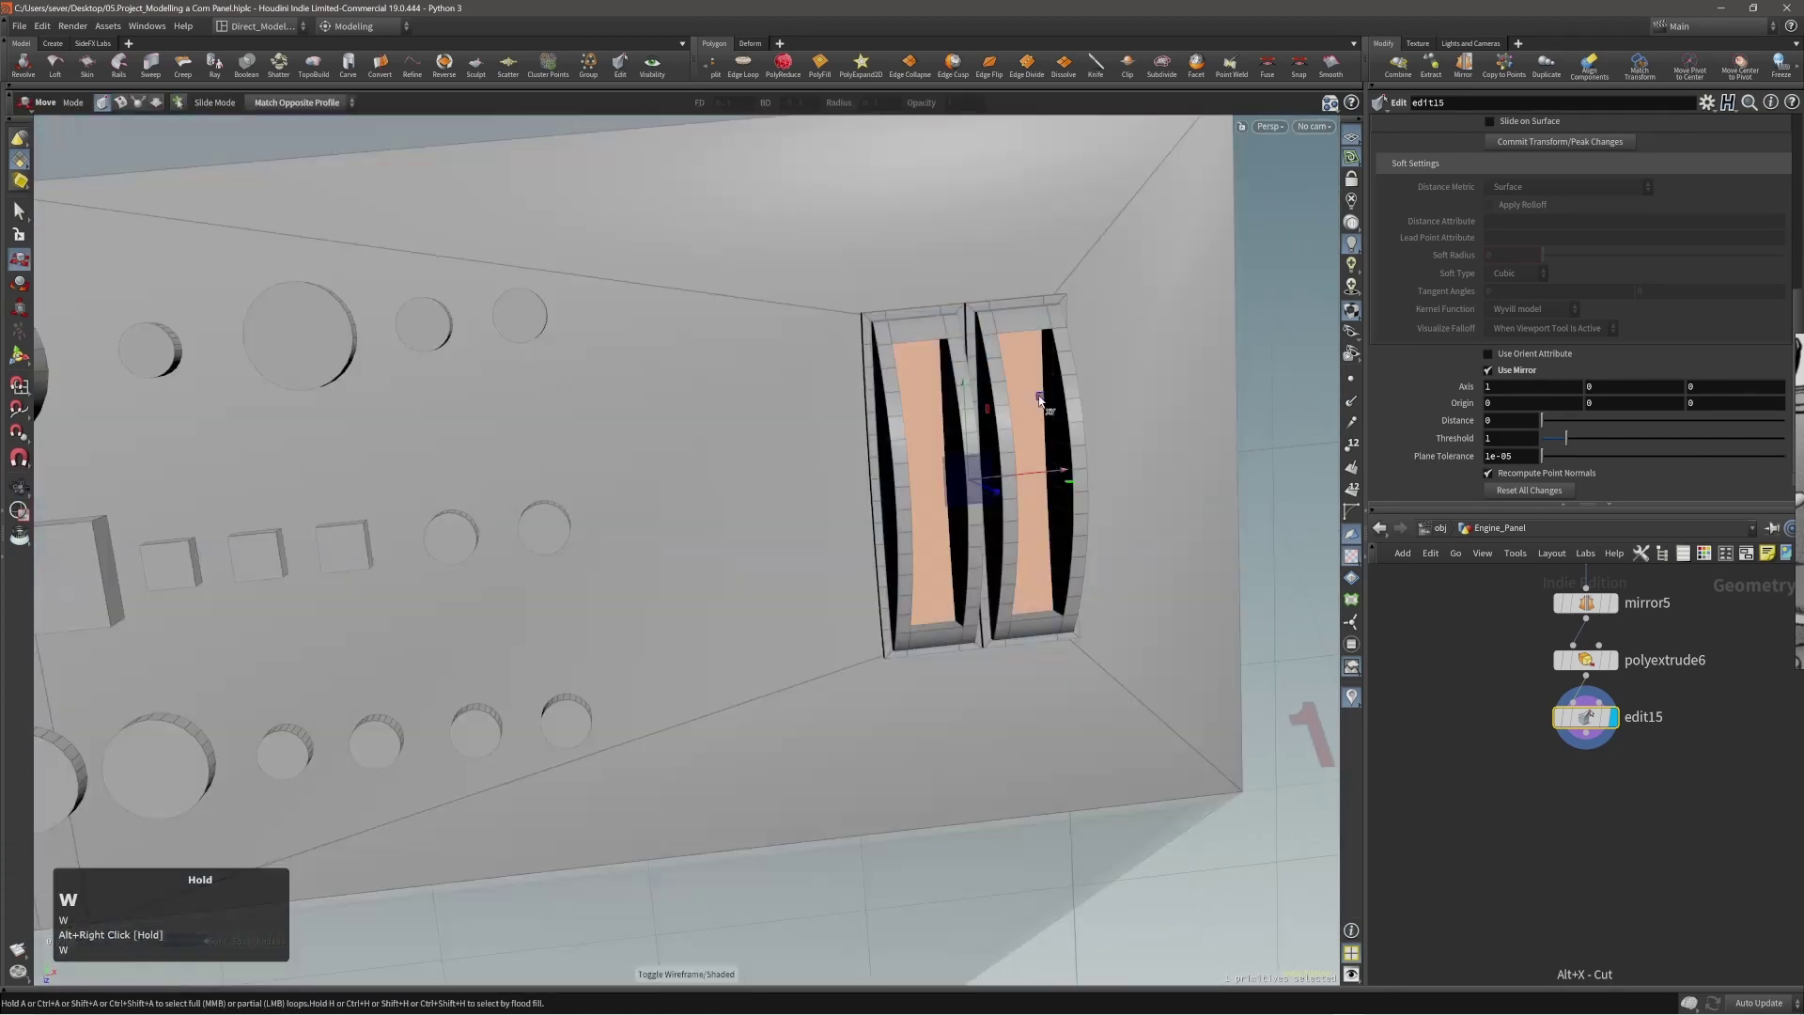
Delete the inset faces beneath the lever frames at both ends of the panel to open holes.
alt+drag(1040, 399, 809, 414)
key(Delete)
alt+right_drag(692, 410, 555, 411)
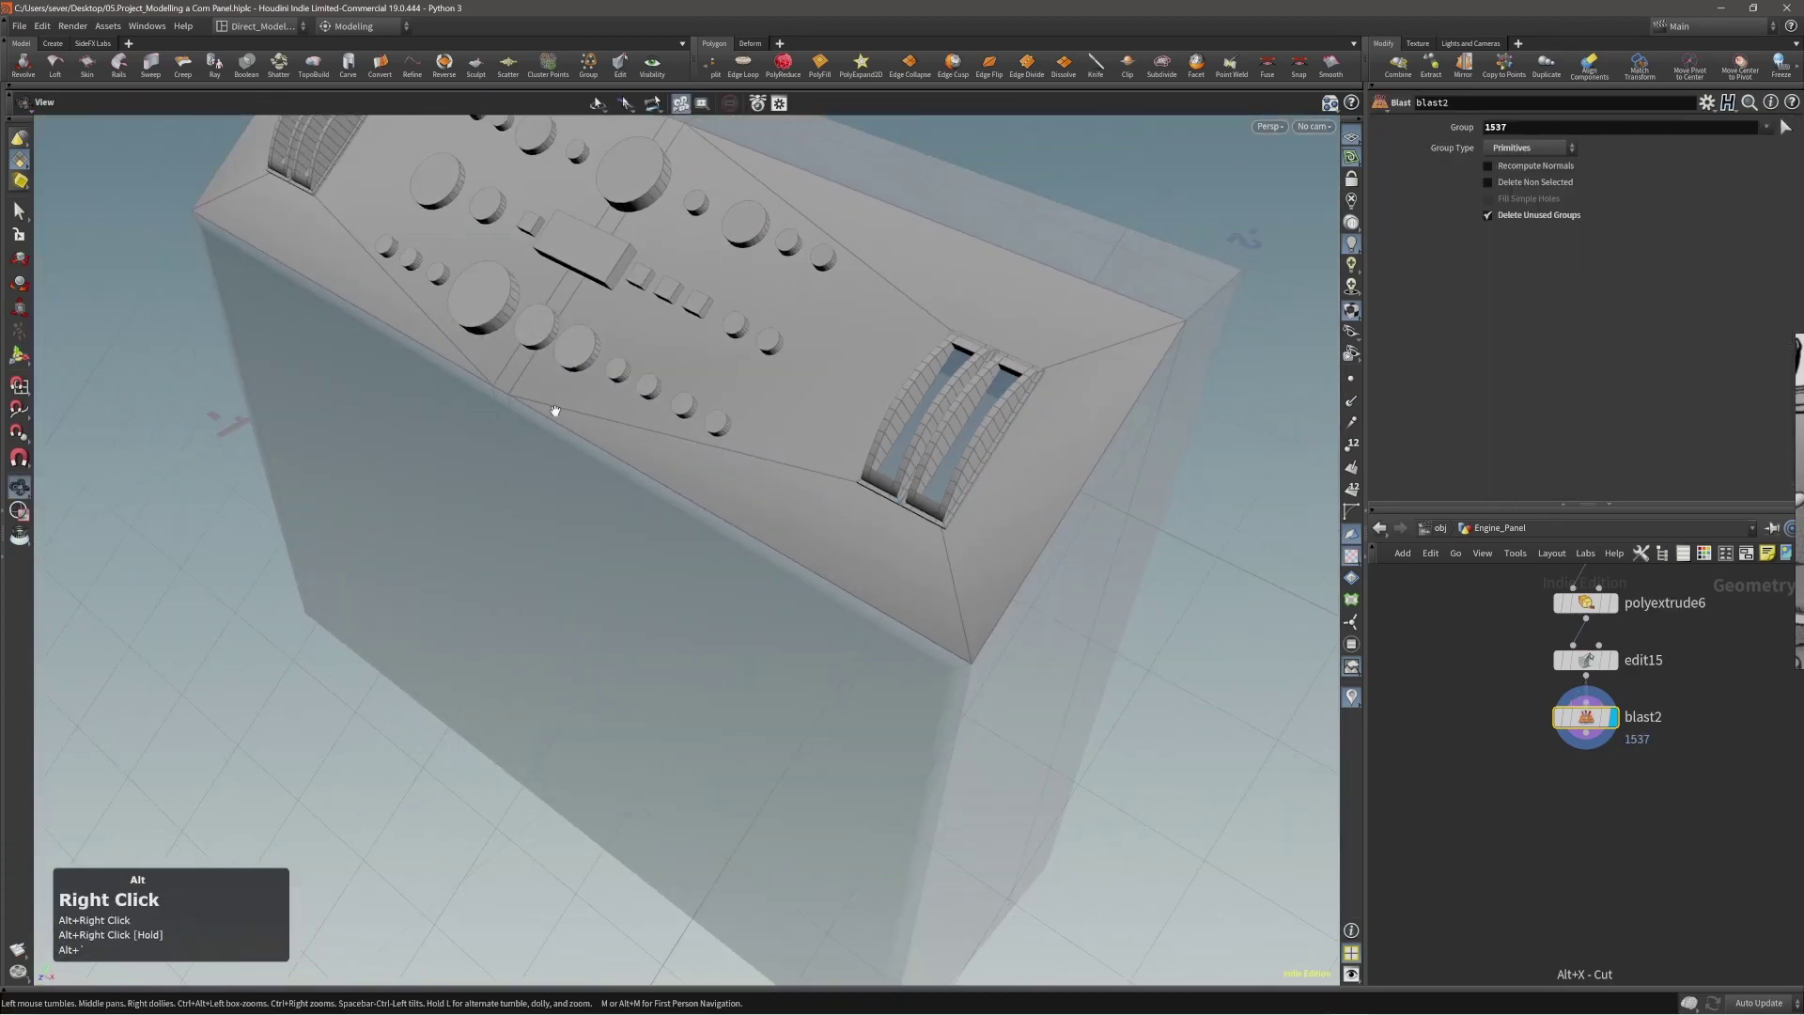
alt+middle_drag(447, 253, 527, 399)
alt+drag(528, 398, 729, 395)
click(296, 370)
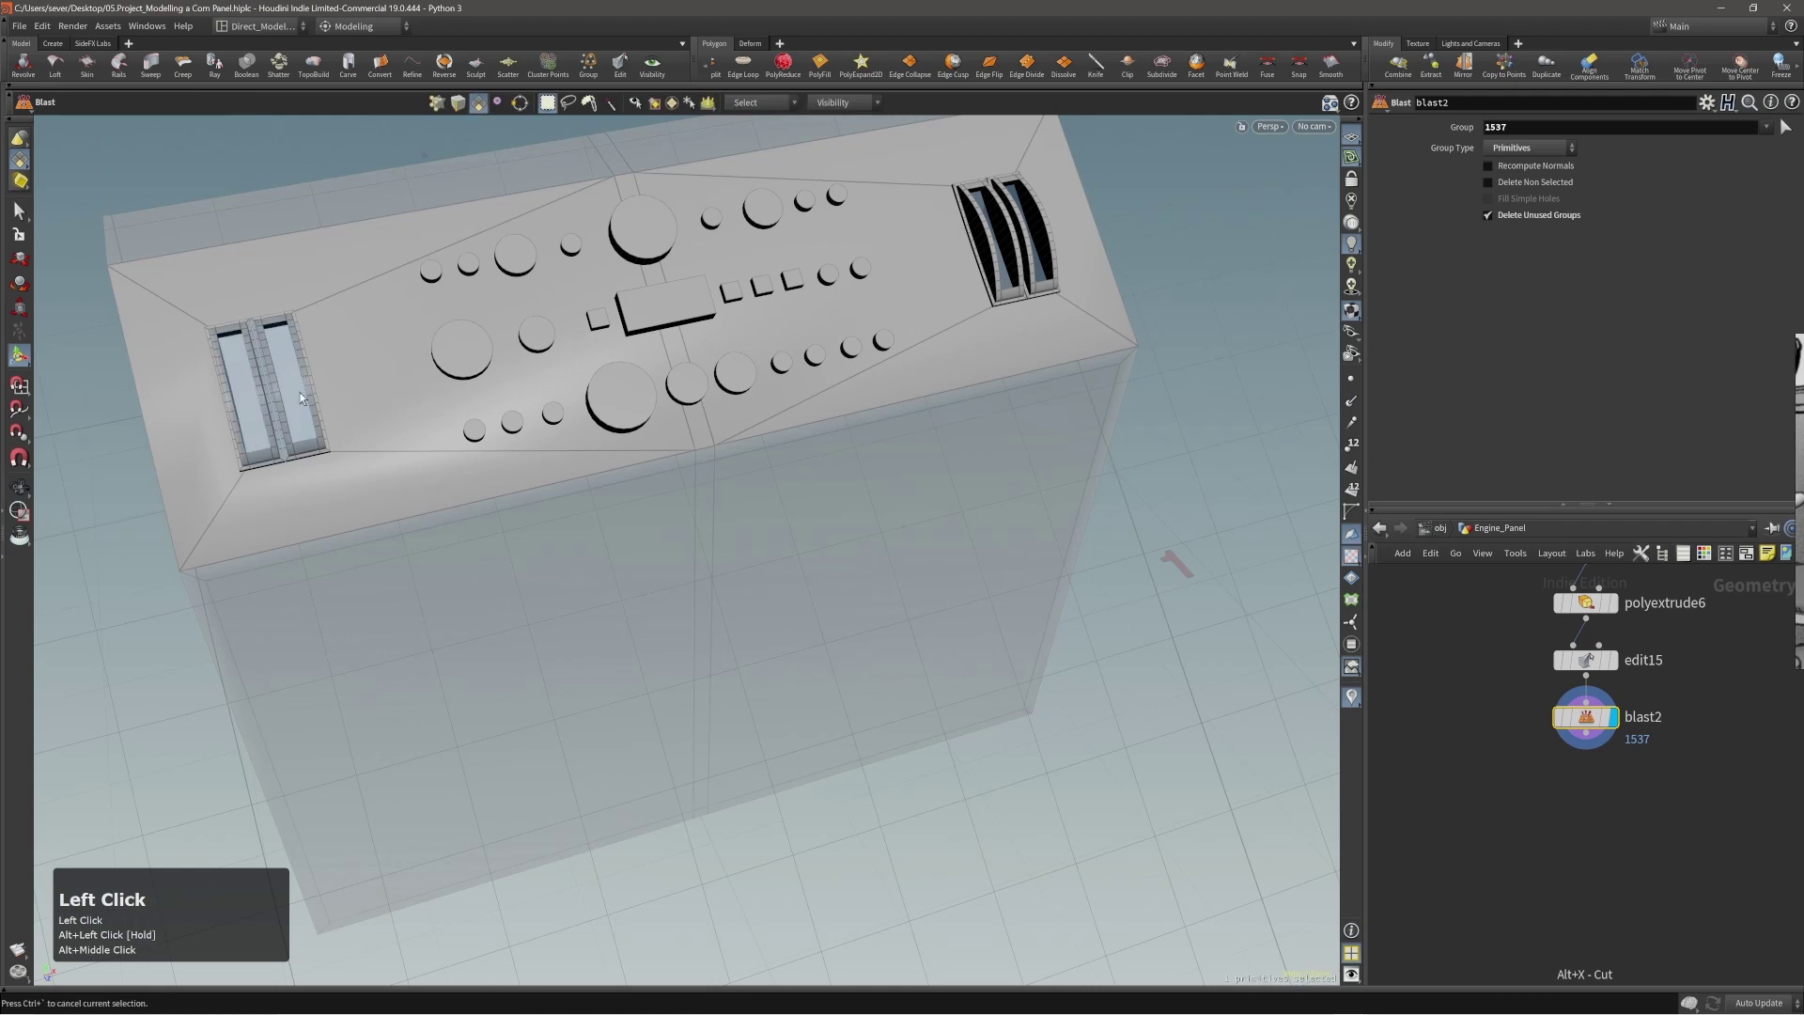
key(Delete)
Examine the openings beneath the lever frames and the overall panel layout from several angles.
alt+right_drag(685, 348, 765, 350)
alt+drag(765, 350, 562, 311)
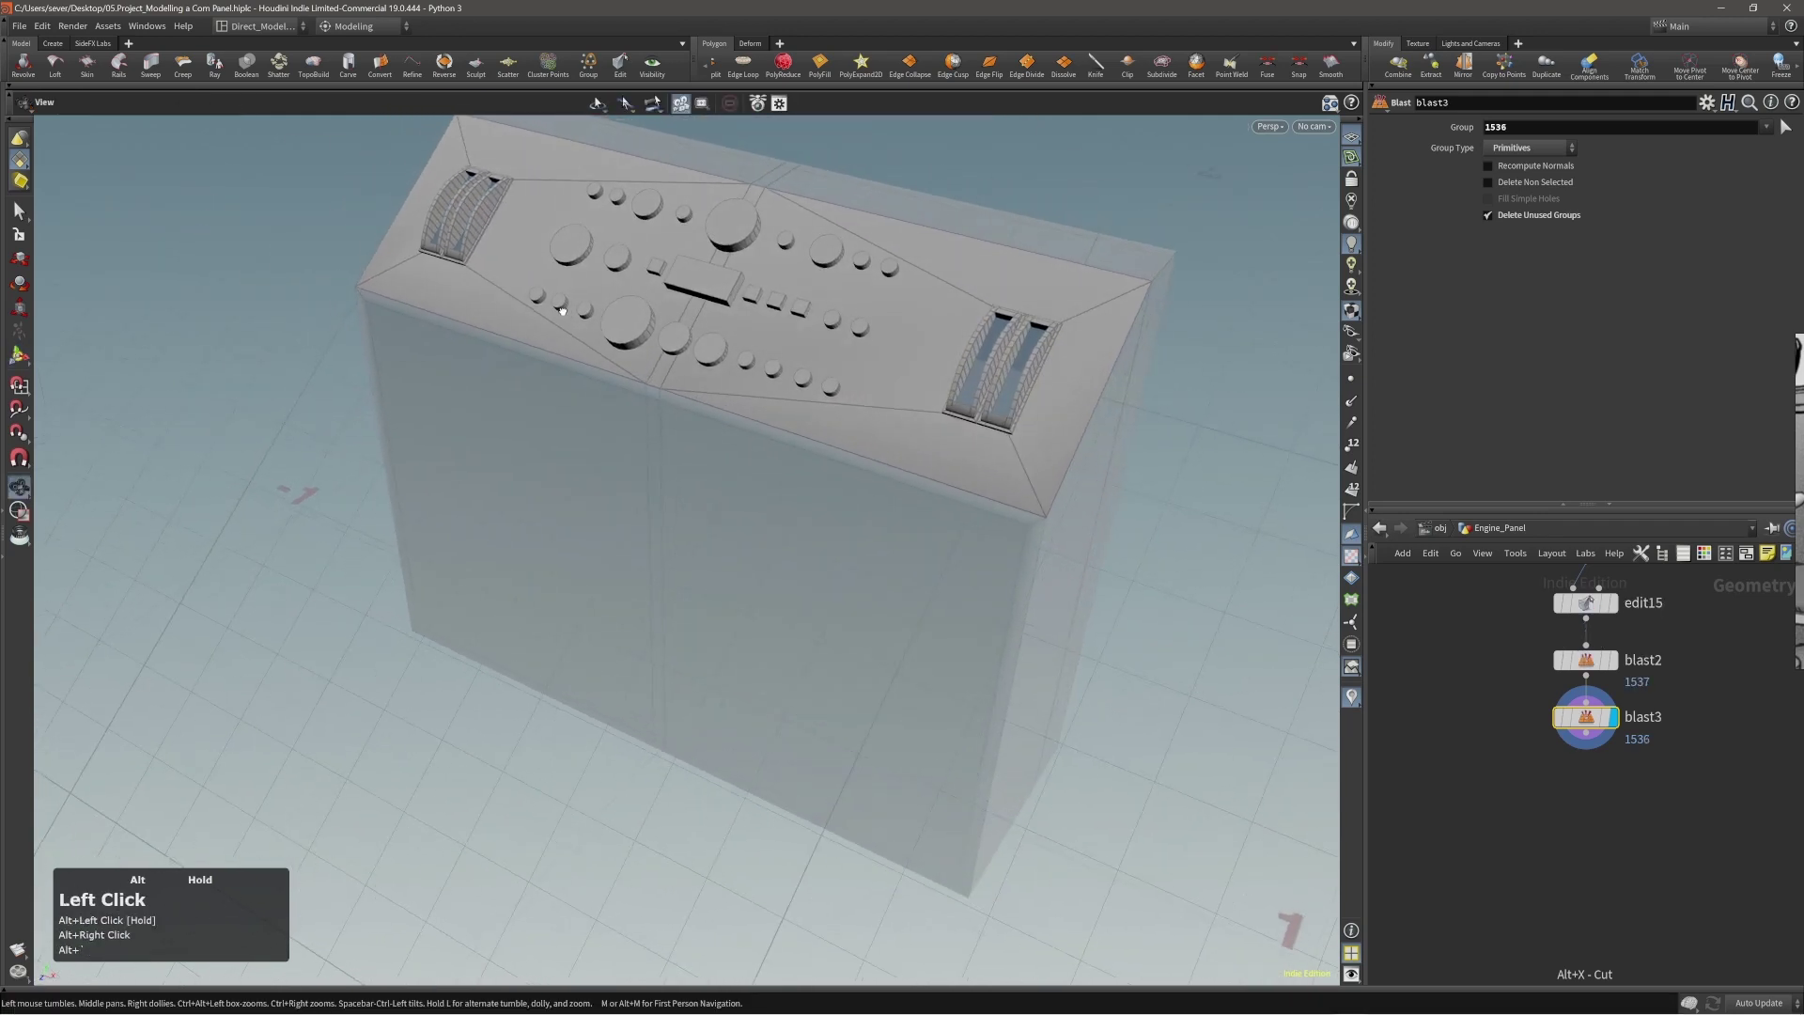
alt+middle_drag(767, 329, 734, 372)
alt+right_drag(734, 372, 819, 336)
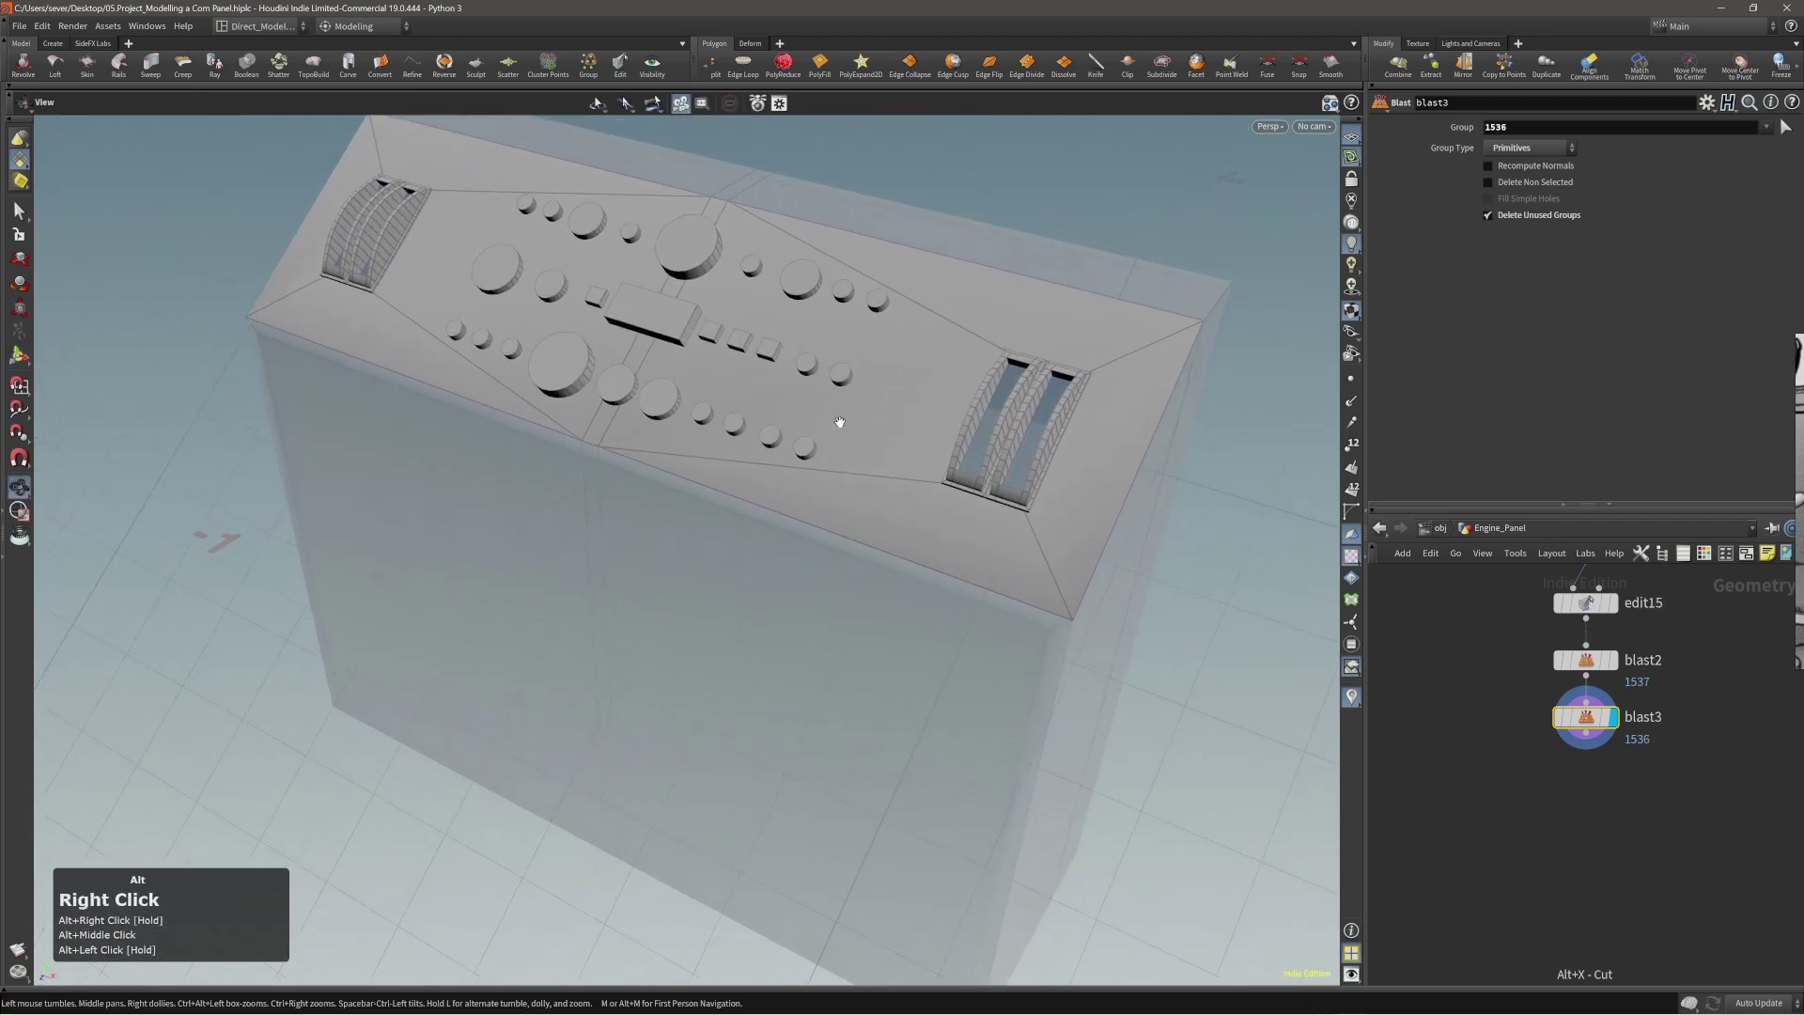
alt+drag(842, 423, 902, 400)
alt+middle_drag(901, 397, 886, 384)
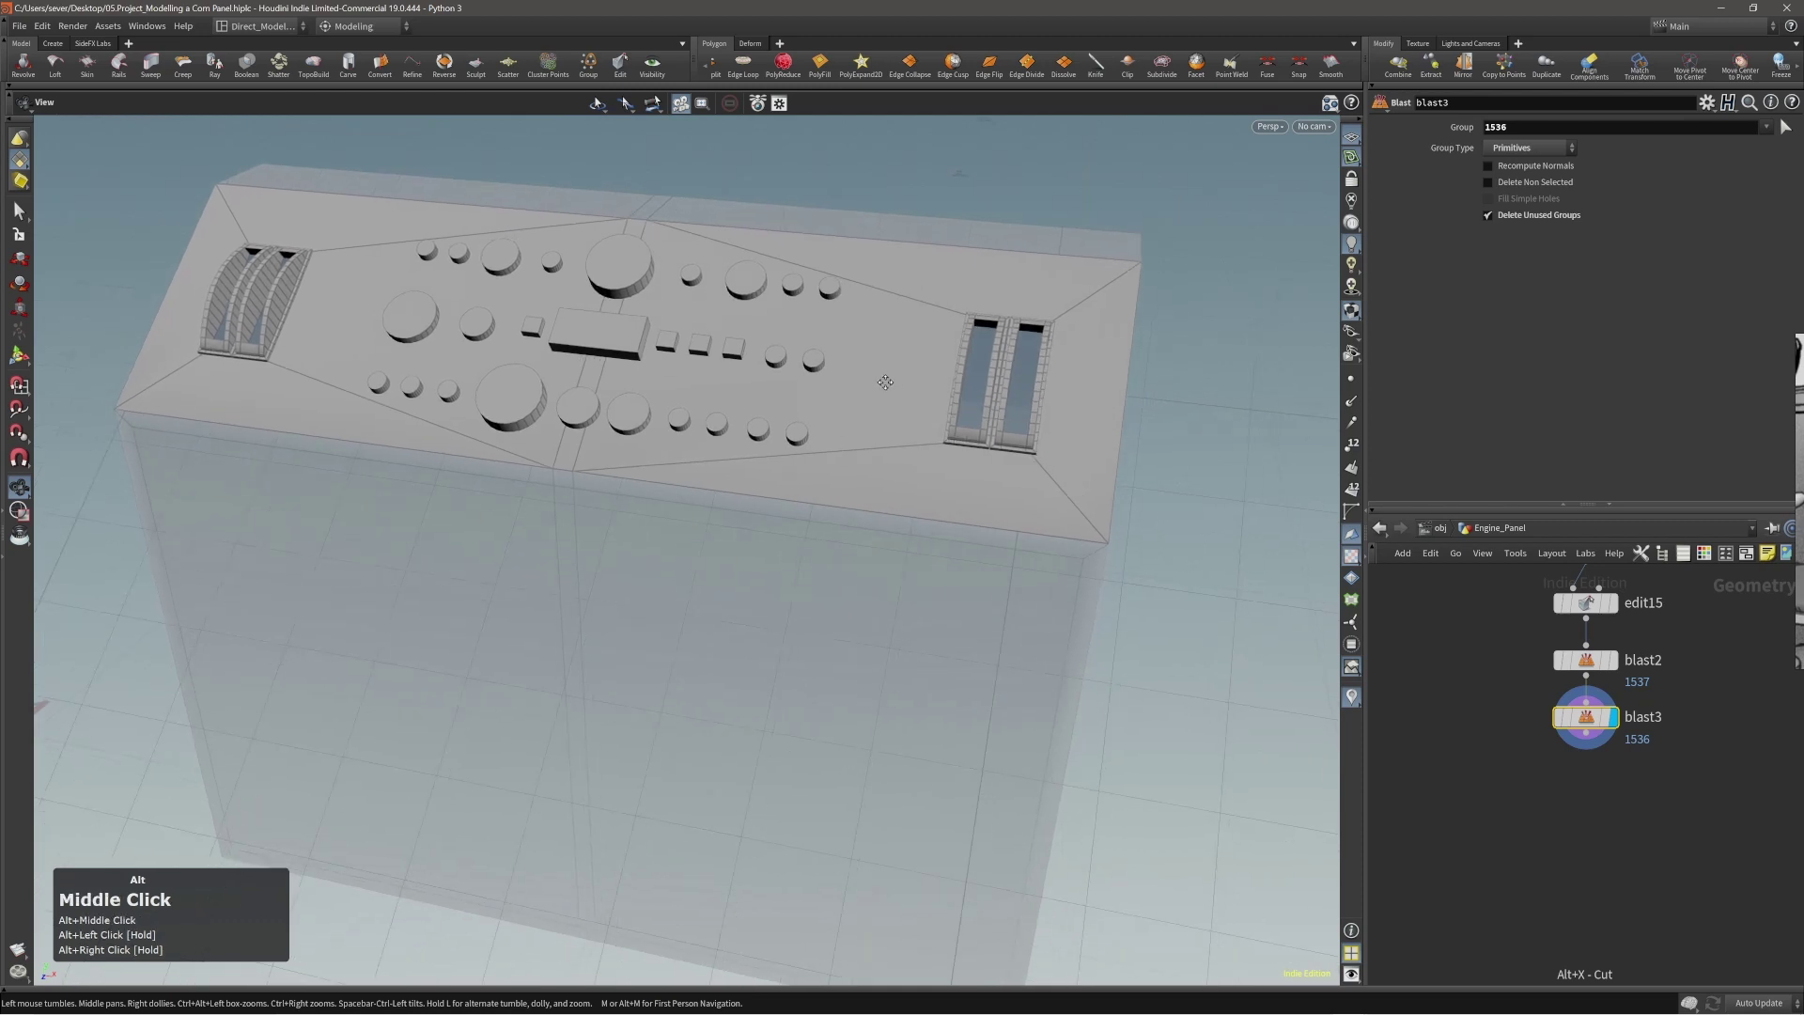
mouse_move(886, 383)
alt+mouse_down()
mouse_move(842, 386)
mouse_move(899, 381)
alt+mouse_up()
alt+middle_drag(899, 380, 855, 362)
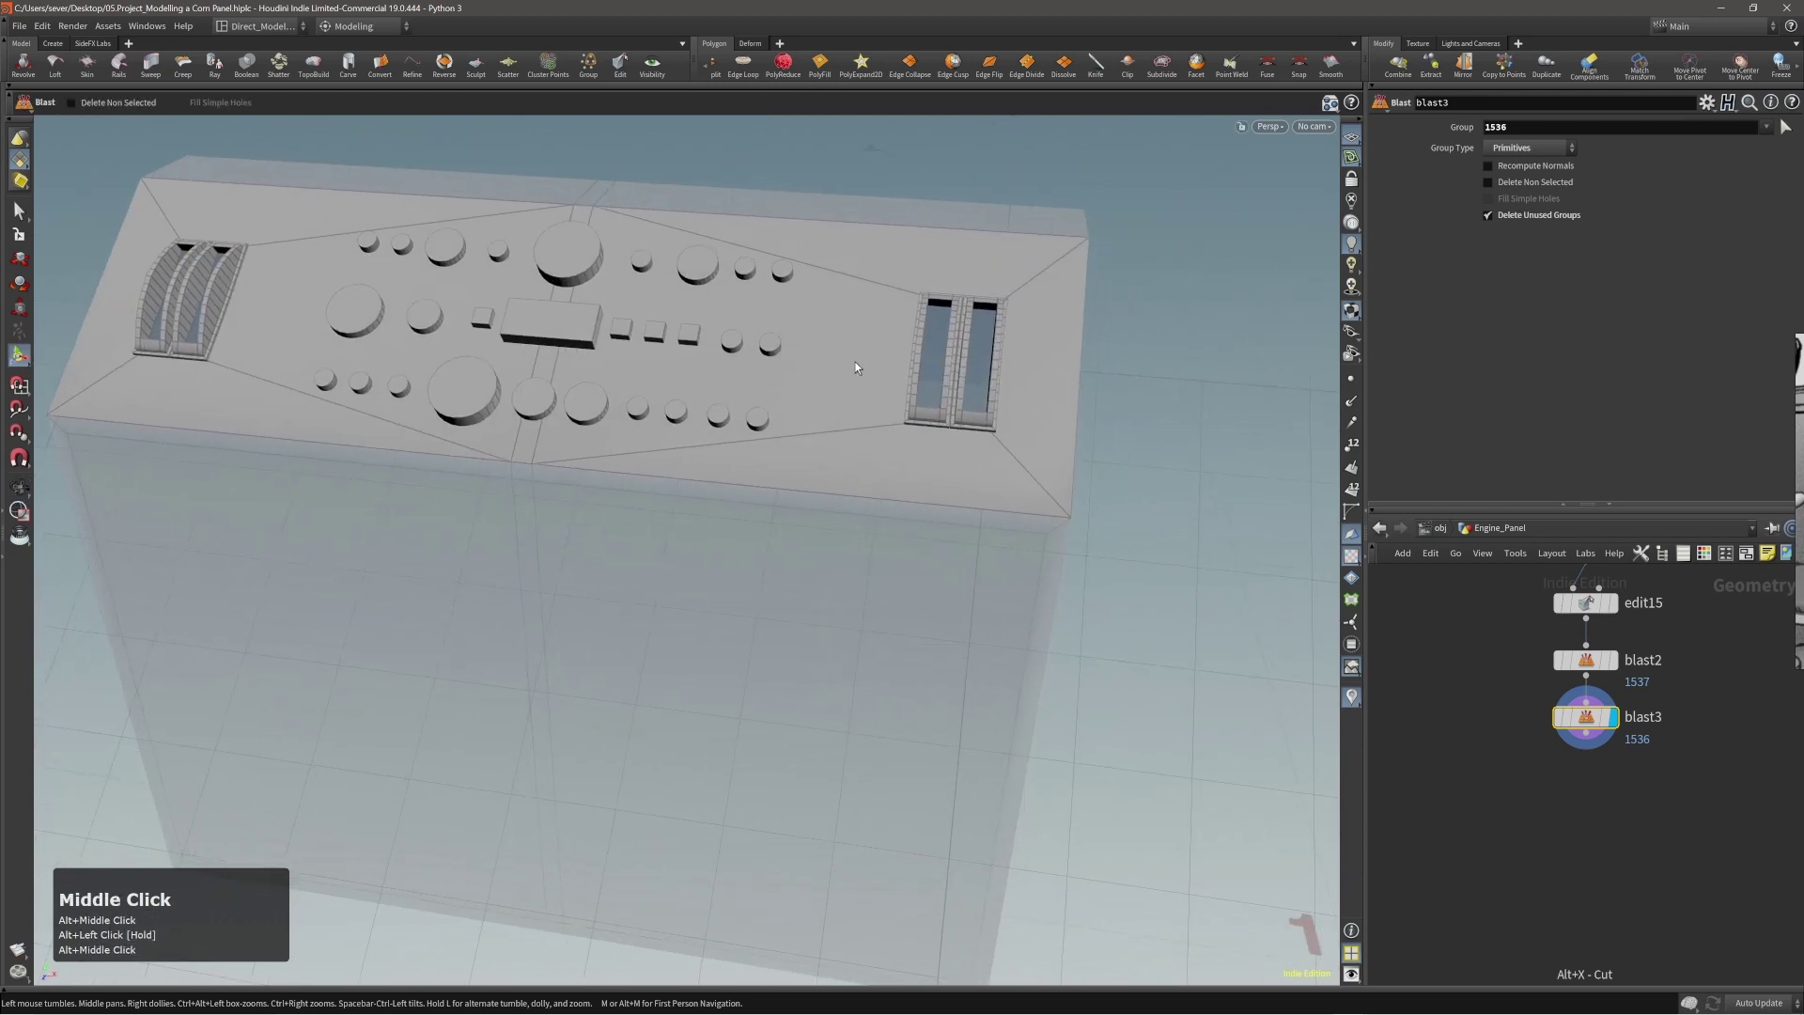
Place the construction plane on the panel surface, centred over the outer slot of the lever frame pair.
key(slash)
right_drag(1151, 315, 985, 330)
drag(985, 329, 1034, 322)
right_drag(1114, 308, 1019, 324)
drag(1019, 324, 1052, 331)
key(slash)
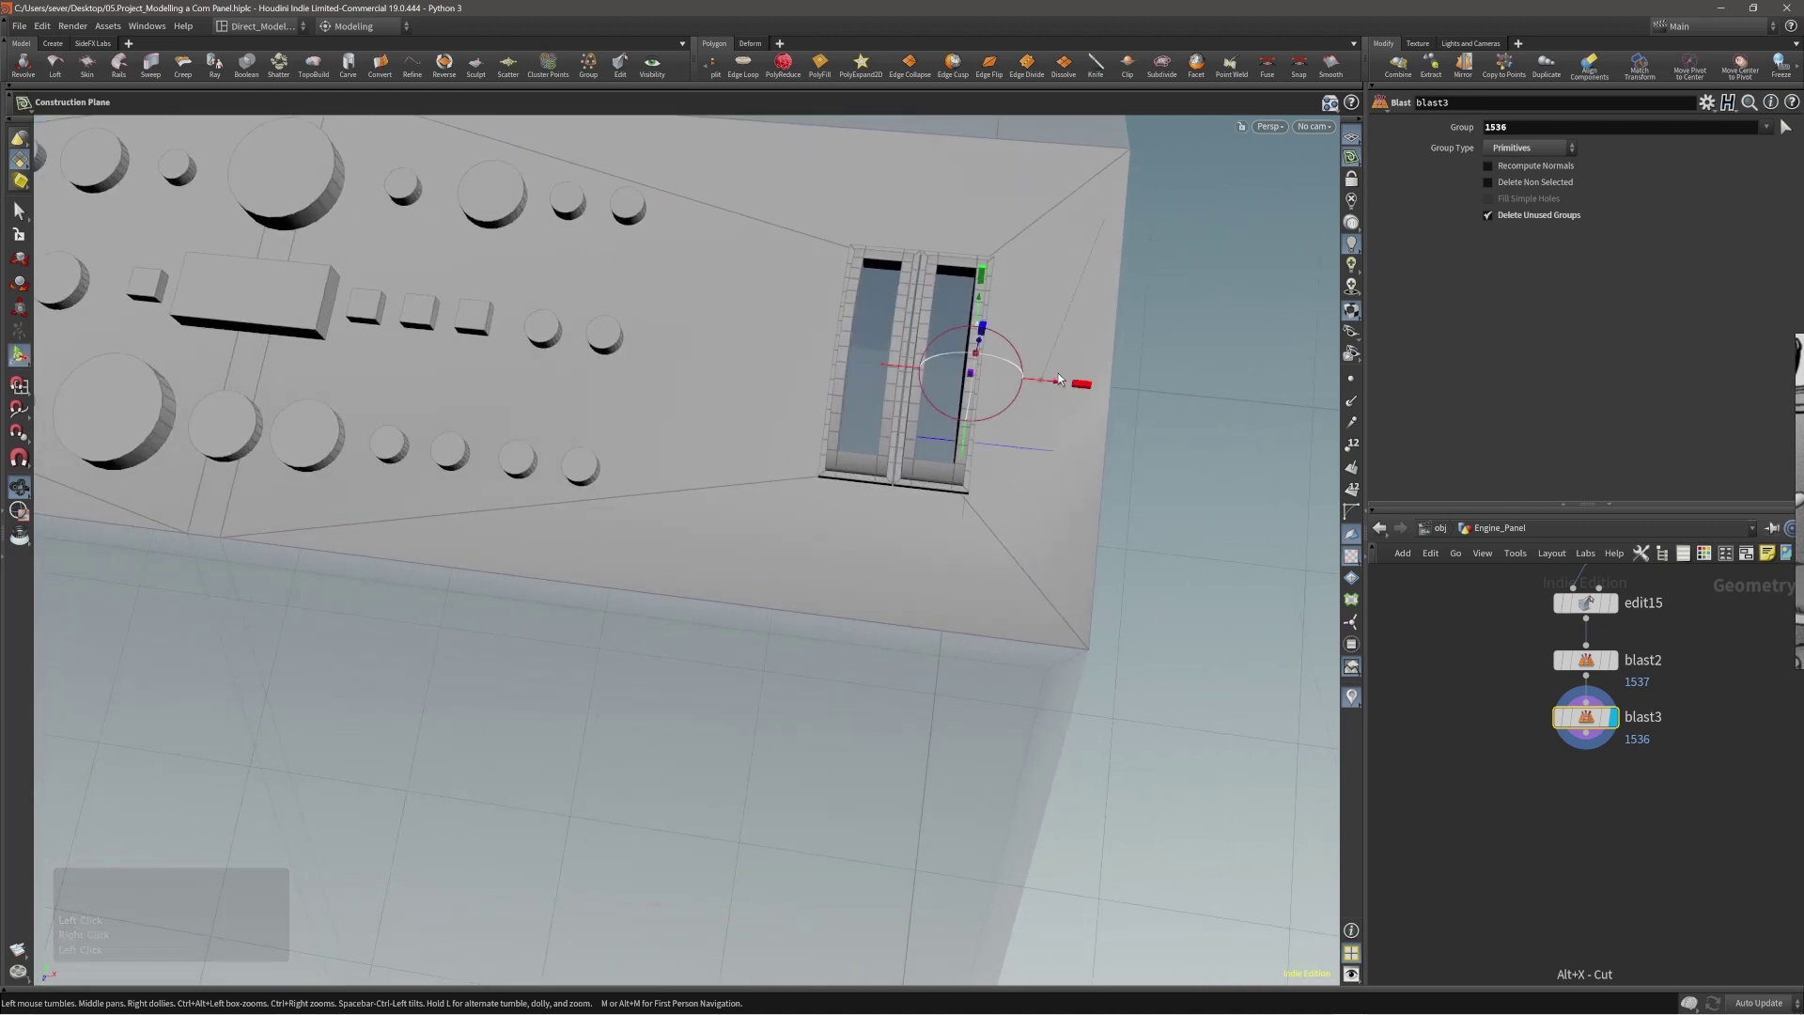
drag(1058, 383, 1032, 378)
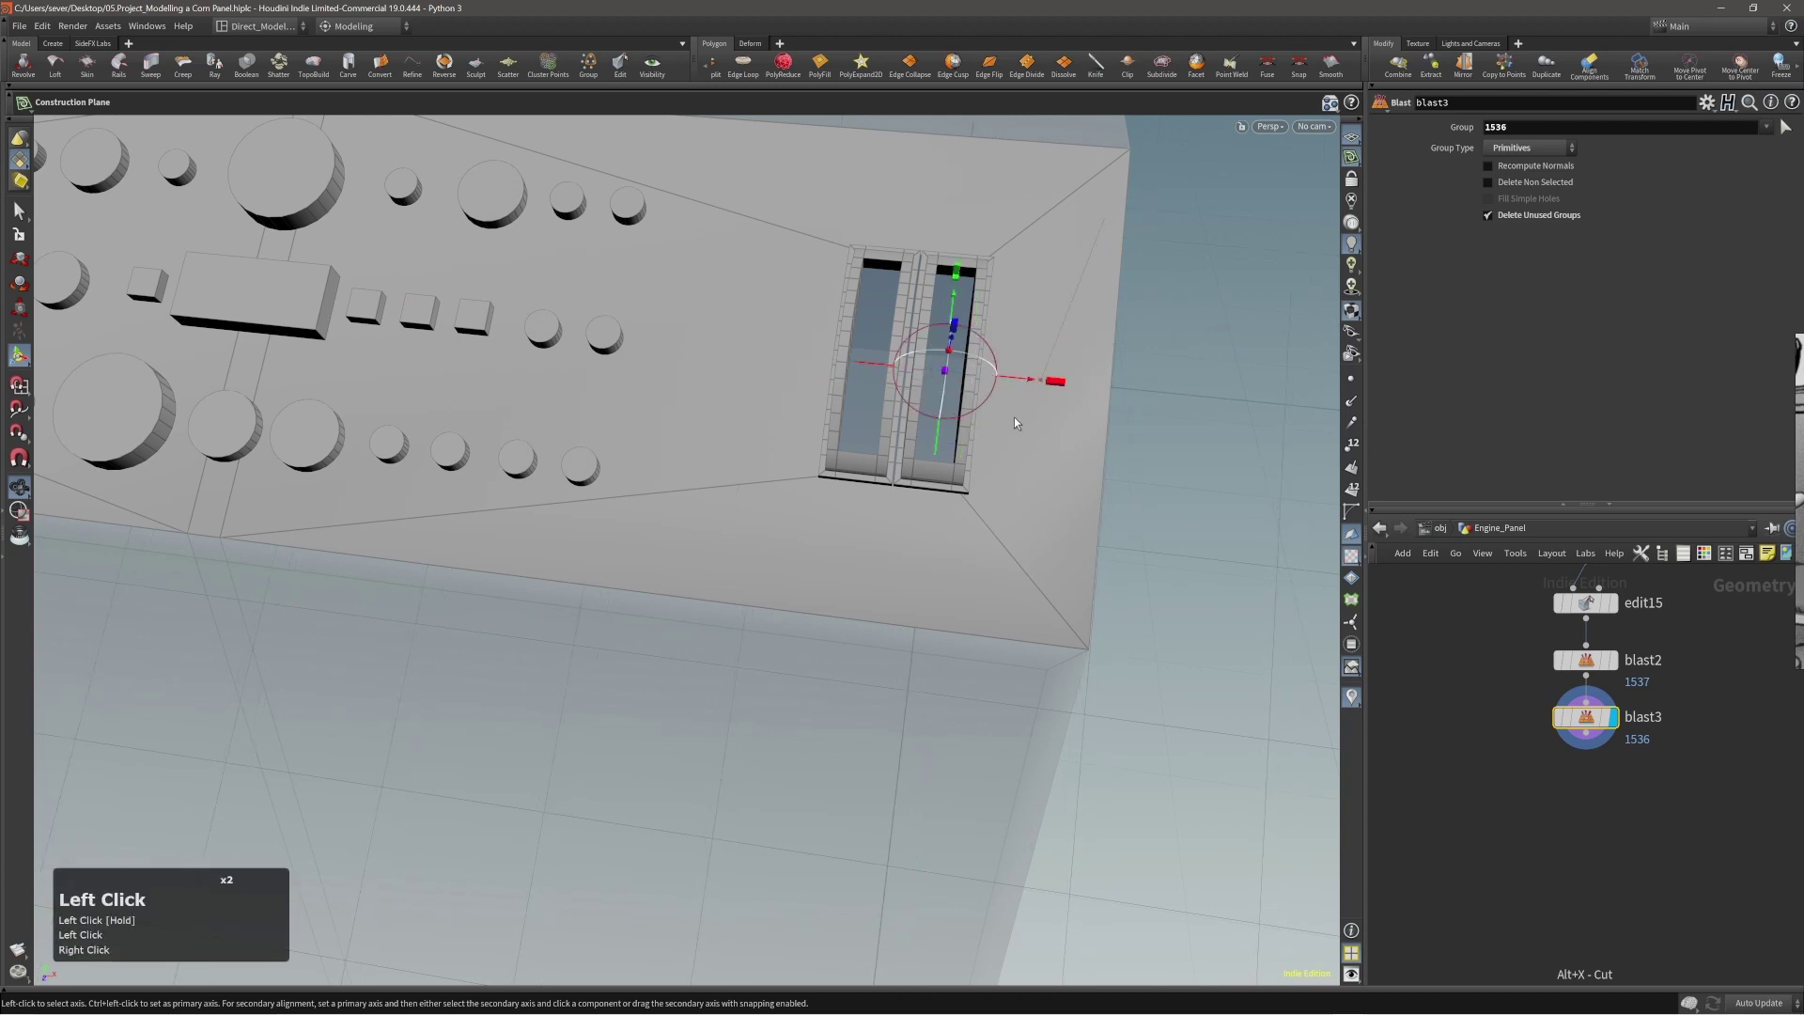
key(/)
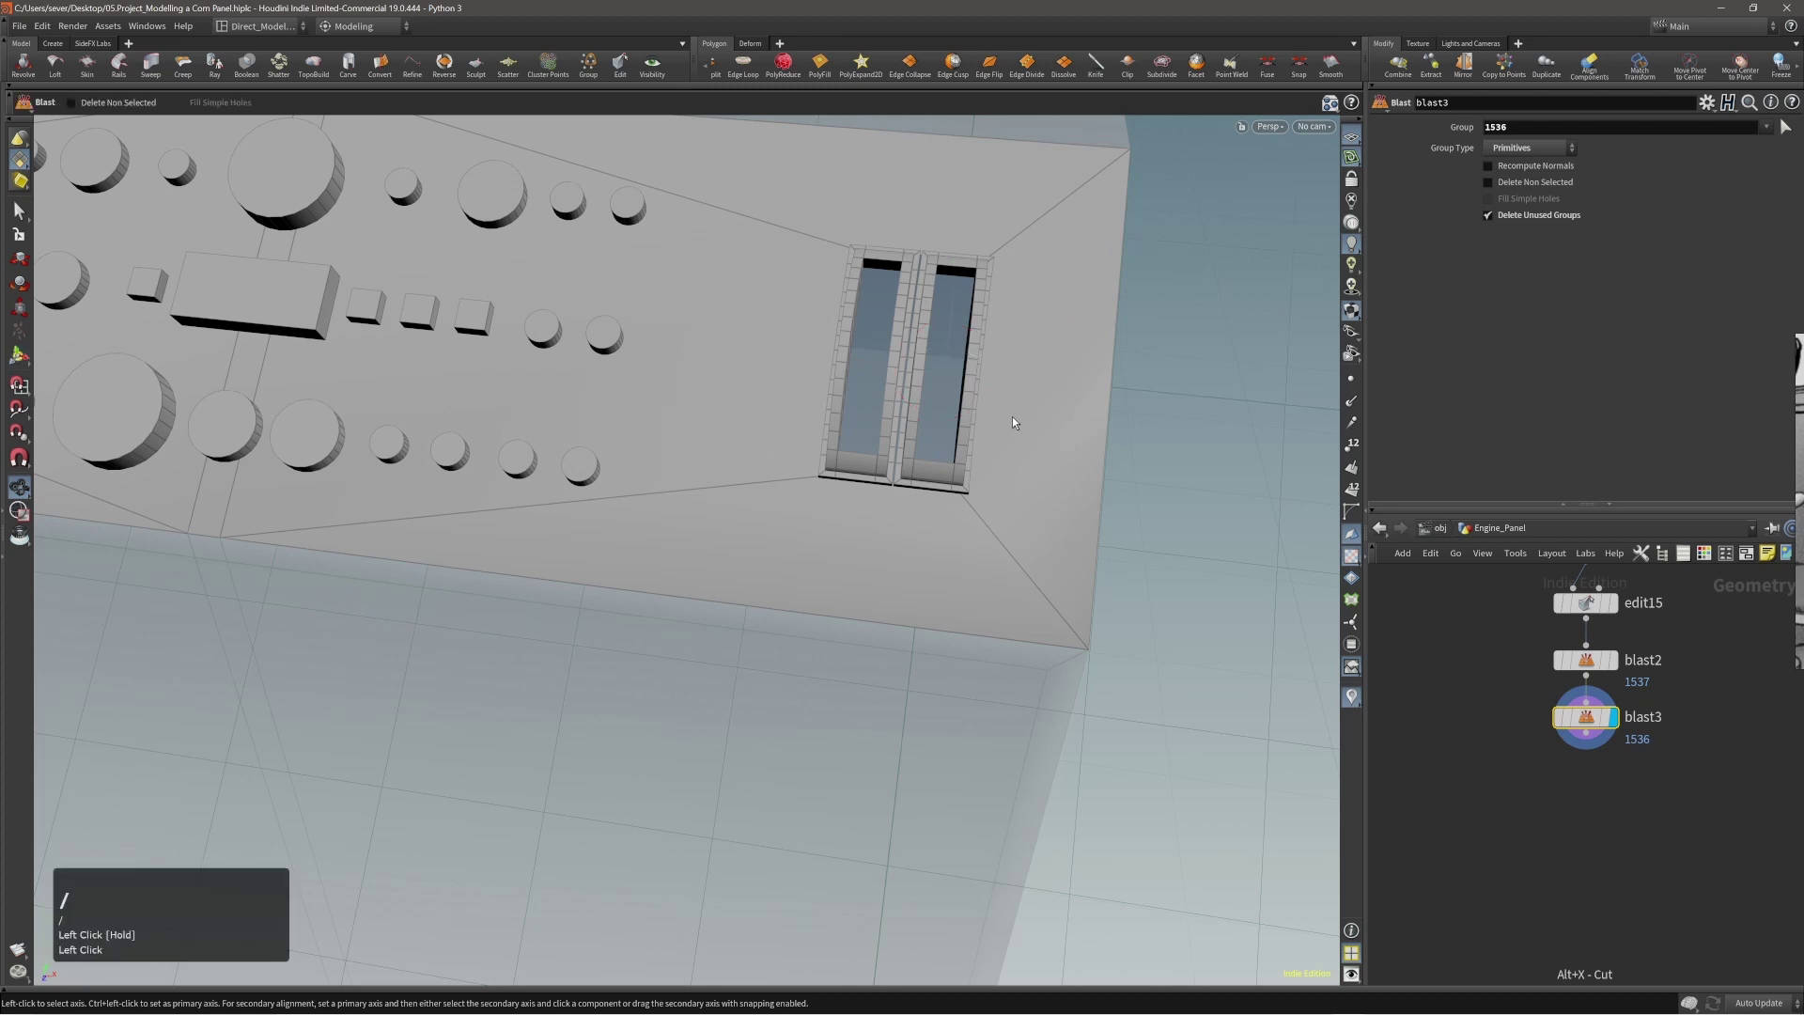
Create a polygon tube on the construction plane and shrink it to a radius of about 0.017 and a height of about 0.034.
key(alt)
alt+drag(986, 342, 976, 325)
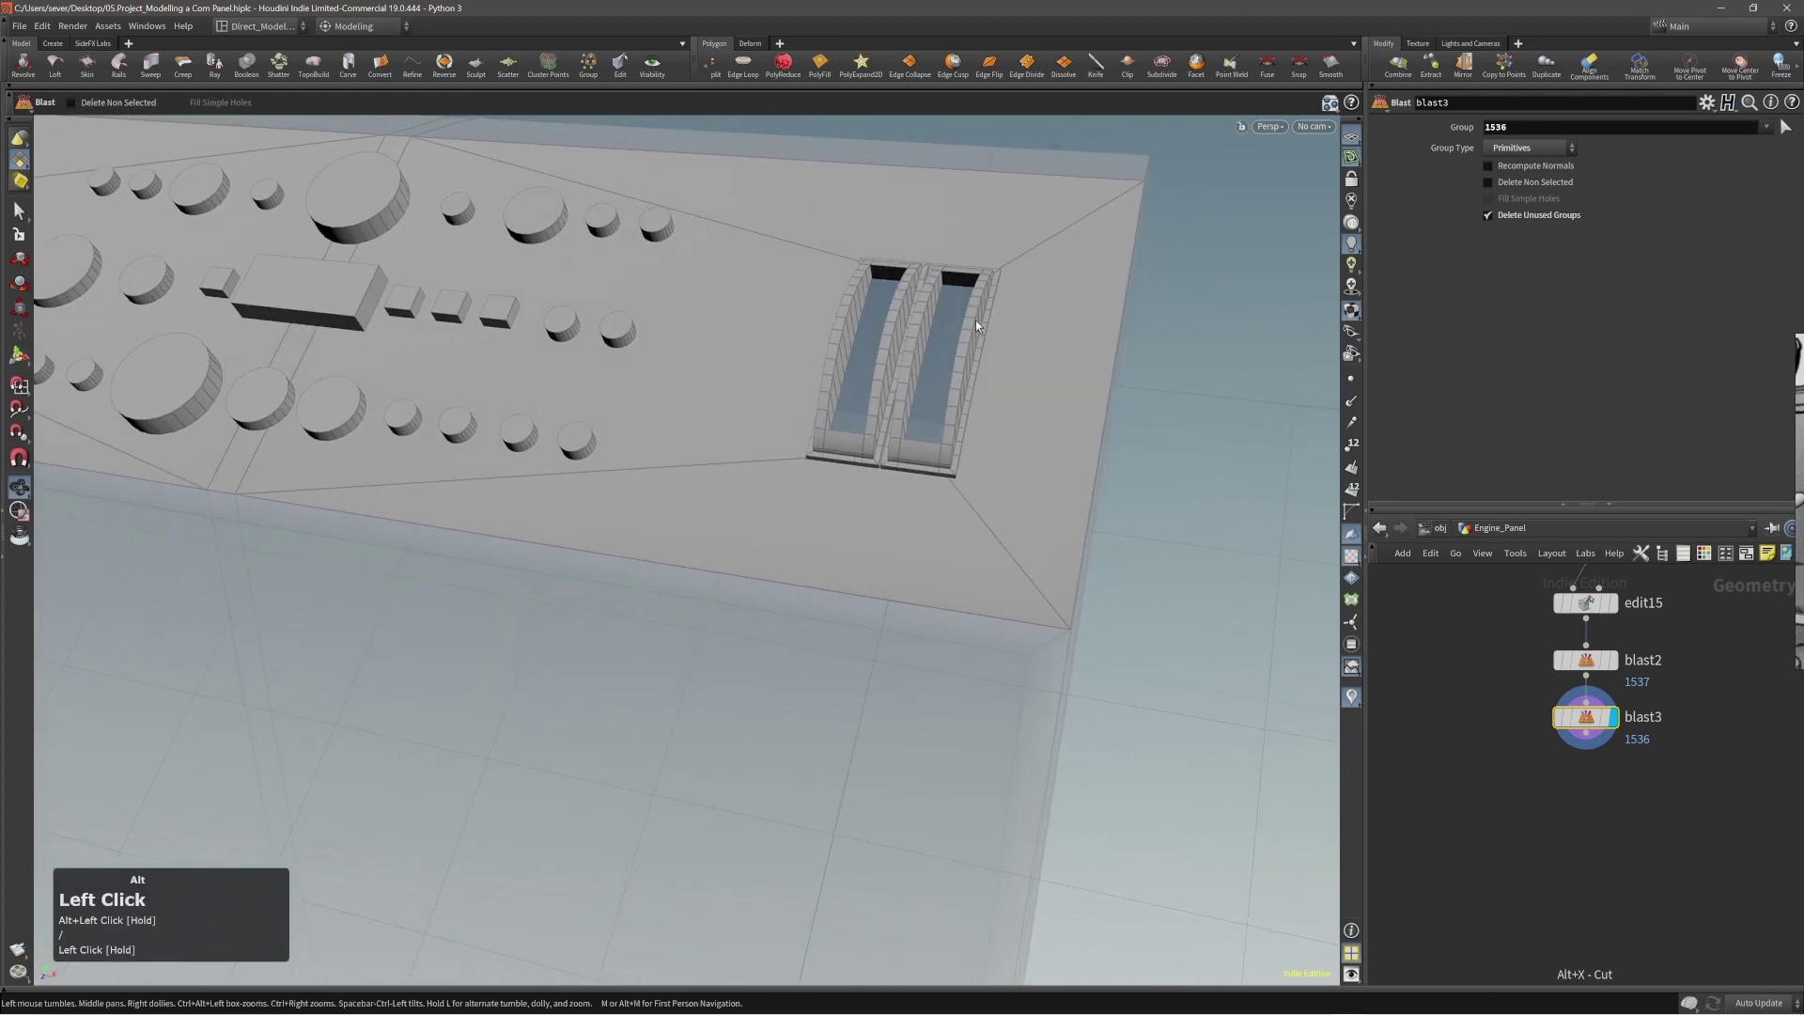
key(c)
click(976, 396)
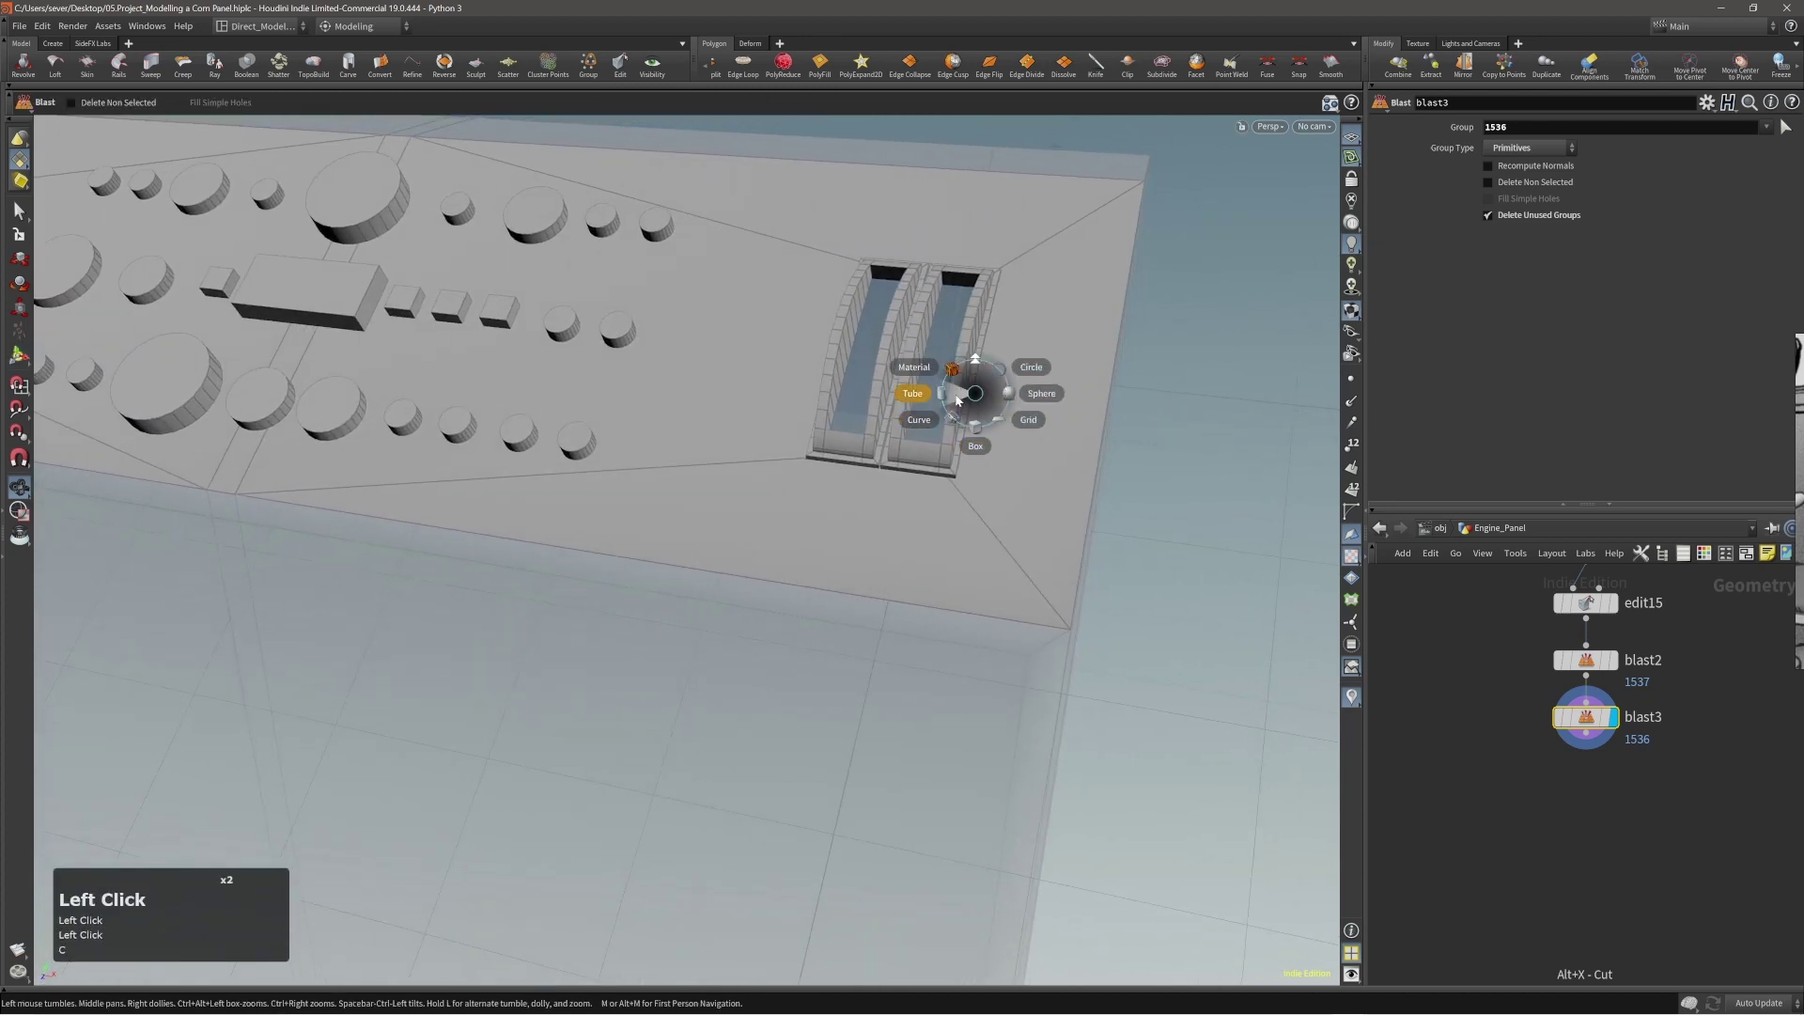
click(957, 401)
alt+right_drag(984, 387, 523, 490)
alt+drag(524, 491, 1063, 474)
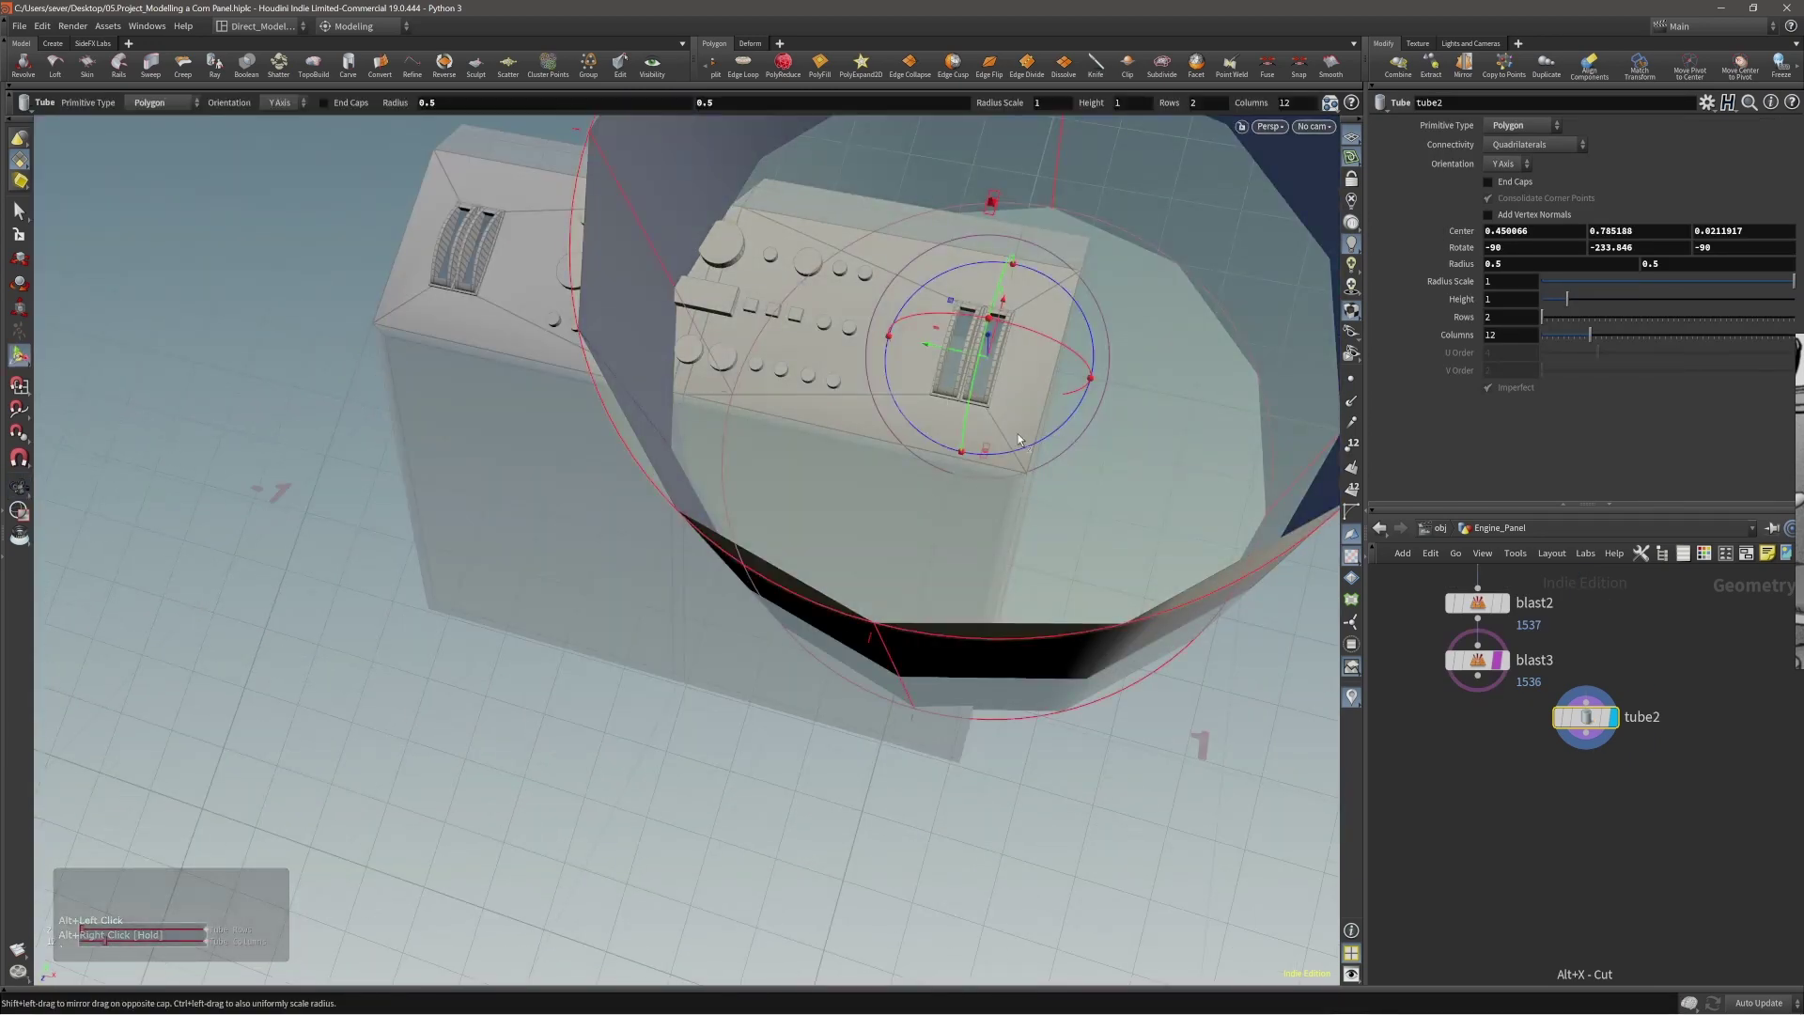
alt+middle_drag(1077, 483, 926, 586)
key(Return)
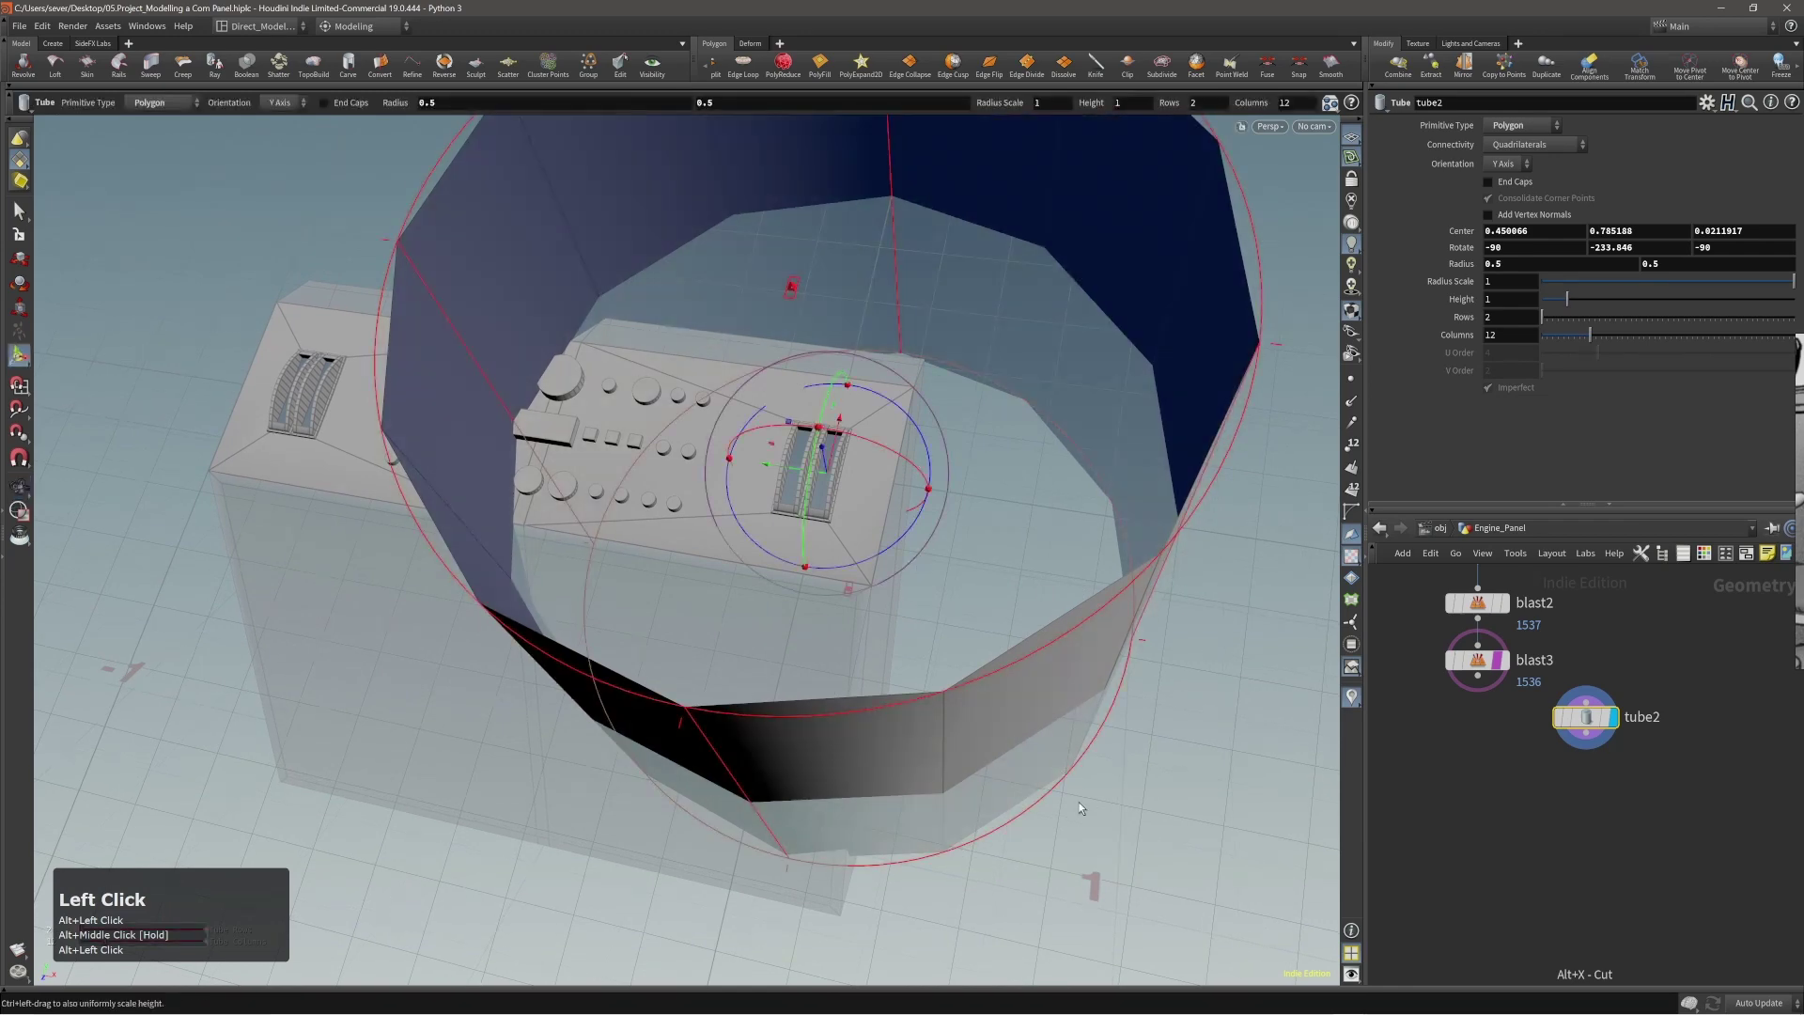
ctrl+drag(915, 677, 790, 357)
key(Escape)
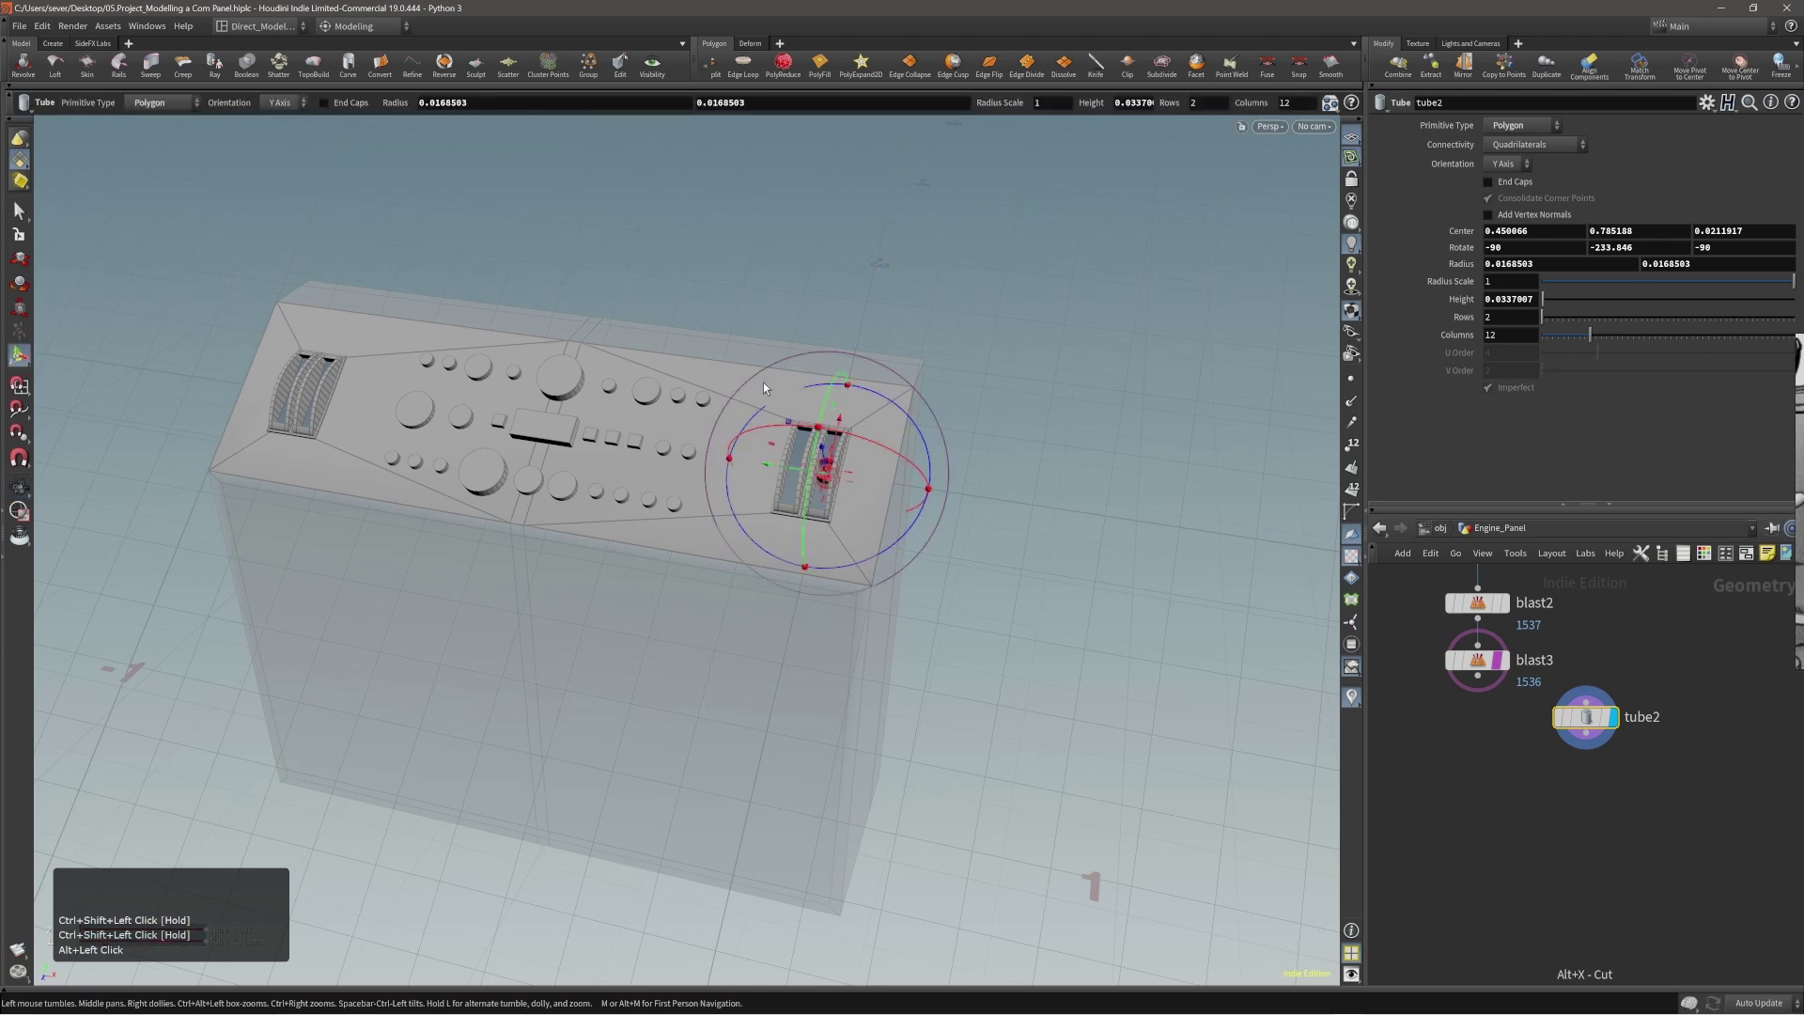
Shrink the tube further to a radius of about 0.0105 and a height of about 0.021 so it fits inside the slot.
key(alt)
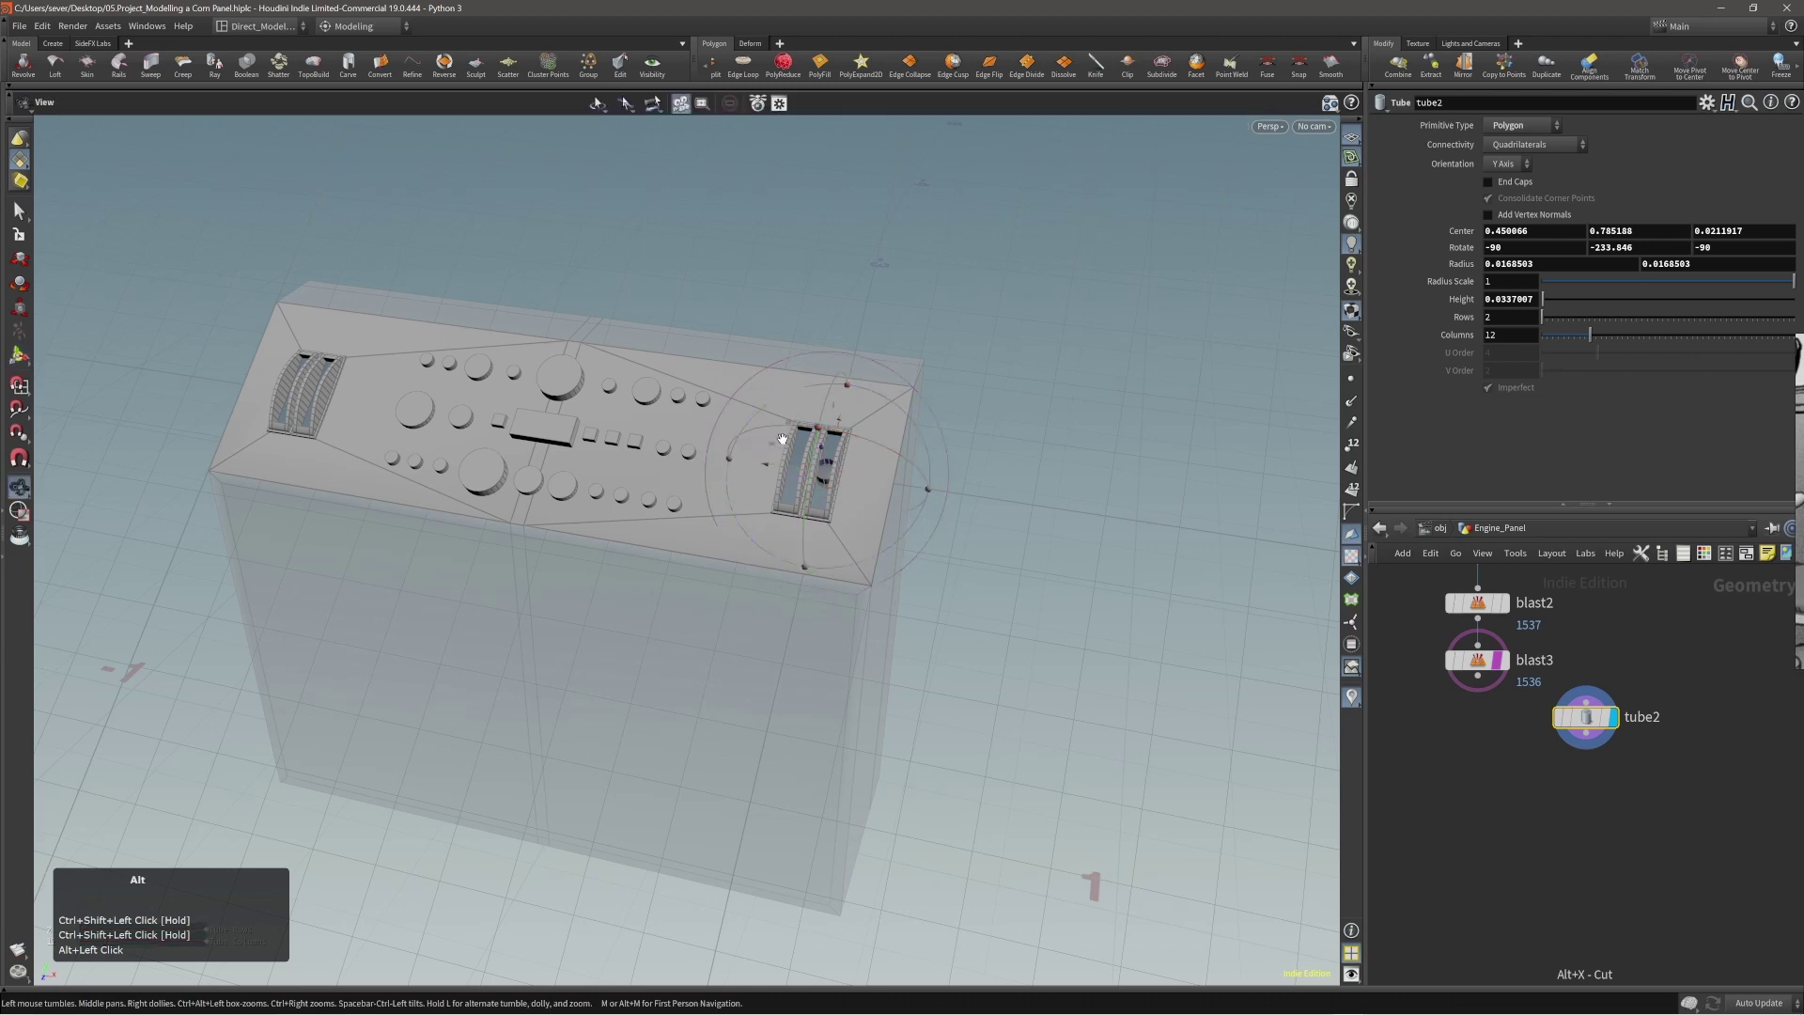
alt+drag(786, 438, 754, 397)
alt+right_drag(754, 397, 1128, 396)
alt+right_drag(893, 429, 973, 421)
alt+drag(763, 459, 729, 443)
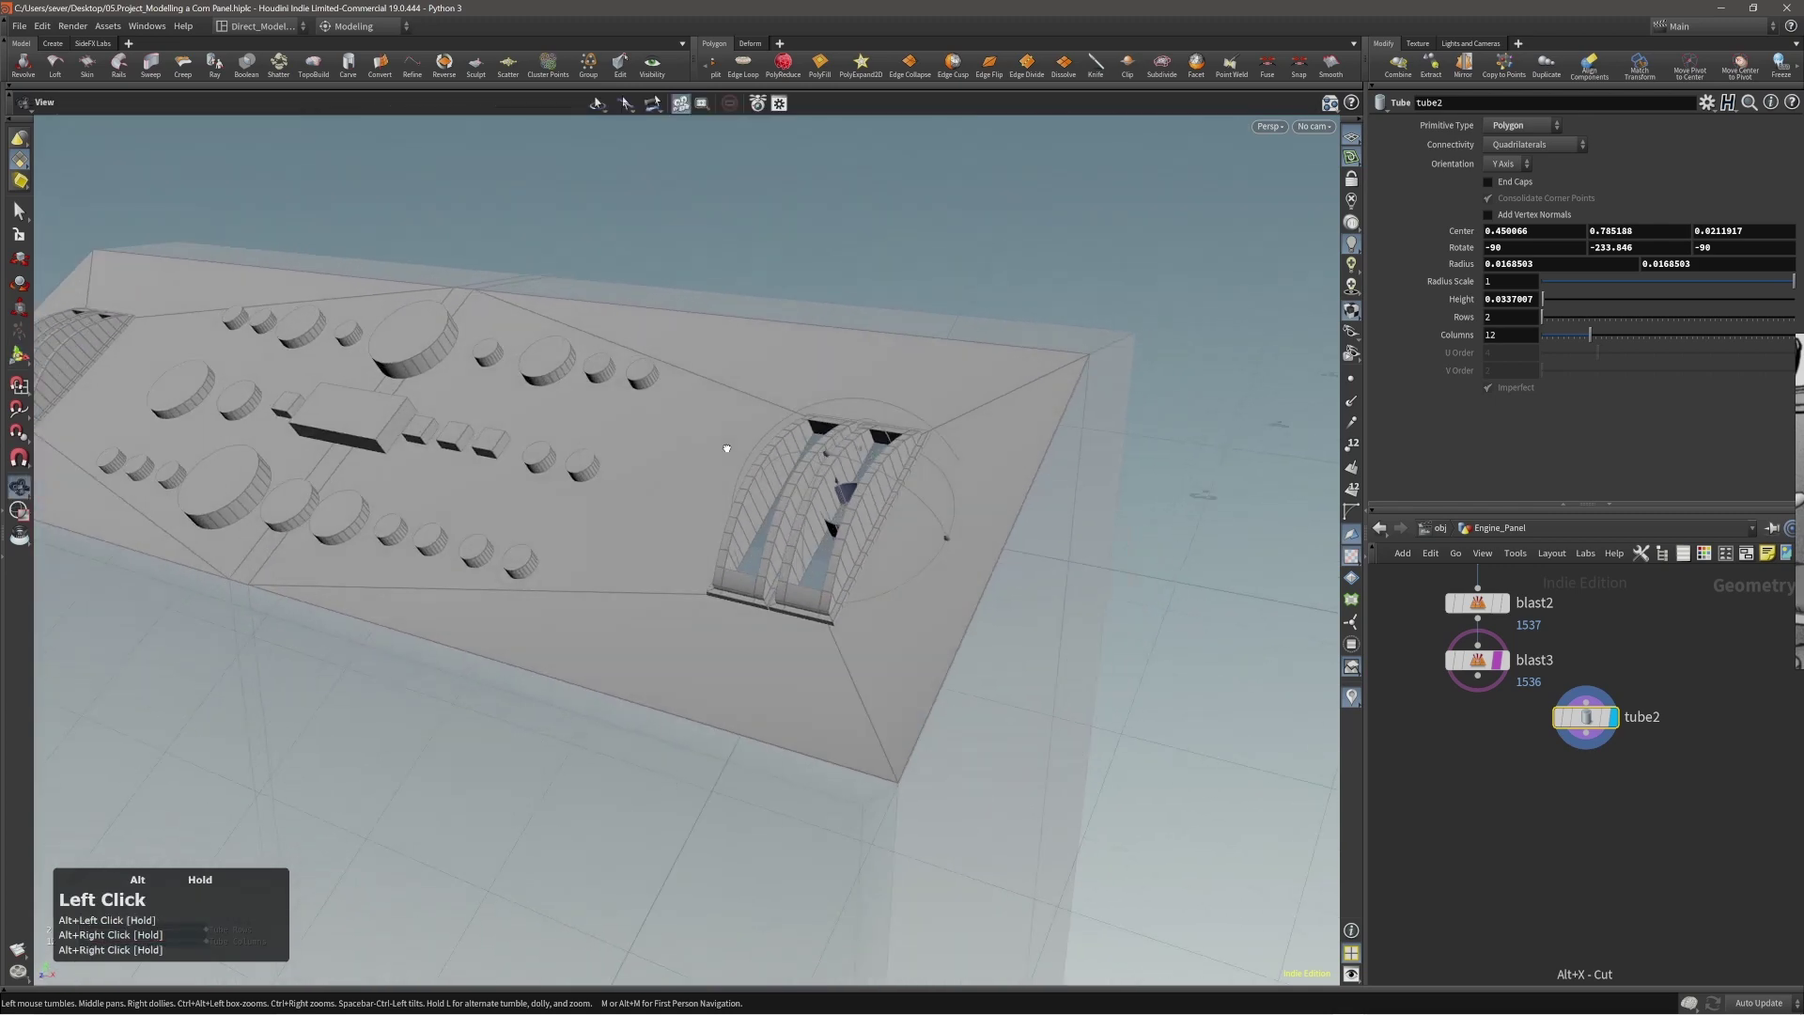
alt+drag(820, 556, 786, 472)
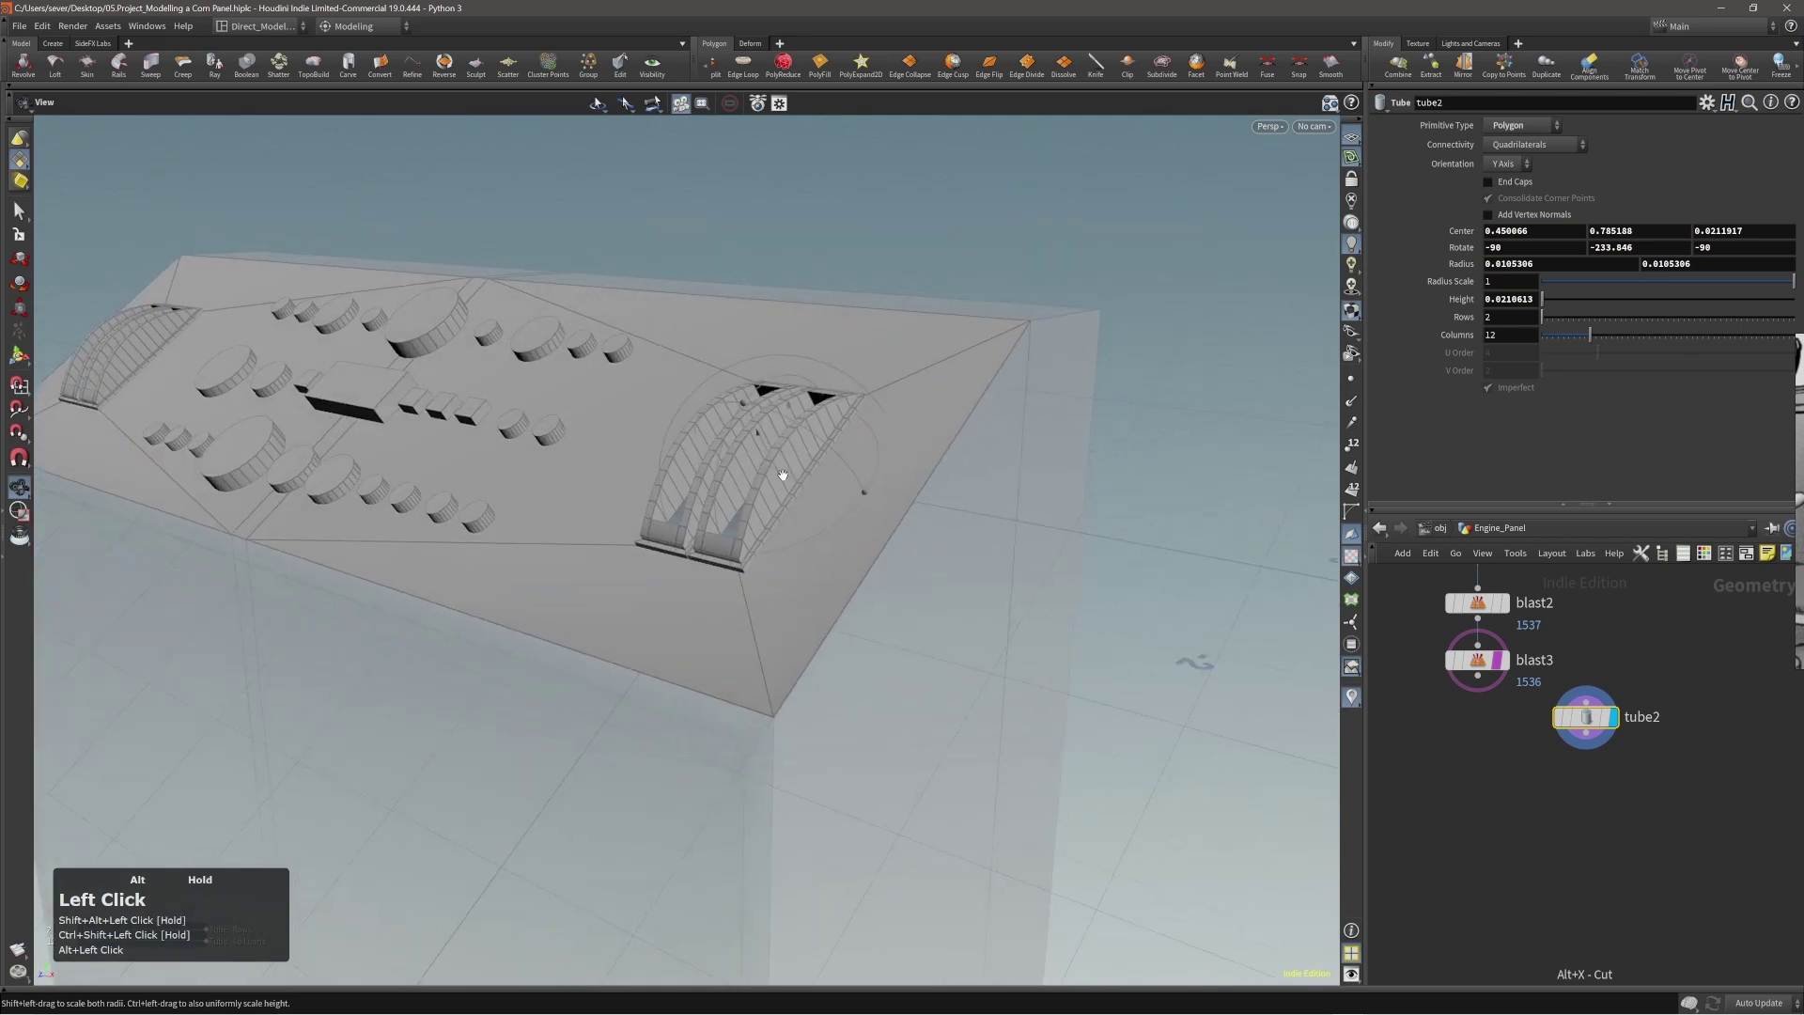
alt+middle_drag(752, 451, 792, 489)
Shape the tube into a thin lever shaft rising from the slot, about 0.09 high and 0.0073 in radius, tapered with Radius Scale 0.6.
drag(819, 498, 775, 385)
alt+right_drag(827, 404, 861, 365)
alt+drag(861, 366, 789, 432)
drag(790, 442, 797, 451)
middle_drag(996, 105, 947, 109)
mouse_move(874, 423)
alt+mouse_down()
mouse_move(818, 386)
mouse_move(841, 434)
alt+mouse_up()
alt+drag(837, 414, 739, 370)
Create a sphere on the construction plane and reduce it to a radius of about 0.25.
key(c)
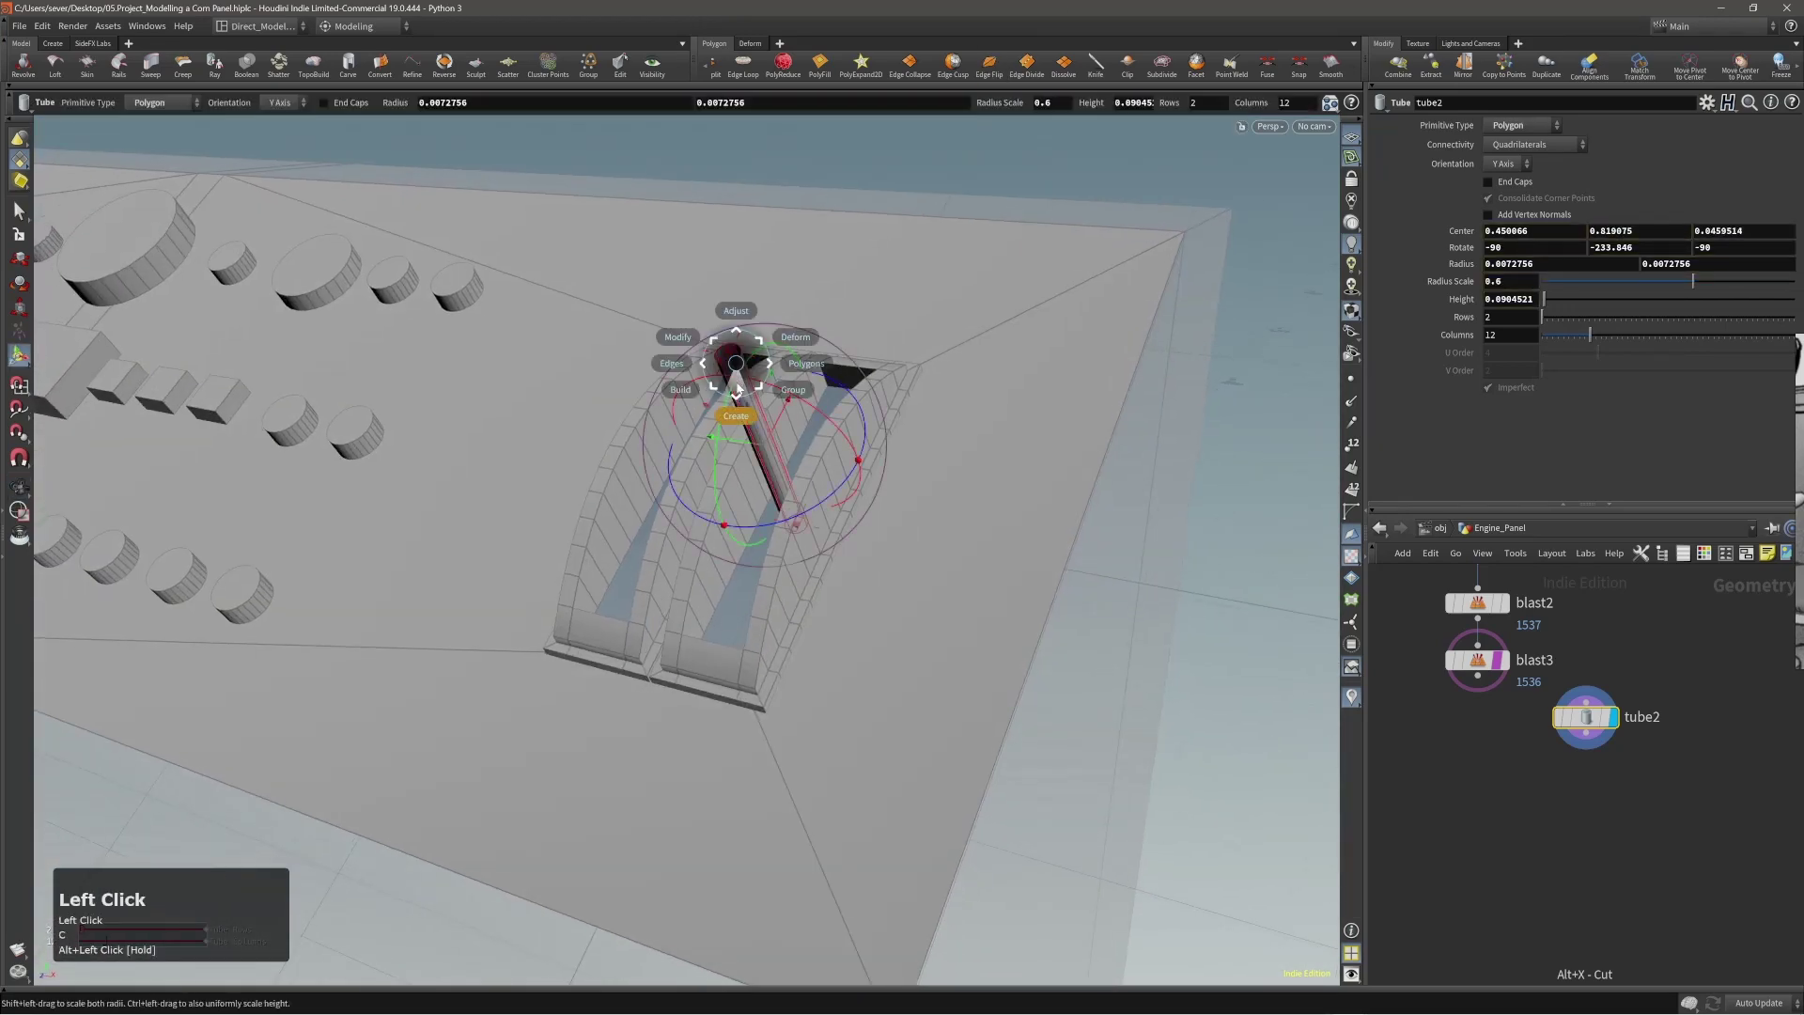
click(735, 389)
click(776, 387)
alt+right_drag(799, 398, 745, 427)
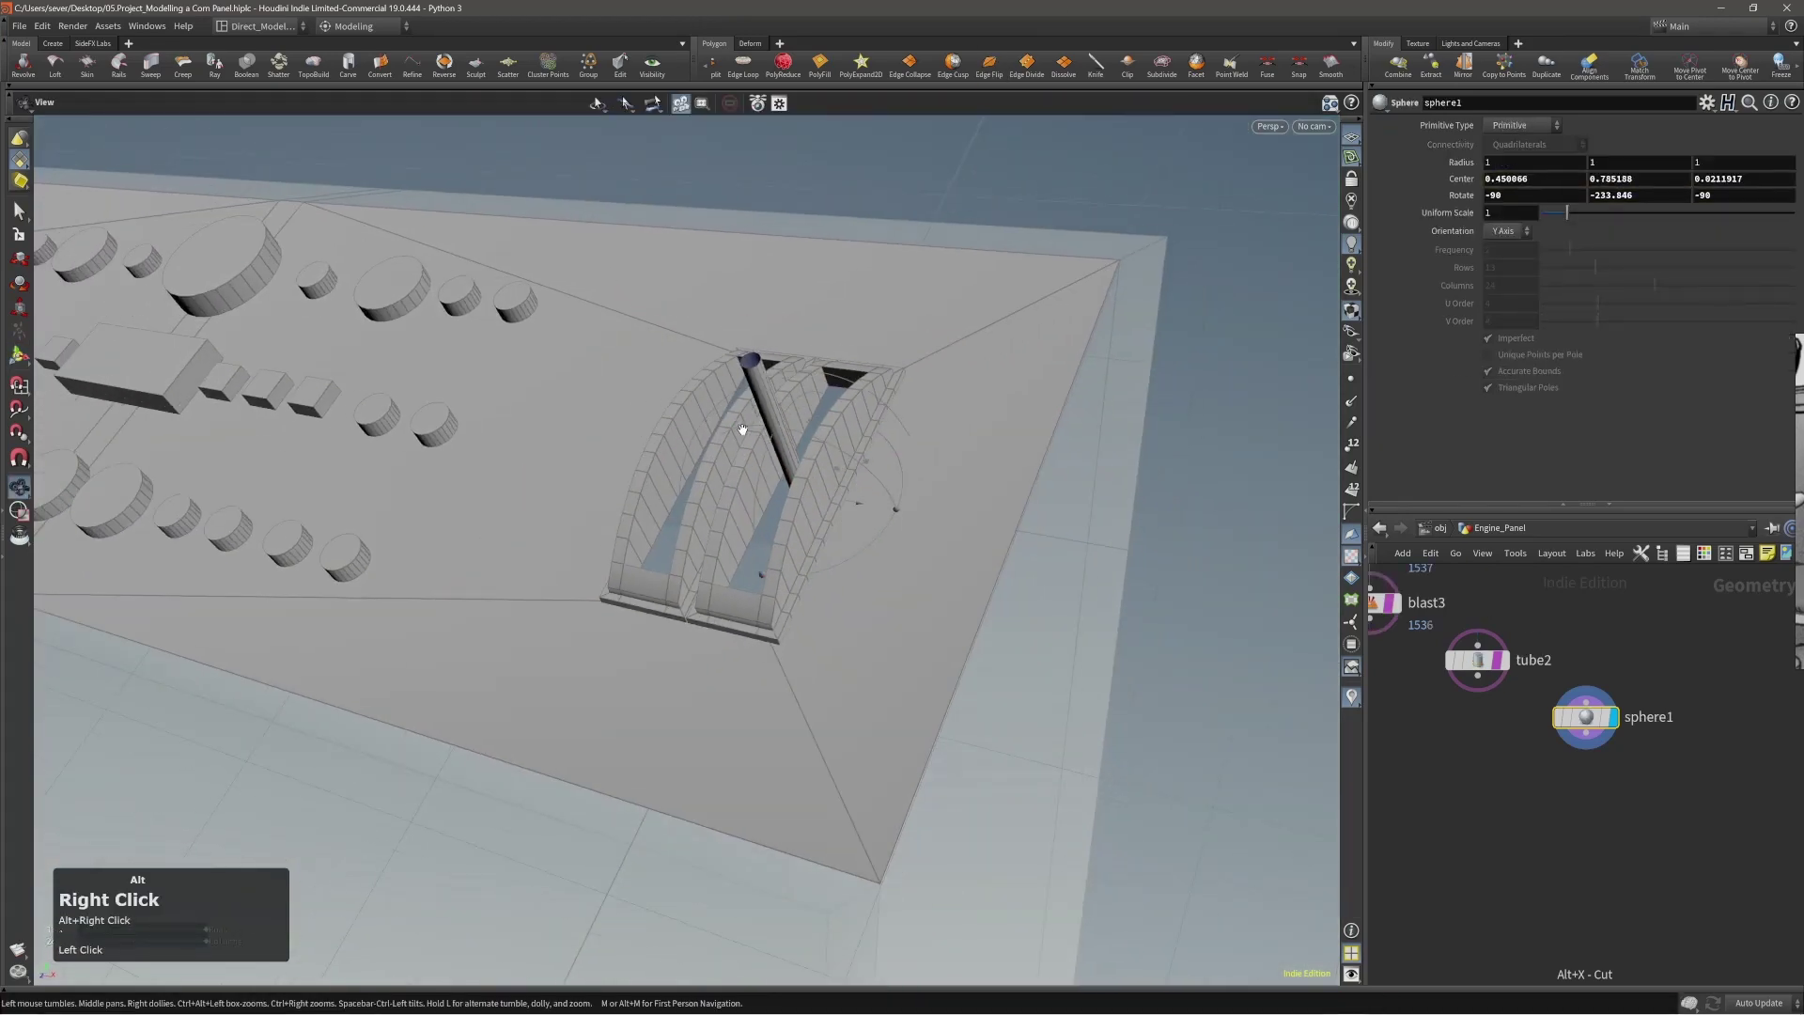
alt+drag(745, 426, 871, 478)
alt+right_drag(871, 478, 516, 495)
alt+right_drag(940, 423, 752, 436)
ctrl+shift+drag(957, 578, 1216, 823)
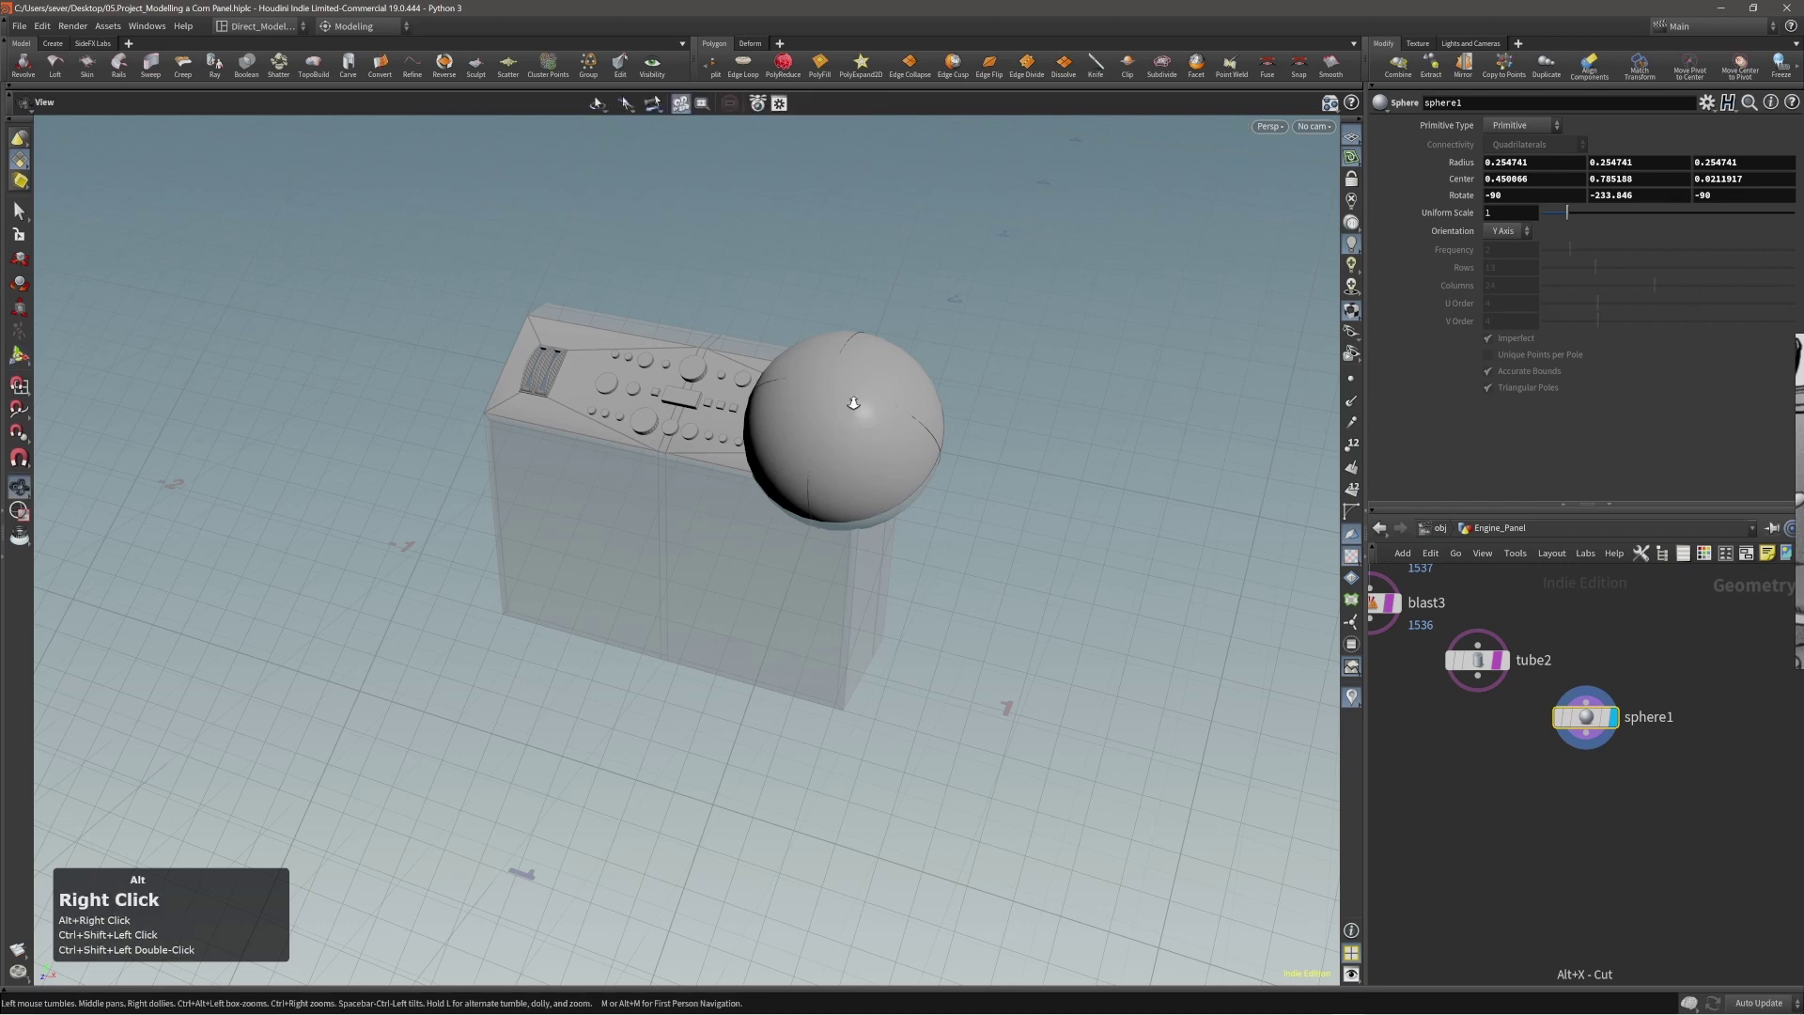
Shrink the sphere to a radius of about 0.03 at the lever slot.
alt+right_drag(858, 404, 996, 413)
alt+drag(997, 414, 1015, 437)
click(1579, 716)
ctrl+shift+drag(808, 413, 869, 477)
alt+right_drag(845, 507, 1081, 516)
alt+right_drag(845, 517, 921, 527)
alt+drag(921, 527, 948, 535)
alt+middle_drag(947, 534, 918, 536)
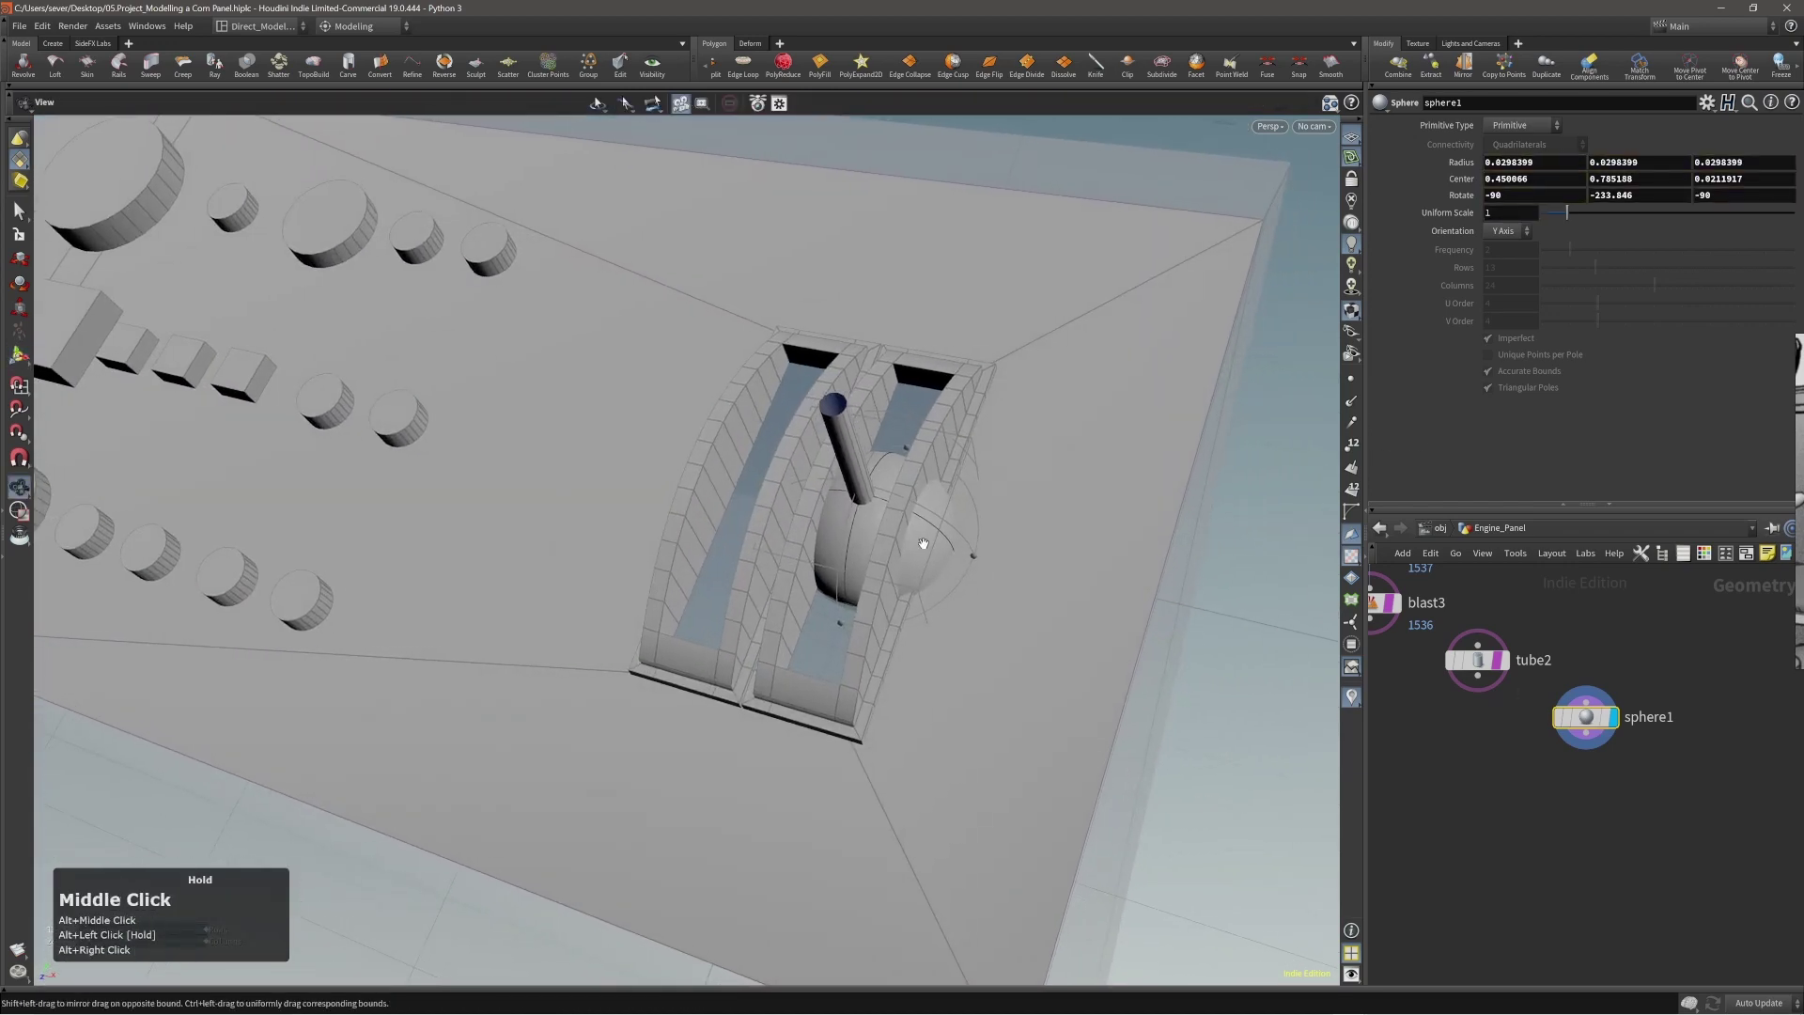
alt+drag(918, 536, 797, 416)
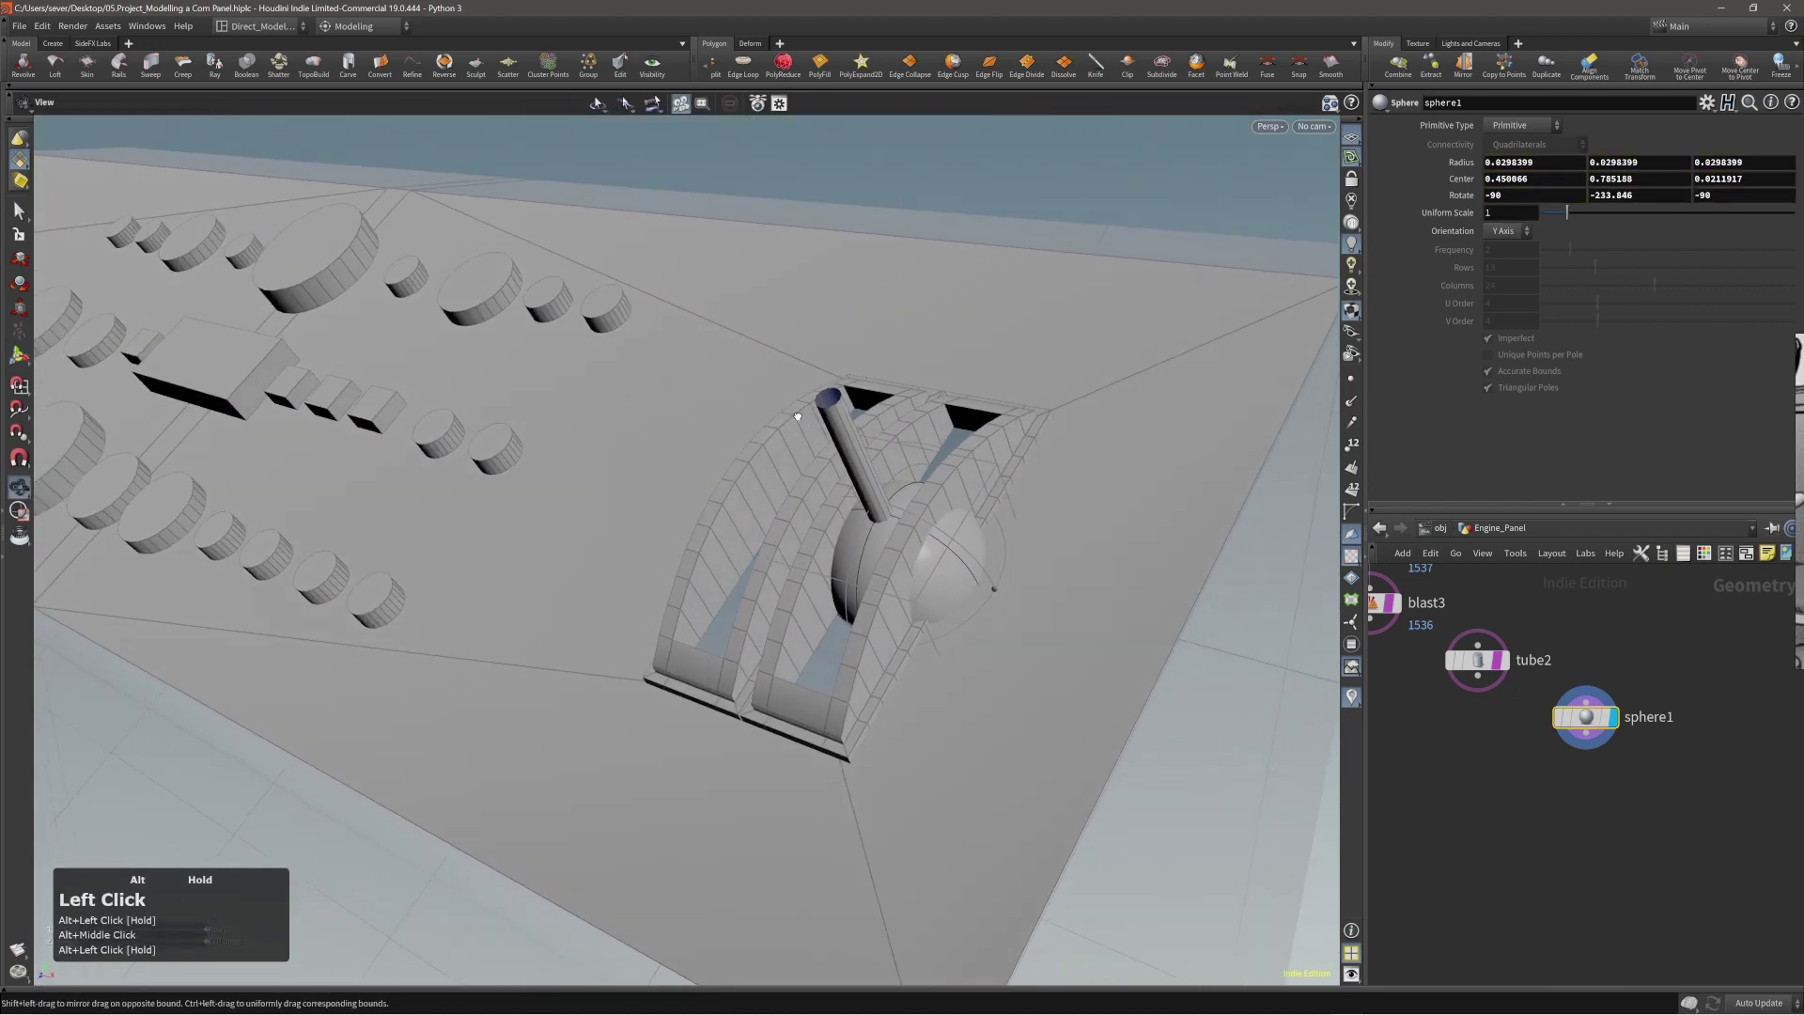
Move the sphere onto the tip of the lever shaft and scale it down to a knob of about 0.0077 radius.
key(Return)
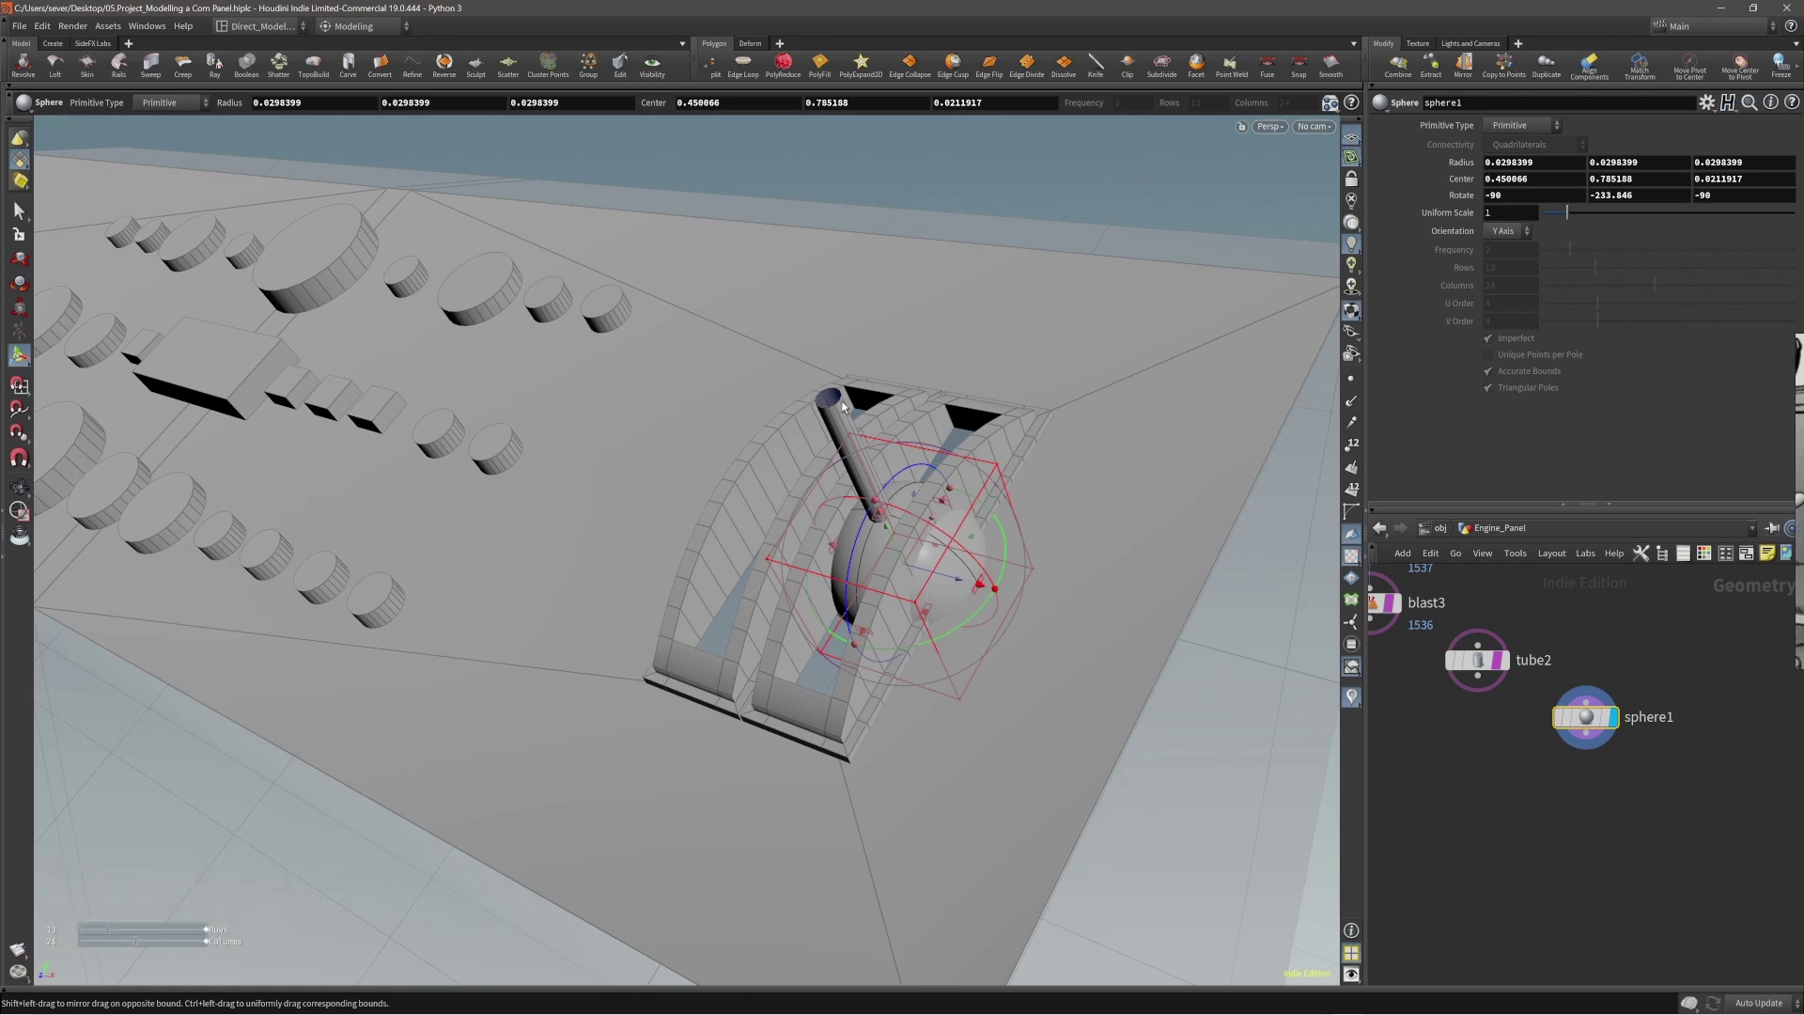
alt+drag(920, 535, 977, 657)
middle_drag(984, 671, 956, 562)
alt+right_drag(843, 444, 893, 455)
alt+drag(893, 455, 912, 480)
ctrl+shift+drag(868, 390, 846, 357)
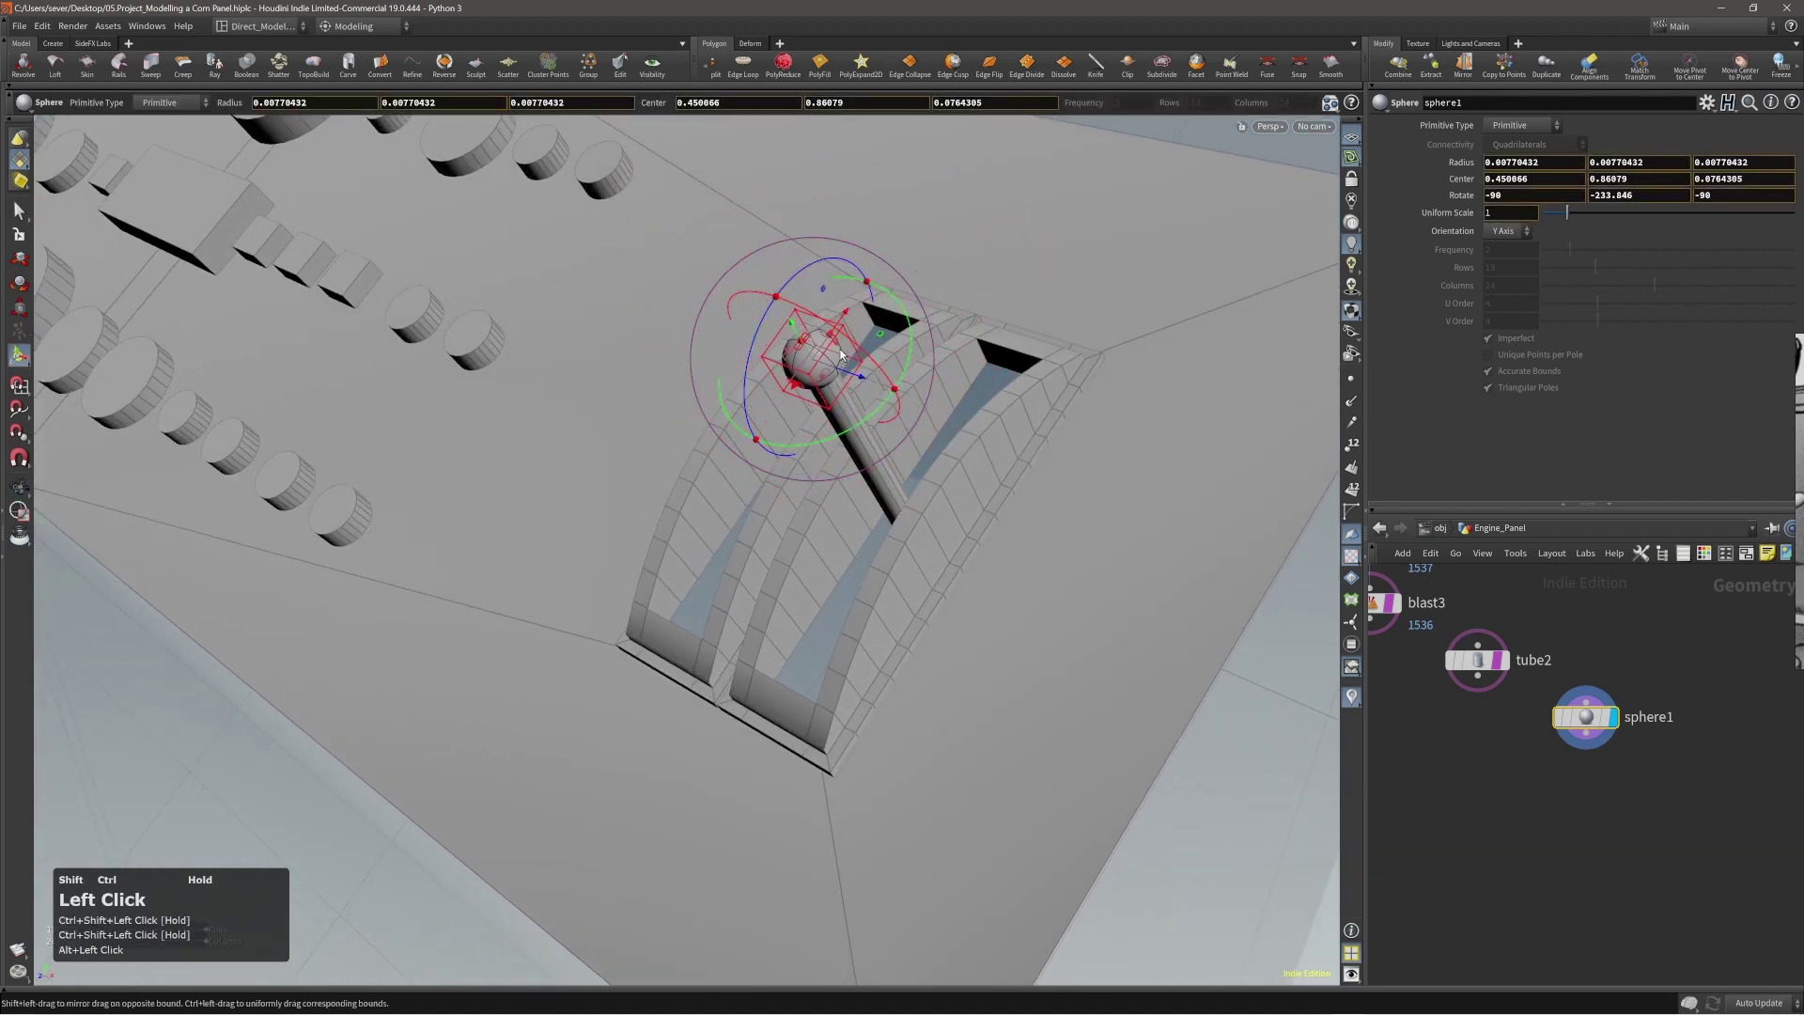
Fine-tune the knob's position so it sits centred on the end of the lever shaft, undoing the first nudge.
alt+right_drag(973, 324, 1023, 330)
alt+drag(1024, 330, 721, 346)
alt+right_drag(720, 347, 902, 427)
alt+drag(902, 426, 805, 408)
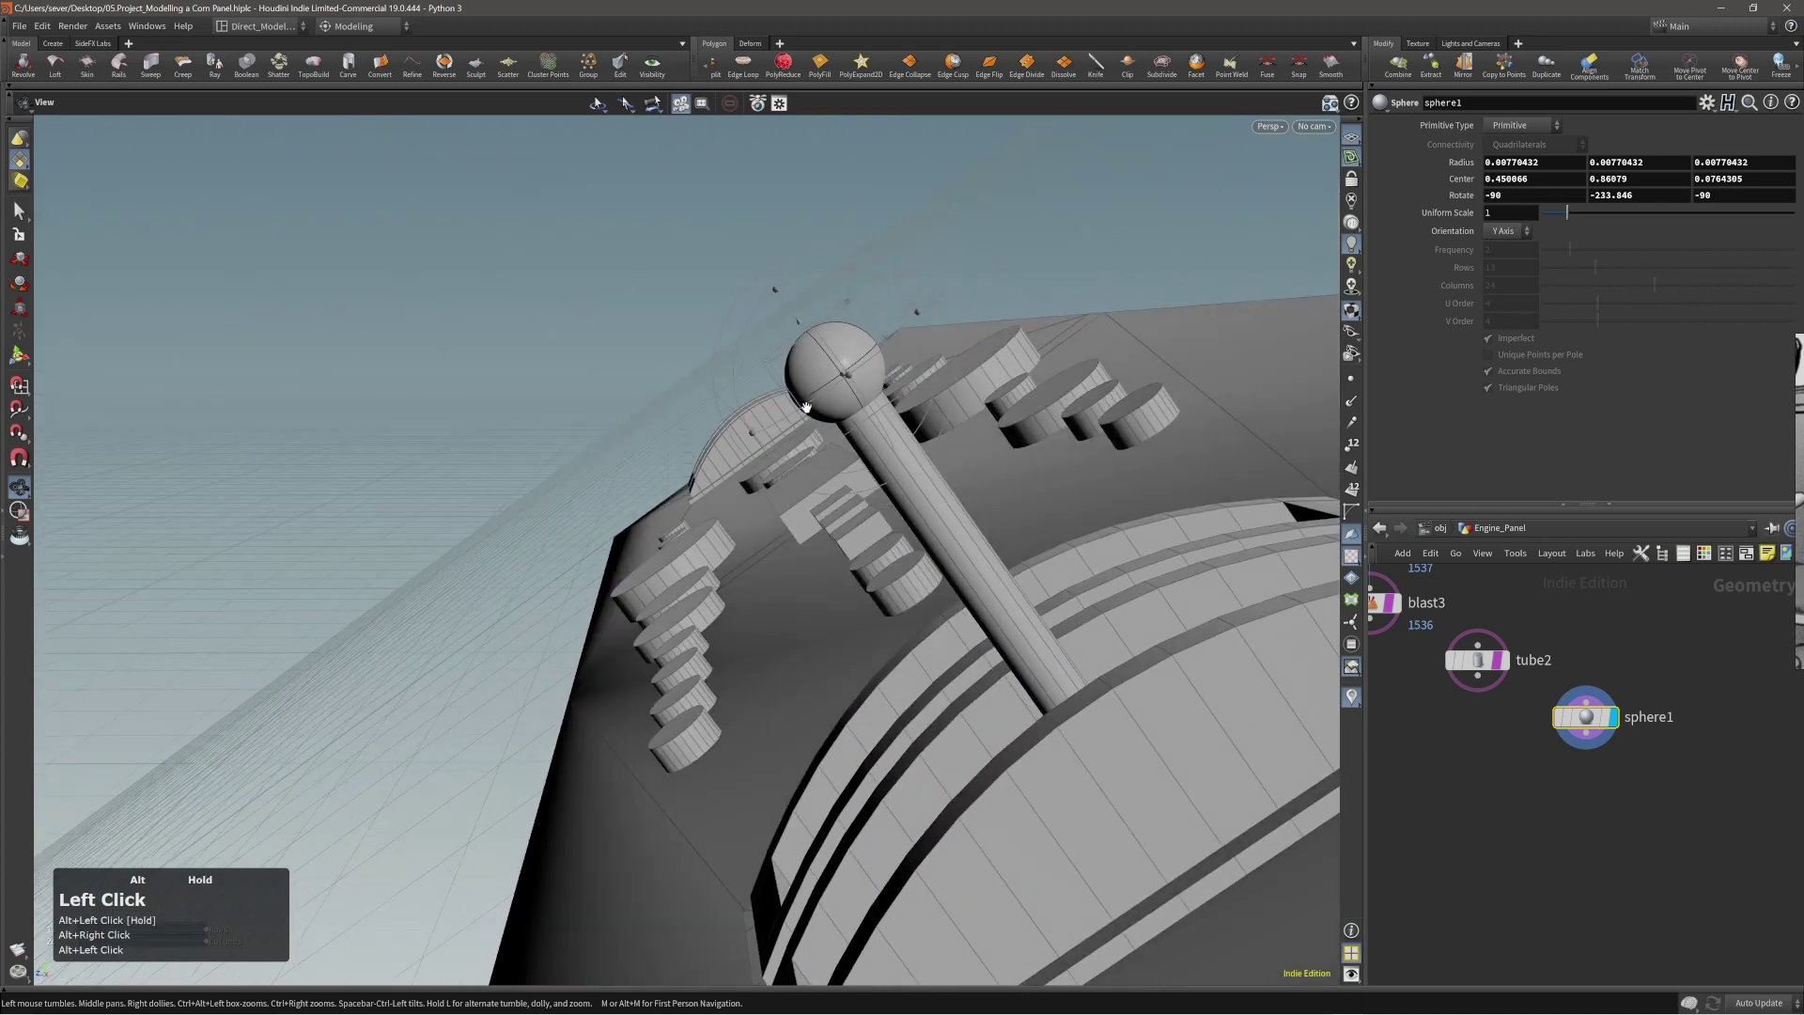
middle_click(1019, 481)
key(ctrl+z)
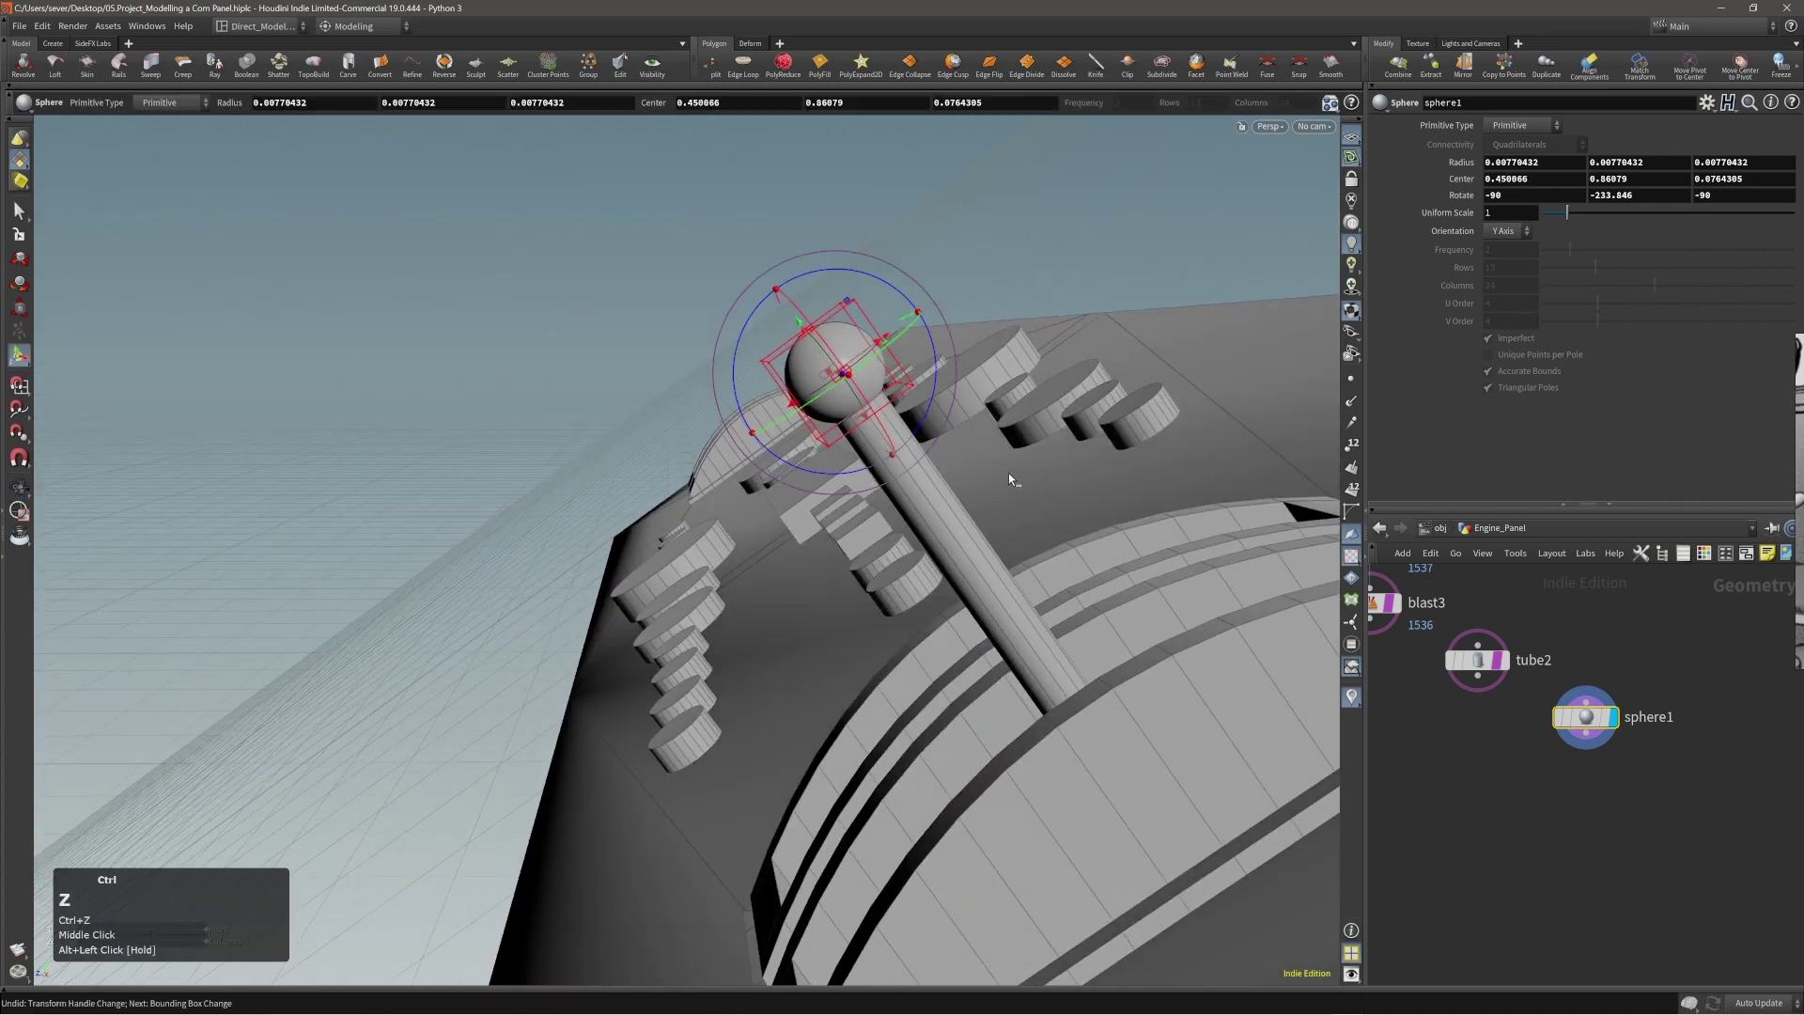
alt+drag(1010, 480, 967, 300)
middle_click(972, 309)
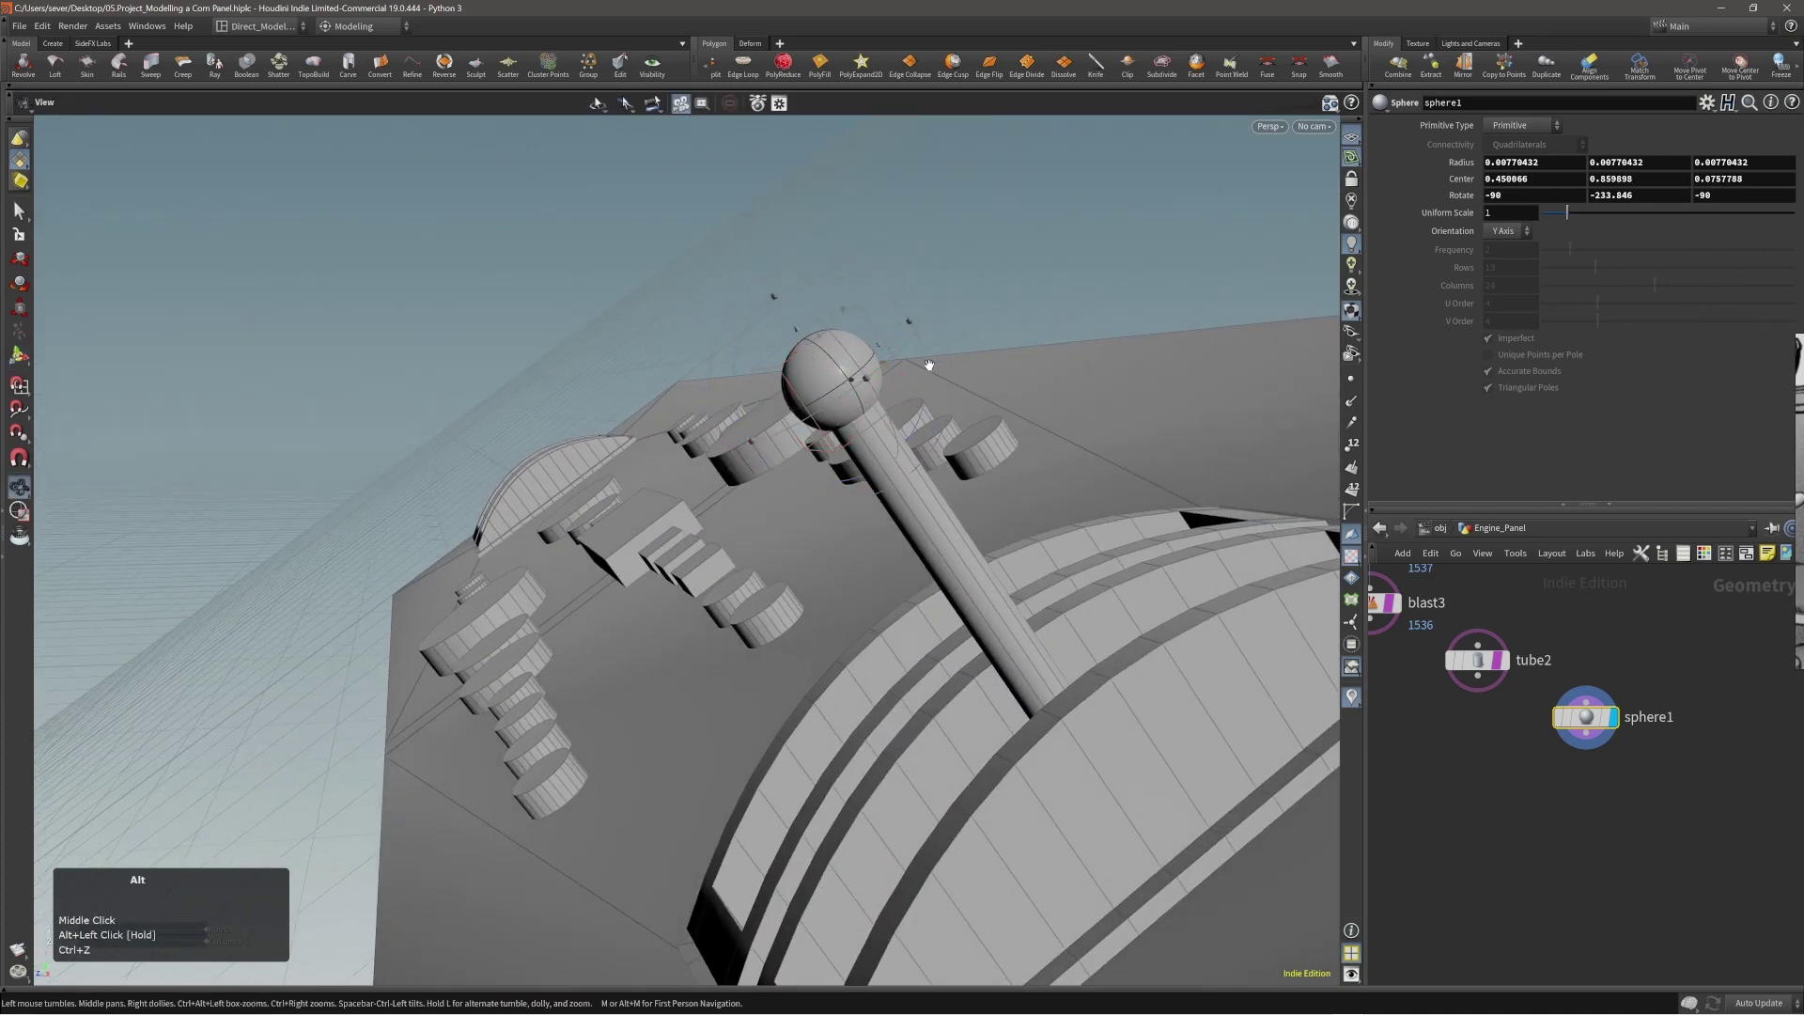
Change the knob sphere's primitive type to Polygon Mesh.
alt+right_drag(929, 365, 827, 423)
alt+drag(827, 423, 1052, 520)
alt+middle_drag(1053, 520, 656, 449)
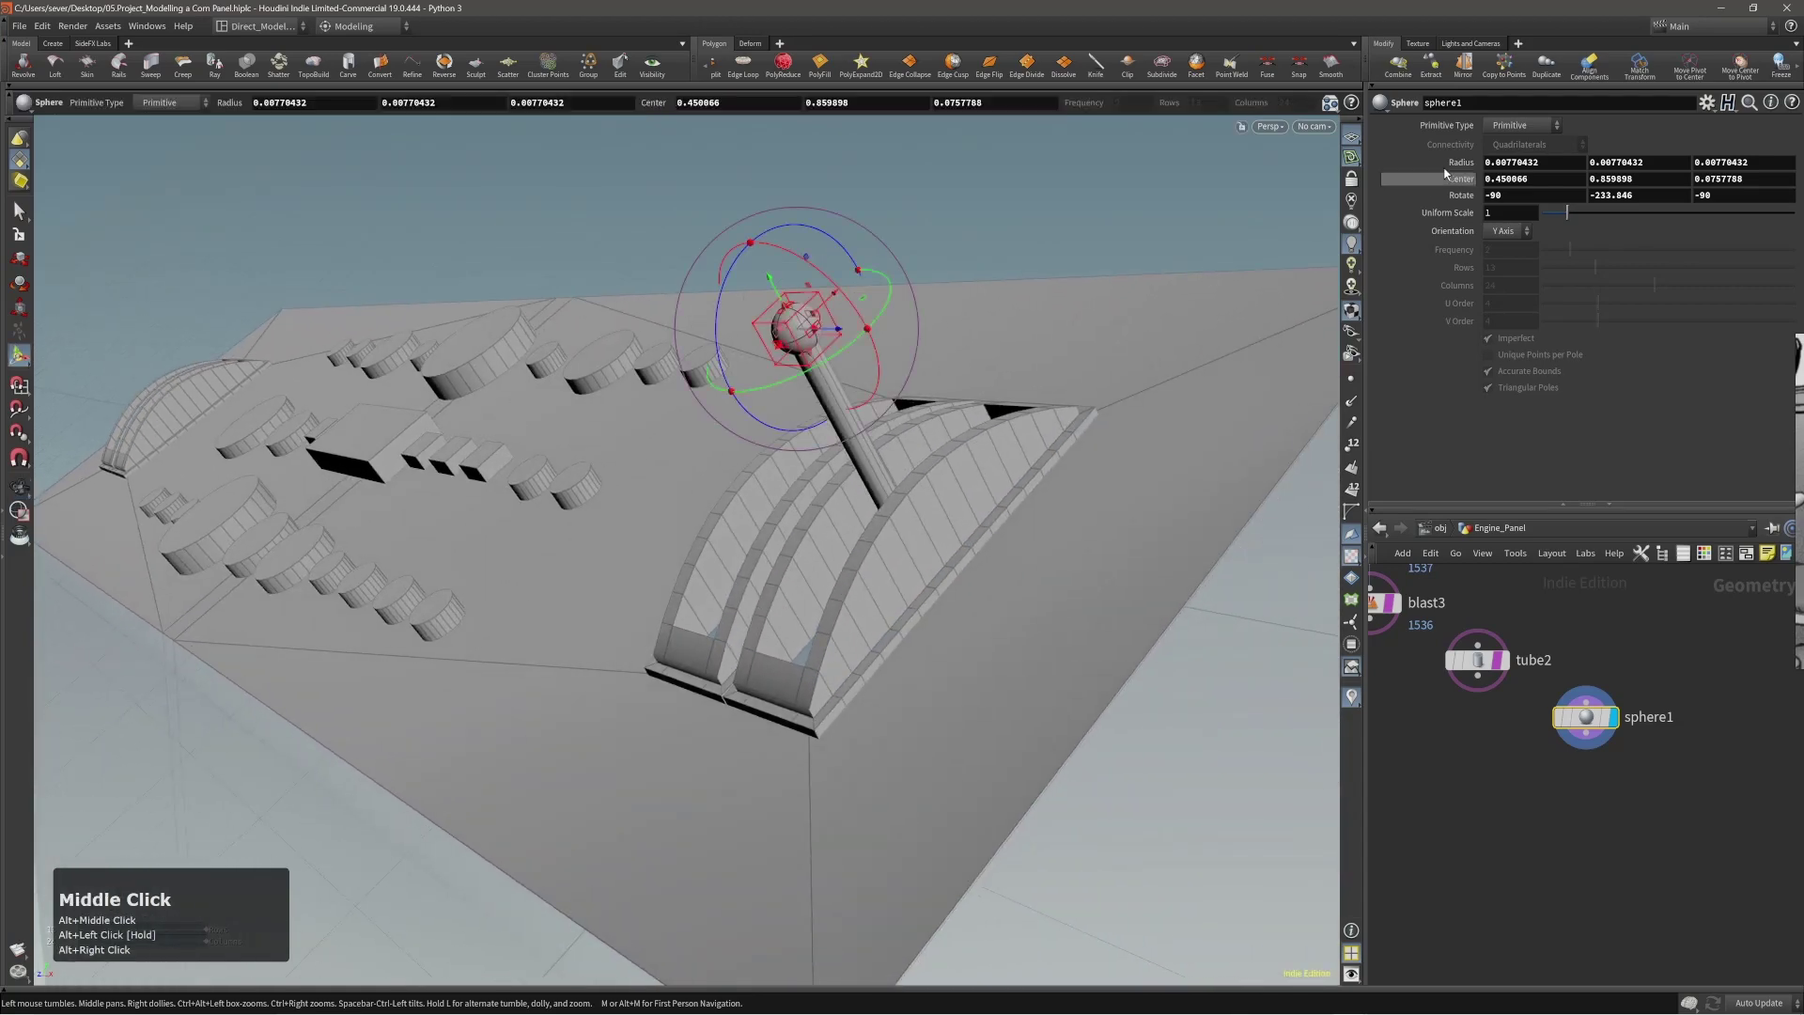
click(1522, 127)
click(1527, 180)
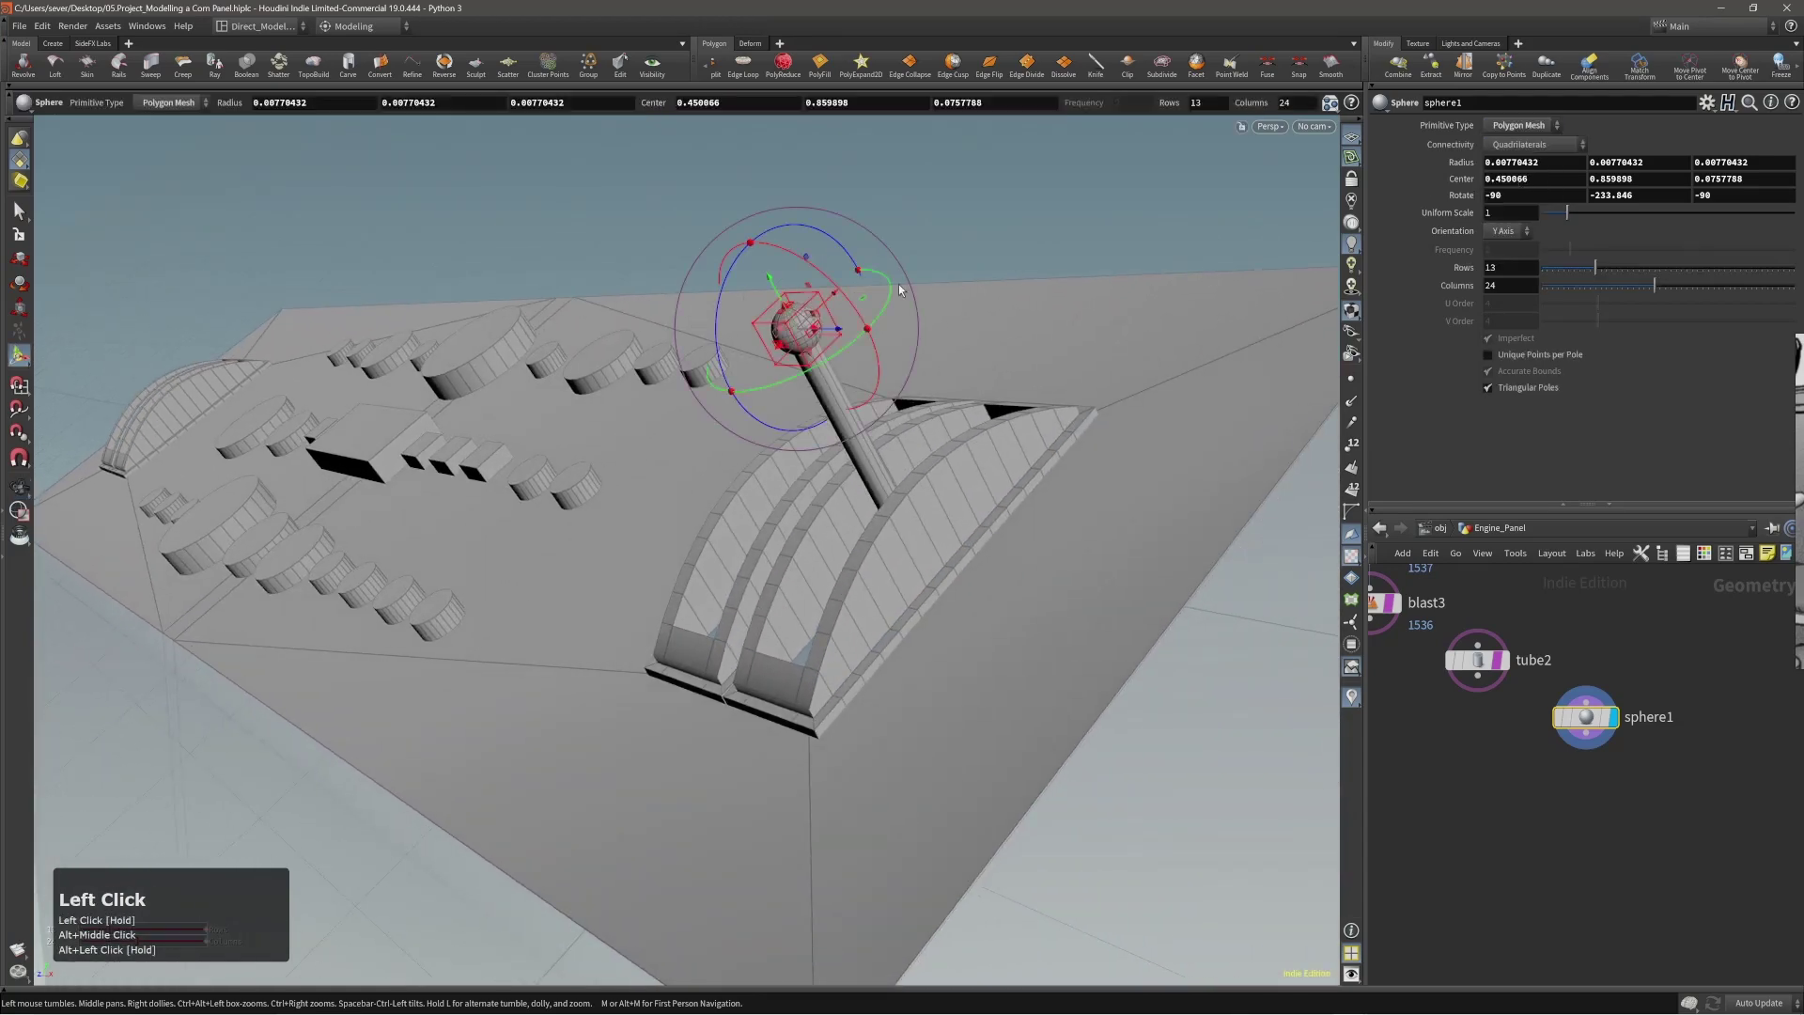
alt+drag(940, 423, 846, 376)
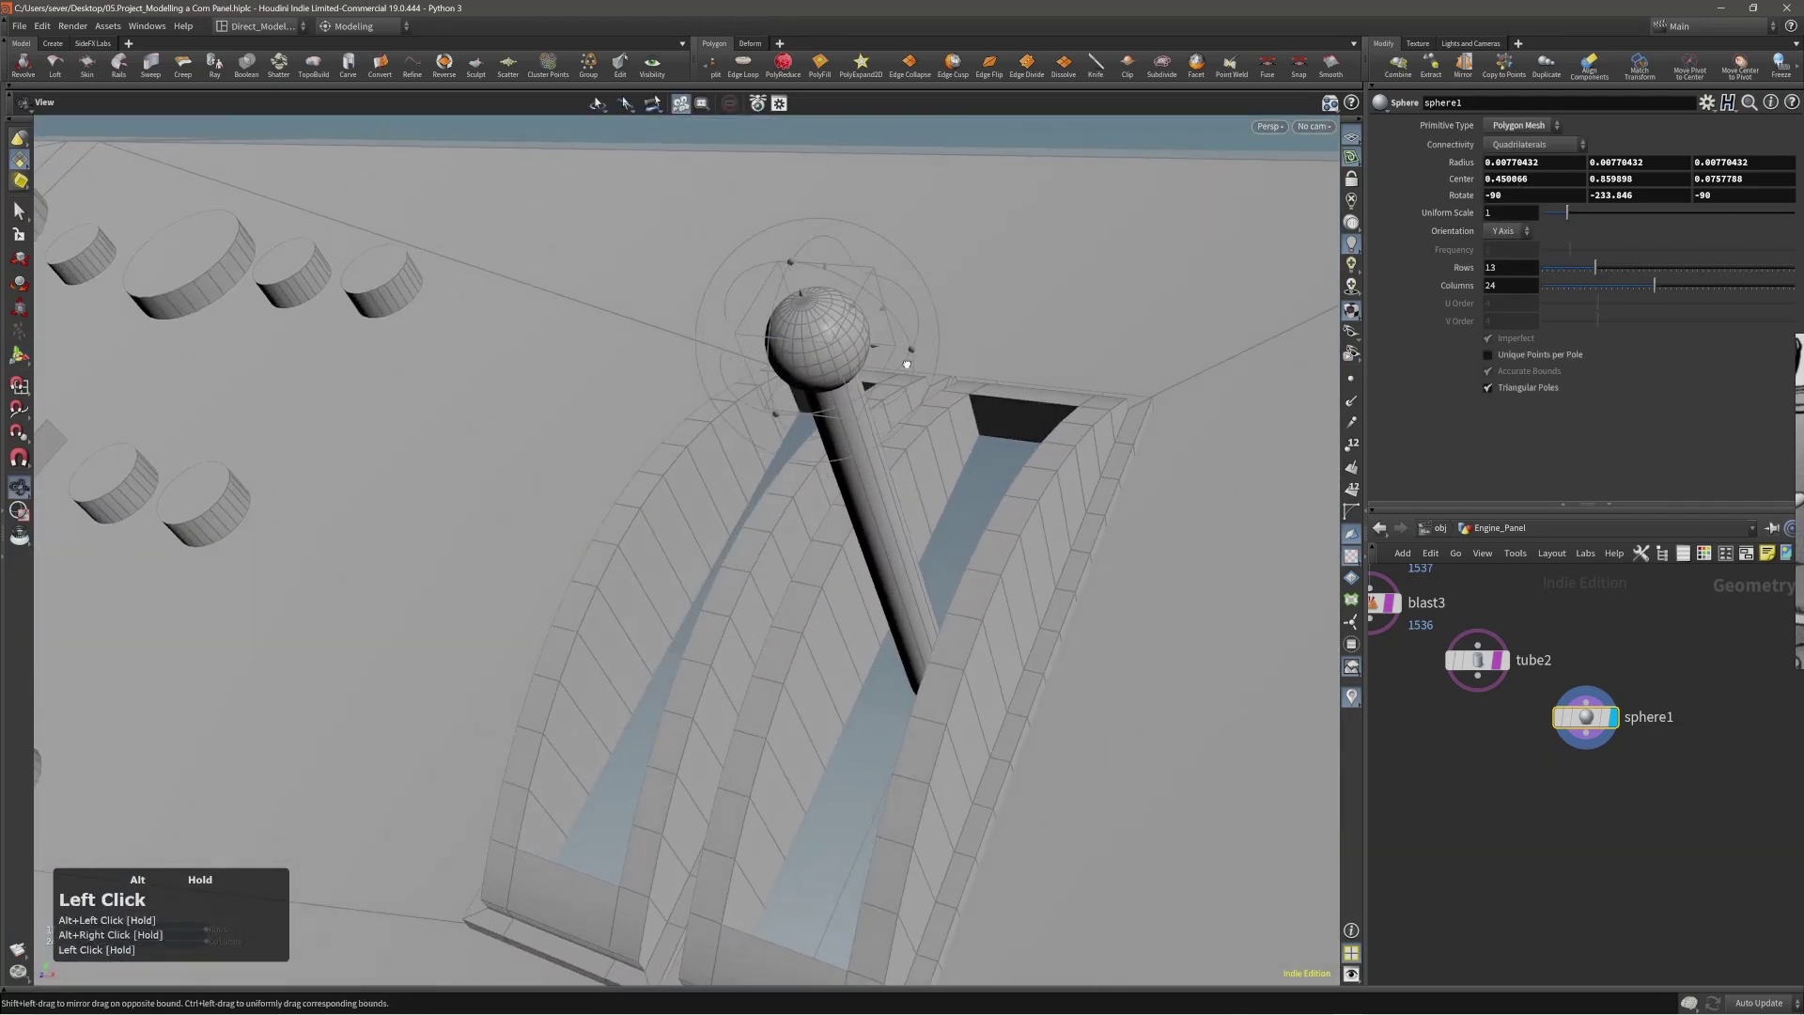
alt+right_drag(846, 375, 757, 367)
alt+right_drag(841, 319, 806, 324)
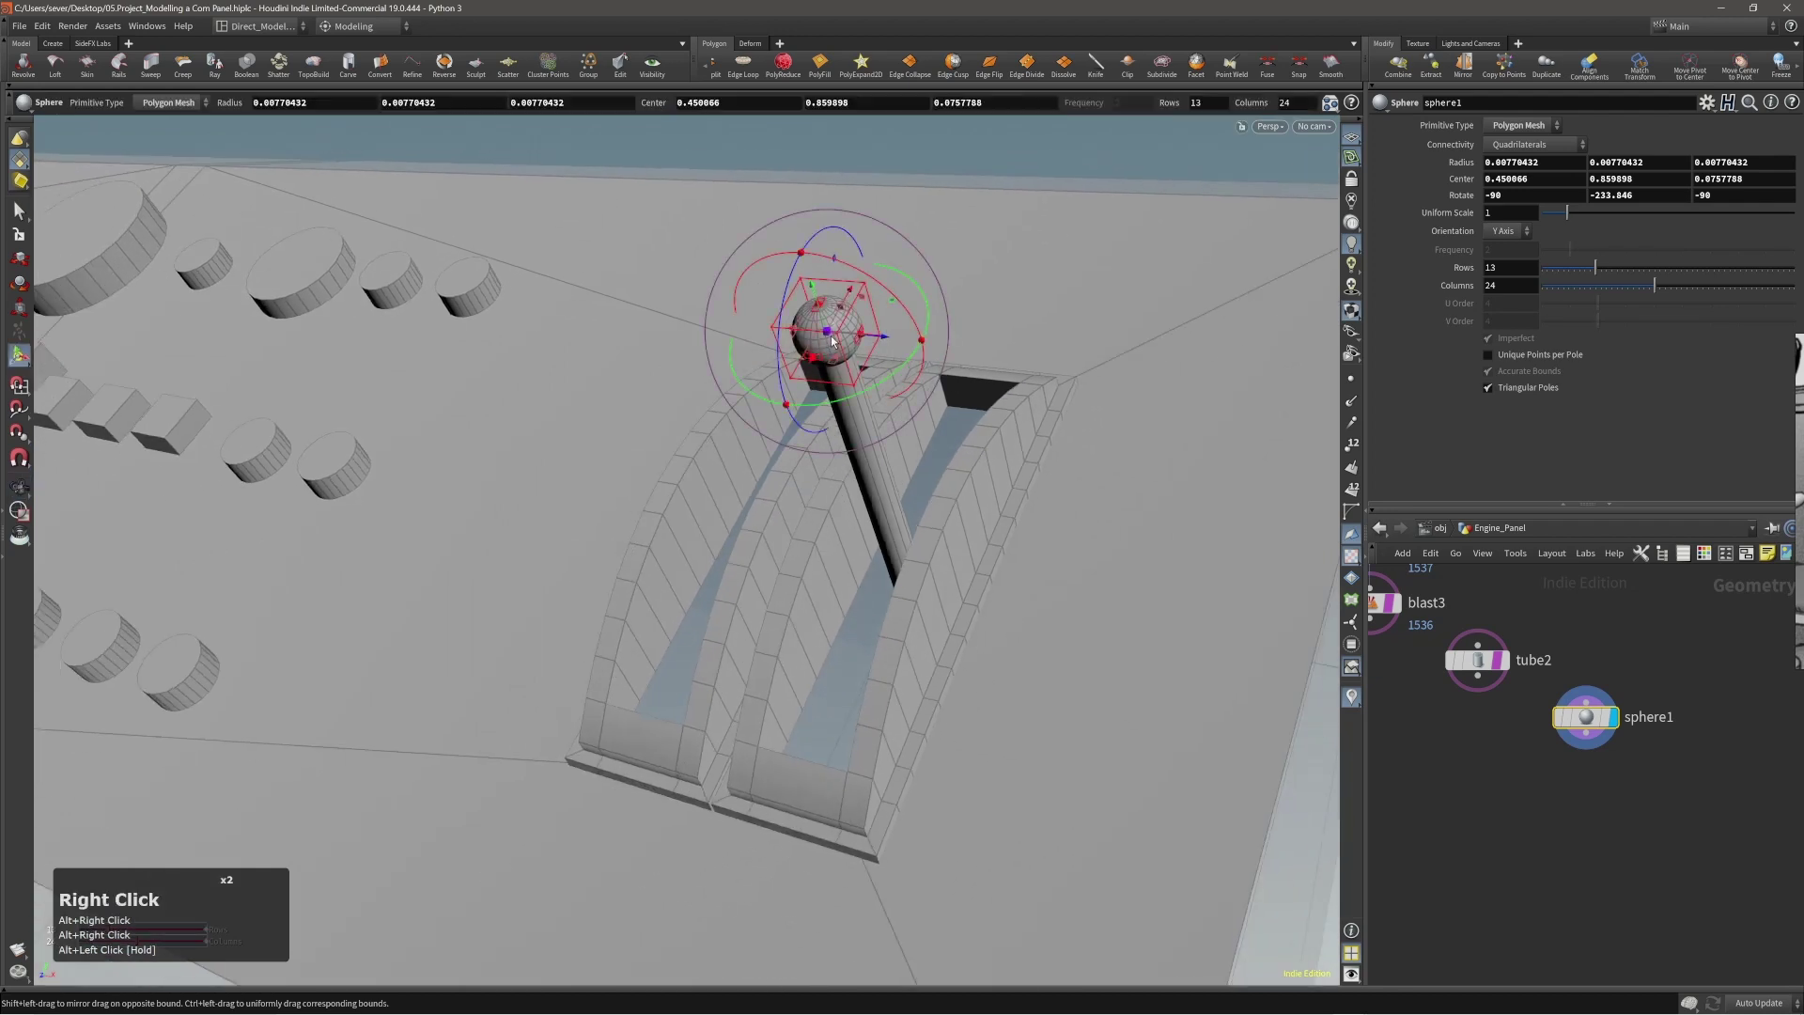
Select the knob and shaft together and duplicate the lever into the neighbouring slot with Copy and Transform, offset about -0.045 in X.
key(s)
double_click(827, 331)
shift+double_click(851, 404)
alt+right_drag(846, 395, 814, 379)
alt+drag(813, 379, 891, 443)
key(c)
click(870, 430)
click(848, 419)
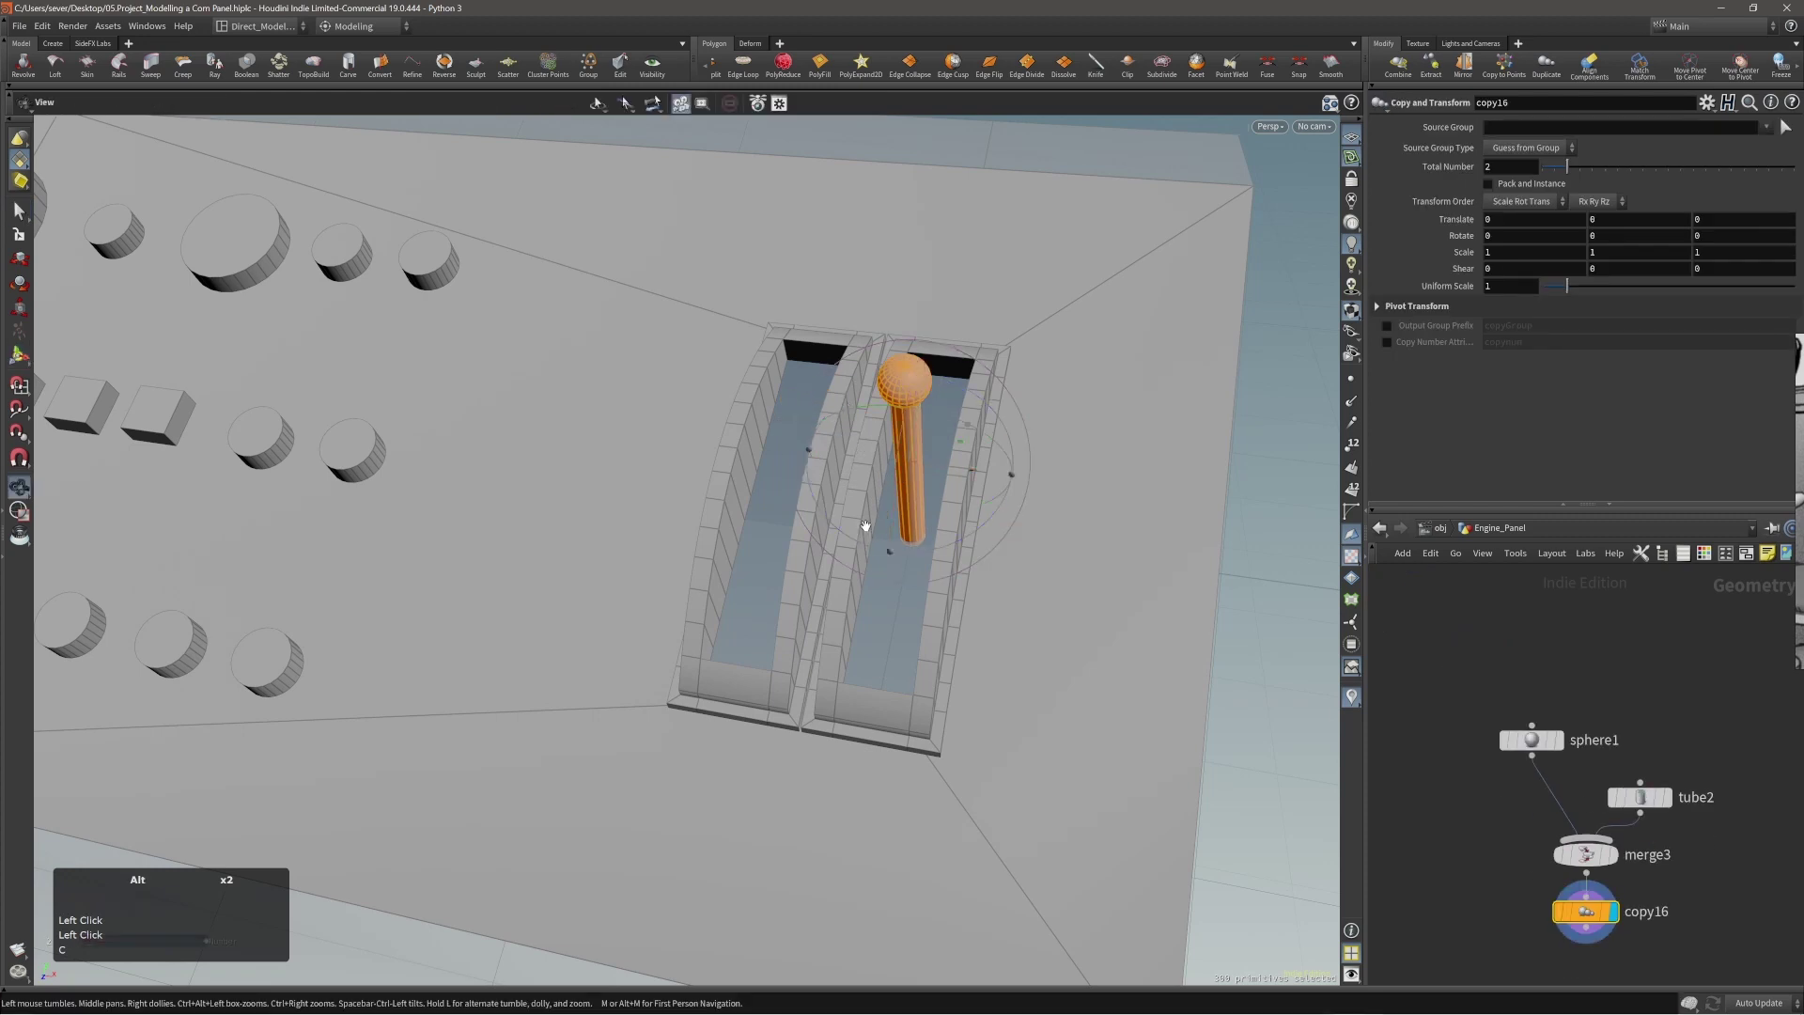
alt+drag(865, 524, 898, 572)
middle_drag(1131, 654, 950, 561)
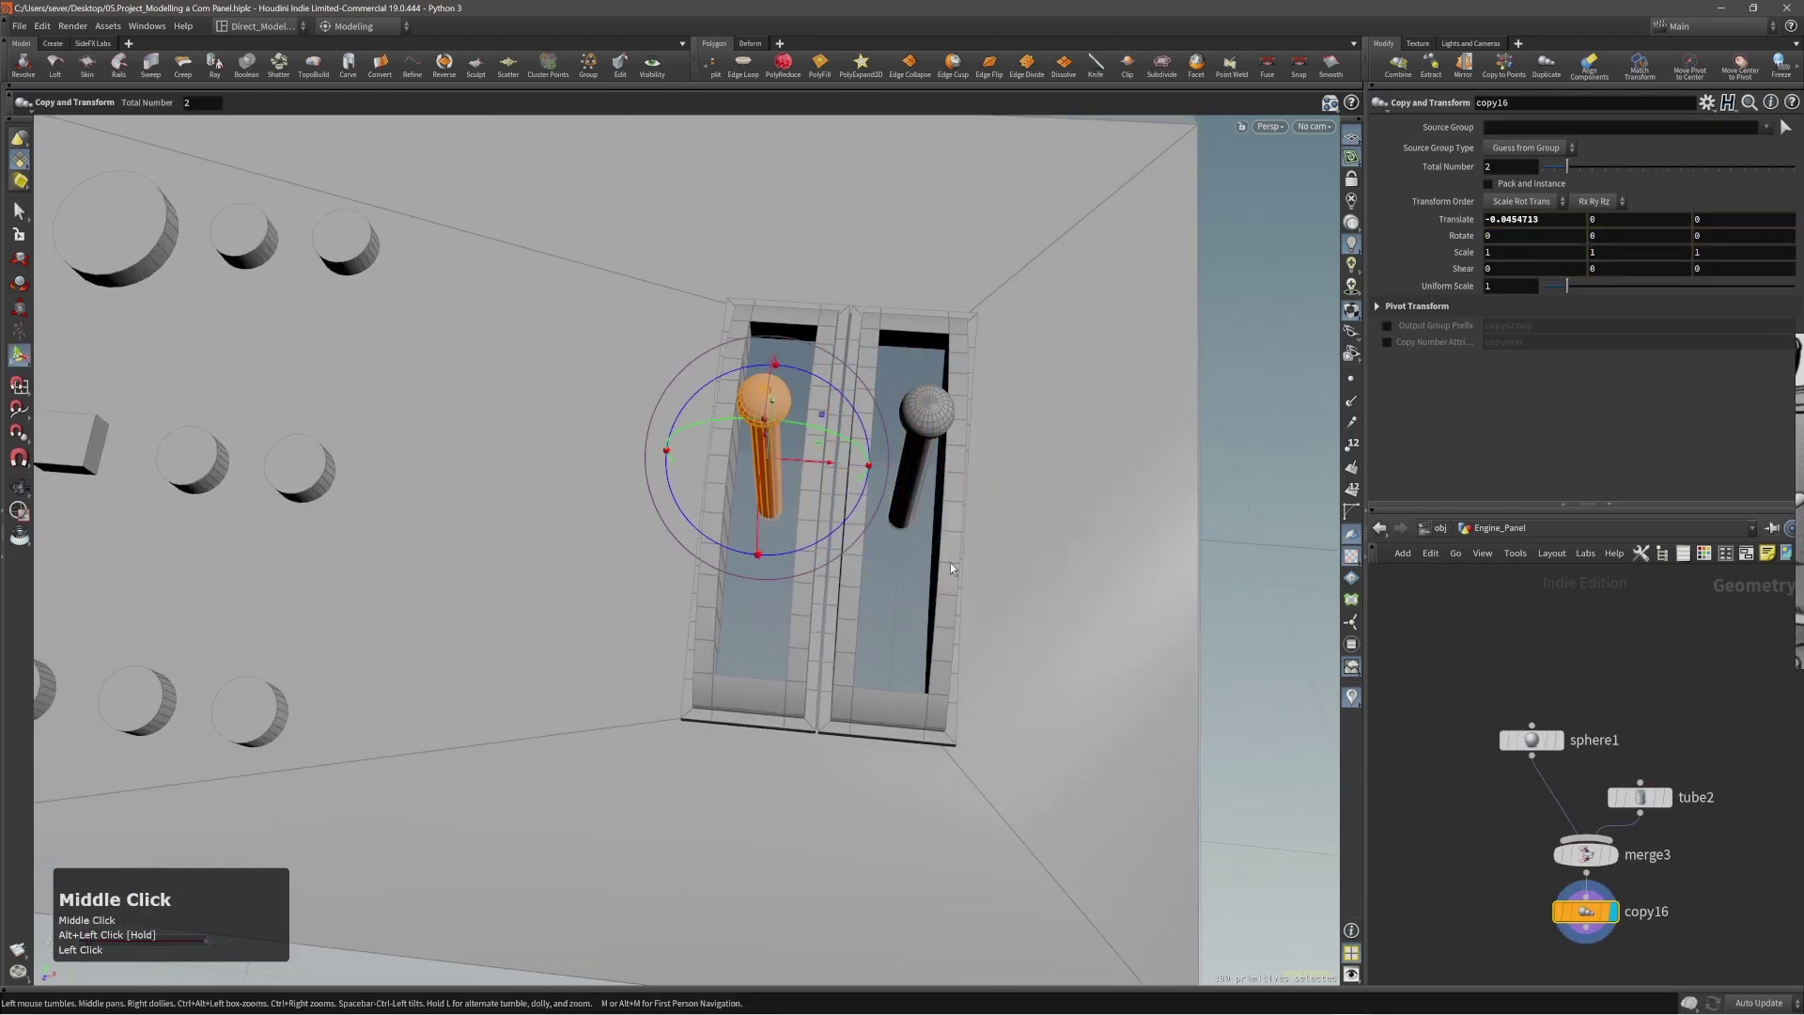
Select both levers and mirror them along X onto the frames at the opposite end of the panel, keeping the originals.
shift+double_click(930, 430)
shift+double_click(916, 476)
alt+right_drag(990, 493, 862, 527)
alt+drag(862, 527, 890, 495)
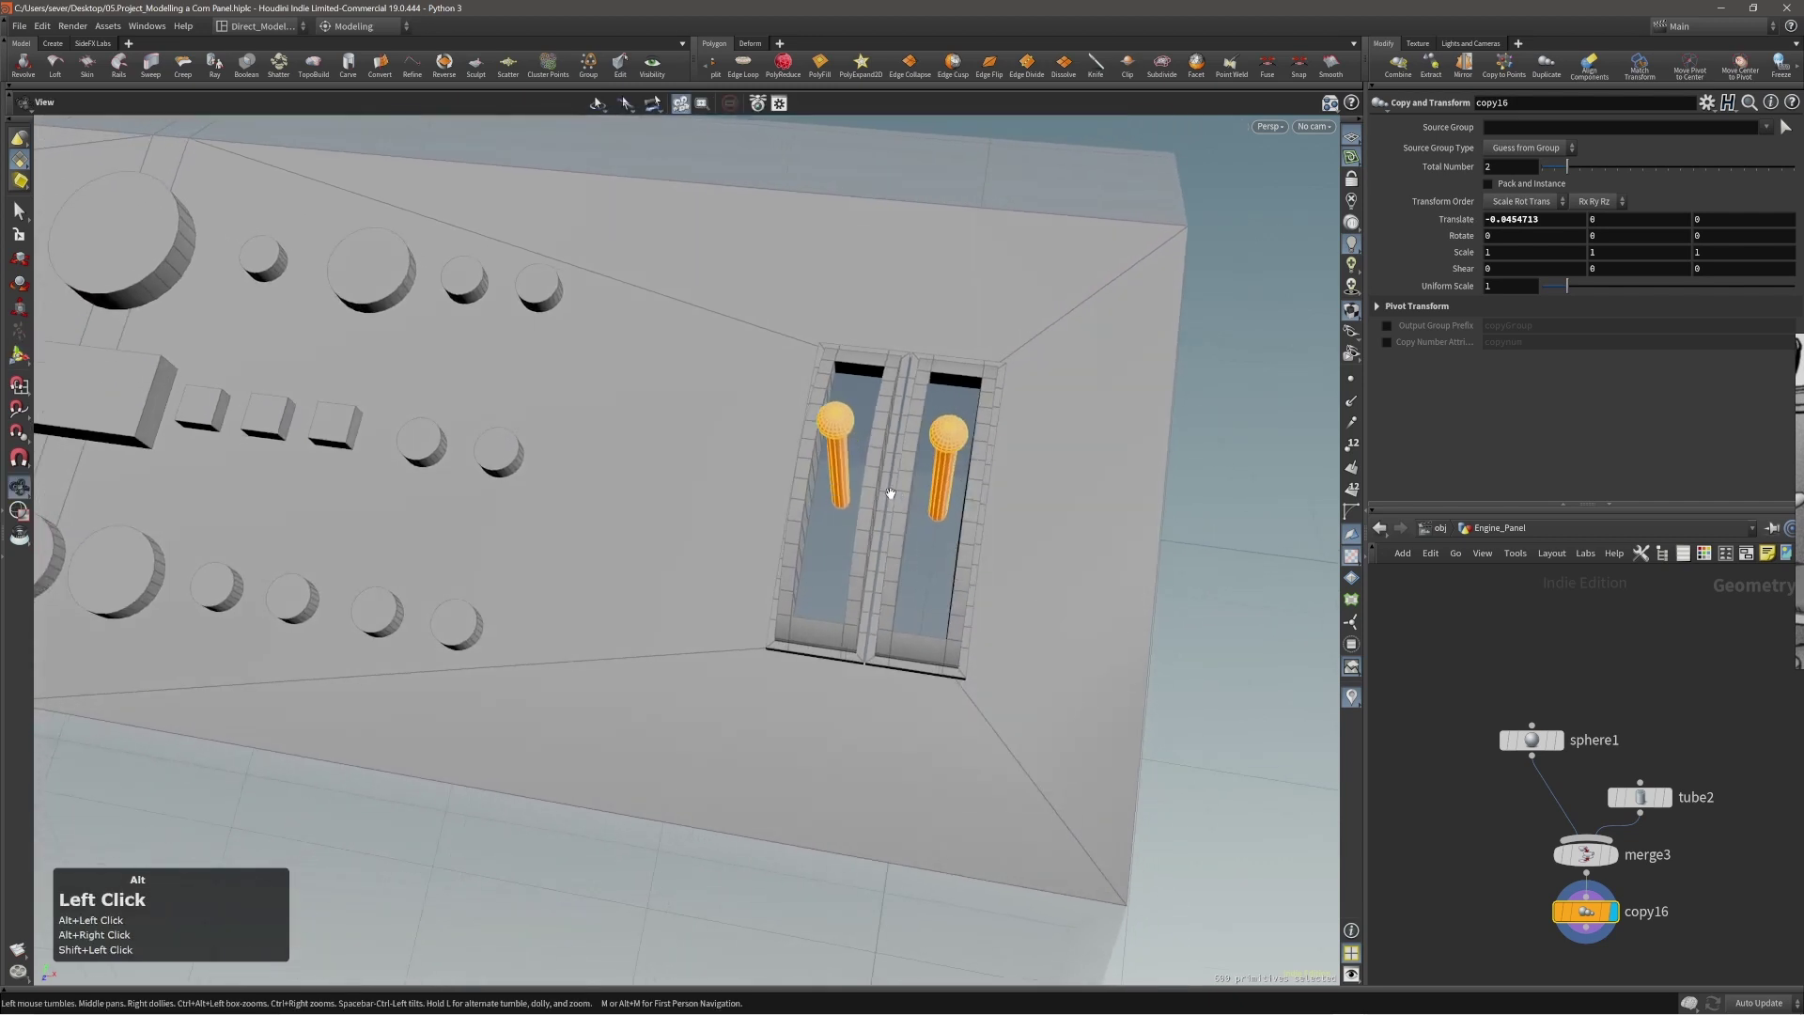
key(c)
click(874, 477)
click(877, 453)
alt+right_drag(1052, 539, 481, 613)
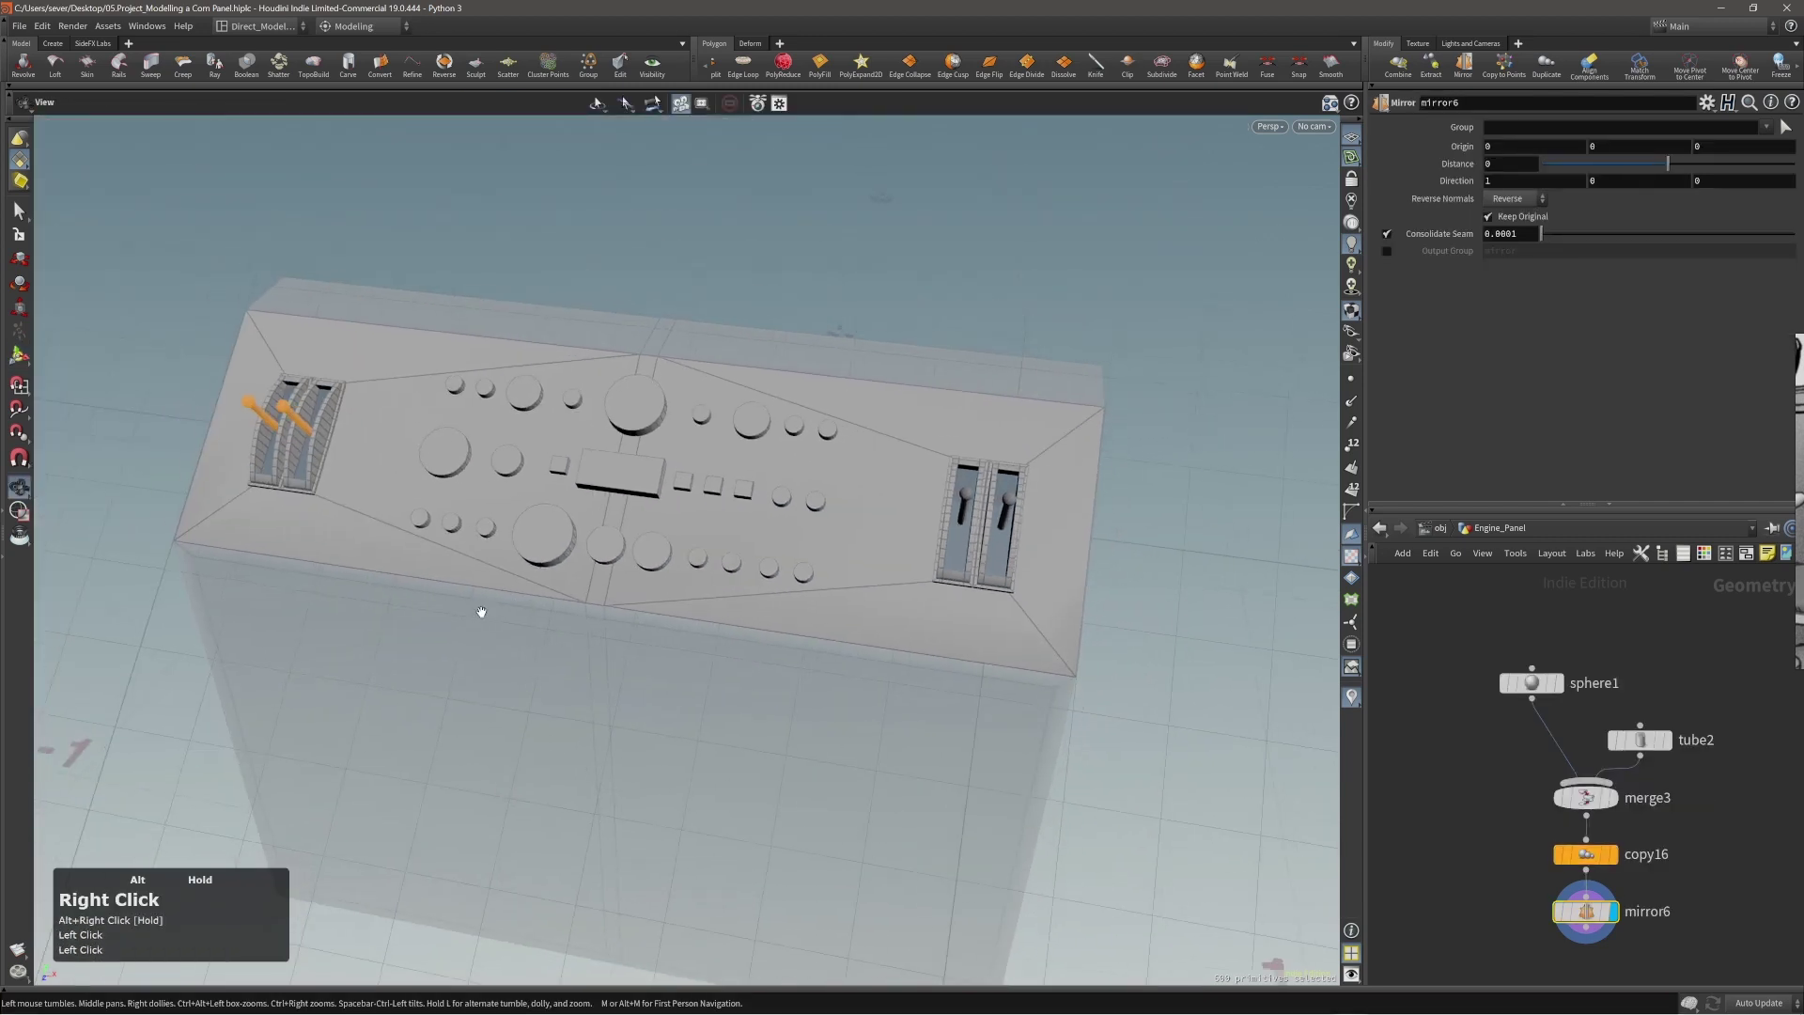
alt+drag(481, 613, 744, 558)
alt+middle_drag(744, 558, 737, 541)
alt+right_drag(738, 540, 723, 514)
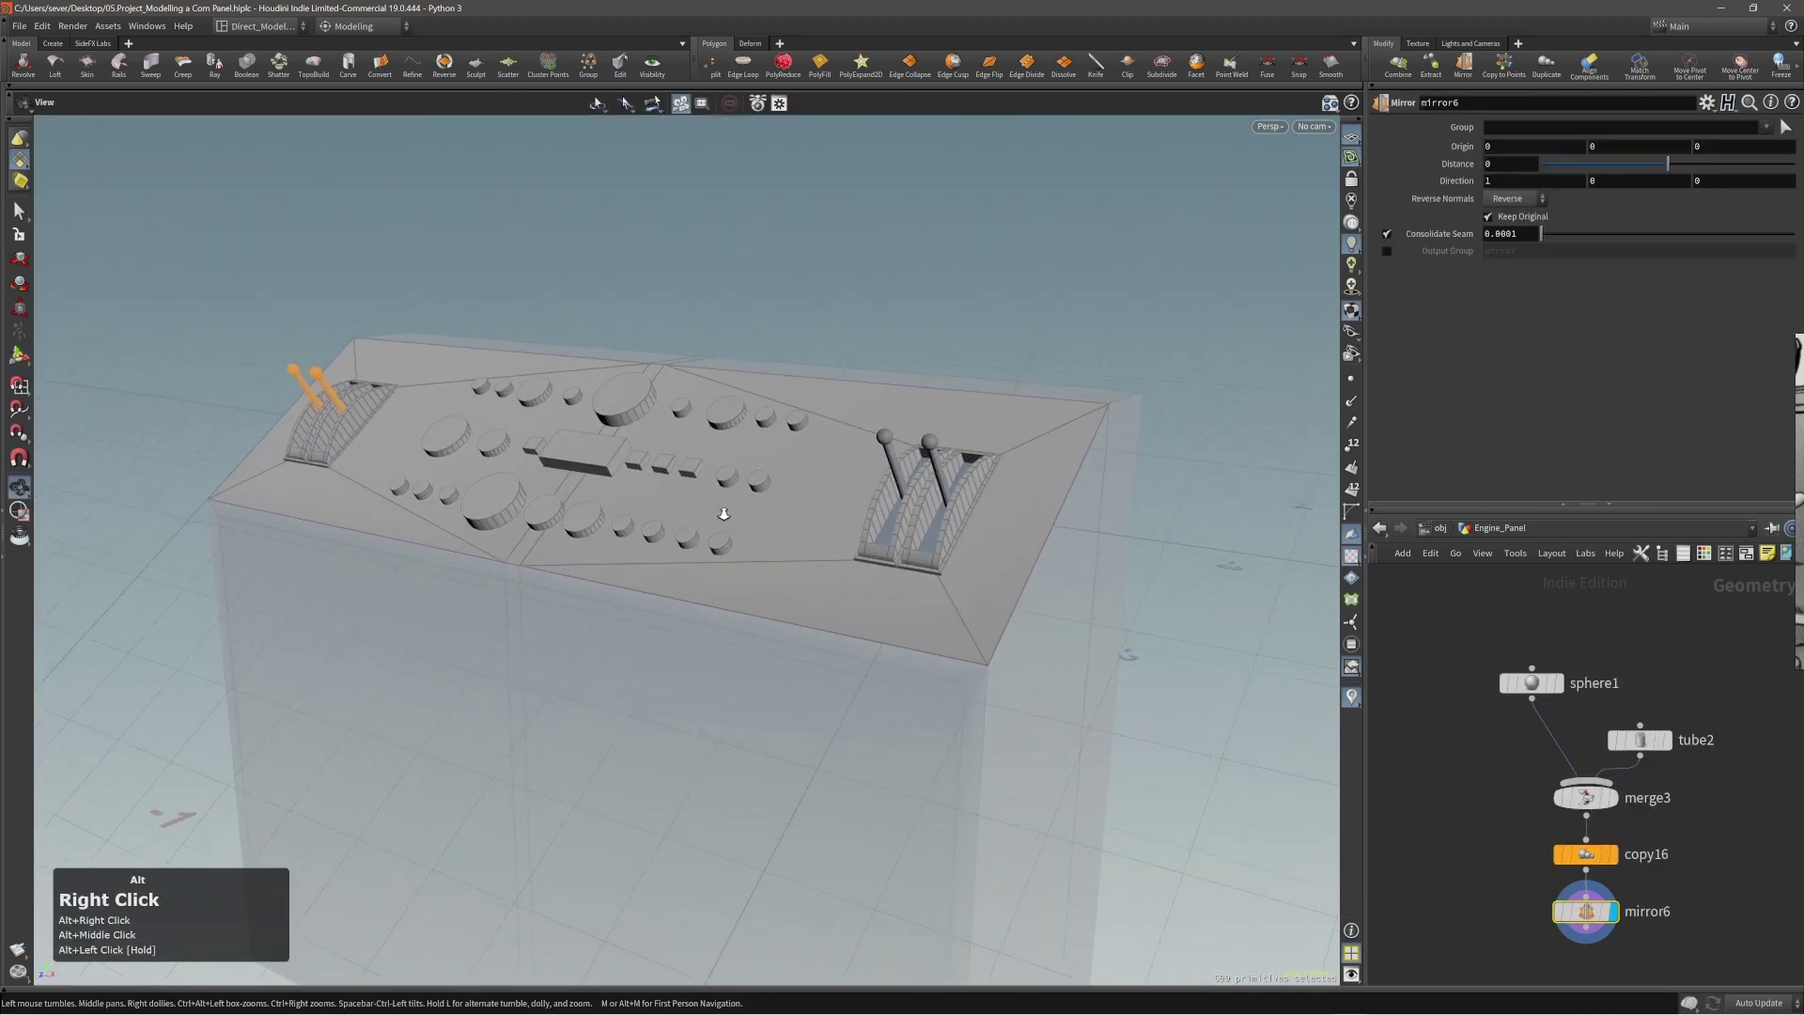
alt+middle_drag(723, 514, 774, 523)
alt+drag(774, 524, 791, 543)
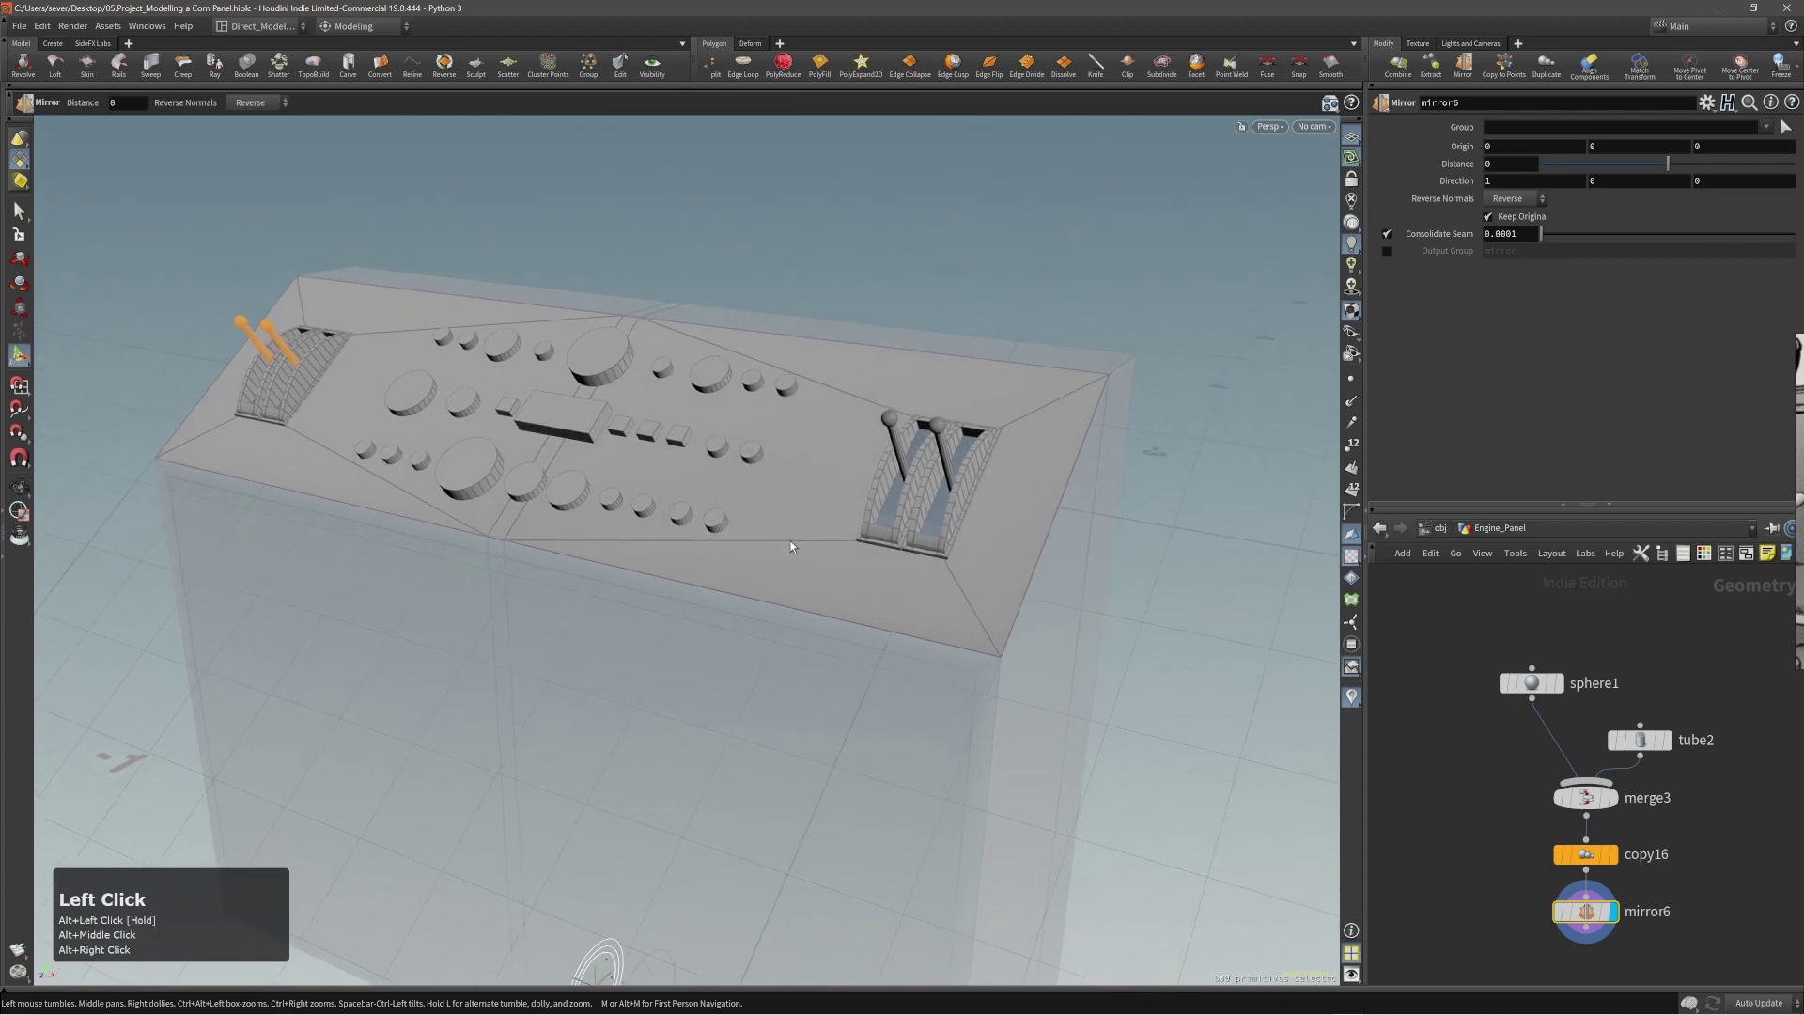
Select all geometry and start a Move edit to merge the levers with the panel, leaving nothing selected.
key(n)
key(t)
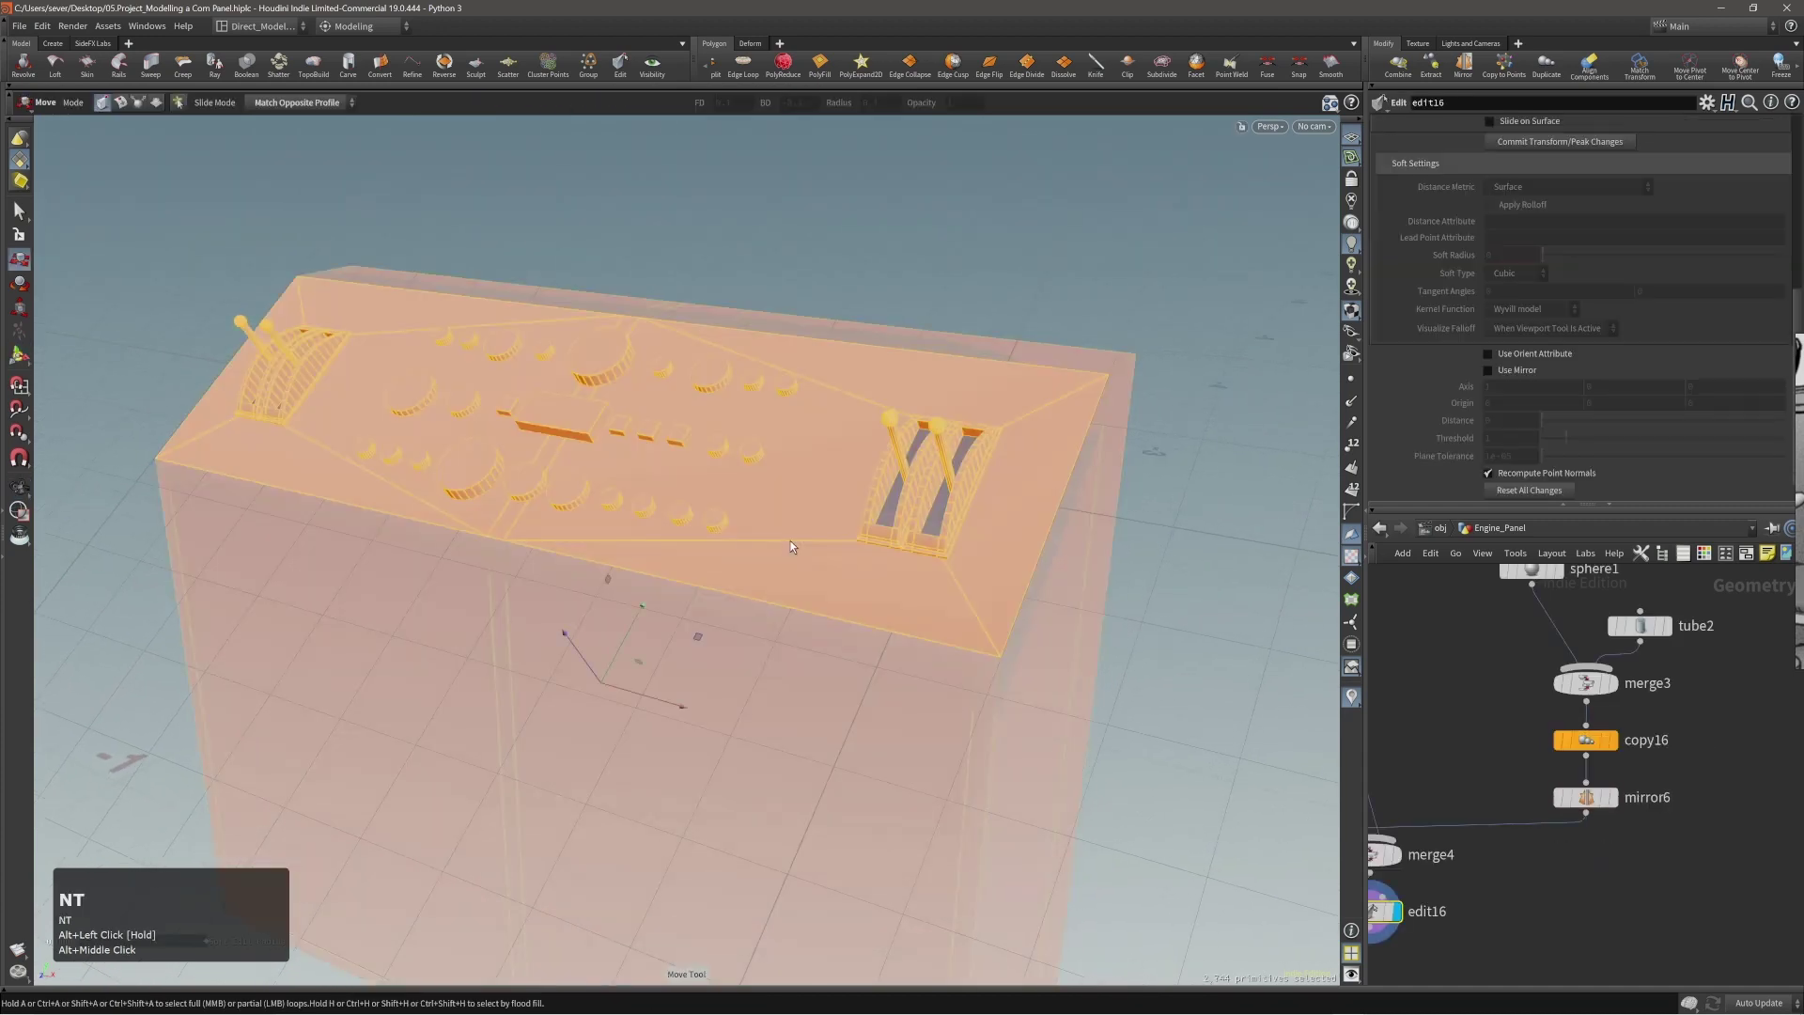
middle_drag(1466, 758, 1658, 674)
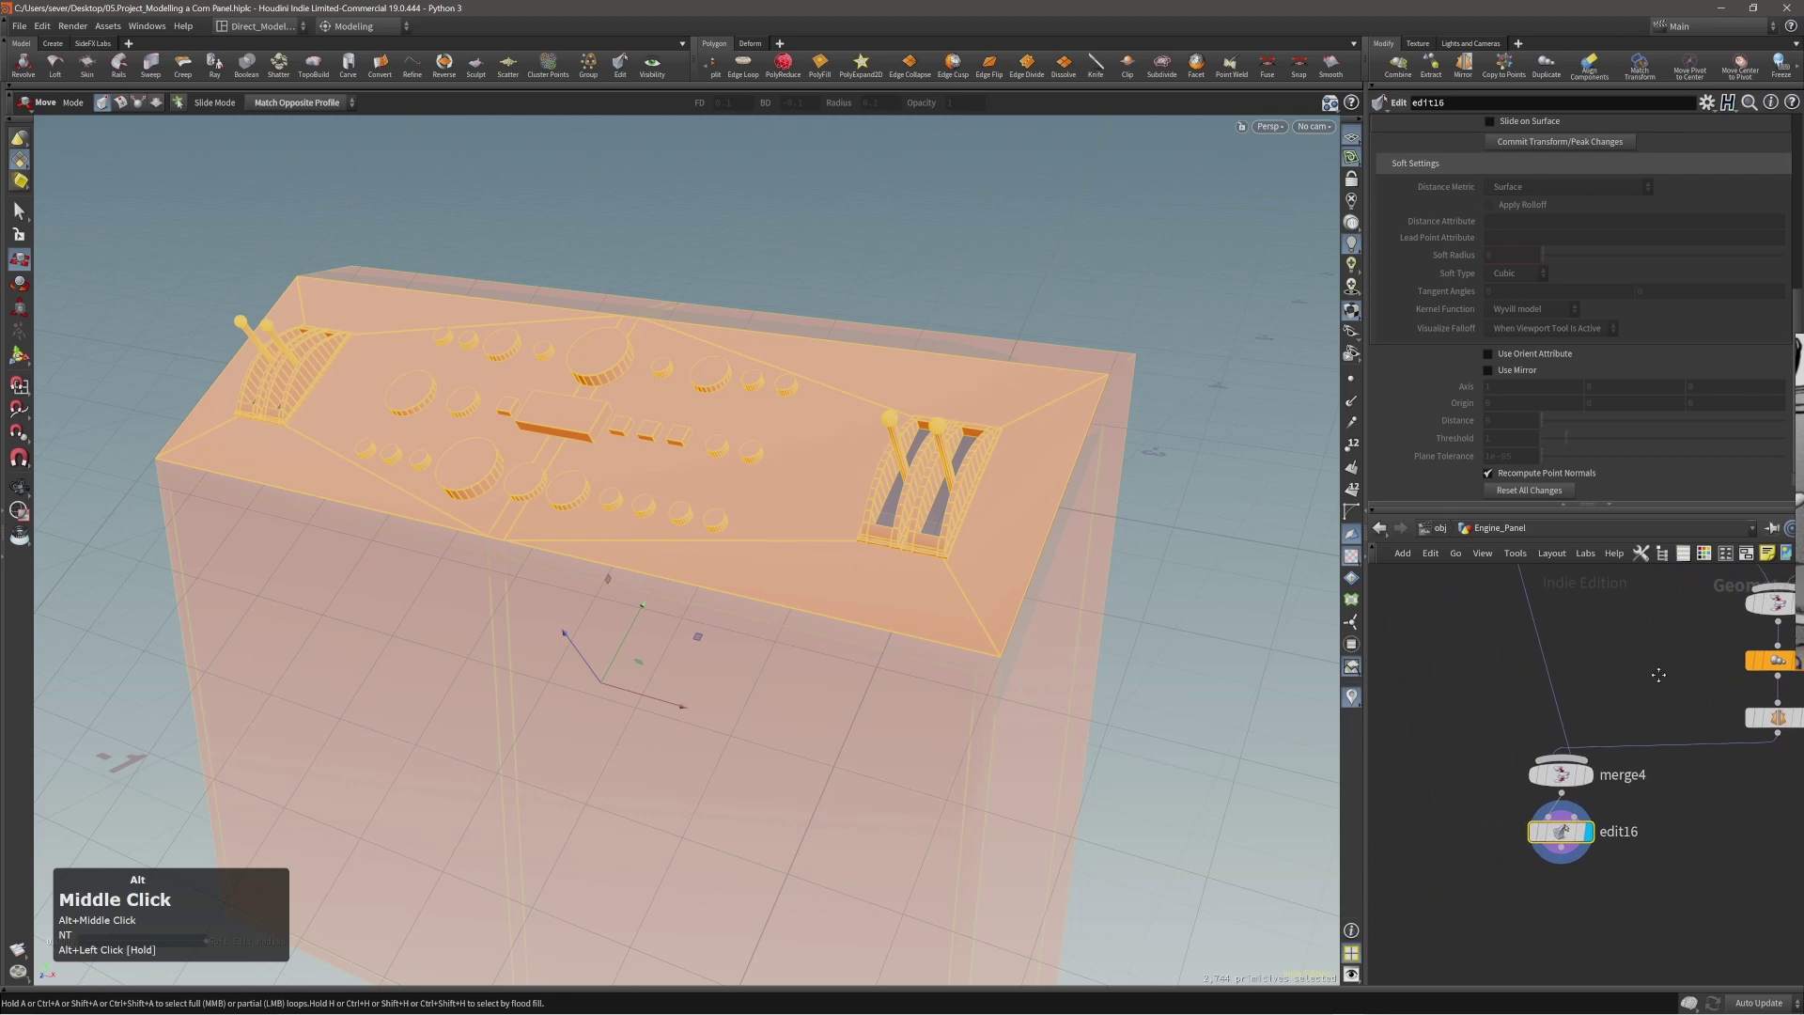
click(917, 229)
alt+right_drag(827, 385, 774, 442)
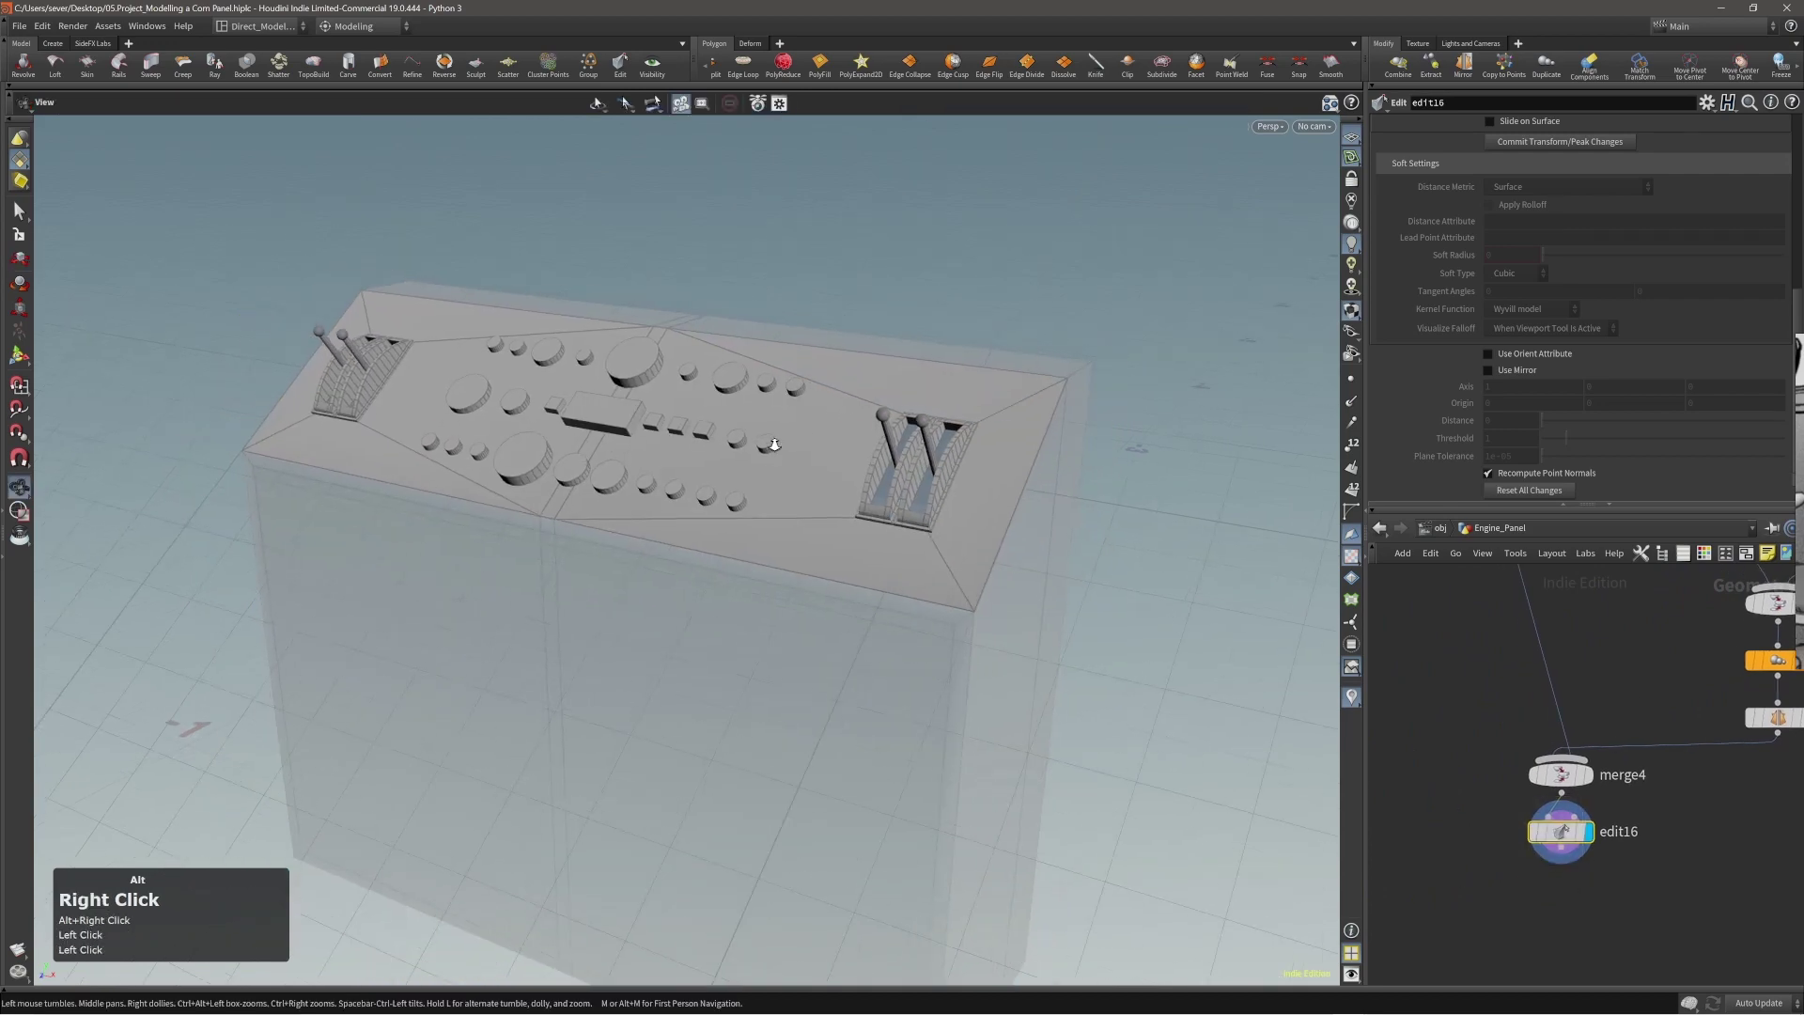
alt+drag(773, 443, 815, 465)
alt+right_drag(815, 464, 692, 467)
alt+middle_drag(692, 467, 721, 413)
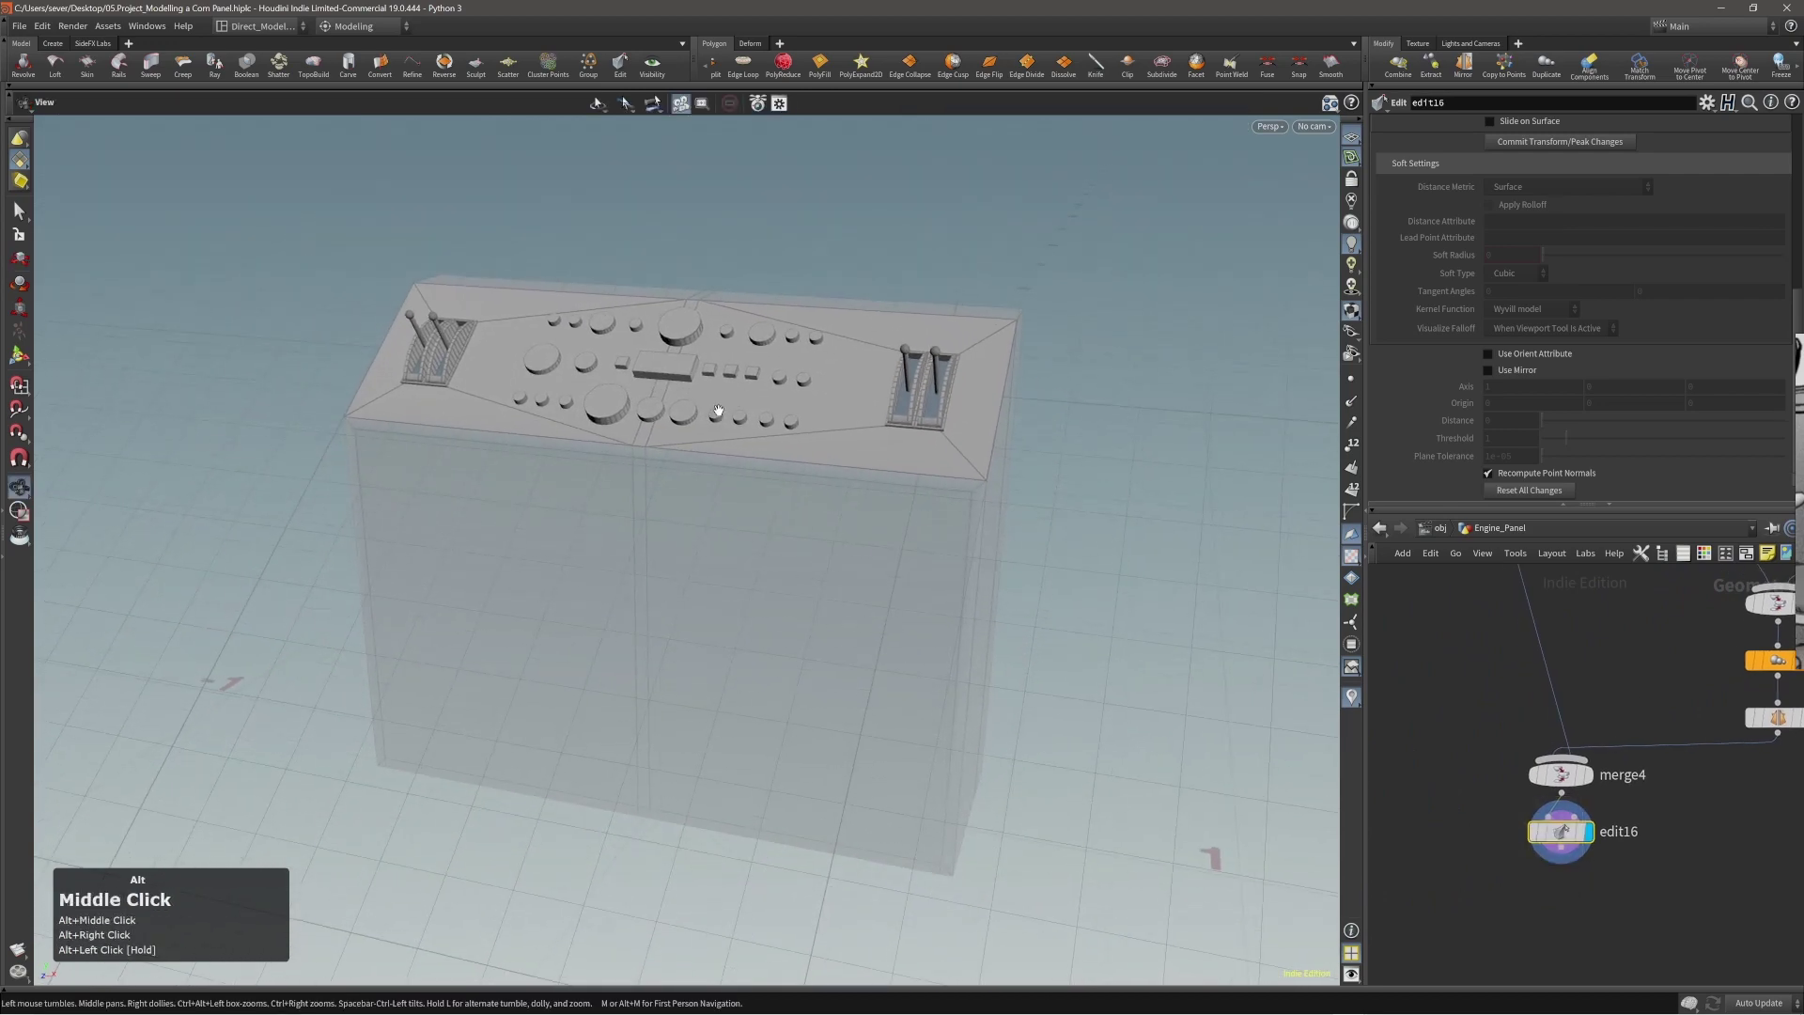
Consult the reference image and align the construction plane to the narrow vertical strip between the two front doors.
right_drag(1801, 460, 1047, 490)
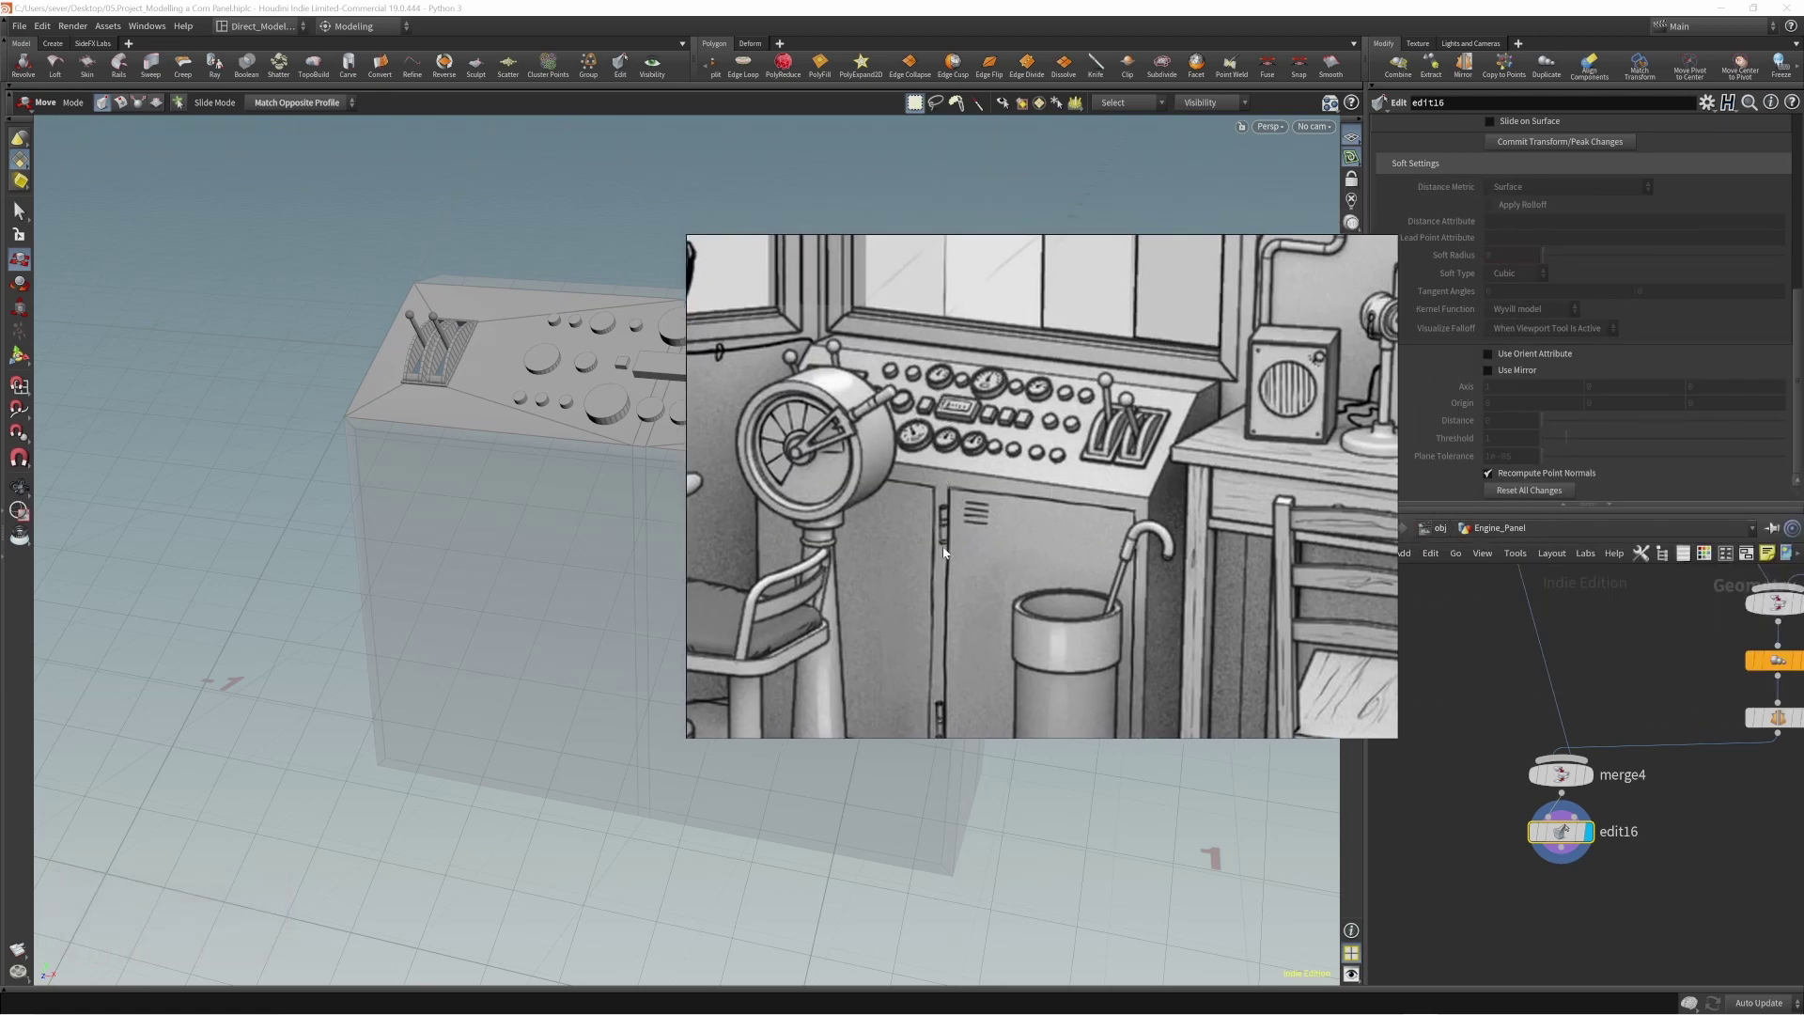
right_drag(943, 552, 1802, 564)
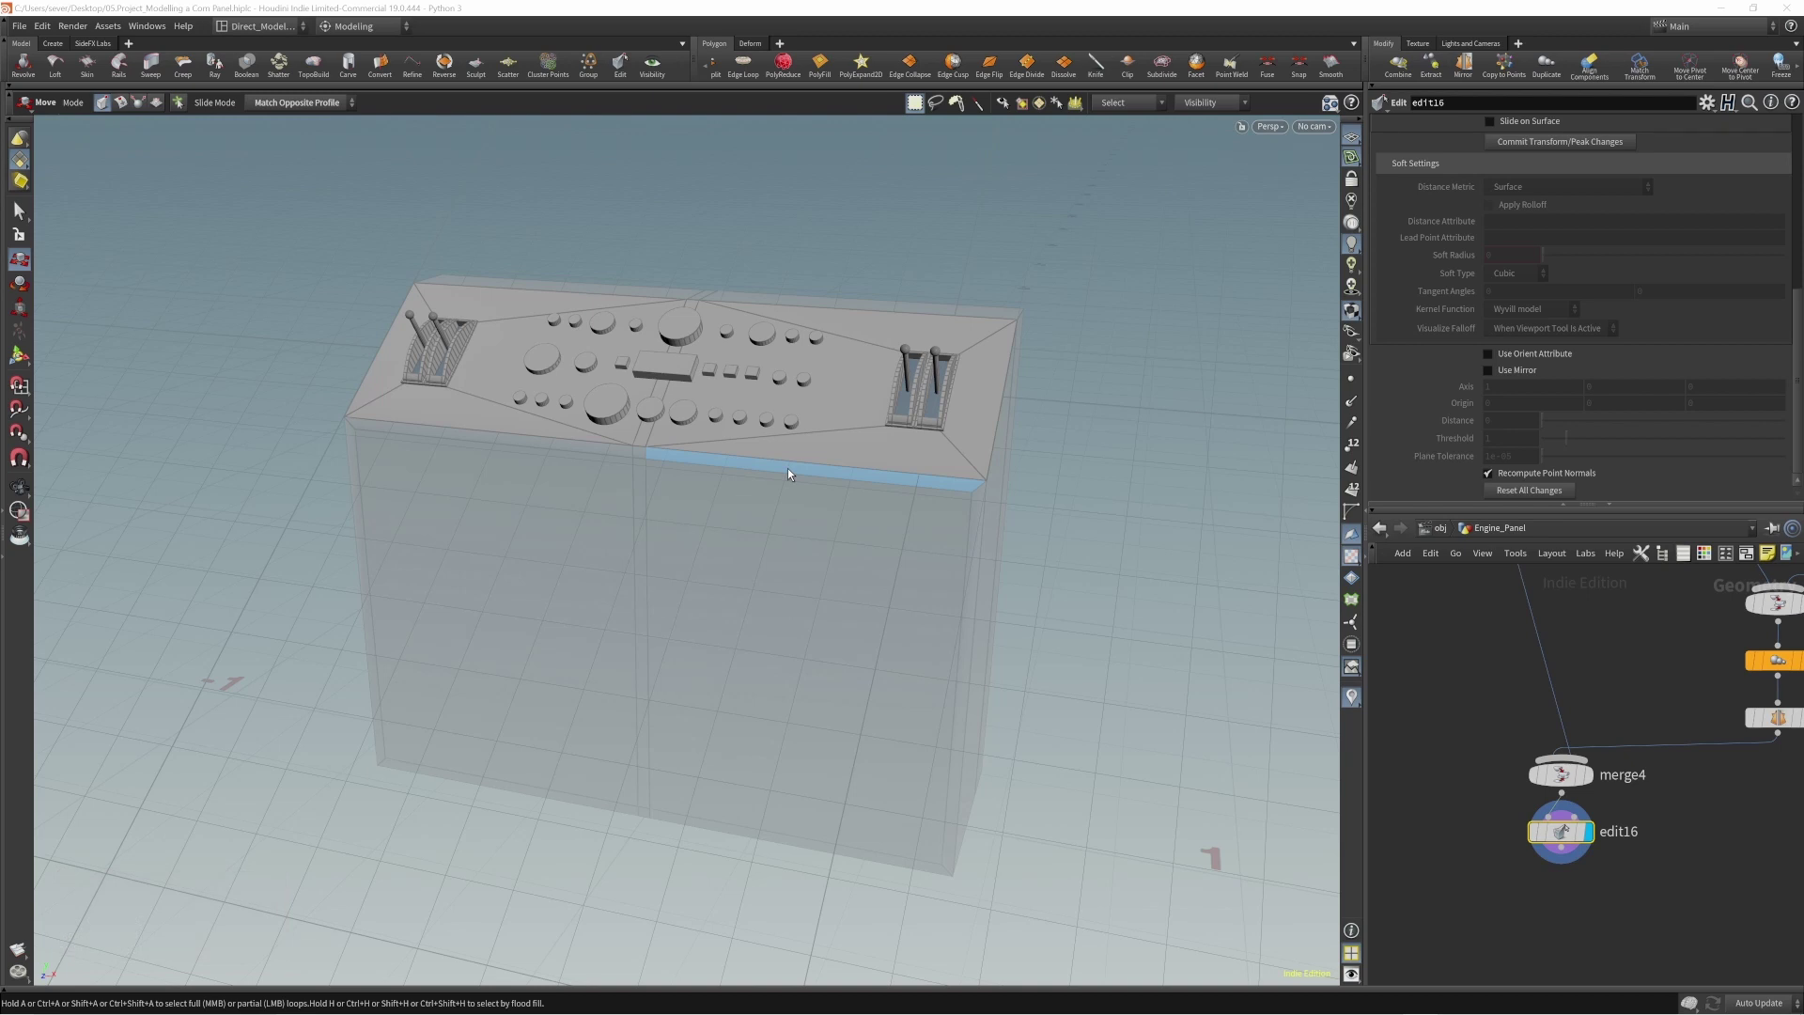
key(slash)
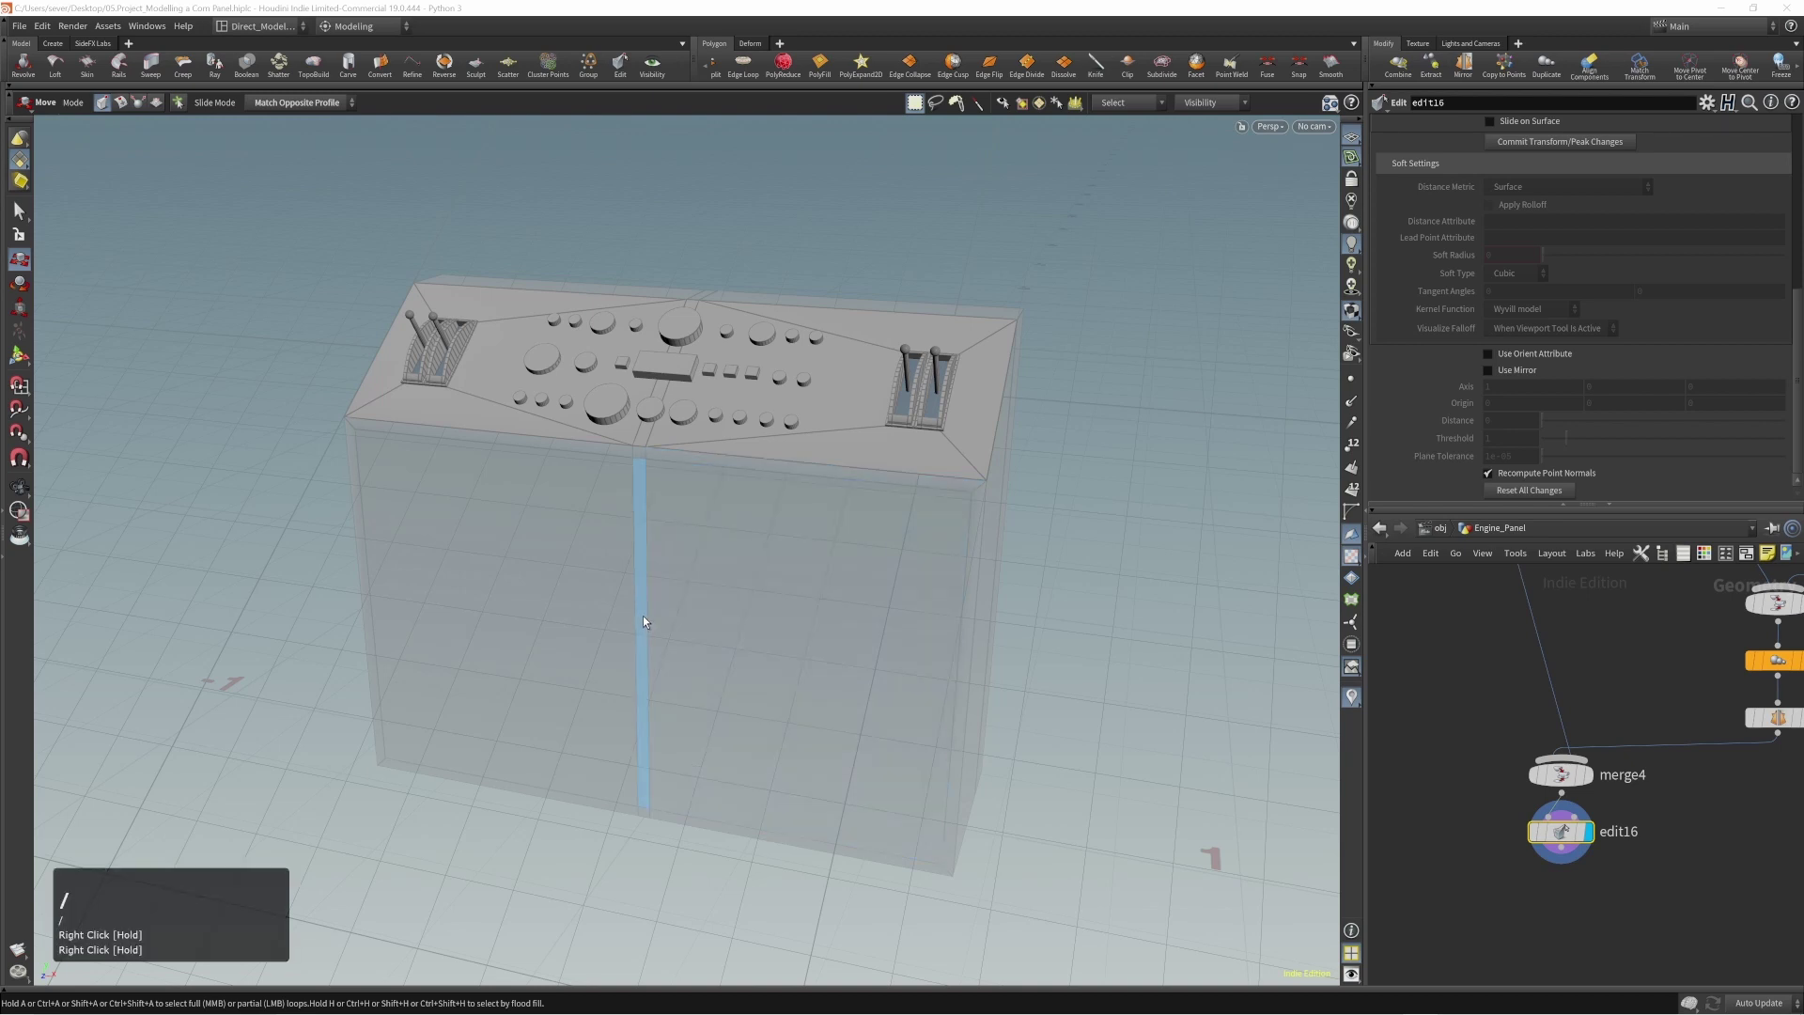
alt+drag(642, 616, 644, 635)
key(slash)
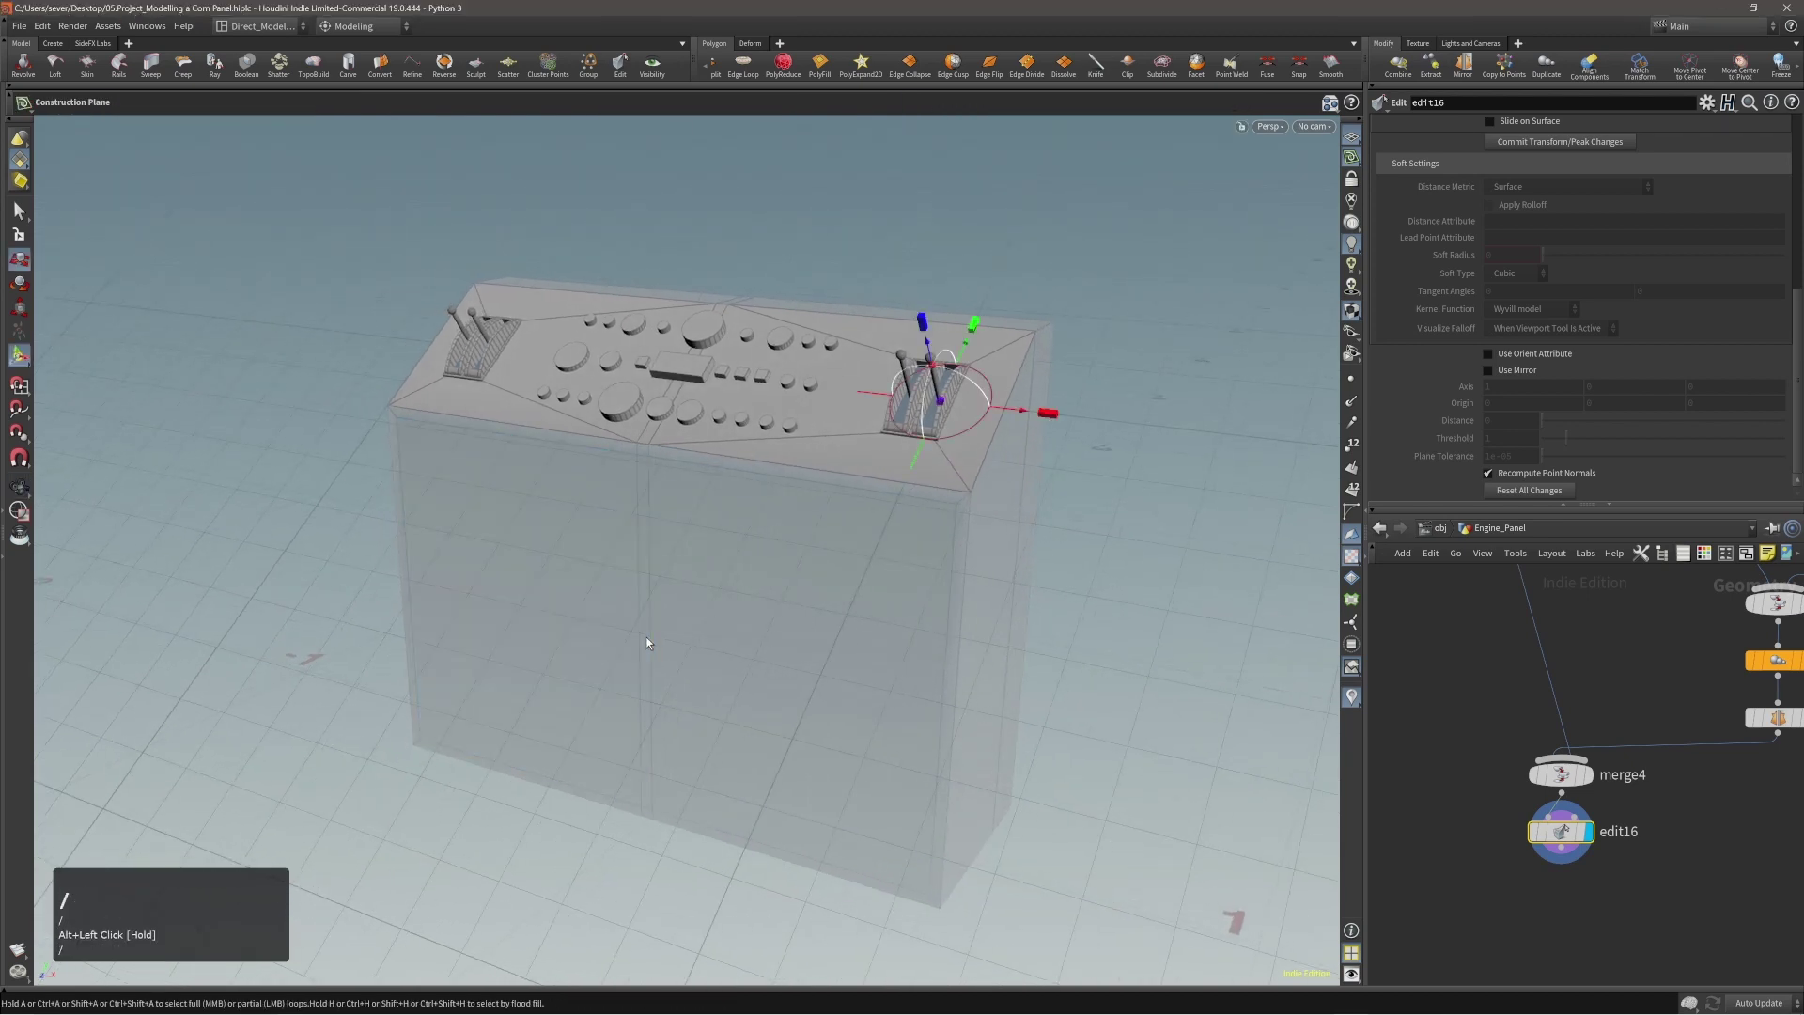
click(645, 645)
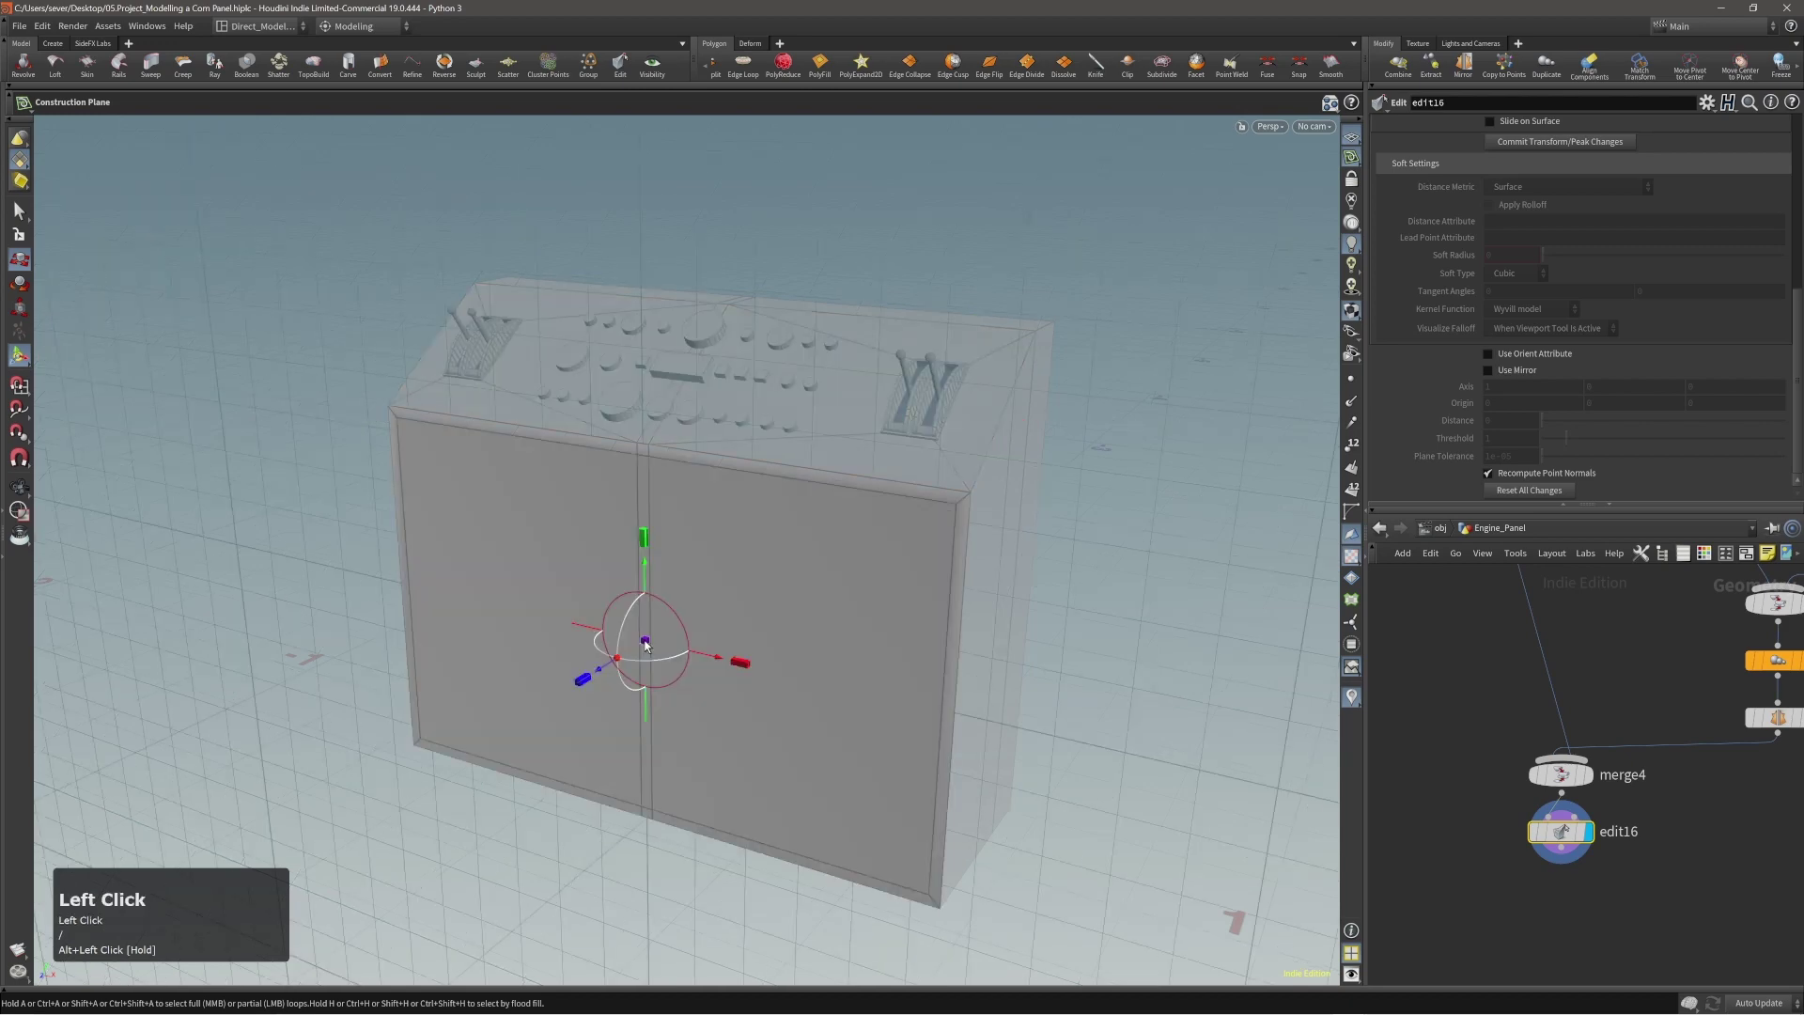
key(slash)
Create a polygon tube on the construction plane between the doors, with X Axis orientation, radius about 0.019 and height about 0.039.
mouse_move(622, 611)
alt+right_down()
mouse_move(717, 584)
mouse_move(612, 604)
alt+right_up()
key(c)
click(656, 618)
click(645, 620)
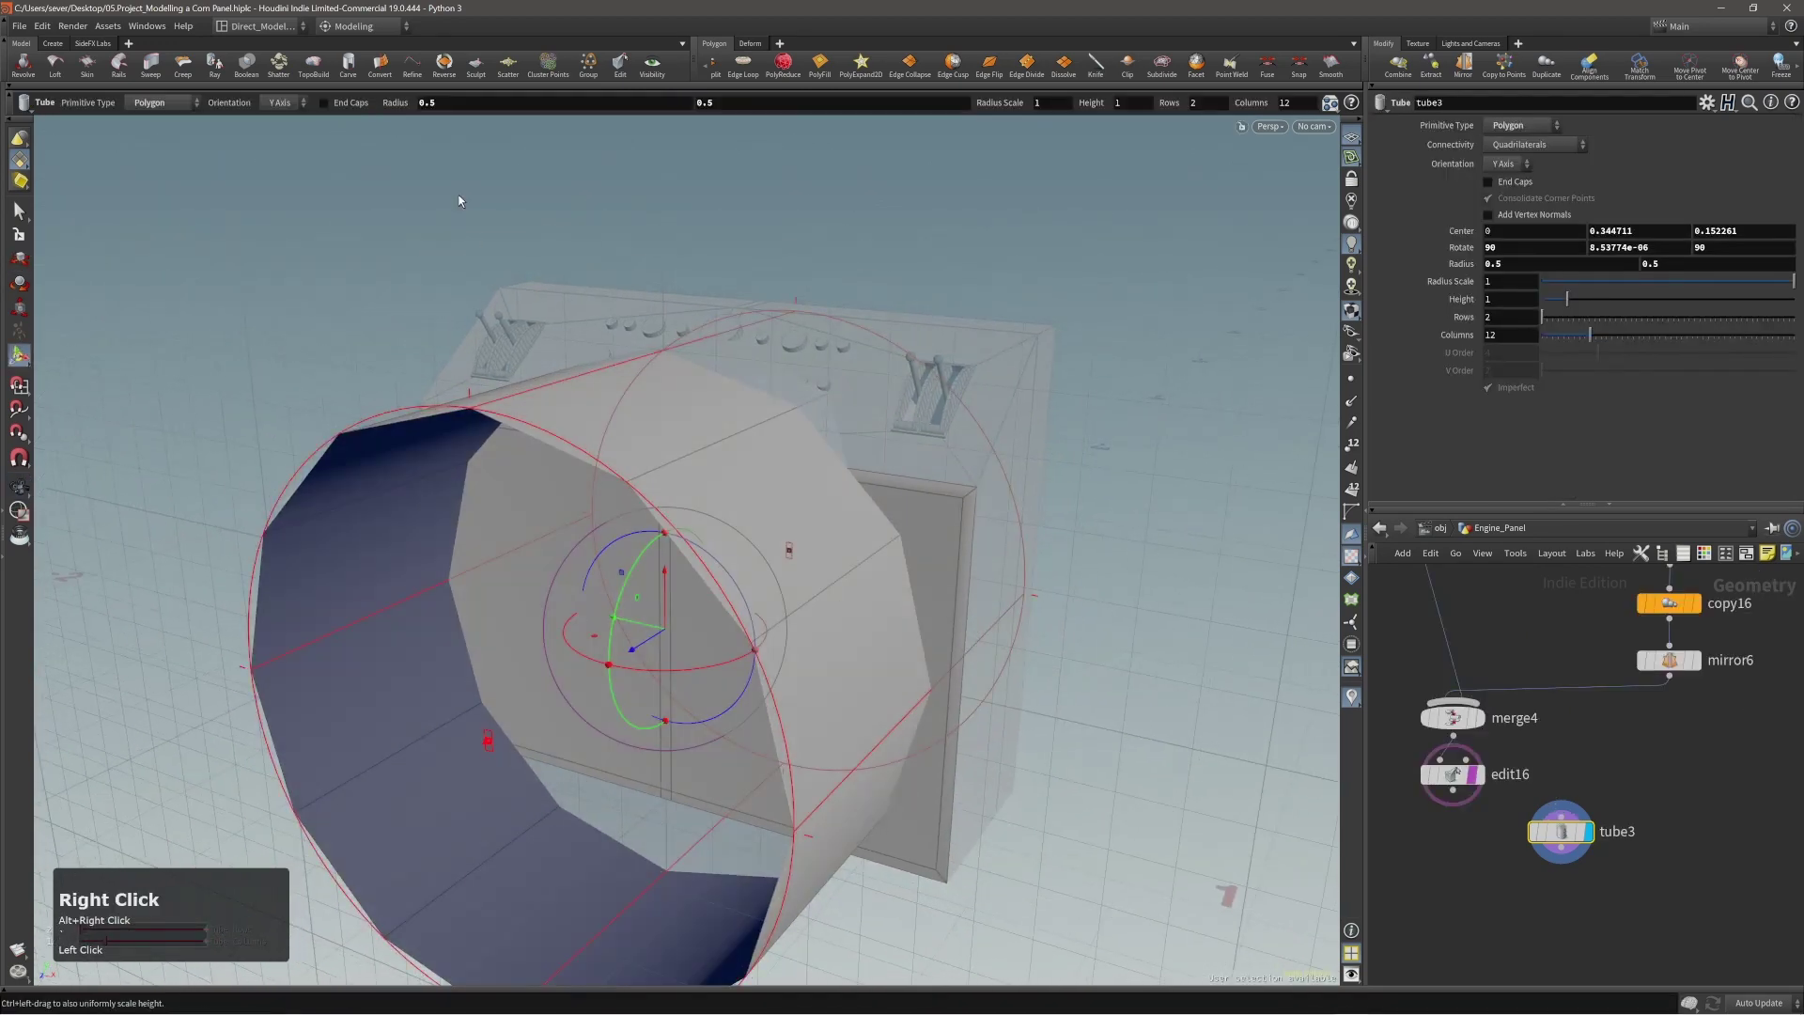
drag(282, 155, 278, 124)
alt+right_drag(666, 394, 627, 406)
alt+drag(636, 427, 677, 524)
mouse_move(678, 462)
alt+mouse_down()
mouse_move(787, 602)
mouse_move(673, 483)
alt+mouse_up()
key(Escape)
alt+right_drag(673, 483, 804, 449)
key(Return)
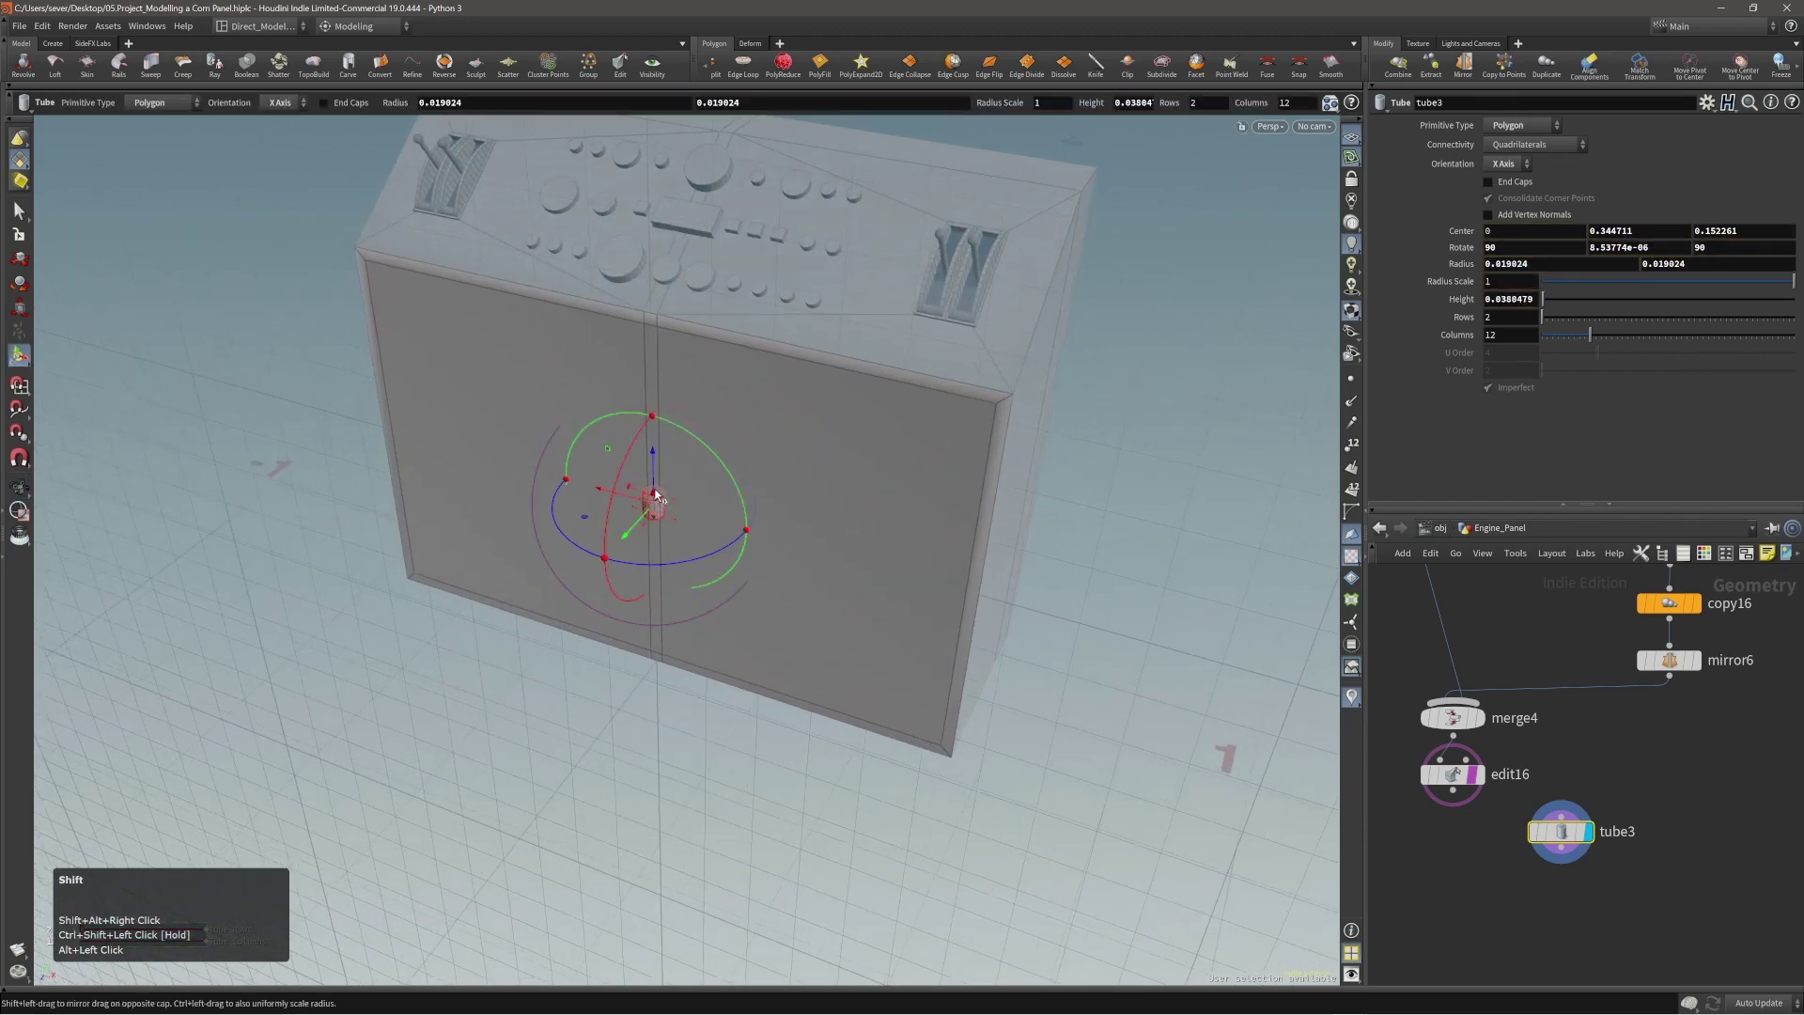
Stretch the tube along the door seam to a height of about 0.633 and thin its radius to about 0.0086.
shift+drag(652, 497, 651, 327)
alt+right_drag(658, 331, 830, 345)
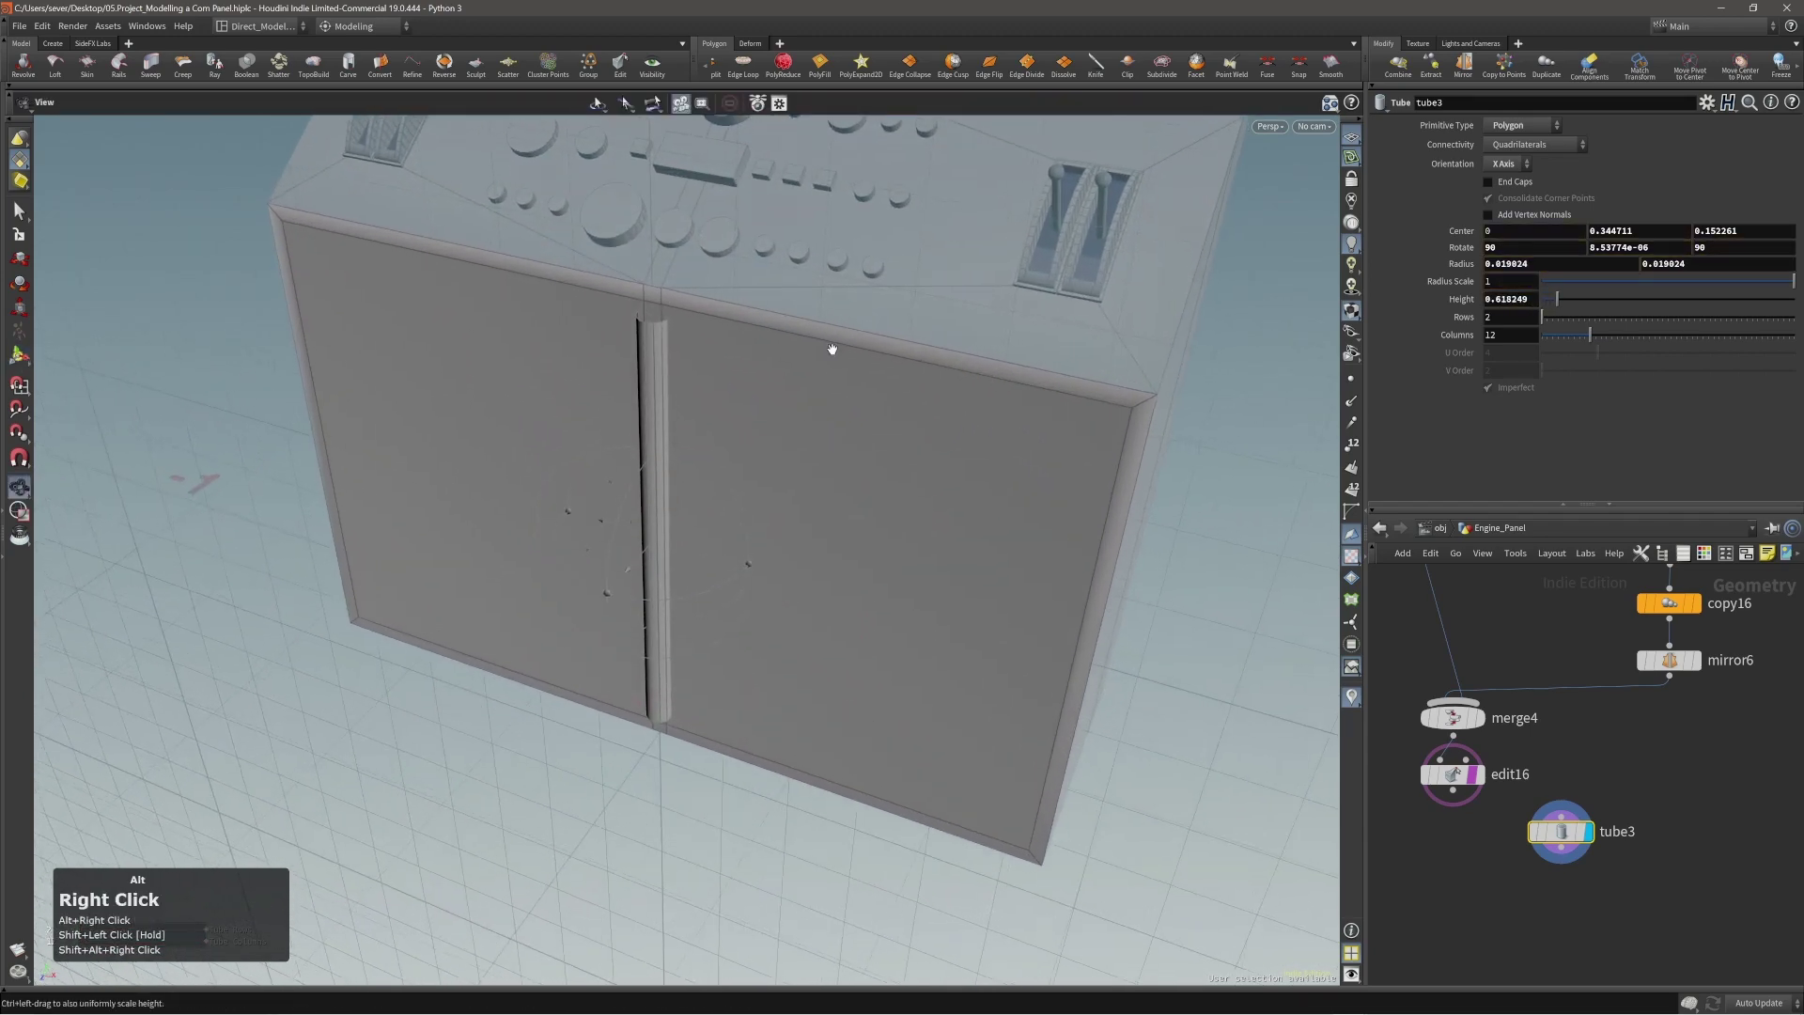
alt+drag(829, 346, 665, 487)
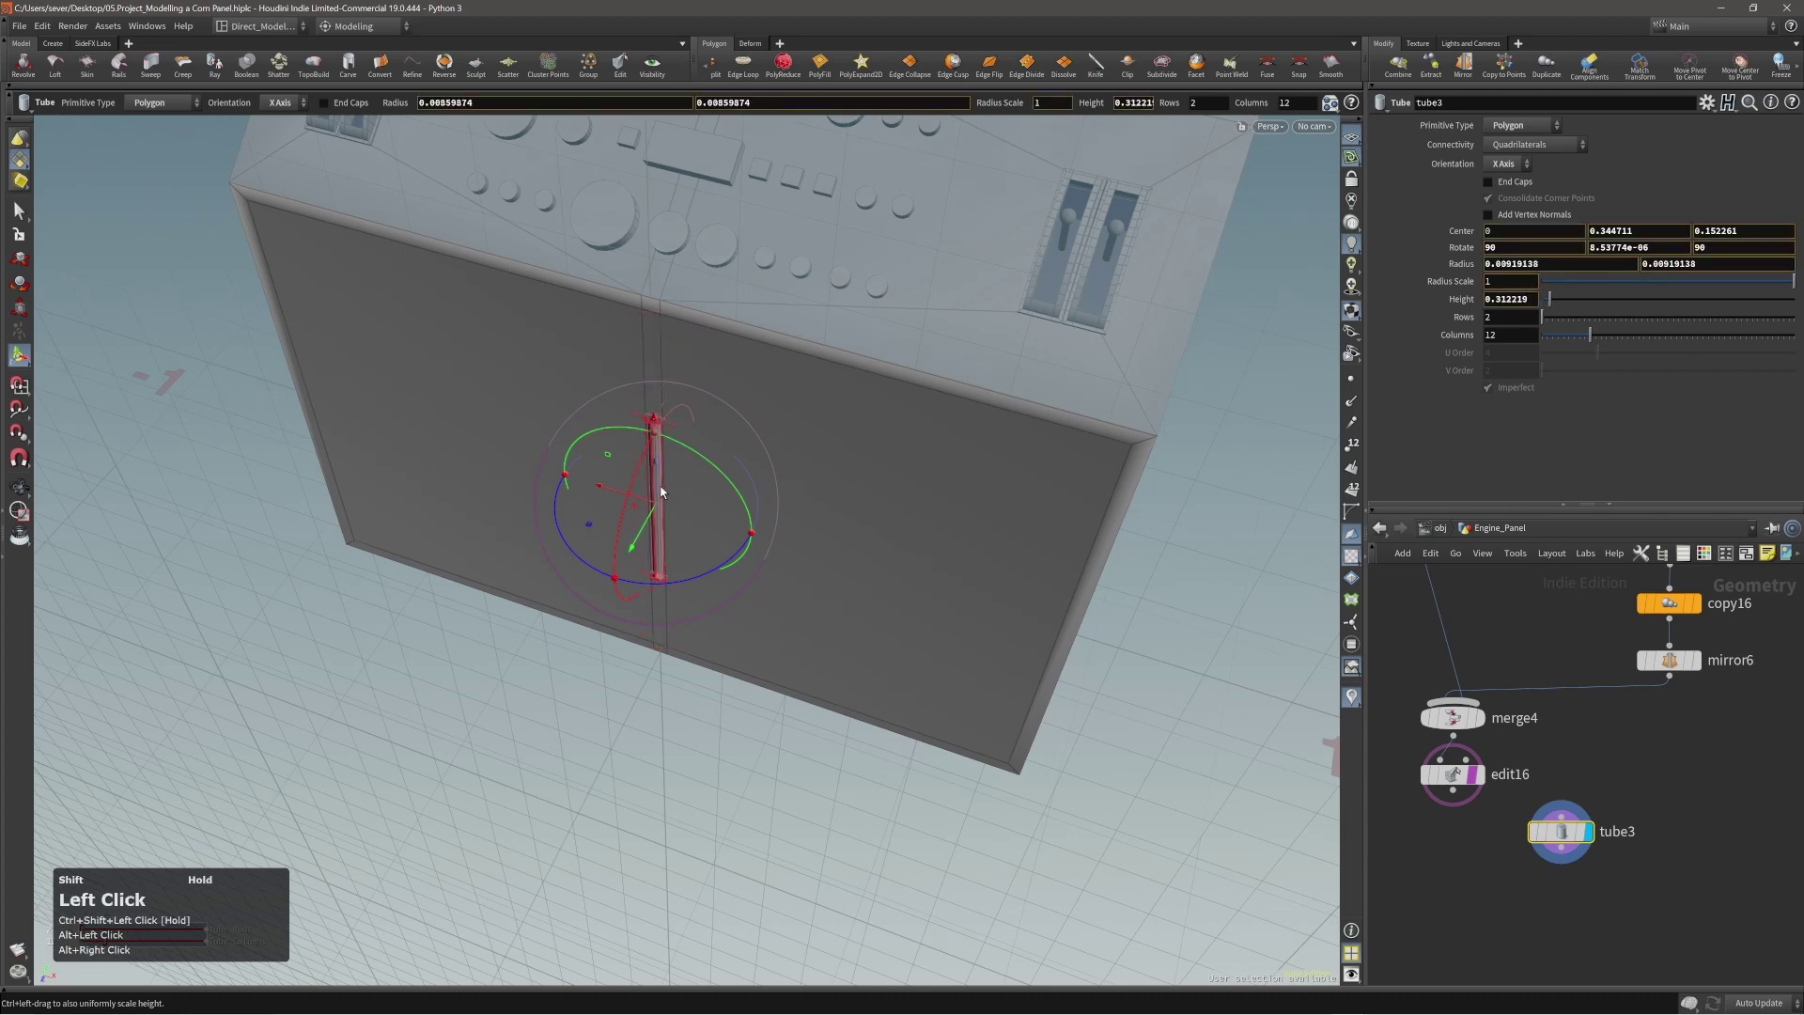
alt+right_drag(666, 488, 671, 420)
mouse_move(671, 420)
mouse_down()
mouse_move(670, 301)
mouse_move(668, 339)
mouse_move(725, 370)
mouse_up()
key(ctrl+z)
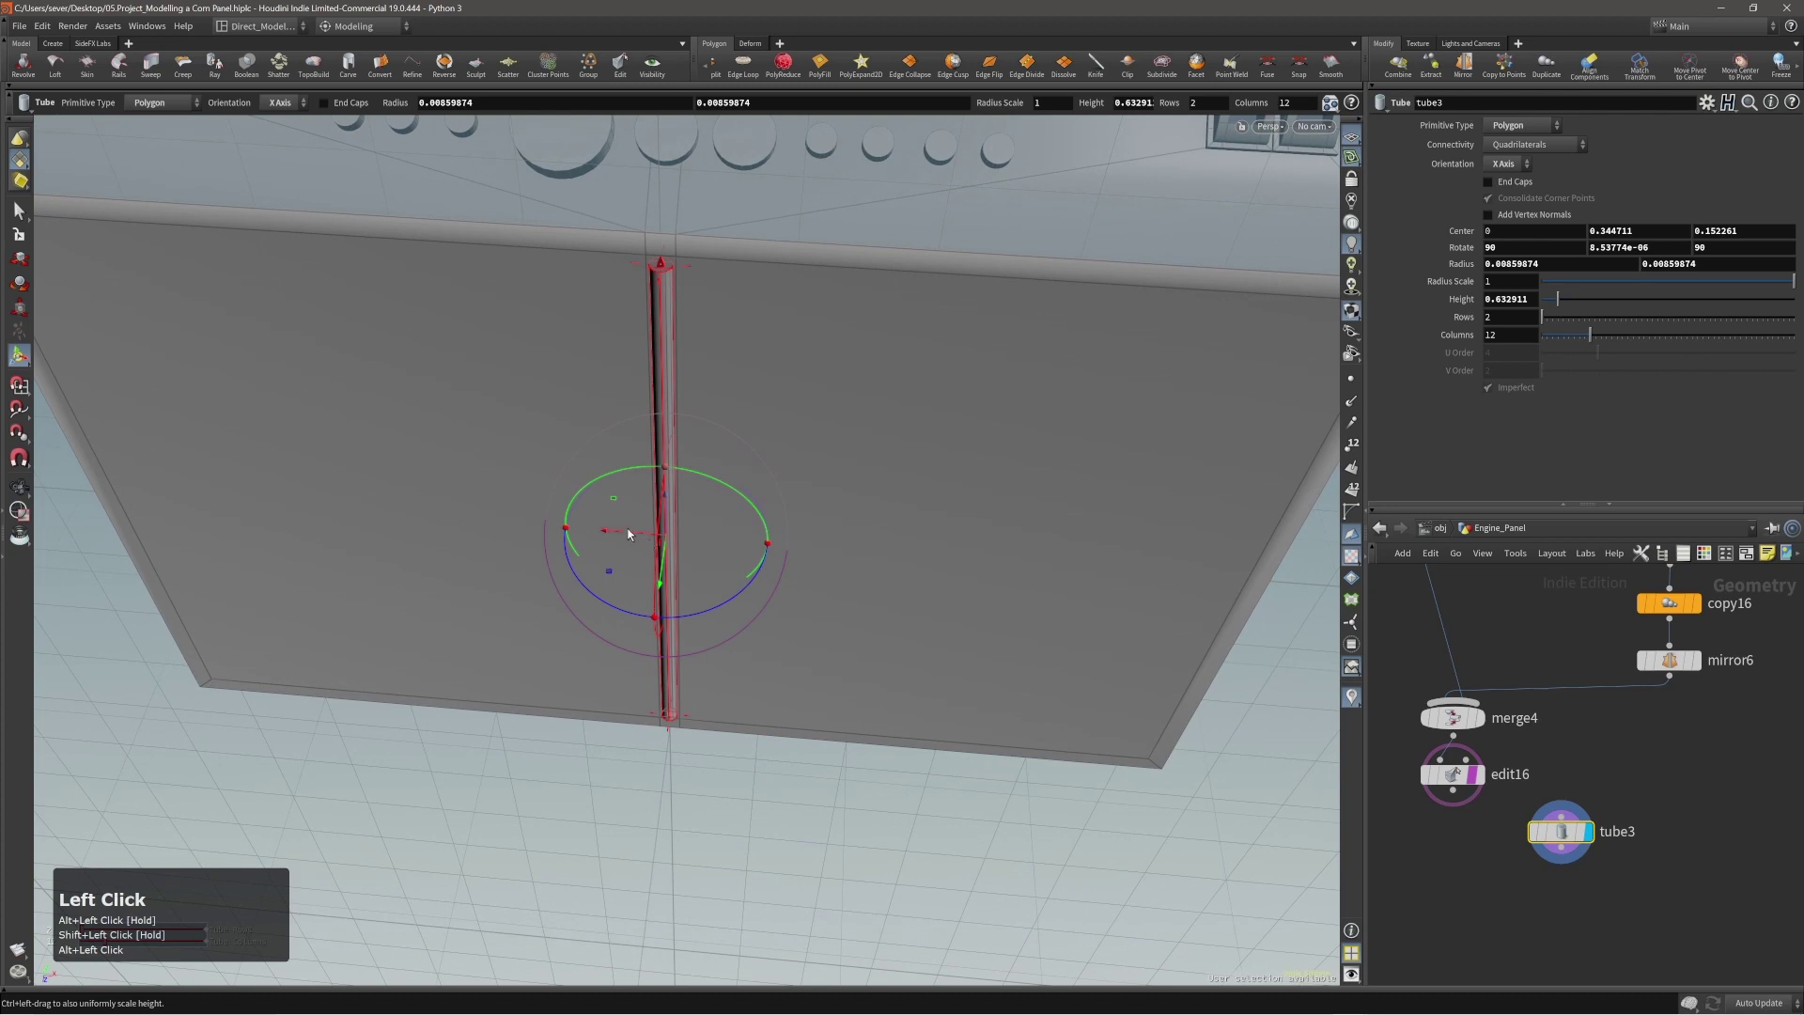
Shift the tube to about 0.0103 in X onto the door's edge, enable End Caps and set Rows to 3.
drag(623, 536, 635, 539)
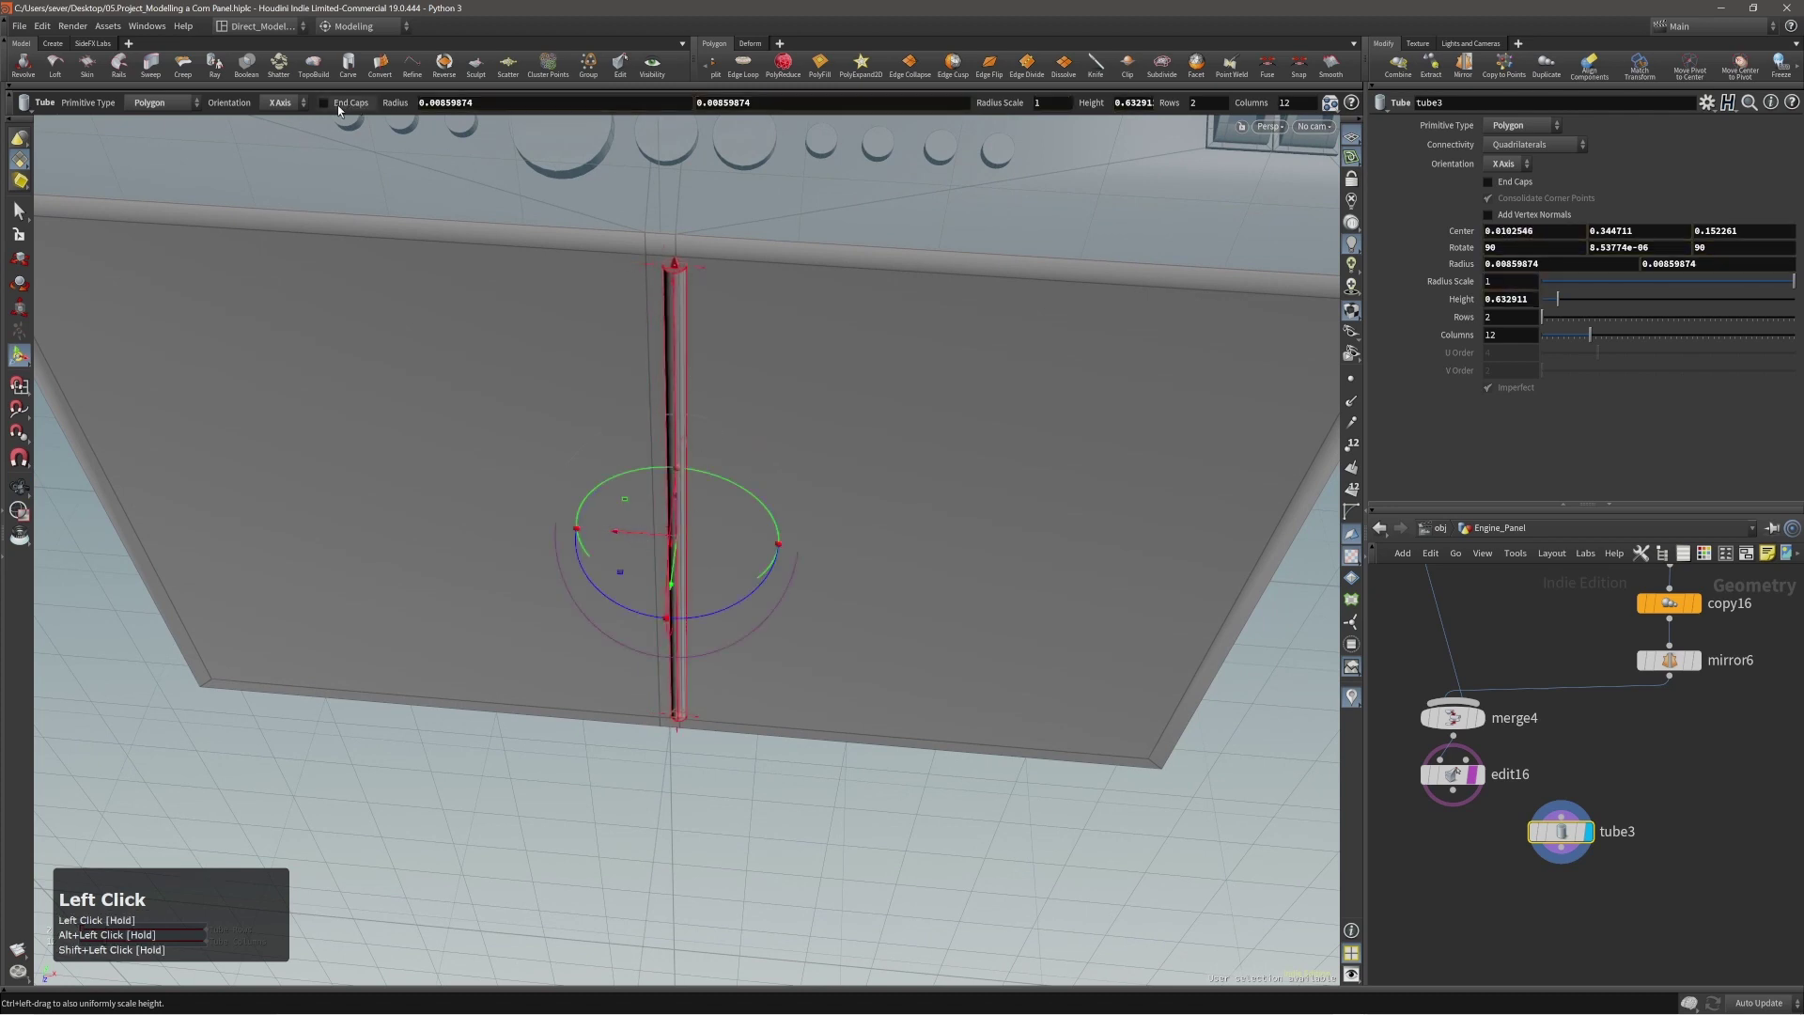
alt+right_drag(344, 151, 789, 398)
alt+drag(790, 399, 1126, 116)
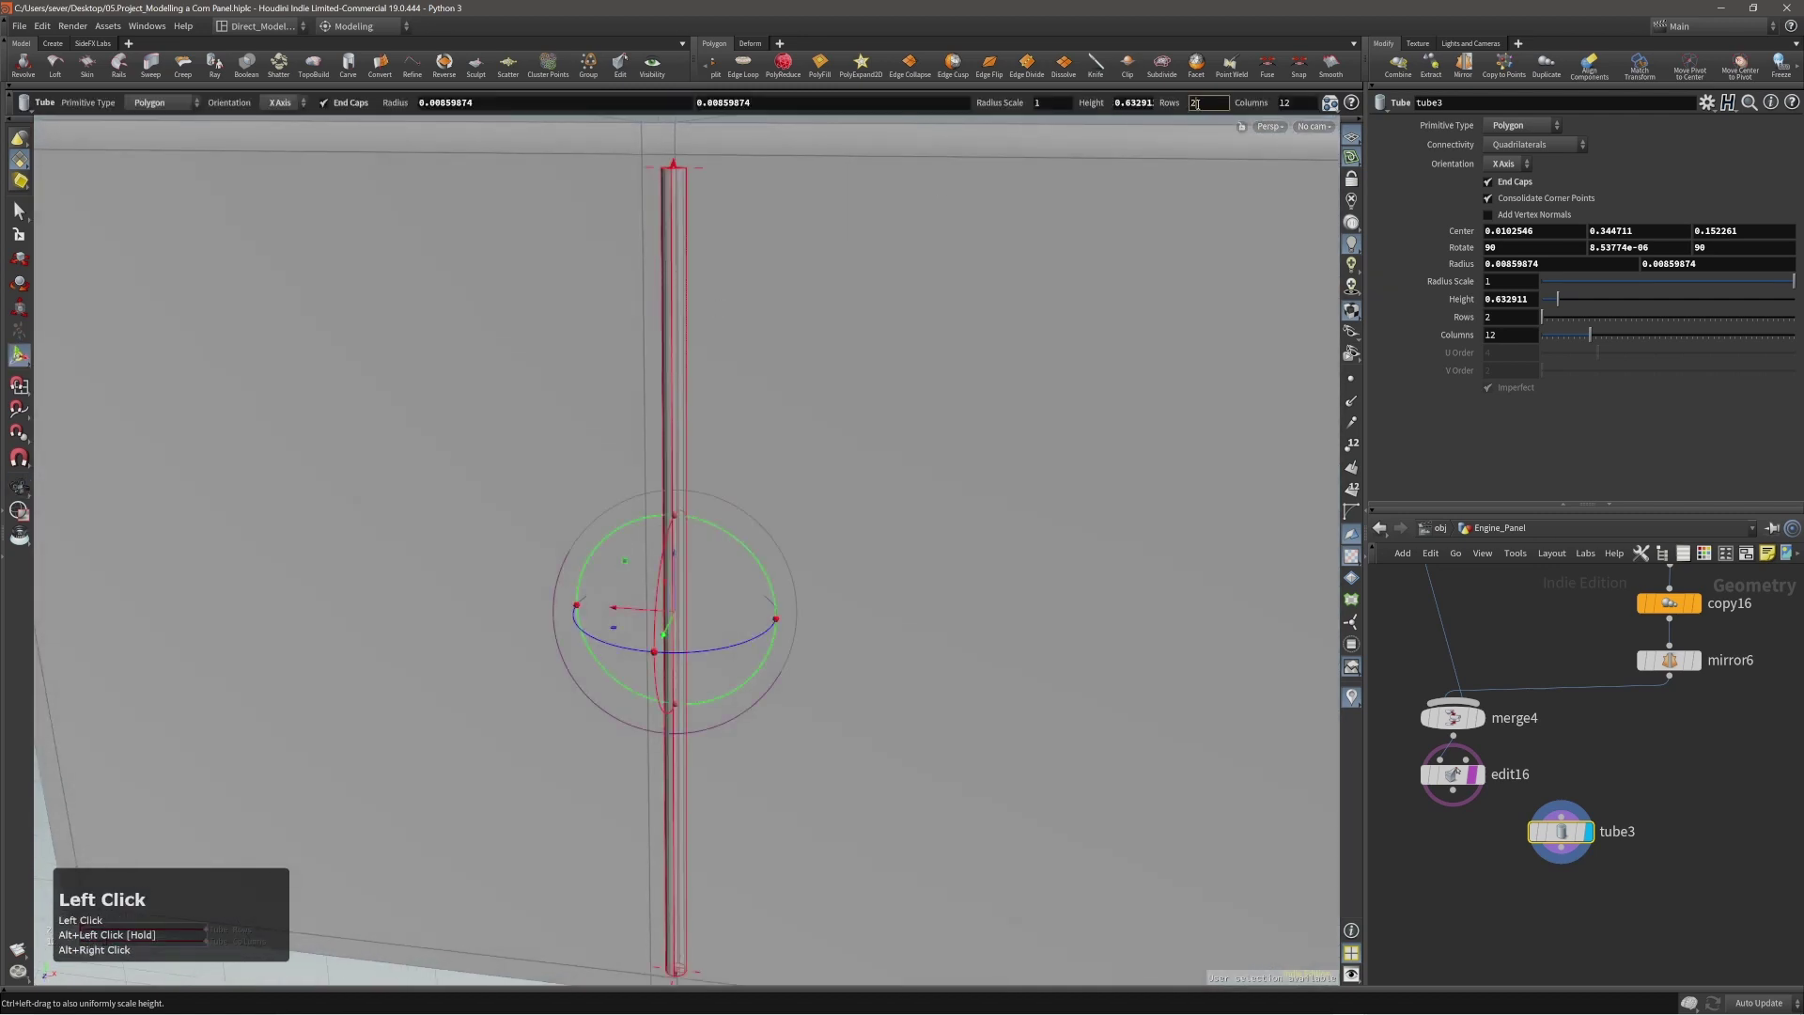
mouse_move(684, 645)
alt+mouse_down()
mouse_move(664, 644)
mouse_move(681, 617)
alt+mouse_up()
key(ctrl+z)
Split the tube into two end hinges by beveling its middle edge loop with PolyBevel, distance about 0.247 and fillet shape None.
key(2)
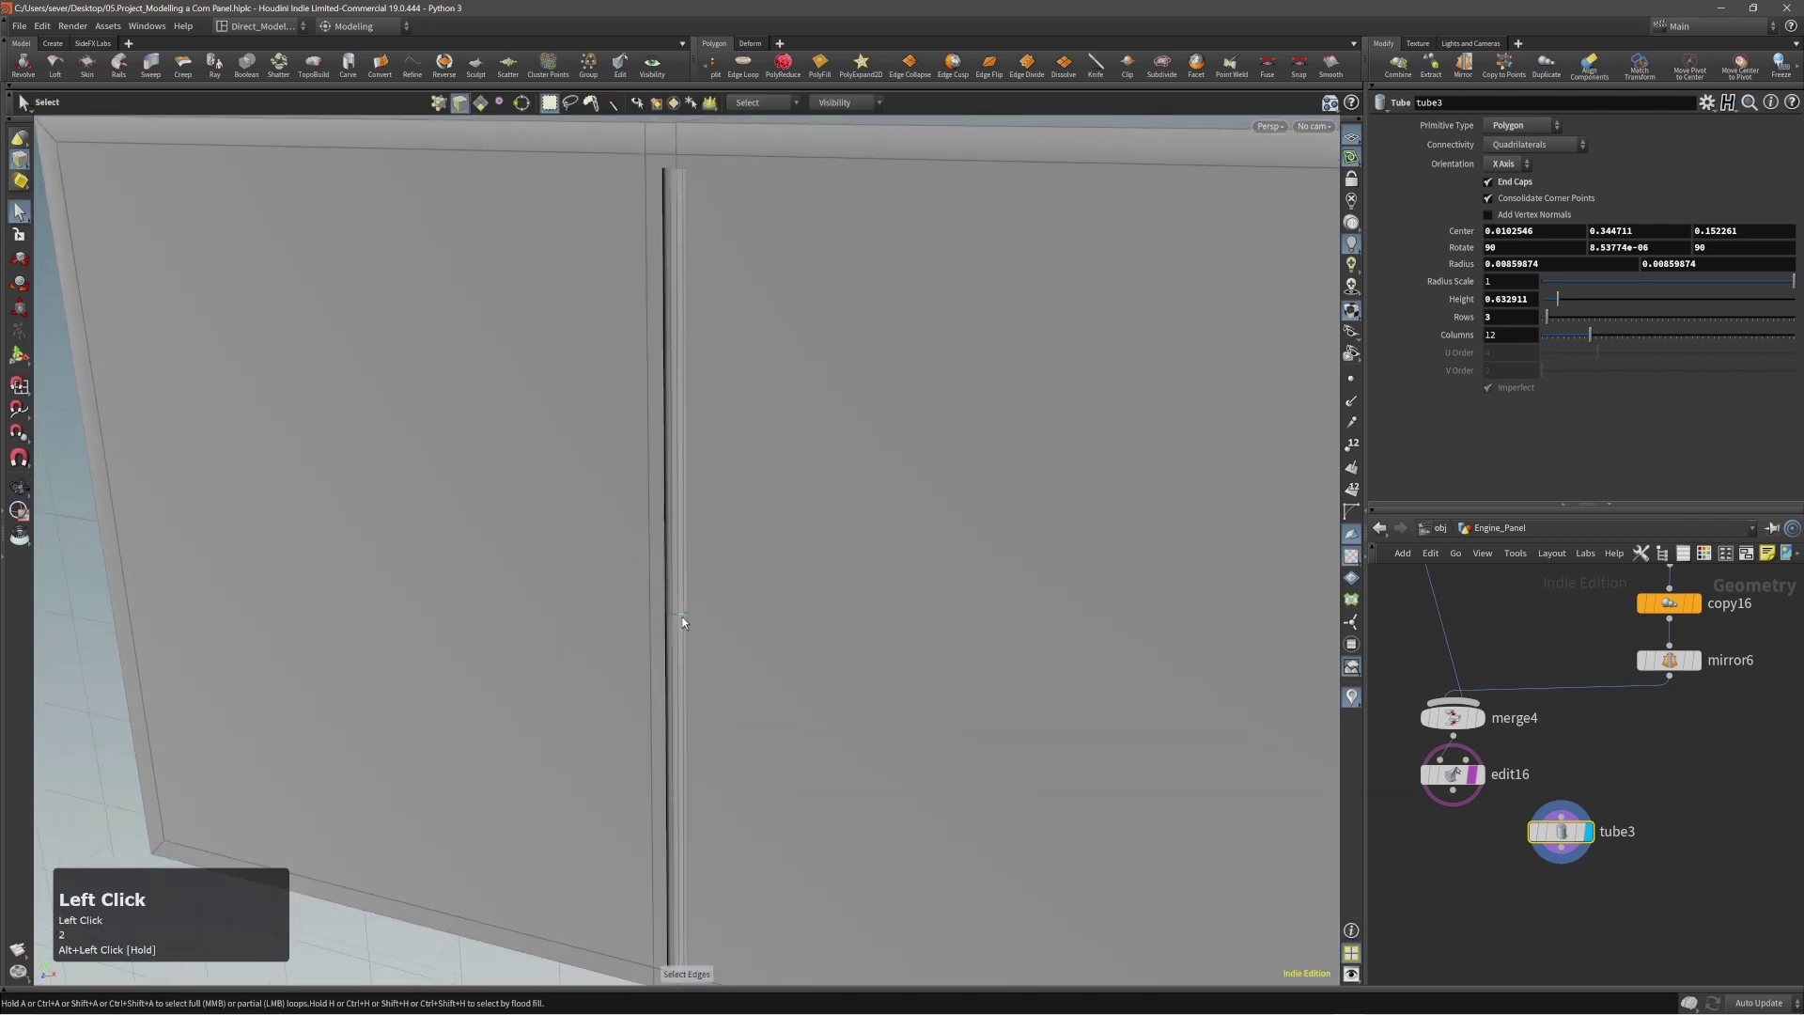
double_click(683, 618)
alt+middle_drag(685, 593, 682, 524)
alt+right_drag(682, 523, 671, 537)
alt+middle_drag(670, 536, 672, 553)
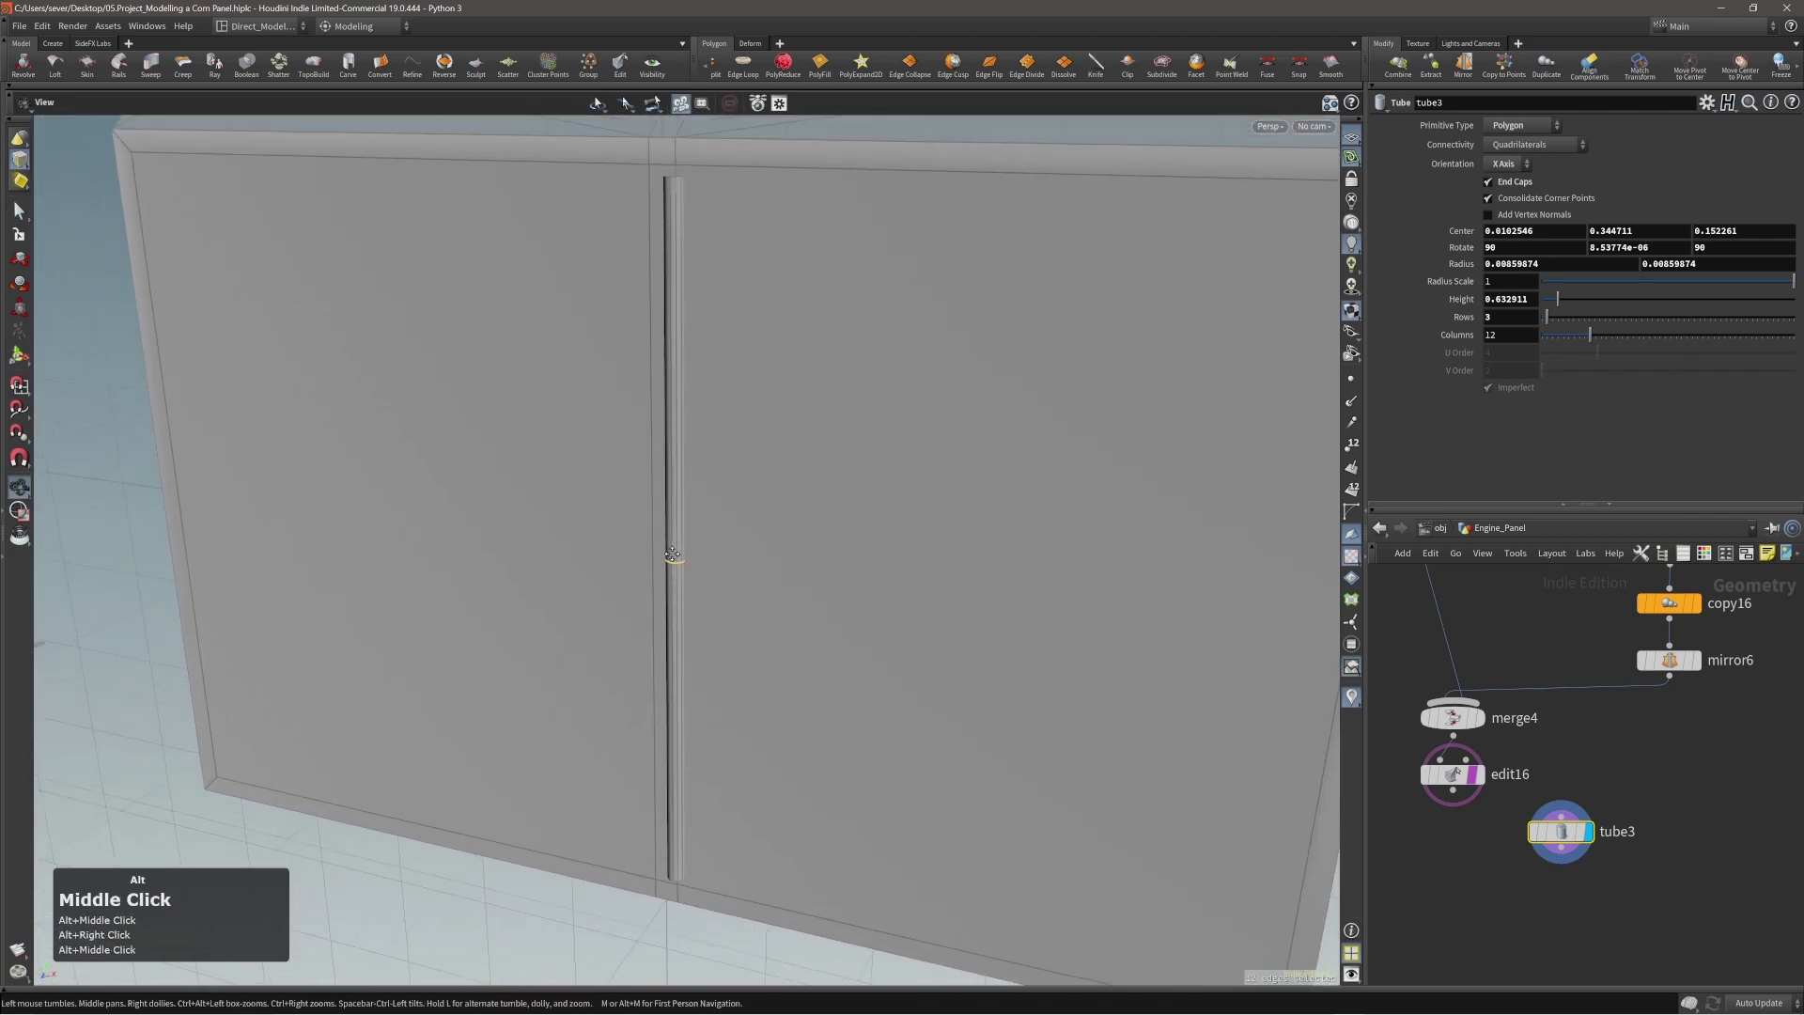
click(671, 553)
key(c)
click(691, 545)
click(701, 546)
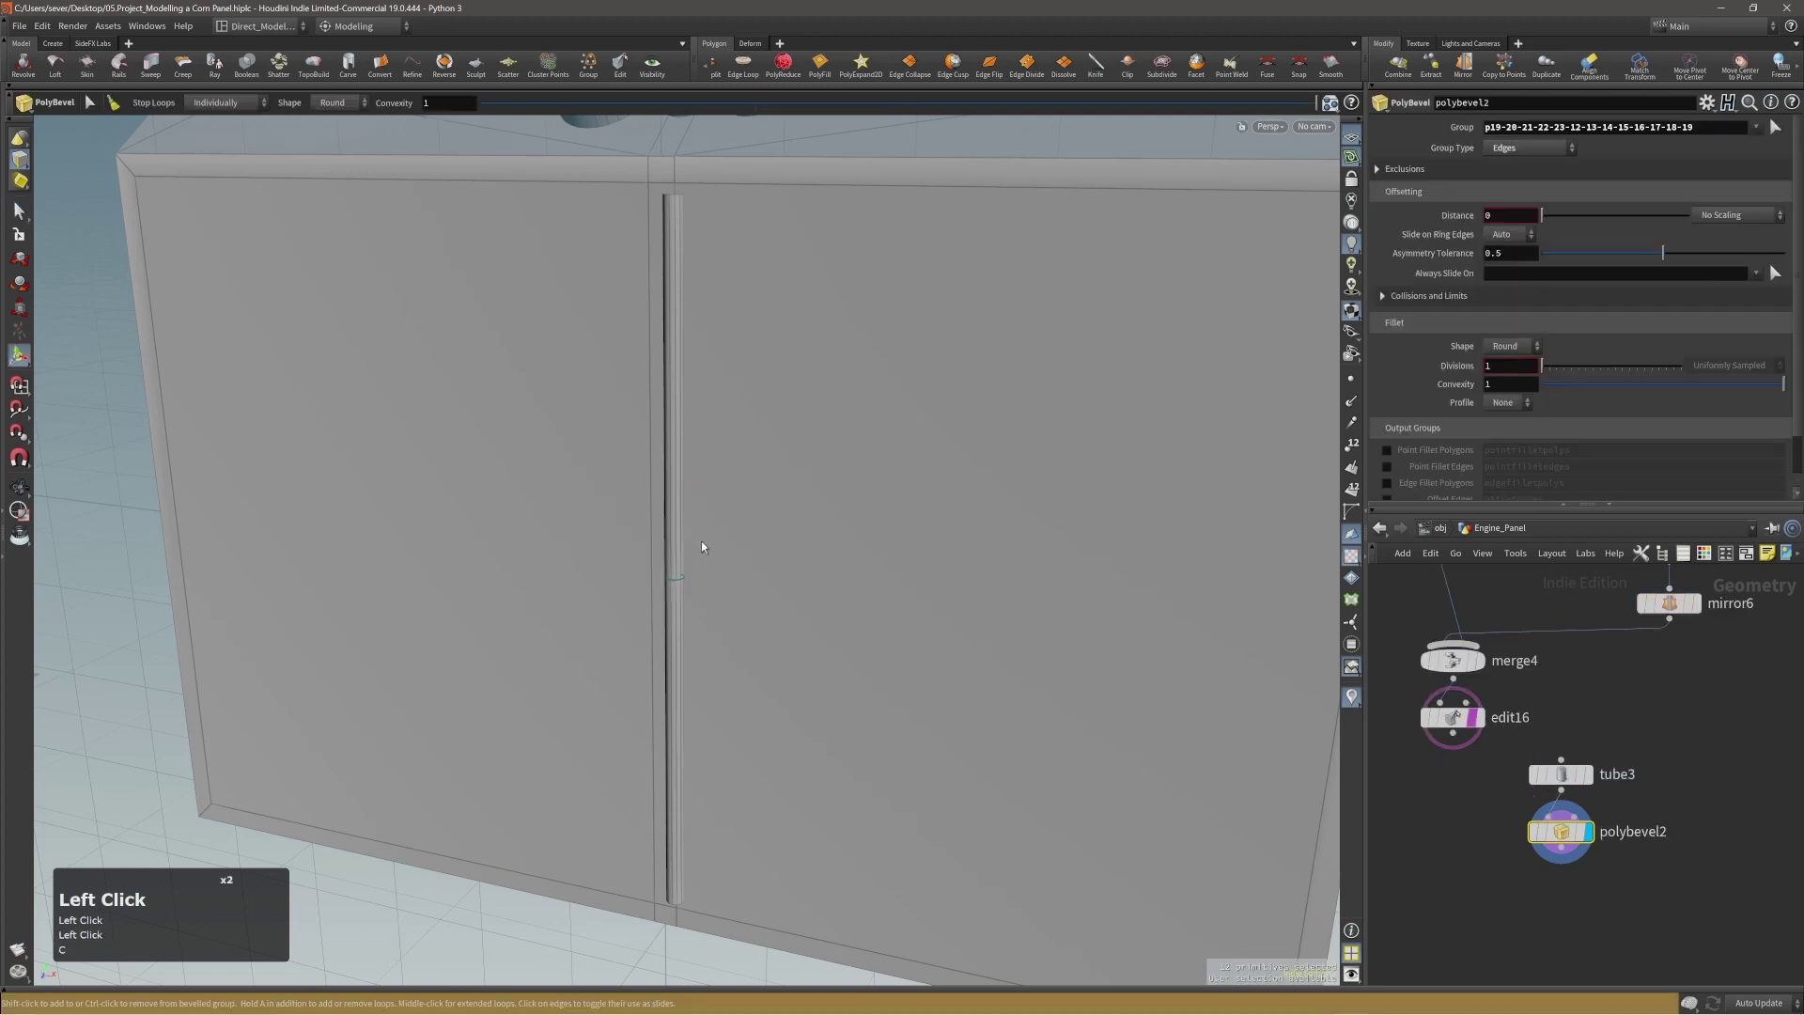
drag(949, 556, 971, 558)
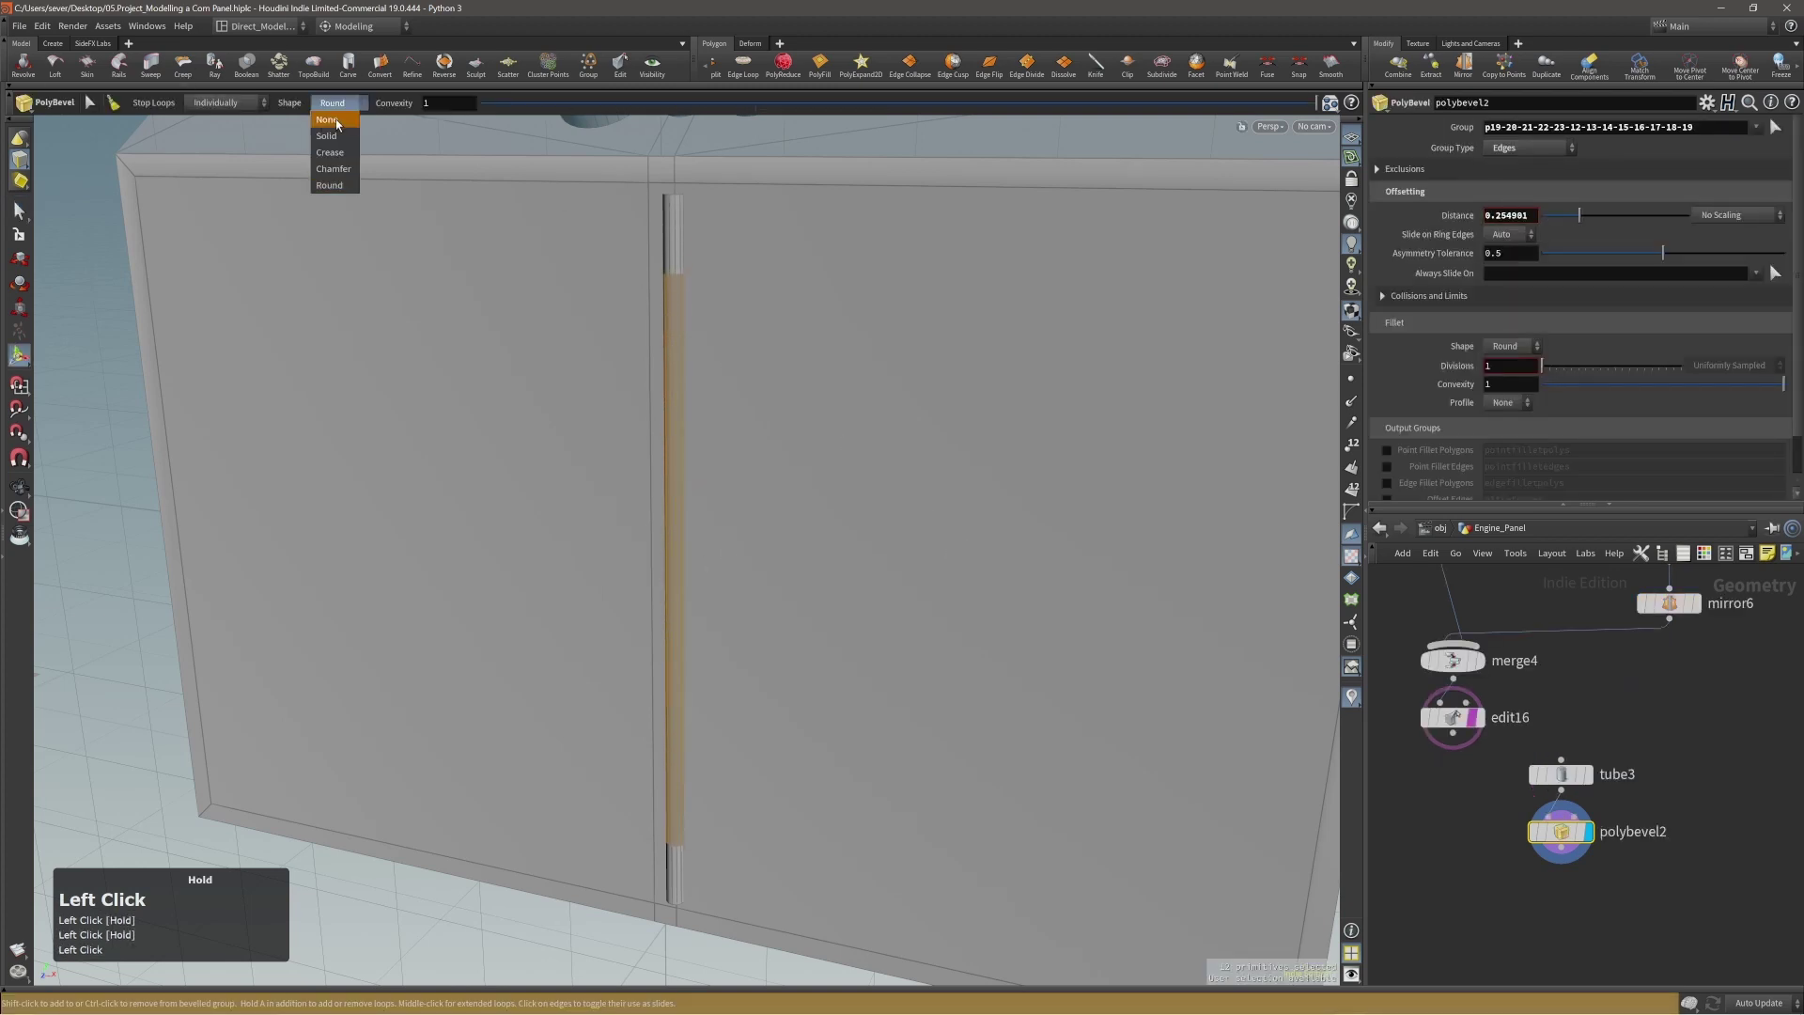
alt+drag(689, 274, 775, 443)
Cap the open inner ends of both hinges with PolyFill in Single Polygon mode.
key(2)
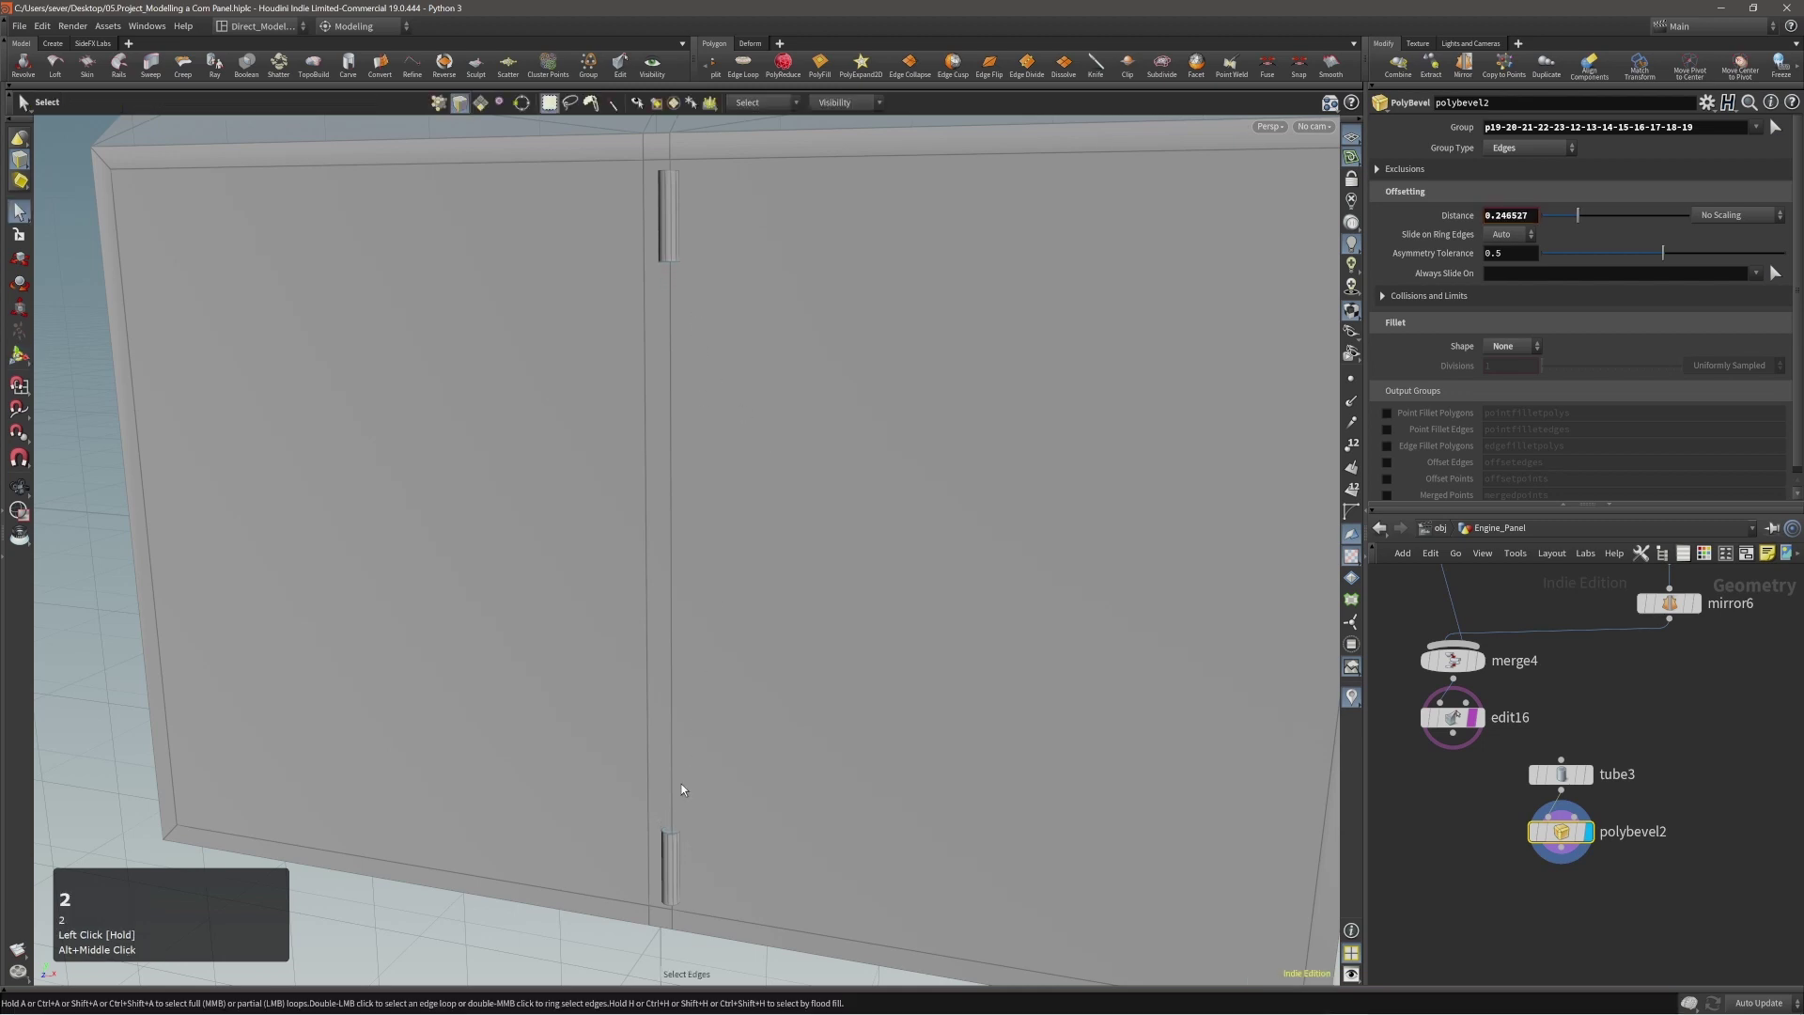
click(674, 835)
alt+drag(780, 658, 662, 261)
alt+right_drag(661, 261, 809, 238)
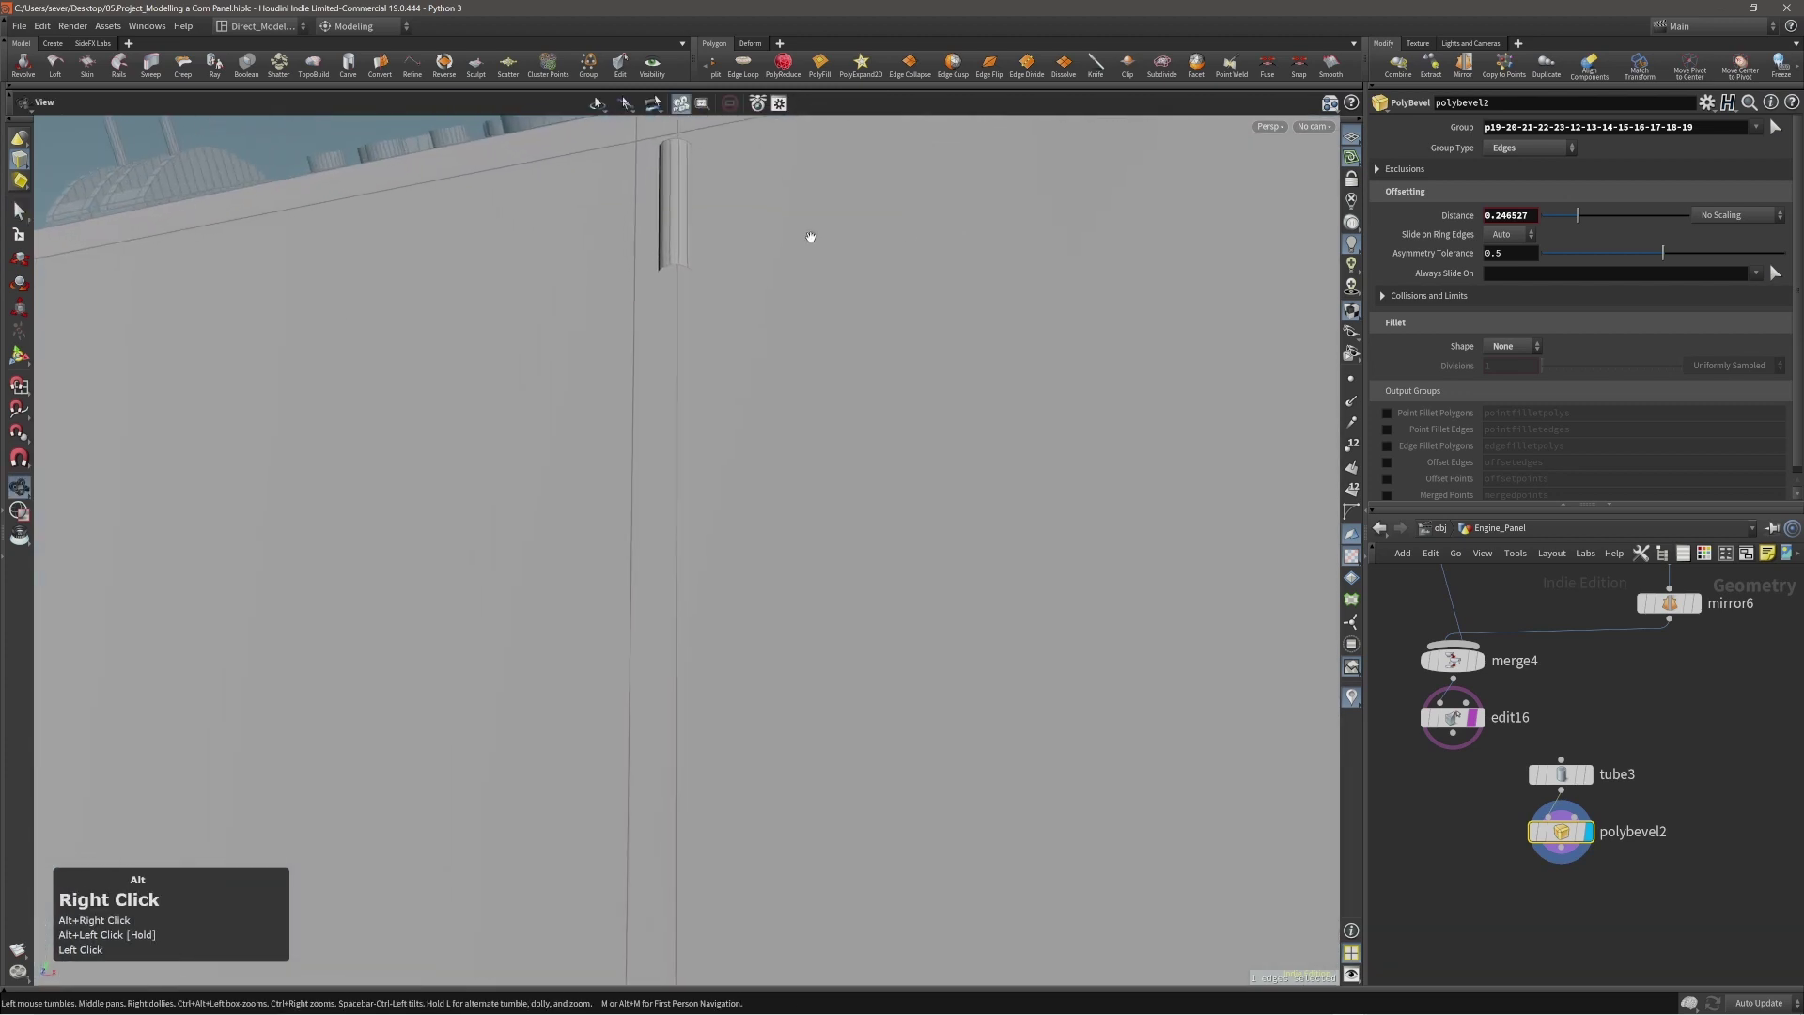
key(c)
click(684, 258)
alt+right_drag(685, 258, 626, 257)
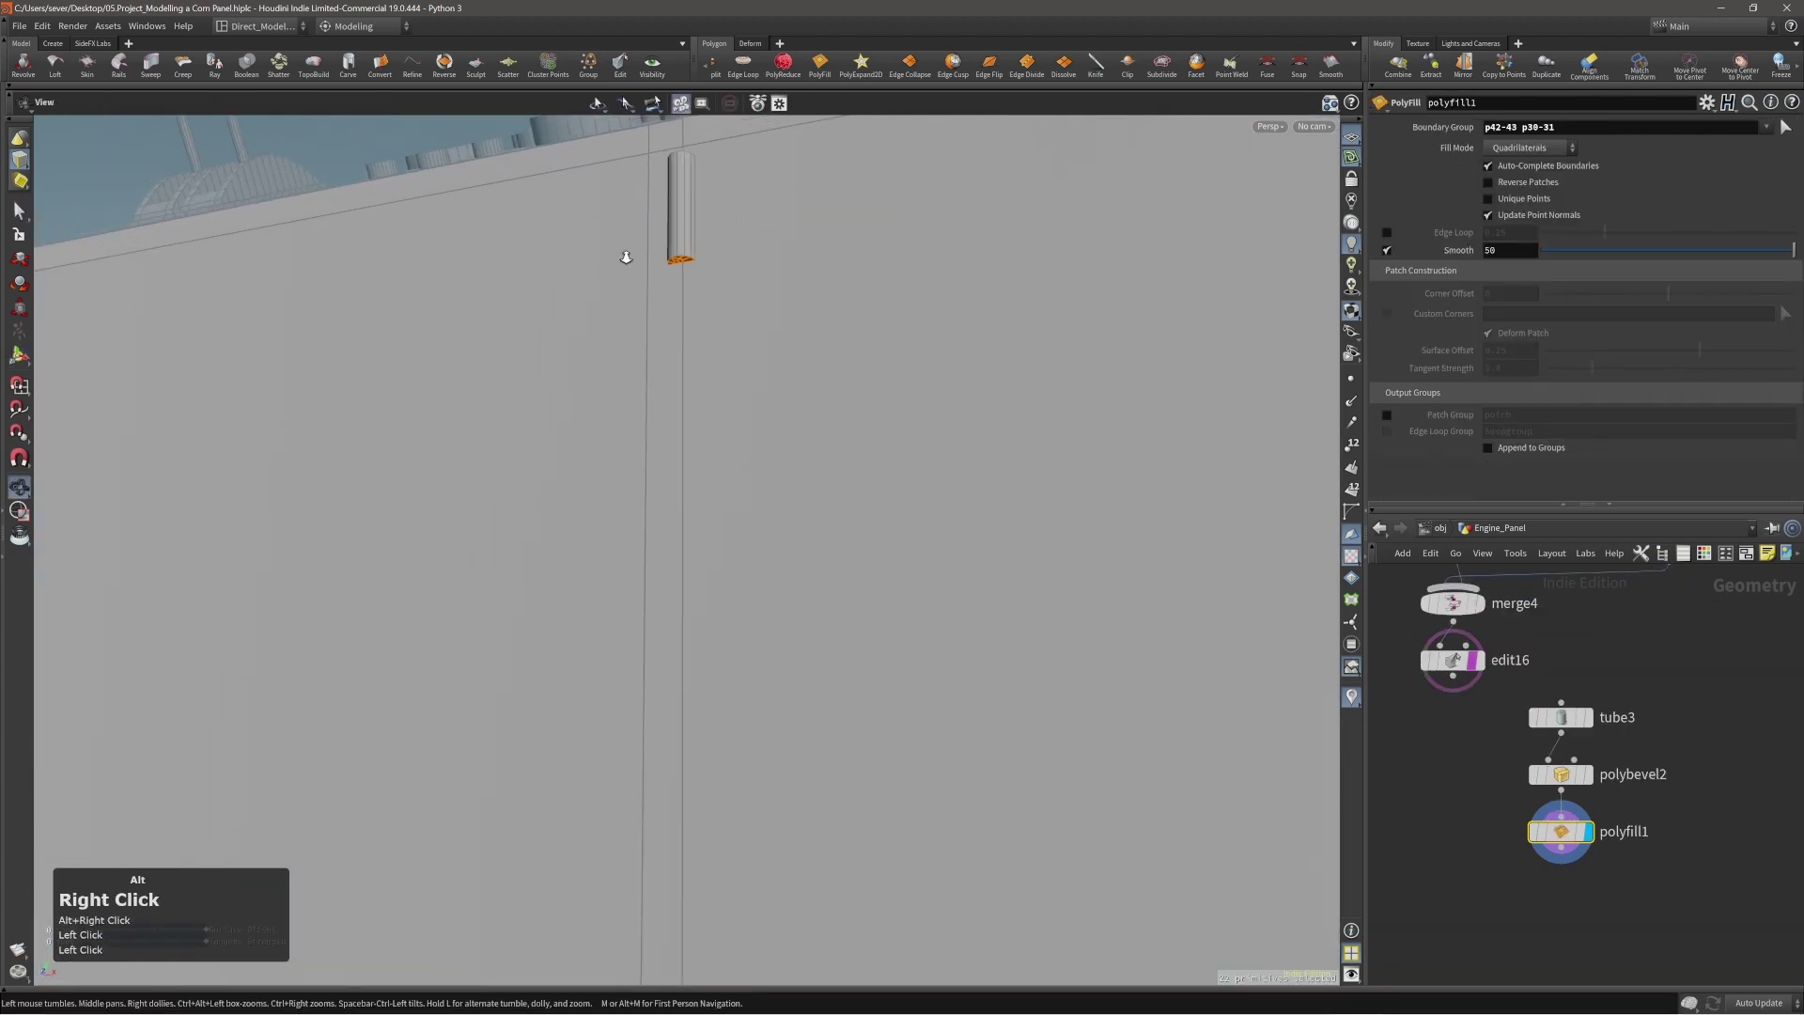
key(Return)
click(1530, 148)
click(1530, 165)
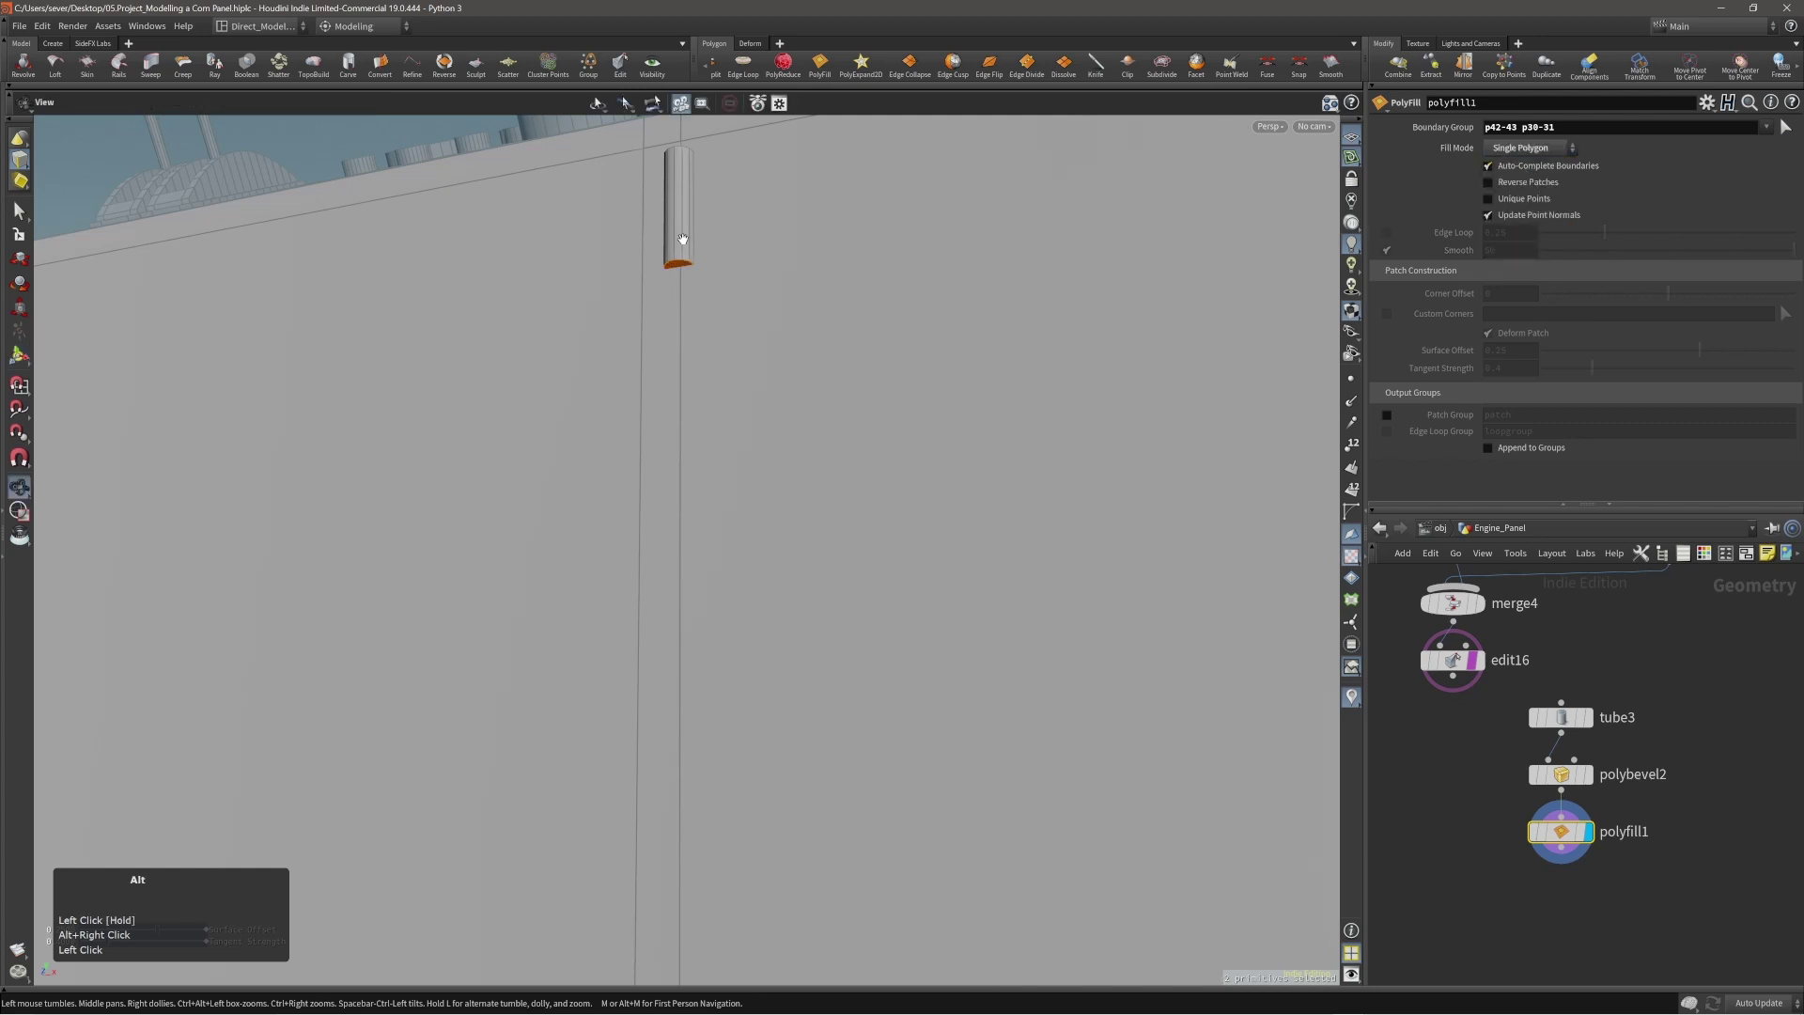
Select the top and bottom cap faces of both hinges and bevel them with PolyBevel by about 0.002.
alt+drag(683, 239, 712, 513)
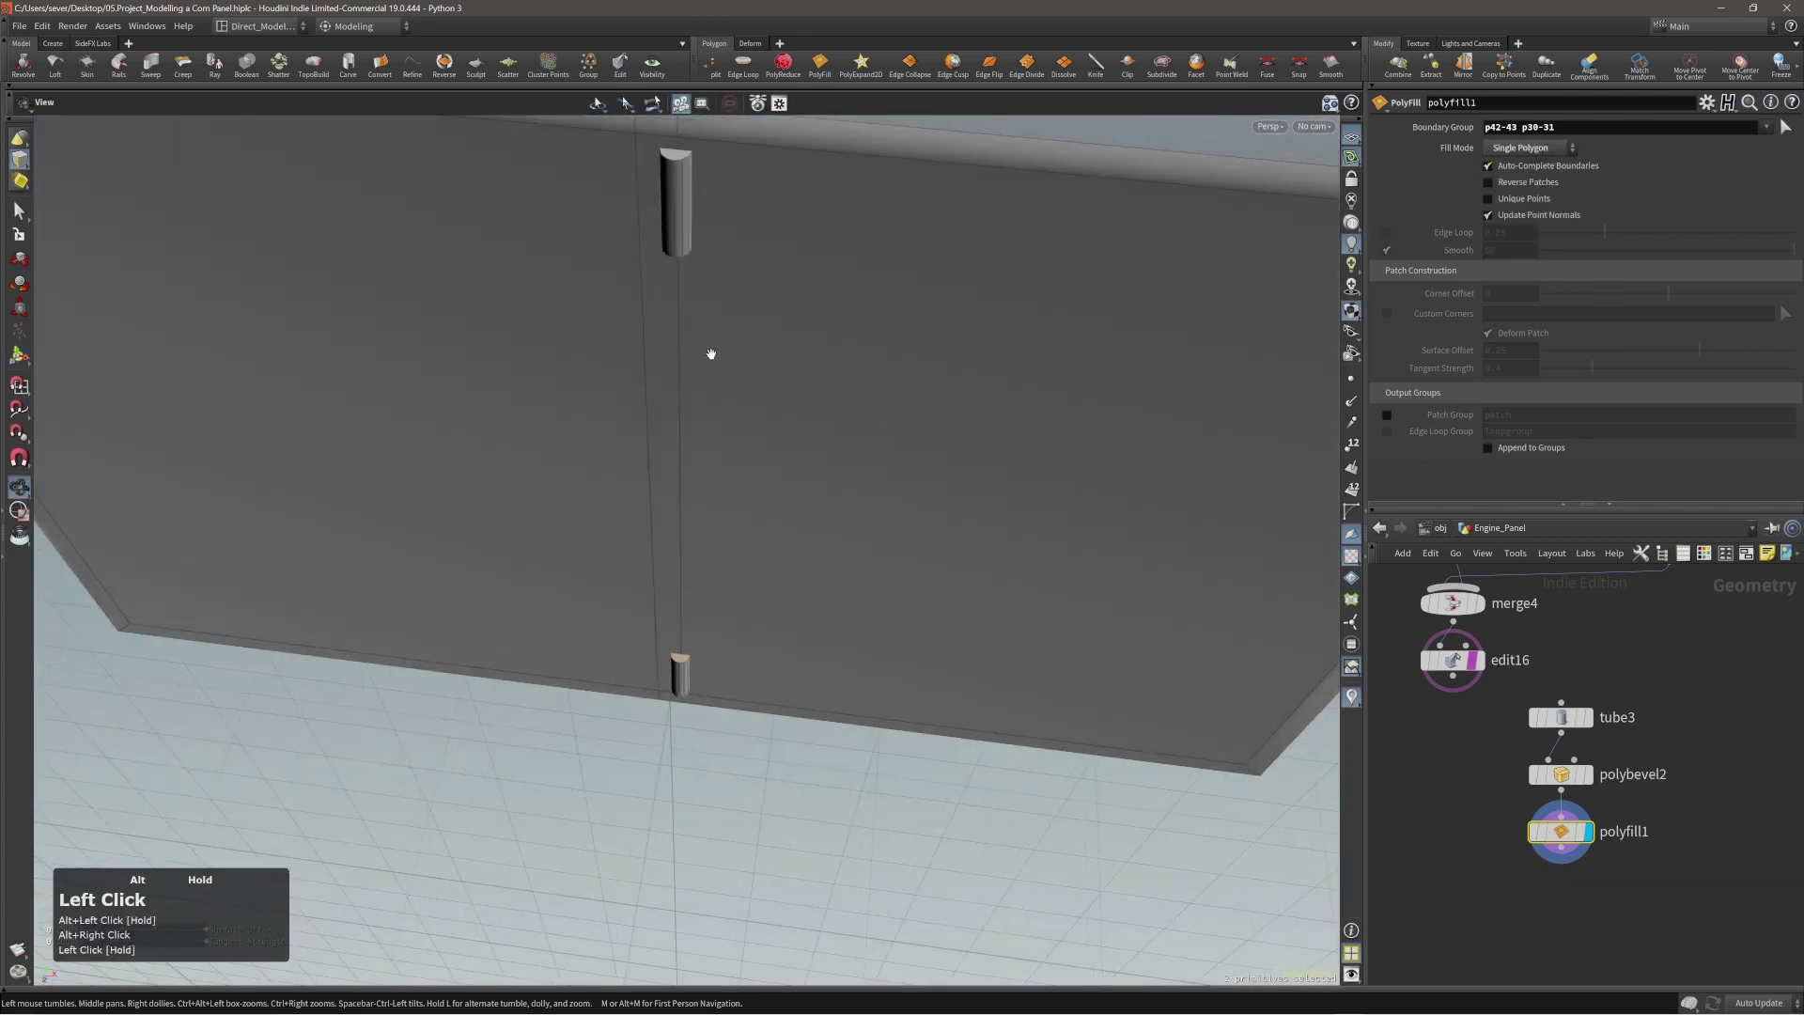
key(s)
click(680, 183)
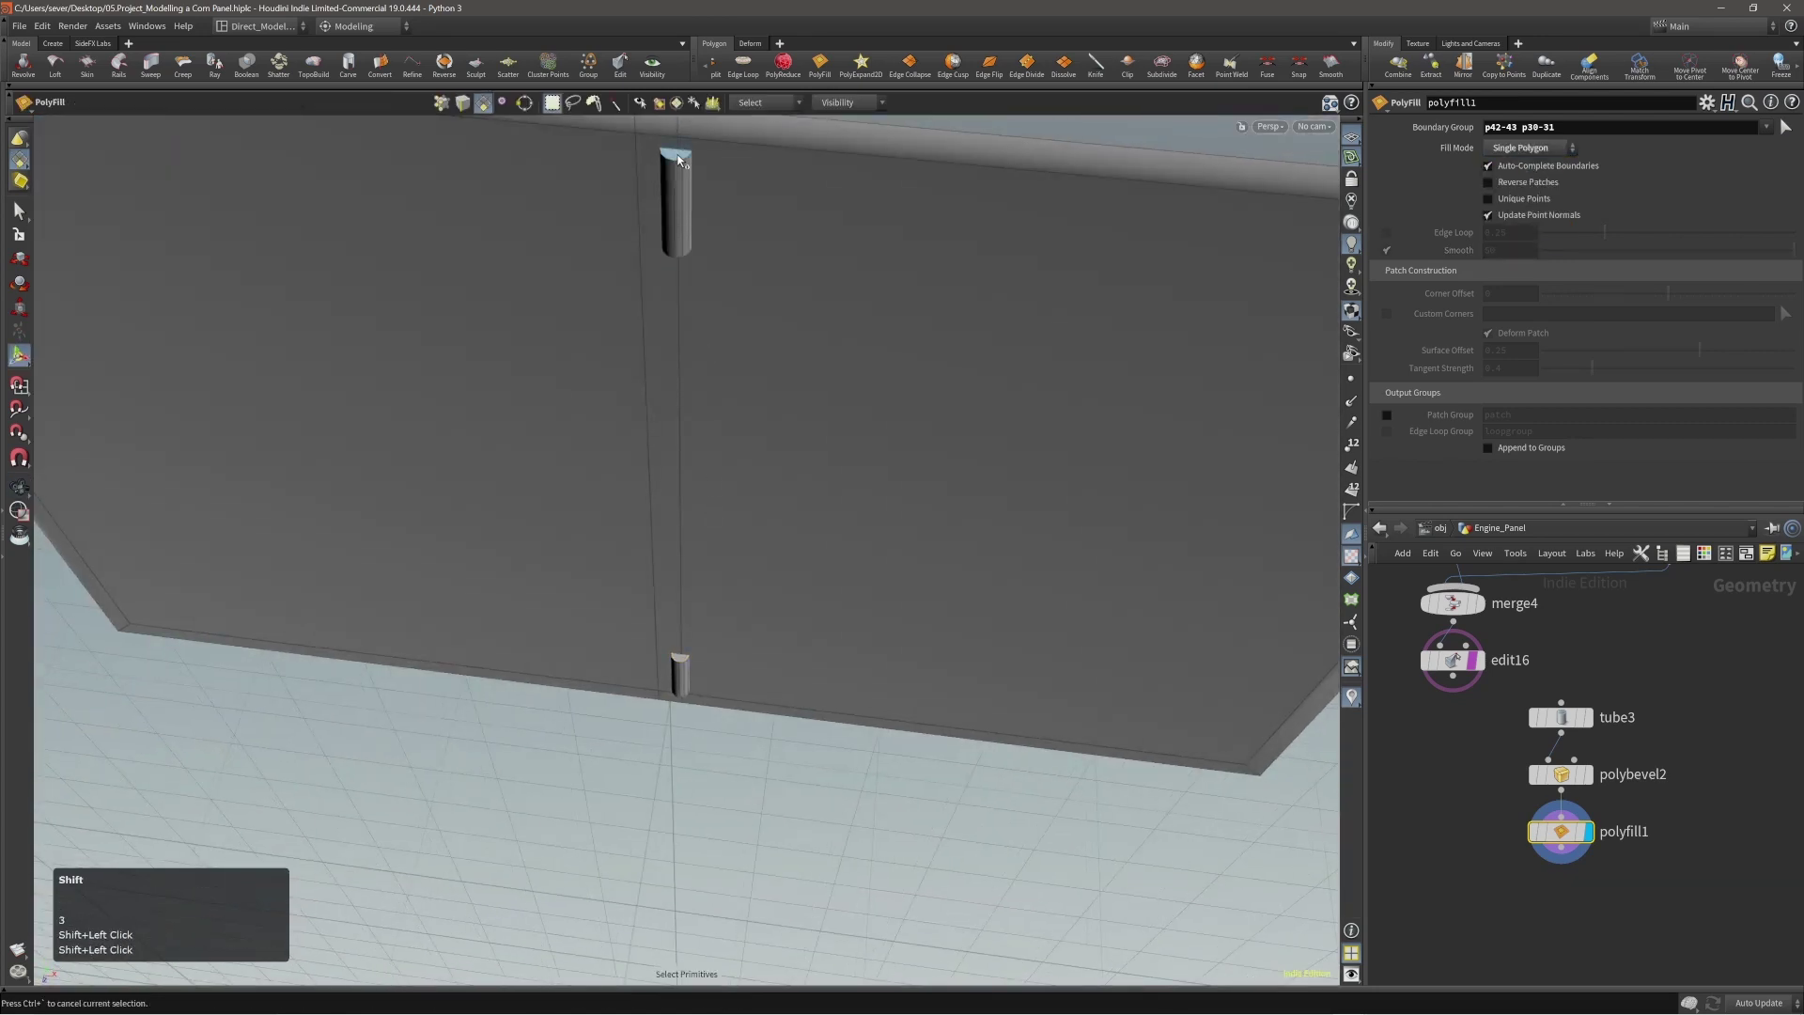
click(680, 159)
alt+drag(681, 160, 683, 242)
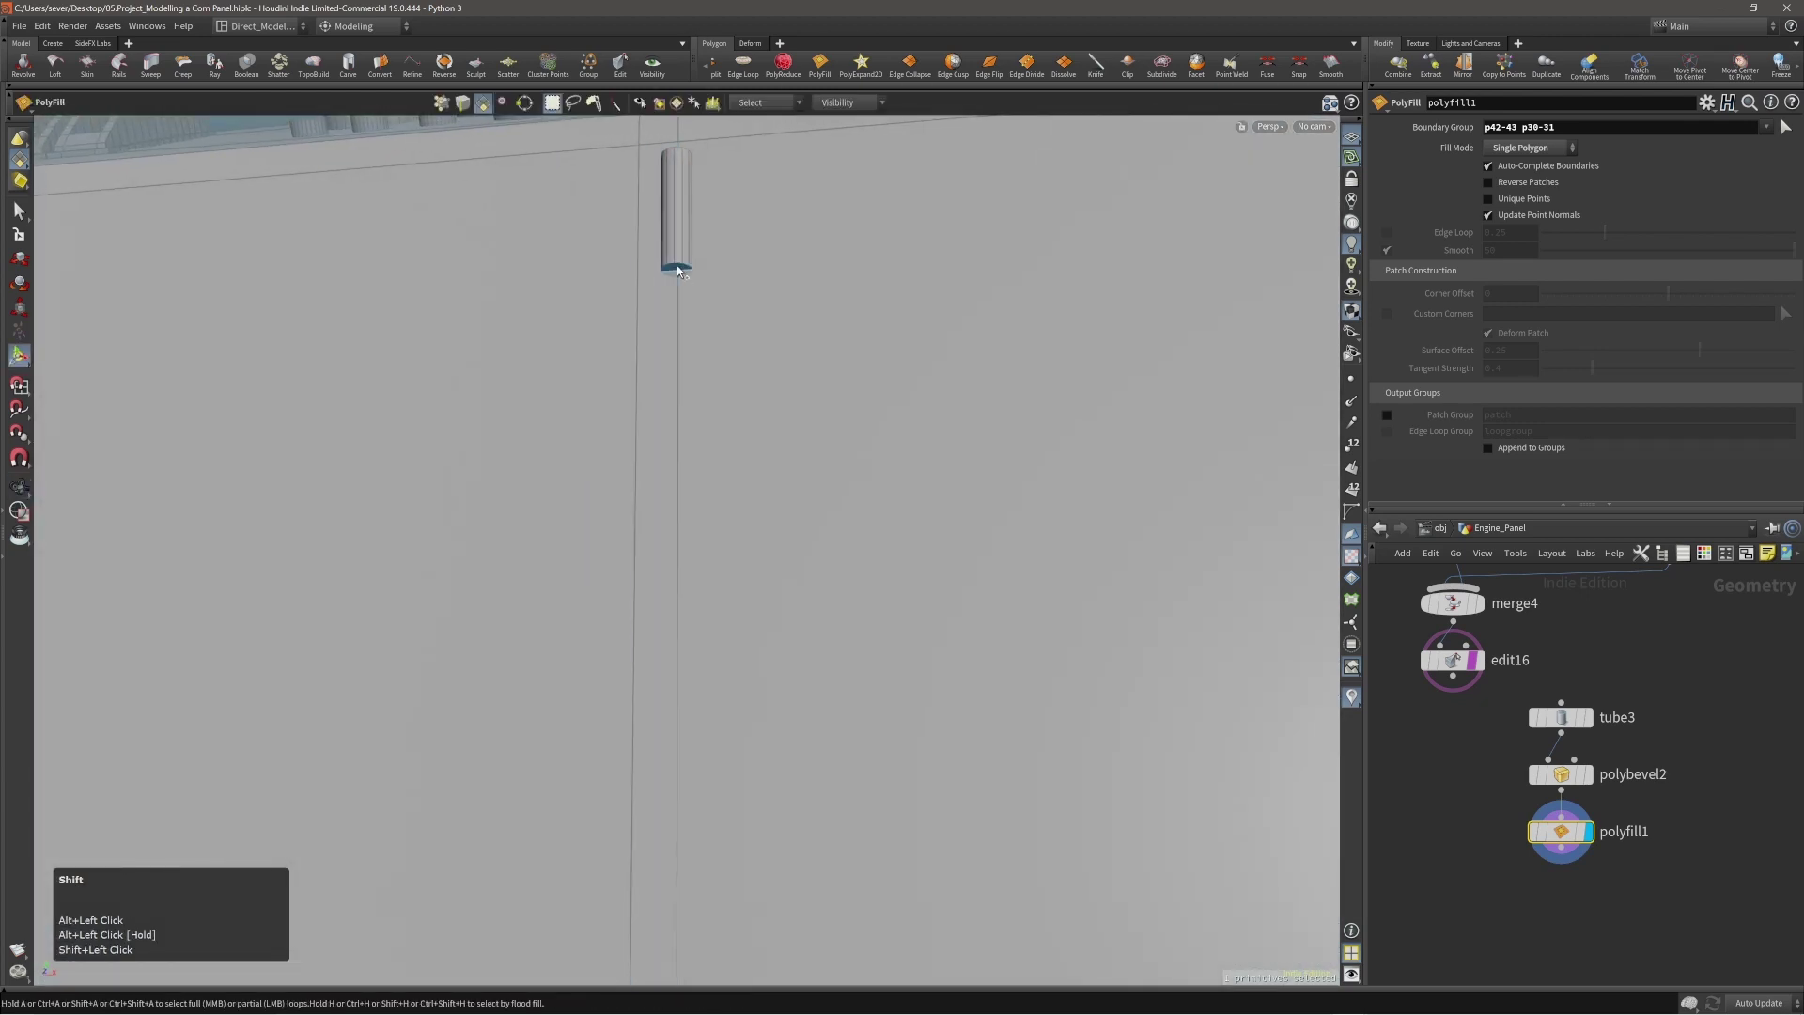
shift+click(678, 271)
alt+right_drag(679, 270, 650, 199)
alt+middle_drag(681, 694, 691, 498)
alt+right_drag(691, 526, 826, 717)
alt+drag(826, 717, 728, 905)
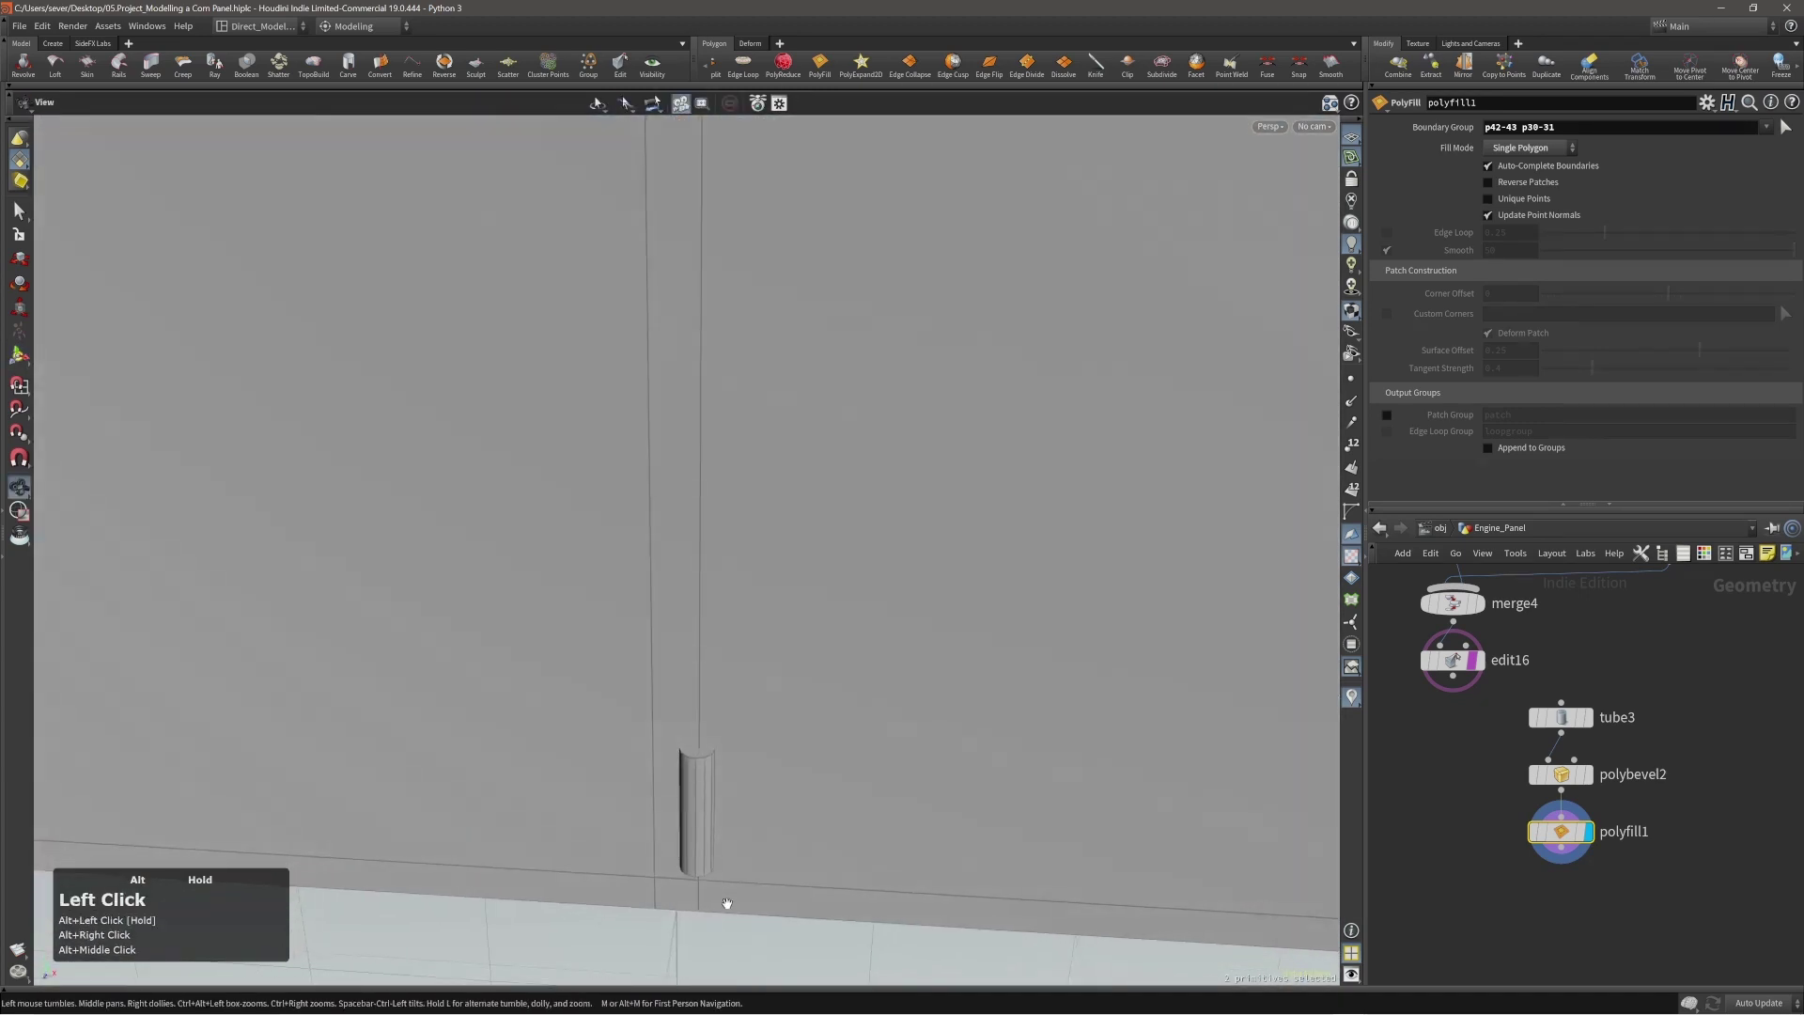
shift+click(701, 754)
mouse_move(714, 829)
alt+mouse_down()
mouse_move(716, 575)
mouse_move(704, 849)
alt+mouse_up()
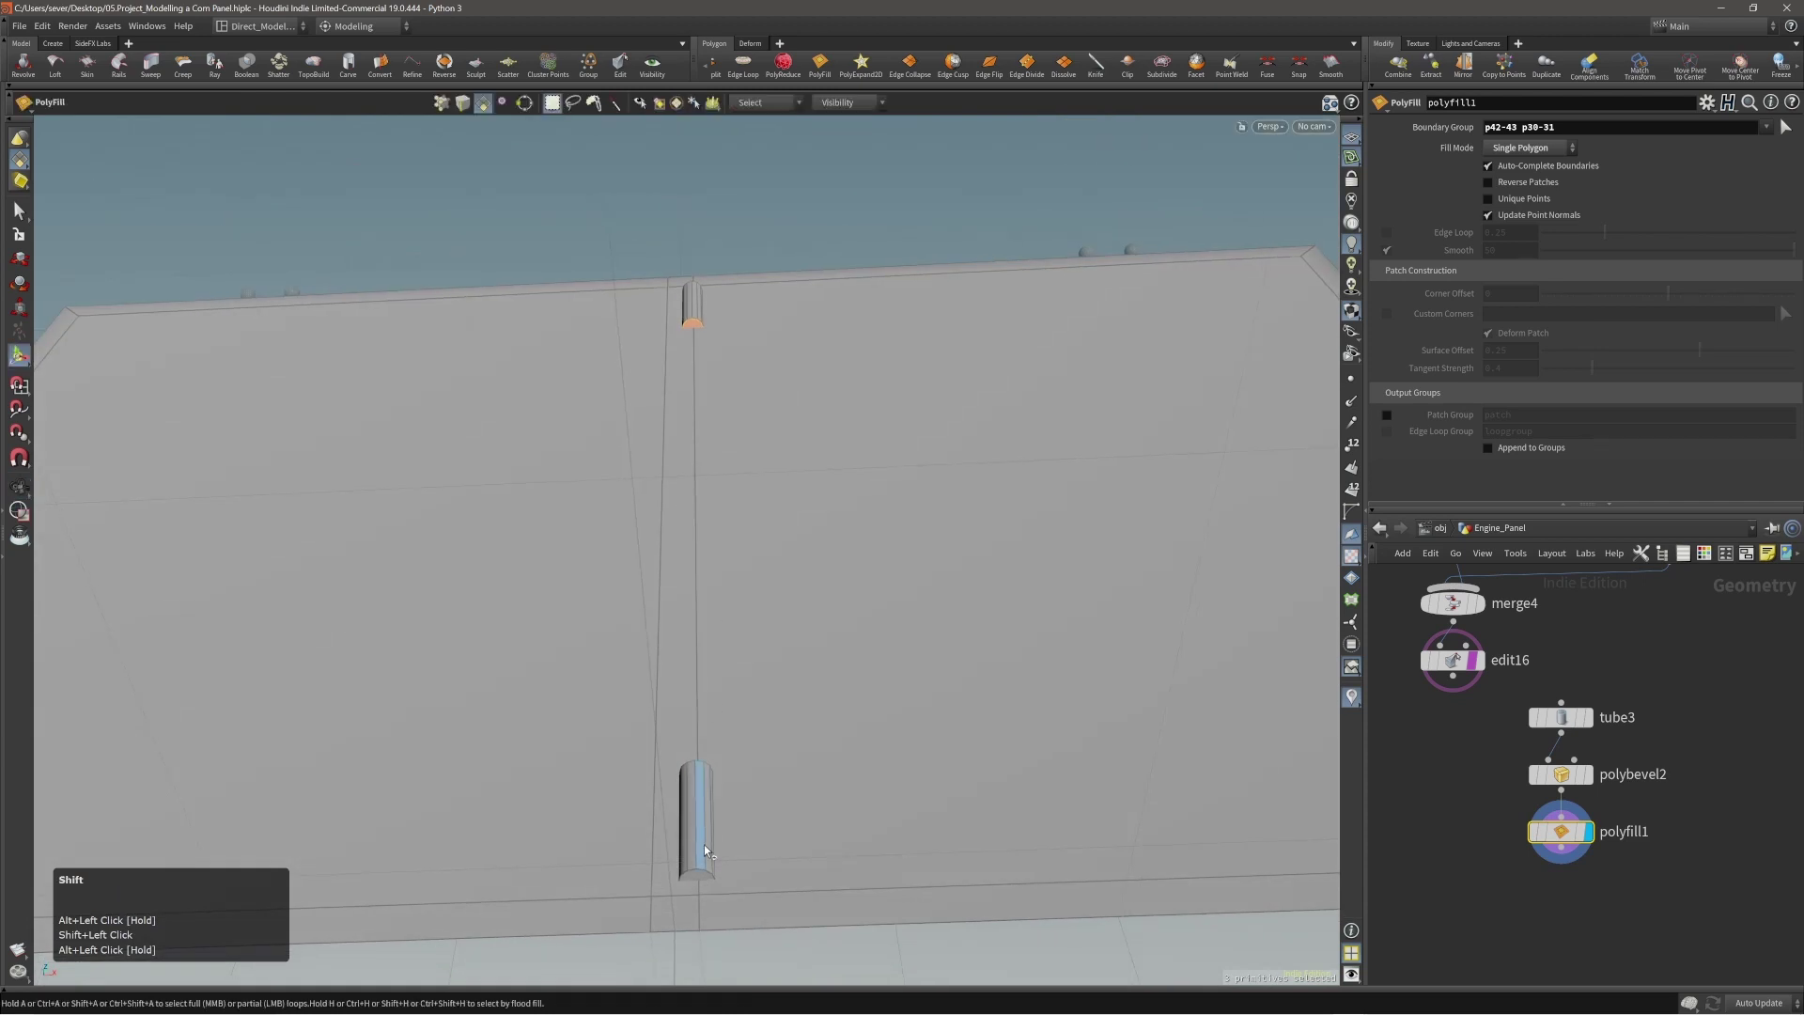
shift+click(695, 875)
alt+right_drag(695, 876, 725, 766)
key(c)
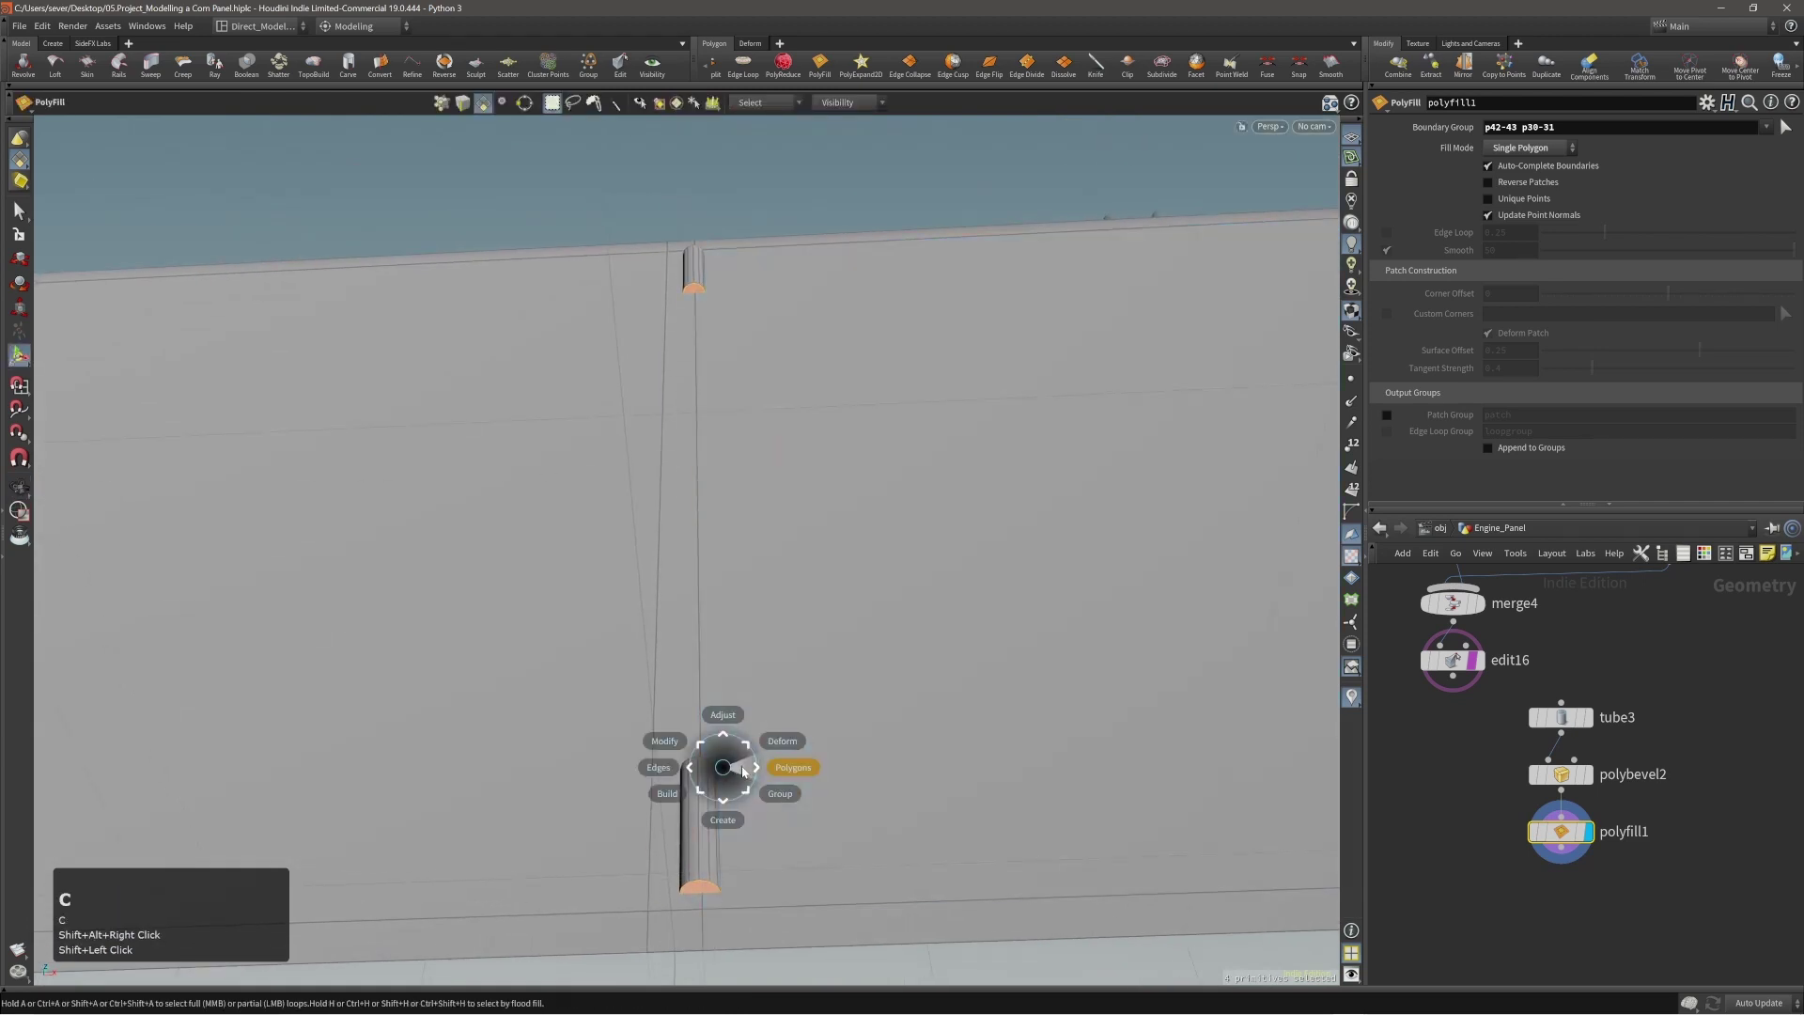
click(742, 769)
click(741, 718)
drag(753, 741, 717, 878)
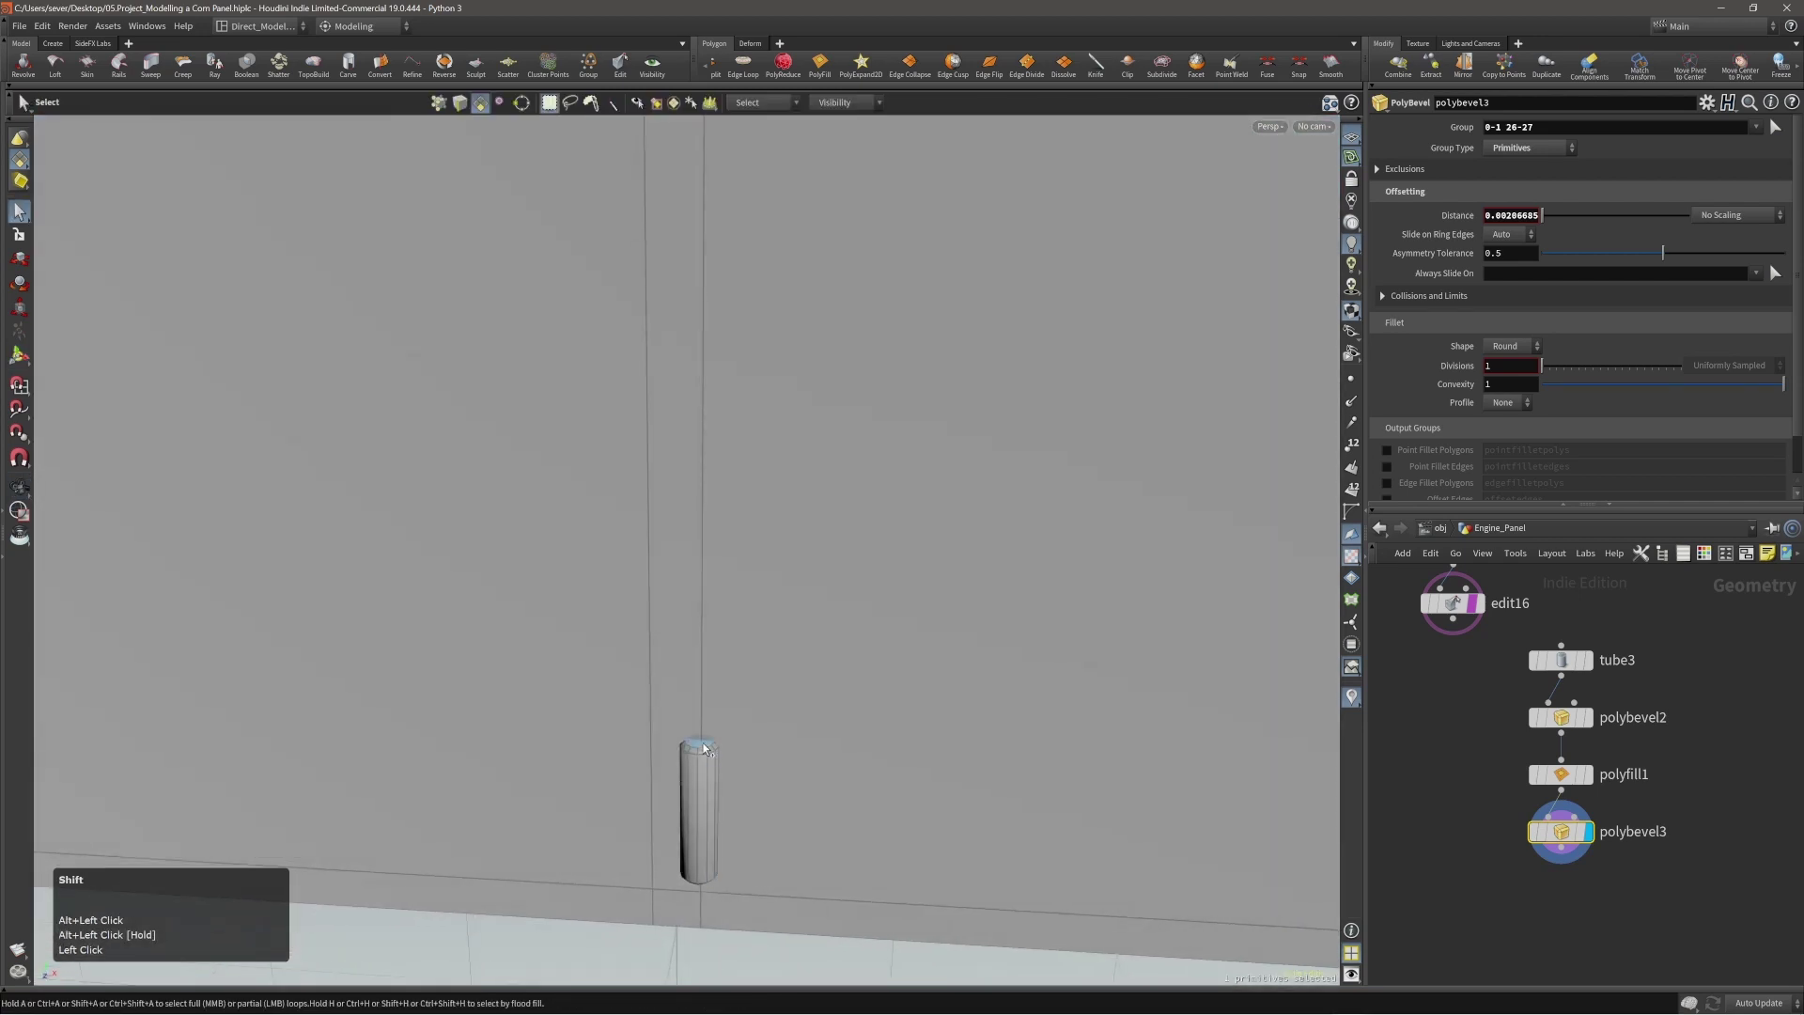
Select the four hinge cap faces again and PolyExtrude them with an inset of 0.01.
alt+right_drag(717, 878, 670, 740)
alt+middle_drag(670, 740, 758, 479)
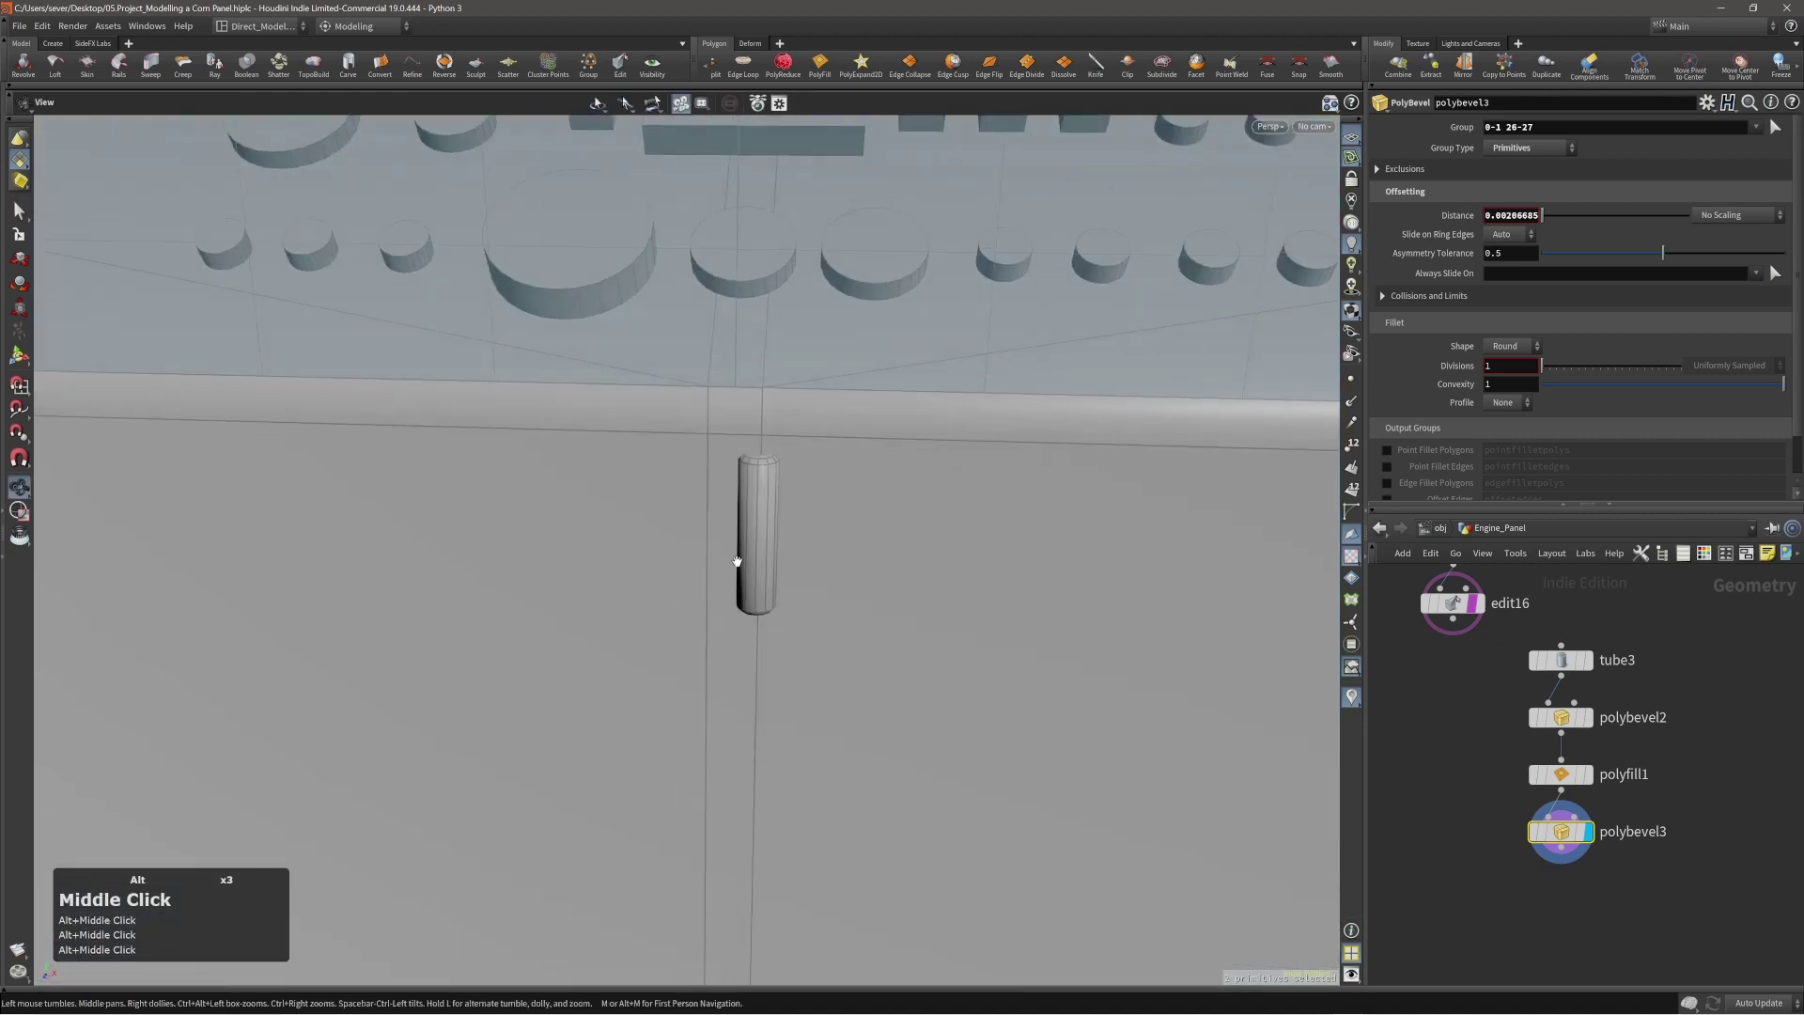
alt+drag(758, 480, 794, 234)
shift+click(760, 457)
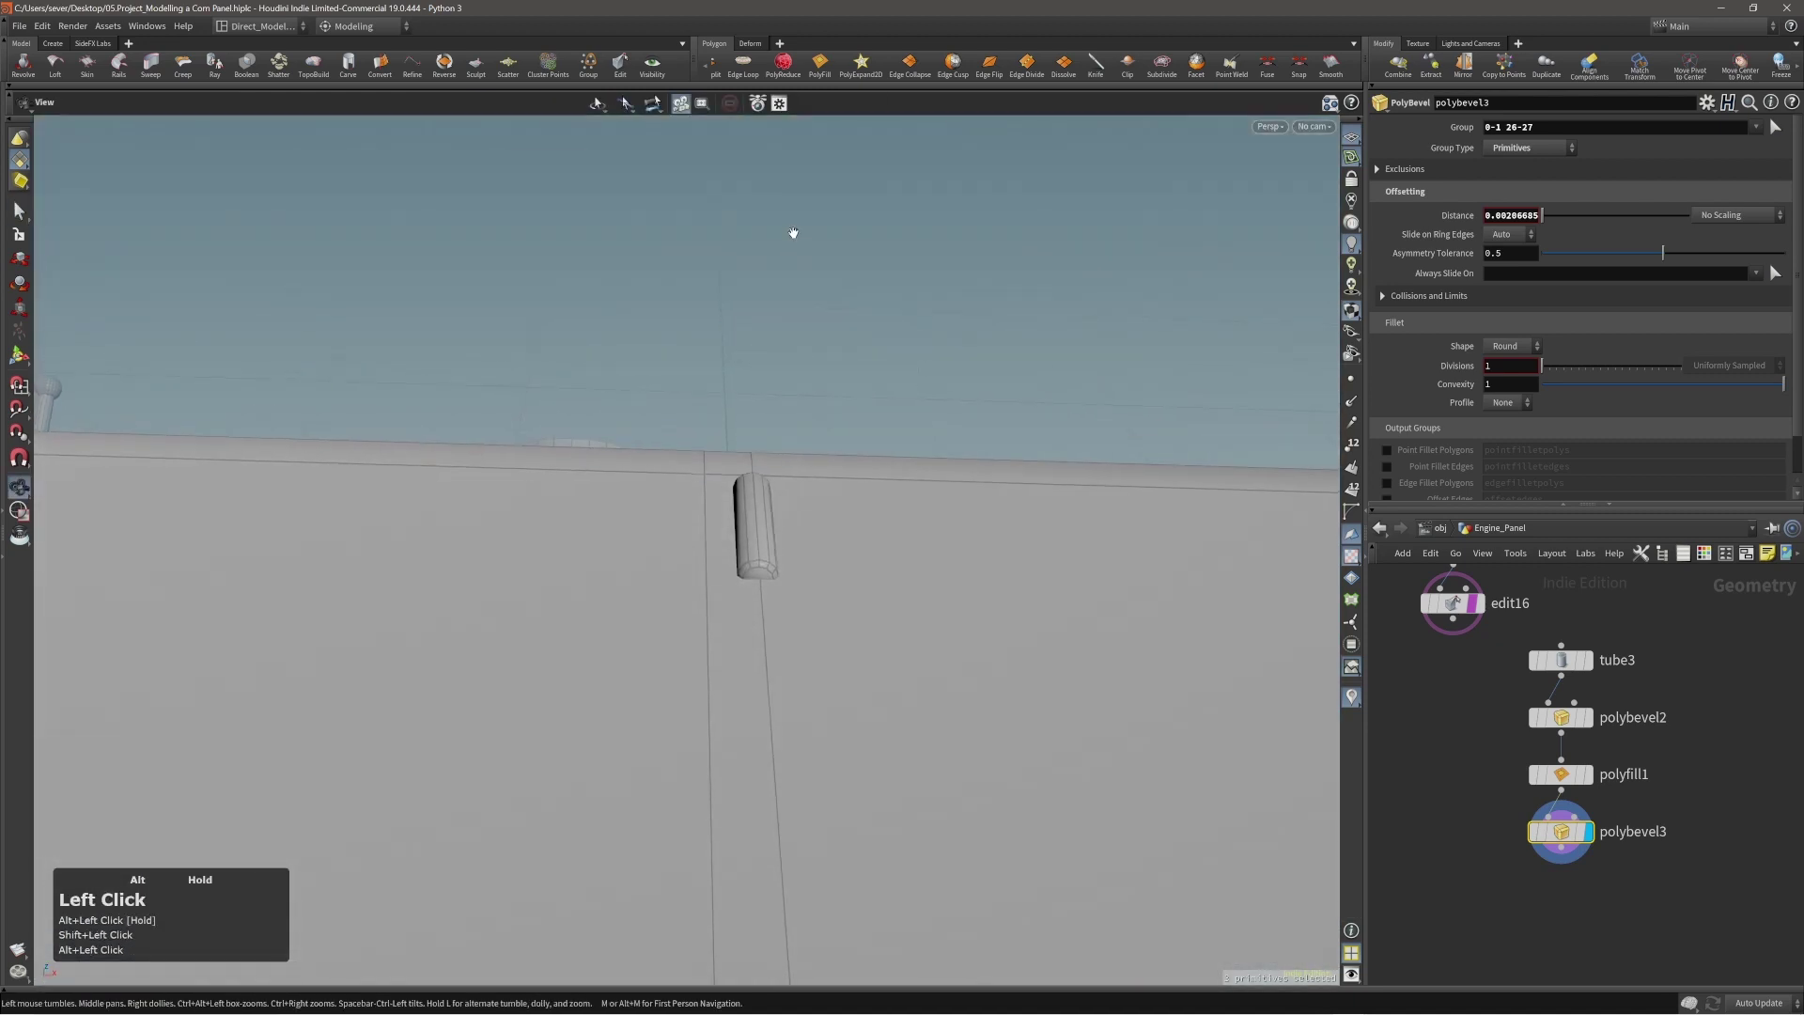
shift+click(759, 563)
key(c)
click(850, 570)
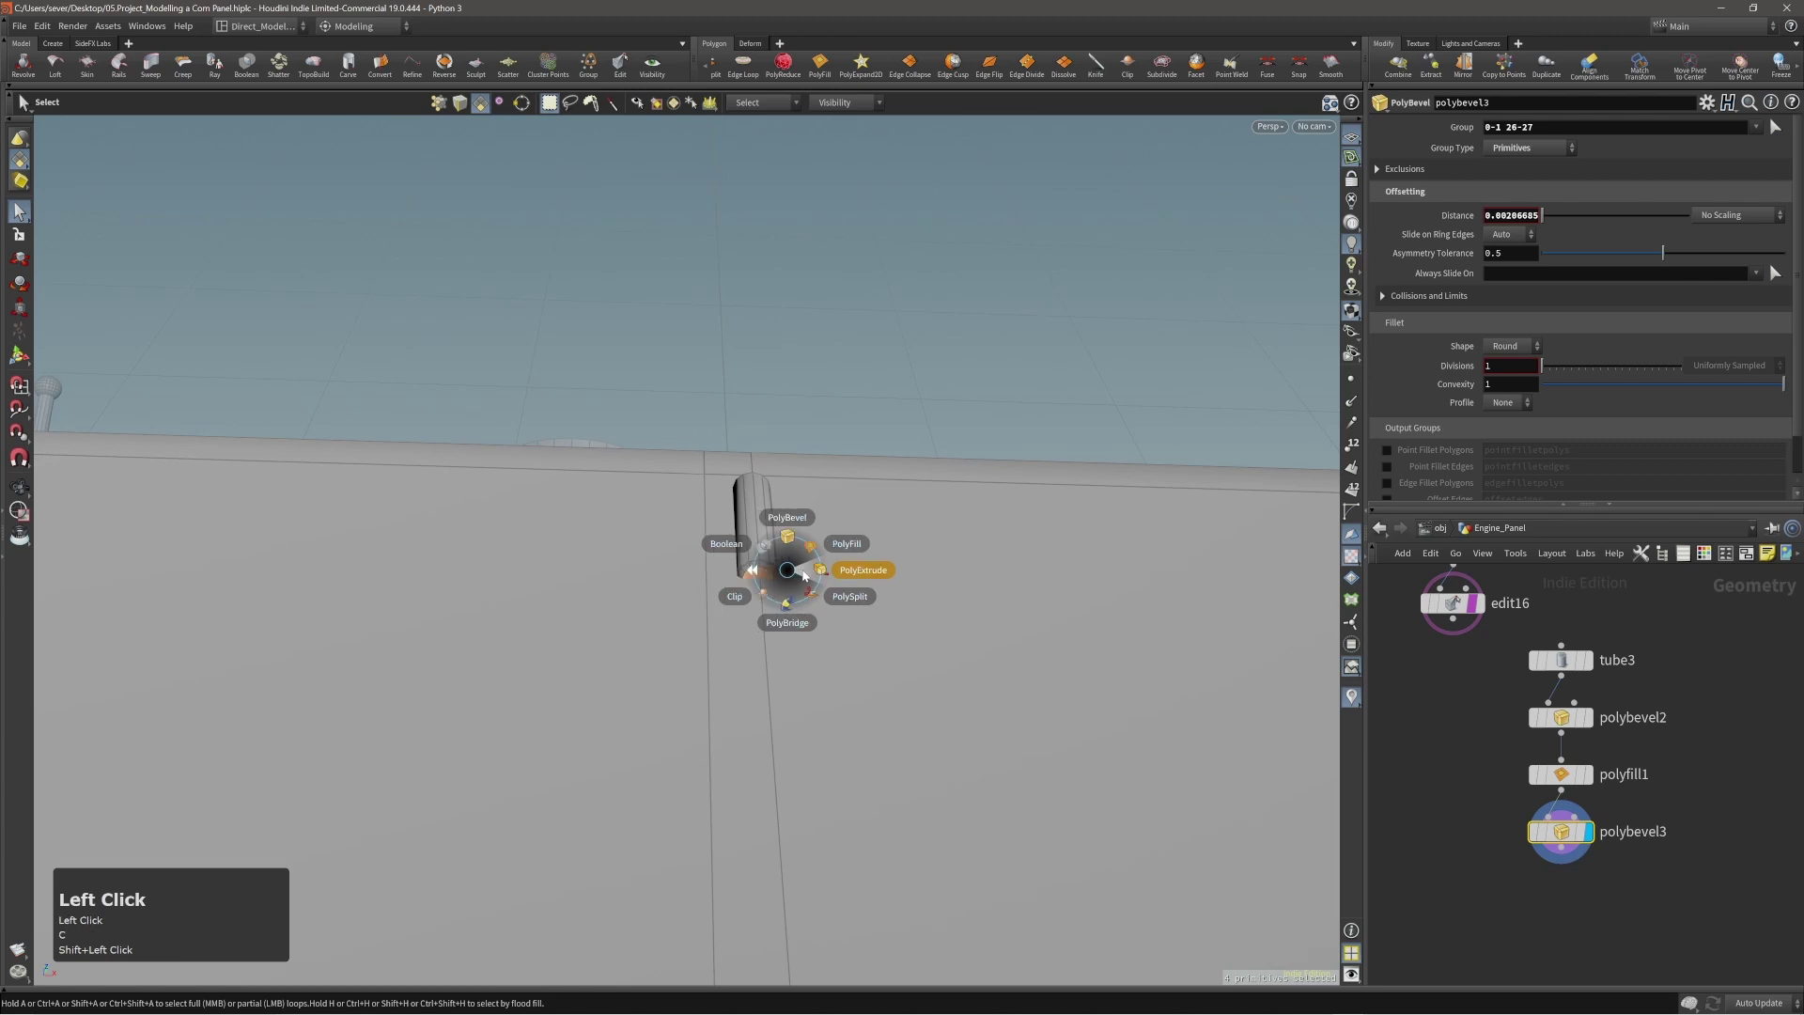
shift+scroll(864, 584, up, 1)
alt+drag(858, 583, 805, 580)
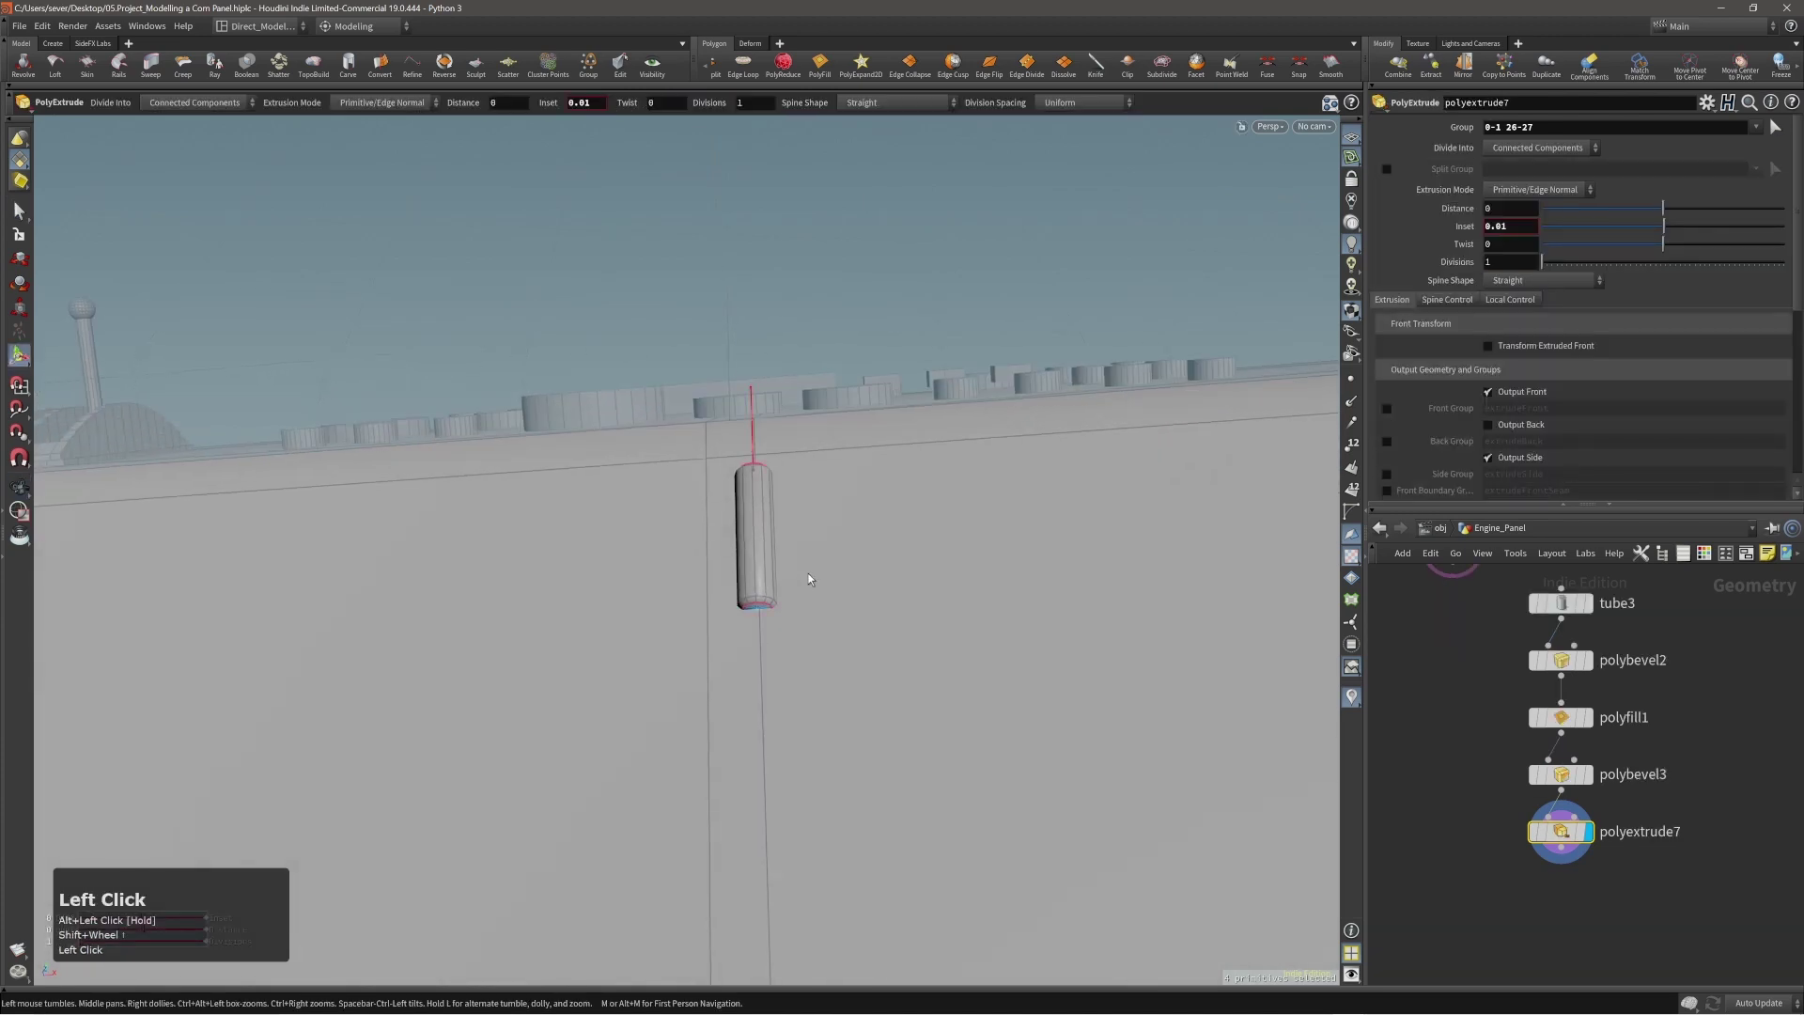
Collapse the inset cap faces of both hinges with Edge Collapse.
key(c)
click(793, 574)
click(786, 565)
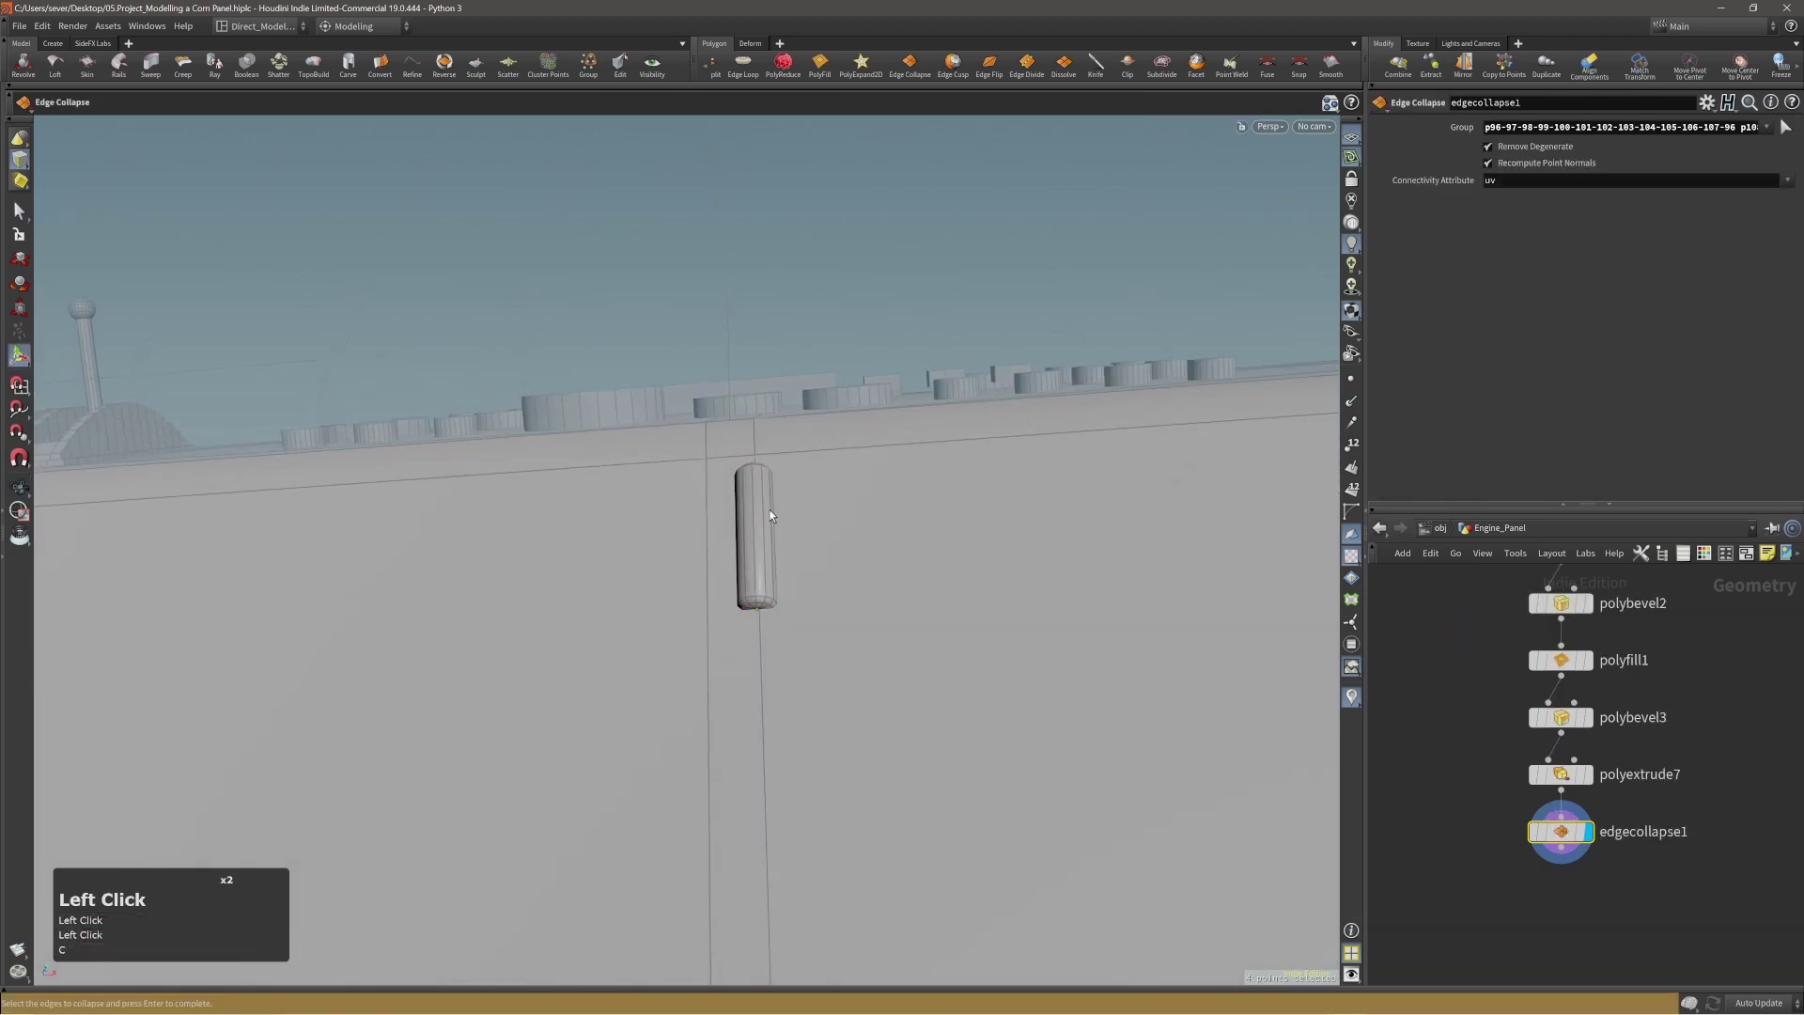
Examine the capped hinges up close and against the whole cabinet front.
alt+drag(769, 509, 789, 746)
alt+right_drag(790, 746, 1168, 383)
alt+drag(1168, 382, 770, 526)
alt+right_drag(767, 454, 696, 432)
alt+middle_drag(696, 431, 696, 569)
alt+right_drag(695, 570, 567, 552)
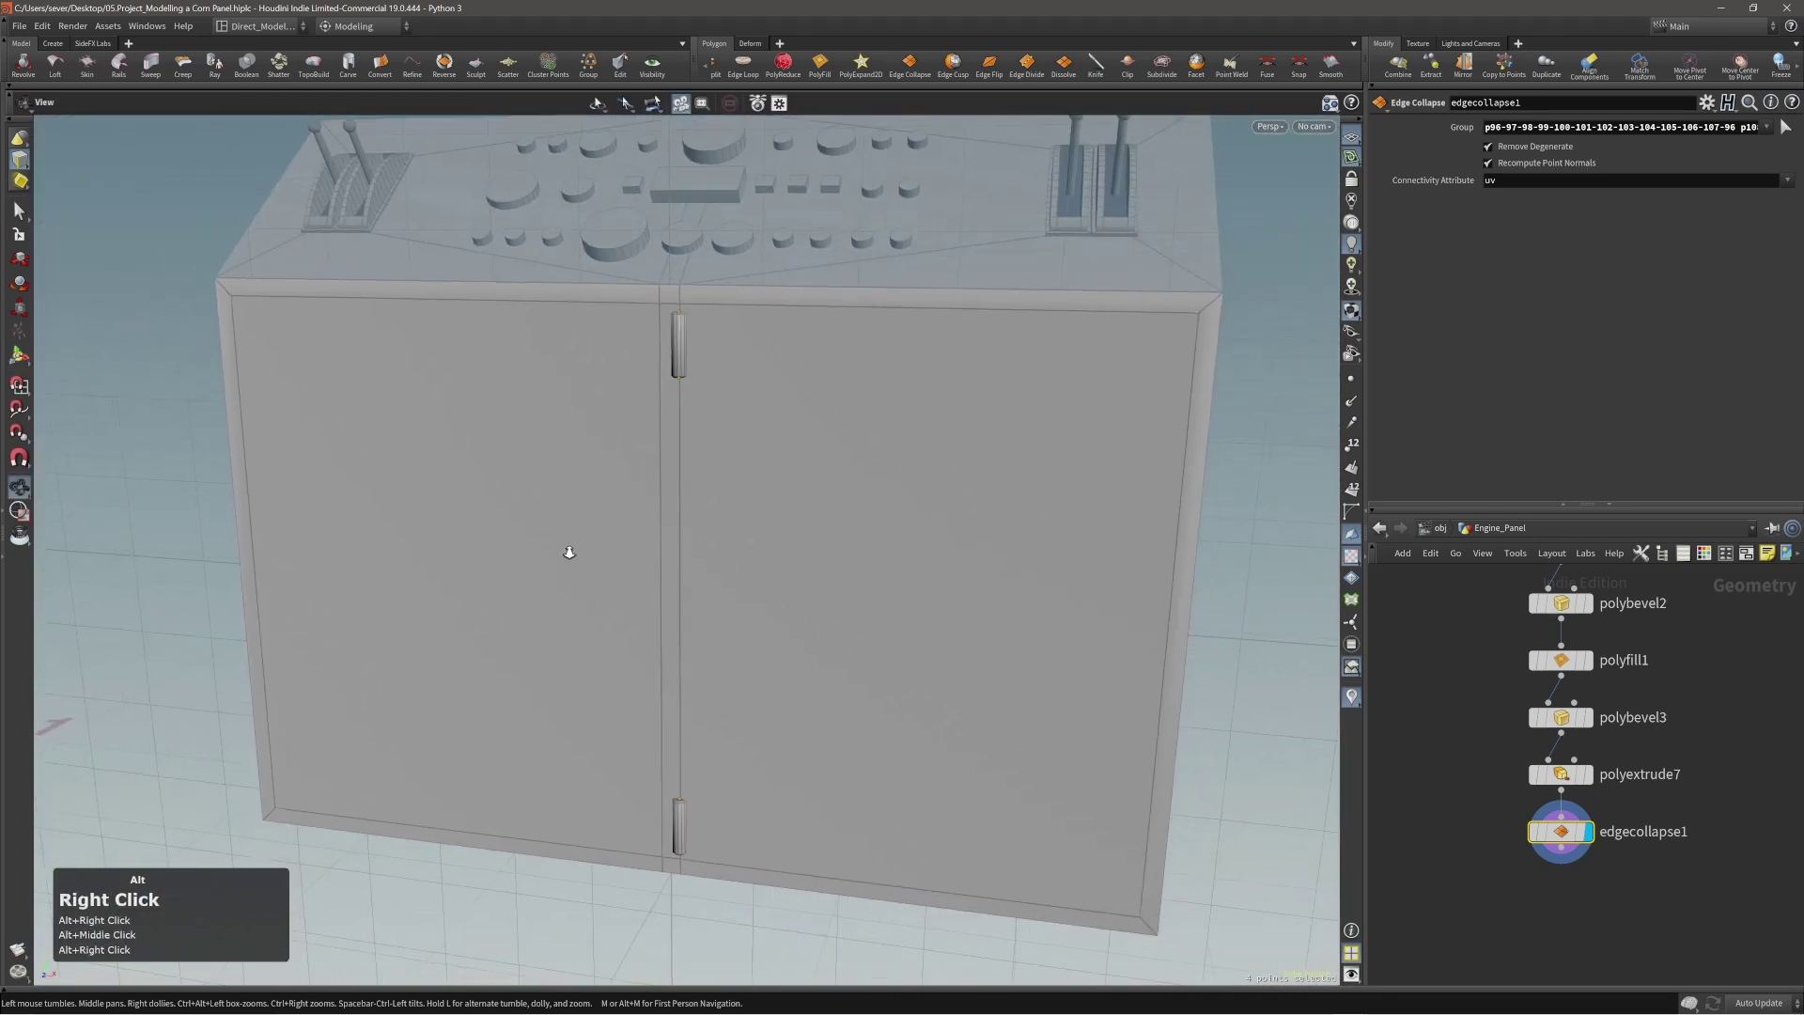
alt+drag(568, 552, 796, 594)
alt+right_drag(829, 555, 652, 607)
alt+middle_drag(800, 532, 792, 642)
Select the right door panel together with the surrounding cabinet body faces and convert the selection to edges.
key(alt+3)
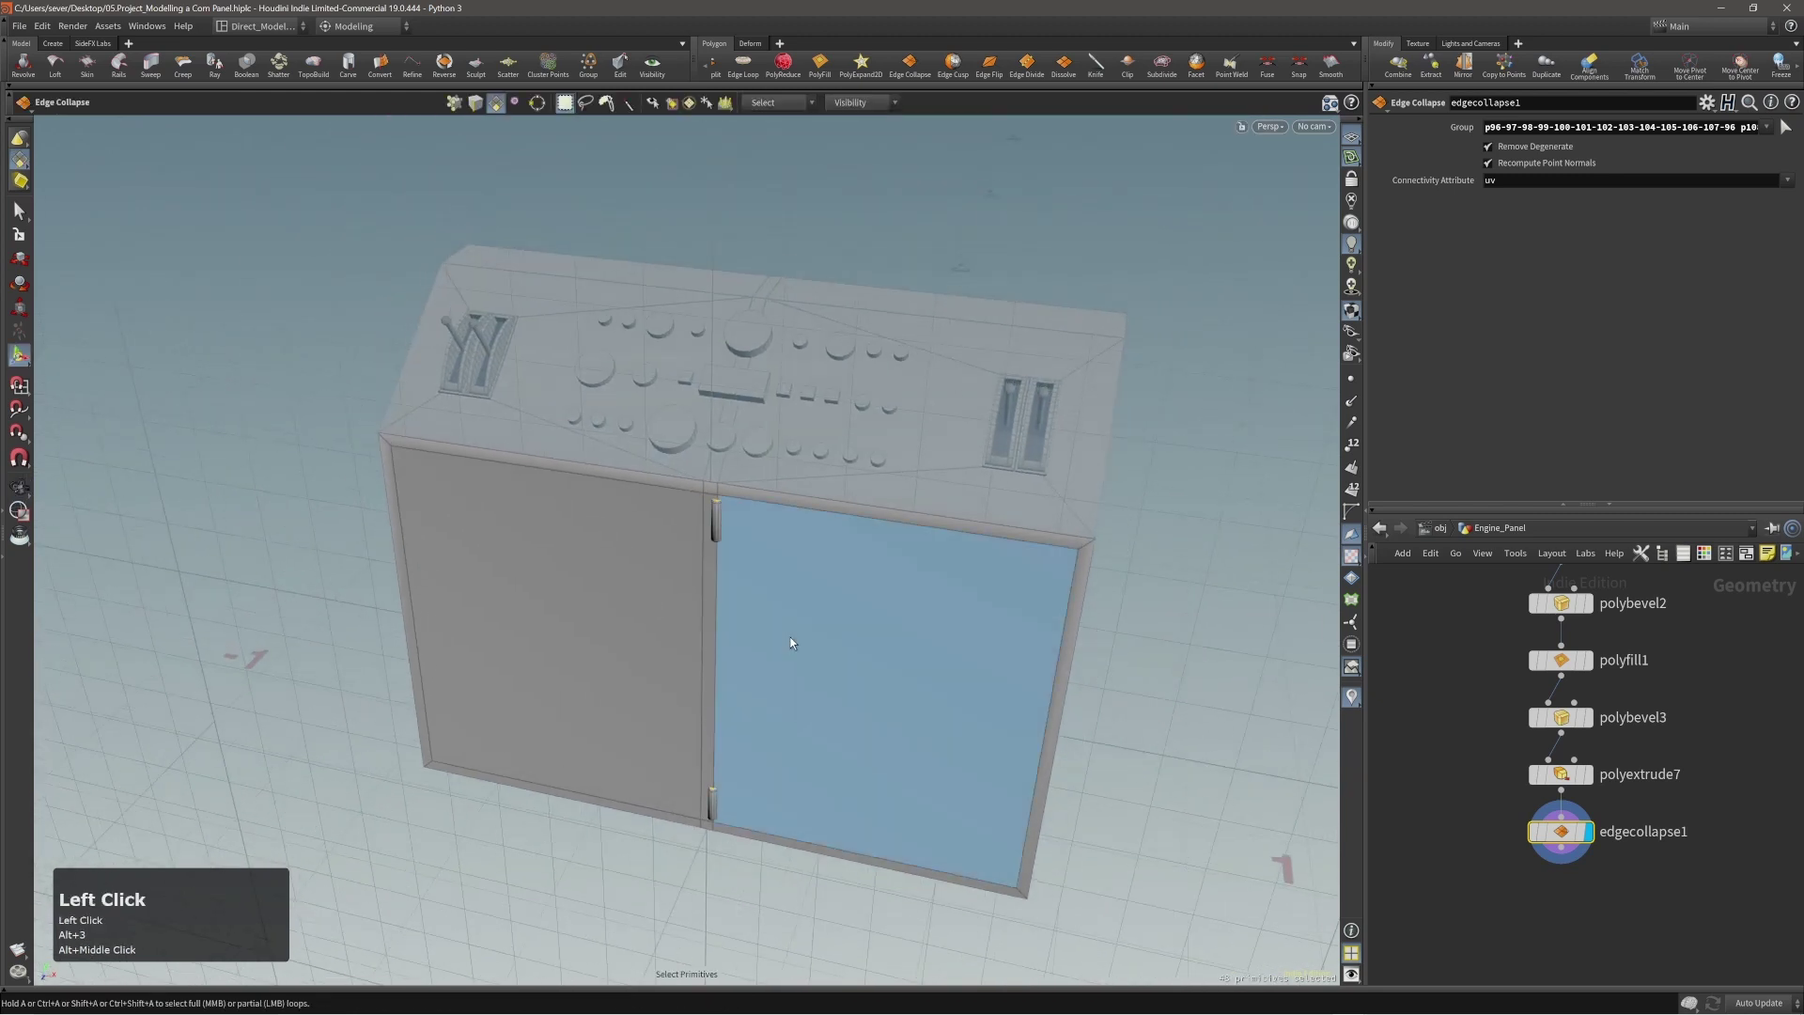
double_click(792, 642)
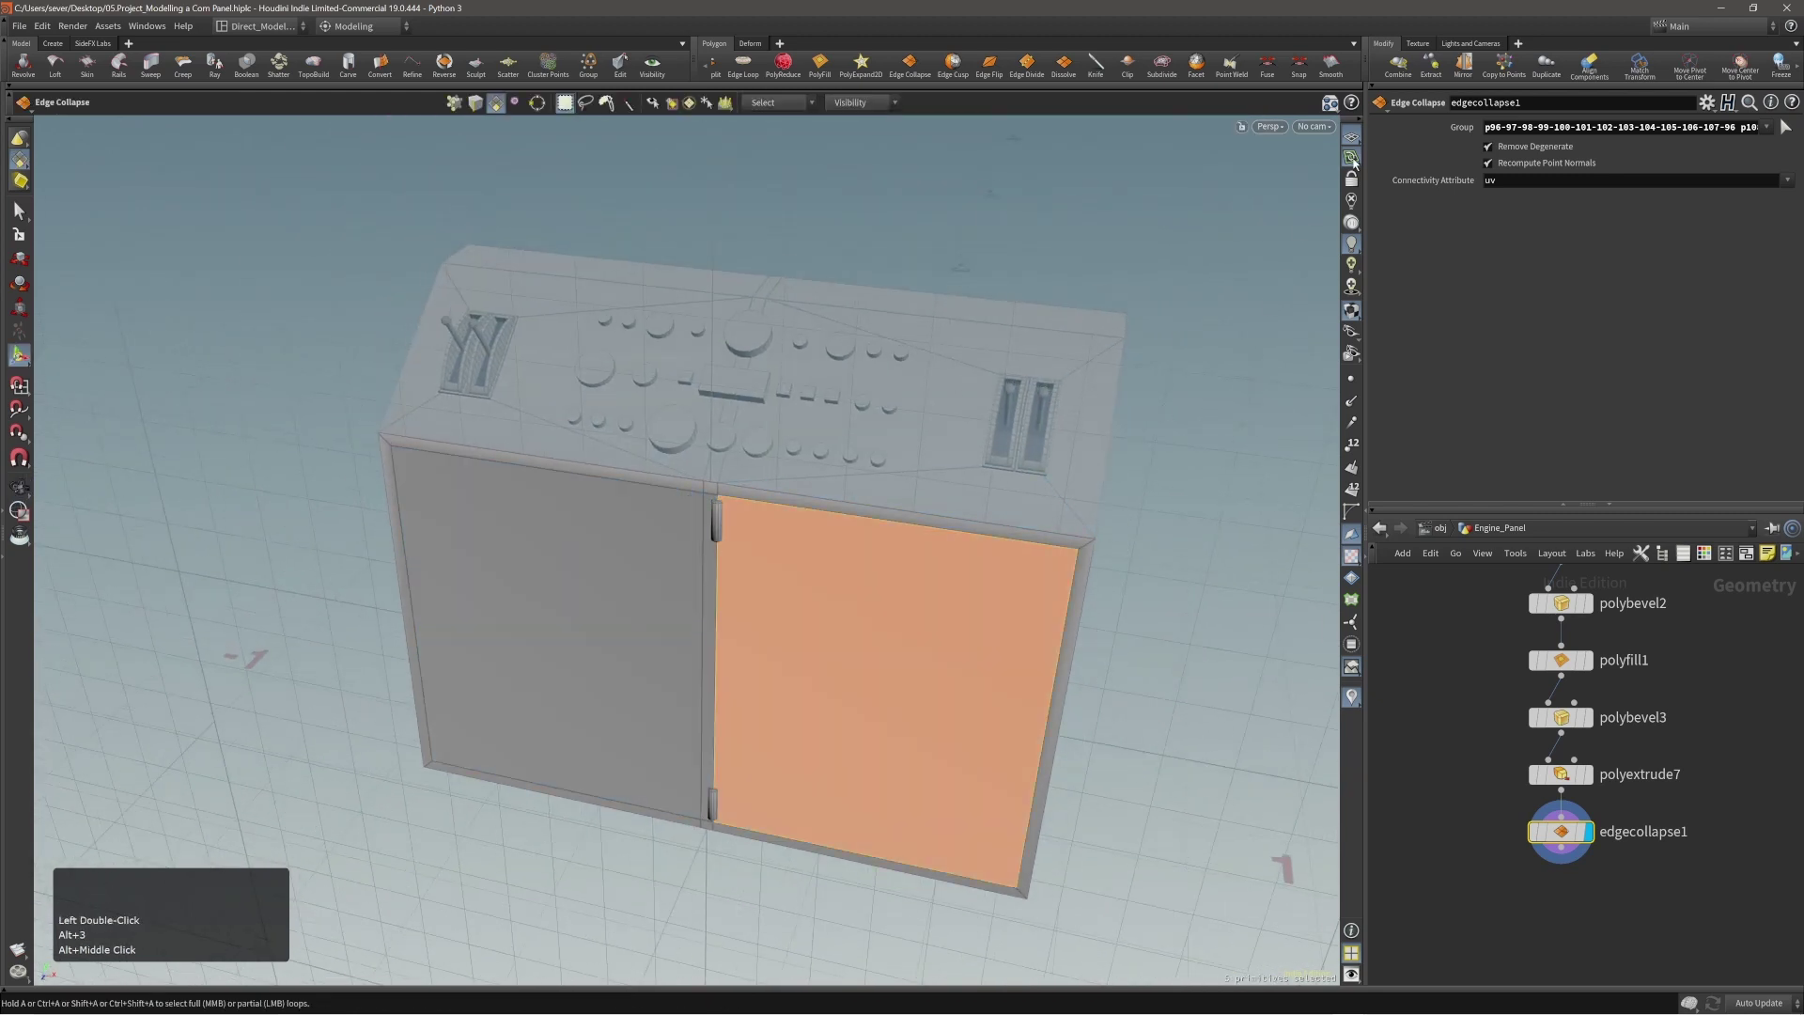
click(1351, 158)
shift+double_click(673, 589)
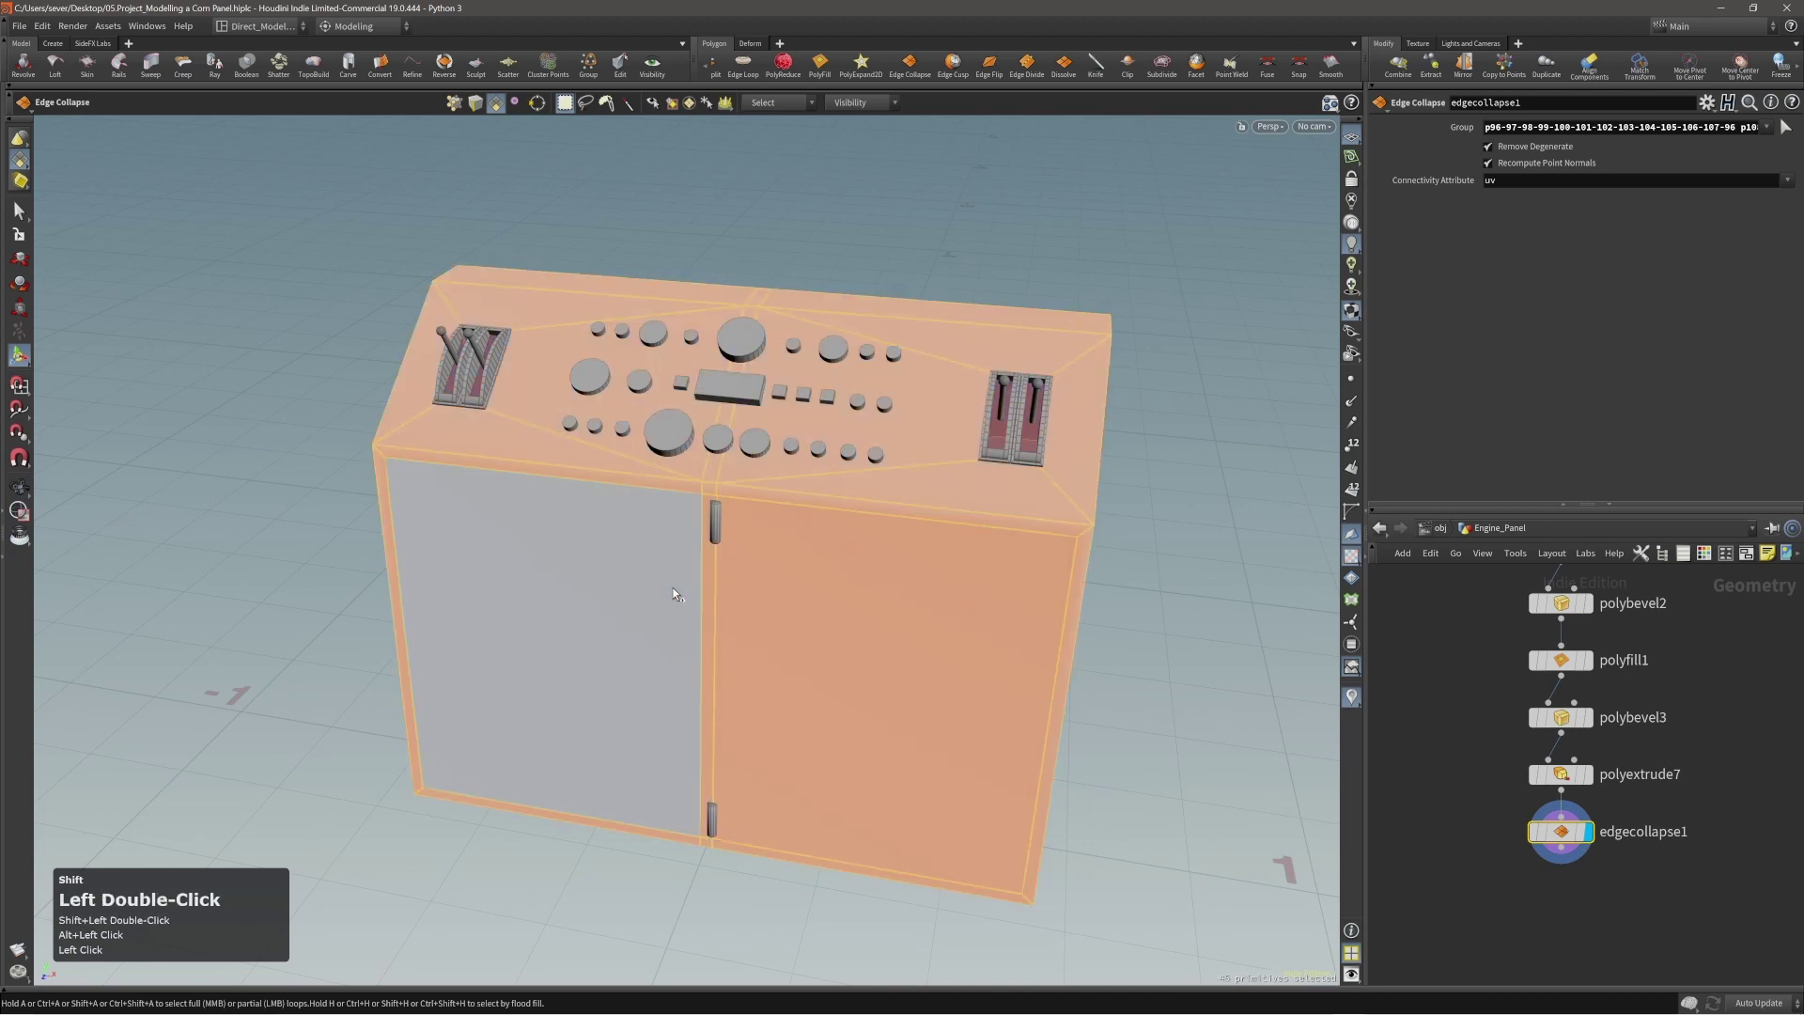
alt+drag(673, 589, 890, 596)
alt+middle_drag(890, 596, 904, 618)
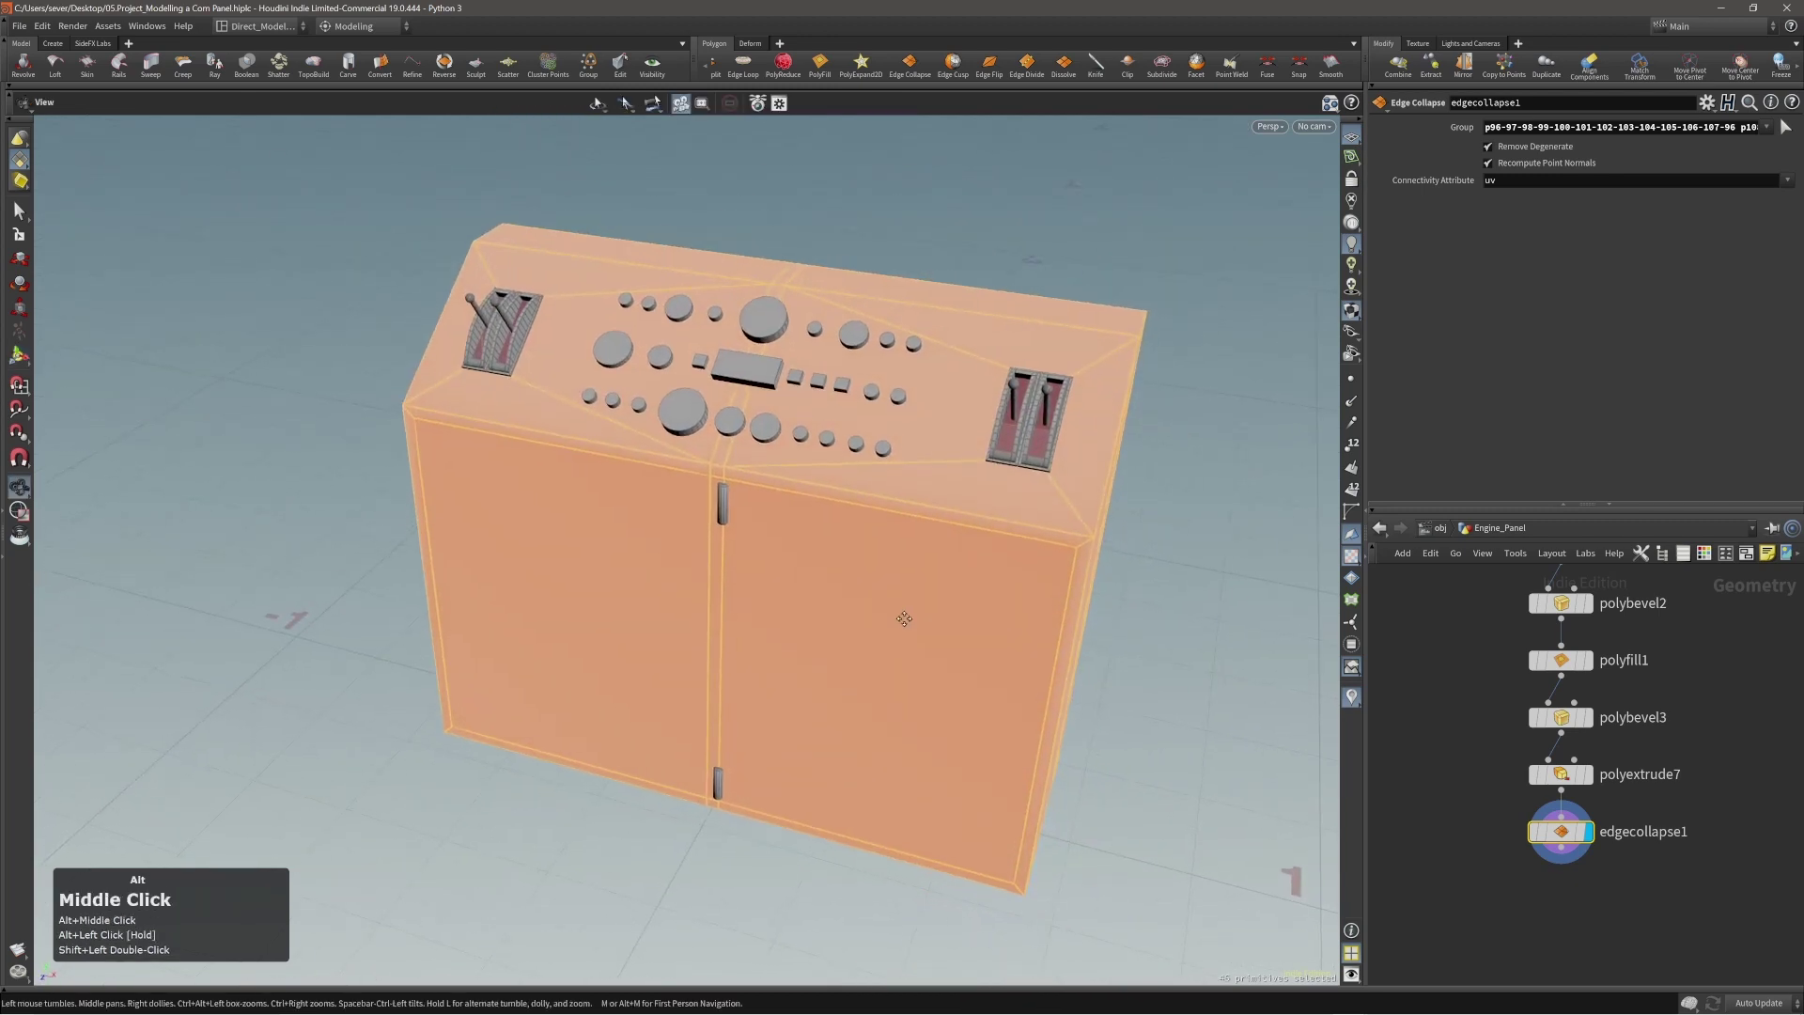
alt+right_drag(904, 618, 860, 601)
alt+drag(860, 601, 951, 628)
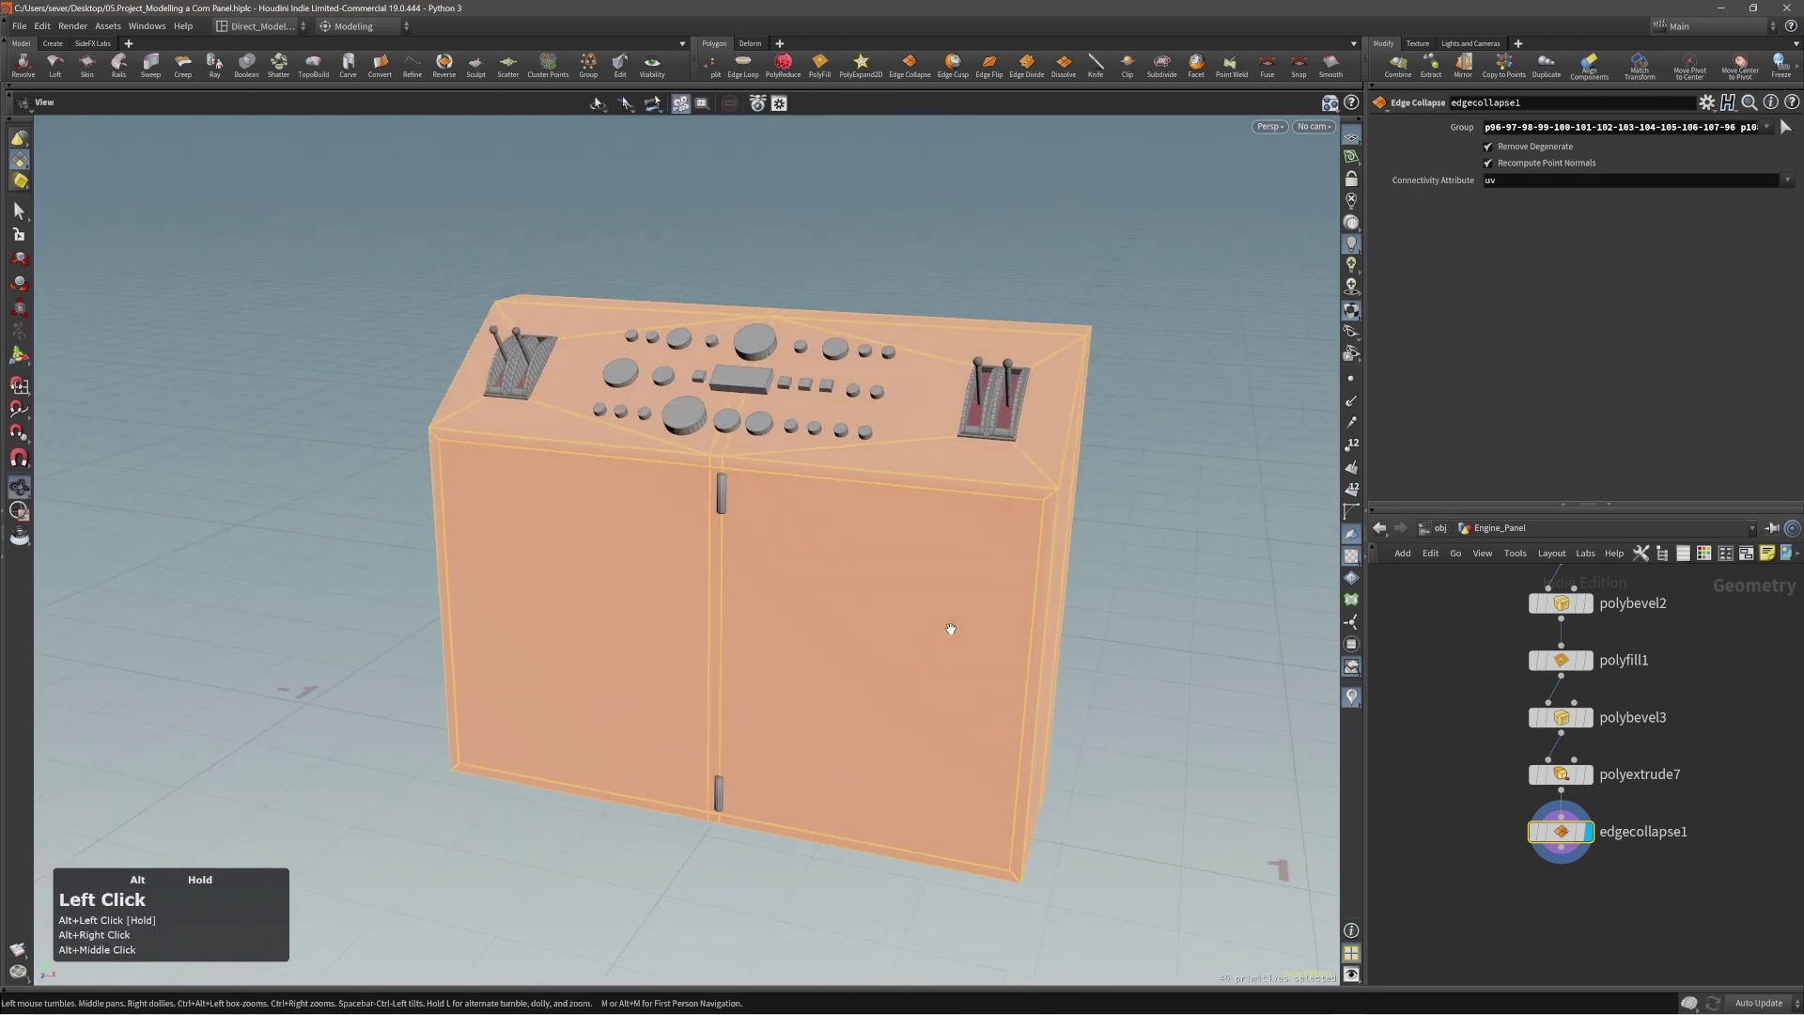
alt+right_drag(951, 629, 879, 556)
alt+drag(774, 458, 847, 509)
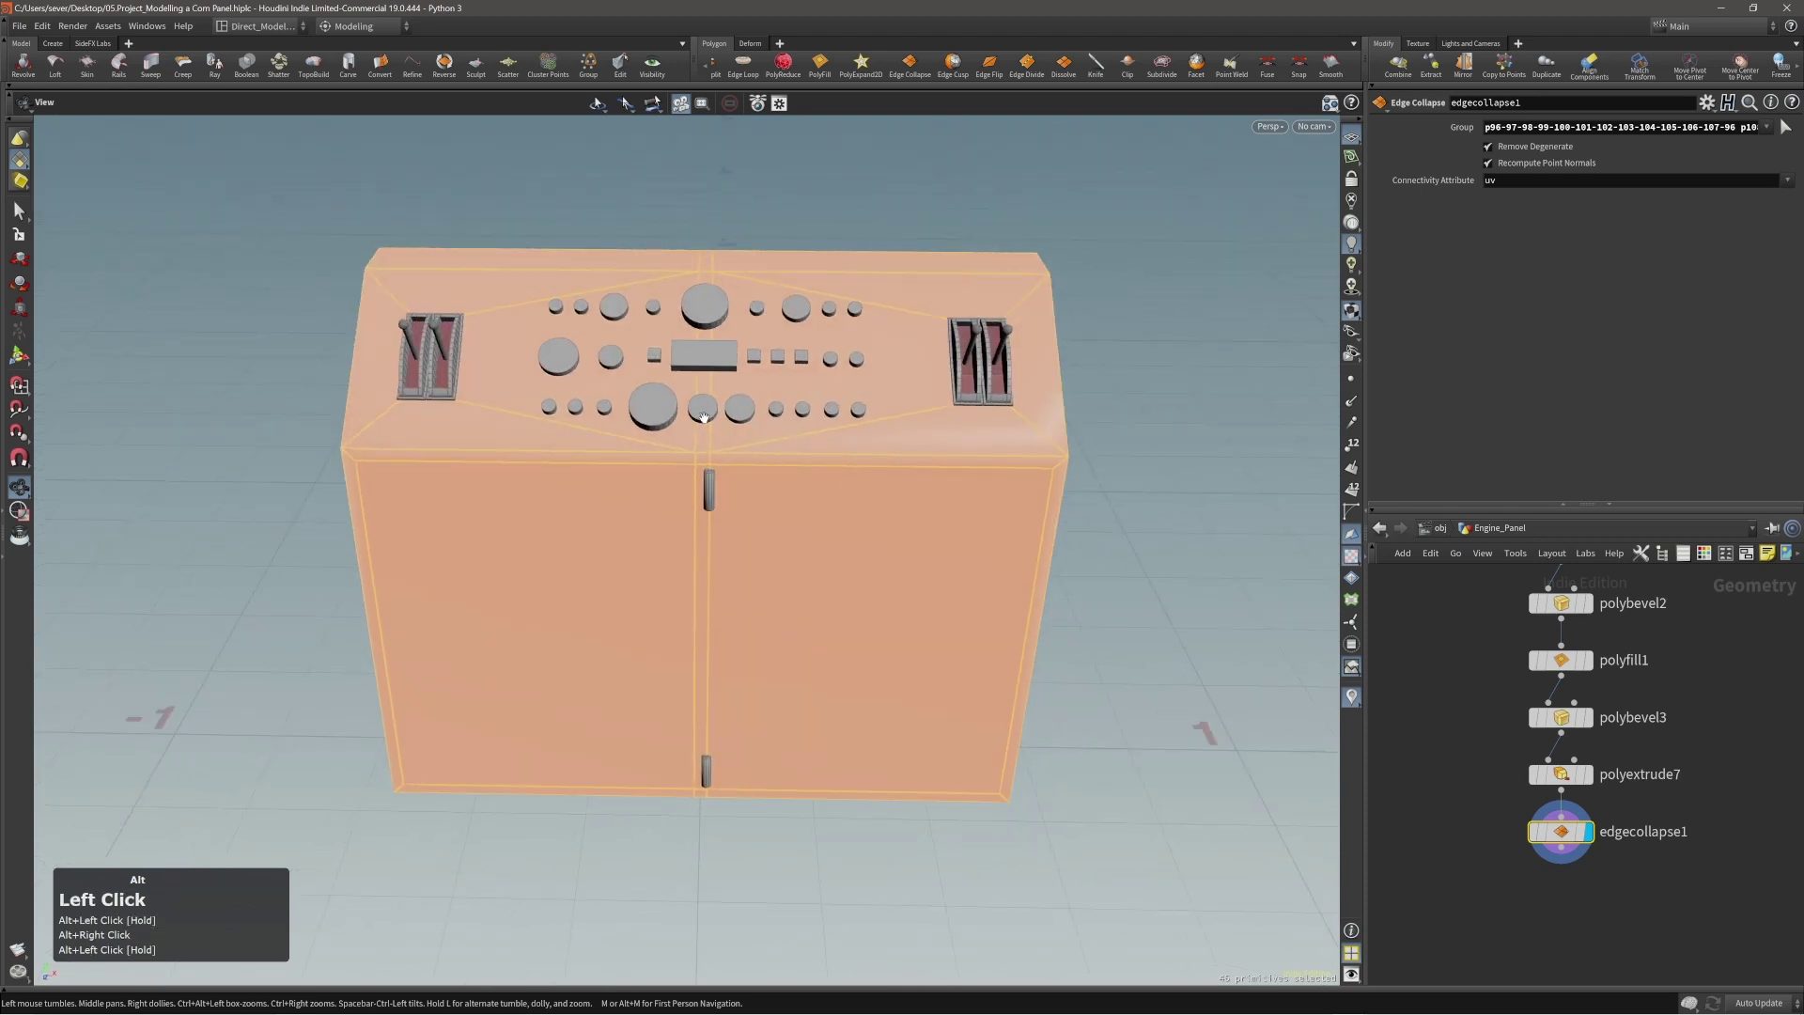
alt+drag(669, 371, 656, 276)
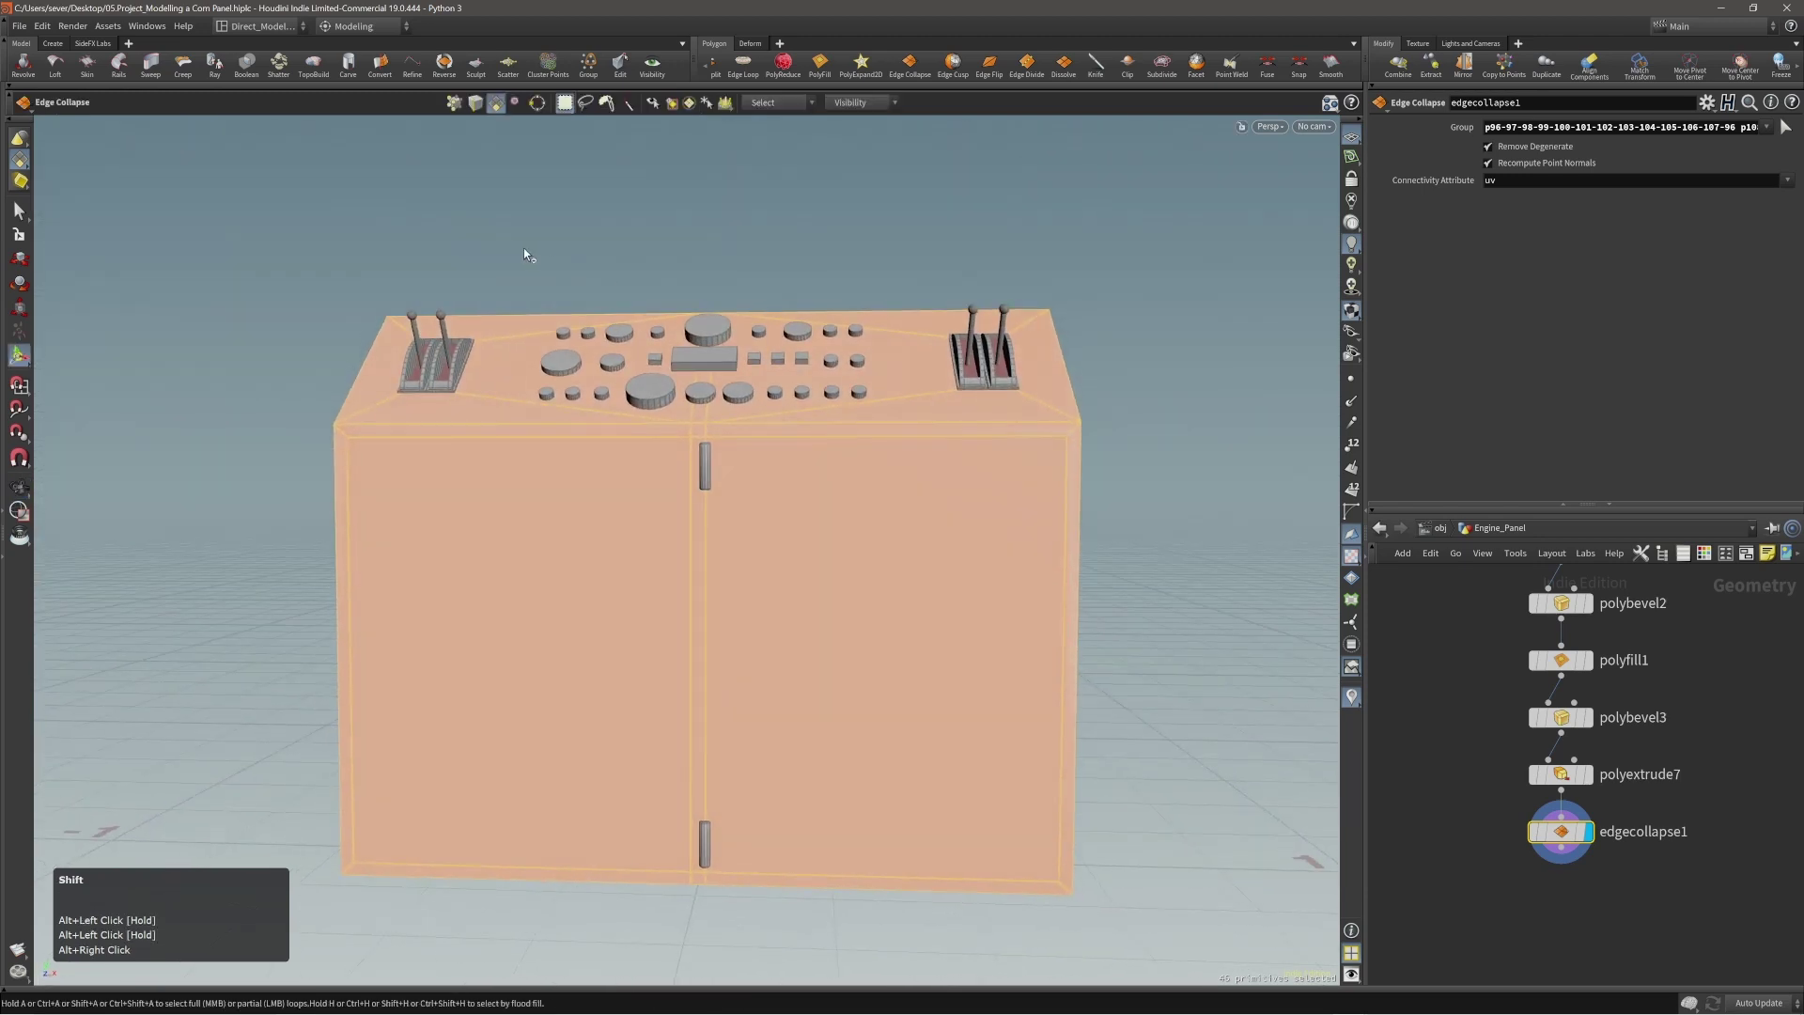
mouse_move(866, 564)
alt+mouse_down()
mouse_move(809, 608)
mouse_move(849, 547)
alt+mouse_up()
ctrl+click(811, 607)
key(3)
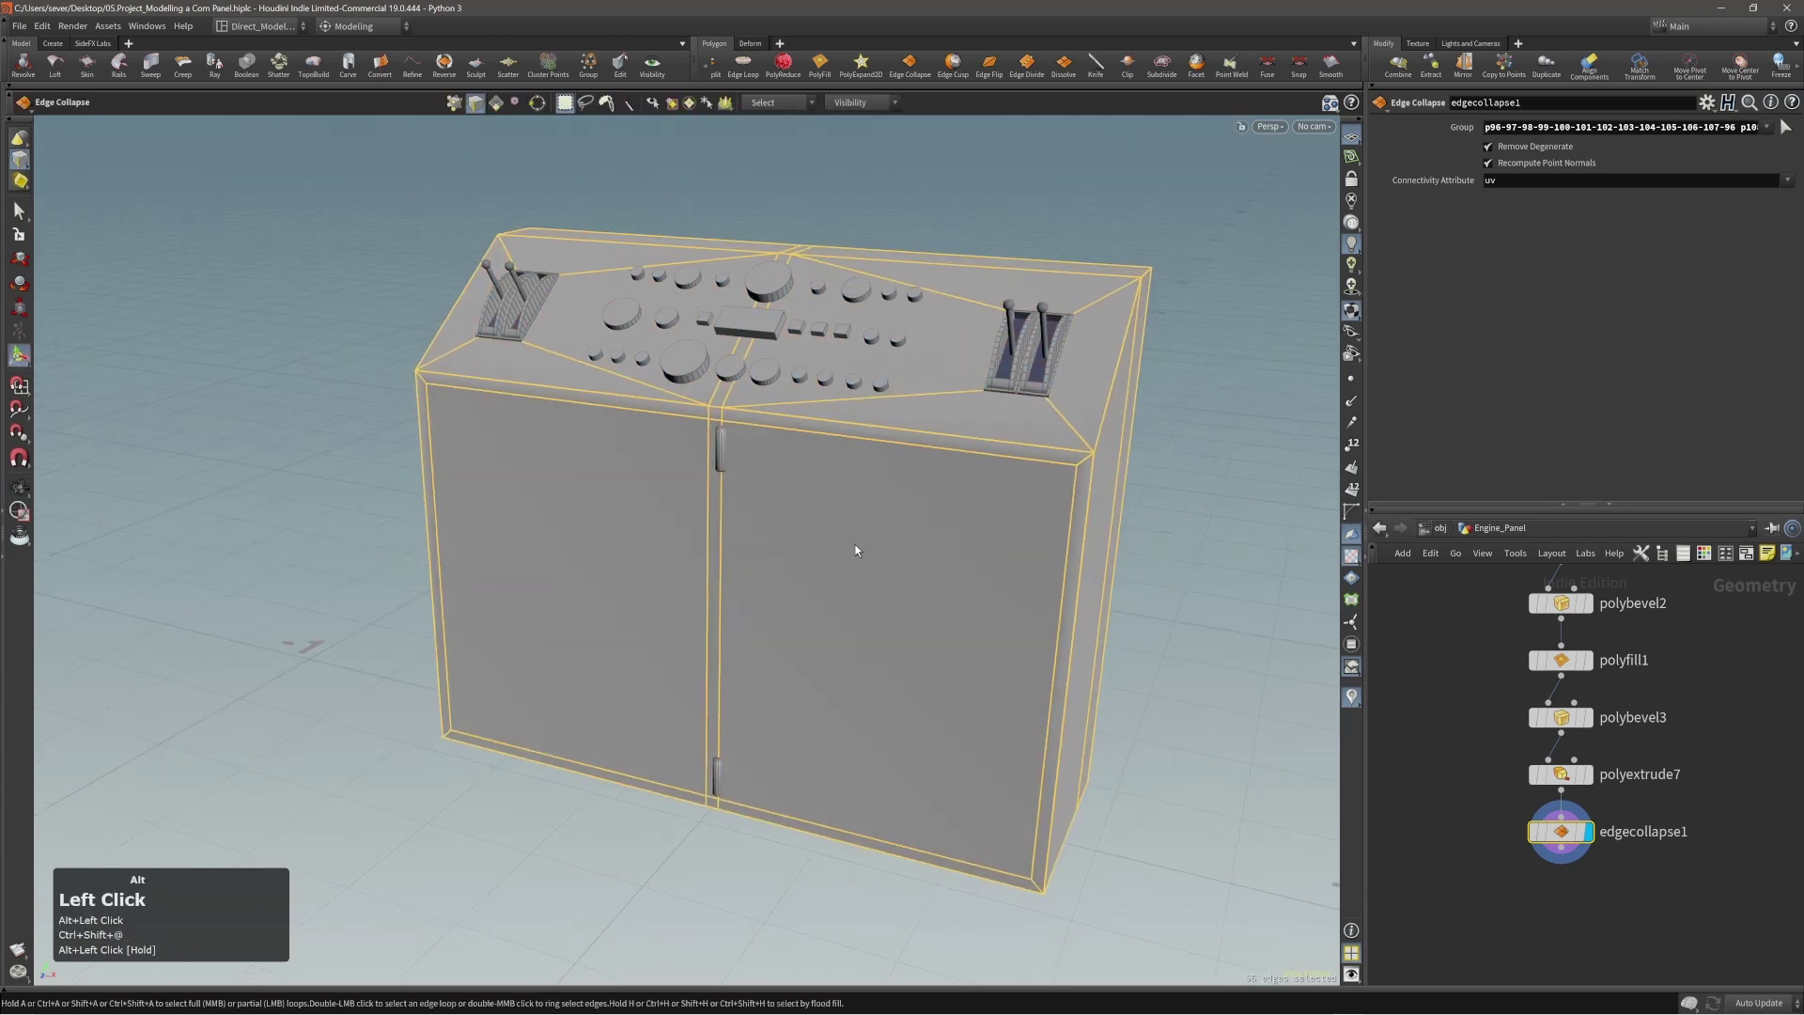
Try to bevel the selected door and cabinet edges with PolyBevel.
key(c)
click(876, 543)
click(878, 522)
alt+right_drag(813, 516, 950, 410)
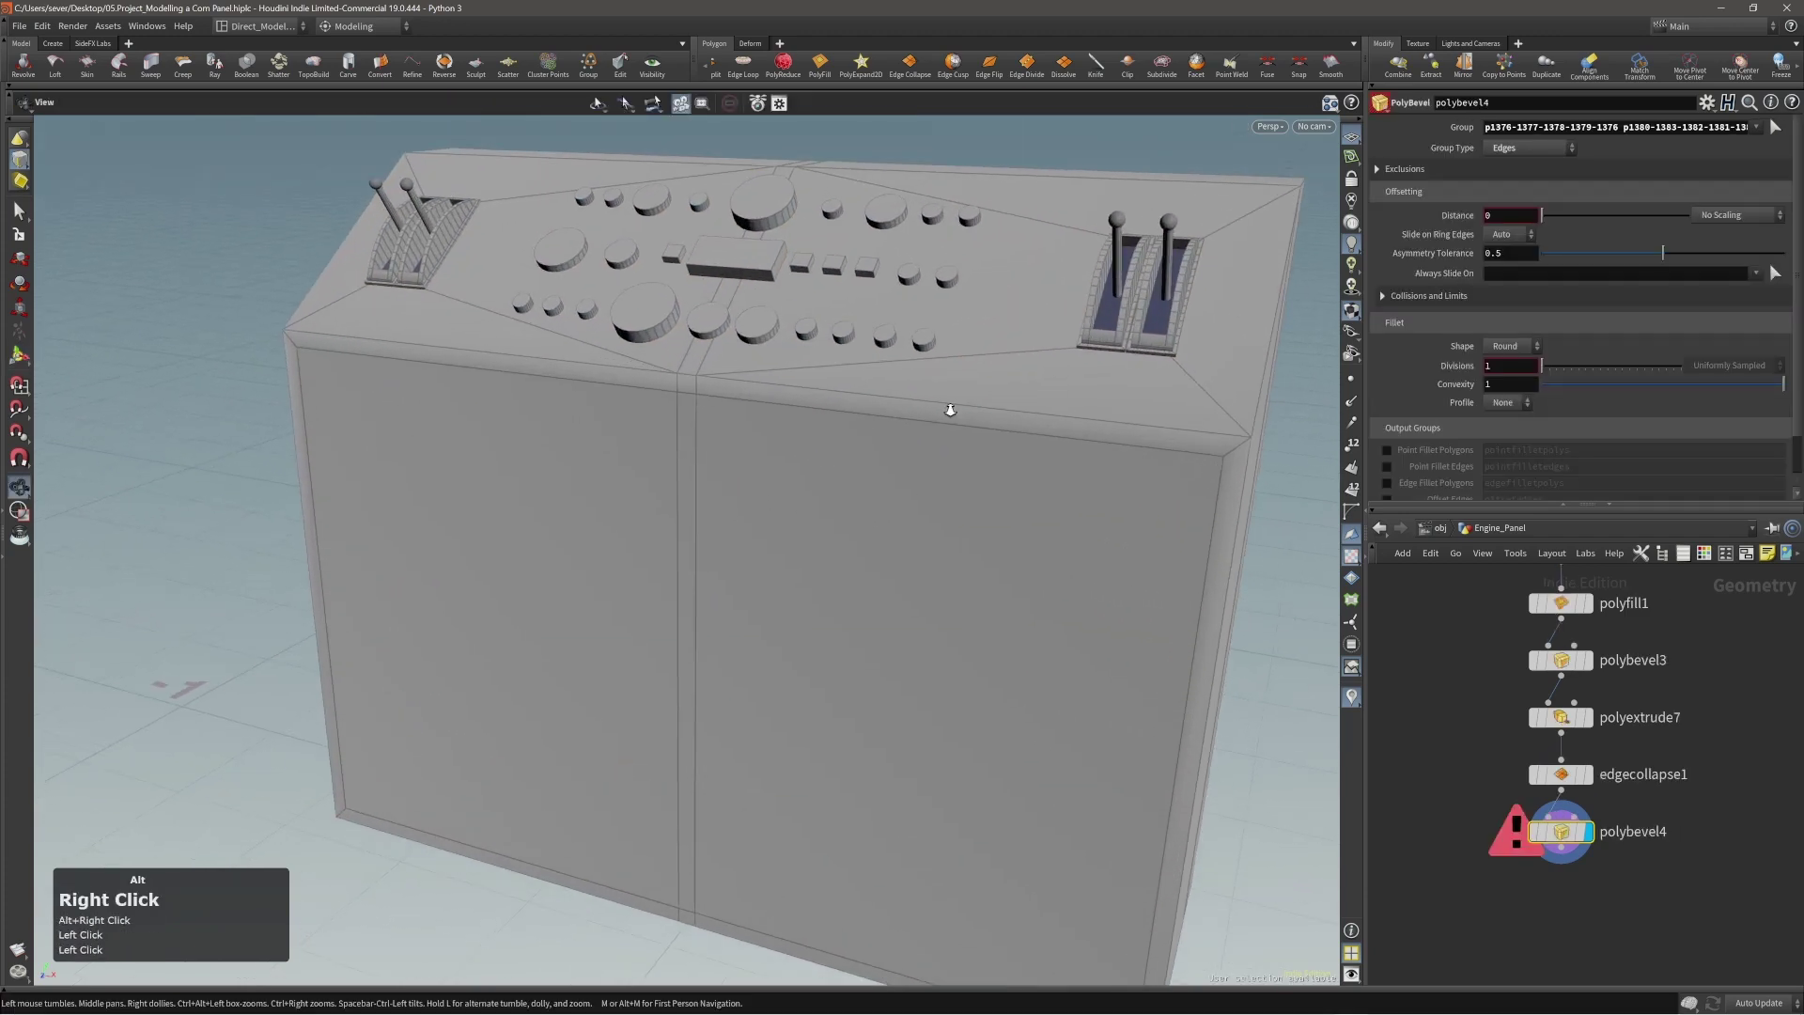
drag(734, 467, 749, 468)
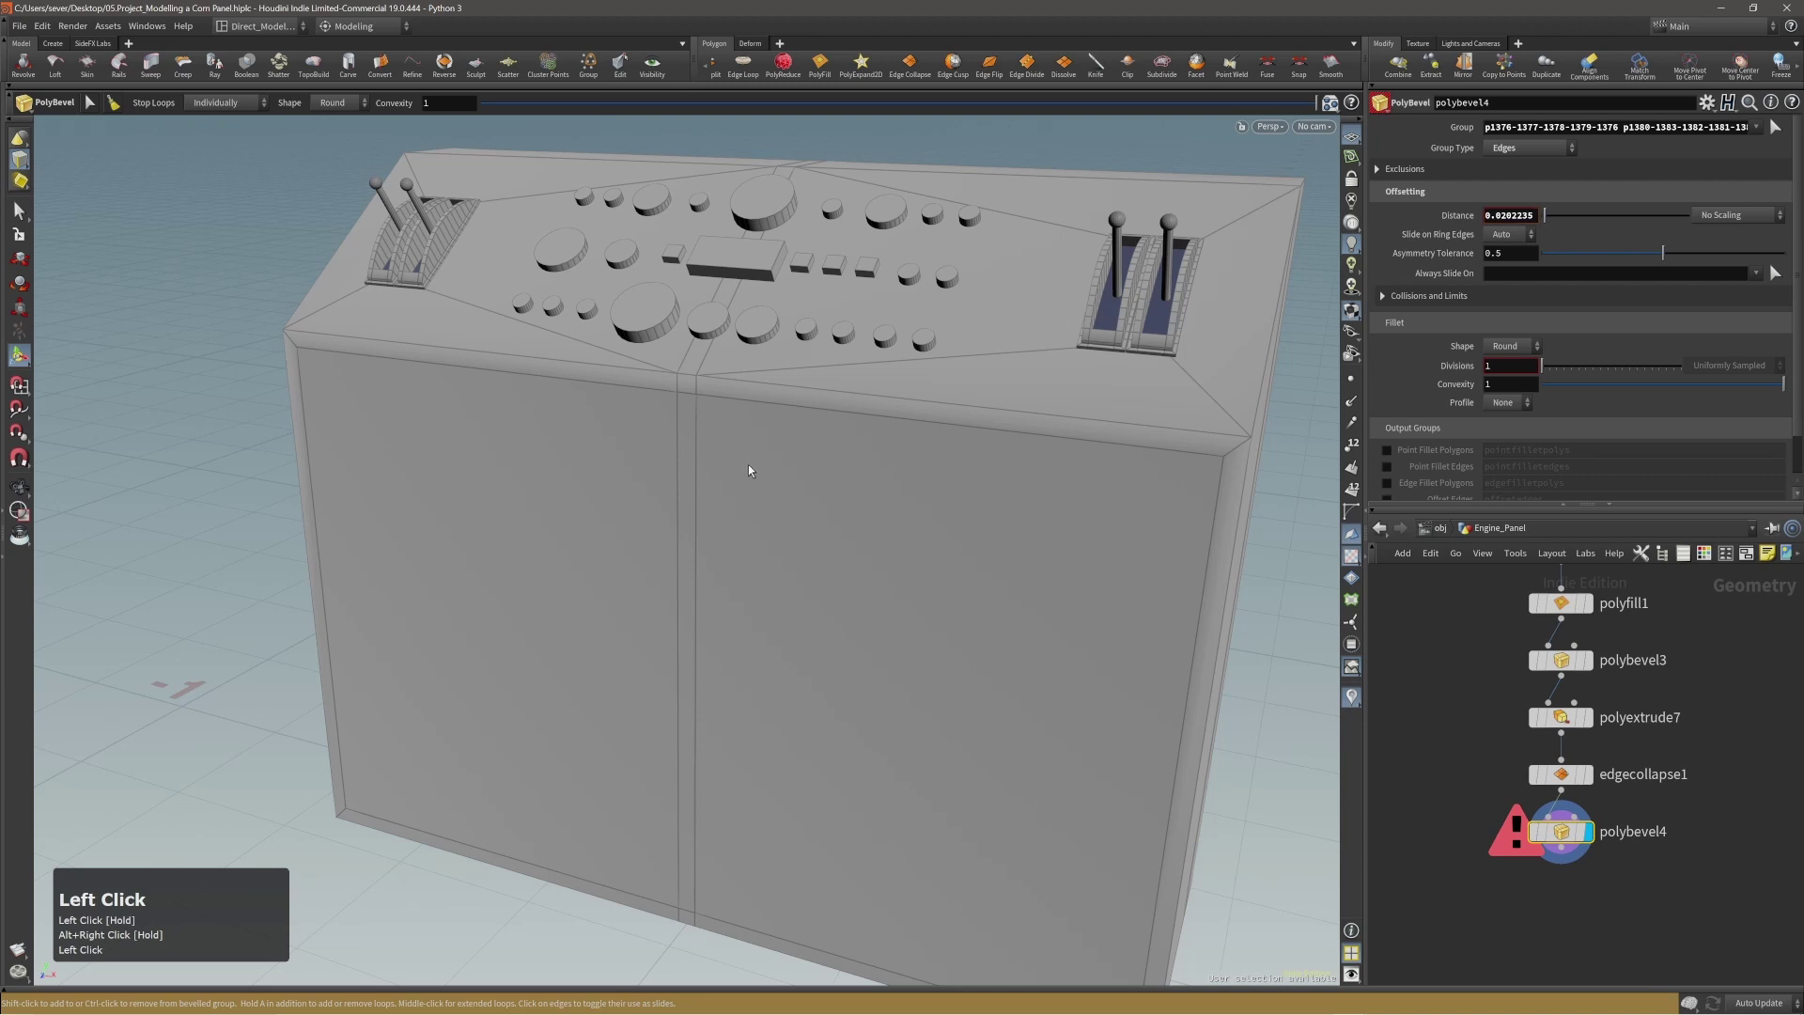
alt+right_drag(747, 466, 701, 544)
alt+drag(701, 544, 801, 554)
Check the node information of the faulty PolyBevel and delete that node.
middle_click(1562, 833)
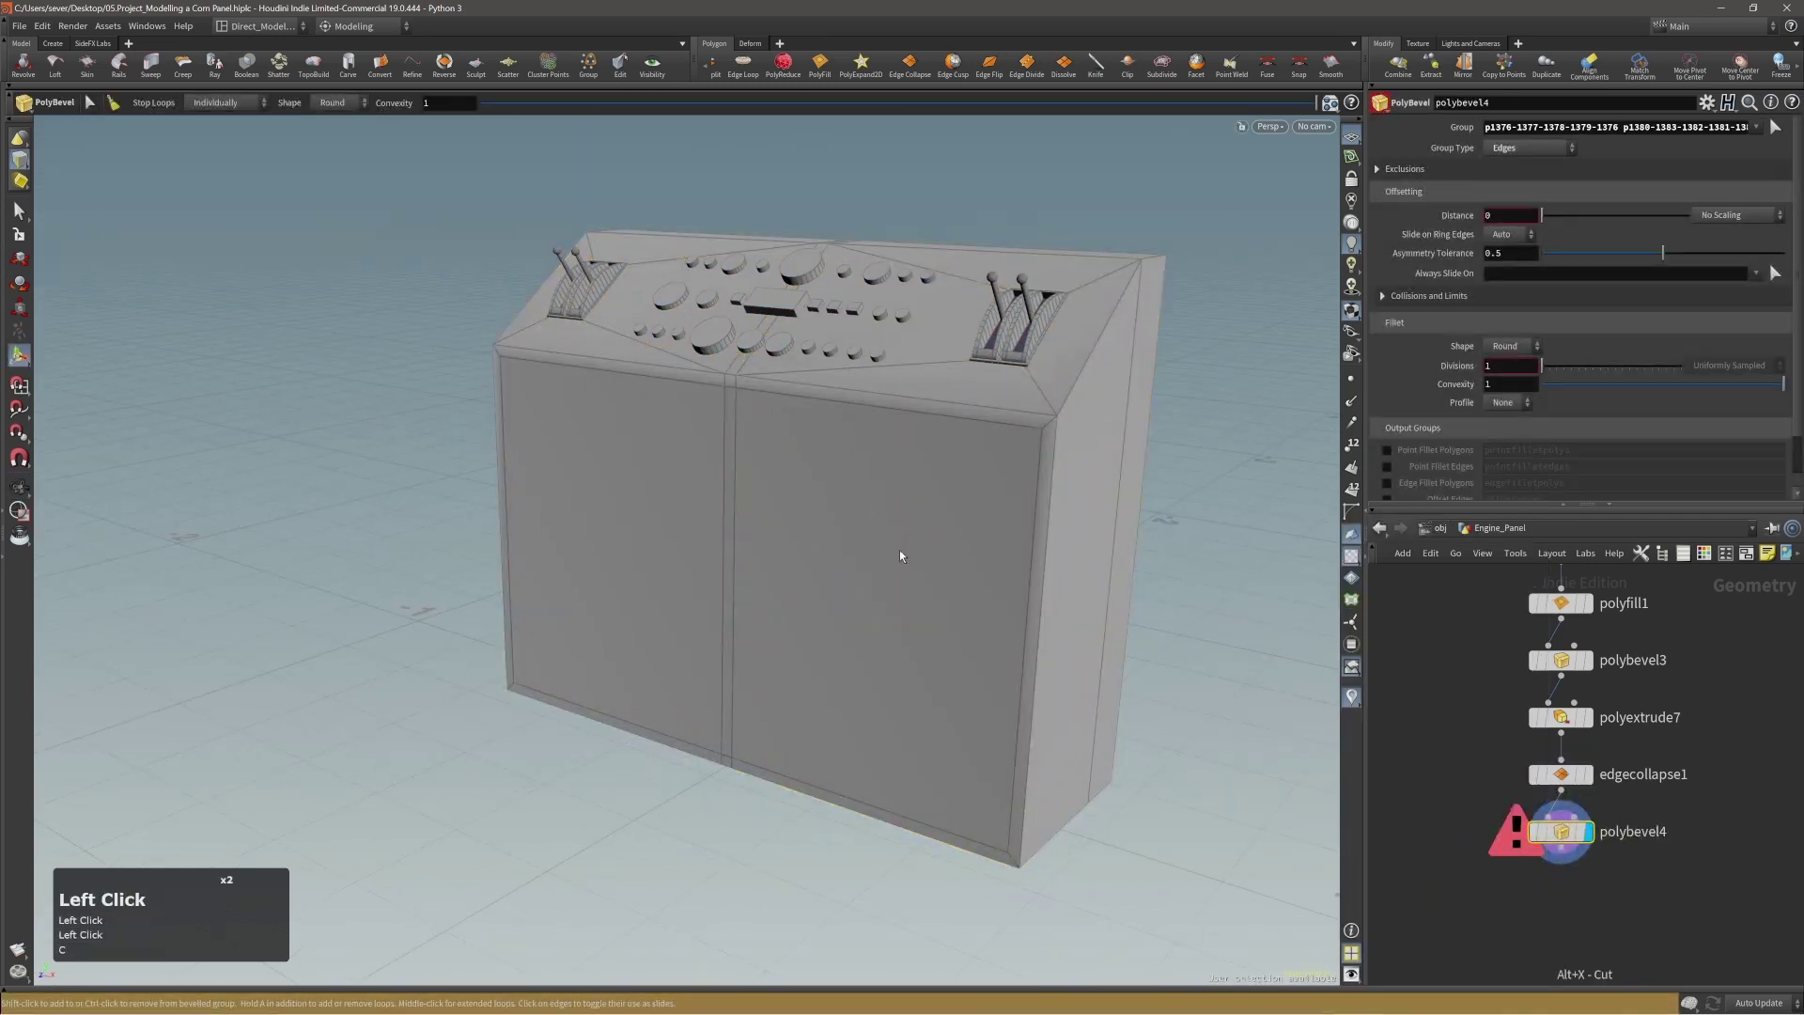
middle_click(1564, 833)
click(1564, 833)
alt+right_drag(1659, 674, 1623, 704)
alt+middle_drag(1616, 696, 1585, 768)
alt+right_drag(1584, 769, 1539, 830)
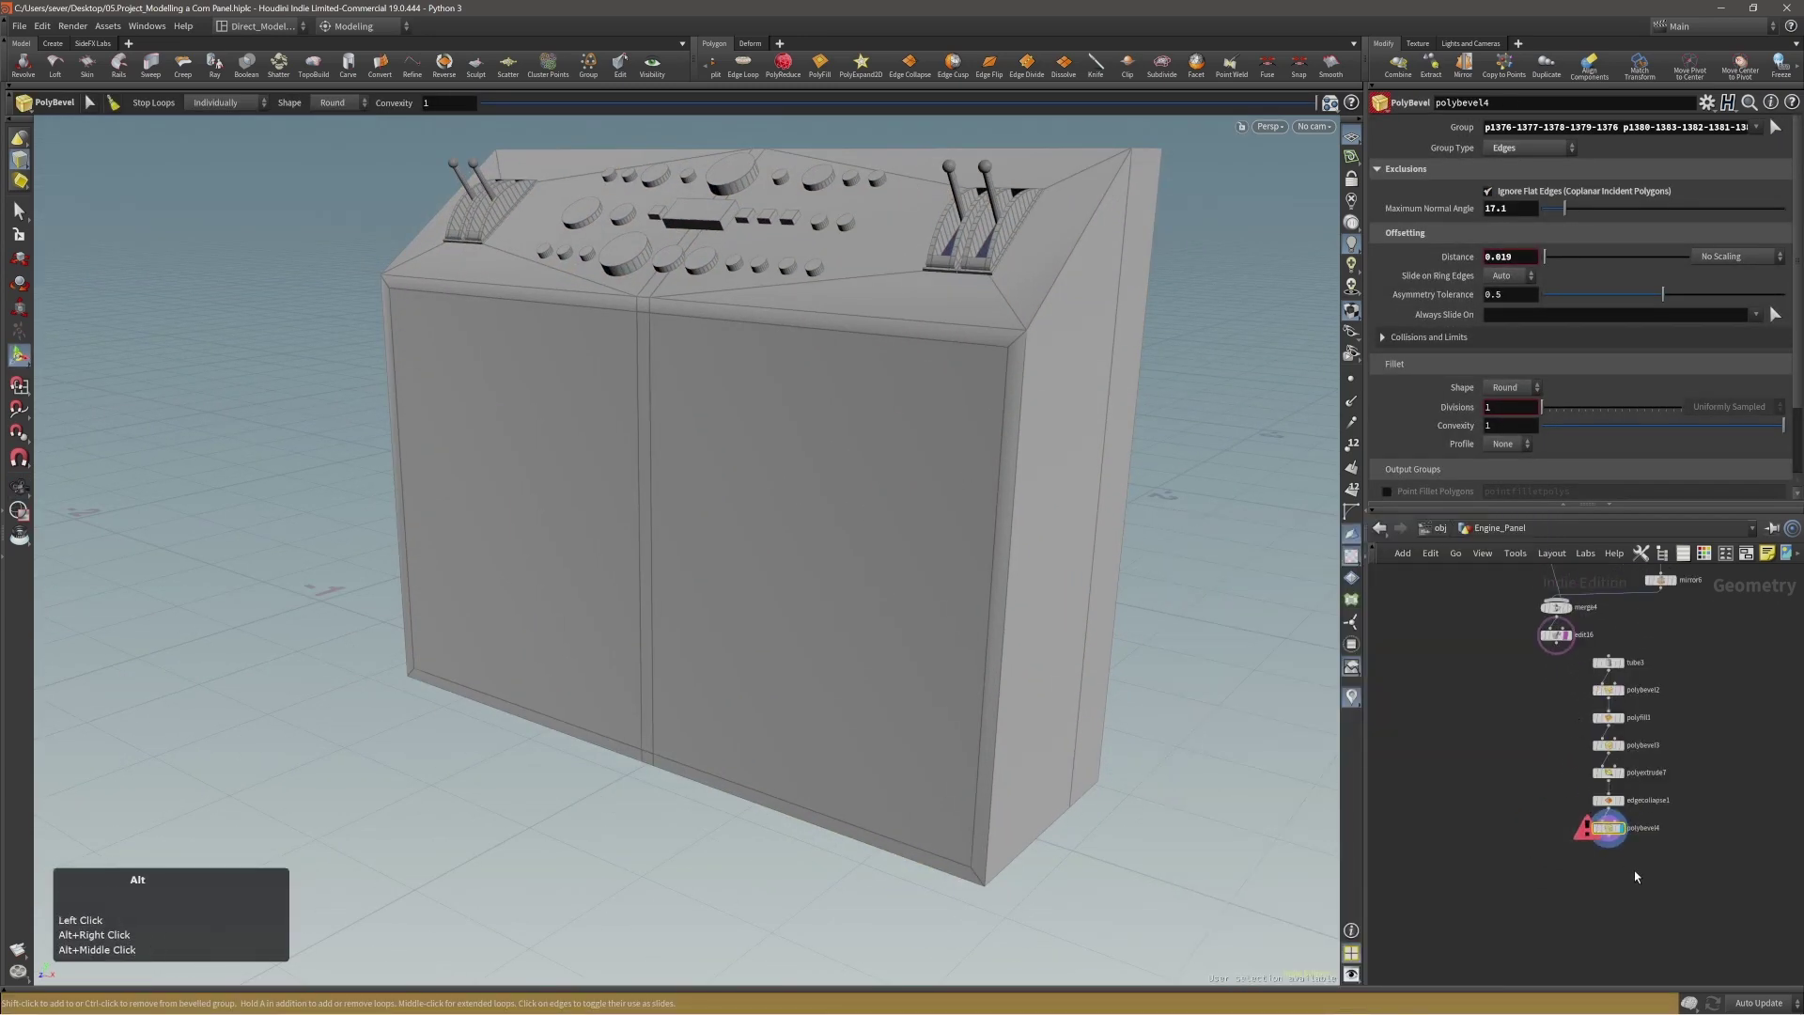
key(alt+x)
Select all primitives of the cabinet and hinges and start a Move edit so both branches are merged.
alt+right_drag(1541, 751, 1442, 752)
alt+right_click(1195, 694)
alt+middle_drag(1112, 672, 1103, 707)
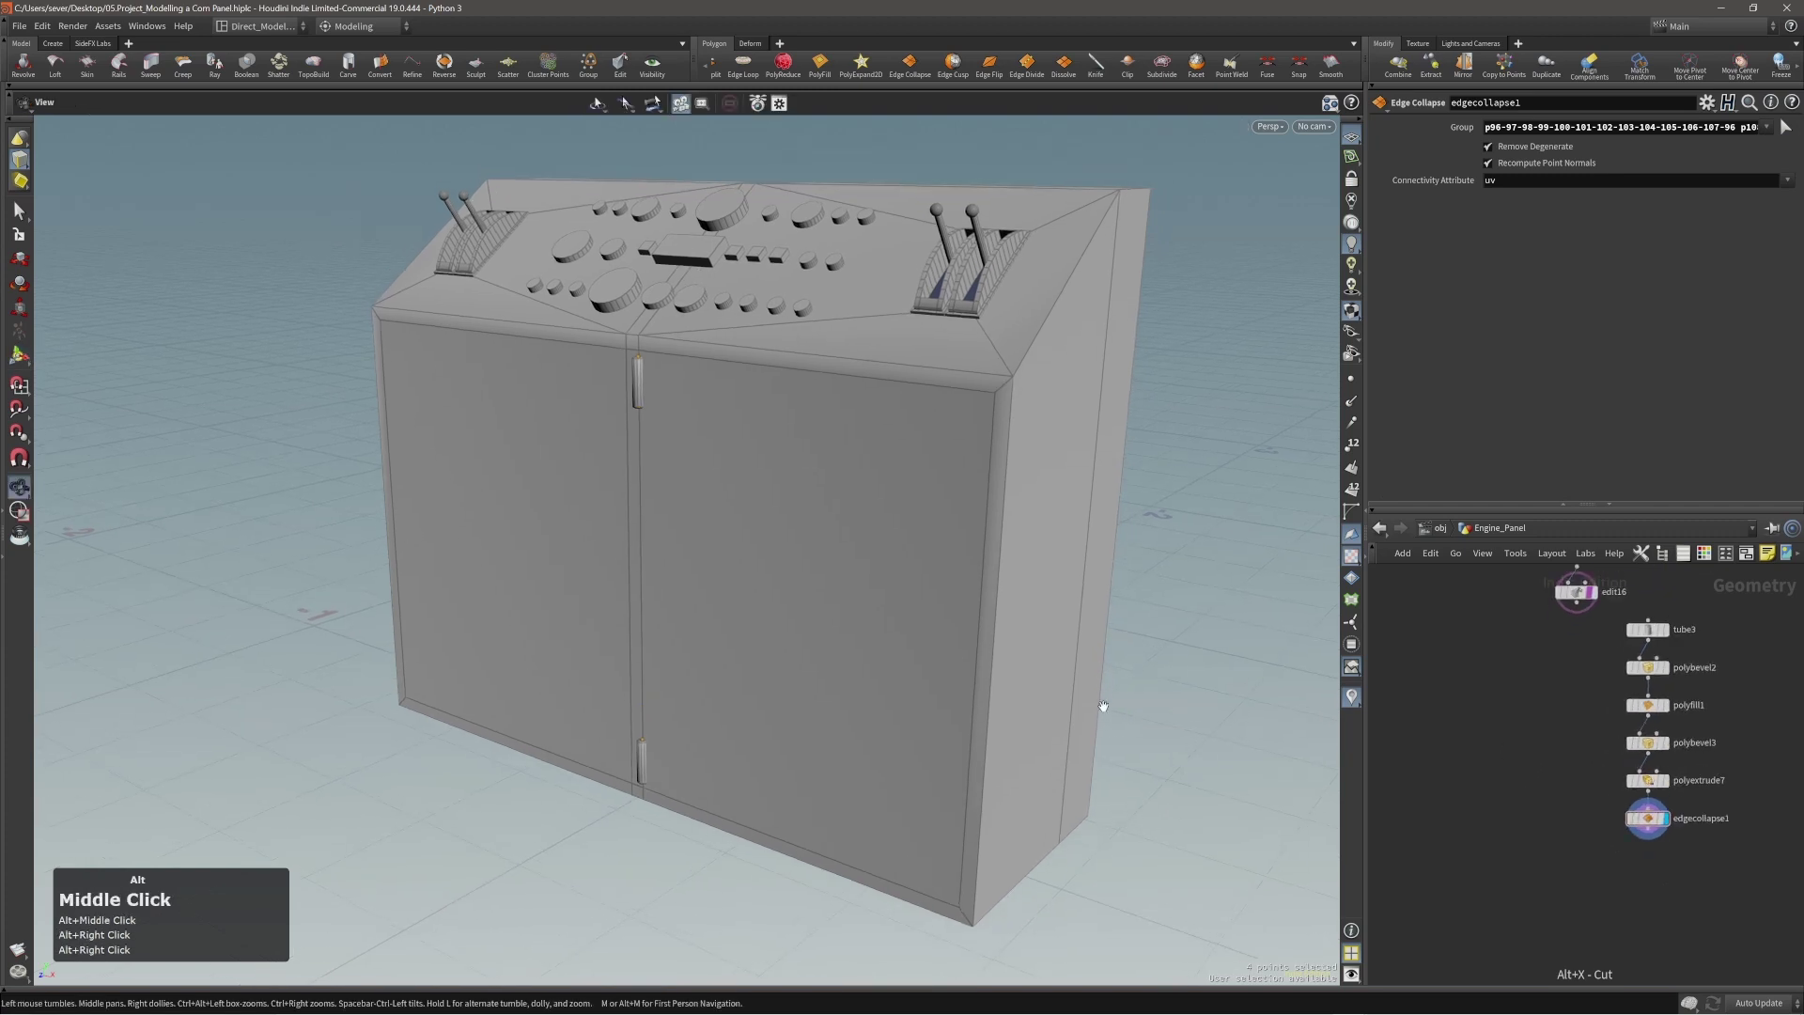
alt+right_drag(1103, 706, 1081, 700)
alt+drag(1081, 701, 1053, 691)
key(3)
click(861, 625)
key(n)
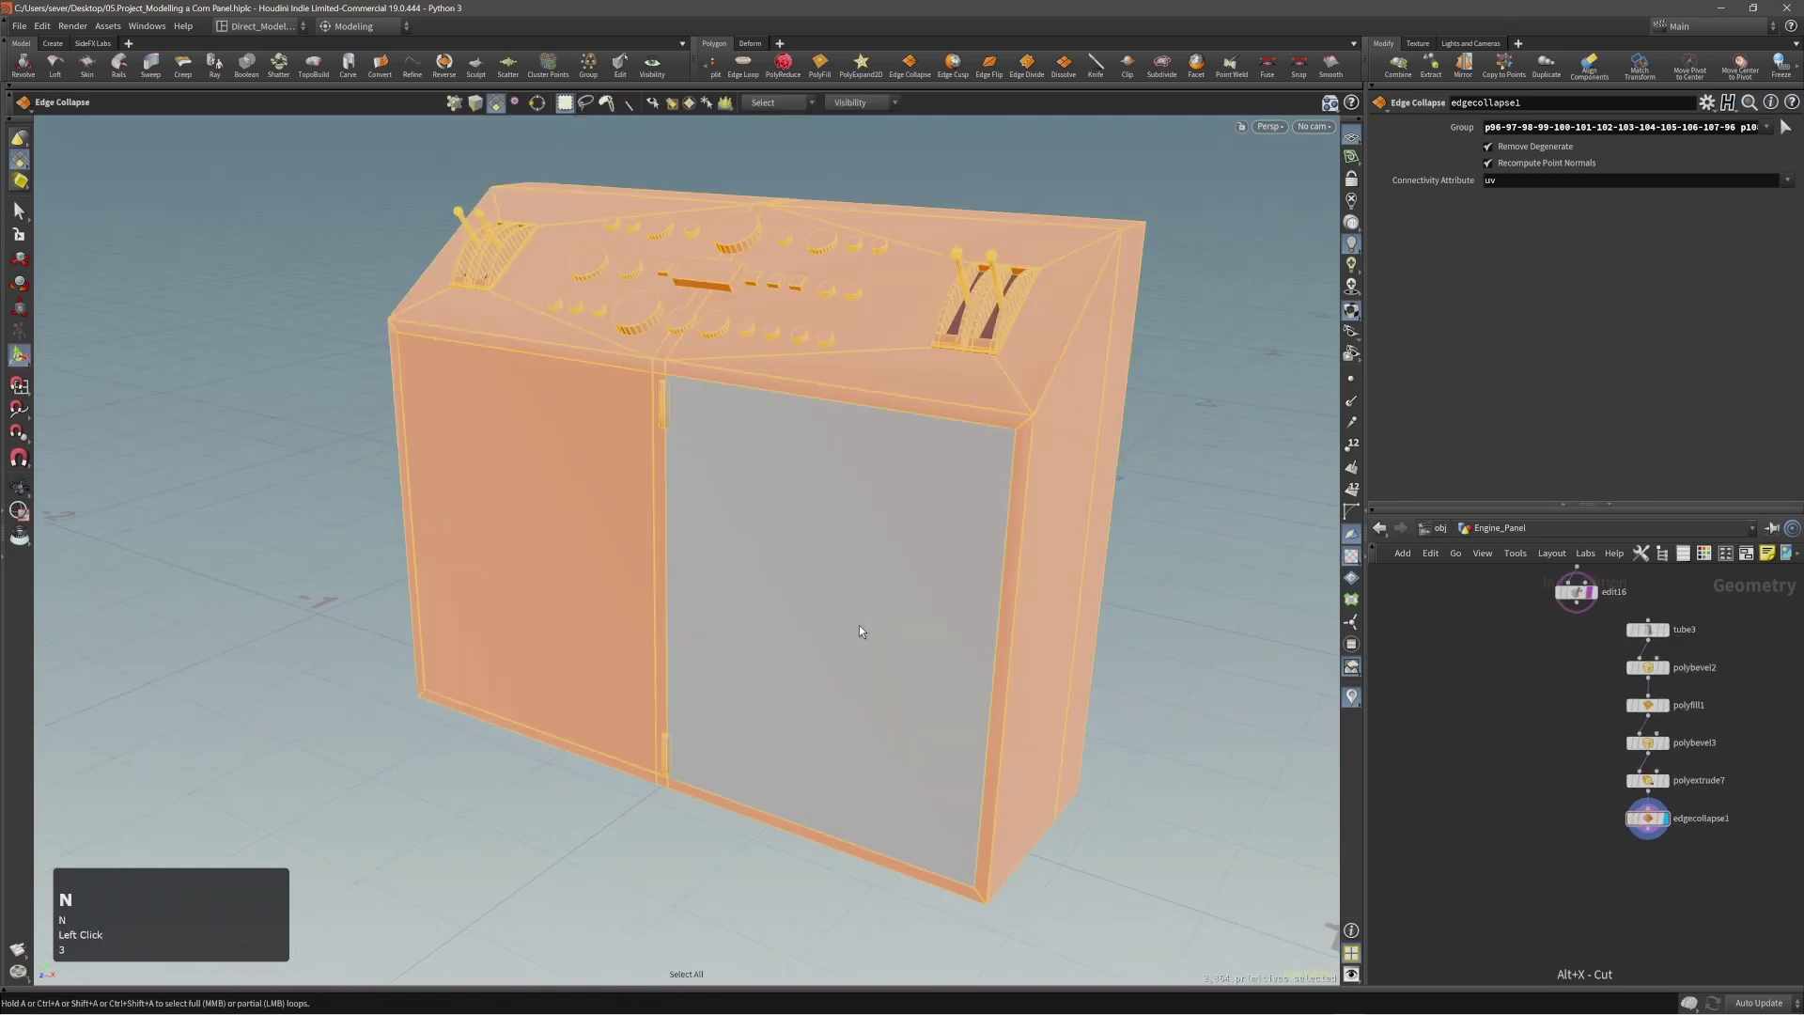
alt+drag(859, 624, 820, 583)
key(t)
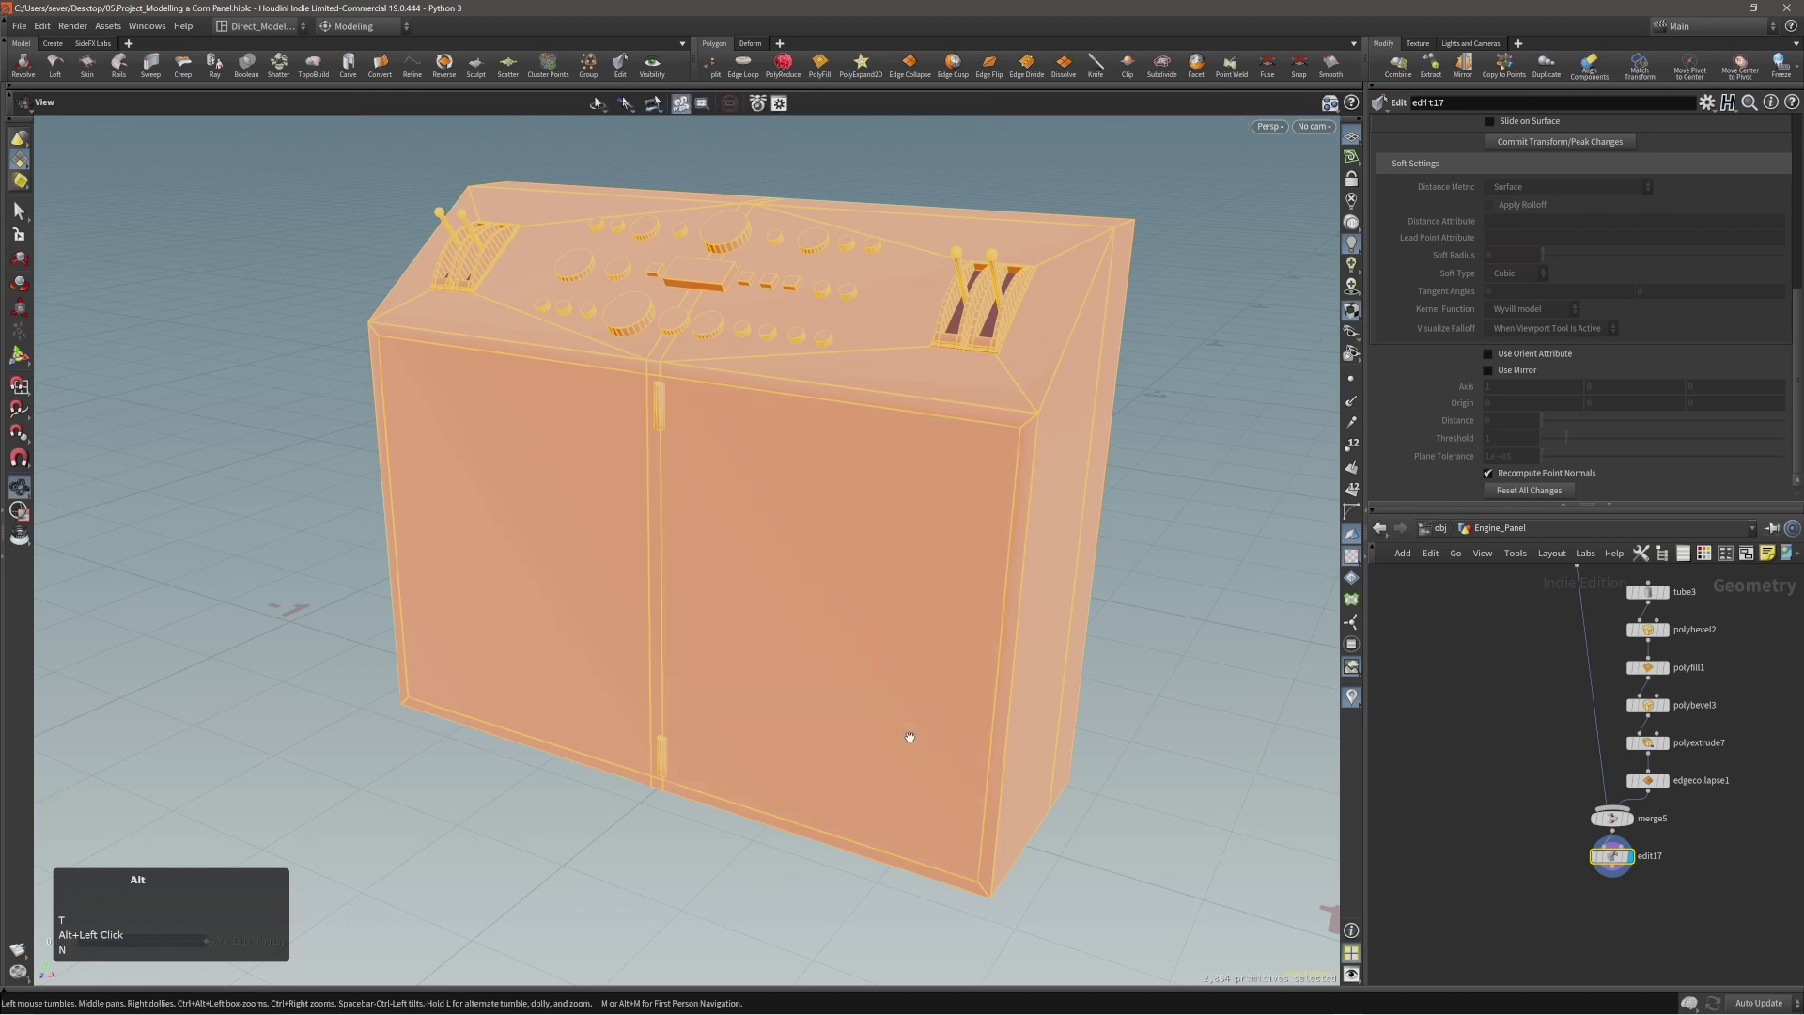
Select the right door and the connected cabinet body faces in the merged geometry and convert them to edges.
alt+right_drag(910, 737, 949, 725)
alt+middle_click(949, 725)
key(3)
double_click(916, 623)
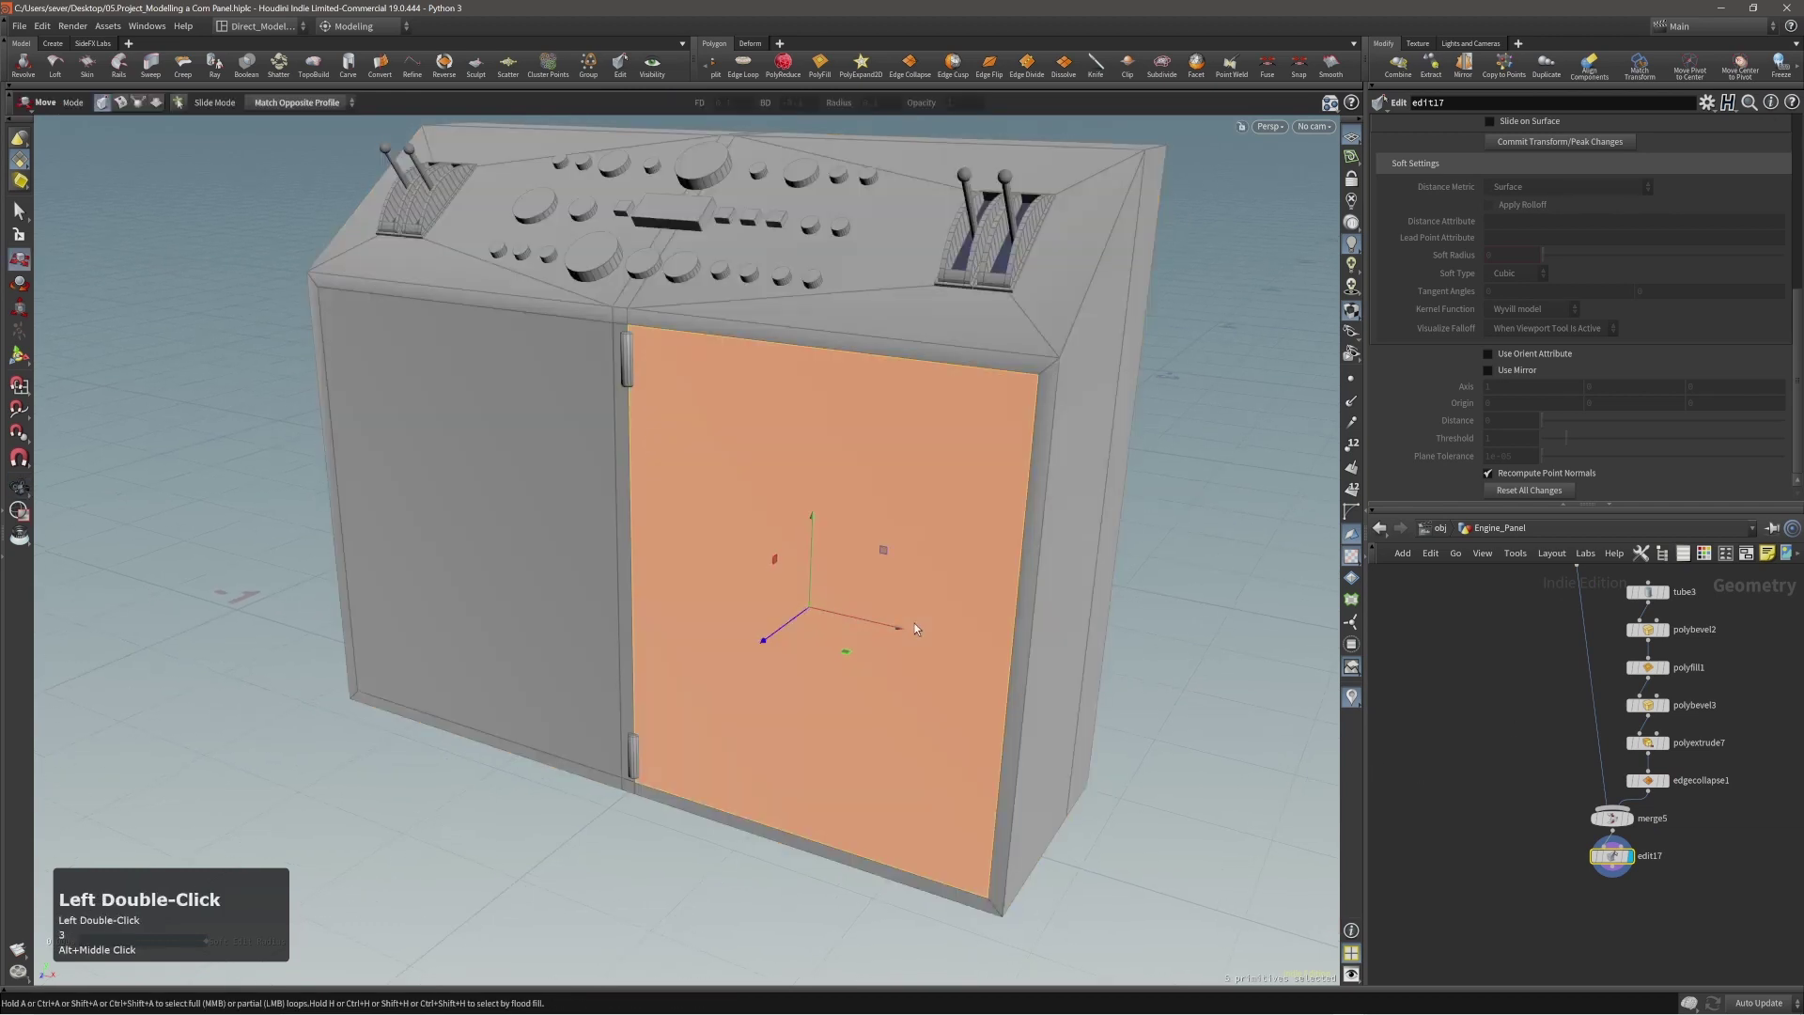
shift+double_click(609, 491)
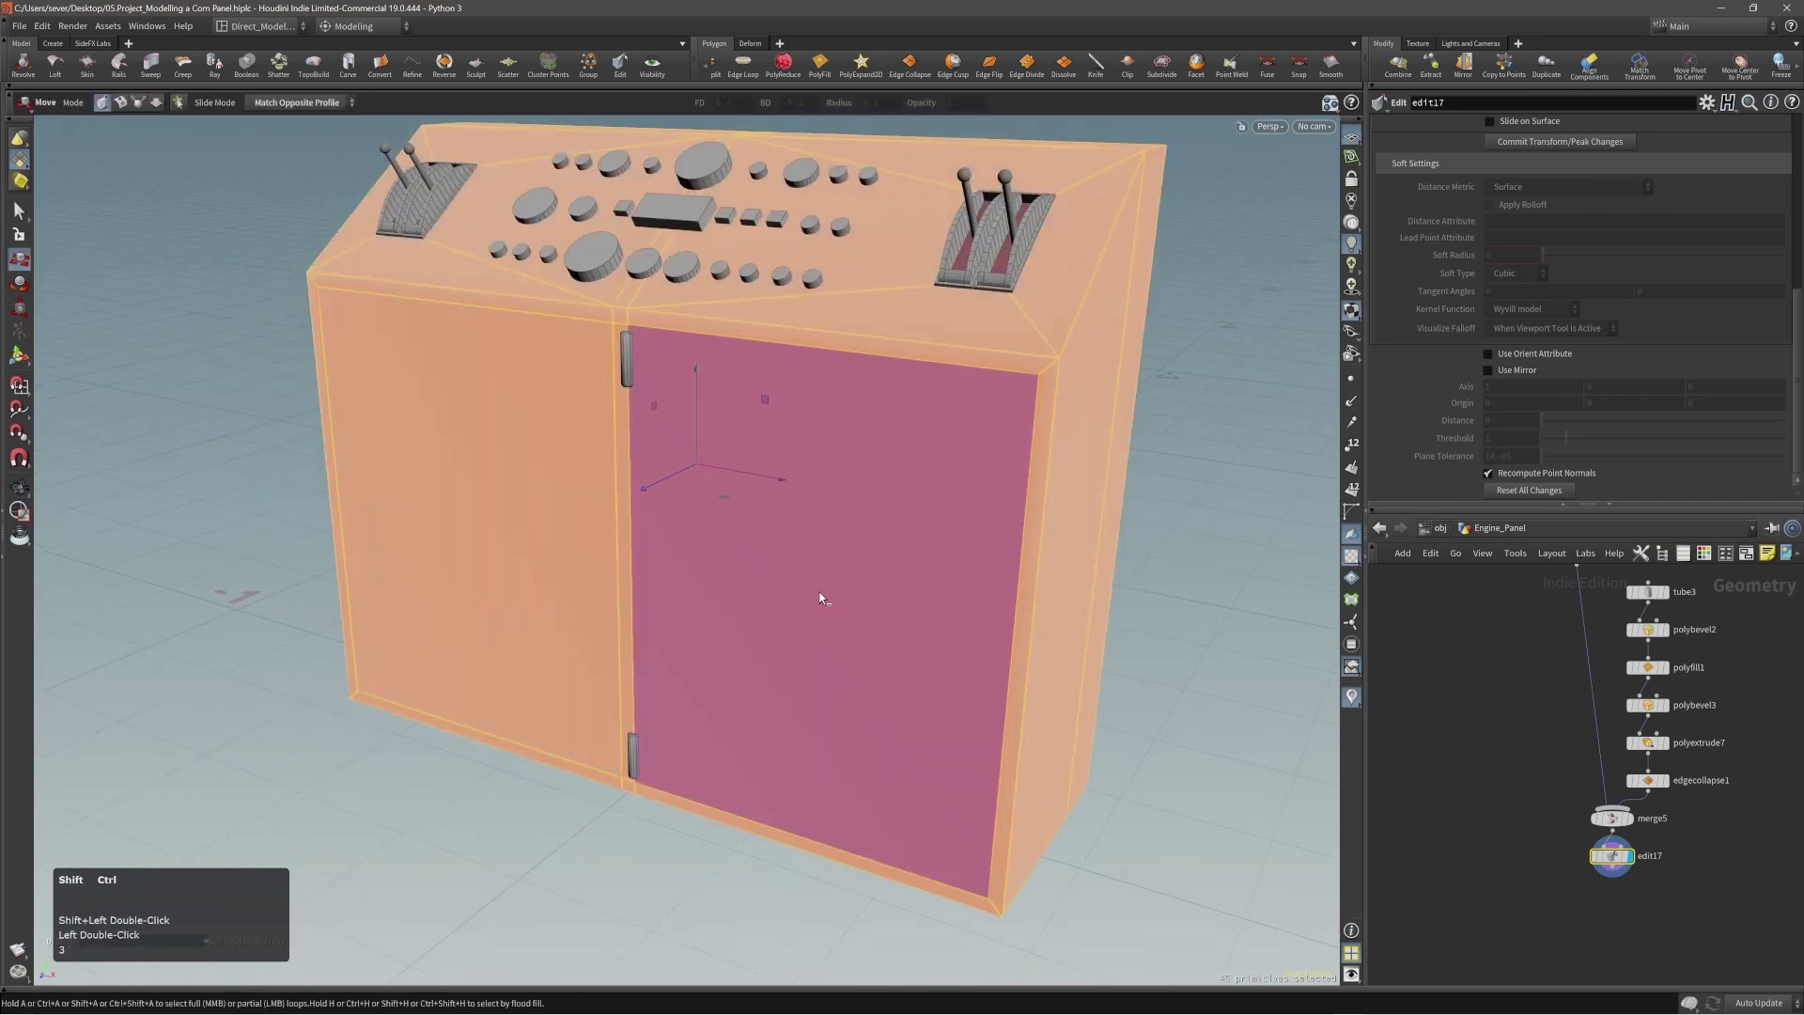
key(2)
alt+right_drag(849, 511, 817, 516)
alt+drag(817, 516, 830, 550)
Bevel the selected door and cabinet edges with PolyBevel at a distance of about 0.0026.
key(c)
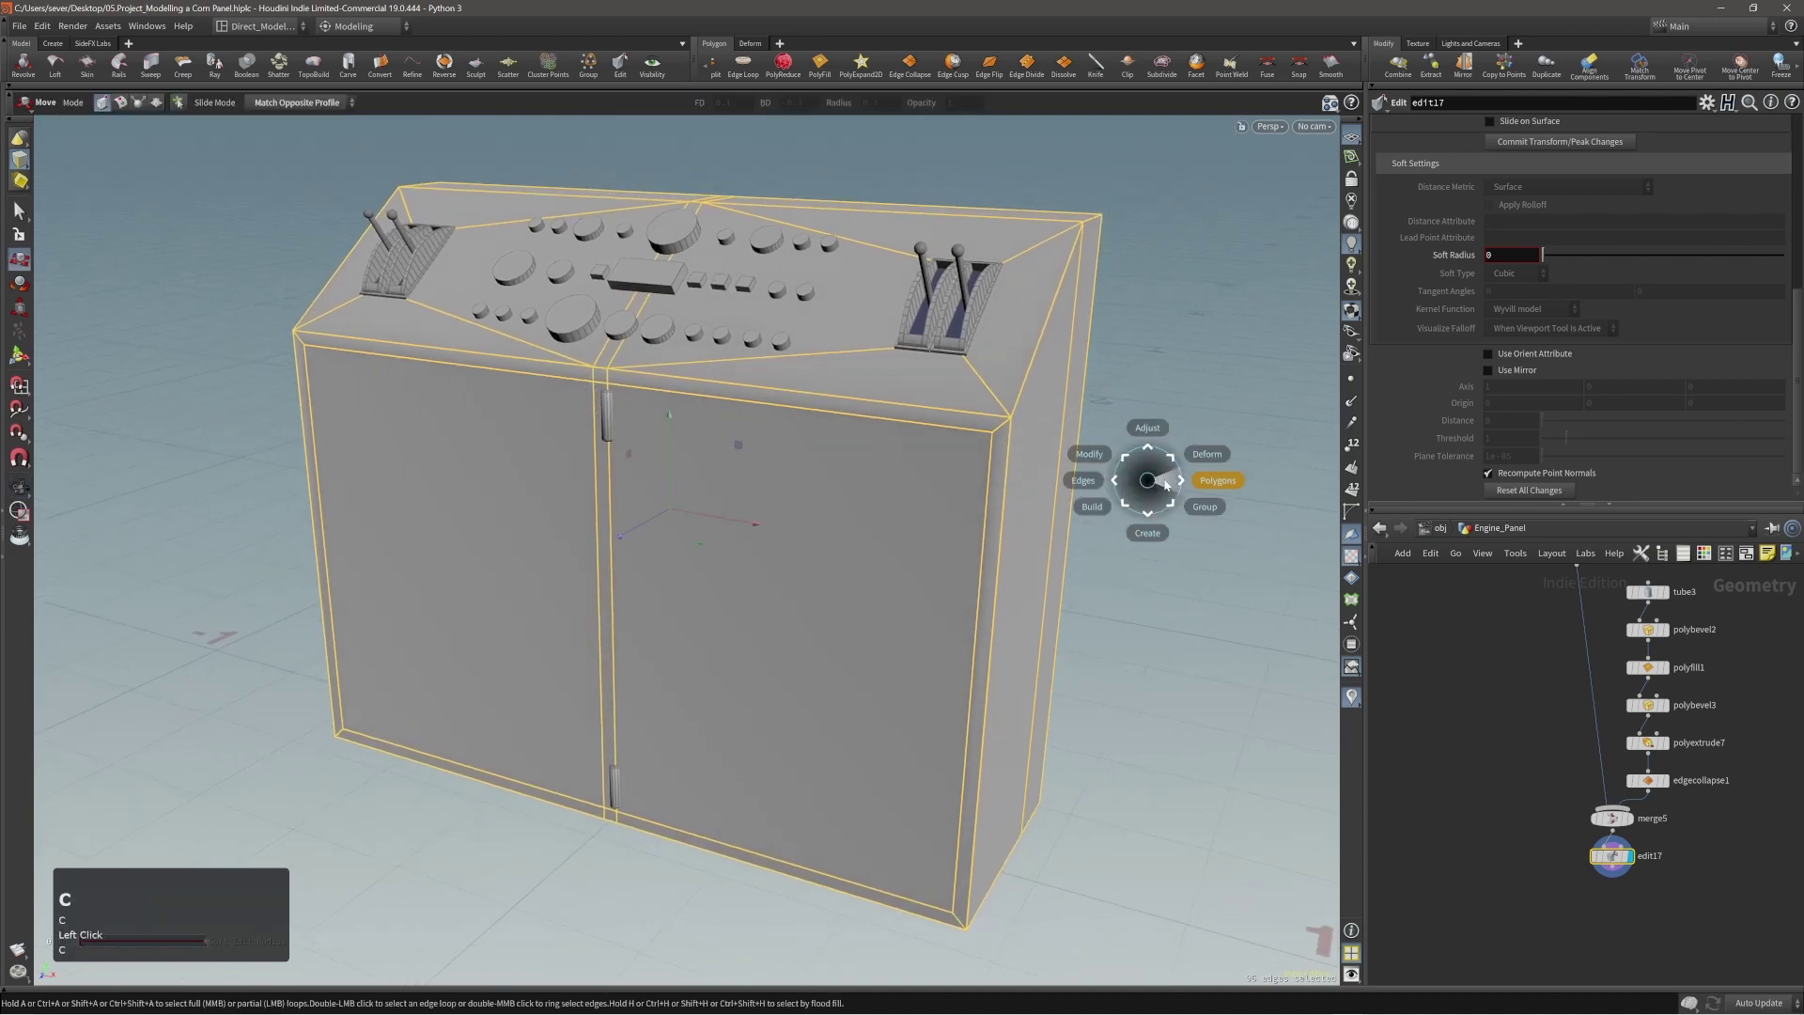
key(c)
key(c)
key(c)
key(c)
click(1270, 490)
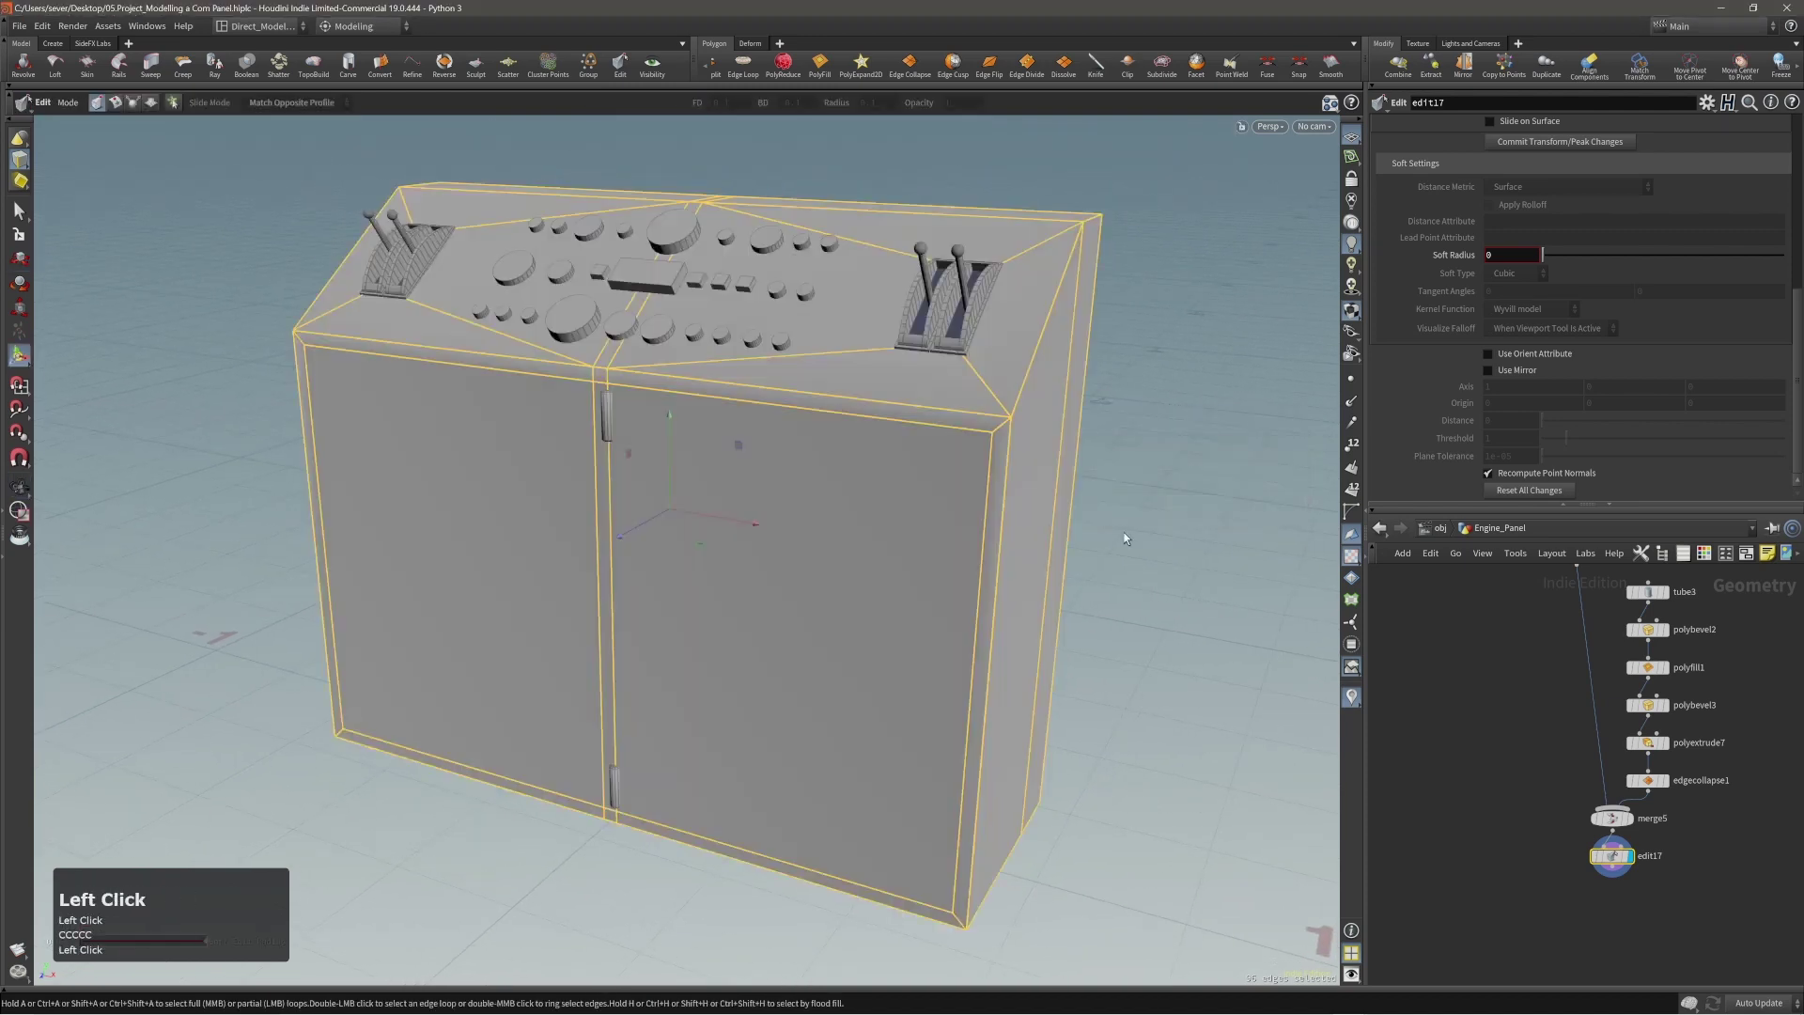
key(c)
key(c)
key(c)
key(c)
key(c)
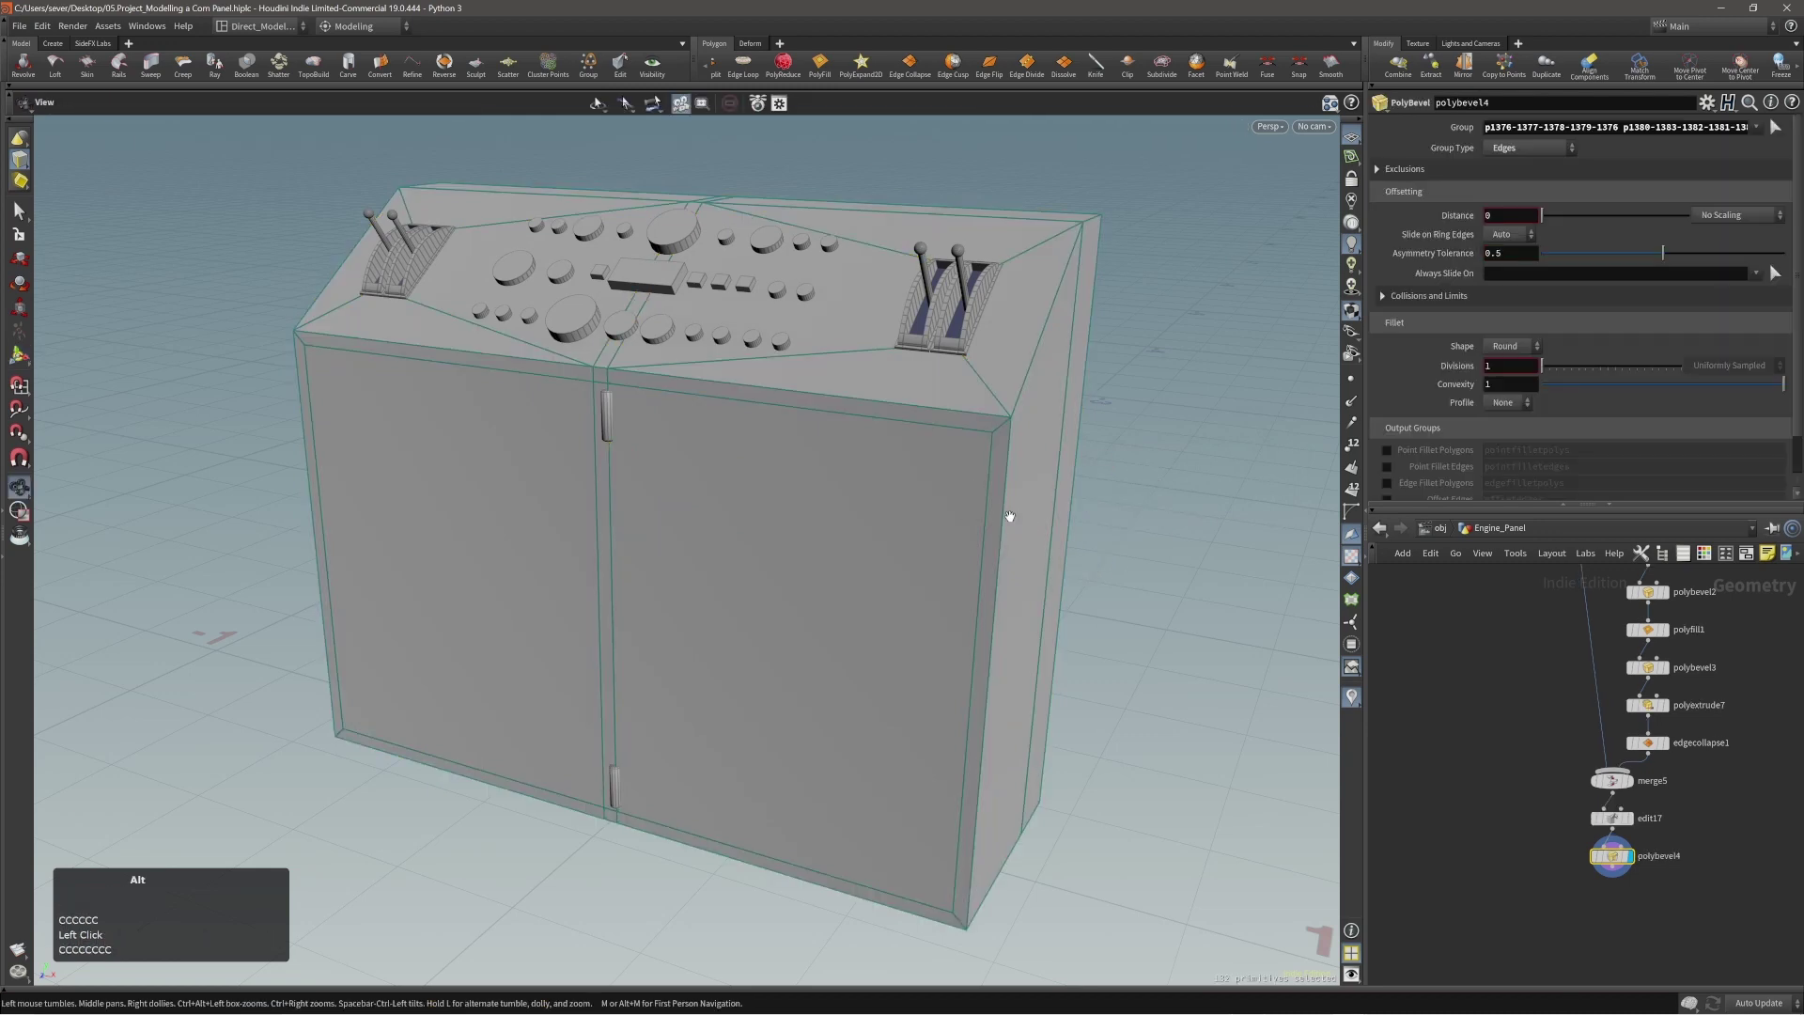
alt+right_drag(1109, 512, 1072, 442)
drag(1071, 442, 1074, 442)
Exclude flat edges from the cabinet bevel by enabling Ignore Flat Edges.
alt+right_drag(955, 419, 870, 414)
alt+drag(870, 415, 896, 403)
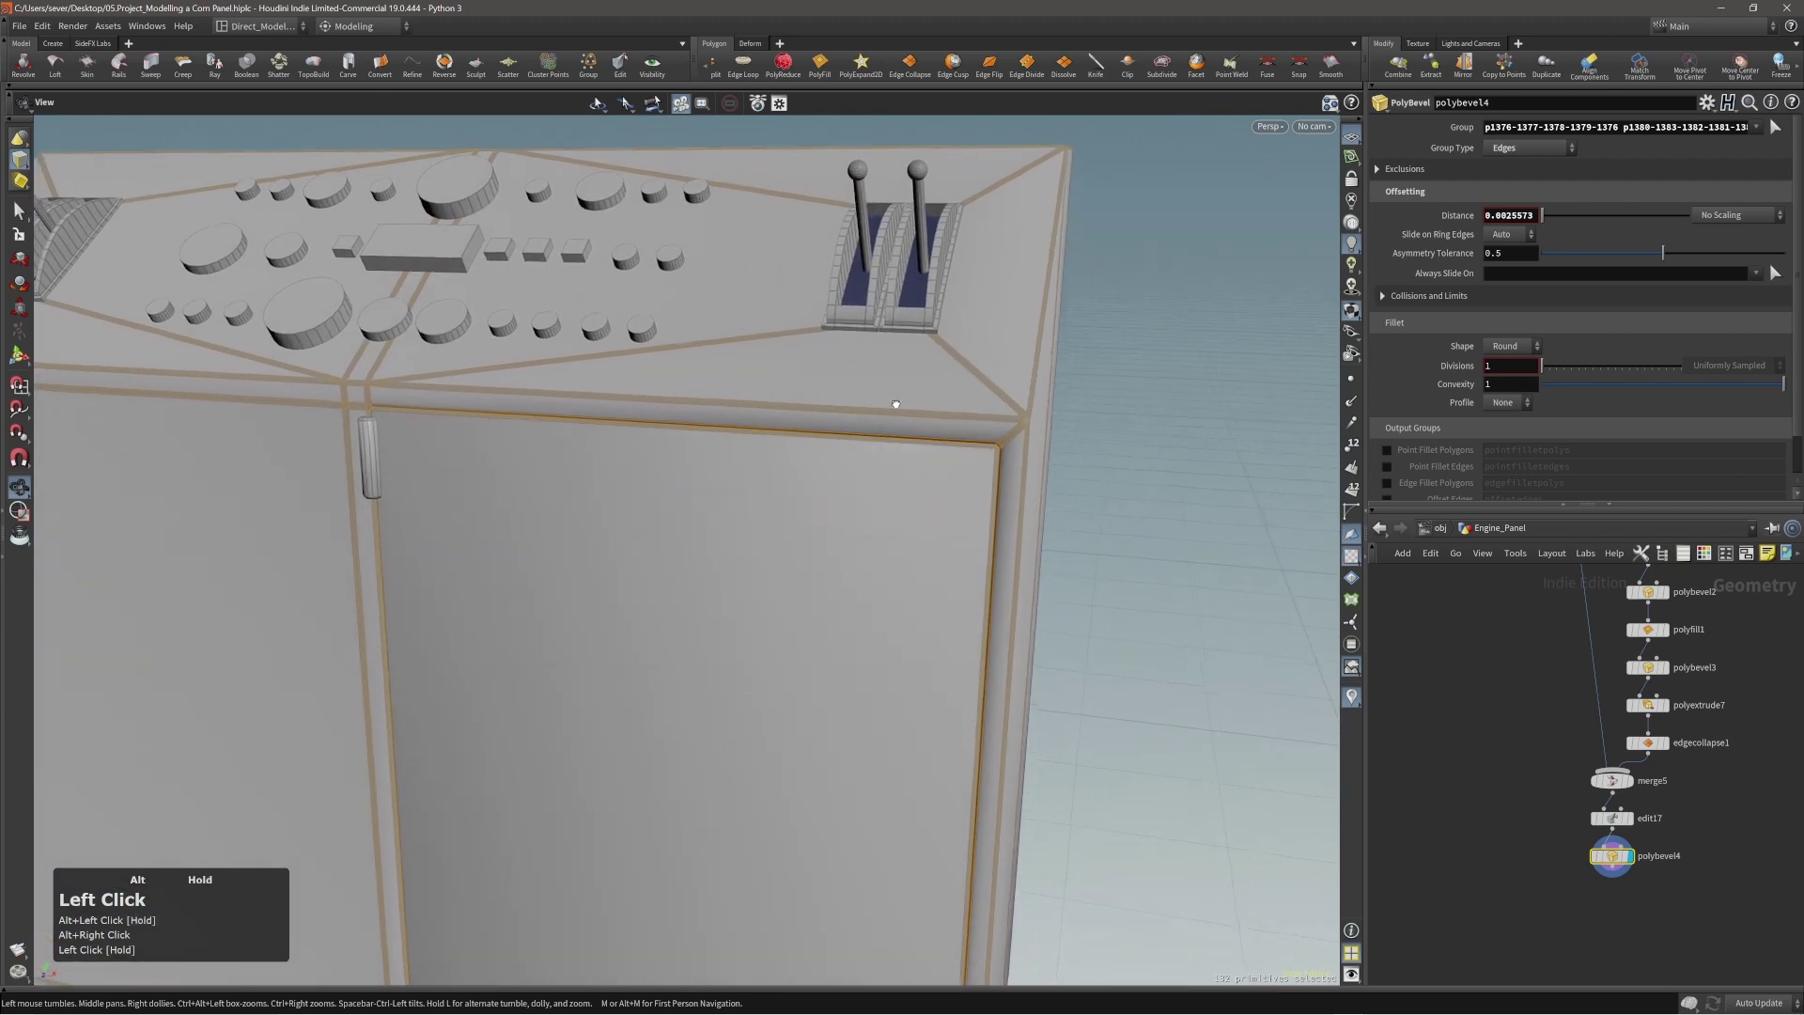
alt+right_drag(896, 403, 789, 455)
alt+middle_drag(789, 455, 745, 455)
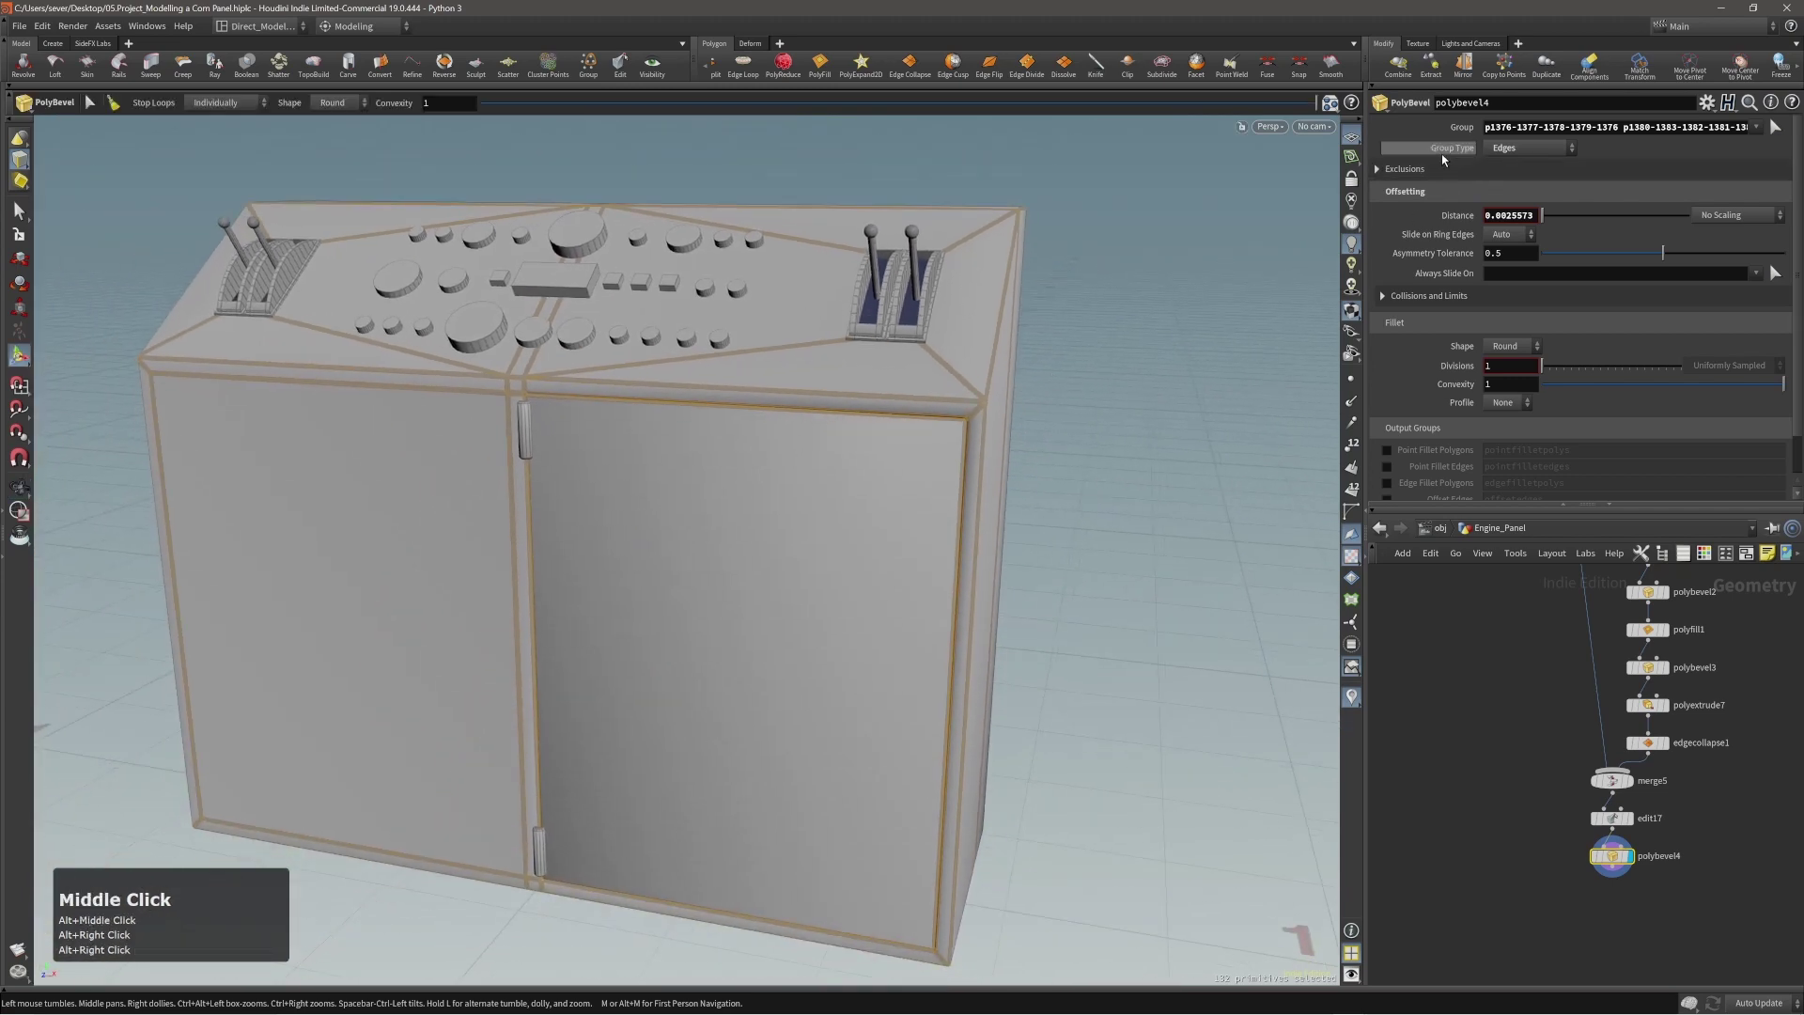
click(1402, 170)
click(1500, 190)
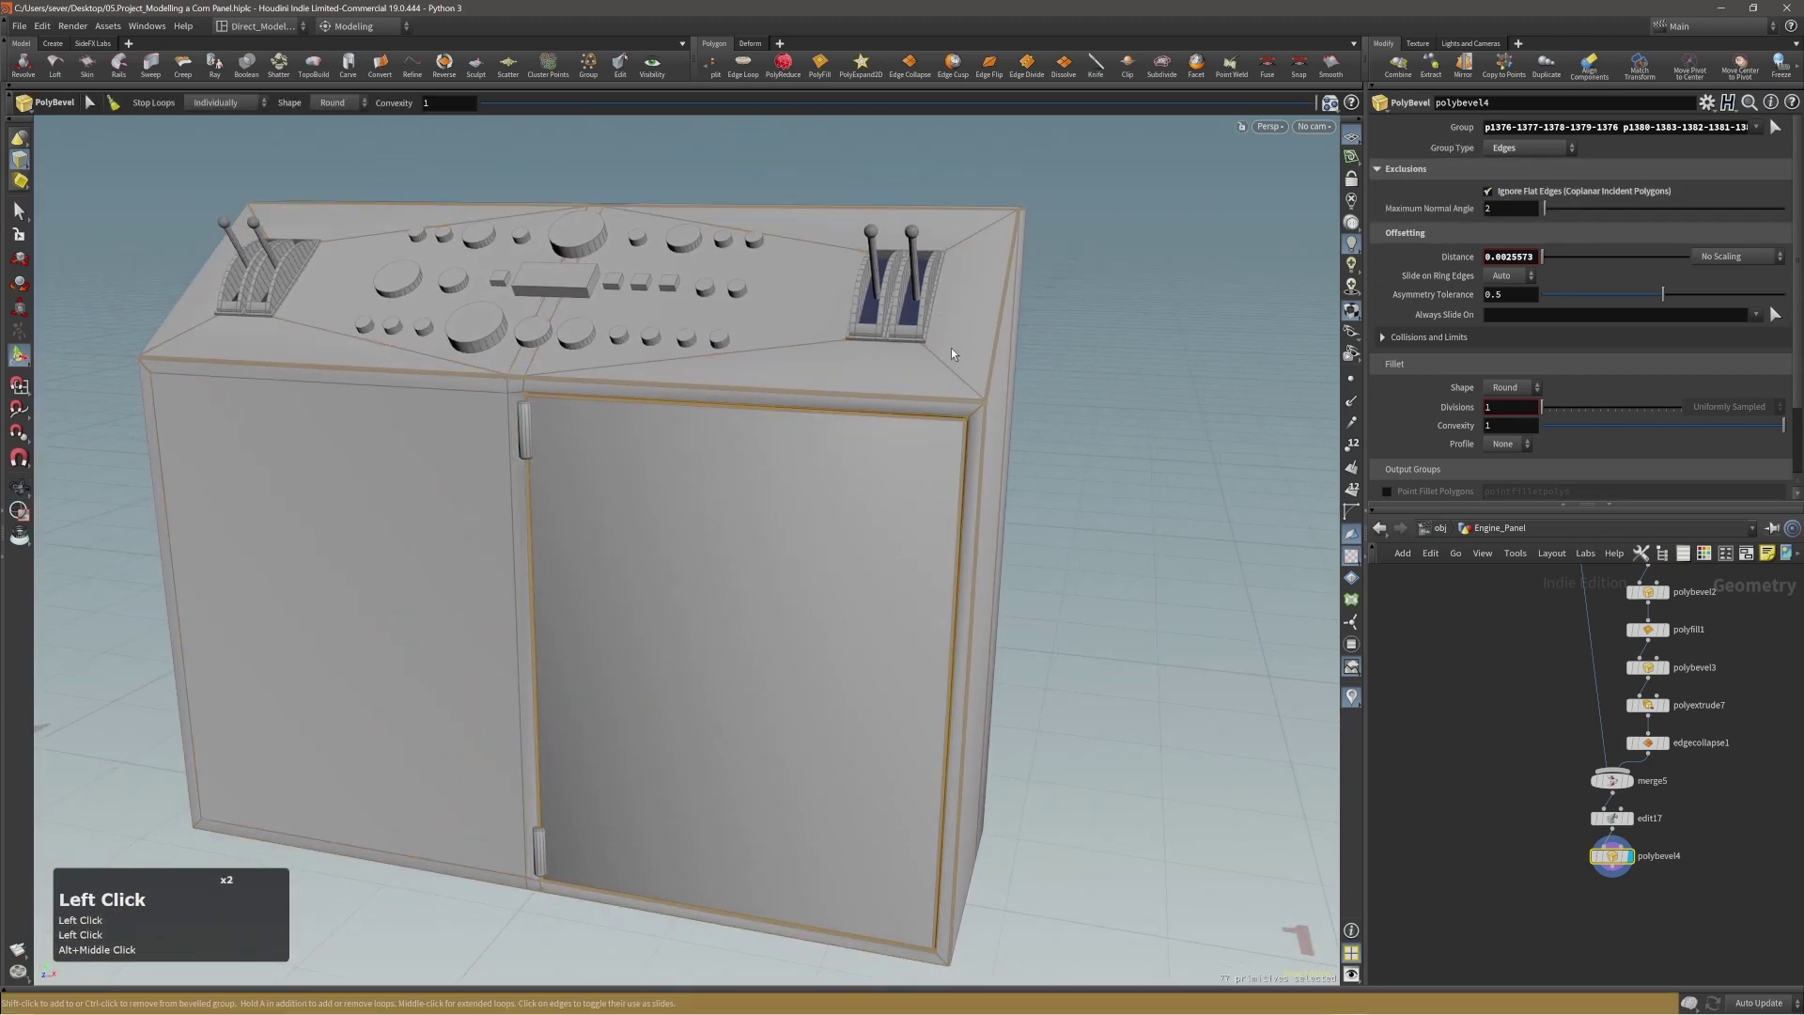
Increase the cabinet bevel distance to about 0.0029, judging it at the door's upper corner.
alt+right_drag(951, 348, 802, 363)
alt+drag(801, 363, 881, 370)
alt+right_drag(882, 369, 1119, 402)
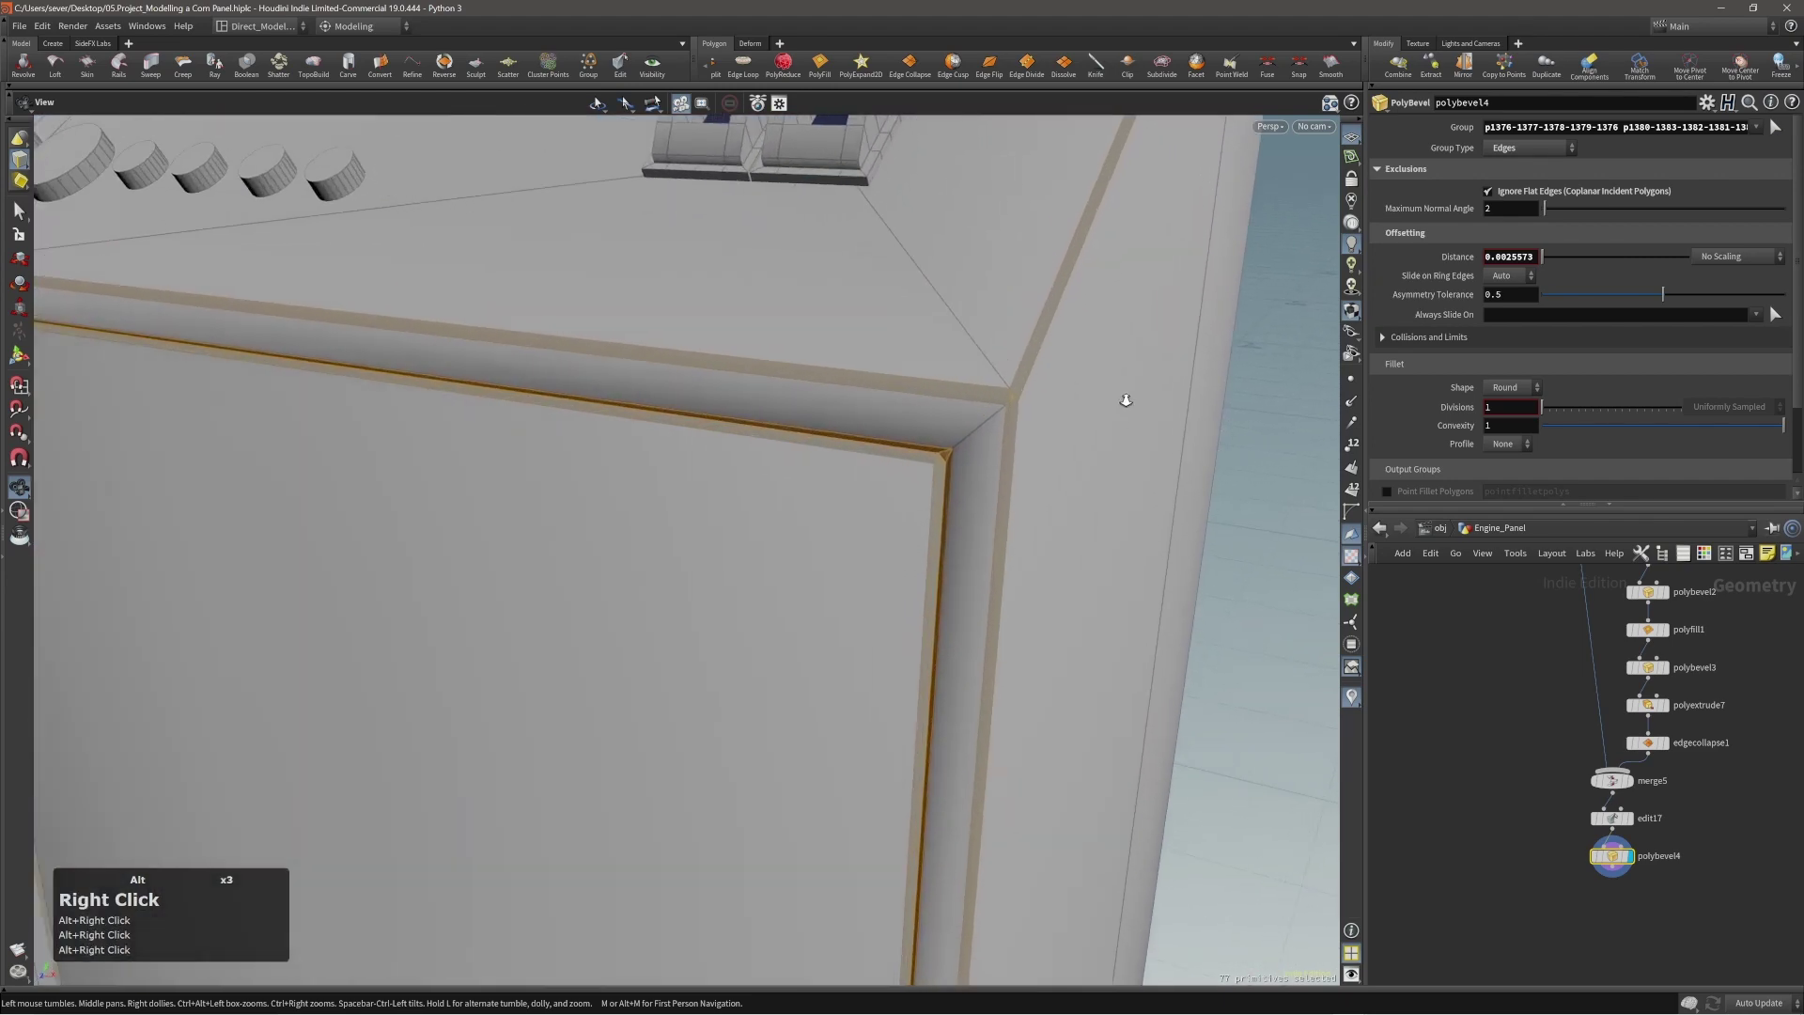
drag(996, 434, 1006, 437)
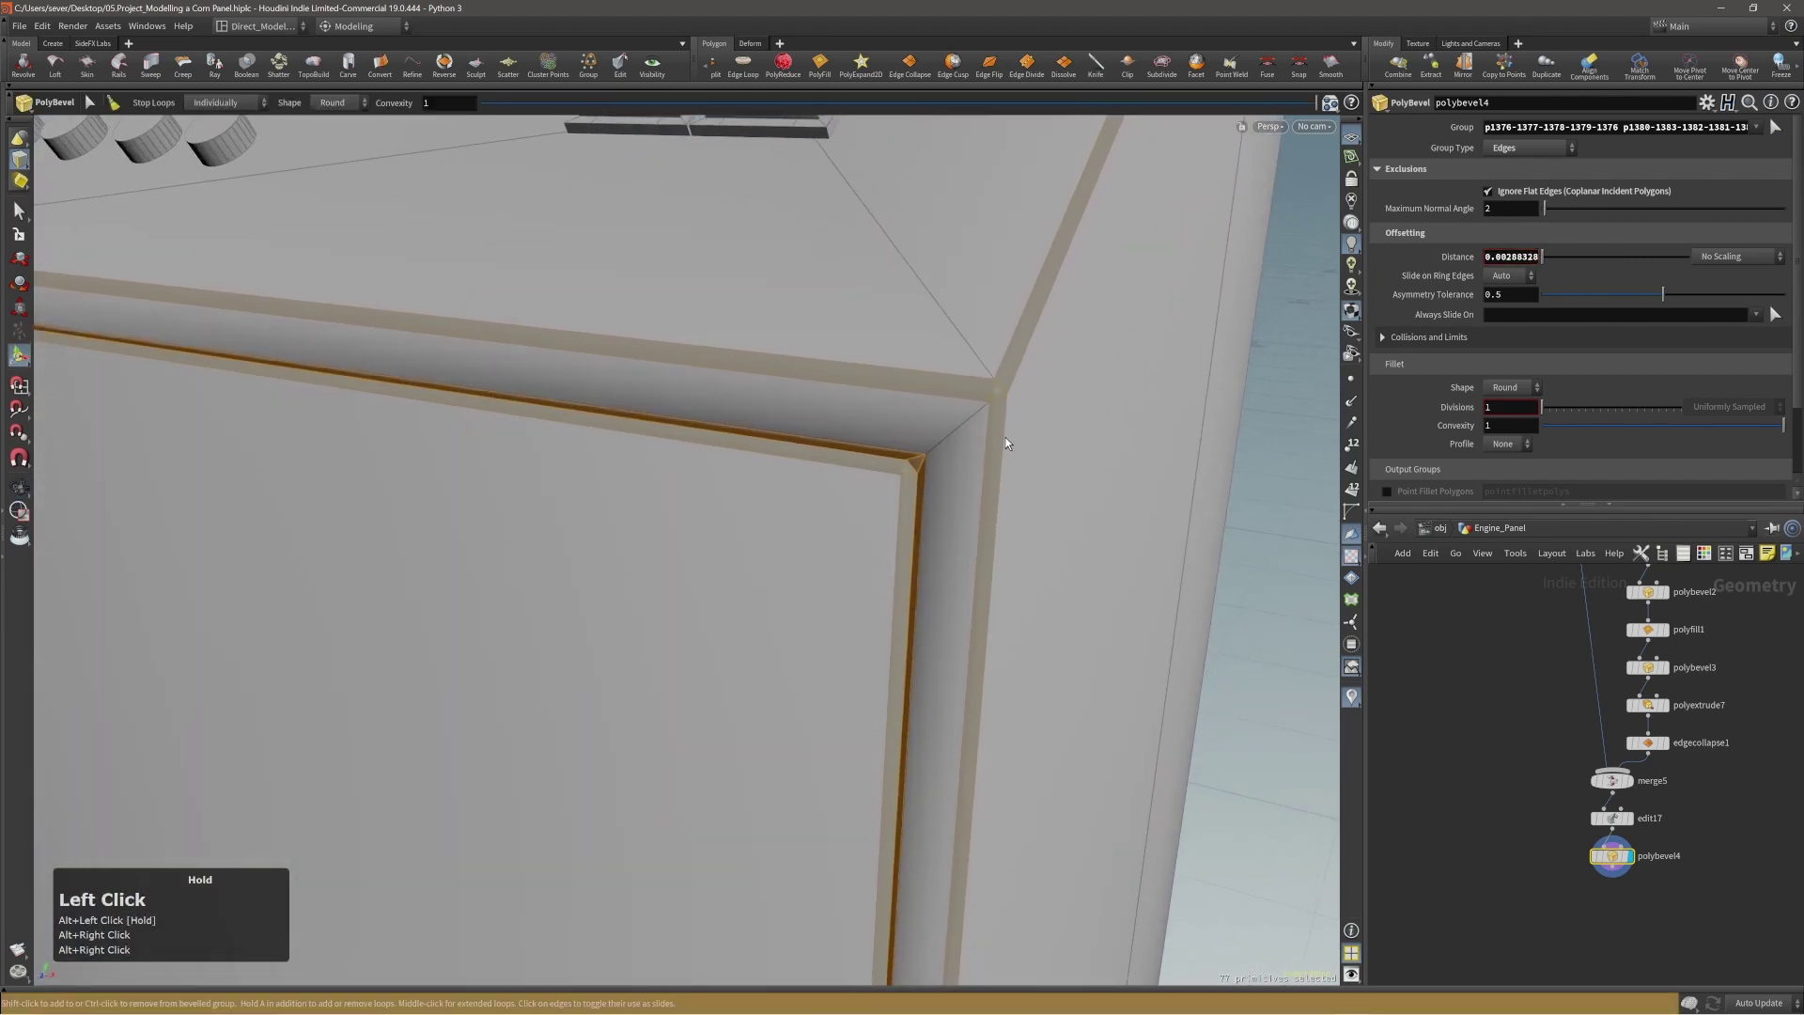
alt+right_drag(1006, 437, 955, 463)
alt+drag(955, 464, 909, 471)
alt+right_drag(909, 471, 740, 468)
mouse_move(740, 468)
alt+mouse_down()
mouse_move(786, 484)
mouse_move(750, 455)
alt+mouse_up()
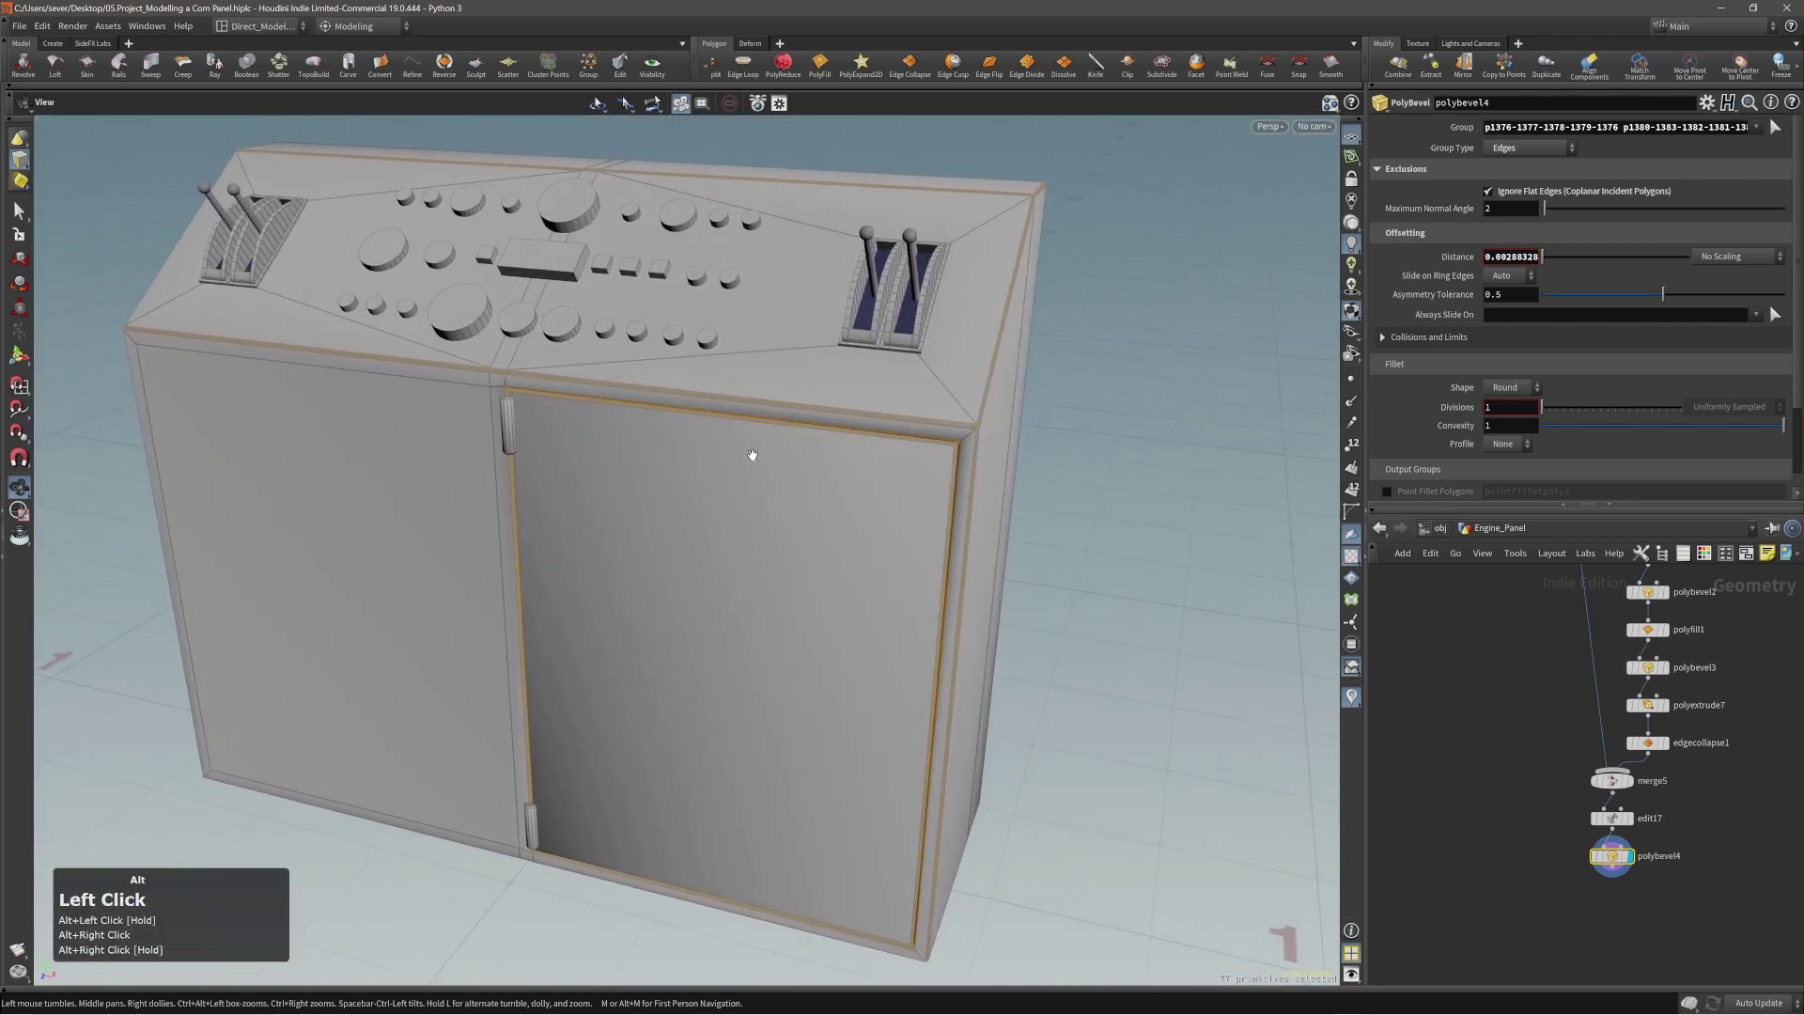
alt+middle_drag(750, 454, 782, 515)
alt+drag(782, 515, 770, 496)
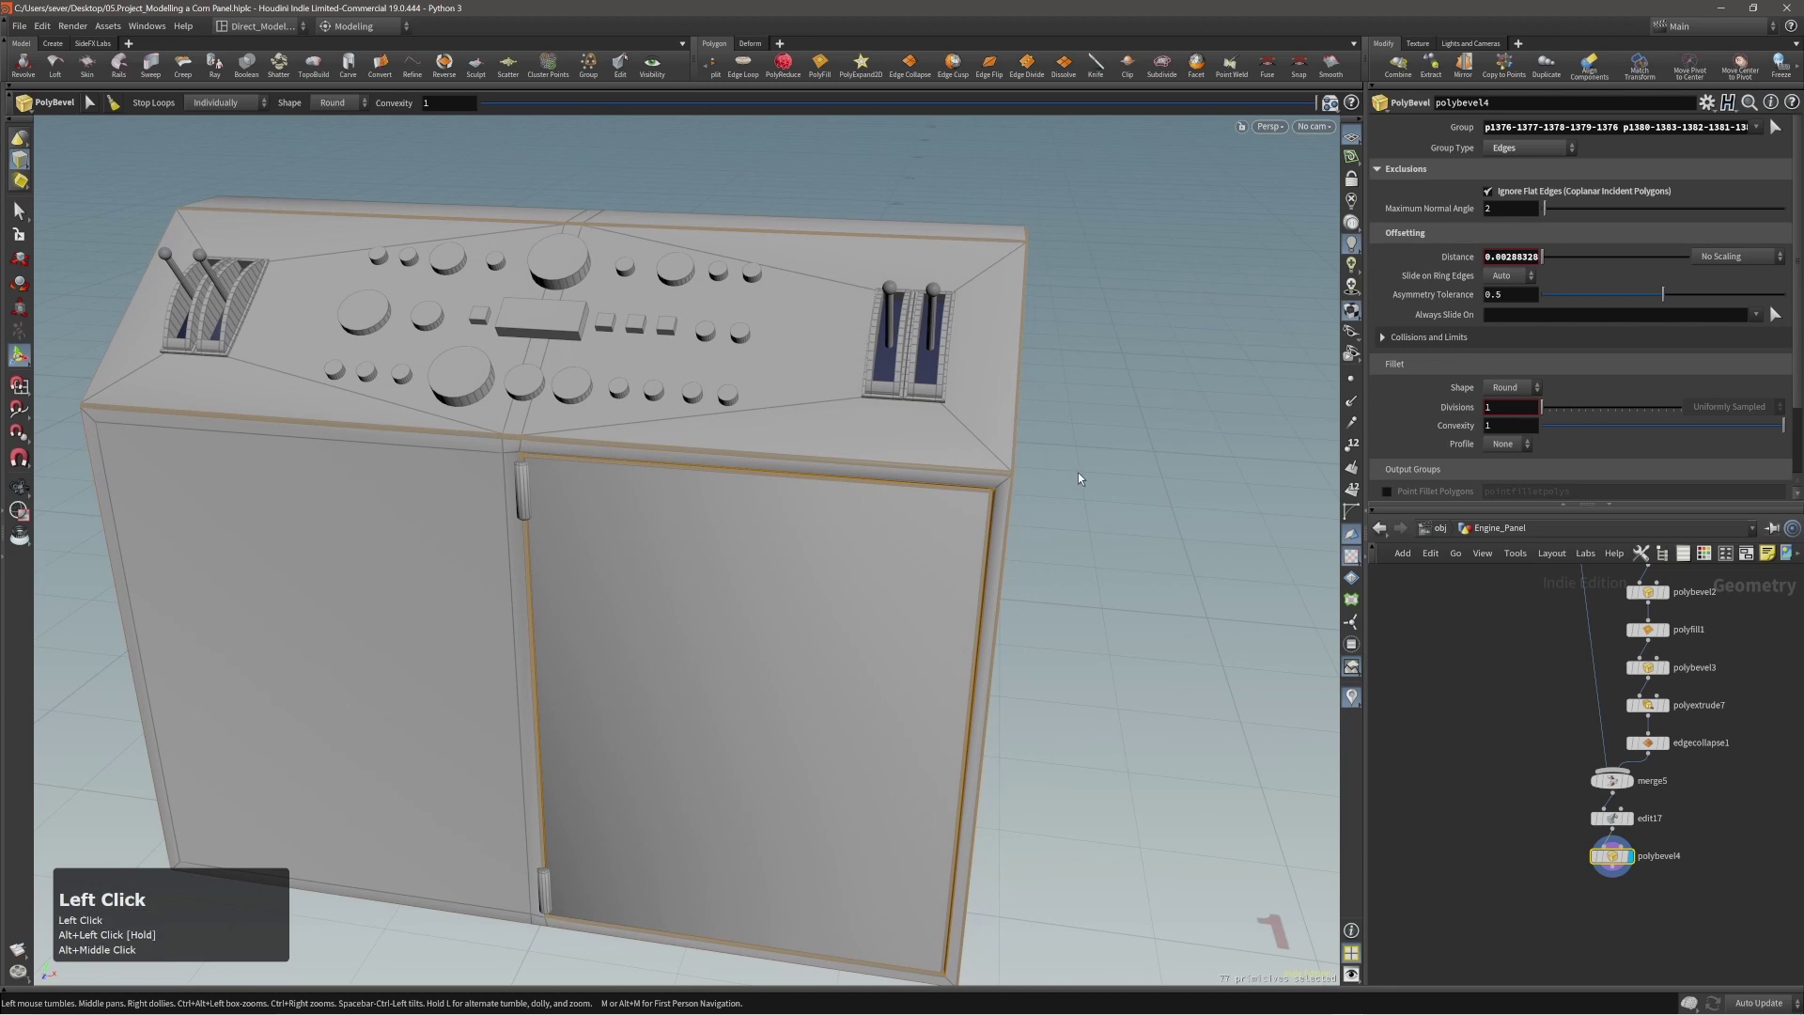
Select the large round knob in the back row of the top panel and add a Group Create node for it.
alt+right_drag(1079, 472, 940, 479)
alt+middle_drag(940, 479, 714, 375)
alt+right_drag(714, 376, 728, 362)
alt+drag(728, 362, 734, 367)
key(3)
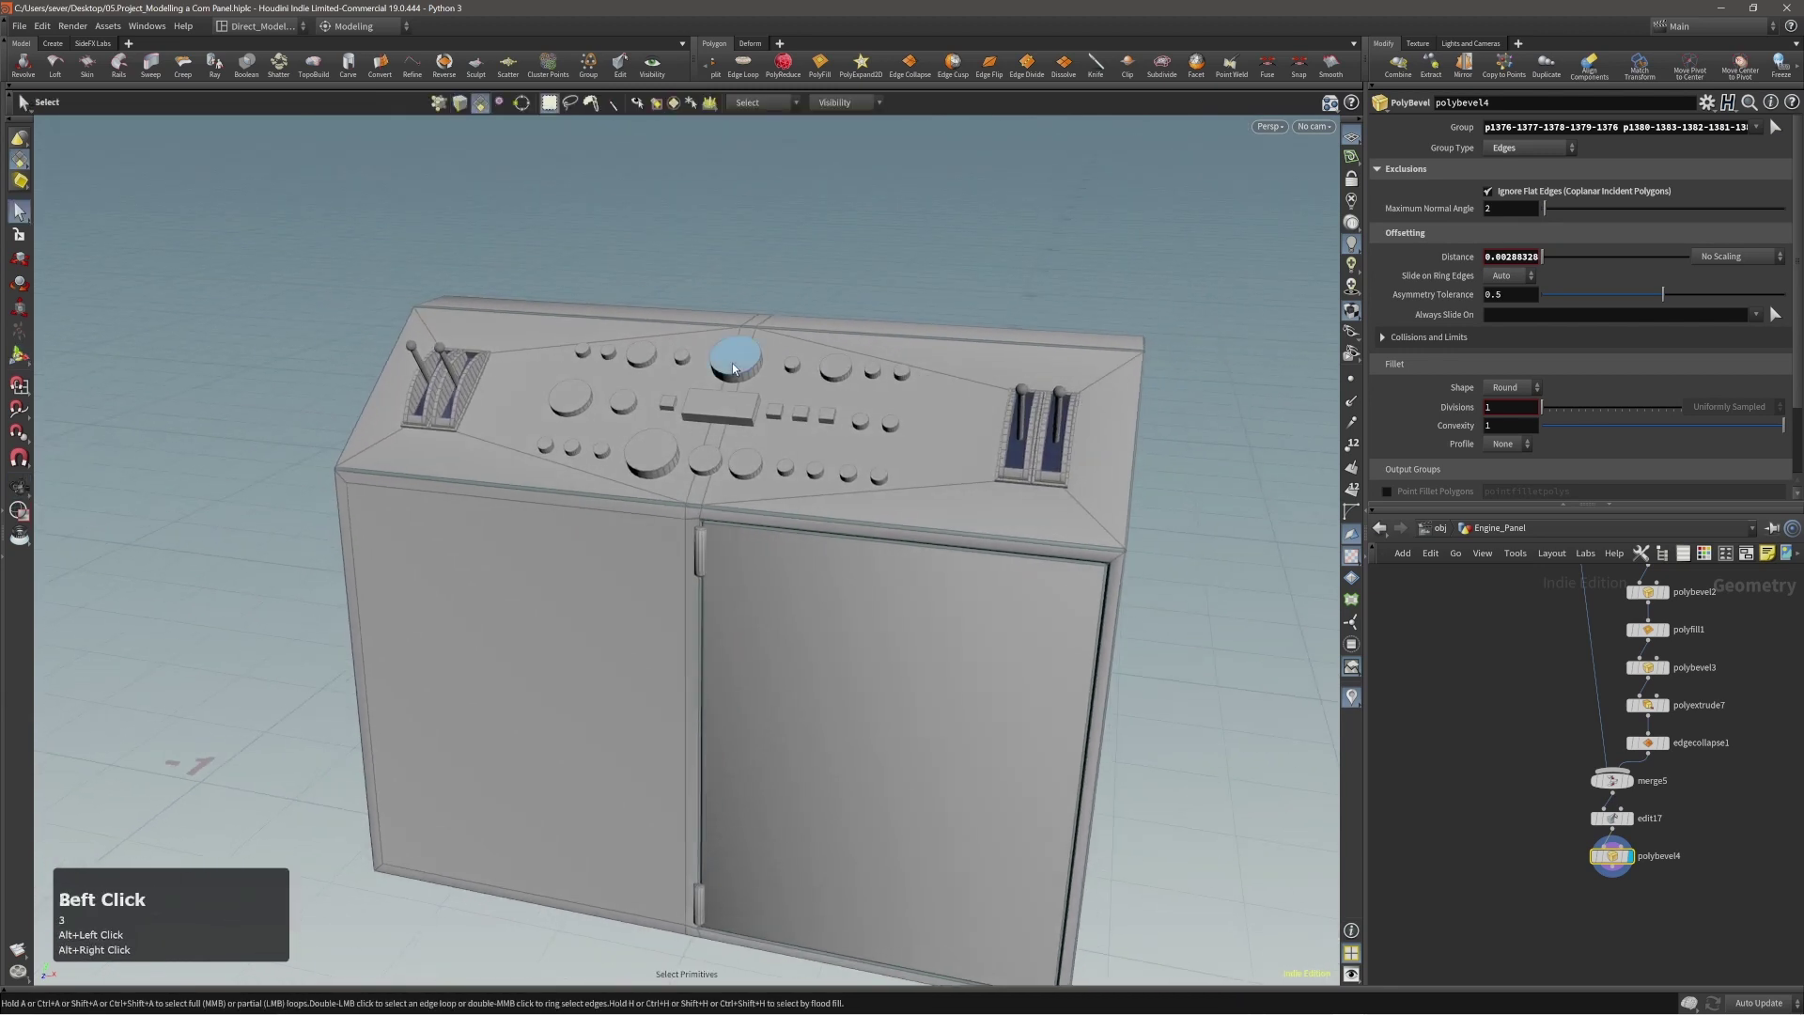
click(734, 367)
key(c)
click(786, 387)
click(763, 392)
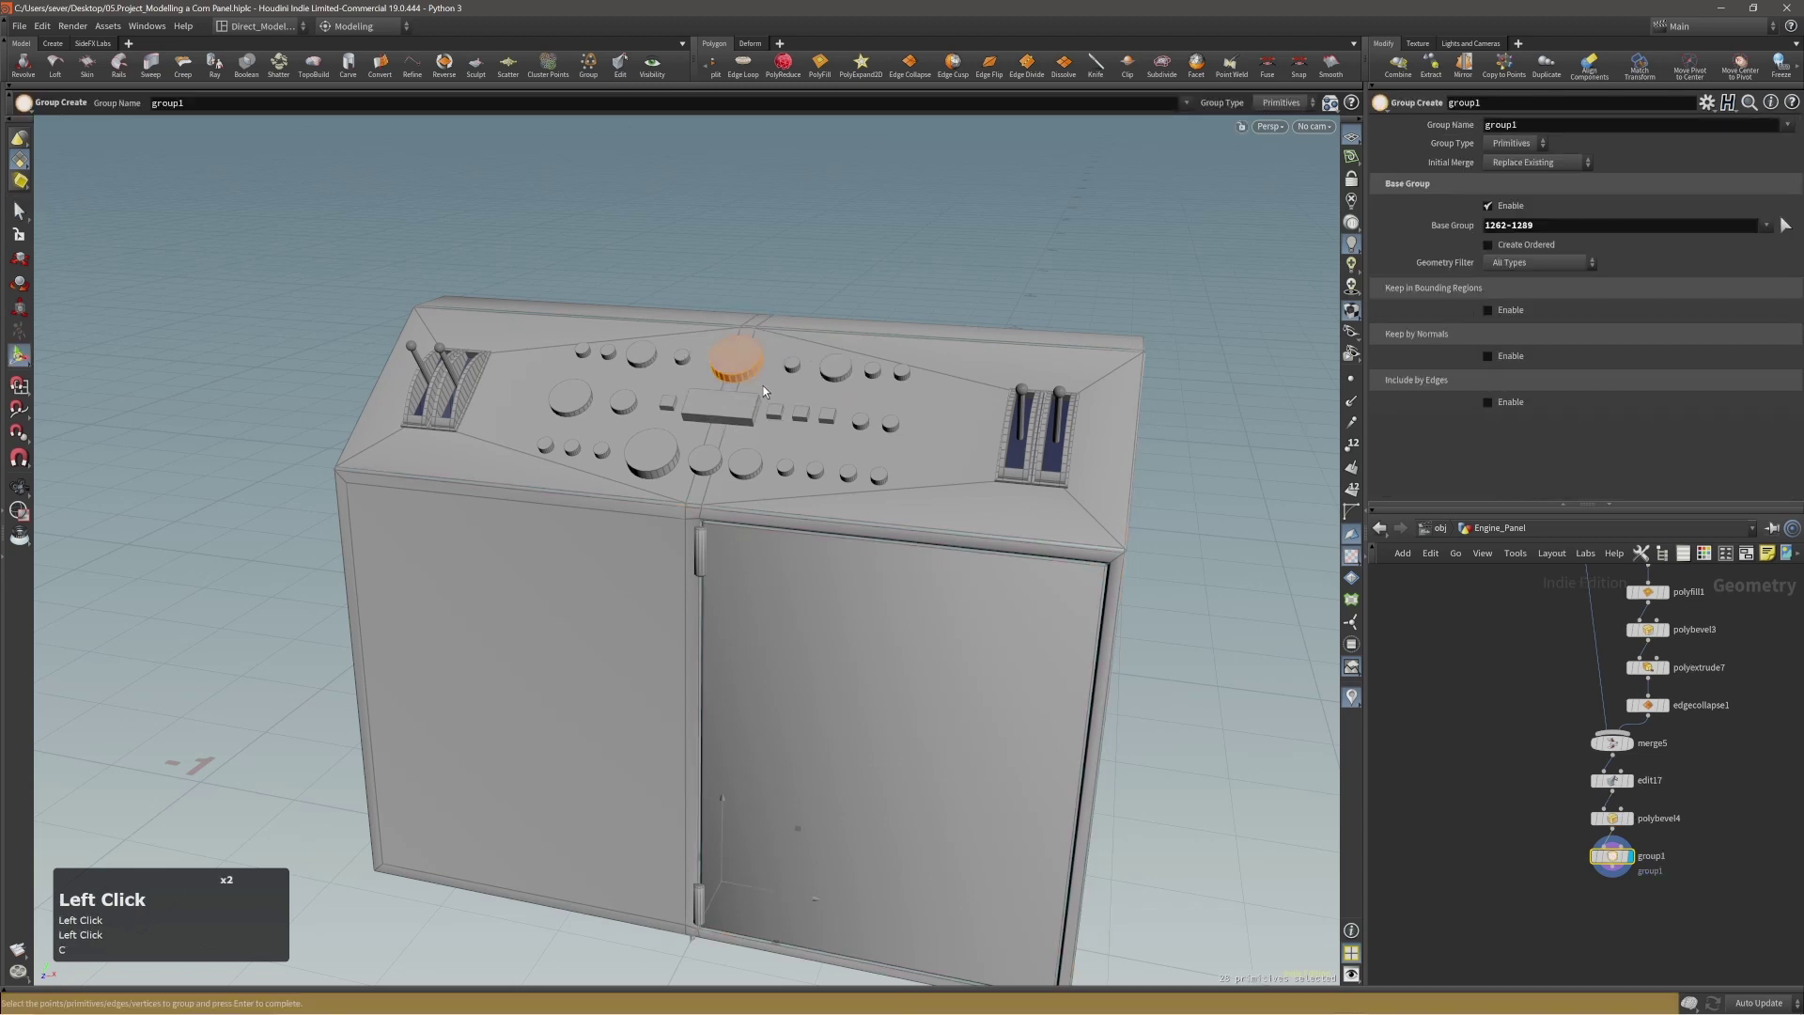
Disable the Base Group, enable Include by Edges with a minimum edge angle of 20, and set the group type to Edges.
click(1489, 206)
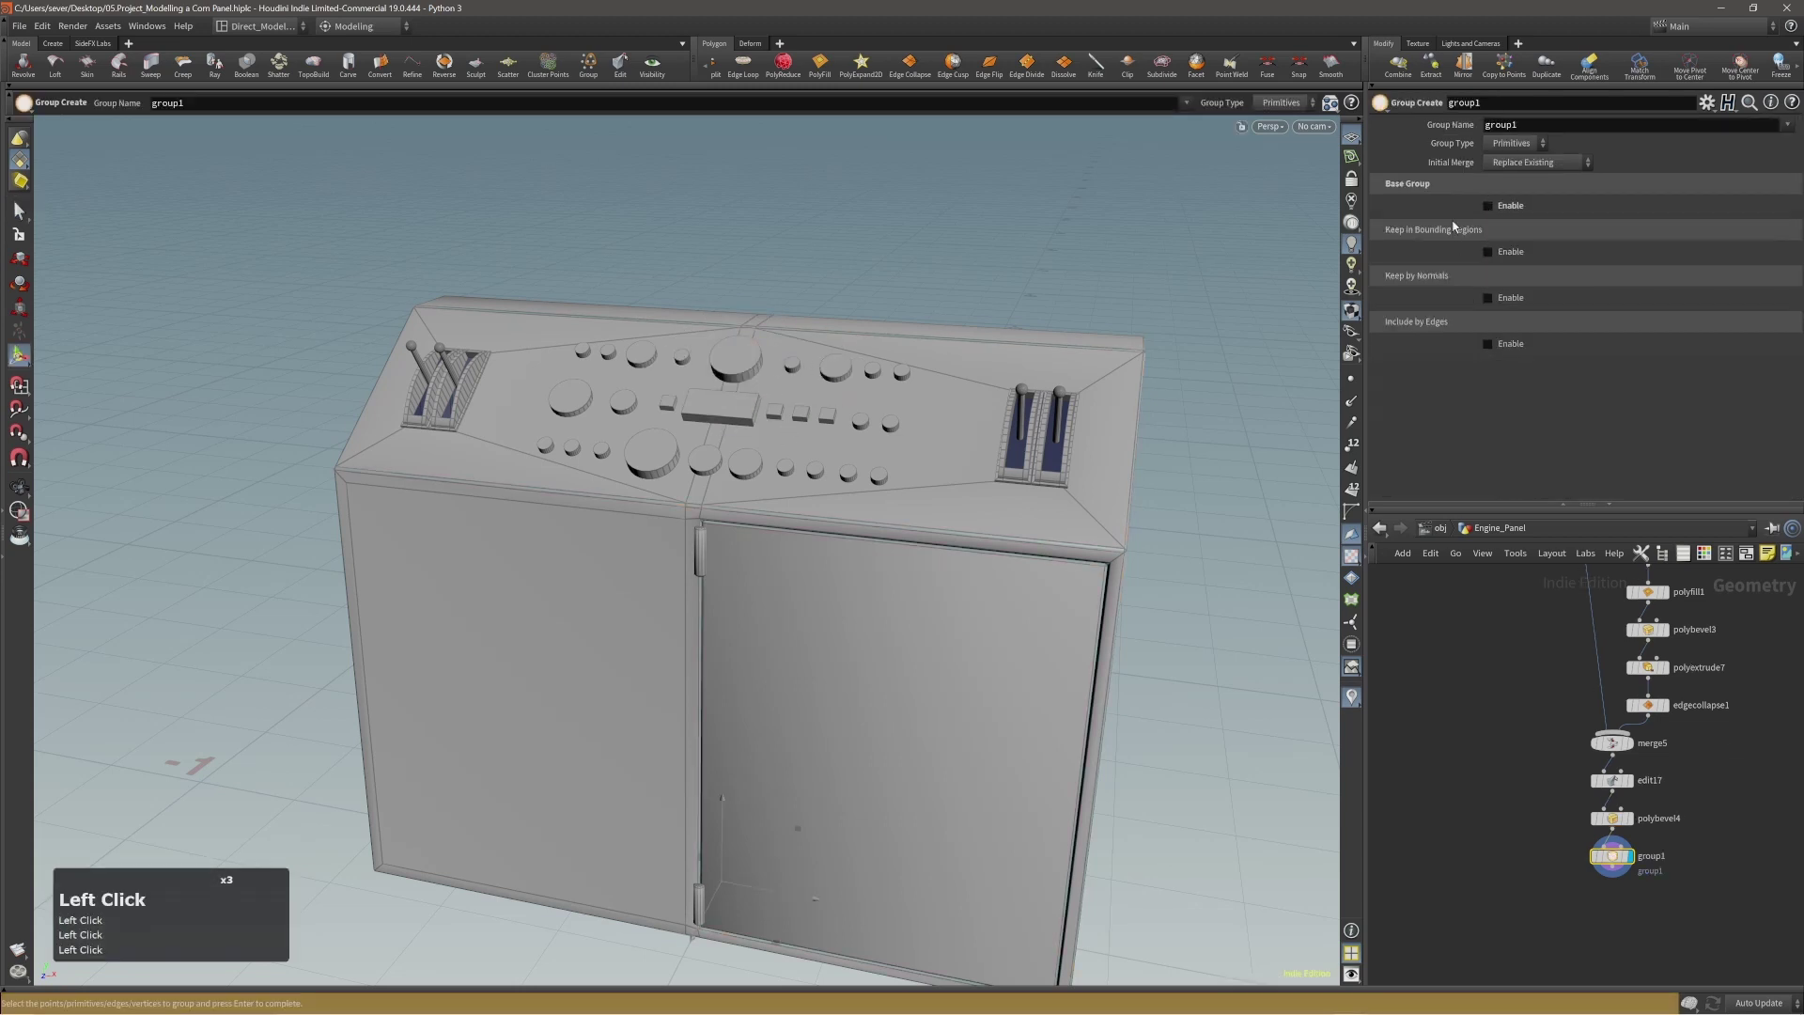
click(1487, 346)
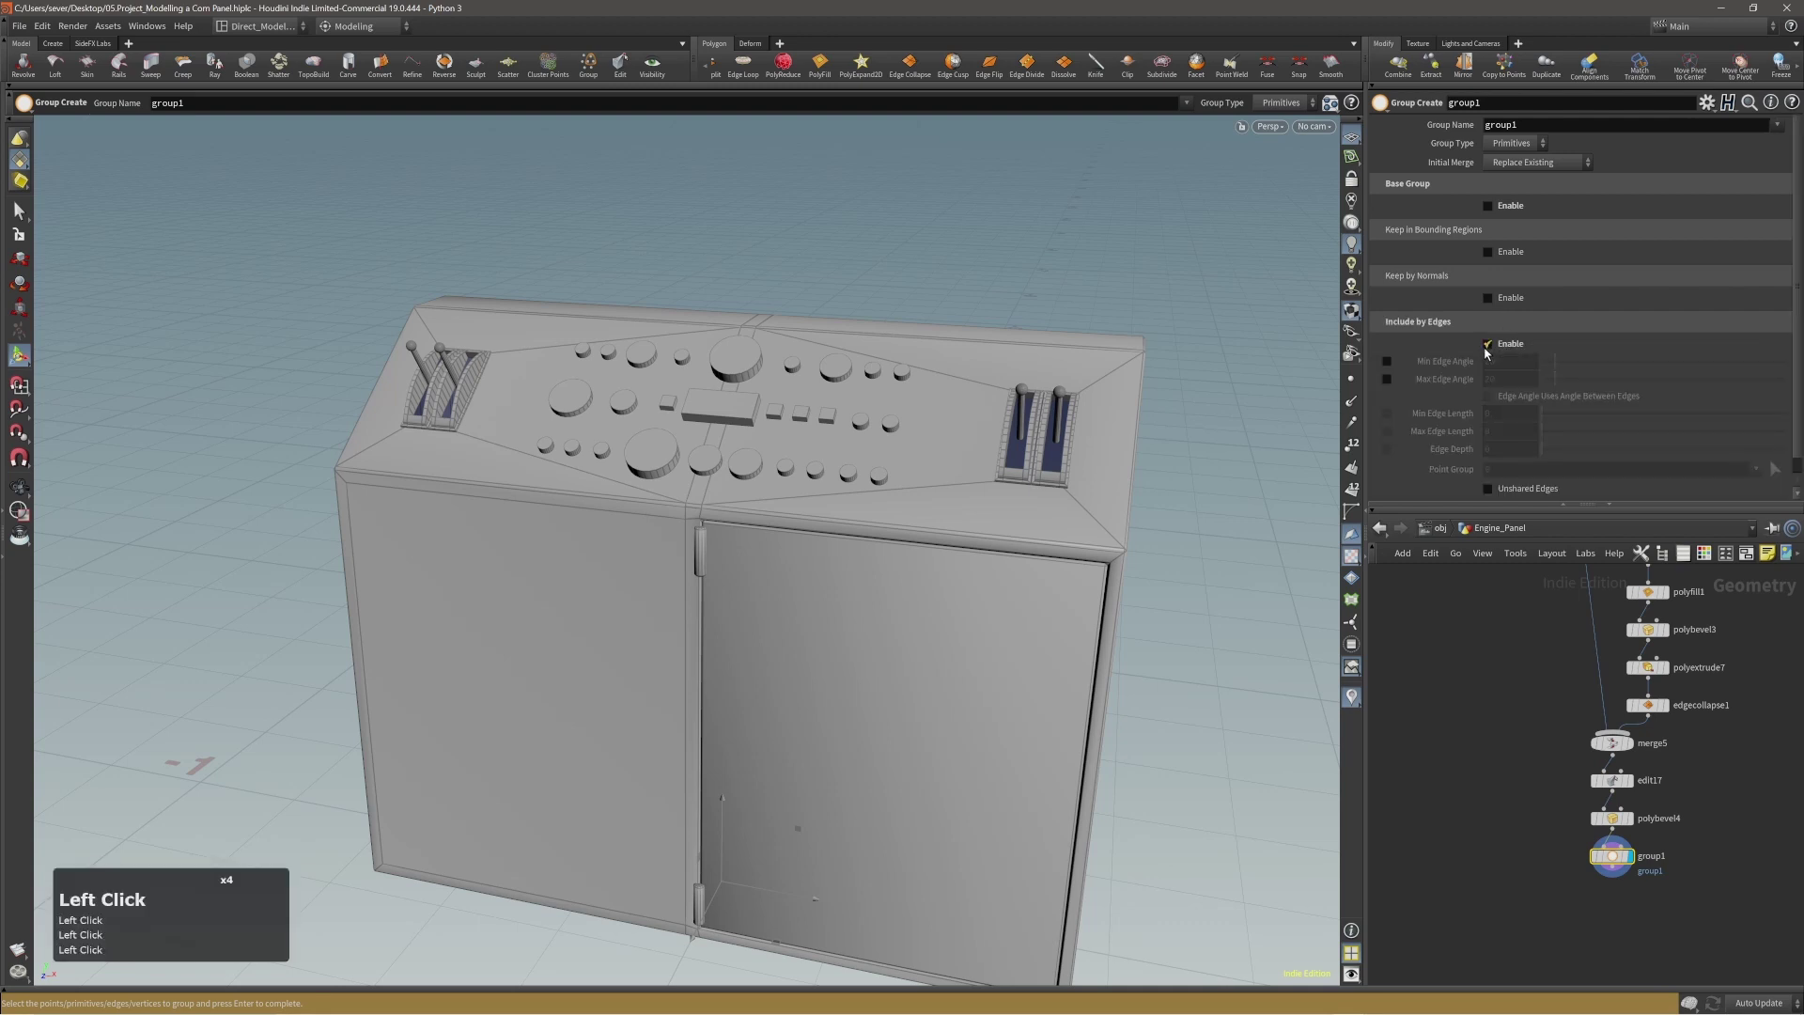
click(1387, 360)
click(1513, 143)
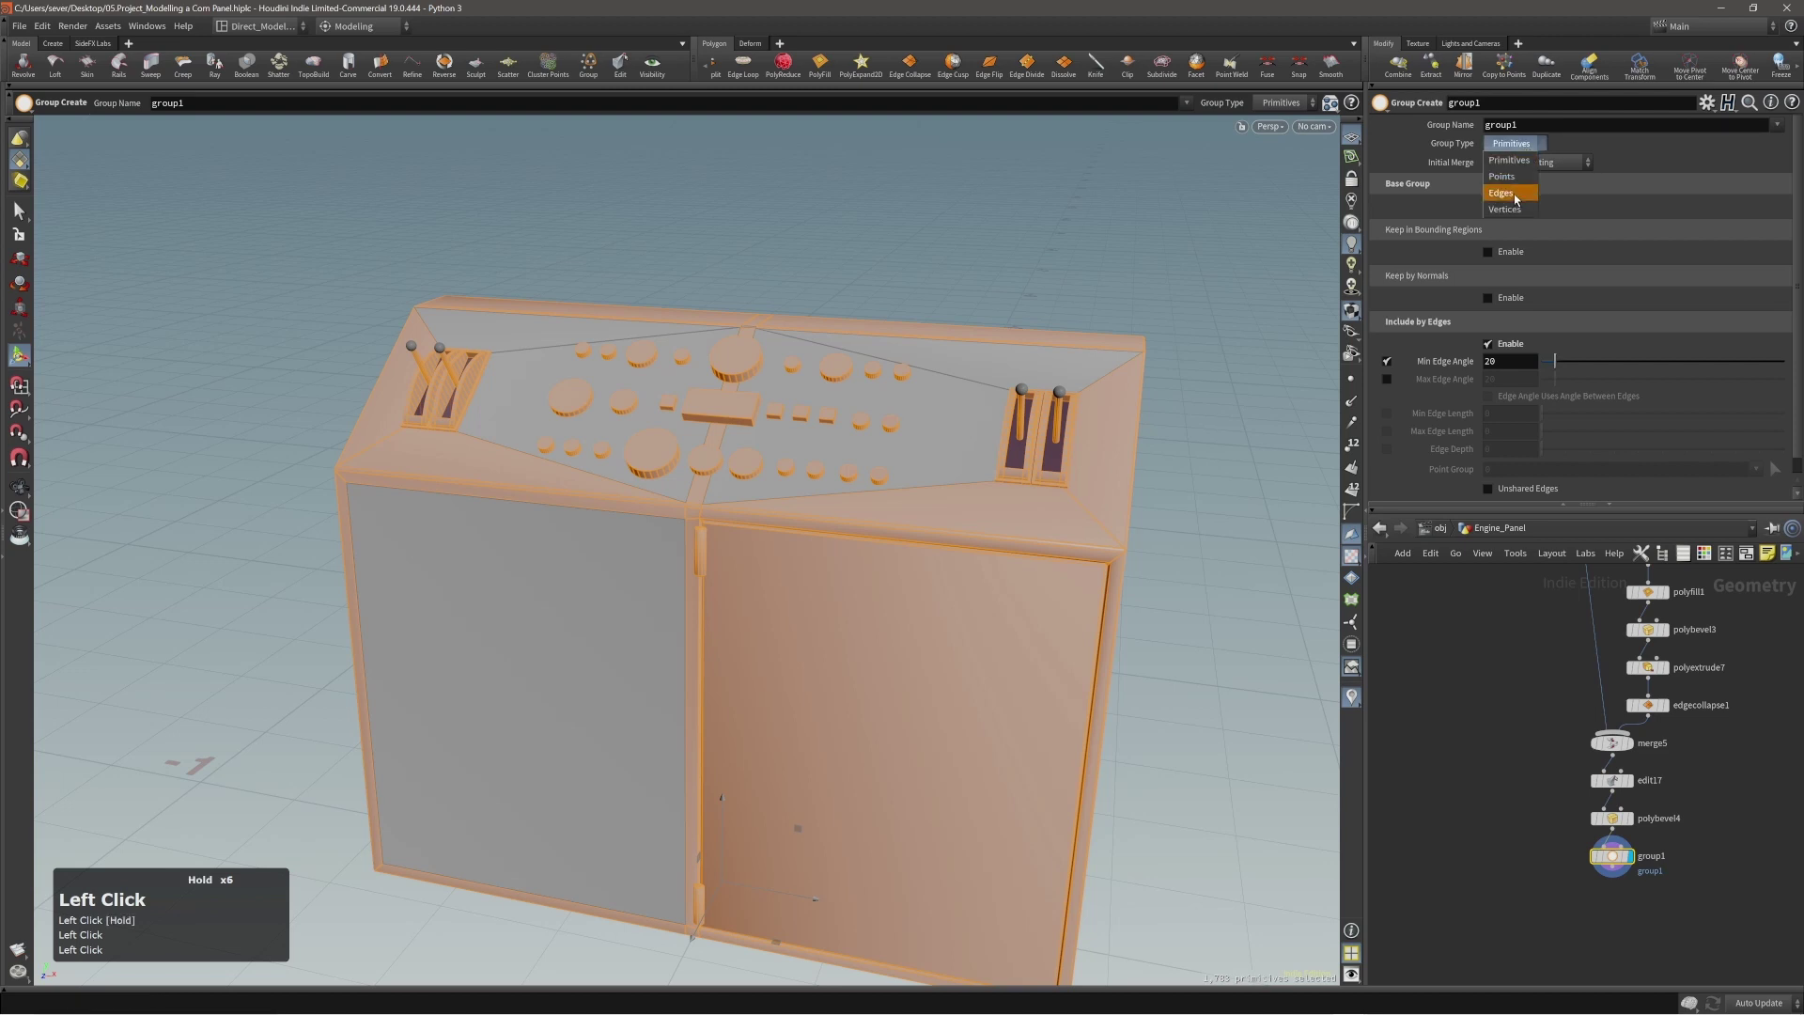
right_click(1552, 298)
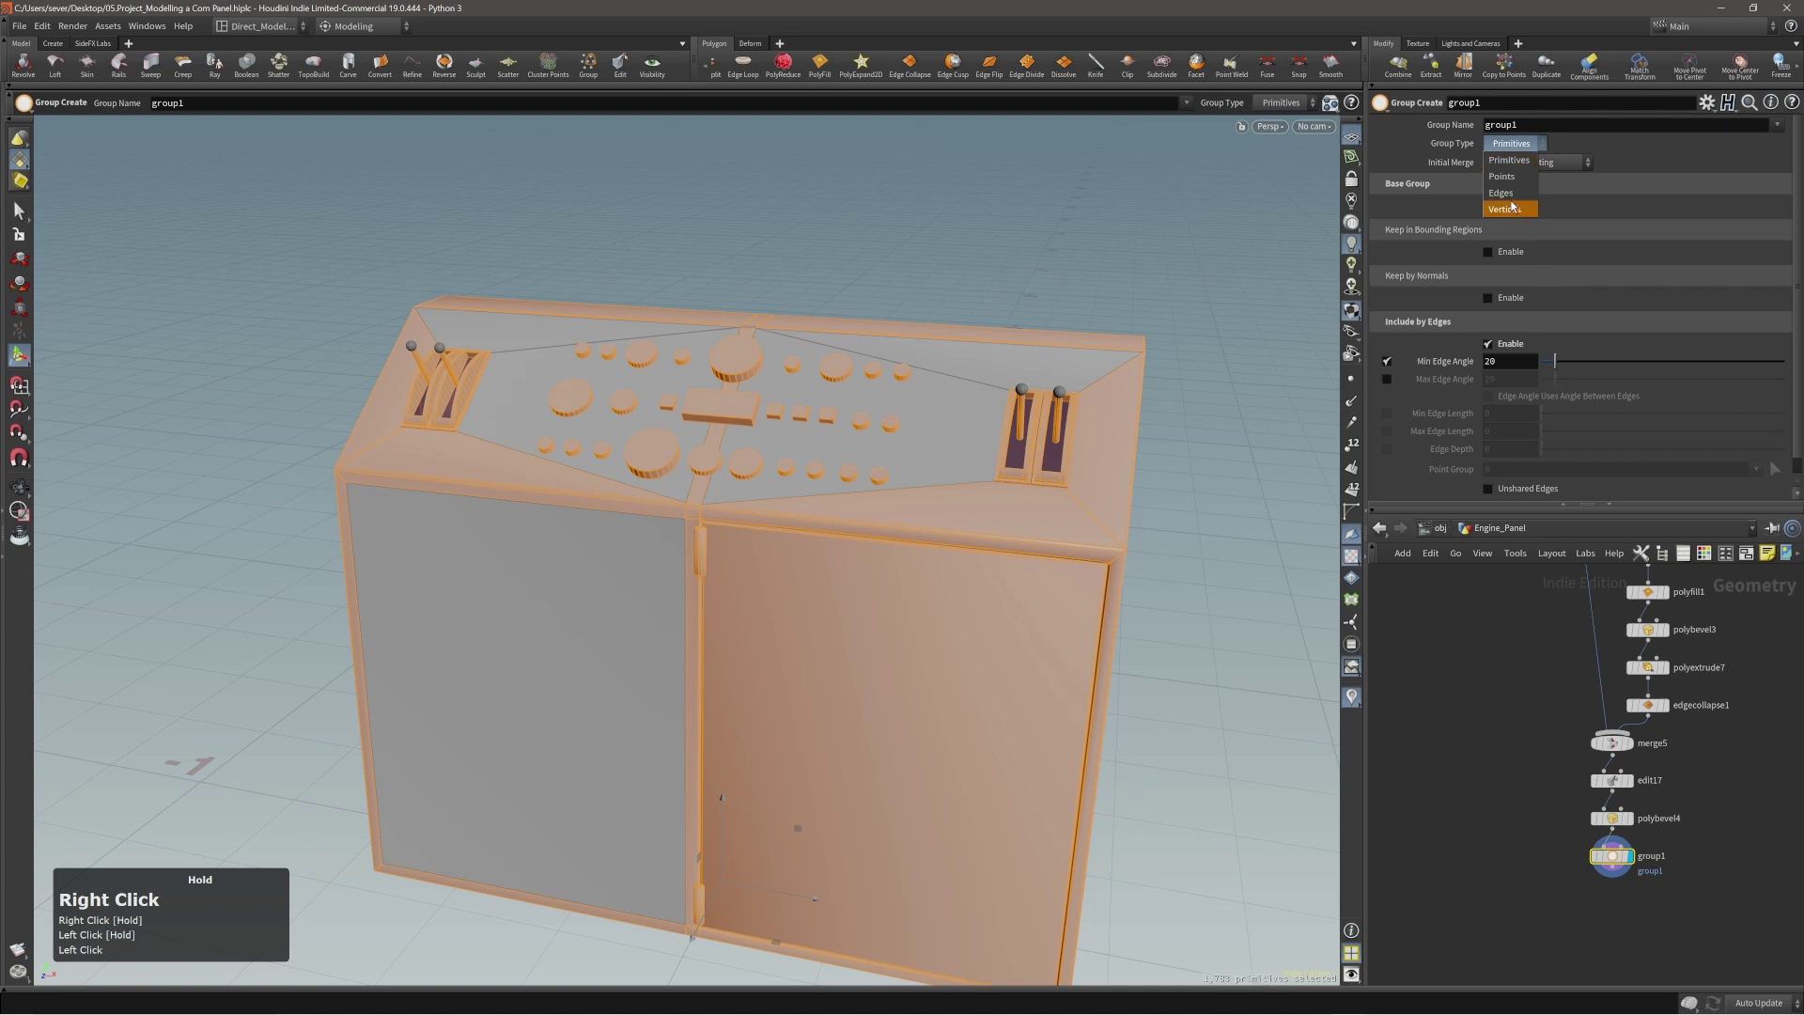
click(1509, 196)
alt+right_drag(781, 471, 967, 451)
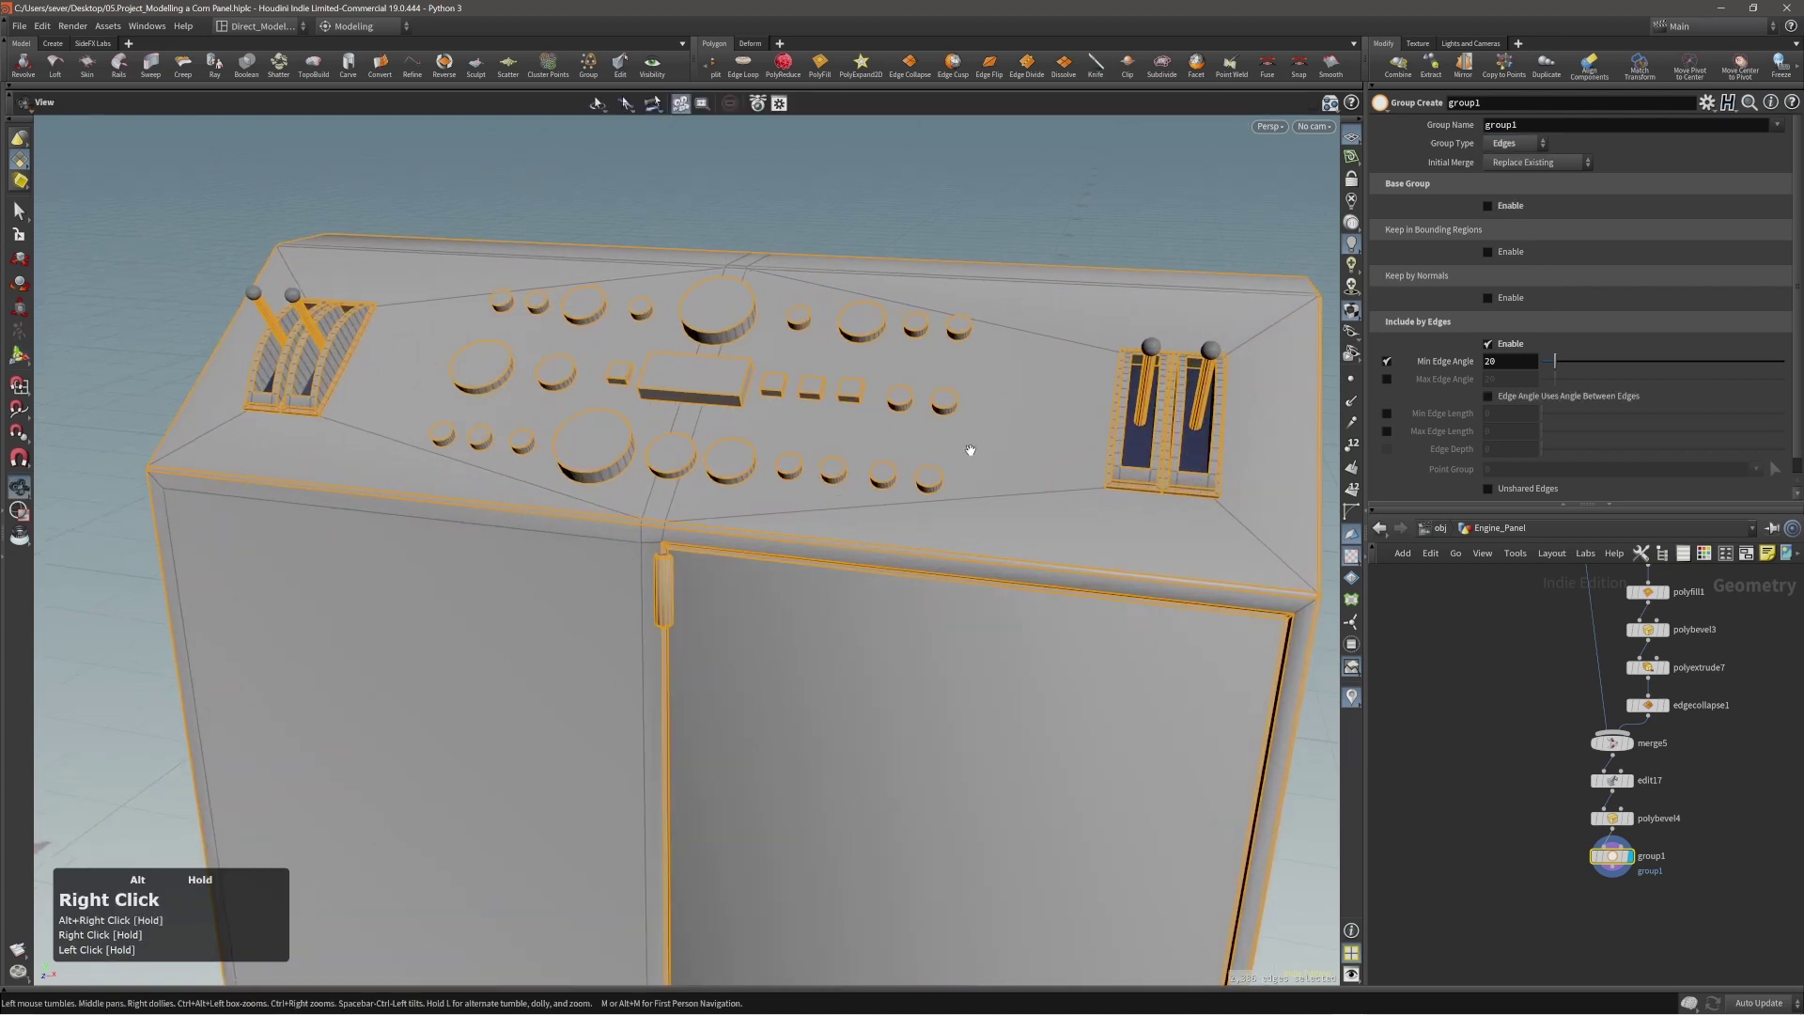
Raise the edge group's minimum edge angle to about 85.1.
alt+middle_drag(967, 451, 933, 462)
drag(1560, 366, 1602, 369)
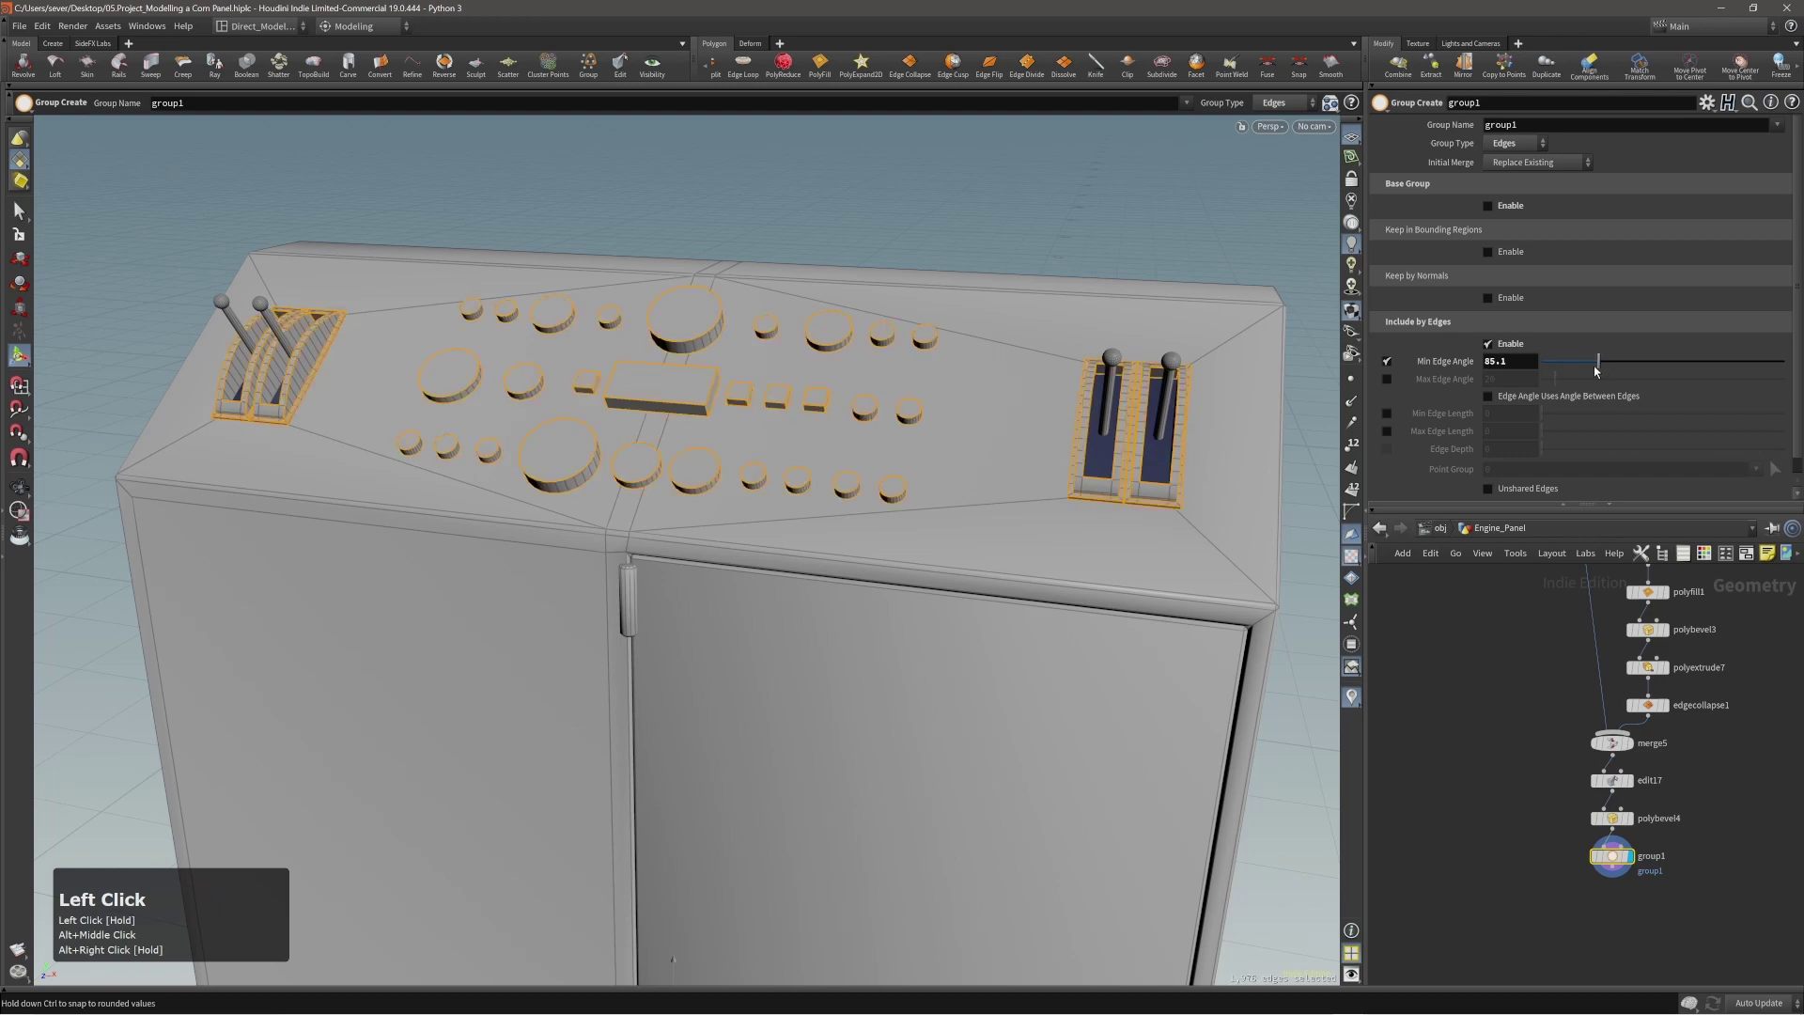
alt+right_drag(839, 449, 950, 414)
alt+drag(950, 415, 858, 427)
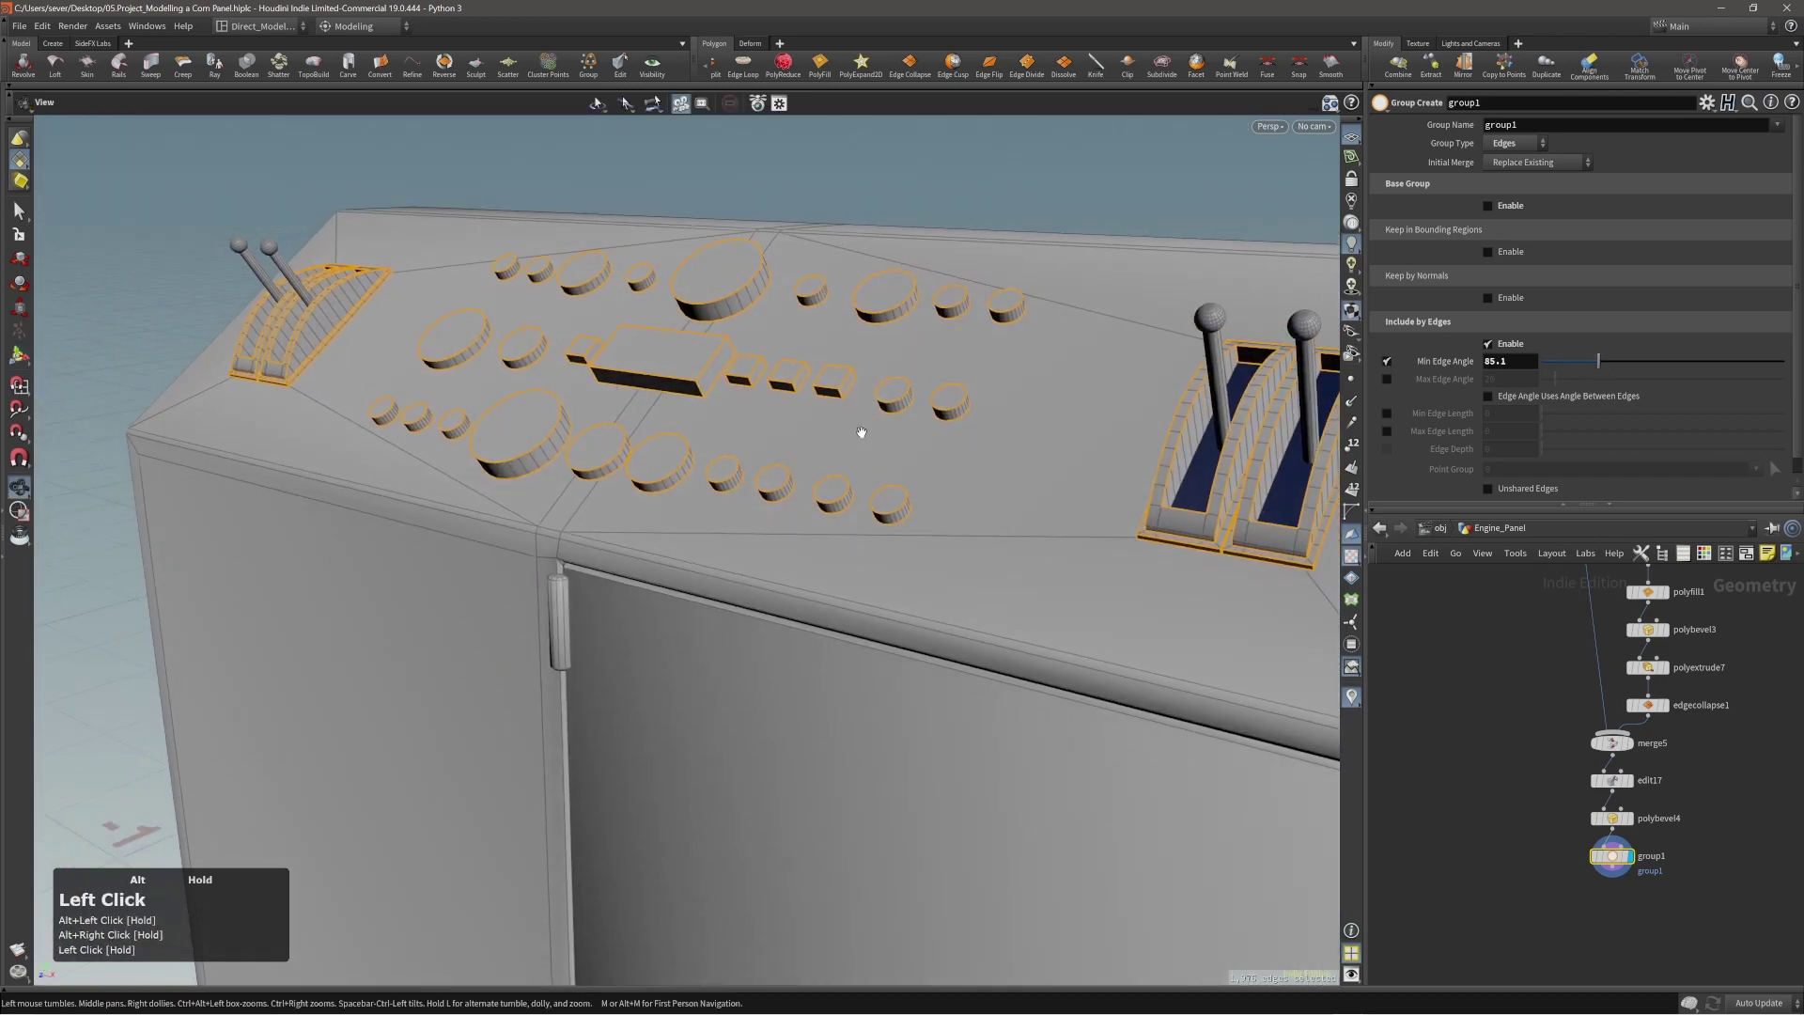
alt+right_drag(858, 427, 908, 429)
alt+middle_drag(908, 429, 832, 439)
alt+drag(831, 438, 843, 427)
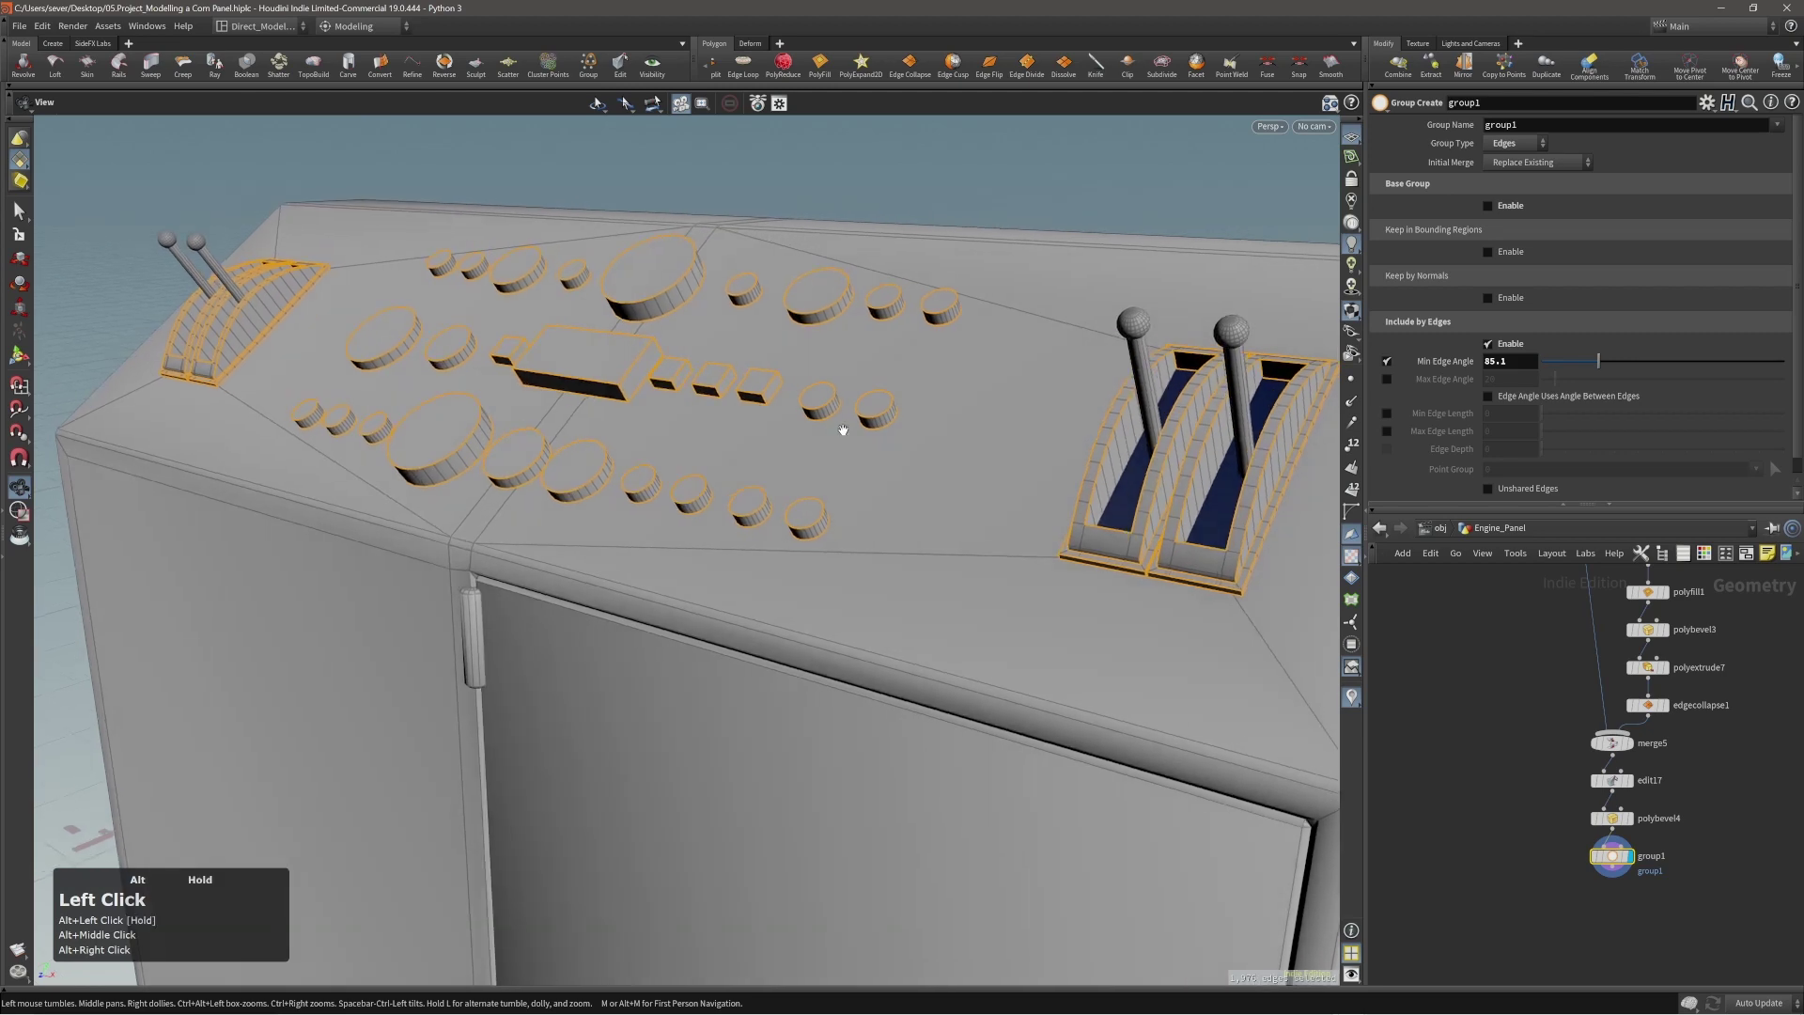
Examine the grouped edges on the knobs, rectangular buttons and both pairs of lever housings.
mouse_move(280, 291)
alt+mouse_down()
mouse_move(300, 282)
mouse_move(310, 320)
mouse_move(285, 306)
alt+mouse_up()
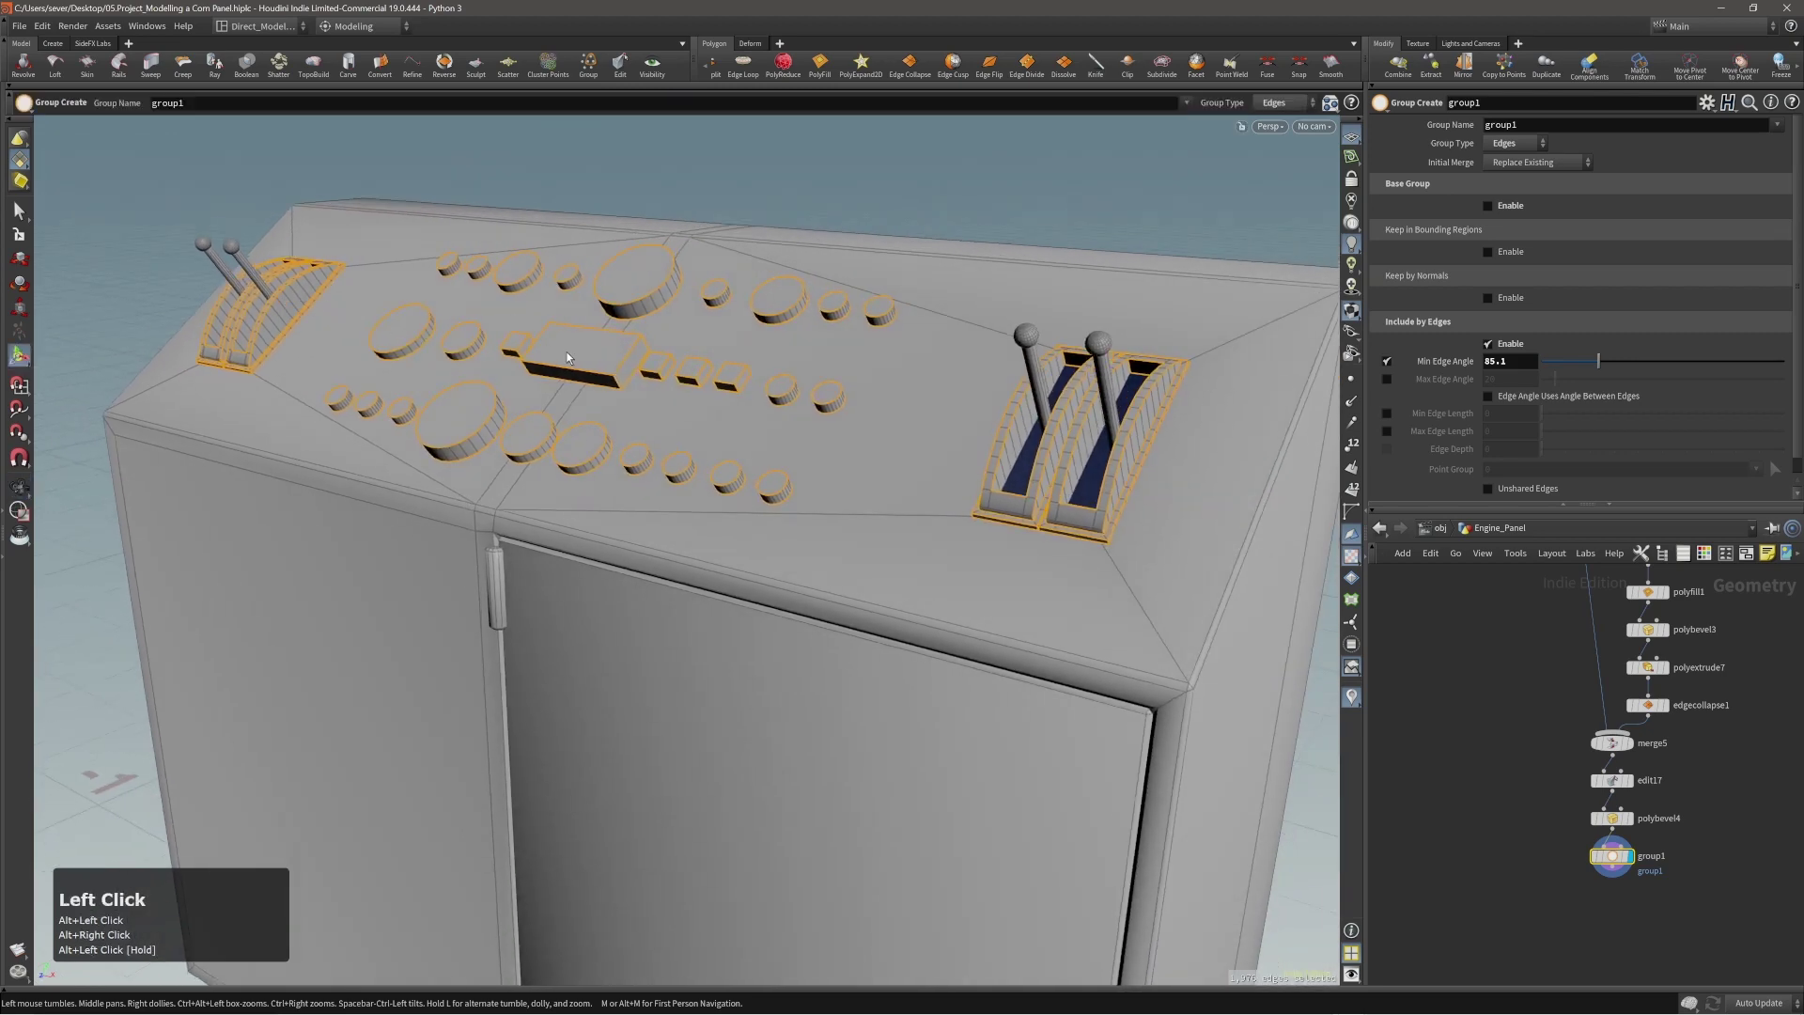
alt+middle_drag(566, 357, 657, 391)
alt+drag(657, 391, 625, 407)
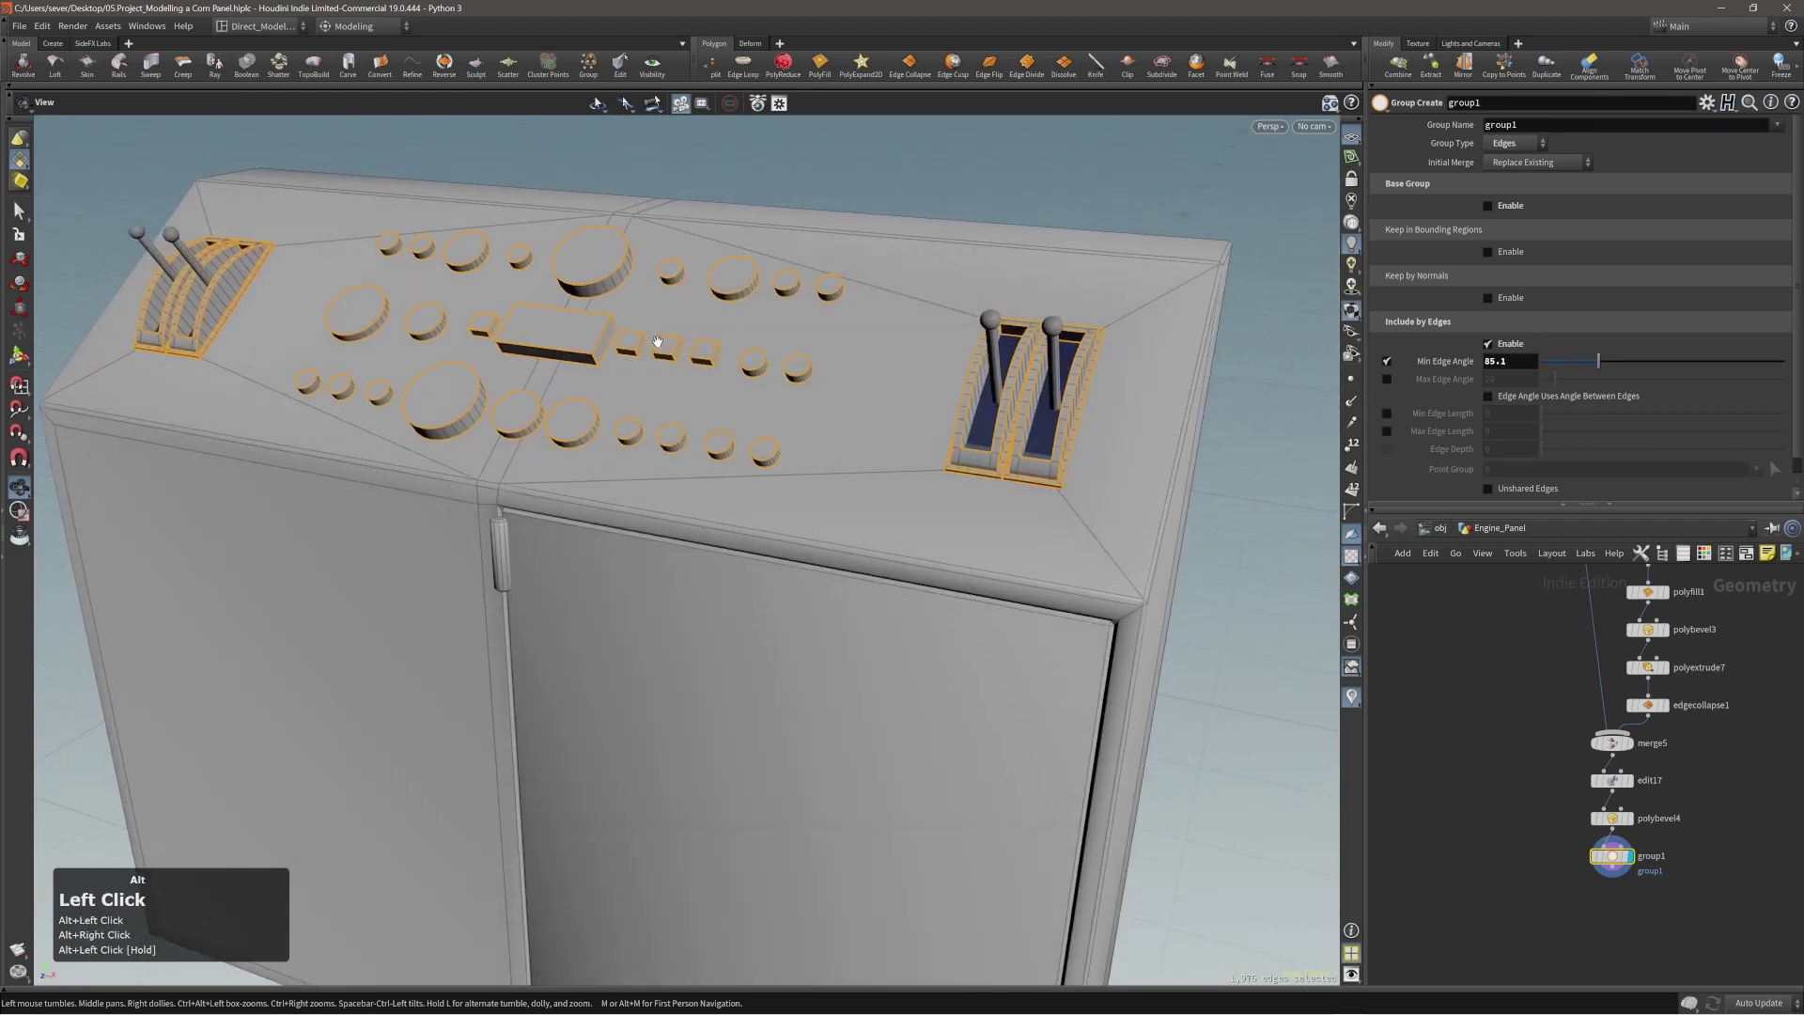
alt+right_drag(1210, 279, 1164, 500)
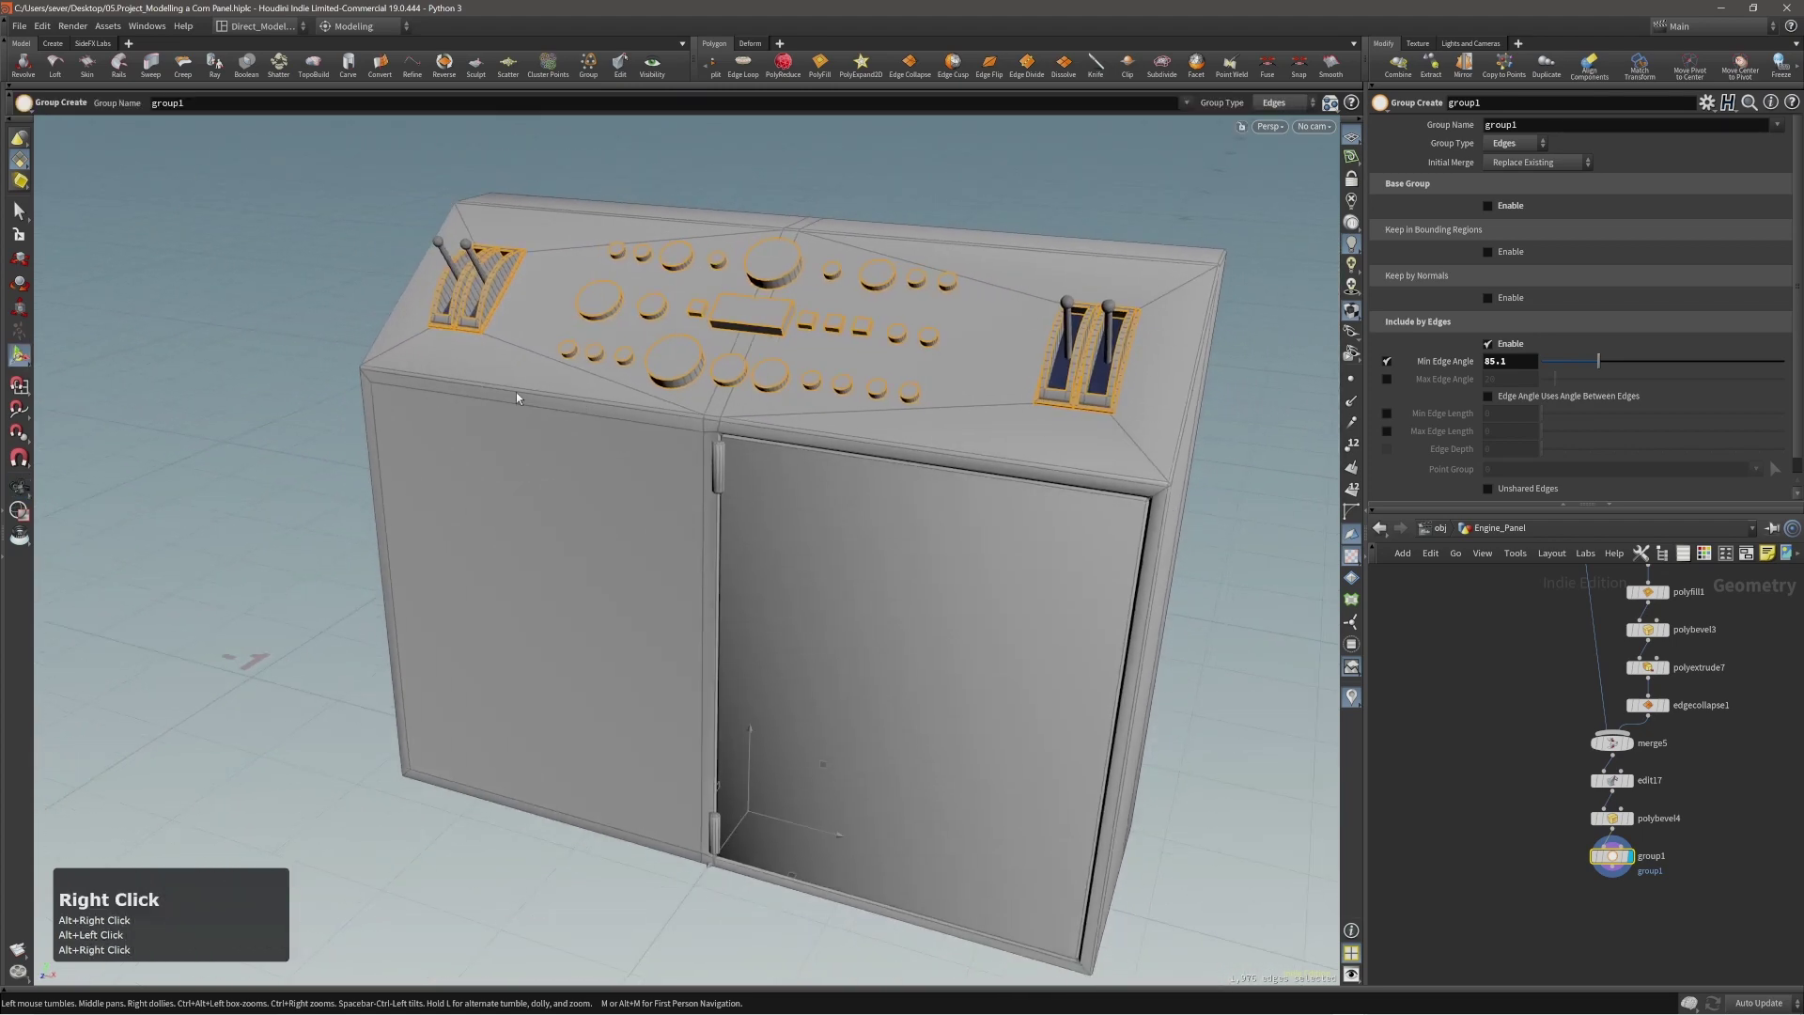
alt+drag(516, 394, 343, 441)
mouse_move(526, 310)
alt+mouse_down()
mouse_move(648, 291)
mouse_move(532, 326)
alt+mouse_up()
alt+right_drag(532, 326, 714, 282)
alt+drag(714, 282, 648, 350)
alt+middle_drag(649, 350, 699, 383)
alt+right_drag(698, 382, 709, 395)
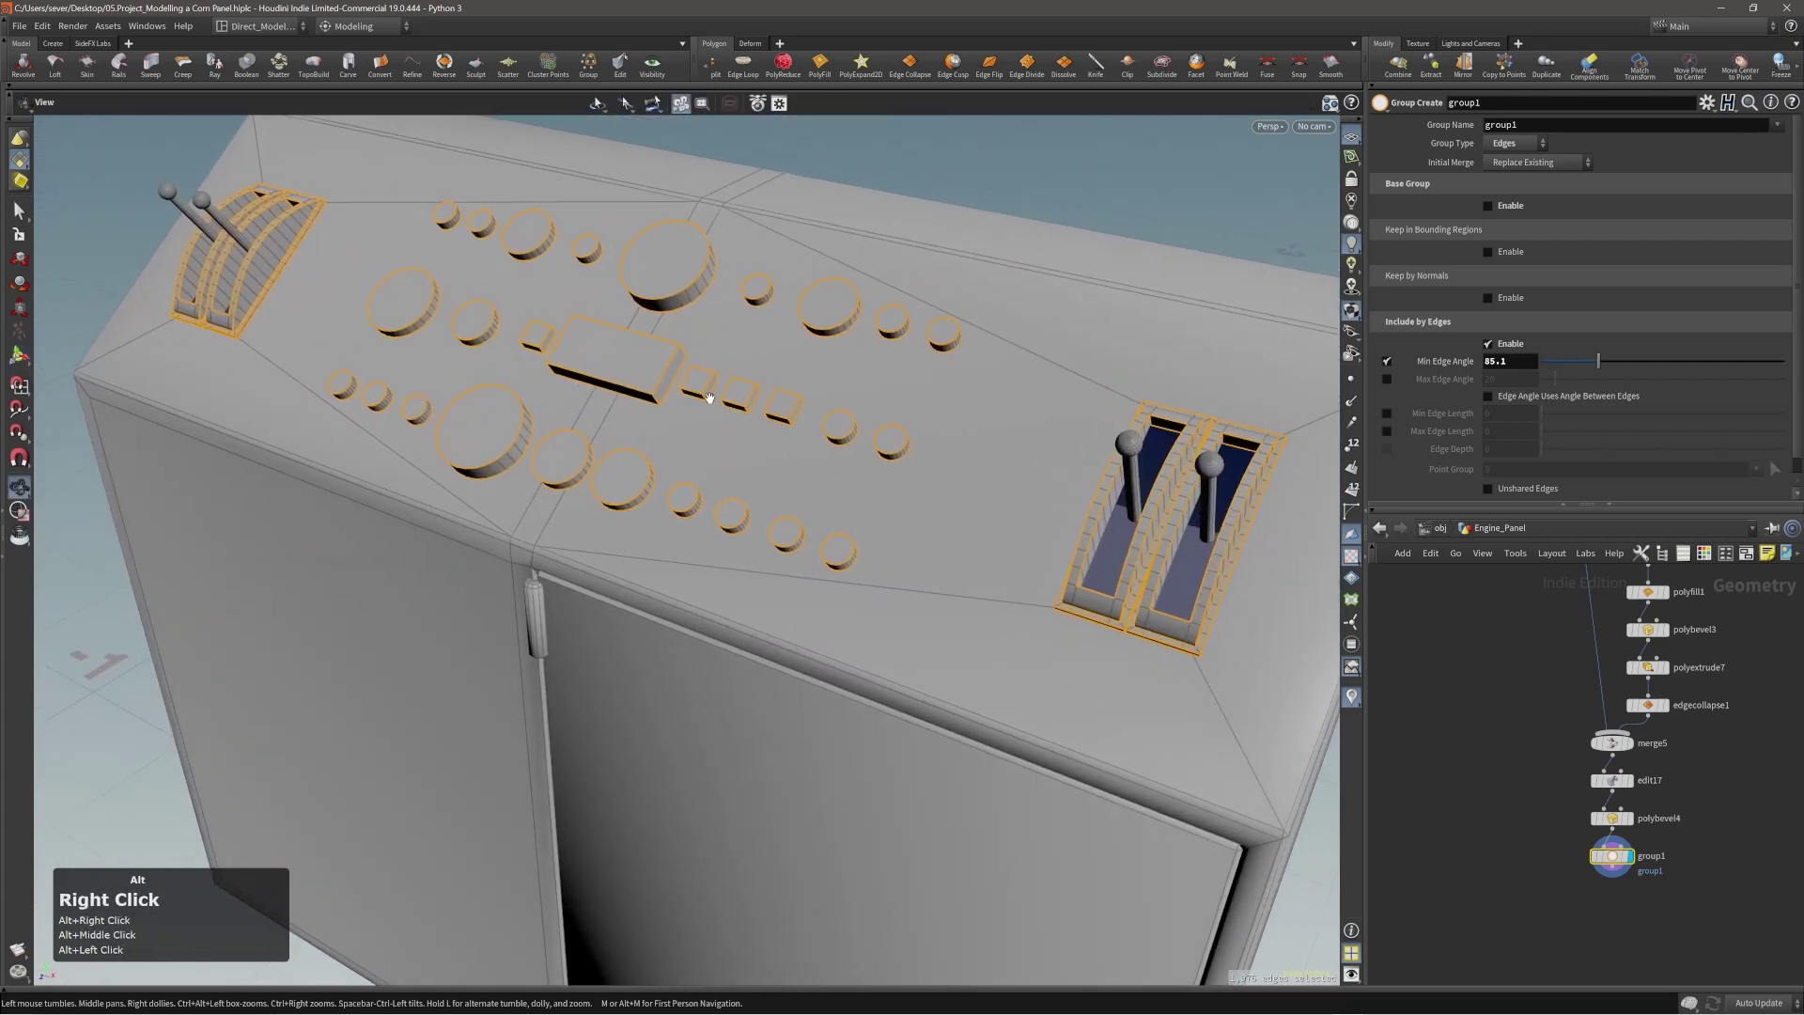
alt+drag(708, 395, 717, 375)
alt+right_drag(717, 375, 749, 342)
alt+middle_drag(749, 342, 894, 455)
alt+drag(893, 455, 1203, 526)
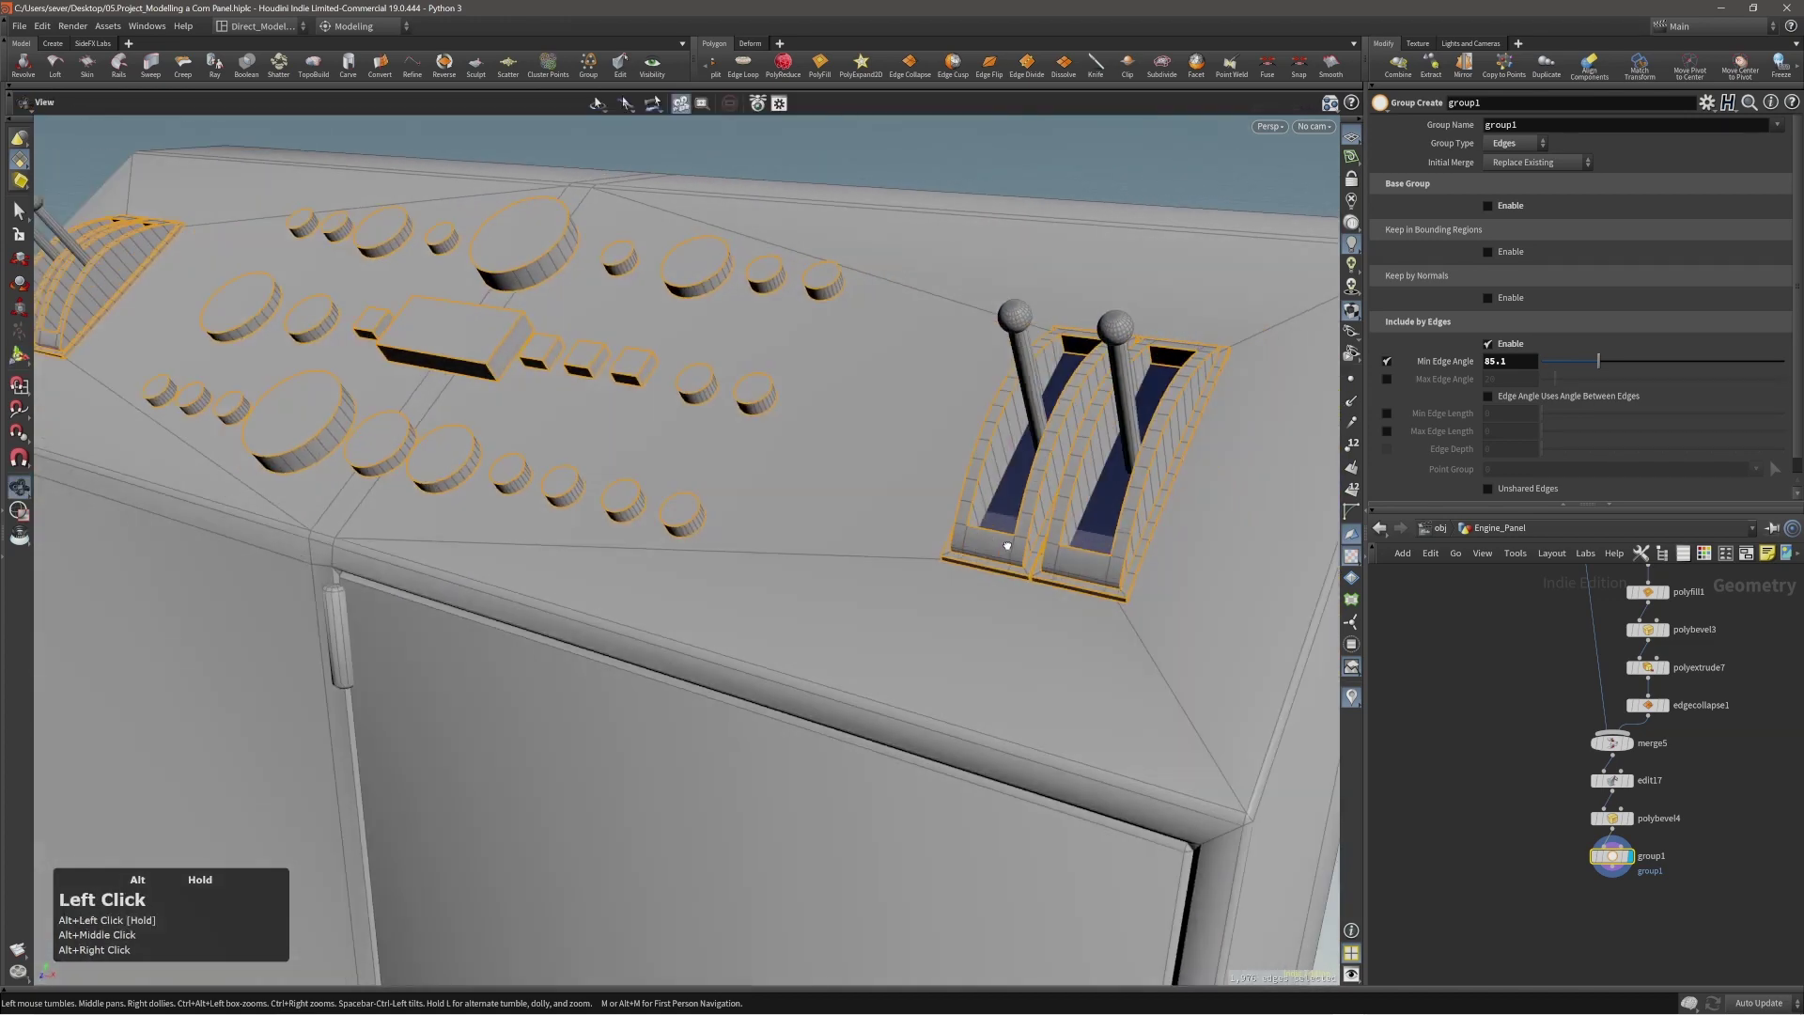
mouse_move(1203, 526)
alt+right_down()
mouse_move(1261, 567)
mouse_move(1191, 523)
alt+right_up()
alt+drag(1192, 524, 1126, 586)
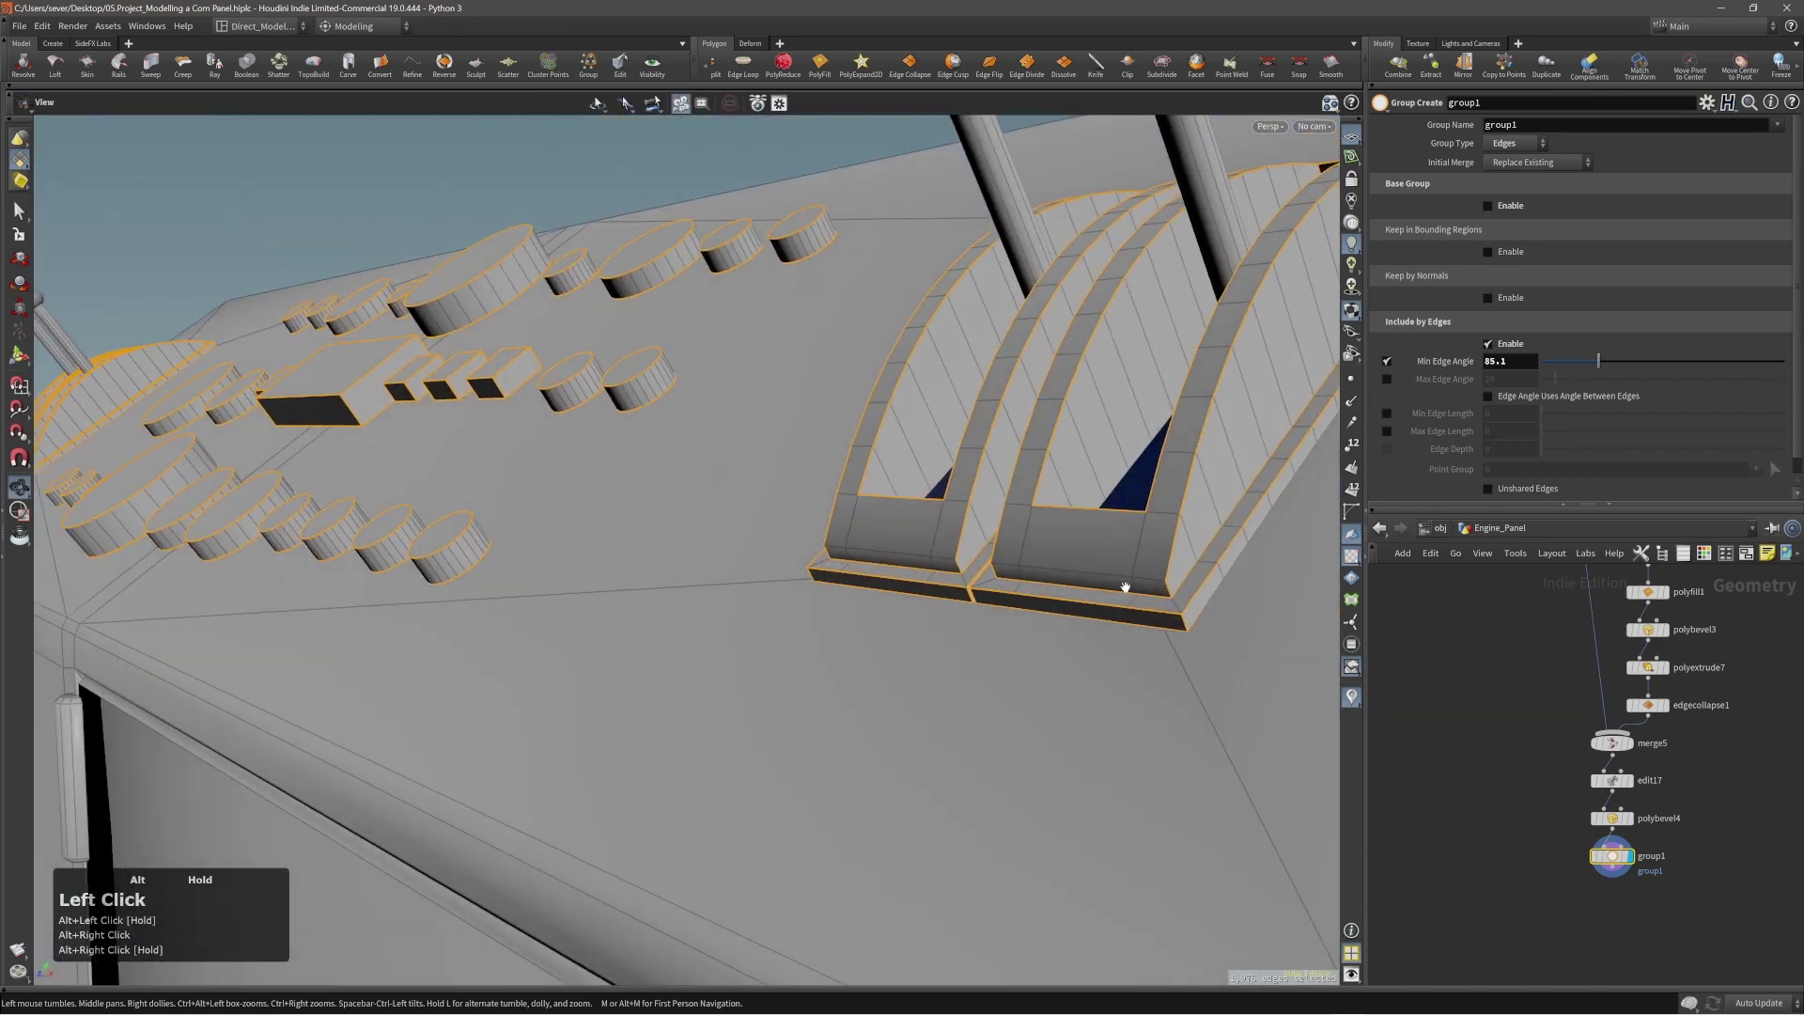
Switch to edge selection and deselect the front bottom edges of the right-hand pair of lever housings.
ctrl+double_click(1136, 624)
key(ctrl+z)
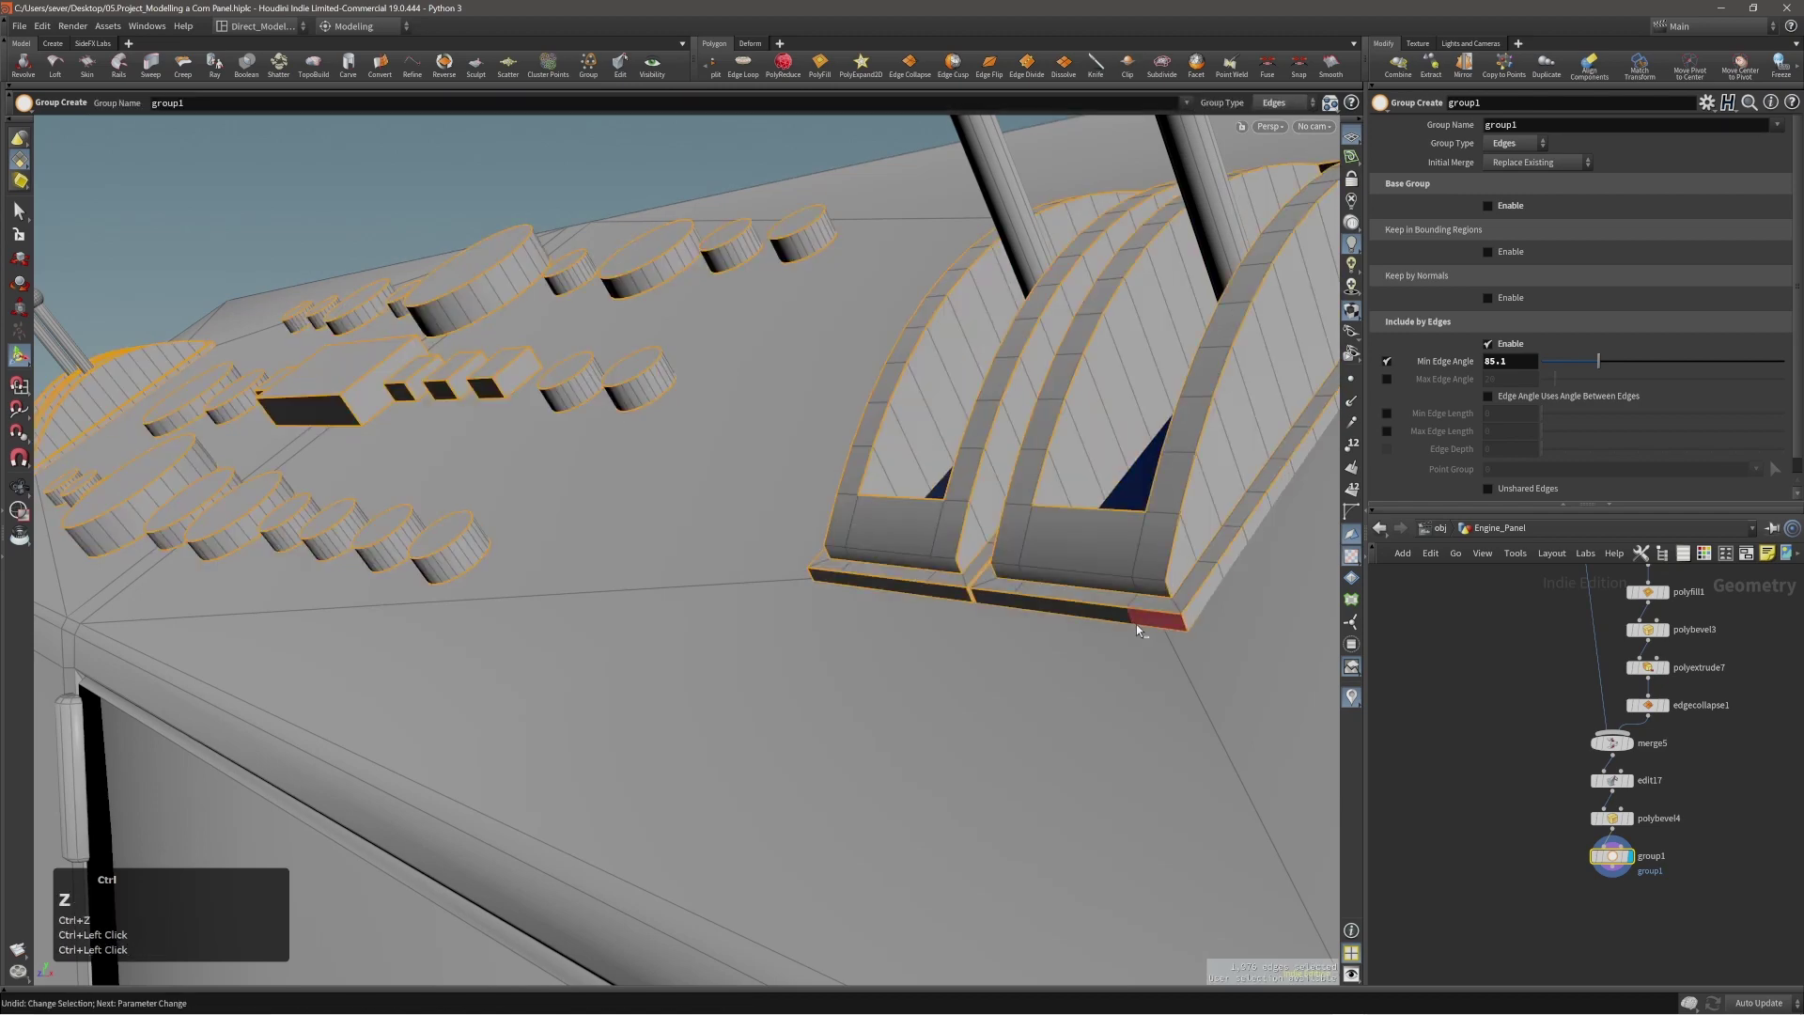
ctrl+double_click(1073, 620)
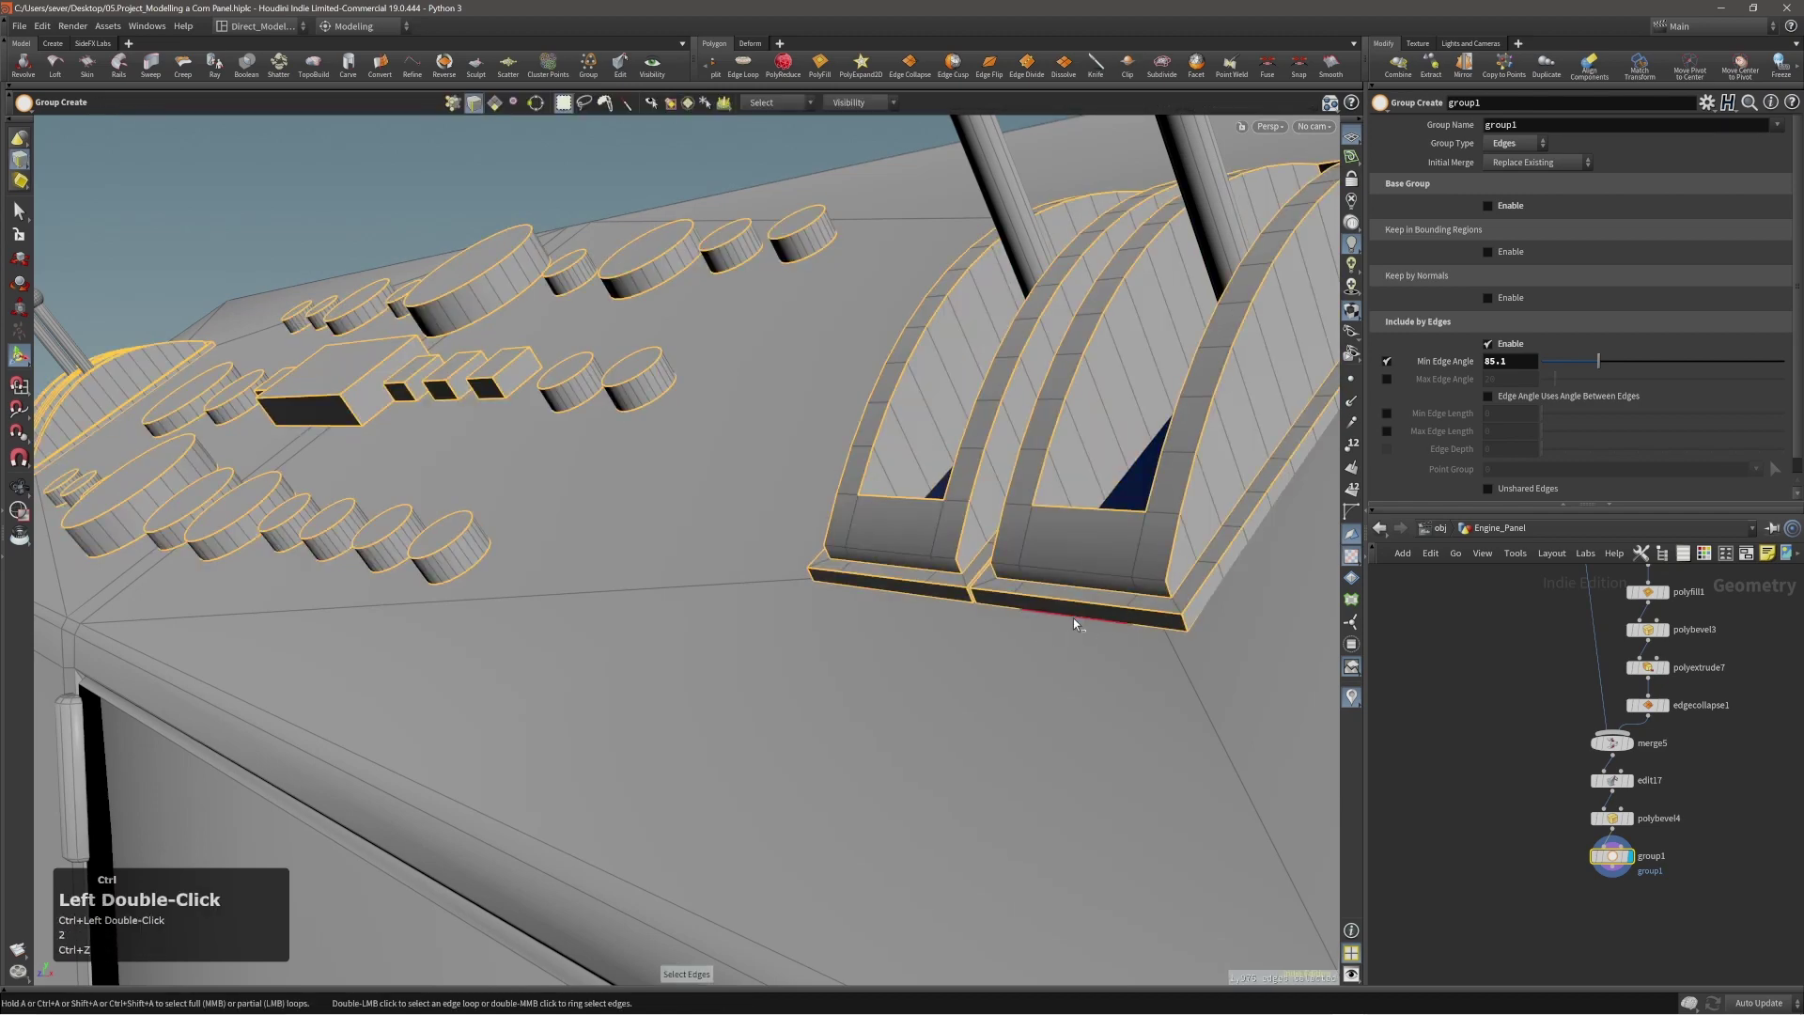
ctrl+click(932, 599)
ctrl+click(938, 604)
ctrl+alt+right_drag(939, 607, 680, 612)
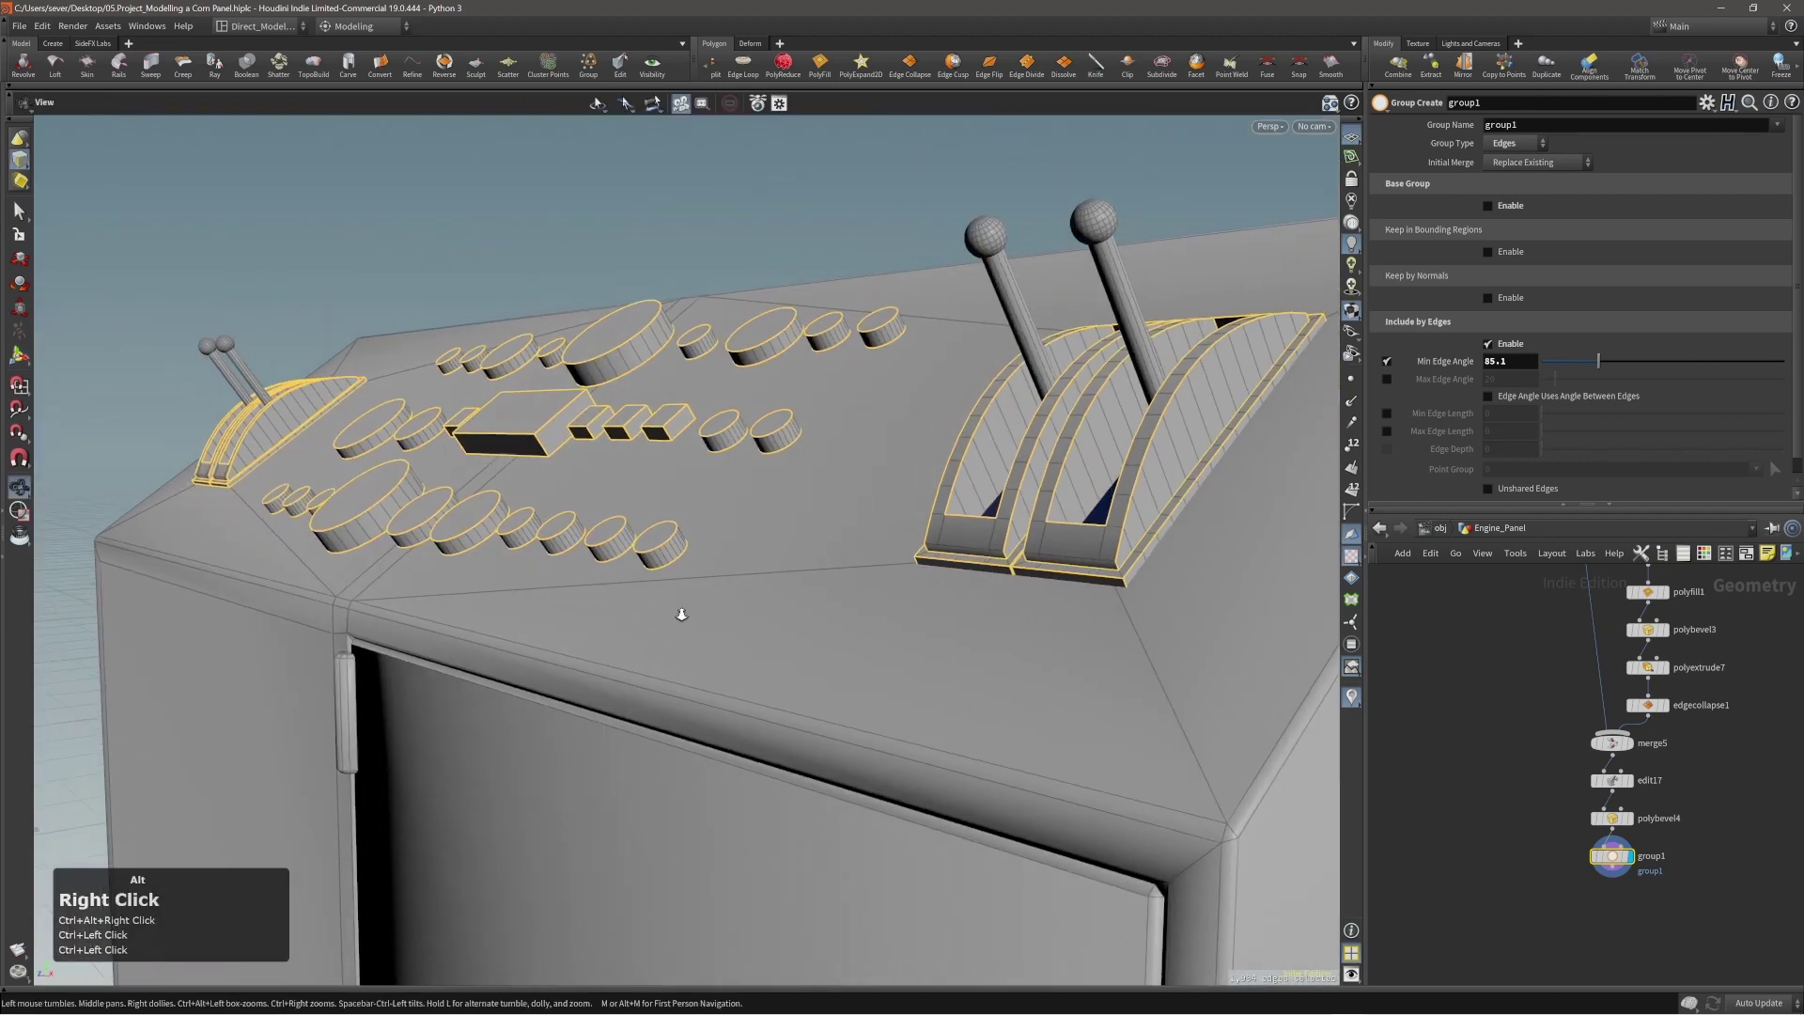
Deselect the front bottom edges of the left-hand pair of lever housings.
alt+drag(680, 611, 470, 508)
alt+middle_drag(469, 508, 922, 599)
alt+right_drag(831, 470, 902, 519)
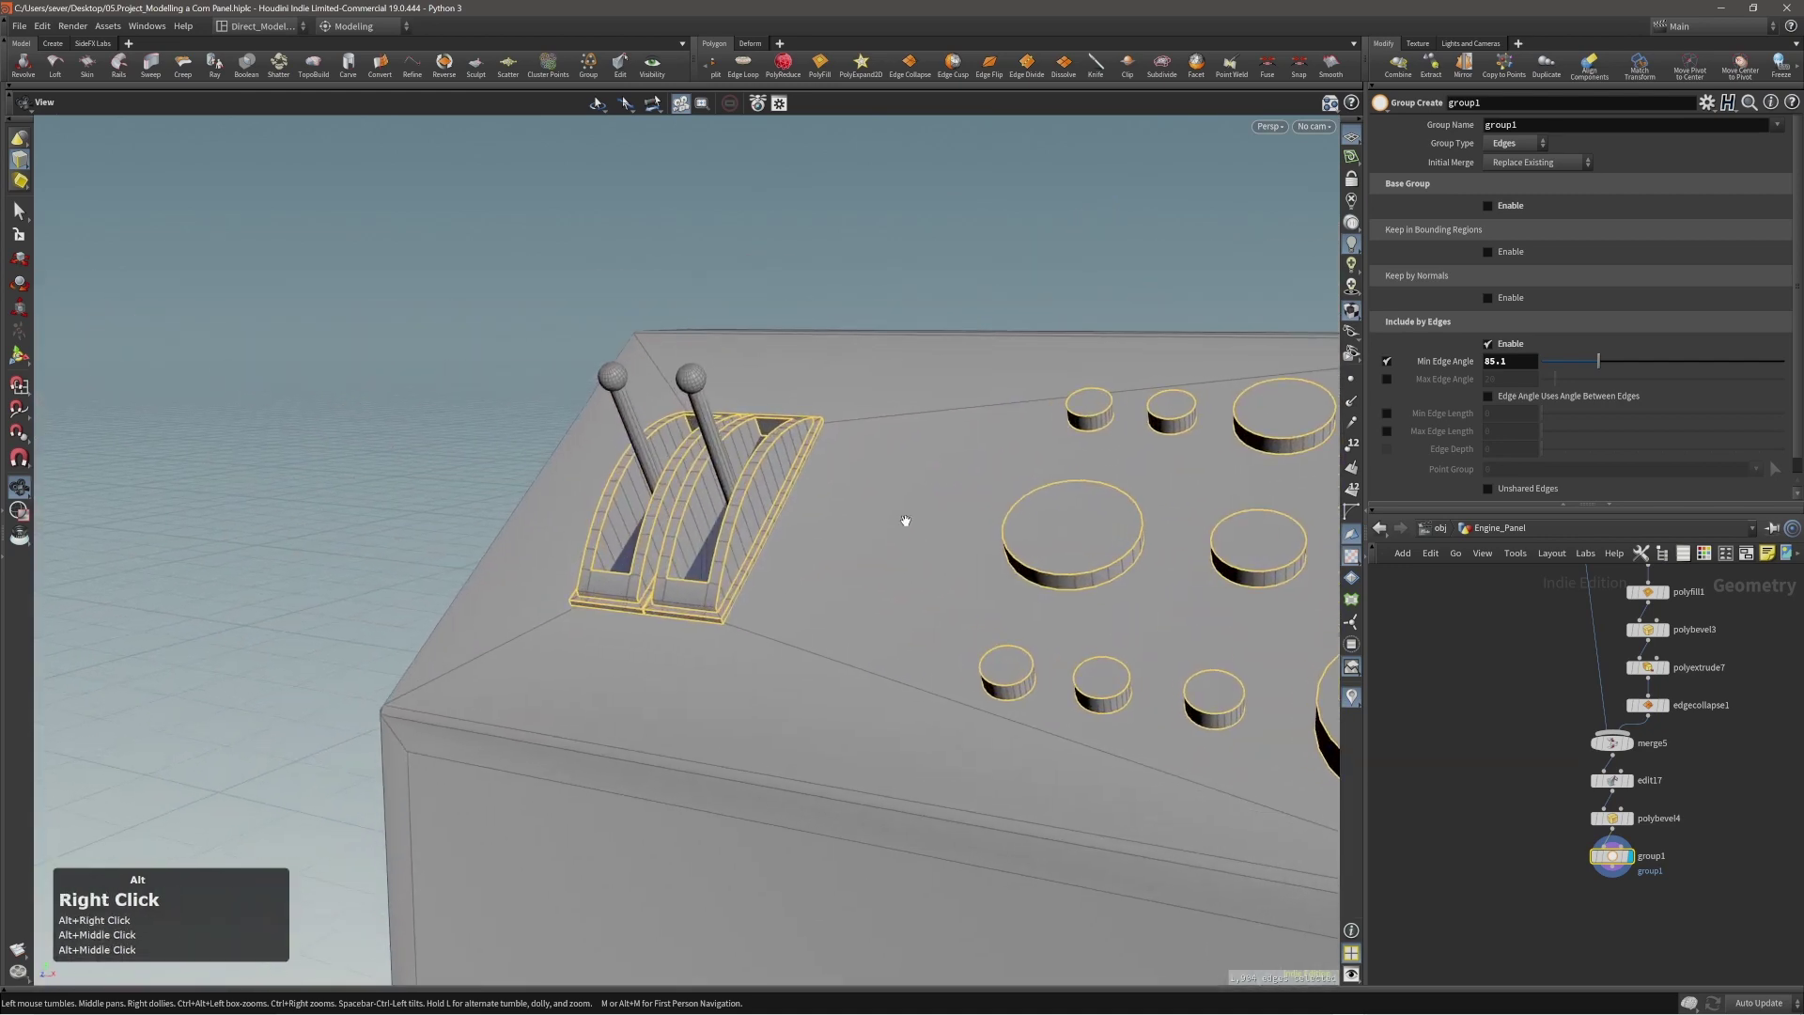
alt+right_drag(610, 536, 721, 621)
ctrl+click(703, 633)
ctrl+click(702, 635)
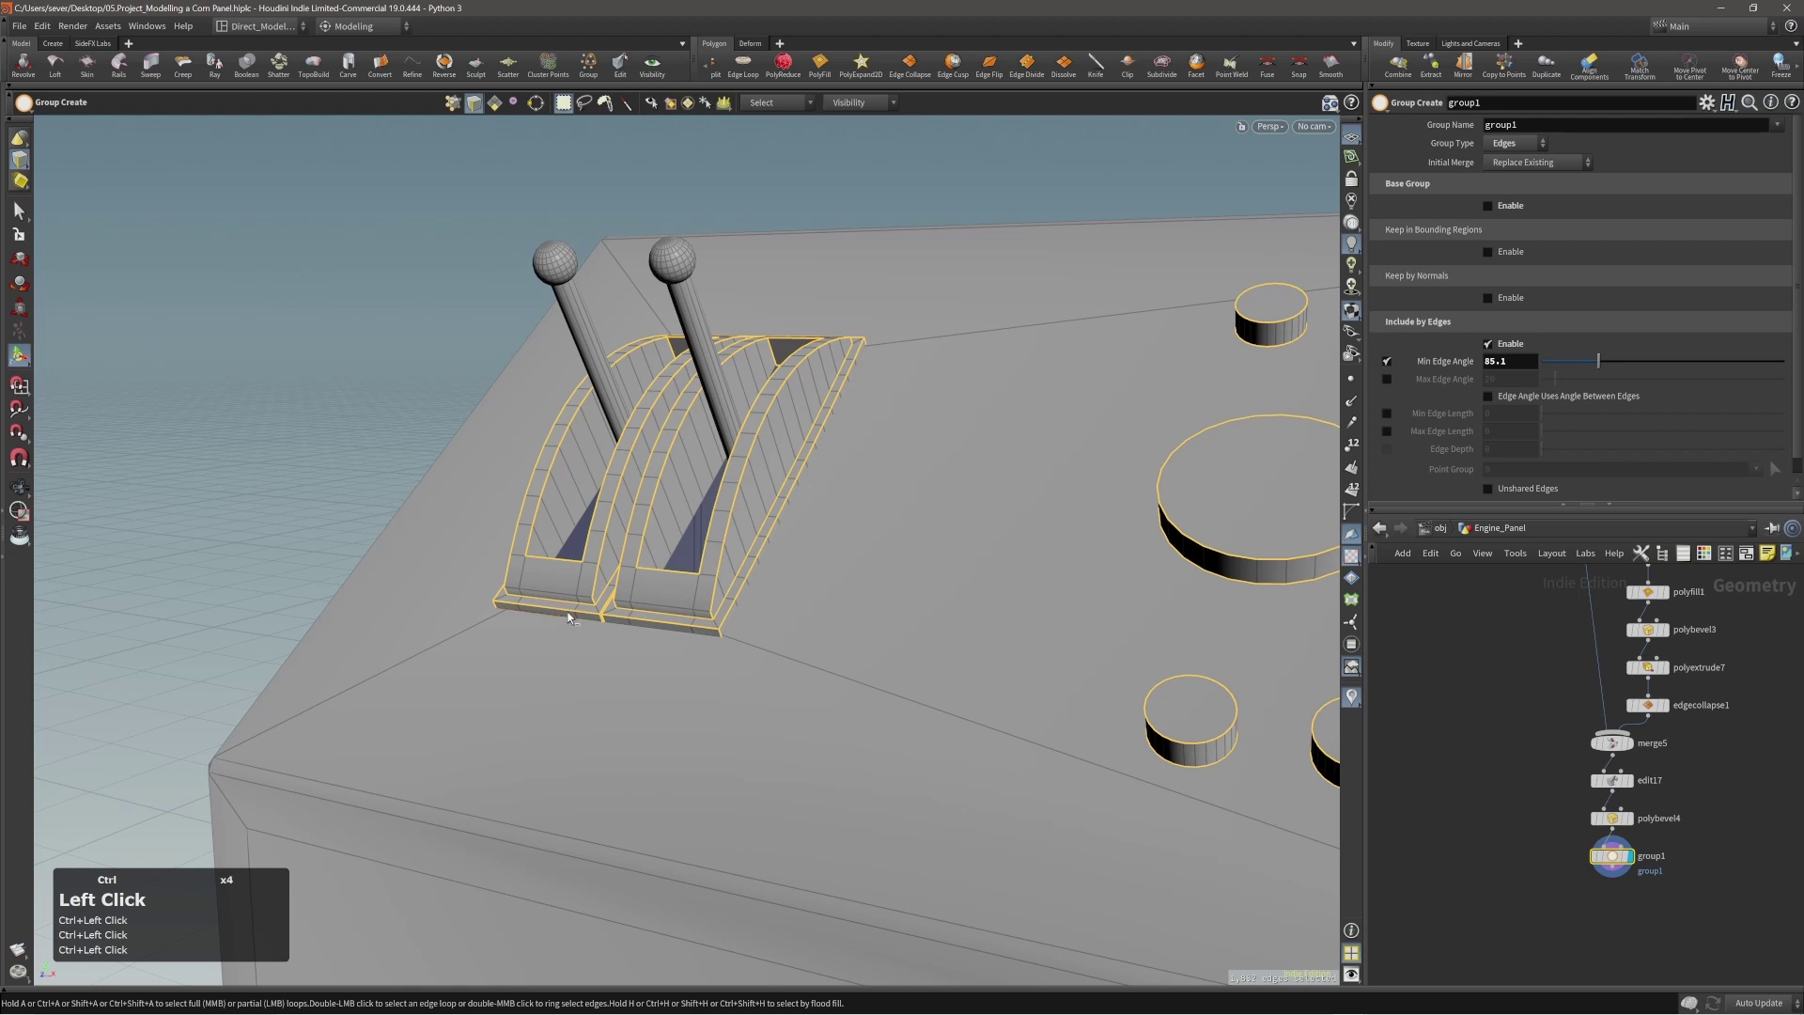
Apply a PolyBevel to the selected edges of the knobs, buttons and lever housings with a distance of about 0.00148.
alt+right_drag(568, 617, 508, 633)
alt+middle_drag(507, 633, 103, 555)
alt+right_drag(103, 555, 794, 518)
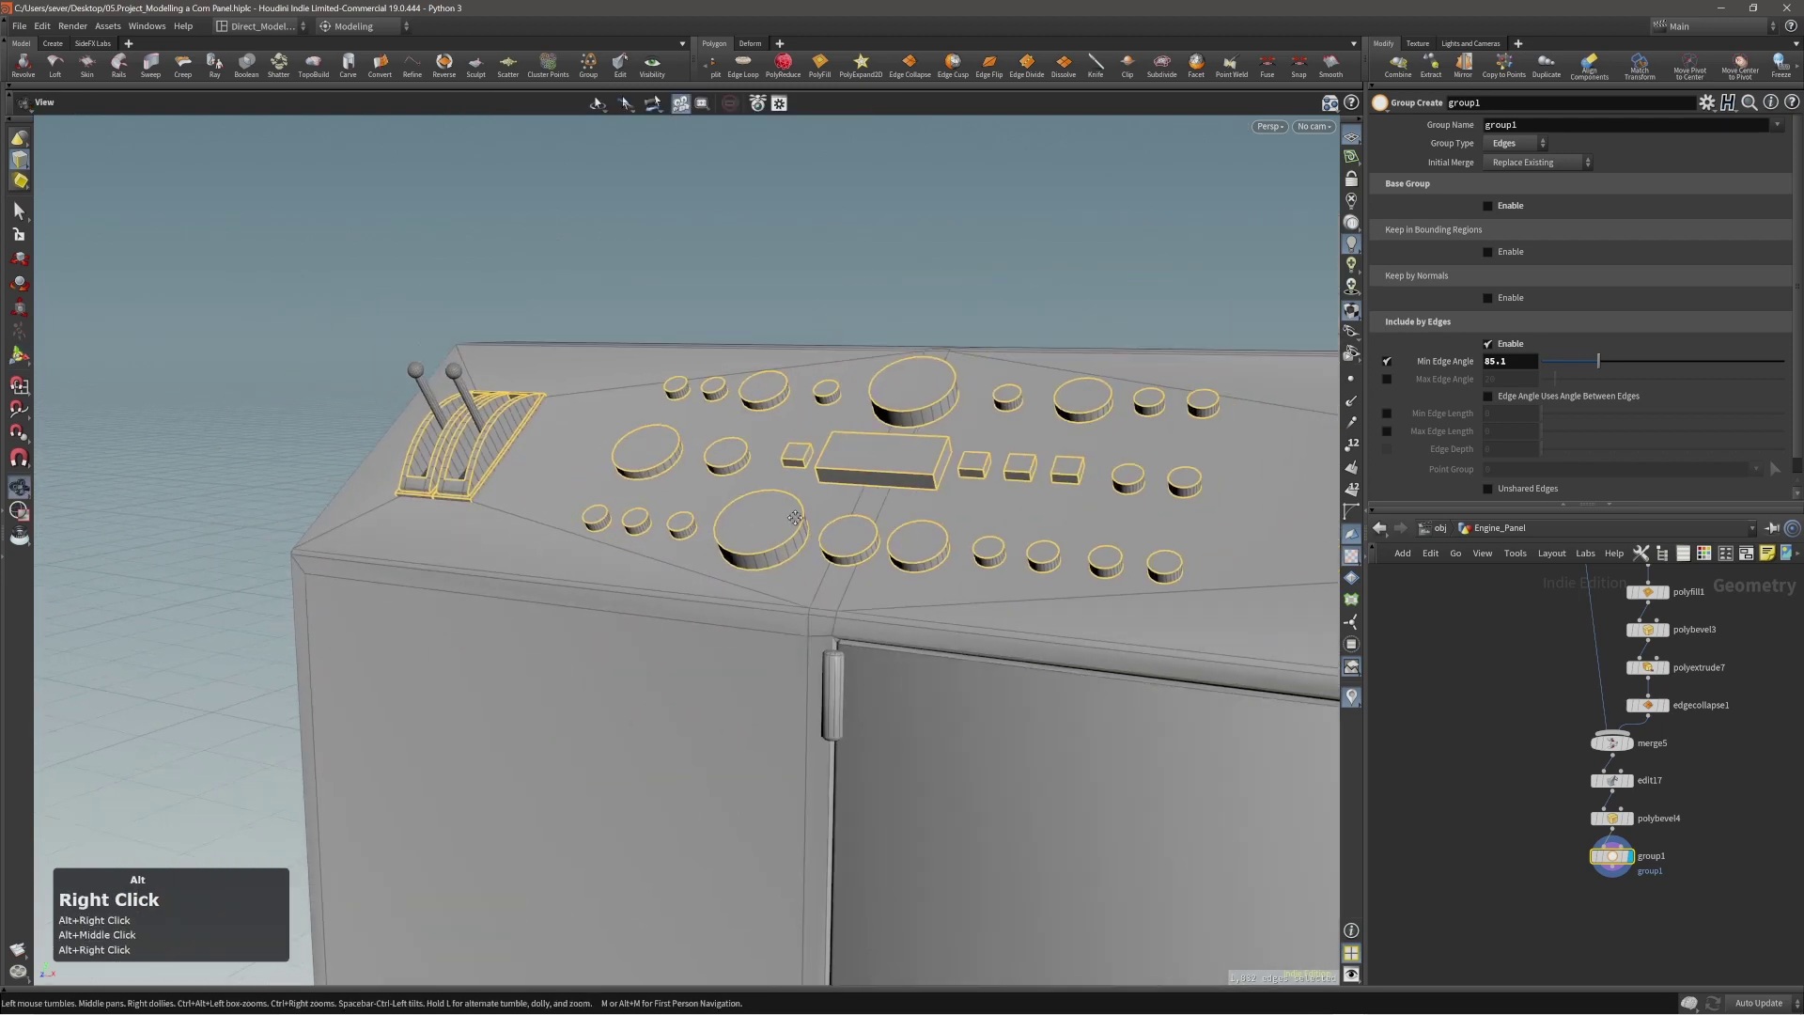
alt+middle_drag(794, 518, 677, 504)
key(c)
click(745, 500)
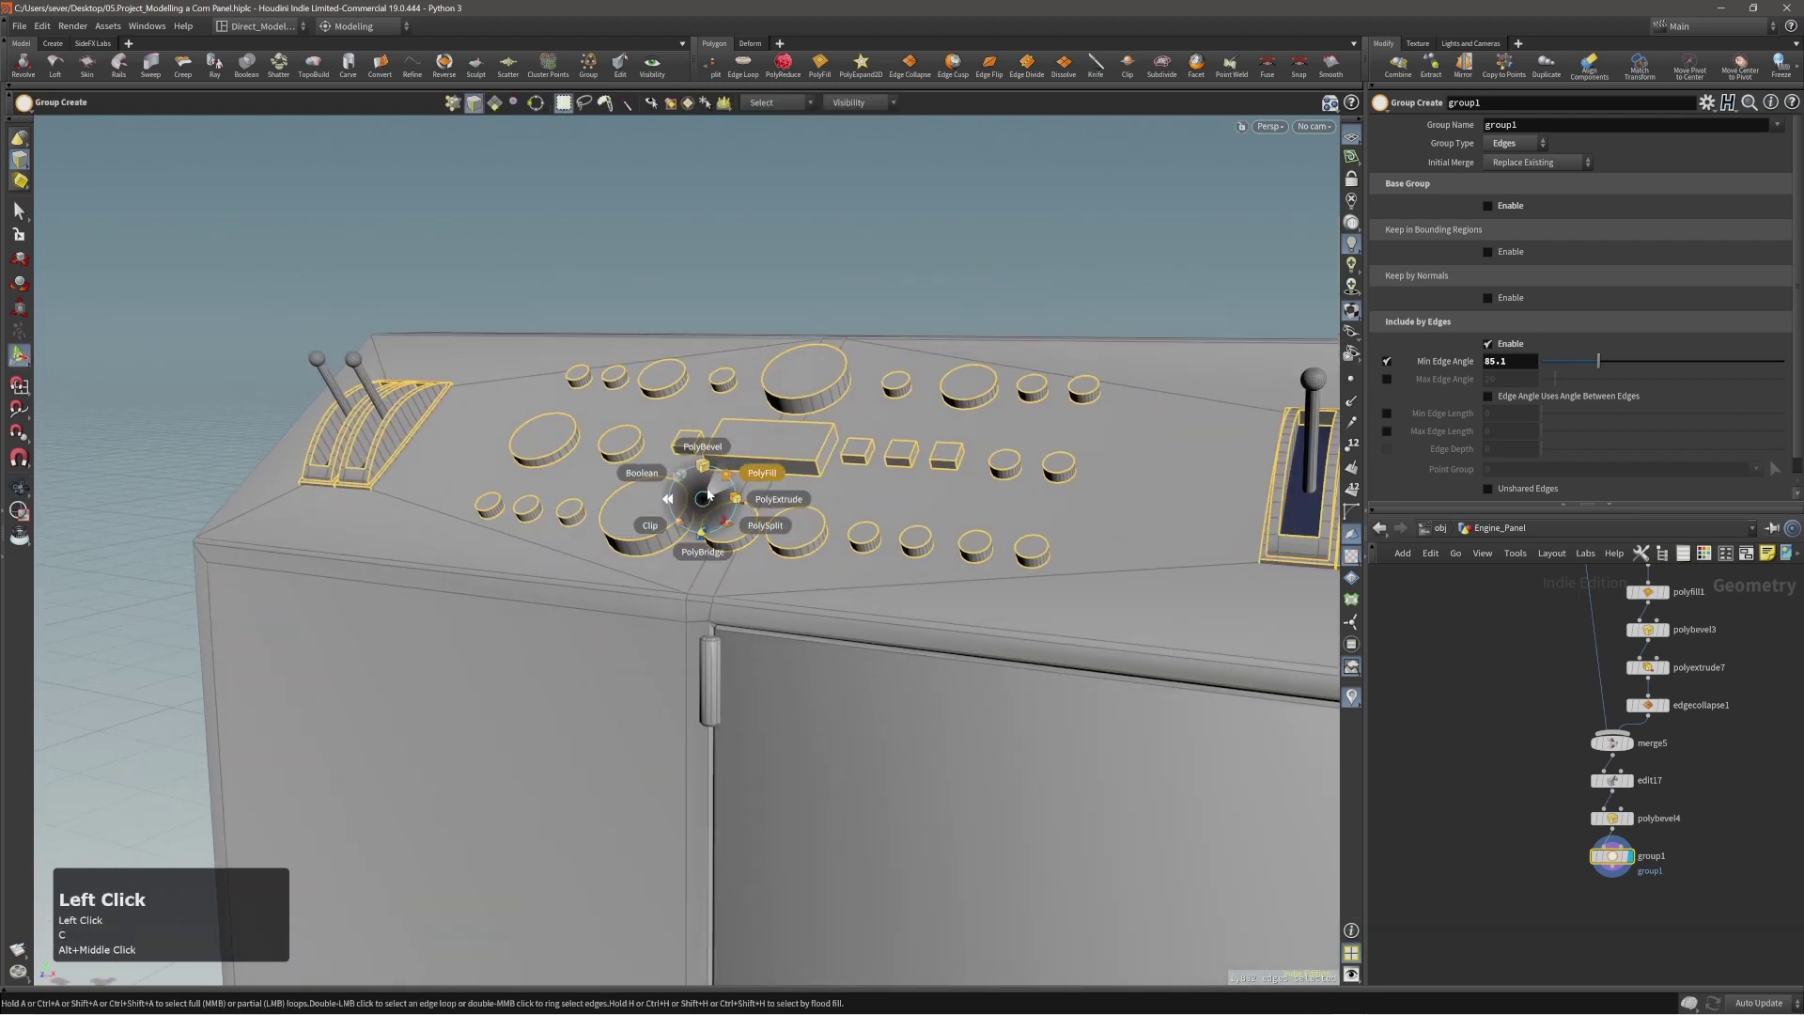
click(719, 474)
alt+middle_drag(977, 546, 879, 470)
alt+right_drag(878, 470, 996, 487)
drag(837, 513, 842, 513)
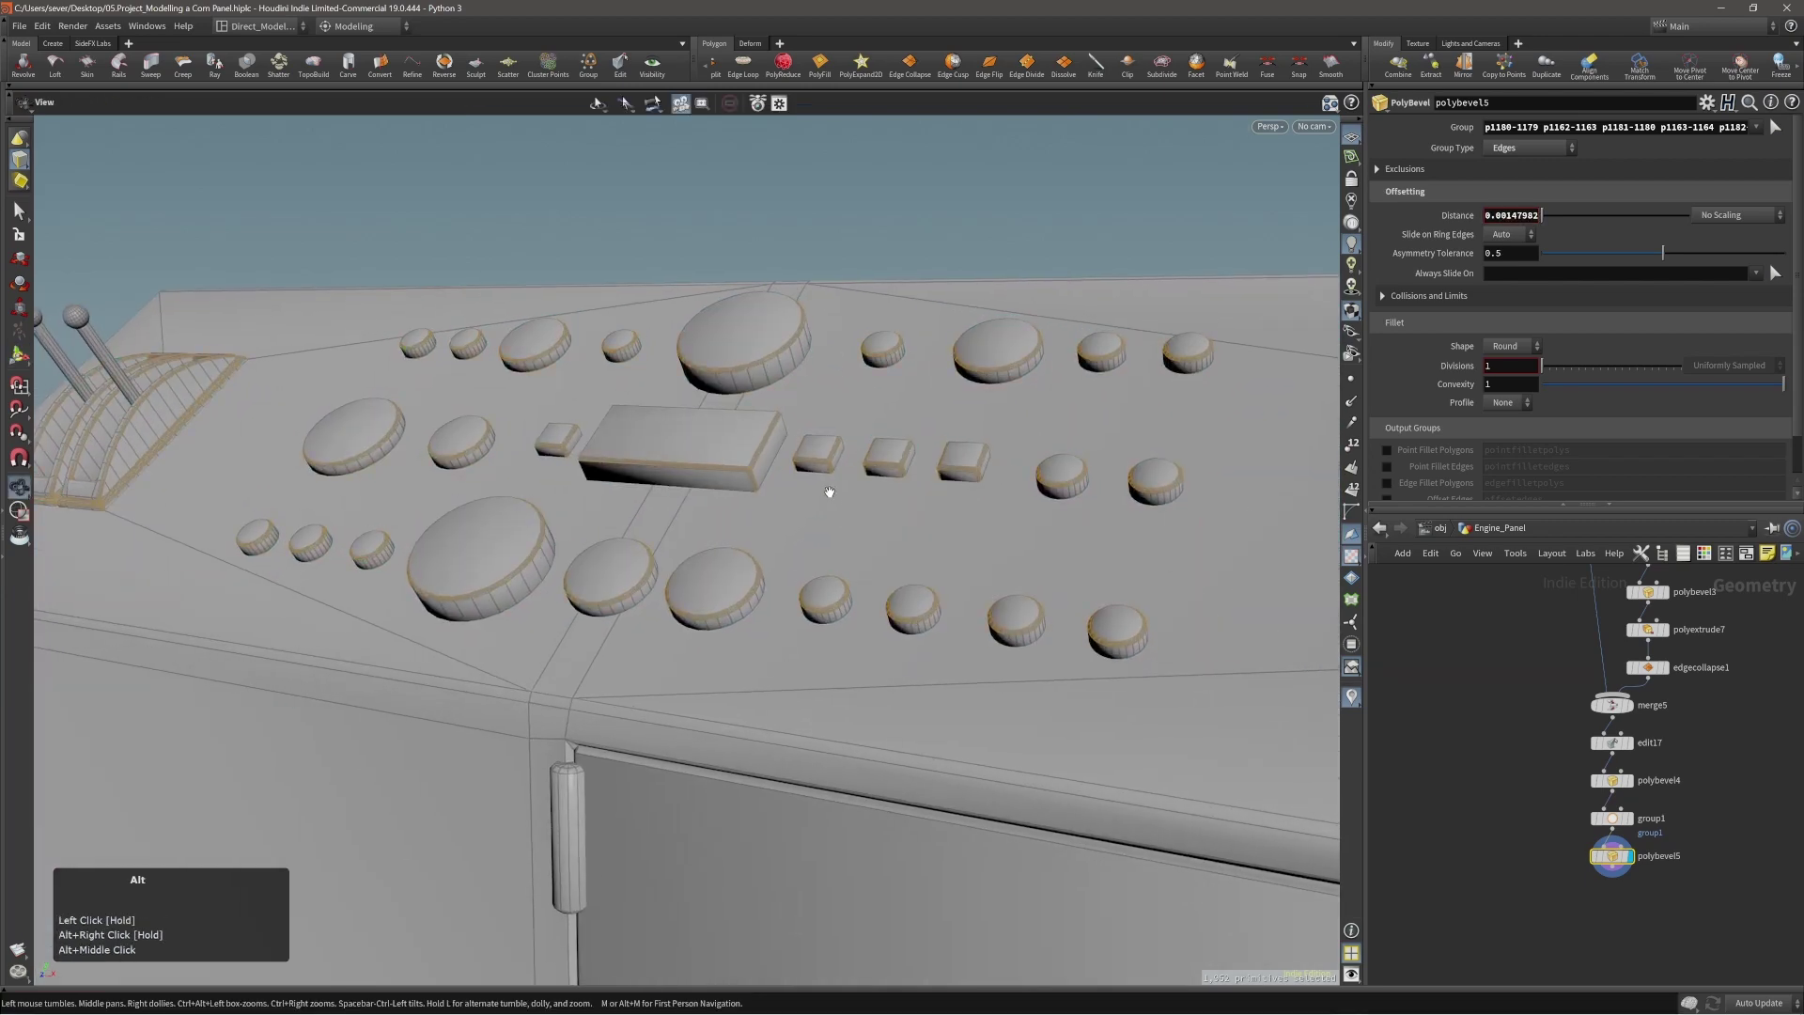
Examine the bevelled knobs, buttons and lever housings from several angles across the whole cabinet.
alt+right_drag(826, 491, 725, 470)
alt+drag(725, 471, 765, 555)
alt+right_drag(765, 555, 537, 554)
alt+middle_drag(536, 553, 320, 470)
alt+drag(320, 470, 395, 489)
alt+right_drag(394, 489, 470, 489)
key(Return)
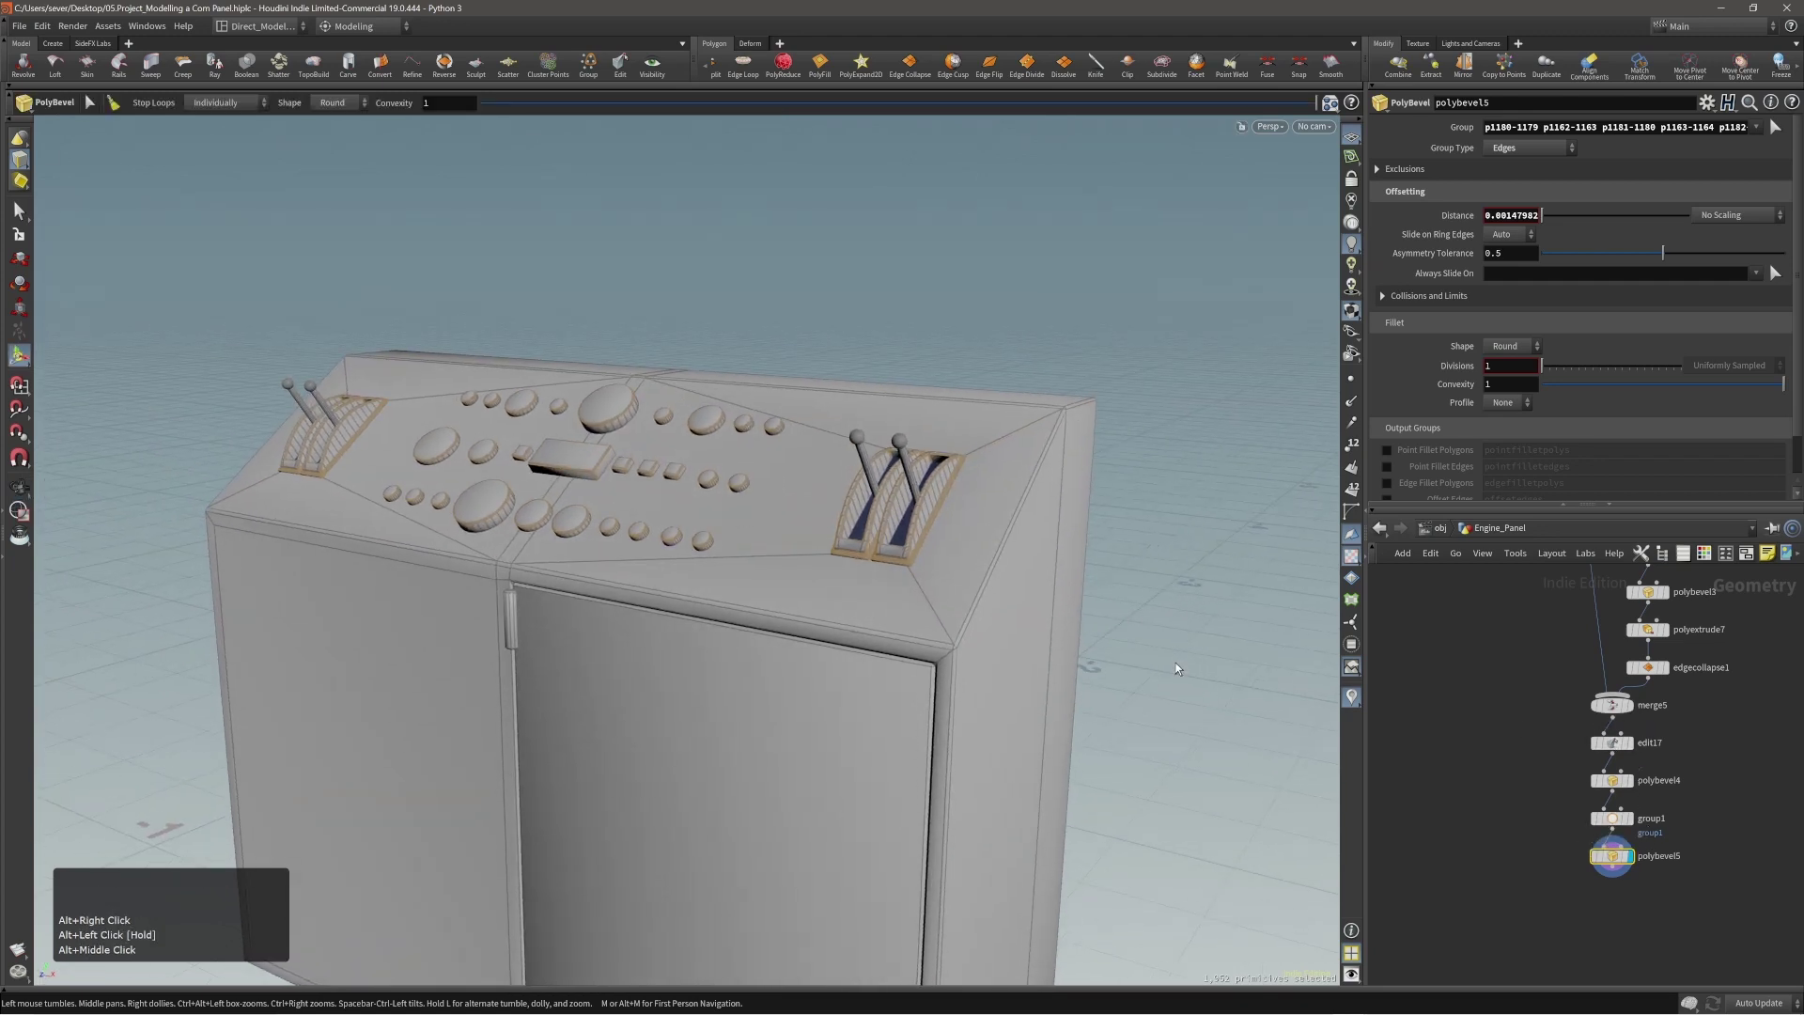
alt+middle_drag(722, 576, 752, 559)
alt+drag(752, 559, 804, 532)
alt+middle_drag(805, 533, 778, 488)
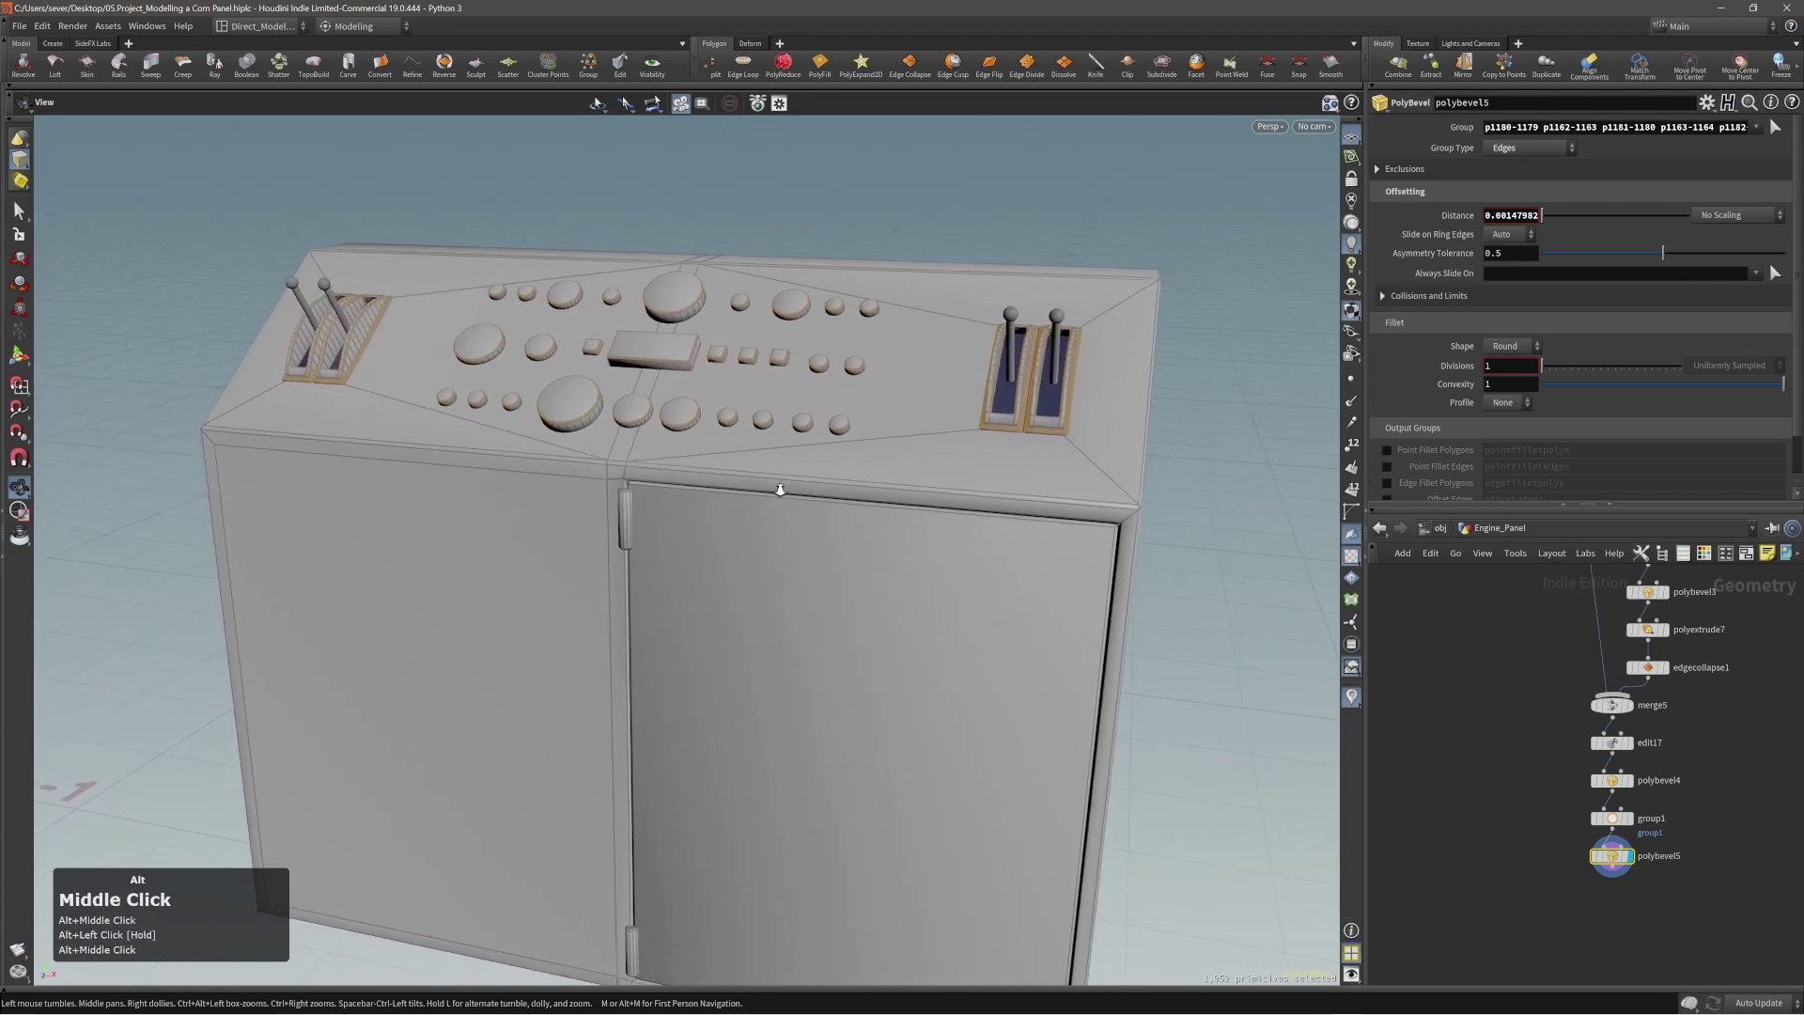
alt+right_drag(777, 488, 773, 503)
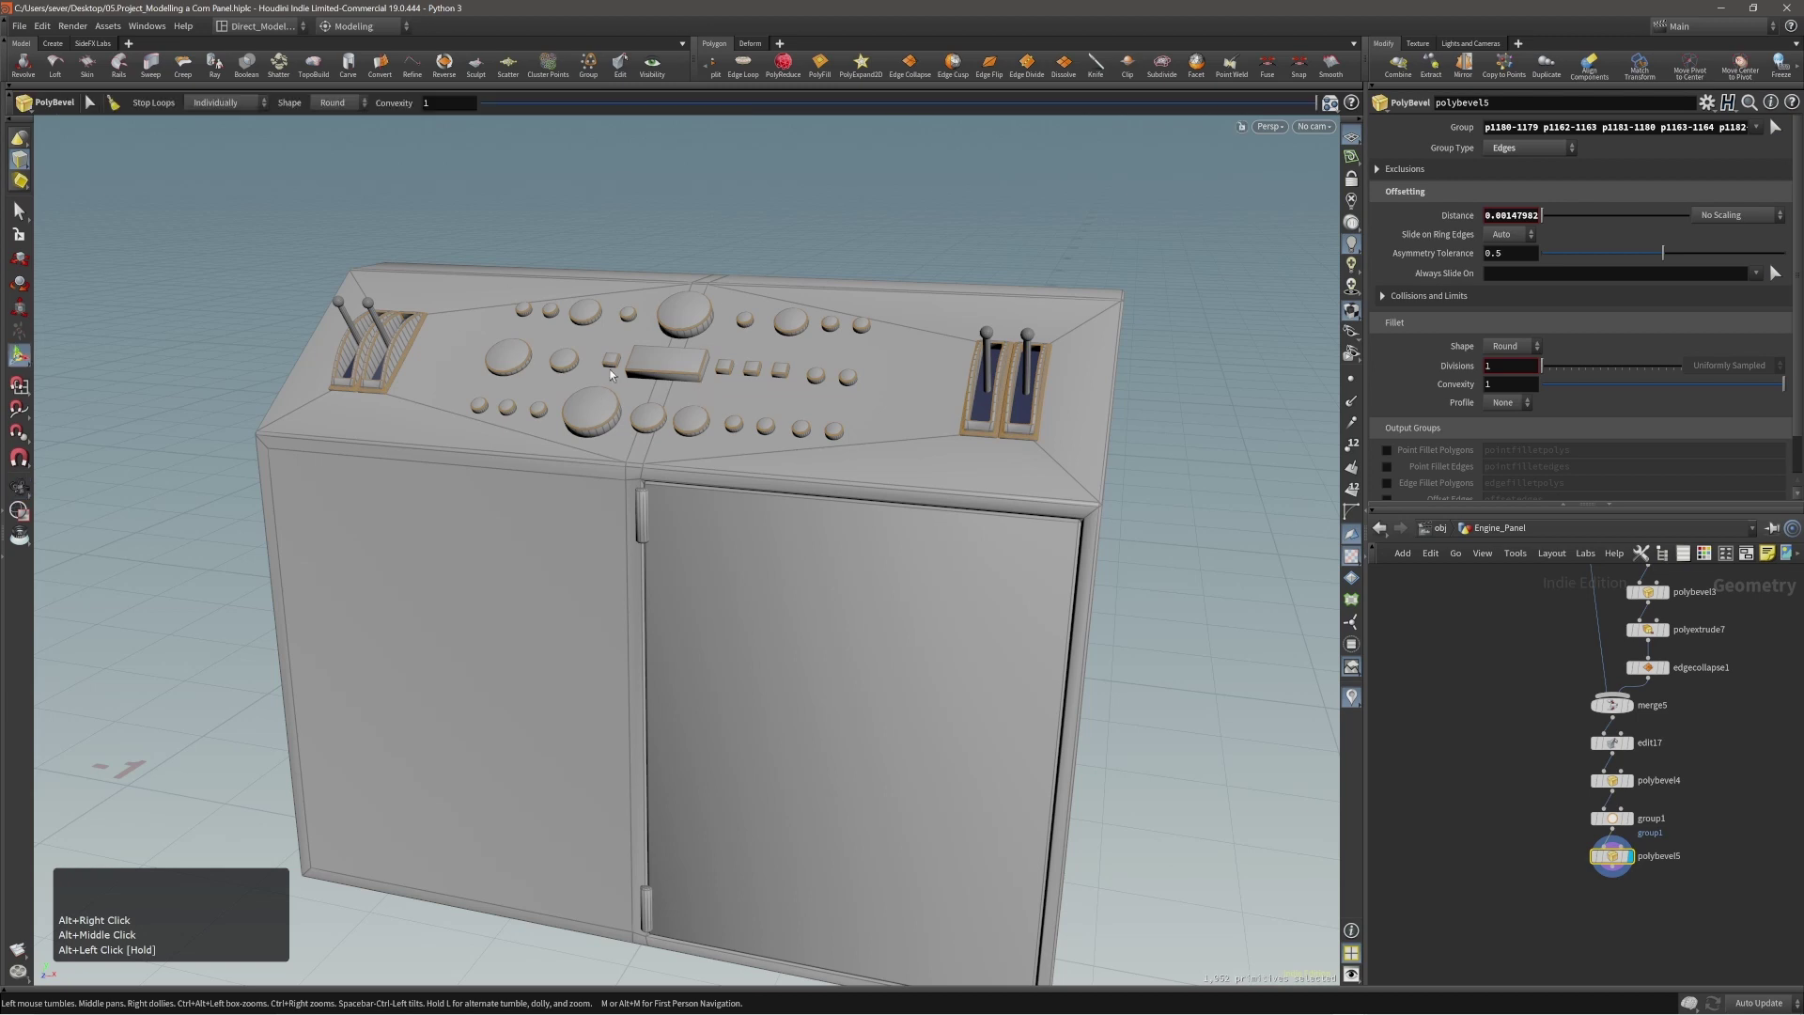
alt+drag(611, 374, 693, 393)
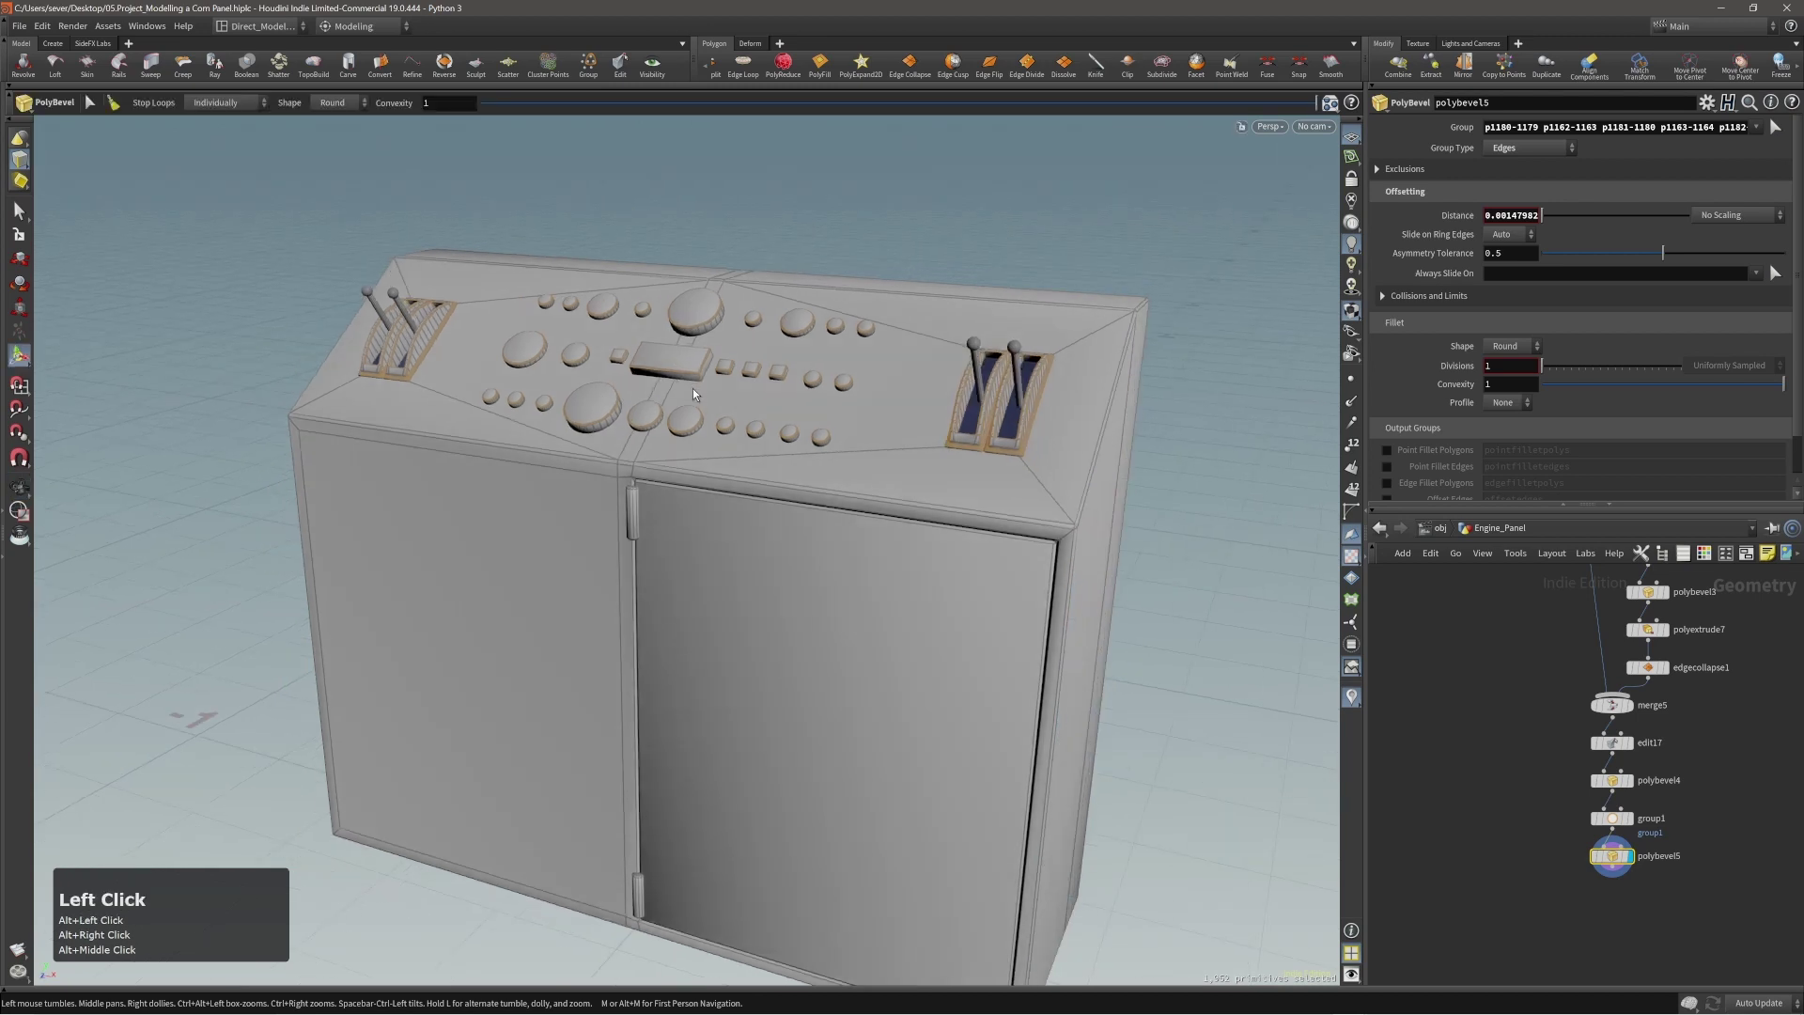
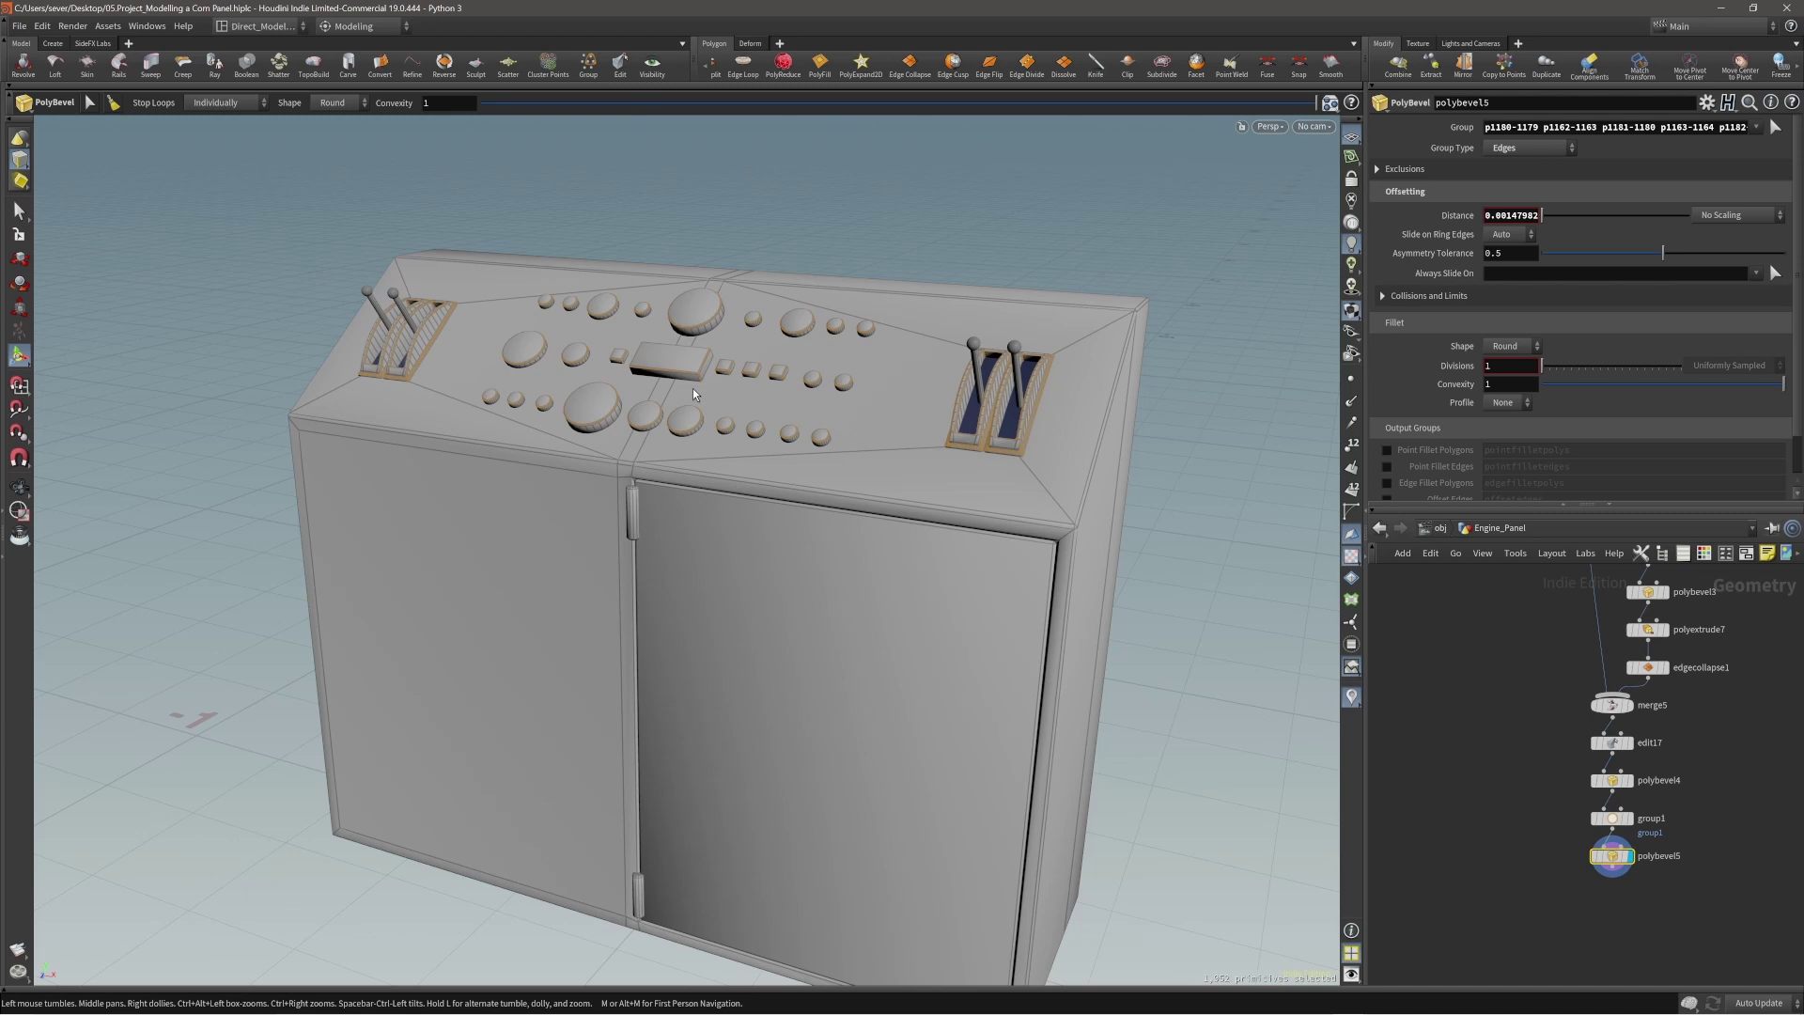
alt+right_drag(694, 388, 651, 390)
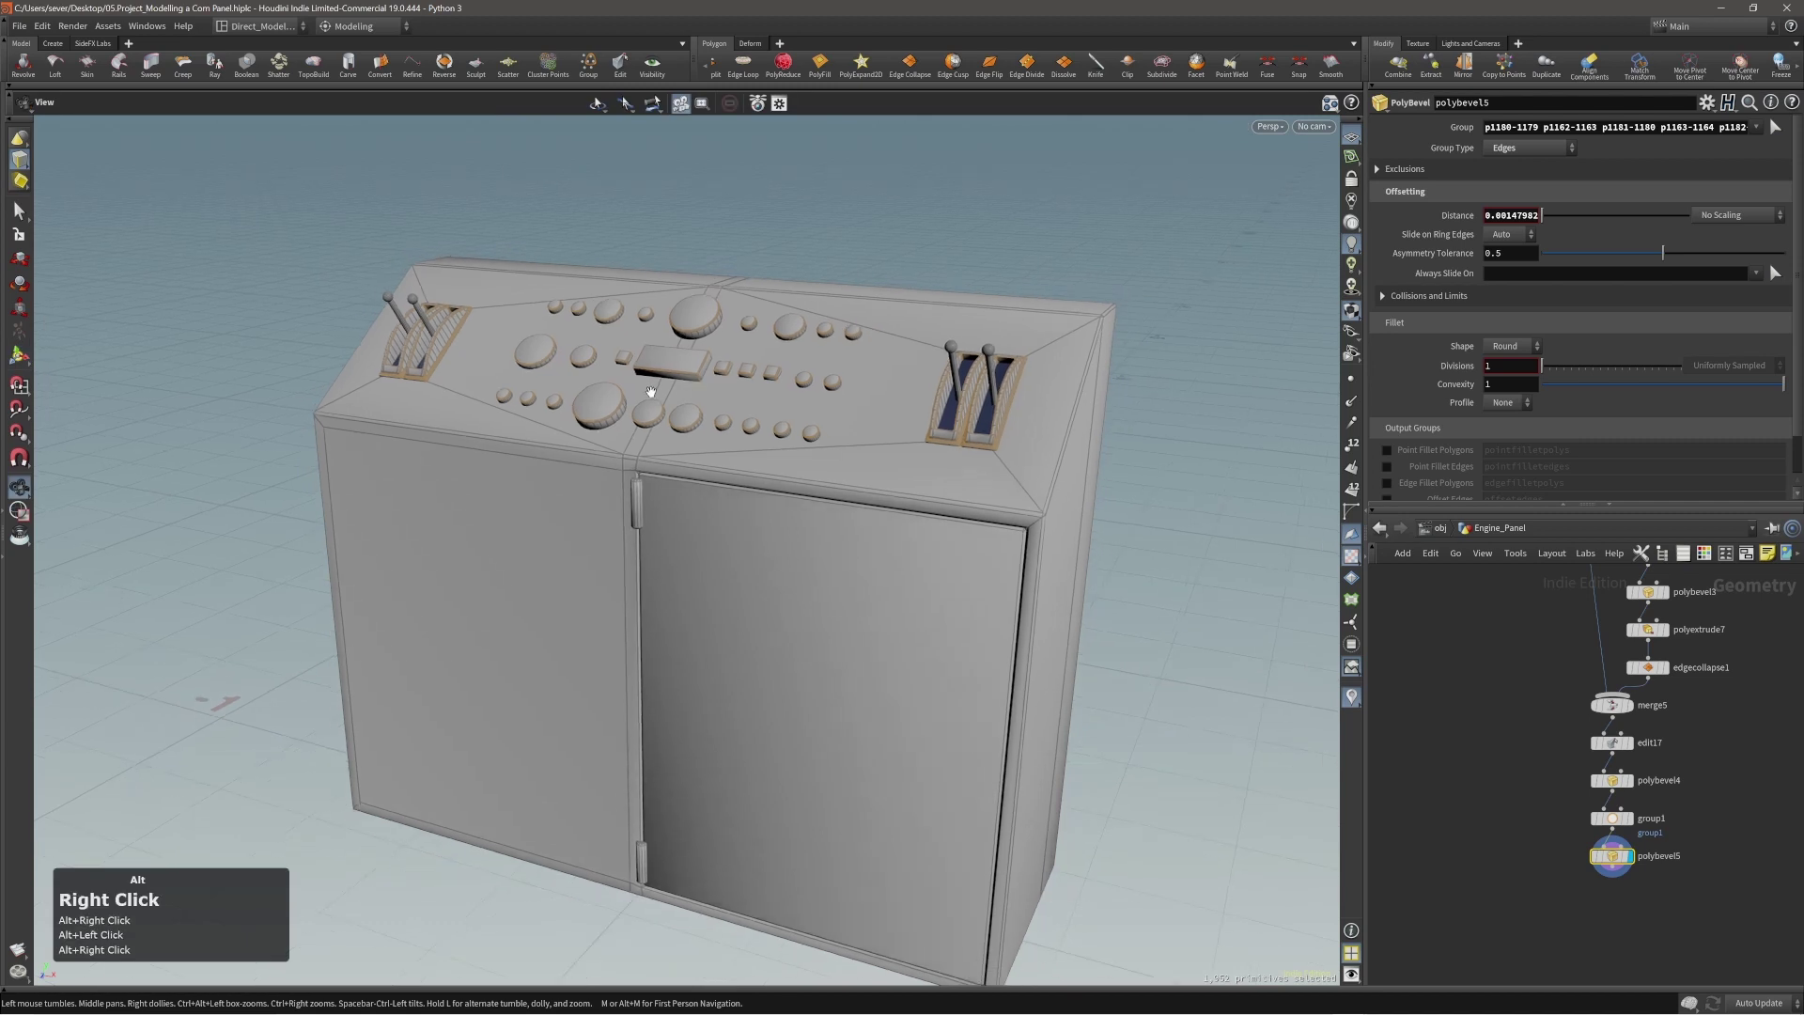
alt+drag(652, 391, 651, 398)
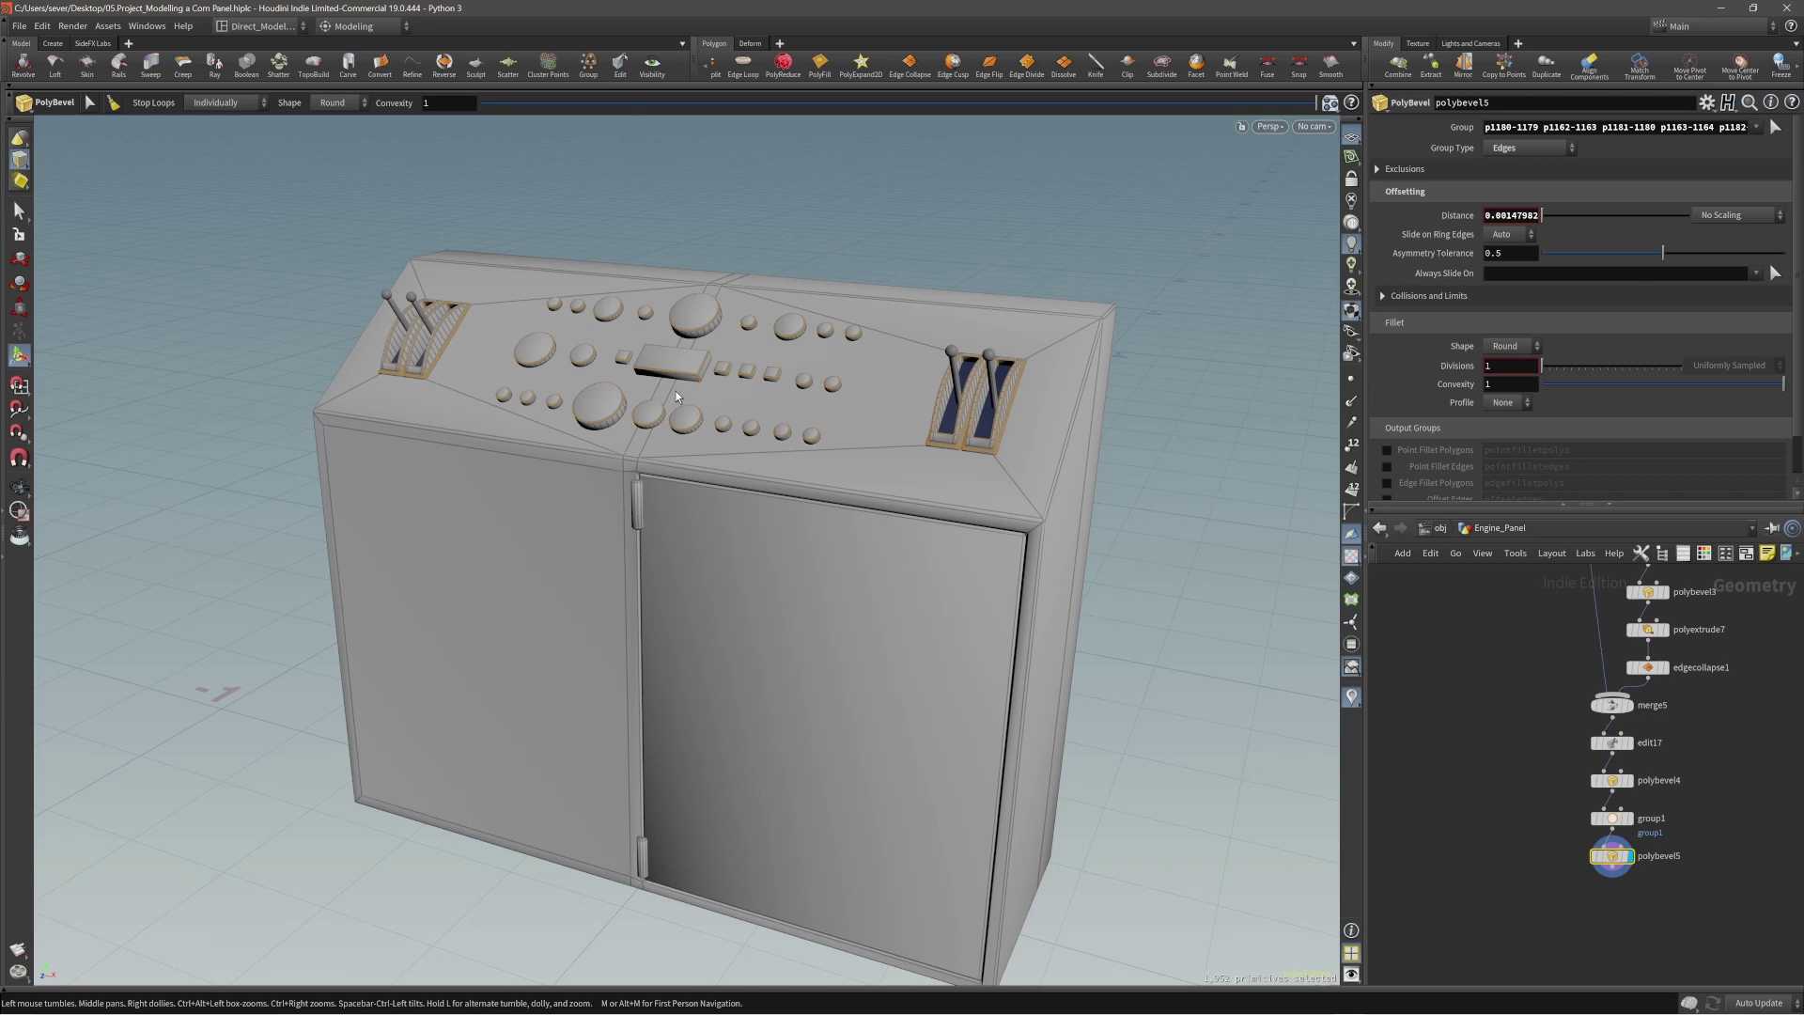
alt+drag(725, 400, 717, 401)
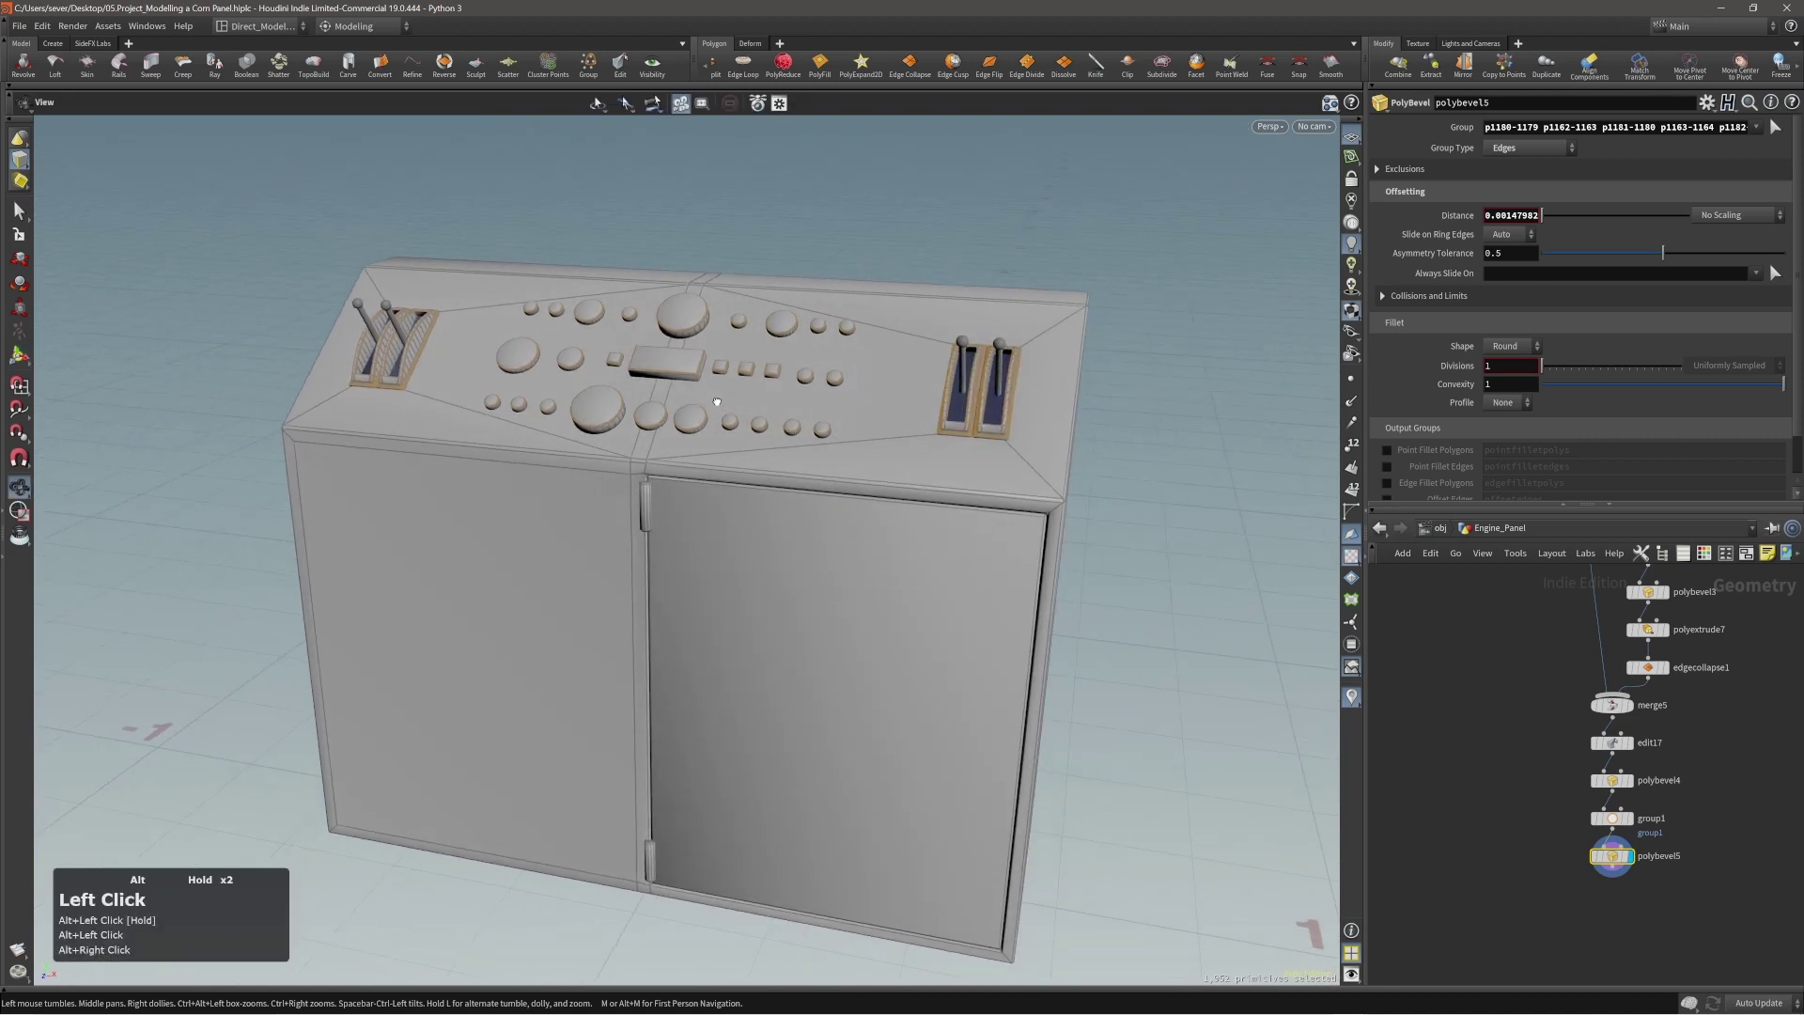
Try removing the large rectangular button's top edges from the bevel, and add them back to it.
alt+right_drag(662, 398, 948, 376)
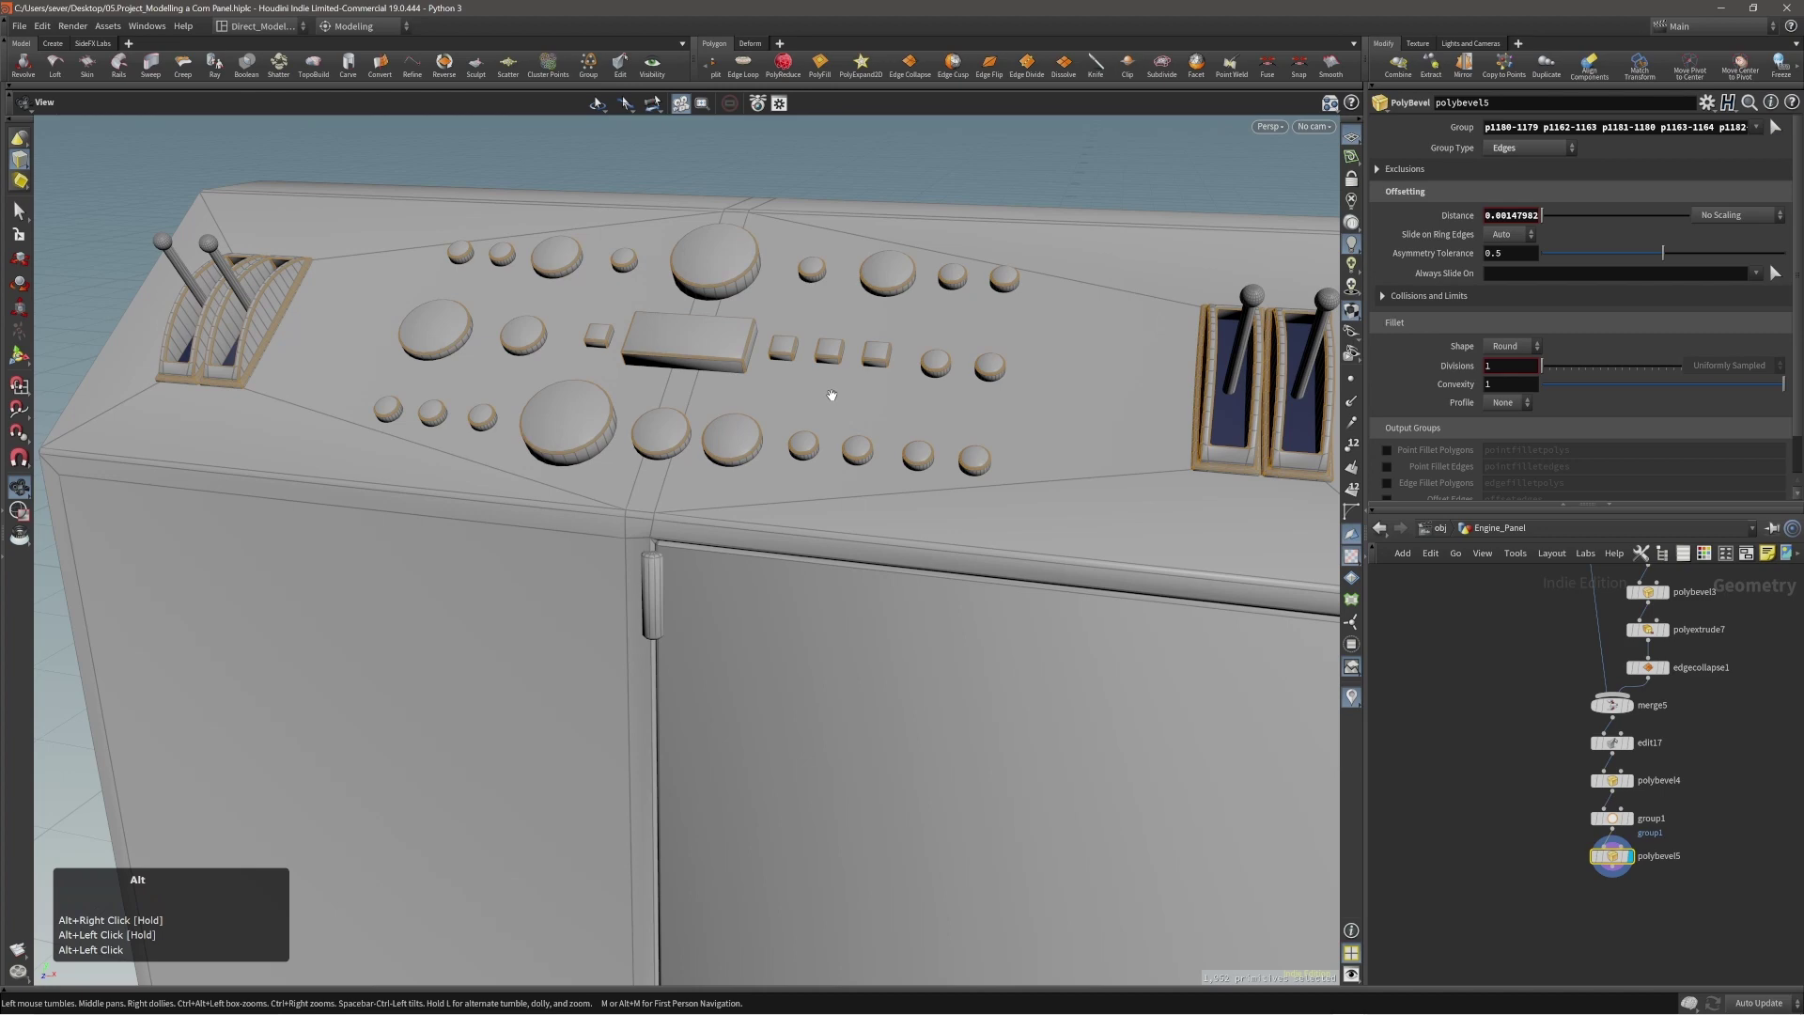
alt+right_drag(831, 394, 918, 366)
alt+middle_drag(919, 366, 902, 455)
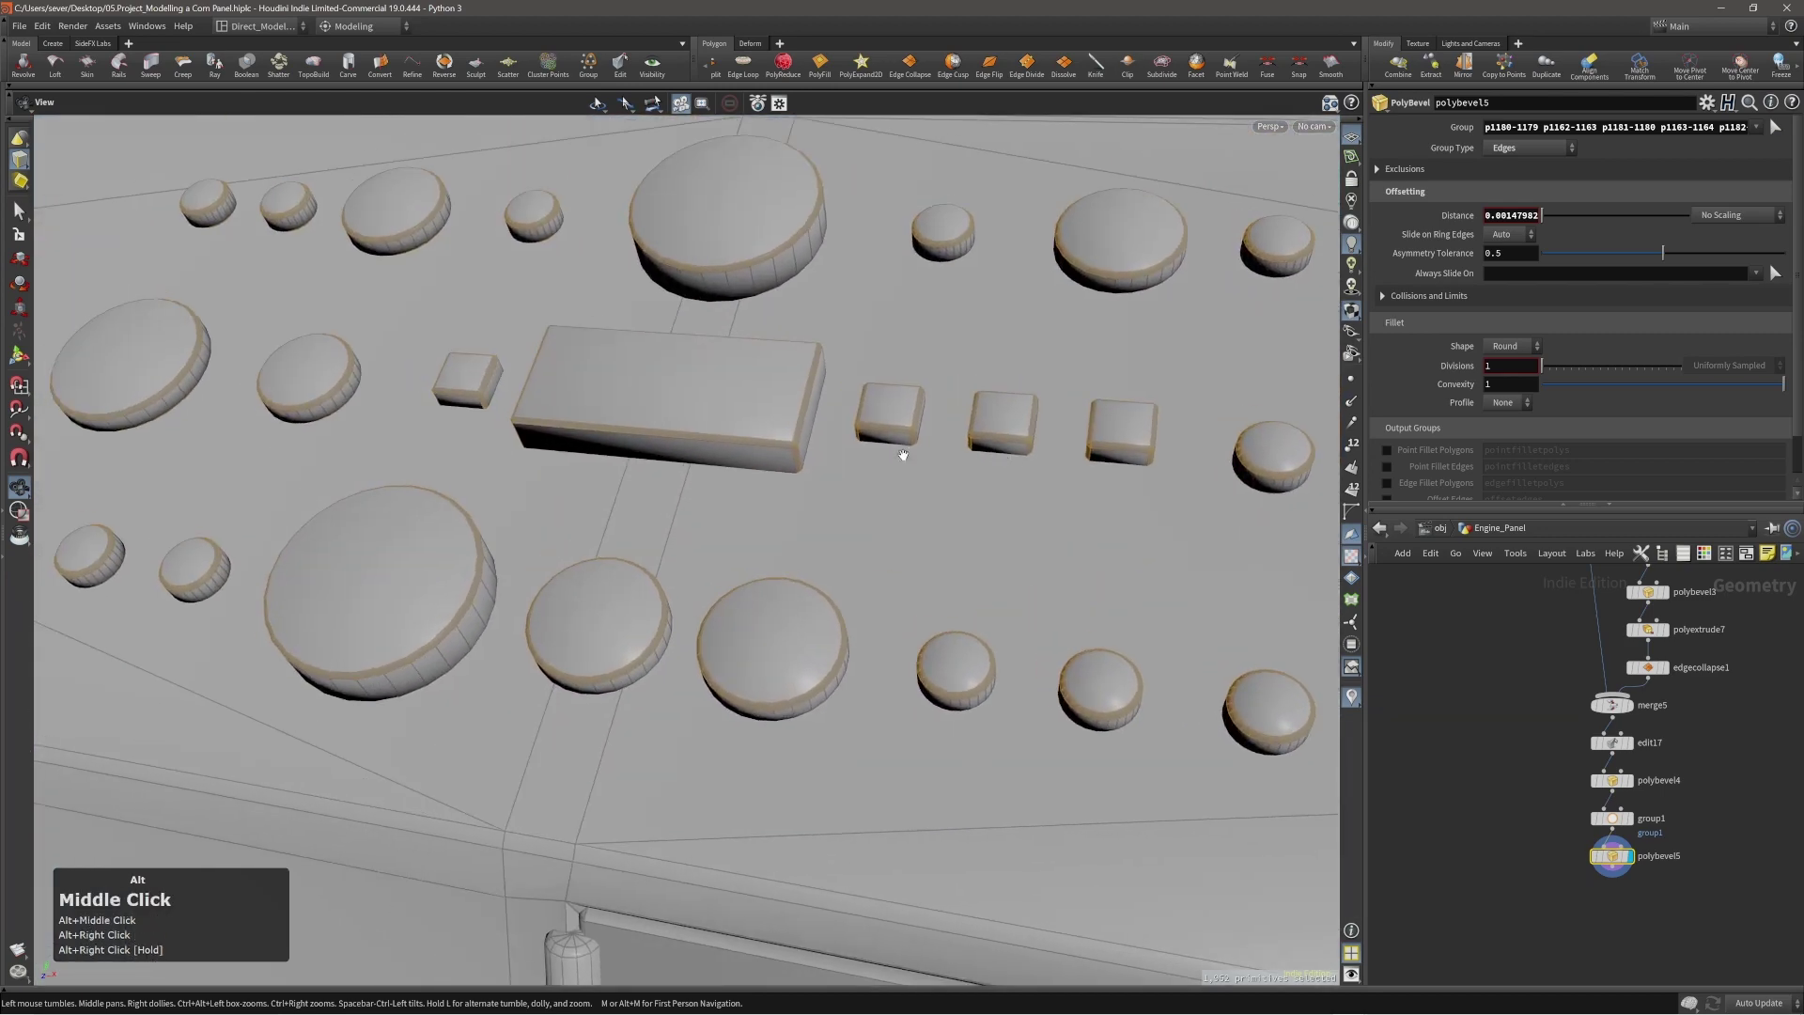
alt+right_drag(902, 454, 741, 455)
alt+drag(765, 459, 745, 436)
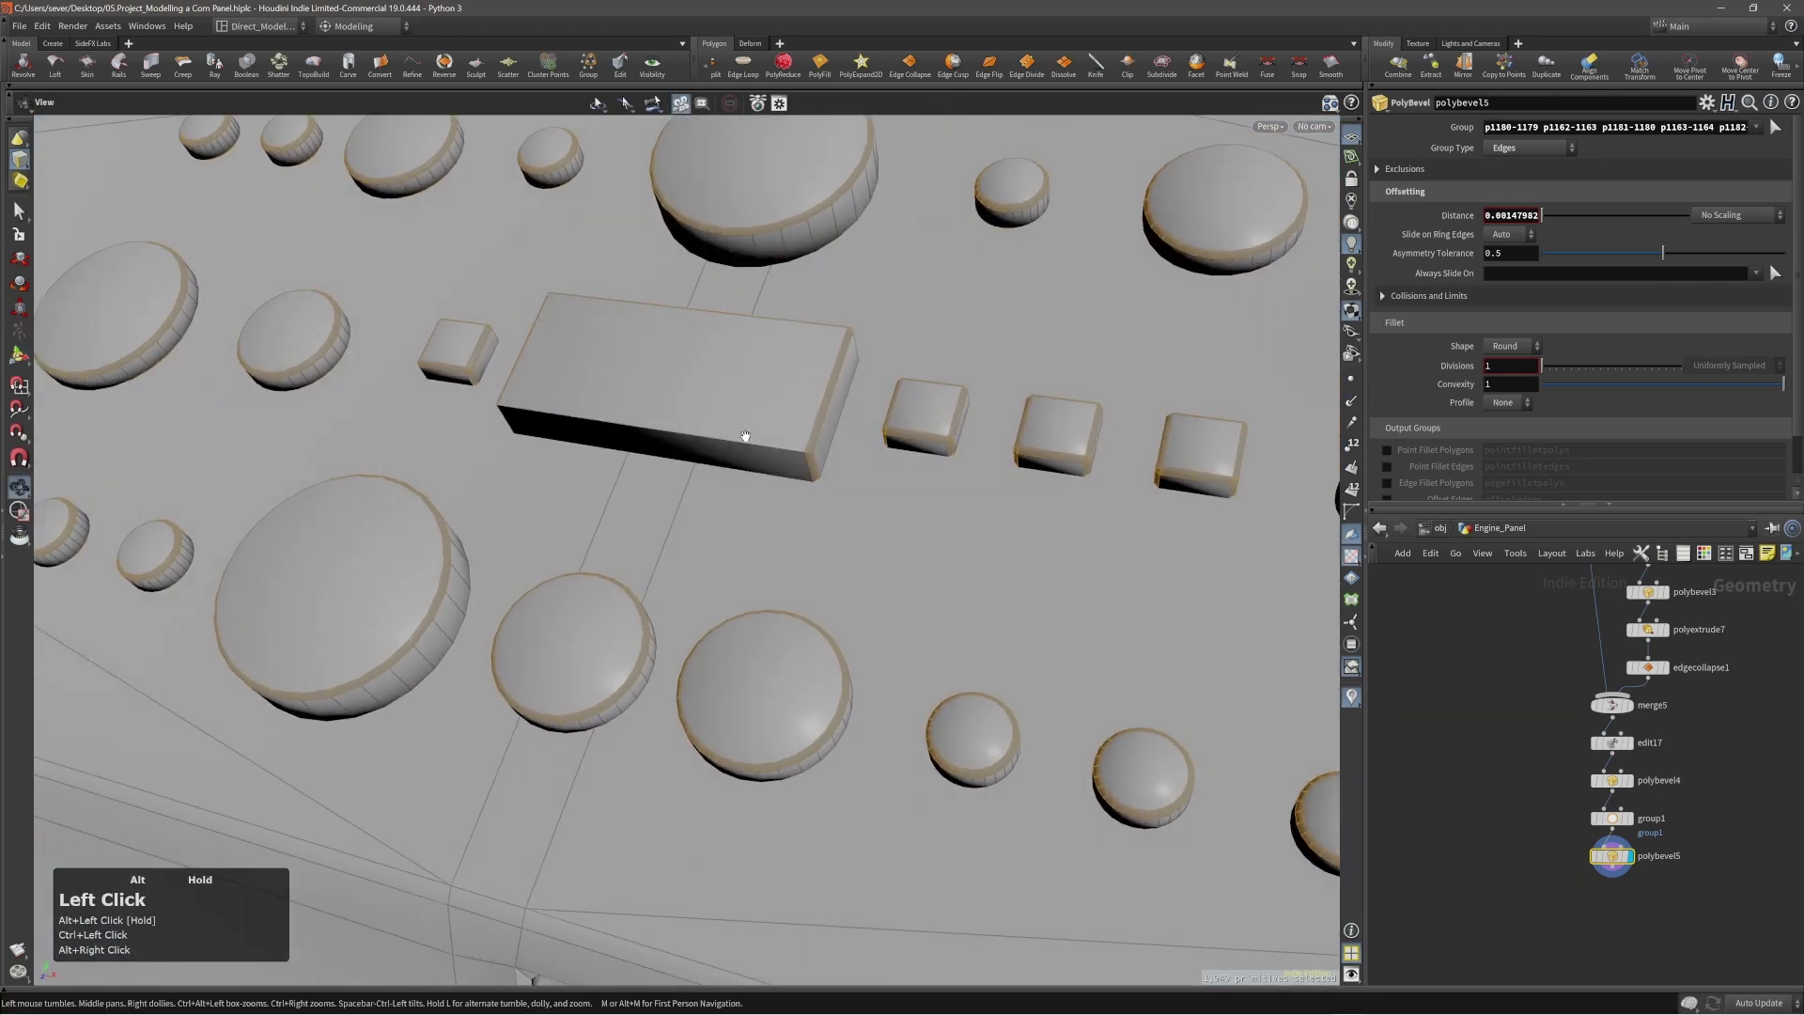
ctrl+alt+drag(773, 322, 763, 474)
ctrl+click(719, 456)
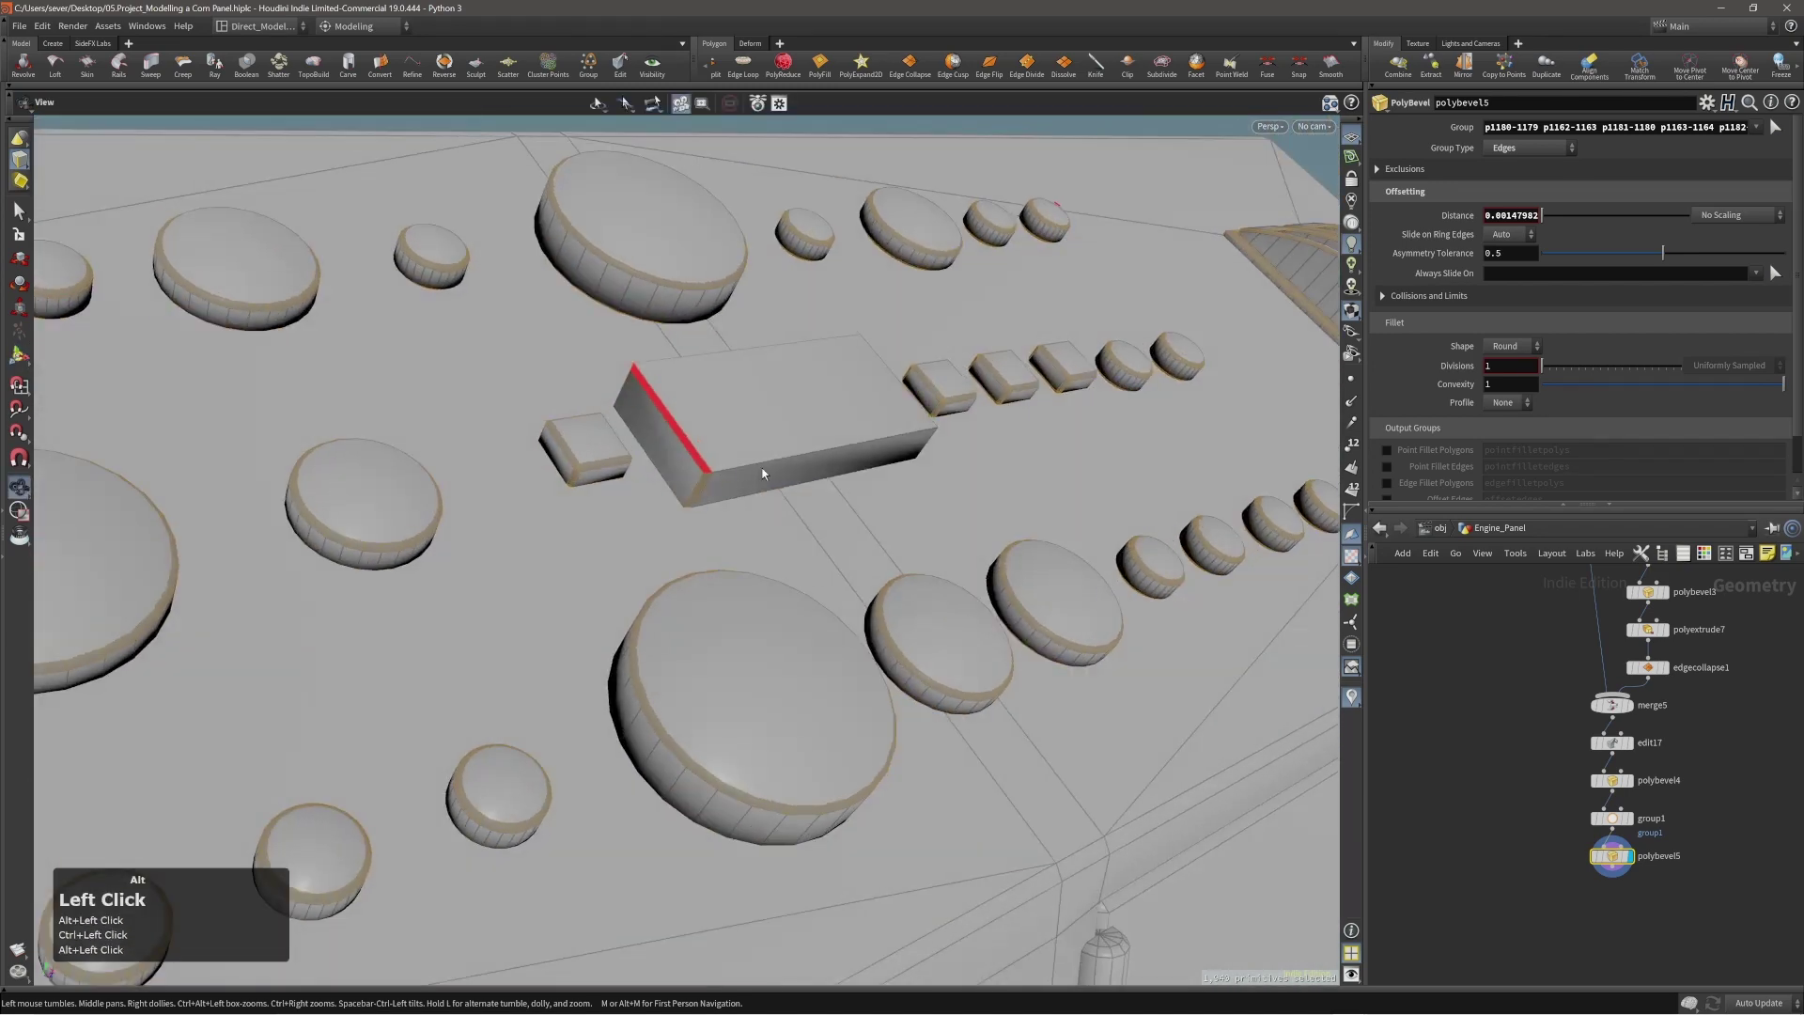
key(Return)
shift+click(769, 460)
shift+click(743, 349)
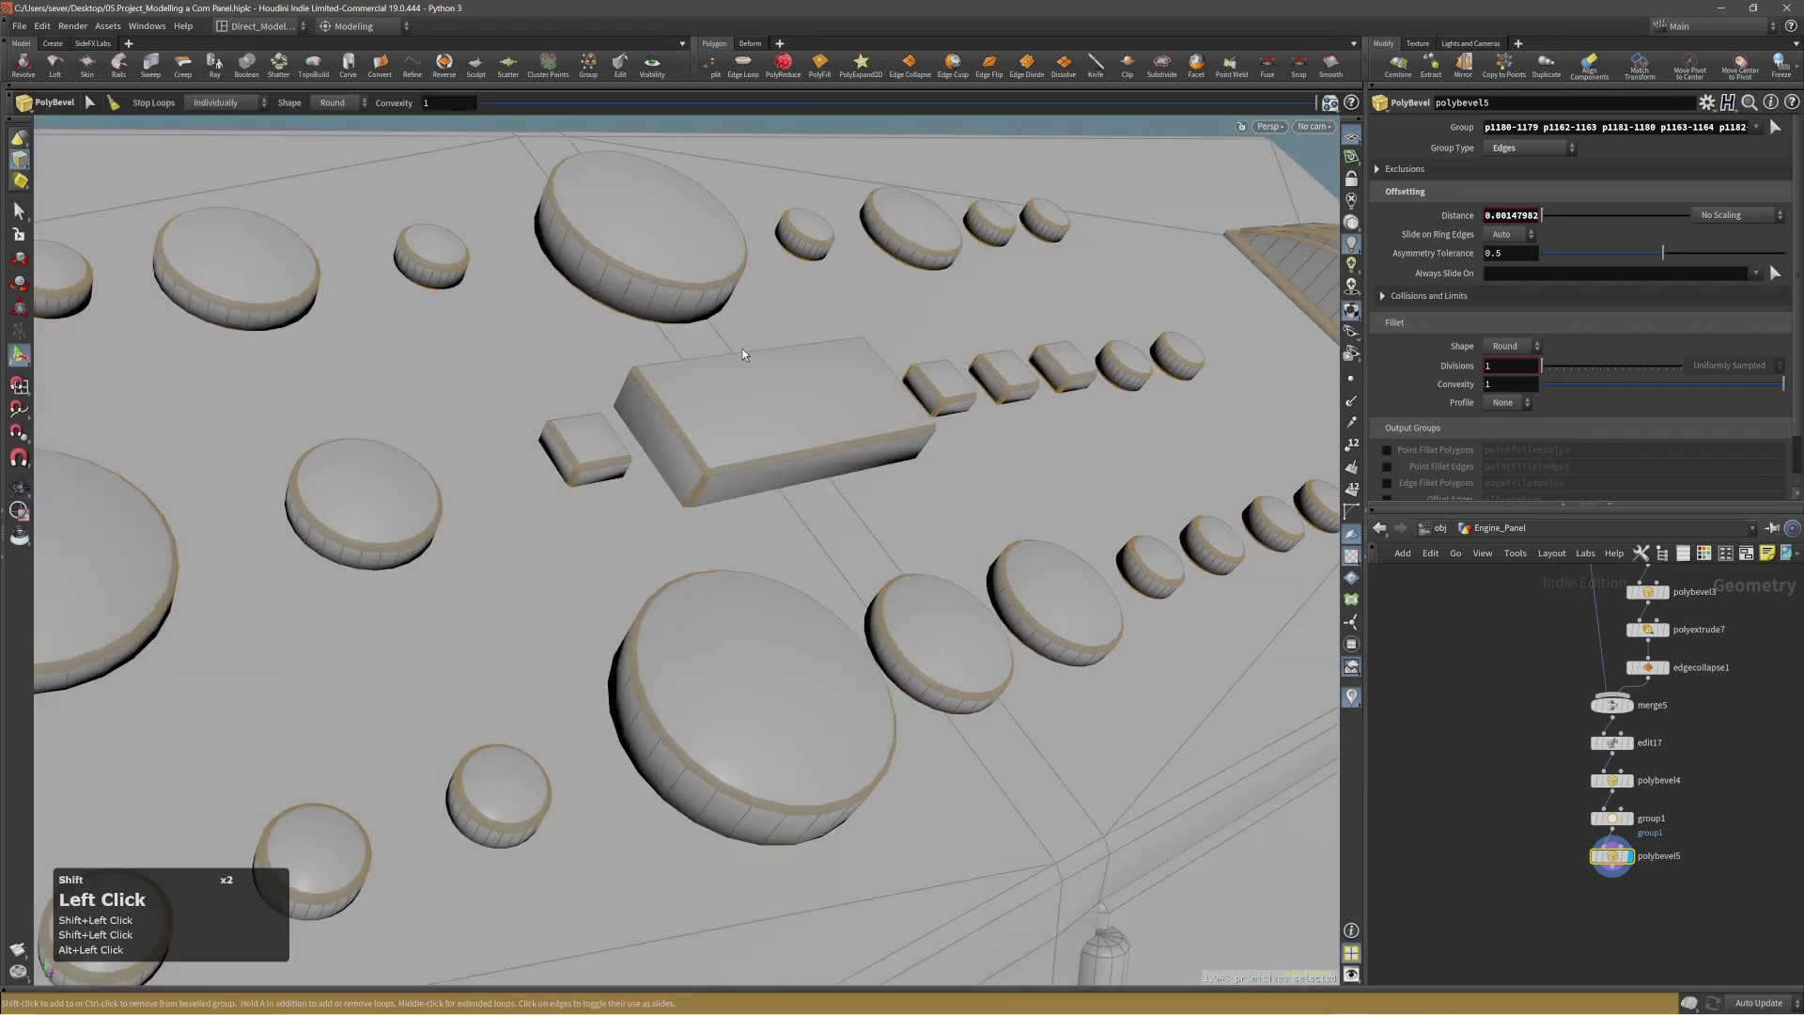
alt+drag(743, 350, 657, 394)
alt+drag(734, 424, 604, 370)
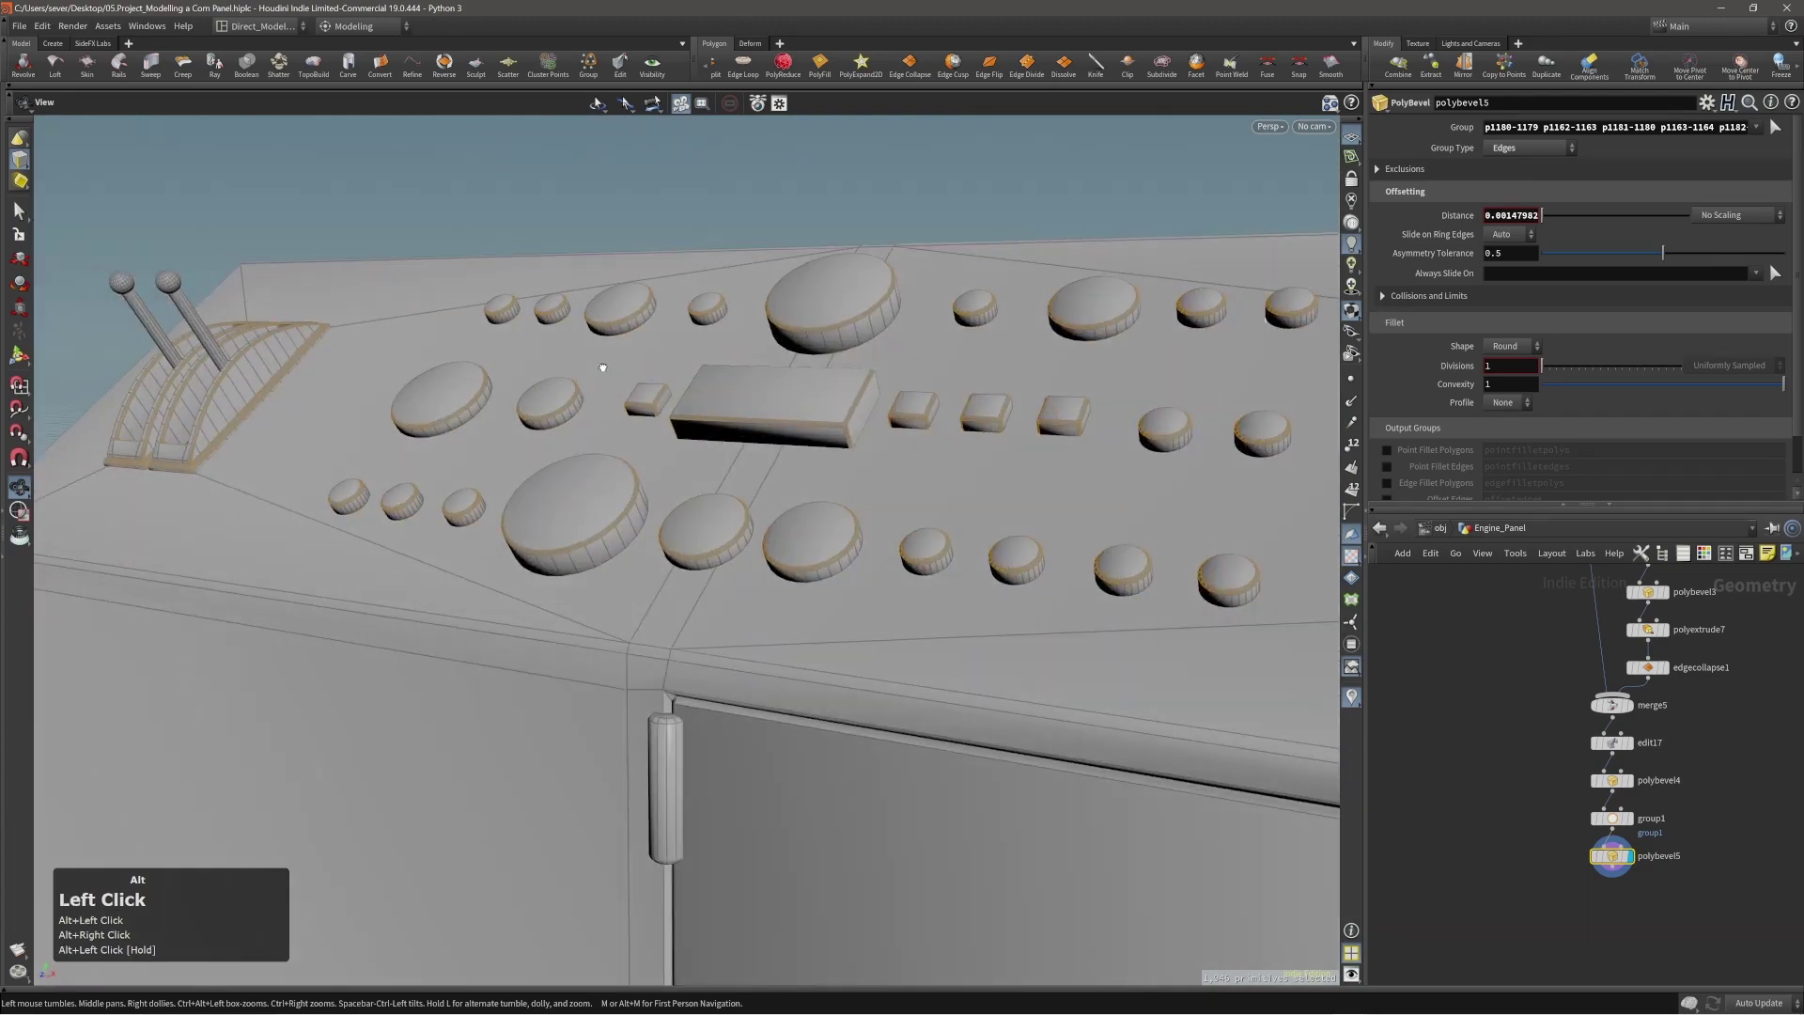
Leave the bevel tool and select the large front face of the right-hand cabinet door.
alt+right_drag(604, 370, 467, 448)
alt+right_drag(747, 367, 696, 374)
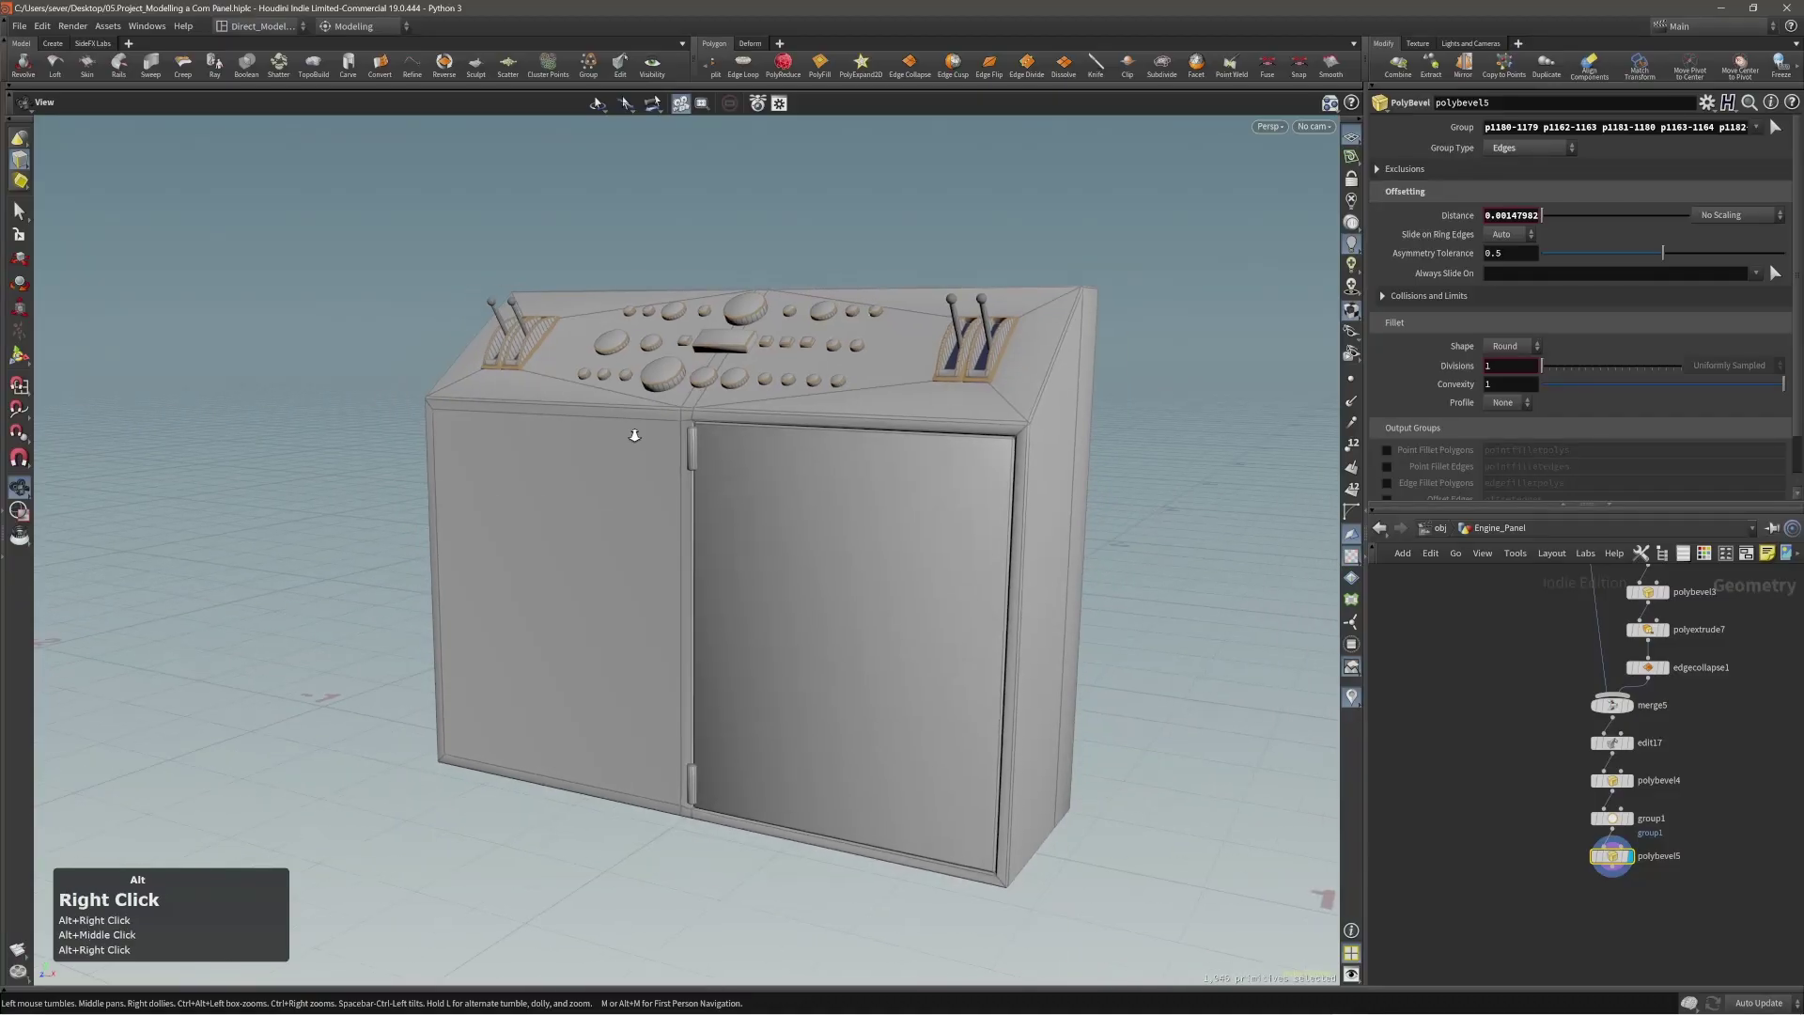
alt+drag(635, 435, 691, 474)
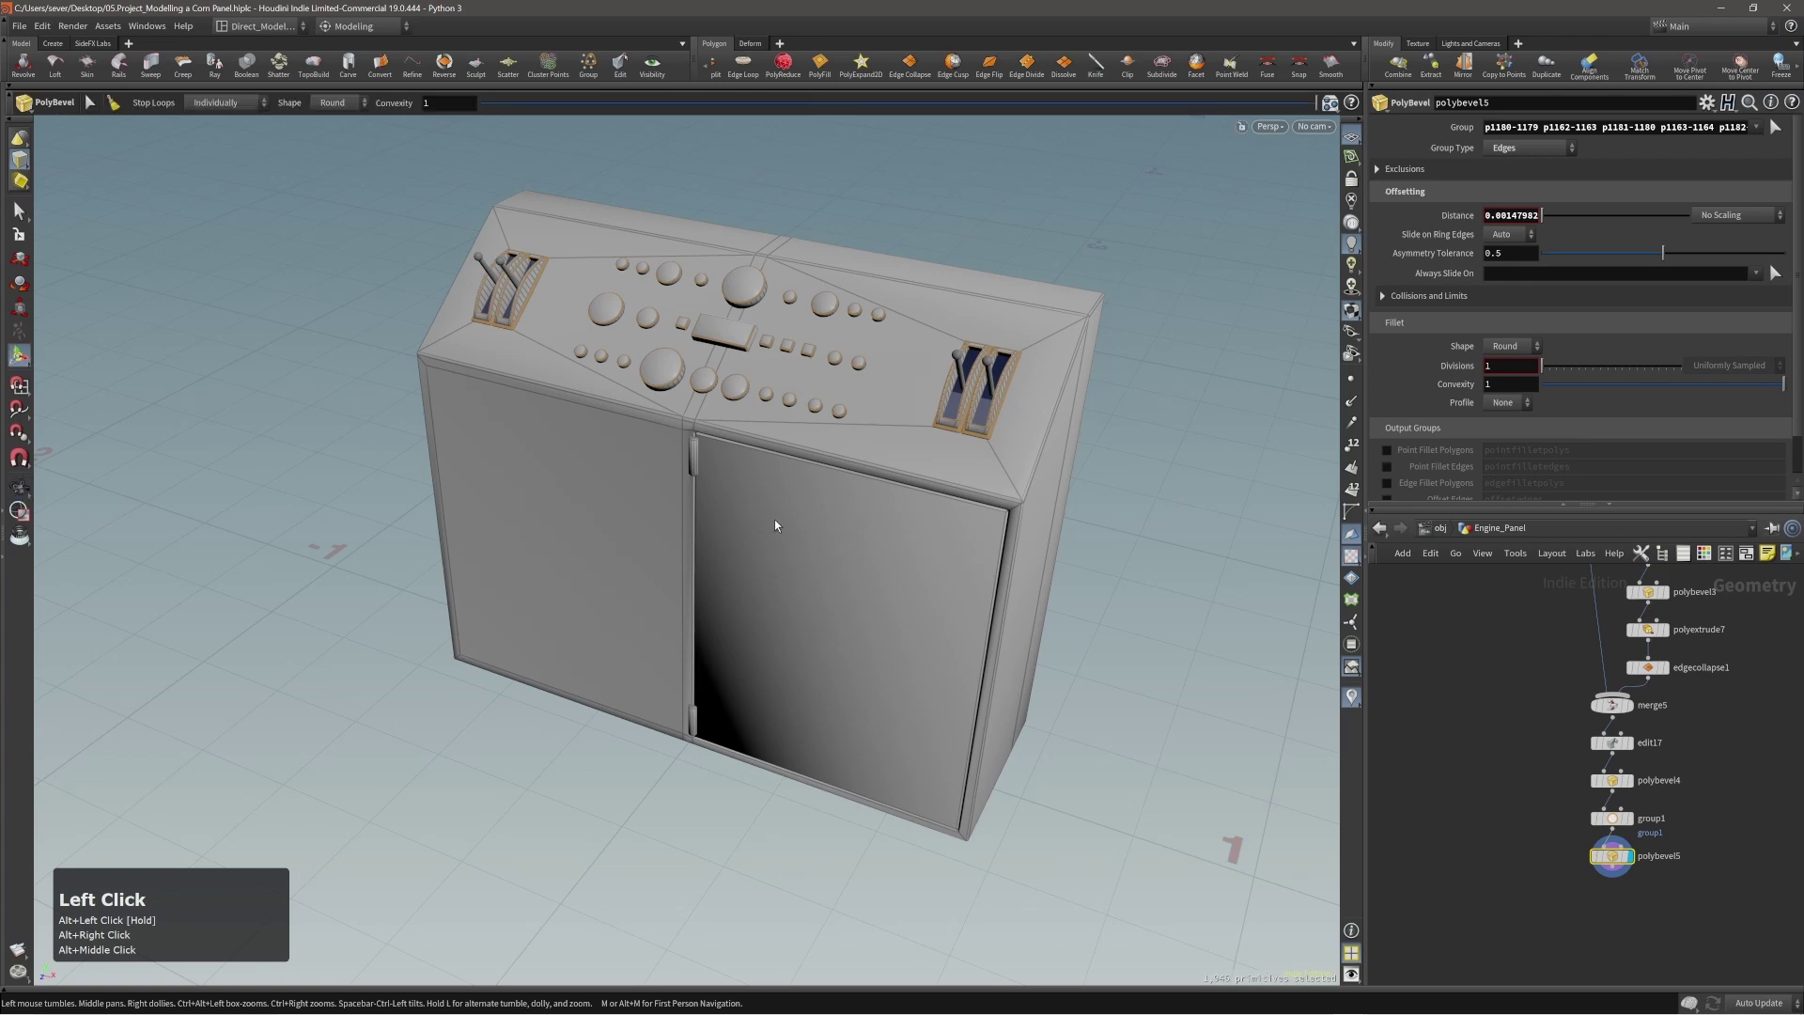
alt+middle_drag(870, 573, 810, 552)
alt+right_drag(810, 552, 938, 554)
click(849, 573)
key(s)
click(825, 623)
alt+drag(877, 586, 866, 547)
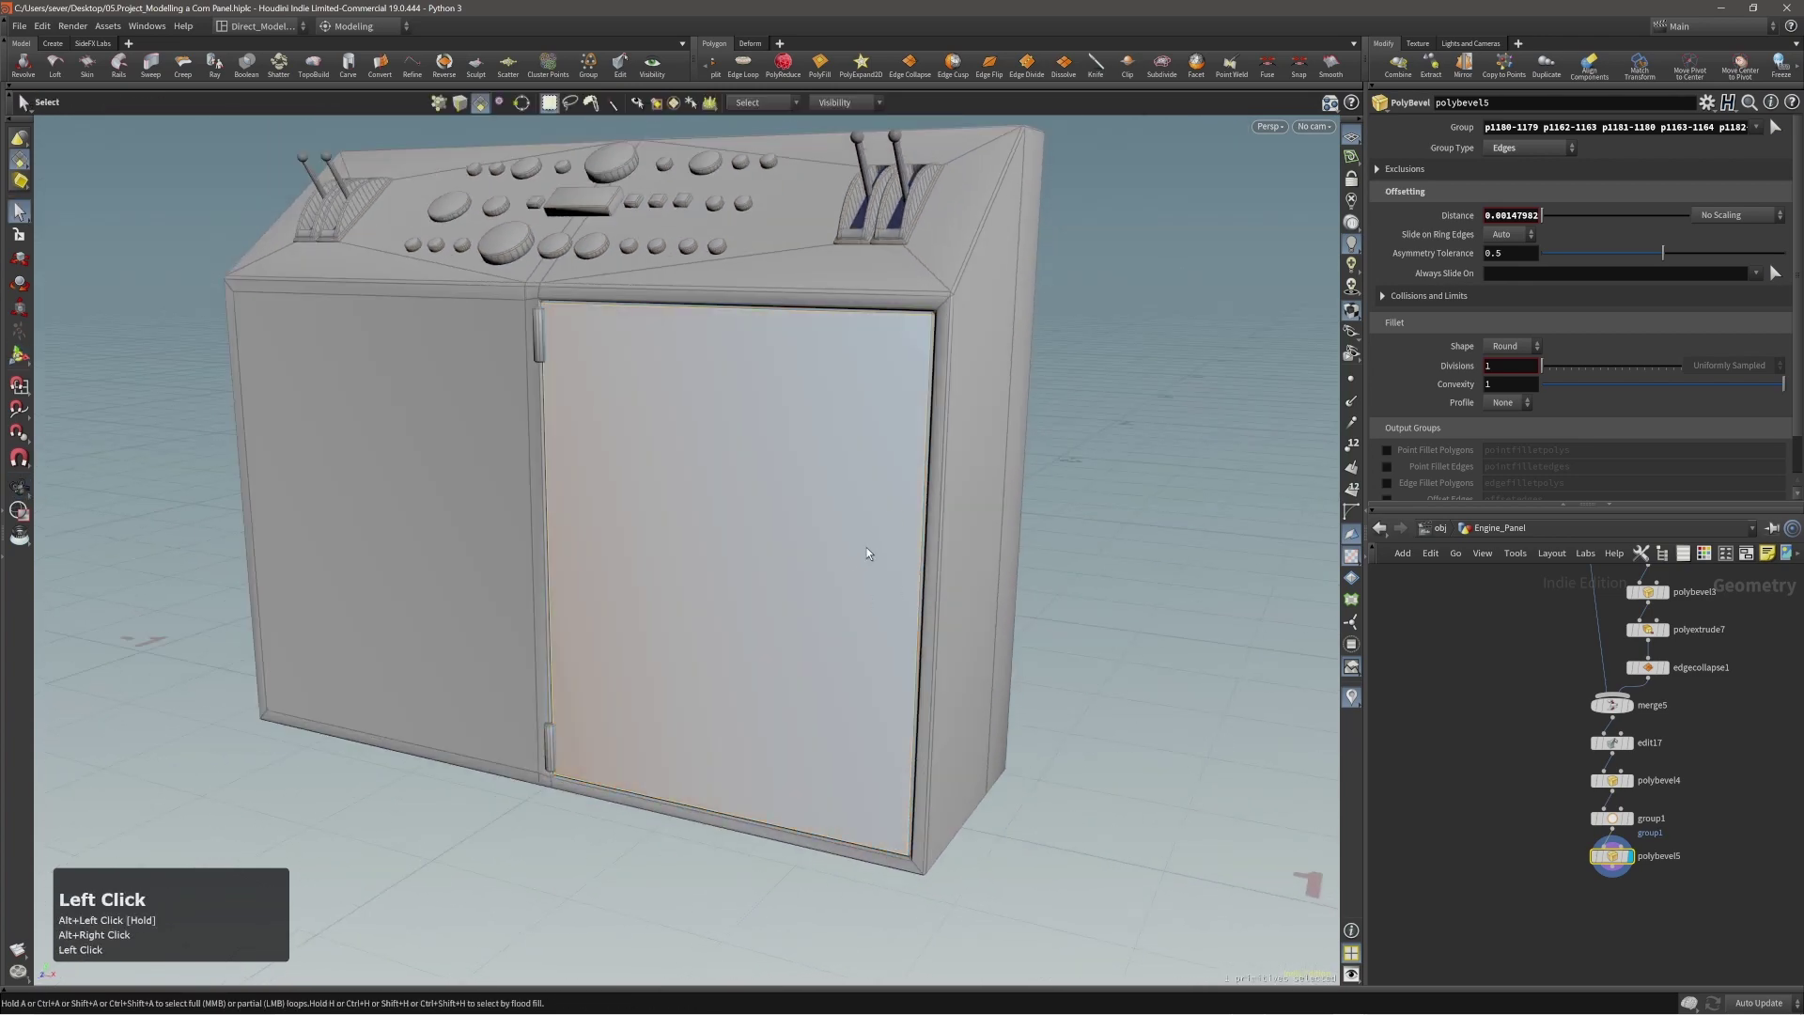
click(898, 567)
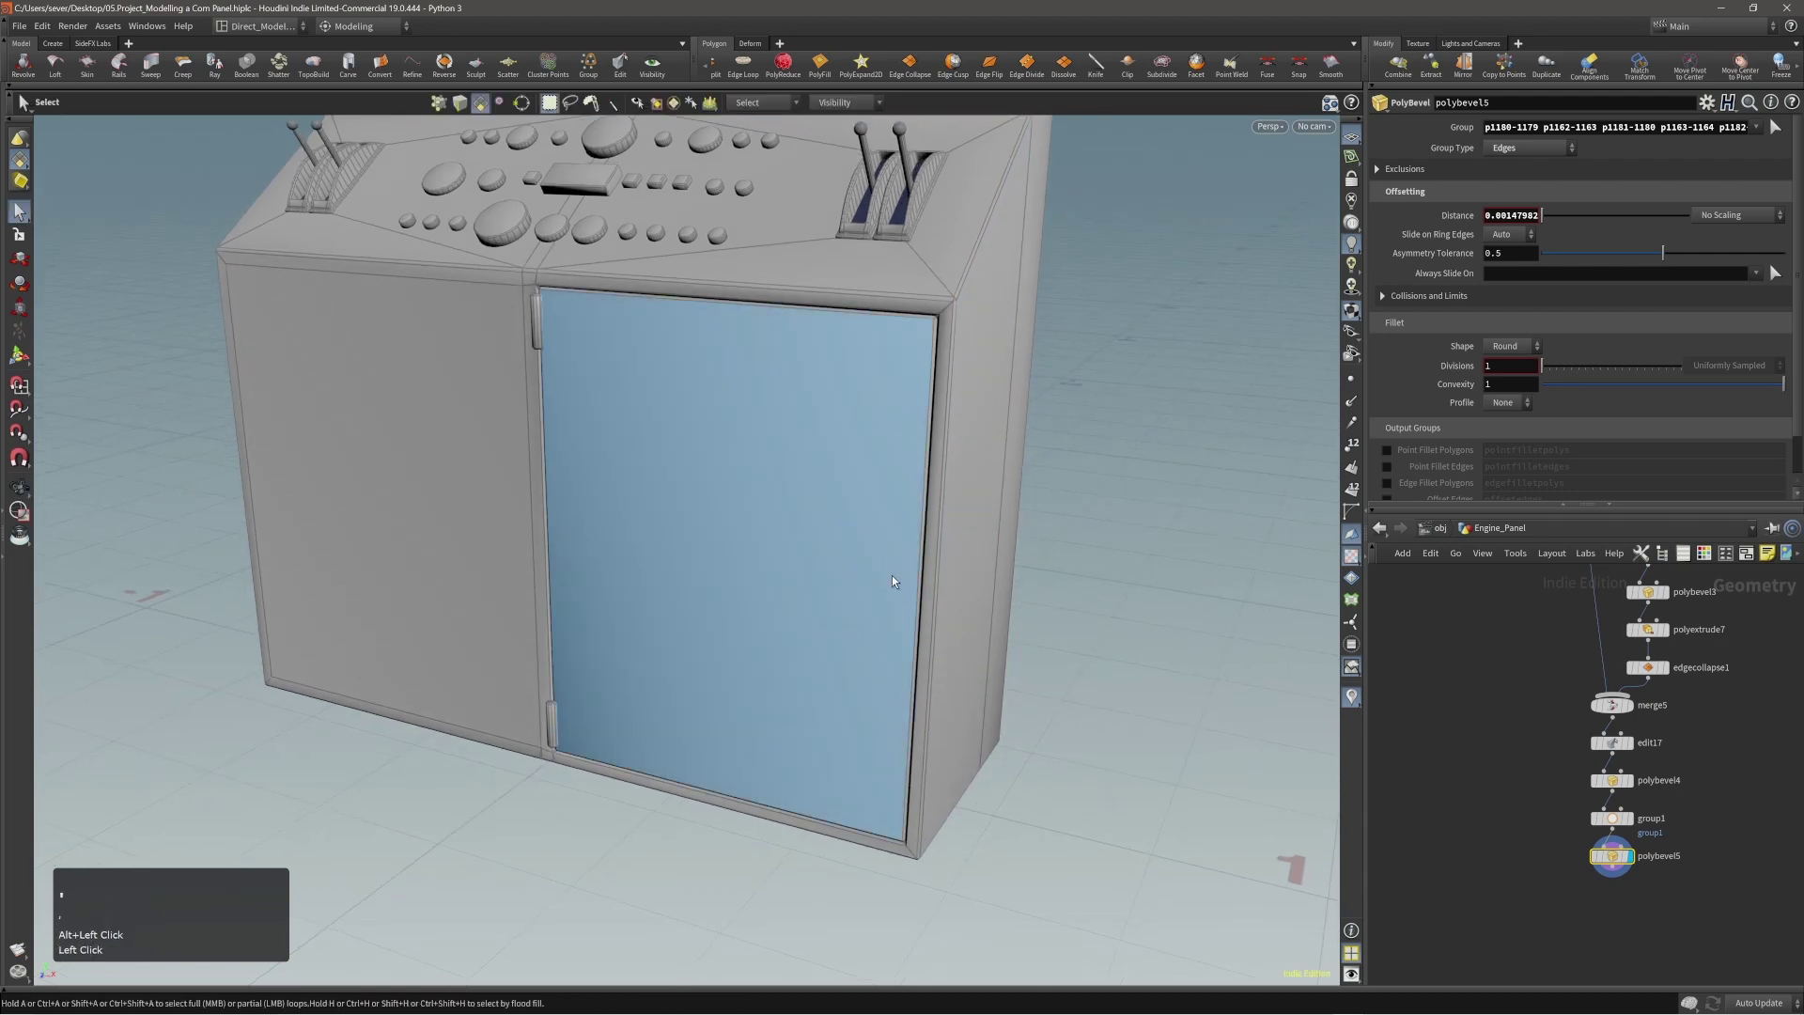
Move the construction plane onto the right door's front face, near its upper outer corner.
key(slash)
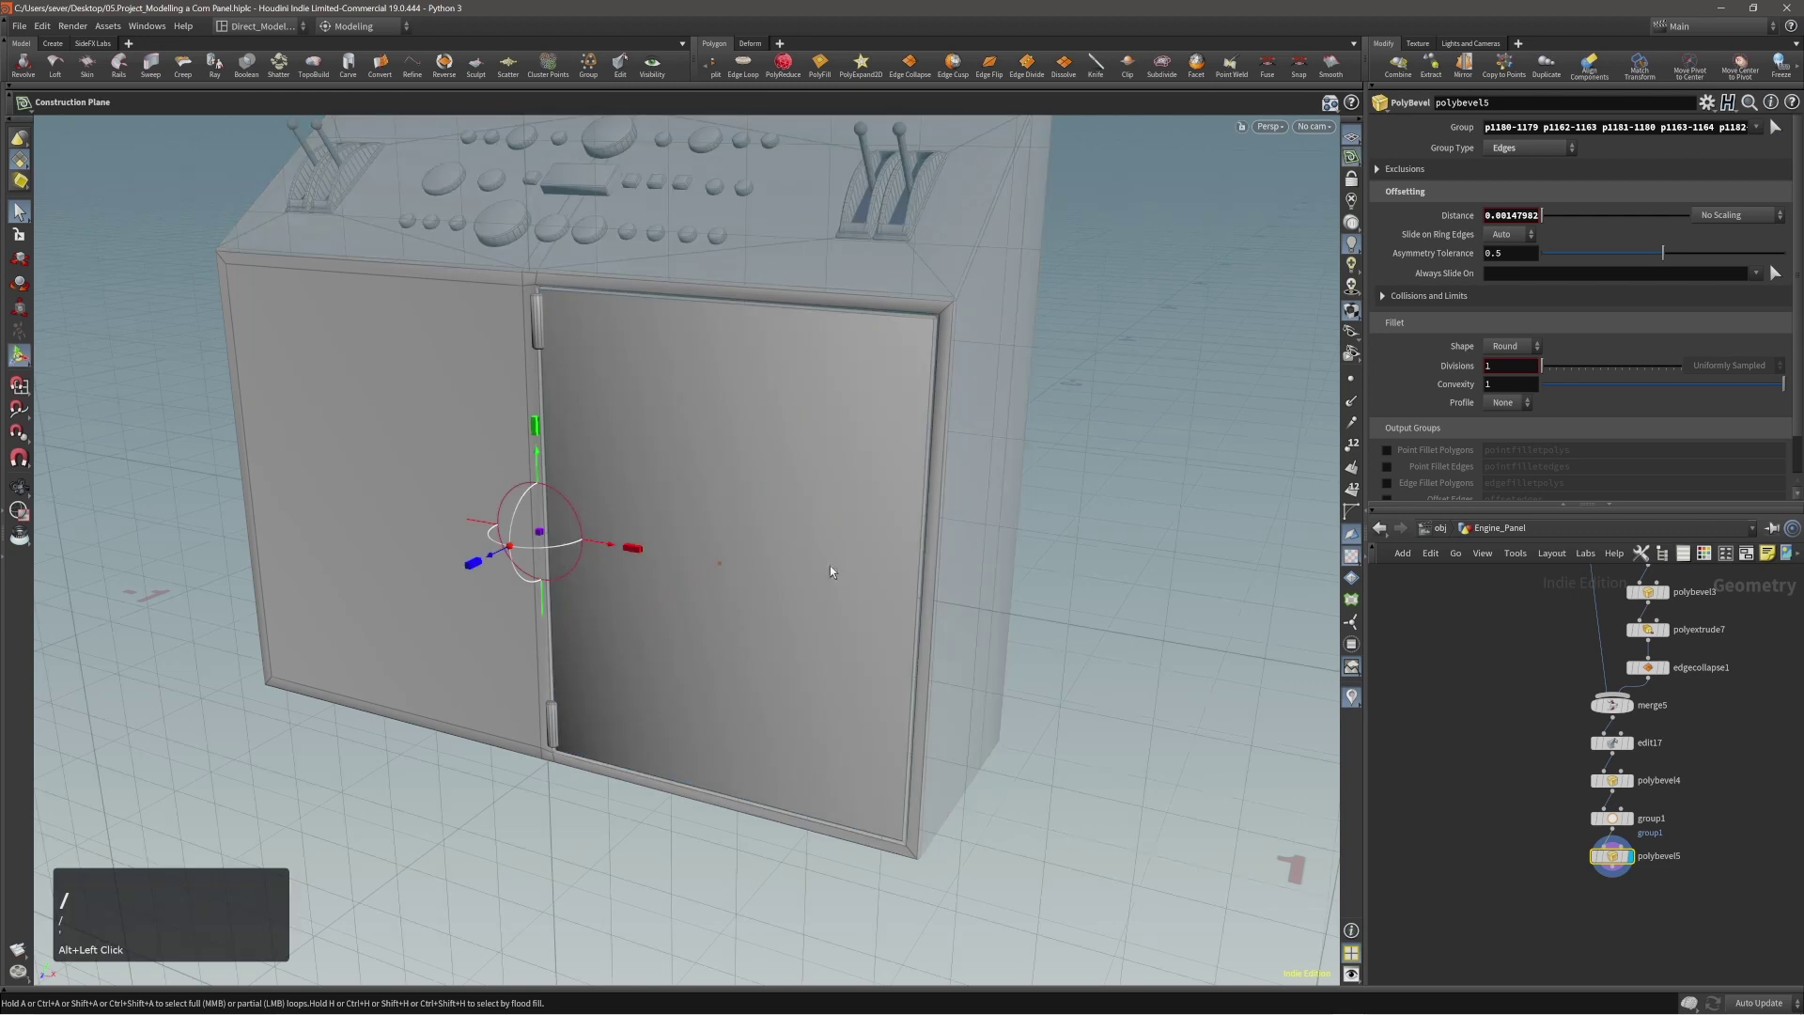
drag(628, 550, 853, 583)
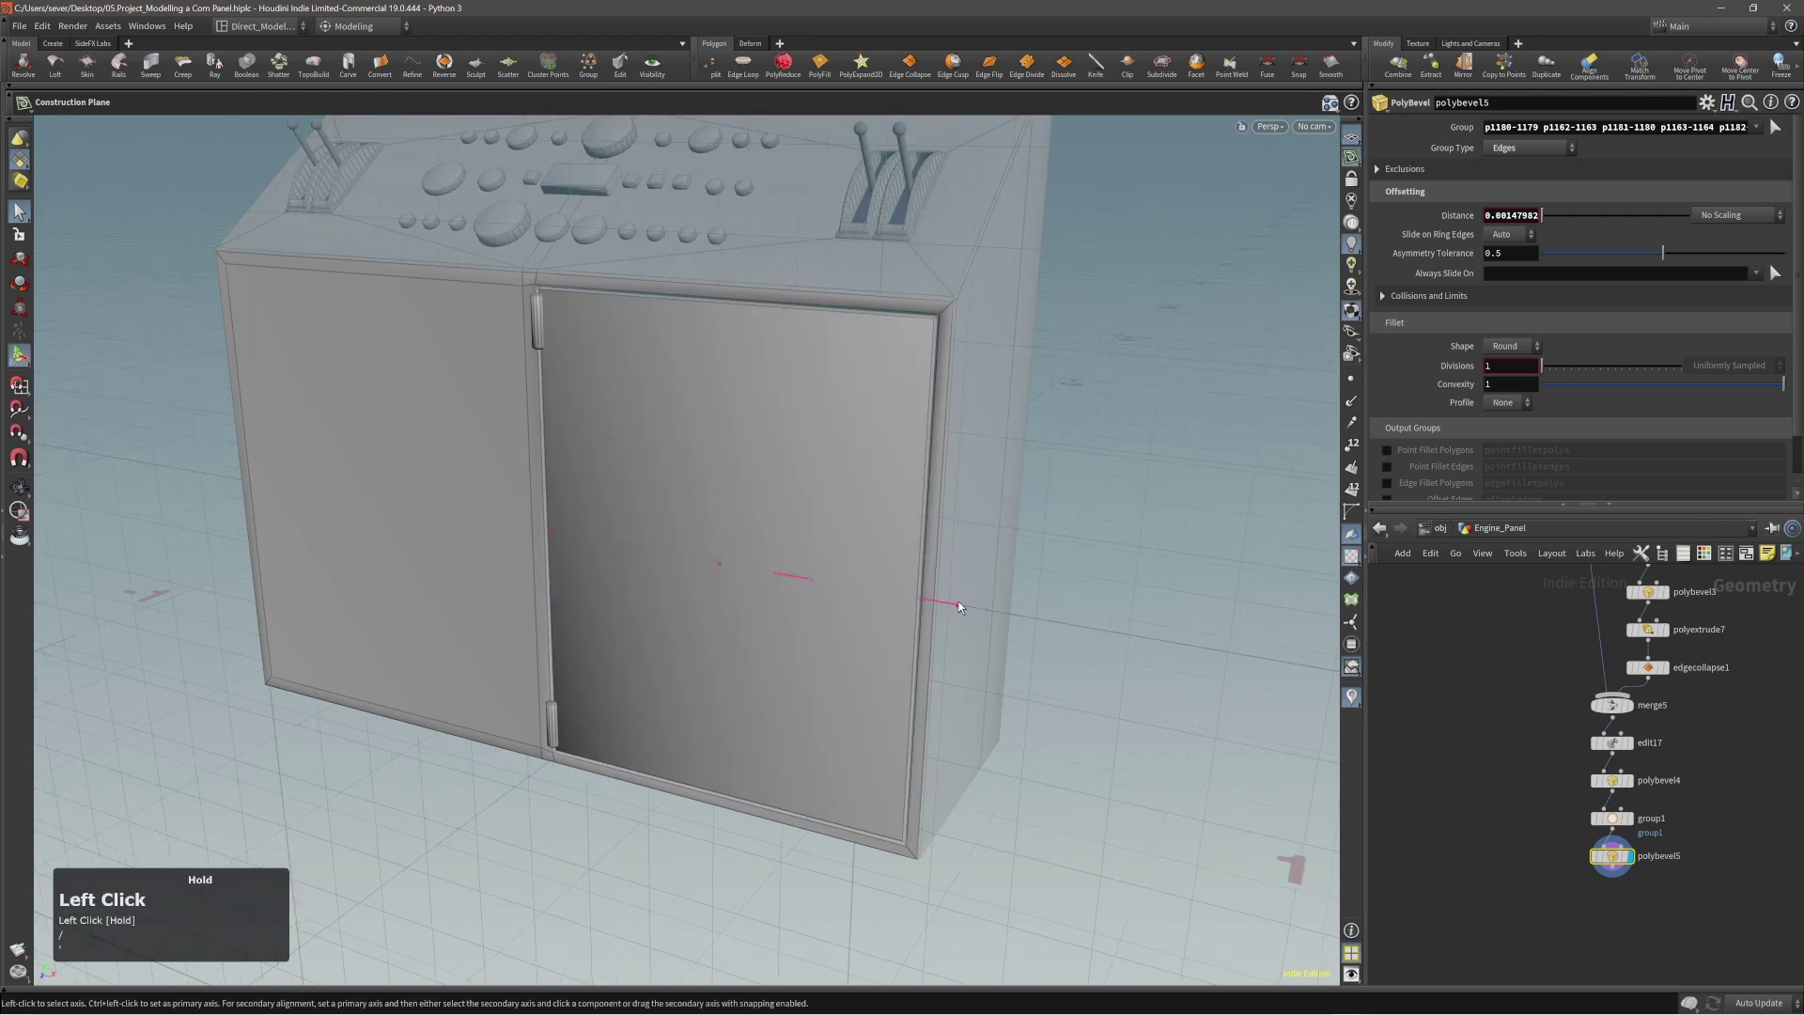
drag(959, 605, 961, 600)
drag(878, 287, 879, 287)
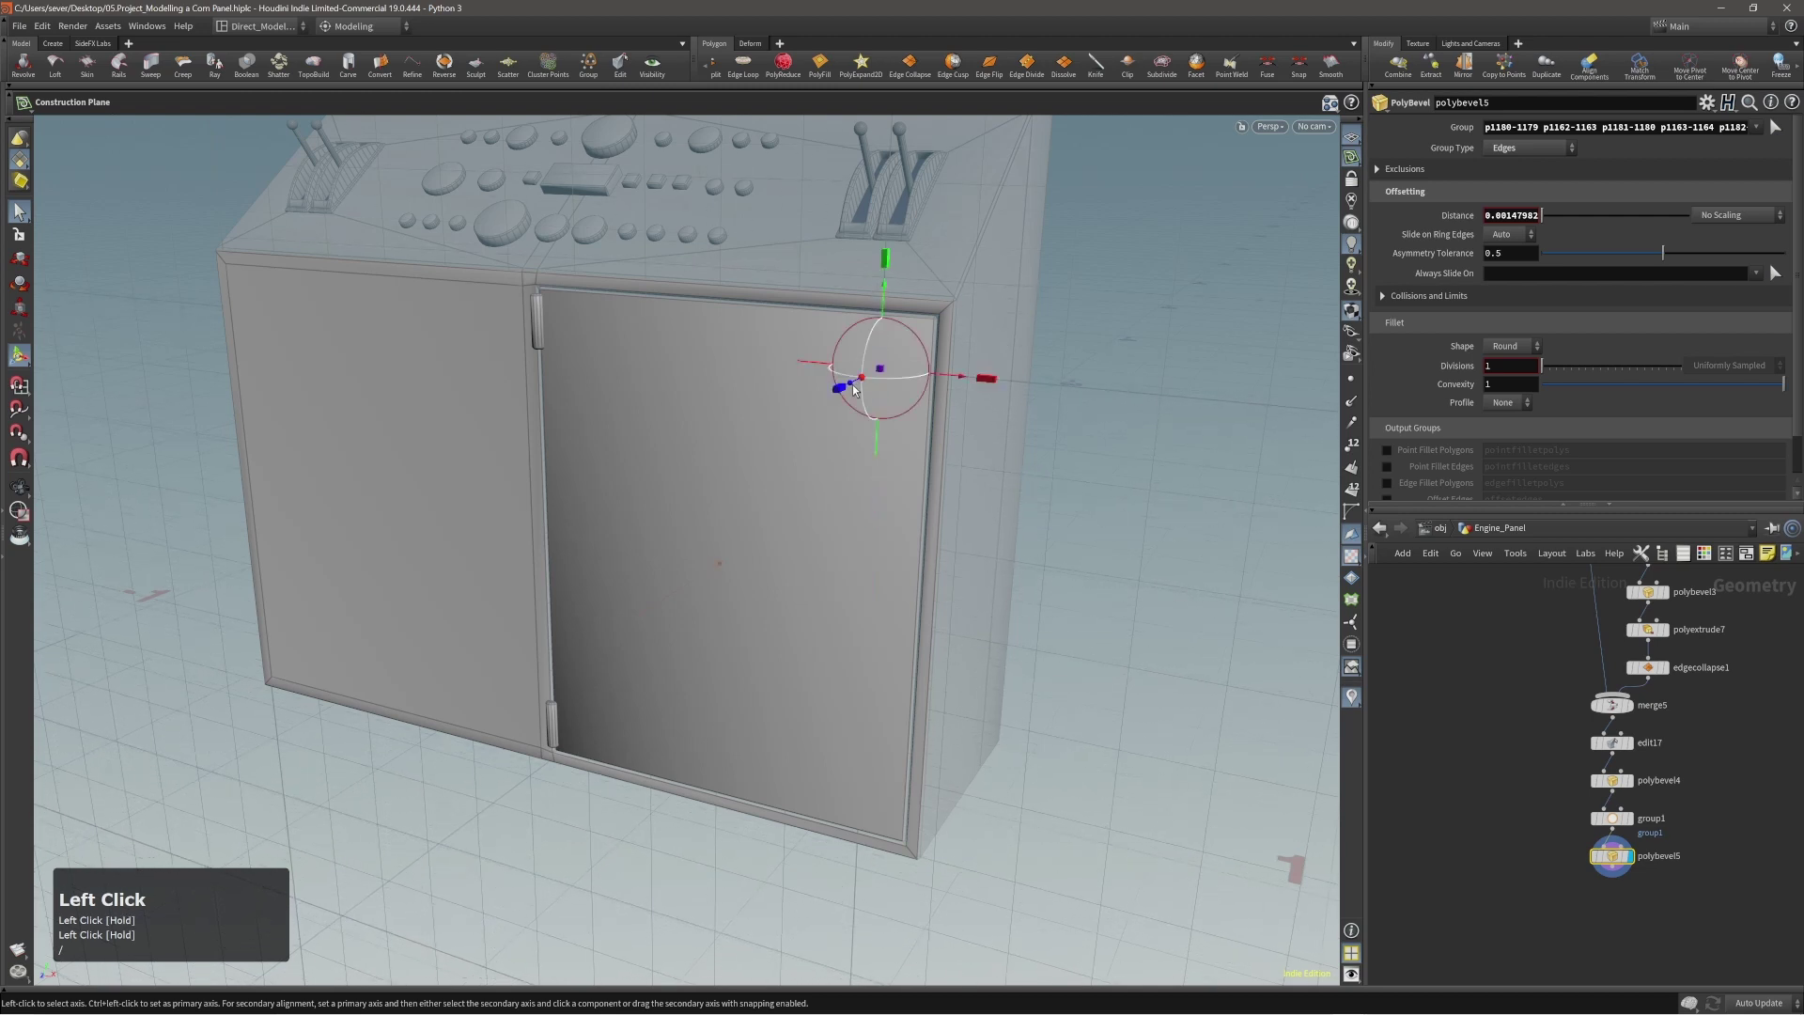
Create a polygon tube on the construction plane near the upper outer corner of the right door.
key(c)
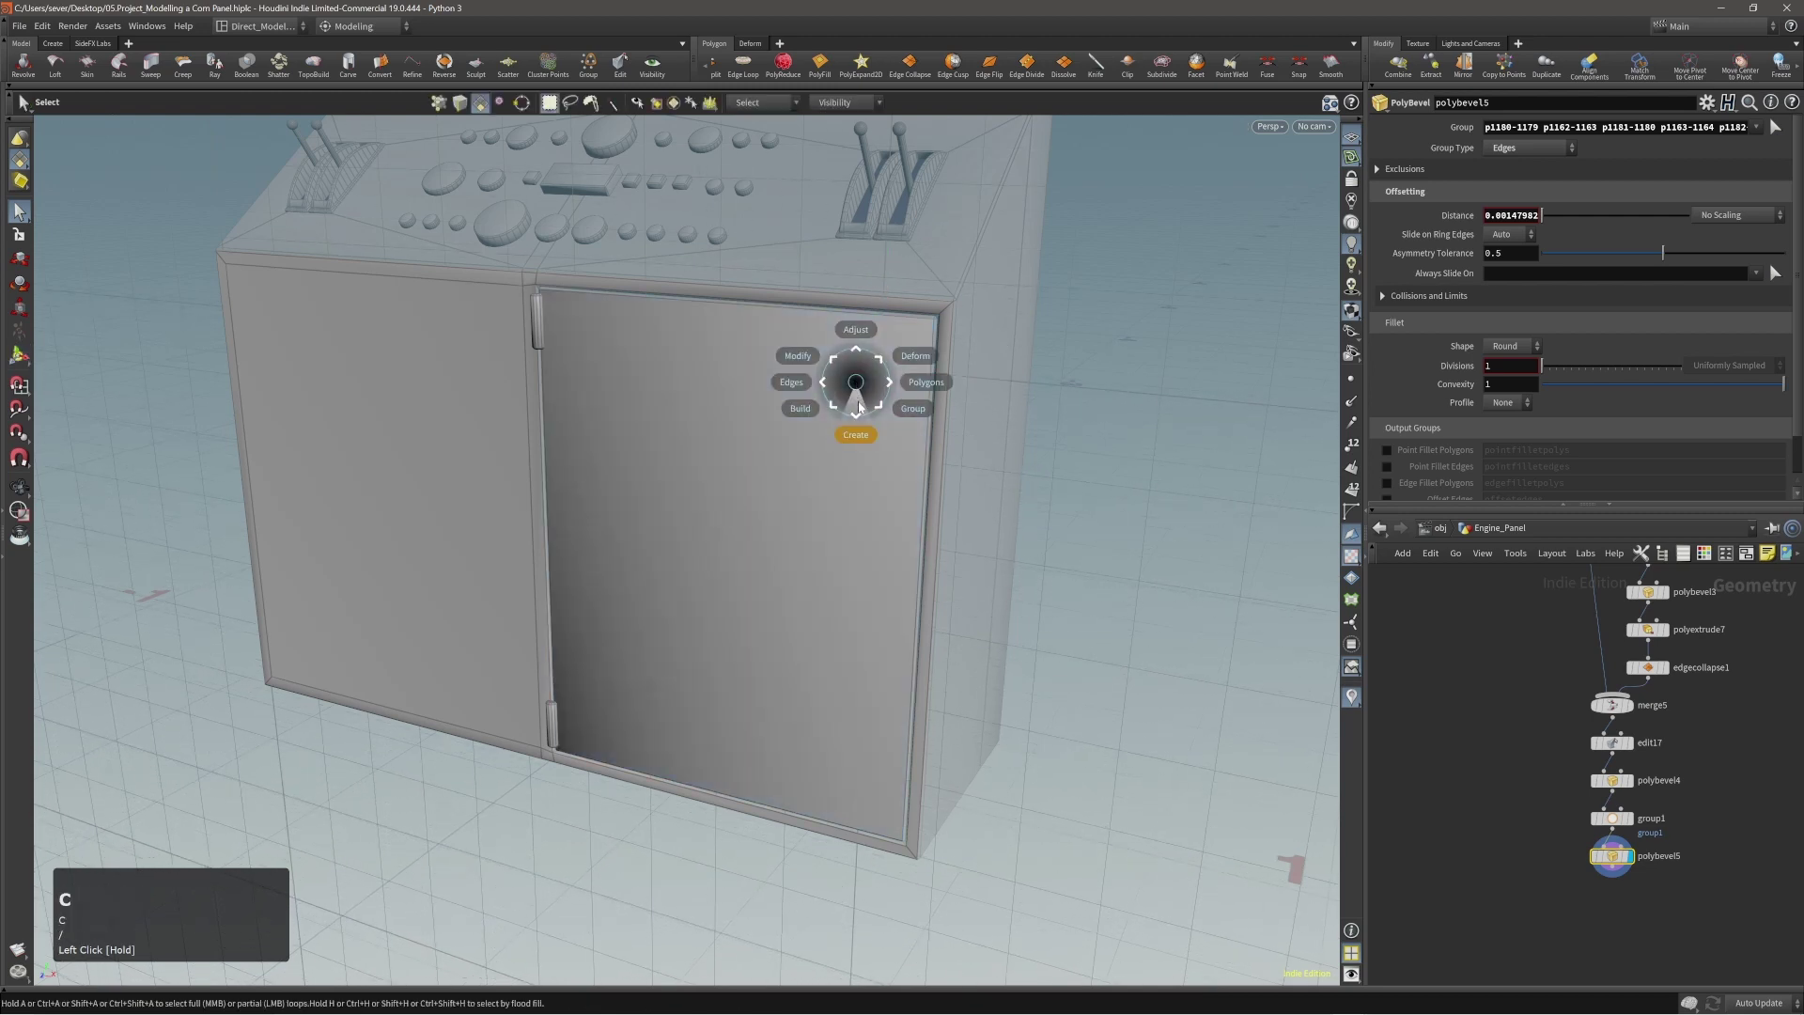
click(839, 391)
click(851, 395)
click(853, 407)
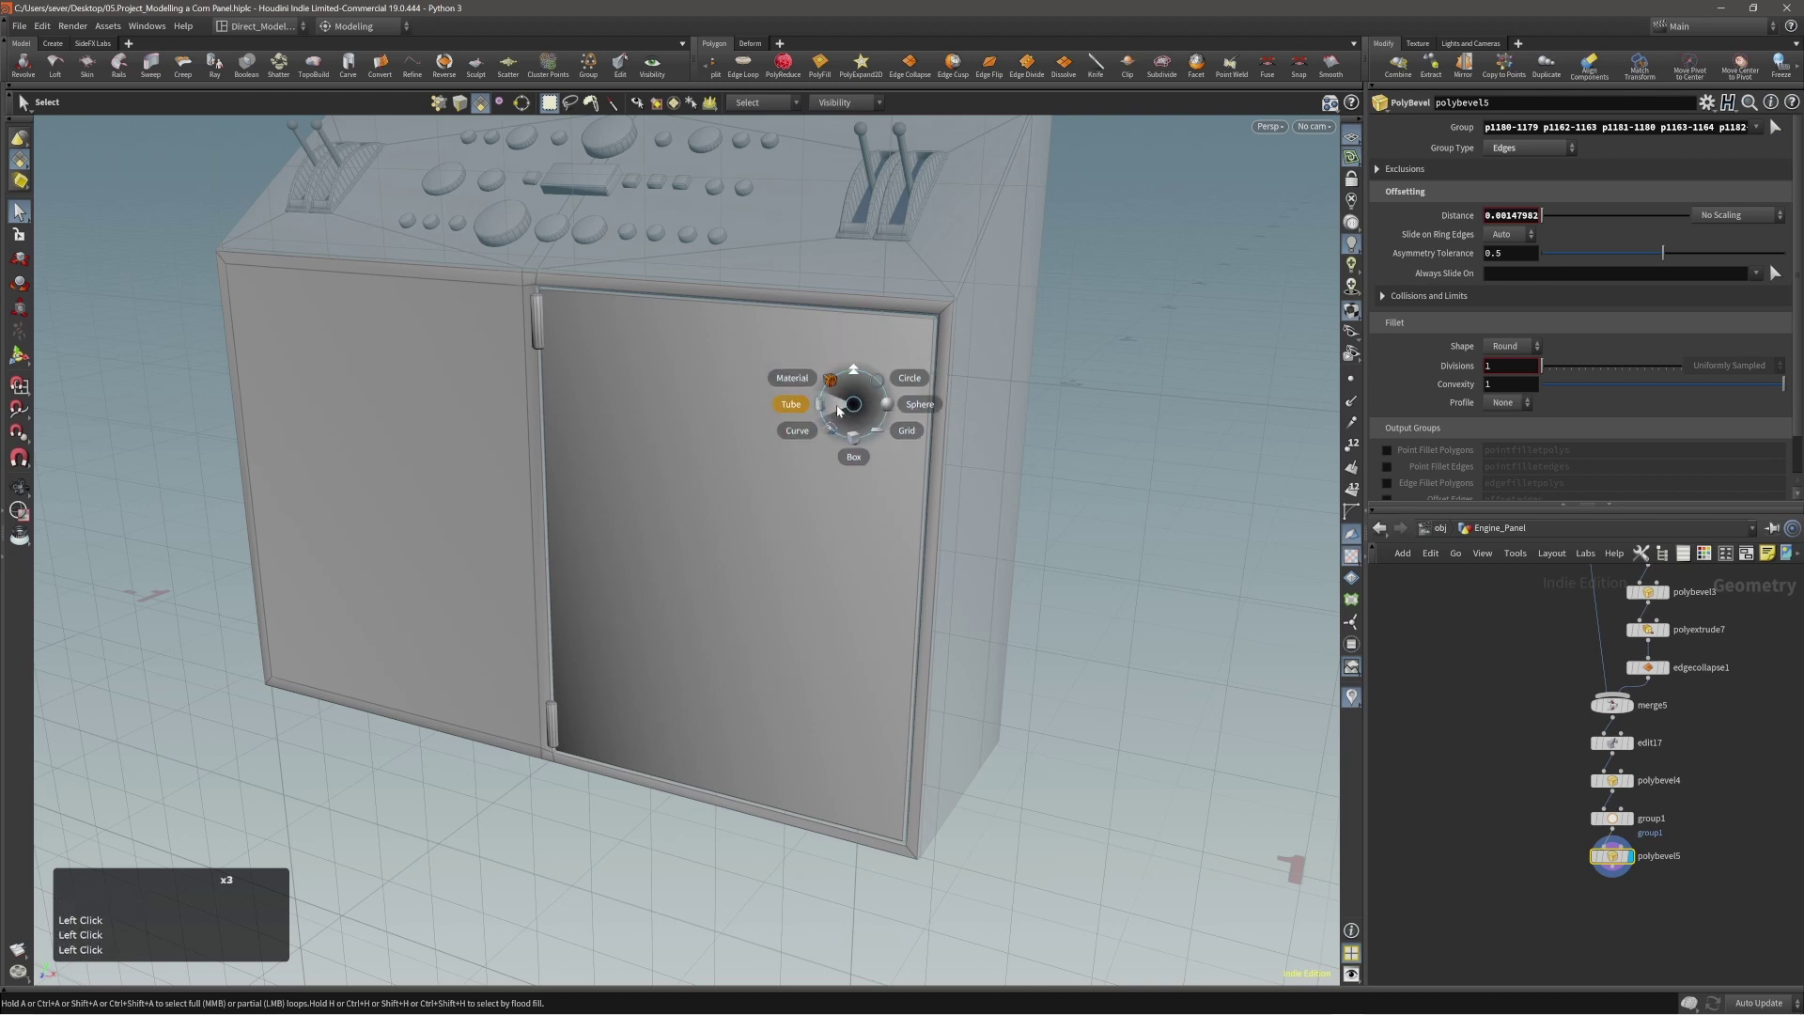
click(838, 410)
click(881, 371)
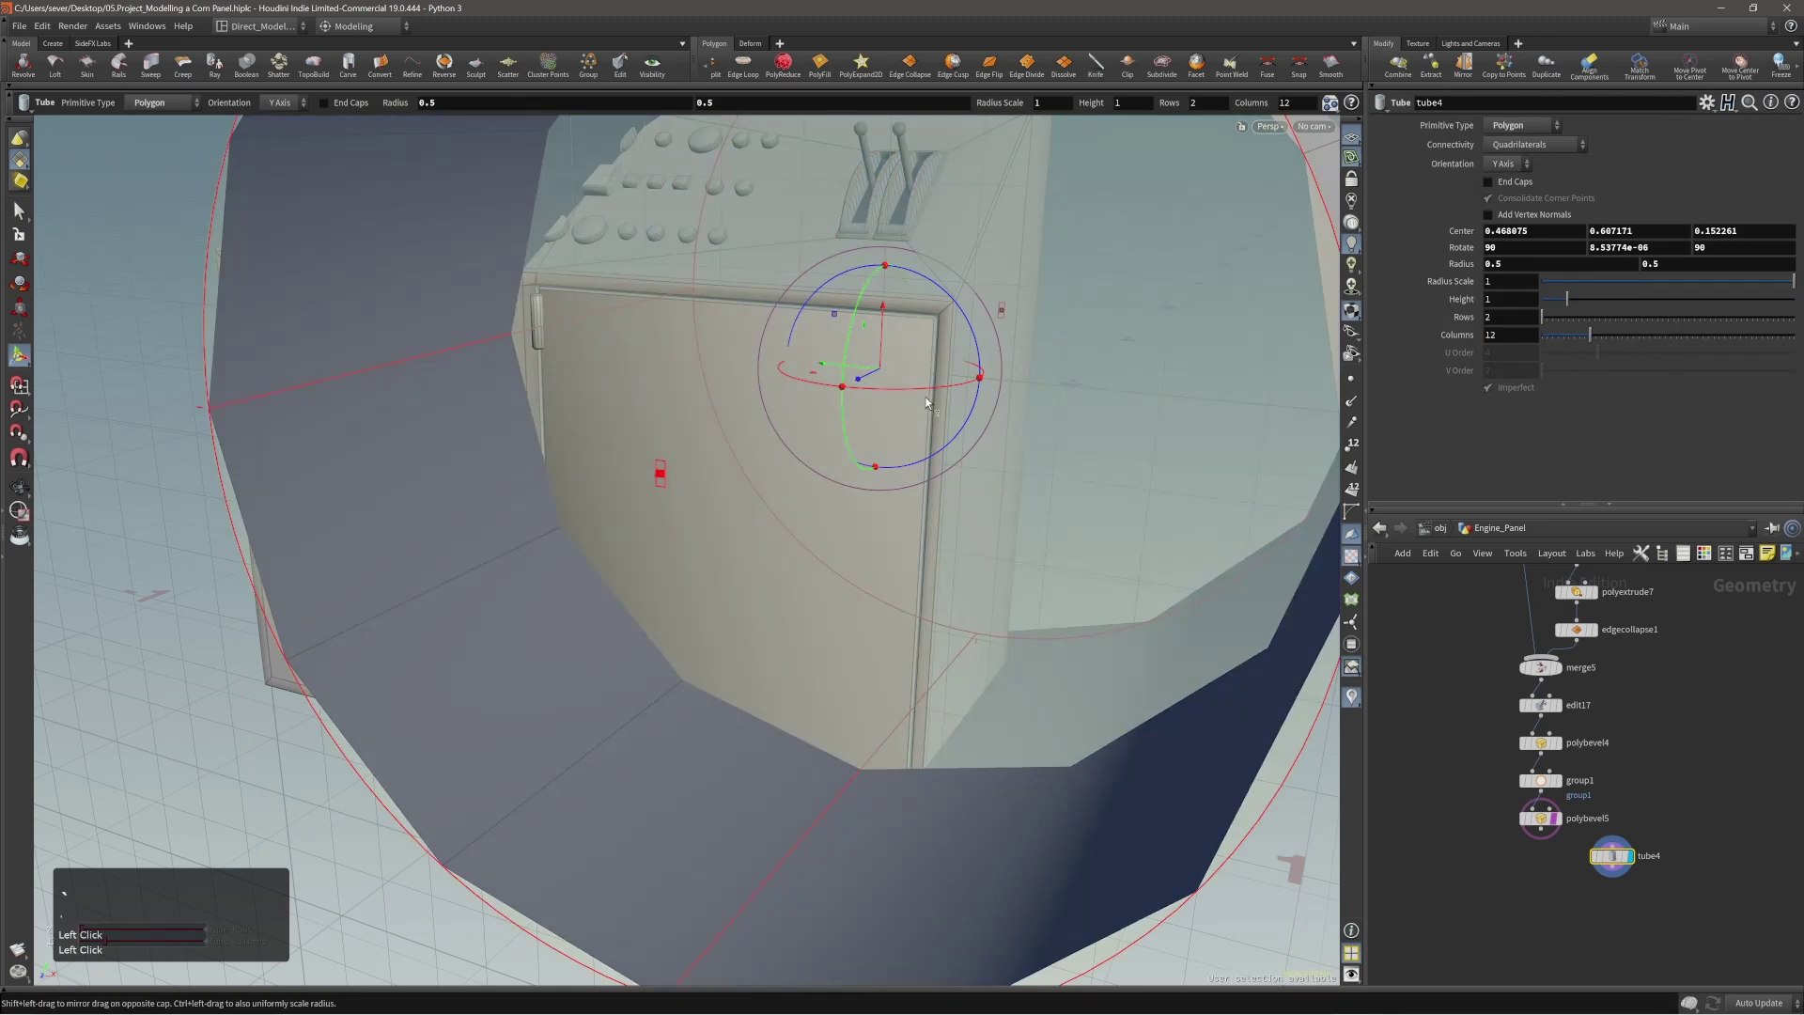
Scale the tube to a radius of about 0.0148 and a height of about 0.022, and enable its end caps.
alt+right_drag(932, 403, 1233, 190)
shift+drag(1180, 233, 959, 338)
shift+drag(789, 437, 945, 357)
alt+right_drag(946, 375, 1080, 310)
shift+drag(949, 414, 922, 404)
alt+drag(1081, 413, 1127, 404)
alt+middle_drag(1127, 405, 1136, 414)
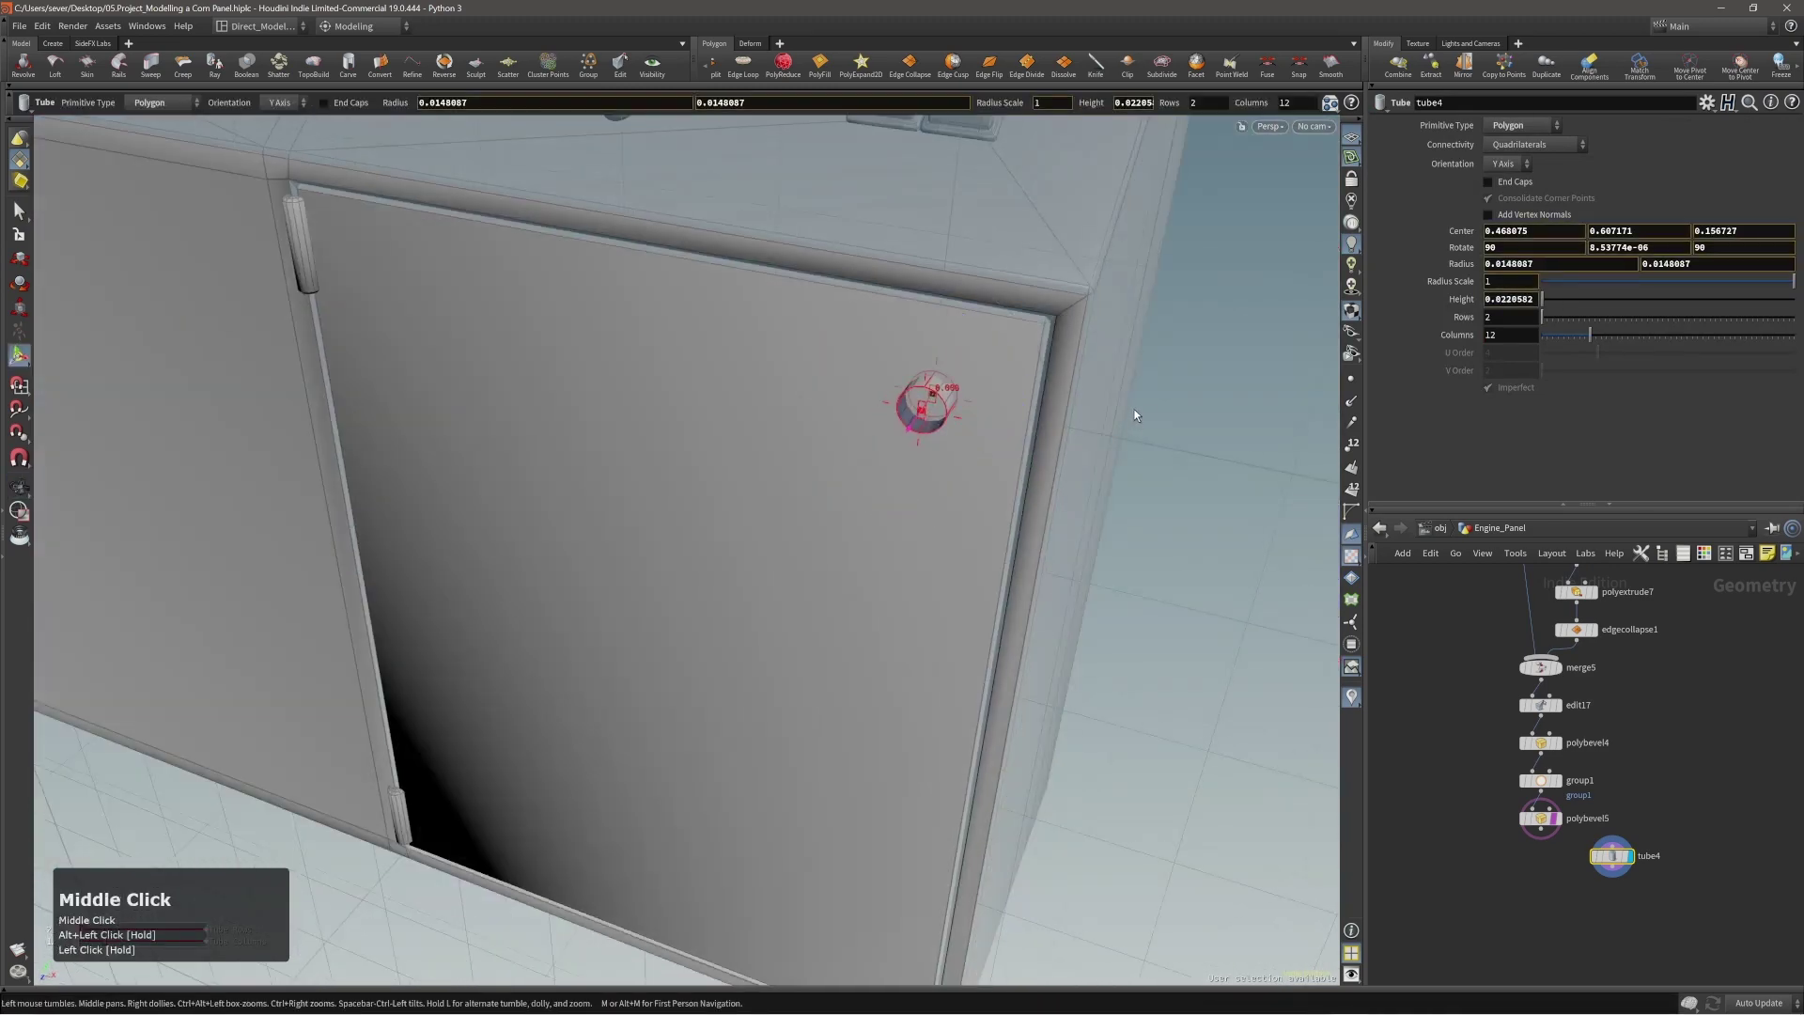
alt+drag(1136, 415, 1109, 423)
alt+right_drag(1109, 423, 1080, 413)
click(323, 102)
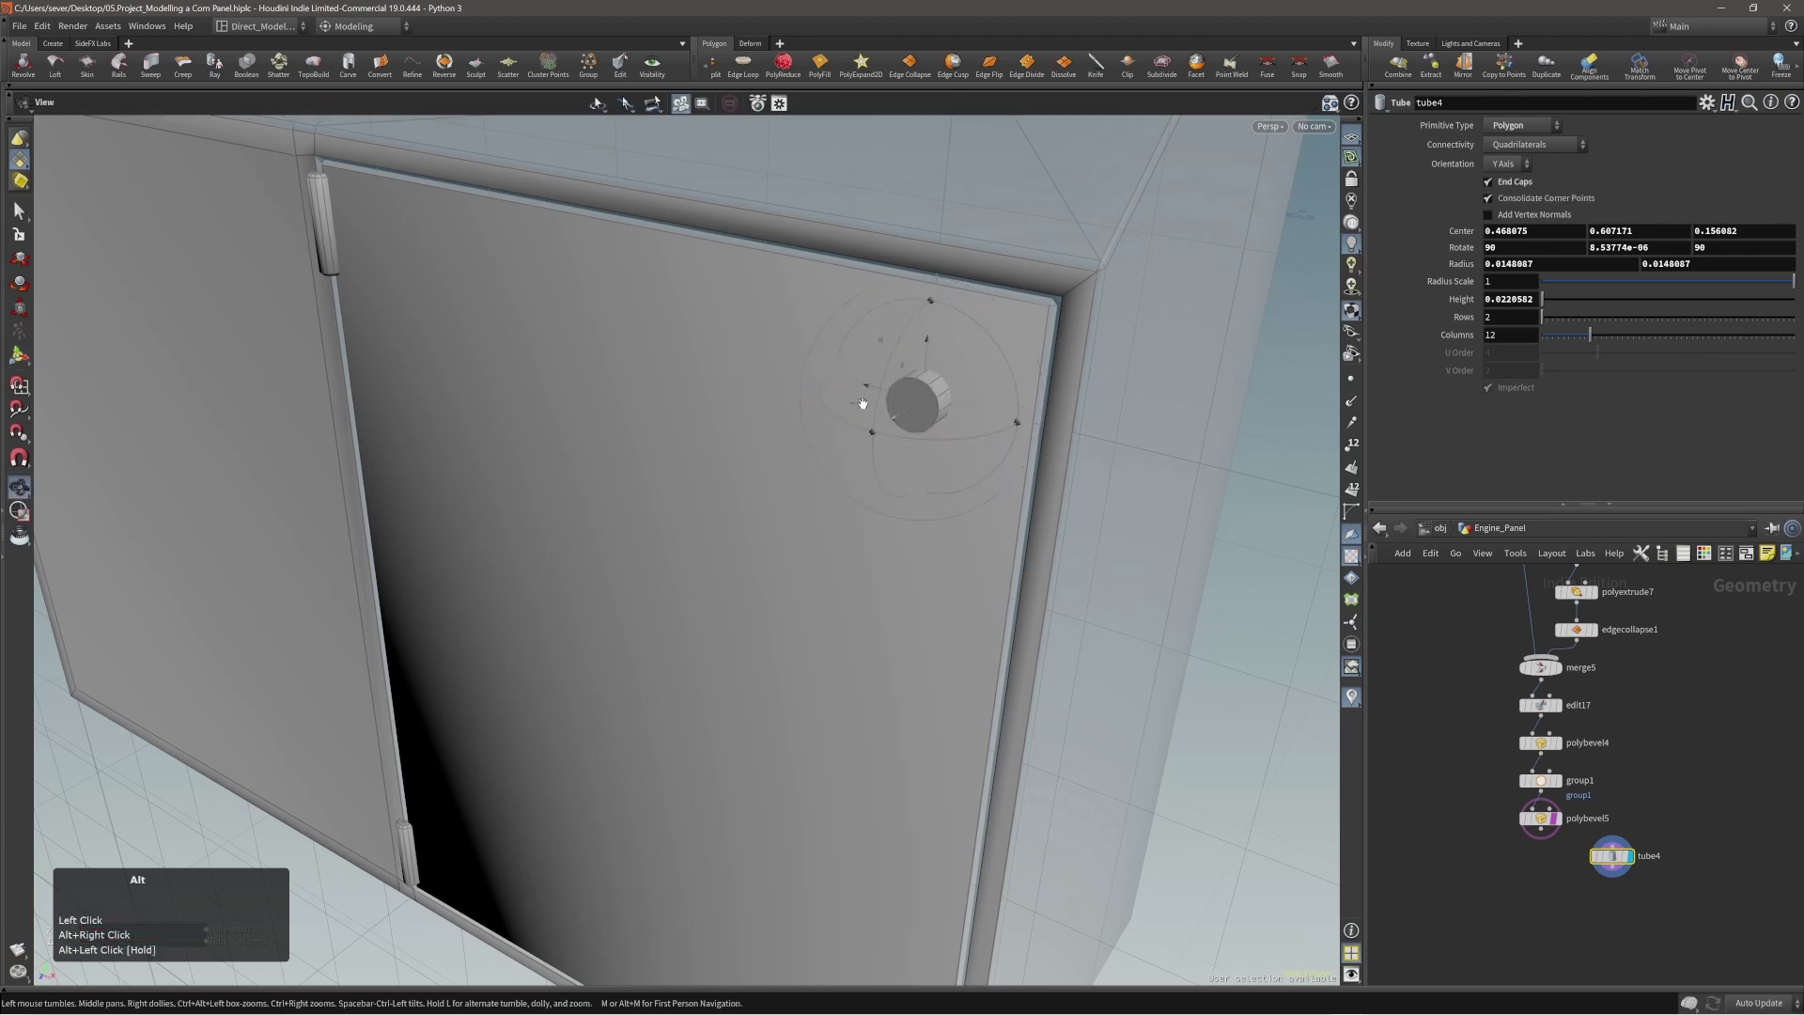
alt+drag(921, 414, 946, 407)
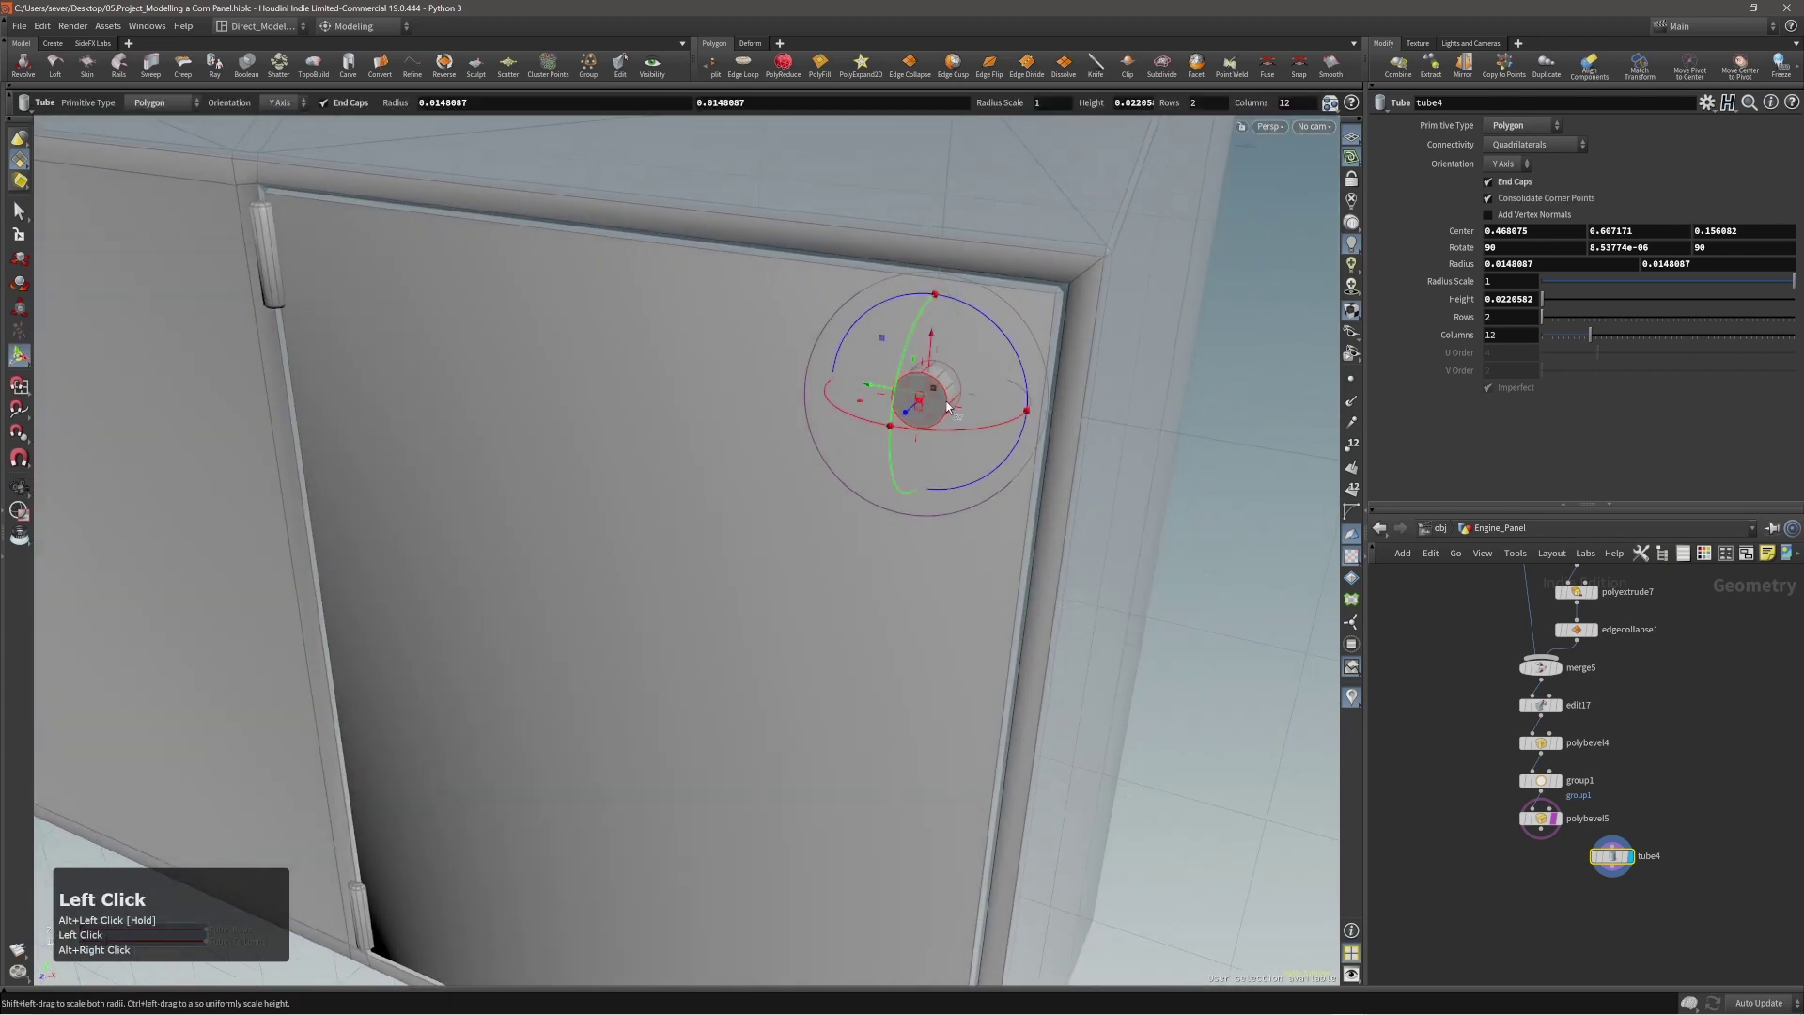
Try to align the construction plane with the tube's front cap, and undo the placement.
key(slash)
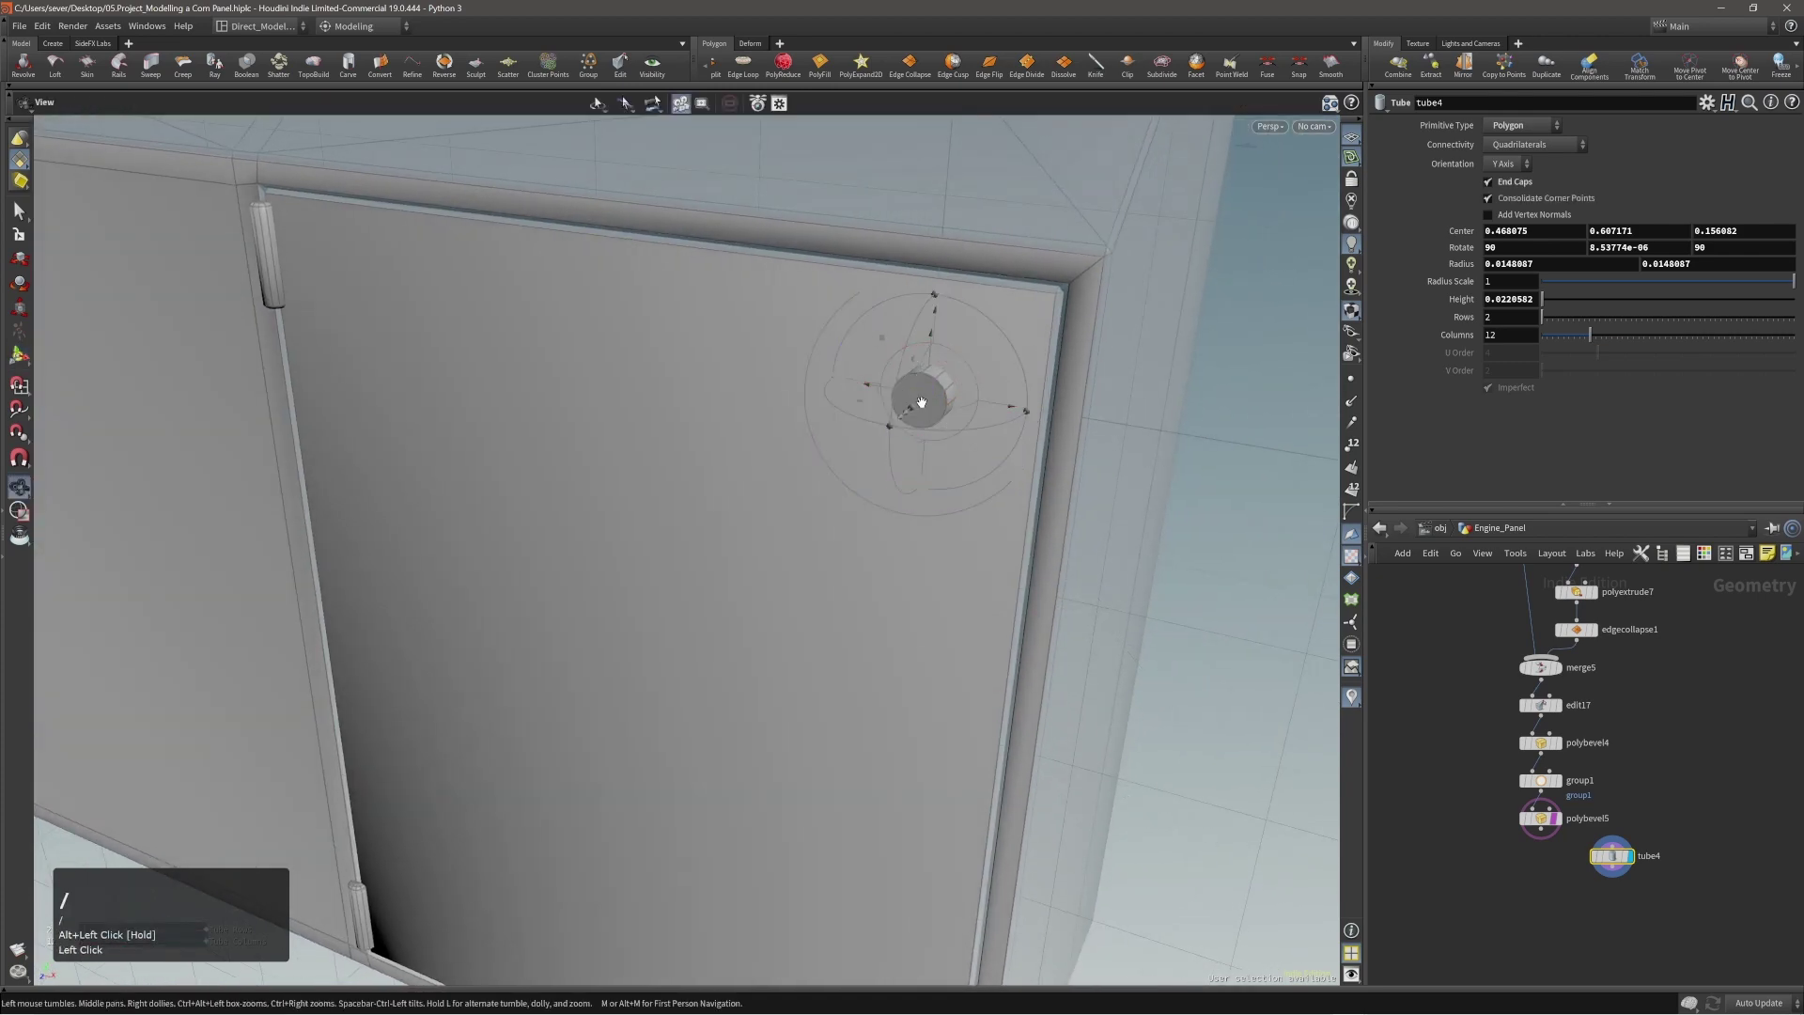
drag(921, 407, 379, 535)
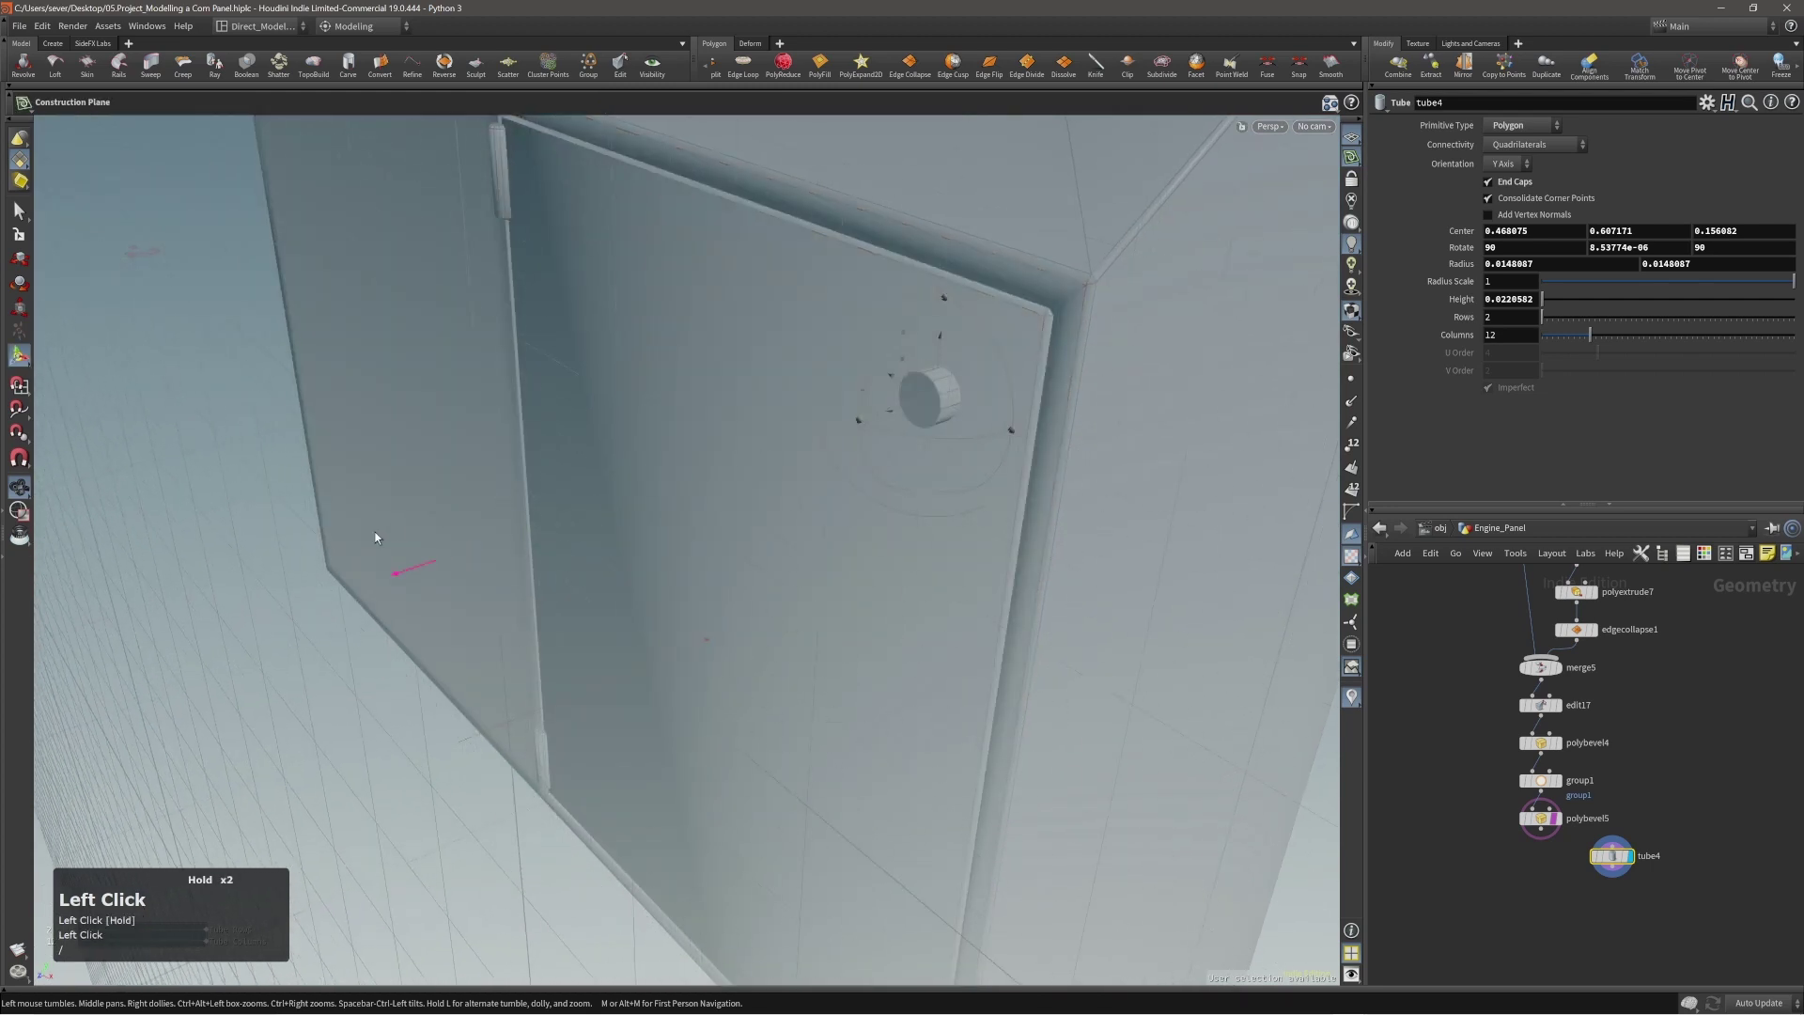
alt+drag(870, 423, 932, 374)
click(927, 406)
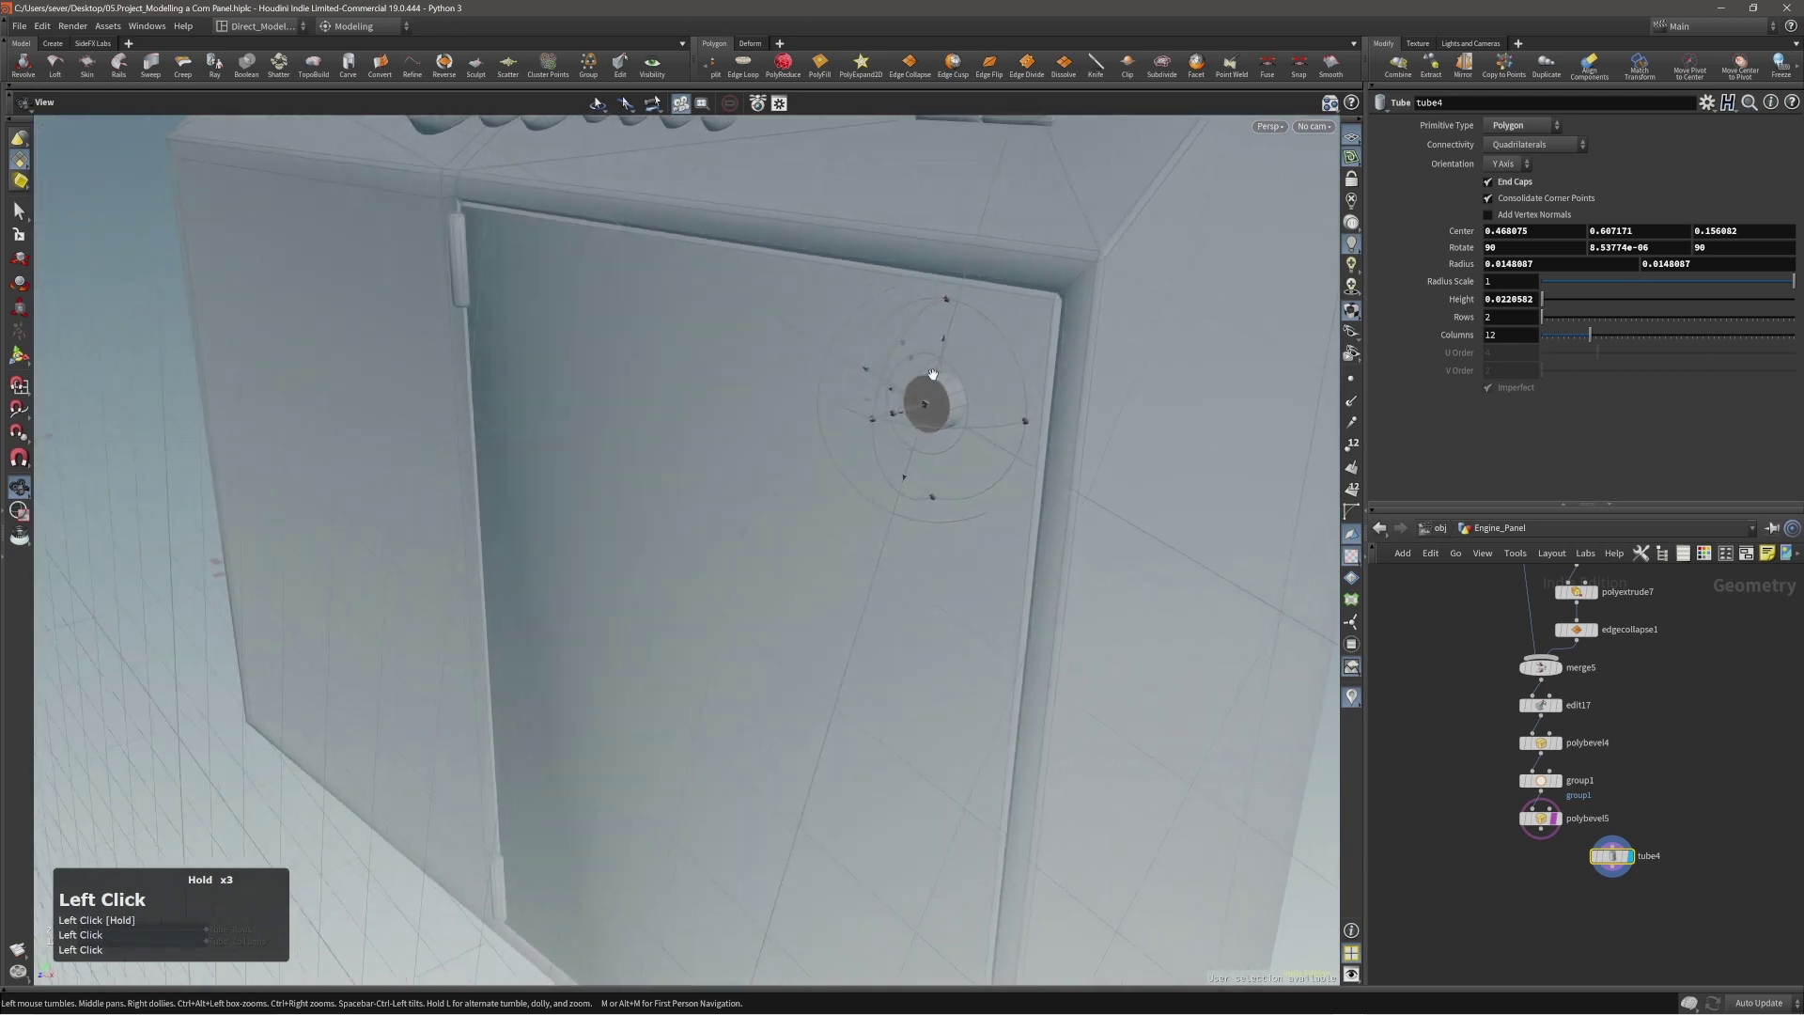
alt+right_drag(908, 437, 870, 407)
alt+drag(870, 407, 954, 401)
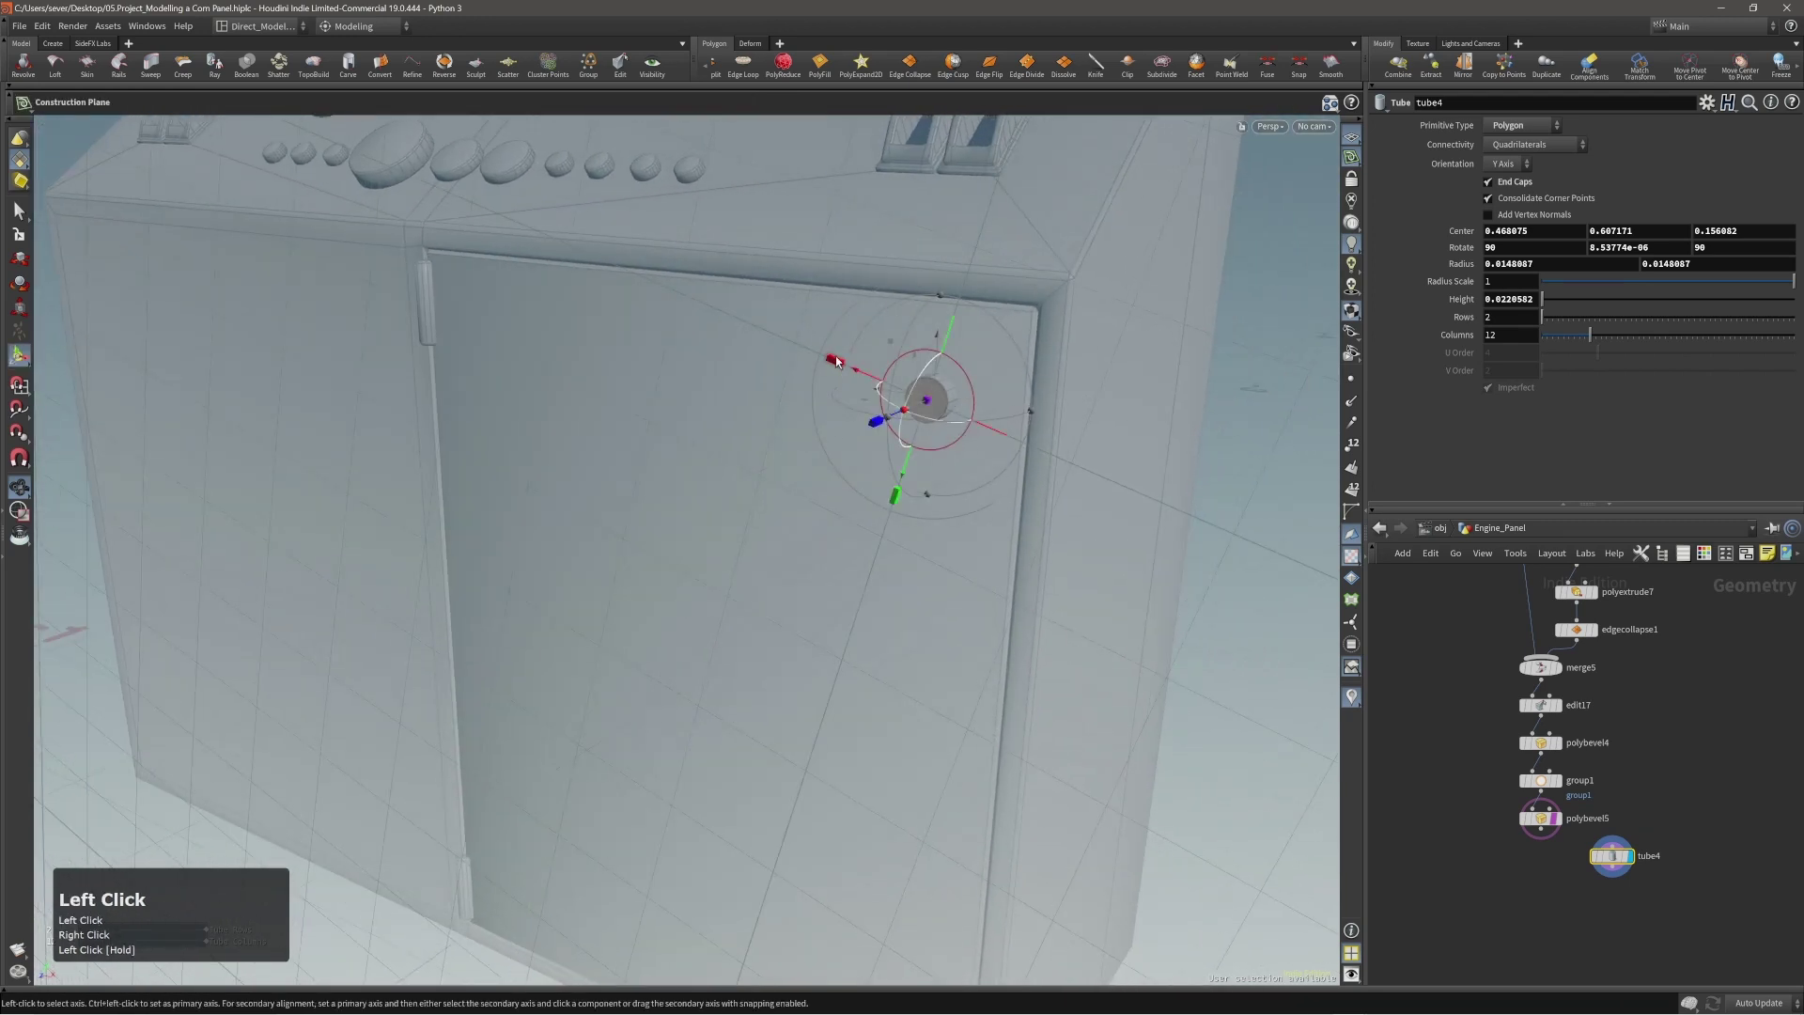
alt+right_drag(835, 361, 882, 414)
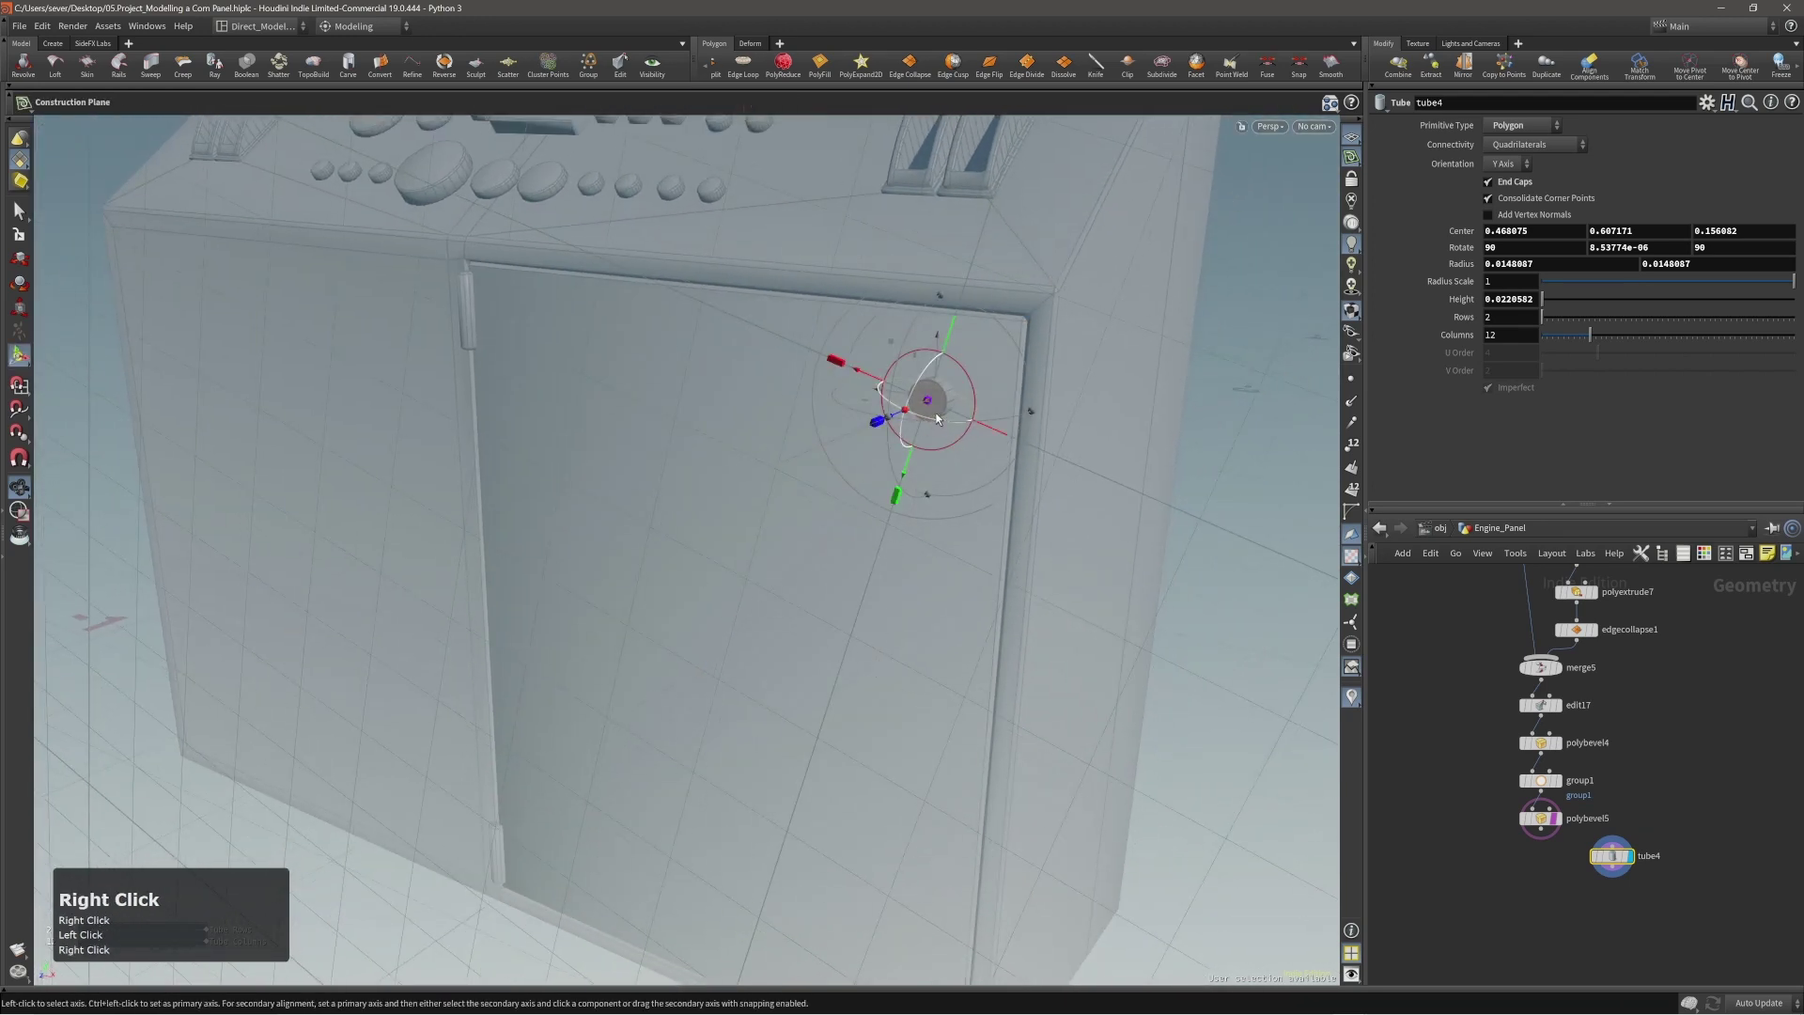
key(ctrl+z)
alt+drag(907, 414, 918, 420)
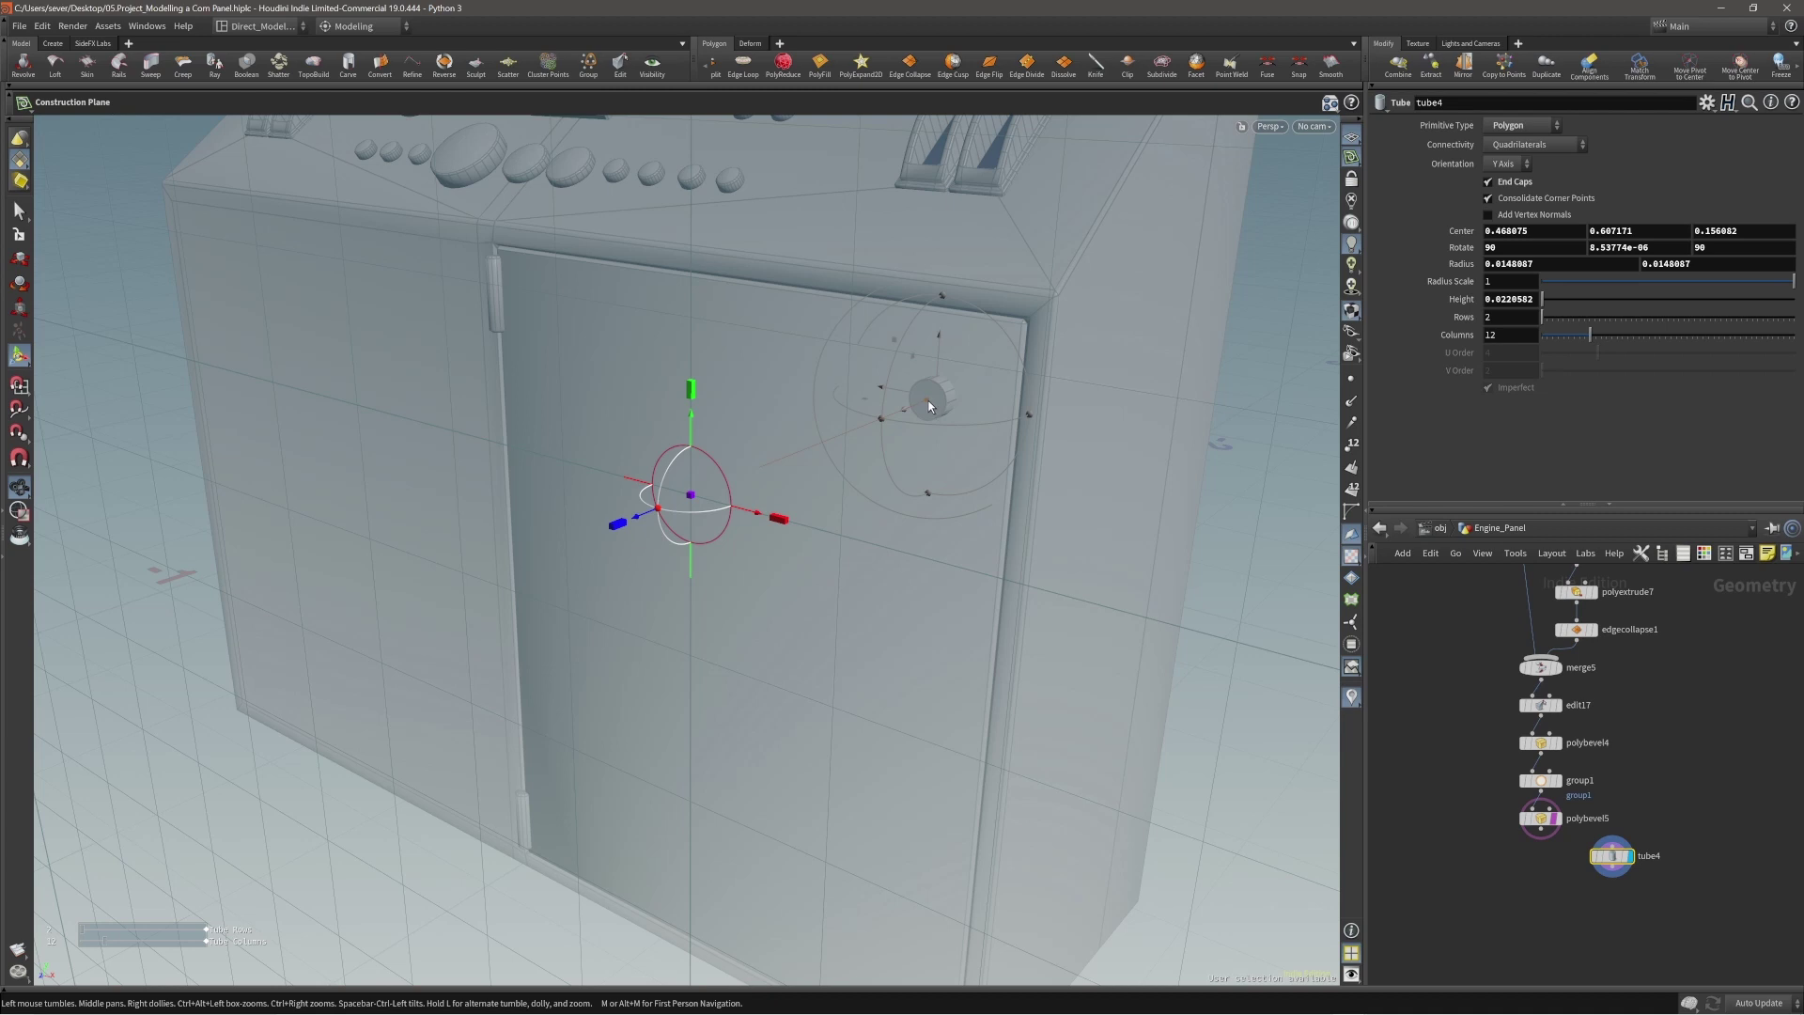
Place the construction plane at the centre of the tube's front cap.
ctrl+click(929, 406)
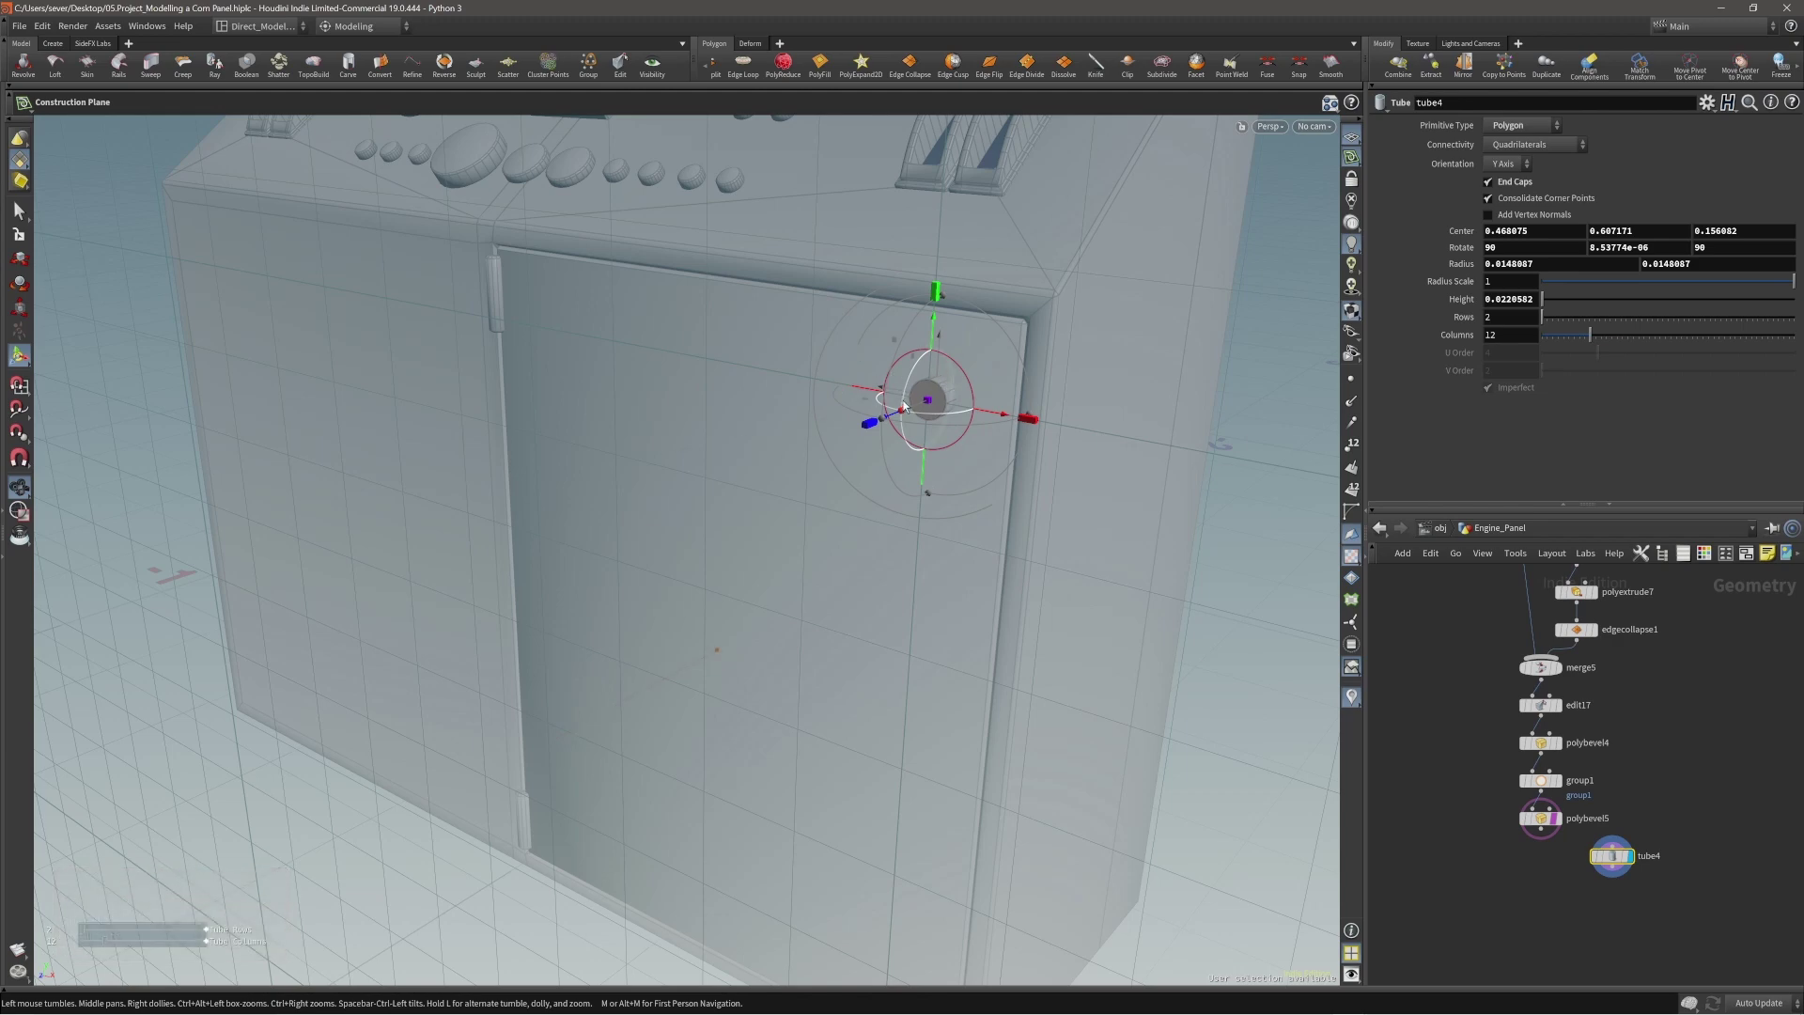
right_click(927, 402)
alt+drag(927, 402, 945, 415)
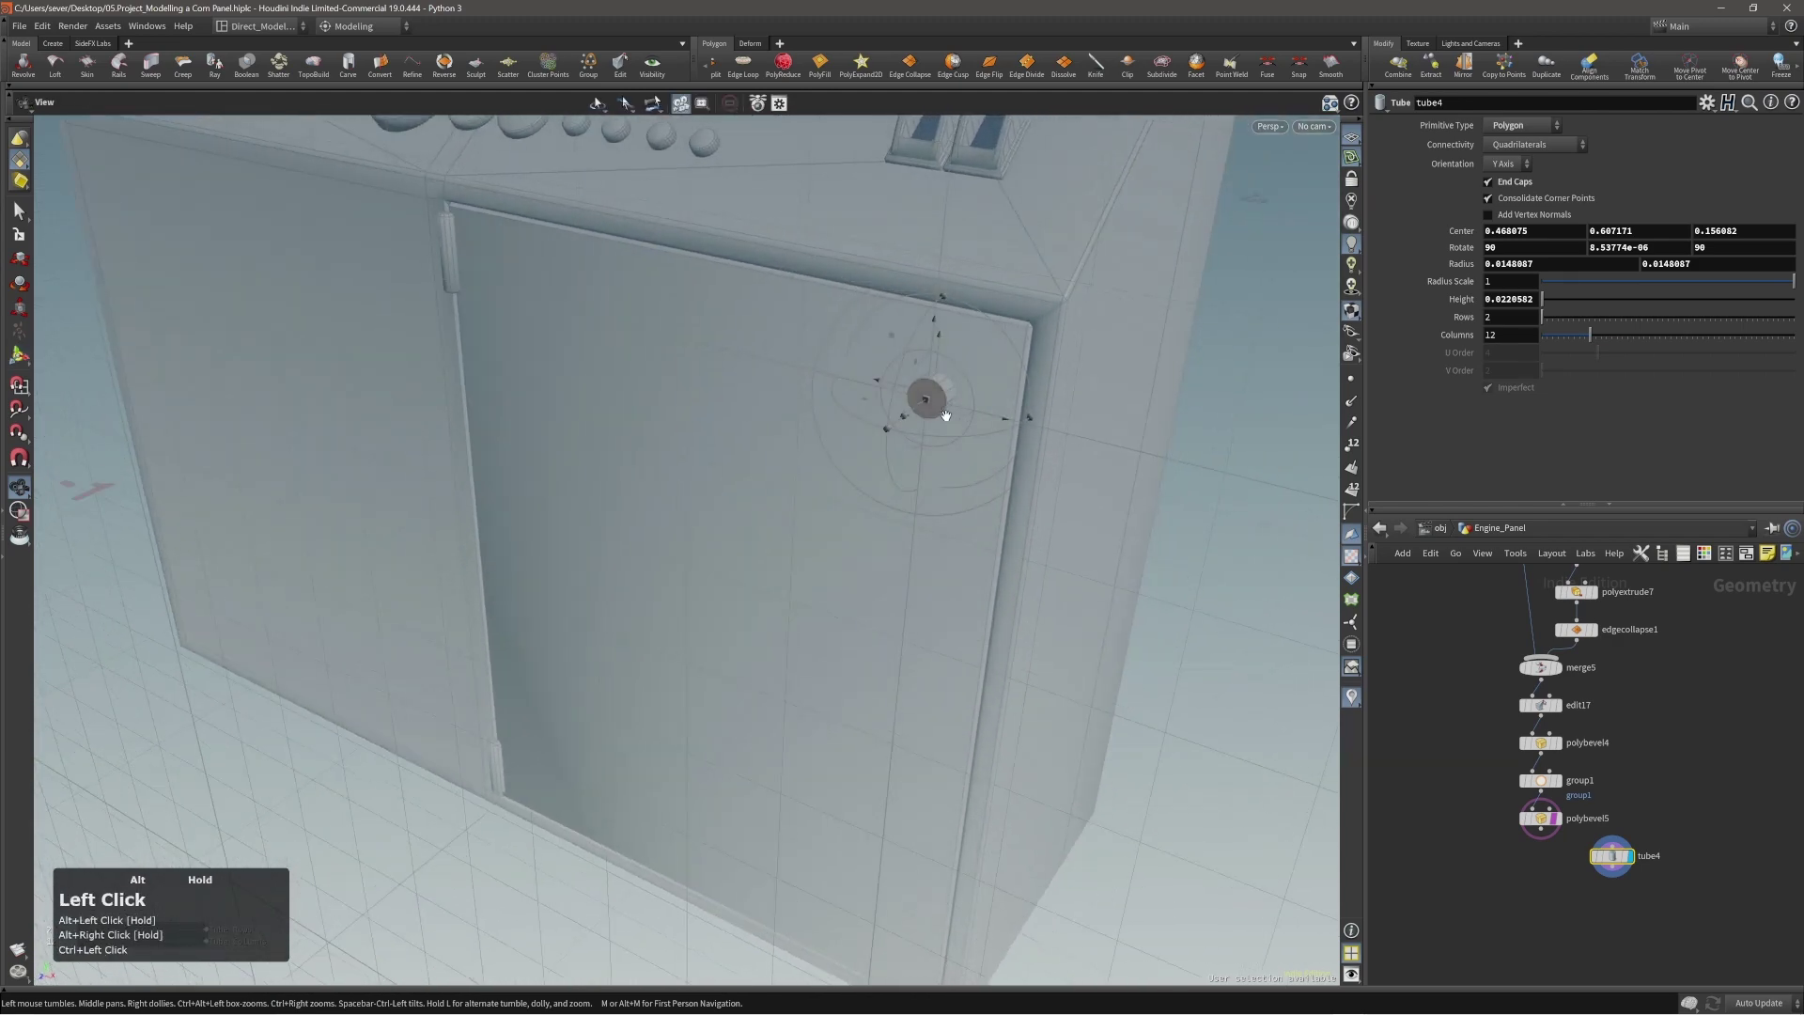
alt+right_drag(945, 414, 1055, 375)
alt+middle_drag(1055, 375, 930, 401)
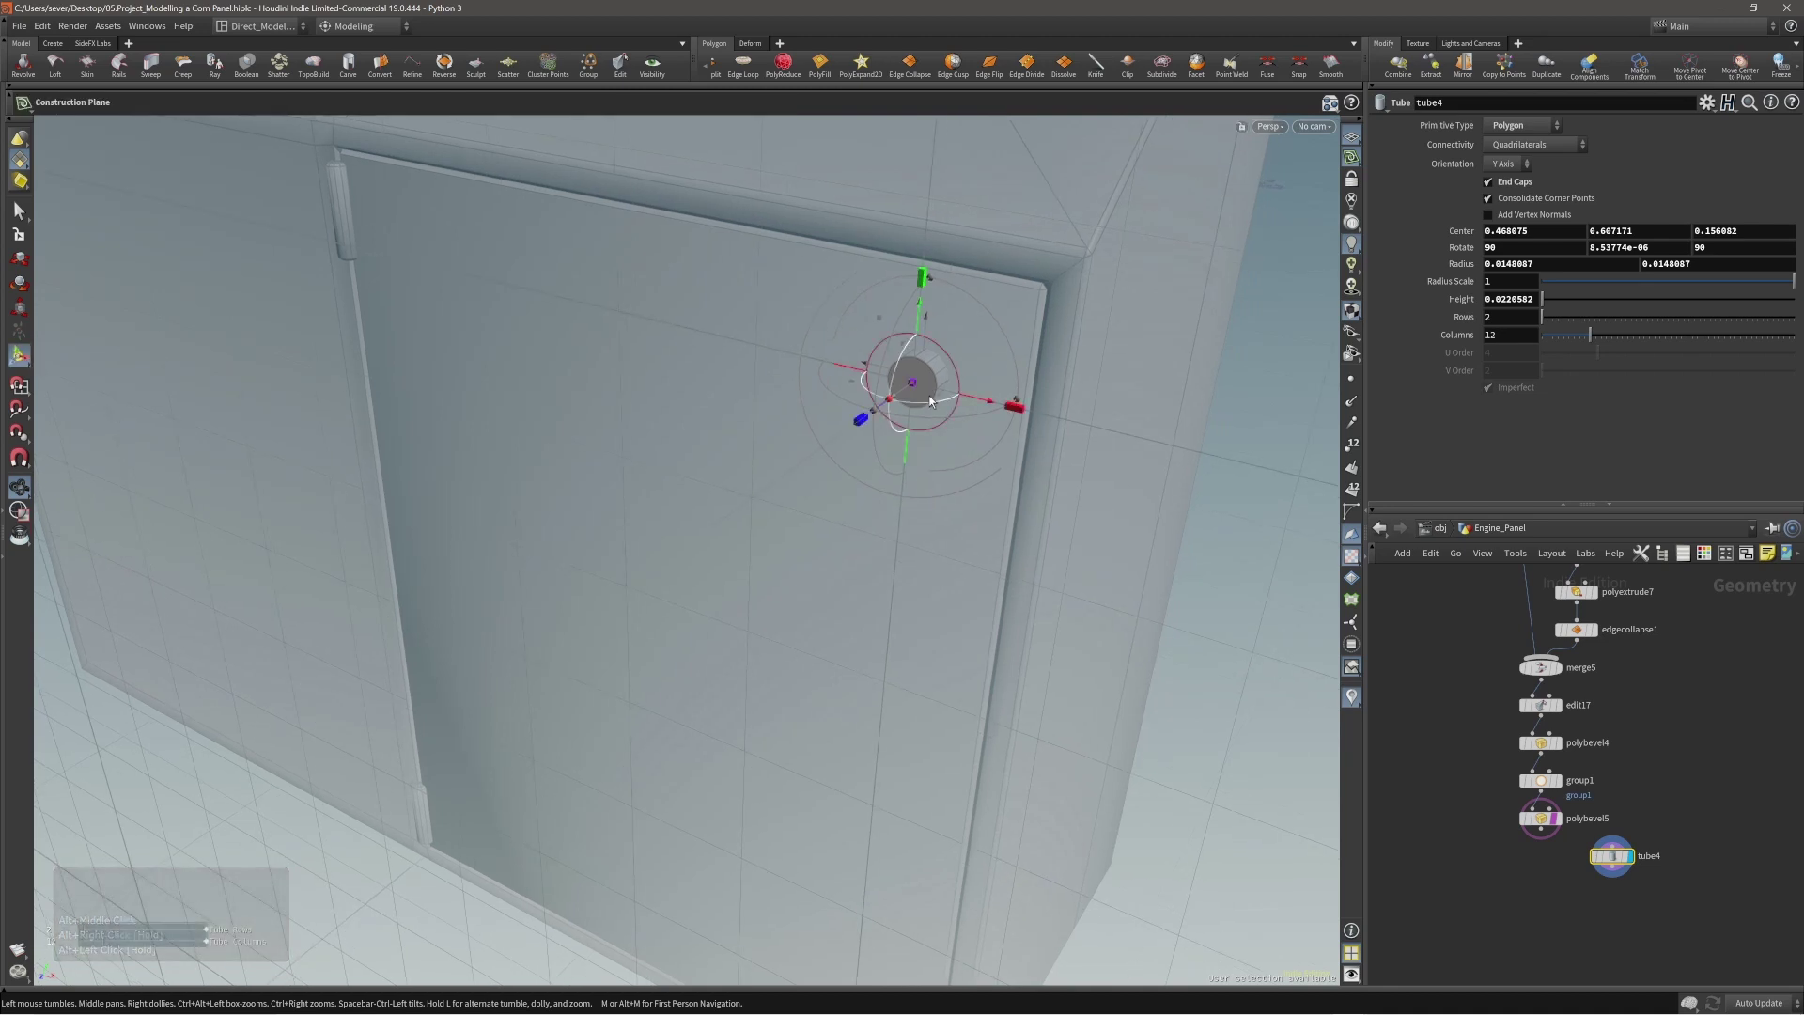
alt+drag(929, 401, 897, 373)
alt+right_drag(897, 373, 942, 373)
alt+drag(943, 371, 893, 392)
click(946, 396)
Create a sphere at the construction plane on the front end of the tube.
key(c)
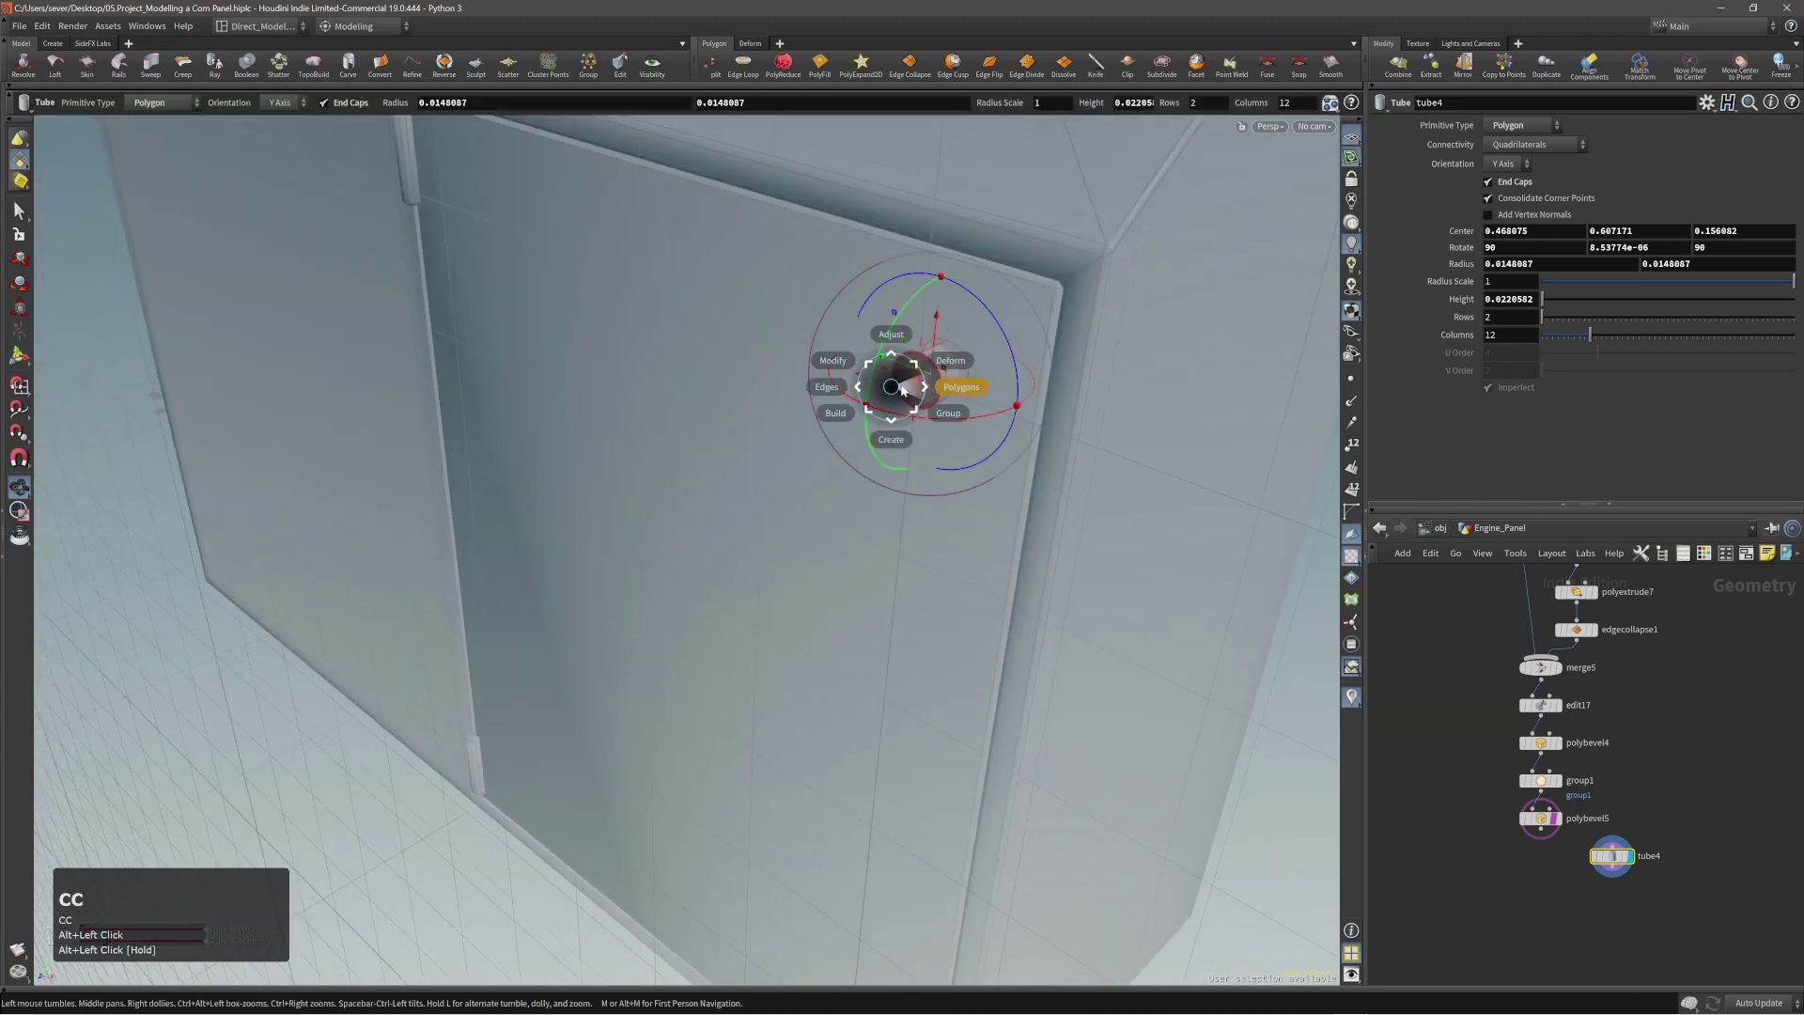
key(c)
key(c)
click(902, 390)
key(c)
key(c)
key(c)
key(c)
key(c)
key(c)
key(c)
key(c)
key(c)
key(c)
key(c)
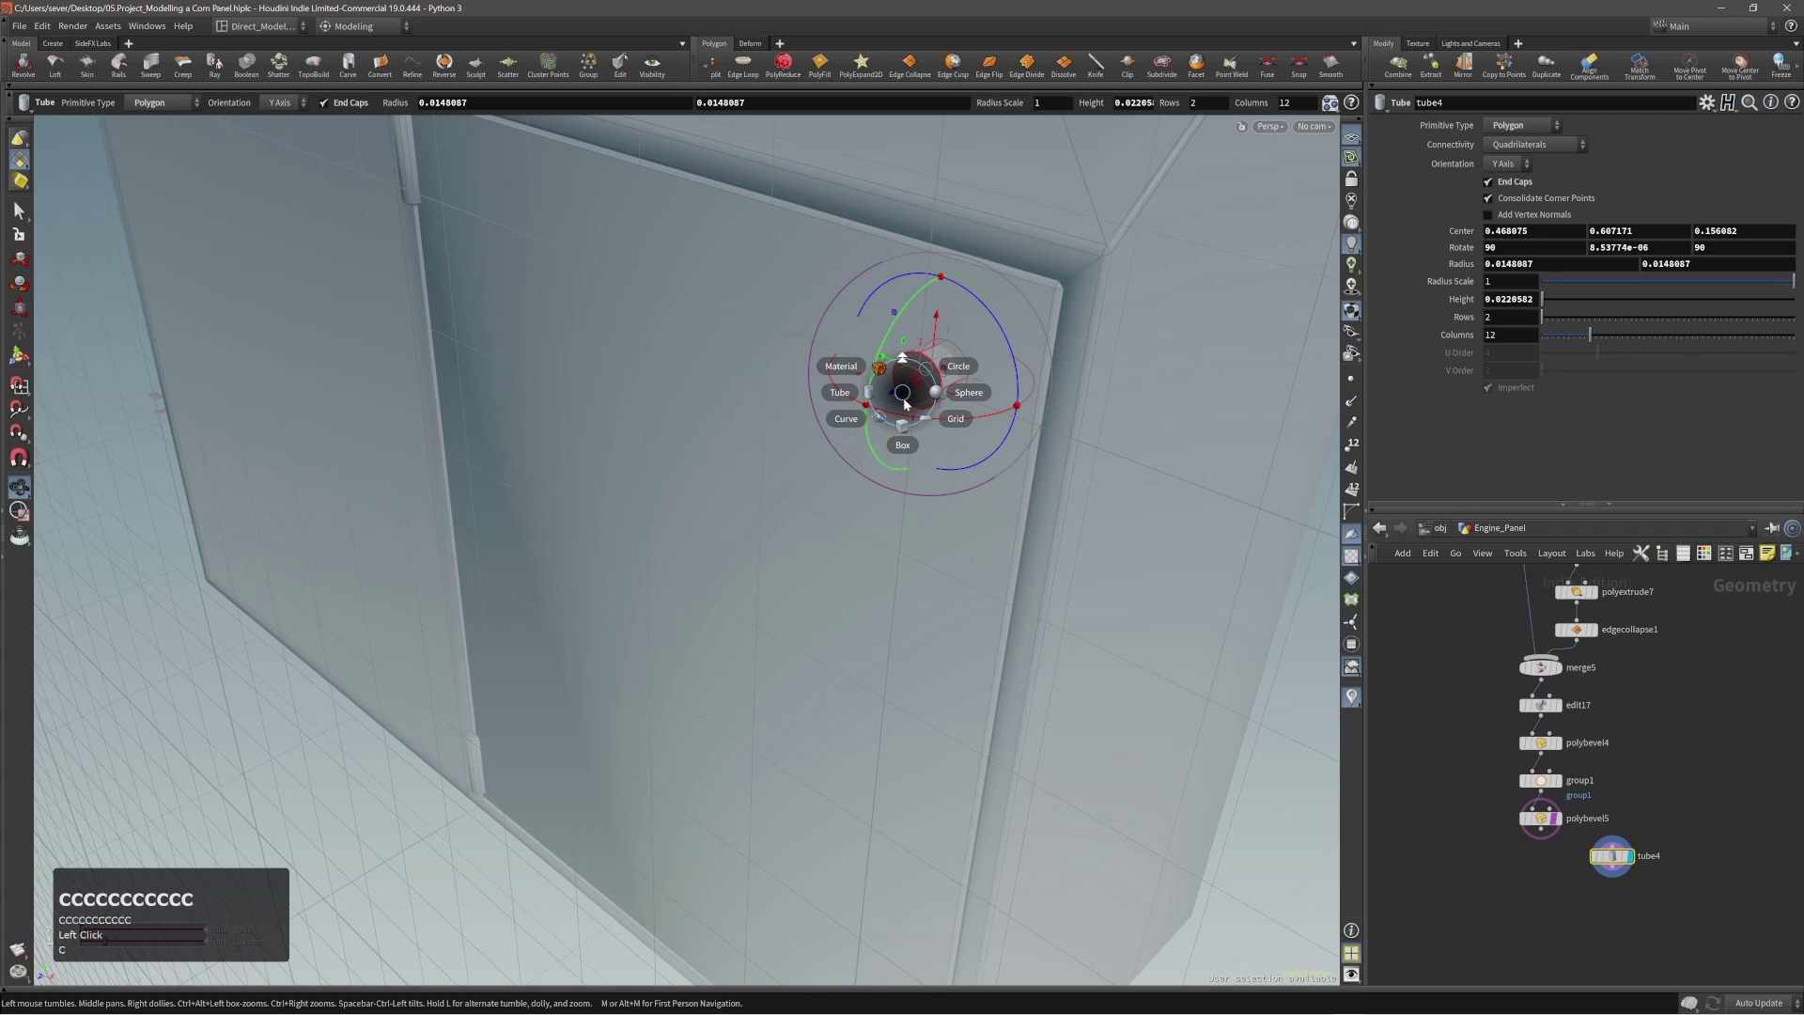
click(969, 392)
alt+right_drag(921, 393, 376, 498)
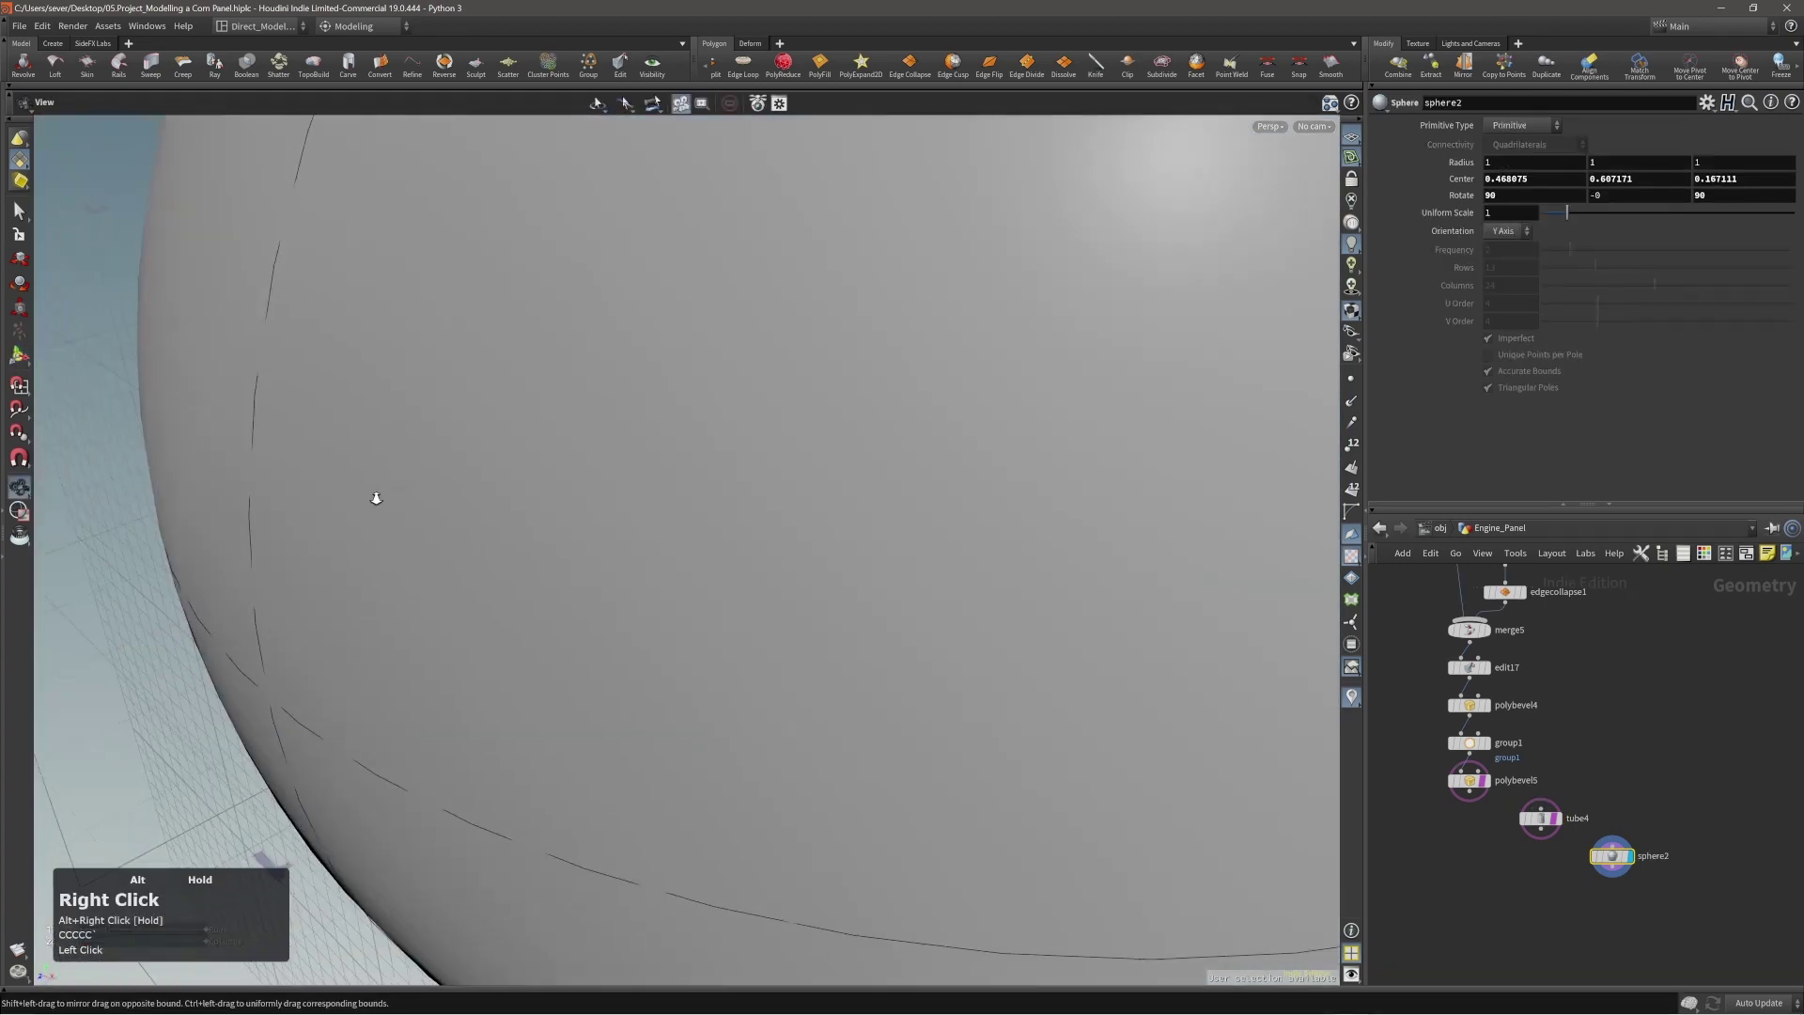
Scale the sphere uniformly to a radius of about 0.0207 in front of the tube.
alt+right_drag(940, 470, 745, 523)
ctrl+shift+drag(532, 628, 725, 165)
alt+right_drag(898, 363, 1221, 404)
ctrl+shift+drag(1150, 481, 996, 340)
alt+right_drag(999, 347, 1208, 404)
alt+drag(1166, 413, 1043, 481)
middle_drag(1046, 484, 1042, 477)
key(ctrl+z)
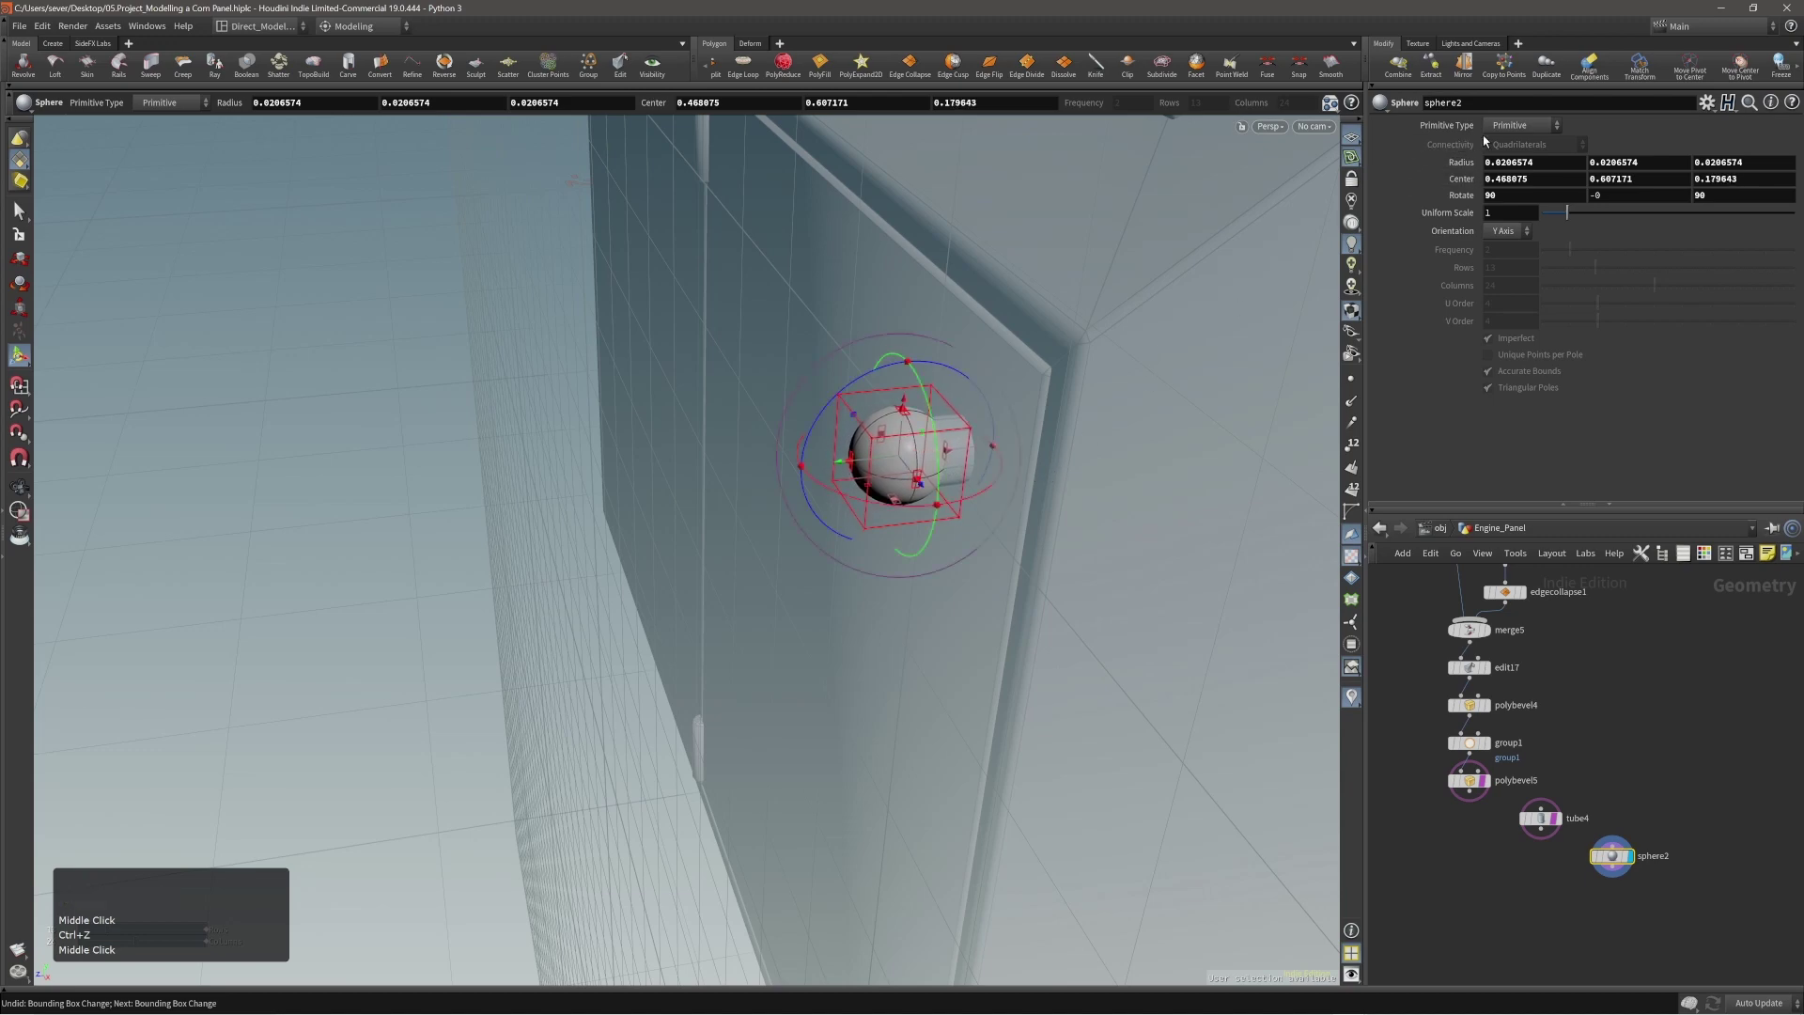
Make the sphere a Polygon Mesh and flatten it along the tube's axis to a radius of about 0.0114.
drag(1515, 125, 1527, 175)
alt+right_drag(957, 451, 977, 434)
mouse_move(977, 435)
alt+mouse_down()
mouse_move(856, 434)
mouse_move(995, 437)
alt+mouse_up()
alt+right_drag(995, 436, 1021, 429)
alt+drag(1022, 430, 1013, 498)
drag(822, 474, 855, 457)
middle_drag(684, 520, 709, 522)
Delete one end cap face of the door knob's tube.
alt+drag(709, 521, 1103, 443)
alt+right_drag(1105, 441, 1297, 376)
alt+drag(1297, 376, 927, 451)
alt+right_drag(926, 451, 830, 471)
alt+drag(830, 471, 883, 464)
click(816, 517)
key(Delete)
Select the cabinet, tube and sphere geometry together and start a Move edit on it, merging the three parts.
alt+right_drag(883, 464, 789, 511)
mouse_move(790, 511)
alt+mouse_down()
mouse_move(664, 507)
mouse_move(785, 495)
alt+mouse_up()
alt+right_drag(786, 496, 779, 534)
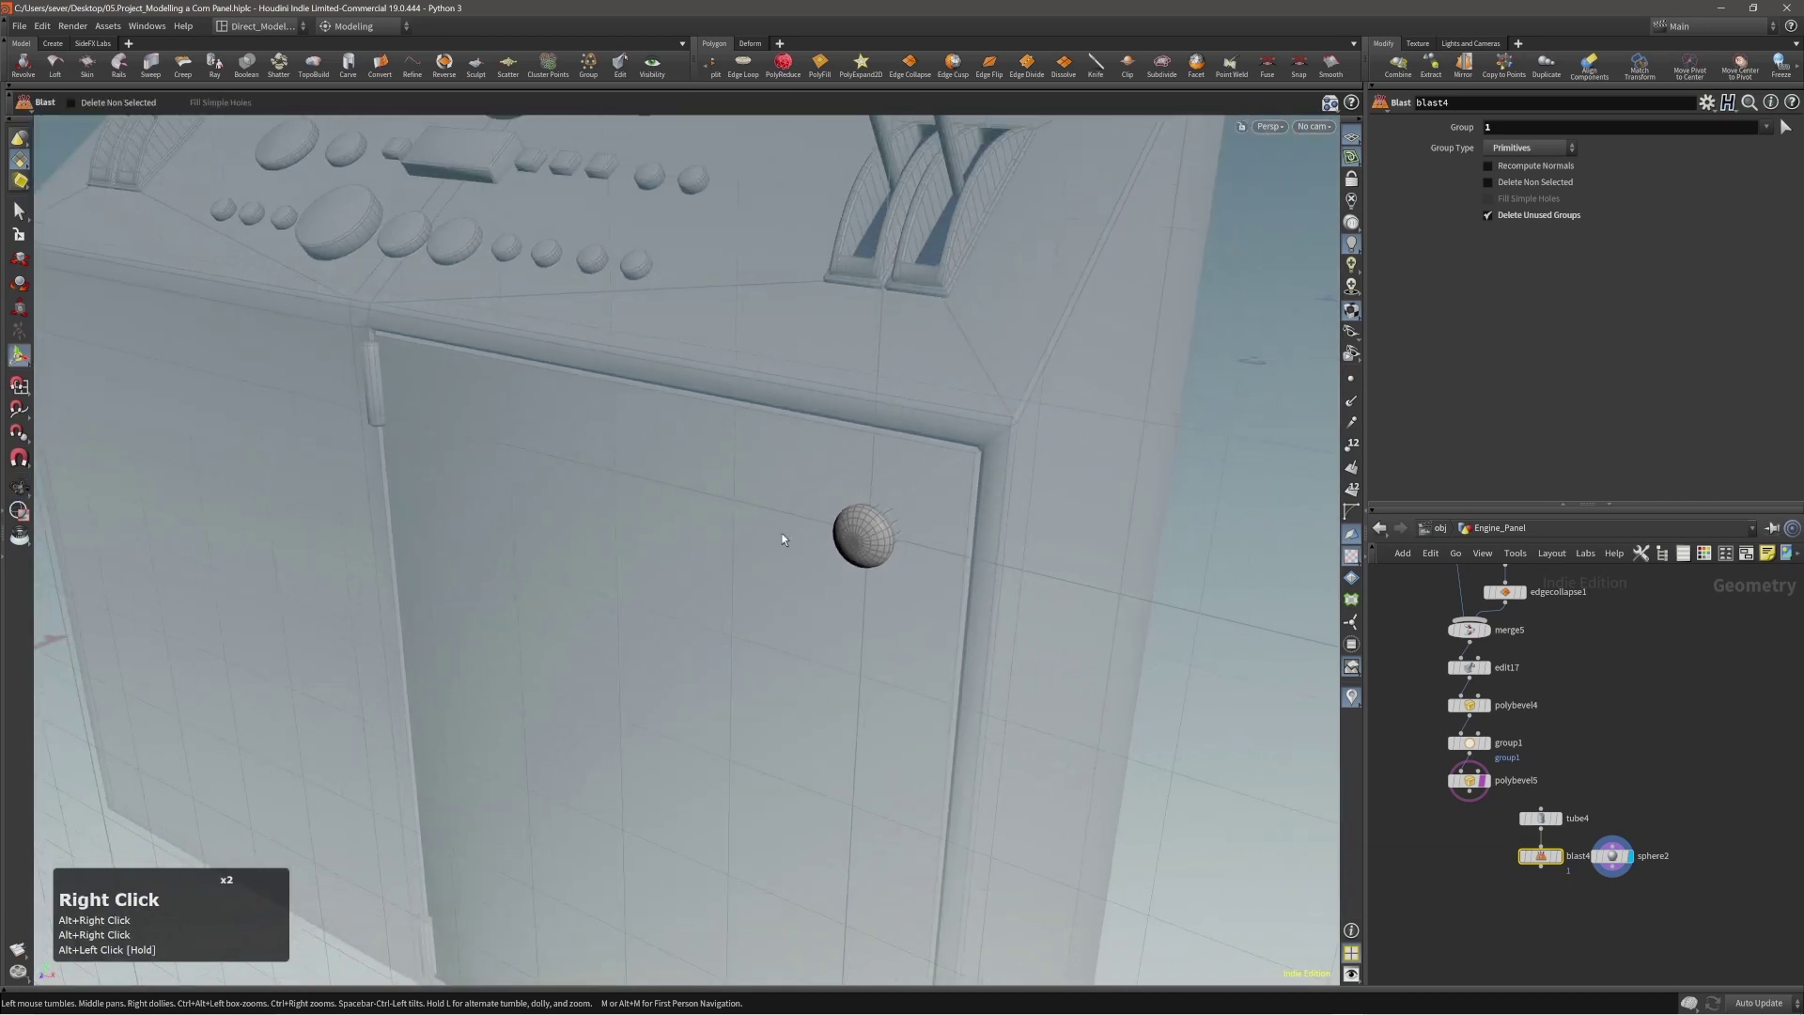
key(w)
drag(1467, 837, 1529, 874)
alt+right_drag(808, 450, 563, 539)
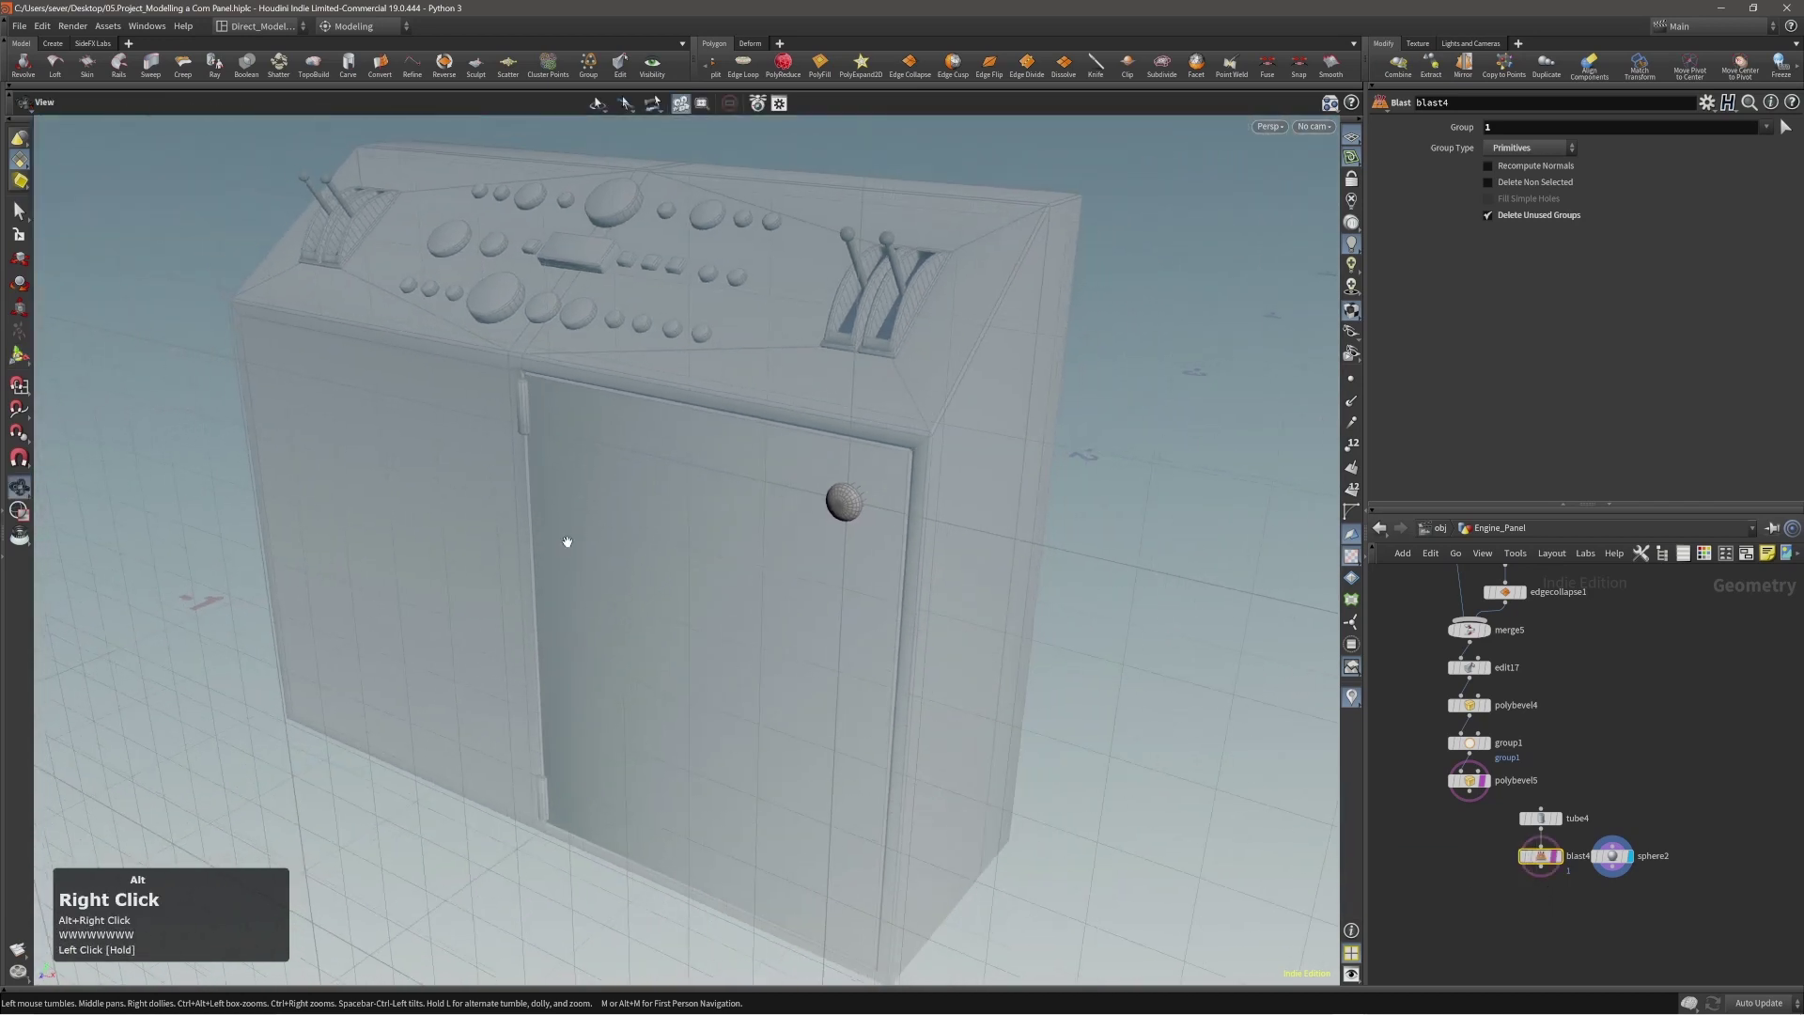
key(alt+3)
key(n)
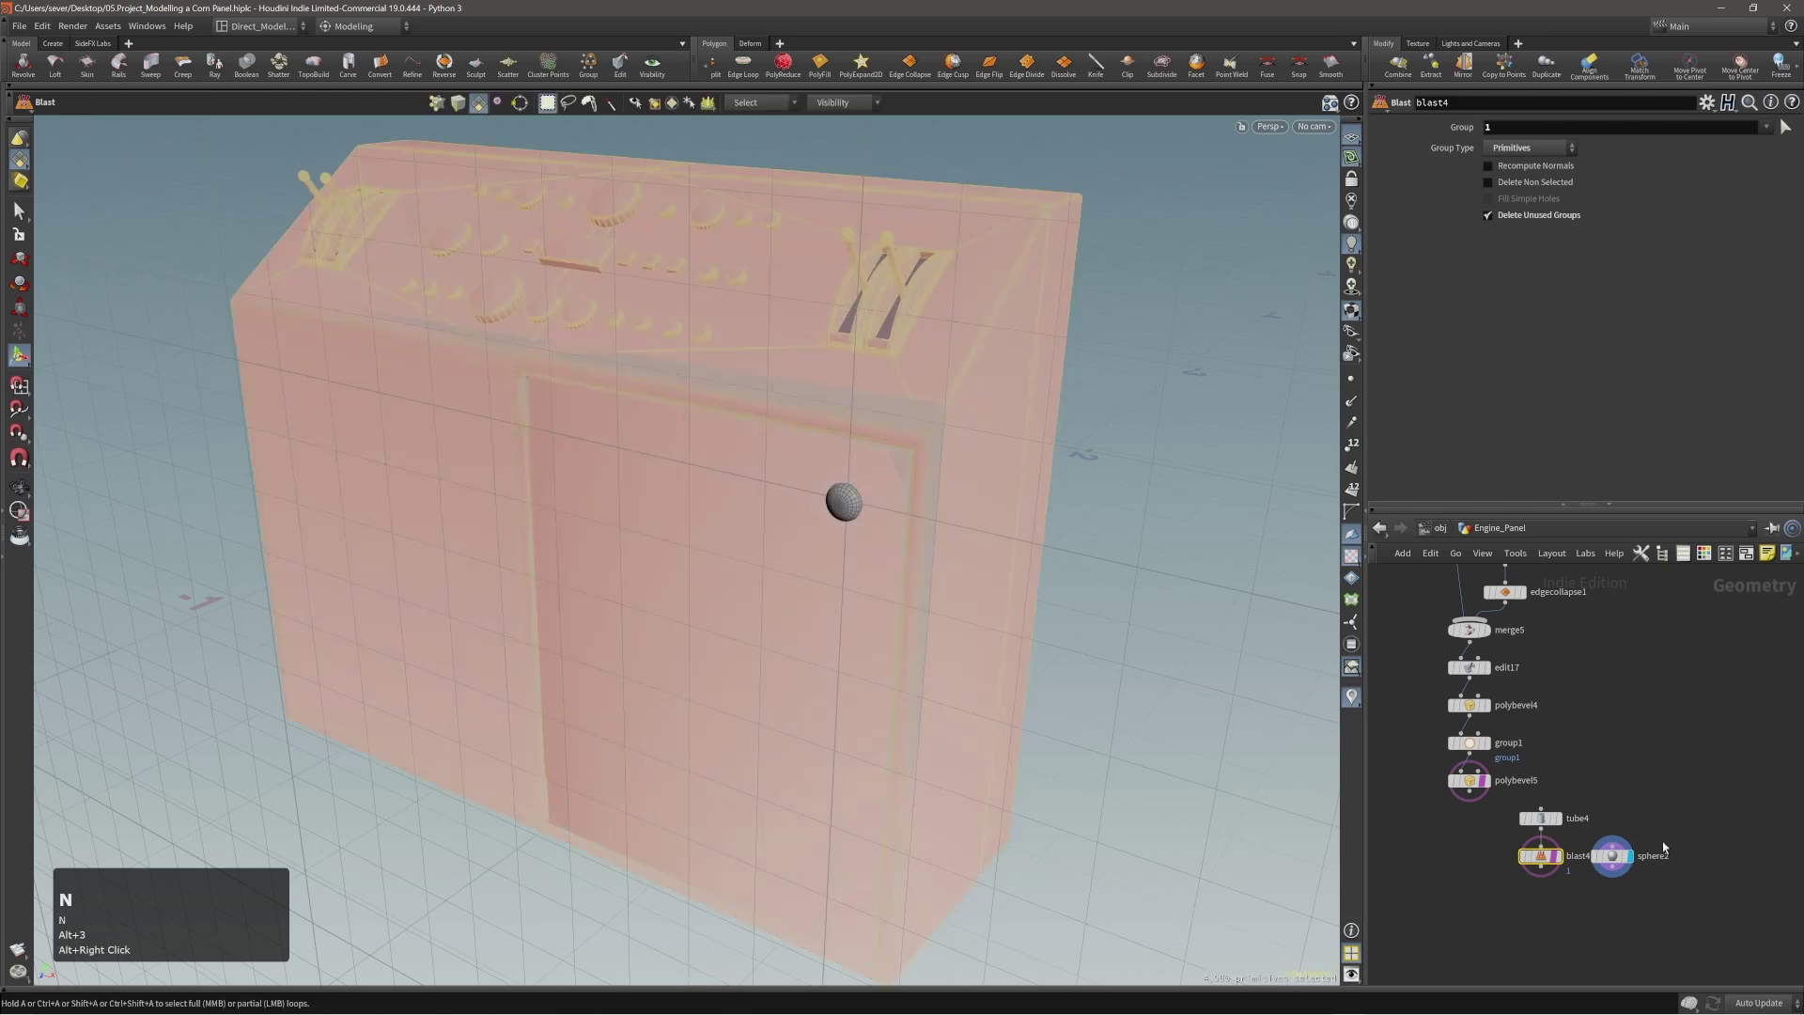
shift+click(1616, 856)
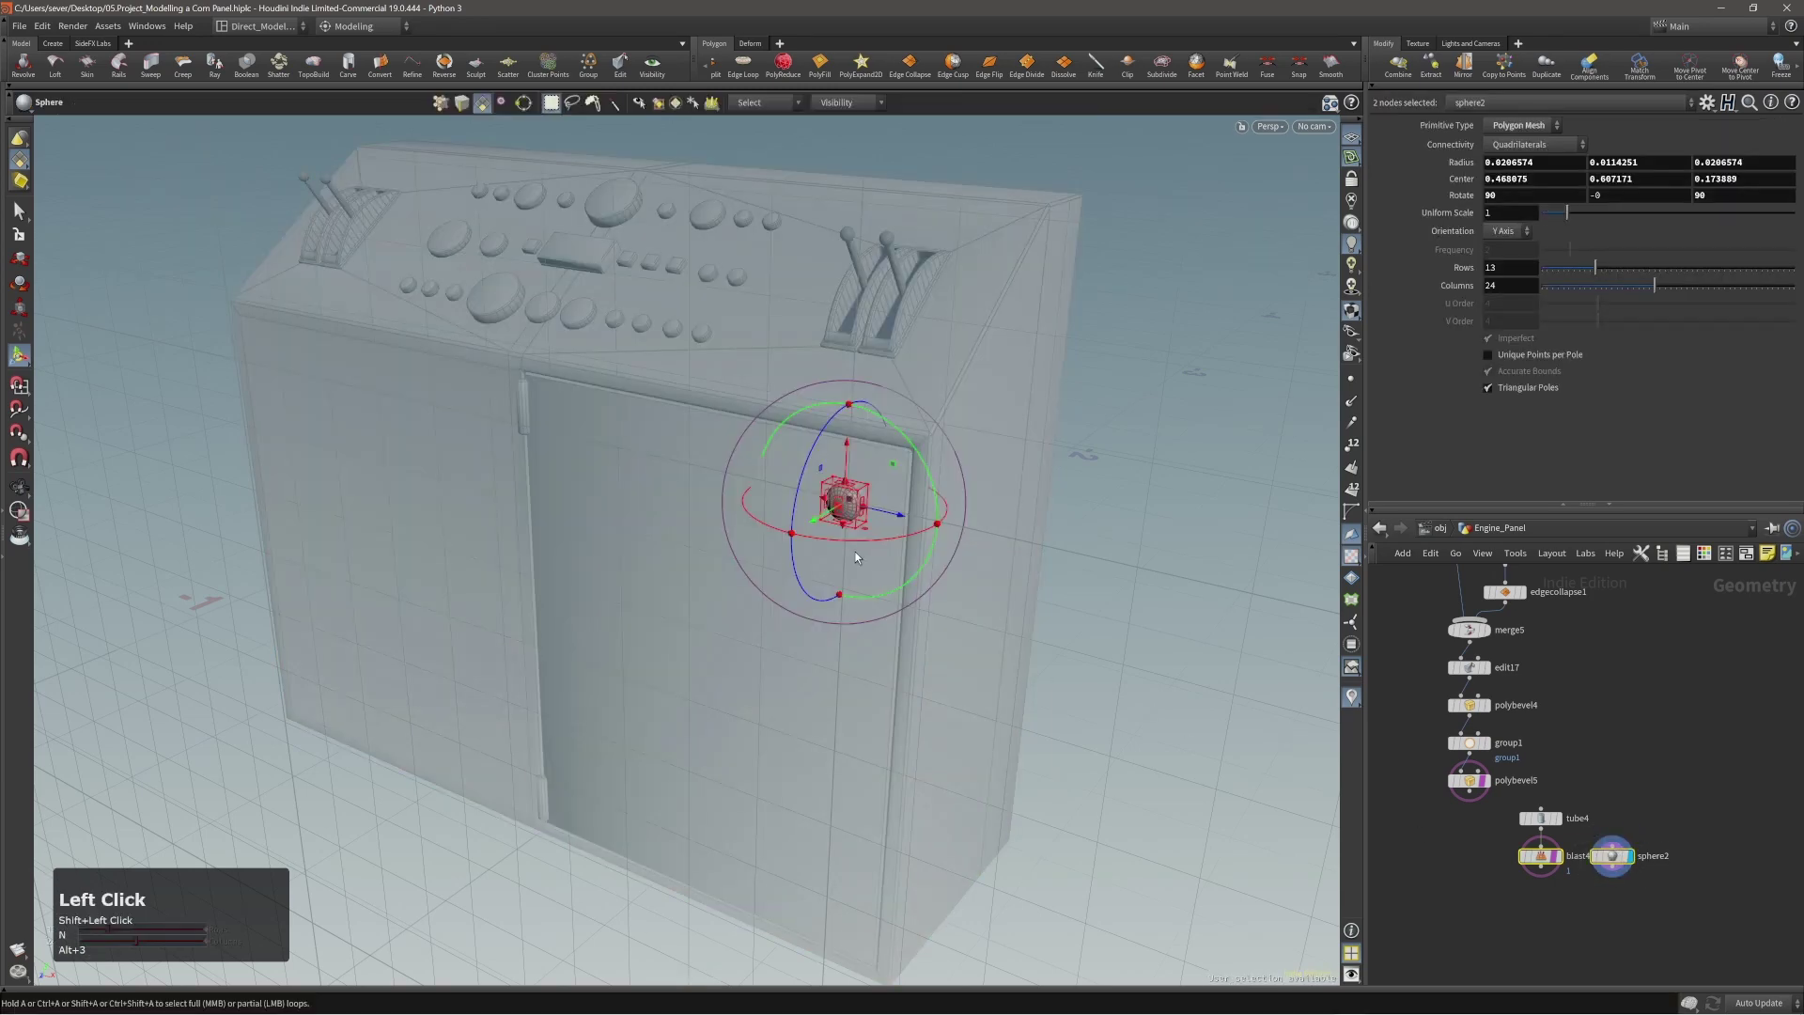
key(n)
alt+drag(834, 566, 806, 555)
key(t)
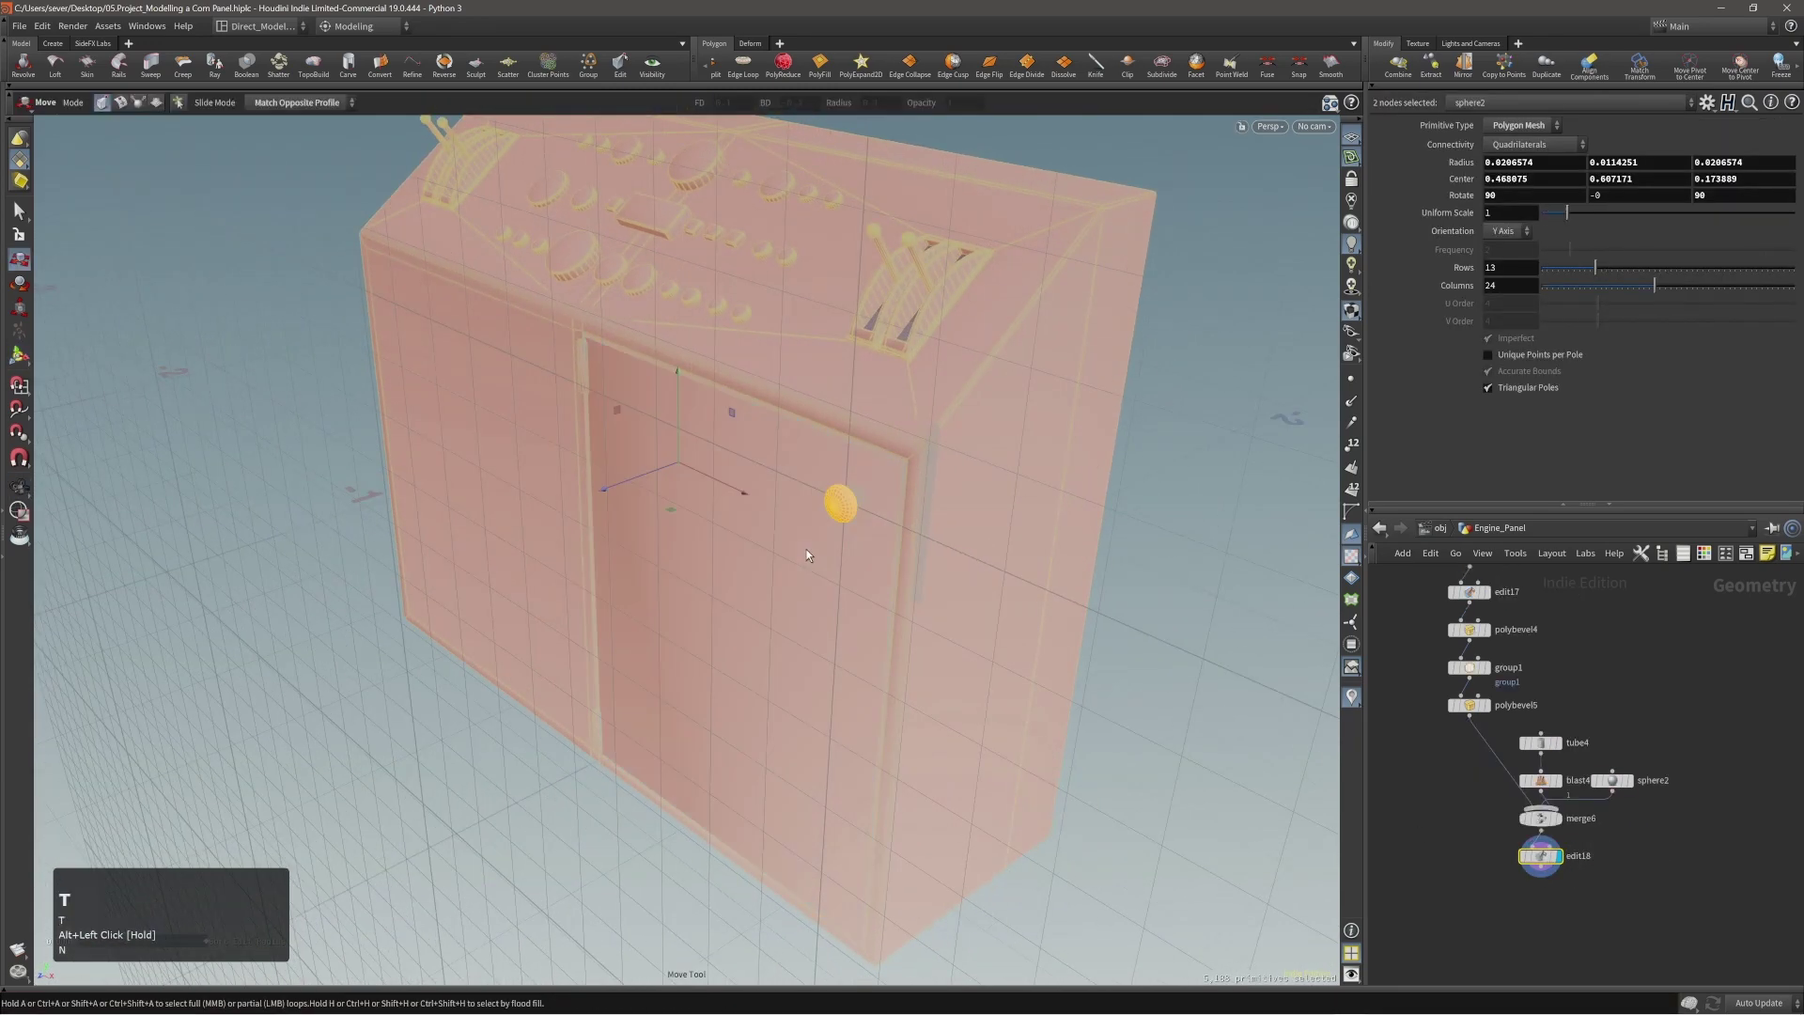
Examine the door knob and merged cabinet from several angles, leaving the Move tool.
alt+right_drag(854, 523, 1007, 435)
alt+drag(1007, 435, 841, 505)
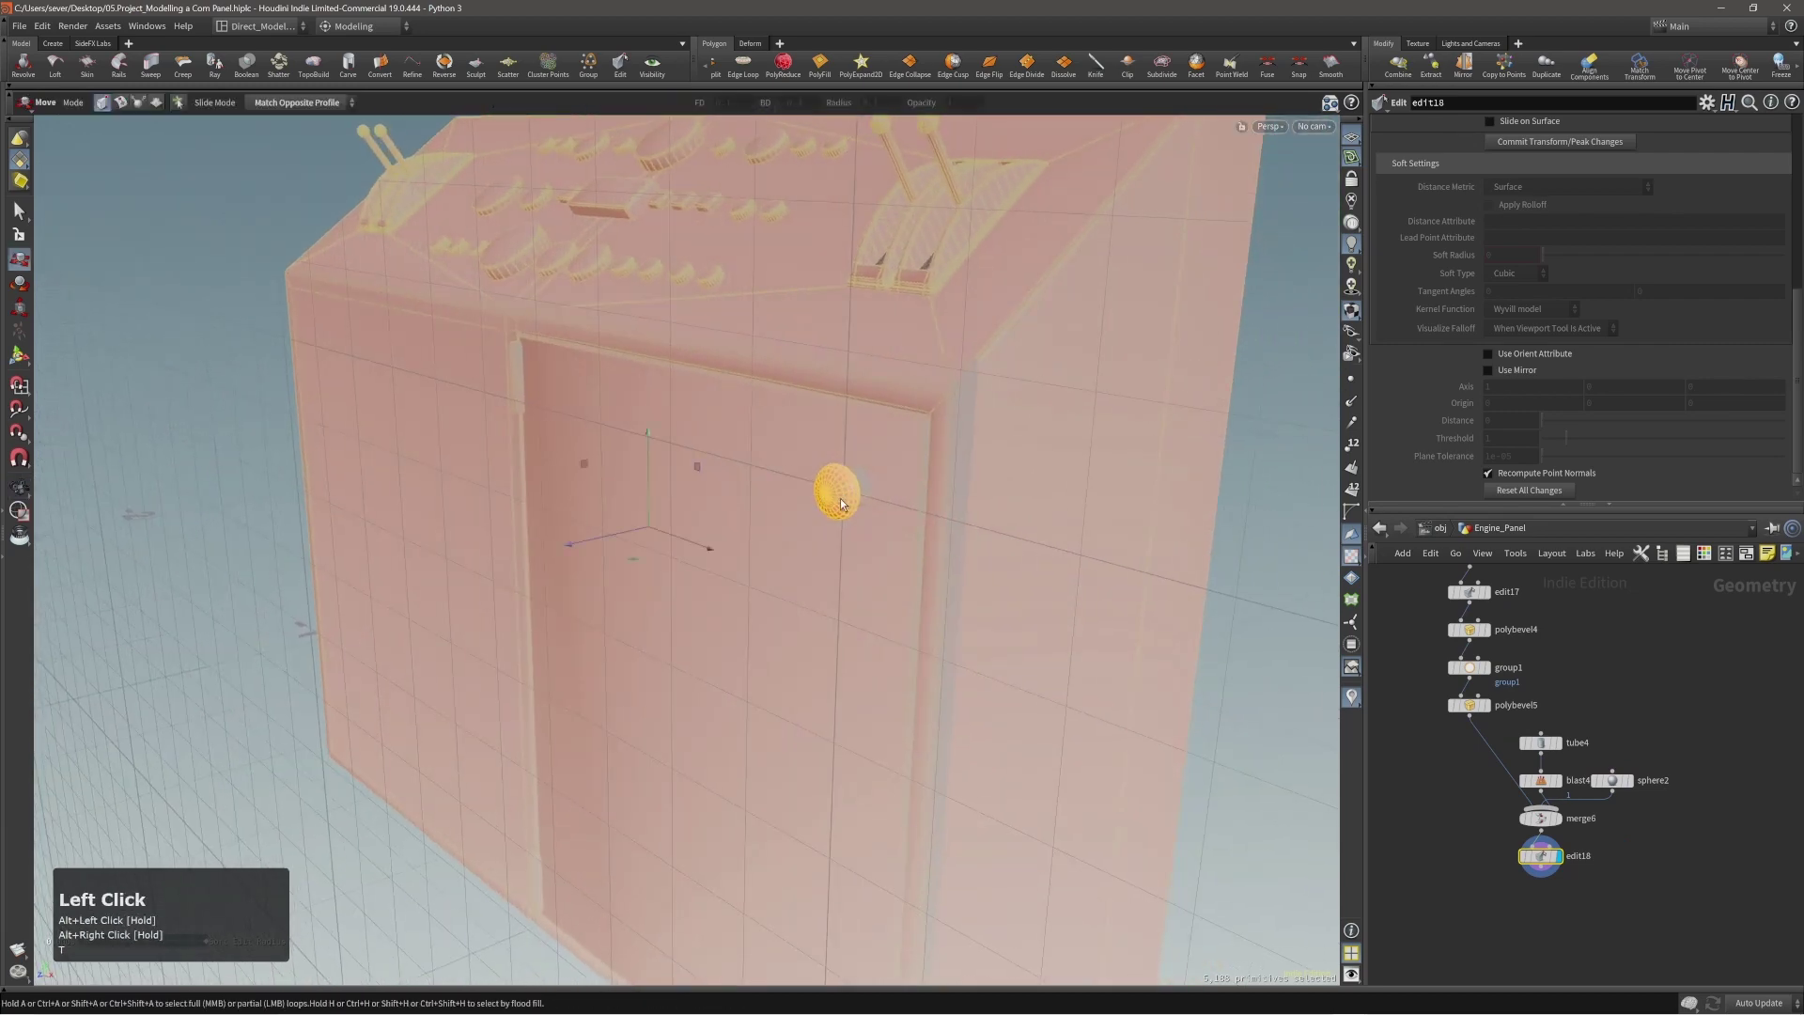
alt+right_drag(914, 391, 840, 462)
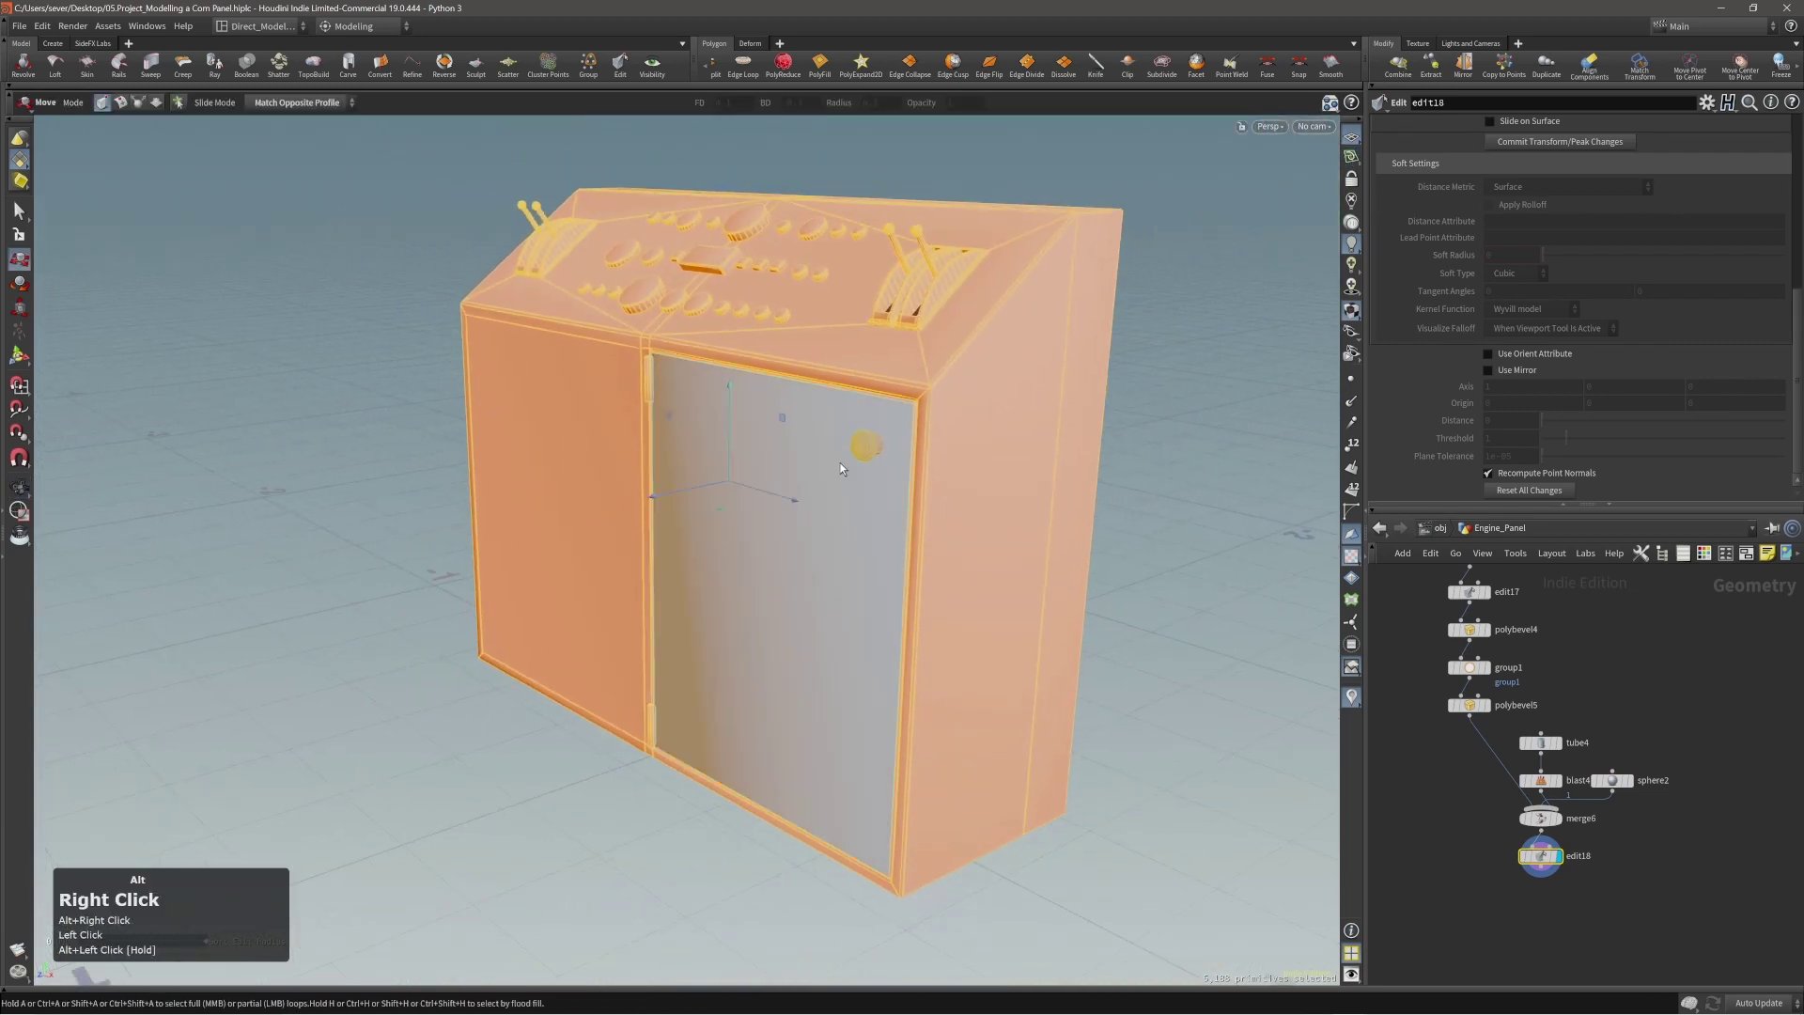
key(s)
click(1206, 452)
alt+right_drag(900, 393, 858, 410)
alt+drag(858, 410, 921, 429)
alt+middle_drag(919, 429, 967, 443)
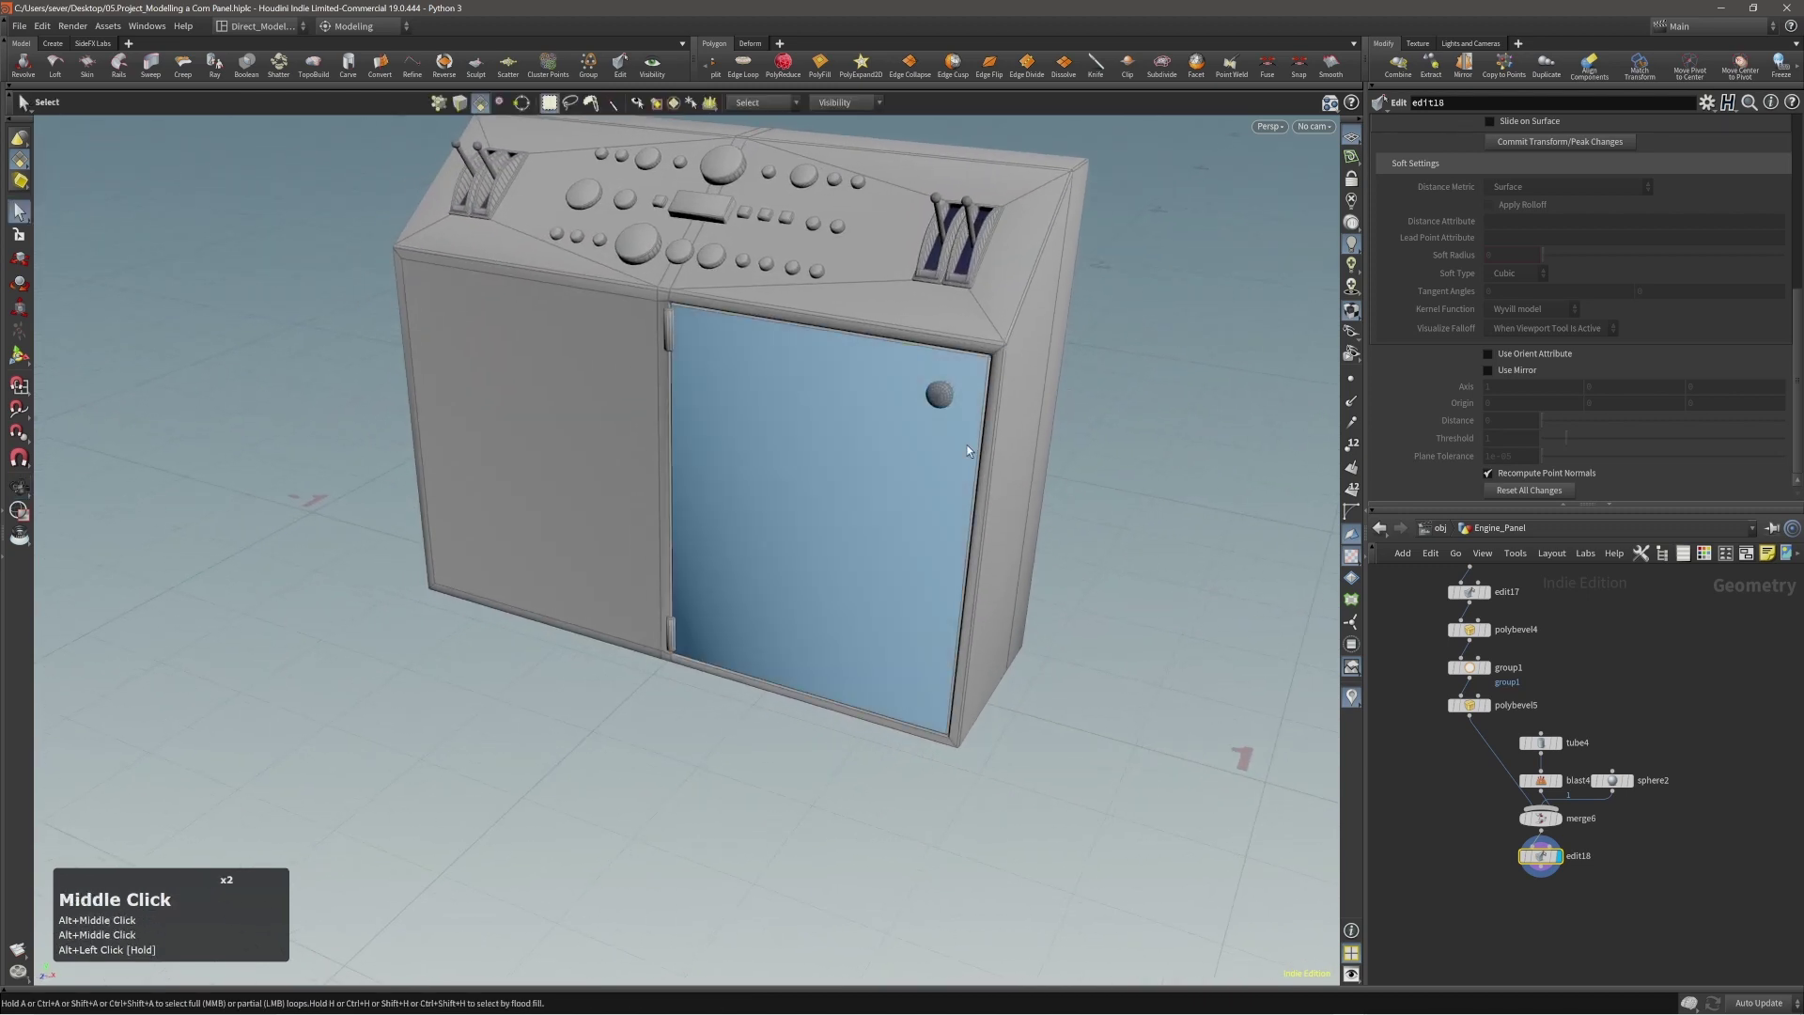
Add a Normal node to the entire merged cabinet geometry.
key(n)
key(Tab)
text(norm)
key(Return)
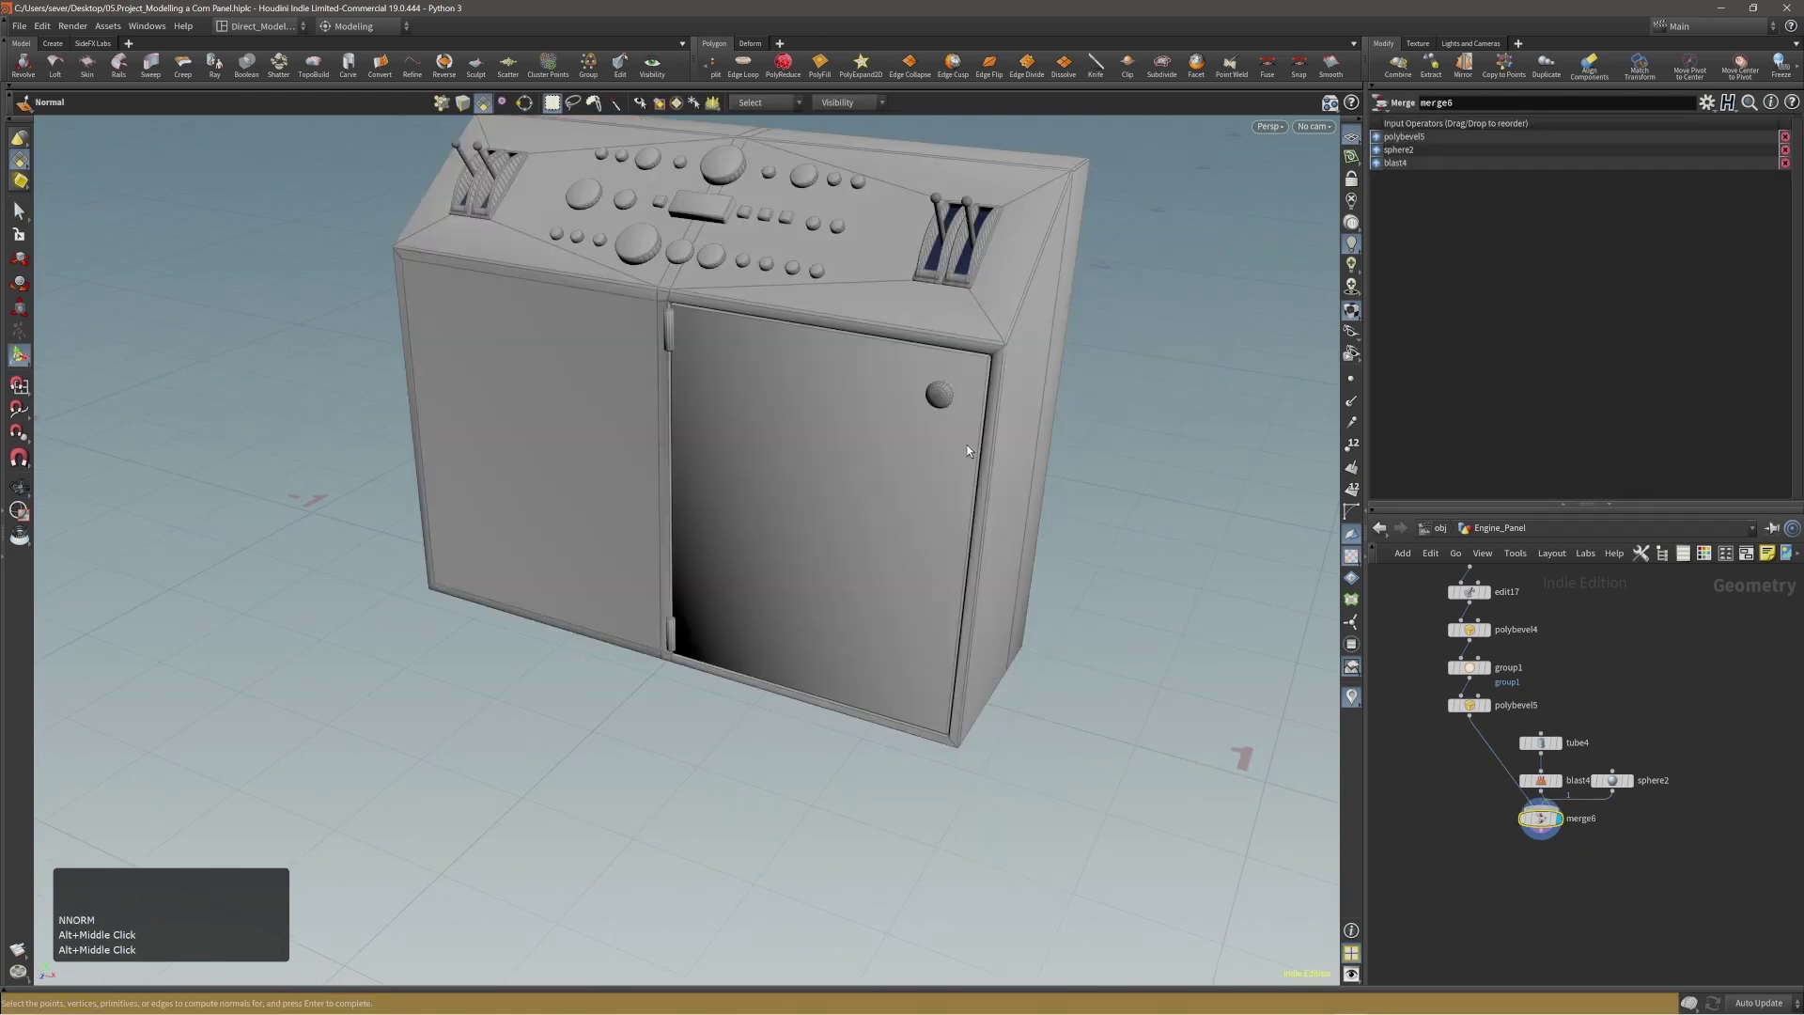
key(n)
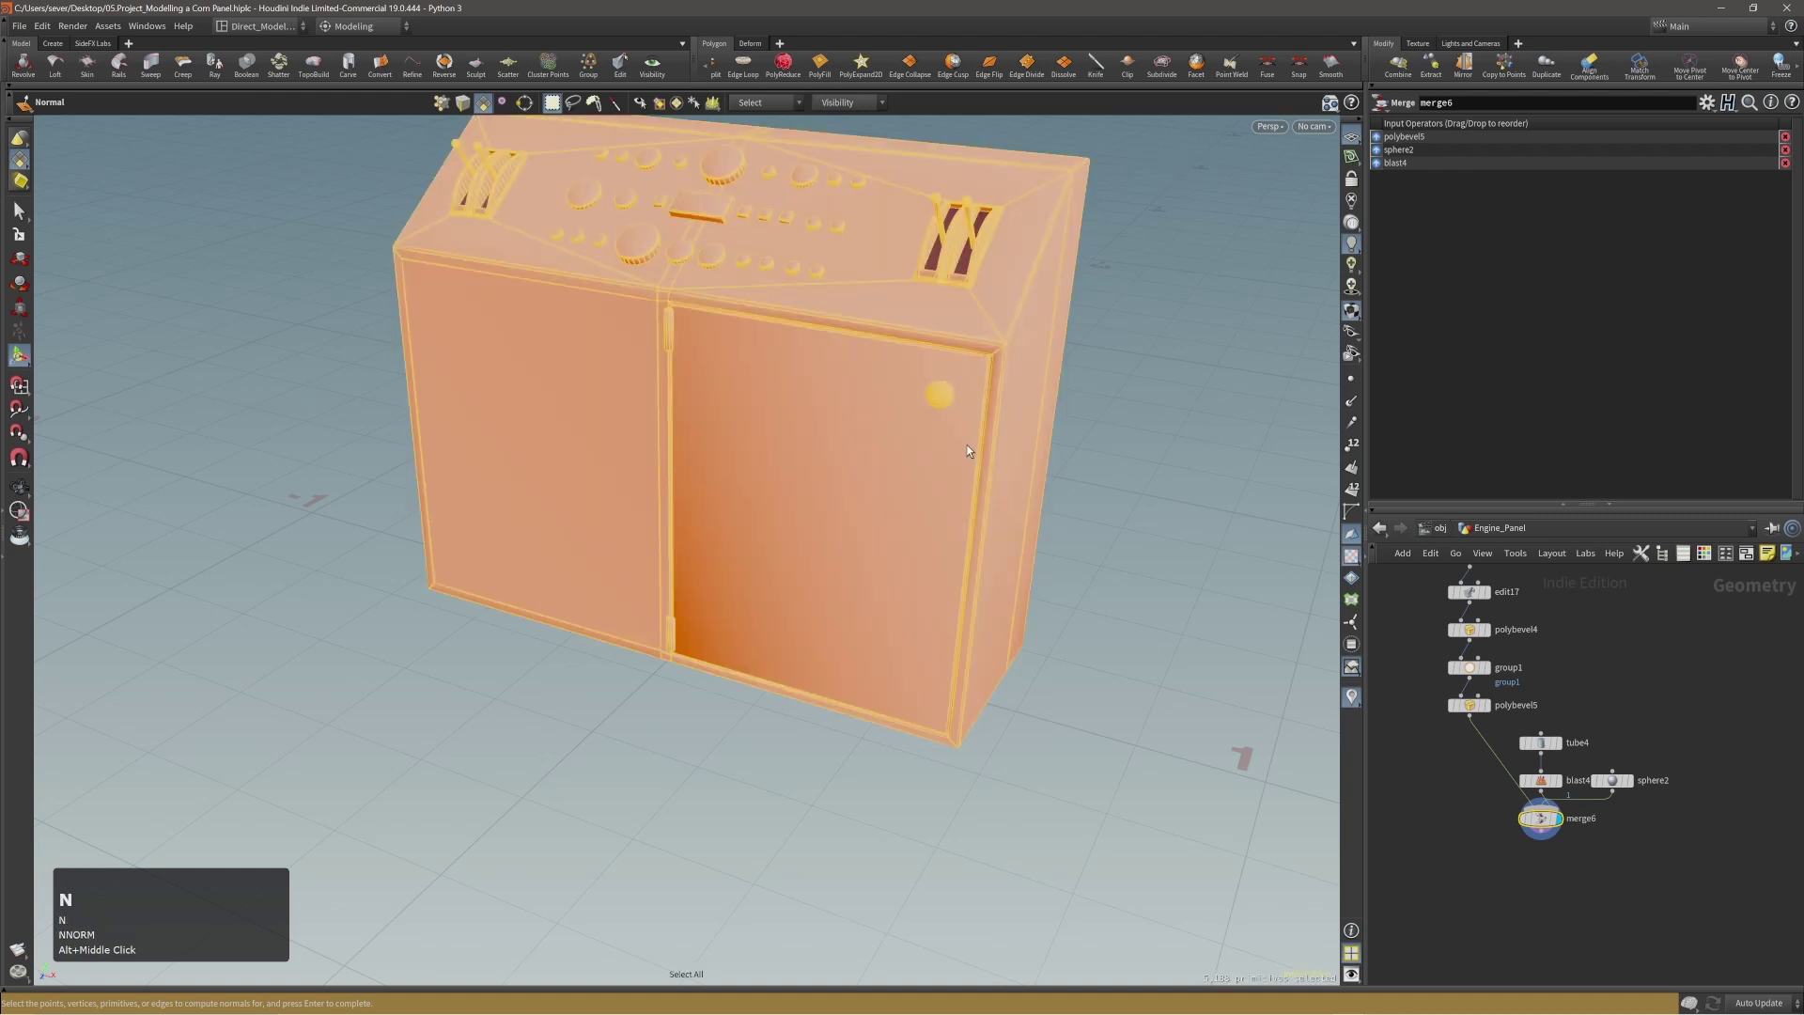
key(Return)
key(Escape)
Set the Normal node's weighting method to By Face Area and save the scene.
middle_drag(967, 443, 851, 452)
drag(850, 452, 819, 426)
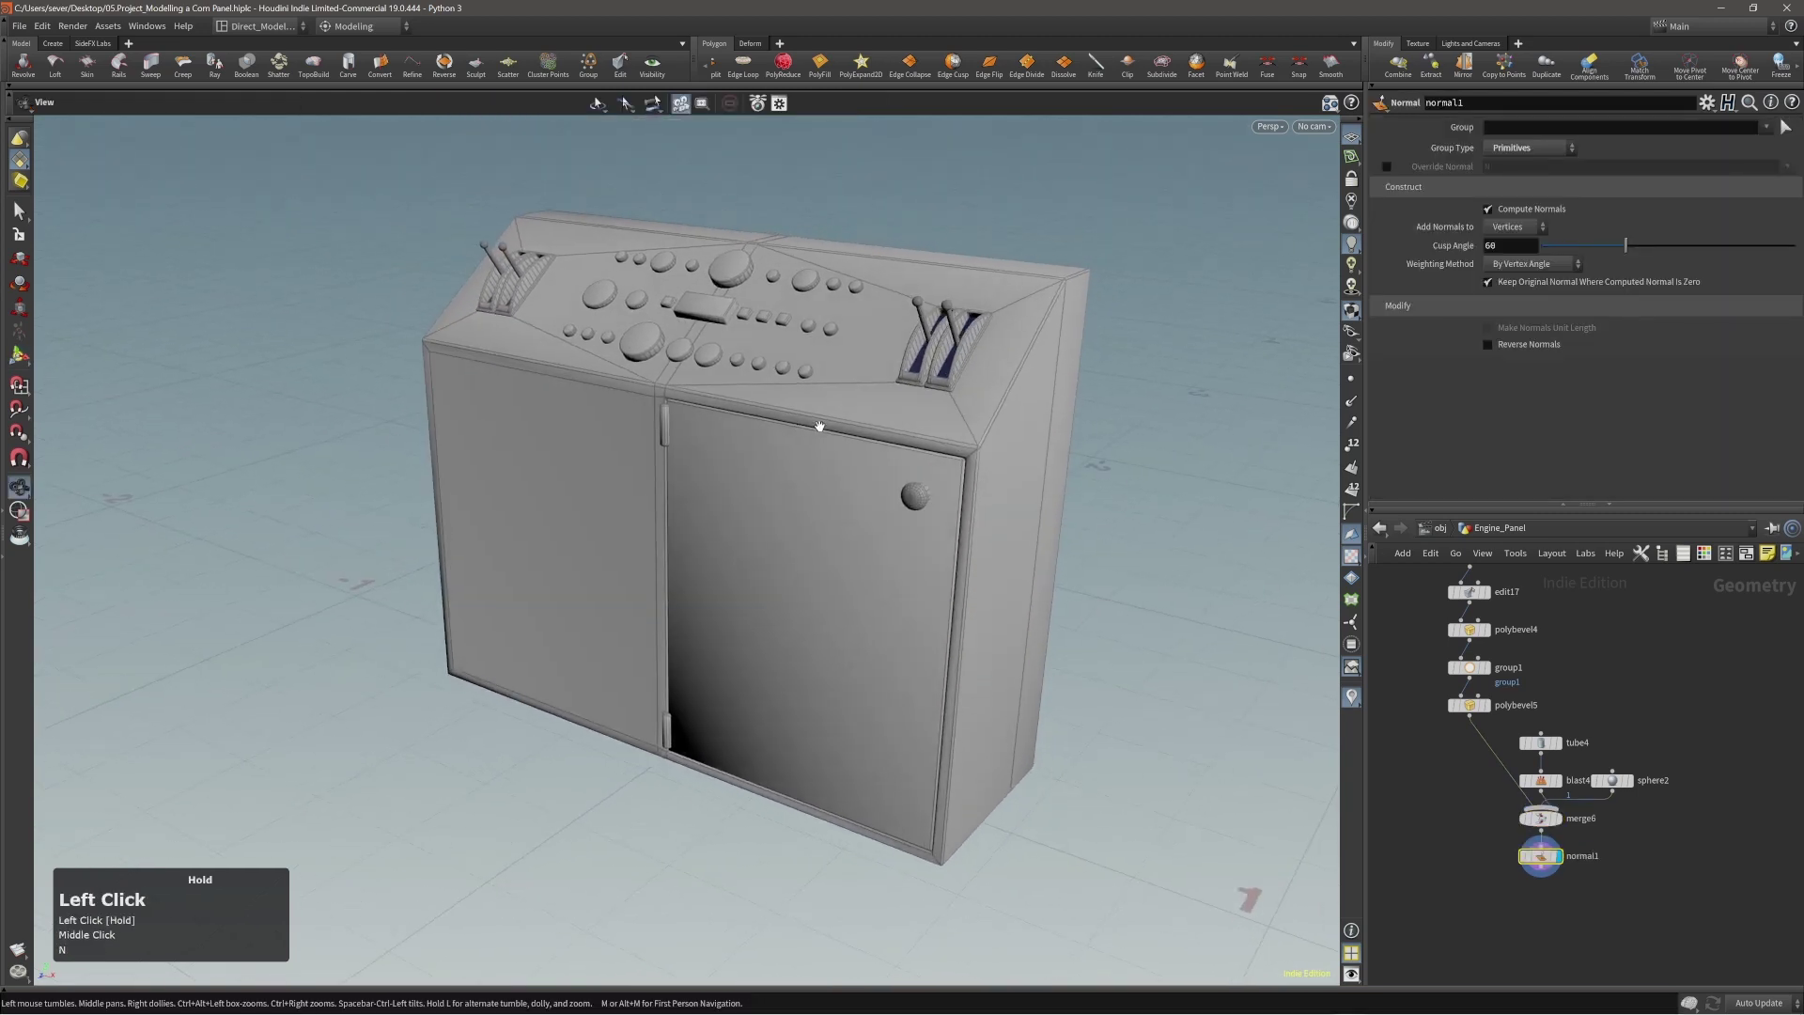
click(1532, 315)
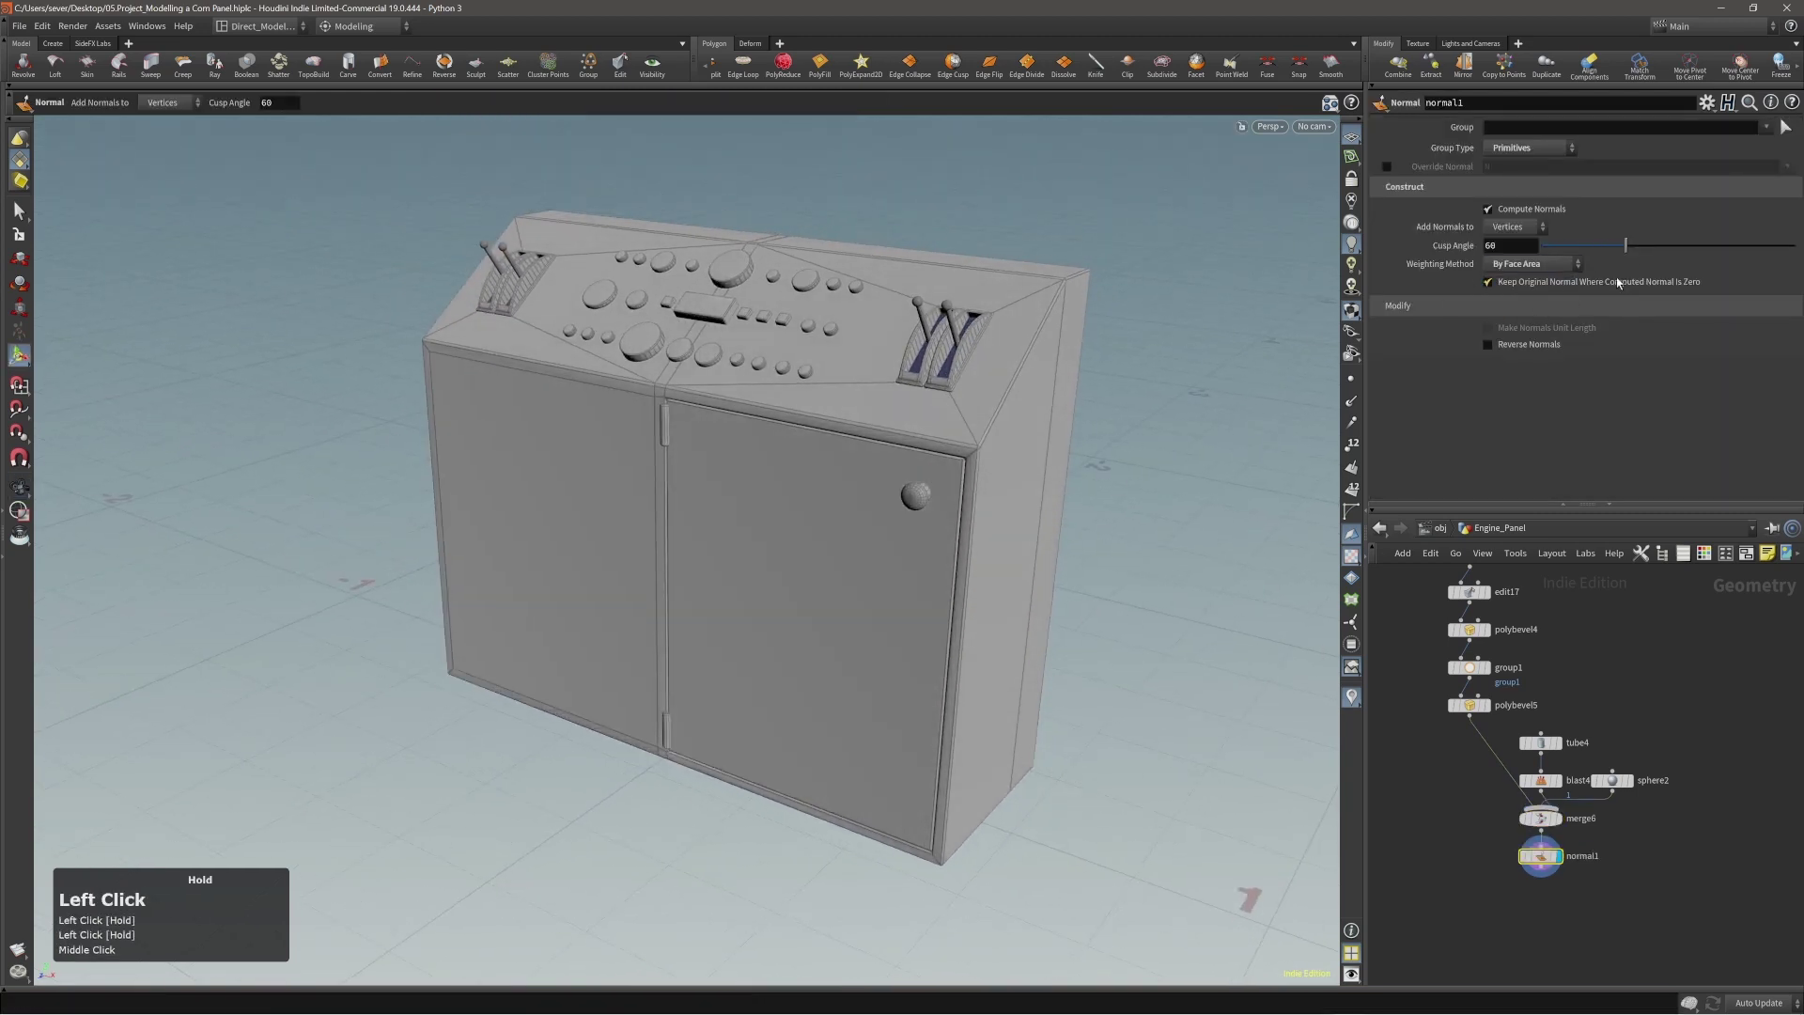
key(Escape)
drag(892, 395, 799, 375)
key(ctrl+s)
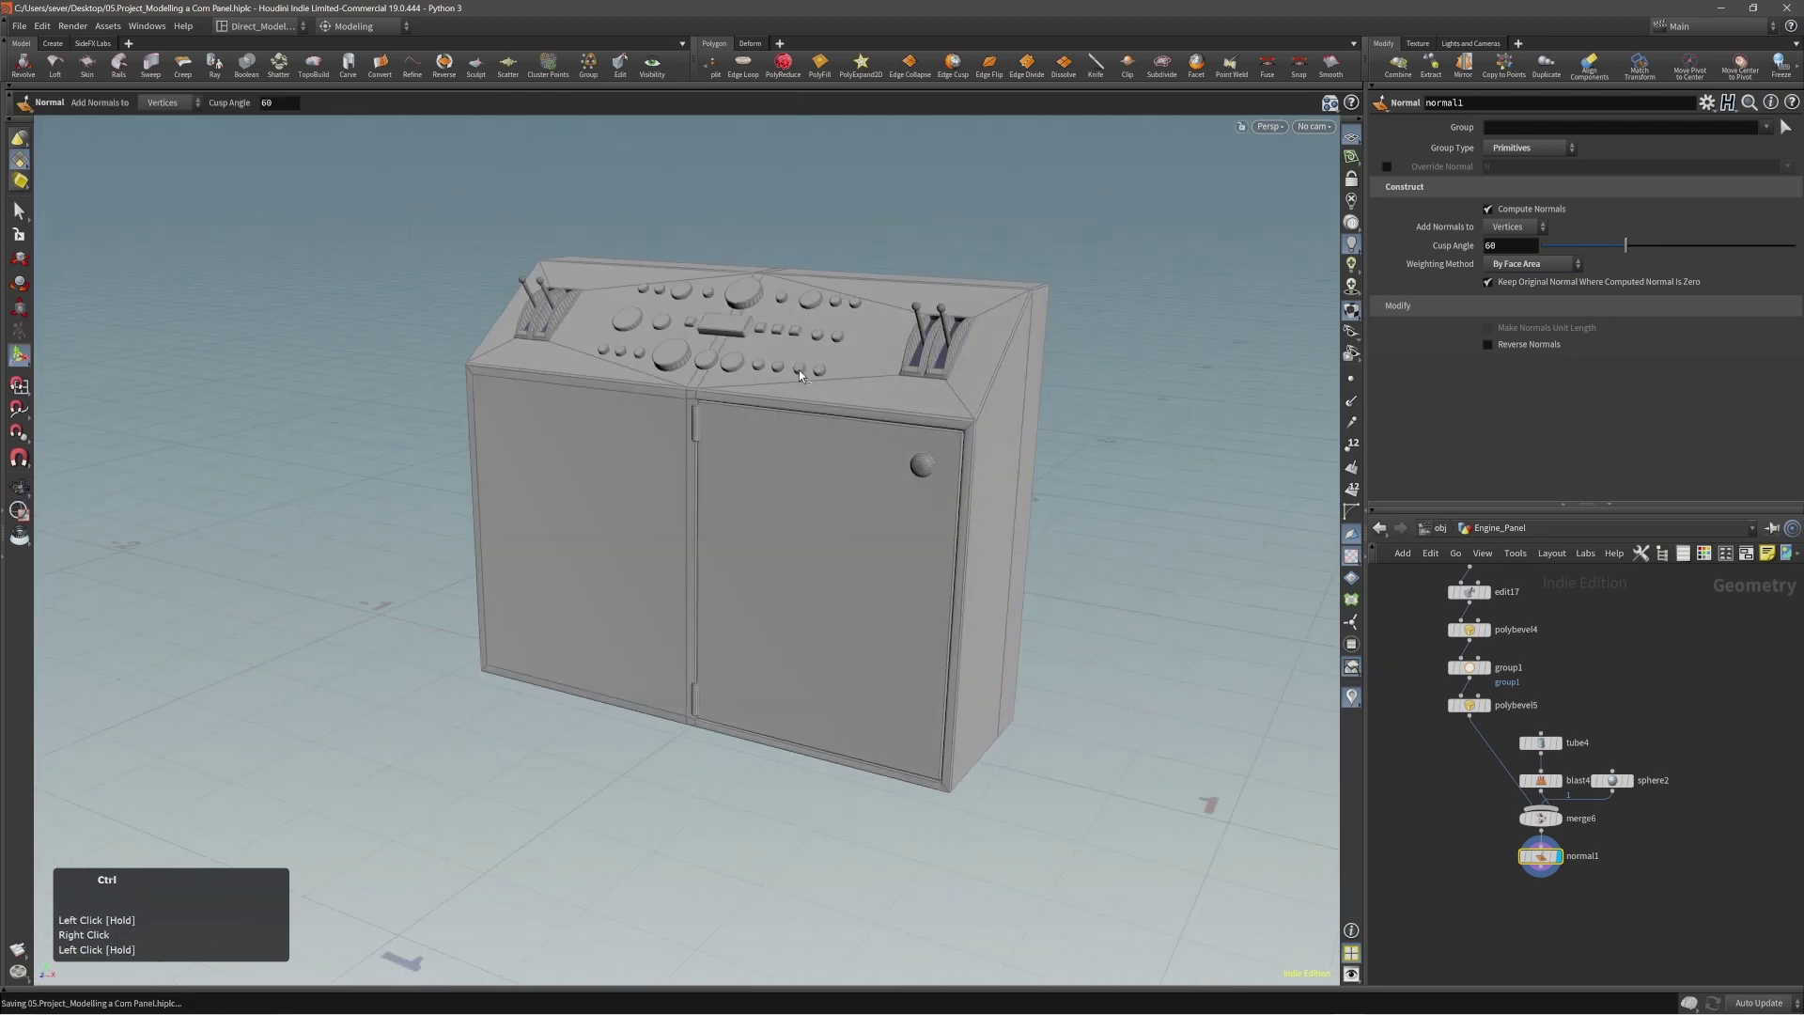
Select the cabinet's hinged door together with its two hinges and round knob as primitives.
key(Escape)
drag(937, 368, 842, 455)
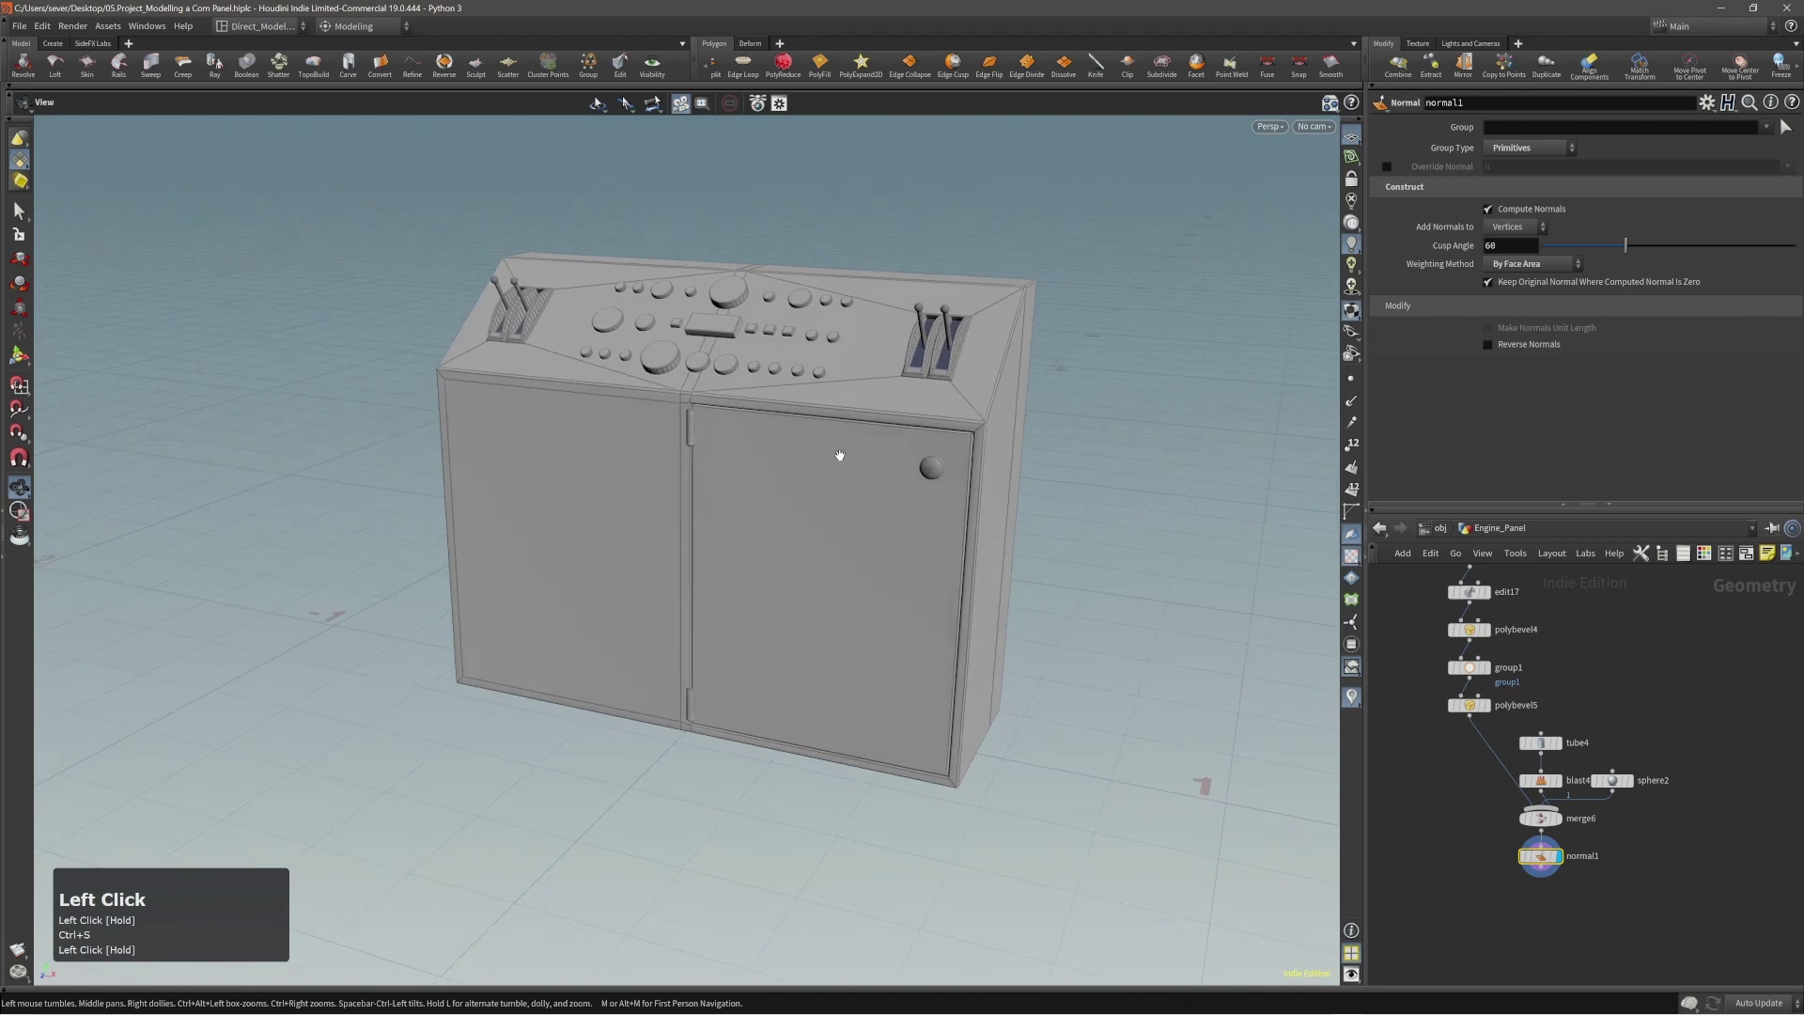
right_drag(842, 455, 873, 484)
middle_drag(873, 484, 858, 455)
drag(858, 455, 927, 471)
key(3)
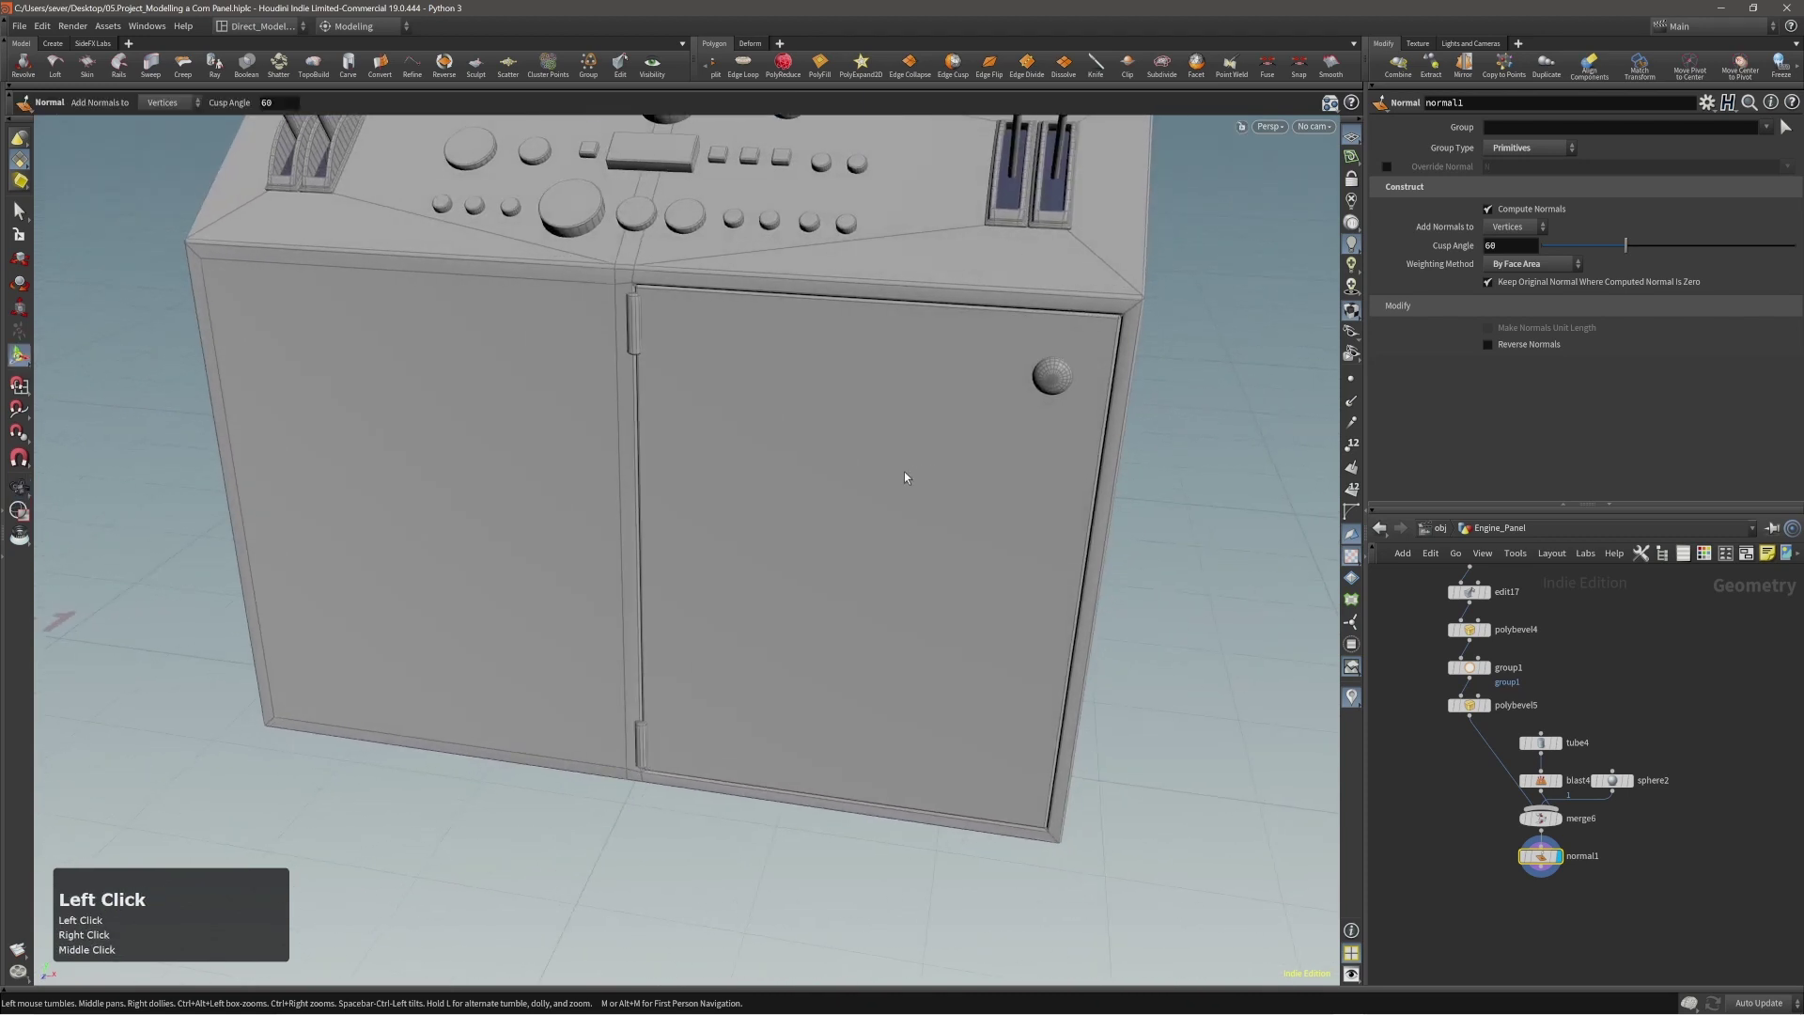
click(906, 477)
double_click(906, 477)
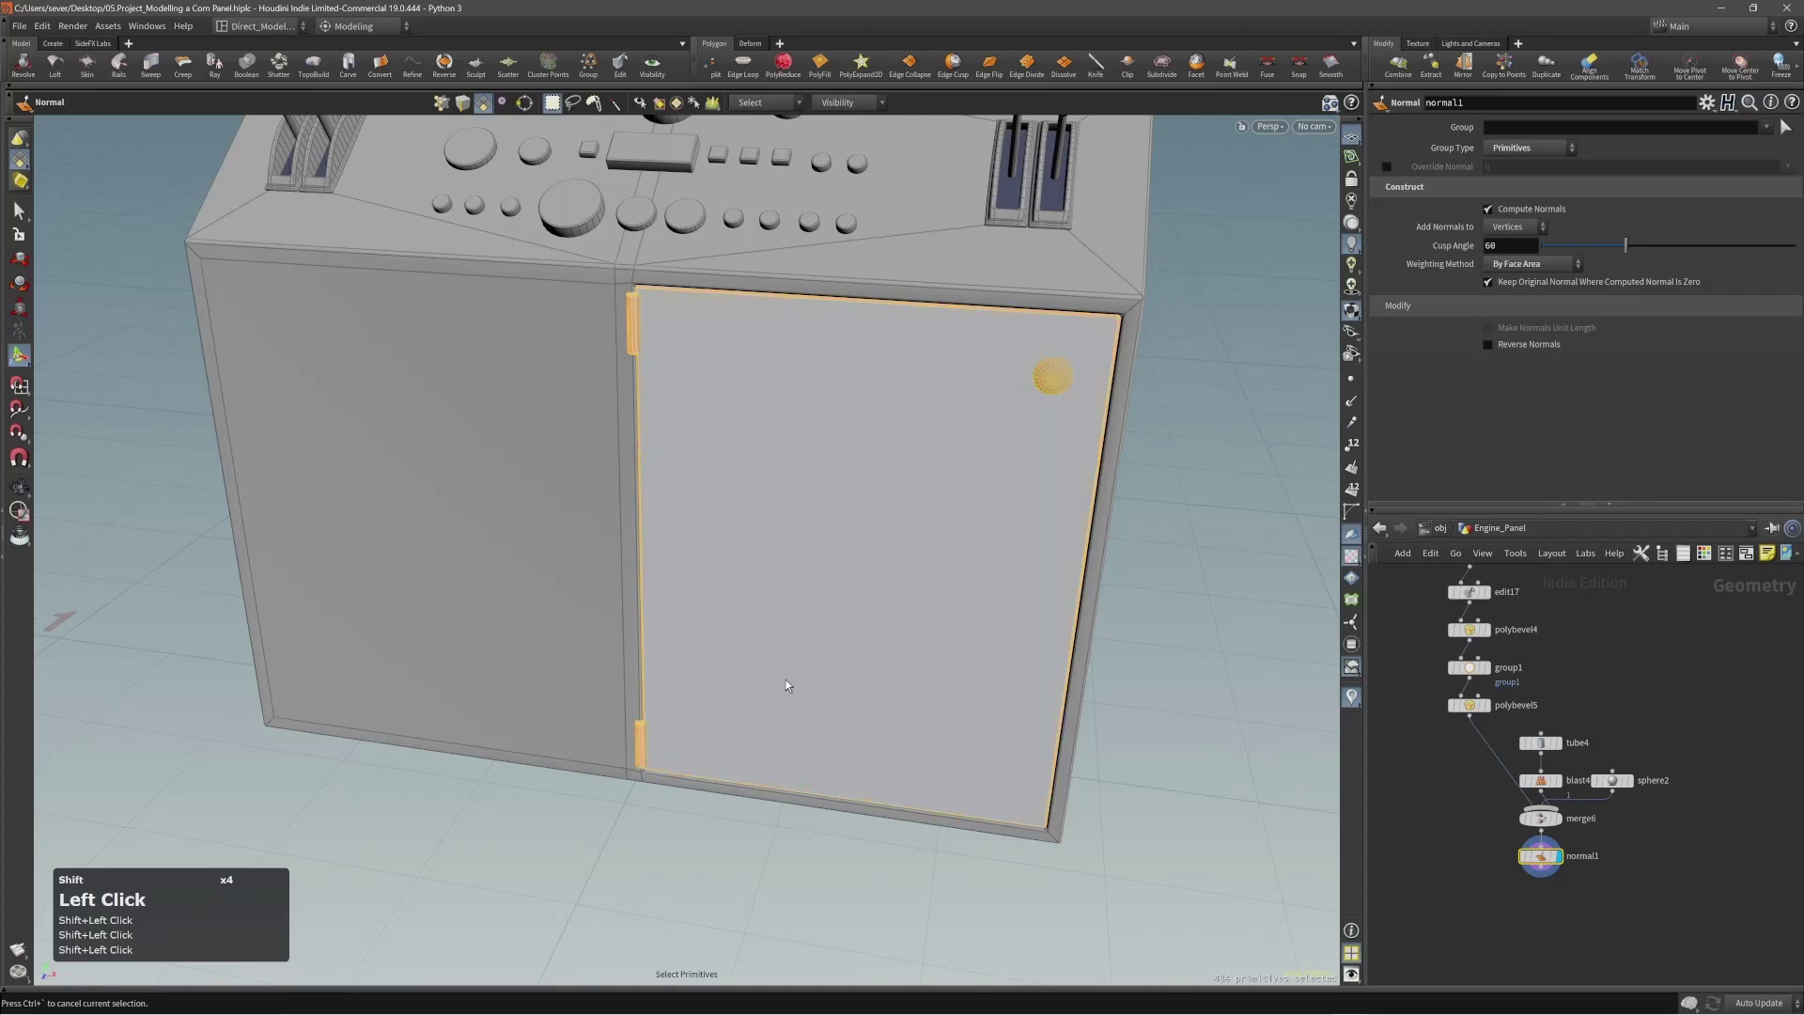
Add a Transform to the selected door parts and shift its detached pivot handle sideways to the hinged edge.
key(c)
click(786, 606)
drag(846, 521, 795, 575)
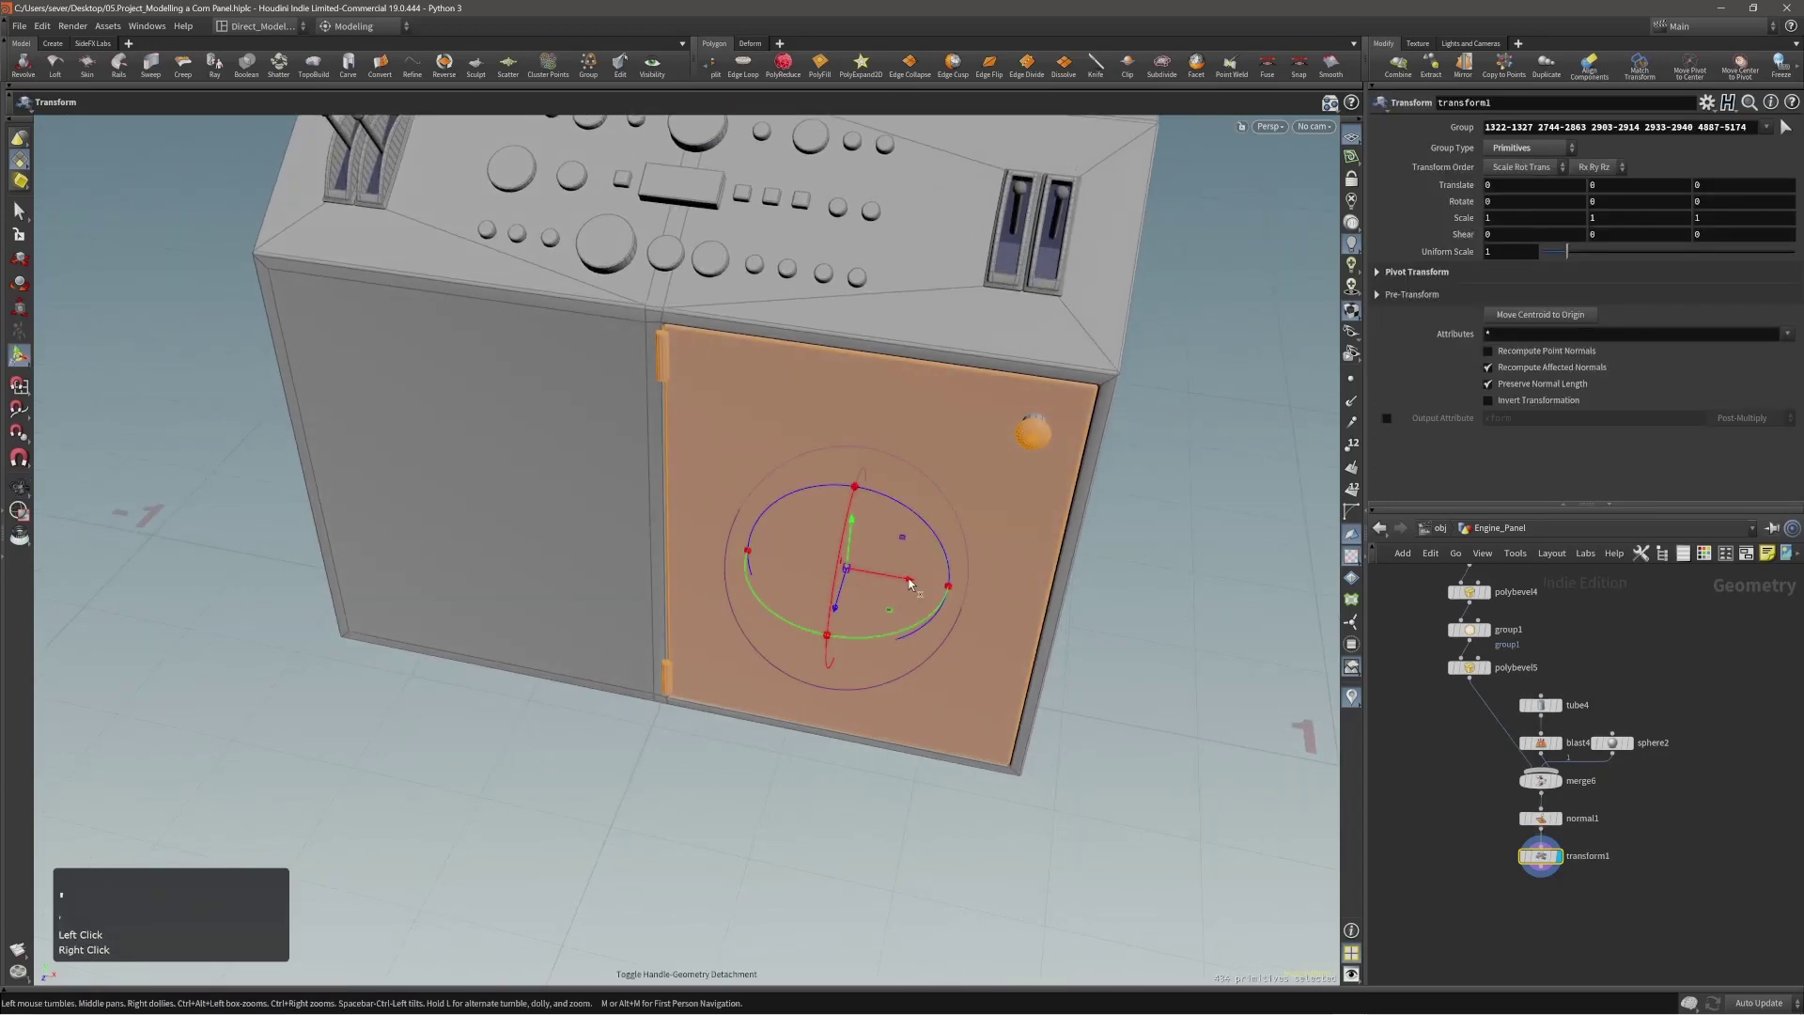
drag(910, 583, 862, 583)
drag(690, 656, 752, 649)
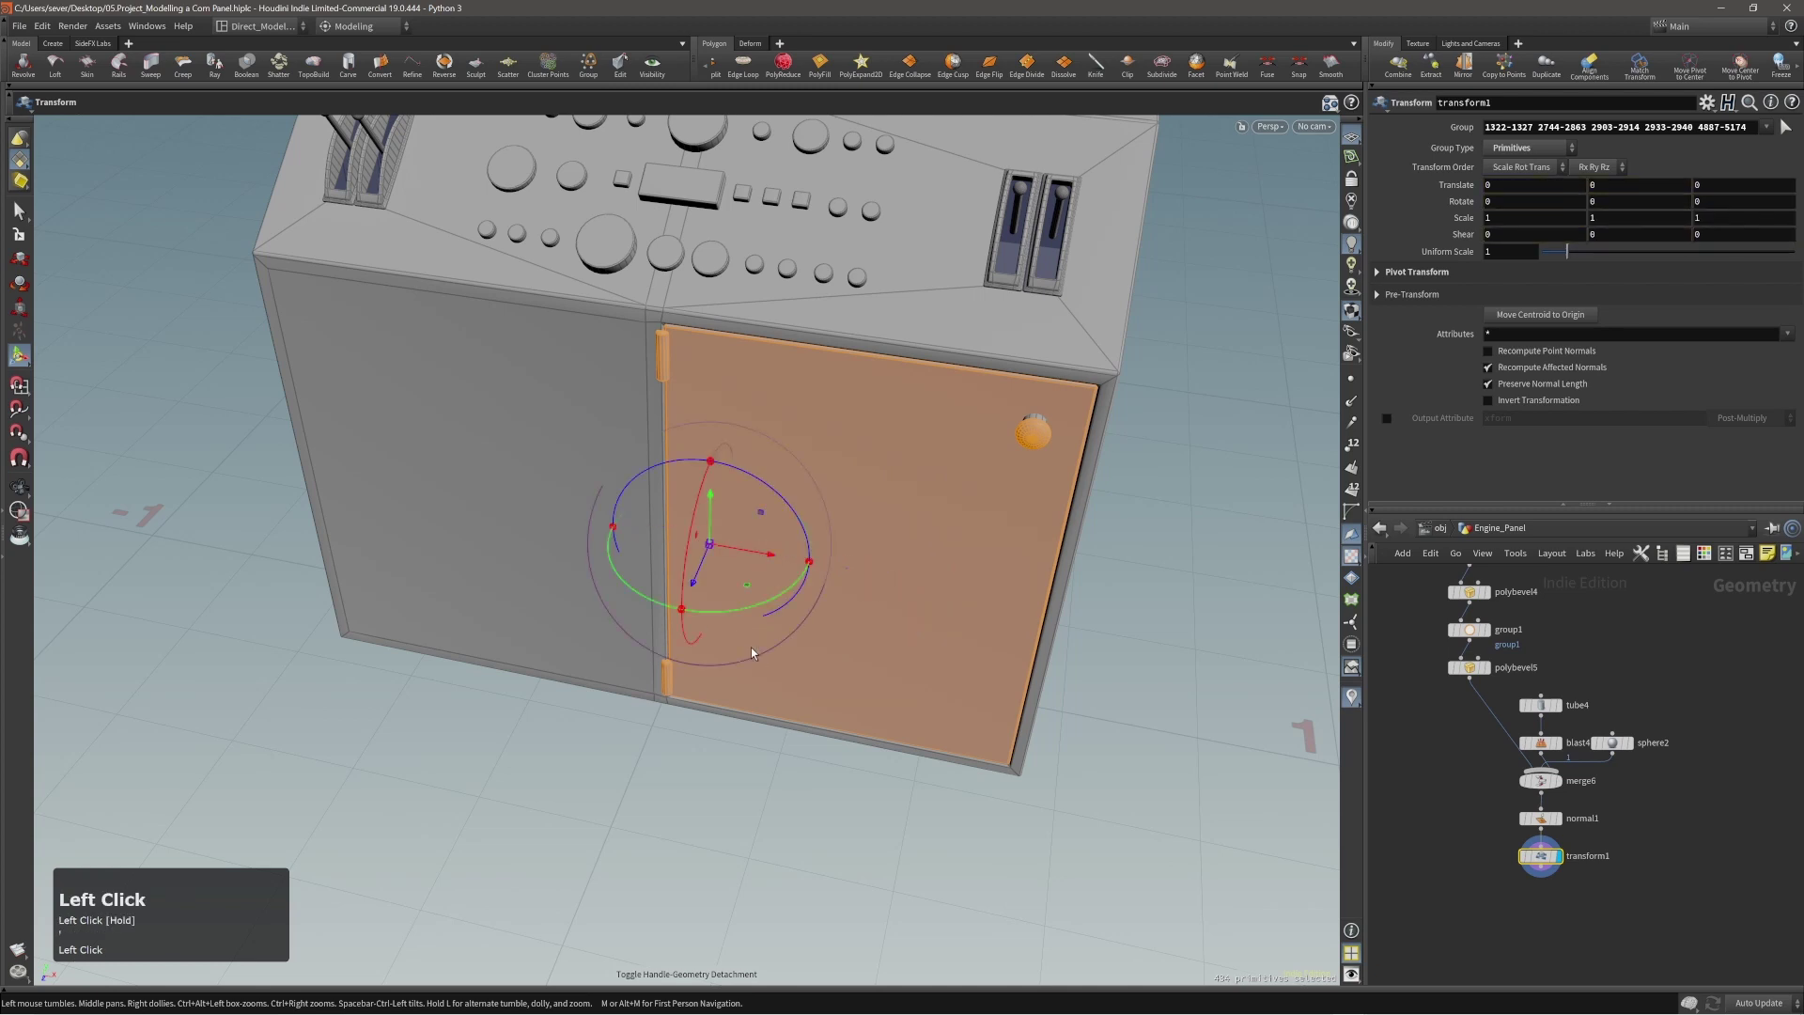
Turn on snapping and align the Transform pivot with the lower hinge along X and Z.
key(x)
click(684, 644)
alt+right_drag(714, 616, 861, 483)
alt+middle_drag(861, 483, 802, 552)
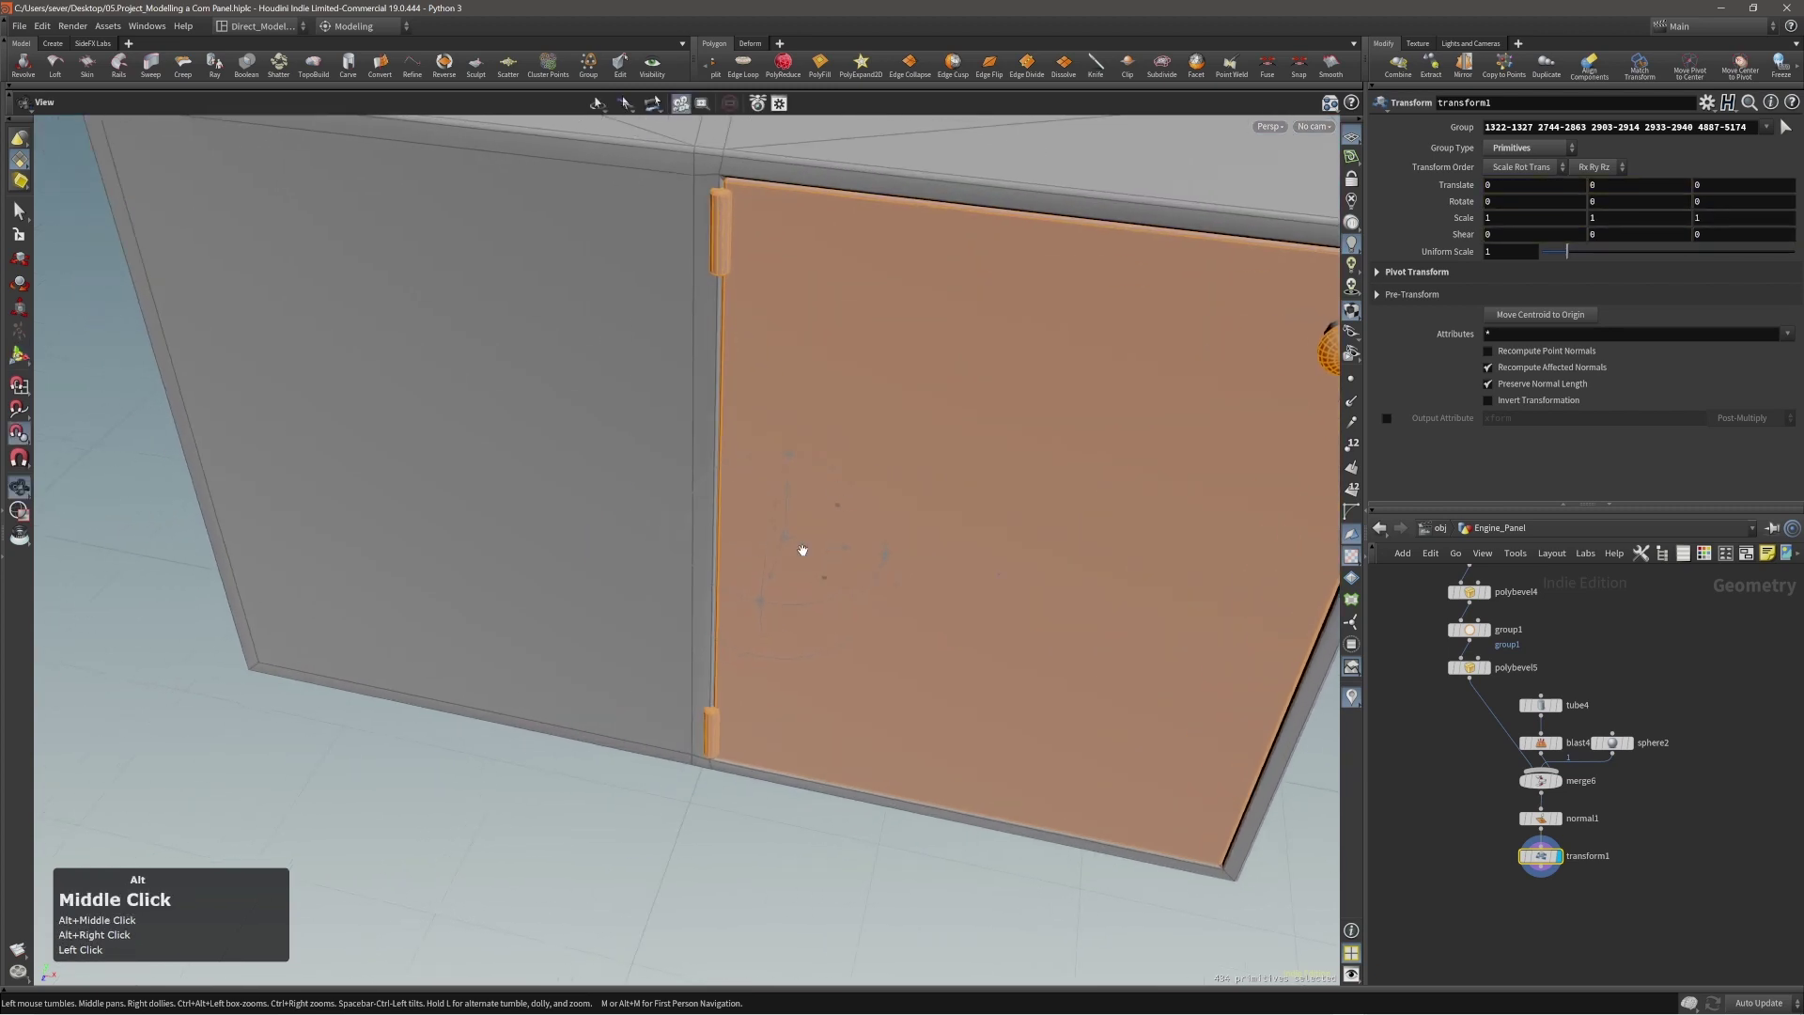
alt+drag(802, 552, 789, 599)
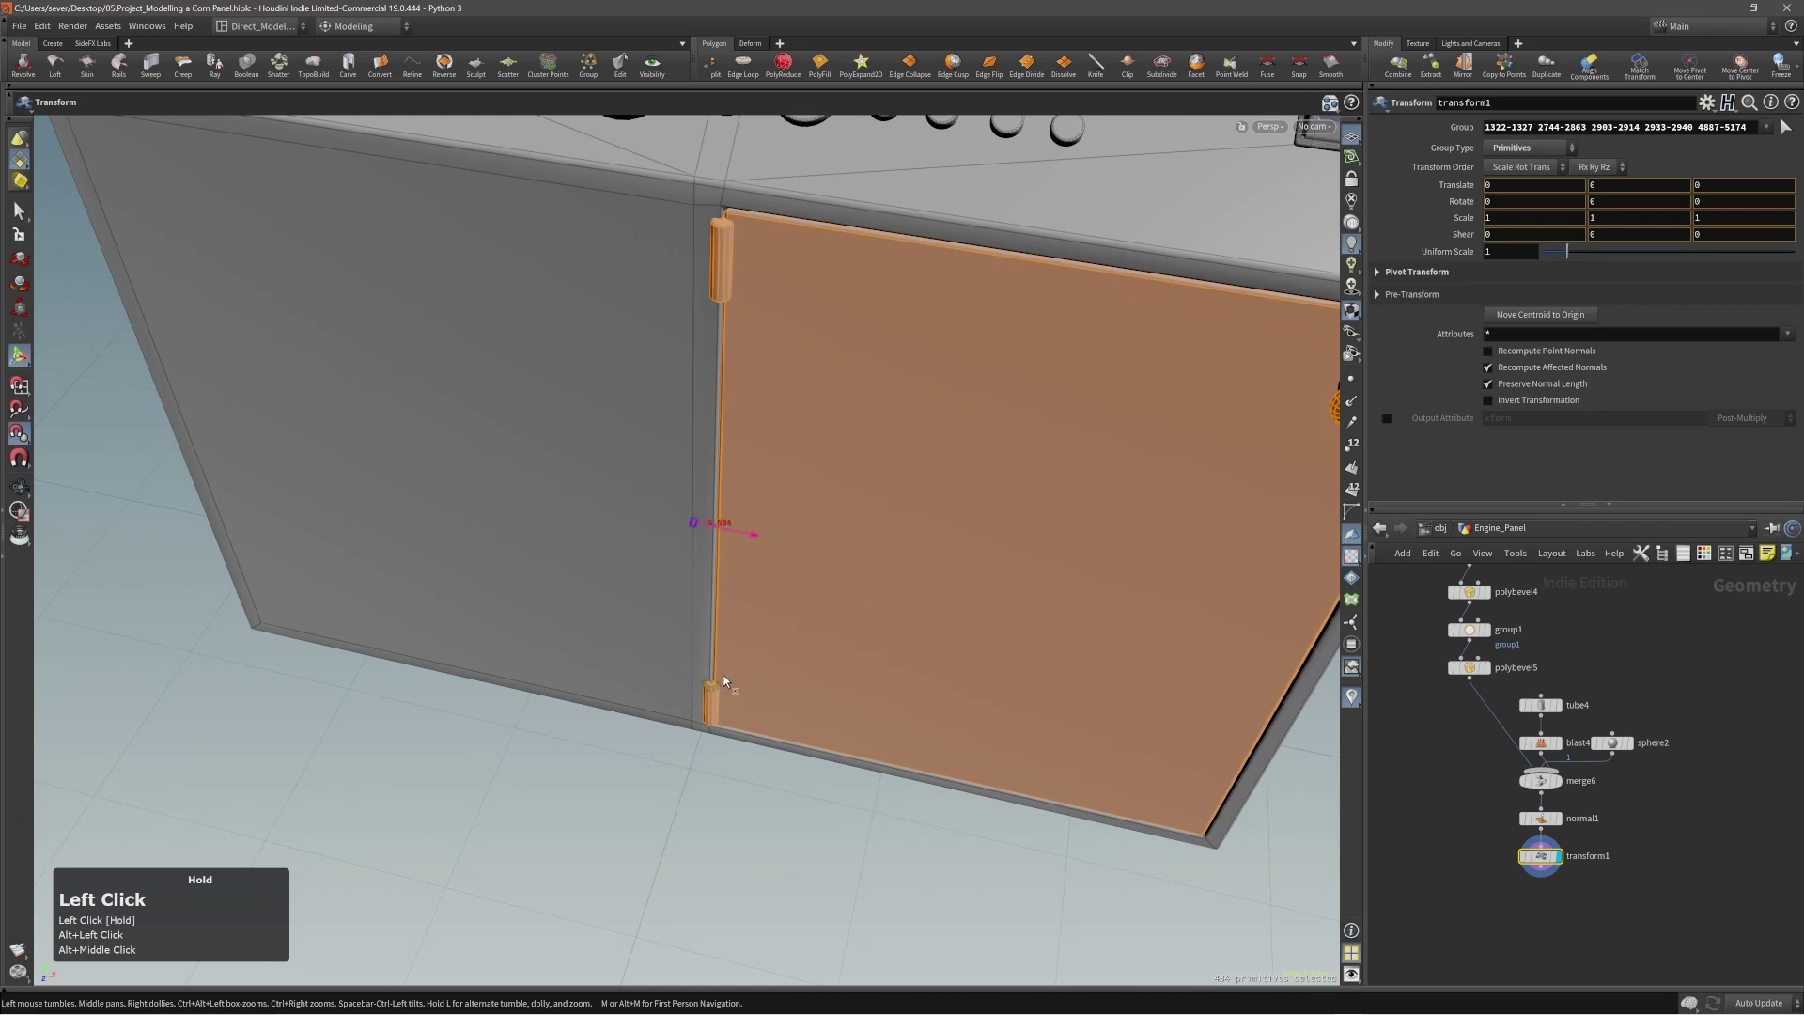
drag(713, 689, 715, 686)
alt+right_drag(757, 488, 756, 484)
alt+drag(757, 484, 753, 495)
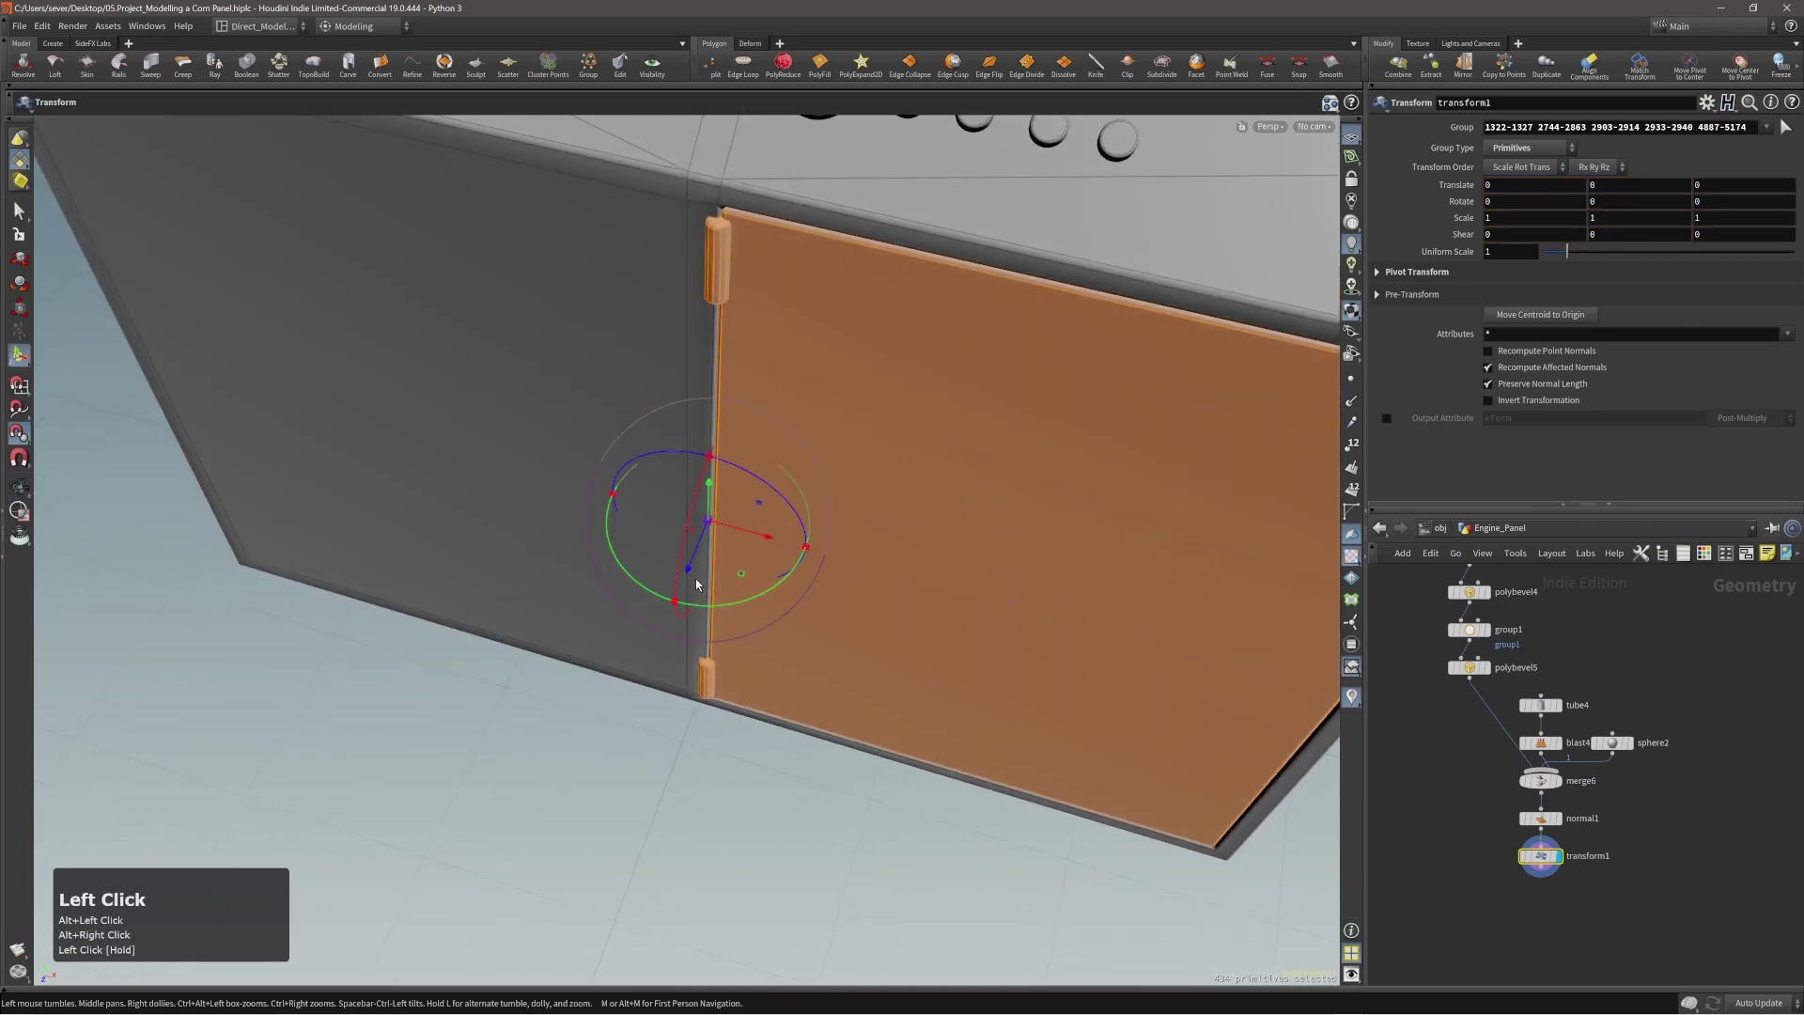
drag(698, 577, 688, 571)
drag(709, 664, 709, 664)
Examine the lower hinge, the pivot placement and the selected door from several angles.
alt+right_drag(712, 664, 915, 589)
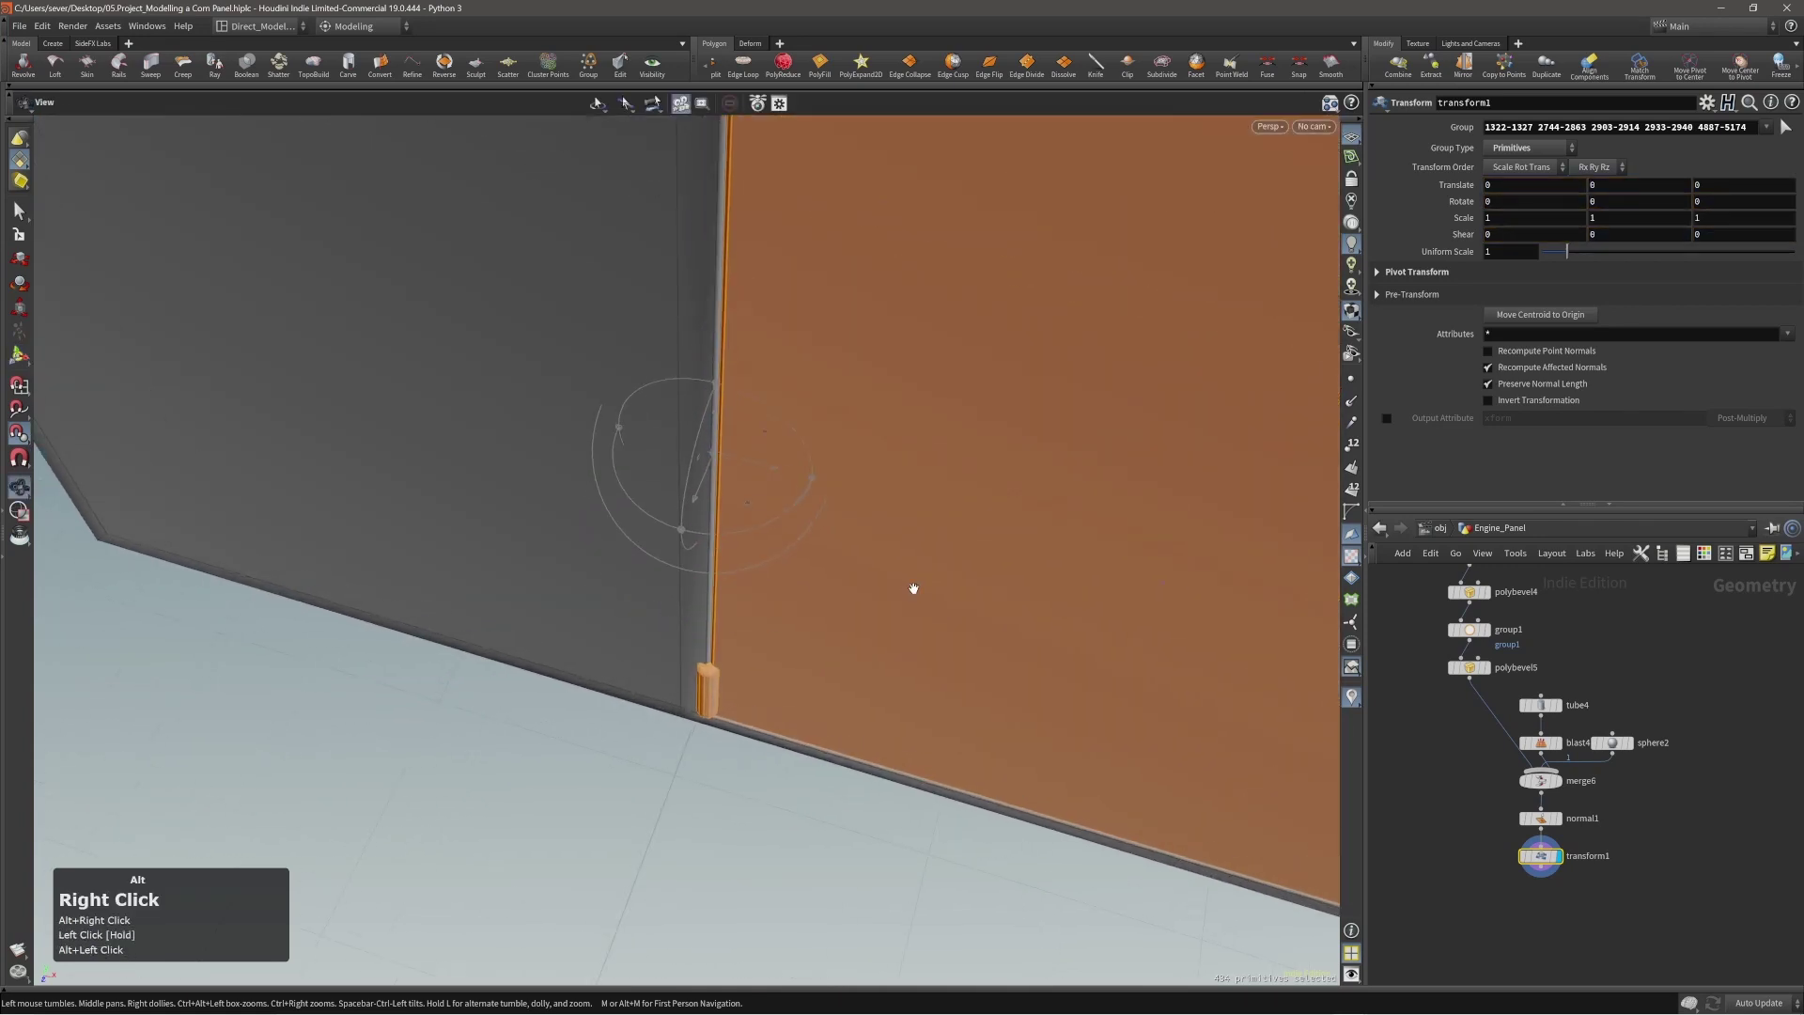
mouse_move(694, 705)
alt+right_down()
mouse_move(927, 608)
mouse_move(916, 624)
alt+right_up()
alt+drag(747, 678, 761, 657)
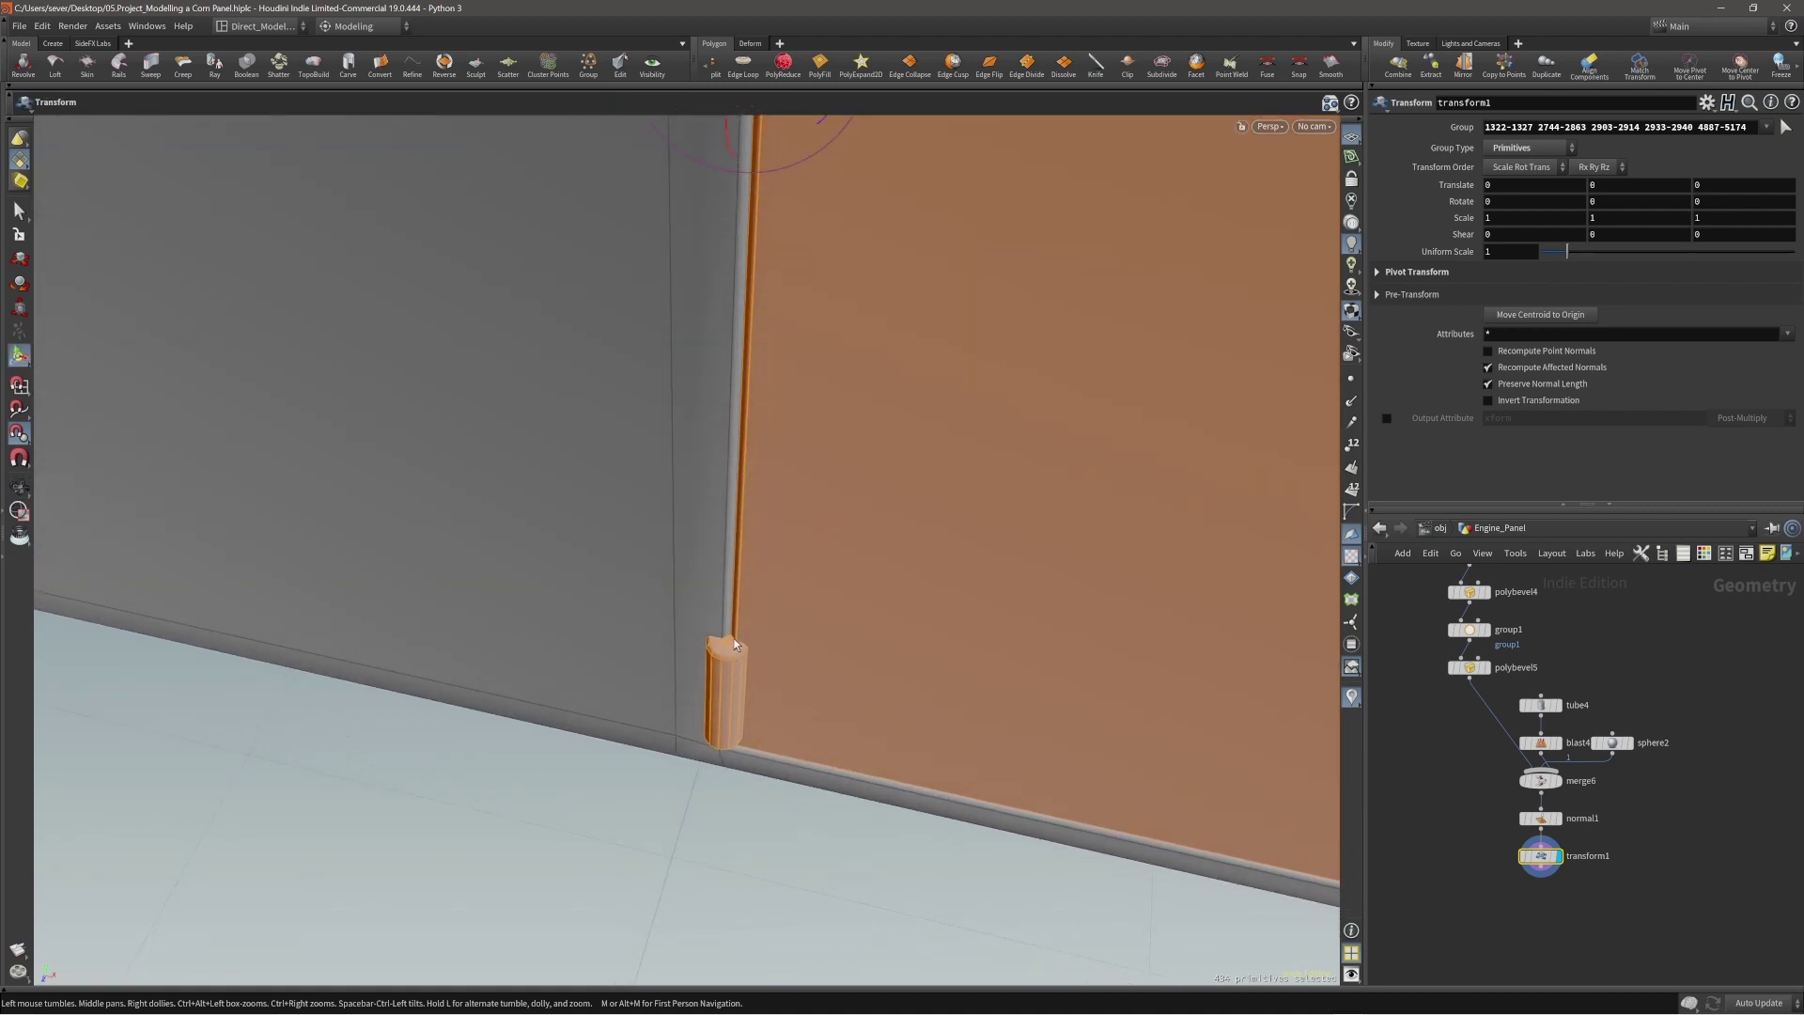
alt+drag(736, 646, 736, 648)
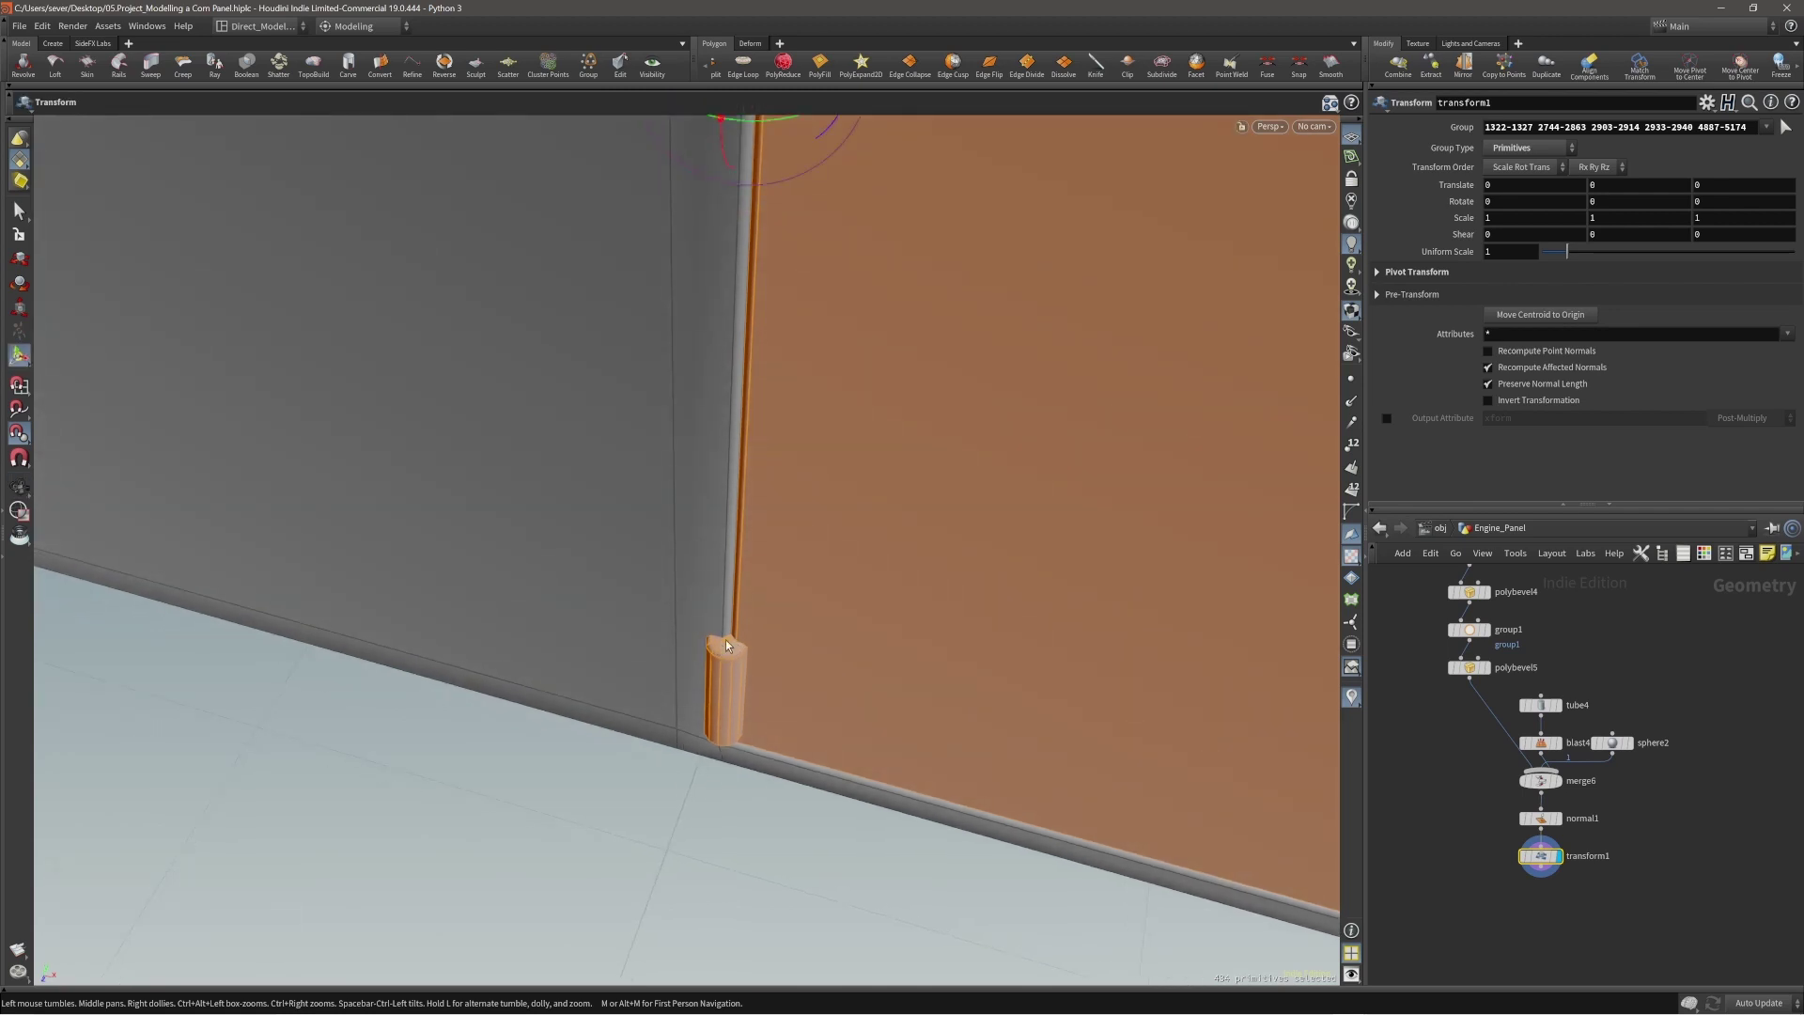
alt+drag(726, 640, 719, 646)
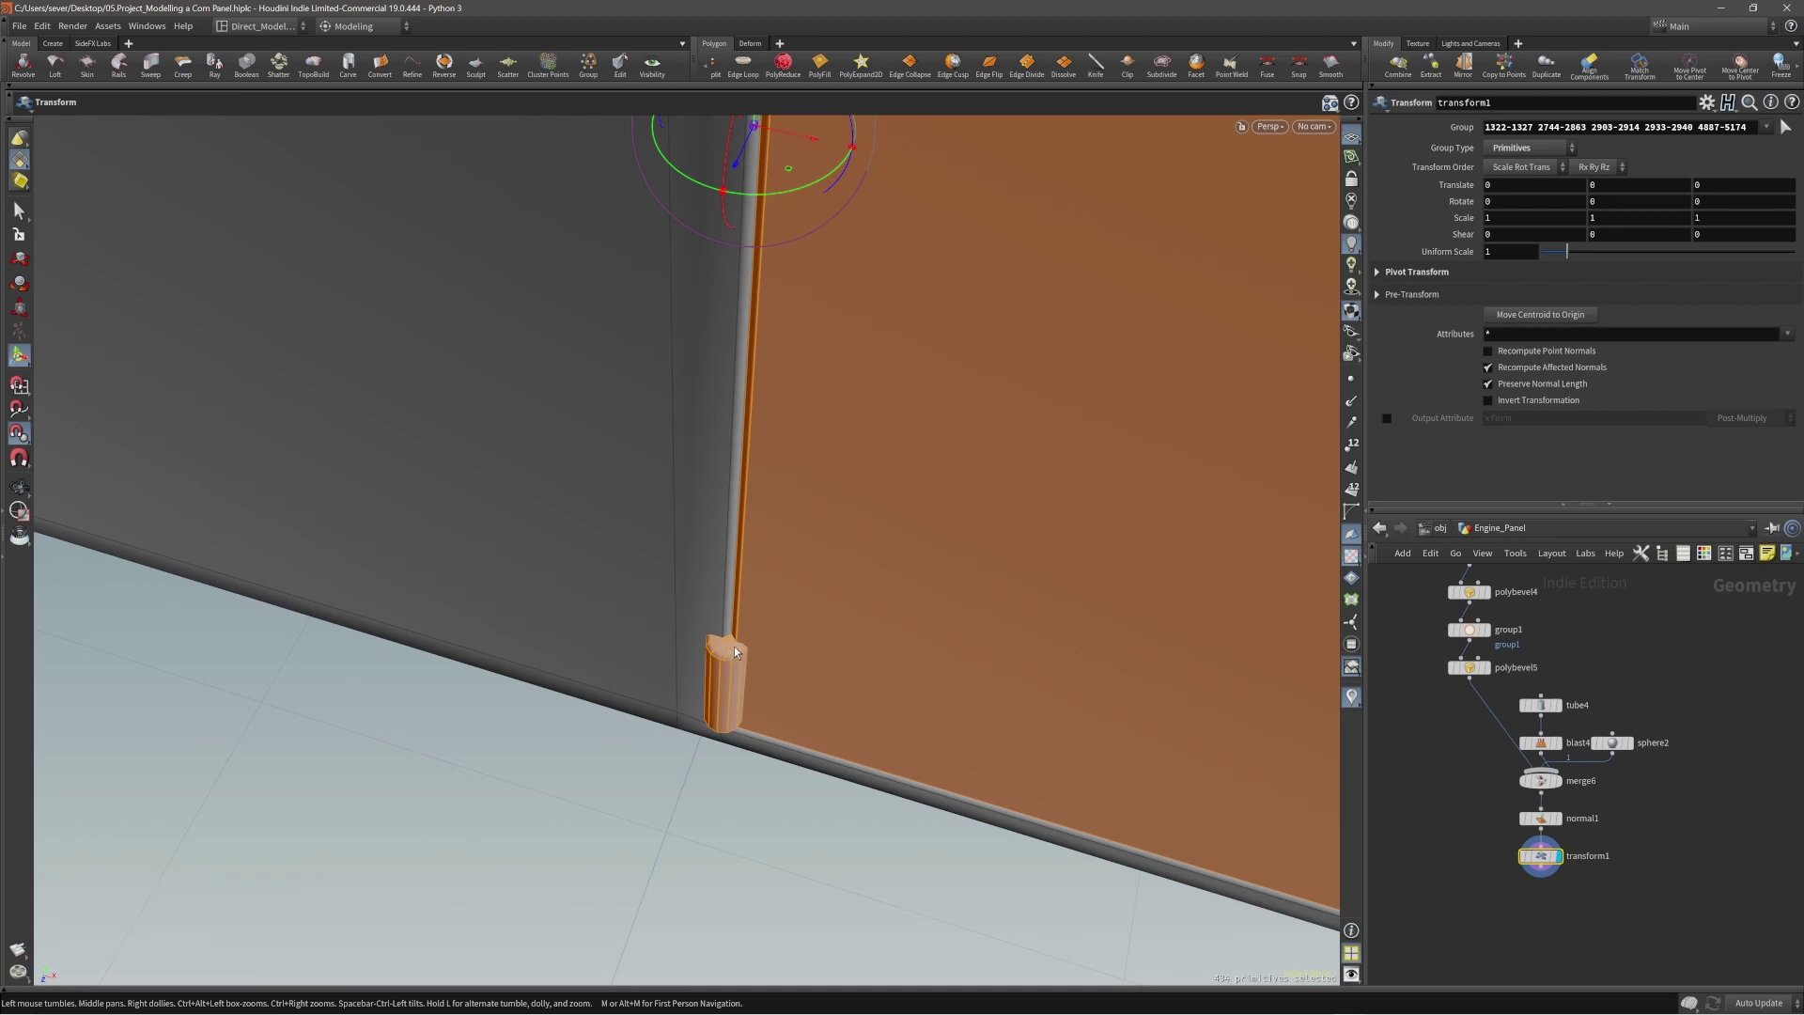
alt+right_drag(718, 642, 575, 646)
alt+drag(575, 647, 838, 567)
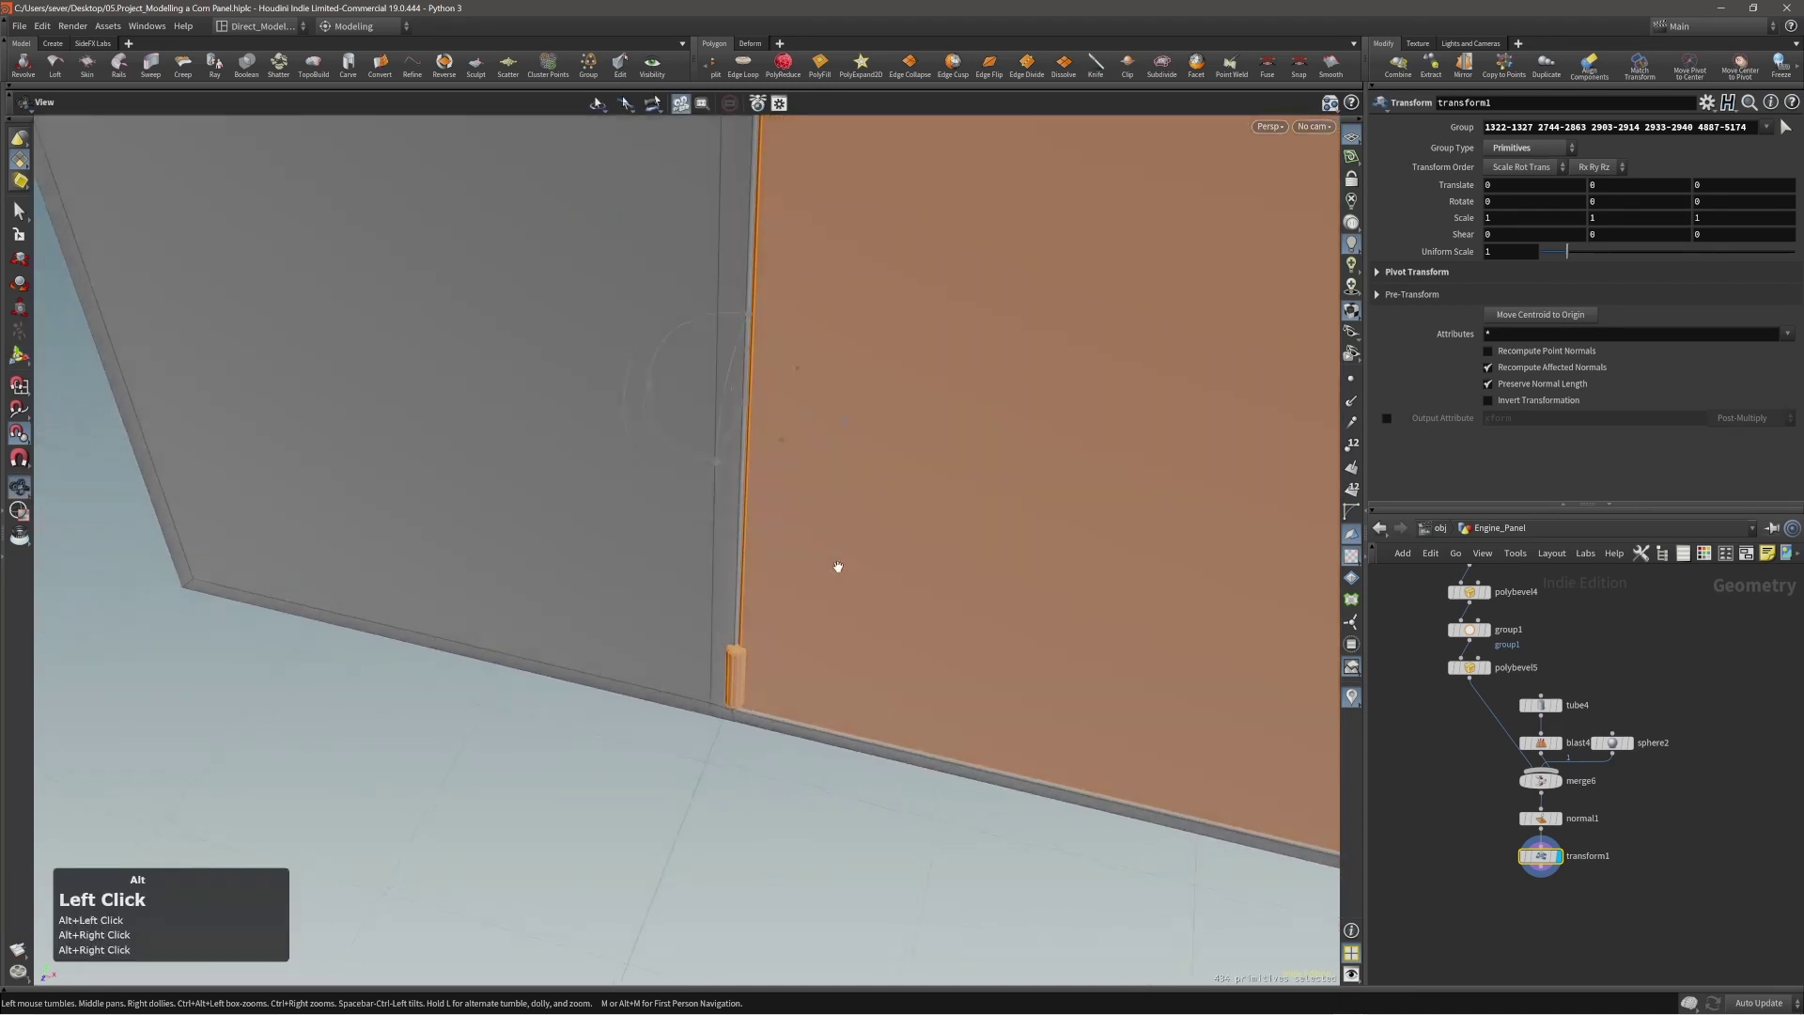
alt+right_drag(837, 568, 818, 564)
alt+drag(818, 564, 816, 545)
alt+middle_drag(816, 544, 776, 551)
alt+drag(715, 278, 720, 302)
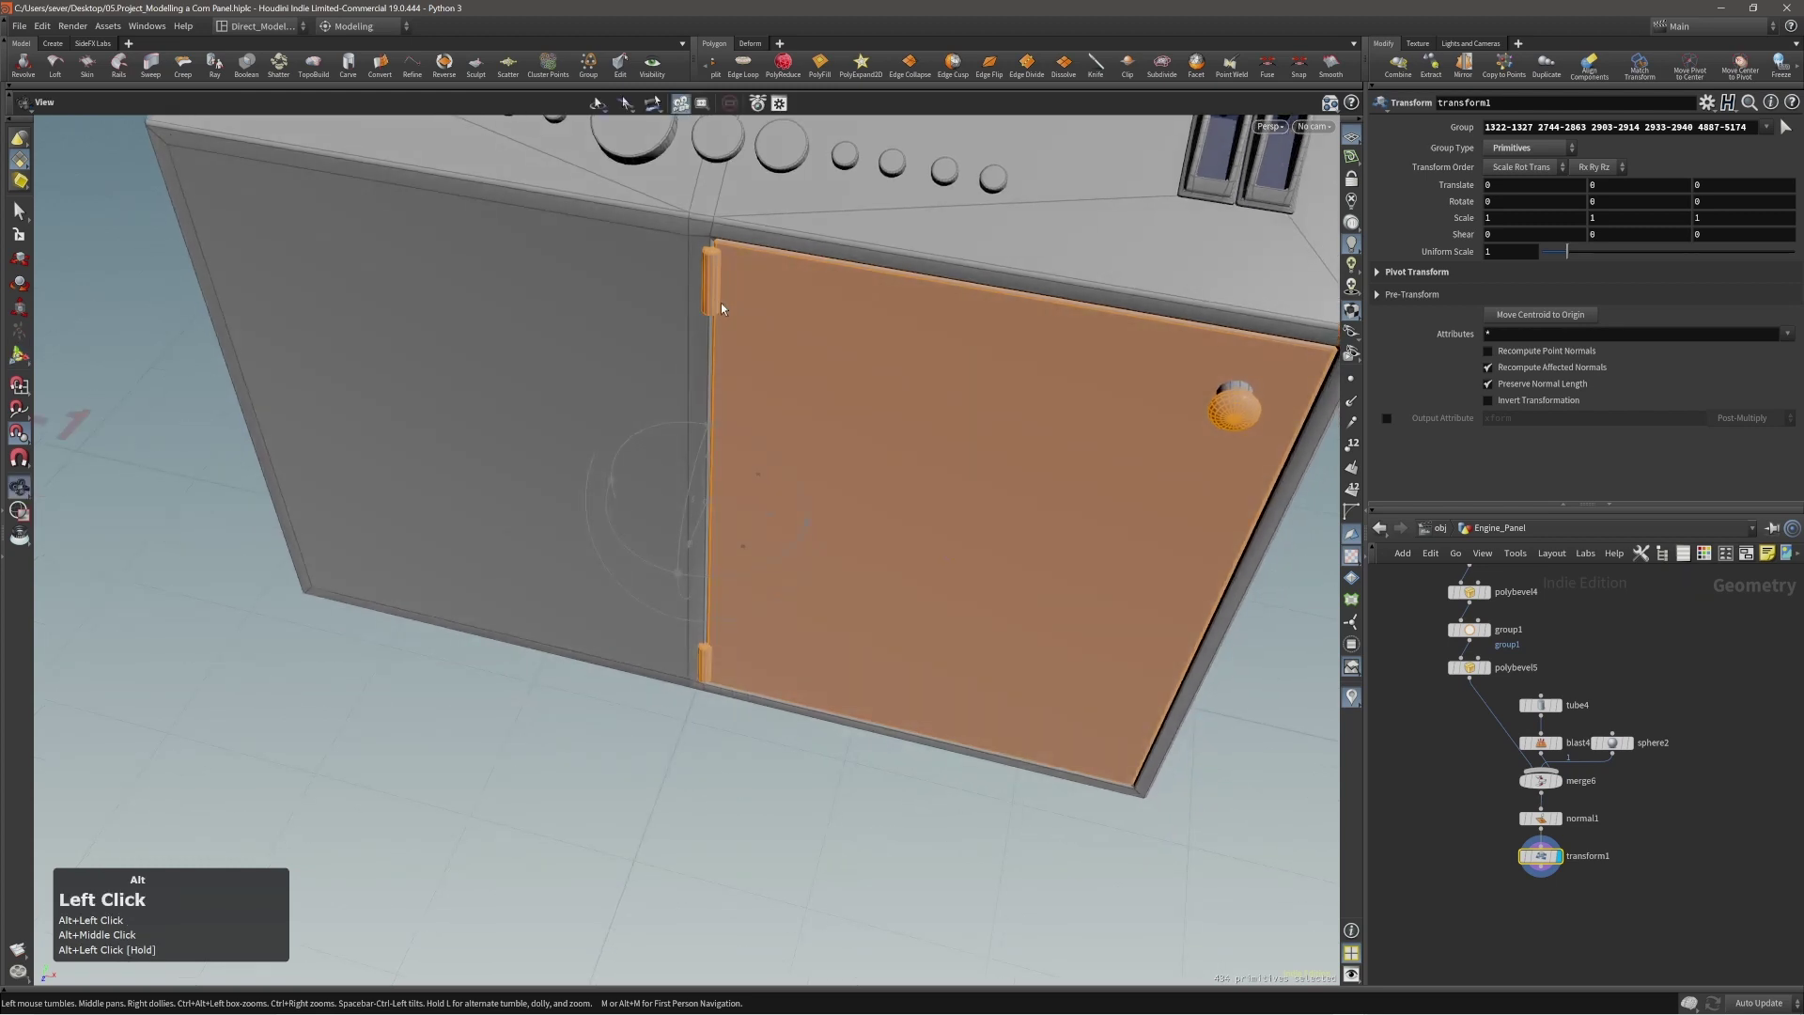
alt+middle_drag(720, 302, 970, 527)
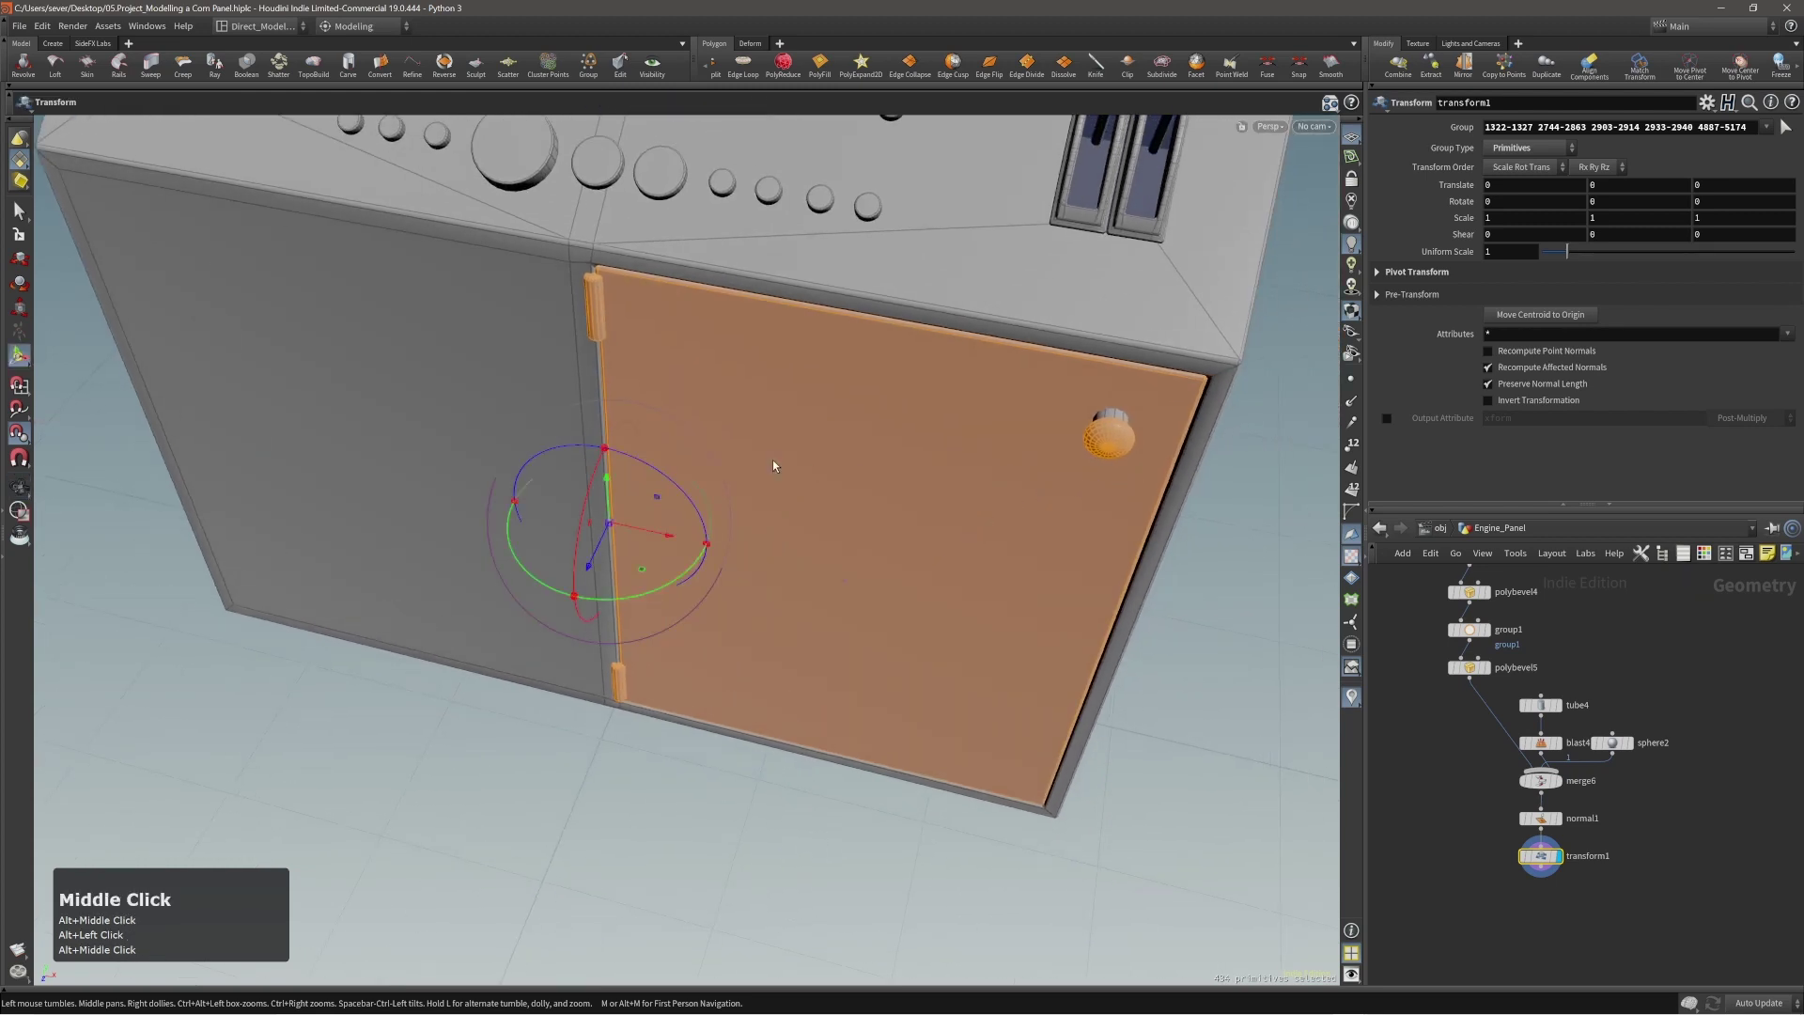
Try to swing the door open about its hinge pivot and undo the rotation.
drag(658, 592, 600, 624)
key(ctrl+z)
key(ctrl+z)
Reselect the Transform's geometry, adding the door knob's tube stem to the door, hinges and knob.
alt+drag(623, 522, 613, 527)
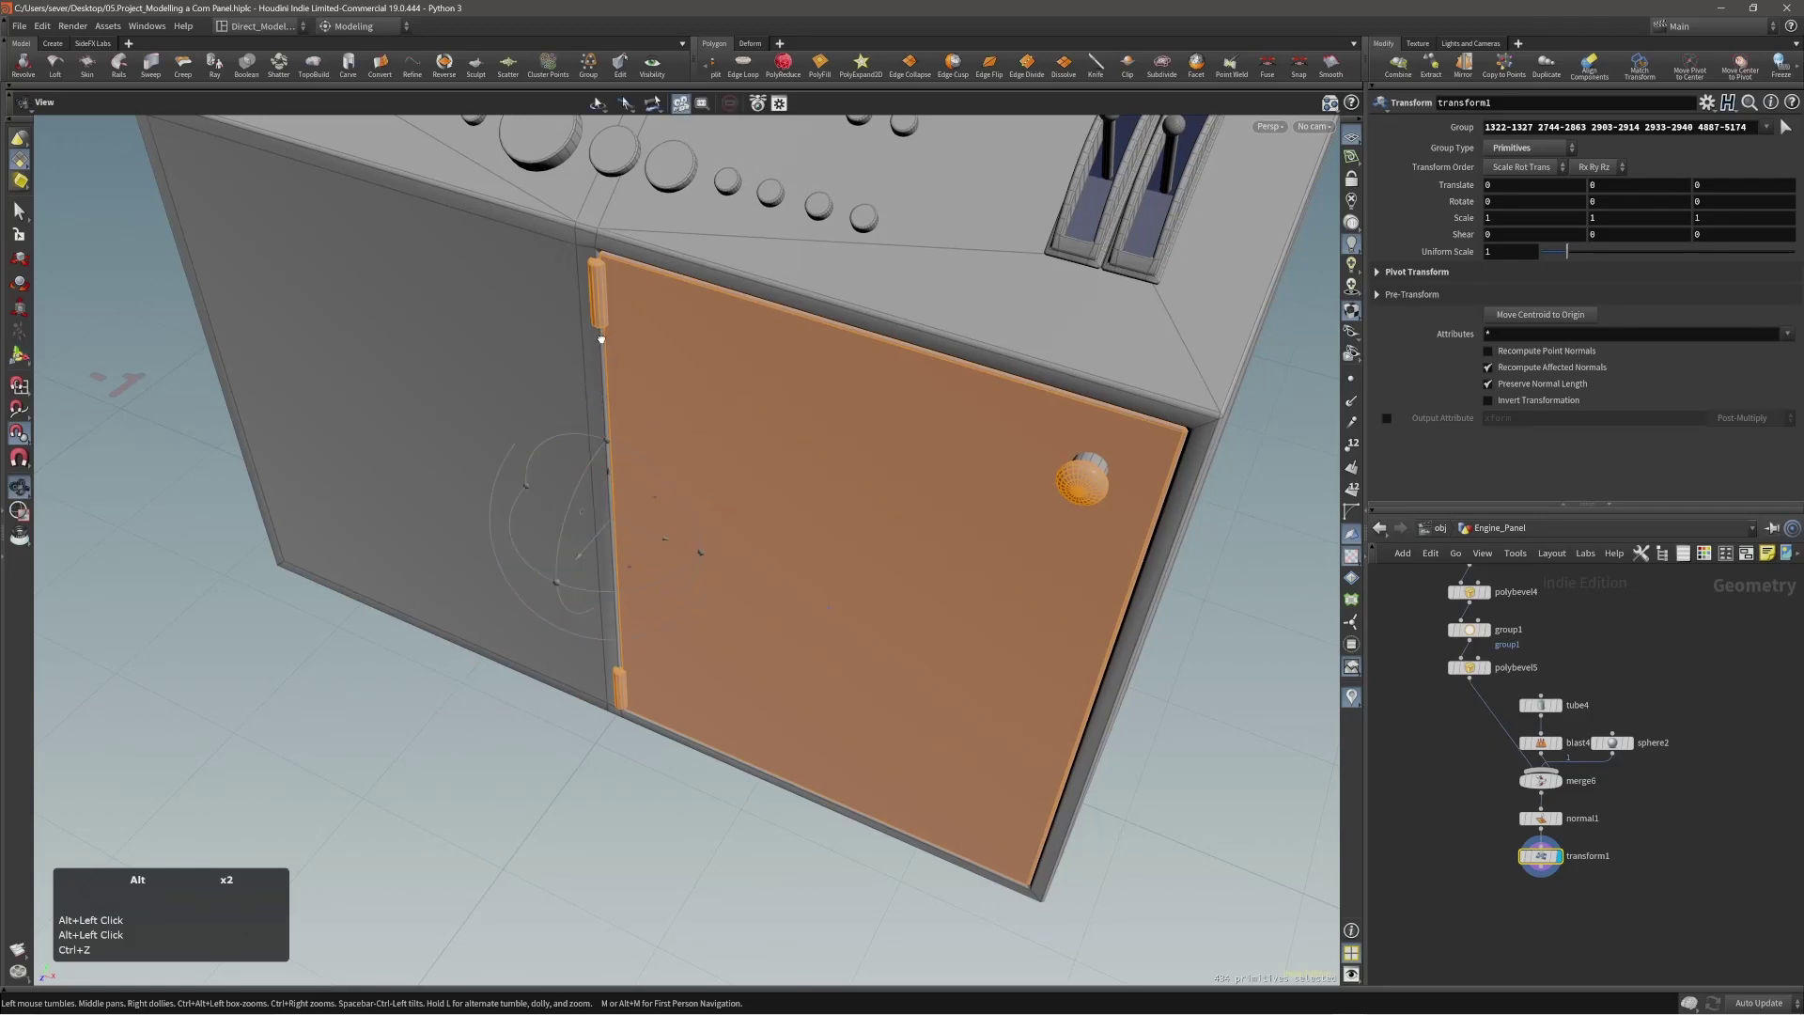
alt+drag(604, 334, 628, 356)
alt+drag(596, 317, 1001, 476)
middle_drag(974, 477, 946, 492)
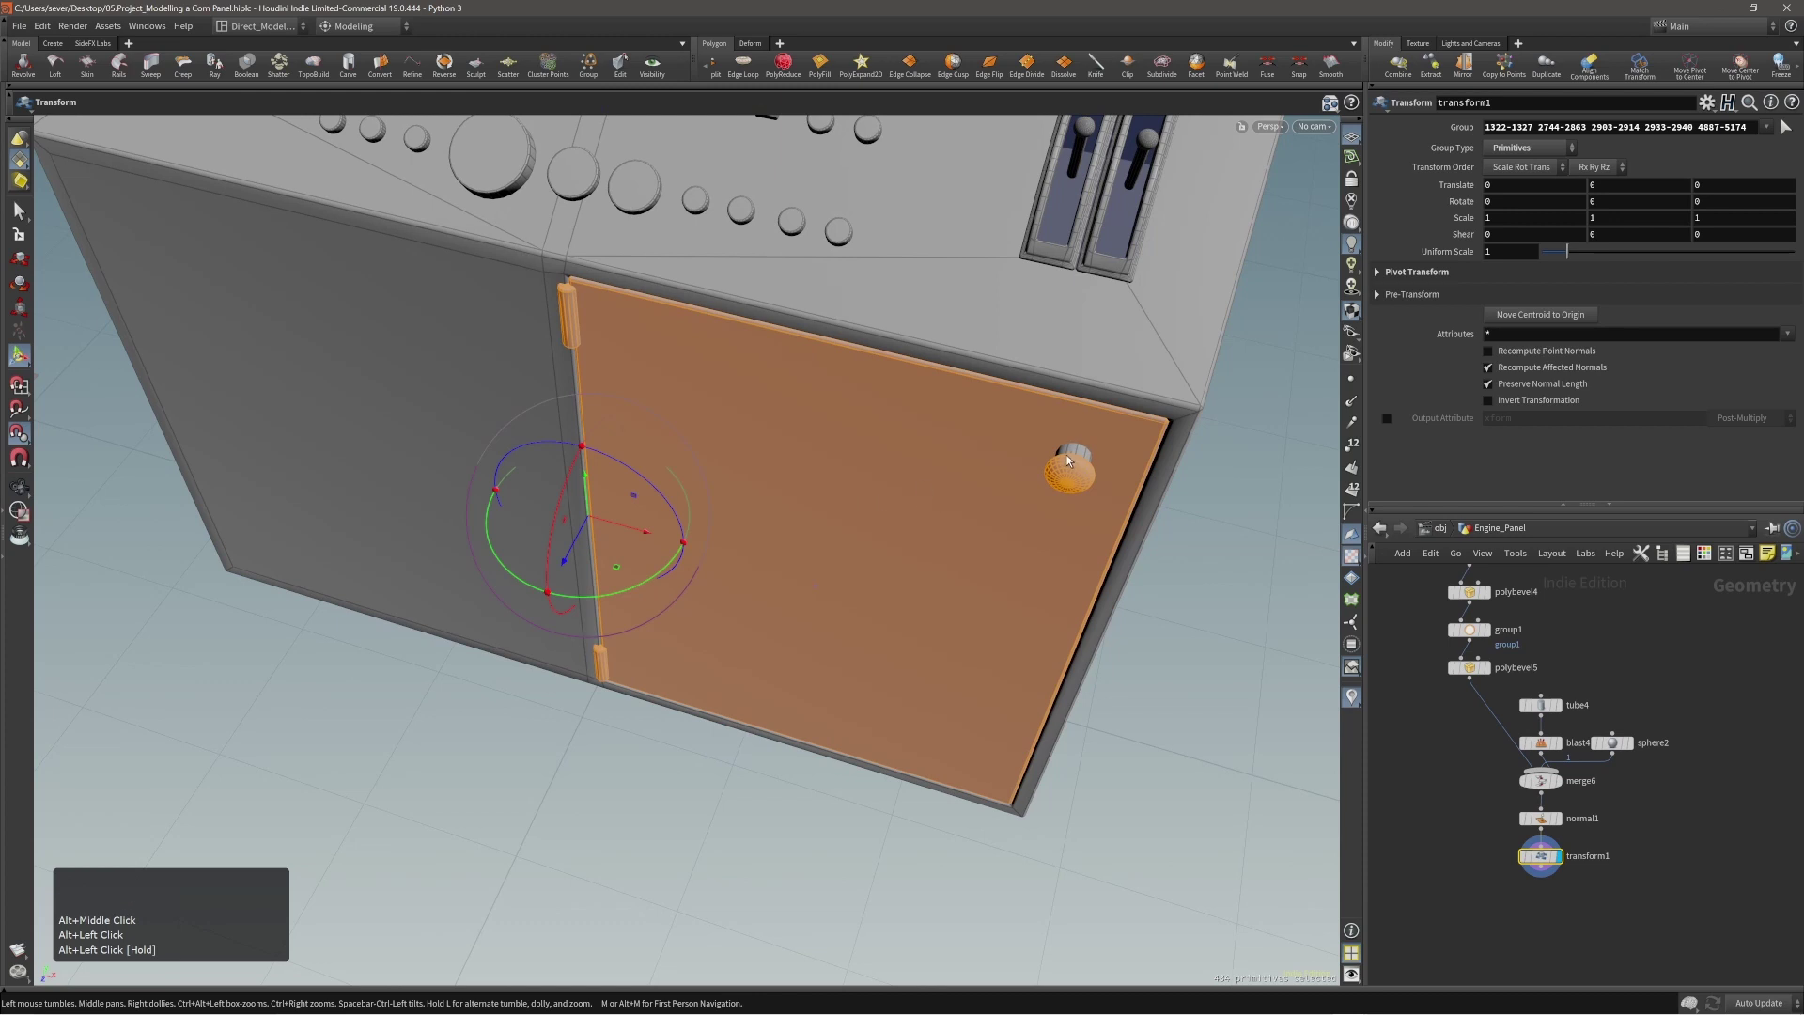
alt+drag(1068, 455, 809, 476)
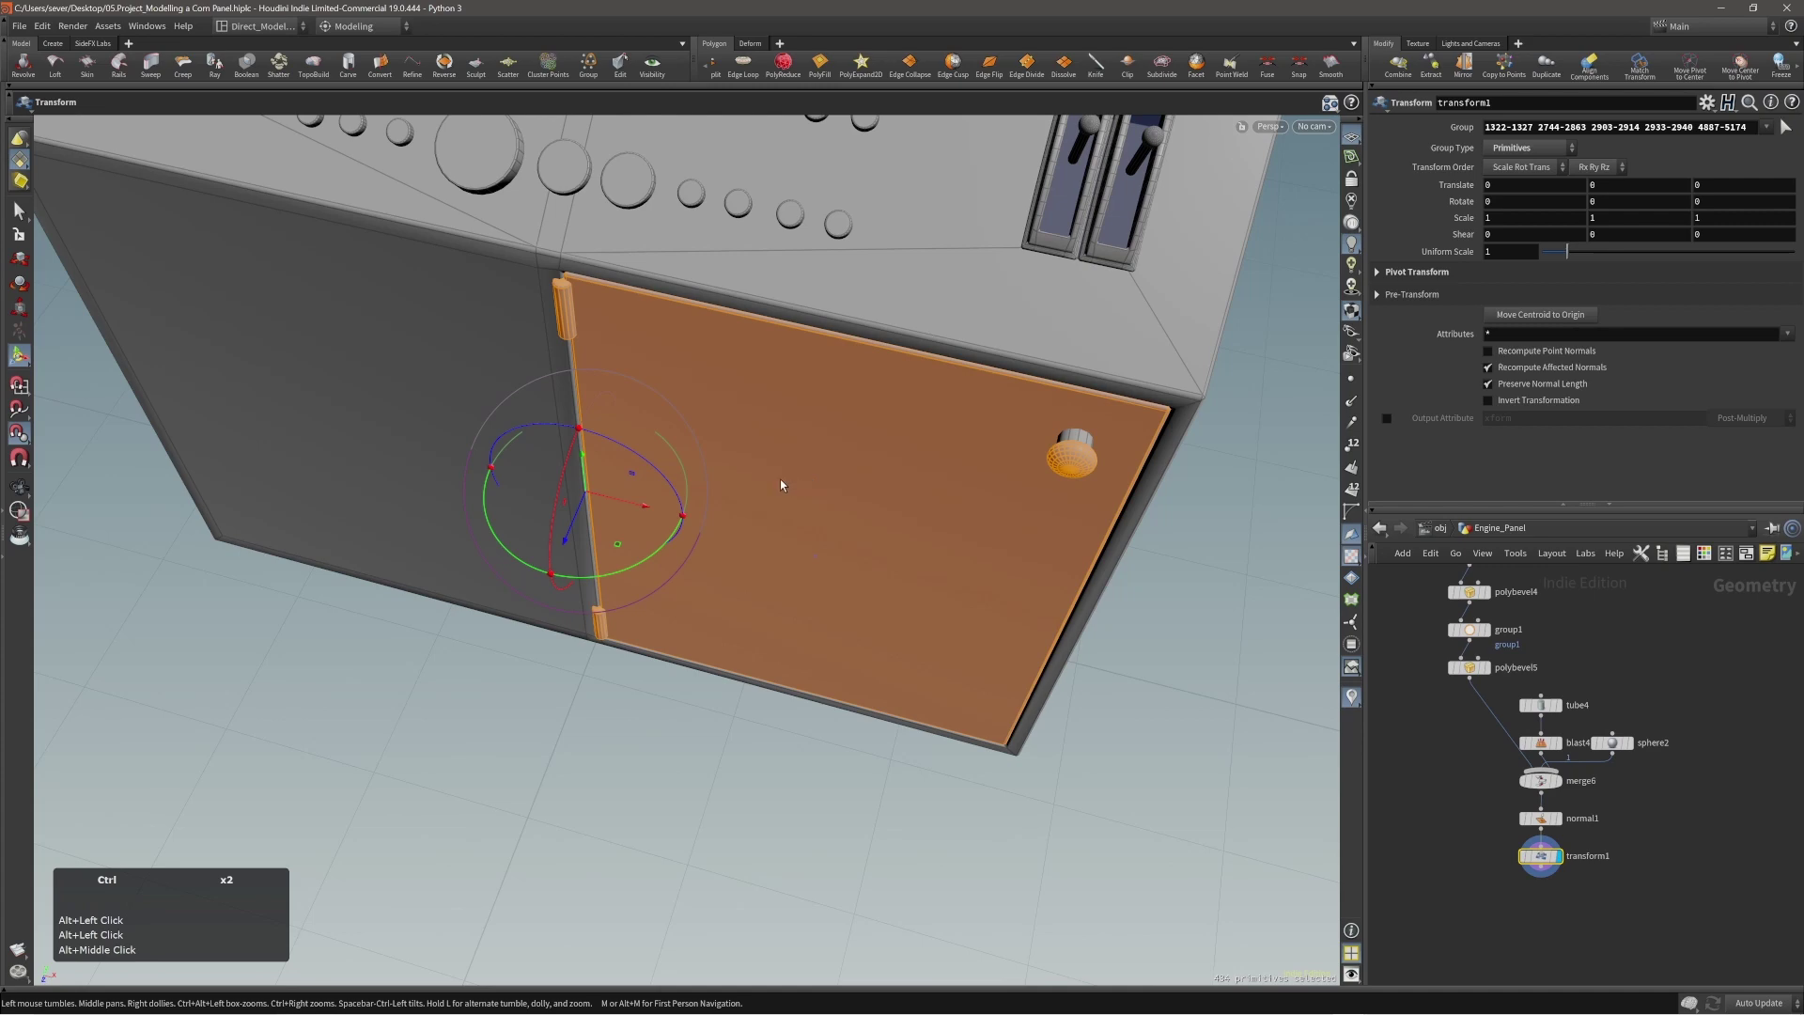
key(ctrl+grave)
alt+drag(752, 493, 759, 471)
shift+click(1069, 436)
alt+drag(960, 489, 926, 458)
key(grave)
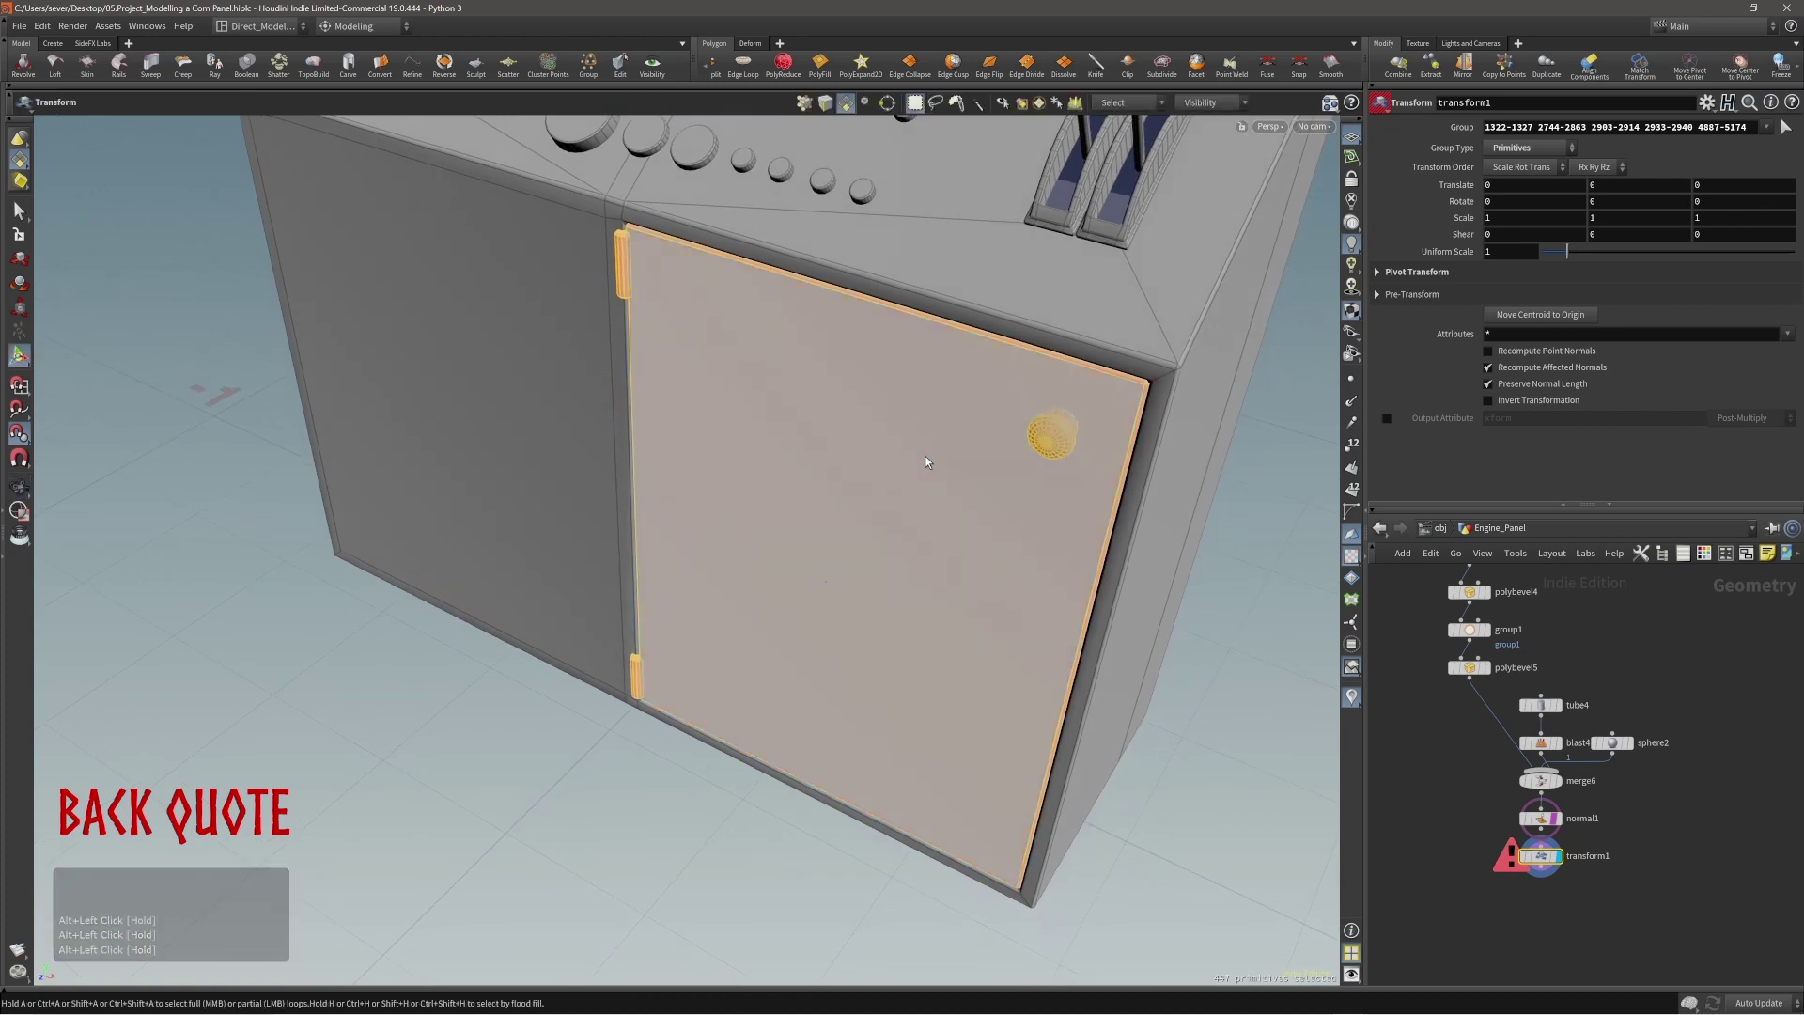
Swing the door slightly open about its hinges, rotating it about -1.3 degrees around Y.
key(alt)
alt+right_drag(934, 476, 950, 471)
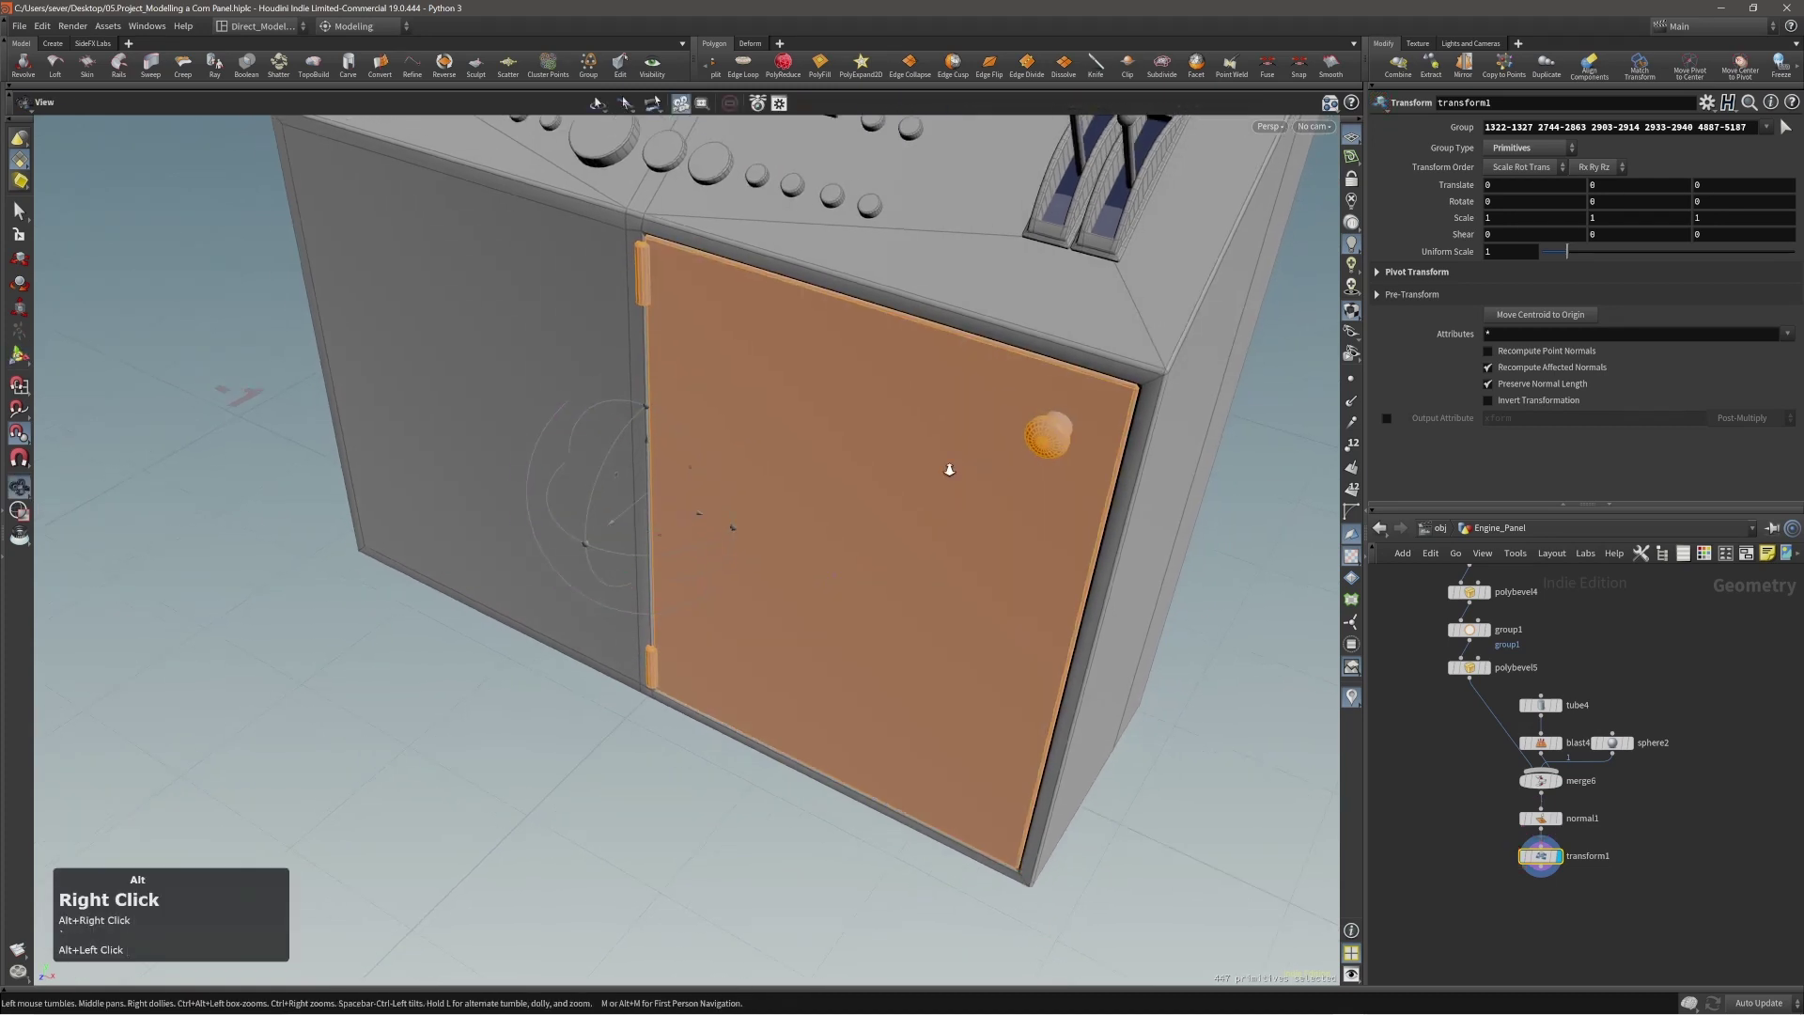
alt+drag(950, 470, 931, 533)
mouse_move(726, 528)
mouse_down()
mouse_move(665, 526)
mouse_move(693, 528)
mouse_up()
key(ctrl+z)
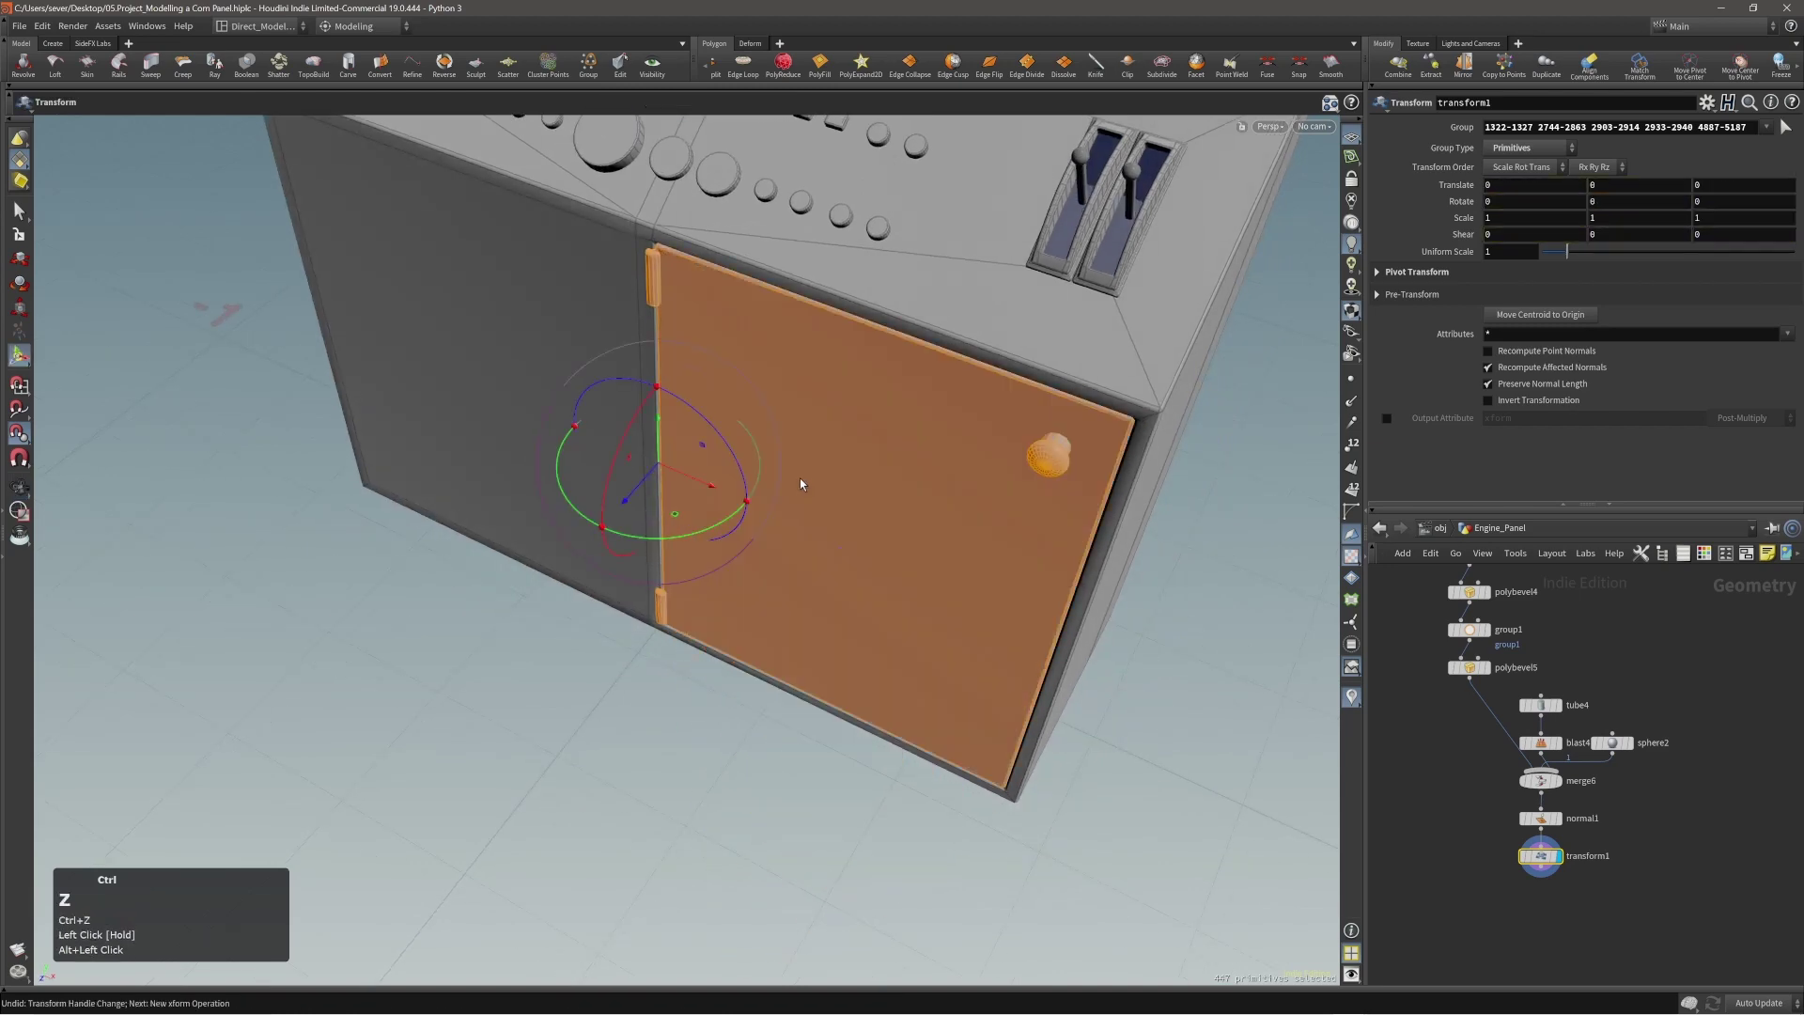
alt+right_drag(802, 483, 821, 455)
alt+drag(822, 455, 828, 457)
drag(739, 522, 736, 525)
Examine the slightly opened door and the whole cabinet from several angles.
mouse_move(827, 472)
alt+mouse_down()
mouse_move(851, 472)
mouse_move(717, 435)
mouse_move(821, 483)
alt+mouse_up()
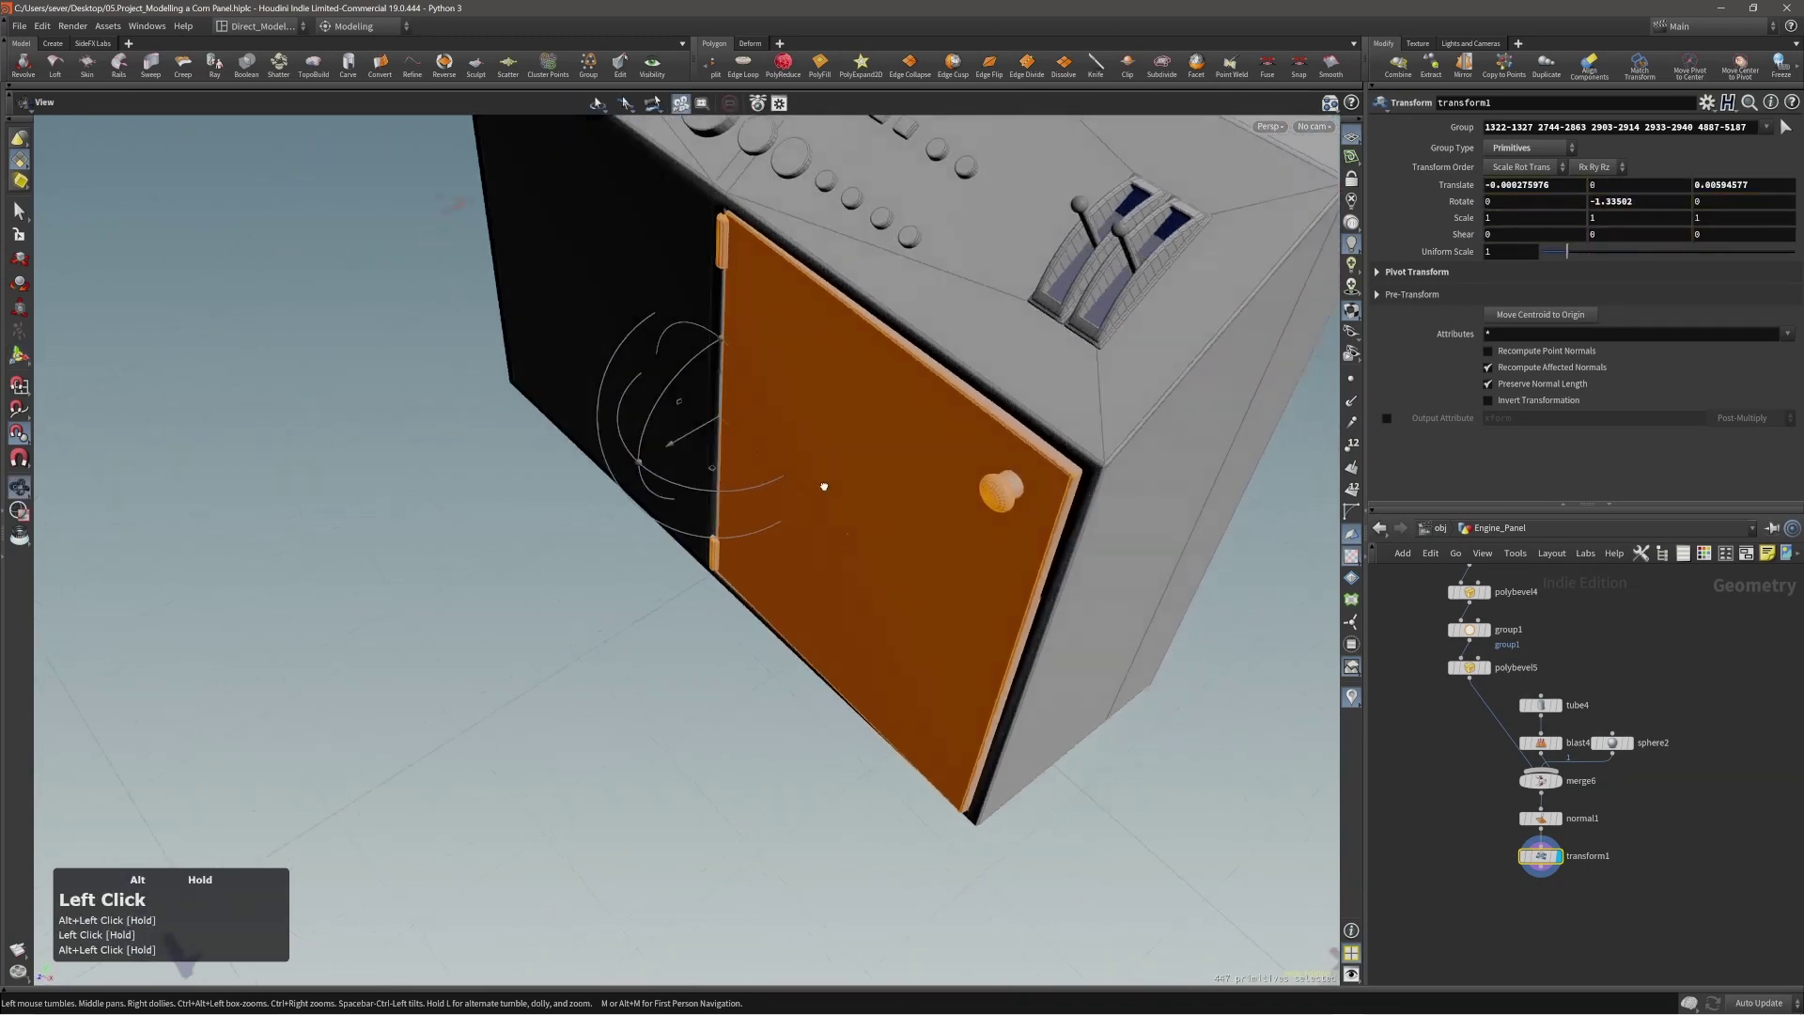
alt+right_drag(850, 435, 697, 435)
alt+middle_drag(696, 435, 765, 455)
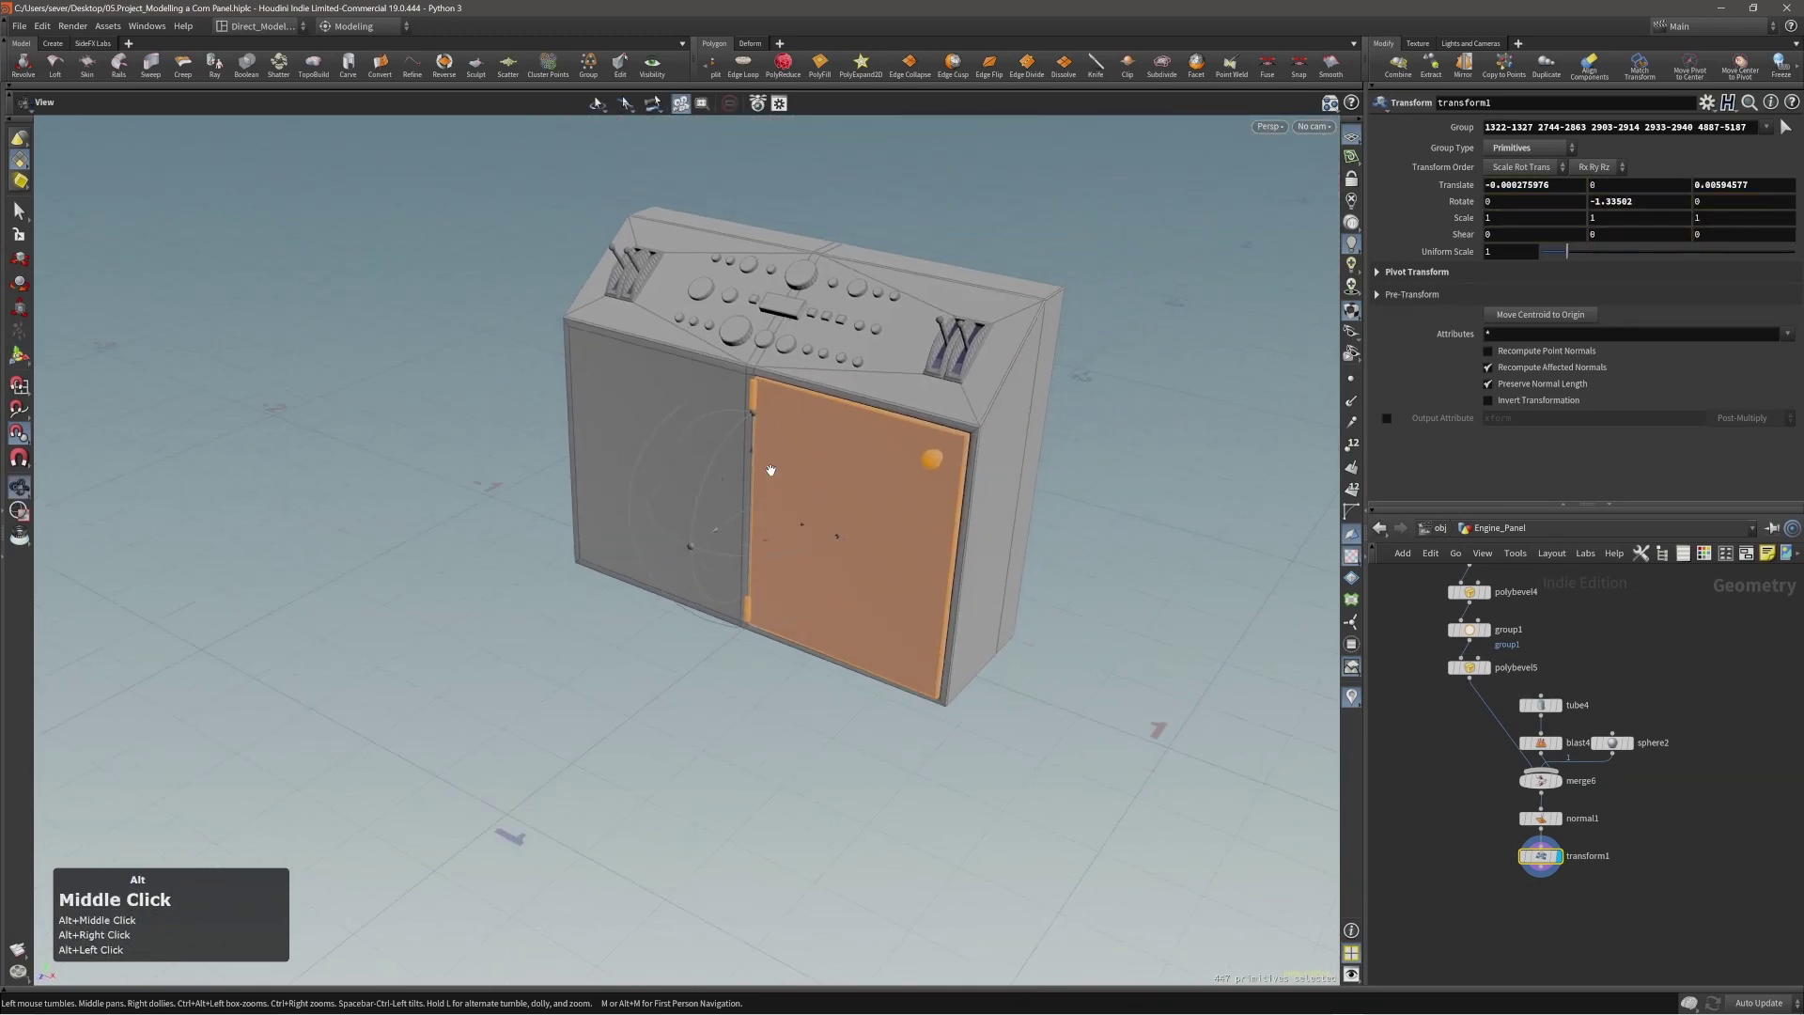
alt+drag(765, 454, 806, 459)
alt+middle_drag(805, 459, 782, 440)
alt+drag(782, 439, 878, 302)
key(Return)
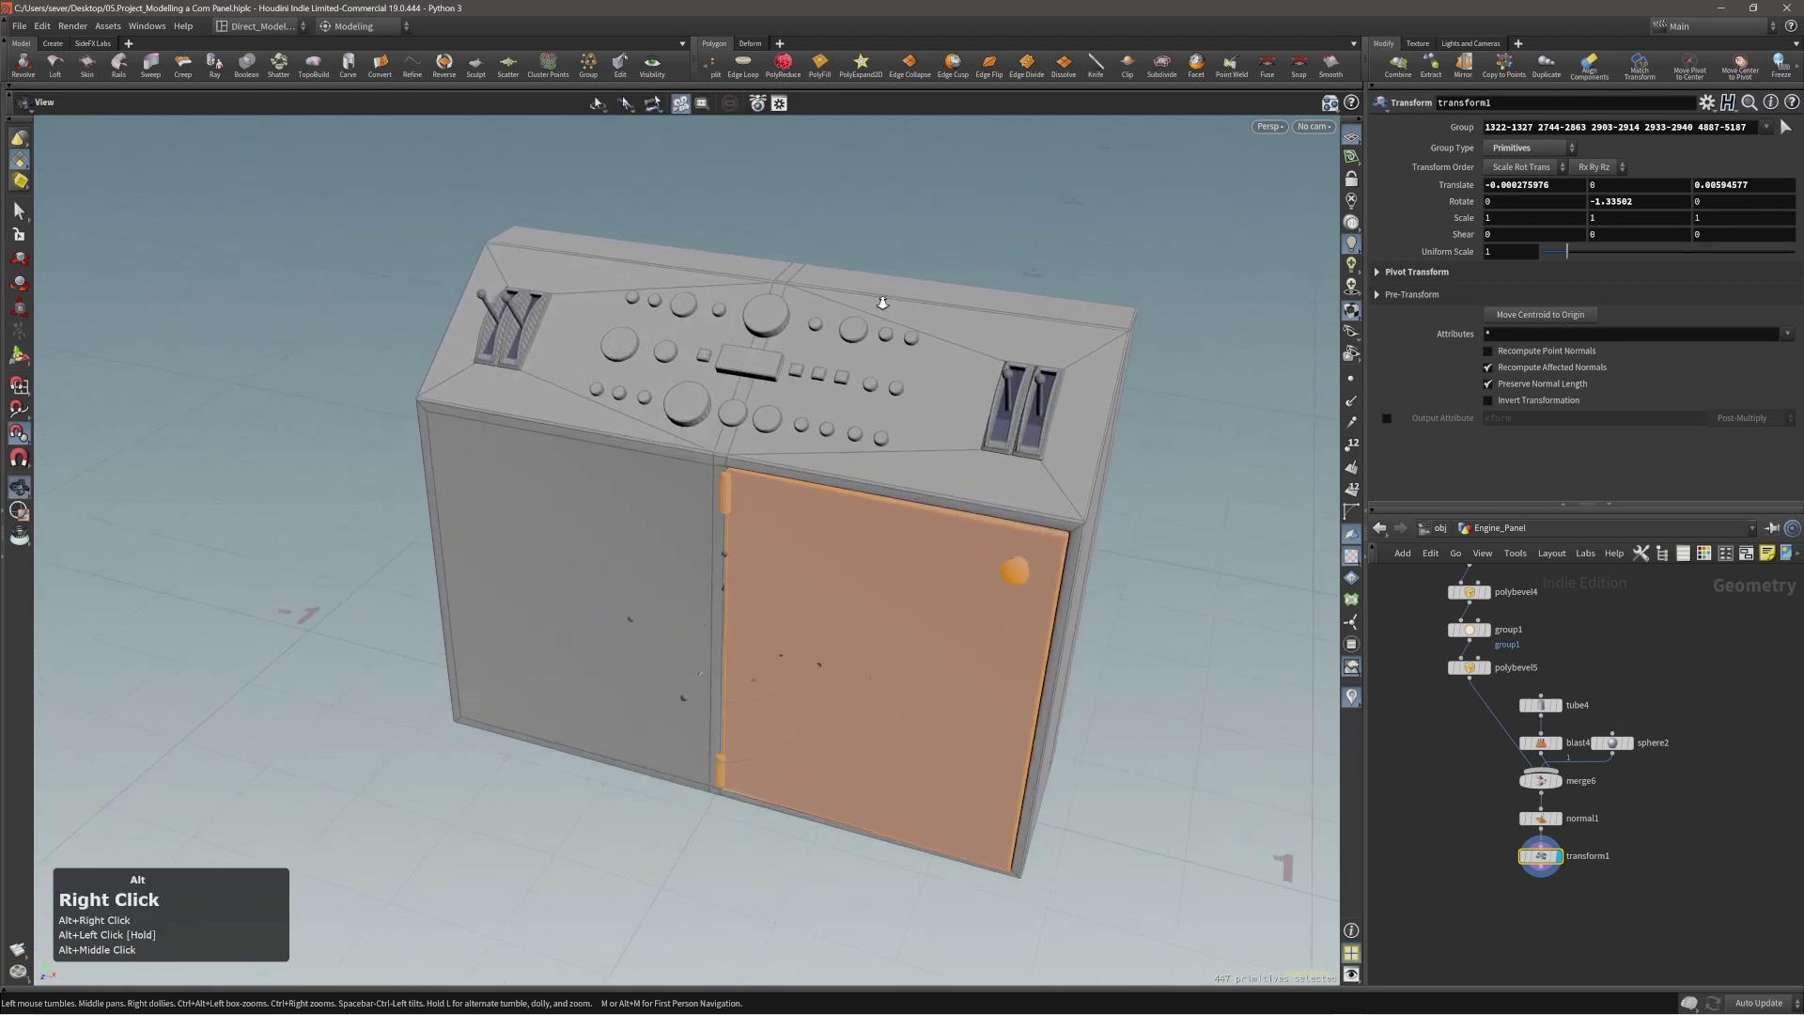
key(Escape)
alt+drag(803, 353, 761, 379)
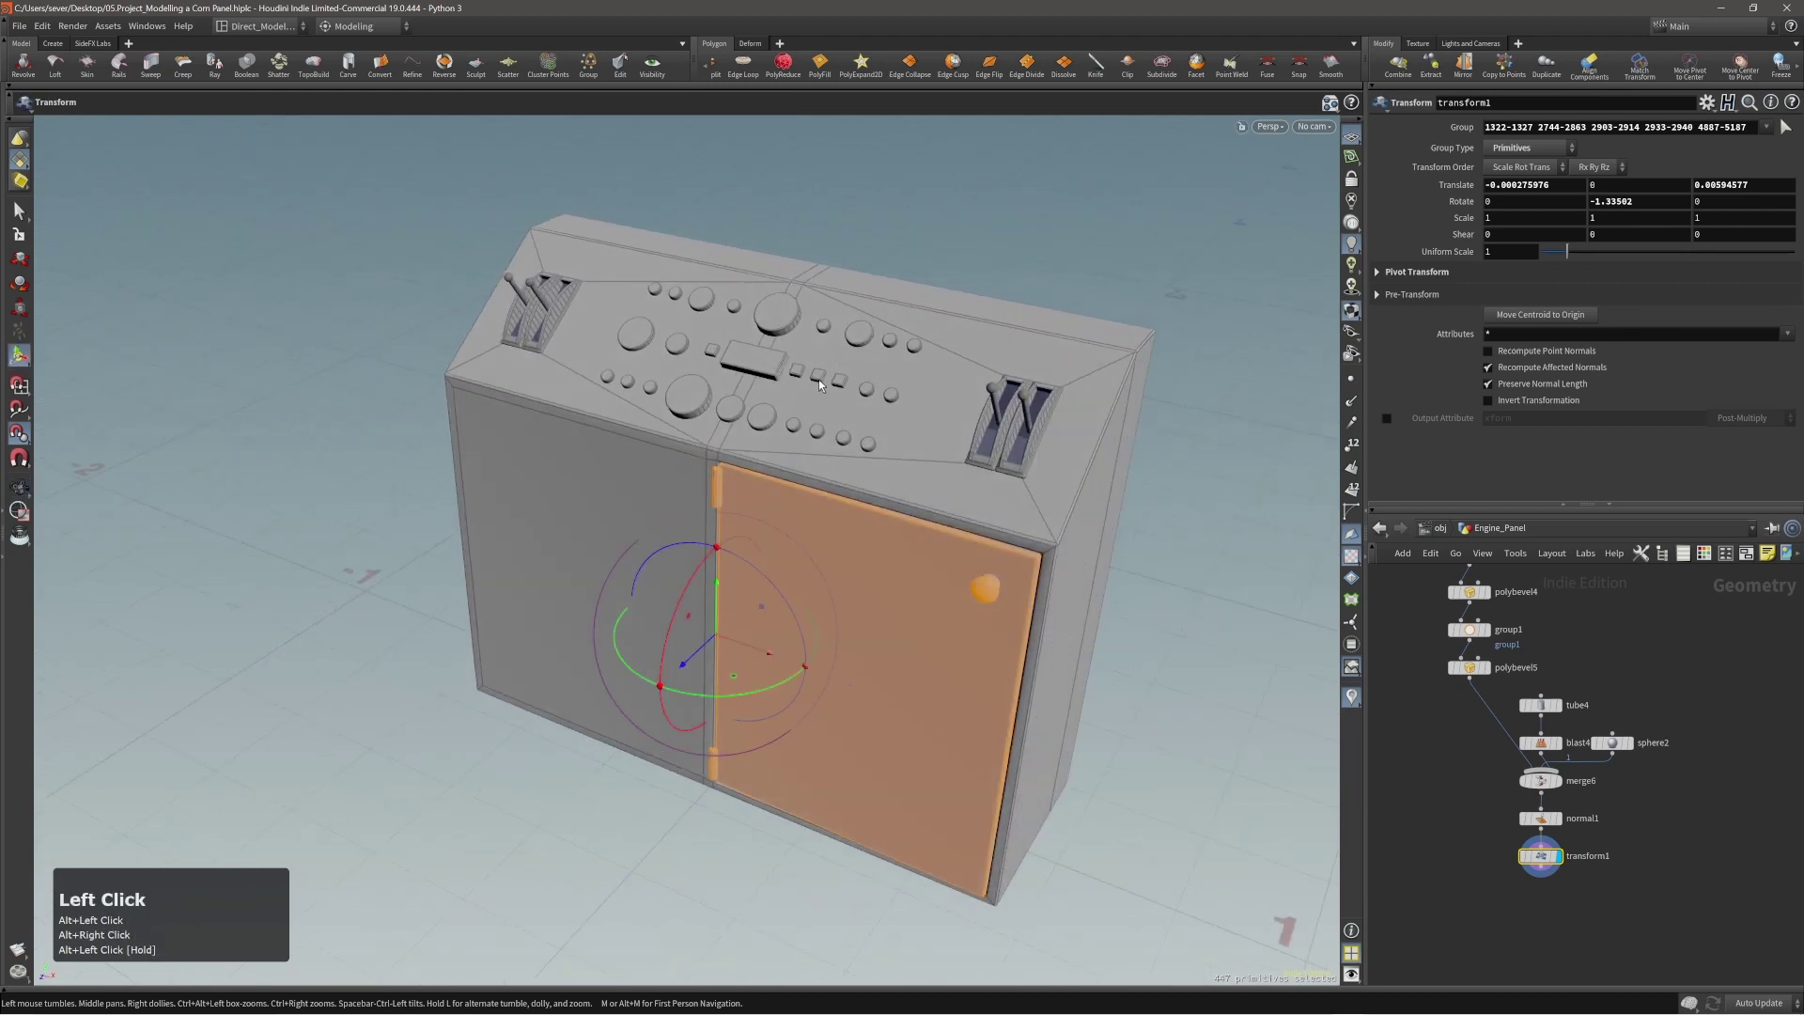
alt+right_drag(761, 379, 741, 410)
alt+drag(741, 411, 749, 407)
Clear the door selection and return from the Engine_Panel geometry to the object level.
key(s)
click(862, 230)
alt+right_drag(849, 343, 827, 395)
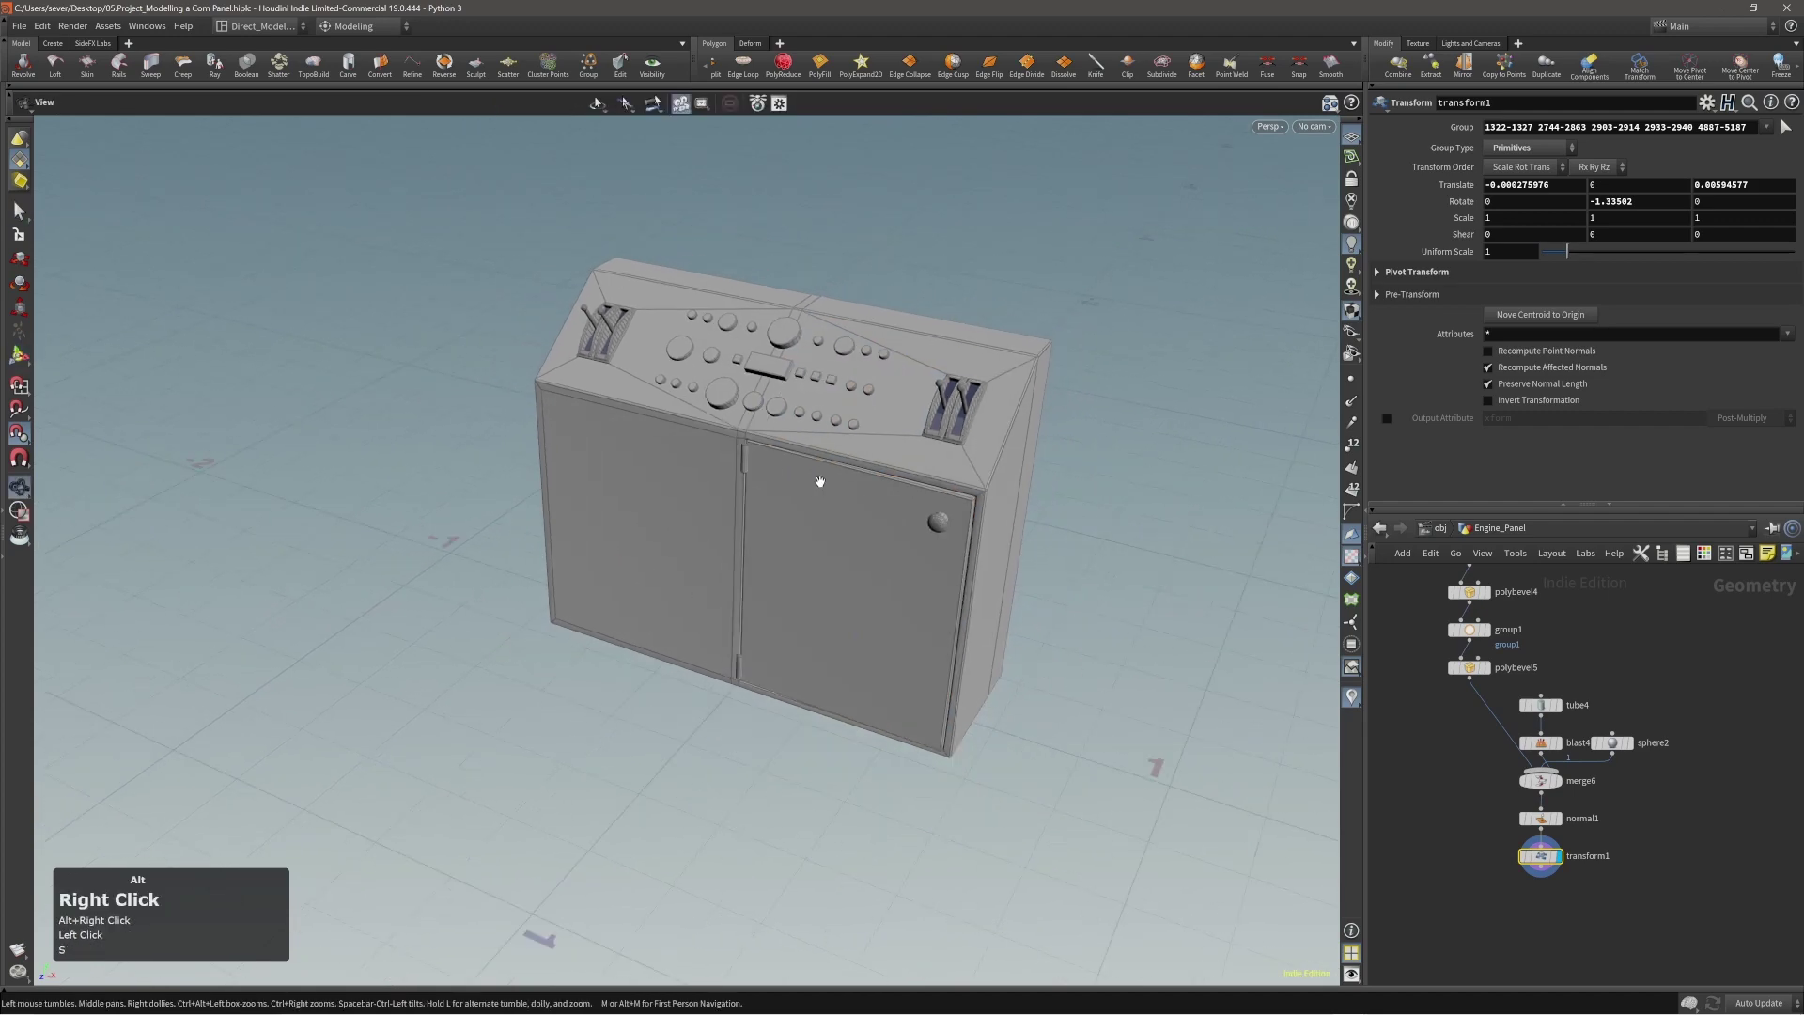
alt+drag(827, 395, 798, 471)
key(4)
key(Escape)
Examine the Engine_Panel cabinet in place beside the desk within the full cabin scene.
right_drag(798, 475, 817, 545)
drag(818, 545, 846, 526)
right_drag(846, 526, 840, 523)
middle_drag(840, 523, 737, 516)
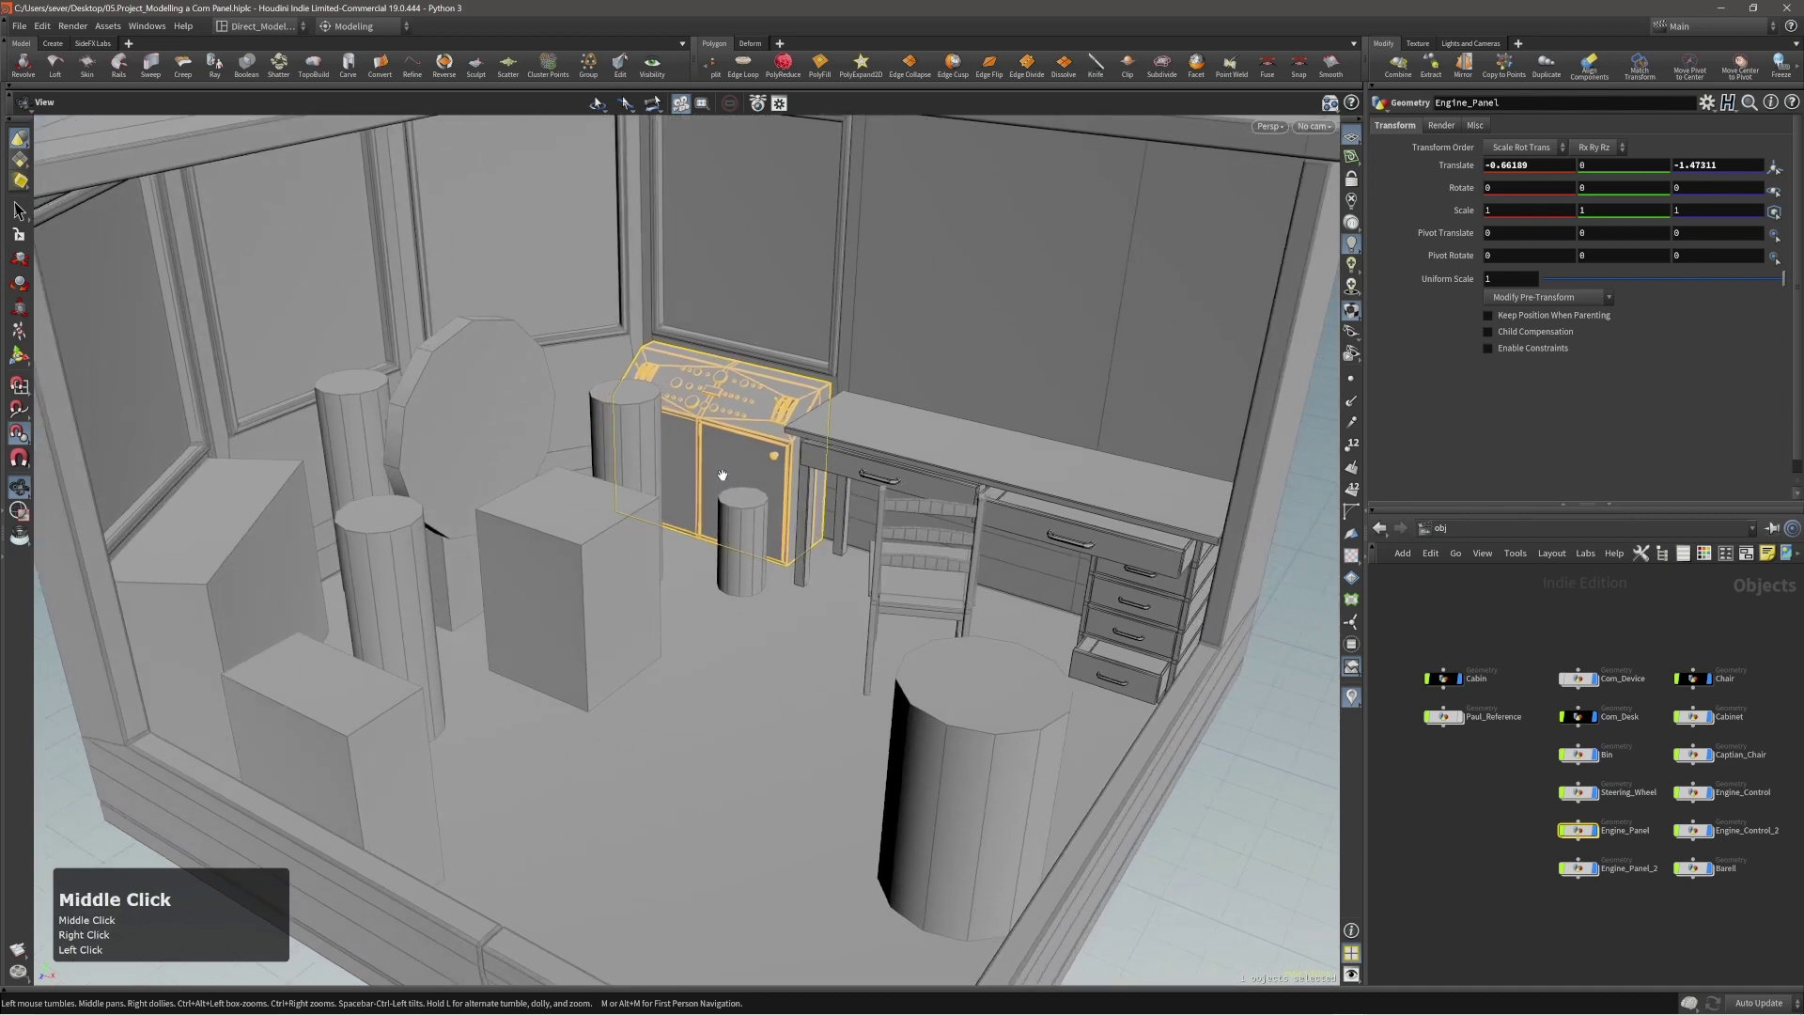
right_drag(737, 516, 714, 531)
drag(714, 531, 854, 489)
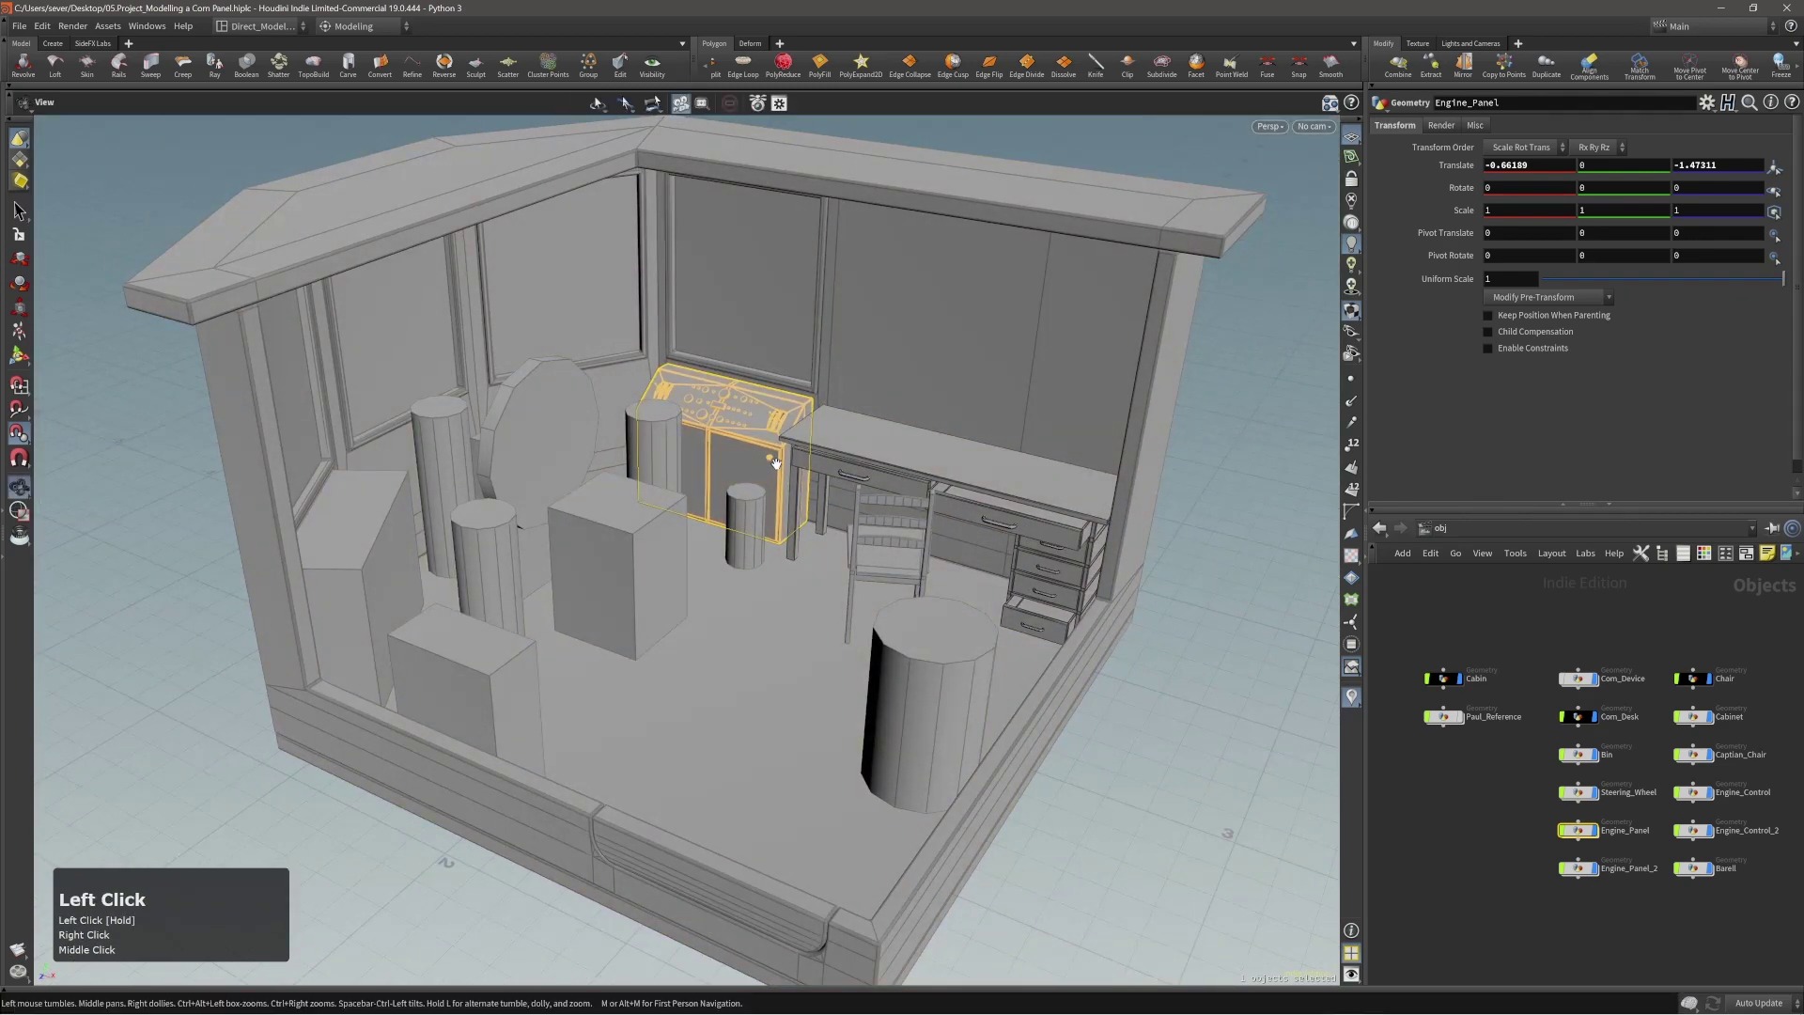
right_drag(853, 489, 808, 474)
drag(808, 475, 737, 458)
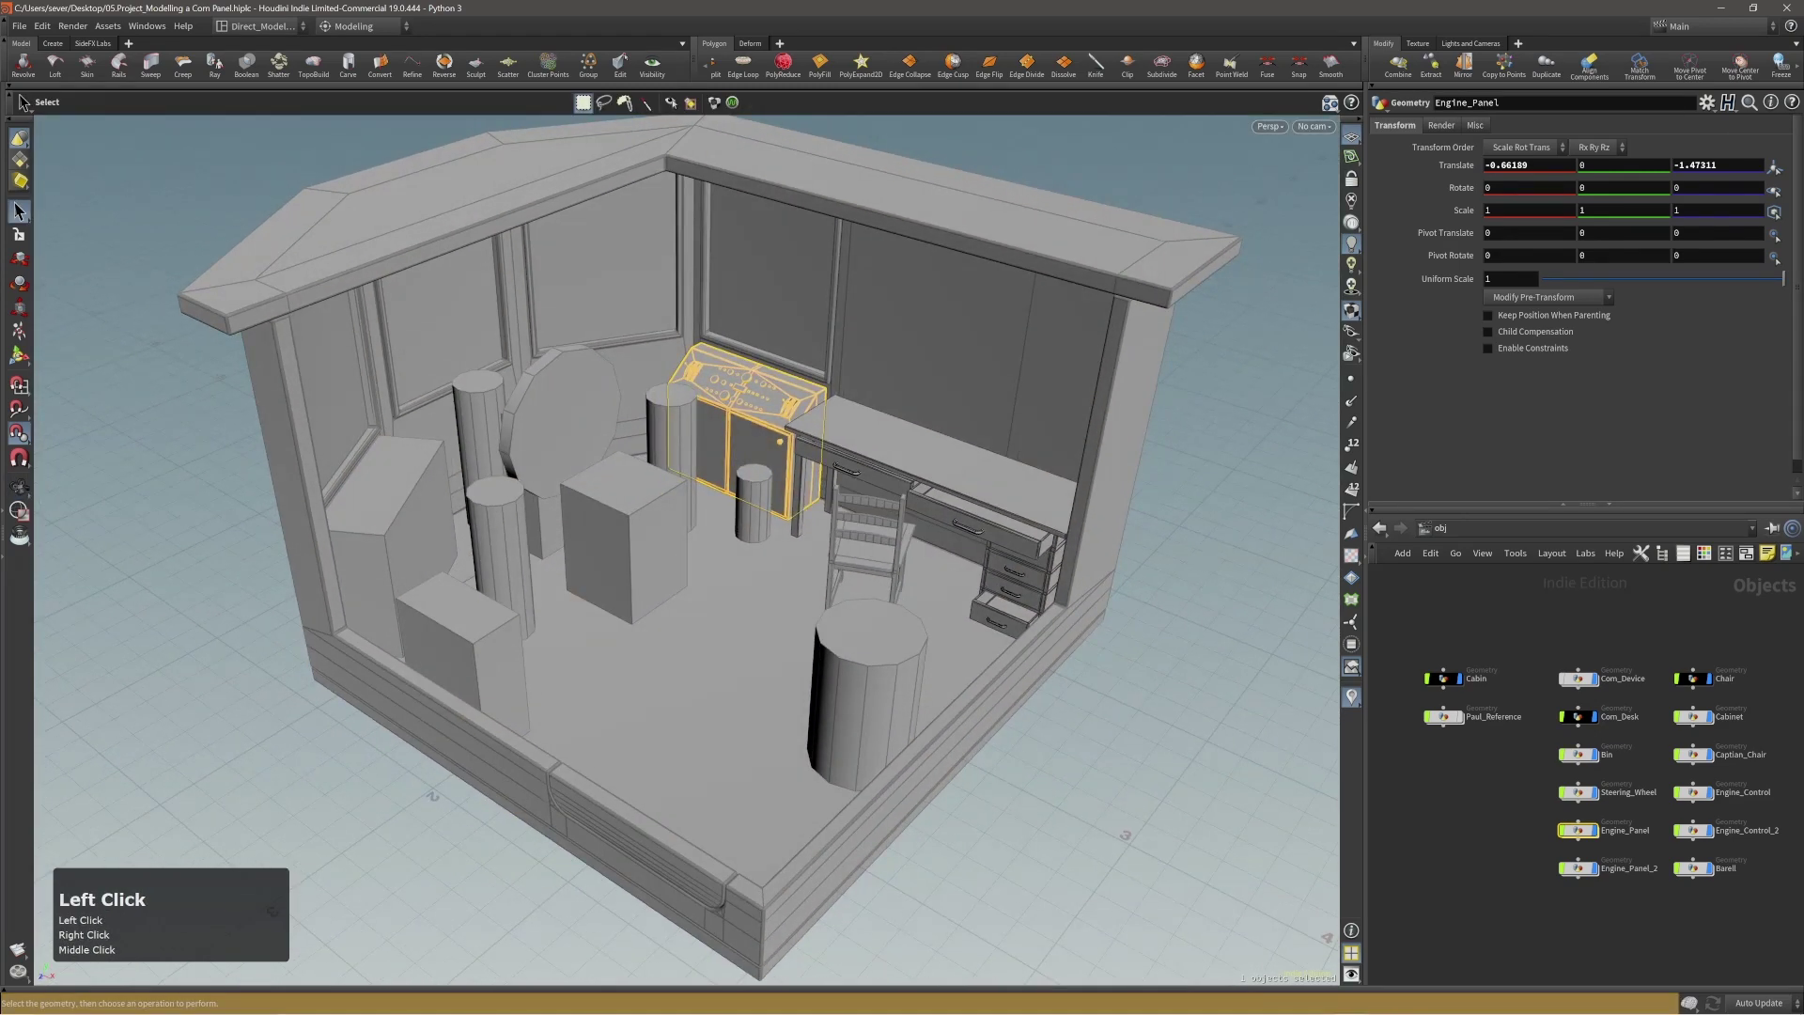
Bring up the cabin reference drawing, inspect the panel and surrounding props, and put the drawing away.
right_drag(1803, 441, 851, 487)
scroll(853, 487, down, 4)
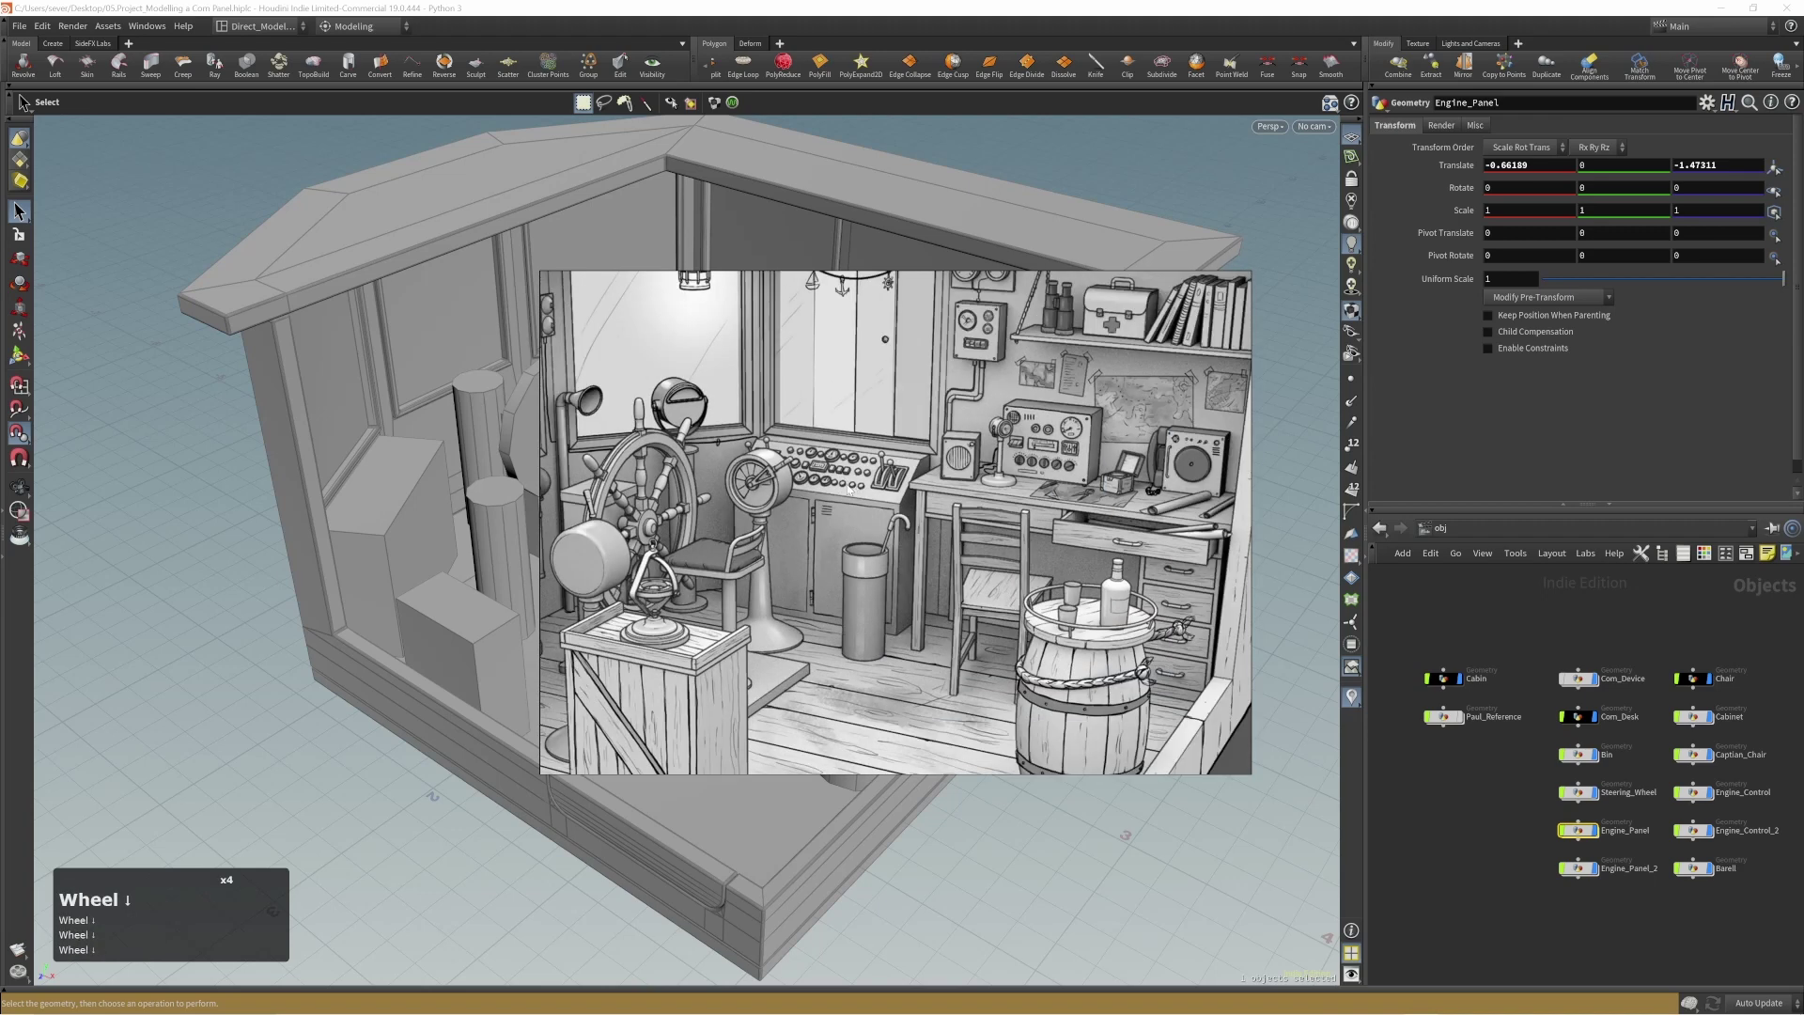
middle_drag(849, 491, 1031, 468)
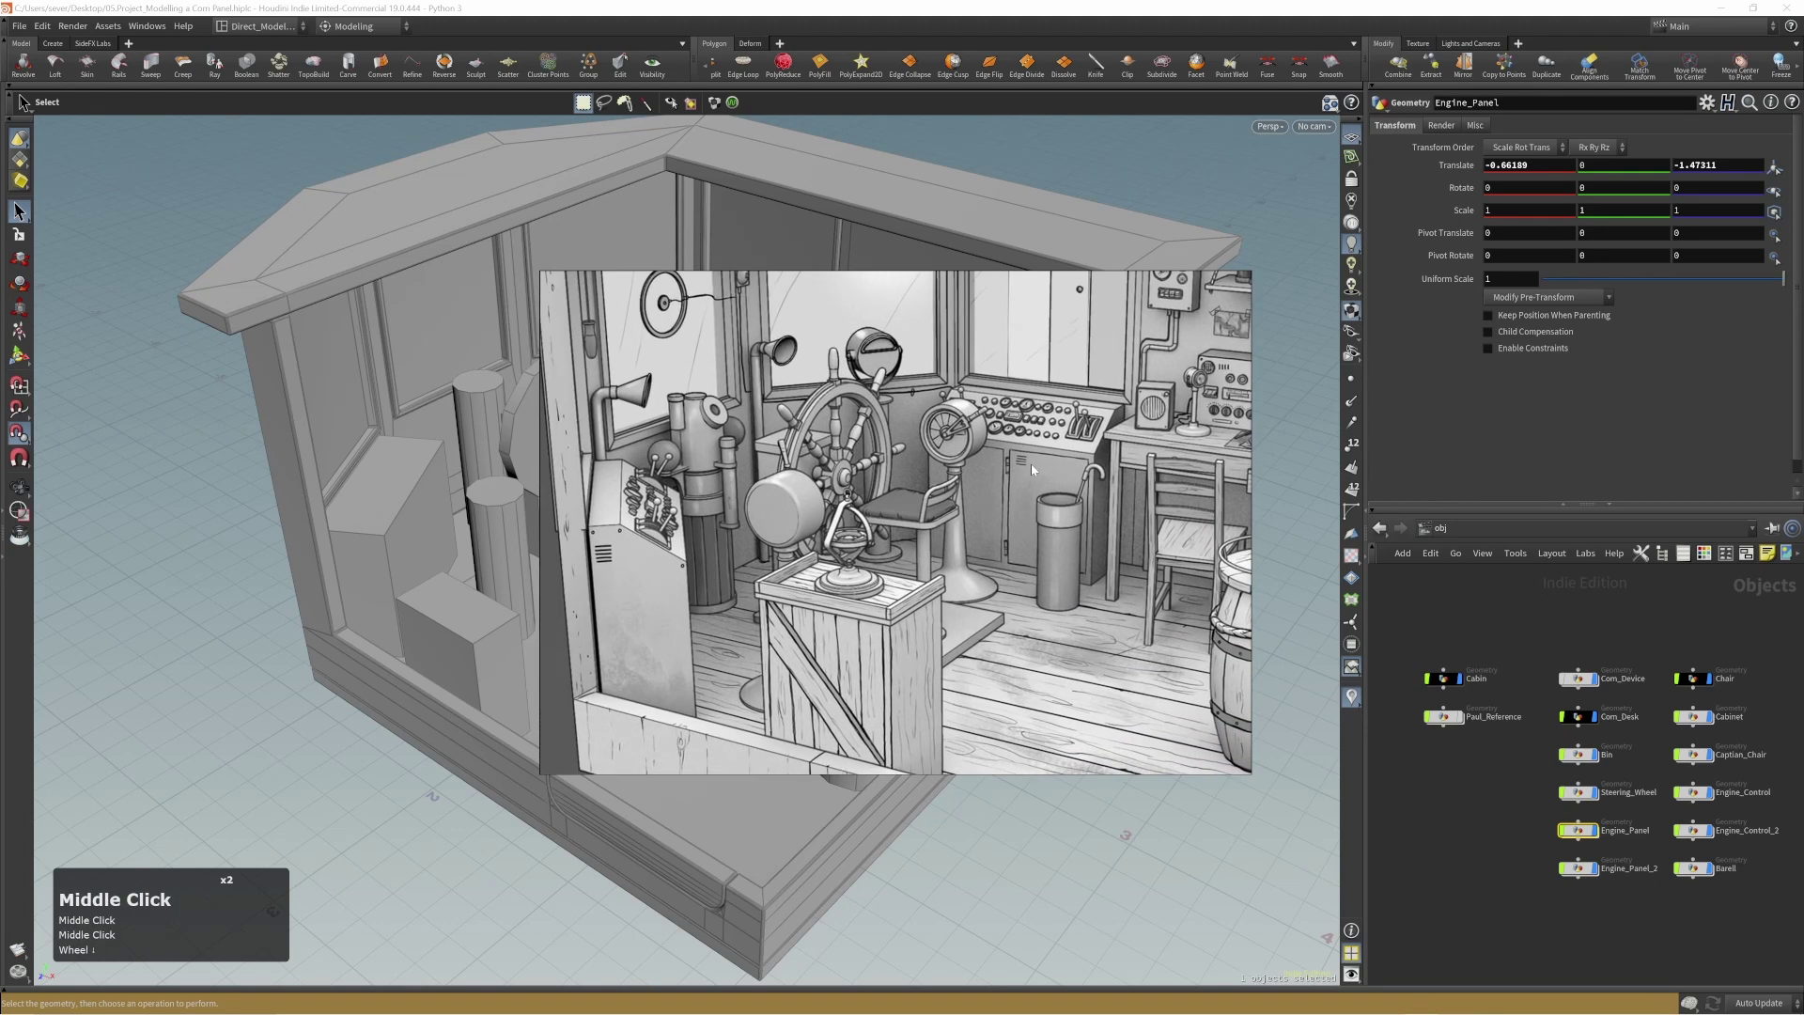
right_drag(792, 527, 1765, 582)
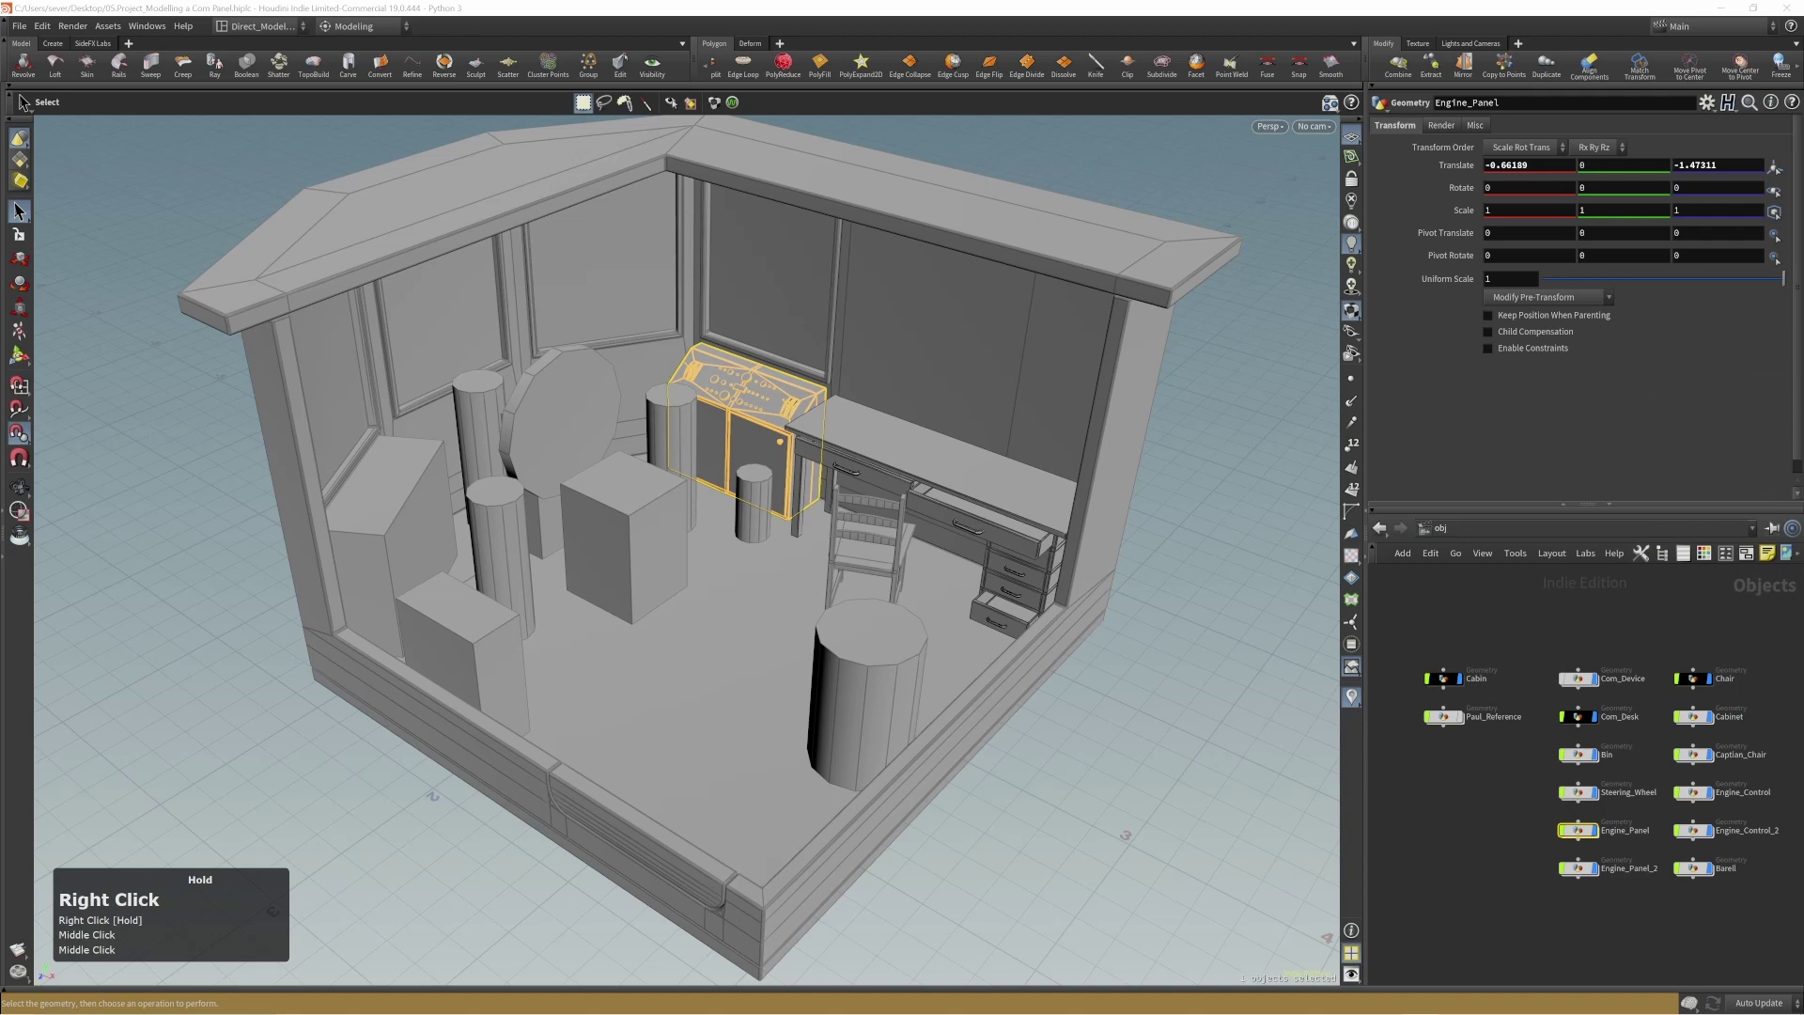
Duplicate the Engine_Panel object and match the copy's transform to the Engine_Panel_2 block-out.
click(1579, 831)
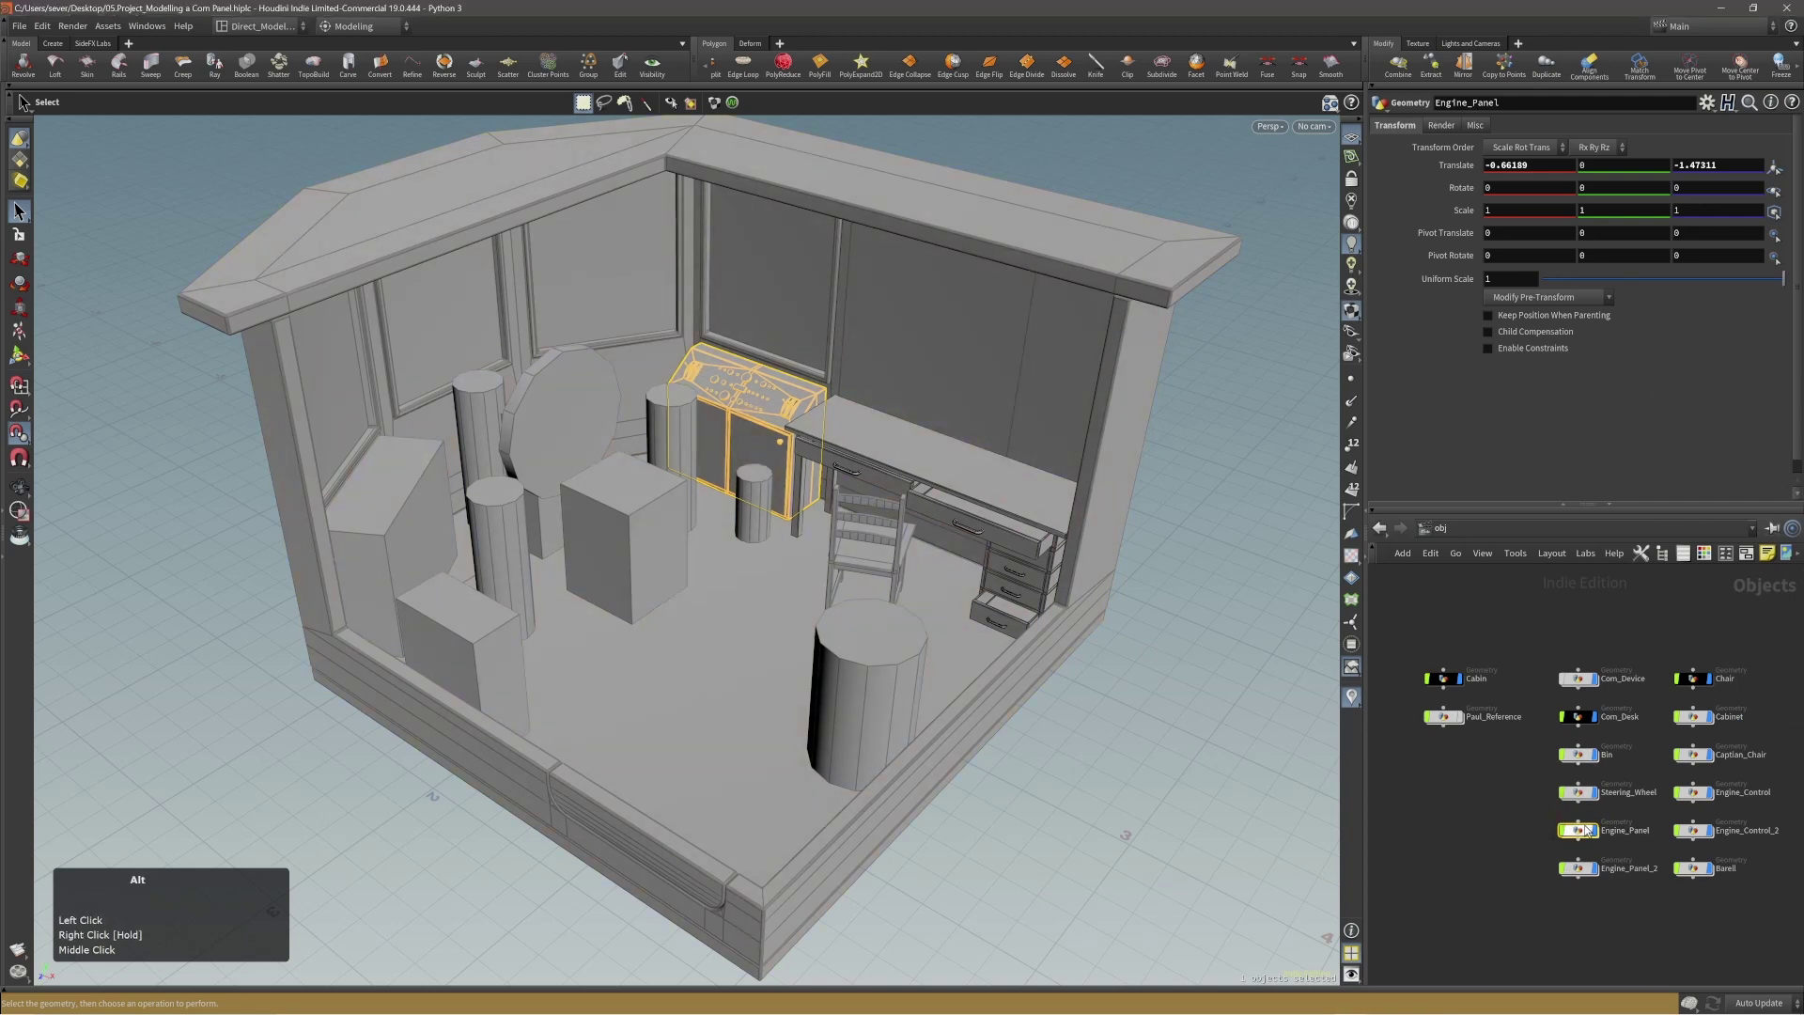
alt+drag(1579, 831, 1485, 832)
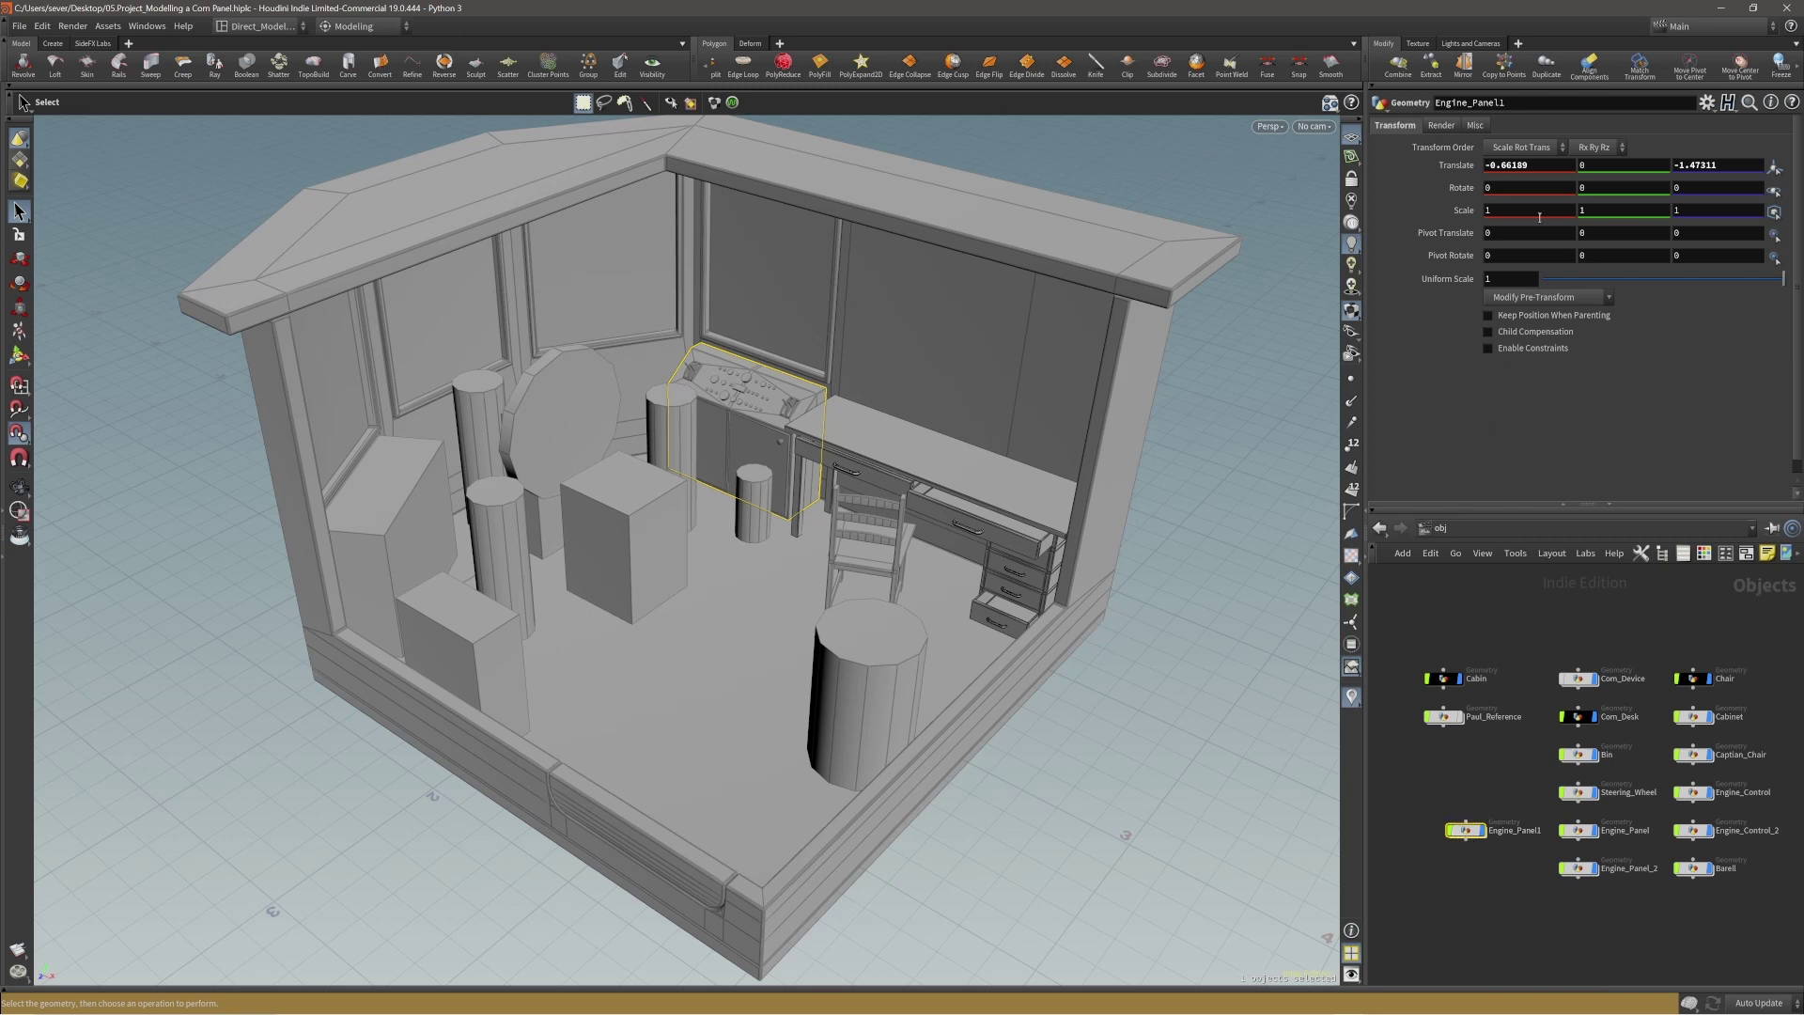
click(1642, 71)
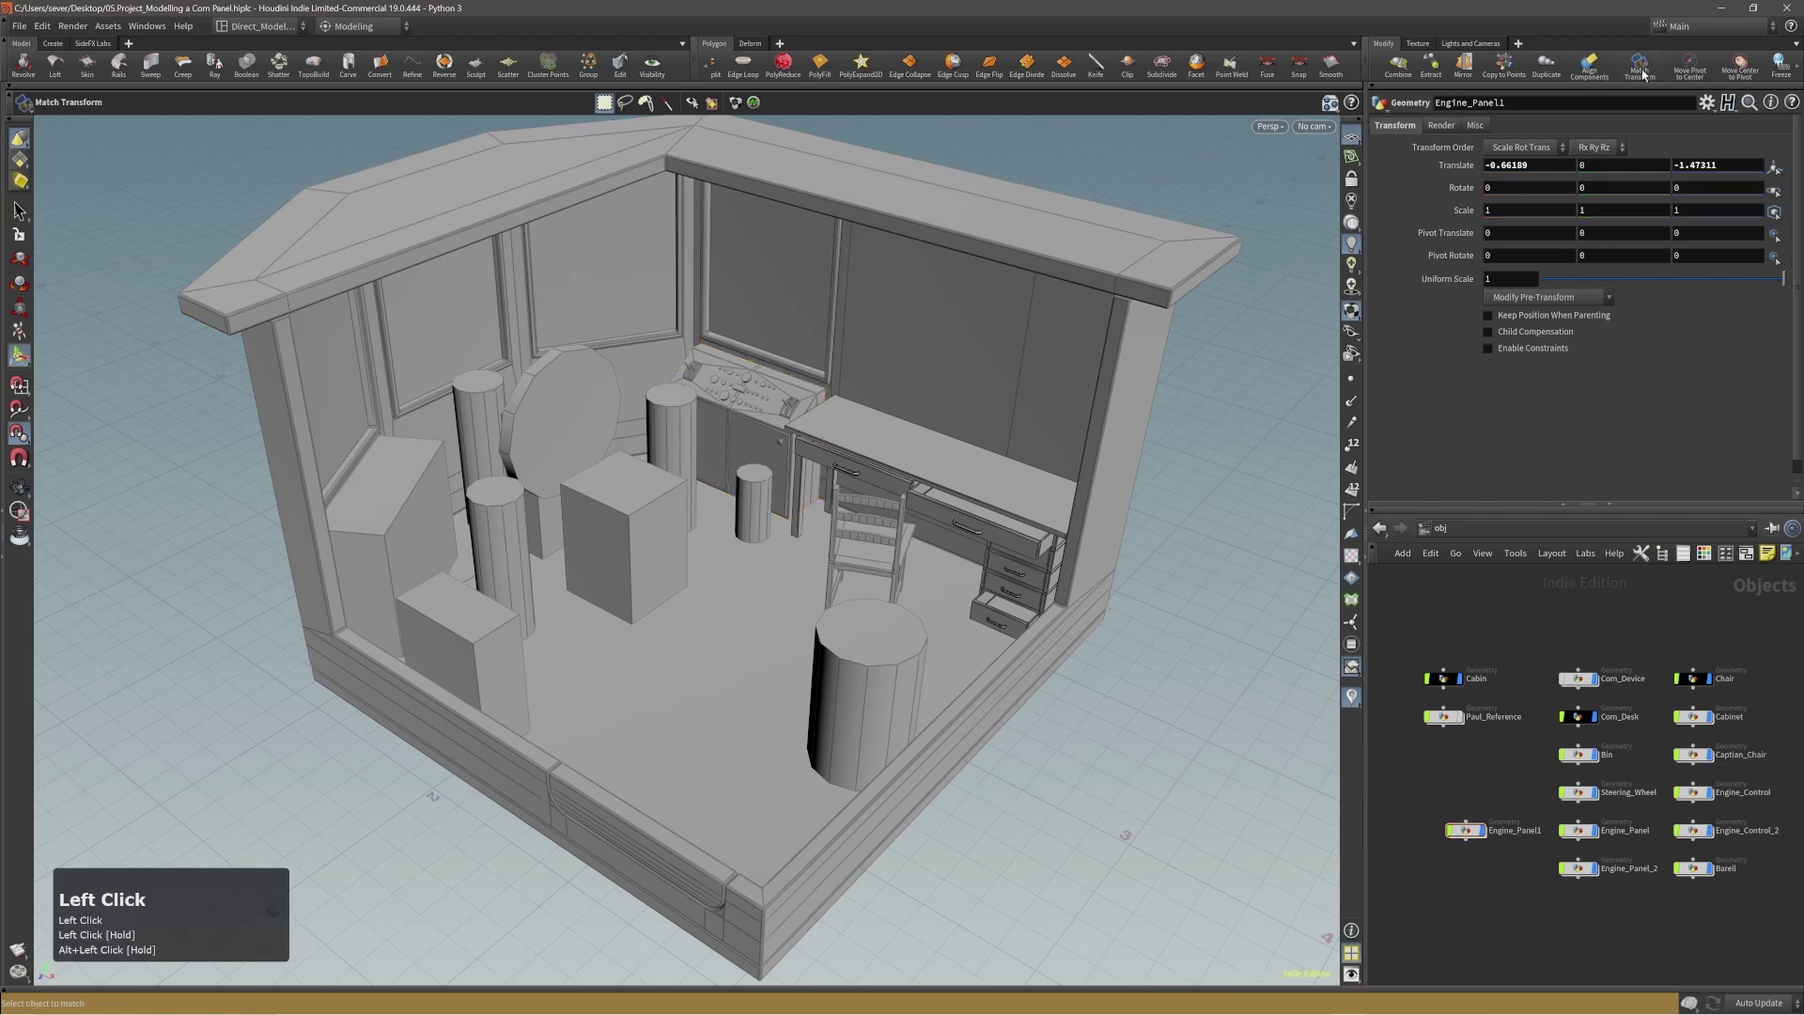
click(403, 517)
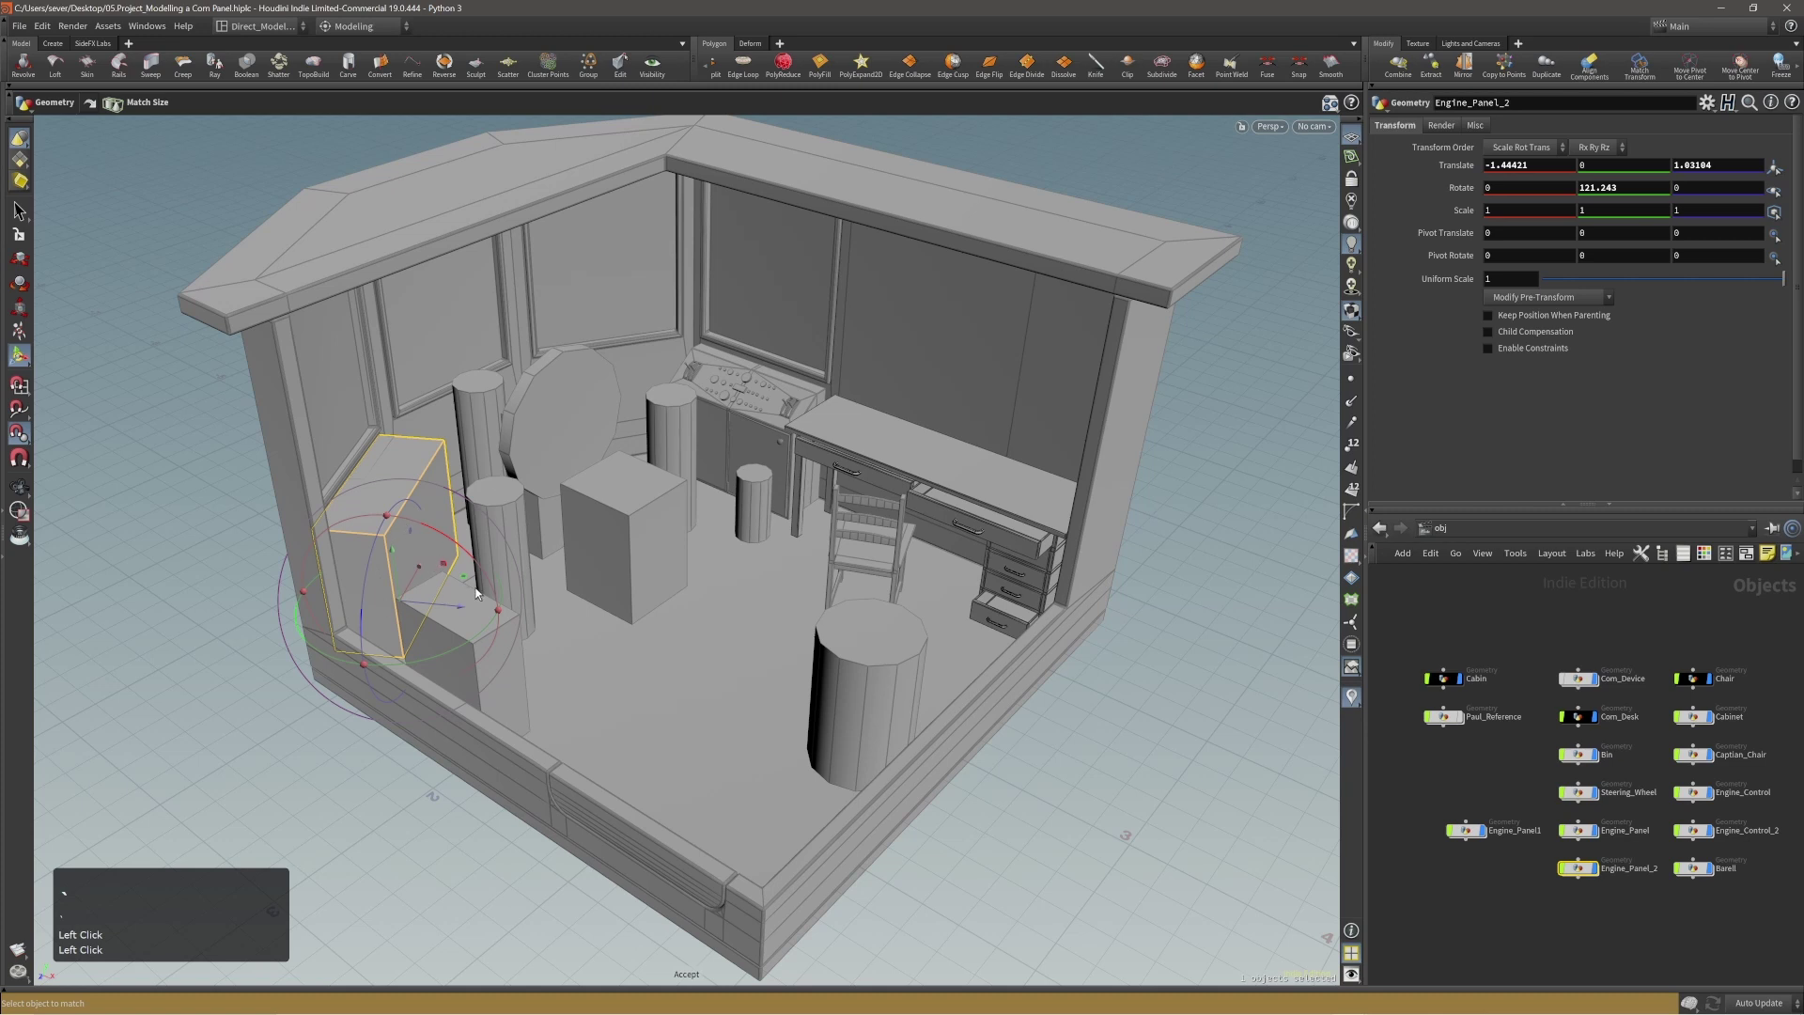
Place the Engine_Panel_2 node below the duplicate's node and hide its block-out, toggling it to compare against the detailed panel.
drag(1585, 872, 1472, 895)
click(1487, 875)
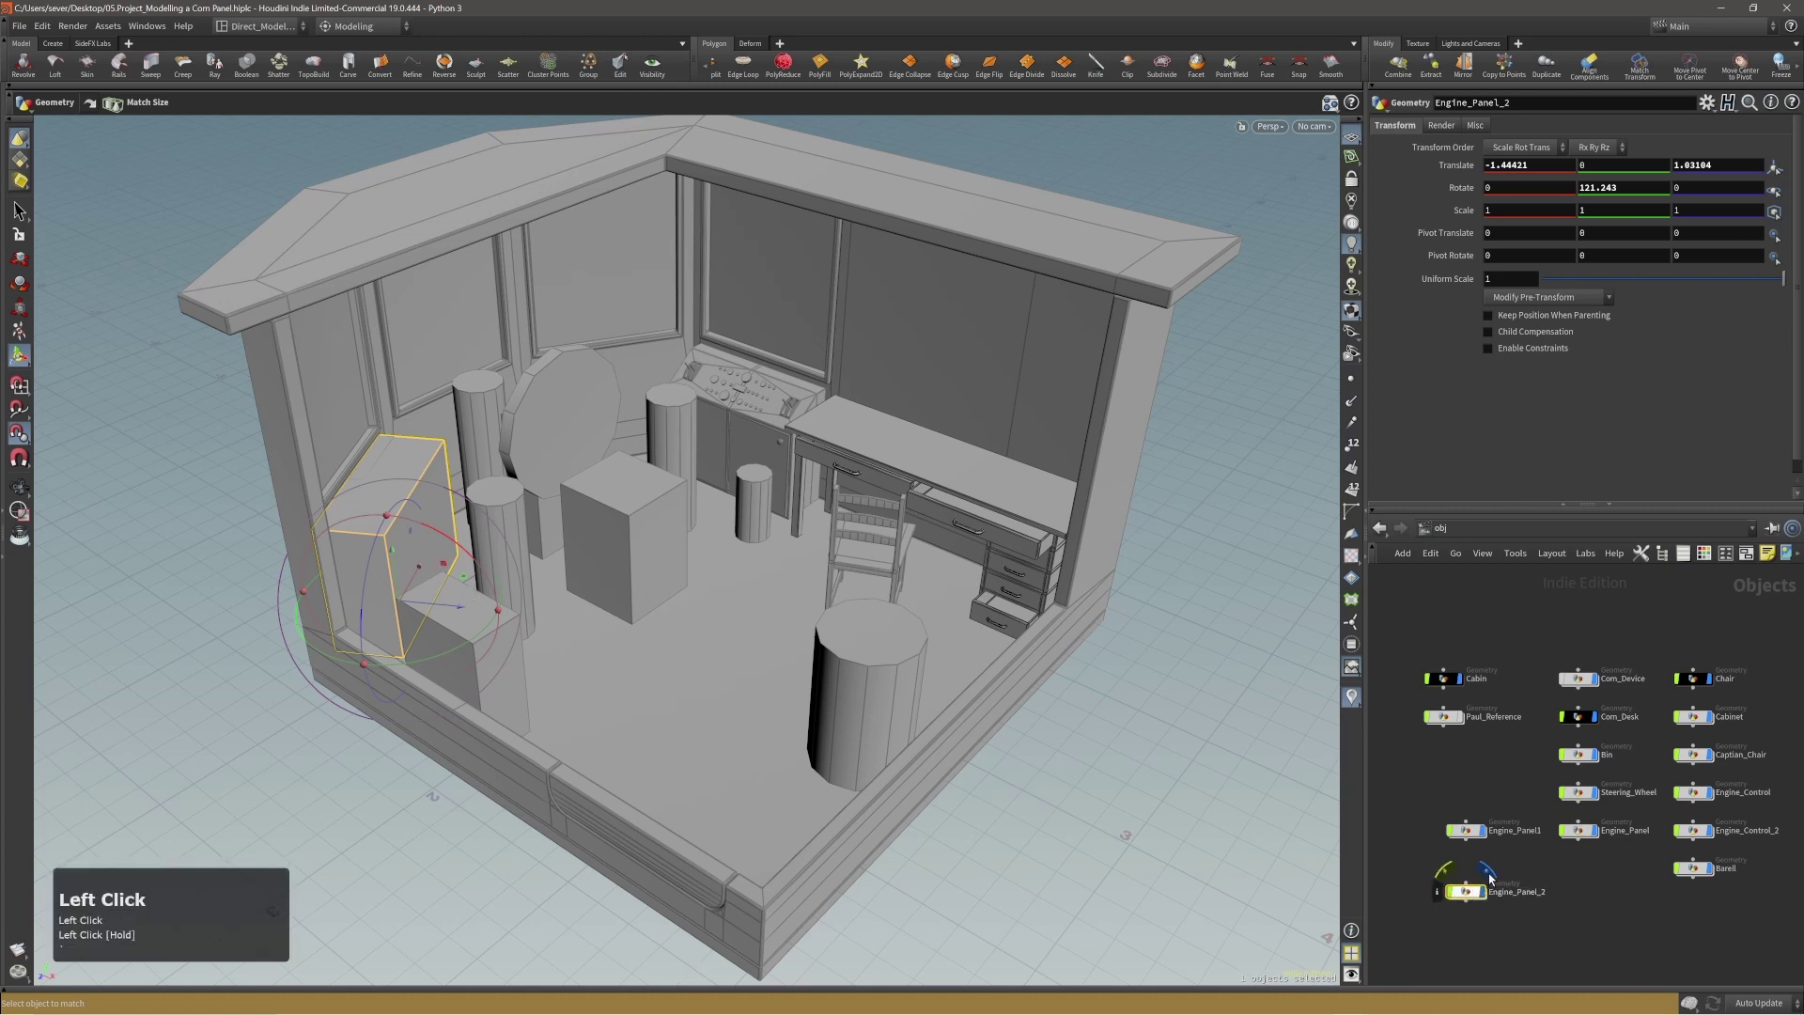
alt+right_drag(583, 507, 596, 470)
alt+drag(596, 471, 575, 507)
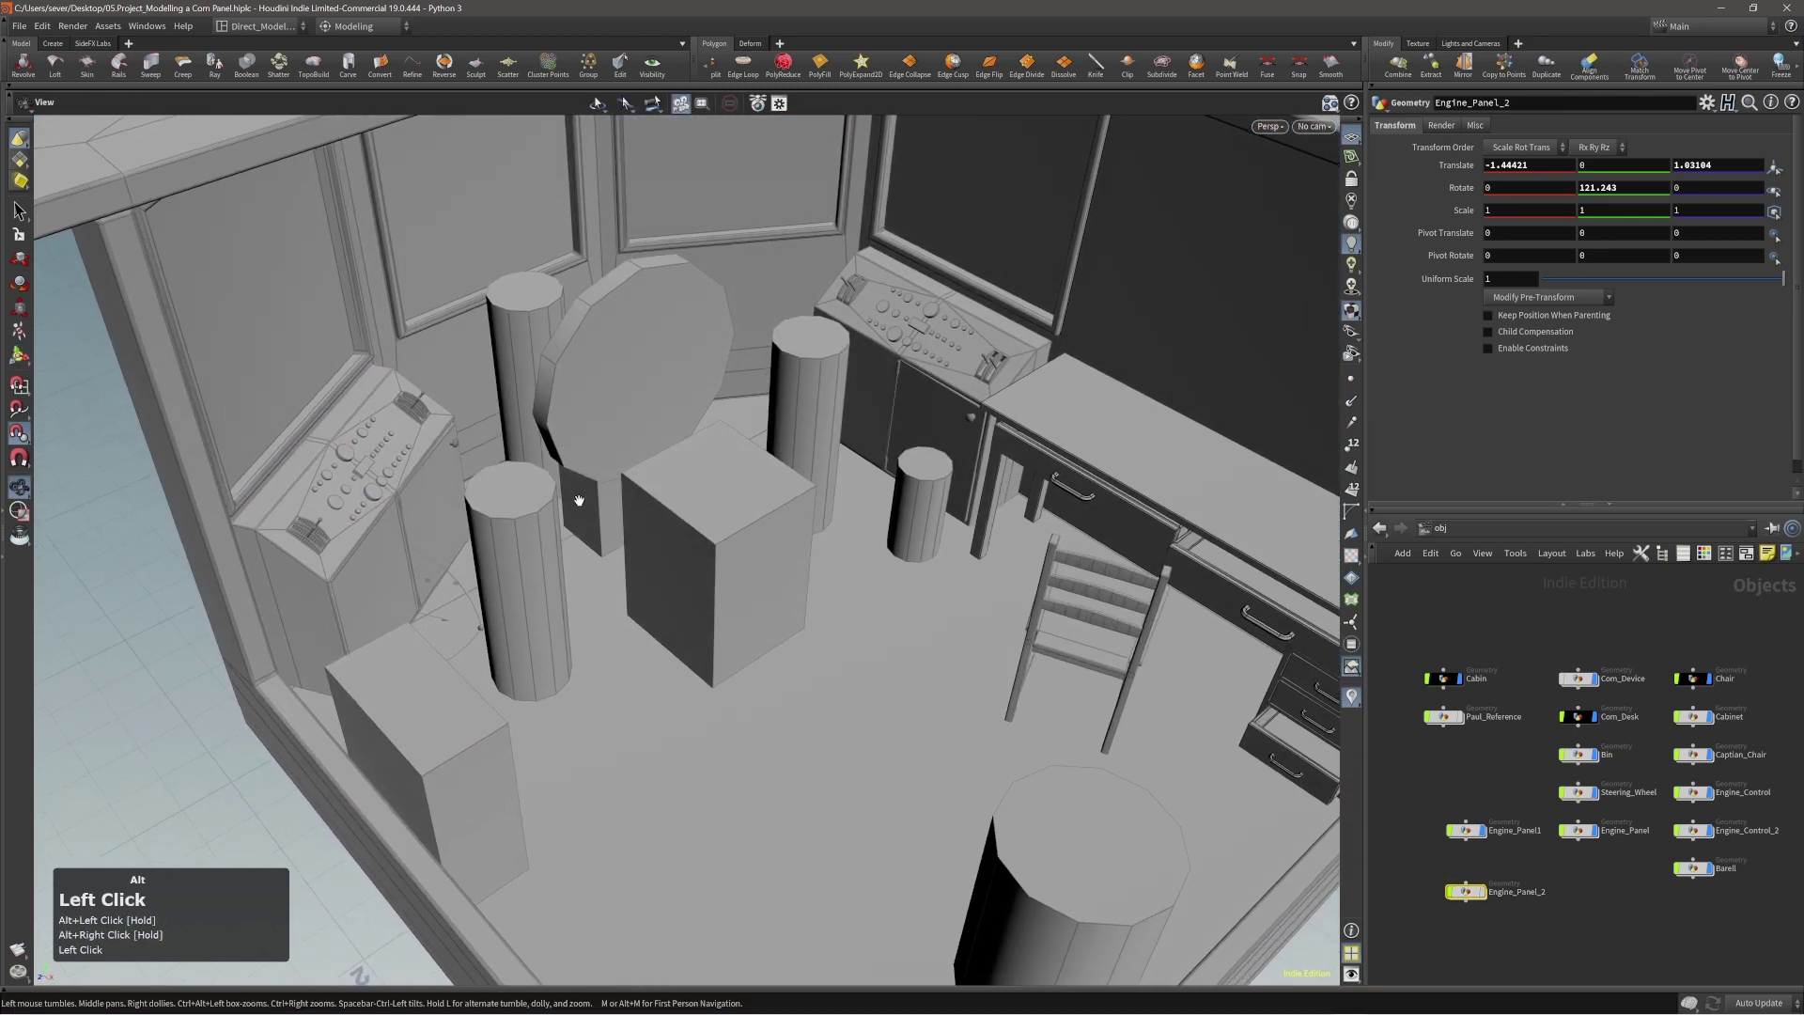
click(1465, 894)
click(403, 486)
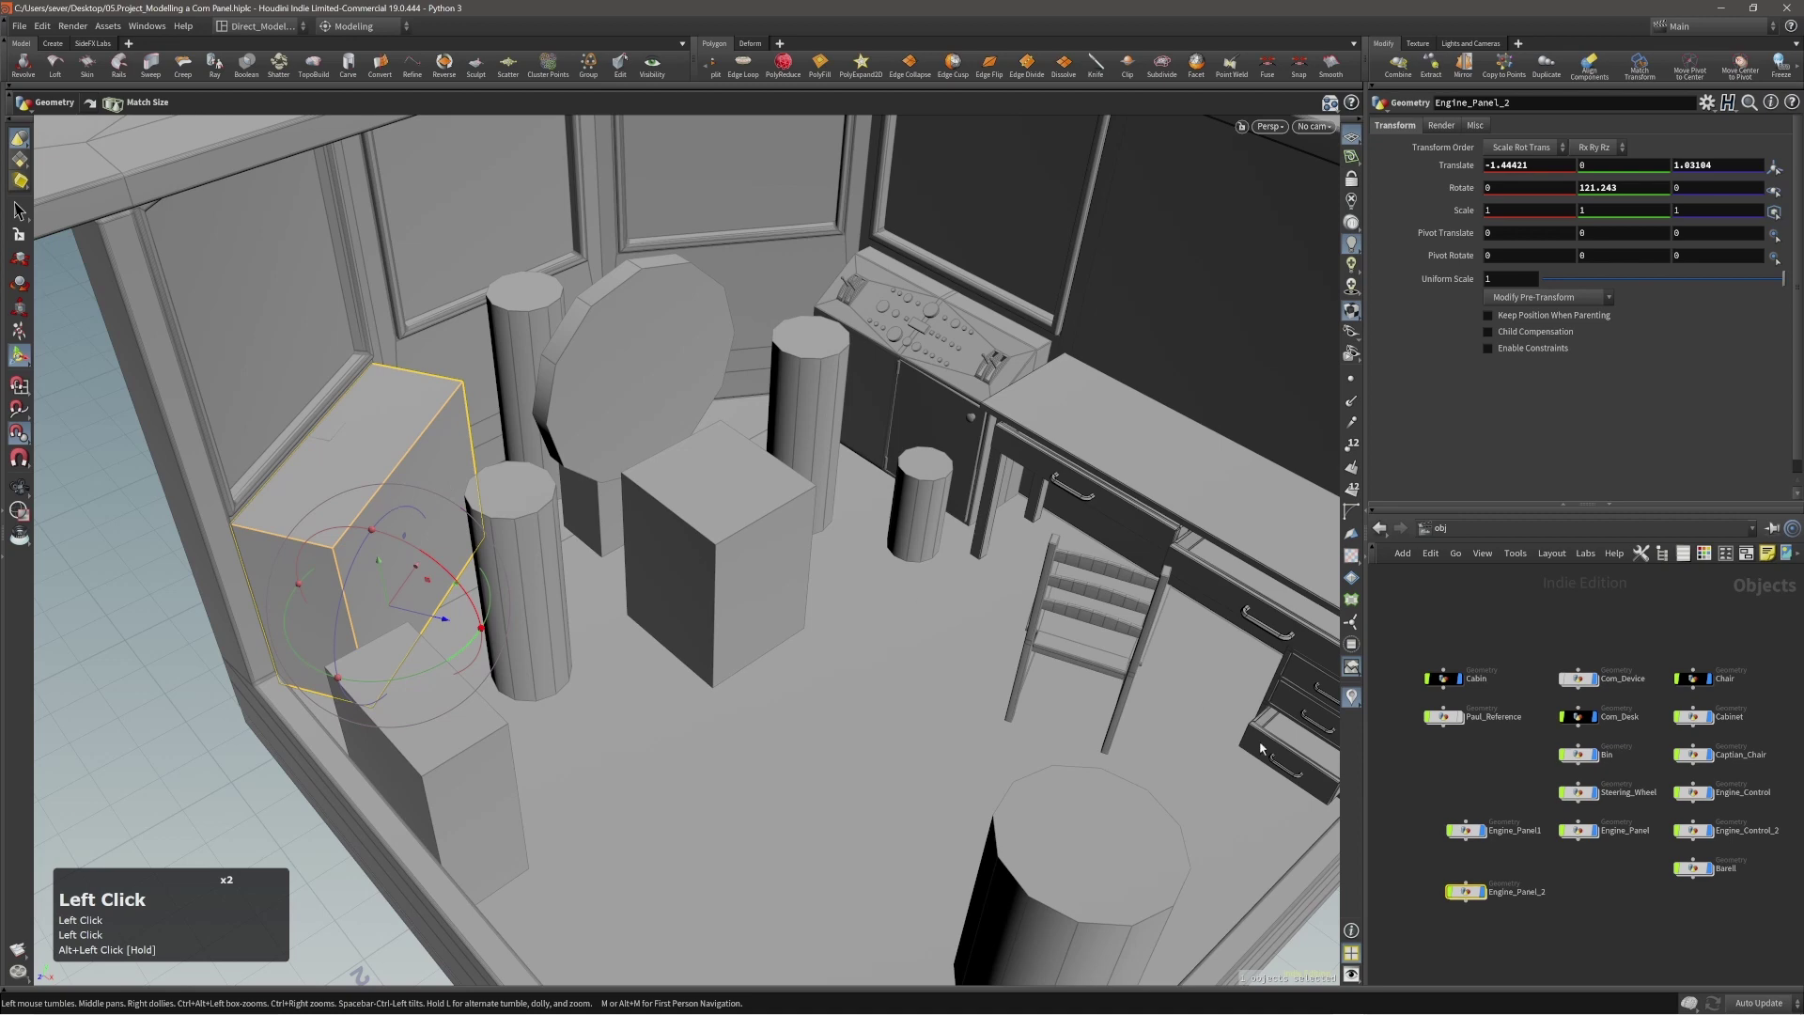
click(305, 446)
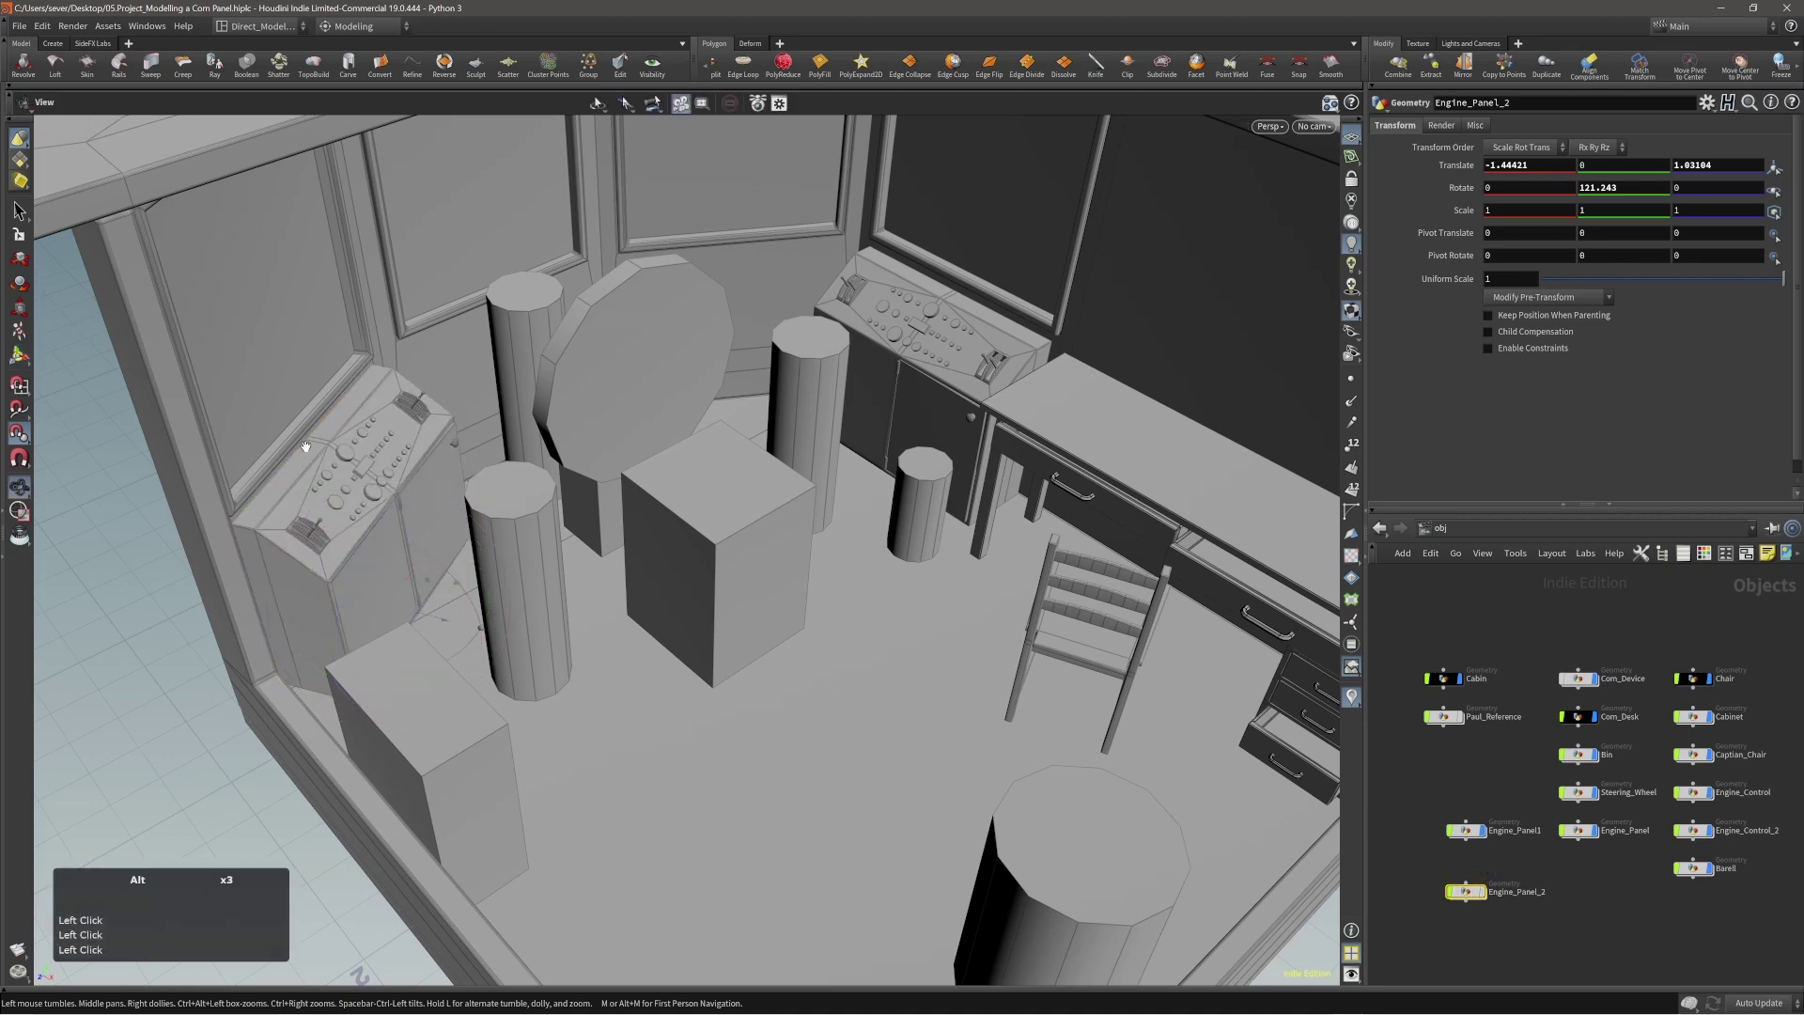
Examine both engine panels in place within the full cabin scene from several angles and distances.
alt+right_drag(306, 446, 344, 489)
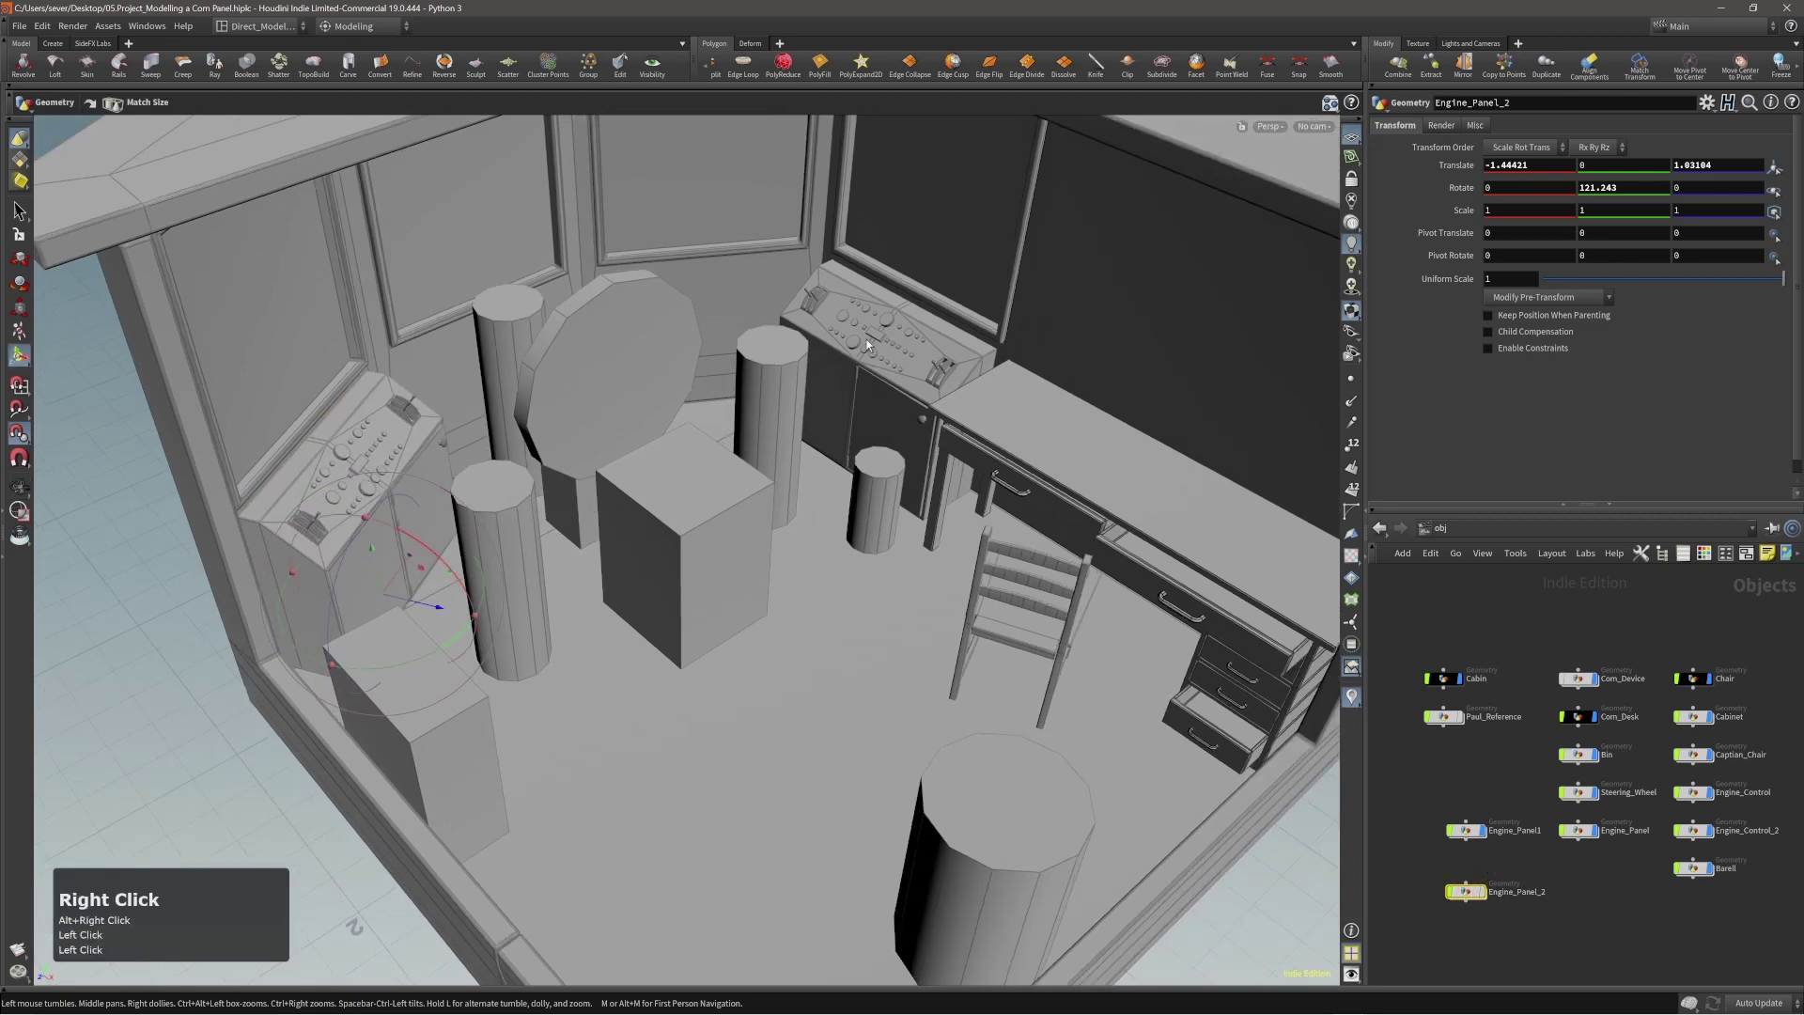
alt+right_drag(866, 345, 636, 382)
alt+drag(636, 383, 666, 352)
alt+right_drag(665, 351, 693, 398)
alt+middle_drag(693, 398, 686, 370)
alt+right_drag(686, 370, 684, 372)
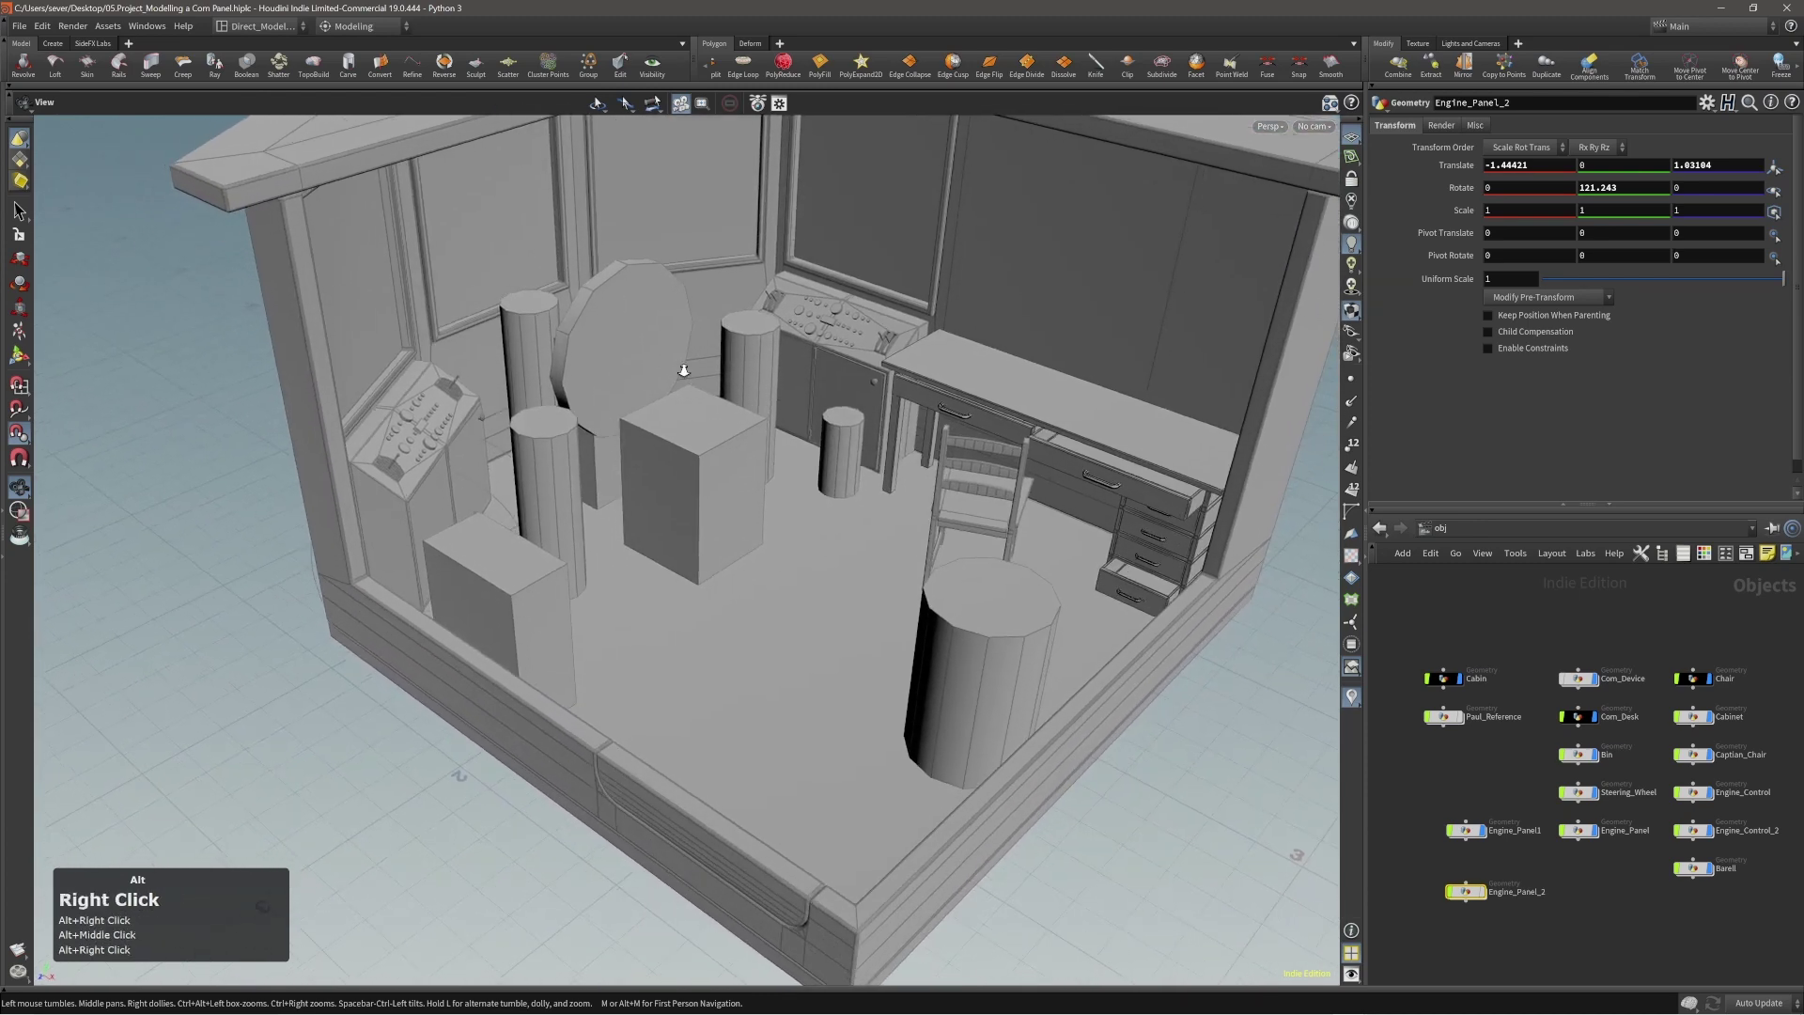
alt+drag(684, 370, 680, 385)
alt+right_drag(680, 385, 677, 402)
alt+middle_drag(677, 402, 673, 414)
Save the scene file with the duplicated panel in place.
key(ctrl+s)
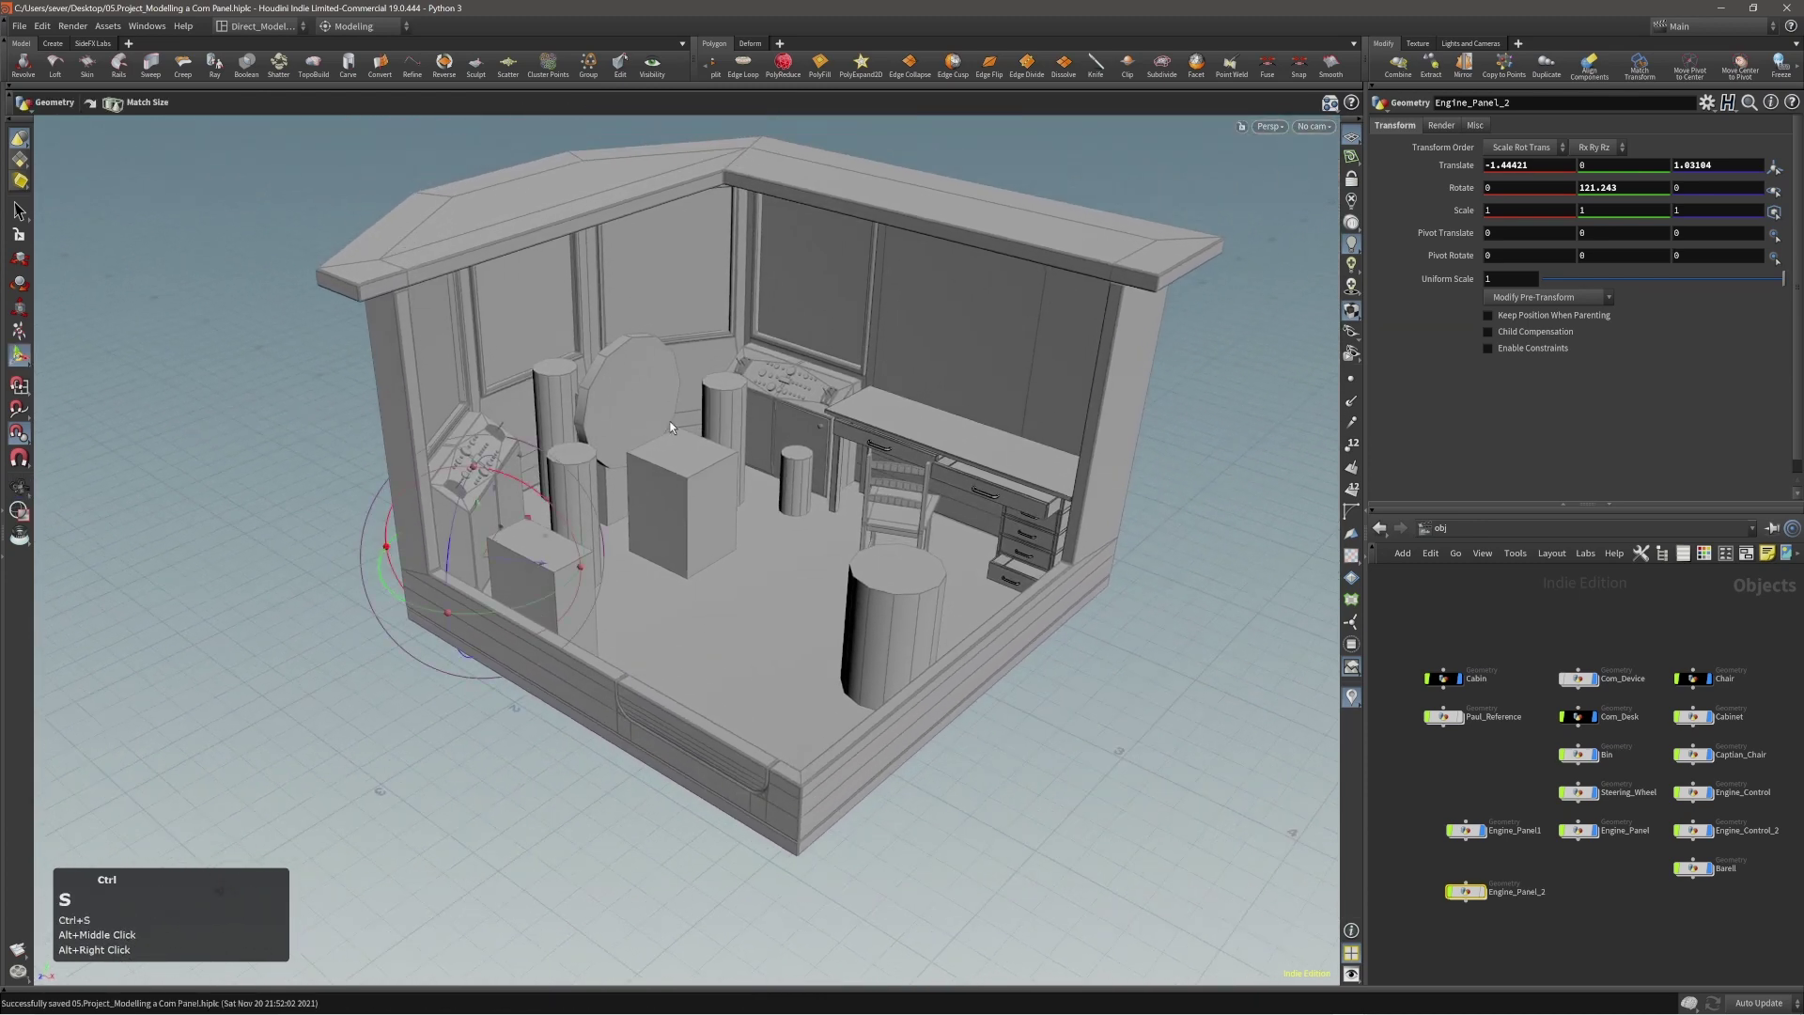
ctrl+alt+right_drag(671, 428, 673, 413)
ctrl+alt+middle_drag(673, 414, 684, 453)
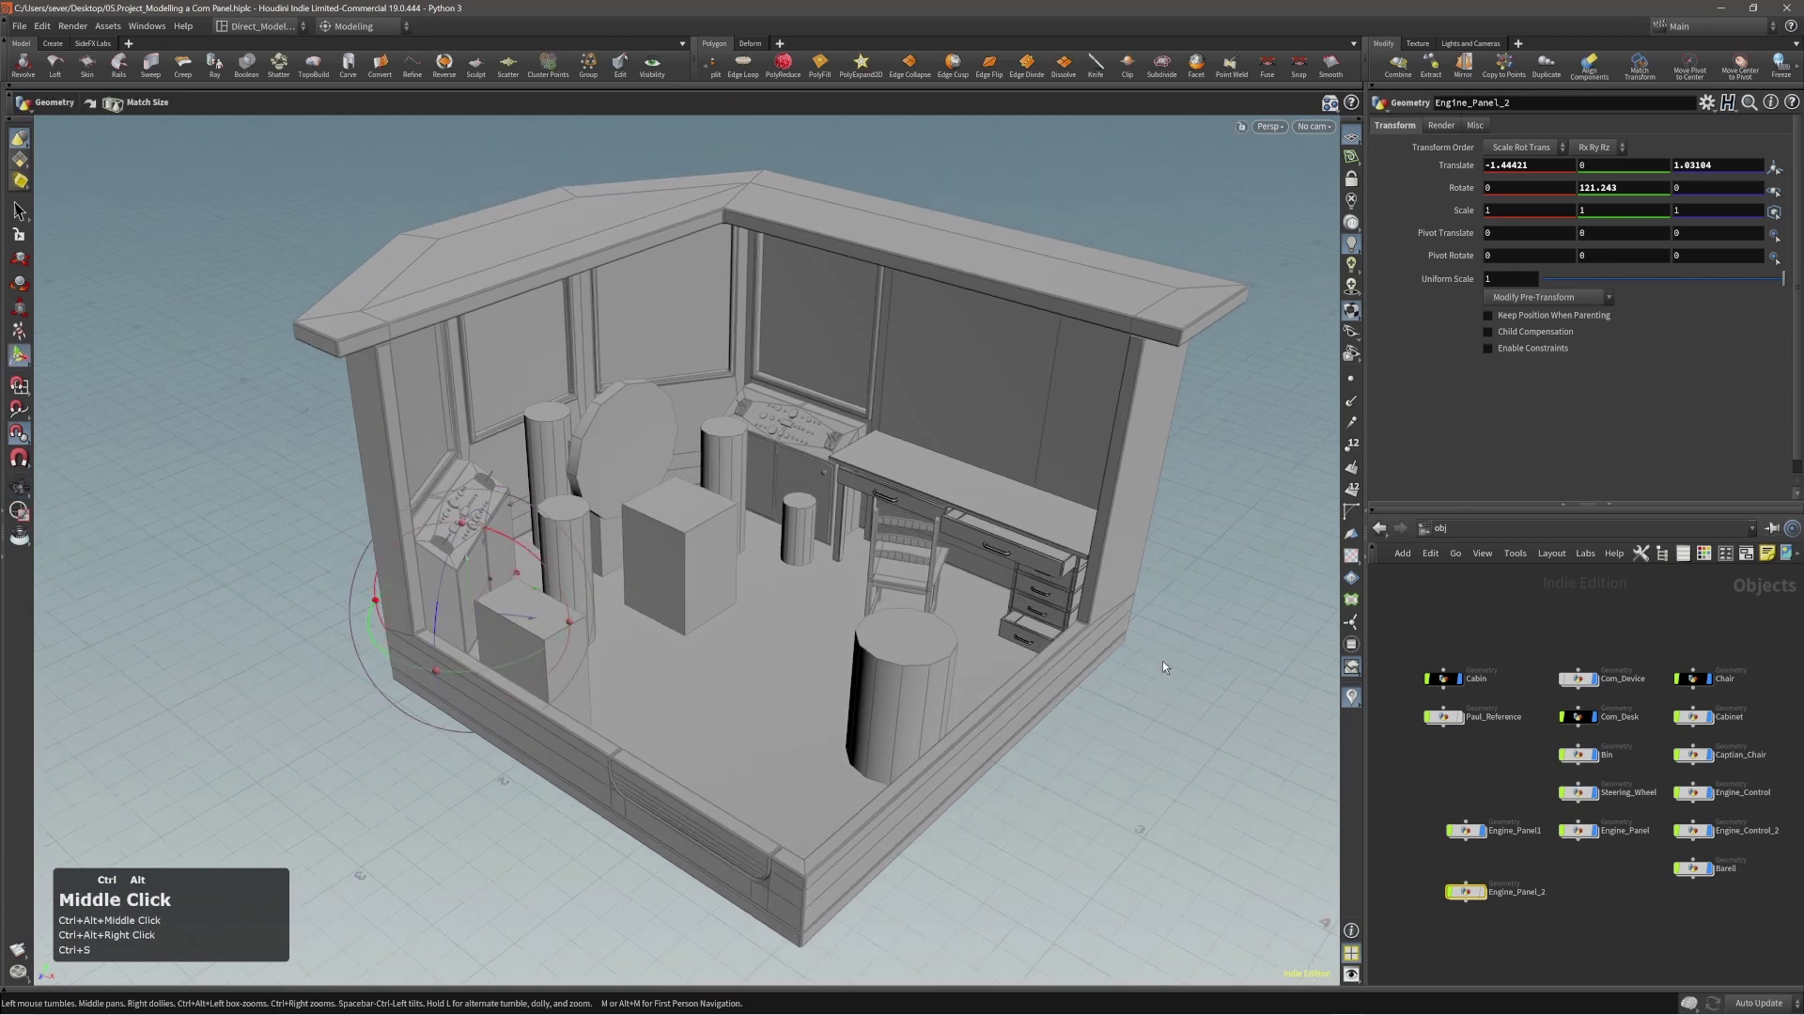
Switch to the Solaris stage and render the cabin scene in the viewport with Karma.
key(ctrl+n)
ctrl+click(1574, 884)
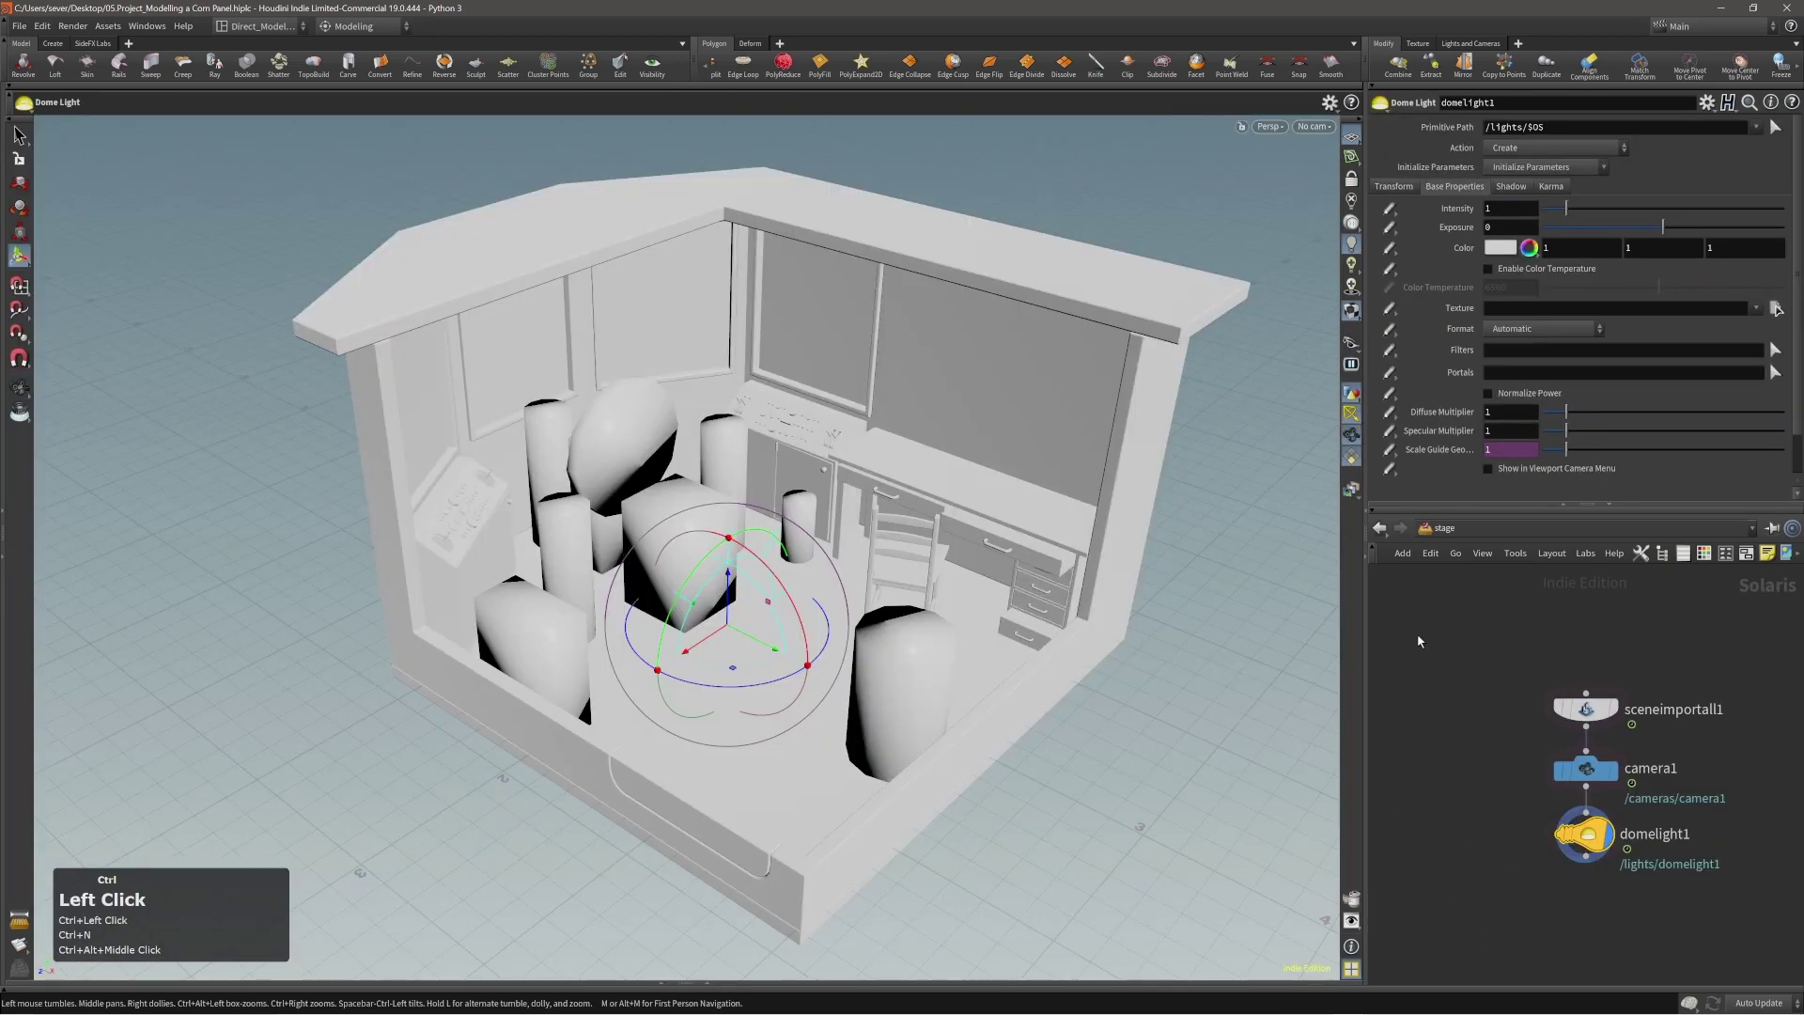
ctrl+click(1268, 126)
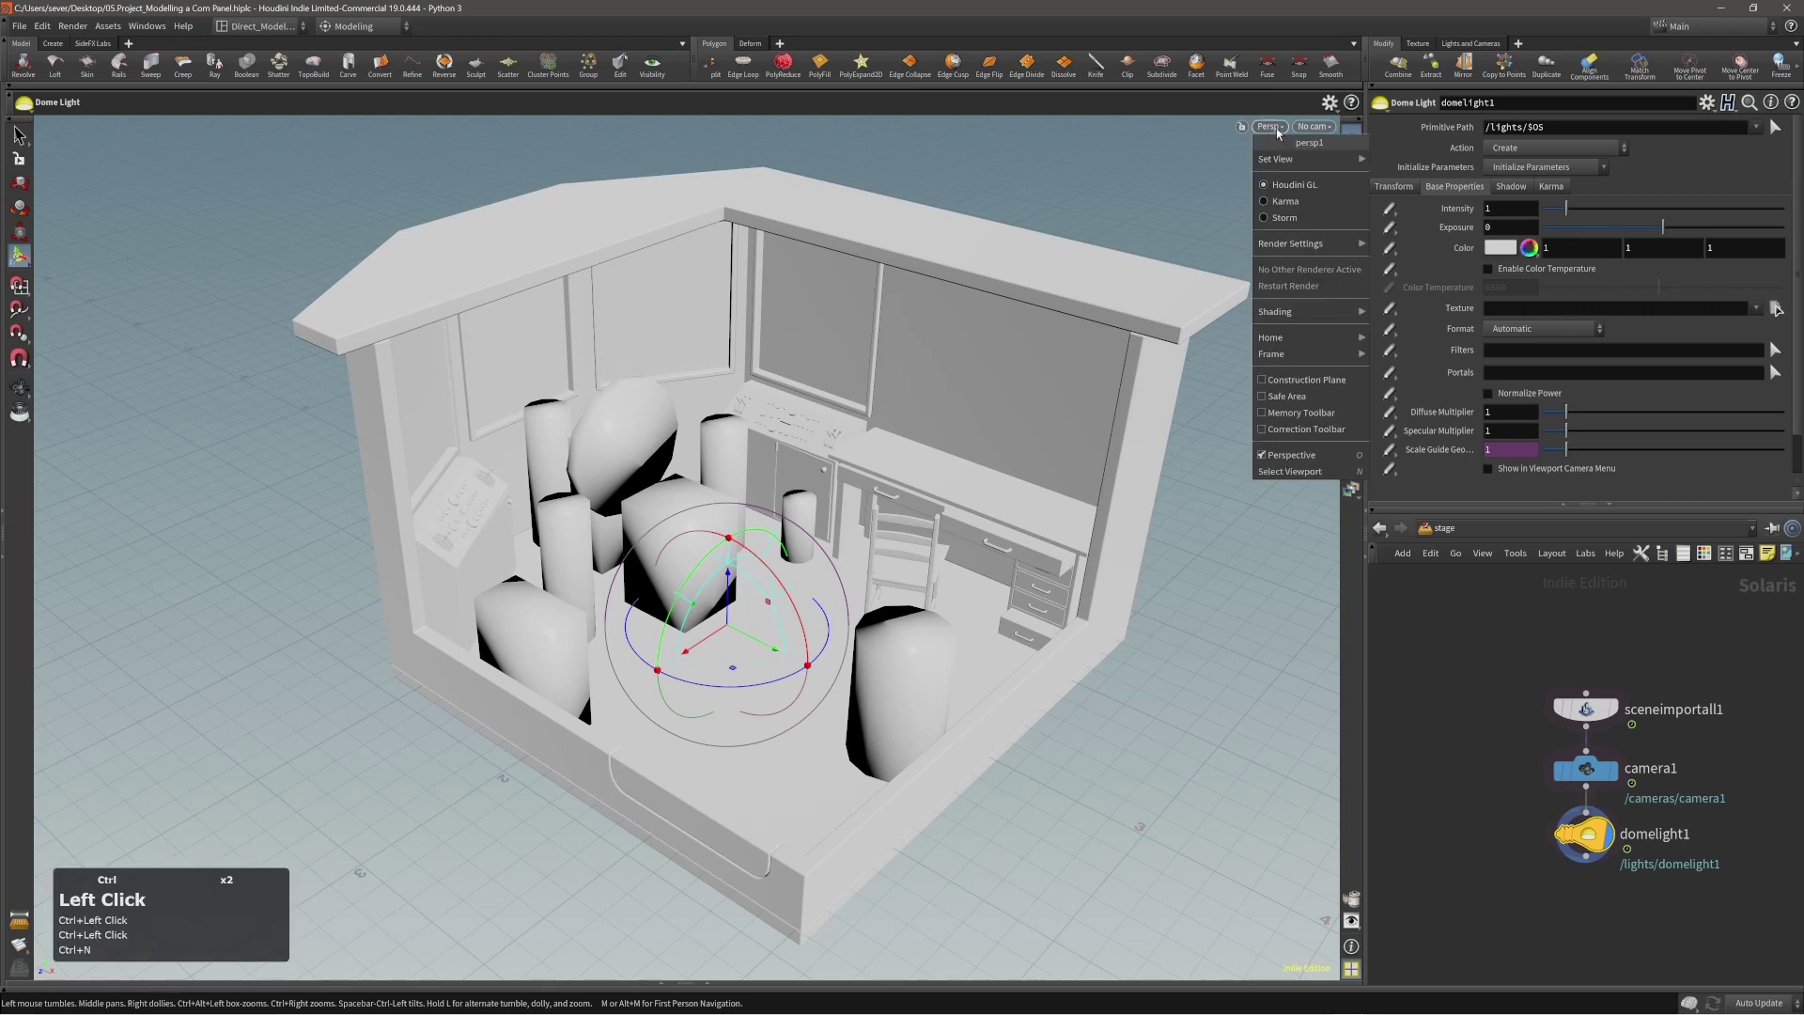
ctrl+click(1286, 201)
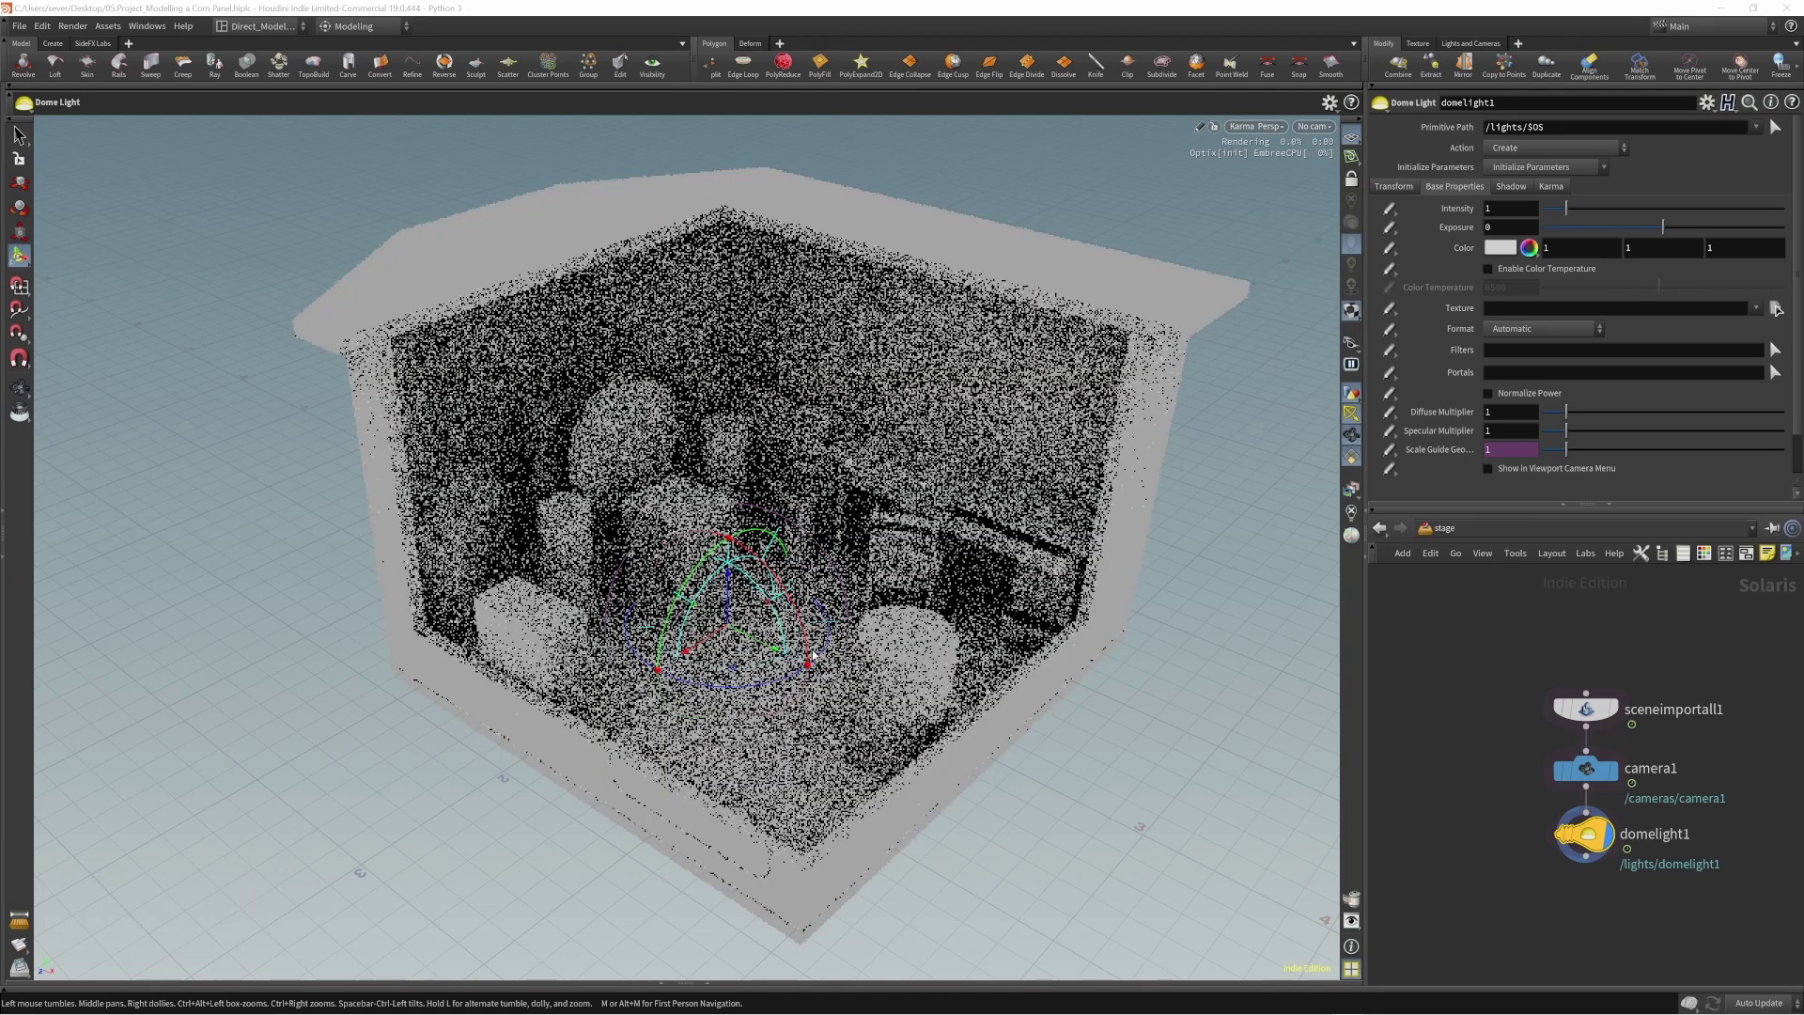
ctrl+click(1351, 414)
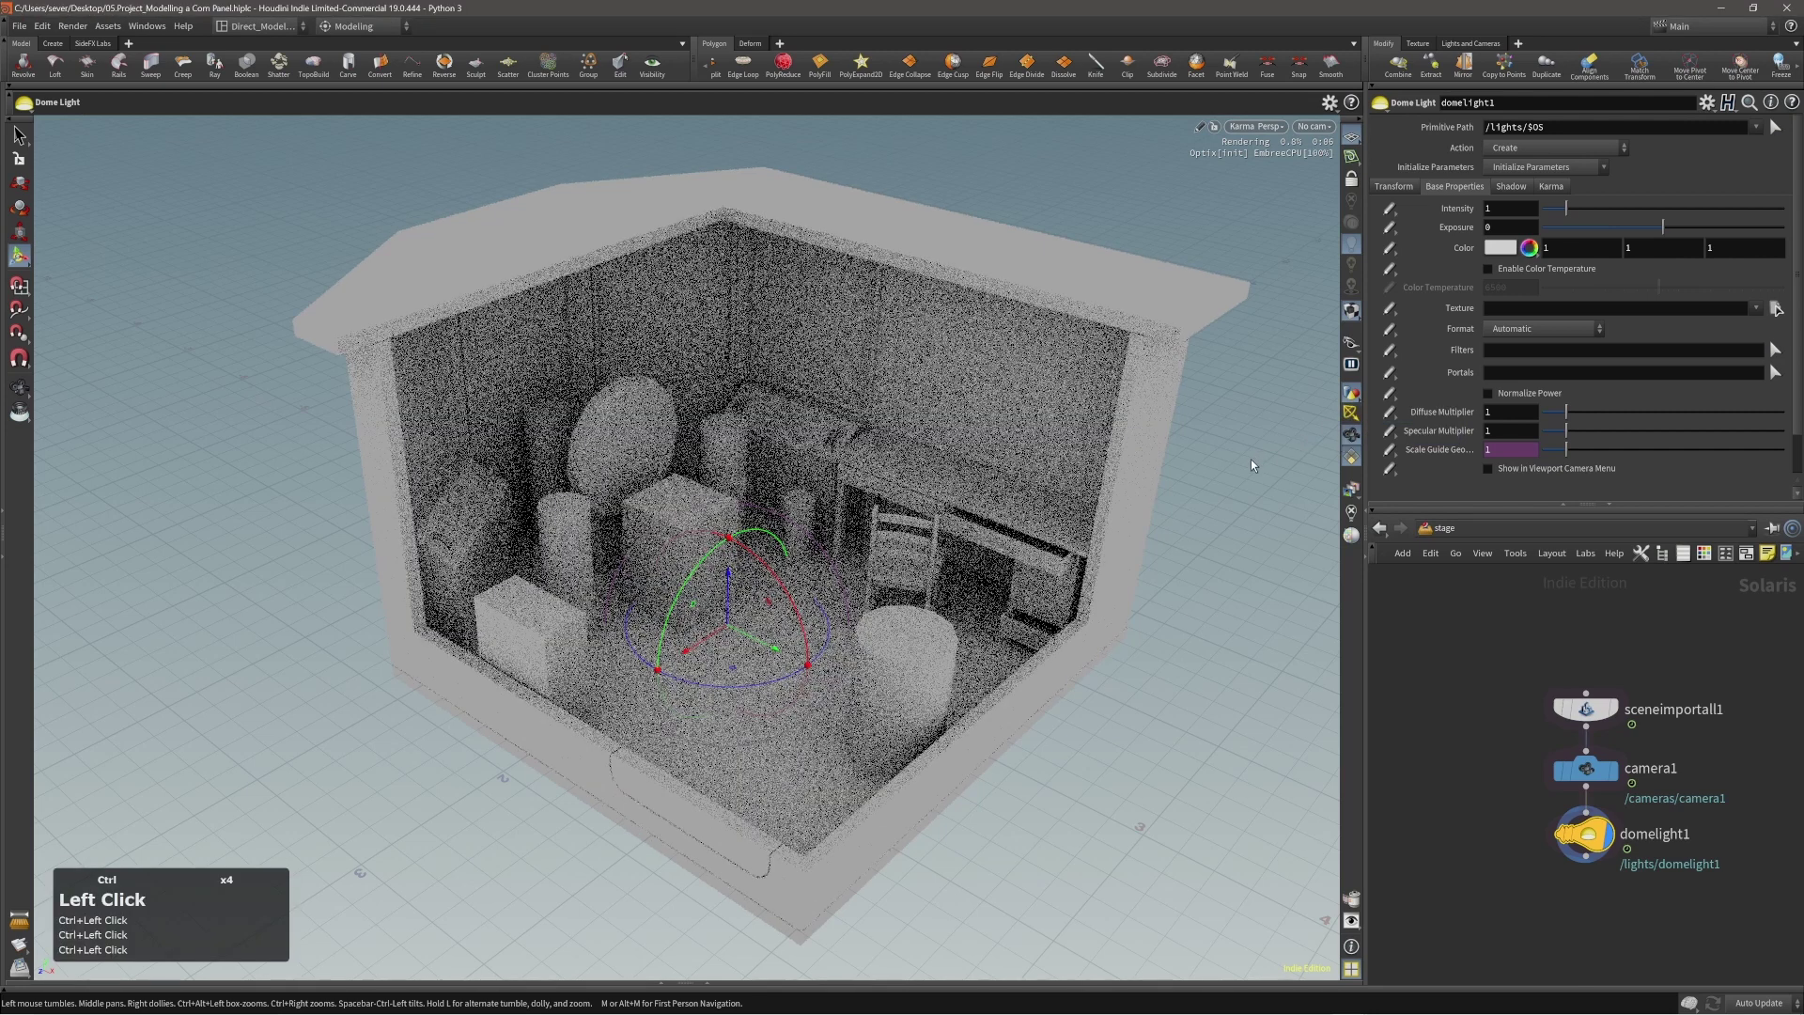
Reframe the Karma render to inspect the whole cabin and dismiss the dome light handle.
alt+drag(959, 561, 993, 548)
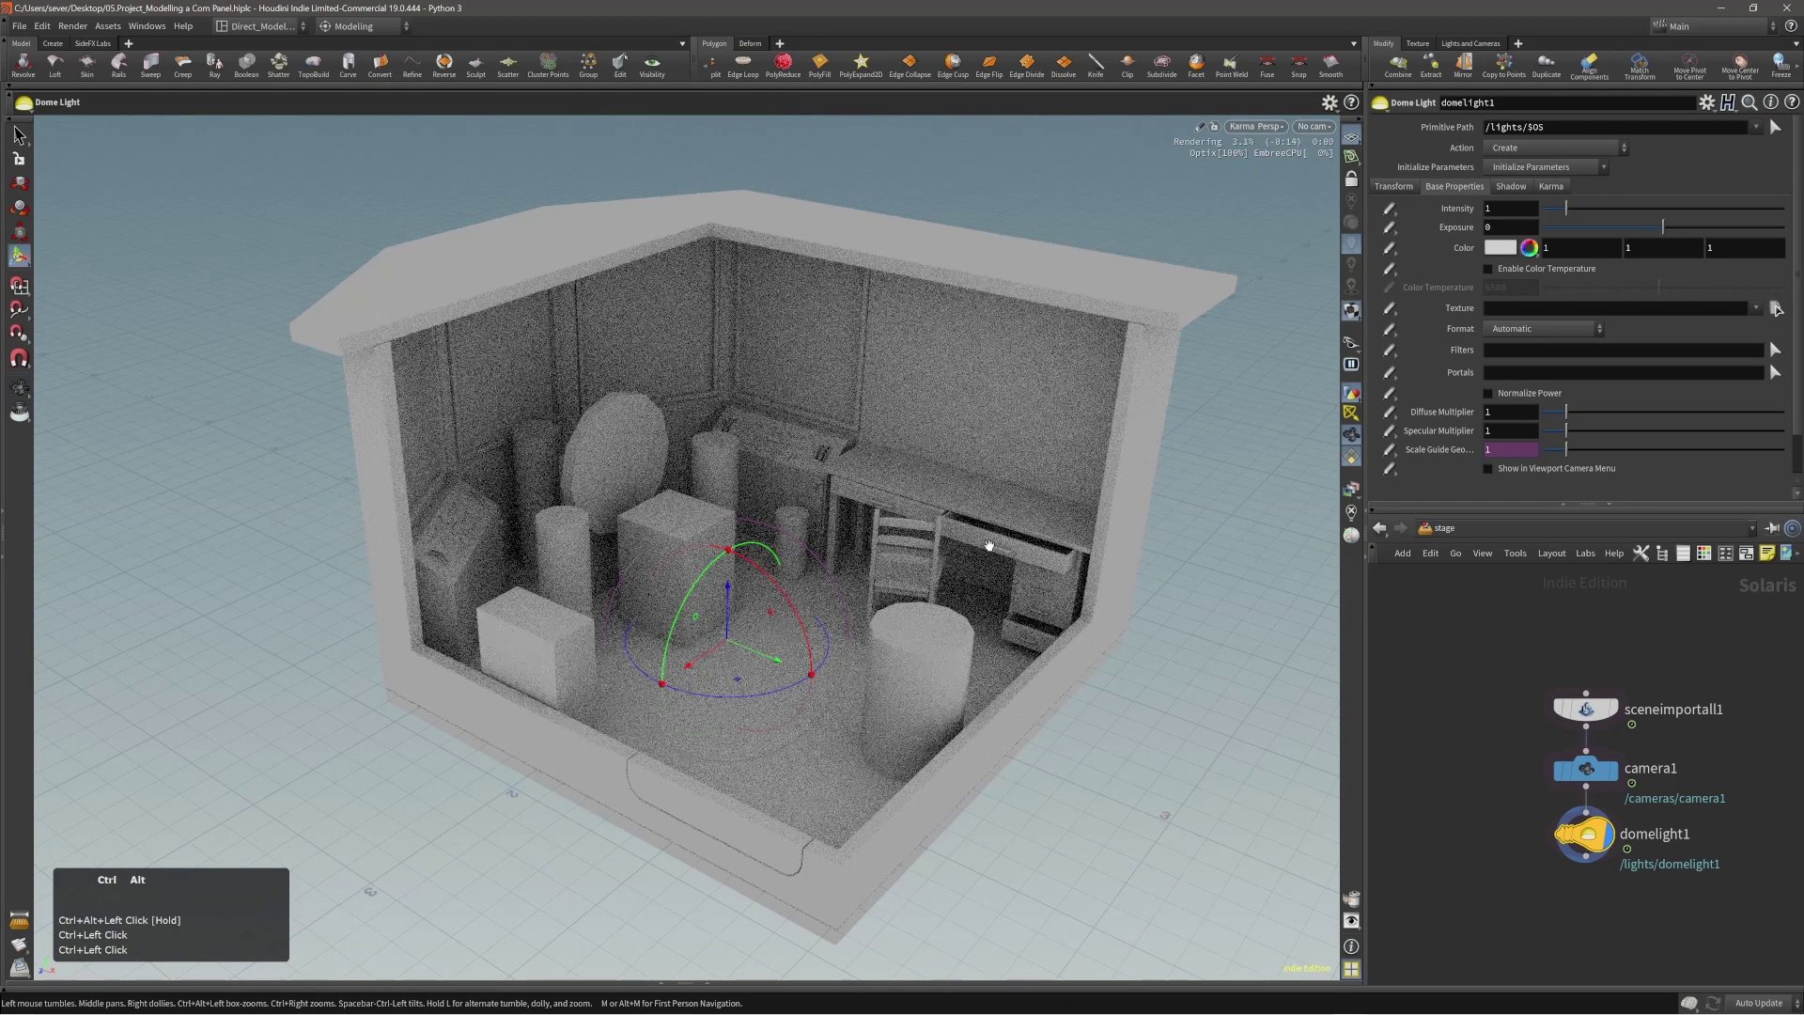
alt+middle_drag(993, 548, 964, 521)
ctrl+click(1243, 571)
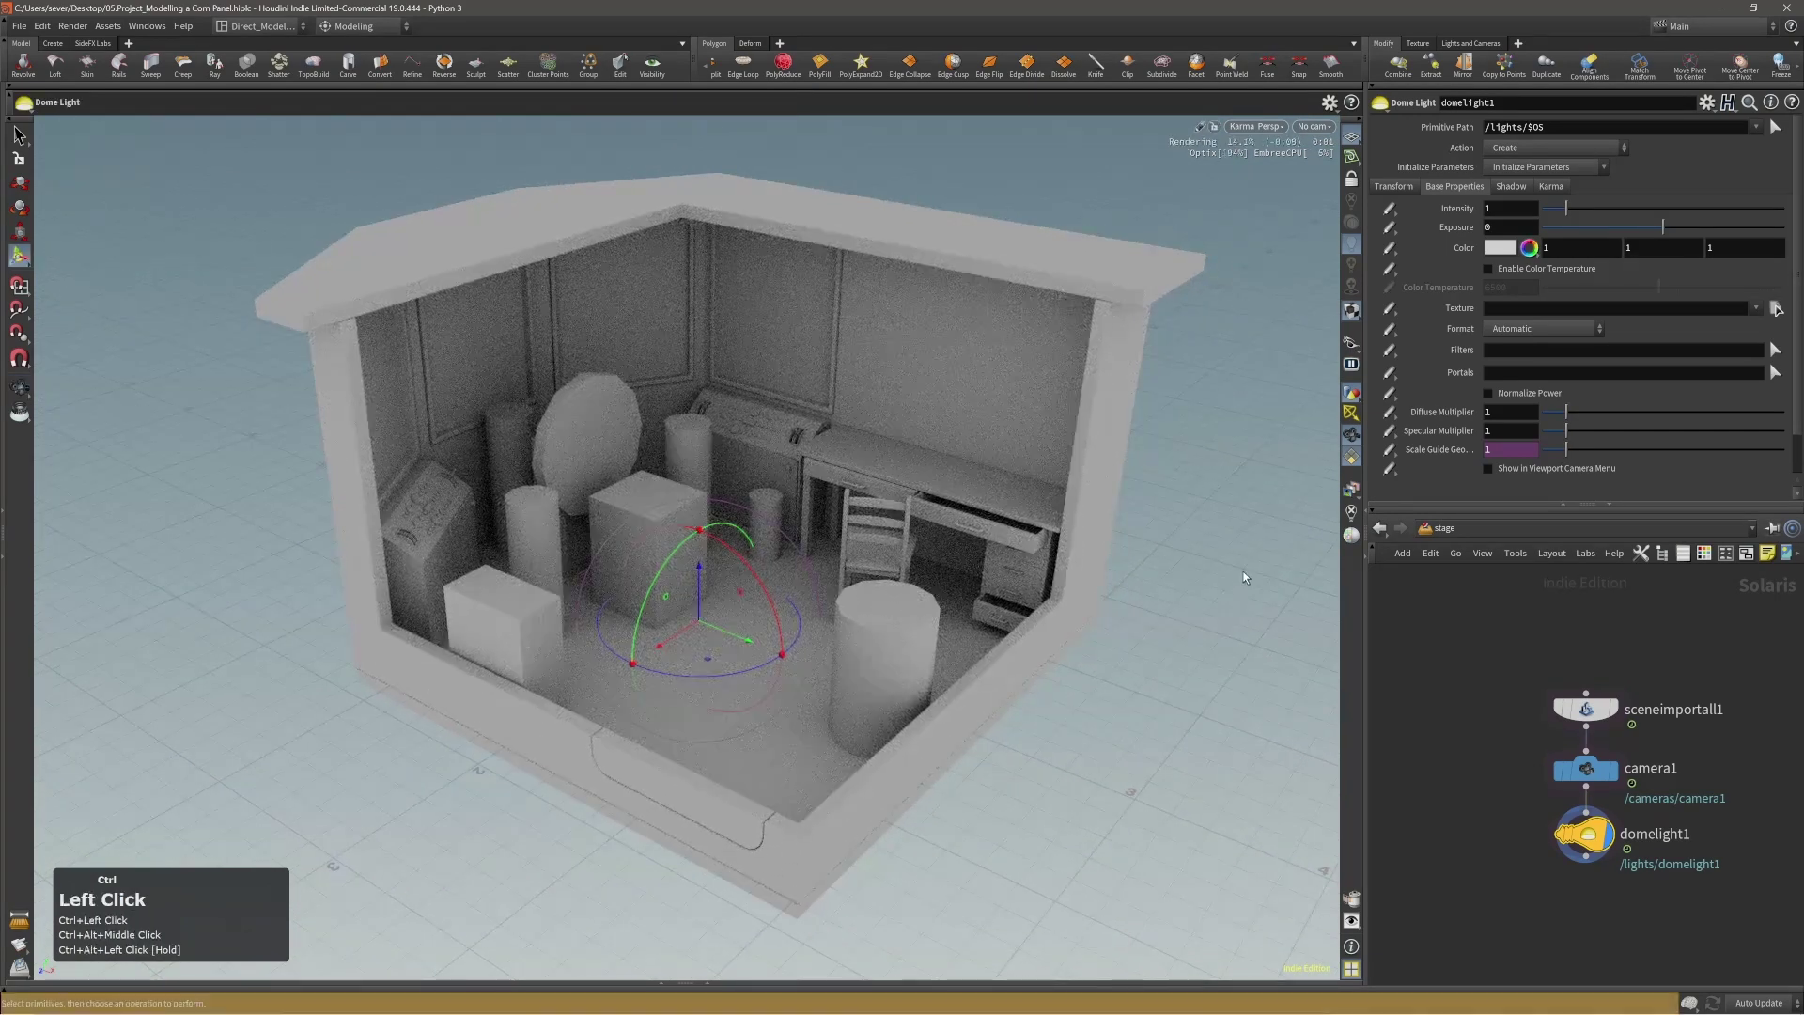
key(ctrl+Escape)
ctrl+click(1243, 573)
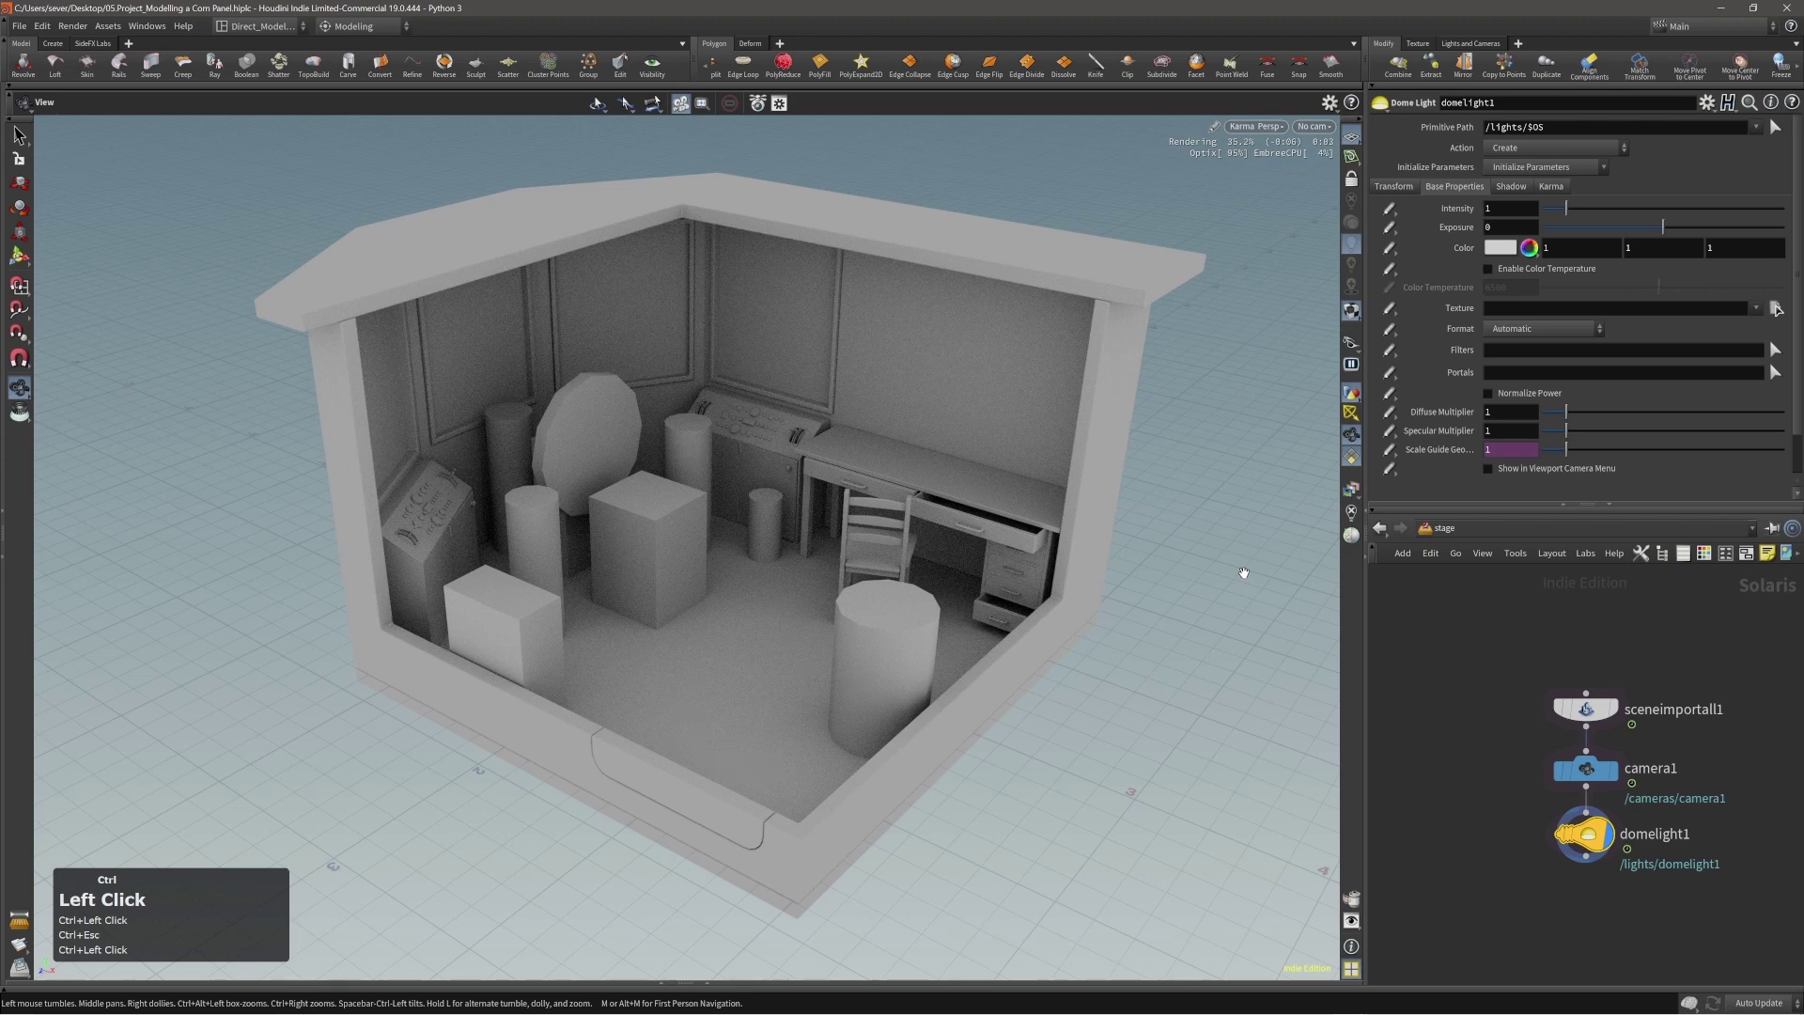